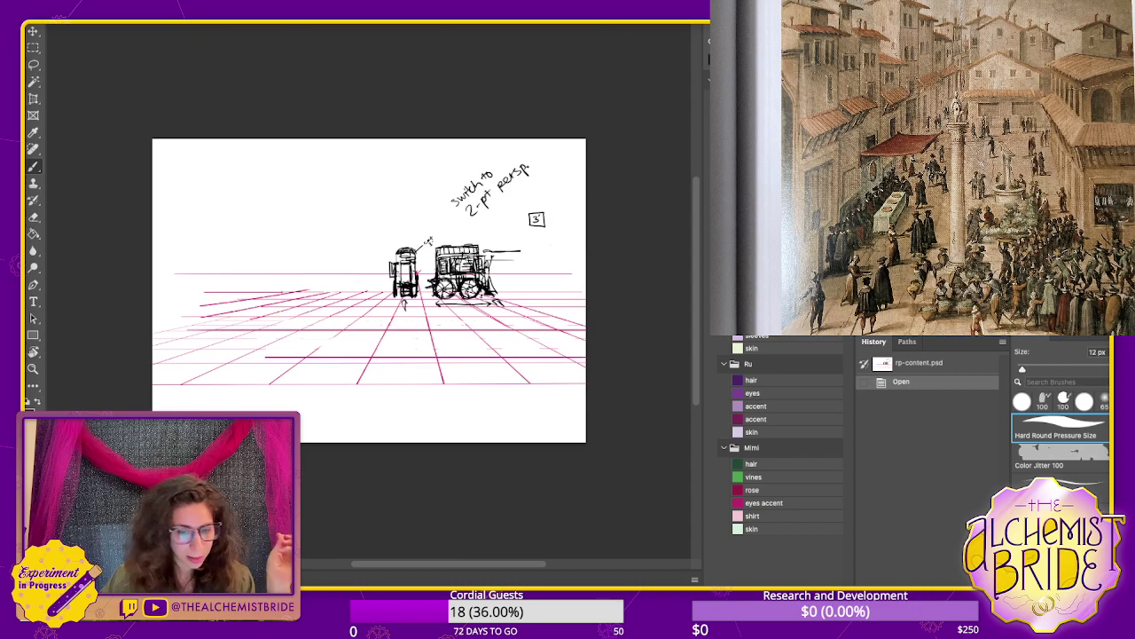
- Show the ship drawing behind the perspective grid for comparison, and hide it again
{"action": "key", "text": "super+comma"}
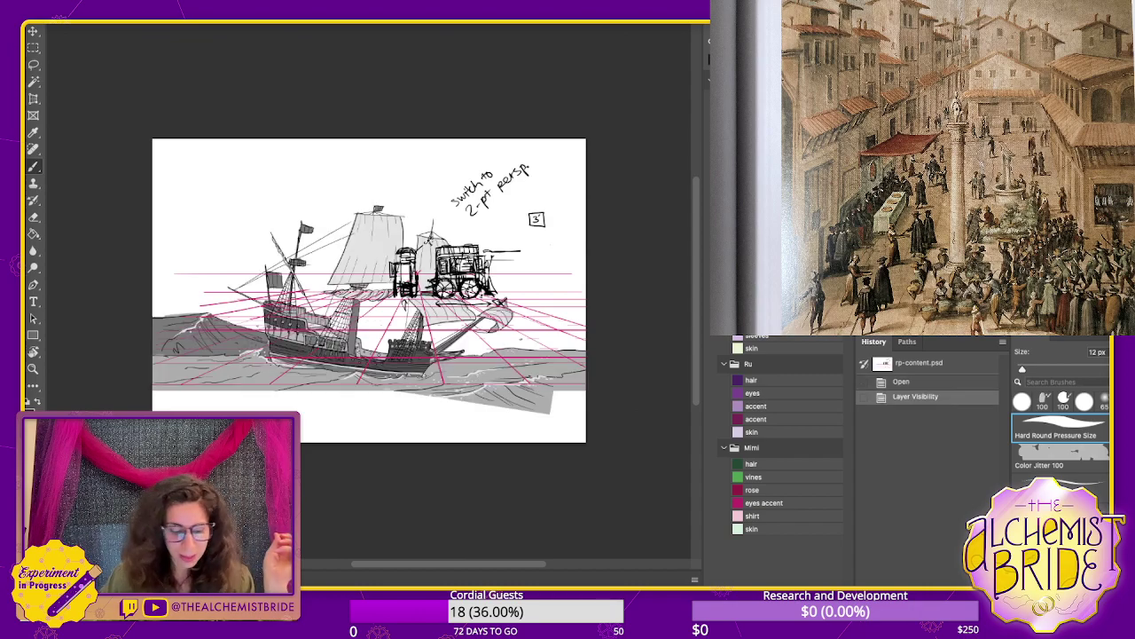
{"action": "key", "text": "ctrl+comma"}
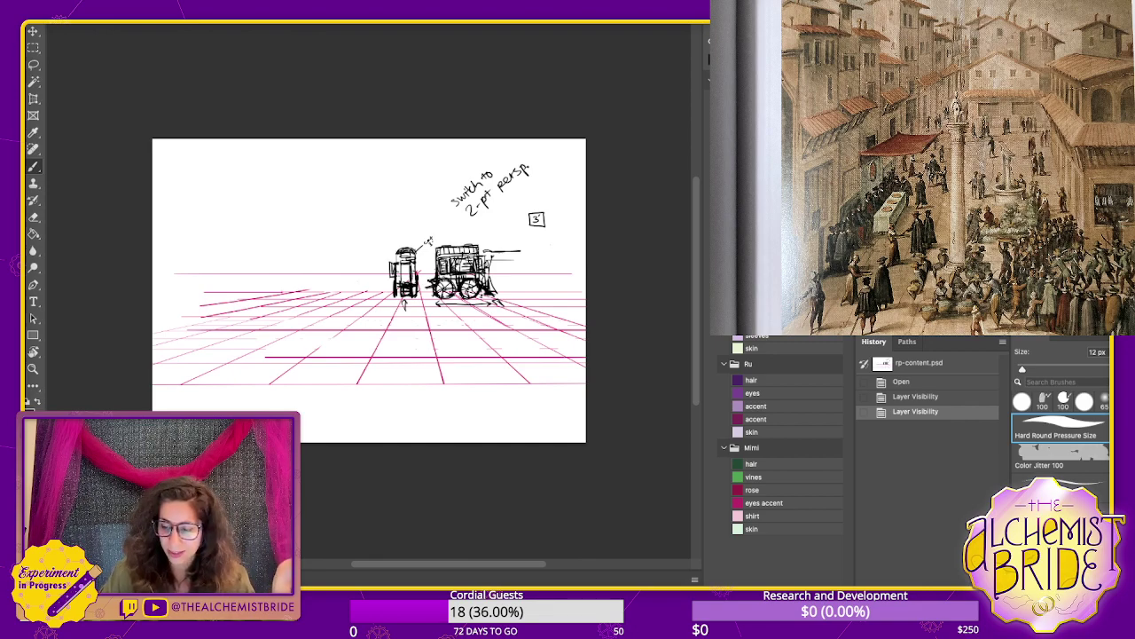
- Bring the cart line art from VanyesaCart.psd into rp-content.psd and scale it down in the upper part of the canvas
{"action": "key", "text": "ctrl+Tab"}
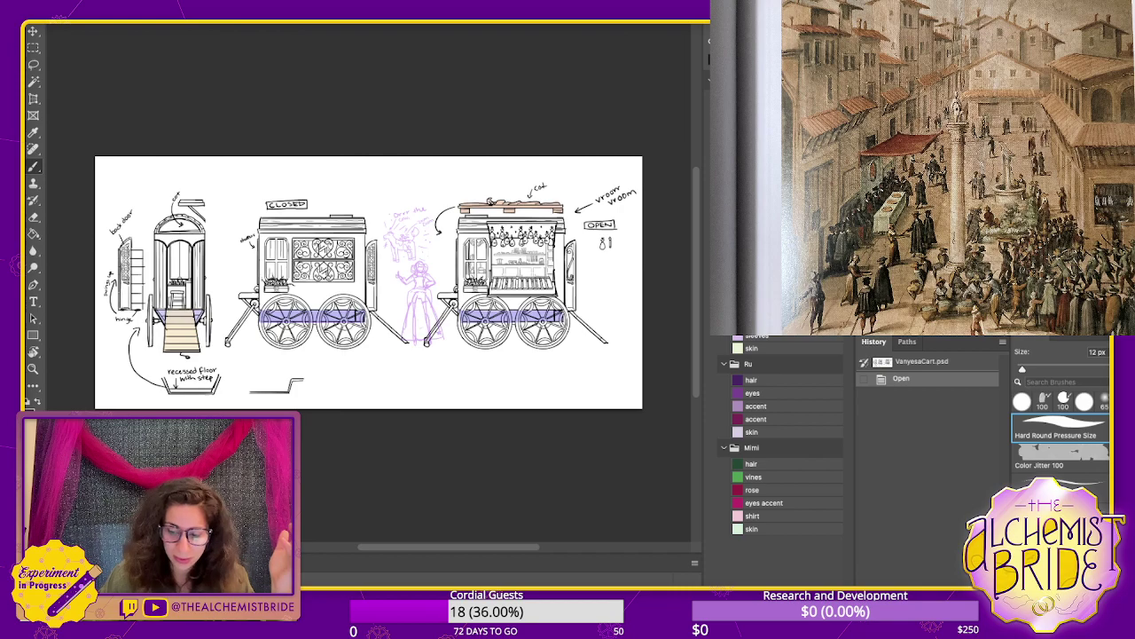
{"action": "left_click_drag", "start_coordinate": [340, 20], "coordinate": [341, 158]}
{"action": "key", "text": "super+t"}
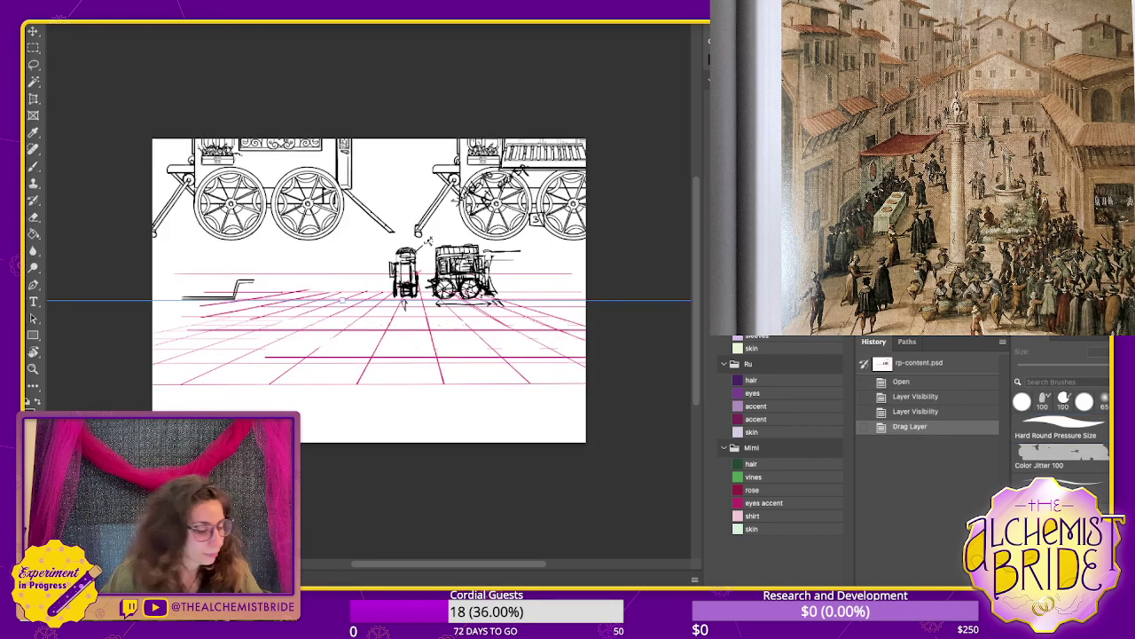
{"action": "left_click_drag", "start_coordinate": [342, 300], "coordinate": [339, 388]}
{"action": "left_click_drag", "start_coordinate": [338, 106], "coordinate": [338, 246]}
{"action": "mouse_move", "coordinate": [338, 297]}
{"action": "left_mouse_down"}
{"action": "mouse_move", "coordinate": [335, 253]}
{"action": "mouse_move", "coordinate": [292, 223]}
{"action": "mouse_move", "coordinate": [276, 188]}
{"action": "mouse_move", "coordinate": [315, 183]}
{"action": "mouse_move", "coordinate": [294, 202]}
{"action": "left_mouse_up"}
{"action": "key", "text": "Return"}
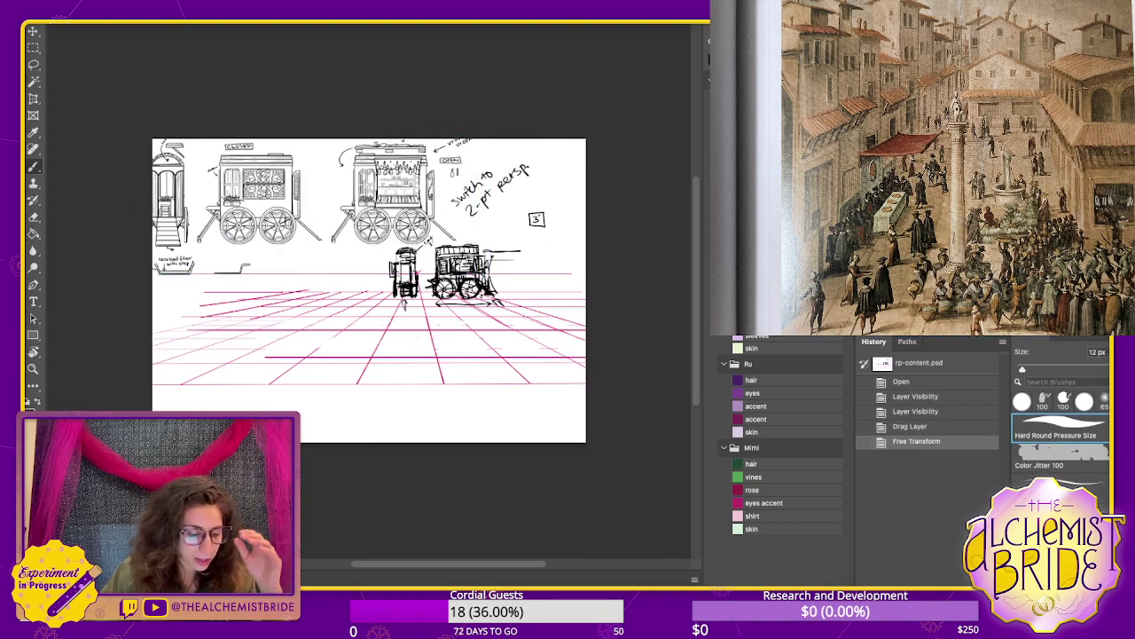
- Examine the cart's end, closed and open side views in VanyesaCart.psd up close, and close that document
{"action": "key", "text": "ctrl+Tab"}
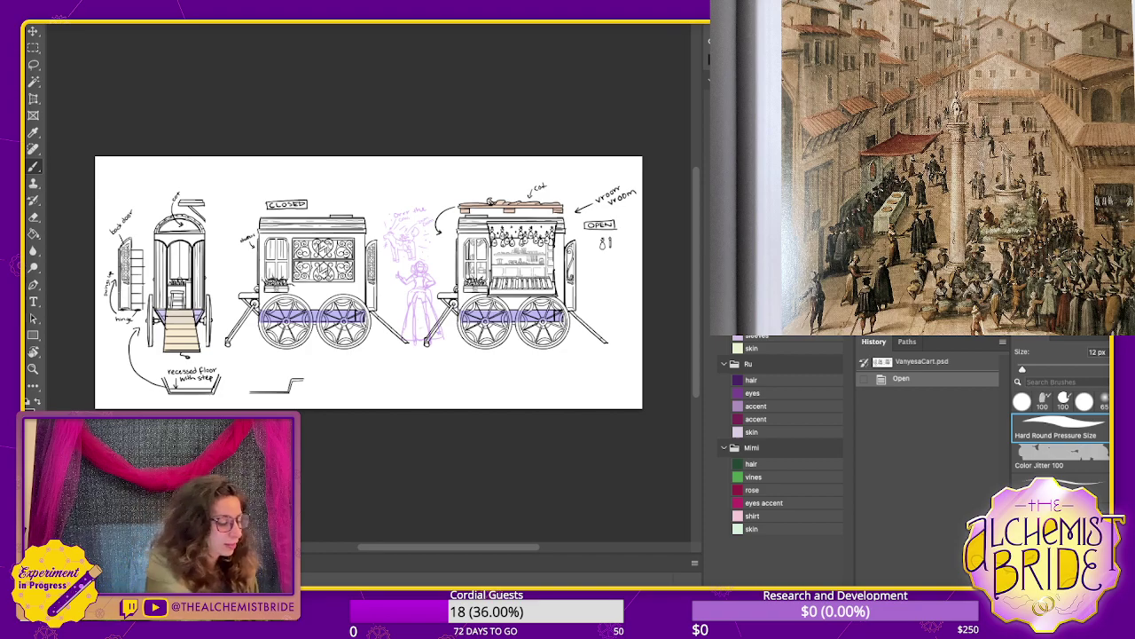
{"action": "key", "text": "super+plus"}
{"action": "key", "text": "super+plus"}
{"action": "key", "text": "super+plus"}
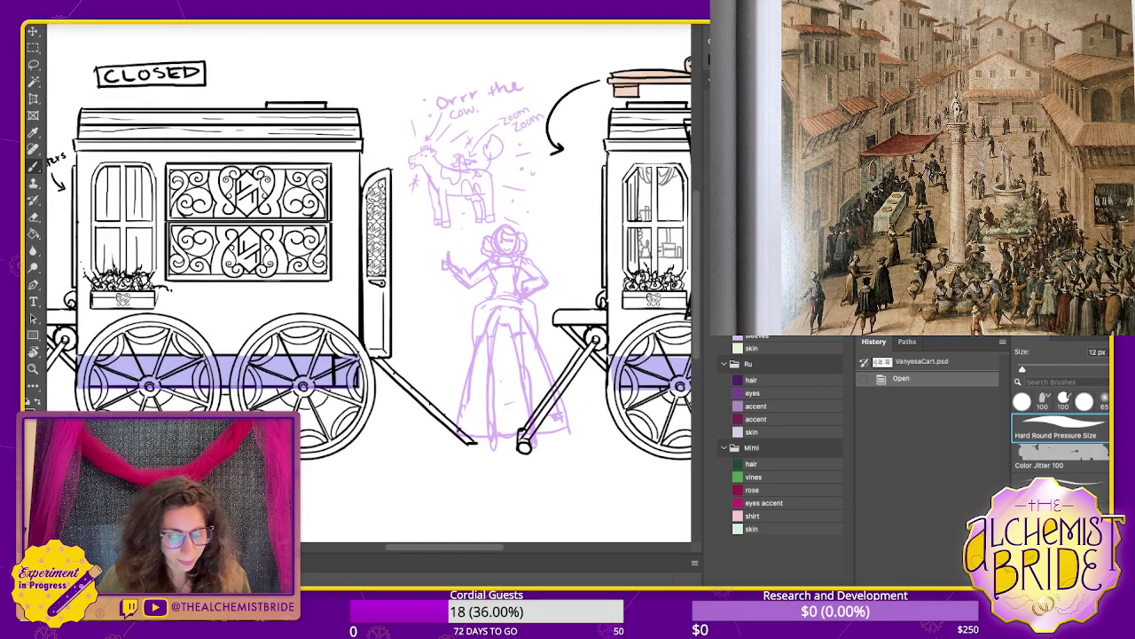
{"action": "left_click_drag", "start_coordinate": [390, 282], "coordinate": [348, 304]}
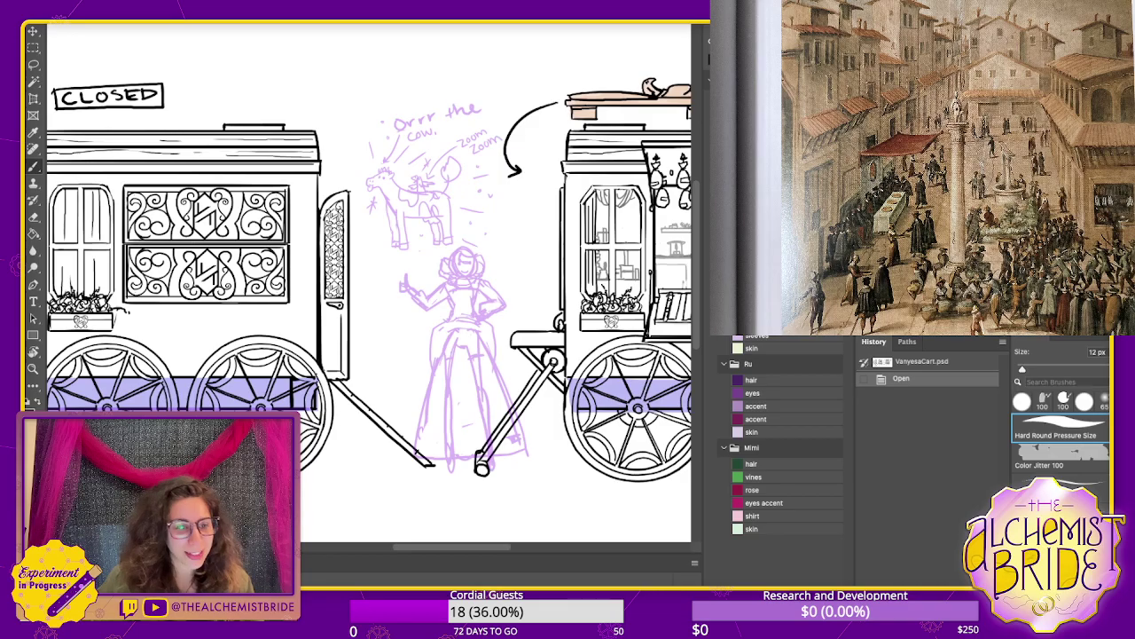
{"action": "left_click_drag", "start_coordinate": [514, 293], "coordinate": [232, 280]}
{"action": "scroll", "coordinate": [369, 283], "scroll_direction": "left", "scroll_amount": 15}
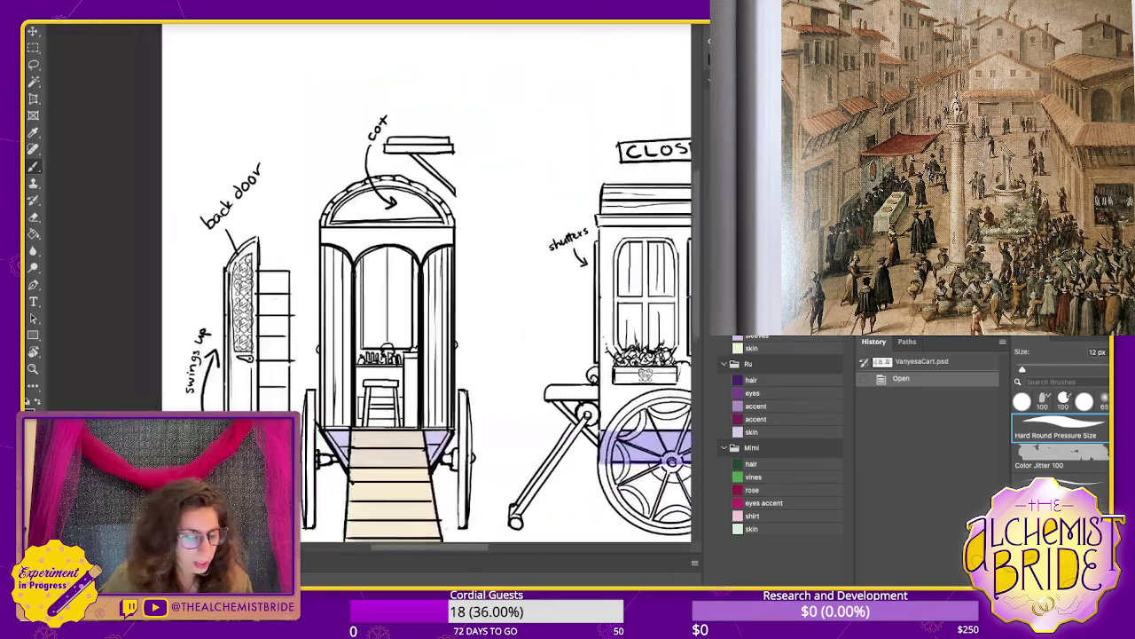
{"action": "scroll", "coordinate": [368, 284], "scroll_direction": "right", "scroll_amount": 4}
{"action": "scroll", "coordinate": [368, 284], "scroll_direction": "down", "scroll_amount": 1}
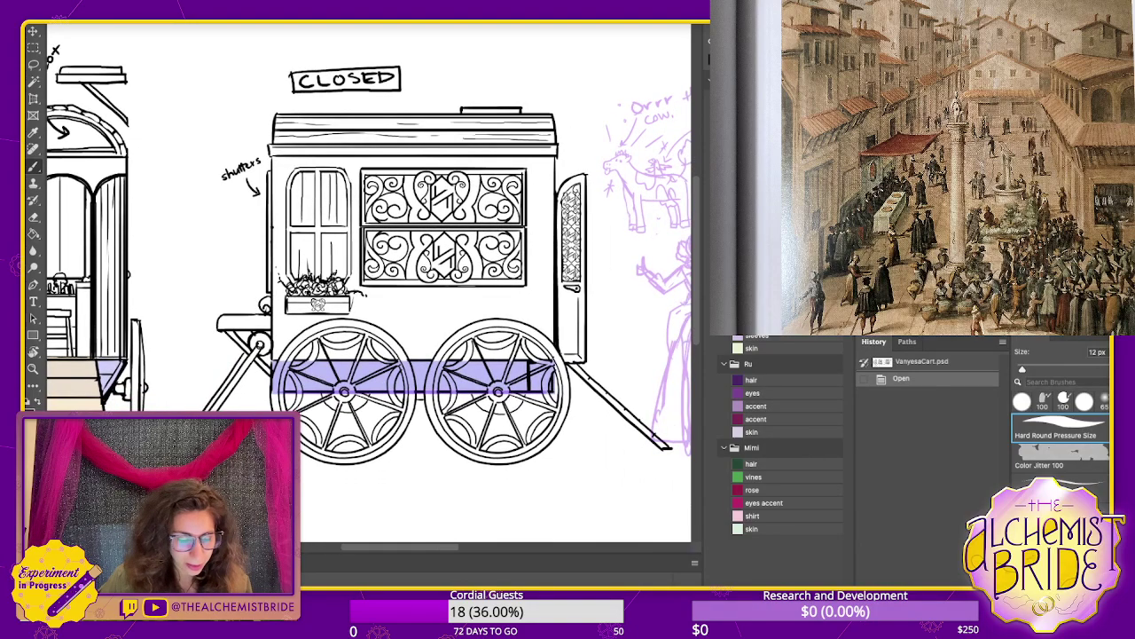
{"action": "scroll", "coordinate": [368, 284], "scroll_direction": "right", "scroll_amount": 13}
{"action": "scroll", "coordinate": [368, 284], "scroll_direction": "up", "scroll_amount": 2}
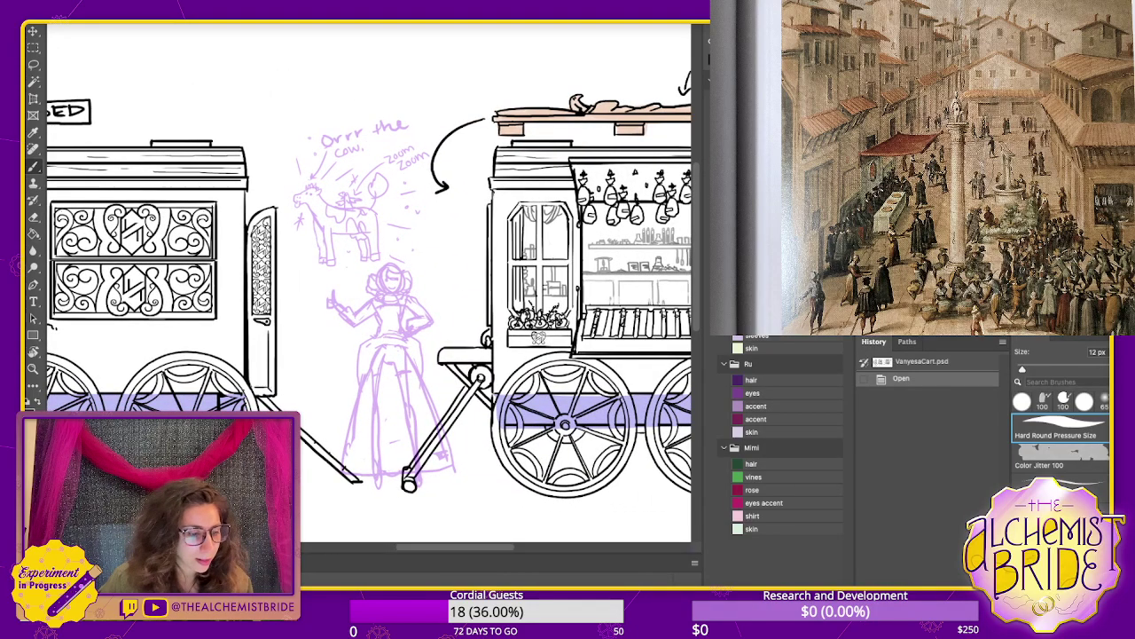
{"action": "key", "text": "super+w"}
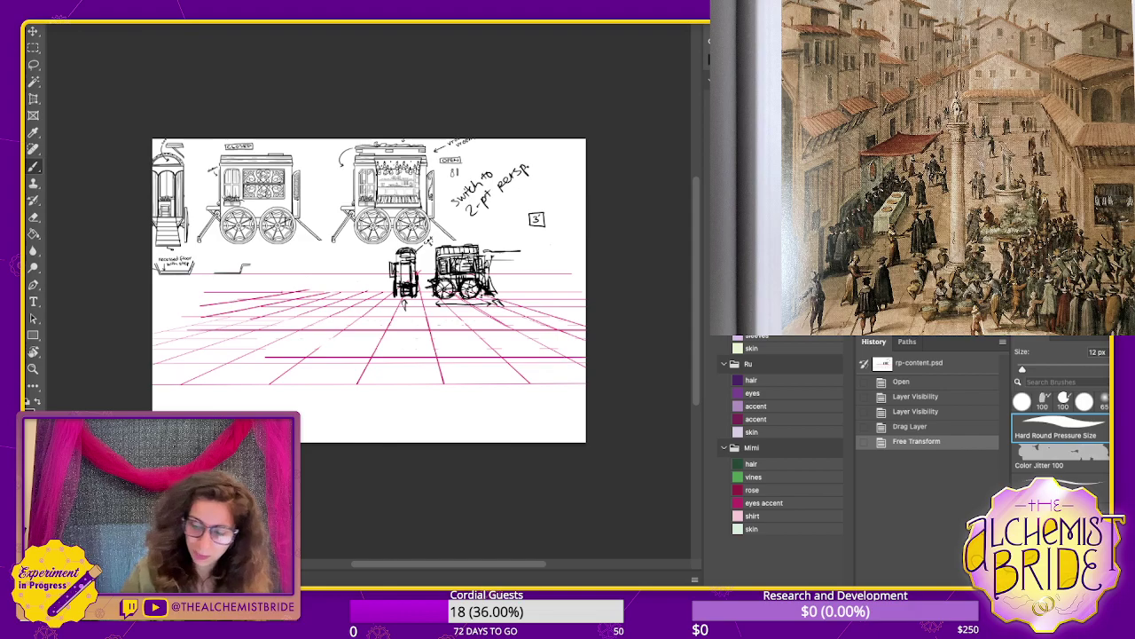
- Check the layer by toggling its visibility, and rename it
{"action": "key", "text": "super+plus"}
{"action": "key", "text": "super+plus"}
{"action": "left_click_drag", "start_coordinate": [390, 257], "coordinate": [339, 365]}
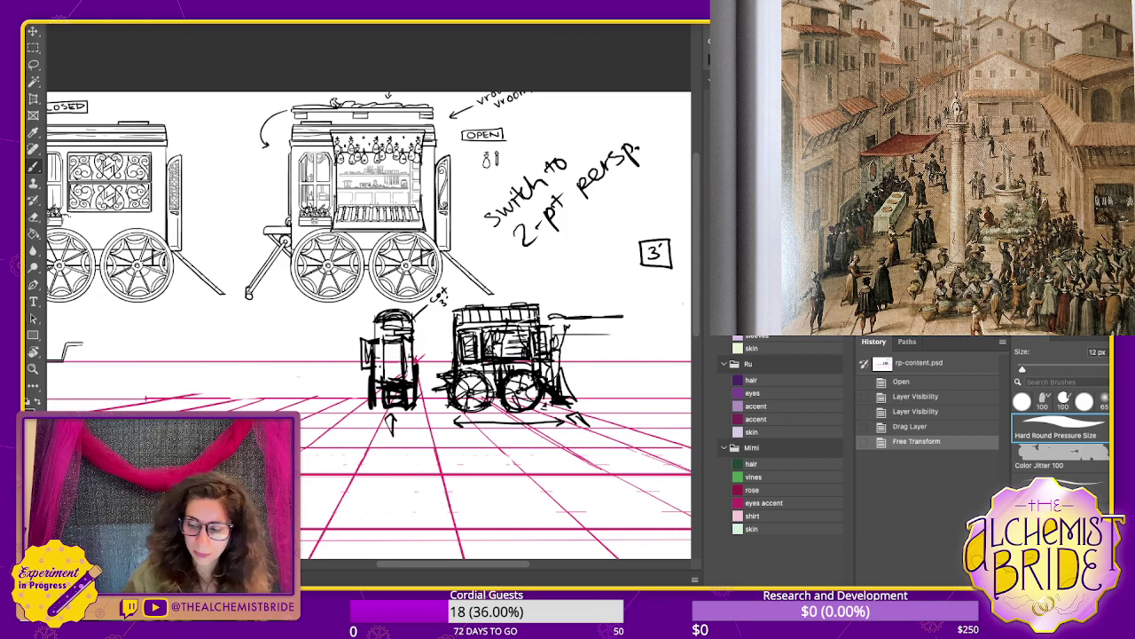
{"action": "key", "text": "v"}
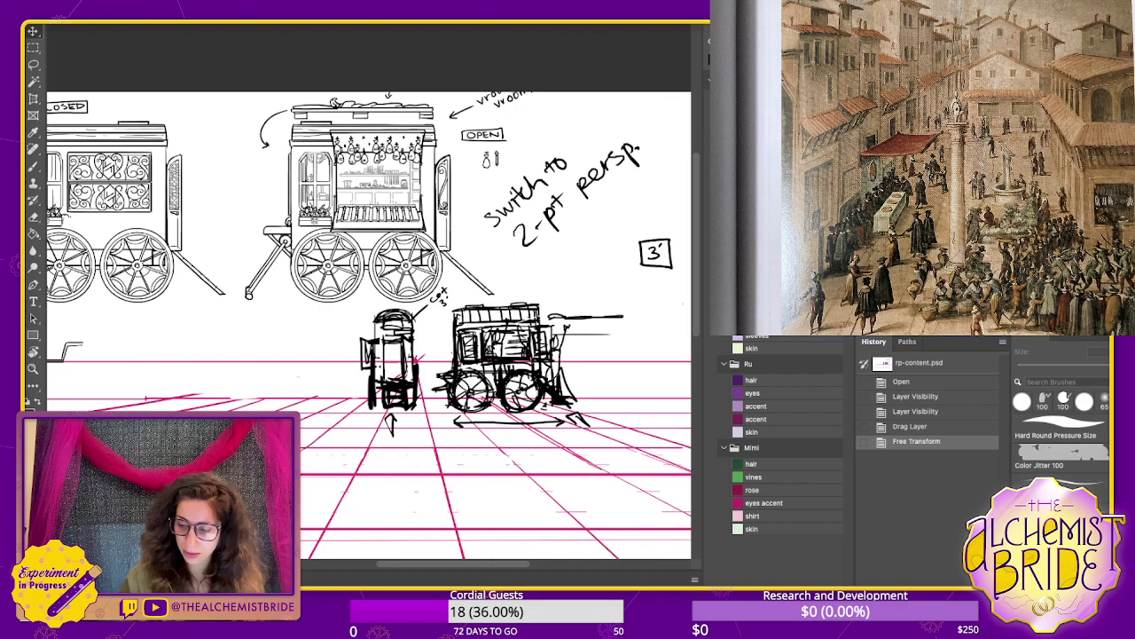
{"action": "key", "text": "super+comma"}
{"action": "key", "text": "super+comma"}
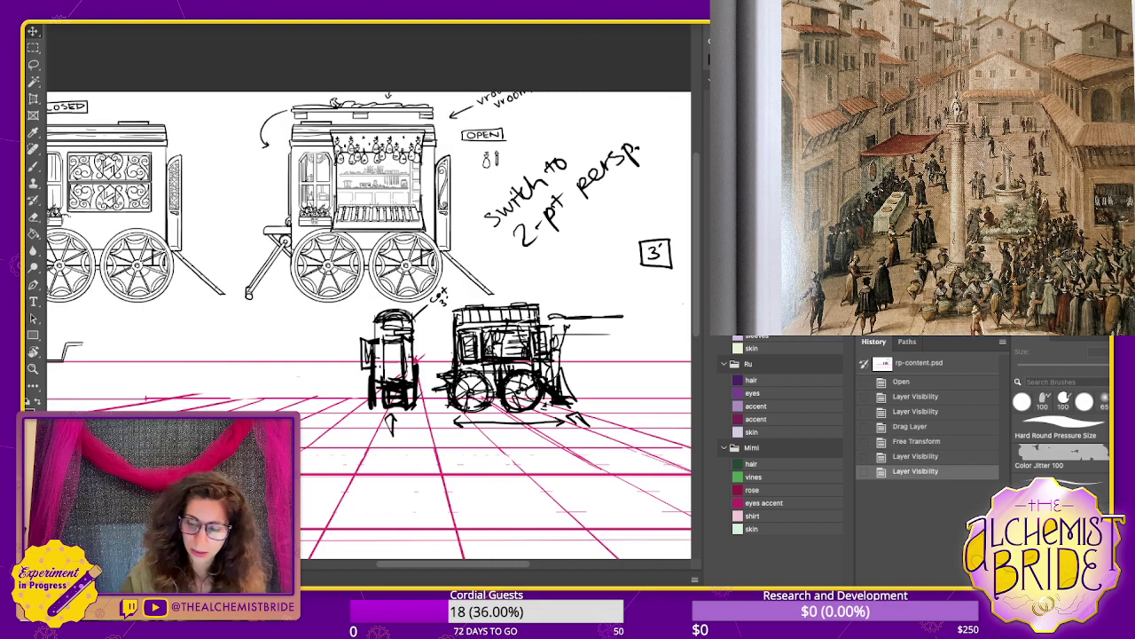
{"action": "key", "text": "space"}
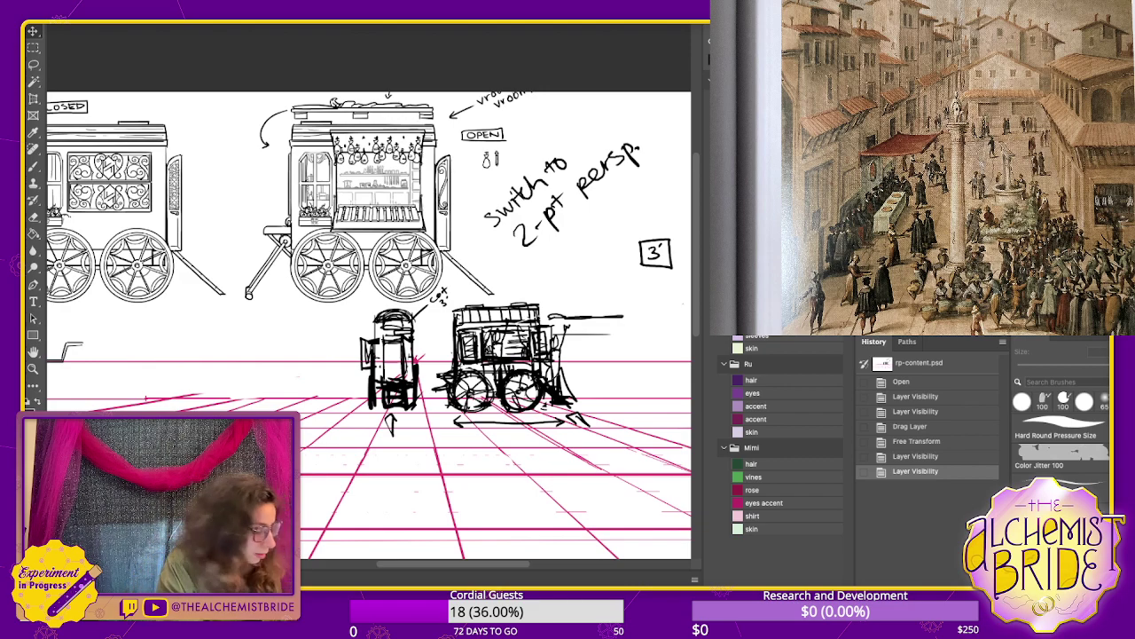
{"action": "key", "text": "Return"}
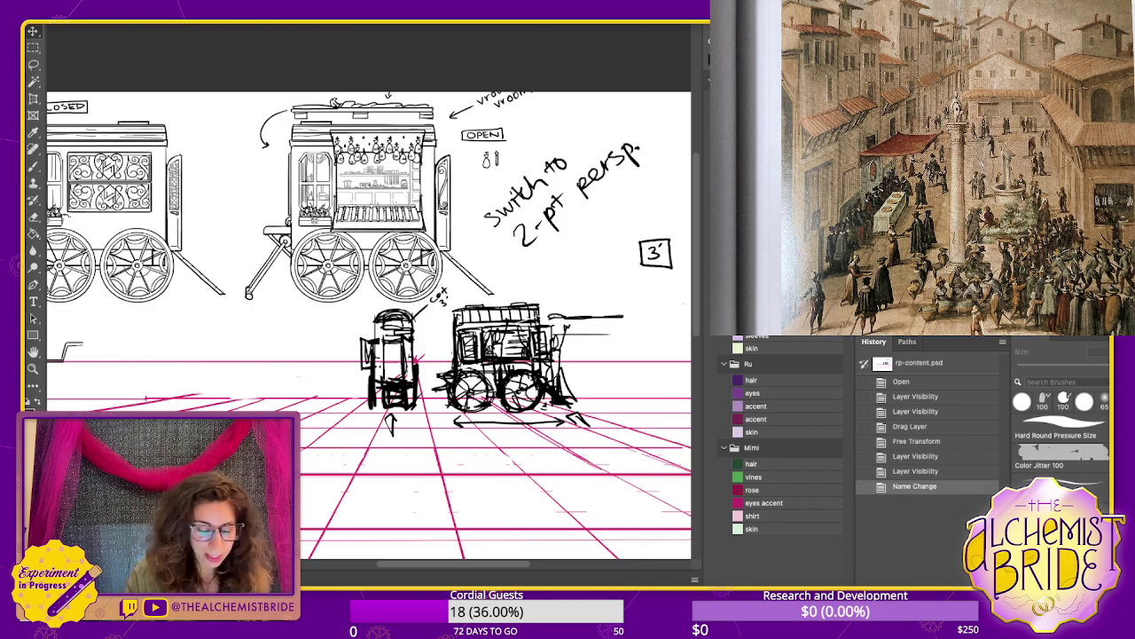
- Hide the rough cart sketch and reposition the cart line art over the perspective grid
{"action": "mouse_move", "coordinate": [381, 204]}
{"action": "left_mouse_down"}
{"action": "mouse_move", "coordinate": [251, 337]}
{"action": "mouse_move", "coordinate": [253, 304]}
{"action": "left_mouse_up"}
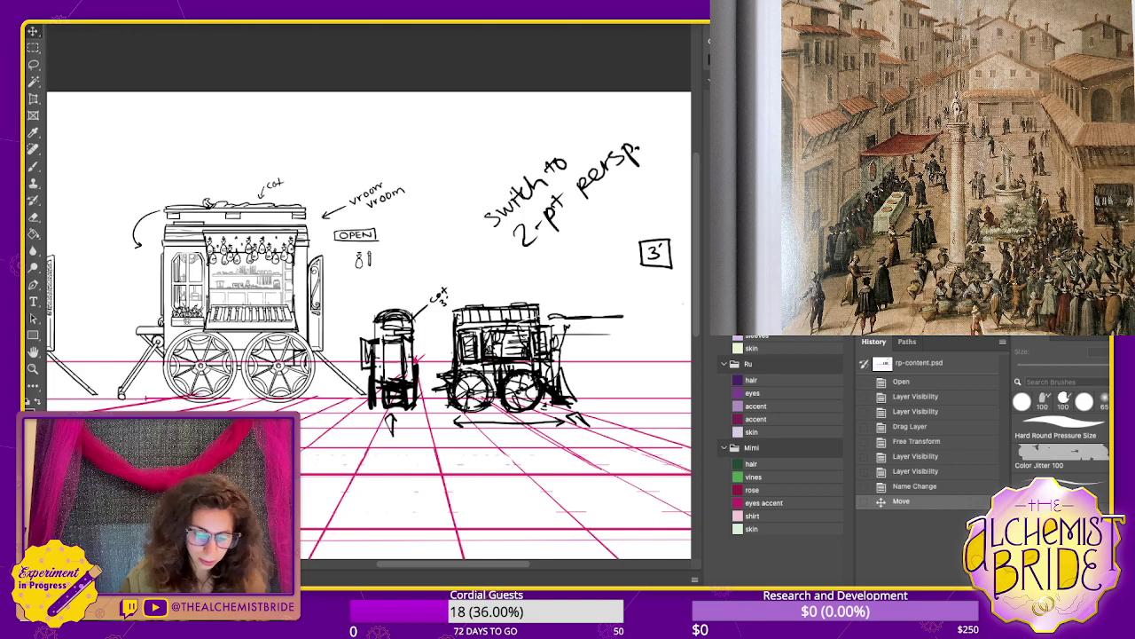
{"action": "key", "text": "super+comma"}
{"action": "key", "text": "super+comma"}
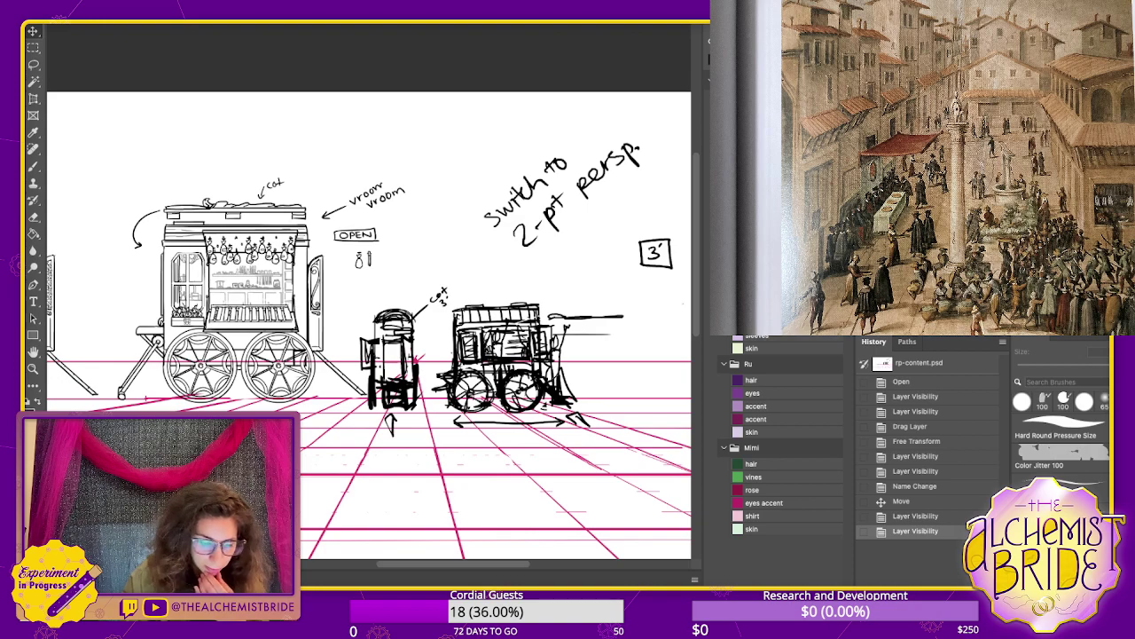
{"action": "key", "text": "ctrl+comma"}
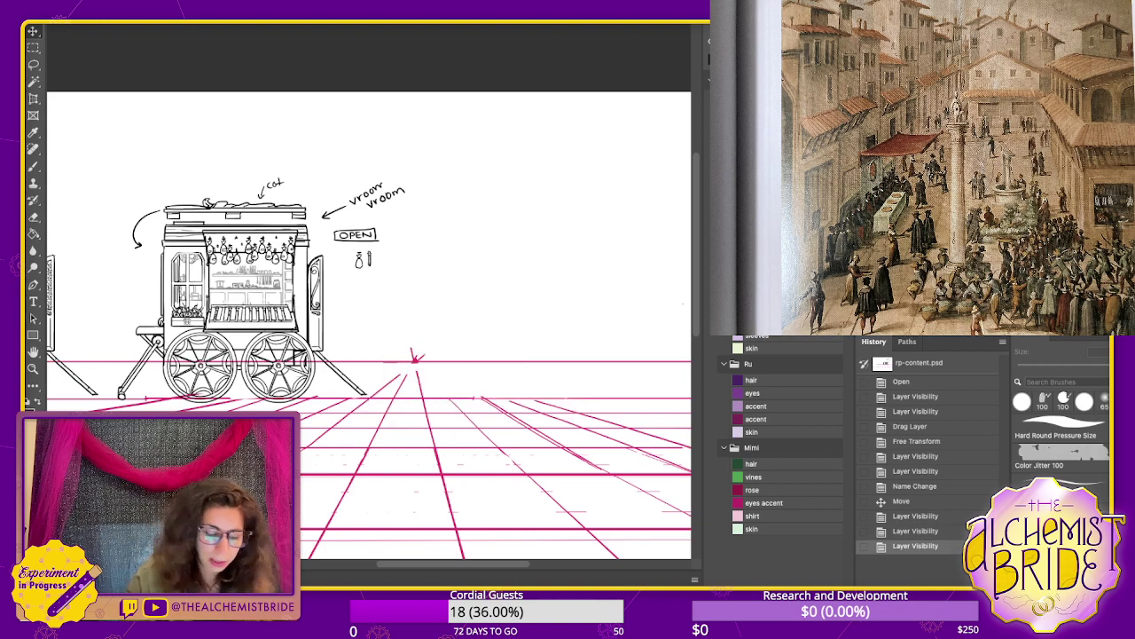
{"action": "key", "text": "Right"}
{"action": "key", "text": "ctrl+z"}
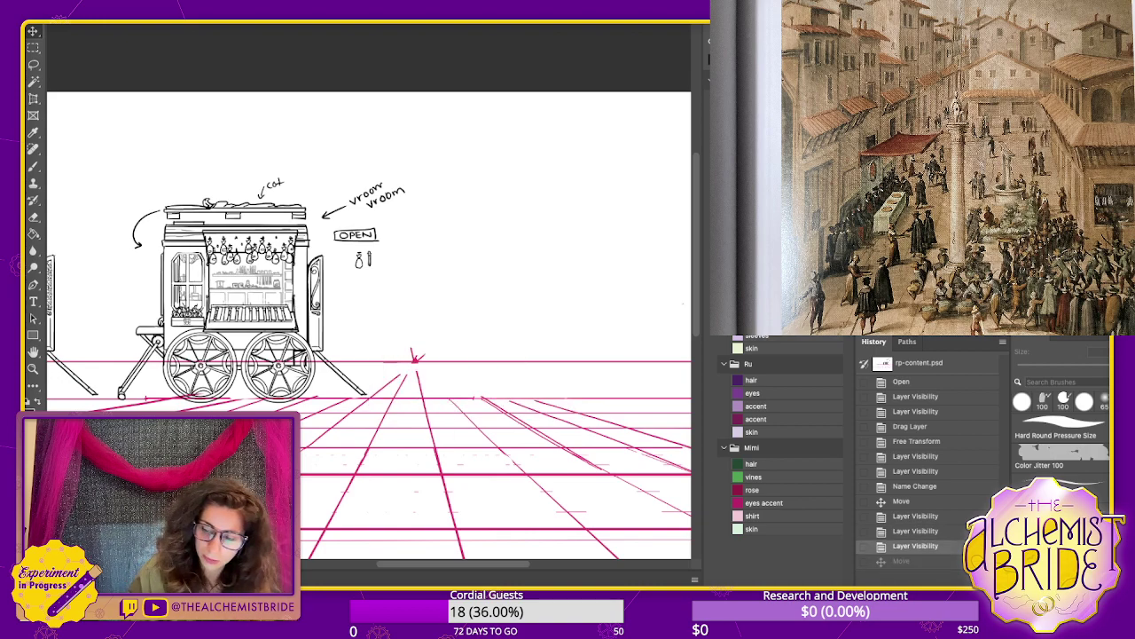
{"action": "key", "text": "ctrl+shift+z"}
- Show the rough cart sketch at 20% opacity and move the cart line art up, clear of the sketched carts
{"action": "key", "text": "ctrl+comma"}
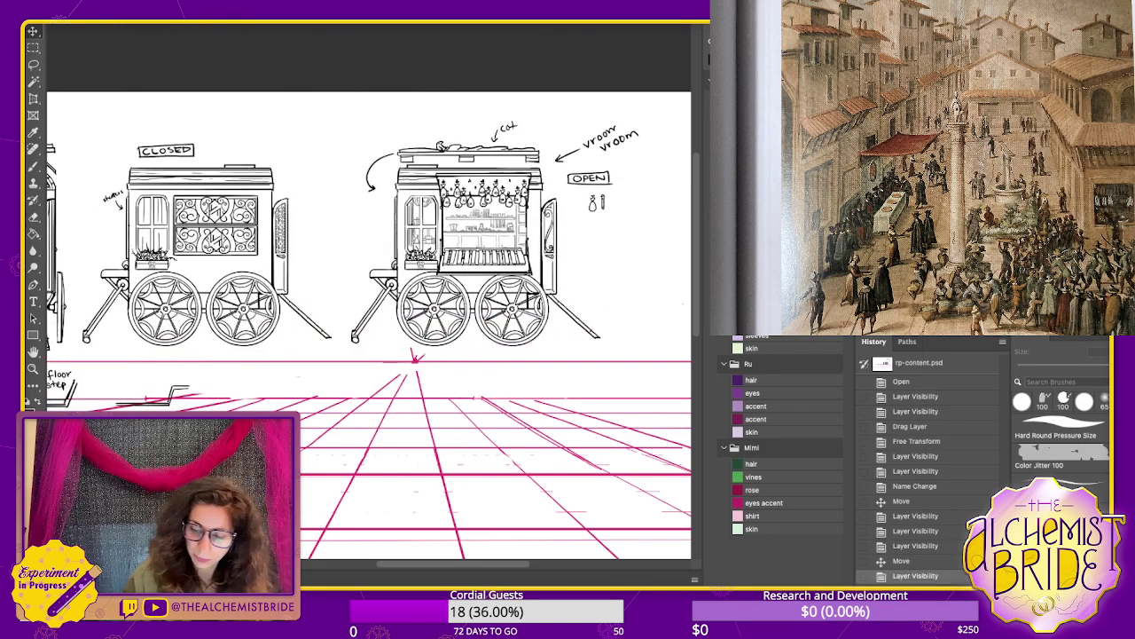
{"action": "key", "text": "2"}
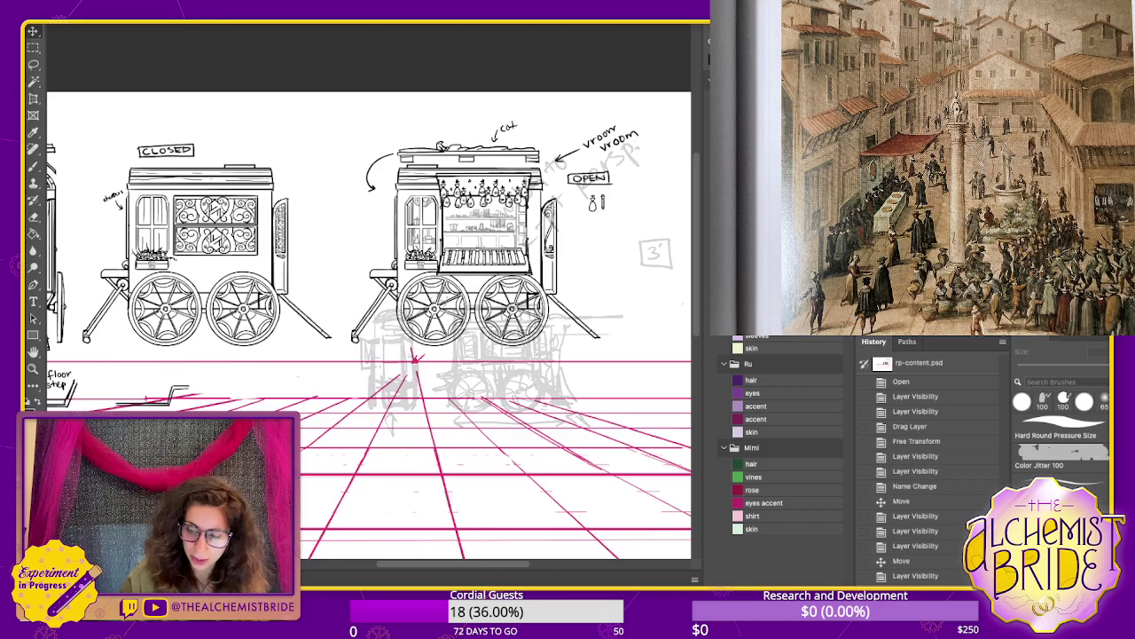
{"action": "mouse_move", "coordinate": [373, 249]}
{"action": "left_mouse_down"}
{"action": "mouse_move", "coordinate": [344, 249]}
{"action": "mouse_move", "coordinate": [520, 234]}
{"action": "mouse_move", "coordinate": [498, 222]}
{"action": "left_mouse_up"}
{"action": "left_click_drag", "start_coordinate": [459, 321], "coordinate": [437, 299]}
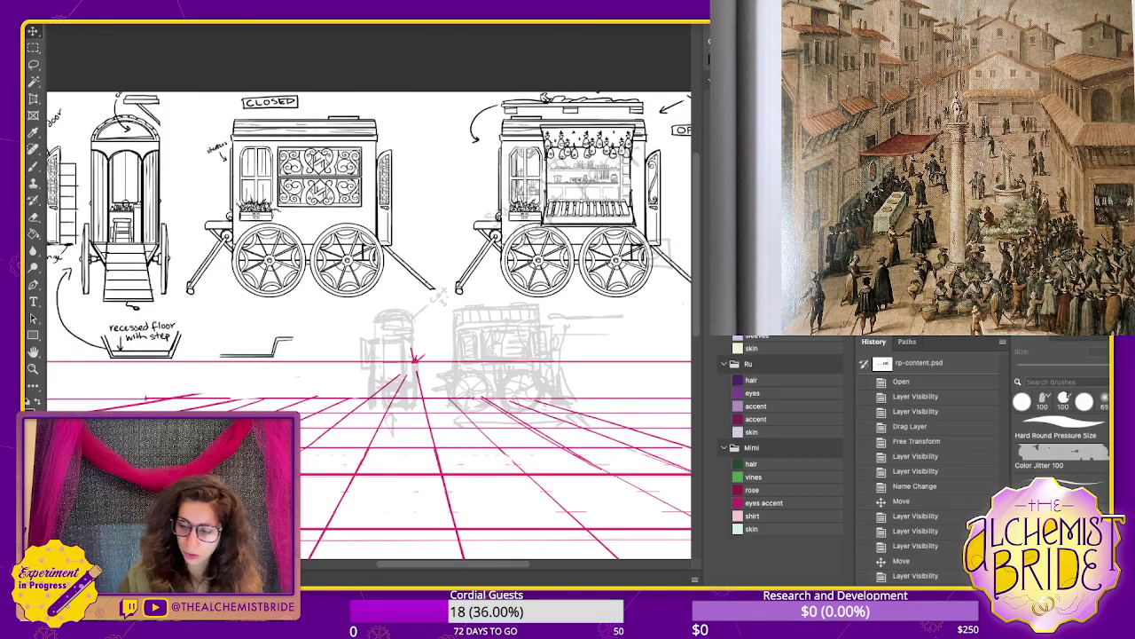
{"action": "key", "text": "super+plus"}
{"action": "key", "text": "super+plus"}
{"action": "left_click_drag", "start_coordinate": [464, 355], "coordinate": [346, 279]}
{"action": "scroll", "coordinate": [379, 293], "scroll_direction": "down", "scroll_amount": 1}
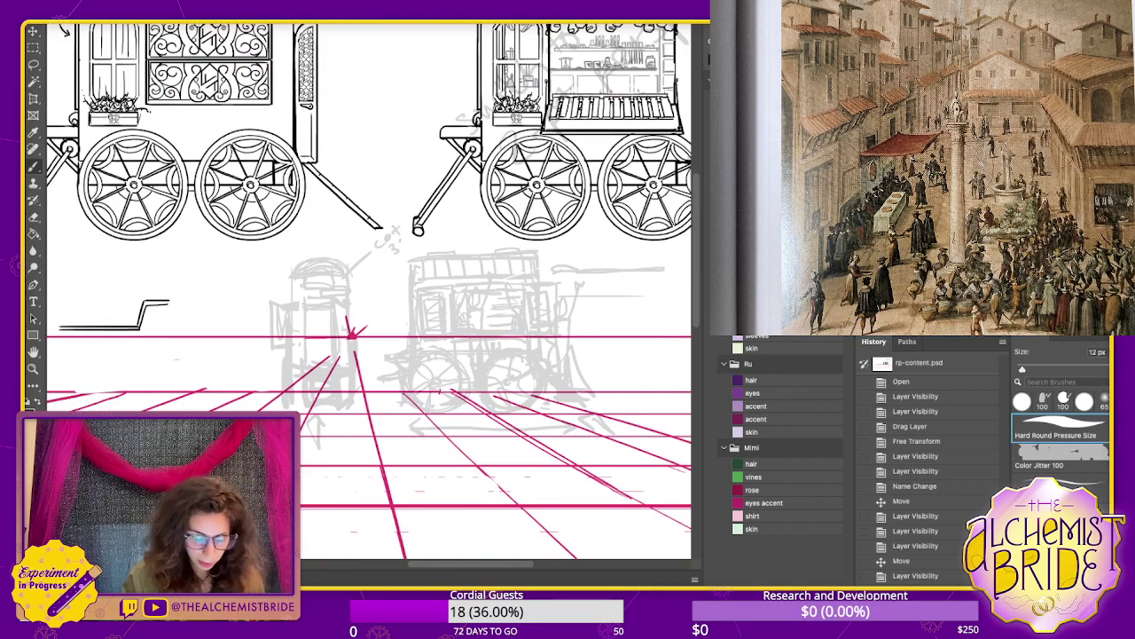
{"action": "mouse_move", "coordinate": [440, 280]}
{"action": "left_mouse_down"}
{"action": "mouse_move", "coordinate": [441, 404]}
{"action": "mouse_move", "coordinate": [490, 404]}
{"action": "left_mouse_up"}
{"action": "left_click_drag", "start_coordinate": [508, 278], "coordinate": [508, 402]}
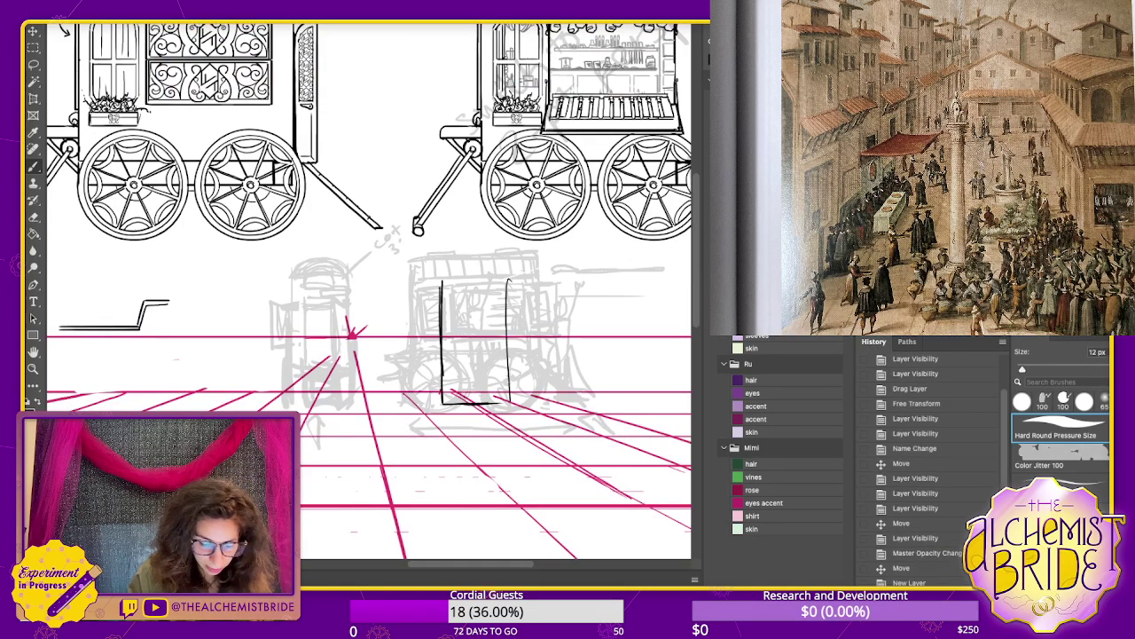
{"action": "left_click_drag", "start_coordinate": [507, 330], "coordinate": [505, 399]}
{"action": "mouse_move", "coordinate": [508, 279]}
{"action": "left_mouse_down"}
{"action": "mouse_move", "coordinate": [509, 402]}
{"action": "mouse_move", "coordinate": [498, 274]}
{"action": "left_mouse_up"}
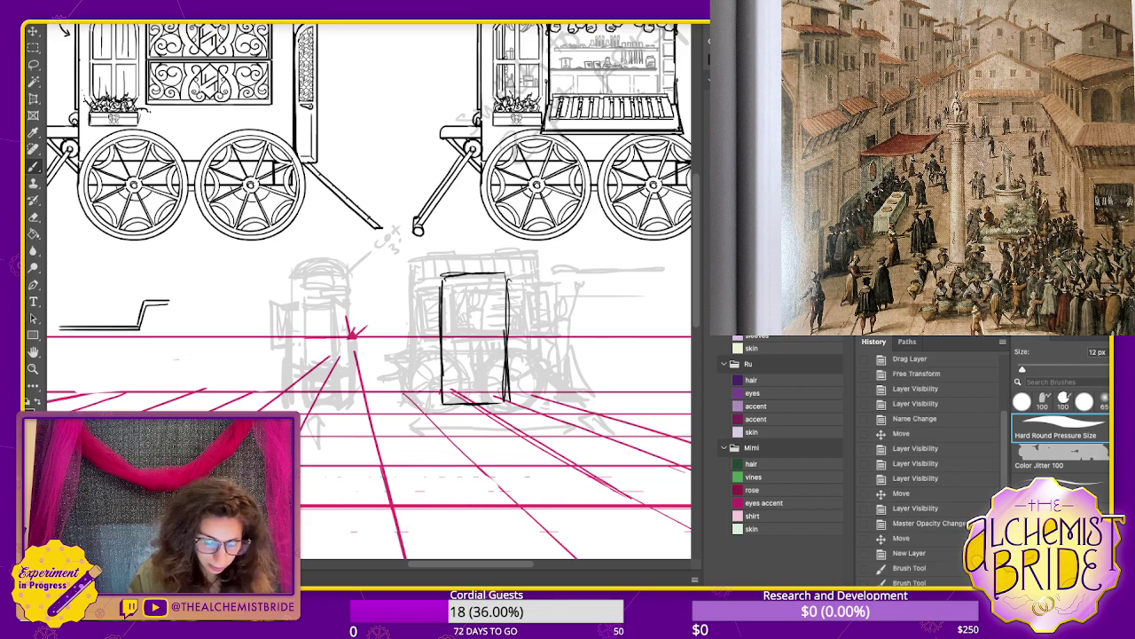
{"action": "mouse_move", "coordinate": [441, 403]}
{"action": "left_mouse_down"}
{"action": "mouse_move", "coordinate": [368, 394]}
{"action": "mouse_move", "coordinate": [390, 384]}
{"action": "mouse_move", "coordinate": [441, 402]}
{"action": "left_mouse_up"}
{"action": "key", "text": "ctrl+z"}
{"action": "key", "text": "ctrl+z"}
{"action": "key", "text": "ctrl+z"}
{"action": "key", "text": "ctrl+z"}
{"action": "key", "text": "ctrl+z"}
{"action": "key", "text": "ctrl+z"}
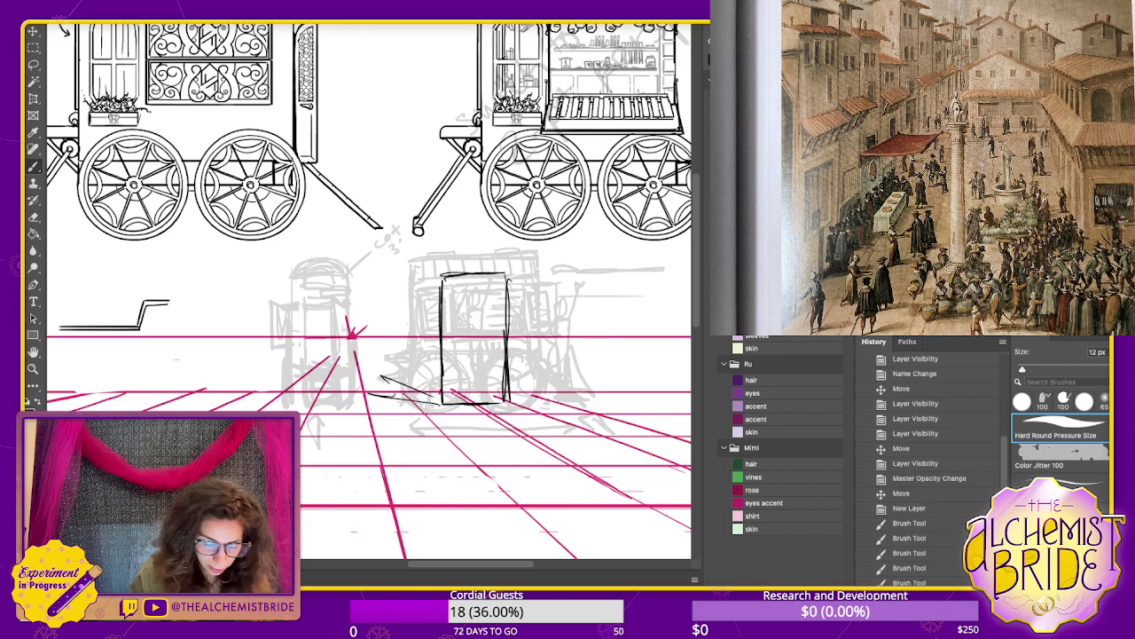
{"action": "key", "text": "ctrl+z"}
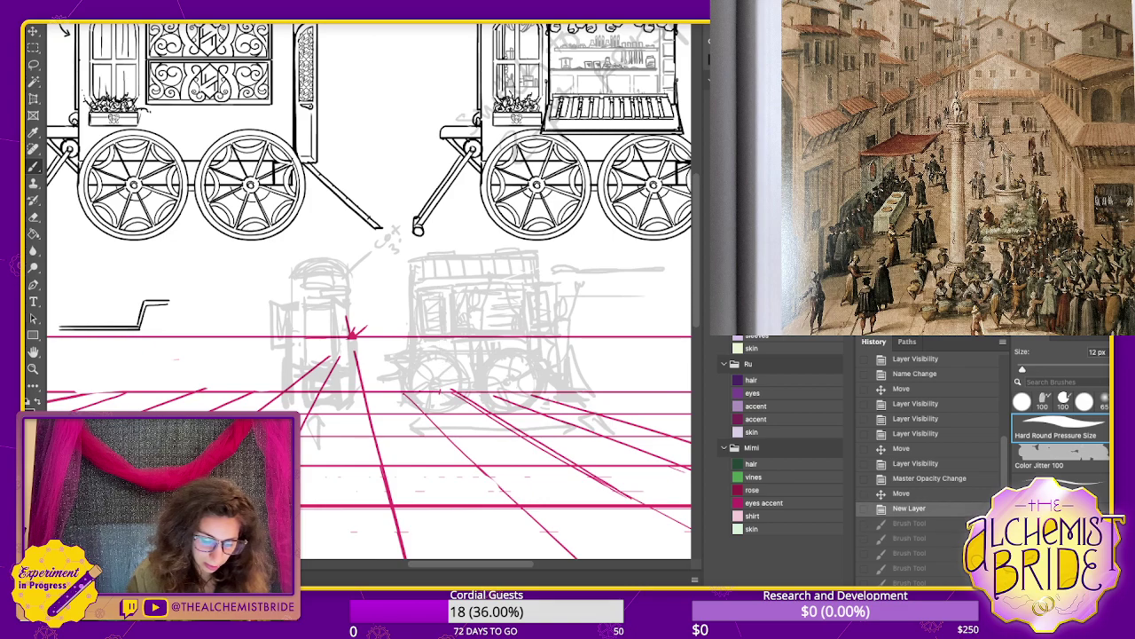
- Sketch the cart's four-sided footprint on the ground over the faded cart sketch, following the converging perspective grid lines
{"action": "left_click_drag", "start_coordinate": [404, 393], "coordinate": [479, 433]}
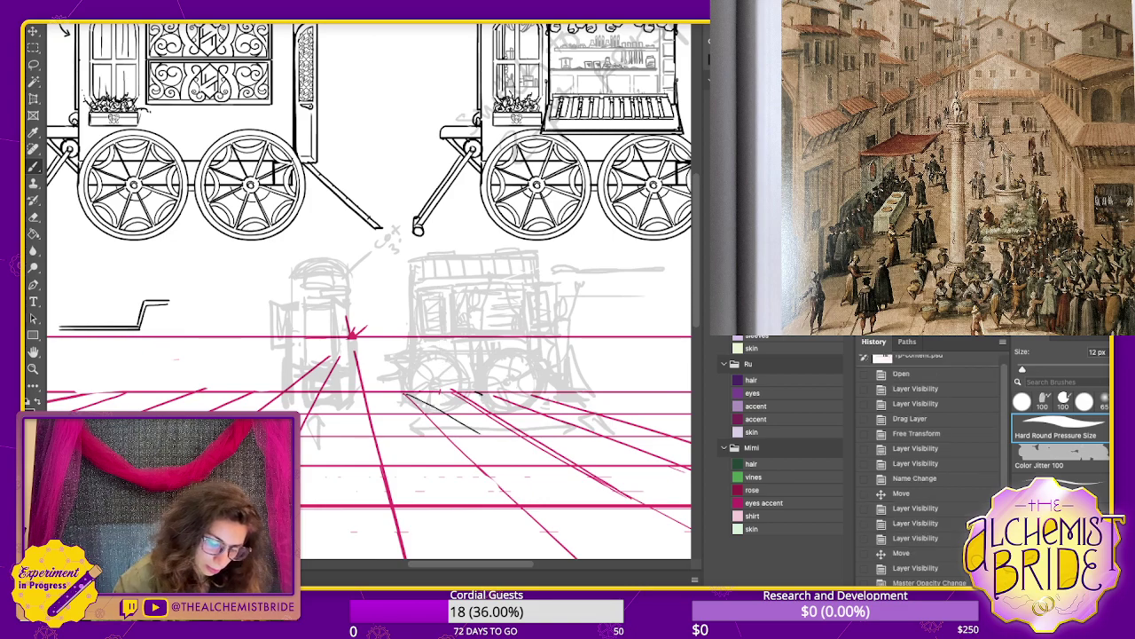
{"action": "left_click_drag", "start_coordinate": [448, 393], "coordinate": [564, 432]}
{"action": "left_click_drag", "start_coordinate": [479, 436], "coordinate": [577, 435]}
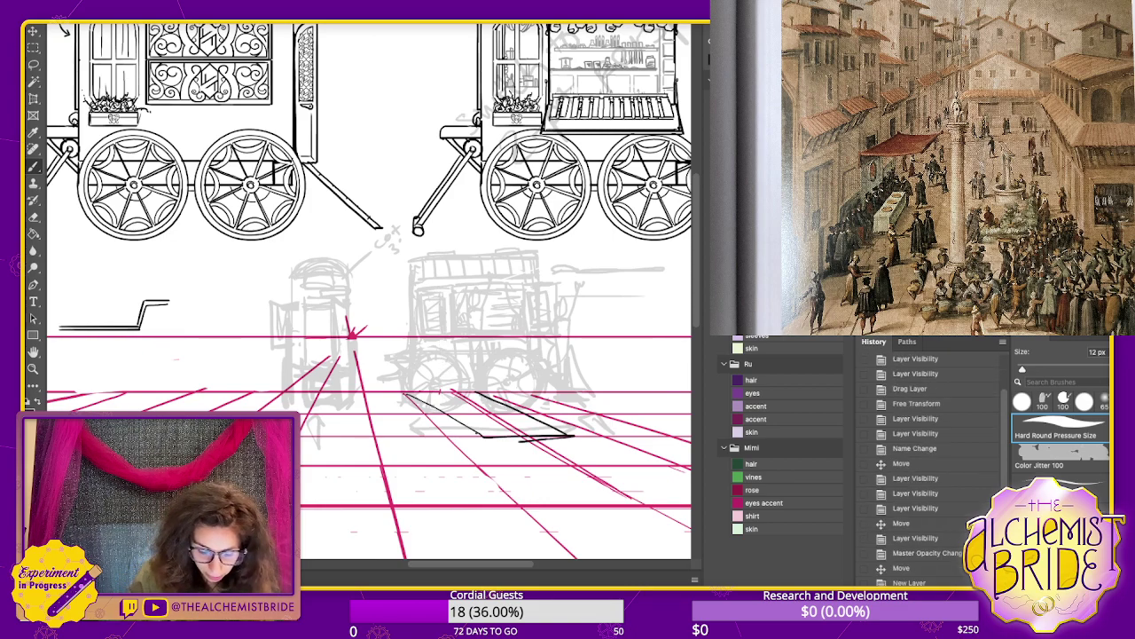
{"action": "mouse_move", "coordinate": [476, 392]}
{"action": "left_mouse_down"}
{"action": "mouse_move", "coordinate": [480, 436]}
{"action": "mouse_move", "coordinate": [399, 396]}
{"action": "mouse_move", "coordinate": [574, 436]}
{"action": "mouse_move", "coordinate": [476, 393]}
{"action": "left_mouse_up"}
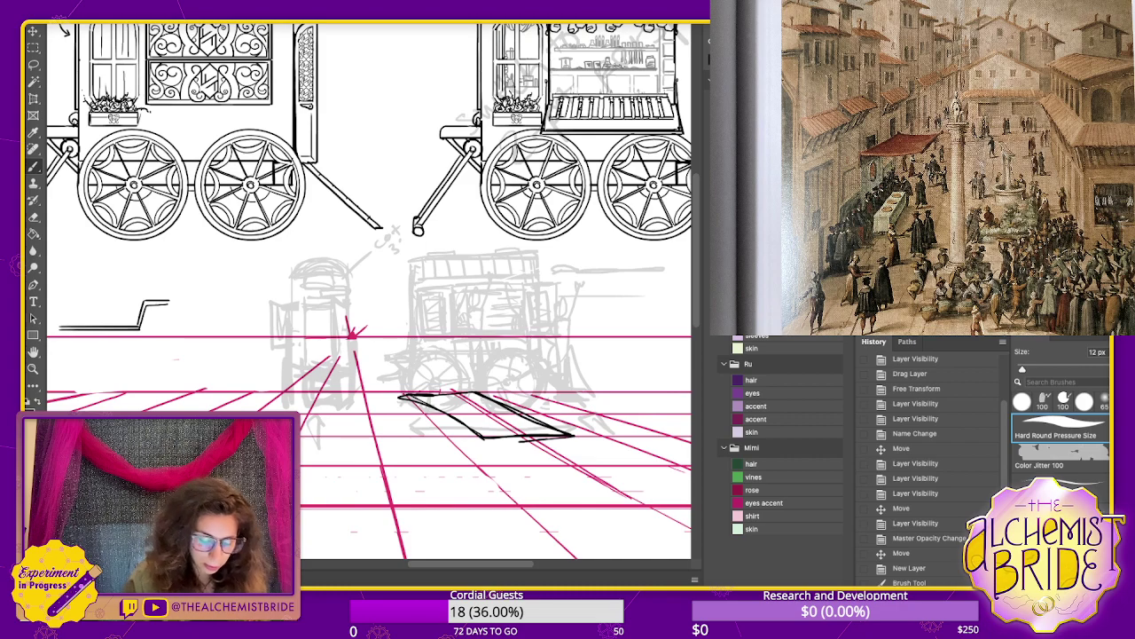
{"action": "left_click_drag", "start_coordinate": [413, 393], "coordinate": [437, 391]}
{"action": "left_click_drag", "start_coordinate": [495, 438], "coordinate": [564, 432]}
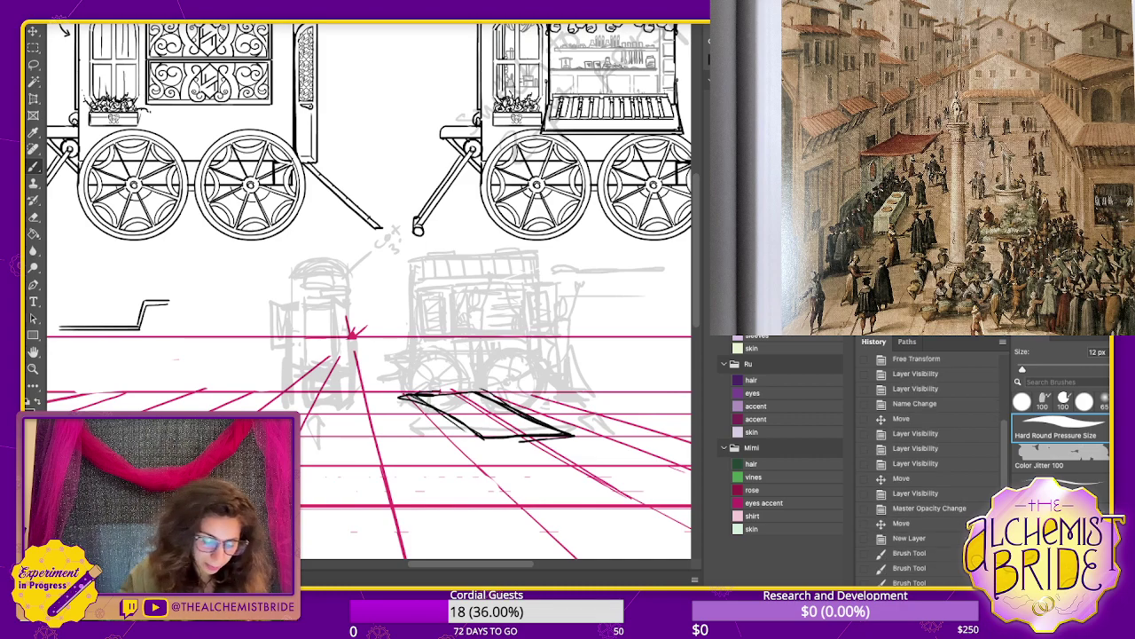
- Sketch vertical edges up from the footprint and join them with top edges to block in the cart's front and side faces
{"action": "mouse_move", "coordinate": [420, 398]}
{"action": "left_mouse_down"}
{"action": "mouse_move", "coordinate": [484, 437]}
{"action": "mouse_move", "coordinate": [482, 307]}
{"action": "left_mouse_up"}
{"action": "mouse_move", "coordinate": [568, 431]}
{"action": "left_mouse_down"}
{"action": "mouse_move", "coordinate": [568, 310]}
{"action": "mouse_move", "coordinate": [557, 288]}
{"action": "mouse_move", "coordinate": [479, 295]}
{"action": "left_mouse_up"}
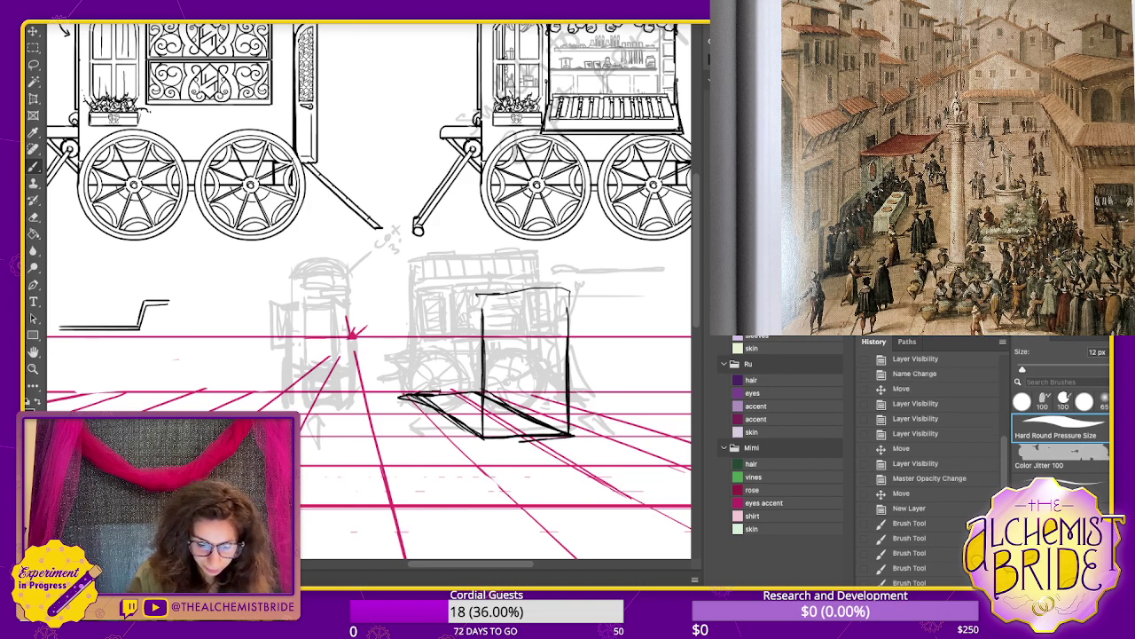
{"action": "mouse_move", "coordinate": [408, 300]}
{"action": "left_mouse_down"}
{"action": "mouse_move", "coordinate": [408, 394]}
{"action": "mouse_move", "coordinate": [412, 293]}
{"action": "mouse_move", "coordinate": [425, 299]}
{"action": "mouse_move", "coordinate": [410, 302]}
{"action": "left_mouse_up"}
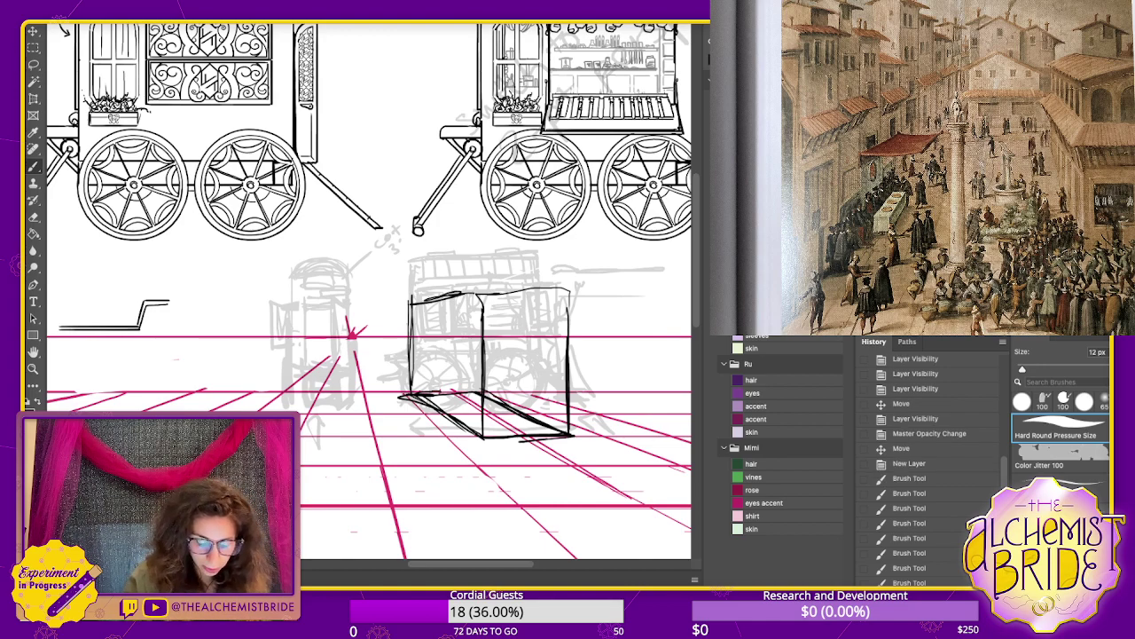
- Undo all the strokes of the cart's box block-in, back to the empty new layer
{"action": "mouse_move", "coordinate": [507, 277]}
{"action": "left_mouse_down"}
{"action": "mouse_move", "coordinate": [510, 390]}
{"action": "mouse_move", "coordinate": [507, 271]}
{"action": "mouse_move", "coordinate": [564, 276]}
{"action": "left_mouse_up"}
{"action": "key", "text": "ctrl+z"}
{"action": "key", "text": "ctrl+z"}
{"action": "key", "text": "ctrl+z"}
{"action": "key", "text": "ctrl+z"}
{"action": "key", "text": "ctrl+z"}
{"action": "key", "text": "ctrl+z"}
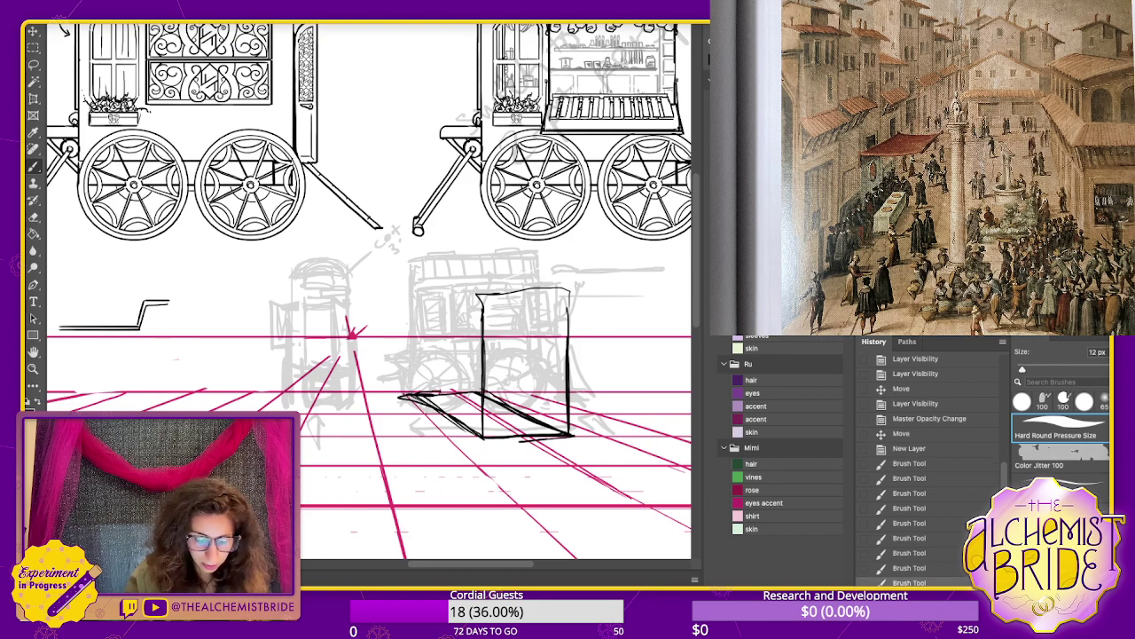
{"action": "key", "text": "ctrl+z"}
{"action": "key", "text": "ctrl+z"}
{"action": "key", "text": "ctrl+z"}
{"action": "key", "text": "ctrl+z"}
{"action": "key", "text": "ctrl+z"}
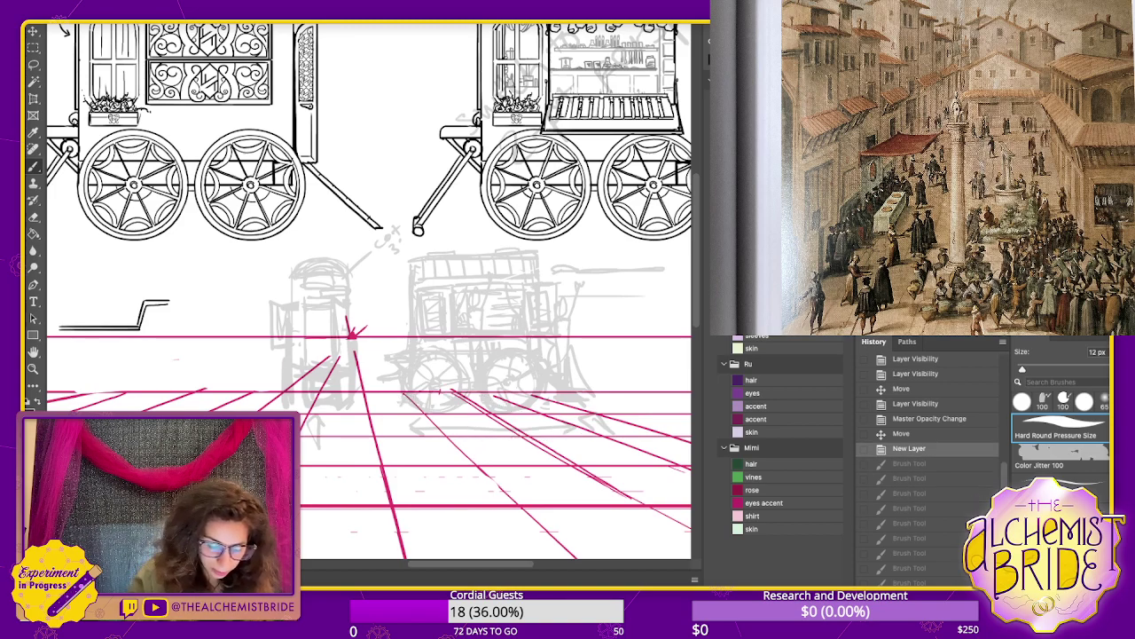
- Sketch an upright rectangular cart end with an arched roof over the faded cart sketch
{"action": "mouse_move", "coordinate": [486, 291]}
{"action": "left_mouse_down"}
{"action": "mouse_move", "coordinate": [485, 415]}
{"action": "mouse_move", "coordinate": [543, 419]}
{"action": "left_mouse_up"}
{"action": "left_click_drag", "start_coordinate": [557, 315], "coordinate": [553, 424]}
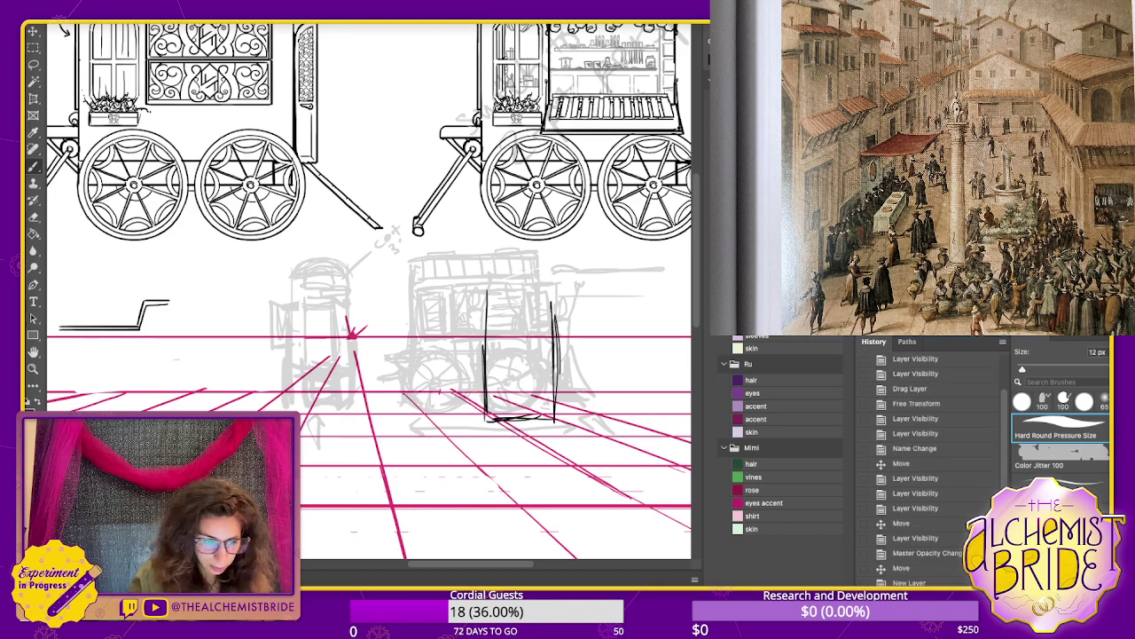
{"action": "left_click_drag", "start_coordinate": [547, 287], "coordinate": [553, 405]}
{"action": "mouse_move", "coordinate": [488, 291]}
{"action": "left_mouse_down"}
{"action": "mouse_move", "coordinate": [548, 286]}
{"action": "mouse_move", "coordinate": [550, 304]}
{"action": "left_mouse_up"}
{"action": "left_click_drag", "start_coordinate": [542, 282], "coordinate": [477, 318]}
{"action": "left_click_drag", "start_coordinate": [483, 305], "coordinate": [547, 288]}
{"action": "mouse_move", "coordinate": [485, 295]}
{"action": "left_mouse_down"}
{"action": "mouse_move", "coordinate": [544, 292]}
{"action": "mouse_move", "coordinate": [481, 405]}
{"action": "left_mouse_up"}
{"action": "left_click_drag", "start_coordinate": [478, 366], "coordinate": [481, 424]}
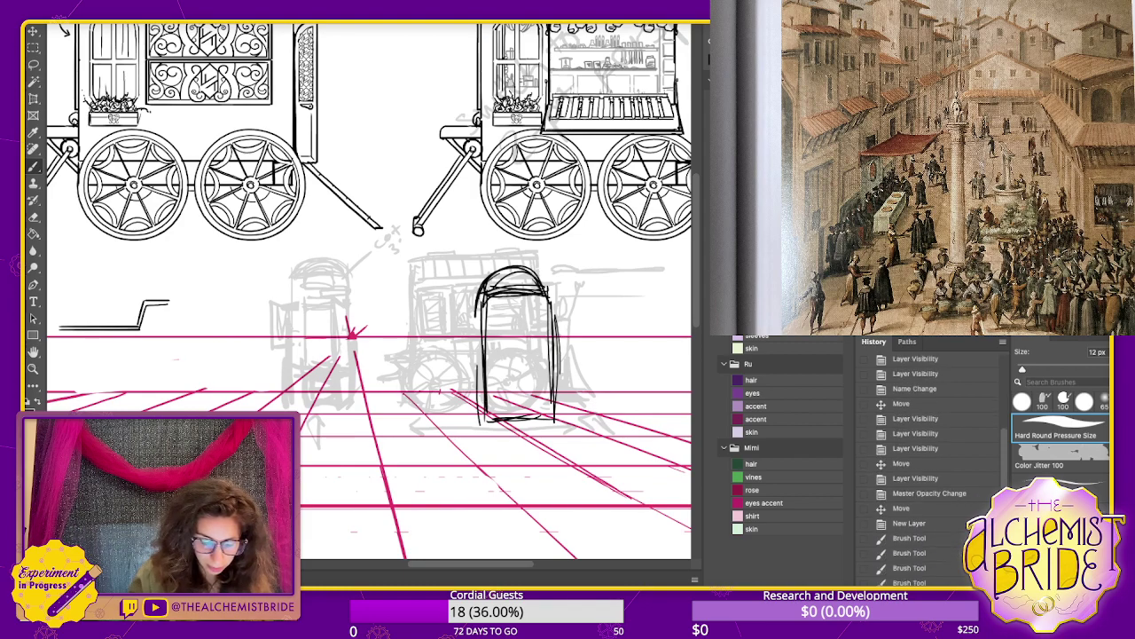
- Undo the strokes of the arched cart end and restore them
{"action": "key", "text": "ctrl+z"}
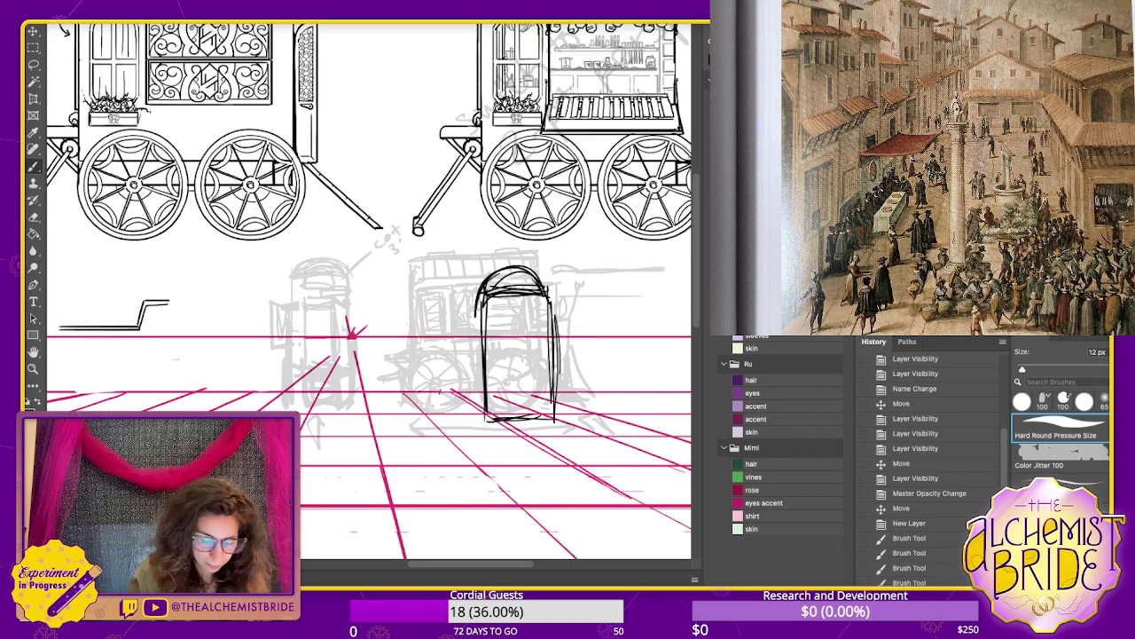
{"action": "key", "text": "ctrl+z"}
{"action": "key", "text": "ctrl+z"}
{"action": "key", "text": "ctrl+z"}
{"action": "key", "text": "ctrl+z"}
{"action": "key", "text": "ctrl+z"}
{"action": "key", "text": "ctrl+z"}
{"action": "key", "text": "ctrl+z"}
{"action": "key", "text": "ctrl+z"}
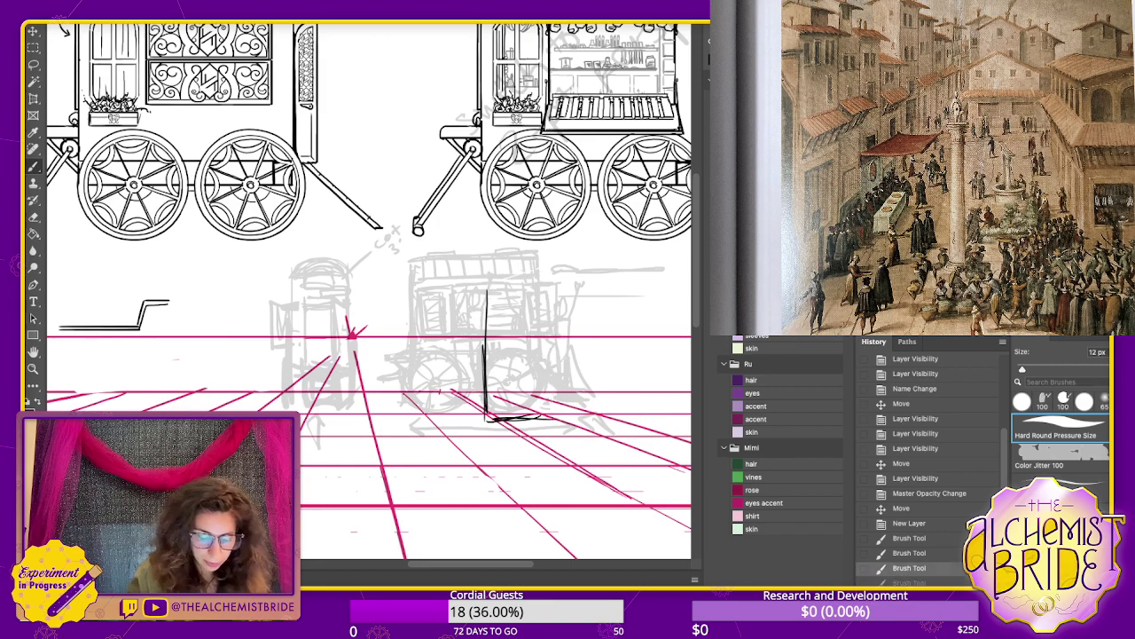
{"action": "key", "text": "ctrl+z"}
{"action": "key", "text": "ctrl+shift+z"}
{"action": "key", "text": "ctrl+shift+z"}
{"action": "key", "text": "ctrl+shift+z"}
{"action": "key", "text": "ctrl+shift+z"}
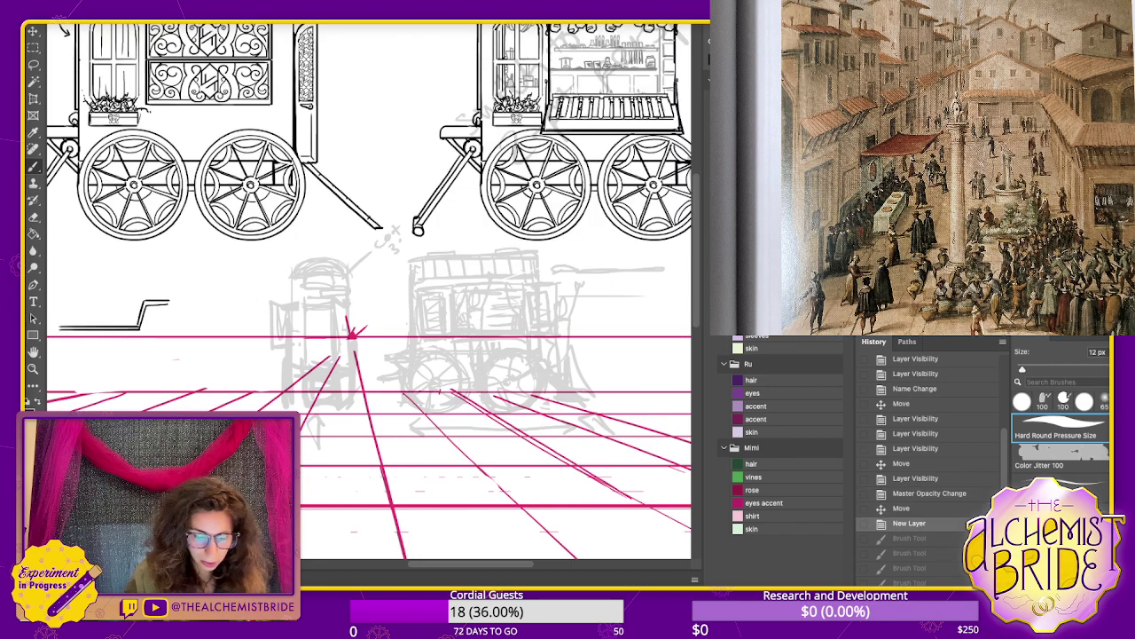
{"action": "key", "text": "ctrl+shift+z"}
{"action": "key", "text": "ctrl+shift+z"}
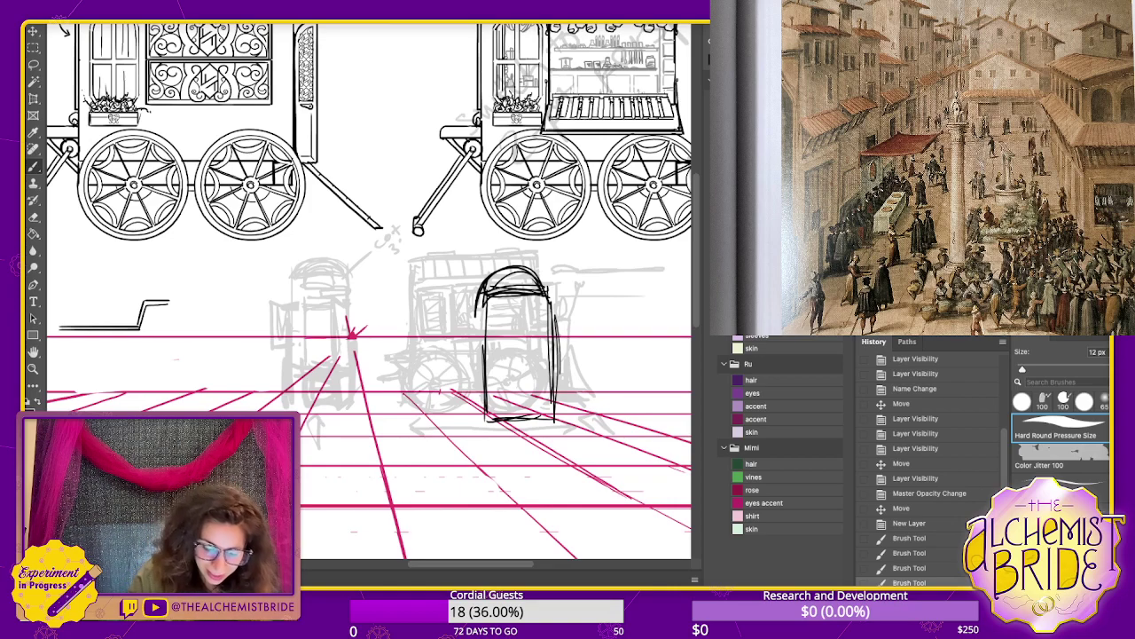
- Reinforce the arched cart end's outline and sketch side edges receding from its base and roof toward the vanishing point
{"action": "mouse_move", "coordinate": [480, 295]}
{"action": "left_mouse_down"}
{"action": "mouse_move", "coordinate": [481, 418]}
{"action": "mouse_move", "coordinate": [537, 421]}
{"action": "left_mouse_up"}
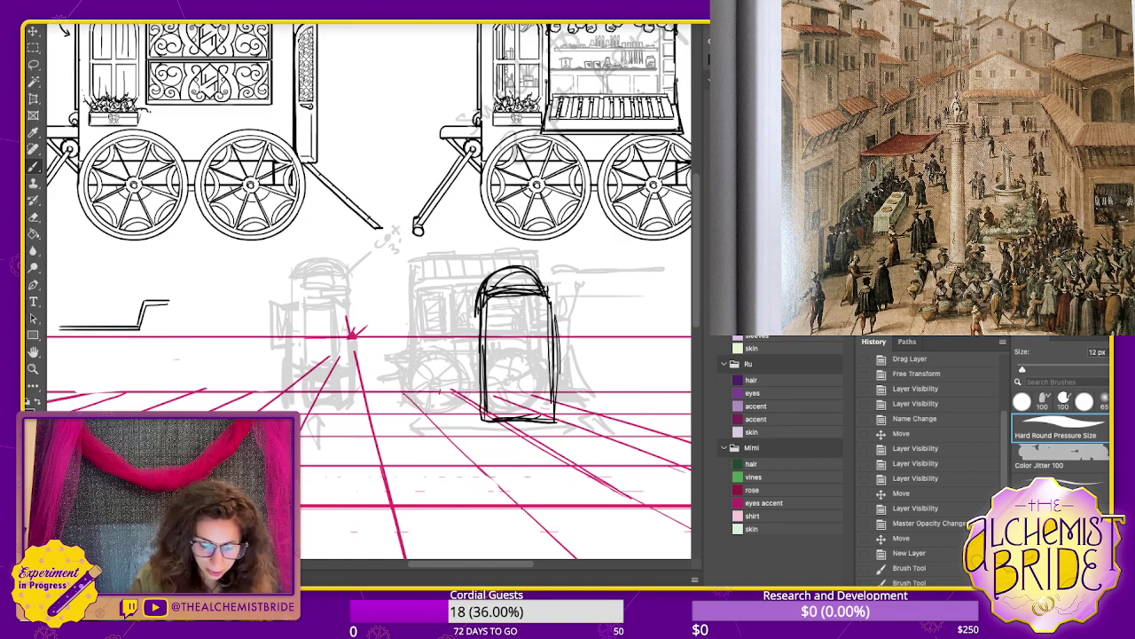
{"action": "left_click_drag", "start_coordinate": [480, 348], "coordinate": [483, 406]}
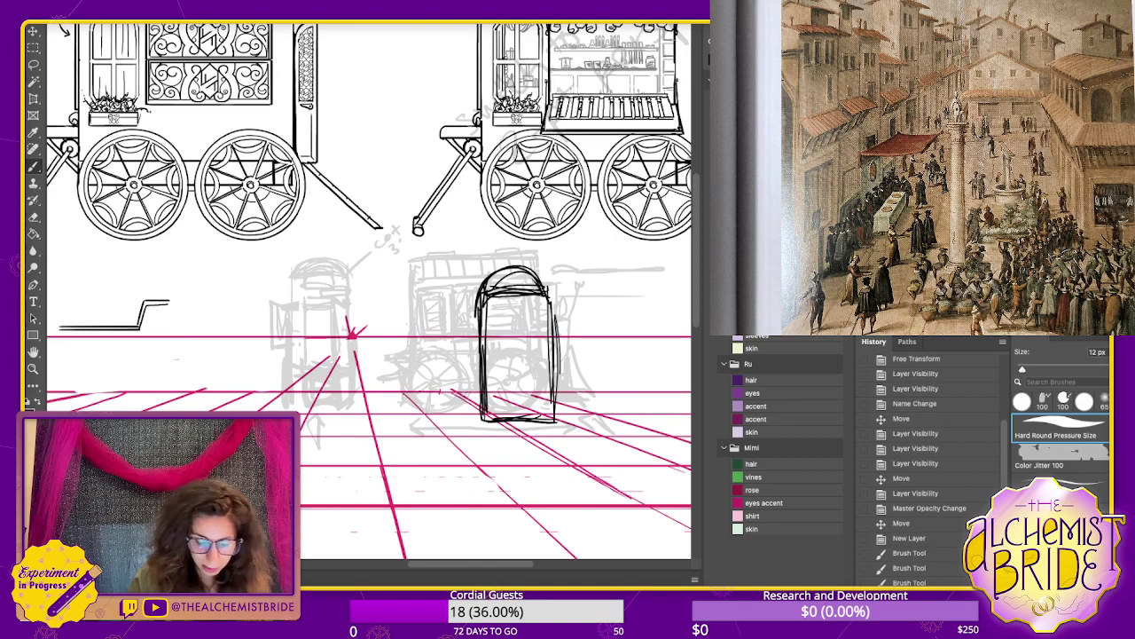
{"action": "left_click_drag", "start_coordinate": [532, 268], "coordinate": [557, 414]}
{"action": "left_click_drag", "start_coordinate": [486, 292], "coordinate": [541, 291]}
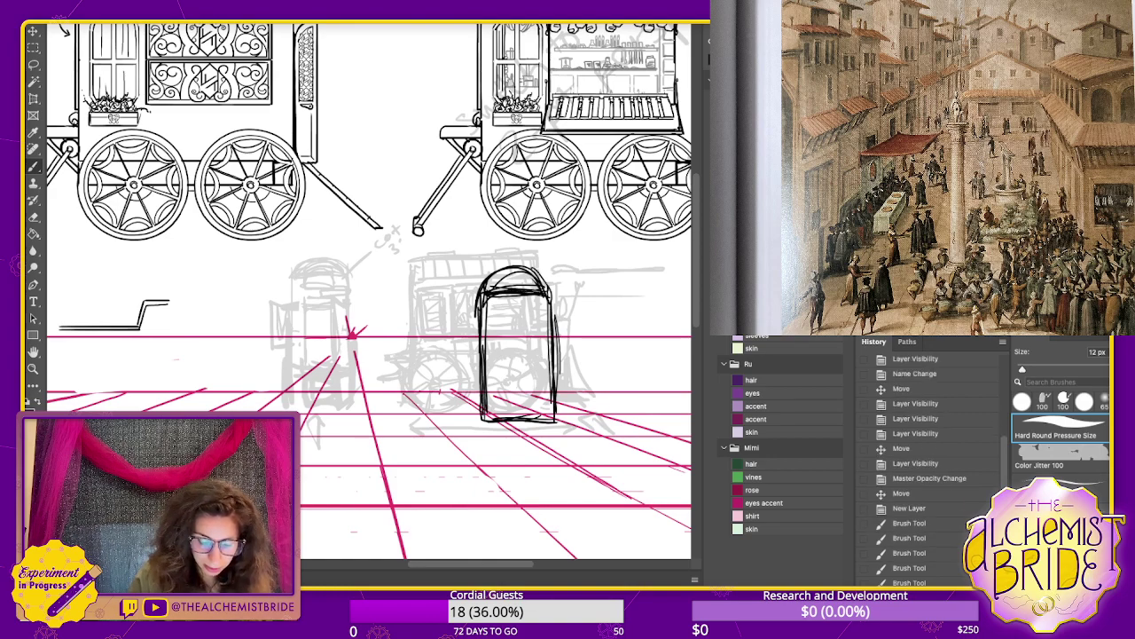
{"action": "left_click_drag", "start_coordinate": [484, 419], "coordinate": [428, 396]}
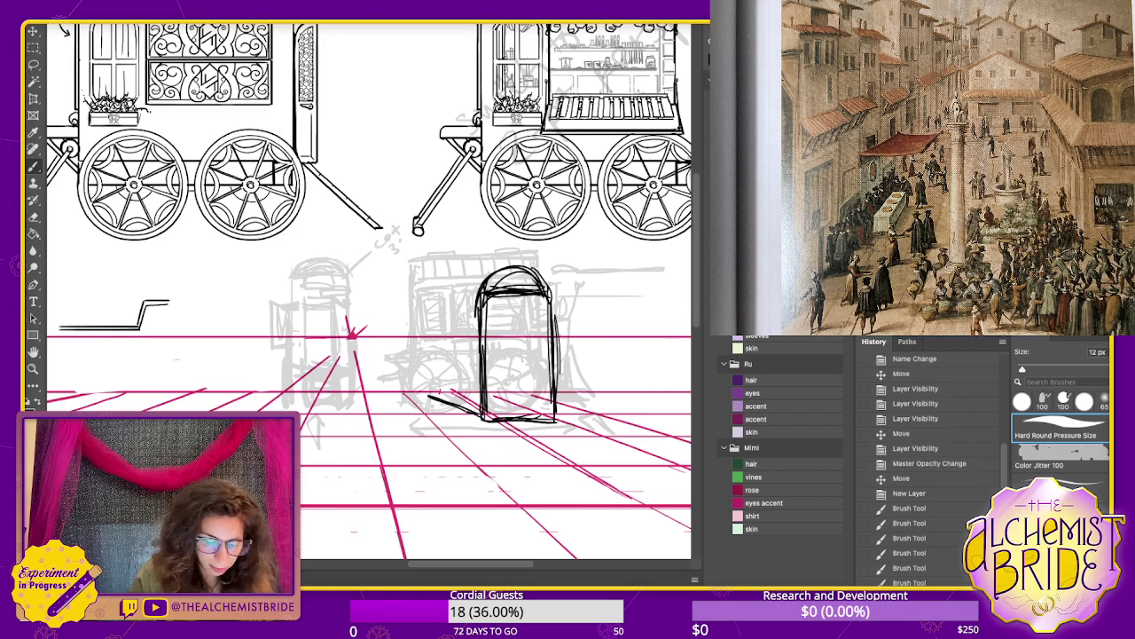
{"action": "mouse_move", "coordinate": [479, 288]}
{"action": "left_mouse_down"}
{"action": "mouse_move", "coordinate": [441, 293]}
{"action": "mouse_move", "coordinate": [433, 306]}
{"action": "left_mouse_up"}
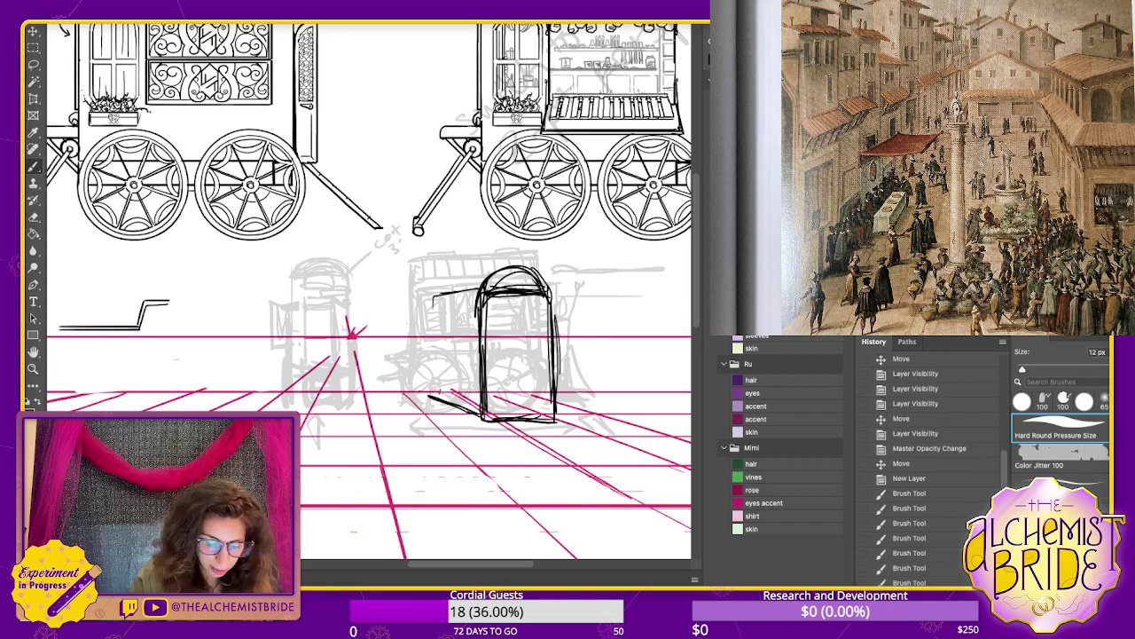
{"action": "left_click_drag", "start_coordinate": [351, 335], "coordinate": [494, 285]}
- Undo the receding side edges and the whole arched cart end
{"action": "key", "text": "ctrl+z"}
{"action": "key", "text": "ctrl+z"}
{"action": "key", "text": "ctrl+z"}
{"action": "key", "text": "ctrl+z"}
{"action": "key", "text": "ctrl+z"}
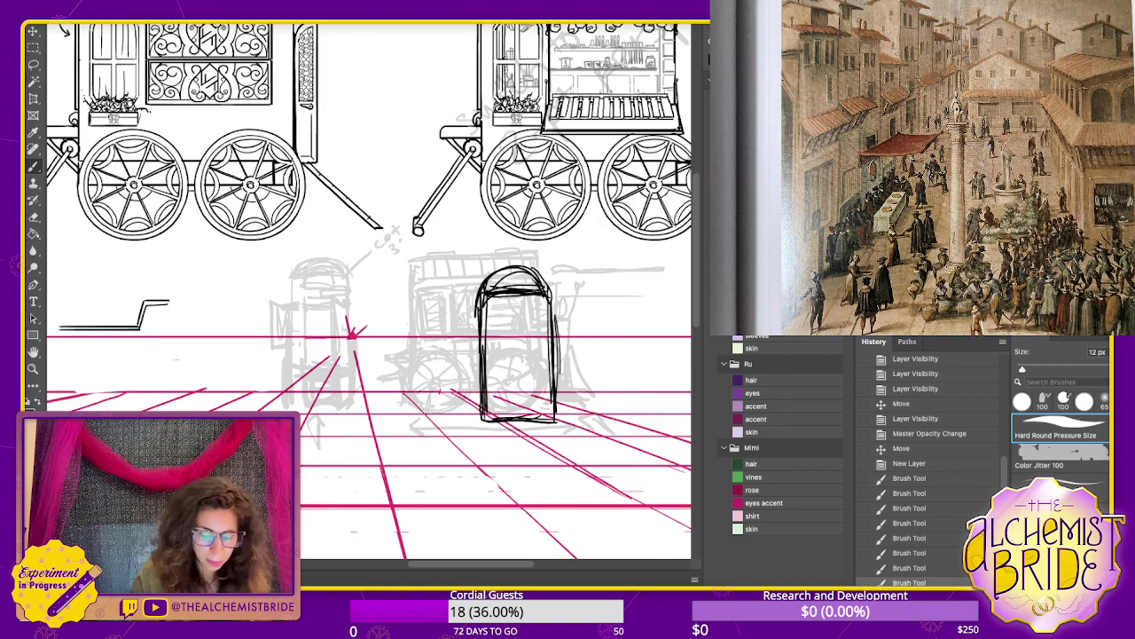
{"action": "key", "text": "ctrl+z"}
{"action": "key", "text": "ctrl+z"}
{"action": "key", "text": "ctrl+z"}
{"action": "key", "text": "ctrl+z"}
{"action": "key", "text": "ctrl+z"}
{"action": "key", "text": "ctrl+z"}
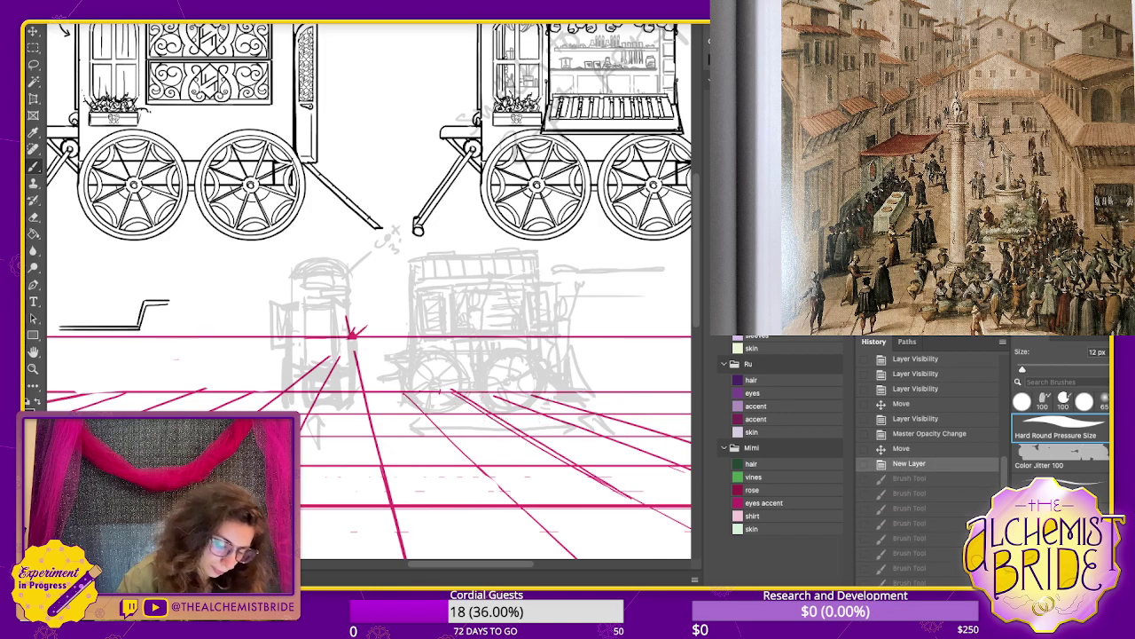
- Try to sketch the cart's four-sided ground footprint between the converging perspective grid lines
{"action": "left_click_drag", "start_coordinate": [405, 391], "coordinate": [461, 435]}
{"action": "key", "text": "ctrl+z"}
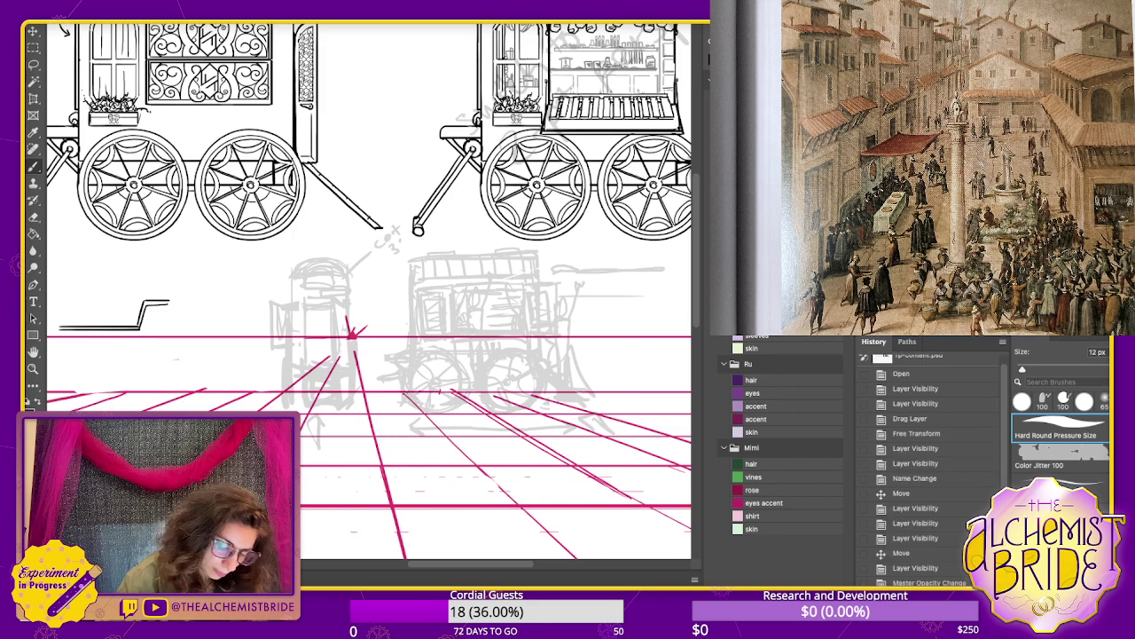
{"action": "left_click_drag", "start_coordinate": [404, 392], "coordinate": [470, 435]}
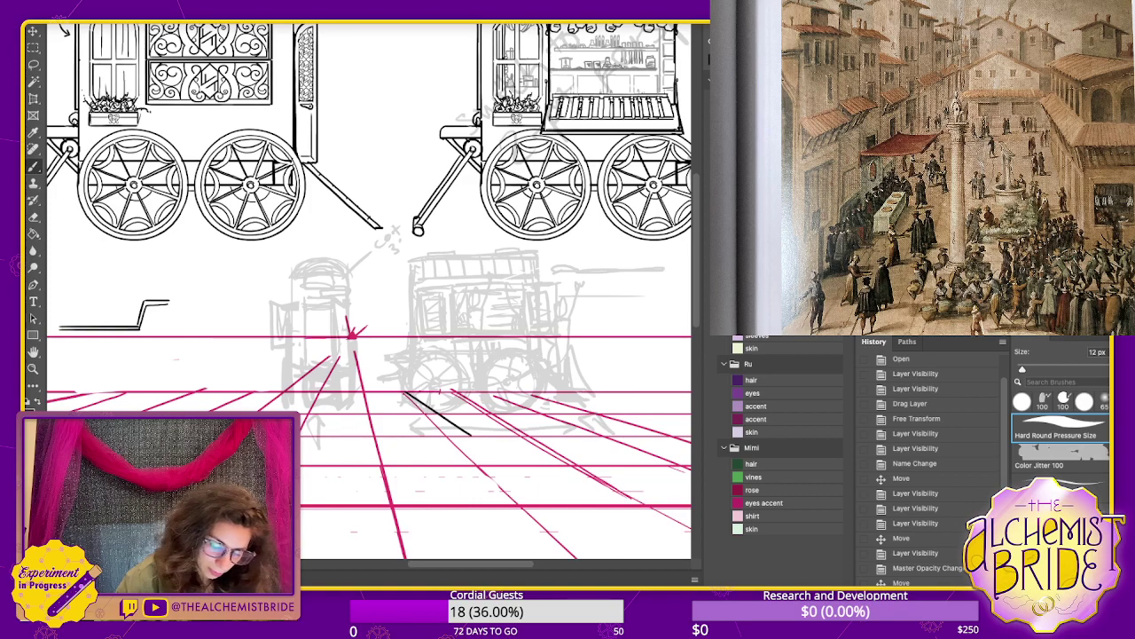
{"action": "left_click_drag", "start_coordinate": [469, 391], "coordinate": [563, 434]}
{"action": "key", "text": "ctrl+z"}
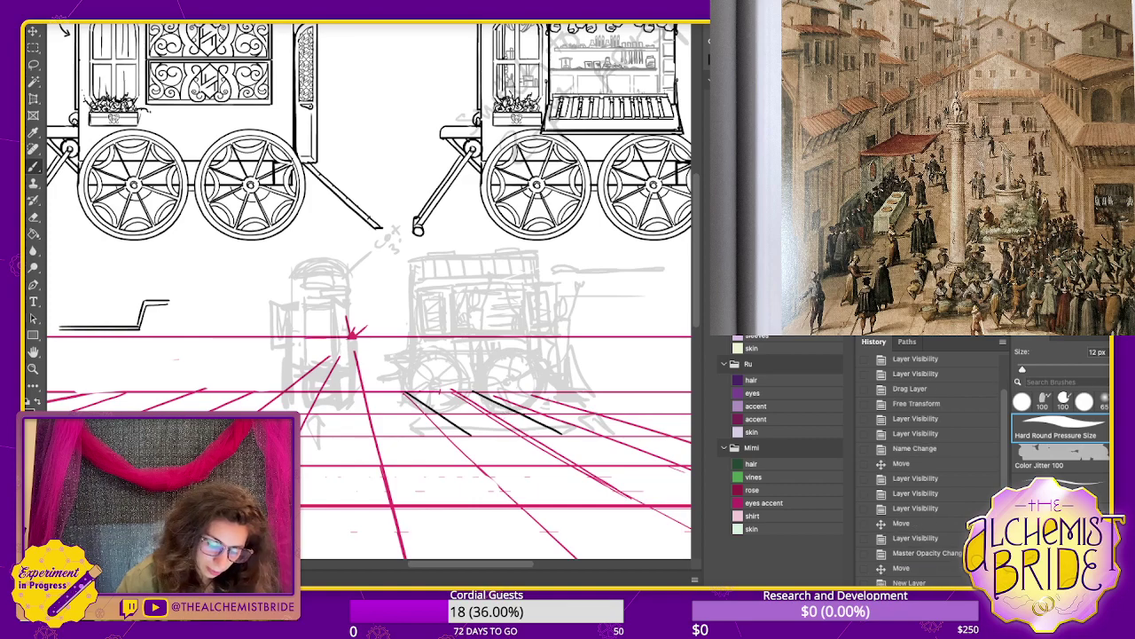
{"action": "left_click_drag", "start_coordinate": [470, 435], "coordinate": [562, 435]}
{"action": "left_click_drag", "start_coordinate": [404, 391], "coordinate": [472, 391]}
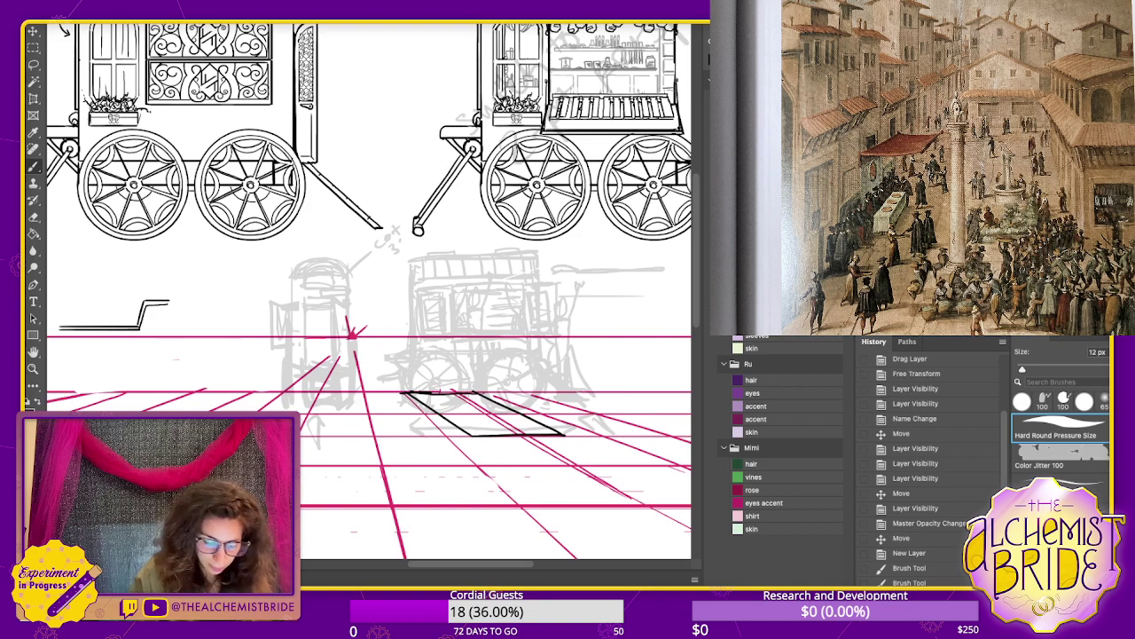
{"action": "key", "text": "ctrl+z"}
{"action": "key", "text": "ctrl+z"}
{"action": "key", "text": "ctrl+z"}
{"action": "key", "text": "ctrl+z"}
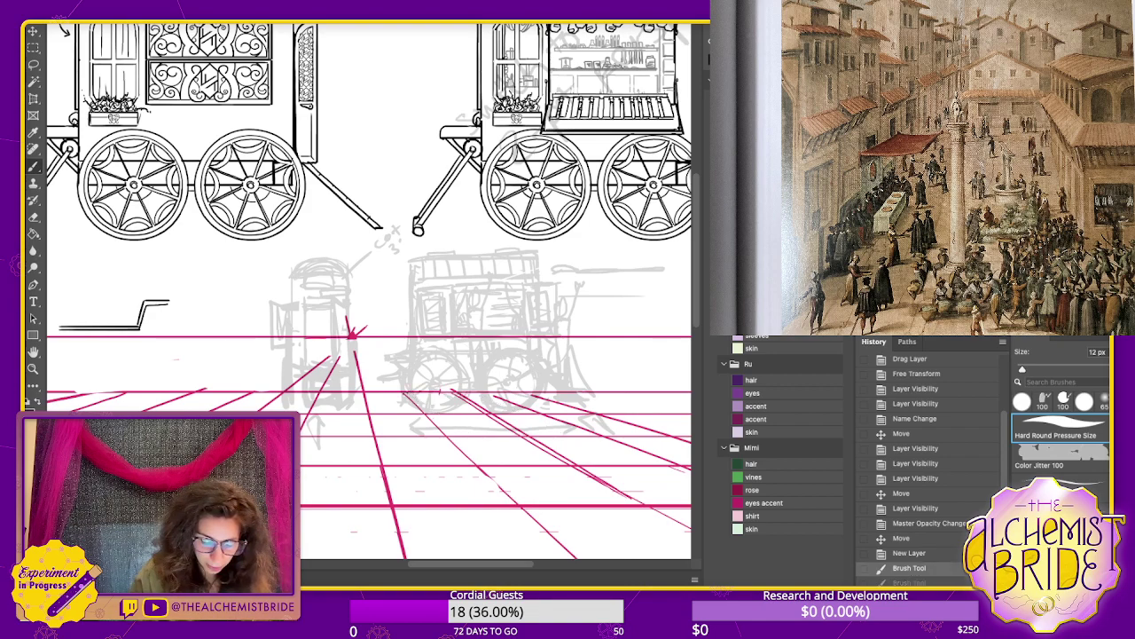
- Sketch the cart's narrow end face as an upright four-sided panel with slanted top and bottom edges over the faded cart
{"action": "mouse_move", "coordinate": [472, 284]}
{"action": "left_mouse_down"}
{"action": "mouse_move", "coordinate": [470, 419]}
{"action": "mouse_move", "coordinate": [513, 286]}
{"action": "mouse_move", "coordinate": [530, 279]}
{"action": "mouse_move", "coordinate": [535, 432]}
{"action": "left_mouse_up"}
{"action": "left_click_drag", "start_coordinate": [468, 429], "coordinate": [535, 422]}
{"action": "left_click_drag", "start_coordinate": [460, 339], "coordinate": [485, 427]}
{"action": "mouse_move", "coordinate": [446, 288]}
{"action": "left_mouse_down"}
{"action": "mouse_move", "coordinate": [479, 279]}
{"action": "mouse_move", "coordinate": [474, 441]}
{"action": "left_mouse_up"}
{"action": "mouse_move", "coordinate": [472, 264]}
{"action": "left_mouse_down"}
{"action": "mouse_move", "coordinate": [546, 284]}
{"action": "mouse_move", "coordinate": [544, 406]}
{"action": "mouse_move", "coordinate": [486, 428]}
{"action": "left_mouse_up"}
{"action": "left_click_drag", "start_coordinate": [538, 310], "coordinate": [539, 426]}
{"action": "left_click_drag", "start_coordinate": [513, 282], "coordinate": [529, 312]}
- Sketch the cart's long side with top and bottom edges converging away from the end face to a far vertical edge
{"action": "left_click_drag", "start_coordinate": [471, 266], "coordinate": [370, 287]}
{"action": "left_click_drag", "start_coordinate": [479, 425], "coordinate": [373, 396]}
{"action": "mouse_move", "coordinate": [369, 282]}
{"action": "left_mouse_down"}
{"action": "mouse_move", "coordinate": [371, 395]}
{"action": "mouse_move", "coordinate": [360, 394]}
{"action": "left_mouse_up"}
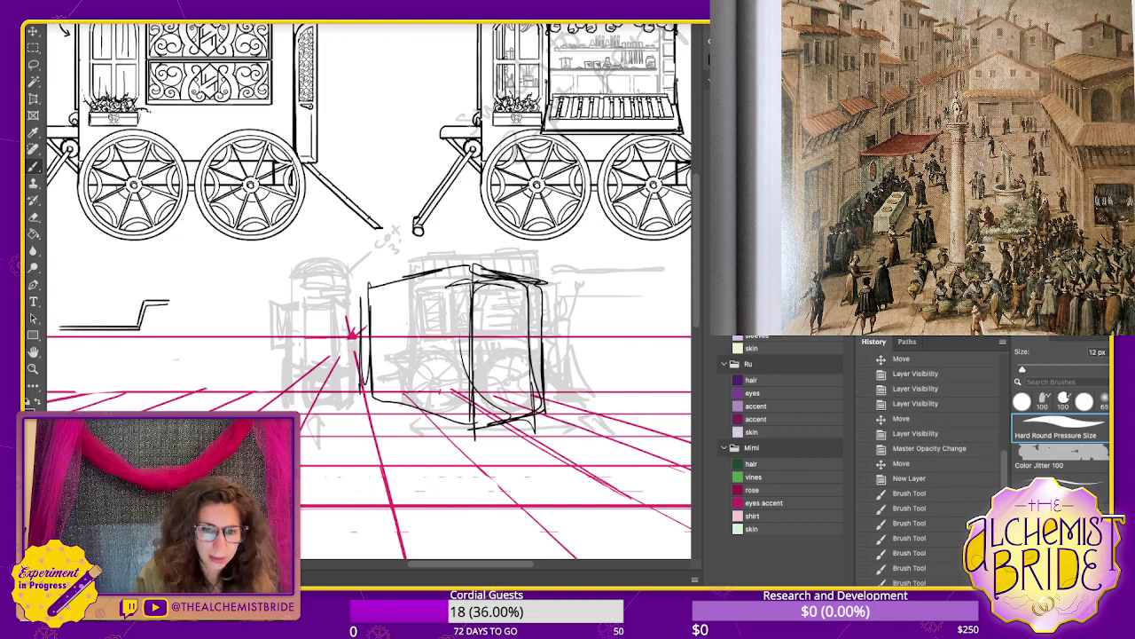
{"action": "mouse_move", "coordinate": [359, 320]}
{"action": "left_mouse_down"}
{"action": "mouse_move", "coordinate": [354, 396]}
{"action": "mouse_move", "coordinate": [391, 403]}
{"action": "left_mouse_up"}
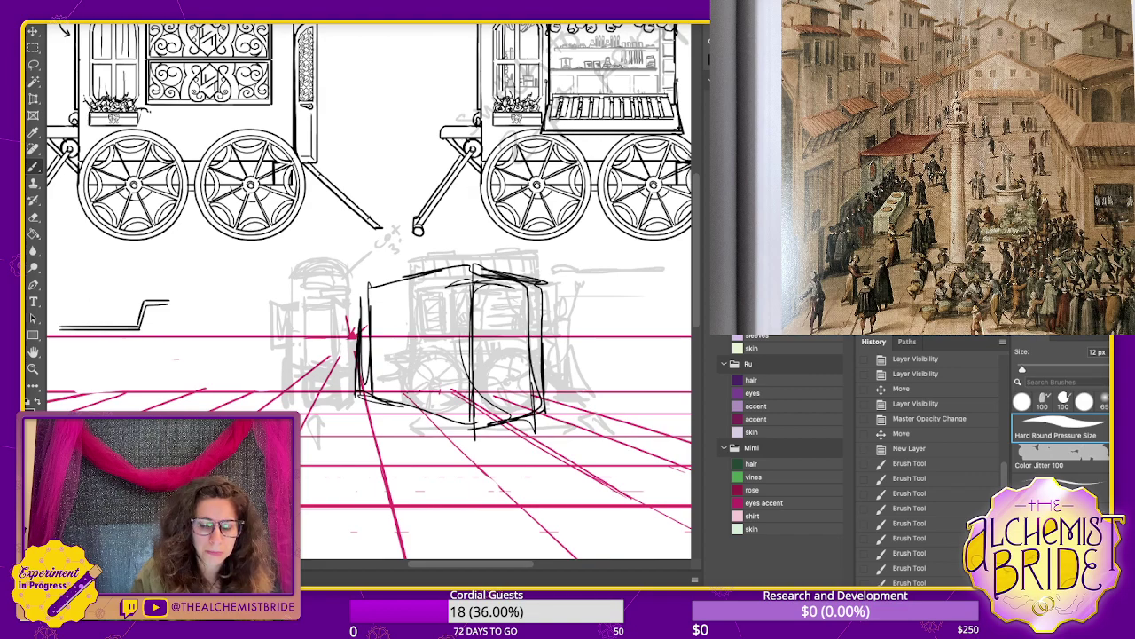
- Reinforce the box's outer edges and sketch its hidden rear edges and floor so the cart reads as a see-through box
{"action": "scroll", "coordinate": [368, 293], "scroll_direction": "up", "scroll_amount": 5}
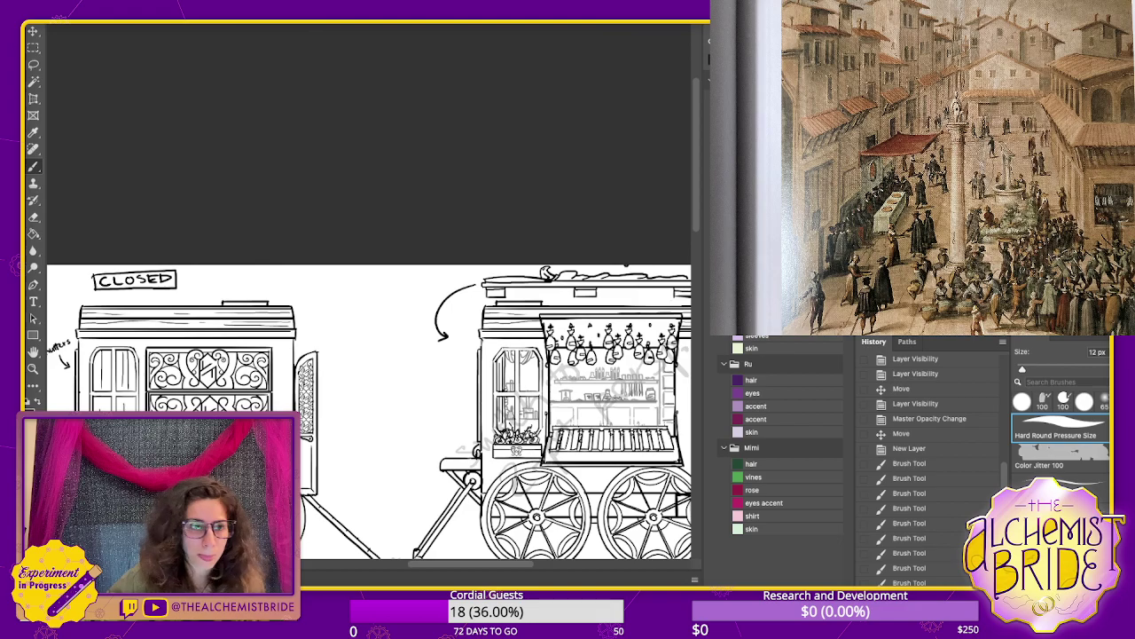
{"action": "scroll", "coordinate": [368, 292], "scroll_direction": "down", "scroll_amount": 6}
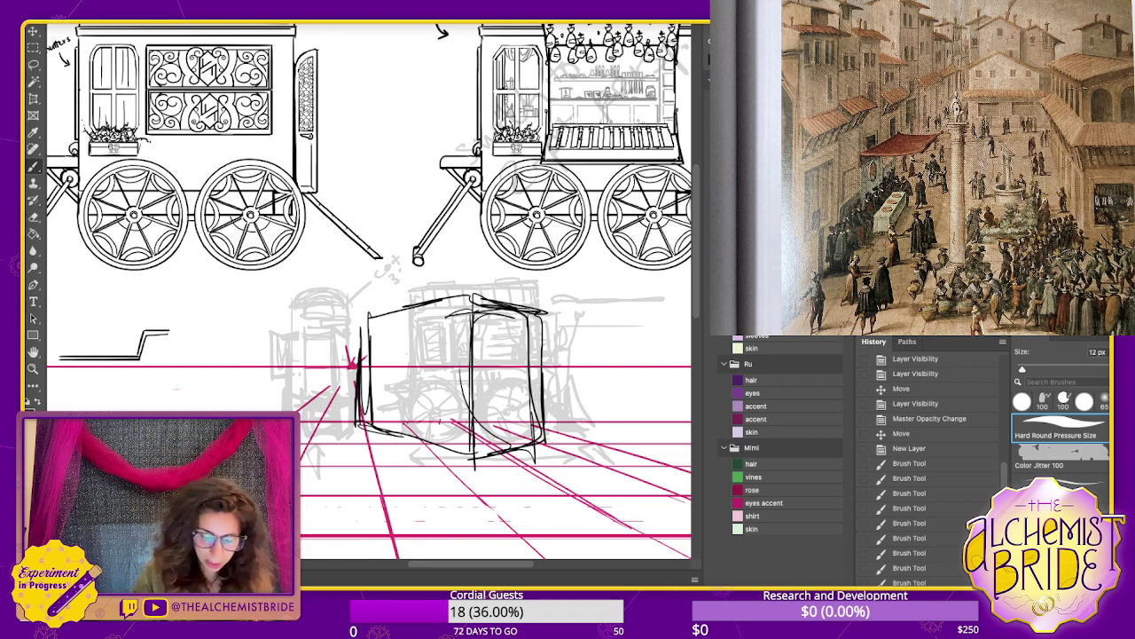
{"action": "mouse_move", "coordinate": [536, 307]}
{"action": "left_mouse_down"}
{"action": "mouse_move", "coordinate": [470, 296]}
{"action": "mouse_move", "coordinate": [369, 342]}
{"action": "mouse_move", "coordinate": [371, 431]}
{"action": "left_mouse_up"}
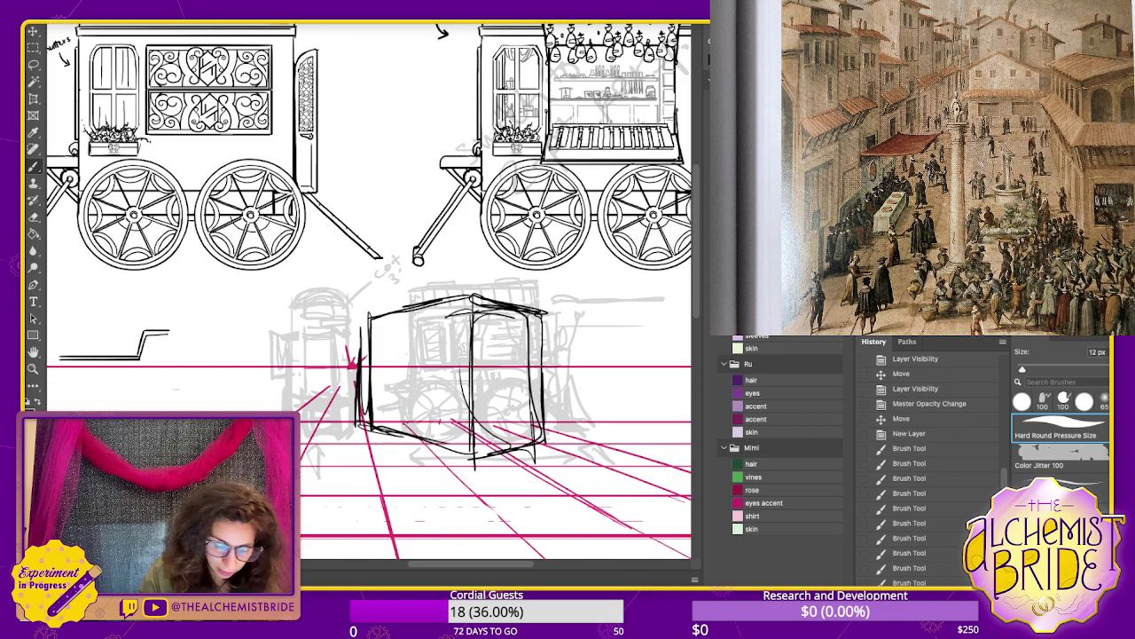
{"action": "left_click_drag", "start_coordinate": [534, 313], "coordinate": [463, 324]}
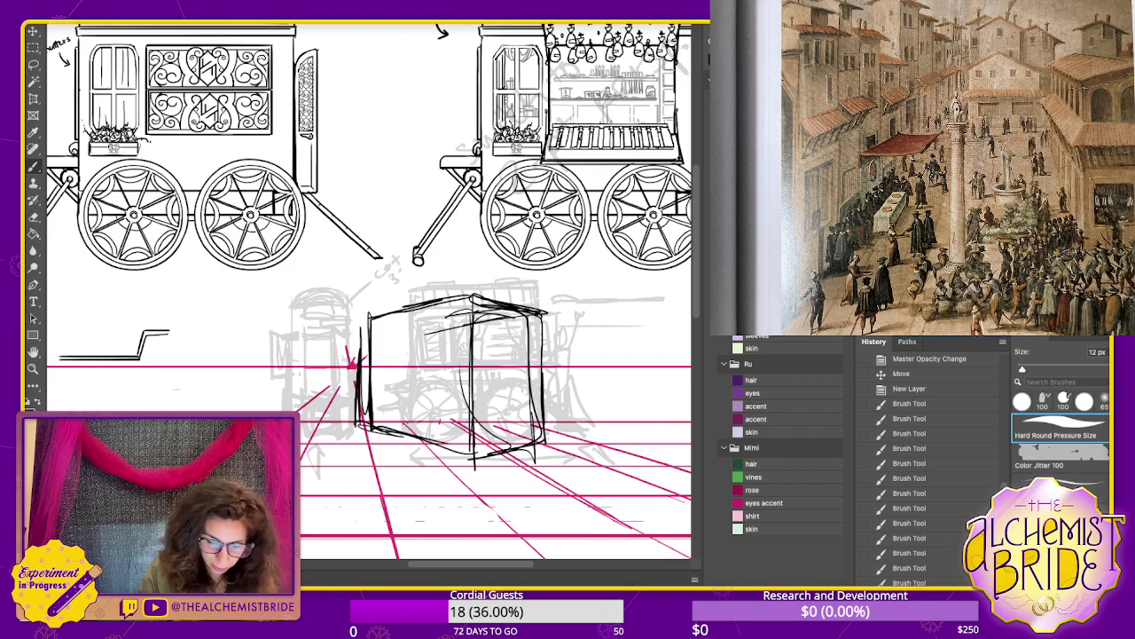
{"action": "left_click_drag", "start_coordinate": [503, 318], "coordinate": [535, 313]}
{"action": "mouse_move", "coordinate": [381, 322]}
{"action": "left_mouse_down"}
{"action": "mouse_move", "coordinate": [429, 335]}
{"action": "mouse_move", "coordinate": [422, 413]}
{"action": "left_mouse_up"}
{"action": "left_click_drag", "start_coordinate": [378, 420], "coordinate": [456, 417]}
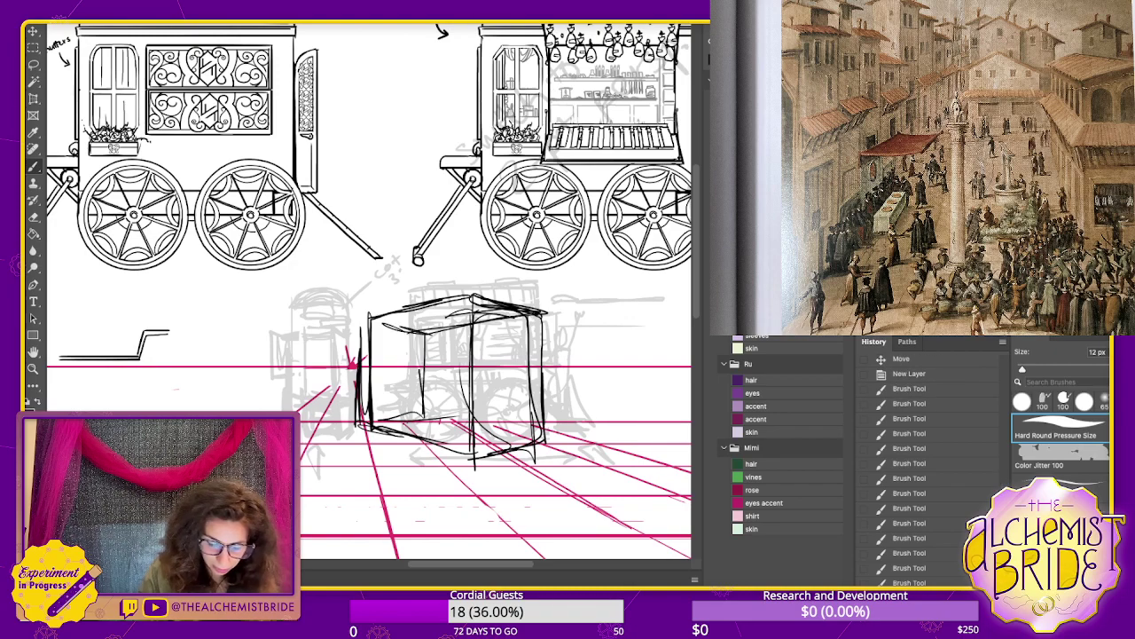
{"action": "left_click_drag", "start_coordinate": [554, 443], "coordinate": [385, 410]}
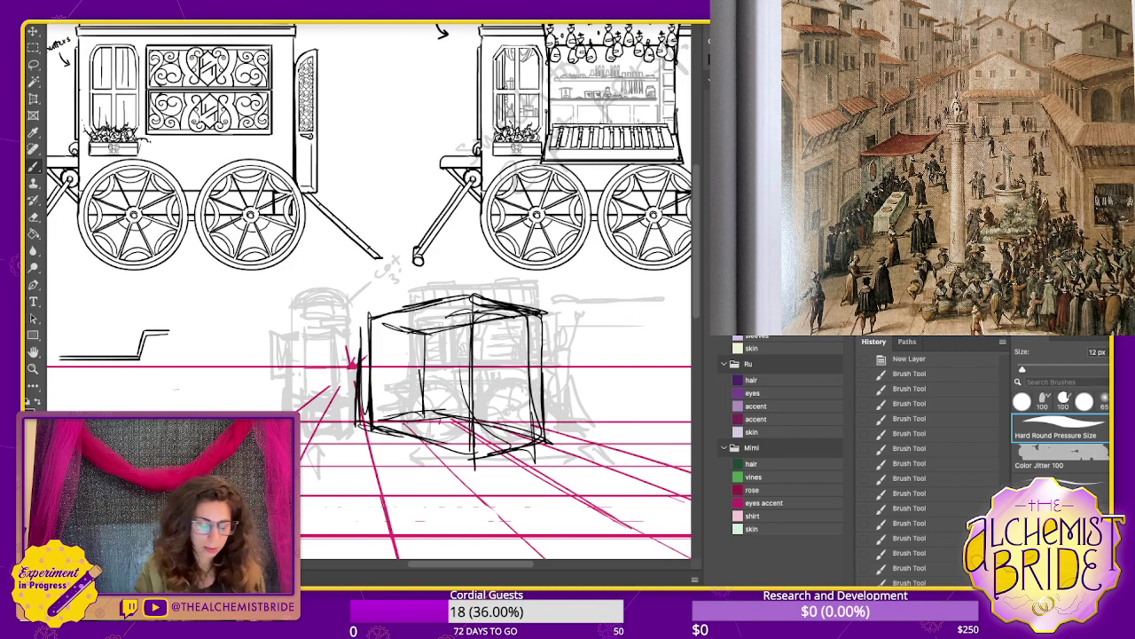
- Sketch two wheels along the cart's long side and a ramp sloping down from its end face
{"action": "key", "text": "ctrl+minus"}
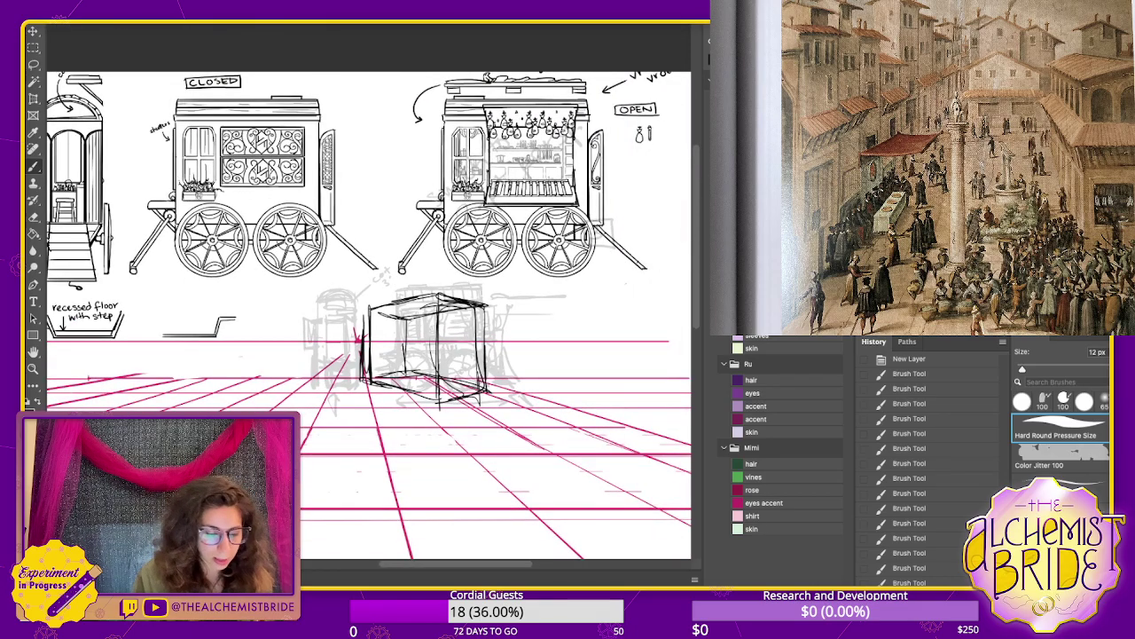
{"action": "left_click_drag", "start_coordinate": [399, 337], "coordinate": [488, 344]}
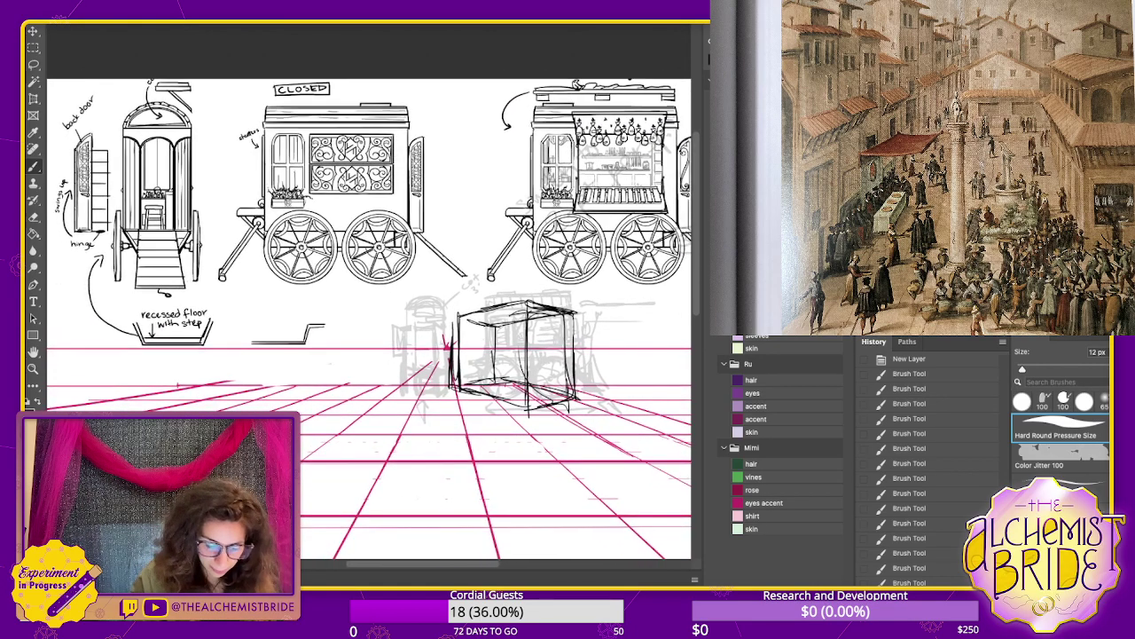
{"action": "mouse_move", "coordinate": [479, 387]}
{"action": "left_mouse_down"}
{"action": "mouse_move", "coordinate": [463, 408]}
{"action": "mouse_move", "coordinate": [479, 376]}
{"action": "mouse_move", "coordinate": [498, 413]}
{"action": "mouse_move", "coordinate": [525, 391]}
{"action": "mouse_move", "coordinate": [495, 385]}
{"action": "left_mouse_up"}
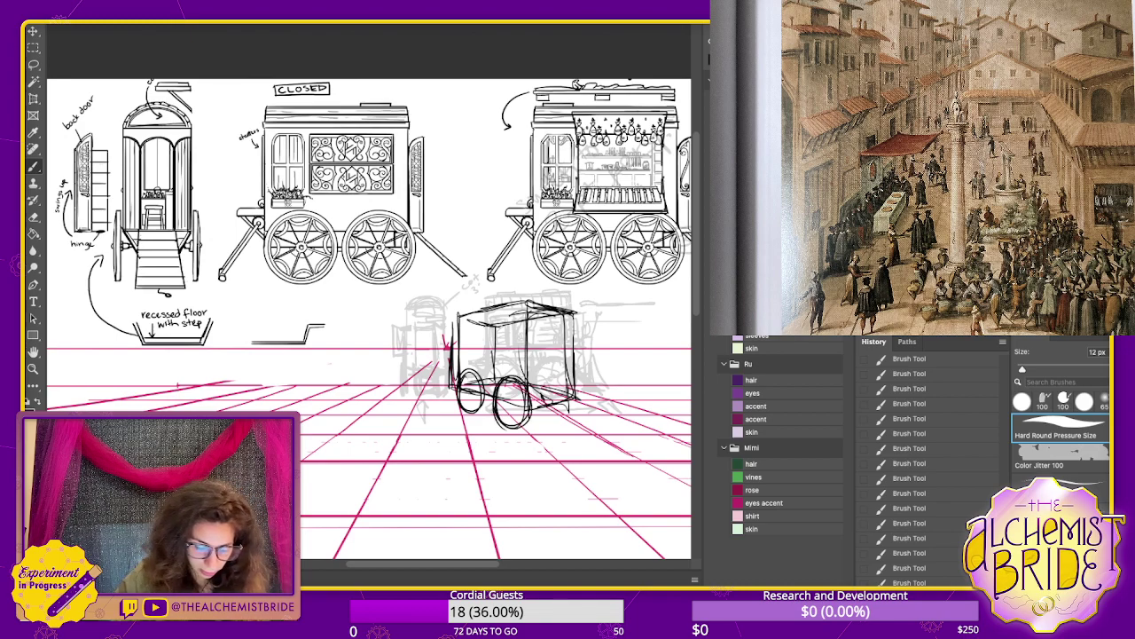
{"action": "mouse_move", "coordinate": [542, 400]}
{"action": "left_mouse_down"}
{"action": "mouse_move", "coordinate": [566, 431]}
{"action": "mouse_move", "coordinate": [563, 392]}
{"action": "mouse_move", "coordinate": [595, 431]}
{"action": "mouse_move", "coordinate": [571, 429]}
{"action": "mouse_move", "coordinate": [596, 437]}
{"action": "left_mouse_up"}
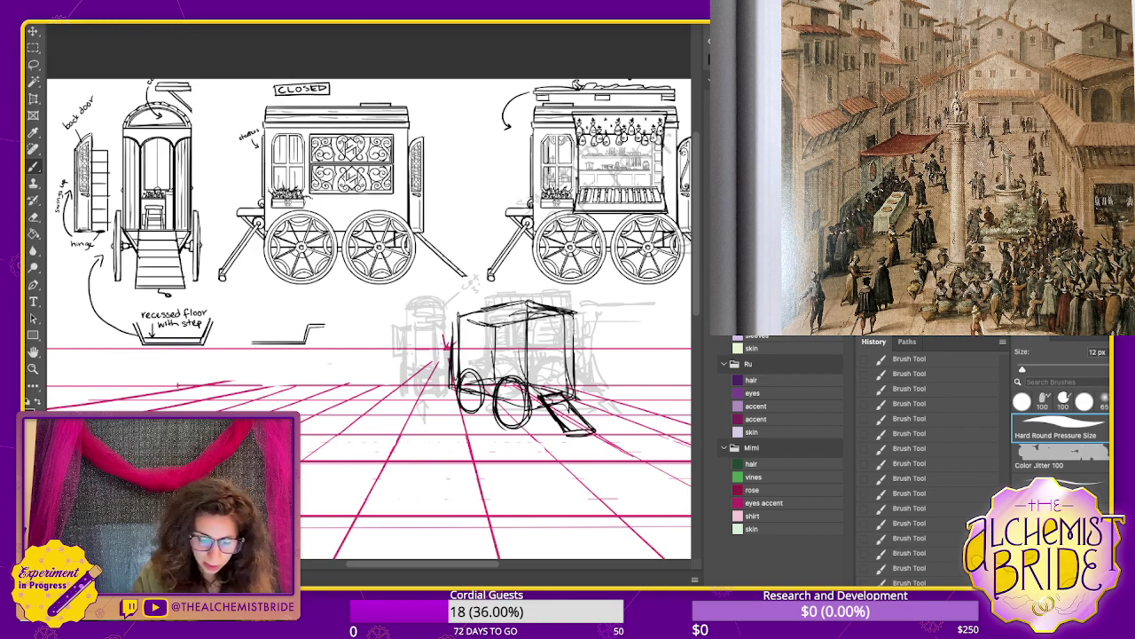
- Sketch an arched doorway with flanking vertical door lines on the cart's end face above the ramp
{"action": "mouse_move", "coordinate": [539, 324]}
{"action": "left_mouse_down"}
{"action": "mouse_move", "coordinate": [541, 395]}
{"action": "mouse_move", "coordinate": [549, 321]}
{"action": "mouse_move", "coordinate": [564, 394]}
{"action": "left_mouse_up"}
{"action": "mouse_move", "coordinate": [541, 344]}
{"action": "left_mouse_down"}
{"action": "mouse_move", "coordinate": [542, 396]}
{"action": "mouse_move", "coordinate": [561, 332]}
{"action": "mouse_move", "coordinate": [577, 351]}
{"action": "mouse_move", "coordinate": [568, 388]}
{"action": "mouse_move", "coordinate": [581, 377]}
{"action": "left_mouse_up"}
{"action": "left_click_drag", "start_coordinate": [577, 320], "coordinate": [582, 376]}
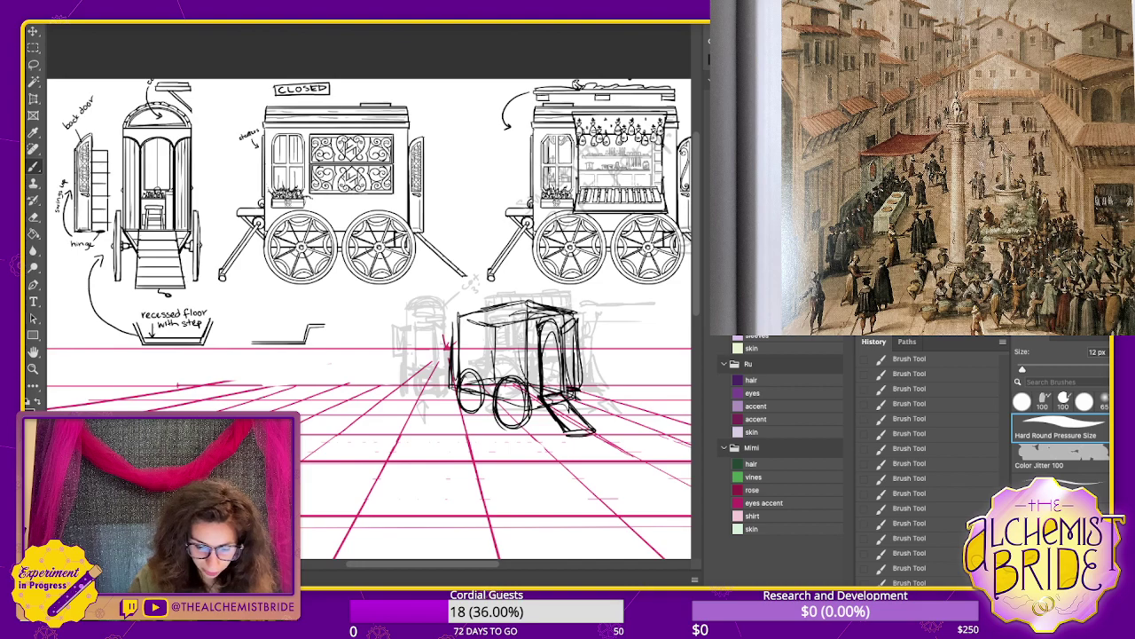
{"action": "left_click_drag", "start_coordinate": [534, 331], "coordinate": [541, 312]}
{"action": "left_click_drag", "start_coordinate": [544, 356], "coordinate": [543, 386]}
{"action": "left_click_drag", "start_coordinate": [536, 329], "coordinate": [537, 403]}
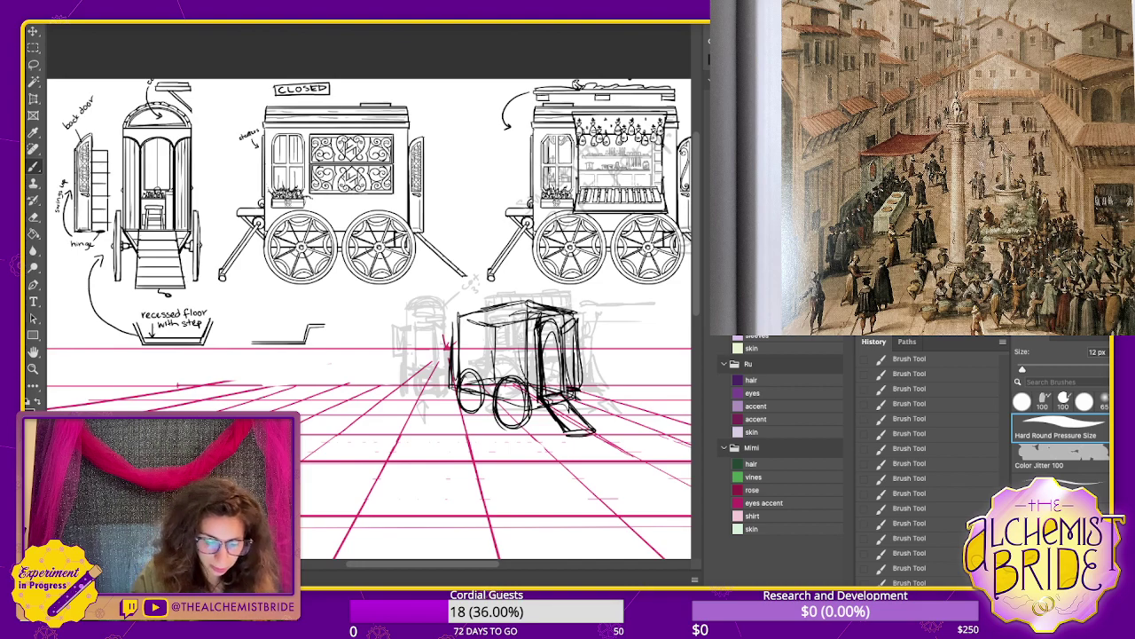
- Darken the cart's far vertical edge and sketch a rectangular serving window in perspective on its long side
{"action": "left_click_drag", "start_coordinate": [458, 315], "coordinate": [456, 383]}
{"action": "left_click_drag", "start_coordinate": [455, 353], "coordinate": [453, 391]}
{"action": "left_click_drag", "start_coordinate": [472, 330], "coordinate": [475, 371]}
{"action": "mouse_move", "coordinate": [472, 327]}
{"action": "left_mouse_down"}
{"action": "mouse_move", "coordinate": [472, 356]}
{"action": "mouse_move", "coordinate": [481, 332]}
{"action": "left_mouse_up"}
{"action": "mouse_move", "coordinate": [472, 326]}
{"action": "left_mouse_down"}
{"action": "mouse_move", "coordinate": [472, 369]}
{"action": "mouse_move", "coordinate": [509, 319]}
{"action": "left_mouse_up"}
{"action": "mouse_move", "coordinate": [473, 326]}
{"action": "left_mouse_down"}
{"action": "mouse_move", "coordinate": [511, 316]}
{"action": "mouse_move", "coordinate": [518, 340]}
{"action": "left_mouse_up"}
{"action": "left_click_drag", "start_coordinate": [517, 320], "coordinate": [517, 360]}
{"action": "mouse_move", "coordinate": [501, 320]}
{"action": "left_mouse_down"}
{"action": "mouse_move", "coordinate": [517, 315]}
{"action": "mouse_move", "coordinate": [471, 348]}
{"action": "mouse_move", "coordinate": [520, 360]}
{"action": "mouse_move", "coordinate": [470, 359]}
{"action": "mouse_move", "coordinate": [518, 357]}
{"action": "left_mouse_up"}
{"action": "left_click_drag", "start_coordinate": [476, 359], "coordinate": [419, 362]}
{"action": "key", "text": "ctrl+z"}
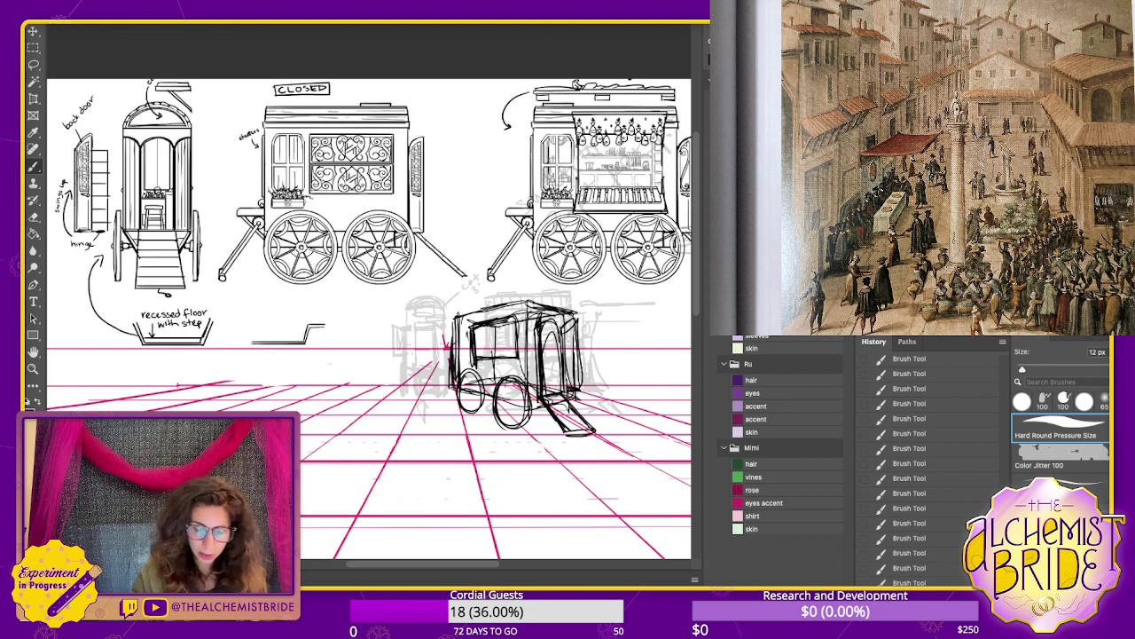
{"action": "left_click_drag", "start_coordinate": [523, 302], "coordinate": [347, 340]}
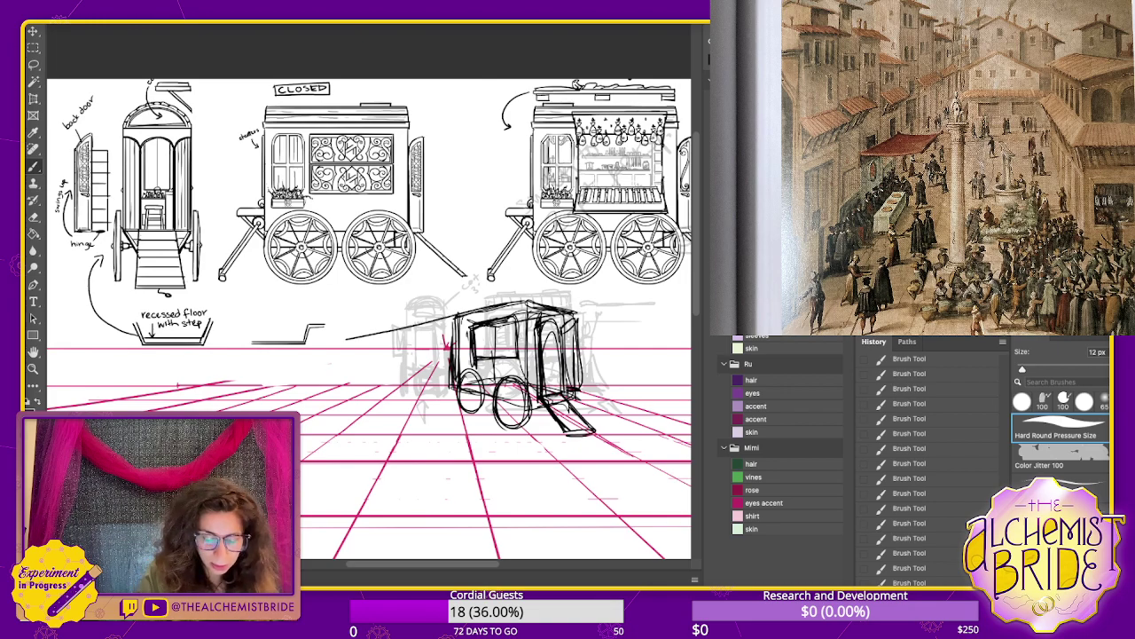
{"action": "key", "text": "ctrl+z"}
{"action": "left_click_drag", "start_coordinate": [532, 410], "coordinate": [366, 359]}
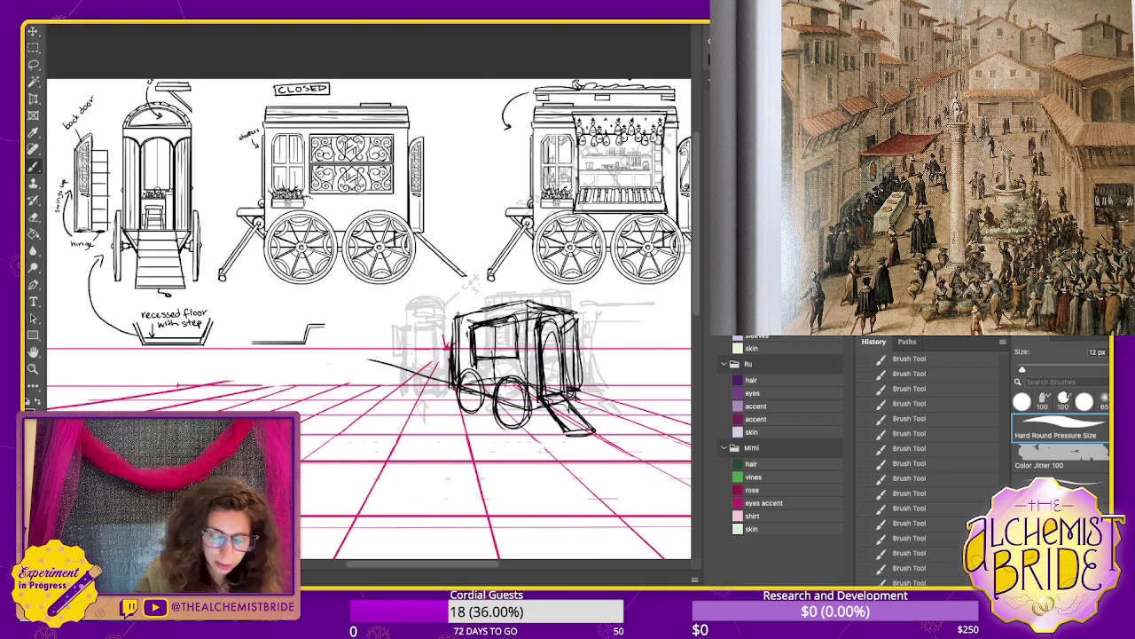
{"action": "key", "text": "ctrl+z"}
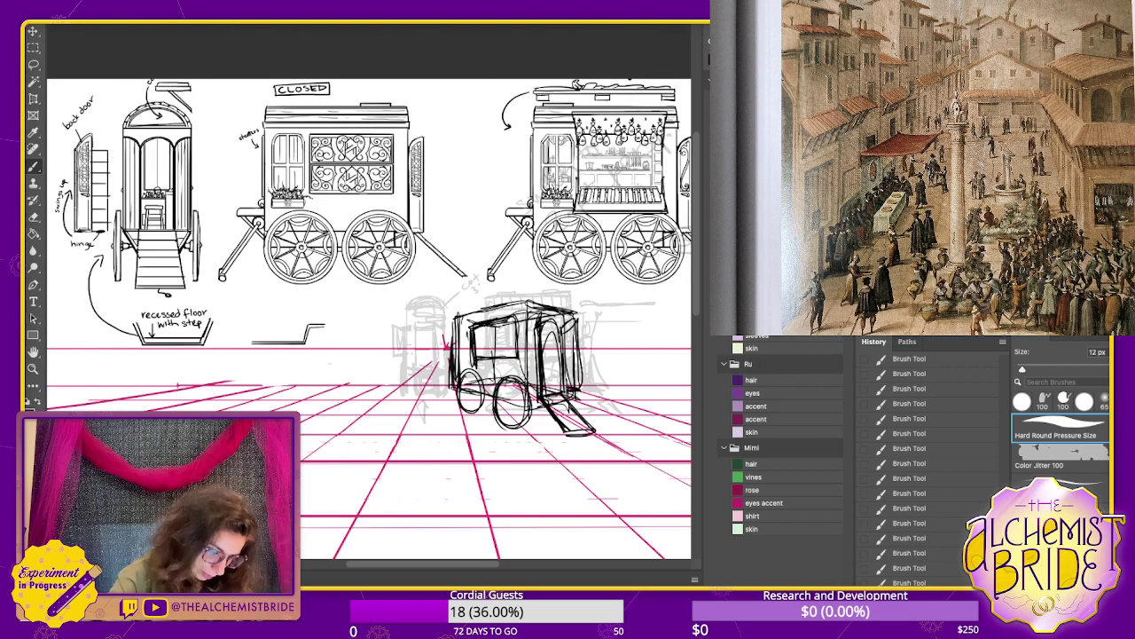
- Extend the top and bottom edges of the cart's long side until they converge at a vanishing point on the horizon
{"action": "mouse_move", "coordinate": [446, 380]}
{"action": "left_mouse_down"}
{"action": "mouse_move", "coordinate": [352, 351]}
{"action": "mouse_move", "coordinate": [530, 407]}
{"action": "left_mouse_up"}
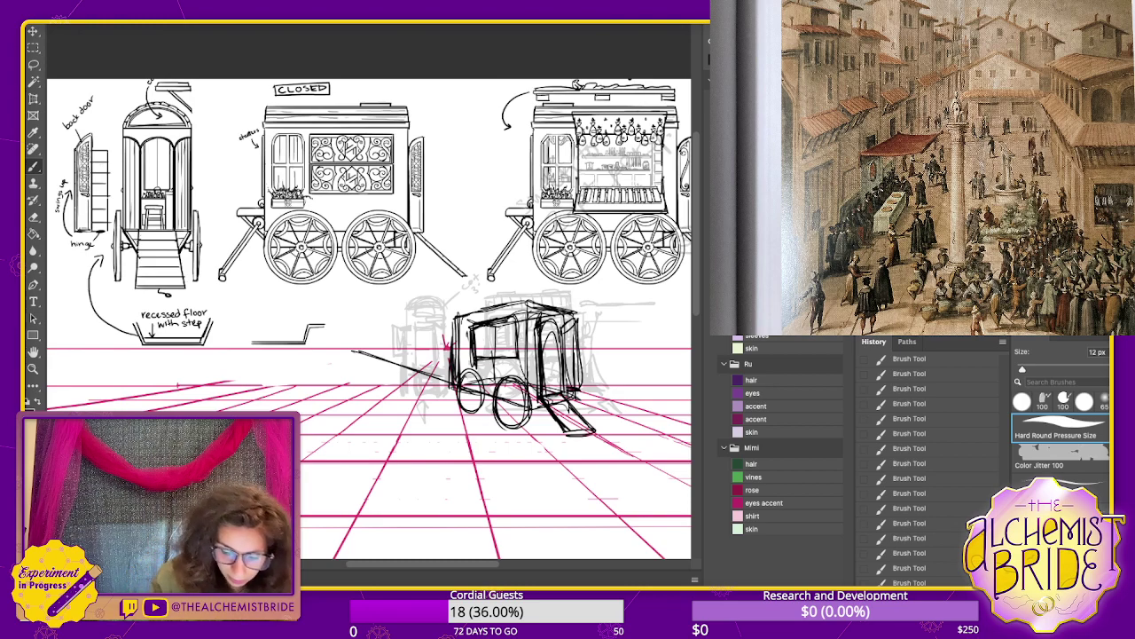
{"action": "mouse_move", "coordinate": [462, 316]}
{"action": "left_mouse_down"}
{"action": "mouse_move", "coordinate": [334, 348]}
{"action": "mouse_move", "coordinate": [385, 336]}
{"action": "left_mouse_up"}
{"action": "key", "text": "ctrl+z"}
{"action": "left_click_drag", "start_coordinate": [524, 304], "coordinate": [328, 347]}
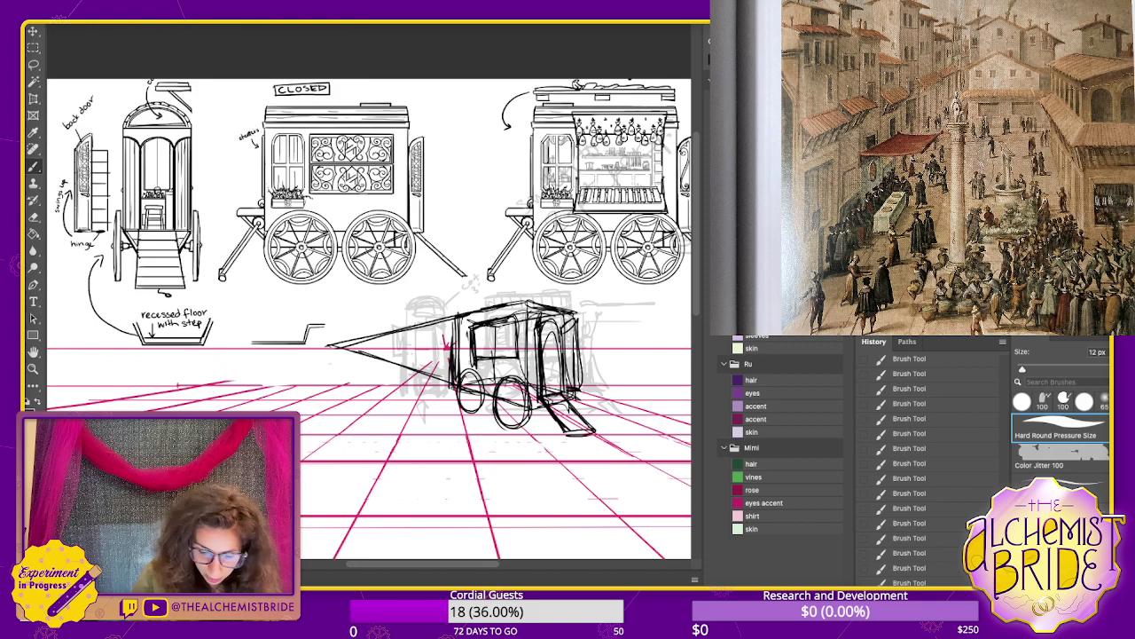
{"action": "left_click_drag", "start_coordinate": [560, 311], "coordinate": [333, 346]}
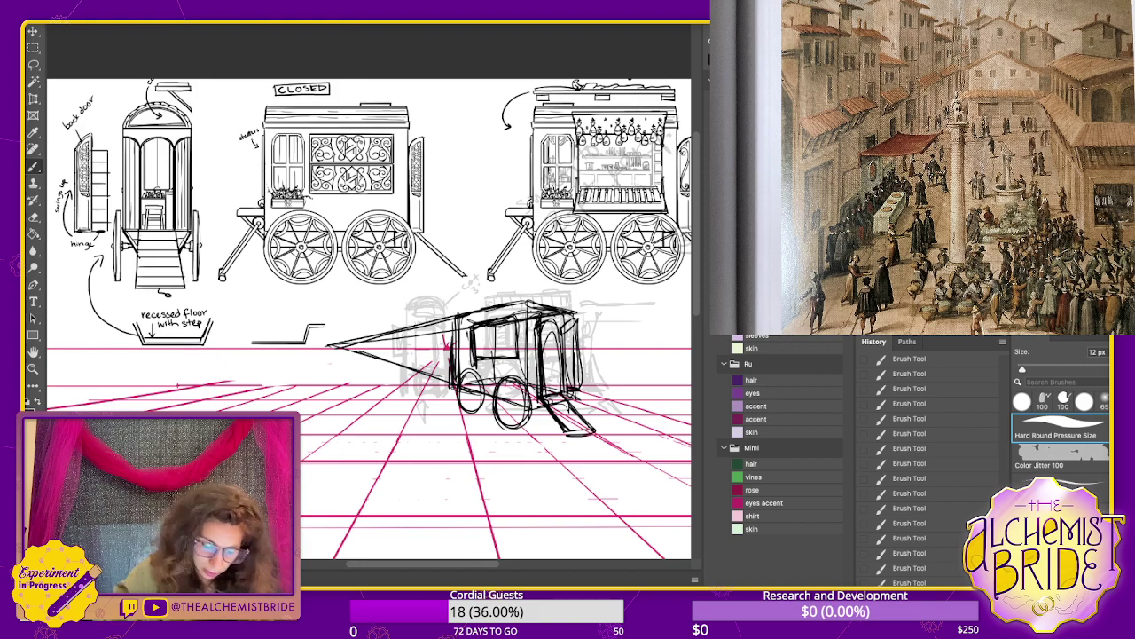
{"action": "key", "text": "ctrl+z"}
{"action": "left_click_drag", "start_coordinate": [497, 372], "coordinate": [414, 377]}
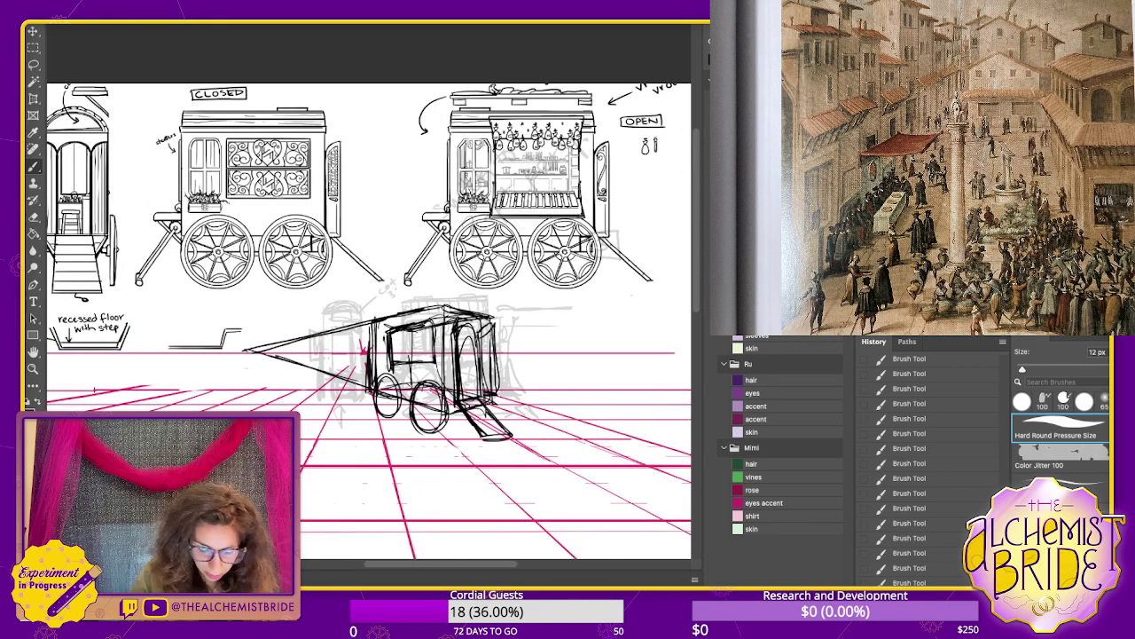
{"action": "left_click_drag", "start_coordinate": [479, 404], "coordinate": [651, 358]}
{"action": "left_click_drag", "start_coordinate": [445, 307], "coordinate": [652, 355]}
{"action": "key", "text": "ctrl+z"}
{"action": "key", "text": "ctrl+z"}
{"action": "key", "text": "ctrl+z"}
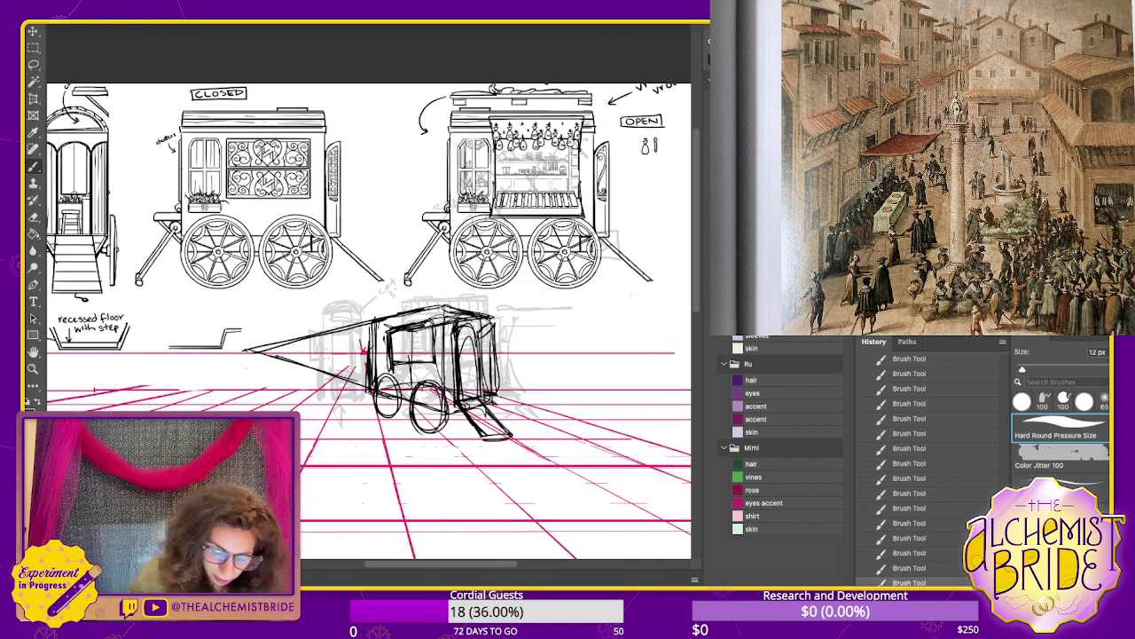
- Extend the top and bottom edges of the cart's end face until they converge at a second vanishing point on the horizon
{"action": "left_click_drag", "start_coordinate": [470, 410], "coordinate": [678, 356]}
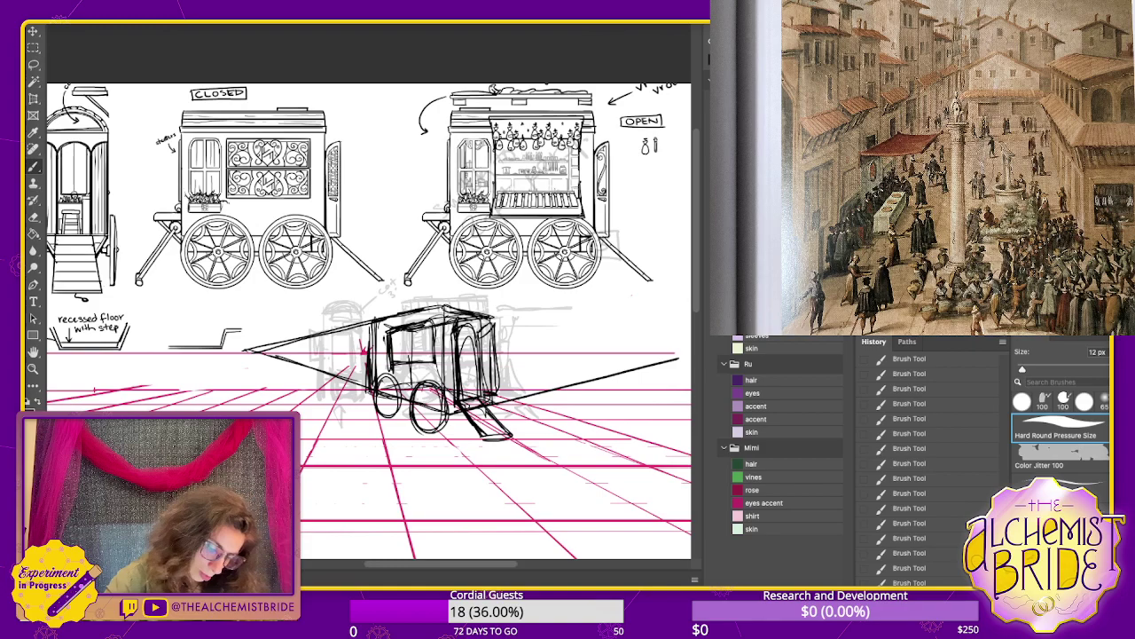
{"action": "left_click_drag", "start_coordinate": [444, 307], "coordinate": [683, 357]}
{"action": "left_click_drag", "start_coordinate": [585, 356], "coordinate": [640, 353]}
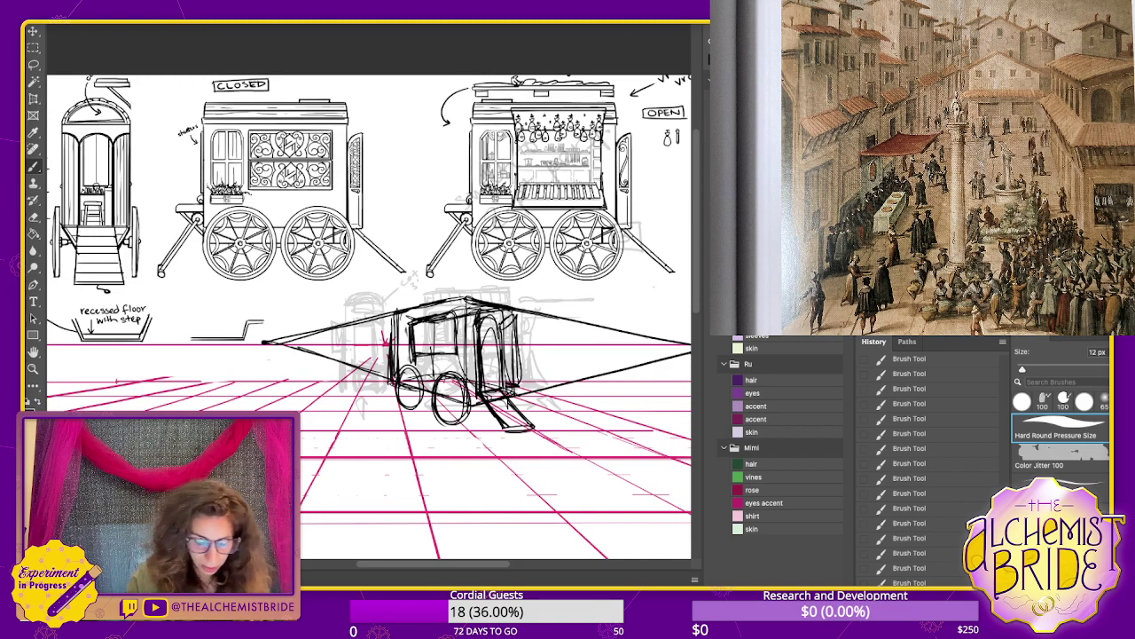
- Draw ground guide lines from both vanishing points below the wheels and at the ramp's foot, and reinforce the ramp along them
{"action": "left_click_drag", "start_coordinate": [505, 373], "coordinate": [497, 385]}
{"action": "key", "text": "ctrl+z"}
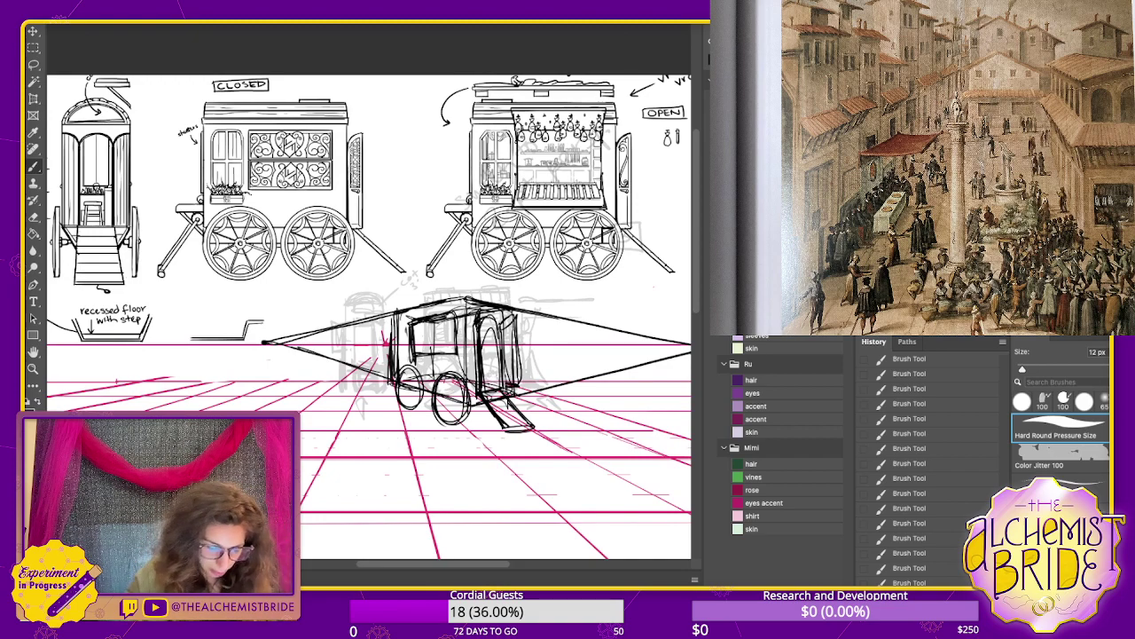
{"action": "mouse_move", "coordinate": [266, 343]}
{"action": "left_mouse_down"}
{"action": "mouse_move", "coordinate": [503, 439]}
{"action": "mouse_move", "coordinate": [692, 351]}
{"action": "left_mouse_up"}
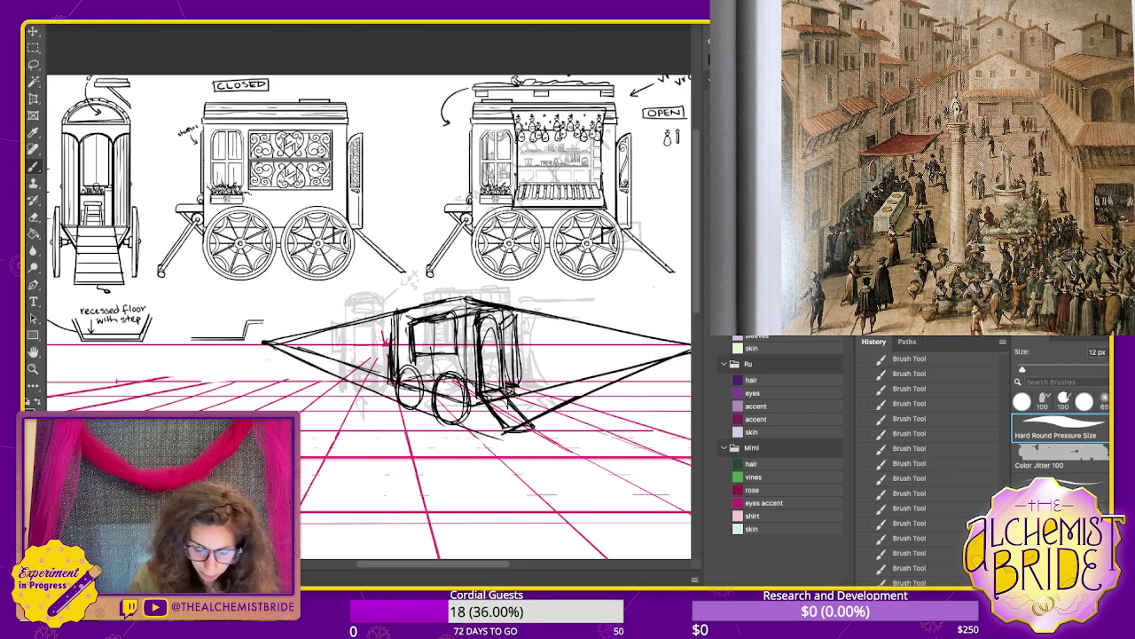
{"action": "mouse_move", "coordinate": [511, 399]}
{"action": "left_mouse_down"}
{"action": "mouse_move", "coordinate": [536, 424]}
{"action": "mouse_move", "coordinate": [508, 402]}
{"action": "mouse_move", "coordinate": [521, 416]}
{"action": "left_mouse_up"}
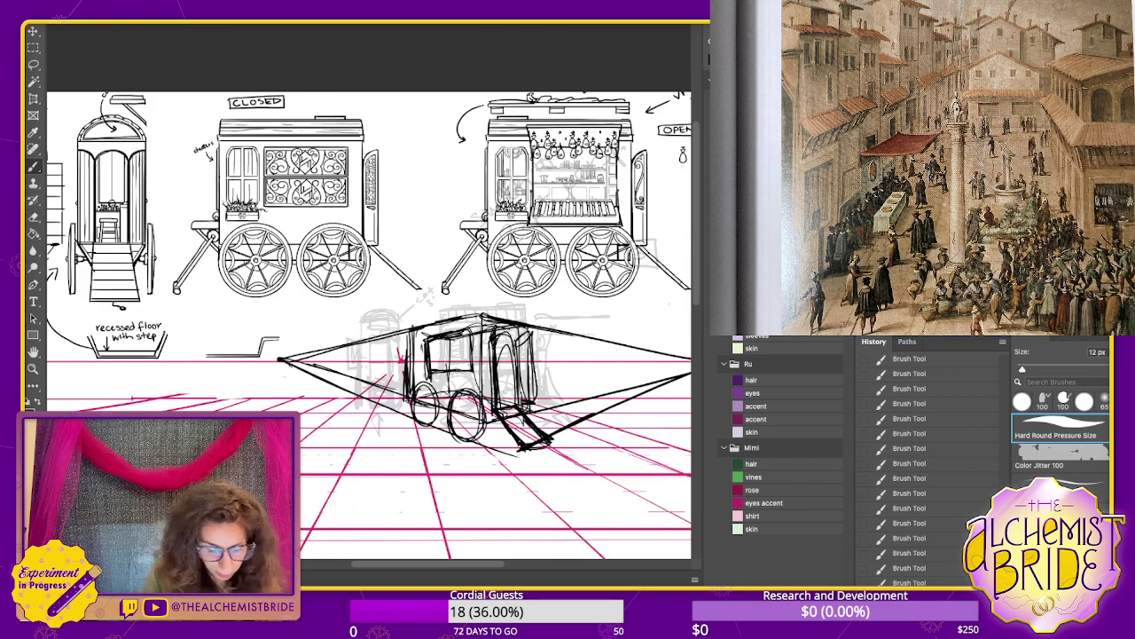
- Draw guide lines from the long side's vanishing point across that side, and rework the serving window and far-end panel to follow them
{"action": "left_click_drag", "start_coordinate": [282, 359], "coordinate": [492, 367]}
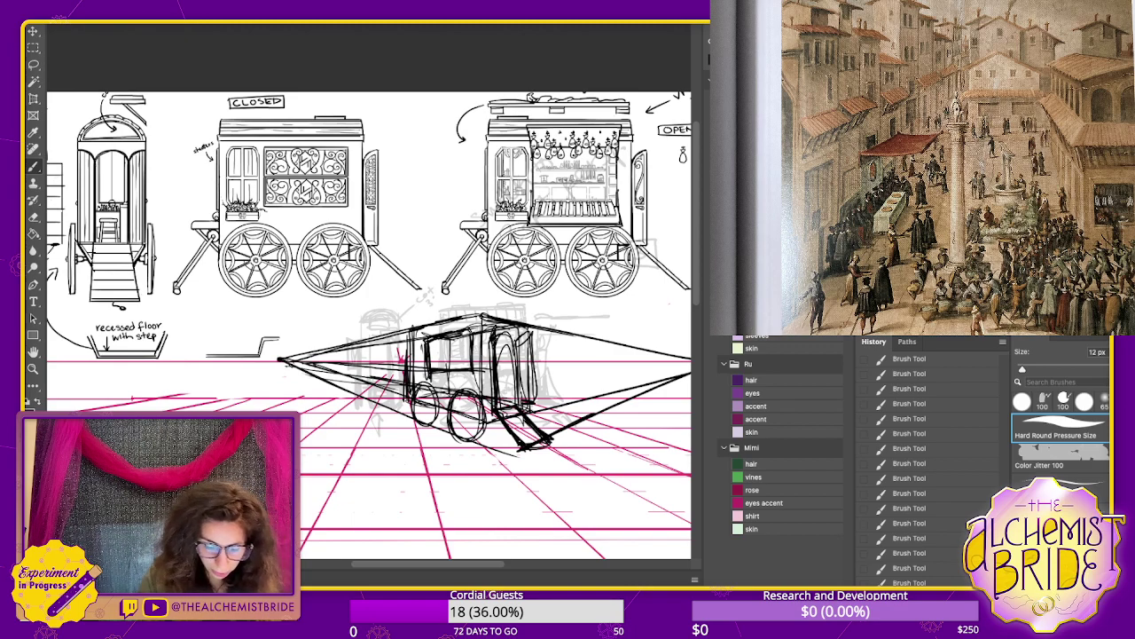
{"action": "mouse_move", "coordinate": [415, 342]}
{"action": "left_mouse_down"}
{"action": "mouse_move", "coordinate": [415, 369]}
{"action": "mouse_move", "coordinate": [426, 368]}
{"action": "mouse_move", "coordinate": [428, 342]}
{"action": "left_mouse_up"}
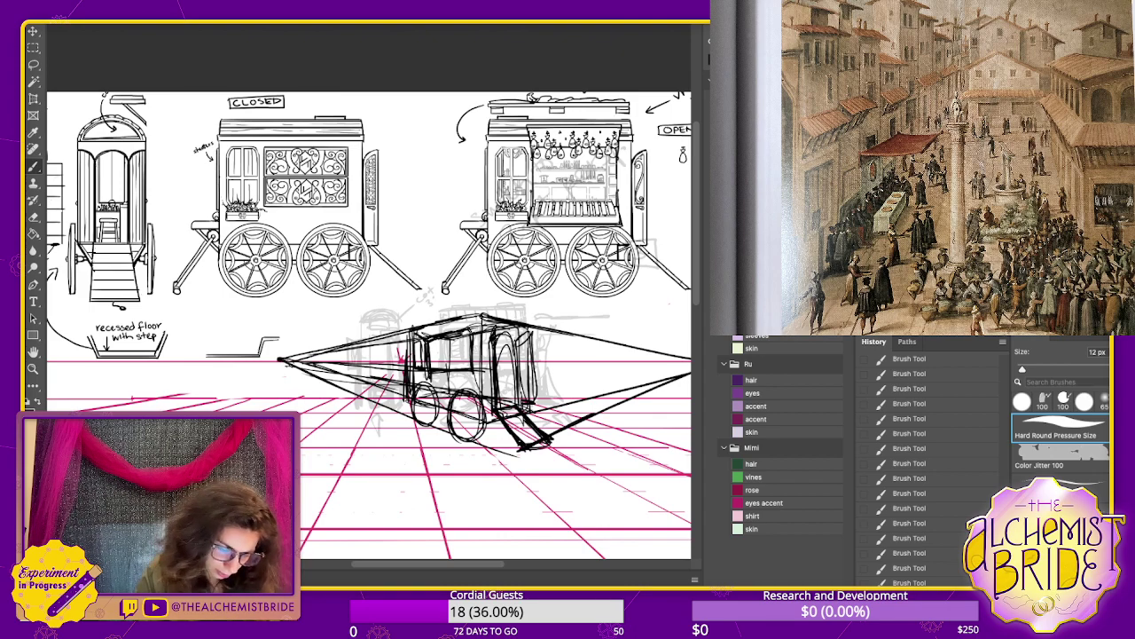
{"action": "mouse_move", "coordinate": [463, 320]}
{"action": "left_mouse_down"}
{"action": "mouse_move", "coordinate": [462, 331]}
{"action": "mouse_move", "coordinate": [417, 332]}
{"action": "left_mouse_up"}
{"action": "mouse_move", "coordinate": [426, 370]}
{"action": "left_mouse_down"}
{"action": "mouse_move", "coordinate": [414, 375]}
{"action": "mouse_move", "coordinate": [457, 381]}
{"action": "left_mouse_up"}
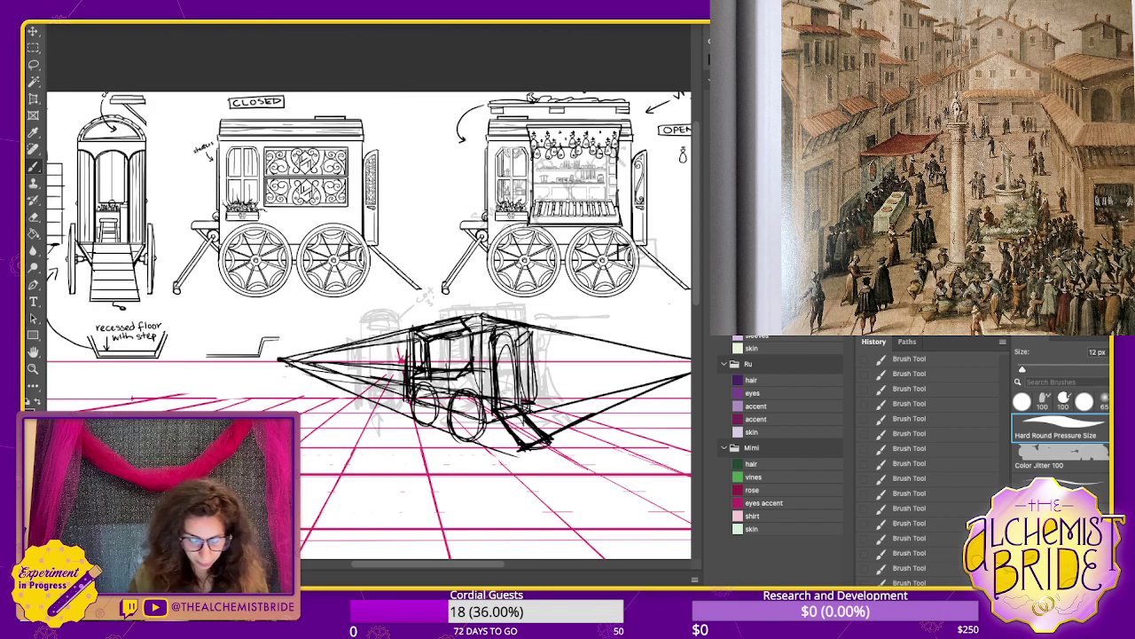
- Mark the wheel hubs and strengthen the near wheel, and add measuring strokes on the closed cart reference's wheel and roof
{"action": "mouse_move", "coordinate": [448, 413]}
{"action": "left_mouse_down"}
{"action": "mouse_move", "coordinate": [472, 395]}
{"action": "mouse_move", "coordinate": [466, 416]}
{"action": "left_mouse_up"}
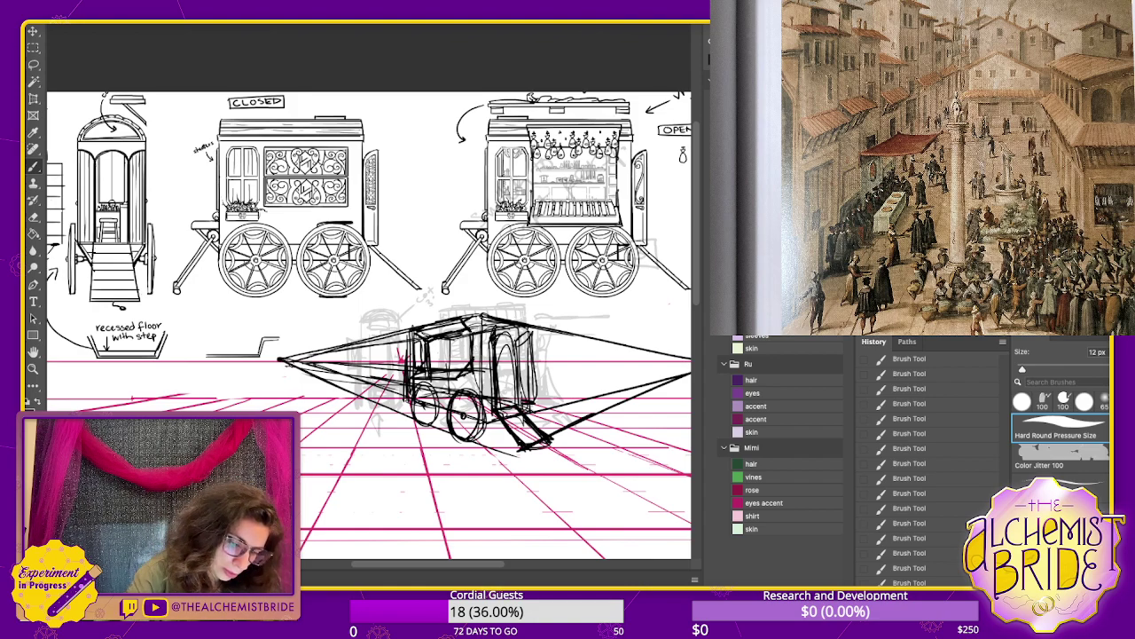
{"action": "left_click_drag", "start_coordinate": [320, 159], "coordinate": [347, 158]}
{"action": "left_click_drag", "start_coordinate": [317, 119], "coordinate": [344, 118]}
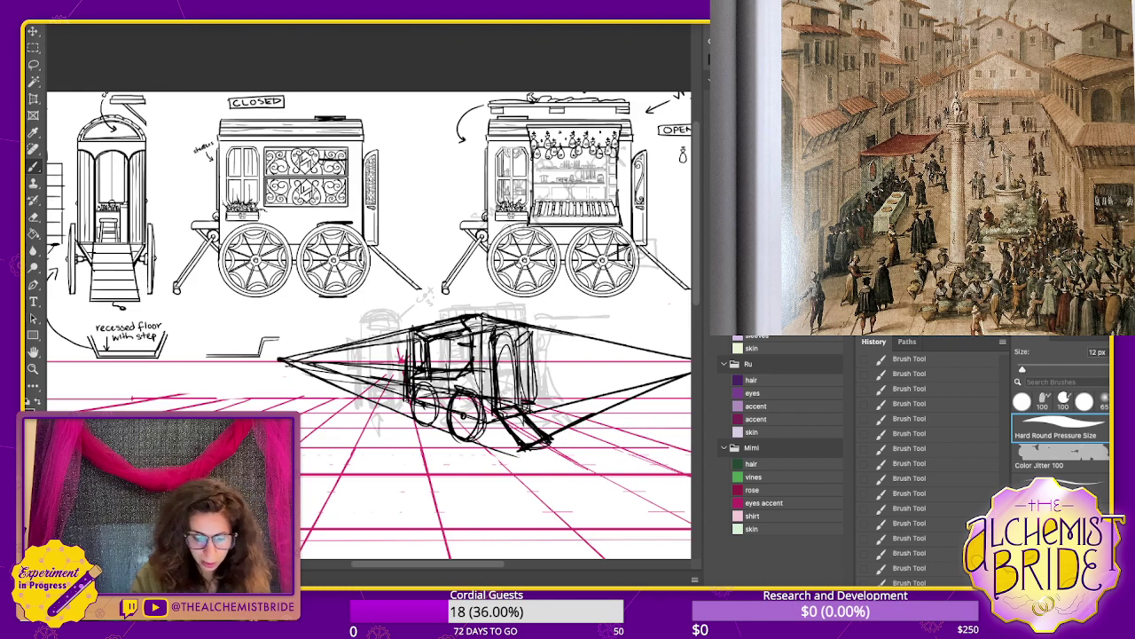
- Sketch an arched roof end above the doorway with the roof edge running back from it, and erase stray lines inside the arch
{"action": "mouse_move", "coordinate": [482, 325]}
{"action": "left_mouse_down"}
{"action": "mouse_move", "coordinate": [517, 319]}
{"action": "mouse_move", "coordinate": [490, 314]}
{"action": "left_mouse_up"}
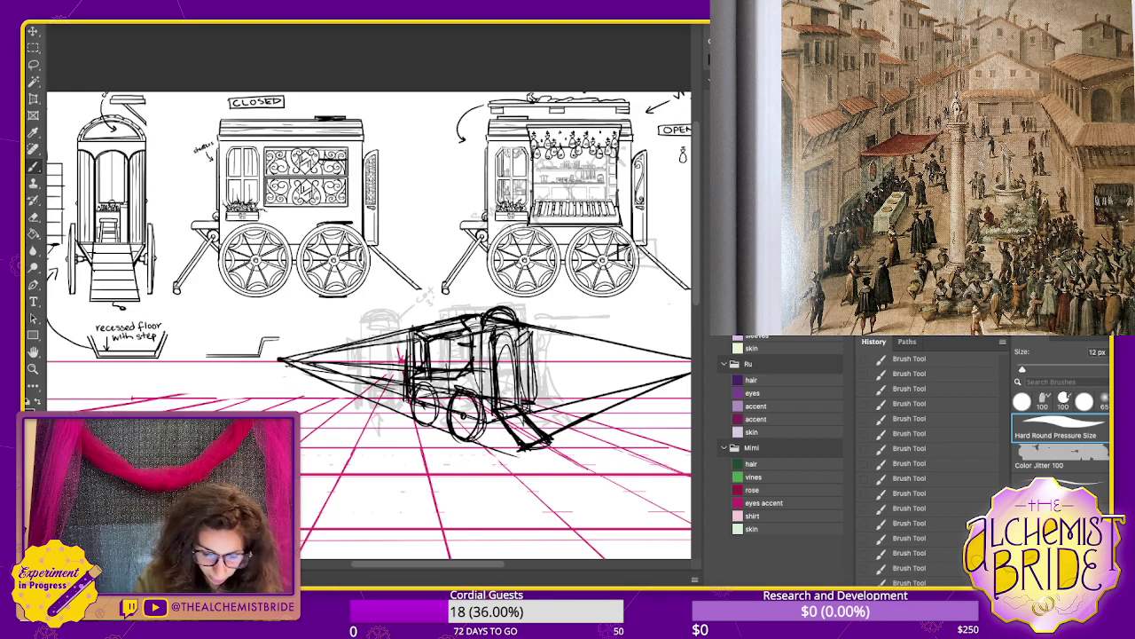
{"action": "mouse_move", "coordinate": [417, 324]}
{"action": "left_mouse_down"}
{"action": "mouse_move", "coordinate": [498, 306]}
{"action": "mouse_move", "coordinate": [513, 328]}
{"action": "mouse_move", "coordinate": [465, 327]}
{"action": "left_mouse_up"}
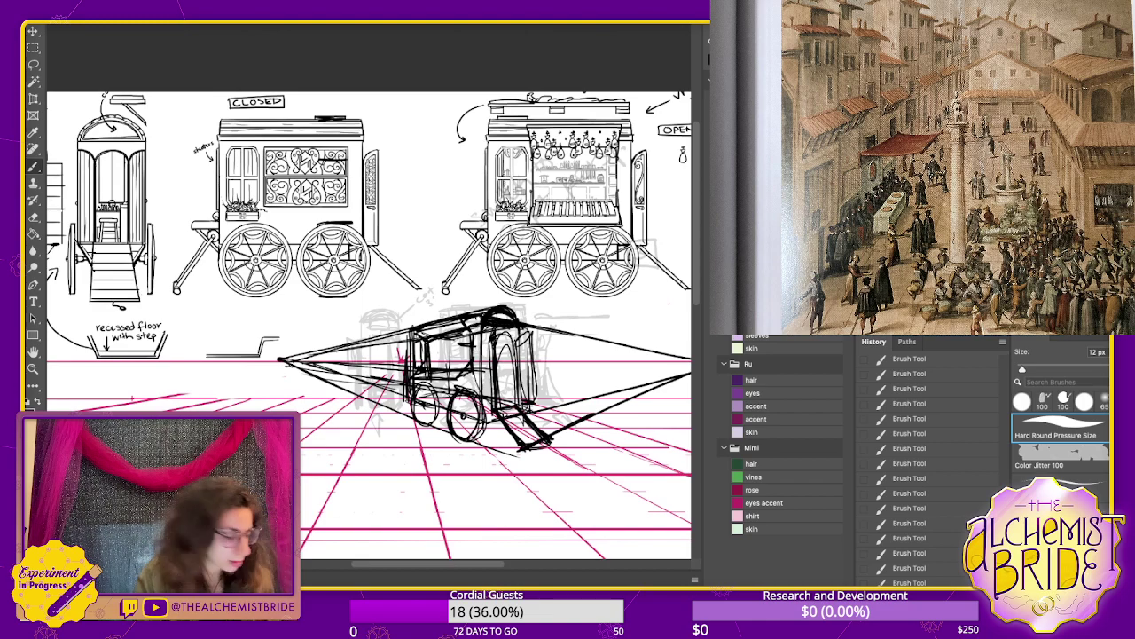
{"action": "key", "text": "e"}
{"action": "mouse_move", "coordinate": [490, 316]}
{"action": "left_mouse_down"}
{"action": "mouse_move", "coordinate": [512, 319]}
{"action": "mouse_move", "coordinate": [492, 321]}
{"action": "left_mouse_up"}
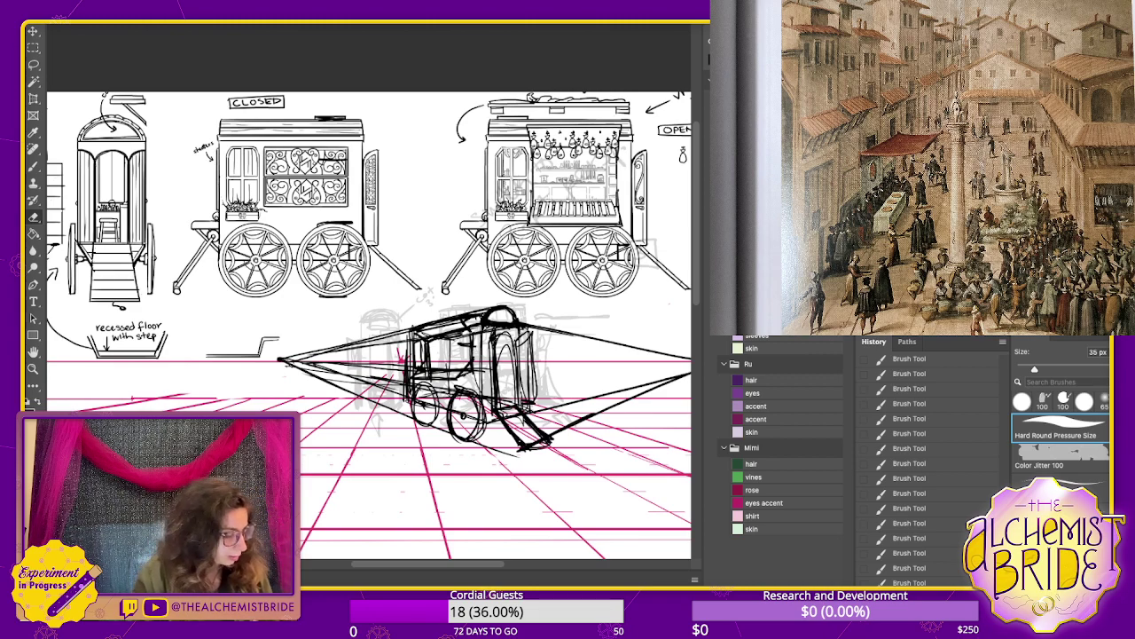
- Sketch the driver's ledge with its slanted support at the cart's far end, and add trim strokes beneath the roof edge
{"action": "key", "text": "b"}
{"action": "mouse_move", "coordinate": [404, 388]}
{"action": "left_mouse_down"}
{"action": "mouse_move", "coordinate": [383, 407]}
{"action": "mouse_move", "coordinate": [394, 384]}
{"action": "left_mouse_up"}
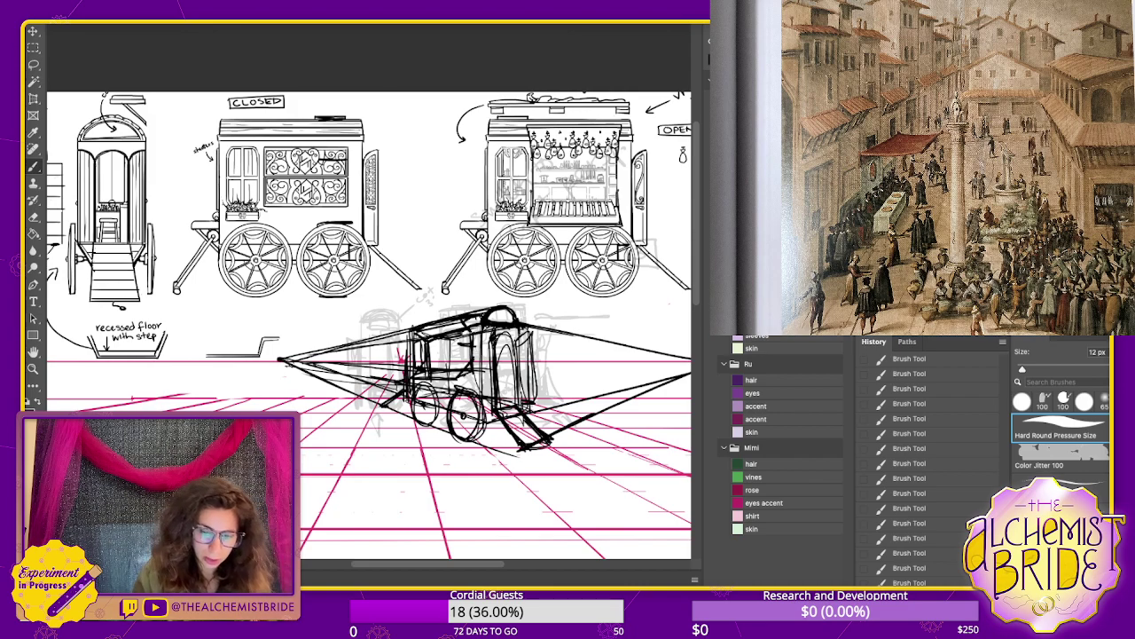
{"action": "left_click_drag", "start_coordinate": [432, 333], "coordinate": [460, 320]}
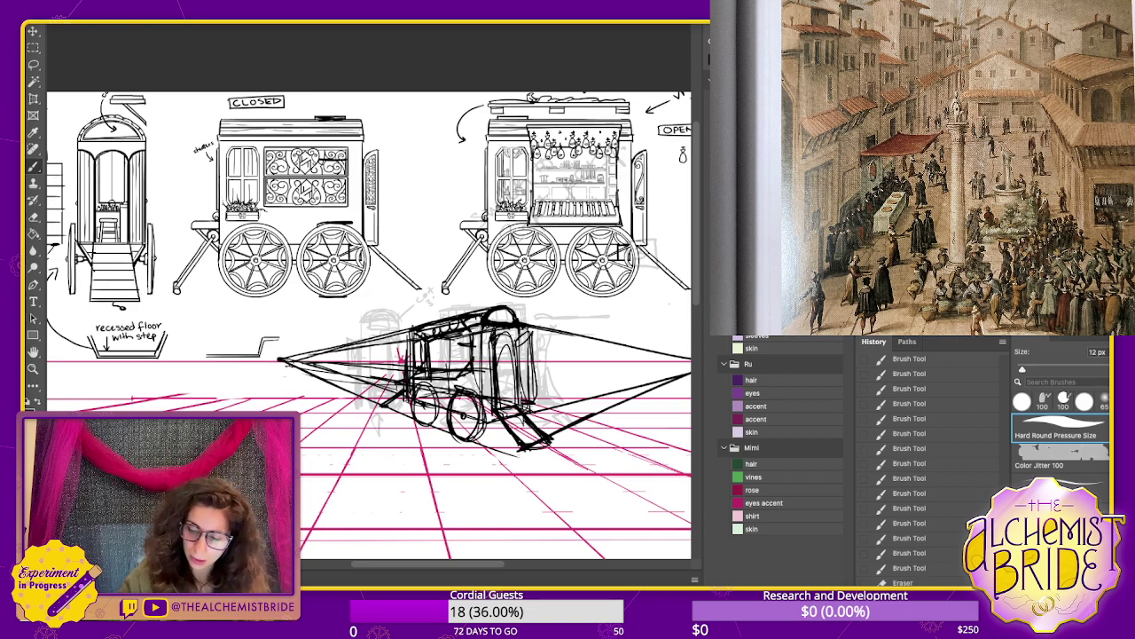
- Delete the layer holding the faint earlier cart sketch behind the perspective drawing
{"action": "key", "text": "Delete"}
{"action": "key", "text": "ctrl+comma"}
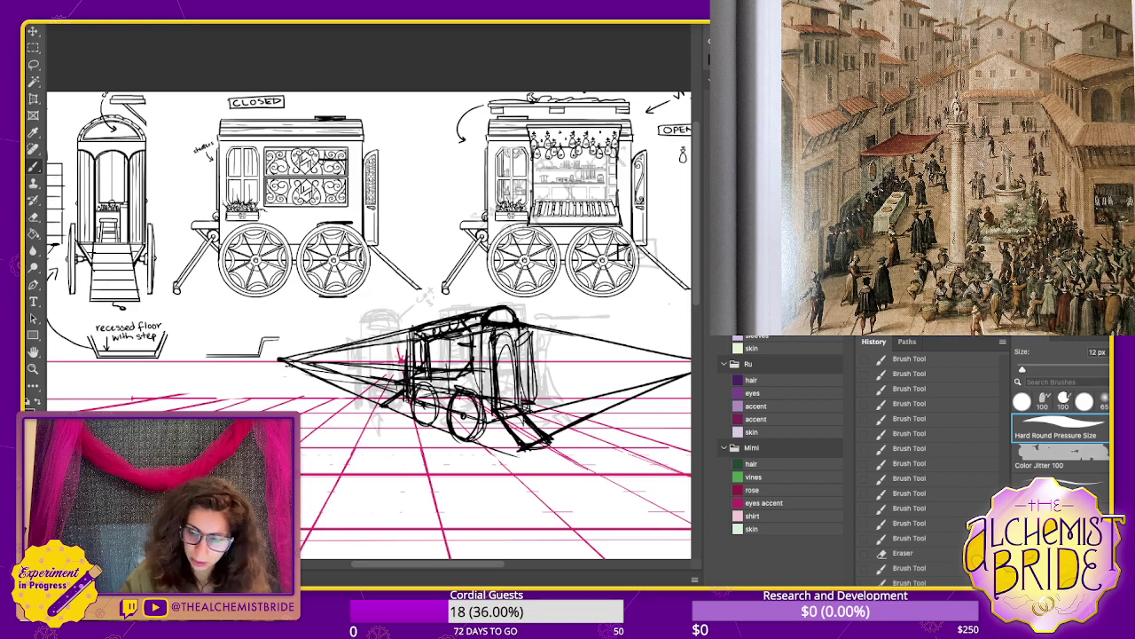
{"action": "key", "text": "ctrl+comma"}
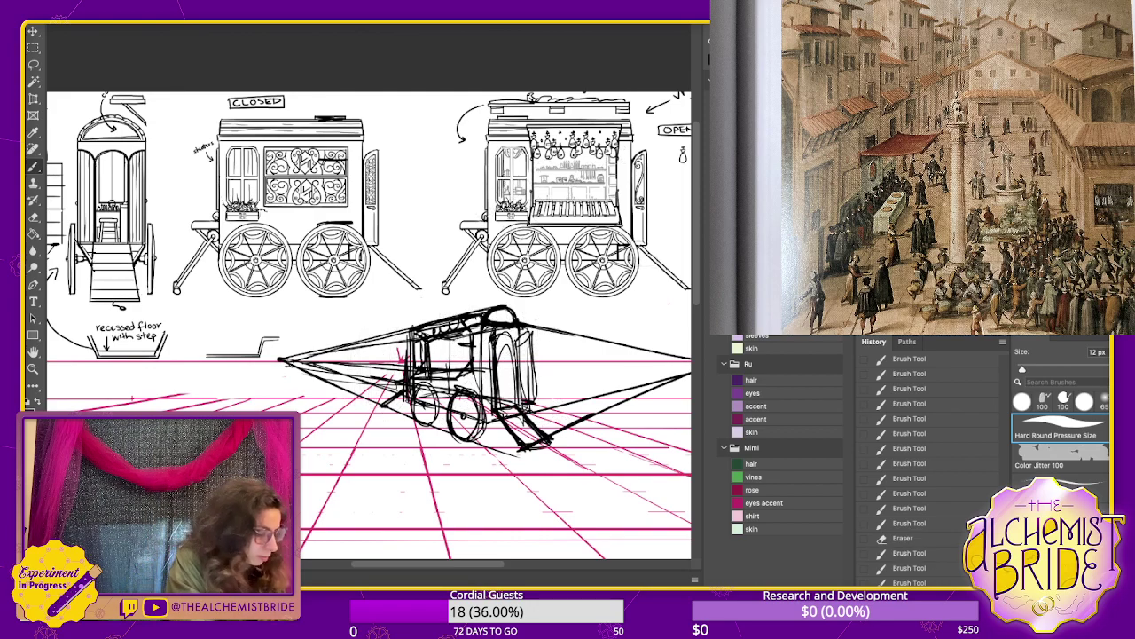
{"action": "key", "text": "ctrl+comma"}
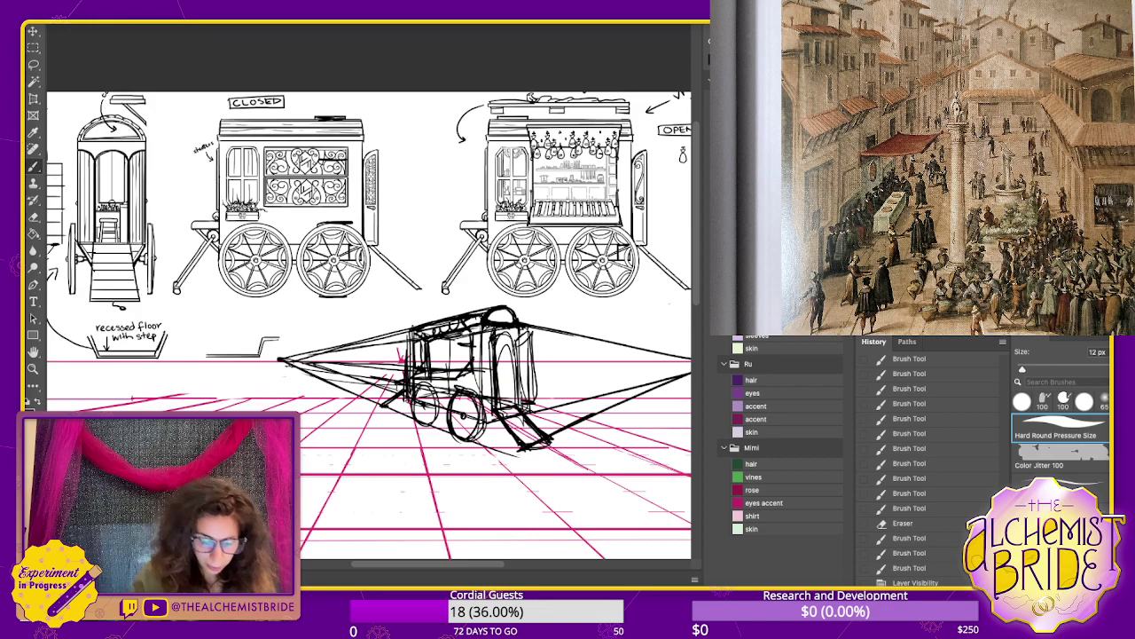
{"action": "scroll", "coordinate": [369, 325], "scroll_direction": "left", "scroll_amount": 3}
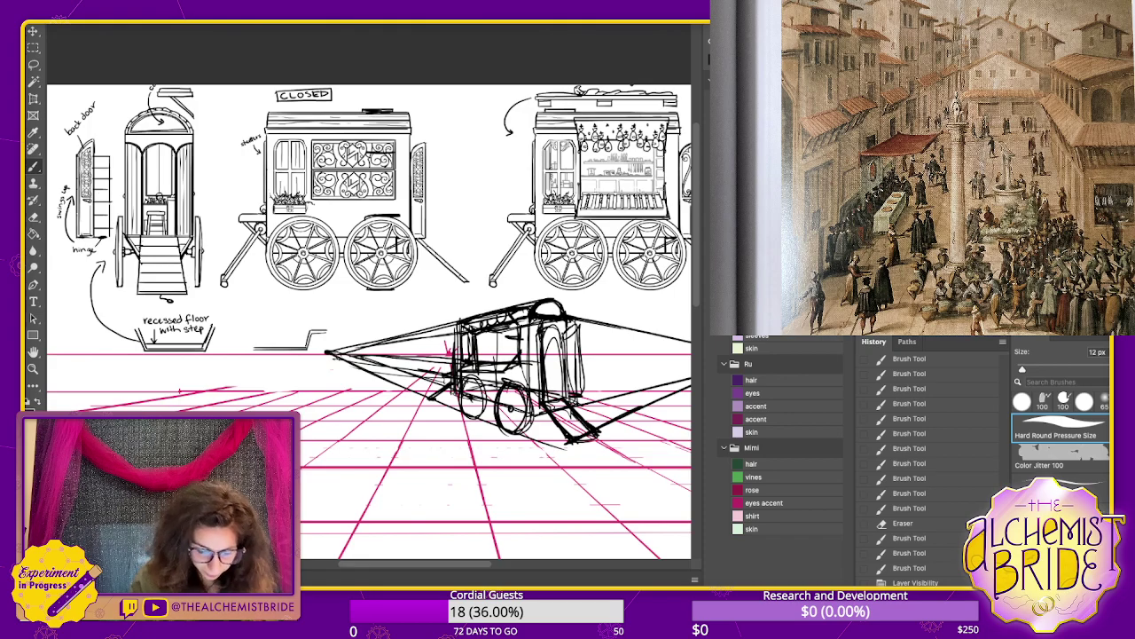
{"action": "left_click_drag", "start_coordinate": [479, 381], "coordinate": [462, 399]}
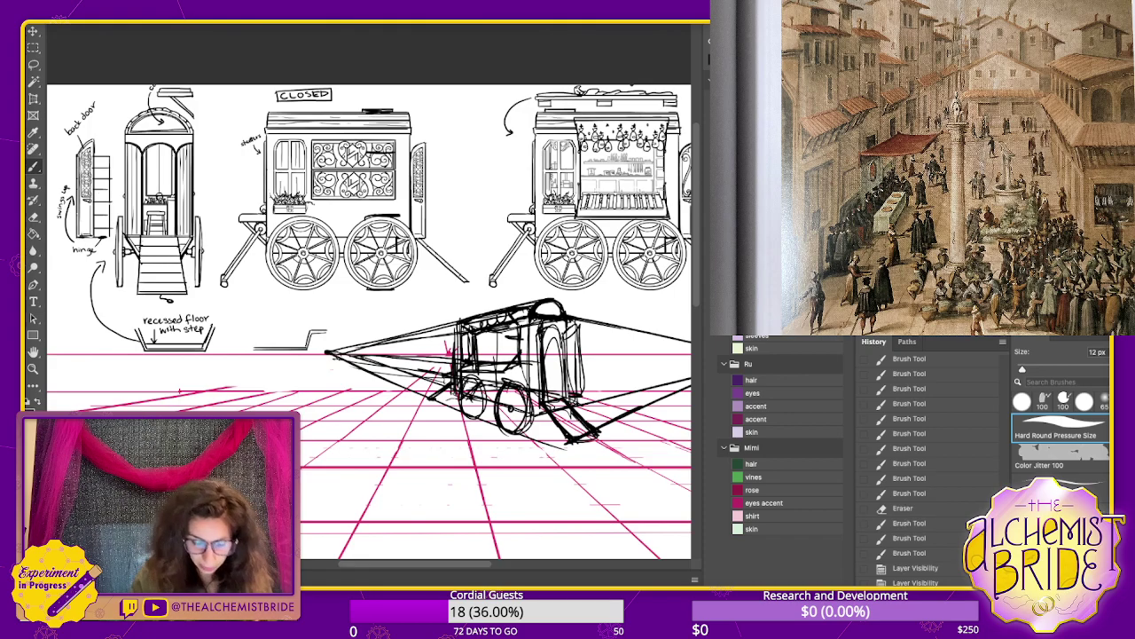
{"action": "scroll", "coordinate": [369, 324], "scroll_direction": "right", "scroll_amount": 6}
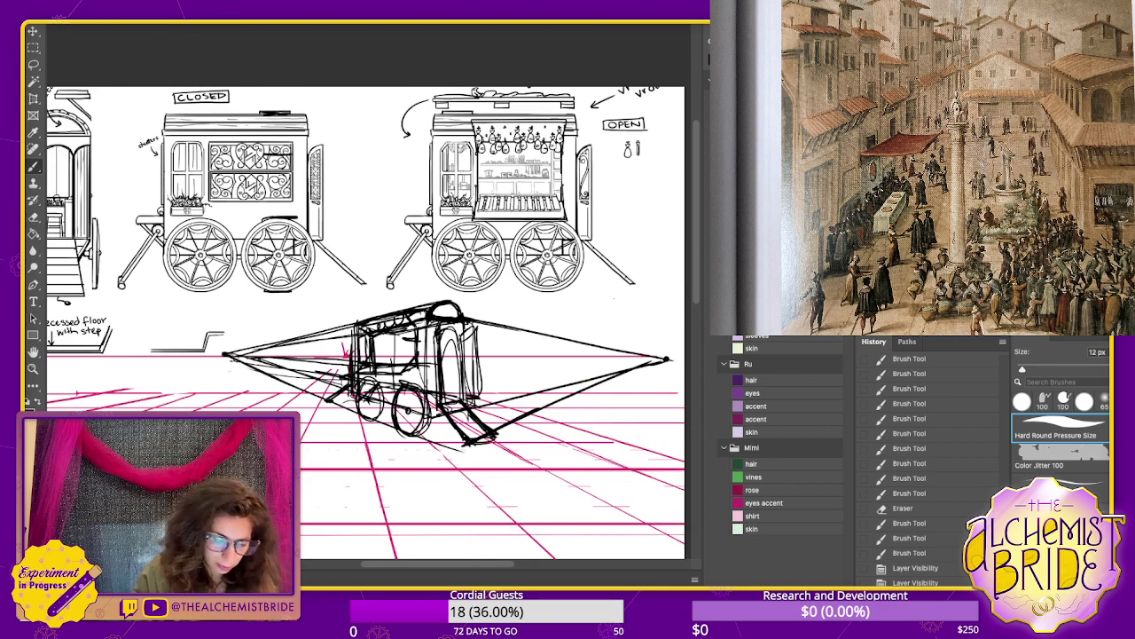
- Strengthen the roof arch, arched doorway and nearby wheel and lower-edge lines of the perspective cart with darker strokes
{"action": "mouse_move", "coordinate": [465, 321]}
{"action": "left_mouse_down"}
{"action": "mouse_move", "coordinate": [466, 398]}
{"action": "mouse_move", "coordinate": [455, 303]}
{"action": "left_mouse_up"}
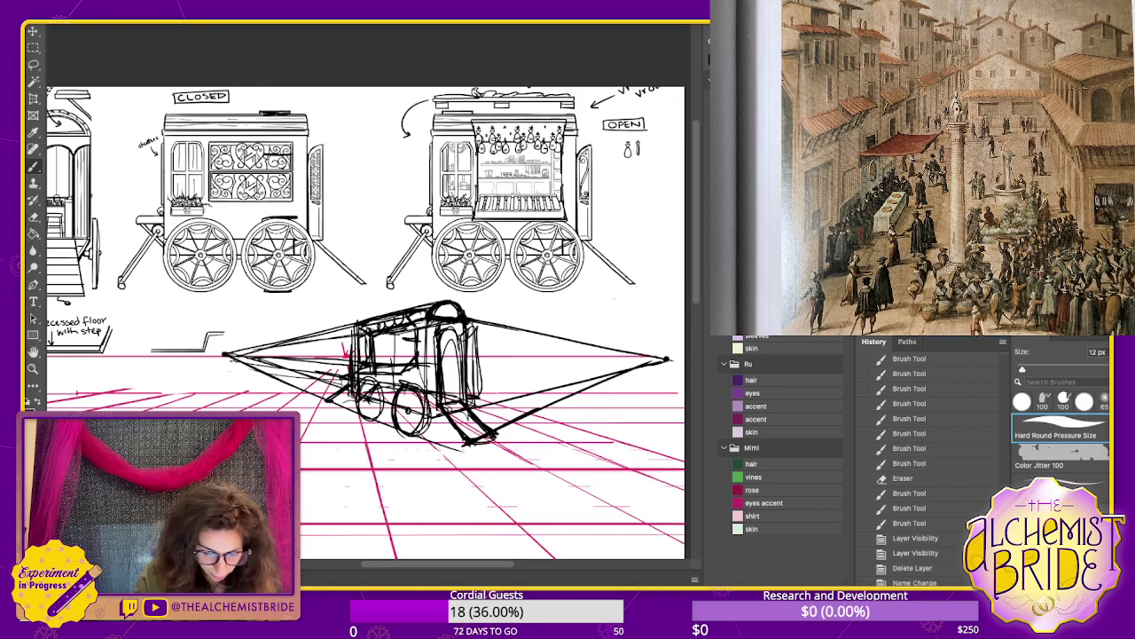
{"action": "mouse_move", "coordinate": [462, 362]}
{"action": "left_mouse_down"}
{"action": "mouse_move", "coordinate": [459, 342]}
{"action": "mouse_move", "coordinate": [444, 353]}
{"action": "mouse_move", "coordinate": [448, 330]}
{"action": "left_mouse_up"}
{"action": "mouse_move", "coordinate": [442, 328]}
{"action": "left_mouse_down"}
{"action": "mouse_move", "coordinate": [428, 329]}
{"action": "mouse_move", "coordinate": [450, 397]}
{"action": "mouse_move", "coordinate": [460, 369]}
{"action": "mouse_move", "coordinate": [495, 364]}
{"action": "mouse_move", "coordinate": [470, 362]}
{"action": "left_mouse_up"}
{"action": "left_click_drag", "start_coordinate": [468, 425], "coordinate": [470, 393]}
{"action": "left_click_drag", "start_coordinate": [460, 388], "coordinate": [451, 418]}
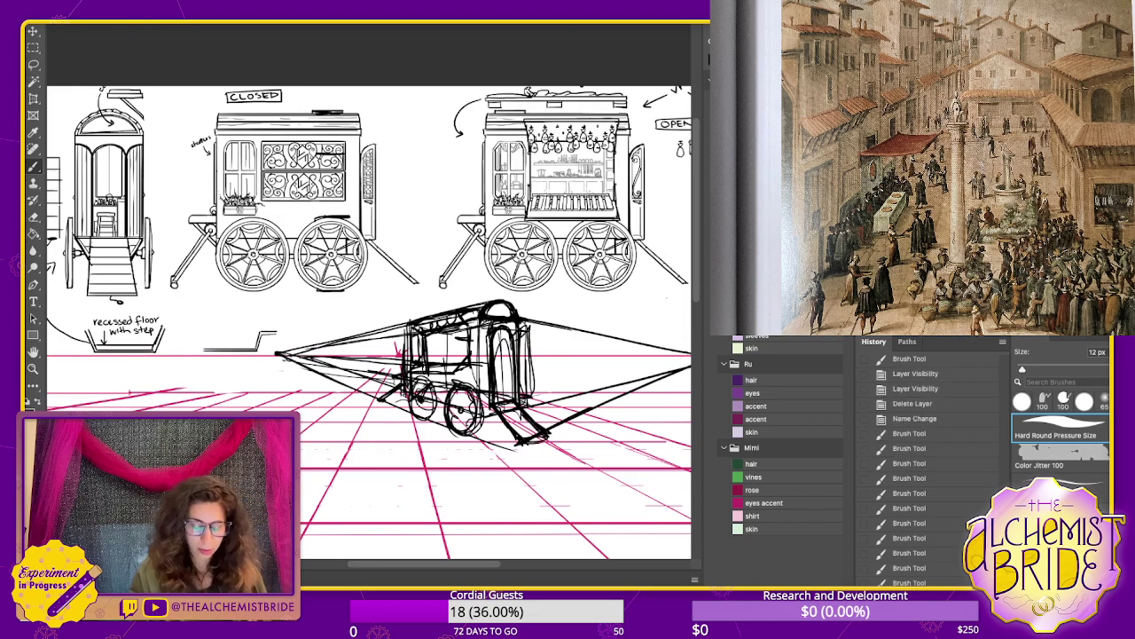
{"action": "left_click_drag", "start_coordinate": [452, 362], "coordinate": [435, 357]}
- Nudge the perspective cart sketch slightly downward on the grid with the Move tool and return to the Brush
{"action": "scroll", "coordinate": [417, 317], "scroll_direction": "down", "scroll_amount": 3}
{"action": "scroll", "coordinate": [417, 317], "scroll_direction": "up", "scroll_amount": 1}
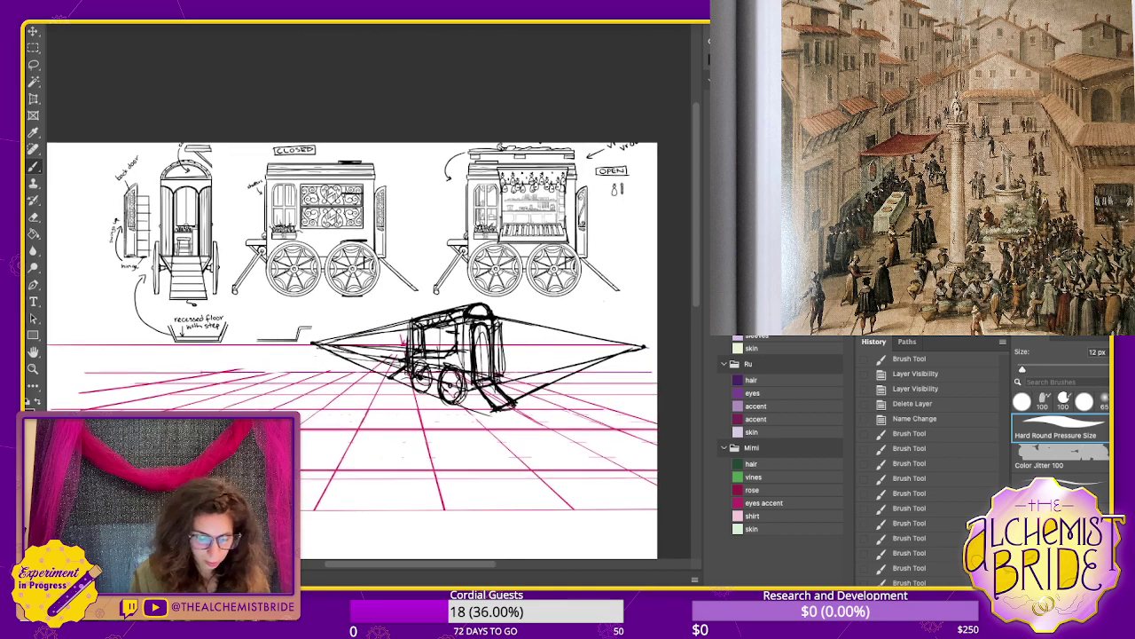
{"action": "key", "text": "v"}
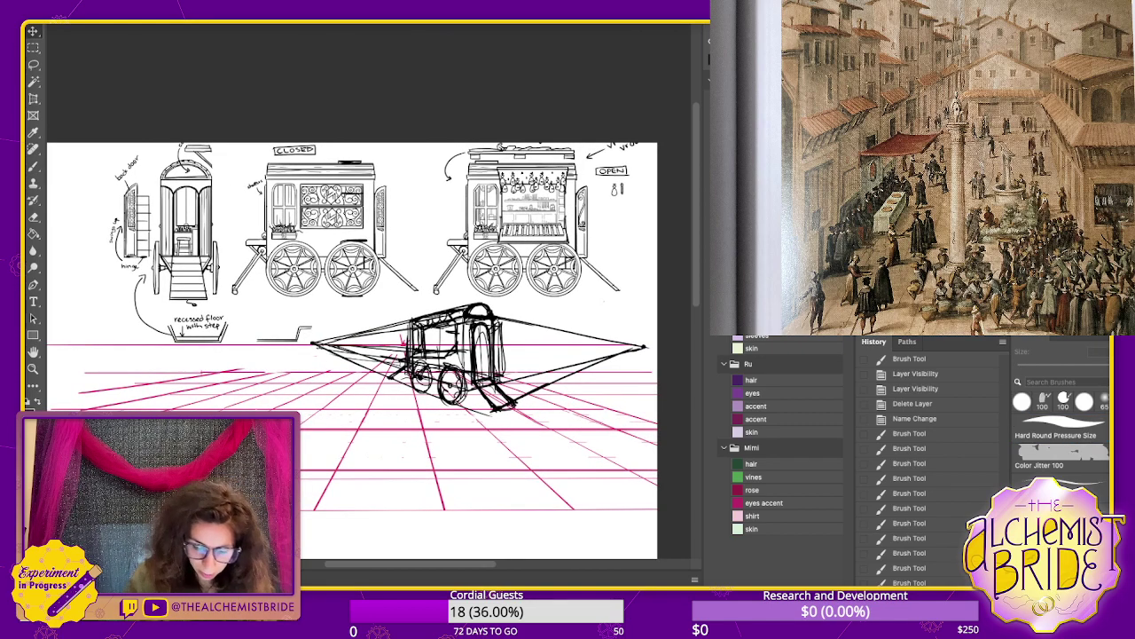
{"action": "left_click_drag", "start_coordinate": [453, 362], "coordinate": [456, 361]}
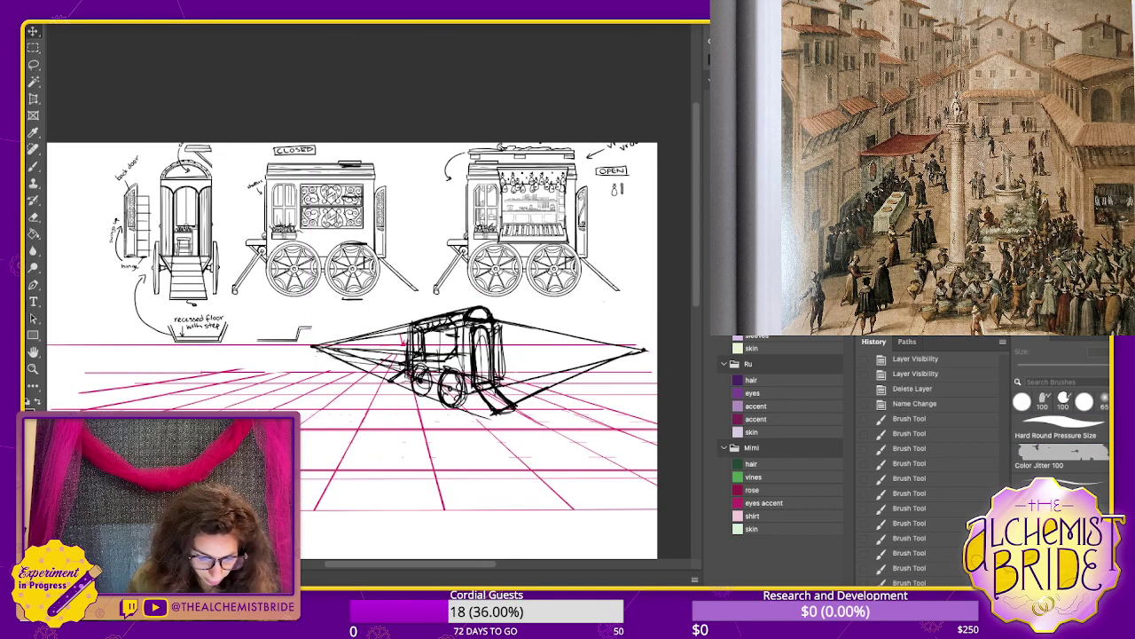
{"action": "key", "text": "b"}
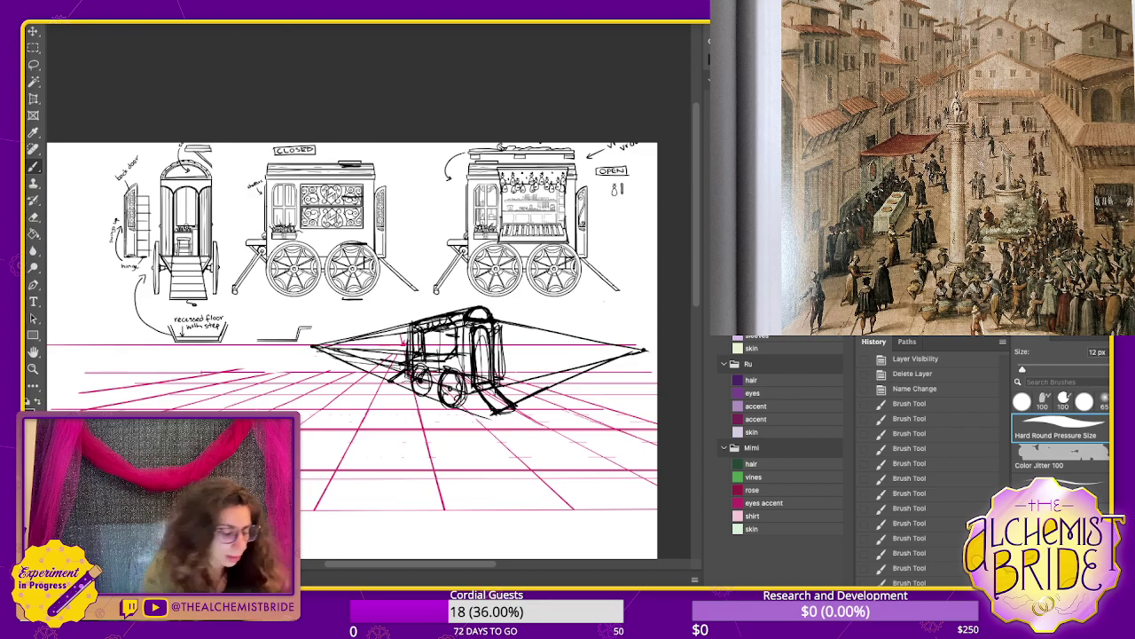
- Sketch ground guide lines from the cart's vanishing points for a building footprint in front of and beside the cart
{"action": "scroll", "coordinate": [408, 365], "scroll_direction": "up", "scroll_amount": 3}
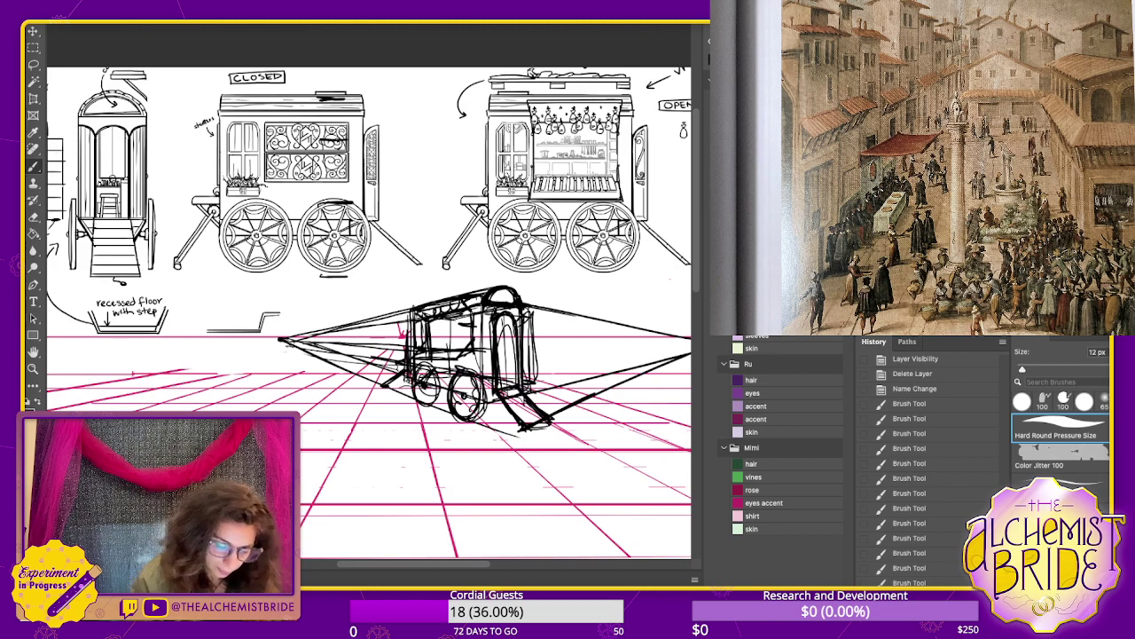
{"action": "left_click_drag", "start_coordinate": [517, 432], "coordinate": [430, 472]}
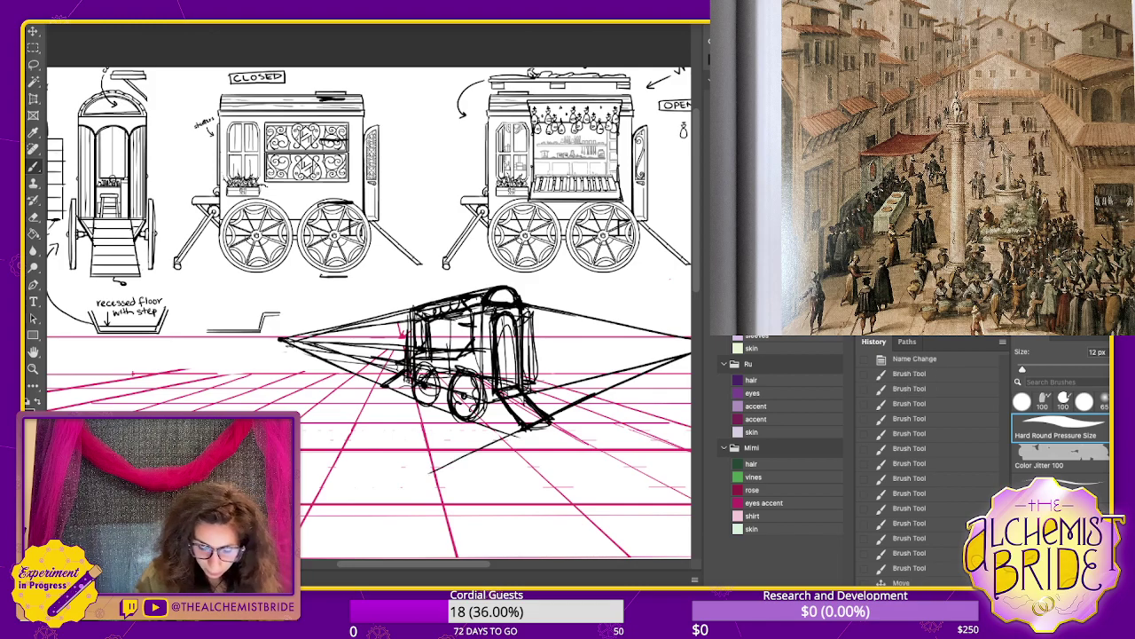
{"action": "left_click_drag", "start_coordinate": [532, 417], "coordinate": [439, 413]}
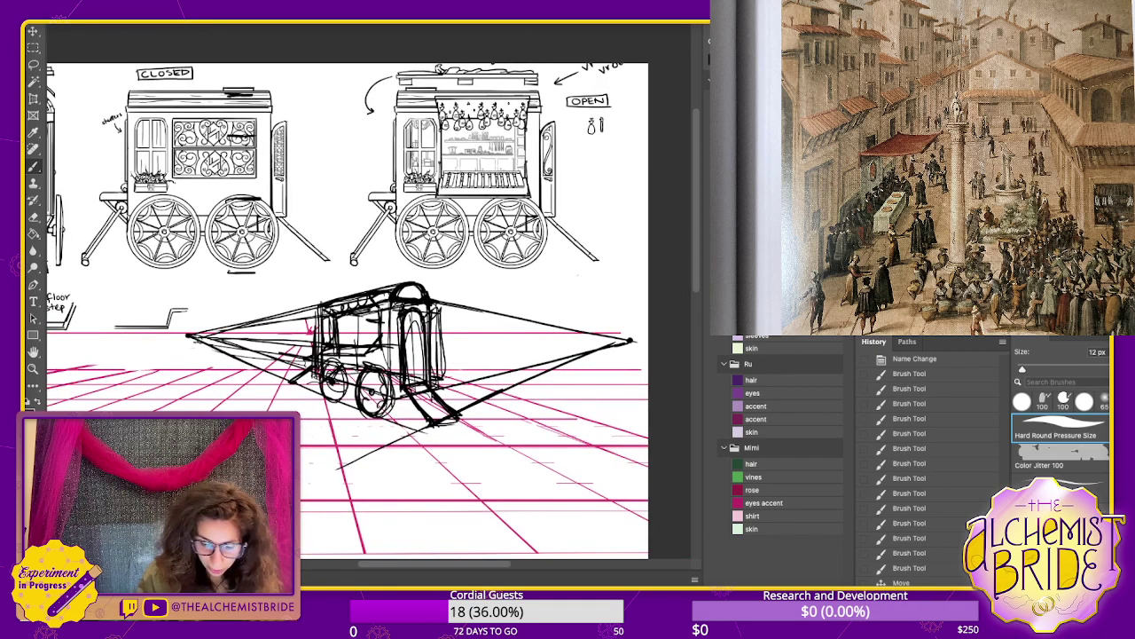
{"action": "left_click_drag", "start_coordinate": [628, 340], "coordinate": [202, 391]}
{"action": "mouse_move", "coordinate": [289, 382]}
{"action": "left_mouse_down"}
{"action": "mouse_move", "coordinate": [202, 392]}
{"action": "mouse_move", "coordinate": [229, 411]}
{"action": "left_mouse_up"}
{"action": "left_click_drag", "start_coordinate": [205, 401], "coordinate": [339, 468]}
{"action": "mouse_move", "coordinate": [275, 384]}
{"action": "left_mouse_down"}
{"action": "mouse_move", "coordinate": [402, 442]}
{"action": "mouse_move", "coordinate": [435, 426]}
{"action": "left_mouse_up"}
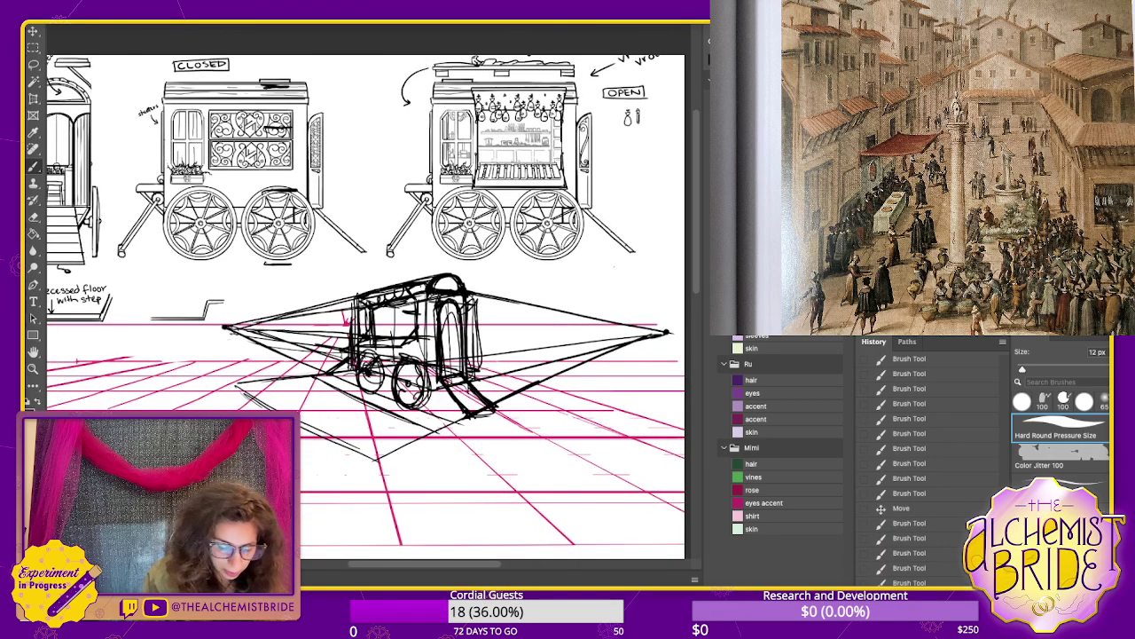
- Draw upright corner lines for the building between the cart's far end and its nearest vanishing point
{"action": "left_click_drag", "start_coordinate": [305, 316], "coordinate": [299, 429]}
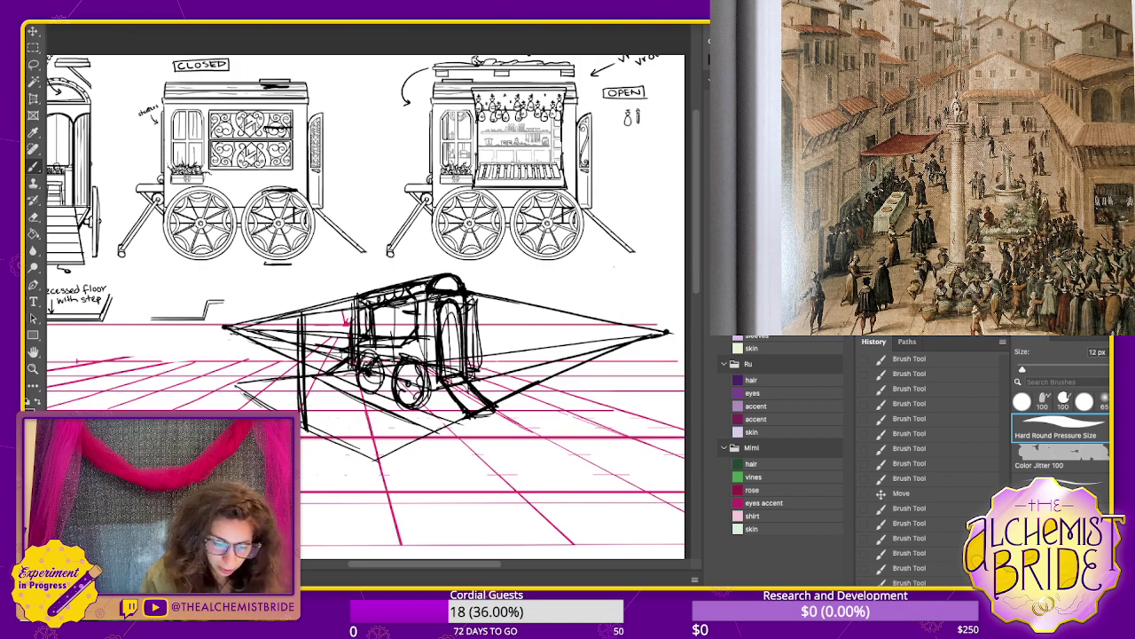
{"action": "key", "text": "ctrl+z"}
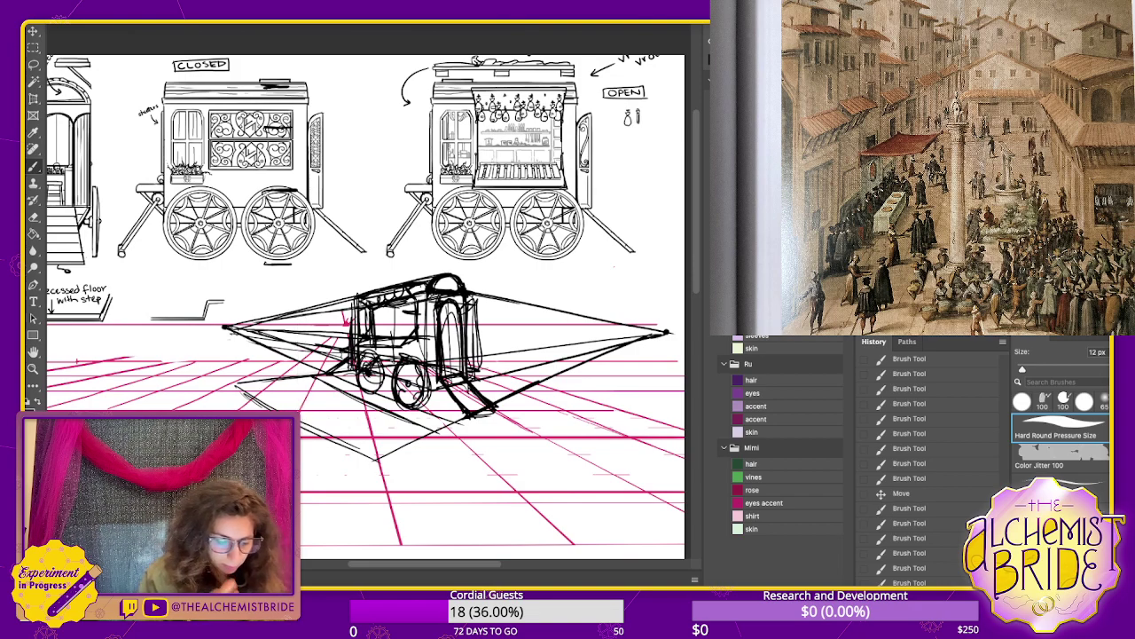
{"action": "left_click_drag", "start_coordinate": [248, 302], "coordinate": [249, 392]}
{"action": "mouse_move", "coordinate": [334, 296]}
{"action": "left_mouse_down"}
{"action": "mouse_move", "coordinate": [333, 371]}
{"action": "mouse_move", "coordinate": [389, 350]}
{"action": "left_mouse_up"}
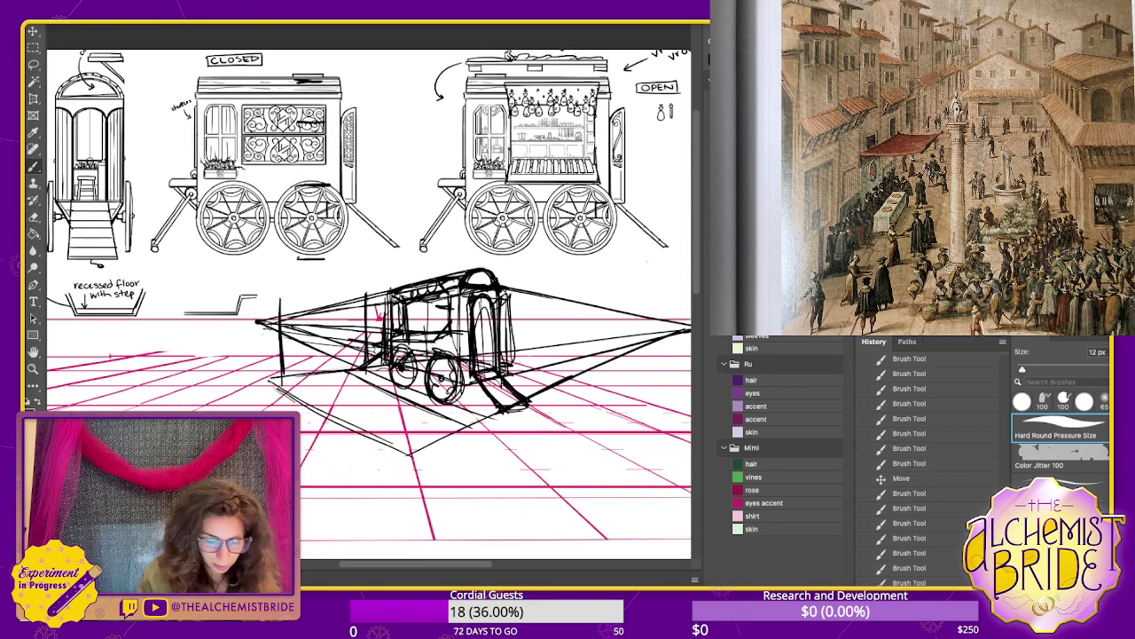
{"action": "left_click_drag", "start_coordinate": [323, 294], "coordinate": [326, 370]}
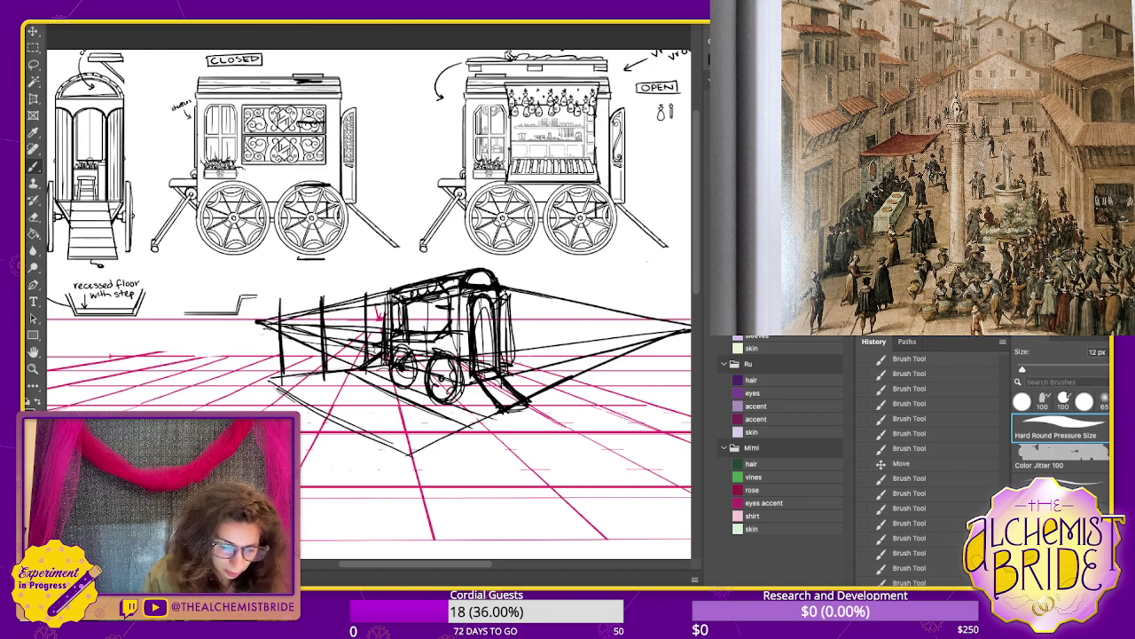
- Sketch the building's top edges and roofline behind the cart, with a guide running to the farther vanishing point
{"action": "mouse_move", "coordinate": [422, 282]}
{"action": "left_mouse_down"}
{"action": "mouse_move", "coordinate": [322, 269]}
{"action": "mouse_move", "coordinate": [349, 274]}
{"action": "left_mouse_up"}
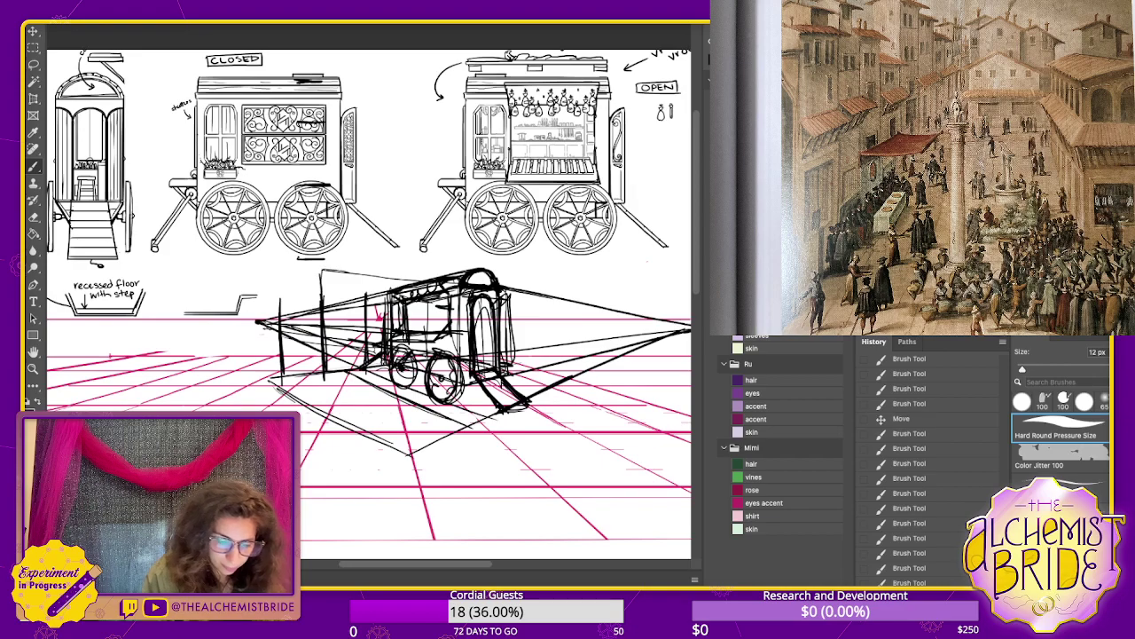
{"action": "left_click_drag", "start_coordinate": [497, 354], "coordinate": [479, 354]}
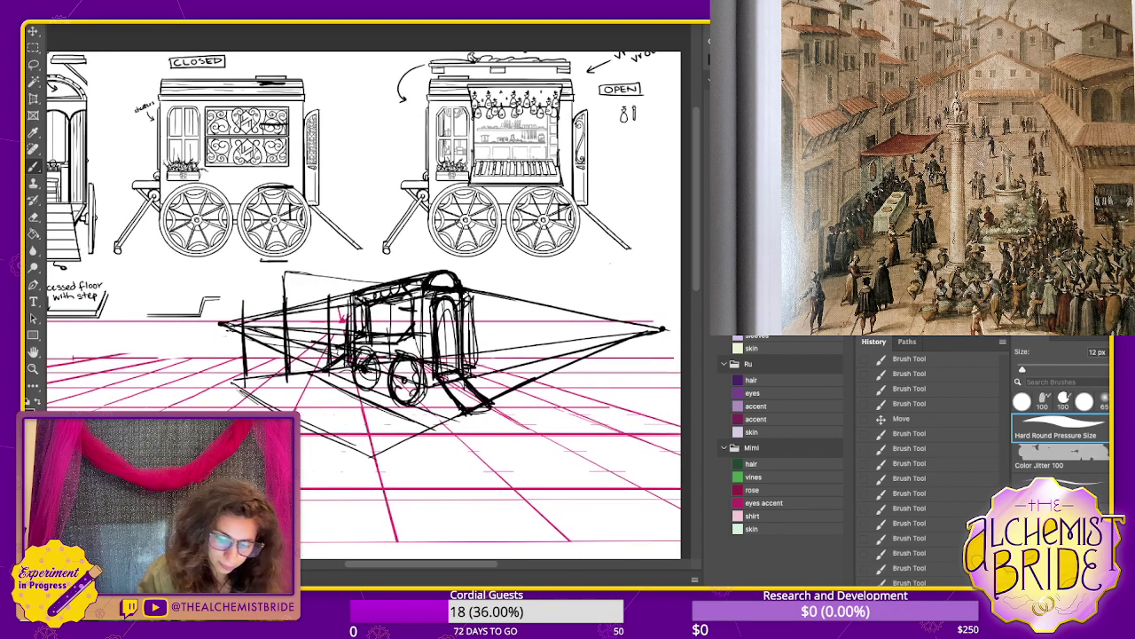
{"action": "mouse_move", "coordinate": [662, 328]}
{"action": "left_mouse_down"}
{"action": "mouse_move", "coordinate": [330, 248]}
{"action": "mouse_move", "coordinate": [349, 304]}
{"action": "mouse_move", "coordinate": [347, 382]}
{"action": "left_mouse_up"}
{"action": "mouse_move", "coordinate": [283, 290]}
{"action": "left_mouse_down"}
{"action": "mouse_move", "coordinate": [284, 244]}
{"action": "mouse_move", "coordinate": [351, 254]}
{"action": "mouse_move", "coordinate": [282, 244]}
{"action": "mouse_move", "coordinate": [263, 366]}
{"action": "left_mouse_up"}
{"action": "mouse_move", "coordinate": [265, 270]}
{"action": "left_mouse_down"}
{"action": "mouse_move", "coordinate": [286, 244]}
{"action": "mouse_move", "coordinate": [264, 274]}
{"action": "left_mouse_up"}
{"action": "mouse_move", "coordinate": [265, 274]}
{"action": "left_mouse_down"}
{"action": "mouse_move", "coordinate": [306, 272]}
{"action": "mouse_move", "coordinate": [264, 276]}
{"action": "left_mouse_up"}
{"action": "left_click_drag", "start_coordinate": [353, 254], "coordinate": [330, 276]}
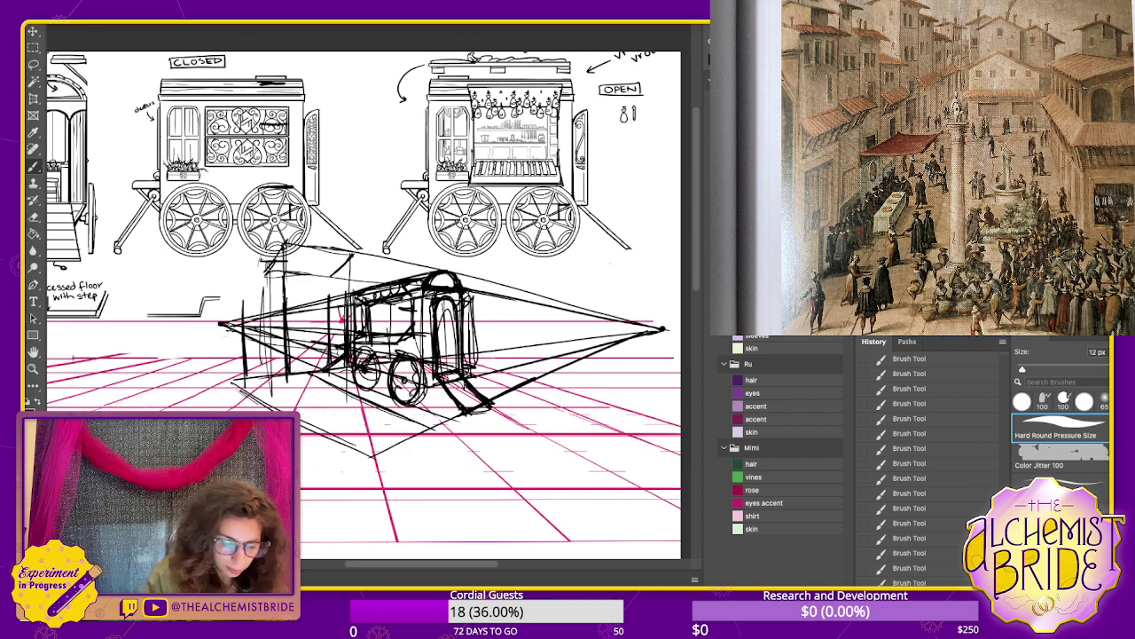
- Undo the building strokes and their guide lines around the cart
{"action": "key", "text": "ctrl+z"}
{"action": "key", "text": "ctrl+z"}
{"action": "key", "text": "ctrl+z"}
{"action": "key", "text": "ctrl+z"}
{"action": "key", "text": "ctrl+z"}
{"action": "key", "text": "ctrl+z"}
{"action": "key", "text": "ctrl+z"}
{"action": "key", "text": "ctrl+z"}
{"action": "key", "text": "ctrl+z"}
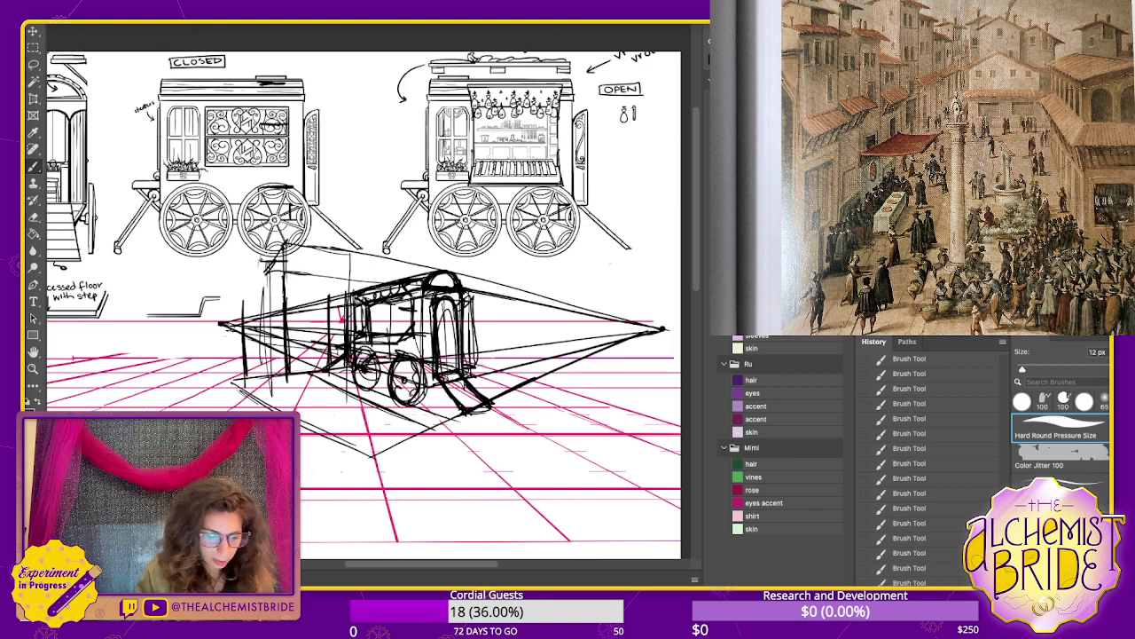
{"action": "key", "text": "ctrl+z"}
{"action": "key", "text": "ctrl+z"}
{"action": "key", "text": "ctrl+z"}
{"action": "key", "text": "ctrl+z"}
{"action": "key", "text": "ctrl+z"}
{"action": "key", "text": "ctrl+z"}
{"action": "key", "text": "ctrl+z"}
{"action": "key", "text": "ctrl+z"}
{"action": "key", "text": "ctrl+z"}
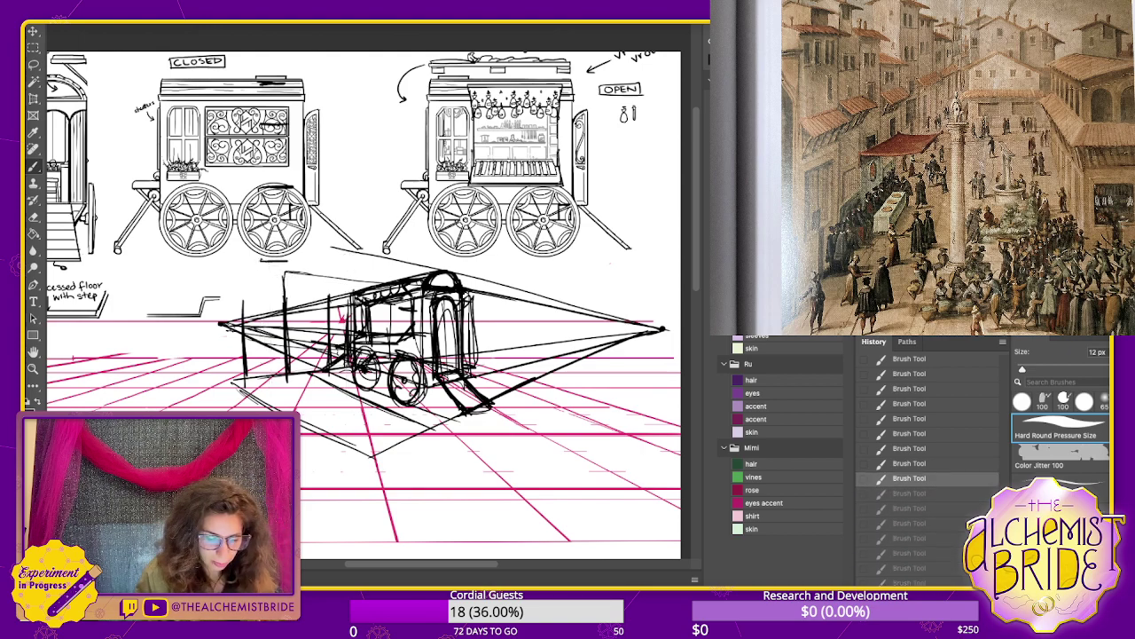
{"action": "key", "text": "ctrl+z"}
{"action": "key", "text": "ctrl+z"}
{"action": "key", "text": "ctrl+z"}
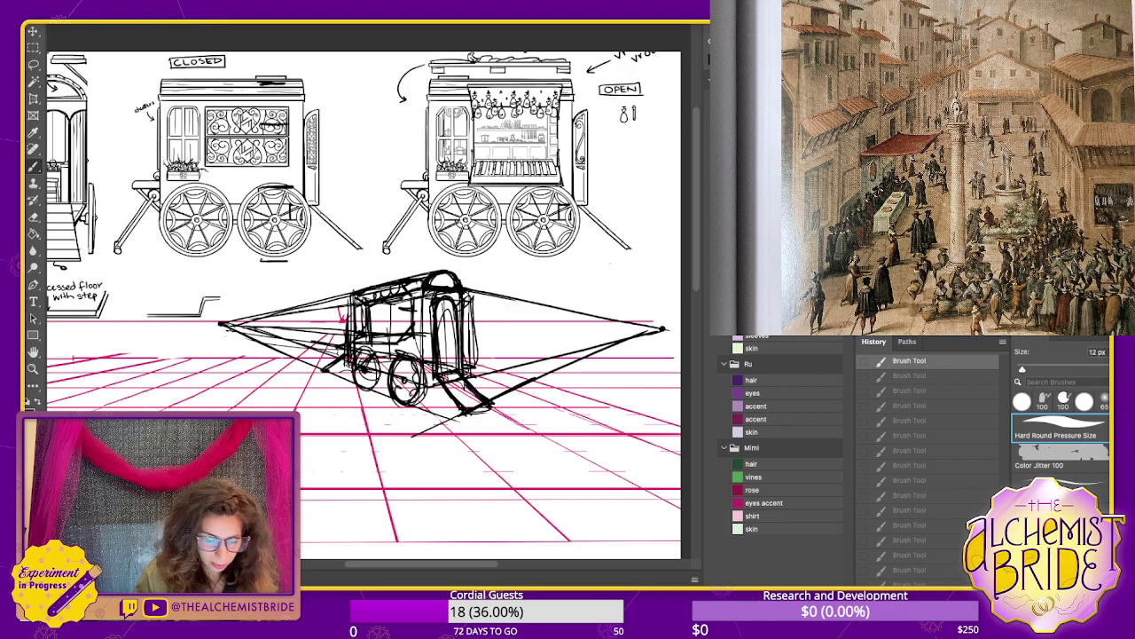
- Sketch the building's receding ground lines along the grid, plus its horizontal base and first upright beside the cart's far end
{"action": "mouse_move", "coordinate": [373, 310]}
{"action": "left_mouse_down"}
{"action": "mouse_move", "coordinate": [435, 302]}
{"action": "mouse_move", "coordinate": [296, 394]}
{"action": "left_mouse_up"}
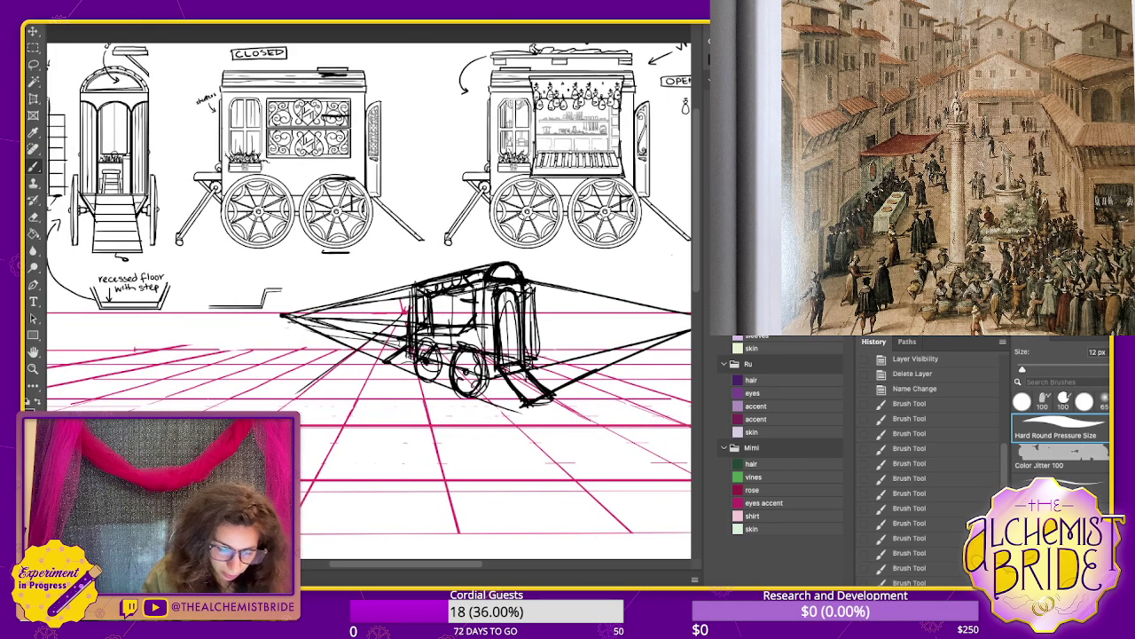
{"action": "key", "text": "ctrl+shift+z"}
{"action": "key", "text": "ctrl+shift+z"}
{"action": "key", "text": "ctrl+shift+z"}
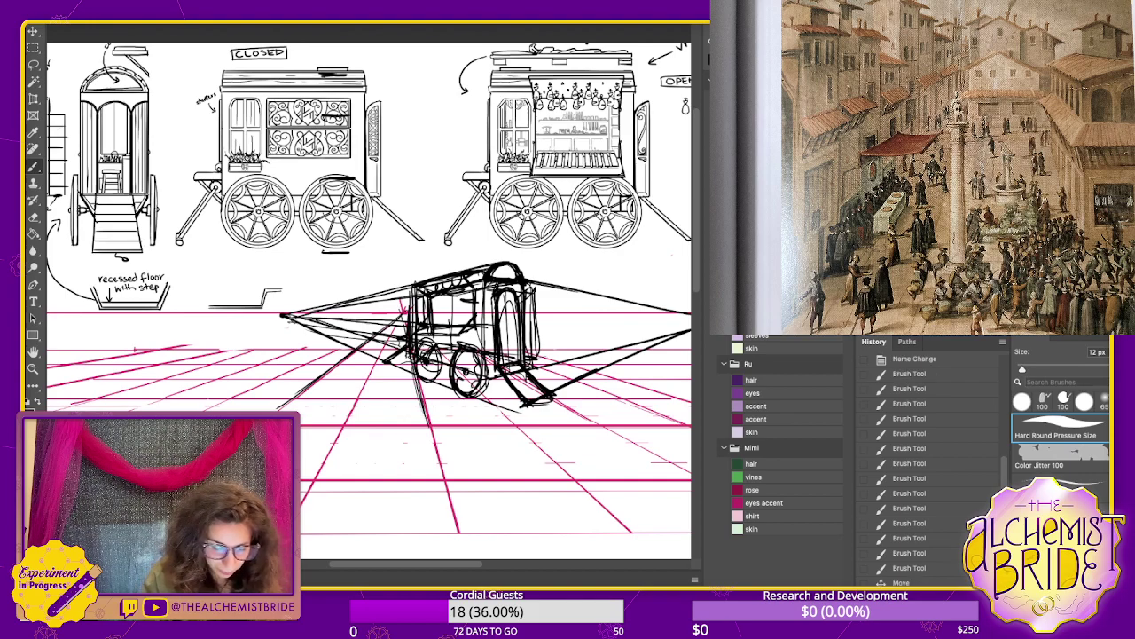
{"action": "key", "text": "ctrl+shift+z"}
{"action": "key", "text": "ctrl+shift+z"}
{"action": "key", "text": "ctrl+shift+z"}
{"action": "key", "text": "ctrl+shift+z"}
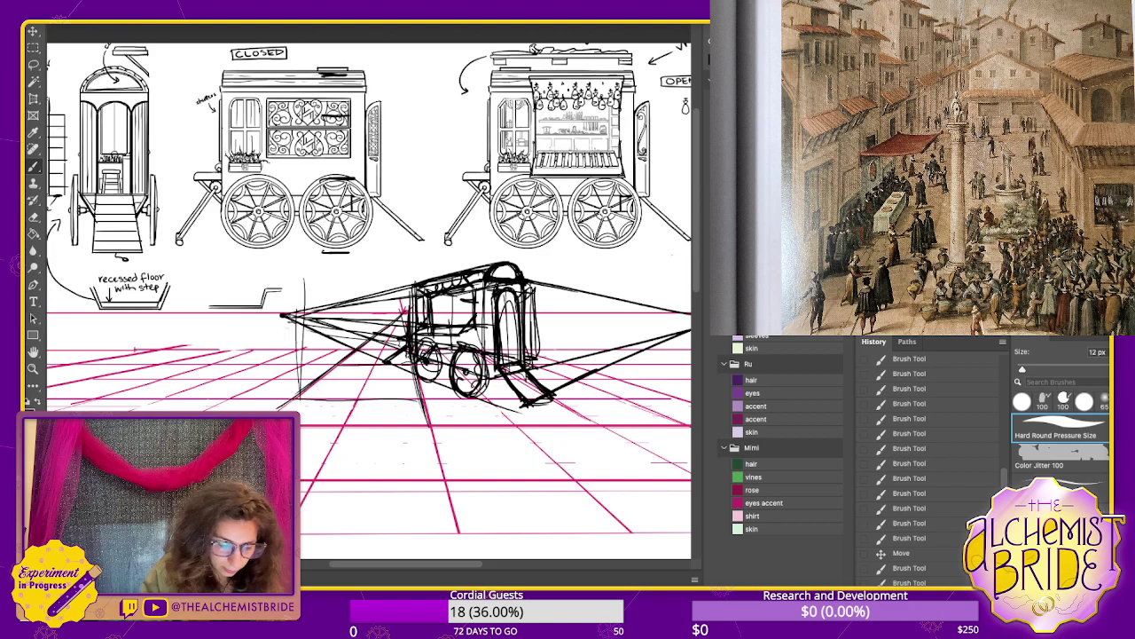
- Complete the building's flat rectangular front beside the cart with a horizontal top edge and reinforced upright
{"action": "key", "text": "ctrl+shift+z"}
{"action": "key", "text": "ctrl+shift+z"}
{"action": "key", "text": "ctrl+shift+z"}
{"action": "key", "text": "ctrl+shift+z"}
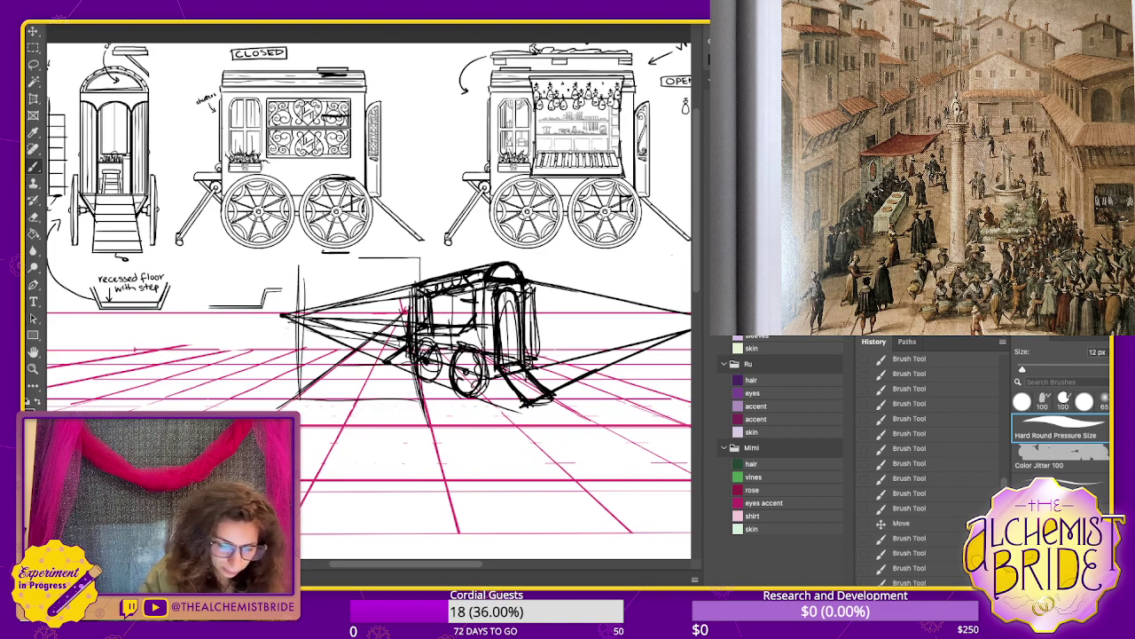
{"action": "key", "text": "ctrl+shift+z"}
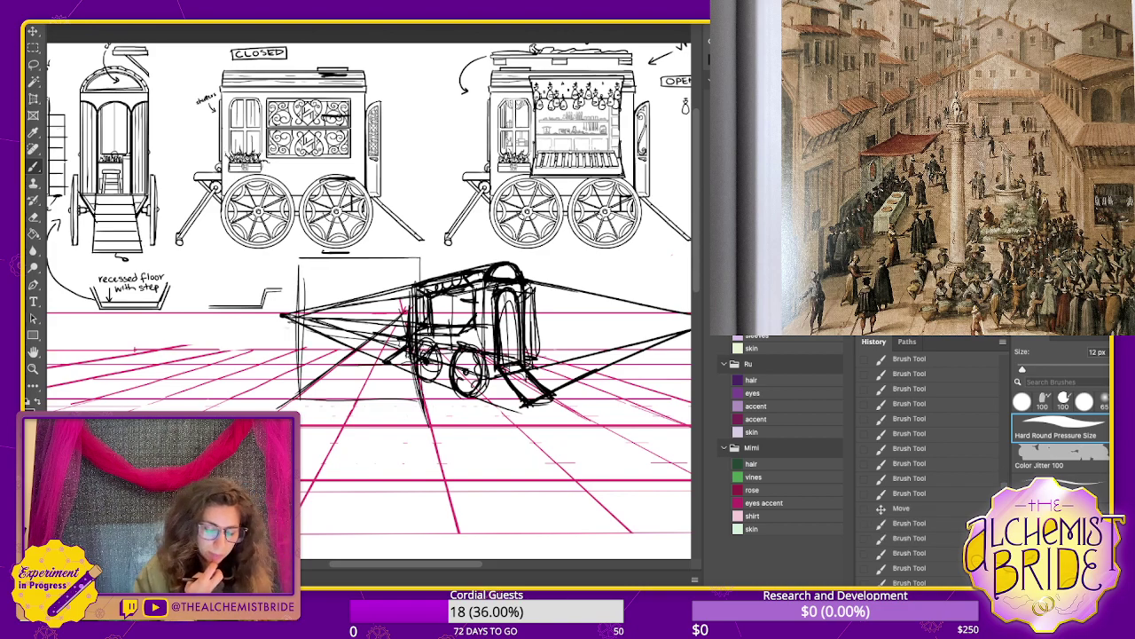
{"action": "key", "text": "ctrl+shift+z"}
{"action": "key", "text": "ctrl+shift+z"}
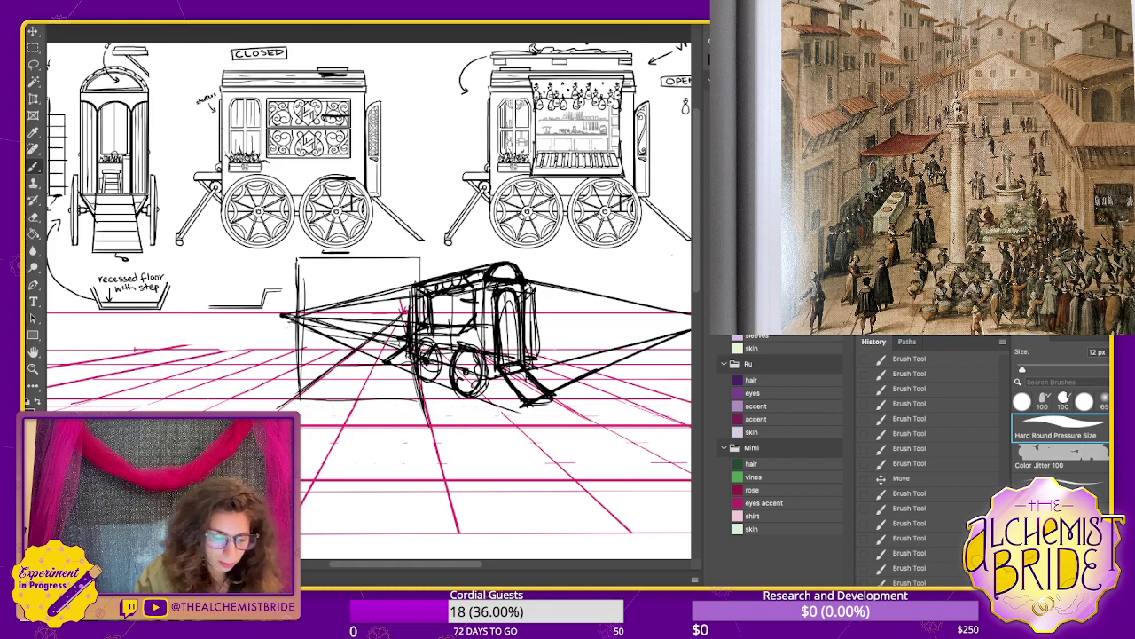
- Free-transform the cart and building sketch, skewing and flattening it until both vanishing points lie on the grid's horizon line
{"action": "key", "text": "super+t"}
{"action": "left_click_drag", "start_coordinate": [504, 372], "coordinate": [387, 368]}
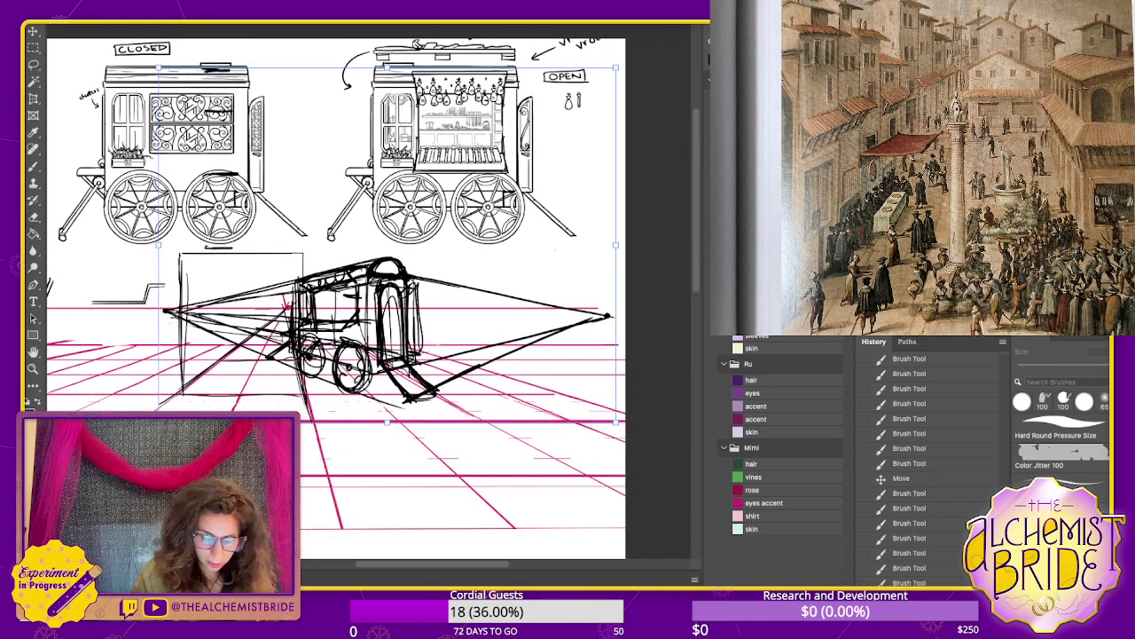
{"action": "left_click_drag", "start_coordinate": [616, 422], "coordinate": [616, 393]}
{"action": "left_click_drag", "start_coordinate": [616, 96], "coordinate": [616, 137]}
{"action": "left_click_drag", "start_coordinate": [615, 261], "coordinate": [615, 244]}
{"action": "left_click_drag", "start_coordinate": [615, 122], "coordinate": [615, 97]}
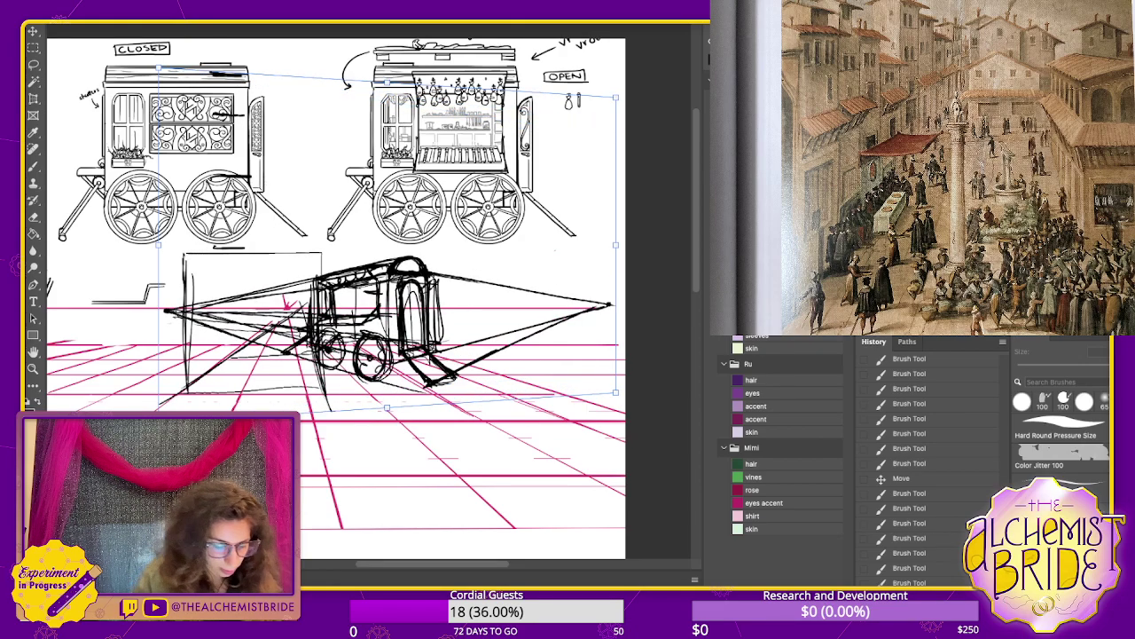
{"action": "left_click_drag", "start_coordinate": [159, 67], "coordinate": [158, 110]}
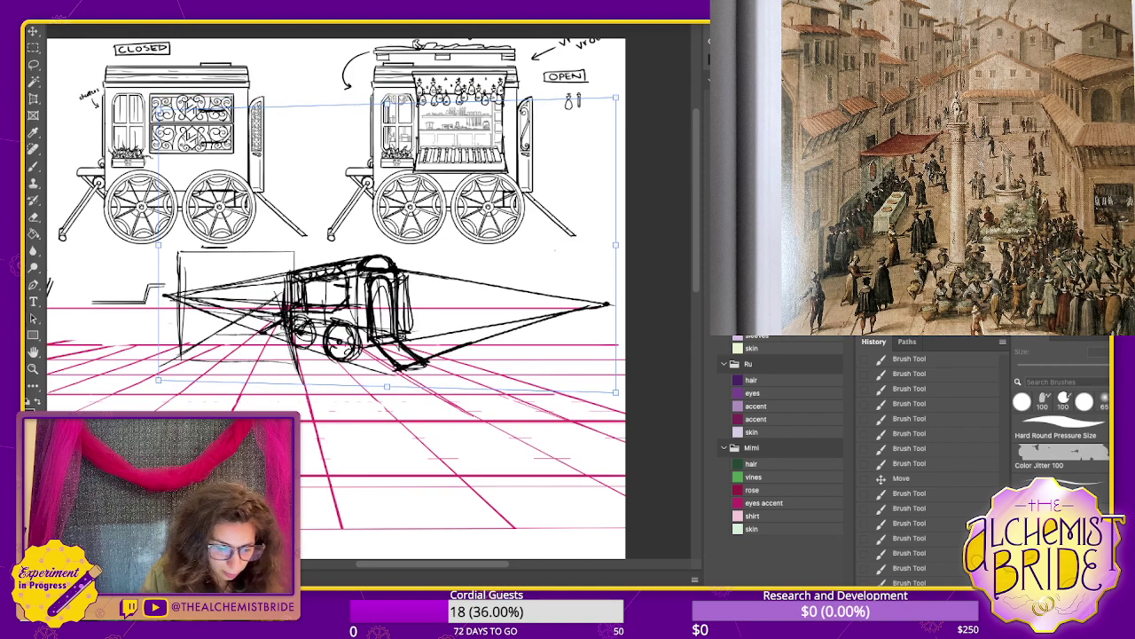
{"action": "left_click_drag", "start_coordinate": [159, 245], "coordinate": [159, 258]}
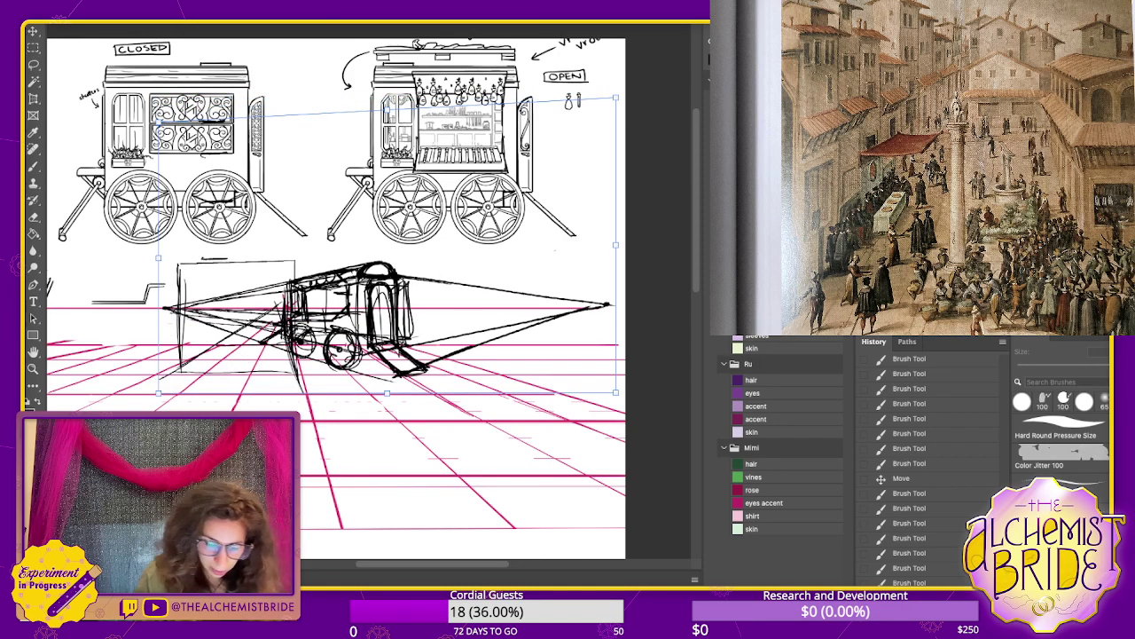
{"action": "left_click_drag", "start_coordinate": [616, 245], "coordinate": [615, 249]}
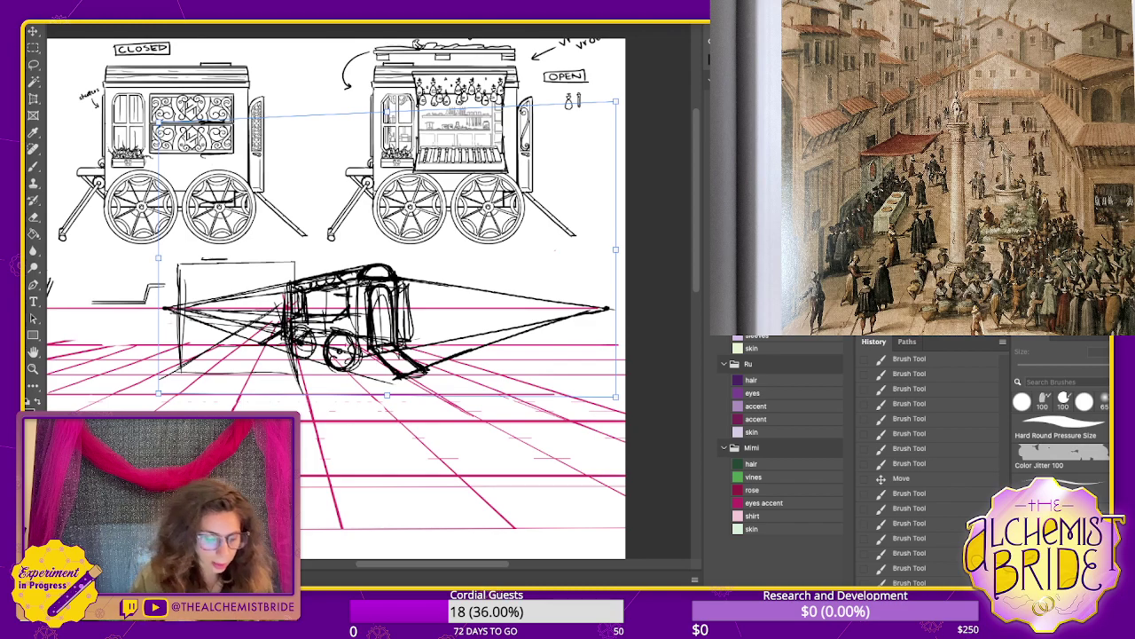
{"action": "key", "text": "Return"}
{"action": "key", "text": "b"}
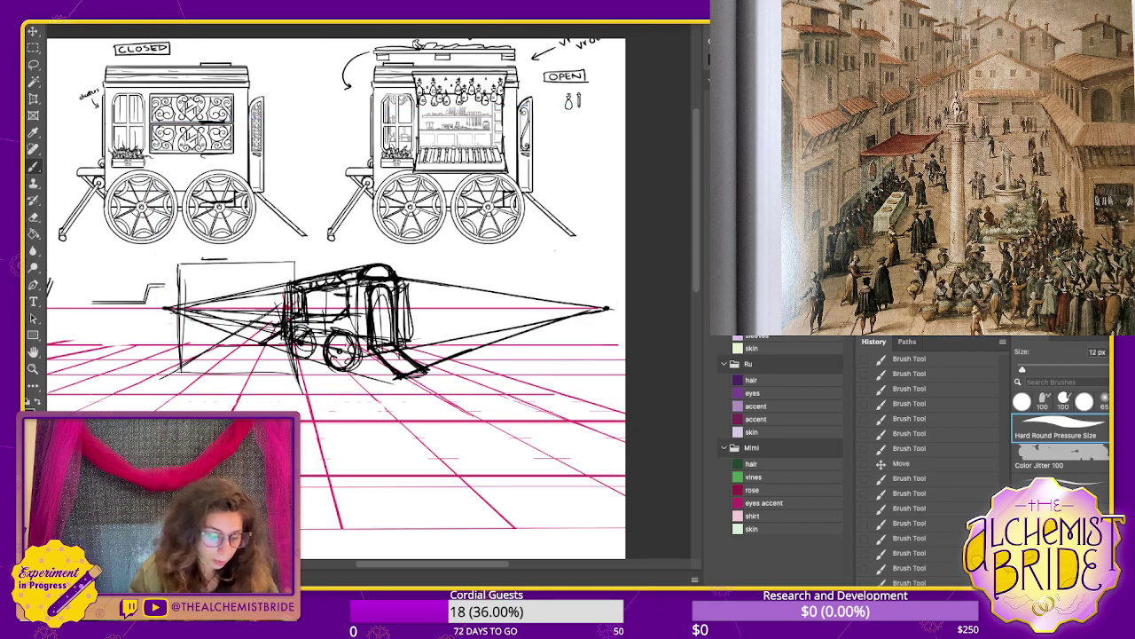
- Try nudging the cart and building sketch slightly down the grid, and bring it back up to the horizon line
{"action": "left_click_drag", "start_coordinate": [465, 425], "coordinate": [482, 427]}
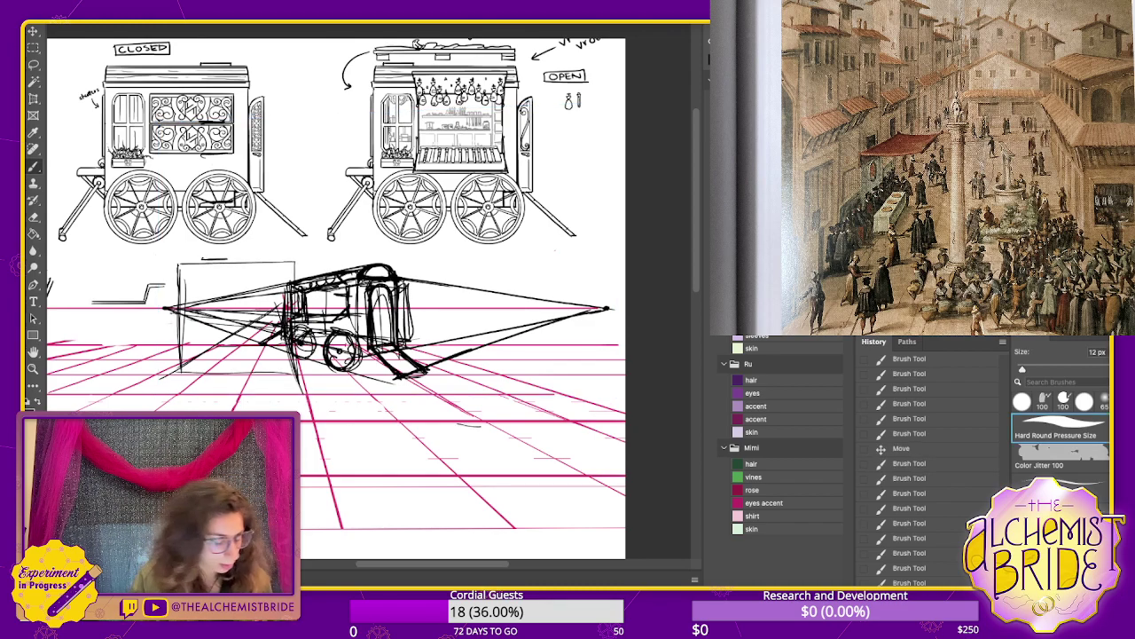
{"action": "scroll", "coordinate": [369, 299], "scroll_direction": "left", "scroll_amount": 3}
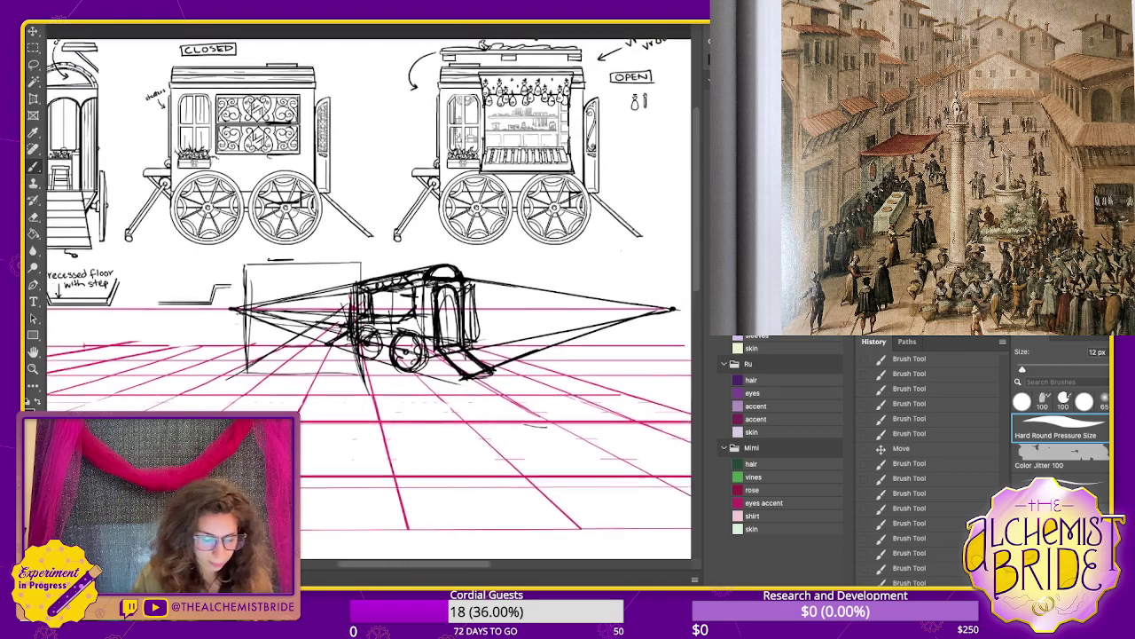
{"action": "key", "text": "v"}
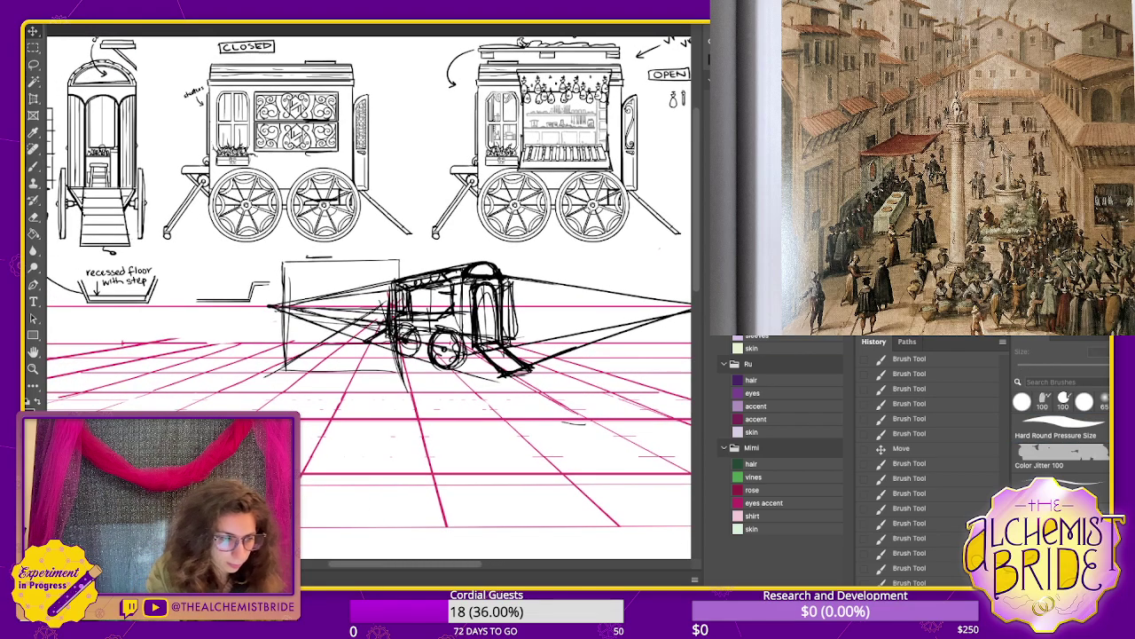
{"action": "key", "text": "Down"}
{"action": "key", "text": "Down"}
{"action": "key", "text": "Down"}
{"action": "key", "text": "Down"}
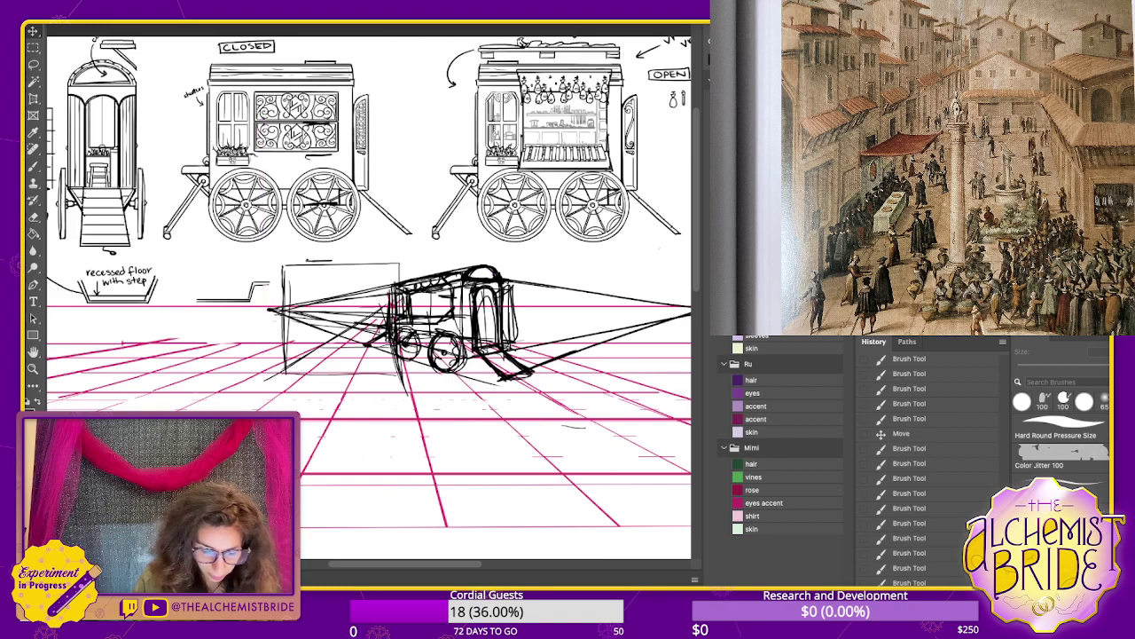
{"action": "scroll", "coordinate": [368, 302], "scroll_direction": "right", "scroll_amount": 4}
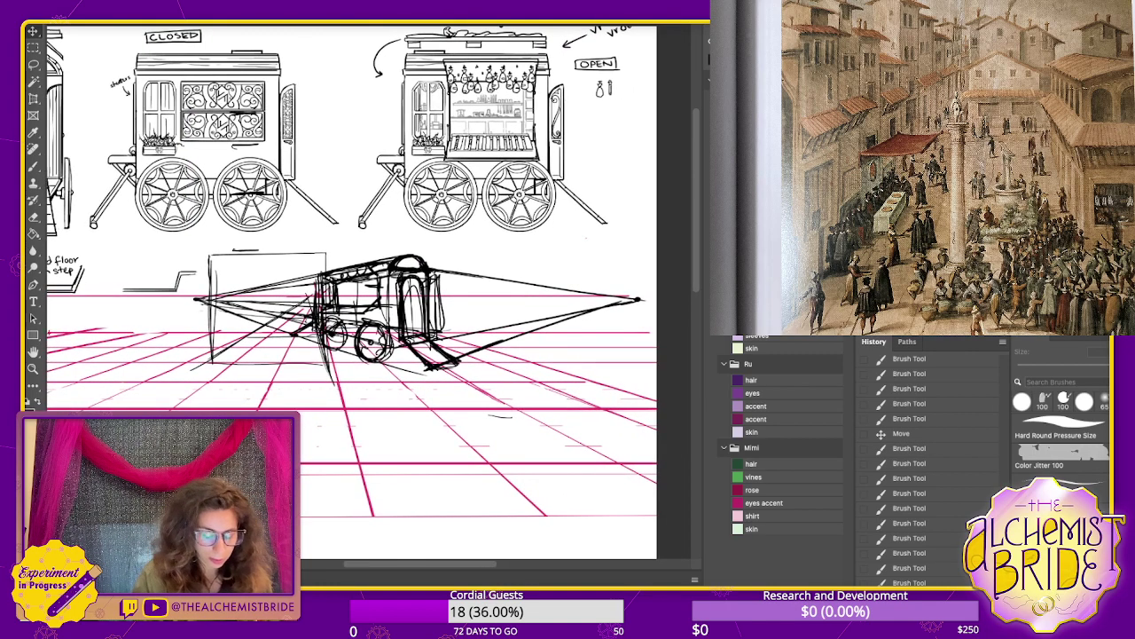
{"action": "key", "text": "Up"}
{"action": "key", "text": "Up"}
{"action": "key", "text": "Up"}
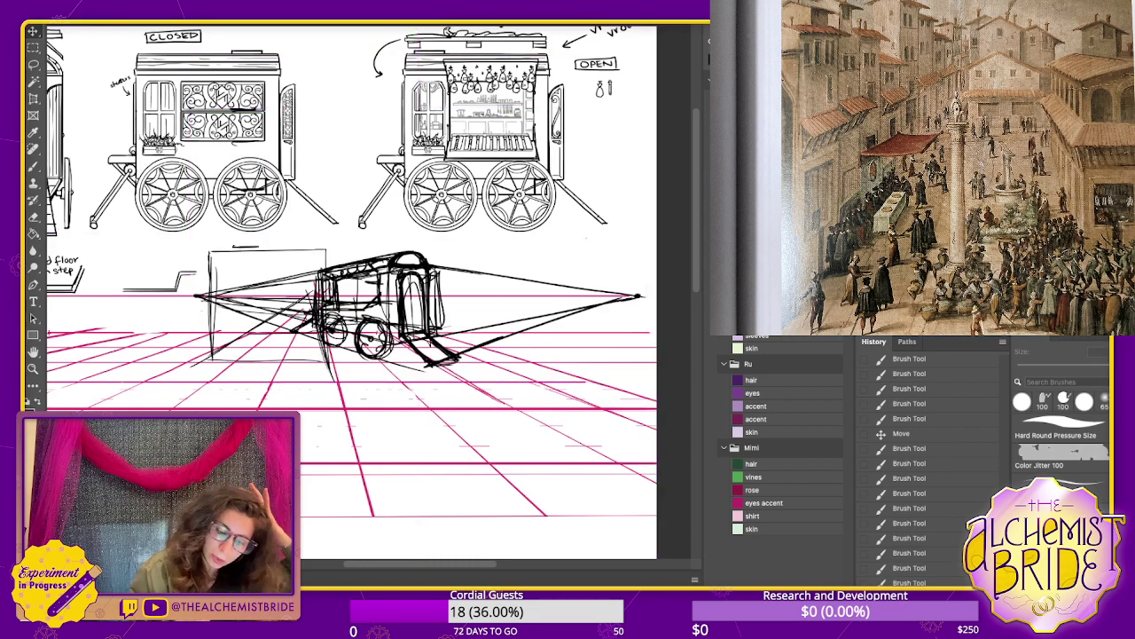
- Darken the lower part of the cart's arched doorway with the Brush
{"action": "key", "text": "b"}
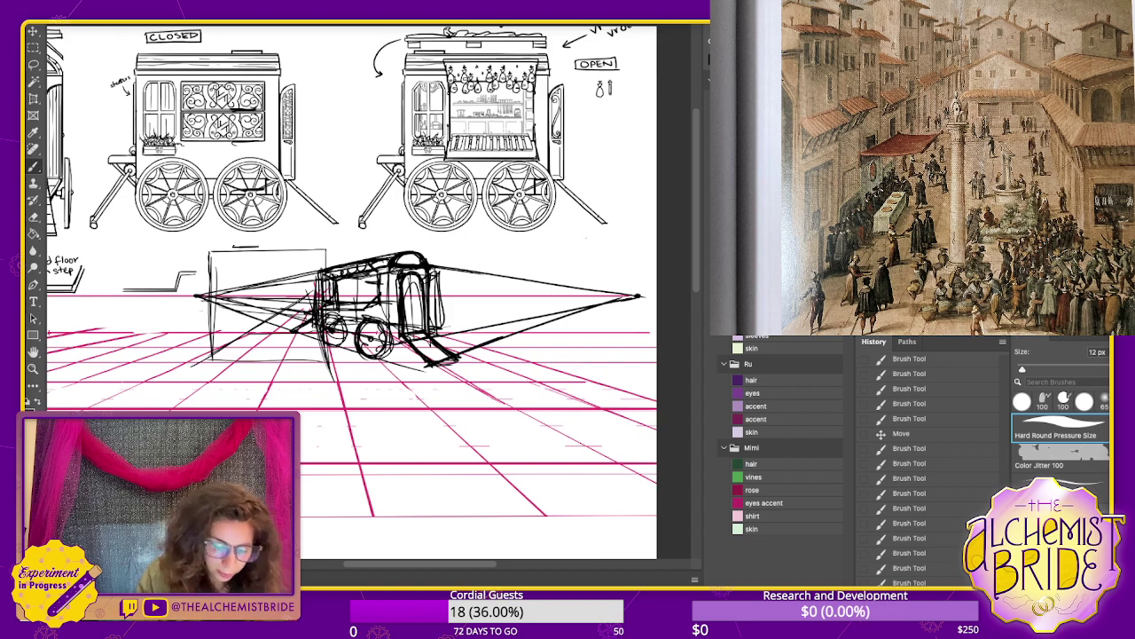
{"action": "mouse_move", "coordinate": [401, 338]}
{"action": "left_mouse_down"}
{"action": "mouse_move", "coordinate": [413, 350]}
{"action": "mouse_move", "coordinate": [423, 320]}
{"action": "left_mouse_up"}
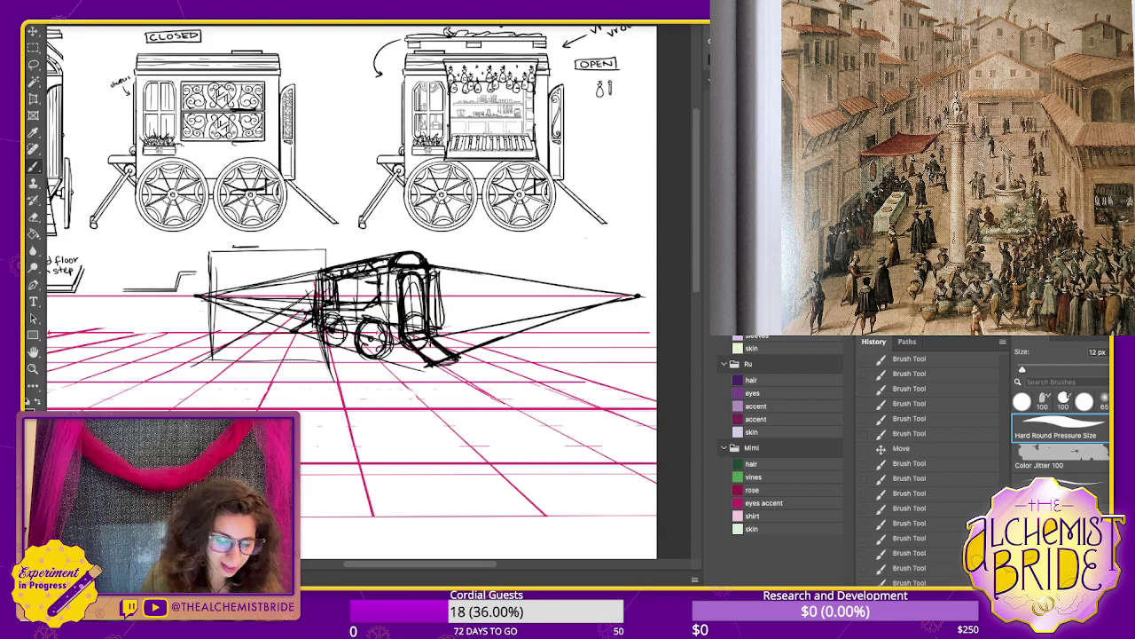
{"action": "left_click_drag", "start_coordinate": [426, 293], "coordinate": [524, 287]}
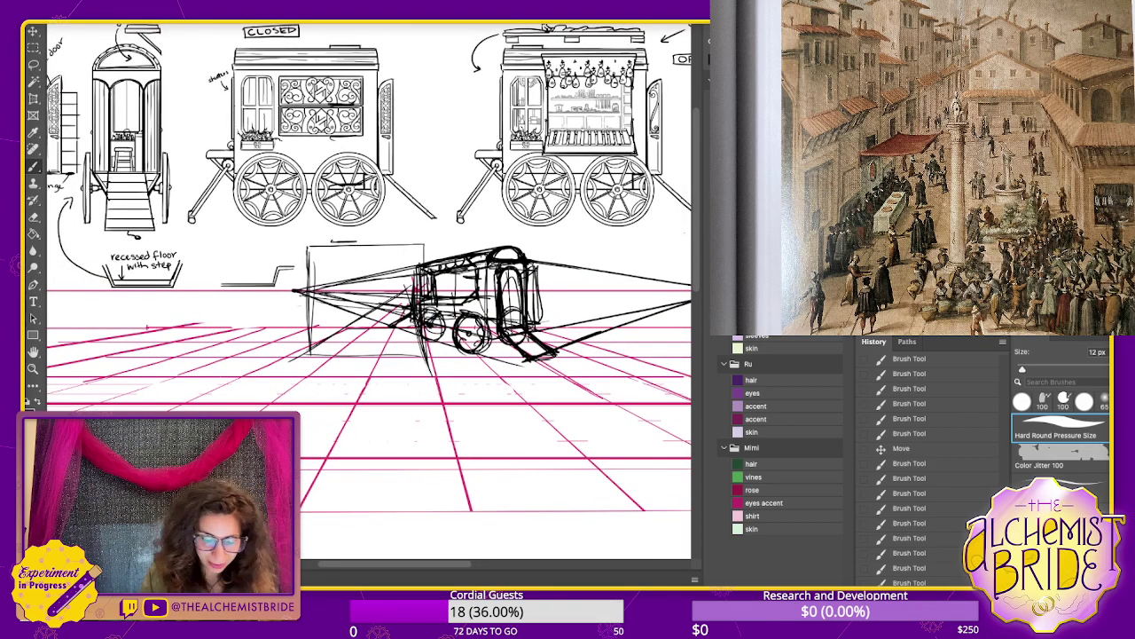
- Extend the lower edge of the cart's ramp with the Brush and erase stray dark strokes around the doorway
{"action": "left_click_drag", "start_coordinate": [530, 361], "coordinate": [511, 371]}
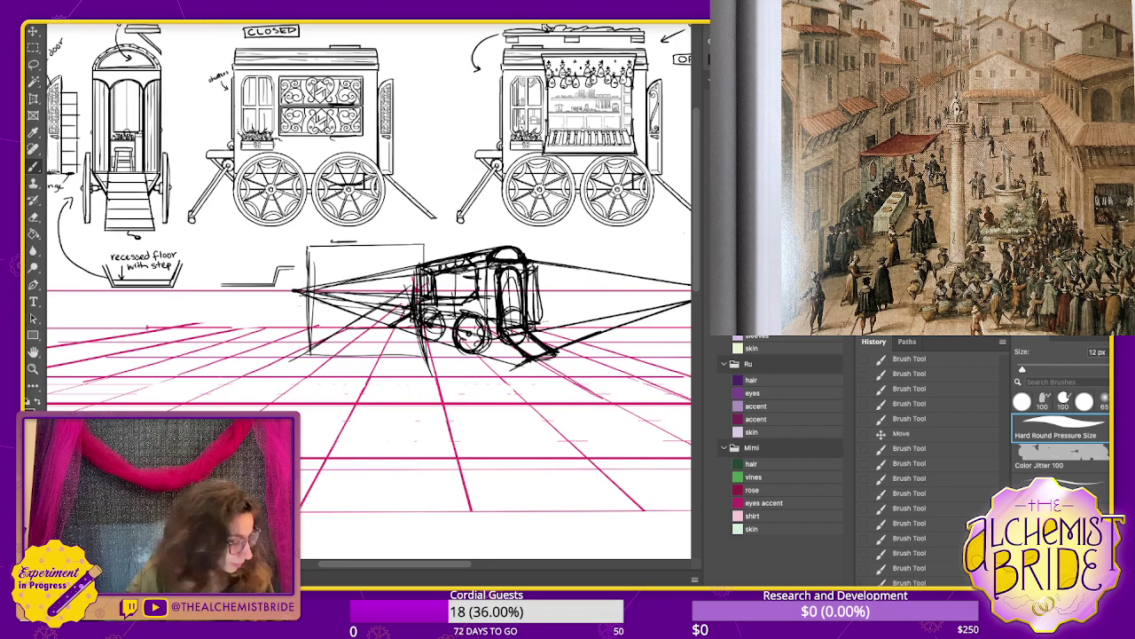
{"action": "key", "text": "e"}
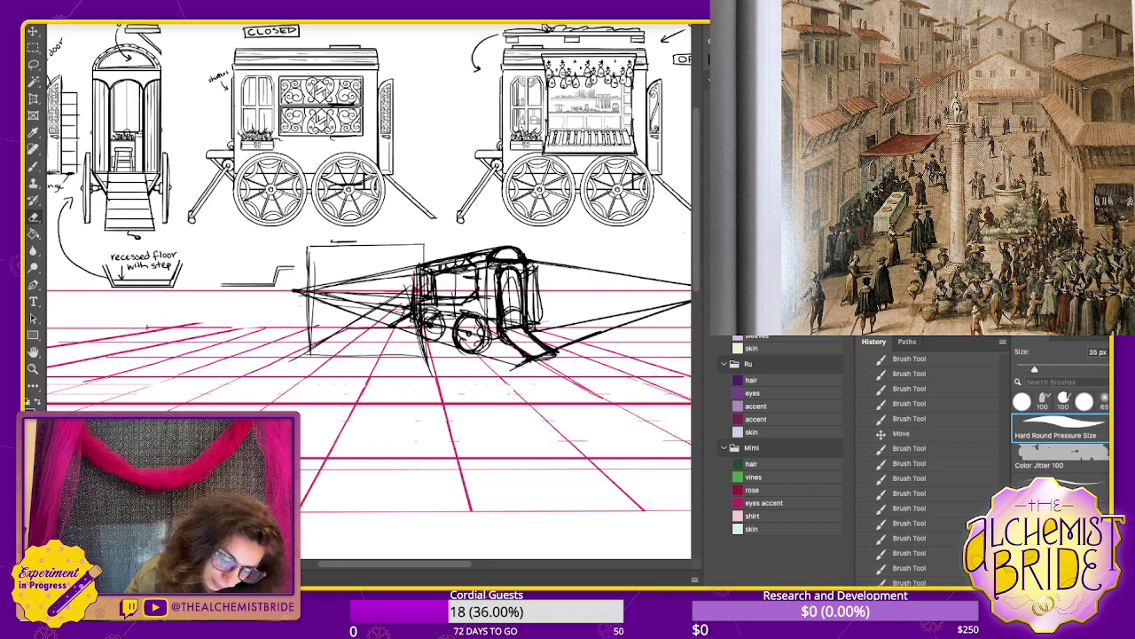
{"action": "mouse_move", "coordinate": [505, 285]}
{"action": "left_mouse_down"}
{"action": "mouse_move", "coordinate": [505, 321]}
{"action": "mouse_move", "coordinate": [514, 309]}
{"action": "mouse_move", "coordinate": [498, 329]}
{"action": "left_mouse_up"}
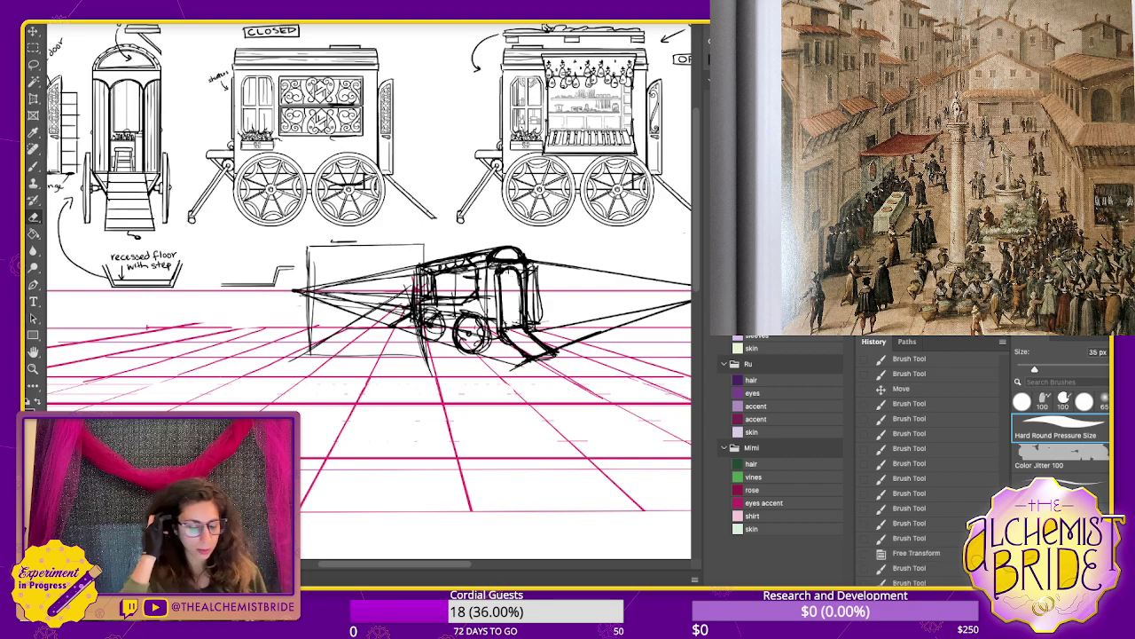
{"action": "key", "text": "b"}
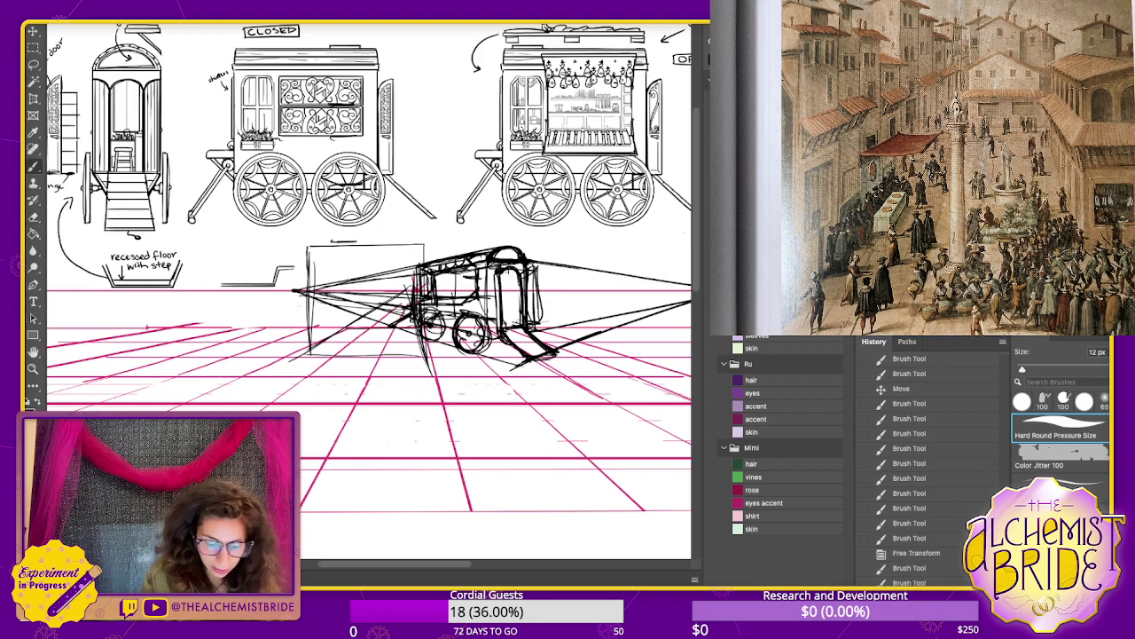
- Nudge the cart and building sketch slightly down the grid with the Move tool
{"action": "key", "text": "v"}
{"action": "key", "text": "shift+Down"}
{"action": "key", "text": "shift+Down"}
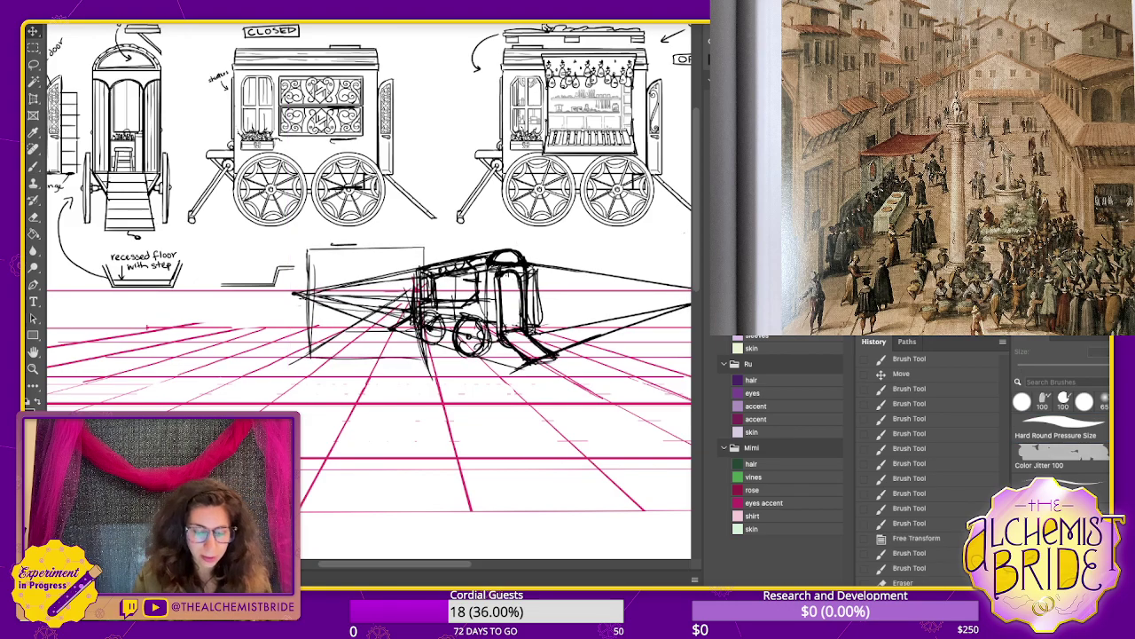
- Sketch vertical uprights for another building between the cart's doorway end and its far vanishing point, with a base line on the grid
{"action": "scroll", "coordinate": [369, 292], "scroll_direction": "right", "scroll_amount": 2}
{"action": "key", "text": "b"}
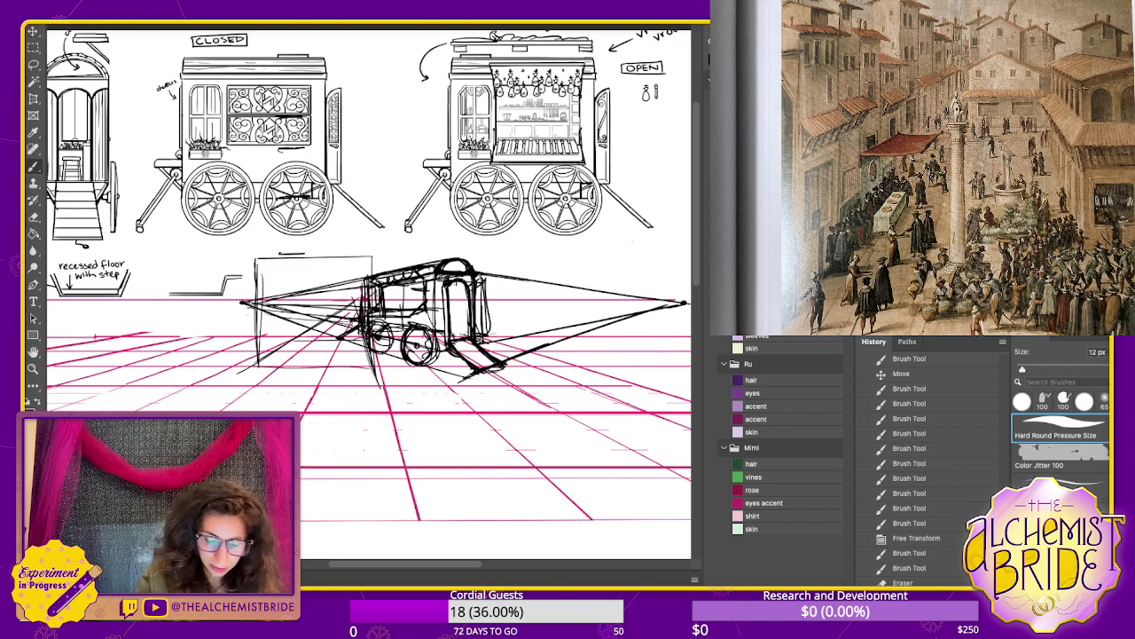
{"action": "left_click_drag", "start_coordinate": [508, 259], "coordinate": [511, 395]}
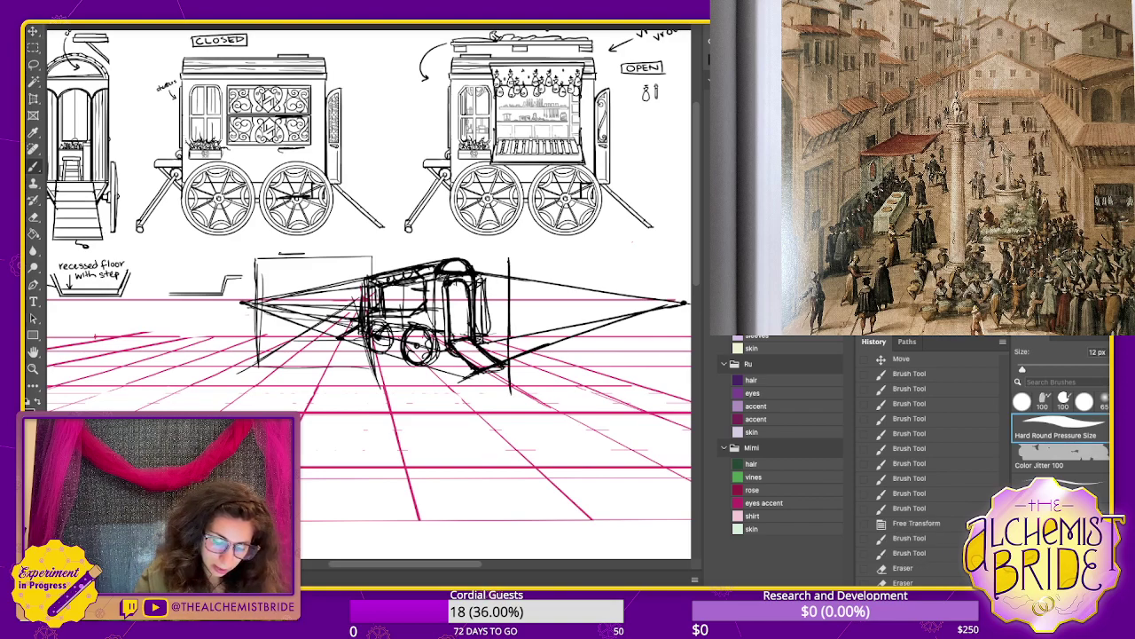
{"action": "mouse_move", "coordinate": [572, 257]}
{"action": "left_mouse_down"}
{"action": "mouse_move", "coordinate": [564, 410]}
{"action": "mouse_move", "coordinate": [564, 259]}
{"action": "left_mouse_up"}
{"action": "left_click_drag", "start_coordinate": [560, 394], "coordinate": [559, 259]}
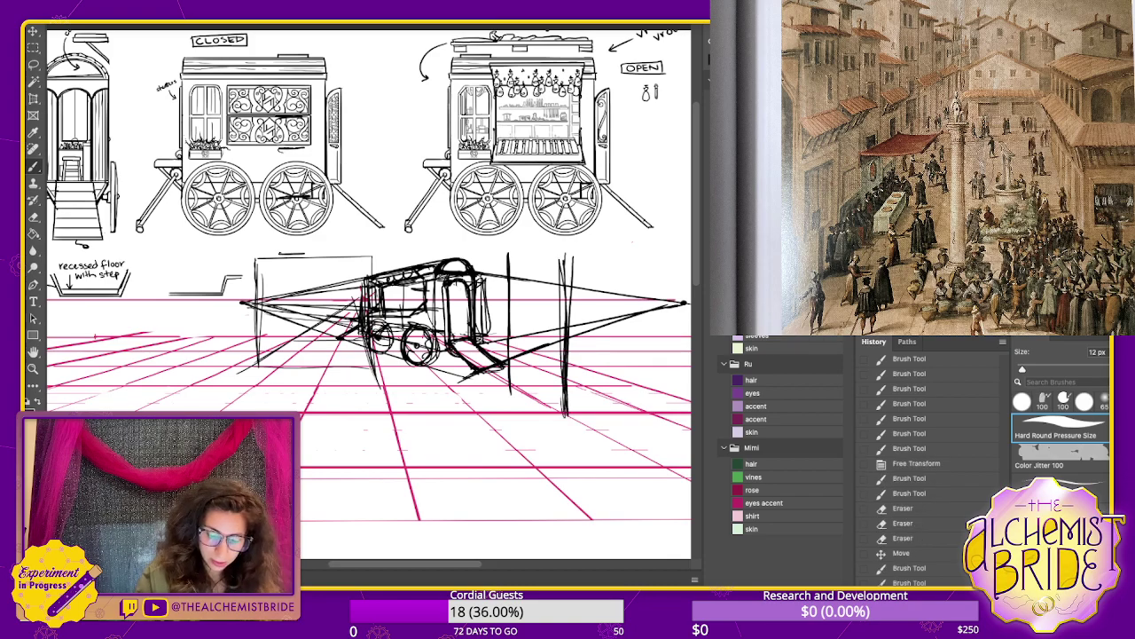
{"action": "left_click_drag", "start_coordinate": [497, 311], "coordinate": [367, 319]}
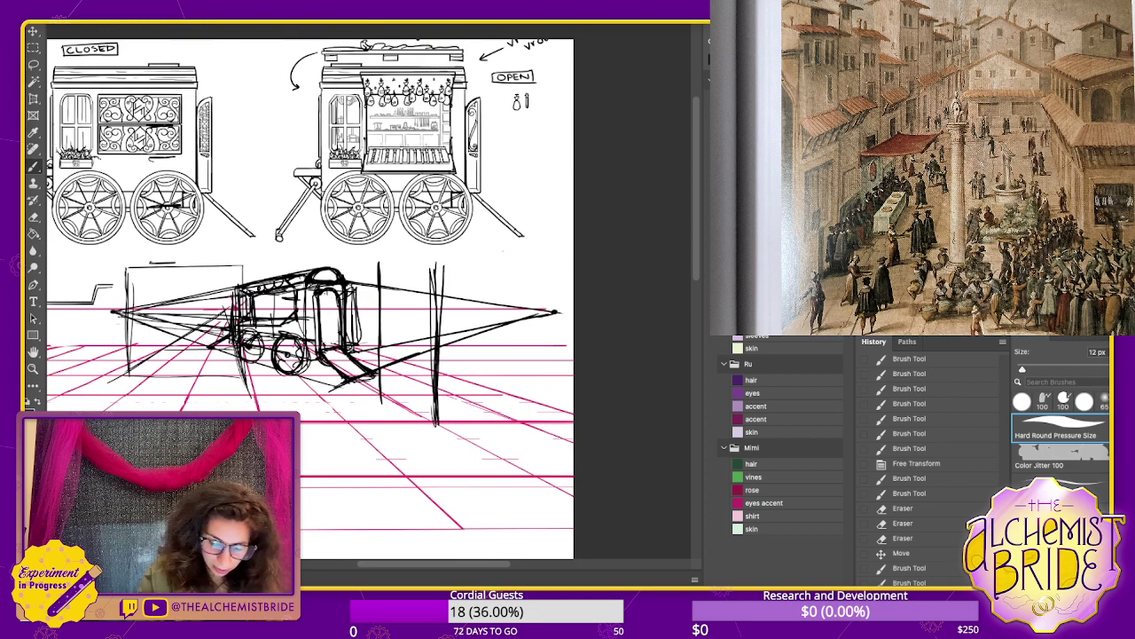
{"action": "mouse_move", "coordinate": [541, 277]}
{"action": "left_mouse_down"}
{"action": "mouse_move", "coordinate": [542, 419]}
{"action": "mouse_move", "coordinate": [542, 260]}
{"action": "left_mouse_up"}
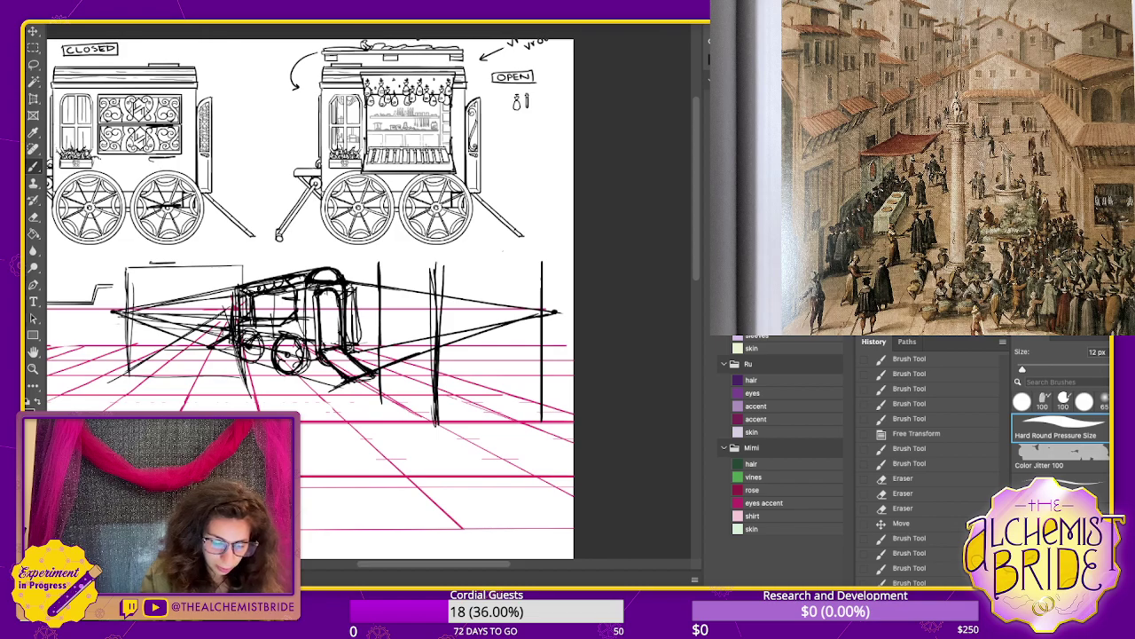
{"action": "left_click_drag", "start_coordinate": [435, 372], "coordinate": [436, 423]}
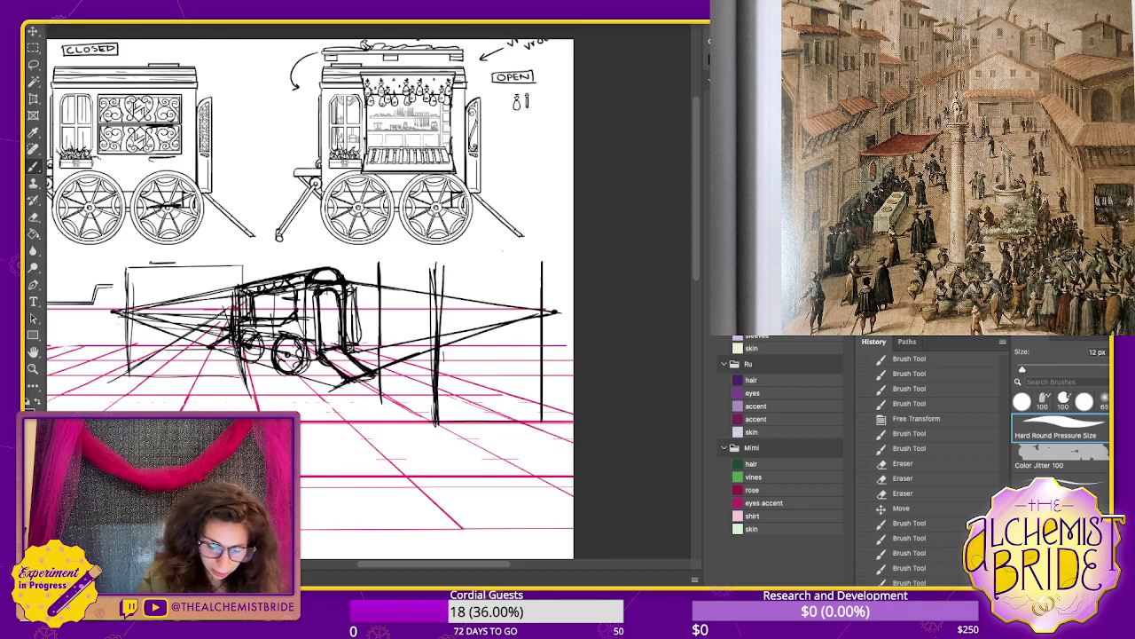
{"action": "left_click_drag", "start_coordinate": [446, 317], "coordinate": [584, 315]}
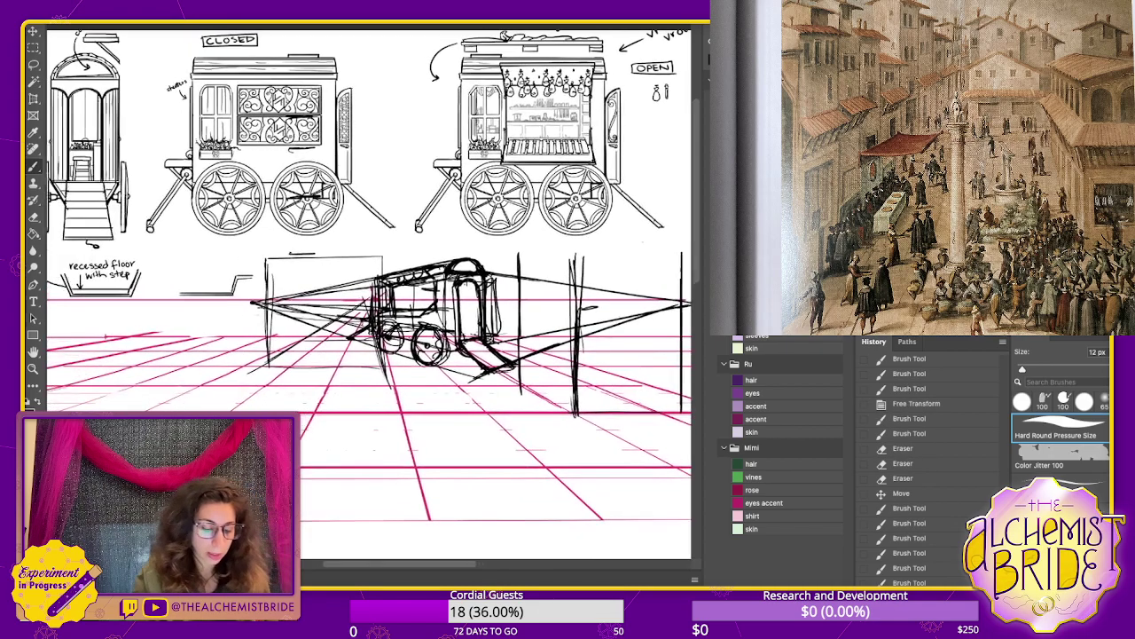
- Lasso the cart with its construction lines and scale it down with Free Transform, placing it beside the grid's central vanishing point
{"action": "key", "text": "l"}
{"action": "mouse_move", "coordinate": [440, 250]}
{"action": "left_mouse_down"}
{"action": "mouse_move", "coordinate": [318, 263]}
{"action": "mouse_move", "coordinate": [252, 289]}
{"action": "mouse_move", "coordinate": [474, 399]}
{"action": "mouse_move", "coordinate": [690, 391]}
{"action": "mouse_move", "coordinate": [493, 245]}
{"action": "mouse_move", "coordinate": [377, 261]}
{"action": "mouse_move", "coordinate": [377, 295]}
{"action": "left_mouse_up"}
{"action": "key", "text": "ctrl+t"}
{"action": "left_click_drag", "start_coordinate": [474, 296], "coordinate": [475, 307]}
{"action": "left_click_drag", "start_coordinate": [466, 355], "coordinate": [442, 333]}
{"action": "left_click_drag", "start_coordinate": [598, 387], "coordinate": [617, 390]}
{"action": "left_click_drag", "start_coordinate": [461, 341], "coordinate": [450, 338]}
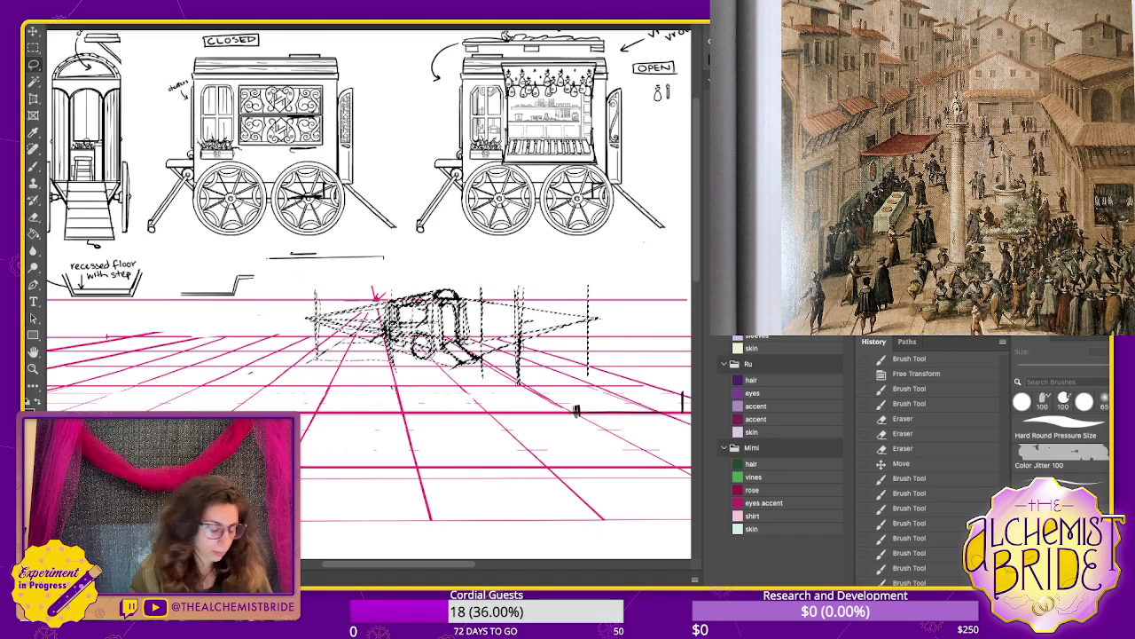
{"action": "key", "text": "Return"}
{"action": "key", "text": "ctrl+d"}
{"action": "key", "text": "b"}
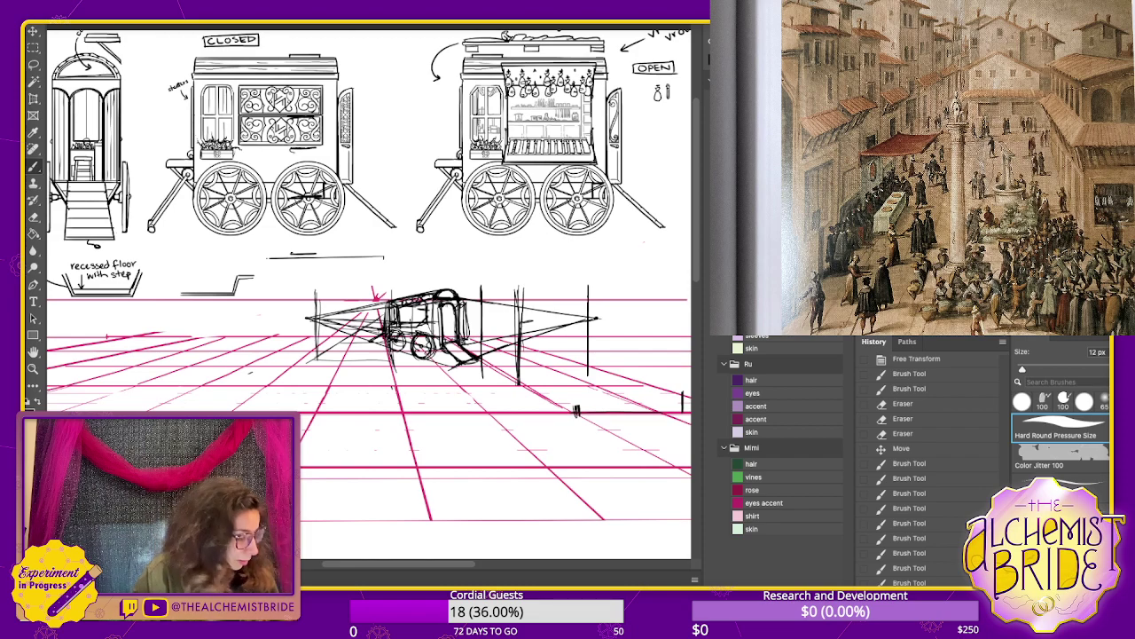
- Delete the uprights and perspective lines beyond the cart's doorway end using a Lasso selection
{"action": "key", "text": "l"}
{"action": "mouse_move", "coordinate": [484, 277]}
{"action": "left_mouse_down"}
{"action": "mouse_move", "coordinate": [477, 342]}
{"action": "mouse_move", "coordinate": [489, 399]}
{"action": "mouse_move", "coordinate": [688, 439]}
{"action": "mouse_move", "coordinate": [577, 262]}
{"action": "left_mouse_up"}
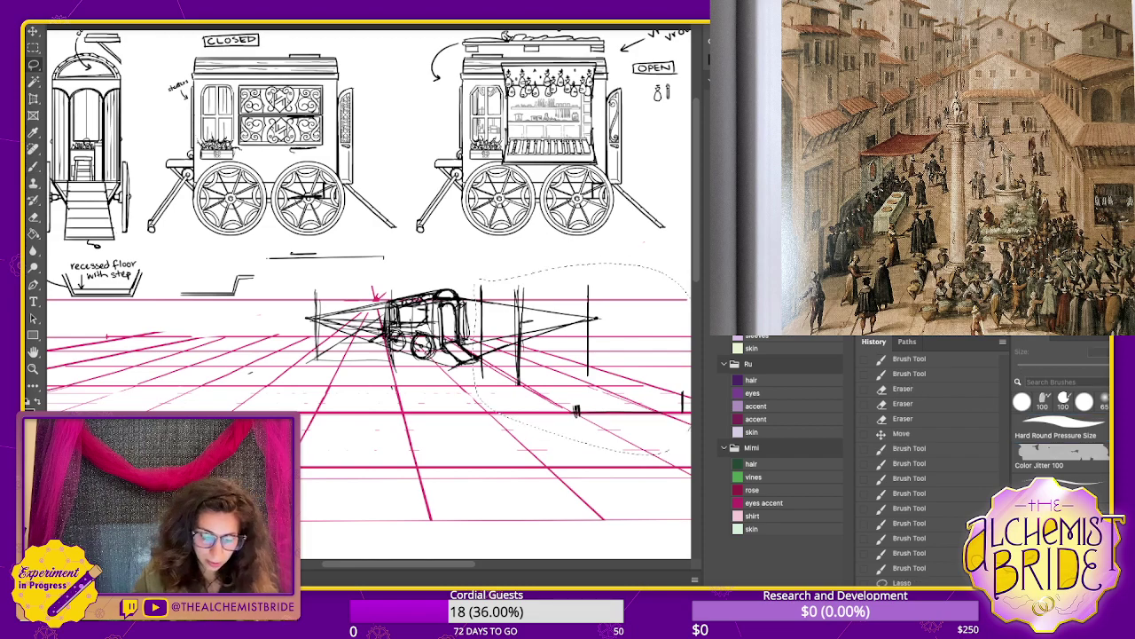
{"action": "key", "text": "Delete"}
{"action": "key", "text": "ctrl+d"}
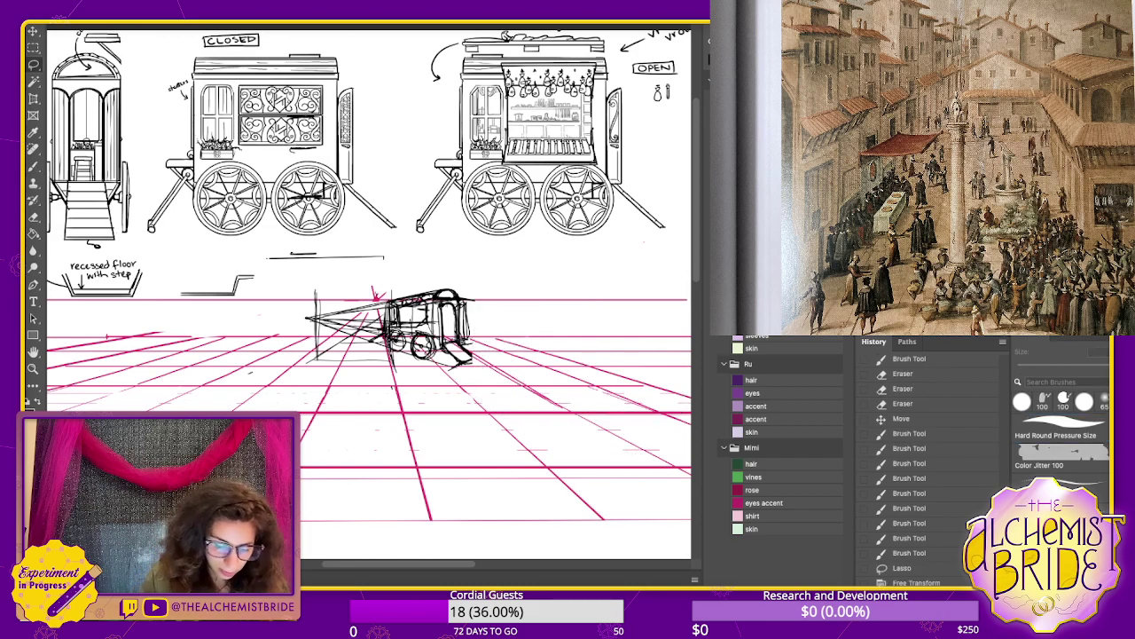
- Delete the flat building front and the perspective lines behind the cart using a Lasso selection
{"action": "mouse_move", "coordinate": [379, 297]}
{"action": "left_mouse_down"}
{"action": "mouse_move", "coordinate": [294, 294]}
{"action": "mouse_move", "coordinate": [378, 286]}
{"action": "mouse_move", "coordinate": [382, 341]}
{"action": "mouse_move", "coordinate": [346, 327]}
{"action": "left_mouse_up"}
{"action": "key", "text": "Delete"}
{"action": "key", "text": "Delete"}
{"action": "key", "text": "ctrl+d"}
{"action": "key", "text": "b"}
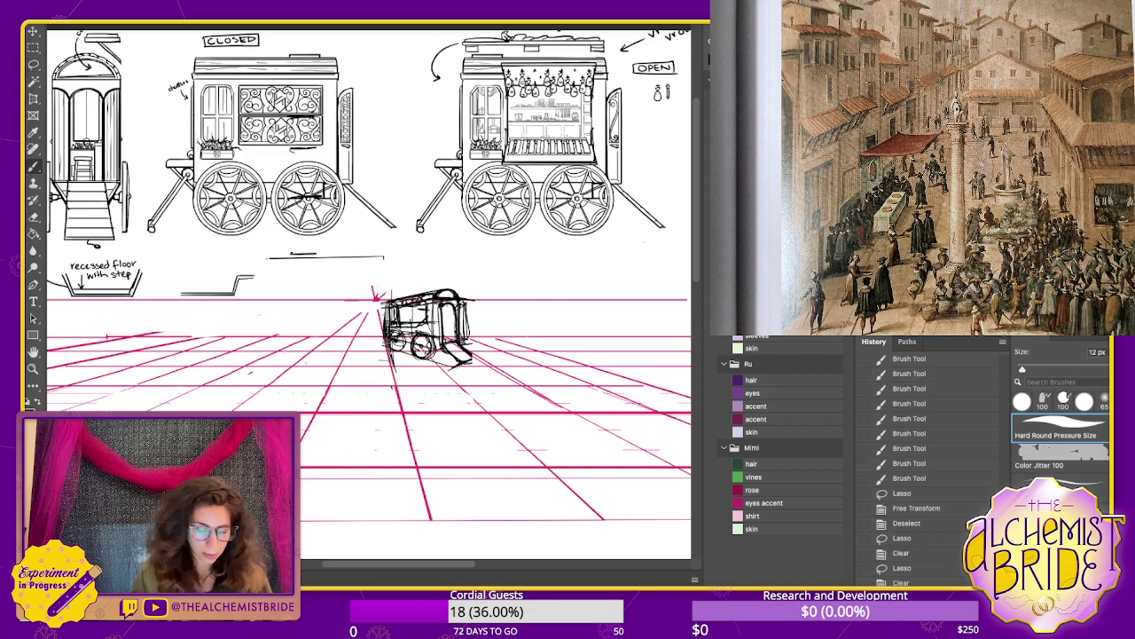
- Erase the leftover line ends around the cart's roof and back edge
{"action": "key", "text": "e"}
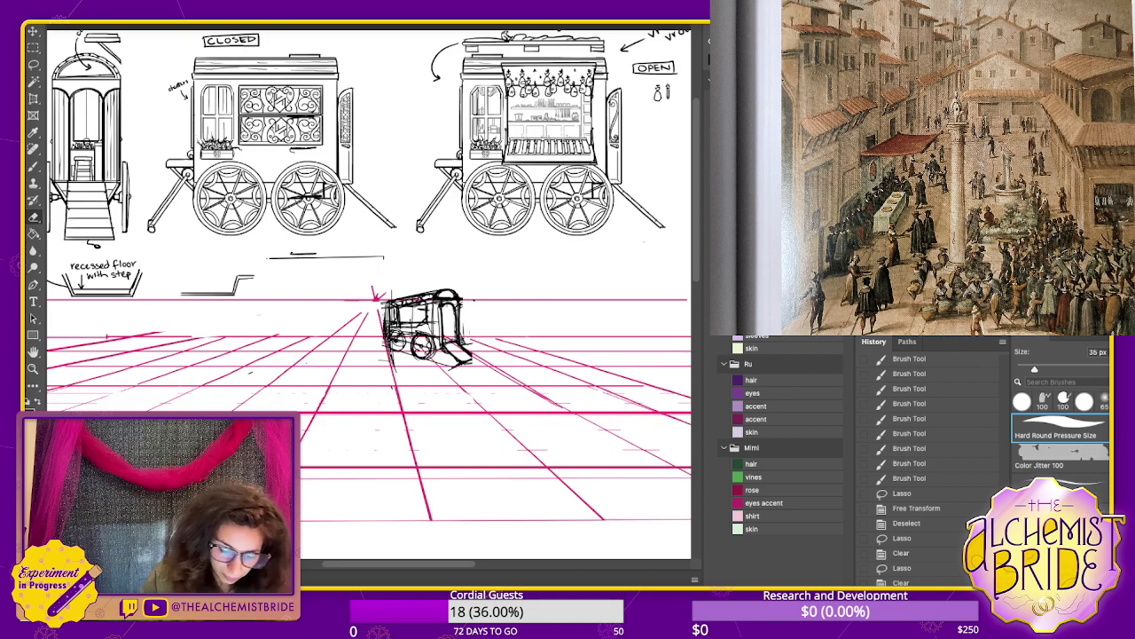
{"action": "left_click_drag", "start_coordinate": [383, 330], "coordinate": [384, 346]}
{"action": "key", "text": "b"}
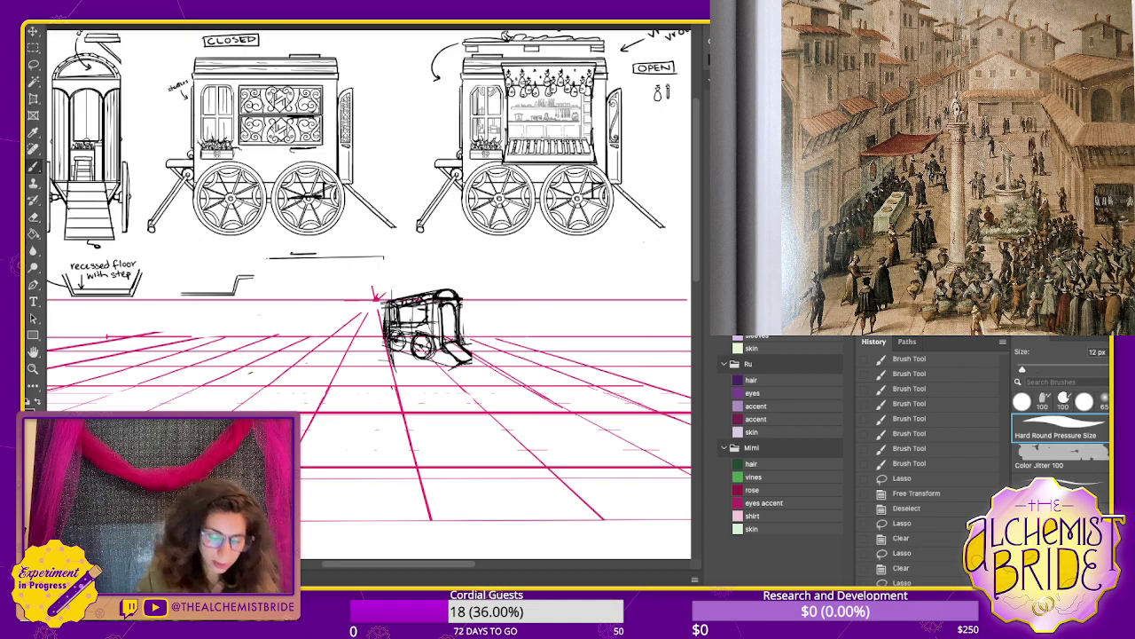
- Redraw the small cart's doorway edge, roof line, side and wheels with darker Brush strokes, undoing an overlong roof line
{"action": "mouse_move", "coordinate": [459, 301]}
{"action": "left_mouse_down"}
{"action": "mouse_move", "coordinate": [461, 340]}
{"action": "mouse_move", "coordinate": [445, 325]}
{"action": "mouse_move", "coordinate": [440, 343]}
{"action": "left_mouse_up"}
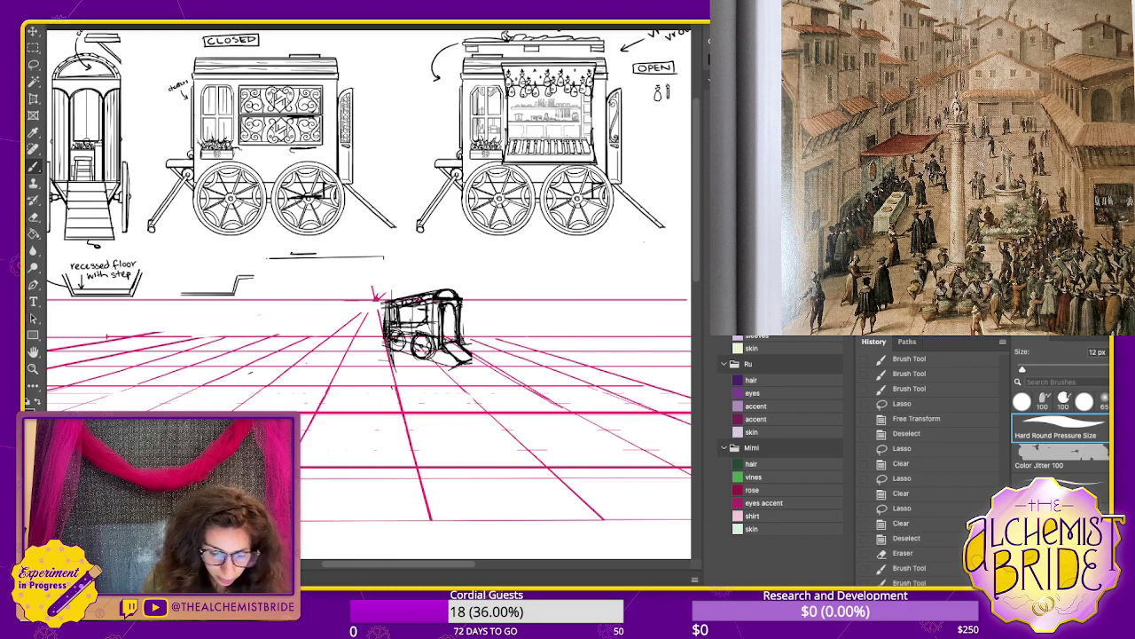
{"action": "left_click_drag", "start_coordinate": [438, 289], "coordinate": [389, 301]}
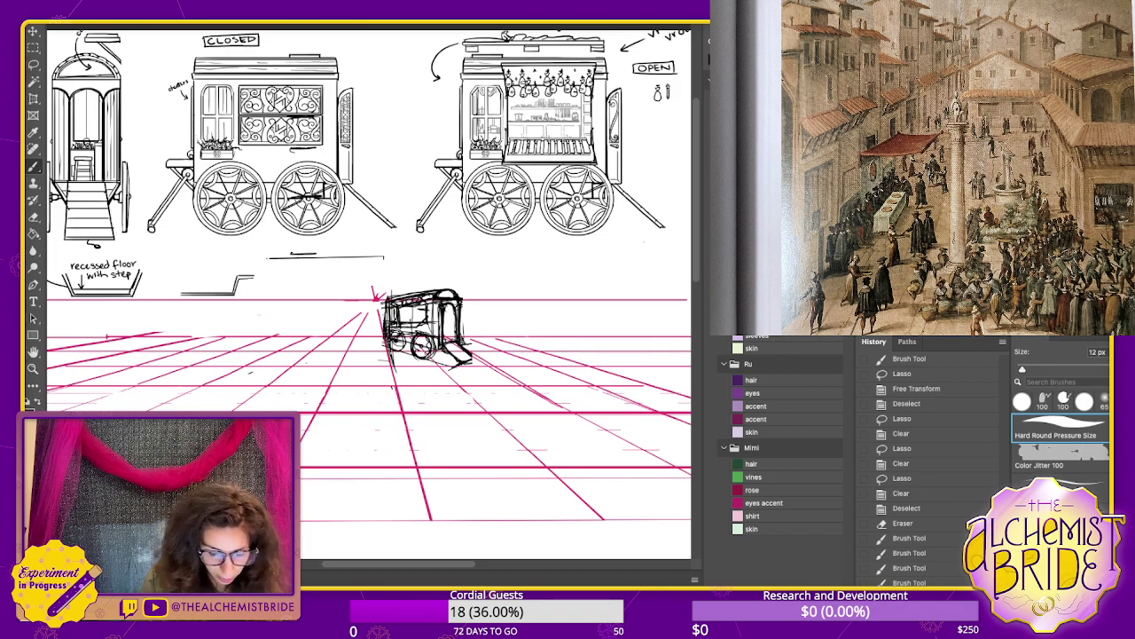
{"action": "left_click_drag", "start_coordinate": [414, 294], "coordinate": [390, 308]}
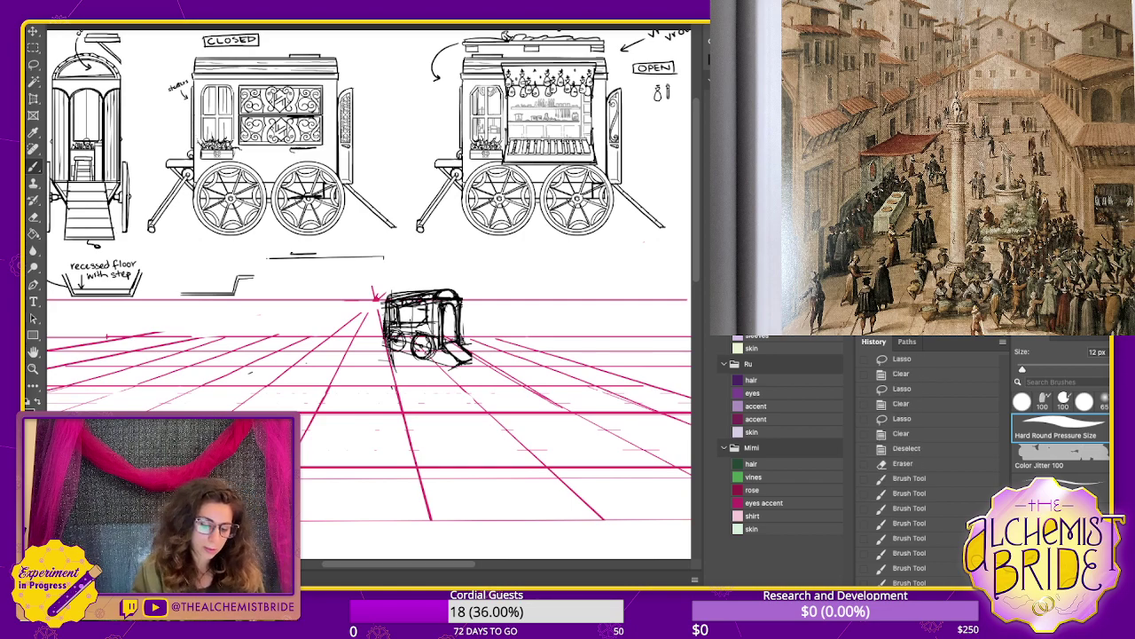
{"action": "mouse_move", "coordinate": [390, 337]}
{"action": "left_mouse_down"}
{"action": "mouse_move", "coordinate": [403, 346]}
{"action": "mouse_move", "coordinate": [391, 333]}
{"action": "mouse_move", "coordinate": [431, 335]}
{"action": "mouse_move", "coordinate": [435, 346]}
{"action": "mouse_move", "coordinate": [421, 345]}
{"action": "left_mouse_up"}
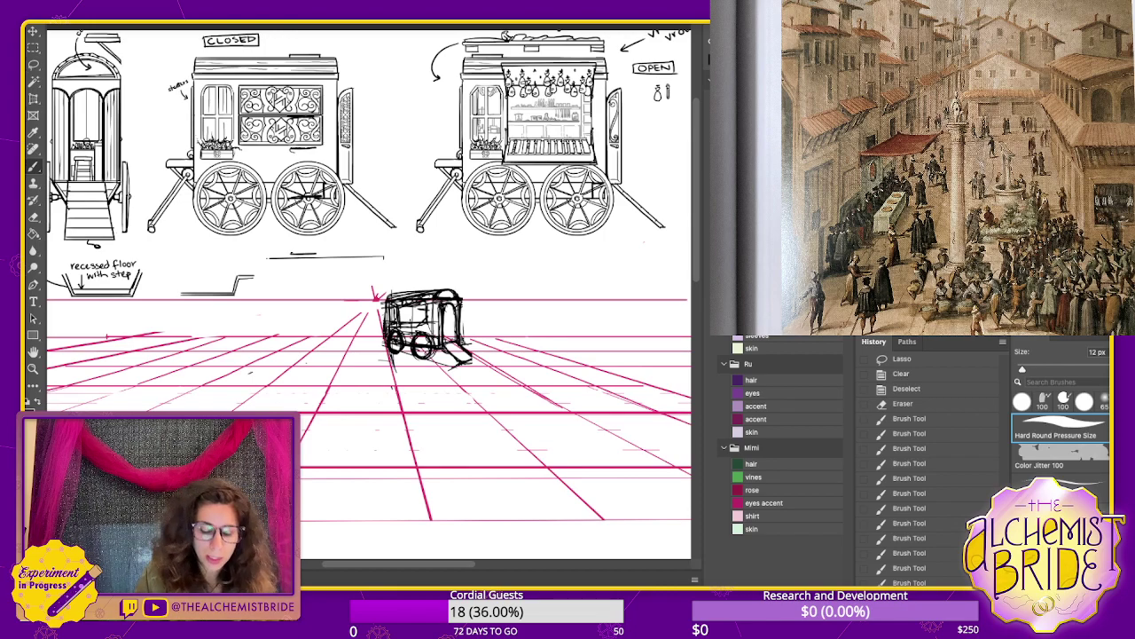
{"action": "left_click_drag", "start_coordinate": [412, 299], "coordinate": [559, 286]}
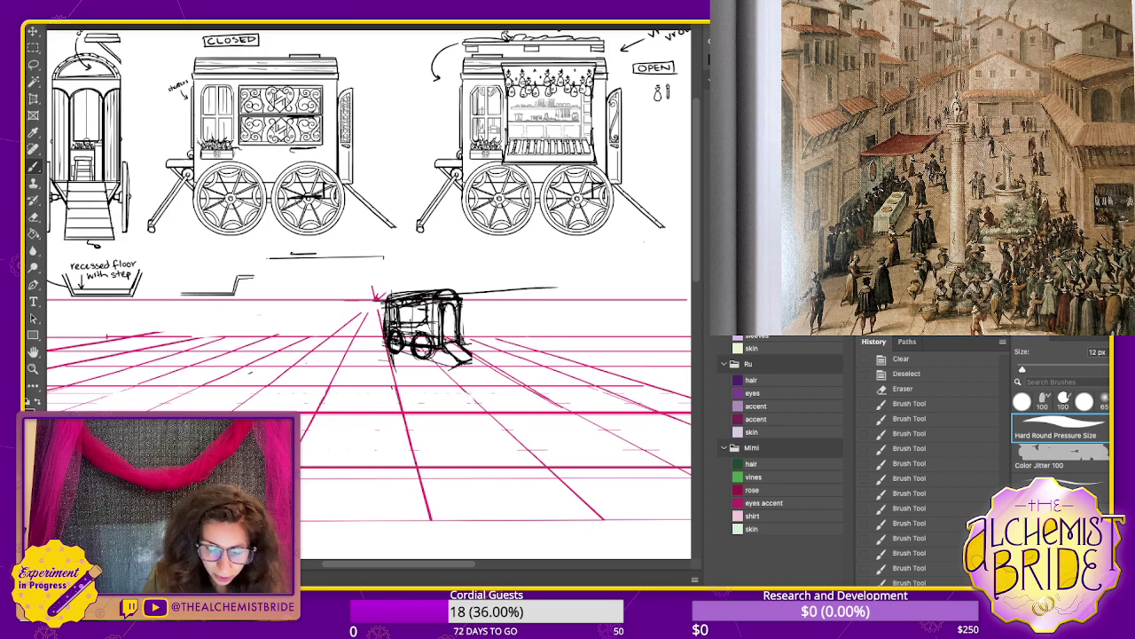
{"action": "key", "text": "ctrl+z"}
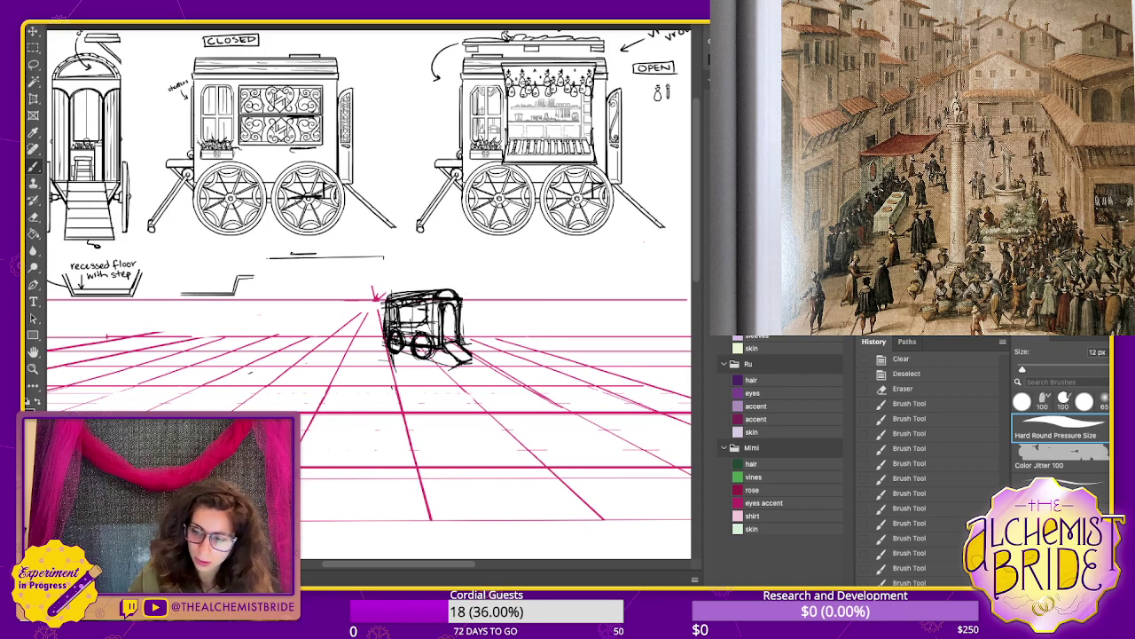
- Try fading the cart sketch to 20% opacity and redrawing its roof from the vanishing point on a new layer
{"action": "key", "text": "2"}
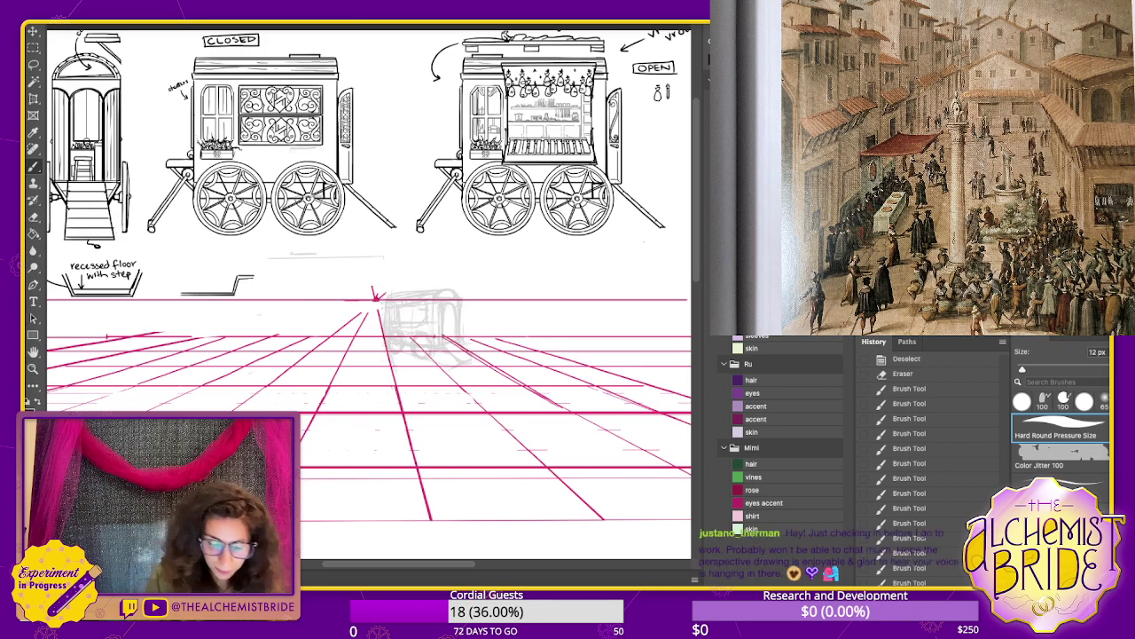
{"action": "left_click_drag", "start_coordinate": [376, 299], "coordinate": [463, 288]}
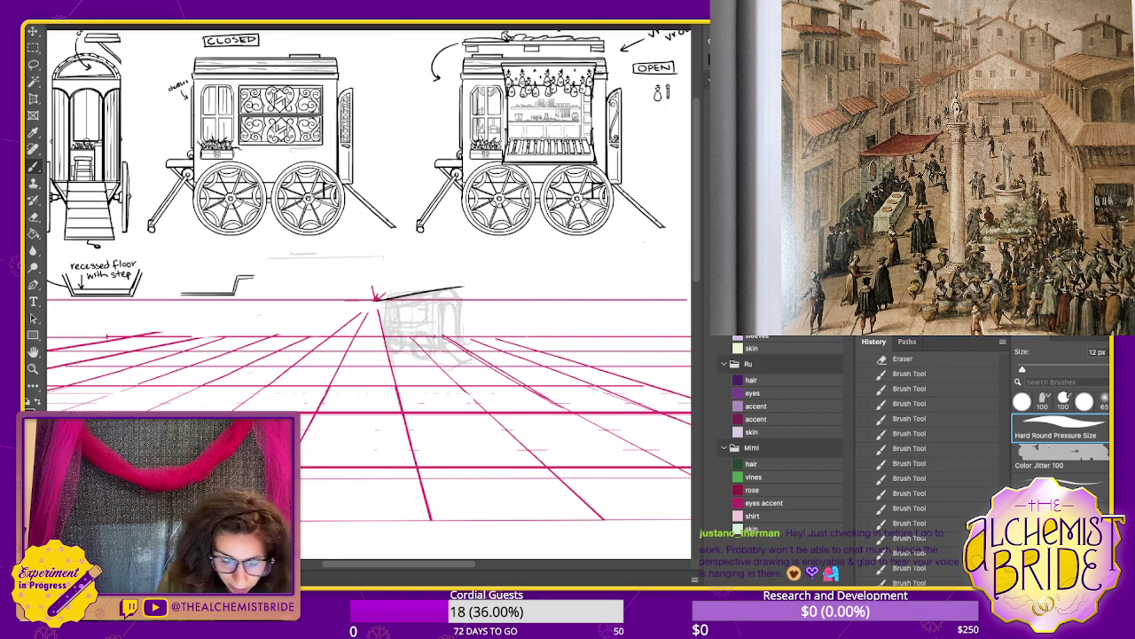
{"action": "left_click_drag", "start_coordinate": [377, 299], "coordinate": [451, 280]}
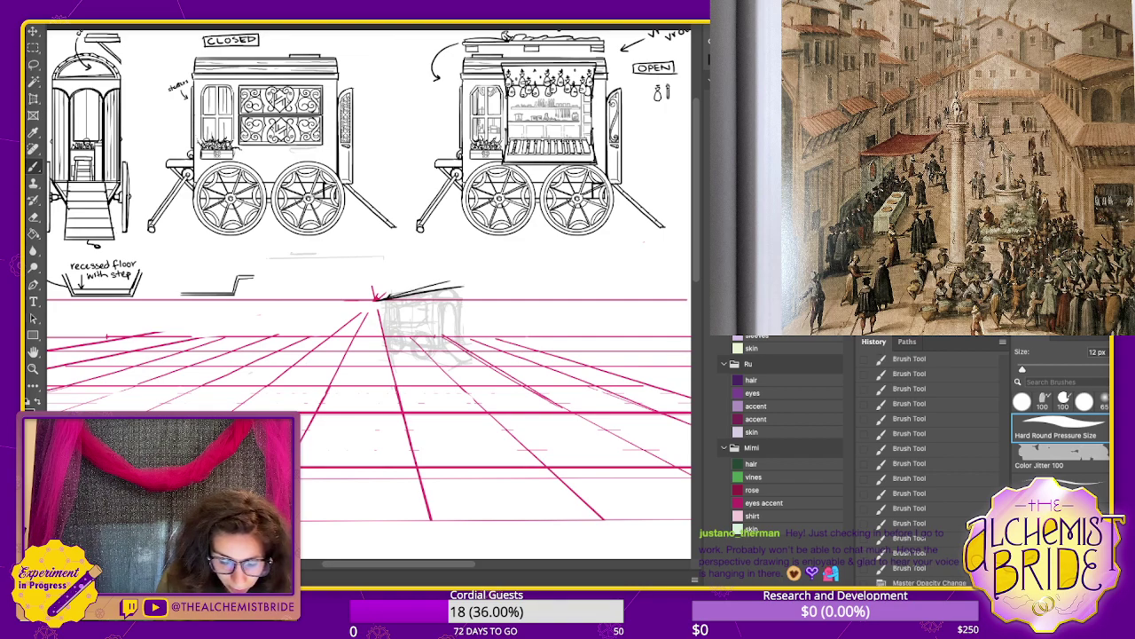
{"action": "left_click_drag", "start_coordinate": [381, 299], "coordinate": [409, 291]}
{"action": "left_click_drag", "start_coordinate": [399, 296], "coordinate": [450, 286]}
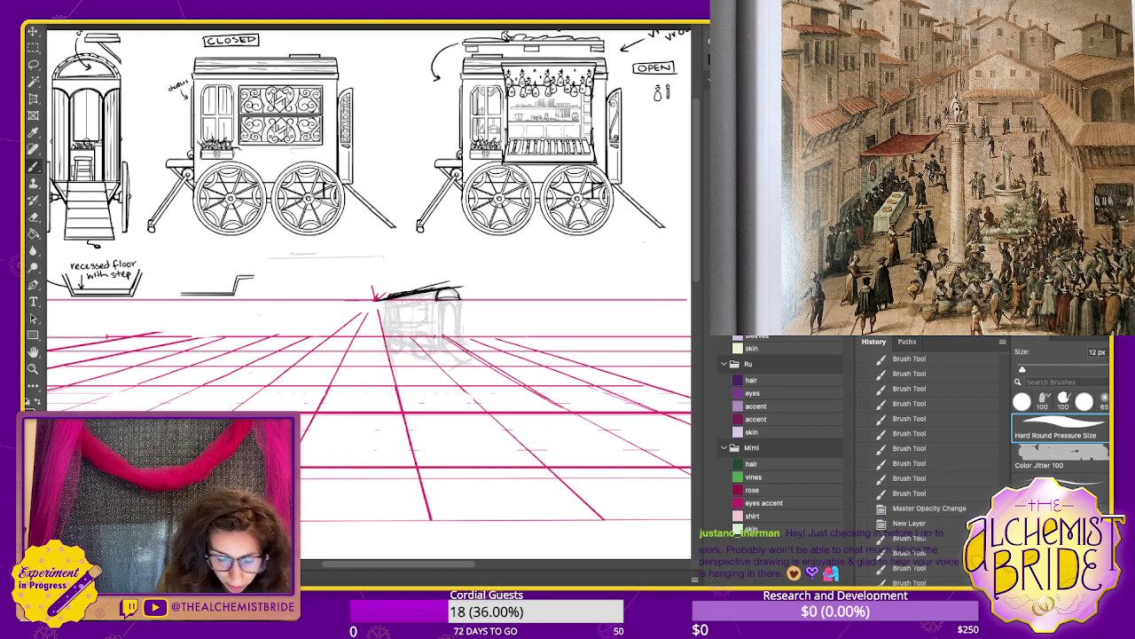
{"action": "key", "text": "ctrl+z"}
{"action": "key", "text": "ctrl+z"}
{"action": "key", "text": "ctrl+z"}
{"action": "key", "text": "ctrl+z"}
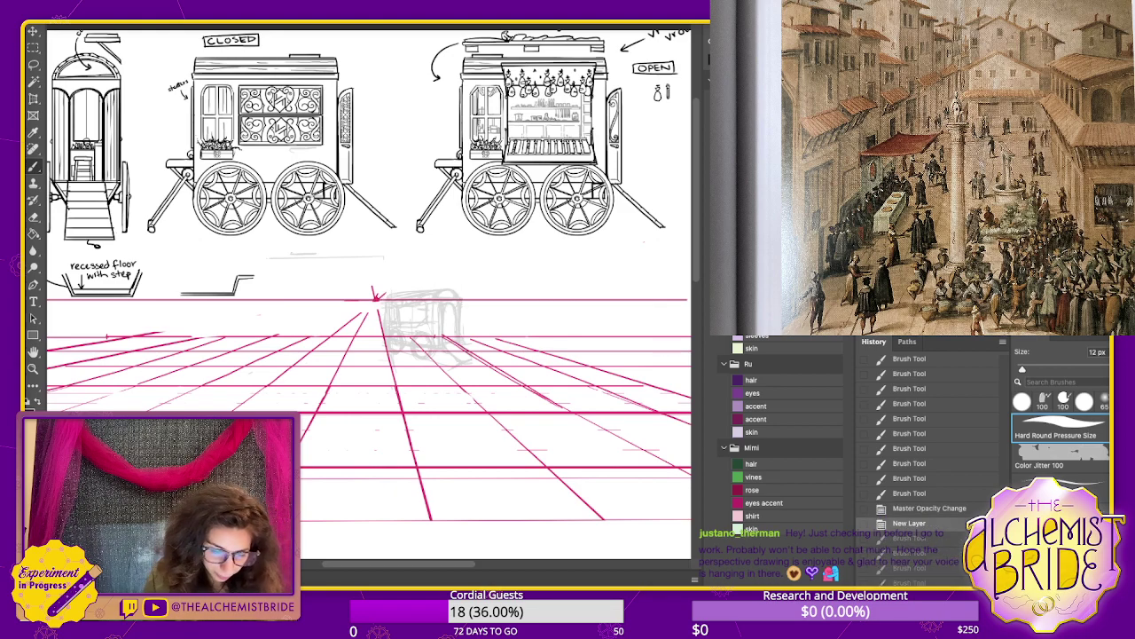
- Try two roof guidelines from the vanishing point and a back upright, and undo them together with the new layer and opacity change
{"action": "left_click_drag", "start_coordinate": [376, 298], "coordinate": [461, 278]}
{"action": "left_click_drag", "start_coordinate": [376, 299], "coordinate": [486, 284]}
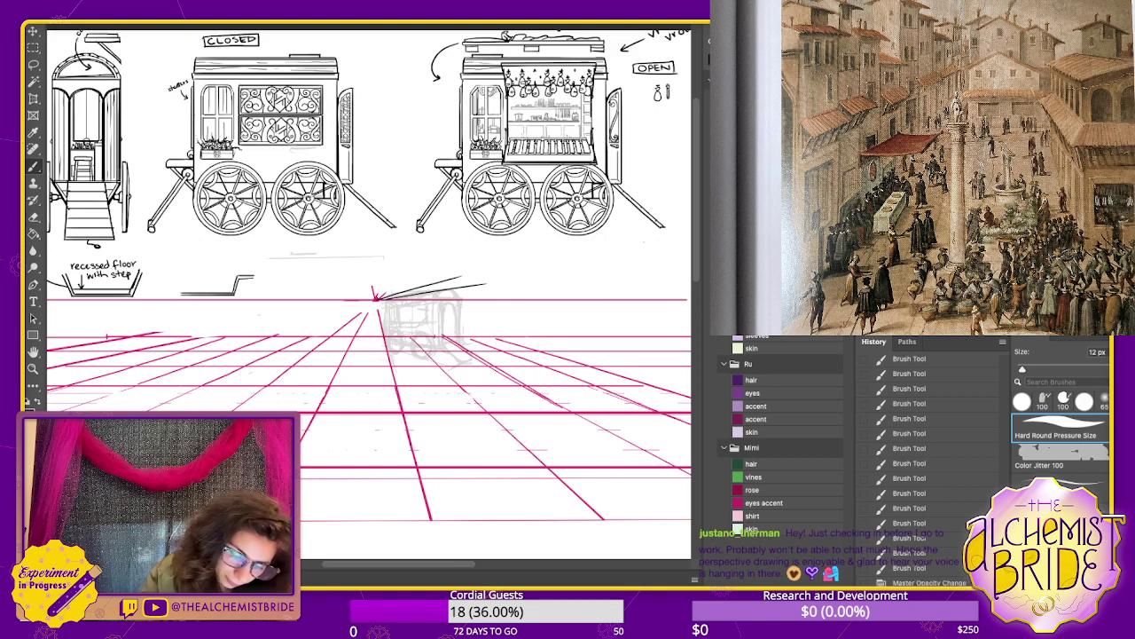
{"action": "left_click_drag", "start_coordinate": [387, 299], "coordinate": [387, 336]}
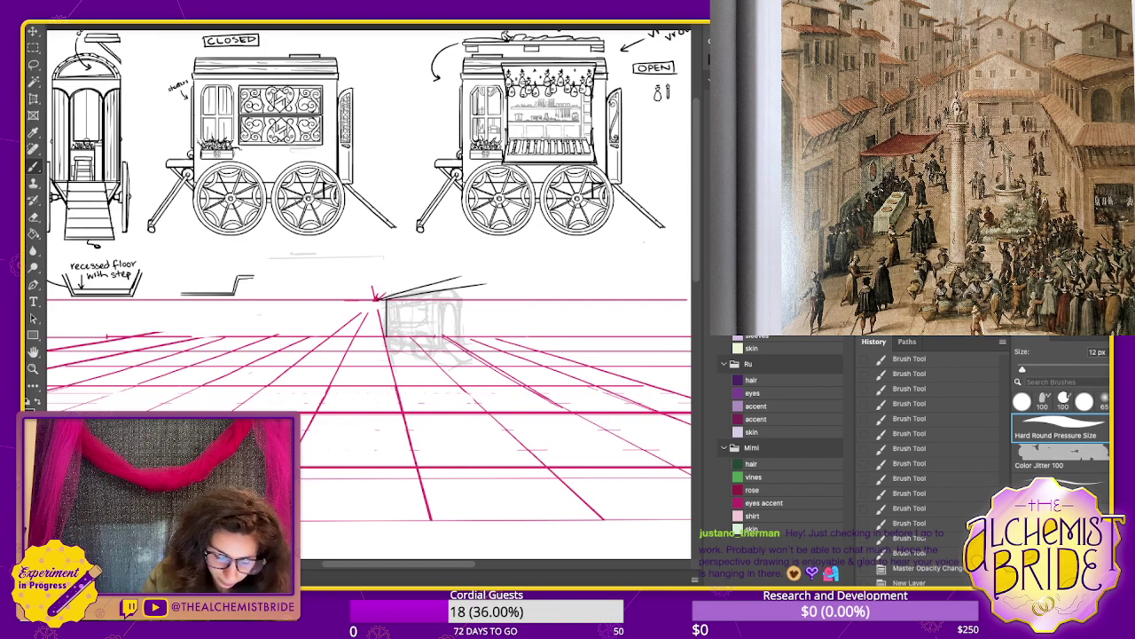
{"action": "key", "text": "ctrl+z"}
{"action": "key", "text": "ctrl+z"}
{"action": "key", "text": "ctrl+z"}
{"action": "key", "text": "ctrl+z"}
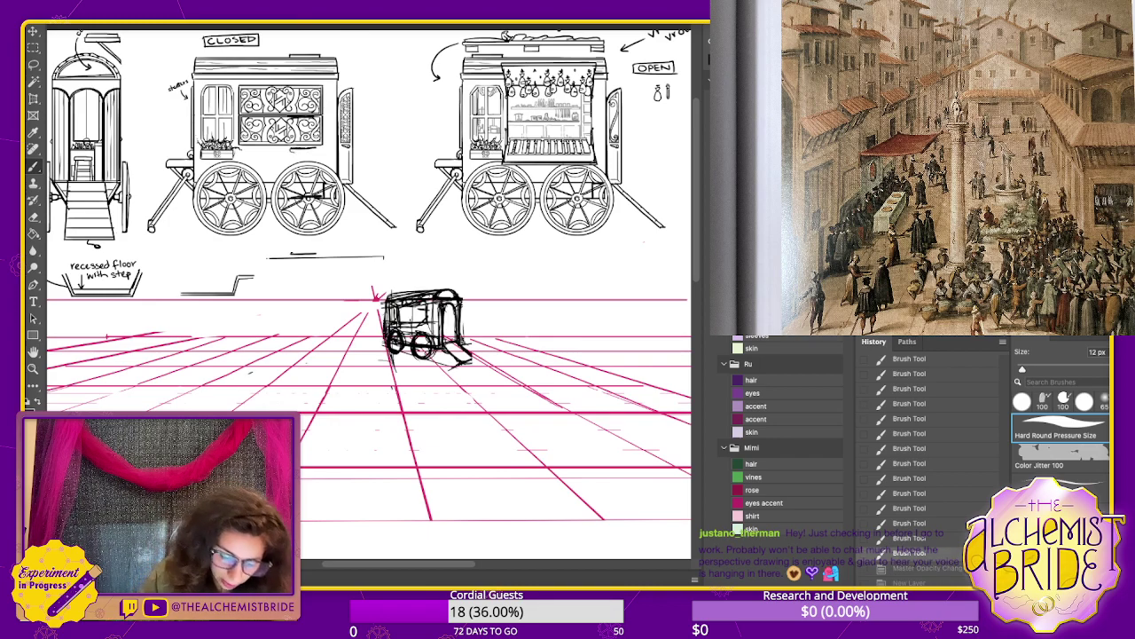
- Reinforce the cart's back upright and ramp with the Brush, and try erasing part of the upper side before undoing it
{"action": "left_click_drag", "start_coordinate": [388, 306], "coordinate": [388, 337]}
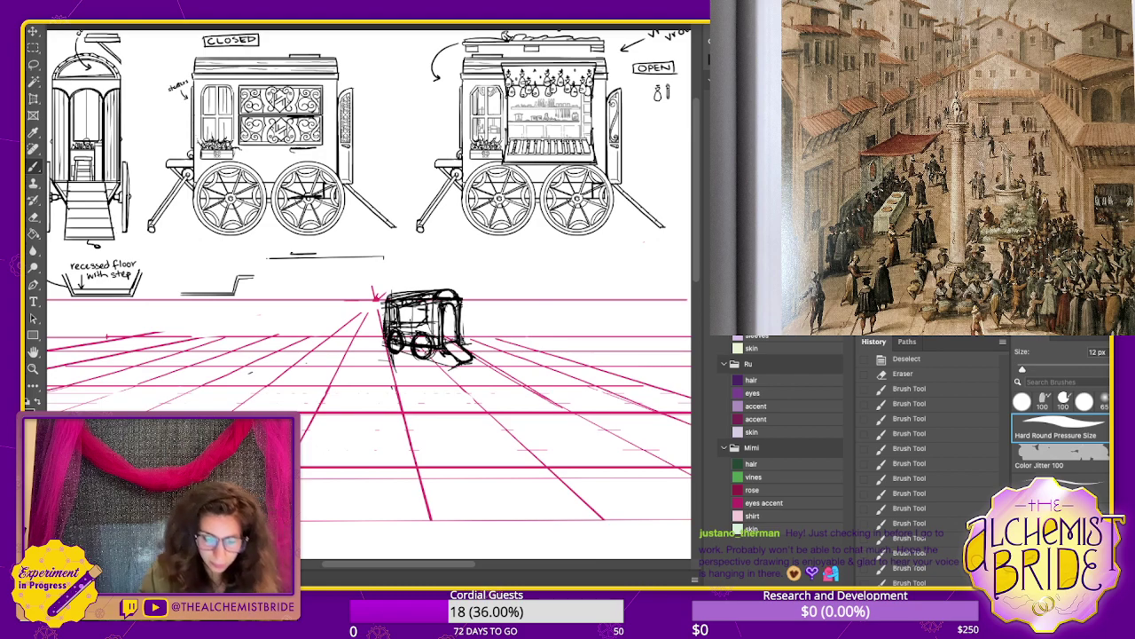
{"action": "key", "text": "e"}
{"action": "mouse_move", "coordinate": [391, 295]}
{"action": "left_mouse_down"}
{"action": "mouse_move", "coordinate": [429, 295]}
{"action": "mouse_move", "coordinate": [419, 303]}
{"action": "left_mouse_up"}
{"action": "key", "text": "super+z"}
{"action": "key", "text": "b"}
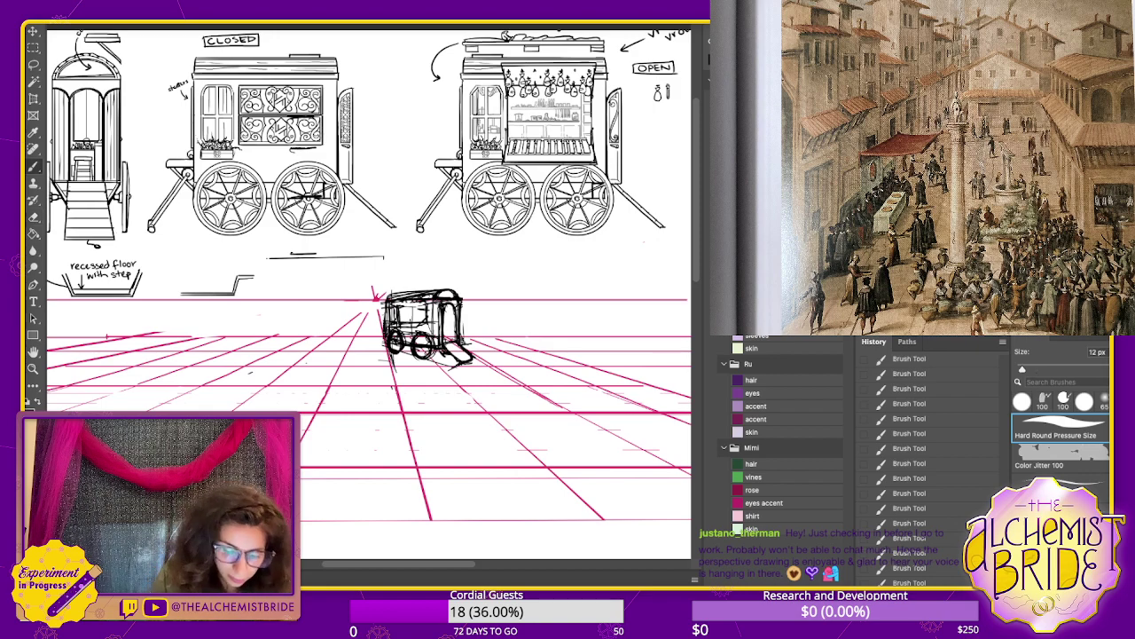
- Try two uprights joined by a slanted top line on the grid to the right of the cart, and undo them
{"action": "mouse_move", "coordinate": [435, 303]}
{"action": "left_mouse_down"}
{"action": "mouse_move", "coordinate": [435, 343]}
{"action": "mouse_move", "coordinate": [454, 328]}
{"action": "mouse_move", "coordinate": [452, 340]}
{"action": "left_mouse_up"}
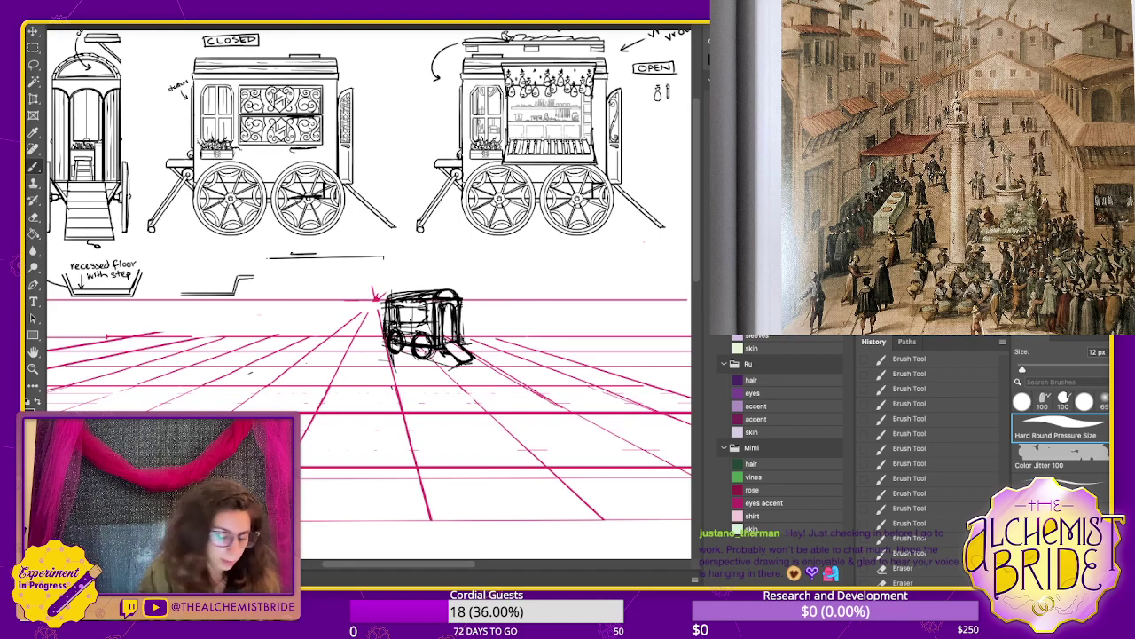
{"action": "left_click_drag", "start_coordinate": [488, 294], "coordinate": [488, 362]}
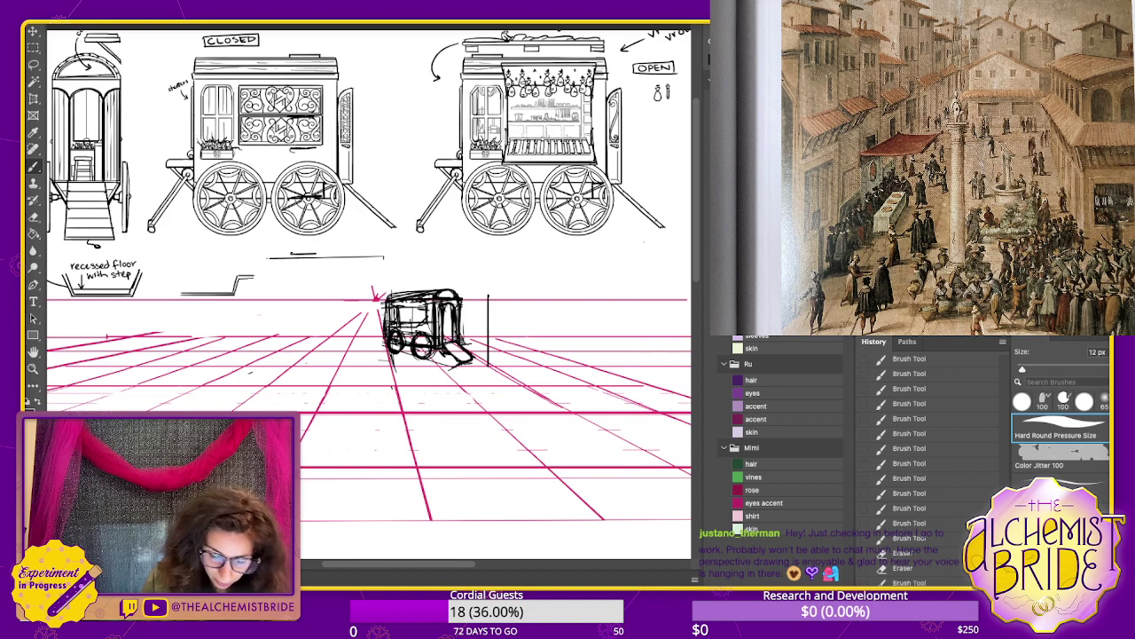
{"action": "left_click_drag", "start_coordinate": [524, 302], "coordinate": [524, 387]}
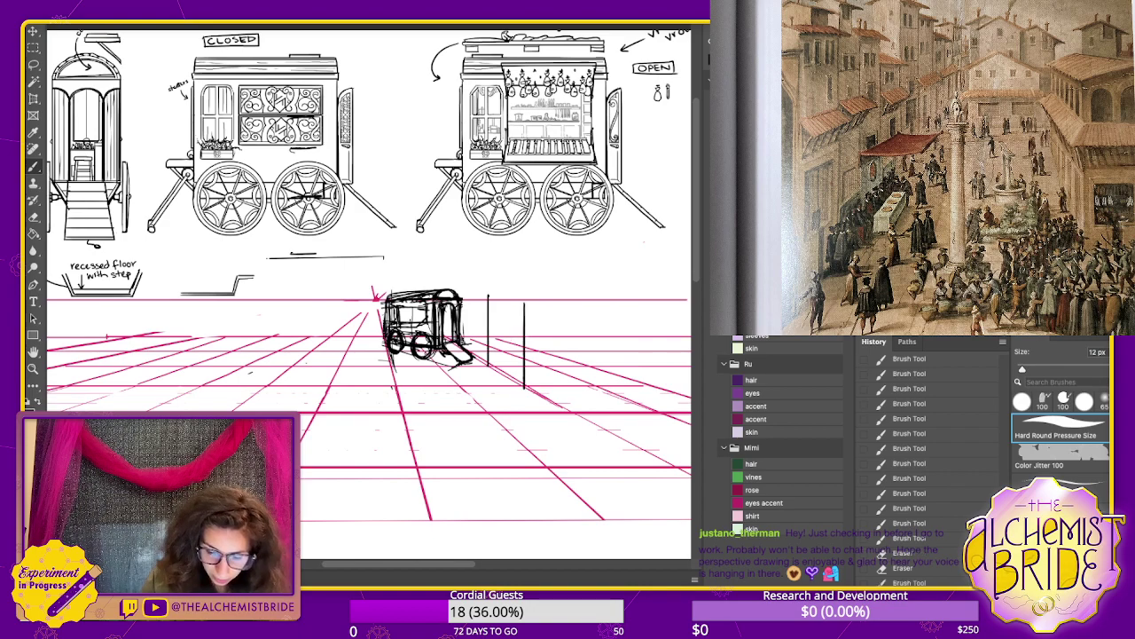
{"action": "left_click_drag", "start_coordinate": [524, 287], "coordinate": [488, 295]}
{"action": "key", "text": "ctrl+z"}
{"action": "key", "text": "ctrl+z"}
{"action": "key", "text": "ctrl+z"}
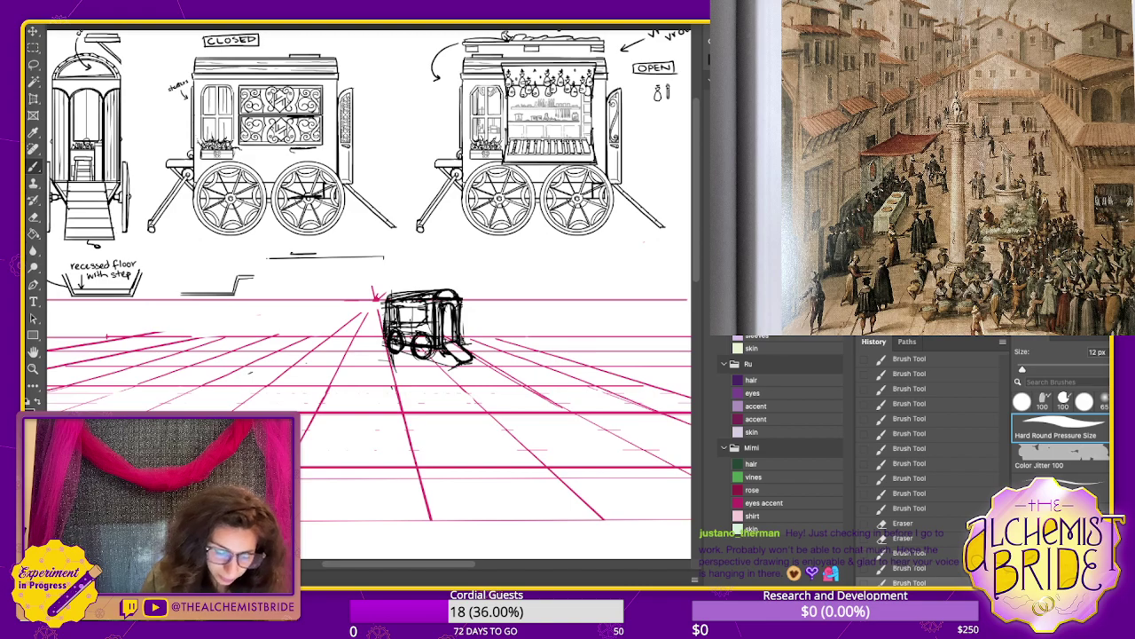
- Try marking the cart's height with a ticked vertical line just behind its ramp, and undo the strokes
{"action": "mouse_move", "coordinate": [461, 319]}
{"action": "left_mouse_down"}
{"action": "mouse_move", "coordinate": [487, 318]}
{"action": "mouse_move", "coordinate": [499, 342]}
{"action": "left_mouse_up"}
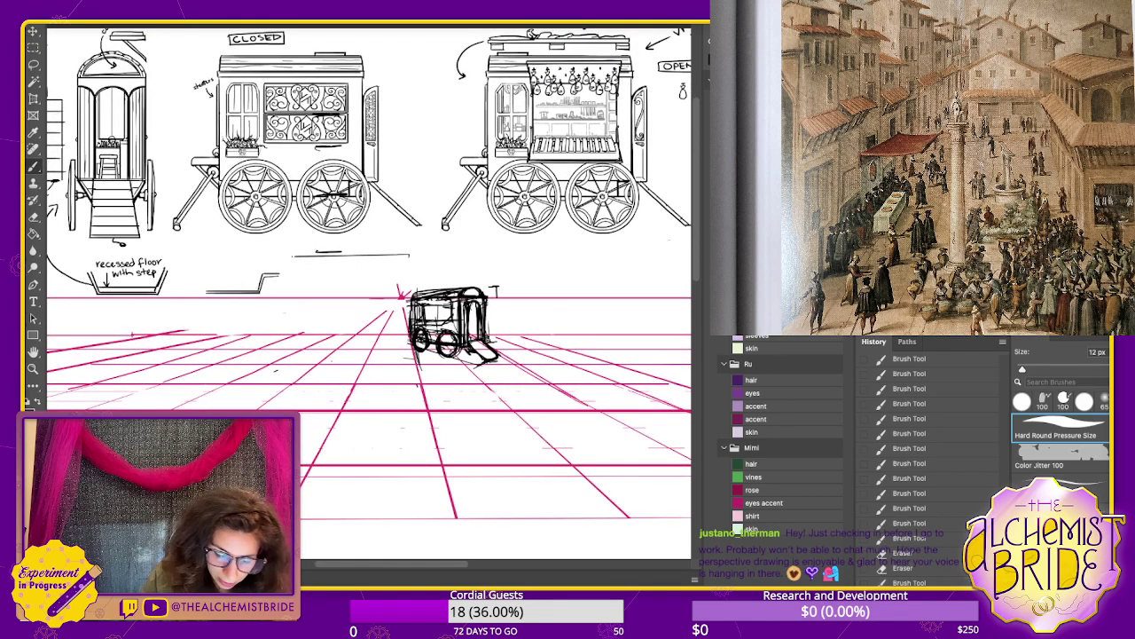
{"action": "mouse_move", "coordinate": [497, 287]}
{"action": "left_mouse_down"}
{"action": "mouse_move", "coordinate": [497, 343]}
{"action": "mouse_move", "coordinate": [558, 388]}
{"action": "mouse_move", "coordinate": [507, 373]}
{"action": "left_mouse_up"}
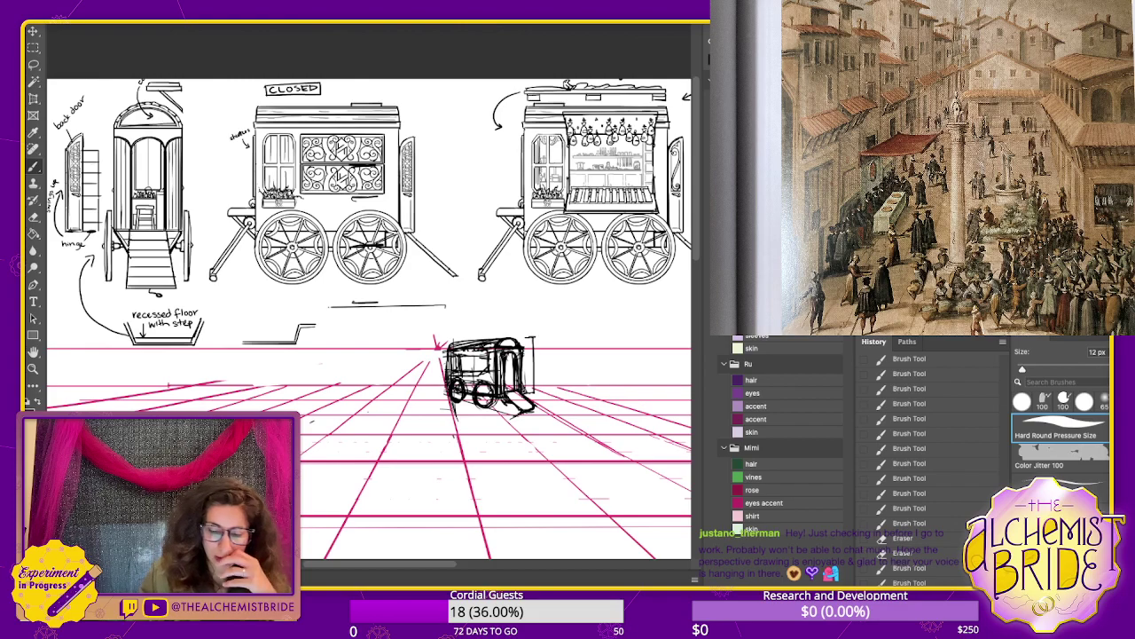
{"action": "mouse_move", "coordinate": [477, 163]}
{"action": "left_mouse_down"}
{"action": "mouse_move", "coordinate": [470, 266]}
{"action": "mouse_move", "coordinate": [483, 284]}
{"action": "left_mouse_up"}
{"action": "key", "text": "ctrl+z"}
{"action": "key", "text": "ctrl+z"}
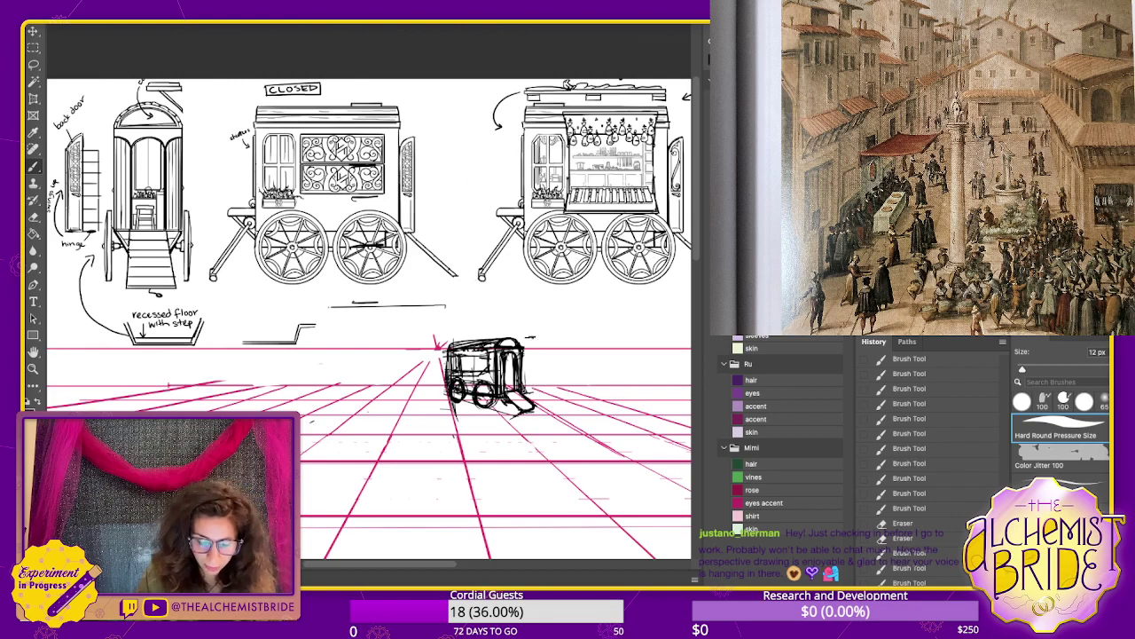
{"action": "mouse_move", "coordinate": [529, 341]}
{"action": "left_mouse_down"}
{"action": "mouse_move", "coordinate": [531, 399]}
{"action": "mouse_move", "coordinate": [452, 345]}
{"action": "mouse_move", "coordinate": [456, 369]}
{"action": "left_mouse_up"}
{"action": "key", "text": "ctrl+z"}
{"action": "key", "text": "ctrl+z"}
{"action": "key", "text": "ctrl+z"}
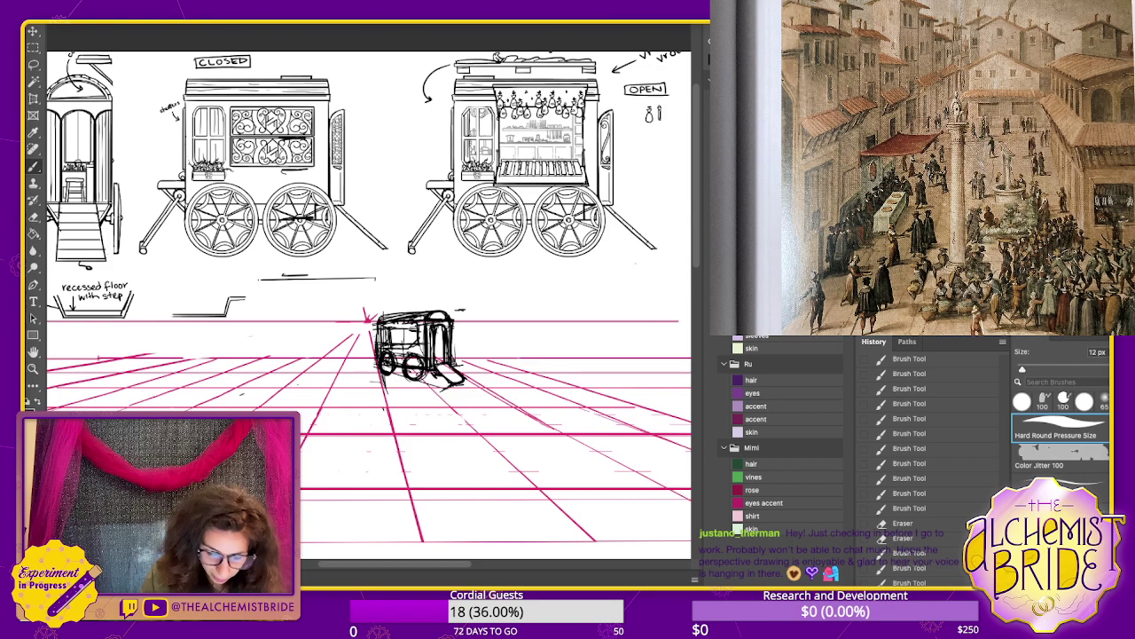
- Draw a vertical height marker with end ticks right of the cart, and place an enlarged duplicate left of the cart on a nearer grid line
{"action": "left_click_drag", "start_coordinate": [477, 310], "coordinate": [480, 376]}
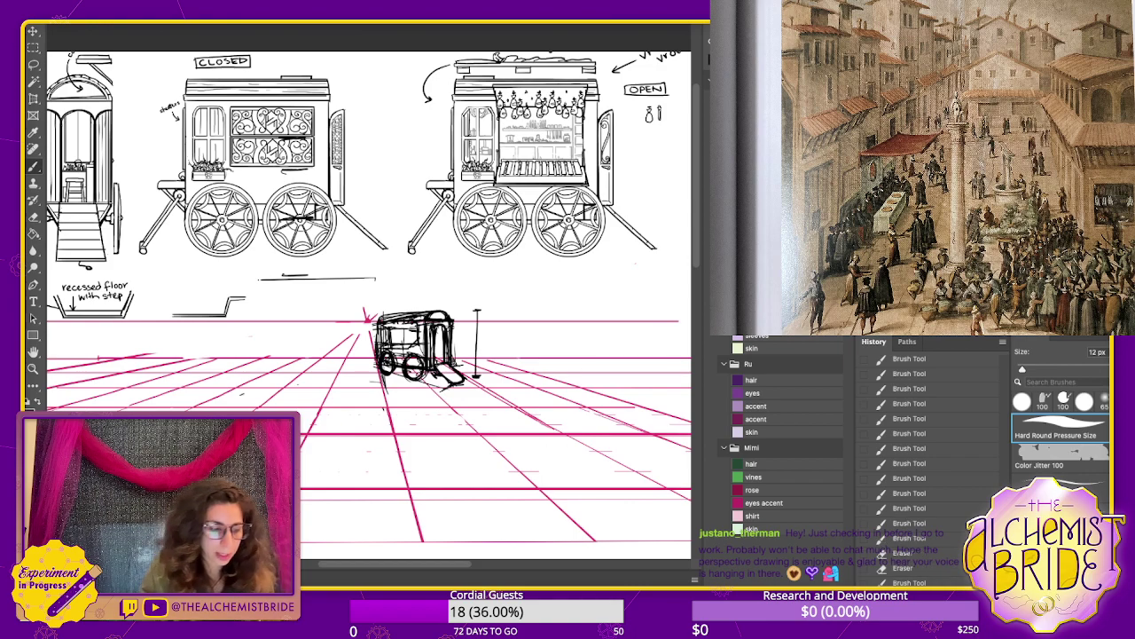
{"action": "left_click", "coordinate": [33, 64]}
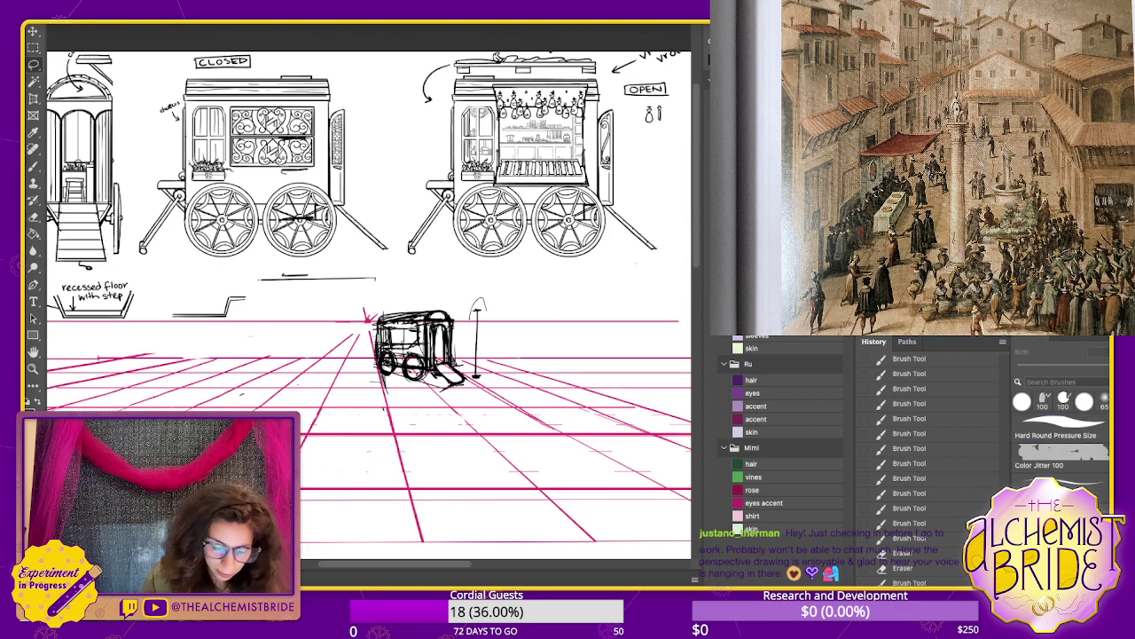
{"action": "mouse_move", "coordinate": [472, 301]}
{"action": "left_mouse_down"}
{"action": "mouse_move", "coordinate": [470, 383]}
{"action": "mouse_move", "coordinate": [360, 350]}
{"action": "mouse_move", "coordinate": [215, 355]}
{"action": "mouse_move", "coordinate": [341, 343]}
{"action": "mouse_move", "coordinate": [240, 340]}
{"action": "mouse_move", "coordinate": [249, 441]}
{"action": "mouse_move", "coordinate": [302, 427]}
{"action": "mouse_move", "coordinate": [266, 428]}
{"action": "left_mouse_up"}
{"action": "key", "text": "v"}
{"action": "key", "text": "ctrl+t"}
{"action": "key", "text": "Return"}
- Hide the cart reference drawings and move the grid, cart and height markers together higher on the canvas
{"action": "key", "text": "super+minus"}
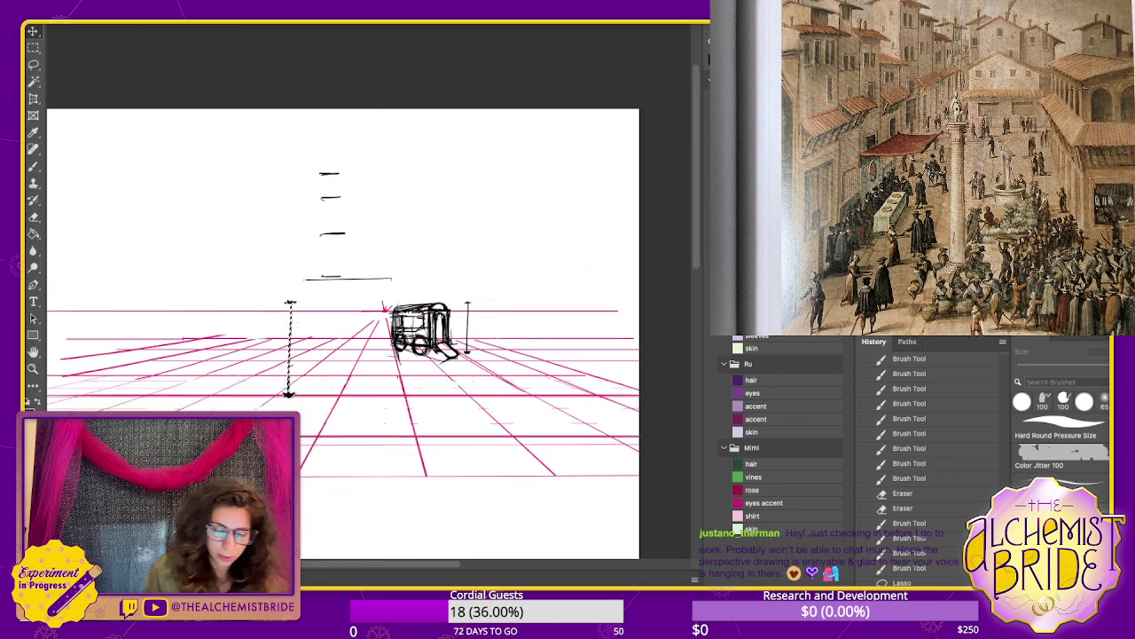
{"action": "left_click_drag", "start_coordinate": [354, 355], "coordinate": [372, 348]}
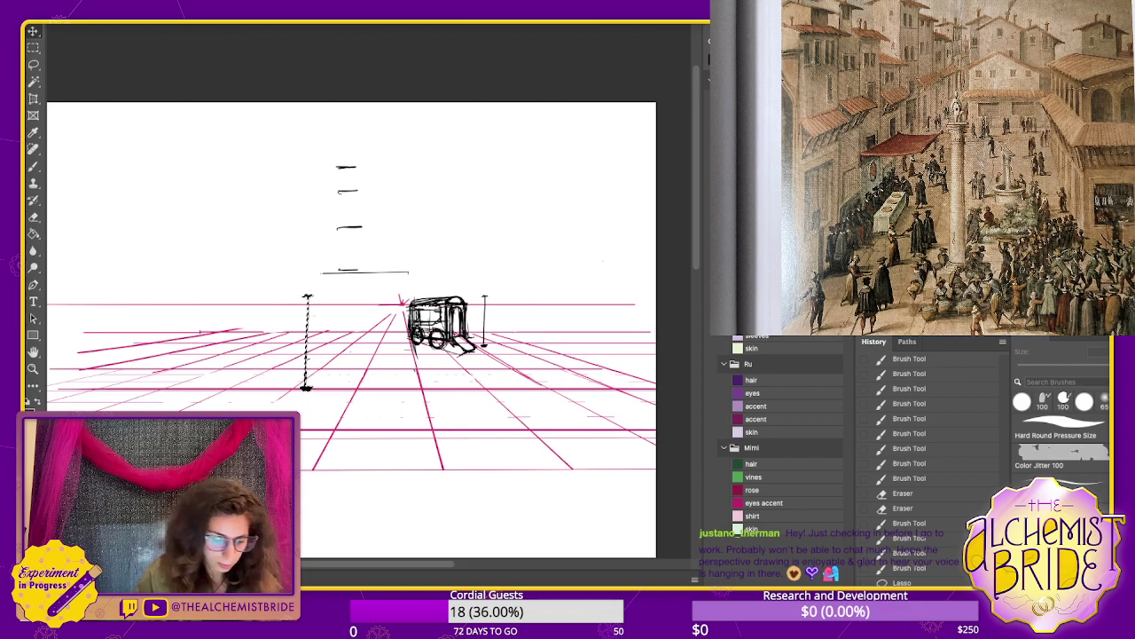
{"action": "mouse_move", "coordinate": [372, 348]}
{"action": "left_mouse_down"}
{"action": "mouse_move", "coordinate": [362, 315]}
{"action": "mouse_move", "coordinate": [344, 320]}
{"action": "mouse_move", "coordinate": [336, 294]}
{"action": "mouse_move", "coordinate": [356, 296]}
{"action": "left_mouse_up"}
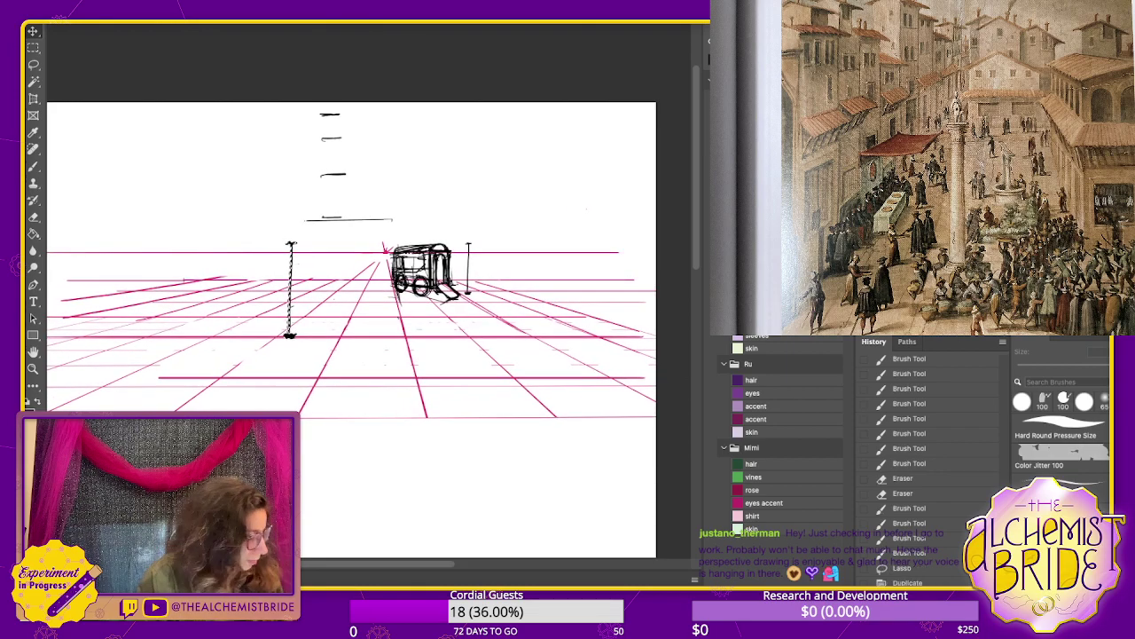
{"action": "key", "text": "Return"}
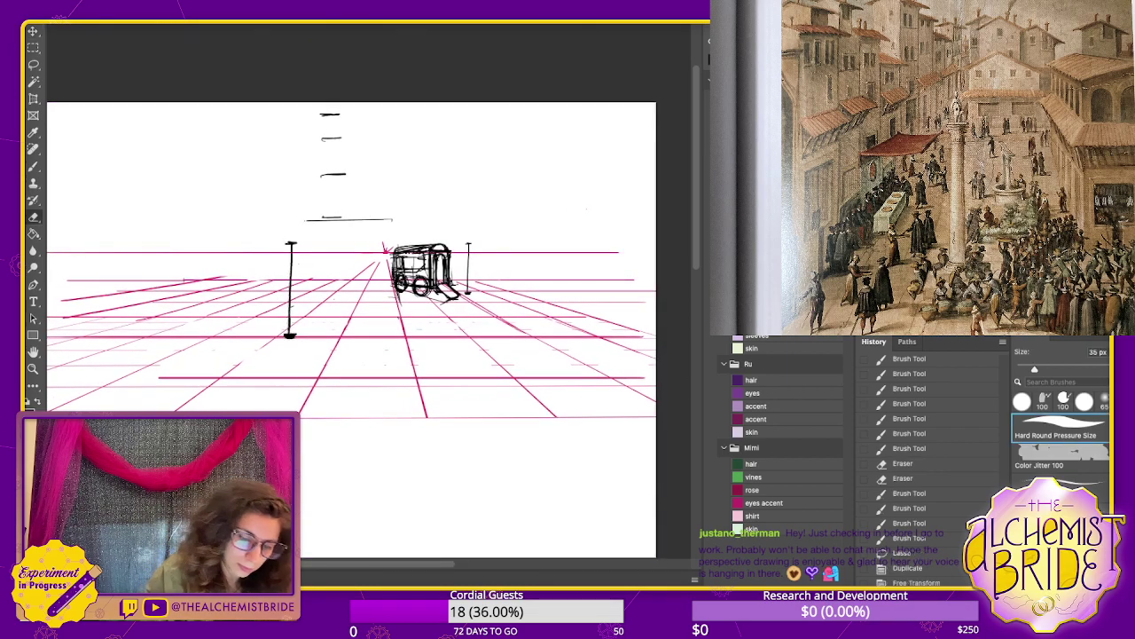
- Delete the leftover horizontal dashes above the horizon with a Lasso selection, and deselect
{"action": "key", "text": "l"}
{"action": "mouse_move", "coordinate": [323, 105]}
{"action": "left_mouse_down"}
{"action": "mouse_move", "coordinate": [391, 222]}
{"action": "mouse_move", "coordinate": [406, 103]}
{"action": "left_mouse_up"}
{"action": "key", "text": "Delete"}
{"action": "key", "text": "ctrl+d"}
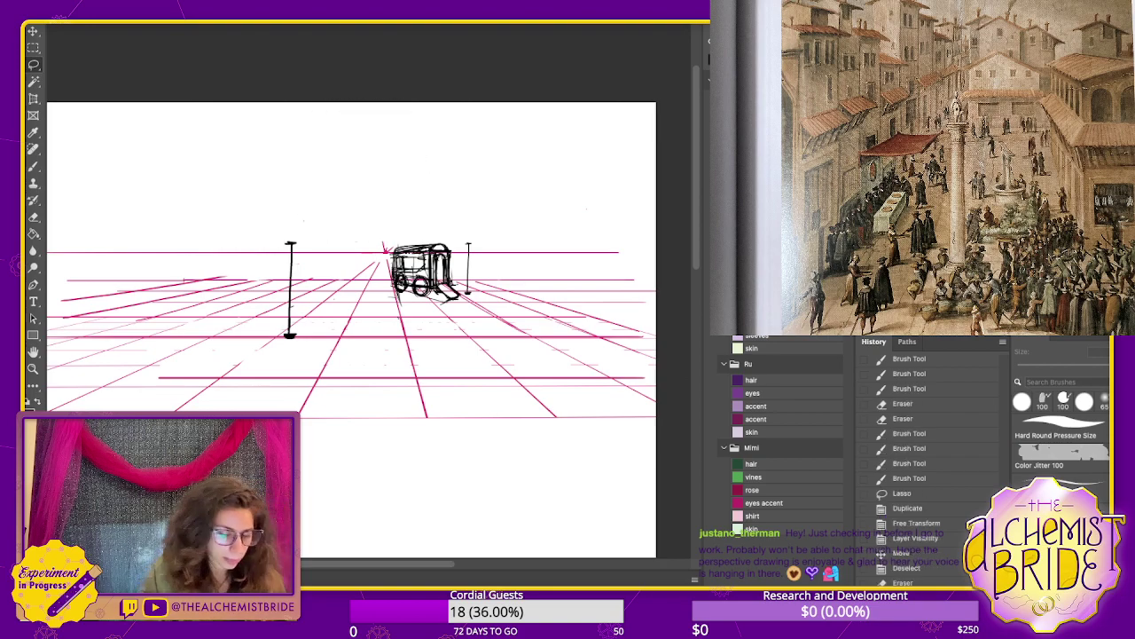
- Duplicate the height marker left of the cart to the far left and enlarge it from the nearest grid line to above the horizon
{"action": "left_click_drag", "start_coordinate": [296, 210], "coordinate": [301, 212]}
{"action": "key", "text": "v"}
{"action": "left_click_drag", "start_coordinate": [290, 293], "coordinate": [140, 283]}
{"action": "key", "text": "ctrl+t"}
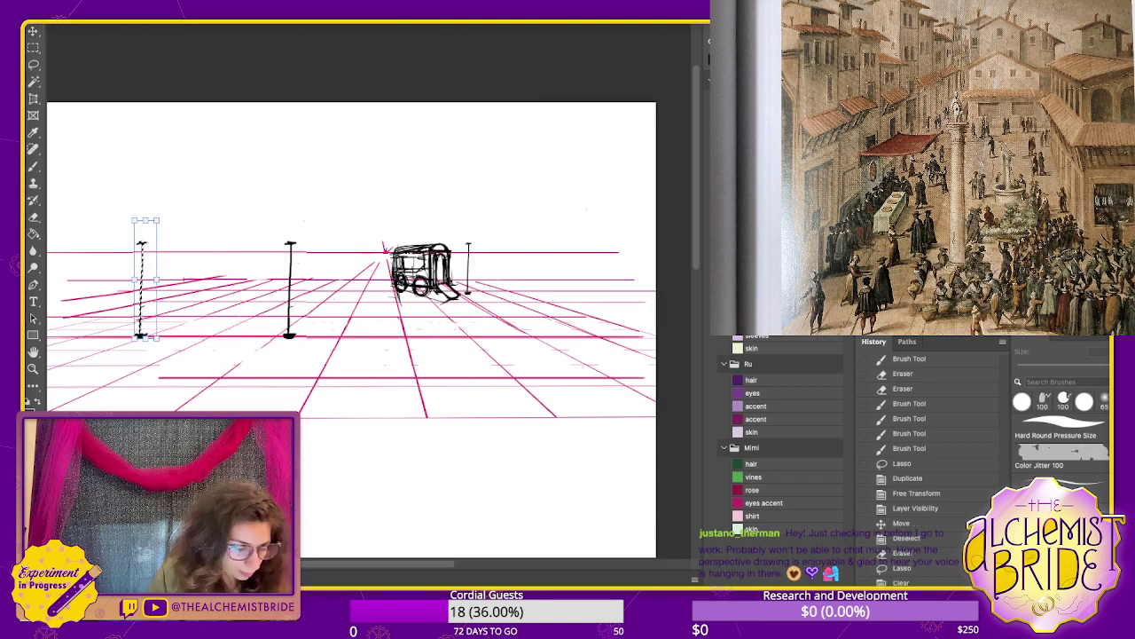
{"action": "left_click_drag", "start_coordinate": [145, 338], "coordinate": [145, 418]}
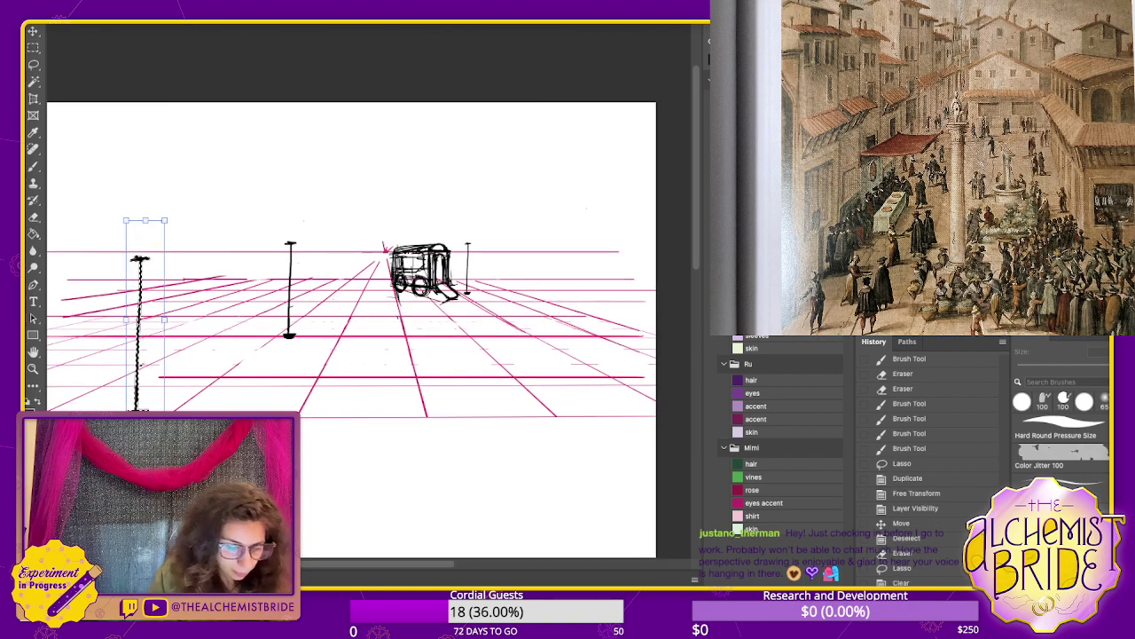
{"action": "key", "text": "Return"}
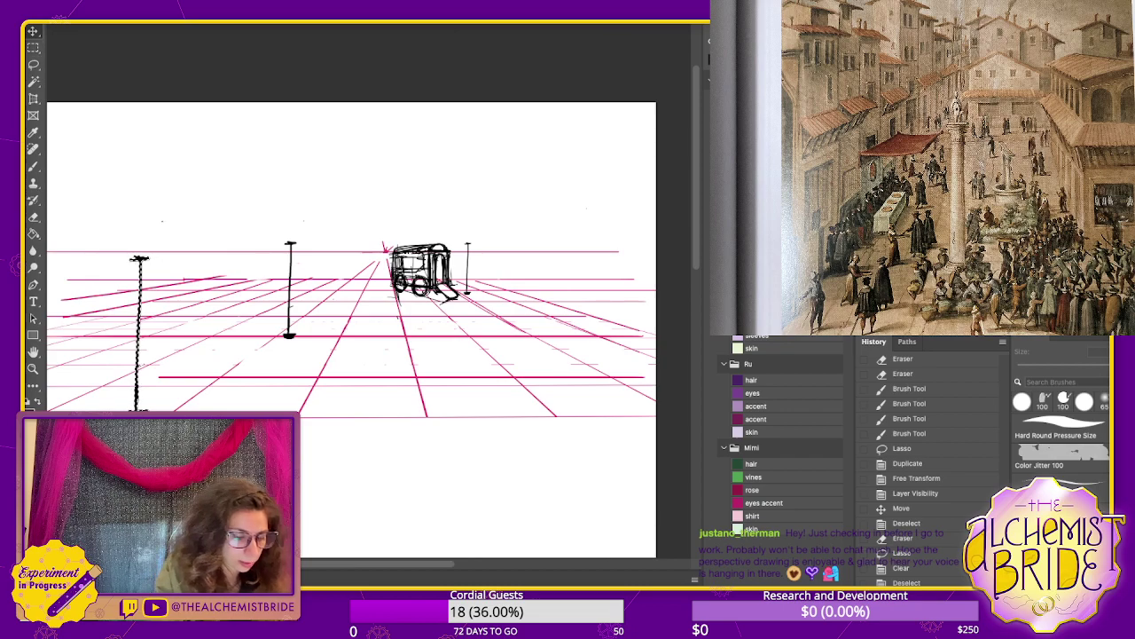
{"action": "key", "text": "ctrl+t"}
{"action": "left_click_drag", "start_coordinate": [145, 216], "coordinate": [144, 191]}
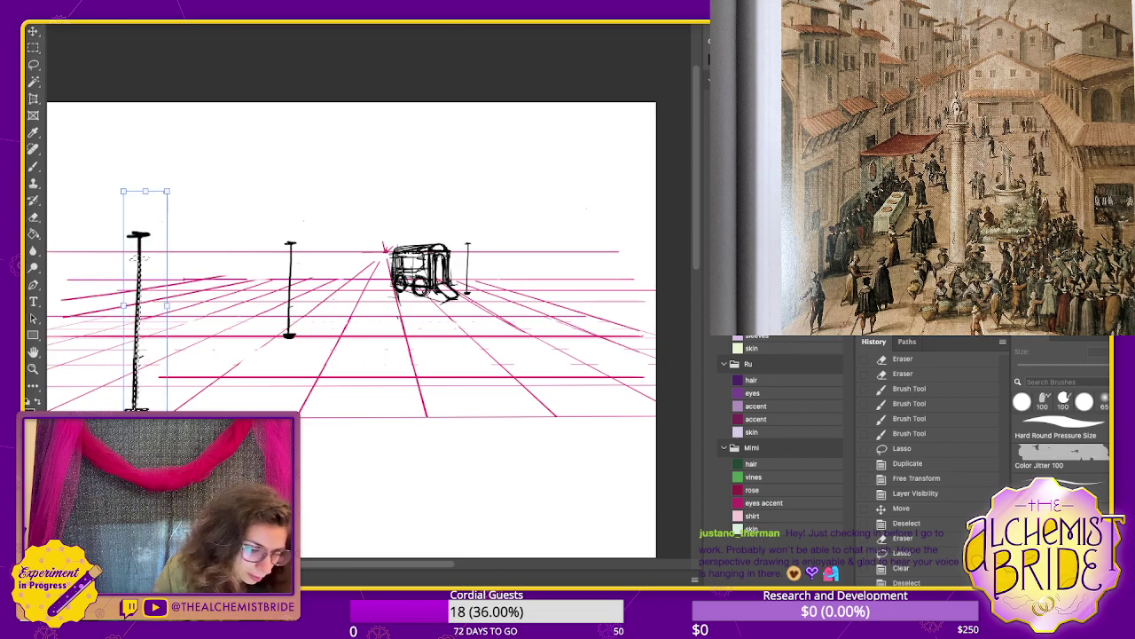
{"action": "key", "text": "Return"}
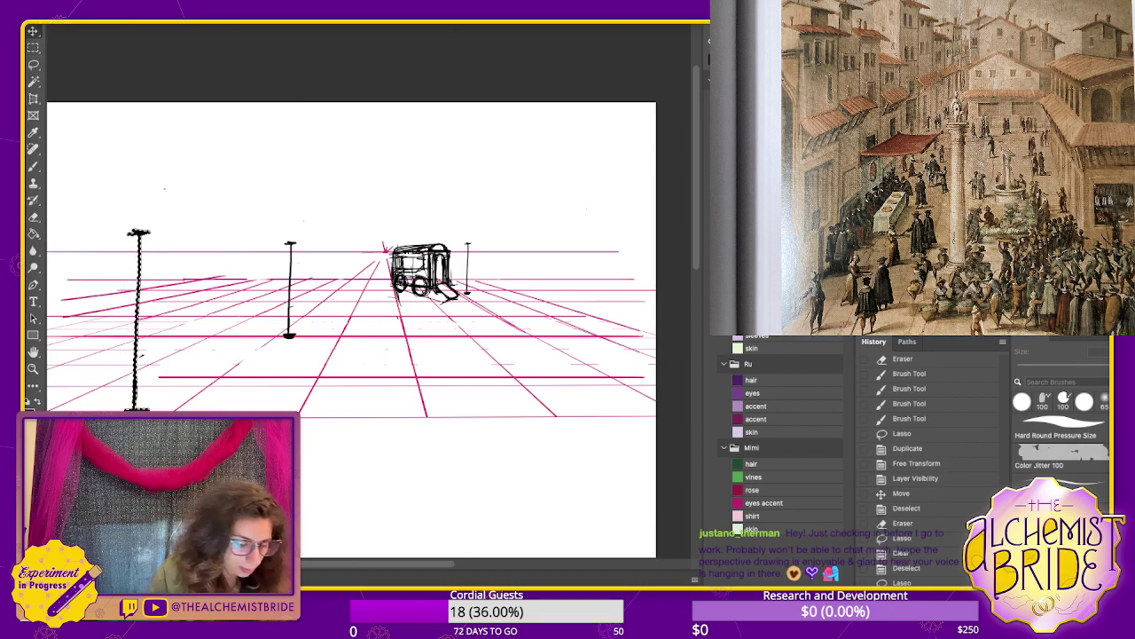
- Duplicate the large foreground marker to the far right of the grid and slightly lower its top with Free Transform
{"action": "left_click_drag", "start_coordinate": [137, 321], "coordinate": [579, 322]}
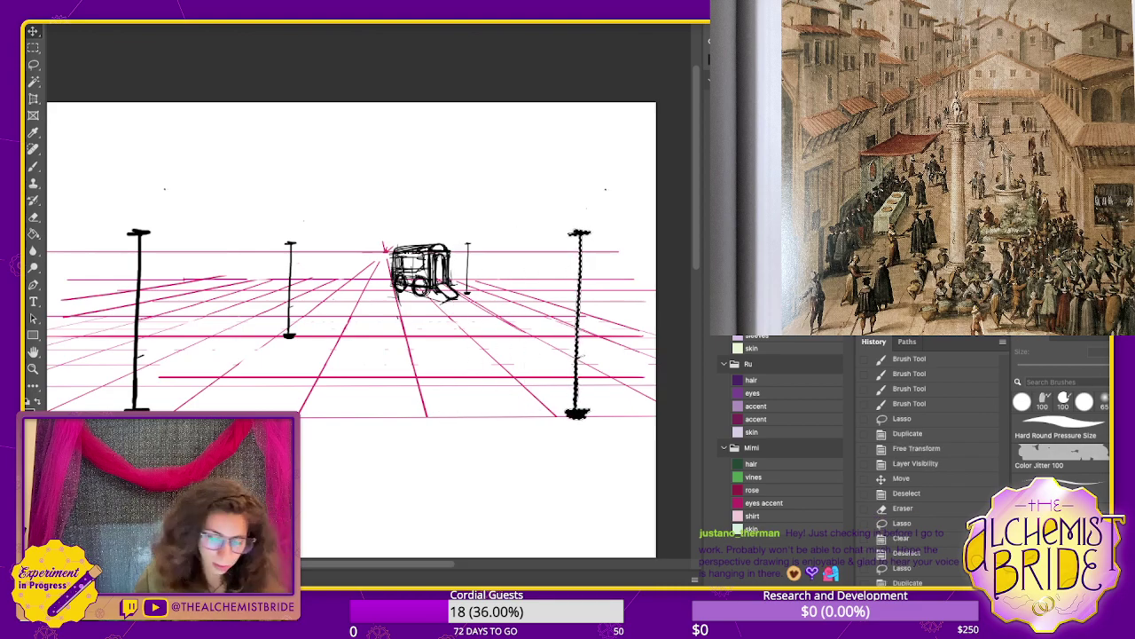
{"action": "key", "text": "ctrl+t"}
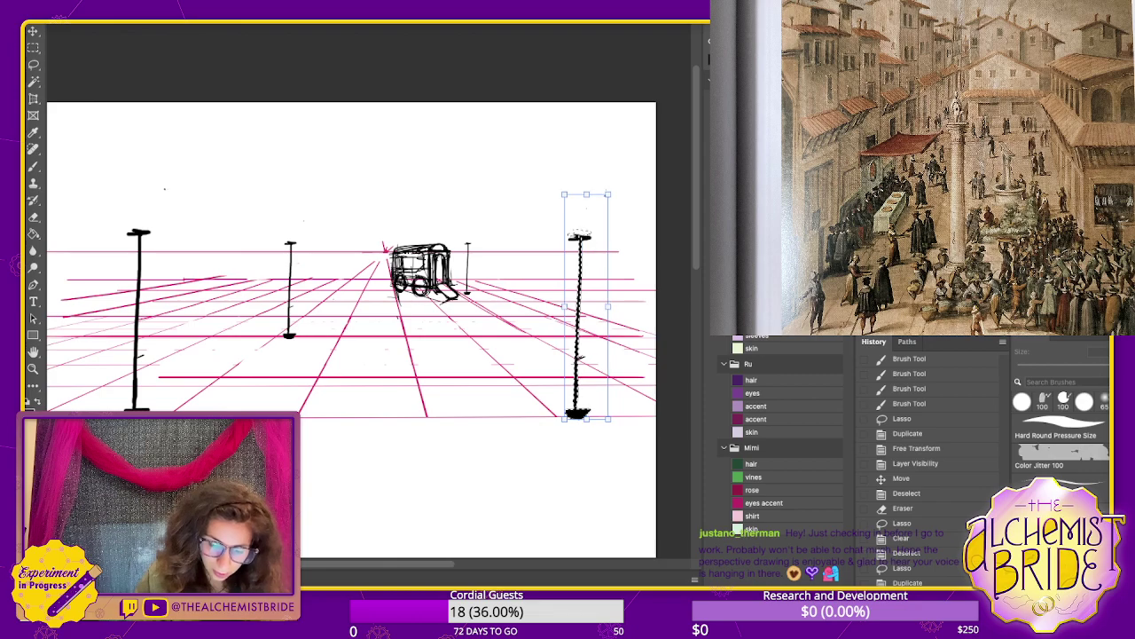
{"action": "key", "text": "Return"}
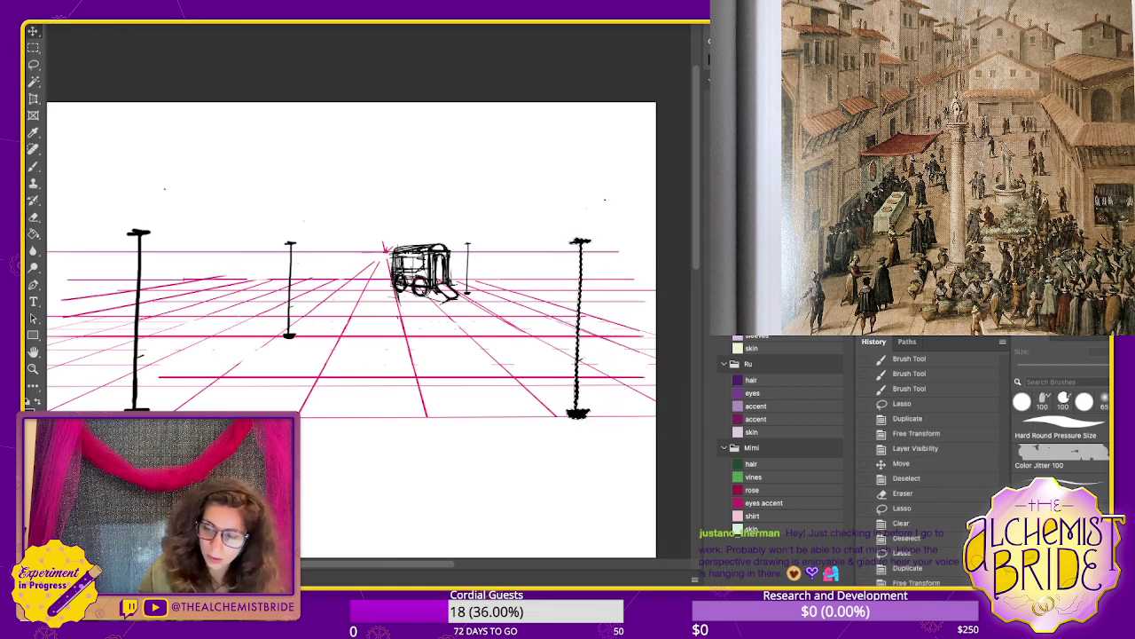
- Select the far-left foreground marker with the Lasso and shorten it slightly to match the far-right one
{"action": "key", "text": "l"}
{"action": "left_click_drag", "start_coordinate": [164, 187], "coordinate": [140, 190]}
{"action": "key", "text": "ctrl+t"}
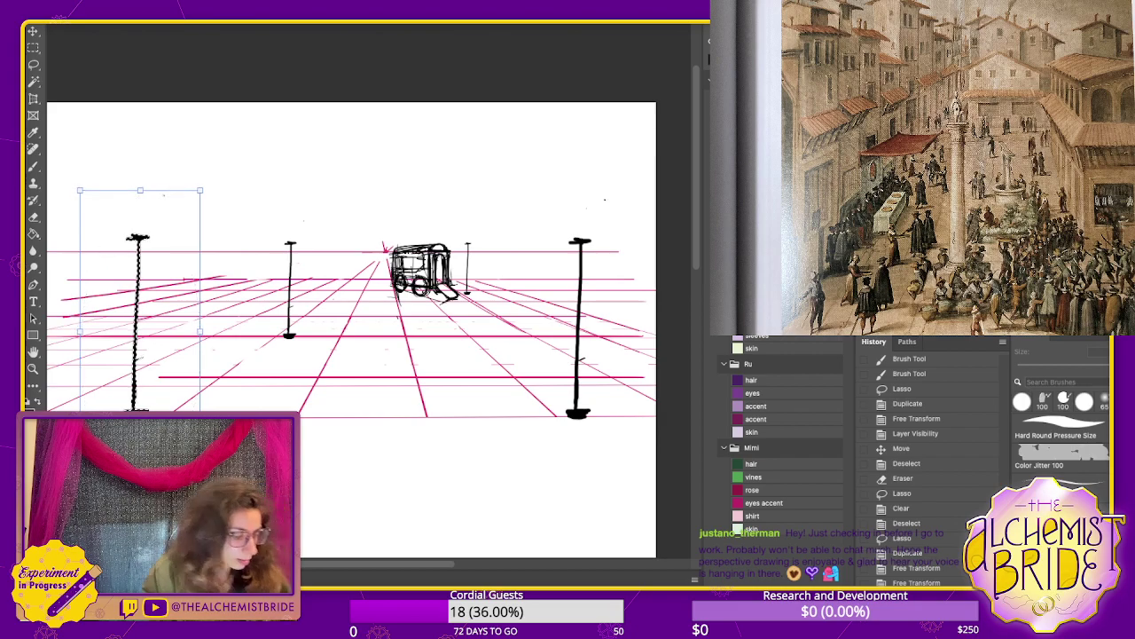
{"action": "key", "text": "Return"}
- Duplicate the far-left marker to the right of the cart, shrink it to stand on the middle grid line, and deselect
{"action": "key", "text": "v"}
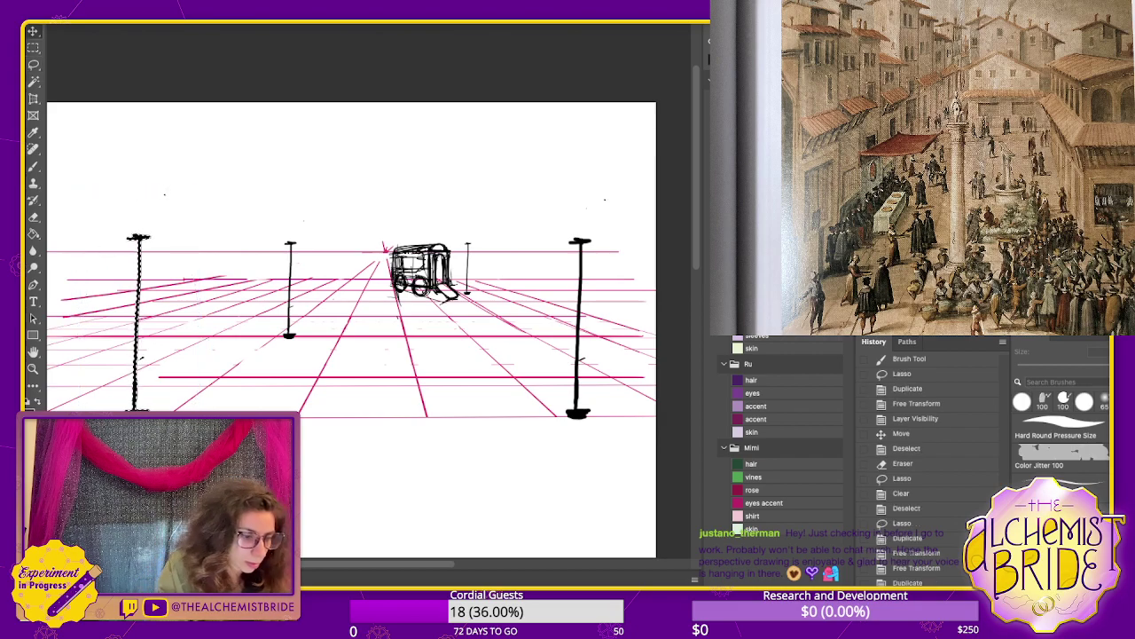
{"action": "left_click_drag", "start_coordinate": [138, 320], "coordinate": [511, 328]}
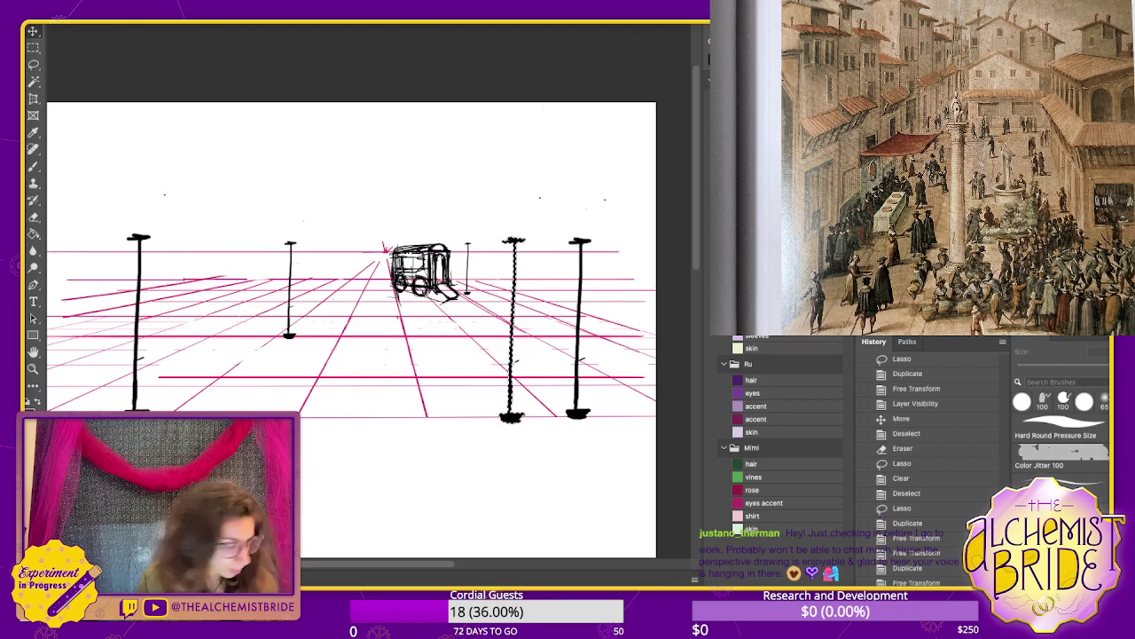
{"action": "key", "text": "ctrl+t"}
{"action": "left_click_drag", "start_coordinate": [519, 419], "coordinate": [524, 310]}
{"action": "left_click_drag", "start_coordinate": [515, 266], "coordinate": [486, 284]}
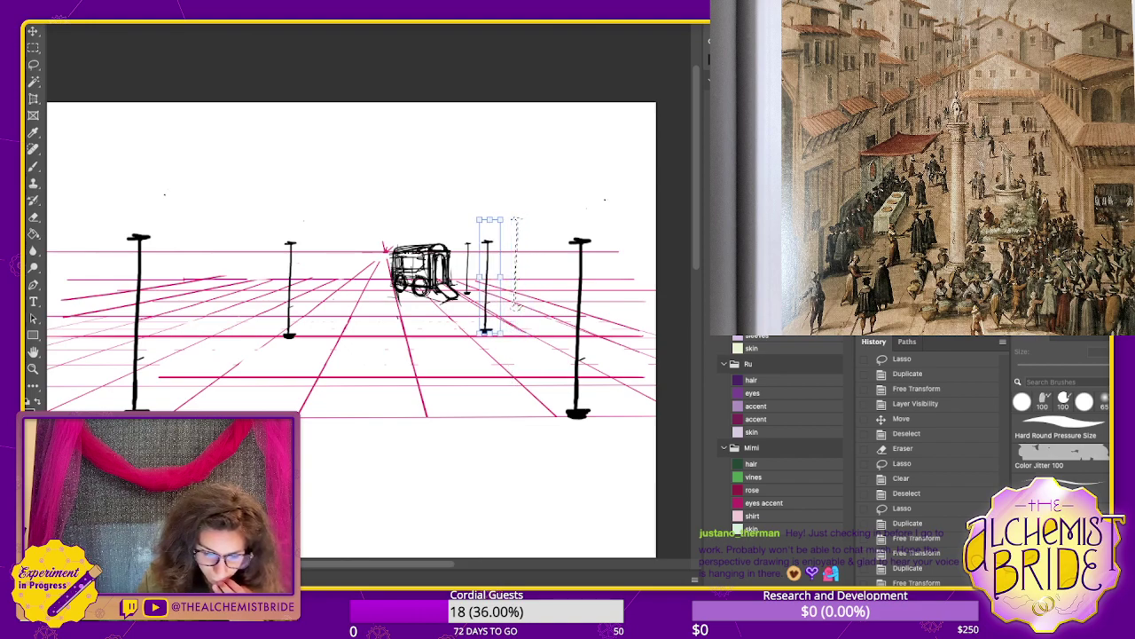
{"action": "key", "text": "Return"}
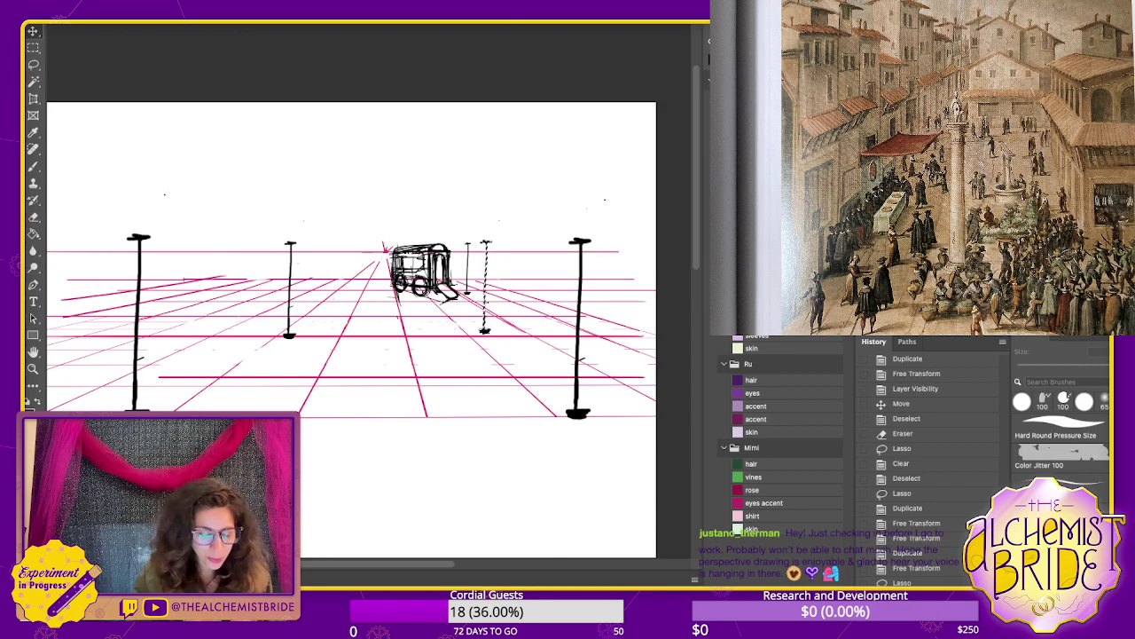
{"action": "key", "text": "ctrl+d"}
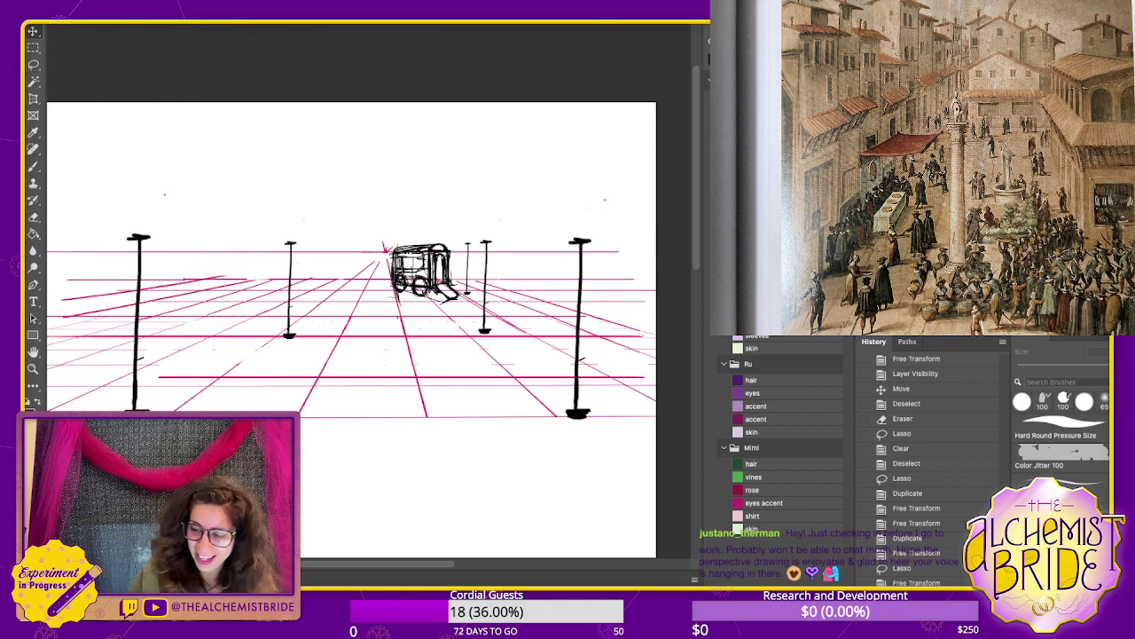
- Erase the stray specks around the height markers
{"action": "key", "text": "e"}
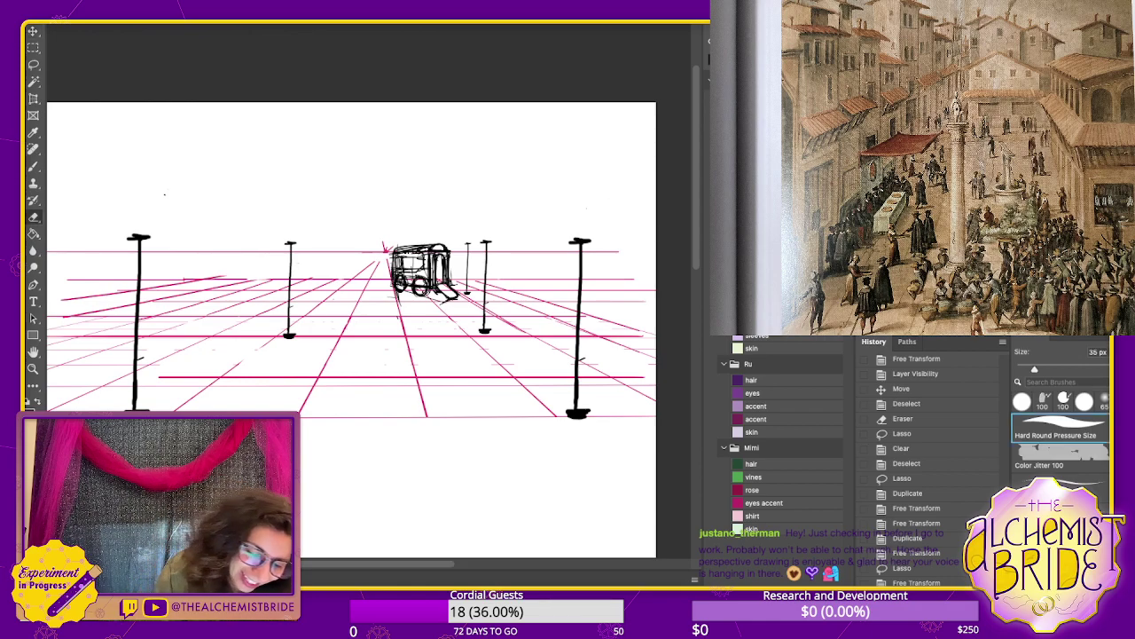
{"action": "key", "text": "ctrl+d"}
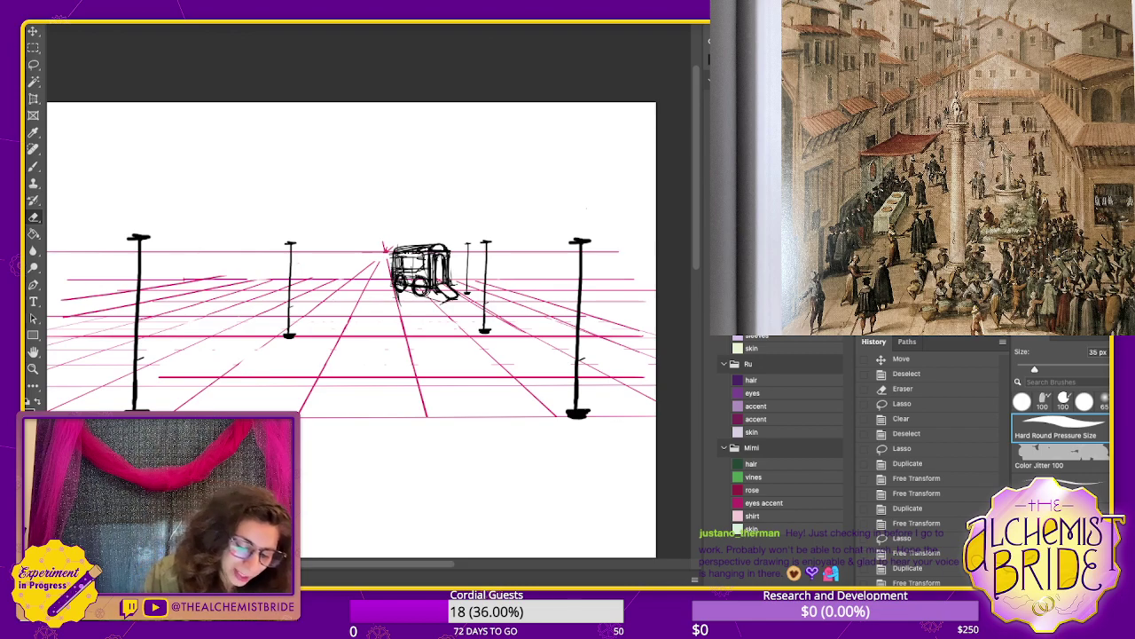
{"action": "key", "text": "ctrl+d"}
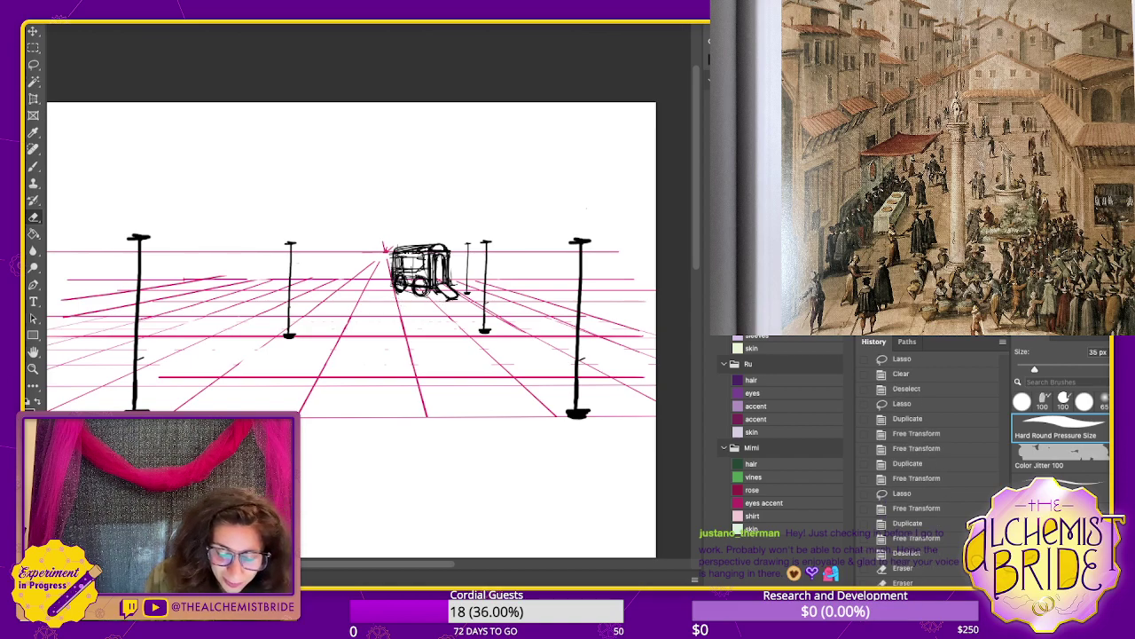
{"action": "left_click_drag", "start_coordinate": [245, 355], "coordinate": [264, 345]}
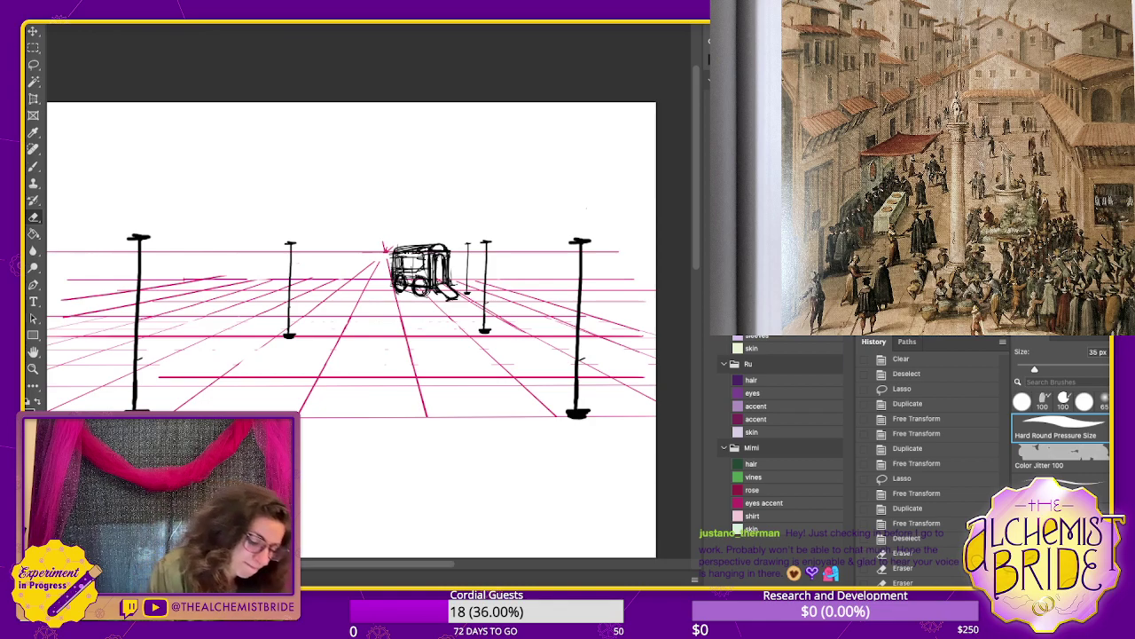
{"action": "left_click_drag", "start_coordinate": [237, 360], "coordinate": [257, 349]}
- Duplicate the middle-line marker right of the cart to the left side, lengthen it to the next nearer grid line, and copy it farther left
{"action": "key", "text": "l"}
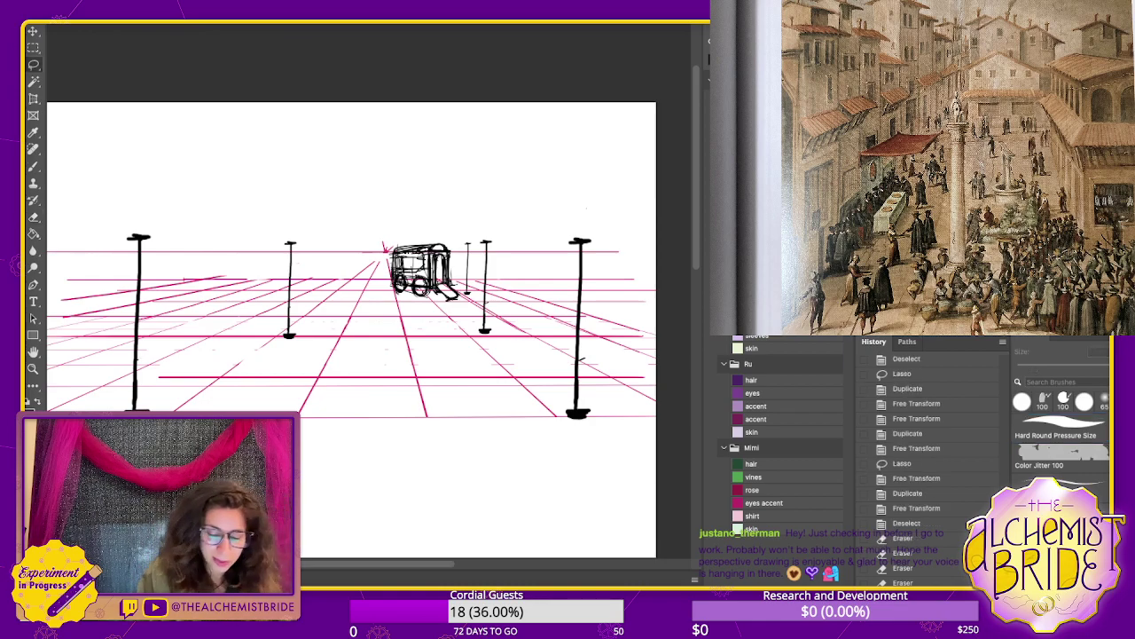
{"action": "mouse_move", "coordinate": [486, 236]}
{"action": "left_mouse_down"}
{"action": "mouse_move", "coordinate": [477, 330]}
{"action": "mouse_move", "coordinate": [489, 238]}
{"action": "left_mouse_up"}
{"action": "key", "text": "v"}
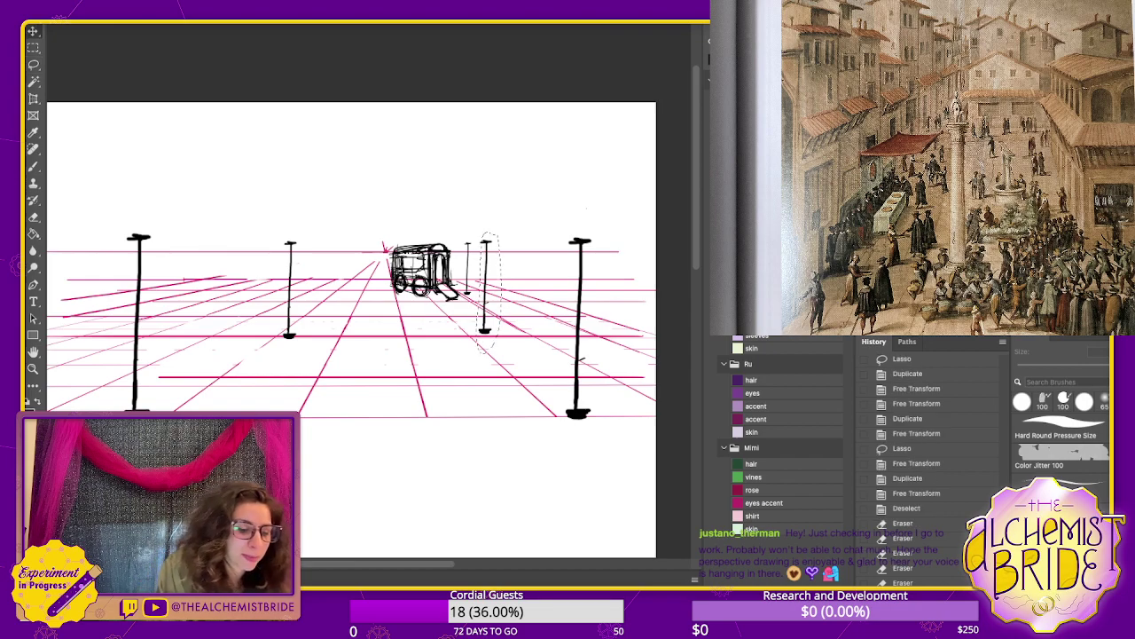
{"action": "left_click_drag", "start_coordinate": [485, 286], "coordinate": [185, 286]}
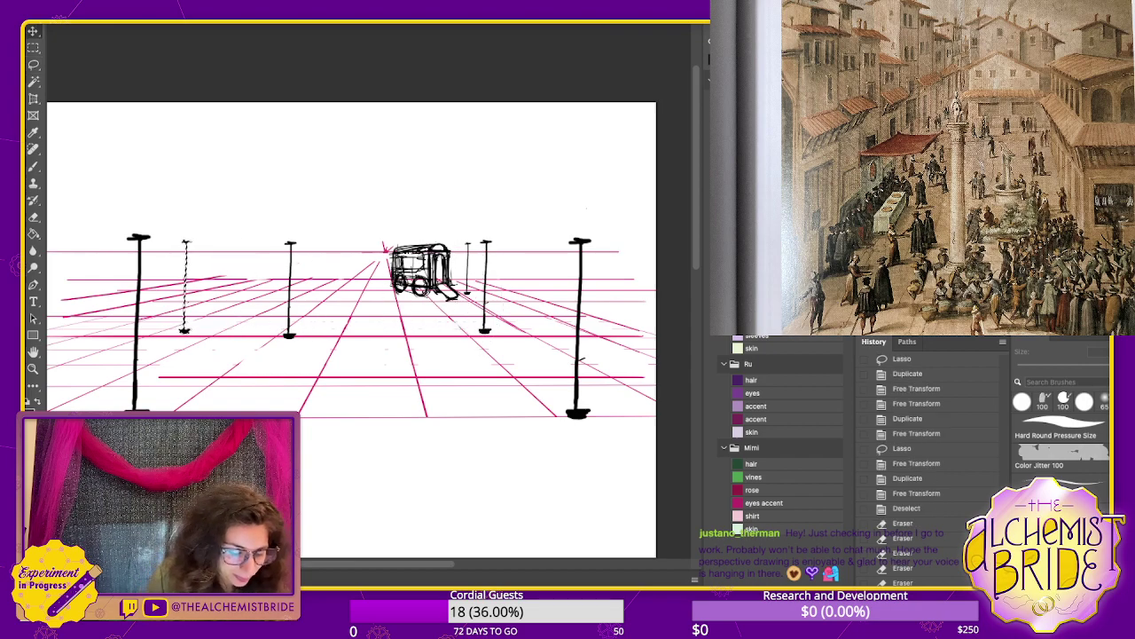
{"action": "key", "text": "ctrl+t"}
{"action": "left_click_drag", "start_coordinate": [185, 333], "coordinate": [184, 374]}
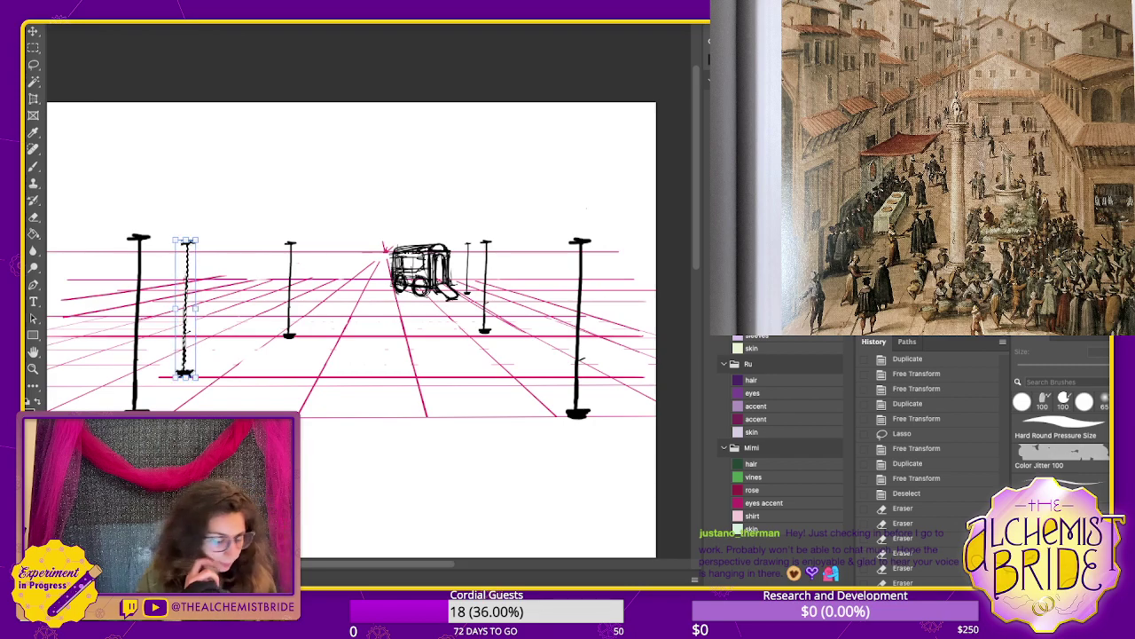
{"action": "key", "text": "Return"}
{"action": "left_click_drag", "start_coordinate": [185, 302], "coordinate": [74, 301]}
{"action": "key", "text": "ctrl+d"}
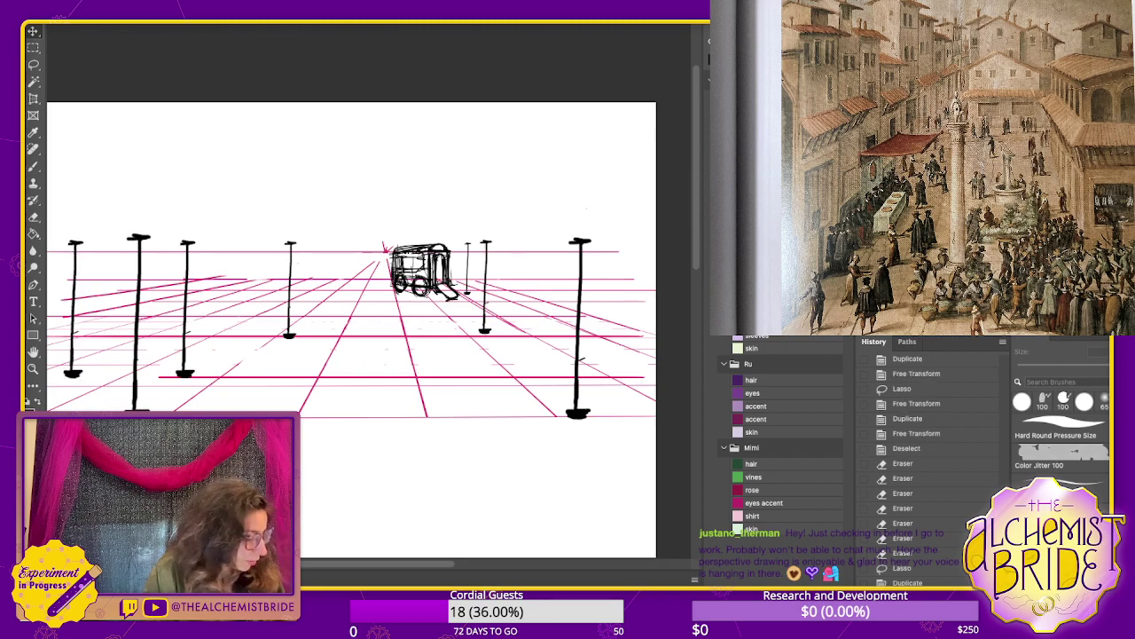
- Duplicate the middle-distance marker left of the cart closer to the vanishing point, lower its top to the horizon markers' height, and deselect
{"action": "key", "text": "l"}
{"action": "mouse_move", "coordinate": [292, 224]}
{"action": "left_mouse_down"}
{"action": "mouse_move", "coordinate": [266, 355]}
{"action": "mouse_move", "coordinate": [297, 227]}
{"action": "left_mouse_up"}
{"action": "key", "text": "v"}
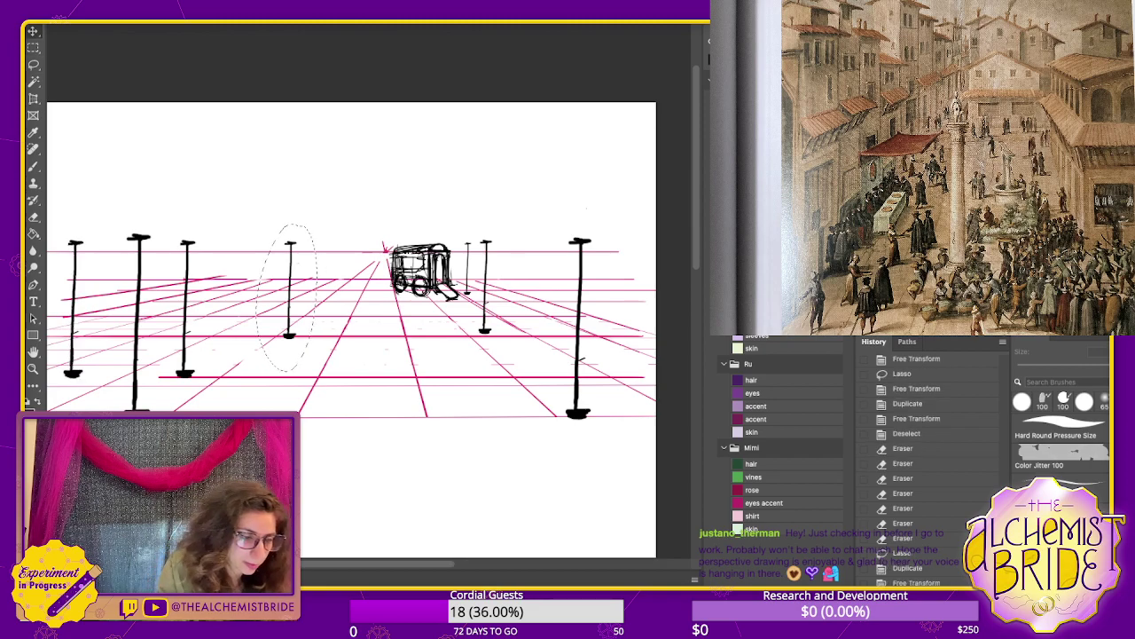
{"action": "left_click_drag", "start_coordinate": [290, 283], "coordinate": [350, 250]}
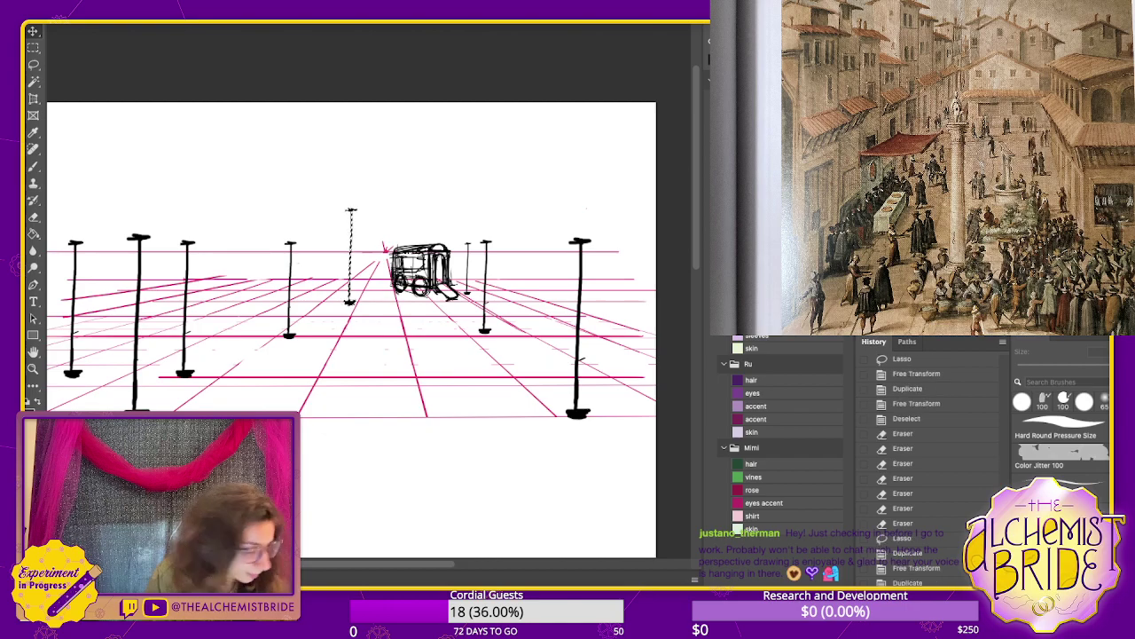
{"action": "left_click_drag", "start_coordinate": [351, 238], "coordinate": [350, 243]}
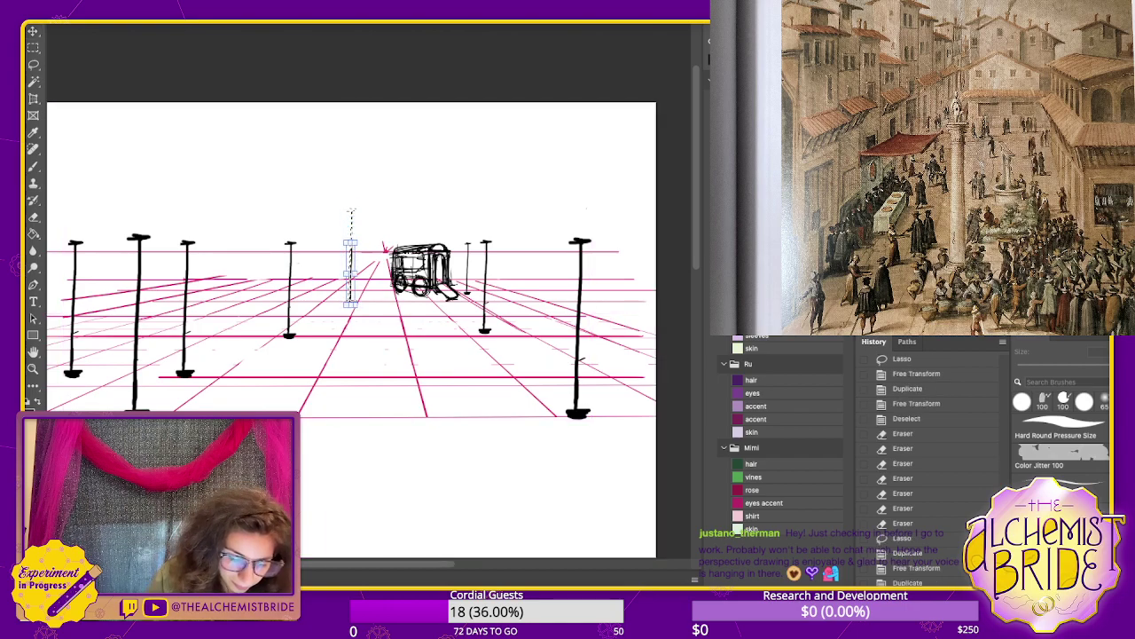
{"action": "key", "text": "Return"}
{"action": "key", "text": "ctrl+d"}
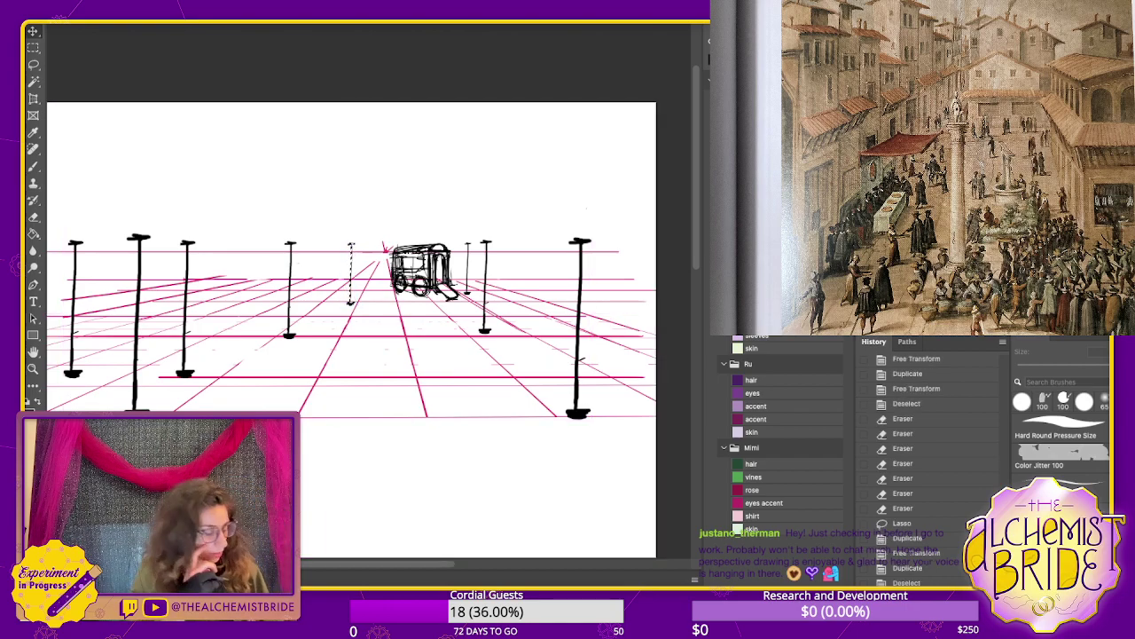
- Lower the cart and marker layer's opacity to 30% and add a new layer for further sketching
{"action": "key", "text": "3"}
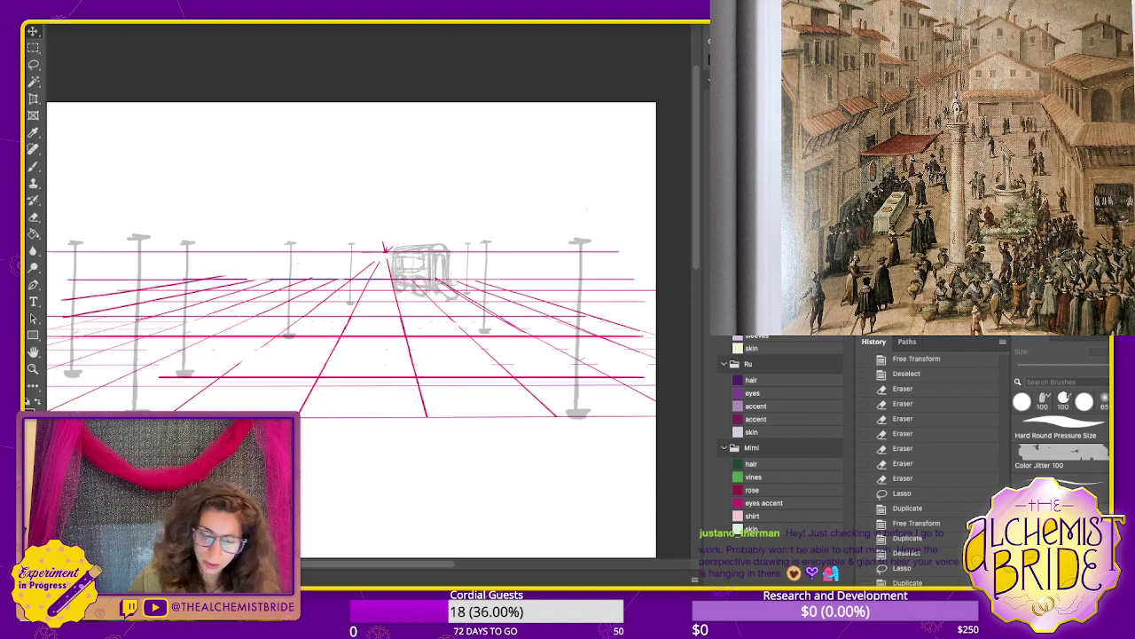
{"action": "key", "text": "b"}
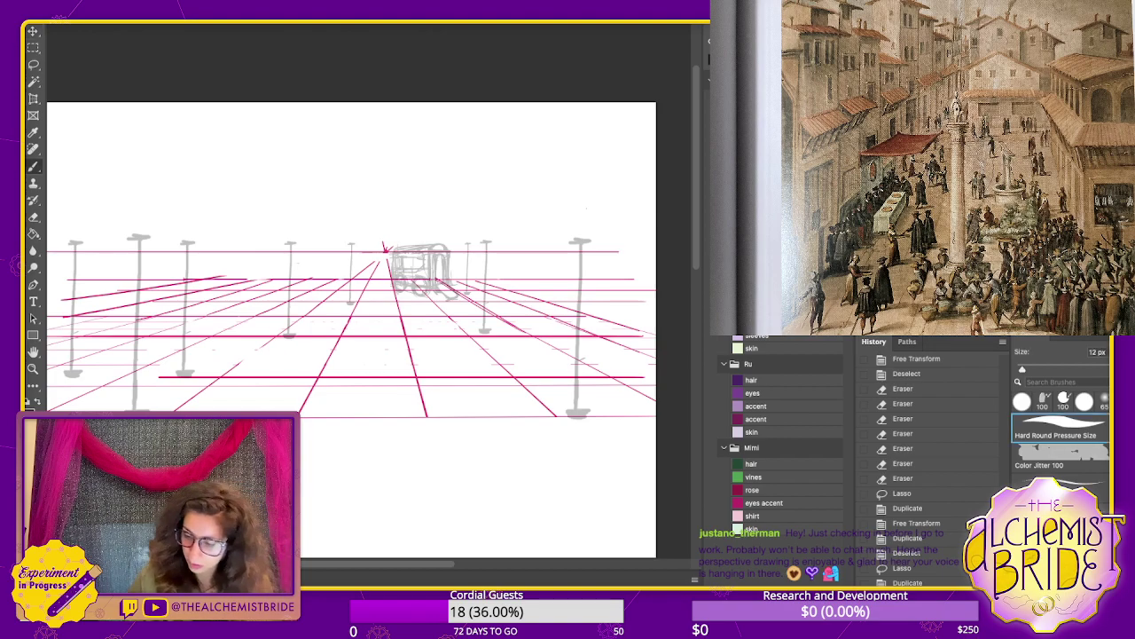
{"action": "key", "text": "ctrl+shift+alt+n"}
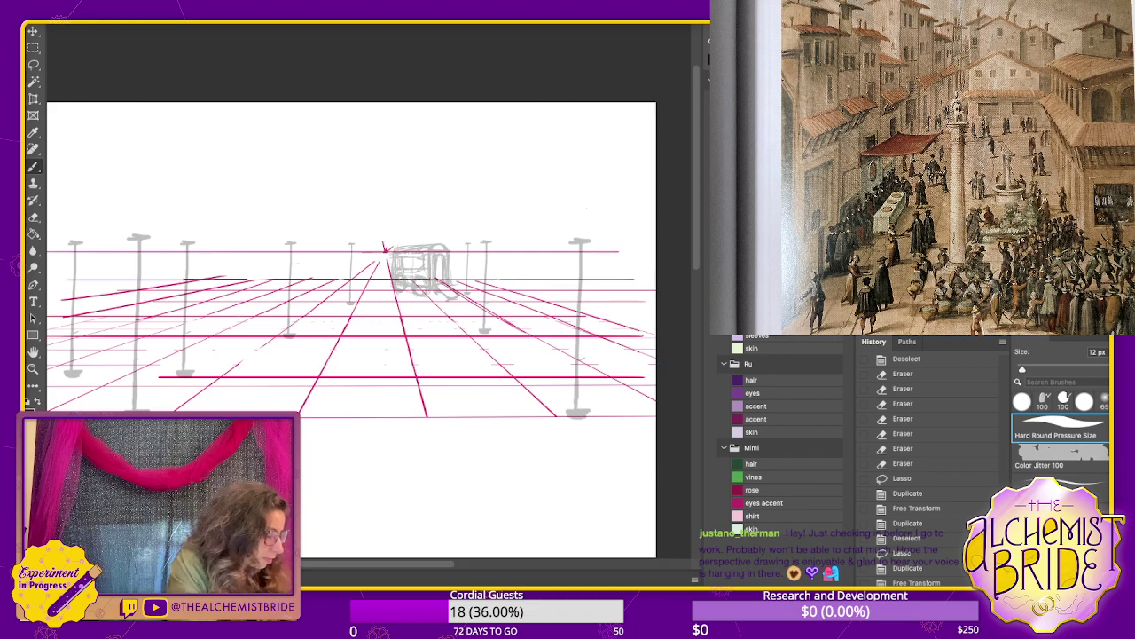
{"action": "key", "text": "ctrl+shift+alt+n"}
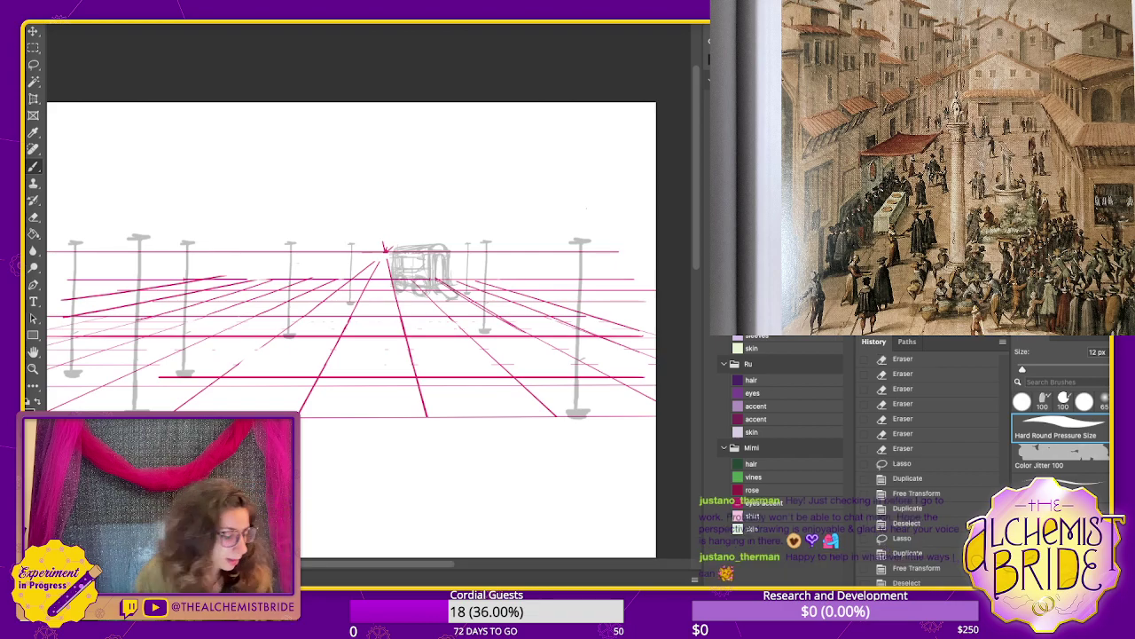
- Brush two straight perspective guidelines from near the vanishing point toward the right foreground
{"action": "key", "text": "ctrl+plus"}
{"action": "left_click_drag", "start_coordinate": [404, 288], "coordinate": [326, 297]}
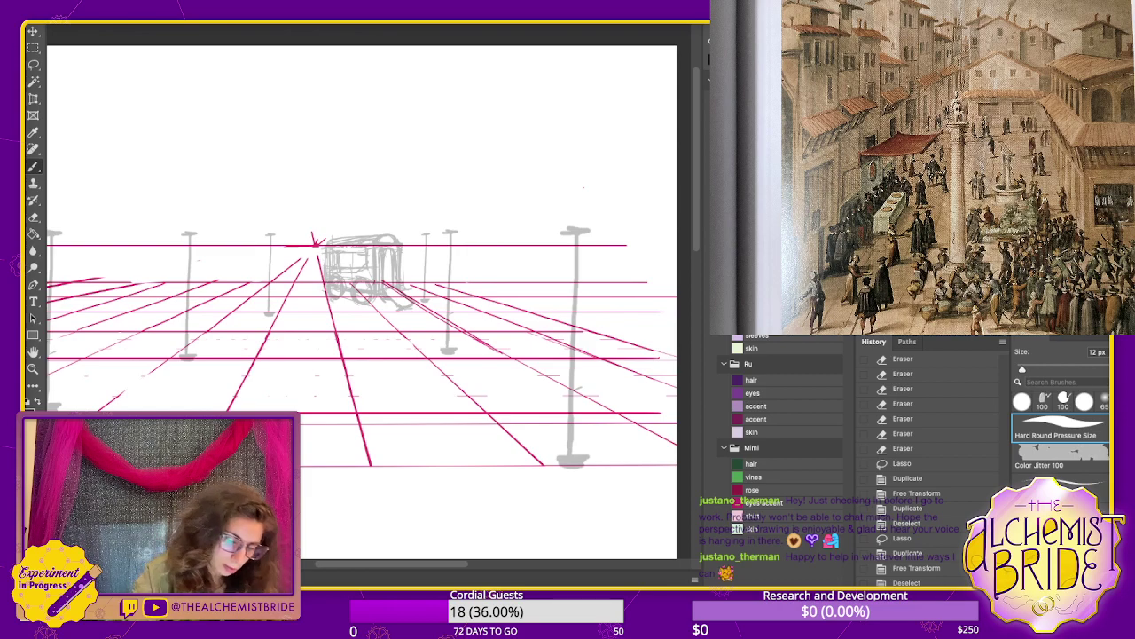
{"action": "left_click_drag", "start_coordinate": [376, 296], "coordinate": [637, 517]}
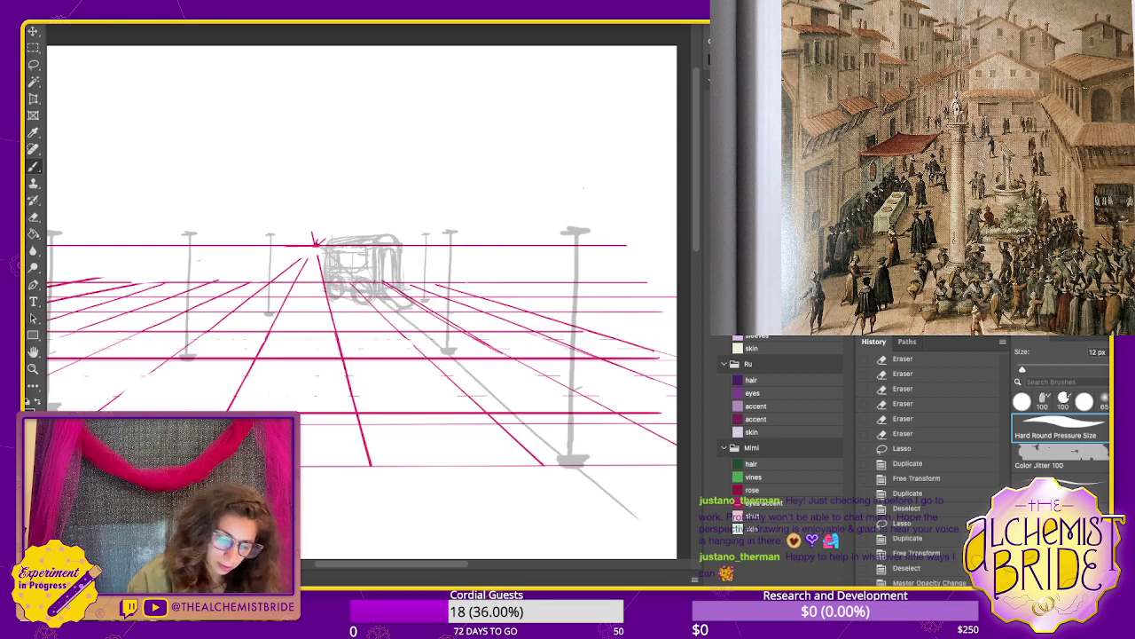
{"action": "left_click_drag", "start_coordinate": [336, 249], "coordinate": [677, 363]}
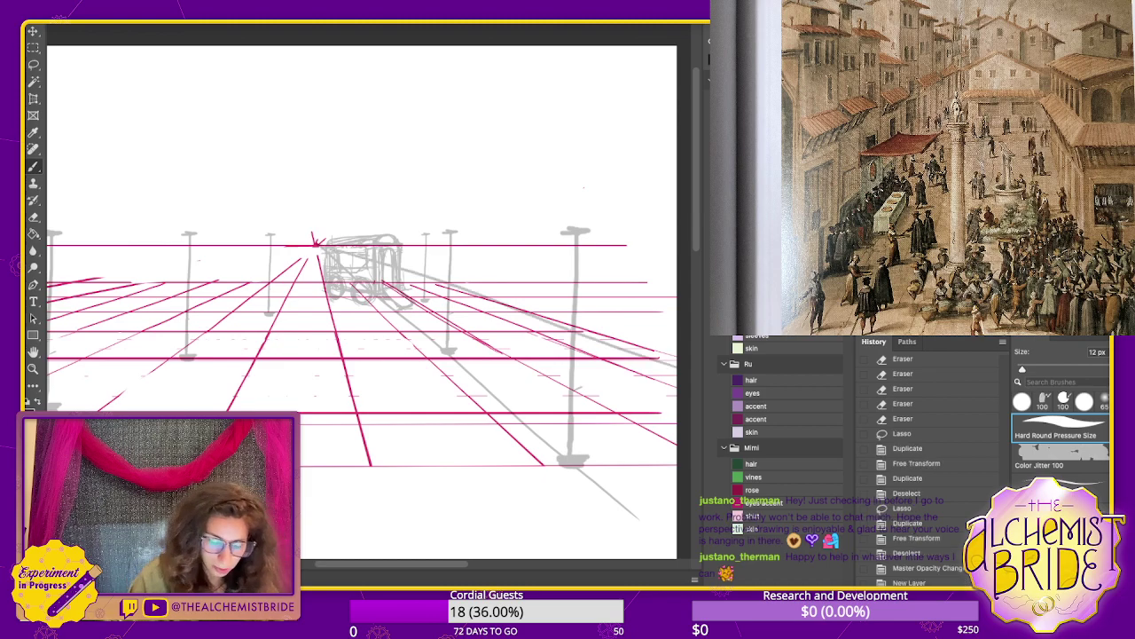
- Brush perspective guidelines from the vanishing point across the left side of the grid, trying and undoing one along the marker tops
{"action": "left_click_drag", "start_coordinate": [355, 310], "coordinate": [522, 270]}
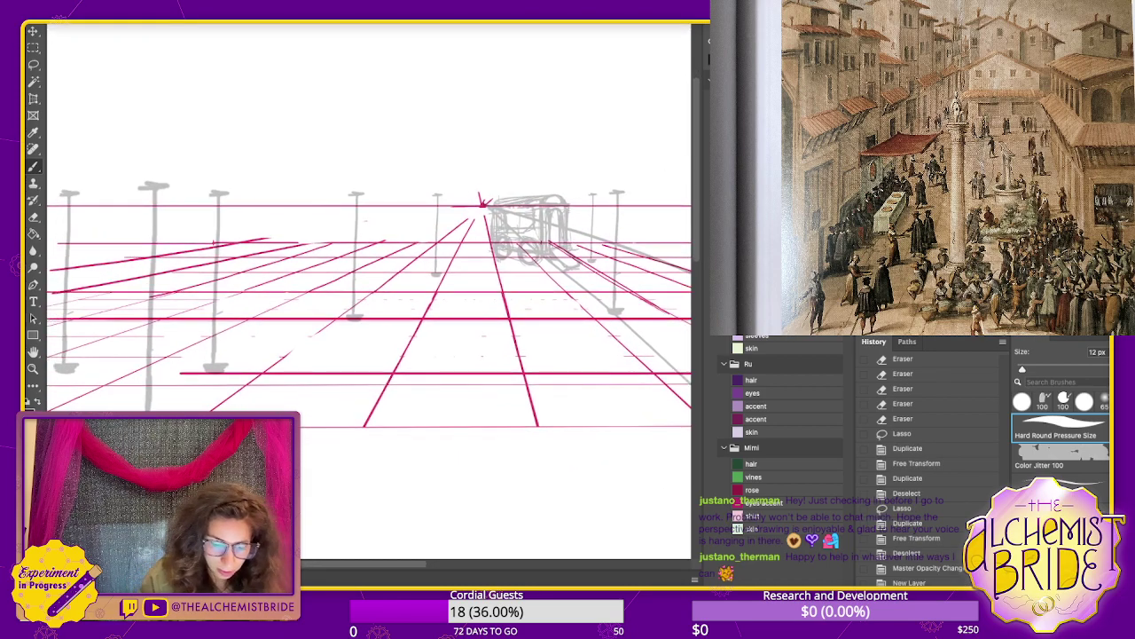
{"action": "left_click_drag", "start_coordinate": [480, 207], "coordinate": [133, 397]}
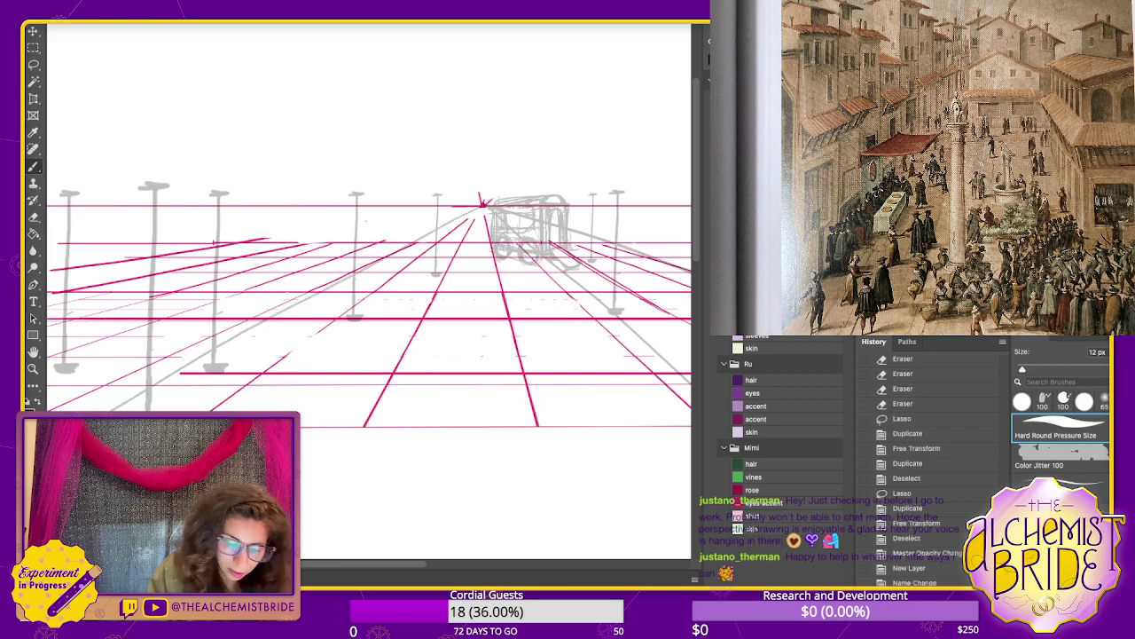
{"action": "left_click_drag", "start_coordinate": [479, 204], "coordinate": [49, 188]}
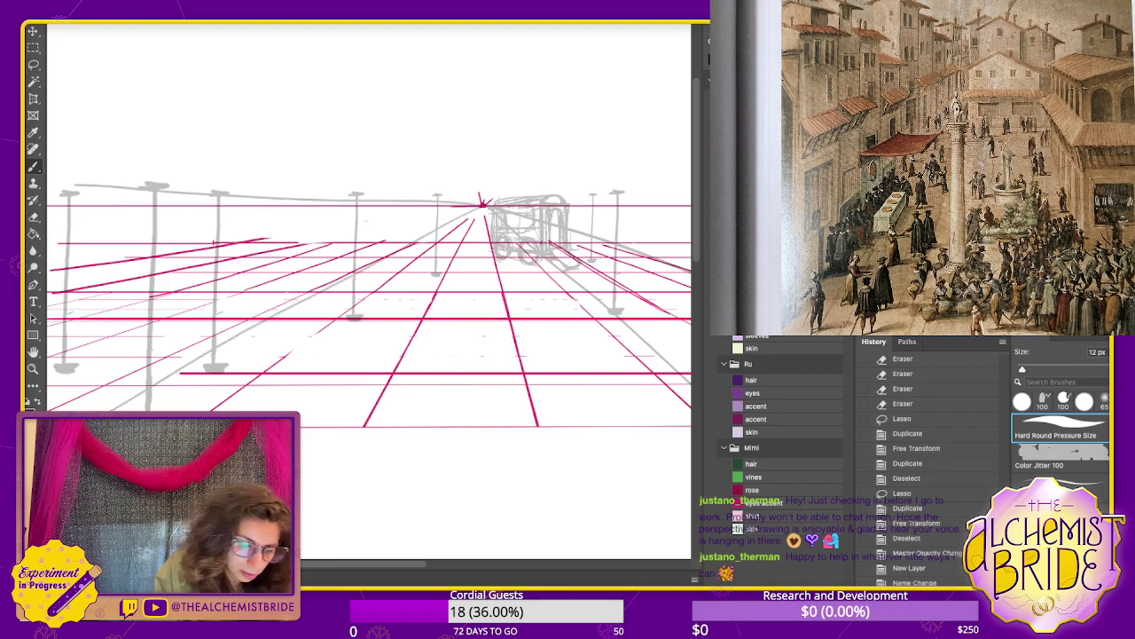
{"action": "key", "text": "ctrl+z"}
{"action": "left_click_drag", "start_coordinate": [479, 203], "coordinate": [47, 181]}
{"action": "key", "text": "ctrl+z"}
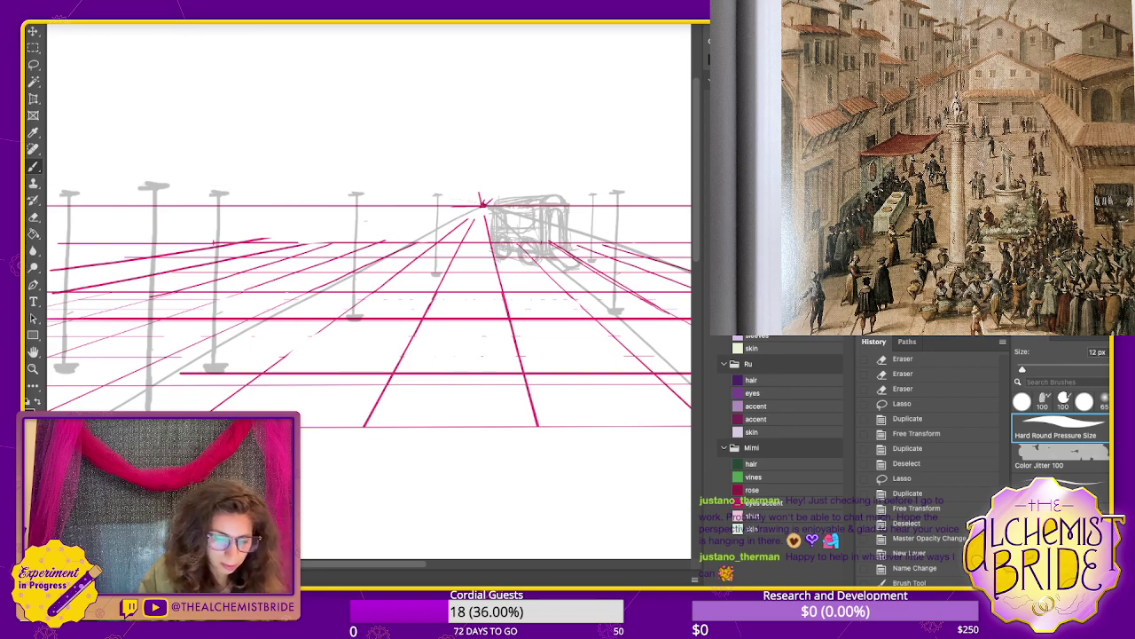
{"action": "left_click_drag", "start_coordinate": [480, 204], "coordinate": [46, 190]}
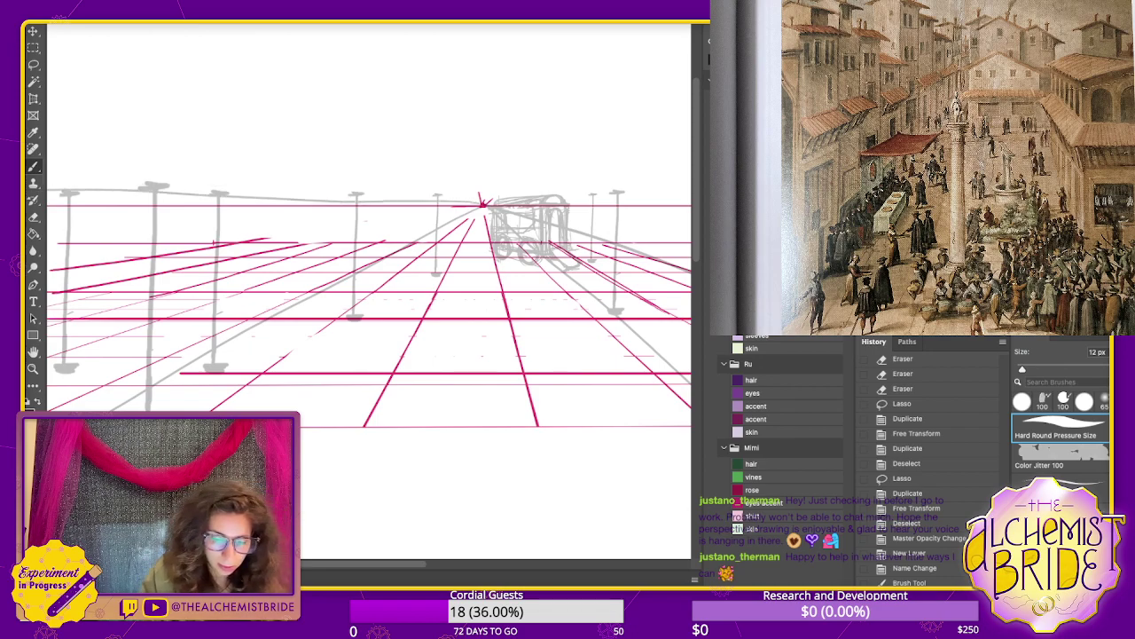
{"action": "key", "text": "ctrl+z"}
{"action": "left_click_drag", "start_coordinate": [480, 204], "coordinate": [40, 364]}
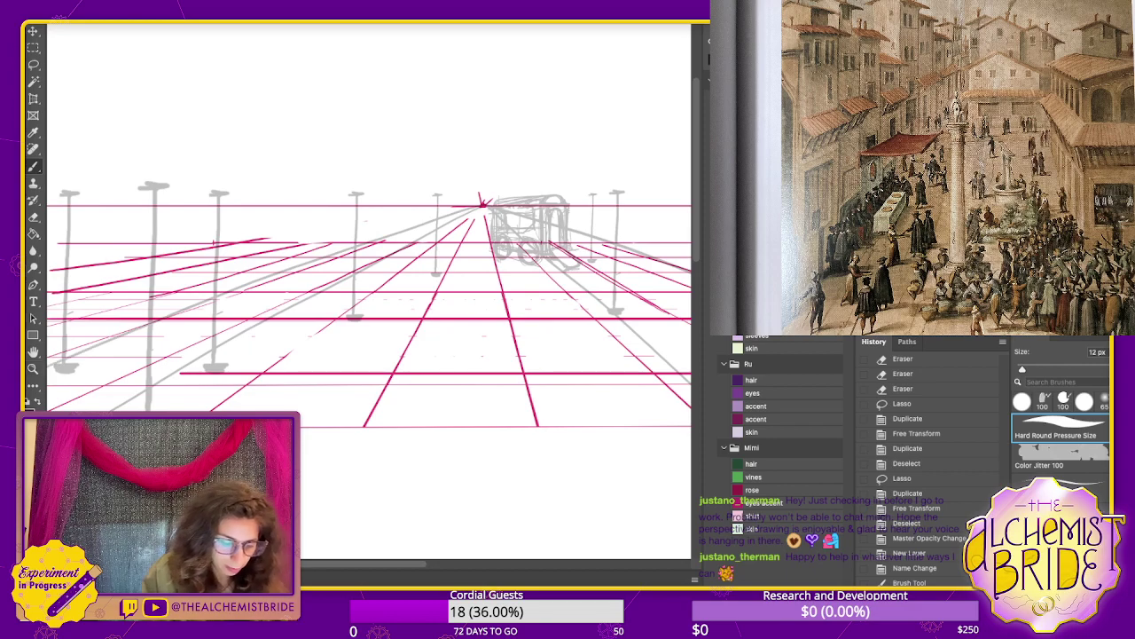
- Try 50% opacity on the perspective grid and on the sketch to compare how strongly they read
{"action": "left_click_drag", "start_coordinate": [443, 266], "coordinate": [359, 292]}
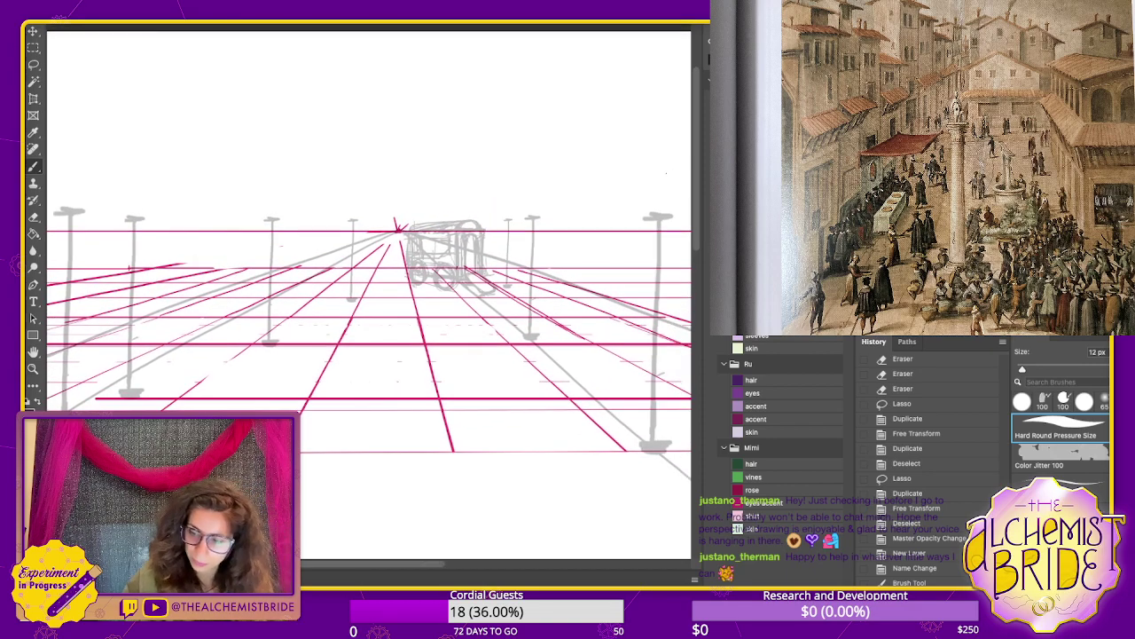
{"action": "key", "text": "5"}
{"action": "left_click_drag", "start_coordinate": [372, 292], "coordinate": [427, 284]}
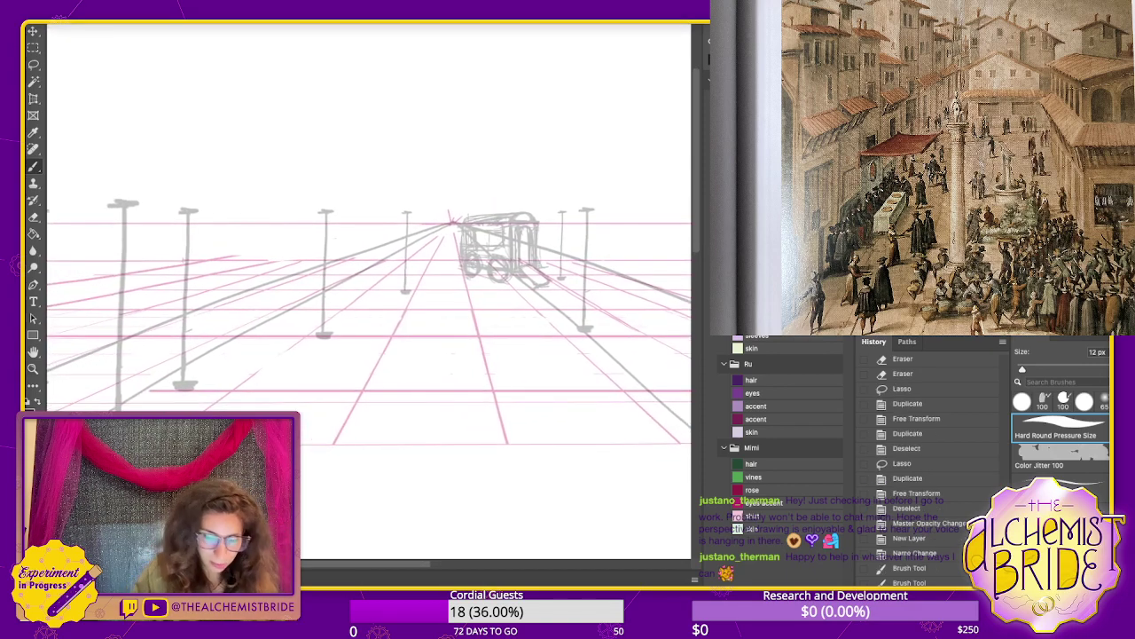
{"action": "key", "text": "5"}
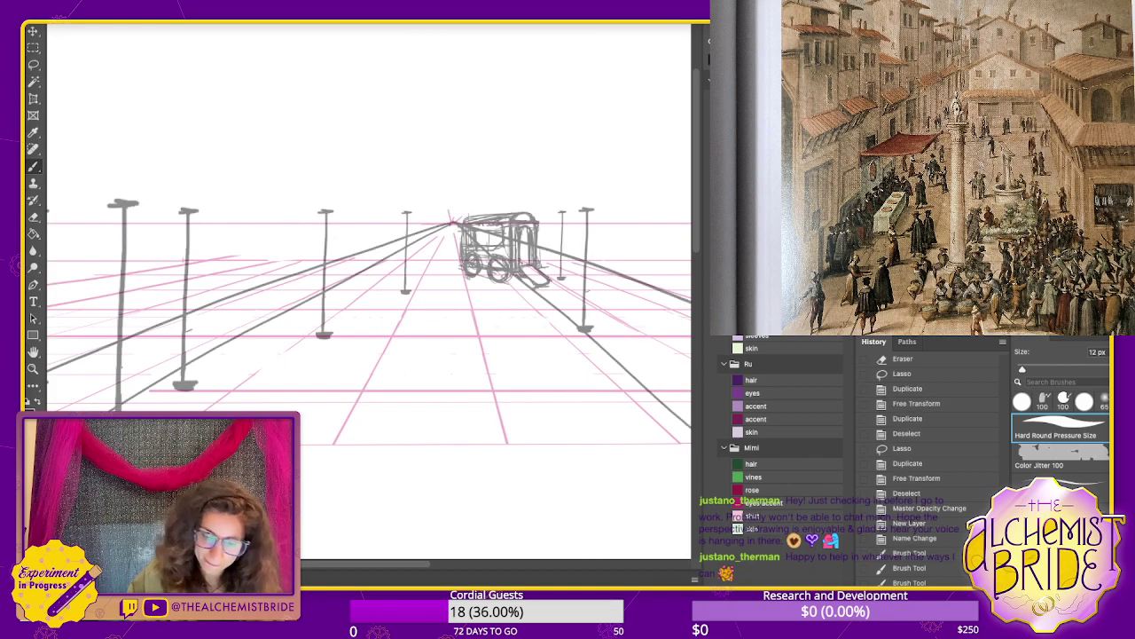
- Undo the opacity changes and all the brushed perspective guidelines on both sides of the grid
{"action": "left_click_drag", "start_coordinate": [444, 293], "coordinate": [296, 320]}
{"action": "key", "text": "ctrl+z"}
{"action": "key", "text": "ctrl+z"}
{"action": "key", "text": "ctrl+z"}
{"action": "key", "text": "ctrl+z"}
{"action": "key", "text": "ctrl+z"}
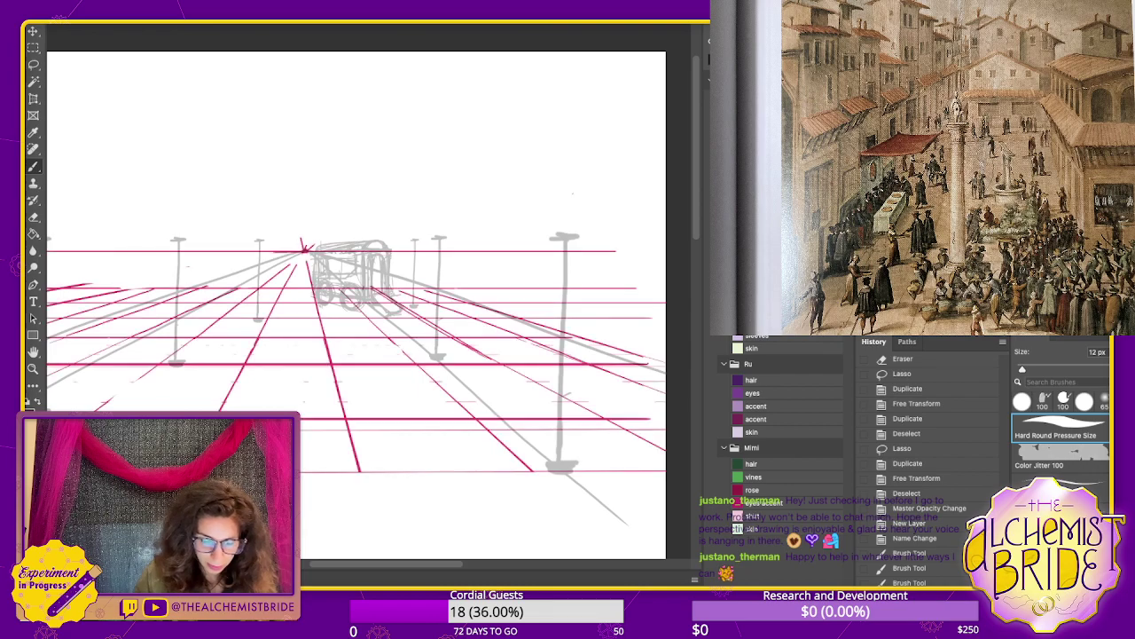
{"action": "key", "text": "ctrl+z"}
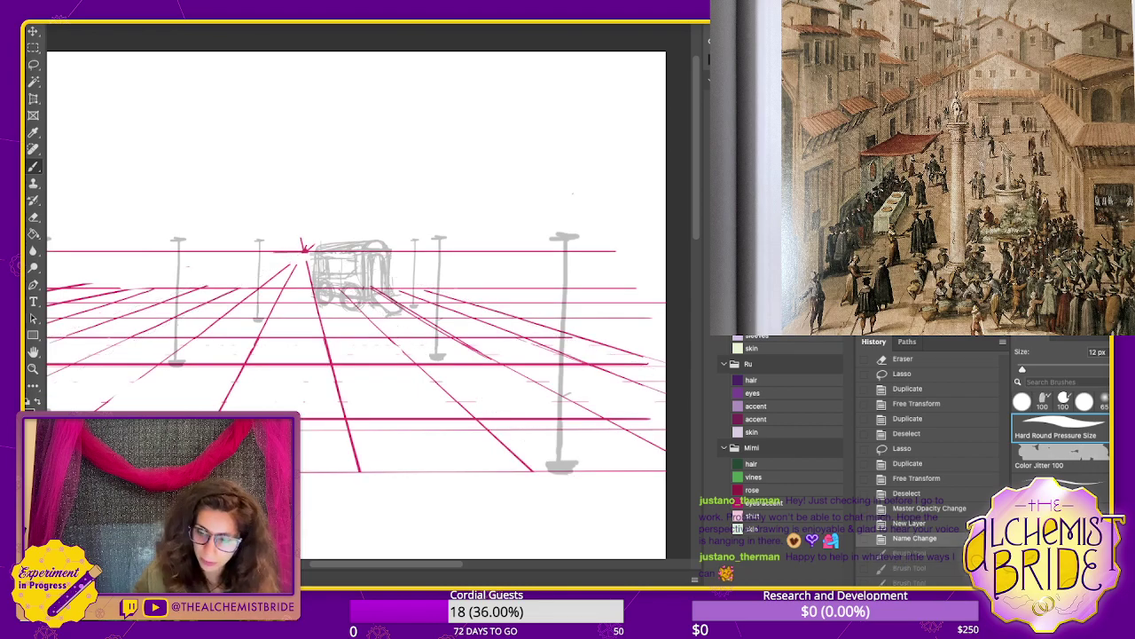
- Fade the pink perspective grid by lowering its layer opacity
{"action": "key", "text": "ctrl+z"}
{"action": "key", "text": "ctrl+z"}
{"action": "key", "text": "ctrl+z"}
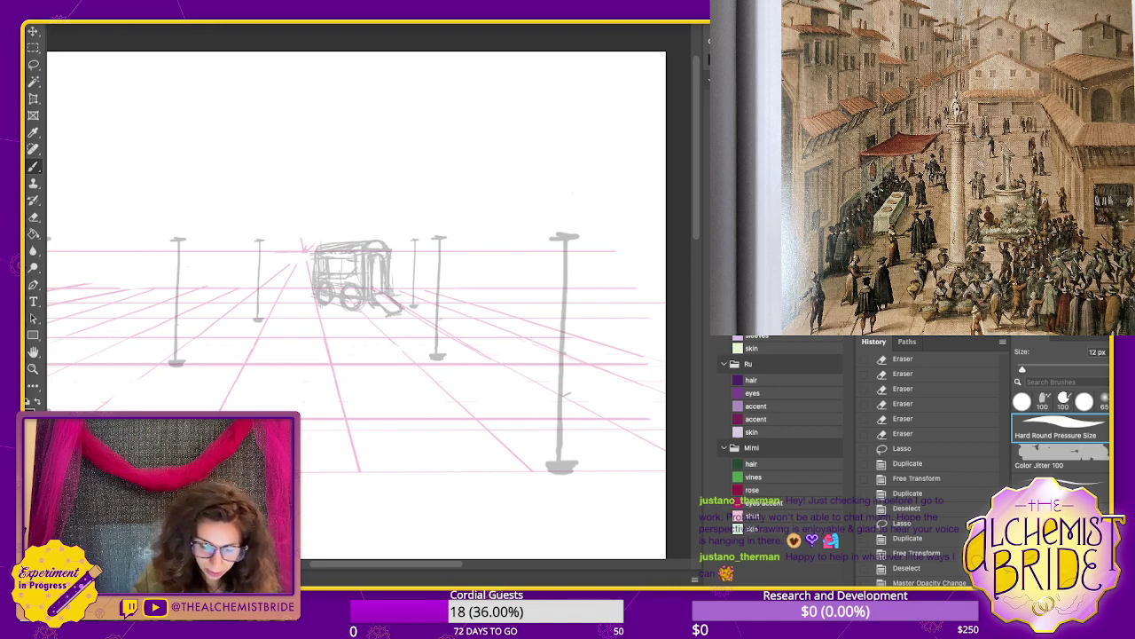
- Brush a short tick across the middle of each height marker on both sides of the cart
{"action": "left_click_drag", "start_coordinate": [556, 351], "coordinate": [570, 351]}
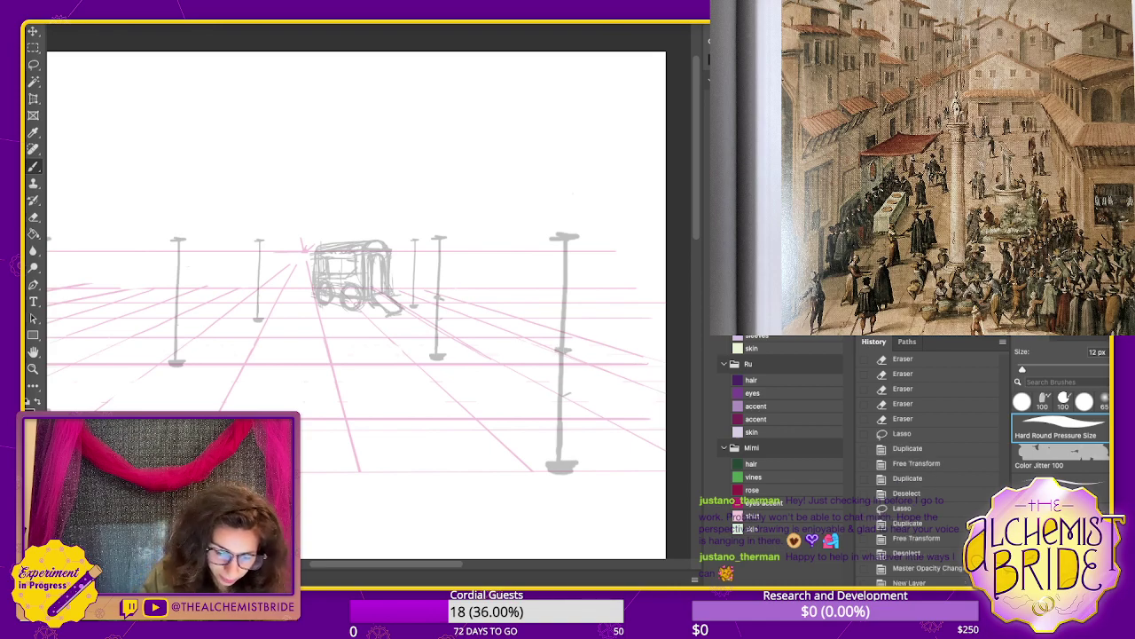
{"action": "key", "text": "ctrl+shift+z"}
{"action": "key", "text": "ctrl+shift+z"}
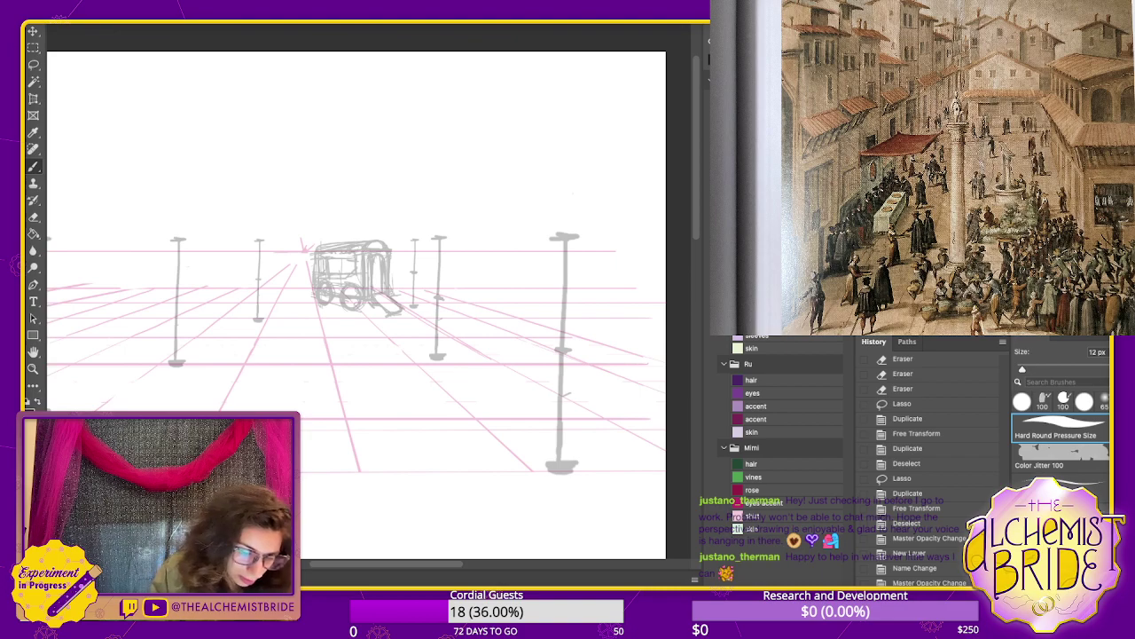
{"action": "key", "text": "ctrl+shift+z"}
{"action": "key", "text": "ctrl+shift+z"}
{"action": "left_click_drag", "start_coordinate": [372, 355], "coordinate": [517, 344]}
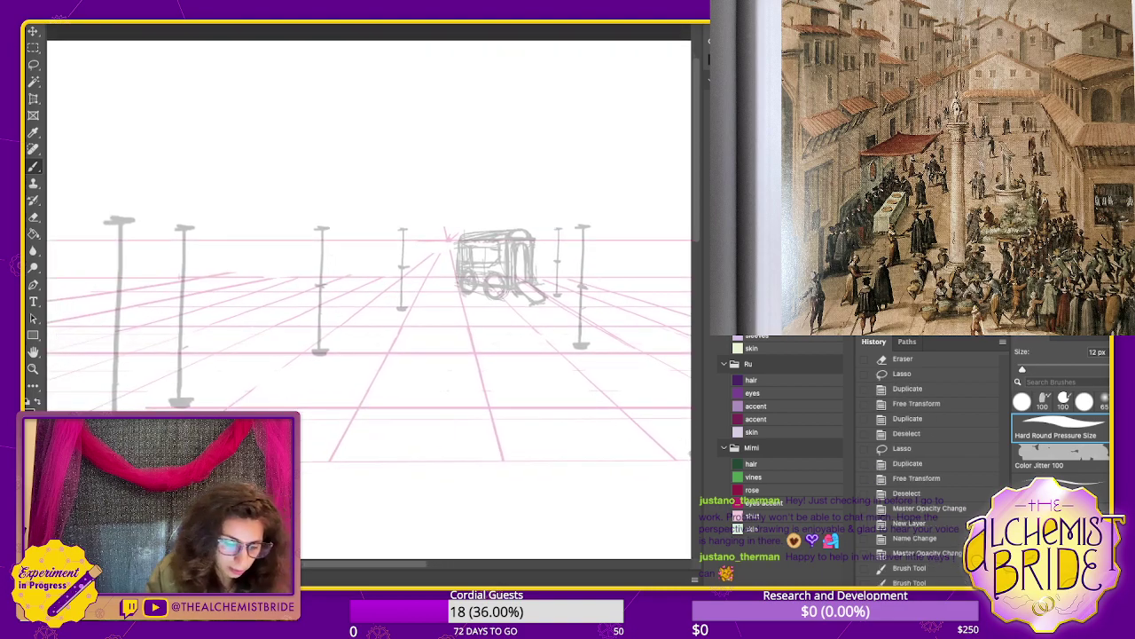
{"action": "key", "text": "ctrl+shift+z"}
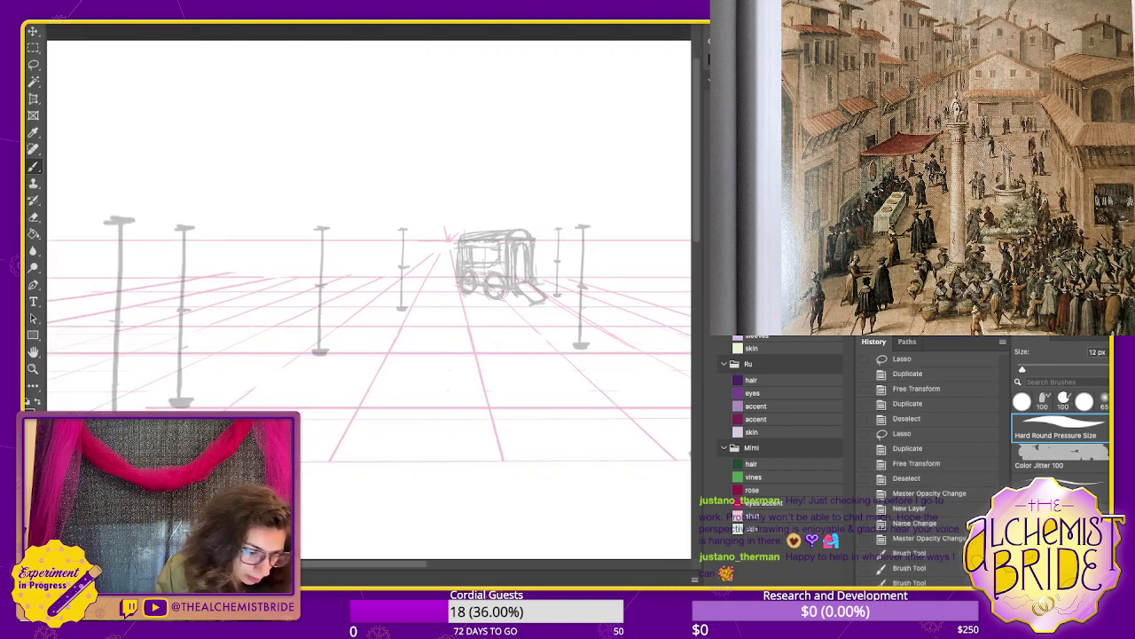
{"action": "key", "text": "ctrl+shift+z"}
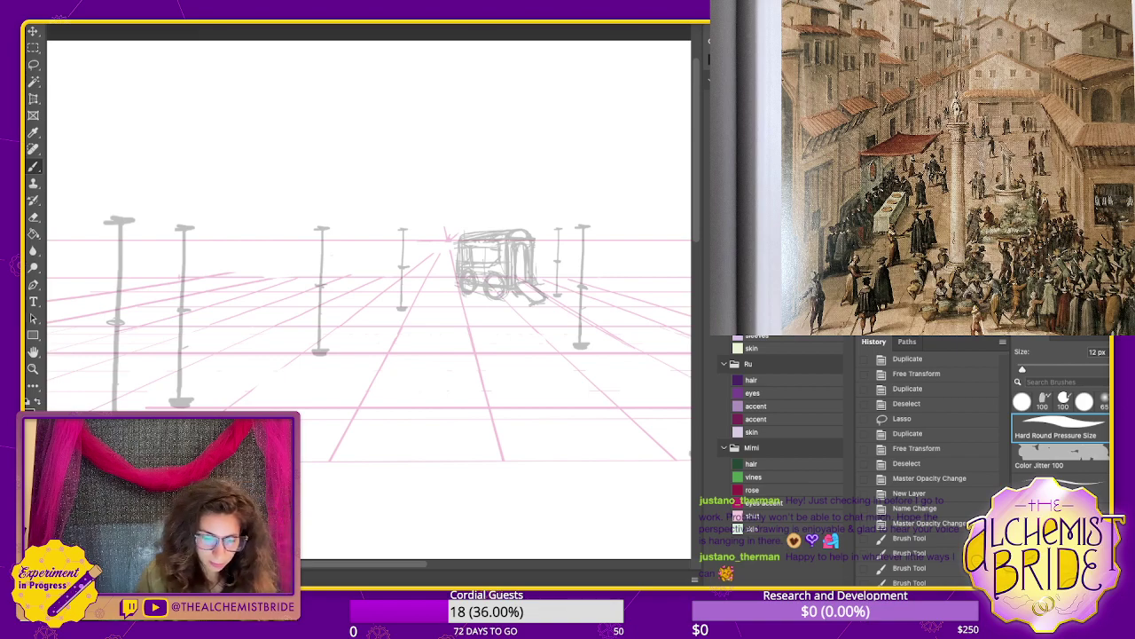
- Sketch a tiny figure beside the cart's ramp and a larger standing figure near the left height markers, with heads at midpoint height
{"action": "key", "text": "ctrl+shift+z"}
{"action": "key", "text": "ctrl+shift+z"}
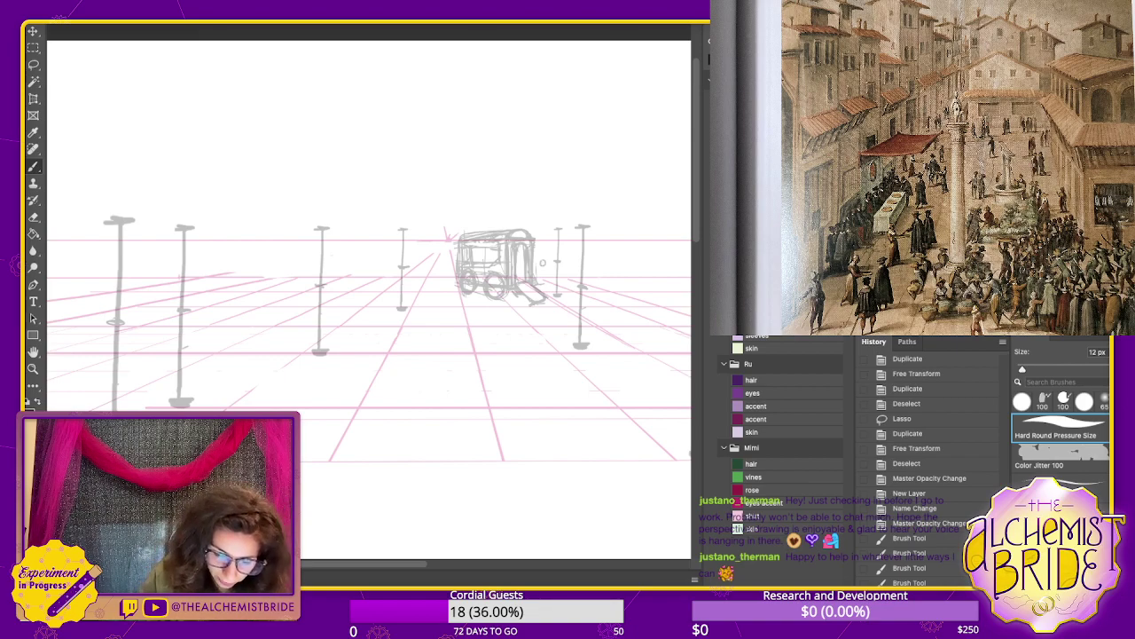
{"action": "mouse_move", "coordinate": [228, 312]}
{"action": "left_mouse_down"}
{"action": "mouse_move", "coordinate": [220, 332]}
{"action": "mouse_move", "coordinate": [223, 318]}
{"action": "left_mouse_up"}
{"action": "left_click_drag", "start_coordinate": [223, 346], "coordinate": [220, 412]}
{"action": "left_click_drag", "start_coordinate": [225, 353], "coordinate": [236, 443]}
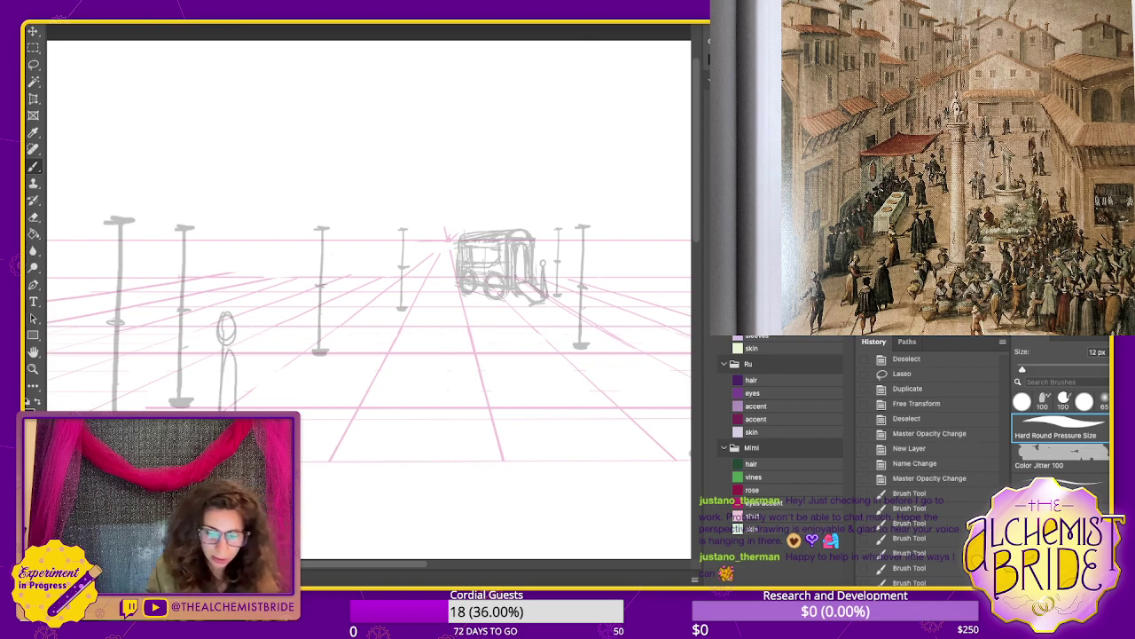
{"action": "mouse_move", "coordinate": [372, 355]}
{"action": "left_mouse_down"}
{"action": "mouse_move", "coordinate": [335, 332]}
{"action": "mouse_move", "coordinate": [362, 291]}
{"action": "mouse_move", "coordinate": [278, 297]}
{"action": "left_mouse_up"}
- Duplicate the nearest right-hand height marker, move the copy inward and enlarge it past the canvas's lower edge as a foreground marker
{"action": "key", "text": "super+minus"}
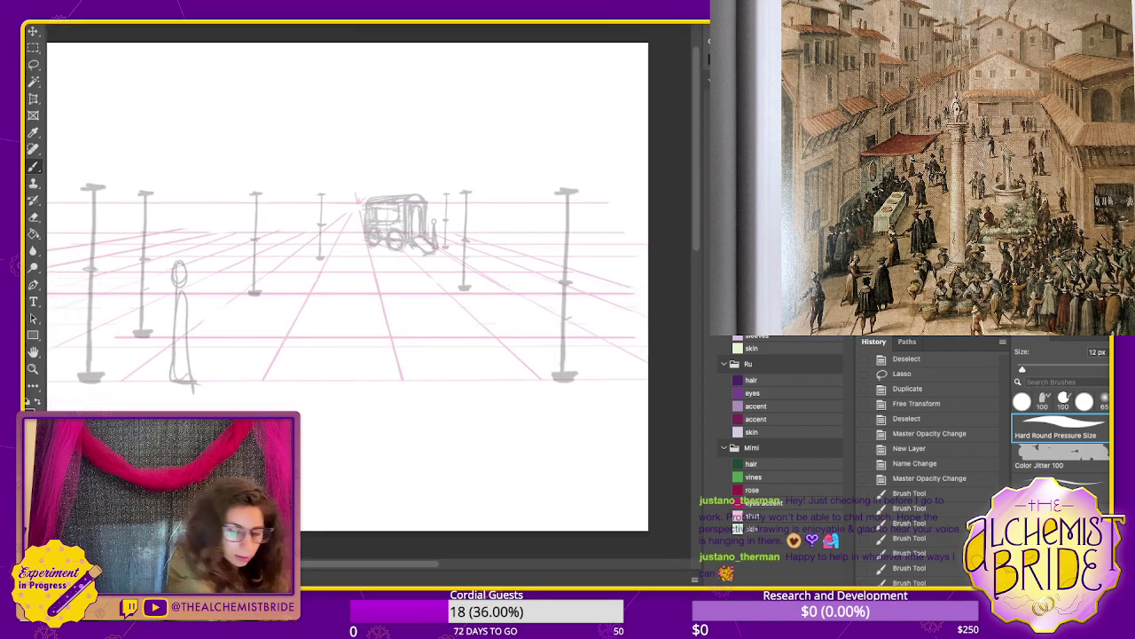
{"action": "key", "text": "l"}
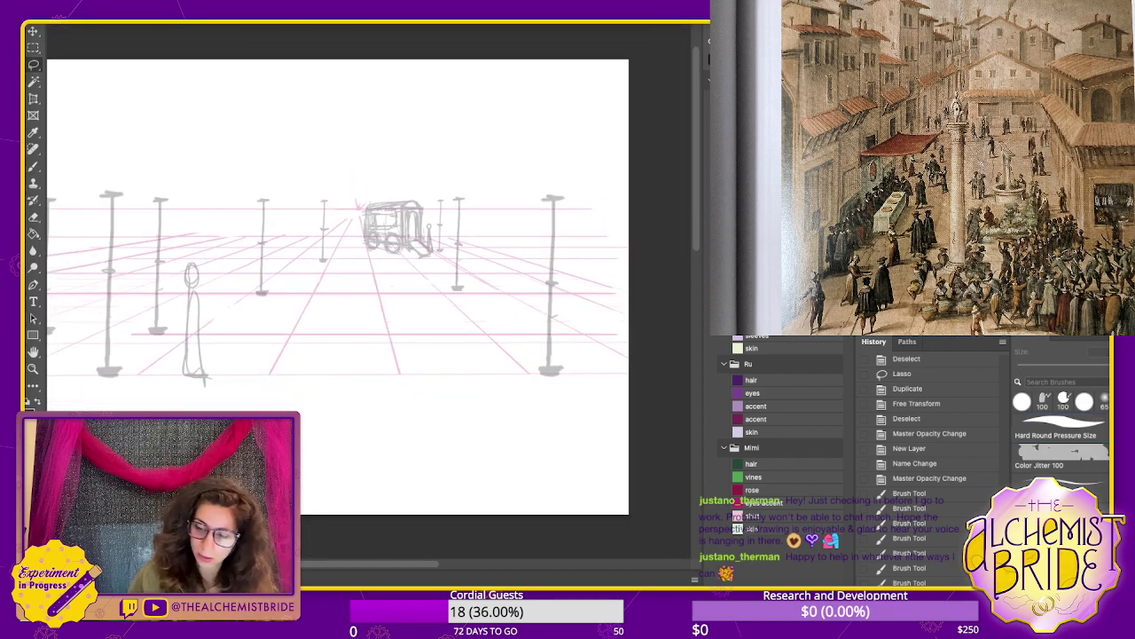
{"action": "mouse_move", "coordinate": [559, 170]}
{"action": "left_mouse_down"}
{"action": "mouse_move", "coordinate": [594, 221]}
{"action": "mouse_move", "coordinate": [564, 173]}
{"action": "left_mouse_up"}
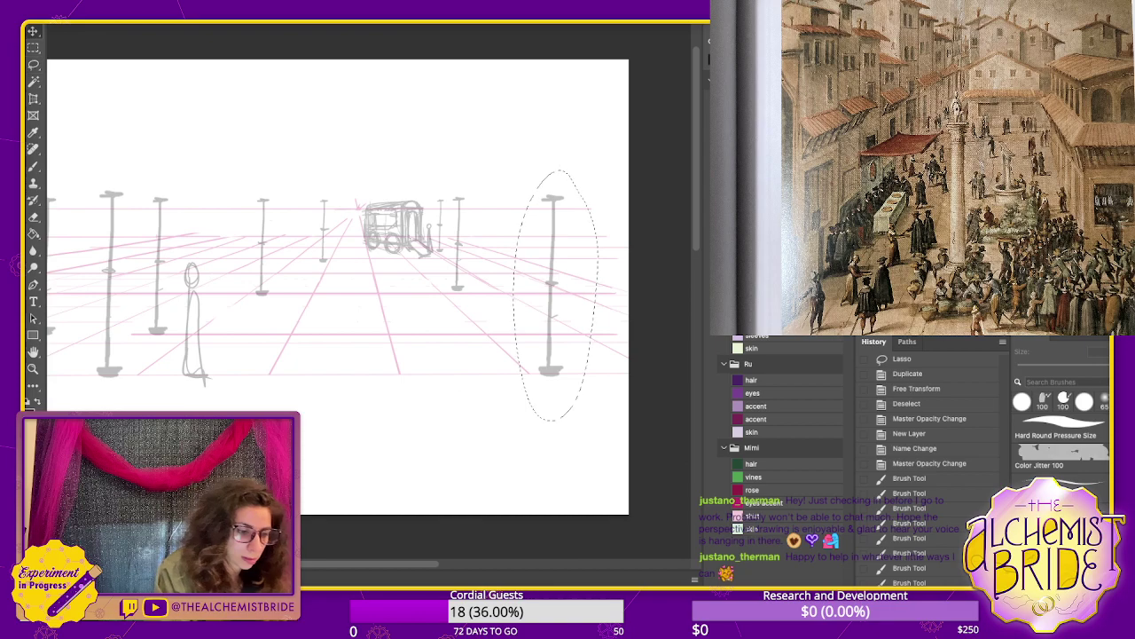
{"action": "left_click_drag", "start_coordinate": [552, 284], "coordinate": [487, 284]}
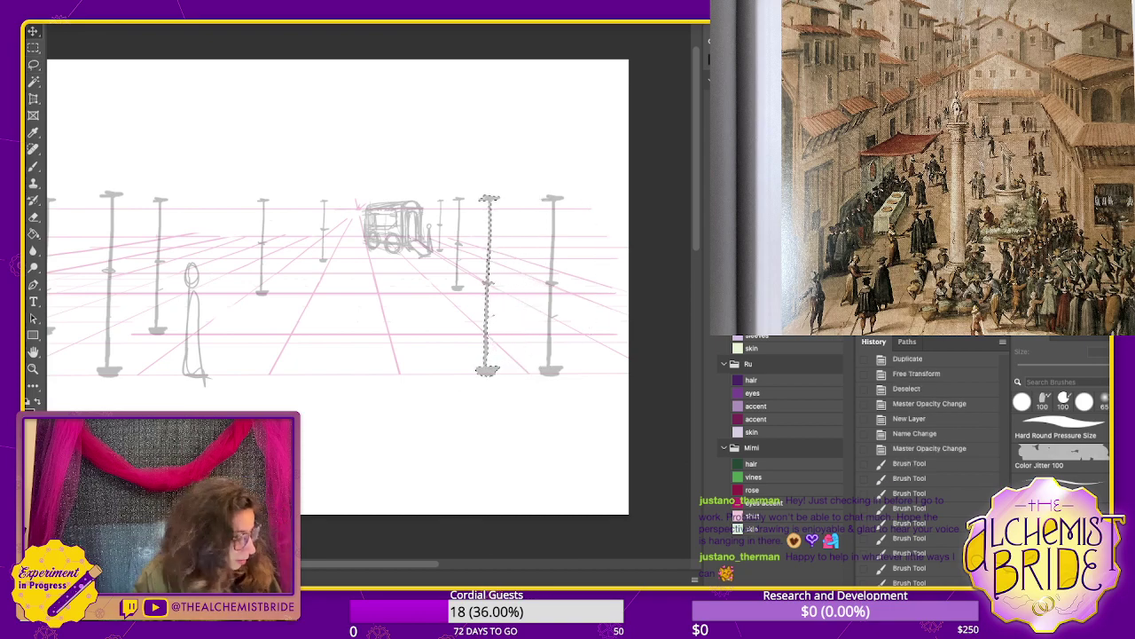
{"action": "key", "text": "super+t"}
{"action": "left_click_drag", "start_coordinate": [487, 376], "coordinate": [487, 569]}
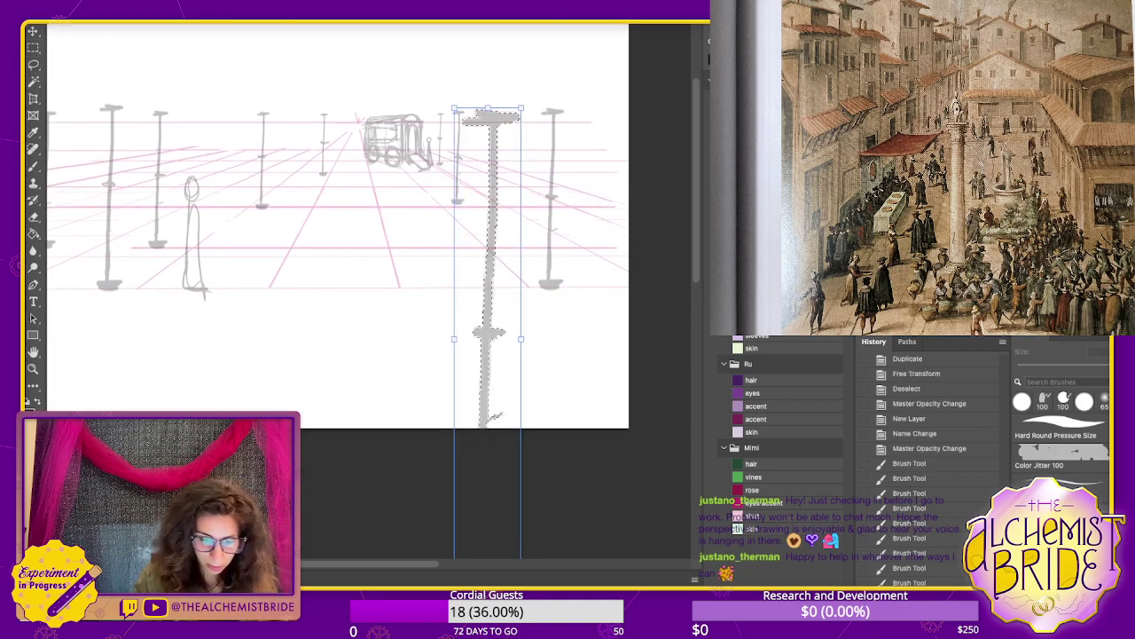
{"action": "left_click_drag", "start_coordinate": [489, 284], "coordinate": [491, 273]}
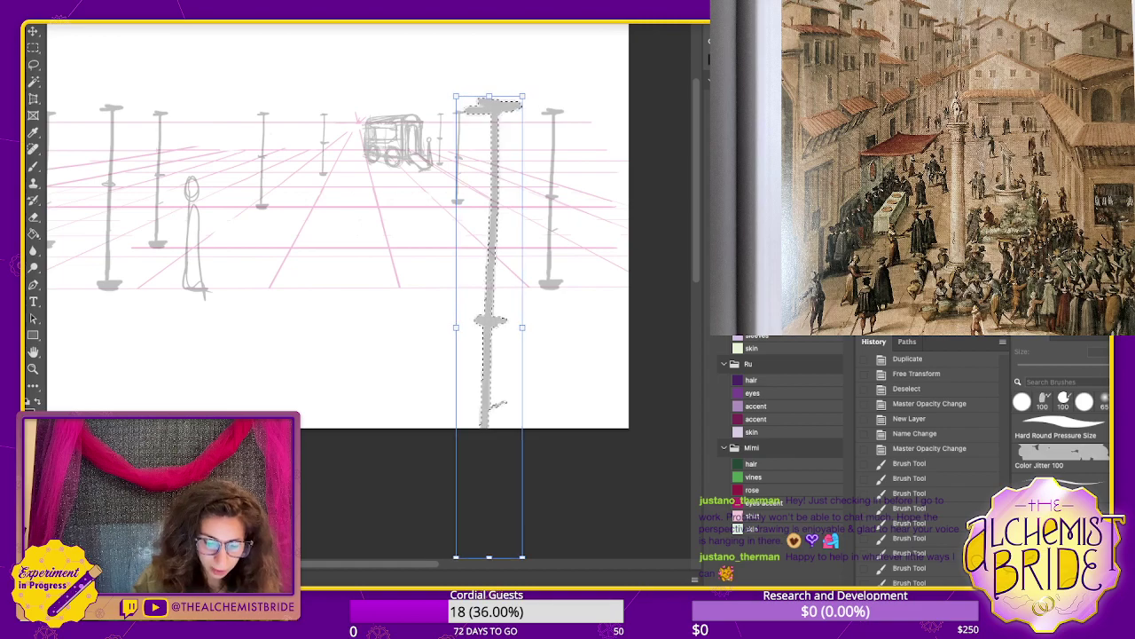
{"action": "key", "text": "Return"}
{"action": "key", "text": "ctrl+d"}
- Sketch the head and shoulders of a foreground figure beside the enlarged marker, aligning the head with its midpoint tick
{"action": "key", "text": "b"}
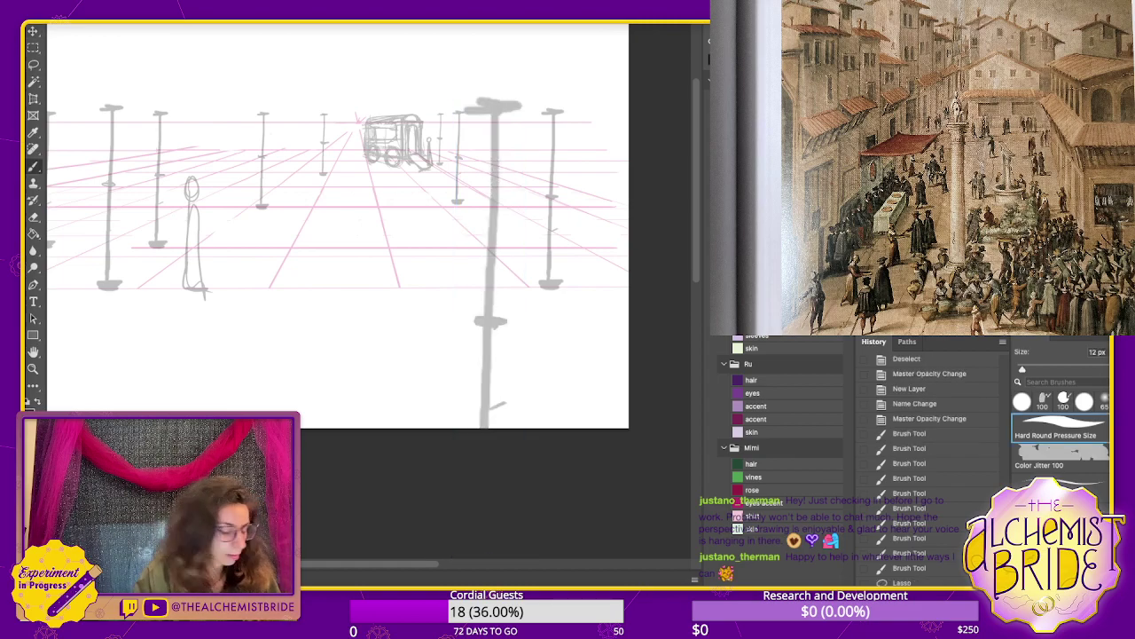
{"action": "mouse_move", "coordinate": [464, 318]}
{"action": "left_mouse_down"}
{"action": "mouse_move", "coordinate": [438, 372]}
{"action": "mouse_move", "coordinate": [449, 311]}
{"action": "mouse_move", "coordinate": [444, 386]}
{"action": "left_mouse_up"}
{"action": "mouse_move", "coordinate": [437, 382]}
{"action": "left_mouse_down"}
{"action": "mouse_move", "coordinate": [419, 427]}
{"action": "mouse_move", "coordinate": [502, 427]}
{"action": "left_mouse_up"}
{"action": "left_click_drag", "start_coordinate": [444, 293], "coordinate": [517, 348]}
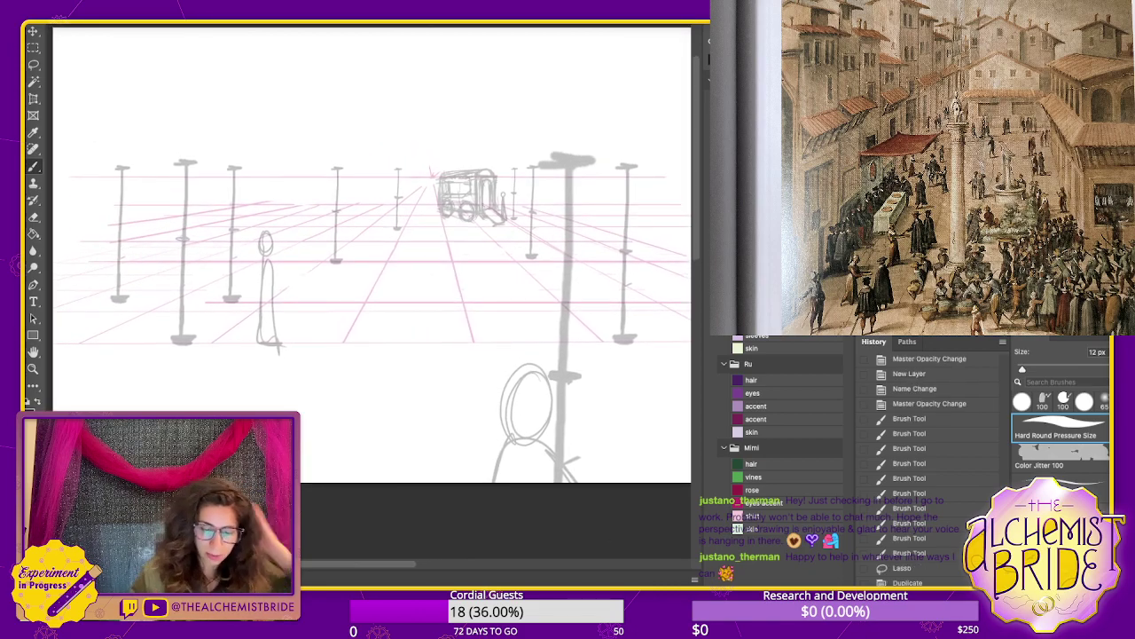
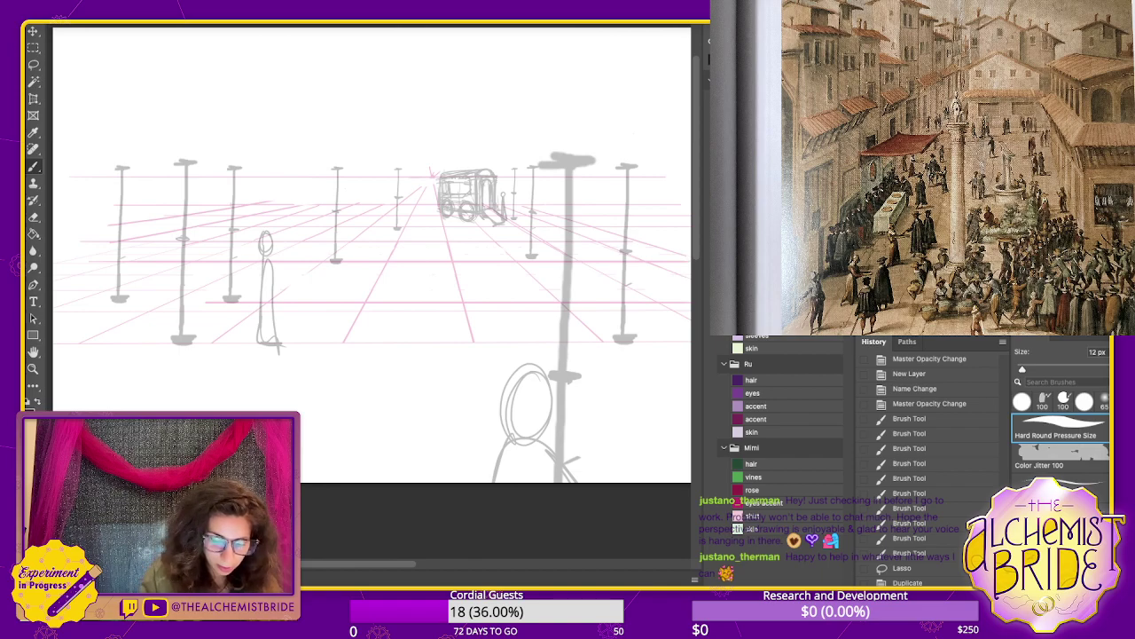
- Try sketching a very large rounded foreground shape below the standing figure on the left
{"action": "mouse_move", "coordinate": [211, 393]}
{"action": "left_mouse_down"}
{"action": "mouse_move", "coordinate": [193, 411]}
{"action": "mouse_move", "coordinate": [204, 405]}
{"action": "left_mouse_up"}
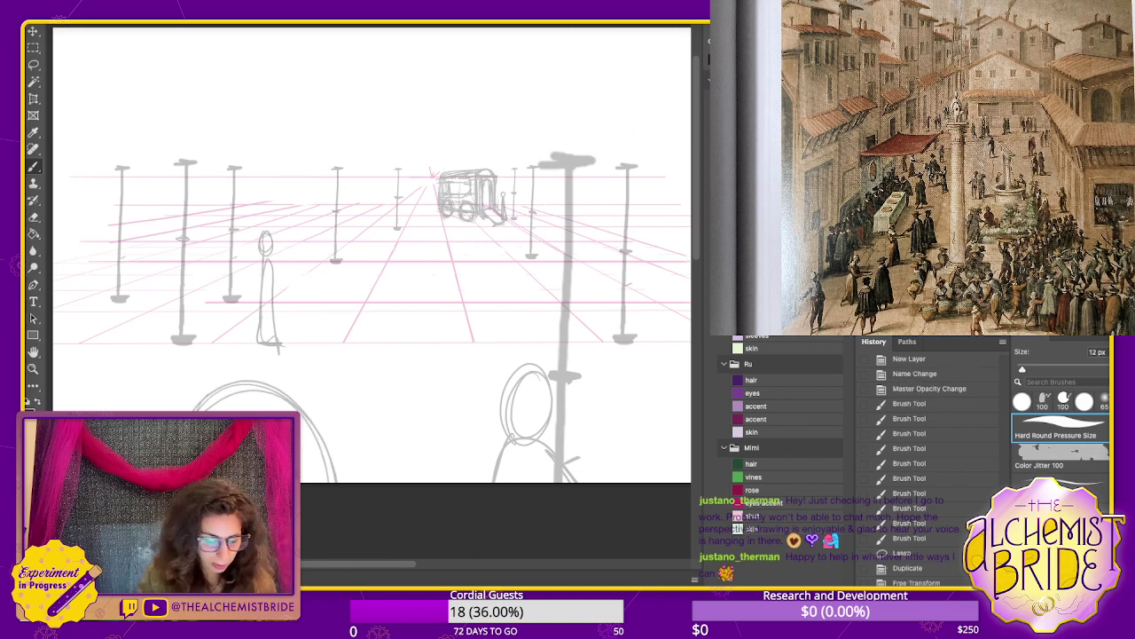
{"action": "mouse_move", "coordinate": [306, 466]}
{"action": "left_mouse_down"}
{"action": "mouse_move", "coordinate": [246, 377]}
{"action": "mouse_move", "coordinate": [203, 389]}
{"action": "left_mouse_up"}
{"action": "left_click_drag", "start_coordinate": [283, 382], "coordinate": [279, 411]}
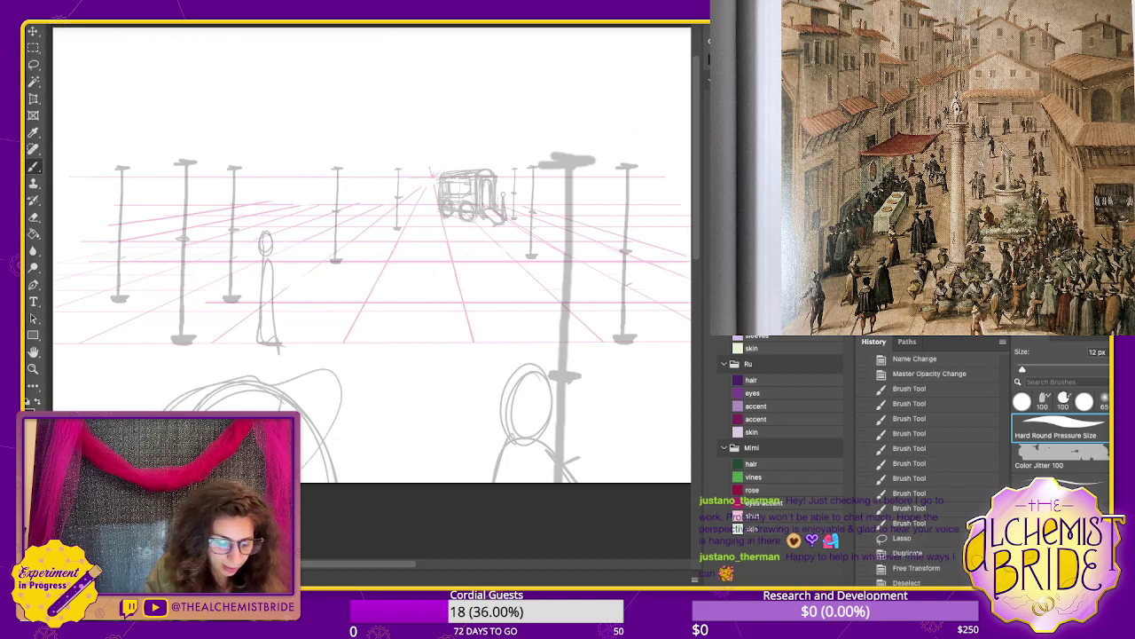
{"action": "key", "text": "ctrl+z"}
{"action": "key", "text": "ctrl+z"}
{"action": "key", "text": "ctrl+z"}
{"action": "key", "text": "ctrl+z"}
{"action": "key", "text": "ctrl+z"}
{"action": "key", "text": "ctrl+z"}
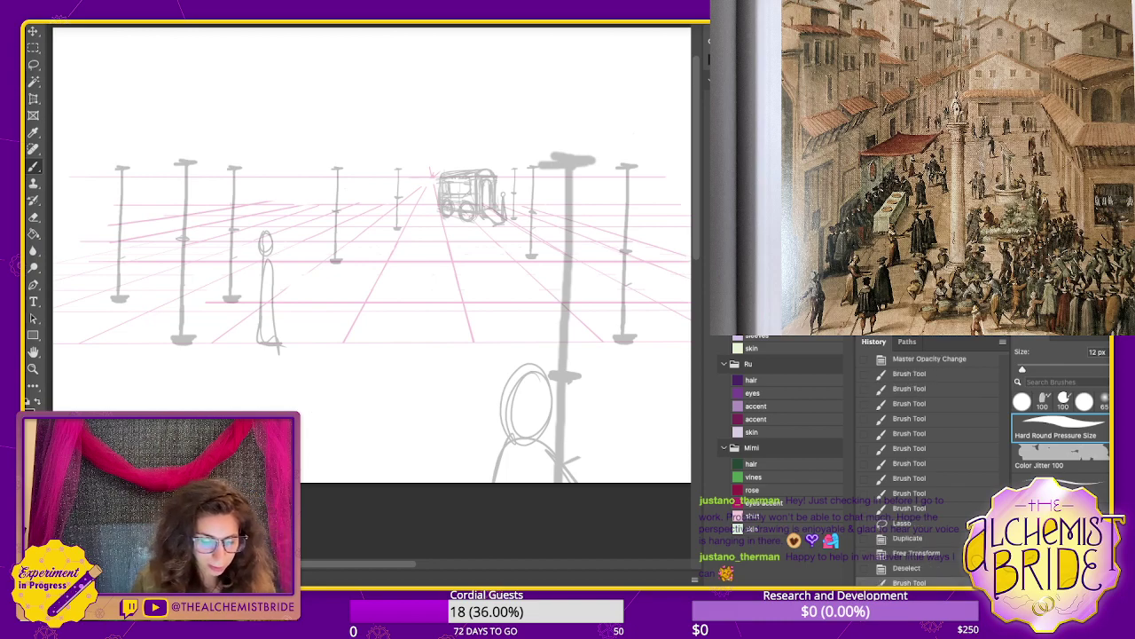
- Try brushing ground lines outward from the base of the height marker beside the cart's ramp
{"action": "left_click_drag", "start_coordinate": [390, 266], "coordinate": [330, 327]}
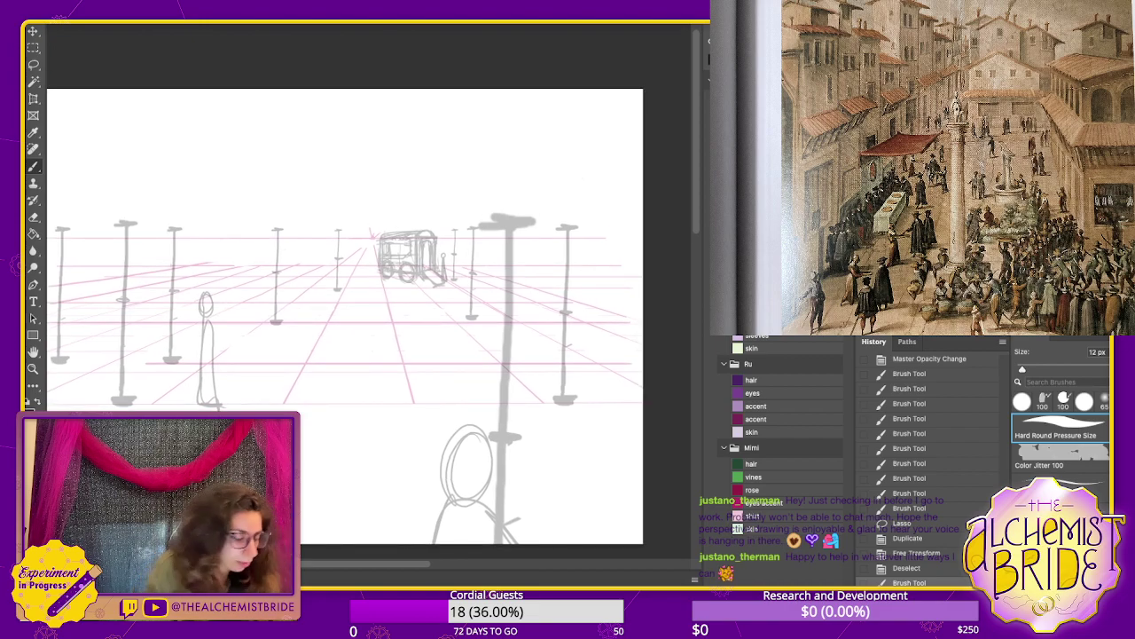
{"action": "key", "text": "ctrl+plus"}
{"action": "key", "text": "ctrl+plus"}
{"action": "mouse_move", "coordinate": [444, 301]}
{"action": "left_mouse_down"}
{"action": "mouse_move", "coordinate": [390, 383]}
{"action": "mouse_move", "coordinate": [305, 394]}
{"action": "left_mouse_up"}
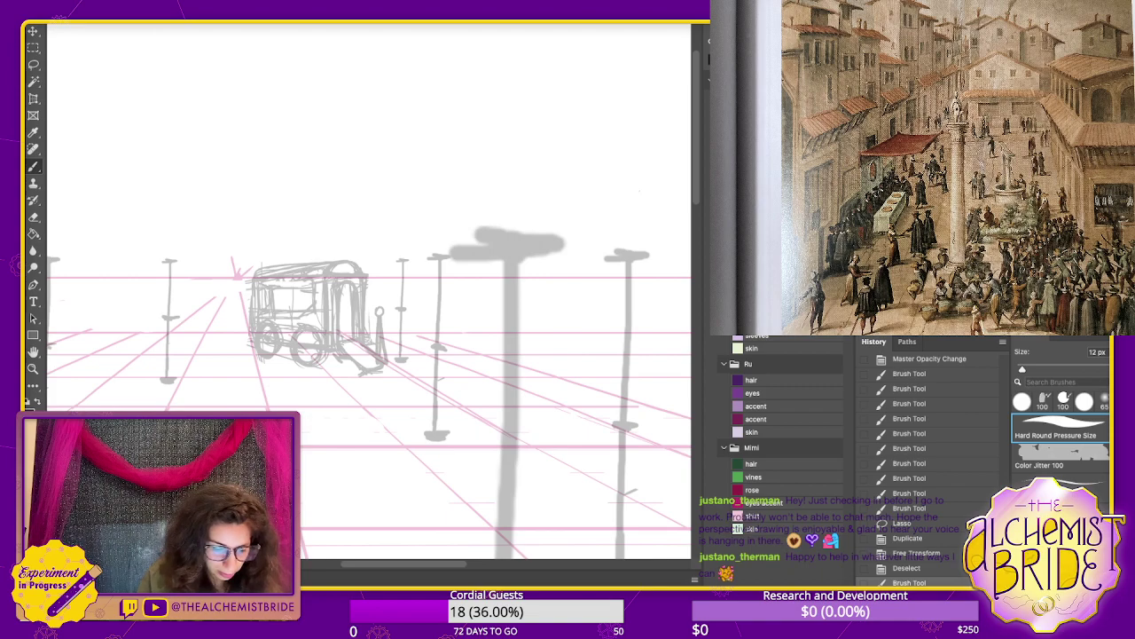
{"action": "scroll", "coordinate": [368, 292], "scroll_direction": "left", "scroll_amount": 3}
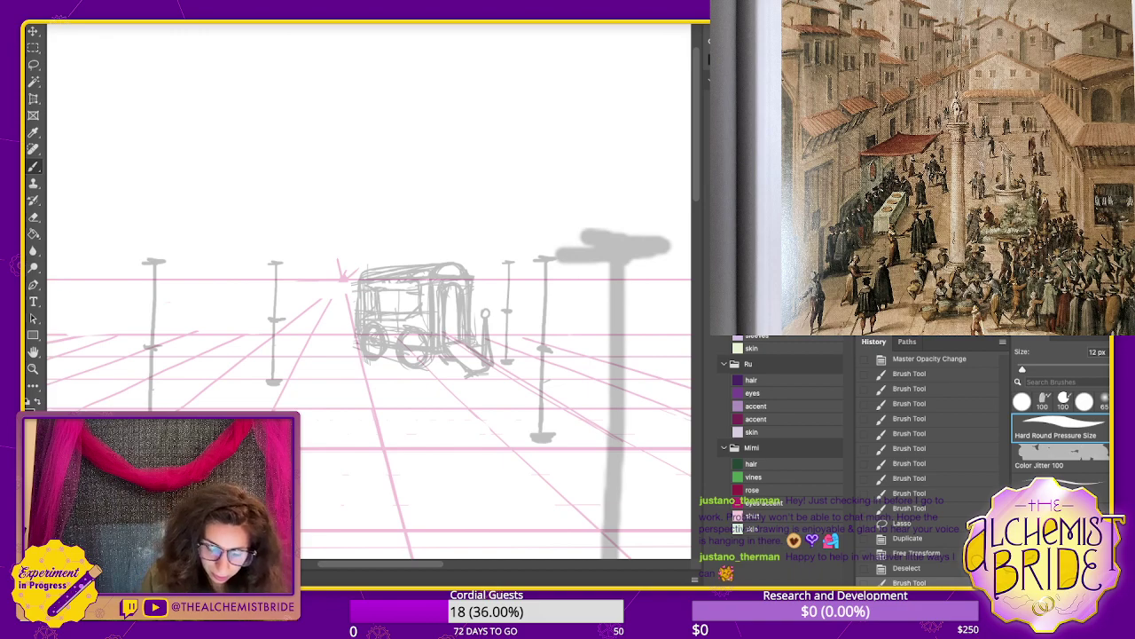
{"action": "left_click_drag", "start_coordinate": [509, 361], "coordinate": [592, 376]}
{"action": "key", "text": "ctrl+z"}
{"action": "key", "text": "ctrl+z"}
{"action": "scroll", "coordinate": [368, 293], "scroll_direction": "right", "scroll_amount": 3}
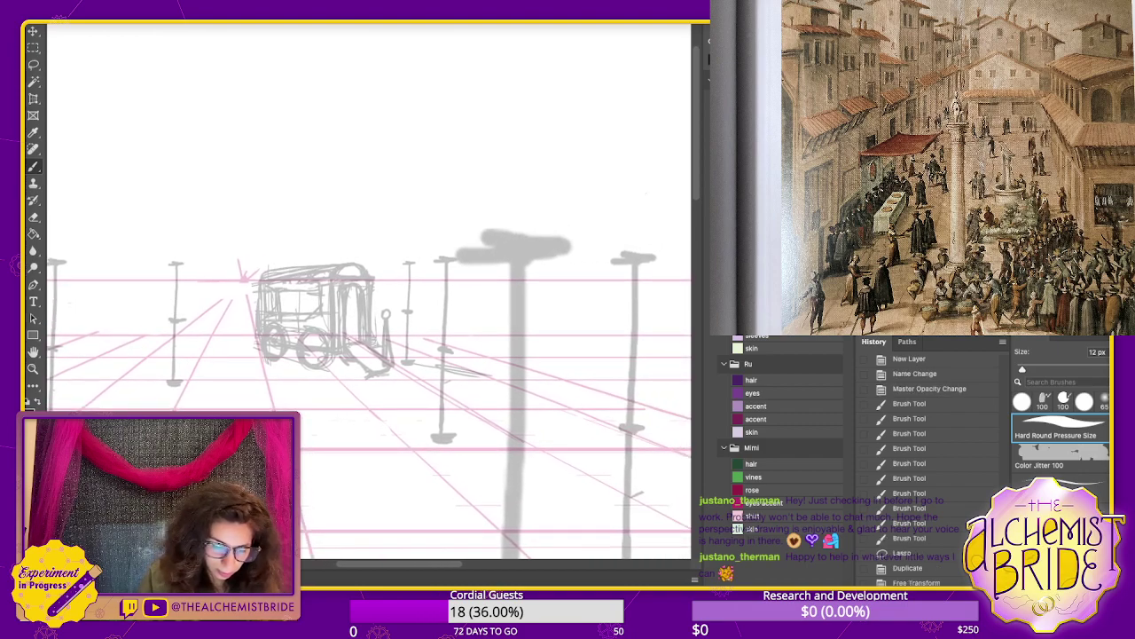
{"action": "key", "text": "ctrl+z"}
- Sketch a square stall front around the distant height marker left of the cart, adding an inner vertical edge and a base line
{"action": "scroll", "coordinate": [368, 292], "scroll_direction": "left", "scroll_amount": 3}
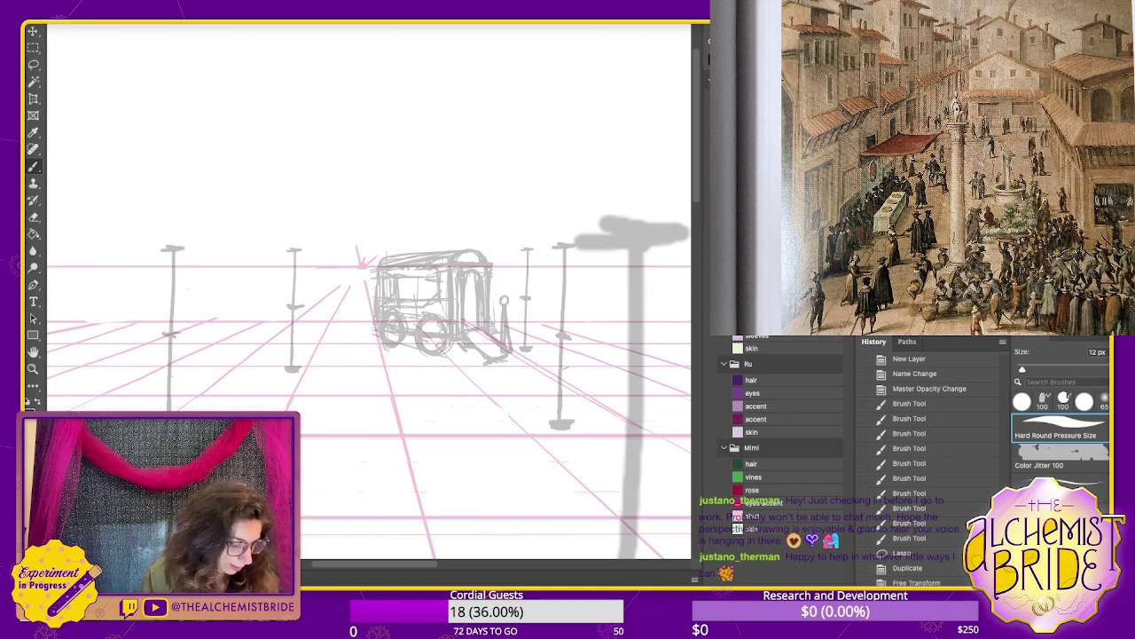
{"action": "scroll", "coordinate": [368, 293], "scroll_direction": "right", "scroll_amount": 2}
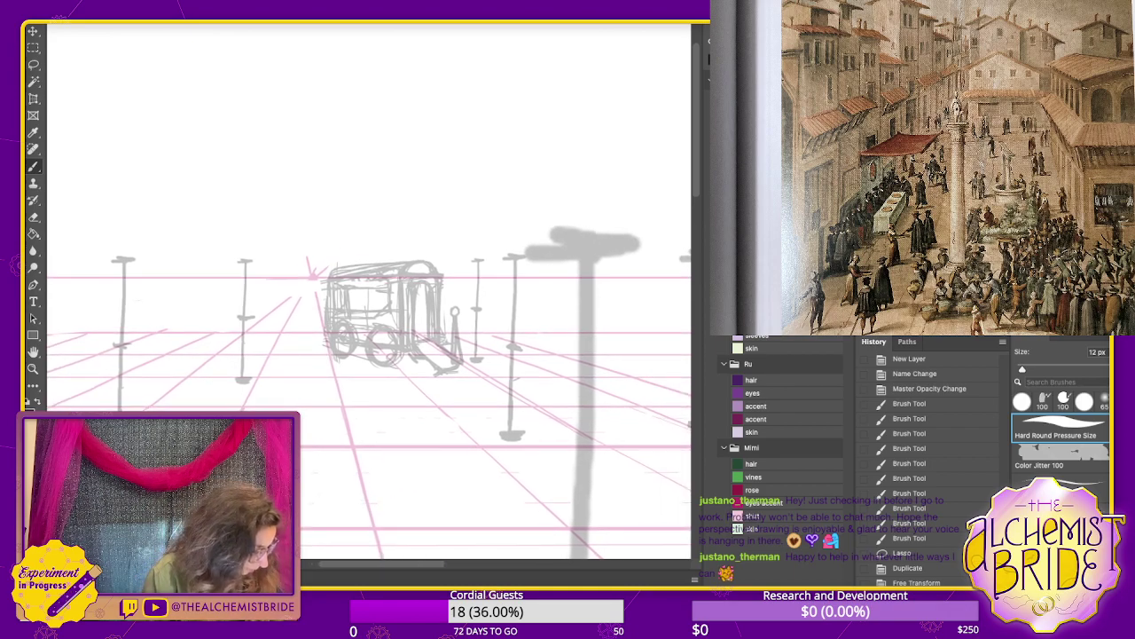
{"action": "scroll", "coordinate": [368, 293], "scroll_direction": "down", "scroll_amount": 1}
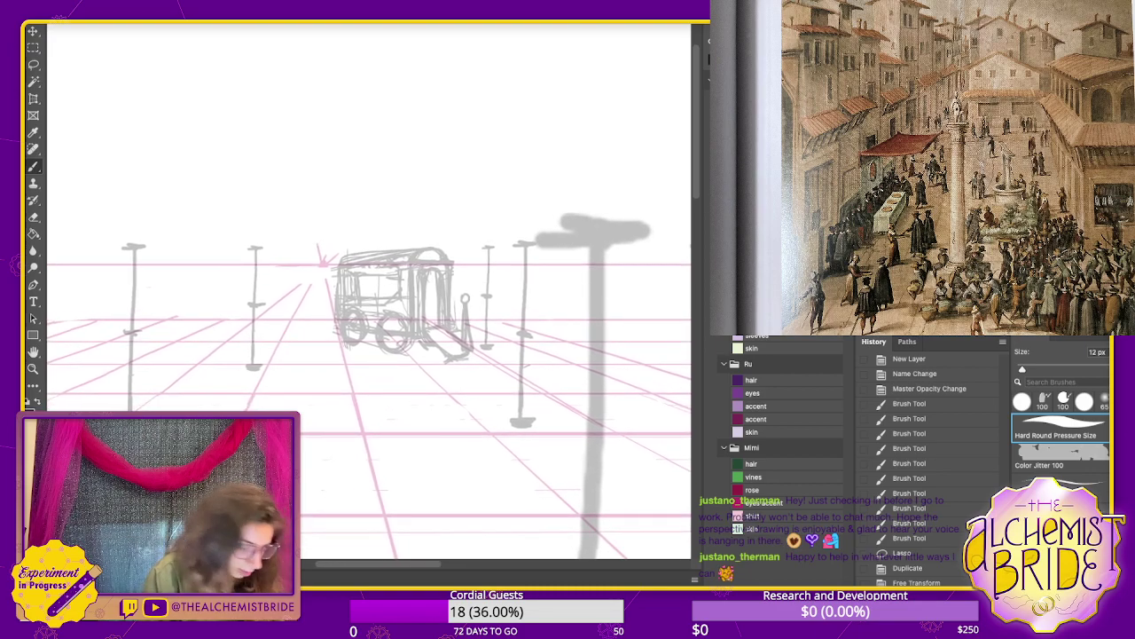
{"action": "scroll", "coordinate": [369, 387], "scroll_direction": "left", "scroll_amount": 4}
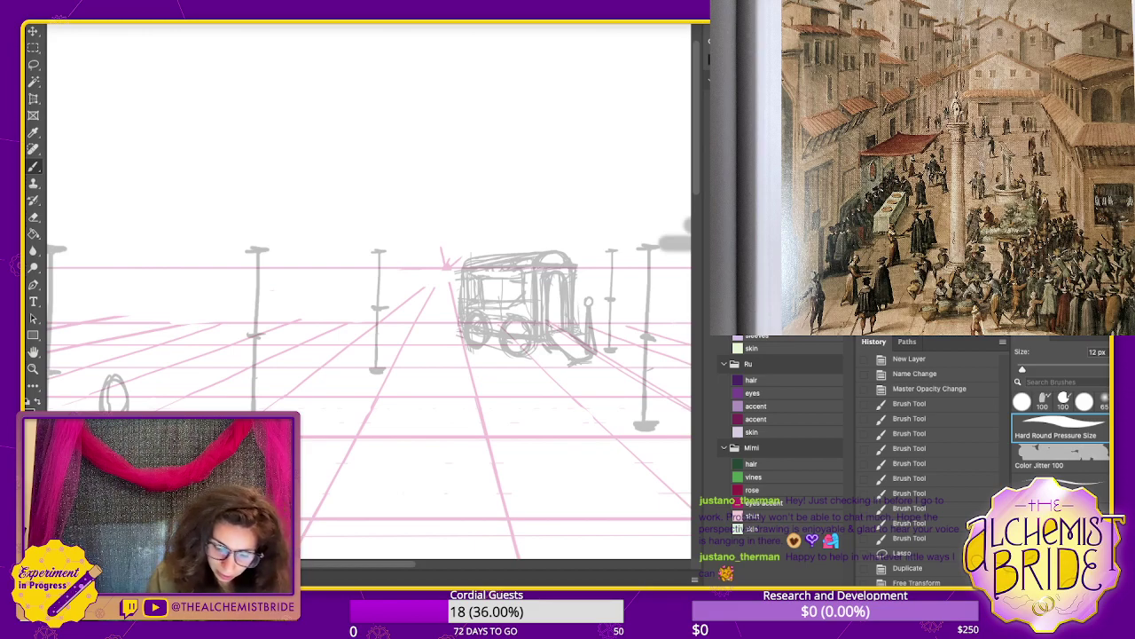
{"action": "mouse_move", "coordinate": [393, 351]}
{"action": "left_mouse_down"}
{"action": "mouse_move", "coordinate": [392, 270]}
{"action": "mouse_move", "coordinate": [363, 252]}
{"action": "mouse_move", "coordinate": [305, 254]}
{"action": "mouse_move", "coordinate": [304, 345]}
{"action": "mouse_move", "coordinate": [392, 350]}
{"action": "mouse_move", "coordinate": [301, 288]}
{"action": "mouse_move", "coordinate": [301, 255]}
{"action": "left_mouse_up"}
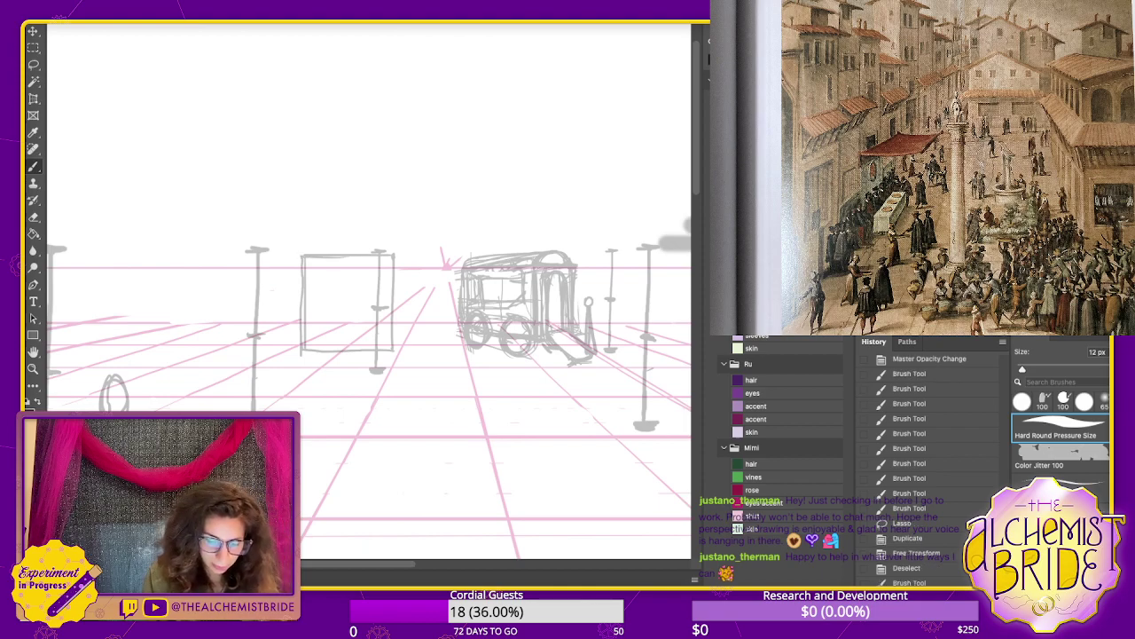
{"action": "left_click_drag", "start_coordinate": [321, 267], "coordinate": [321, 355]}
{"action": "key", "text": "ctrl+z"}
{"action": "mouse_move", "coordinate": [321, 257]}
{"action": "left_mouse_down"}
{"action": "mouse_move", "coordinate": [320, 345]}
{"action": "mouse_move", "coordinate": [395, 339]}
{"action": "left_mouse_up"}
{"action": "mouse_move", "coordinate": [323, 337]}
{"action": "left_mouse_down"}
{"action": "mouse_move", "coordinate": [396, 333]}
{"action": "mouse_move", "coordinate": [323, 333]}
{"action": "left_mouse_up"}
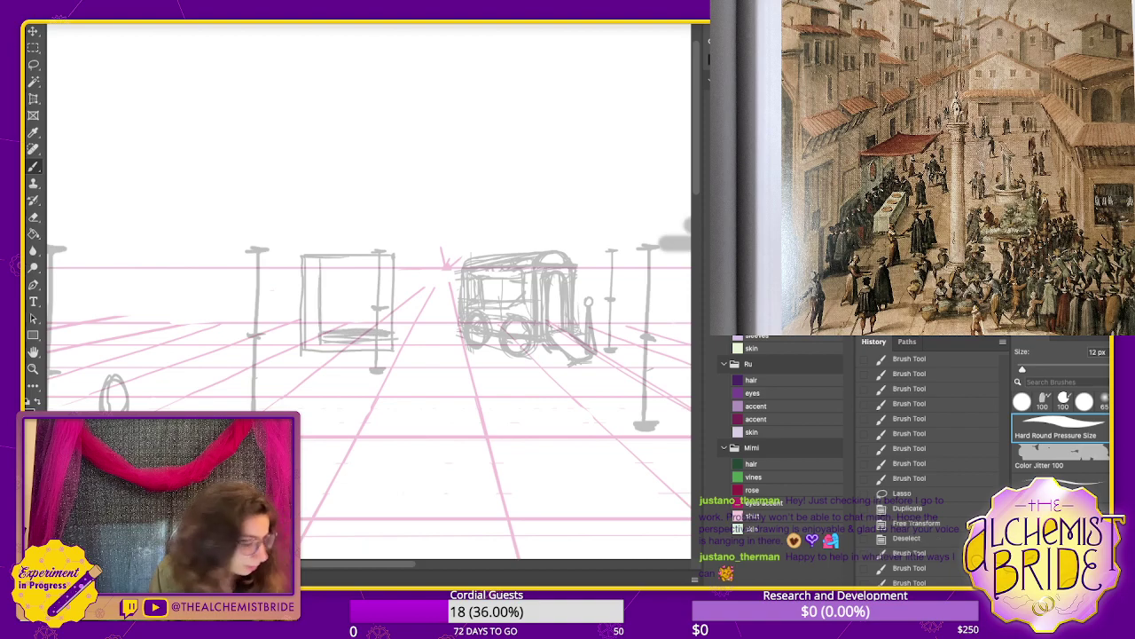
- Erase the square's outer left and lower edges and redraw the inner vertical as the edge of a narrower stall front
{"action": "key", "text": "e"}
{"action": "mouse_move", "coordinate": [303, 255]}
{"action": "left_mouse_down"}
{"action": "mouse_move", "coordinate": [305, 355]}
{"action": "mouse_move", "coordinate": [388, 351]}
{"action": "left_mouse_up"}
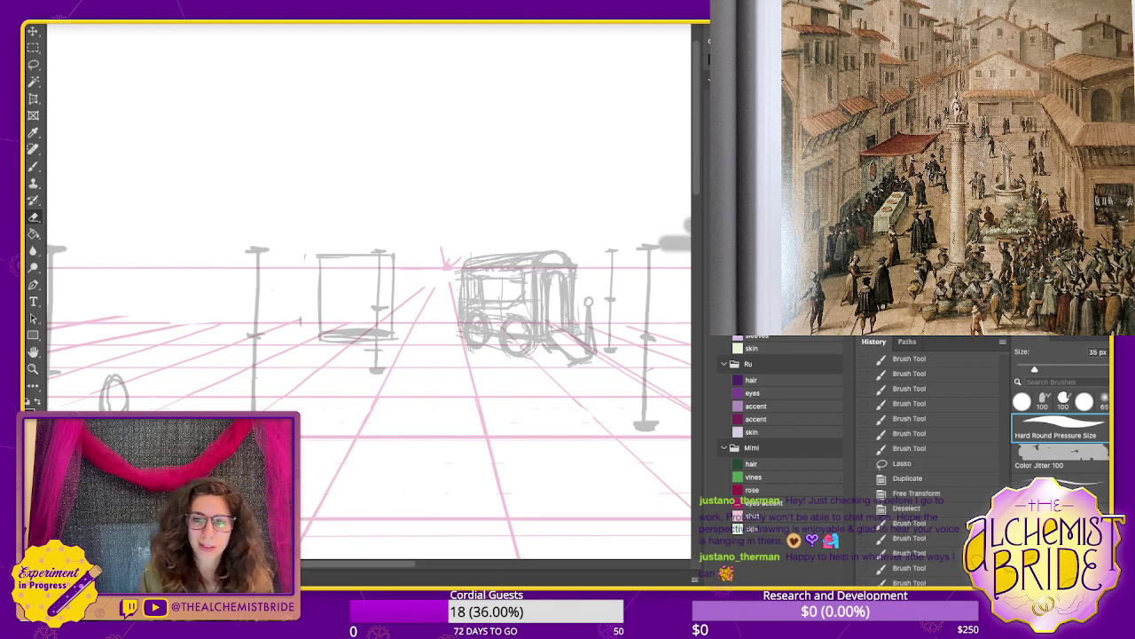
{"action": "key", "text": "b"}
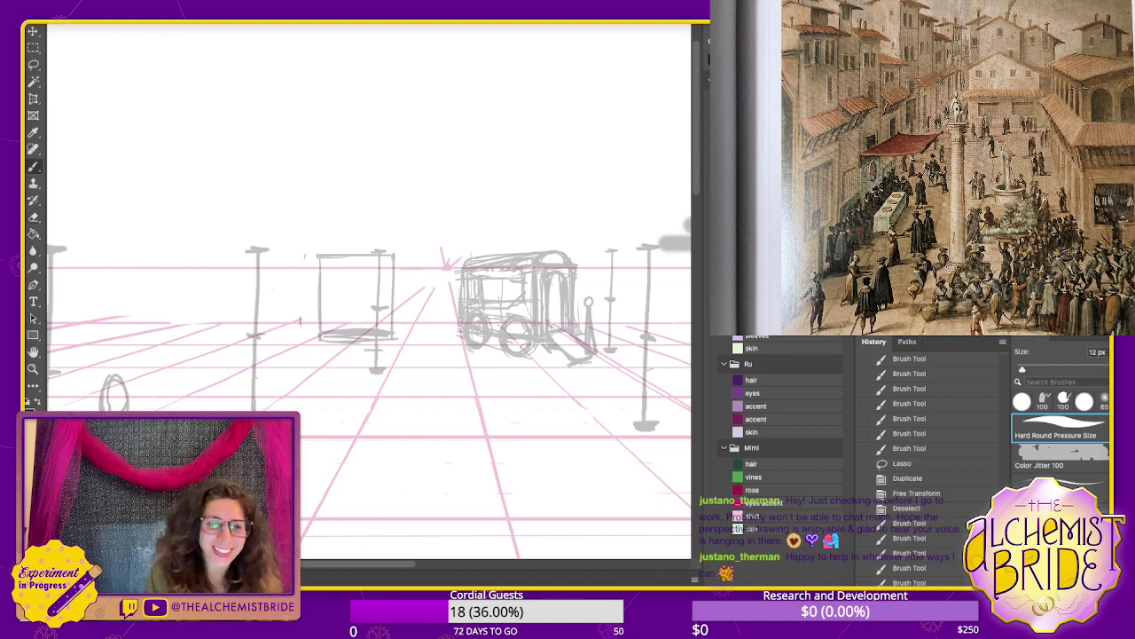
{"action": "mouse_move", "coordinate": [320, 342]}
{"action": "left_mouse_down"}
{"action": "mouse_move", "coordinate": [400, 337]}
{"action": "mouse_move", "coordinate": [382, 343]}
{"action": "left_mouse_up"}
{"action": "key", "text": "ctrl+z"}
{"action": "left_click_drag", "start_coordinate": [322, 256], "coordinate": [324, 334]}
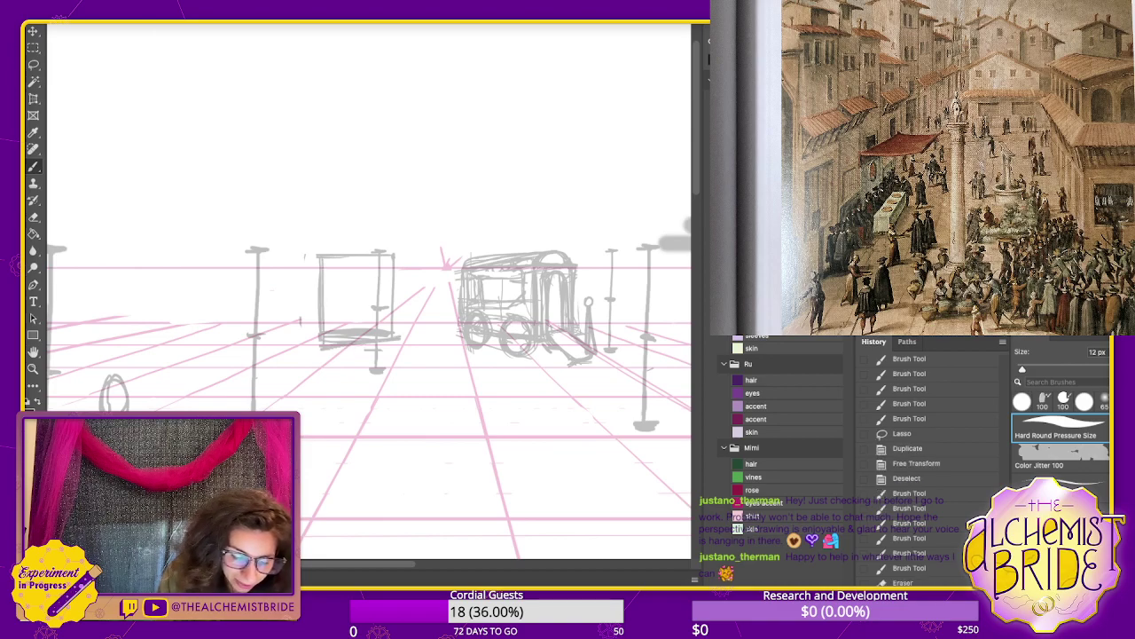
- Reinforce the left stall's front outline, add a receding left side face, and brush a horizontal counter line across the front
{"action": "mouse_move", "coordinate": [399, 256]}
{"action": "left_mouse_down"}
{"action": "mouse_move", "coordinate": [398, 319]}
{"action": "mouse_move", "coordinate": [396, 261]}
{"action": "mouse_move", "coordinate": [323, 257]}
{"action": "mouse_move", "coordinate": [325, 331]}
{"action": "mouse_move", "coordinate": [282, 341]}
{"action": "mouse_move", "coordinate": [319, 344]}
{"action": "left_mouse_up"}
{"action": "mouse_move", "coordinate": [289, 258]}
{"action": "left_mouse_down"}
{"action": "mouse_move", "coordinate": [287, 336]}
{"action": "mouse_move", "coordinate": [320, 250]}
{"action": "left_mouse_up"}
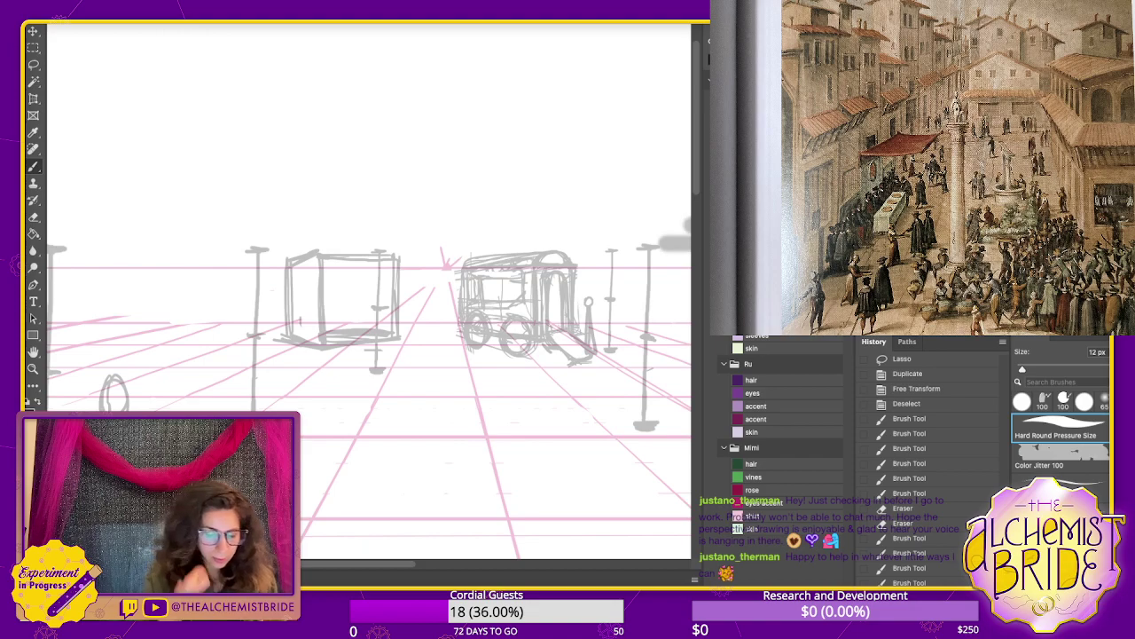
{"action": "mouse_move", "coordinate": [324, 315]}
{"action": "left_mouse_down"}
{"action": "mouse_move", "coordinate": [395, 314]}
{"action": "mouse_move", "coordinate": [363, 312]}
{"action": "left_mouse_up"}
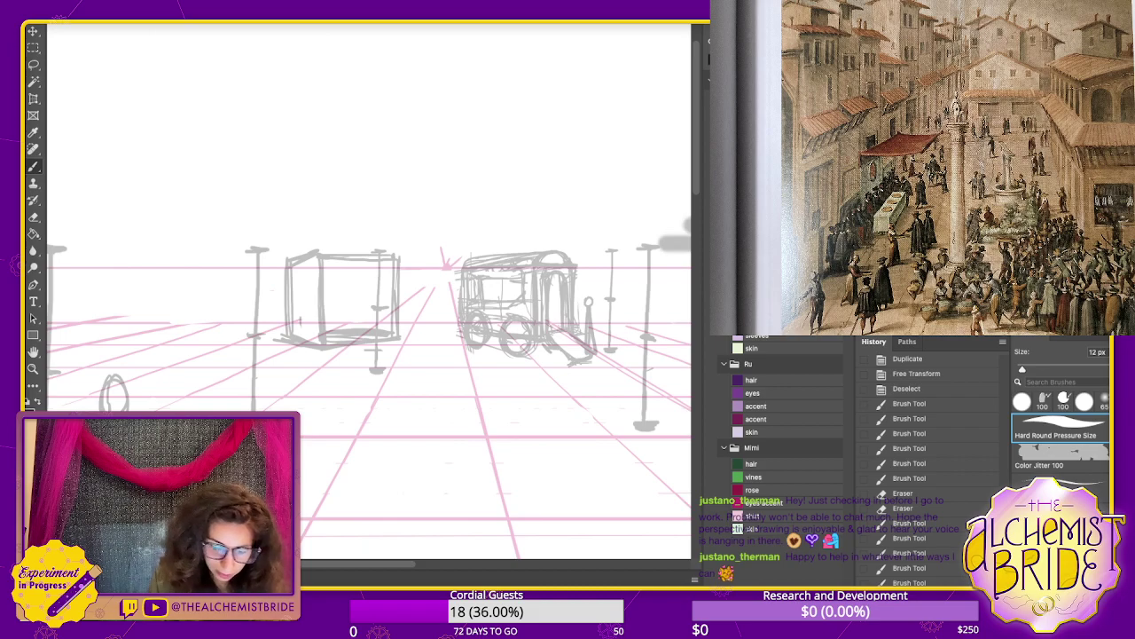
{"action": "mouse_move", "coordinate": [327, 311]}
{"action": "left_mouse_down"}
{"action": "mouse_move", "coordinate": [388, 309]}
{"action": "mouse_move", "coordinate": [408, 293]}
{"action": "mouse_move", "coordinate": [248, 313]}
{"action": "left_mouse_up"}
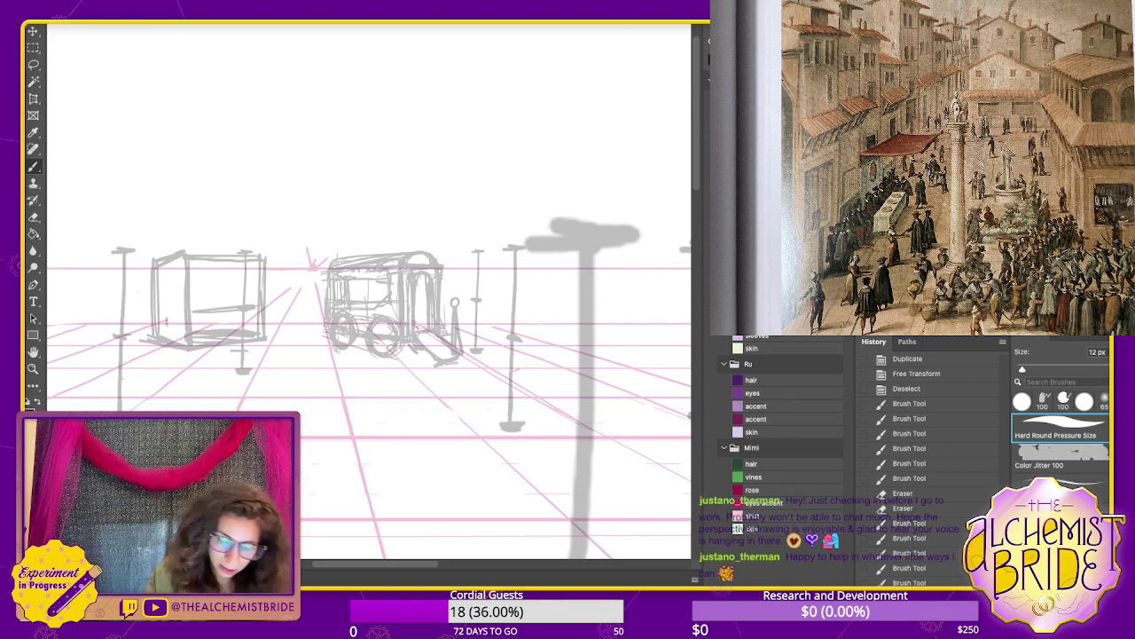
- Sketch the cart-facing side of a second stall right of the cart, with two uprights, a top edge and a receding base edge
{"action": "left_click_drag", "start_coordinate": [500, 254], "coordinate": [495, 374]}
{"action": "left_click_drag", "start_coordinate": [501, 252], "coordinate": [576, 253]}
{"action": "key", "text": "ctrl+z"}
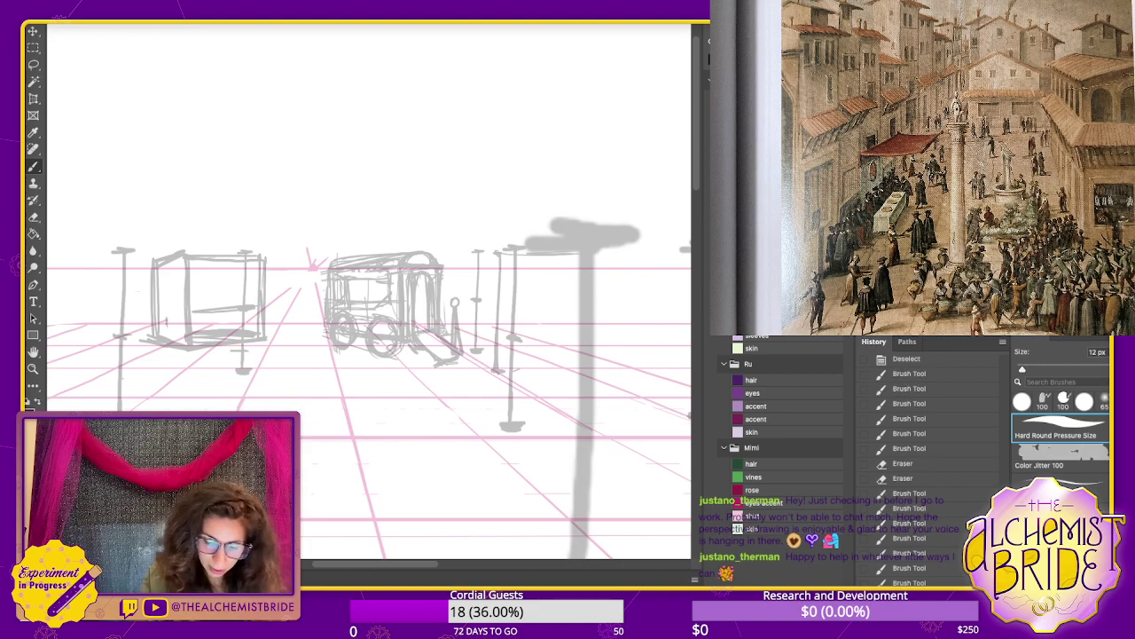
{"action": "left_click_drag", "start_coordinate": [568, 302], "coordinate": [515, 297]}
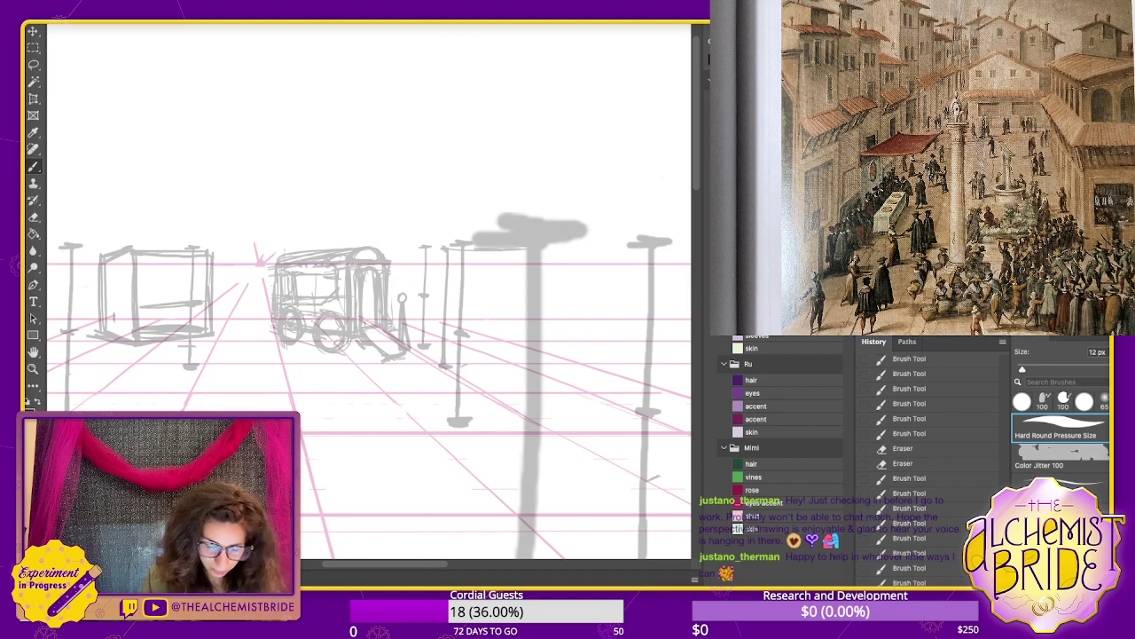
{"action": "mouse_move", "coordinate": [520, 436]}
{"action": "left_mouse_down"}
{"action": "mouse_move", "coordinate": [303, 428]}
{"action": "mouse_move", "coordinate": [497, 432]}
{"action": "mouse_move", "coordinate": [515, 406]}
{"action": "mouse_move", "coordinate": [494, 407]}
{"action": "left_mouse_up"}
{"action": "key", "text": "ctrl+z"}
{"action": "mouse_move", "coordinate": [516, 257]}
{"action": "left_mouse_down"}
{"action": "mouse_move", "coordinate": [509, 404]}
{"action": "mouse_move", "coordinate": [518, 316]}
{"action": "left_mouse_up"}
{"action": "left_click_drag", "start_coordinate": [520, 251], "coordinate": [518, 298]}
{"action": "mouse_move", "coordinate": [449, 250]}
{"action": "left_mouse_down"}
{"action": "mouse_move", "coordinate": [504, 246]}
{"action": "mouse_move", "coordinate": [514, 263]}
{"action": "mouse_move", "coordinate": [518, 253]}
{"action": "left_mouse_up"}
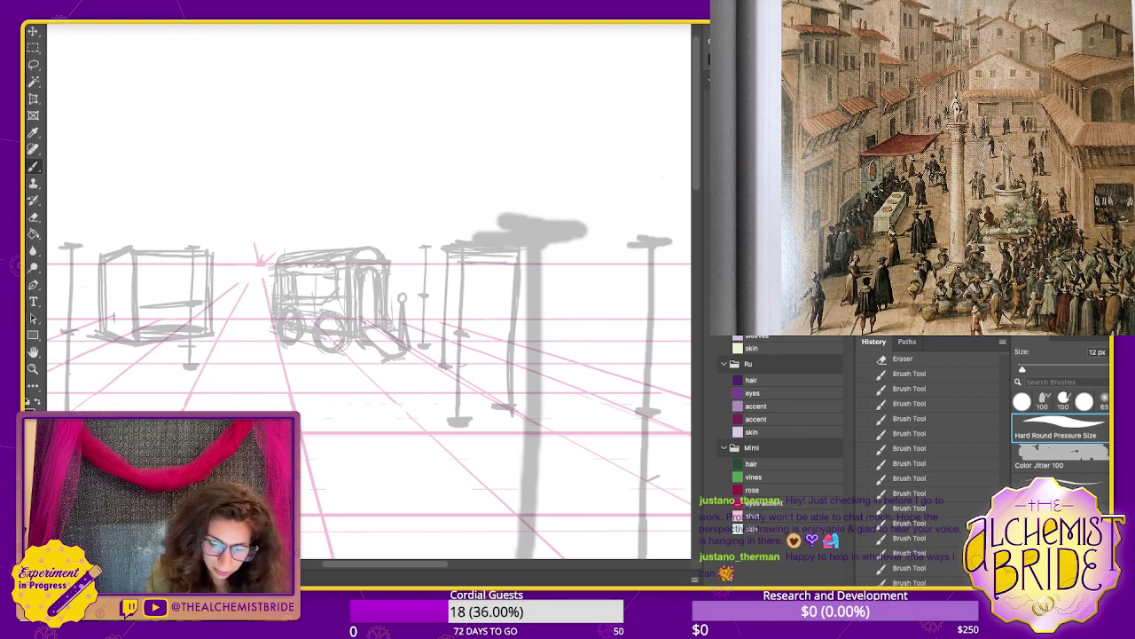
{"action": "mouse_move", "coordinate": [514, 327]}
{"action": "left_mouse_down"}
{"action": "mouse_move", "coordinate": [515, 404]}
{"action": "mouse_move", "coordinate": [448, 369]}
{"action": "left_mouse_up"}
- Add the second stall's adjoining face with top, base and far vertical edges, and erase the excess strokes along its base and far edge
{"action": "left_click_drag", "start_coordinate": [533, 253], "coordinate": [627, 259]}
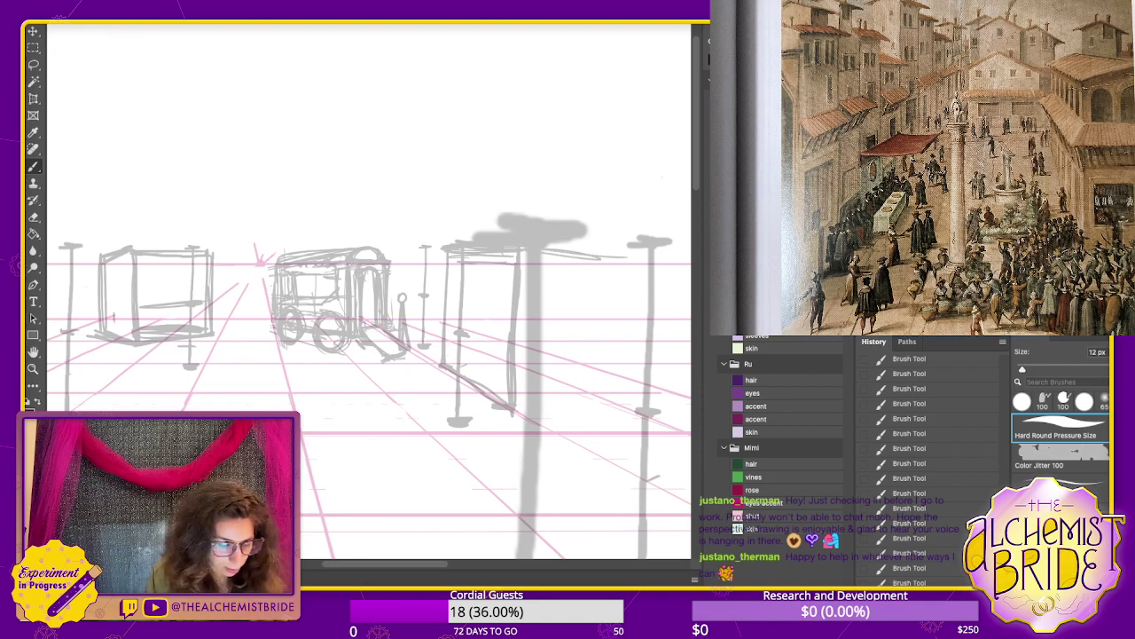
{"action": "mouse_move", "coordinate": [445, 357]}
{"action": "left_mouse_down"}
{"action": "mouse_move", "coordinate": [507, 384]}
{"action": "mouse_move", "coordinate": [619, 371]}
{"action": "left_mouse_up"}
{"action": "left_click_drag", "start_coordinate": [607, 302], "coordinate": [606, 324]}
{"action": "mouse_move", "coordinate": [610, 264]}
{"action": "left_mouse_down"}
{"action": "mouse_move", "coordinate": [606, 371]}
{"action": "mouse_move", "coordinate": [591, 372]}
{"action": "mouse_move", "coordinate": [600, 372]}
{"action": "left_mouse_up"}
{"action": "key", "text": "e"}
{"action": "left_click_drag", "start_coordinate": [440, 362], "coordinate": [511, 417]}
{"action": "left_click_drag", "start_coordinate": [606, 375], "coordinate": [604, 382]}
{"action": "mouse_move", "coordinate": [611, 264]}
{"action": "left_mouse_down"}
{"action": "mouse_move", "coordinate": [606, 375]}
{"action": "mouse_move", "coordinate": [591, 357]}
{"action": "mouse_move", "coordinate": [596, 369]}
{"action": "left_mouse_up"}
{"action": "key", "text": "b"}
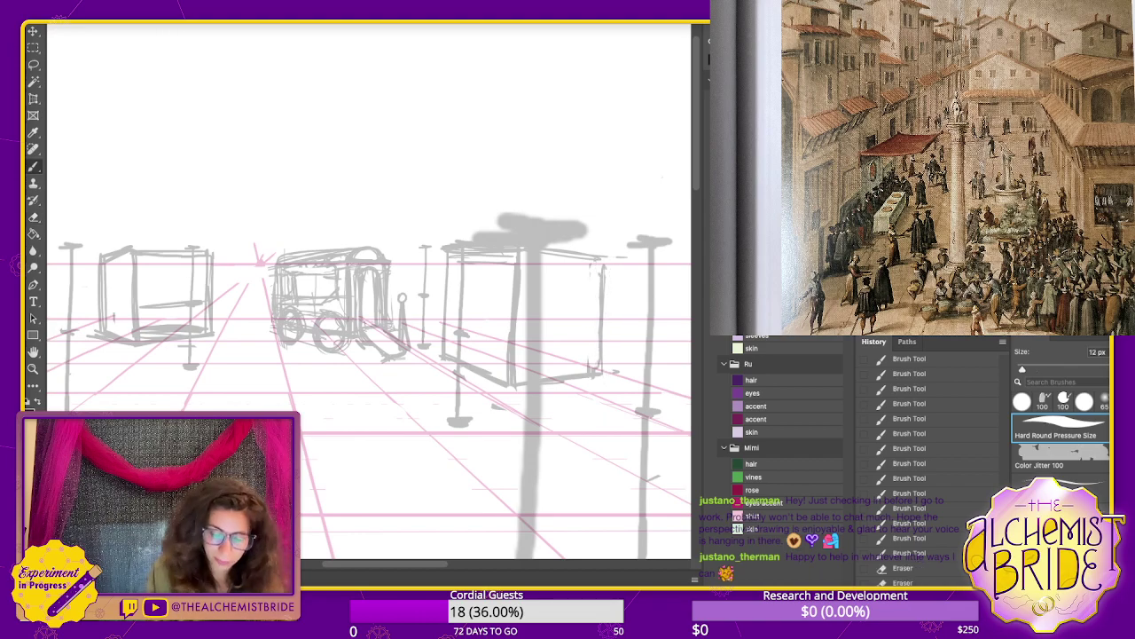
- Reinforce the second stall's far vertical edge and start a third stall beyond it with a near upright and level top edge
{"action": "left_click_drag", "start_coordinate": [607, 266], "coordinate": [601, 378]}
{"action": "left_click_drag", "start_coordinate": [372, 302], "coordinate": [262, 330]}
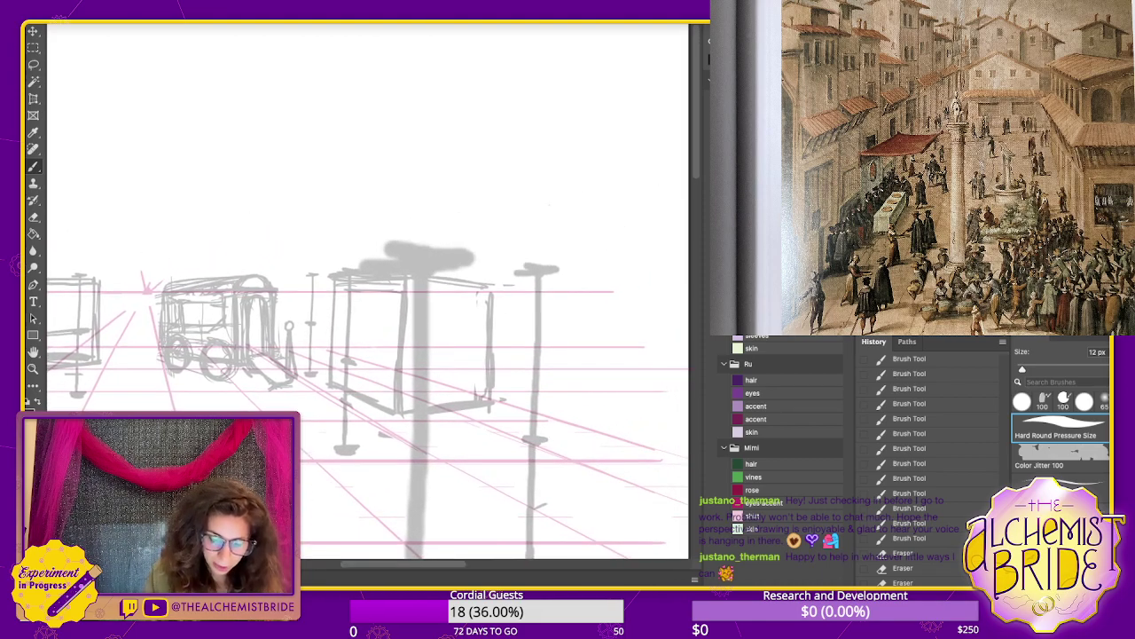
{"action": "mouse_move", "coordinate": [482, 268]}
{"action": "left_mouse_down"}
{"action": "mouse_move", "coordinate": [480, 321]}
{"action": "mouse_move", "coordinate": [432, 317]}
{"action": "left_mouse_up"}
{"action": "key", "text": "ctrl+z"}
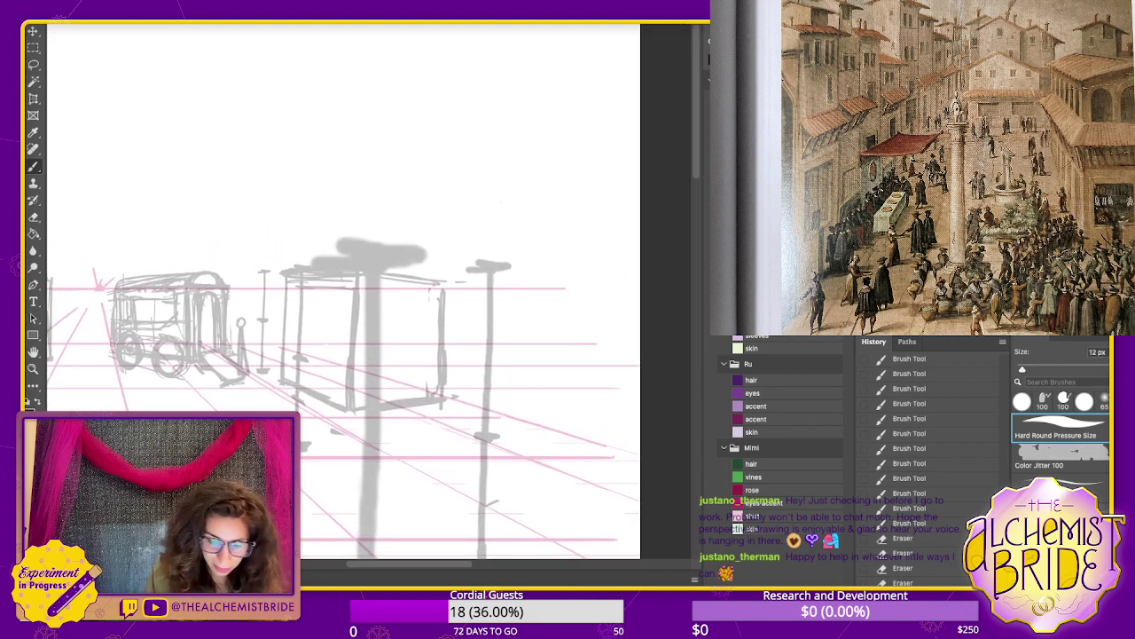
{"action": "left_click_drag", "start_coordinate": [463, 260], "coordinate": [460, 421]}
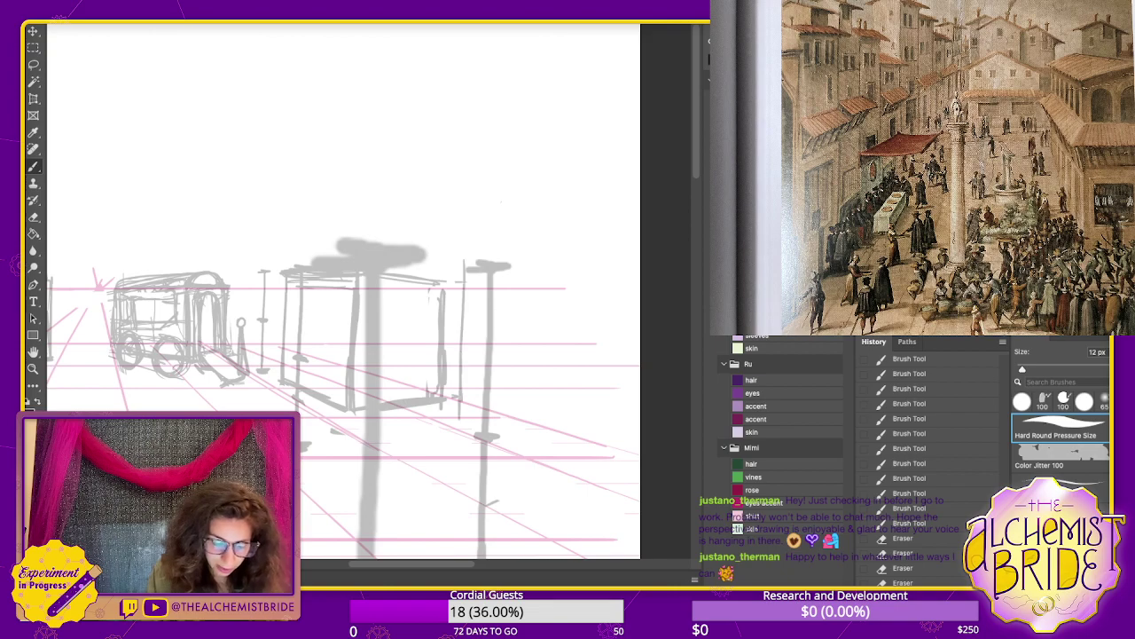
{"action": "left_click_drag", "start_coordinate": [463, 277], "coordinate": [612, 277]}
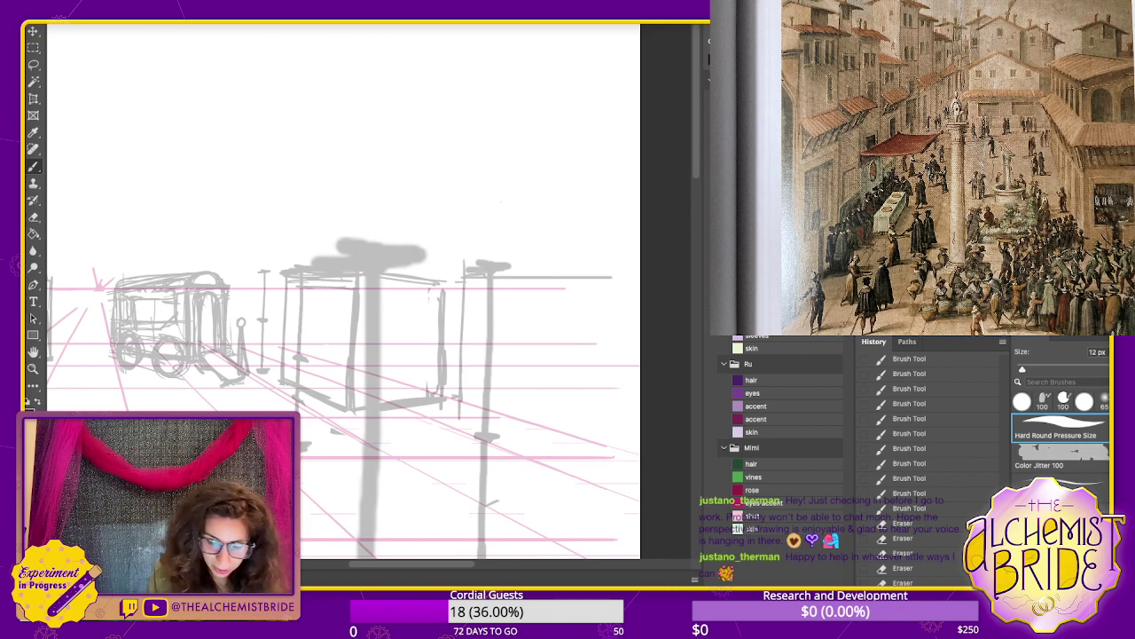
{"action": "key", "text": "ctrl+z"}
{"action": "left_click_drag", "start_coordinate": [469, 265], "coordinate": [596, 267]}
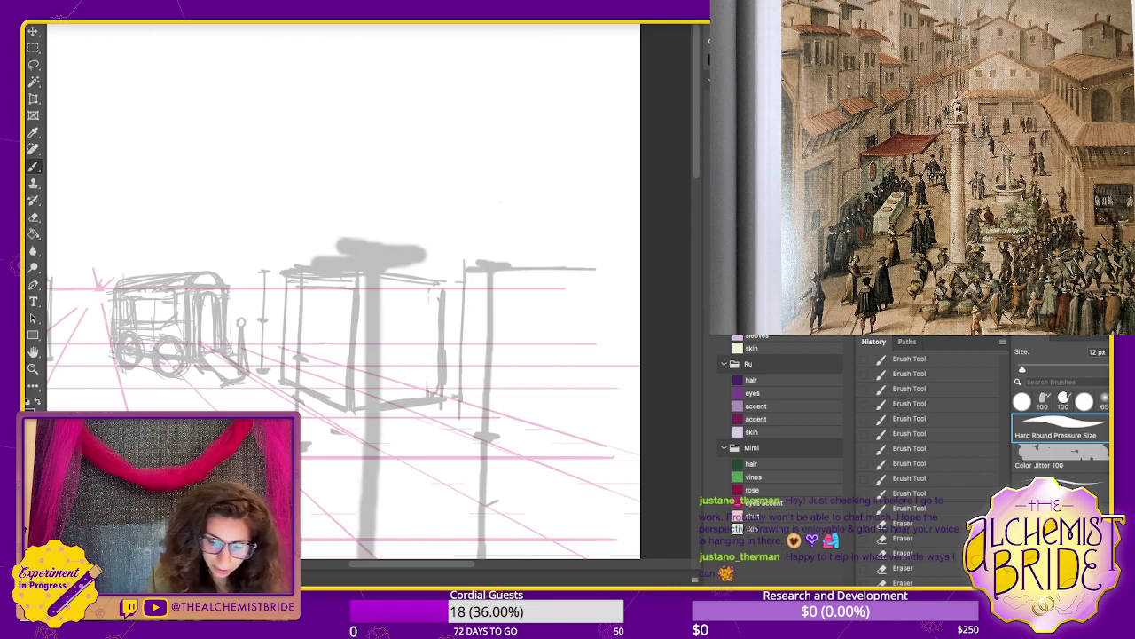
{"action": "mouse_move", "coordinate": [508, 252]}
{"action": "left_mouse_down"}
{"action": "mouse_move", "coordinate": [504, 424]}
{"action": "mouse_move", "coordinate": [638, 427]}
{"action": "mouse_move", "coordinate": [557, 255]}
{"action": "mouse_move", "coordinate": [638, 254]}
{"action": "mouse_move", "coordinate": [470, 263]}
{"action": "mouse_move", "coordinate": [459, 417]}
{"action": "mouse_move", "coordinate": [463, 405]}
{"action": "left_mouse_up"}
{"action": "mouse_move", "coordinate": [266, 355]}
{"action": "left_mouse_down"}
{"action": "mouse_move", "coordinate": [462, 324]}
{"action": "mouse_move", "coordinate": [651, 312]}
{"action": "mouse_move", "coordinate": [533, 320]}
{"action": "mouse_move", "coordinate": [714, 322]}
{"action": "mouse_move", "coordinate": [622, 246]}
{"action": "mouse_move", "coordinate": [569, 277]}
{"action": "mouse_move", "coordinate": [604, 305]}
{"action": "left_mouse_up"}
{"action": "key", "text": "ctrl+minus"}
- Sketch the large front rectangle of a nearer stall around the left stall, with two uprights, a base and a top edge
{"action": "scroll", "coordinate": [368, 302], "scroll_direction": "up", "scroll_amount": 5}
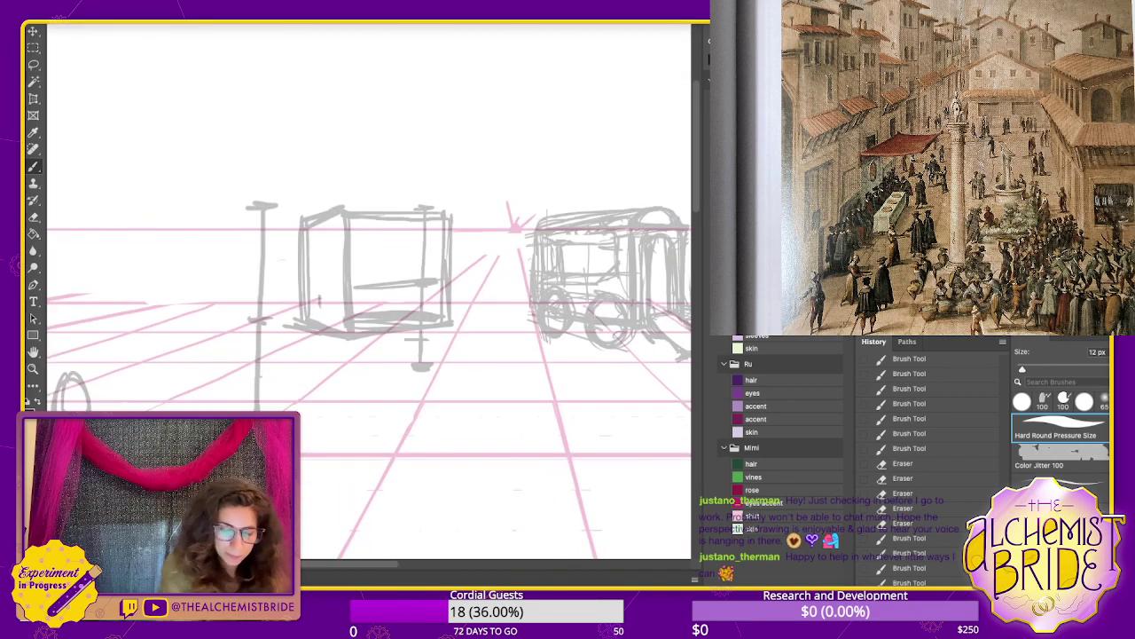
{"action": "scroll", "coordinate": [368, 292], "scroll_direction": "left", "scroll_amount": 2}
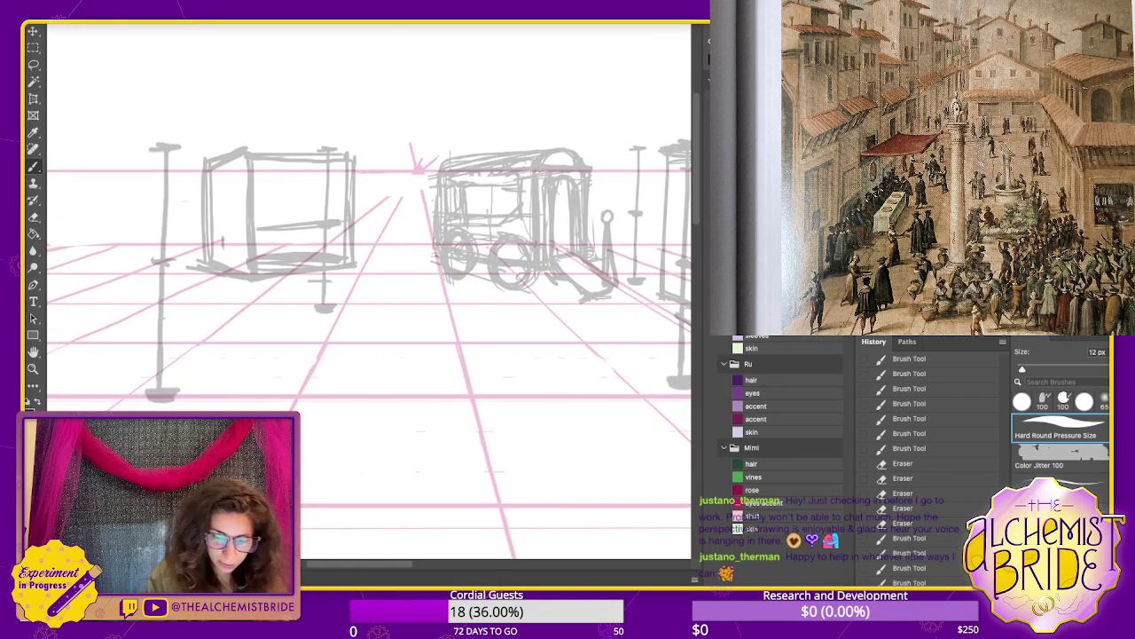
{"action": "scroll", "coordinate": [368, 293], "scroll_direction": "left", "scroll_amount": 5}
{"action": "scroll", "coordinate": [368, 292], "scroll_direction": "up", "scroll_amount": 2}
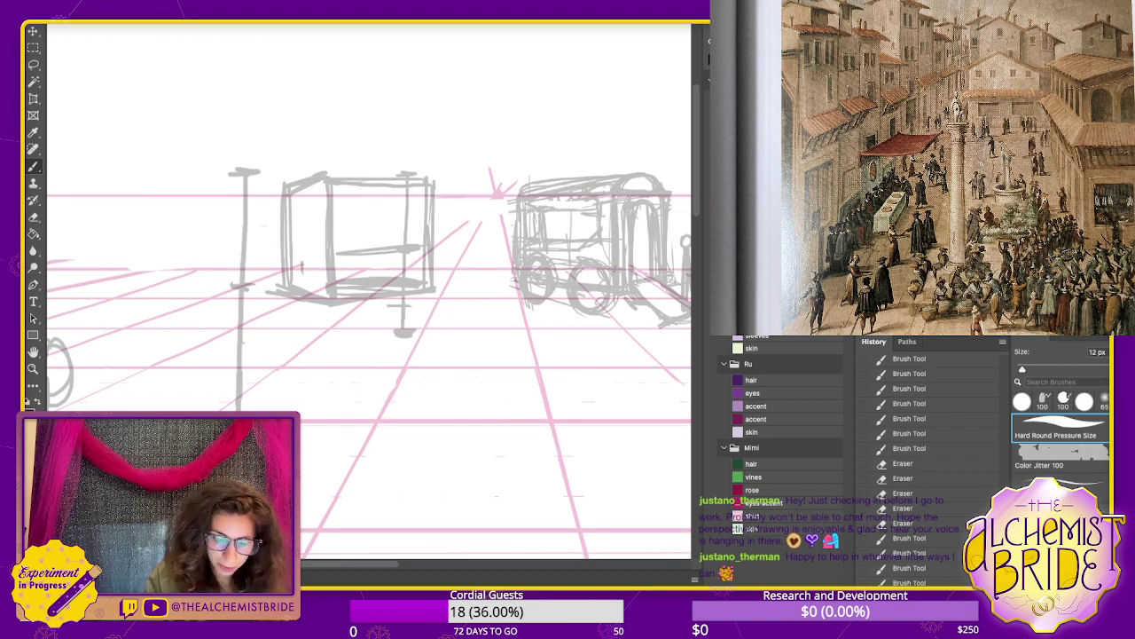
{"action": "mouse_move", "coordinate": [442, 169]}
{"action": "left_mouse_down"}
{"action": "mouse_move", "coordinate": [442, 365]}
{"action": "mouse_move", "coordinate": [224, 366]}
{"action": "left_mouse_up"}
{"action": "left_click_drag", "start_coordinate": [216, 182], "coordinate": [209, 376]}
{"action": "key", "text": "ctrl+z"}
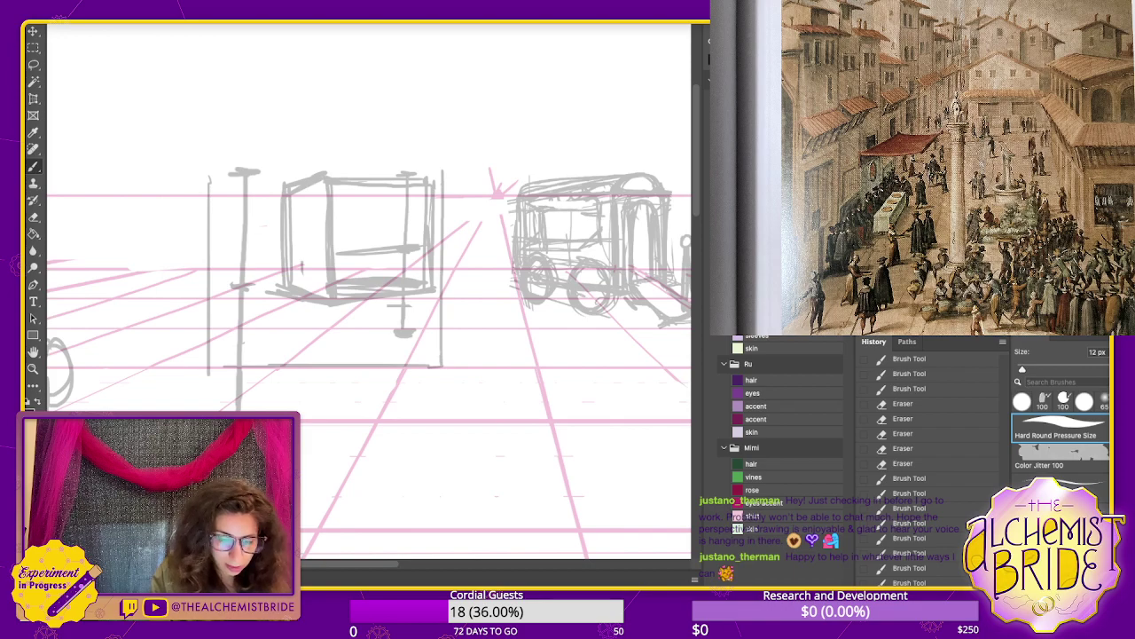
{"action": "key", "text": "ctrl+z"}
{"action": "left_click_drag", "start_coordinate": [229, 175], "coordinate": [229, 365]}
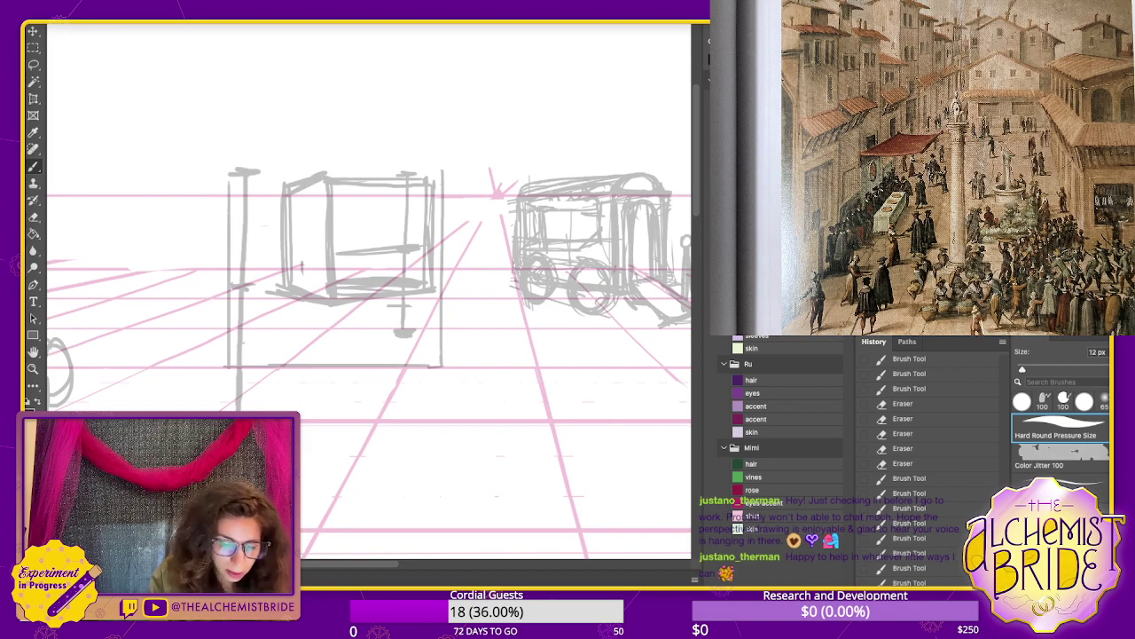
{"action": "left_click_drag", "start_coordinate": [442, 171], "coordinate": [240, 170]}
{"action": "left_click_drag", "start_coordinate": [426, 284], "coordinate": [351, 299]}
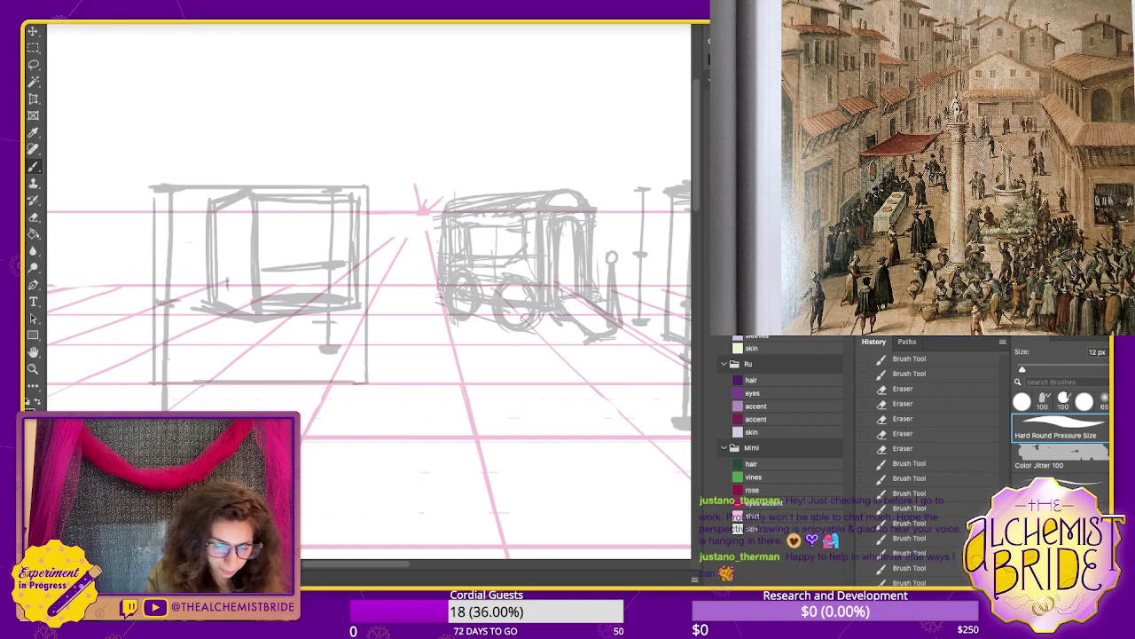
- Add the nearer stall's cart-facing side and sketch its floor with angled front, side and back base edges
{"action": "left_click_drag", "start_coordinate": [374, 346], "coordinate": [353, 413]}
{"action": "mouse_move", "coordinate": [378, 190]}
{"action": "left_mouse_down"}
{"action": "mouse_move", "coordinate": [373, 352]}
{"action": "mouse_move", "coordinate": [380, 188]}
{"action": "mouse_move", "coordinate": [213, 190]}
{"action": "left_mouse_up"}
{"action": "left_click_drag", "start_coordinate": [349, 415], "coordinate": [300, 421]}
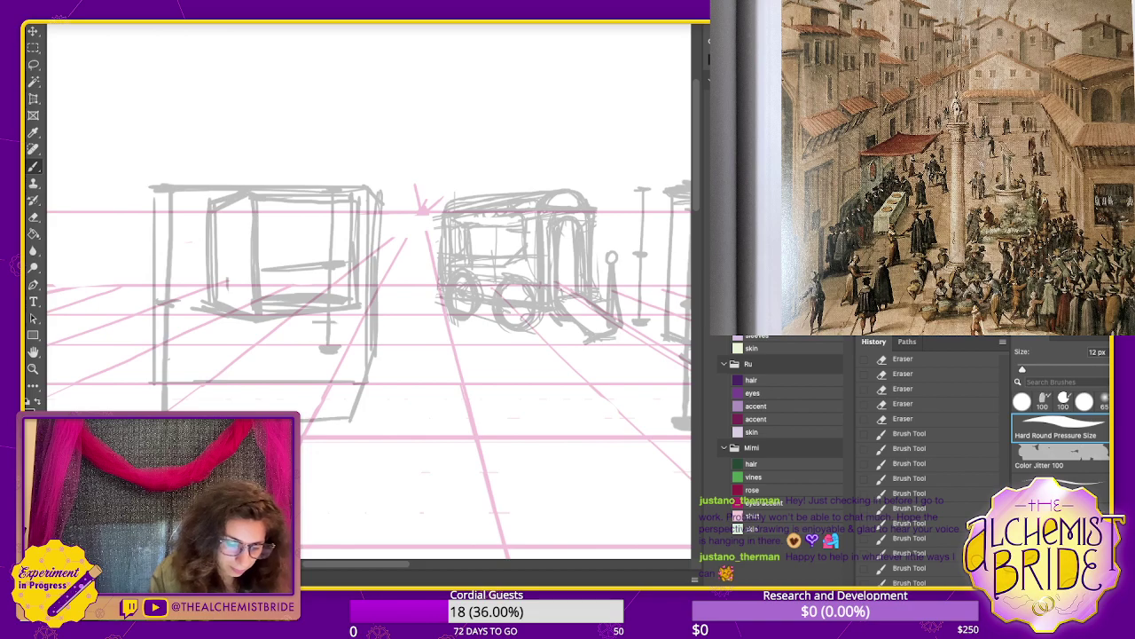
{"action": "left_click_drag", "start_coordinate": [158, 202], "coordinate": [157, 381]}
{"action": "mouse_move", "coordinate": [346, 421]}
{"action": "left_mouse_down"}
{"action": "mouse_move", "coordinate": [160, 396]}
{"action": "mouse_move", "coordinate": [356, 432]}
{"action": "left_mouse_up"}
{"action": "left_click_drag", "start_coordinate": [206, 401], "coordinate": [336, 417]}
{"action": "left_click_drag", "start_coordinate": [353, 411], "coordinate": [404, 359]}
{"action": "left_click_drag", "start_coordinate": [405, 359], "coordinate": [237, 347]}
{"action": "mouse_move", "coordinate": [246, 343]}
{"action": "left_mouse_down"}
{"action": "mouse_move", "coordinate": [169, 384]}
{"action": "mouse_move", "coordinate": [235, 345]}
{"action": "left_mouse_up"}
{"action": "left_click_drag", "start_coordinate": [239, 343], "coordinate": [427, 364]}
{"action": "left_click_drag", "start_coordinate": [405, 199], "coordinate": [396, 357]}
{"action": "left_click_drag", "start_coordinate": [264, 228], "coordinate": [276, 236]}
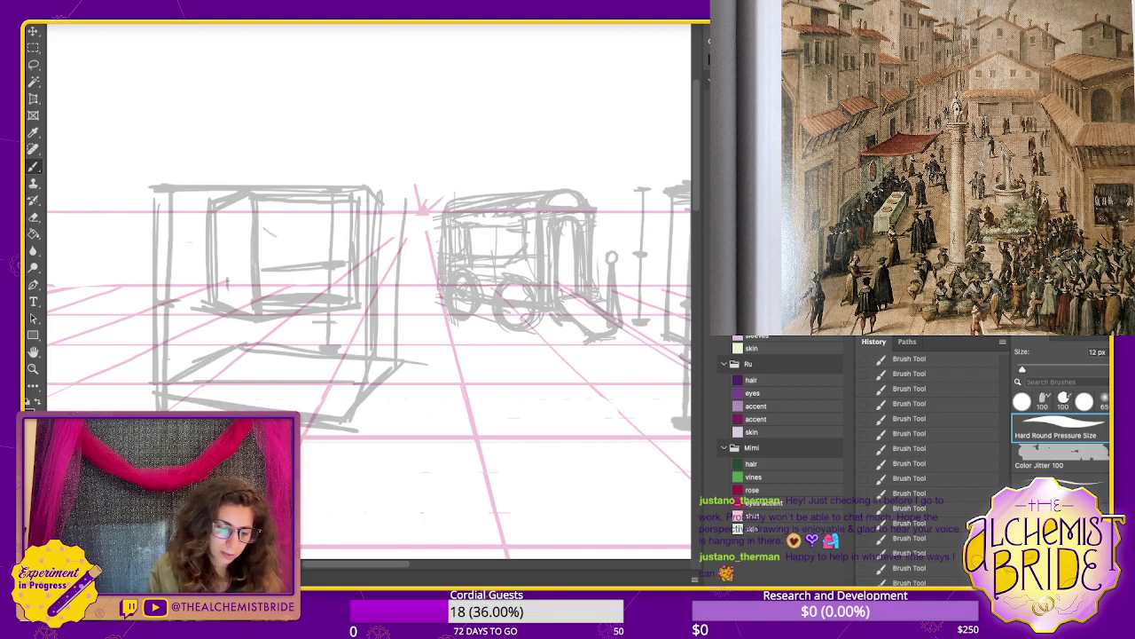
- Draw the nearer stall's back corner vertical and reinforce its outer uprights and top edge
{"action": "left_click_drag", "start_coordinate": [243, 197], "coordinate": [243, 313]}
{"action": "left_click_drag", "start_coordinate": [235, 202], "coordinate": [241, 342]}
{"action": "left_click_drag", "start_coordinate": [238, 254], "coordinate": [230, 347]}
{"action": "left_click_drag", "start_coordinate": [172, 259], "coordinate": [170, 379]}
{"action": "left_click_drag", "start_coordinate": [165, 199], "coordinate": [165, 300]}
{"action": "left_click_drag", "start_coordinate": [172, 195], "coordinate": [391, 192]}
{"action": "mouse_move", "coordinate": [398, 199]}
{"action": "left_mouse_down"}
{"action": "mouse_move", "coordinate": [401, 357]}
{"action": "mouse_move", "coordinate": [372, 346]}
{"action": "left_mouse_up"}
- Erase the excess strokes along the nearer stall's front uprights and redraw its cart-side front upright
{"action": "key", "text": "e"}
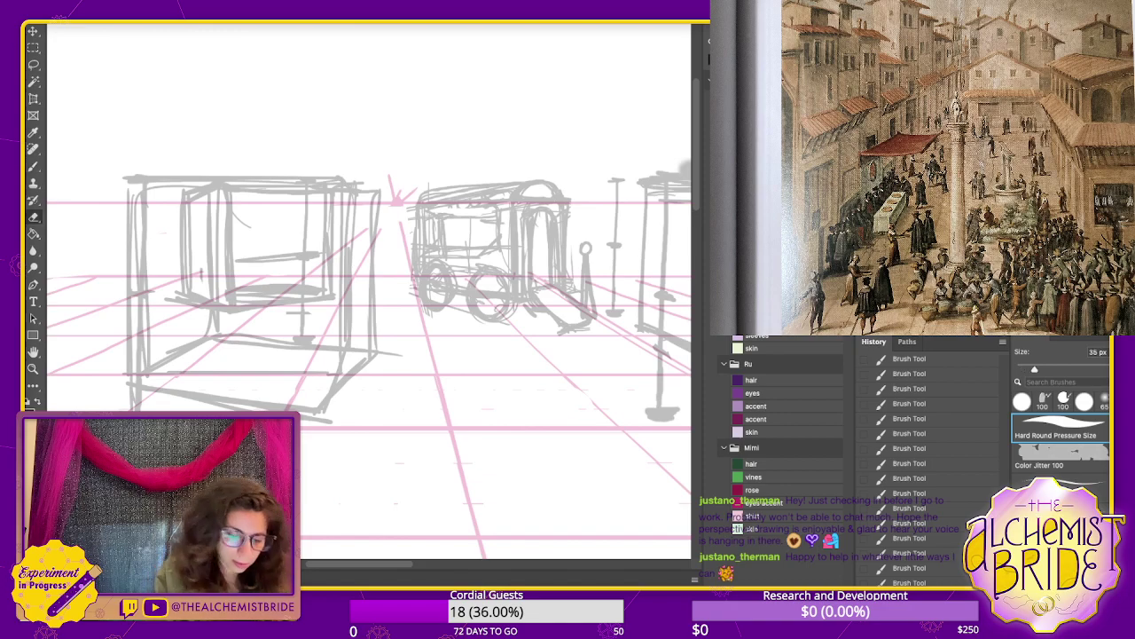
{"action": "mouse_move", "coordinate": [353, 201]}
{"action": "left_mouse_down"}
{"action": "mouse_move", "coordinate": [348, 333]}
{"action": "mouse_move", "coordinate": [340, 323]}
{"action": "mouse_move", "coordinate": [298, 372]}
{"action": "mouse_move", "coordinate": [153, 374]}
{"action": "mouse_move", "coordinate": [131, 403]}
{"action": "left_mouse_up"}
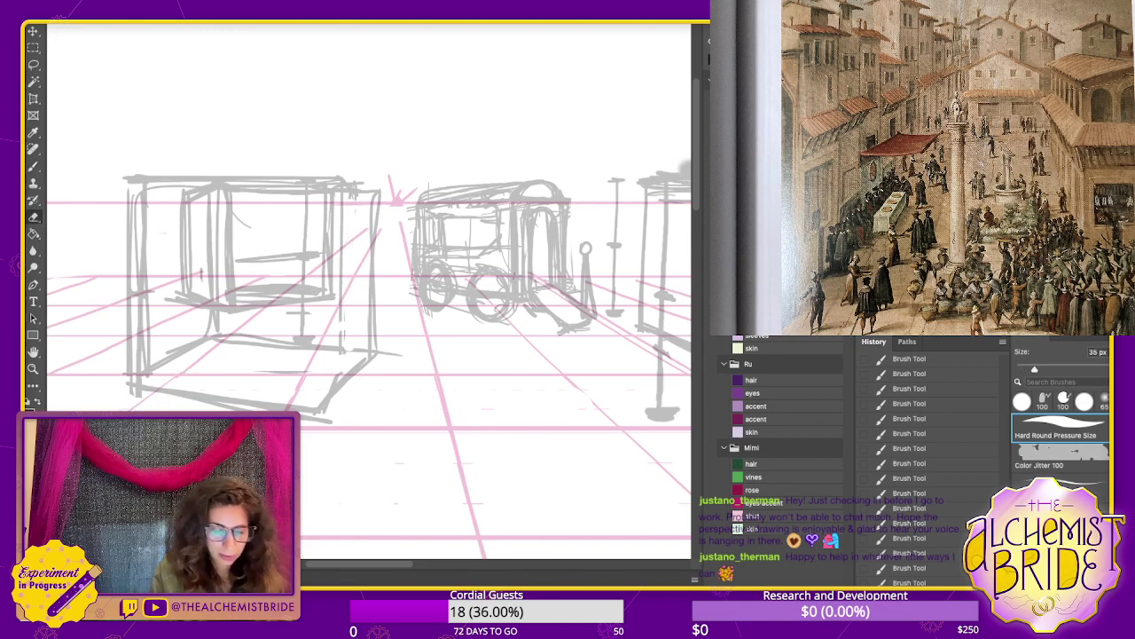
{"action": "key", "text": "b"}
{"action": "left_click_drag", "start_coordinate": [337, 190], "coordinate": [328, 403]}
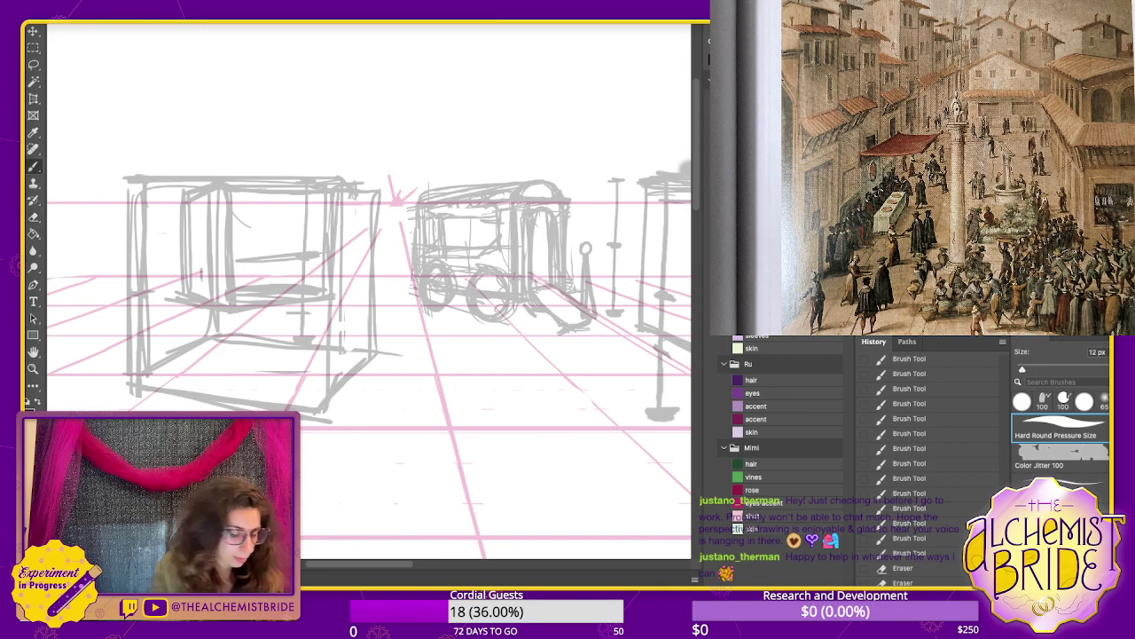
- Lasso the small stall inside the larger one, duplicate it to the left of the large stall, and deselect
{"action": "key", "text": "ctrl+minus"}
{"action": "mouse_move", "coordinate": [369, 291]}
{"action": "left_mouse_down"}
{"action": "mouse_move", "coordinate": [402, 281]}
{"action": "mouse_move", "coordinate": [438, 302]}
{"action": "left_mouse_up"}
{"action": "key", "text": "l"}
{"action": "mouse_move", "coordinate": [341, 220]}
{"action": "left_mouse_down"}
{"action": "mouse_move", "coordinate": [323, 220]}
{"action": "mouse_move", "coordinate": [390, 321]}
{"action": "mouse_move", "coordinate": [410, 226]}
{"action": "mouse_move", "coordinate": [340, 221]}
{"action": "left_mouse_up"}
{"action": "key", "text": "v"}
{"action": "left_click_drag", "start_coordinate": [352, 273], "coordinate": [192, 273]}
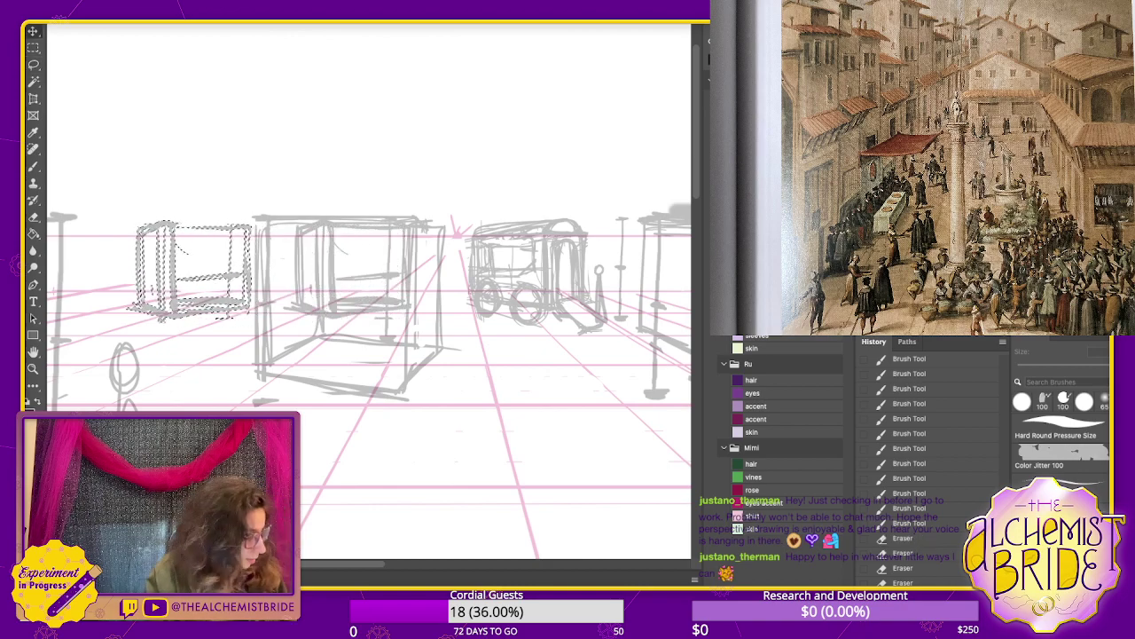
{"action": "key", "text": "ctrl+d"}
- Erase the original small stall's lines from inside the large left stall
{"action": "key", "text": "e"}
{"action": "left_click_drag", "start_coordinate": [299, 228], "coordinate": [335, 317]}
{"action": "mouse_move", "coordinate": [385, 242]}
{"action": "left_mouse_down"}
{"action": "mouse_move", "coordinate": [389, 331]}
{"action": "mouse_move", "coordinate": [367, 309]}
{"action": "mouse_move", "coordinate": [342, 316]}
{"action": "left_mouse_up"}
{"action": "left_click_drag", "start_coordinate": [416, 231], "coordinate": [416, 323]}
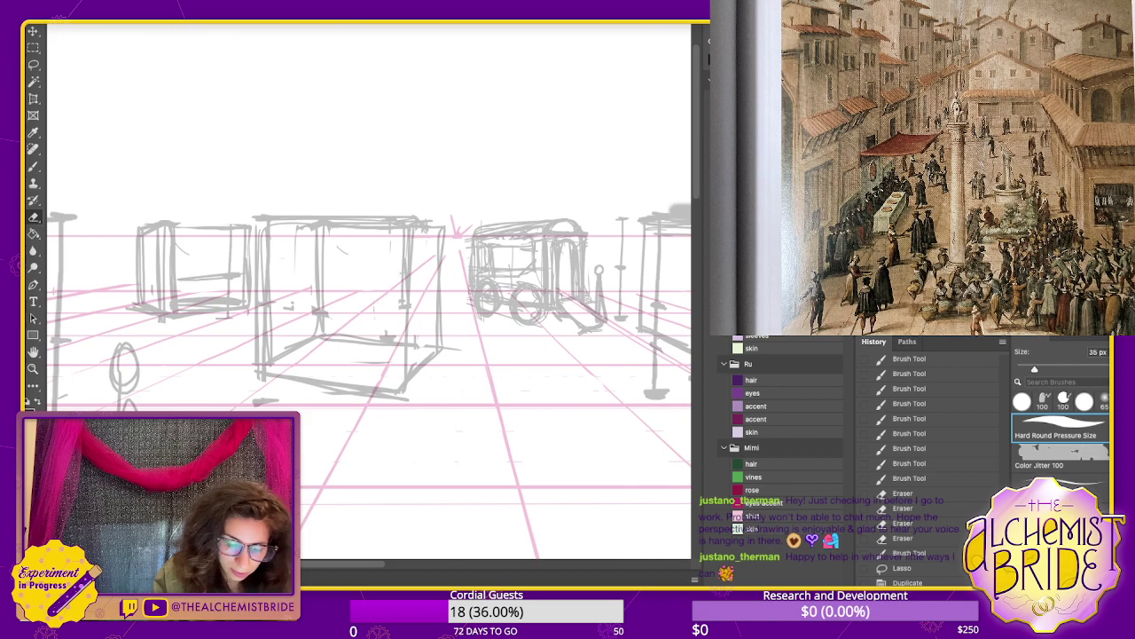
{"action": "mouse_move", "coordinate": [415, 266]}
{"action": "left_mouse_down"}
{"action": "mouse_move", "coordinate": [410, 328]}
{"action": "mouse_move", "coordinate": [381, 298]}
{"action": "mouse_move", "coordinate": [414, 301]}
{"action": "mouse_move", "coordinate": [371, 300]}
{"action": "left_mouse_up"}
- Brush counter lines across the stall right of the cart and across the large stall left of it
{"action": "key", "text": "super+minus"}
{"action": "key", "text": "b"}
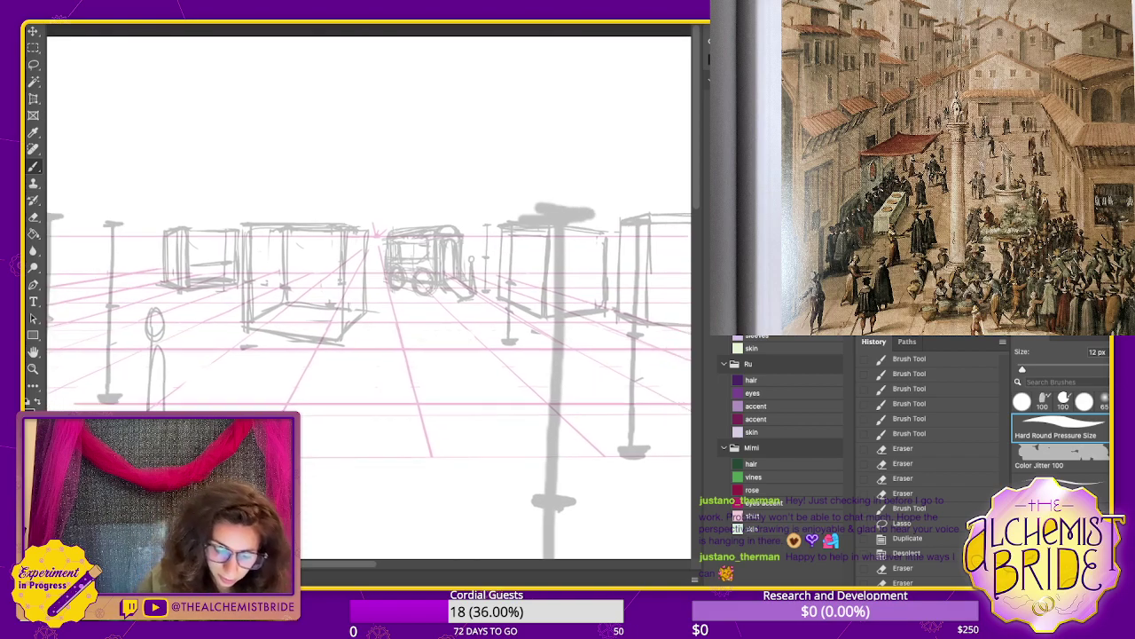
{"action": "mouse_move", "coordinate": [512, 277]}
{"action": "left_mouse_down"}
{"action": "mouse_move", "coordinate": [542, 283]}
{"action": "mouse_move", "coordinate": [529, 286]}
{"action": "mouse_move", "coordinate": [540, 300]}
{"action": "mouse_move", "coordinate": [601, 304]}
{"action": "mouse_move", "coordinate": [568, 292]}
{"action": "mouse_move", "coordinate": [640, 281]}
{"action": "left_mouse_up"}
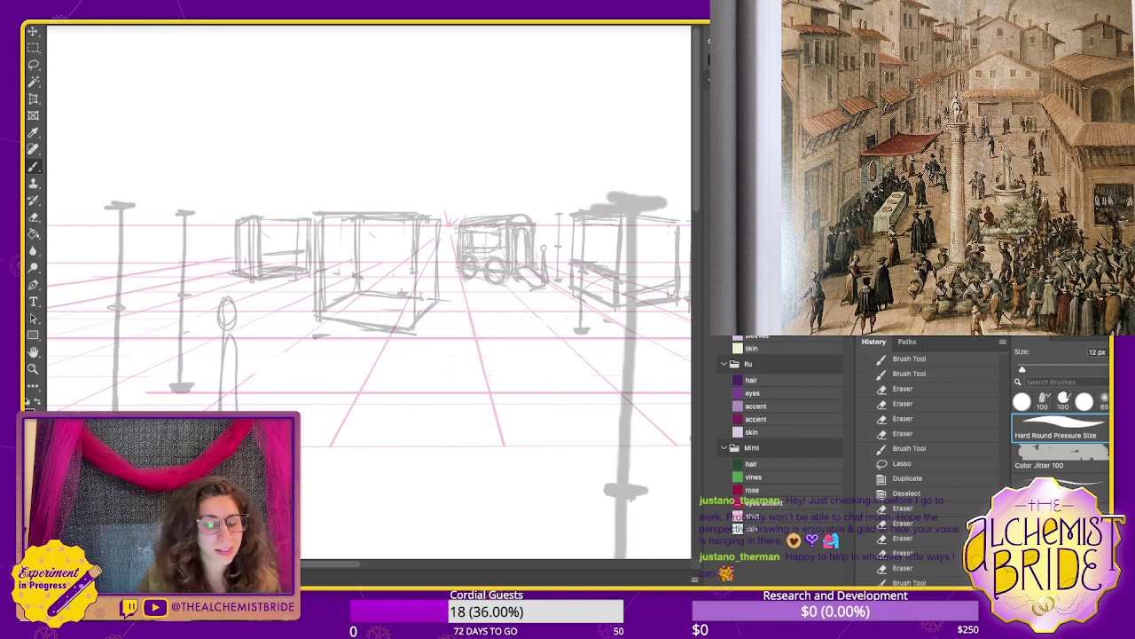
{"action": "left_click_drag", "start_coordinate": [372, 302], "coordinate": [486, 312]}
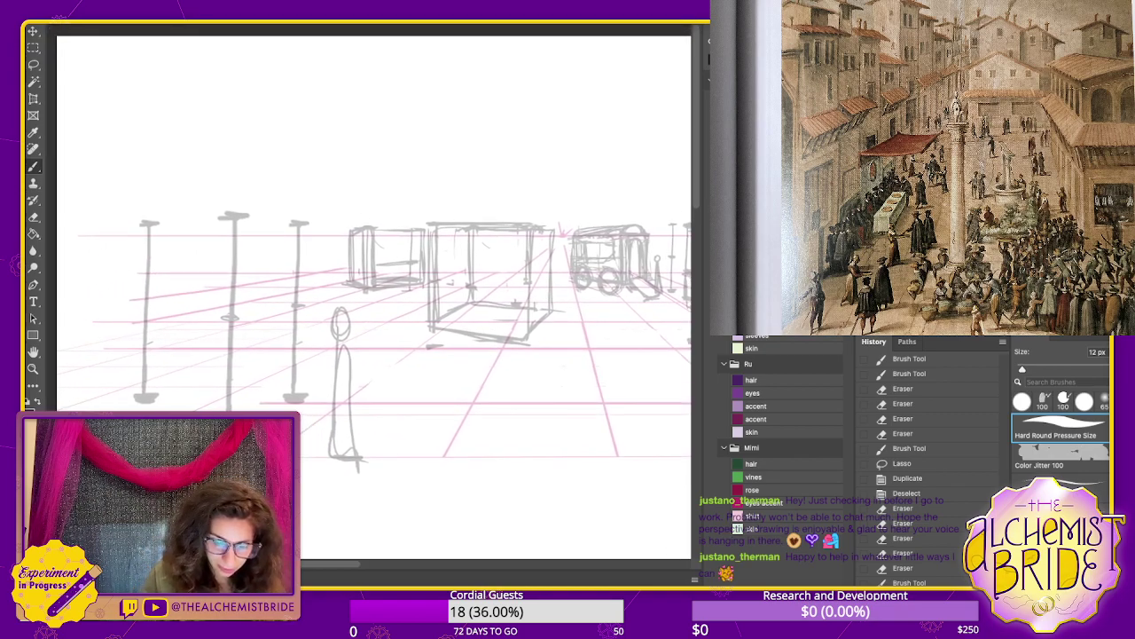
{"action": "left_click_drag", "start_coordinate": [443, 290], "coordinate": [525, 298]}
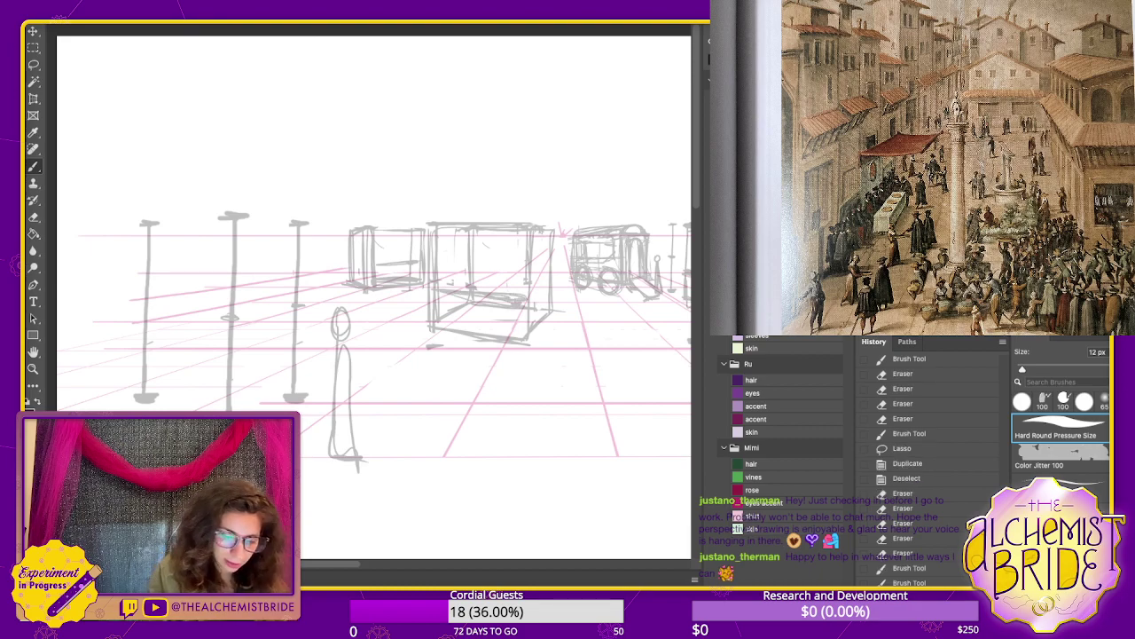
- Sketch sloping roof lines over the large left stall and a diagonal from its cart-side top corner to its opposite base corner
{"action": "mouse_move", "coordinate": [494, 230]}
{"action": "left_mouse_down"}
{"action": "mouse_move", "coordinate": [529, 248]}
{"action": "mouse_move", "coordinate": [564, 238]}
{"action": "left_mouse_up"}
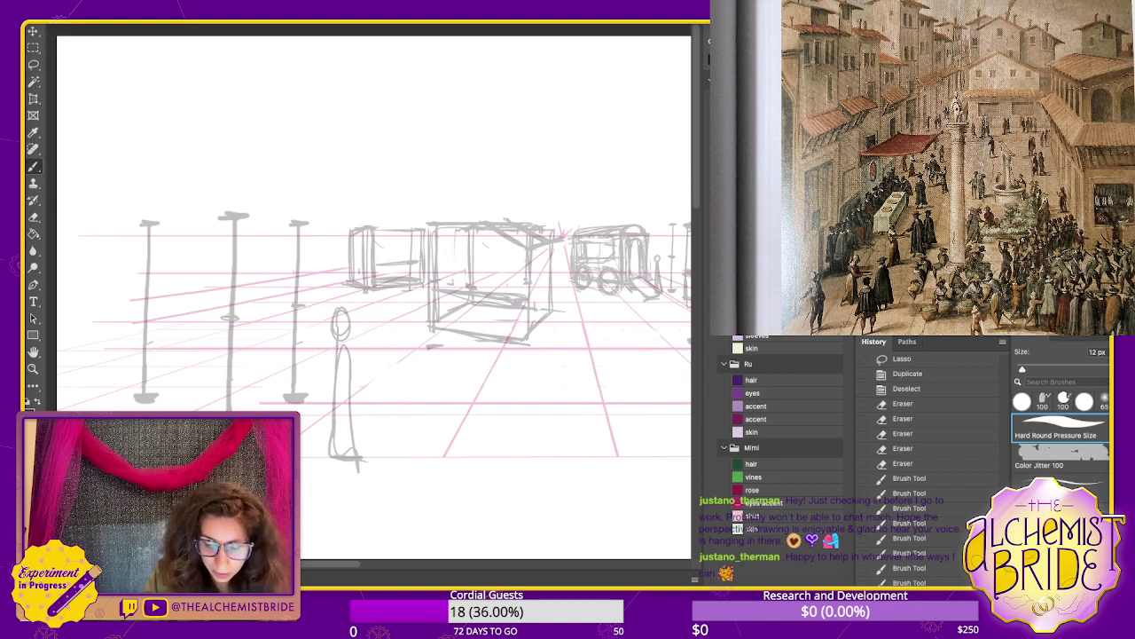
{"action": "mouse_move", "coordinate": [438, 244]}
{"action": "left_mouse_down"}
{"action": "mouse_move", "coordinate": [505, 239]}
{"action": "mouse_move", "coordinate": [463, 230]}
{"action": "mouse_move", "coordinate": [509, 223]}
{"action": "mouse_move", "coordinate": [544, 232]}
{"action": "mouse_move", "coordinate": [558, 258]}
{"action": "mouse_move", "coordinate": [533, 335]}
{"action": "left_mouse_up"}
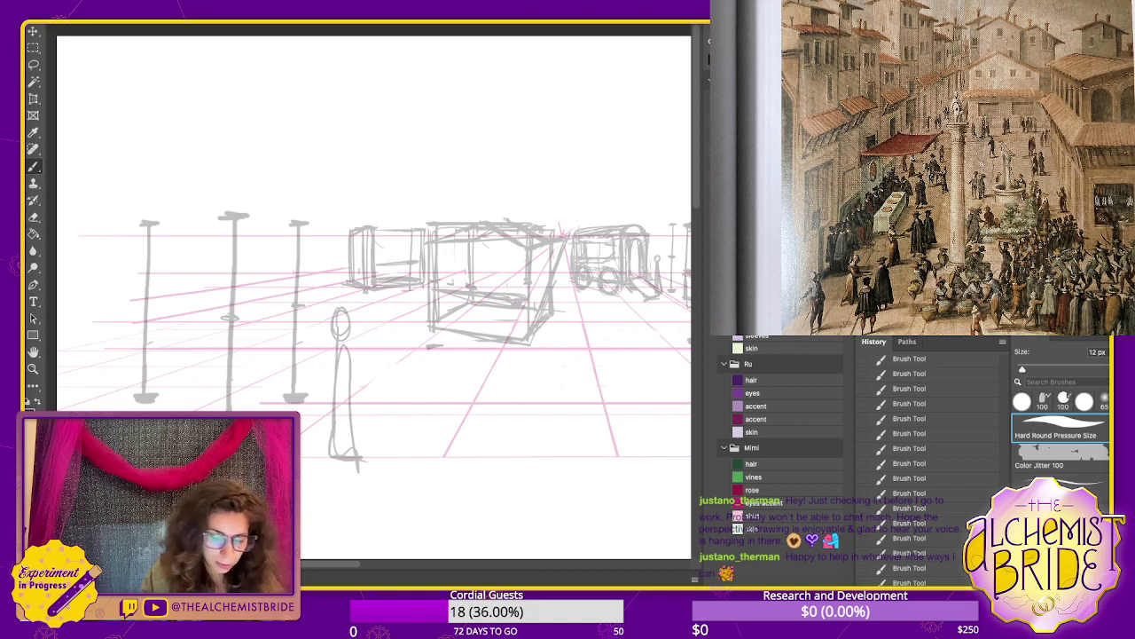
{"action": "key", "text": "ctrl+z"}
{"action": "key", "text": "ctrl+z"}
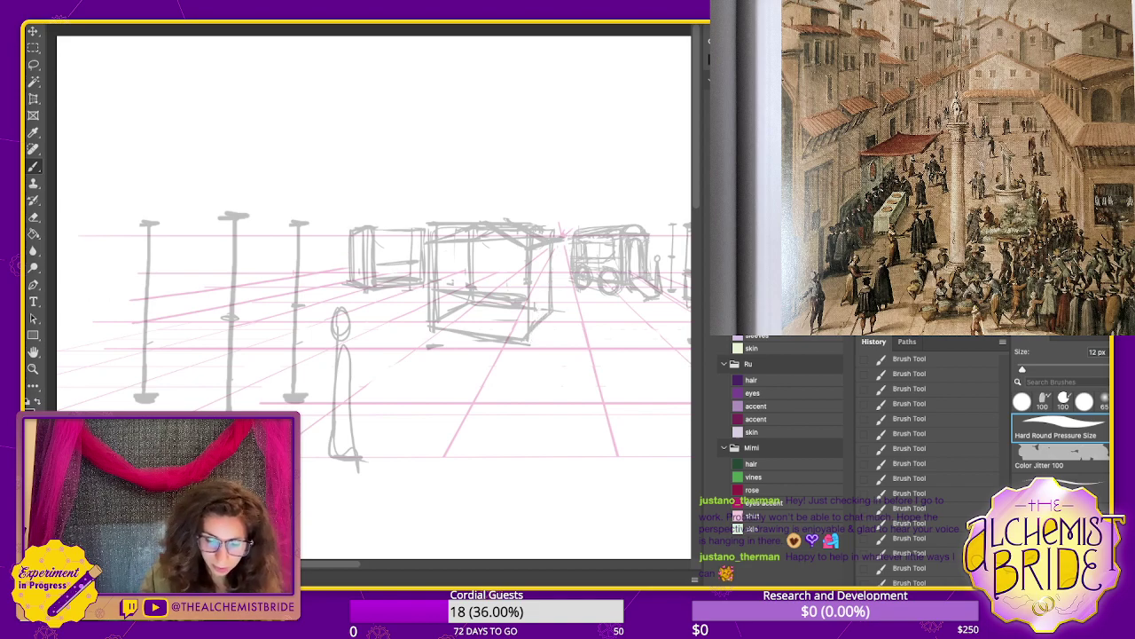
{"action": "left_click_drag", "start_coordinate": [526, 255], "coordinate": [440, 317]}
{"action": "key", "text": "ctrl+z"}
{"action": "left_click_drag", "start_coordinate": [553, 244], "coordinate": [436, 323]}
{"action": "left_click_drag", "start_coordinate": [471, 241], "coordinate": [473, 284]}
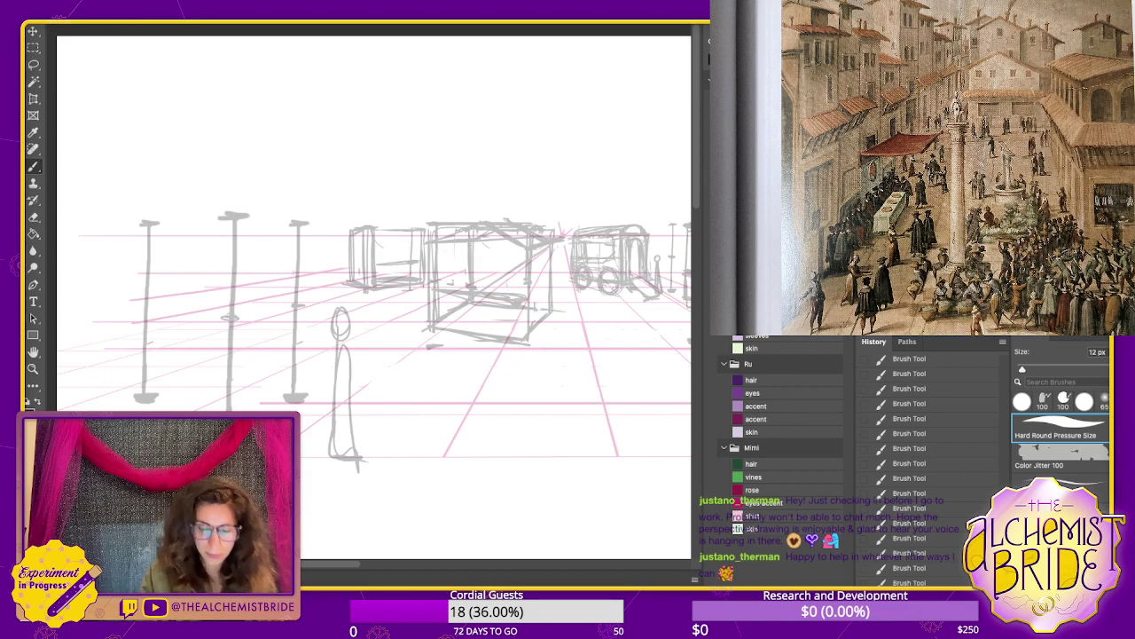
- Erase the large left stall's flat top edge and the diagonal strokes inside its frame
{"action": "key", "text": "e"}
{"action": "left_click_drag", "start_coordinate": [431, 224], "coordinate": [555, 234]}
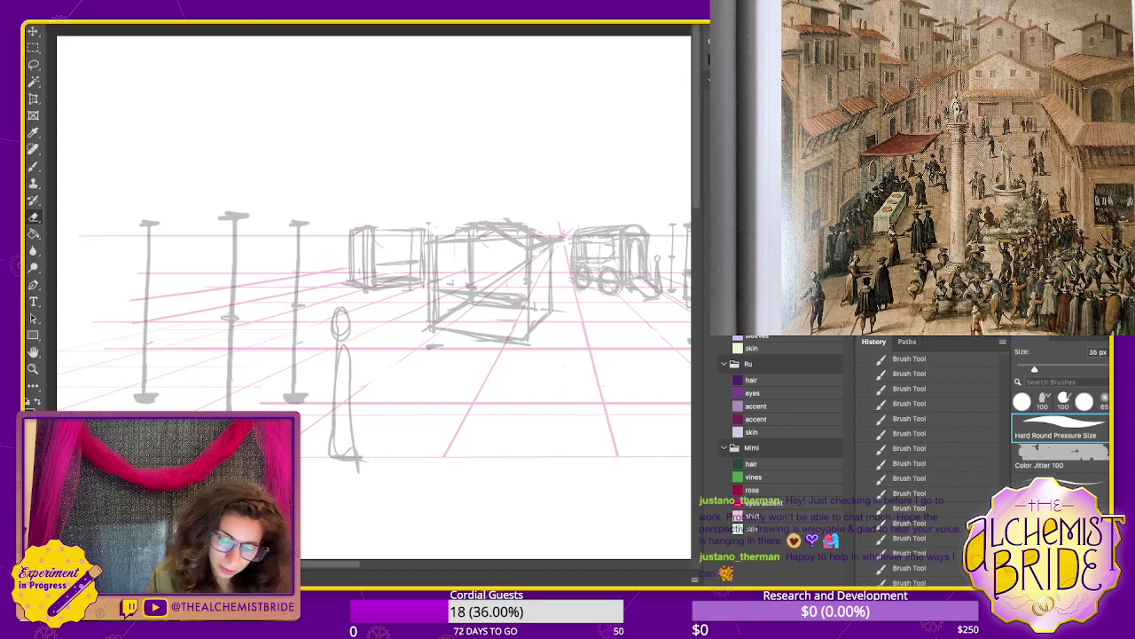
{"action": "mouse_move", "coordinate": [514, 270]}
{"action": "left_mouse_down"}
{"action": "mouse_move", "coordinate": [466, 299]}
{"action": "mouse_move", "coordinate": [451, 292]}
{"action": "mouse_move", "coordinate": [522, 299]}
{"action": "mouse_move", "coordinate": [369, 309]}
{"action": "mouse_move", "coordinate": [416, 304]}
{"action": "left_mouse_up"}
- Sketch the base and two tall uprights of a new foreground stall between the standing figure and the large left stall
{"action": "key", "text": "b"}
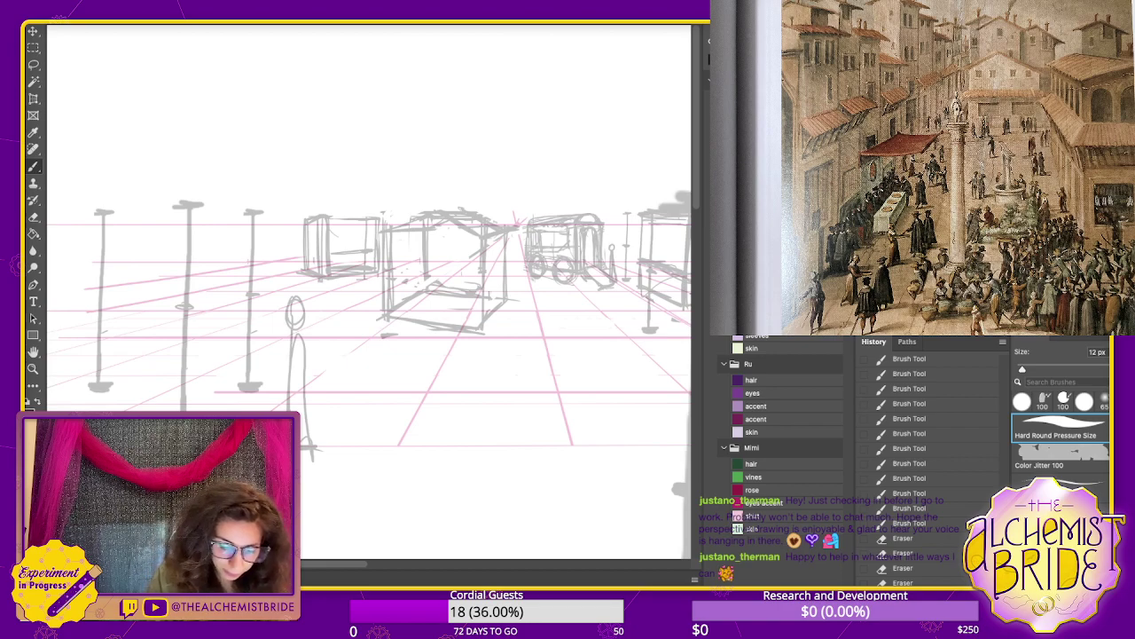
{"action": "mouse_move", "coordinate": [459, 243]}
{"action": "left_mouse_down"}
{"action": "mouse_move", "coordinate": [465, 326]}
{"action": "mouse_move", "coordinate": [442, 399]}
{"action": "mouse_move", "coordinate": [328, 405]}
{"action": "left_mouse_up"}
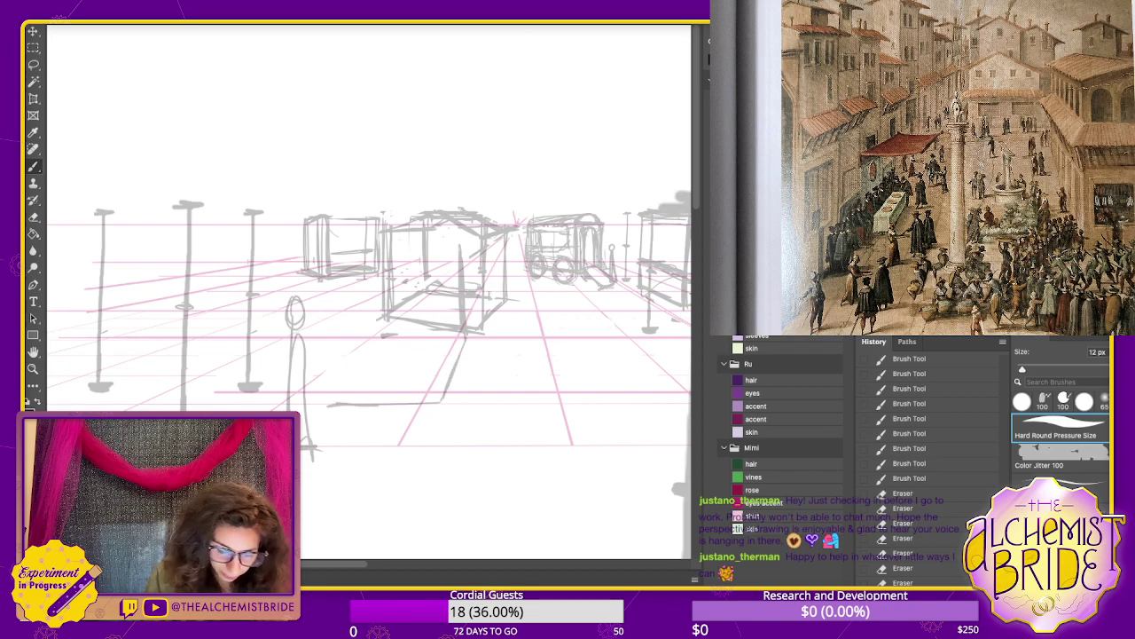
{"action": "left_click_drag", "start_coordinate": [295, 246], "coordinate": [296, 397]}
{"action": "left_click_drag", "start_coordinate": [296, 330], "coordinate": [298, 412]}
{"action": "left_click_drag", "start_coordinate": [292, 252], "coordinate": [295, 296]}
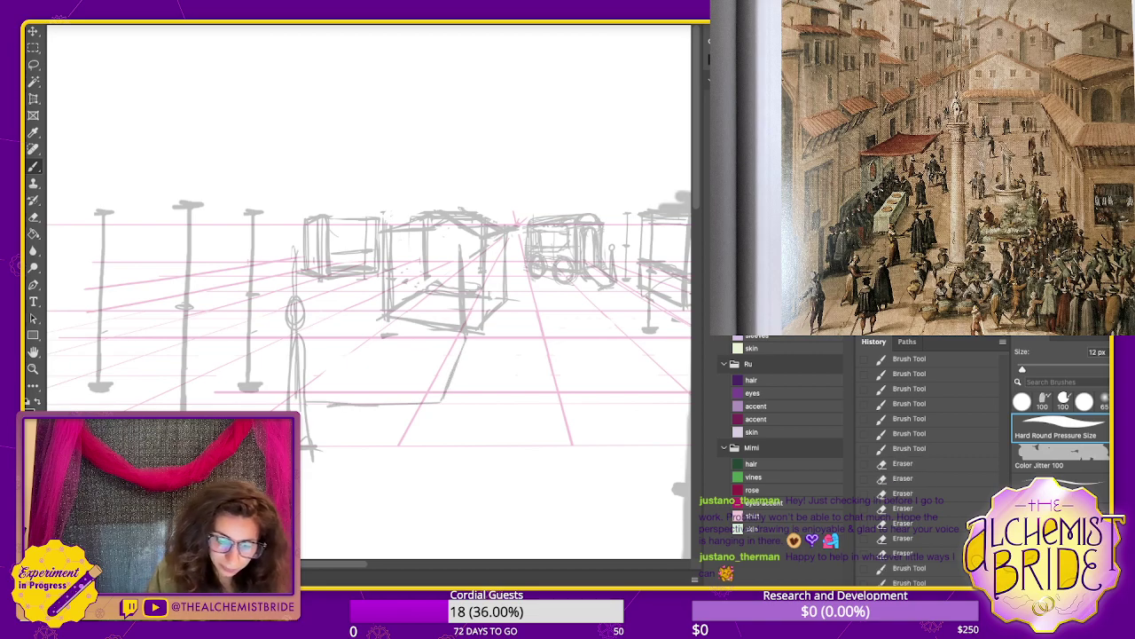
{"action": "left_click_drag", "start_coordinate": [461, 227], "coordinate": [461, 257]}
{"action": "left_click_drag", "start_coordinate": [293, 216], "coordinate": [295, 296]}
{"action": "left_click_drag", "start_coordinate": [294, 205], "coordinate": [297, 245]}
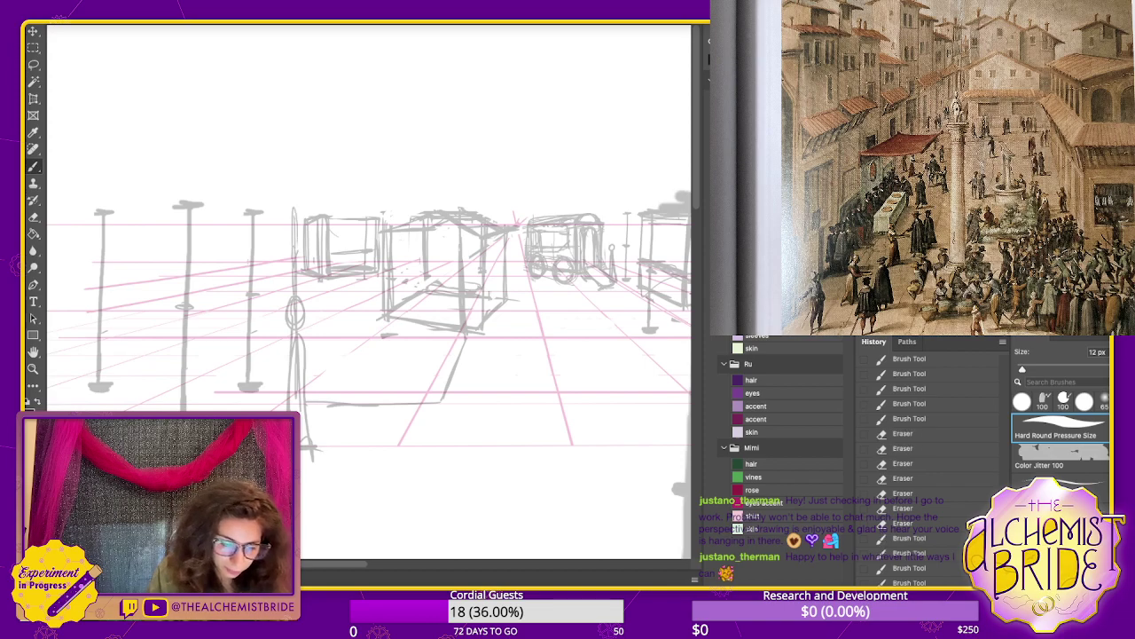
- Add the foreground stall's flat top edge and form its narrow cart-facing side with a front upright and receding base edge
{"action": "mouse_move", "coordinate": [460, 204]}
{"action": "left_mouse_down"}
{"action": "mouse_move", "coordinate": [332, 201]}
{"action": "mouse_move", "coordinate": [365, 190]}
{"action": "mouse_move", "coordinate": [309, 204]}
{"action": "left_mouse_up"}
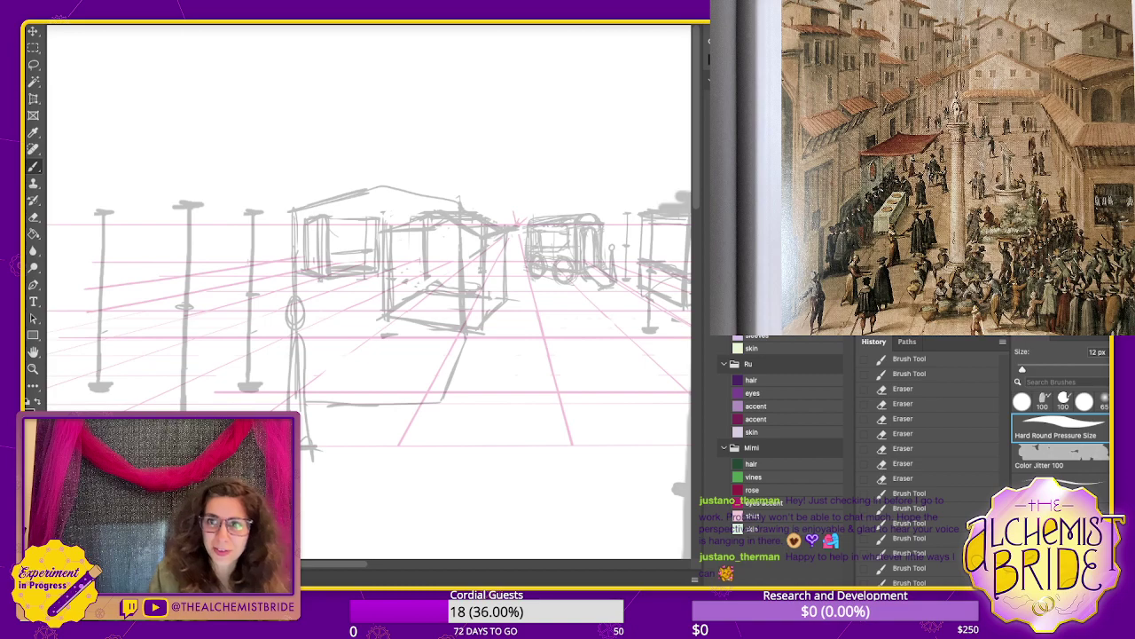
{"action": "key", "text": "ctrl+z"}
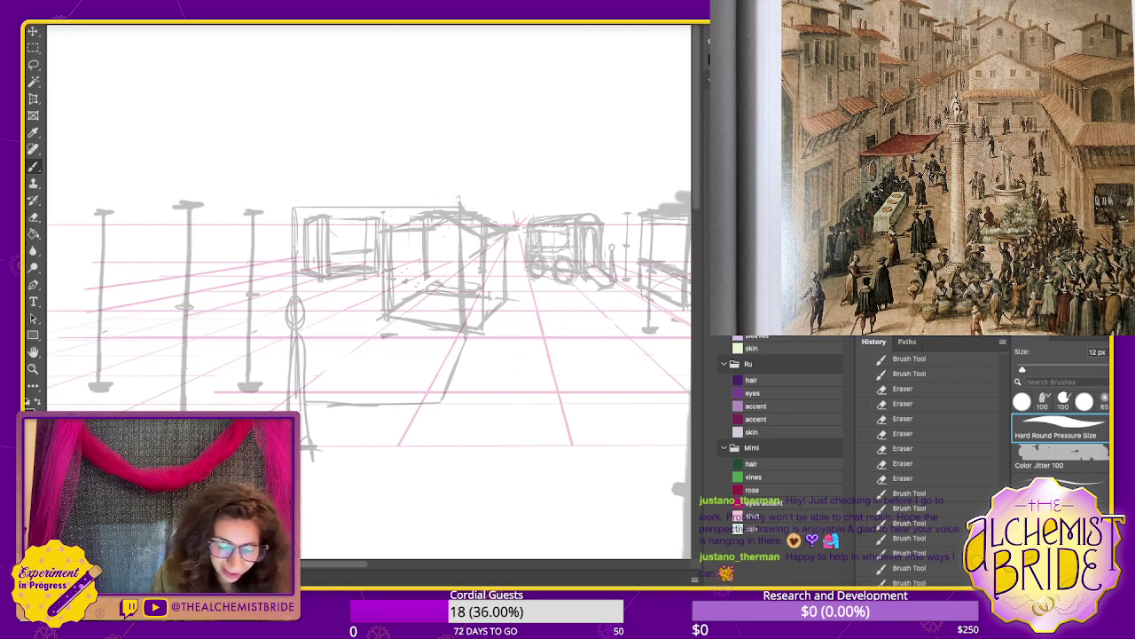
{"action": "mouse_move", "coordinate": [428, 220]}
{"action": "left_mouse_down"}
{"action": "mouse_move", "coordinate": [441, 410]}
{"action": "mouse_move", "coordinate": [434, 229]}
{"action": "left_mouse_up"}
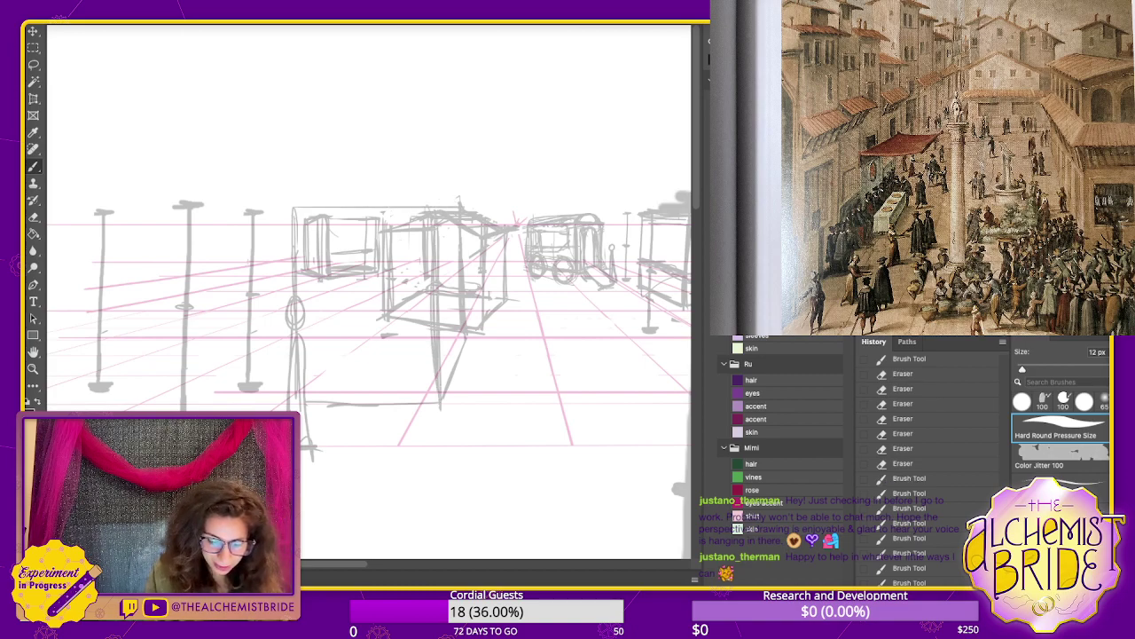
{"action": "left_click_drag", "start_coordinate": [471, 333], "coordinate": [441, 408]}
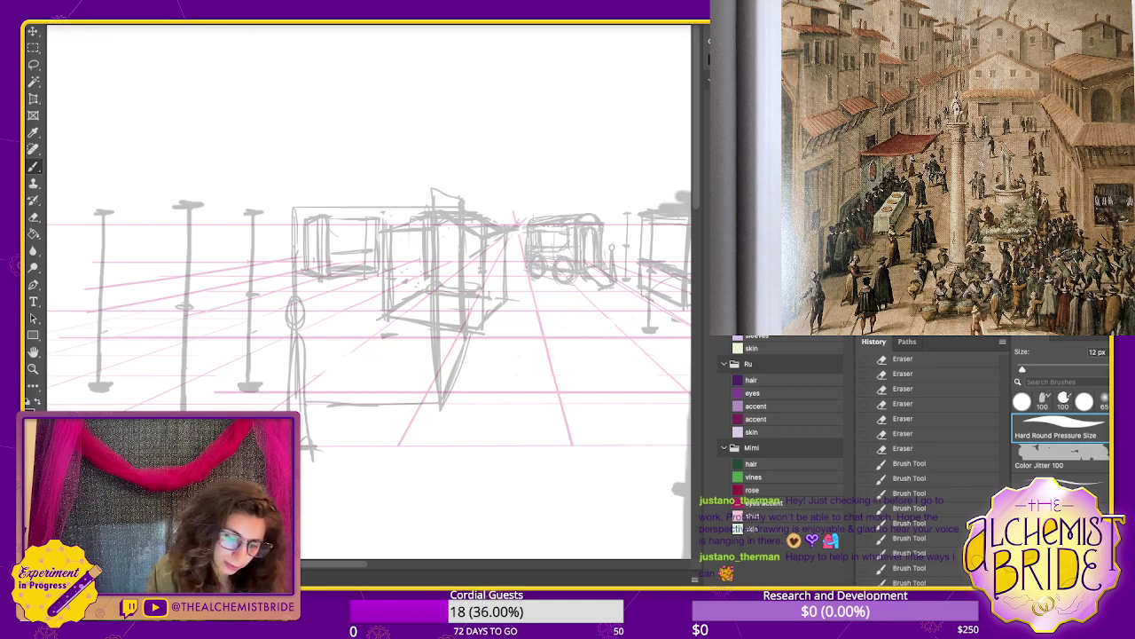
- Rework the foreground stall's cart-side corner and strengthen its front base edge with extra strokes
{"action": "left_click_drag", "start_coordinate": [433, 186], "coordinate": [435, 211]}
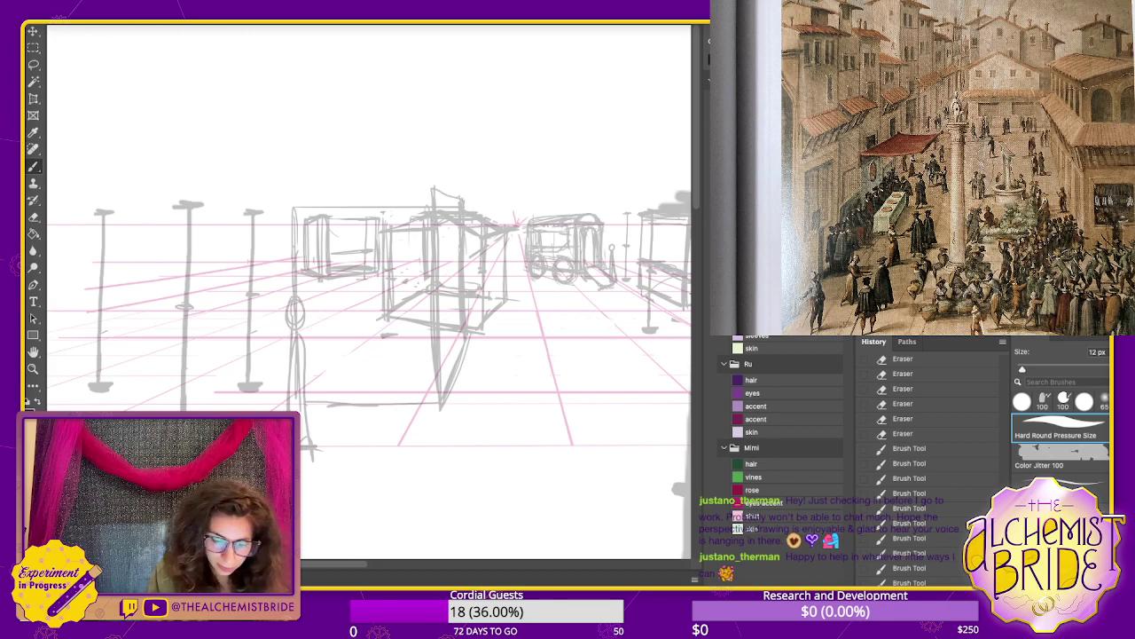
{"action": "key", "text": "ctrl+z"}
{"action": "mouse_move", "coordinate": [433, 203]}
{"action": "left_mouse_down"}
{"action": "mouse_move", "coordinate": [329, 209]}
{"action": "mouse_move", "coordinate": [279, 344]}
{"action": "mouse_move", "coordinate": [436, 402]}
{"action": "mouse_move", "coordinate": [329, 401]}
{"action": "left_mouse_up"}
{"action": "left_click_drag", "start_coordinate": [400, 381], "coordinate": [338, 390]}
- Erase the standing figure overlapping the foreground stall's outer upright and clean up the strokes around its base
{"action": "key", "text": "e"}
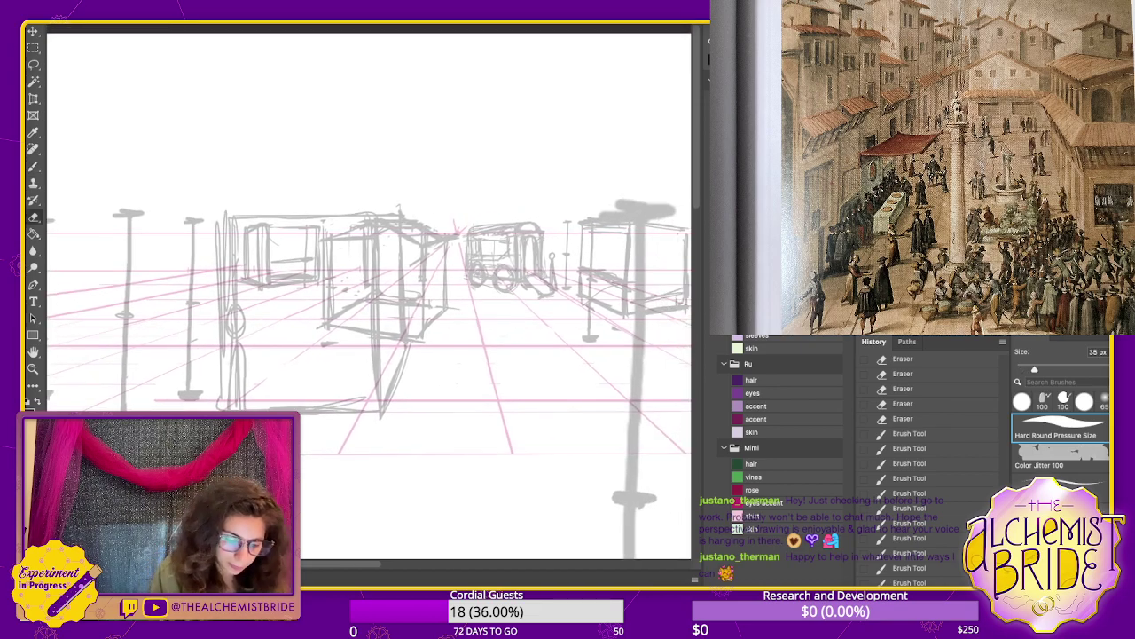
{"action": "mouse_move", "coordinate": [266, 346]}
{"action": "left_mouse_down"}
{"action": "mouse_move", "coordinate": [336, 340]}
{"action": "mouse_move", "coordinate": [313, 372]}
{"action": "left_mouse_up"}
{"action": "left_click_drag", "start_coordinate": [302, 299], "coordinate": [302, 369]}
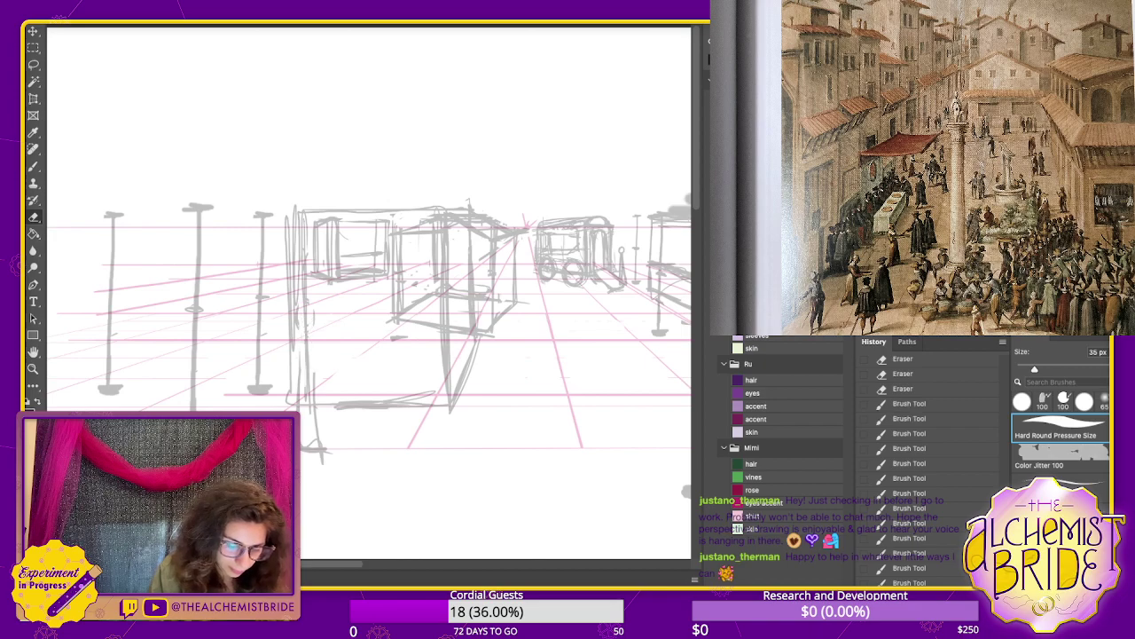
{"action": "left_click_drag", "start_coordinate": [304, 447], "coordinate": [310, 415]}
{"action": "left_click_drag", "start_coordinate": [426, 373], "coordinate": [329, 379]}
- Redraw the foreground stall's outer upright and close its top corner where the figure stood
{"action": "key", "text": "b"}
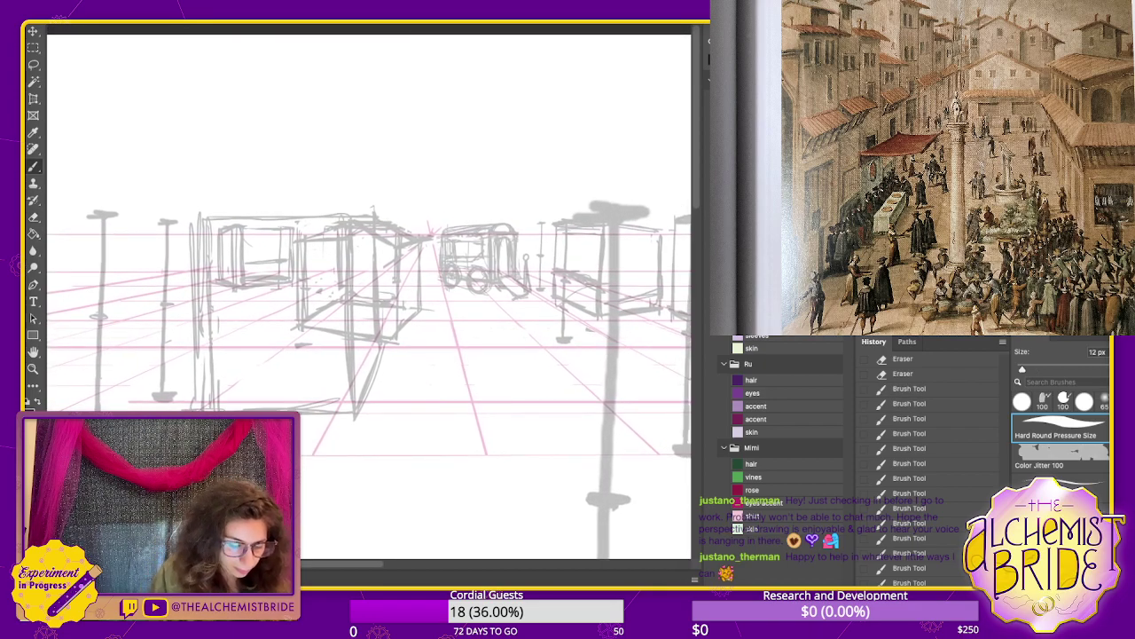
{"action": "mouse_move", "coordinate": [187, 409]}
{"action": "left_mouse_down"}
{"action": "mouse_move", "coordinate": [184, 219]}
{"action": "mouse_move", "coordinate": [189, 404]}
{"action": "left_mouse_up"}
{"action": "left_click_drag", "start_coordinate": [184, 217], "coordinate": [198, 216]}
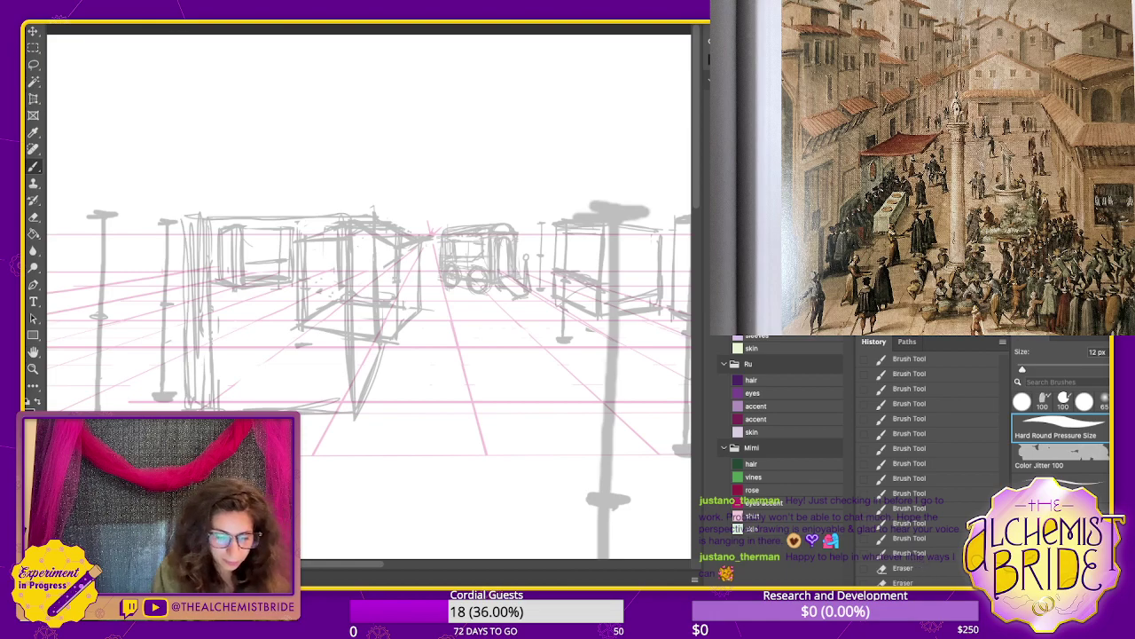
- Sketch the roof lines, front upright and slanting side strokes of a very near stall at the thick right-hand height marker
{"action": "scroll", "coordinate": [369, 293], "scroll_direction": "right", "scroll_amount": 9}
{"action": "scroll", "coordinate": [369, 293], "scroll_direction": "down", "scroll_amount": 3}
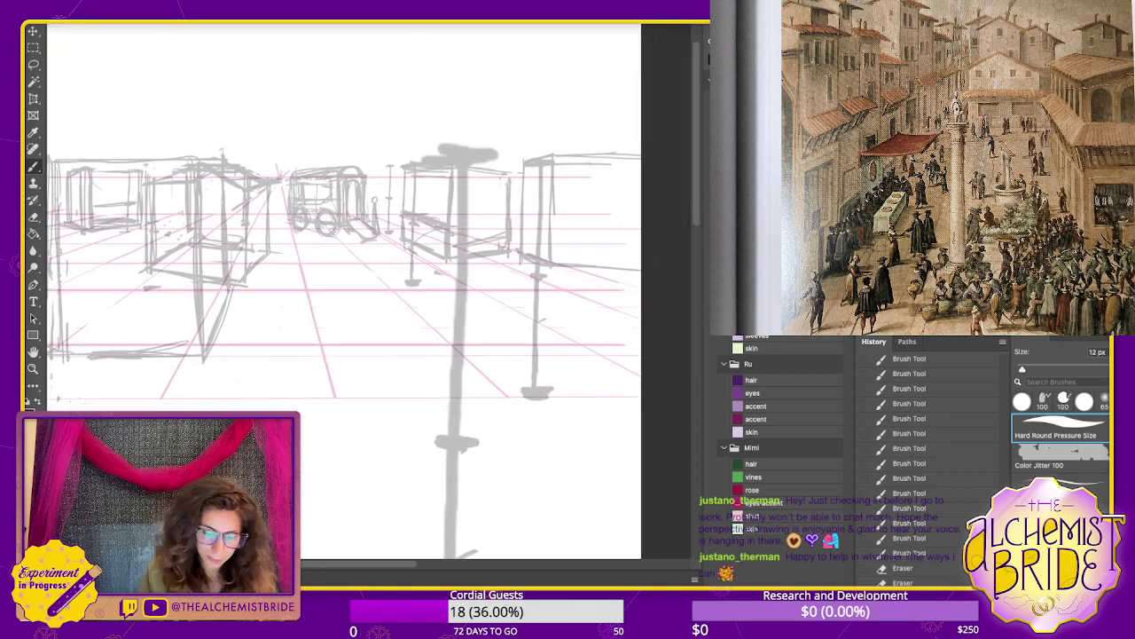
{"action": "mouse_move", "coordinate": [445, 143]}
{"action": "left_mouse_down"}
{"action": "mouse_move", "coordinate": [634, 53]}
{"action": "mouse_move", "coordinate": [574, 143]}
{"action": "mouse_move", "coordinate": [597, 145]}
{"action": "left_mouse_up"}
{"action": "left_click_drag", "start_coordinate": [482, 159], "coordinate": [634, 223]}
{"action": "left_click_drag", "start_coordinate": [457, 328], "coordinate": [450, 556]}
{"action": "mouse_move", "coordinate": [549, 192]}
{"action": "left_mouse_down"}
{"action": "mouse_move", "coordinate": [543, 240]}
{"action": "mouse_move", "coordinate": [454, 497]}
{"action": "left_mouse_up"}
{"action": "left_click_drag", "start_coordinate": [510, 257], "coordinate": [456, 435]}
- Add a counter edge to the nearest right stall and scribble loose rounded shapes around its base and below the counter
{"action": "mouse_move", "coordinate": [517, 326]}
{"action": "left_mouse_down"}
{"action": "mouse_move", "coordinate": [455, 478]}
{"action": "mouse_move", "coordinate": [433, 493]}
{"action": "mouse_move", "coordinate": [479, 510]}
{"action": "left_mouse_up"}
{"action": "mouse_move", "coordinate": [479, 514]}
{"action": "left_mouse_down"}
{"action": "mouse_move", "coordinate": [461, 559]}
{"action": "mouse_move", "coordinate": [476, 541]}
{"action": "left_mouse_up"}
{"action": "left_click_drag", "start_coordinate": [466, 471], "coordinate": [530, 537]}
{"action": "left_click_drag", "start_coordinate": [472, 456], "coordinate": [634, 440]}
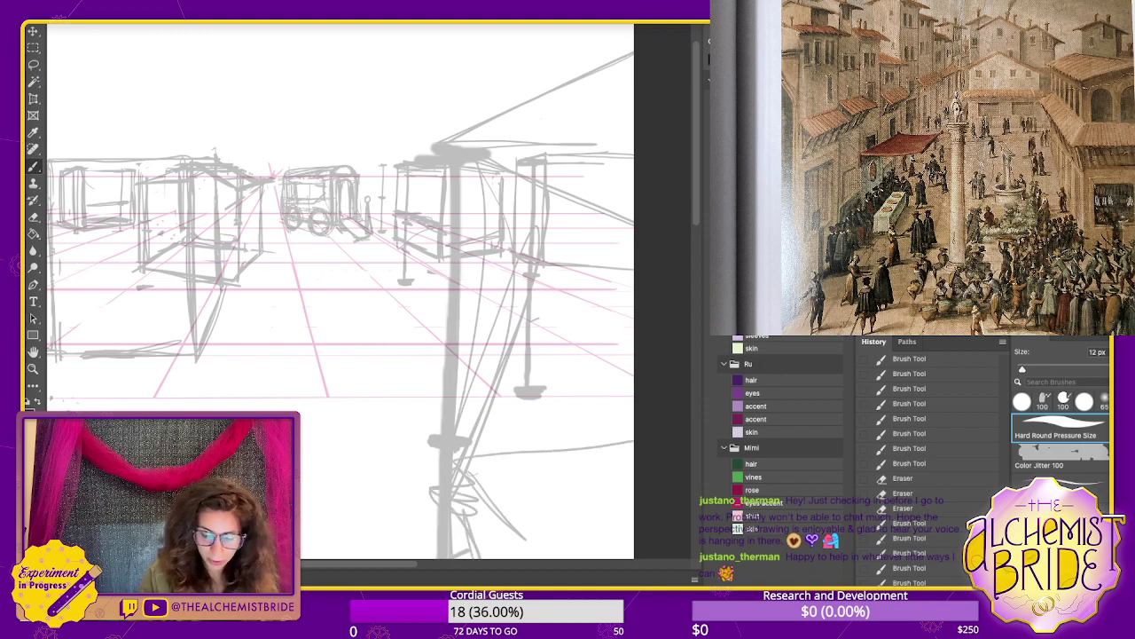
{"action": "left_click_drag", "start_coordinate": [475, 539], "coordinate": [593, 545]}
{"action": "left_click_drag", "start_coordinate": [475, 534], "coordinate": [634, 532]}
{"action": "mouse_move", "coordinate": [515, 464]}
{"action": "left_mouse_down"}
{"action": "mouse_move", "coordinate": [568, 488]}
{"action": "mouse_move", "coordinate": [616, 468]}
{"action": "mouse_move", "coordinate": [580, 422]}
{"action": "mouse_move", "coordinate": [621, 426]}
{"action": "mouse_move", "coordinate": [585, 413]}
{"action": "mouse_move", "coordinate": [557, 453]}
{"action": "left_mouse_up"}
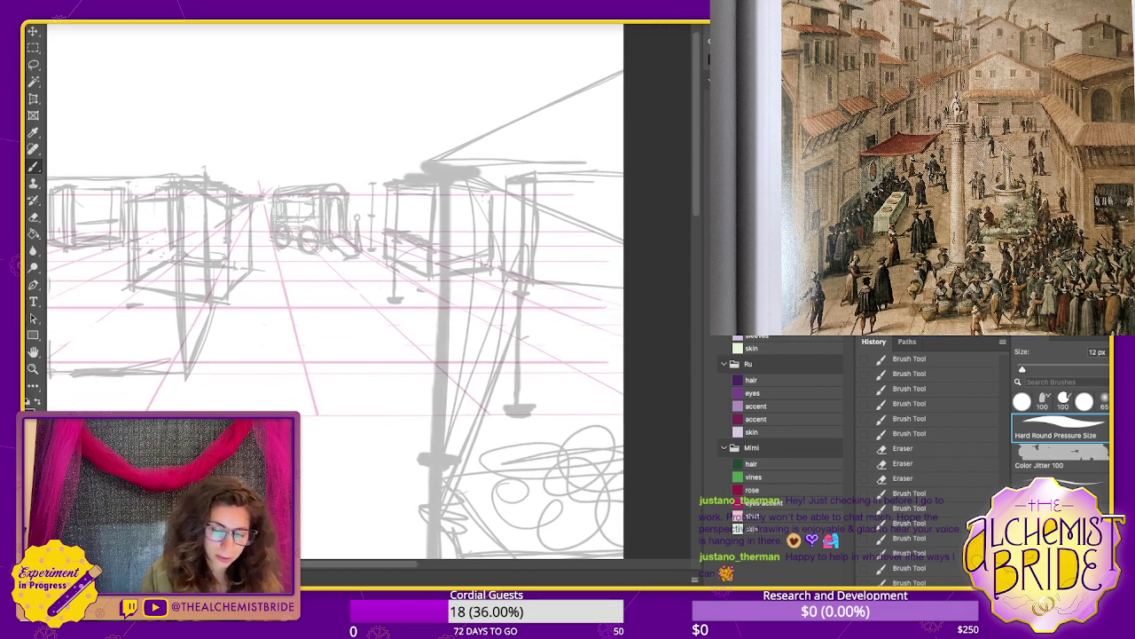
- Sketch a stall frame between the thick marker and the thinner right marker, with uprights, top edge, base edge and receding side
{"action": "mouse_move", "coordinate": [533, 409]}
{"action": "left_mouse_down"}
{"action": "mouse_move", "coordinate": [622, 411]}
{"action": "mouse_move", "coordinate": [547, 414]}
{"action": "left_mouse_up"}
{"action": "left_click_drag", "start_coordinate": [451, 357], "coordinate": [531, 427]}
{"action": "left_click_drag", "start_coordinate": [452, 197], "coordinate": [452, 388]}
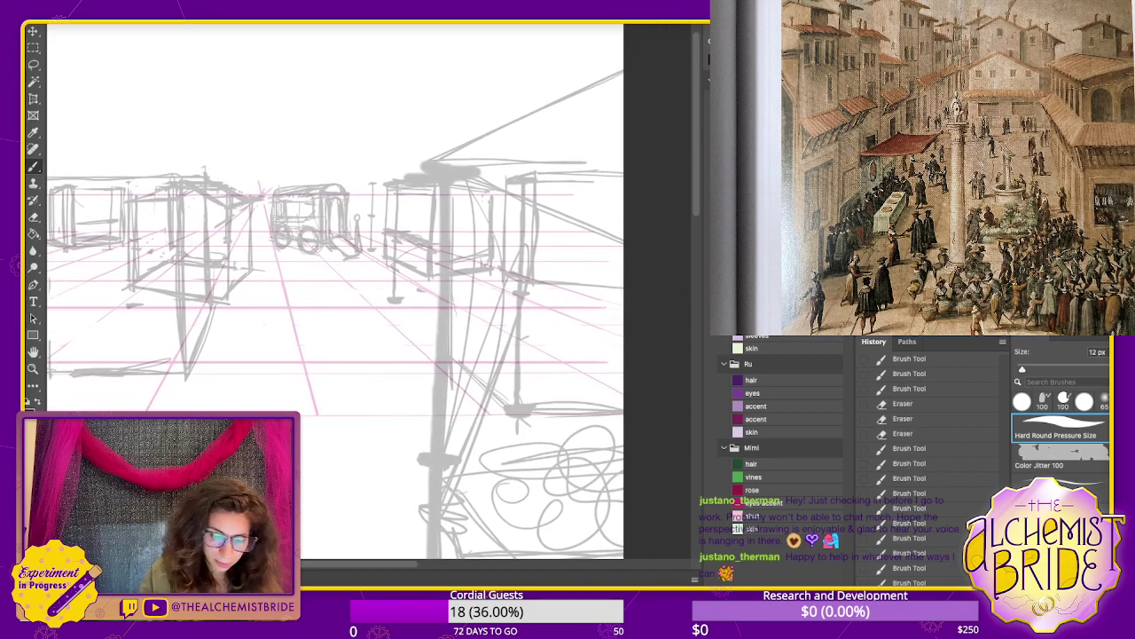
{"action": "left_click_drag", "start_coordinate": [454, 201], "coordinate": [490, 197]}
{"action": "mouse_move", "coordinate": [452, 197]}
{"action": "left_mouse_down"}
{"action": "mouse_move", "coordinate": [505, 189]}
{"action": "mouse_move", "coordinate": [523, 337]}
{"action": "left_mouse_up"}
{"action": "left_click_drag", "start_coordinate": [518, 197], "coordinate": [515, 315]}
{"action": "left_click_drag", "start_coordinate": [479, 177], "coordinate": [542, 170]}
{"action": "left_click_drag", "start_coordinate": [532, 411], "coordinate": [610, 408]}
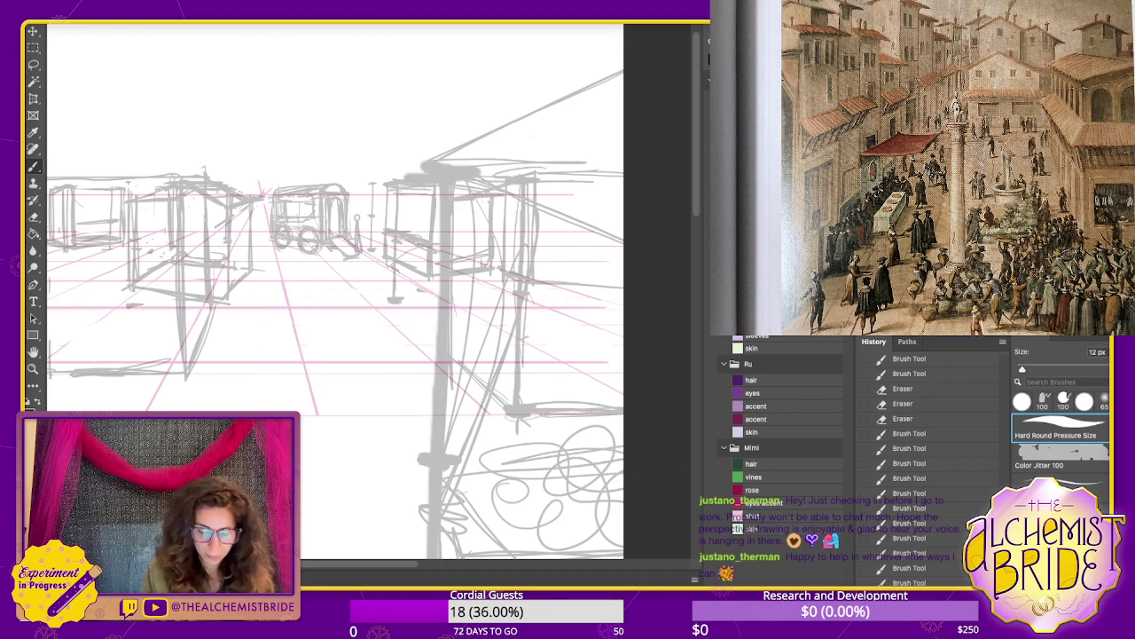
{"action": "left_click_drag", "start_coordinate": [453, 353], "coordinate": [505, 405]}
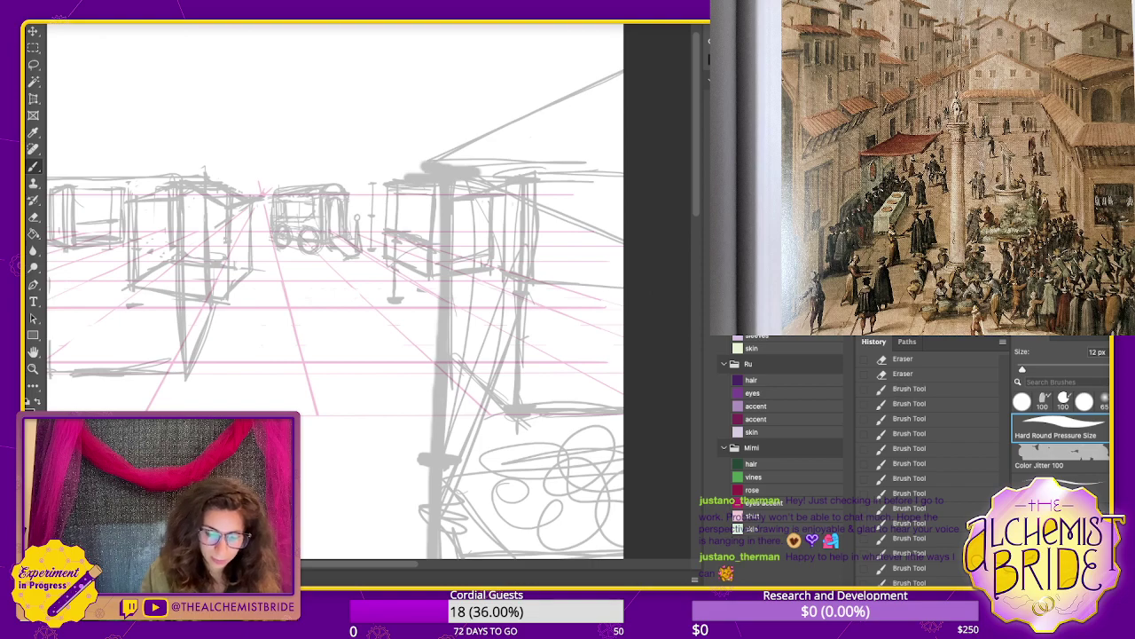
- Sketch counter-height lines running from the thick marker across the right foreground stall
{"action": "mouse_move", "coordinate": [454, 311]}
{"action": "left_mouse_down"}
{"action": "mouse_move", "coordinate": [513, 318]}
{"action": "mouse_move", "coordinate": [420, 317]}
{"action": "mouse_move", "coordinate": [550, 335]}
{"action": "left_mouse_up"}
{"action": "mouse_move", "coordinate": [420, 330]}
{"action": "left_mouse_down"}
{"action": "mouse_move", "coordinate": [577, 390]}
{"action": "mouse_move", "coordinate": [621, 374]}
{"action": "left_mouse_up"}
{"action": "left_click_drag", "start_coordinate": [373, 310], "coordinate": [577, 284]}
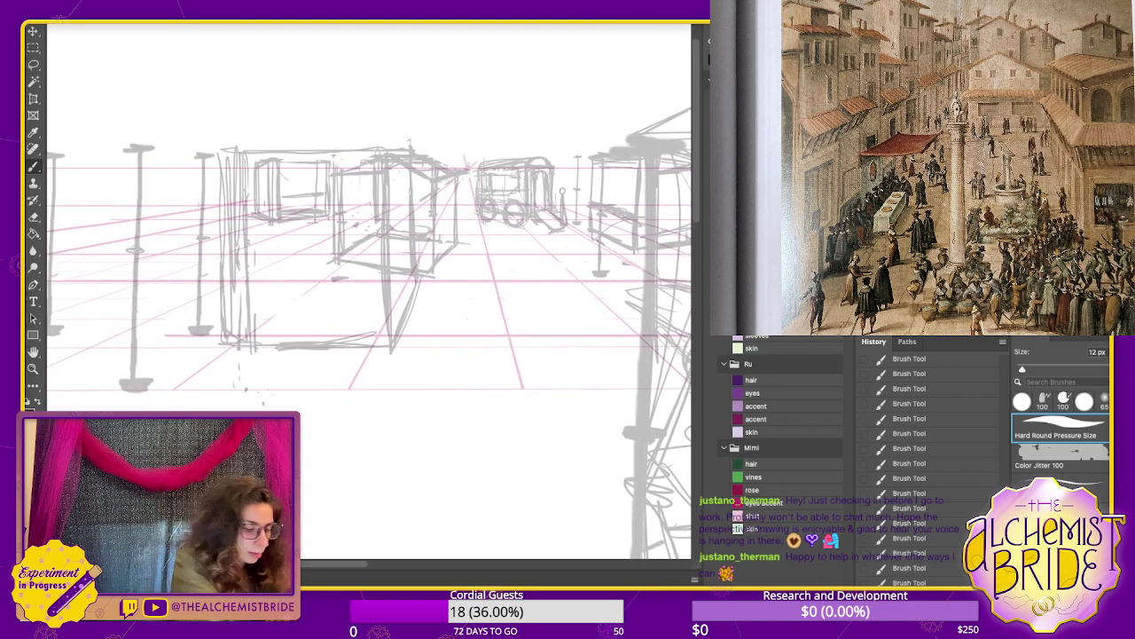
{"action": "scroll", "coordinate": [368, 292], "scroll_direction": "down", "scroll_amount": 3}
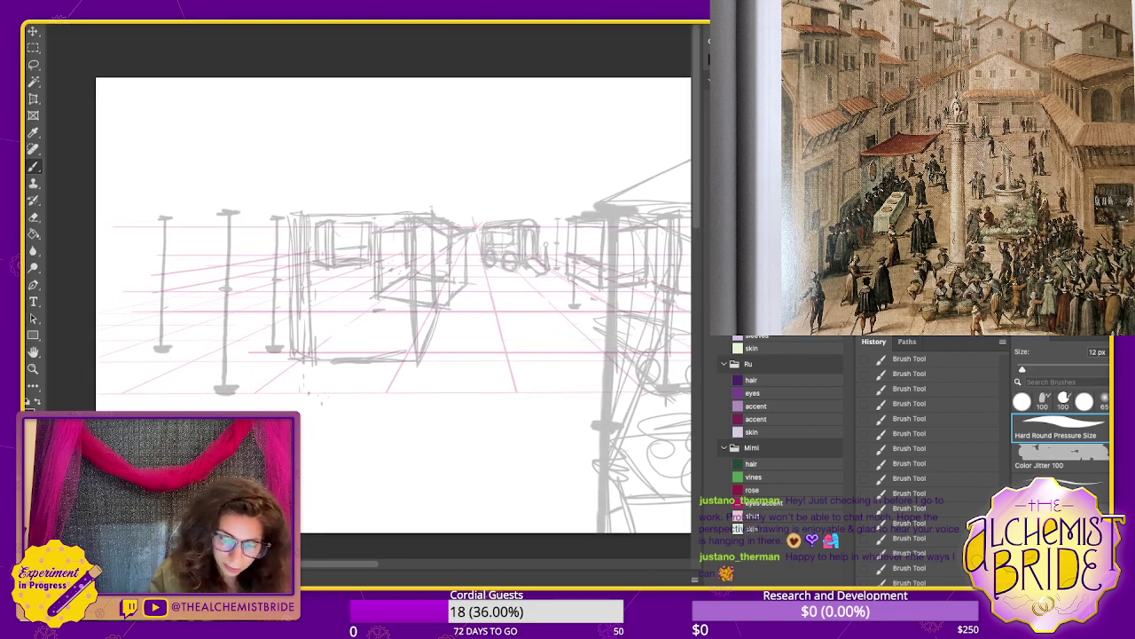
{"action": "left_click_drag", "start_coordinate": [357, 219], "coordinate": [357, 358]}
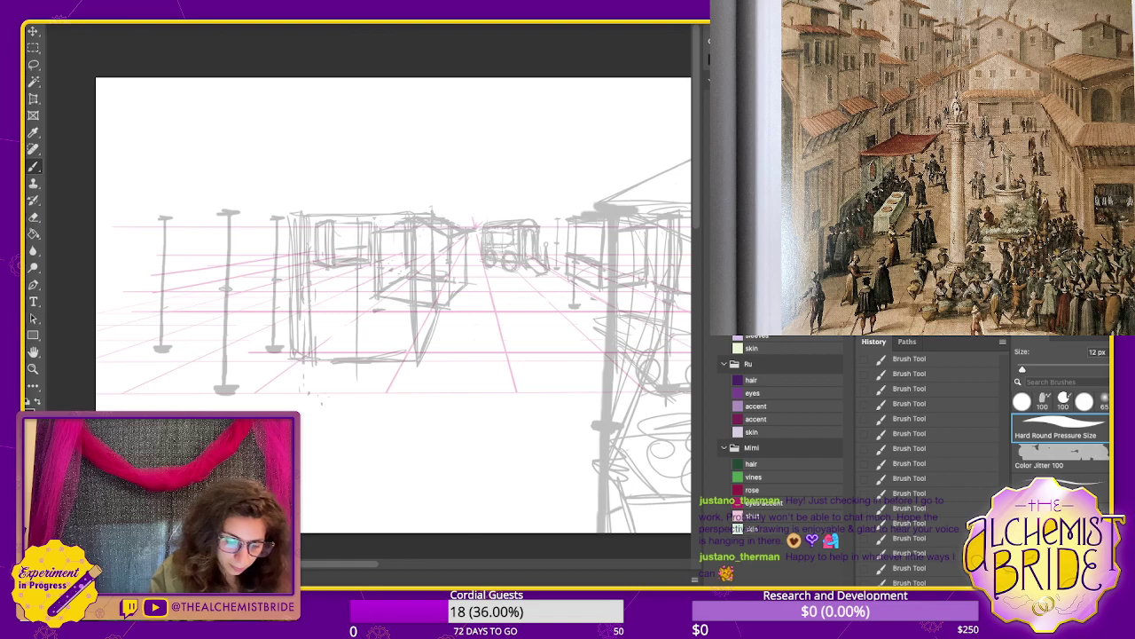
{"action": "left_click_drag", "start_coordinate": [354, 284], "coordinate": [357, 411]}
{"action": "mouse_move", "coordinate": [357, 209]}
{"action": "left_mouse_down"}
{"action": "mouse_move", "coordinate": [147, 214]}
{"action": "mouse_move", "coordinate": [150, 311]}
{"action": "left_mouse_up"}
{"action": "left_click_drag", "start_coordinate": [156, 299], "coordinate": [158, 411]}
{"action": "left_click_drag", "start_coordinate": [160, 408], "coordinate": [315, 399]}
{"action": "left_click_drag", "start_coordinate": [210, 397], "coordinate": [355, 397]}
{"action": "left_click_drag", "start_coordinate": [335, 217], "coordinate": [330, 355]}
{"action": "left_click_drag", "start_coordinate": [336, 268], "coordinate": [334, 415]}
{"action": "left_click_drag", "start_coordinate": [183, 393], "coordinate": [312, 400]}
{"action": "left_click_drag", "start_coordinate": [360, 268], "coordinate": [359, 345]}
{"action": "left_click_drag", "start_coordinate": [359, 212], "coordinate": [202, 212]}
{"action": "mouse_move", "coordinate": [361, 264]}
{"action": "left_mouse_down"}
{"action": "mouse_move", "coordinate": [357, 357]}
{"action": "mouse_move", "coordinate": [341, 401]}
{"action": "left_mouse_up"}
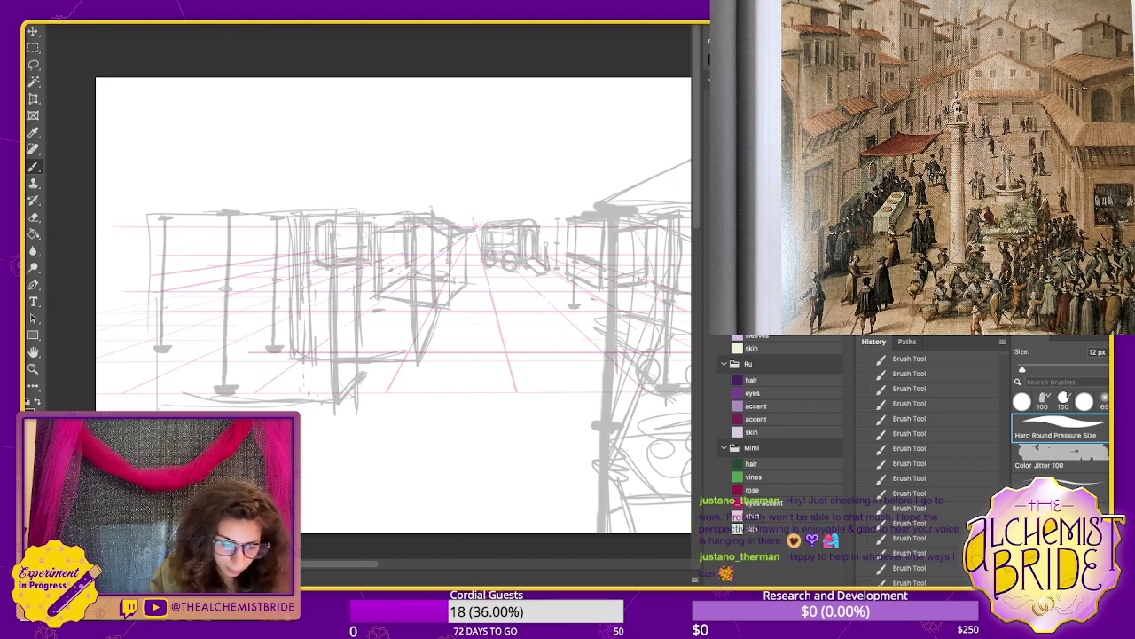
{"action": "mouse_move", "coordinate": [291, 213]}
{"action": "left_mouse_down"}
{"action": "mouse_move", "coordinate": [165, 216]}
{"action": "mouse_move", "coordinate": [162, 405]}
{"action": "left_mouse_up"}
{"action": "left_click_drag", "start_coordinate": [165, 402], "coordinate": [277, 405]}
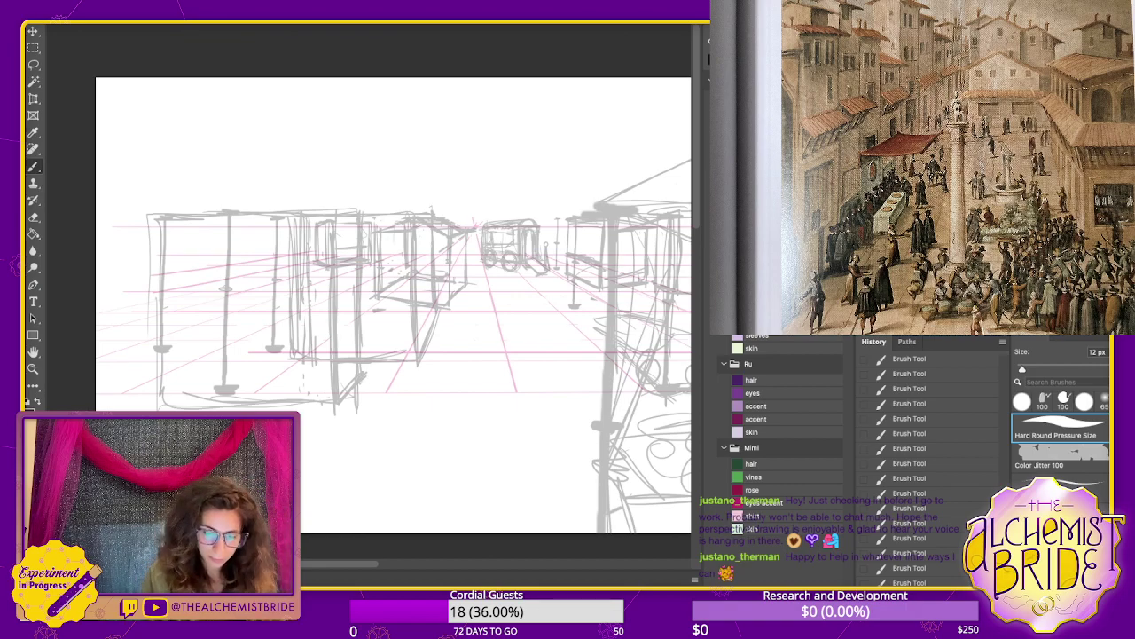
{"action": "key", "text": "ctrl+z"}
{"action": "key", "text": "ctrl+z"}
{"action": "key", "text": "ctrl+z"}
{"action": "key", "text": "ctrl+z"}
{"action": "key", "text": "ctrl+z"}
{"action": "key", "text": "ctrl+z"}
{"action": "key", "text": "ctrl+z"}
{"action": "key", "text": "ctrl+z"}
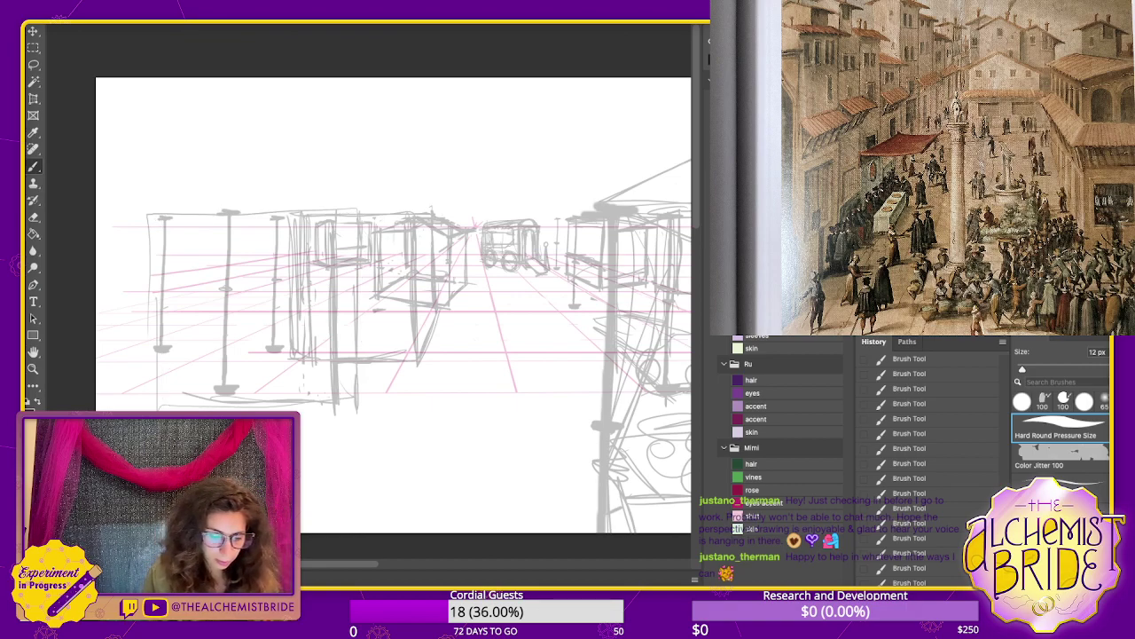
- Lasso the small background stall and place a duplicate of it farther left, between the two leftmost posts
{"action": "left_click_drag", "start_coordinate": [391, 301], "coordinate": [441, 309]}
{"action": "key", "text": "l"}
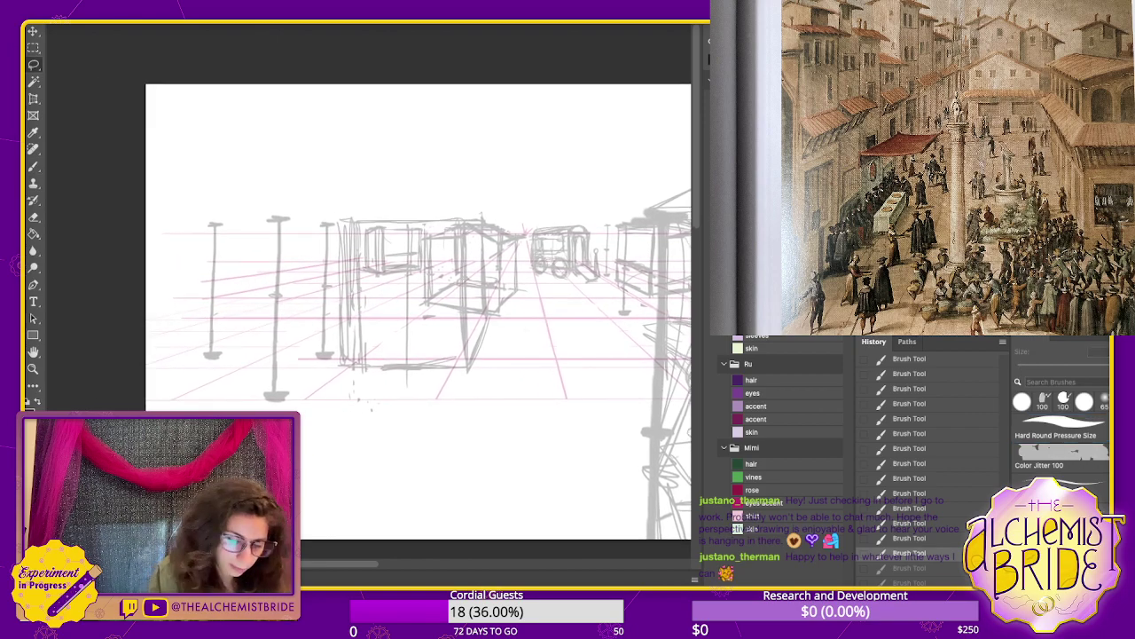
{"action": "mouse_move", "coordinate": [365, 277]}
{"action": "left_mouse_down"}
{"action": "mouse_move", "coordinate": [426, 223]}
{"action": "mouse_move", "coordinate": [380, 225]}
{"action": "mouse_move", "coordinate": [385, 250]}
{"action": "mouse_move", "coordinate": [237, 252]}
{"action": "mouse_move", "coordinate": [253, 251]}
{"action": "left_mouse_up"}
{"action": "key", "text": "v"}
{"action": "key", "text": "ctrl+d"}
{"action": "key", "text": "b"}
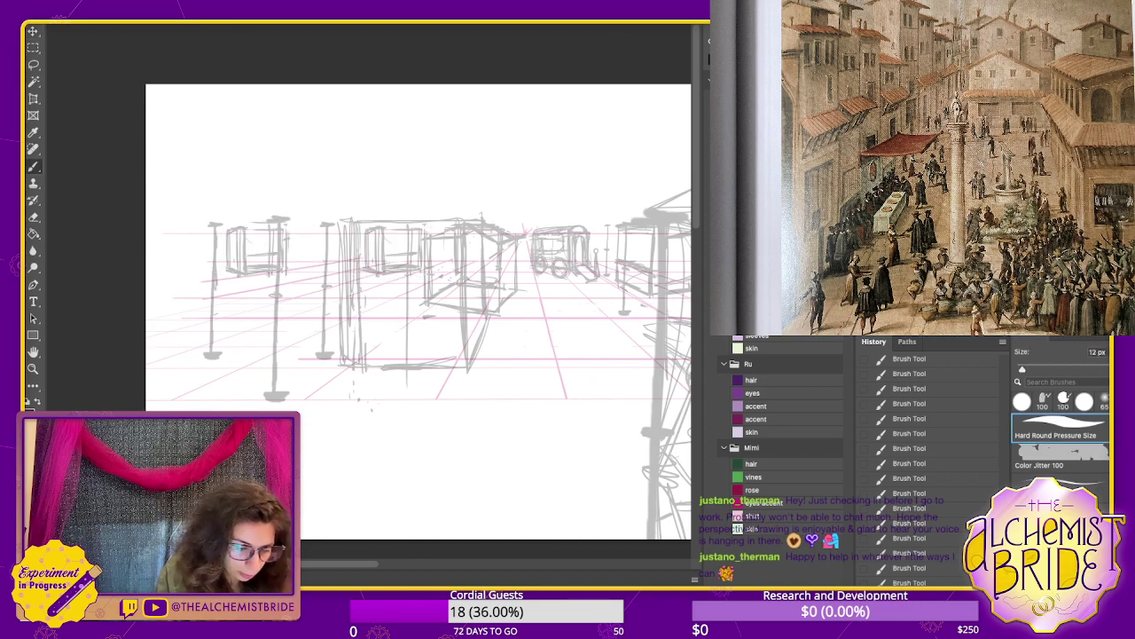
- Sketch another boxy background stall at the canvas's left edge, with a slanted base line and upright supports
{"action": "left_click_drag", "start_coordinate": [206, 281], "coordinate": [146, 299]}
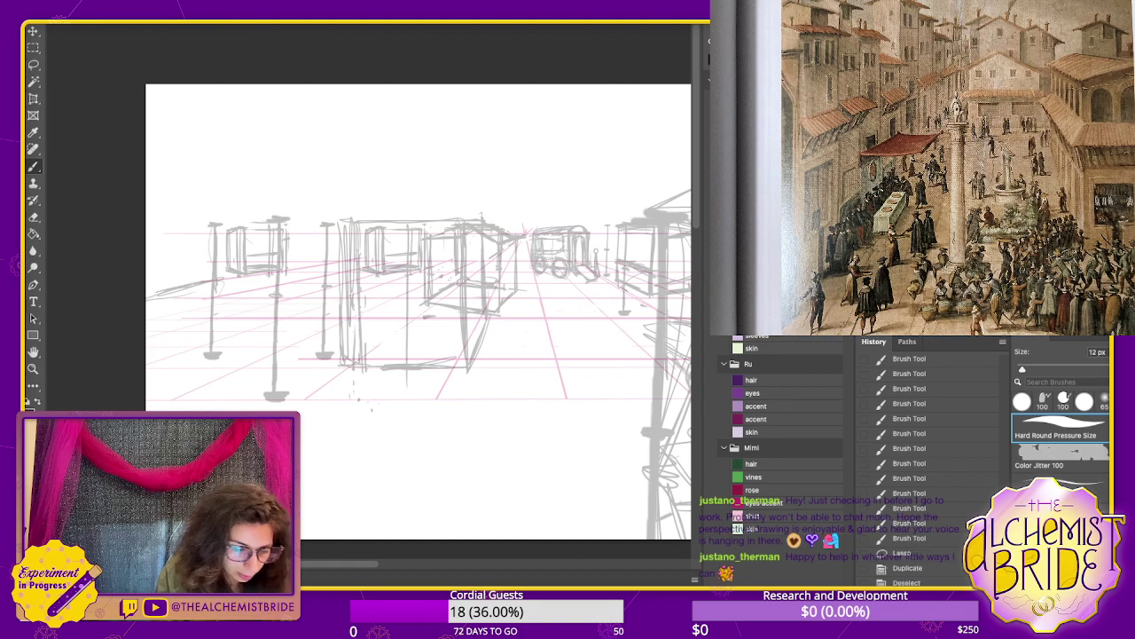
{"action": "left_click_drag", "start_coordinate": [173, 226], "coordinate": [164, 289]}
{"action": "mouse_move", "coordinate": [172, 229]}
{"action": "left_mouse_down"}
{"action": "mouse_move", "coordinate": [214, 233]}
{"action": "mouse_move", "coordinate": [152, 298]}
{"action": "left_mouse_up"}
{"action": "mouse_move", "coordinate": [151, 231]}
{"action": "left_mouse_down"}
{"action": "mouse_move", "coordinate": [176, 227]}
{"action": "mouse_move", "coordinate": [163, 286]}
{"action": "left_mouse_up"}
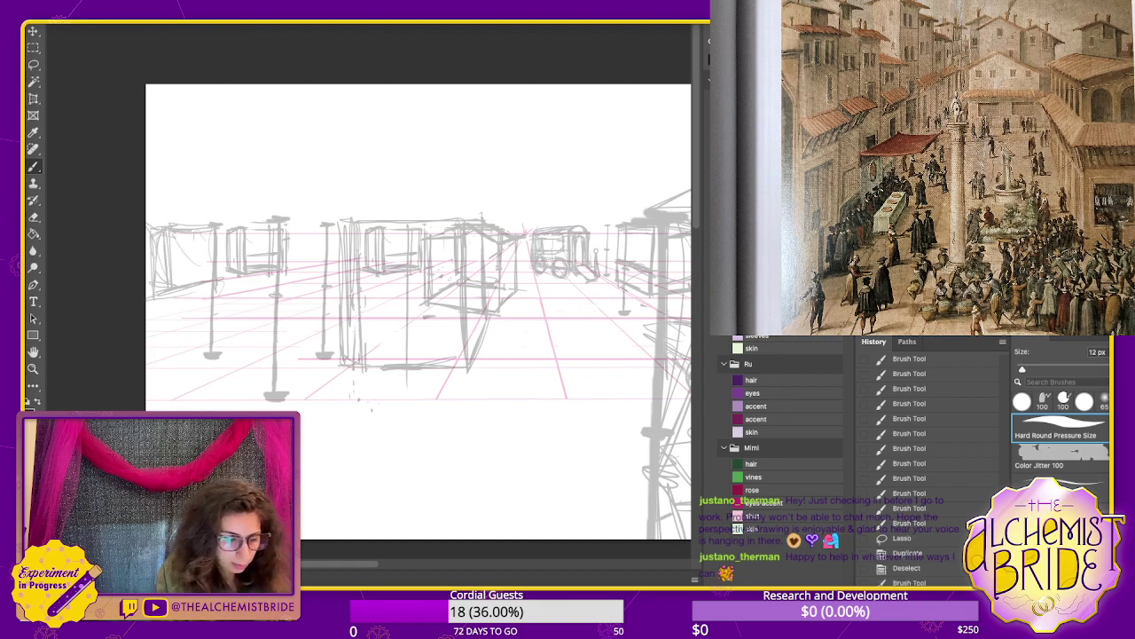
{"action": "mouse_move", "coordinate": [197, 236]}
{"action": "left_mouse_down"}
{"action": "mouse_move", "coordinate": [193, 277]}
{"action": "mouse_move", "coordinate": [172, 280]}
{"action": "left_mouse_up"}
{"action": "left_click_drag", "start_coordinate": [186, 231], "coordinate": [188, 276]}
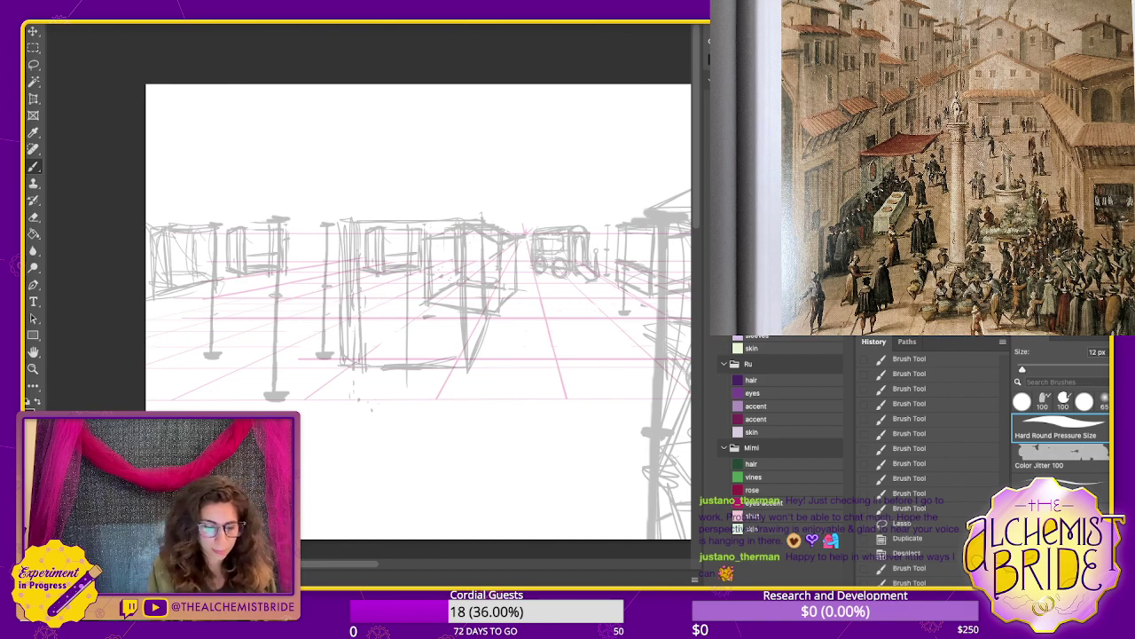
- Extend the large foreground stall's outline left to the tall post and add an upright through its front
{"action": "mouse_move", "coordinate": [338, 216]}
{"action": "left_mouse_down"}
{"action": "mouse_move", "coordinate": [289, 234]}
{"action": "mouse_move", "coordinate": [279, 364]}
{"action": "mouse_move", "coordinate": [346, 363]}
{"action": "left_mouse_up"}
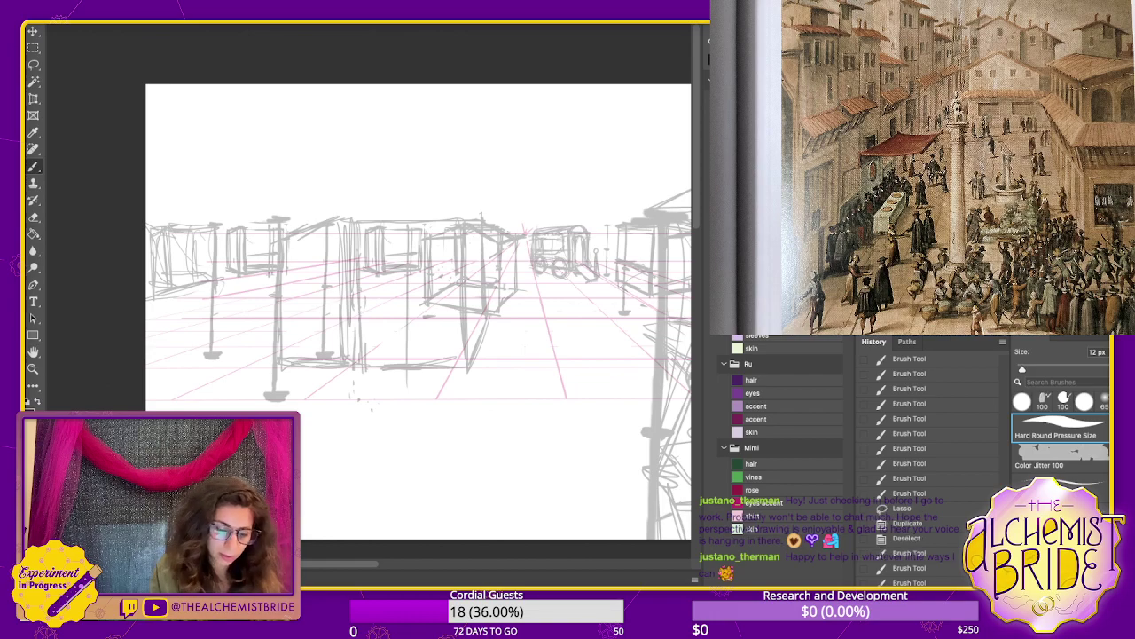
{"action": "left_click_drag", "start_coordinate": [374, 232], "coordinate": [373, 371]}
{"action": "left_click_drag", "start_coordinate": [375, 275], "coordinate": [375, 365]}
- Lasso and clear the old construction lines in both halves of the large foreground stall
{"action": "key", "text": "l"}
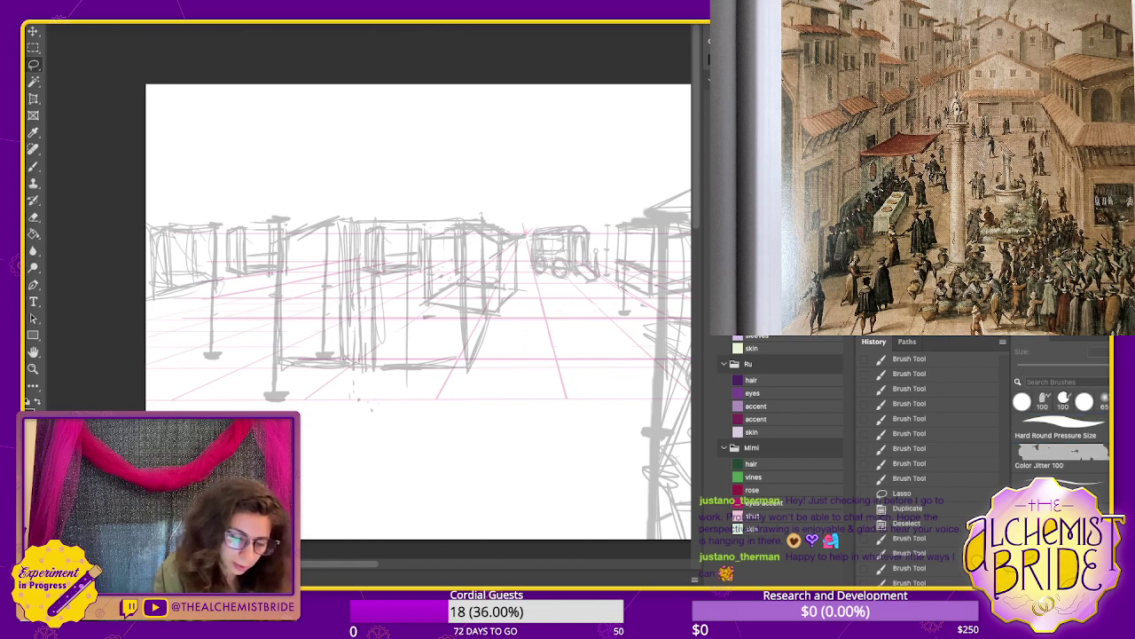
{"action": "mouse_move", "coordinate": [359, 224]}
{"action": "left_mouse_down"}
{"action": "mouse_move", "coordinate": [296, 364]}
{"action": "mouse_move", "coordinate": [355, 360]}
{"action": "left_mouse_up"}
{"action": "key", "text": "Delete"}
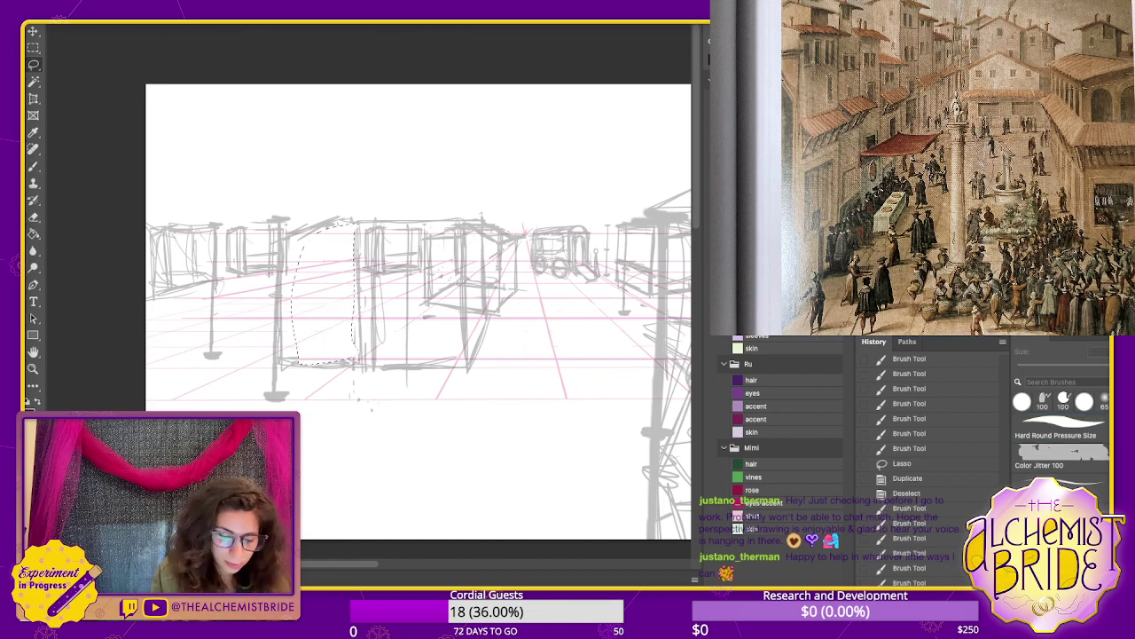
{"action": "mouse_move", "coordinate": [422, 224]}
{"action": "left_mouse_down"}
{"action": "mouse_move", "coordinate": [369, 321]}
{"action": "mouse_move", "coordinate": [455, 339]}
{"action": "left_mouse_up"}
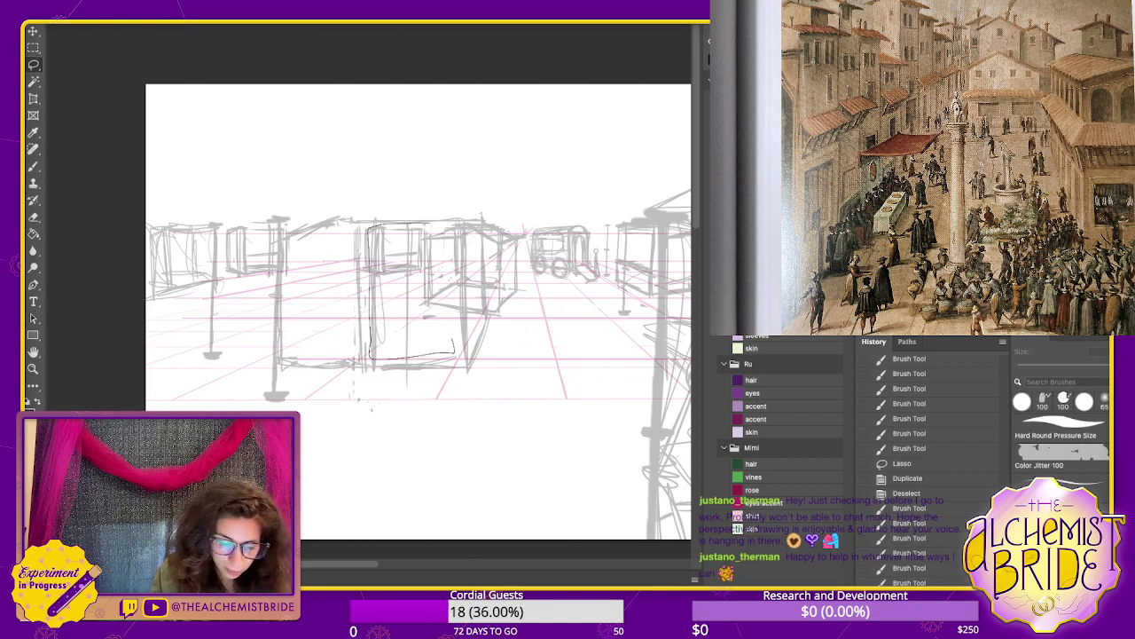
{"action": "left_click_drag", "start_coordinate": [426, 303], "coordinate": [424, 226]}
{"action": "key", "text": "Delete"}
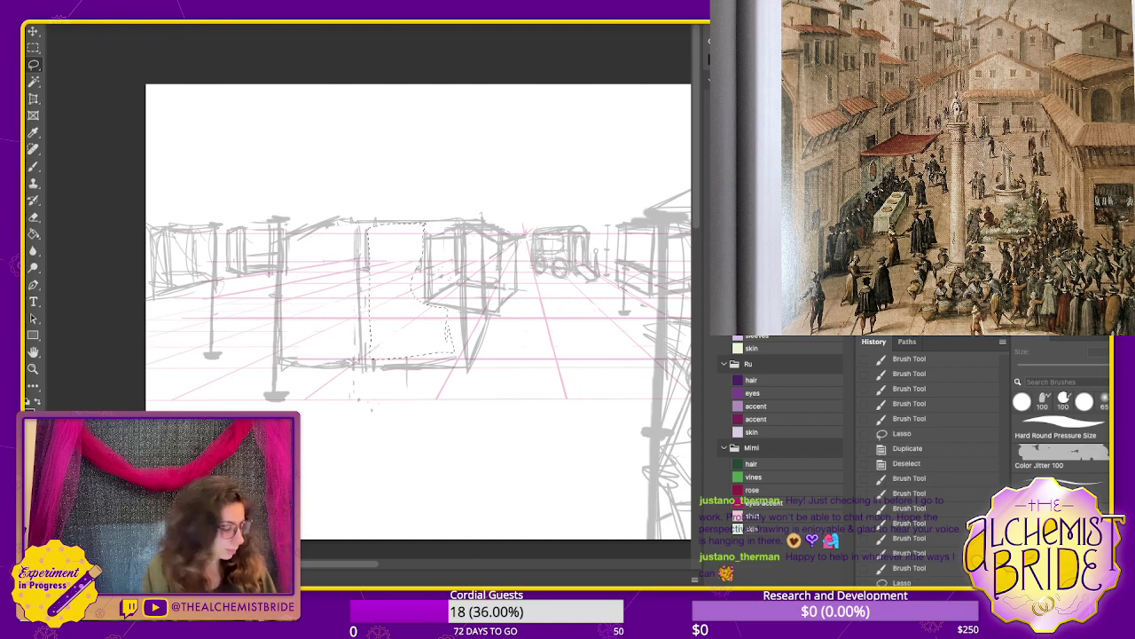
{"action": "key", "text": "ctrl+d"}
{"action": "key", "text": "ctrl+d"}
- Sketch slanted perspective lines down from the large stall's base corners and lengthen its right corner upright
{"action": "key", "text": "b"}
{"action": "mouse_move", "coordinate": [456, 275]}
{"action": "left_mouse_down"}
{"action": "mouse_move", "coordinate": [462, 364]}
{"action": "mouse_move", "coordinate": [437, 473]}
{"action": "left_mouse_up"}
{"action": "left_click_drag", "start_coordinate": [273, 366], "coordinate": [239, 411]}
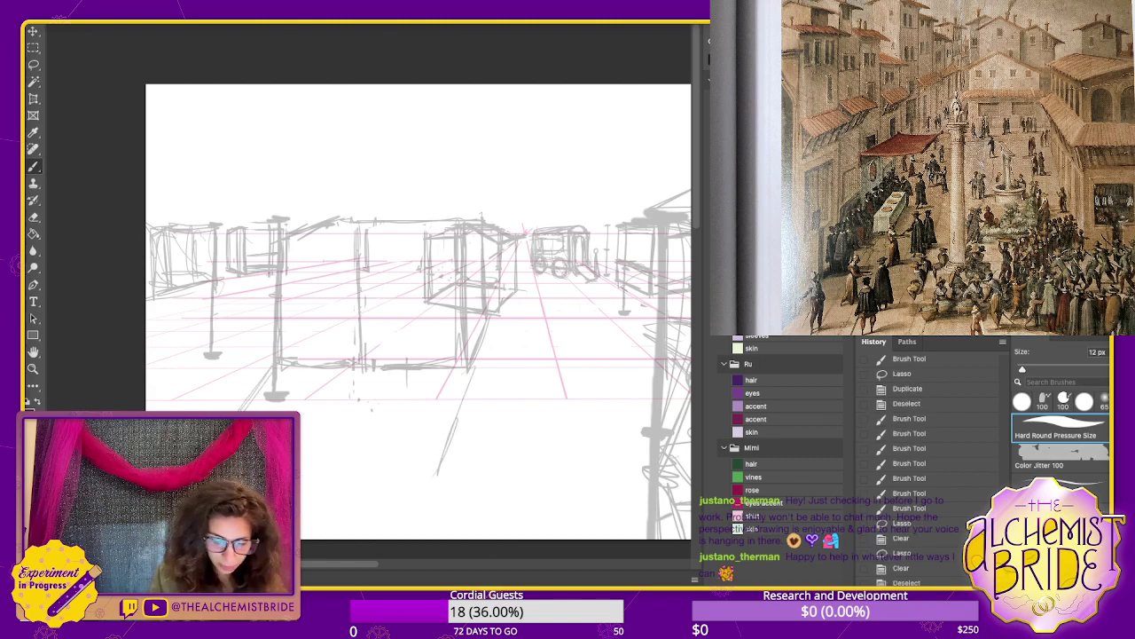
{"action": "key", "text": "ctrl+z"}
{"action": "mouse_move", "coordinate": [467, 367]}
{"action": "left_mouse_down"}
{"action": "mouse_move", "coordinate": [430, 473]}
{"action": "mouse_move", "coordinate": [451, 387]}
{"action": "left_mouse_up"}
{"action": "left_click_drag", "start_coordinate": [358, 318], "coordinate": [192, 412]}
{"action": "left_click_drag", "start_coordinate": [449, 250], "coordinate": [456, 410]}
{"action": "mouse_move", "coordinate": [444, 219]}
{"action": "left_mouse_down"}
{"action": "mouse_move", "coordinate": [447, 282]}
{"action": "mouse_move", "coordinate": [450, 230]}
{"action": "left_mouse_up"}
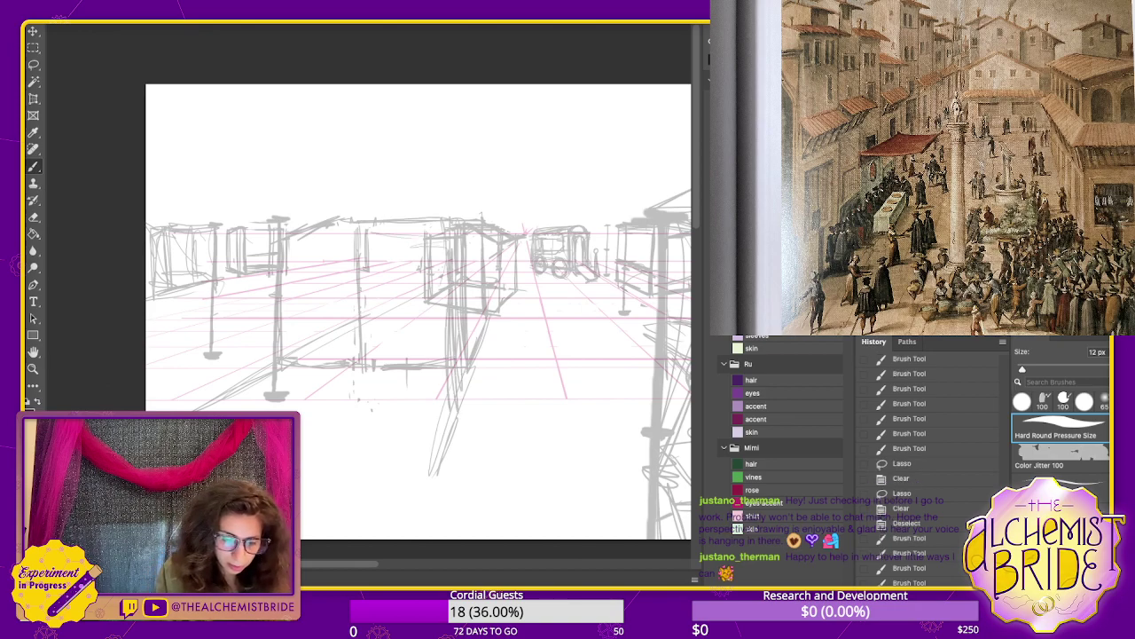
- Sketch the large stall's left uprights and lower base line, plus a diagonal line descending from the left background stall
{"action": "left_click_drag", "start_coordinate": [250, 224], "coordinate": [261, 354]}
{"action": "mouse_move", "coordinate": [253, 273]}
{"action": "left_mouse_down"}
{"action": "mouse_move", "coordinate": [255, 404]}
{"action": "mouse_move", "coordinate": [447, 402]}
{"action": "left_mouse_up"}
{"action": "mouse_move", "coordinate": [187, 287]}
{"action": "left_mouse_down"}
{"action": "mouse_move", "coordinate": [183, 371]}
{"action": "mouse_move", "coordinate": [182, 243]}
{"action": "mouse_move", "coordinate": [210, 398]}
{"action": "left_mouse_up"}
{"action": "mouse_move", "coordinate": [154, 233]}
{"action": "left_mouse_down"}
{"action": "mouse_move", "coordinate": [186, 402]}
{"action": "mouse_move", "coordinate": [201, 255]}
{"action": "mouse_move", "coordinate": [271, 328]}
{"action": "left_mouse_up"}
{"action": "left_click_drag", "start_coordinate": [241, 287], "coordinate": [275, 333]}
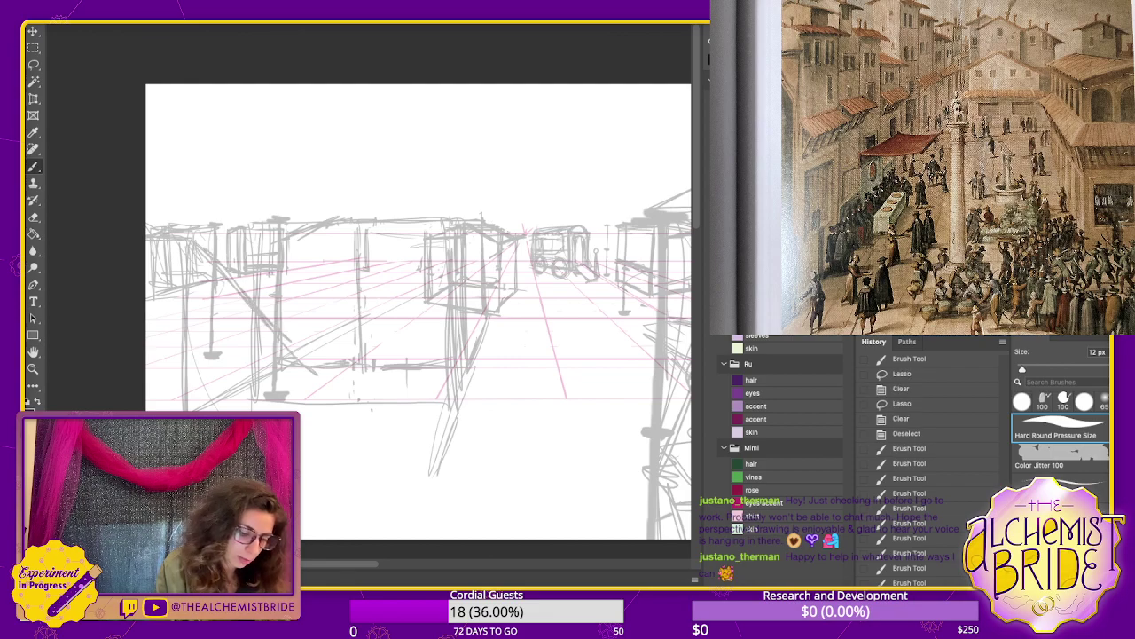
- Sketch rough ground lines and loose contours around the base of the left posts
{"action": "mouse_move", "coordinate": [226, 410]}
{"action": "left_mouse_down"}
{"action": "mouse_move", "coordinate": [303, 367]}
{"action": "mouse_move", "coordinate": [239, 407]}
{"action": "left_mouse_up"}
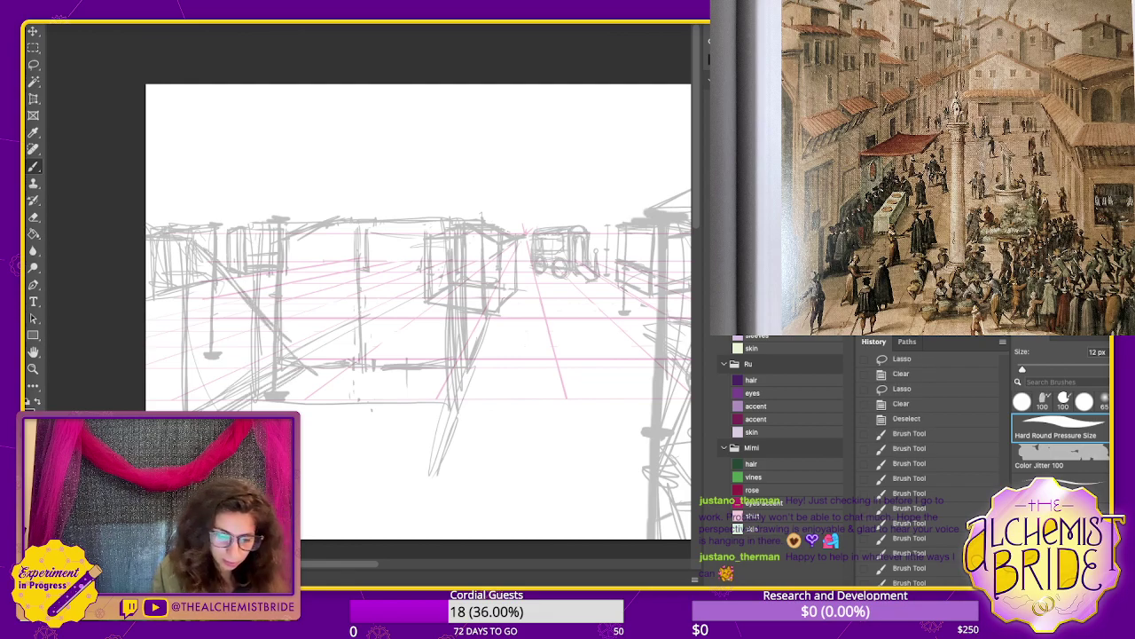
{"action": "left_click_drag", "start_coordinate": [145, 408], "coordinate": [259, 358]}
{"action": "left_click_drag", "start_coordinate": [147, 351], "coordinate": [210, 369]}
{"action": "left_click_drag", "start_coordinate": [289, 377], "coordinate": [314, 486]}
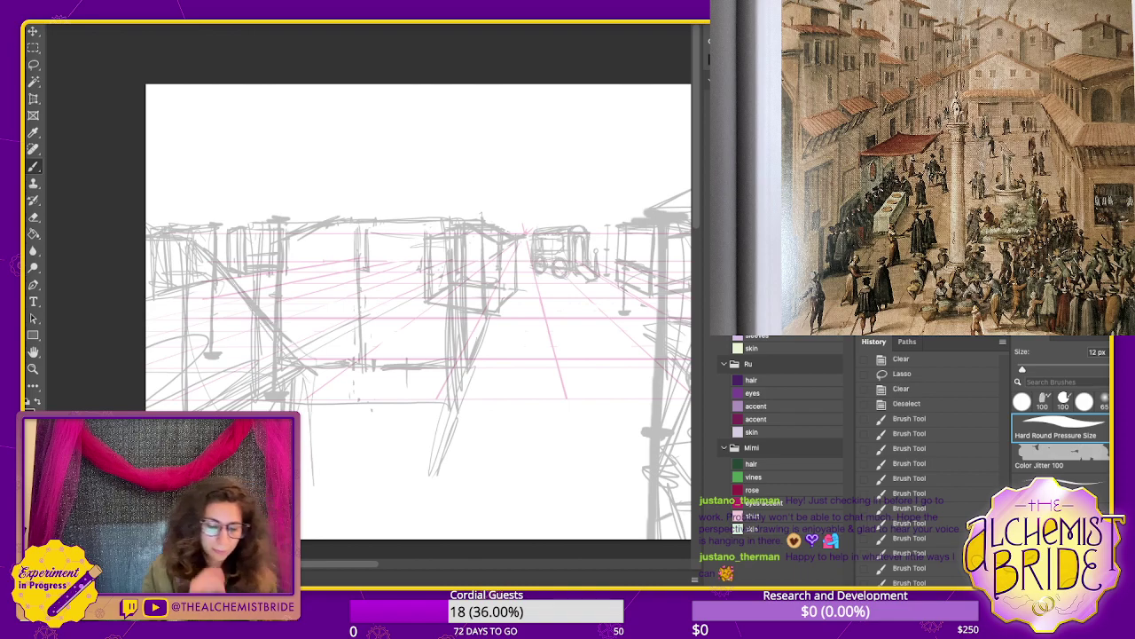
{"action": "left_click_drag", "start_coordinate": [271, 294], "coordinate": [259, 376]}
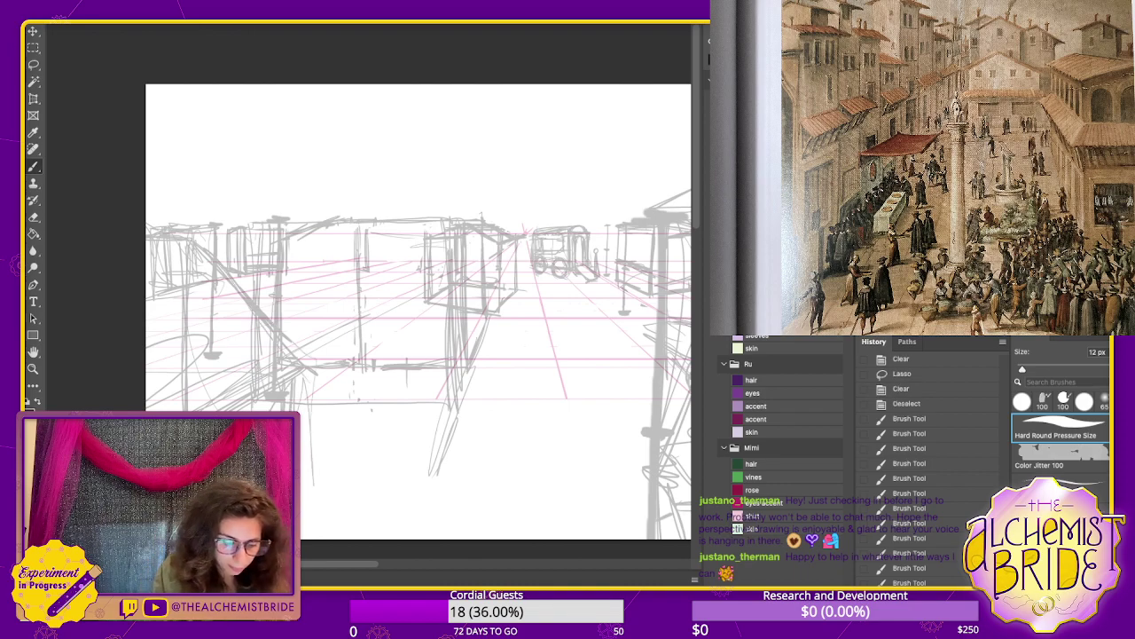
- Draw a near corner upright in the middle of the large stall and slant its base edge toward the right corner
{"action": "mouse_move", "coordinate": [449, 412]}
{"action": "left_mouse_down"}
{"action": "mouse_move", "coordinate": [295, 412]}
{"action": "mouse_move", "coordinate": [448, 408]}
{"action": "left_mouse_up"}
{"action": "left_click_drag", "start_coordinate": [361, 257], "coordinate": [361, 427]}
{"action": "left_click_drag", "start_coordinate": [358, 280], "coordinate": [362, 451]}
{"action": "mouse_move", "coordinate": [363, 432]}
{"action": "left_mouse_down"}
{"action": "mouse_move", "coordinate": [475, 382]}
{"action": "mouse_move", "coordinate": [435, 404]}
{"action": "left_mouse_up"}
{"action": "left_click_drag", "start_coordinate": [470, 241], "coordinate": [468, 345]}
{"action": "left_click_drag", "start_coordinate": [369, 257], "coordinate": [424, 240]}
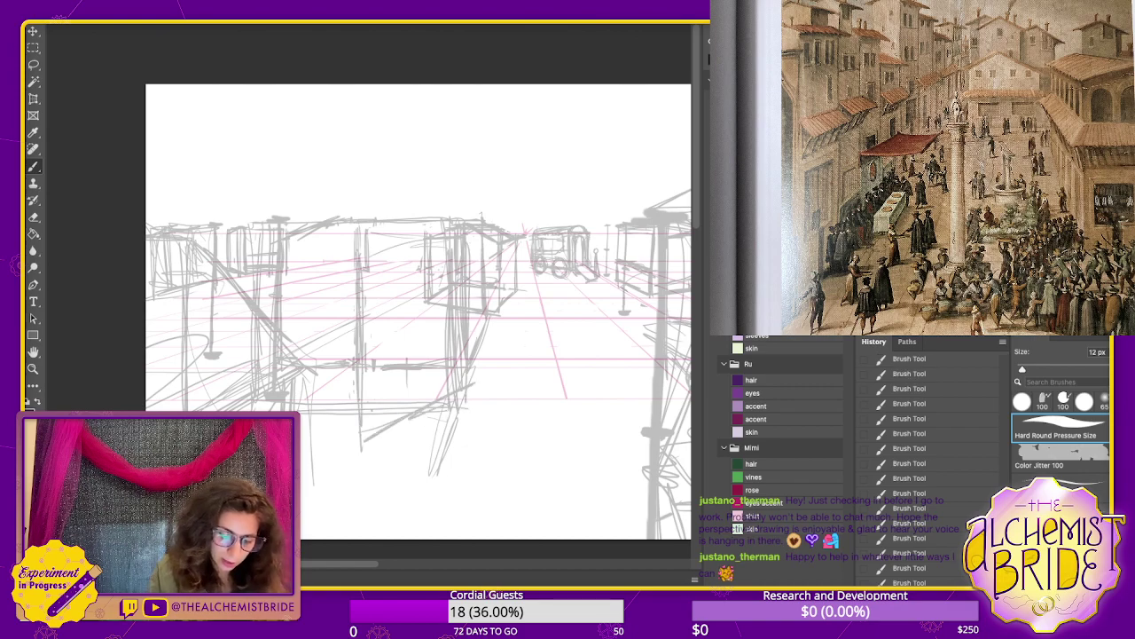
- Sketch the large stall's left side with a slanted base edge, a rear upright and a rising roof edge
{"action": "left_click_drag", "start_coordinate": [363, 440], "coordinate": [259, 398]}
{"action": "left_click_drag", "start_coordinate": [252, 277], "coordinate": [250, 355]}
{"action": "left_click_drag", "start_coordinate": [287, 244], "coordinate": [355, 258]}
{"action": "mouse_move", "coordinate": [331, 239]}
{"action": "left_mouse_down"}
{"action": "mouse_move", "coordinate": [355, 254]}
{"action": "mouse_move", "coordinate": [355, 236]}
{"action": "left_mouse_up"}
{"action": "left_click_drag", "start_coordinate": [280, 229], "coordinate": [378, 211]}
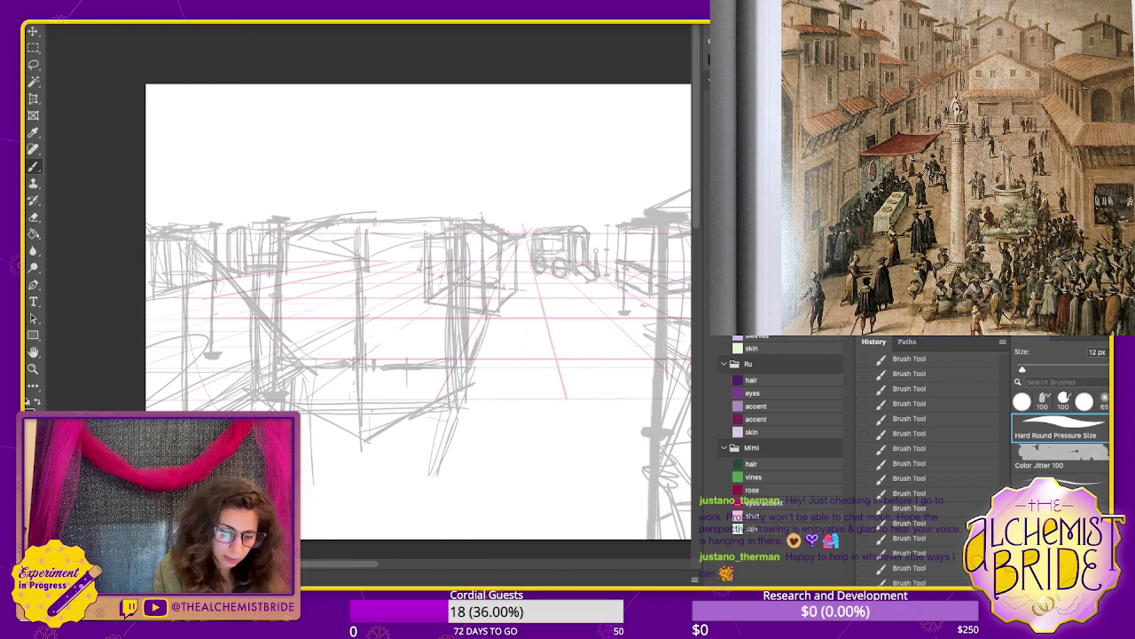
- Reinforce the stall's near corner upright and extend its roof edge to a redrawn right corner upright
{"action": "left_click_drag", "start_coordinate": [366, 272], "coordinate": [366, 408]}
{"action": "left_click_drag", "start_coordinate": [378, 234], "coordinate": [365, 337]}
{"action": "mouse_move", "coordinate": [376, 218]}
{"action": "left_mouse_down"}
{"action": "mouse_move", "coordinate": [447, 215]}
{"action": "mouse_move", "coordinate": [472, 284]}
{"action": "left_mouse_up"}
{"action": "left_click_drag", "start_coordinate": [475, 235], "coordinate": [474, 349]}
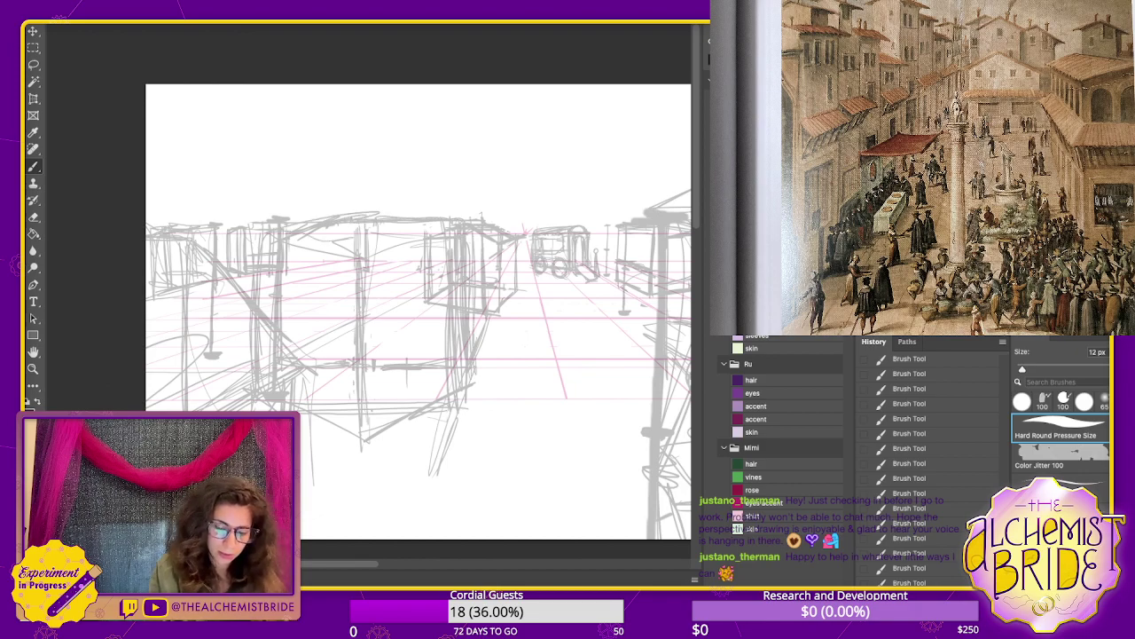
- Redraw the large stall's near corner upright farther left and connect it to the right corner with slanted base lines
{"action": "mouse_move", "coordinate": [335, 226]}
{"action": "left_mouse_down"}
{"action": "mouse_move", "coordinate": [327, 339]}
{"action": "mouse_move", "coordinate": [336, 433]}
{"action": "left_mouse_up"}
{"action": "left_click_drag", "start_coordinate": [320, 298], "coordinate": [329, 445]}
{"action": "left_click_drag", "start_coordinate": [337, 431], "coordinate": [468, 381]}
{"action": "left_click_drag", "start_coordinate": [335, 445], "coordinate": [422, 404]}
{"action": "left_click_drag", "start_coordinate": [323, 340], "coordinate": [322, 417]}
{"action": "left_click_drag", "start_coordinate": [321, 234], "coordinate": [323, 341]}
{"action": "left_click_drag", "start_coordinate": [324, 334], "coordinate": [325, 390]}
- Lasso and clear the overlapping sketch lines inside the large stall's front face
{"action": "key", "text": "l"}
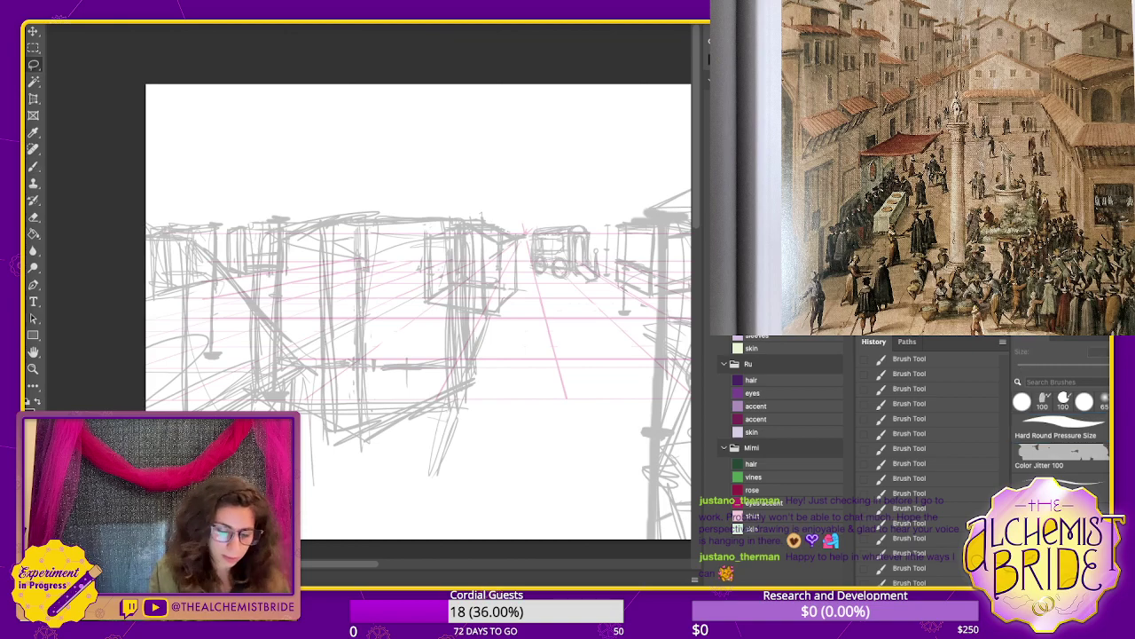
{"action": "mouse_move", "coordinate": [448, 221]}
{"action": "left_mouse_down"}
{"action": "mouse_move", "coordinate": [338, 244]}
{"action": "mouse_move", "coordinate": [463, 369]}
{"action": "mouse_move", "coordinate": [458, 220]}
{"action": "left_mouse_up"}
{"action": "key", "text": "Delete"}
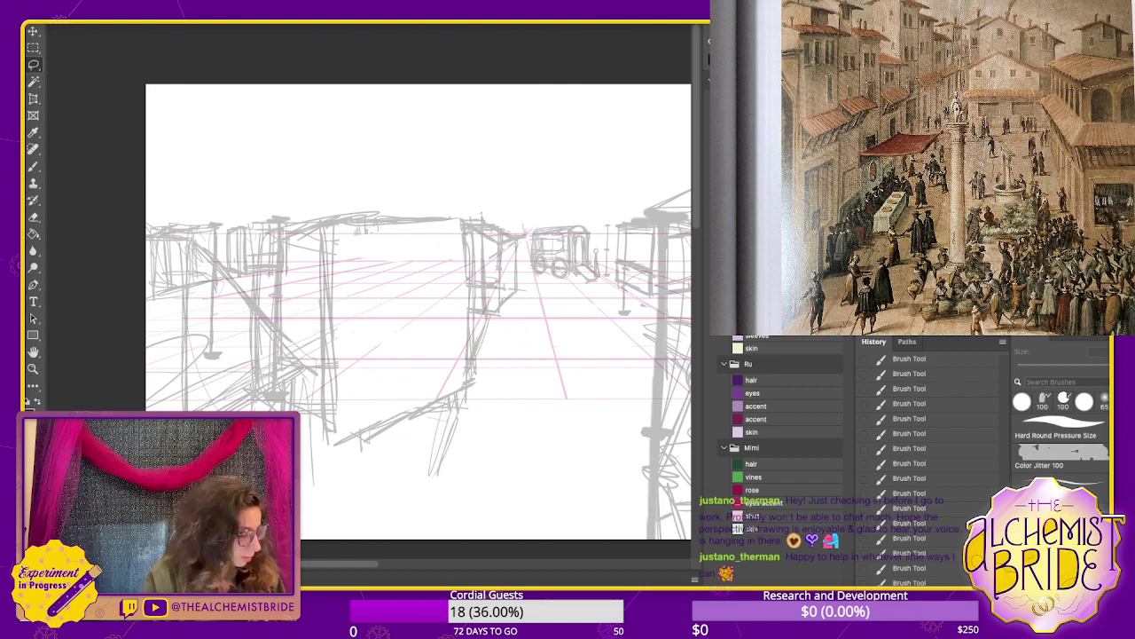
- Redraw the visible side and base of the smaller stall behind the large stall's right corner
{"action": "key", "text": "b"}
{"action": "left_click_drag", "start_coordinate": [429, 237], "coordinate": [437, 308]}
{"action": "mouse_move", "coordinate": [437, 308]}
{"action": "left_mouse_down"}
{"action": "mouse_move", "coordinate": [468, 312]}
{"action": "mouse_move", "coordinate": [469, 289]}
{"action": "left_mouse_up"}
{"action": "mouse_move", "coordinate": [469, 289]}
{"action": "left_mouse_down"}
{"action": "mouse_move", "coordinate": [439, 282]}
{"action": "mouse_move", "coordinate": [467, 310]}
{"action": "left_mouse_up"}
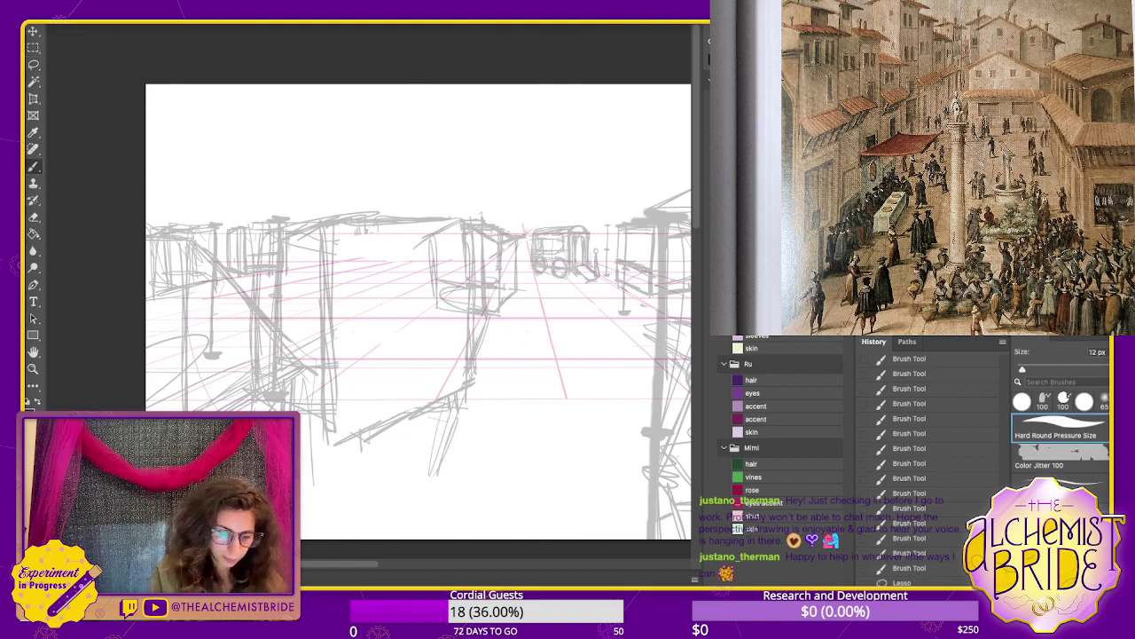
- Sketch the large stall's front roof edges and a shallower base edge running from the near corner to the right corner
{"action": "left_click_drag", "start_coordinate": [426, 257], "coordinate": [394, 244]}
{"action": "left_click_drag", "start_coordinate": [302, 239], "coordinate": [431, 215]}
{"action": "mouse_move", "coordinate": [325, 231]}
{"action": "left_mouse_down"}
{"action": "mouse_move", "coordinate": [428, 217]}
{"action": "mouse_move", "coordinate": [430, 228]}
{"action": "left_mouse_up"}
{"action": "left_click_drag", "start_coordinate": [291, 248], "coordinate": [405, 217]}
{"action": "mouse_move", "coordinate": [369, 344]}
{"action": "left_mouse_down"}
{"action": "mouse_move", "coordinate": [431, 371]}
{"action": "mouse_move", "coordinate": [305, 397]}
{"action": "left_mouse_up"}
{"action": "mouse_move", "coordinate": [299, 392]}
{"action": "left_mouse_down"}
{"action": "mouse_move", "coordinate": [431, 370]}
{"action": "mouse_move", "coordinate": [311, 401]}
{"action": "left_mouse_up"}
{"action": "mouse_move", "coordinate": [312, 402]}
{"action": "left_mouse_down"}
{"action": "mouse_move", "coordinate": [433, 378]}
{"action": "mouse_move", "coordinate": [404, 380]}
{"action": "left_mouse_up"}
{"action": "mouse_move", "coordinate": [292, 393]}
{"action": "left_mouse_down"}
{"action": "mouse_move", "coordinate": [424, 377]}
{"action": "mouse_move", "coordinate": [295, 410]}
{"action": "mouse_move", "coordinate": [442, 390]}
{"action": "left_mouse_up"}
- Lasso and clear the old slanted base lines beneath the large stall
{"action": "key", "text": "ctrl+d"}
{"action": "key", "text": "l"}
{"action": "key", "text": "Delete"}
{"action": "key", "text": "ctrl+d"}
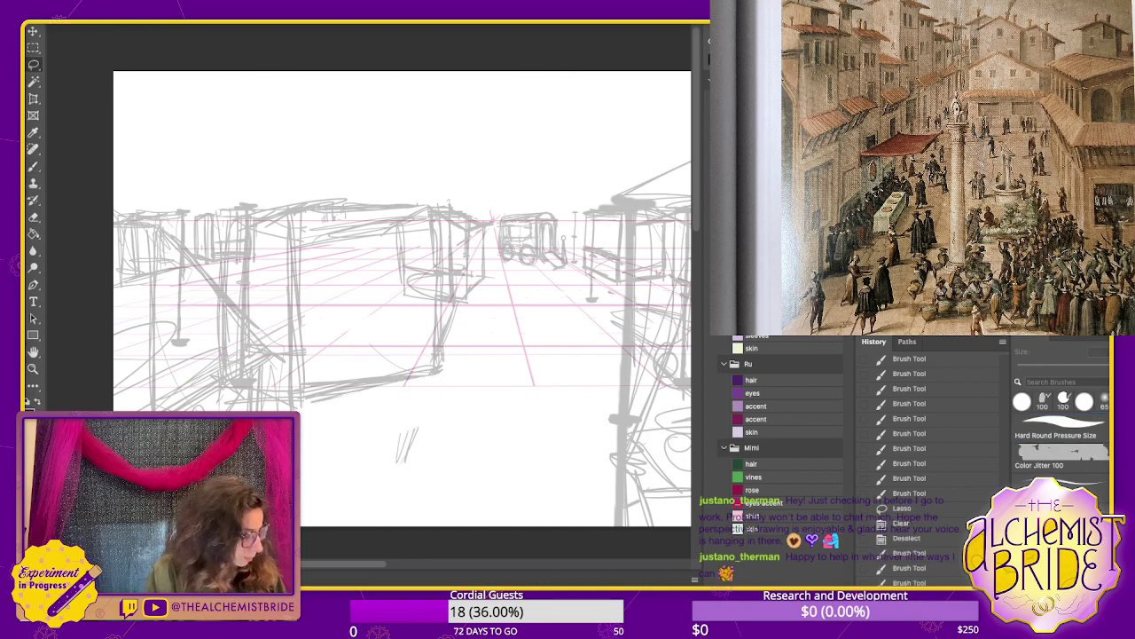
- Sketch a double line across the lower front of the large stall, parallel to its base edge
{"action": "key", "text": "b"}
{"action": "mouse_move", "coordinate": [303, 341]}
{"action": "left_mouse_down"}
{"action": "mouse_move", "coordinate": [432, 333]}
{"action": "mouse_move", "coordinate": [304, 344]}
{"action": "left_mouse_up"}
{"action": "left_click_drag", "start_coordinate": [303, 344], "coordinate": [429, 331]}
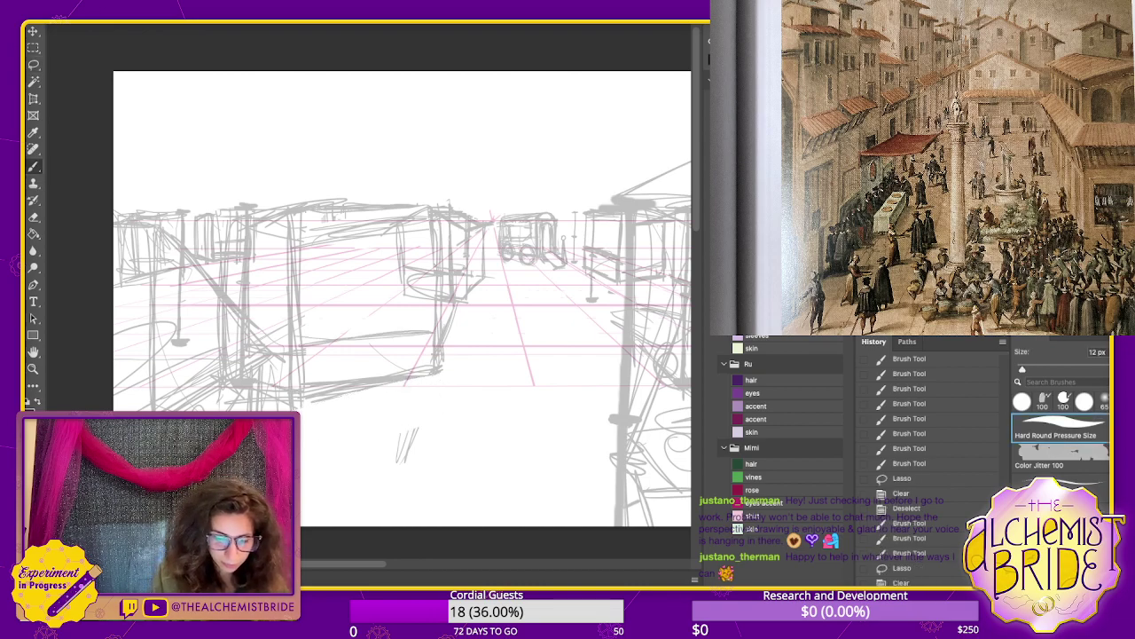
{"action": "left_click_drag", "start_coordinate": [305, 339], "coordinate": [428, 323]}
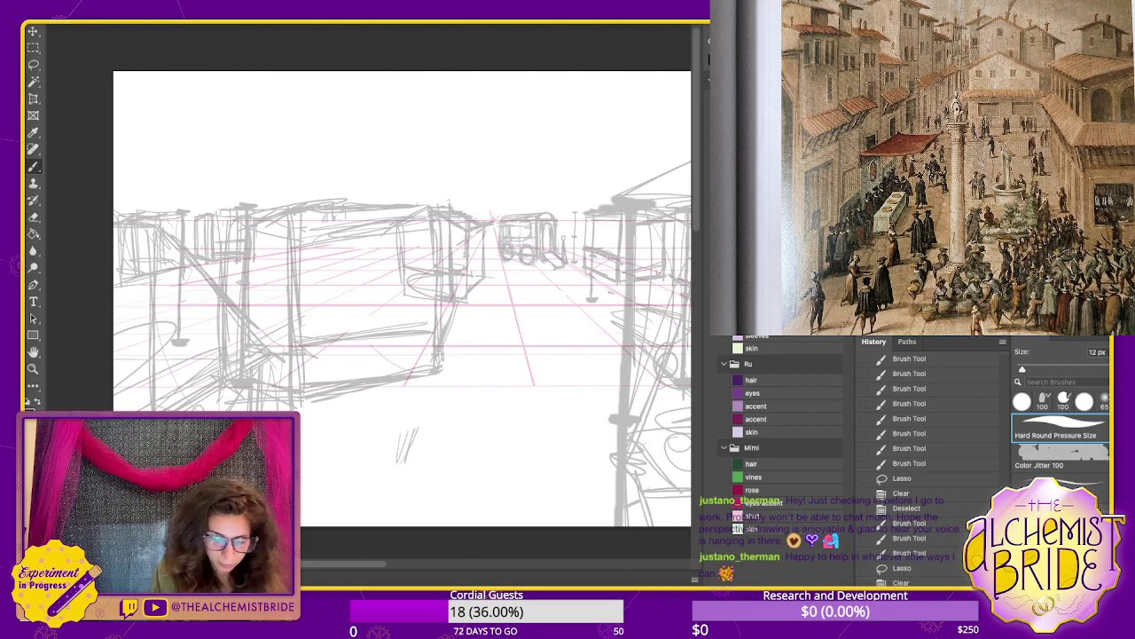
{"action": "mouse_move", "coordinate": [295, 363]}
{"action": "left_mouse_down"}
{"action": "mouse_move", "coordinate": [432, 342]}
{"action": "mouse_move", "coordinate": [304, 359]}
{"action": "mouse_move", "coordinate": [338, 360]}
{"action": "left_mouse_up"}
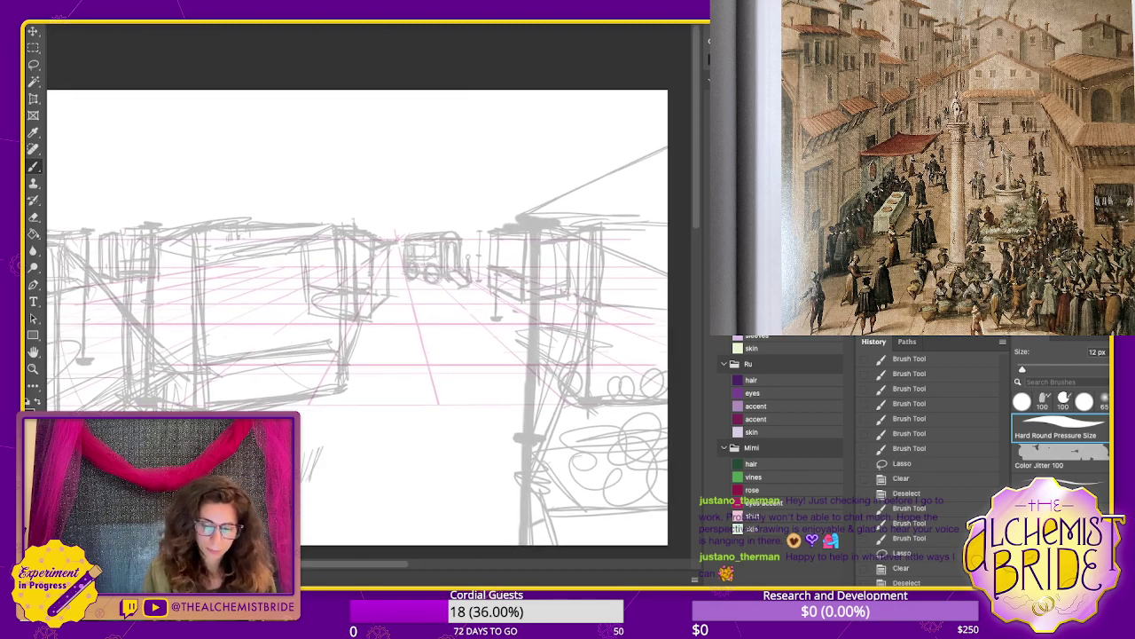
- Add sloping roof lines to the right foreground stall and extend the smaller left stall's roofline toward the vanishing point
{"action": "left_click_drag", "start_coordinate": [555, 215], "coordinate": [660, 263]}
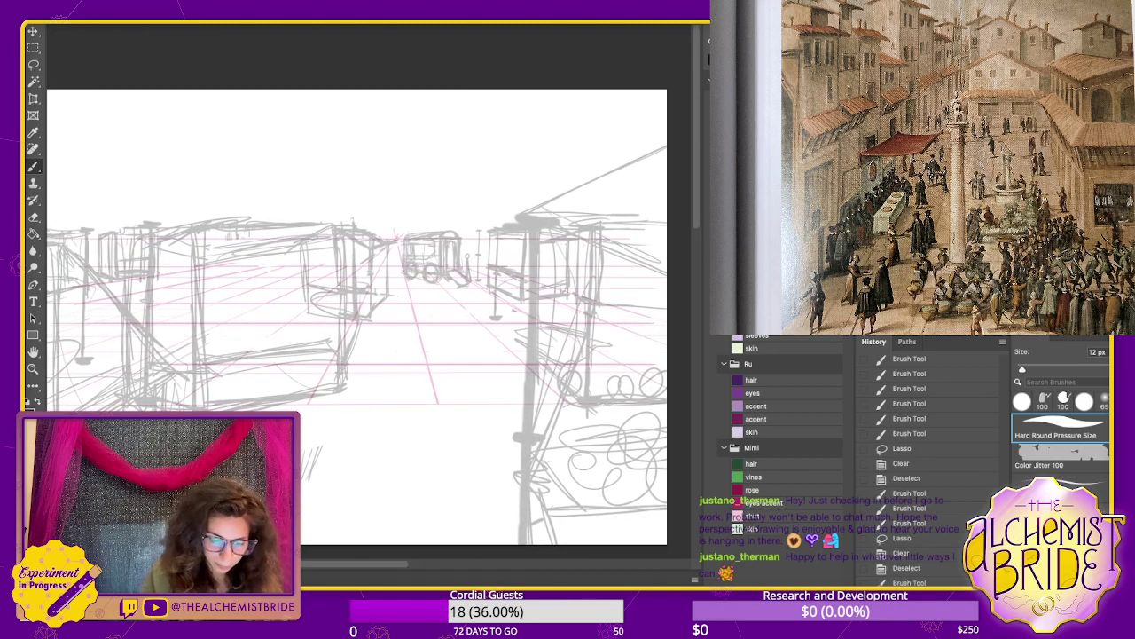
{"action": "left_click_drag", "start_coordinate": [388, 258], "coordinate": [396, 272]}
{"action": "left_click_drag", "start_coordinate": [355, 225], "coordinate": [393, 228]}
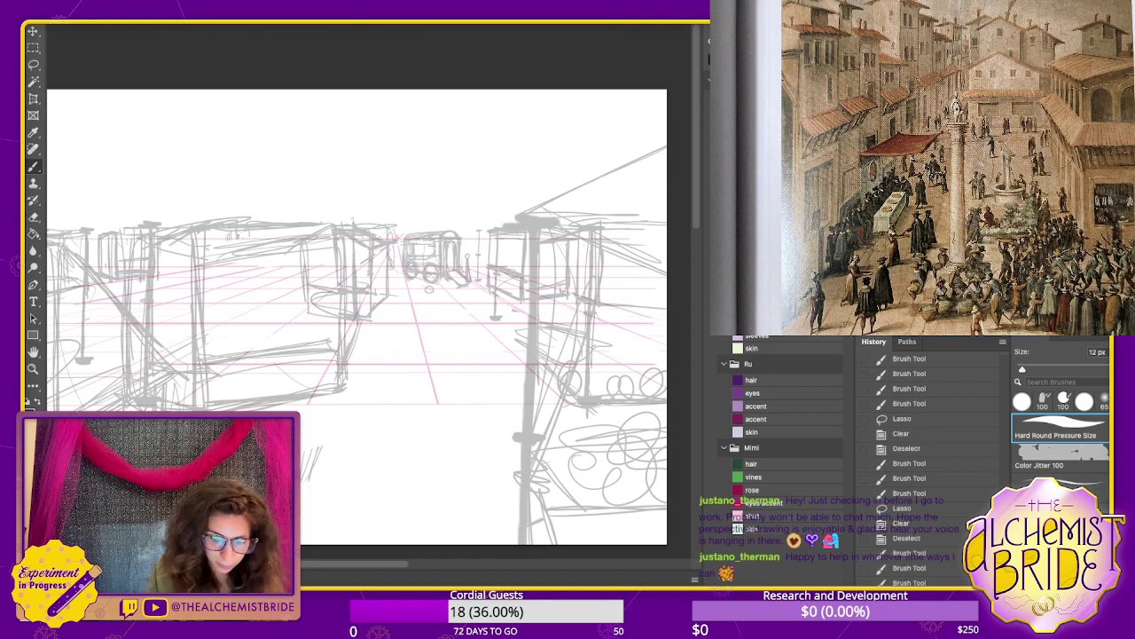
{"action": "left_click_drag", "start_coordinate": [481, 230], "coordinate": [484, 283]}
- Reinforce the large left stall's right corner with additional vertical strokes near its base
{"action": "mouse_move", "coordinate": [354, 310]}
{"action": "left_mouse_down"}
{"action": "mouse_move", "coordinate": [447, 288]}
{"action": "mouse_move", "coordinate": [474, 292]}
{"action": "mouse_move", "coordinate": [454, 367]}
{"action": "left_mouse_up"}
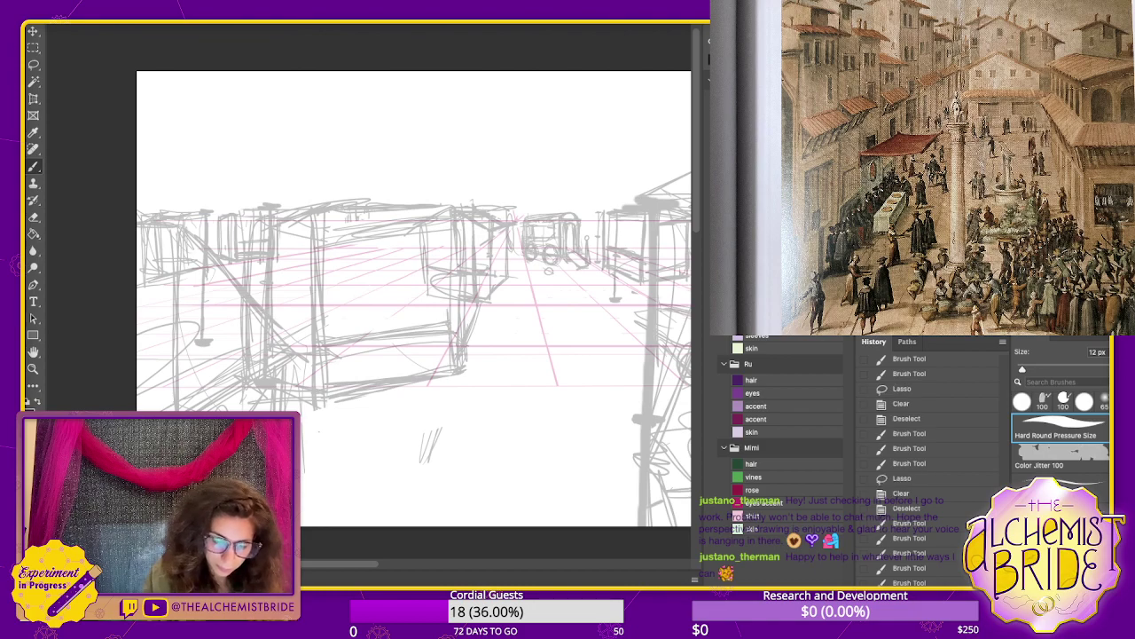
{"action": "left_click_drag", "start_coordinate": [455, 241], "coordinate": [453, 347]}
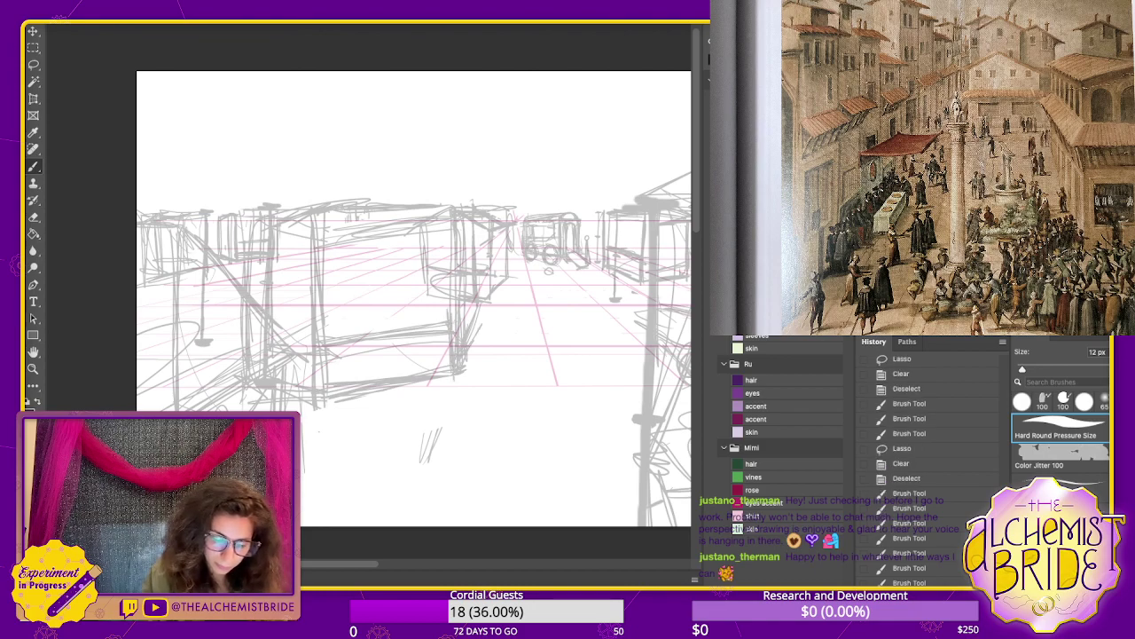
- Try raising the large stall's roof to a peak above its right corner, with a roofline sloping down to the left
{"action": "mouse_move", "coordinate": [477, 302]}
{"action": "left_mouse_down"}
{"action": "mouse_move", "coordinate": [474, 341]}
{"action": "mouse_move", "coordinate": [471, 222]}
{"action": "mouse_move", "coordinate": [469, 294]}
{"action": "left_mouse_up"}
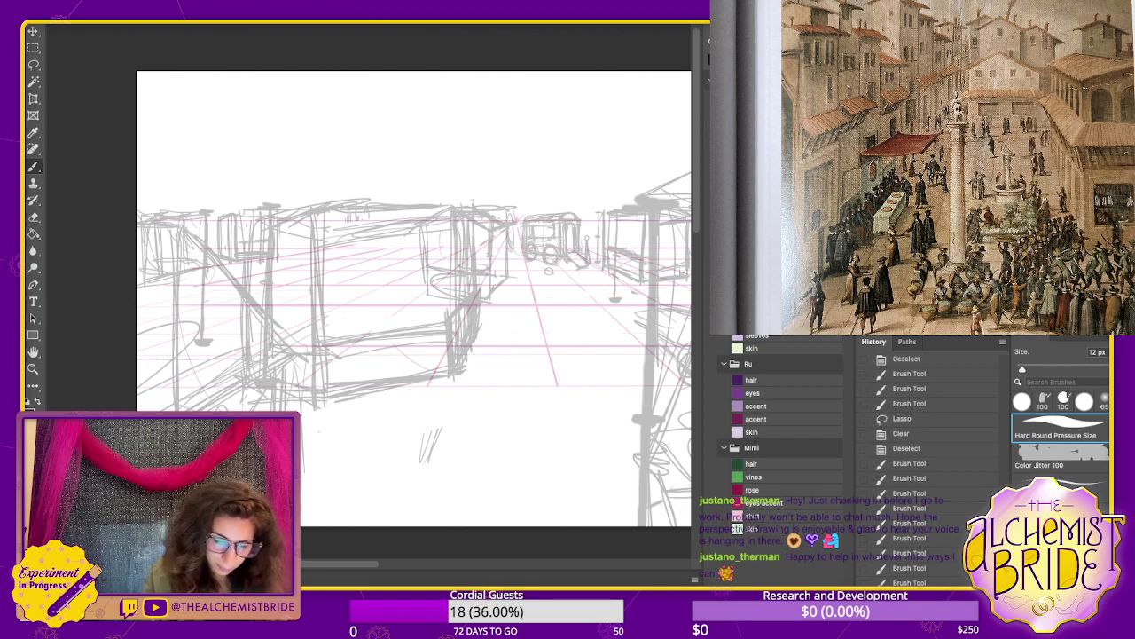
{"action": "left_click_drag", "start_coordinate": [445, 226], "coordinate": [444, 370]}
{"action": "mouse_move", "coordinate": [320, 238]}
{"action": "left_mouse_down"}
{"action": "mouse_move", "coordinate": [426, 228]}
{"action": "mouse_move", "coordinate": [441, 188]}
{"action": "mouse_move", "coordinate": [338, 236]}
{"action": "mouse_move", "coordinate": [440, 185]}
{"action": "mouse_move", "coordinate": [471, 208]}
{"action": "mouse_move", "coordinate": [445, 188]}
{"action": "mouse_move", "coordinate": [327, 242]}
{"action": "left_mouse_up"}
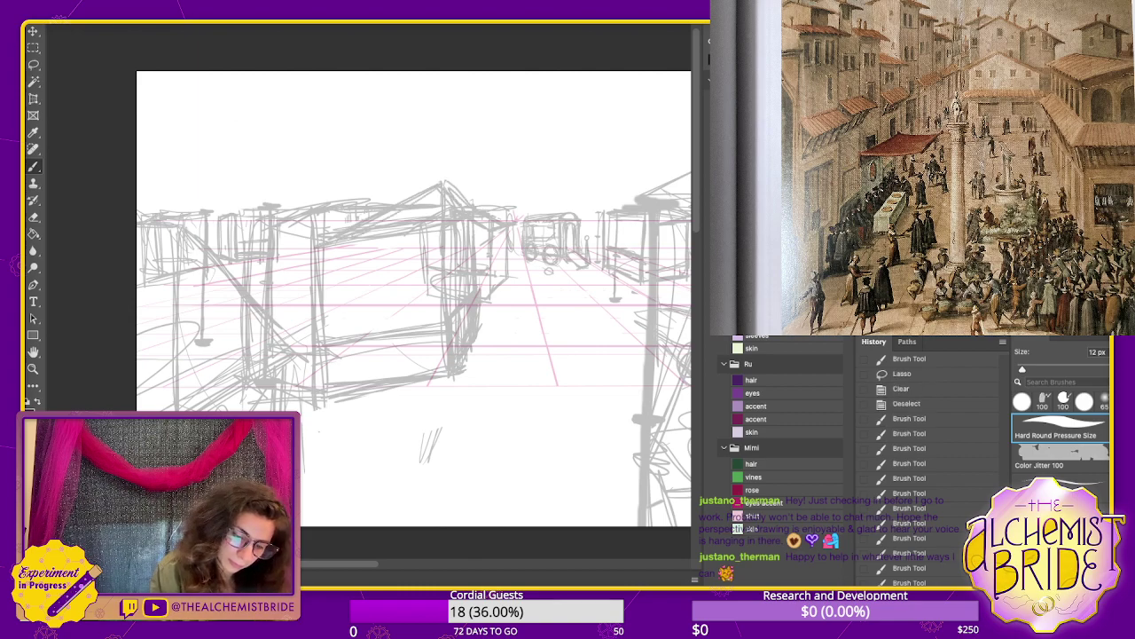
{"action": "left_click_drag", "start_coordinate": [411, 184], "coordinate": [278, 213]}
{"action": "left_click_drag", "start_coordinate": [375, 191], "coordinate": [298, 207]}
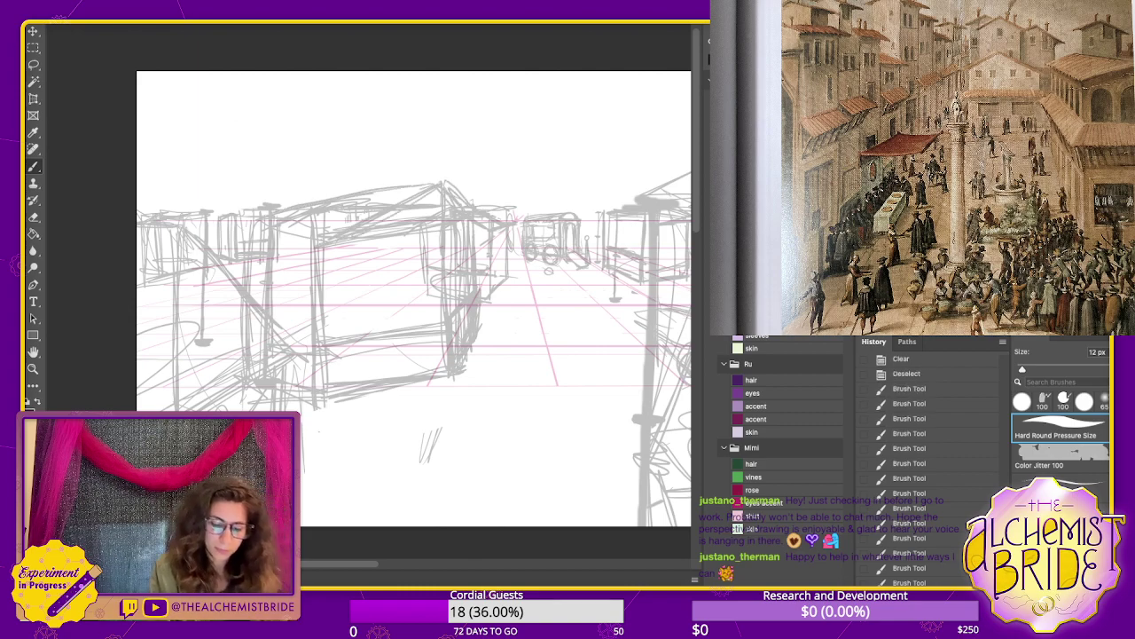
{"action": "key", "text": "ctrl+z"}
{"action": "key", "text": "ctrl+z"}
{"action": "key", "text": "ctrl+z"}
{"action": "key", "text": "ctrl+z"}
{"action": "key", "text": "ctrl+z"}
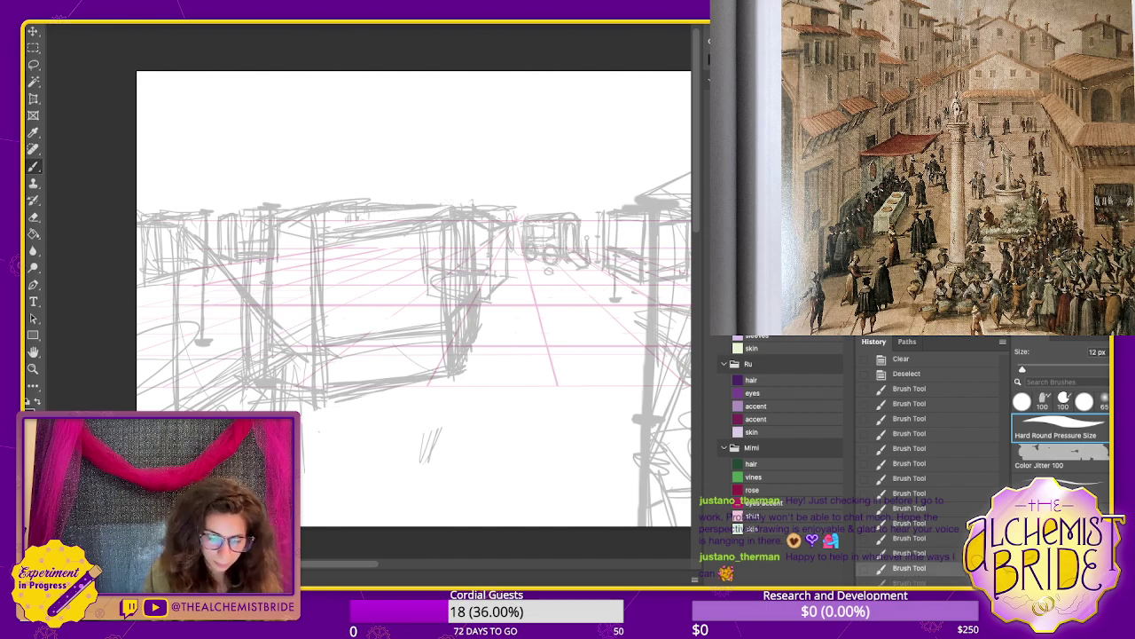
- Reinforce the large stall's top beams, base edge and right corner post with additional strokes
{"action": "left_click_drag", "start_coordinate": [447, 227], "coordinate": [447, 298]}
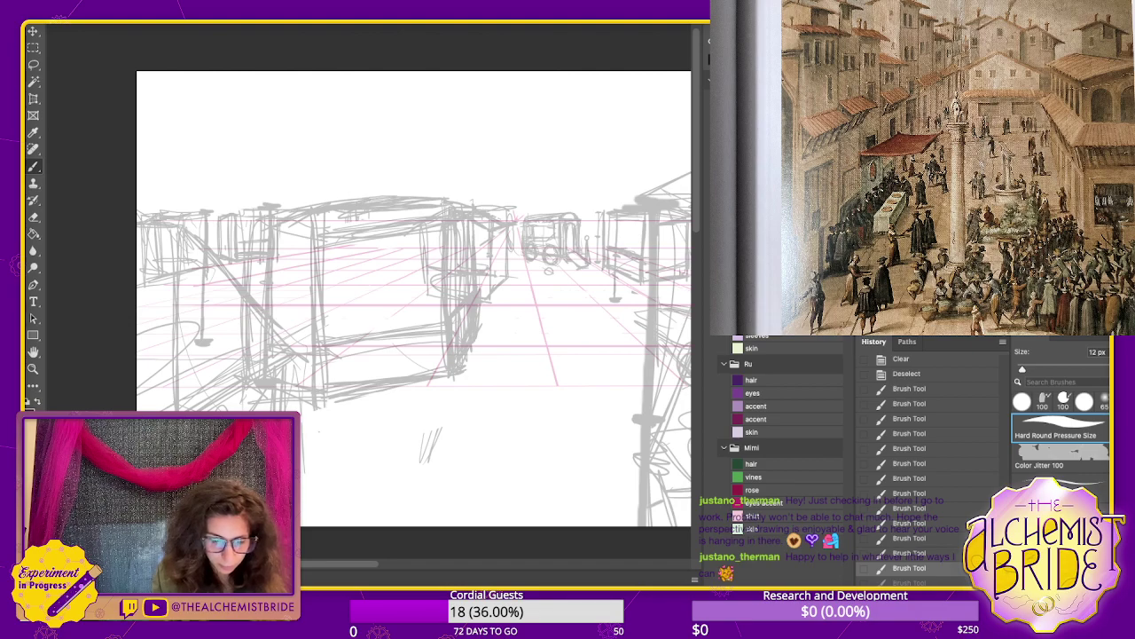
{"action": "left_click_drag", "start_coordinate": [351, 201], "coordinate": [274, 216]}
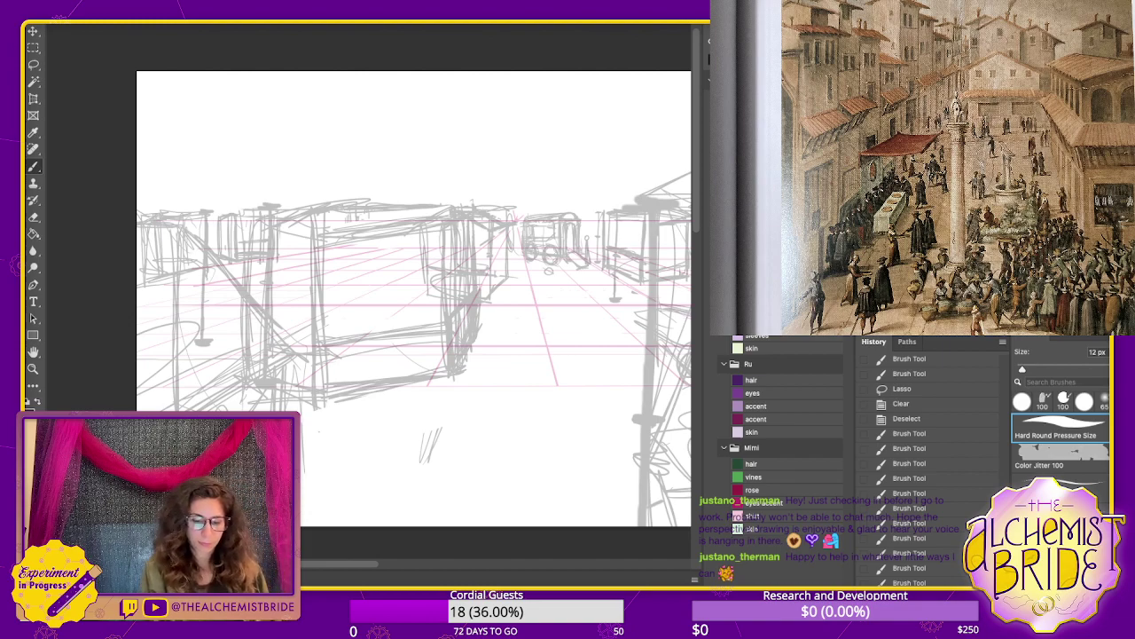
{"action": "scroll", "coordinate": [414, 297], "scroll_direction": "right", "scroll_amount": 2}
{"action": "scroll", "coordinate": [414, 297], "scroll_direction": "down", "scroll_amount": 1}
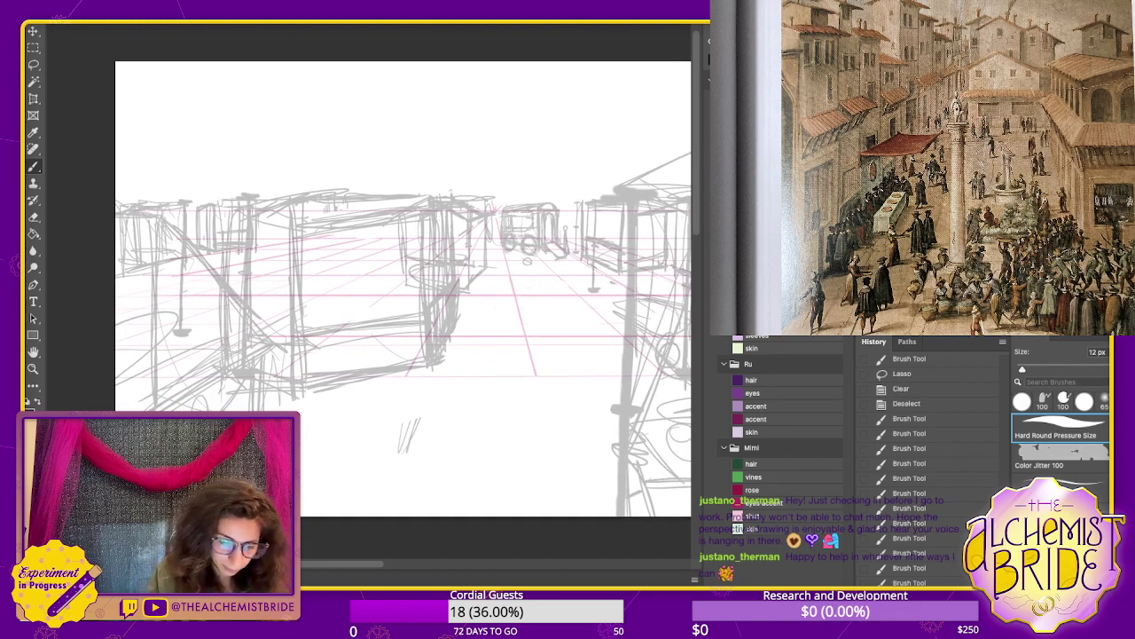
{"action": "left_click_drag", "start_coordinate": [302, 218], "coordinate": [372, 213]}
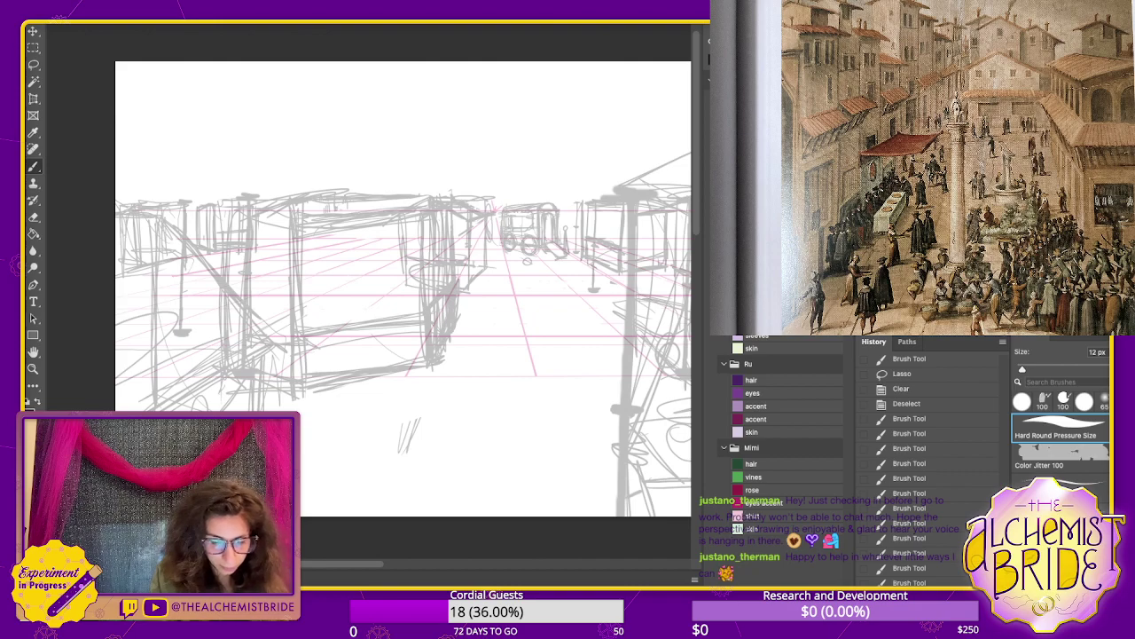
{"action": "left_click_drag", "start_coordinate": [343, 380], "coordinate": [426, 369]}
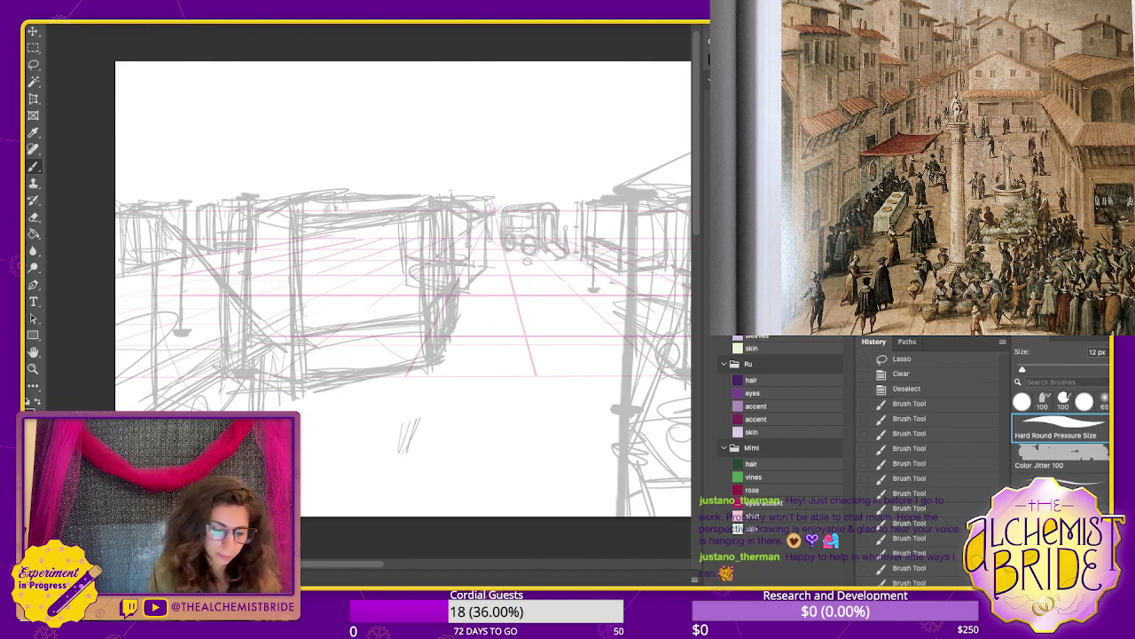
{"action": "left_click_drag", "start_coordinate": [326, 372], "coordinate": [386, 366]}
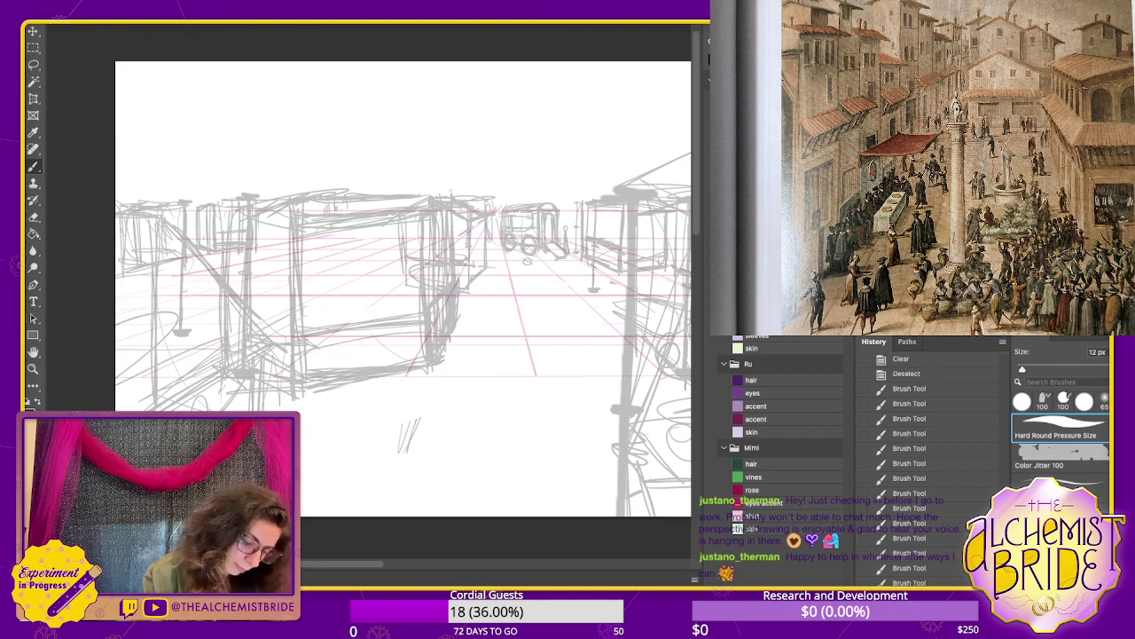
{"action": "mouse_move", "coordinate": [263, 214]}
{"action": "left_mouse_down"}
{"action": "mouse_move", "coordinate": [288, 228]}
{"action": "mouse_move", "coordinate": [302, 282]}
{"action": "left_mouse_up"}
{"action": "left_click_drag", "start_coordinate": [277, 198], "coordinate": [425, 192]}
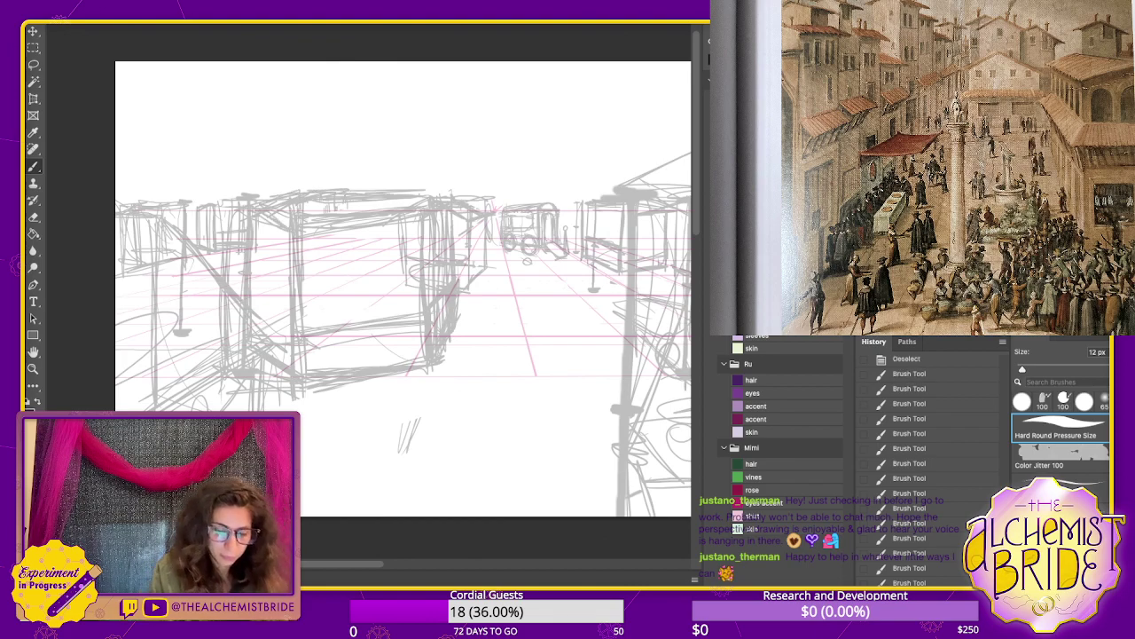
{"action": "left_click_drag", "start_coordinate": [431, 234], "coordinate": [430, 303]}
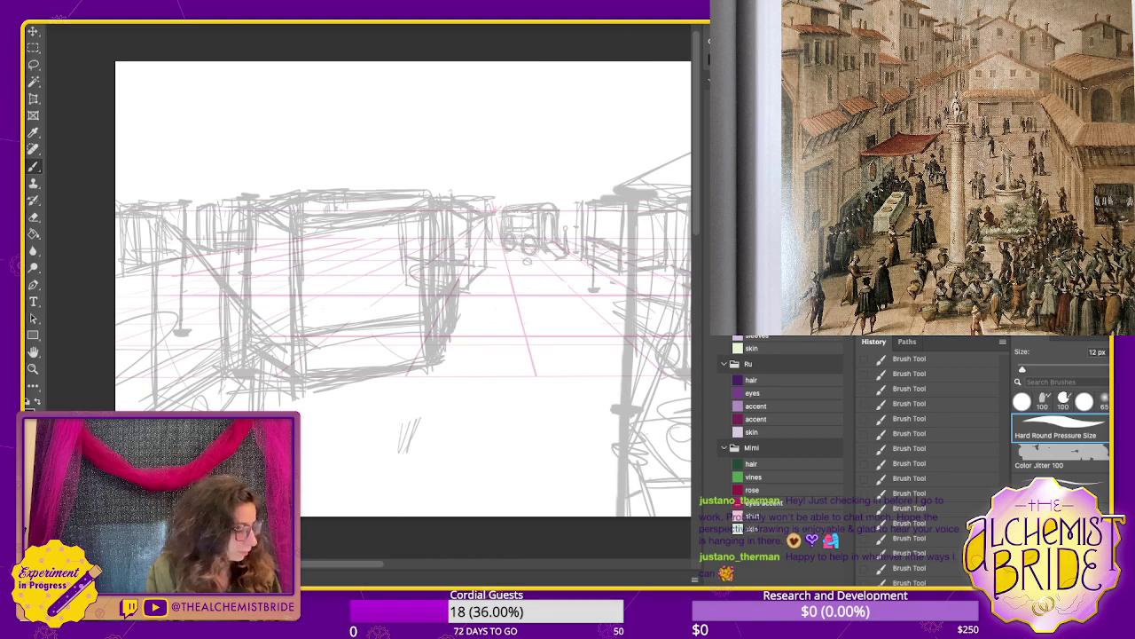
- Erase the heavy hatching beside the large stall's right corner and redraw the receding side's posts and base there
{"action": "key", "text": "e"}
{"action": "mouse_move", "coordinate": [439, 355]}
{"action": "left_mouse_down"}
{"action": "mouse_move", "coordinate": [452, 294]}
{"action": "mouse_move", "coordinate": [443, 336]}
{"action": "mouse_move", "coordinate": [463, 300]}
{"action": "mouse_move", "coordinate": [442, 326]}
{"action": "left_mouse_up"}
{"action": "key", "text": "b"}
{"action": "left_click_drag", "start_coordinate": [449, 309], "coordinate": [441, 323]}
{"action": "left_click_drag", "start_coordinate": [467, 267], "coordinate": [463, 328]}
{"action": "left_click_drag", "start_coordinate": [471, 288], "coordinate": [463, 332]}
{"action": "left_click_drag", "start_coordinate": [435, 328], "coordinate": [461, 332]}
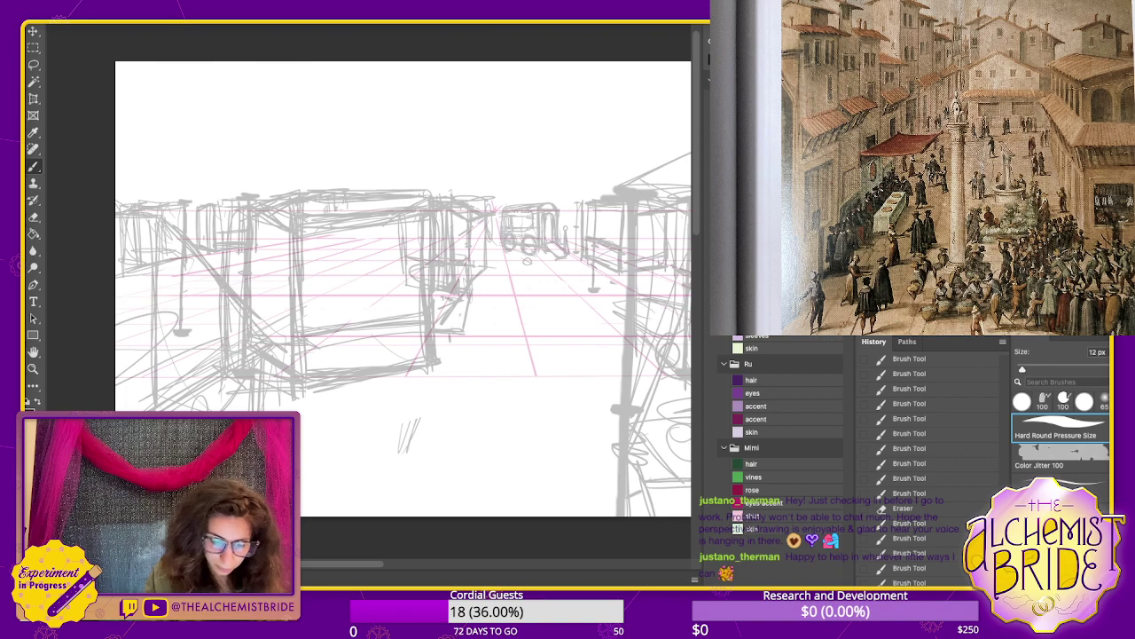
{"action": "left_click_drag", "start_coordinate": [466, 221], "coordinate": [467, 256]}
{"action": "left_click_drag", "start_coordinate": [427, 195], "coordinate": [465, 193]}
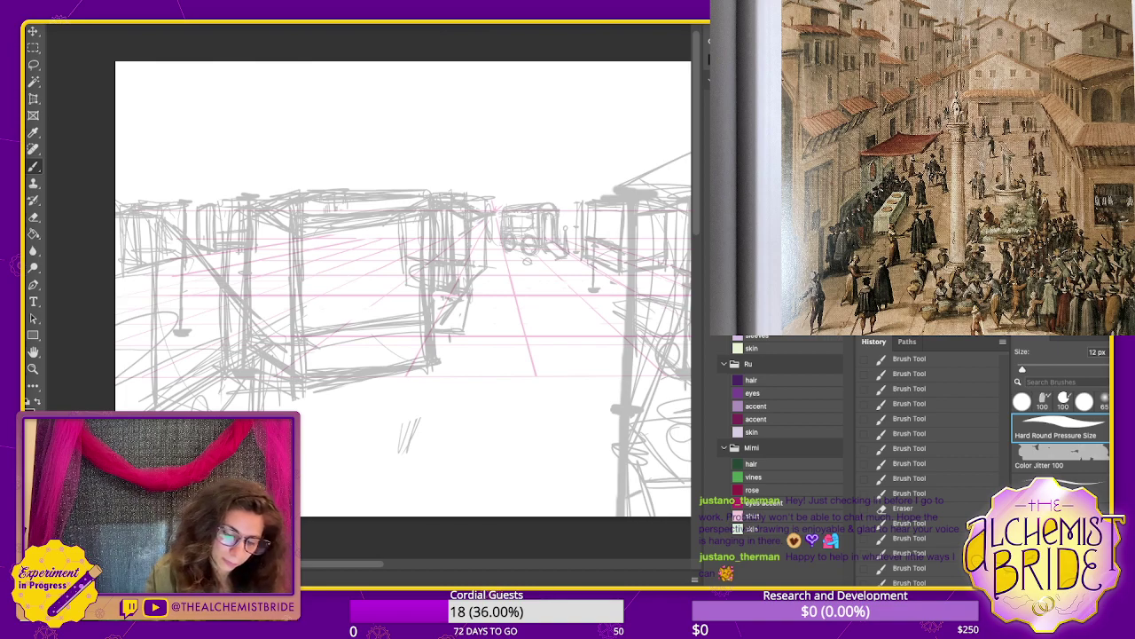
{"action": "mouse_move", "coordinate": [459, 328]}
{"action": "left_mouse_down"}
{"action": "mouse_move", "coordinate": [457, 218]}
{"action": "mouse_move", "coordinate": [459, 326]}
{"action": "left_mouse_up"}
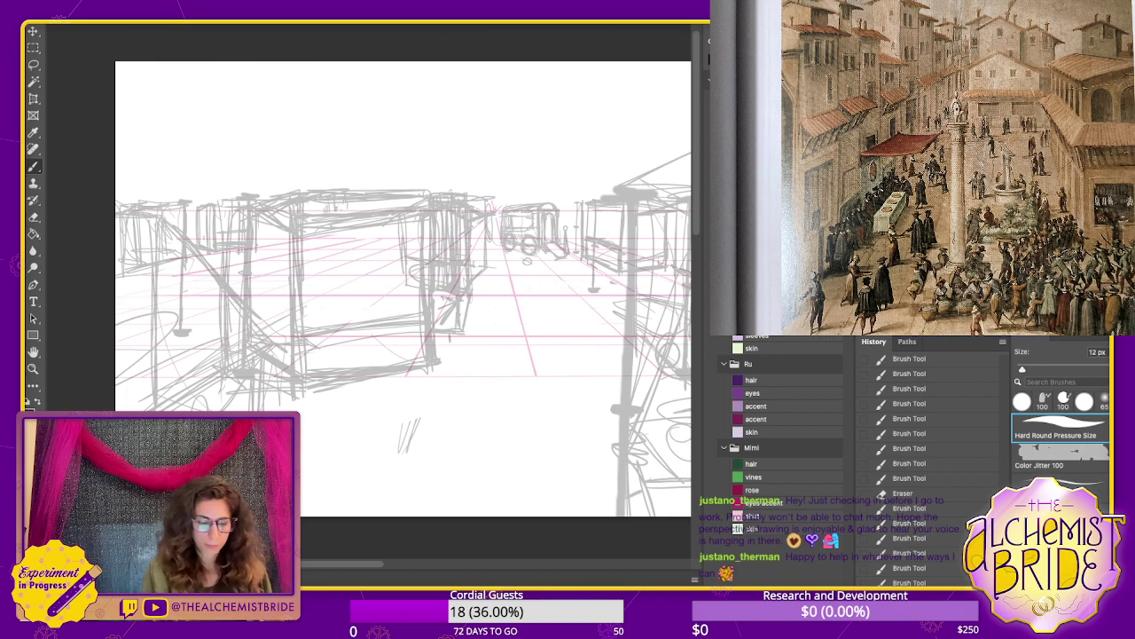
- Sketch level top lines from the far end of the square across to the right-hand stalls and over the large stall
{"action": "left_click_drag", "start_coordinate": [408, 435], "coordinate": [315, 452]}
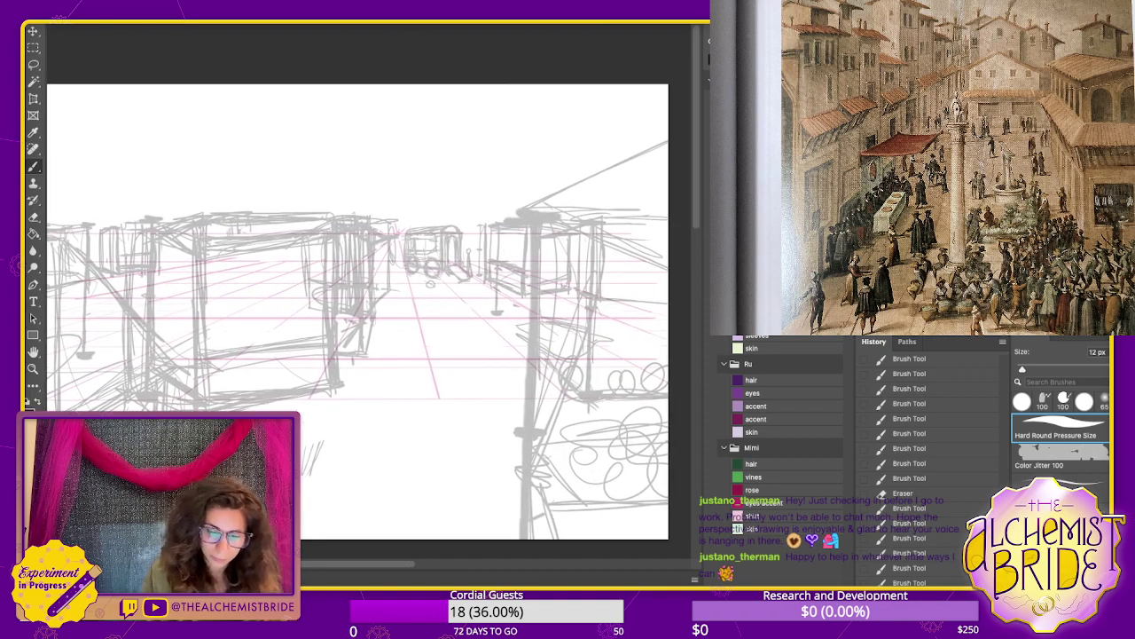
{"action": "left_click_drag", "start_coordinate": [486, 223], "coordinate": [520, 215]}
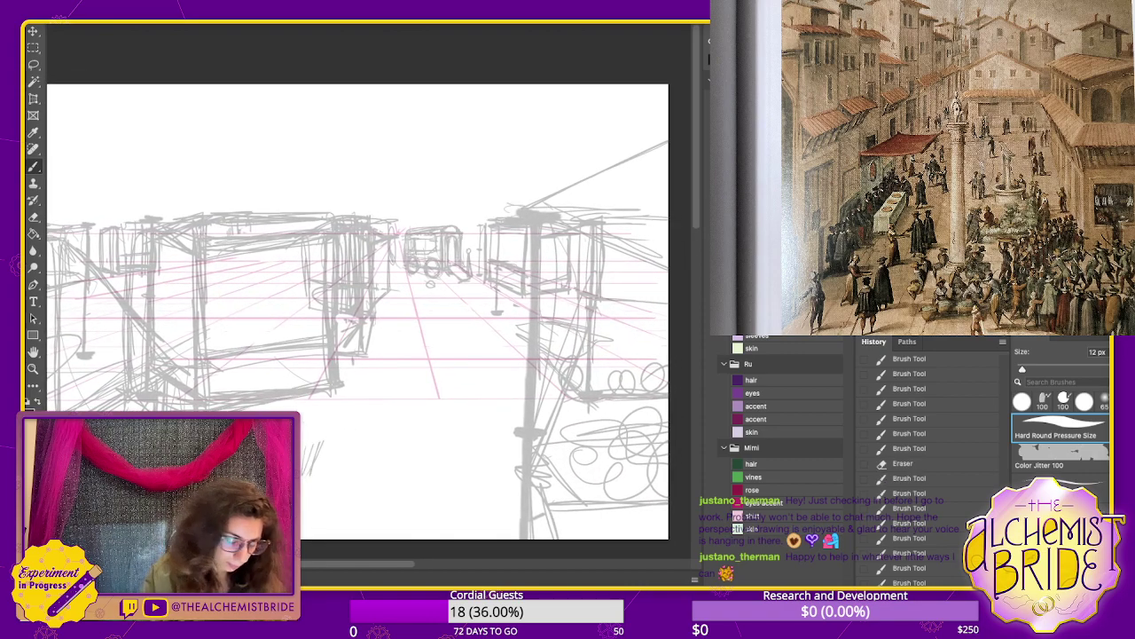
{"action": "left_click_drag", "start_coordinate": [463, 237], "coordinate": [482, 234]}
{"action": "left_click_drag", "start_coordinate": [412, 224], "coordinate": [484, 228]}
{"action": "left_click_drag", "start_coordinate": [386, 226], "coordinate": [659, 222]}
{"action": "left_click_drag", "start_coordinate": [390, 220], "coordinate": [488, 221]}
{"action": "left_click_drag", "start_coordinate": [117, 227], "coordinate": [314, 229]}
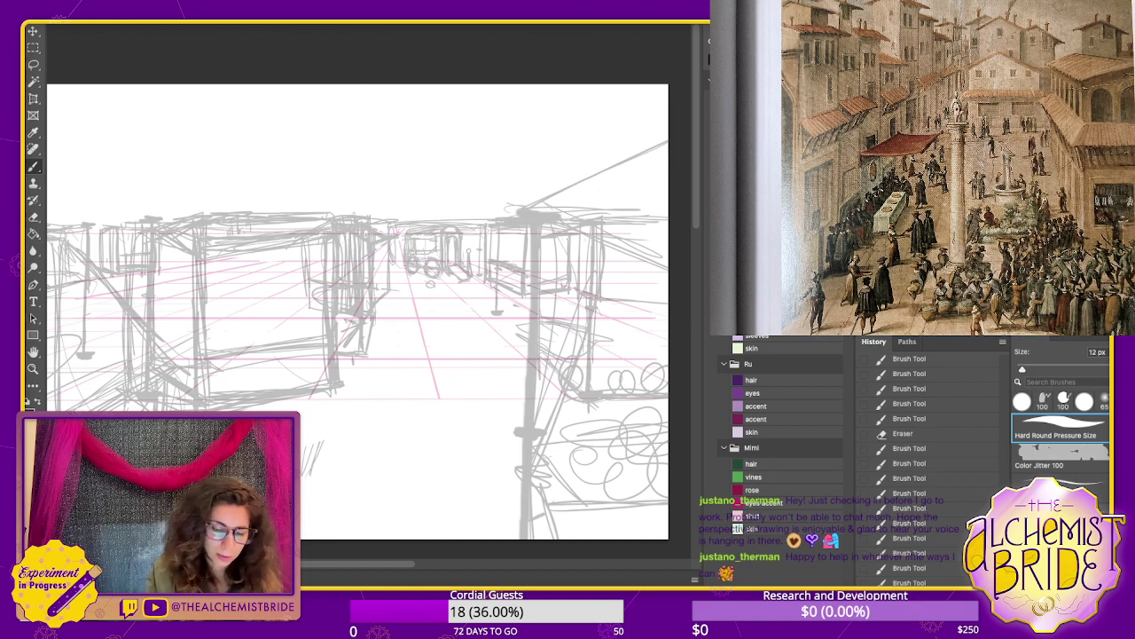
- Try a loose rolling skyline above the stalls on both sides of the square
{"action": "mouse_move", "coordinate": [379, 209]}
{"action": "left_mouse_down"}
{"action": "mouse_move", "coordinate": [646, 107]}
{"action": "mouse_move", "coordinate": [669, 135]}
{"action": "mouse_move", "coordinate": [334, 204]}
{"action": "mouse_move", "coordinate": [160, 197]}
{"action": "mouse_move", "coordinate": [69, 213]}
{"action": "left_mouse_up"}
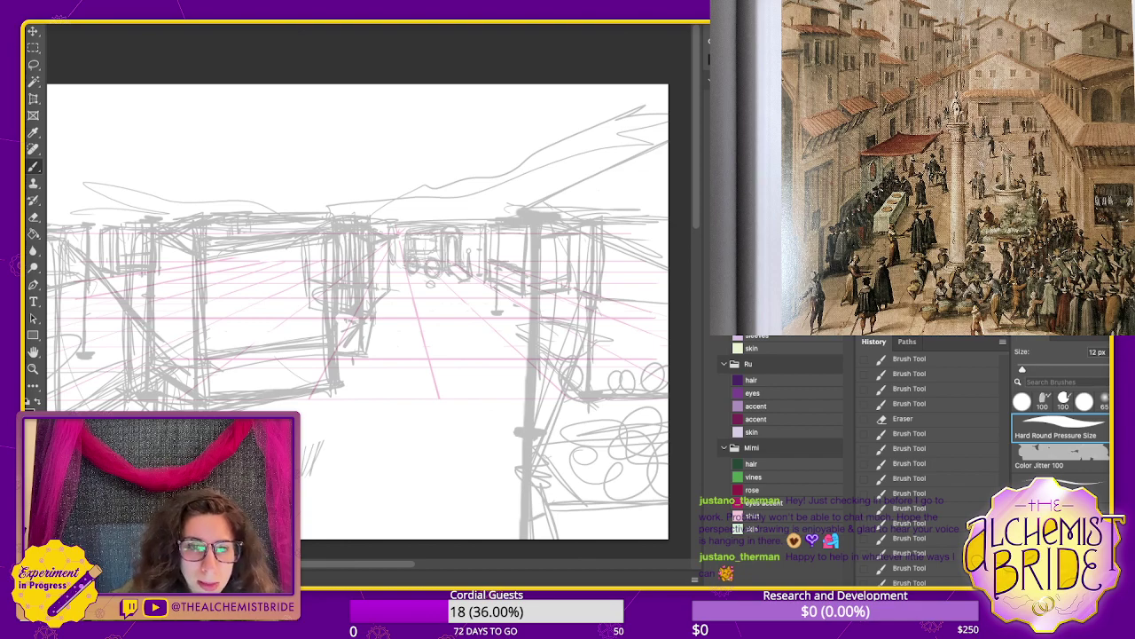
{"action": "key", "text": "ctrl+z"}
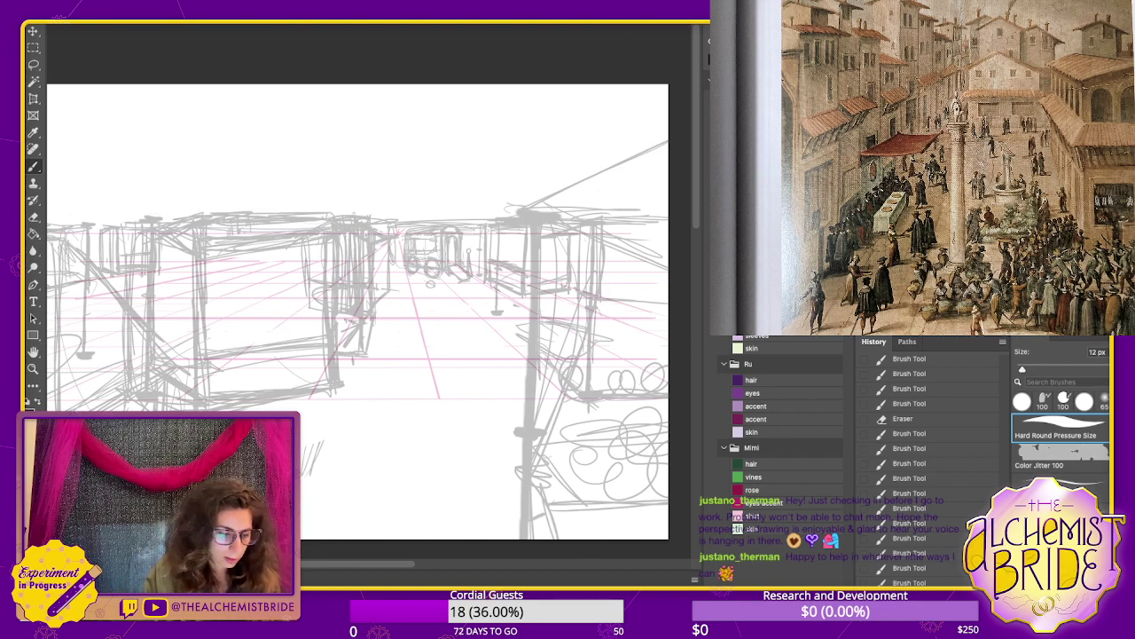
- Block in a tall building behind the left stalls with vertical edges, a level floor line and a side line receding toward the vanishing point
{"action": "left_click_drag", "start_coordinate": [355, 266], "coordinate": [492, 281]}
{"action": "left_click_drag", "start_coordinate": [271, 135], "coordinate": [267, 233]}
{"action": "left_click_drag", "start_coordinate": [270, 155], "coordinate": [264, 266]}
{"action": "mouse_move", "coordinate": [265, 170]}
{"action": "left_mouse_down"}
{"action": "mouse_move", "coordinate": [156, 176]}
{"action": "mouse_move", "coordinate": [255, 183]}
{"action": "mouse_move", "coordinate": [173, 179]}
{"action": "left_mouse_up"}
{"action": "left_click_drag", "start_coordinate": [525, 244], "coordinate": [156, 160]}
{"action": "left_click_drag", "start_coordinate": [224, 171], "coordinate": [156, 175]}
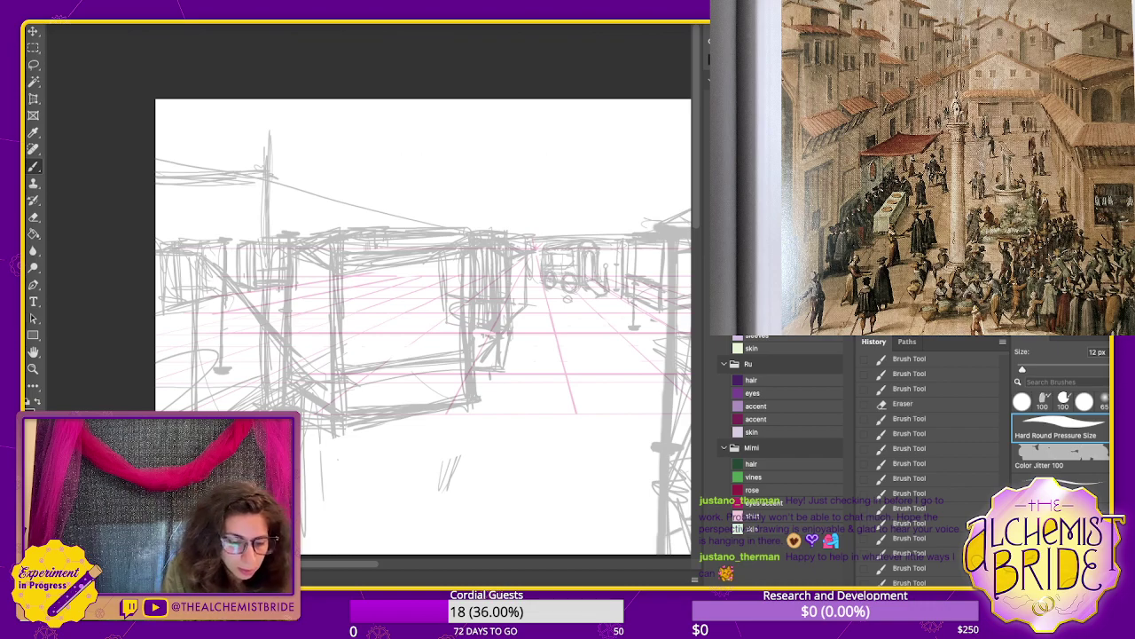
{"action": "mouse_move", "coordinate": [249, 185]}
{"action": "left_mouse_down"}
{"action": "mouse_move", "coordinate": [158, 182]}
{"action": "mouse_move", "coordinate": [206, 175]}
{"action": "mouse_move", "coordinate": [170, 181]}
{"action": "left_mouse_up"}
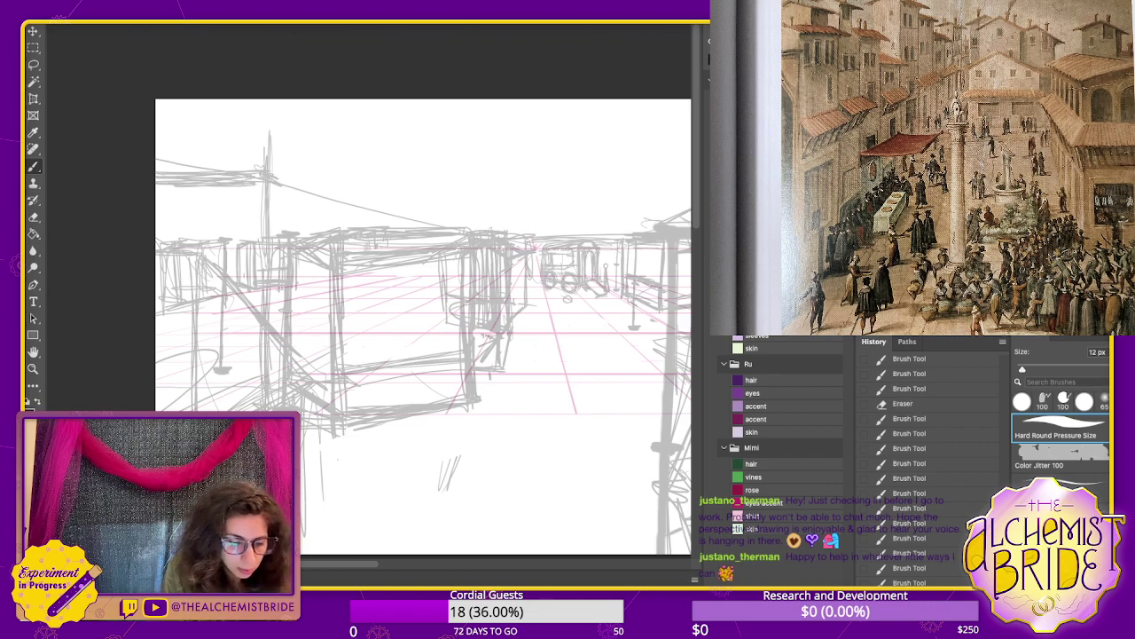
{"action": "mouse_move", "coordinate": [173, 136]}
{"action": "left_mouse_down"}
{"action": "mouse_move", "coordinate": [173, 241]}
{"action": "mouse_move", "coordinate": [163, 249]}
{"action": "left_mouse_up"}
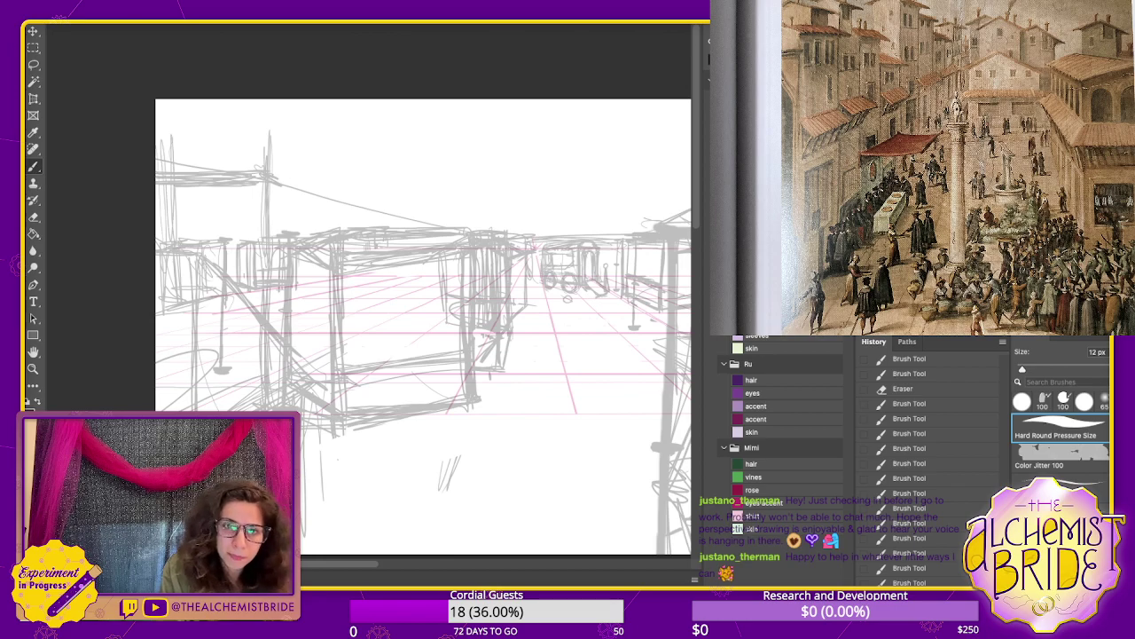
{"action": "mouse_move", "coordinate": [182, 186]}
{"action": "left_mouse_down"}
{"action": "mouse_move", "coordinate": [185, 244]}
{"action": "mouse_move", "coordinate": [176, 188]}
{"action": "left_mouse_up"}
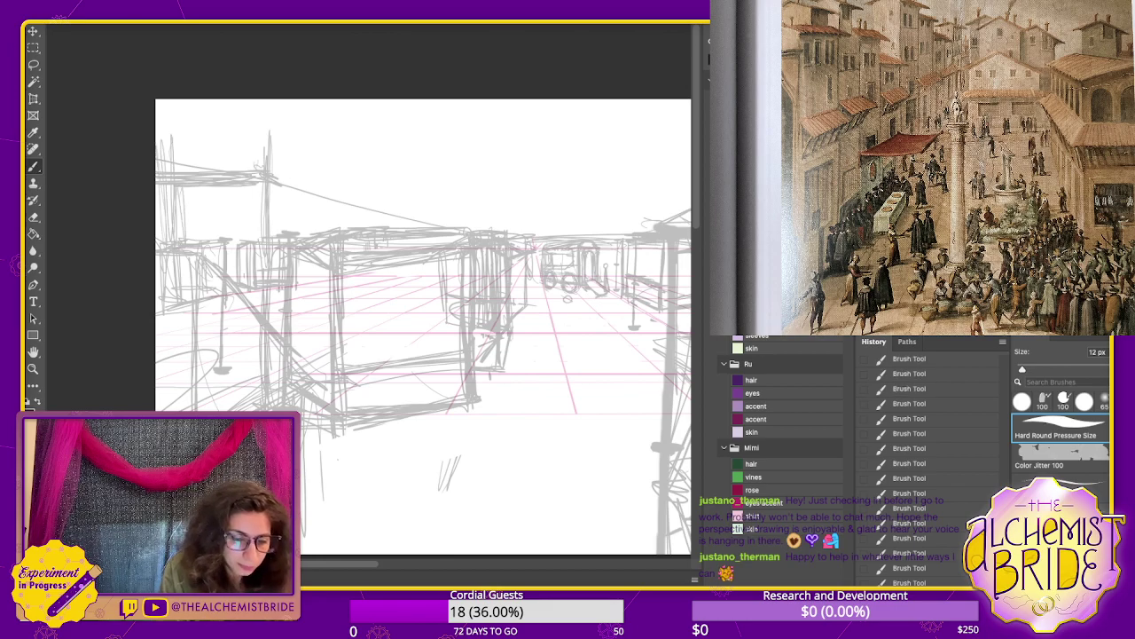
- Sketch the tall left building's roof with scalloped tiles, an overhanging corner and an upper line receding toward the vanishing point
{"action": "mouse_move", "coordinate": [261, 116]}
{"action": "left_mouse_down"}
{"action": "mouse_move", "coordinate": [263, 164]}
{"action": "mouse_move", "coordinate": [185, 134]}
{"action": "mouse_move", "coordinate": [203, 116]}
{"action": "mouse_move", "coordinate": [249, 110]}
{"action": "mouse_move", "coordinate": [271, 126]}
{"action": "left_mouse_up"}
{"action": "mouse_move", "coordinate": [270, 119]}
{"action": "left_mouse_down"}
{"action": "mouse_move", "coordinate": [164, 113]}
{"action": "mouse_move", "coordinate": [229, 107]}
{"action": "left_mouse_up"}
{"action": "left_click_drag", "start_coordinate": [158, 129], "coordinate": [213, 121]}
{"action": "left_click_drag", "start_coordinate": [157, 140], "coordinate": [193, 133]}
{"action": "mouse_move", "coordinate": [275, 130]}
{"action": "left_mouse_down"}
{"action": "mouse_move", "coordinate": [158, 140]}
{"action": "mouse_move", "coordinate": [272, 126]}
{"action": "left_mouse_up"}
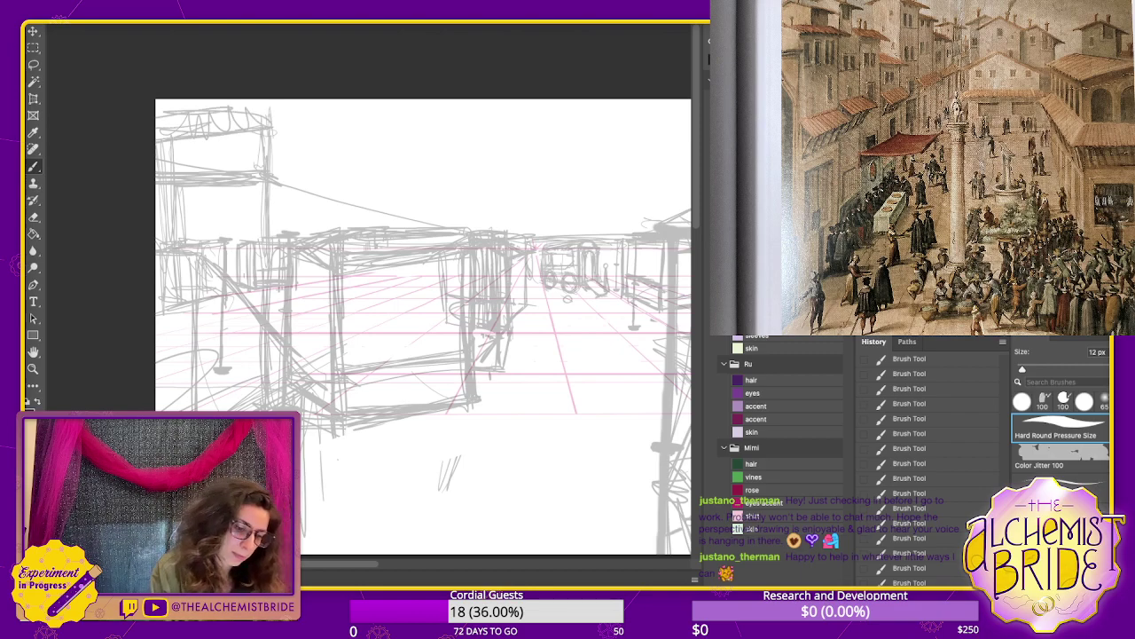
{"action": "left_click_drag", "start_coordinate": [157, 113], "coordinate": [435, 199]}
{"action": "mouse_move", "coordinate": [264, 141]}
{"action": "left_mouse_down"}
{"action": "mouse_move", "coordinate": [288, 122]}
{"action": "mouse_move", "coordinate": [175, 102]}
{"action": "left_mouse_up"}
{"action": "mouse_move", "coordinate": [267, 113]}
{"action": "left_mouse_down"}
{"action": "mouse_move", "coordinate": [194, 115]}
{"action": "mouse_move", "coordinate": [289, 122]}
{"action": "left_mouse_up"}
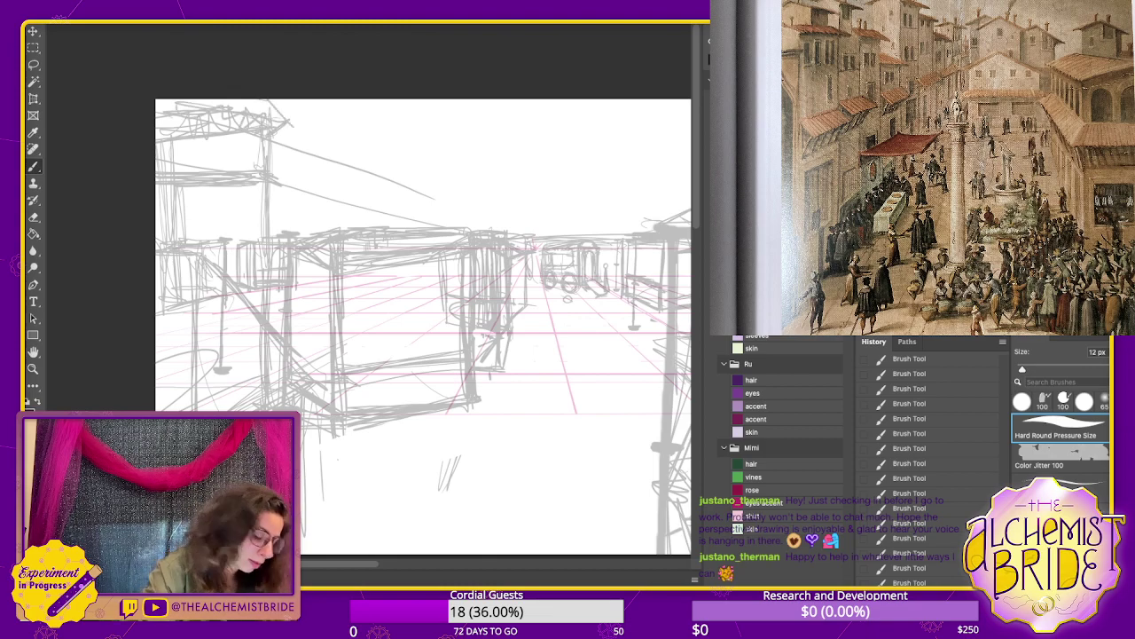
- Erase the tall left building's level lines below the roof and redraw the middle ledge as a band sloping down to the right
{"action": "key", "text": "e"}
{"action": "mouse_move", "coordinate": [184, 119]}
{"action": "left_mouse_down"}
{"action": "mouse_move", "coordinate": [209, 125]}
{"action": "mouse_move", "coordinate": [161, 142]}
{"action": "mouse_move", "coordinate": [195, 166]}
{"action": "left_mouse_up"}
{"action": "mouse_move", "coordinate": [266, 172]}
{"action": "left_mouse_down"}
{"action": "mouse_move", "coordinate": [160, 181]}
{"action": "mouse_move", "coordinate": [235, 182]}
{"action": "left_mouse_up"}
{"action": "key", "text": "b"}
{"action": "left_click_drag", "start_coordinate": [157, 165], "coordinate": [266, 185]}
{"action": "left_click_drag", "start_coordinate": [157, 157], "coordinate": [275, 183]}
{"action": "left_click_drag", "start_coordinate": [168, 155], "coordinate": [266, 180]}
{"action": "left_click_drag", "start_coordinate": [178, 159], "coordinate": [283, 183]}
{"action": "left_click_drag", "start_coordinate": [161, 159], "coordinate": [266, 190]}
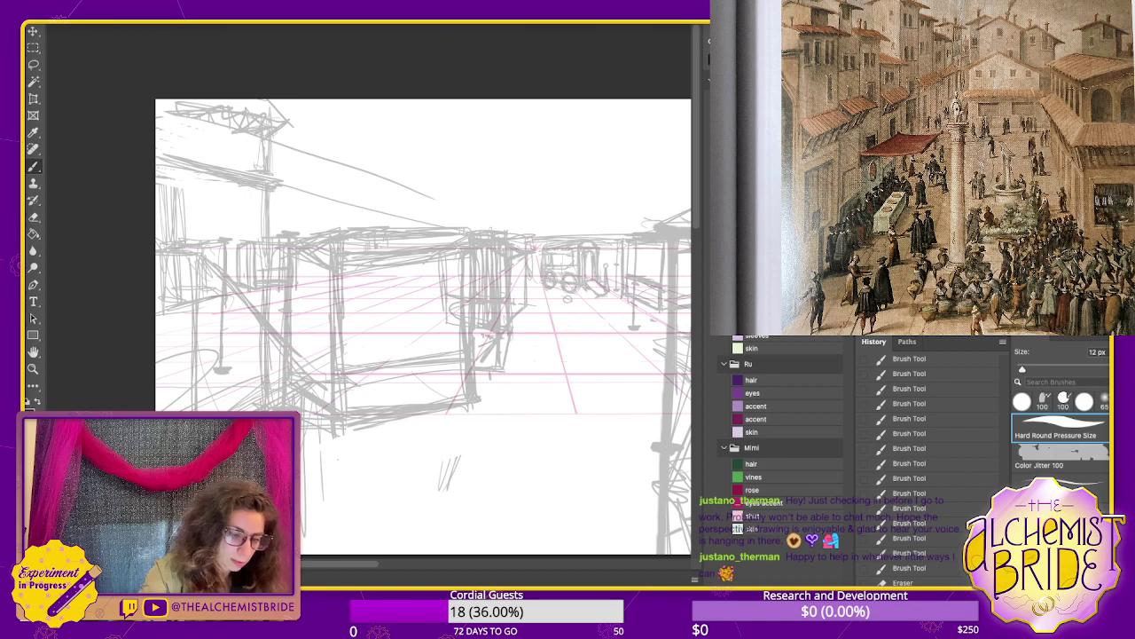
- Add a lower ledge to the tall left building and sketch narrow arched windows on its two upper floors
{"action": "left_click_drag", "start_coordinate": [181, 210], "coordinate": [248, 224]}
{"action": "left_click_drag", "start_coordinate": [178, 215], "coordinate": [266, 219]}
{"action": "left_click_drag", "start_coordinate": [178, 212], "coordinate": [266, 224]}
{"action": "left_click_drag", "start_coordinate": [174, 215], "coordinate": [217, 221]}
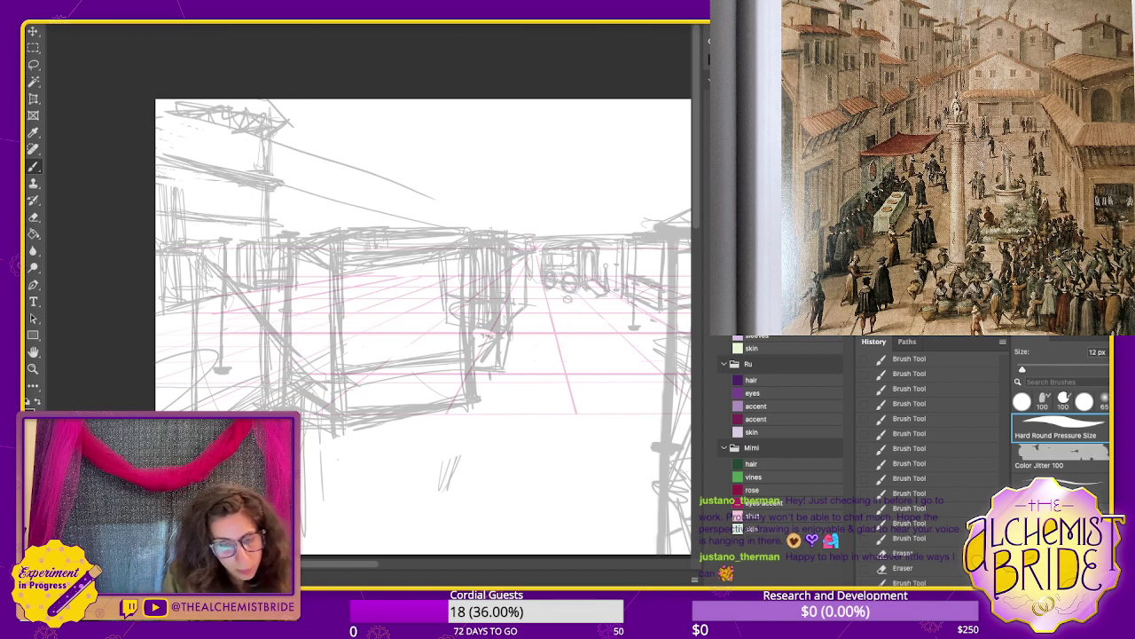
{"action": "mouse_move", "coordinate": [176, 182]}
{"action": "left_mouse_down"}
{"action": "mouse_move", "coordinate": [175, 205]}
{"action": "mouse_move", "coordinate": [236, 213]}
{"action": "left_mouse_up"}
{"action": "left_click_drag", "start_coordinate": [213, 134], "coordinate": [213, 161]}
{"action": "left_click_drag", "start_coordinate": [170, 125], "coordinate": [168, 150]}
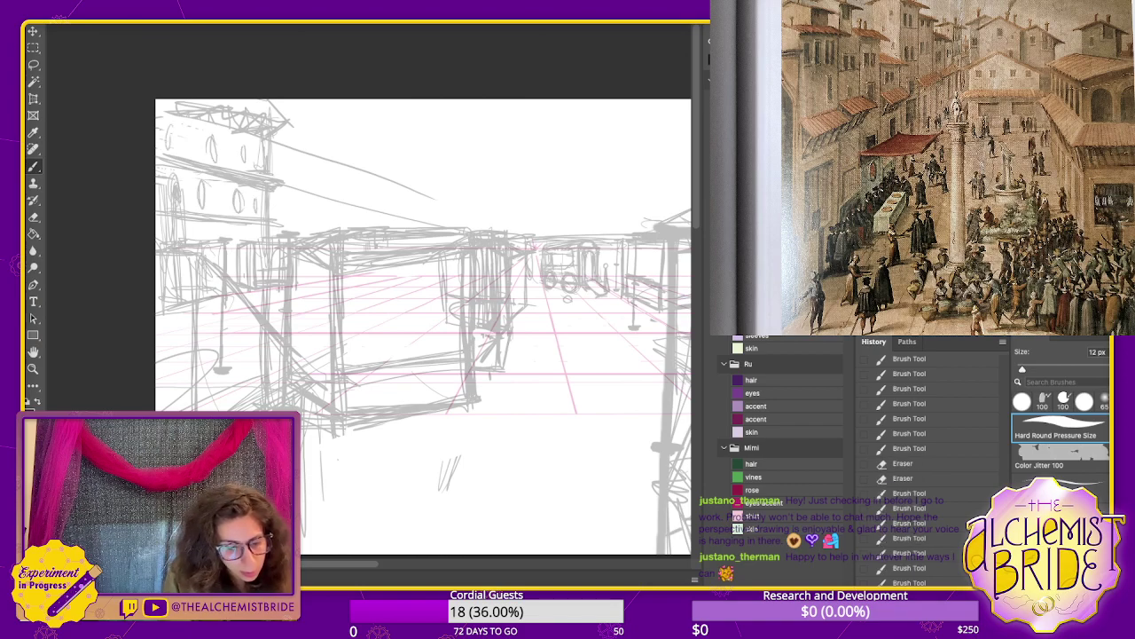
{"action": "left_click_drag", "start_coordinate": [255, 149], "coordinate": [252, 170]}
{"action": "left_click_drag", "start_coordinate": [158, 200], "coordinate": [265, 219]}
- Try a second building beside the tall left one, using vertical edges and a sloping roofline
{"action": "left_click_drag", "start_coordinate": [426, 311], "coordinate": [321, 320]}
{"action": "left_click_drag", "start_coordinate": [210, 151], "coordinate": [214, 235]}
{"action": "left_click_drag", "start_coordinate": [202, 150], "coordinate": [203, 213]}
{"action": "left_click_drag", "start_coordinate": [201, 164], "coordinate": [205, 243]}
{"action": "mouse_move", "coordinate": [208, 147]}
{"action": "left_mouse_down"}
{"action": "mouse_move", "coordinate": [337, 144]}
{"action": "mouse_move", "coordinate": [284, 177]}
{"action": "left_mouse_up"}
{"action": "mouse_move", "coordinate": [300, 149]}
{"action": "left_mouse_down"}
{"action": "mouse_move", "coordinate": [307, 258]}
{"action": "mouse_move", "coordinate": [301, 227]}
{"action": "left_mouse_up"}
{"action": "key", "text": "super+z"}
{"action": "key", "text": "super+z"}
{"action": "key", "text": "ctrl+z"}
{"action": "key", "text": "ctrl+z"}
{"action": "key", "text": "ctrl+z"}
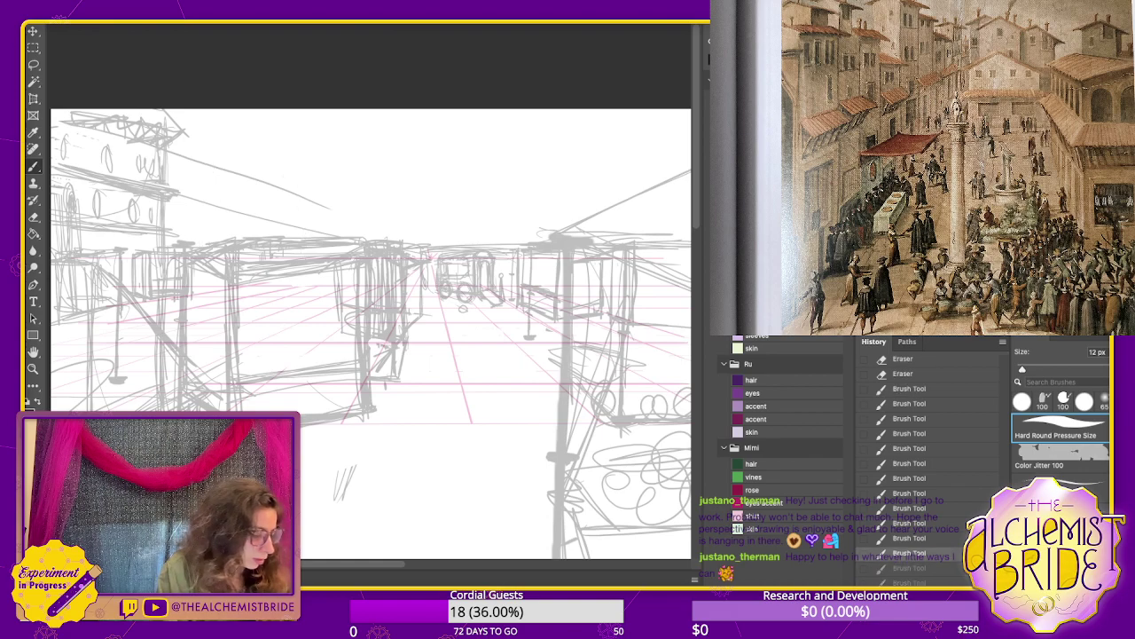
- Extend the tall left building's ledges slightly past its right corner and add a vertical edge for a neighbouring building
{"action": "left_click_drag", "start_coordinate": [172, 235], "coordinate": [188, 235]}
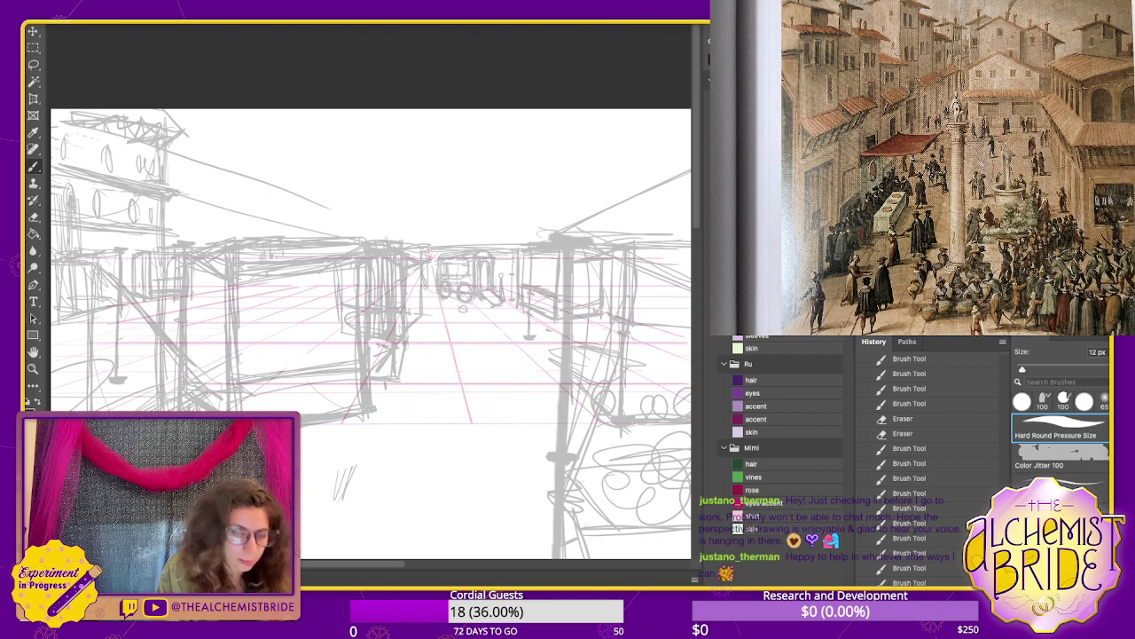
{"action": "left_click_drag", "start_coordinate": [174, 196], "coordinate": [190, 199]}
{"action": "left_click_drag", "start_coordinate": [170, 143], "coordinate": [190, 146]}
{"action": "key", "text": "ctrl+z"}
{"action": "key", "text": "ctrl+z"}
{"action": "key", "text": "ctrl+z"}
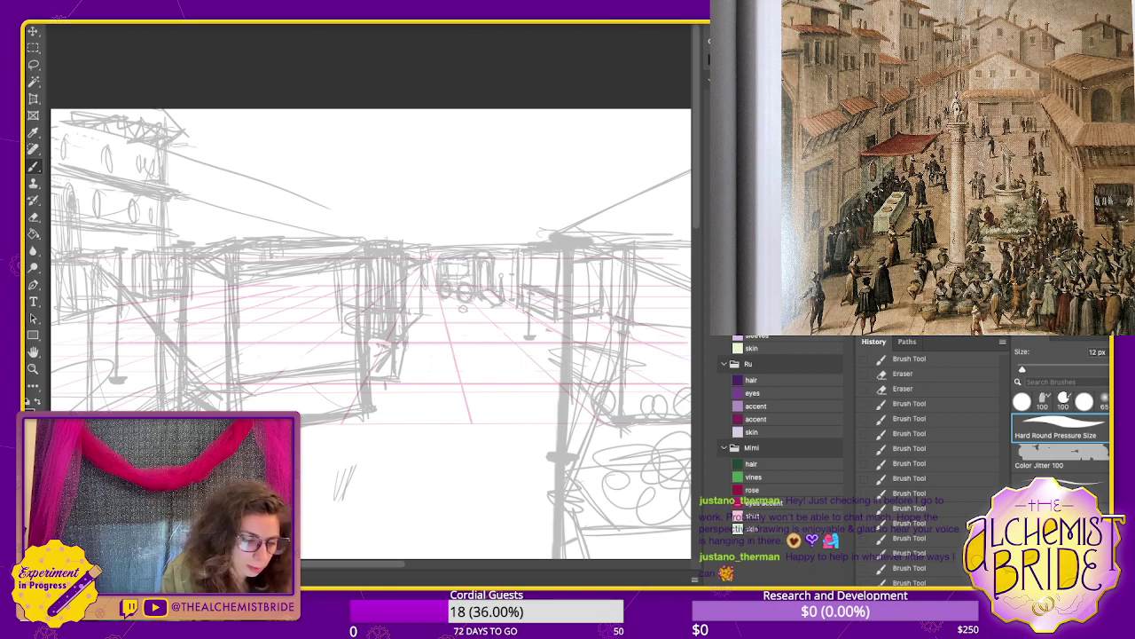
{"action": "left_click_drag", "start_coordinate": [196, 170], "coordinate": [200, 247]}
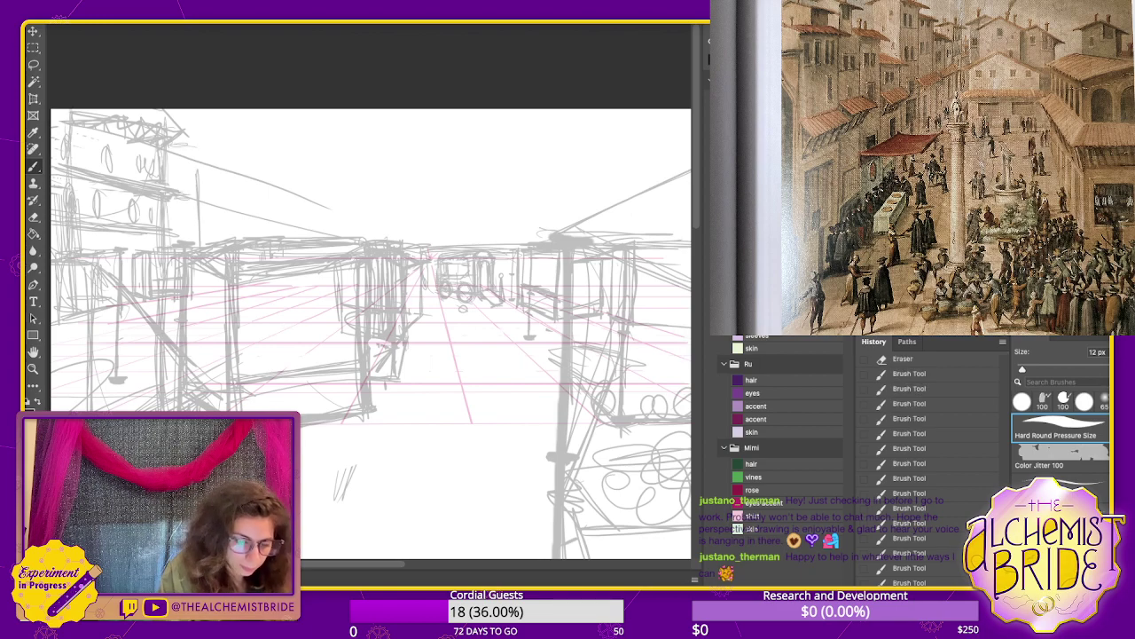
- Sketch a tall distant building with a small gabled front and flat side roof above the far carts
{"action": "mouse_move", "coordinate": [457, 185]}
{"action": "left_mouse_down"}
{"action": "mouse_move", "coordinate": [481, 185]}
{"action": "mouse_move", "coordinate": [482, 149]}
{"action": "left_mouse_up"}
{"action": "mouse_move", "coordinate": [460, 157]}
{"action": "left_mouse_down"}
{"action": "mouse_move", "coordinate": [485, 162]}
{"action": "mouse_move", "coordinate": [445, 184]}
{"action": "left_mouse_up"}
{"action": "mouse_move", "coordinate": [472, 159]}
{"action": "left_mouse_down"}
{"action": "mouse_move", "coordinate": [498, 188]}
{"action": "mouse_move", "coordinate": [454, 221]}
{"action": "mouse_move", "coordinate": [454, 250]}
{"action": "mouse_move", "coordinate": [506, 163]}
{"action": "mouse_move", "coordinate": [532, 161]}
{"action": "mouse_move", "coordinate": [447, 166]}
{"action": "mouse_move", "coordinate": [454, 183]}
{"action": "left_mouse_up"}
{"action": "left_click_drag", "start_coordinate": [479, 168], "coordinate": [539, 166]}
{"action": "left_click_drag", "start_coordinate": [524, 169], "coordinate": [531, 241]}
- Sketch a lower building with angled roof strokes between the distant tall building and the right foreground post
{"action": "left_click_drag", "start_coordinate": [532, 197], "coordinate": [587, 192]}
{"action": "mouse_move", "coordinate": [542, 193]}
{"action": "left_mouse_down"}
{"action": "mouse_move", "coordinate": [596, 189]}
{"action": "mouse_move", "coordinate": [582, 229]}
{"action": "mouse_move", "coordinate": [554, 234]}
{"action": "left_mouse_up"}
{"action": "left_click_drag", "start_coordinate": [576, 195], "coordinate": [559, 222]}
{"action": "mouse_move", "coordinate": [573, 206]}
{"action": "left_mouse_down"}
{"action": "mouse_move", "coordinate": [550, 235]}
{"action": "mouse_move", "coordinate": [595, 232]}
{"action": "left_mouse_up"}
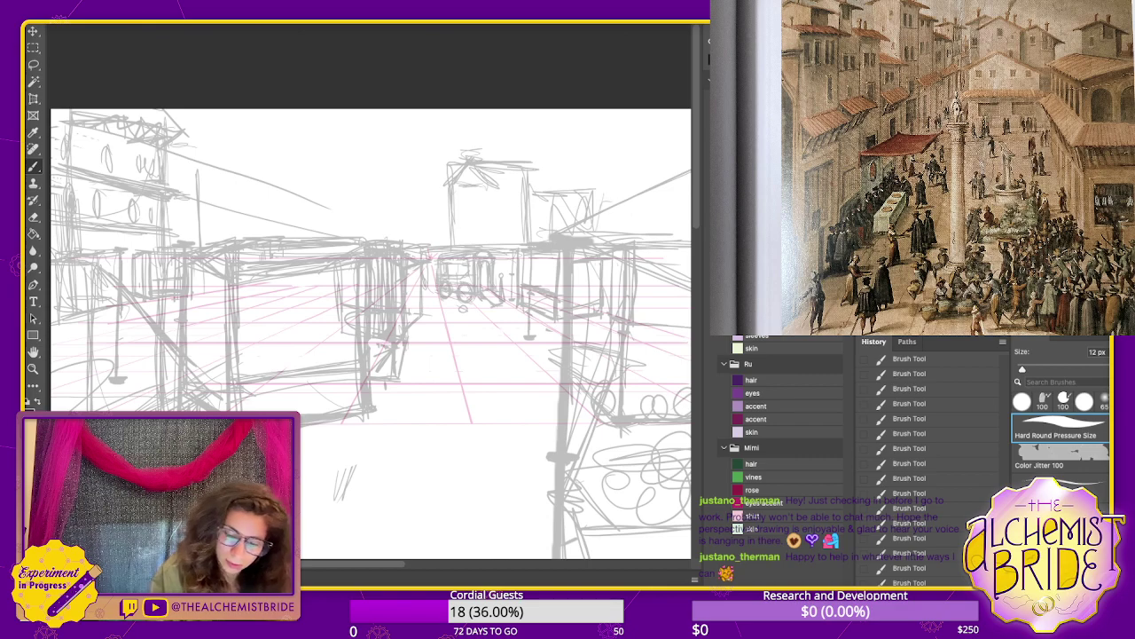
{"action": "left_click_drag", "start_coordinate": [621, 192], "coordinate": [596, 202]}
{"action": "mouse_move", "coordinate": [598, 177]}
{"action": "left_mouse_down"}
{"action": "mouse_move", "coordinate": [603, 229]}
{"action": "mouse_move", "coordinate": [596, 209]}
{"action": "left_mouse_up"}
- Add long horizontal lines along the right stall tops and distant rooflines across the background on both sides of the square
{"action": "left_click_drag", "start_coordinate": [422, 257], "coordinate": [674, 252]}
{"action": "left_click_drag", "start_coordinate": [589, 246], "coordinate": [687, 251]}
{"action": "left_click_drag", "start_coordinate": [356, 270], "coordinate": [248, 284]}
{"action": "mouse_move", "coordinate": [200, 223]}
{"action": "left_mouse_down"}
{"action": "mouse_move", "coordinate": [438, 216]}
{"action": "mouse_move", "coordinate": [167, 220]}
{"action": "left_mouse_up"}
{"action": "left_click_drag", "start_coordinate": [437, 213], "coordinate": [201, 219]}
{"action": "left_click_drag", "start_coordinate": [614, 224], "coordinate": [690, 222]}
{"action": "left_click_drag", "start_coordinate": [624, 221], "coordinate": [690, 210]}
{"action": "left_click_drag", "start_coordinate": [612, 212], "coordinate": [681, 204]}
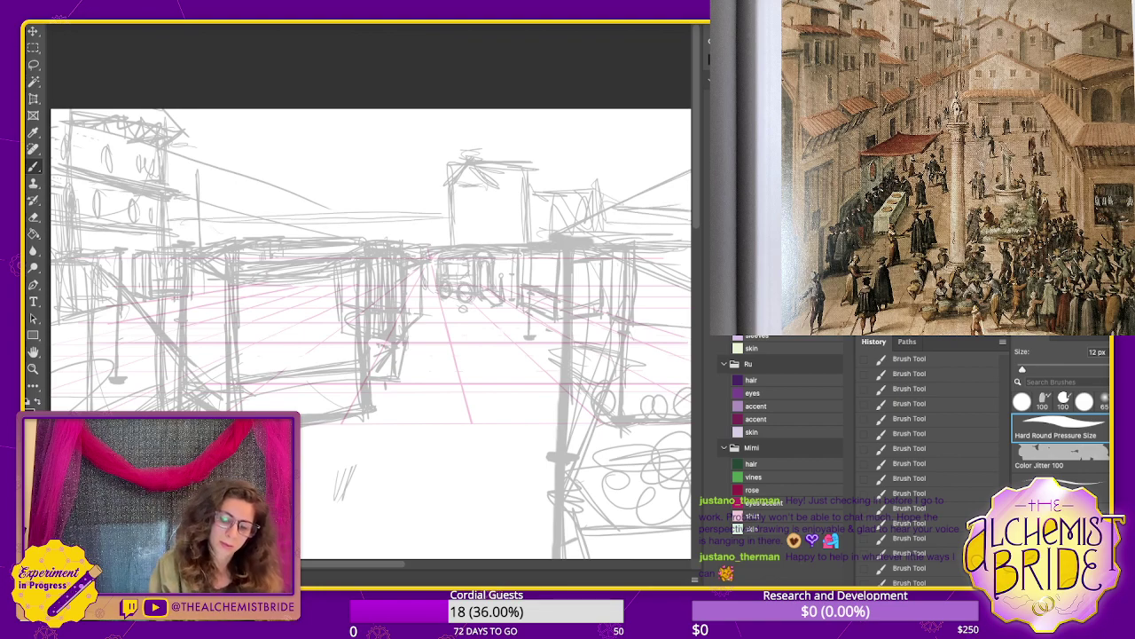
- Add a short vertical edge and a slanting double roofline to the far right background building
{"action": "mouse_move", "coordinate": [611, 189]}
{"action": "left_mouse_down"}
{"action": "mouse_move", "coordinate": [656, 164]}
{"action": "mouse_move", "coordinate": [610, 232]}
{"action": "mouse_move", "coordinate": [612, 206]}
{"action": "left_mouse_up"}
{"action": "left_click_drag", "start_coordinate": [685, 162], "coordinate": [610, 176]}
{"action": "left_click_drag", "start_coordinate": [667, 164], "coordinate": [621, 169]}
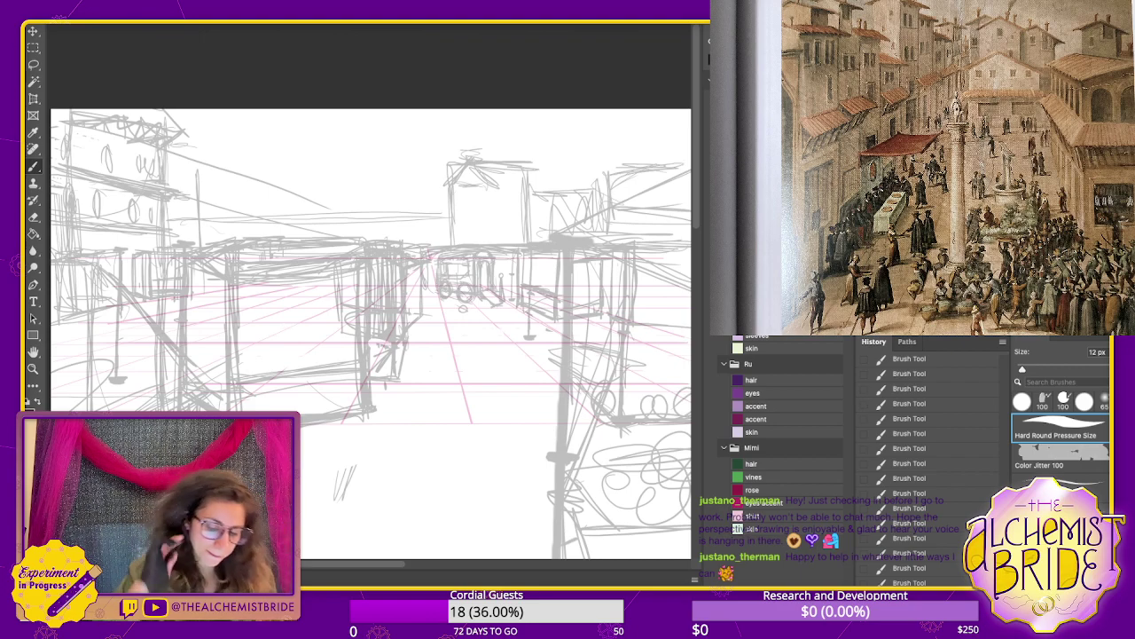
- Sketch scalloped trim beneath the distant tall building's roof and along the top of the lower building beside it
{"action": "left_click_drag", "start_coordinate": [455, 193], "coordinate": [519, 192]}
{"action": "left_click_drag", "start_coordinate": [483, 193], "coordinate": [510, 193]}
{"action": "mouse_move", "coordinate": [511, 192]}
{"action": "left_mouse_down"}
{"action": "mouse_move", "coordinate": [521, 190]}
{"action": "mouse_move", "coordinate": [511, 200]}
{"action": "left_mouse_up"}
{"action": "mouse_move", "coordinate": [504, 195]}
{"action": "left_mouse_down"}
{"action": "mouse_move", "coordinate": [518, 204]}
{"action": "mouse_move", "coordinate": [481, 196]}
{"action": "left_mouse_up"}
{"action": "left_click_drag", "start_coordinate": [454, 195], "coordinate": [596, 180]}
{"action": "left_click_drag", "start_coordinate": [547, 189], "coordinate": [654, 230]}
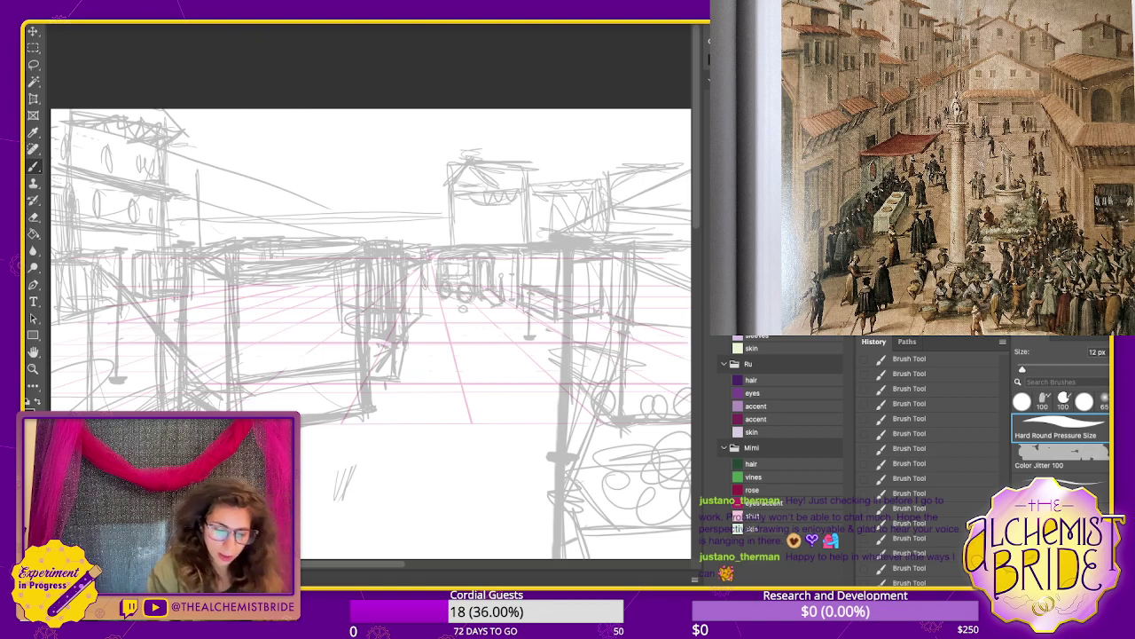
- Reinforce the left foreground stall's post and top beam and add crossing diagonal strokes through its lower area
{"action": "left_click_drag", "start_coordinate": [233, 316], "coordinate": [240, 411]}
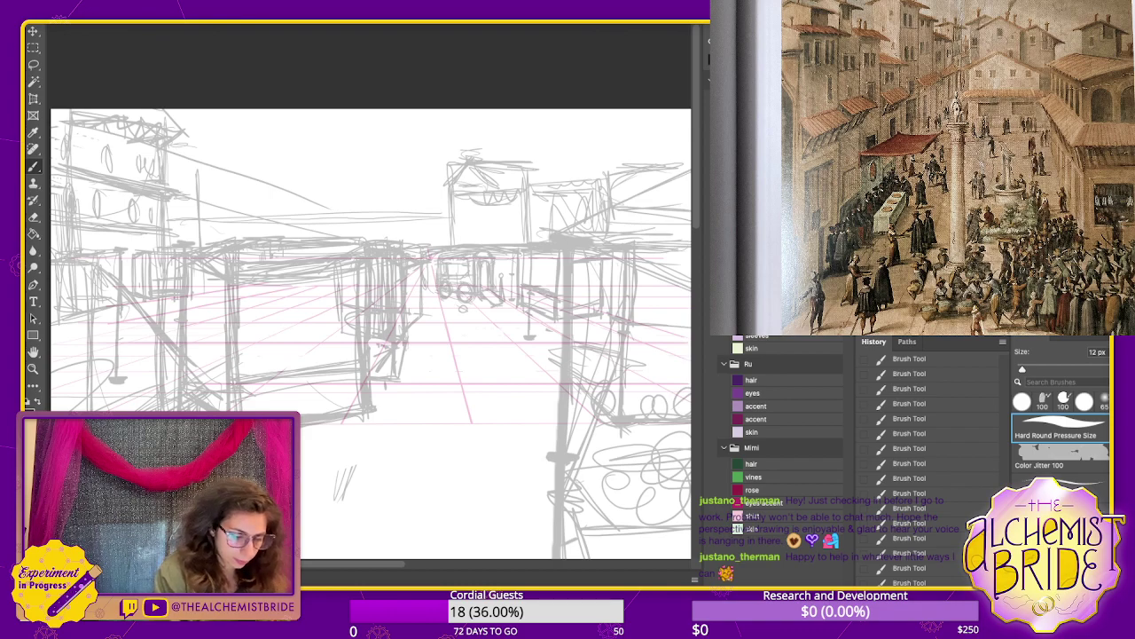
{"action": "left_click_drag", "start_coordinate": [371, 333], "coordinate": [425, 325]}
{"action": "mouse_move", "coordinate": [178, 249]}
{"action": "left_mouse_down"}
{"action": "mouse_move", "coordinate": [213, 313]}
{"action": "mouse_move", "coordinate": [189, 283]}
{"action": "left_mouse_up"}
{"action": "left_click_drag", "start_coordinate": [108, 231], "coordinate": [162, 233]}
{"action": "left_click_drag", "start_coordinate": [220, 335], "coordinate": [251, 371]}
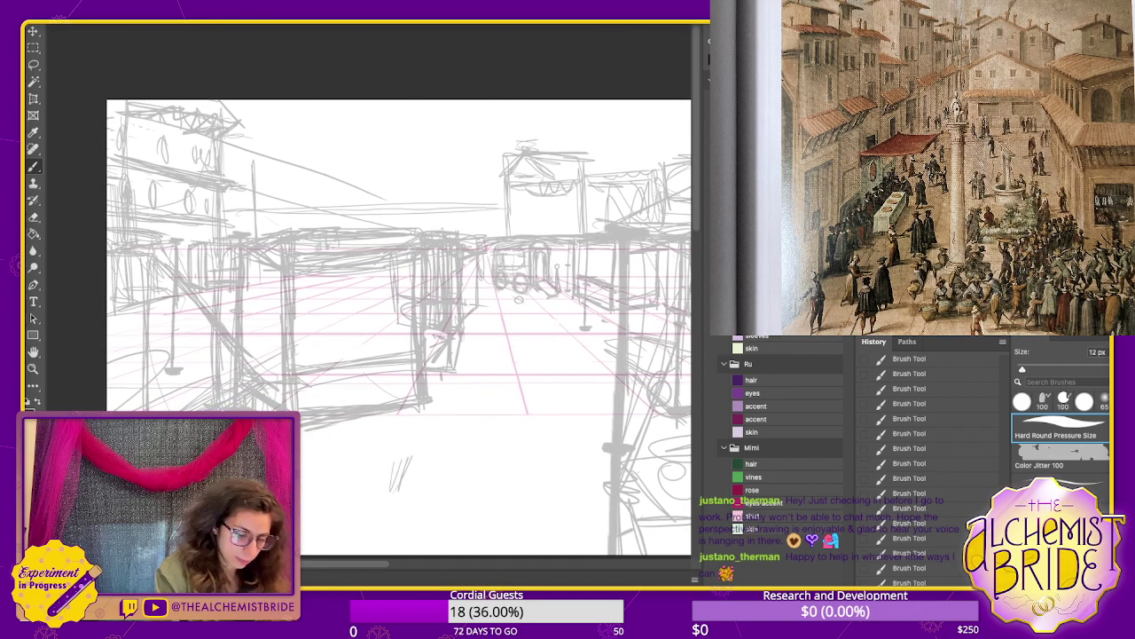
{"action": "left_click_drag", "start_coordinate": [174, 311], "coordinate": [210, 375]}
{"action": "mouse_move", "coordinate": [159, 301]}
{"action": "left_mouse_down"}
{"action": "mouse_move", "coordinate": [212, 382]}
{"action": "mouse_move", "coordinate": [170, 368]}
{"action": "left_mouse_up"}
{"action": "left_click_drag", "start_coordinate": [108, 316], "coordinate": [190, 409]}
{"action": "left_click_drag", "start_coordinate": [147, 368], "coordinate": [111, 411]}
{"action": "left_click_drag", "start_coordinate": [150, 380], "coordinate": [212, 405]}
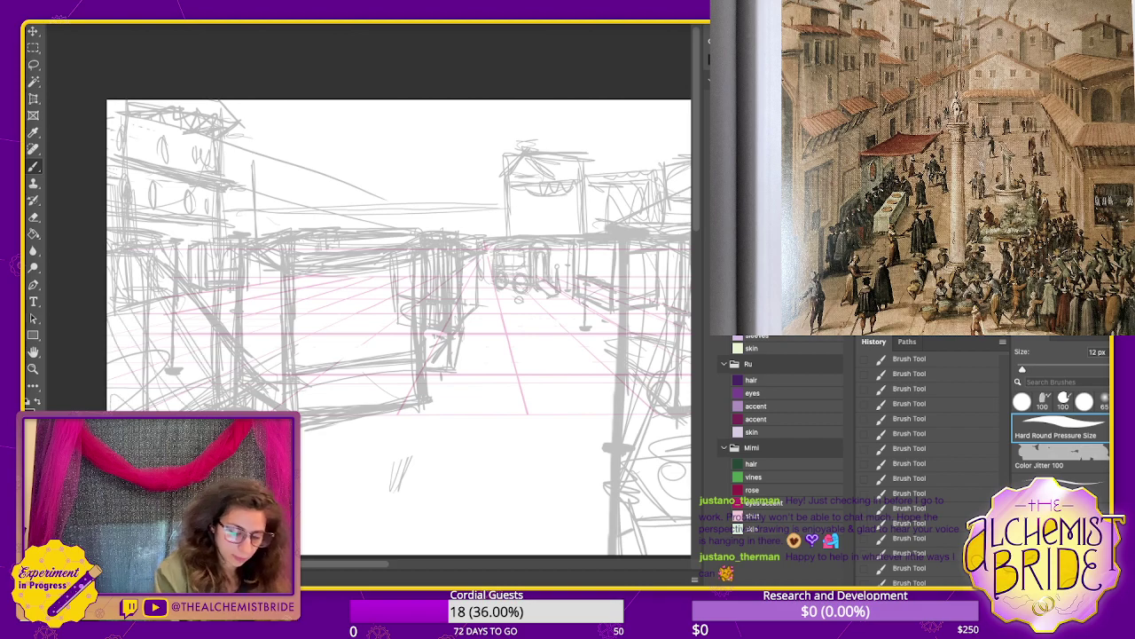
- Rework the right foreground stall's counter edges and fill its display with looping rounded shapes for goods
{"action": "left_click_drag", "start_coordinate": [426, 337], "coordinate": [306, 330]}
{"action": "left_click_drag", "start_coordinate": [503, 546], "coordinate": [502, 505]}
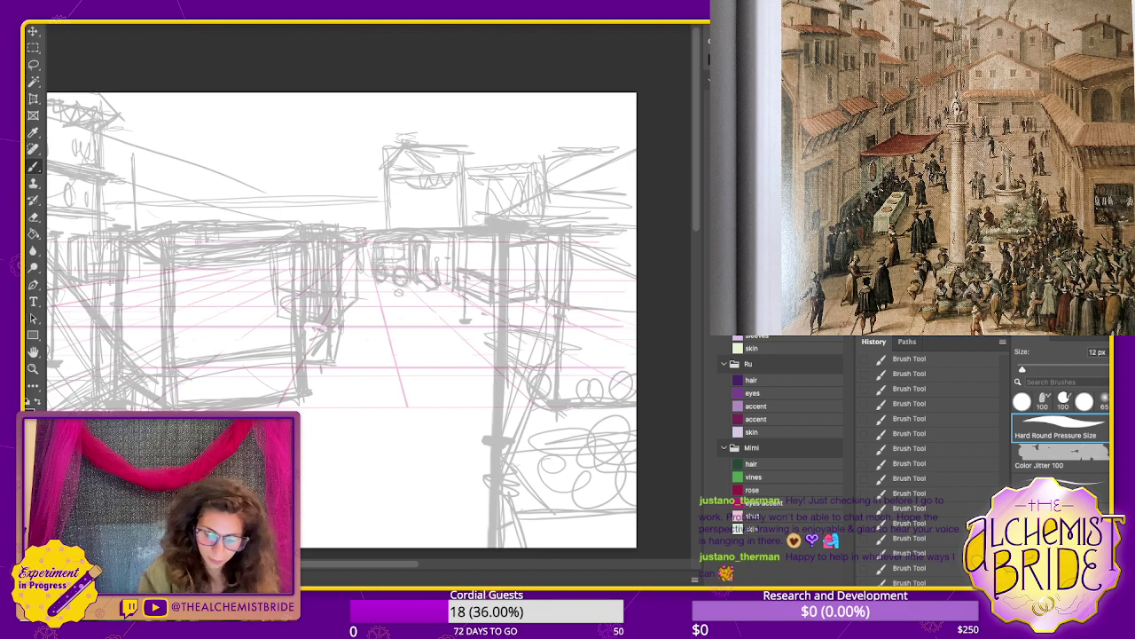
{"action": "left_click_drag", "start_coordinate": [636, 445], "coordinate": [517, 451]}
{"action": "mouse_move", "coordinate": [562, 459]}
{"action": "left_mouse_down"}
{"action": "mouse_move", "coordinate": [513, 460]}
{"action": "mouse_move", "coordinate": [543, 509]}
{"action": "left_mouse_up"}
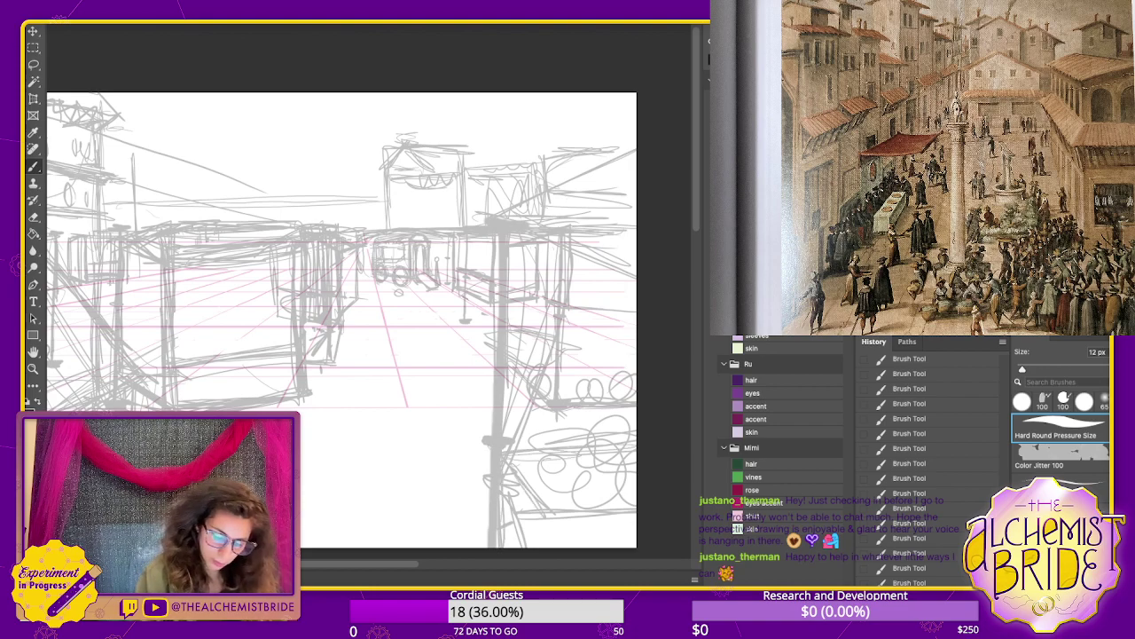
{"action": "left_click_drag", "start_coordinate": [480, 429], "coordinate": [636, 409]}
{"action": "mouse_move", "coordinate": [525, 475]}
{"action": "left_mouse_down"}
{"action": "mouse_move", "coordinate": [617, 469]}
{"action": "mouse_move", "coordinate": [596, 470]}
{"action": "left_mouse_up"}
{"action": "left_click_drag", "start_coordinate": [591, 480], "coordinate": [635, 470]}
{"action": "left_click_drag", "start_coordinate": [527, 445], "coordinate": [586, 421]}
{"action": "mouse_move", "coordinate": [585, 420]}
{"action": "left_mouse_down"}
{"action": "mouse_move", "coordinate": [593, 457]}
{"action": "mouse_move", "coordinate": [516, 463]}
{"action": "mouse_move", "coordinate": [528, 538]}
{"action": "left_mouse_up"}
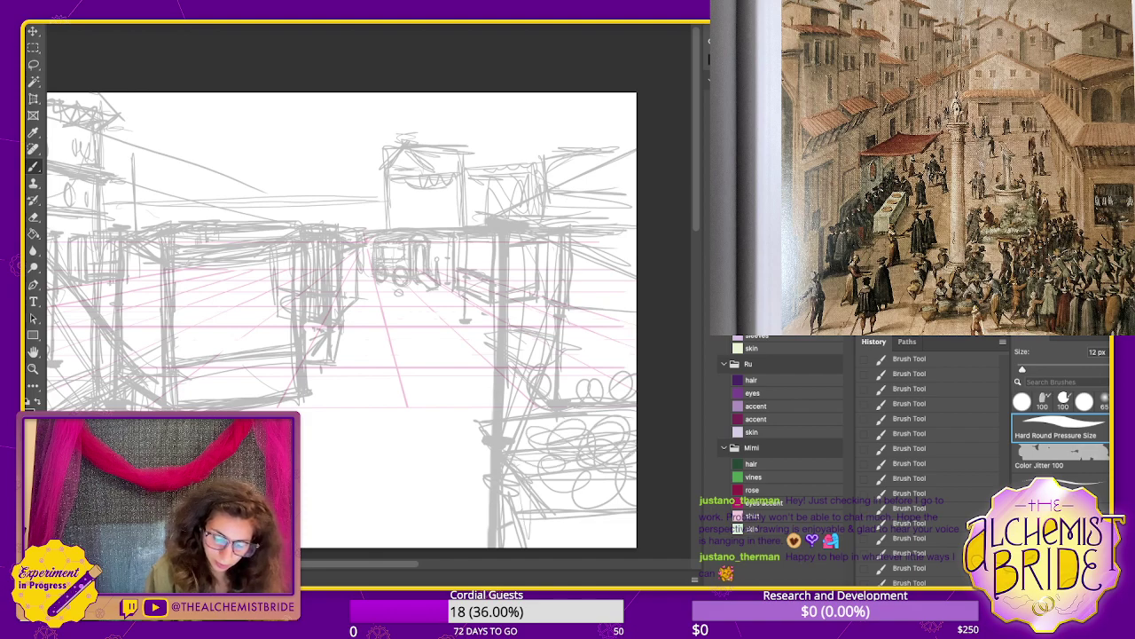
- Sketch the near end of the right foreground counter with vertical and slanting strokes around the post's base
{"action": "left_click_drag", "start_coordinate": [484, 429], "coordinate": [475, 547]}
{"action": "mouse_move", "coordinate": [524, 487]}
{"action": "left_mouse_down"}
{"action": "mouse_move", "coordinate": [520, 547]}
{"action": "mouse_move", "coordinate": [465, 539]}
{"action": "left_mouse_up"}
{"action": "left_click_drag", "start_coordinate": [465, 539], "coordinate": [479, 428]}
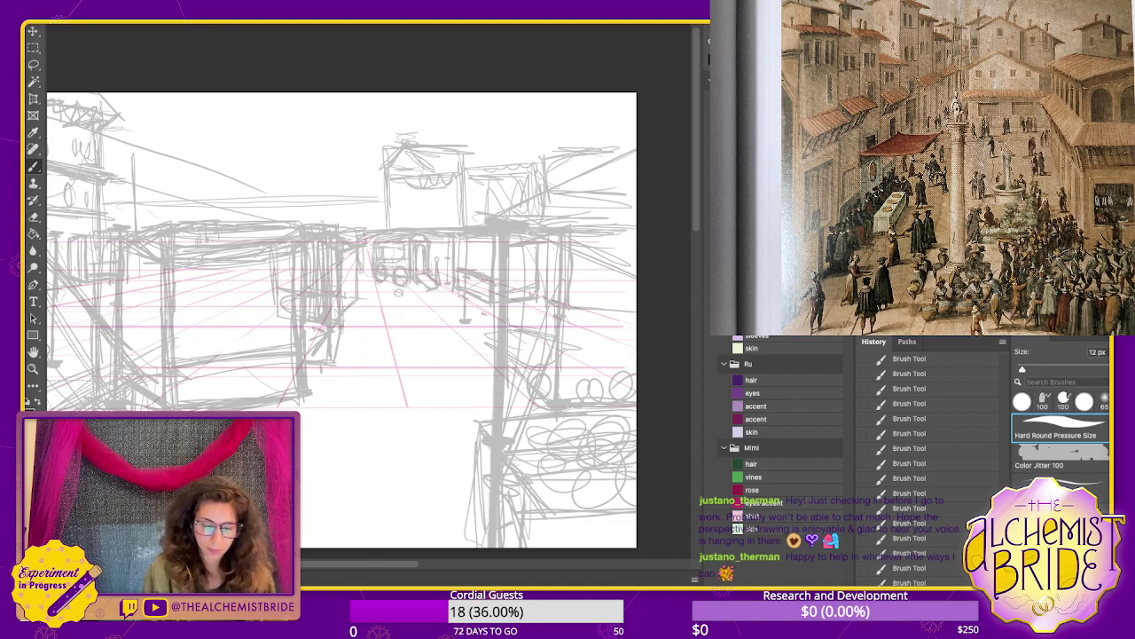
- Sketch a small standing figure with an oval head and body beside the left stall's inner post
{"action": "mouse_move", "coordinate": [264, 309]}
{"action": "left_mouse_down"}
{"action": "mouse_move", "coordinate": [261, 337]}
{"action": "mouse_move", "coordinate": [277, 333]}
{"action": "left_mouse_up"}
{"action": "left_click_drag", "start_coordinate": [267, 356], "coordinate": [270, 394]}
{"action": "left_click_drag", "start_coordinate": [277, 356], "coordinate": [277, 390]}
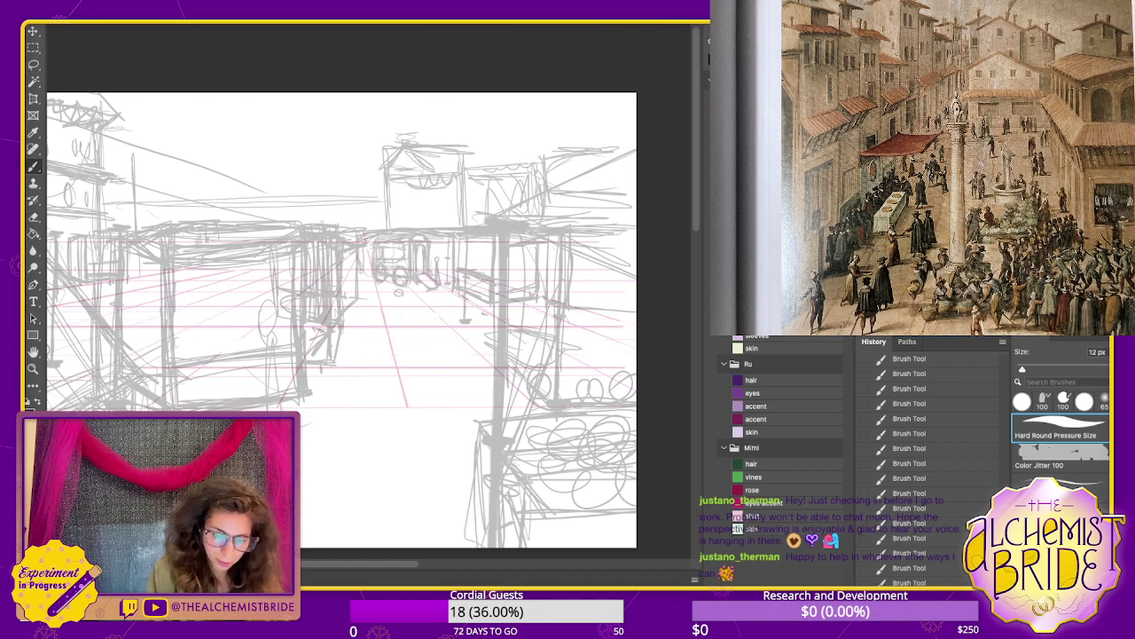
- Extend the thin post beside the right foreground stall down to a flat base and add a short cross stroke
{"action": "left_click_drag", "start_coordinate": [465, 235], "coordinate": [457, 474]}
{"action": "mouse_move", "coordinate": [447, 473]}
{"action": "left_mouse_down"}
{"action": "mouse_move", "coordinate": [472, 465]}
{"action": "mouse_move", "coordinate": [473, 477]}
{"action": "left_mouse_up"}
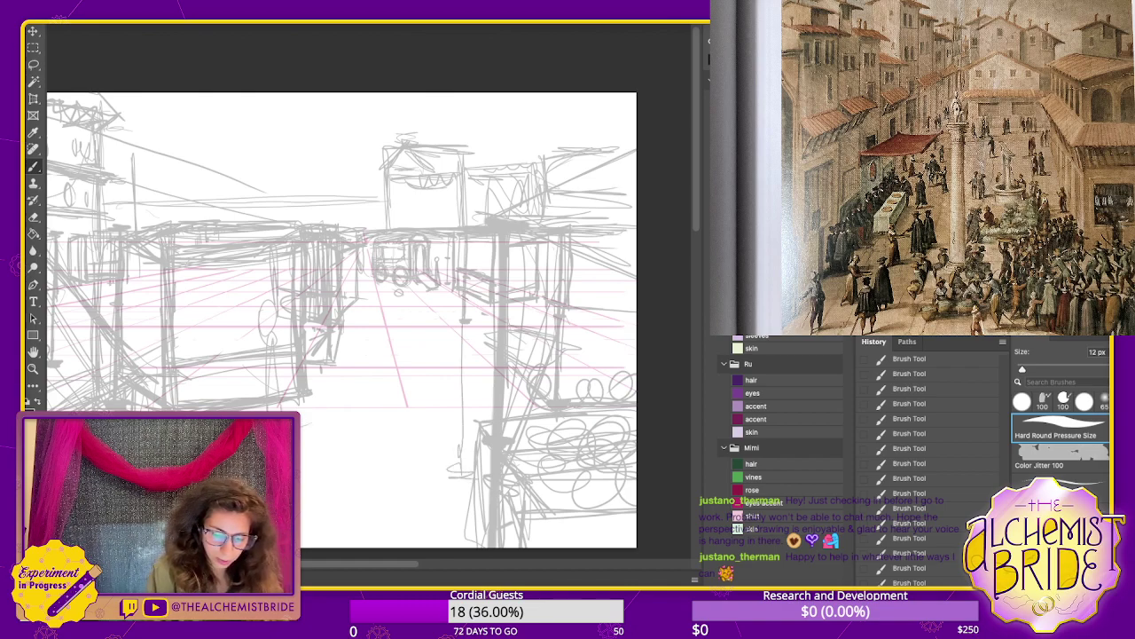
{"action": "left_click_drag", "start_coordinate": [451, 346], "coordinate": [472, 344]}
{"action": "mouse_move", "coordinate": [367, 344]}
{"action": "left_mouse_down"}
{"action": "mouse_move", "coordinate": [355, 364]}
{"action": "mouse_move", "coordinate": [366, 343]}
{"action": "left_mouse_up"}
{"action": "left_click_drag", "start_coordinate": [353, 367], "coordinate": [345, 482]}
{"action": "left_click_drag", "start_coordinate": [360, 374], "coordinate": [390, 495]}
{"action": "left_click_drag", "start_coordinate": [342, 475], "coordinate": [394, 482]}
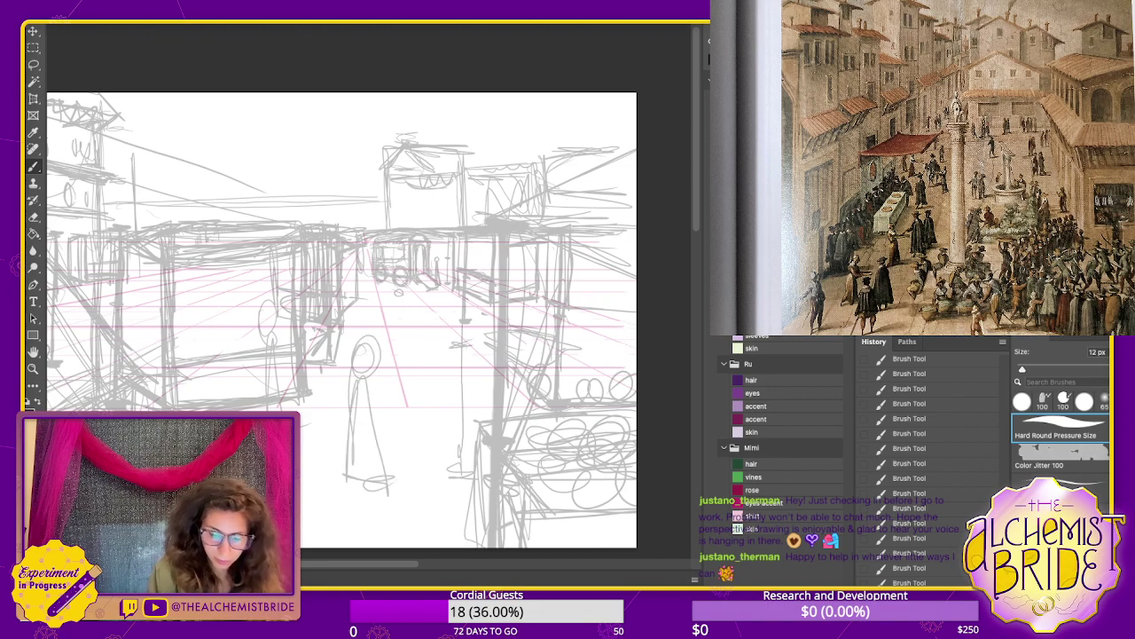
{"action": "mouse_move", "coordinate": [440, 353]}
{"action": "left_mouse_down"}
{"action": "mouse_move", "coordinate": [458, 390]}
{"action": "mouse_move", "coordinate": [426, 353]}
{"action": "mouse_move", "coordinate": [449, 440]}
{"action": "left_mouse_up"}
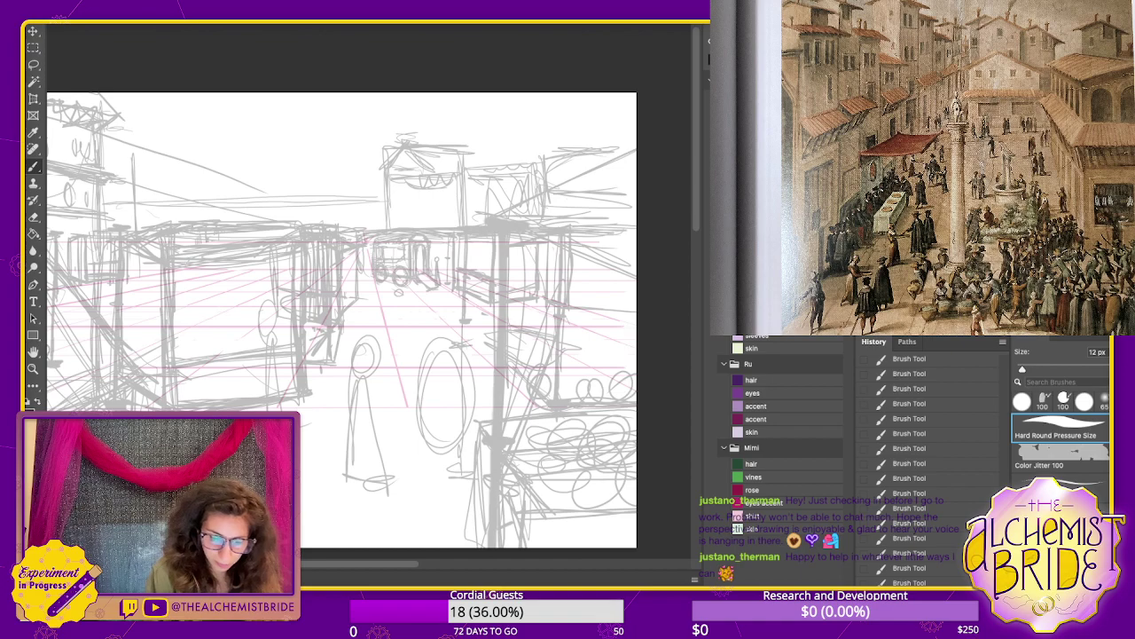
{"action": "key", "text": "ctrl+z"}
{"action": "key", "text": "ctrl+z"}
{"action": "key", "text": "ctrl+z"}
{"action": "key", "text": "ctrl+z"}
{"action": "key", "text": "ctrl+z"}
{"action": "key", "text": "ctrl+z"}
{"action": "mouse_move", "coordinate": [362, 278]}
{"action": "left_mouse_down"}
{"action": "mouse_move", "coordinate": [346, 315]}
{"action": "mouse_move", "coordinate": [356, 307]}
{"action": "left_mouse_up"}
{"action": "mouse_move", "coordinate": [364, 270]}
{"action": "left_mouse_down"}
{"action": "mouse_move", "coordinate": [342, 336]}
{"action": "mouse_move", "coordinate": [345, 328]}
{"action": "left_mouse_up"}
{"action": "left_click_drag", "start_coordinate": [370, 271], "coordinate": [359, 309]}
{"action": "key", "text": "ctrl+z"}
{"action": "key", "text": "ctrl+z"}
{"action": "key", "text": "ctrl+z"}
{"action": "key", "text": "ctrl+z"}
{"action": "key", "text": "ctrl+z"}
{"action": "key", "text": "ctrl+z"}
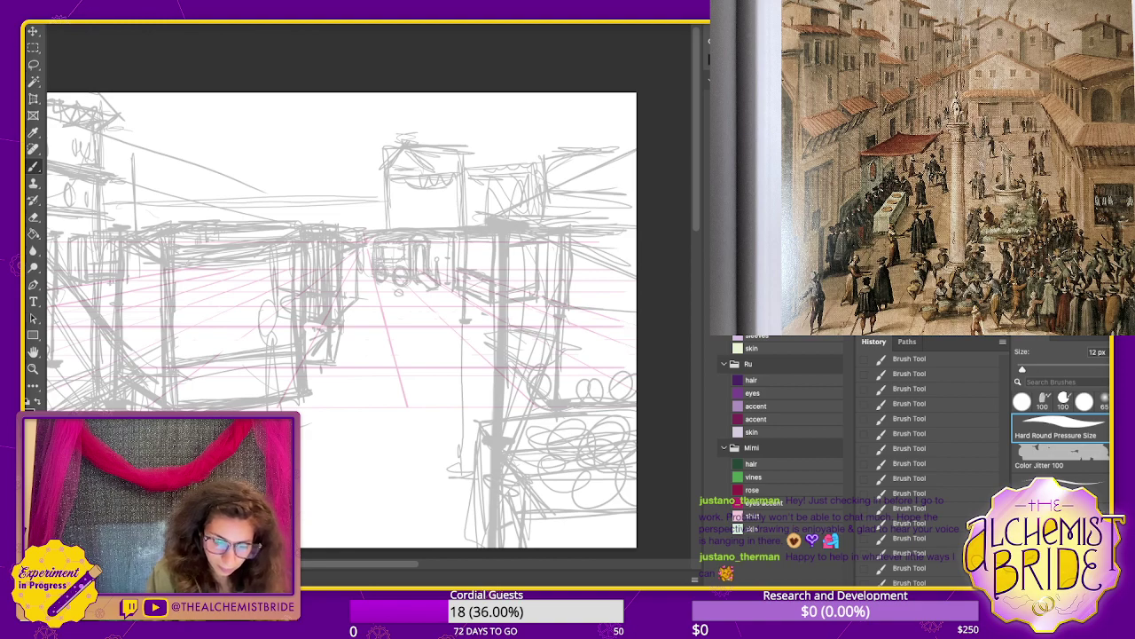
{"action": "left_click_drag", "start_coordinate": [374, 260], "coordinate": [367, 282]}
{"action": "left_click_drag", "start_coordinate": [369, 276], "coordinate": [386, 287]}
{"action": "left_click_drag", "start_coordinate": [373, 275], "coordinate": [366, 322]}
{"action": "key", "text": "ctrl+z"}
{"action": "left_click_drag", "start_coordinate": [369, 280], "coordinate": [364, 322]}
{"action": "key", "text": "ctrl+z"}
{"action": "key", "text": "ctrl+z"}
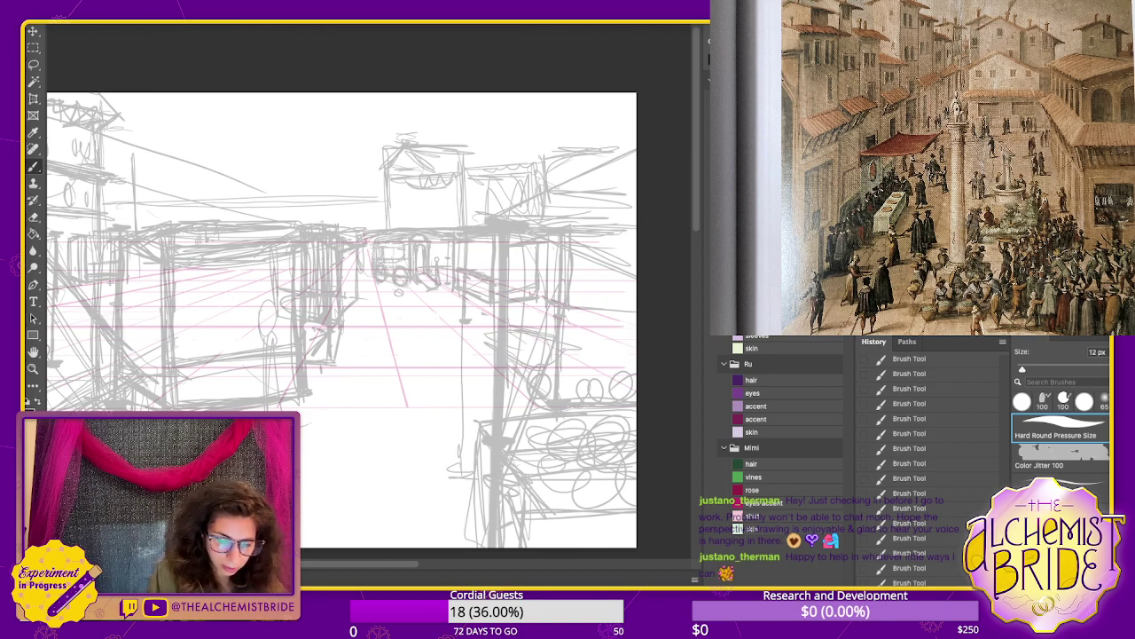
- Rework the figure beside the left stall, removing the oversized body and keeping long leg strokes down to its foot
{"action": "mouse_move", "coordinate": [259, 279]}
{"action": "left_mouse_down"}
{"action": "mouse_move", "coordinate": [289, 330]}
{"action": "mouse_move", "coordinate": [259, 325]}
{"action": "mouse_move", "coordinate": [254, 397]}
{"action": "left_mouse_up"}
{"action": "left_click_drag", "start_coordinate": [289, 355], "coordinate": [315, 547]}
{"action": "left_click_drag", "start_coordinate": [284, 355], "coordinate": [324, 547]}
{"action": "mouse_move", "coordinate": [355, 461]}
{"action": "left_mouse_down"}
{"action": "mouse_move", "coordinate": [372, 430]}
{"action": "mouse_move", "coordinate": [372, 446]}
{"action": "left_mouse_up"}
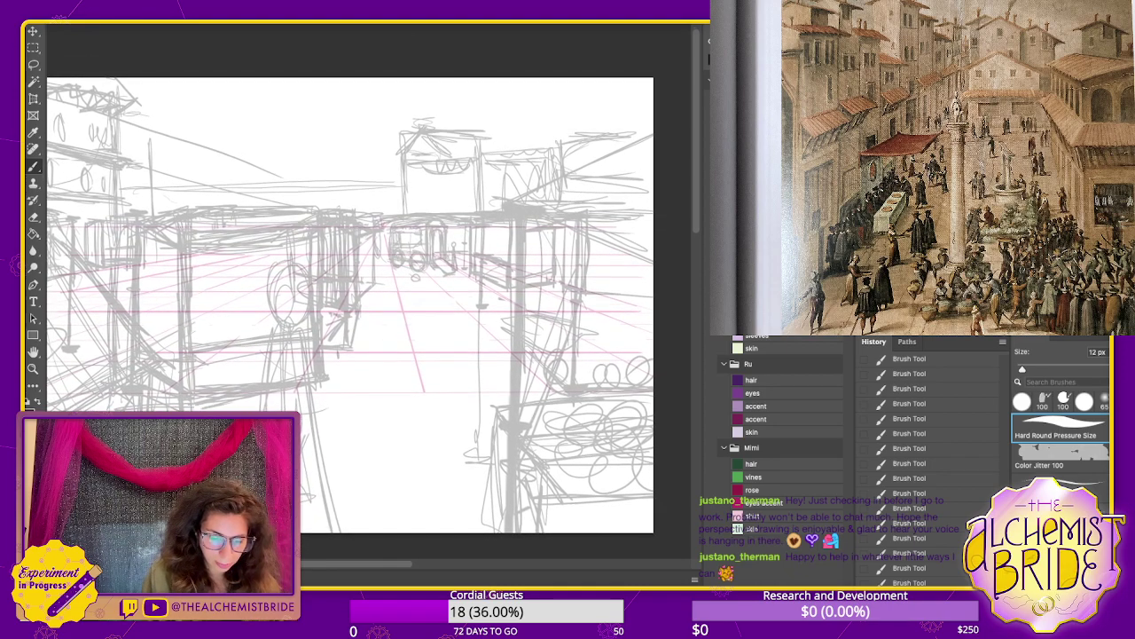
{"action": "key", "text": "ctrl+z"}
{"action": "key", "text": "ctrl+z"}
{"action": "key", "text": "ctrl+z"}
{"action": "key", "text": "ctrl+z"}
{"action": "key", "text": "ctrl+z"}
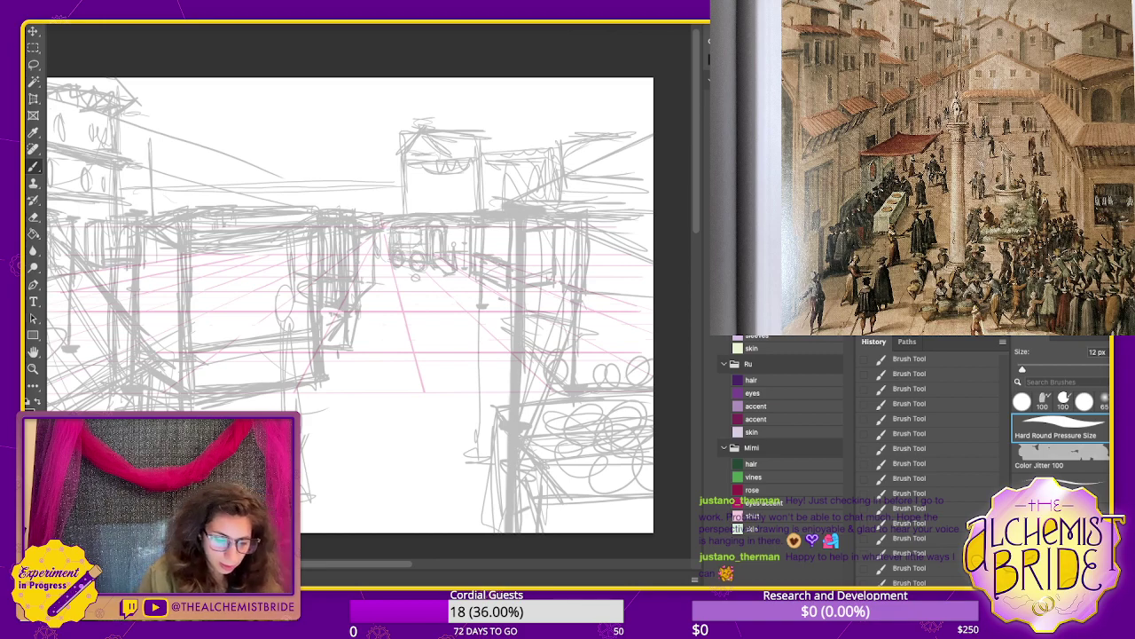
{"action": "scroll", "coordinate": [368, 306], "scroll_direction": "left", "scroll_amount": 3}
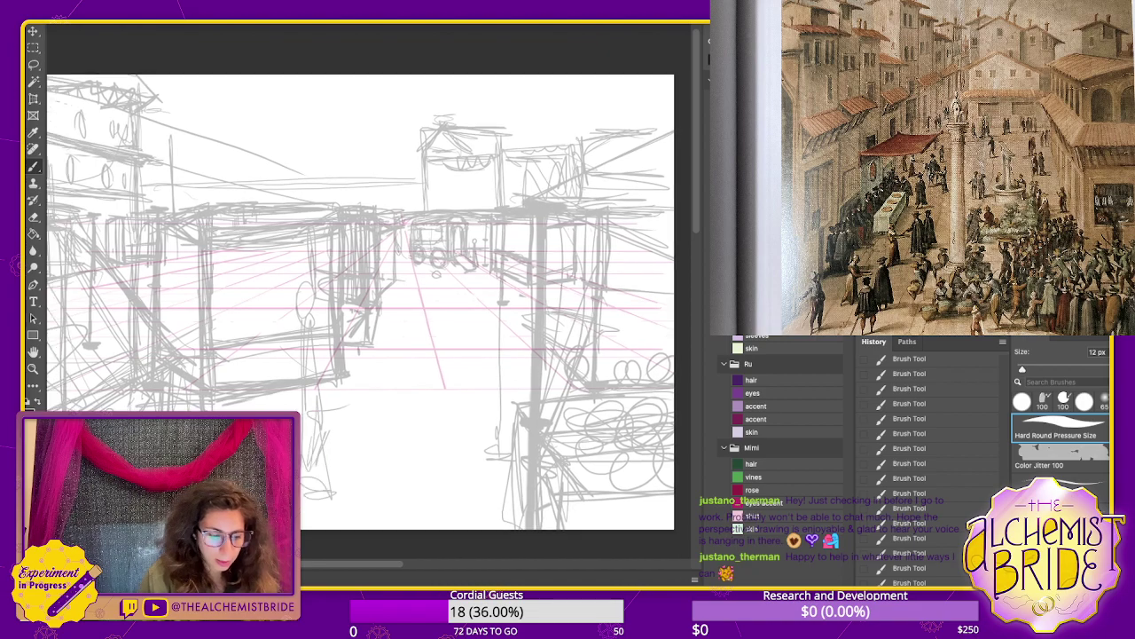
{"action": "mouse_move", "coordinate": [235, 346]}
{"action": "left_mouse_down"}
{"action": "mouse_move", "coordinate": [220, 335]}
{"action": "mouse_move", "coordinate": [244, 368]}
{"action": "left_mouse_up"}
{"action": "key", "text": "ctrl+z"}
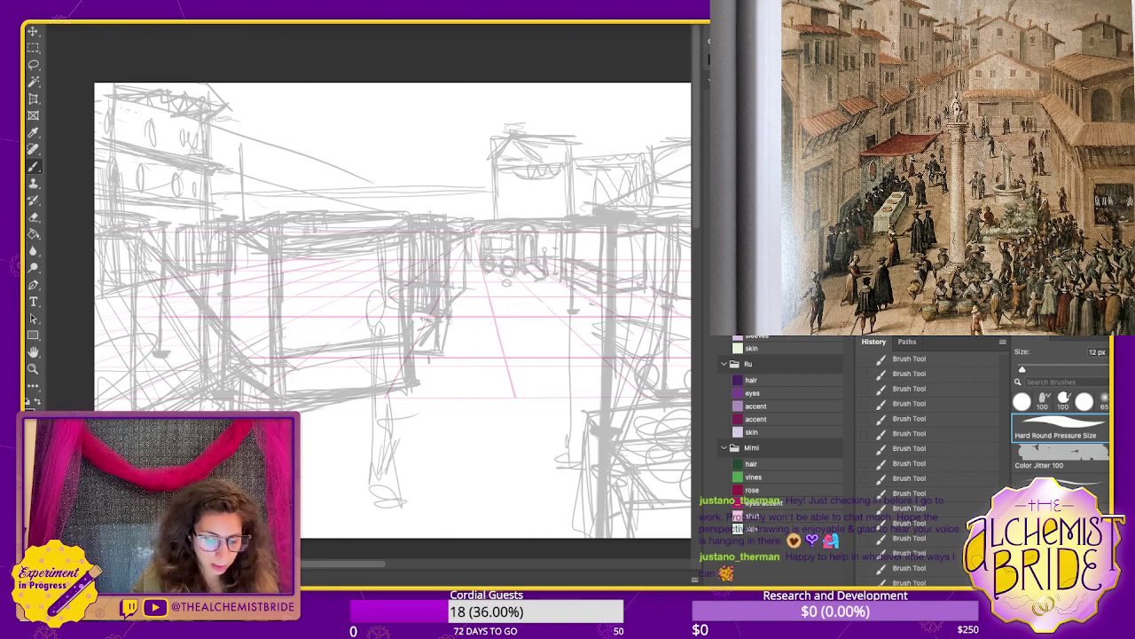
- Ink the right foreground post in black with two parallel vertical lines and clean it up with the Eraser
{"action": "scroll", "coordinate": [368, 306], "scroll_direction": "right", "scroll_amount": 3}
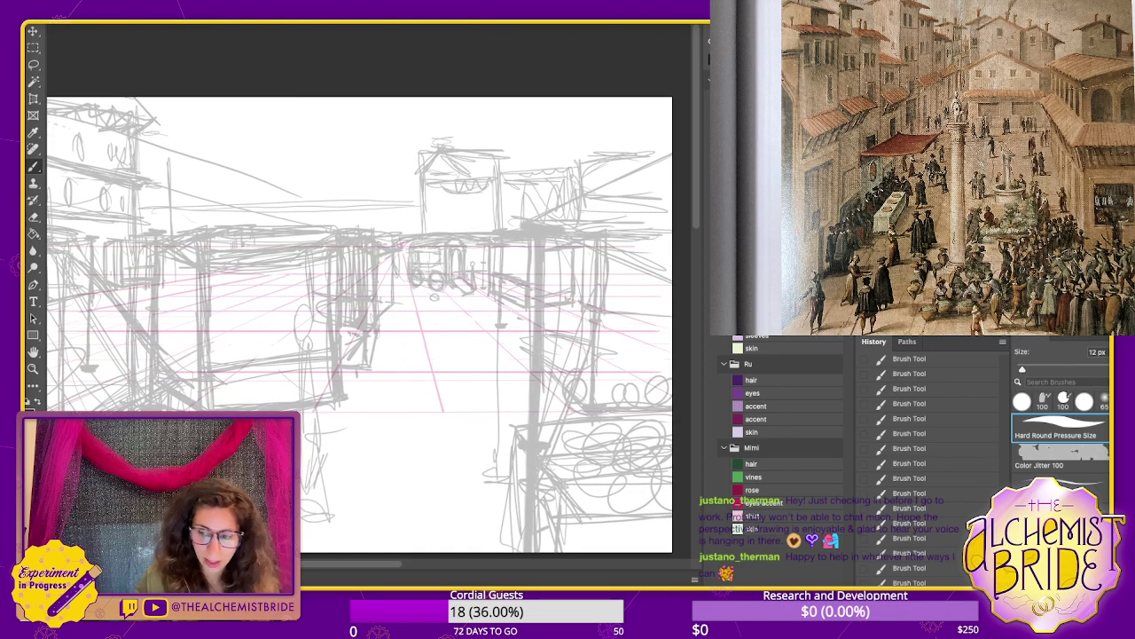
{"action": "scroll", "coordinate": [368, 306], "scroll_direction": "down", "scroll_amount": 3}
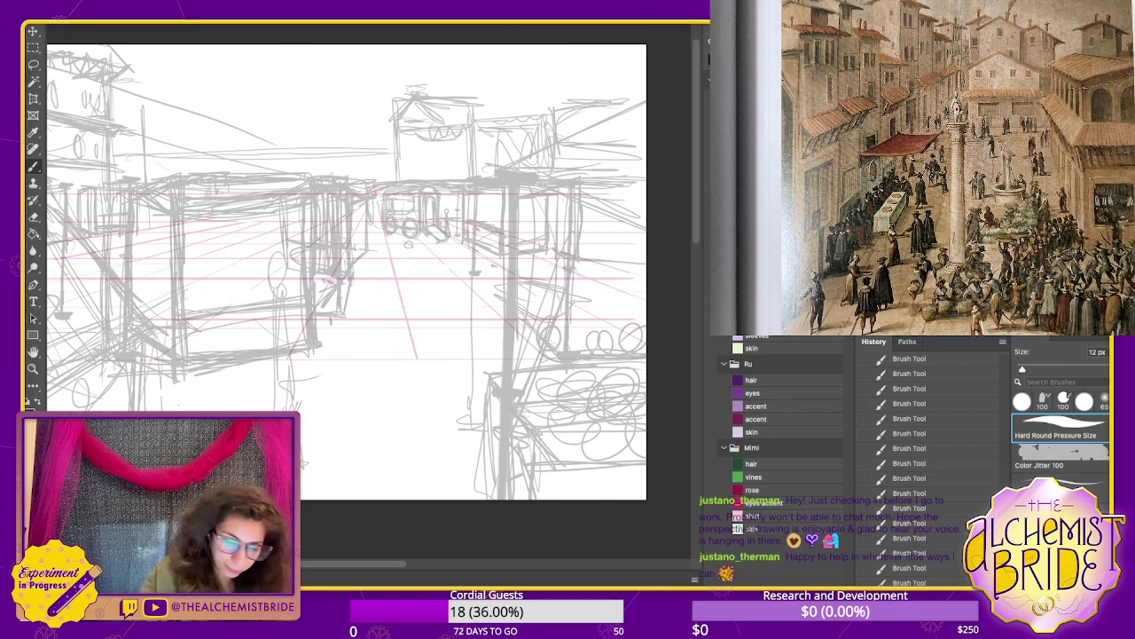
{"action": "left_click_drag", "start_coordinate": [512, 184], "coordinate": [512, 501]}
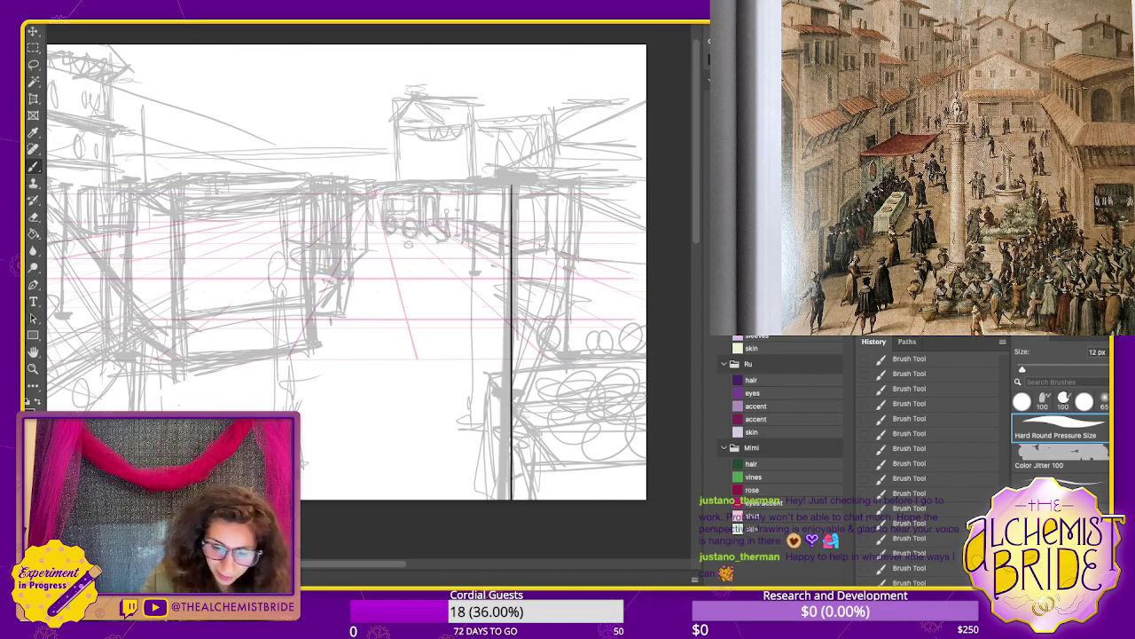
{"action": "left_click_drag", "start_coordinate": [519, 184], "coordinate": [519, 500]}
{"action": "key", "text": "e"}
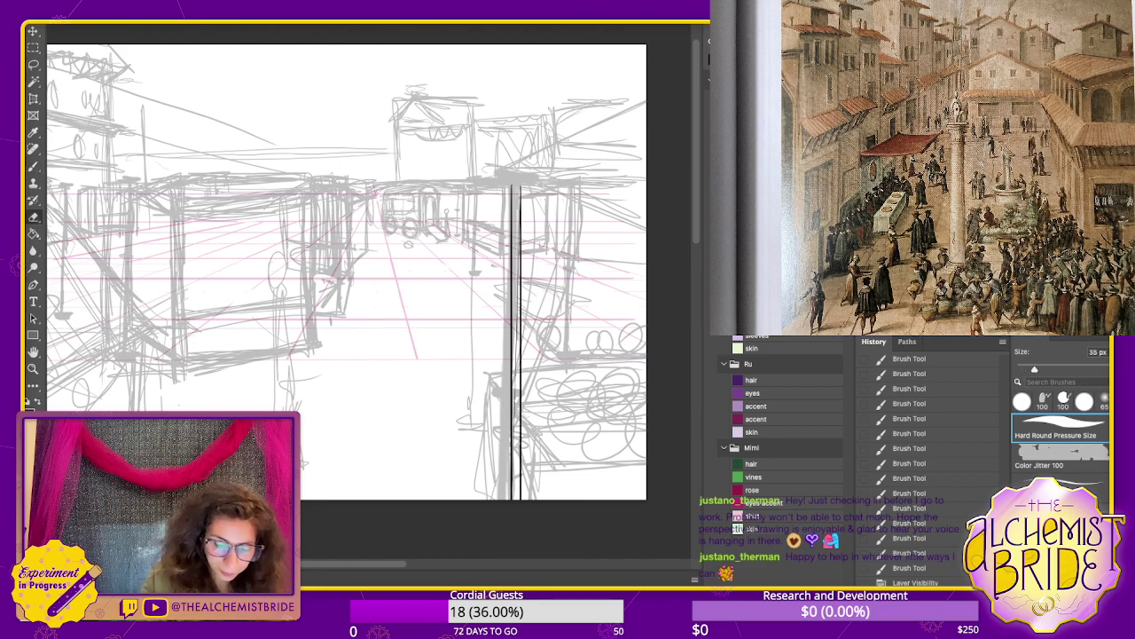
{"action": "left_click_drag", "start_coordinate": [517, 245], "coordinate": [515, 454]}
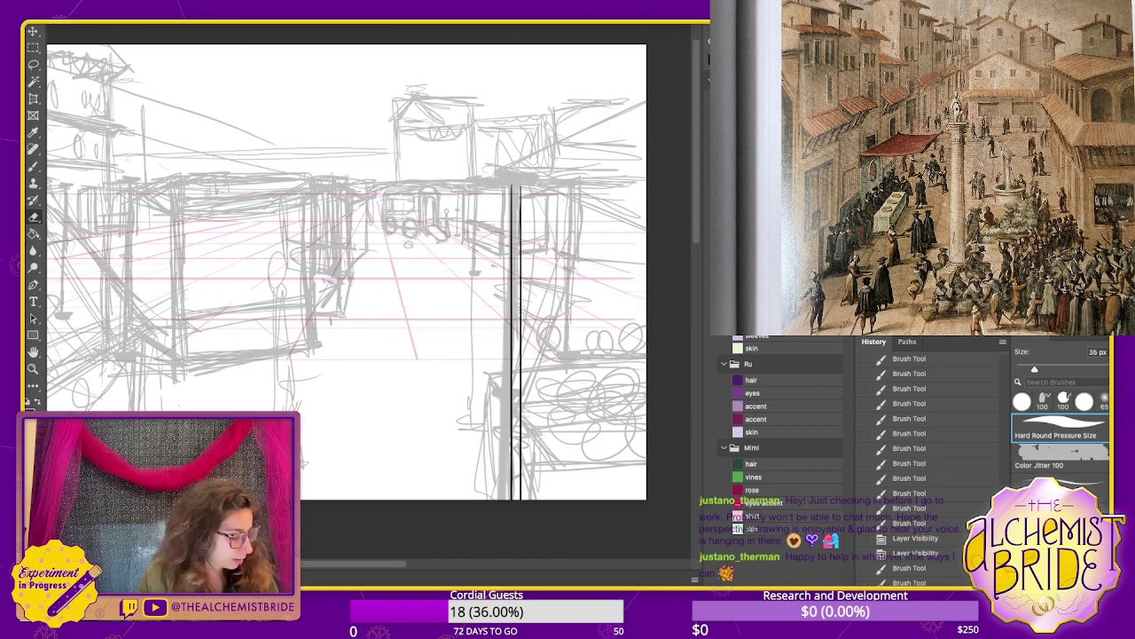
{"action": "key", "text": "b"}
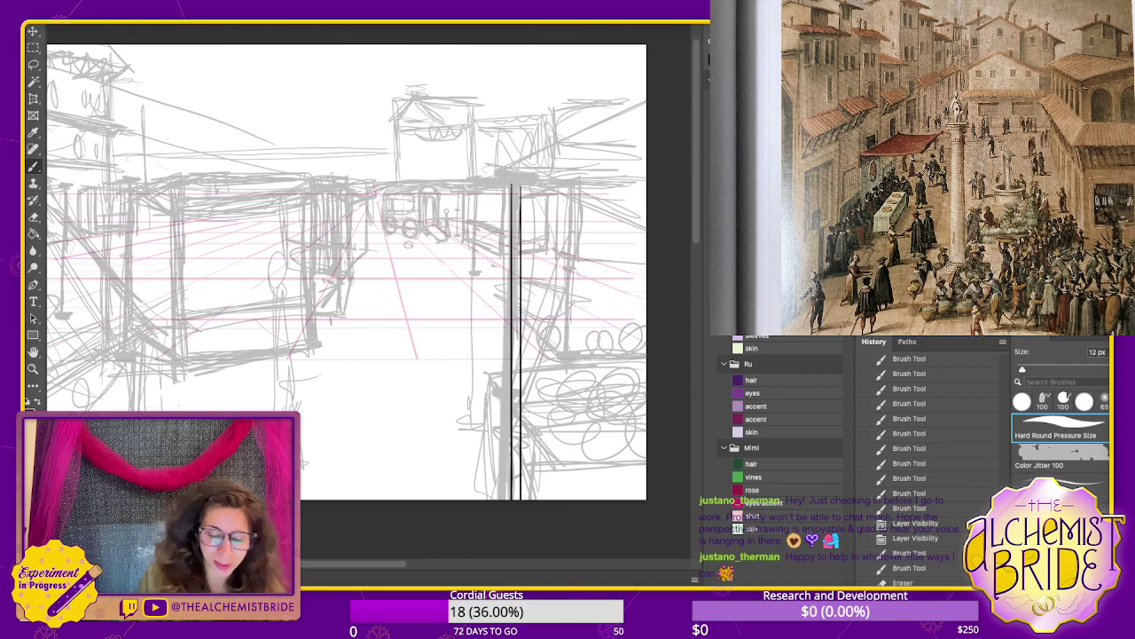
{"action": "mouse_move", "coordinate": [648, 98]}
{"action": "left_mouse_down"}
{"action": "mouse_move", "coordinate": [484, 178]}
{"action": "mouse_move", "coordinate": [647, 108]}
{"action": "left_mouse_up"}
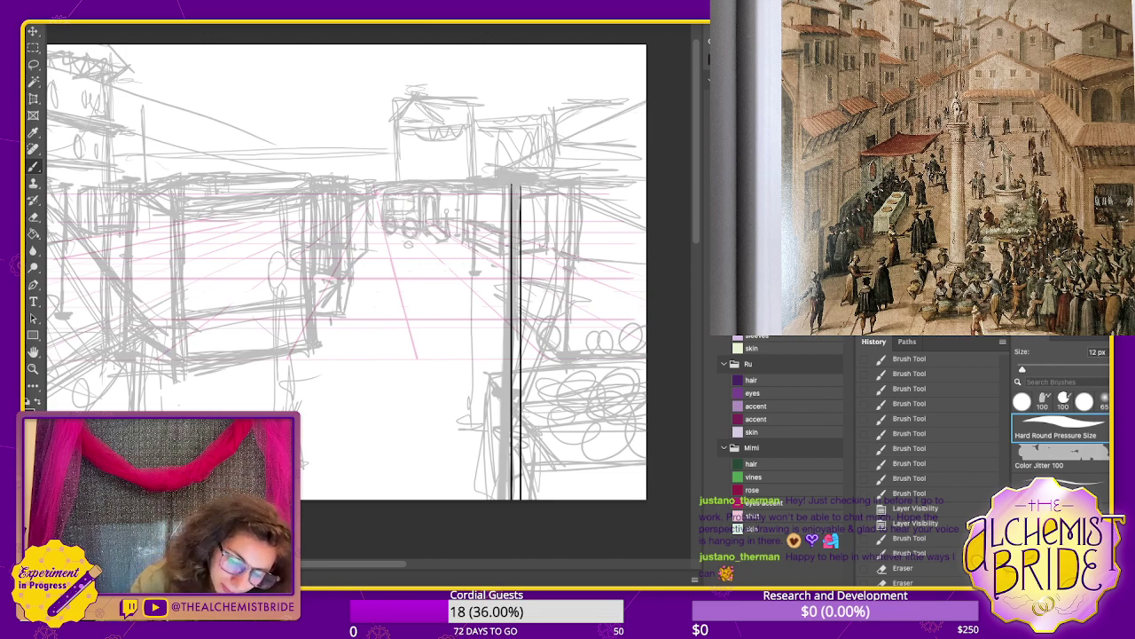
- Ink the right stall awning's short front, sagging lower edge and sloping top edge, erasing the post lines overlapping it
{"action": "left_click_drag", "start_coordinate": [512, 182], "coordinate": [647, 228]}
{"action": "key", "text": "ctrl+z"}
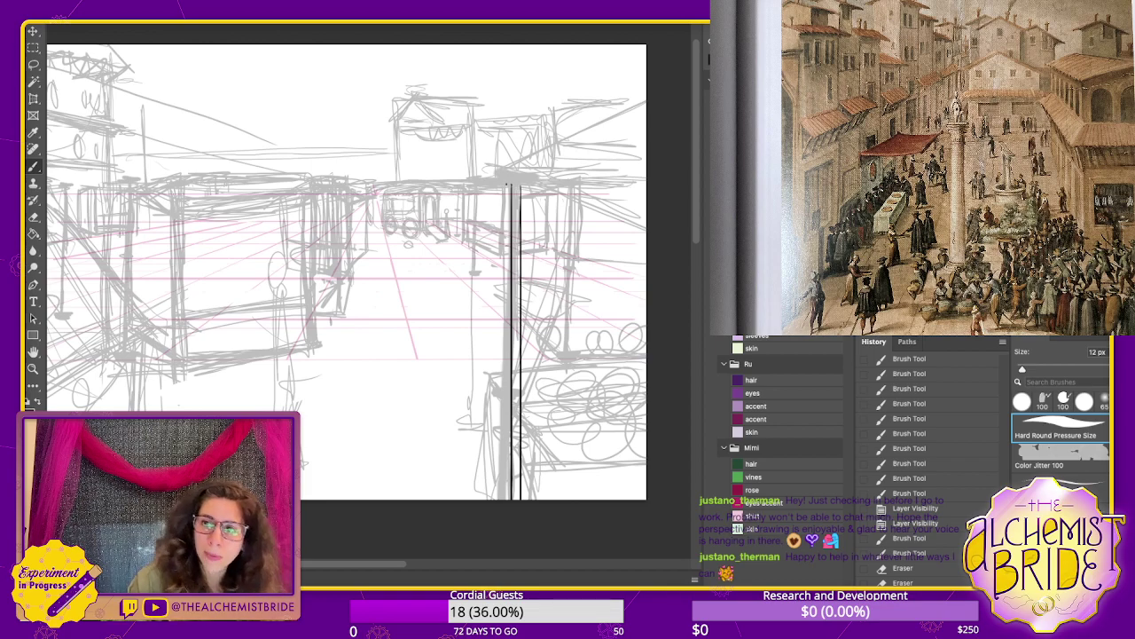
{"action": "mouse_move", "coordinate": [506, 188]}
{"action": "left_mouse_down"}
{"action": "mouse_move", "coordinate": [506, 202]}
{"action": "mouse_move", "coordinate": [647, 249]}
{"action": "left_mouse_up"}
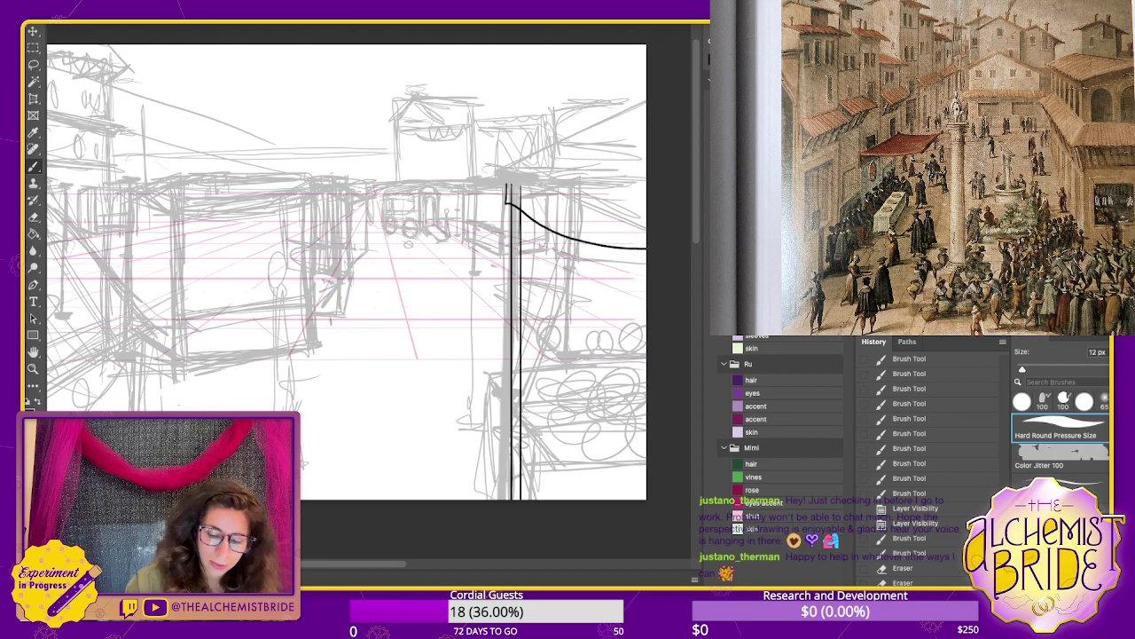
{"action": "key", "text": "e"}
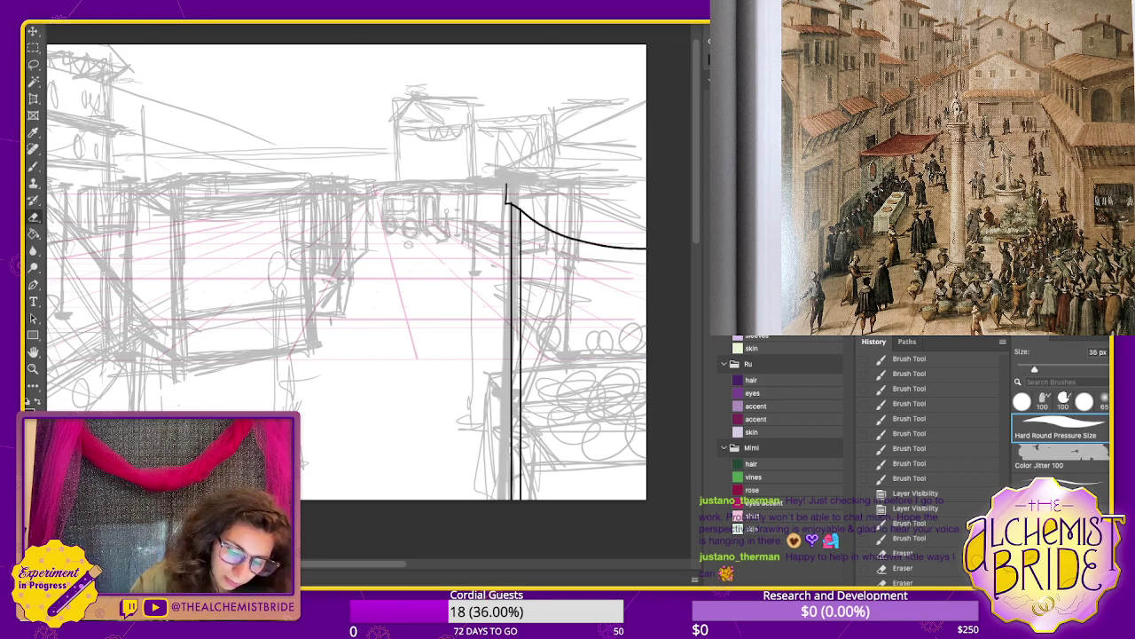
{"action": "key", "text": "b"}
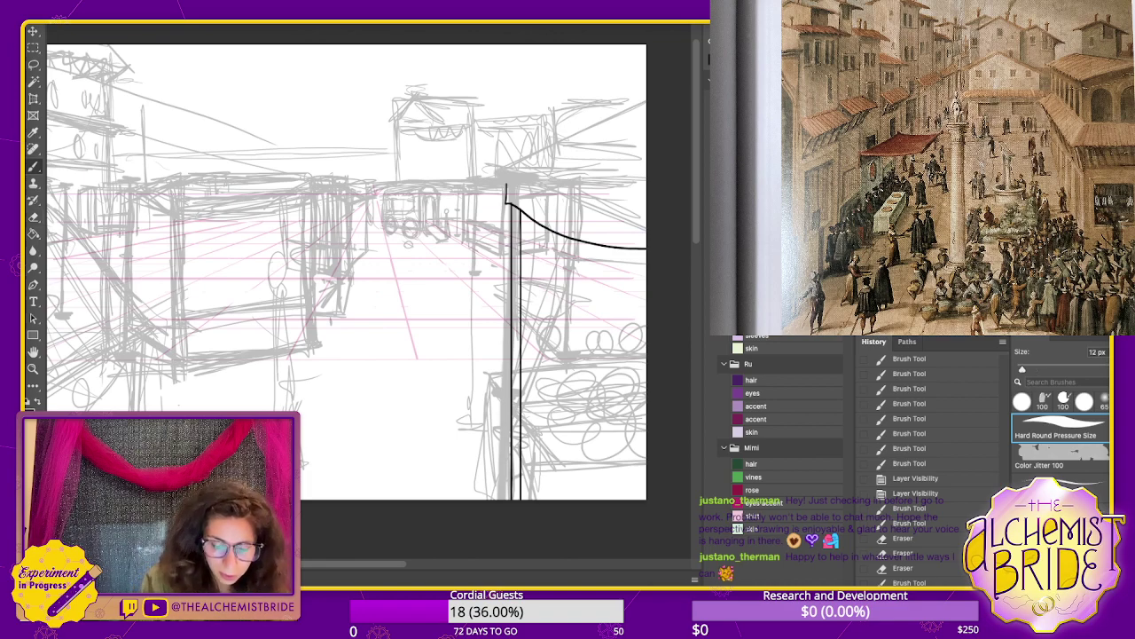
{"action": "left_click_drag", "start_coordinate": [508, 182], "coordinate": [645, 142]}
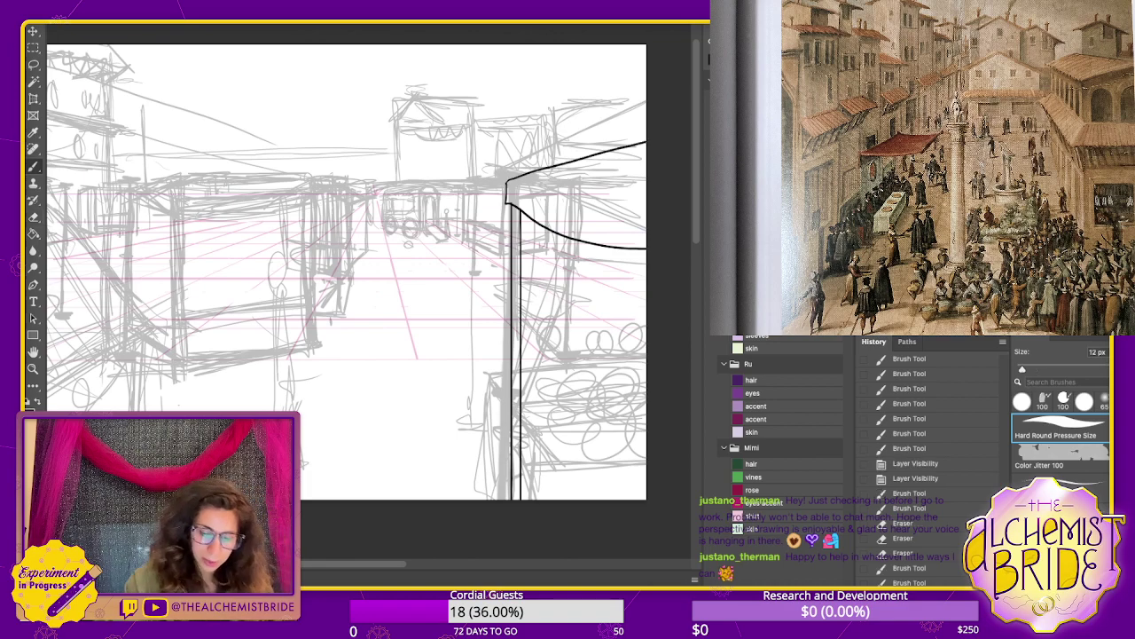
{"action": "left_click_drag", "start_coordinate": [520, 194], "coordinate": [645, 244]}
{"action": "left_click_drag", "start_coordinate": [587, 220], "coordinate": [645, 233]}
{"action": "key", "text": "ctrl+z"}
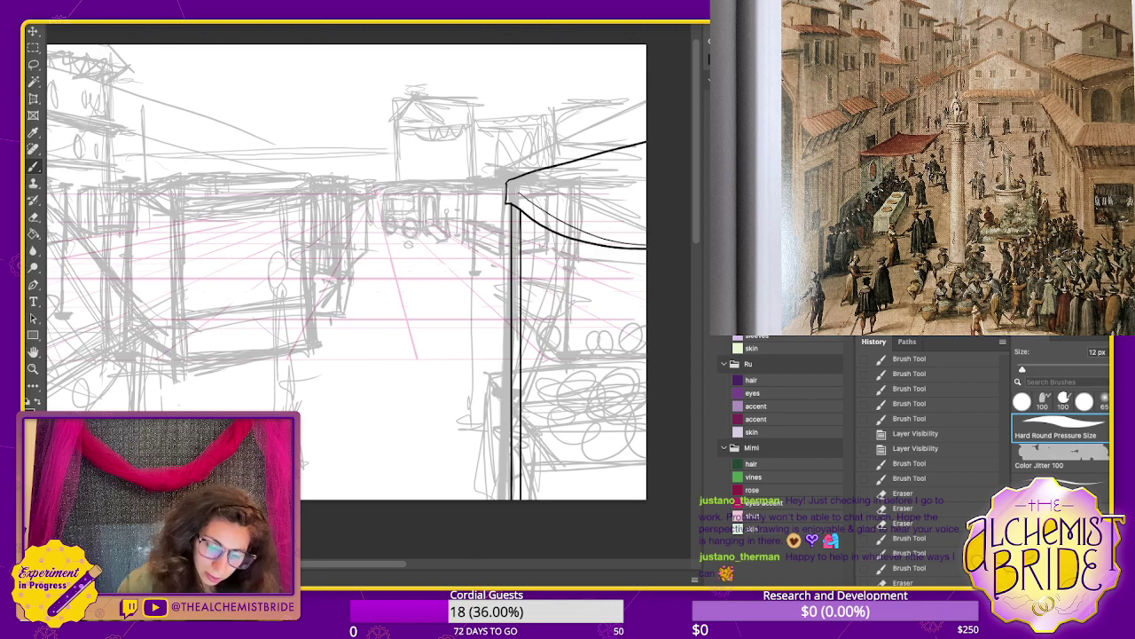
{"action": "key", "text": "ctrl+z"}
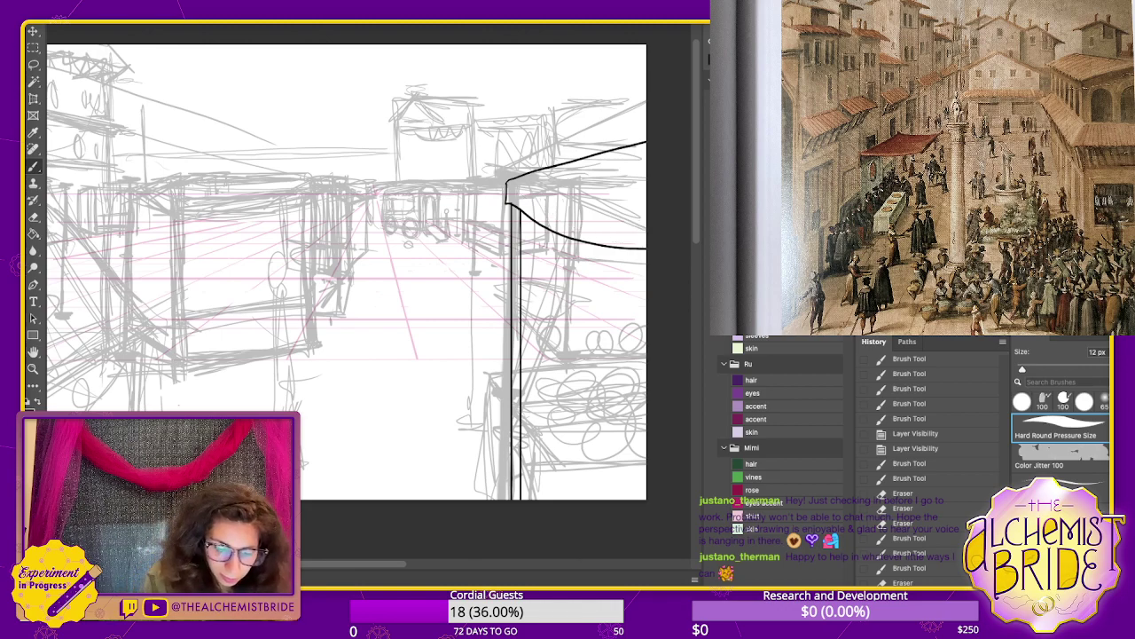
- Ink two thin fold lines fanning from the awning's front corner across its top to the canvas edge
{"action": "left_click_drag", "start_coordinate": [511, 184], "coordinate": [645, 181]}
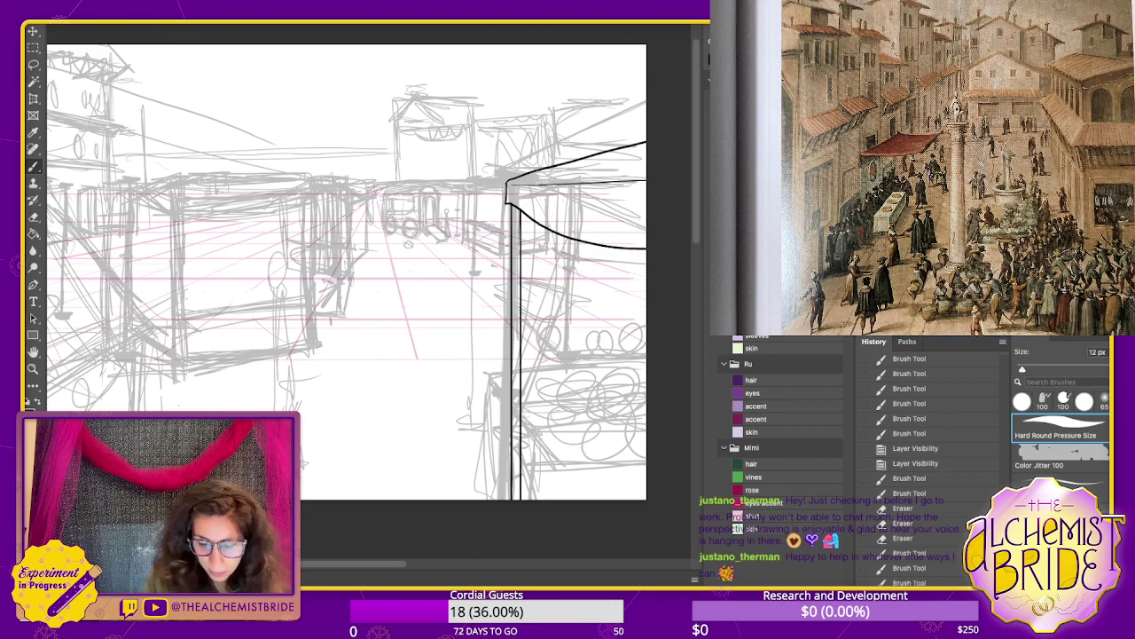
{"action": "left_click_drag", "start_coordinate": [507, 182], "coordinate": [646, 163]}
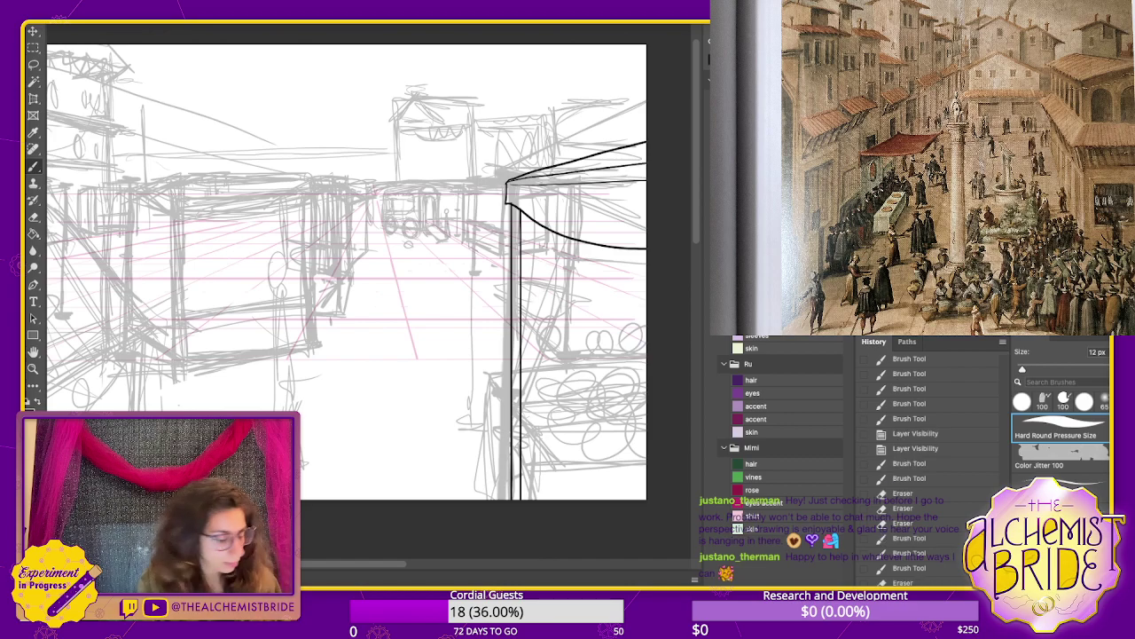
- Erase the right awning's topmost sloping line, then redraw its lower edge with a deeper sag and erase the old curve
{"action": "key", "text": "e"}
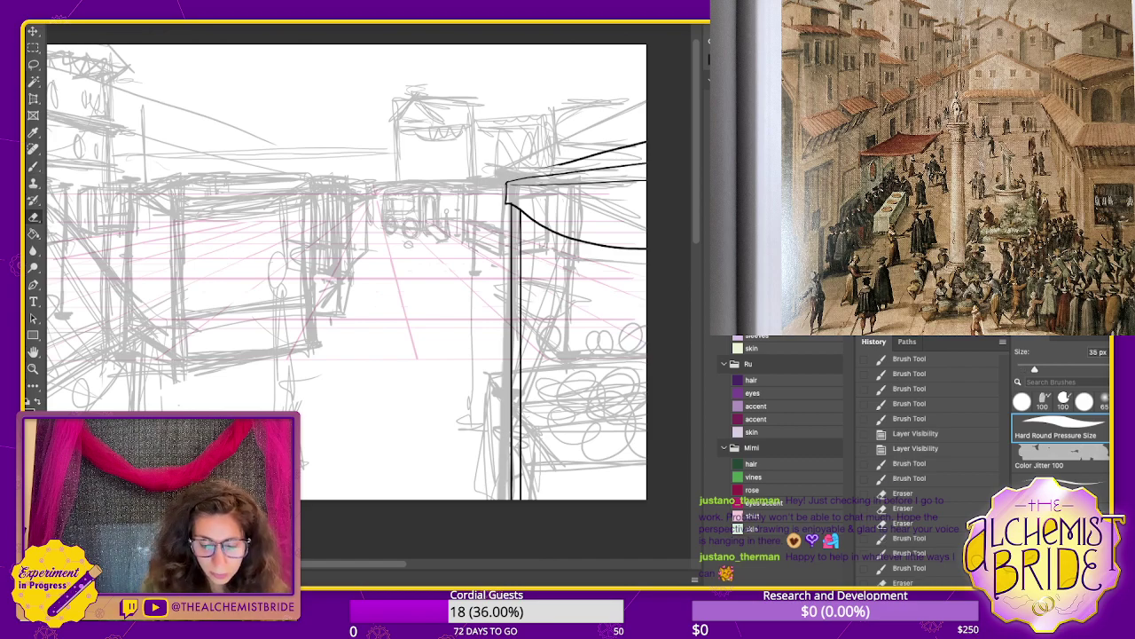
{"action": "left_click_drag", "start_coordinate": [538, 165], "coordinate": [642, 144]}
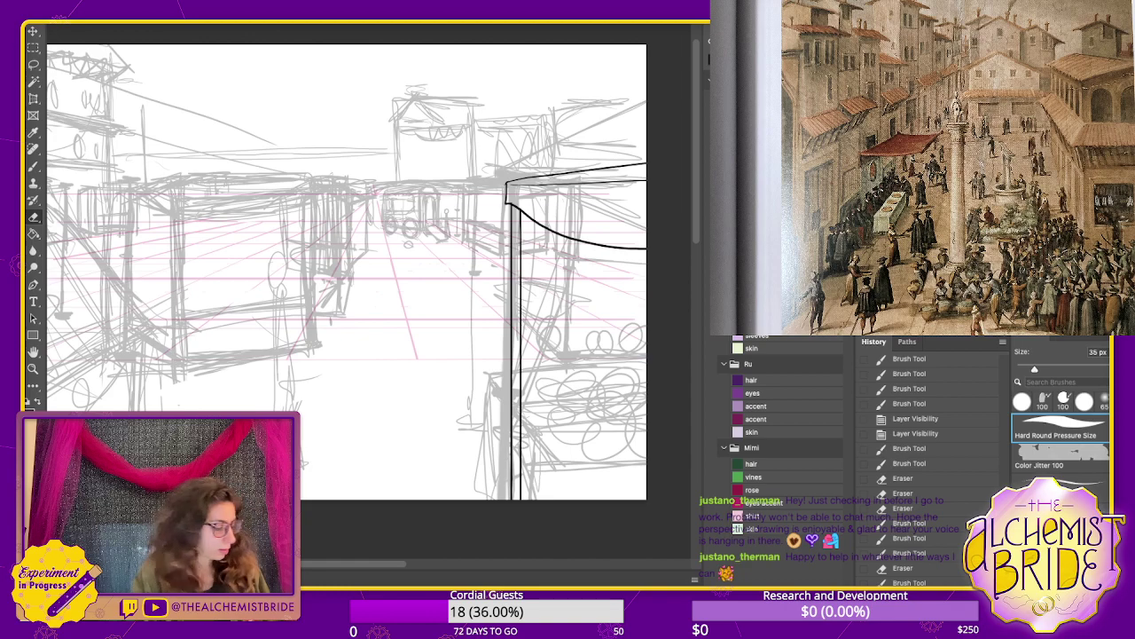
{"action": "key", "text": "b"}
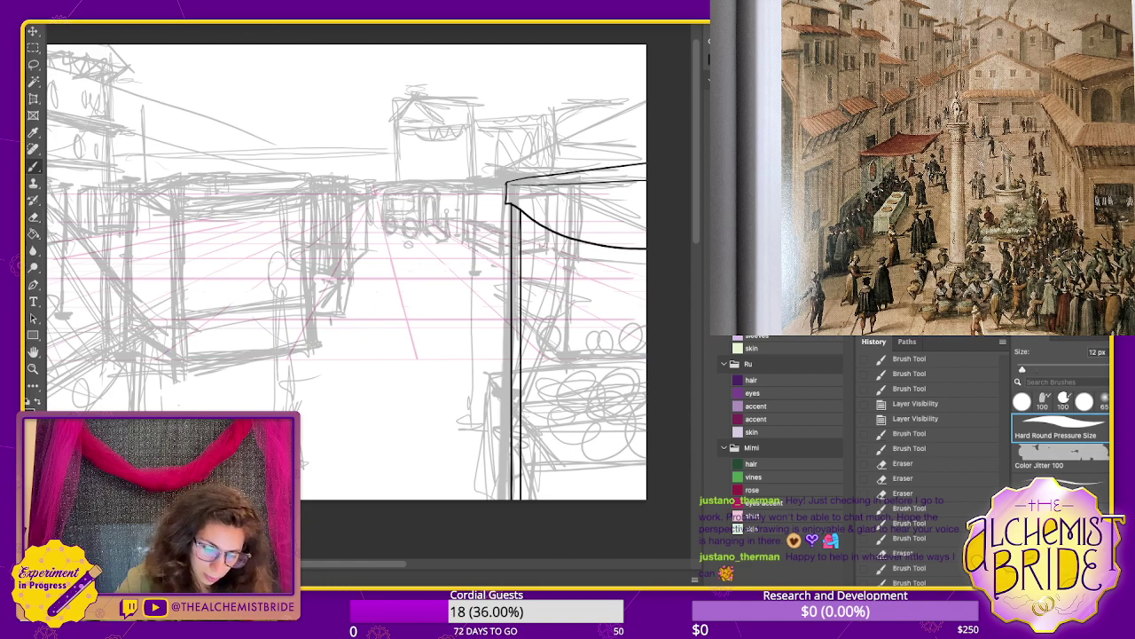
{"action": "left_click_drag", "start_coordinate": [526, 216], "coordinate": [647, 268]}
{"action": "key", "text": "ctrl+z"}
{"action": "mouse_move", "coordinate": [526, 214]}
{"action": "left_mouse_down"}
{"action": "mouse_move", "coordinate": [584, 267]}
{"action": "mouse_move", "coordinate": [647, 288]}
{"action": "left_mouse_up"}
{"action": "key", "text": "e"}
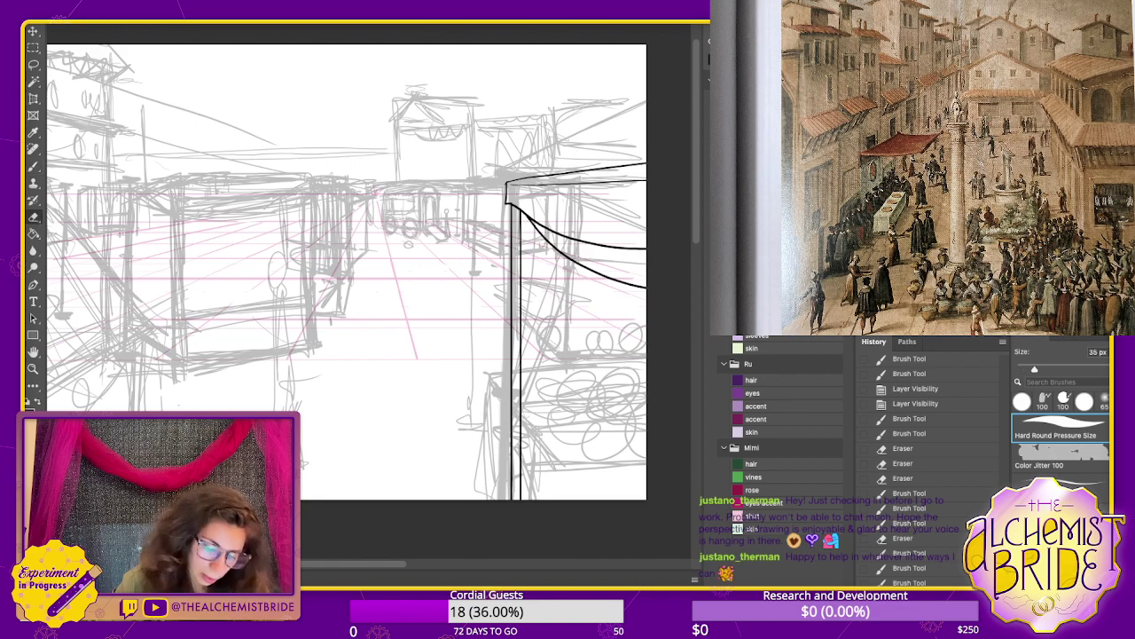
{"action": "left_click_drag", "start_coordinate": [545, 229], "coordinate": [646, 250]}
{"action": "key", "text": "b"}
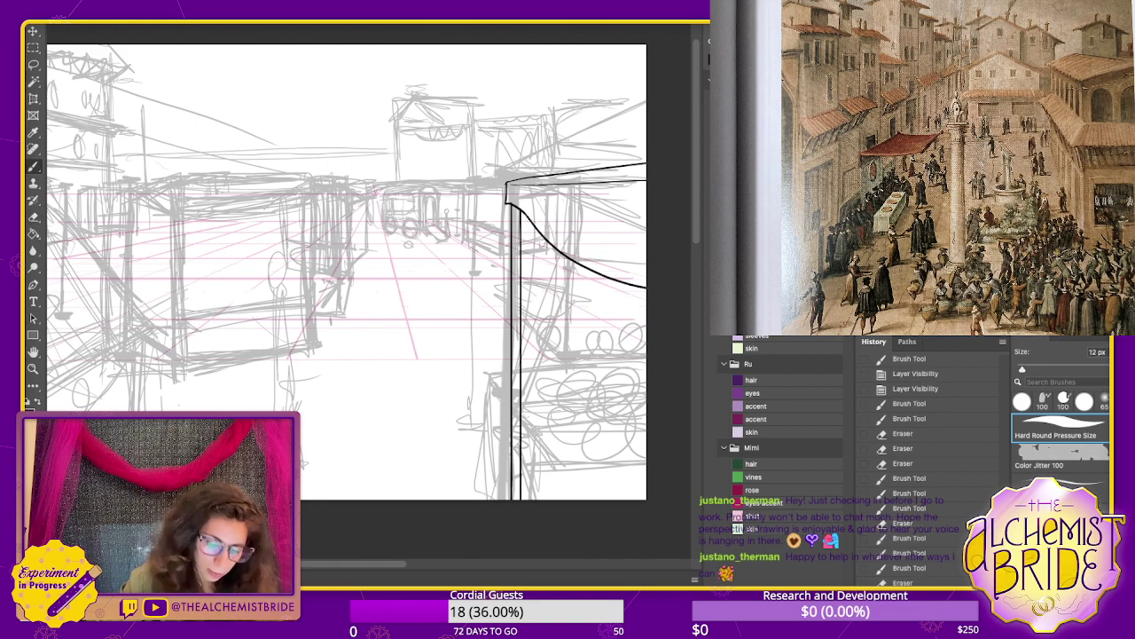
- Ink thin fold lines curving from the awning's front corner to the canvas edge, following the sagging lower edge
{"action": "left_click_drag", "start_coordinate": [519, 192], "coordinate": [629, 276]}
{"action": "key", "text": "ctrl+z"}
{"action": "mouse_move", "coordinate": [517, 191]}
{"action": "left_mouse_down"}
{"action": "mouse_move", "coordinate": [609, 258]}
{"action": "mouse_move", "coordinate": [646, 268]}
{"action": "left_mouse_up"}
{"action": "left_click_drag", "start_coordinate": [580, 241], "coordinate": [636, 257]}
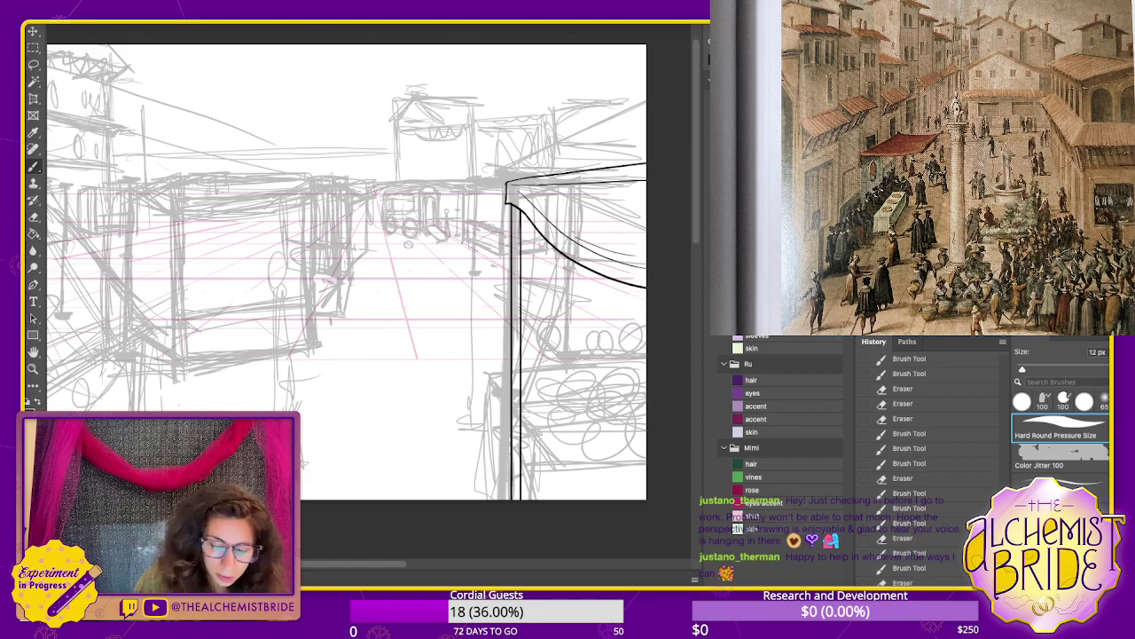
- Try inking a short cloth flap hanging from the awning's front corner over the top of the post
{"action": "mouse_move", "coordinate": [507, 188]}
{"action": "left_mouse_down"}
{"action": "mouse_move", "coordinate": [507, 253]}
{"action": "mouse_move", "coordinate": [540, 236]}
{"action": "left_mouse_up"}
{"action": "key", "text": "ctrl+z"}
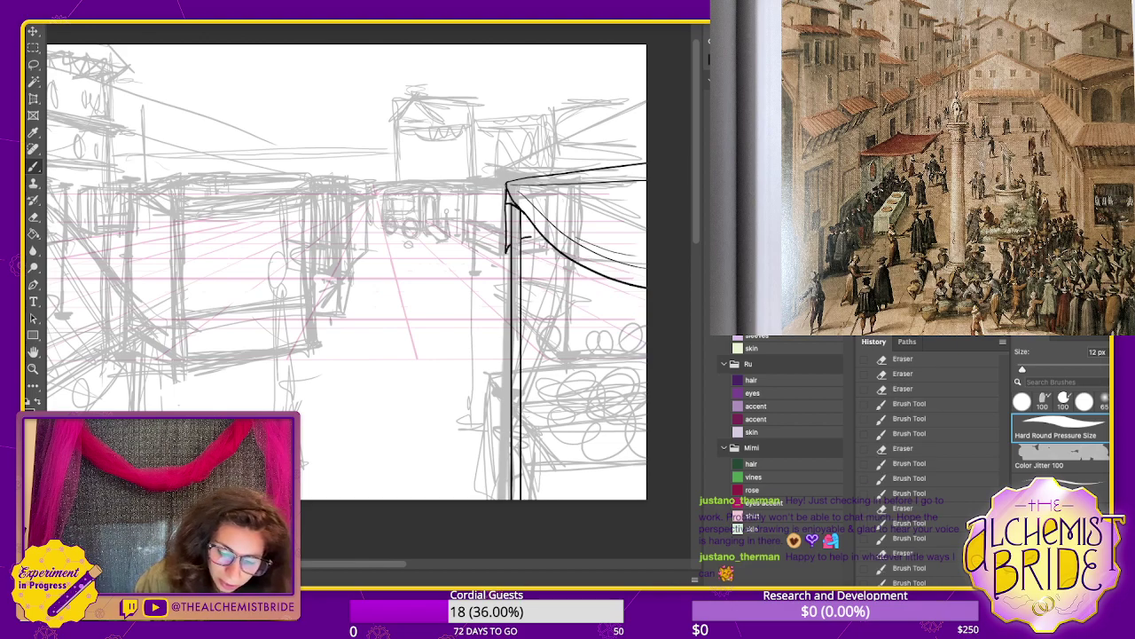
{"action": "key", "text": "ctrl+z"}
{"action": "key", "text": "ctrl+z"}
{"action": "key", "text": "ctrl+z"}
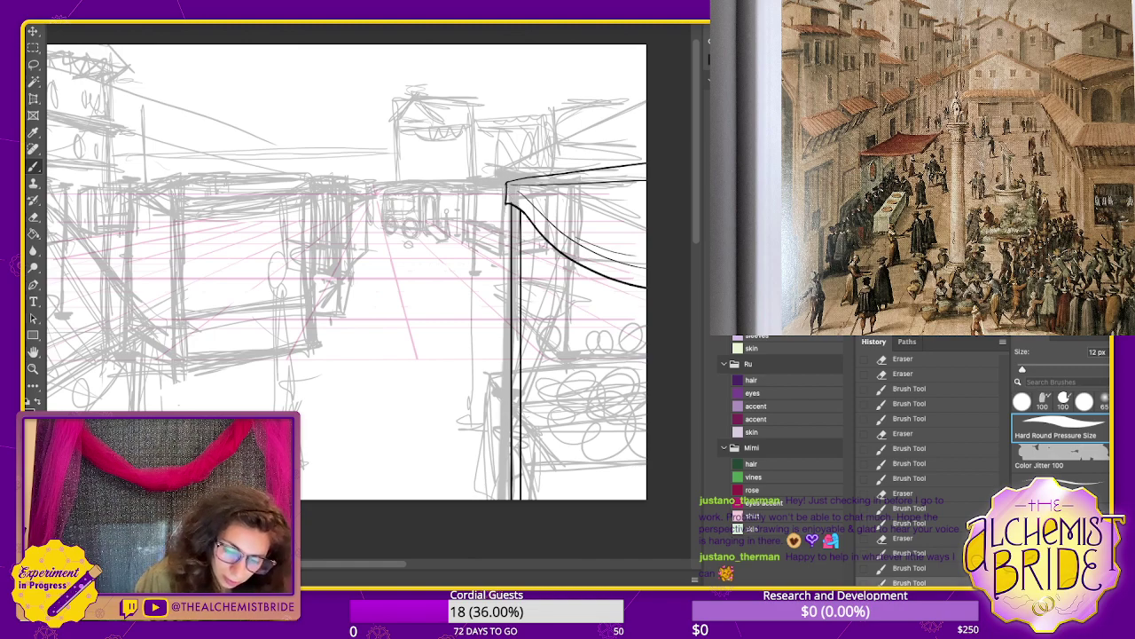
{"action": "left_click_drag", "start_coordinate": [507, 204], "coordinate": [507, 287]}
{"action": "key", "text": "ctrl+z"}
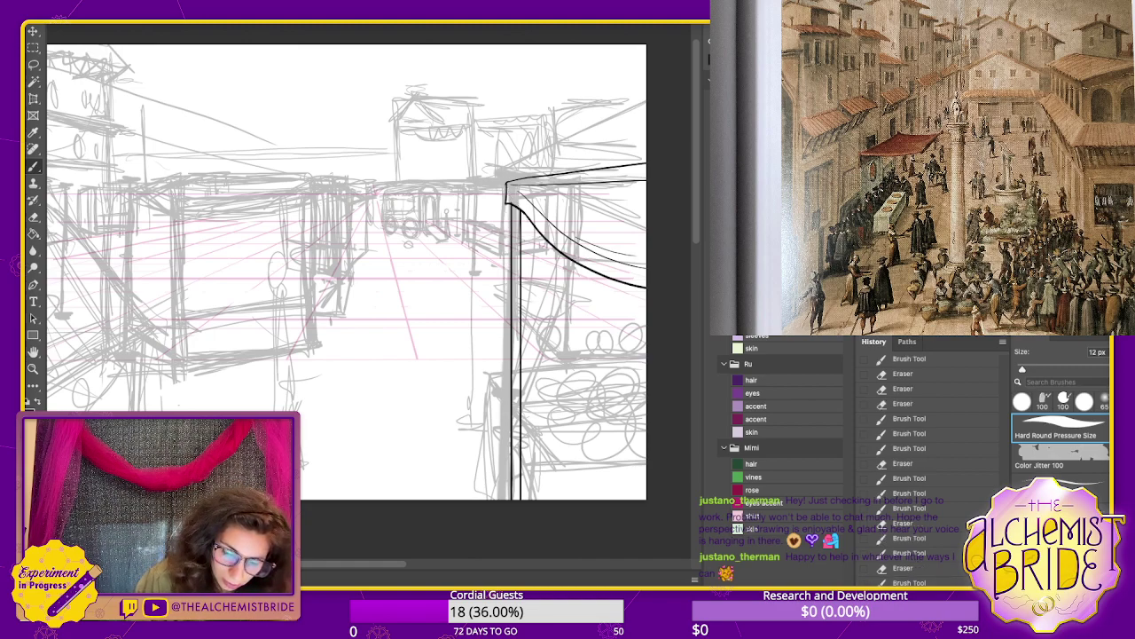
{"action": "mouse_move", "coordinate": [507, 188]}
{"action": "left_mouse_down"}
{"action": "mouse_move", "coordinate": [529, 286]}
{"action": "mouse_move", "coordinate": [522, 324]}
{"action": "left_mouse_up"}
{"action": "key", "text": "ctrl+z"}
{"action": "key", "text": "ctrl+z"}
- Try inking a long twisted drape from the awning's front corner down around the post, erasing the lines it overlaps
{"action": "left_click_drag", "start_coordinate": [507, 187], "coordinate": [522, 333]}
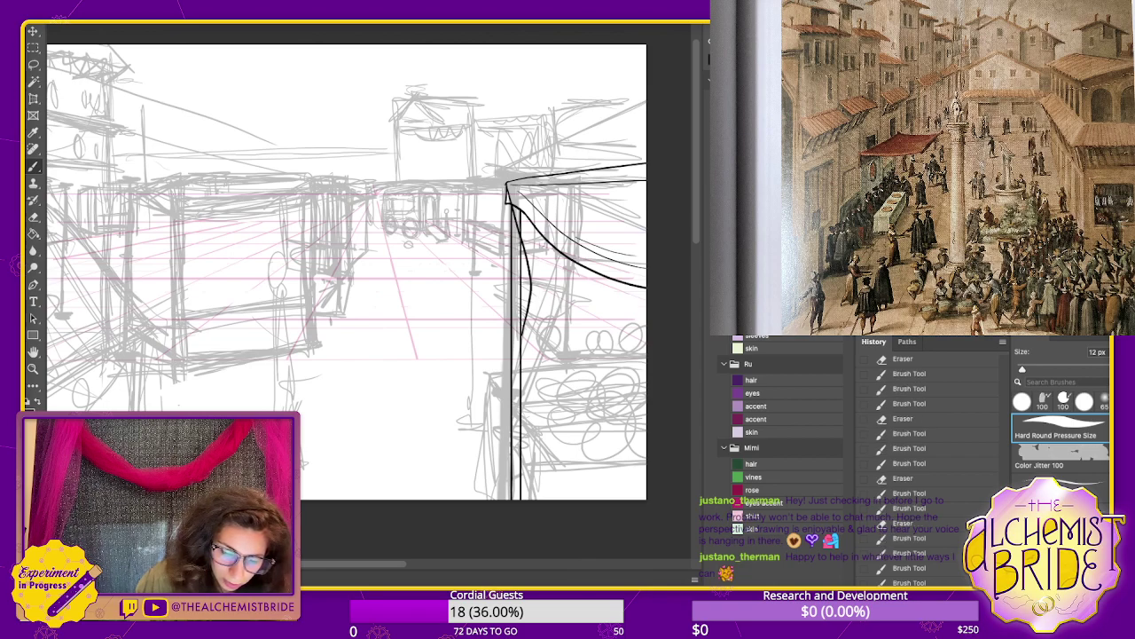
{"action": "left_click_drag", "start_coordinate": [502, 189], "coordinate": [524, 282]}
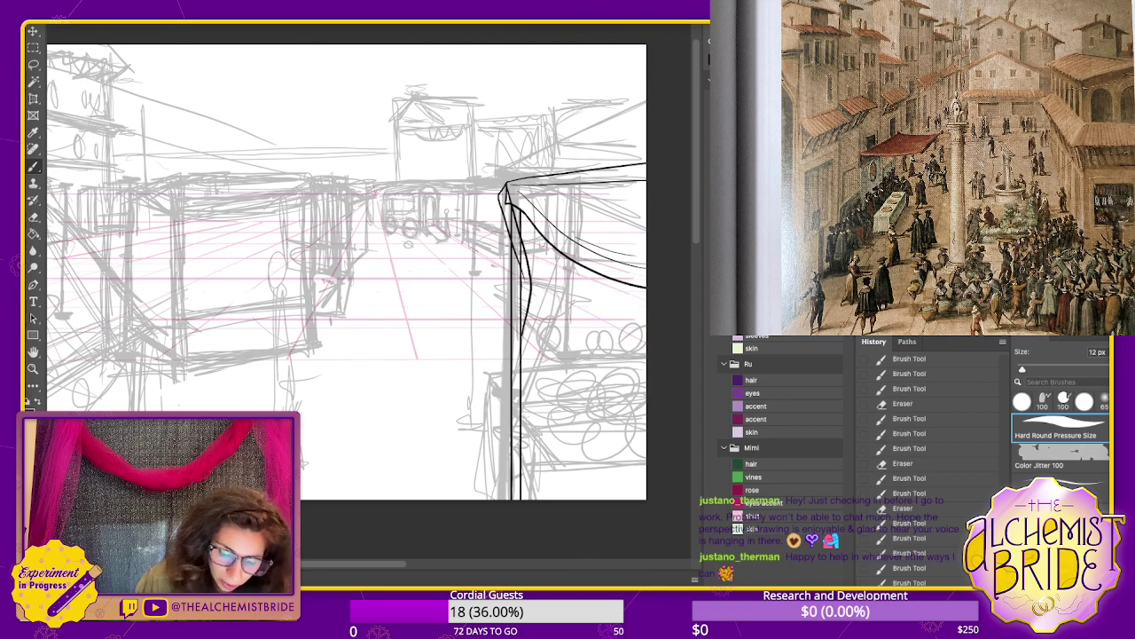
{"action": "left_click_drag", "start_coordinate": [511, 322], "coordinate": [512, 415]}
{"action": "key", "text": "ctrl+z"}
{"action": "left_click_drag", "start_coordinate": [511, 324], "coordinate": [511, 392]}
{"action": "key", "text": "e"}
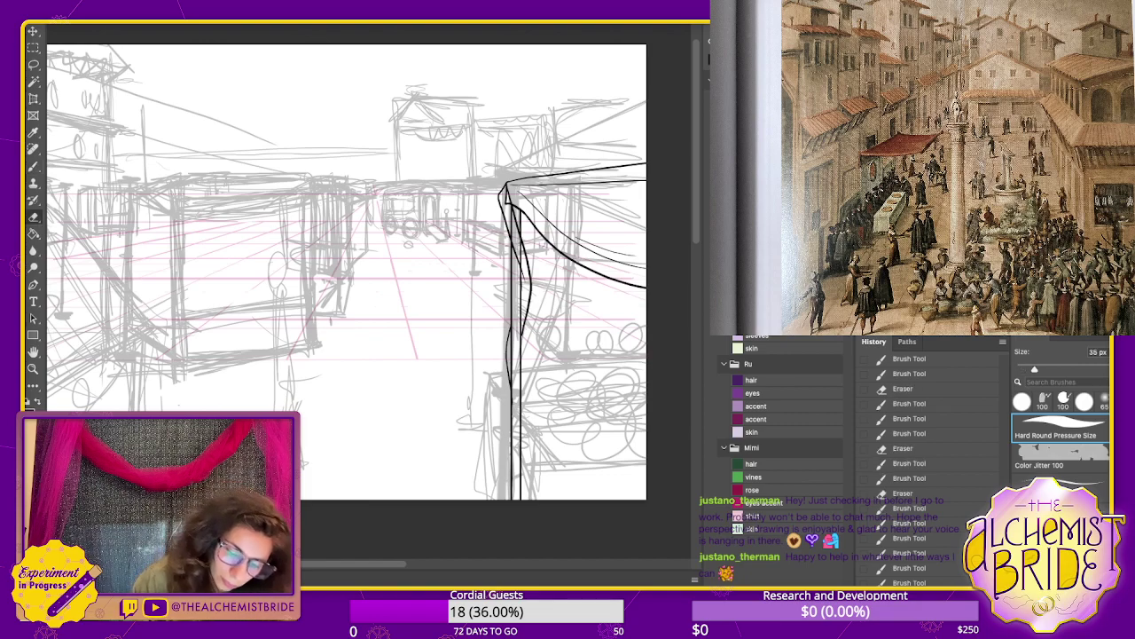
{"action": "left_click_drag", "start_coordinate": [507, 188], "coordinate": [521, 273]}
{"action": "key", "text": "ctrl+z"}
{"action": "left_click_drag", "start_coordinate": [511, 225], "coordinate": [513, 240]}
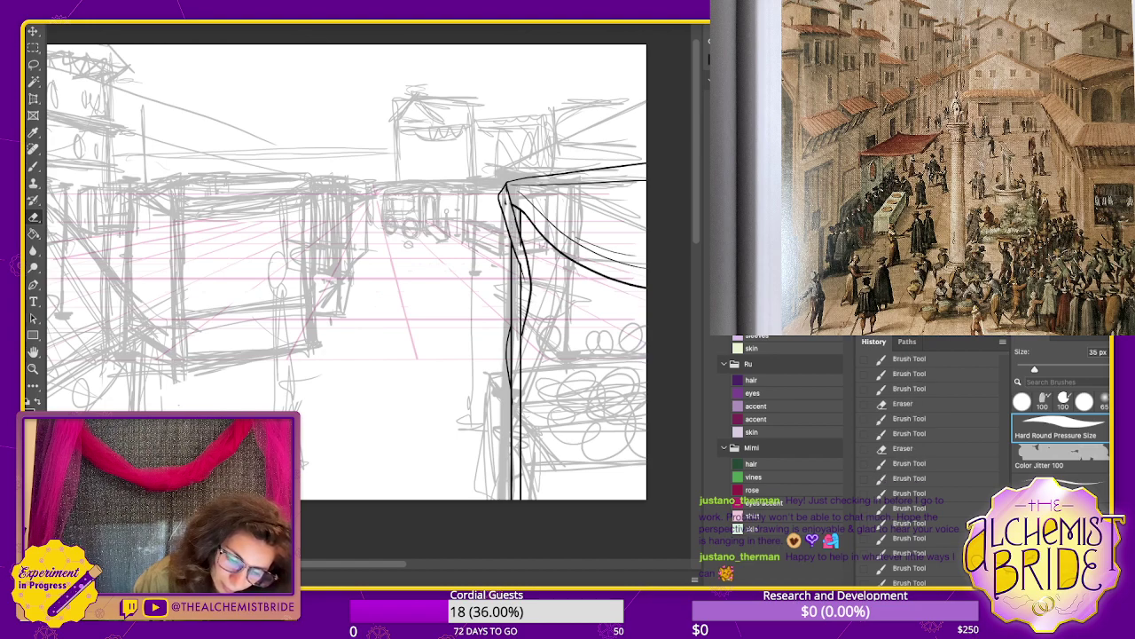
{"action": "left_click_drag", "start_coordinate": [514, 247], "coordinate": [524, 310]}
{"action": "key", "text": "b"}
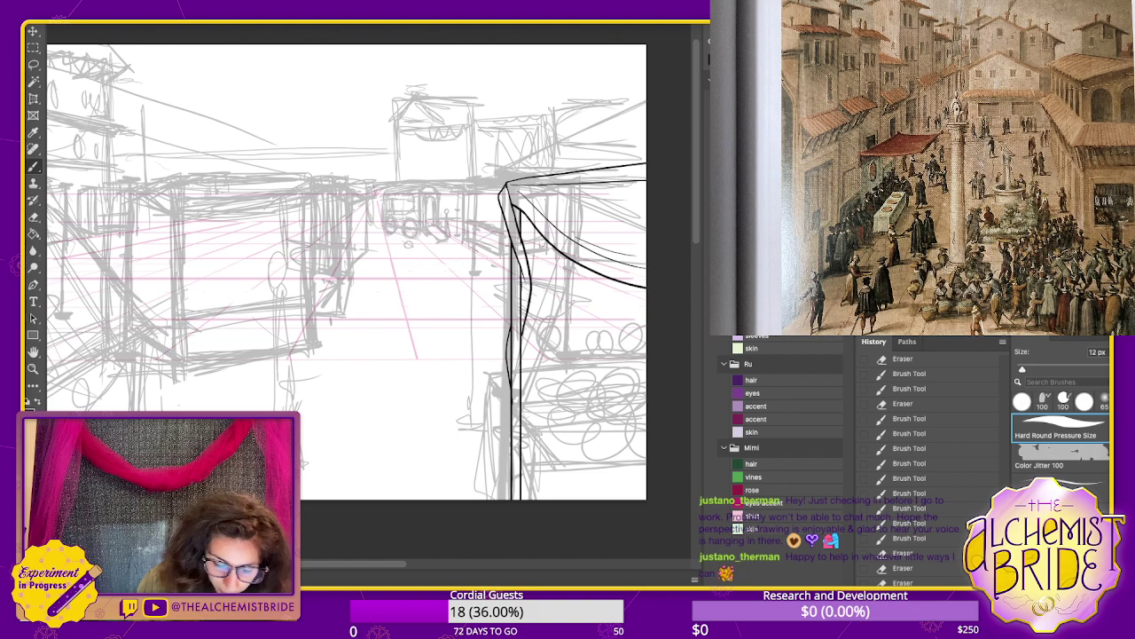
{"action": "left_click_drag", "start_coordinate": [523, 272], "coordinate": [524, 306]}
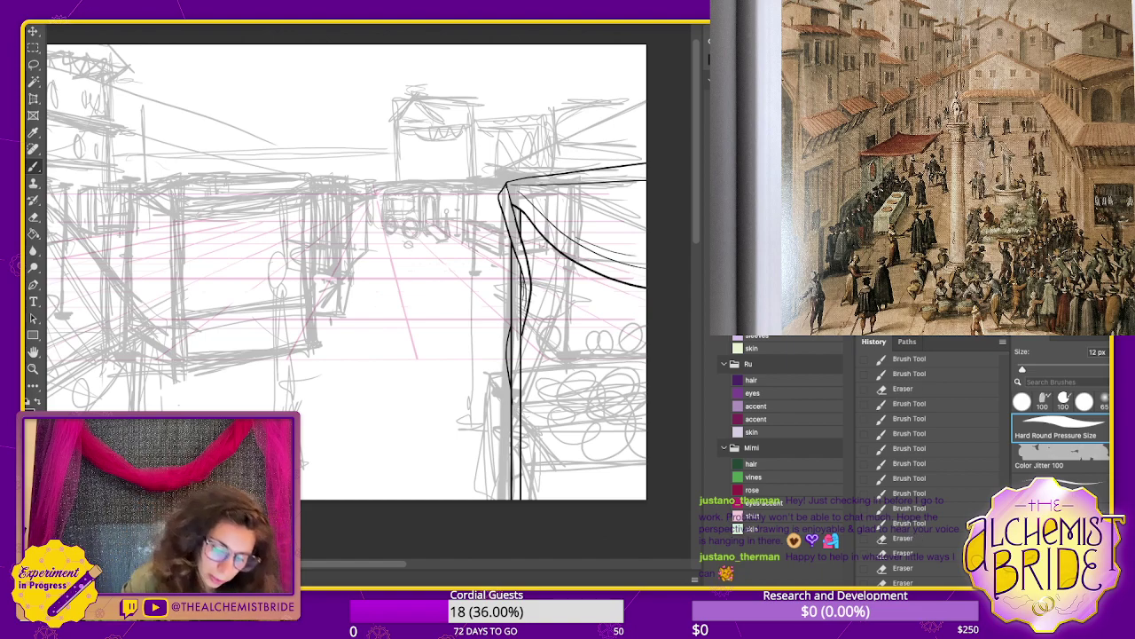
{"action": "left_click_drag", "start_coordinate": [519, 212], "coordinate": [551, 247]}
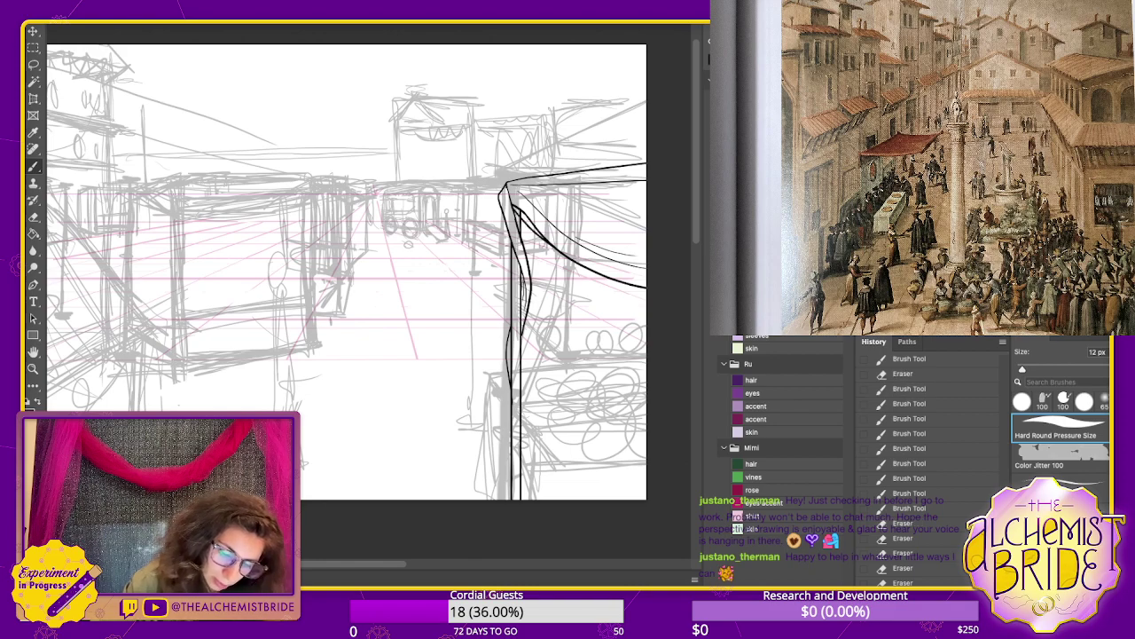
{"action": "key", "text": "ctrl+z"}
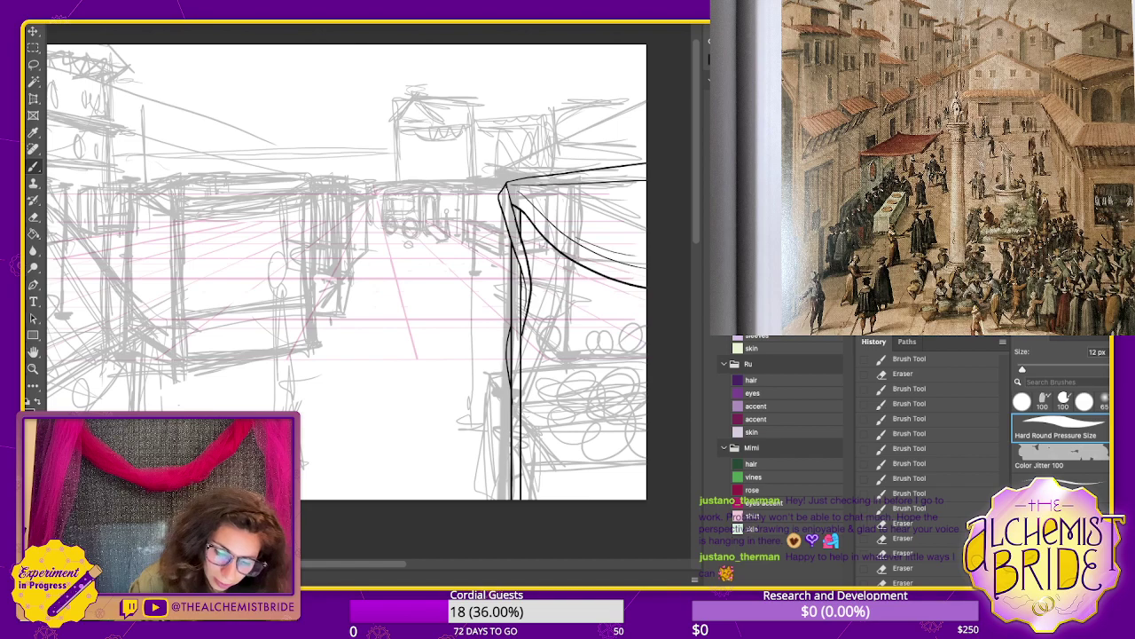
{"action": "left_click_drag", "start_coordinate": [506, 182], "coordinate": [508, 201]}
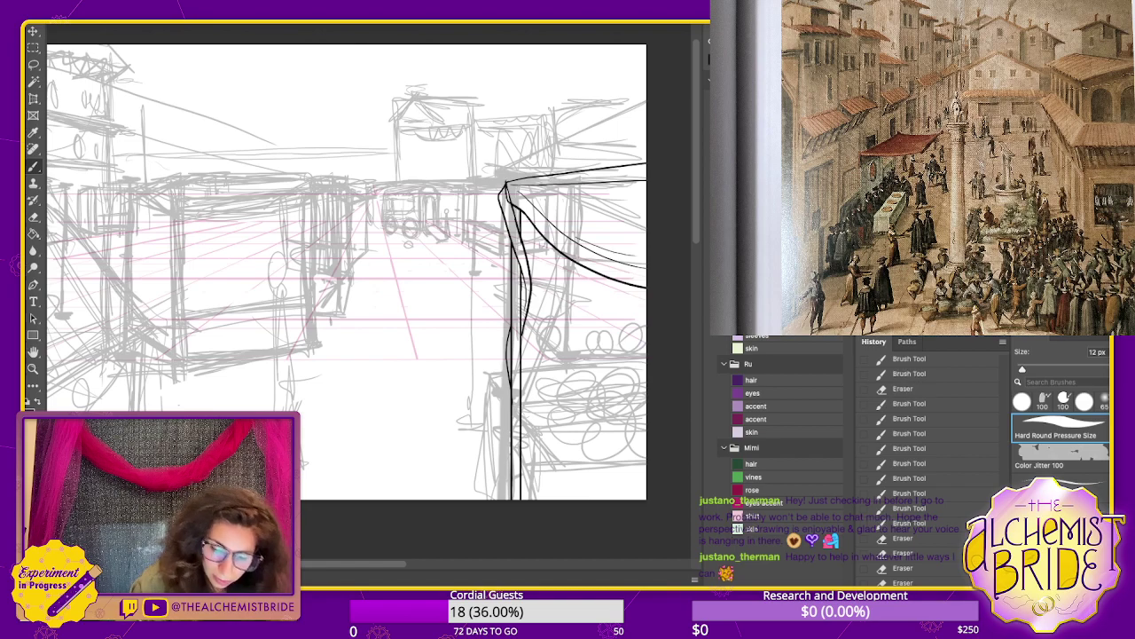
- Undo the long twisted drape around the post, stepping back and forth through the recent strokes
{"action": "key", "text": "ctrl+z"}
{"action": "key", "text": "ctrl+z"}
{"action": "key", "text": "ctrl+z"}
{"action": "key", "text": "ctrl+z"}
{"action": "key", "text": "ctrl+z"}
{"action": "key", "text": "ctrl+z"}
{"action": "key", "text": "ctrl+z"}
{"action": "key", "text": "ctrl+z"}
{"action": "key", "text": "ctrl+z"}
{"action": "key", "text": "ctrl+z"}
{"action": "key", "text": "ctrl+z"}
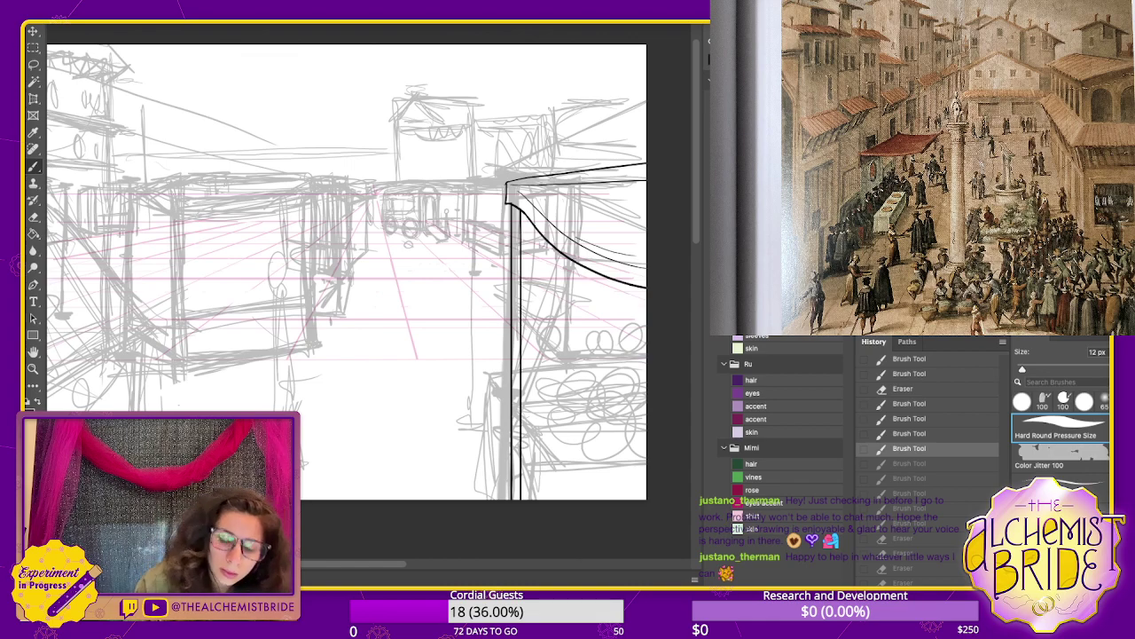
{"action": "key", "text": "ctrl+shift+z"}
{"action": "key", "text": "ctrl+shift+z"}
{"action": "key", "text": "ctrl+shift+z"}
{"action": "key", "text": "ctrl+shift+z"}
{"action": "key", "text": "ctrl+shift+z"}
{"action": "key", "text": "ctrl+shift+z"}
{"action": "key", "text": "ctrl+shift+z"}
{"action": "key", "text": "ctrl+shift+z"}
{"action": "key", "text": "ctrl+shift+z"}
{"action": "key", "text": "ctrl+shift+z"}
{"action": "key", "text": "ctrl+shift+z"}
{"action": "key", "text": "ctrl+shift+z"}
{"action": "key", "text": "ctrl+shift+z"}
{"action": "key", "text": "ctrl+shift+z"}
{"action": "key", "text": "ctrl+shift+z"}
{"action": "key", "text": "ctrl+shift+z"}
{"action": "key", "text": "ctrl+shift+z"}
{"action": "key", "text": "ctrl+shift+z"}
{"action": "key", "text": "ctrl+shift+z"}
{"action": "key", "text": "ctrl+shift+z"}
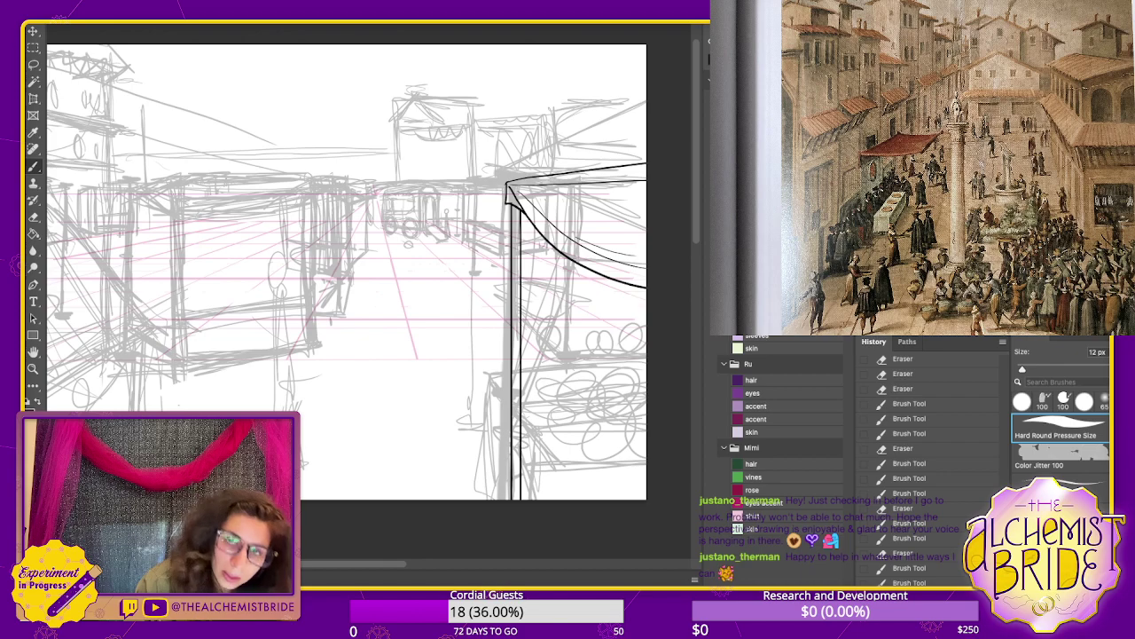
- Ink a pointed cloth flap with a rounded upper corner over the post's top and erase the old corner line
{"action": "left_click_drag", "start_coordinate": [505, 204], "coordinate": [502, 235]}
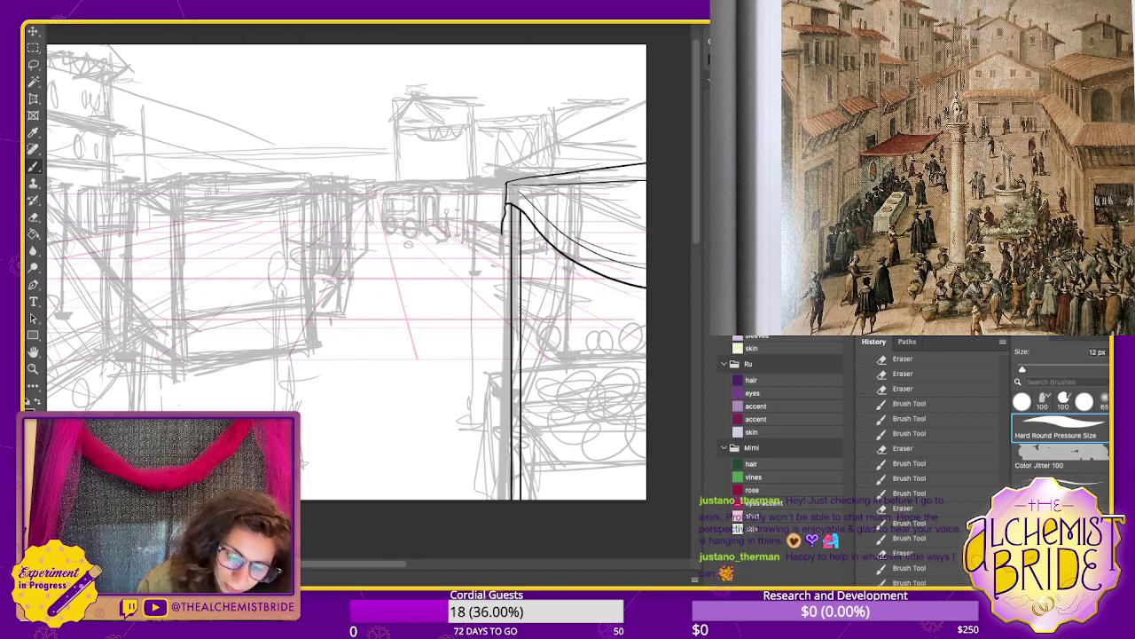
{"action": "left_click_drag", "start_coordinate": [504, 183], "coordinate": [500, 241]}
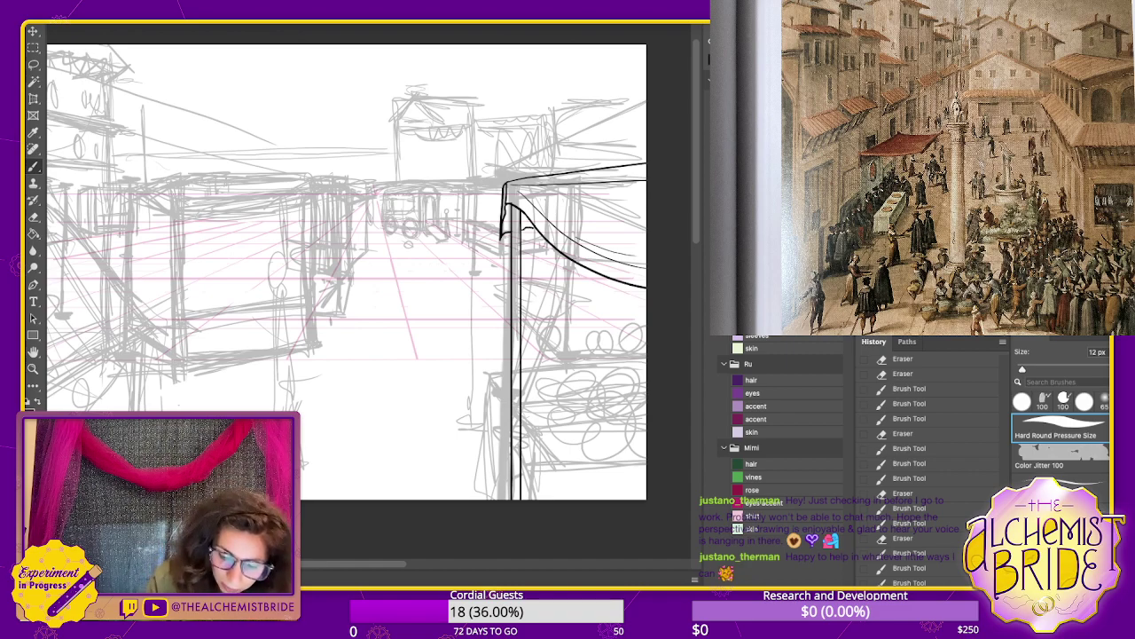
{"action": "key", "text": "e"}
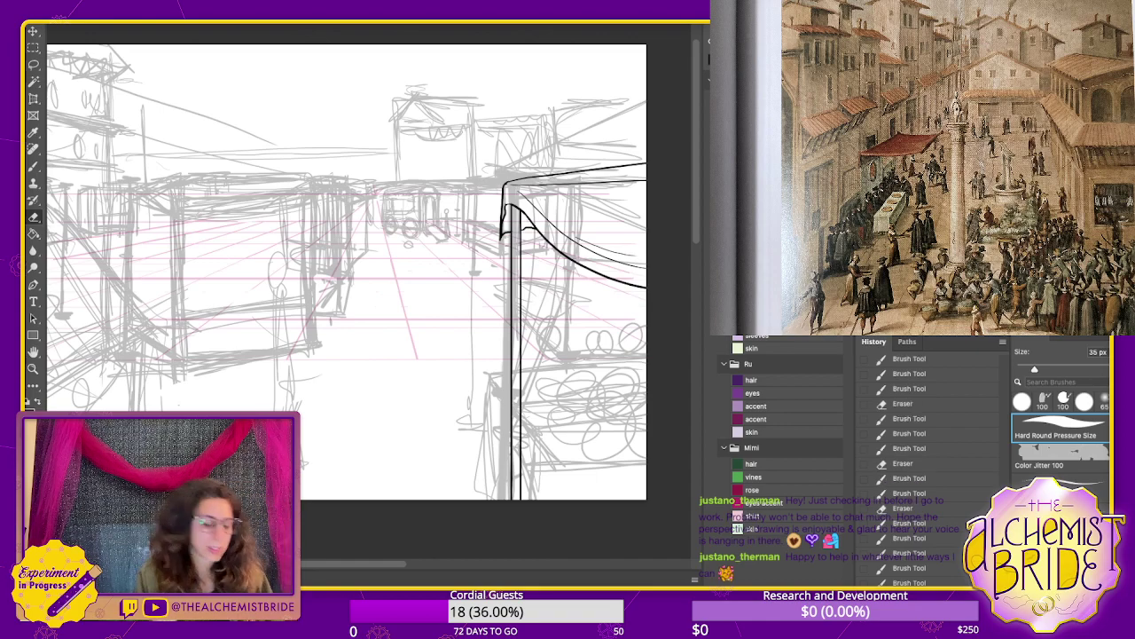
- Ink a small rope tie with a dangling loop just below the awning's top edge, near the front corner
{"action": "key", "text": "b"}
{"action": "left_click_drag", "start_coordinate": [549, 185], "coordinate": [550, 195]}
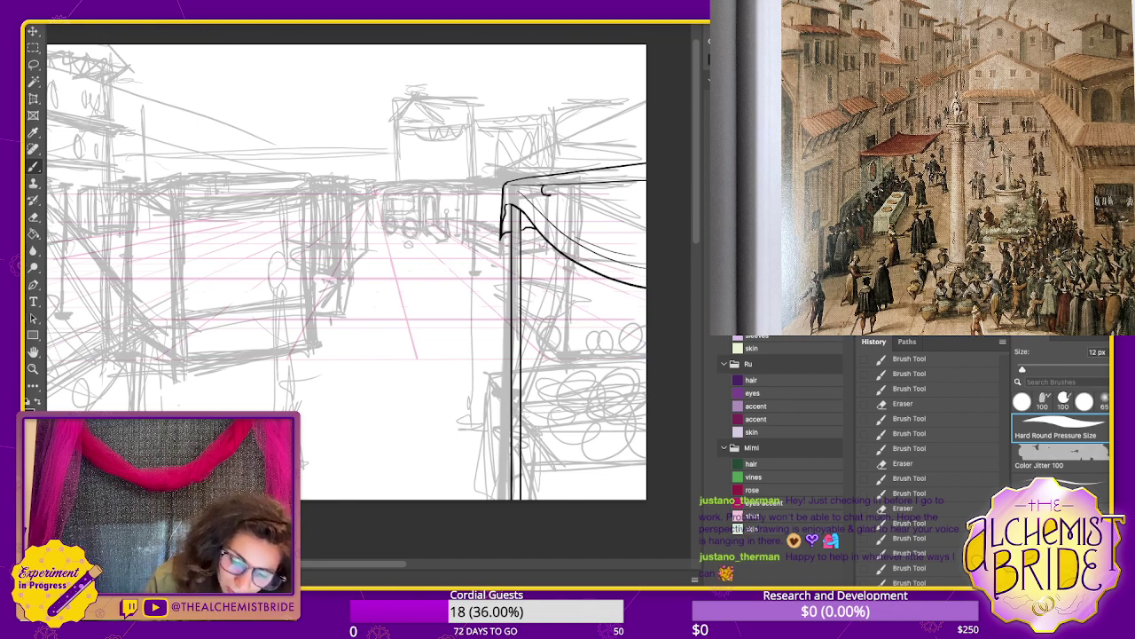
{"action": "left_click", "coordinate": [546, 190]}
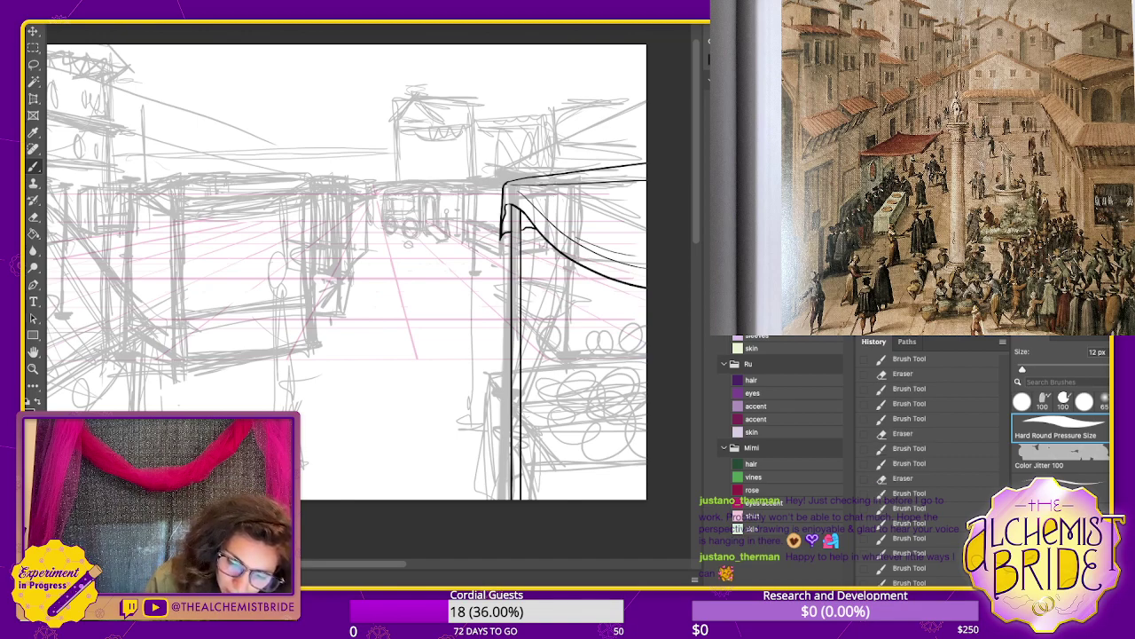
{"action": "left_click", "coordinate": [545, 190]}
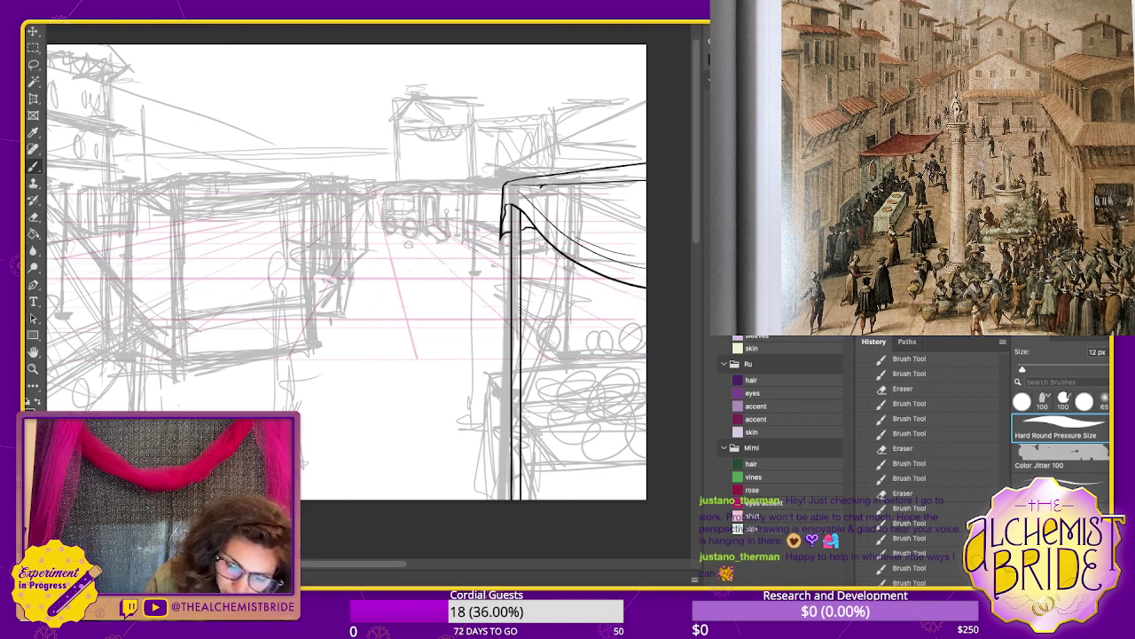
{"action": "left_click", "coordinate": [543, 190]}
{"action": "left_click", "coordinate": [544, 190]}
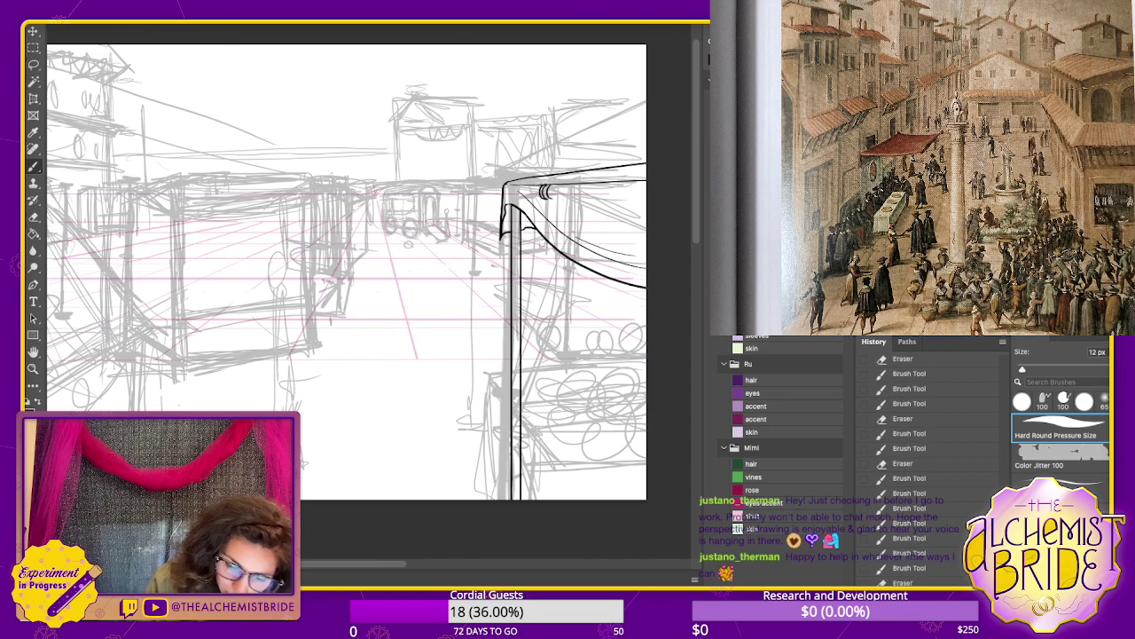
{"action": "left_click", "coordinate": [548, 192]}
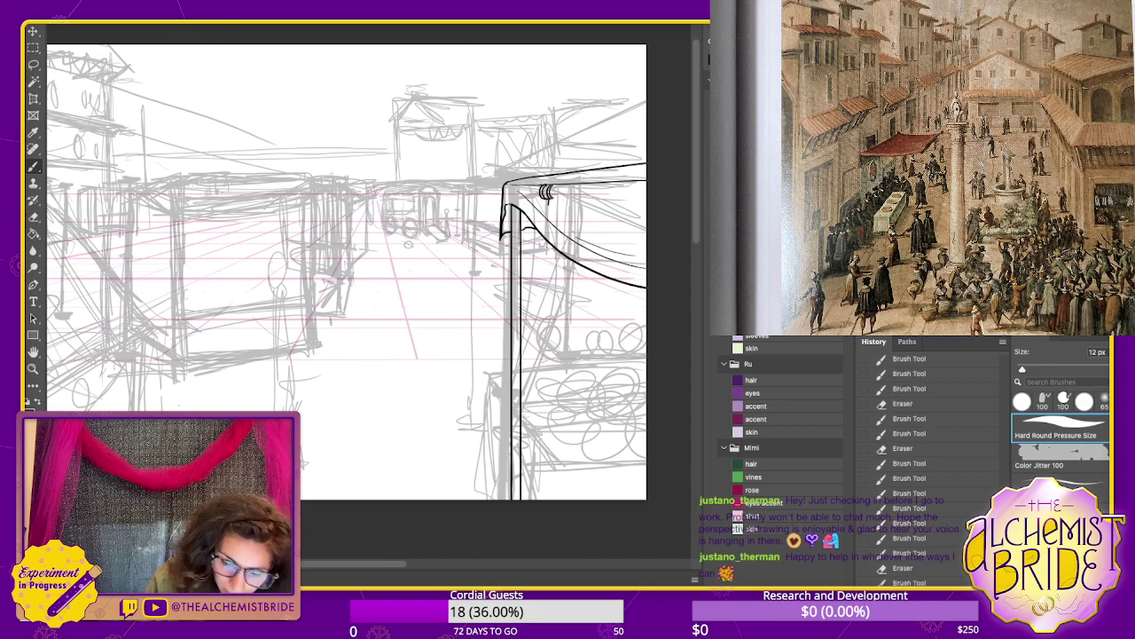
{"action": "mouse_move", "coordinate": [554, 201]}
{"action": "left_mouse_down"}
{"action": "mouse_move", "coordinate": [550, 220]}
{"action": "mouse_move", "coordinate": [625, 196]}
{"action": "left_mouse_up"}
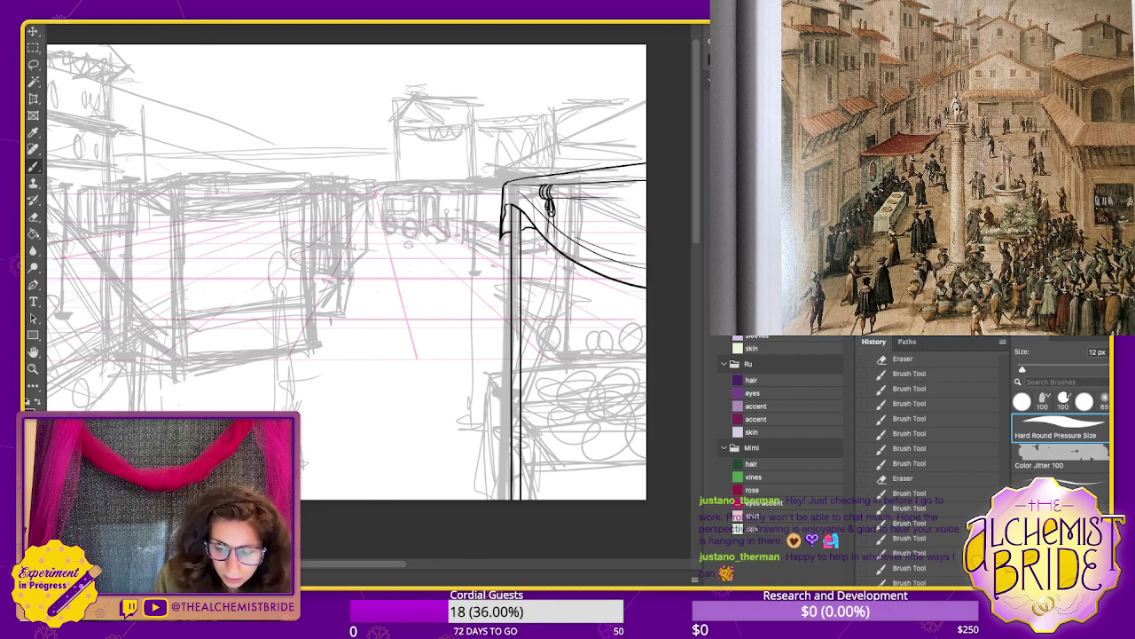
- Widen the foreground post with a new right edge, erase the old one, and ink a vertical line just inside its left edge
{"action": "scroll", "coordinate": [346, 272], "scroll_direction": "right", "scroll_amount": 1}
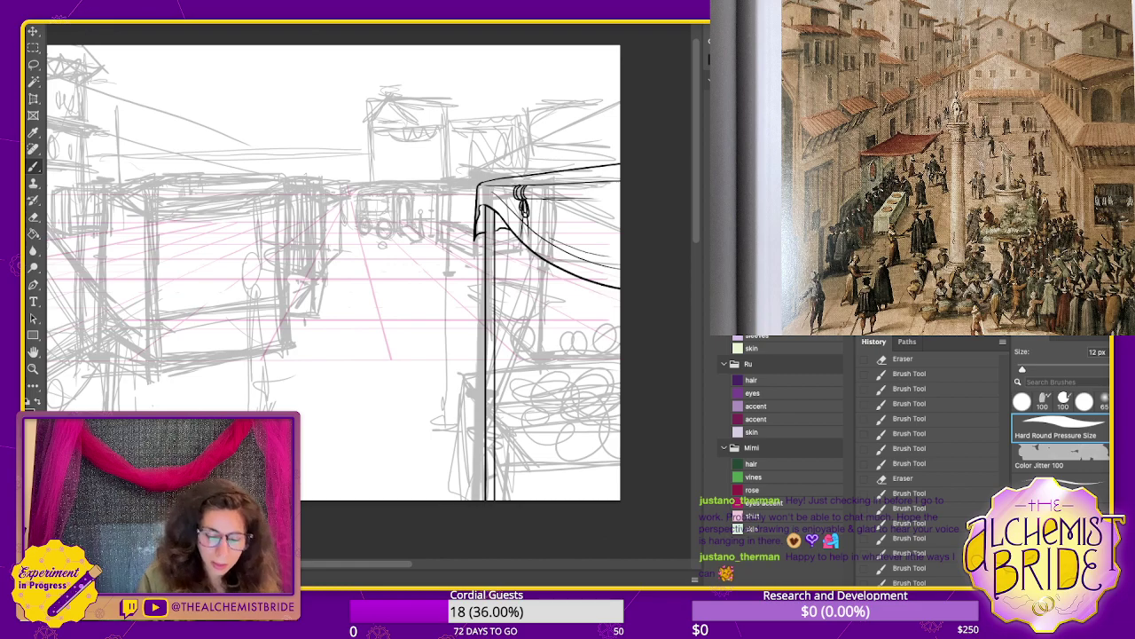
{"action": "left_click_drag", "start_coordinate": [501, 218], "coordinate": [501, 502]}
{"action": "key", "text": "ctrl+z"}
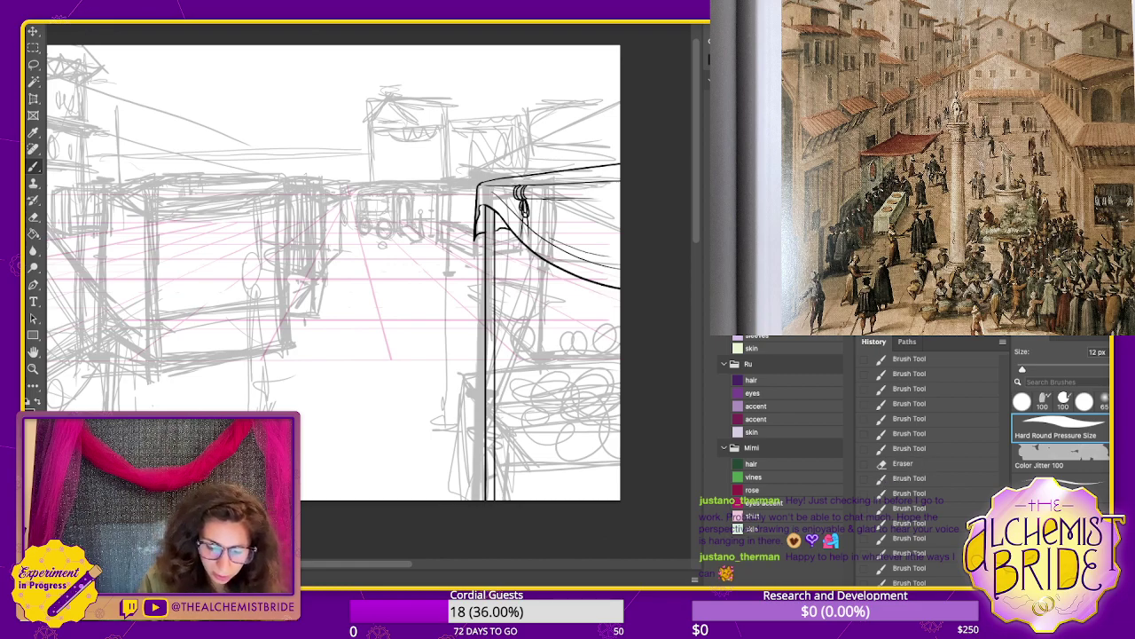
{"action": "left_click_drag", "start_coordinate": [508, 227], "coordinate": [507, 501]}
{"action": "key", "text": "ctrl+z"}
{"action": "left_click_drag", "start_coordinate": [510, 229], "coordinate": [510, 502]}
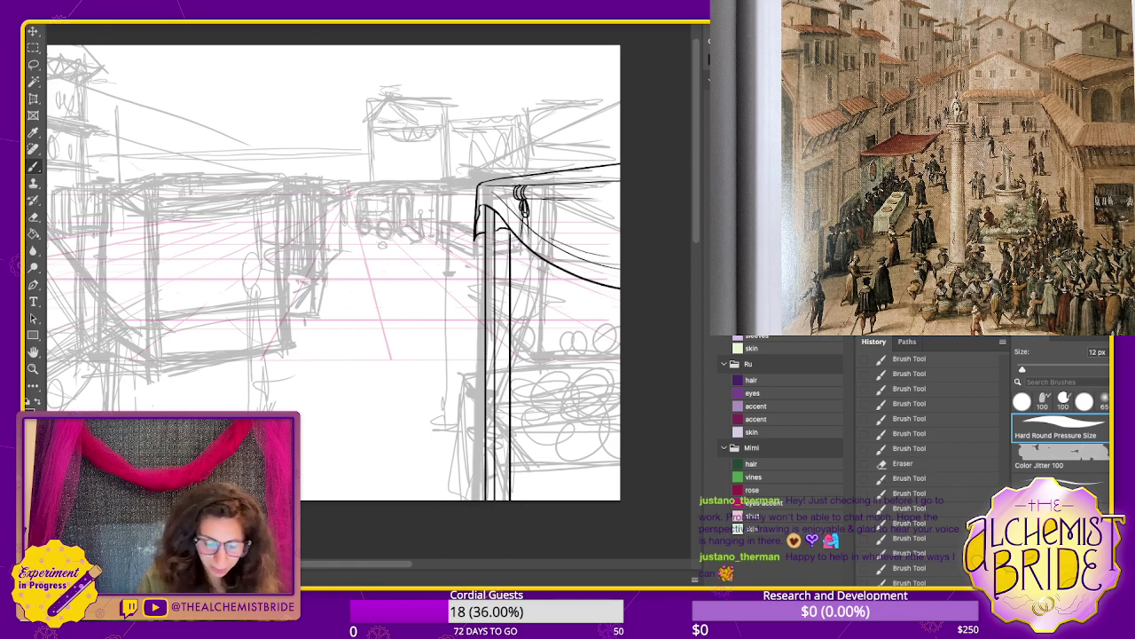
{"action": "key", "text": "e"}
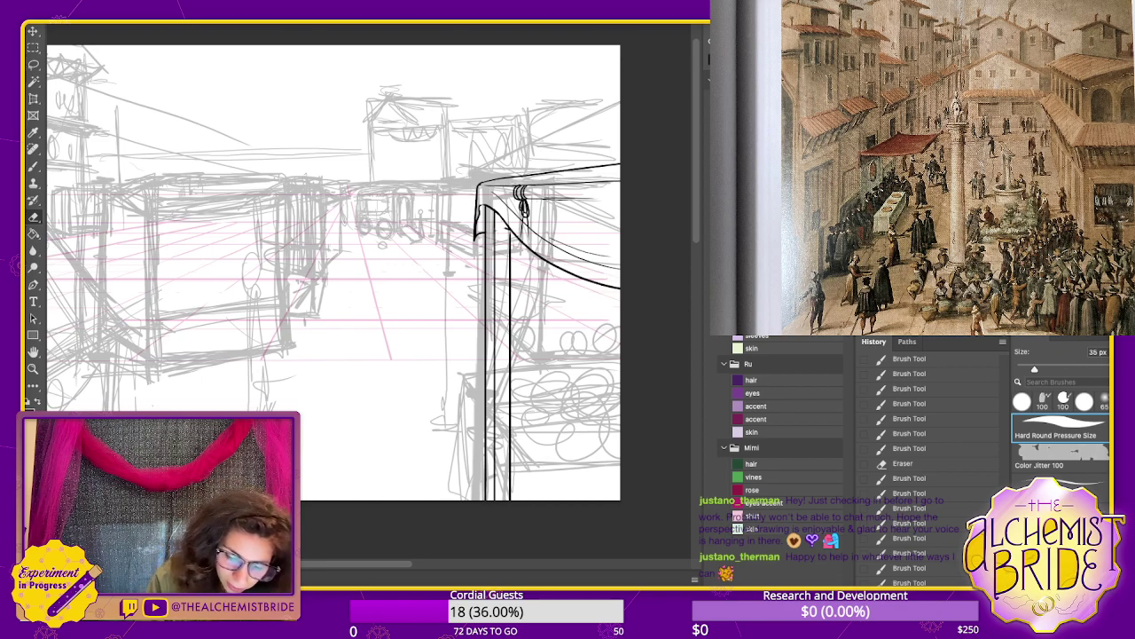
{"action": "left_click_drag", "start_coordinate": [506, 222], "coordinate": [495, 502]}
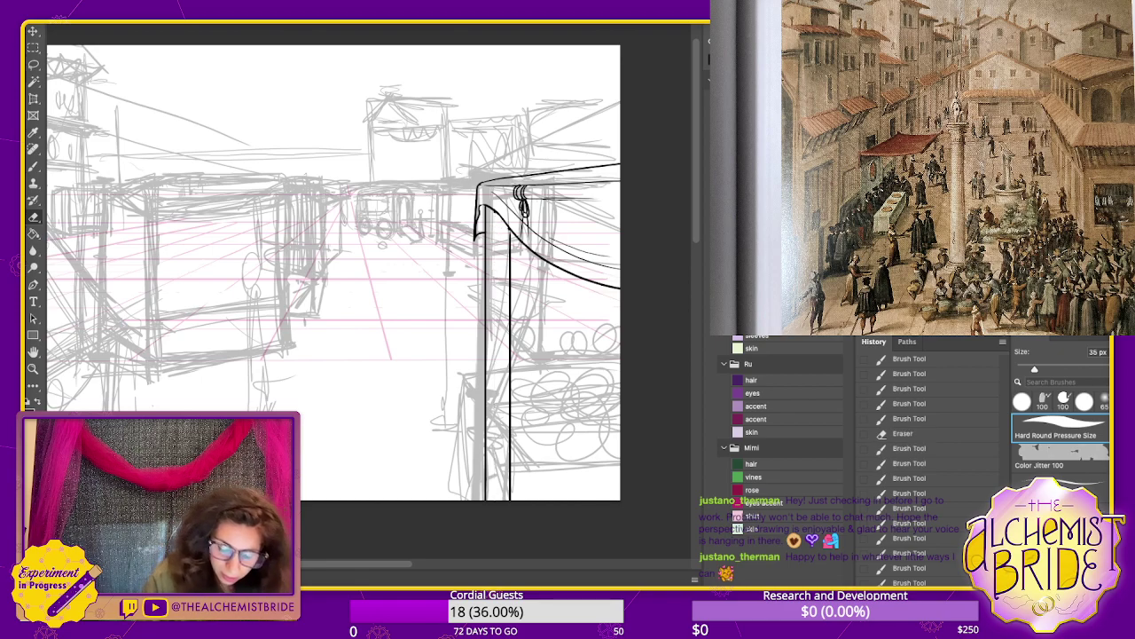
{"action": "key", "text": "b"}
{"action": "left_click_drag", "start_coordinate": [492, 210], "coordinate": [490, 496]}
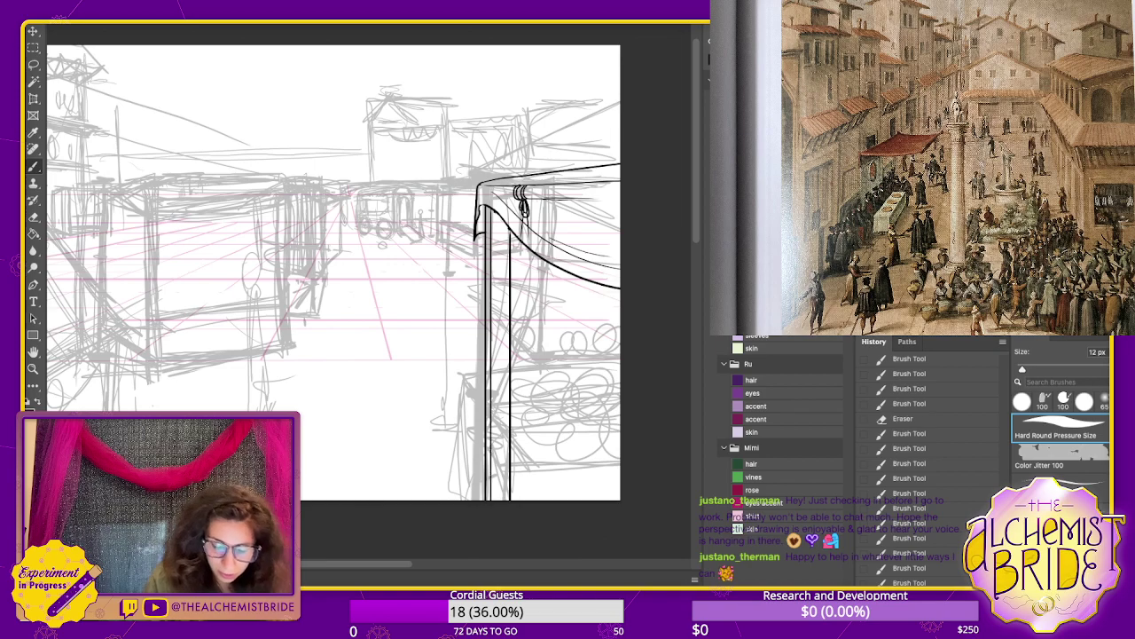
- Erase the rope tie and the thin inner fold lines under the awning, and clean up the foreground post's top
{"action": "key", "text": "e"}
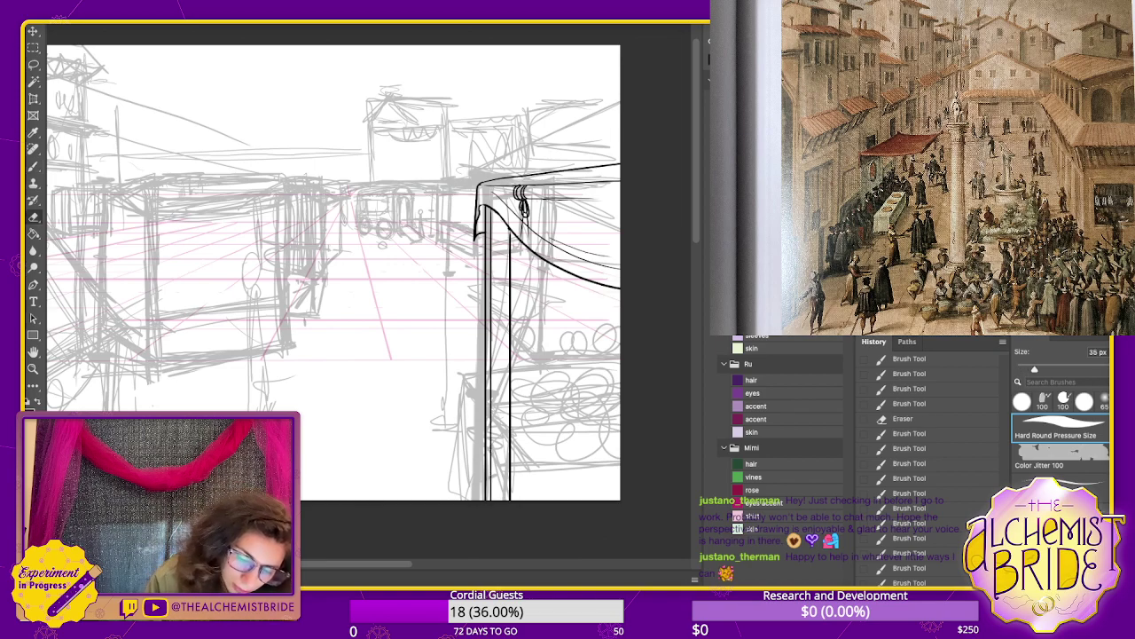
{"action": "left_click", "coordinate": [492, 209]}
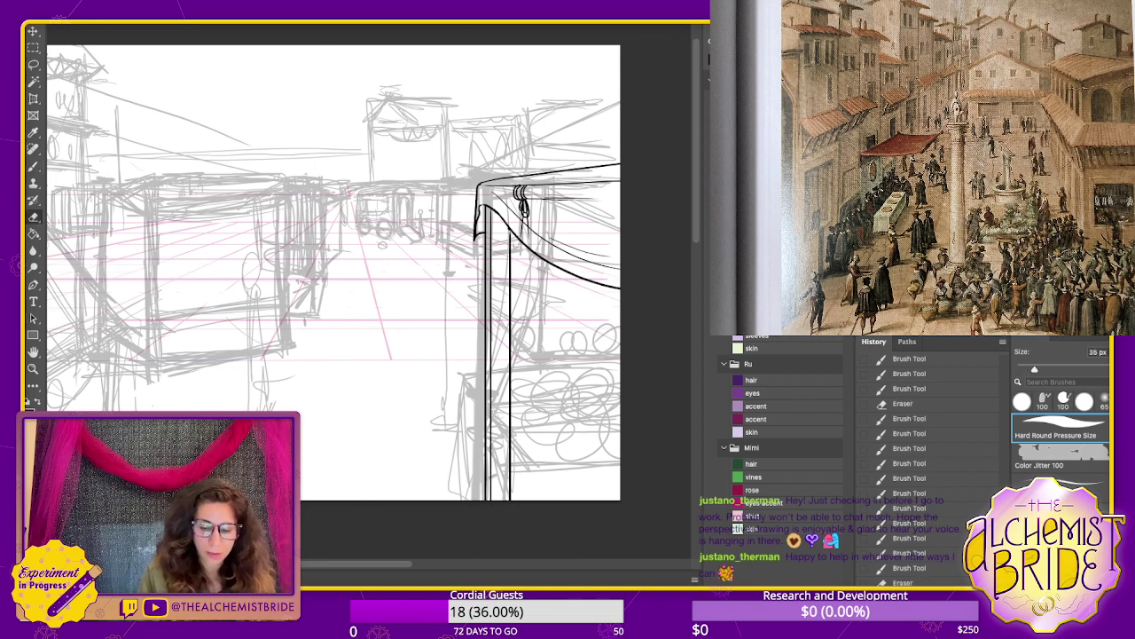
{"action": "left_click_drag", "start_coordinate": [526, 199], "coordinate": [598, 199]}
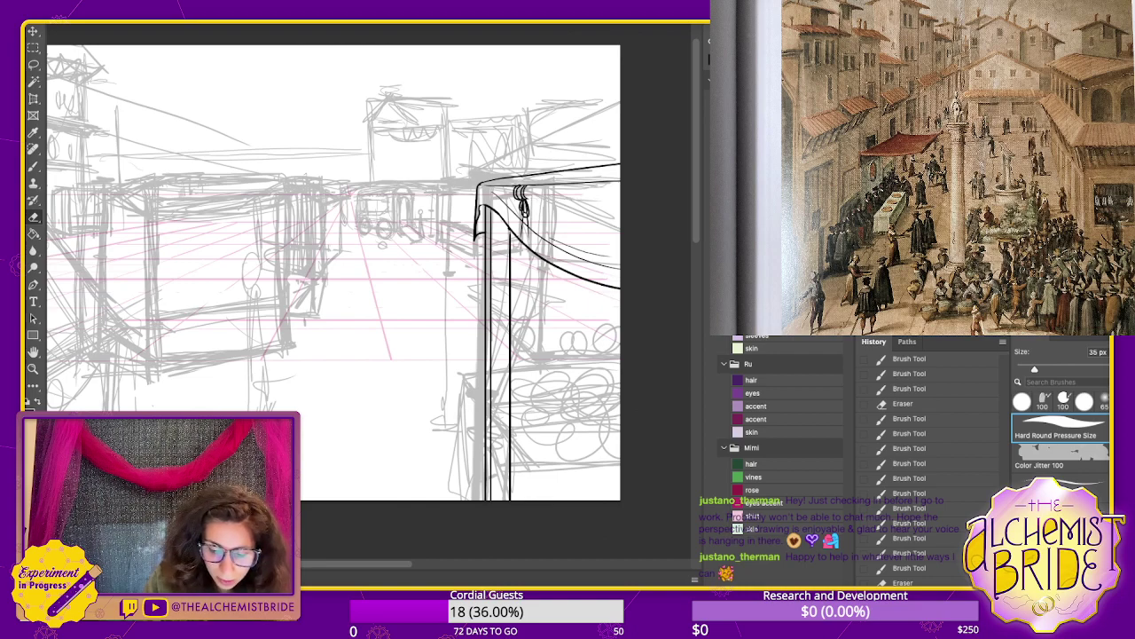
{"action": "mouse_move", "coordinate": [522, 202]}
{"action": "left_mouse_down"}
{"action": "mouse_move", "coordinate": [538, 232]}
{"action": "mouse_move", "coordinate": [613, 268]}
{"action": "mouse_move", "coordinate": [587, 253]}
{"action": "left_mouse_up"}
{"action": "left_click_drag", "start_coordinate": [519, 194], "coordinate": [521, 186]}
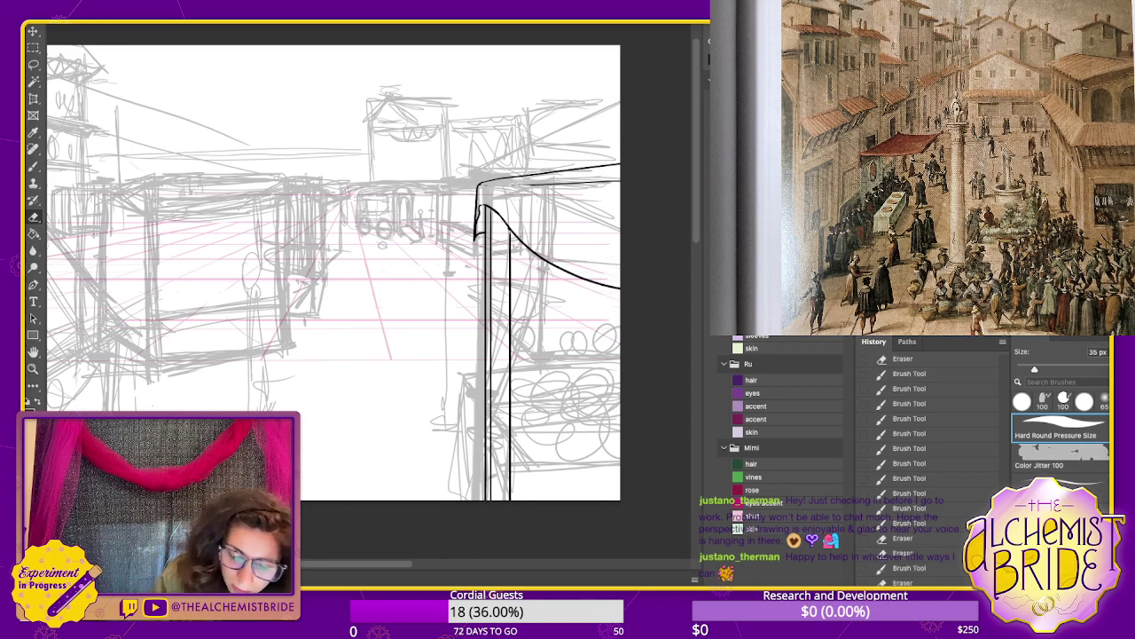
{"action": "left_click", "coordinate": [510, 223]}
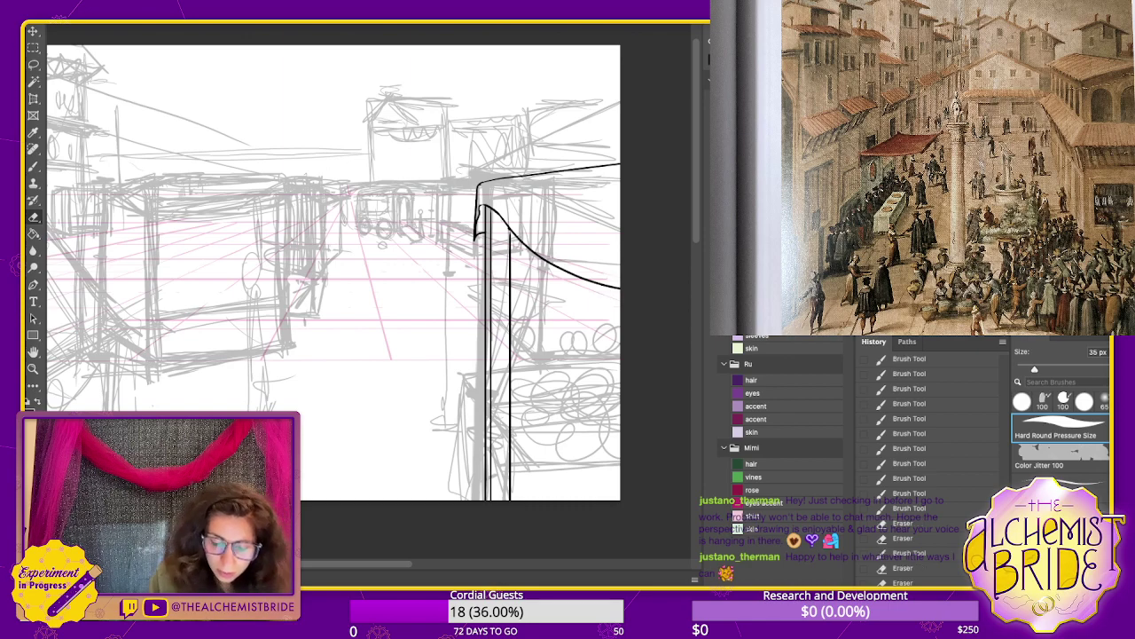
{"action": "left_click", "coordinate": [510, 226]}
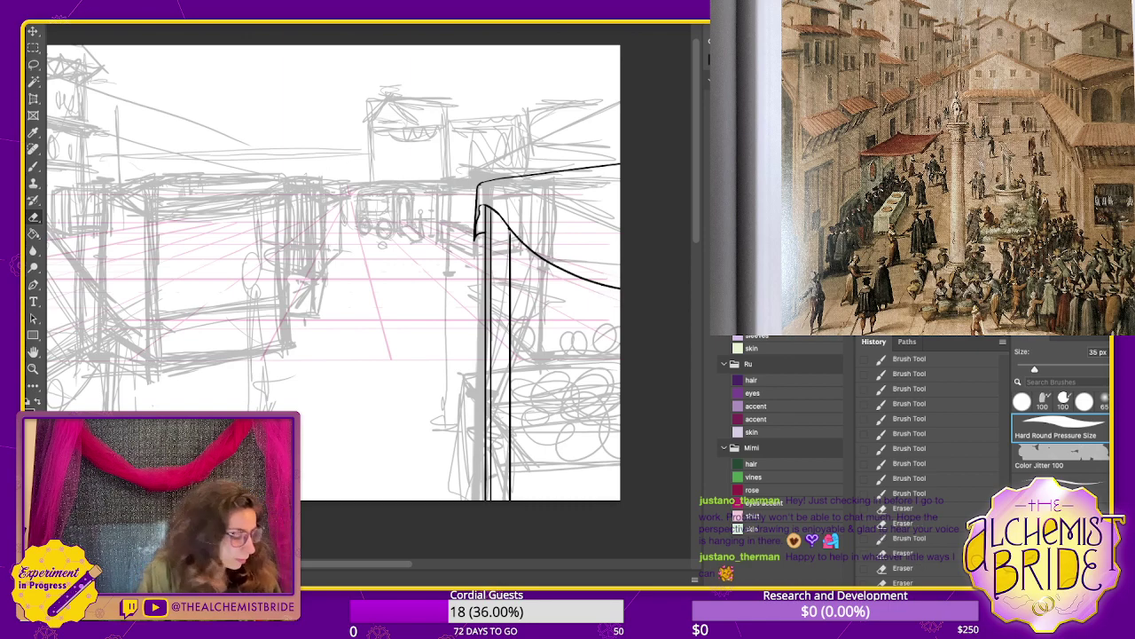
- Ink a small tapered piece with slanted sides and a flat bottom under the drape on the foreground post, and erase the post edge beside it
{"action": "key", "text": "b"}
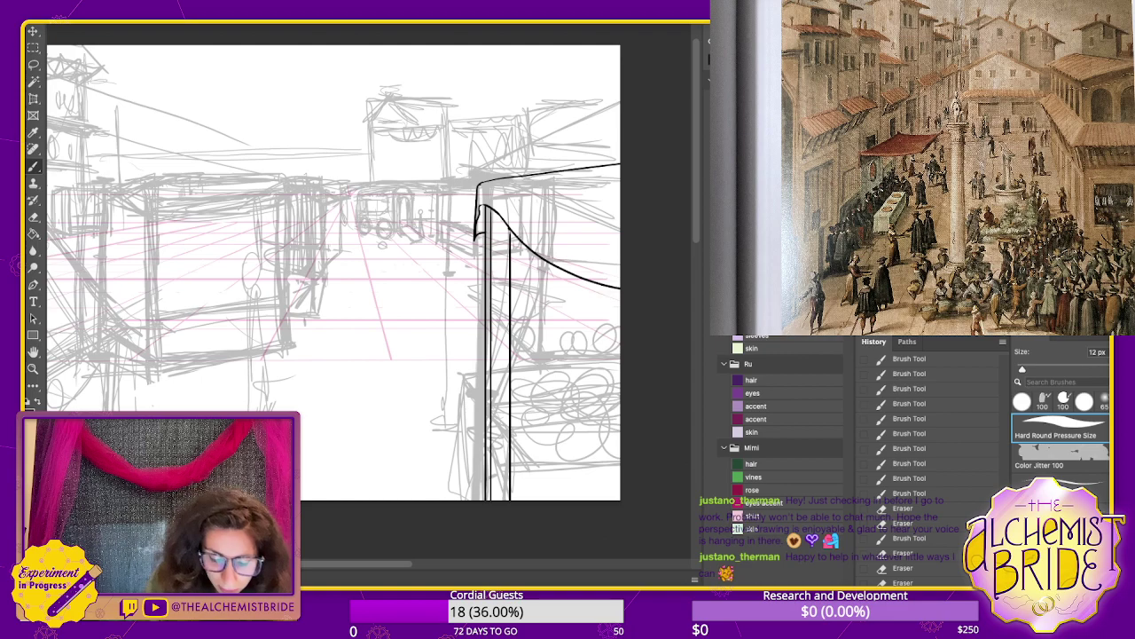
{"action": "left_click_drag", "start_coordinate": [492, 262], "coordinate": [509, 263]}
{"action": "left_click_drag", "start_coordinate": [495, 222], "coordinate": [510, 263]}
{"action": "key", "text": "ctrl+z"}
{"action": "left_click_drag", "start_coordinate": [503, 224], "coordinate": [509, 259]}
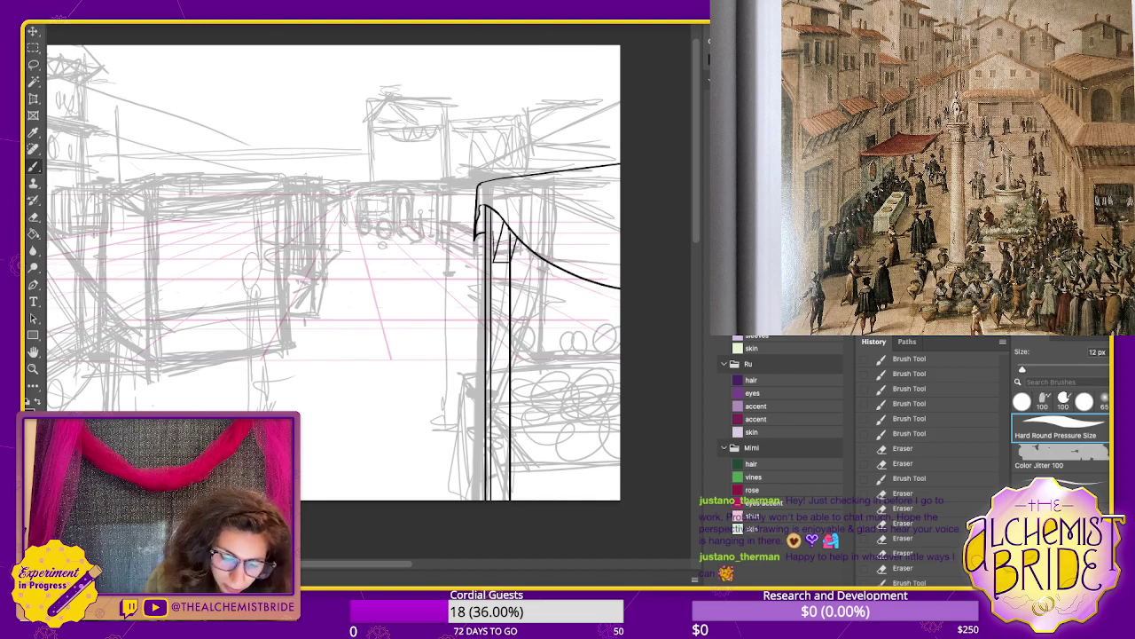
{"action": "left_click_drag", "start_coordinate": [492, 214], "coordinate": [493, 251]}
{"action": "key", "text": "ctrl+z"}
{"action": "key", "text": "ctrl+z"}
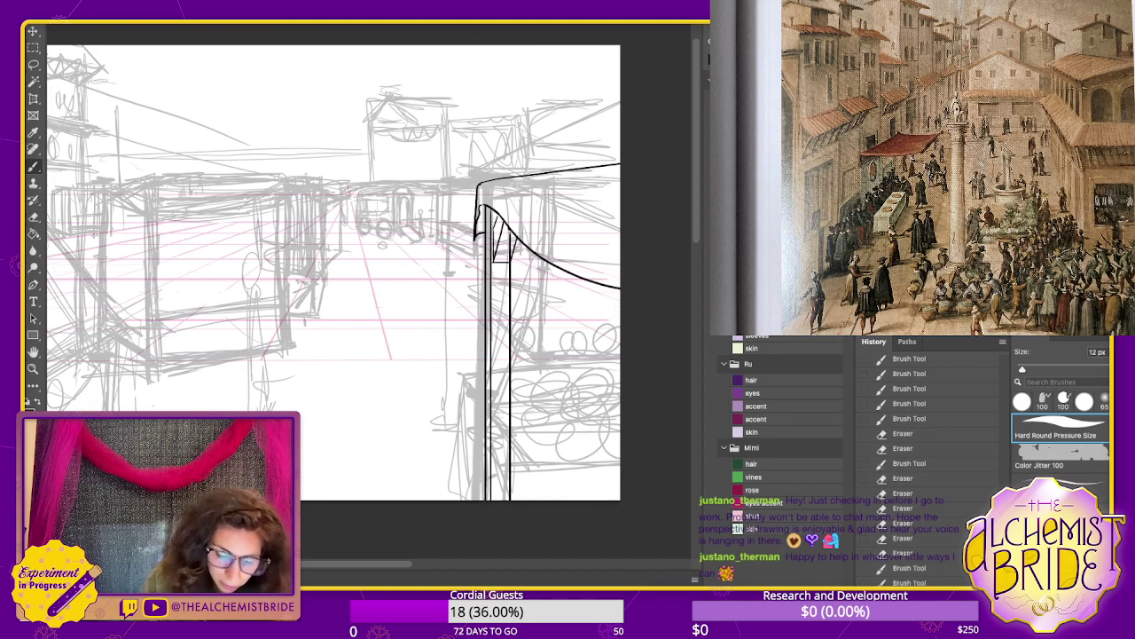
{"action": "key", "text": "ctrl+z"}
{"action": "left_click_drag", "start_coordinate": [496, 212], "coordinate": [493, 231]}
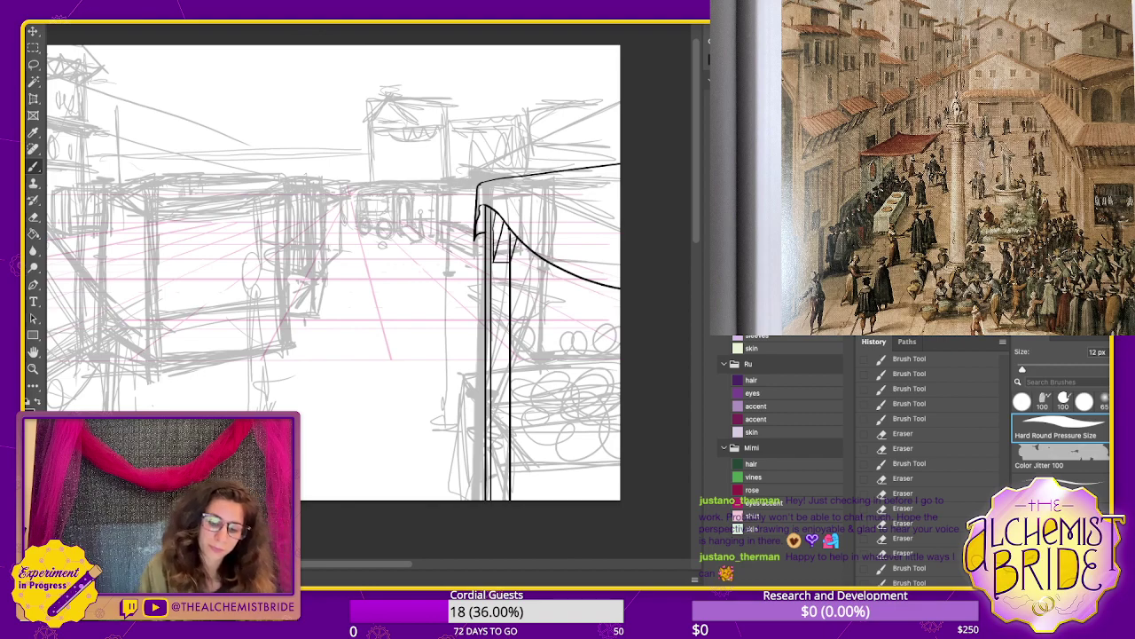
{"action": "key", "text": "e"}
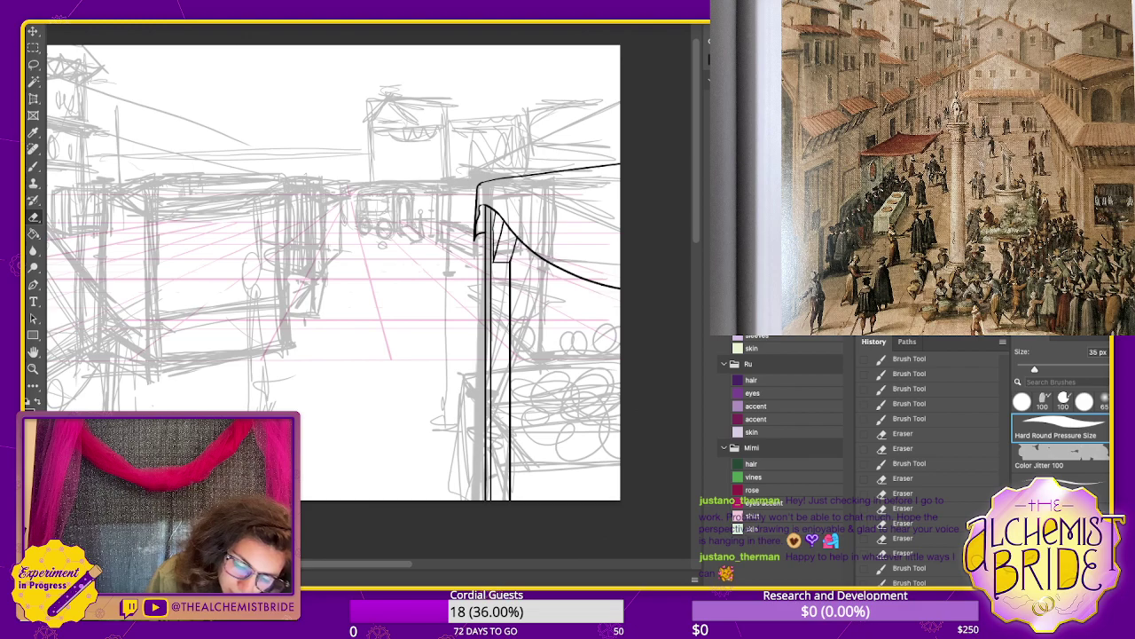
{"action": "left_click_drag", "start_coordinate": [511, 242], "coordinate": [512, 258]}
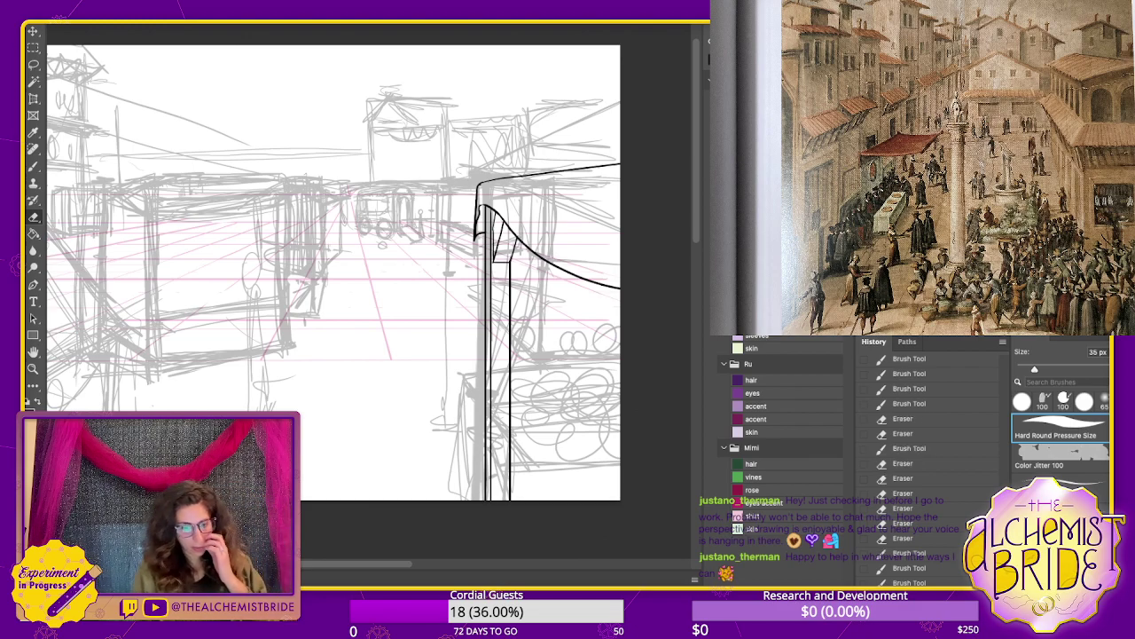
- Draw a straight perspective guide line from near the vanishing point diagonally down toward the foreground stall
{"action": "key", "text": "b"}
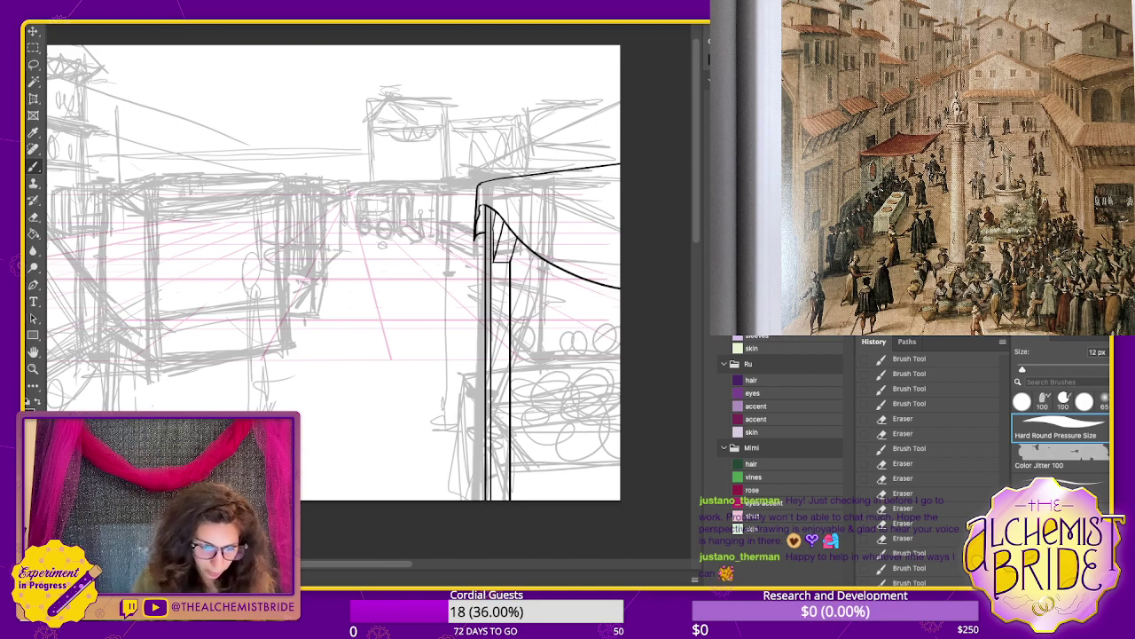
{"action": "left_click_drag", "start_coordinate": [349, 191], "coordinate": [561, 466]}
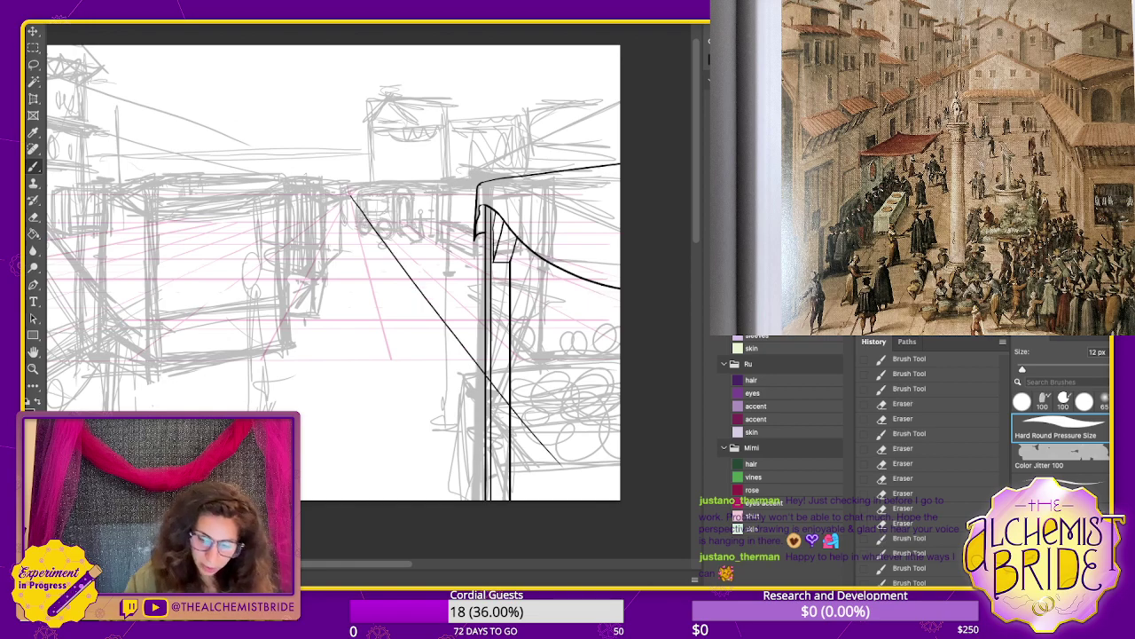
{"action": "key", "text": "ctrl+z"}
{"action": "left_click_drag", "start_coordinate": [383, 238], "coordinate": [537, 461]}
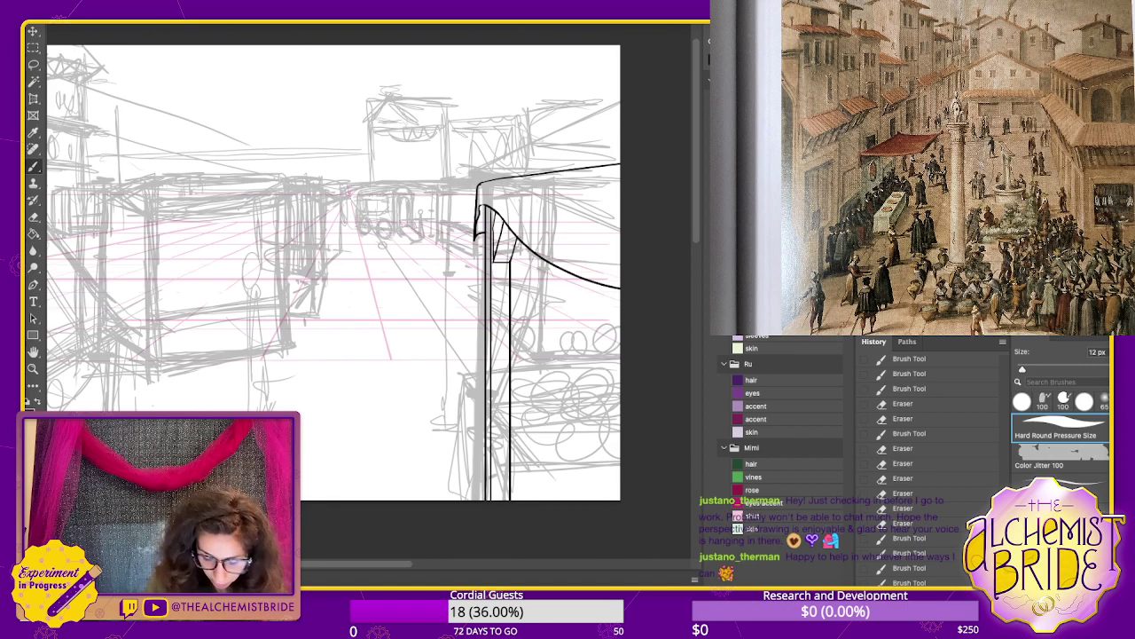
- Ink three horizontal counter lines from the foreground post to the canvas's right edge, redrawing the middle one slightly higher
{"action": "left_click_drag", "start_coordinate": [511, 432], "coordinate": [619, 431]}
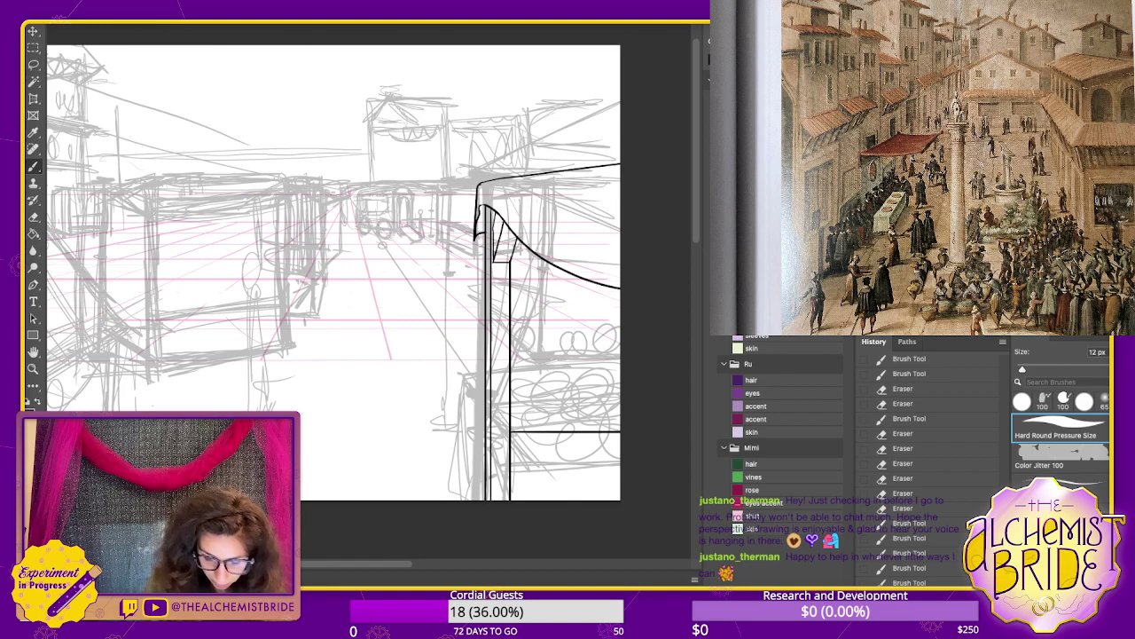
{"action": "left_click_drag", "start_coordinate": [511, 382], "coordinate": [619, 382]}
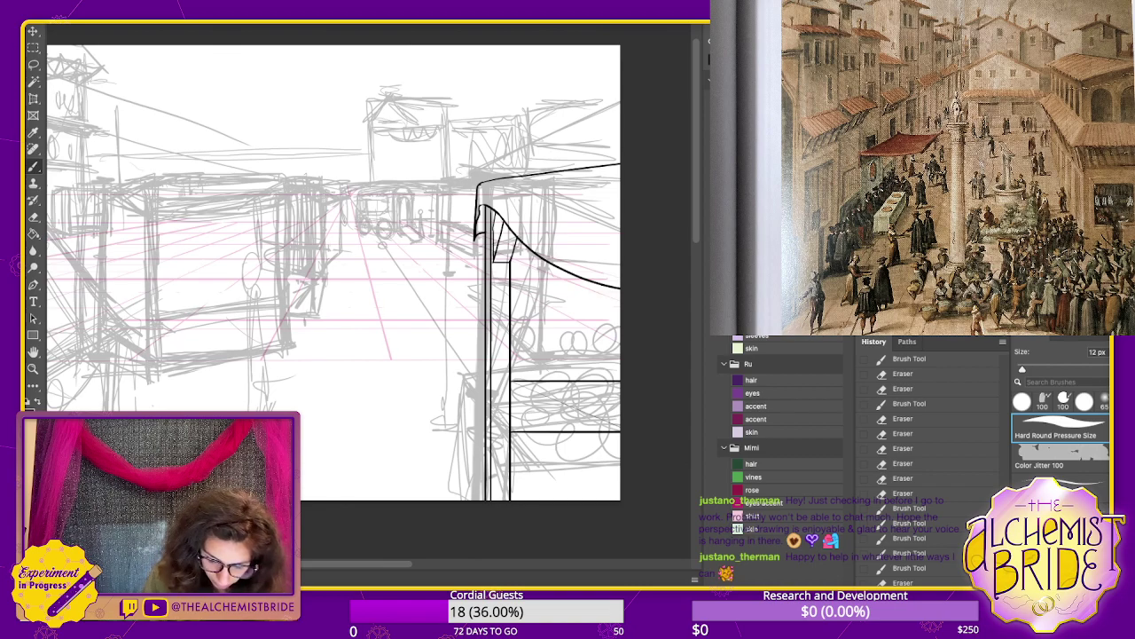
{"action": "left_click_drag", "start_coordinate": [511, 413], "coordinate": [619, 414]}
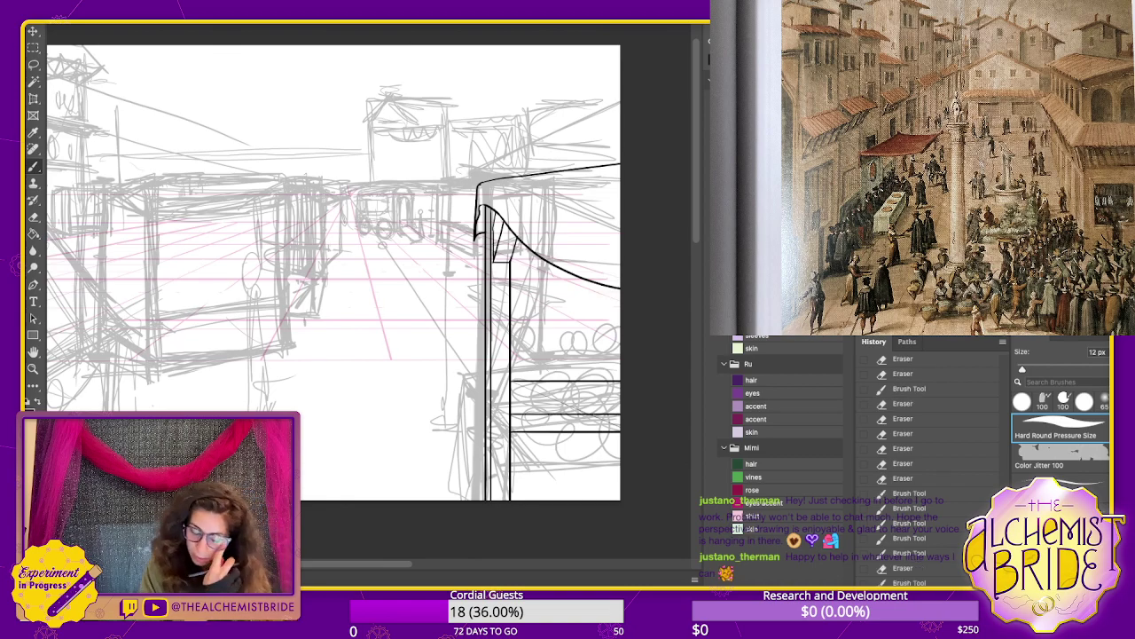
{"action": "key", "text": "ctrl+z"}
{"action": "left_click_drag", "start_coordinate": [511, 406], "coordinate": [619, 406]}
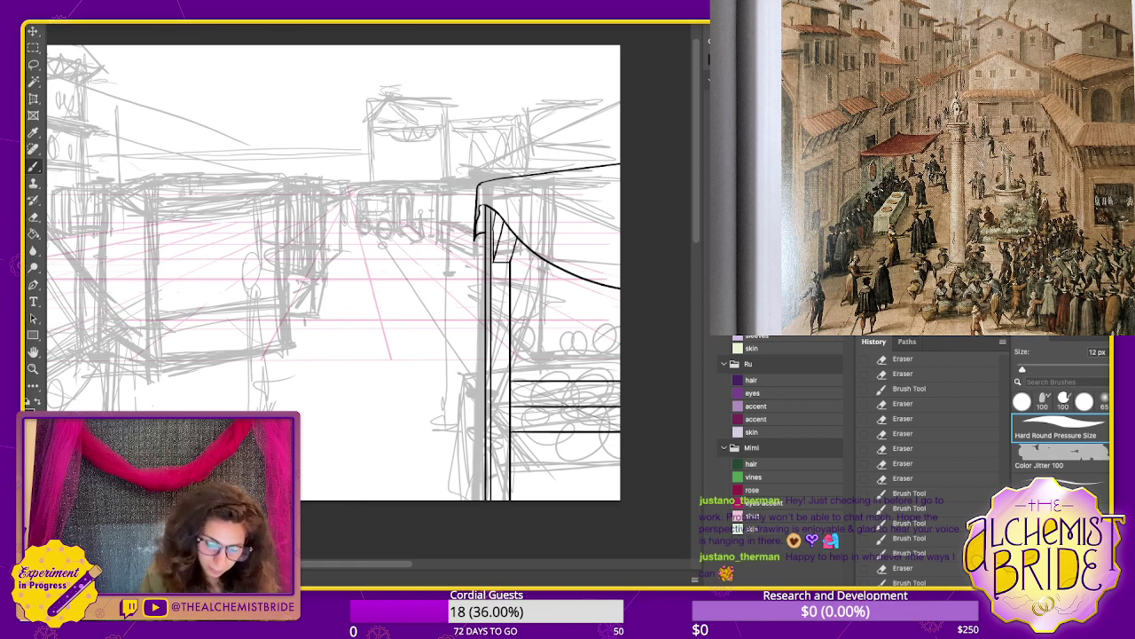
- Ink the counter's short angled end projecting on the outer side of the foreground post, with a vertical leg line below it
{"action": "mouse_move", "coordinate": [485, 383]}
{"action": "left_mouse_down"}
{"action": "mouse_move", "coordinate": [474, 383]}
{"action": "mouse_move", "coordinate": [484, 399]}
{"action": "left_mouse_up"}
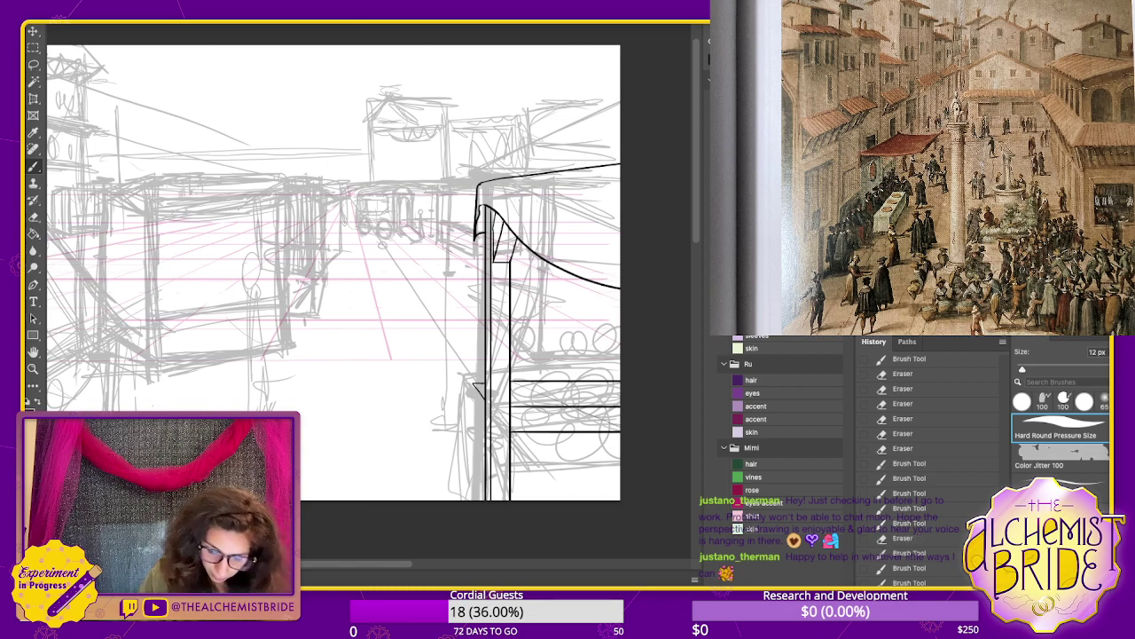
{"action": "key", "text": "ctrl+z"}
{"action": "key", "text": "ctrl+z"}
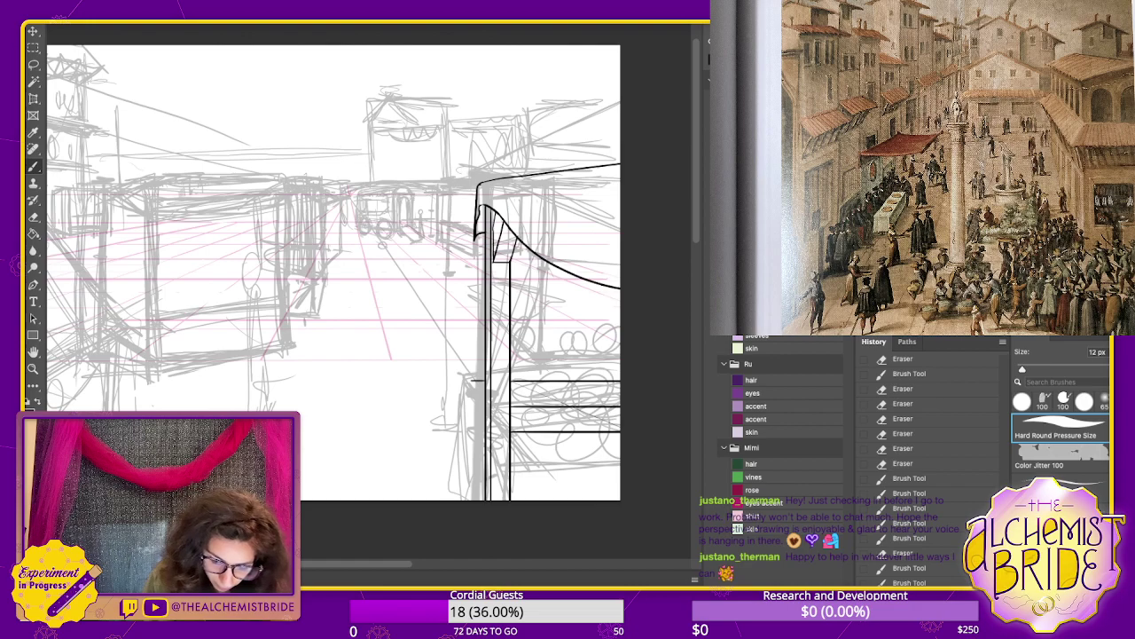
{"action": "left_click_drag", "start_coordinate": [471, 381], "coordinate": [481, 417]}
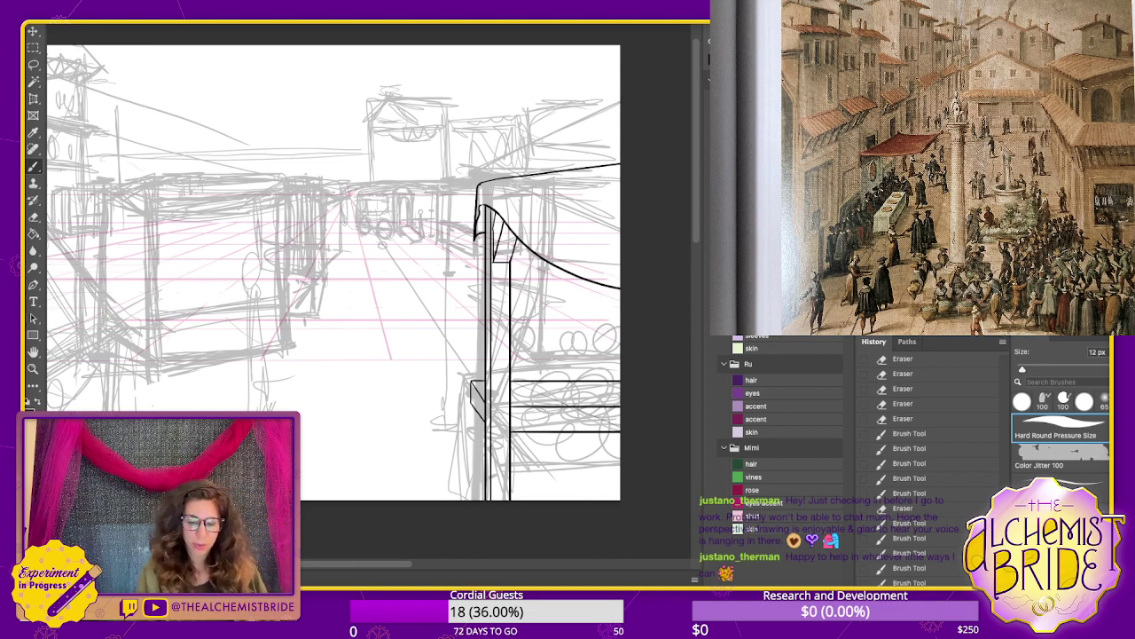
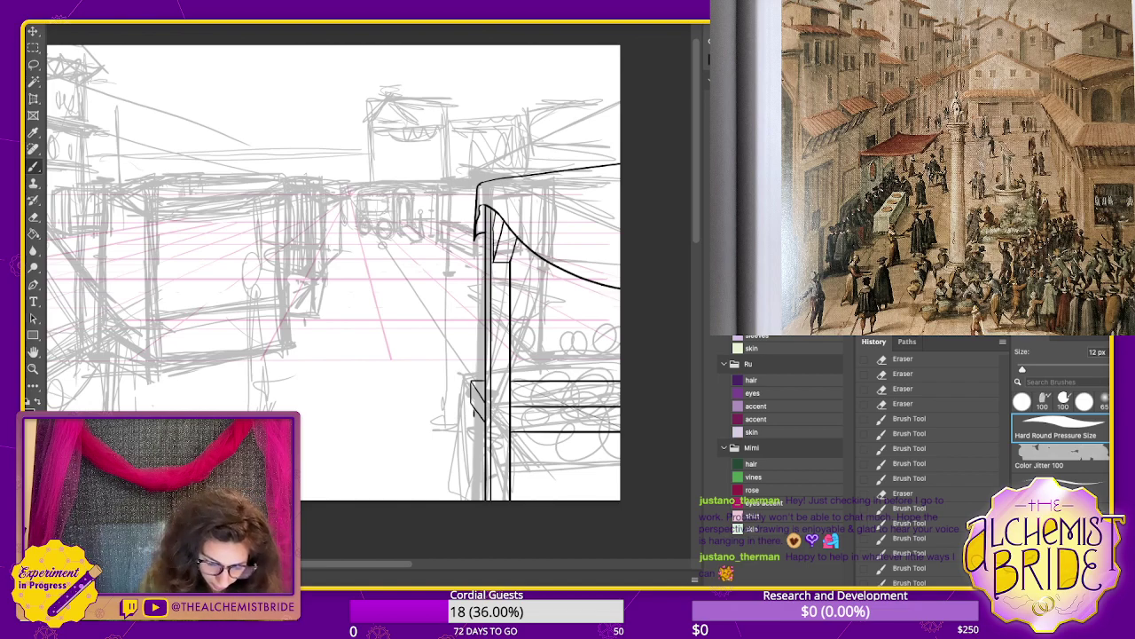
{"action": "left_click_drag", "start_coordinate": [474, 415], "coordinate": [474, 502]}
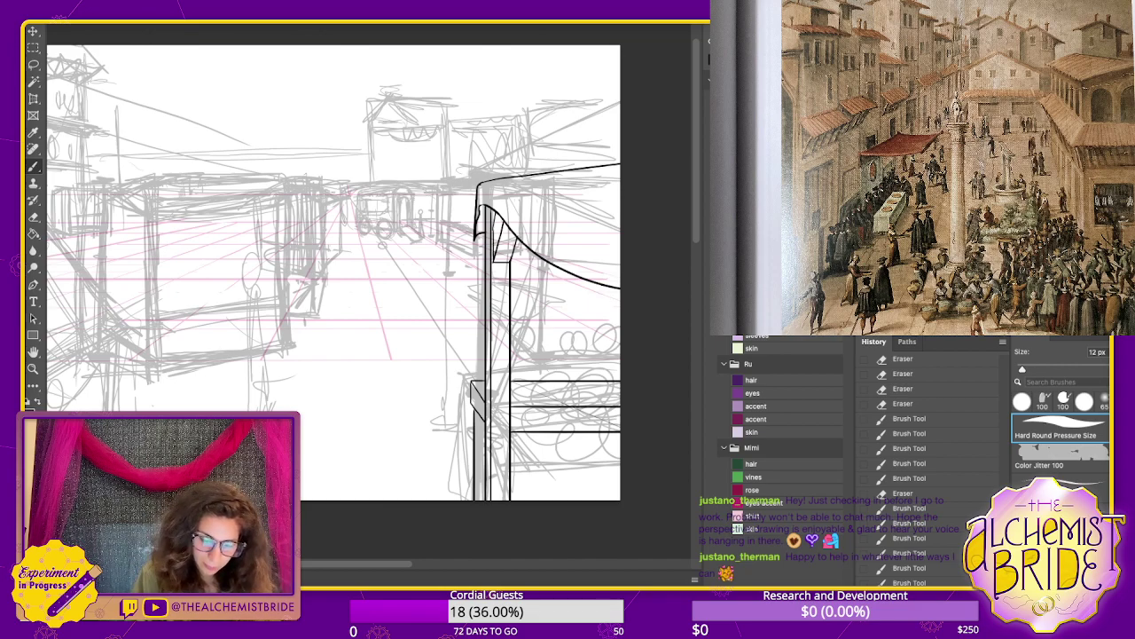
- Ink two vertical lines from the drape's lower edge to the canvas bottom, one across the counter and one near the right edge
{"action": "left_click_drag", "start_coordinate": [582, 279], "coordinate": [581, 500]}
{"action": "scroll", "coordinate": [582, 444], "scroll_direction": "down", "scroll_amount": 2}
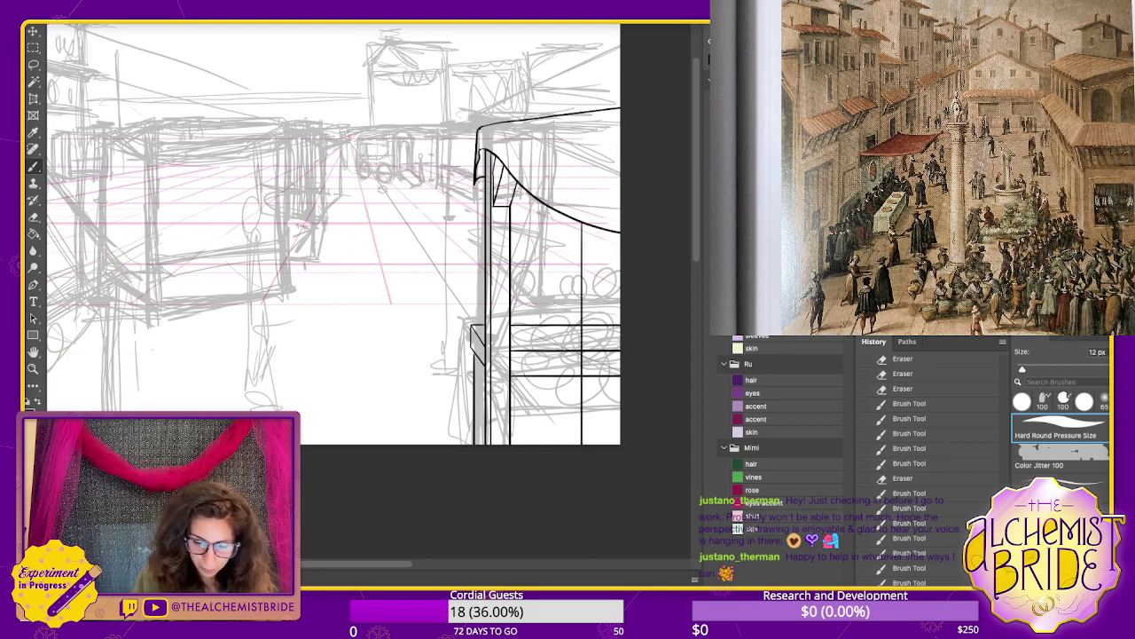
{"action": "left_click_drag", "start_coordinate": [617, 233], "coordinate": [616, 447]}
{"action": "mouse_move", "coordinate": [568, 354]}
{"action": "left_mouse_down"}
{"action": "mouse_move", "coordinate": [528, 374]}
{"action": "mouse_move", "coordinate": [544, 401]}
{"action": "left_mouse_up"}
- Erase the counter lines between the two new verticals, and ink a parallel line beside the first to form a narrow inner post
{"action": "key", "text": "e"}
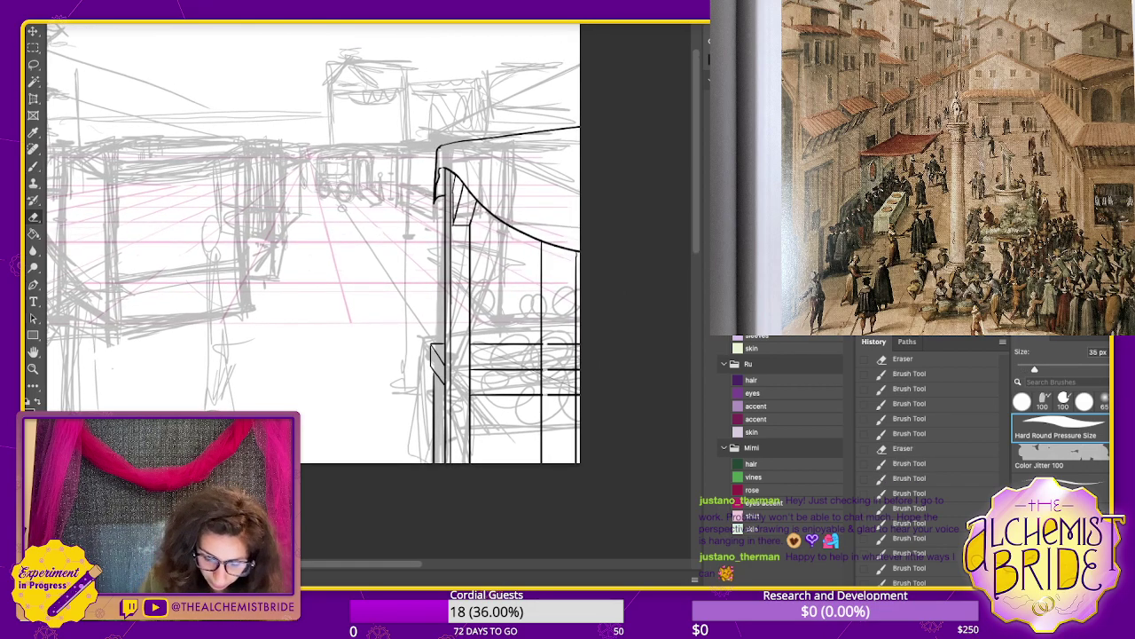
{"action": "left_click_drag", "start_coordinate": [565, 339], "coordinate": [568, 399]}
{"action": "left_click_drag", "start_coordinate": [571, 340], "coordinate": [572, 435]}
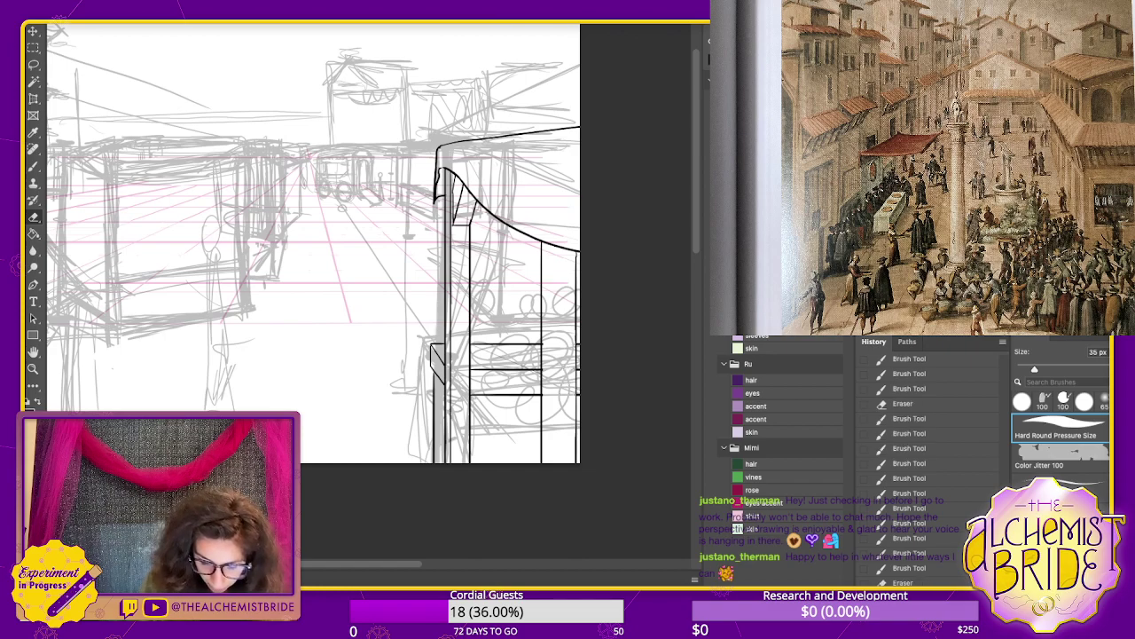
{"action": "left_click_drag", "start_coordinate": [546, 360], "coordinate": [546, 389]}
{"action": "key", "text": "b"}
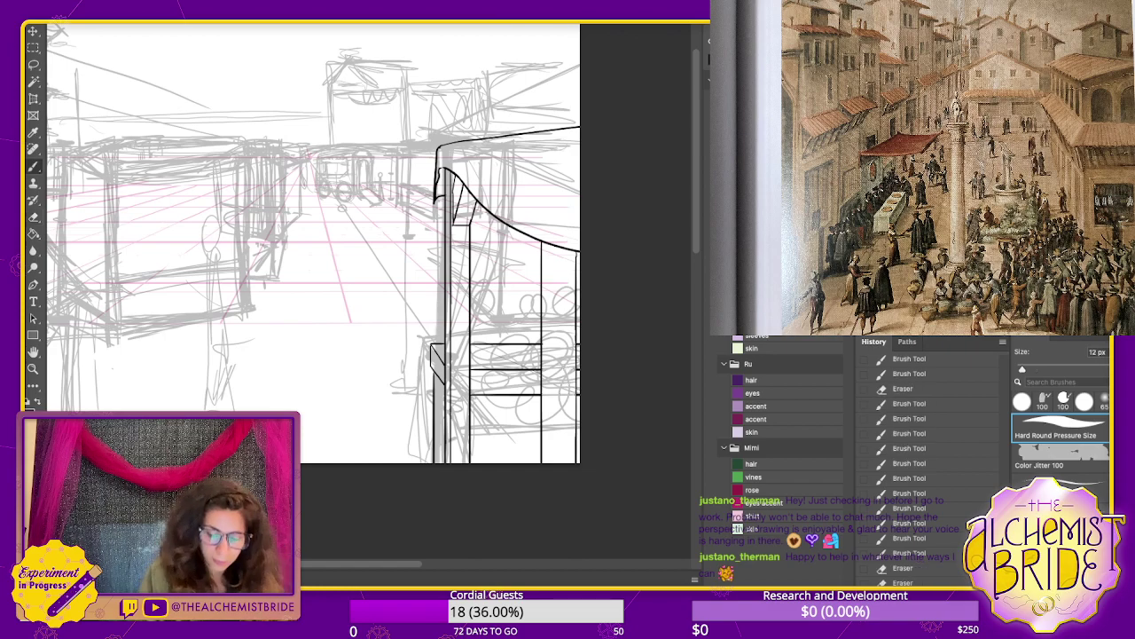
{"action": "left_click_drag", "start_coordinate": [551, 245], "coordinate": [552, 463]}
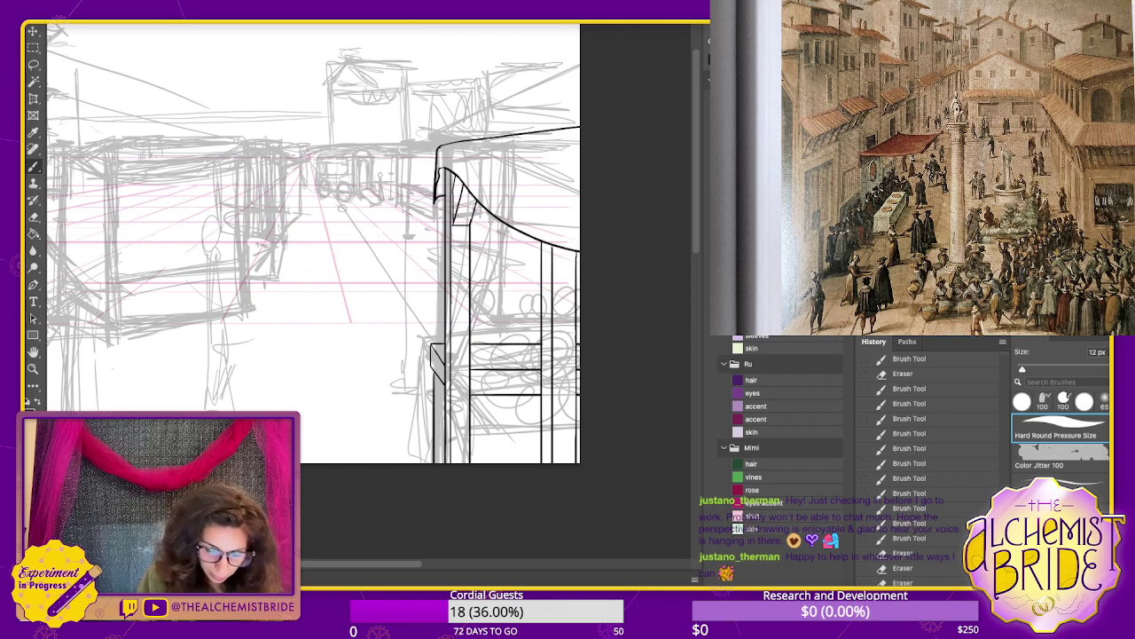
{"action": "left_click_drag", "start_coordinate": [576, 252], "coordinate": [575, 463]}
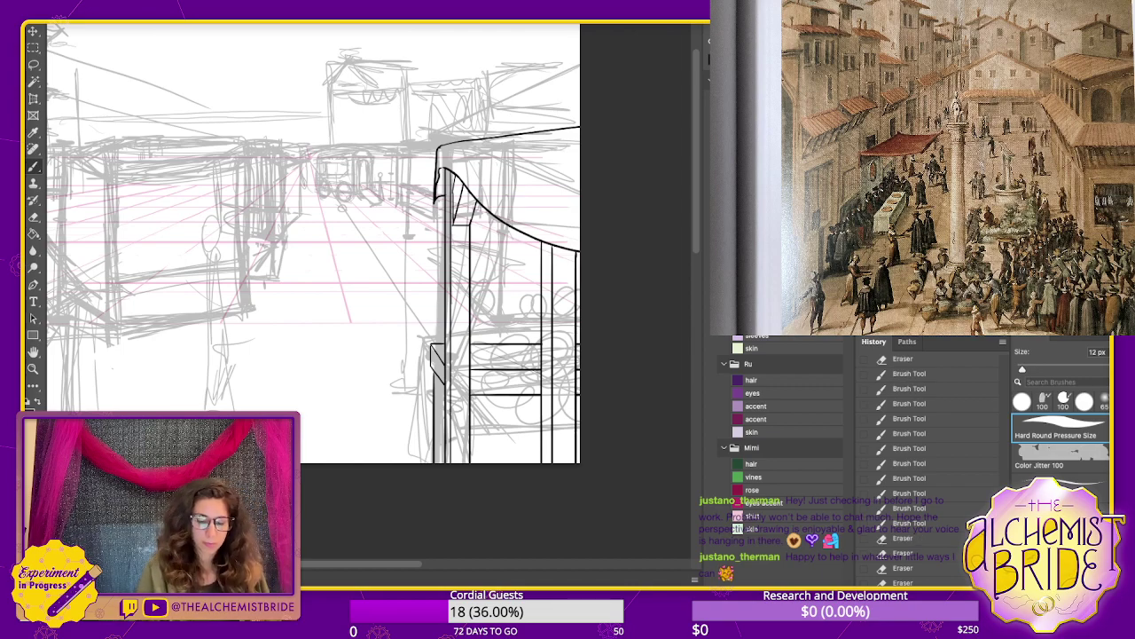
- Ink a foreground table across the base of the post: horizontal back edge, slanted outer edge and diagonal inner edge towards the canvas bottom
{"action": "left_click_drag", "start_coordinate": [443, 266], "coordinate": [466, 269]}
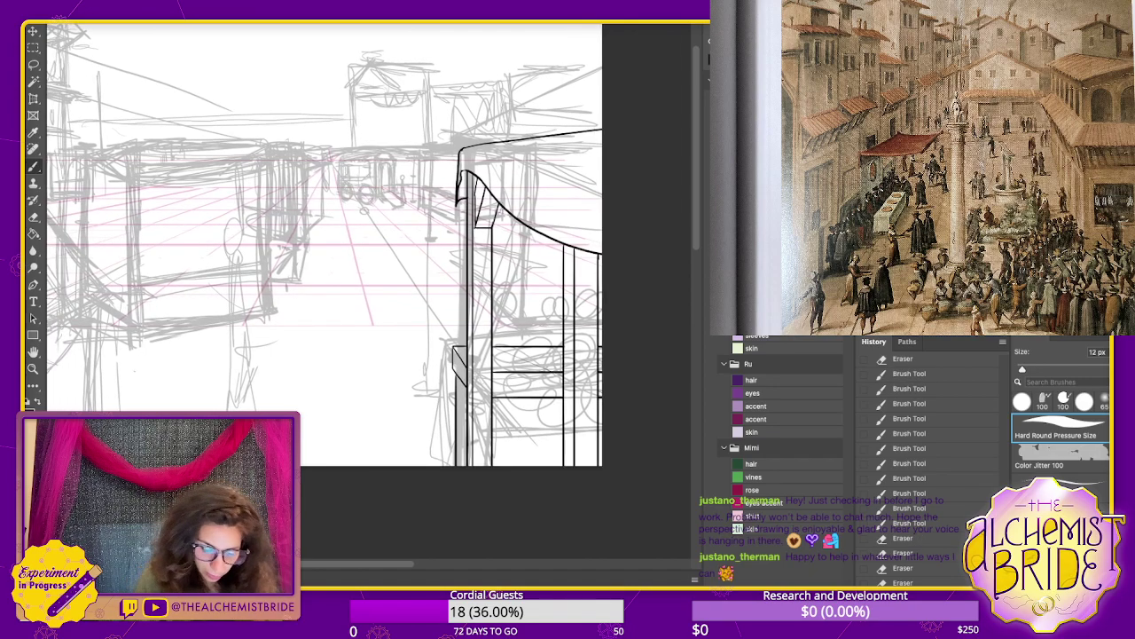
{"action": "left_click_drag", "start_coordinate": [419, 399], "coordinate": [502, 399]}
{"action": "key", "text": "ctrl+z"}
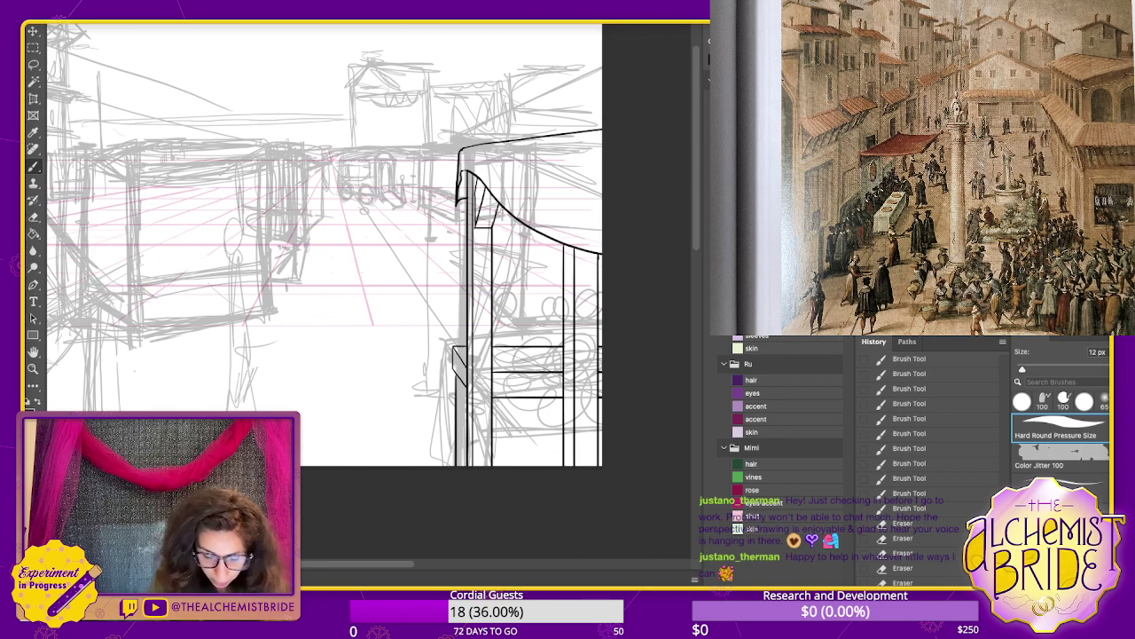
{"action": "left_click_drag", "start_coordinate": [414, 389], "coordinate": [508, 388]}
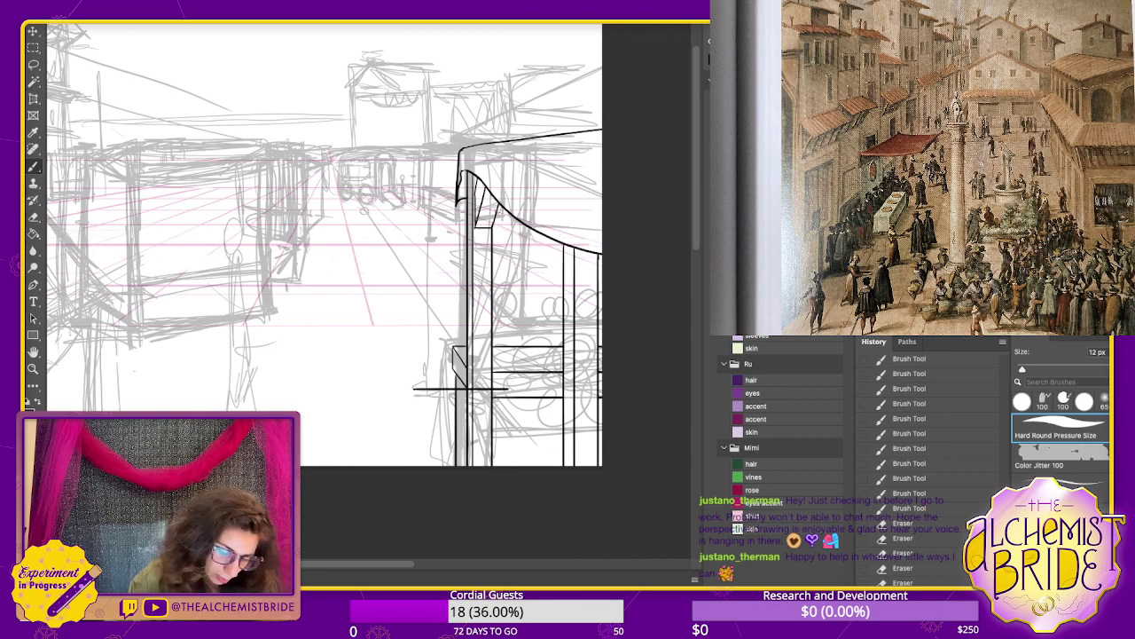
{"action": "left_click_drag", "start_coordinate": [414, 389], "coordinate": [447, 465]}
{"action": "key", "text": "ctrl+z"}
{"action": "left_click_drag", "start_coordinate": [414, 389], "coordinate": [439, 465]}
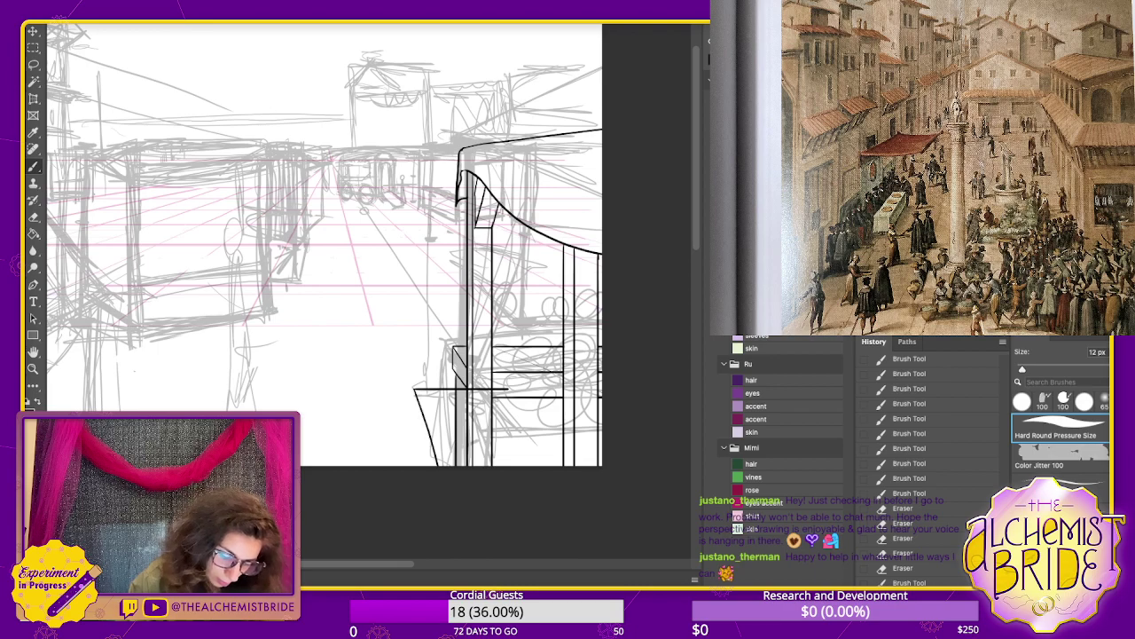
{"action": "key", "text": "ctrl+z"}
{"action": "left_click_drag", "start_coordinate": [414, 390], "coordinate": [439, 465]}
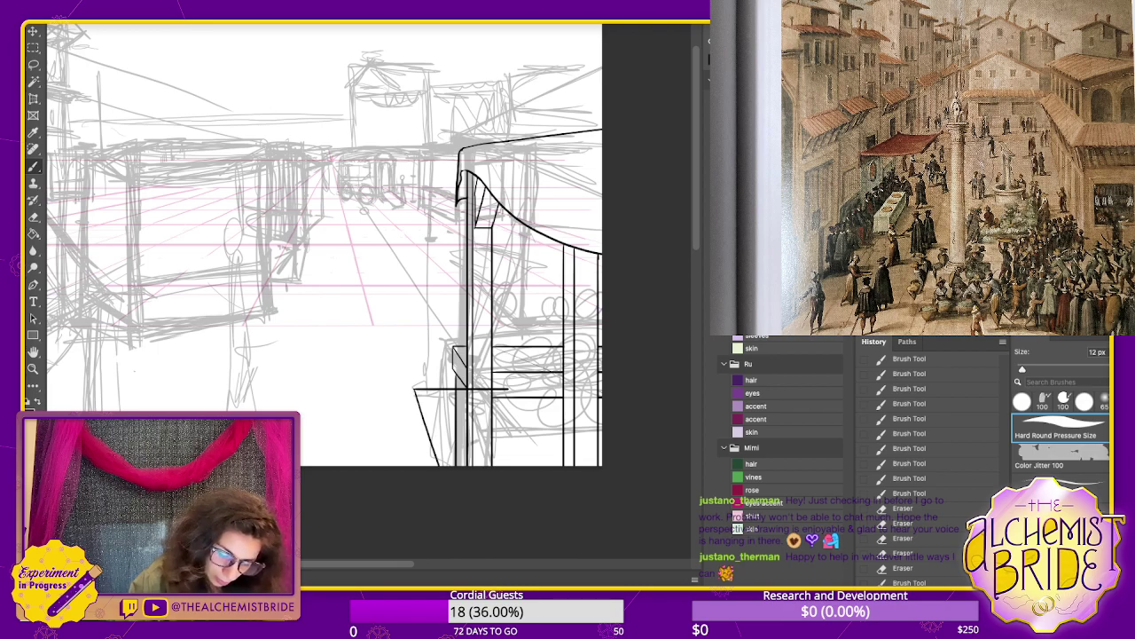
{"action": "left_click_drag", "start_coordinate": [509, 389], "coordinate": [564, 454]}
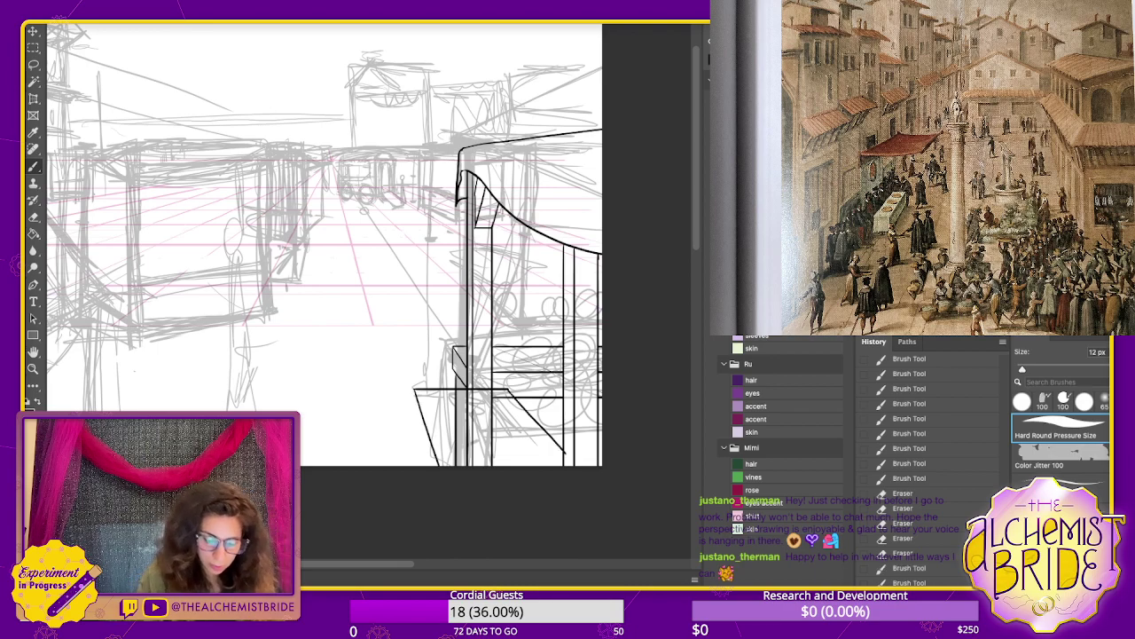
- Ink a second slanted line beside the table's outer edge, and erase the post and counter lines overlapping the table
{"action": "left_click_drag", "start_coordinate": [414, 389], "coordinate": [413, 465]}
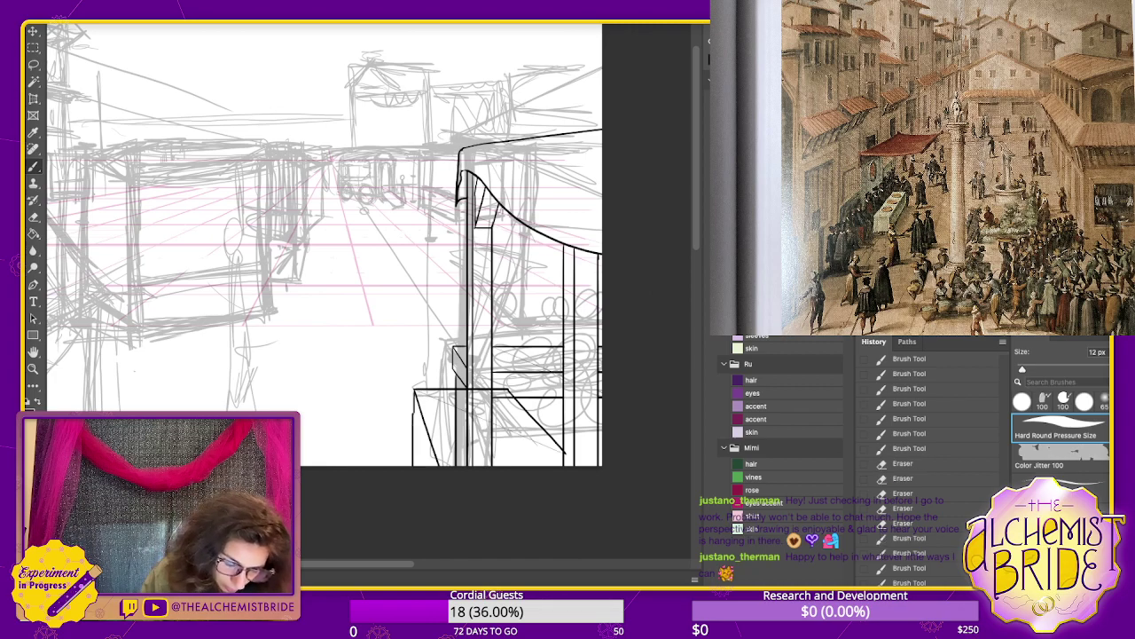
{"action": "key", "text": "ctrl+z"}
{"action": "left_click_drag", "start_coordinate": [414, 412], "coordinate": [427, 466]}
{"action": "key", "text": "ctrl+z"}
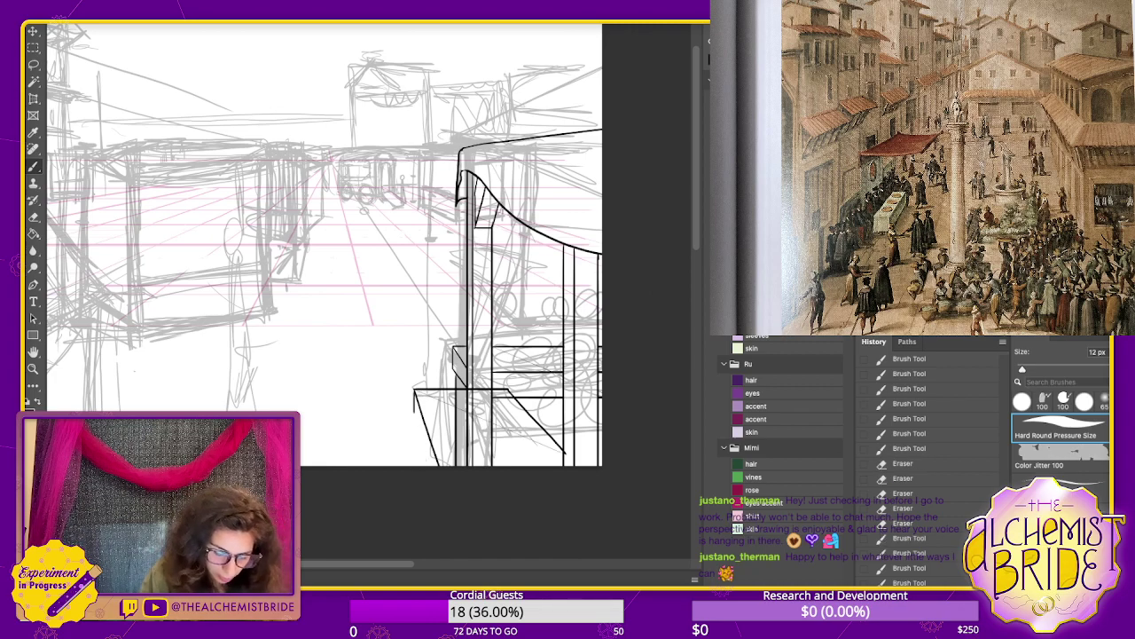
{"action": "key", "text": "ctrl+shift+z"}
{"action": "key", "text": "e"}
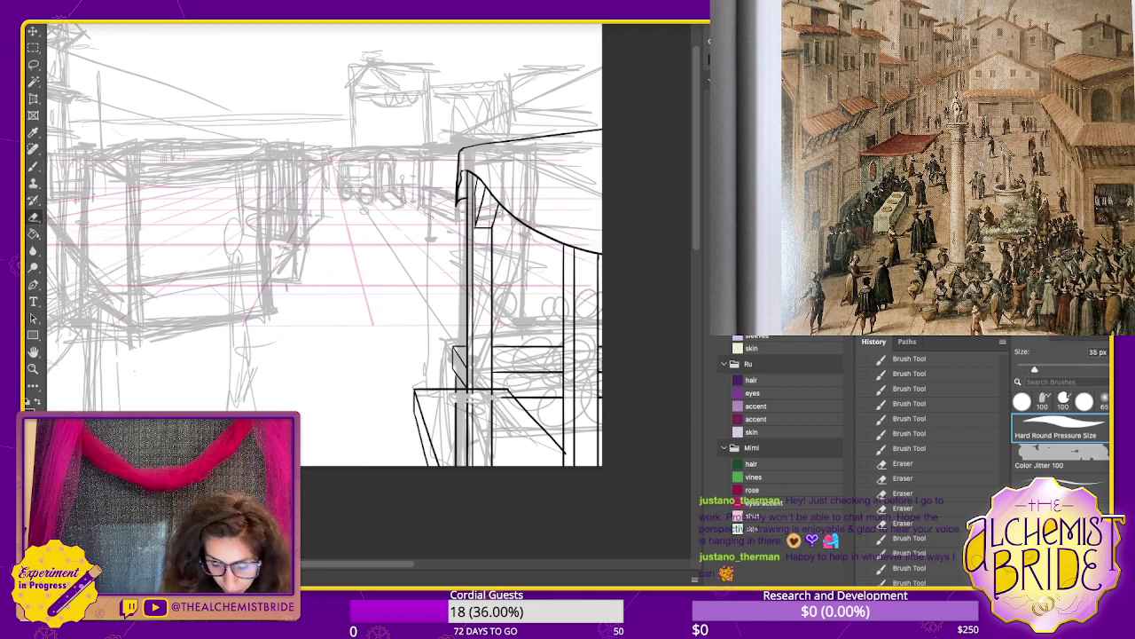
{"action": "mouse_move", "coordinate": [454, 393]}
{"action": "left_mouse_down"}
{"action": "mouse_move", "coordinate": [474, 393]}
{"action": "mouse_move", "coordinate": [462, 410]}
{"action": "mouse_move", "coordinate": [481, 418]}
{"action": "mouse_move", "coordinate": [462, 436]}
{"action": "mouse_move", "coordinate": [467, 448]}
{"action": "mouse_move", "coordinate": [547, 446]}
{"action": "mouse_move", "coordinate": [566, 458]}
{"action": "left_mouse_up"}
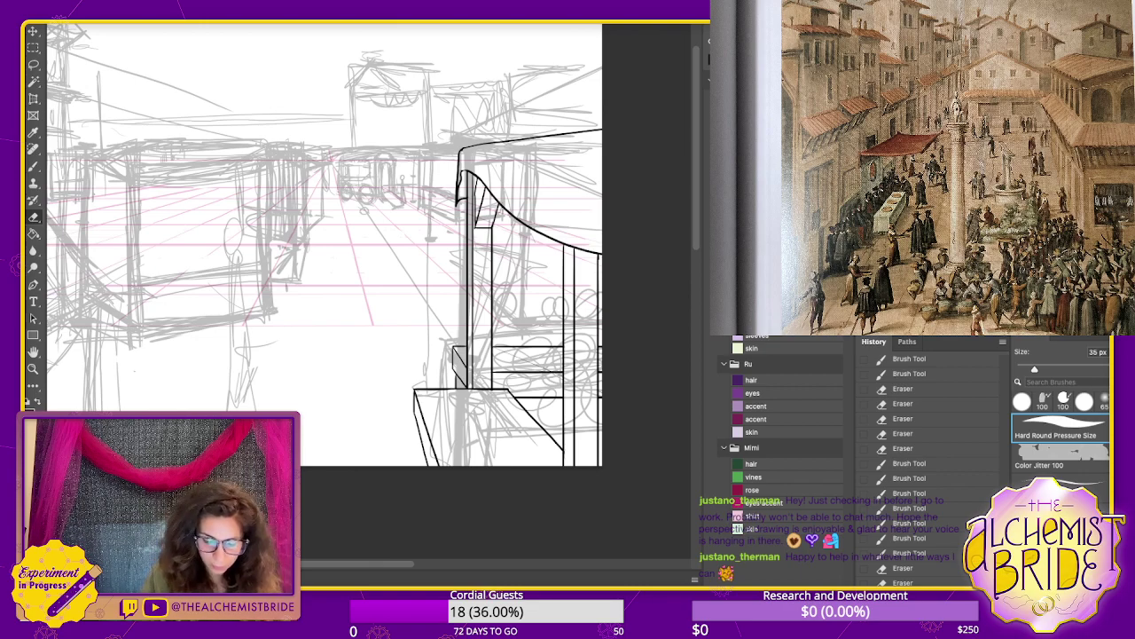
{"action": "key", "text": "b"}
{"action": "left_click_drag", "start_coordinate": [414, 390], "coordinate": [415, 466]}
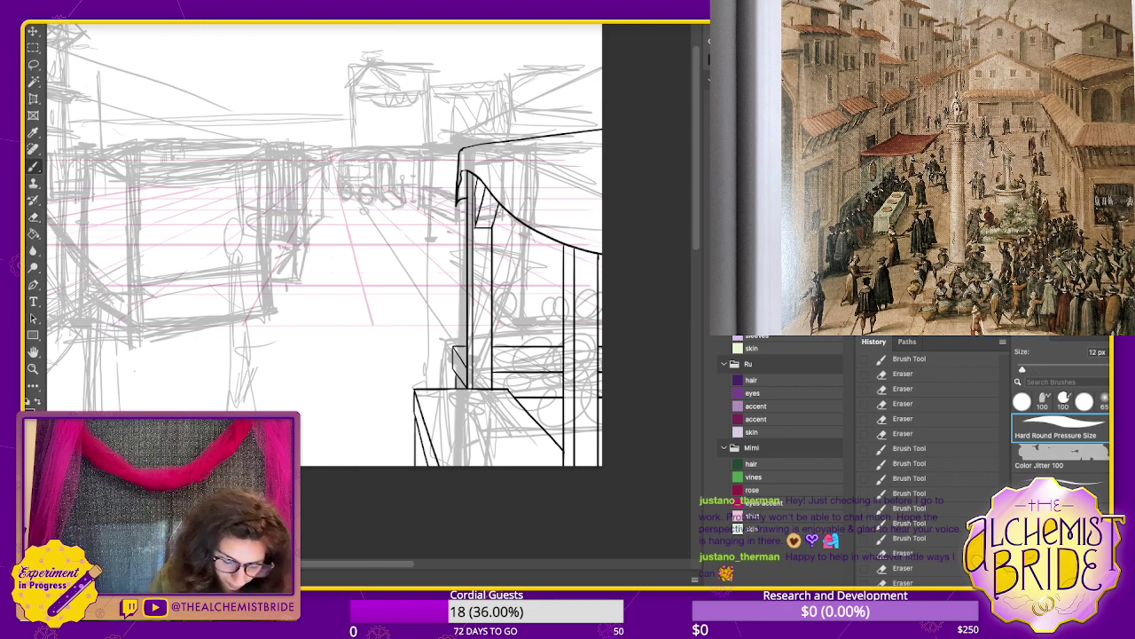
{"action": "key", "text": "ctrl+z"}
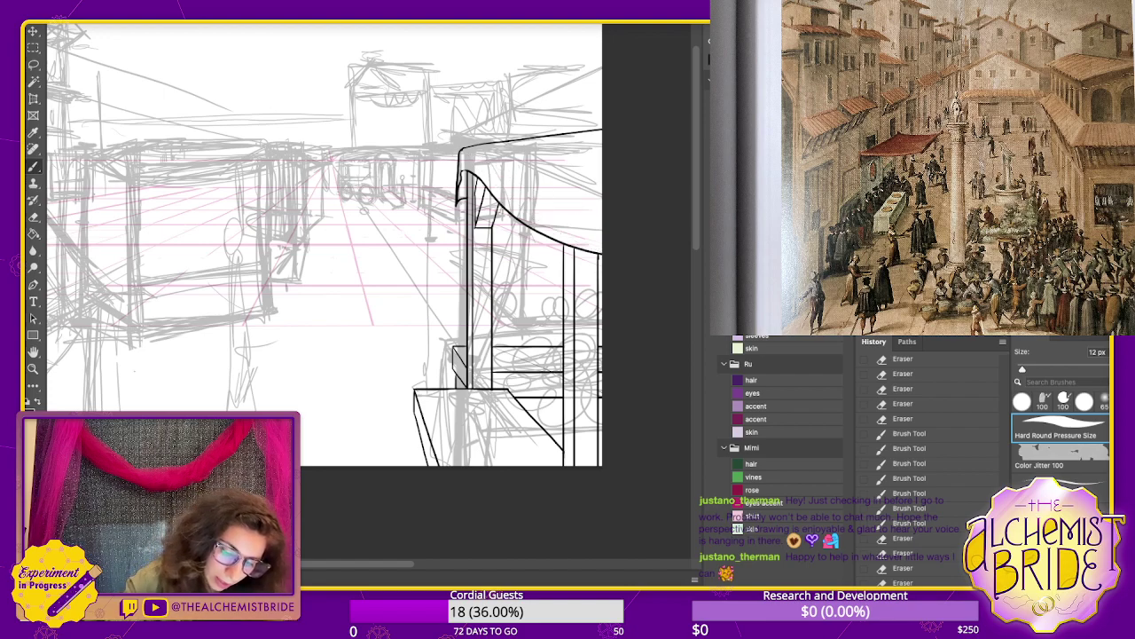
- Ink a curved line along the drape above its lower edge, and lower the rough sketch's opacity
{"action": "left_click_drag", "start_coordinate": [473, 161], "coordinate": [602, 233]}
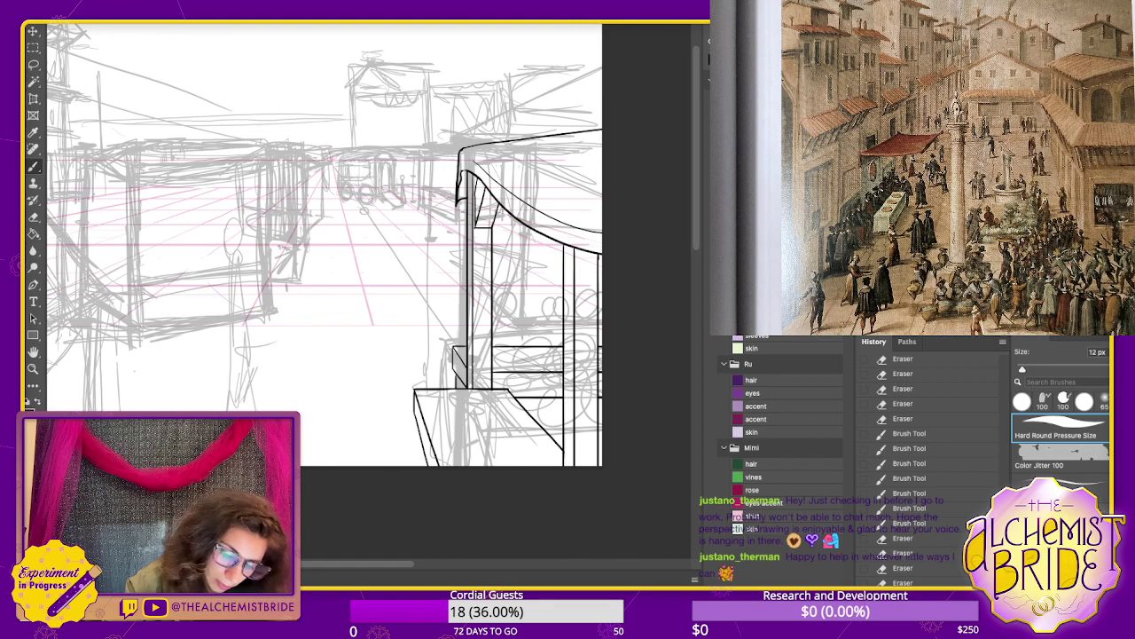
{"action": "left_click_drag", "start_coordinate": [532, 231], "coordinate": [544, 235]}
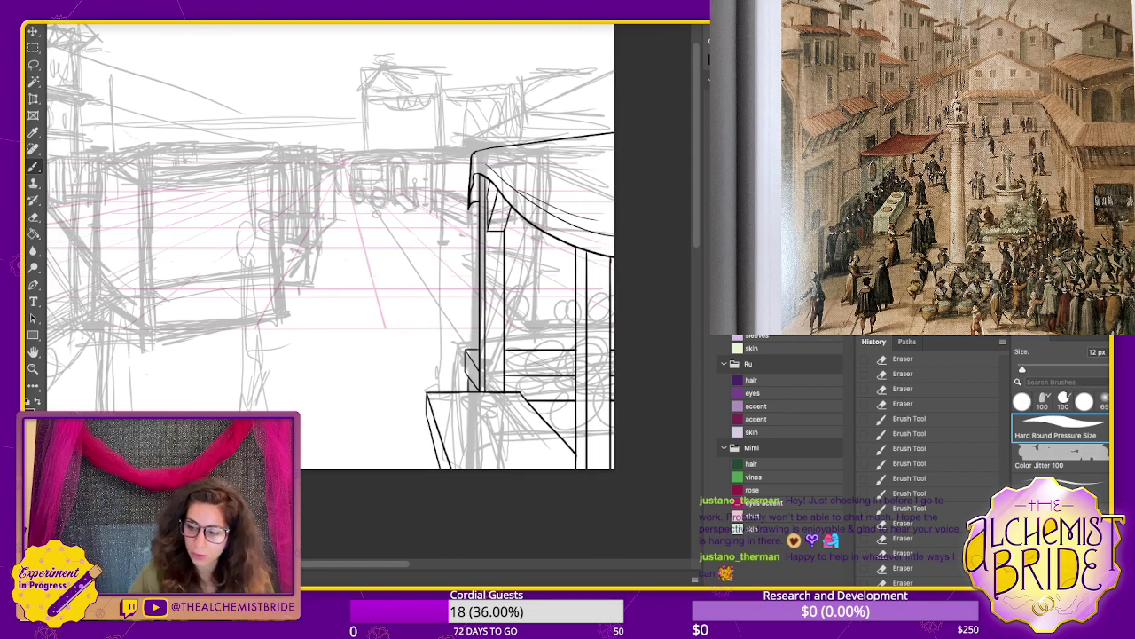
{"action": "key", "text": "Return"}
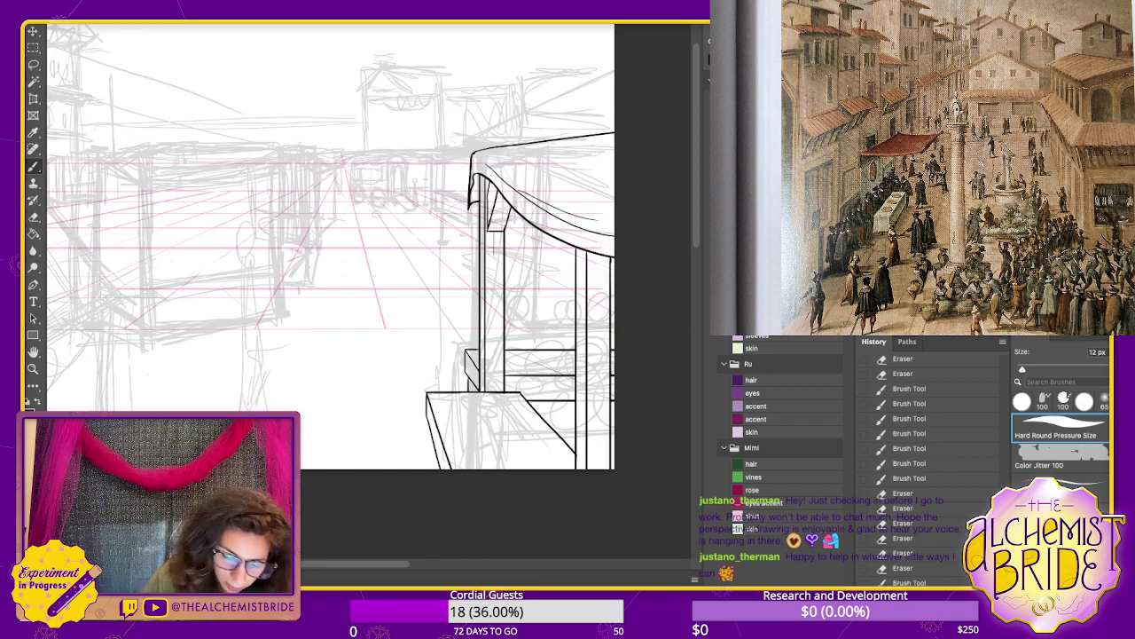
- Add thin wood-grain lines down the foreground post and on its angled bracket beneath the drape
{"action": "key", "text": "ctrl+z"}
{"action": "left_click_drag", "start_coordinate": [494, 232], "coordinate": [499, 332]}
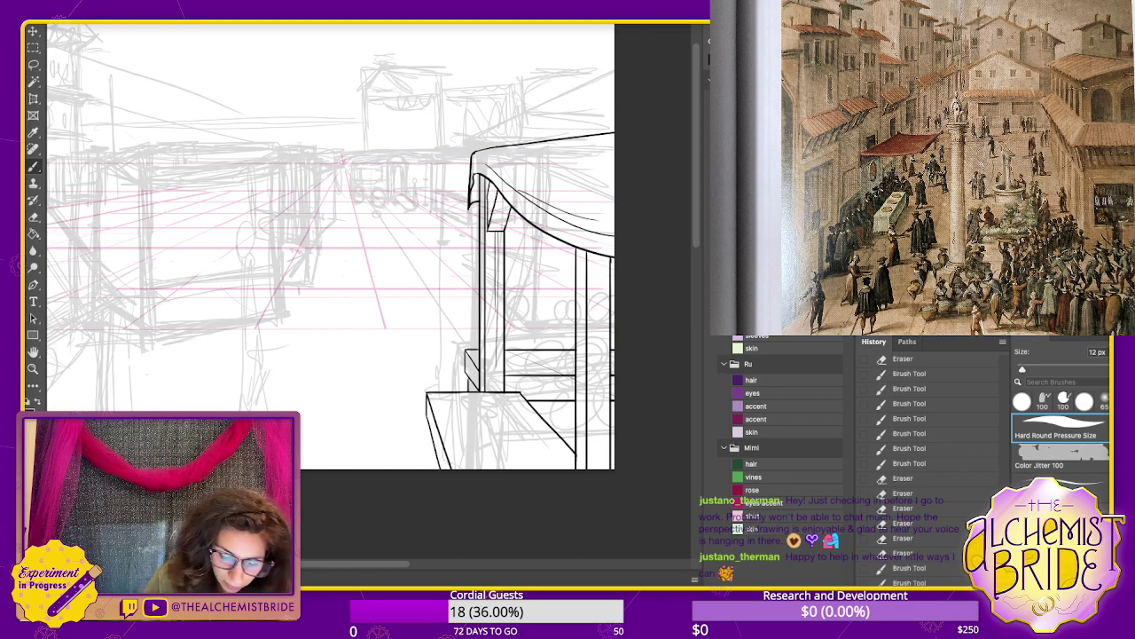
{"action": "left_click_drag", "start_coordinate": [489, 234], "coordinate": [489, 359]}
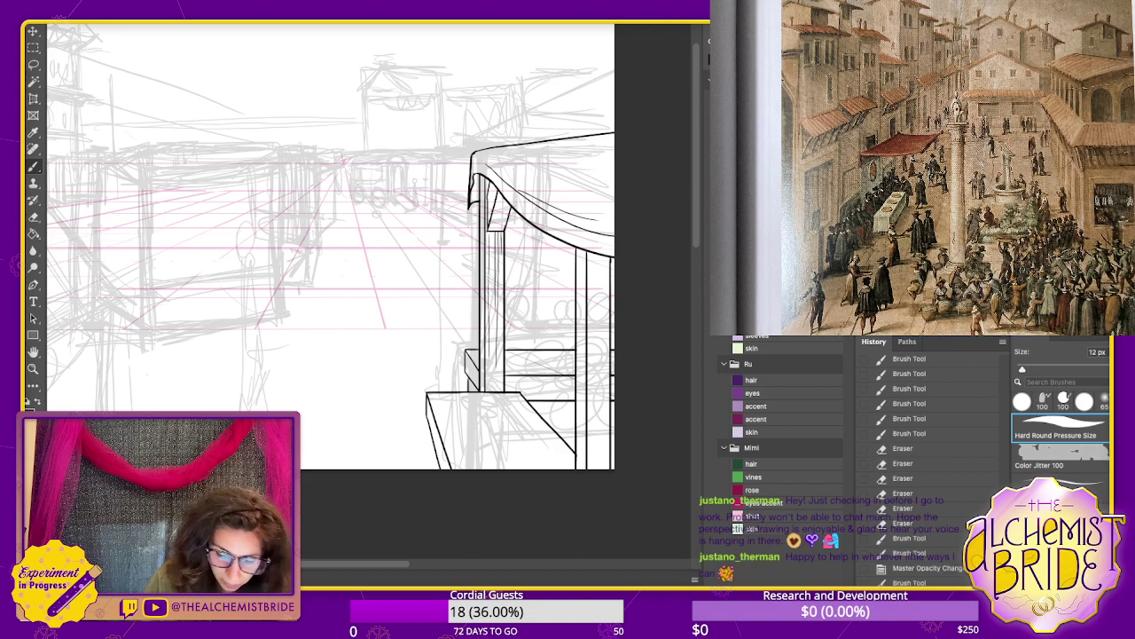
{"action": "left_click_drag", "start_coordinate": [499, 194], "coordinate": [493, 225]}
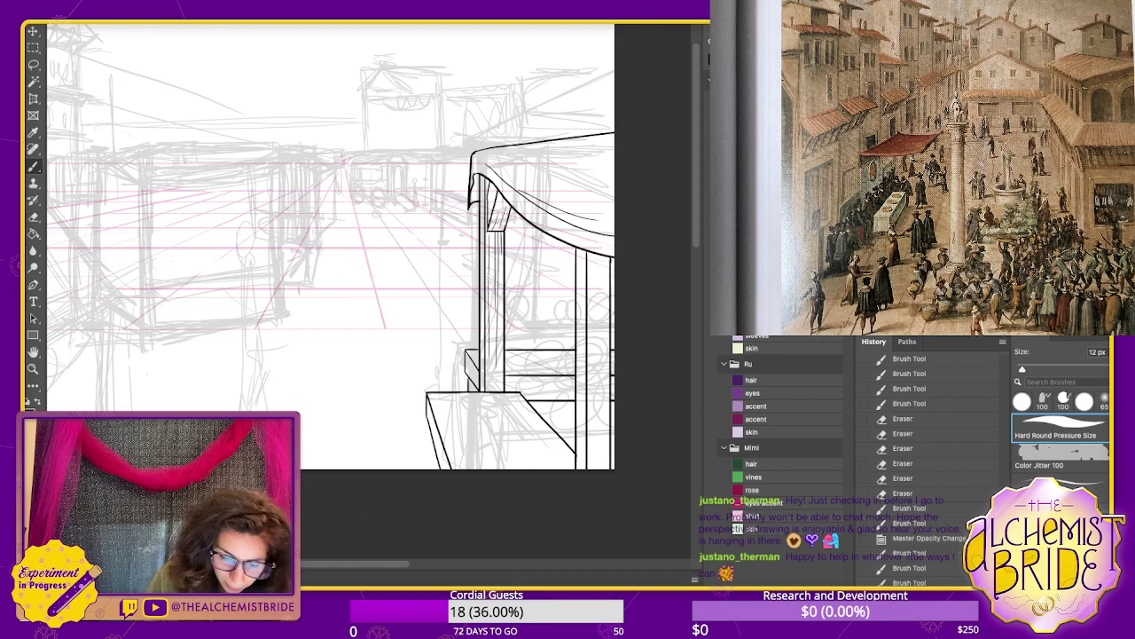
{"action": "left_click_drag", "start_coordinate": [499, 206], "coordinate": [495, 227]}
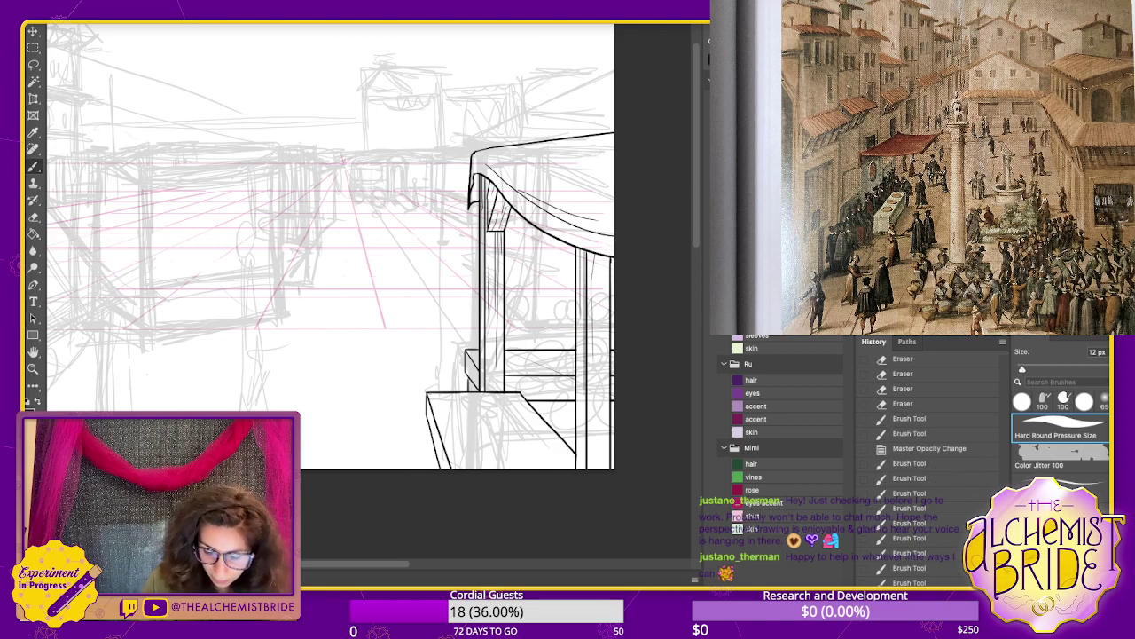
- Add thin vertical grain lines from the drape to the canvas bottom, on the inner post and the area beside it
{"action": "left_click_drag", "start_coordinate": [604, 255], "coordinate": [601, 463]}
{"action": "key", "text": "ctrl+z"}
{"action": "key", "text": "ctrl+z"}
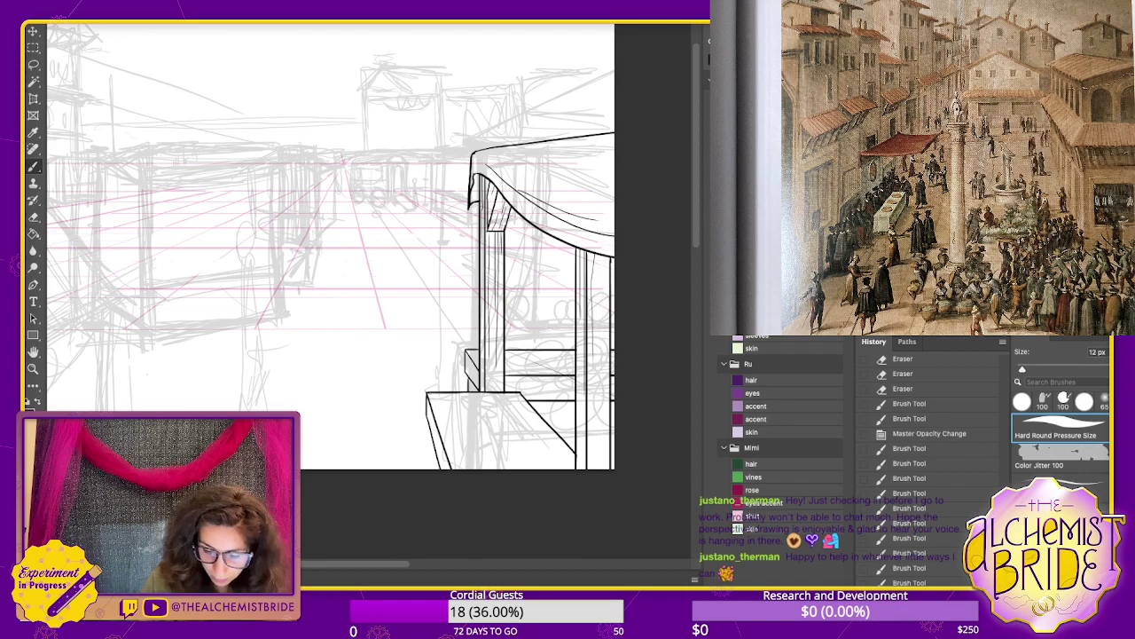
{"action": "left_click_drag", "start_coordinate": [593, 254], "coordinate": [600, 453]}
{"action": "left_click_drag", "start_coordinate": [605, 364], "coordinate": [605, 471]}
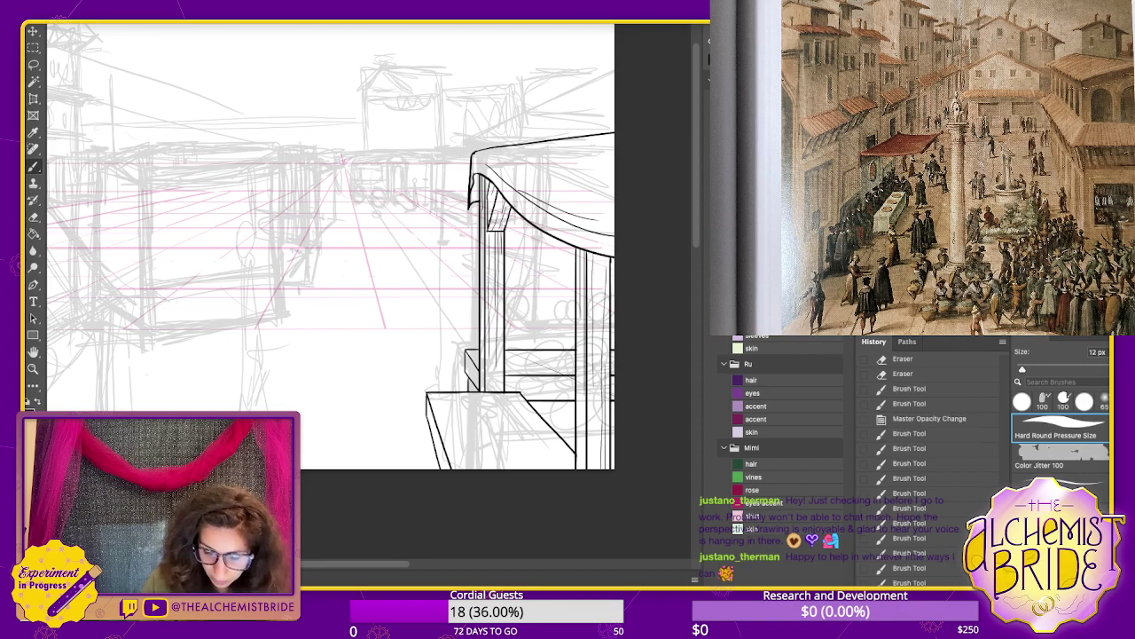
{"action": "left_click_drag", "start_coordinate": [595, 330], "coordinate": [591, 457]}
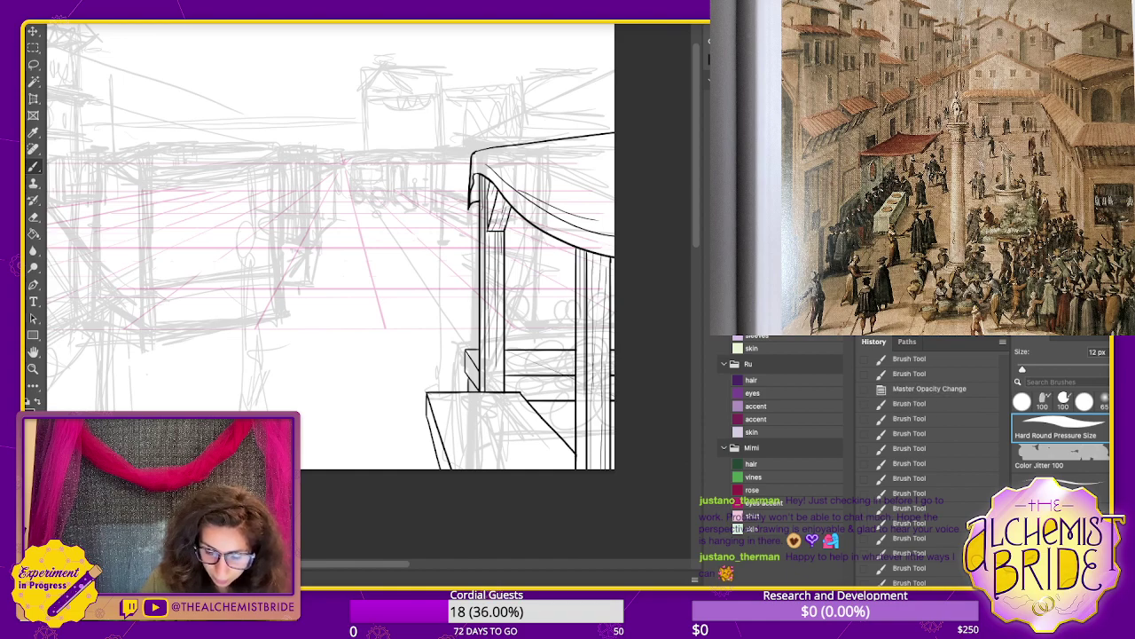
{"action": "key", "text": "ctrl+z"}
{"action": "left_click_drag", "start_coordinate": [591, 388], "coordinate": [591, 469]}
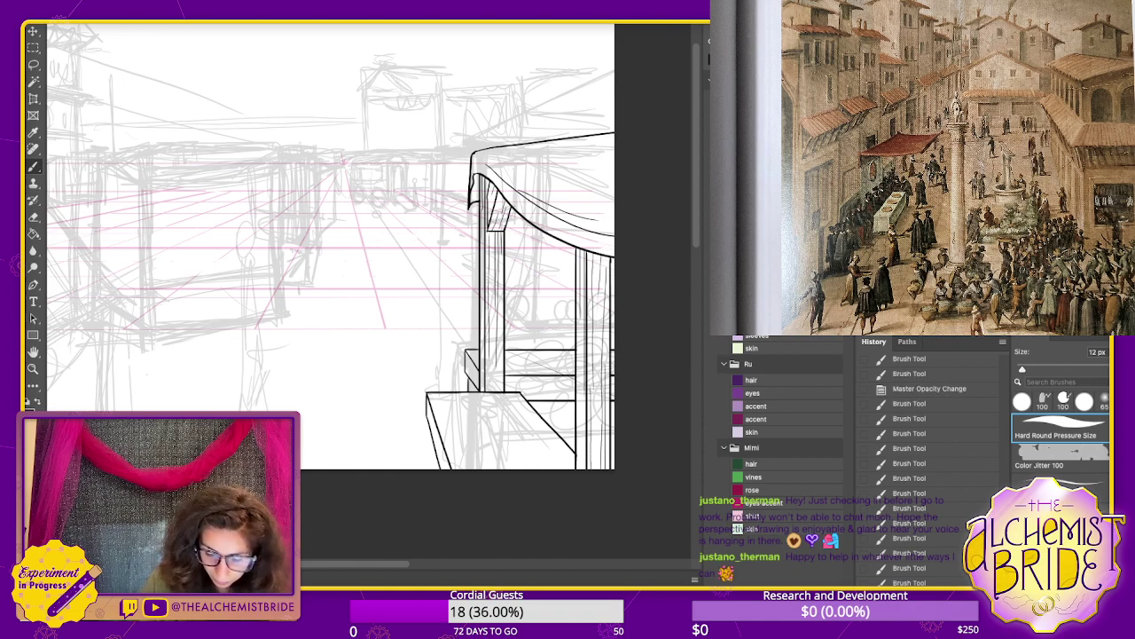
{"action": "left_click_drag", "start_coordinate": [580, 346], "coordinate": [579, 471]}
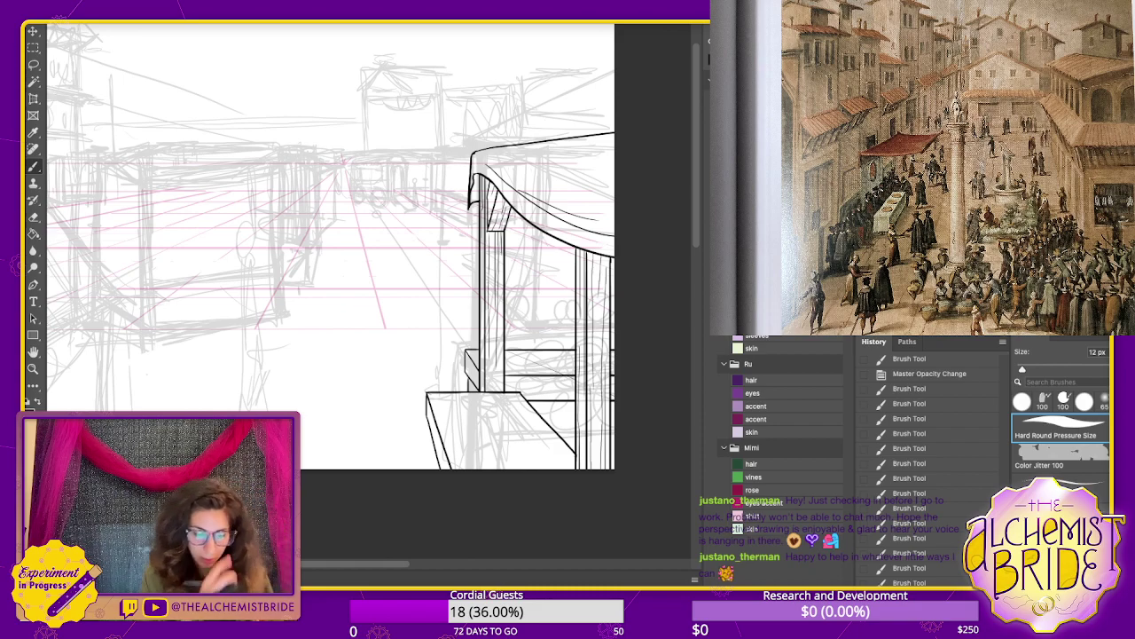
- Ink two narrow rectangular posts on the left-hand stall, a taller one at its near corner and a shorter one farther back
{"action": "mouse_move", "coordinate": [355, 266]}
{"action": "left_mouse_down"}
{"action": "mouse_move", "coordinate": [516, 304]}
{"action": "mouse_move", "coordinate": [477, 310]}
{"action": "left_mouse_up"}
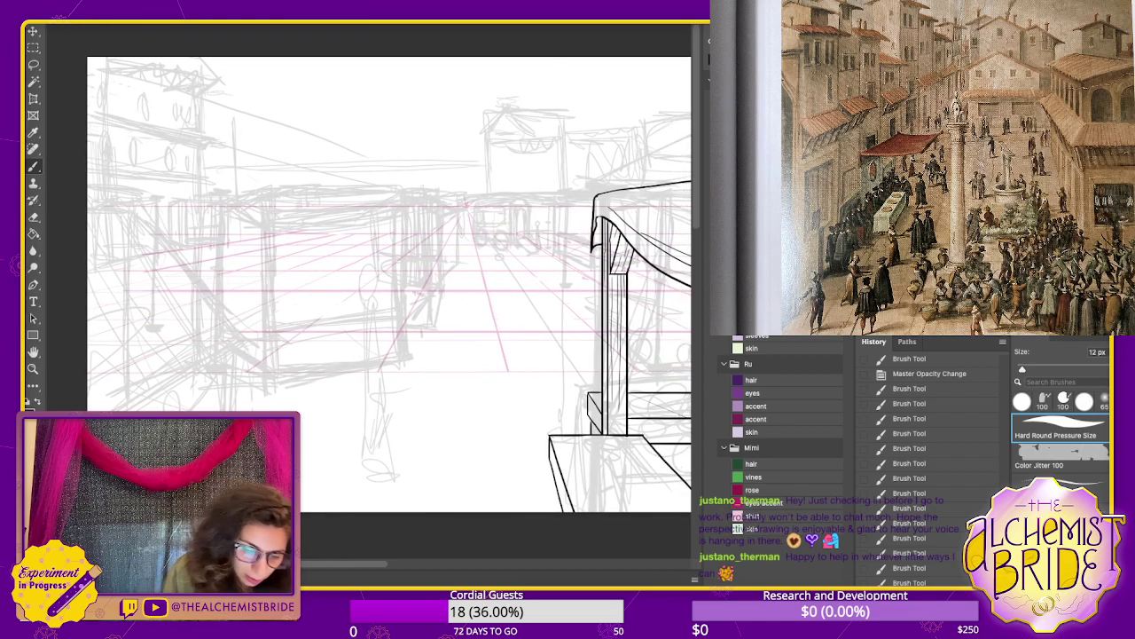
{"action": "left_click_drag", "start_coordinate": [263, 204], "coordinate": [264, 374]}
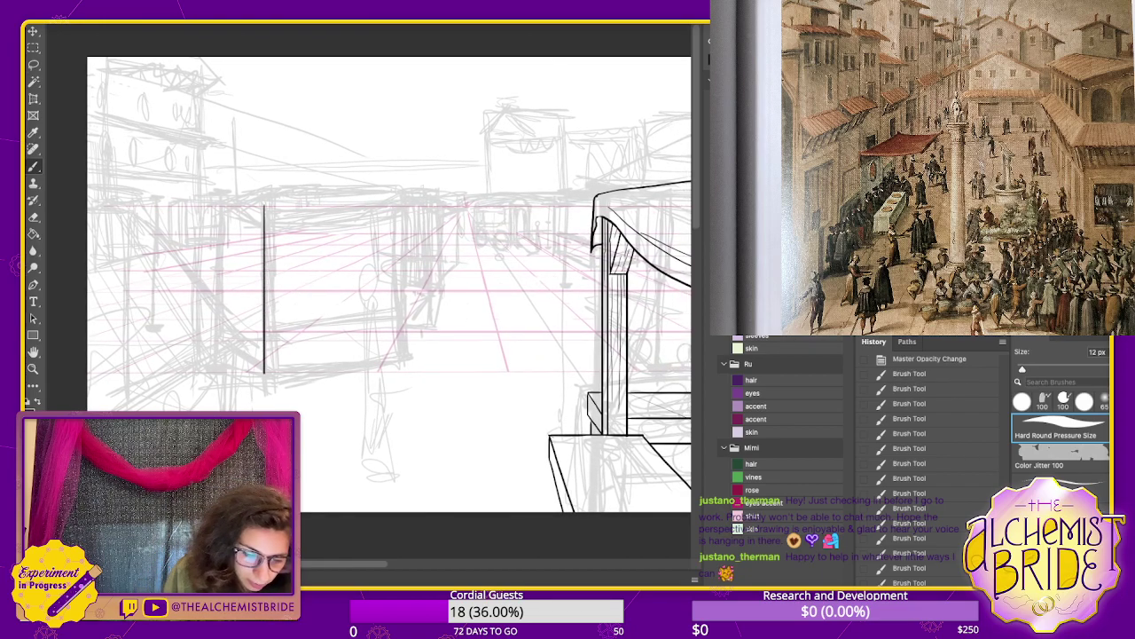
{"action": "left_click_drag", "start_coordinate": [275, 206], "coordinate": [274, 373]}
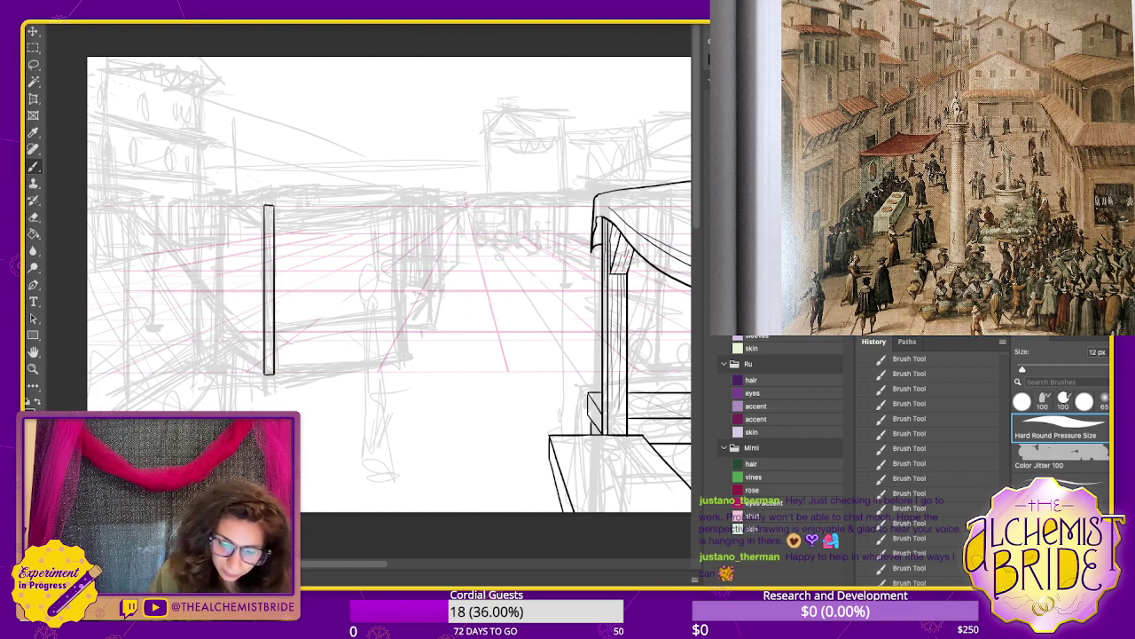
{"action": "left_click_drag", "start_coordinate": [398, 203], "coordinate": [397, 355]}
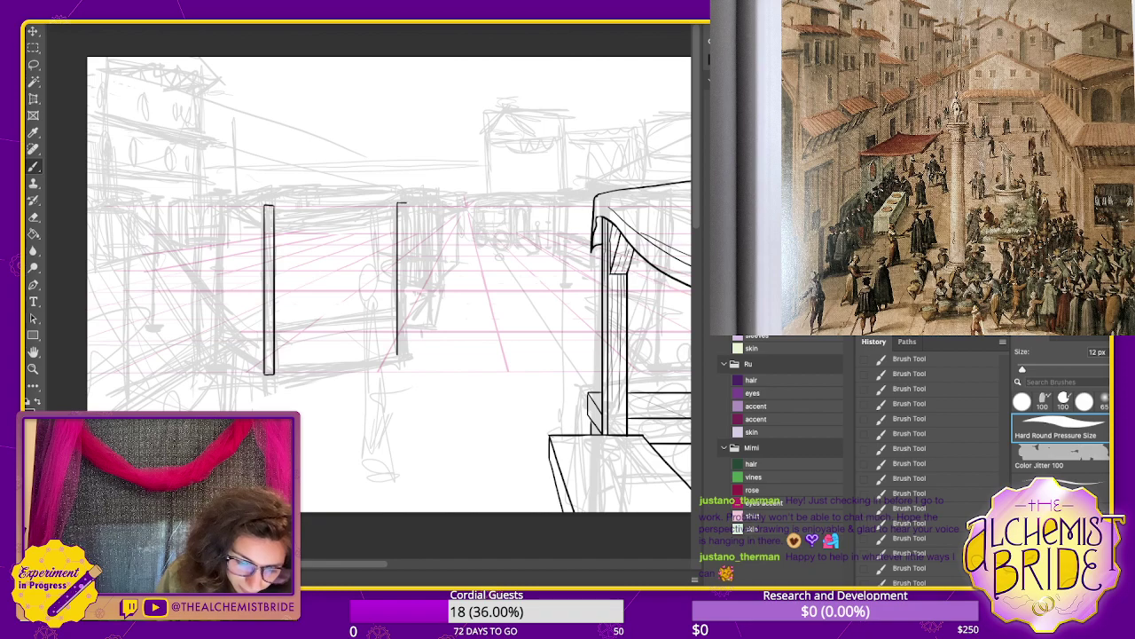
{"action": "left_click_drag", "start_coordinate": [406, 203], "coordinate": [406, 348]}
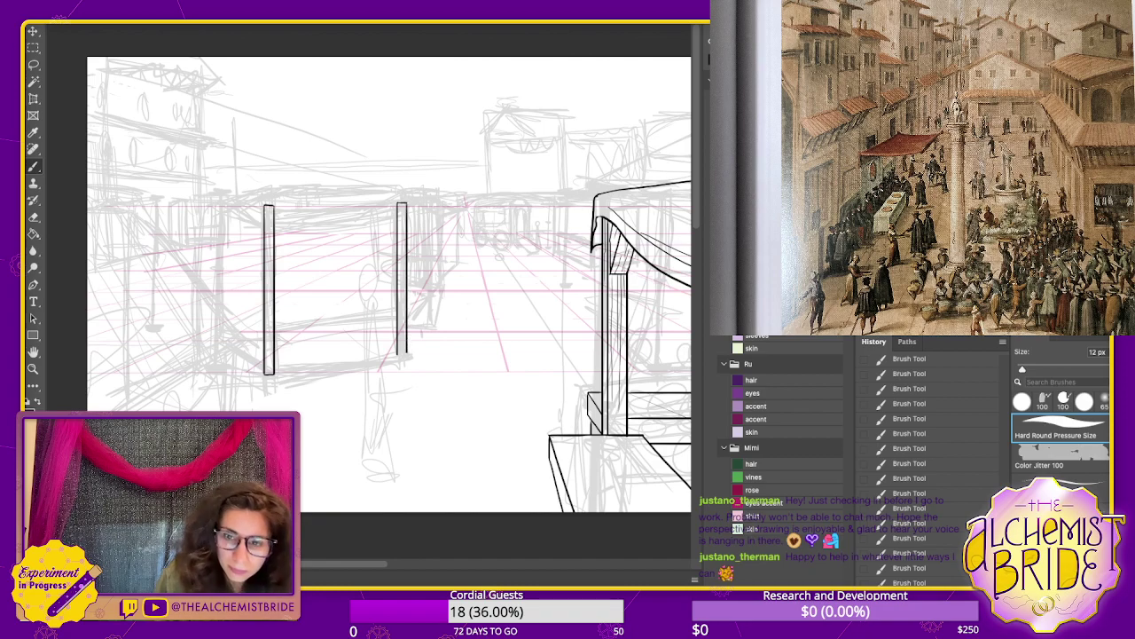
{"action": "key", "text": "ctrl+z"}
{"action": "left_click_drag", "start_coordinate": [404, 202], "coordinate": [405, 350]}
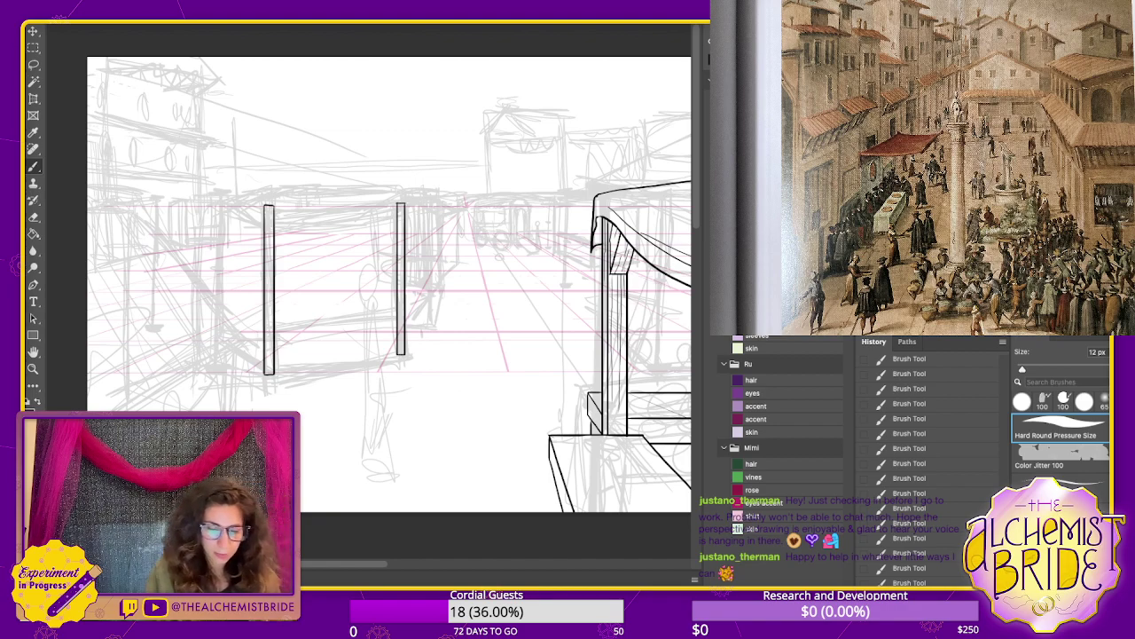
- Select the left stall's taller post with the lasso and transform it so its top sits slightly higher
{"action": "key", "text": "l"}
{"action": "mouse_move", "coordinate": [255, 182]}
{"action": "left_mouse_down"}
{"action": "mouse_move", "coordinate": [312, 368]}
{"action": "mouse_move", "coordinate": [270, 175]}
{"action": "left_mouse_up"}
{"action": "key", "text": "ctrl+t"}
{"action": "key", "text": "Return"}
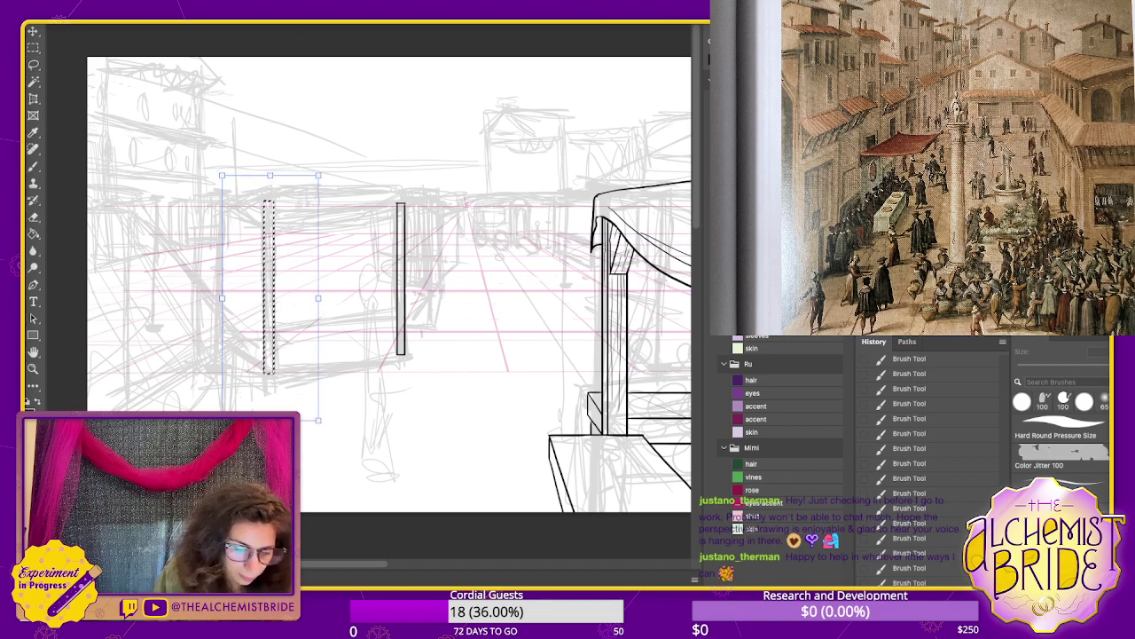
{"action": "key", "text": "ctrl+d"}
{"action": "key", "text": "b"}
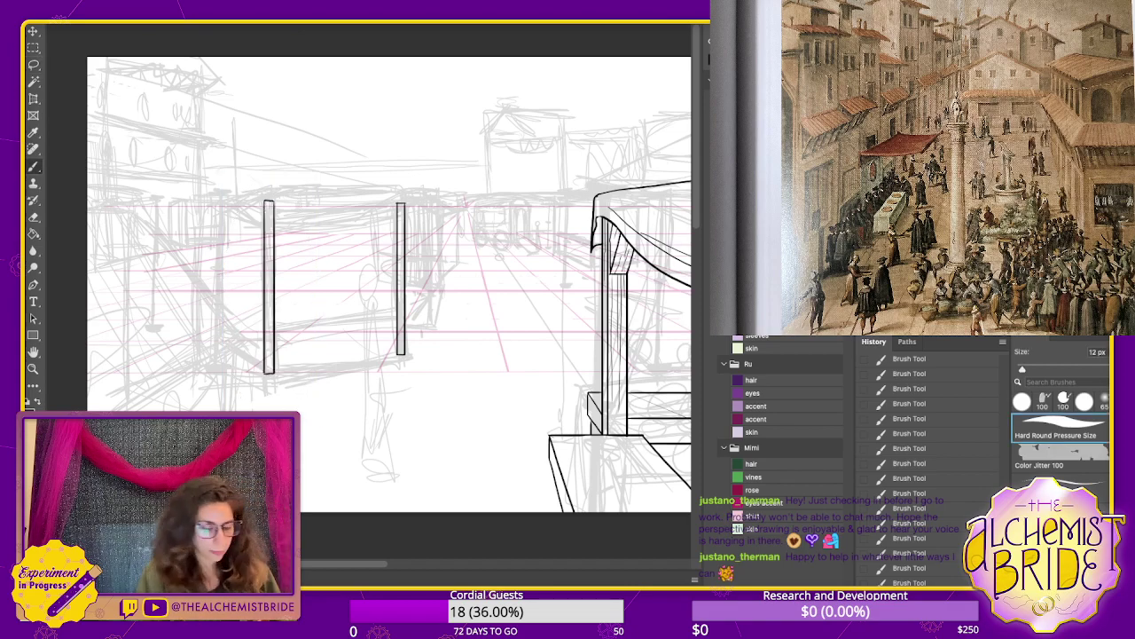
- Ink a third, thinner rectangular post on the outer side of the left stall's taller post
{"action": "left_click_drag", "start_coordinate": [381, 293], "coordinate": [397, 301]}
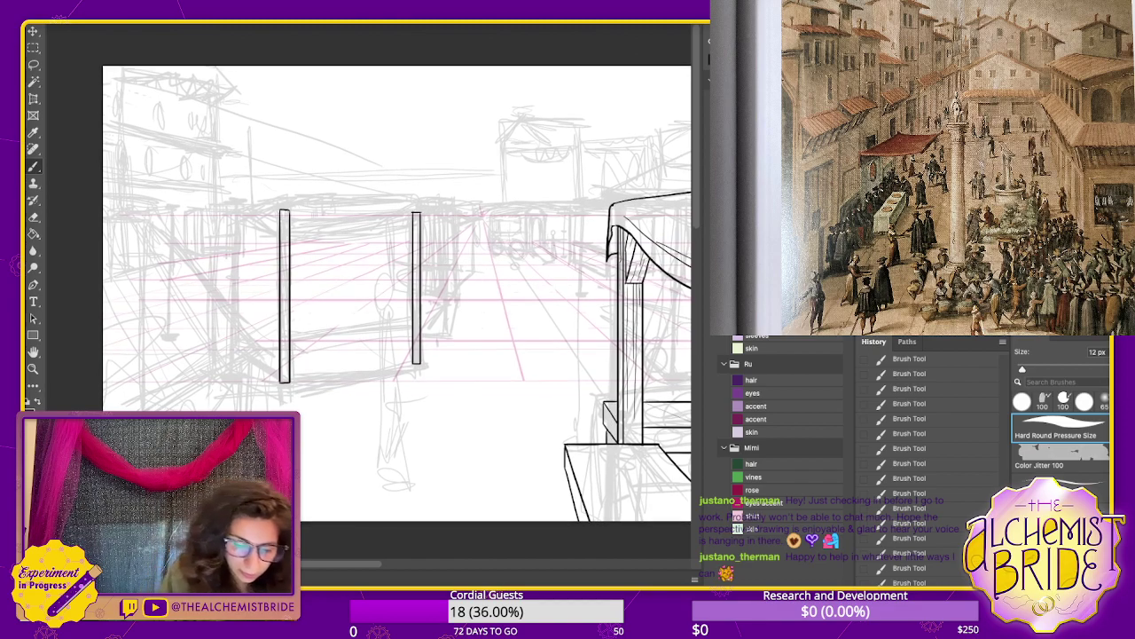
{"action": "left_click_drag", "start_coordinate": [232, 214], "coordinate": [232, 366]}
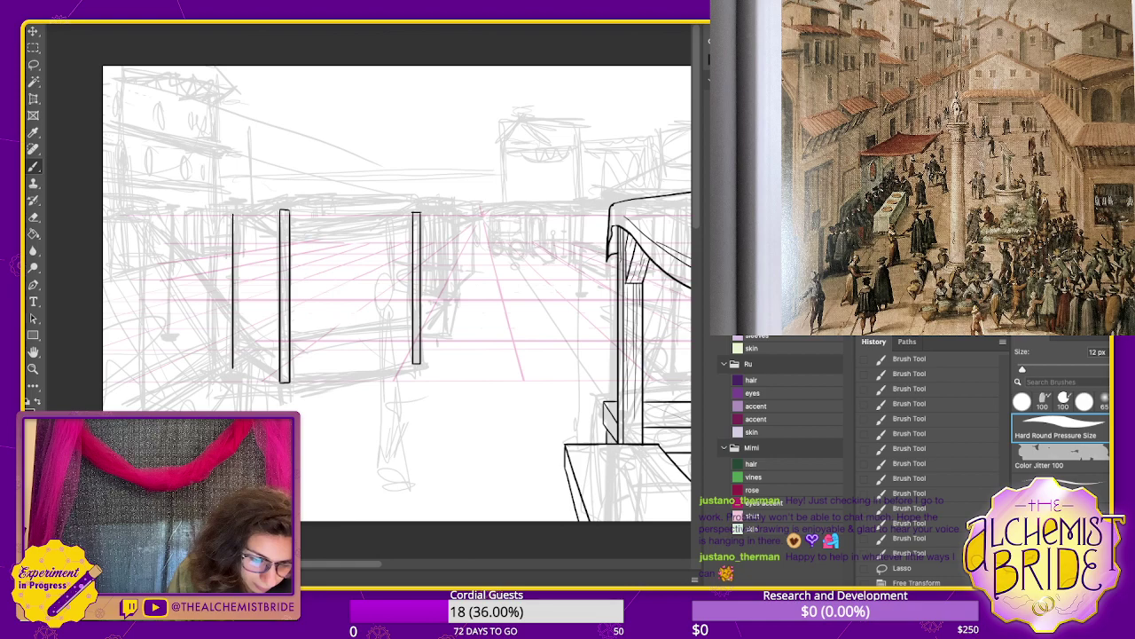
{"action": "left_click_drag", "start_coordinate": [237, 229], "coordinate": [237, 365]}
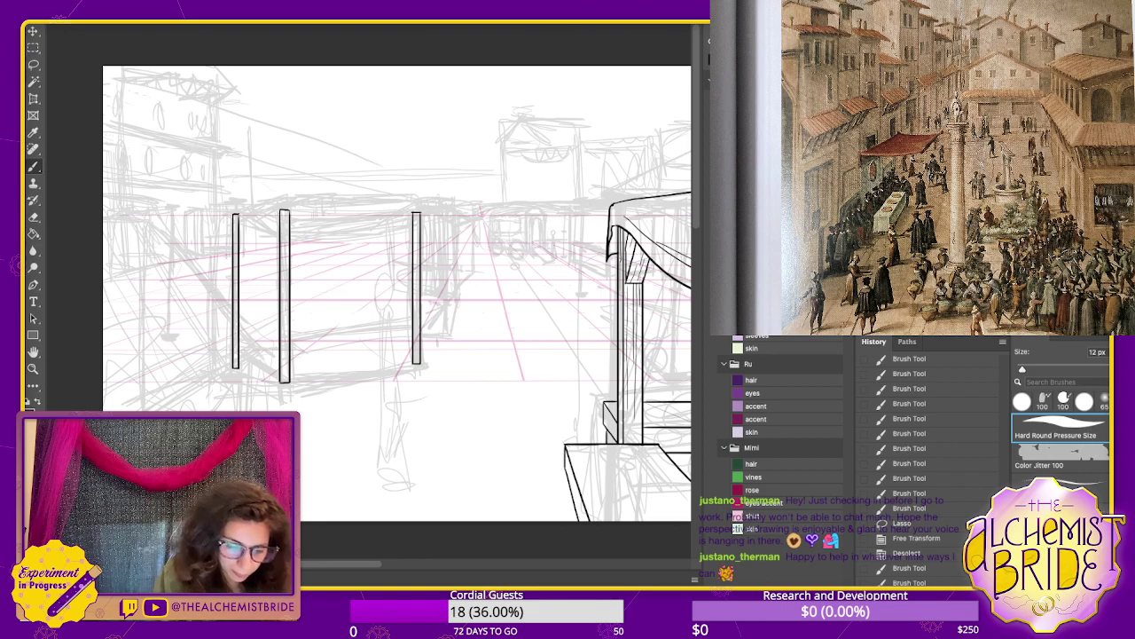
- Ink a fourth, thinnest rectangular post on the left stall, just inside the far front post
{"action": "left_click_drag", "start_coordinate": [373, 223], "coordinate": [372, 354]}
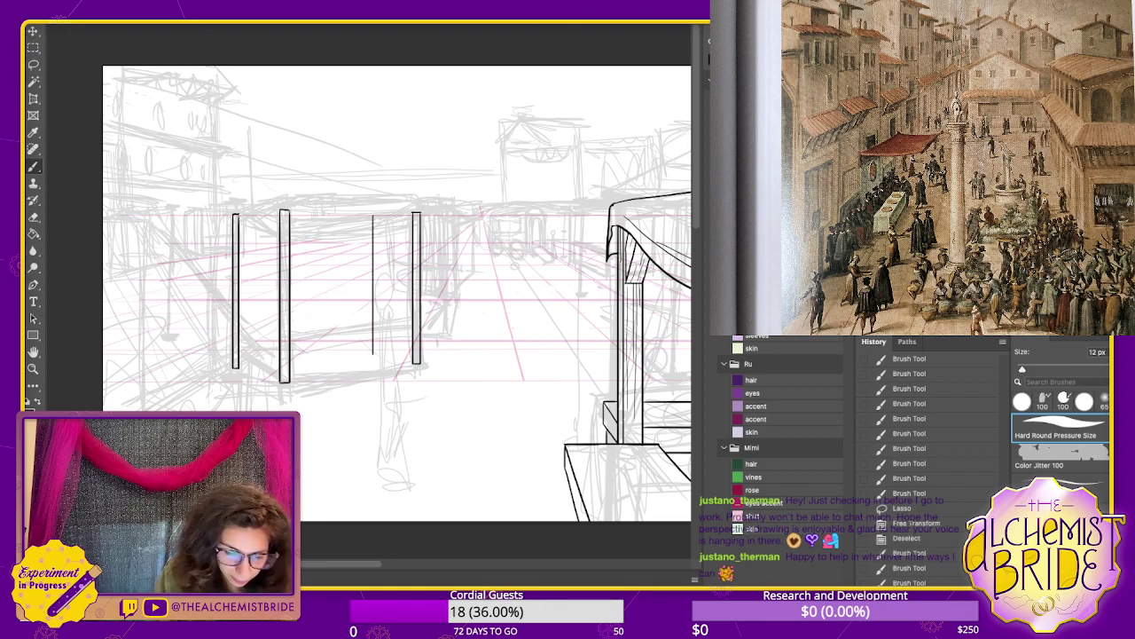
{"action": "left_click_drag", "start_coordinate": [378, 216], "coordinate": [377, 353]}
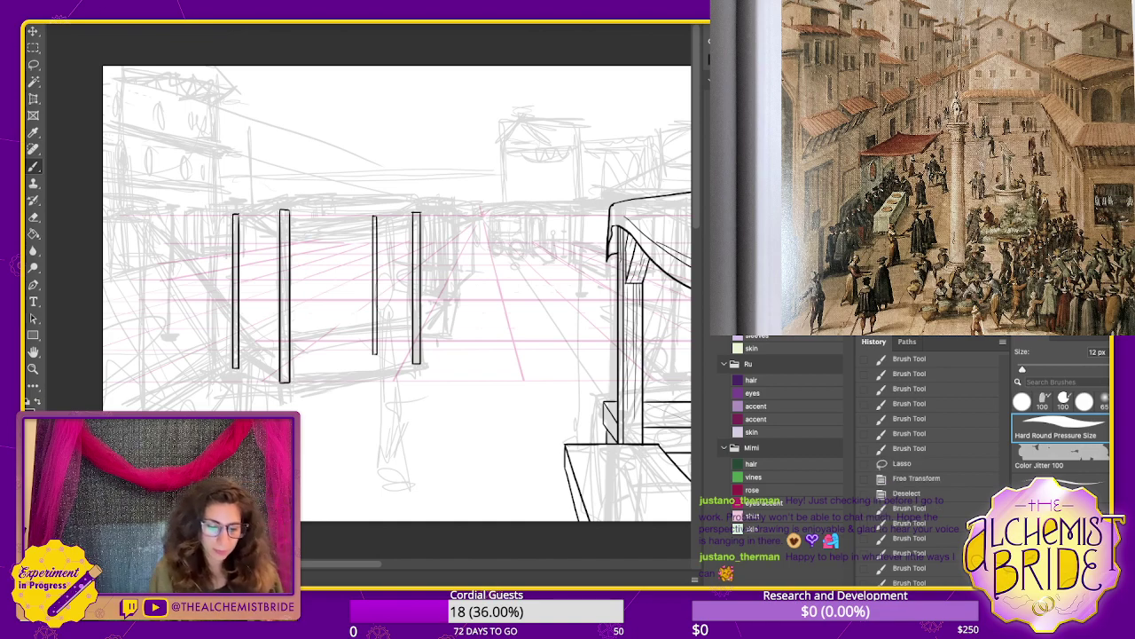
- Try two long perspective lines running past the bases of the left stall's posts, and undo them
{"action": "left_click_drag", "start_coordinate": [107, 386], "coordinate": [599, 317]}
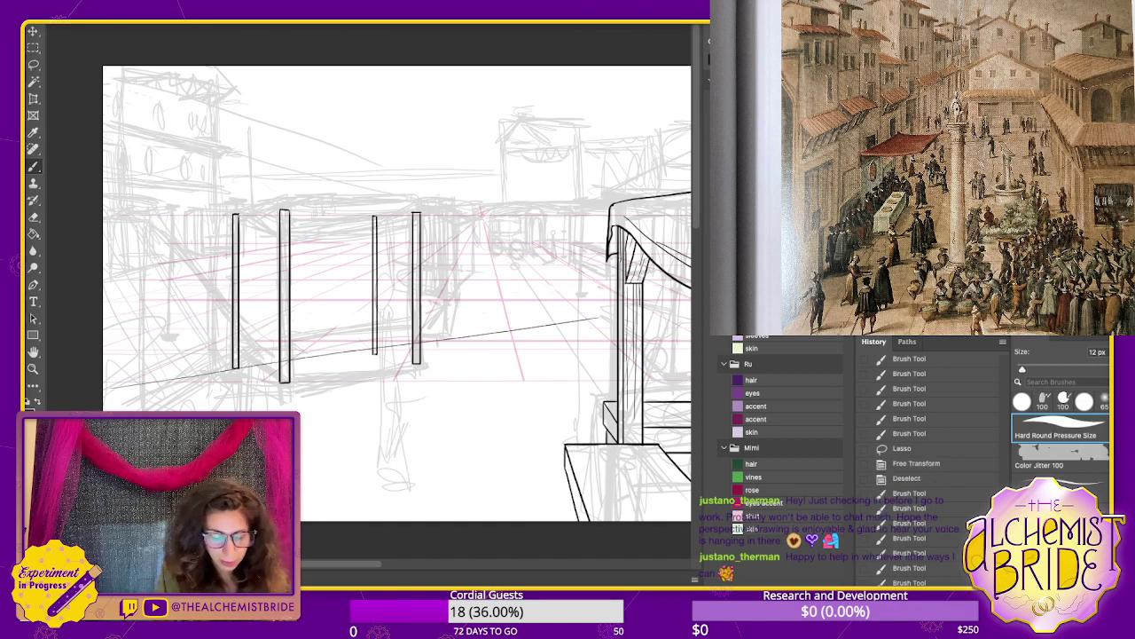
{"action": "left_click_drag", "start_coordinate": [192, 411], "coordinate": [625, 314]}
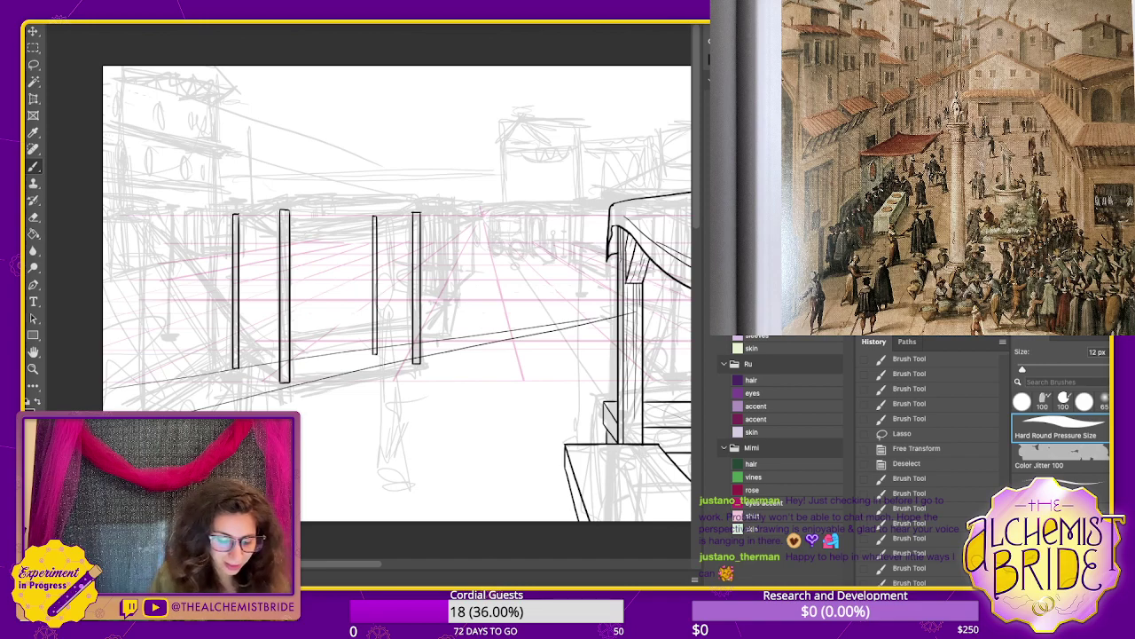
{"action": "key", "text": "ctrl+z"}
{"action": "key", "text": "ctrl+z"}
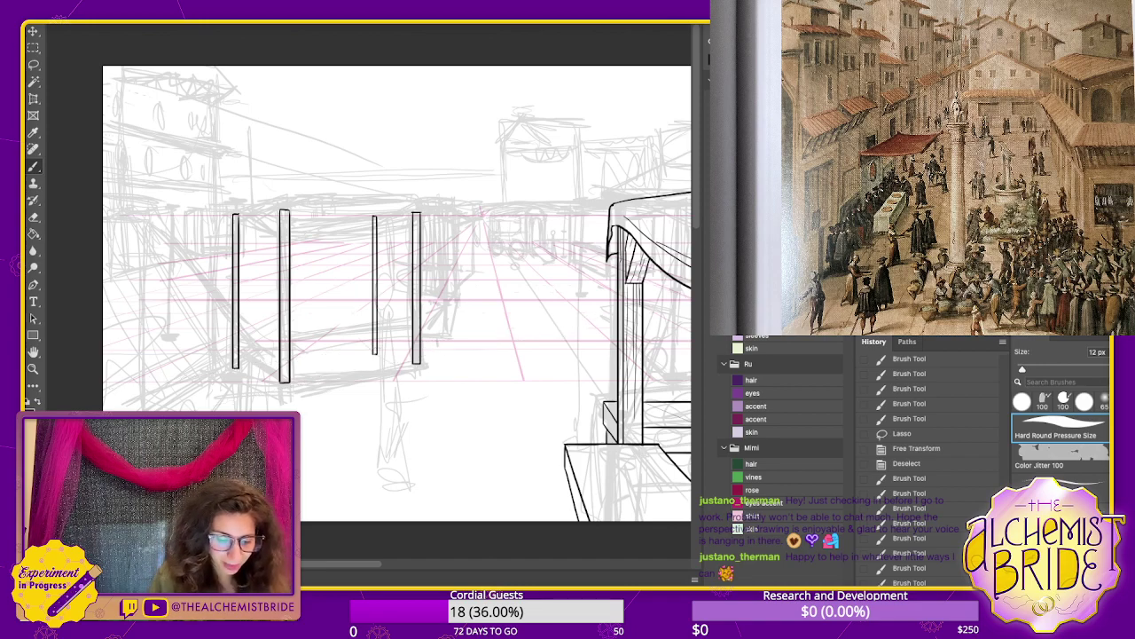
- Try inking the counter's upper and lower edges between the left stall's two front posts, and undo the attempts
{"action": "left_click_drag", "start_coordinate": [291, 317], "coordinate": [411, 310]}
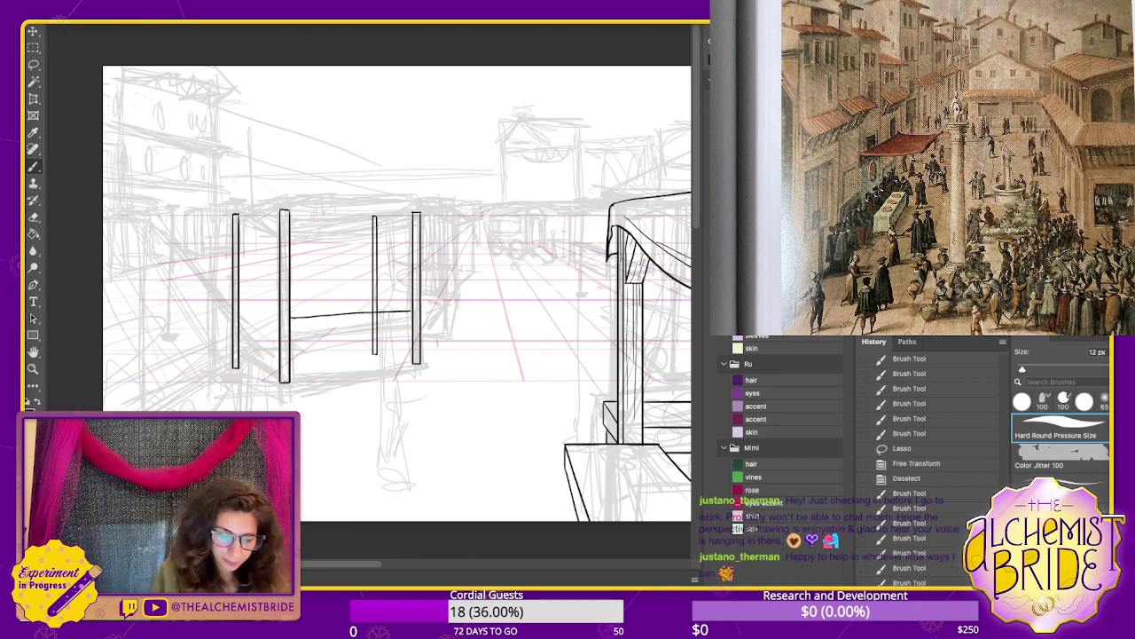
{"action": "key", "text": "ctrl+z"}
{"action": "left_click_drag", "start_coordinate": [291, 318], "coordinate": [411, 308]}
{"action": "key", "text": "ctrl+z"}
{"action": "key", "text": "ctrl+z"}
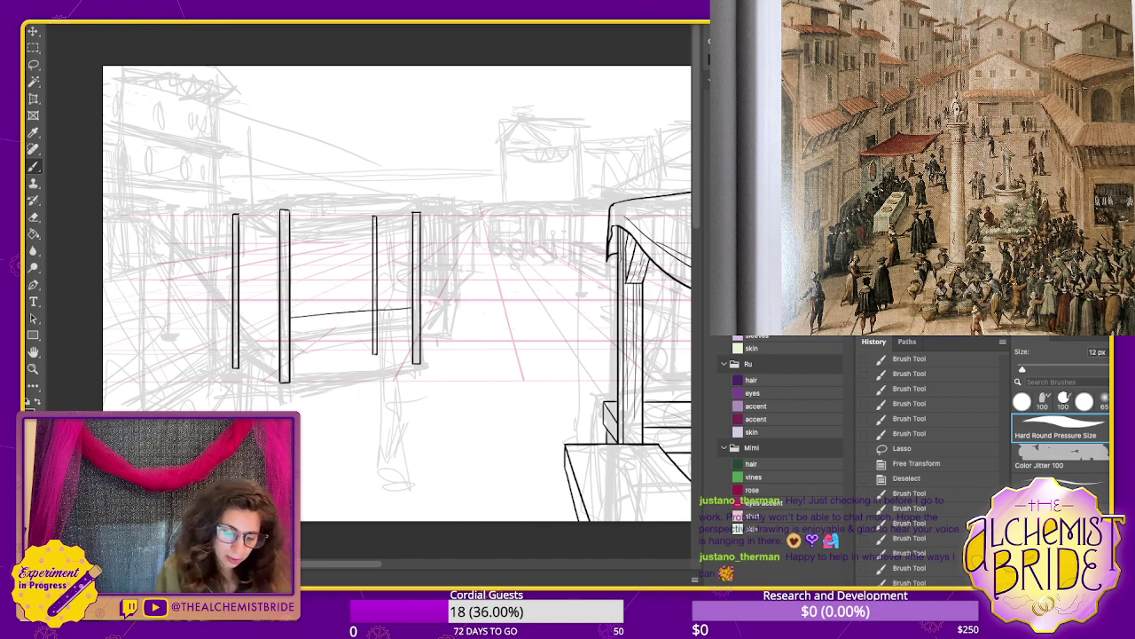
{"action": "key", "text": "ctrl+z"}
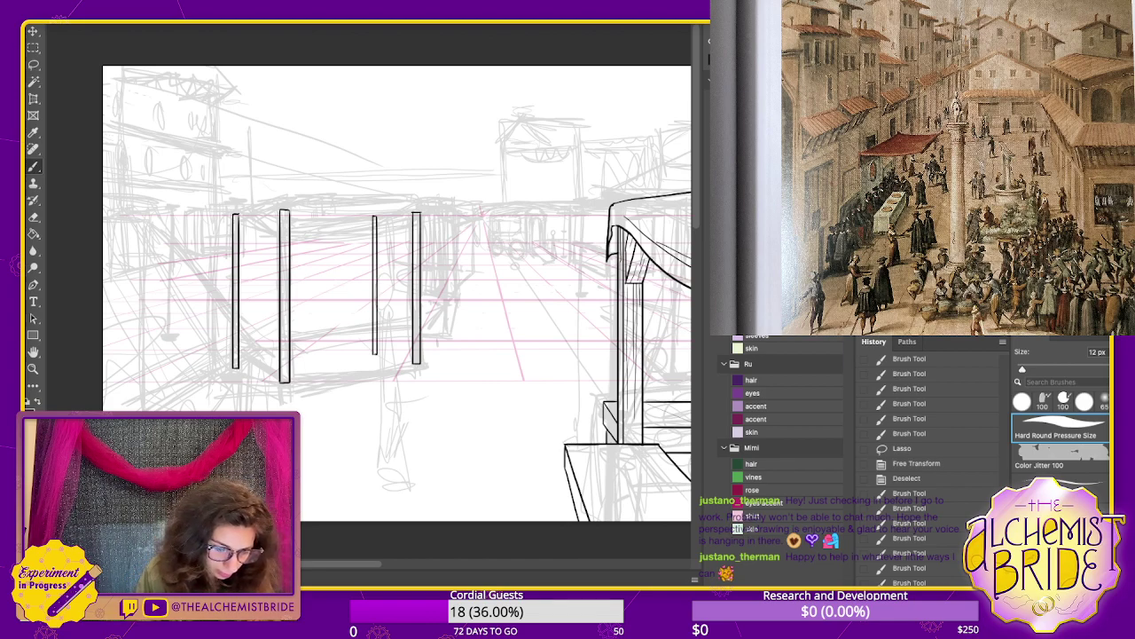
{"action": "left_click_drag", "start_coordinate": [413, 306], "coordinate": [291, 312]}
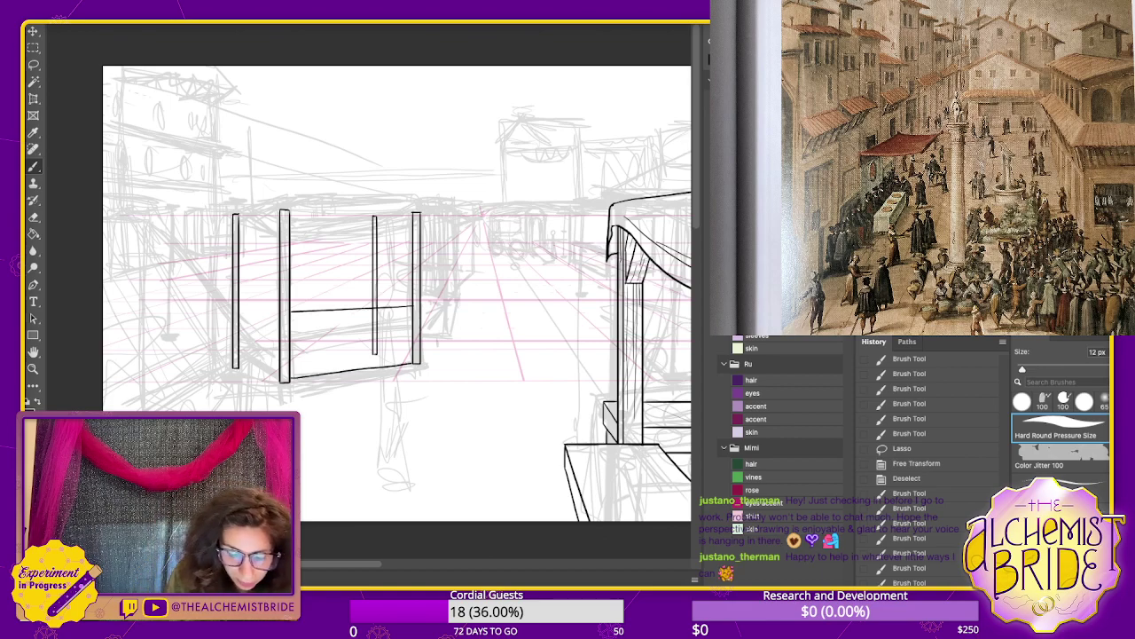
{"action": "key", "text": "ctrl+z"}
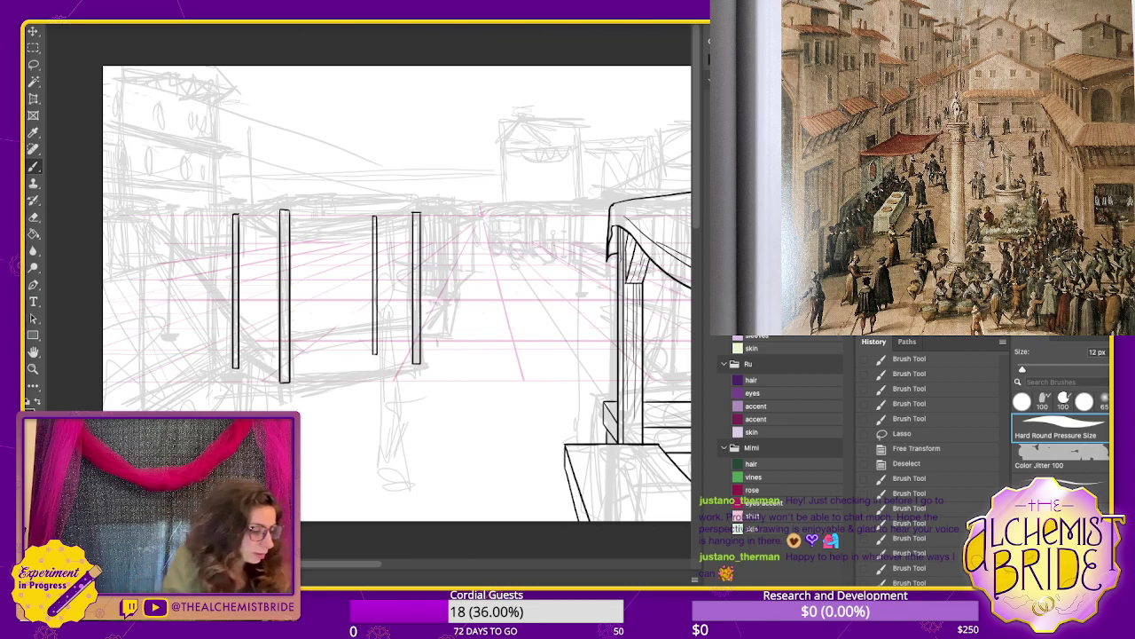
{"action": "key", "text": "ctrl+minus"}
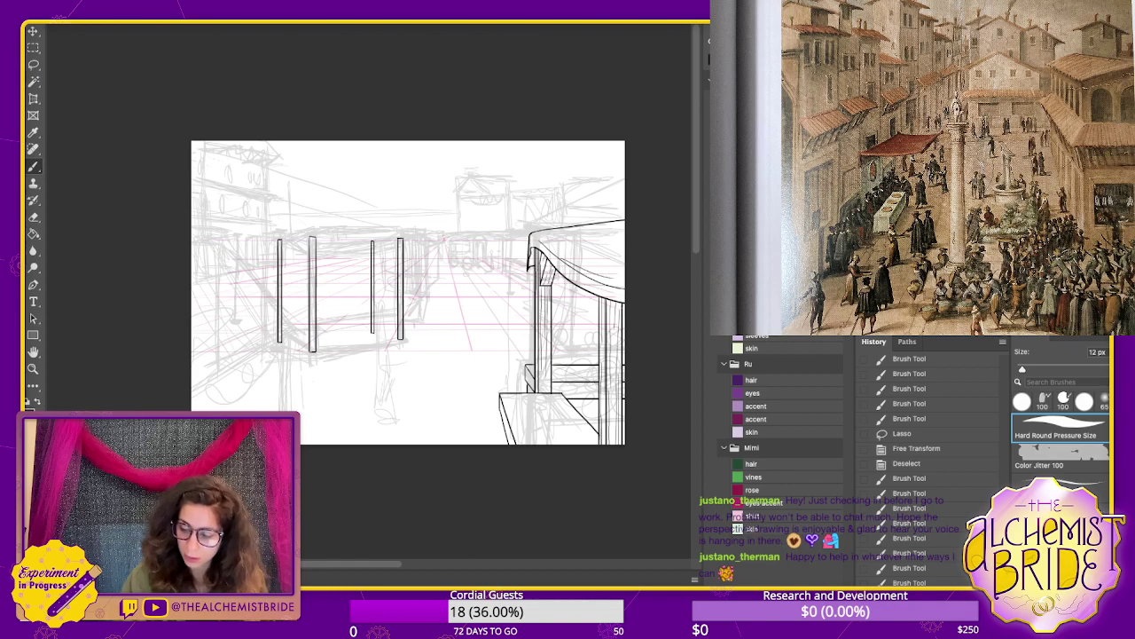
{"action": "key", "text": "ctrl+z"}
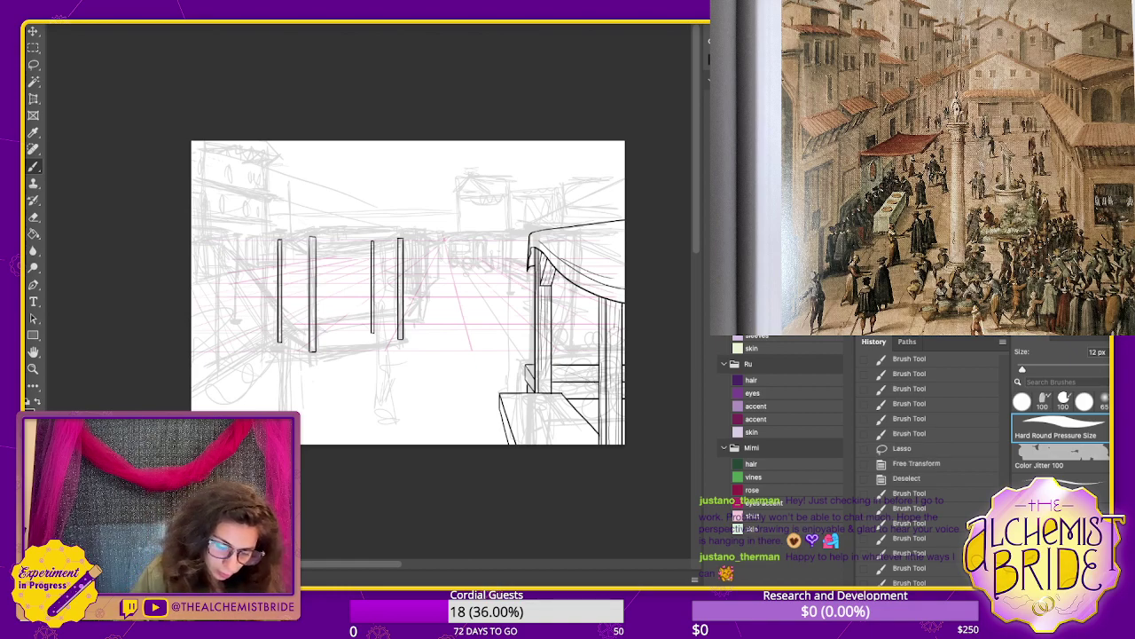
- On a new layer, draw four straight guide lines converging at the right-hand stall and lower the layer's opacity to 50%
{"action": "left_click_drag", "start_coordinate": [624, 305], "coordinate": [272, 357]}
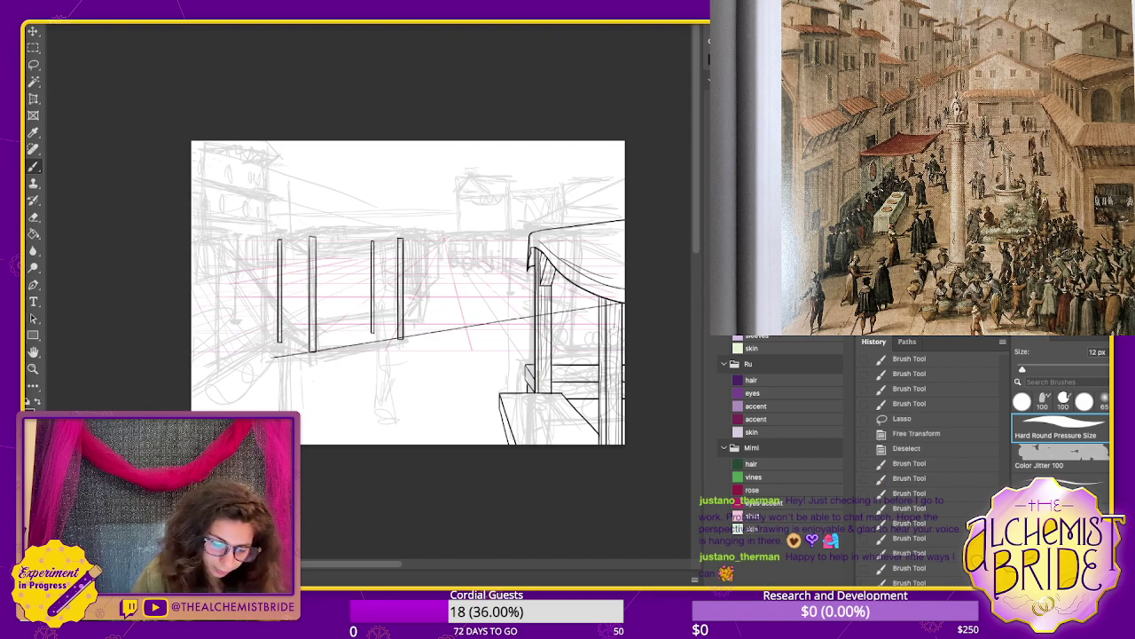
{"action": "left_click_drag", "start_coordinate": [624, 303], "coordinate": [220, 344]}
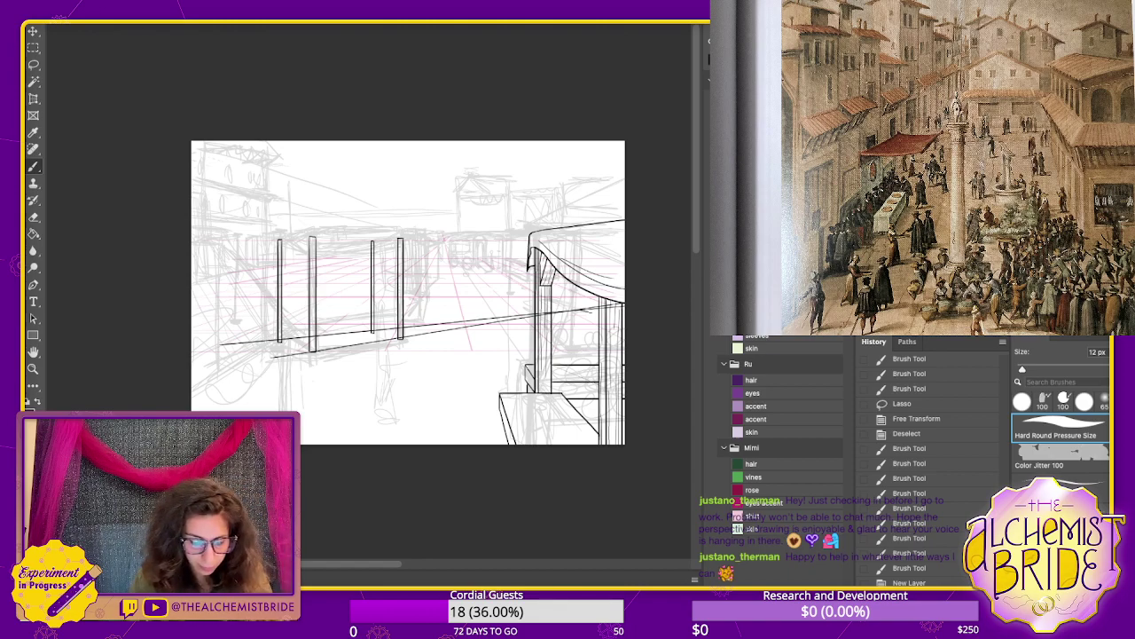
{"action": "left_click_drag", "start_coordinate": [579, 308], "coordinate": [192, 218]}
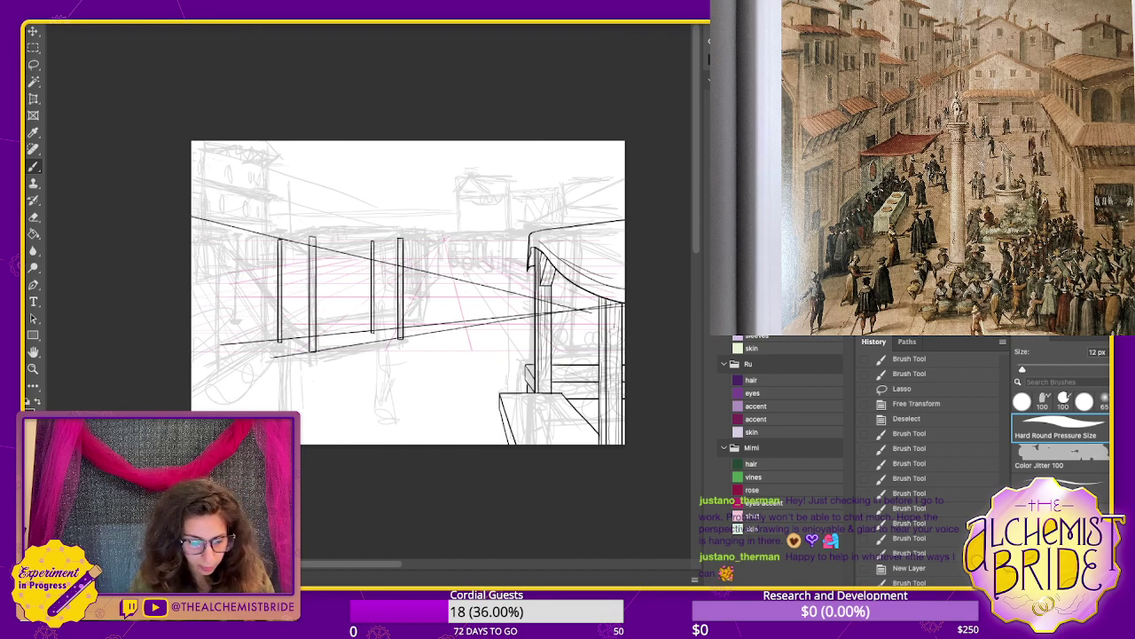
{"action": "left_click_drag", "start_coordinate": [580, 311], "coordinate": [211, 163]}
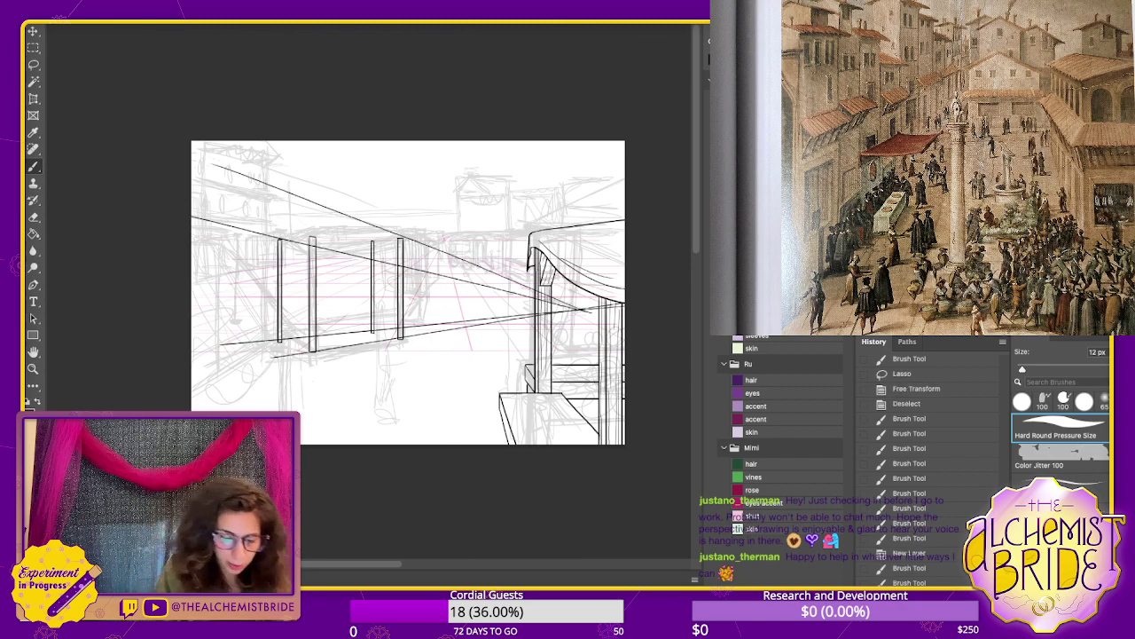
{"action": "key", "text": "ctrl+plus"}
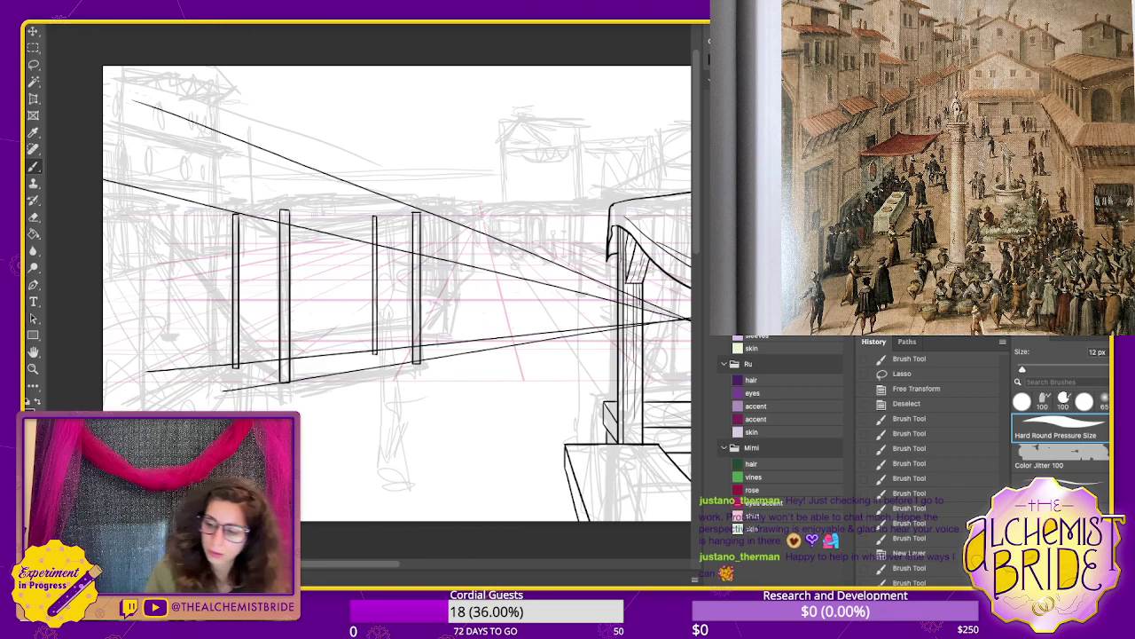
{"action": "key", "text": "5"}
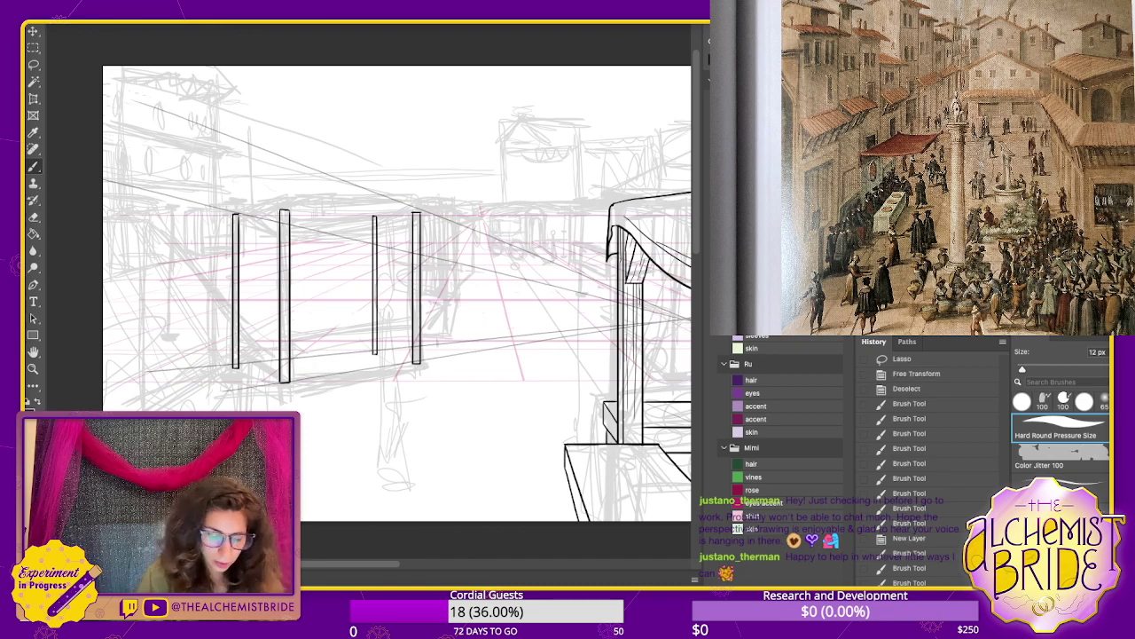
- Delete the layer holding the converging perspective guide lines
{"action": "left_click_drag", "start_coordinate": [399, 292], "coordinate": [334, 283]}
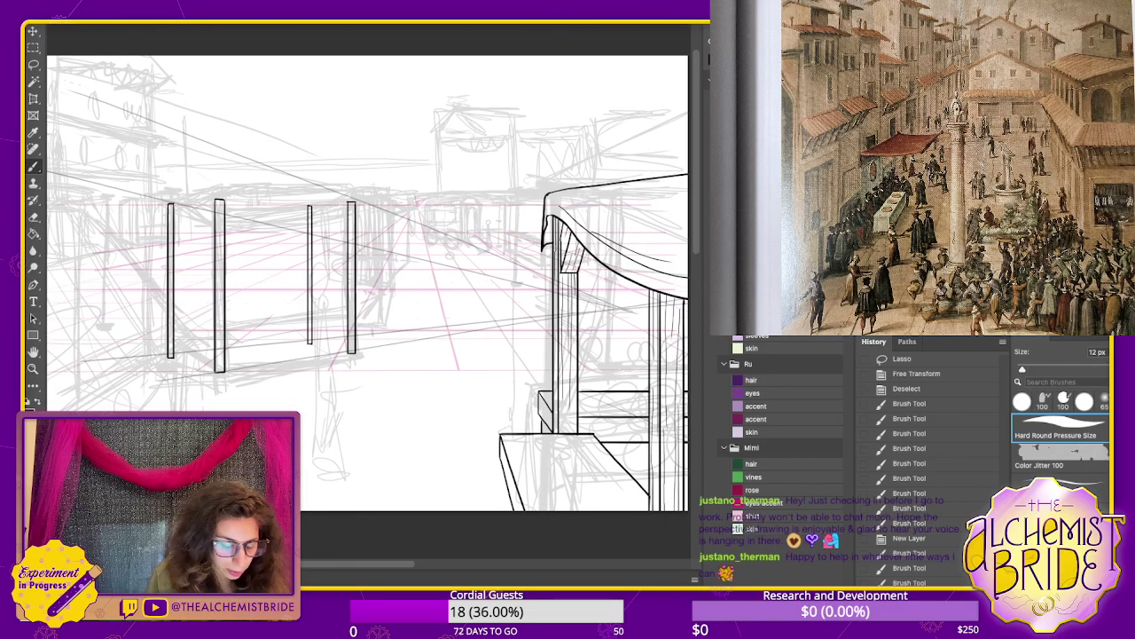
{"action": "scroll", "coordinate": [369, 283], "scroll_direction": "left", "scroll_amount": 2}
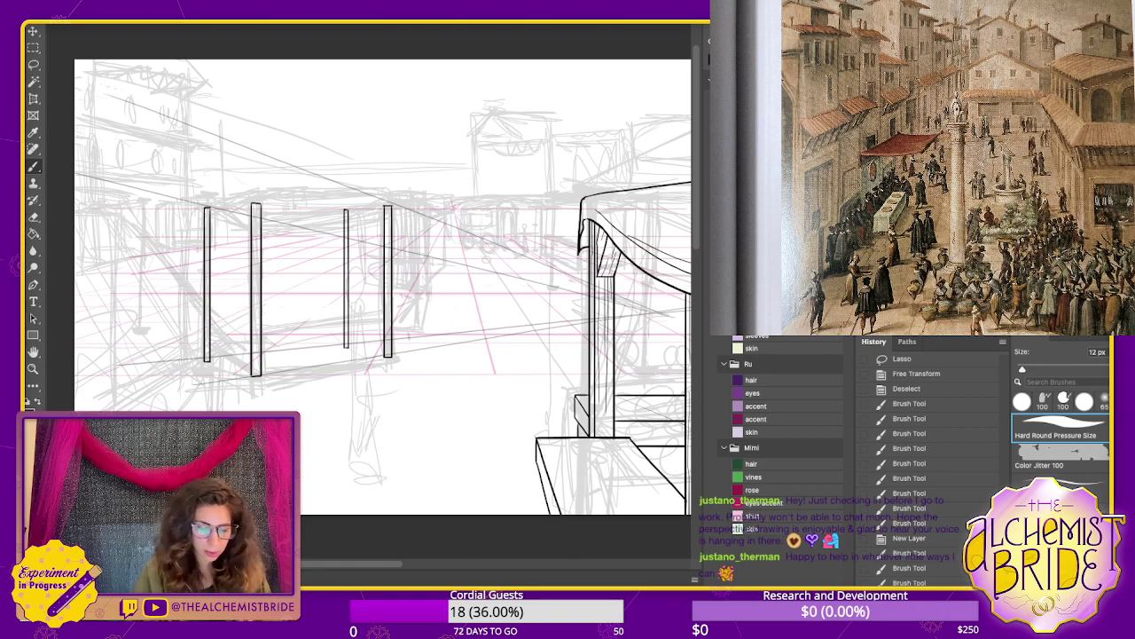
{"action": "key", "text": "Delete"}
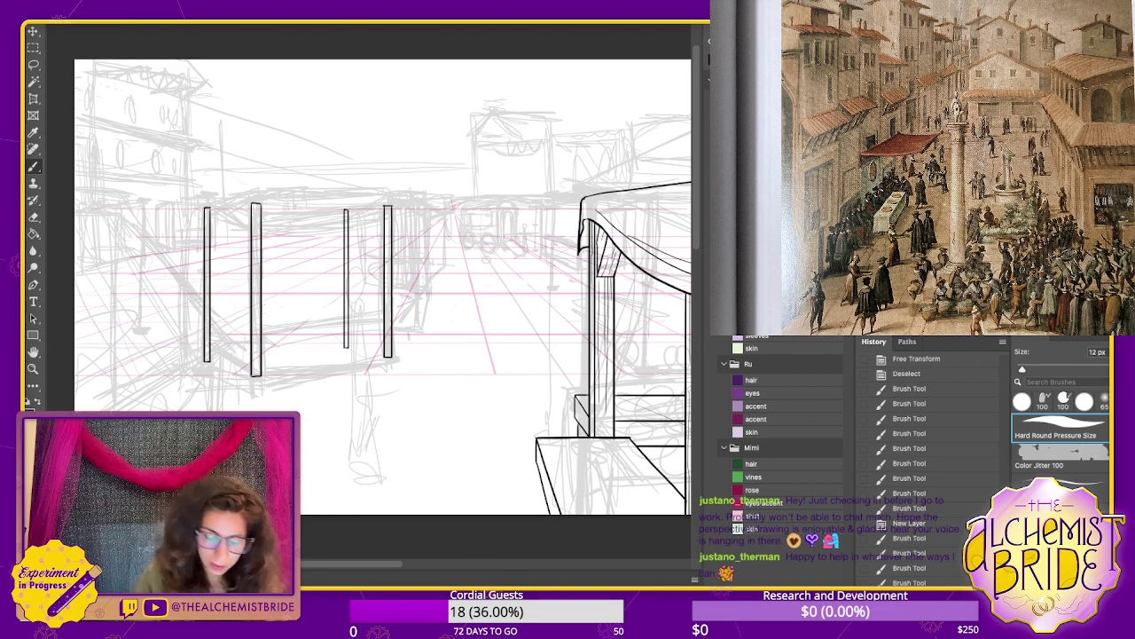
- Try linking the bases of the left stall's four posts and adding counter lines between them, and undo the strokes
{"action": "mouse_move", "coordinate": [380, 354]}
{"action": "left_mouse_down"}
{"action": "mouse_move", "coordinate": [369, 373]}
{"action": "mouse_move", "coordinate": [257, 376]}
{"action": "mouse_move", "coordinate": [209, 360]}
{"action": "mouse_move", "coordinate": [340, 340]}
{"action": "left_mouse_up"}
{"action": "key", "text": "super+z"}
{"action": "left_click_drag", "start_coordinate": [348, 341], "coordinate": [383, 354]}
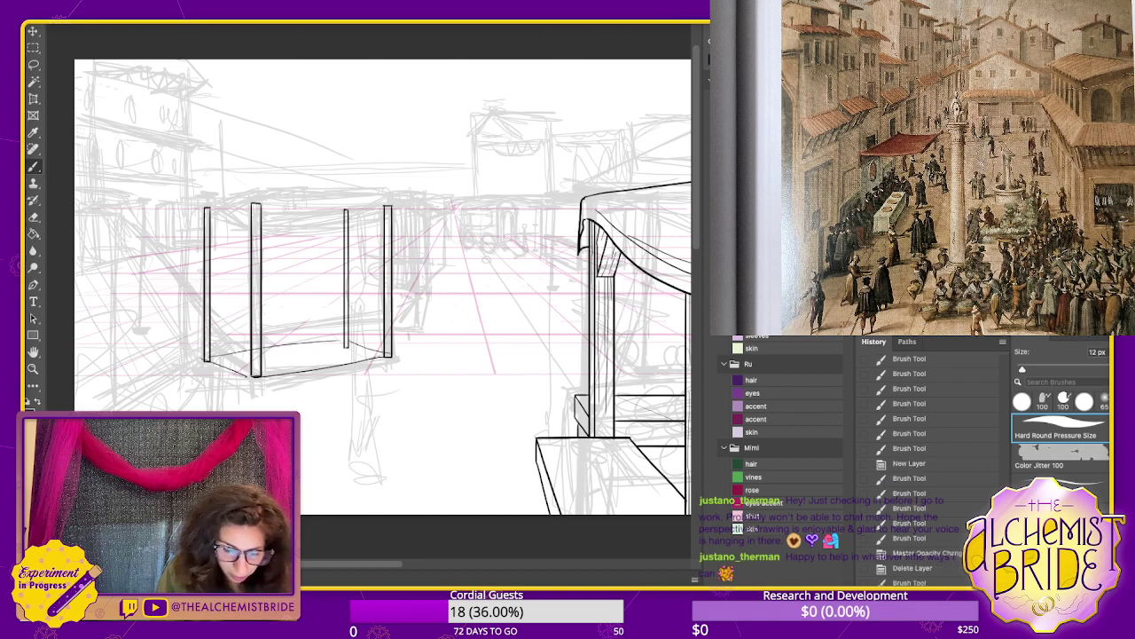
{"action": "mouse_move", "coordinate": [383, 313]}
{"action": "left_mouse_down"}
{"action": "mouse_move", "coordinate": [197, 319]}
{"action": "mouse_move", "coordinate": [391, 306]}
{"action": "left_mouse_up"}
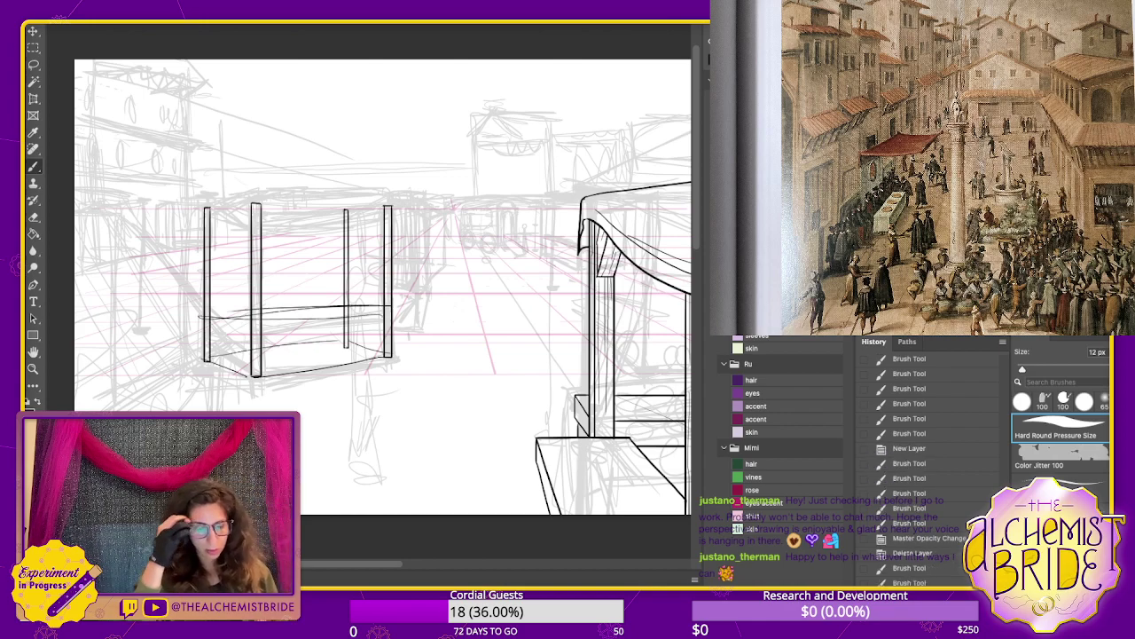
{"action": "key", "text": "ctrl+z"}
{"action": "key", "text": "ctrl+z"}
{"action": "key", "text": "ctrl+z"}
{"action": "key", "text": "ctrl+z"}
{"action": "key", "text": "ctrl+z"}
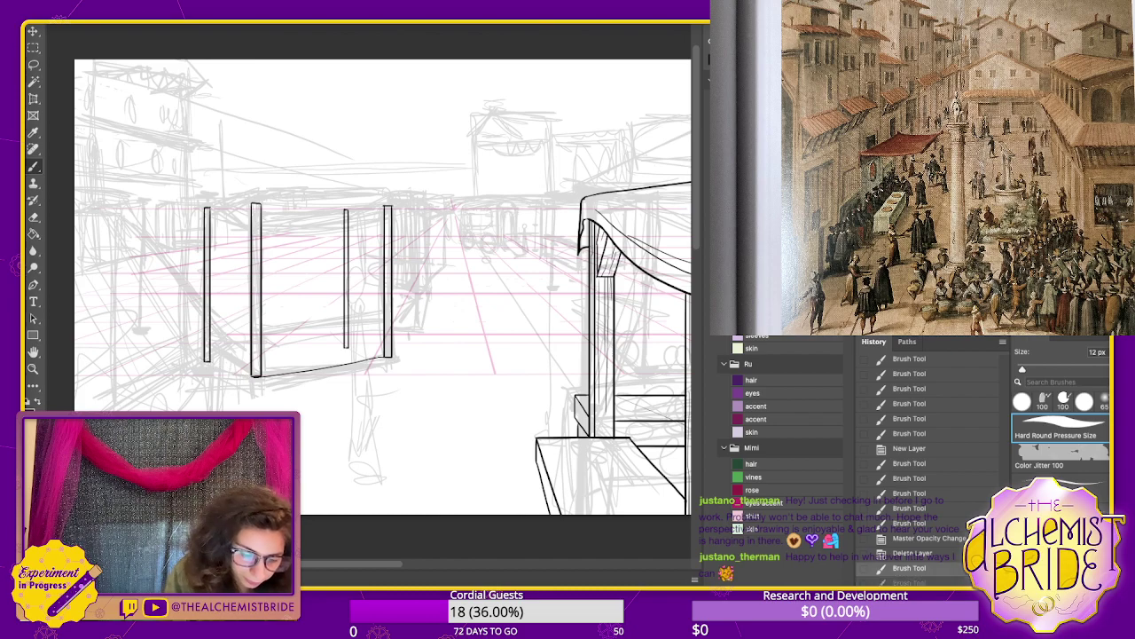
- Try the counter's top edge between the two front posts at two slightly different slopes, undoing both strokes
{"action": "left_click_drag", "start_coordinate": [262, 317], "coordinate": [383, 308]}
{"action": "key", "text": "ctrl+z"}
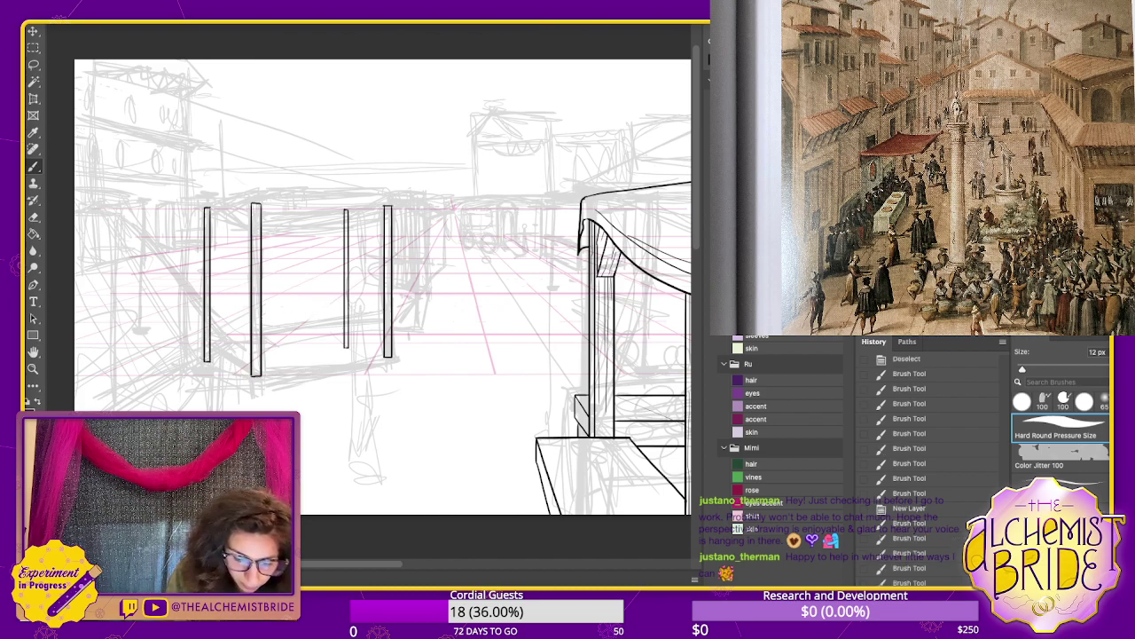
{"action": "left_click_drag", "start_coordinate": [263, 319], "coordinate": [387, 305]}
{"action": "key", "text": "ctrl+z"}
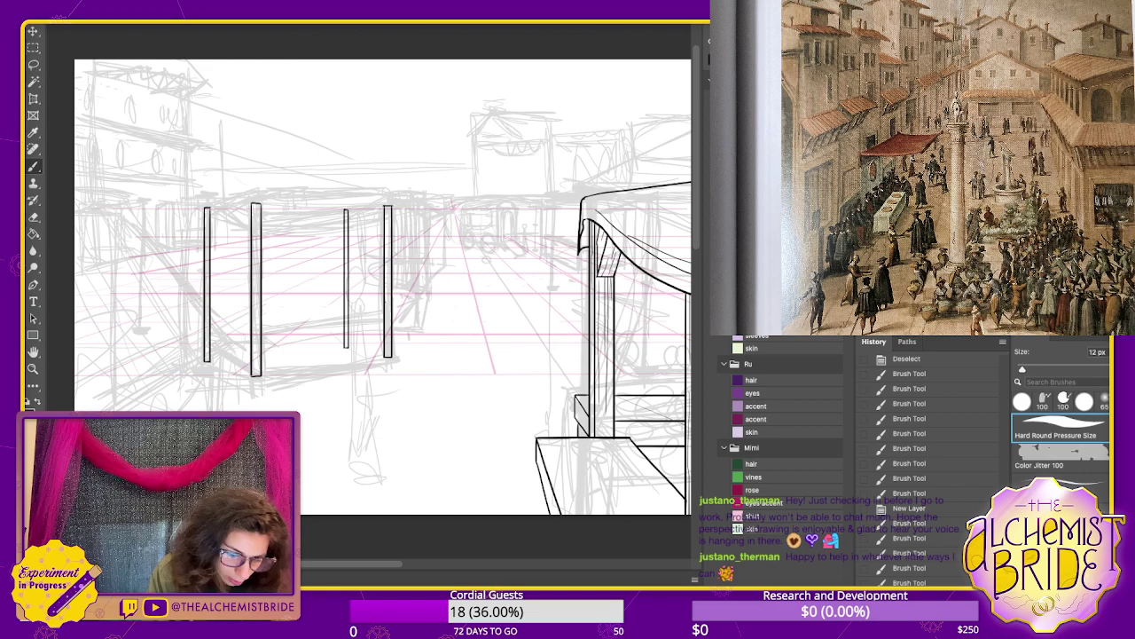
- Ink the left stall's counter with paired upper and lower edges across the front posts and a vertical edge at its far end
{"action": "left_click_drag", "start_coordinate": [387, 303], "coordinate": [260, 309]}
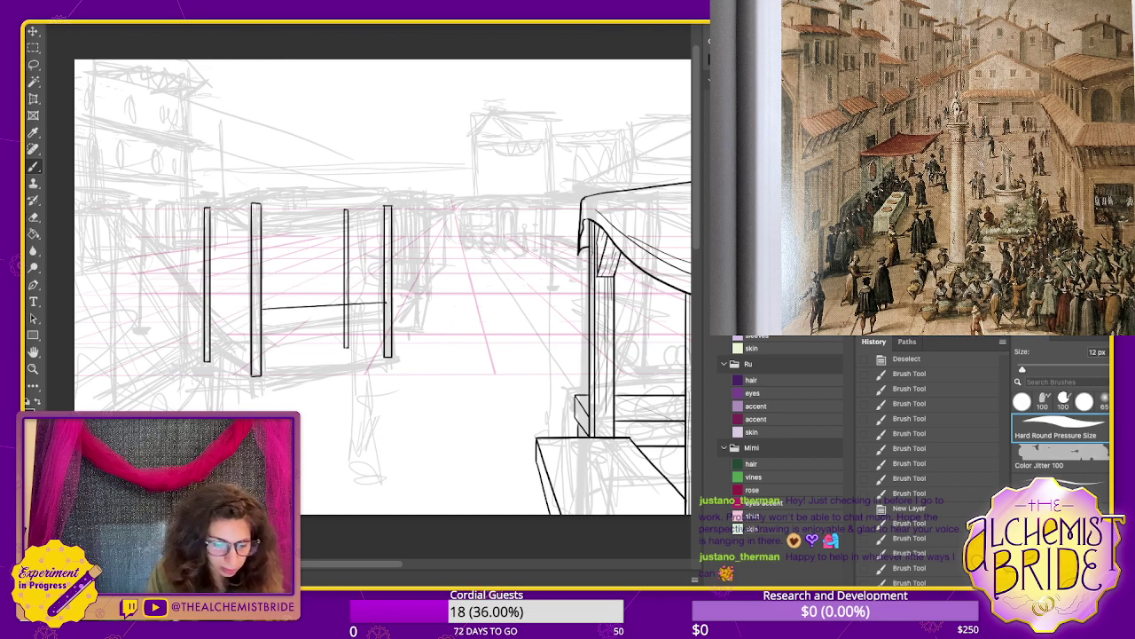
{"action": "left_click_drag", "start_coordinate": [388, 355], "coordinate": [259, 364]}
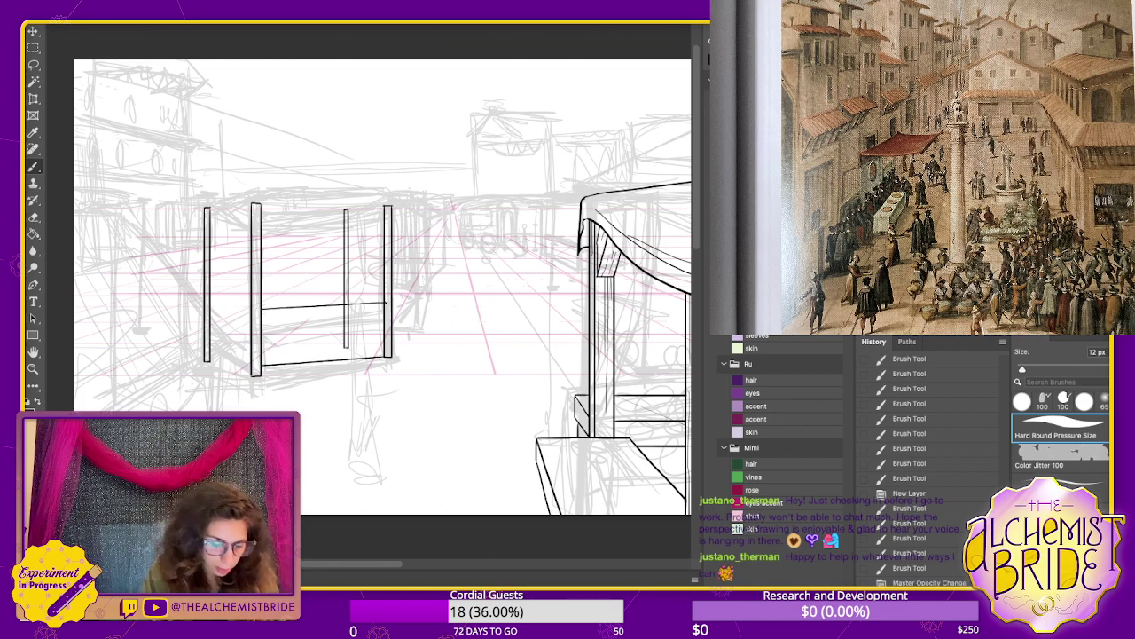
{"action": "left_click_drag", "start_coordinate": [401, 308], "coordinate": [266, 317]}
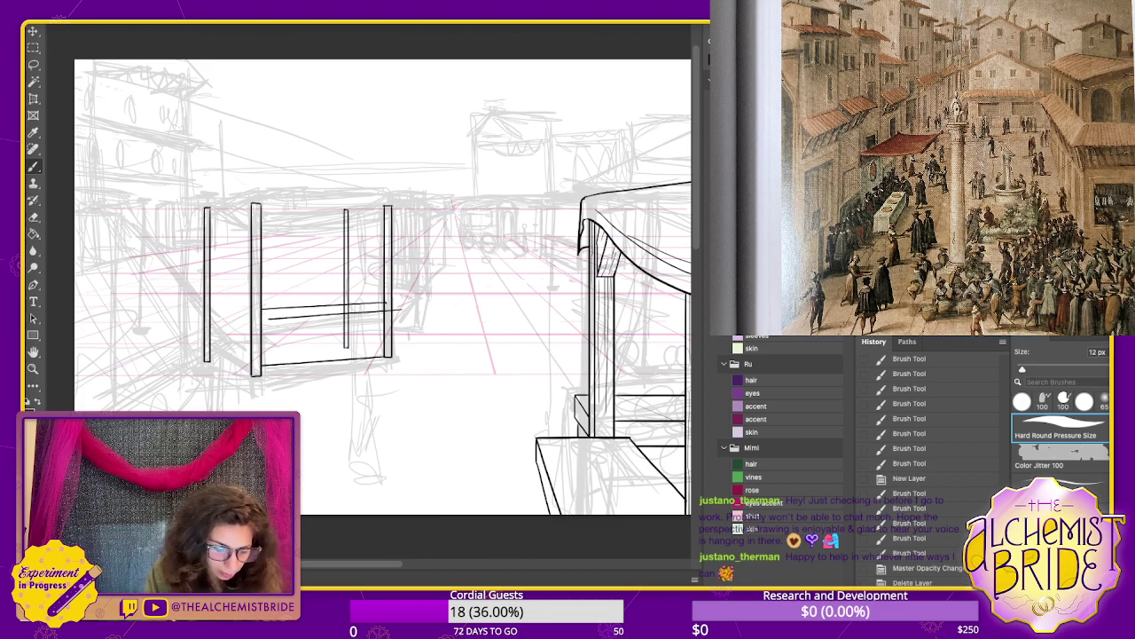
{"action": "left_click_drag", "start_coordinate": [413, 363], "coordinate": [268, 373]}
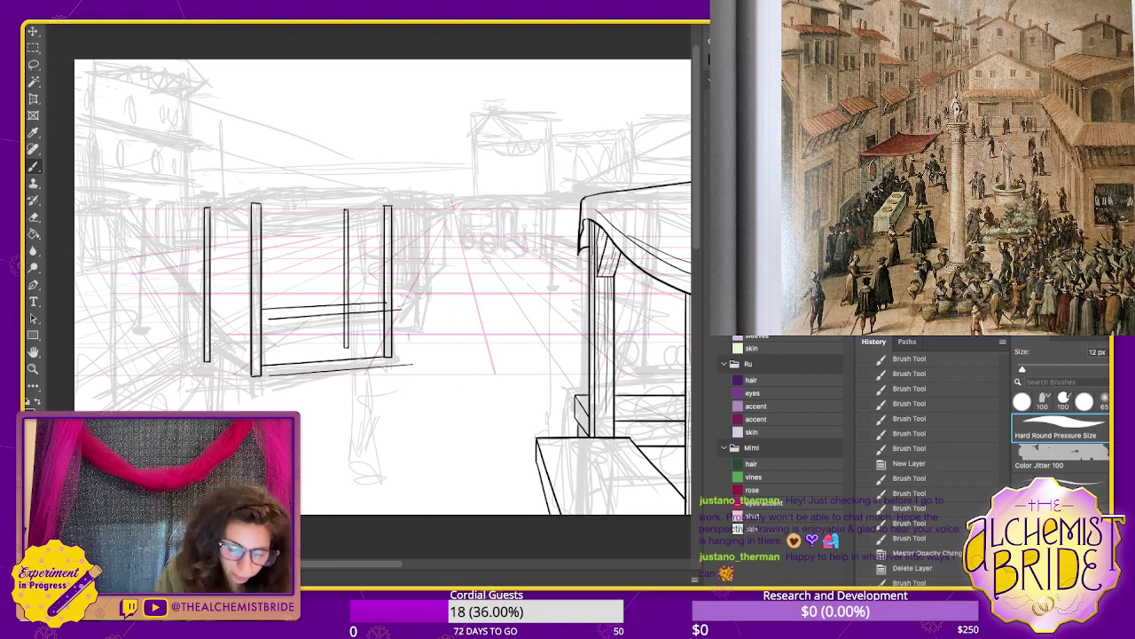
{"action": "left_click_drag", "start_coordinate": [399, 308], "coordinate": [401, 366]}
{"action": "key", "text": "ctrl+z"}
{"action": "left_click_drag", "start_coordinate": [397, 310], "coordinate": [398, 367]}
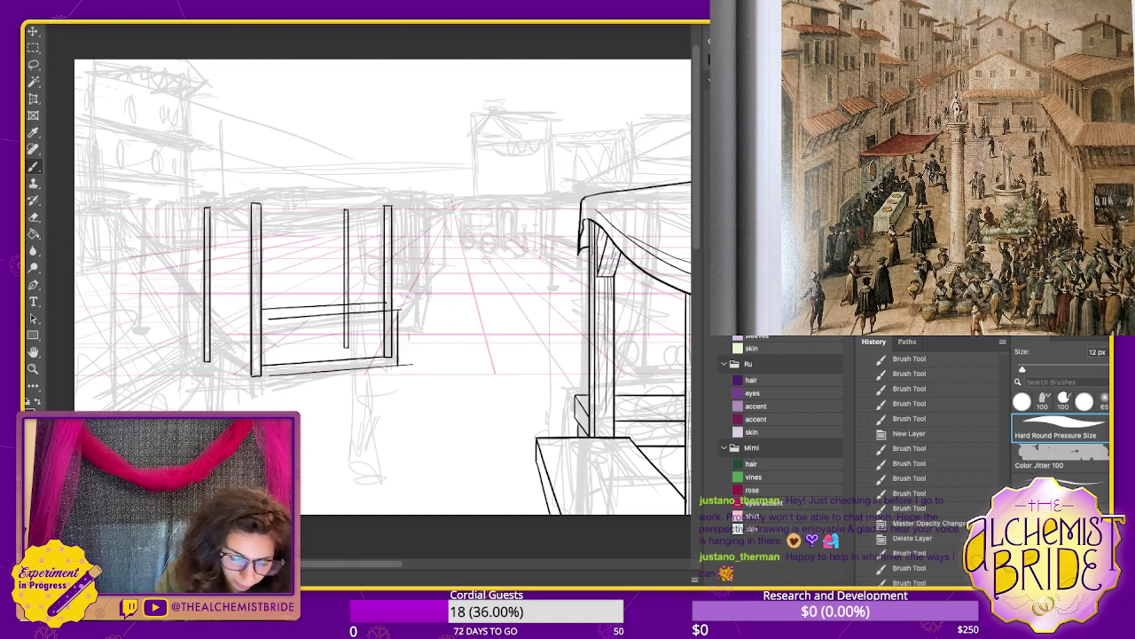
- Erase the post sections and the inner base line that fall within the counter's front face
{"action": "key", "text": "e"}
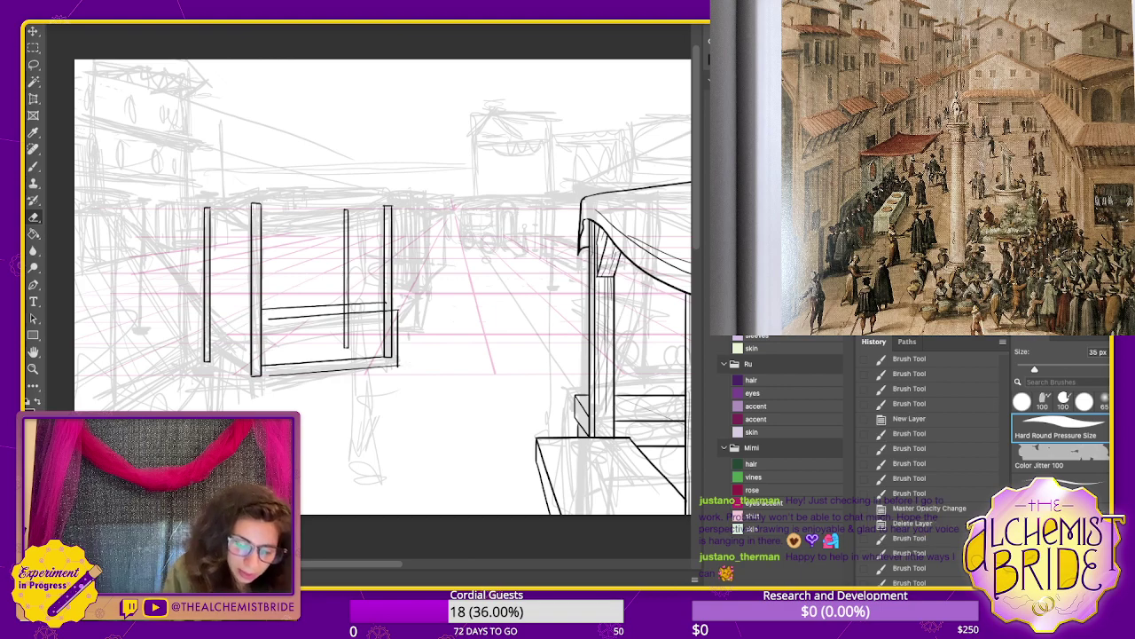
{"action": "mouse_move", "coordinate": [346, 320]}
{"action": "left_mouse_down"}
{"action": "mouse_move", "coordinate": [347, 348]}
{"action": "mouse_move", "coordinate": [392, 342]}
{"action": "mouse_move", "coordinate": [388, 357]}
{"action": "left_mouse_up"}
{"action": "mouse_move", "coordinate": [392, 319]}
{"action": "left_mouse_down"}
{"action": "mouse_move", "coordinate": [386, 344]}
{"action": "mouse_move", "coordinate": [269, 362]}
{"action": "left_mouse_up"}
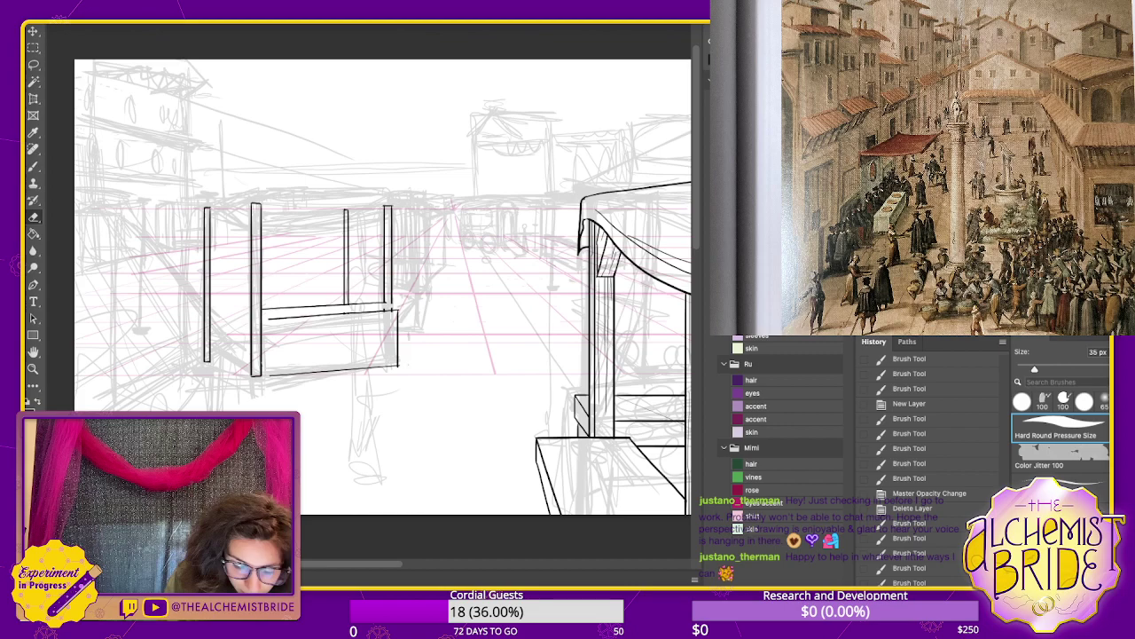
- Try a short line closing the far upper corner of the left stall's counter, and undo it
{"action": "key", "text": "b"}
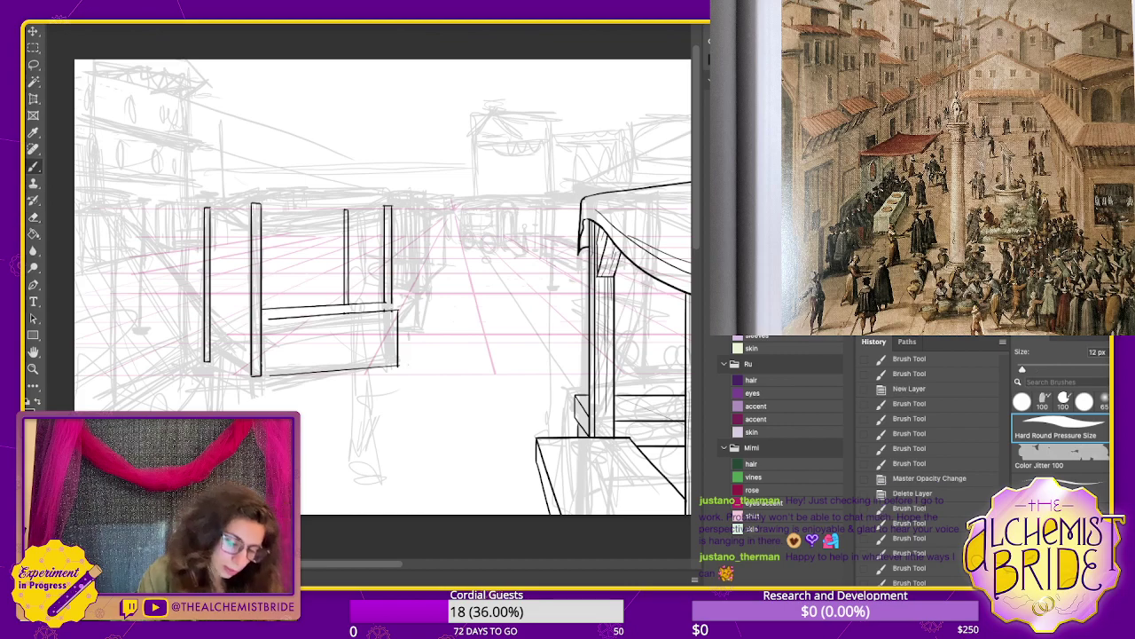
{"action": "left_click_drag", "start_coordinate": [387, 311], "coordinate": [398, 308]}
{"action": "key", "text": "super+z"}
{"action": "key", "text": "super+z"}
{"action": "key", "text": "super+z"}
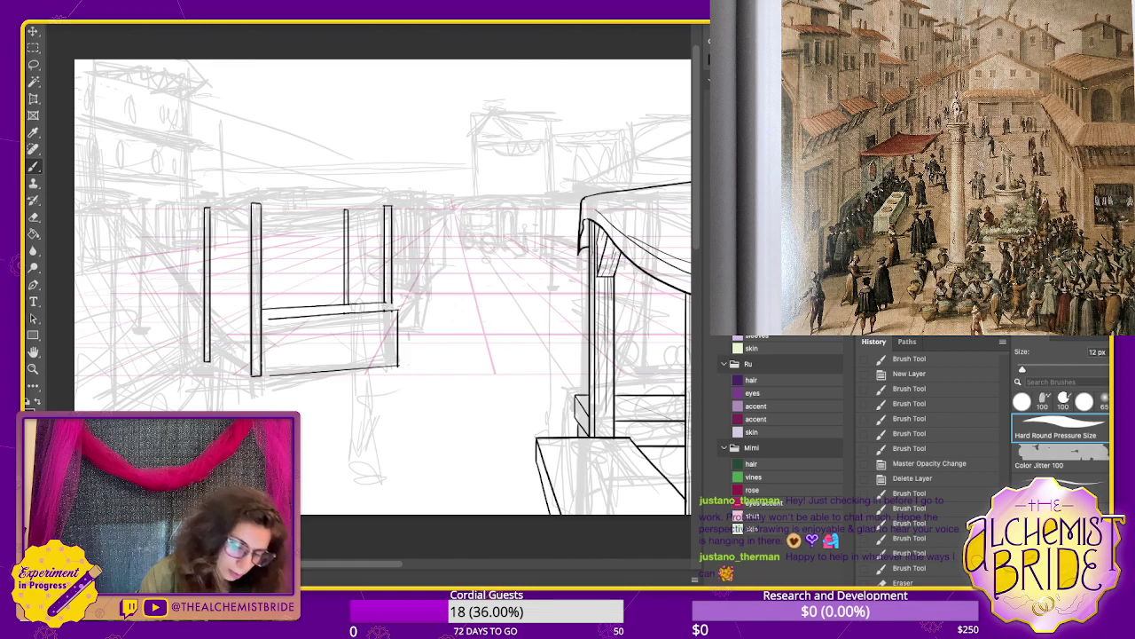
- Redraw the short edge closing the far upper corner of the left stall's counter at slightly different slopes
{"action": "left_click_drag", "start_coordinate": [362, 307], "coordinate": [385, 302]}
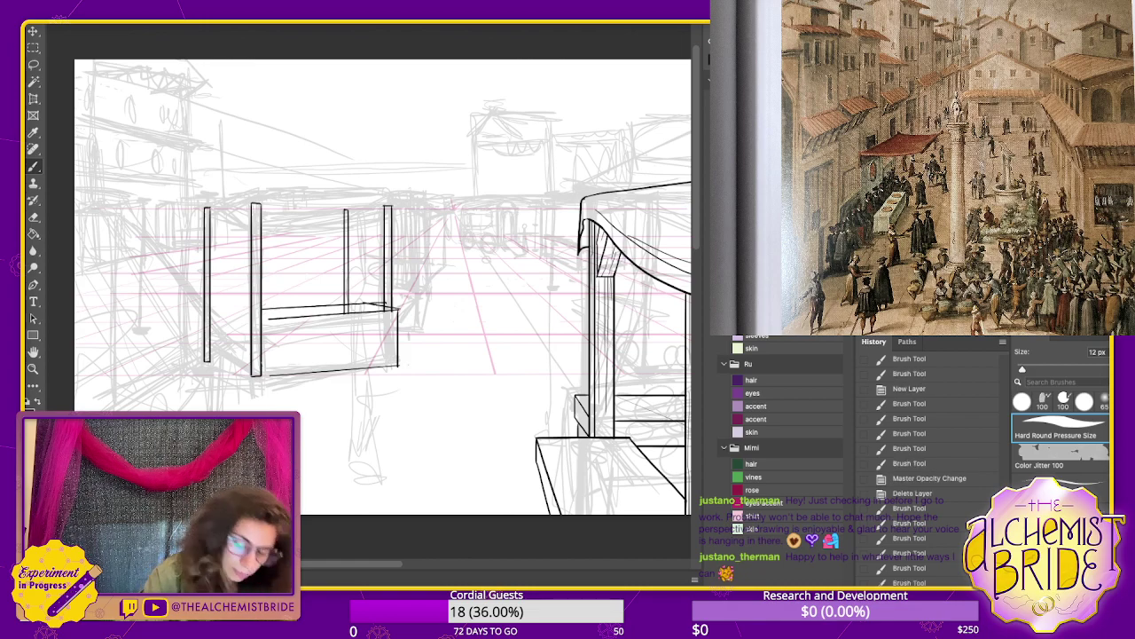
{"action": "key", "text": "ctrl+z"}
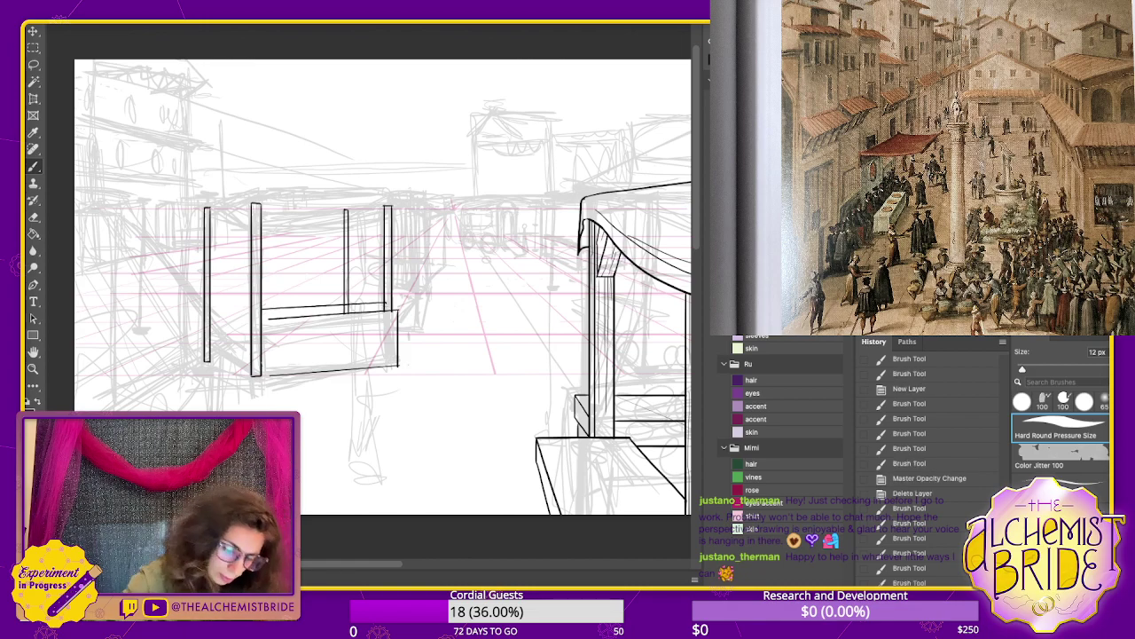
{"action": "left_click_drag", "start_coordinate": [361, 309], "coordinate": [397, 304]}
{"action": "key", "text": "ctrl+z"}
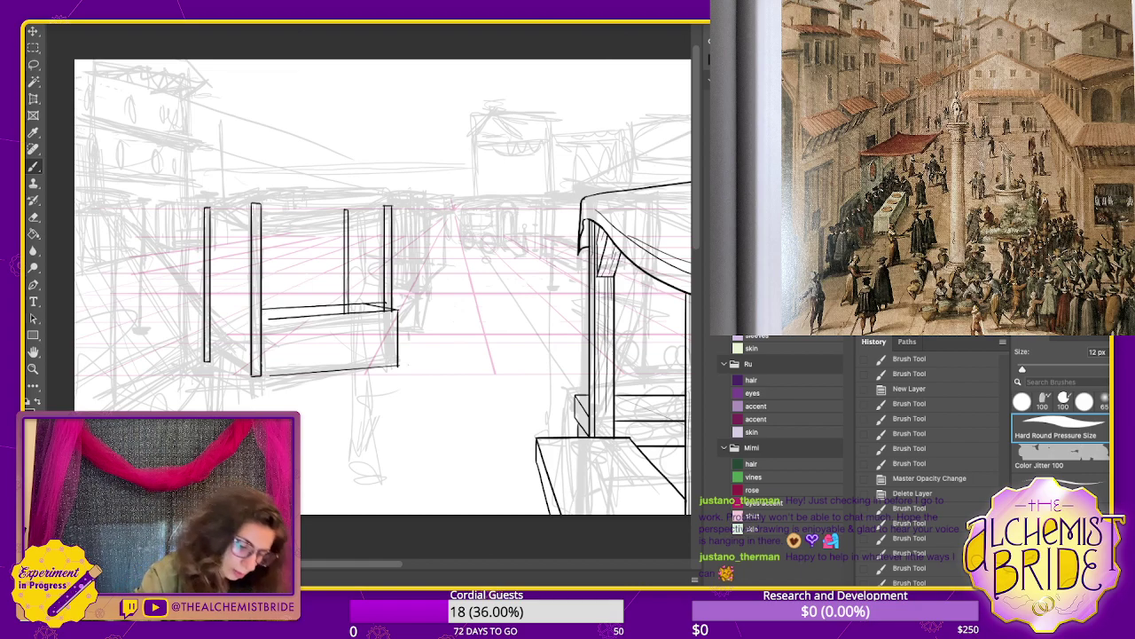
- Ink the near end of the left stall's counter around the front post with a short top edge, vertical edges and a base line
{"action": "mouse_move", "coordinate": [252, 308]}
{"action": "left_mouse_down"}
{"action": "mouse_move", "coordinate": [284, 317]}
{"action": "mouse_move", "coordinate": [262, 317]}
{"action": "mouse_move", "coordinate": [264, 371]}
{"action": "left_mouse_up"}
{"action": "key", "text": "ctrl+z"}
{"action": "key", "text": "ctrl+z"}
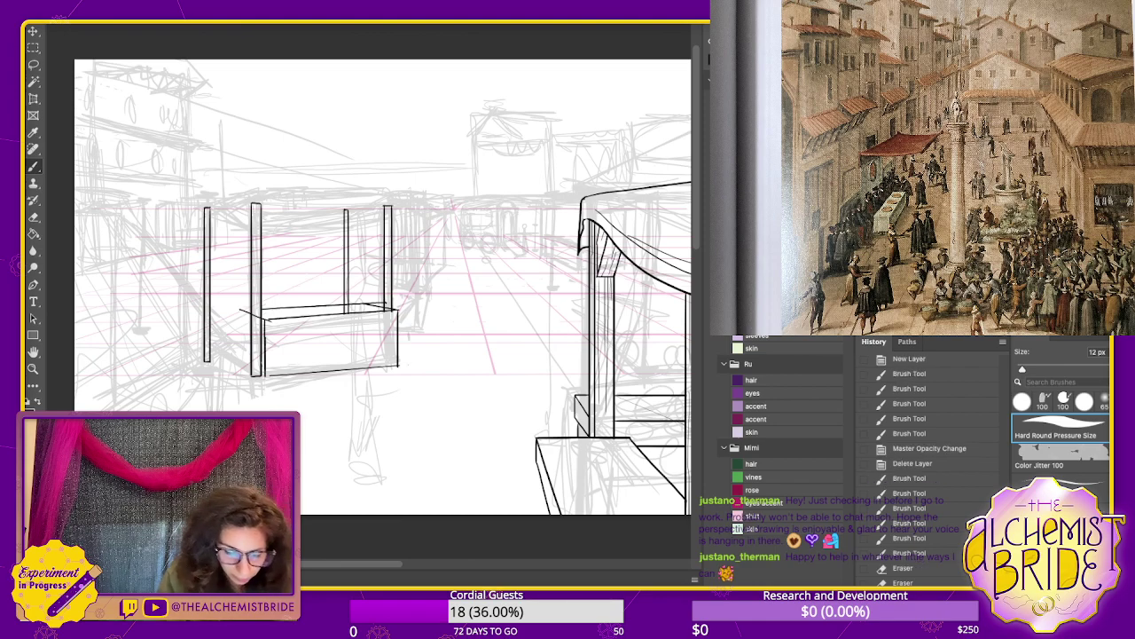
{"action": "mouse_move", "coordinate": [244, 311]}
{"action": "left_mouse_down"}
{"action": "mouse_move", "coordinate": [245, 374]}
{"action": "mouse_move", "coordinate": [265, 376]}
{"action": "left_mouse_up"}
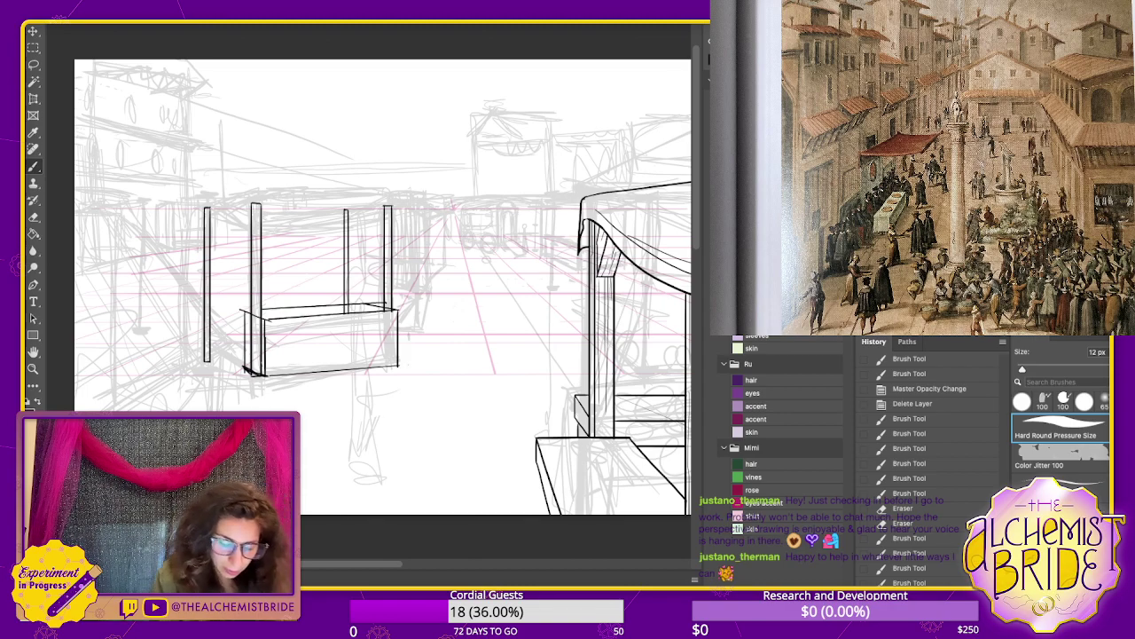
- Lasso the whole inked left stall, including its posts and counter, delete it and deselect
{"action": "key", "text": "l"}
{"action": "mouse_move", "coordinate": [242, 145]}
{"action": "left_mouse_down"}
{"action": "mouse_move", "coordinate": [455, 326]}
{"action": "mouse_move", "coordinate": [350, 140]}
{"action": "left_mouse_up"}
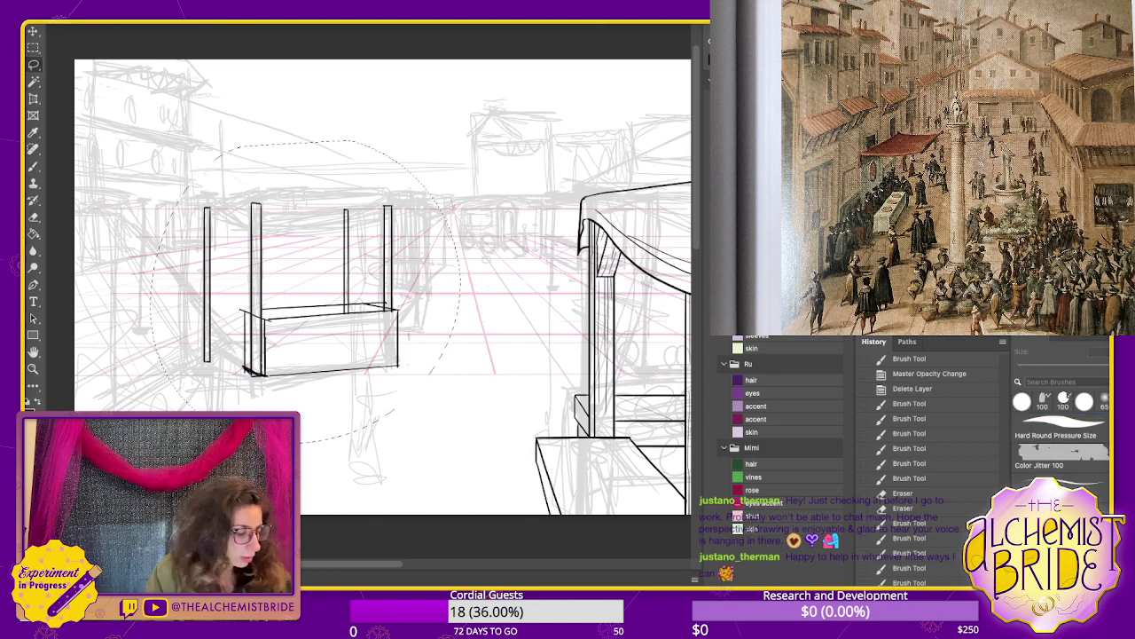
{"action": "key", "text": "Delete"}
{"action": "key", "text": "ctrl+d"}
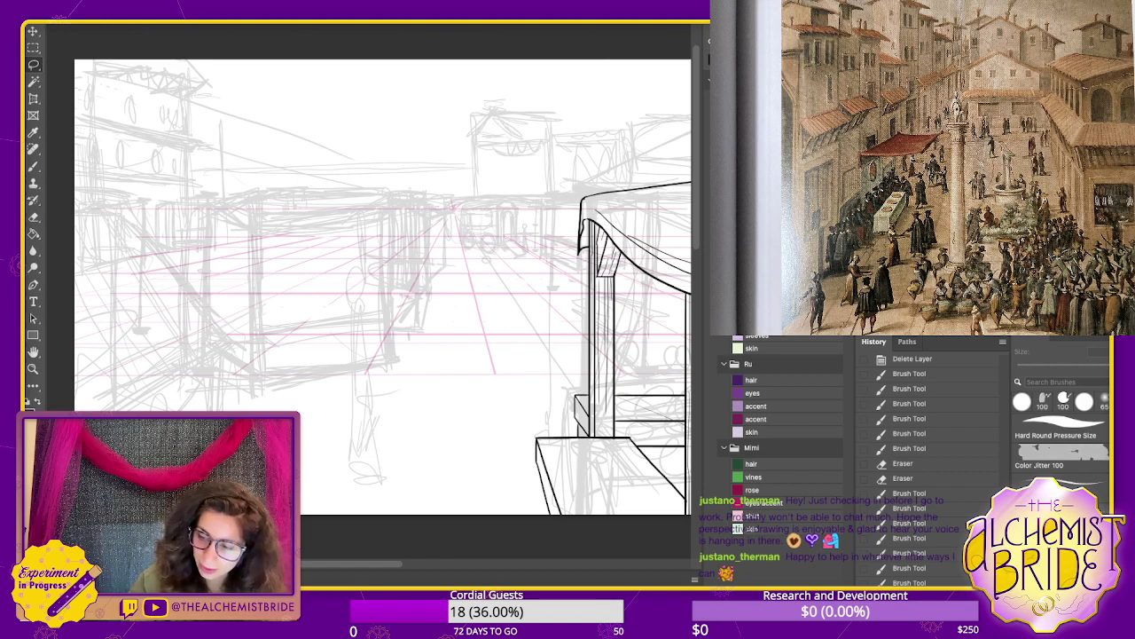
- Raise the rough sketch layer's opacity to 50% and return to the brush with nothing selected
{"action": "key", "text": "5"}
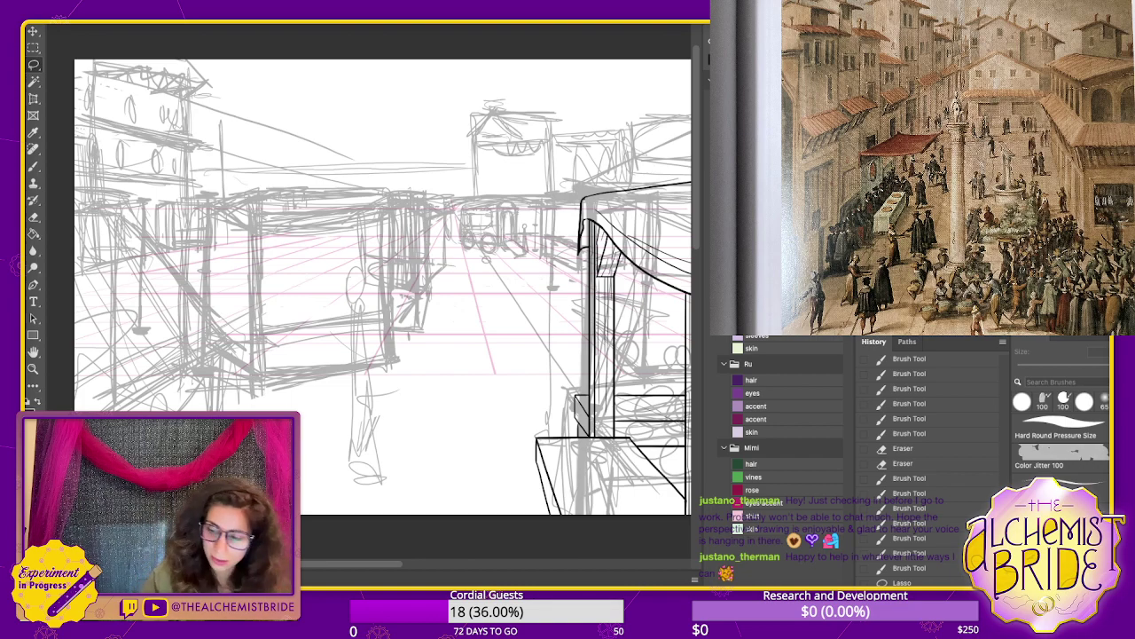
{"action": "key", "text": "b"}
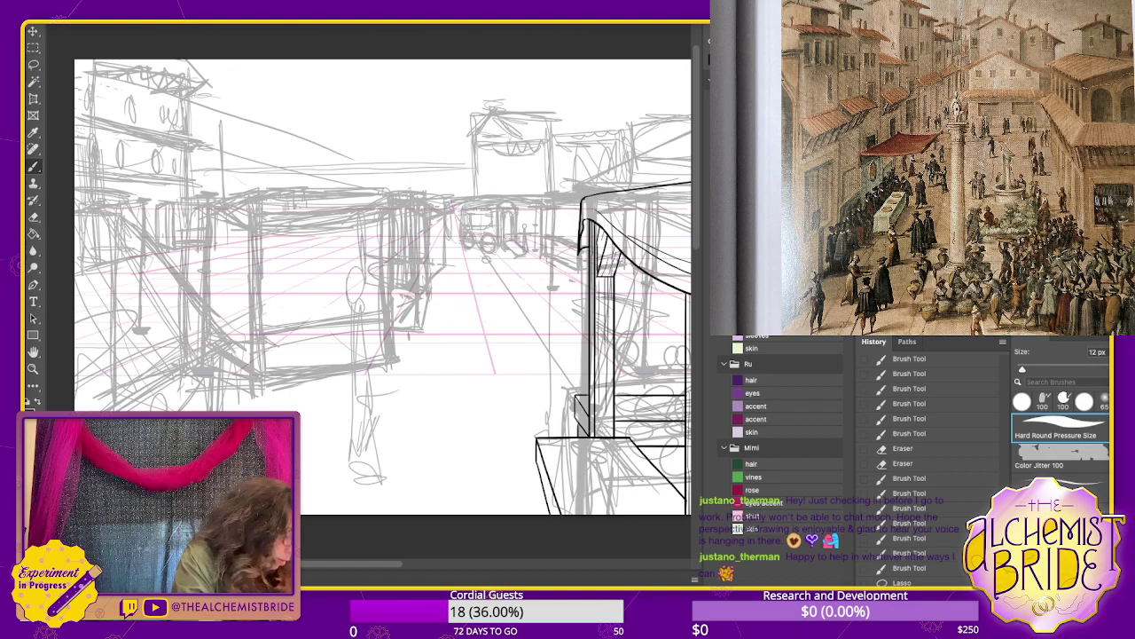
{"action": "key", "text": "Delete"}
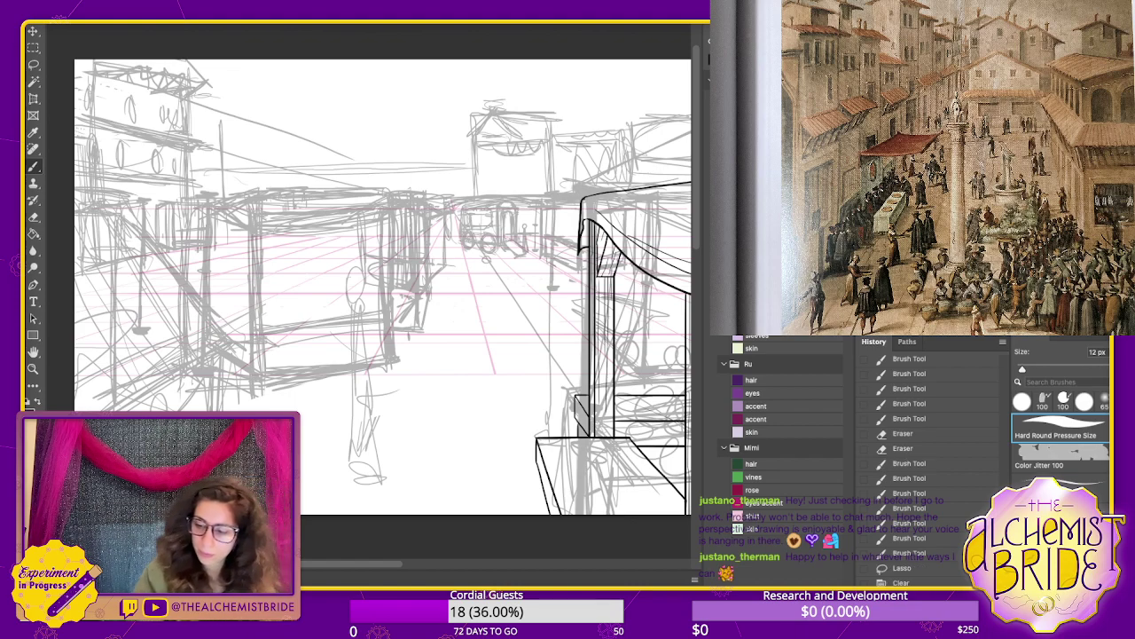
{"action": "key", "text": "ctrl+d"}
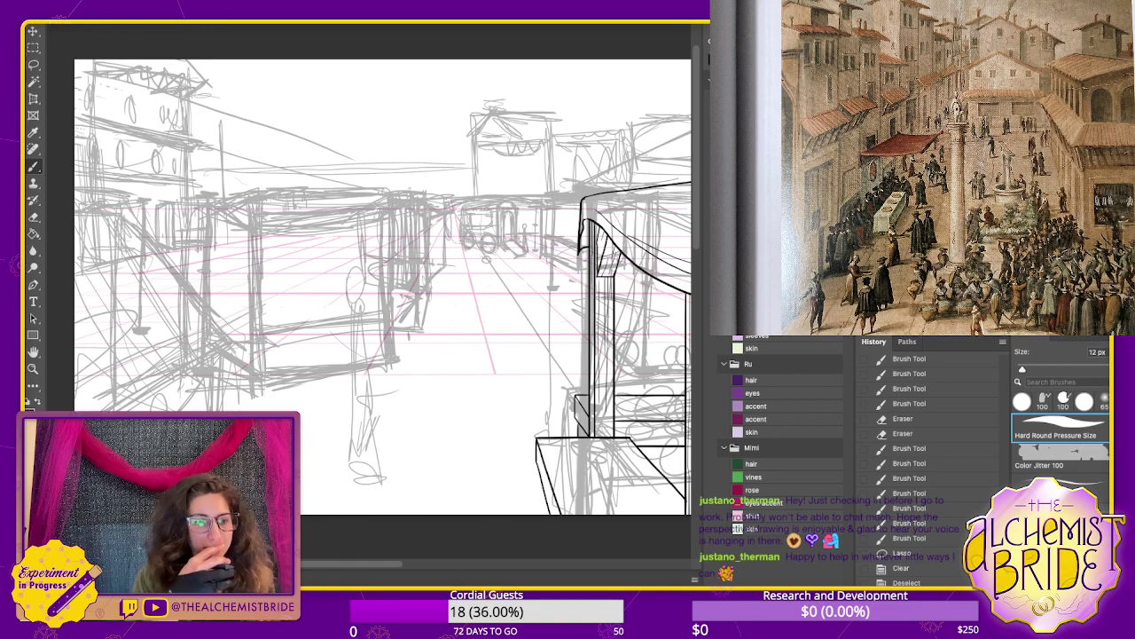
- Ink the two closely spaced long top edges of the left stall's counter over the rough, redrawing strokes with the wrong slope
{"action": "left_click_drag", "start_coordinate": [381, 293], "coordinate": [435, 295]}
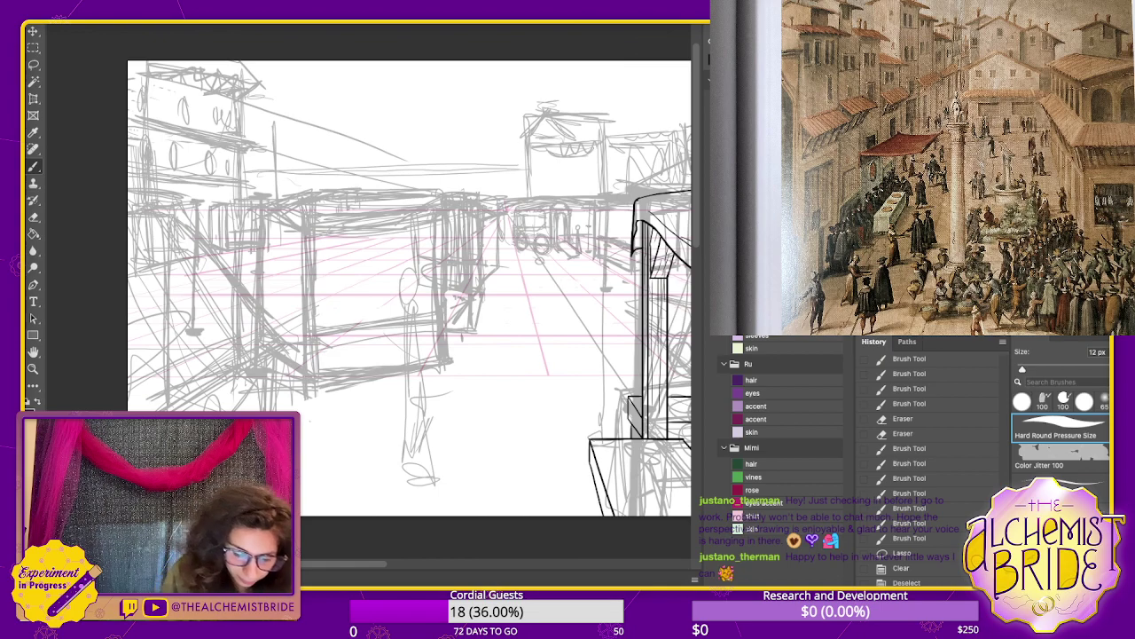
{"action": "left_click_drag", "start_coordinate": [309, 333], "coordinate": [433, 311]}
{"action": "key", "text": "ctrl+z"}
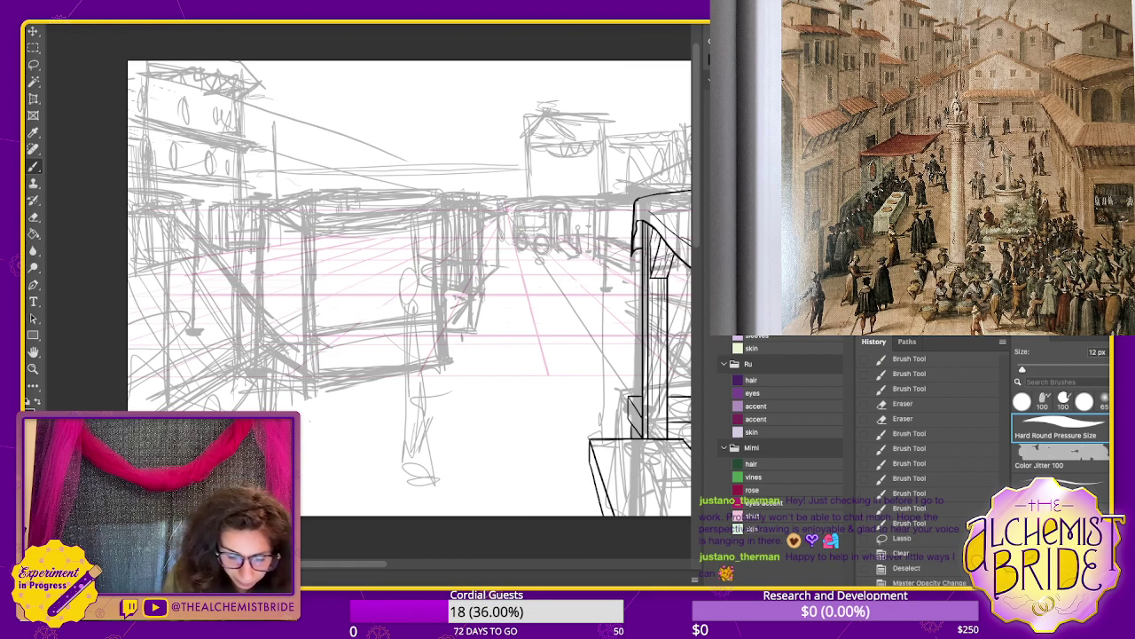
{"action": "left_click_drag", "start_coordinate": [309, 331], "coordinate": [430, 316]}
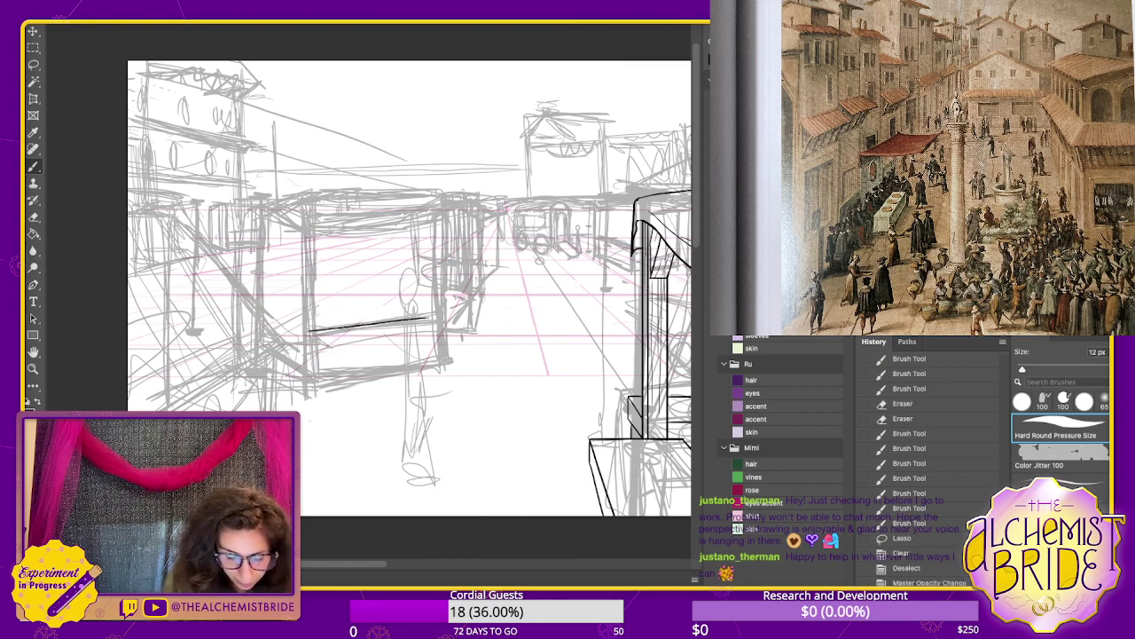
{"action": "left_click_drag", "start_coordinate": [313, 338], "coordinate": [448, 323]}
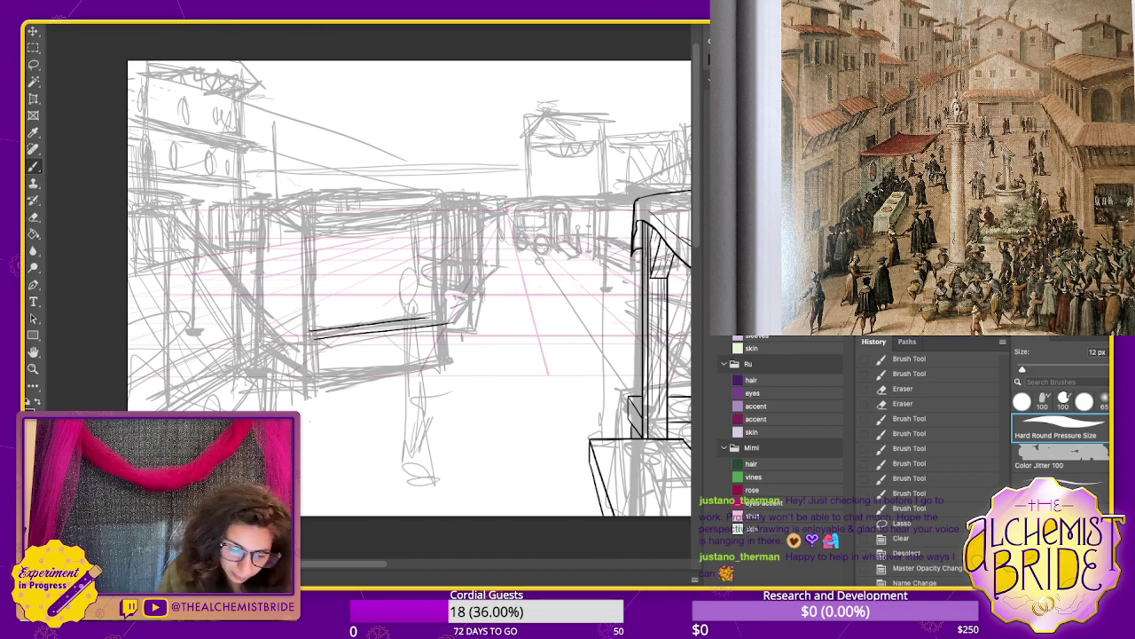
{"action": "key", "text": "ctrl+z"}
{"action": "left_click_drag", "start_coordinate": [312, 338], "coordinate": [429, 321]}
{"action": "key", "text": "ctrl+z"}
{"action": "left_click_drag", "start_coordinate": [310, 339], "coordinate": [442, 322]}
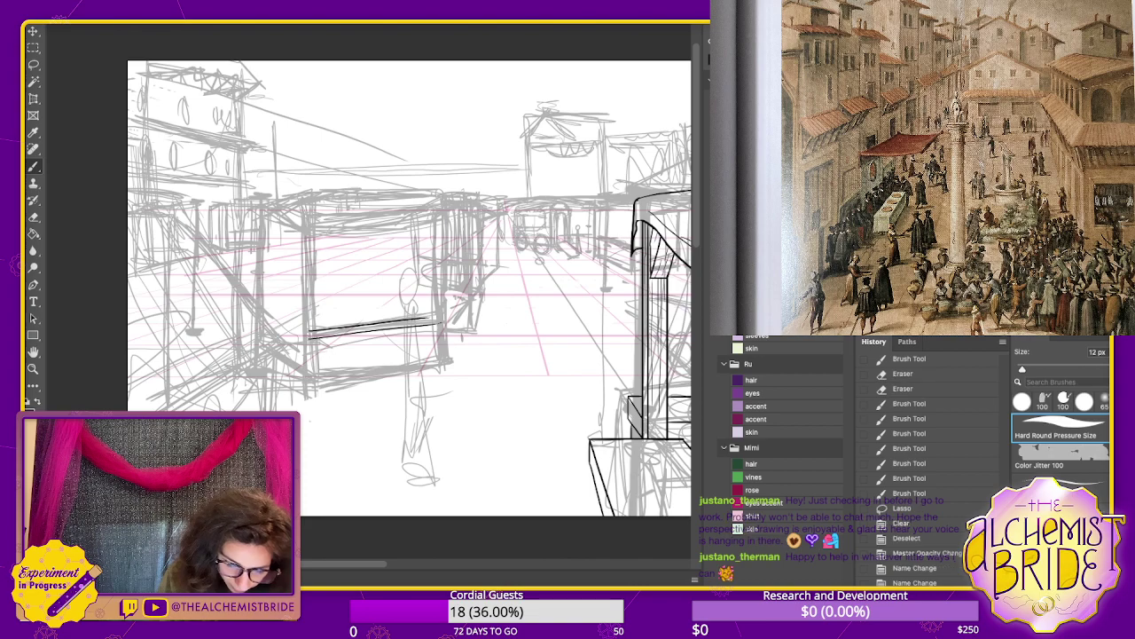
{"action": "key", "text": "ctrl+z"}
- Complete the counter's front face with vertical edges at both ends and a base edge, and close the far upper corner
{"action": "mouse_move", "coordinate": [309, 336]}
{"action": "left_mouse_down"}
{"action": "mouse_move", "coordinate": [443, 319]}
{"action": "mouse_move", "coordinate": [446, 361]}
{"action": "left_mouse_up"}
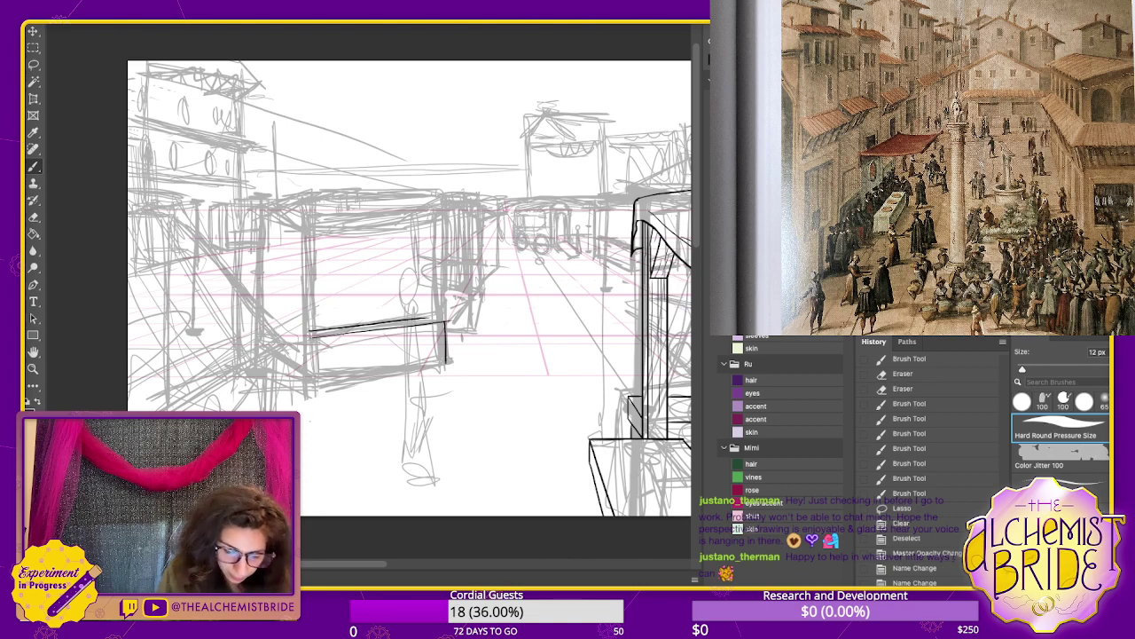
{"action": "left_click_drag", "start_coordinate": [310, 337], "coordinate": [310, 371]}
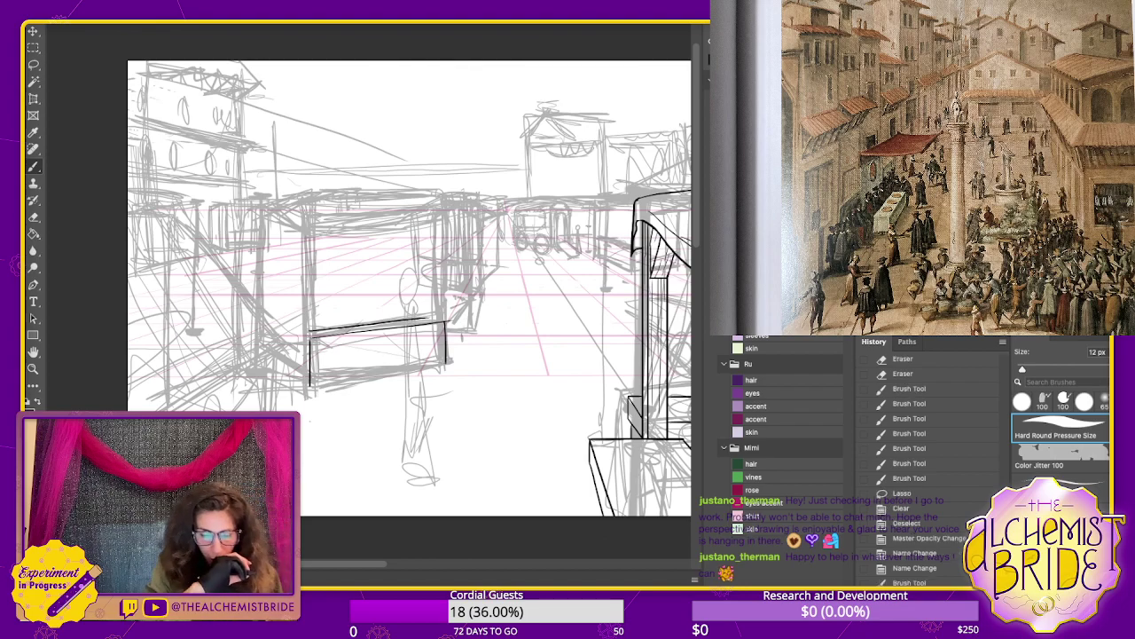
{"action": "left_click_drag", "start_coordinate": [311, 385], "coordinate": [452, 366]}
{"action": "key", "text": "ctrl+z"}
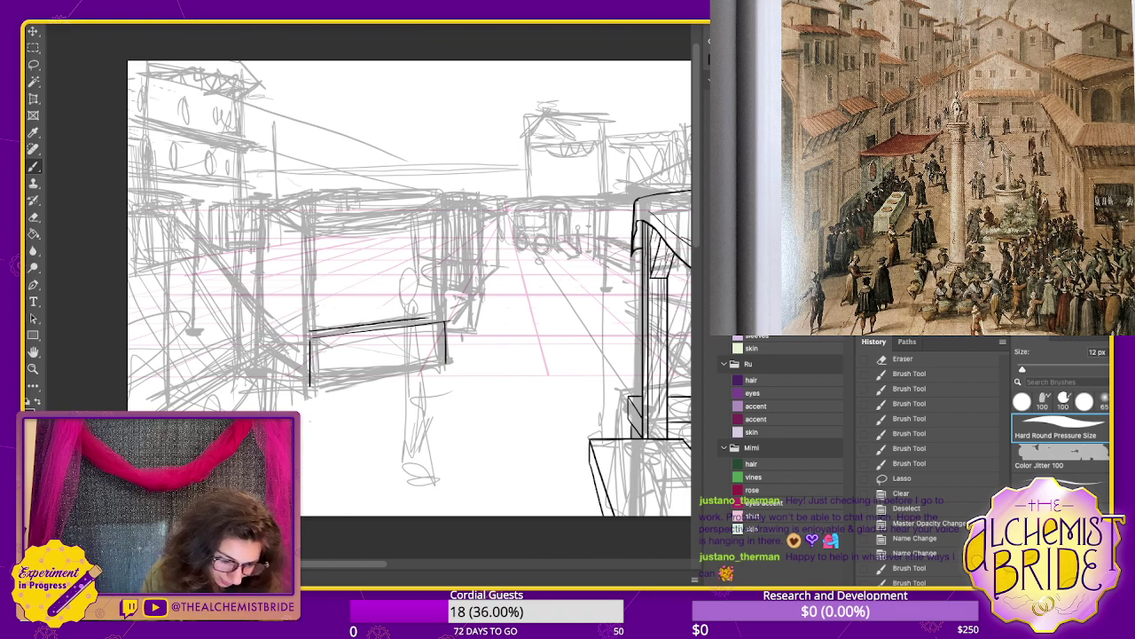
{"action": "left_click_drag", "start_coordinate": [447, 364], "coordinate": [310, 388]}
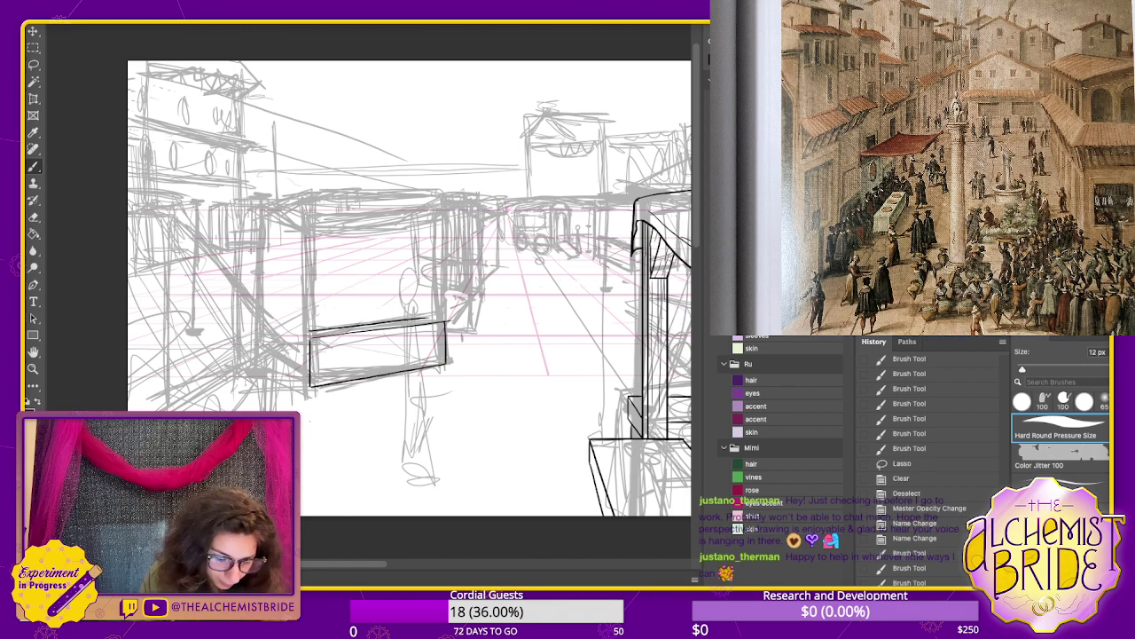
{"action": "left_click_drag", "start_coordinate": [426, 318], "coordinate": [445, 321]}
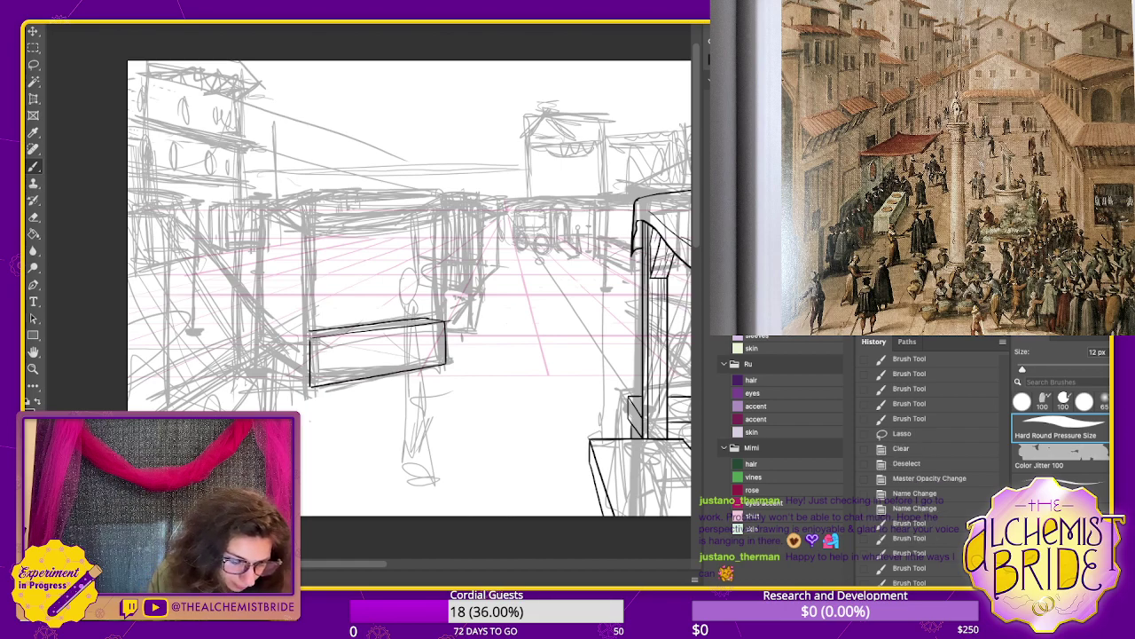
- Ink the near side's top edge running back from the counter's front corner to the rear post, redoing short attempts
{"action": "left_click_drag", "start_coordinate": [296, 333], "coordinate": [311, 338]}
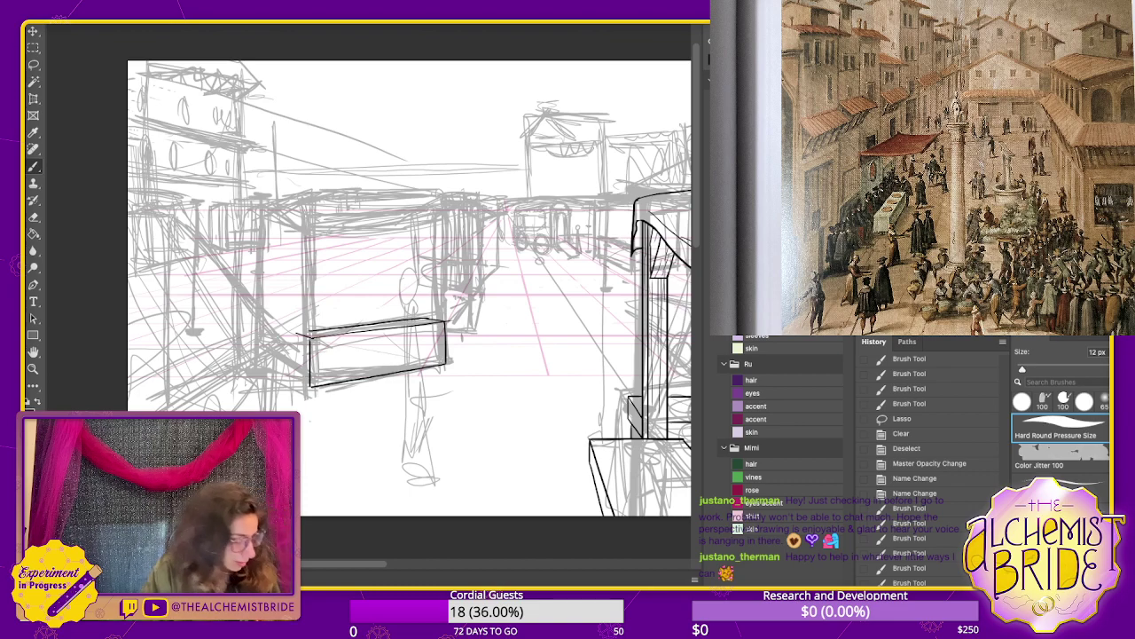
{"action": "key", "text": "ctrl+z"}
{"action": "left_click_drag", "start_coordinate": [296, 332], "coordinate": [309, 338]}
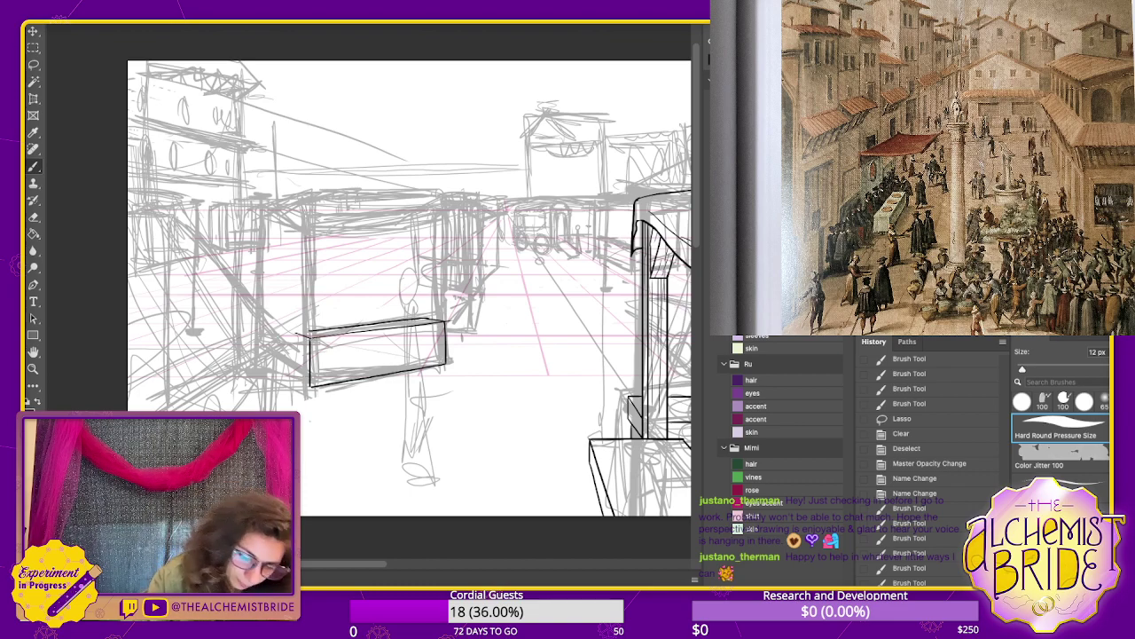
{"action": "key", "text": "ctrl+z"}
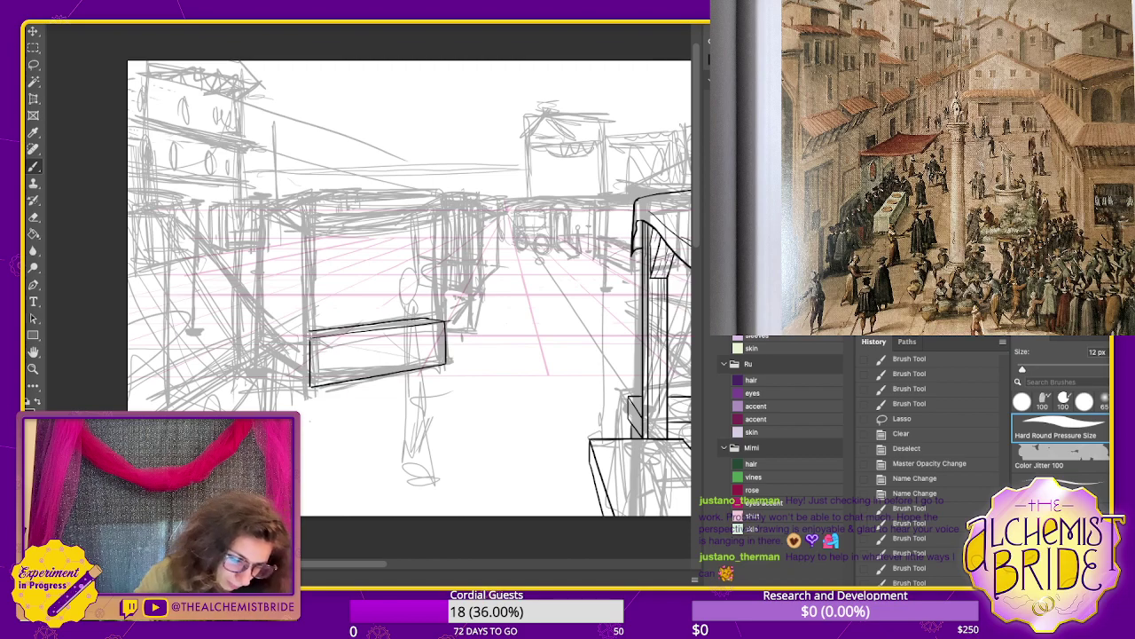
{"action": "left_click_drag", "start_coordinate": [265, 318], "coordinate": [309, 333]}
{"action": "key", "text": "ctrl+z"}
{"action": "key", "text": "ctrl+z"}
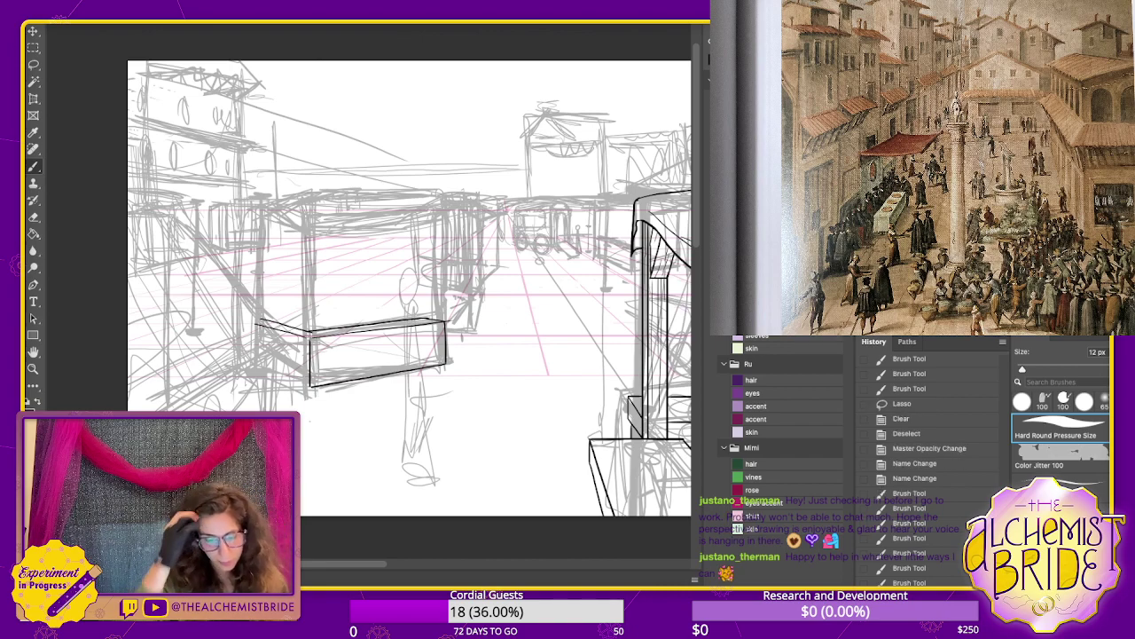
{"action": "key", "text": "ctrl+z"}
- Undo the trial strokes on the counter's near side and ink its base edge back from the front corner
{"action": "mouse_move", "coordinate": [258, 321]}
{"action": "left_mouse_down"}
{"action": "mouse_move", "coordinate": [309, 335]}
{"action": "mouse_move", "coordinate": [254, 365]}
{"action": "mouse_move", "coordinate": [310, 384]}
{"action": "left_mouse_up"}
{"action": "key", "text": "ctrl+z"}
{"action": "key", "text": "ctrl+z"}
{"action": "key", "text": "ctrl+z"}
{"action": "key", "text": "ctrl+z"}
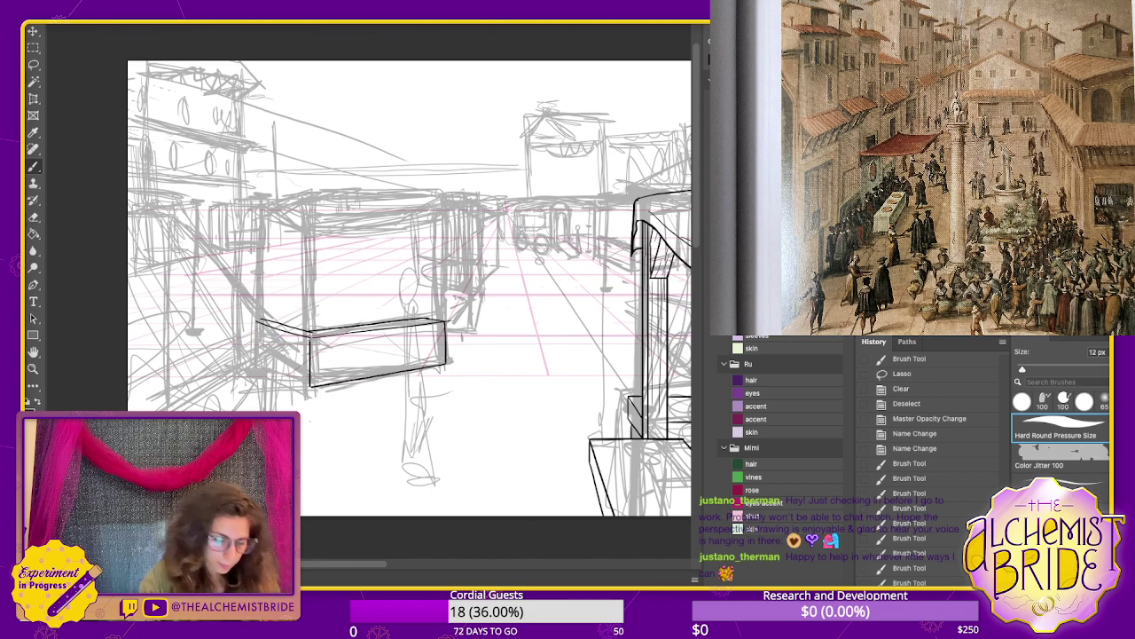
{"action": "left_click_drag", "start_coordinate": [256, 356], "coordinate": [310, 388]}
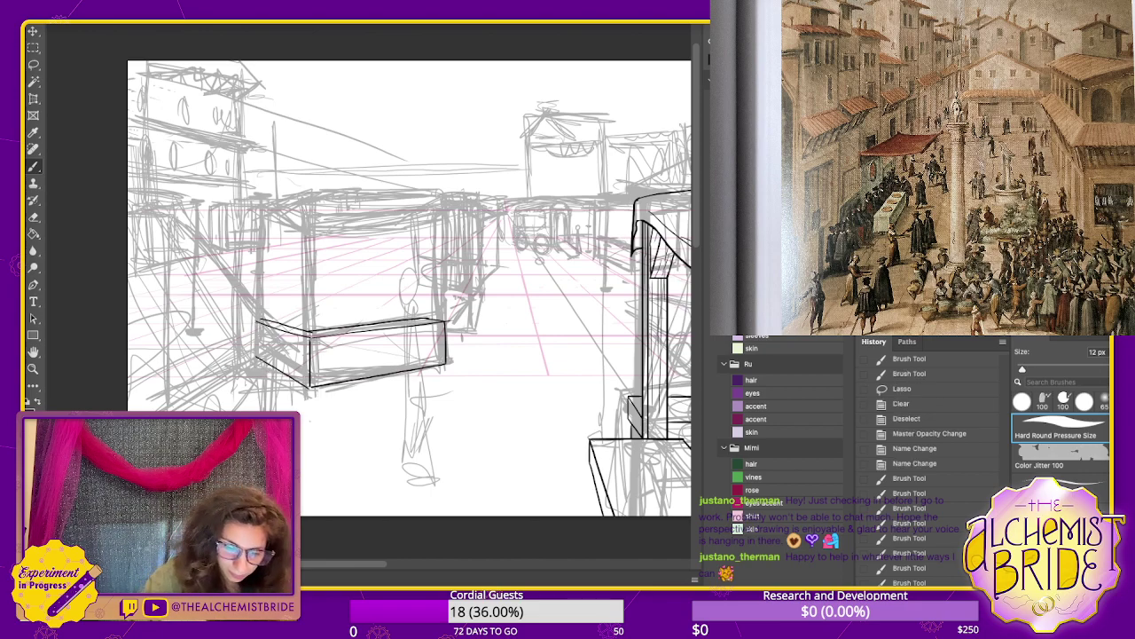
- Close the counter's near side with a rear vertical, and add the tabletop's inner edges and a short return at the far end
{"action": "mouse_move", "coordinate": [256, 321]}
{"action": "left_mouse_down"}
{"action": "mouse_move", "coordinate": [256, 355]}
{"action": "mouse_move", "coordinate": [282, 318]}
{"action": "mouse_move", "coordinate": [316, 328]}
{"action": "mouse_move", "coordinate": [421, 317]}
{"action": "left_mouse_up"}
{"action": "key", "text": "ctrl+z"}
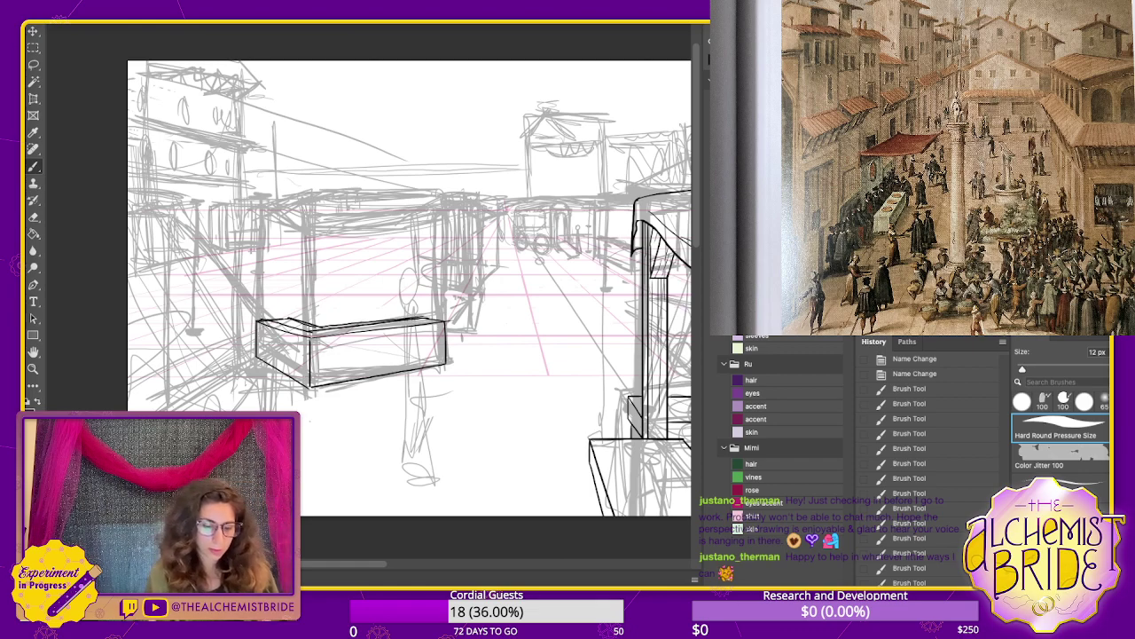
{"action": "mouse_move", "coordinate": [421, 318]}
{"action": "left_mouse_down"}
{"action": "mouse_move", "coordinate": [447, 317]}
{"action": "mouse_move", "coordinate": [450, 353]}
{"action": "left_mouse_up"}
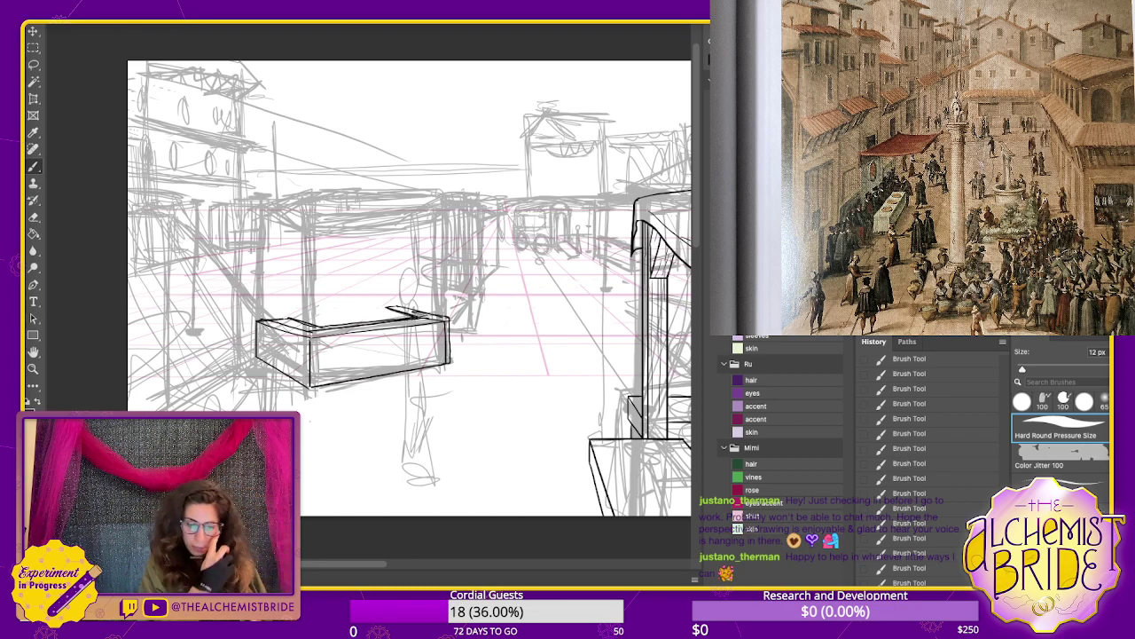
- Erase the overlapping line ends around the tabletop's inner corners and the surplus vertical strokes at the counter's far end
{"action": "key", "text": "ctrl+plus"}
{"action": "key", "text": "e"}
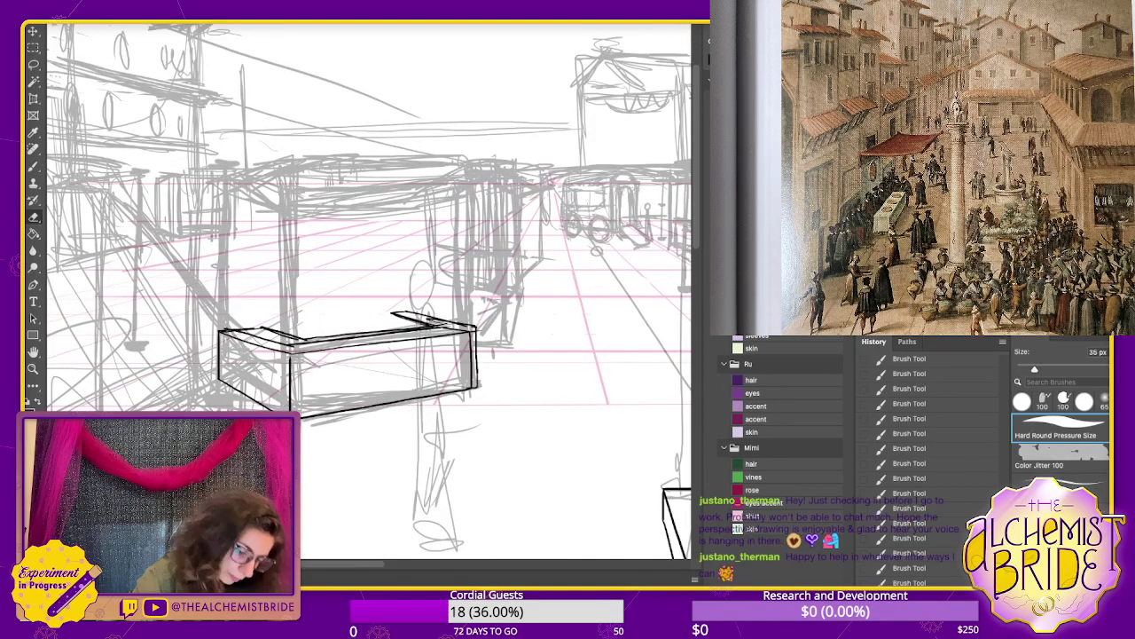
{"action": "mouse_move", "coordinate": [250, 334]}
{"action": "left_mouse_down"}
{"action": "mouse_move", "coordinate": [287, 345]}
{"action": "mouse_move", "coordinate": [261, 330]}
{"action": "mouse_move", "coordinate": [446, 328]}
{"action": "left_mouse_up"}
{"action": "mouse_move", "coordinate": [426, 317]}
{"action": "left_mouse_down"}
{"action": "mouse_move", "coordinate": [460, 330]}
{"action": "mouse_move", "coordinate": [472, 383]}
{"action": "left_mouse_up"}
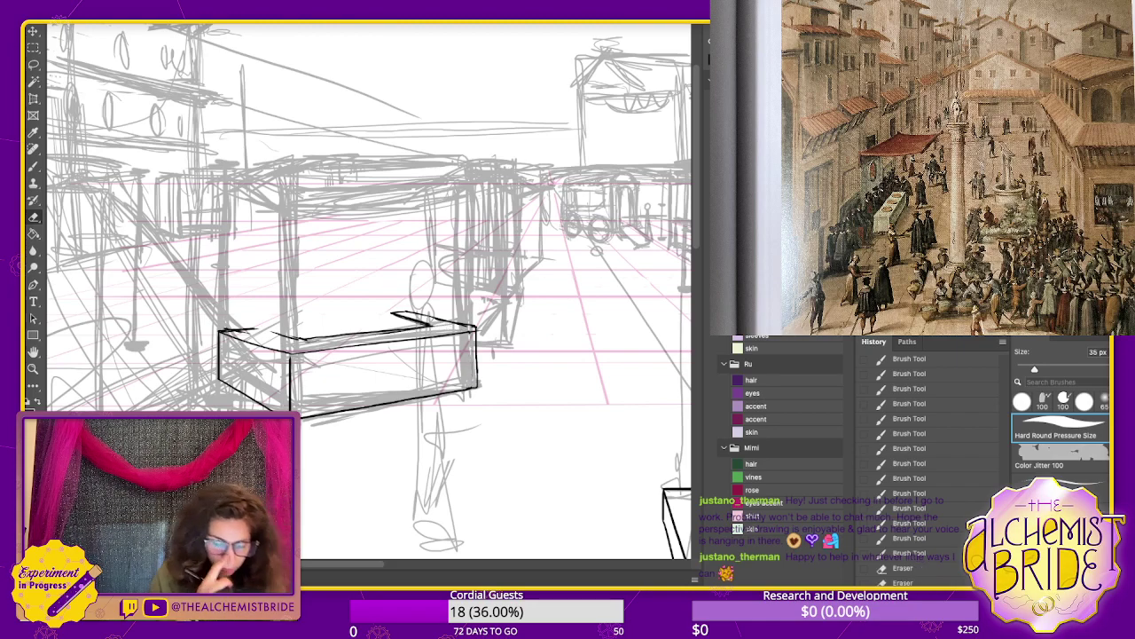
- Lasso the inked counter, cut it out and bring it back as a faint guide, then return to the brush
{"action": "key", "text": "l"}
{"action": "mouse_move", "coordinate": [249, 291]}
{"action": "left_mouse_down"}
{"action": "mouse_move", "coordinate": [385, 478]}
{"action": "mouse_move", "coordinate": [454, 248]}
{"action": "left_mouse_up"}
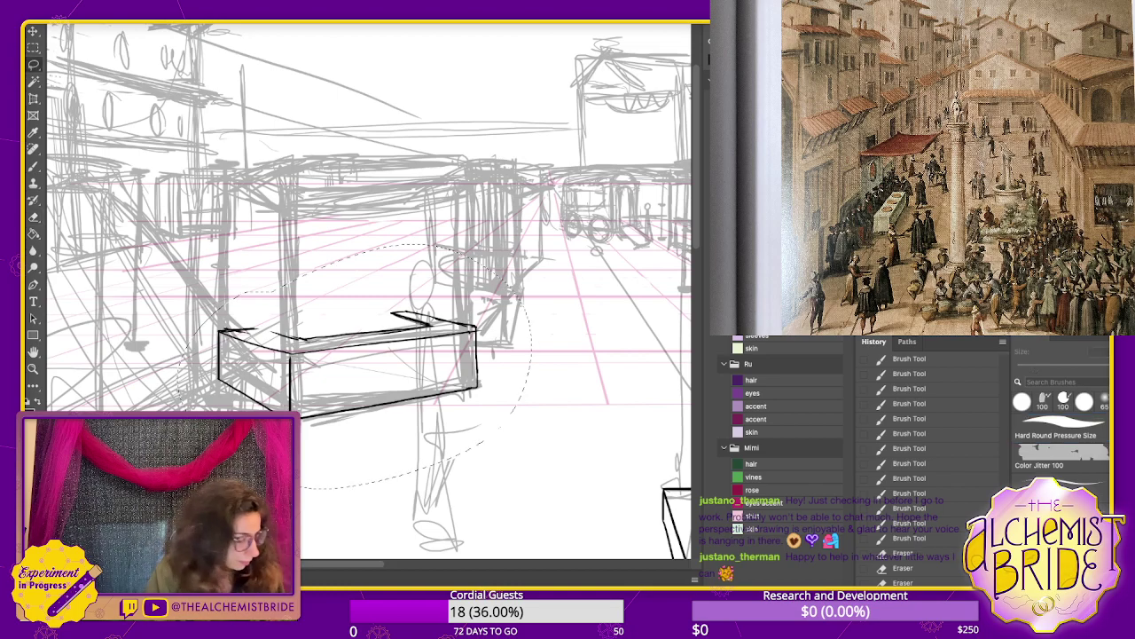
{"action": "key", "text": "ctrl+x"}
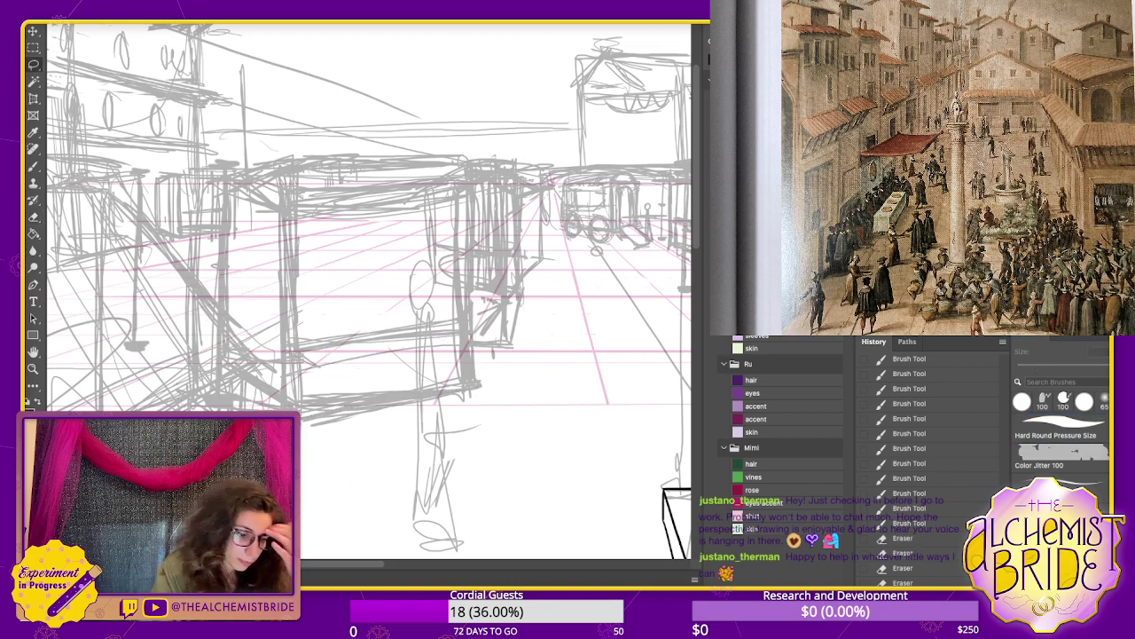
{"action": "key", "text": "ctrl+z"}
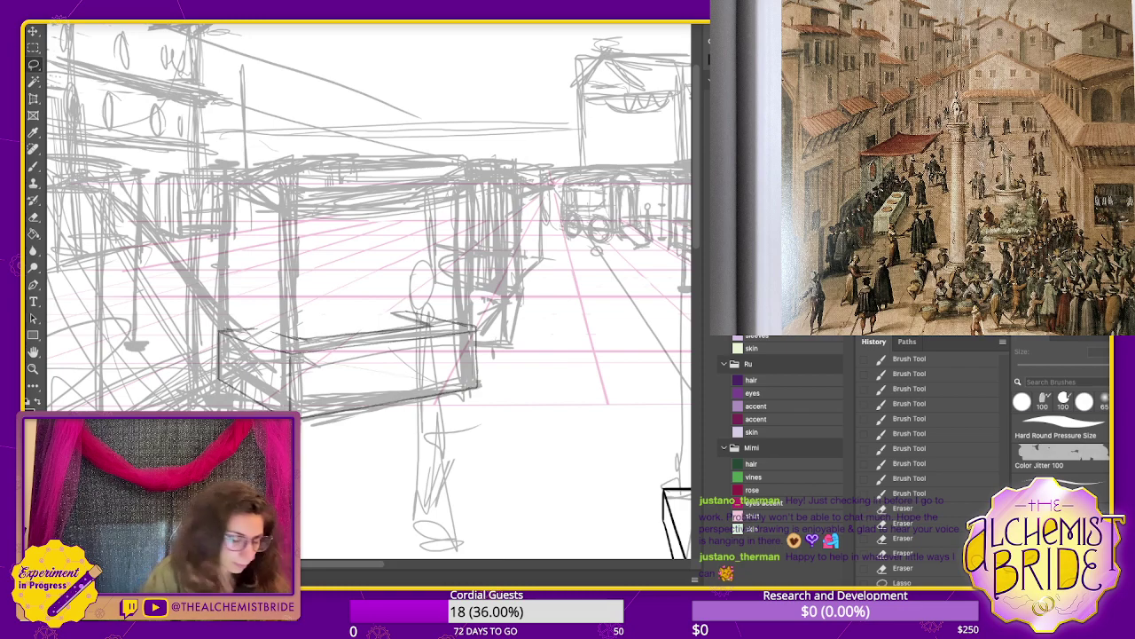
{"action": "key", "text": "b"}
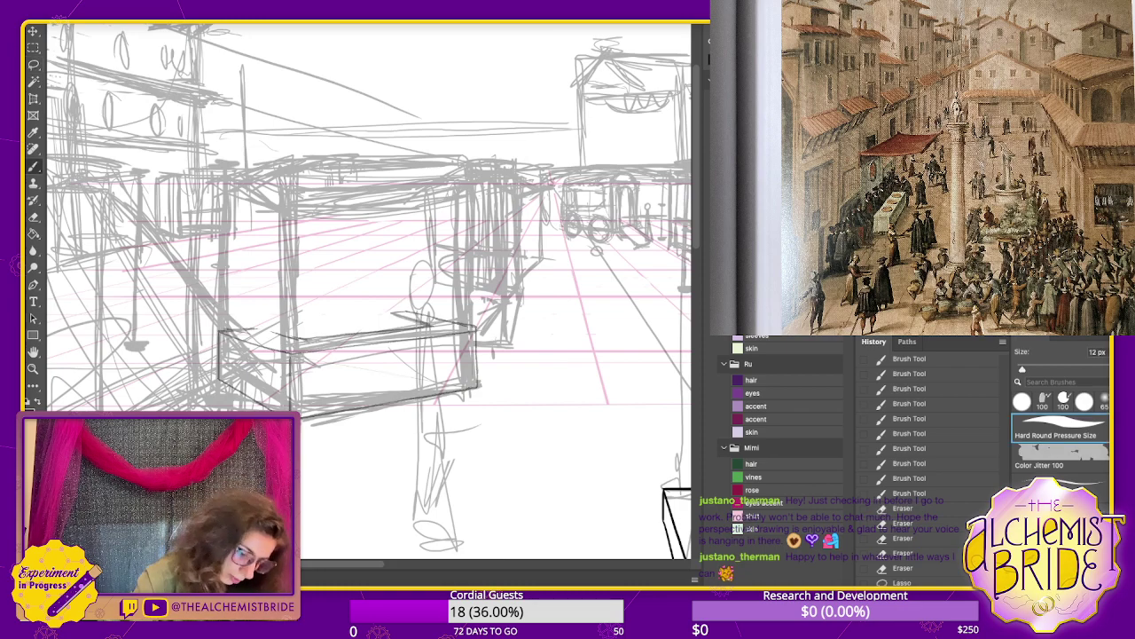
- Ink the counter's near side, long base edge and far front vertical in black over the faint guide
{"action": "left_click_drag", "start_coordinate": [220, 331], "coordinate": [293, 353]}
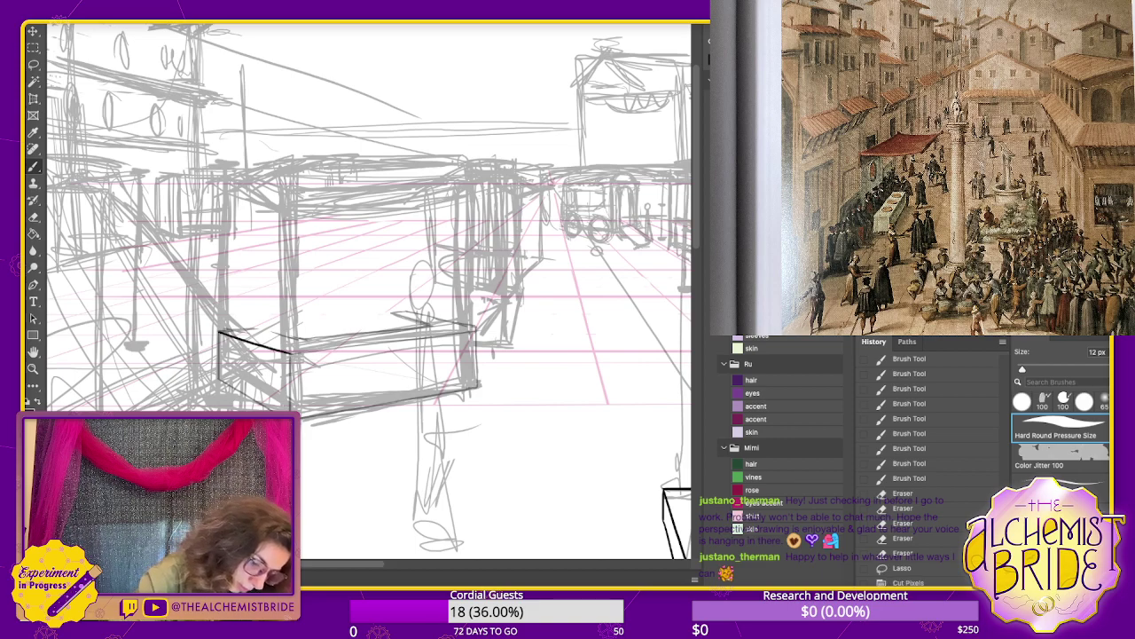
{"action": "mouse_move", "coordinate": [218, 332]}
{"action": "left_mouse_down"}
{"action": "mouse_move", "coordinate": [218, 380]}
{"action": "mouse_move", "coordinate": [267, 406]}
{"action": "mouse_move", "coordinate": [316, 416]}
{"action": "mouse_move", "coordinate": [475, 386]}
{"action": "left_mouse_up"}
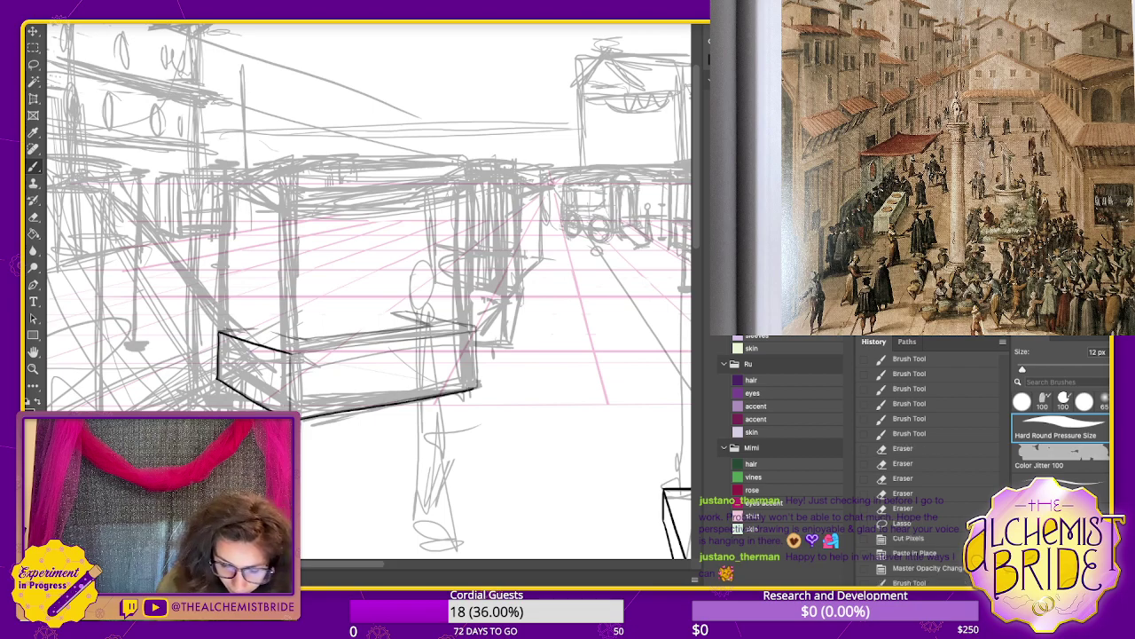
{"action": "left_click_drag", "start_coordinate": [475, 326], "coordinate": [475, 390]}
{"action": "key", "text": "ctrl+z"}
{"action": "key", "text": "ctrl+z"}
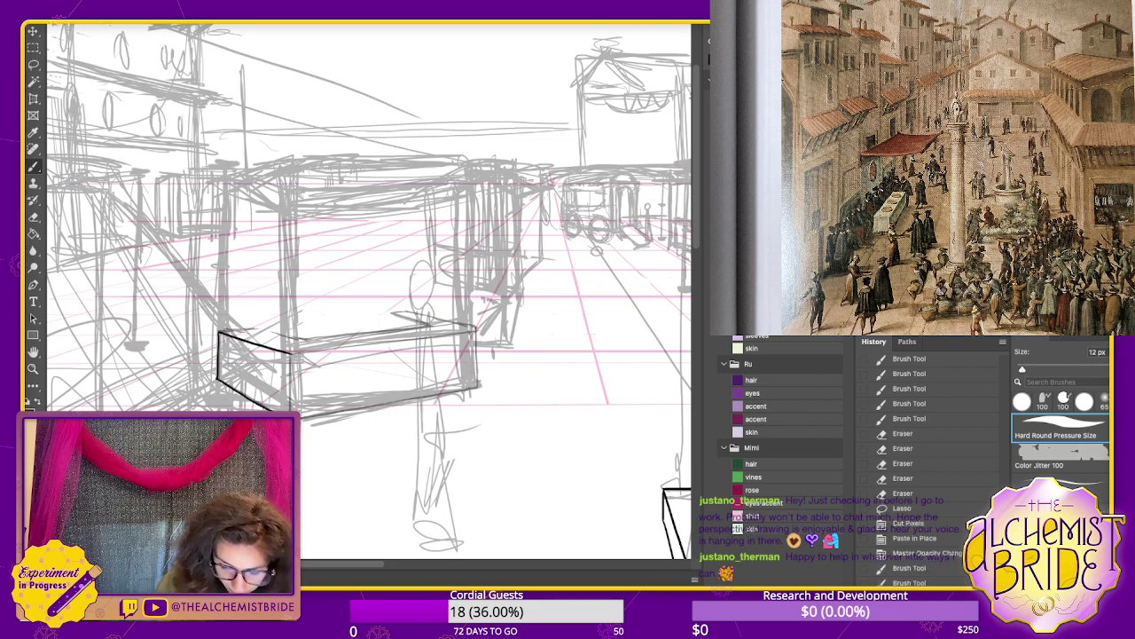
{"action": "left_click_drag", "start_coordinate": [475, 326], "coordinate": [475, 387]}
{"action": "left_click_drag", "start_coordinate": [300, 419], "coordinate": [475, 386]}
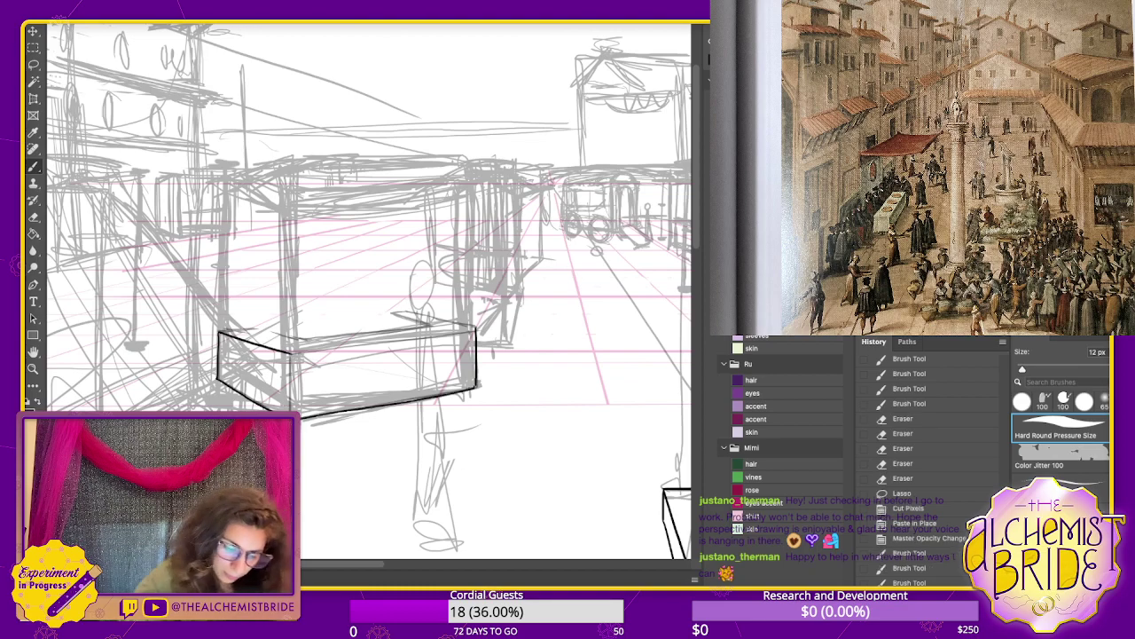
{"action": "left_click_drag", "start_coordinate": [404, 312], "coordinate": [476, 326]}
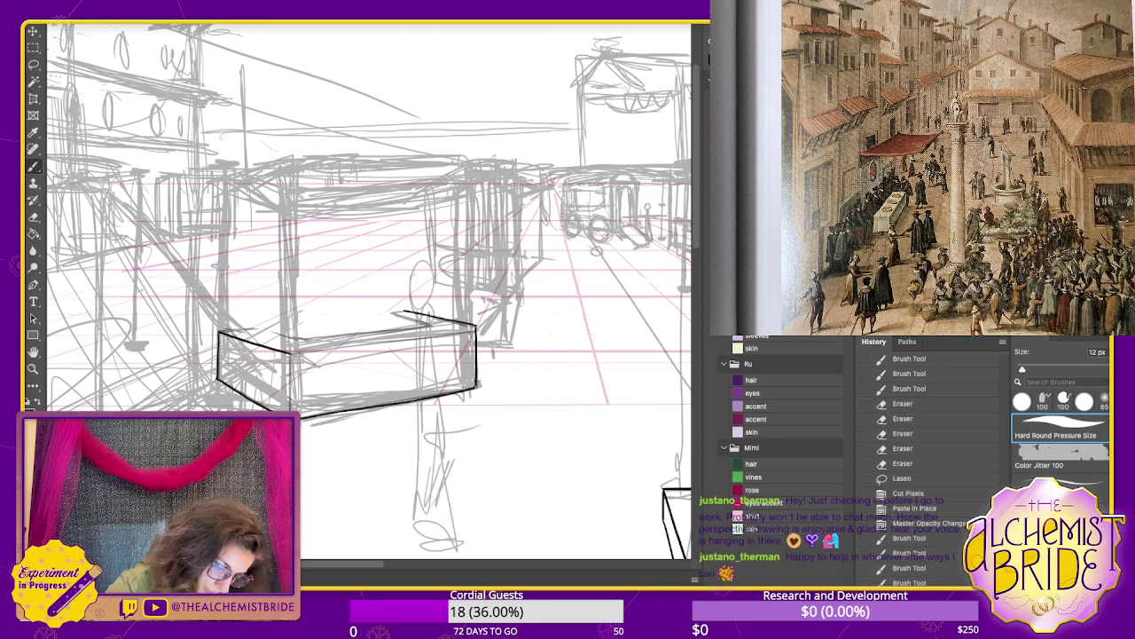
{"action": "key", "text": "ctrl+z"}
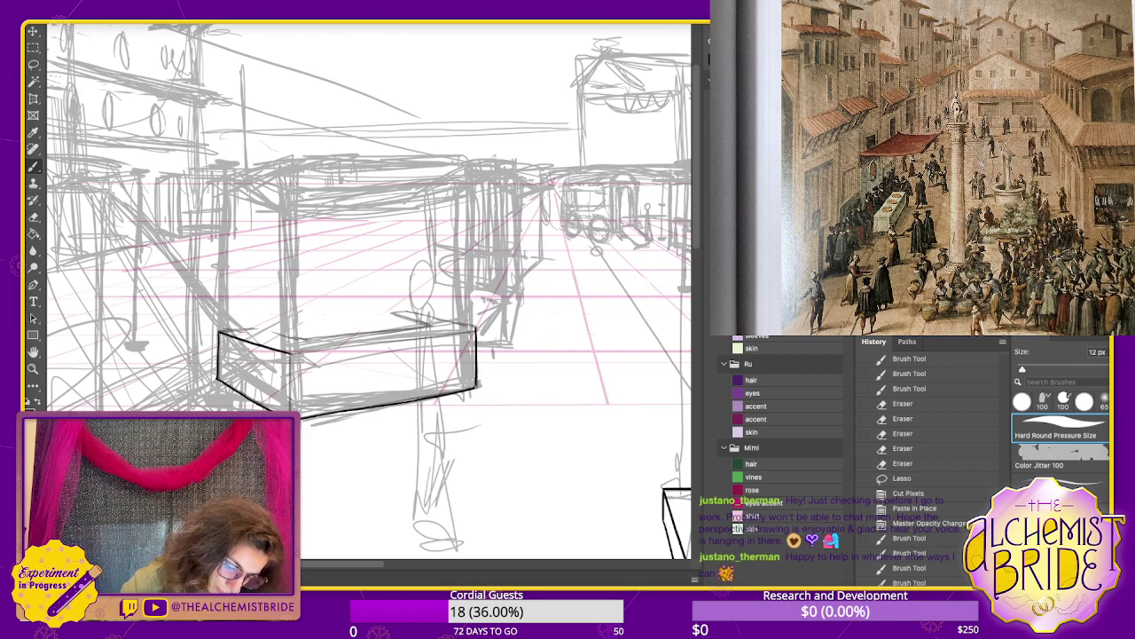
{"action": "left_click_drag", "start_coordinate": [403, 310], "coordinate": [466, 325]}
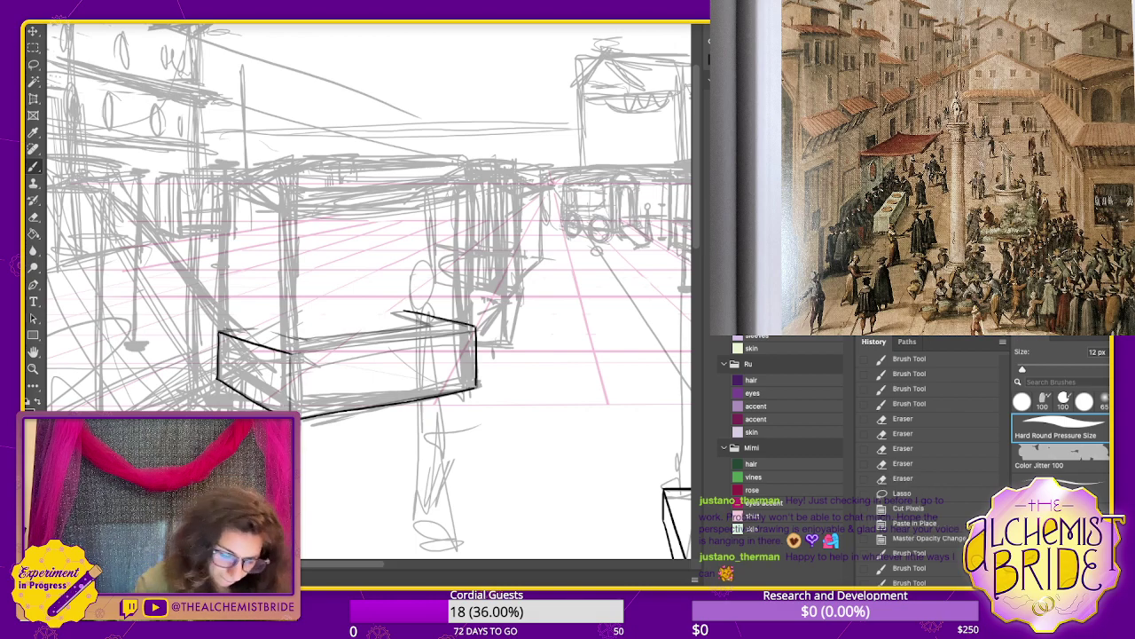
{"action": "key", "text": "ctrl+z"}
{"action": "left_click_drag", "start_coordinate": [408, 313], "coordinate": [473, 328]}
{"action": "key", "text": "ctrl+z"}
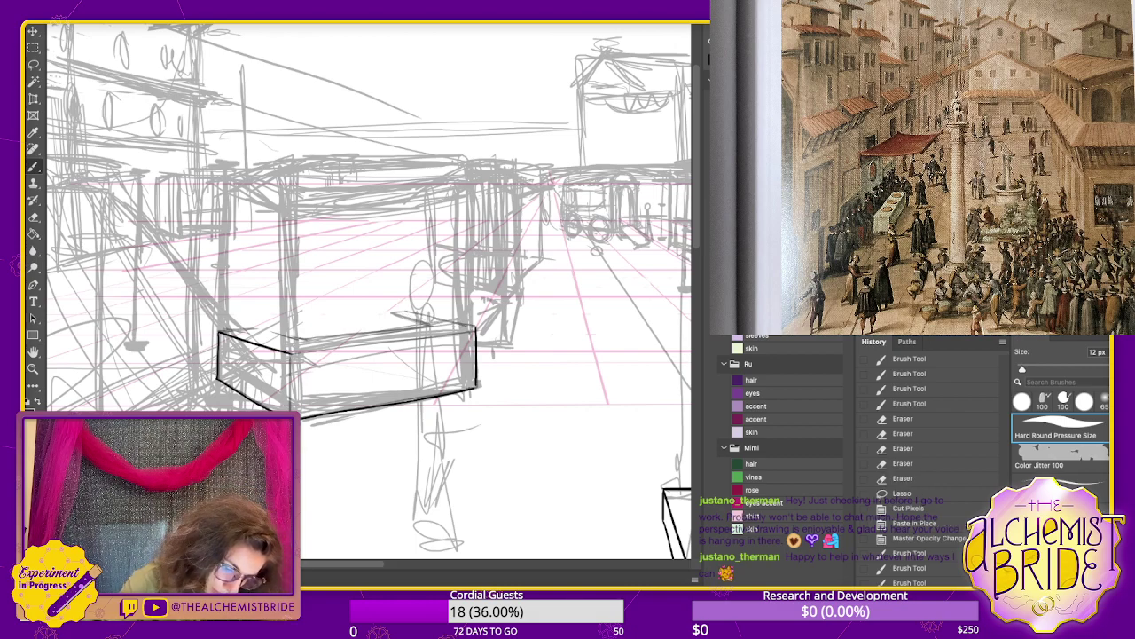
- Ink the short top edge at the counter's far end, plus the tabletop's rear and front long edges
{"action": "left_click_drag", "start_coordinate": [401, 312], "coordinate": [476, 327]}
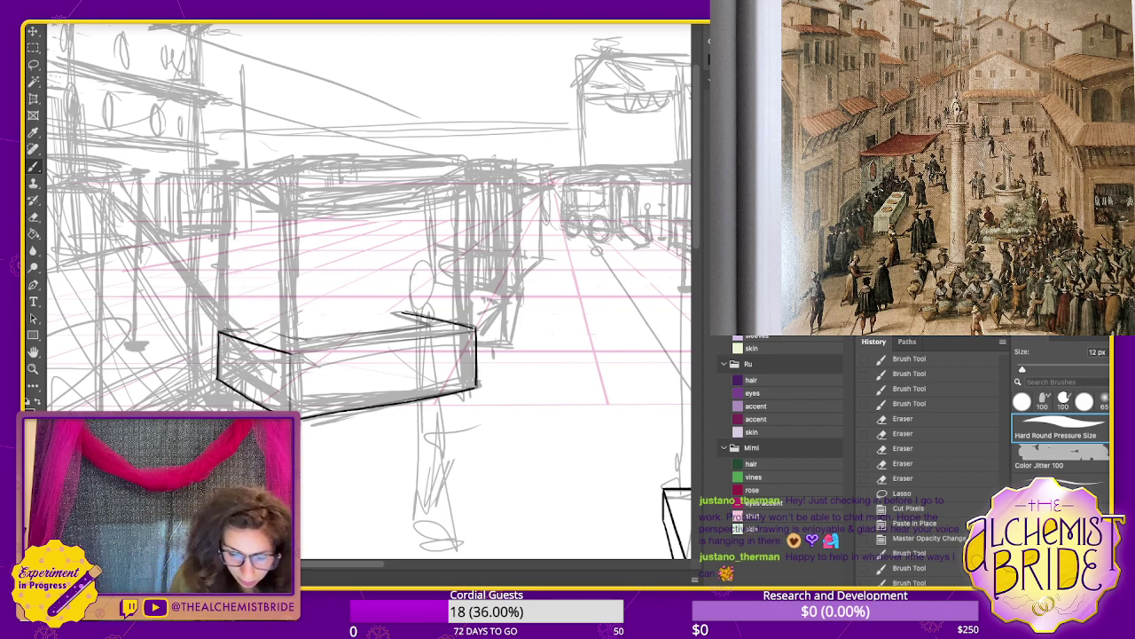
{"action": "left_click_drag", "start_coordinate": [403, 315], "coordinate": [387, 313]}
{"action": "key", "text": "ctrl+z"}
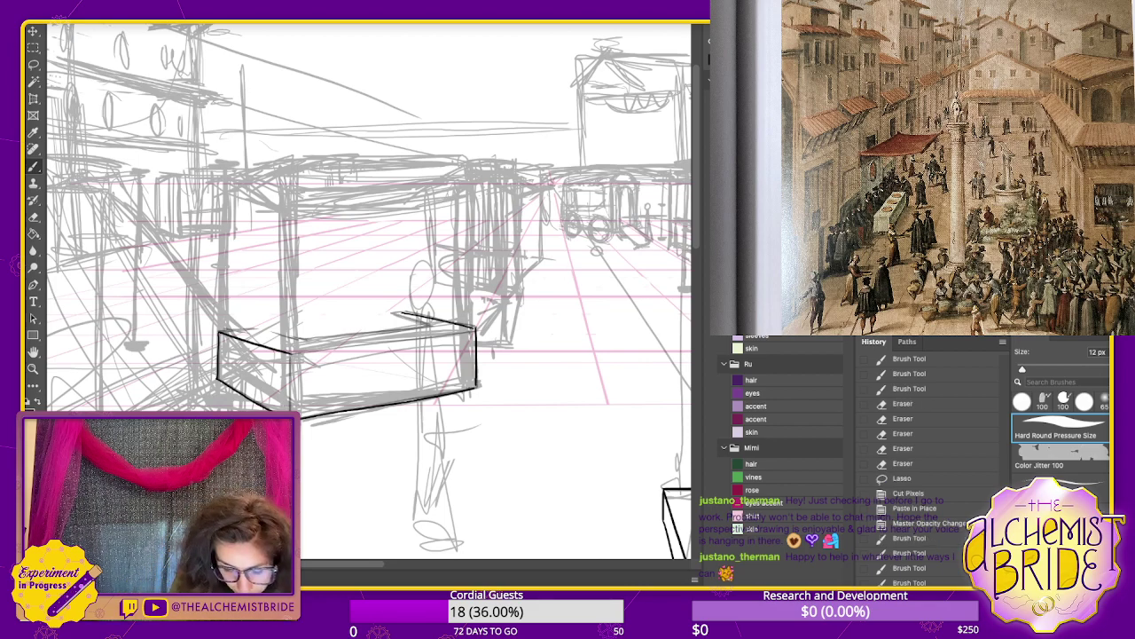
{"action": "left_click_drag", "start_coordinate": [401, 313], "coordinate": [389, 316]}
{"action": "key", "text": "ctrl+z"}
{"action": "left_click_drag", "start_coordinate": [220, 333], "coordinate": [410, 313]}
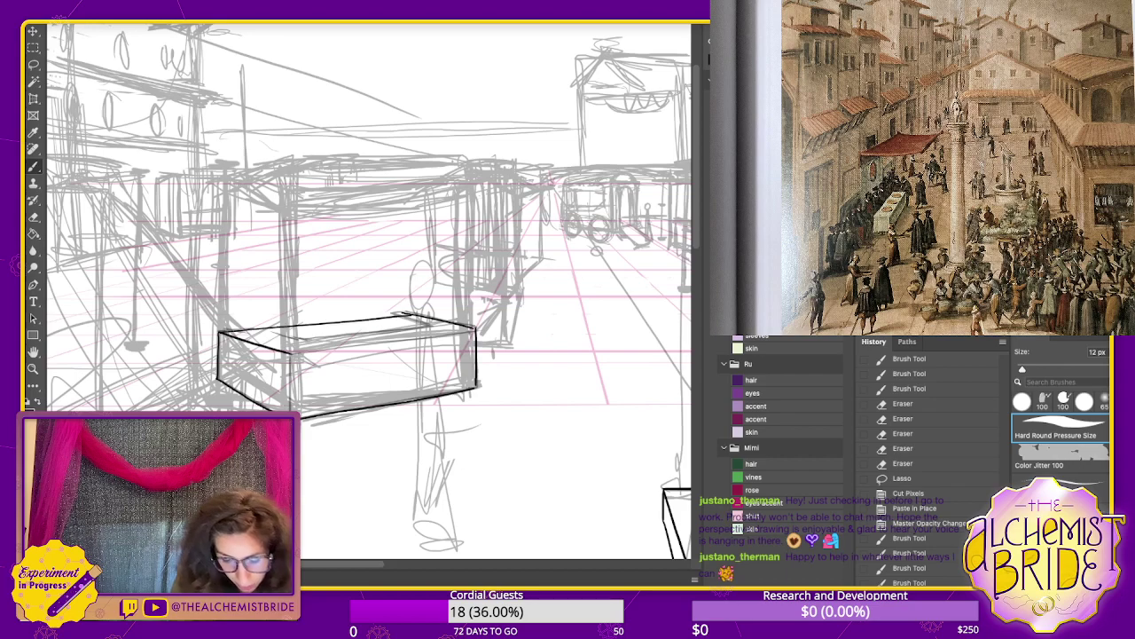
{"action": "key", "text": "ctrl+z"}
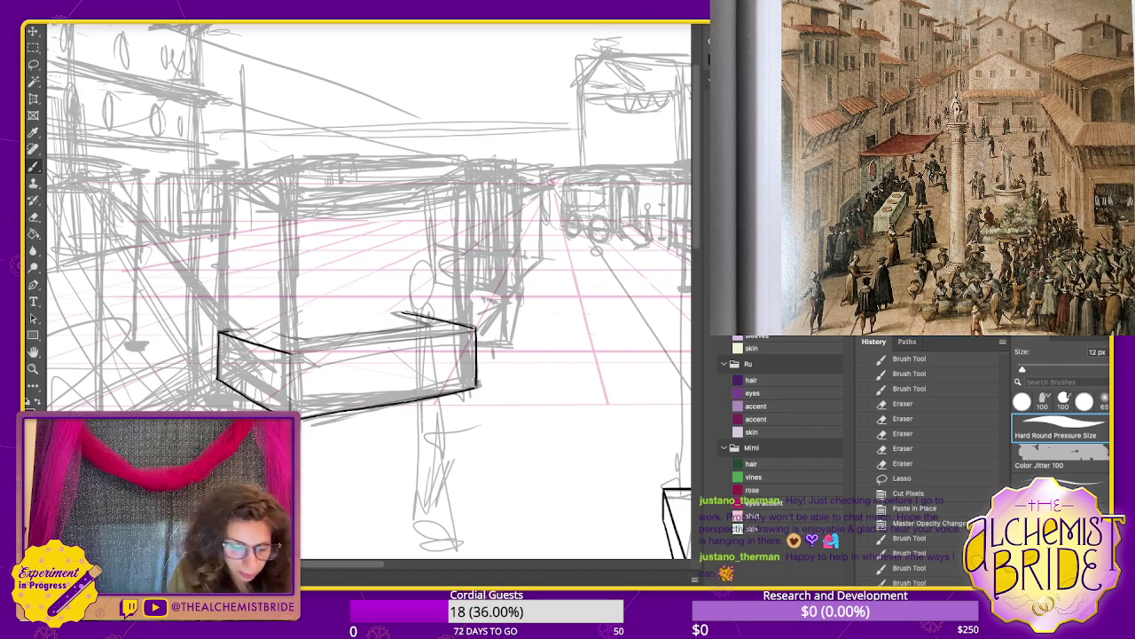
{"action": "left_click_drag", "start_coordinate": [220, 334], "coordinate": [413, 312]}
{"action": "left_click_drag", "start_coordinate": [291, 354], "coordinate": [472, 329]}
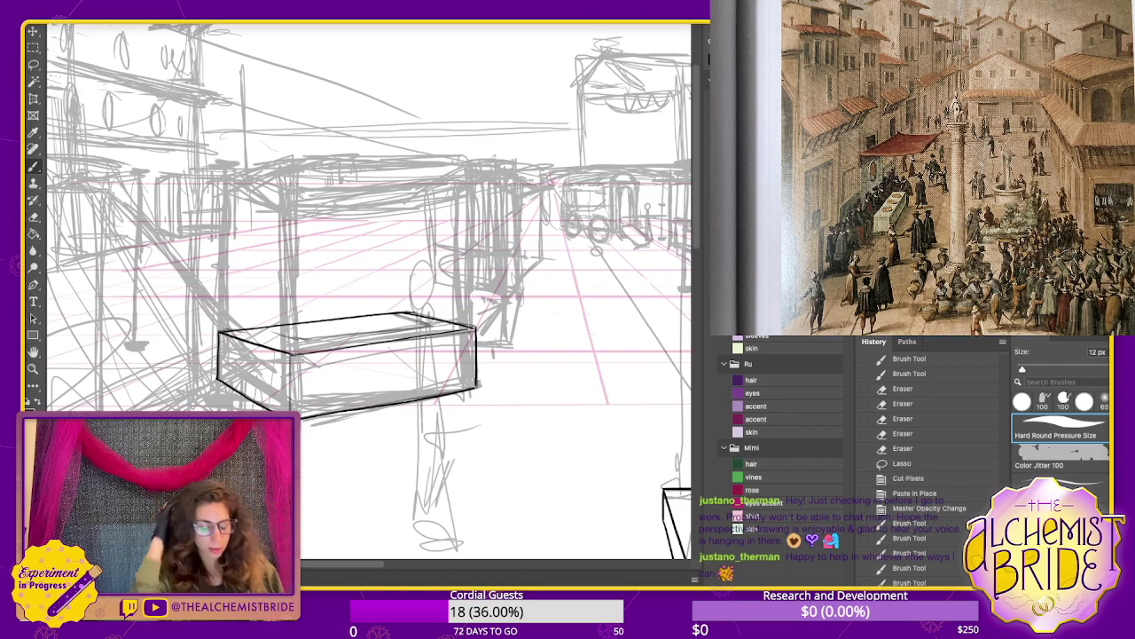
- Erase the middle of the tabletop's rear long edge, leaving only short stubs at both ends
{"action": "key", "text": "e"}
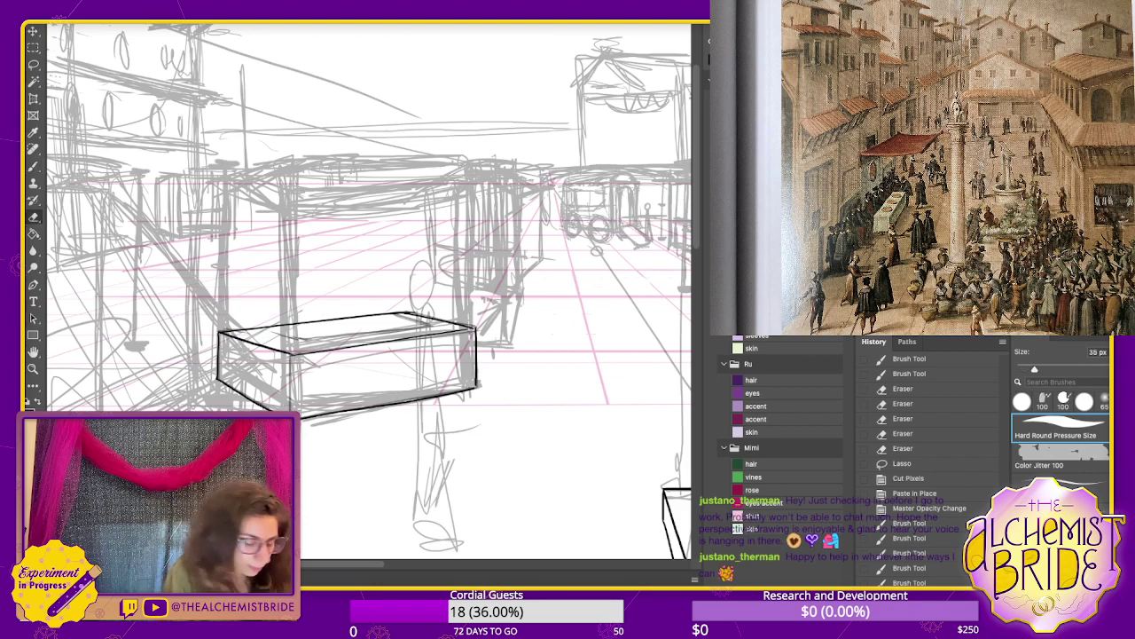
{"action": "left_click_drag", "start_coordinate": [257, 329], "coordinate": [374, 315]}
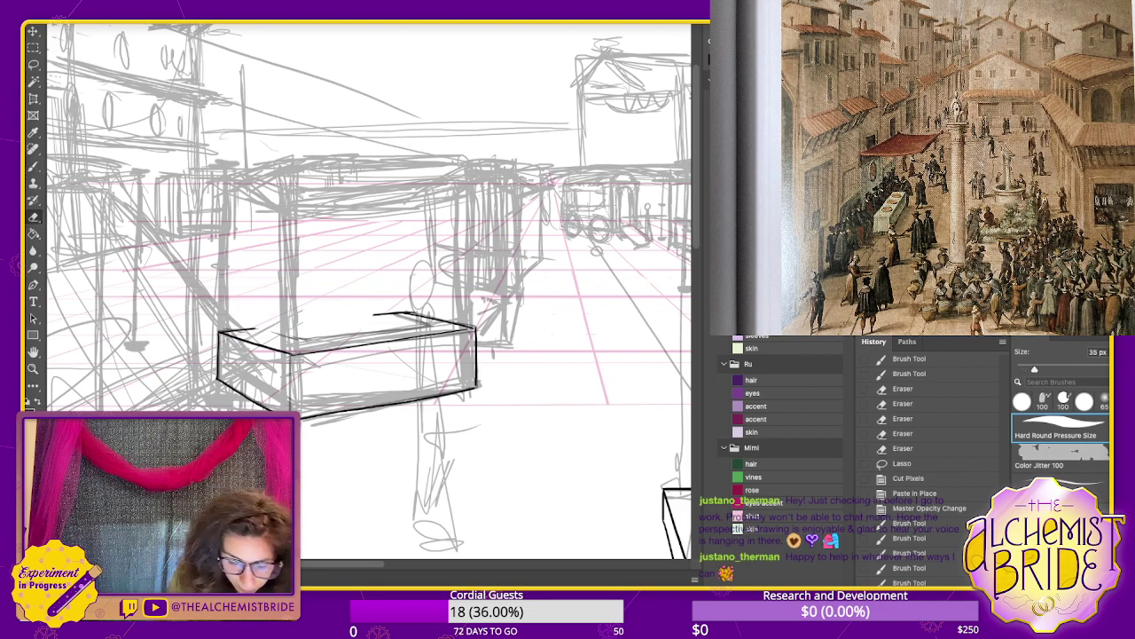
{"action": "left_click", "coordinate": [373, 314]}
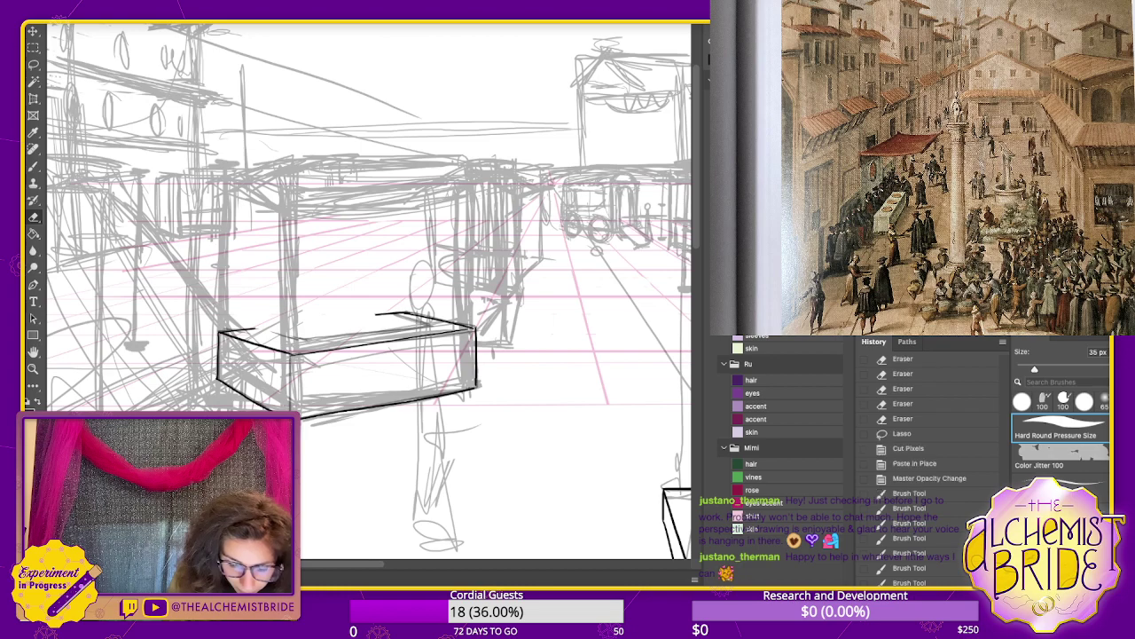
{"action": "left_click", "coordinate": [381, 314]}
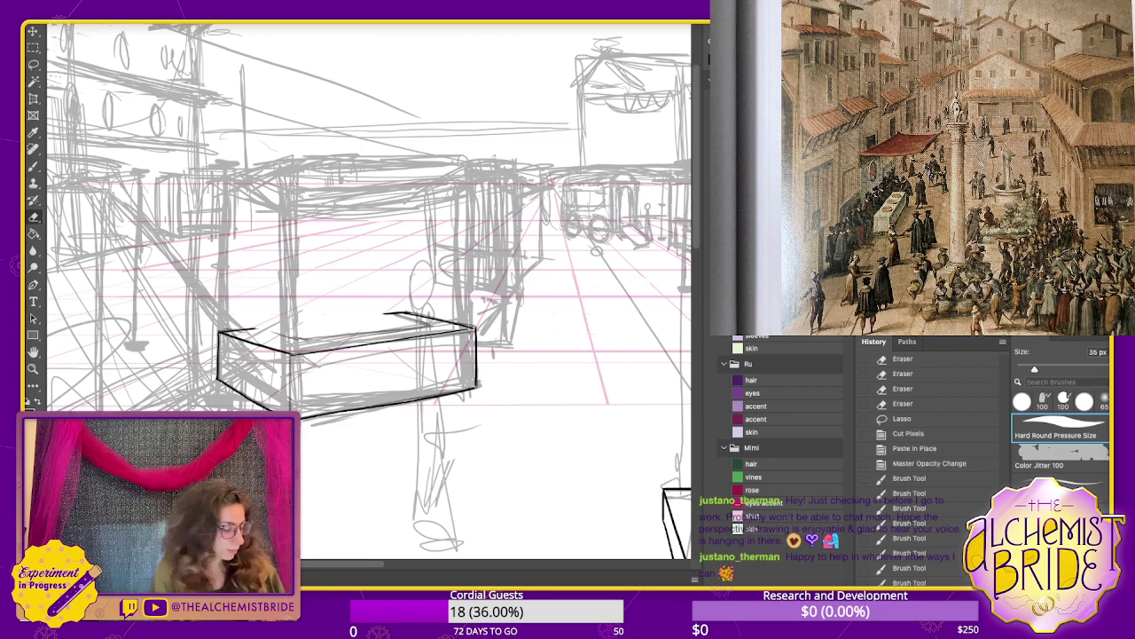
- Ink the tabletop's inner long edge parallel to the front edge and the inner edge of the far-end return
{"action": "key", "text": "b"}
{"action": "left_click_drag", "start_coordinate": [297, 341], "coordinate": [420, 325]}
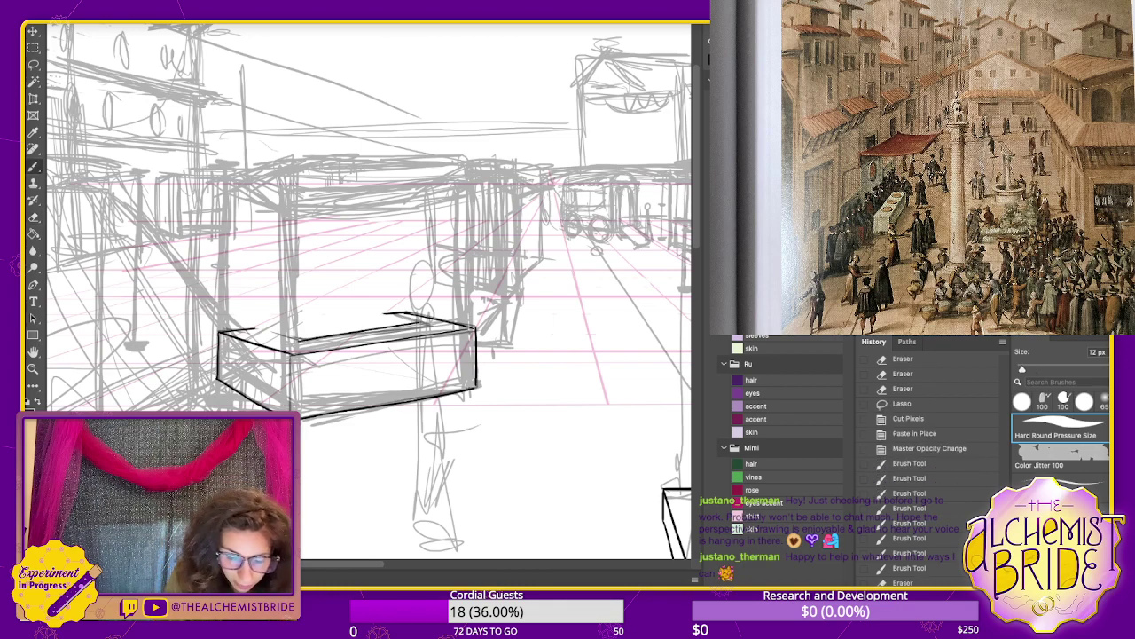
{"action": "key", "text": "ctrl+z"}
{"action": "left_click_drag", "start_coordinate": [296, 341], "coordinate": [421, 325]}
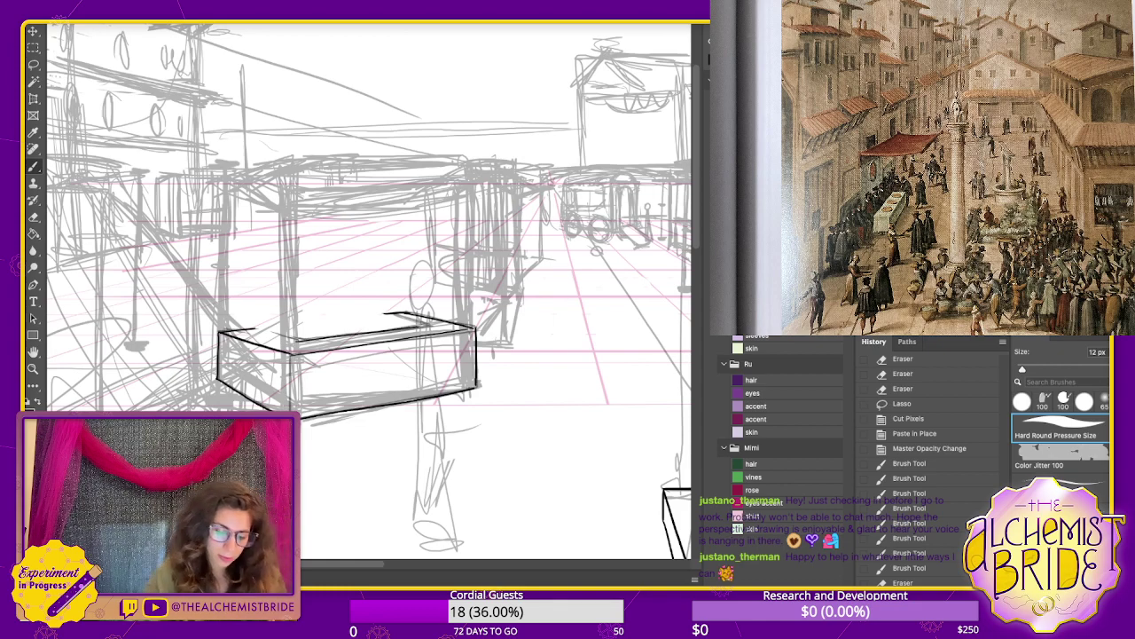
{"action": "left_click_drag", "start_coordinate": [393, 315], "coordinate": [422, 325]}
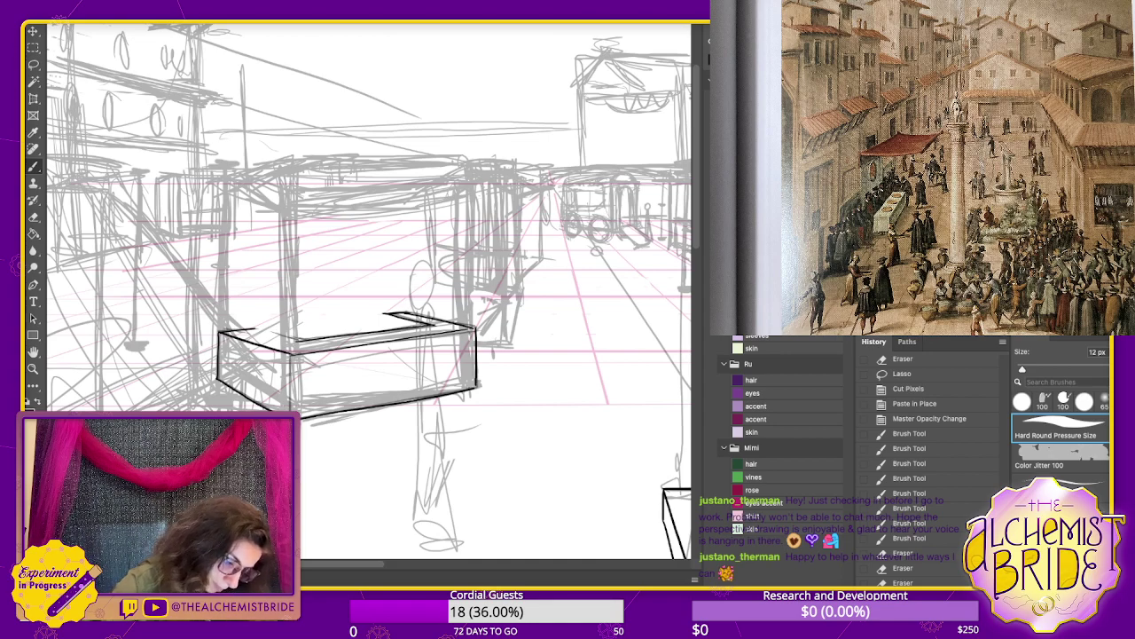
- Ink the inner edge of the near-end return, joining the rear stub to the tabletop's inner corner
{"action": "left_click_drag", "start_coordinate": [255, 329], "coordinate": [304, 342]}
{"action": "key", "text": "ctrl+z"}
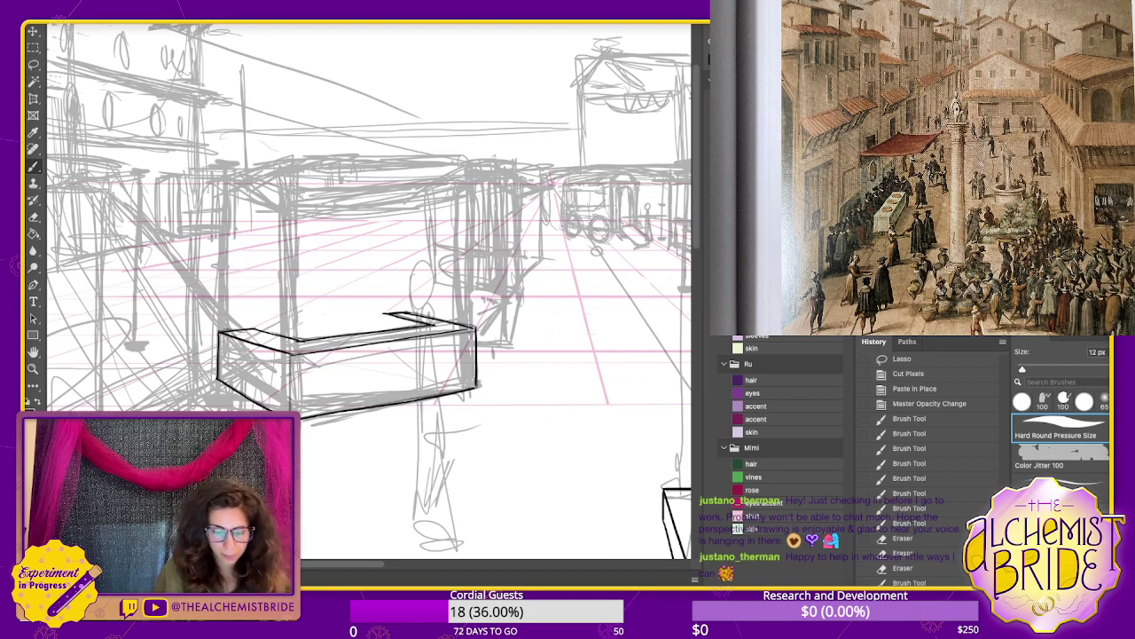
{"action": "key", "text": "ctrl+z"}
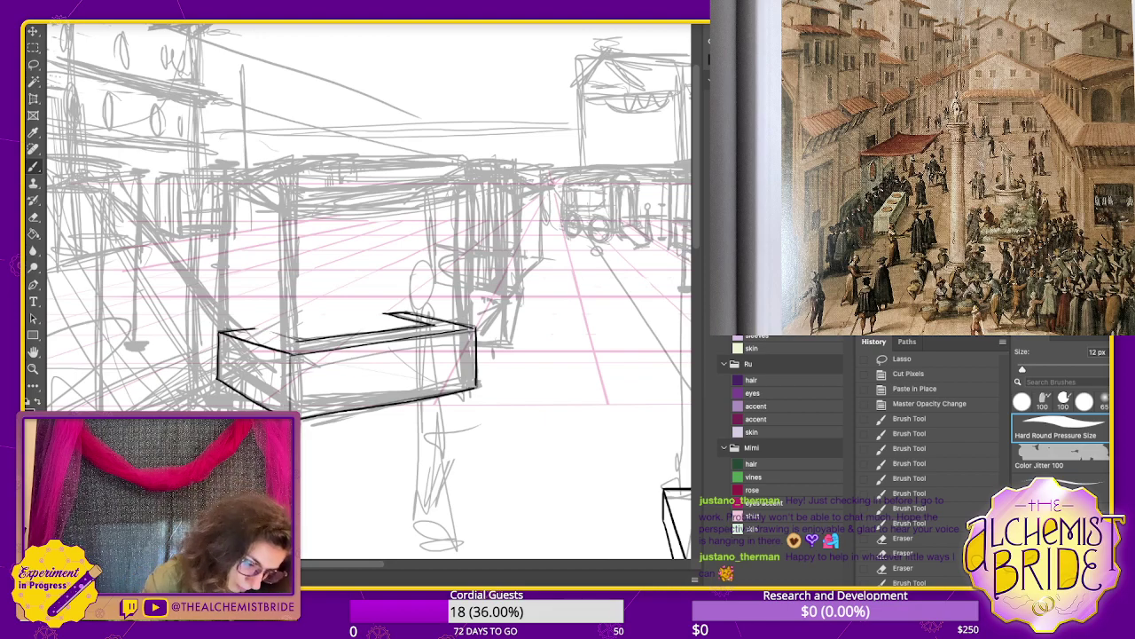
{"action": "left_click_drag", "start_coordinate": [255, 329], "coordinate": [302, 343]}
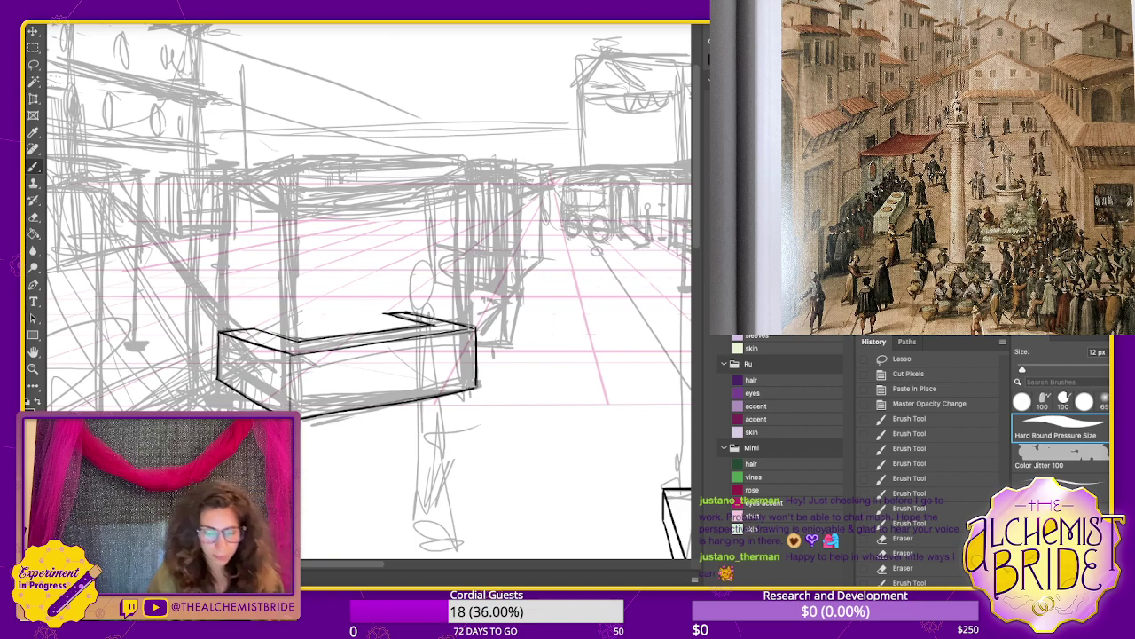
- Erase the doubled inner long edge of the tabletop and ink it again as one clean line
{"action": "left_click_drag", "start_coordinate": [301, 343], "coordinate": [411, 326]}
{"action": "key", "text": "e"}
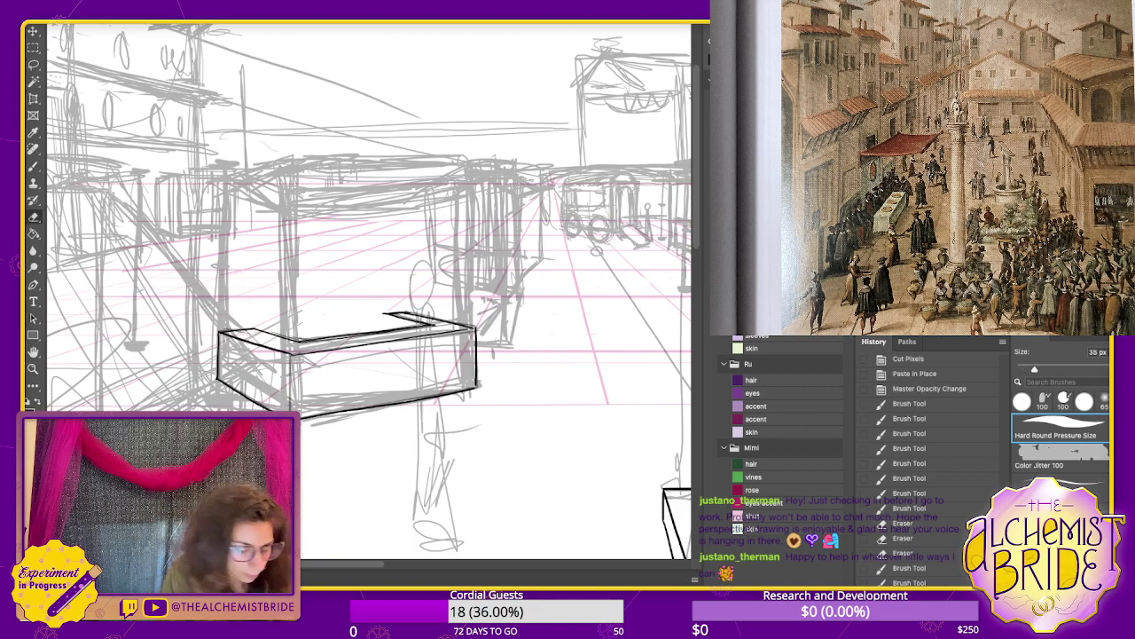
{"action": "left_click_drag", "start_coordinate": [301, 340], "coordinate": [403, 328]}
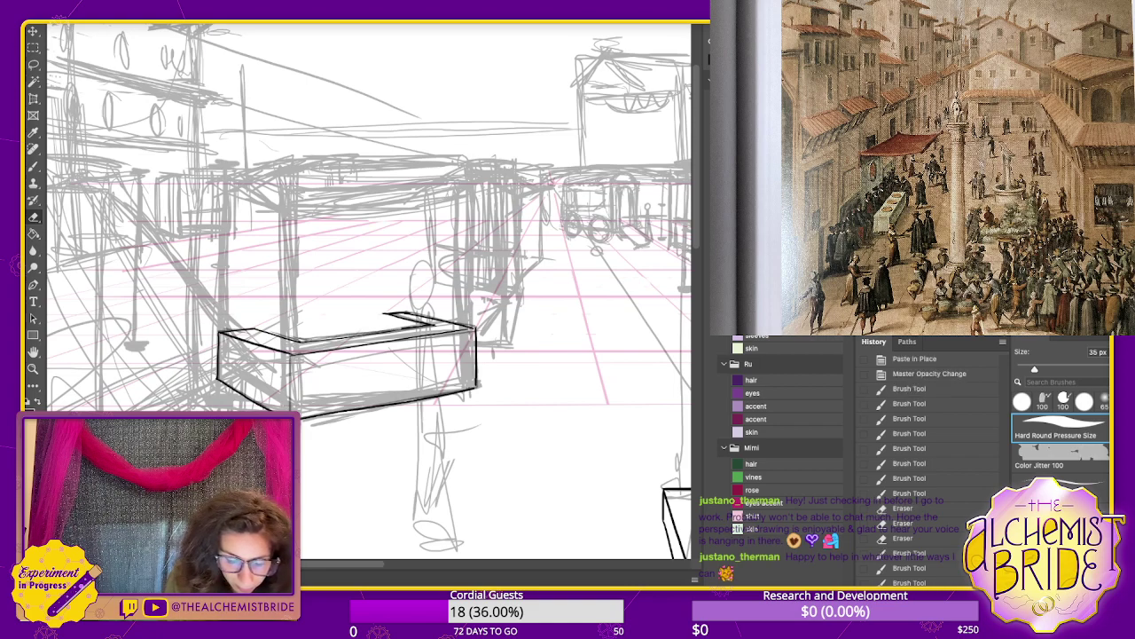
{"action": "left_click_drag", "start_coordinate": [305, 340], "coordinate": [396, 329]}
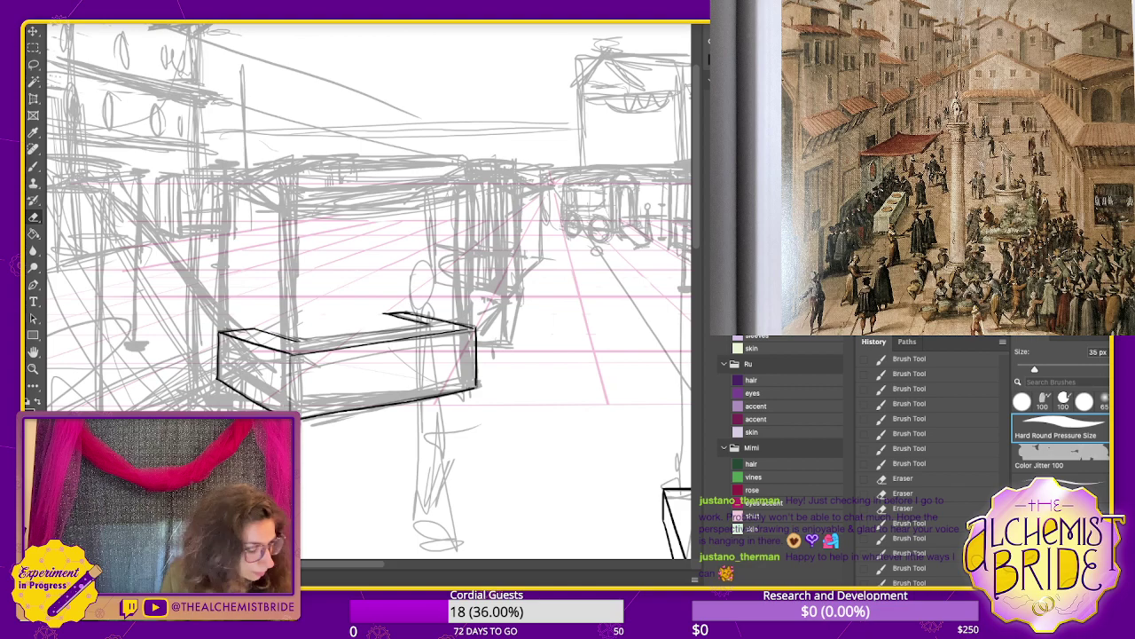
{"action": "key", "text": "b"}
{"action": "left_click_drag", "start_coordinate": [301, 340], "coordinate": [420, 327]}
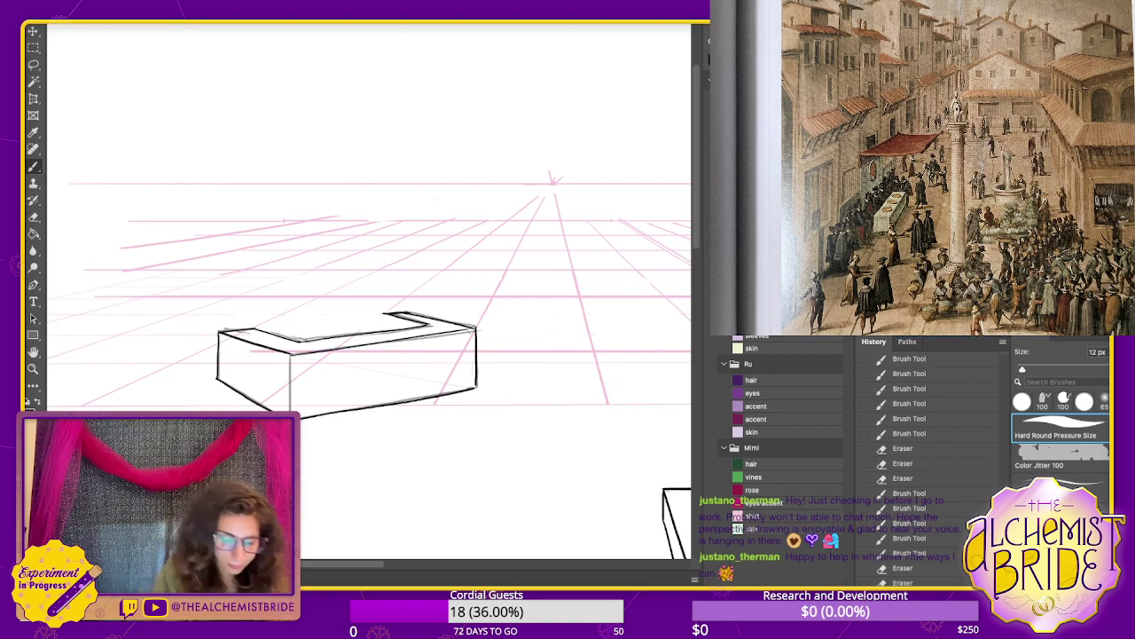
- Ink the vertical at the counter's front corner and hide the faint counter guide
{"action": "left_click_drag", "start_coordinate": [291, 357], "coordinate": [290, 414]}
{"action": "left_click_drag", "start_coordinate": [291, 358], "coordinate": [291, 412]}
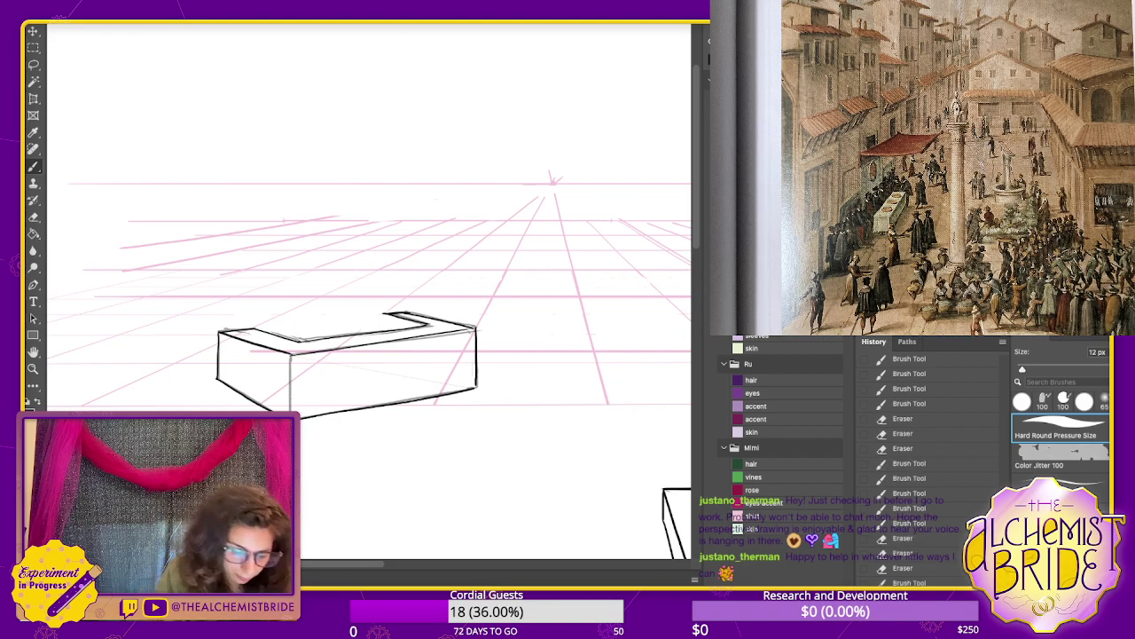
{"action": "left_click_drag", "start_coordinate": [290, 355], "coordinate": [290, 414]}
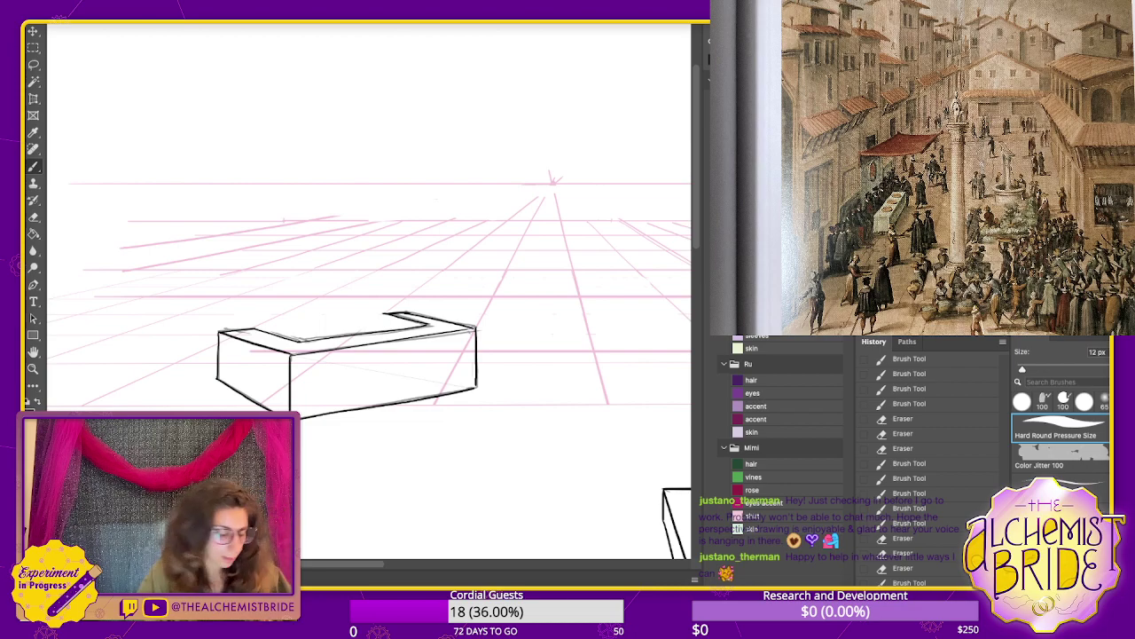
{"action": "key", "text": "super+comma"}
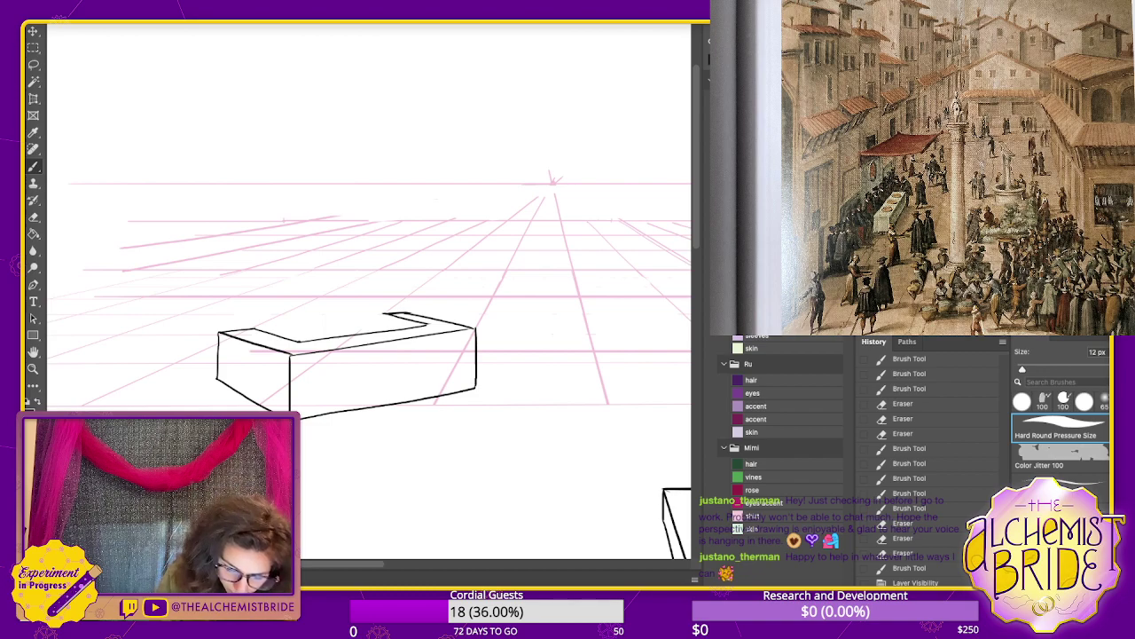
- Touch up the rear end of the far return and erase the near top edge's stretch beside the front corner, then return to the brush
{"action": "left_click_drag", "start_coordinate": [384, 313], "coordinate": [410, 312]}
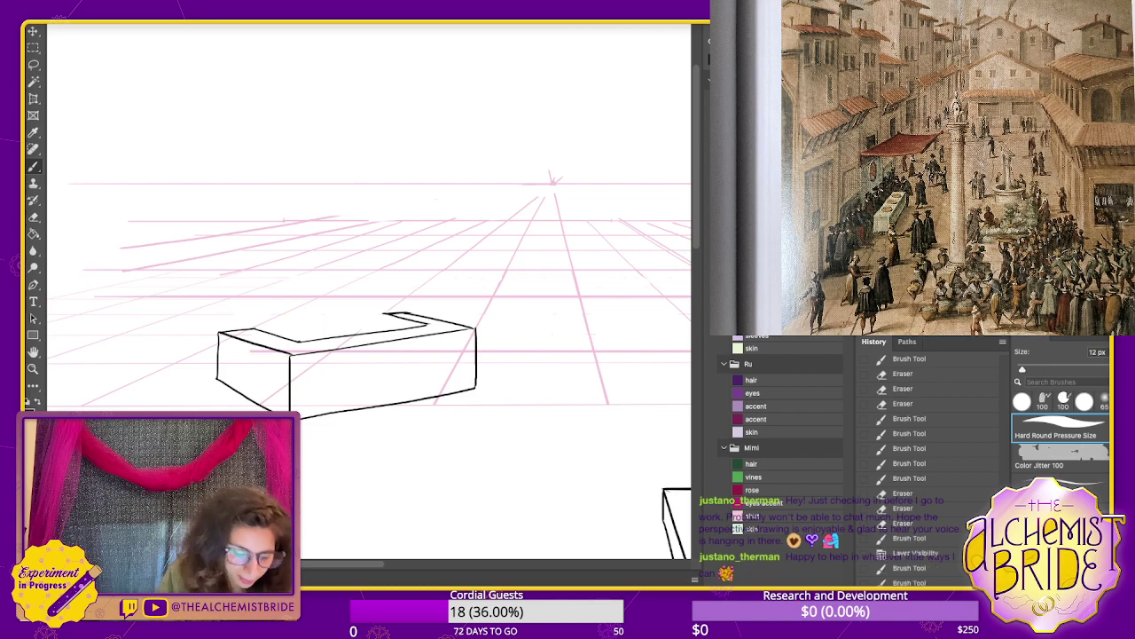
{"action": "left_click_drag", "start_coordinate": [290, 354], "coordinate": [290, 403]}
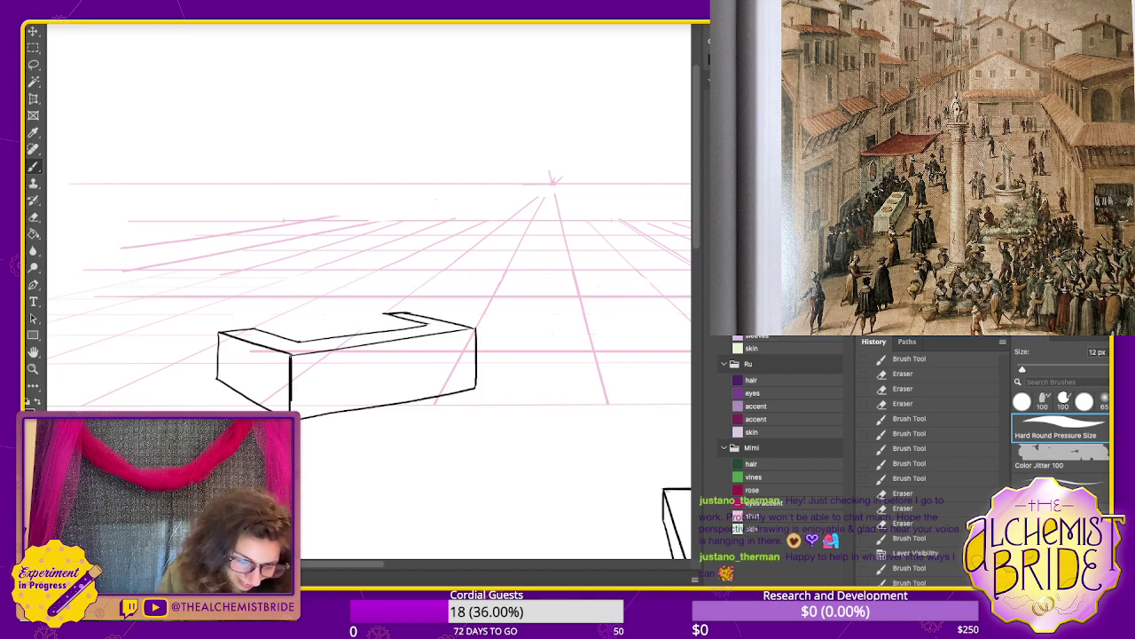
{"action": "key", "text": "ctrl+z"}
{"action": "key", "text": "e"}
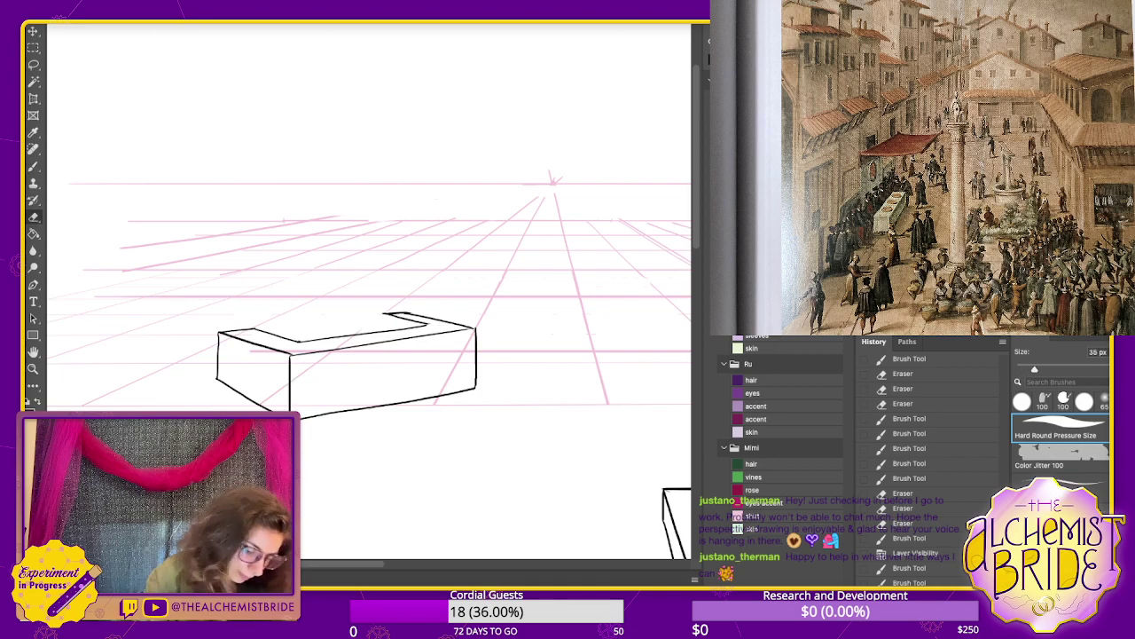
{"action": "left_click_drag", "start_coordinate": [252, 346], "coordinate": [277, 351]}
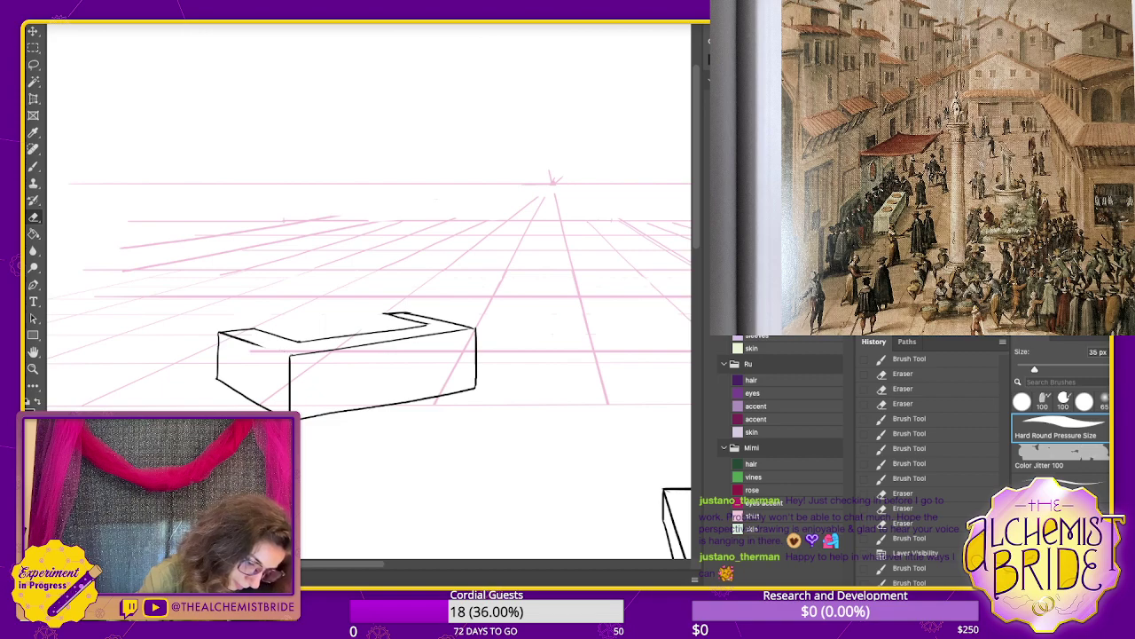
{"action": "key", "text": "b"}
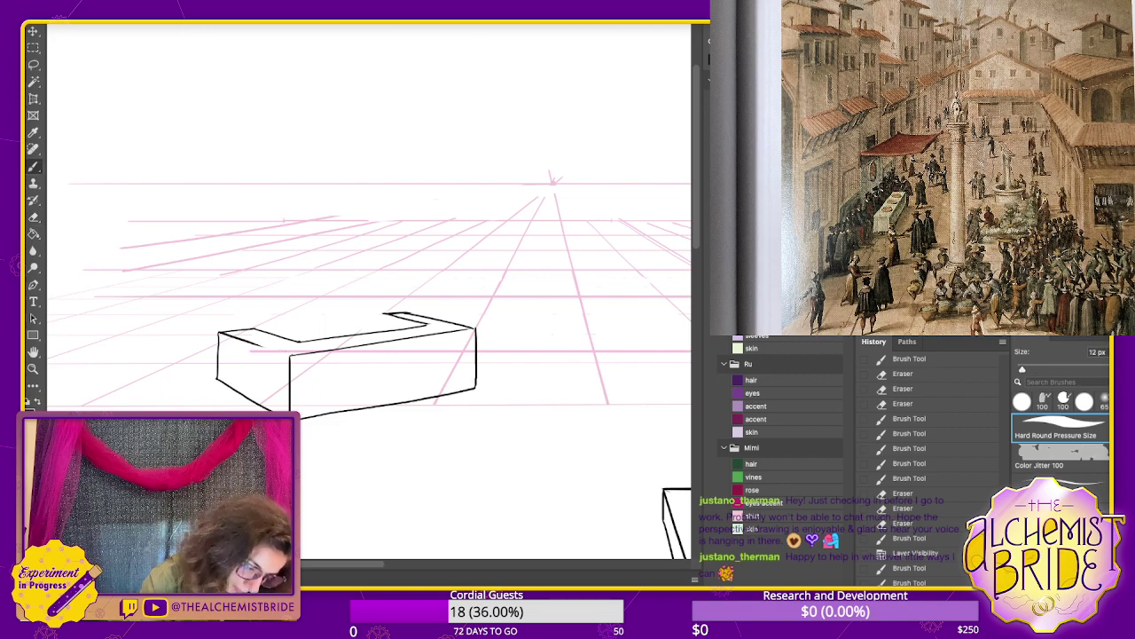
- Ink the missing stretch of the near top edge up to the counter's front corner and touch up the tabletop's inner long edge
{"action": "left_click_drag", "start_coordinate": [260, 346], "coordinate": [290, 356]}
{"action": "key", "text": "ctrl+z"}
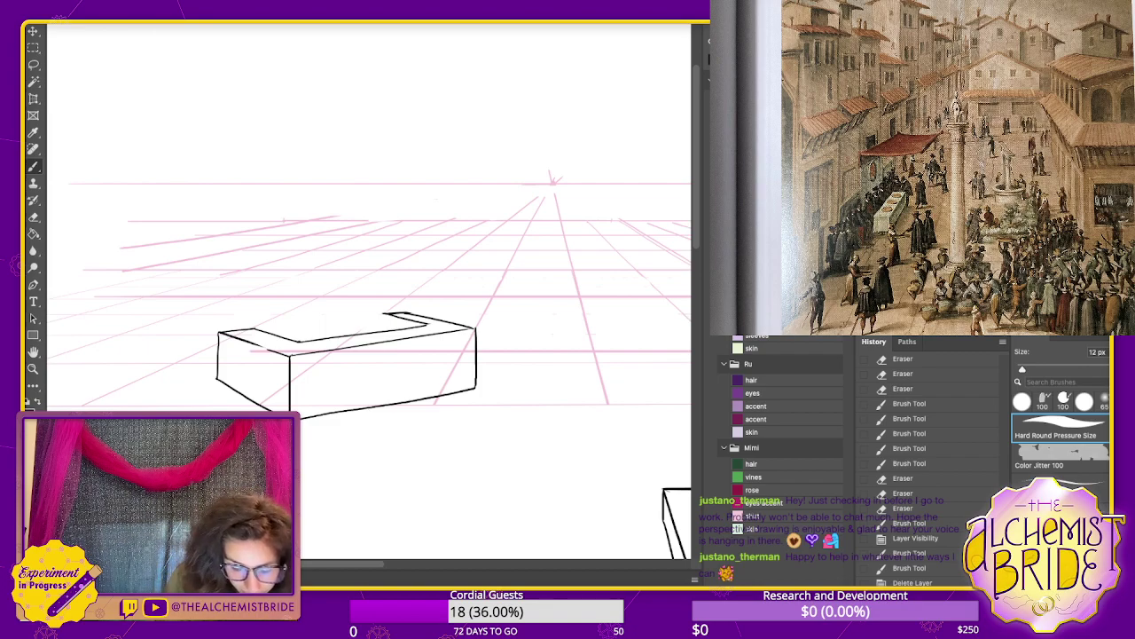
{"action": "left_click_drag", "start_coordinate": [348, 333], "coordinate": [426, 324]}
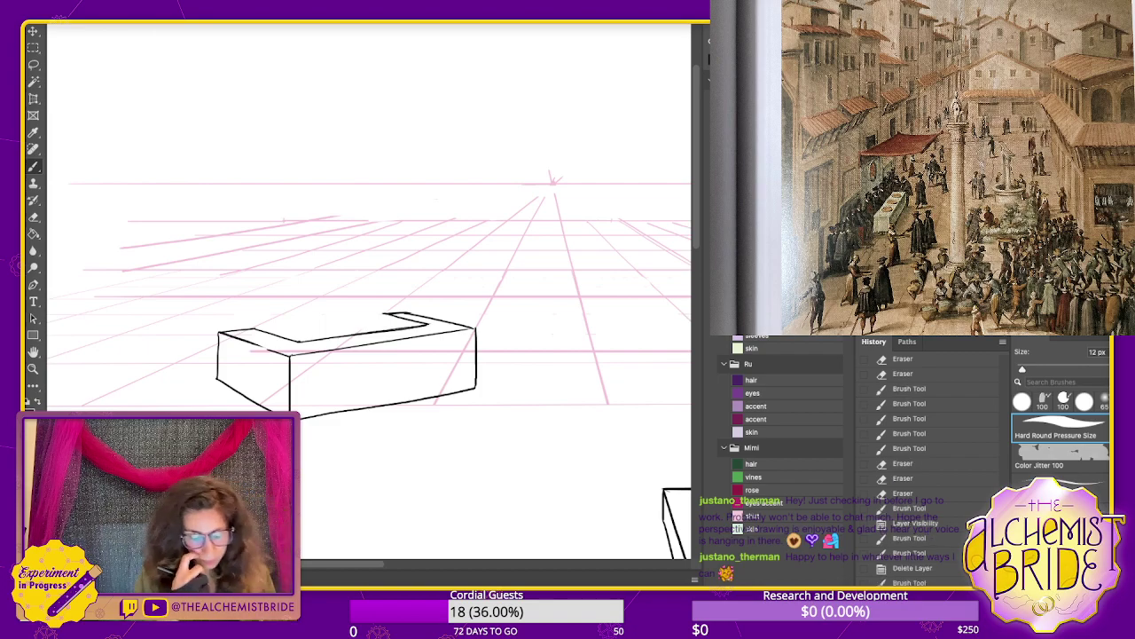
- Show the grey rough sketch again and erase a small bit of ink at the inner corner of the counter's far return
{"action": "key", "text": "ctrl+comma"}
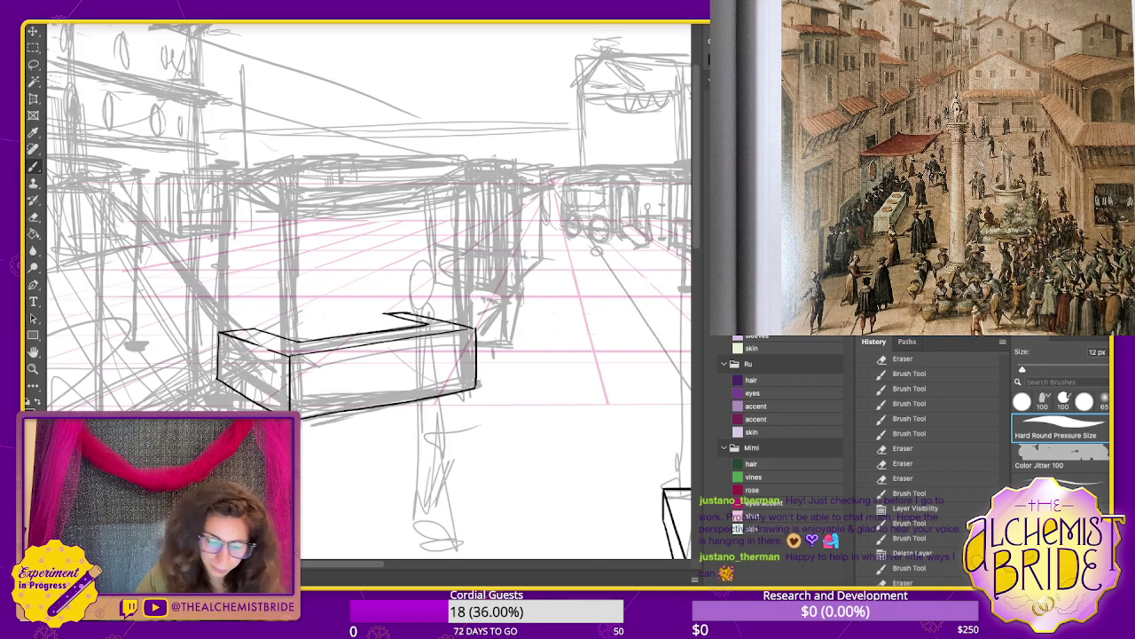
{"action": "left_click_drag", "start_coordinate": [382, 337], "coordinate": [404, 367]}
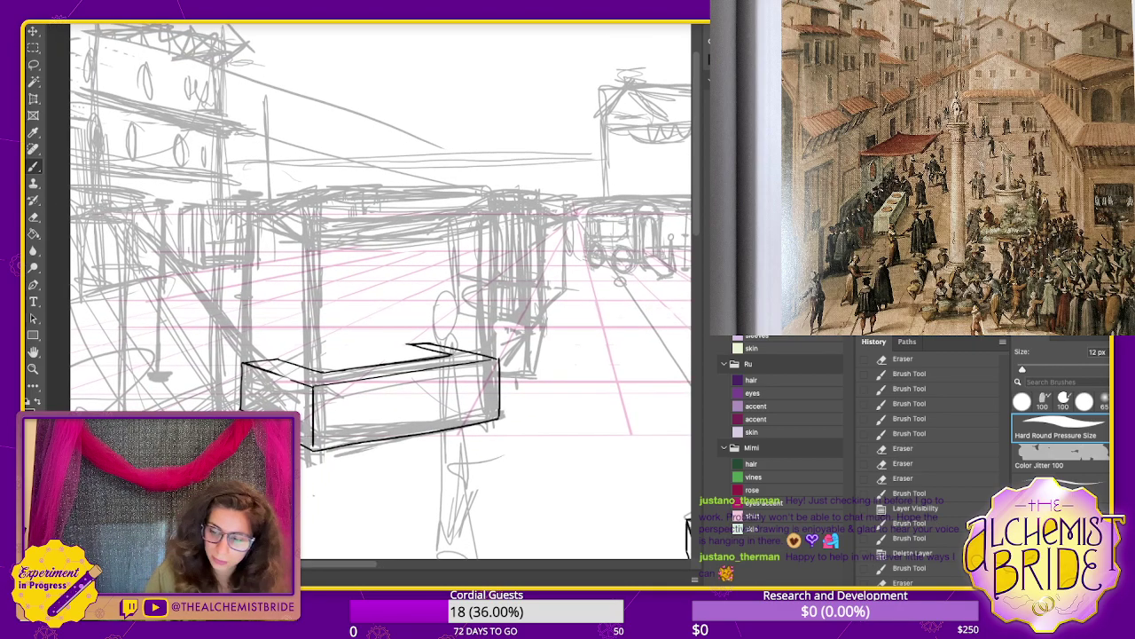
{"action": "key", "text": "e"}
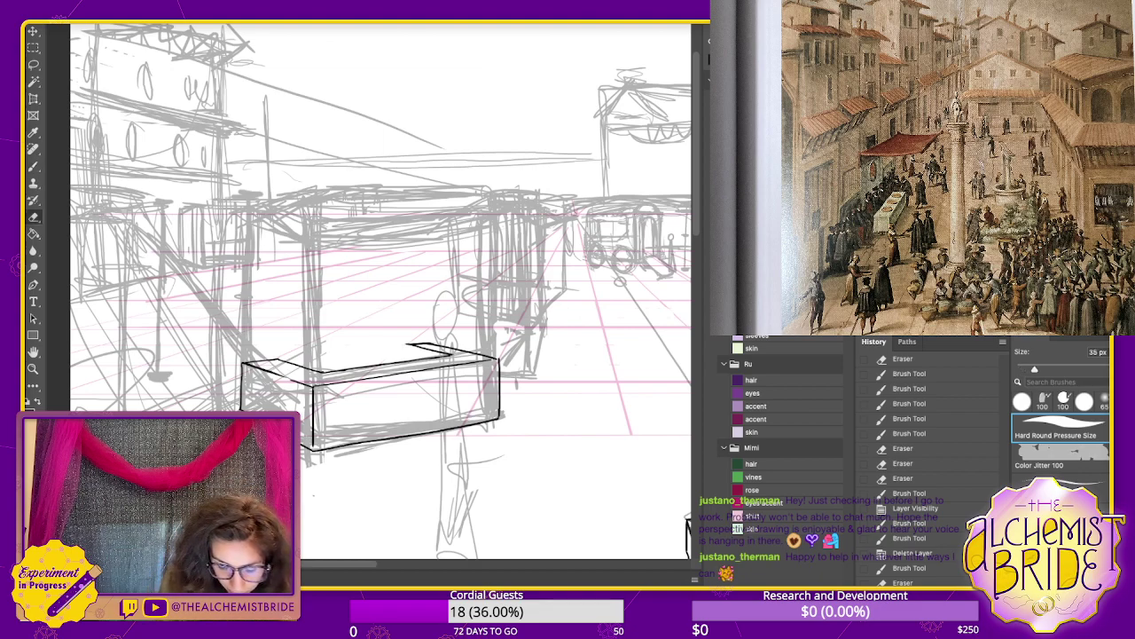
{"action": "left_click_drag", "start_coordinate": [454, 353], "coordinate": [444, 355]}
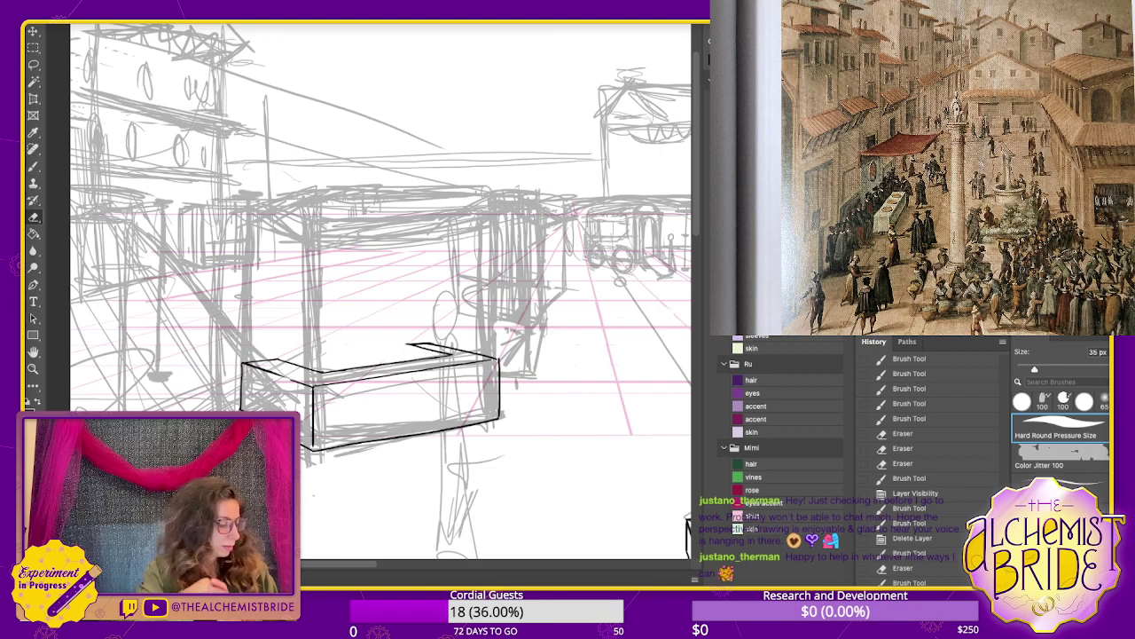
- Ink the stall's near corner post as verticals from the roof line down past the tabletop to the counter's base
{"action": "key", "text": "b"}
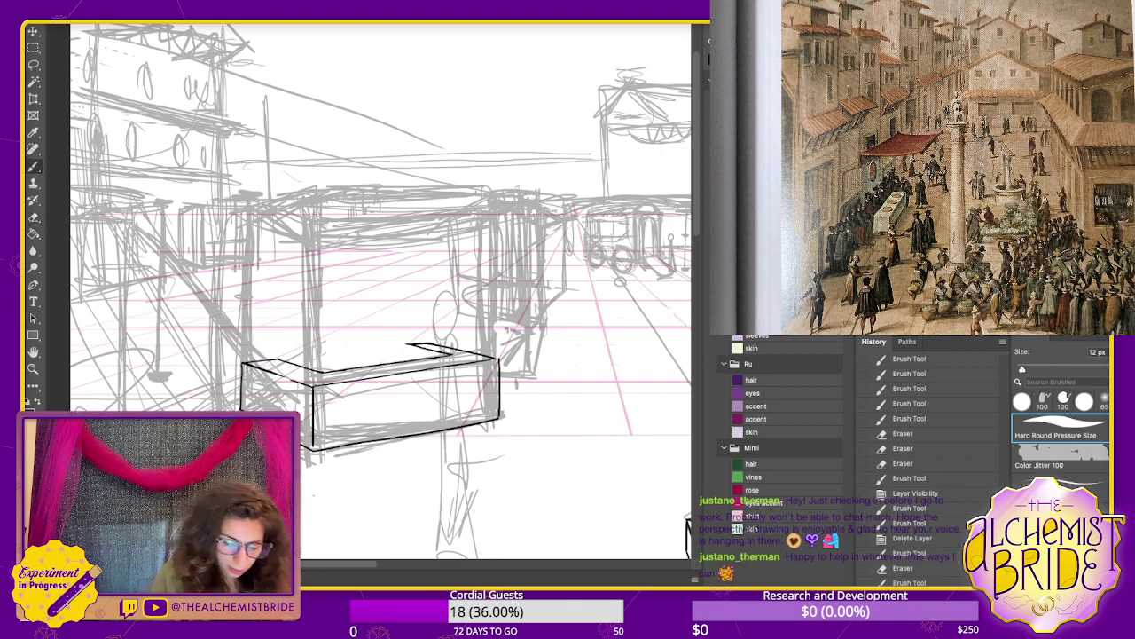
{"action": "left_click_drag", "start_coordinate": [306, 204], "coordinate": [306, 385]}
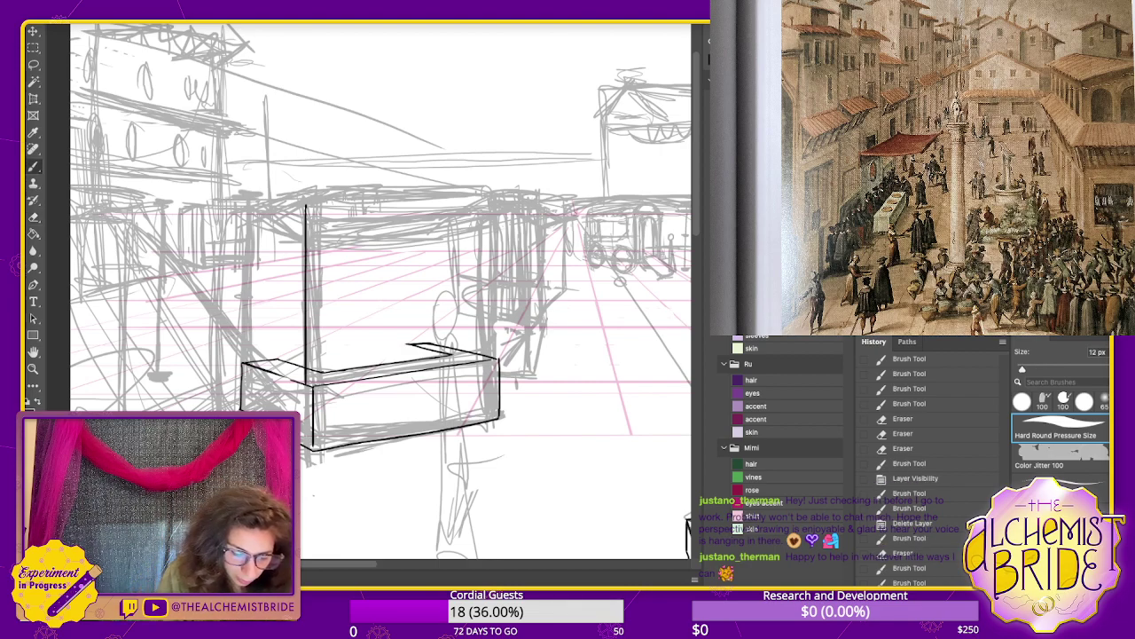
{"action": "left_click_drag", "start_coordinate": [325, 204], "coordinate": [326, 444]}
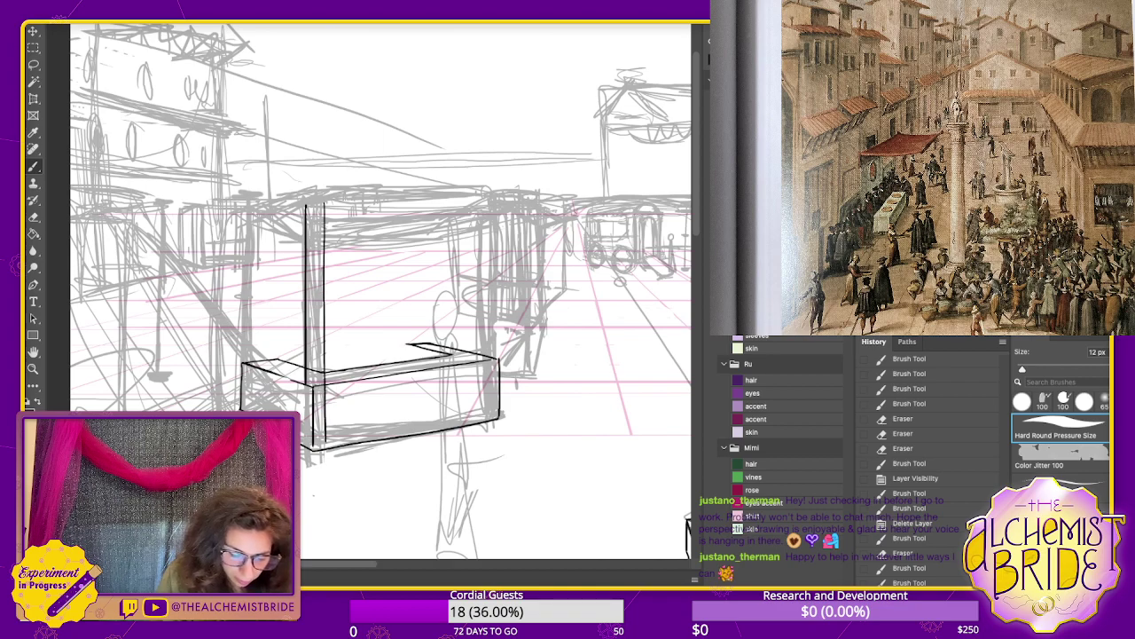
{"action": "left_click_drag", "start_coordinate": [306, 381], "coordinate": [303, 441]}
{"action": "key", "text": "ctrl+z"}
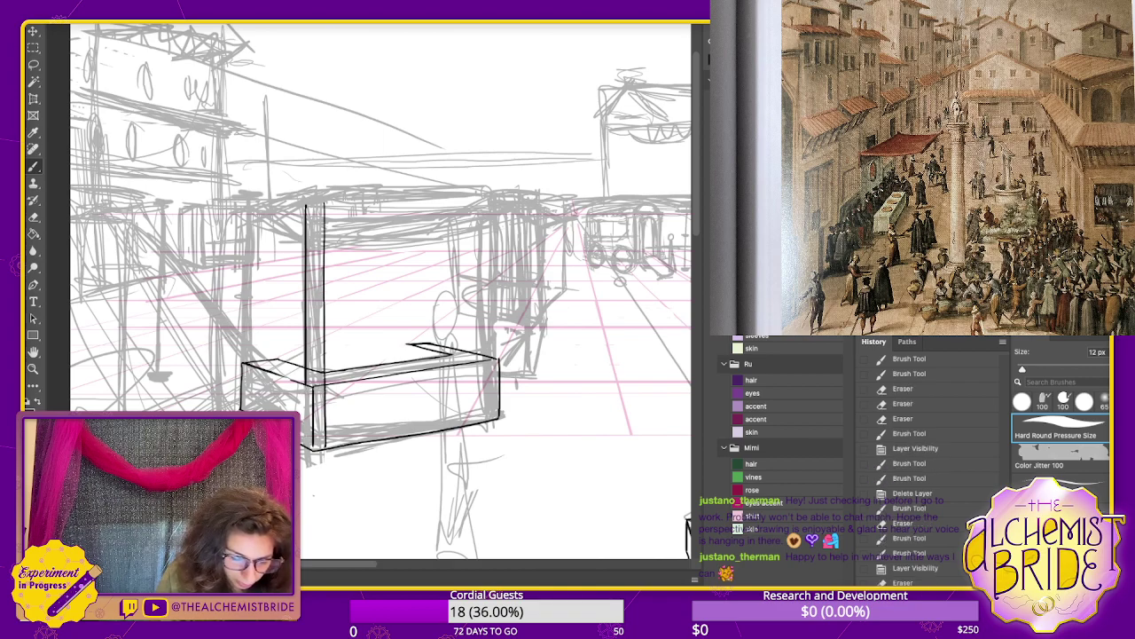
{"action": "left_click_drag", "start_coordinate": [306, 379], "coordinate": [303, 443]}
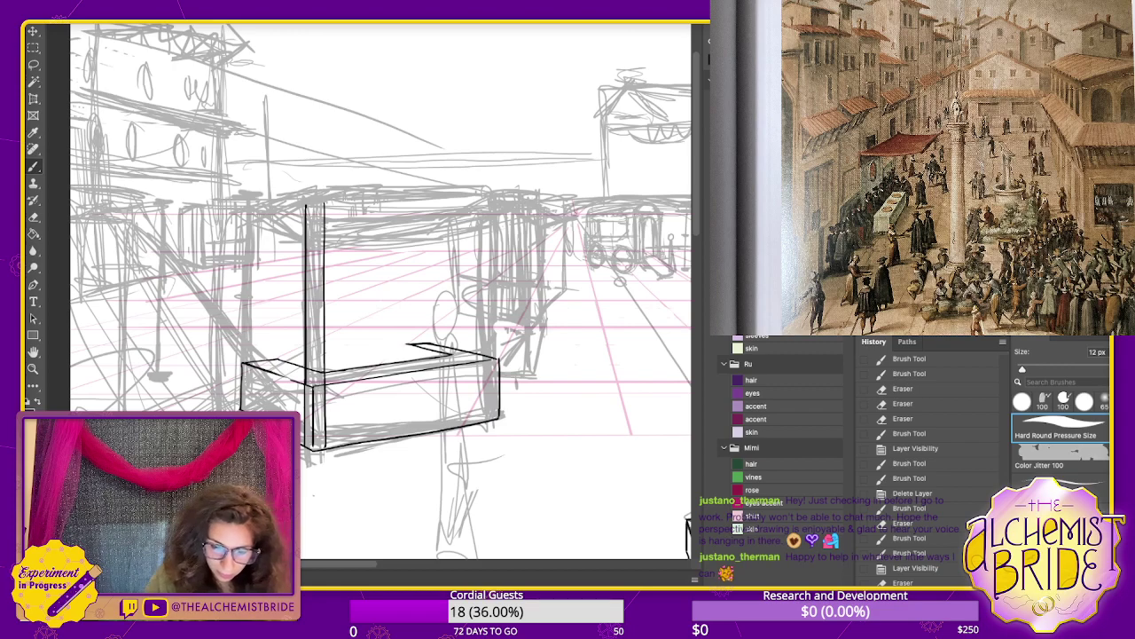
- Ink the first vertical of the stall's far post from the roof line down to the counter's base
{"action": "left_click_drag", "start_coordinate": [488, 206], "coordinate": [487, 415]}
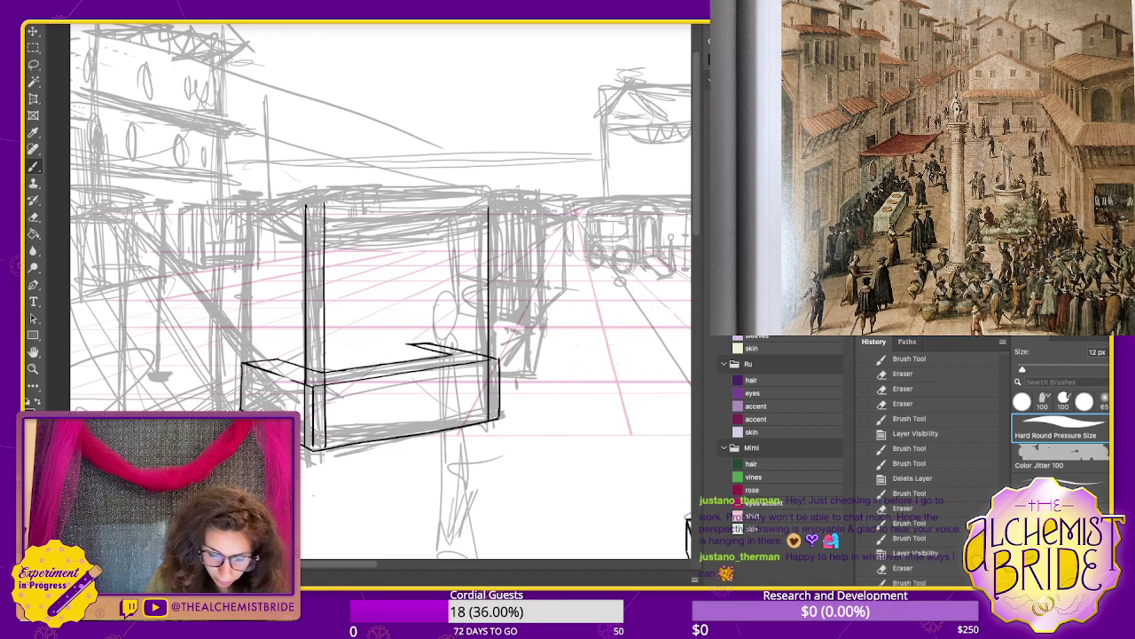
- Draw the outer vertical edge of the stall's right front post, running from the top down to the base
{"action": "left_click_drag", "start_coordinate": [498, 204], "coordinate": [497, 394]}
{"action": "key", "text": "ctrl+z"}
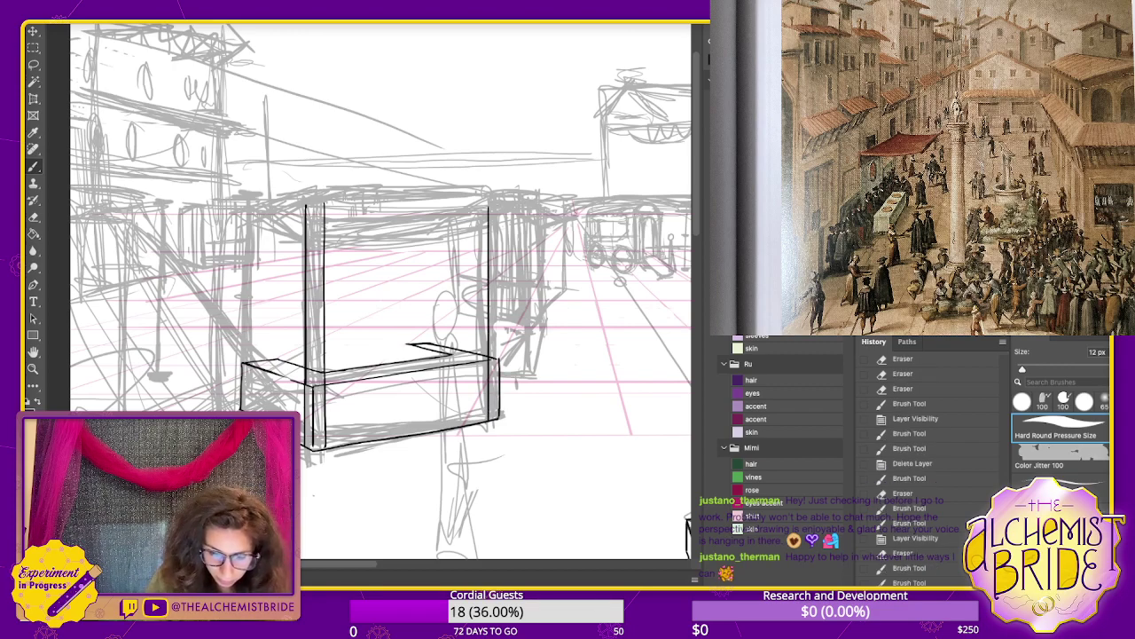
{"action": "left_click_drag", "start_coordinate": [500, 204], "coordinate": [499, 420]}
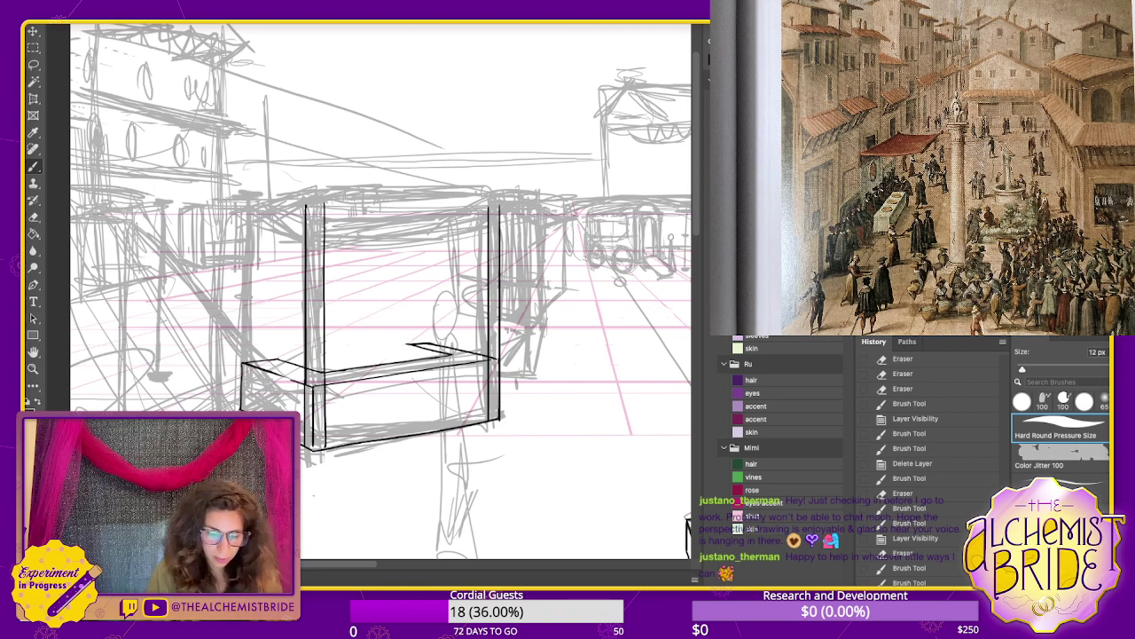
- Ink the vertical edges of the stall's rear left post and extend the right front post's inner edge to the base
{"action": "left_click_drag", "start_coordinate": [241, 216], "coordinate": [242, 397]}
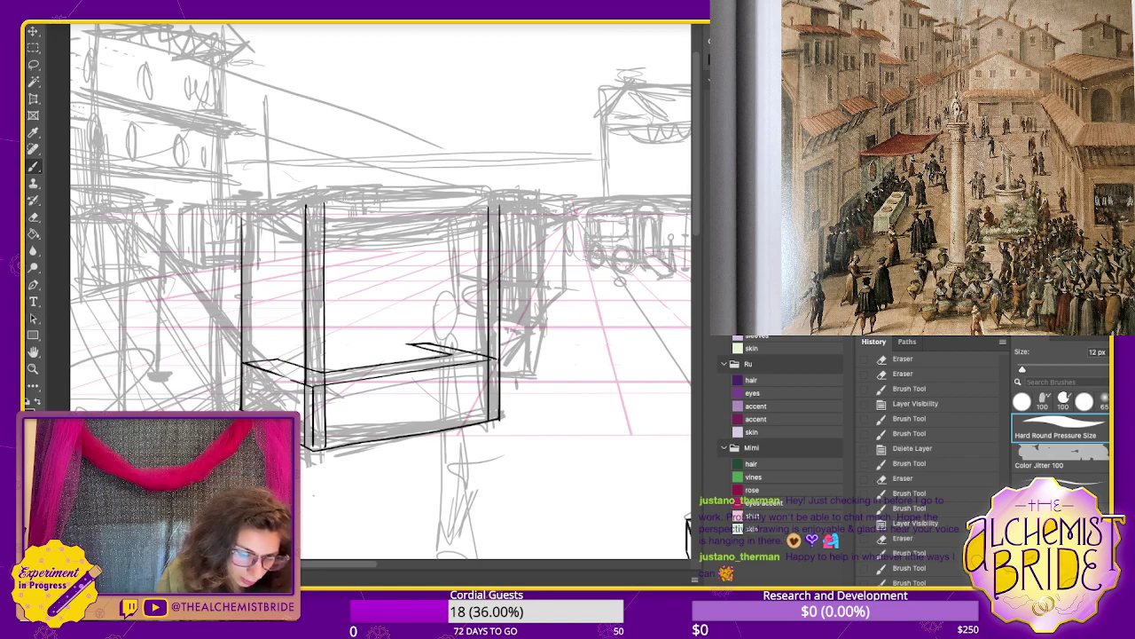
{"action": "left_click_drag", "start_coordinate": [252, 222], "coordinate": [252, 411]}
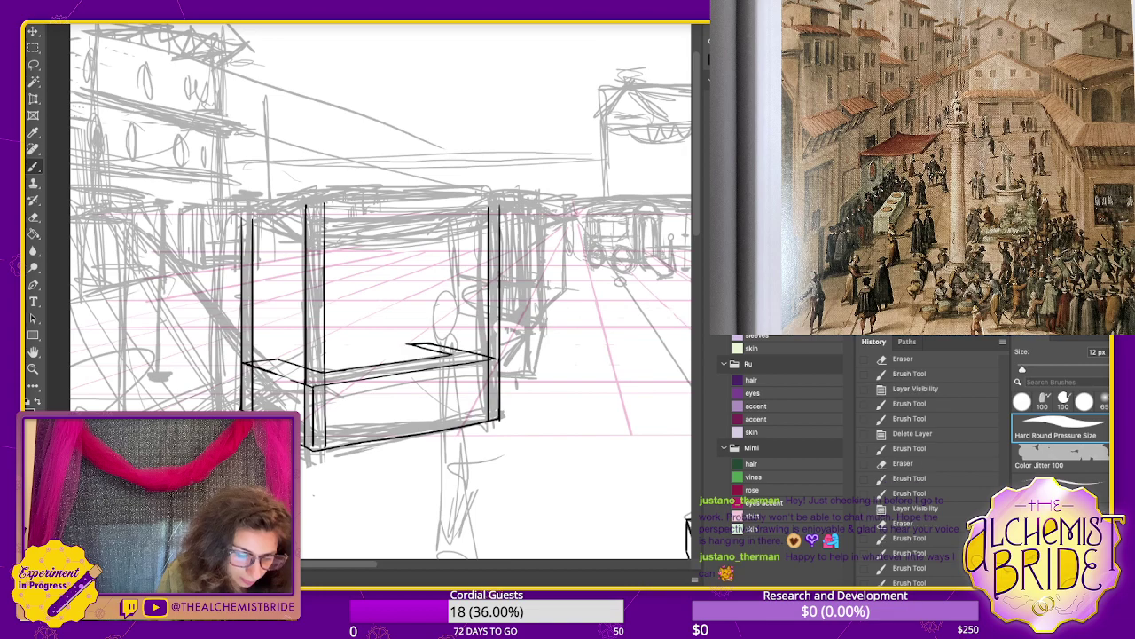
{"action": "key", "text": "ctrl+z"}
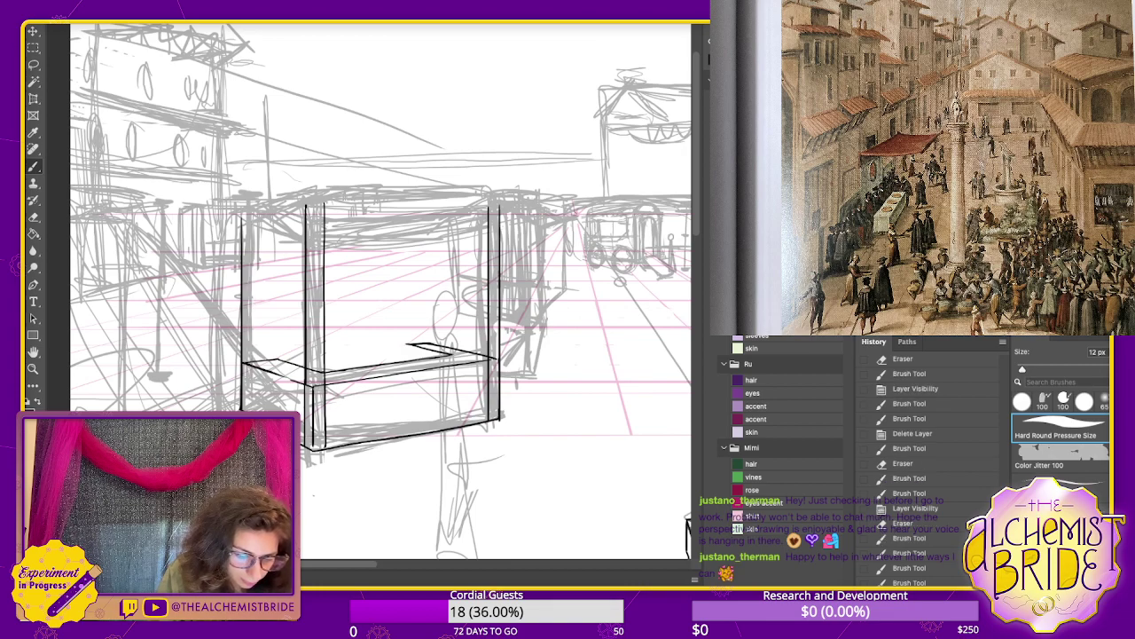
{"action": "left_click_drag", "start_coordinate": [245, 216], "coordinate": [246, 408]}
{"action": "key", "text": "ctrl+z"}
{"action": "left_click_drag", "start_coordinate": [253, 217], "coordinate": [253, 362]}
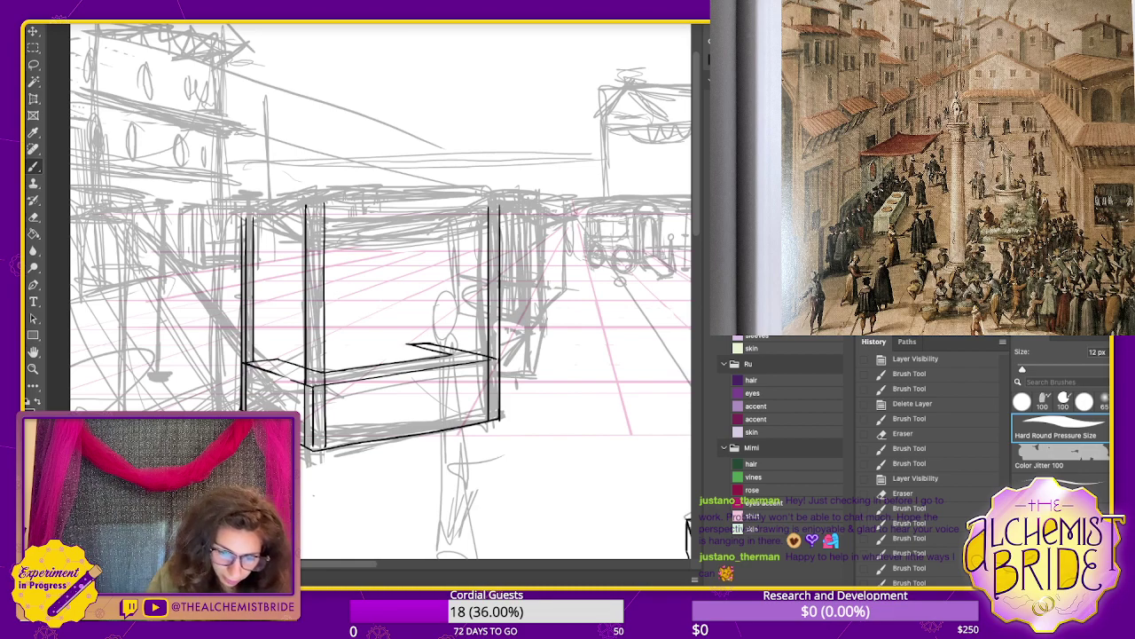
{"action": "left_click_drag", "start_coordinate": [486, 206], "coordinate": [485, 419]}
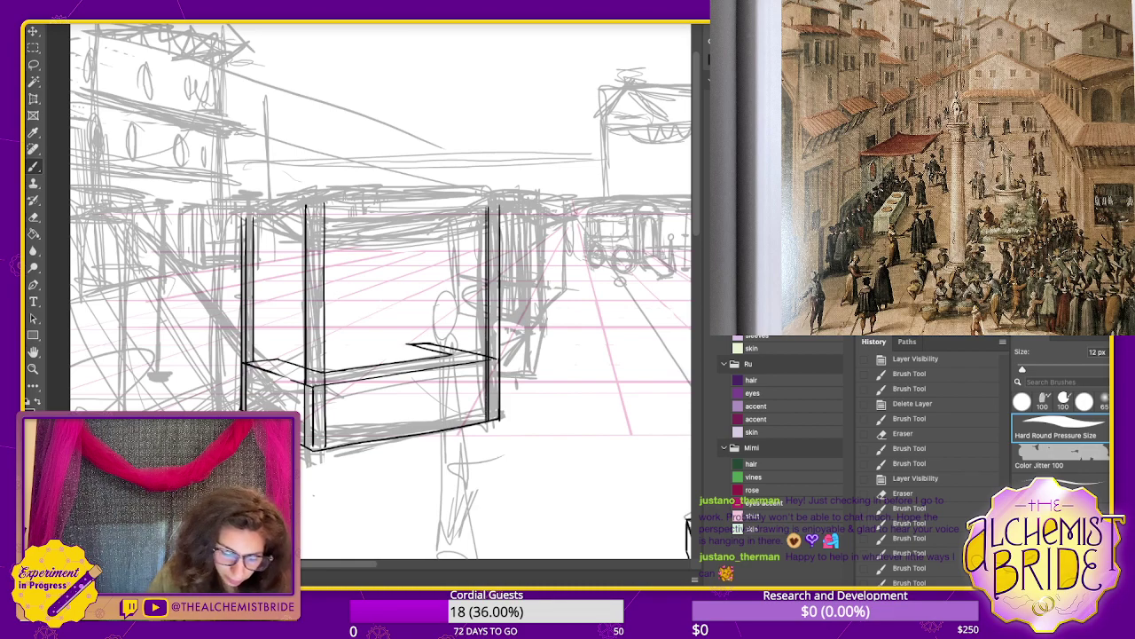
- Erase the lines overlapping the near corner post, then ink its central vertical edge and angled foot
{"action": "key", "text": "e"}
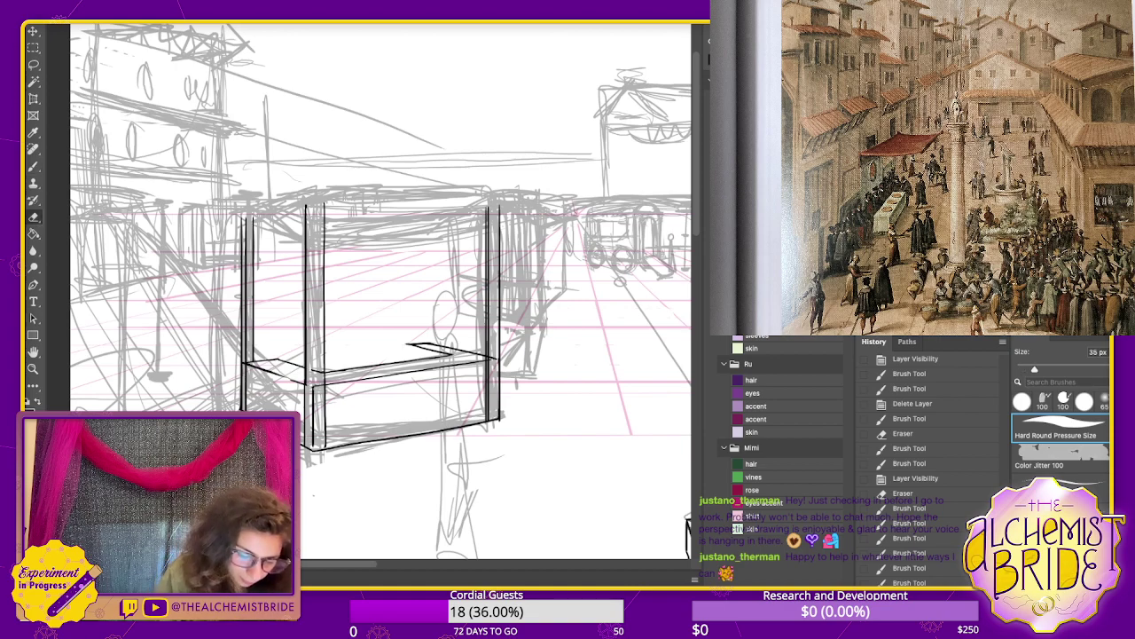
{"action": "mouse_move", "coordinate": [312, 385]}
{"action": "left_mouse_down"}
{"action": "mouse_move", "coordinate": [312, 412]}
{"action": "mouse_move", "coordinate": [315, 385]}
{"action": "mouse_move", "coordinate": [324, 388]}
{"action": "mouse_move", "coordinate": [313, 437]}
{"action": "left_mouse_up"}
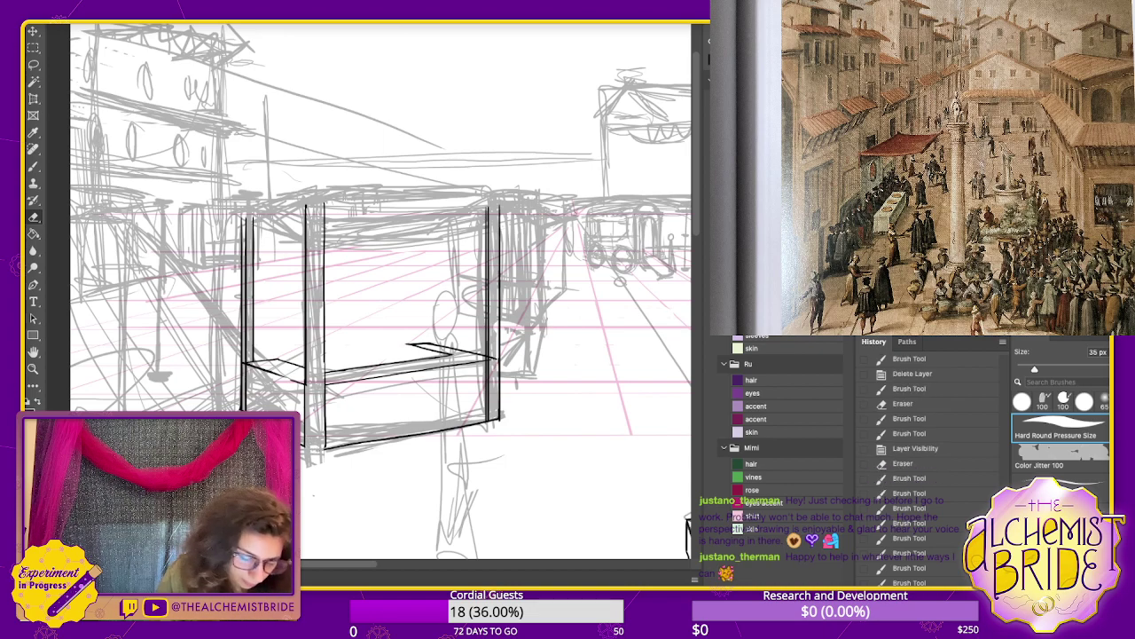
{"action": "key", "text": "b"}
{"action": "left_click_drag", "start_coordinate": [306, 453], "coordinate": [314, 447]}
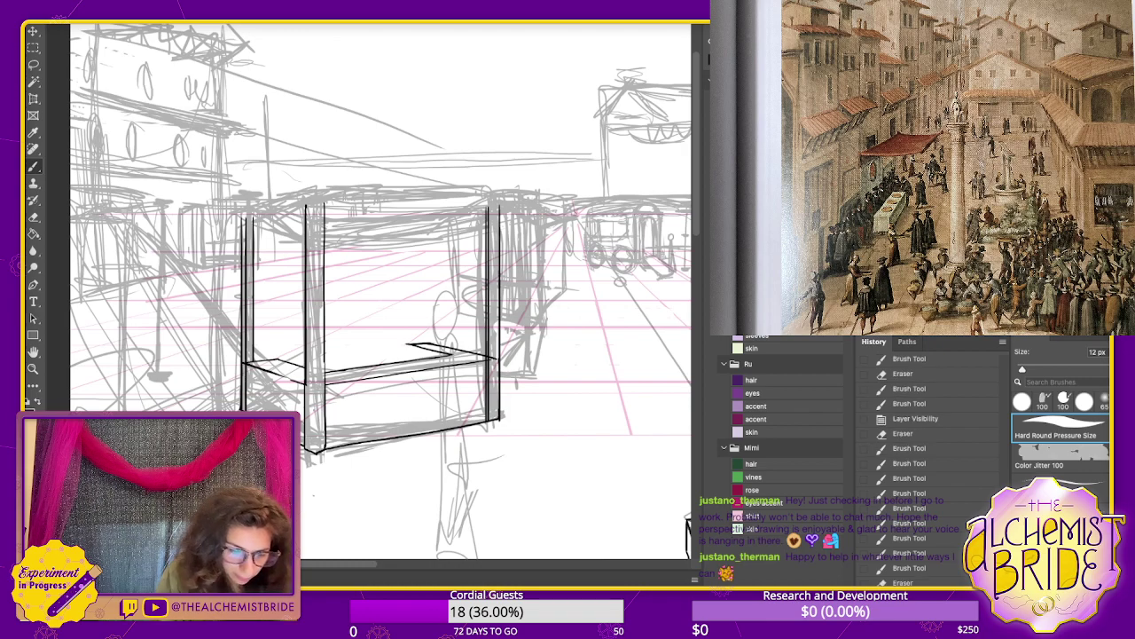
{"action": "left_click_drag", "start_coordinate": [315, 206], "coordinate": [314, 445]}
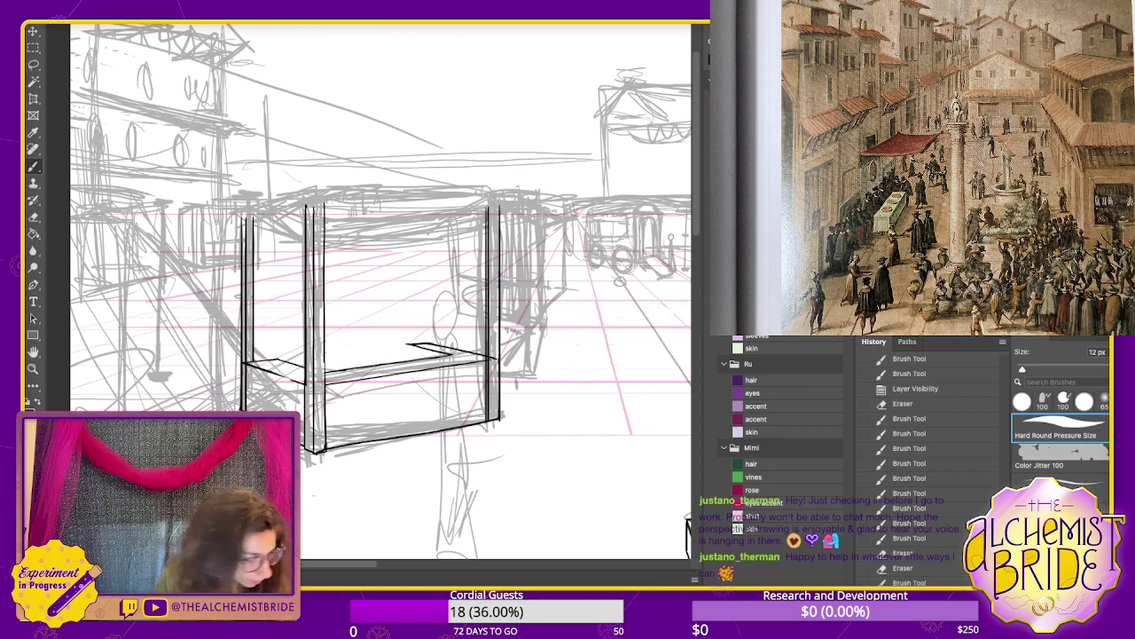
{"action": "key", "text": "e"}
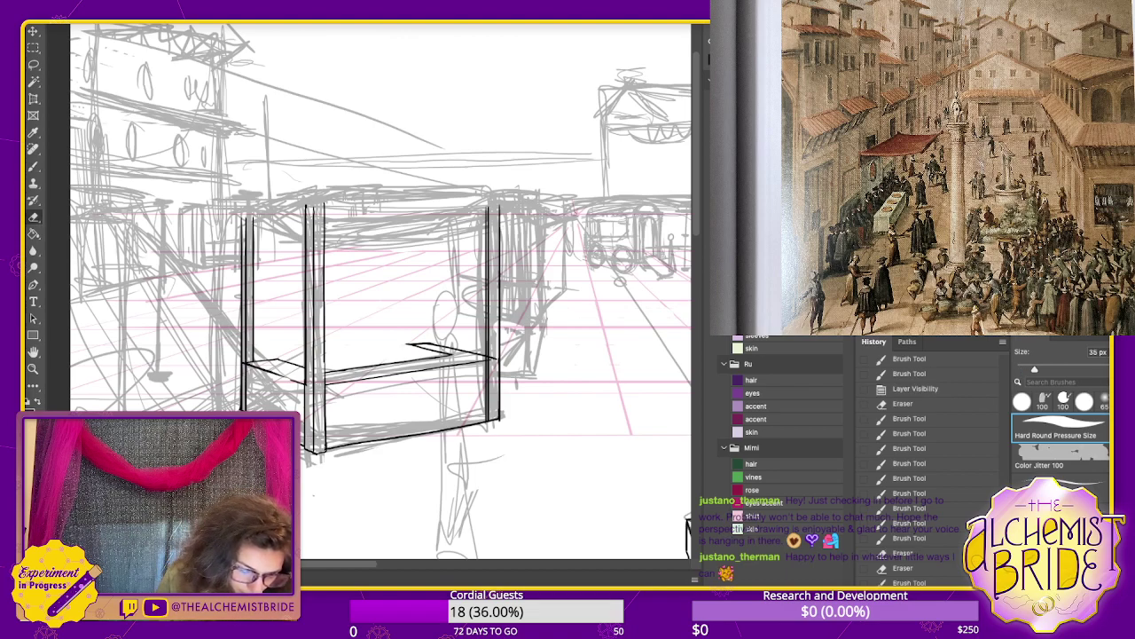
{"action": "key", "text": "b"}
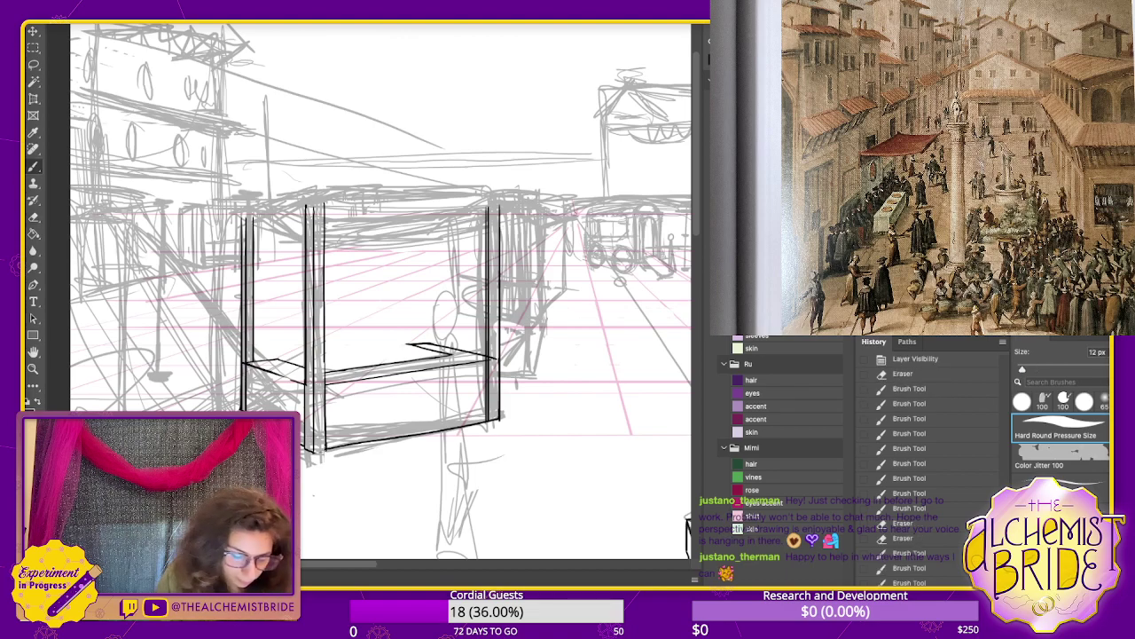
{"action": "left_click_drag", "start_coordinate": [315, 454], "coordinate": [327, 449]}
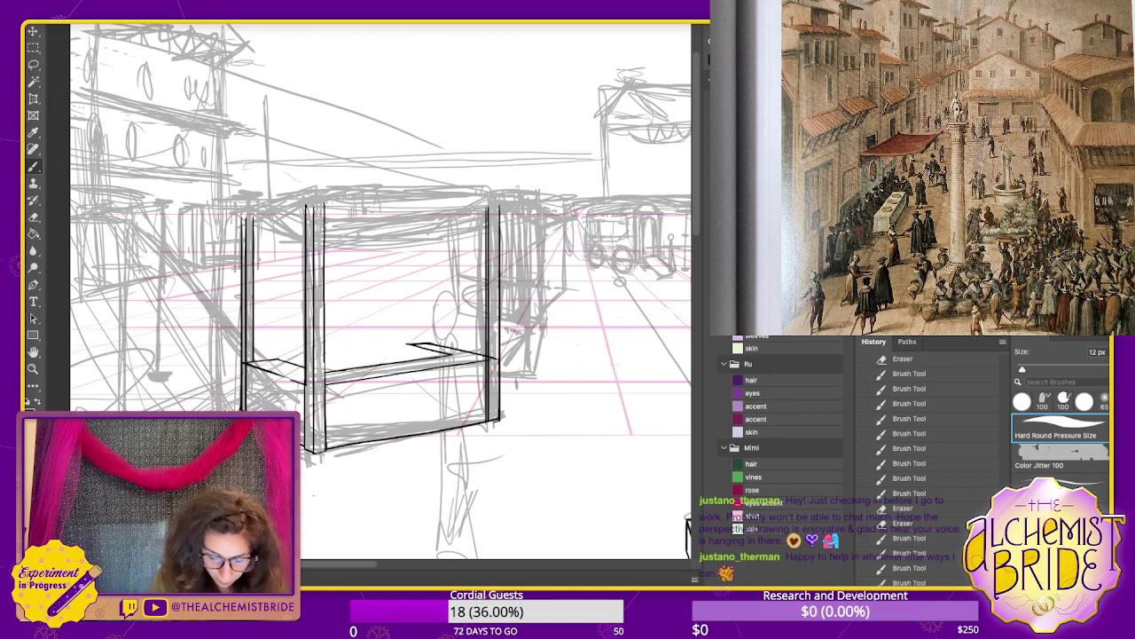
- Erase the stray counter and base lines crossing the stall's right front post
{"action": "key", "text": "e"}
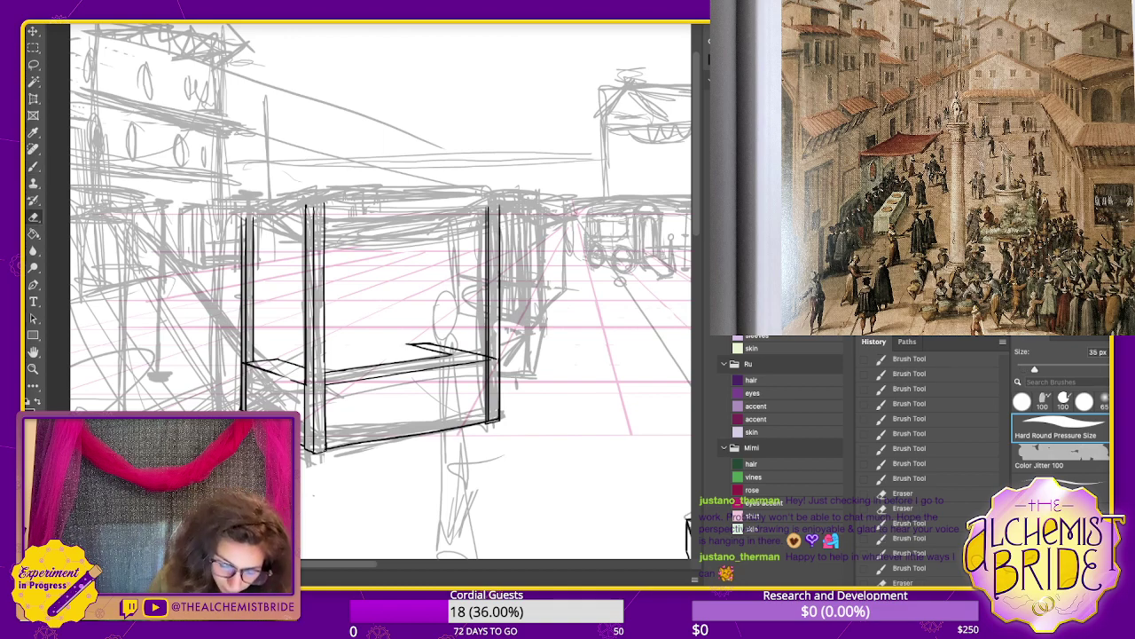
{"action": "left_click_drag", "start_coordinate": [489, 421], "coordinate": [498, 418]}
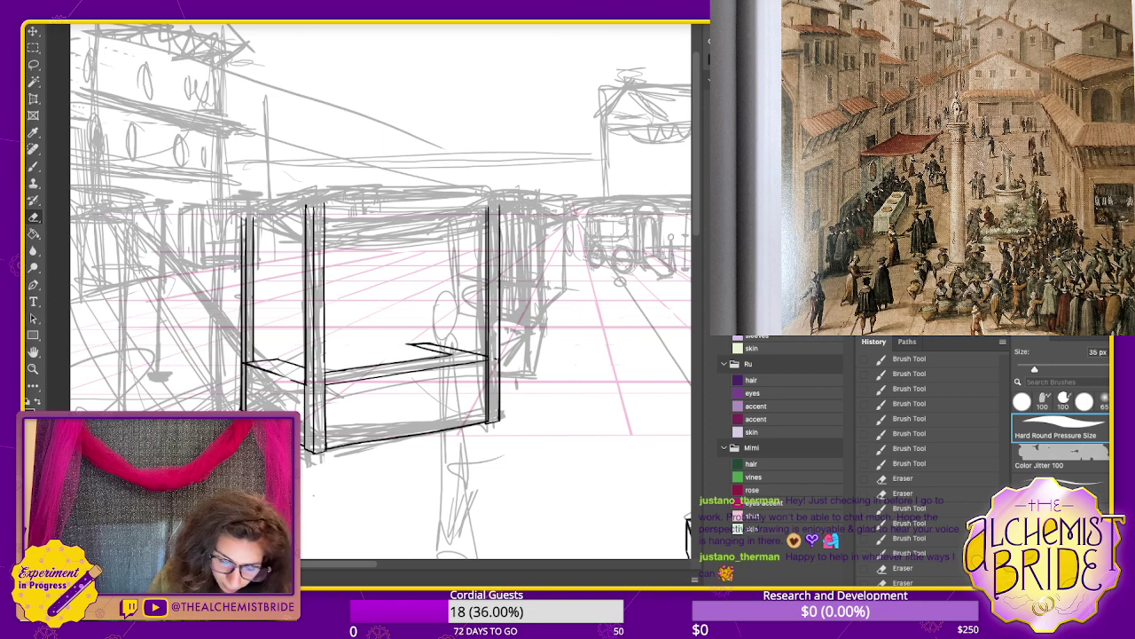
{"action": "left_click_drag", "start_coordinate": [497, 359], "coordinate": [498, 378]}
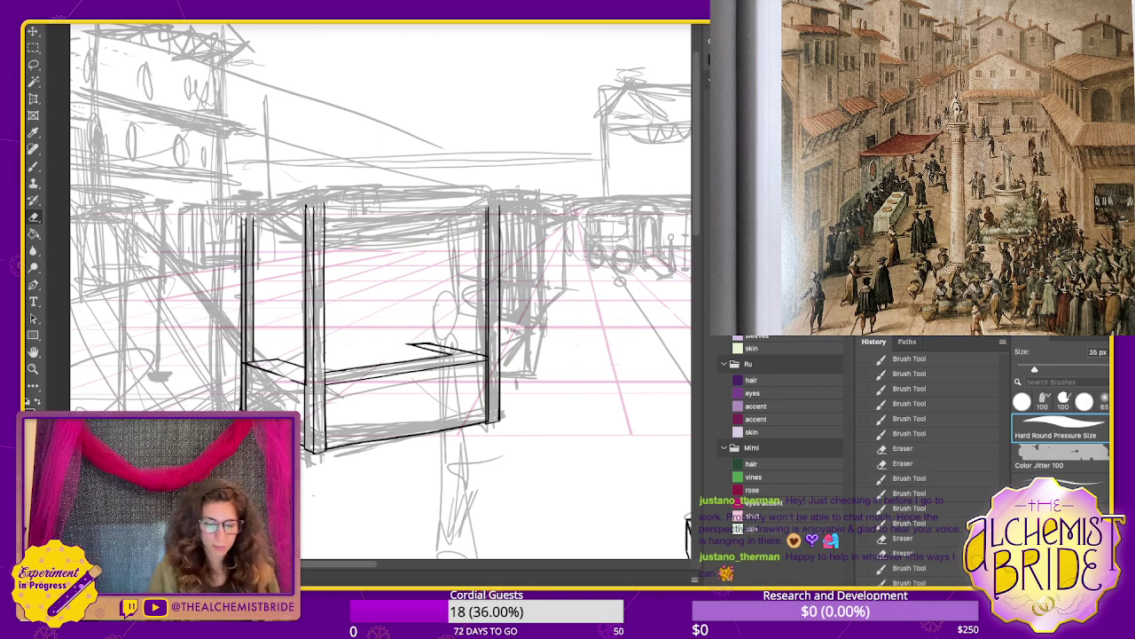
- Draw the stall's far rear post with three vertical lines running down to the counter
{"action": "key", "text": "b"}
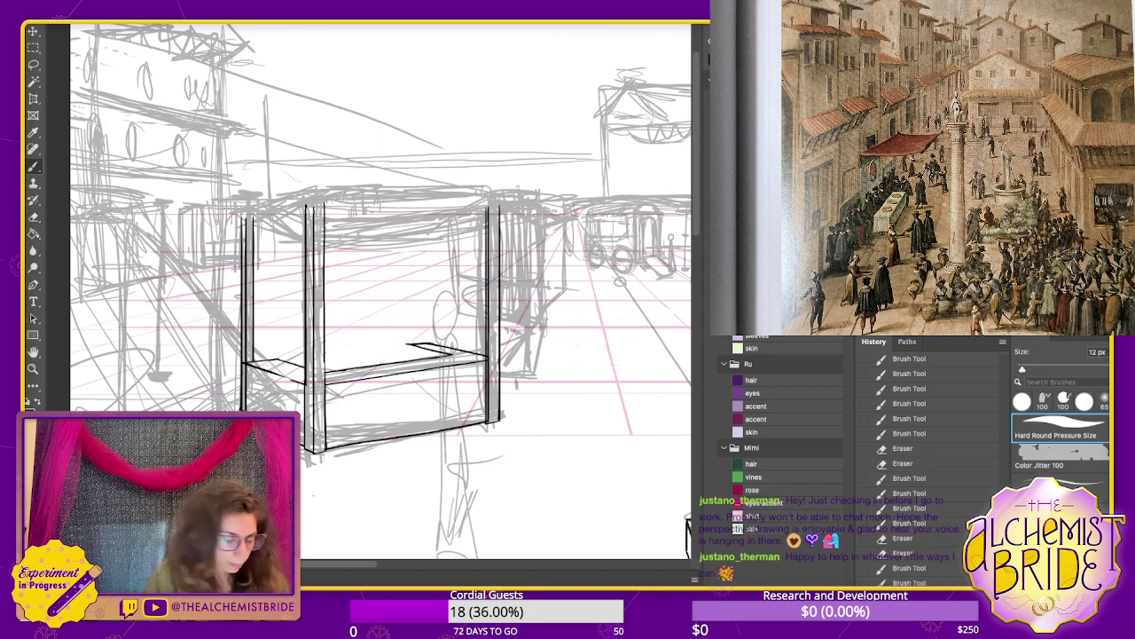
{"action": "left_click_drag", "start_coordinate": [423, 211], "coordinate": [424, 346]}
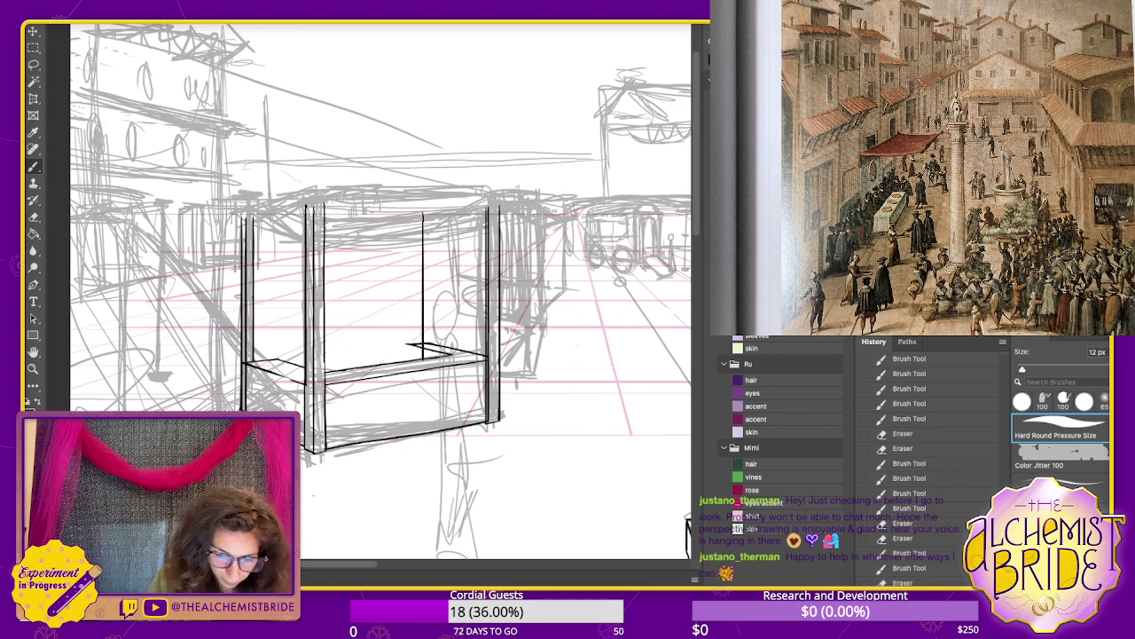
{"action": "left_click_drag", "start_coordinate": [432, 211], "coordinate": [433, 349]}
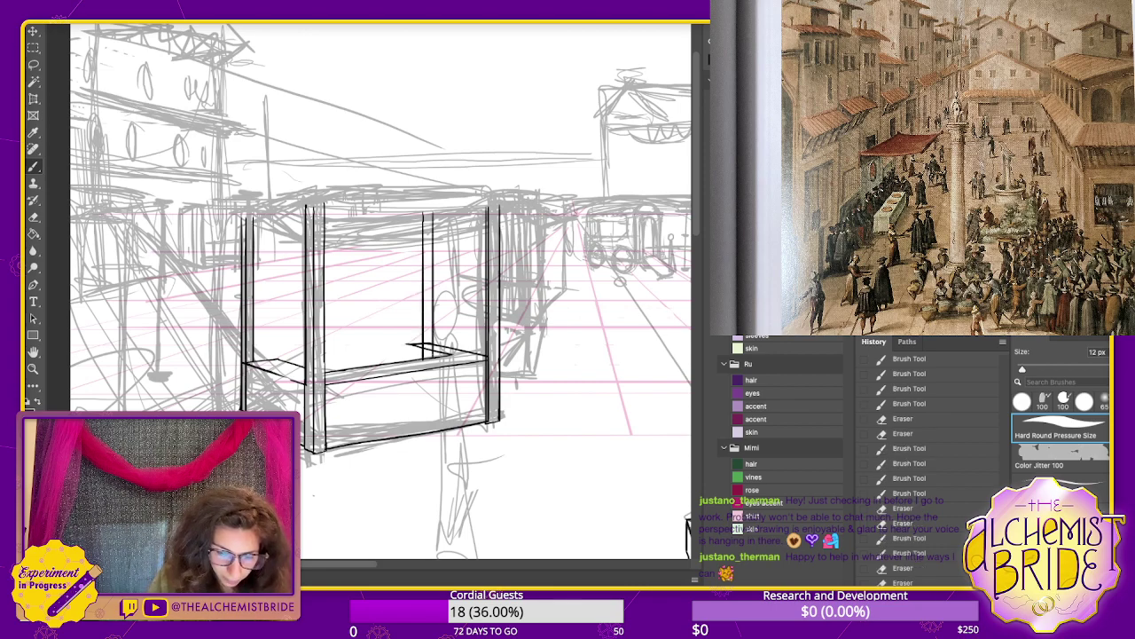
{"action": "left_click_drag", "start_coordinate": [427, 209], "coordinate": [428, 339]}
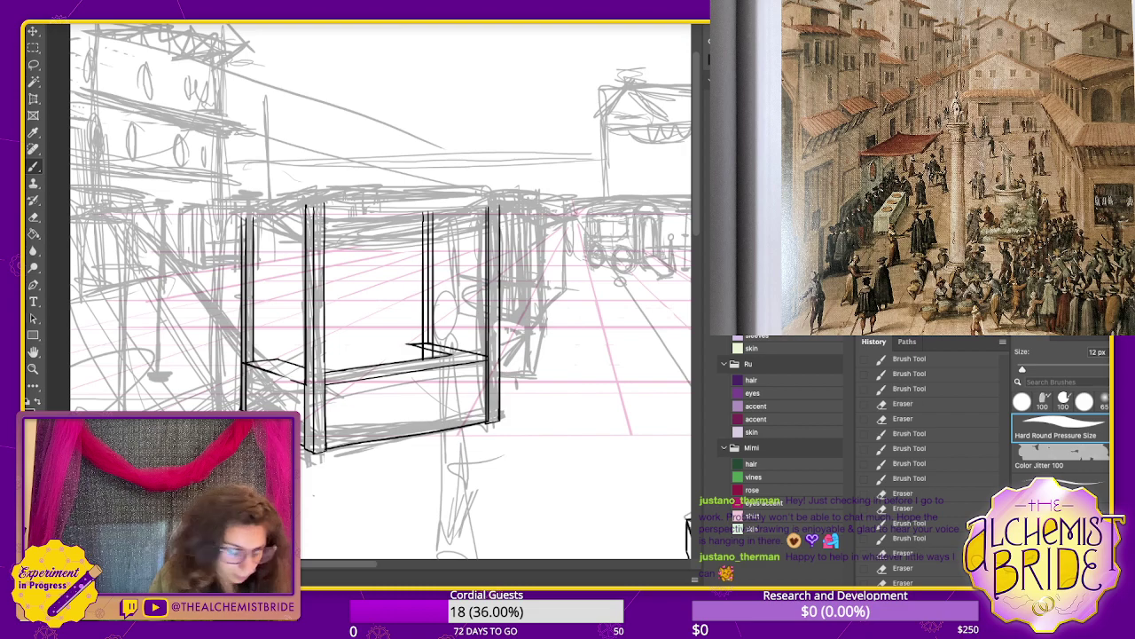
- Clean up the counter's back corner around the far rear post by erasing the overlapping lines and redrawing the edge
{"action": "key", "text": "e"}
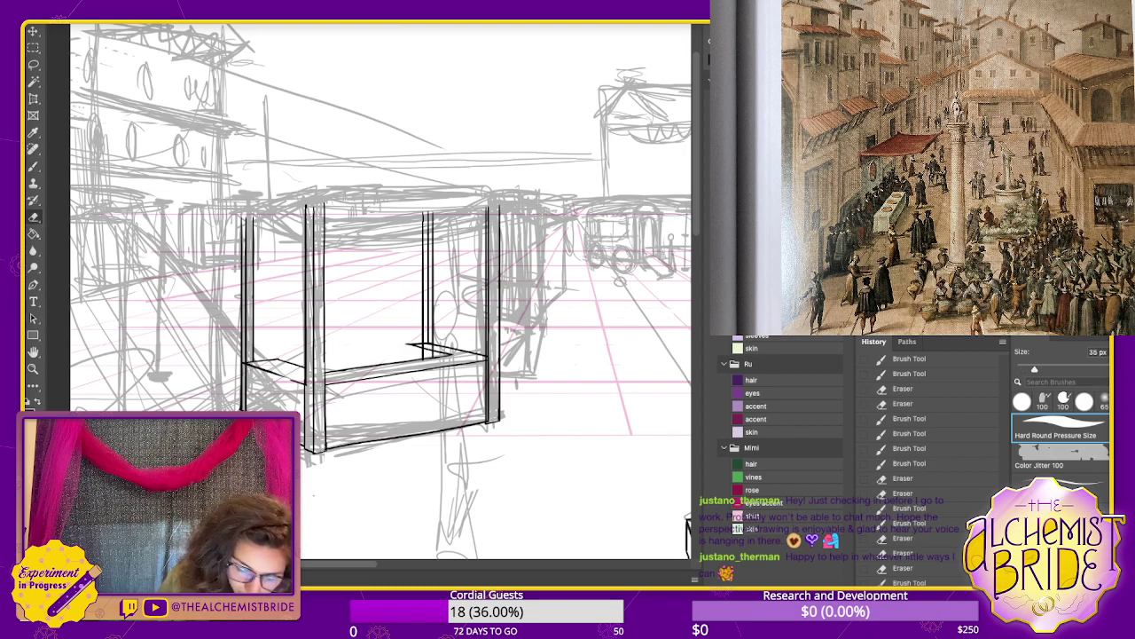
{"action": "left_click_drag", "start_coordinate": [424, 353], "coordinate": [408, 347]}
{"action": "key", "text": "b"}
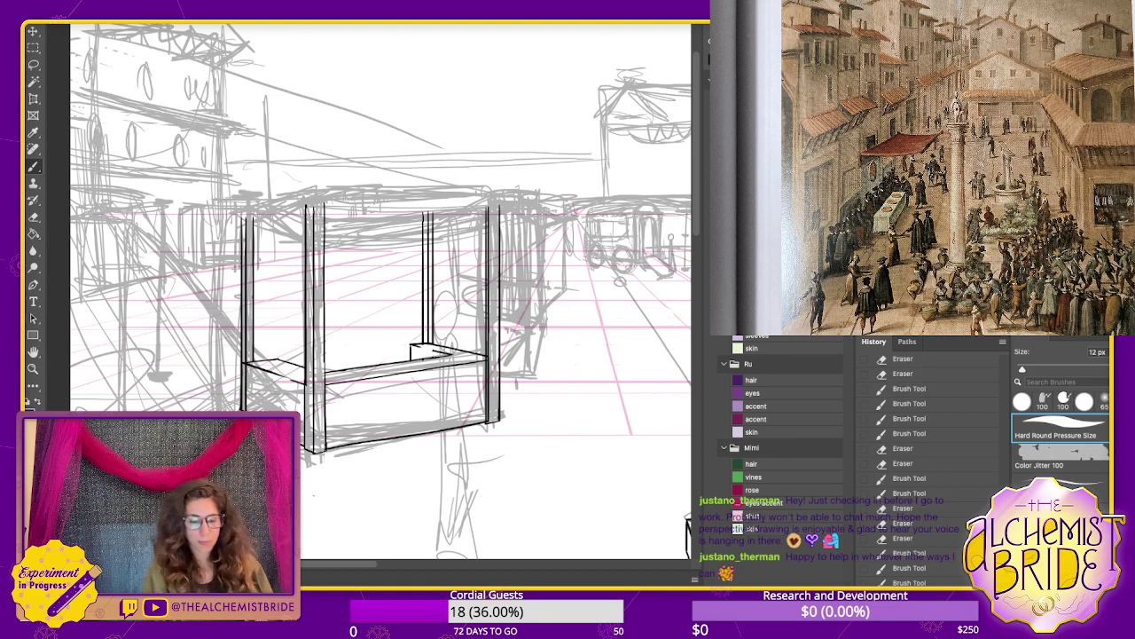
{"action": "scroll", "coordinate": [382, 292], "scroll_direction": "up", "scroll_amount": 3}
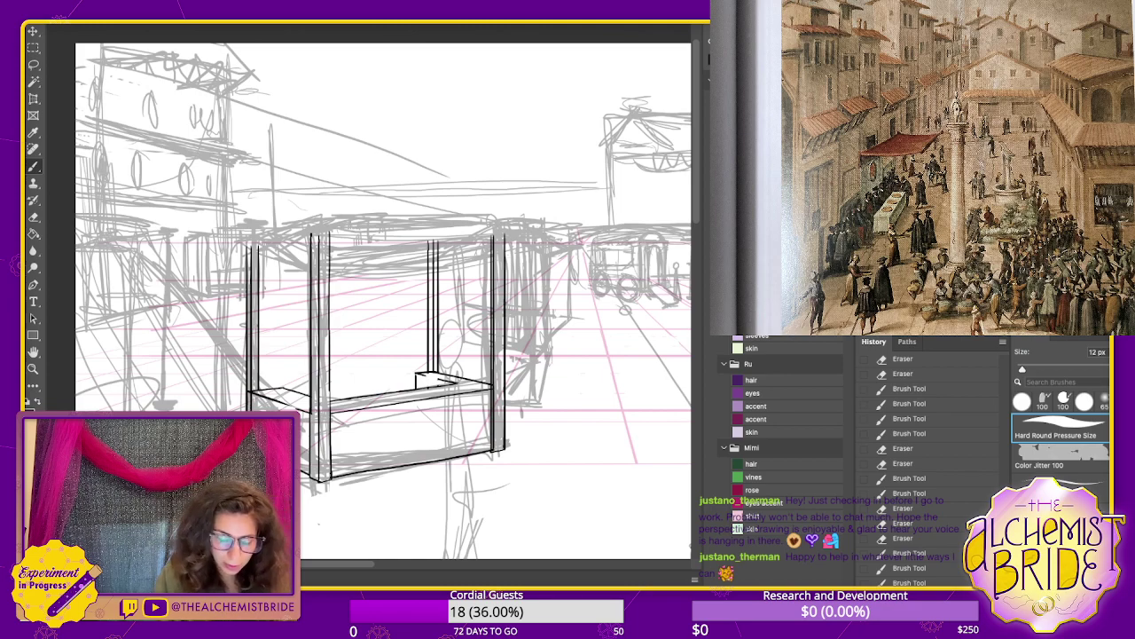
{"action": "scroll", "coordinate": [382, 301], "scroll_direction": "right", "scroll_amount": 5}
{"action": "left_click_drag", "start_coordinate": [508, 244], "coordinate": [179, 243]}
{"action": "left_click_drag", "start_coordinate": [507, 241], "coordinate": [241, 232]}
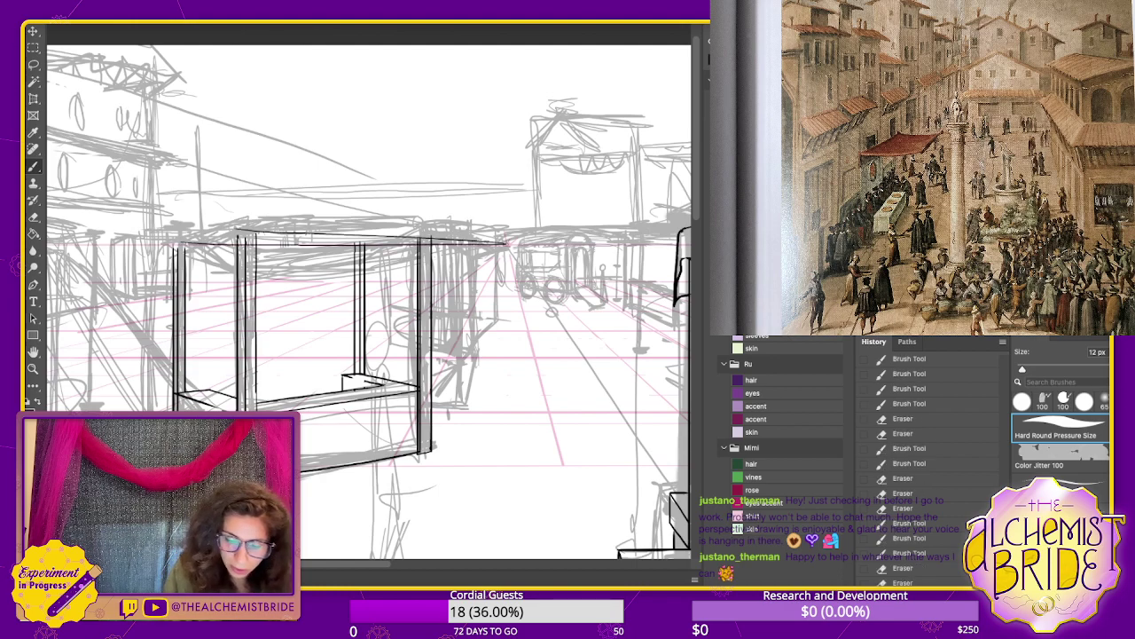
{"action": "left_click_drag", "start_coordinate": [500, 241], "coordinate": [332, 222]}
{"action": "key", "text": "ctrl+z"}
{"action": "key", "text": "ctrl+z"}
{"action": "key", "text": "ctrl+z"}
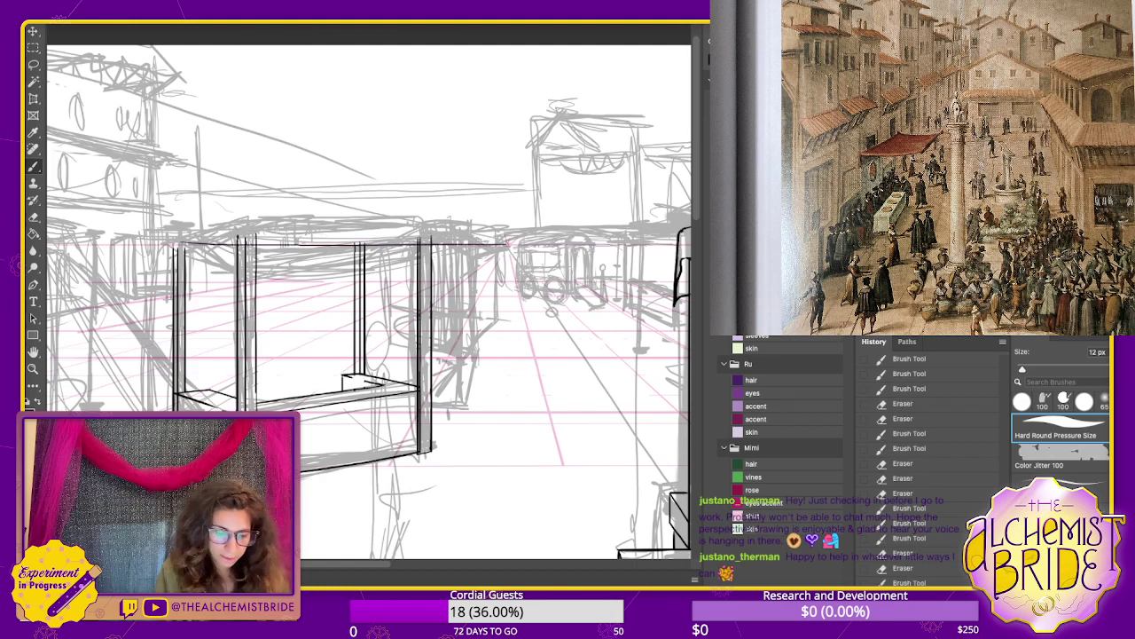
{"action": "mouse_move", "coordinate": [243, 254]}
{"action": "left_mouse_down"}
{"action": "mouse_move", "coordinate": [431, 238]}
{"action": "mouse_move", "coordinate": [243, 238]}
{"action": "mouse_move", "coordinate": [362, 256]}
{"action": "mouse_move", "coordinate": [427, 237]}
{"action": "mouse_move", "coordinate": [277, 254]}
{"action": "mouse_move", "coordinate": [242, 239]}
{"action": "mouse_move", "coordinate": [220, 268]}
{"action": "mouse_move", "coordinate": [175, 248]}
{"action": "left_mouse_up"}
{"action": "key", "text": "ctrl+z"}
{"action": "key", "text": "ctrl+z"}
{"action": "key", "text": "ctrl+z"}
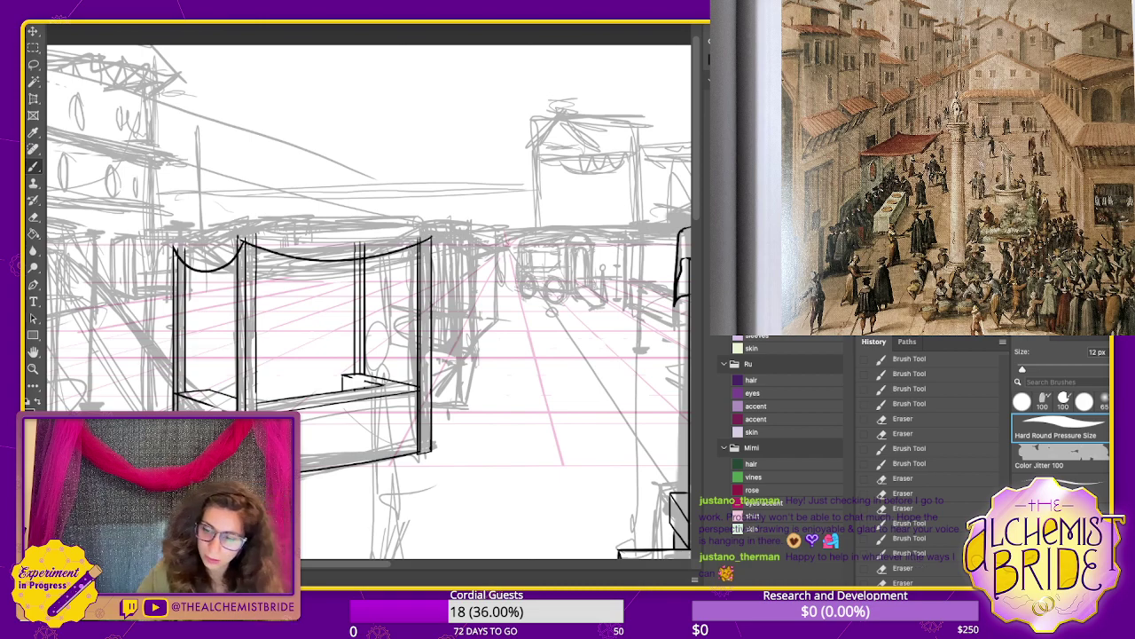
{"action": "key", "text": "ctrl+z"}
{"action": "key", "text": "ctrl+z"}
{"action": "key", "text": "ctrl+z"}
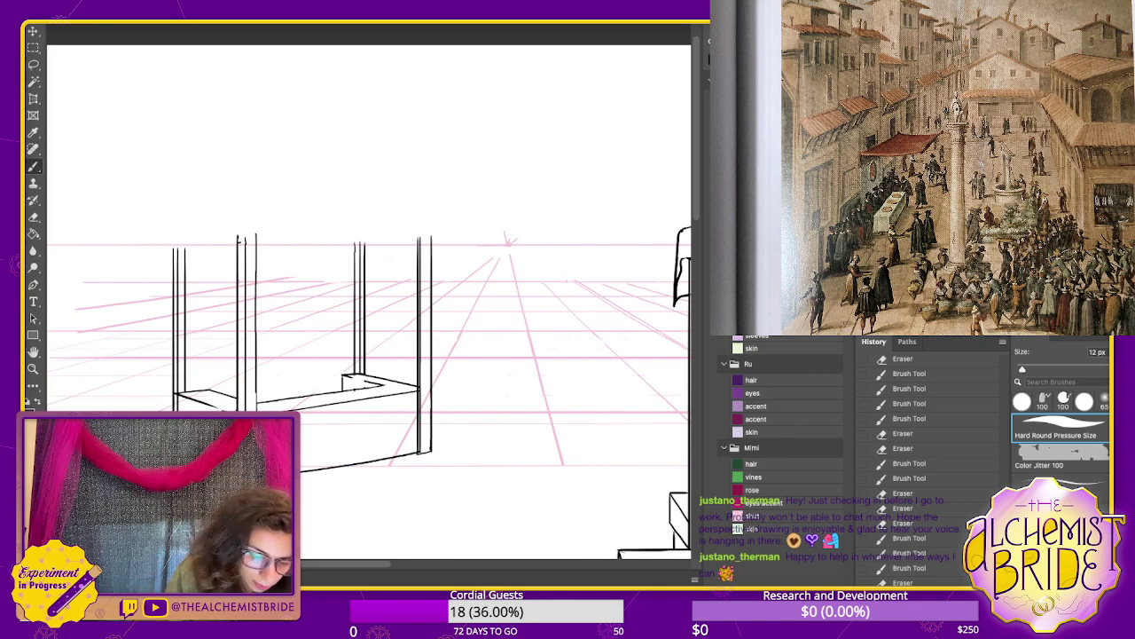
- Draw curved canopy swags between the front posts and along the stall's left side, adding a short edge above the right corner
{"action": "mouse_move", "coordinate": [240, 241]}
{"action": "left_mouse_down"}
{"action": "mouse_move", "coordinate": [318, 267]}
{"action": "mouse_move", "coordinate": [400, 259]}
{"action": "mouse_move", "coordinate": [432, 236]}
{"action": "left_mouse_up"}
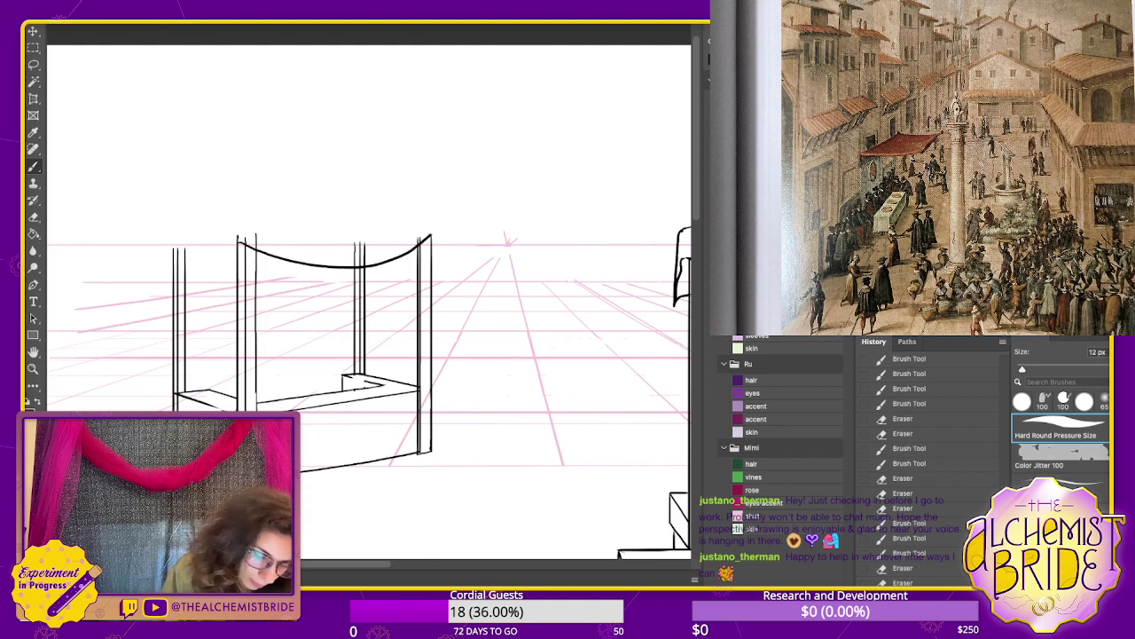
{"action": "mouse_move", "coordinate": [240, 254]}
{"action": "left_mouse_down"}
{"action": "mouse_move", "coordinate": [215, 270]}
{"action": "mouse_move", "coordinate": [176, 250]}
{"action": "left_mouse_up"}
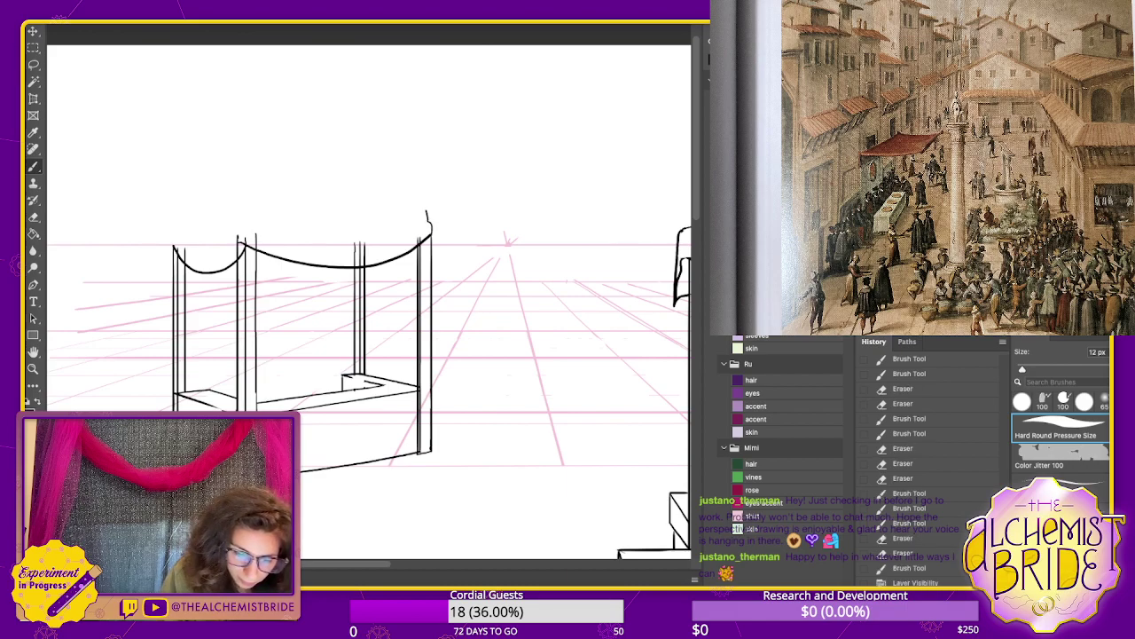
{"action": "key", "text": "ctrl+z"}
{"action": "left_click_drag", "start_coordinate": [432, 222], "coordinate": [431, 233]}
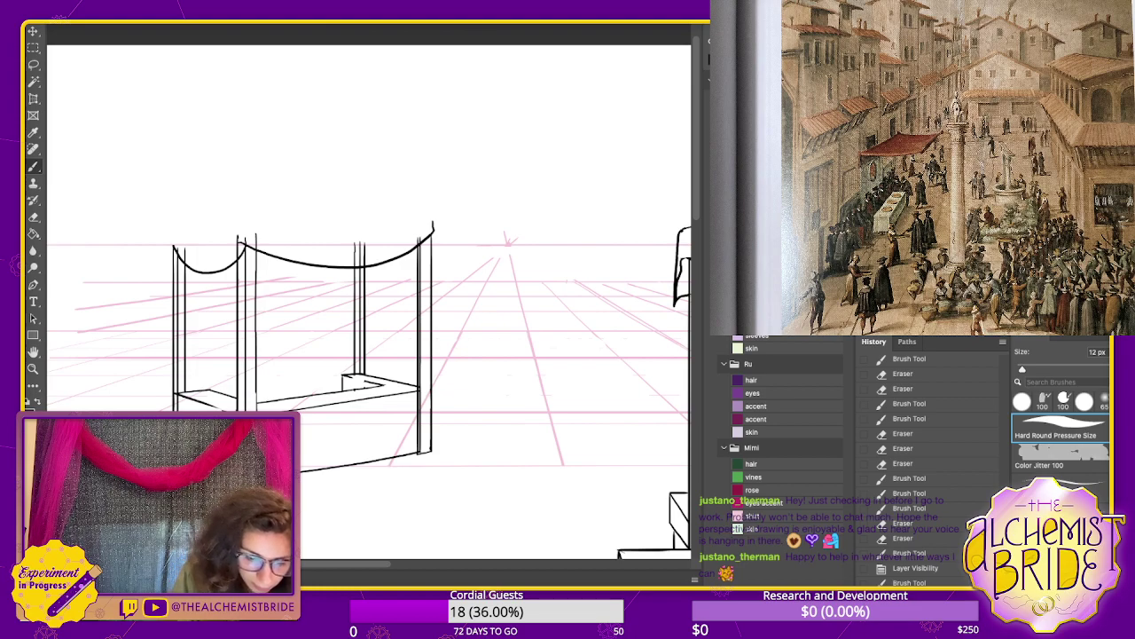
{"action": "mouse_move", "coordinate": [245, 210]}
{"action": "left_mouse_down"}
{"action": "mouse_move", "coordinate": [433, 225]}
{"action": "mouse_move", "coordinate": [365, 193]}
{"action": "mouse_move", "coordinate": [318, 192]}
{"action": "mouse_move", "coordinate": [246, 215]}
{"action": "left_mouse_up"}
{"action": "key", "text": "ctrl+z"}
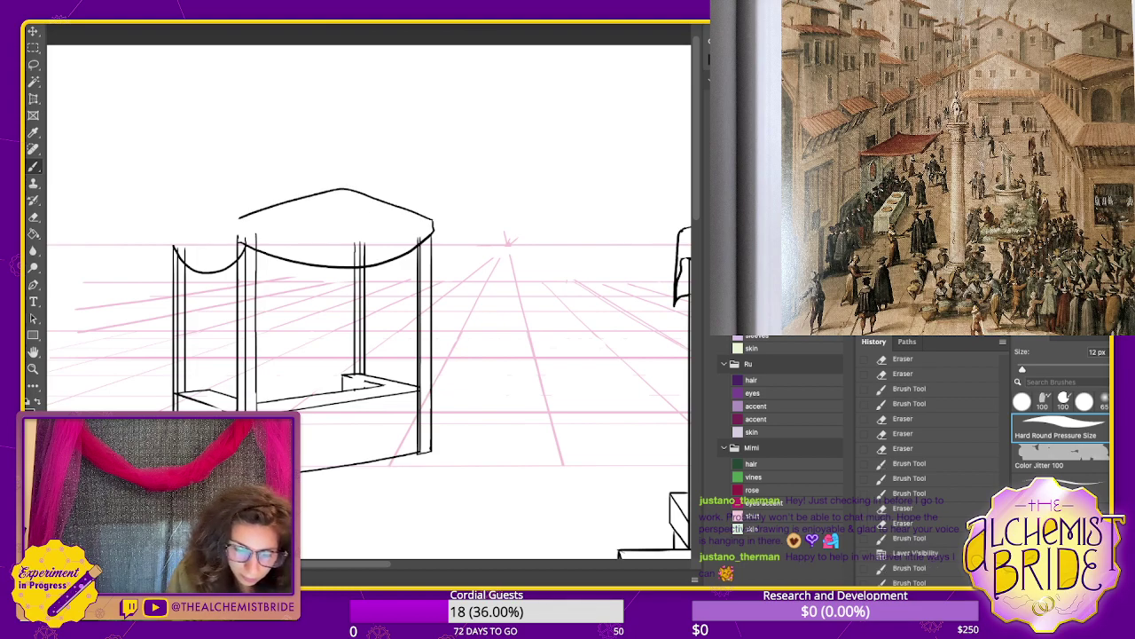
{"action": "left_click_drag", "start_coordinate": [308, 194], "coordinate": [172, 237]}
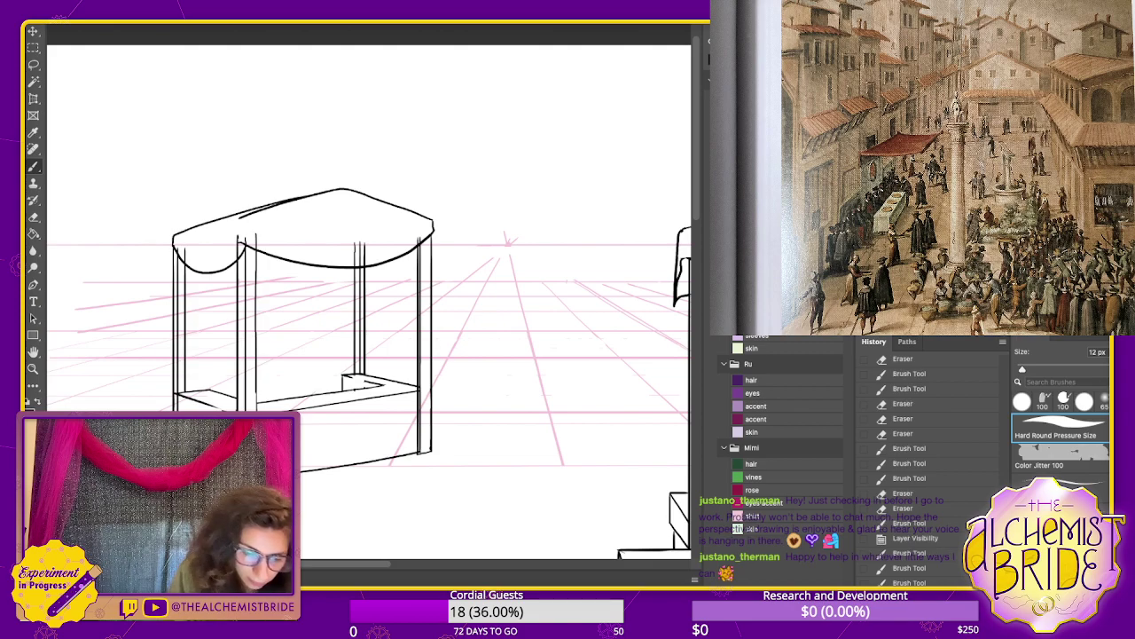
{"action": "key", "text": "ctrl+z"}
{"action": "key", "text": "ctrl+z"}
{"action": "mouse_move", "coordinate": [433, 222]}
{"action": "left_mouse_down"}
{"action": "mouse_move", "coordinate": [337, 184]}
{"action": "mouse_move", "coordinate": [239, 228]}
{"action": "left_mouse_up"}
{"action": "key", "text": "ctrl+z"}
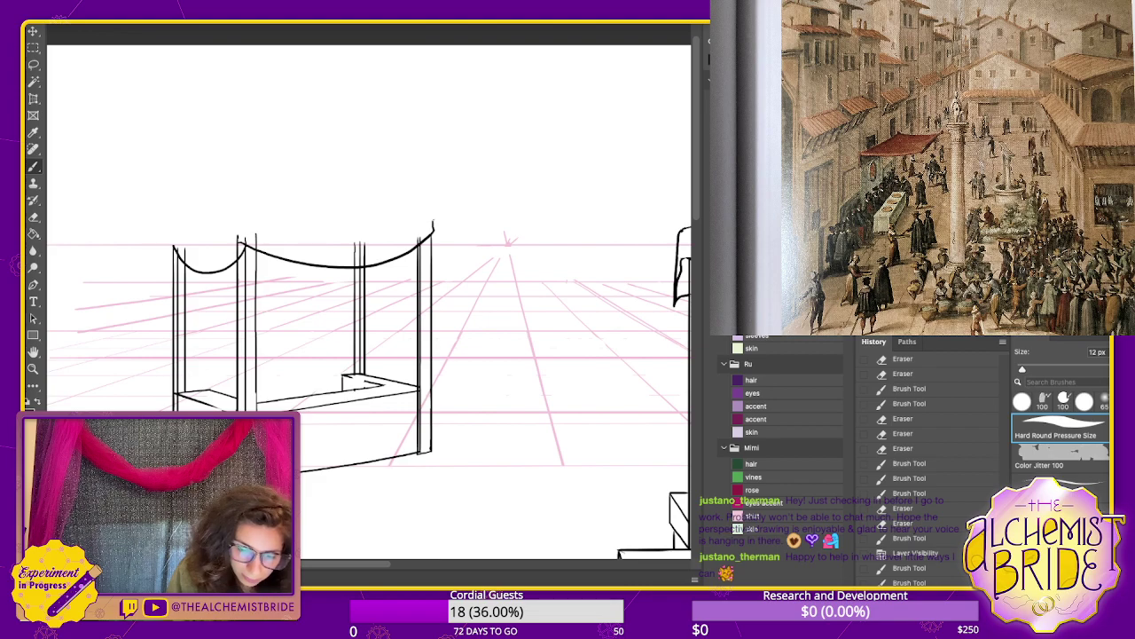
- Draw the canopy's peaked roof with slopes down to the far left and right corners and a ridge toward the front post
{"action": "mouse_move", "coordinate": [433, 221]}
{"action": "left_mouse_down"}
{"action": "mouse_move", "coordinate": [330, 178]}
{"action": "mouse_move", "coordinate": [293, 179]}
{"action": "mouse_move", "coordinate": [433, 224]}
{"action": "left_mouse_up"}
{"action": "key", "text": "ctrl+z"}
{"action": "key", "text": "ctrl+z"}
{"action": "left_click_drag", "start_coordinate": [300, 179], "coordinate": [433, 223]}
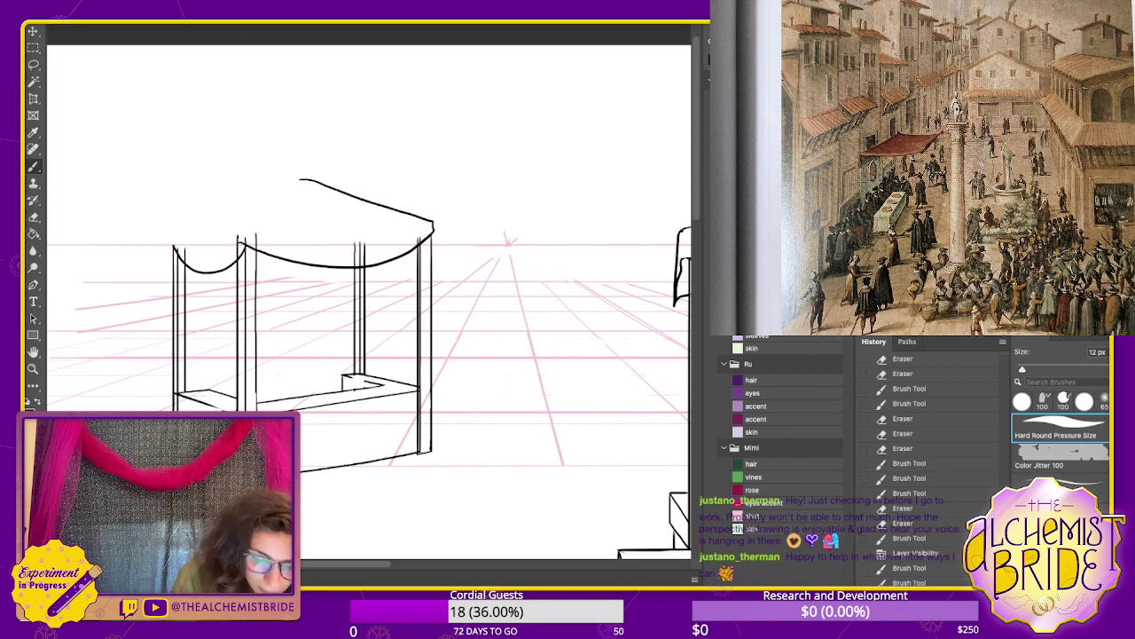
{"action": "left_click_drag", "start_coordinate": [296, 181], "coordinate": [188, 238]}
{"action": "key", "text": "ctrl+z"}
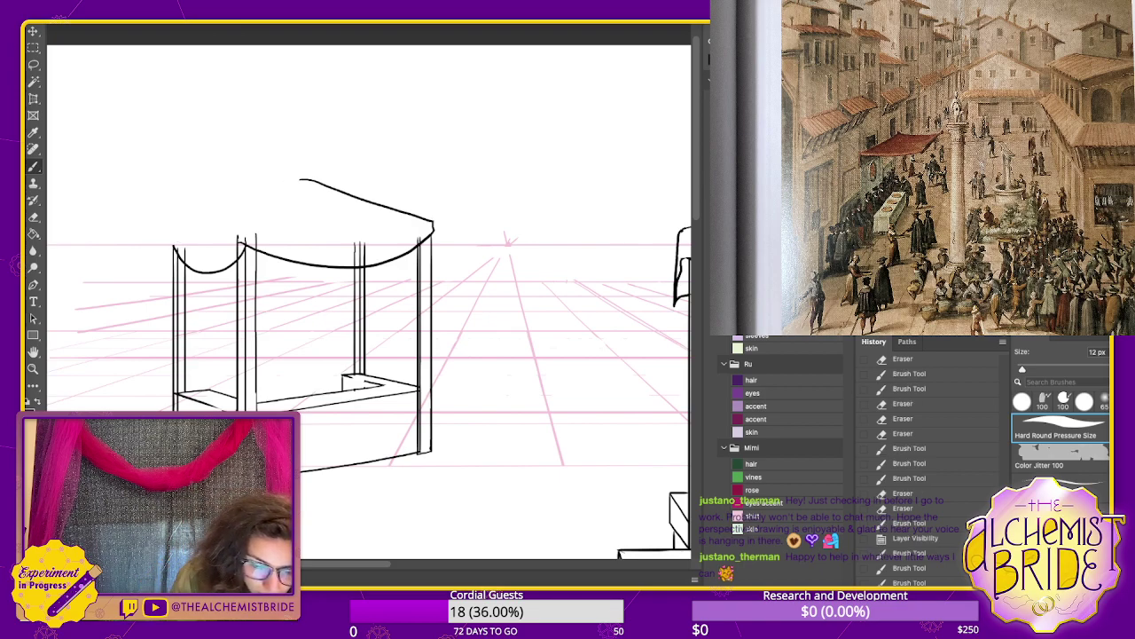
{"action": "mouse_move", "coordinate": [299, 180]}
{"action": "left_mouse_down"}
{"action": "mouse_move", "coordinate": [254, 189]}
{"action": "mouse_move", "coordinate": [173, 237]}
{"action": "left_mouse_up"}
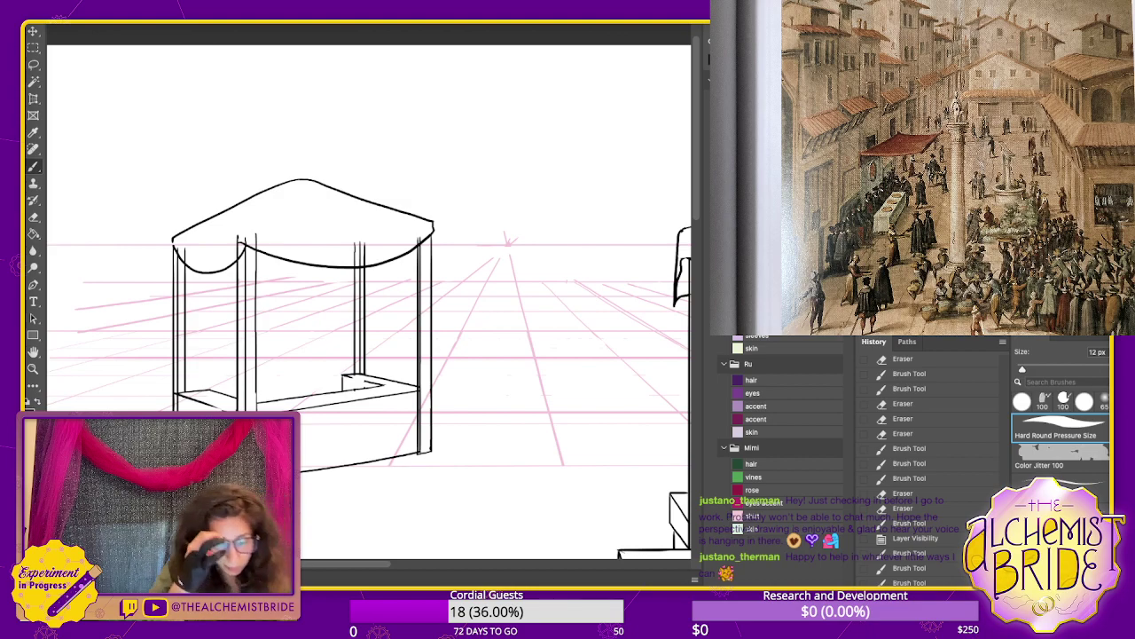
{"action": "key", "text": "ctrl+z"}
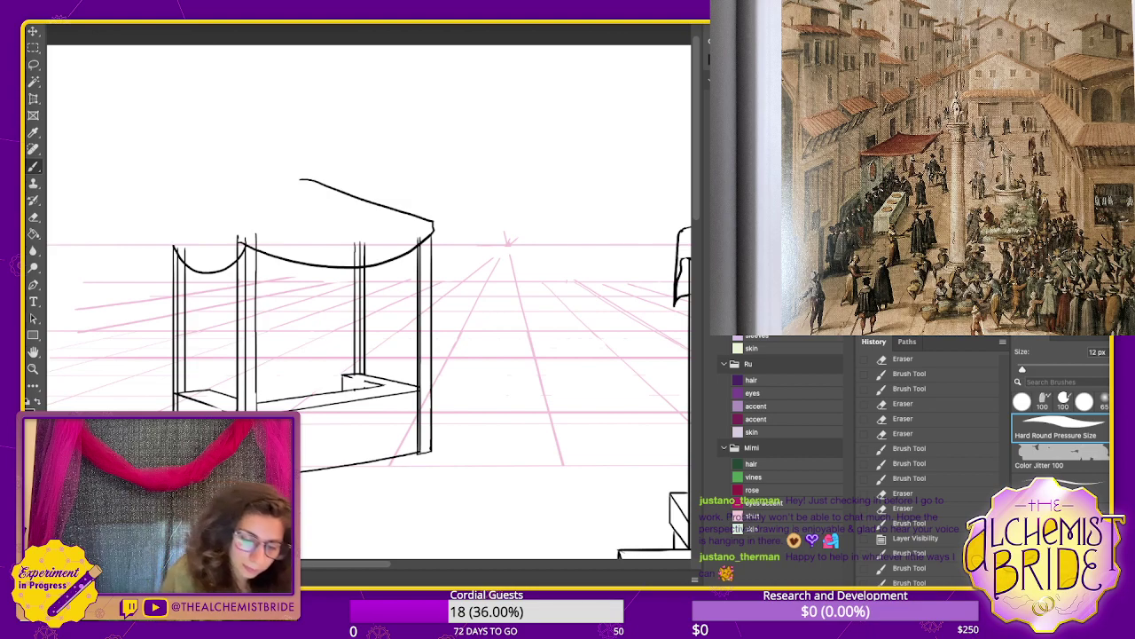
{"action": "mouse_move", "coordinate": [250, 233]}
{"action": "left_mouse_down"}
{"action": "mouse_move", "coordinate": [302, 183]}
{"action": "mouse_move", "coordinate": [174, 238]}
{"action": "left_mouse_up"}
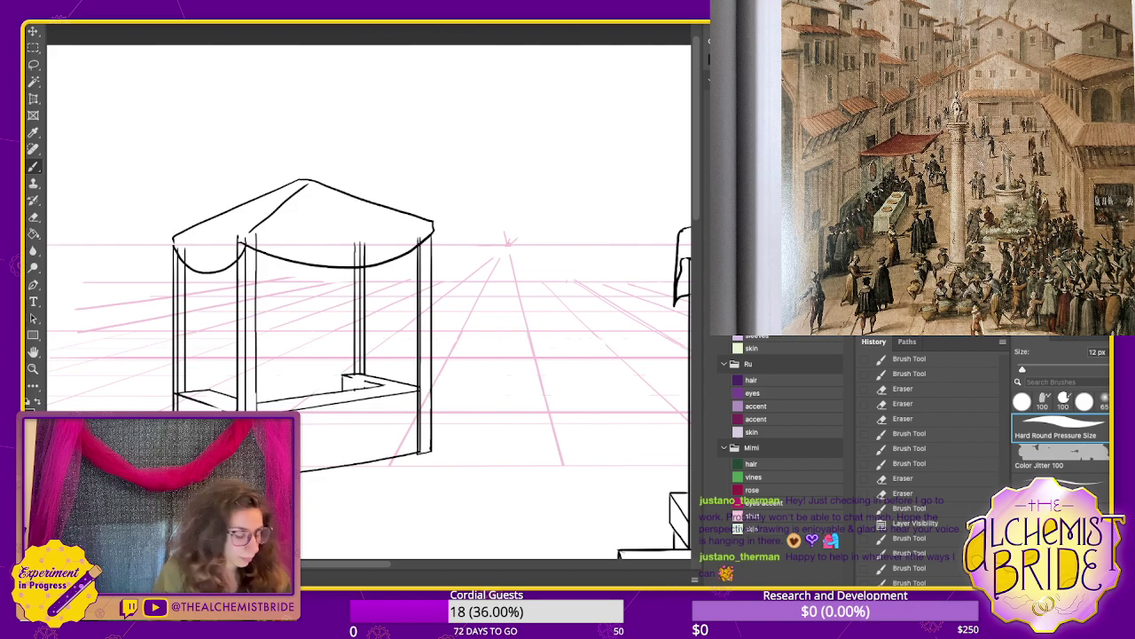
- Erase the post tops showing through the canopy and close the cloth edge at its left corner
{"action": "key", "text": "e"}
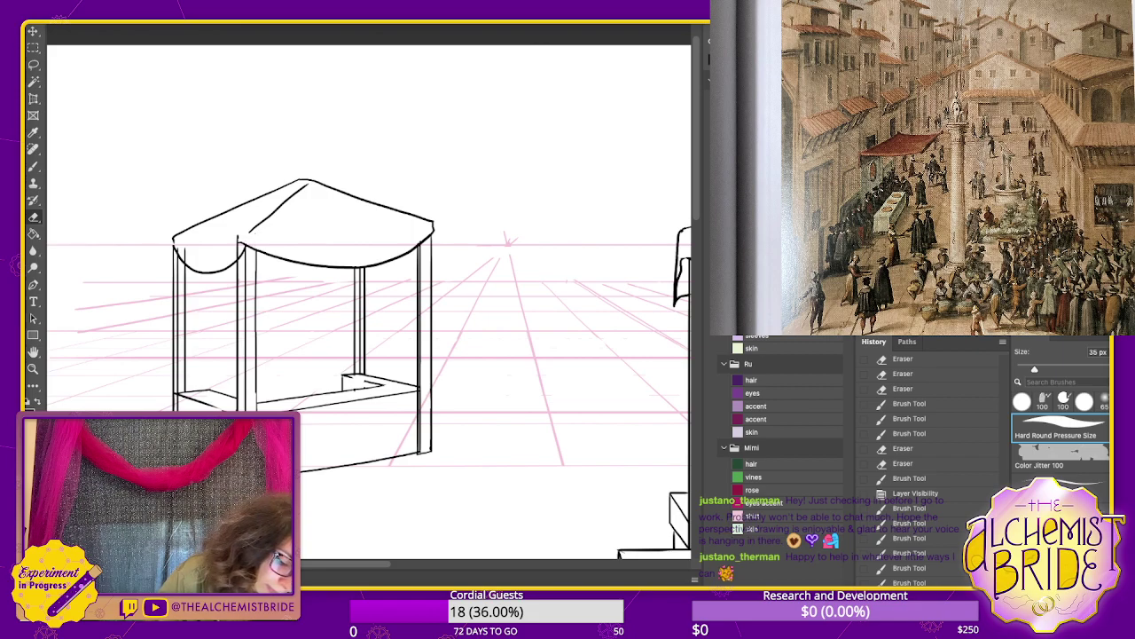
{"action": "left_click_drag", "start_coordinate": [236, 236], "coordinate": [238, 240]}
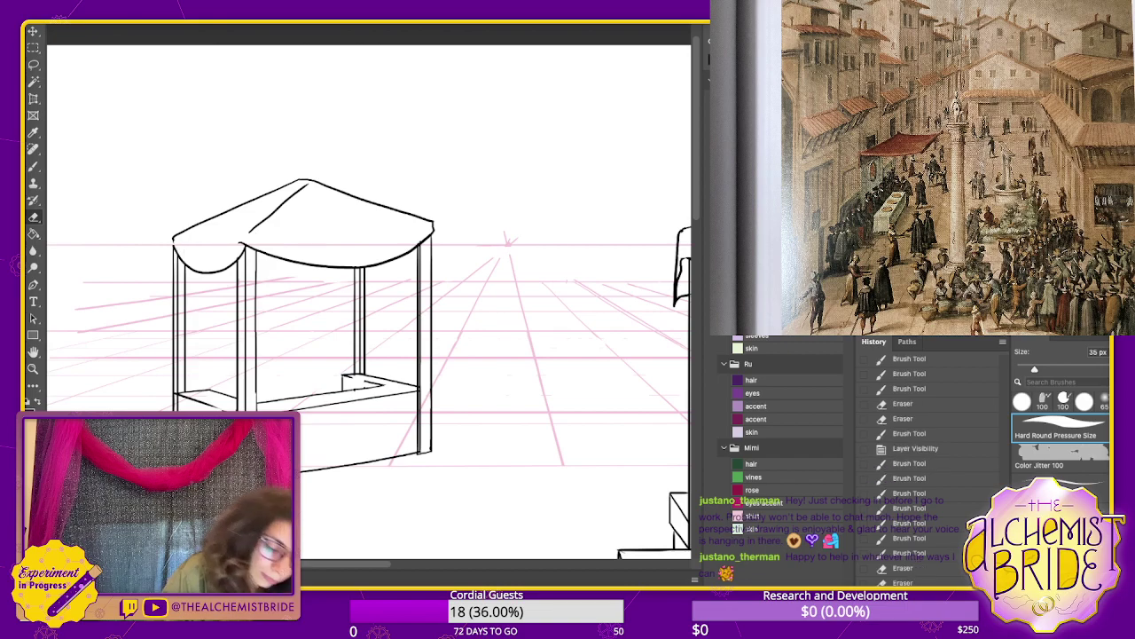
{"action": "key", "text": "b"}
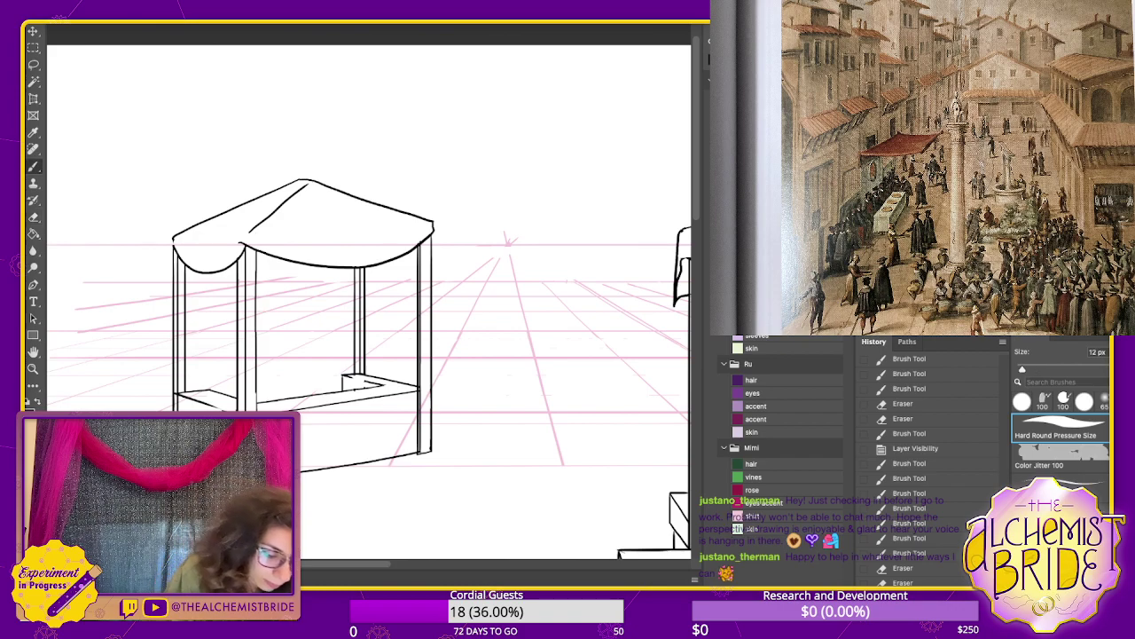
{"action": "left_click_drag", "start_coordinate": [173, 236], "coordinate": [176, 246]}
- Draw a short piece of the far-side swag under the canopy beside the right front post
{"action": "left_click_drag", "start_coordinate": [418, 254], "coordinate": [381, 265]}
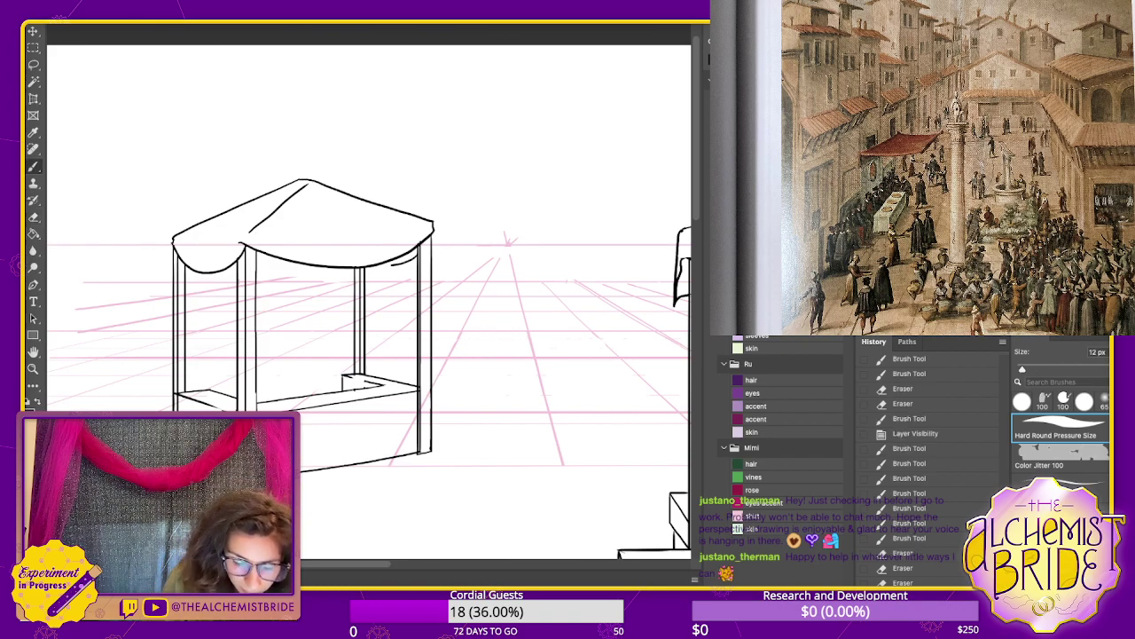
{"action": "key", "text": "super+z"}
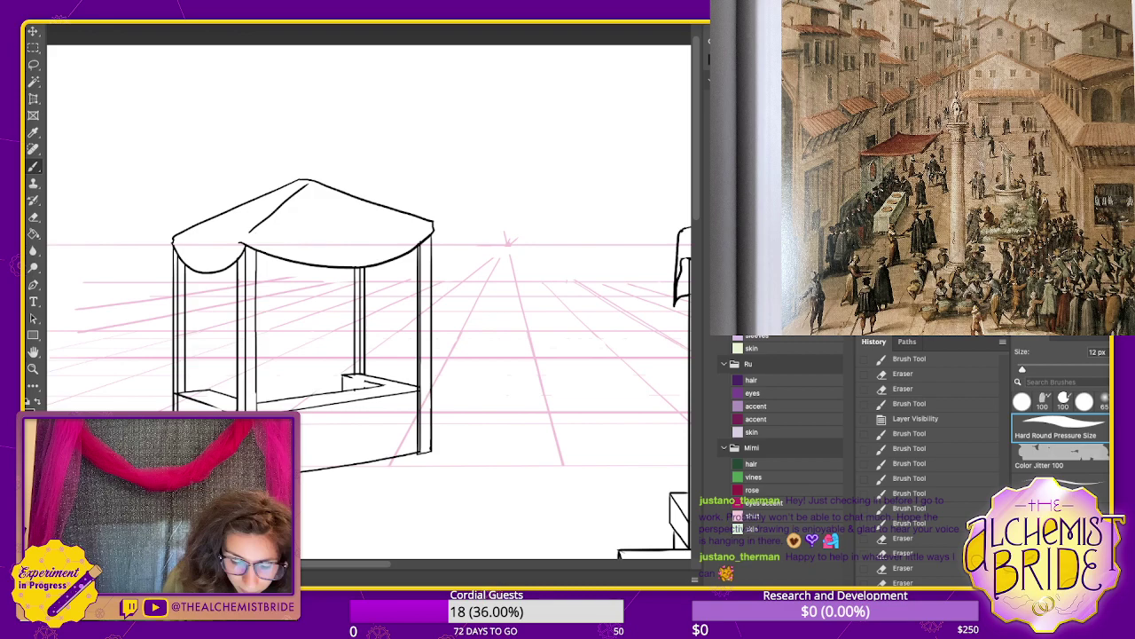
{"action": "mouse_move", "coordinate": [417, 260]}
{"action": "left_mouse_down"}
{"action": "mouse_move", "coordinate": [388, 265]}
{"action": "mouse_move", "coordinate": [418, 258]}
{"action": "mouse_move", "coordinate": [432, 239]}
{"action": "left_mouse_up"}
{"action": "key", "text": "super+z"}
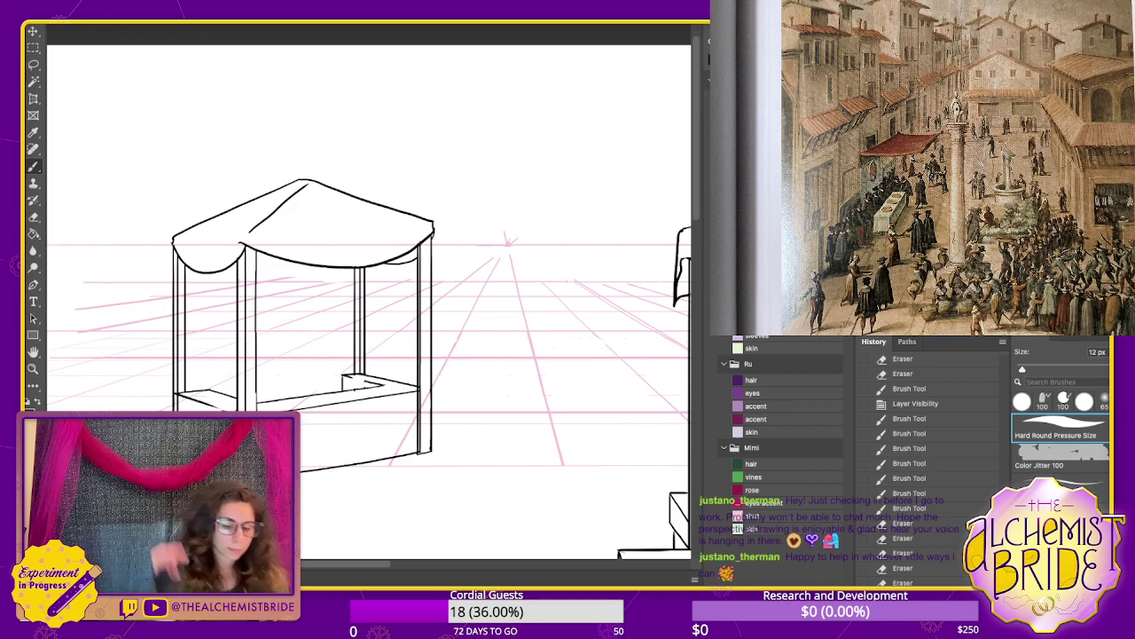
{"action": "mouse_move", "coordinate": [248, 236]}
{"action": "left_mouse_down"}
{"action": "mouse_move", "coordinate": [396, 229]}
{"action": "mouse_move", "coordinate": [349, 250]}
{"action": "mouse_move", "coordinate": [250, 233]}
{"action": "left_mouse_up"}
{"action": "key", "text": "ctrl+z"}
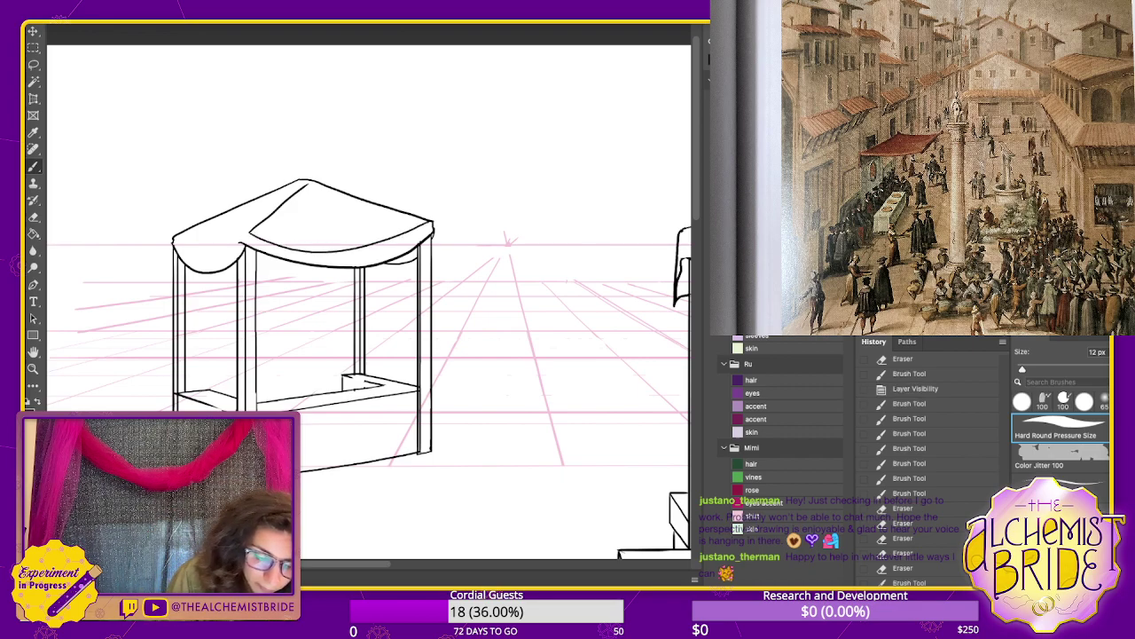
{"action": "left_click_drag", "start_coordinate": [323, 257], "coordinate": [411, 235]}
{"action": "key", "text": "ctrl+z"}
{"action": "key", "text": "ctrl+z"}
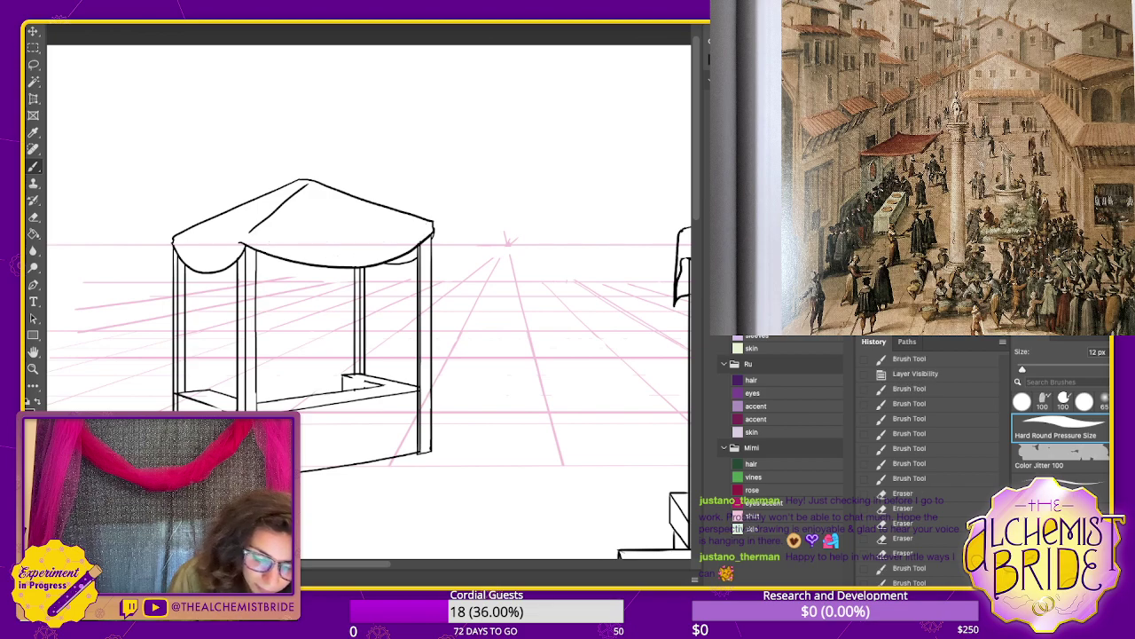
{"action": "mouse_move", "coordinate": [246, 232]}
{"action": "left_mouse_down"}
{"action": "mouse_move", "coordinate": [368, 249]}
{"action": "mouse_move", "coordinate": [430, 230]}
{"action": "left_mouse_up"}
{"action": "key", "text": "ctrl+z"}
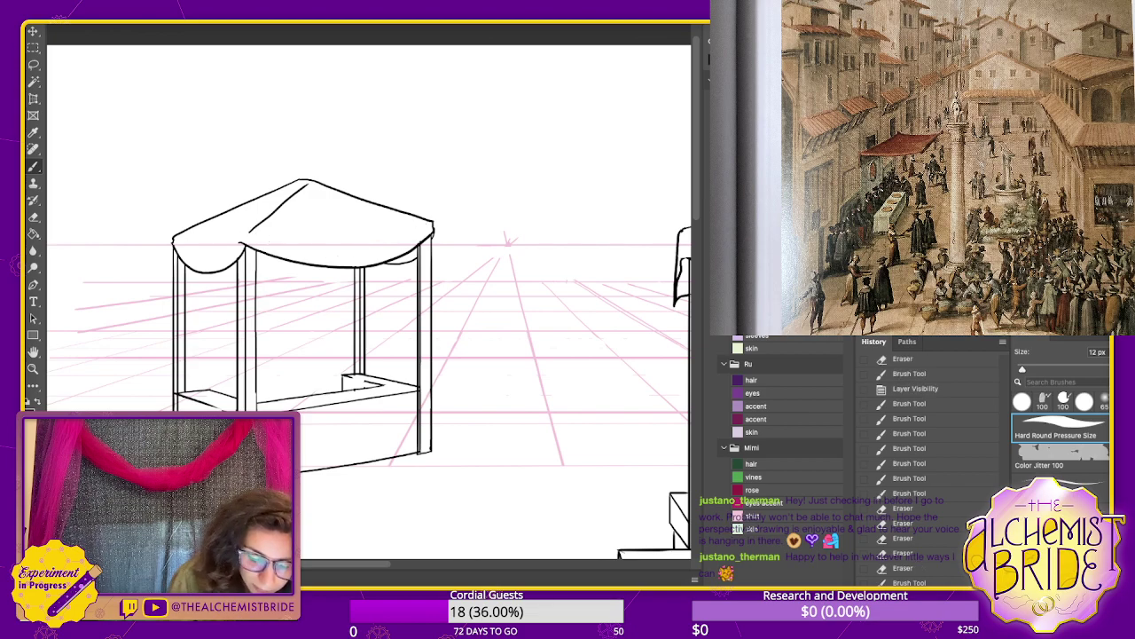
{"action": "mouse_move", "coordinate": [243, 233]}
{"action": "left_mouse_down"}
{"action": "mouse_move", "coordinate": [349, 244]}
{"action": "mouse_move", "coordinate": [428, 227]}
{"action": "left_mouse_up"}
{"action": "key", "text": "ctrl+z"}
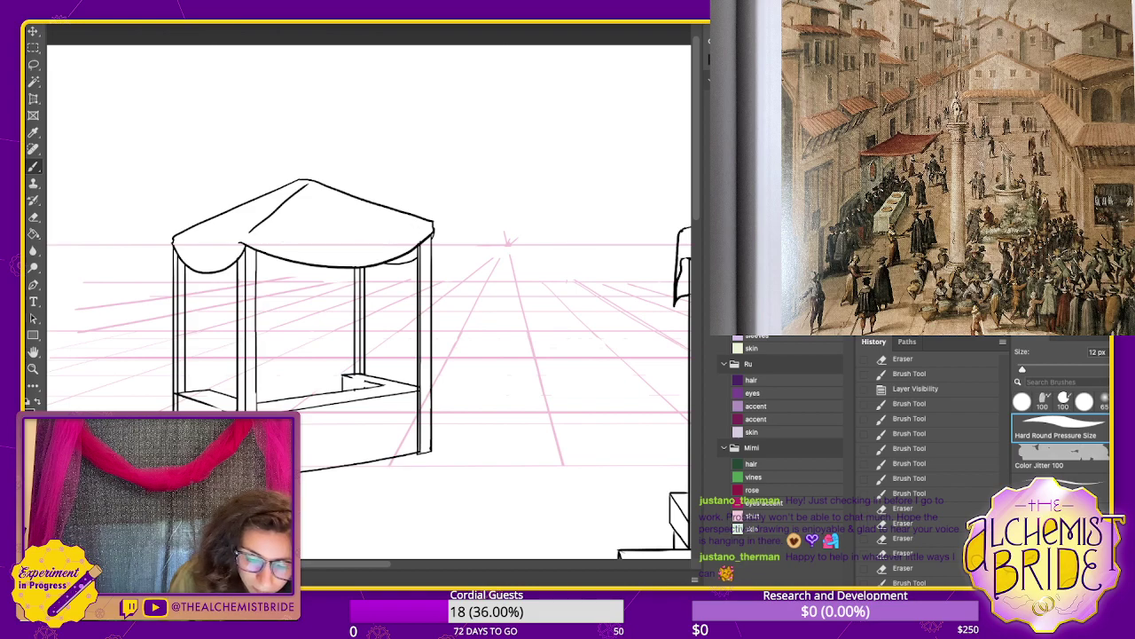
- Draw curved hem and fold lines above the canopy's front swag and across its left side swag
{"action": "left_click_drag", "start_coordinate": [243, 235], "coordinate": [429, 229]}
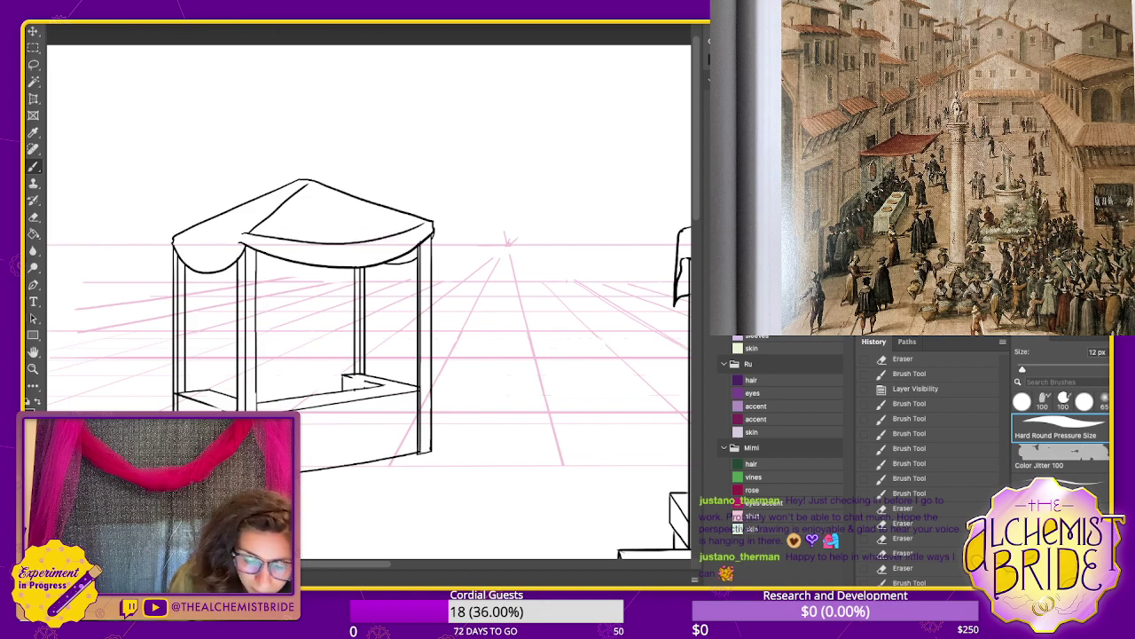
{"action": "left_click_drag", "start_coordinate": [346, 261], "coordinate": [404, 247]}
{"action": "mouse_move", "coordinate": [218, 245]}
{"action": "left_mouse_down"}
{"action": "mouse_move", "coordinate": [241, 234]}
{"action": "mouse_move", "coordinate": [226, 264]}
{"action": "left_mouse_up"}
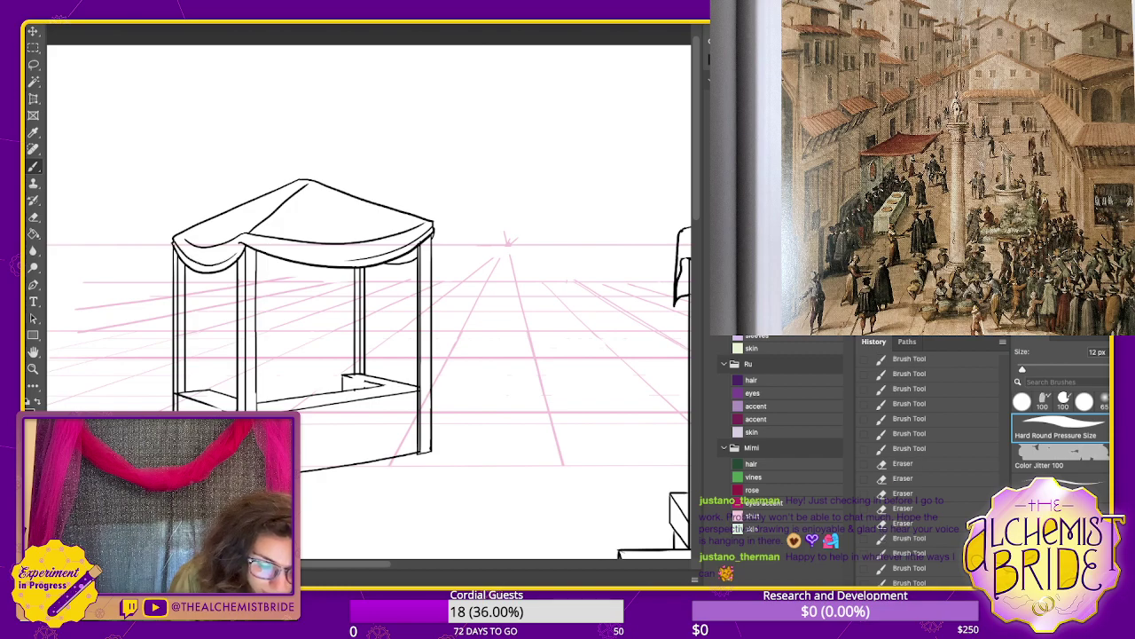
{"action": "key", "text": "ctrl+z"}
{"action": "key", "text": "ctrl+z"}
{"action": "left_click_drag", "start_coordinate": [240, 243], "coordinate": [192, 255]}
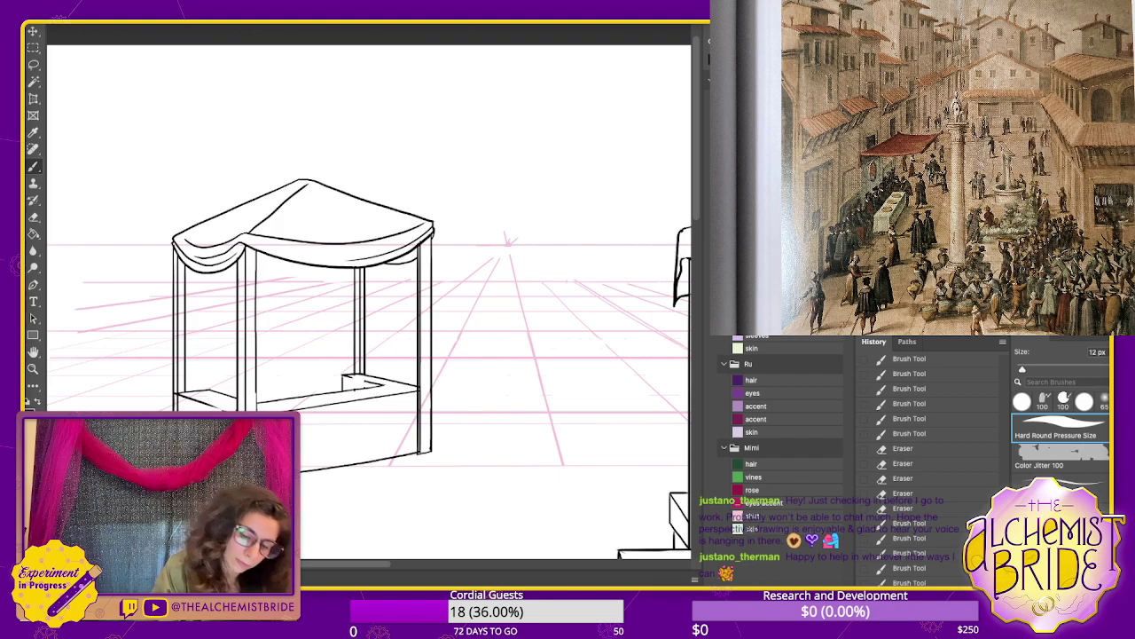
- Draw a shallow curved fold line across the canopy's front roof panel
{"action": "mouse_move", "coordinate": [411, 228]}
{"action": "left_mouse_down"}
{"action": "mouse_move", "coordinate": [320, 200]}
{"action": "mouse_move", "coordinate": [410, 228]}
{"action": "left_mouse_up"}
{"action": "key", "text": "ctrl+z"}
{"action": "key", "text": "ctrl+z"}
{"action": "left_click_drag", "start_coordinate": [313, 187], "coordinate": [395, 231]}
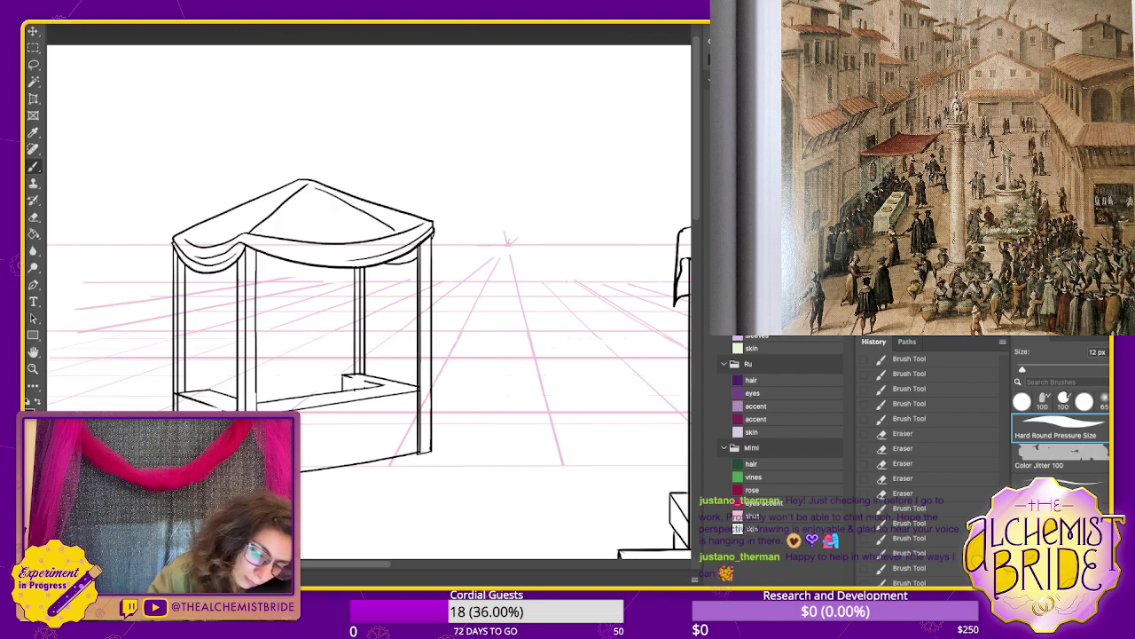
{"action": "key", "text": "ctrl+z"}
{"action": "mouse_move", "coordinate": [288, 228]}
{"action": "left_mouse_down"}
{"action": "mouse_move", "coordinate": [357, 233]}
{"action": "mouse_move", "coordinate": [381, 220]}
{"action": "left_mouse_up"}
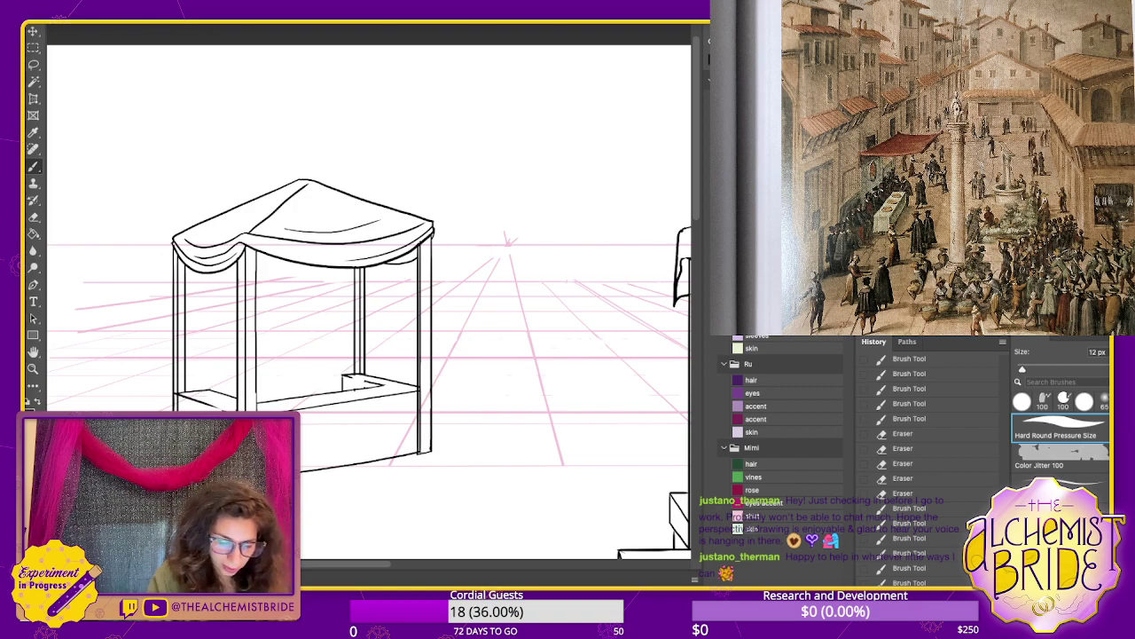
{"action": "key", "text": "ctrl+t"}
{"action": "left_click_drag", "start_coordinate": [369, 302], "coordinate": [321, 257]}
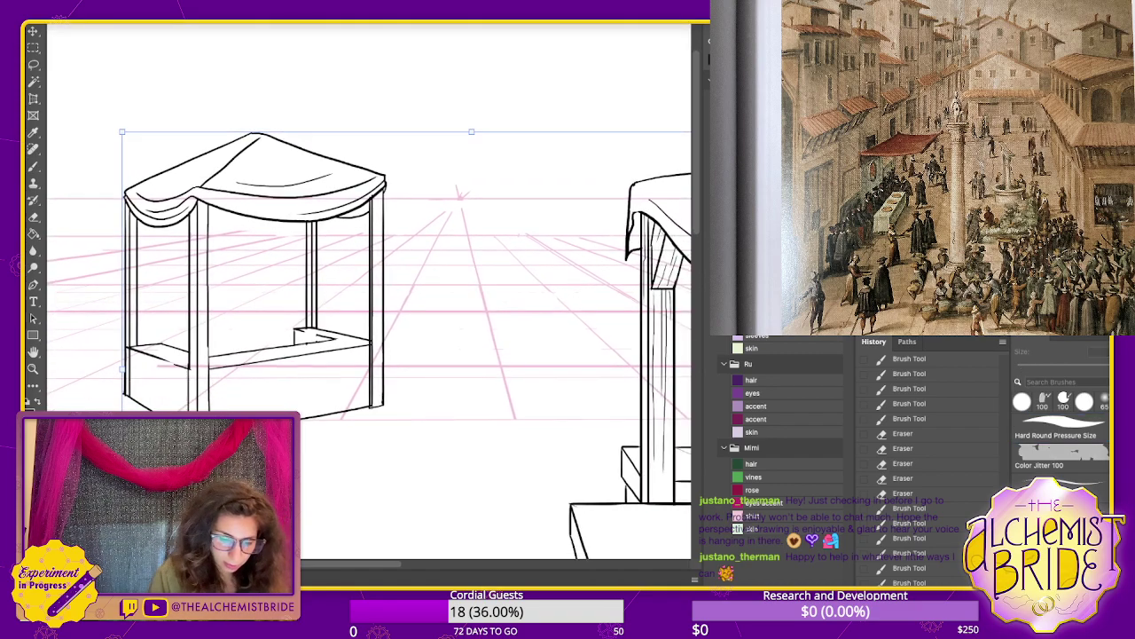
{"action": "key", "text": "Escape"}
- Lasso the whole stall and skew it with Free Transform, raising its two left corners slightly, then deselect it
{"action": "key", "text": "l"}
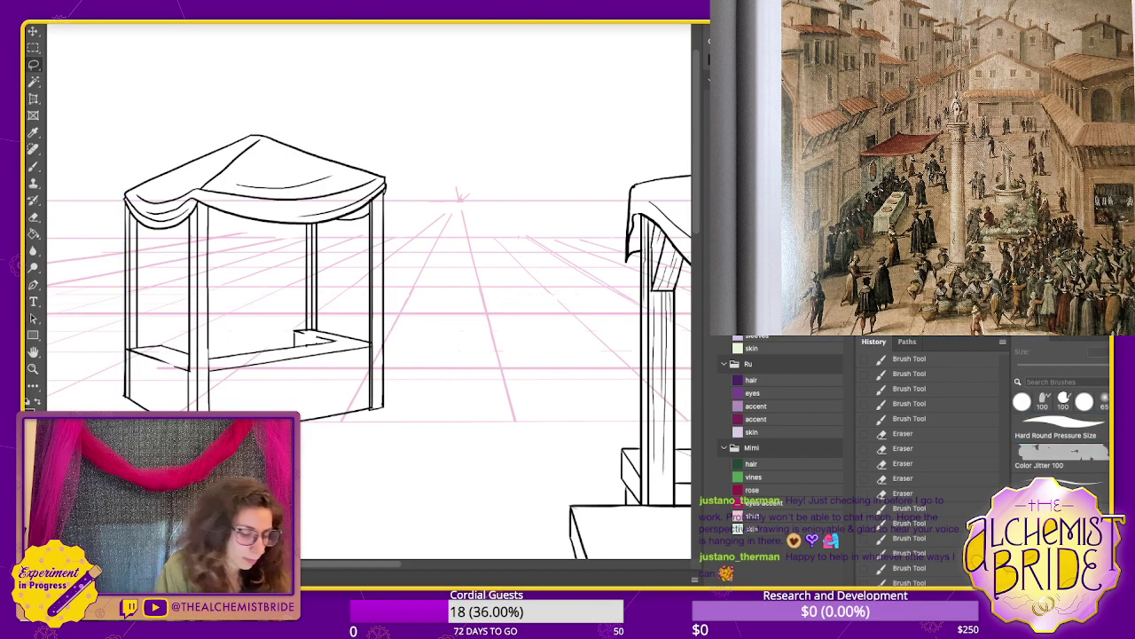
{"action": "mouse_move", "coordinate": [234, 105]}
{"action": "left_mouse_down"}
{"action": "mouse_move", "coordinate": [98, 443]}
{"action": "mouse_move", "coordinate": [321, 102]}
{"action": "left_mouse_up"}
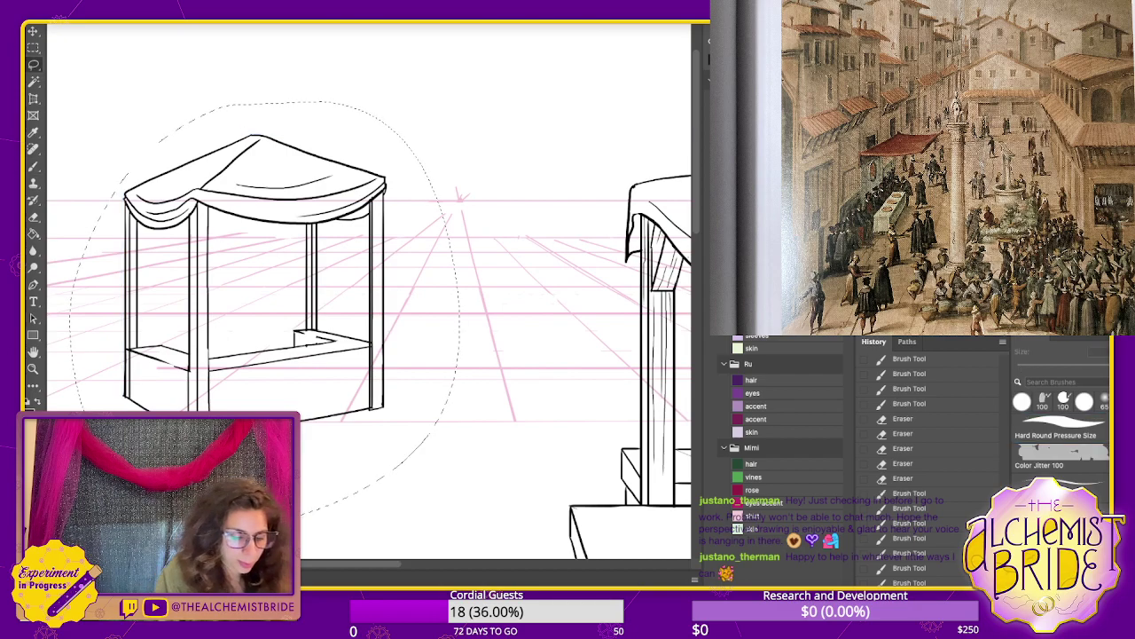
{"action": "key", "text": "ctrl+t"}
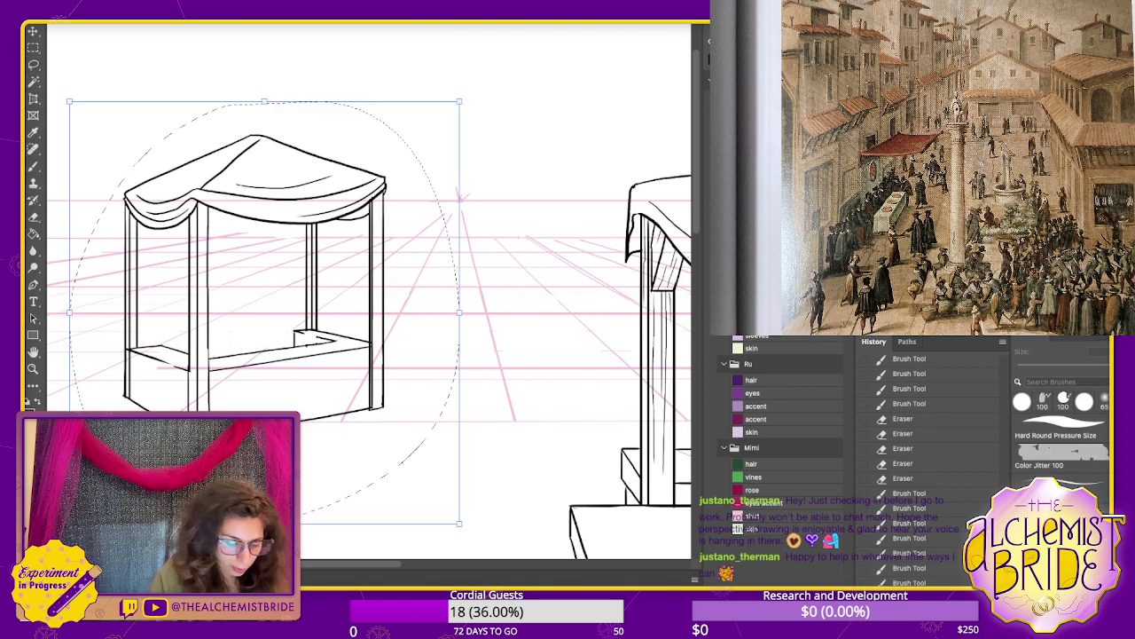
{"action": "left_click_drag", "start_coordinate": [69, 510], "coordinate": [69, 507]}
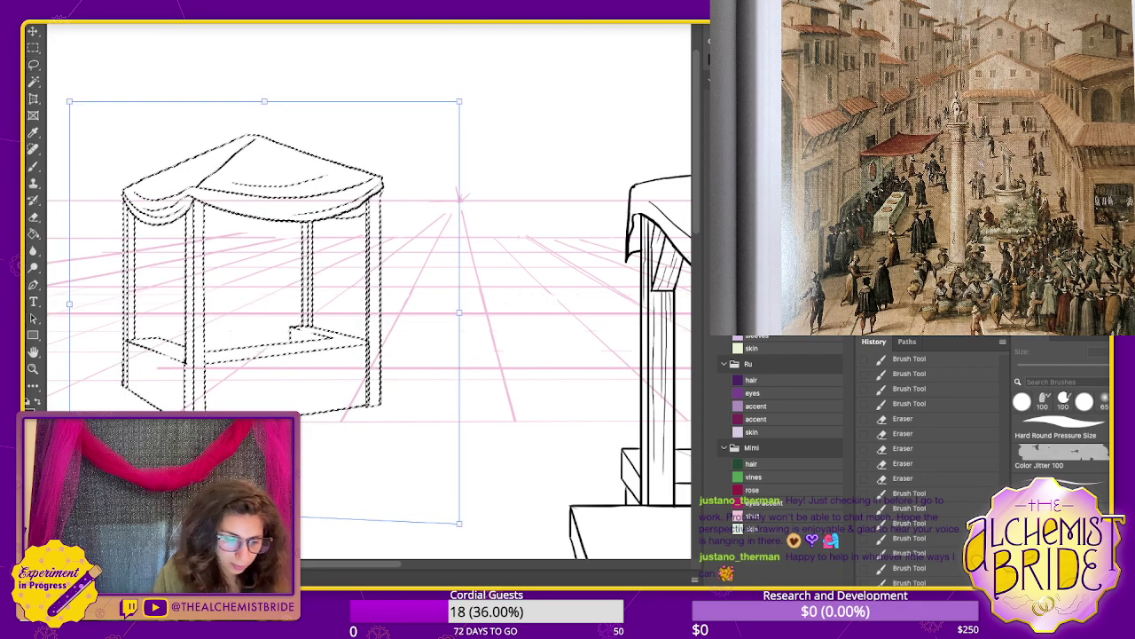
{"action": "left_click_drag", "start_coordinate": [69, 101], "coordinate": [69, 94]}
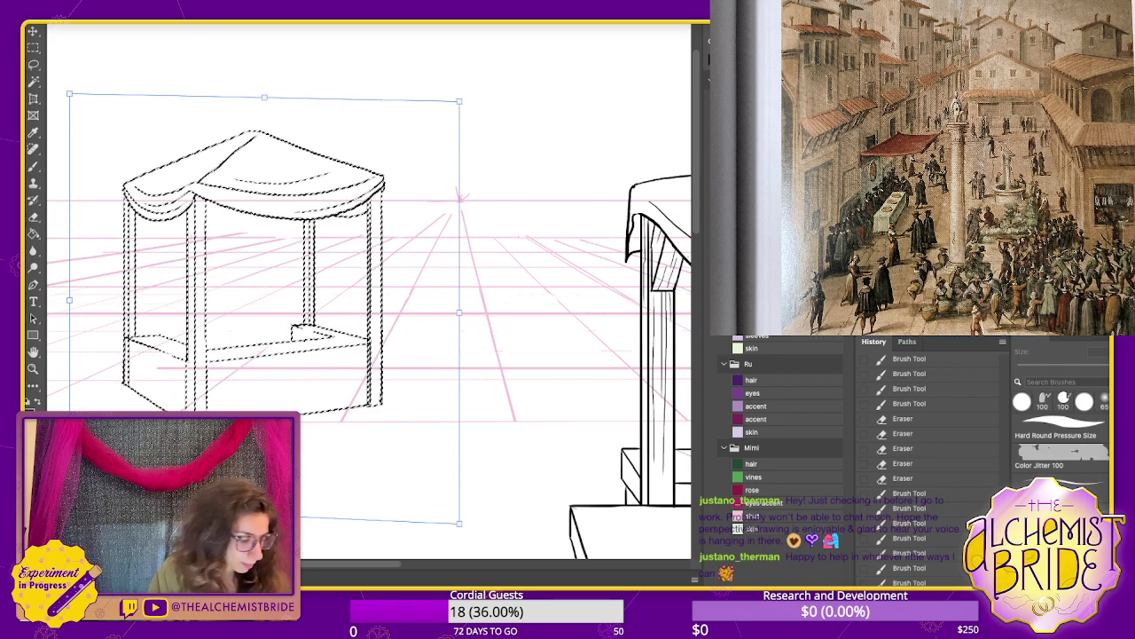
{"action": "key", "text": "Return"}
{"action": "key", "text": "ctrl+d"}
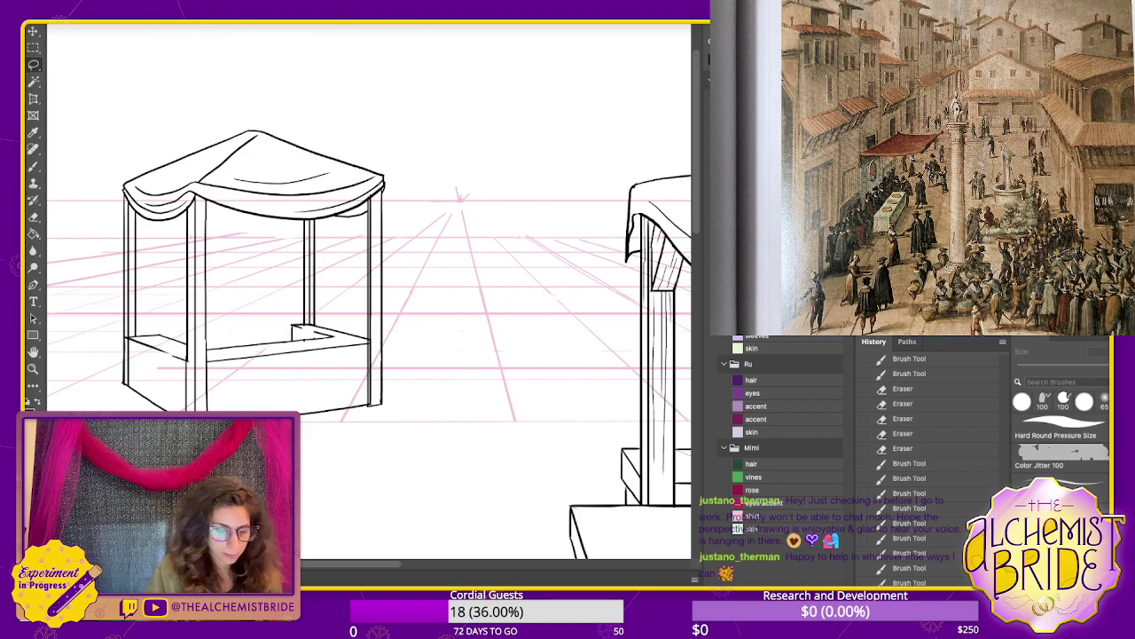
- Show the rough town sketch under the line art and try lowering the stall's top to compare its height
{"action": "key", "text": "ctrl+minus"}
{"action": "left_click_drag", "start_coordinate": [399, 293], "coordinate": [369, 320]}
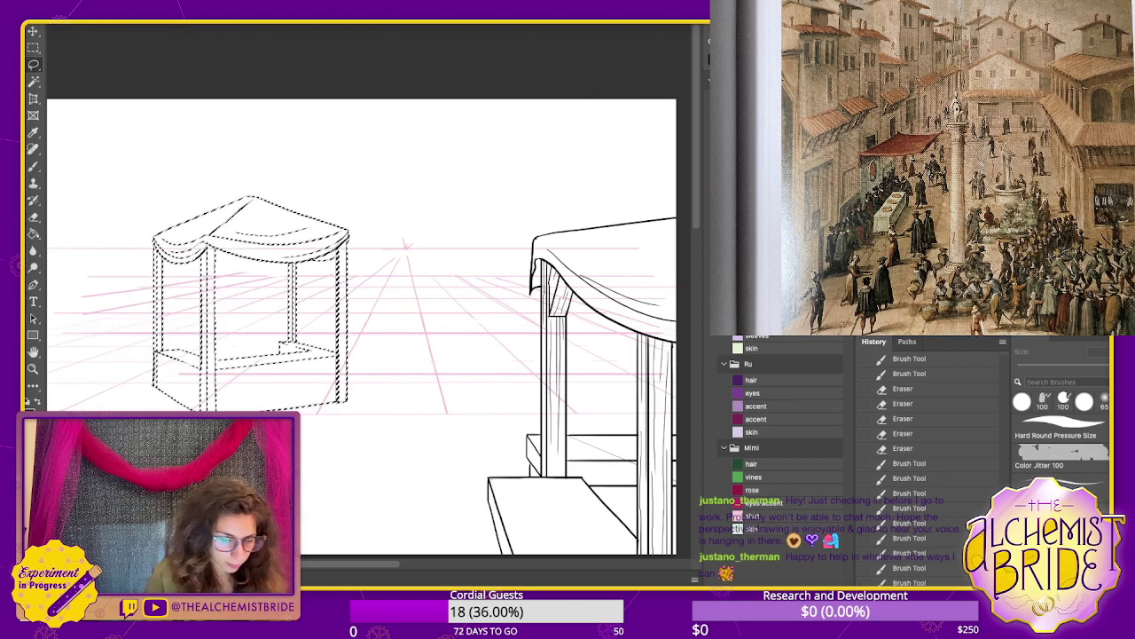
{"action": "key", "text": "ctrl+comma"}
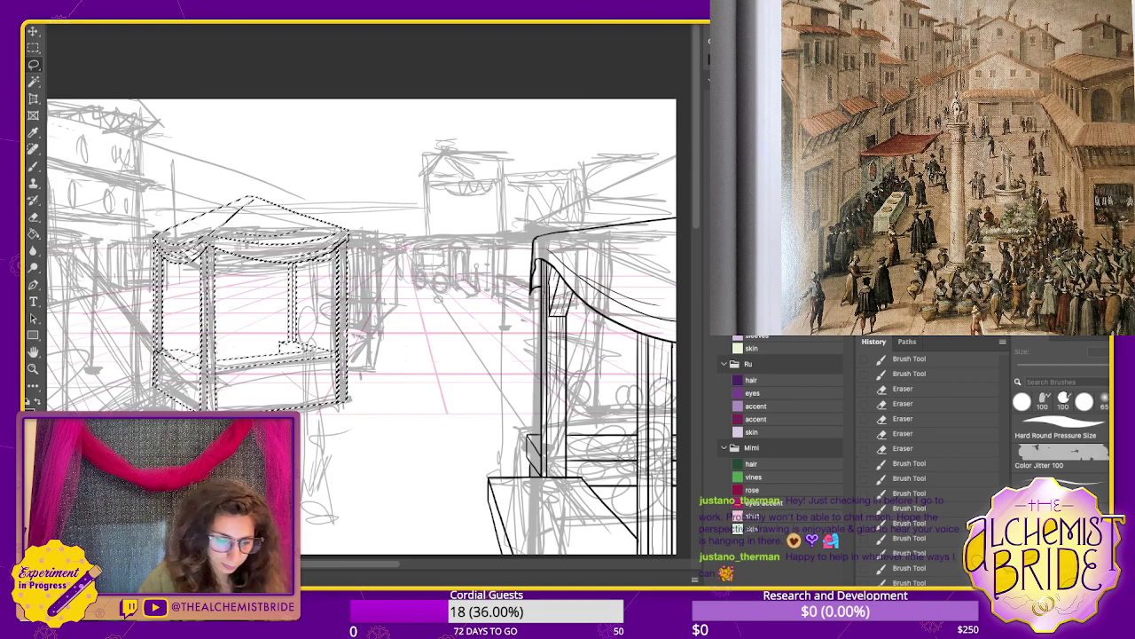
{"action": "key", "text": "ctrl+t"}
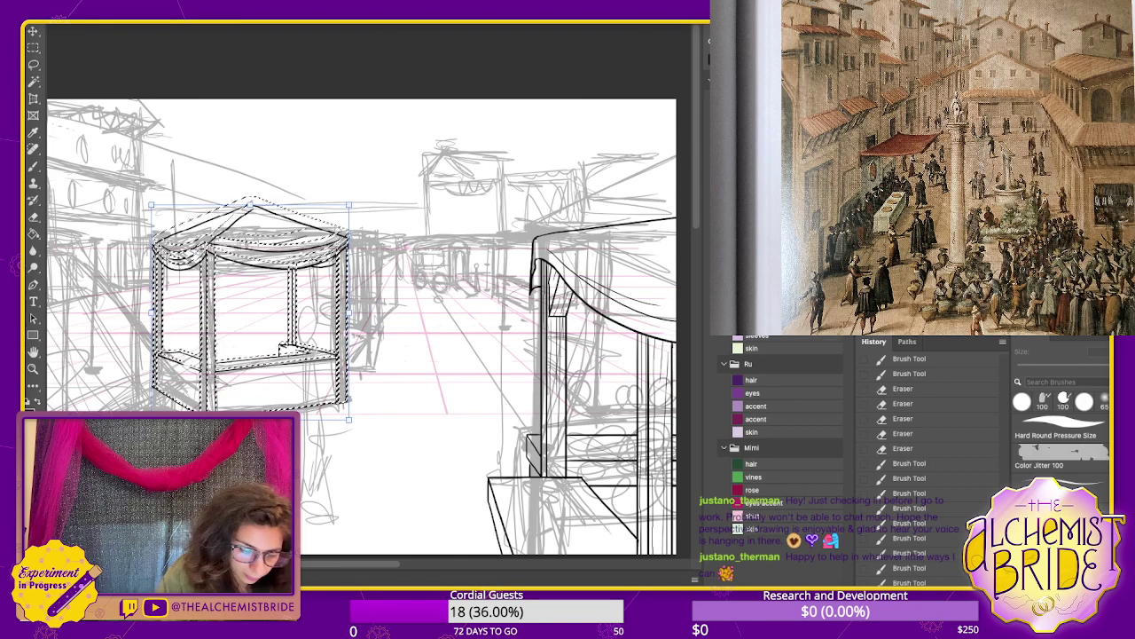
{"action": "key", "text": "ctrl+z"}
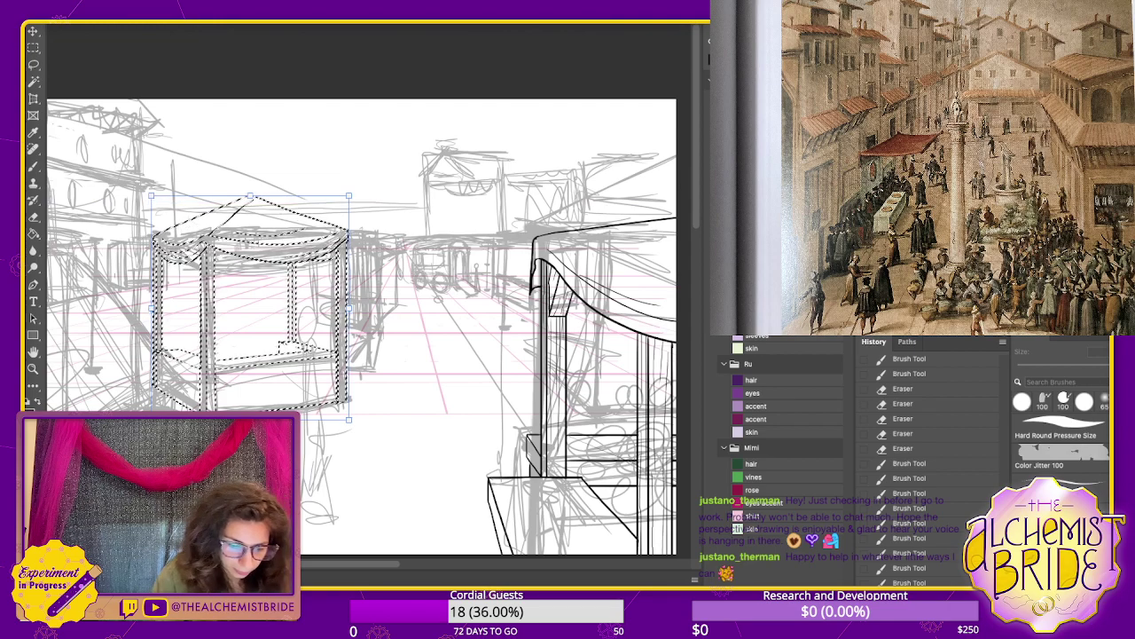
{"action": "key", "text": "Return"}
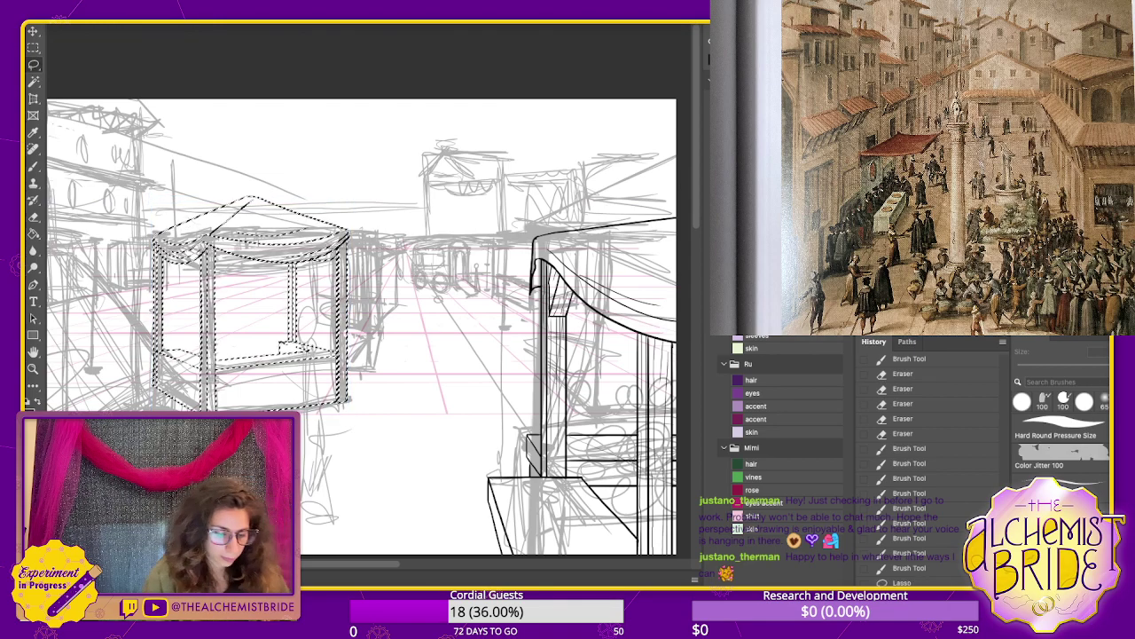
{"action": "key", "text": "ctrl+d"}
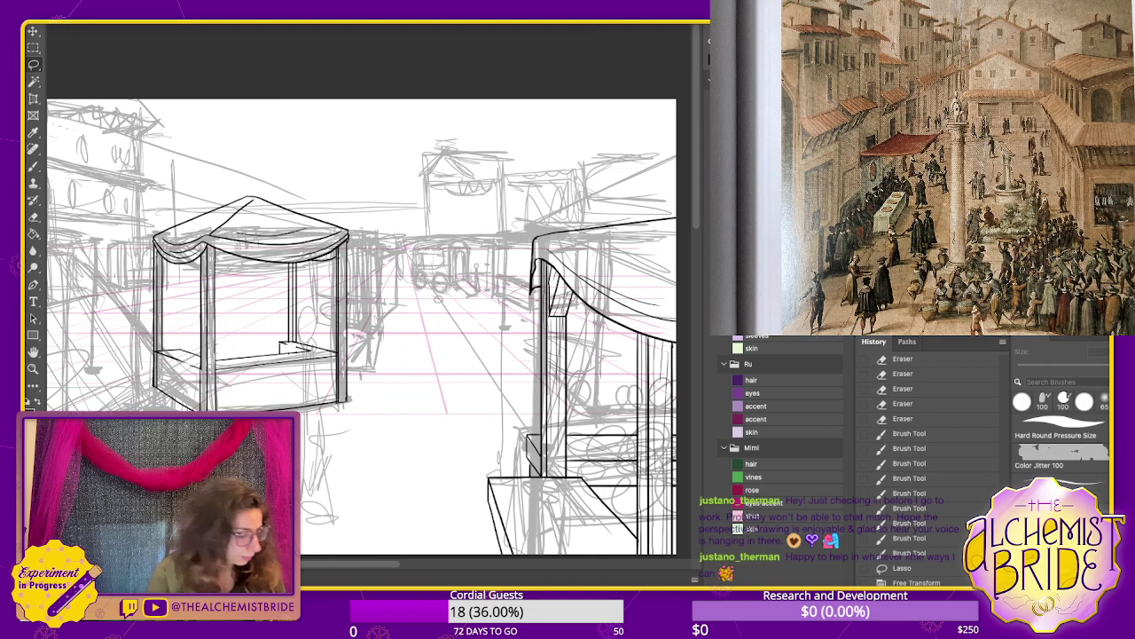
- Erase a small stray mark along the canopy's right roof slope with the 35 px eraser
{"action": "key", "text": "e"}
{"action": "left_click_drag", "start_coordinate": [321, 210], "coordinate": [335, 220]}
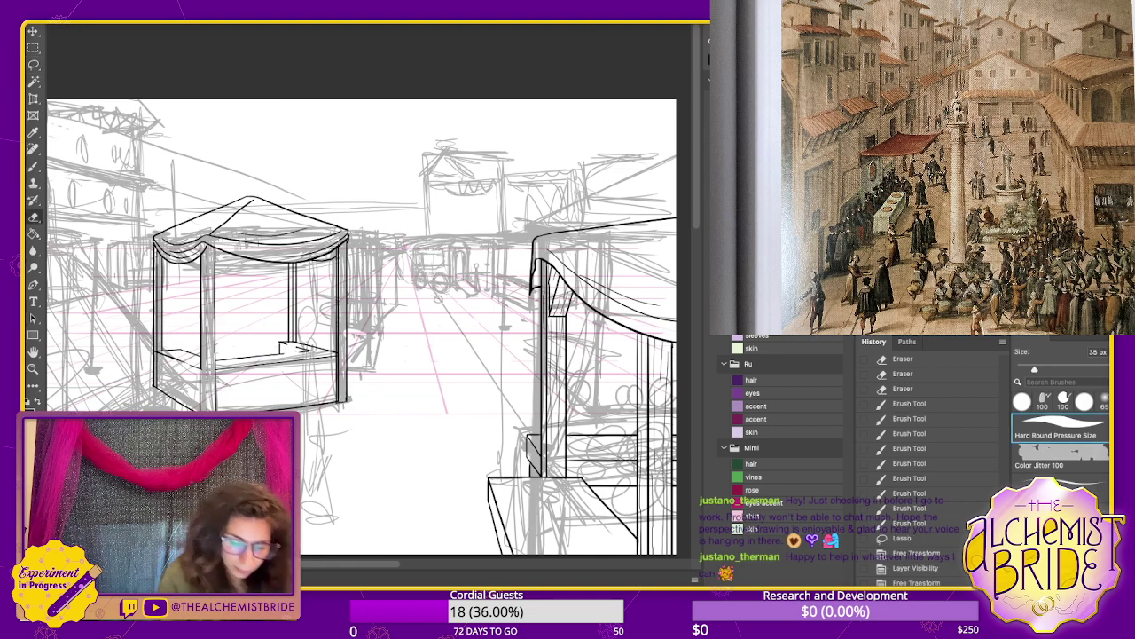
{"action": "mouse_move", "coordinate": [358, 336]}
{"action": "left_mouse_down"}
{"action": "mouse_move", "coordinate": [337, 330]}
{"action": "mouse_move", "coordinate": [465, 298]}
{"action": "left_mouse_up"}
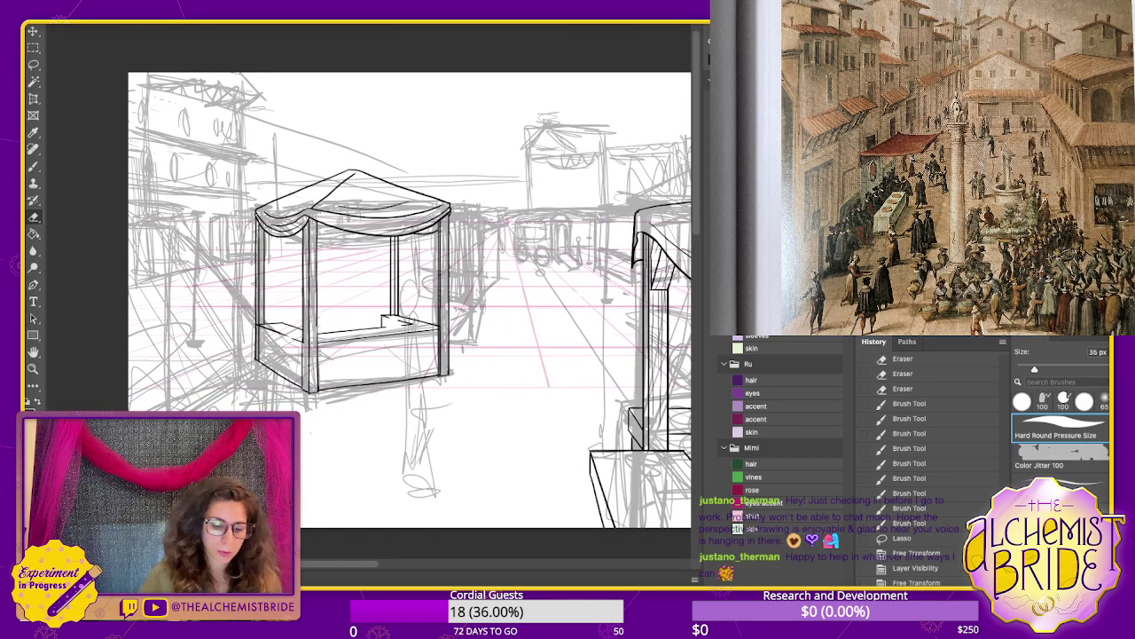
- Try inking a small rounded knob on the peak of the canopy with the 12 px brush
{"action": "key", "text": "b"}
{"action": "left_click_drag", "start_coordinate": [311, 209], "coordinate": [399, 222]}
{"action": "key", "text": "ctrl+z"}
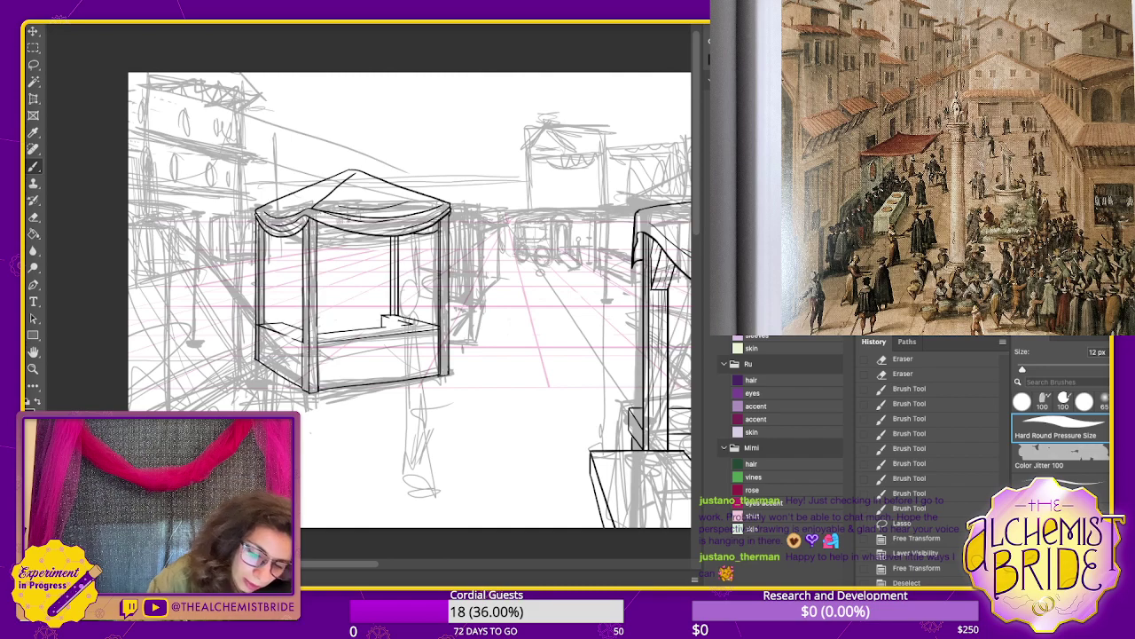
{"action": "key", "text": "ctrl+z"}
{"action": "left_click_drag", "start_coordinate": [312, 209], "coordinate": [397, 227]}
{"action": "left_click_drag", "start_coordinate": [540, 273], "coordinate": [532, 308]}
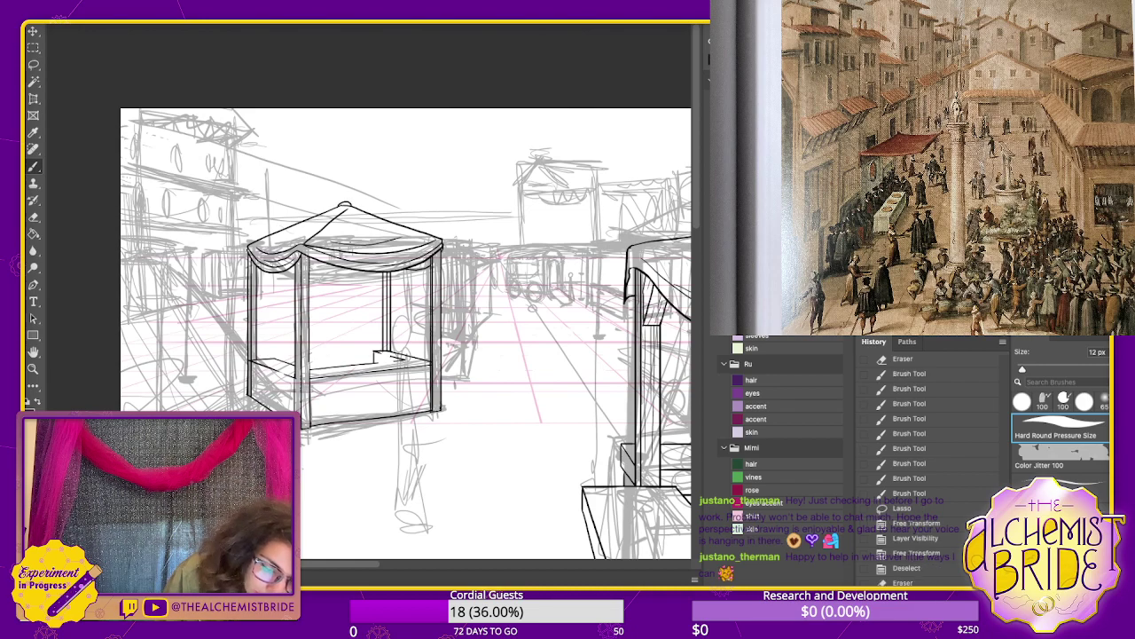
{"action": "key", "text": "ctrl+z"}
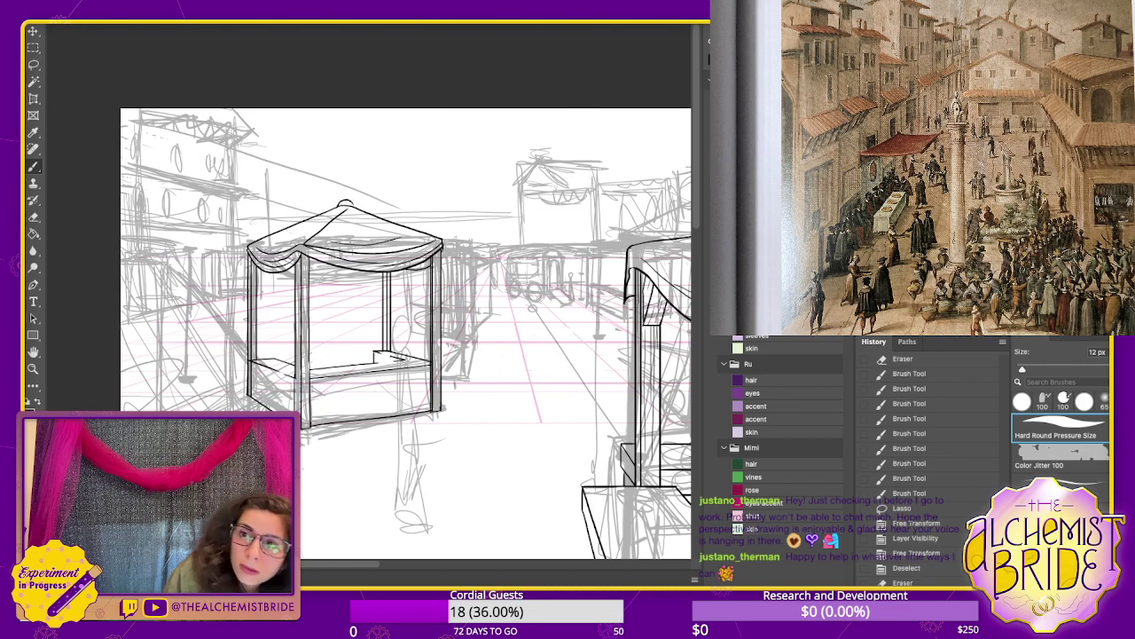
{"action": "left_click_drag", "start_coordinate": [337, 204], "coordinate": [352, 204]}
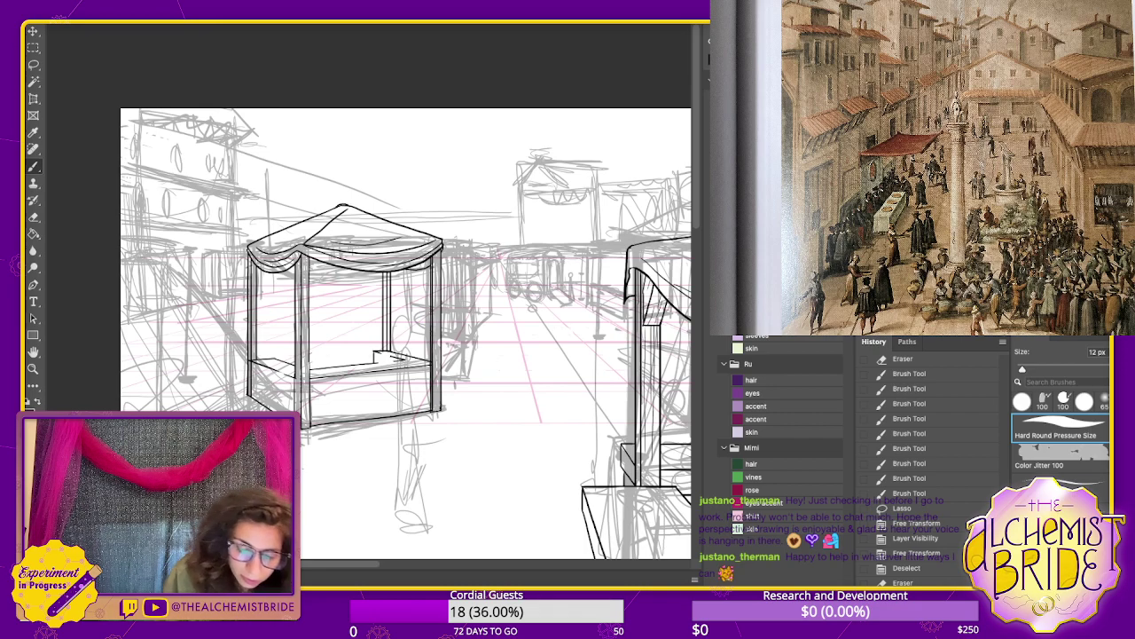
{"action": "key", "text": "ctrl+z"}
{"action": "key", "text": "ctrl+z"}
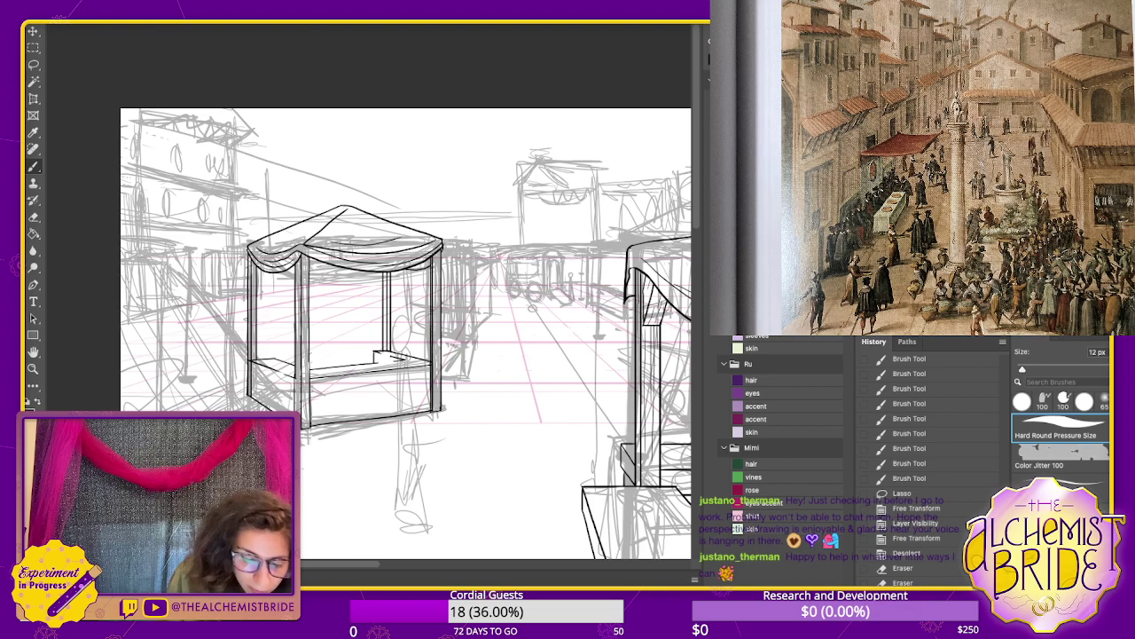
{"action": "mouse_move", "coordinate": [321, 213]}
{"action": "left_mouse_down"}
{"action": "mouse_move", "coordinate": [339, 207]}
{"action": "mouse_move", "coordinate": [367, 307]}
{"action": "left_mouse_up"}
{"action": "key", "text": "ctrl+z"}
- Ink the raised sloping outline of a small top cap over both sides of the canopy's peak
{"action": "key", "text": "ctrl+plus"}
{"action": "key", "text": "ctrl+plus"}
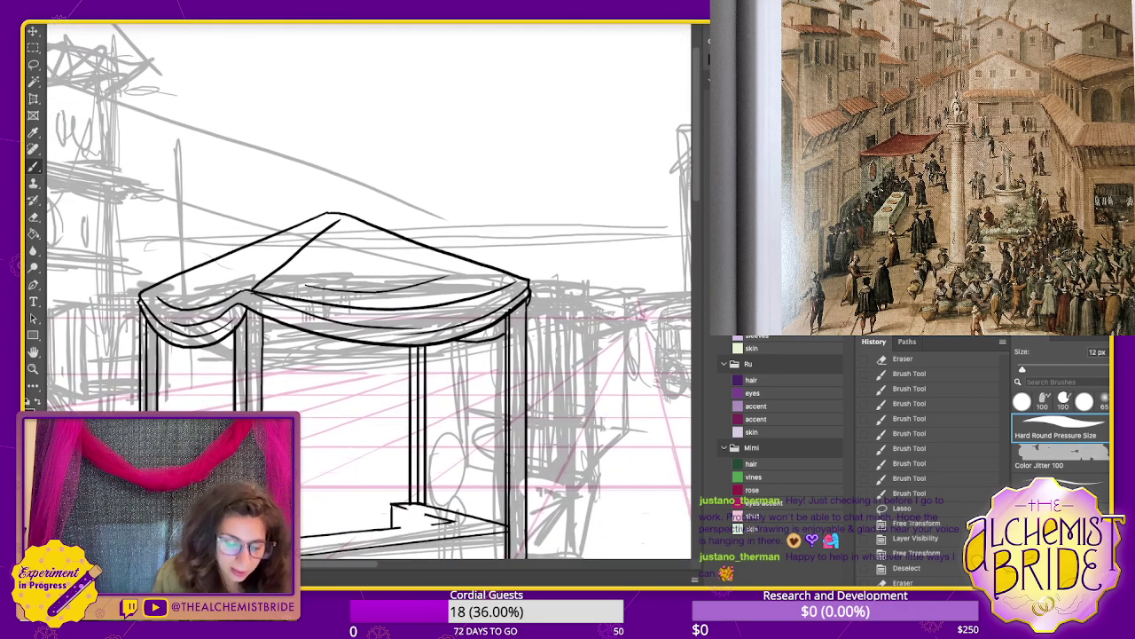
{"action": "left_click_drag", "start_coordinate": [251, 241], "coordinate": [329, 210]}
{"action": "key", "text": "ctrl+z"}
{"action": "mouse_move", "coordinate": [250, 241]}
{"action": "left_mouse_down"}
{"action": "mouse_move", "coordinate": [327, 211]}
{"action": "mouse_move", "coordinate": [413, 234]}
{"action": "left_mouse_up"}
{"action": "key", "text": "ctrl+z"}
{"action": "key", "text": "ctrl+z"}
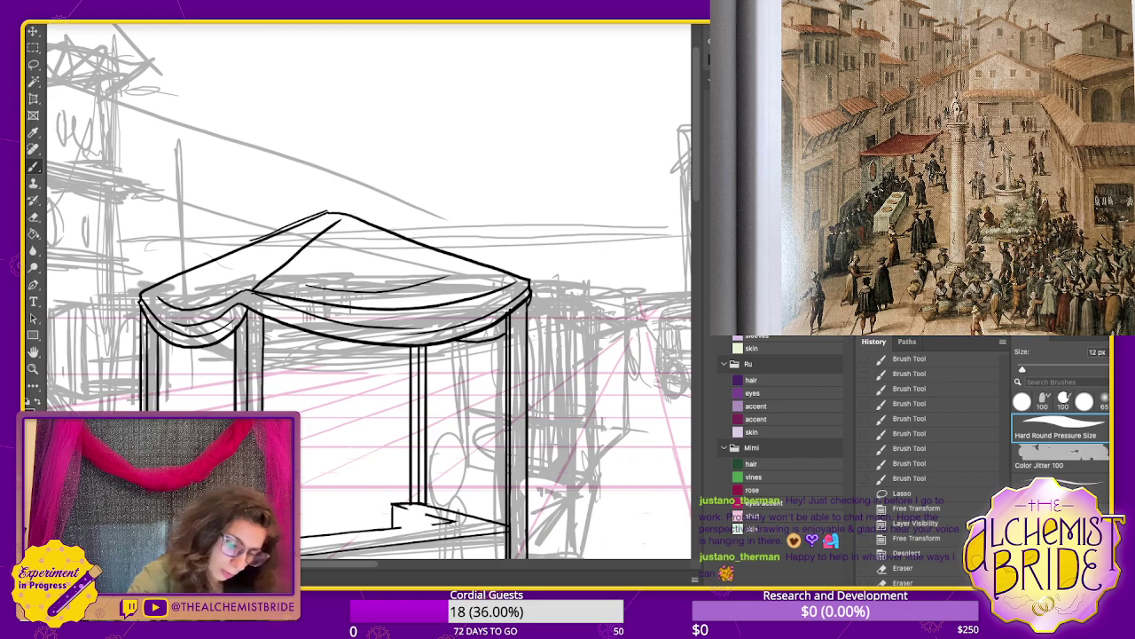
{"action": "left_click_drag", "start_coordinate": [330, 212], "coordinate": [410, 235]}
{"action": "key", "text": "ctrl+z"}
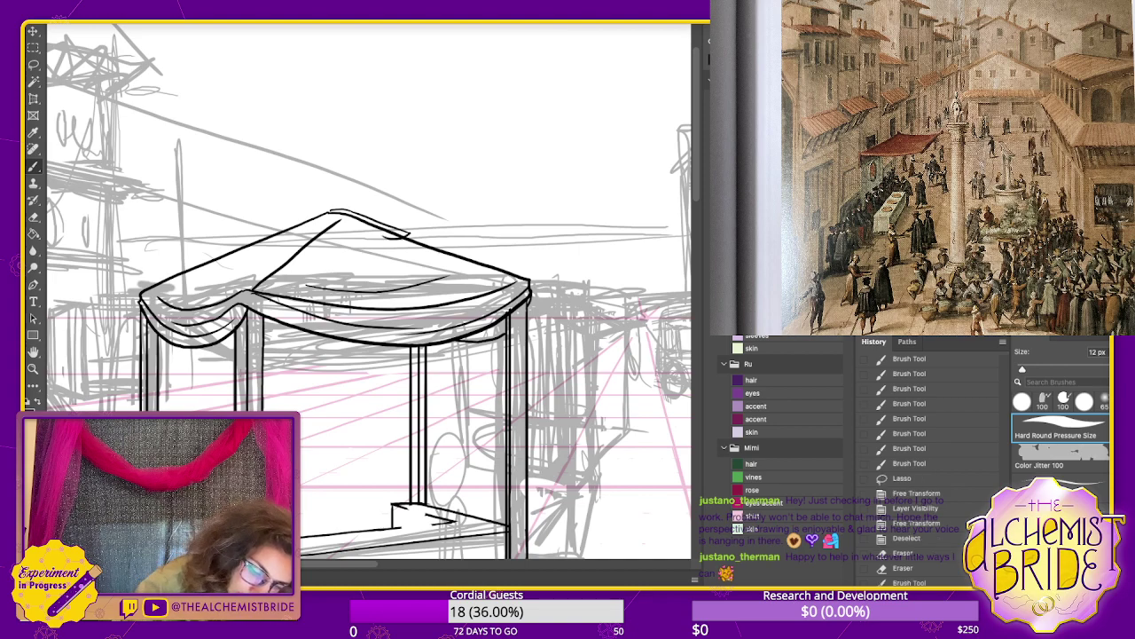
- Draw a scalloped lower edge across the canopy's top cap, joining its two sloping sides
{"action": "mouse_move", "coordinate": [341, 240]}
{"action": "left_mouse_down"}
{"action": "mouse_move", "coordinate": [383, 244]}
{"action": "mouse_move", "coordinate": [311, 250]}
{"action": "mouse_move", "coordinate": [284, 233]}
{"action": "mouse_move", "coordinate": [320, 213]}
{"action": "mouse_move", "coordinate": [286, 231]}
{"action": "left_mouse_up"}
{"action": "key", "text": "ctrl+z"}
{"action": "key", "text": "ctrl+z"}
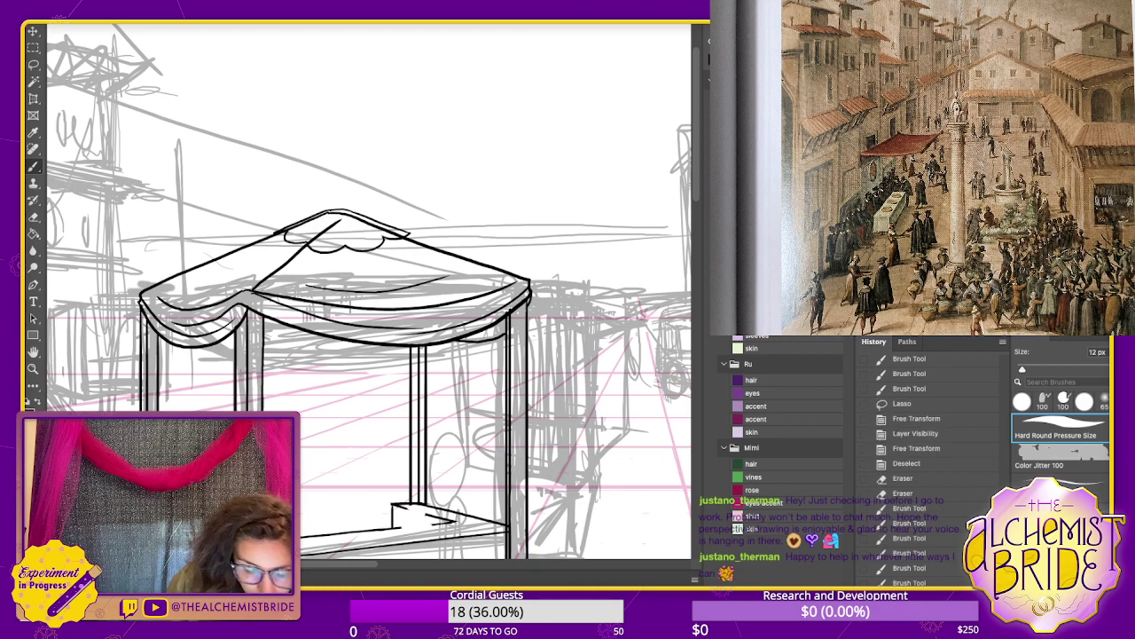
- Erase the old roof and ridge lines inside the top cap with the 35 px eraser
{"action": "key", "text": "e"}
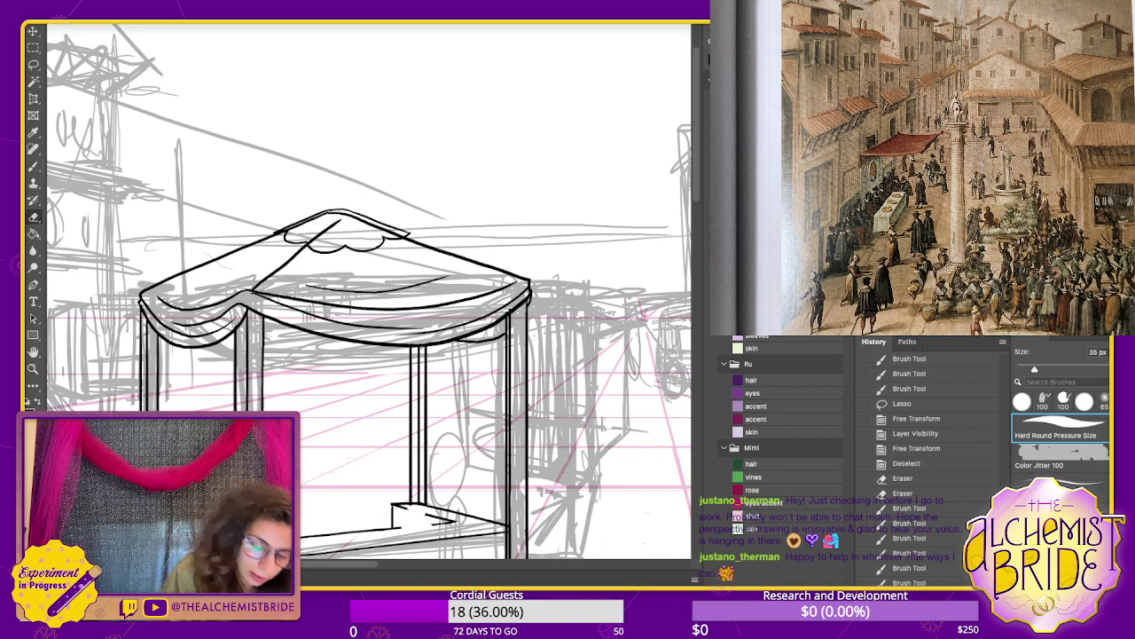
{"action": "left_click_drag", "start_coordinate": [339, 222], "coordinate": [315, 238]}
{"action": "mouse_move", "coordinate": [291, 227]}
{"action": "left_mouse_down"}
{"action": "mouse_move", "coordinate": [334, 214]}
{"action": "mouse_move", "coordinate": [397, 234]}
{"action": "left_mouse_up"}
{"action": "left_click_drag", "start_coordinate": [363, 219], "coordinate": [372, 223]}
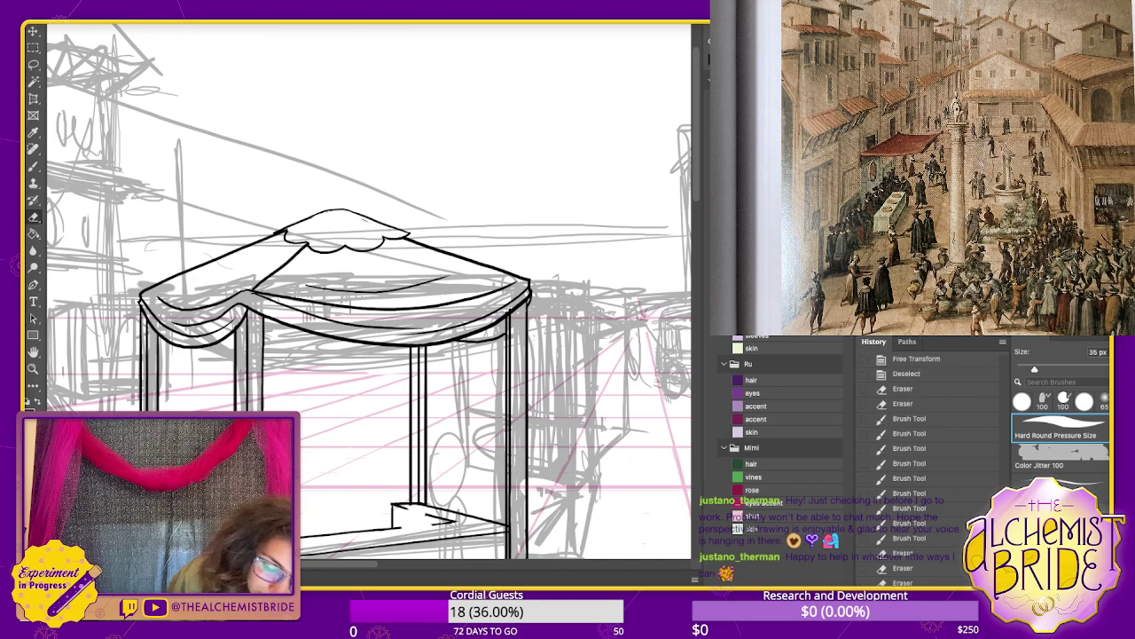
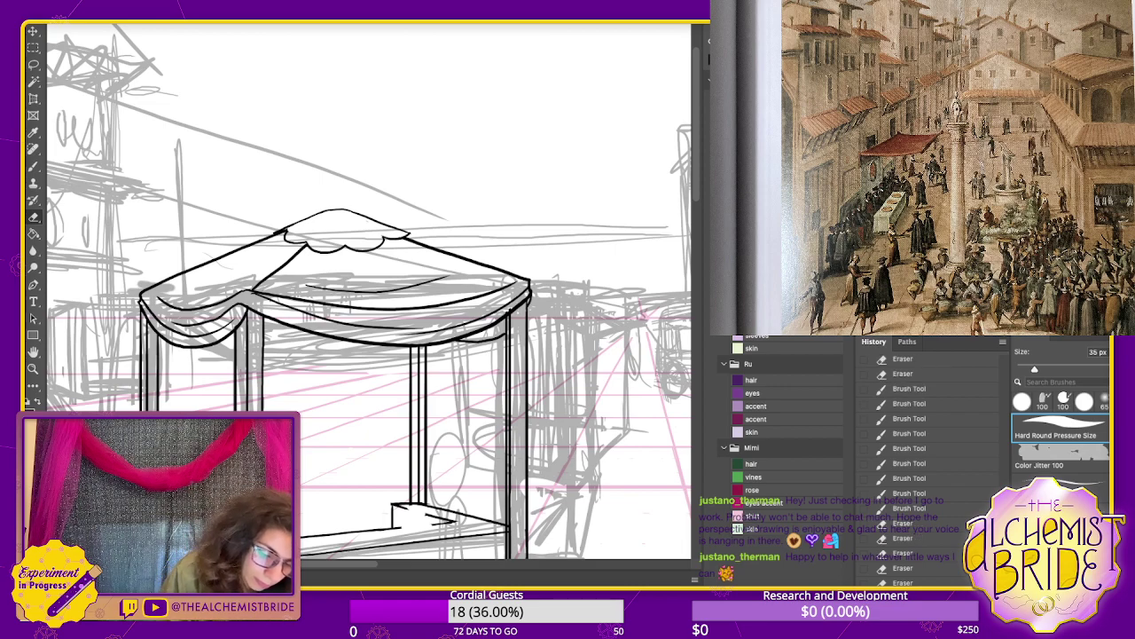
- Try adding a second line along the scalloped edge of the top cap with the 12 px brush
{"action": "key", "text": "b"}
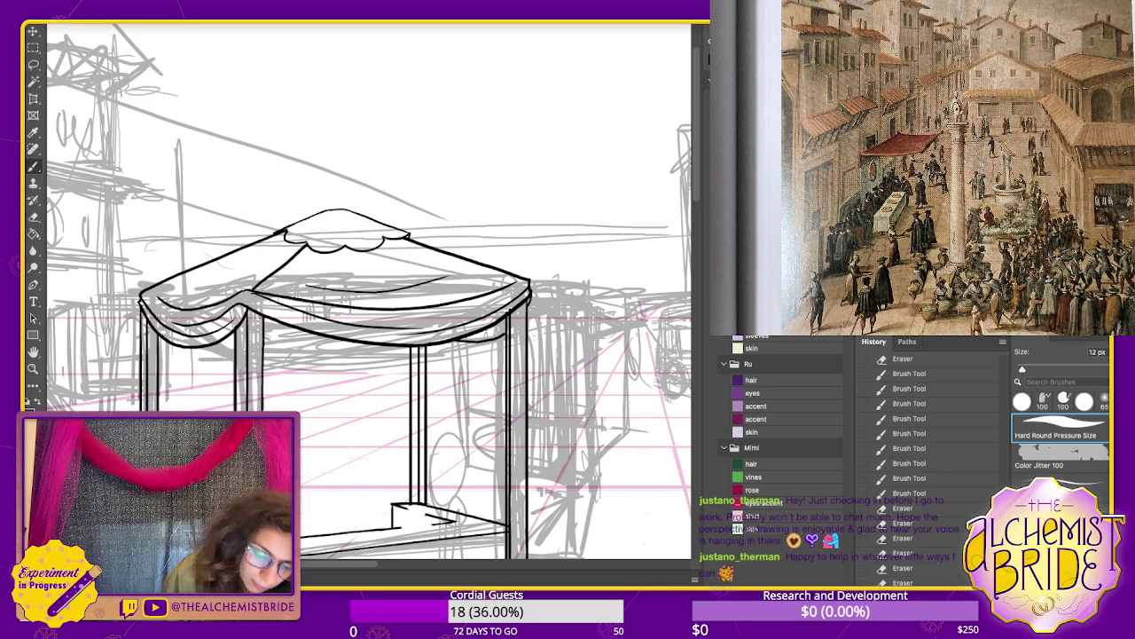
{"action": "key", "text": "super+minus"}
{"action": "key", "text": "super+minus"}
{"action": "key", "text": "super+minus"}
{"action": "key", "text": "super+equal"}
{"action": "key", "text": "super+equal"}
{"action": "key", "text": "super+equal"}
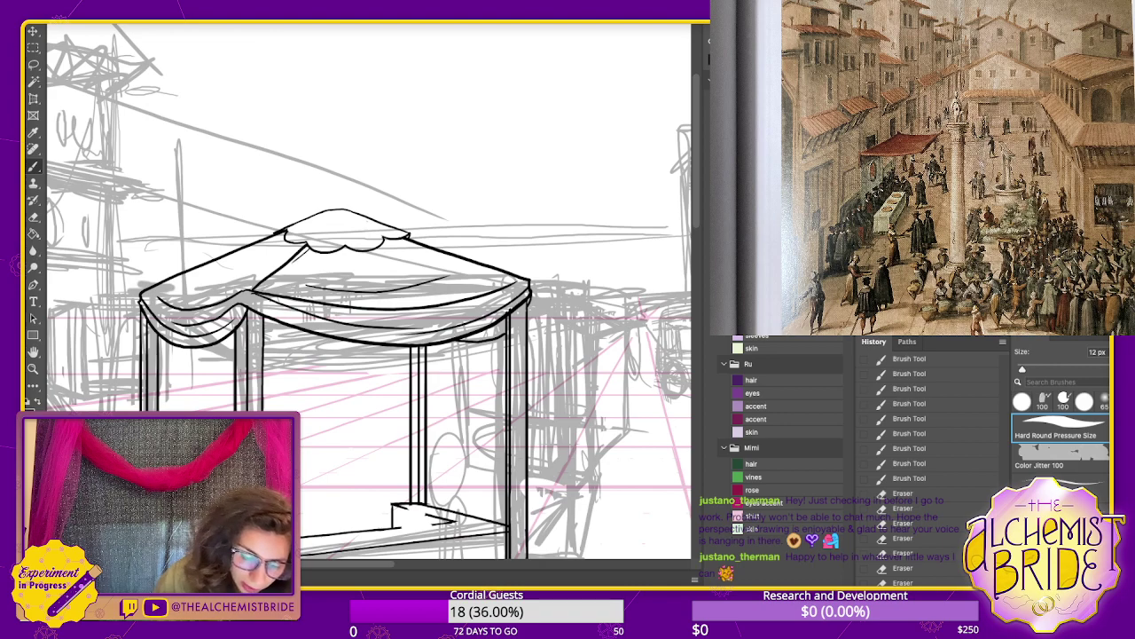
{"action": "left_click_drag", "start_coordinate": [353, 245], "coordinate": [383, 240]}
{"action": "key", "text": "super+z"}
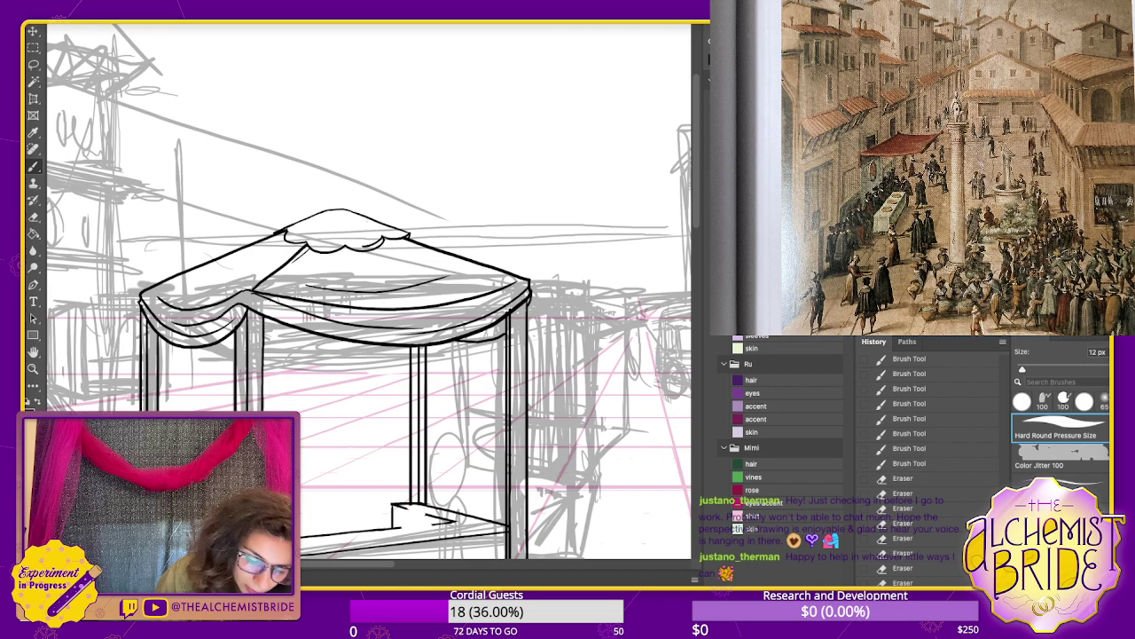
{"action": "key", "text": "super+z"}
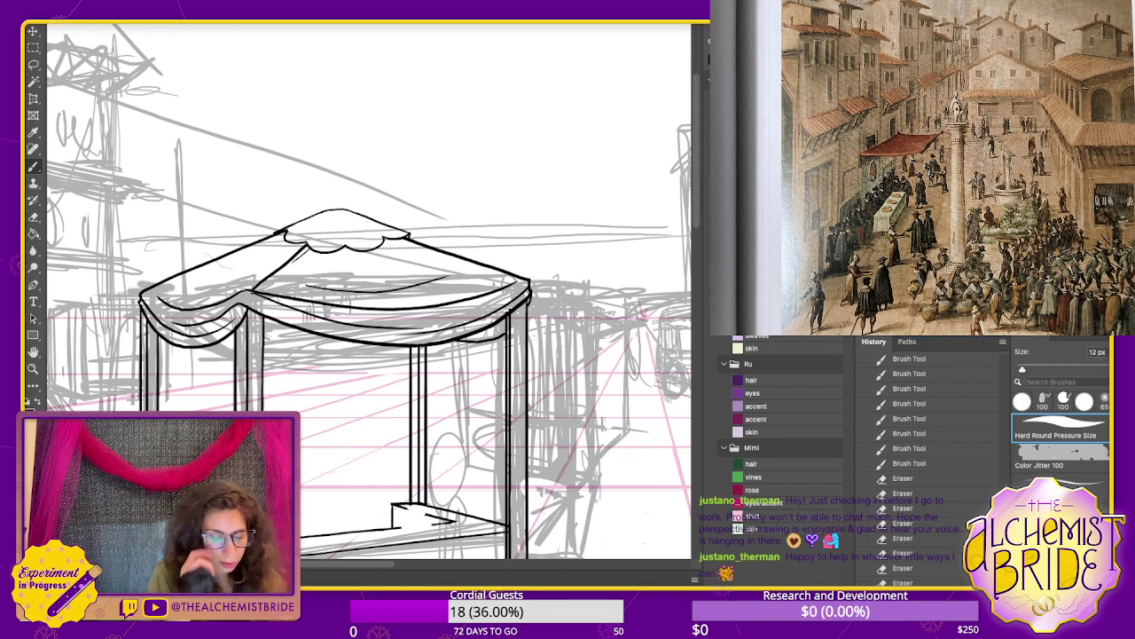
{"action": "left_click_drag", "start_coordinate": [313, 244], "coordinate": [381, 235]}
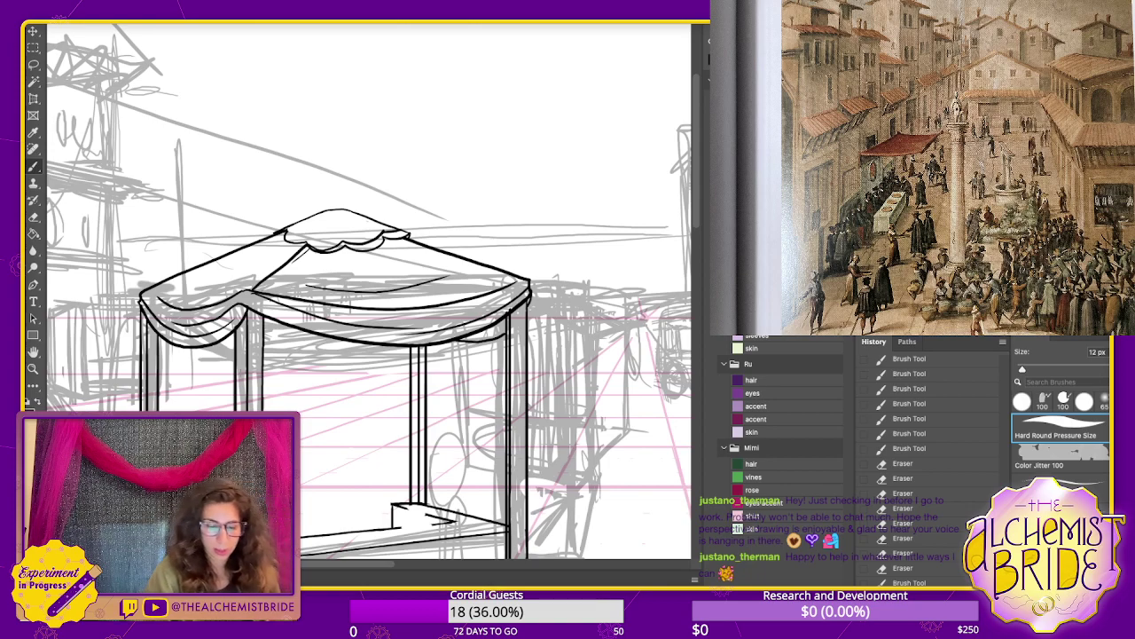
{"action": "key", "text": "super+z"}
{"action": "key", "text": "super+z"}
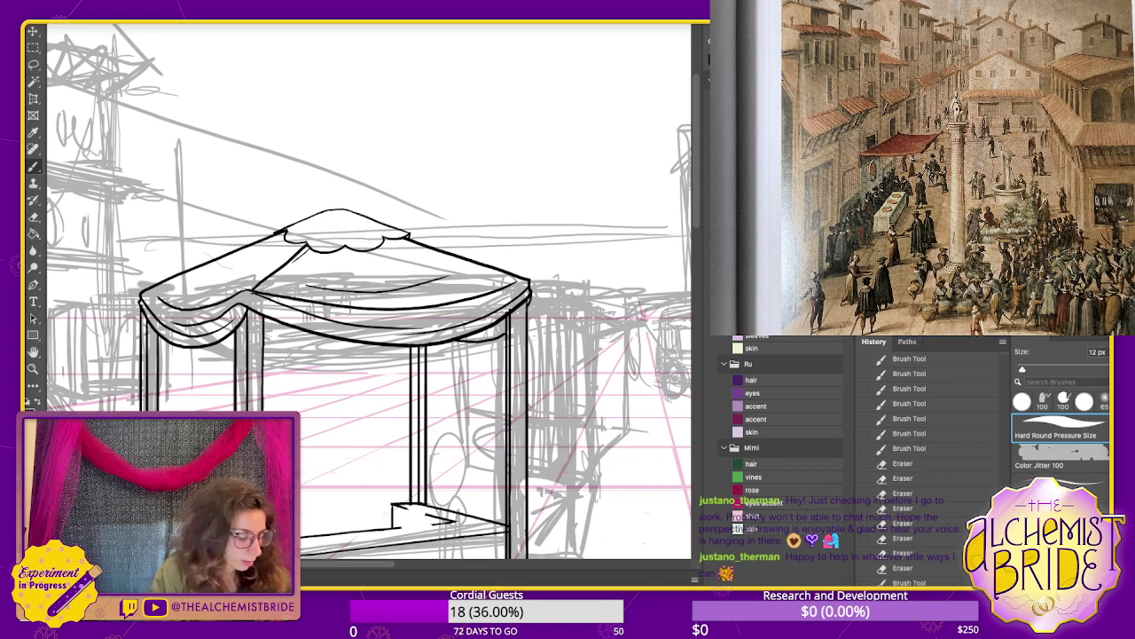
- Lasso the top cap and distort it with Free Transform, pulling its upper-right corner inward, then deselect it
{"action": "key", "text": "l"}
{"action": "mouse_move", "coordinate": [321, 205]}
{"action": "left_mouse_down"}
{"action": "mouse_move", "coordinate": [271, 231]}
{"action": "mouse_move", "coordinate": [357, 257]}
{"action": "mouse_move", "coordinate": [383, 252]}
{"action": "mouse_move", "coordinate": [419, 213]}
{"action": "mouse_move", "coordinate": [342, 205]}
{"action": "left_mouse_up"}
{"action": "key", "text": "ctrl+minus"}
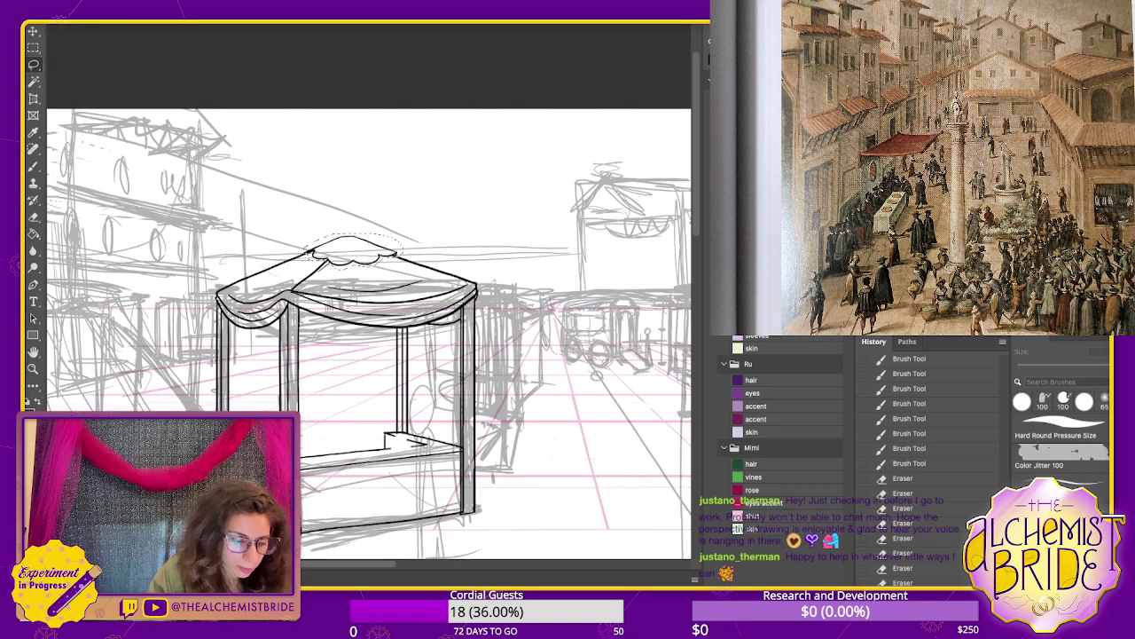
{"action": "key", "text": "ctrl+t"}
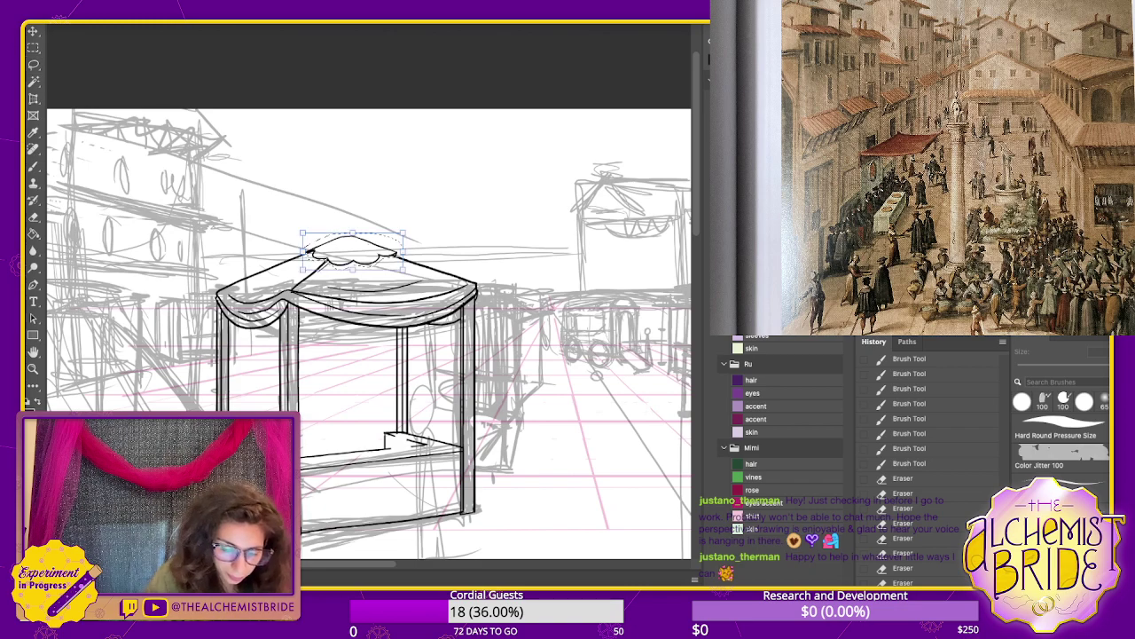
{"action": "left_click_drag", "start_coordinate": [402, 231], "coordinate": [388, 233]}
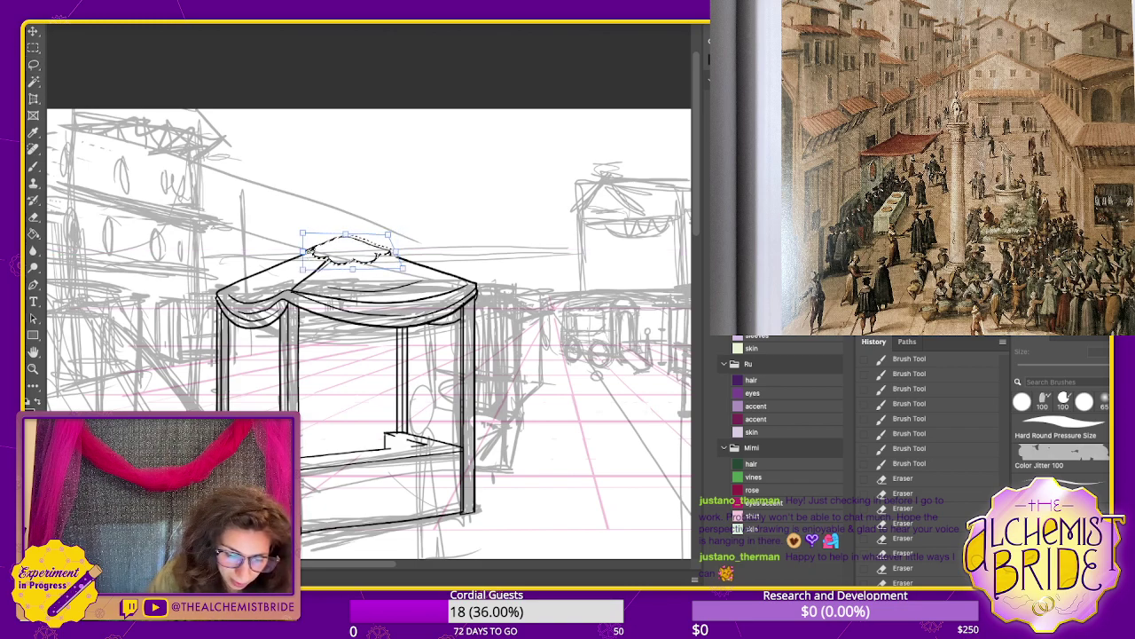
{"action": "key", "text": "Return"}
{"action": "key", "text": "ctrl+d"}
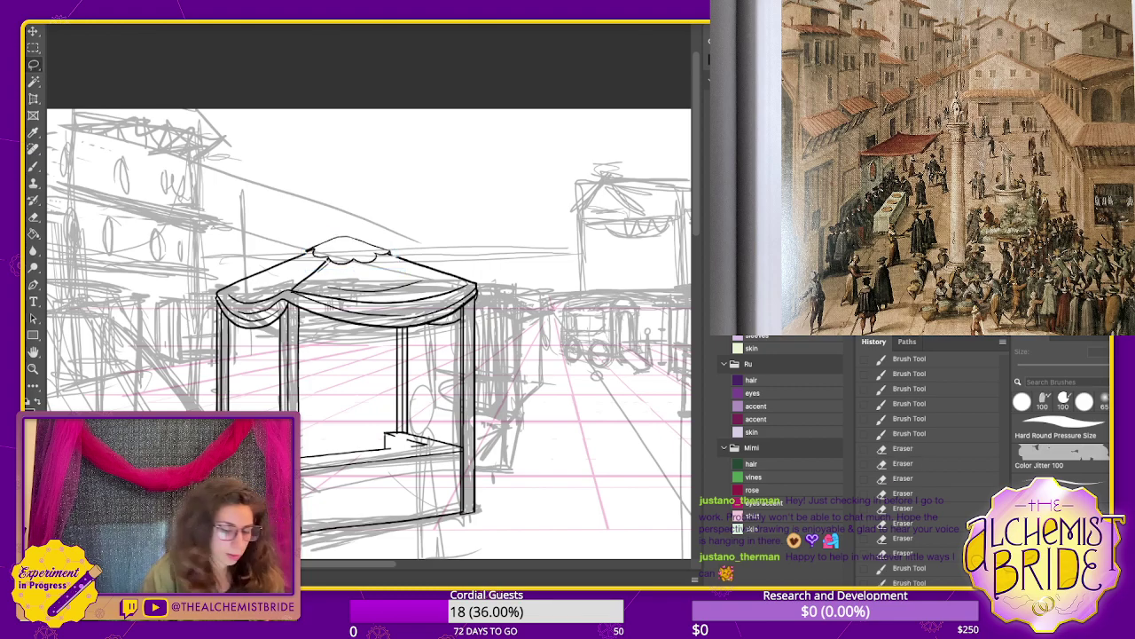
- Ink the missing roof edges so both canopy slopes connect to the corners of the top cap
{"action": "key", "text": "ctrl+plus"}
{"action": "key", "text": "ctrl+plus"}
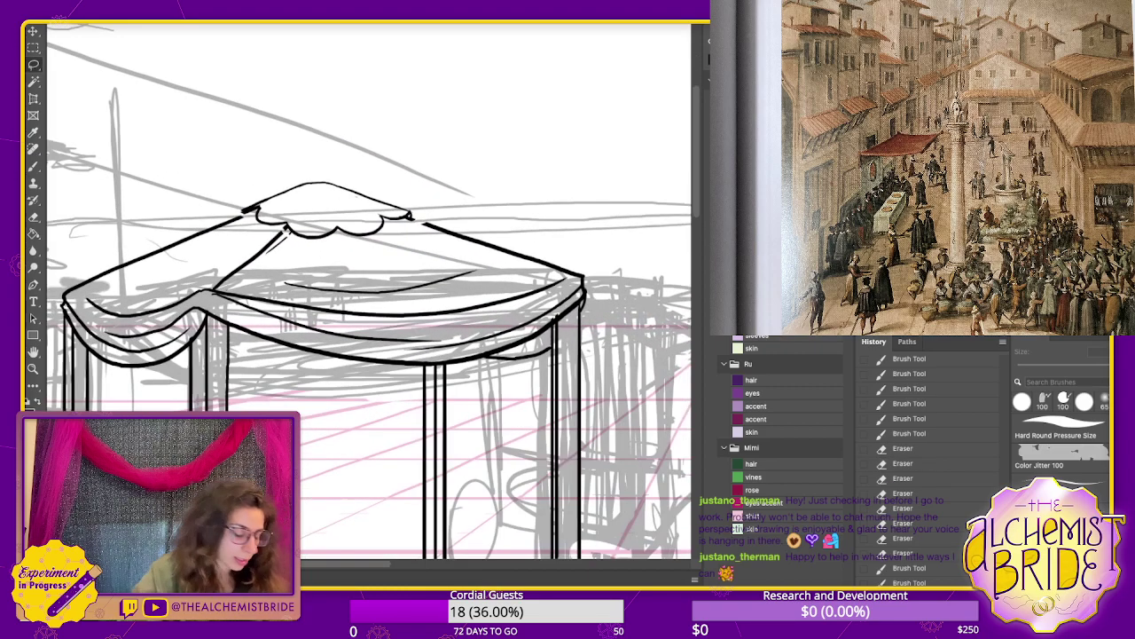
{"action": "key", "text": "b"}
{"action": "left_click_drag", "start_coordinate": [409, 216], "coordinate": [445, 230]}
{"action": "key", "text": "ctrl+z"}
{"action": "left_click_drag", "start_coordinate": [235, 218], "coordinate": [259, 209]}
{"action": "key", "text": "ctrl+z"}
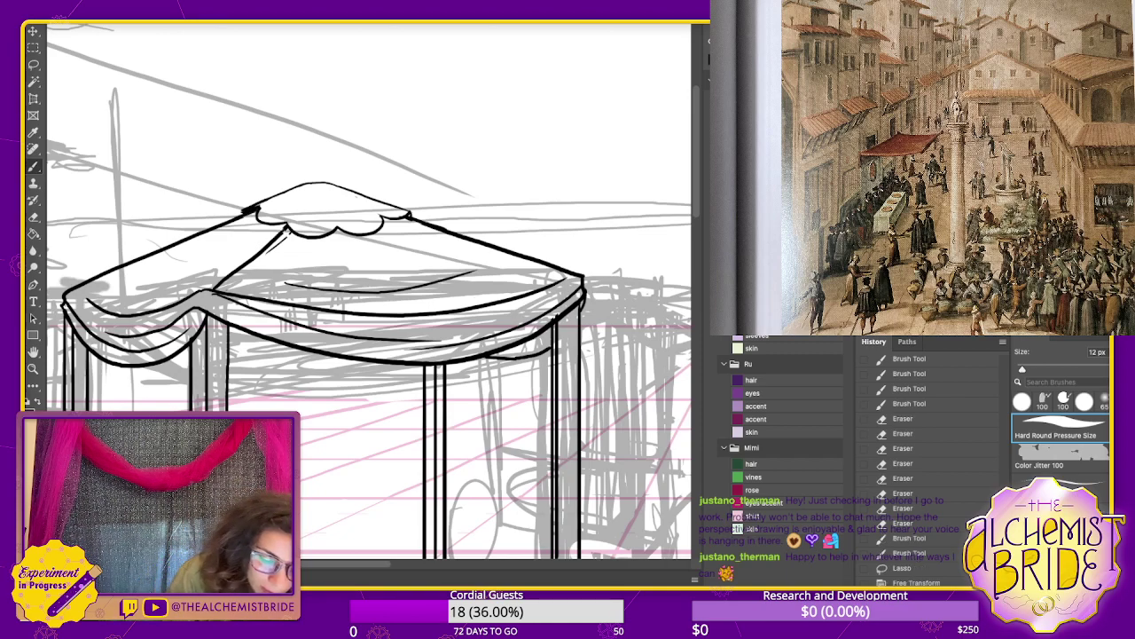
- Erase the doubled stroke beside the canopy's front ridge and thin the ridge line below the cap
{"action": "key", "text": "e"}
{"action": "left_click_drag", "start_coordinate": [288, 237], "coordinate": [269, 255]}
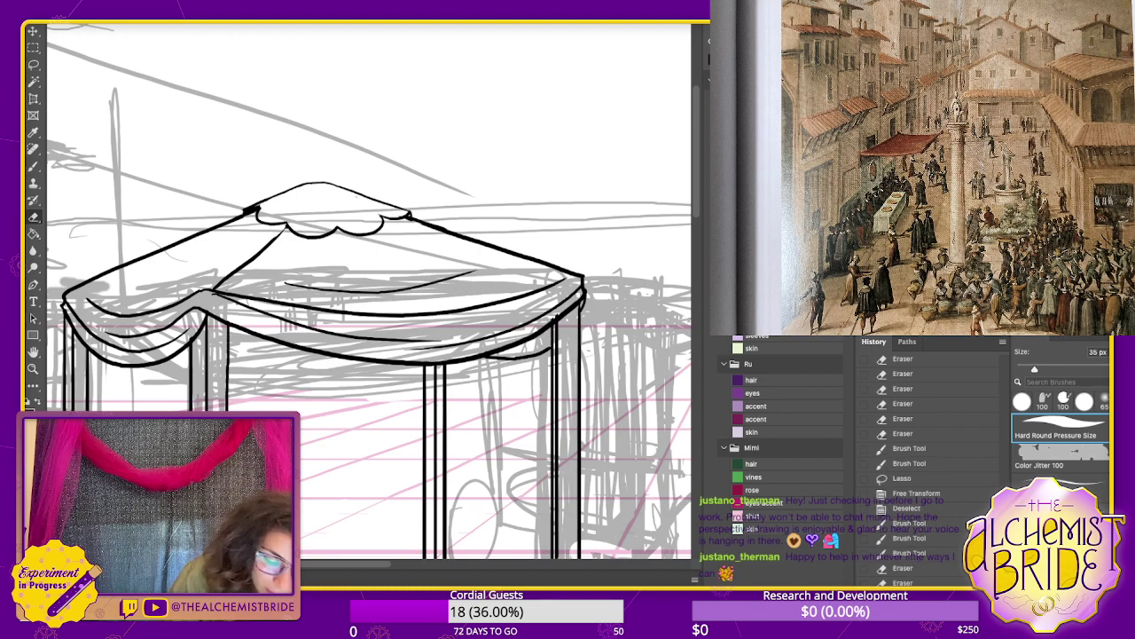
{"action": "left_click_drag", "start_coordinate": [282, 234], "coordinate": [239, 271]}
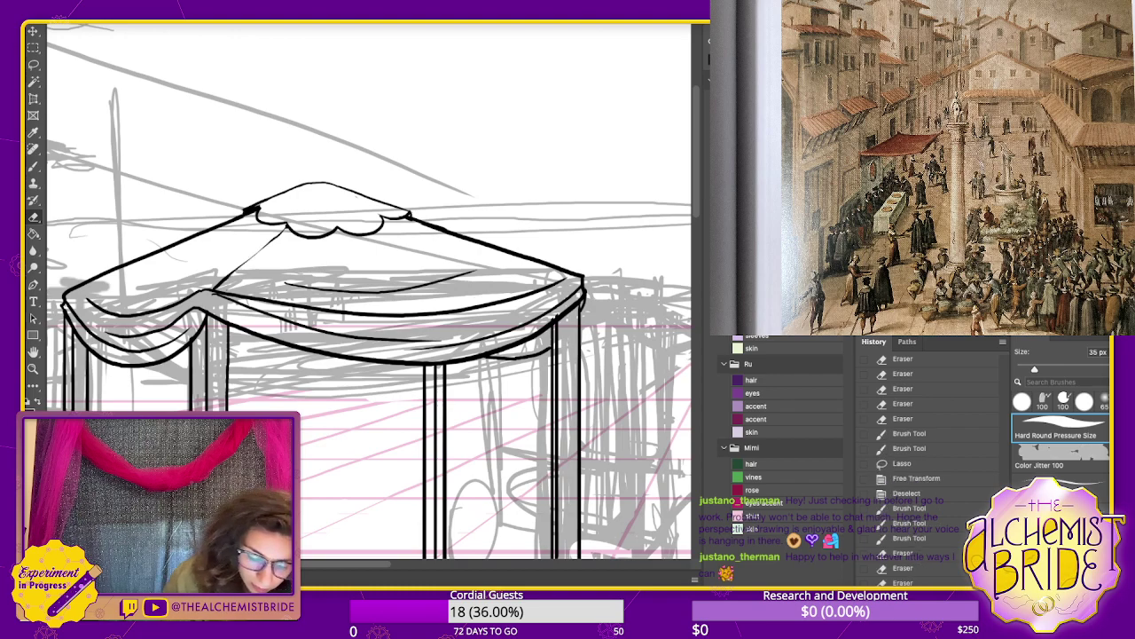
- Thin the canopy's fold lines with the 35 px eraser and trim the thick join at the cap's left corner
{"action": "mouse_move", "coordinate": [195, 306]}
{"action": "left_mouse_down"}
{"action": "mouse_move", "coordinate": [162, 329]}
{"action": "mouse_move", "coordinate": [106, 333]}
{"action": "left_mouse_up"}
{"action": "key", "text": "ctrl+z"}
{"action": "mouse_move", "coordinate": [195, 307]}
{"action": "left_mouse_down"}
{"action": "mouse_move", "coordinate": [139, 335]}
{"action": "mouse_move", "coordinate": [105, 332]}
{"action": "mouse_move", "coordinate": [151, 313]}
{"action": "left_mouse_up"}
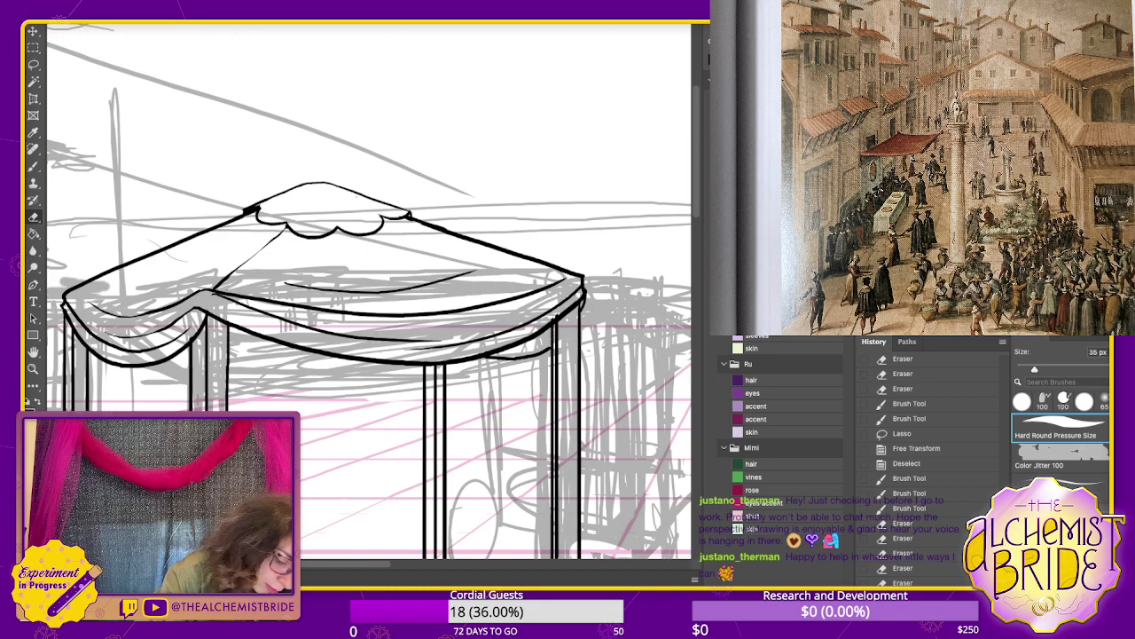
{"action": "left_click_drag", "start_coordinate": [282, 281], "coordinate": [326, 289]}
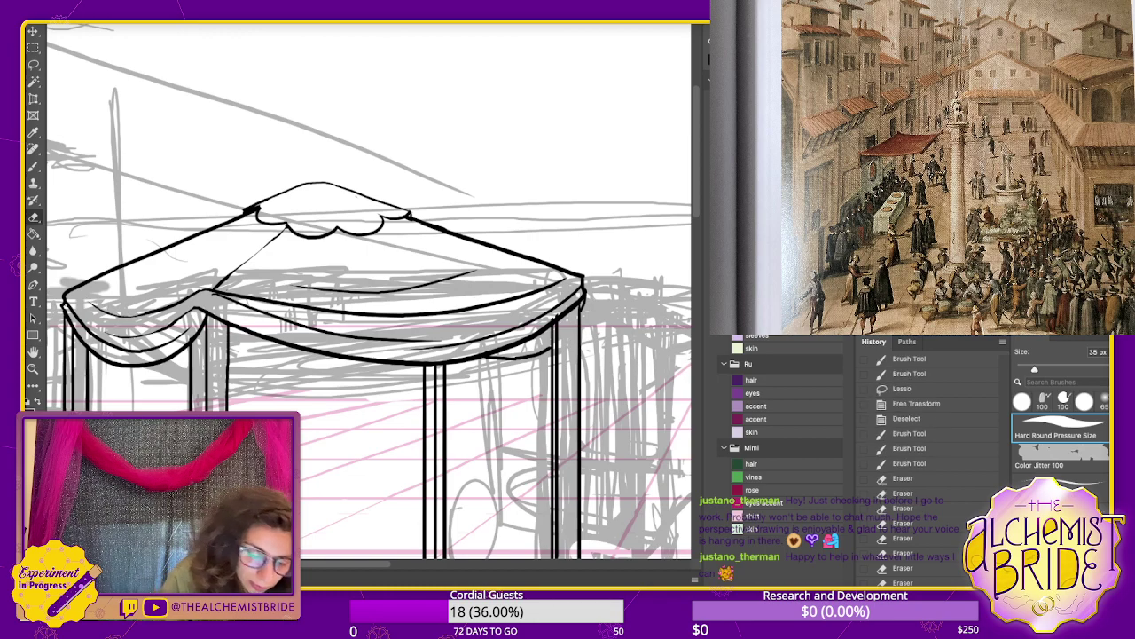
{"action": "left_click_drag", "start_coordinate": [247, 211], "coordinate": [258, 209]}
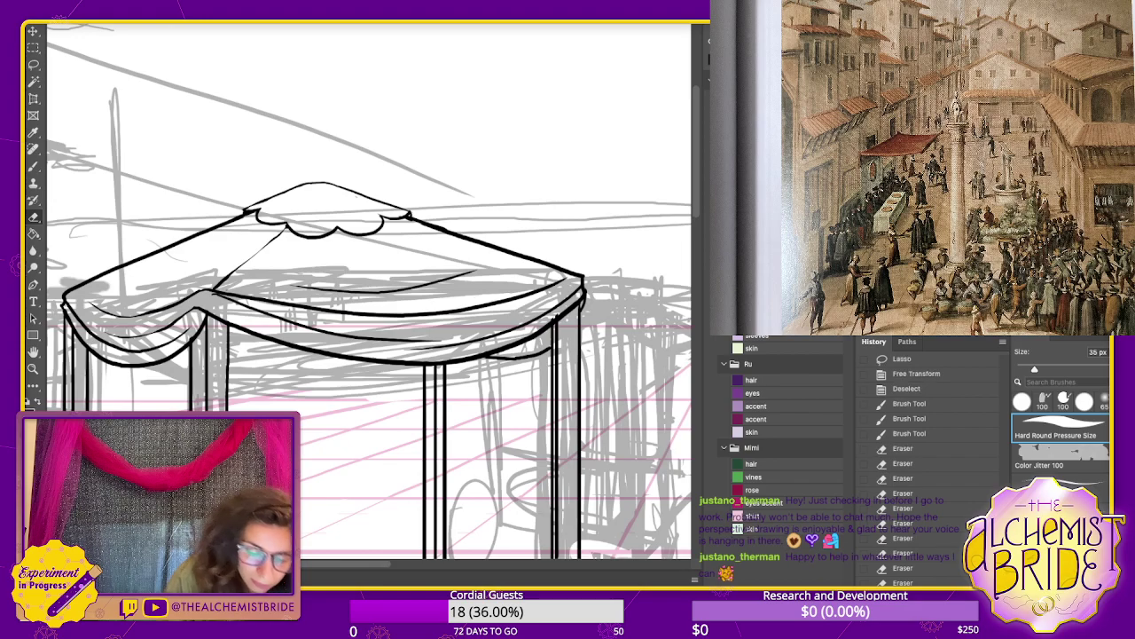
- Hide the rough town sketch, leaving the line art of both stalls over the perspective grid
{"action": "key", "text": "ctrl+minus"}
{"action": "key", "text": "ctrl+minus"}
{"action": "key", "text": "ctrl+minus"}
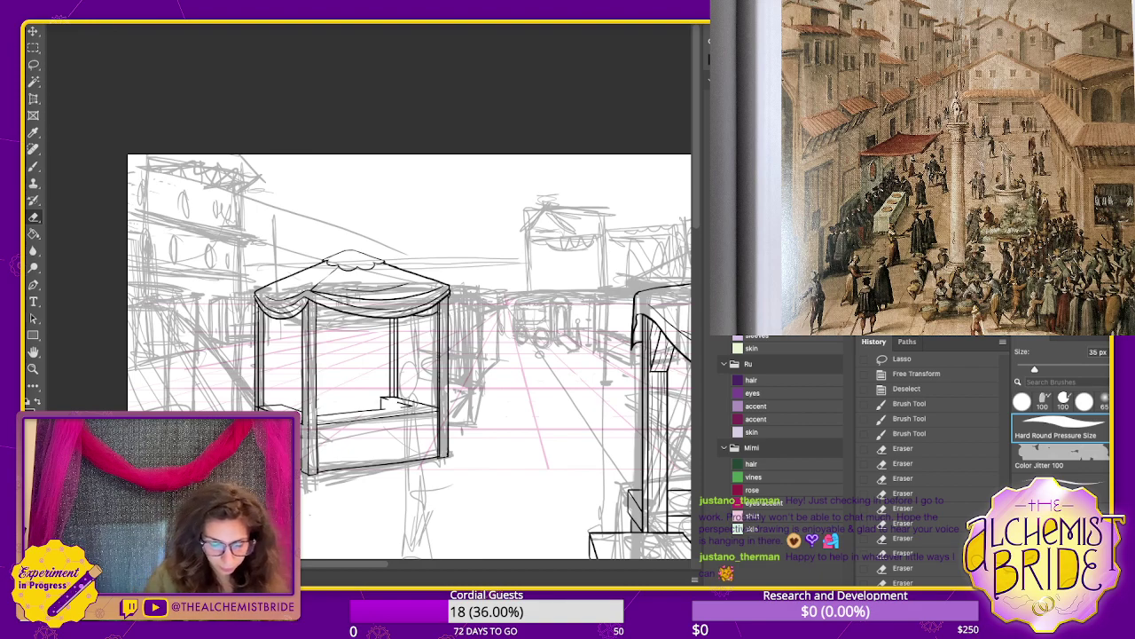
{"action": "key", "text": "b"}
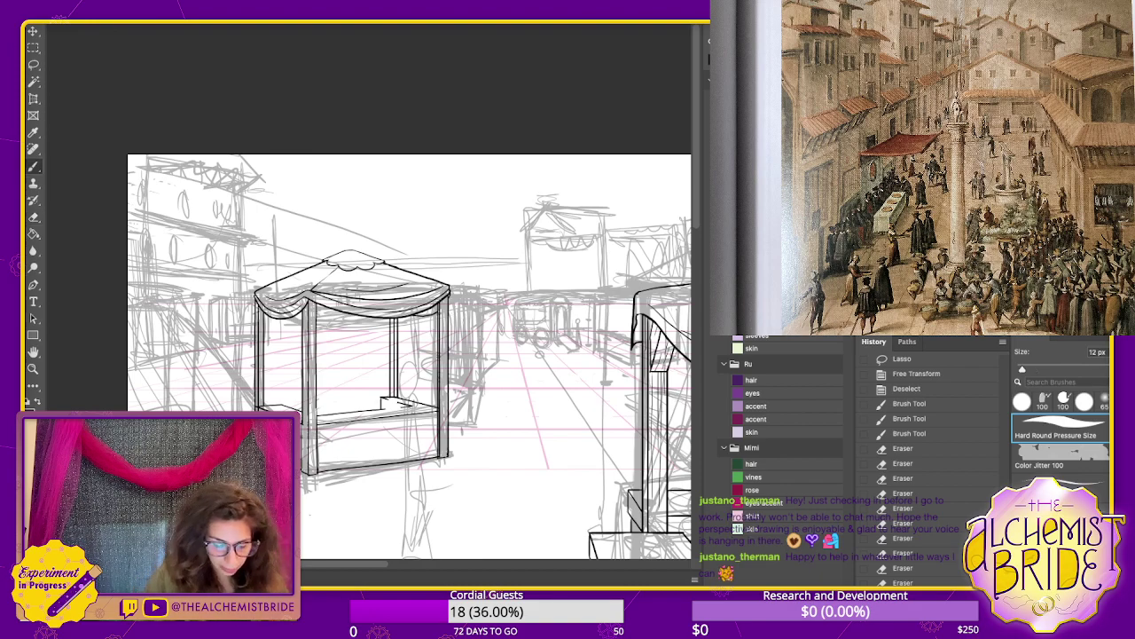
{"action": "left_click_drag", "start_coordinate": [408, 355], "coordinate": [425, 329]}
{"action": "key", "text": "ctrl+comma"}
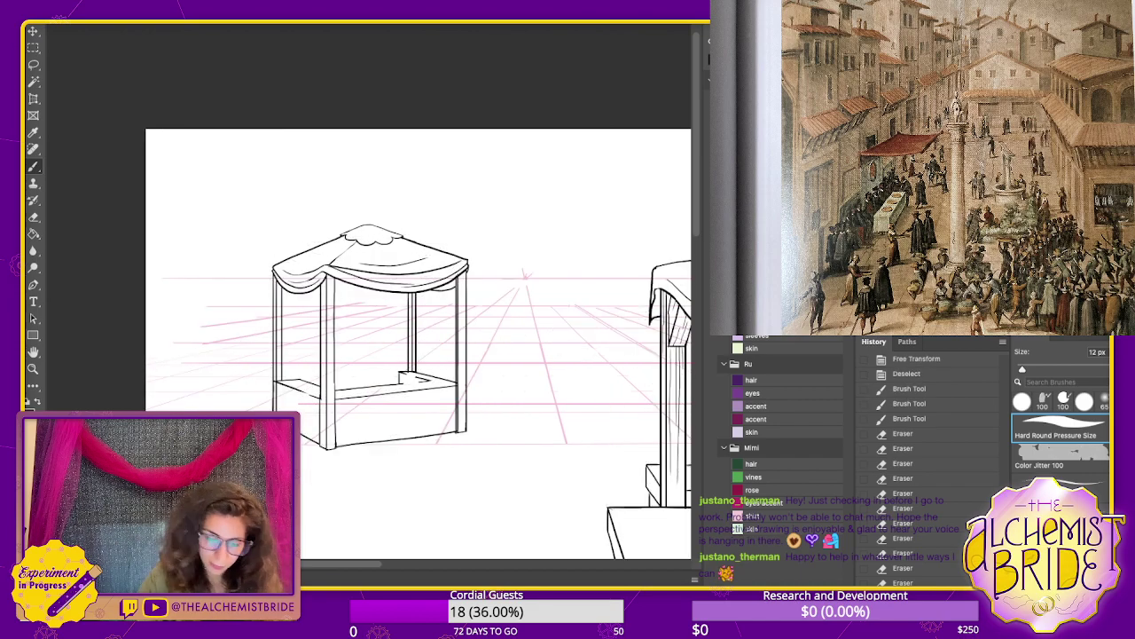
{"action": "scroll", "coordinate": [415, 355], "scroll_direction": "right", "scroll_amount": 3}
{"action": "scroll", "coordinate": [414, 354], "scroll_direction": "down", "scroll_amount": 1}
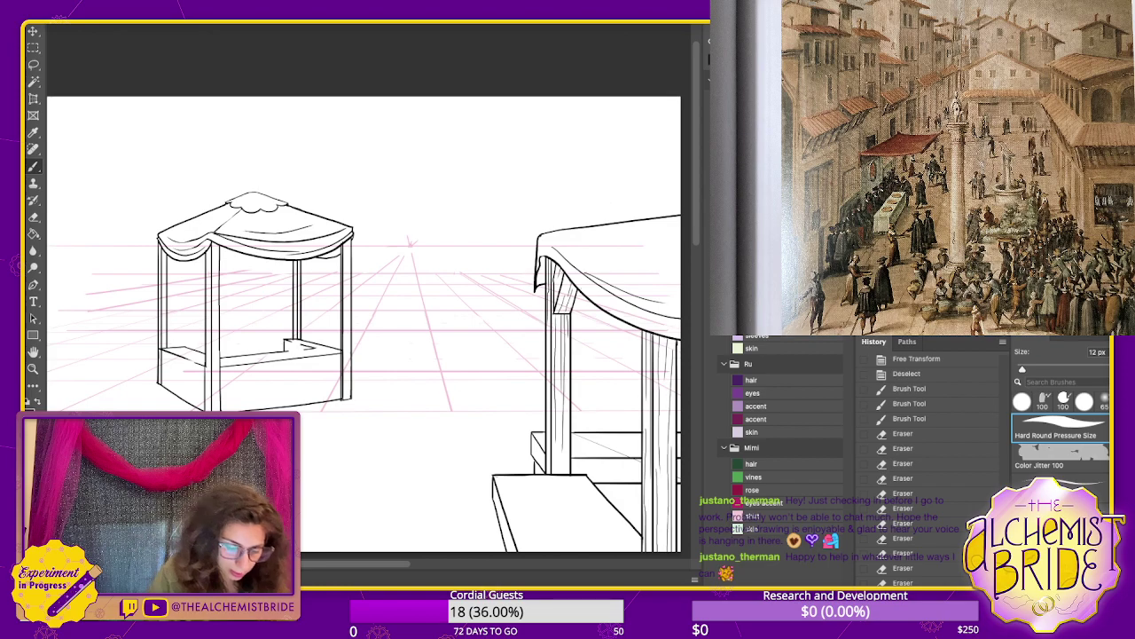
- Extend the stall's back post below the counter and draw perspective lines for the footprint of its base
{"action": "left_click_drag", "start_coordinate": [302, 356], "coordinate": [293, 372]}
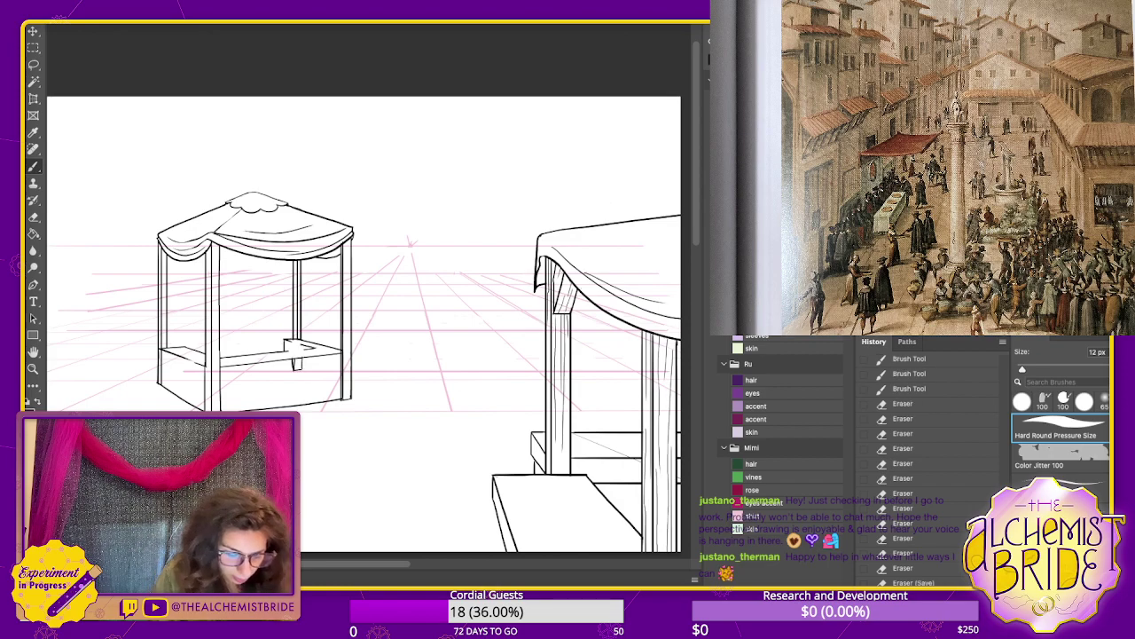
{"action": "left_click_drag", "start_coordinate": [161, 384], "coordinate": [300, 369]}
{"action": "left_click_drag", "start_coordinate": [299, 369], "coordinate": [354, 400]}
{"action": "mouse_move", "coordinate": [273, 404]}
{"action": "left_mouse_down"}
{"action": "mouse_move", "coordinate": [201, 411]}
{"action": "mouse_move", "coordinate": [160, 383]}
{"action": "left_mouse_up"}
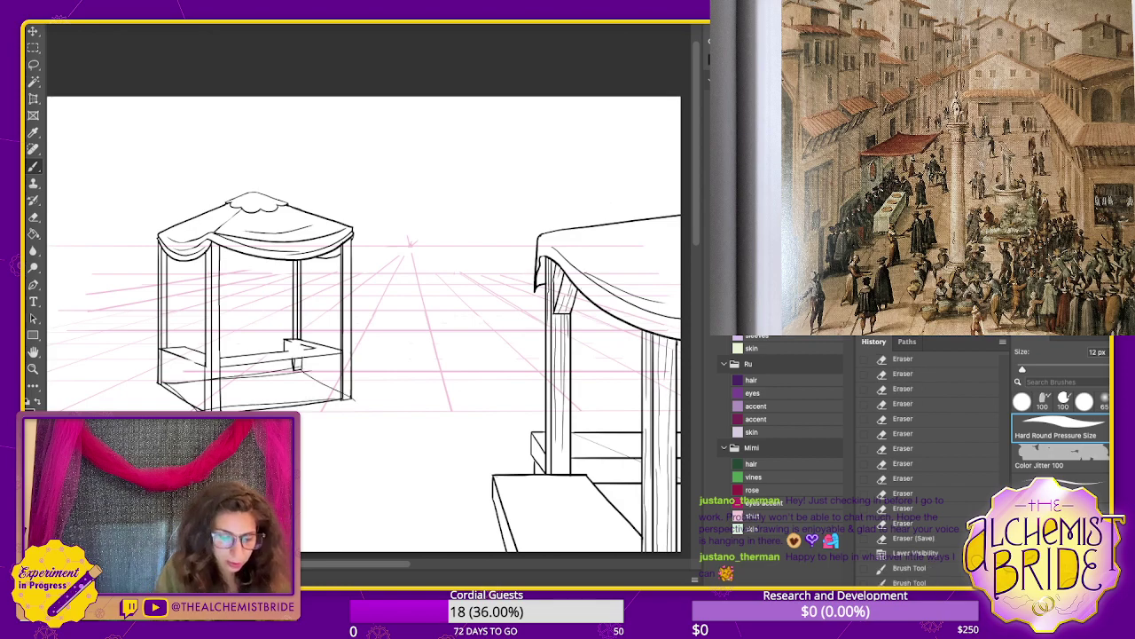
- Undo the base footprint lines and the back post's extension, and bring back the rough town sketch
{"action": "key", "text": "super+z"}
{"action": "key", "text": "ctrl+z"}
{"action": "key", "text": "ctrl+z"}
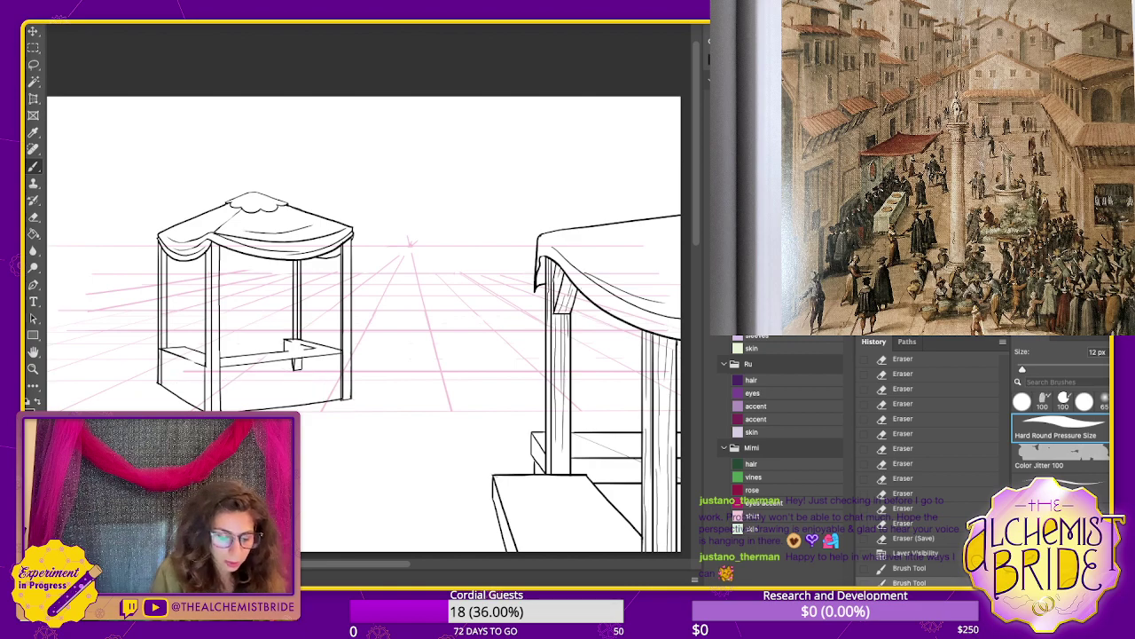
{"action": "key", "text": "ctrl+z"}
{"action": "key", "text": "ctrl+z"}
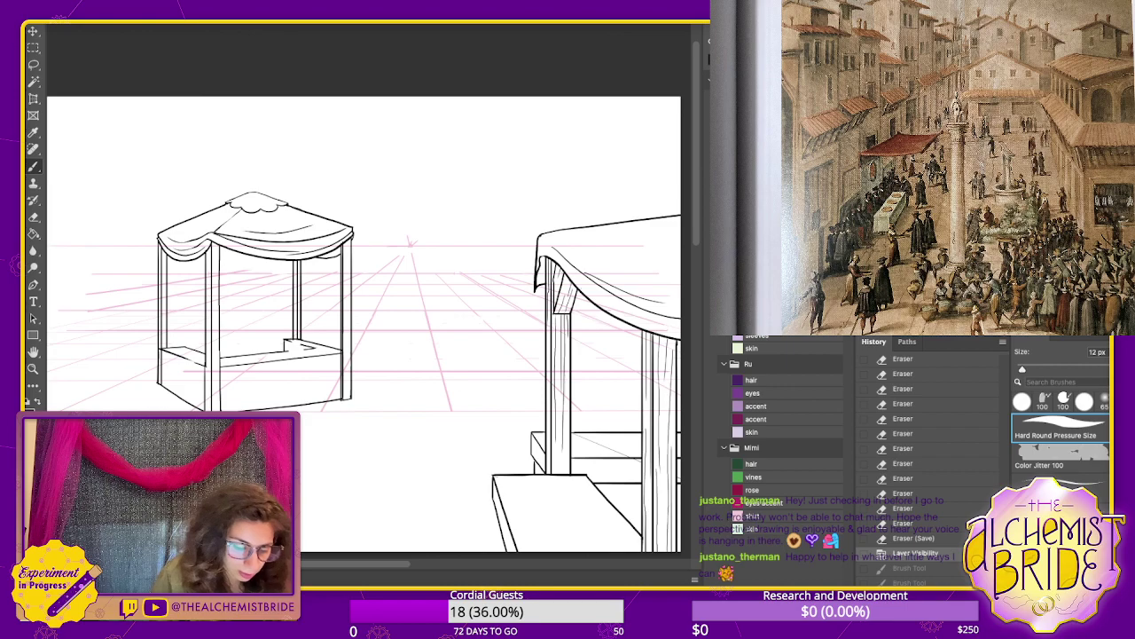
{"action": "key", "text": "ctrl+z"}
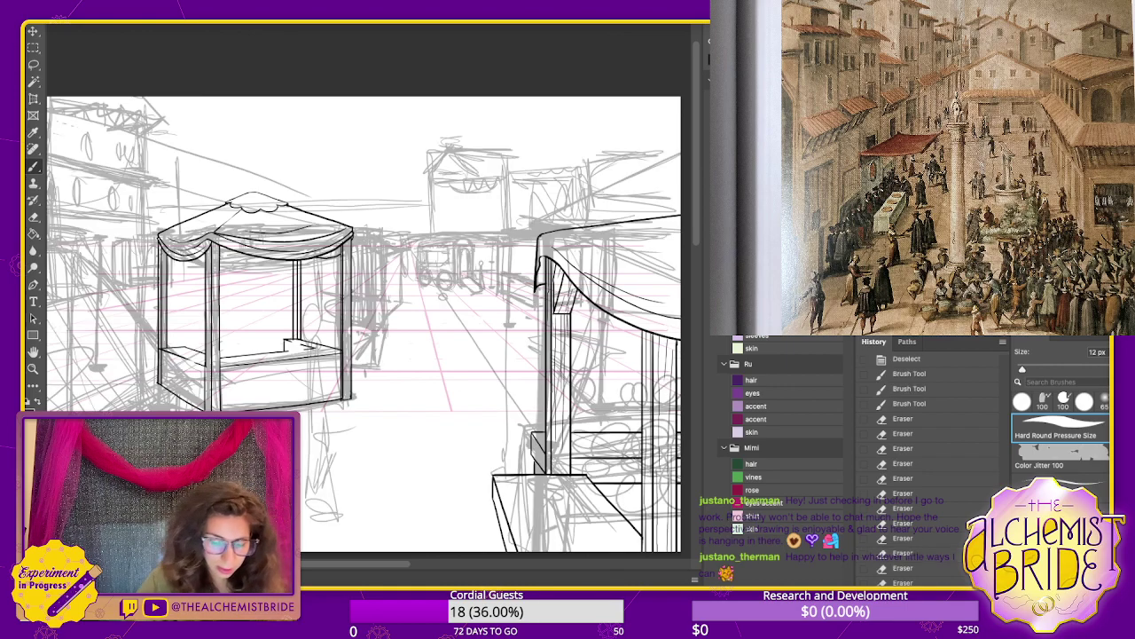
- Try a long diagonal ink stroke from the sketched buildings down across the stall's side counter
{"action": "left_click_drag", "start_coordinate": [441, 297], "coordinate": [608, 251]}
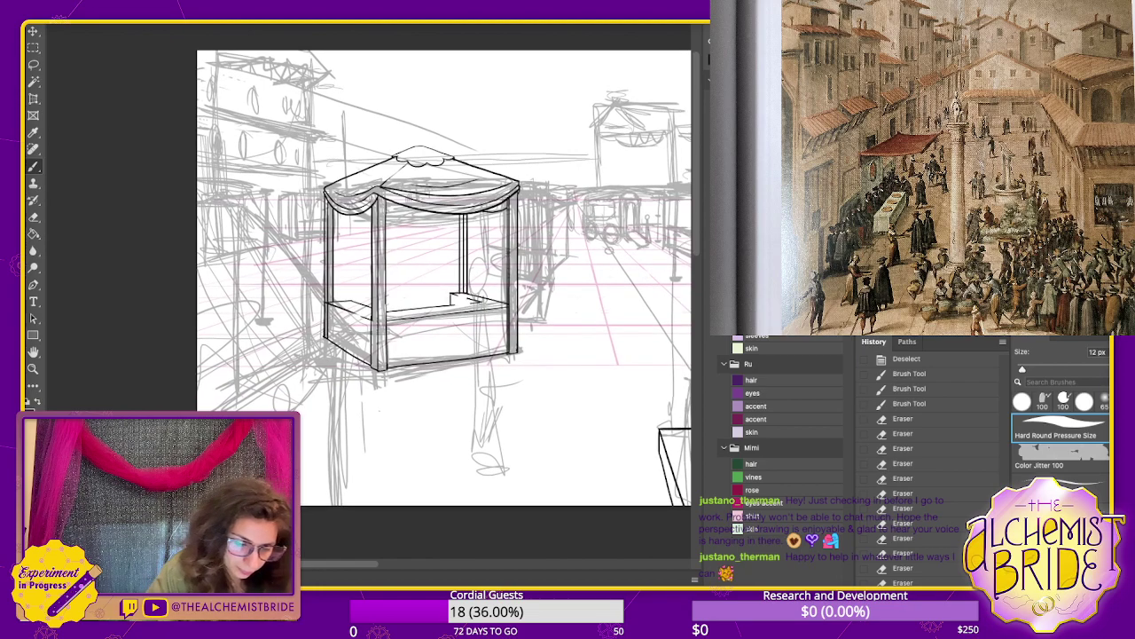
{"action": "left_click_drag", "start_coordinate": [249, 187], "coordinate": [367, 341]}
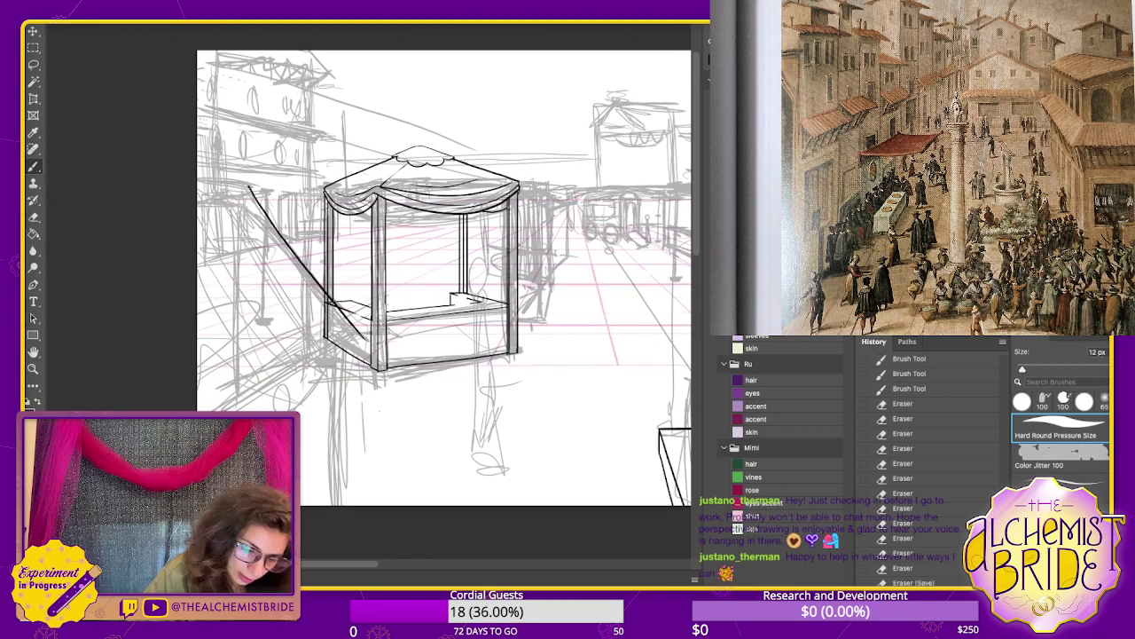
{"action": "key", "text": "ctrl+z"}
{"action": "left_click_drag", "start_coordinate": [249, 189], "coordinate": [351, 336]}
{"action": "key", "text": "ctrl+z"}
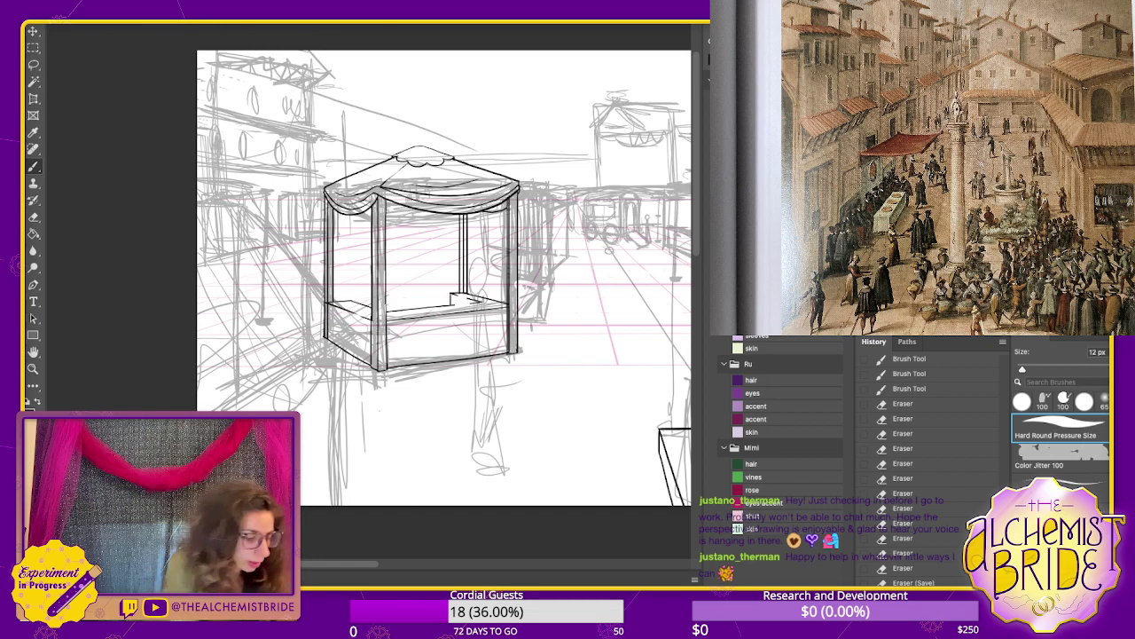
- Try two long vertical ink lines running from below the stall's side down to the canvas edge
{"action": "key", "text": "ctrl+plus"}
{"action": "left_click_drag", "start_coordinate": [399, 293], "coordinate": [413, 225]}
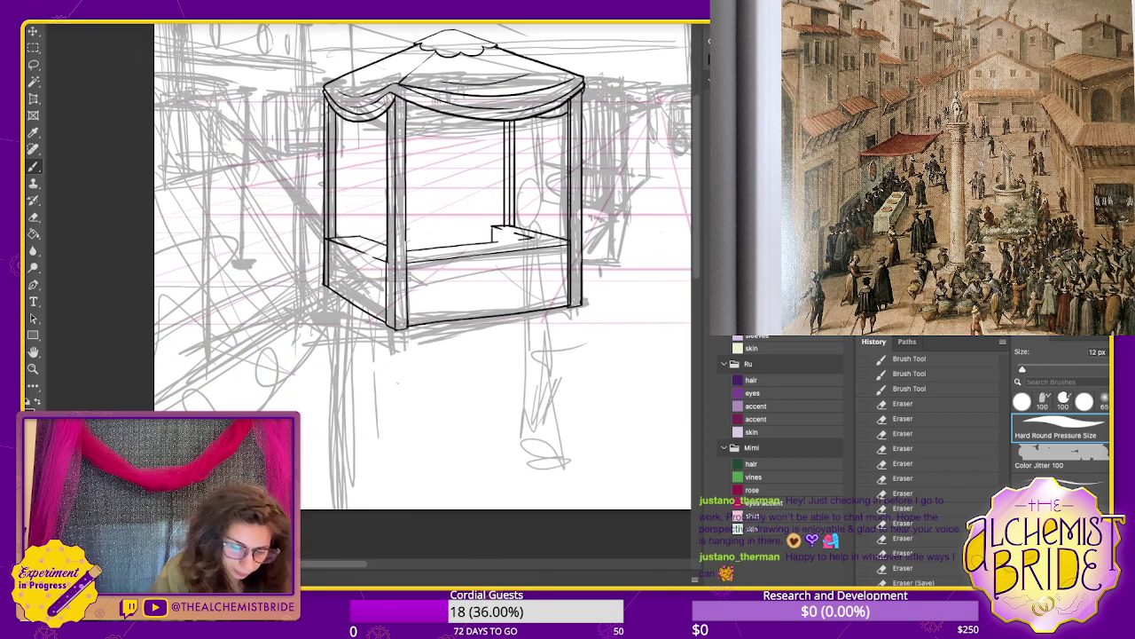
{"action": "left_click_drag", "start_coordinate": [303, 321], "coordinate": [303, 508]}
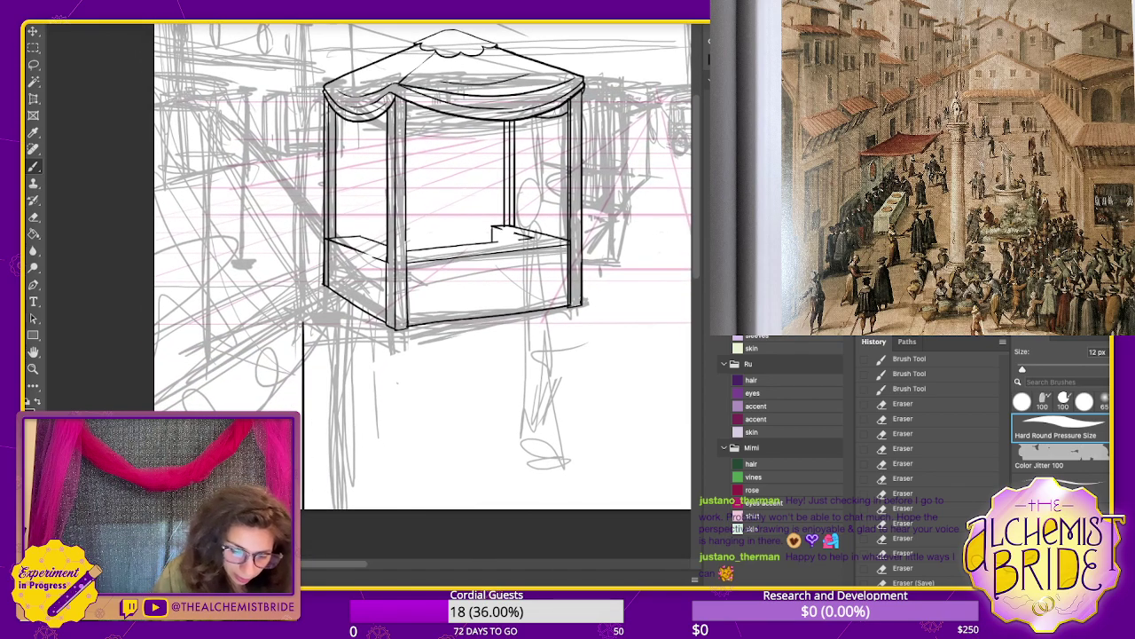
{"action": "left_click_drag", "start_coordinate": [346, 309], "coordinate": [356, 509]}
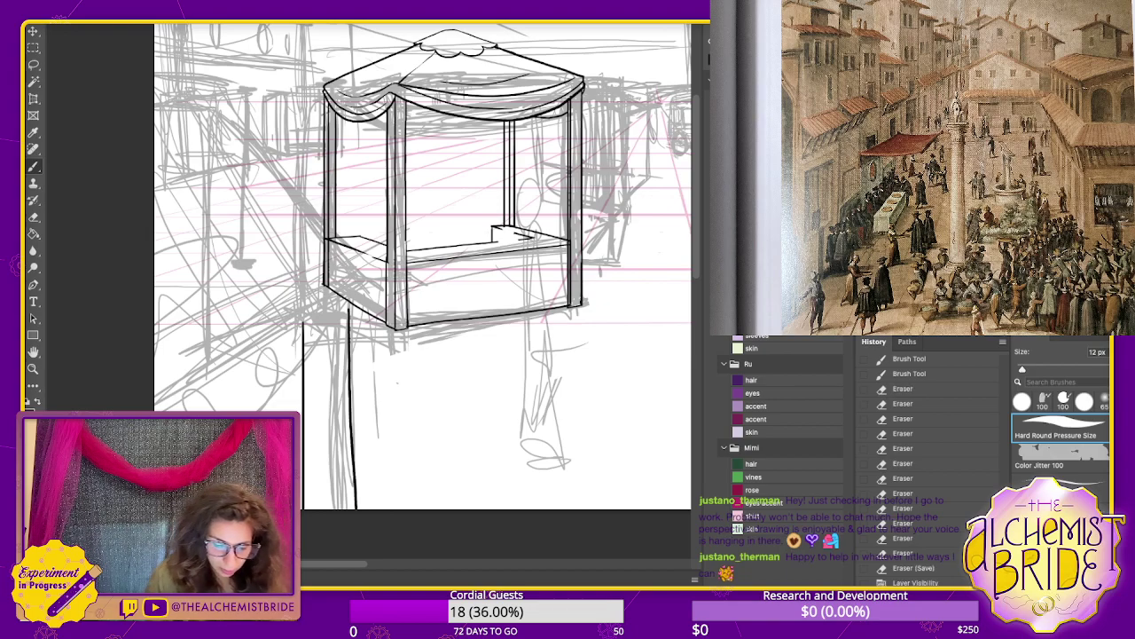
{"action": "key", "text": "ctrl+z"}
{"action": "key", "text": "ctrl+z"}
- Draw a short vertical height marker beside the sketched wagon and place a lassoed copy of it next to the canopied stall
{"action": "left_click_drag", "start_coordinate": [497, 266], "coordinate": [279, 309]}
{"action": "left_click_drag", "start_coordinate": [537, 167], "coordinate": [536, 201]}
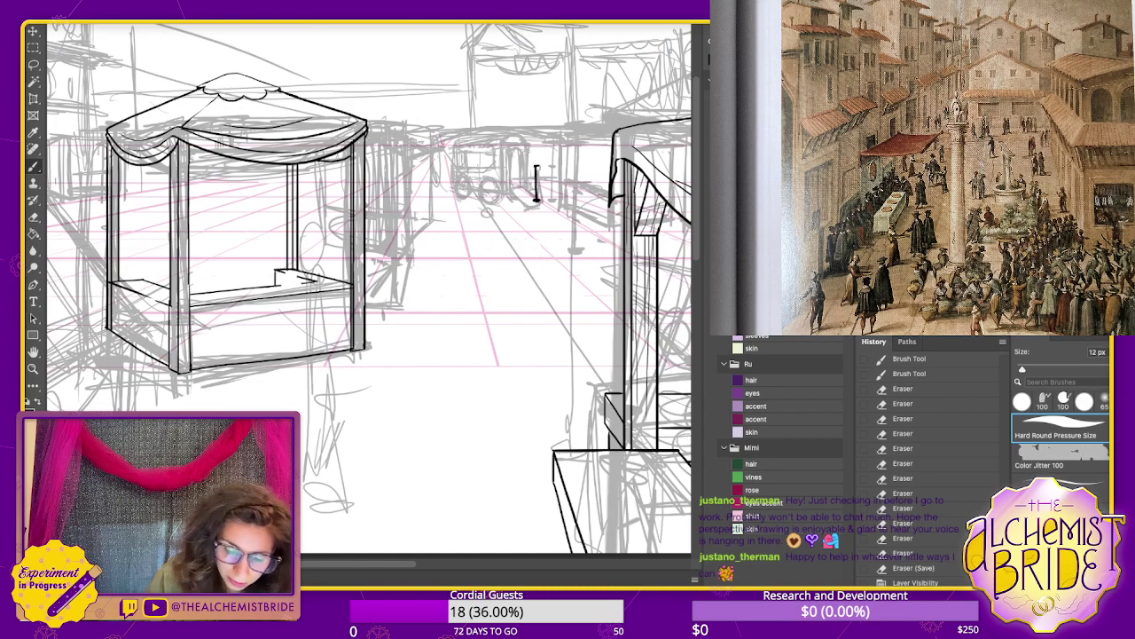
{"action": "key", "text": "l"}
{"action": "mouse_move", "coordinate": [550, 149]}
{"action": "left_mouse_down"}
{"action": "mouse_move", "coordinate": [550, 219]}
{"action": "mouse_move", "coordinate": [551, 151]}
{"action": "mouse_move", "coordinate": [423, 234]}
{"action": "mouse_move", "coordinate": [401, 194]}
{"action": "left_mouse_up"}
{"action": "left_click", "coordinate": [34, 32]}
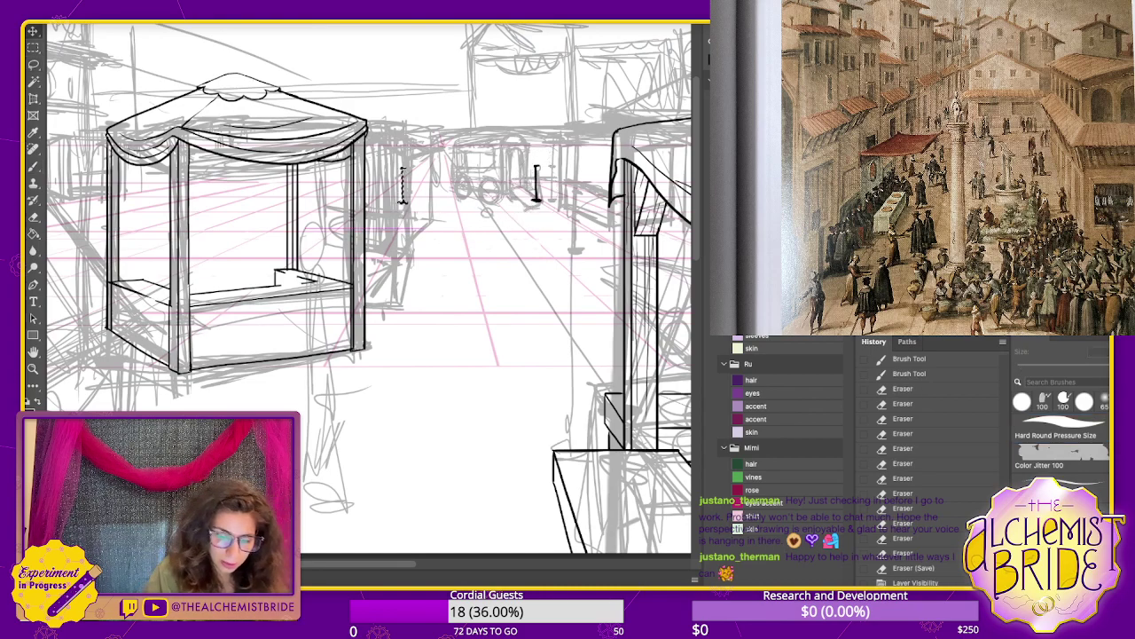
- Try enlarging the marker copy with Free Transform to reach the canvas edge and moving it in front of the stall
{"action": "key", "text": "ctrl+t"}
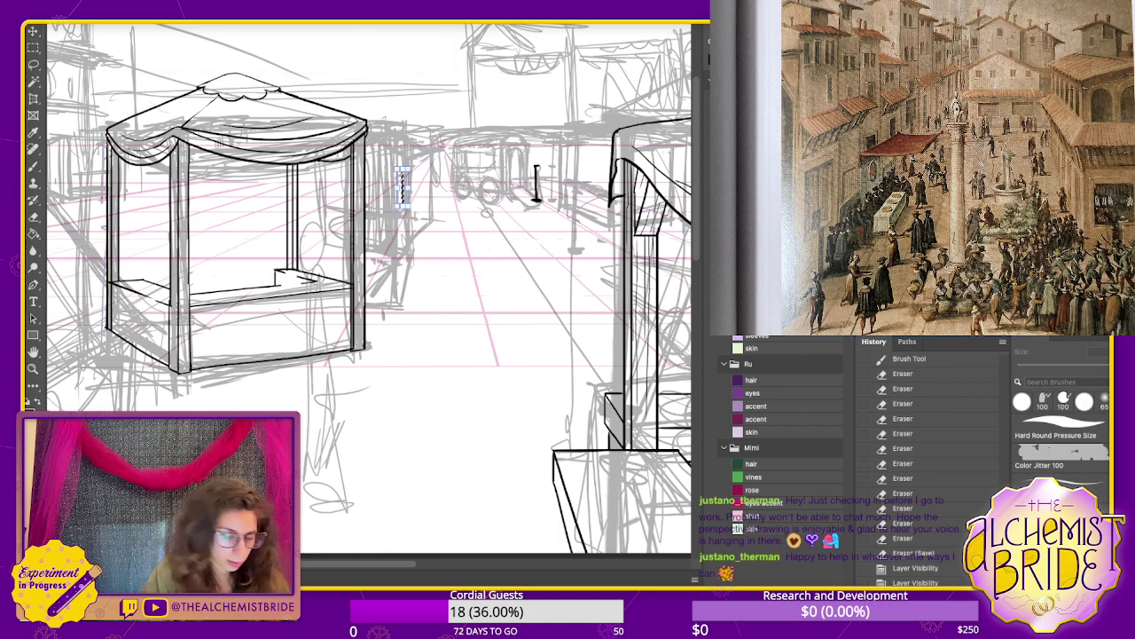
{"action": "left_click_drag", "start_coordinate": [402, 206], "coordinate": [402, 545]}
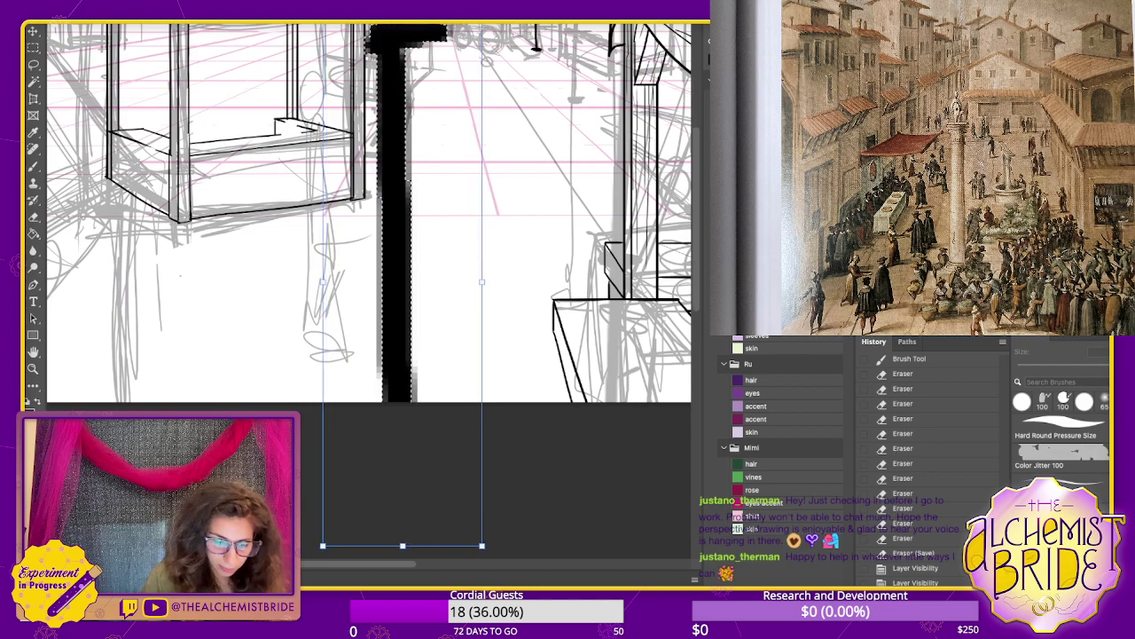
{"action": "scroll", "coordinate": [401, 293], "scroll_direction": "up", "scroll_amount": 5}
{"action": "key", "text": "Return"}
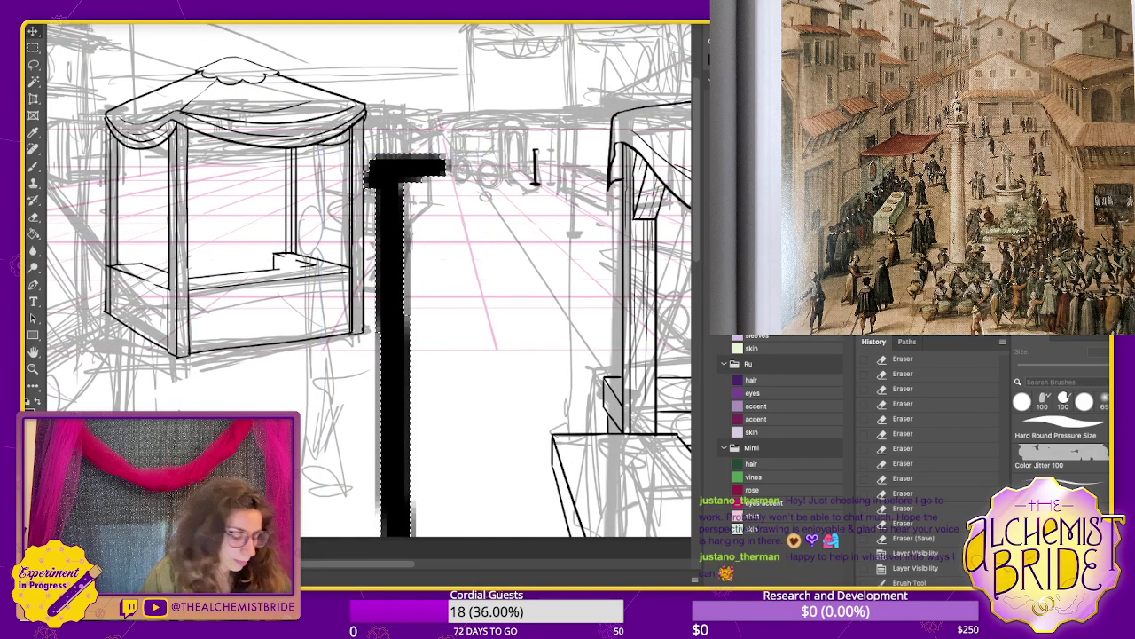
{"action": "left_click_drag", "start_coordinate": [393, 293], "coordinate": [220, 292]}
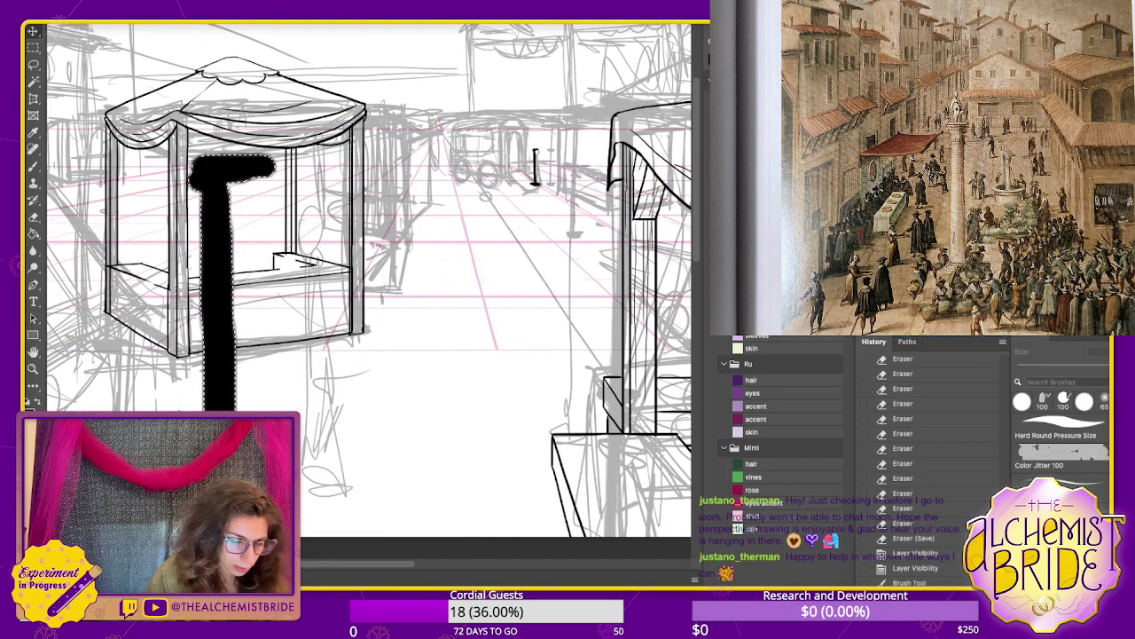
{"action": "scroll", "coordinate": [369, 280], "scroll_direction": "left", "scroll_amount": 2}
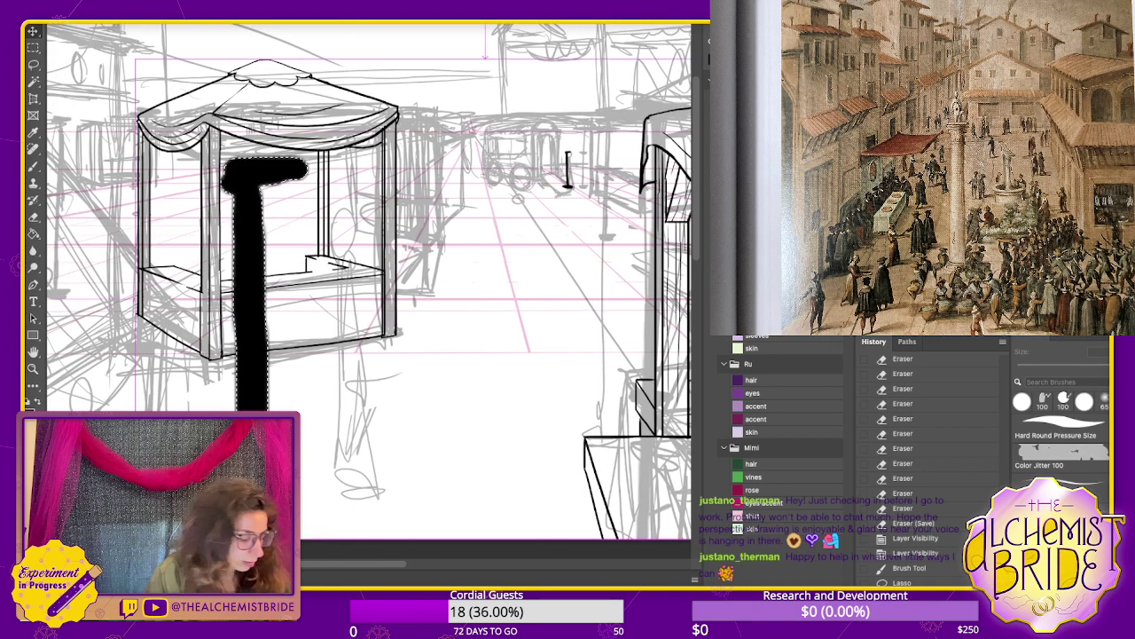
{"action": "key", "text": "ctrl+t"}
{"action": "key", "text": "Escape"}
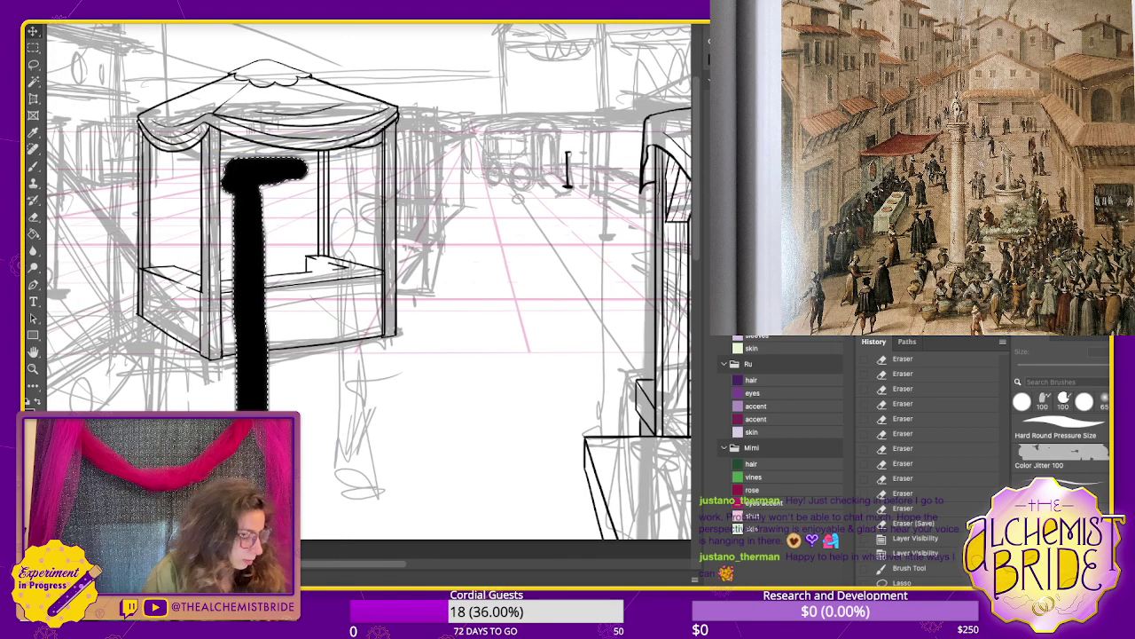
{"action": "key", "text": "ctrl+z"}
{"action": "key", "text": "ctrl+z"}
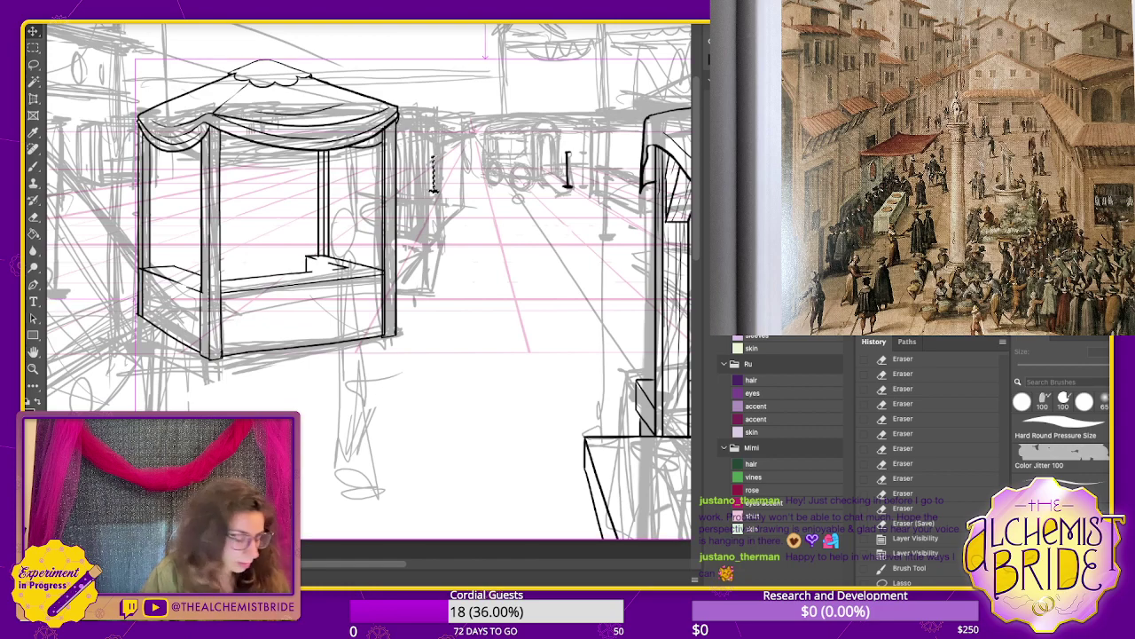
- Scale the marker copy down to the stall's base level and place it at the counter to compare heights
{"action": "key", "text": "ctrl+t"}
{"action": "left_click_drag", "start_coordinate": [433, 192], "coordinate": [433, 366]}
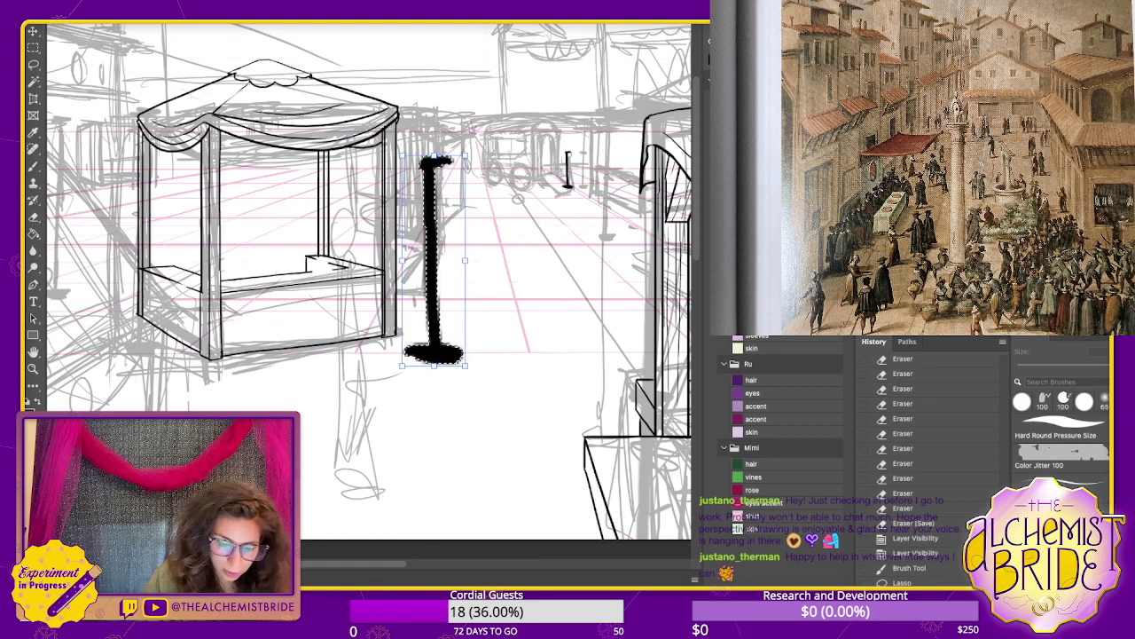
{"action": "left_click_drag", "start_coordinate": [433, 266], "coordinate": [354, 267]}
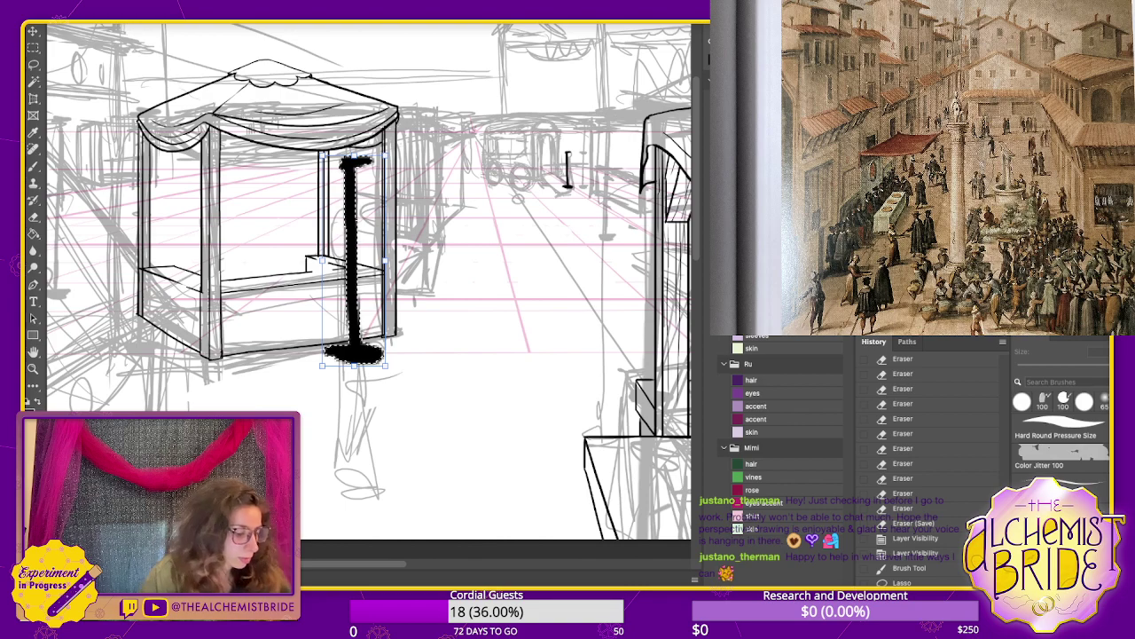
{"action": "key", "text": "Return"}
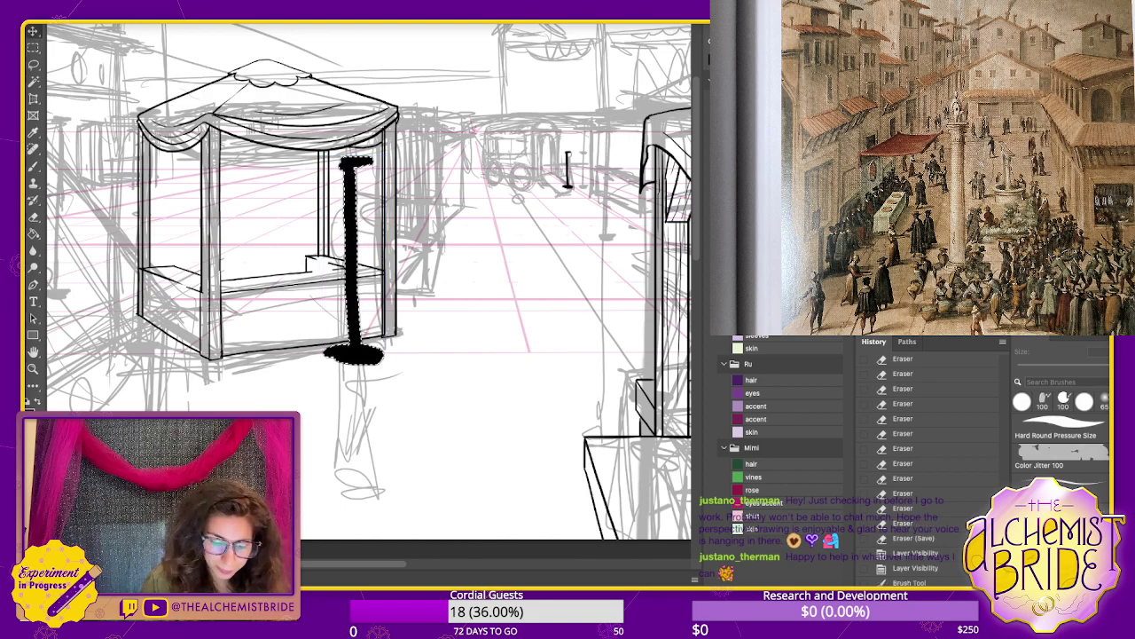
{"action": "key", "text": "ctrl"}
{"action": "key", "text": "ctrl+minus"}
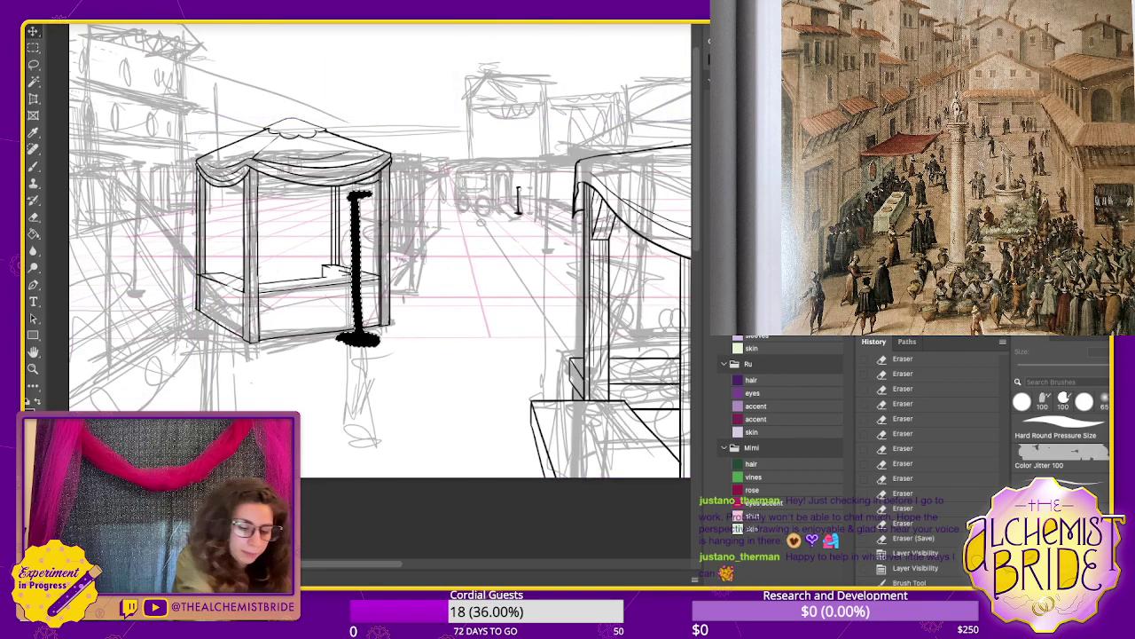
{"action": "left_click_drag", "start_coordinate": [369, 283], "coordinate": [343, 305]}
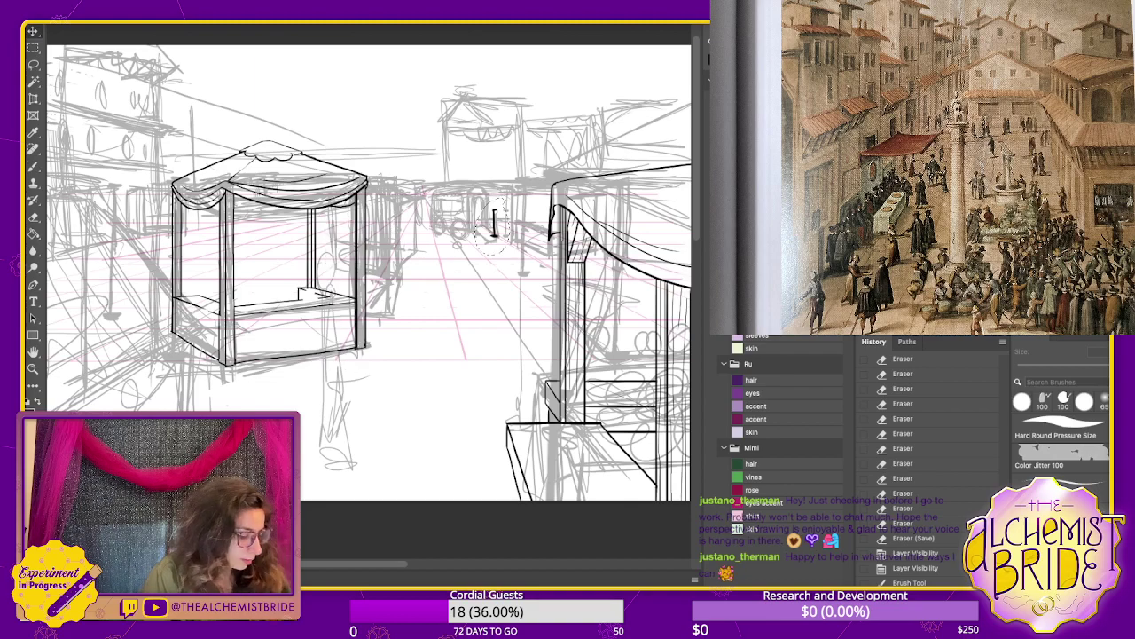
- Try enlarging the whole lassoed canopied stall with Free Transform
{"action": "key", "text": "l"}
{"action": "mouse_move", "coordinate": [266, 126]}
{"action": "left_mouse_down"}
{"action": "mouse_move", "coordinate": [382, 381]}
{"action": "mouse_move", "coordinate": [285, 124]}
{"action": "left_mouse_up"}
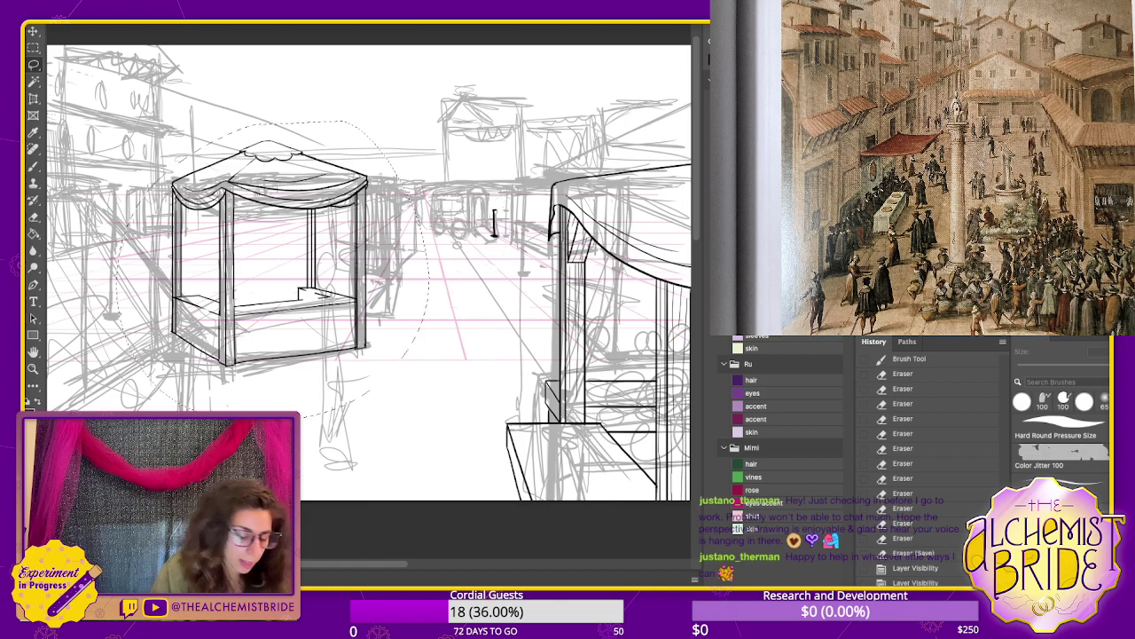
{"action": "key", "text": "ctrl+t"}
{"action": "left_click_drag", "start_coordinate": [117, 270], "coordinate": [47, 270]}
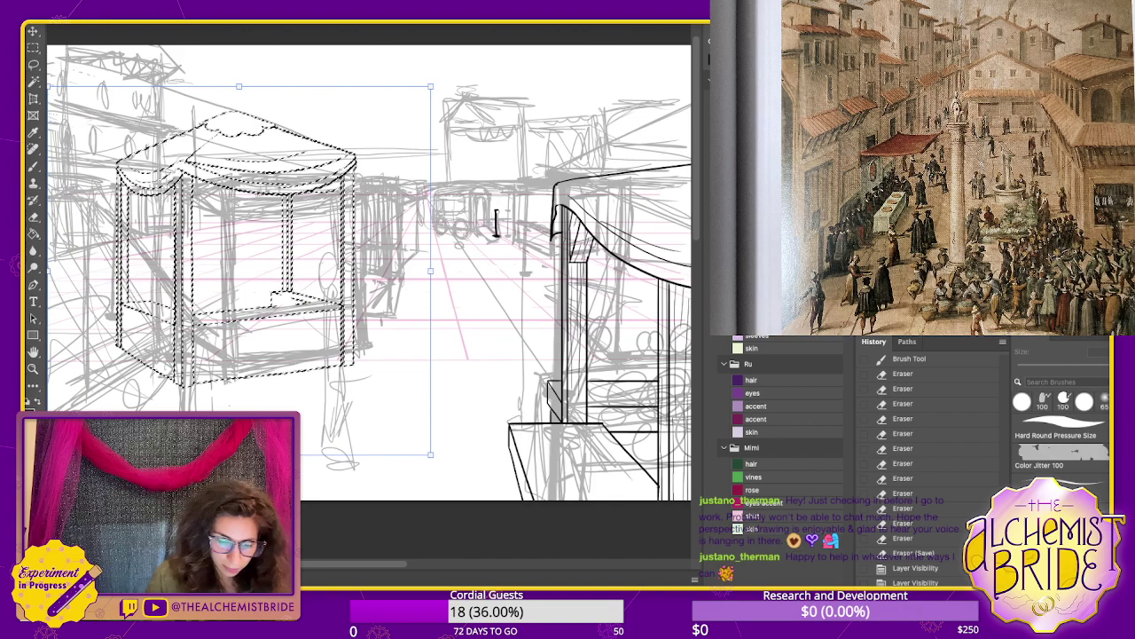
{"action": "key", "text": "Return"}
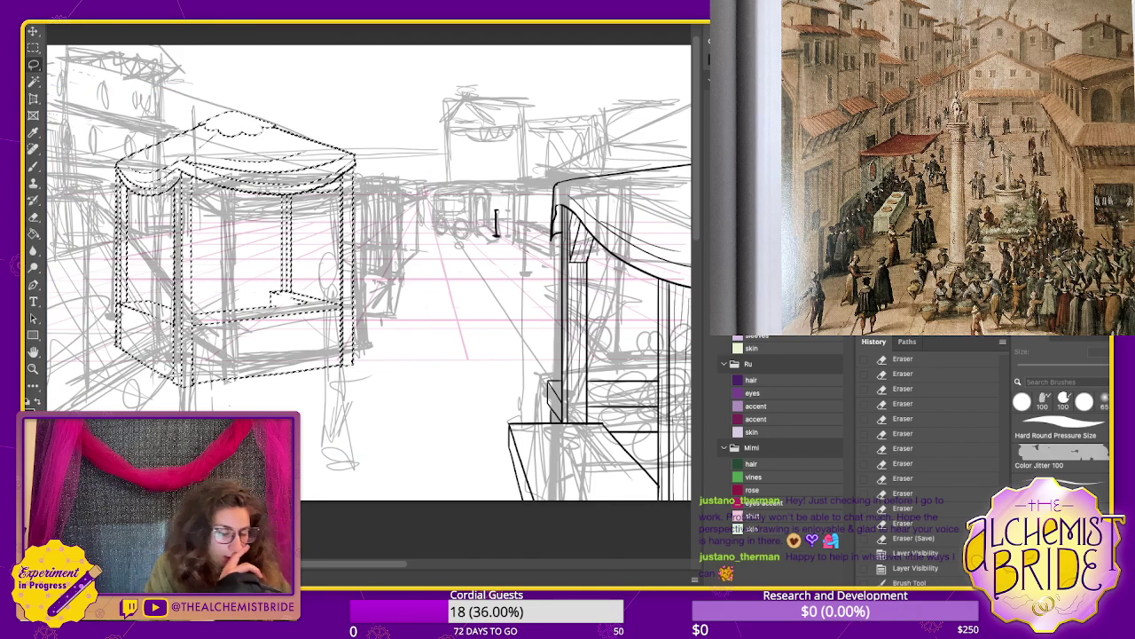
- Try a scaled-up copy of the height marker beside the enlarged stall to check its proportions
{"action": "key", "text": "ctrl+d"}
{"action": "mouse_move", "coordinate": [491, 195]}
{"action": "left_mouse_down"}
{"action": "mouse_move", "coordinate": [376, 224]}
{"action": "mouse_move", "coordinate": [404, 383]}
{"action": "left_mouse_up"}
{"action": "key", "text": "v"}
{"action": "key", "text": "ctrl+t"}
{"action": "key", "text": "Return"}
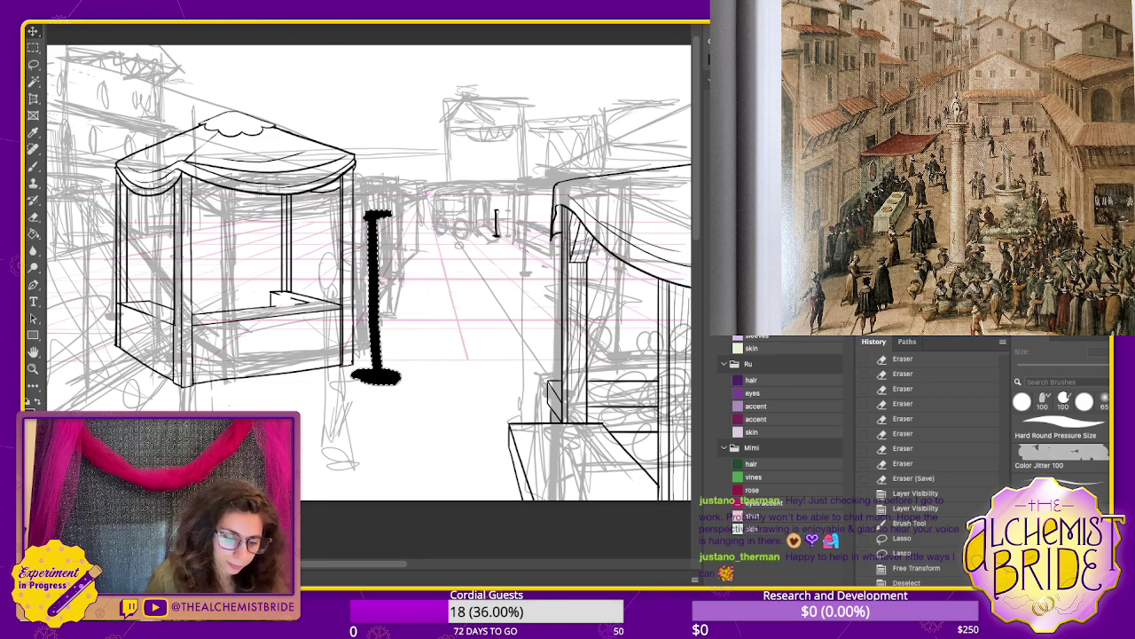
{"action": "key", "text": "ctrl+z"}
{"action": "key", "text": "ctrl+z"}
{"action": "key", "text": "ctrl+z"}
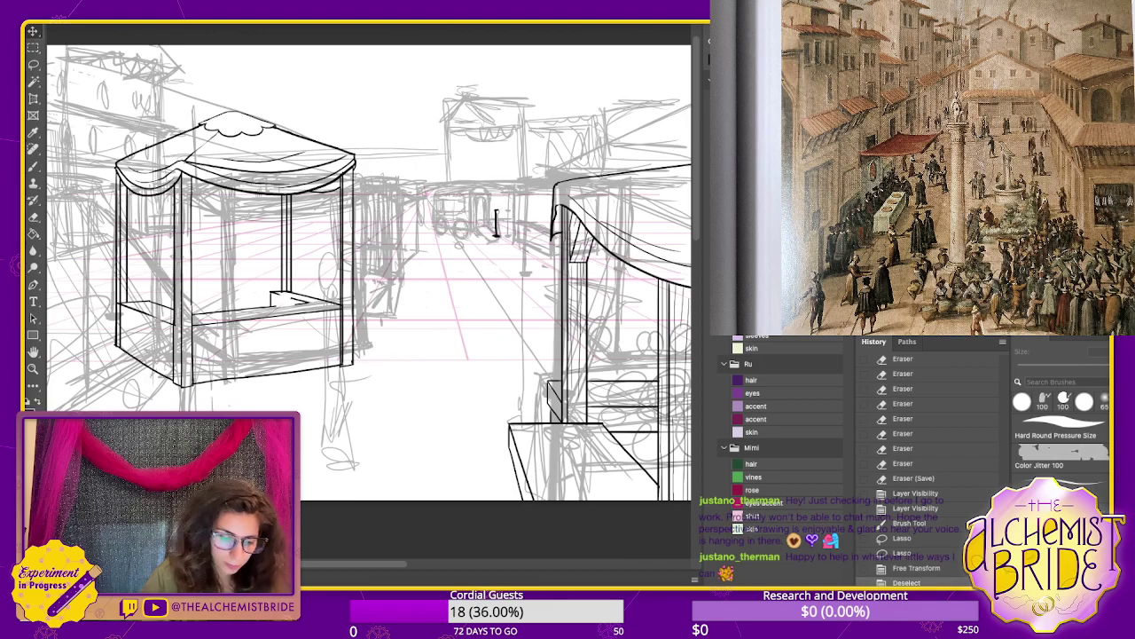
- Try shifting the enlarged stall vertically against the perspective grid and the rough sketch
{"action": "key", "text": "ctrl+t"}
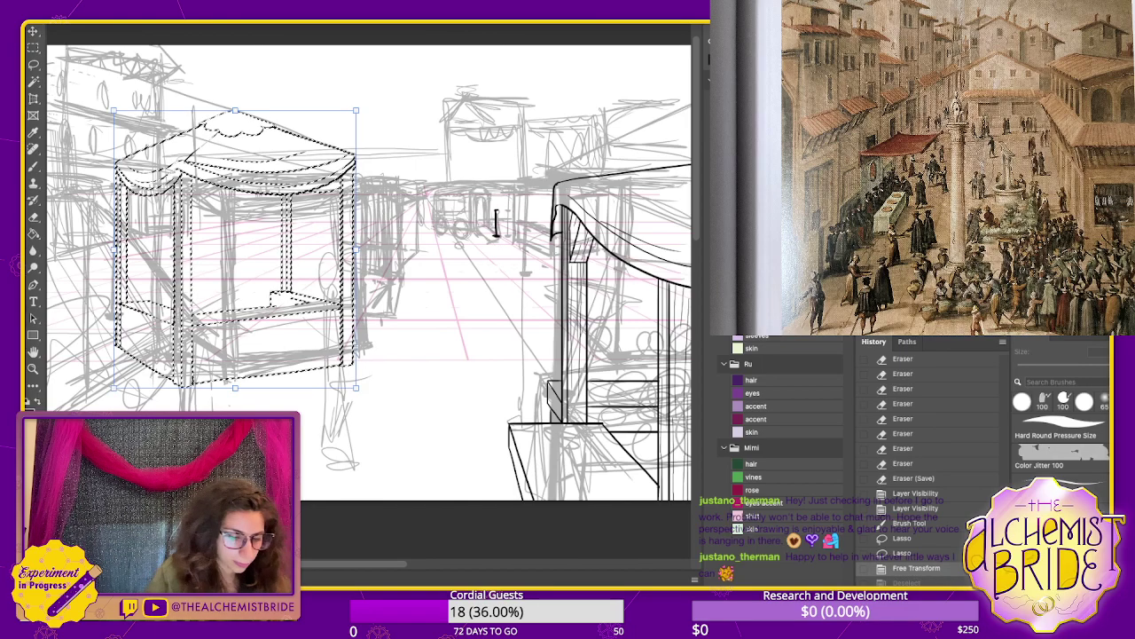
{"action": "key", "text": "shift+Down"}
{"action": "key", "text": "shift+Down"}
{"action": "key", "text": "shift+Down"}
{"action": "key", "text": "shift+Down"}
{"action": "key", "text": "shift+Down"}
{"action": "key", "text": "shift+Down"}
{"action": "key", "text": "shift+Down"}
{"action": "key", "text": "shift+Down"}
{"action": "key", "text": "shift+Down"}
{"action": "key", "text": "shift+Down"}
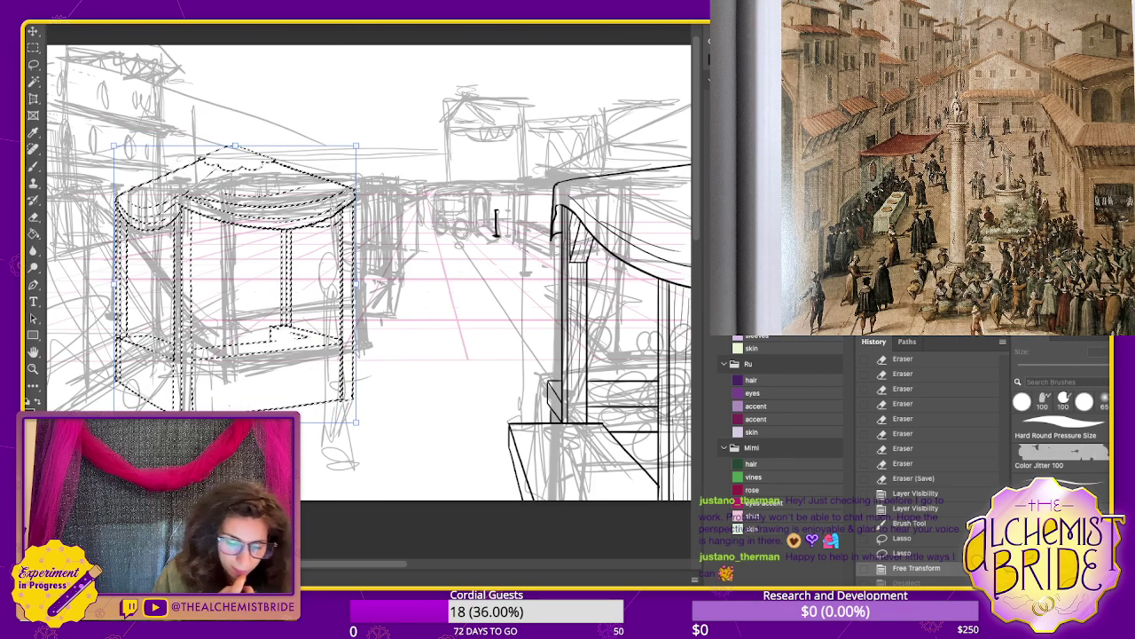
{"action": "key", "text": "shift+Up"}
{"action": "key", "text": "shift+Up"}
{"action": "key", "text": "shift+Up"}
{"action": "key", "text": "shift+Up"}
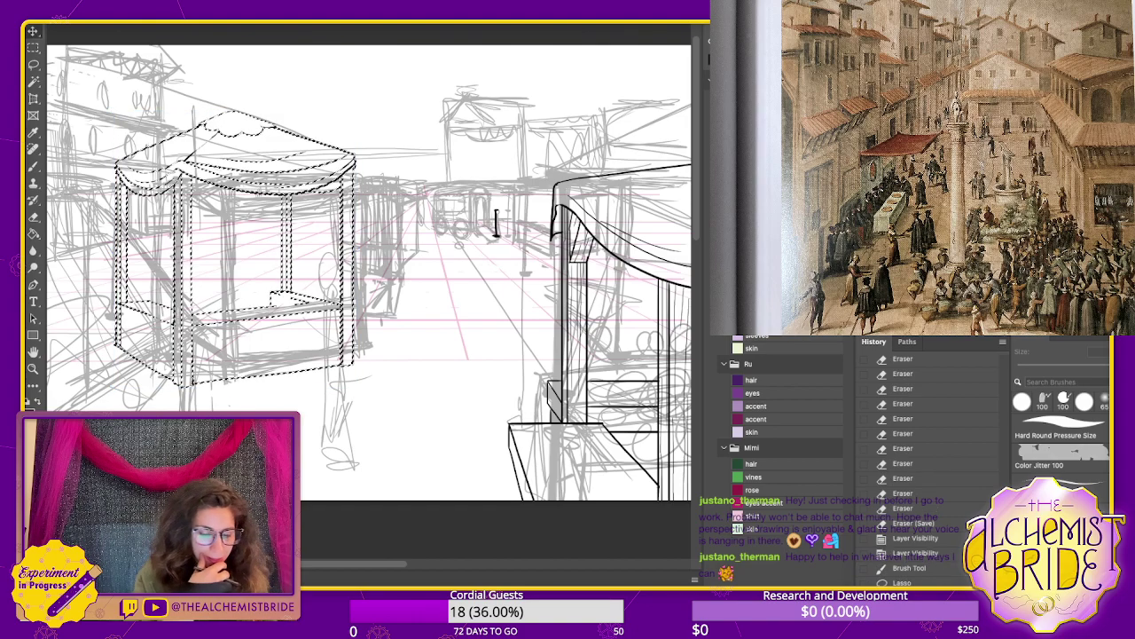
- Undo the stall's enlargement and the lasso selection around it
{"action": "key", "text": "ctrl+z"}
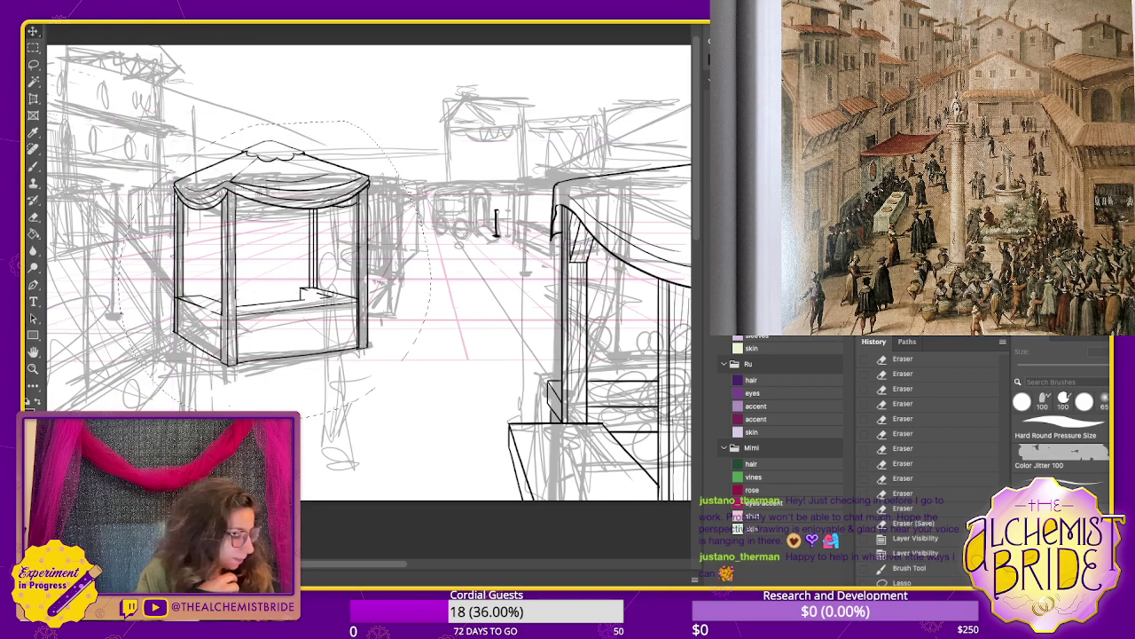
{"action": "key", "text": "ctrl+z"}
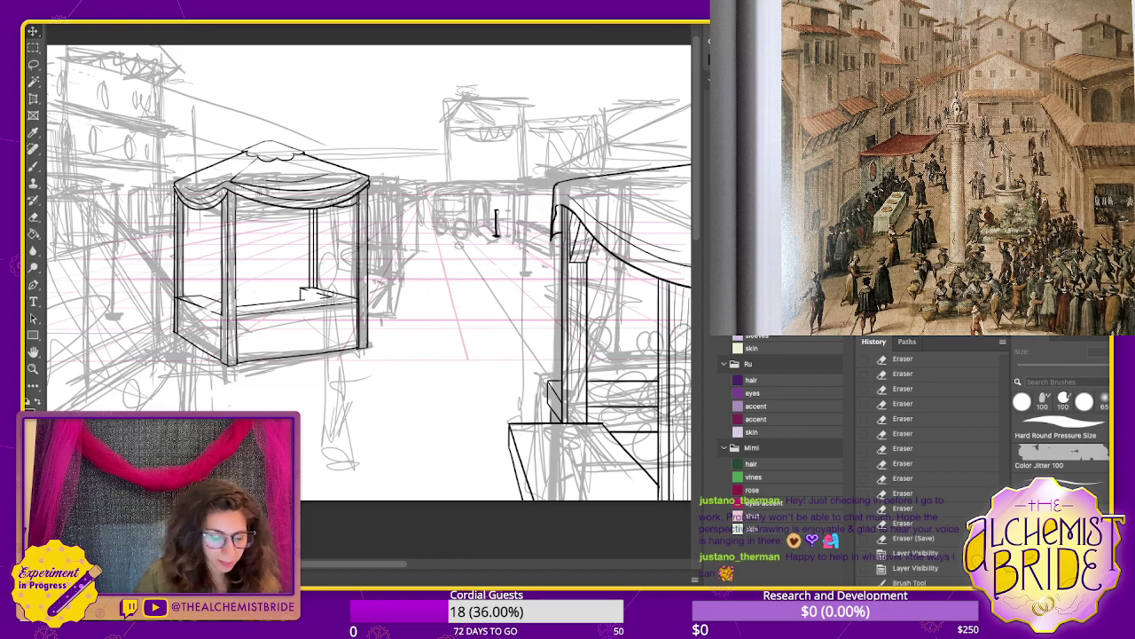
{"action": "key", "text": "ctrl+plus"}
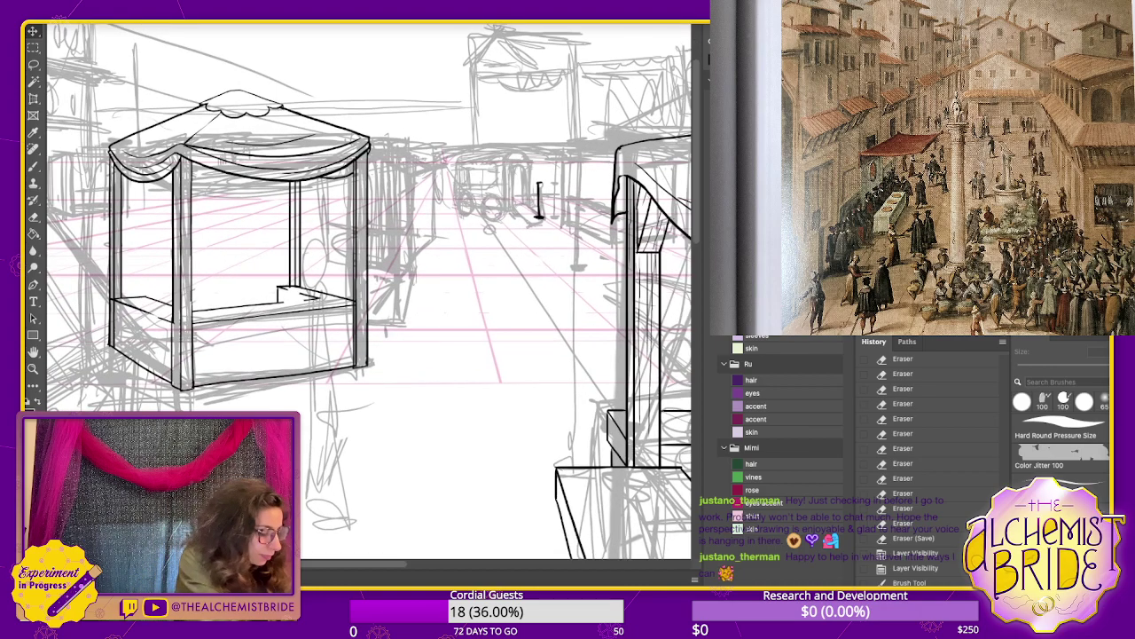
{"action": "left_click_drag", "start_coordinate": [355, 301], "coordinate": [428, 290]}
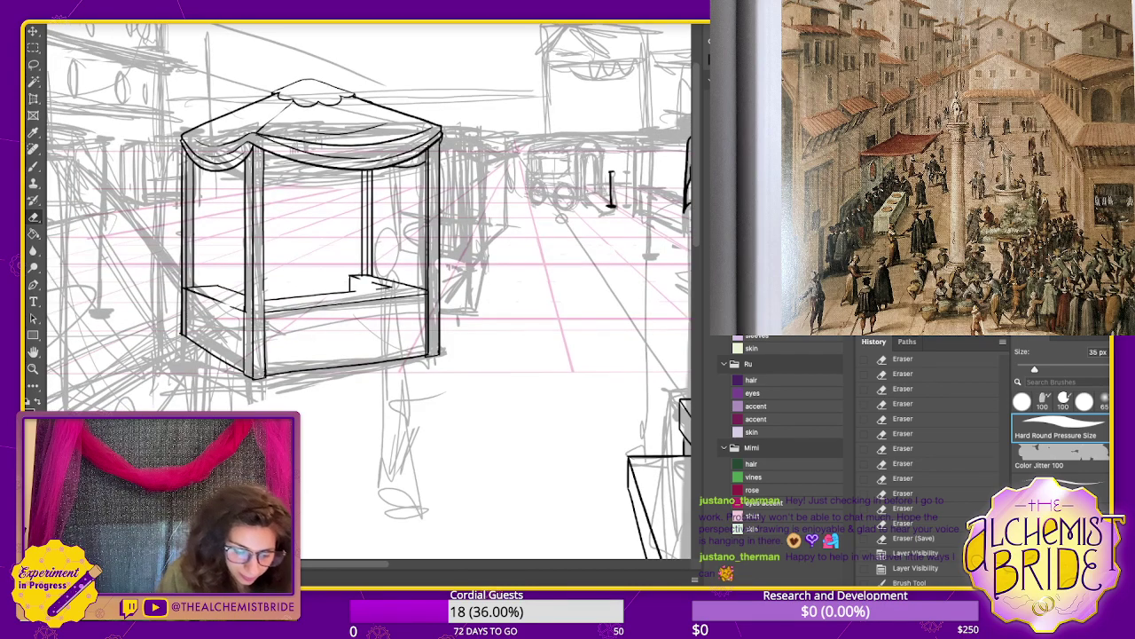
- Erase the stall's front base line between the two front posts and redraw it as a clean edge
{"action": "left_click_drag", "start_coordinate": [272, 376], "coordinate": [423, 356]}
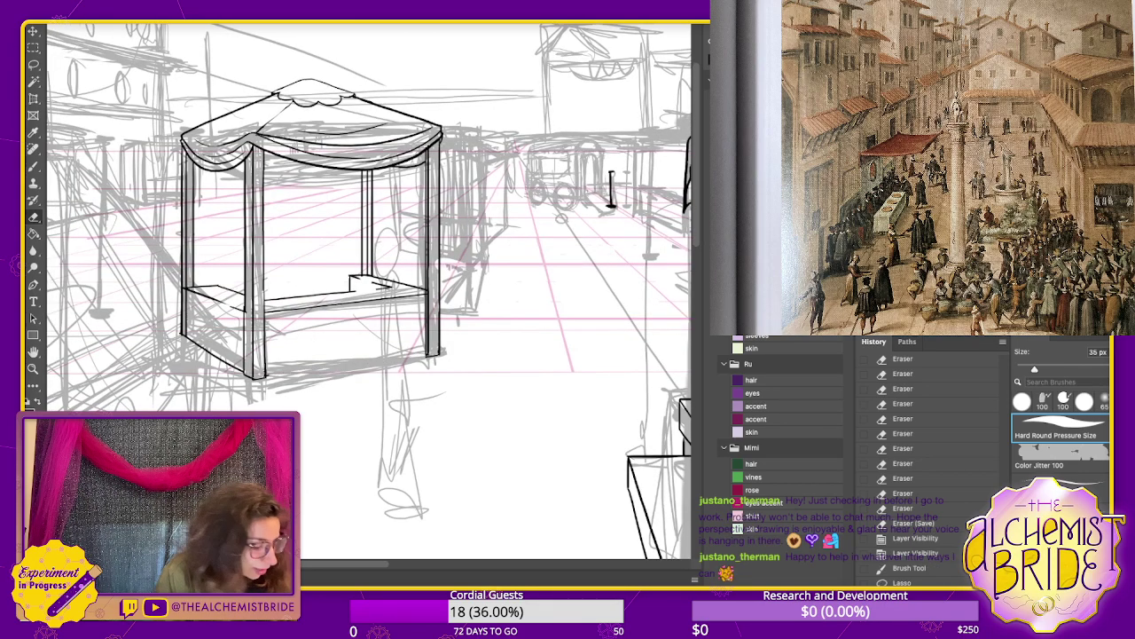
{"action": "key", "text": "b"}
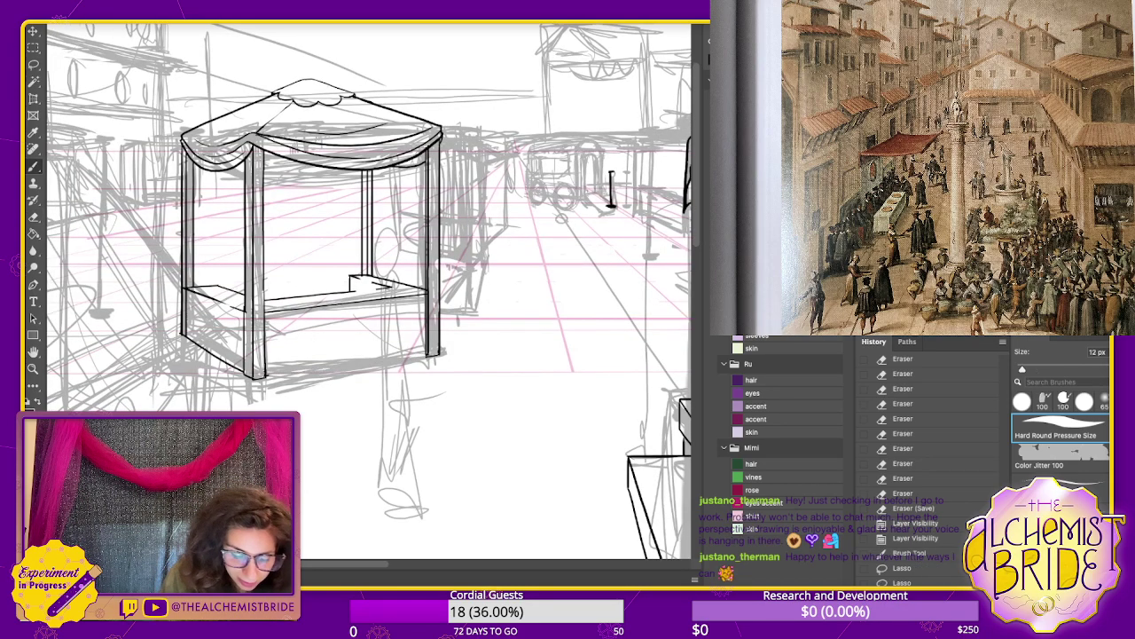
{"action": "left_click_drag", "start_coordinate": [267, 377], "coordinate": [429, 355]}
{"action": "key", "text": "ctrl+z"}
{"action": "mouse_move", "coordinate": [266, 376]}
{"action": "left_mouse_down"}
{"action": "mouse_move", "coordinate": [417, 356]}
{"action": "mouse_move", "coordinate": [390, 394]}
{"action": "left_mouse_up"}
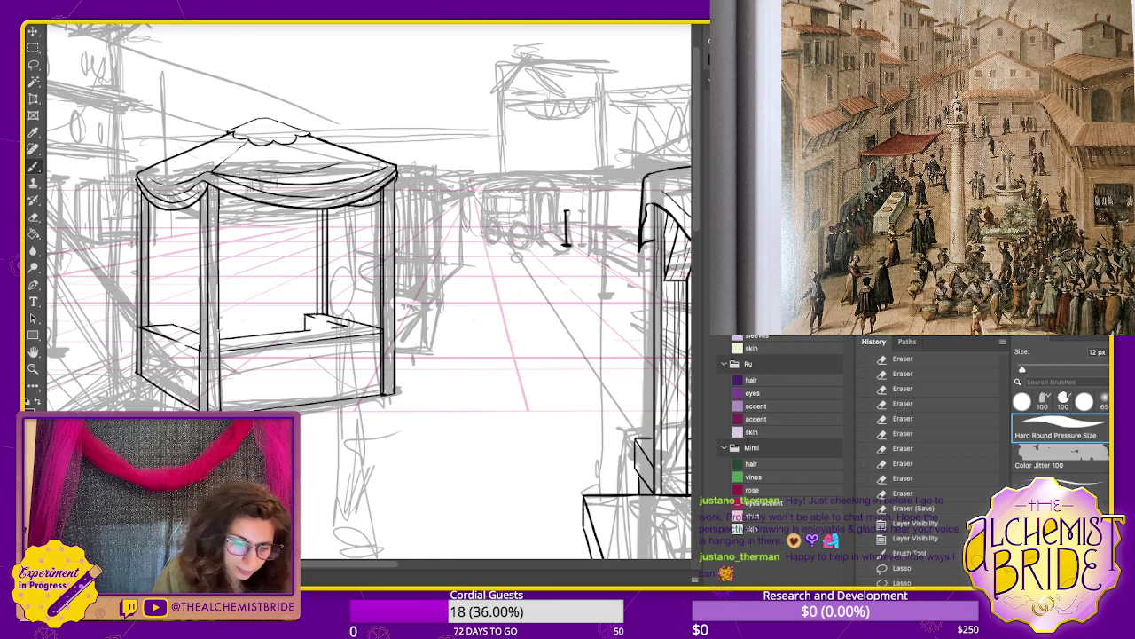
- Try three simple placeholder figures, shrinking with distance, between the canopied stall and the far height marker
{"action": "key", "text": "ctrl+minus"}
{"action": "left_click_drag", "start_coordinate": [390, 355], "coordinate": [448, 332]}
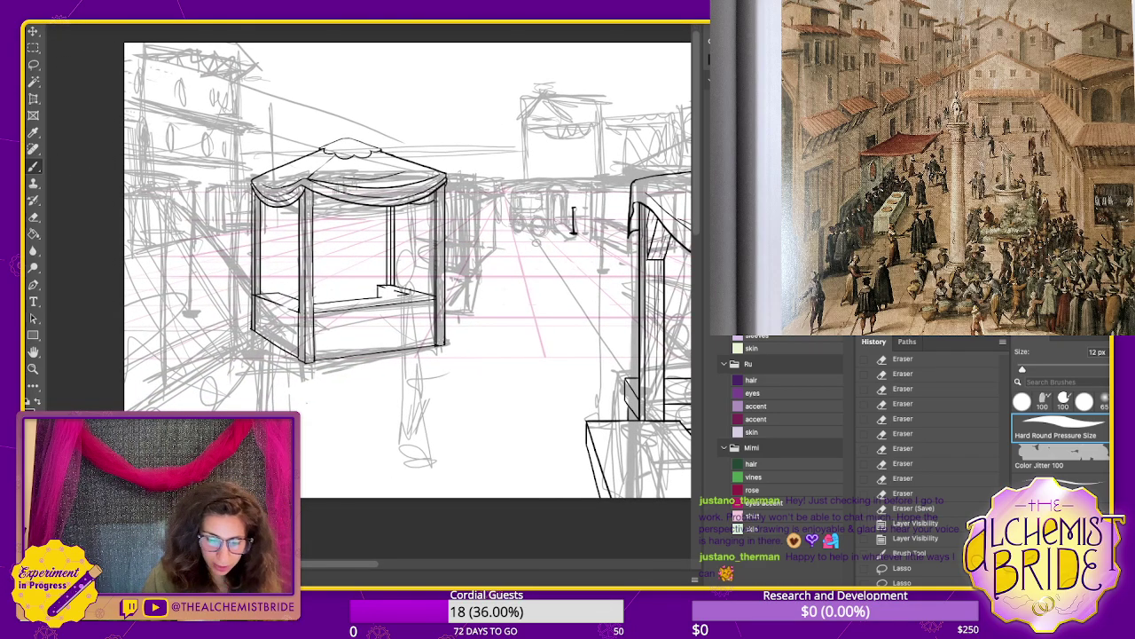
{"action": "mouse_move", "coordinate": [480, 254]}
{"action": "left_mouse_down"}
{"action": "mouse_move", "coordinate": [492, 257]}
{"action": "mouse_move", "coordinate": [477, 350]}
{"action": "left_mouse_up"}
{"action": "left_click_drag", "start_coordinate": [487, 271], "coordinate": [493, 364]}
{"action": "left_click_drag", "start_coordinate": [472, 362], "coordinate": [494, 366]}
{"action": "left_click_drag", "start_coordinate": [528, 224], "coordinate": [519, 335]}
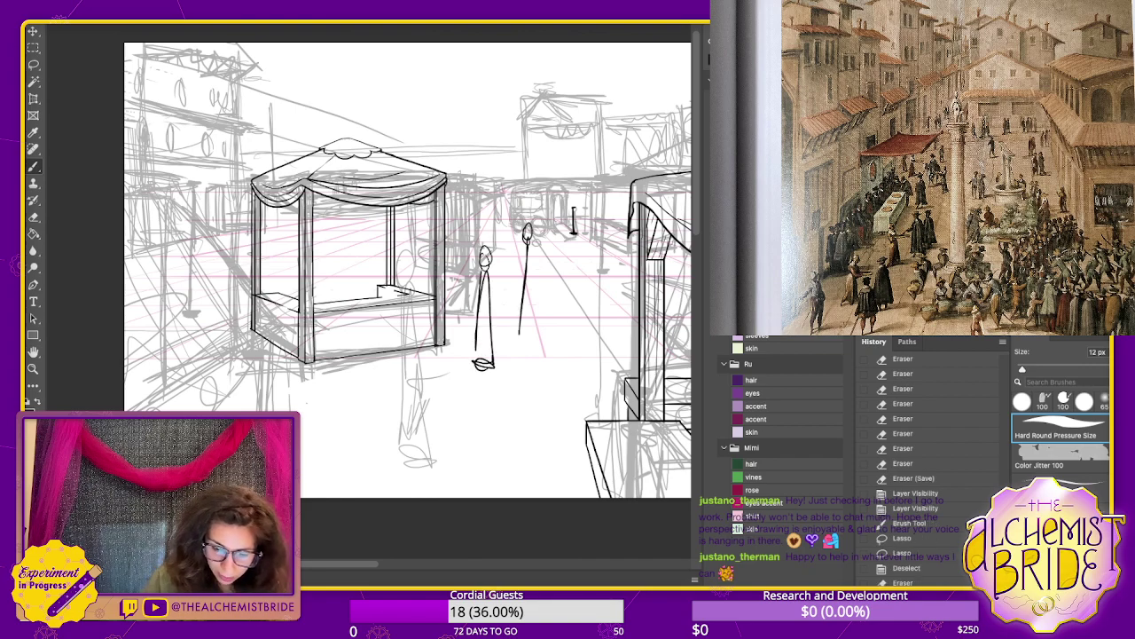
{"action": "left_click_drag", "start_coordinate": [530, 243], "coordinate": [537, 339]}
{"action": "left_click_drag", "start_coordinate": [518, 338], "coordinate": [540, 339]}
{"action": "mouse_move", "coordinate": [554, 215]}
{"action": "left_mouse_down"}
{"action": "mouse_move", "coordinate": [548, 289]}
{"action": "mouse_move", "coordinate": [561, 287]}
{"action": "left_mouse_up"}
{"action": "left_click_drag", "start_coordinate": [548, 281], "coordinate": [560, 281]}
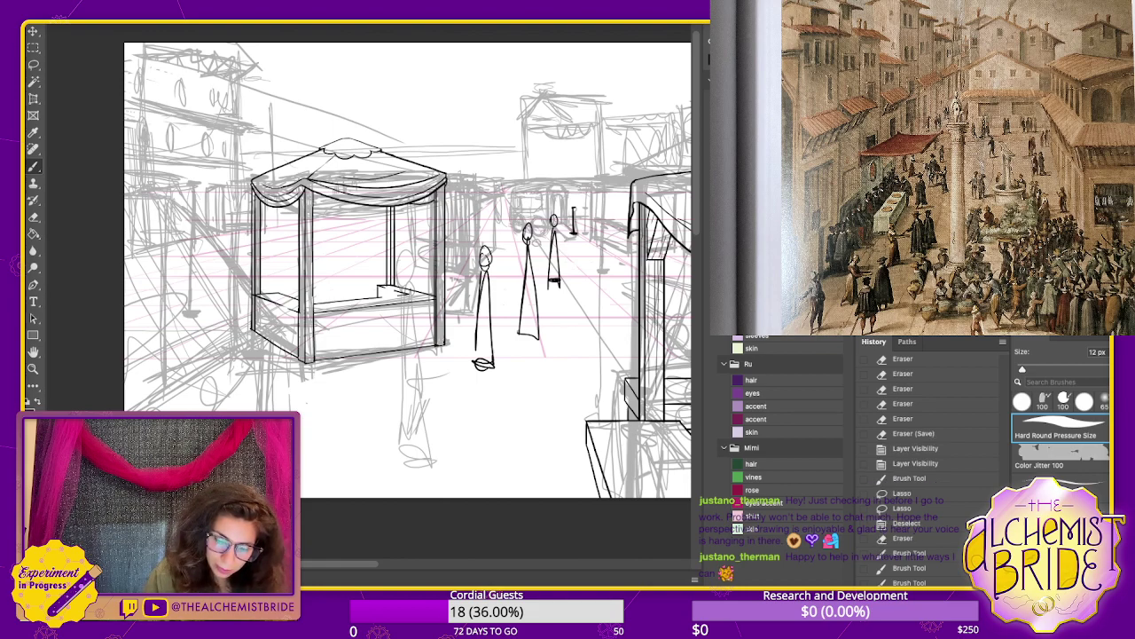
{"action": "mouse_move", "coordinate": [575, 330]}
{"action": "left_mouse_down"}
{"action": "mouse_move", "coordinate": [579, 317]}
{"action": "mouse_move", "coordinate": [574, 369]}
{"action": "left_mouse_up"}
{"action": "key", "text": "ctrl+z"}
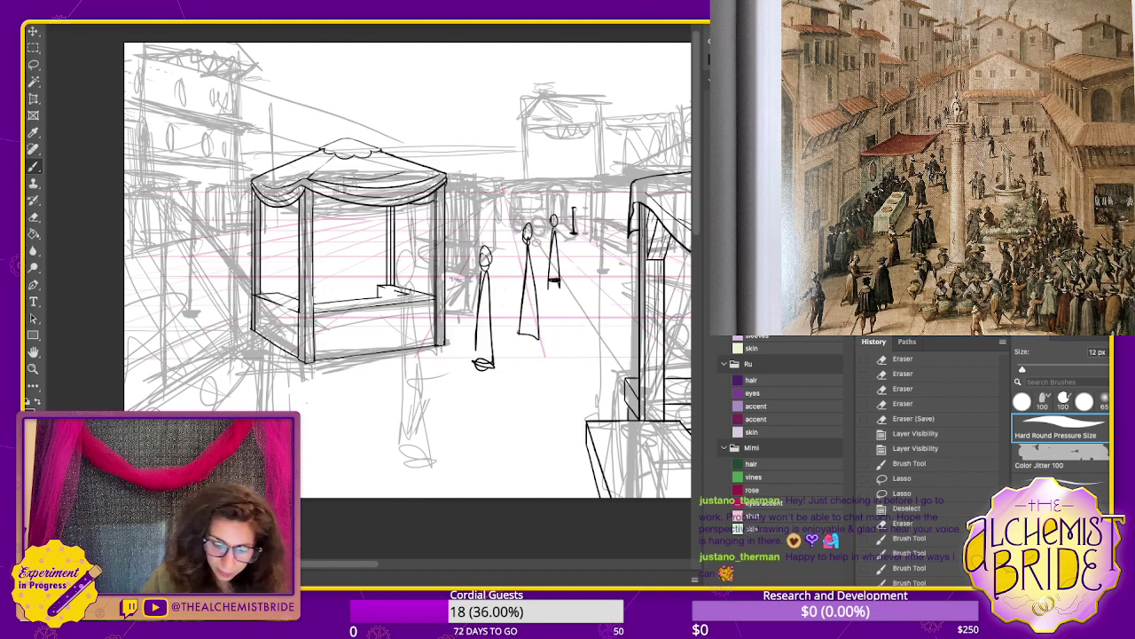
- Try further placeholder figures in front of the canopied stall and beside the post of the neighbouring stall
{"action": "left_click_drag", "start_coordinate": [419, 265], "coordinate": [404, 436]}
{"action": "left_click_drag", "start_coordinate": [417, 319], "coordinate": [438, 477]}
{"action": "left_click_drag", "start_coordinate": [406, 465], "coordinate": [440, 468]}
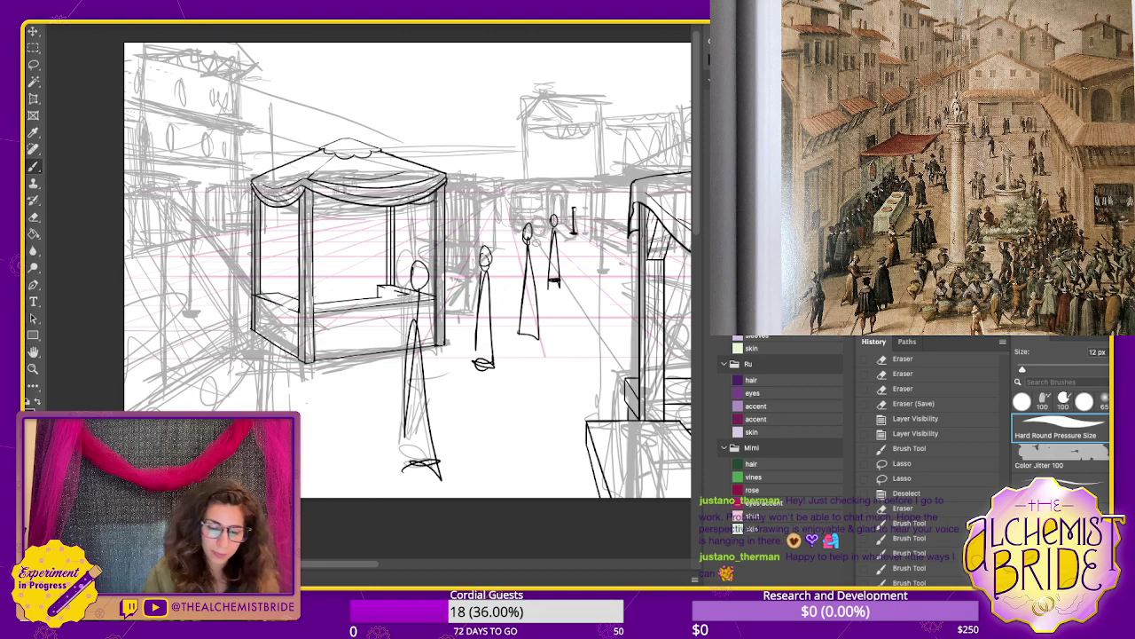
{"action": "mouse_move", "coordinate": [262, 367]}
{"action": "left_mouse_down"}
{"action": "mouse_move", "coordinate": [253, 406]}
{"action": "mouse_move", "coordinate": [276, 401]}
{"action": "mouse_move", "coordinate": [281, 371]}
{"action": "left_mouse_up"}
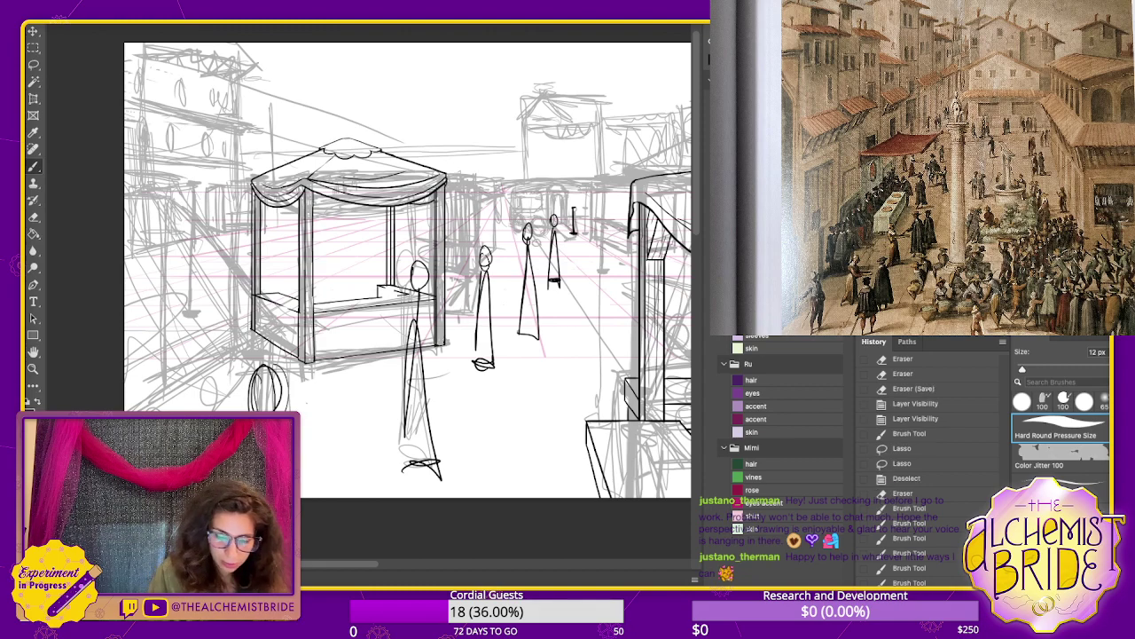
{"action": "left_click_drag", "start_coordinate": [605, 210], "coordinate": [581, 353]}
{"action": "key", "text": "ctrl+z"}
{"action": "left_click_drag", "start_coordinate": [605, 249], "coordinate": [613, 390]}
{"action": "left_click_drag", "start_coordinate": [610, 364], "coordinate": [582, 379]}
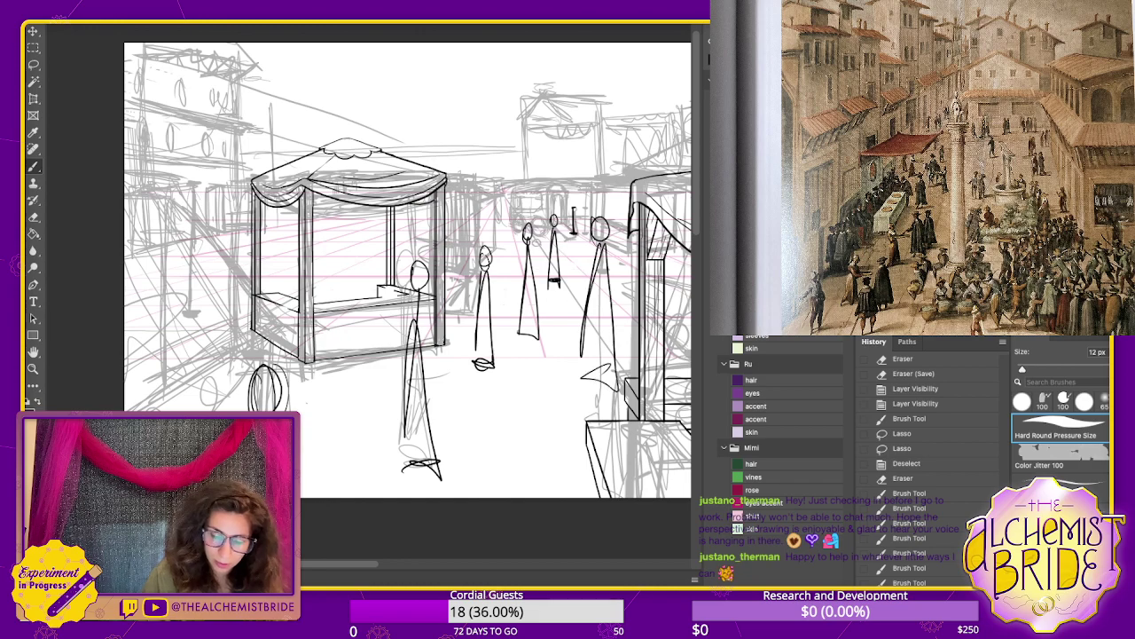
- Try larger foreground placeholder figures in front of and behind the neighbouring stall's counter
{"action": "left_click_drag", "start_coordinate": [443, 284], "coordinate": [352, 288]}
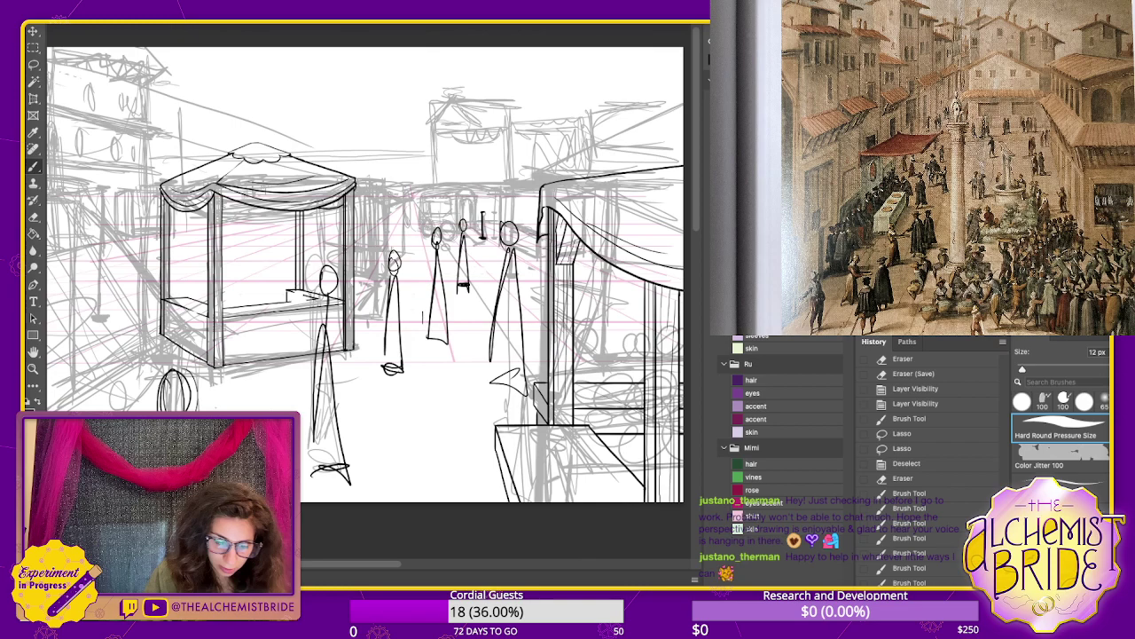
{"action": "mouse_move", "coordinate": [424, 321]}
{"action": "left_mouse_down"}
{"action": "mouse_move", "coordinate": [409, 498]}
{"action": "mouse_move", "coordinate": [445, 423]}
{"action": "mouse_move", "coordinate": [463, 502]}
{"action": "left_mouse_up"}
{"action": "mouse_move", "coordinate": [445, 412]}
{"action": "left_mouse_down"}
{"action": "mouse_move", "coordinate": [494, 451]}
{"action": "mouse_move", "coordinate": [433, 434]}
{"action": "left_mouse_up"}
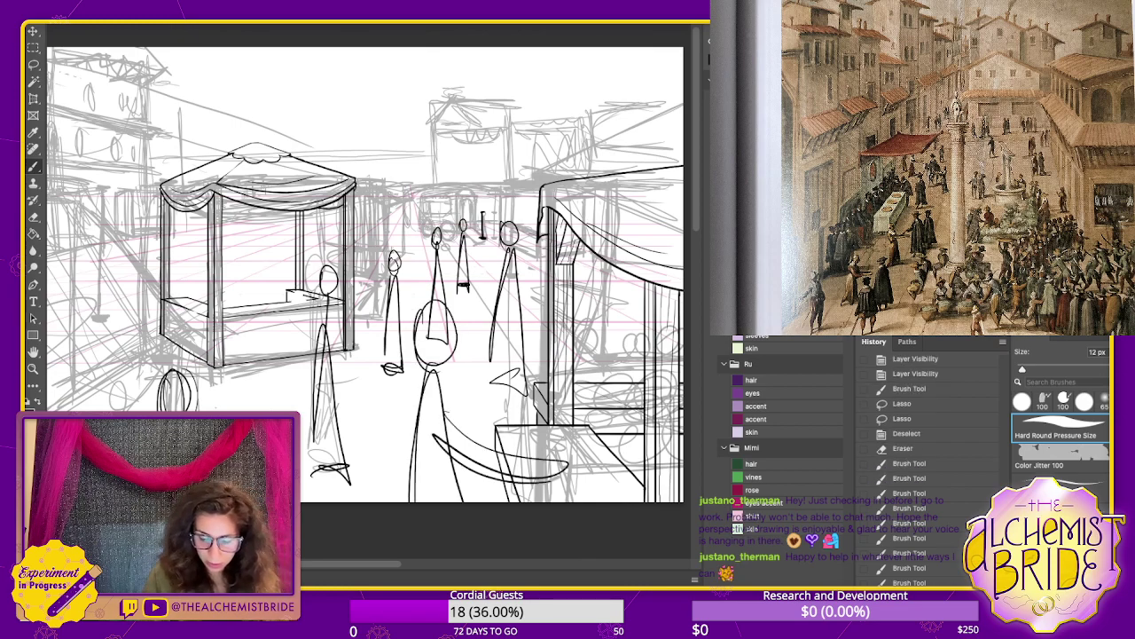
{"action": "mouse_move", "coordinate": [530, 414]}
{"action": "left_mouse_down"}
{"action": "mouse_move", "coordinate": [546, 452]}
{"action": "mouse_move", "coordinate": [583, 346]}
{"action": "mouse_move", "coordinate": [579, 399]}
{"action": "left_mouse_up"}
{"action": "left_click_drag", "start_coordinate": [596, 416], "coordinate": [609, 502]}
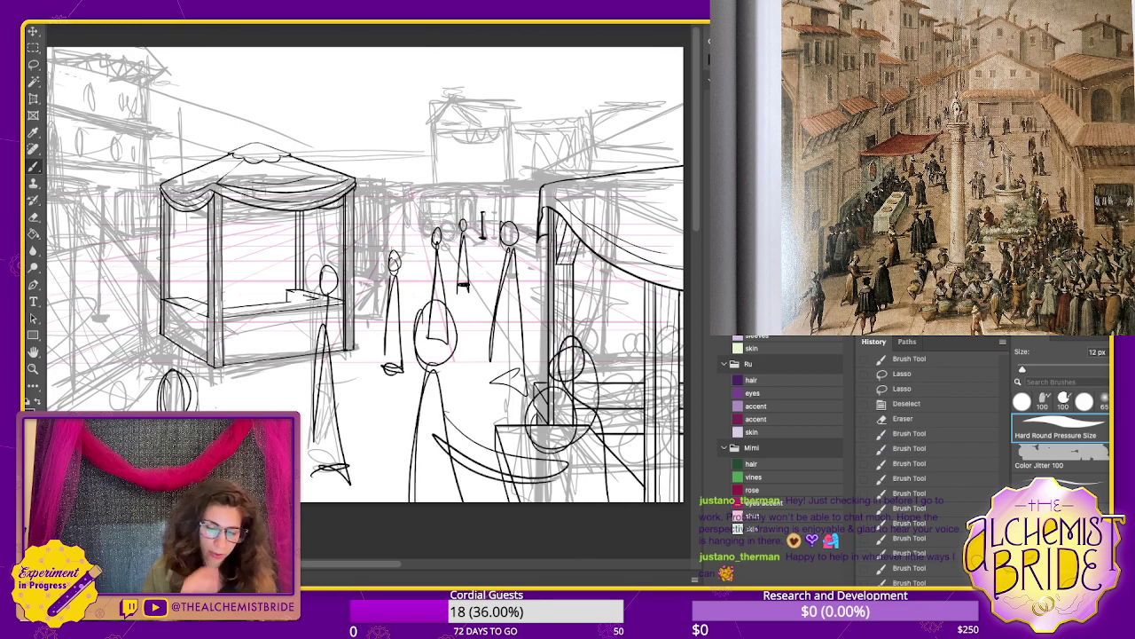
- Undo all the placeholder figures and the stray test stroke in the square
{"action": "key", "text": "ctrl+z"}
{"action": "key", "text": "ctrl+z"}
{"action": "key", "text": "ctrl+z"}
{"action": "key", "text": "ctrl+z"}
{"action": "key", "text": "ctrl+z"}
{"action": "key", "text": "ctrl+z"}
{"action": "key", "text": "ctrl+z"}
{"action": "key", "text": "ctrl+z"}
{"action": "key", "text": "ctrl+z"}
{"action": "key", "text": "ctrl+z"}
{"action": "key", "text": "ctrl+z"}
{"action": "key", "text": "ctrl+z"}
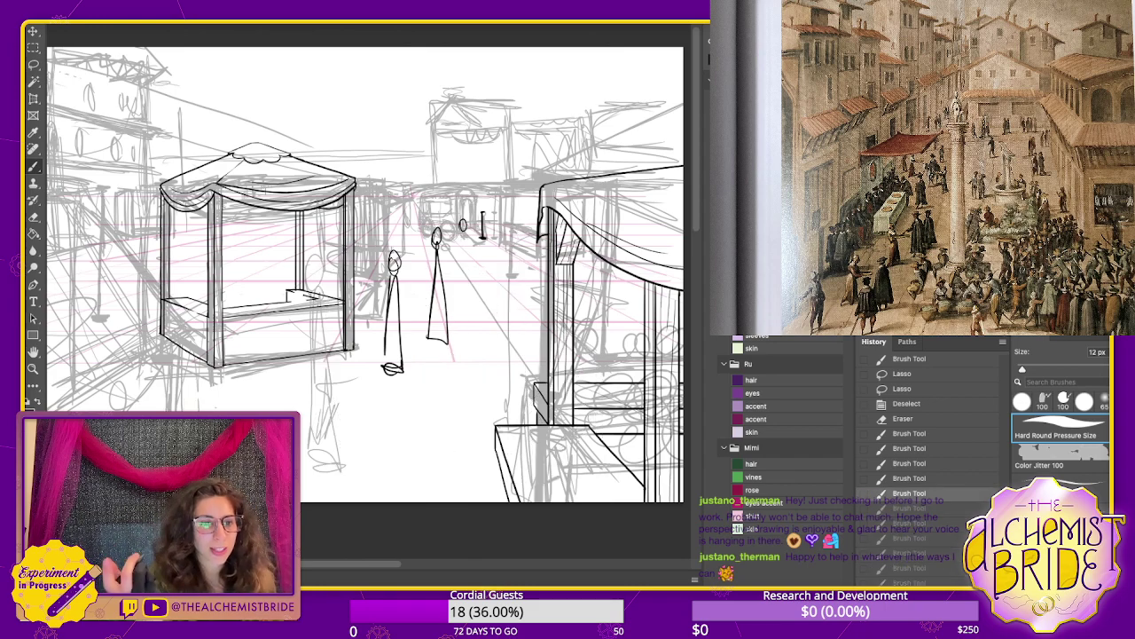
{"action": "key", "text": "ctrl+z"}
{"action": "key", "text": "ctrl+z"}
{"action": "key", "text": "ctrl+z"}
{"action": "key", "text": "ctrl+z"}
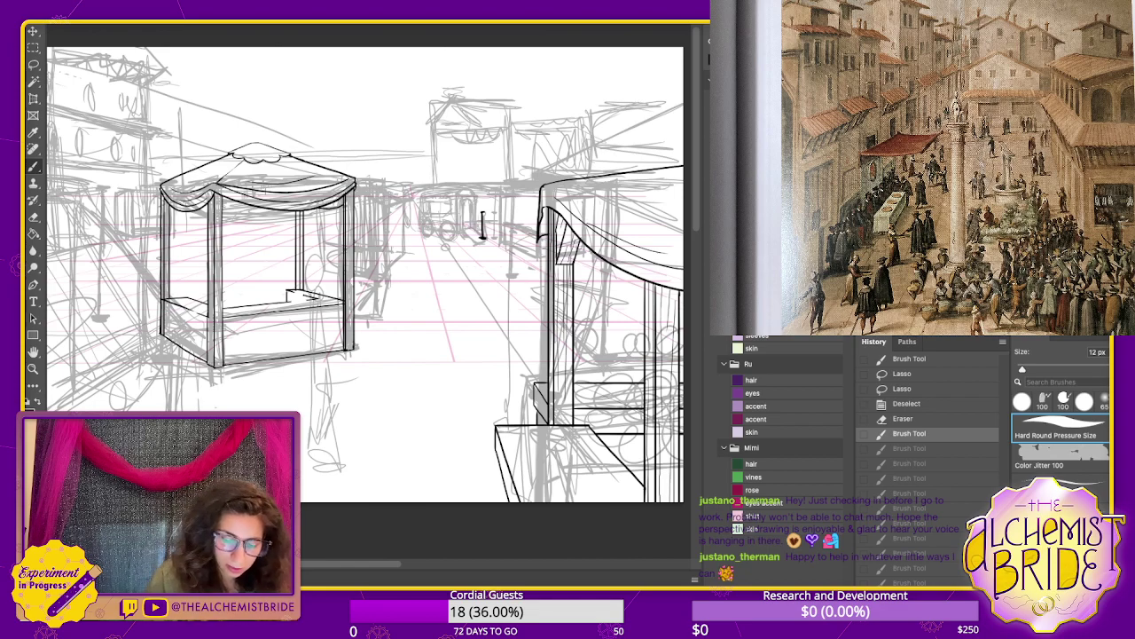
{"action": "mouse_move", "coordinate": [472, 328]}
{"action": "left_mouse_down"}
{"action": "mouse_move", "coordinate": [483, 327]}
{"action": "mouse_move", "coordinate": [485, 407]}
{"action": "left_mouse_up"}
{"action": "key", "text": "ctrl+z"}
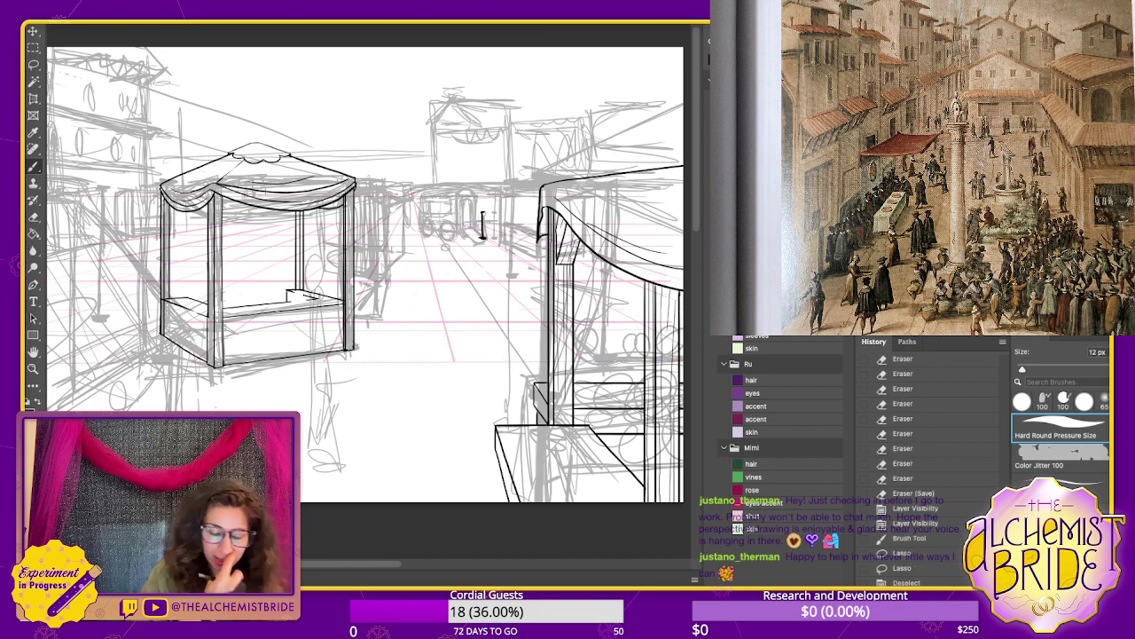
- Draw a straight horizon line across the whole canvas on a new layer and move the pink layer effect onto it
{"action": "scroll", "coordinate": [365, 275], "scroll_direction": "right", "scroll_amount": 1}
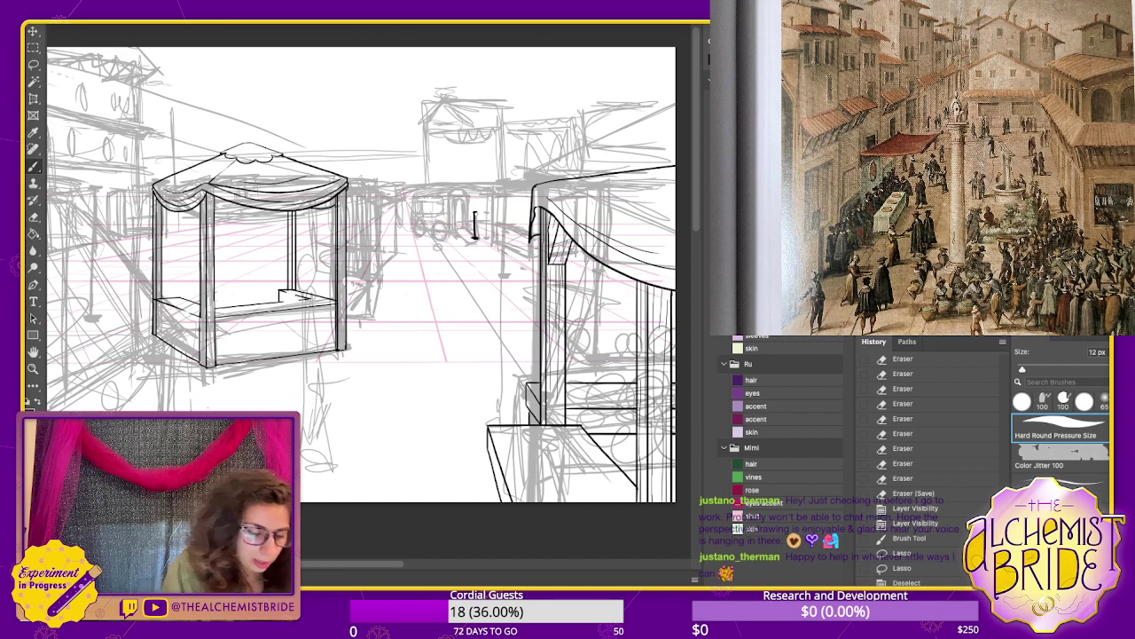
{"action": "left_click_drag", "start_coordinate": [59, 197], "coordinate": [683, 197]}
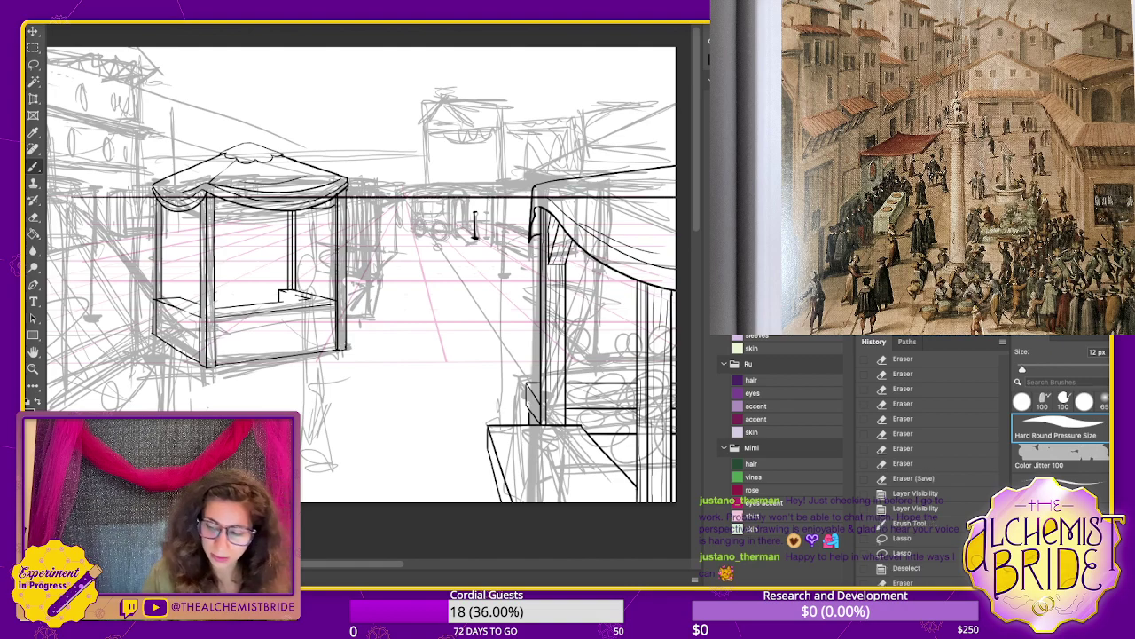
{"action": "key", "text": "ctrl+z"}
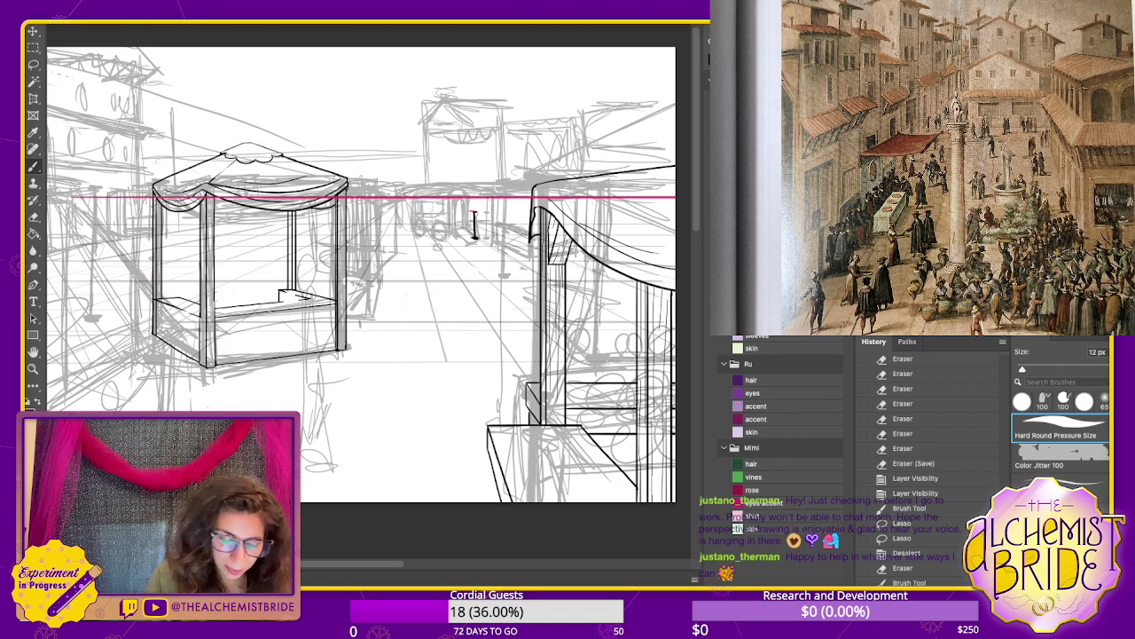
{"action": "key", "text": "ctrl+alt+shift+n"}
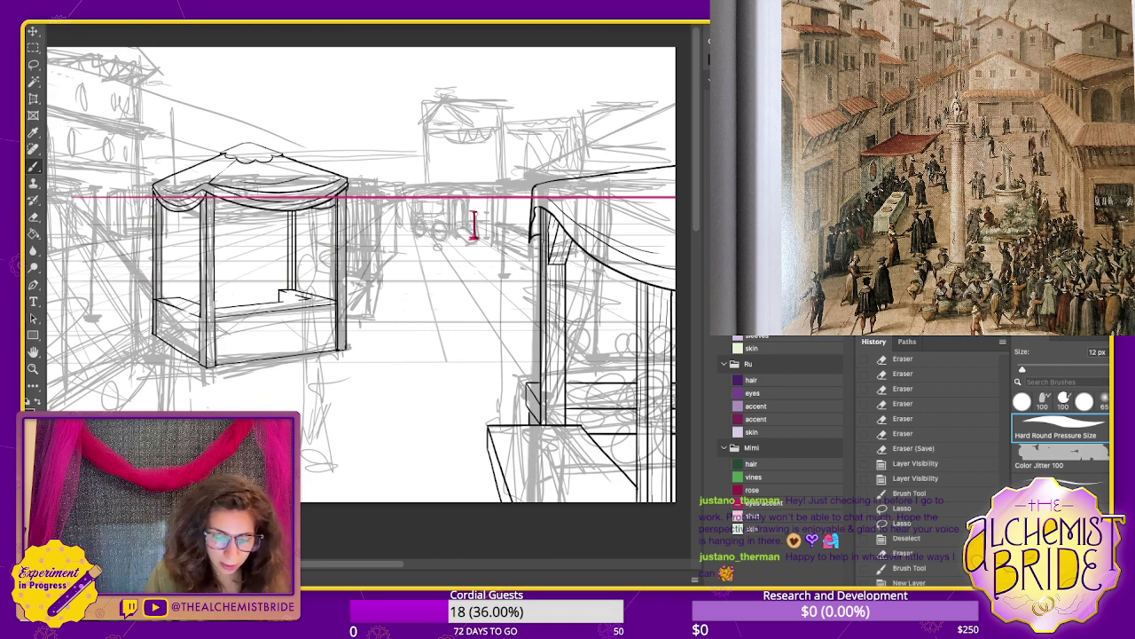
- Try a long freehand vertical height line beside the canopied stall, running down to the canvas's lower edge
{"action": "mouse_move", "coordinate": [360, 260]}
{"action": "left_mouse_down"}
{"action": "mouse_move", "coordinate": [372, 261]}
{"action": "mouse_move", "coordinate": [374, 502]}
{"action": "left_mouse_up"}
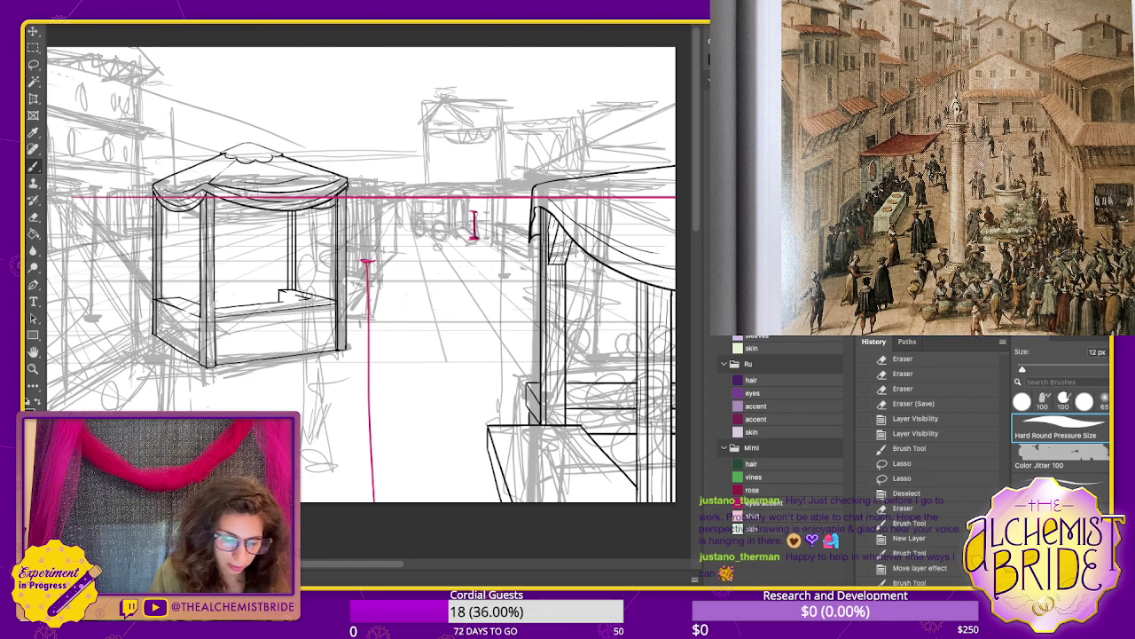
{"action": "left_click_drag", "start_coordinate": [371, 465], "coordinate": [376, 479]}
{"action": "key", "text": "ctrl+z"}
{"action": "key", "text": "ctrl+z"}
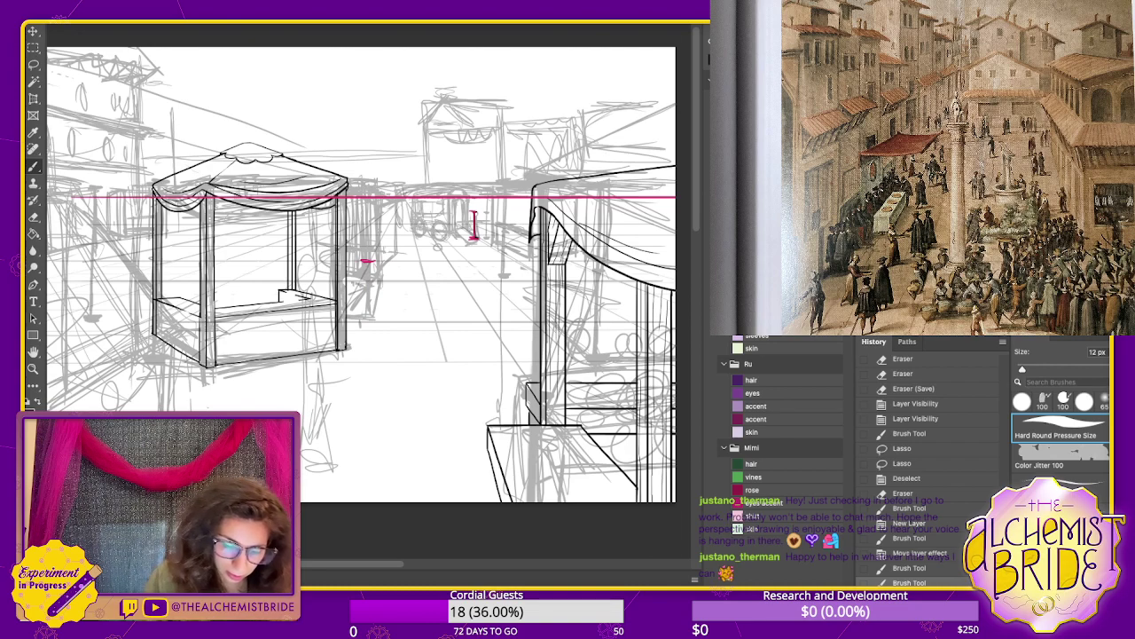
- Extend the far height marker up to the horizon line and merge in a black segment, drawn on a new layer, marking the added height
{"action": "left_click_drag", "start_coordinate": [475, 212], "coordinate": [475, 198]}
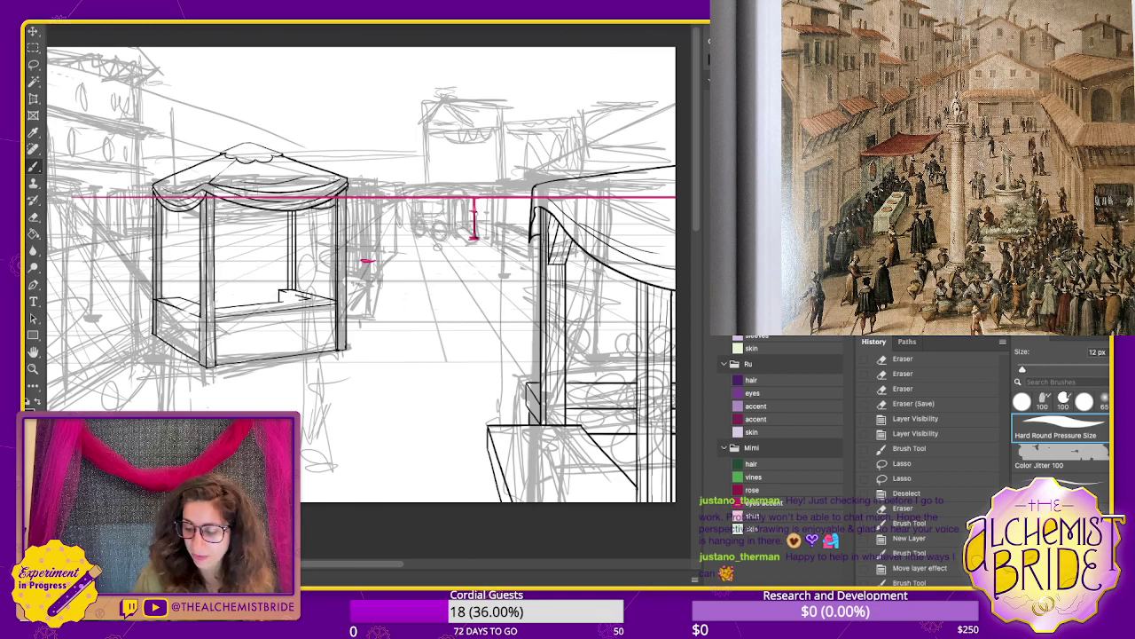
{"action": "key", "text": "ctrl+shift+z"}
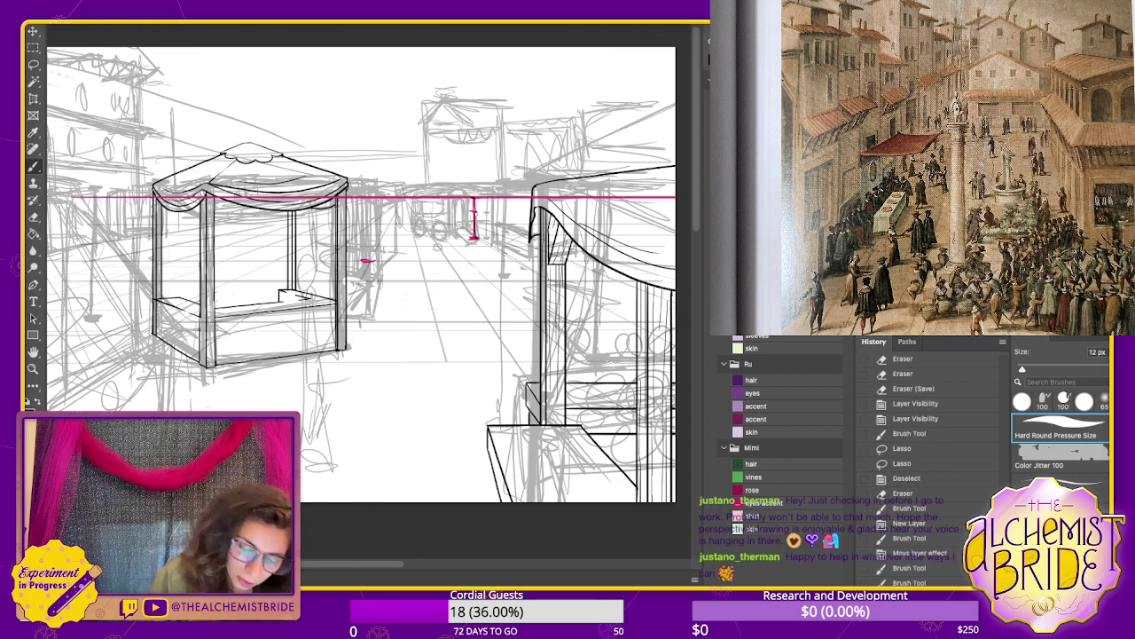
{"action": "key", "text": "ctrl+shift+z"}
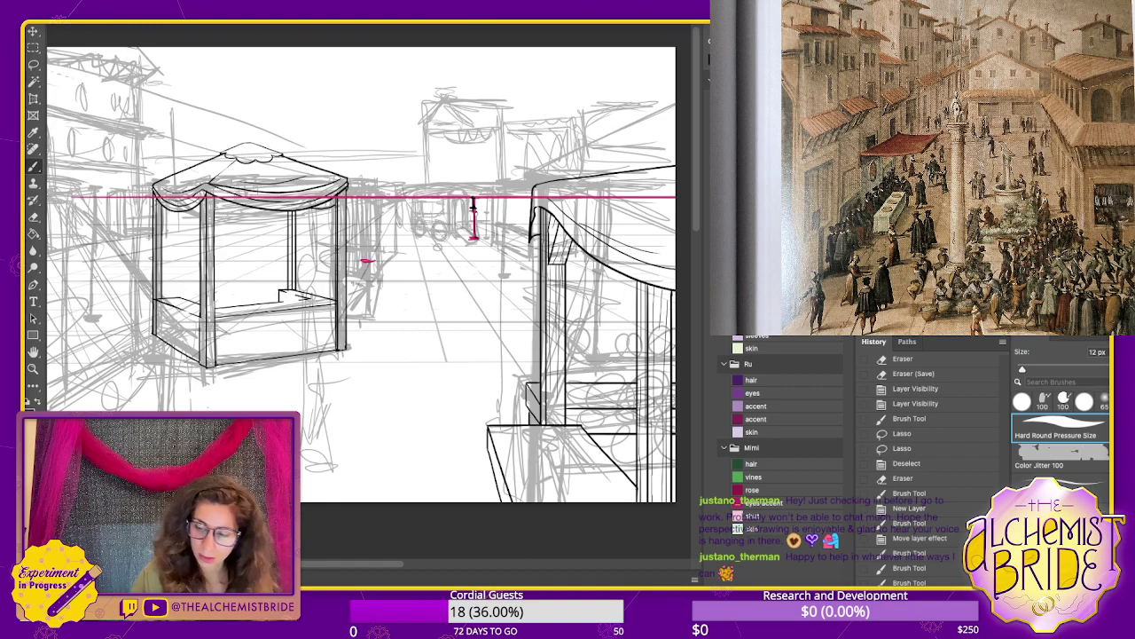
{"action": "key", "text": "ctrl+shift+z"}
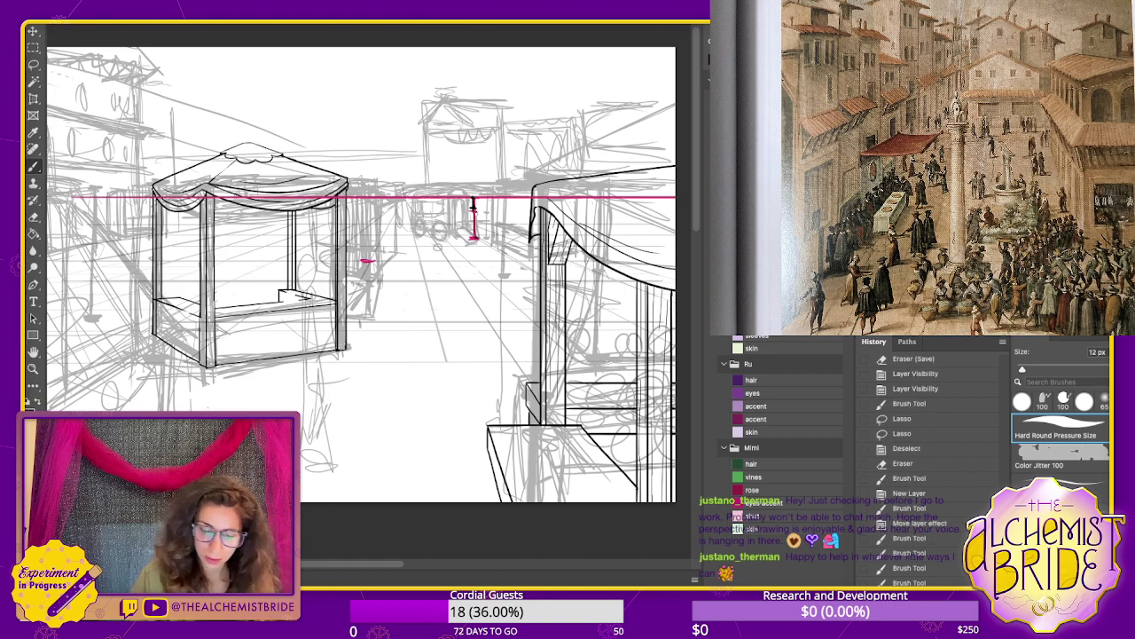
{"action": "key", "text": "ctrl+shift+z"}
{"action": "key", "text": "ctrl+shift+z"}
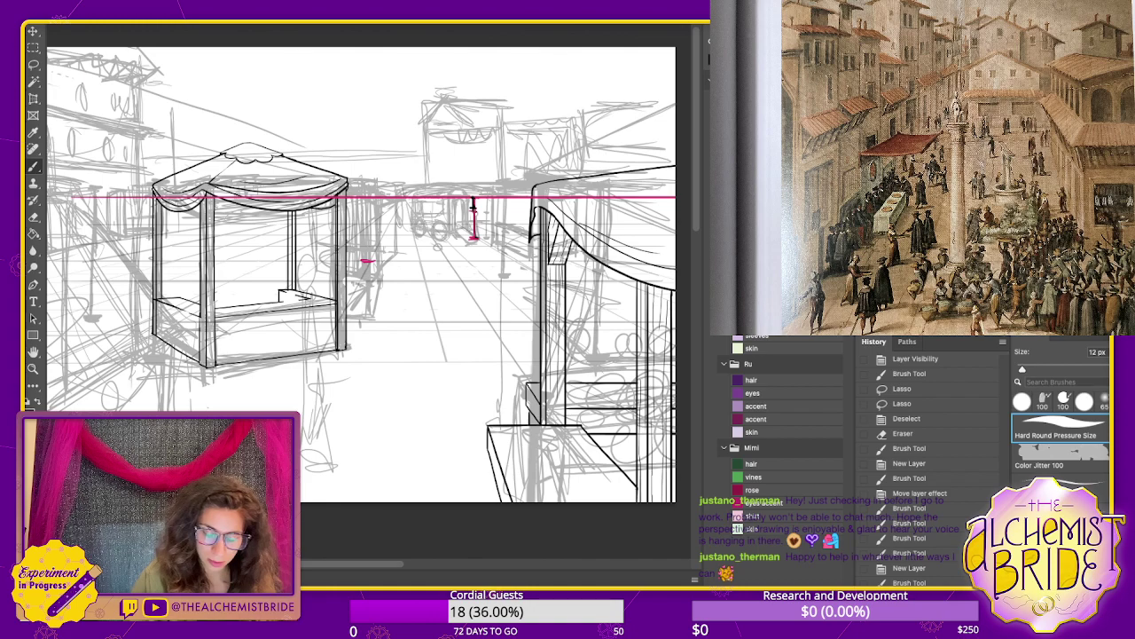
{"action": "key", "text": "ctrl+shift+z"}
{"action": "key", "text": "ctrl+shift+z"}
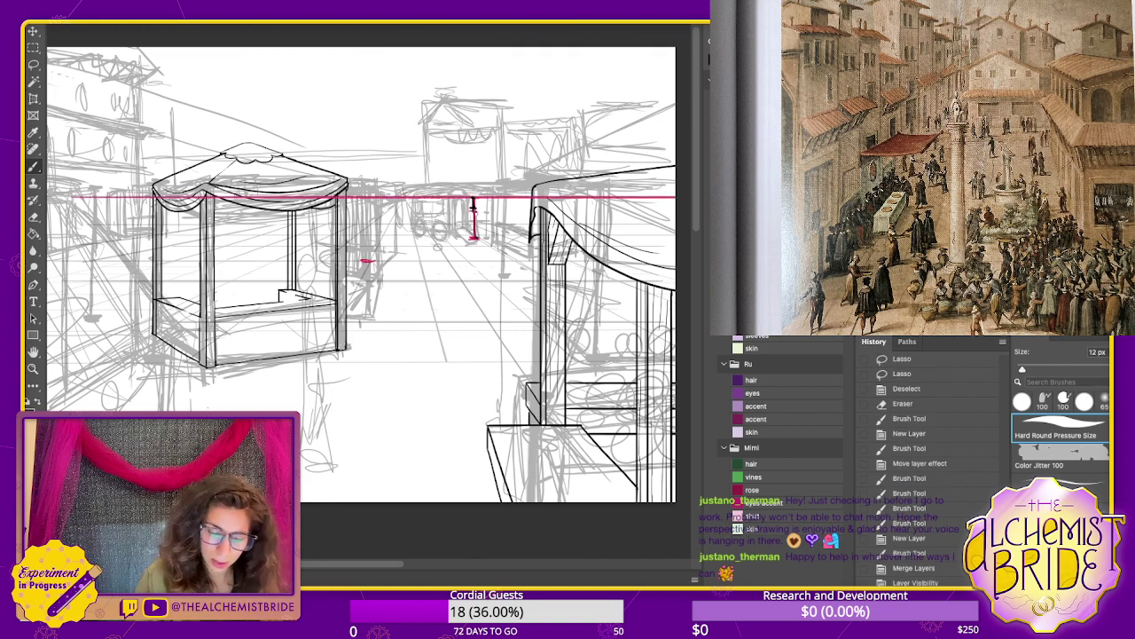
- Duplicate the lassoed far height marker beside the canopied stall and scale it to span from the horizon to the stall's base level
{"action": "key", "text": "l"}
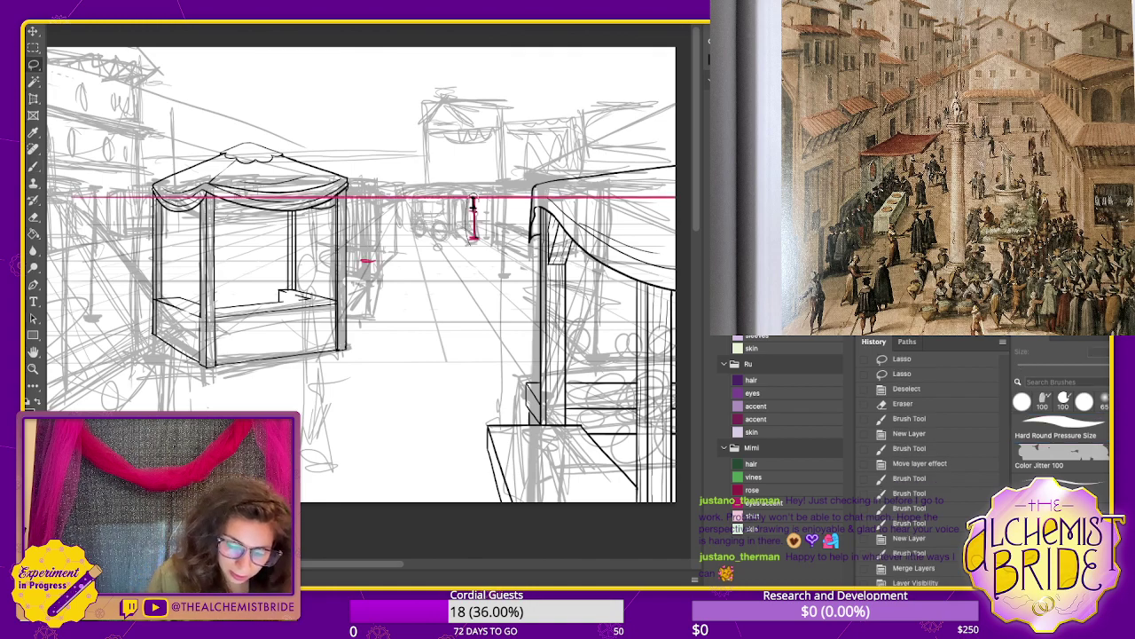
{"action": "key", "text": "ctrl+shift+z"}
{"action": "key", "text": "v"}
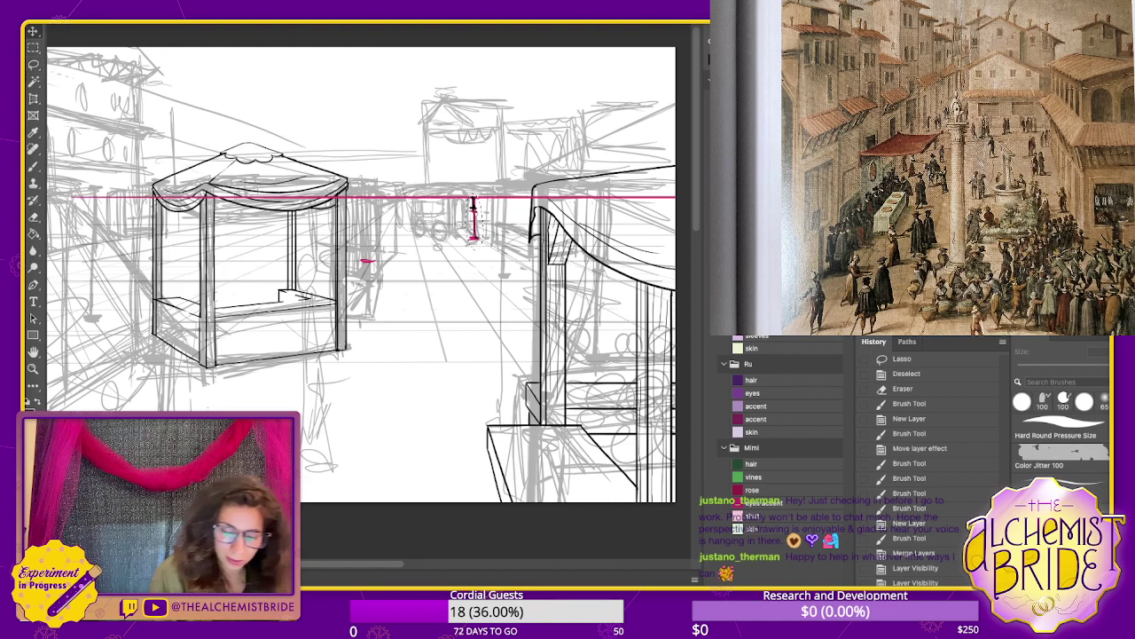
{"action": "left_click_drag", "start_coordinate": [474, 210], "coordinate": [365, 218]}
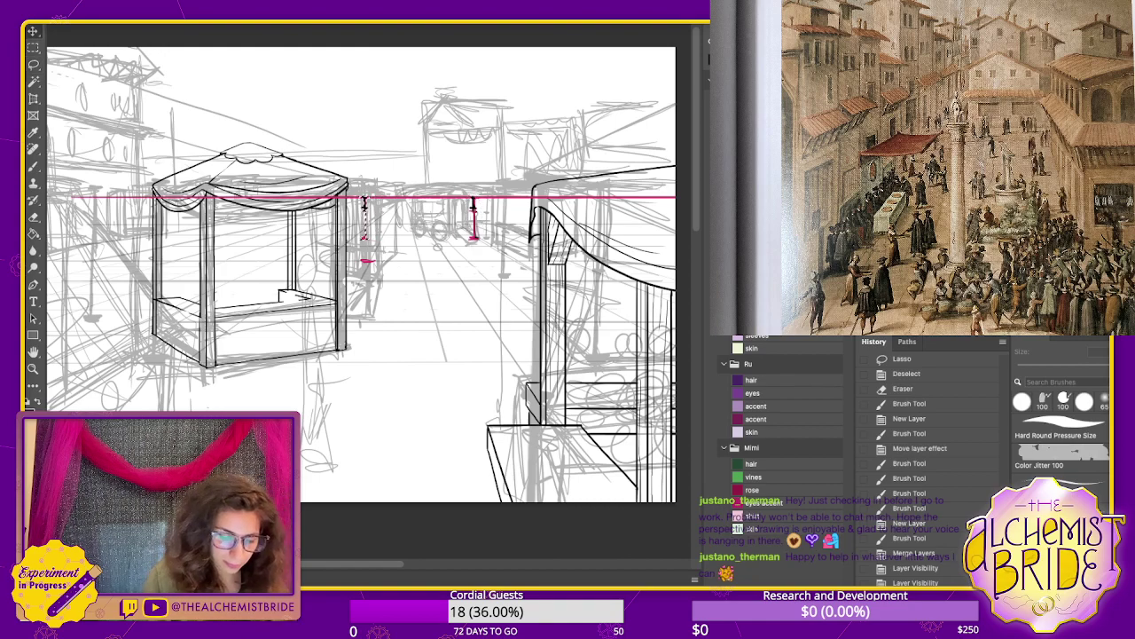
{"action": "left_click_drag", "start_coordinate": [367, 261], "coordinate": [367, 362]}
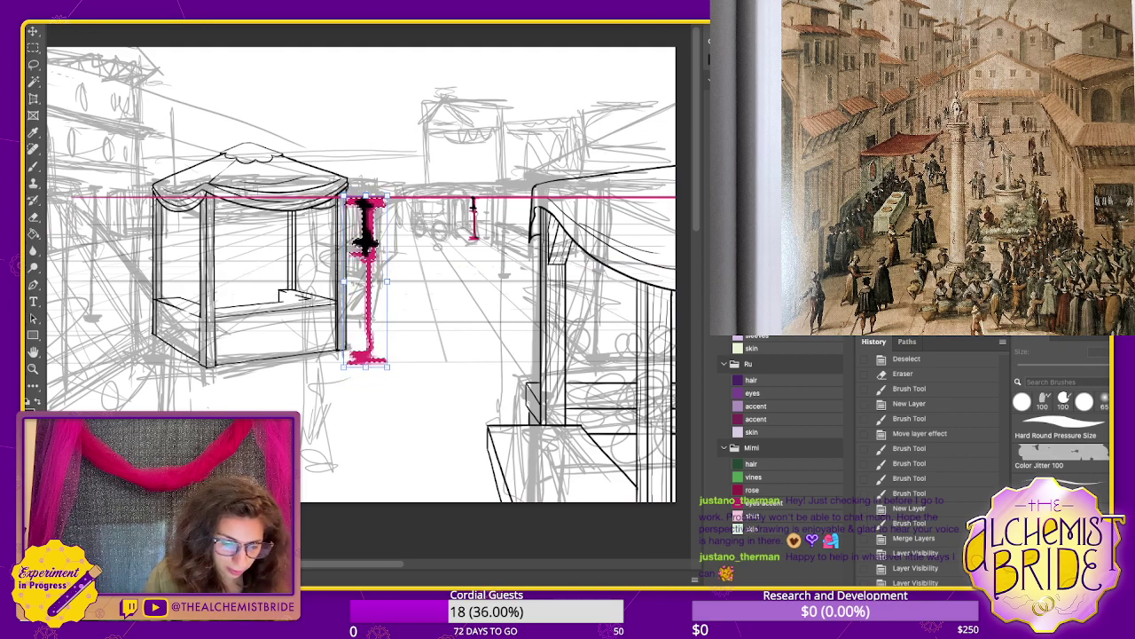
{"action": "key", "text": "Return"}
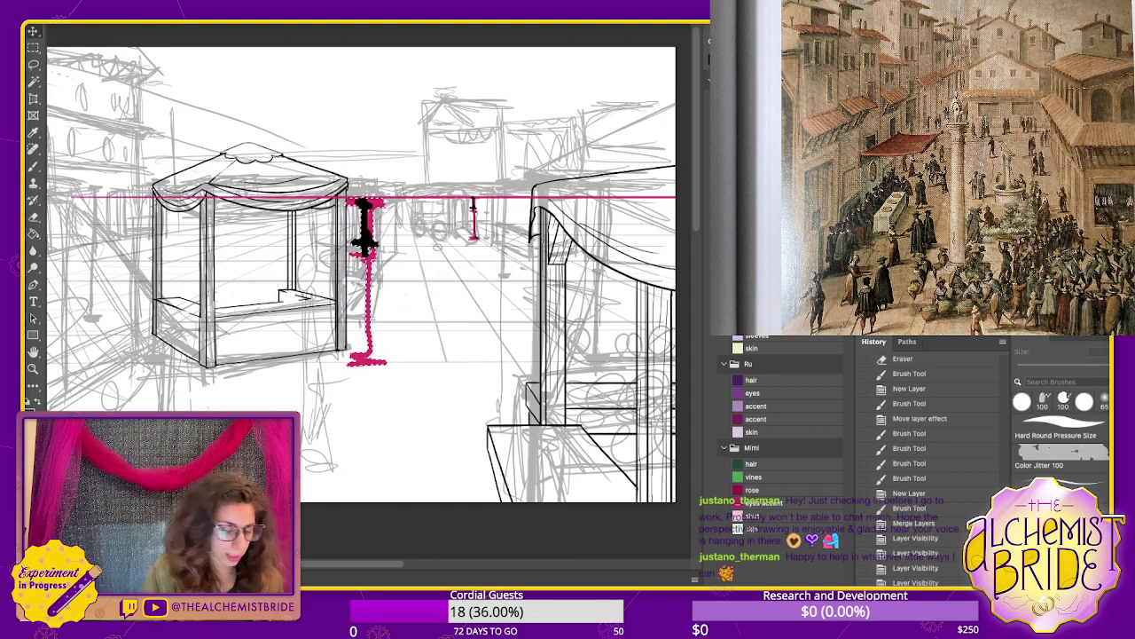
- Lasso and delete the black section above the enlarged height marker, leaving the pink height, and return to the Brush tool
{"action": "key", "text": "ctrl+d"}
{"action": "key", "text": "l"}
{"action": "mouse_move", "coordinate": [380, 200]}
{"action": "left_mouse_down"}
{"action": "mouse_move", "coordinate": [366, 258]}
{"action": "mouse_move", "coordinate": [383, 201]}
{"action": "left_mouse_up"}
{"action": "key", "text": "Delete"}
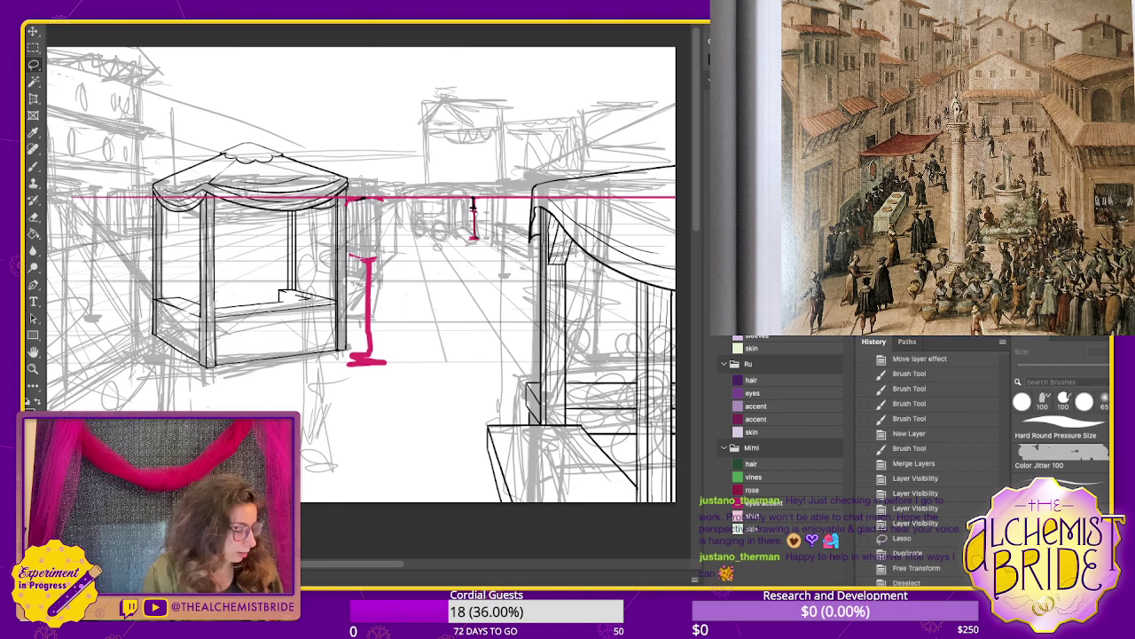
{"action": "key", "text": "b"}
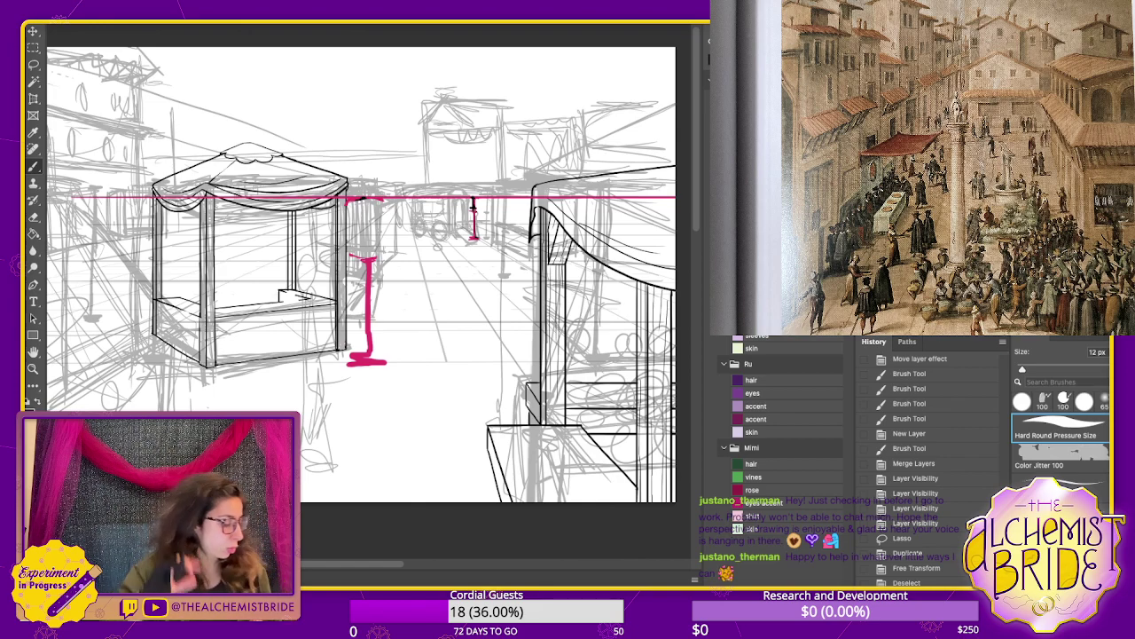
- Undo the deletion of the black section above the enlarged height marker and clear the selection
{"action": "key", "text": "super+z"}
{"action": "key", "text": "super+z"}
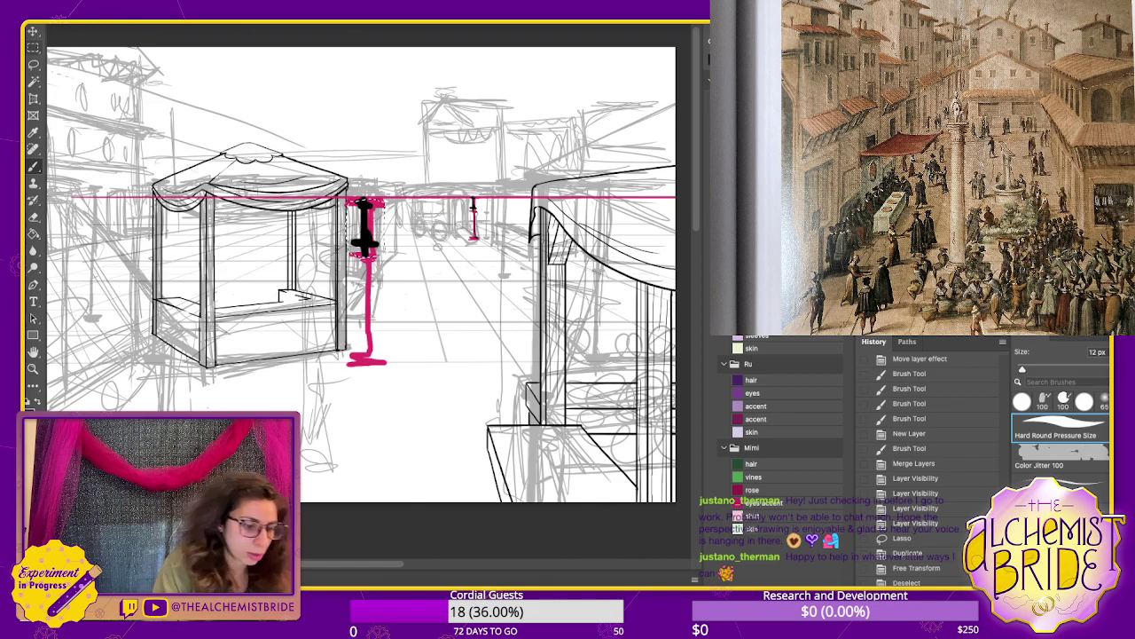
{"action": "key", "text": "v"}
{"action": "key", "text": "l"}
{"action": "key", "text": "super+d"}
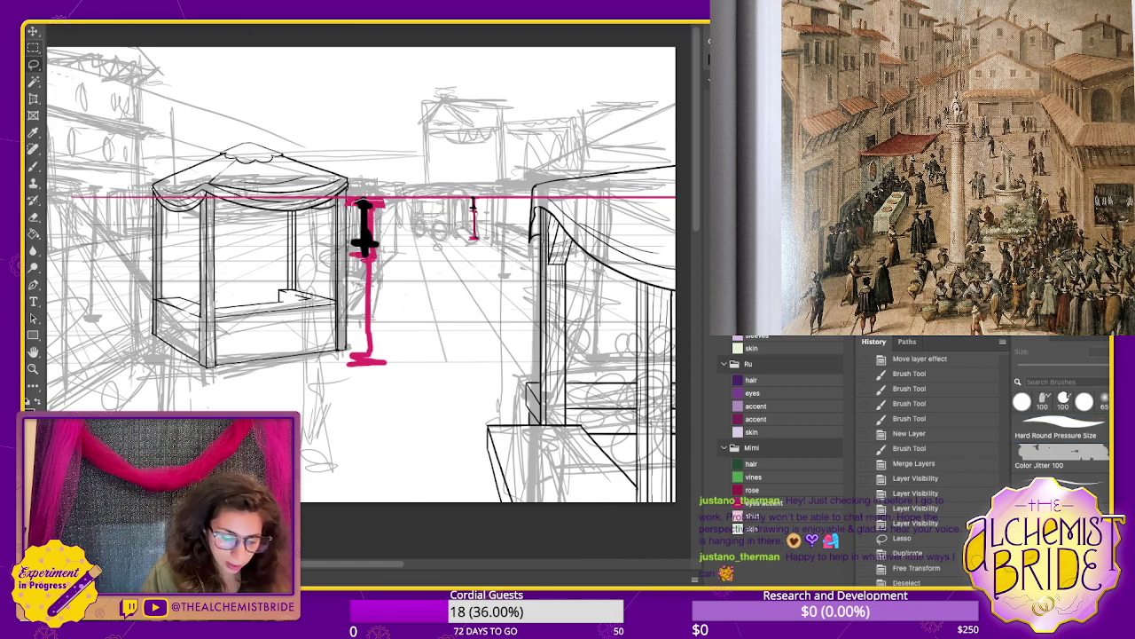
- Duplicate the lassoed height marker beside the canopied stall and scale the copy from the horizon to beyond the canvas's lower edge
{"action": "left_click_drag", "start_coordinate": [348, 200], "coordinate": [386, 196]}
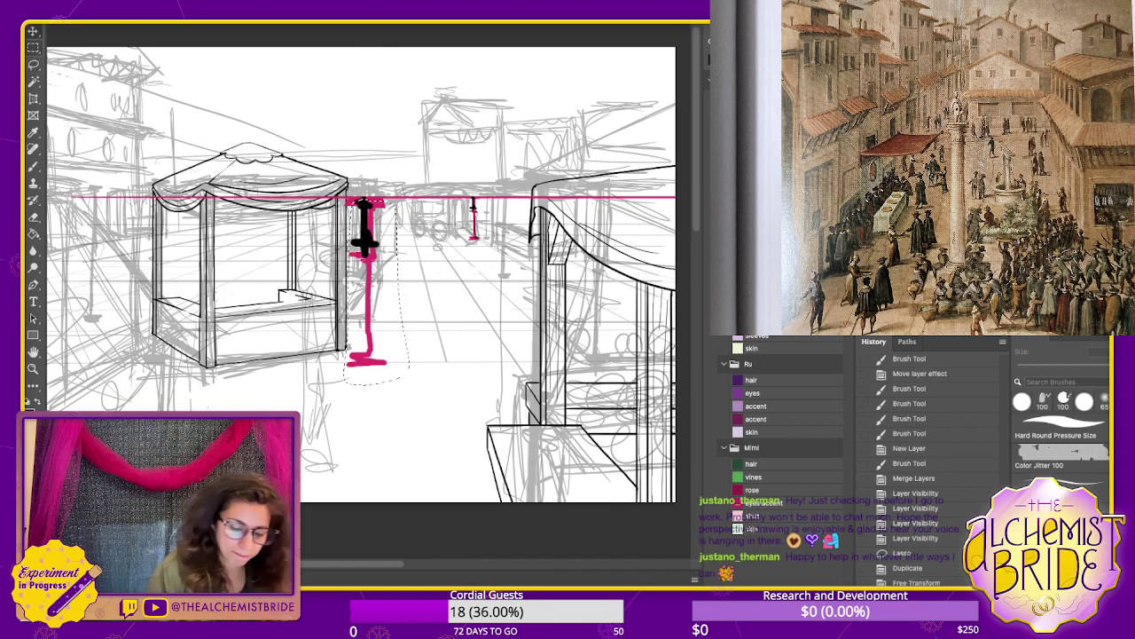
{"action": "left_click_drag", "start_coordinate": [366, 275], "coordinate": [431, 275], "text": "alt+super"}
{"action": "key", "text": "super+t"}
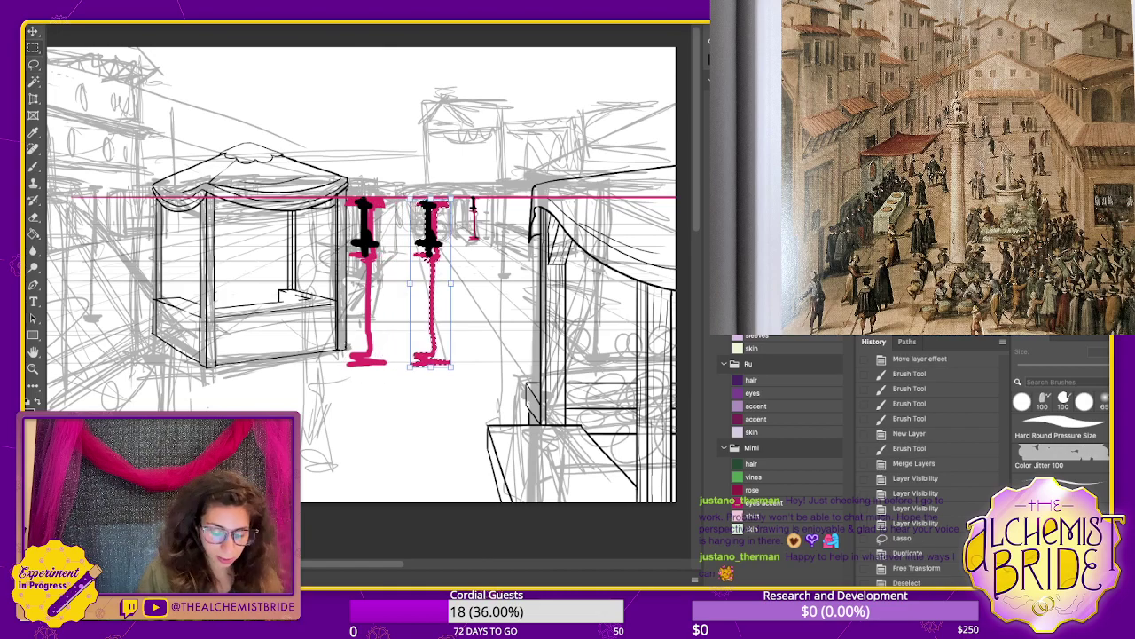
{"action": "left_click_drag", "start_coordinate": [430, 366], "coordinate": [430, 526]}
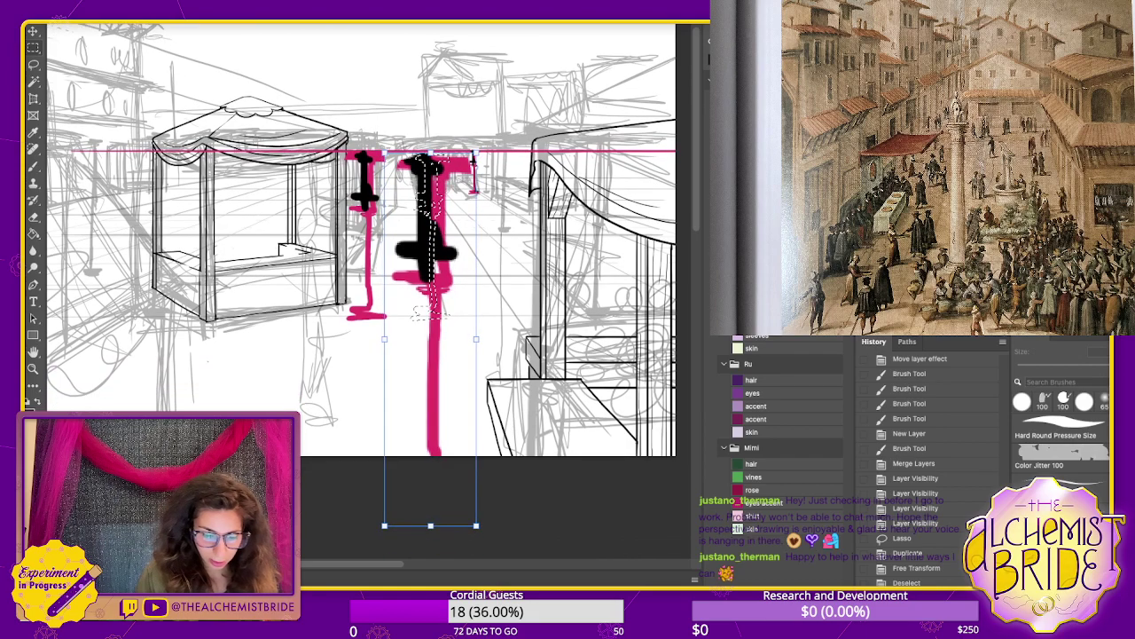
{"action": "key", "text": "Return"}
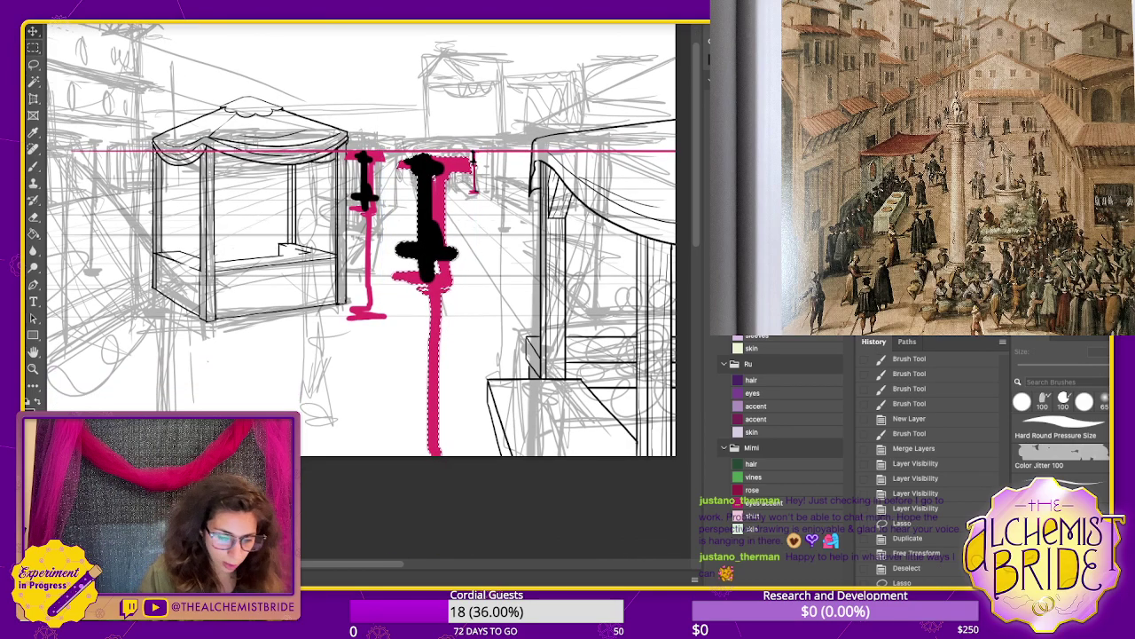
- Duplicate the scaled marker over the canopied stall and enlarge this copy further with Free Transform
{"action": "left_click_drag", "start_coordinate": [430, 249], "coordinate": [246, 248]}
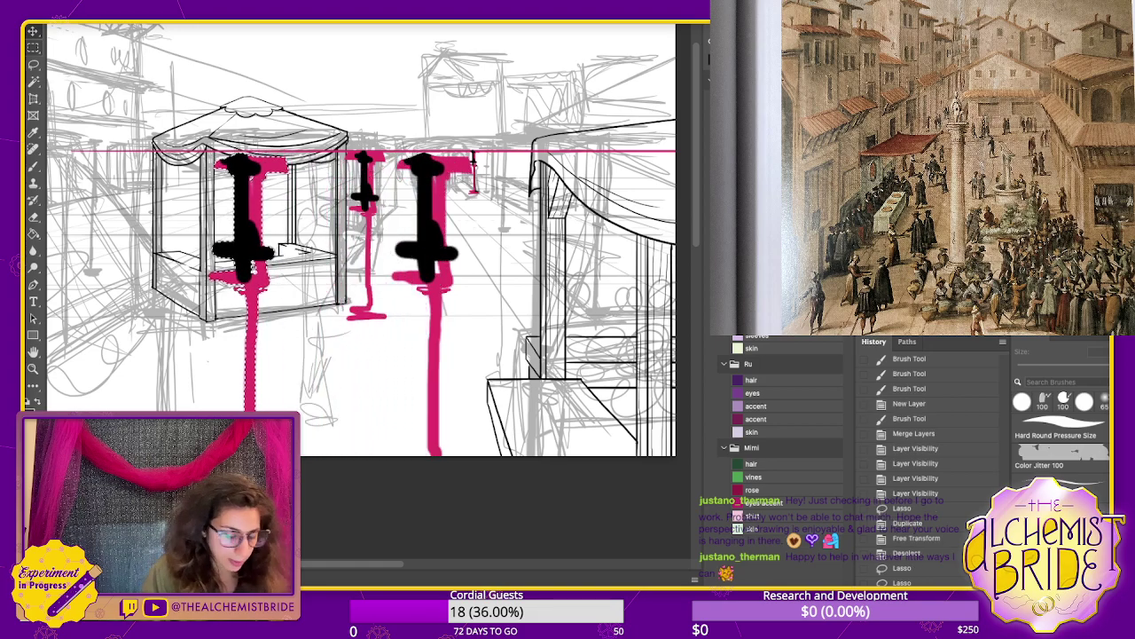
{"action": "key", "text": "ctrl+t"}
{"action": "left_click_drag", "start_coordinate": [249, 527], "coordinate": [247, 502]}
{"action": "scroll", "coordinate": [369, 292], "scroll_direction": "up", "scroll_amount": 5}
{"action": "key", "text": "Return"}
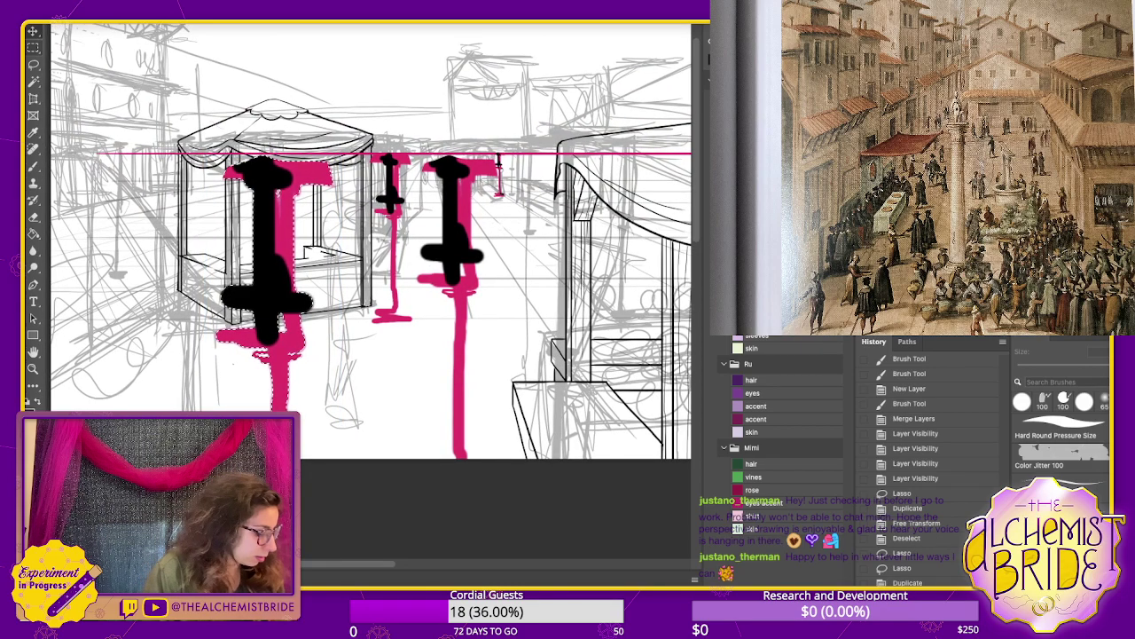
- Sketch an oval head below the largest marker's black section and rough foreground stall lines beside the canopied stall
{"action": "key", "text": "ctrl+d"}
{"action": "key", "text": "l"}
{"action": "mouse_move", "coordinate": [216, 396]}
{"action": "left_mouse_down"}
{"action": "mouse_move", "coordinate": [209, 269]}
{"action": "mouse_move", "coordinate": [68, 411]}
{"action": "mouse_move", "coordinate": [215, 408]}
{"action": "left_mouse_up"}
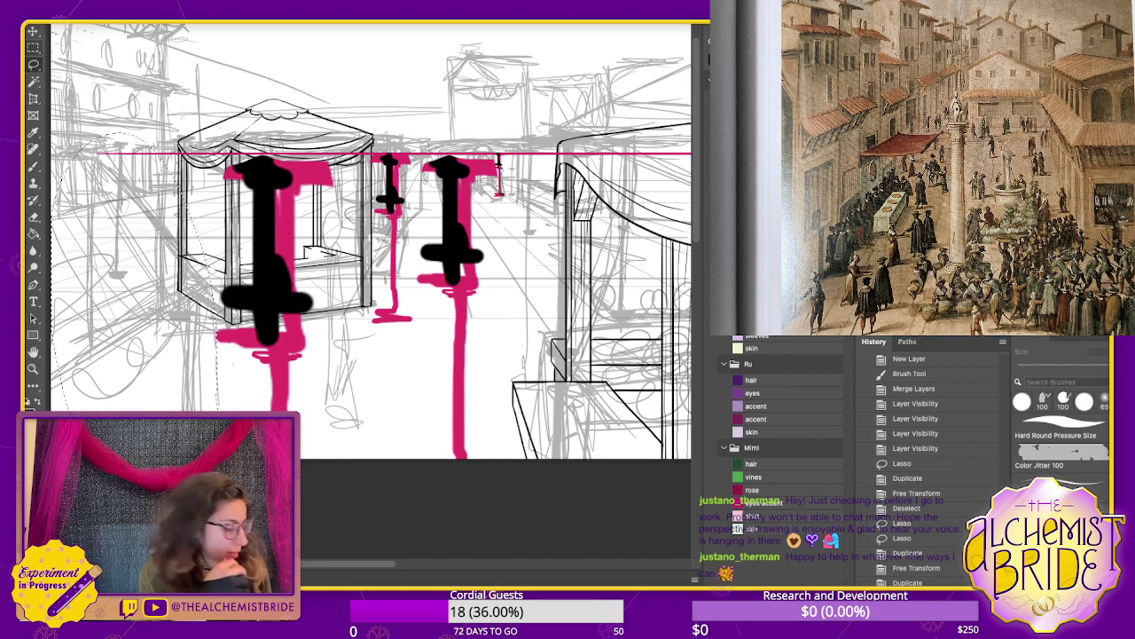
{"action": "key", "text": "ctrl+d"}
{"action": "key", "text": "b"}
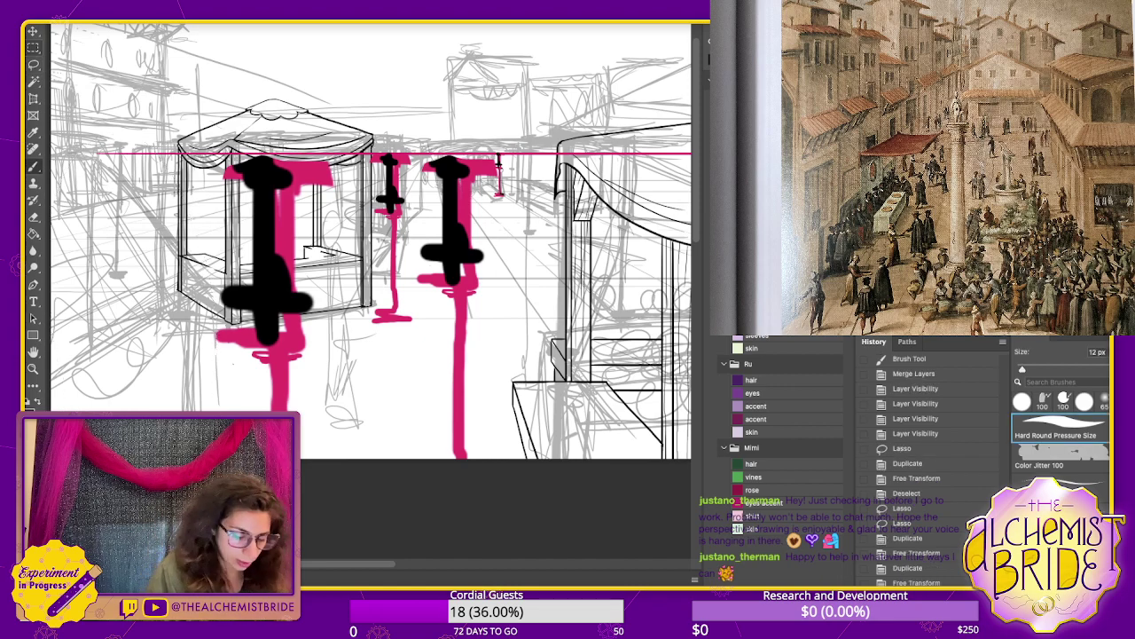
{"action": "left_click_drag", "start_coordinate": [261, 347], "coordinate": [290, 364]}
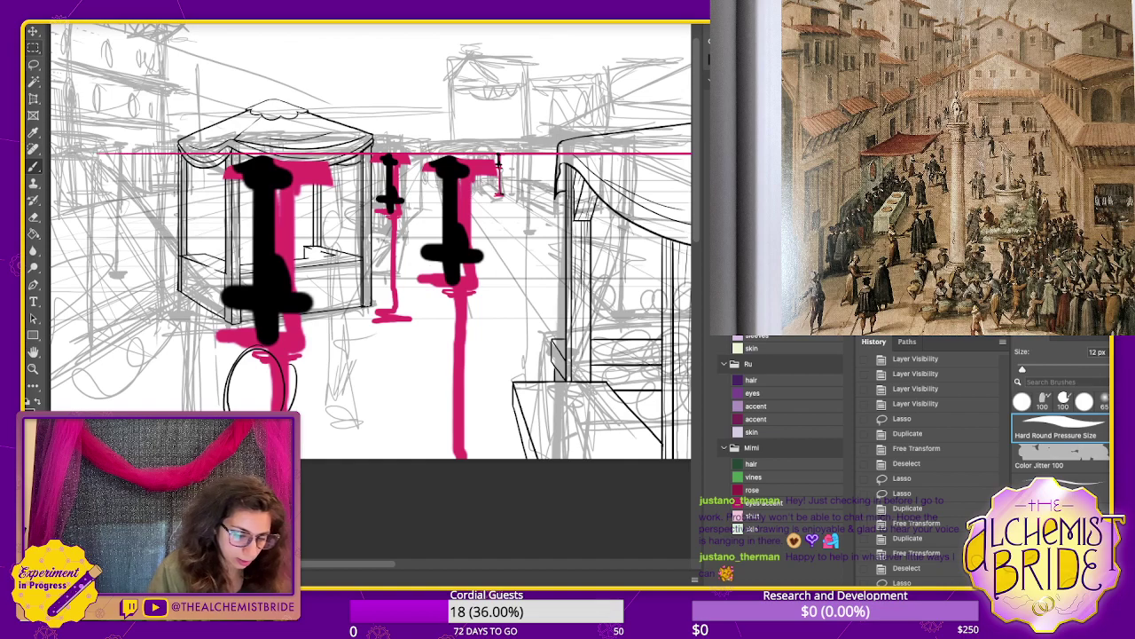
{"action": "mouse_move", "coordinate": [201, 304]}
{"action": "left_mouse_down"}
{"action": "mouse_move", "coordinate": [197, 289]}
{"action": "mouse_move", "coordinate": [208, 285]}
{"action": "mouse_move", "coordinate": [125, 157]}
{"action": "mouse_move", "coordinate": [52, 136]}
{"action": "mouse_move", "coordinate": [53, 116]}
{"action": "mouse_move", "coordinate": [180, 236]}
{"action": "left_mouse_up"}
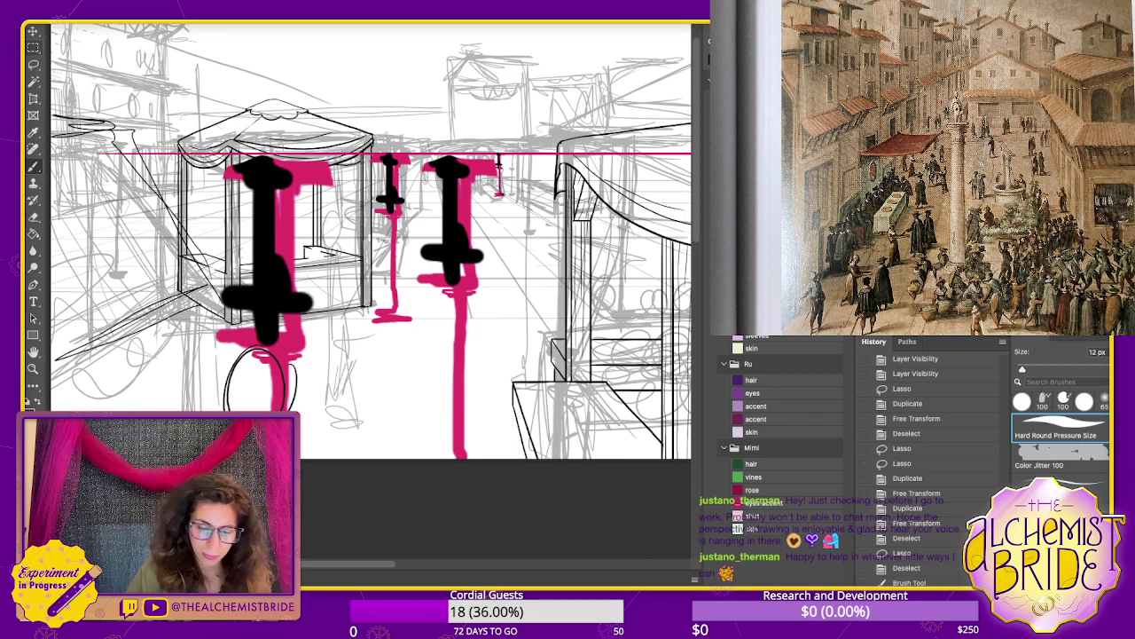
- Undo the foreground sketch strokes and all duplicated height markers, back to the single far marker below the horizon
{"action": "key", "text": "ctrl+z"}
{"action": "key", "text": "ctrl+z"}
{"action": "key", "text": "ctrl+z"}
{"action": "key", "text": "ctrl+z"}
{"action": "key", "text": "ctrl+z"}
{"action": "key", "text": "ctrl+z"}
{"action": "key", "text": "ctrl+z"}
{"action": "key", "text": "ctrl+z"}
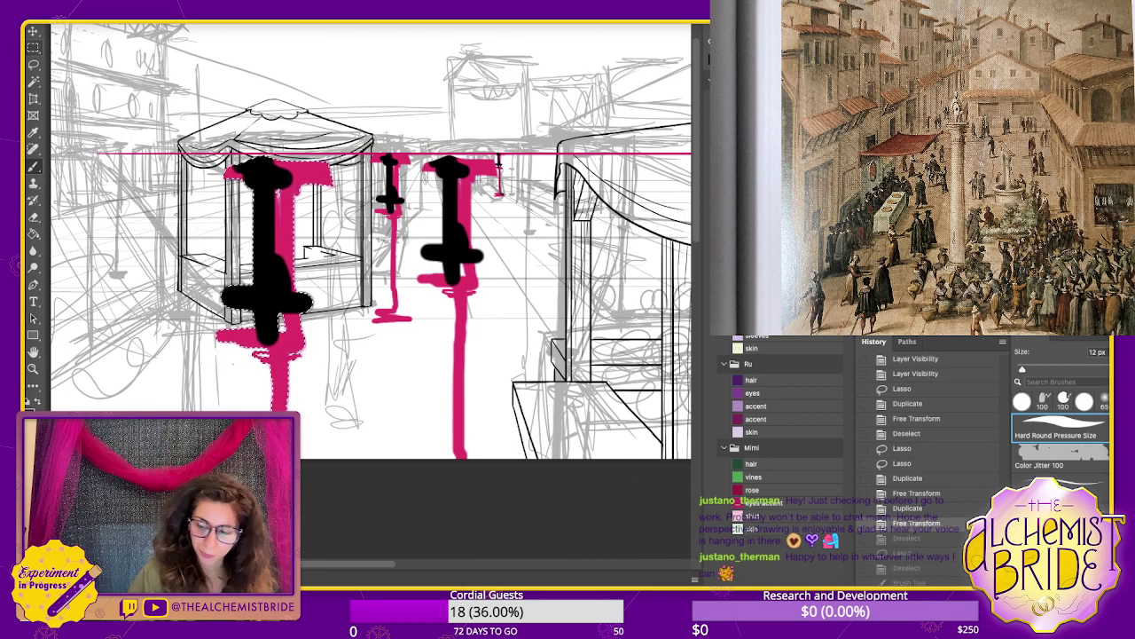
{"action": "key", "text": "ctrl+z"}
{"action": "key", "text": "ctrl+z"}
{"action": "key", "text": "ctrl+z"}
{"action": "key", "text": "ctrl+z"}
{"action": "key", "text": "ctrl+z"}
{"action": "key", "text": "ctrl+z"}
{"action": "key", "text": "ctrl+z"}
{"action": "key", "text": "ctrl+z"}
{"action": "key", "text": "ctrl+z"}
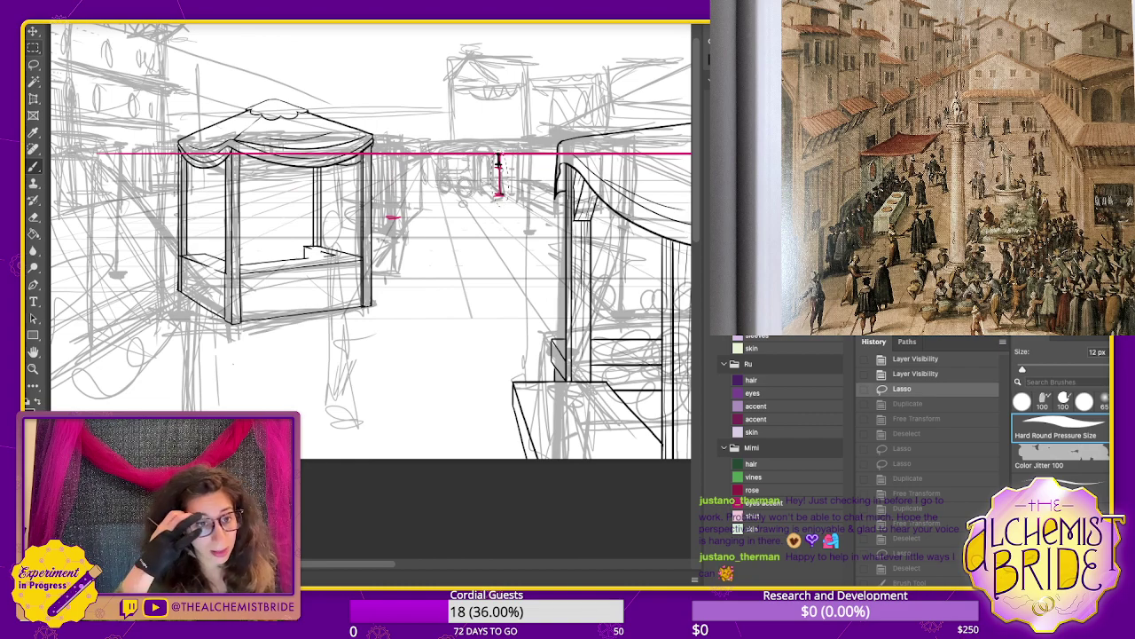
{"action": "key", "text": "ctrl+z"}
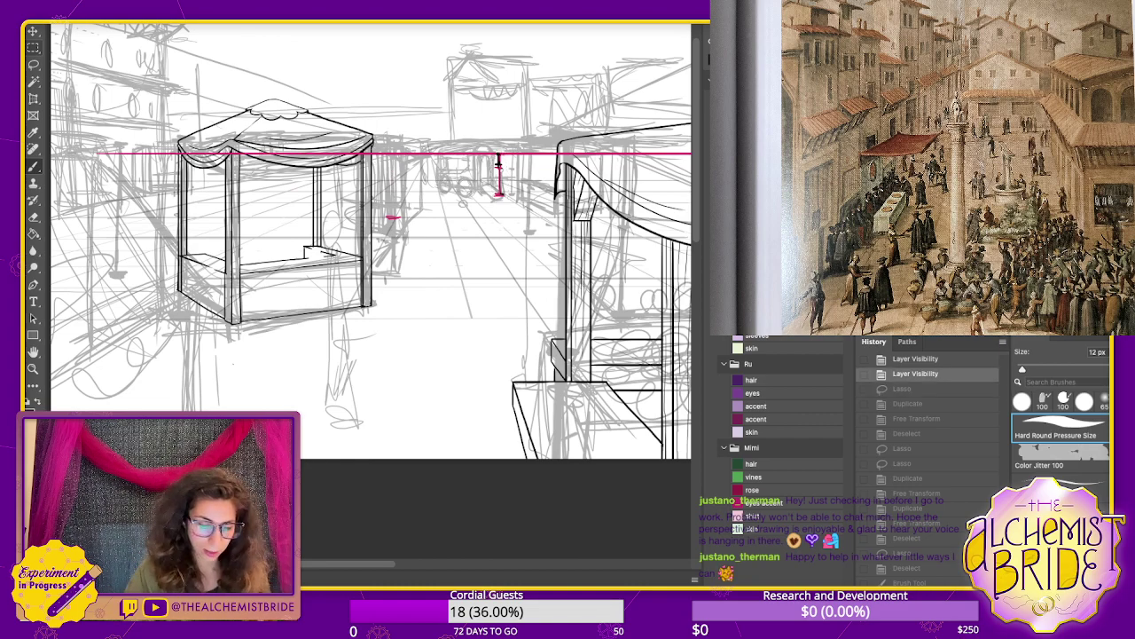
{"action": "key", "text": "ctrl+z"}
{"action": "key", "text": "ctrl+shift+z"}
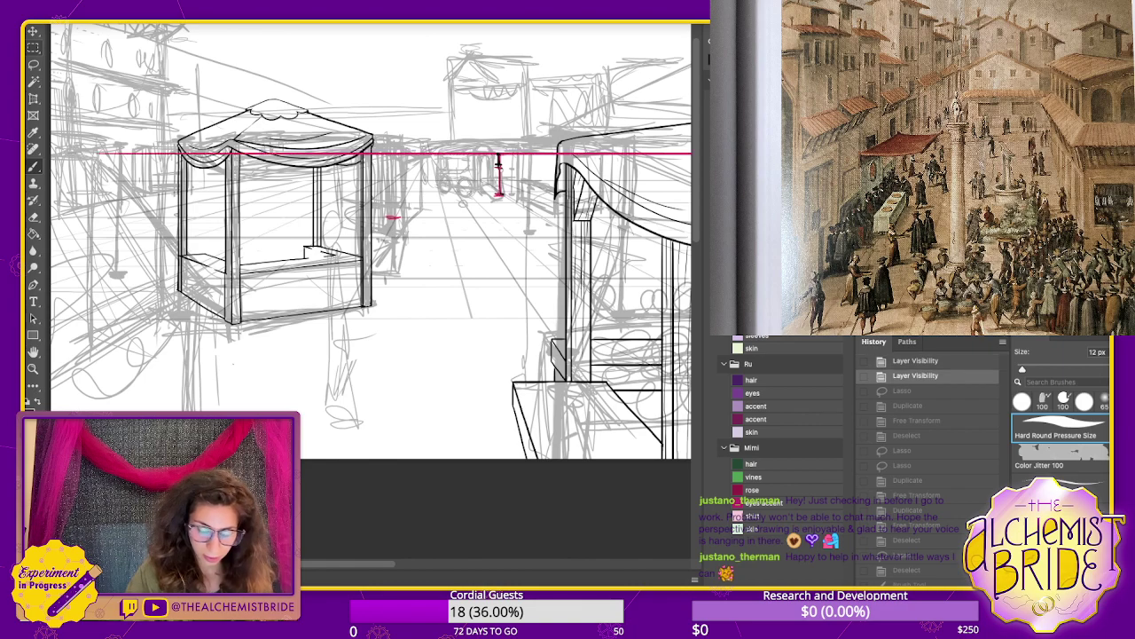
- Try to lasso and delete the stray pink mark beside the canopied stall, then restore the horizon line removed with it
{"action": "key", "text": "l"}
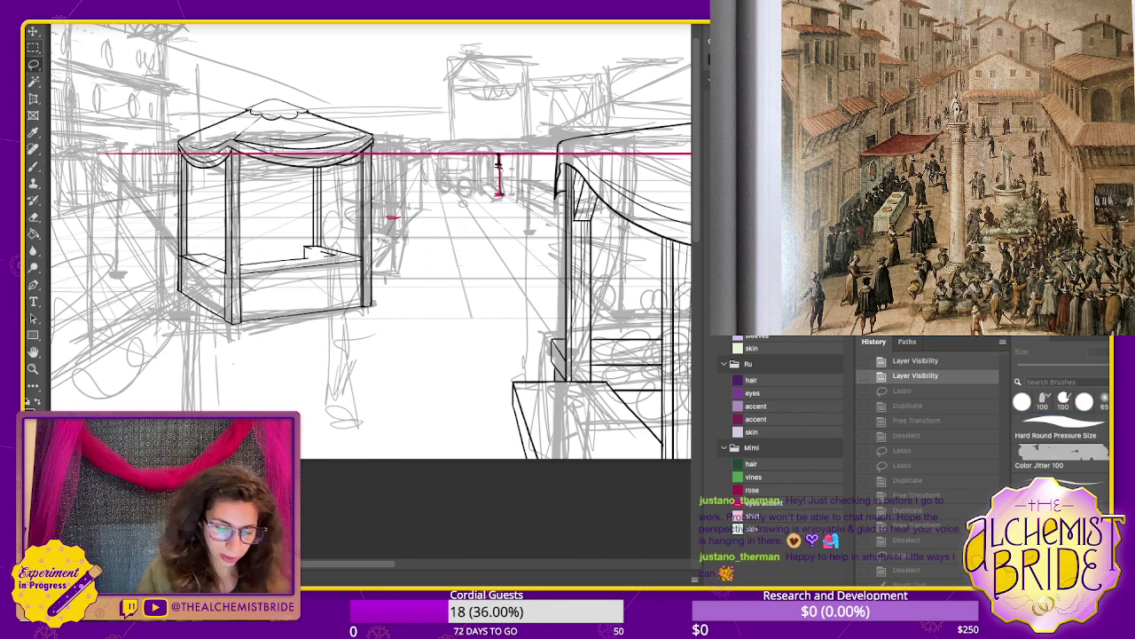
{"action": "mouse_move", "coordinate": [424, 215]}
{"action": "left_mouse_down"}
{"action": "mouse_move", "coordinate": [365, 233]}
{"action": "mouse_move", "coordinate": [112, 189]}
{"action": "mouse_move", "coordinate": [266, 135]}
{"action": "mouse_move", "coordinate": [456, 221]}
{"action": "mouse_move", "coordinate": [382, 236]}
{"action": "left_mouse_up"}
{"action": "key", "text": "Delete"}
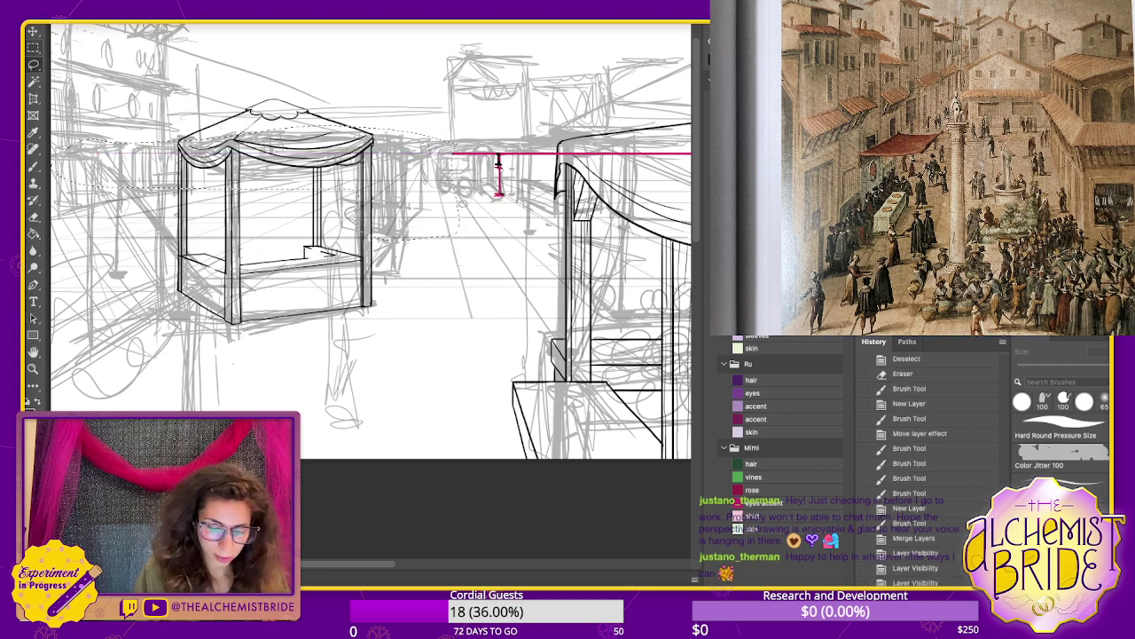
{"action": "key", "text": "ctrl+d"}
{"action": "key", "text": "ctrl+z"}
{"action": "key", "text": "ctrl+z"}
{"action": "key", "text": "ctrl+z"}
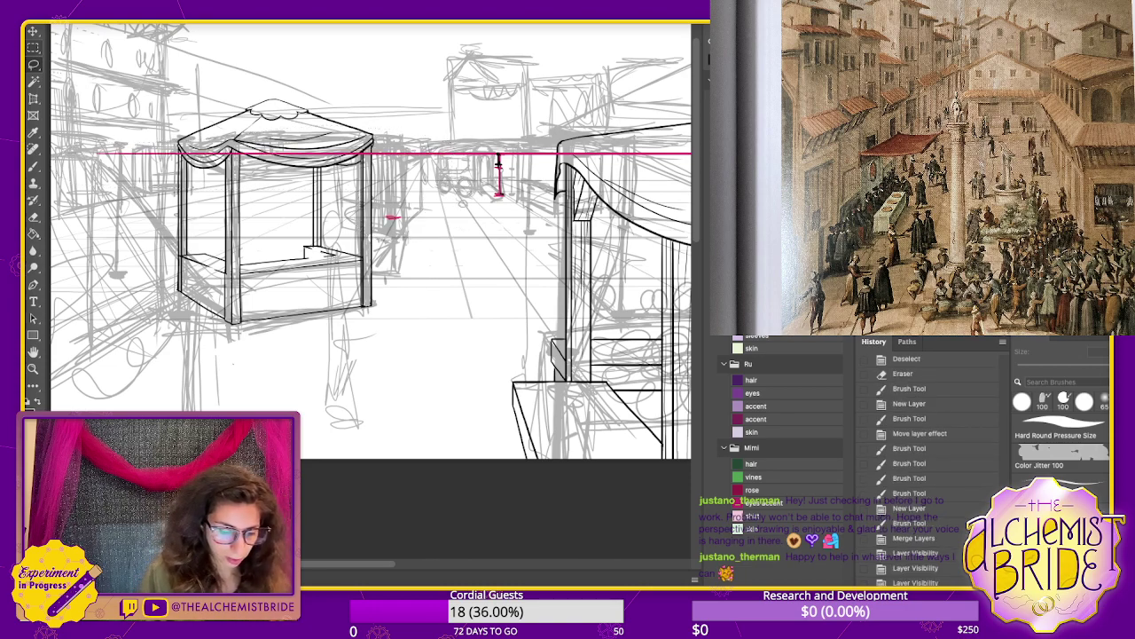
- Lasso and delete only the stray pink mark beside the canopied stall, leaving the horizon line intact
{"action": "left_click_drag", "start_coordinate": [468, 220], "coordinate": [452, 217]}
{"action": "key", "text": "Delete"}
{"action": "key", "text": "ctrl+d"}
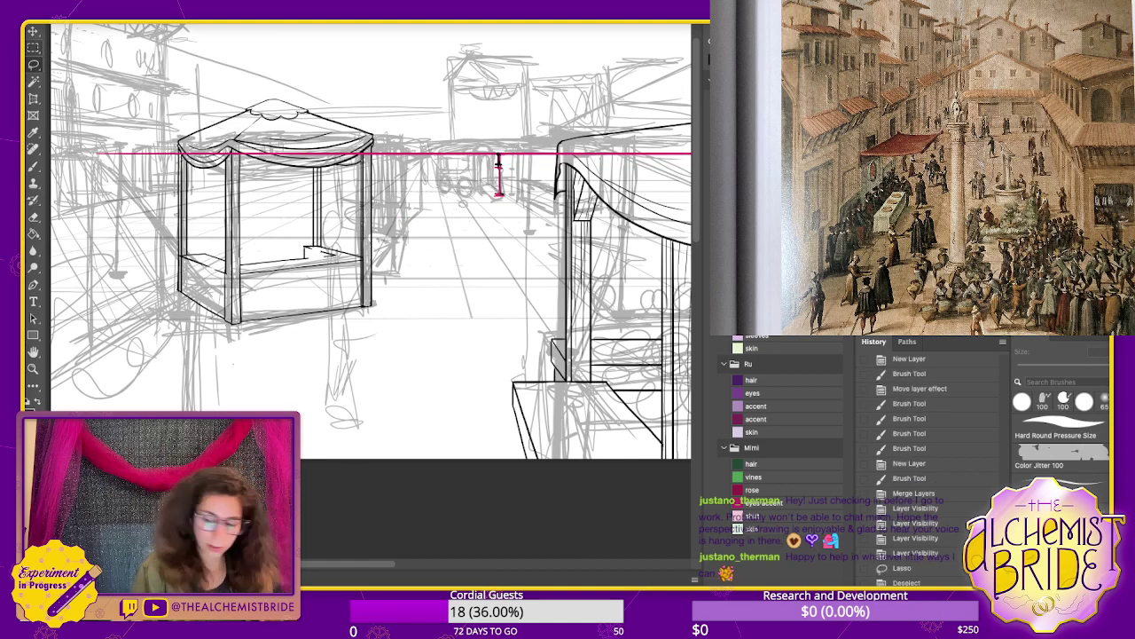
- Toggle layer visibility off and on to compare the drawing
{"action": "key", "text": "ctrl+comma"}
{"action": "key", "text": "ctrl+comma"}
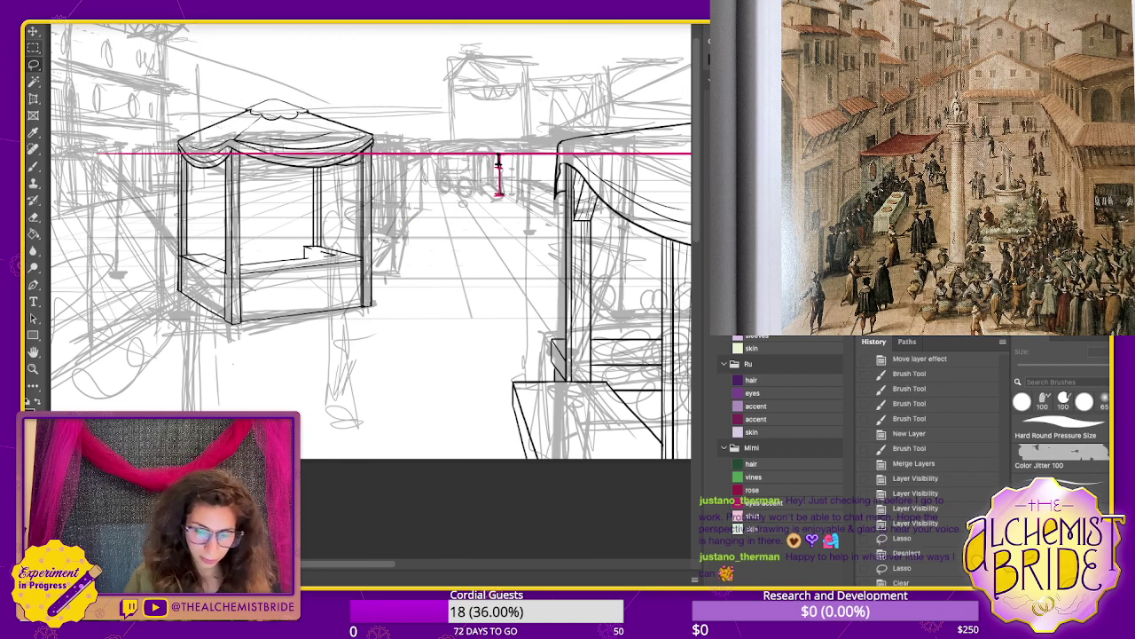
{"action": "key", "text": "ctrl+comma"}
{"action": "key", "text": "ctrl+comma"}
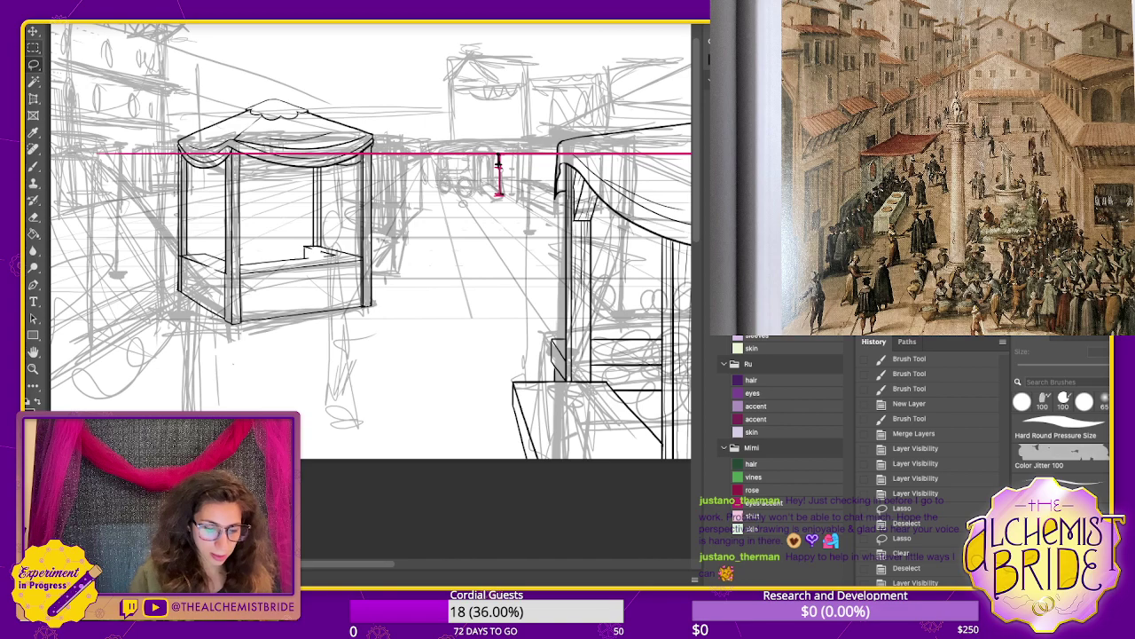
- Lasso the canopied stall's front counter panel between its corner posts and adjust it with Free Transform
{"action": "scroll", "coordinate": [370, 241], "scroll_direction": "left", "scroll_amount": 3}
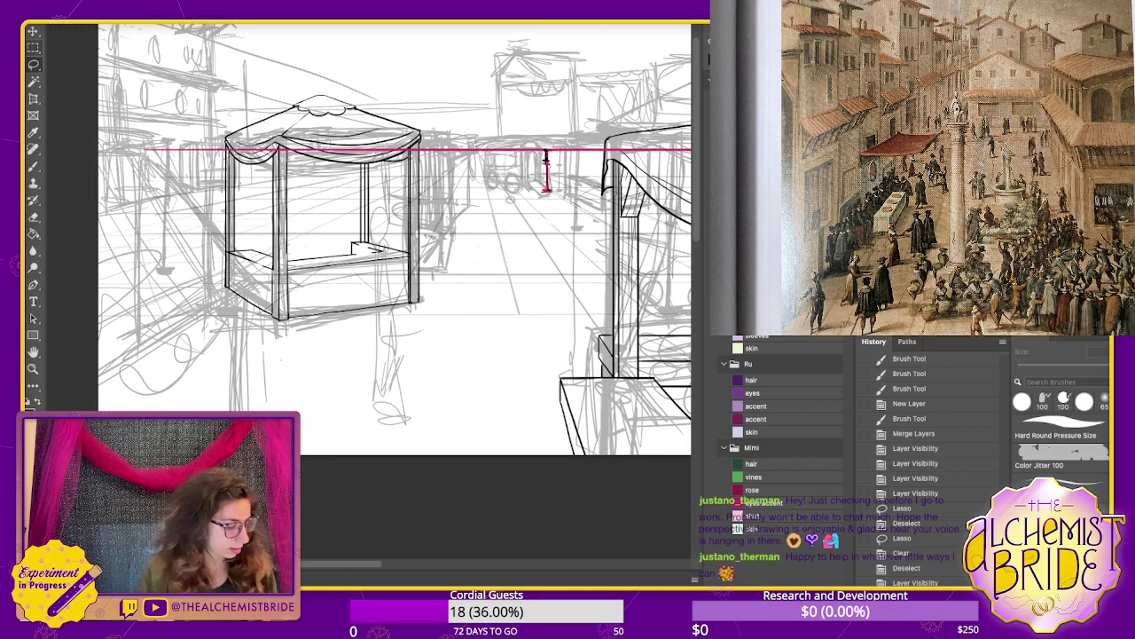
{"action": "key", "text": "b"}
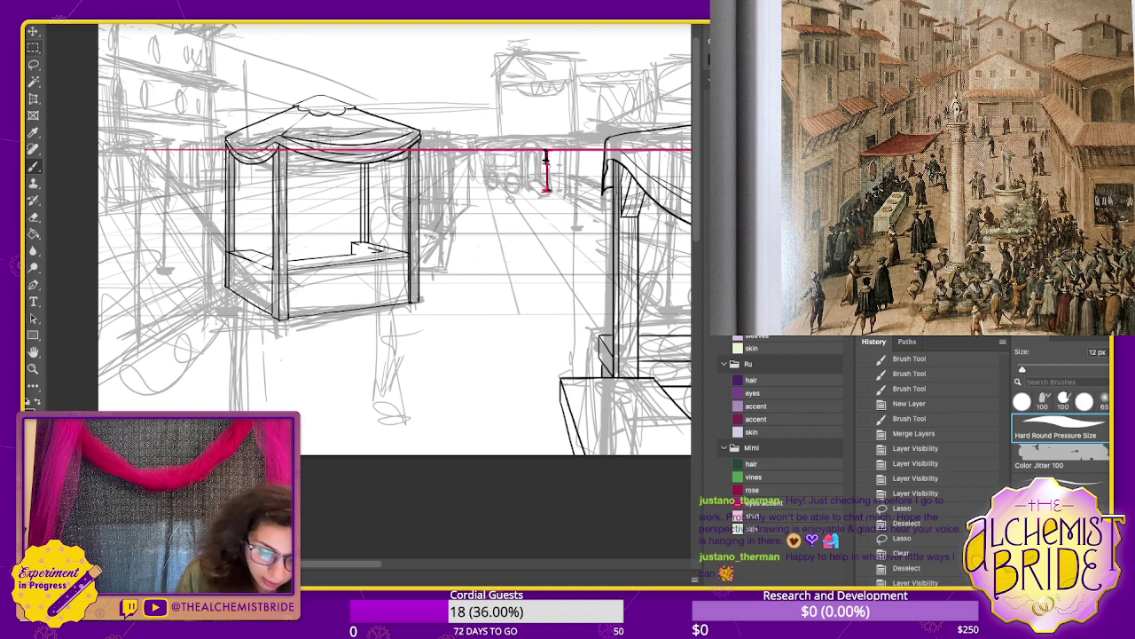
{"action": "key", "text": "l"}
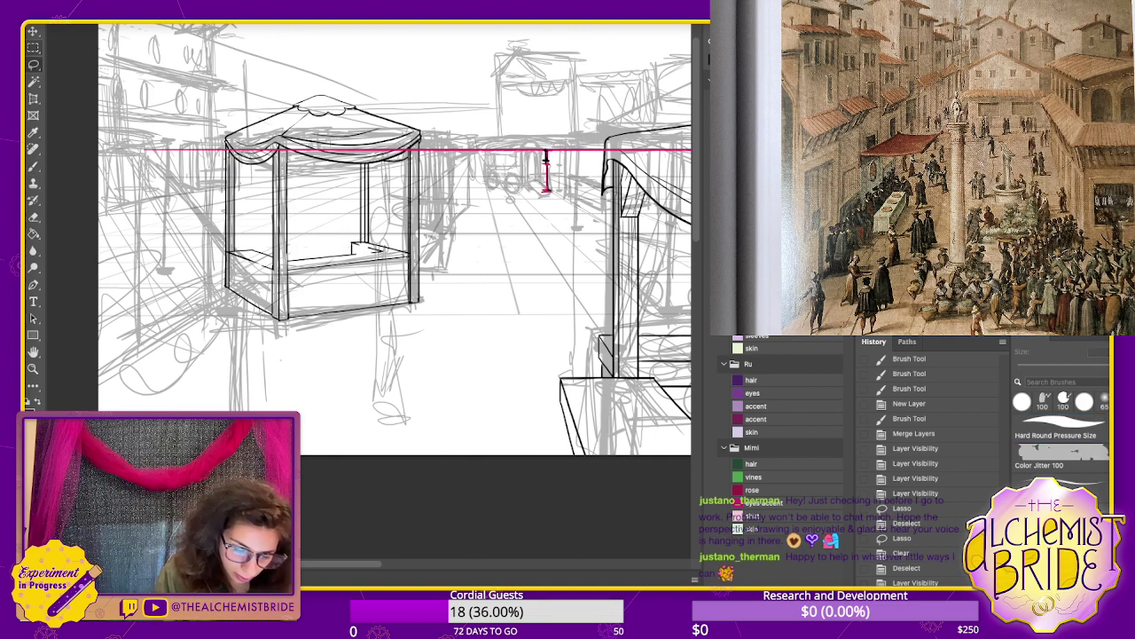
{"action": "mouse_move", "coordinate": [287, 258]}
{"action": "left_mouse_down"}
{"action": "mouse_move", "coordinate": [289, 317]}
{"action": "mouse_move", "coordinate": [389, 315]}
{"action": "left_mouse_up"}
{"action": "left_click_drag", "start_coordinate": [407, 270], "coordinate": [289, 257]}
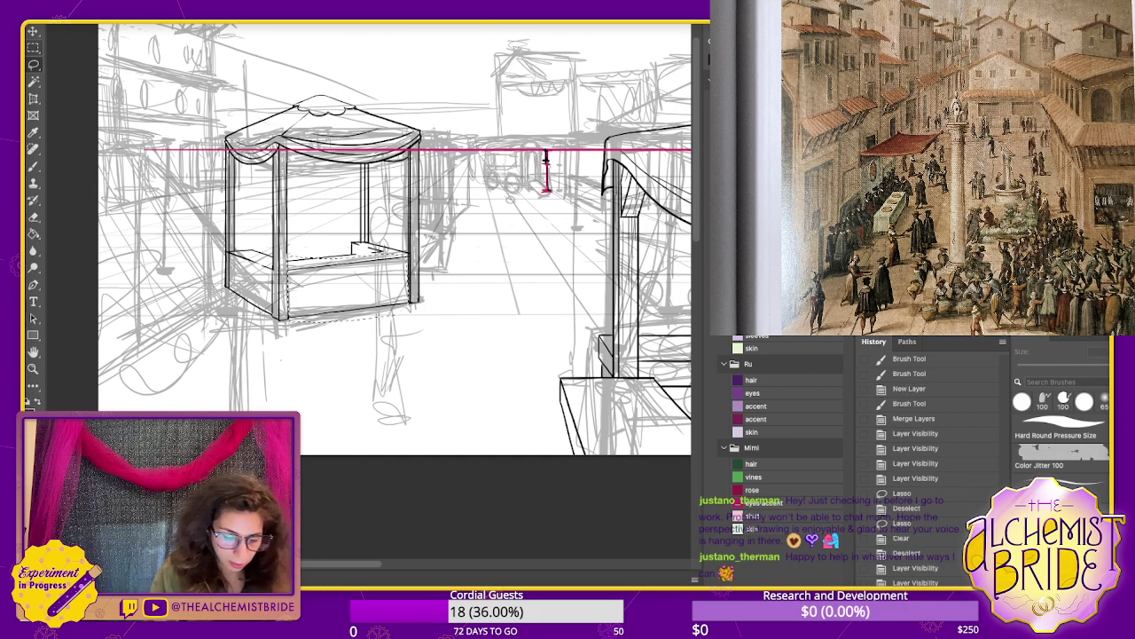
{"action": "key", "text": "ctrl+t"}
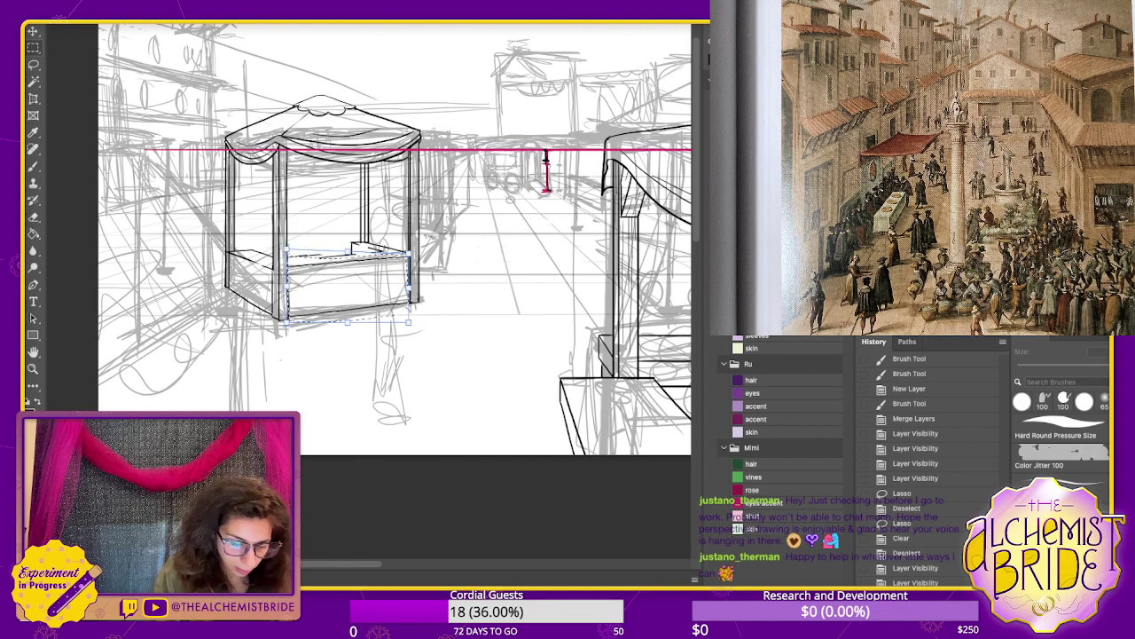
{"action": "key", "text": "Return"}
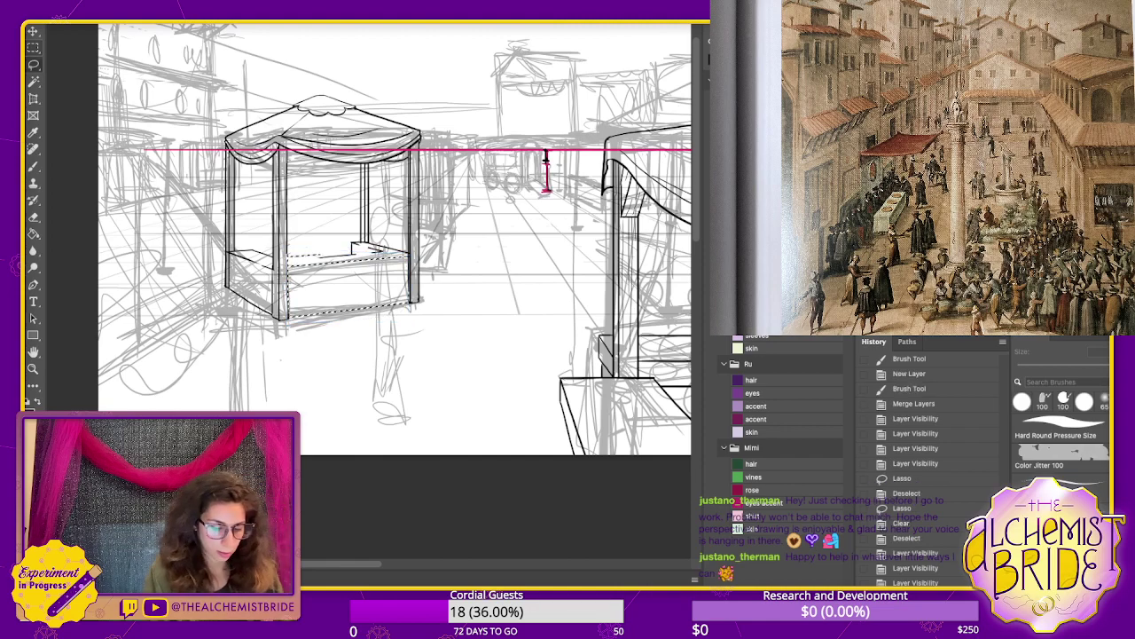
{"action": "key", "text": "ctrl+d"}
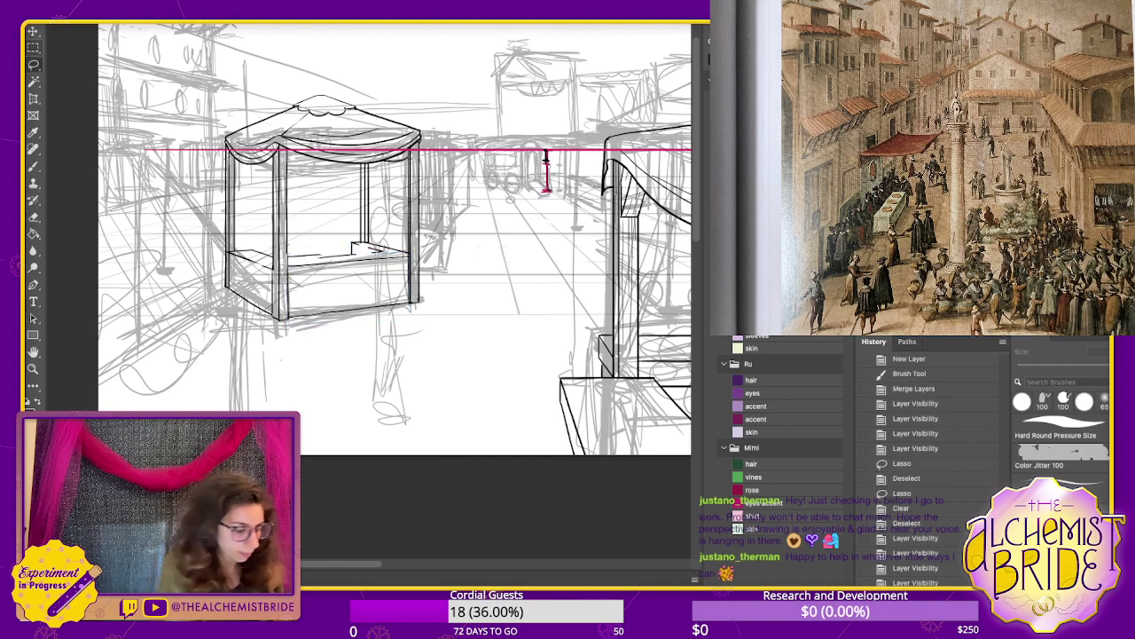
- Ink the inner edges of the canopied stall's countertop along the front and the side with the 12 px brush
{"action": "key", "text": "ctrl+plus"}
{"action": "key", "text": "b"}
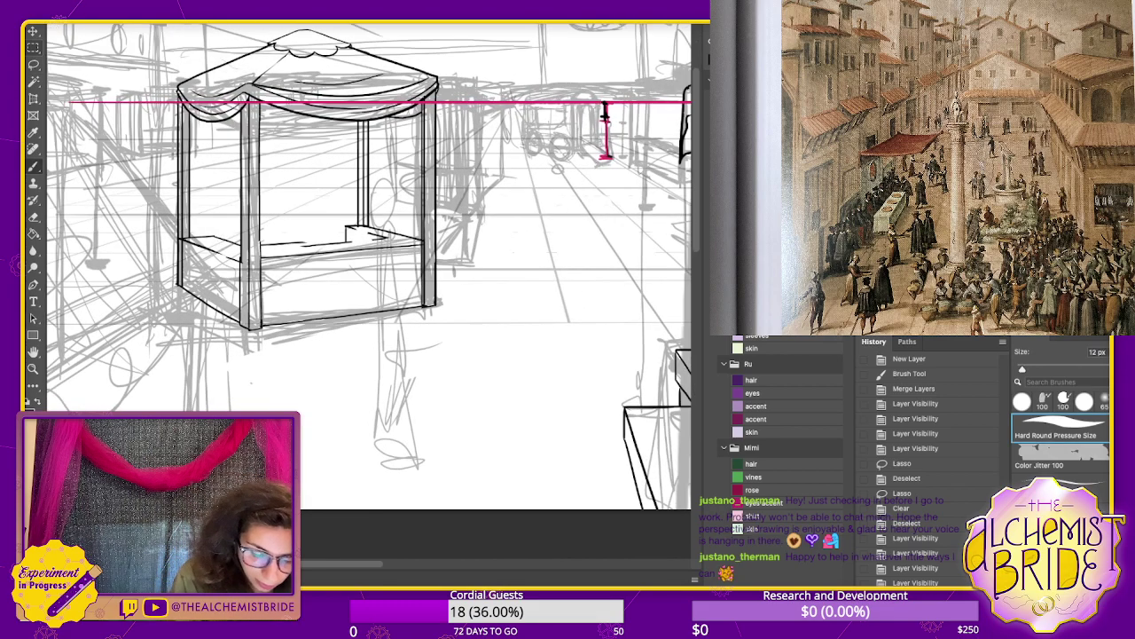
{"action": "left_click_drag", "start_coordinate": [261, 246], "coordinate": [369, 238]}
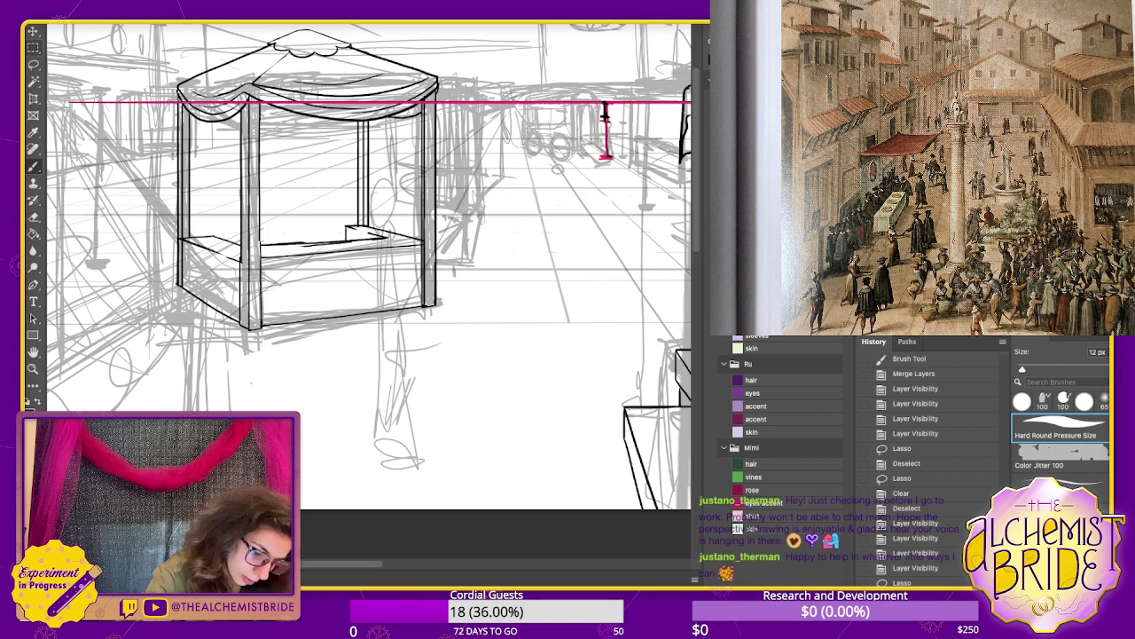
{"action": "left_click_drag", "start_coordinate": [184, 239], "coordinate": [237, 255]}
{"action": "key", "text": "ctrl+z"}
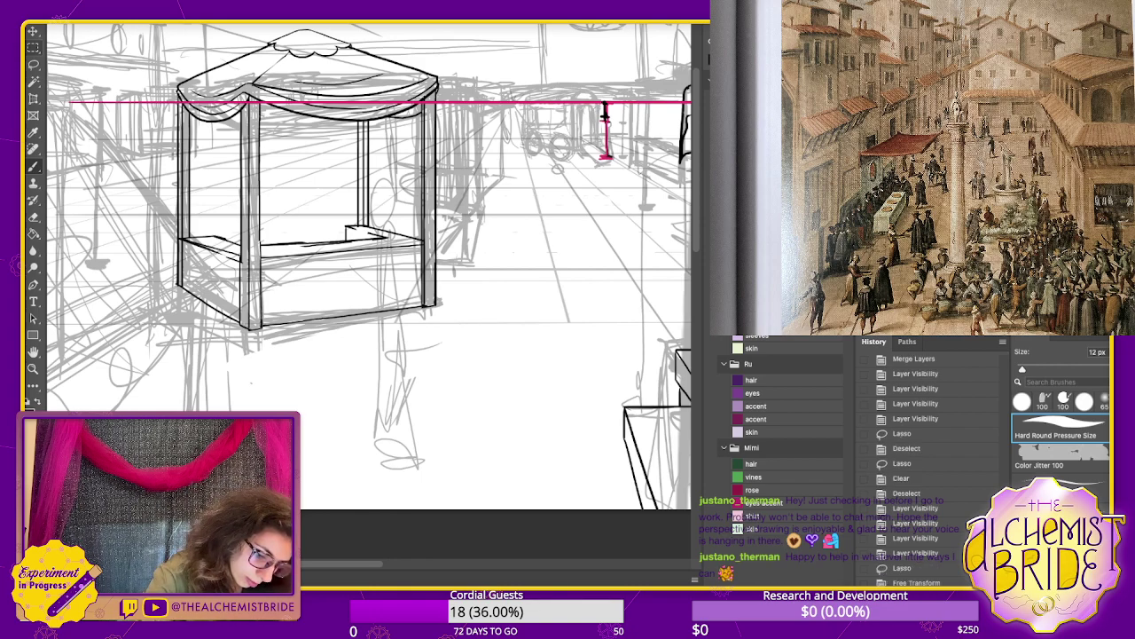
{"action": "key", "text": "ctrl+d"}
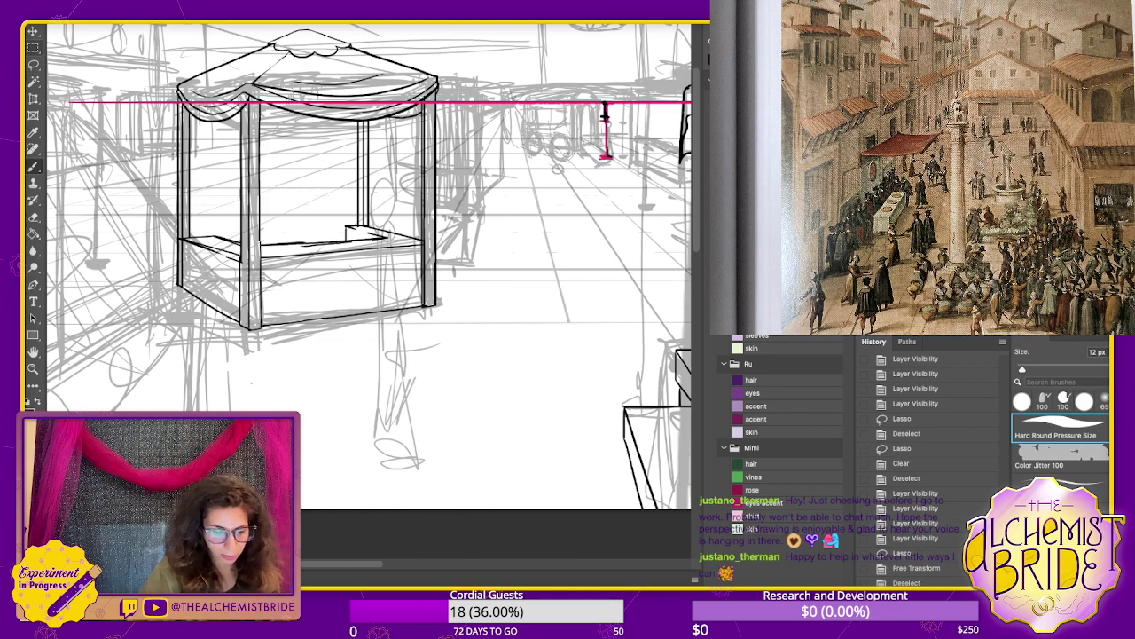
- Ink the lower edge of the stall's side panel and clean up along it with the 35 px eraser
{"action": "left_click_drag", "start_coordinate": [187, 289], "coordinate": [235, 318]}
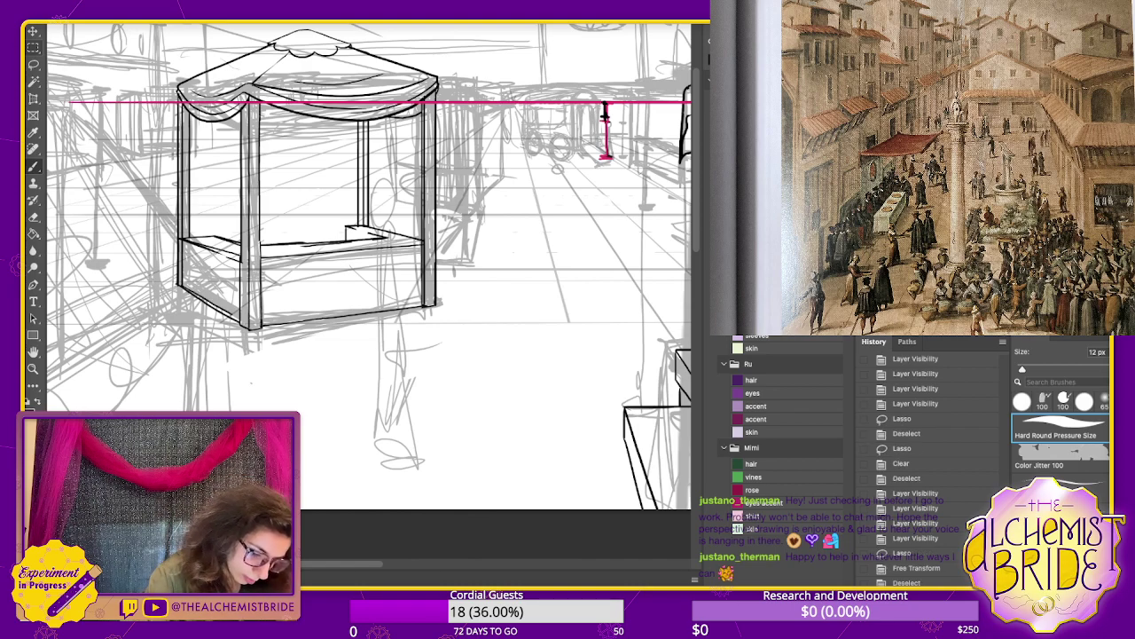
{"action": "key", "text": "e"}
{"action": "left_click_drag", "start_coordinate": [182, 291], "coordinate": [238, 325]}
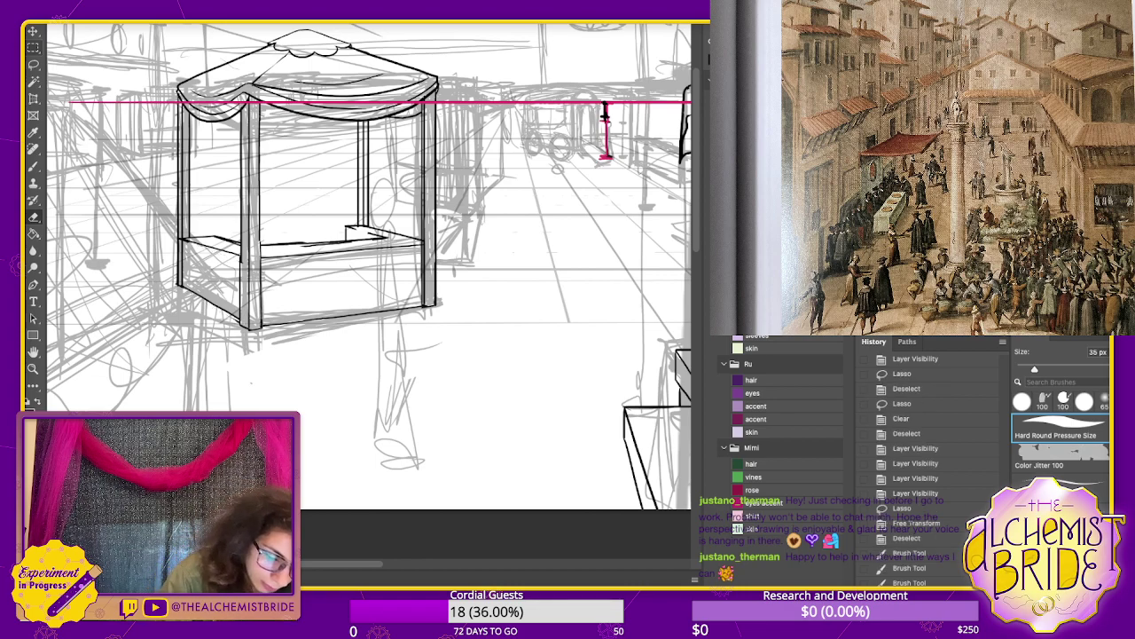
- Clean up the inner edges of the stall's front and side countertops with the 35 px eraser
{"action": "left_click_drag", "start_coordinate": [221, 239], "coordinate": [386, 239]}
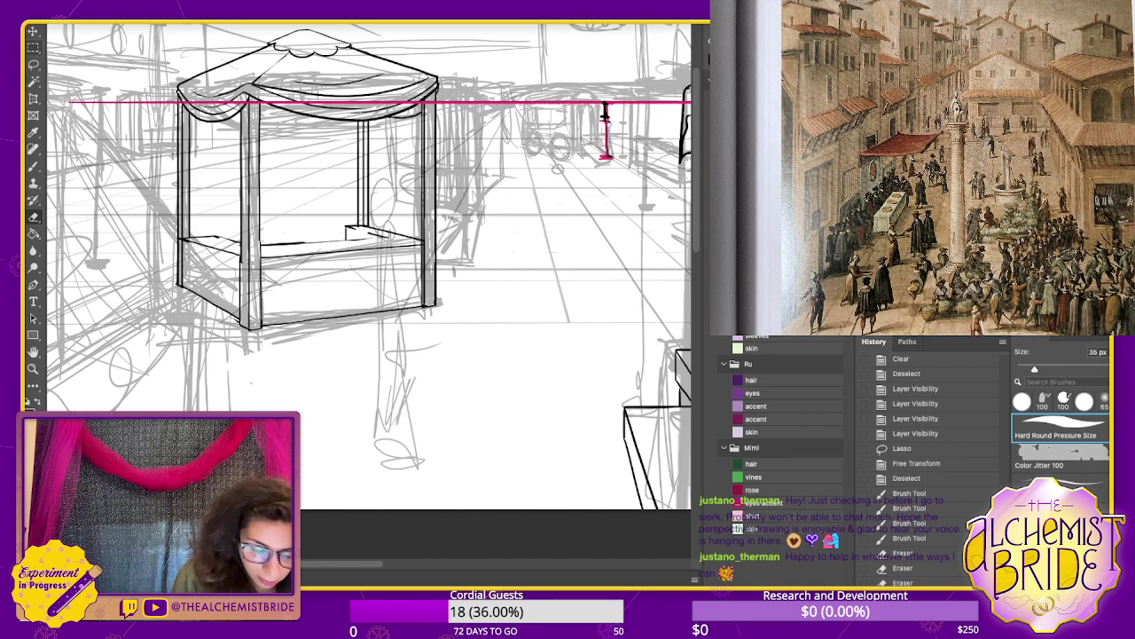
{"action": "left_click_drag", "start_coordinate": [277, 245], "coordinate": [310, 243]}
{"action": "left_click_drag", "start_coordinate": [209, 236], "coordinate": [240, 243]}
{"action": "key", "text": "b"}
{"action": "key", "text": "ctrl+z"}
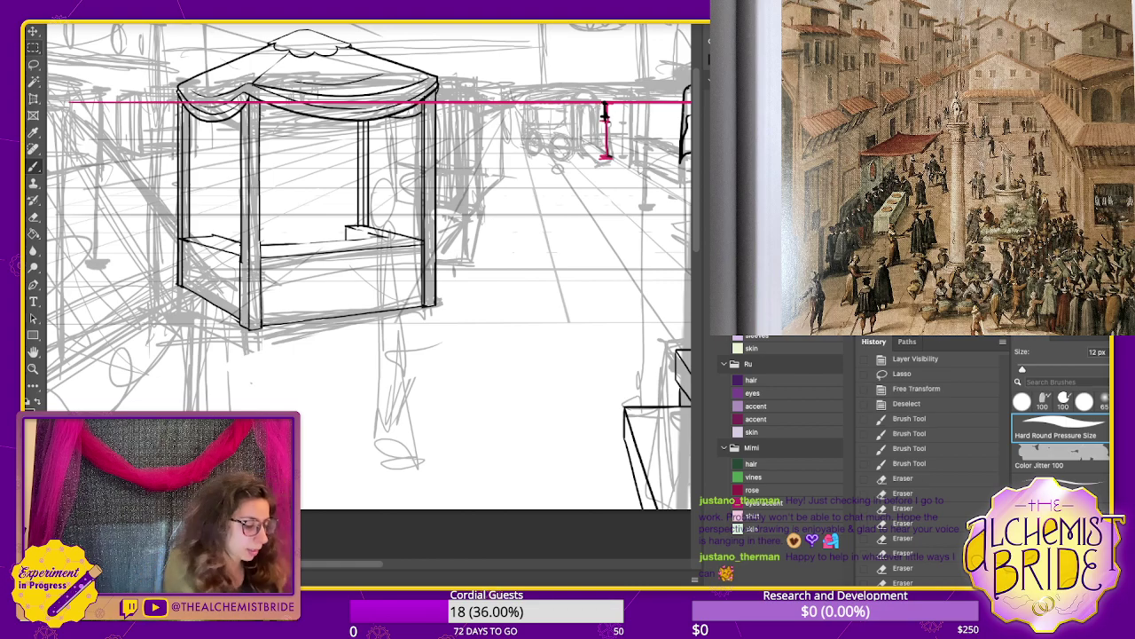
- Step back through the edit history to before the stall's front counter panel was lassoed and transformed
{"action": "key", "text": "ctrl+minus"}
{"action": "left_click_drag", "start_coordinate": [408, 257], "coordinate": [394, 262]}
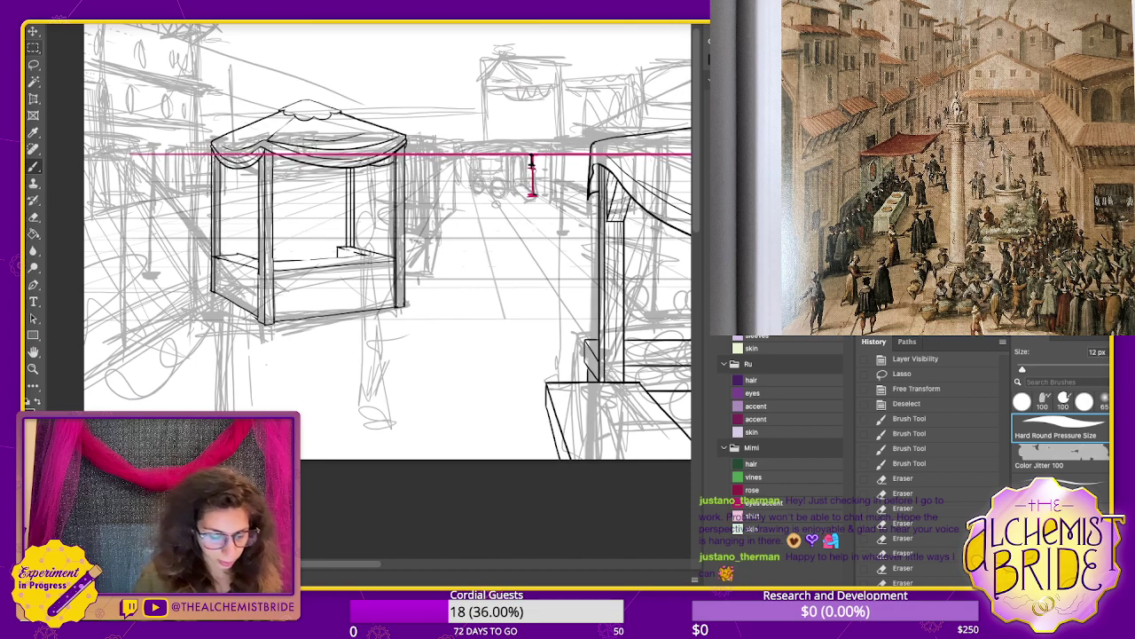
{"action": "key", "text": "ctrl+z"}
{"action": "key", "text": "ctrl+z"}
{"action": "key", "text": "ctrl+z"}
{"action": "key", "text": "ctrl+z"}
{"action": "key", "text": "ctrl+z"}
{"action": "key", "text": "ctrl+z"}
{"action": "key", "text": "ctrl+z"}
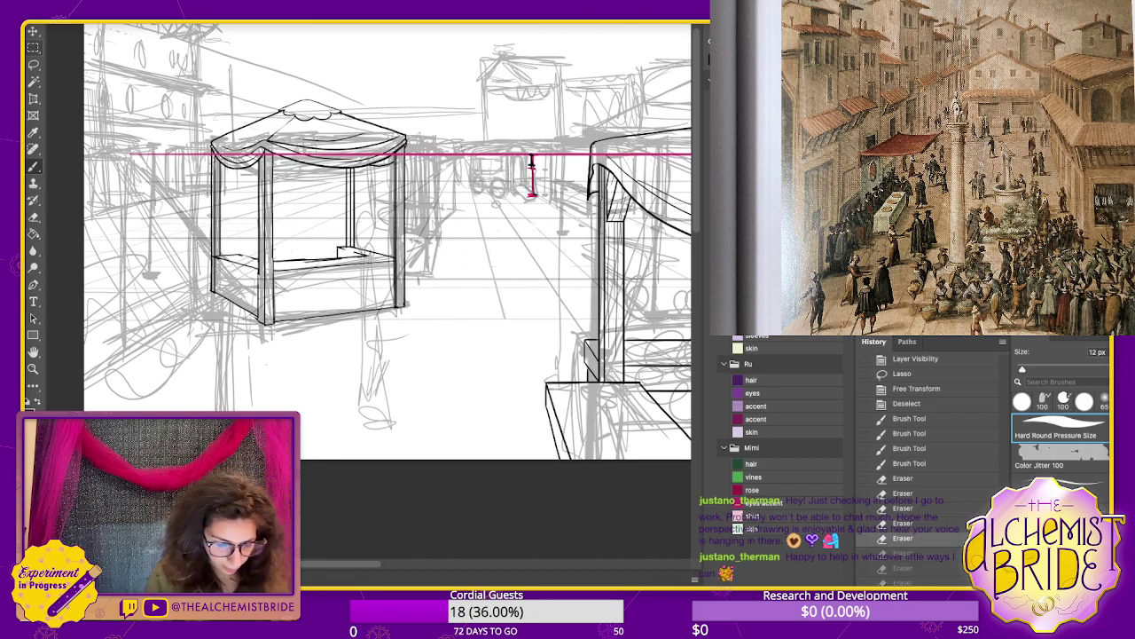
{"action": "key", "text": "ctrl+z"}
{"action": "key", "text": "ctrl+z"}
{"action": "key", "text": "ctrl+z"}
{"action": "key", "text": "ctrl+z"}
{"action": "key", "text": "ctrl+z"}
{"action": "key", "text": "ctrl+z"}
{"action": "key", "text": "ctrl+z"}
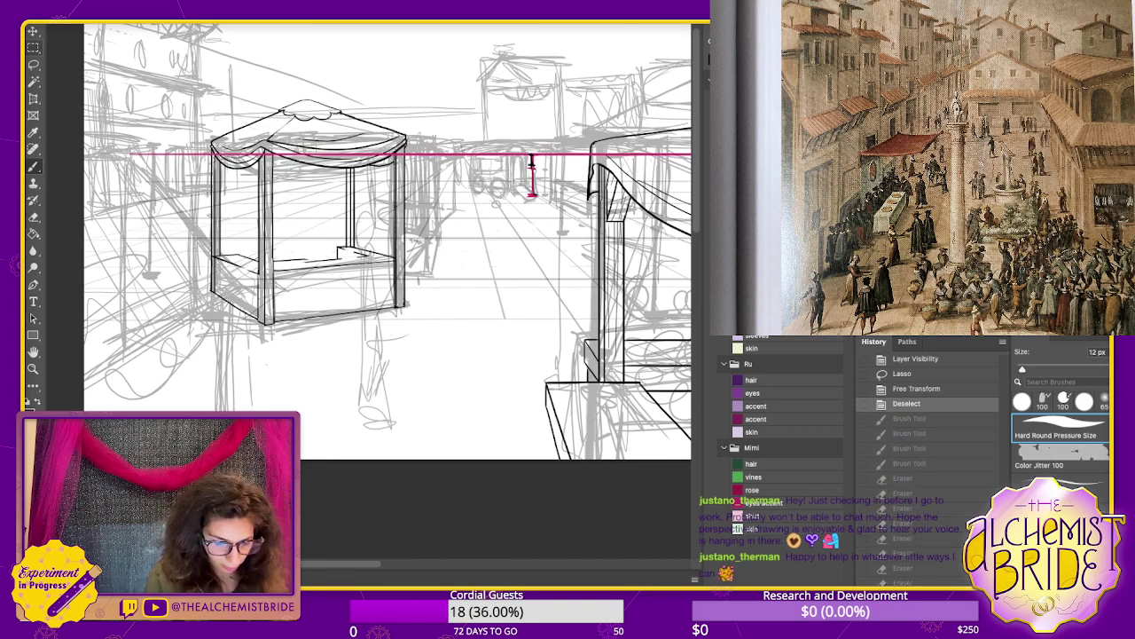
{"action": "key", "text": "ctrl+z"}
{"action": "key", "text": "ctrl+z"}
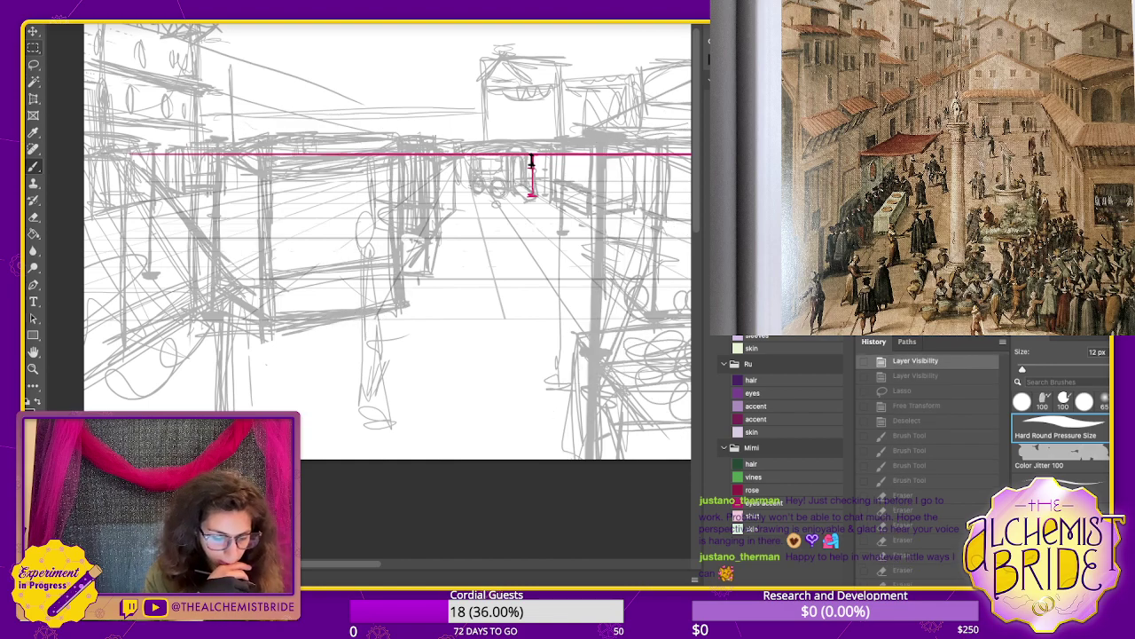
- Redo the undone counter panel transform, brush strokes and eraser strokes
{"action": "key", "text": "ctrl+shift+z"}
{"action": "key", "text": "ctrl+shift+z"}
{"action": "key", "text": "ctrl+shift+z"}
{"action": "key", "text": "ctrl+shift+z"}
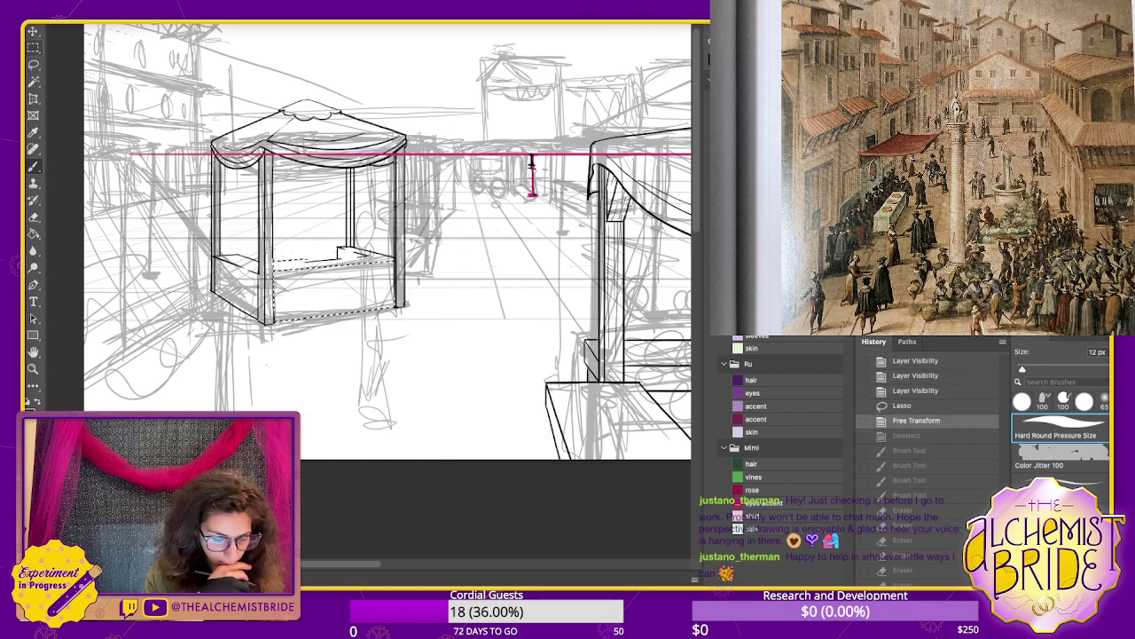
{"action": "key", "text": "ctrl+shift+z"}
{"action": "key", "text": "ctrl+shift+z"}
{"action": "key", "text": "ctrl+shift+z"}
{"action": "key", "text": "ctrl+shift+z"}
{"action": "key", "text": "ctrl+shift+z"}
{"action": "key", "text": "ctrl+shift+z"}
{"action": "key", "text": "ctrl+shift+z"}
{"action": "key", "text": "ctrl+shift+z"}
{"action": "key", "text": "ctrl+shift+z"}
{"action": "key", "text": "ctrl+shift+z"}
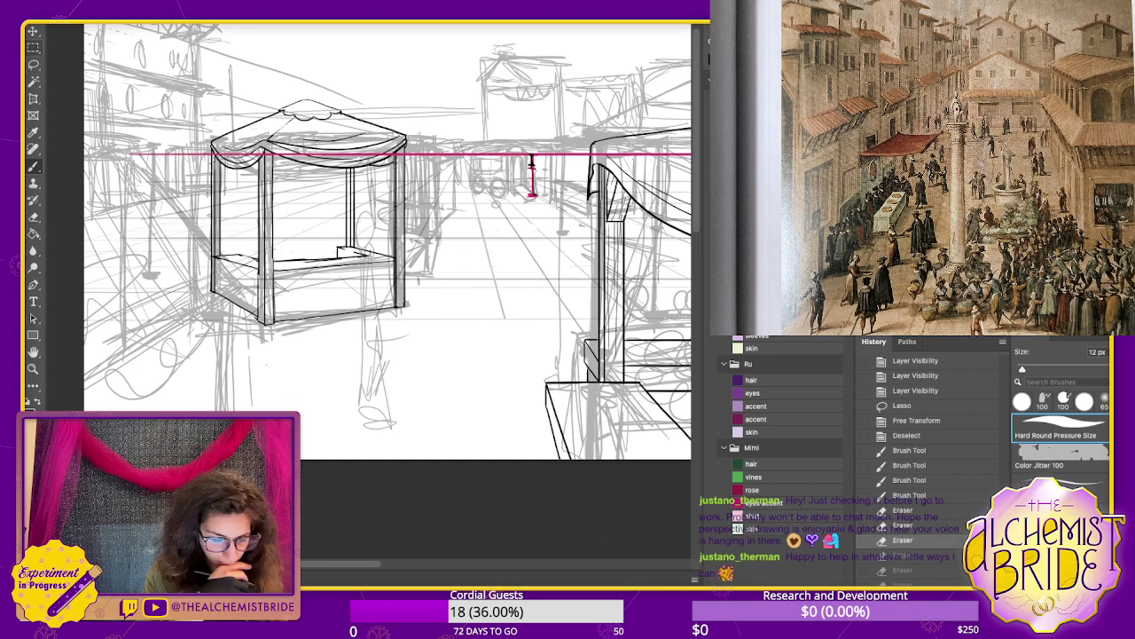
{"action": "key", "text": "ctrl+shift+z"}
{"action": "key", "text": "ctrl+shift+z"}
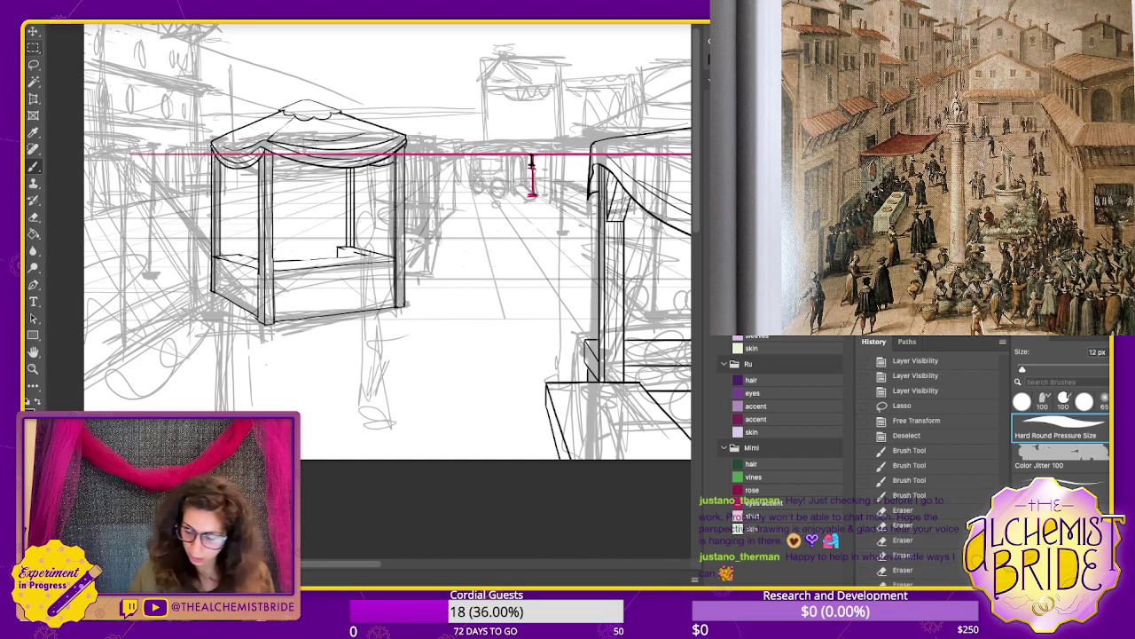
- Compare the stall's counter before and after its transform using history states, ending on the latest state
{"action": "left_click", "coordinate": [902, 405]}
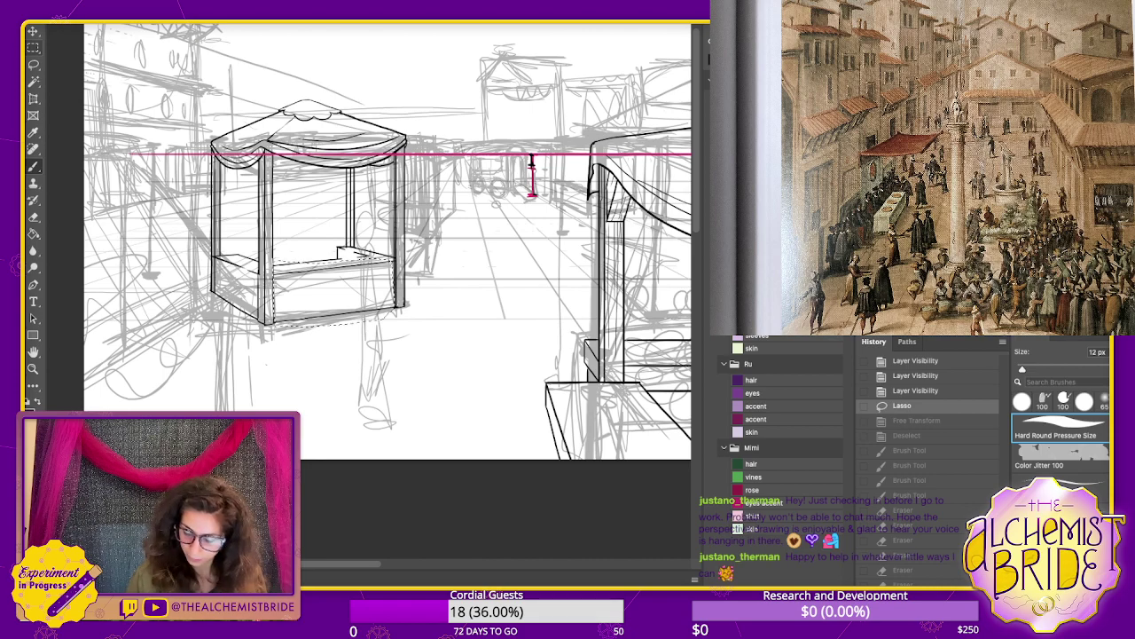
{"action": "scroll", "coordinate": [927, 405], "scroll_direction": "down", "scroll_amount": 1}
{"action": "left_click", "coordinate": [903, 583]}
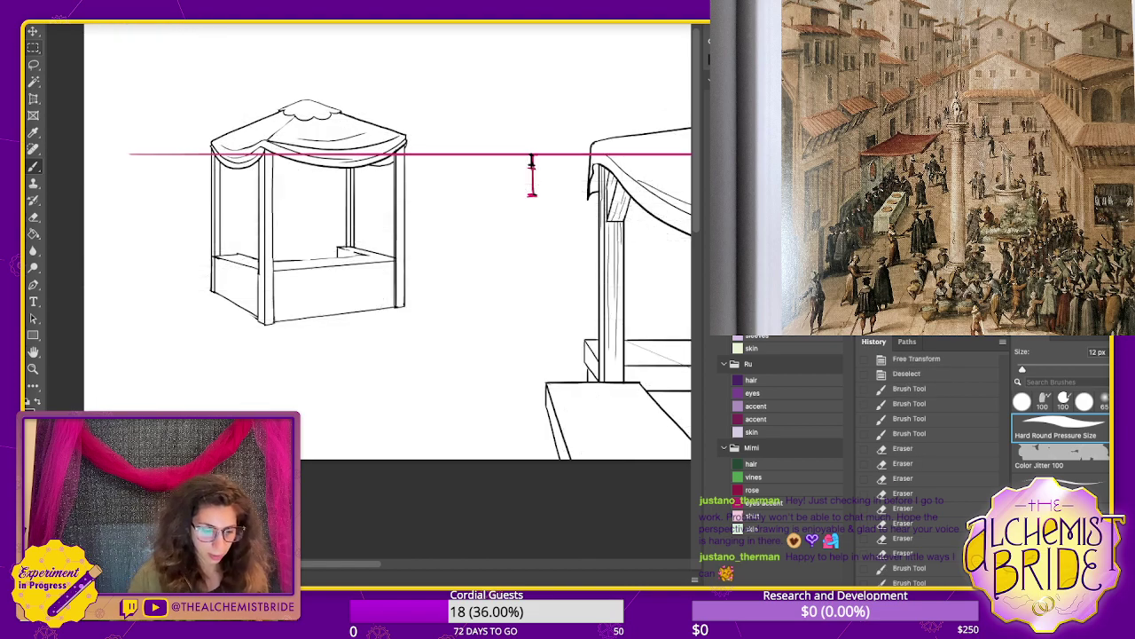
{"action": "scroll", "coordinate": [923, 461], "scroll_direction": "up", "scroll_amount": 4}
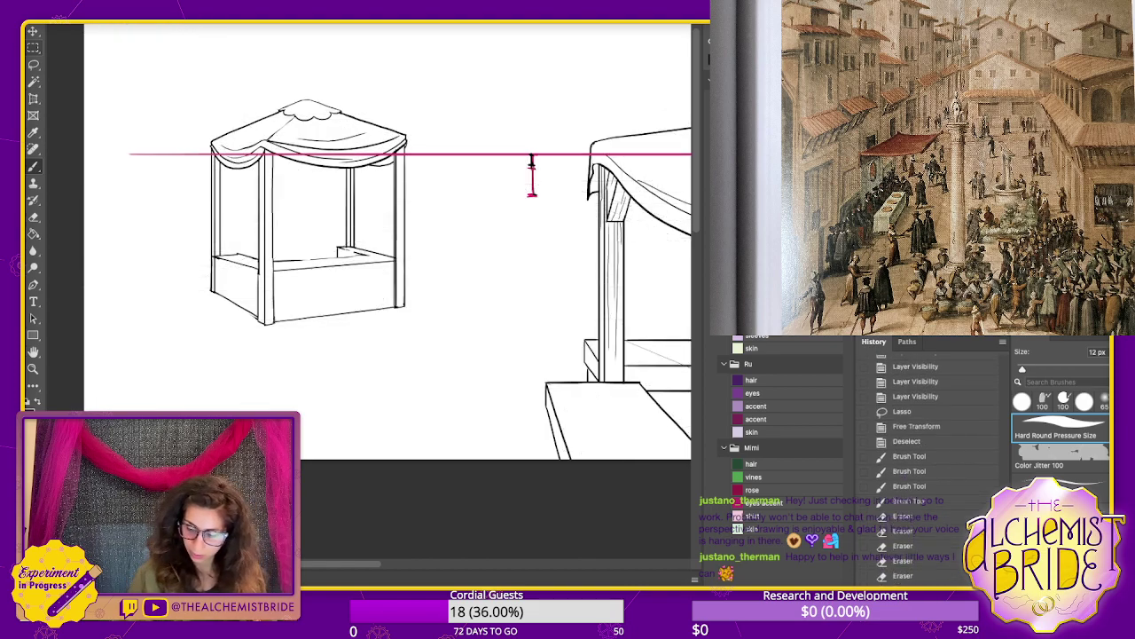
{"action": "left_click", "coordinate": [910, 456]}
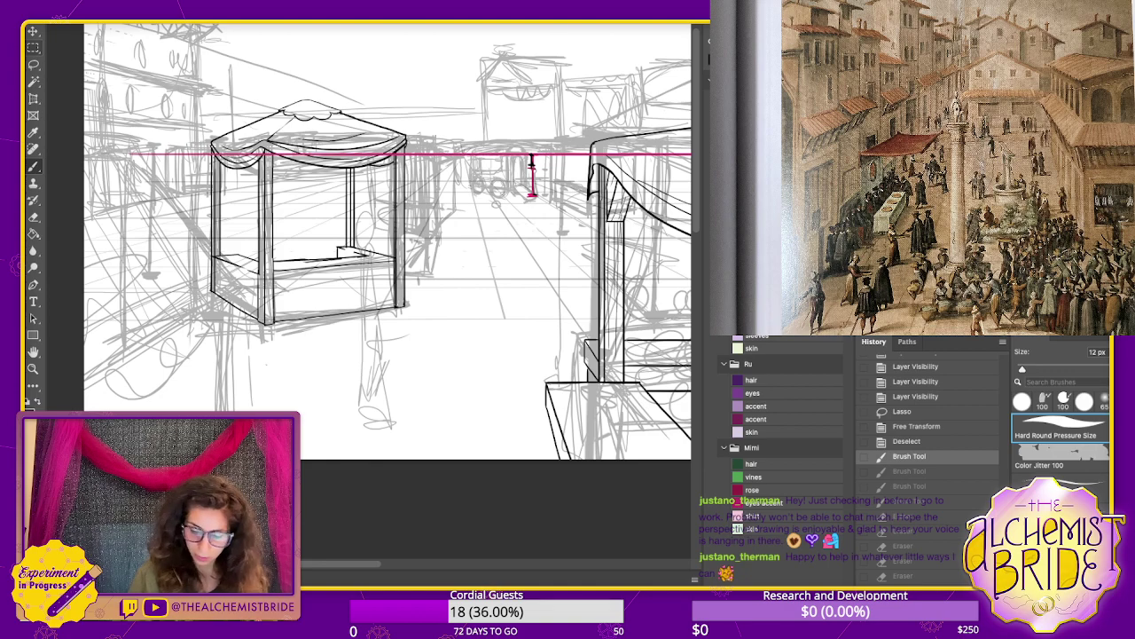
{"action": "left_click", "coordinate": [916, 397]}
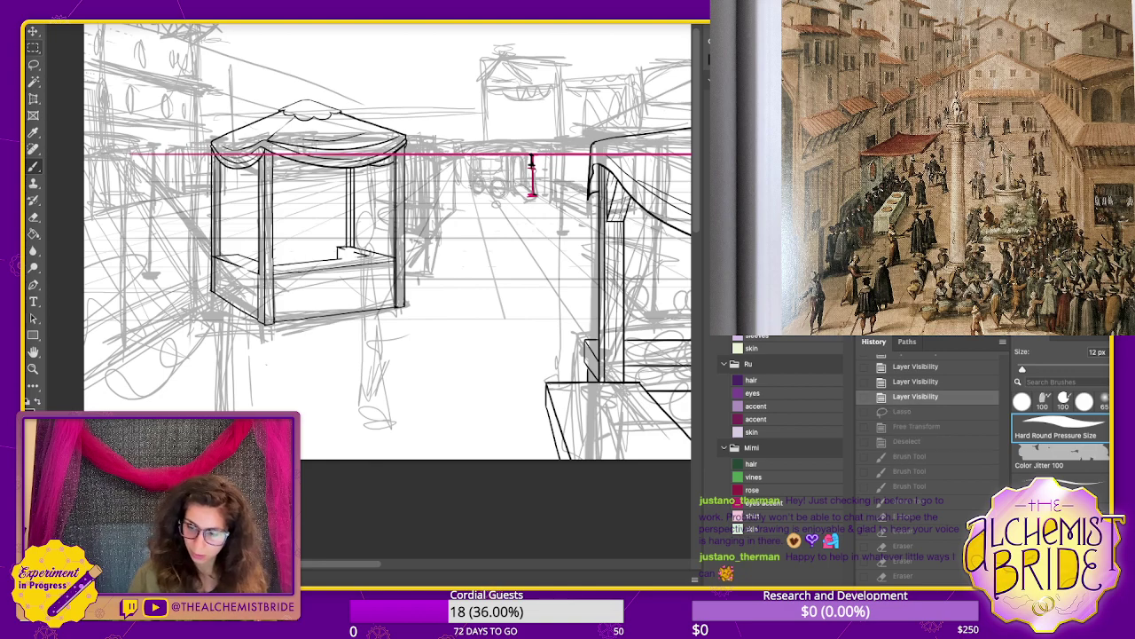
{"action": "scroll", "coordinate": [927, 461], "scroll_direction": "down", "scroll_amount": 5}
{"action": "left_click", "coordinate": [910, 582]}
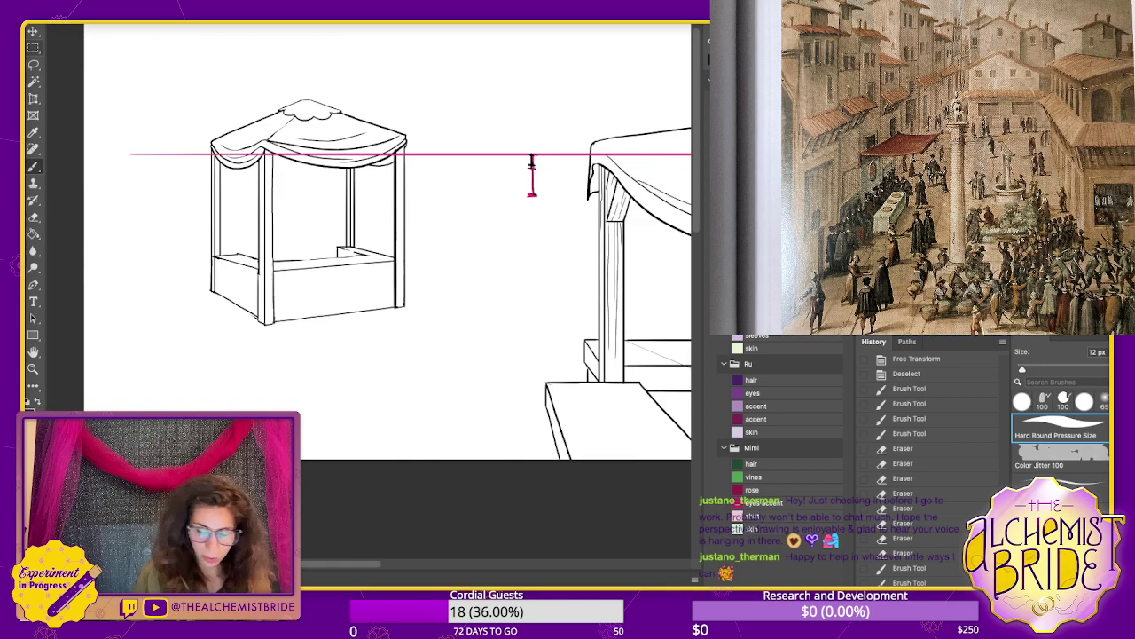
- Show the rough sketch without the perspective grid and clean up the side countertop's inner edge with the 35 px eraser
{"action": "key", "text": "ctrl+comma"}
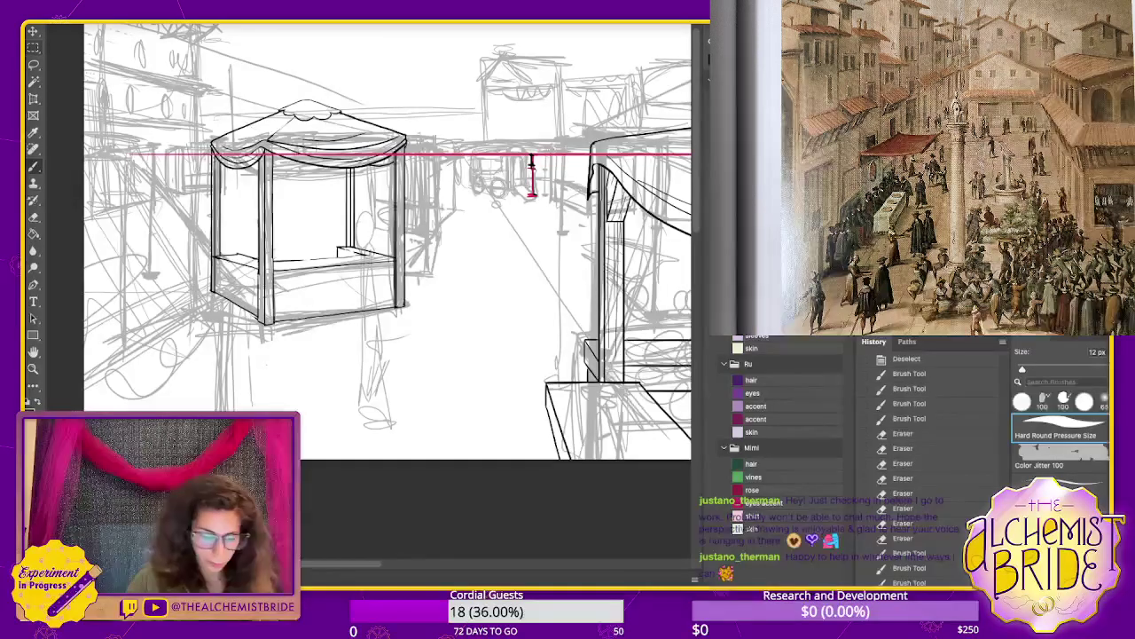
{"action": "key", "text": "ctrl+plus"}
{"action": "key", "text": "e"}
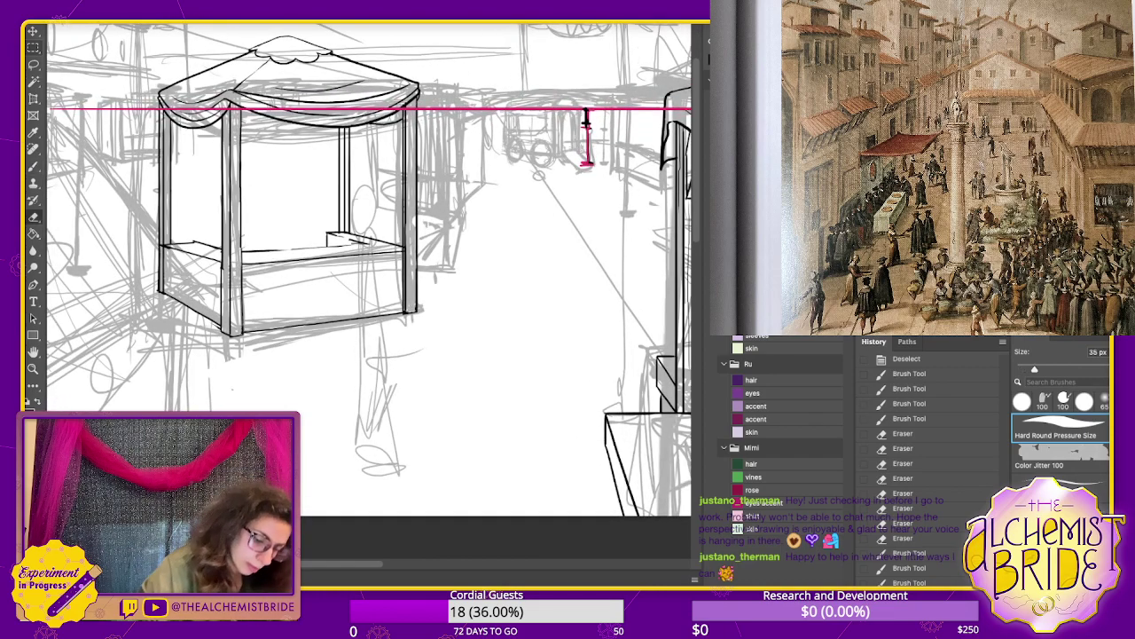
{"action": "mouse_move", "coordinate": [175, 241]}
{"action": "left_mouse_down"}
{"action": "mouse_move", "coordinate": [214, 246]}
{"action": "mouse_move", "coordinate": [191, 241]}
{"action": "mouse_move", "coordinate": [238, 265]}
{"action": "left_mouse_up"}
{"action": "key", "text": "b"}
{"action": "key", "text": "ctrl+z"}
{"action": "key", "text": "ctrl+z"}
{"action": "key", "text": "ctrl+z"}
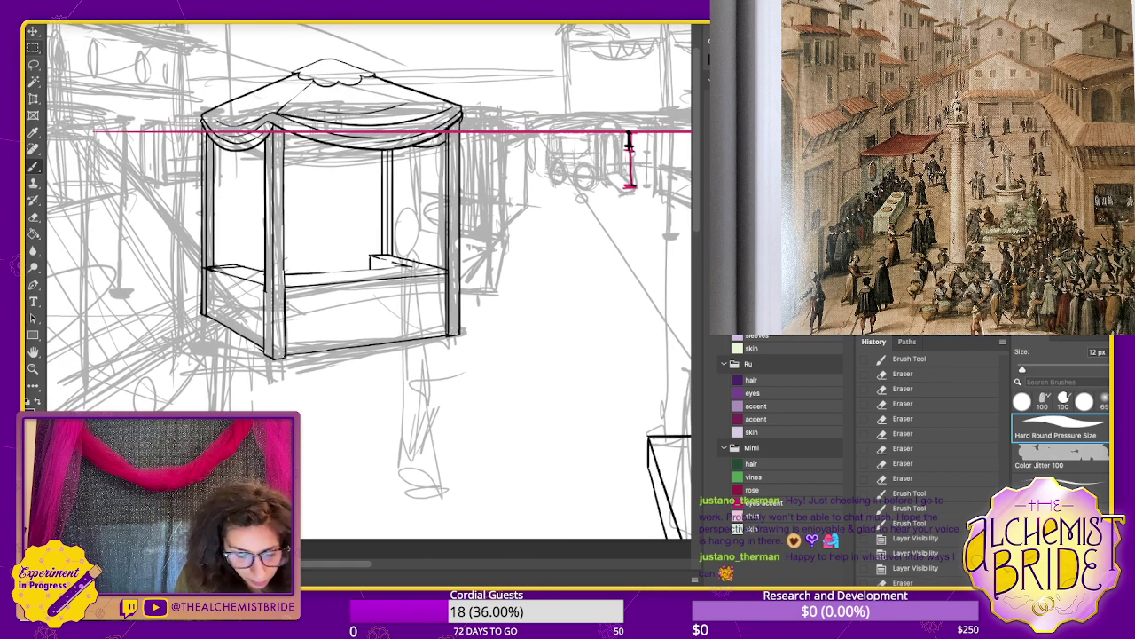
- Erase the short vertical end of the counter inside the stall's far side and re-ink its top edge with the 12 px brush
{"action": "key", "text": "e"}
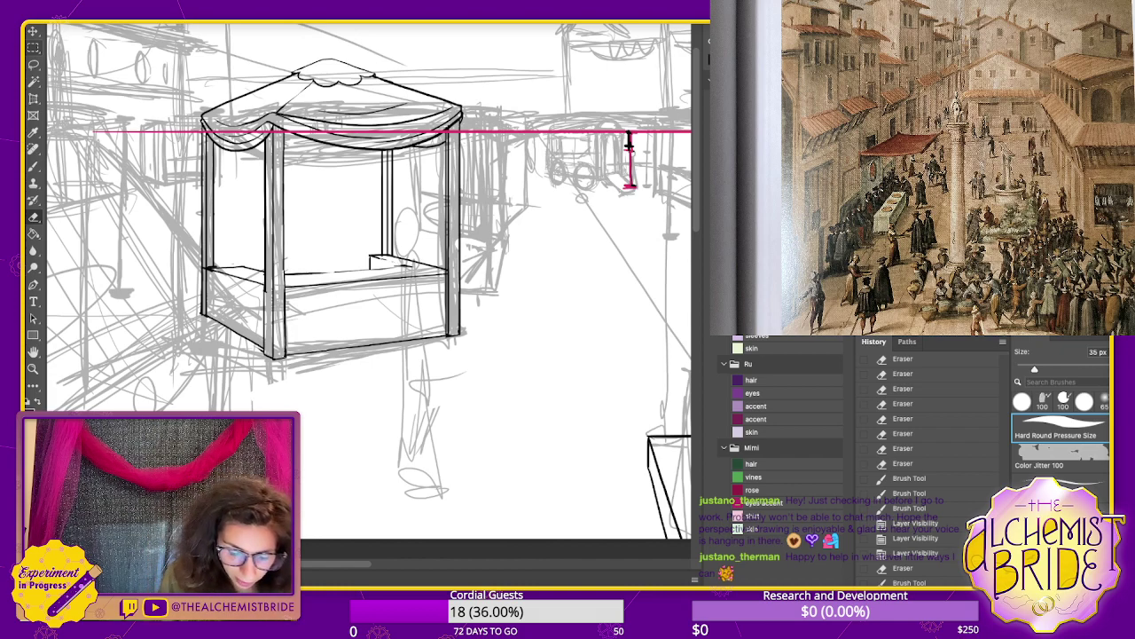
{"action": "left_click_drag", "start_coordinate": [370, 257], "coordinate": [381, 255]}
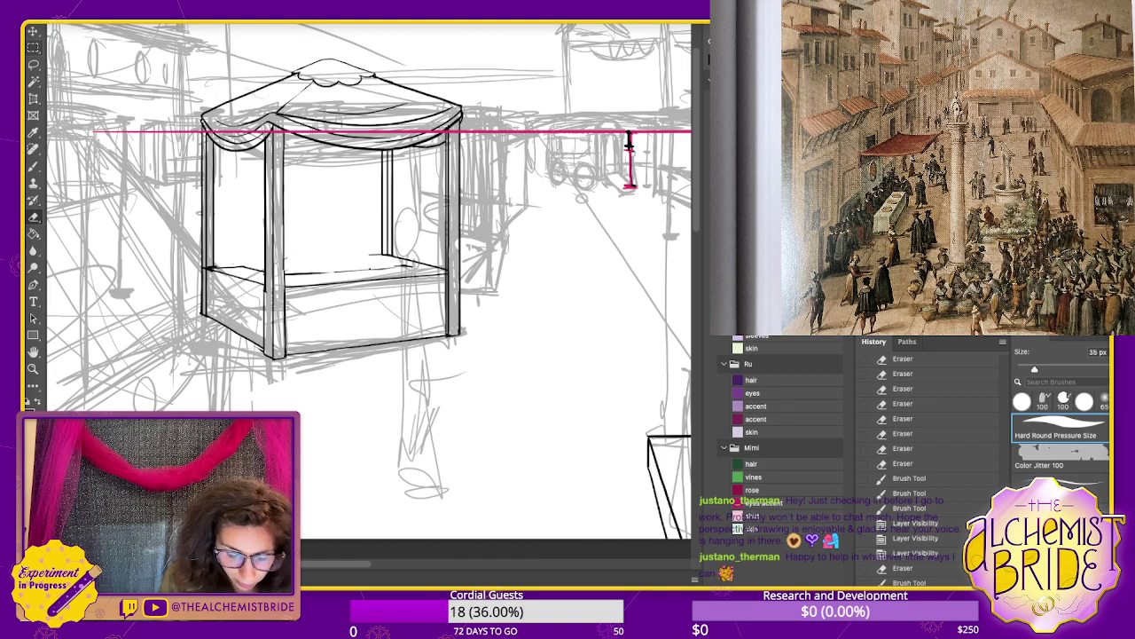
{"action": "left_click", "coordinate": [371, 267]}
{"action": "key", "text": "b"}
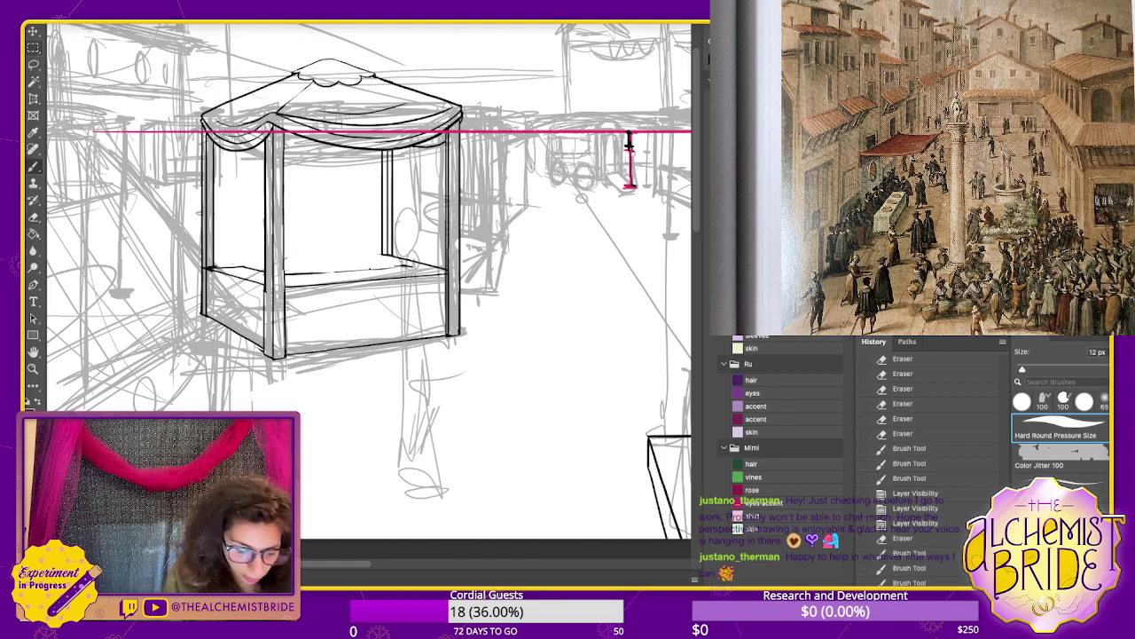
{"action": "left_click_drag", "start_coordinate": [365, 256], "coordinate": [414, 265]}
{"action": "key", "text": "e"}
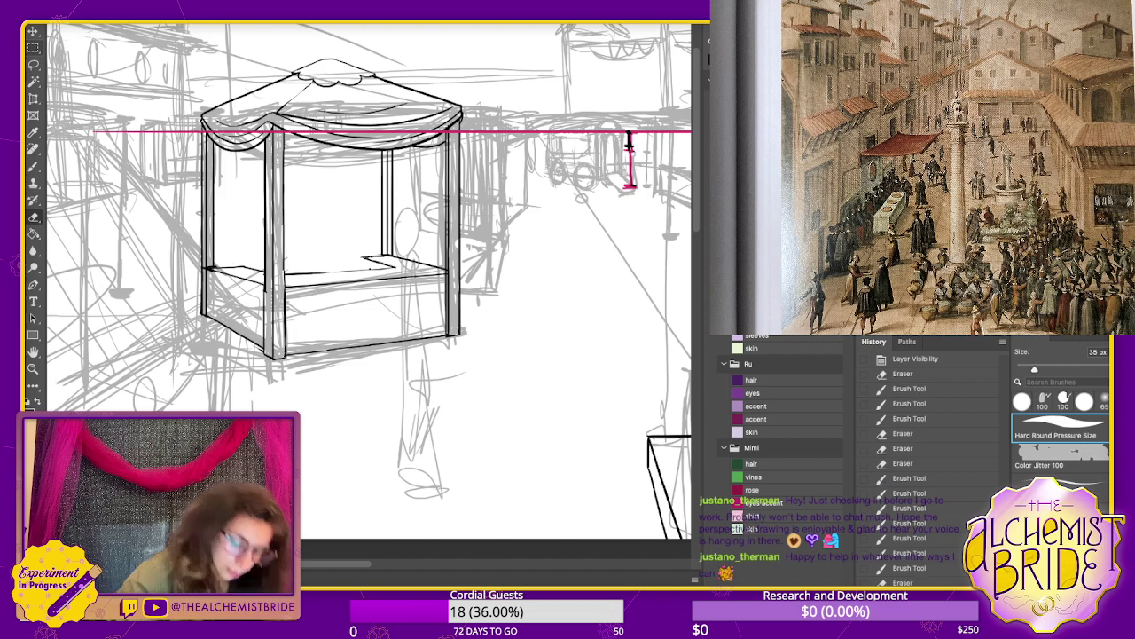
{"action": "key", "text": "b"}
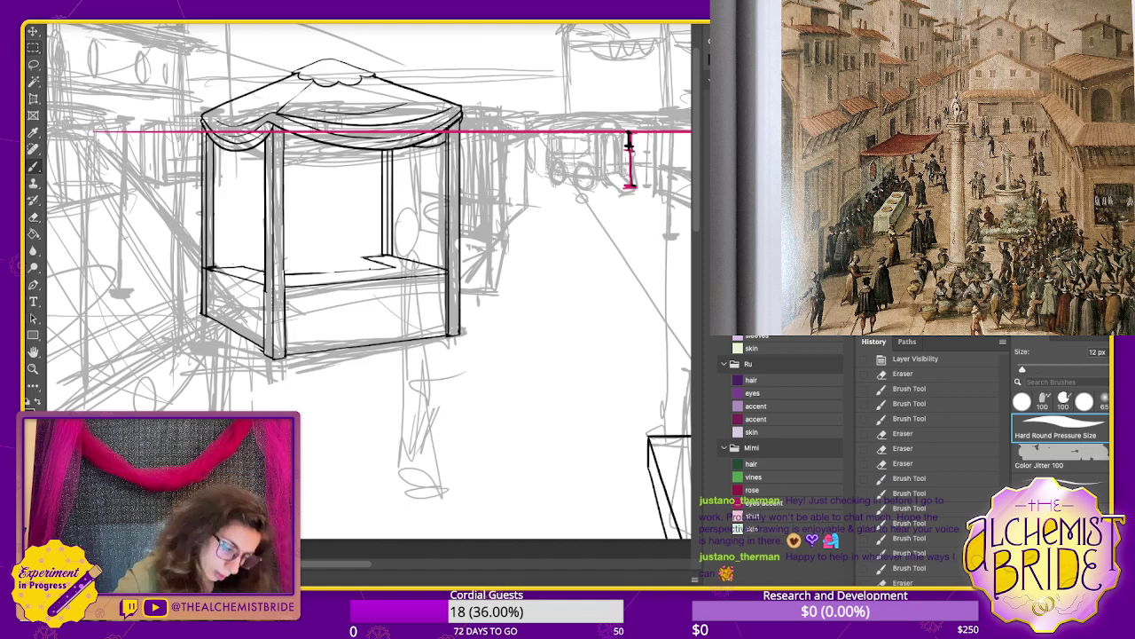
{"action": "left_click_drag", "start_coordinate": [365, 258], "coordinate": [408, 267]}
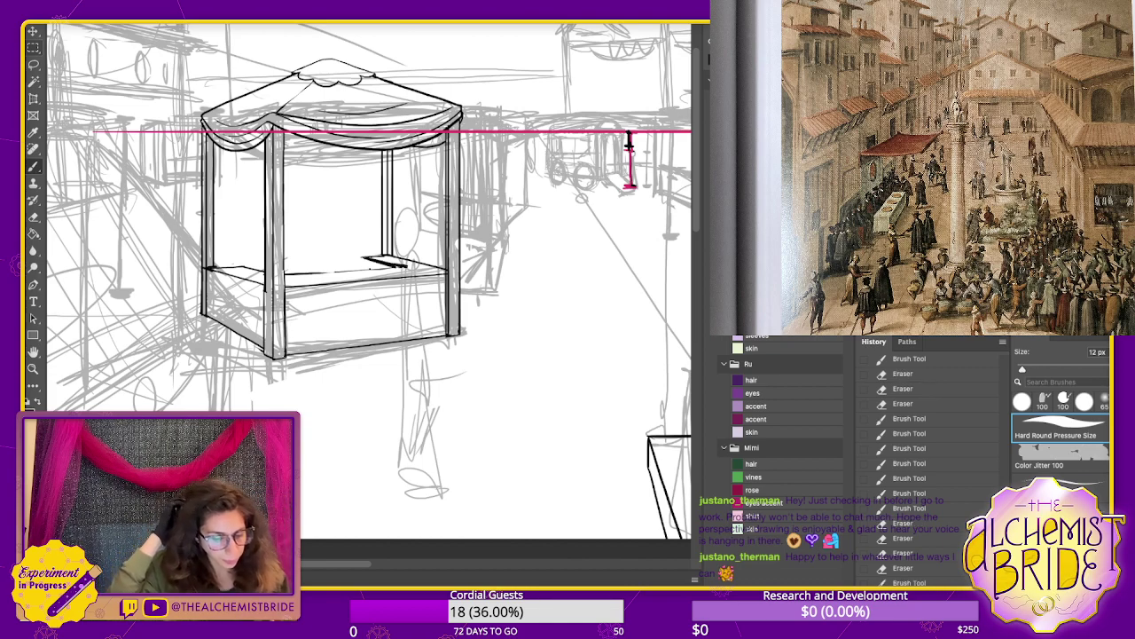
- Thin the far-side counter's heavy inner lines with the 35 px eraser and refine the front countertop's back edge
{"action": "key", "text": "e"}
{"action": "left_click_drag", "start_coordinate": [365, 263], "coordinate": [407, 267]}
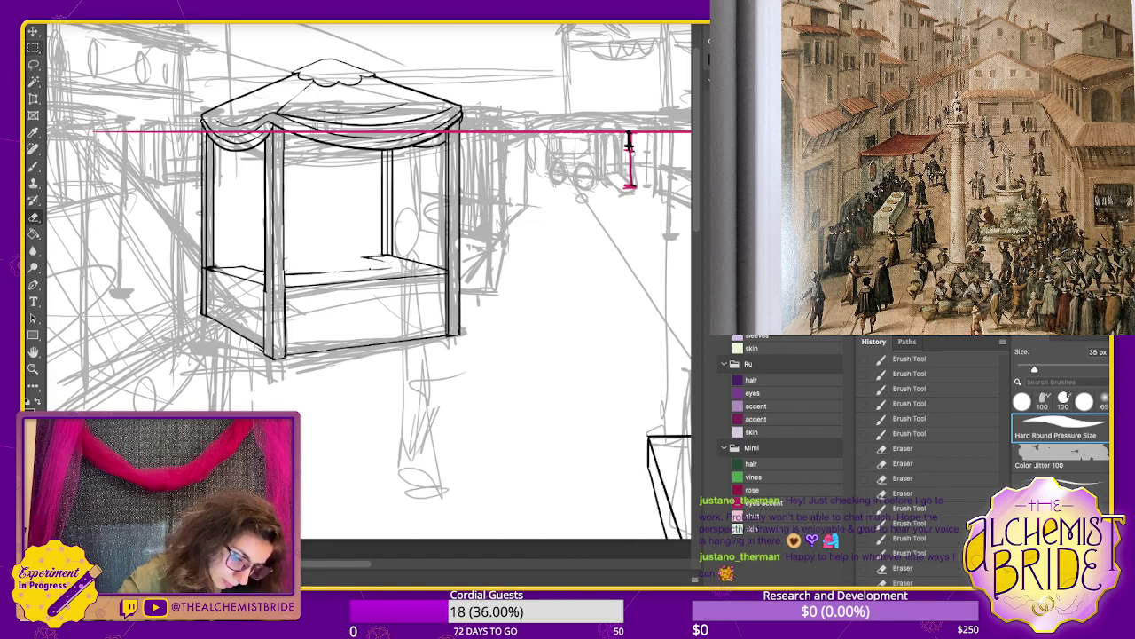
{"action": "key", "text": "b"}
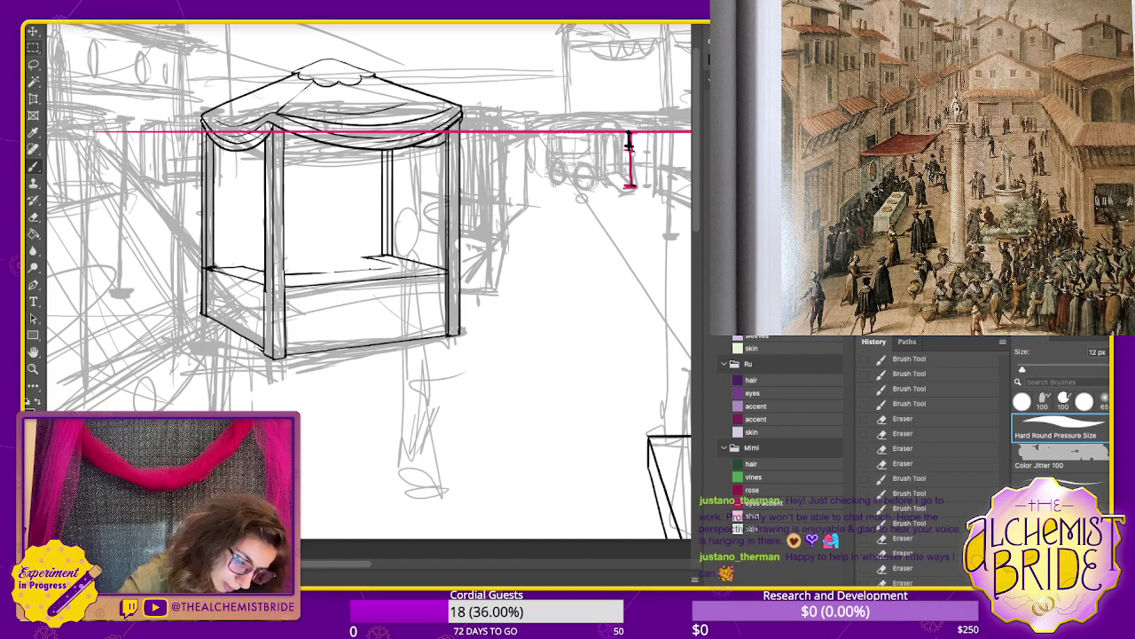
{"action": "mouse_move", "coordinate": [291, 273]}
{"action": "left_mouse_down"}
{"action": "mouse_move", "coordinate": [401, 264]}
{"action": "mouse_move", "coordinate": [316, 268]}
{"action": "left_mouse_up"}
{"action": "key", "text": "e"}
{"action": "mouse_move", "coordinate": [301, 270]}
{"action": "left_mouse_down"}
{"action": "mouse_move", "coordinate": [401, 266]}
{"action": "mouse_move", "coordinate": [363, 268]}
{"action": "left_mouse_up"}
{"action": "left_click_drag", "start_coordinate": [364, 270], "coordinate": [397, 267]}
{"action": "key", "text": "ctrl+z"}
{"action": "key", "text": "ctrl+z"}
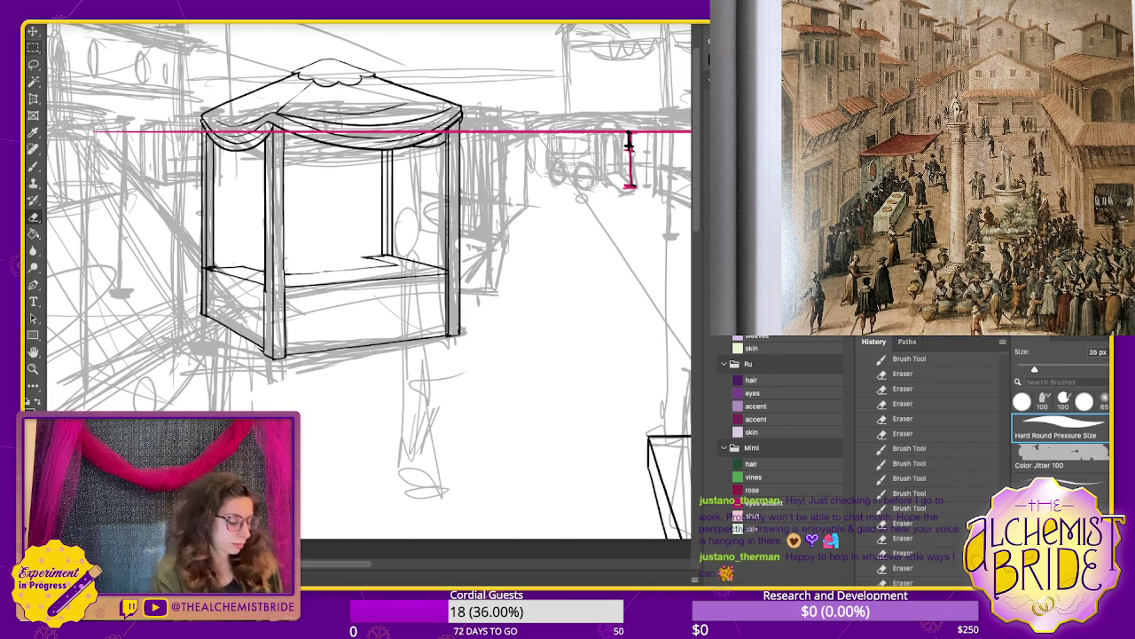
- Ink the short vertical end of the far-side counter with the 12 px brush and hide the rough sketch
{"action": "key", "text": "b"}
{"action": "key", "text": "ctrl+z"}
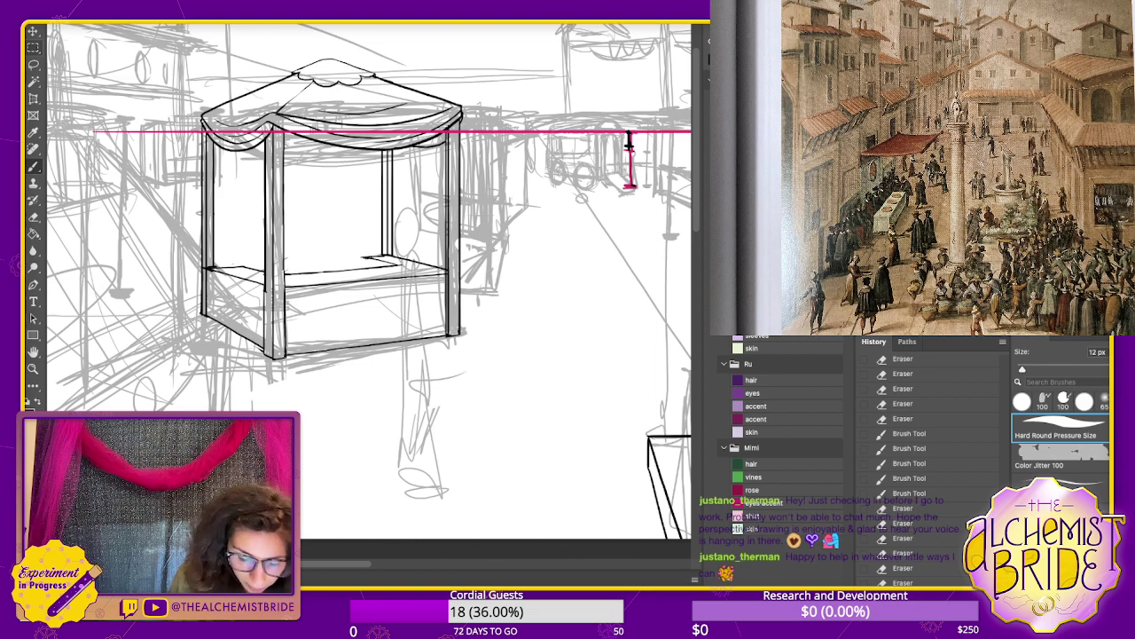
{"action": "left_click_drag", "start_coordinate": [366, 257], "coordinate": [366, 266]}
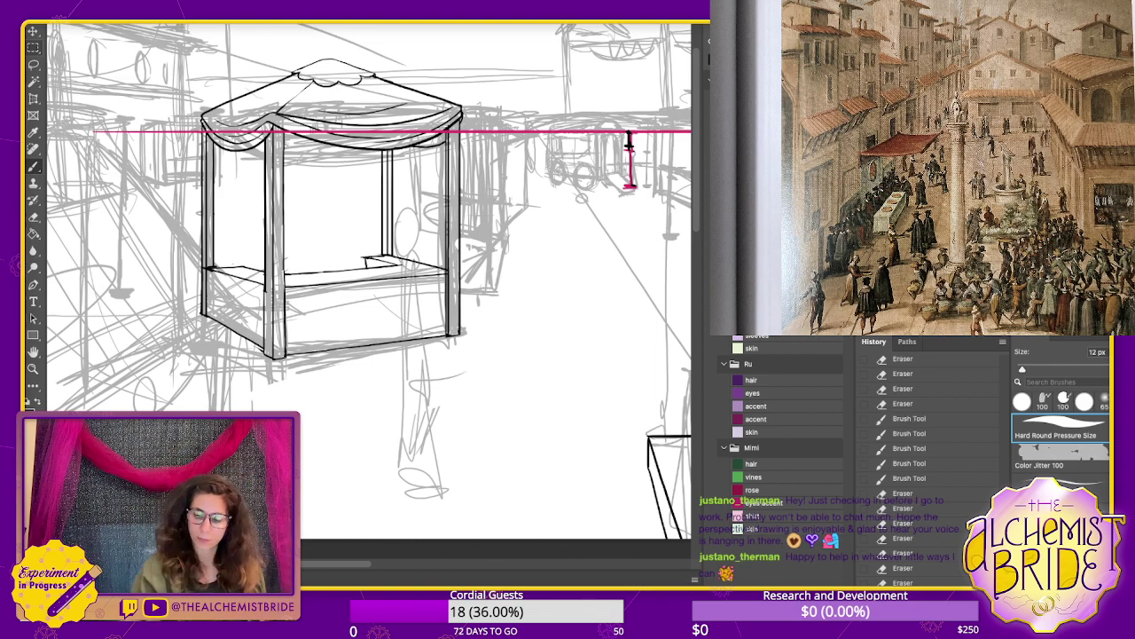
{"action": "key", "text": "ctrl+comma"}
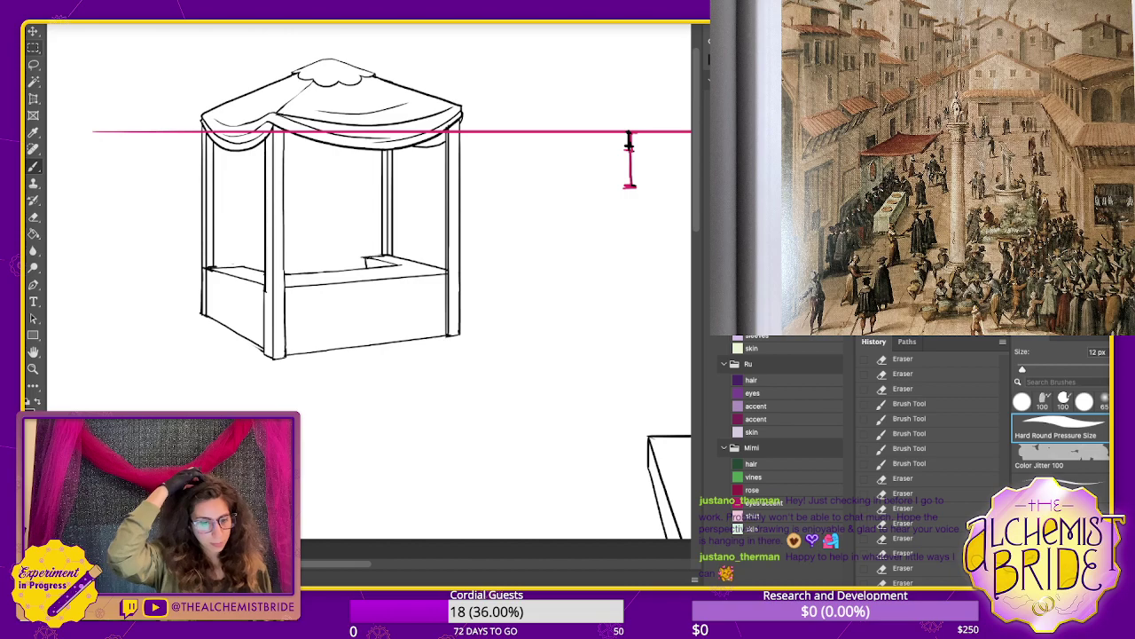
- Clean up the side countertop's rear corner, re-ink the far-side counter's short vertical end and trim it with the 35 px eraser
{"action": "key", "text": "e"}
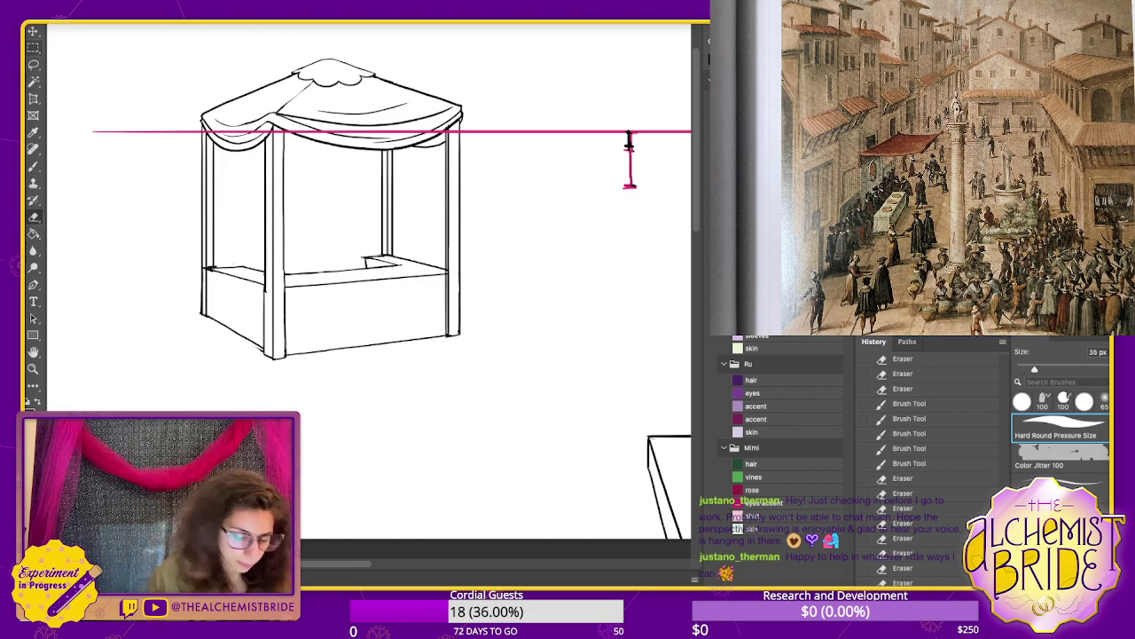
{"action": "left_click_drag", "start_coordinate": [213, 264], "coordinate": [219, 266]}
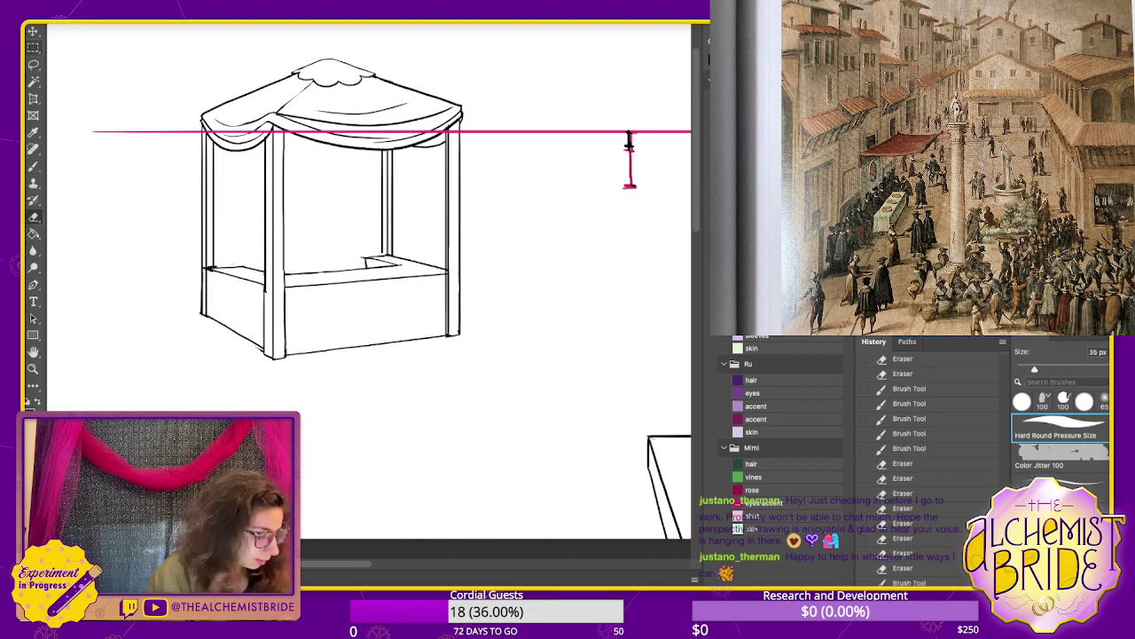
{"action": "key", "text": "b"}
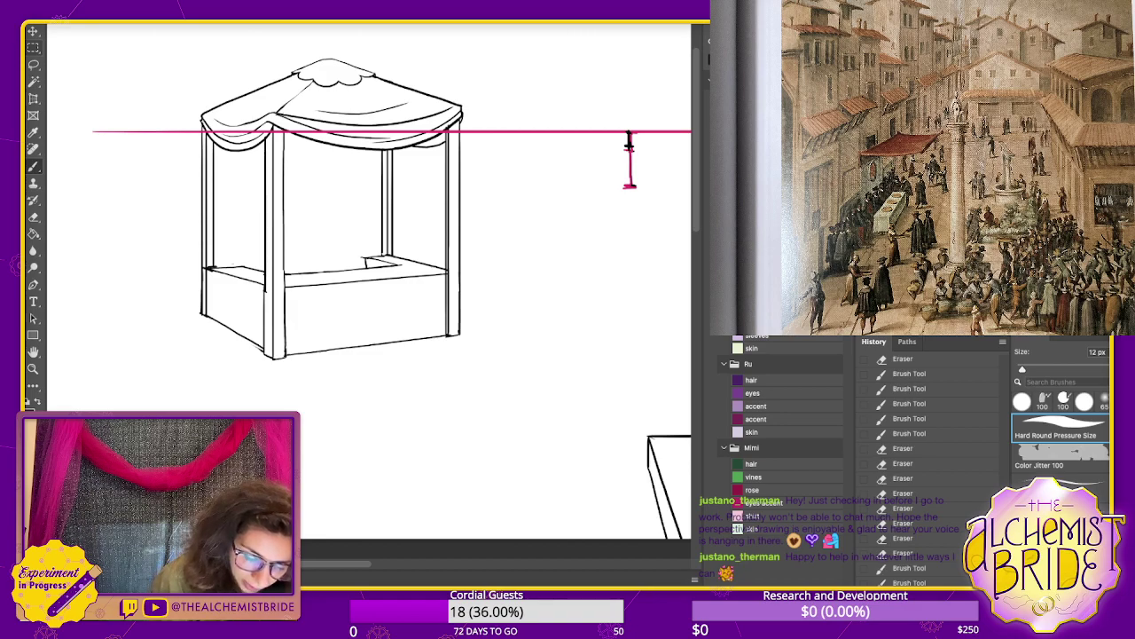
{"action": "key", "text": "ctrl+z"}
{"action": "mouse_move", "coordinate": [365, 255]}
{"action": "left_mouse_down"}
{"action": "mouse_move", "coordinate": [391, 254]}
{"action": "mouse_move", "coordinate": [365, 267]}
{"action": "left_mouse_up"}
{"action": "key", "text": "ctrl+z"}
{"action": "key", "text": "ctrl+z"}
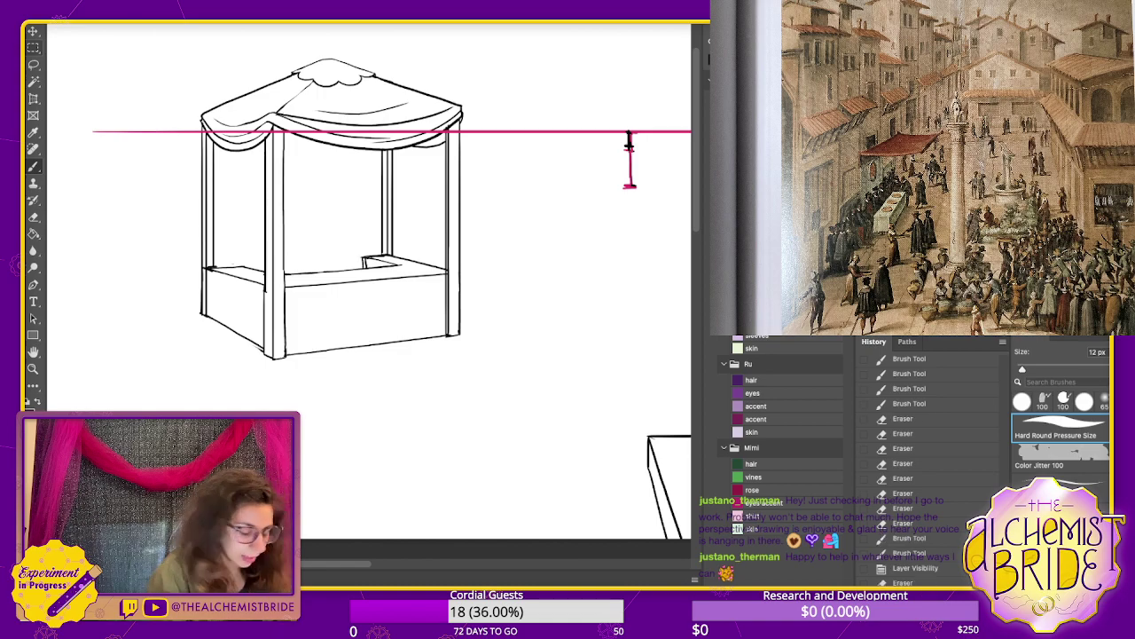
{"action": "key", "text": "e"}
{"action": "mouse_move", "coordinate": [366, 269]}
{"action": "left_mouse_down"}
{"action": "mouse_move", "coordinate": [364, 255]}
{"action": "mouse_move", "coordinate": [392, 258]}
{"action": "left_mouse_up"}
{"action": "scroll", "coordinate": [927, 471], "scroll_direction": "down", "scroll_amount": 1}
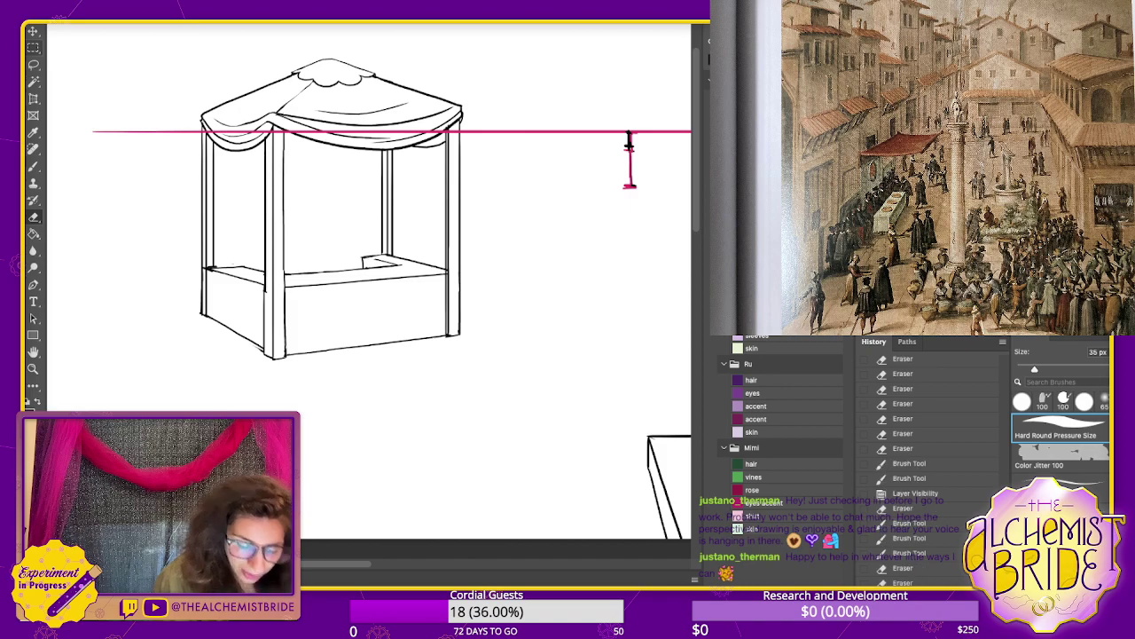
- Clean up the side countertop's heavy line end by the rear post with the 35 px eraser and show the rough sketch
{"action": "scroll", "coordinate": [926, 470], "scroll_direction": "down", "scroll_amount": 1}
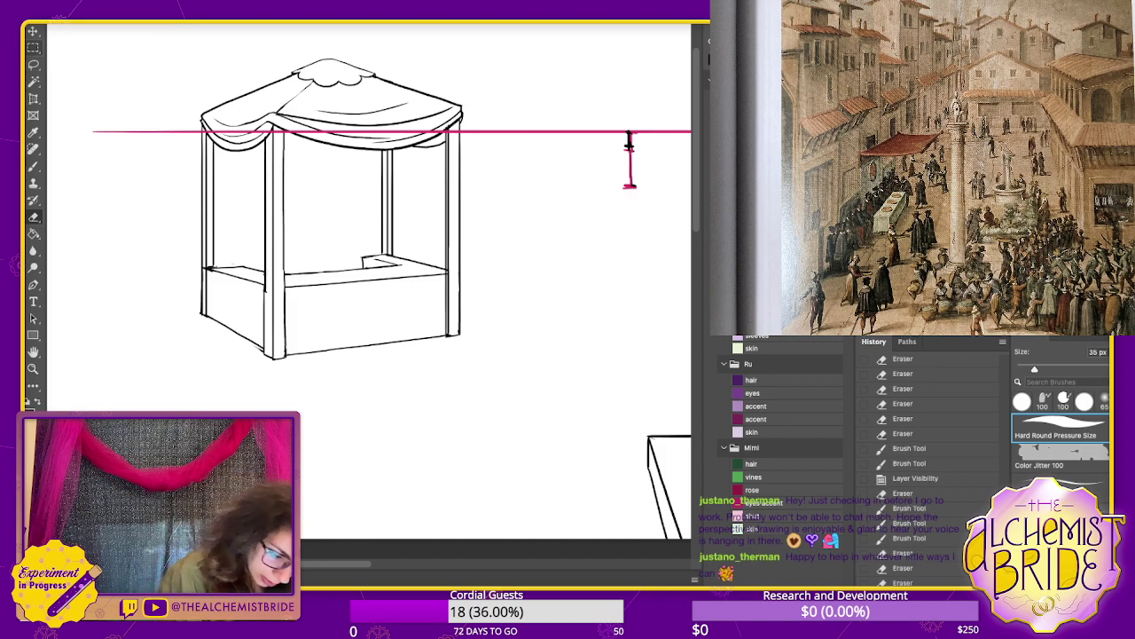
{"action": "scroll", "coordinate": [927, 470], "scroll_direction": "down", "scroll_amount": 1}
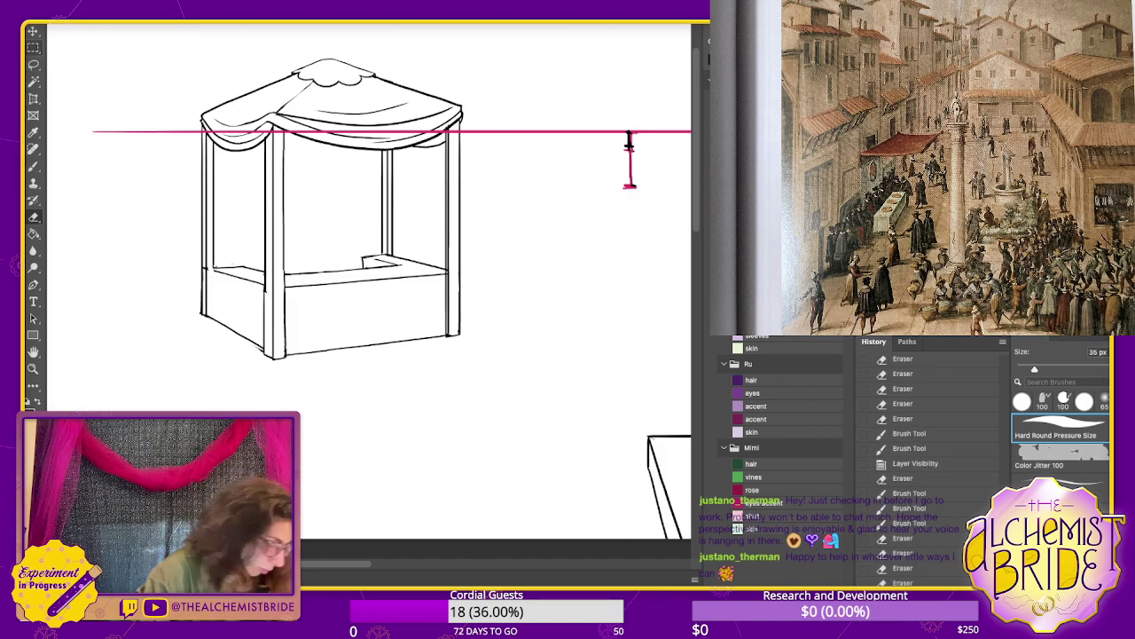
{"action": "key", "text": "b"}
{"action": "scroll", "coordinate": [927, 470], "scroll_direction": "down", "scroll_amount": 2}
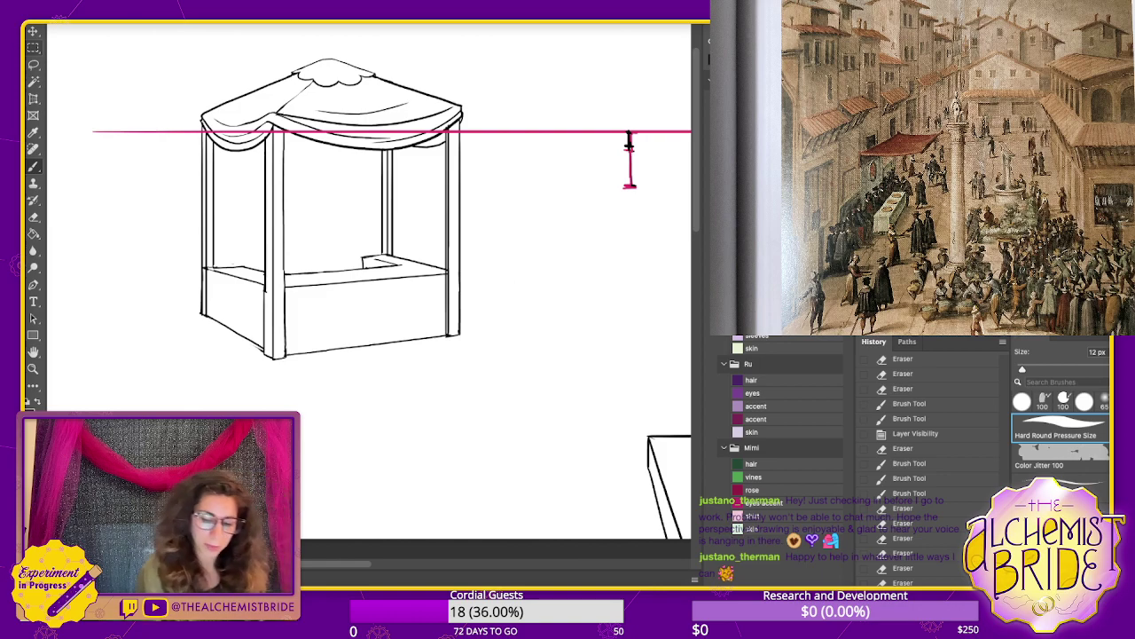
{"action": "key", "text": "super+comma"}
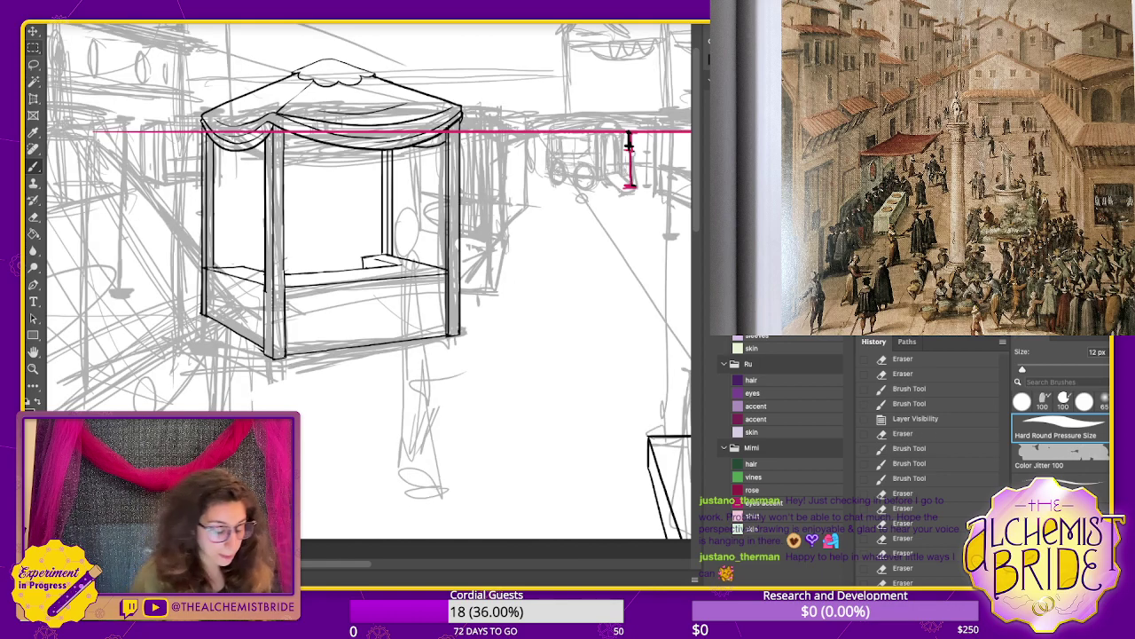
- Show the perspective guides layer and give its lines a light blue Color Overlay
{"action": "key", "text": "super+minus"}
{"action": "left_click_drag", "start_coordinate": [368, 284], "coordinate": [410, 303]}
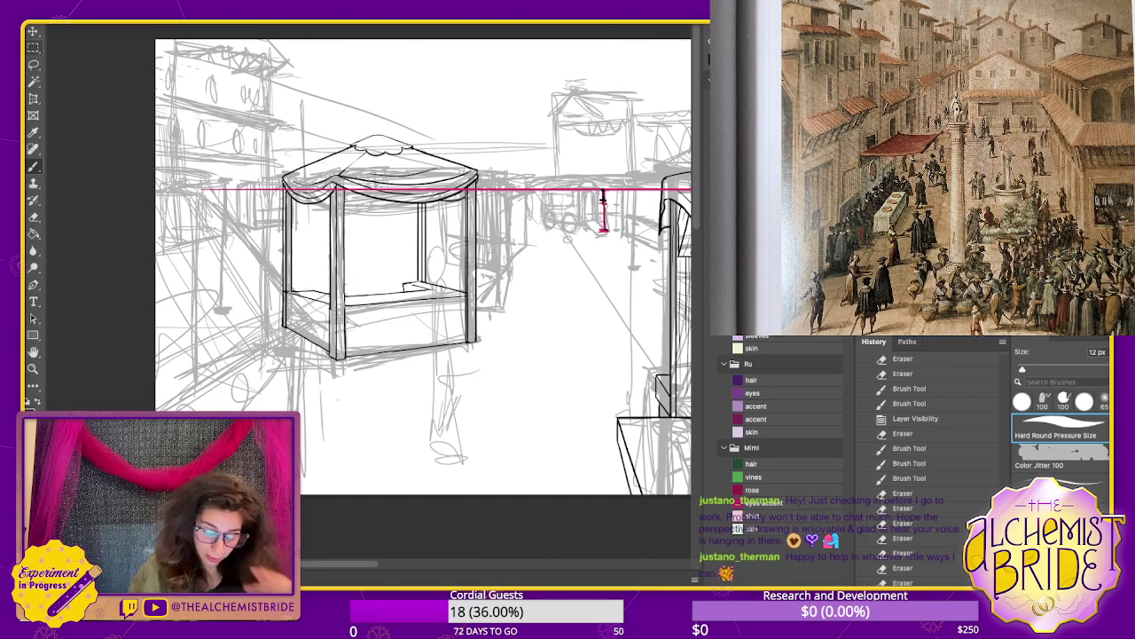
{"action": "key", "text": "super+comma"}
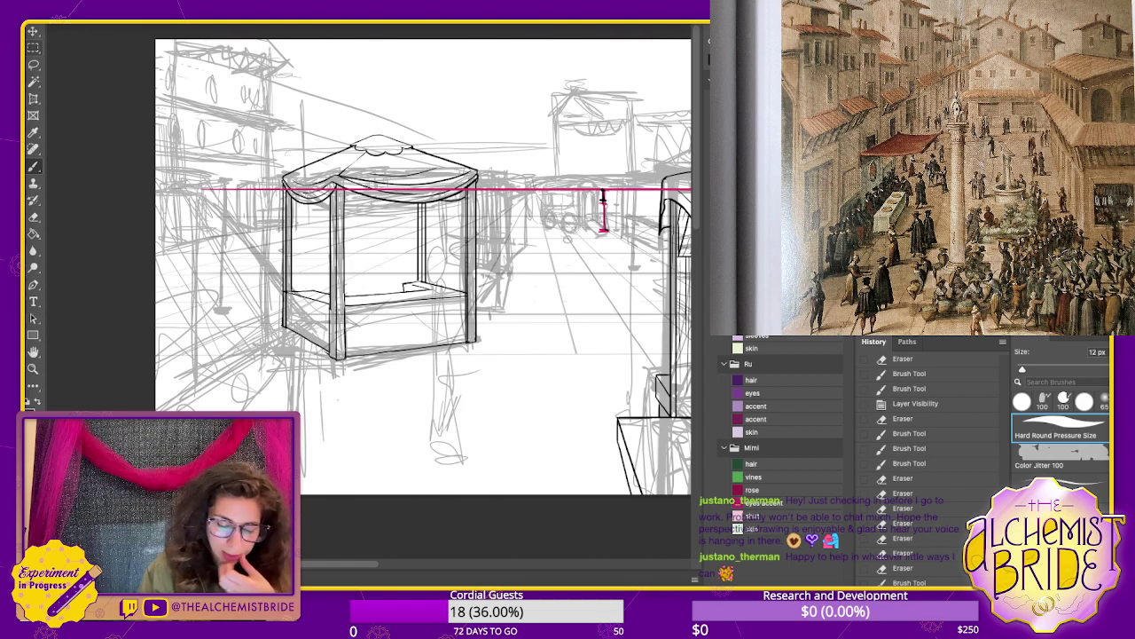
{"action": "key", "text": "Return"}
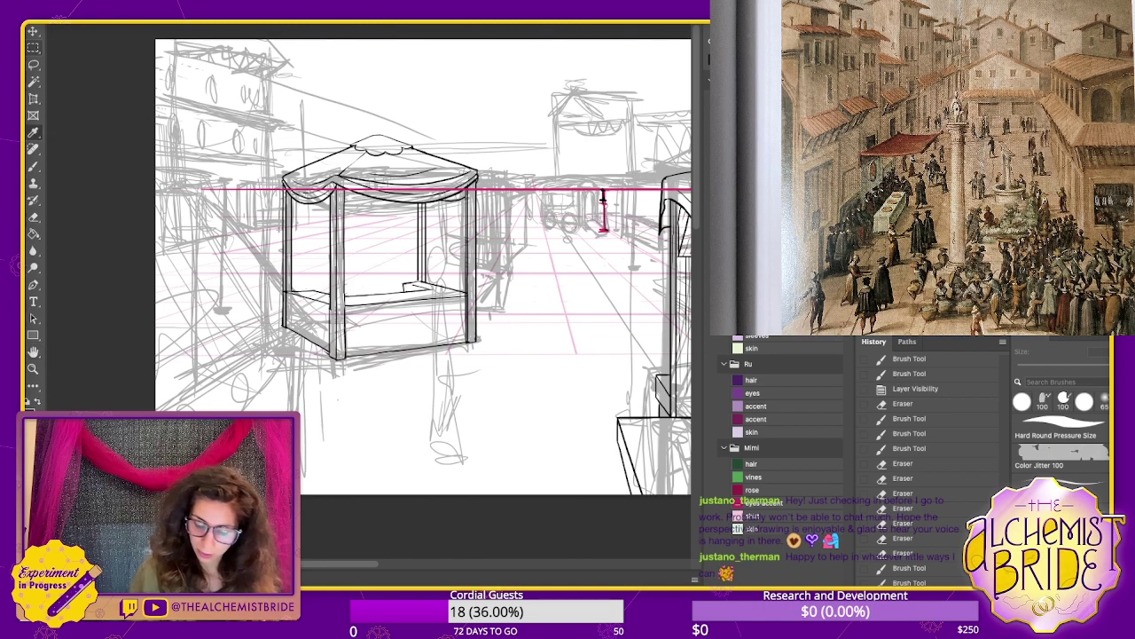
{"action": "key", "text": "Return"}
{"action": "key", "text": "Return"}
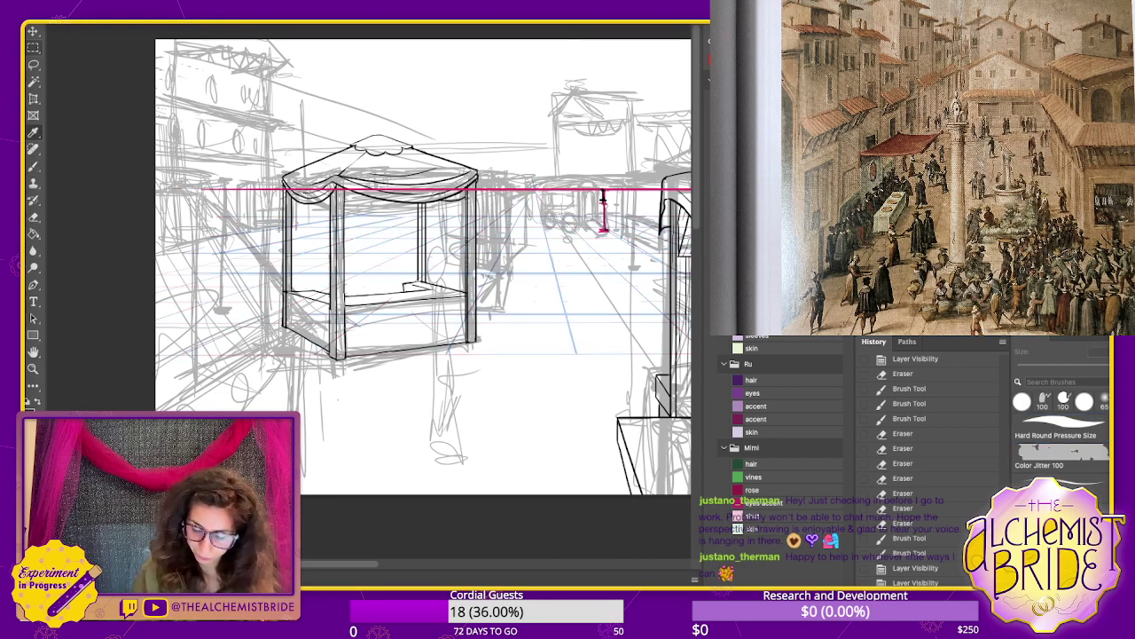
{"action": "key", "text": "Return"}
{"action": "key", "text": "Return"}
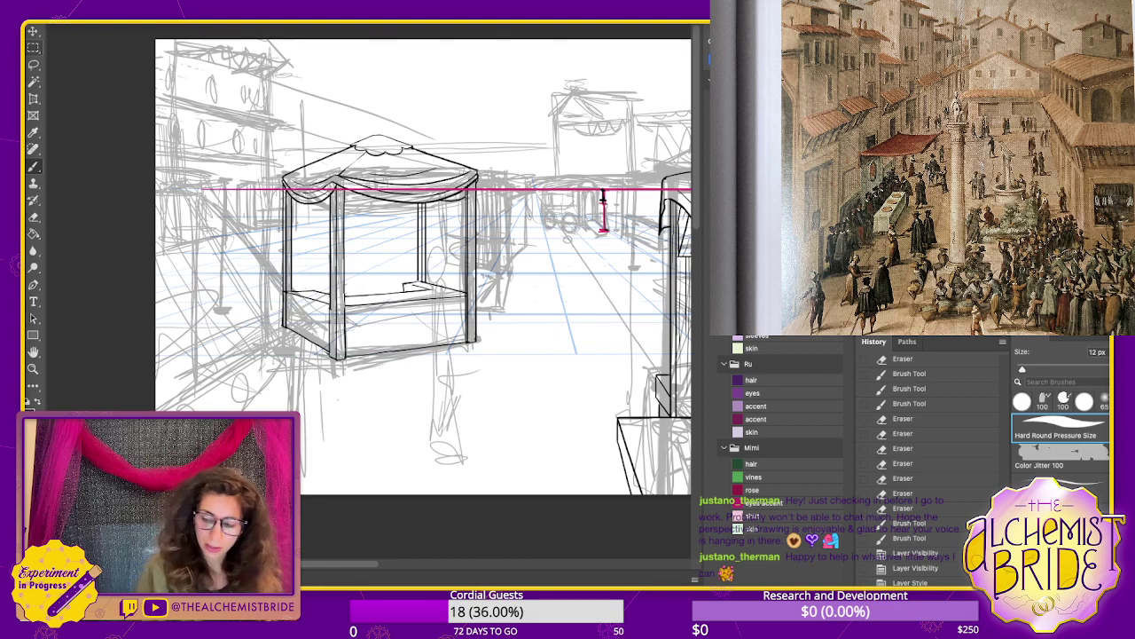
- Hide the magenta horizon line layer, then lasso and delete the stray black figure-height mark on the stalls layer
{"action": "key", "text": "super+comma"}
{"action": "key", "text": "super+comma"}
{"action": "key", "text": "super+comma"}
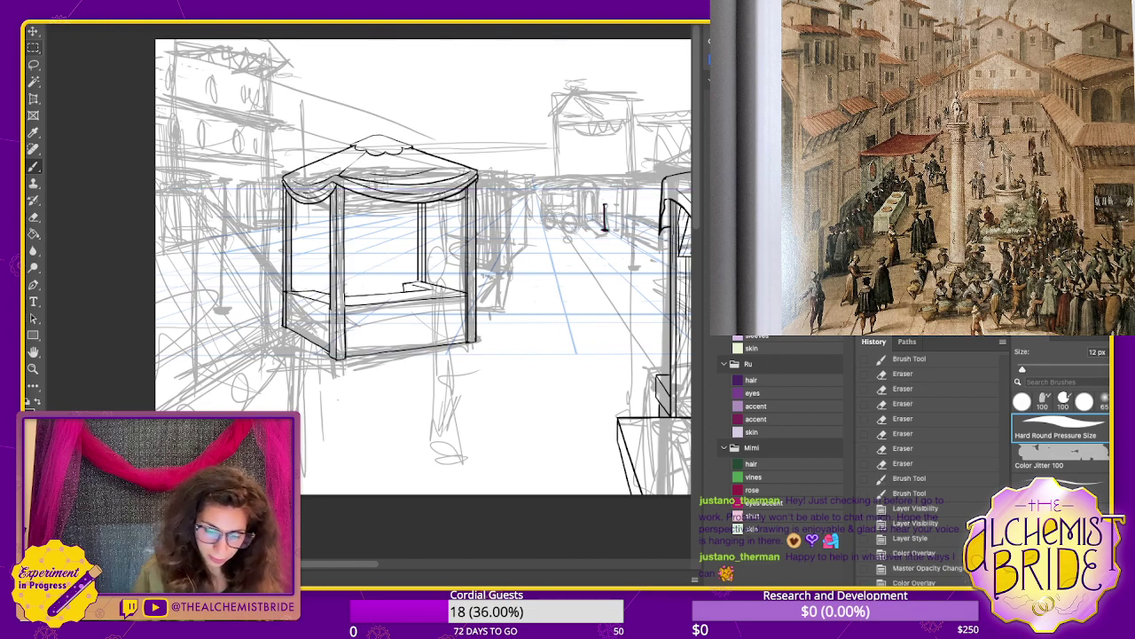
{"action": "key", "text": "super+comma"}
{"action": "key", "text": "ctrl+comma"}
{"action": "key", "text": "ctrl+comma"}
{"action": "key", "text": "ctrl+comma"}
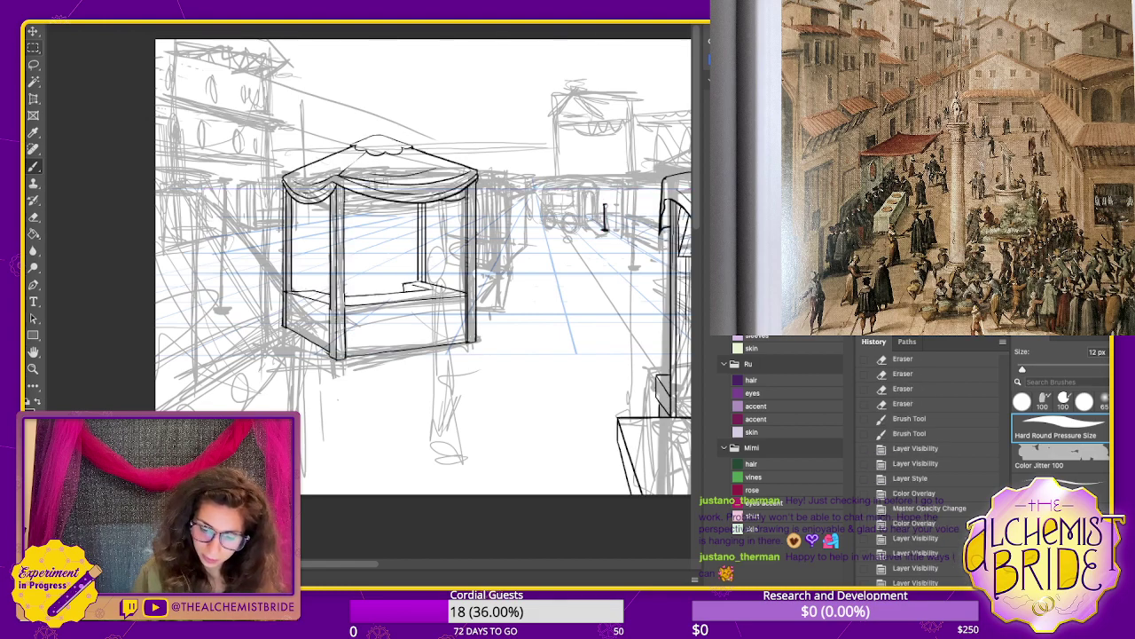
{"action": "key", "text": "l"}
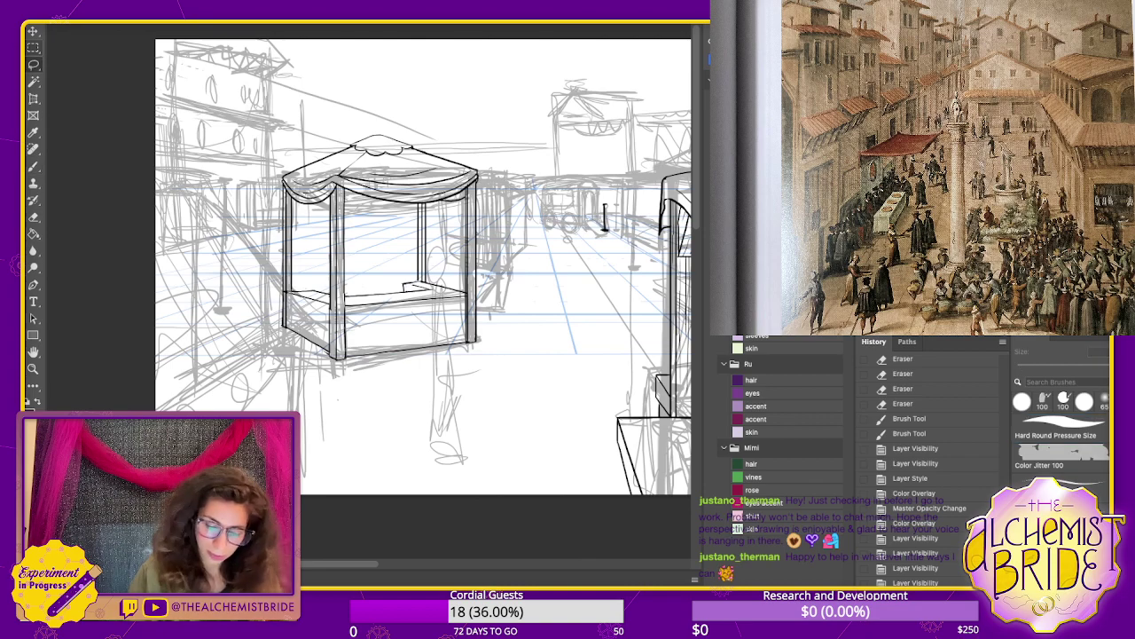
{"action": "left_click_drag", "start_coordinate": [605, 195], "coordinate": [611, 196]}
{"action": "key", "text": "Delete"}
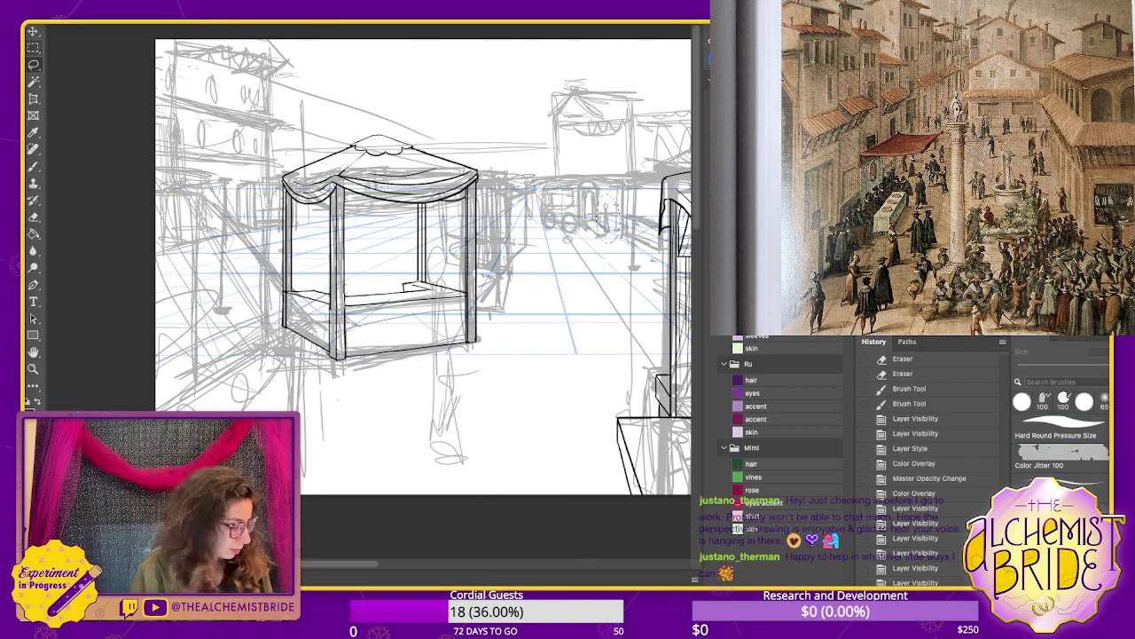
- Show the magenta horizon line layer again, clear the selection and rename that layer "person proportion"
{"action": "key", "text": "ctrl+comma"}
{"action": "key", "text": "ctrl+comma"}
{"action": "key", "text": "space"}
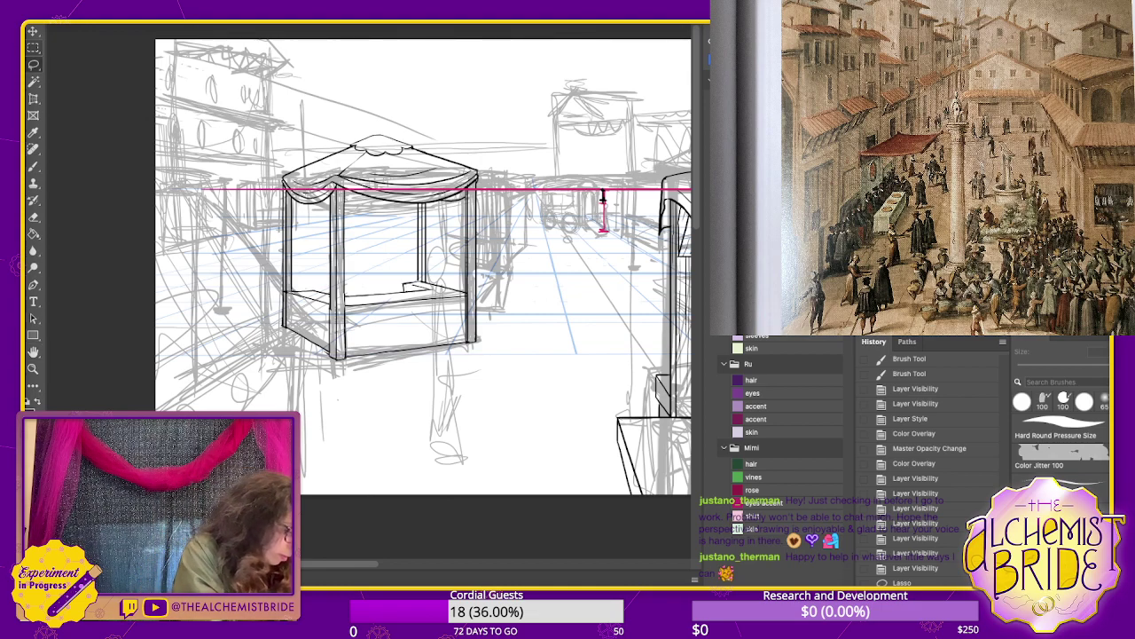
{"action": "key", "text": "Delete"}
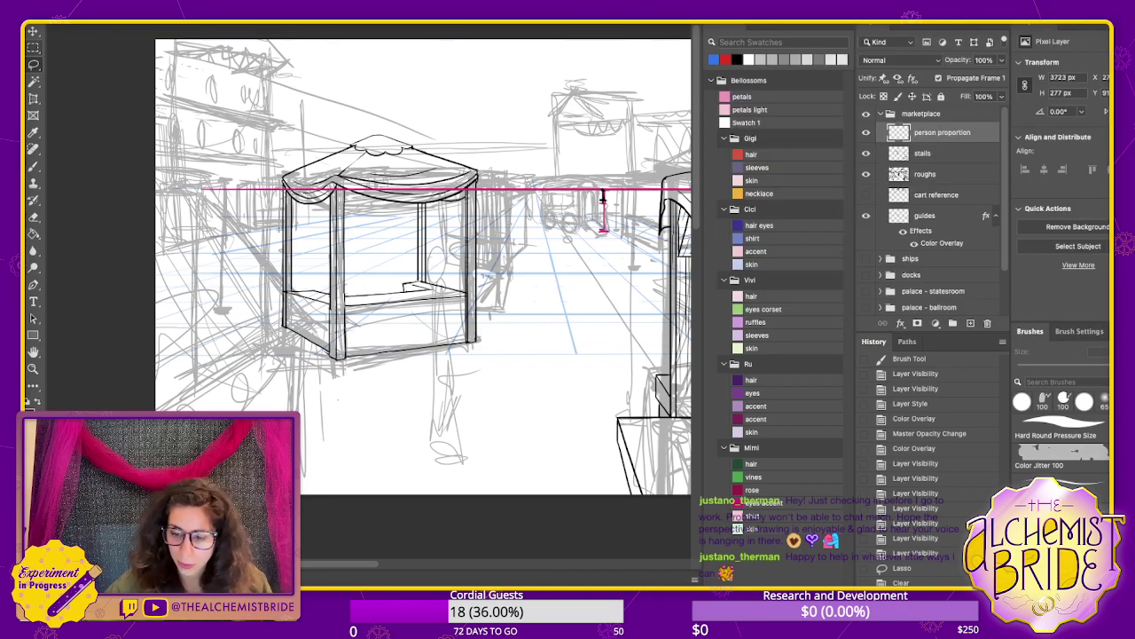
- On the stalls layer, ink two vertical edges and the slanted base of a boxy stall behind the canopied one with the 12 px brush
{"action": "left_click", "coordinate": [848, 25]}
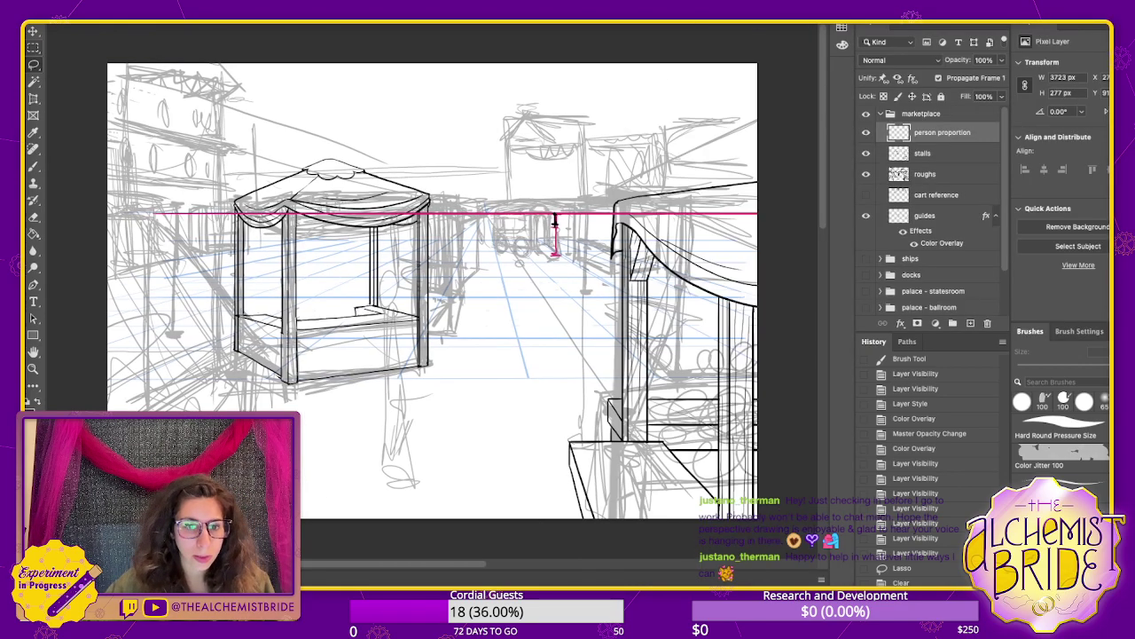
{"action": "mouse_move", "coordinate": [520, 263]}
{"action": "left_mouse_down"}
{"action": "mouse_move", "coordinate": [542, 240]}
{"action": "mouse_move", "coordinate": [556, 249]}
{"action": "left_mouse_up"}
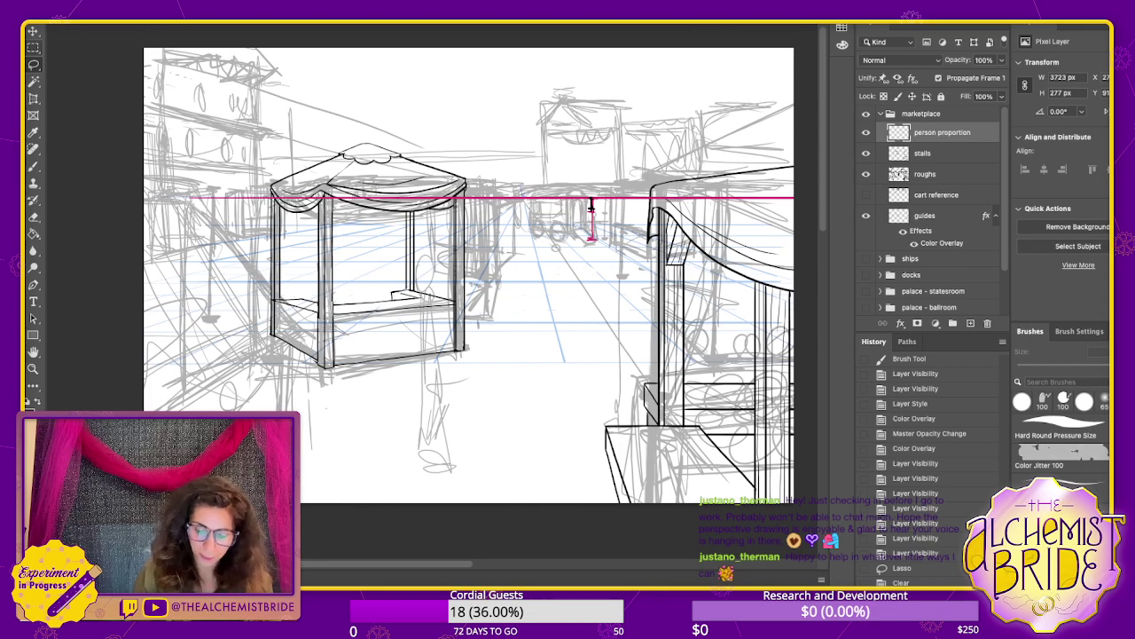
{"action": "key", "text": "b"}
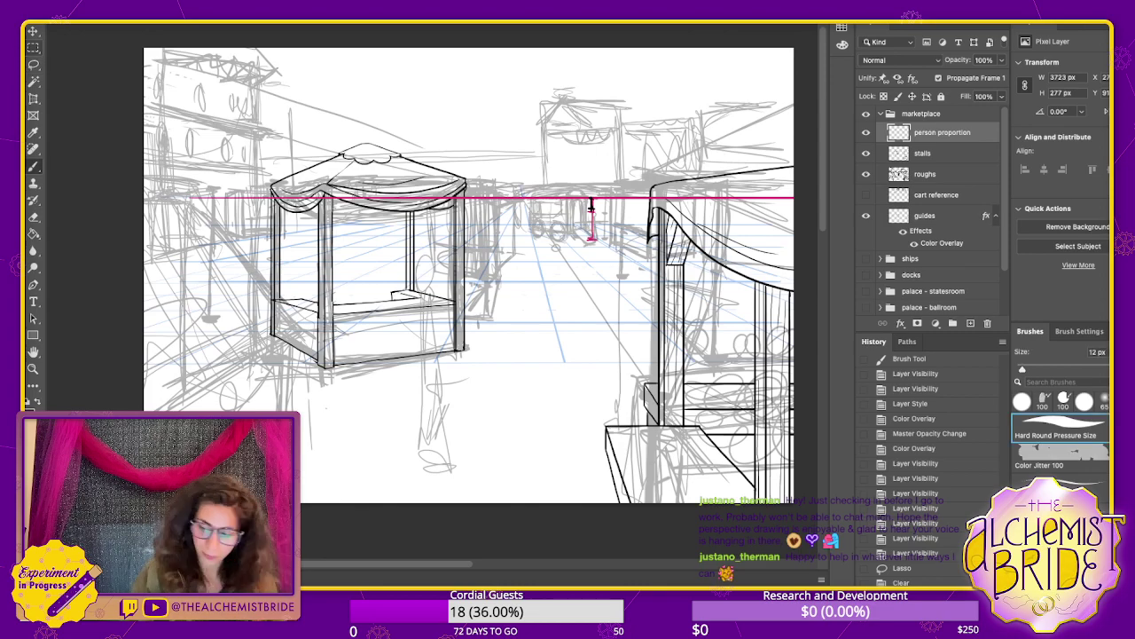
{"action": "left_click", "coordinate": [924, 153]}
{"action": "left_click_drag", "start_coordinate": [478, 275], "coordinate": [566, 264]}
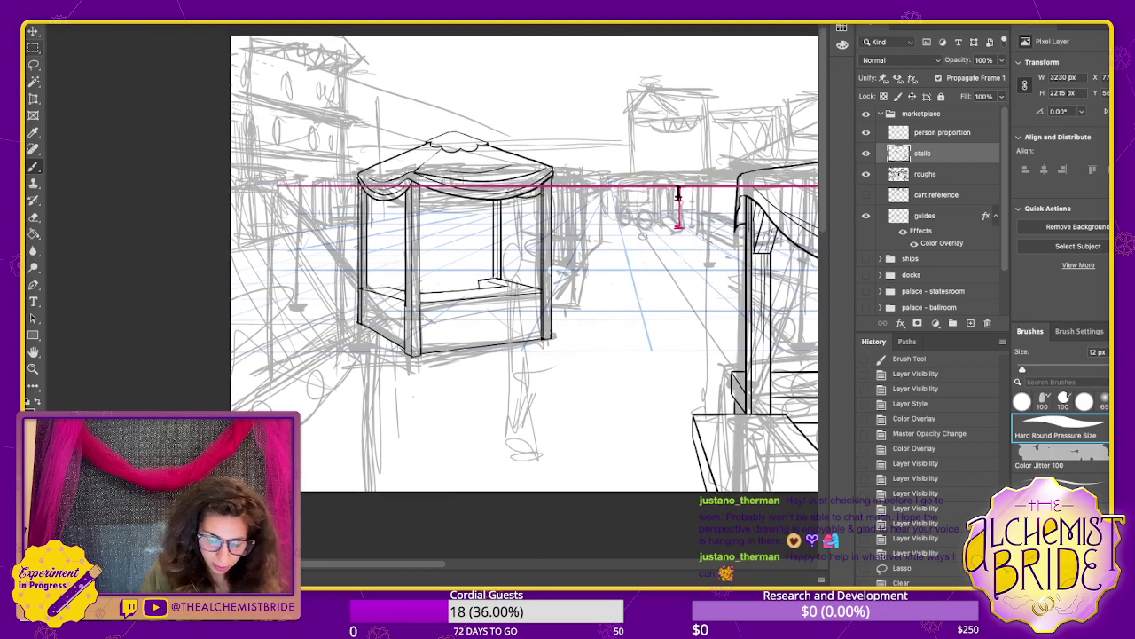
{"action": "key", "text": "super+equal"}
{"action": "key", "text": "super+equal"}
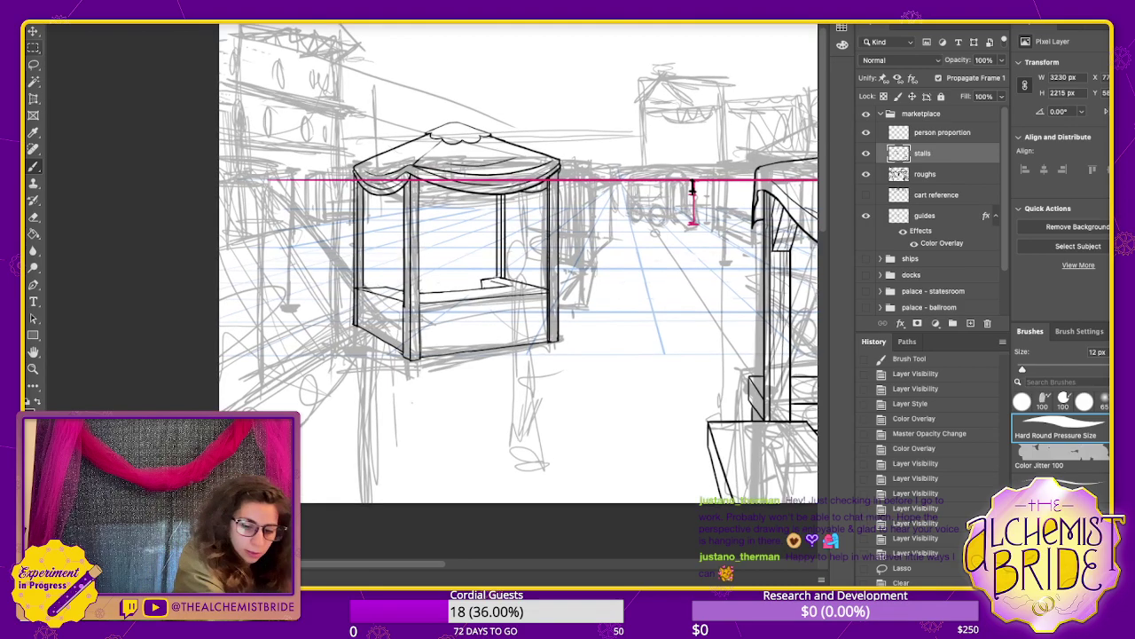
{"action": "left_click_drag", "start_coordinate": [497, 240], "coordinate": [631, 376]}
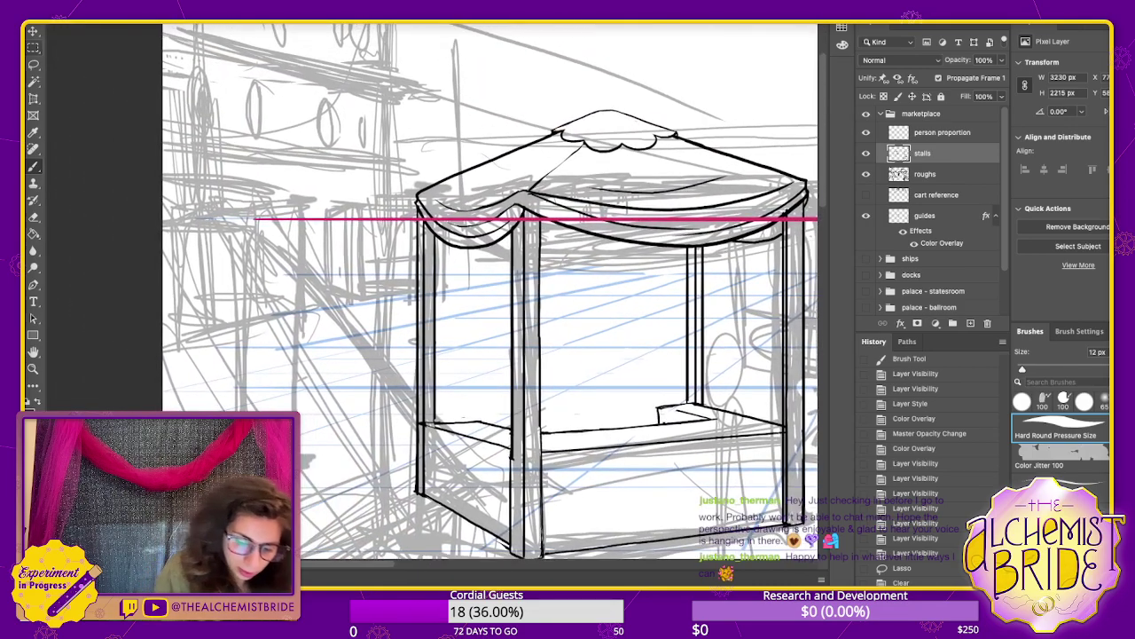
{"action": "left_click_drag", "start_coordinate": [359, 210], "coordinate": [359, 302]}
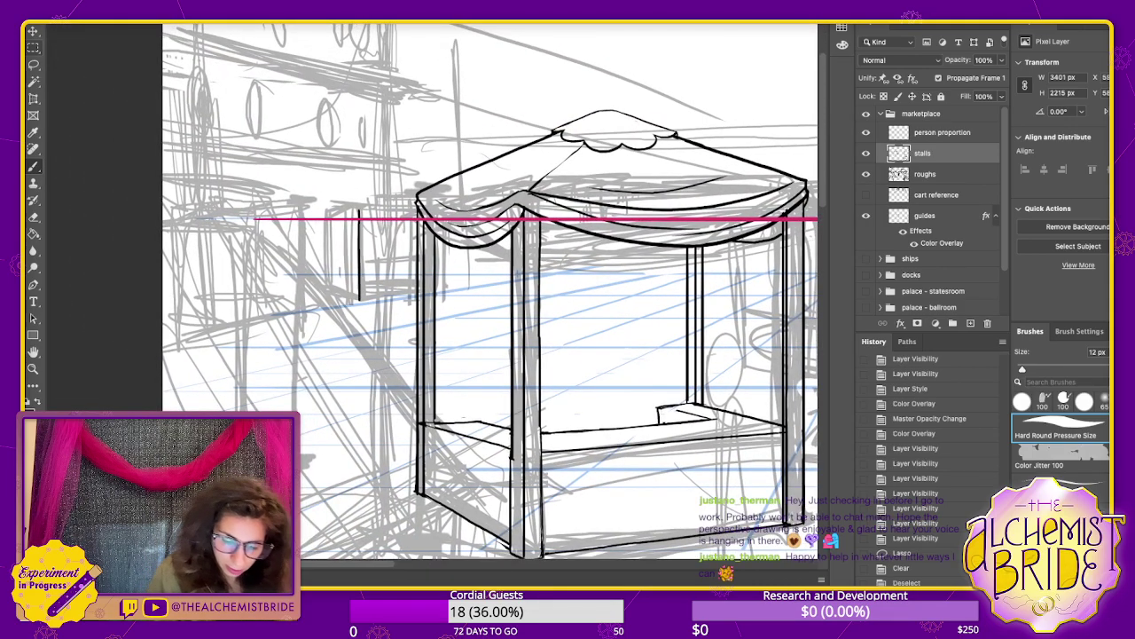
{"action": "left_click_drag", "start_coordinate": [442, 248], "coordinate": [443, 284]}
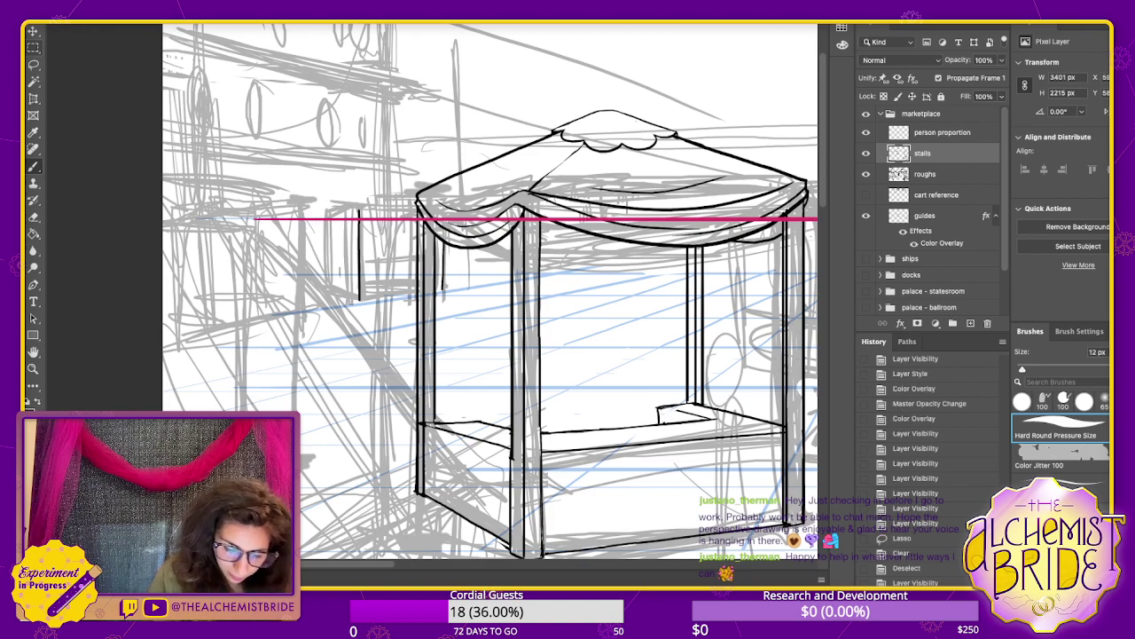
{"action": "key", "text": "super+z"}
{"action": "left_click_drag", "start_coordinate": [444, 243], "coordinate": [445, 290]}
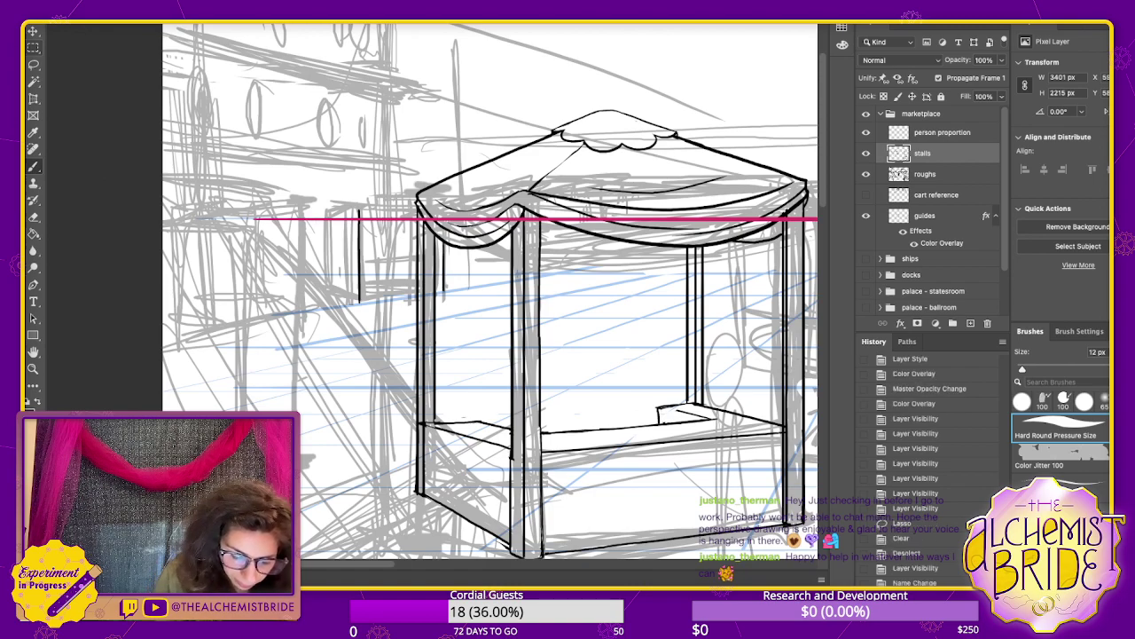
{"action": "left_click_drag", "start_coordinate": [360, 302], "coordinate": [445, 290]}
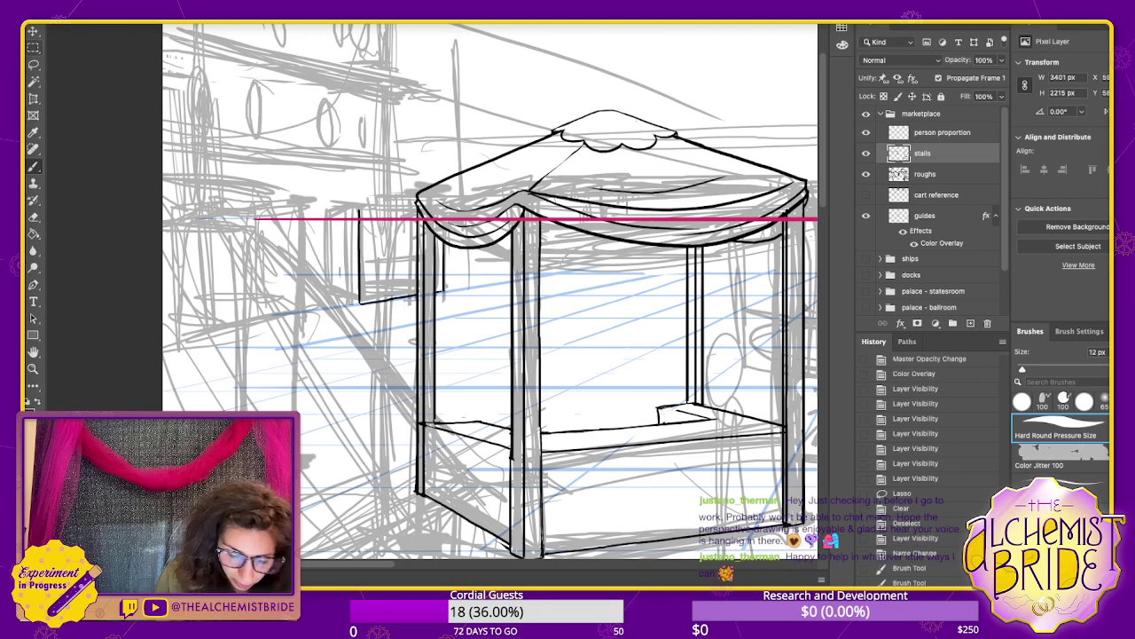
{"action": "left_click_drag", "start_coordinate": [361, 269], "coordinate": [416, 267]}
{"action": "key", "text": "super+z"}
{"action": "key", "text": "super+z"}
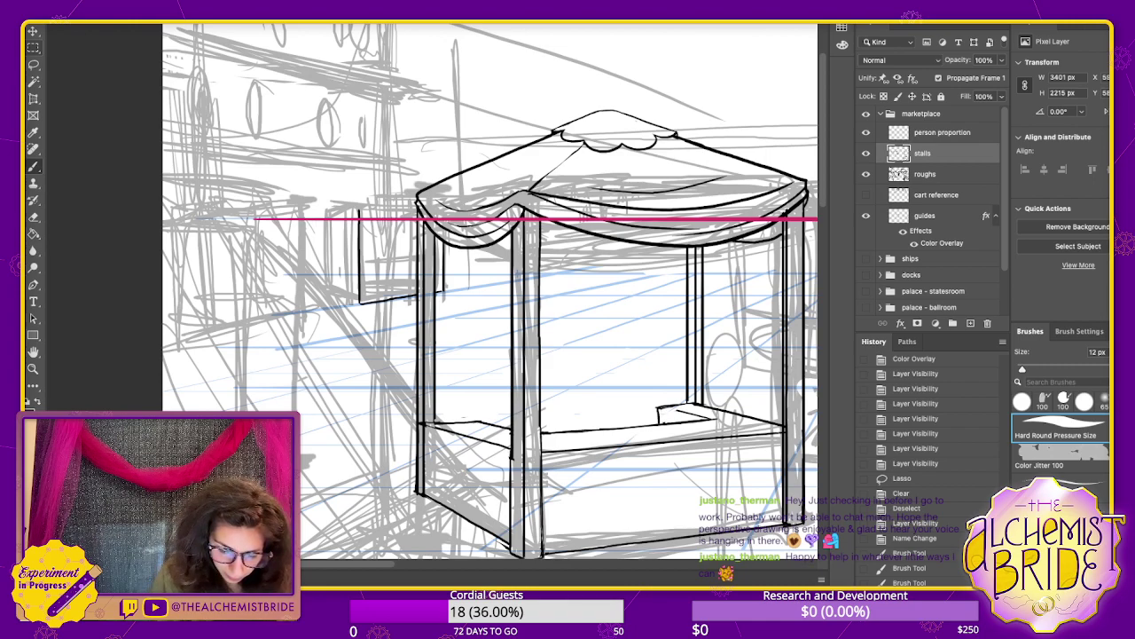
{"action": "left_click_drag", "start_coordinate": [360, 271], "coordinate": [415, 268]}
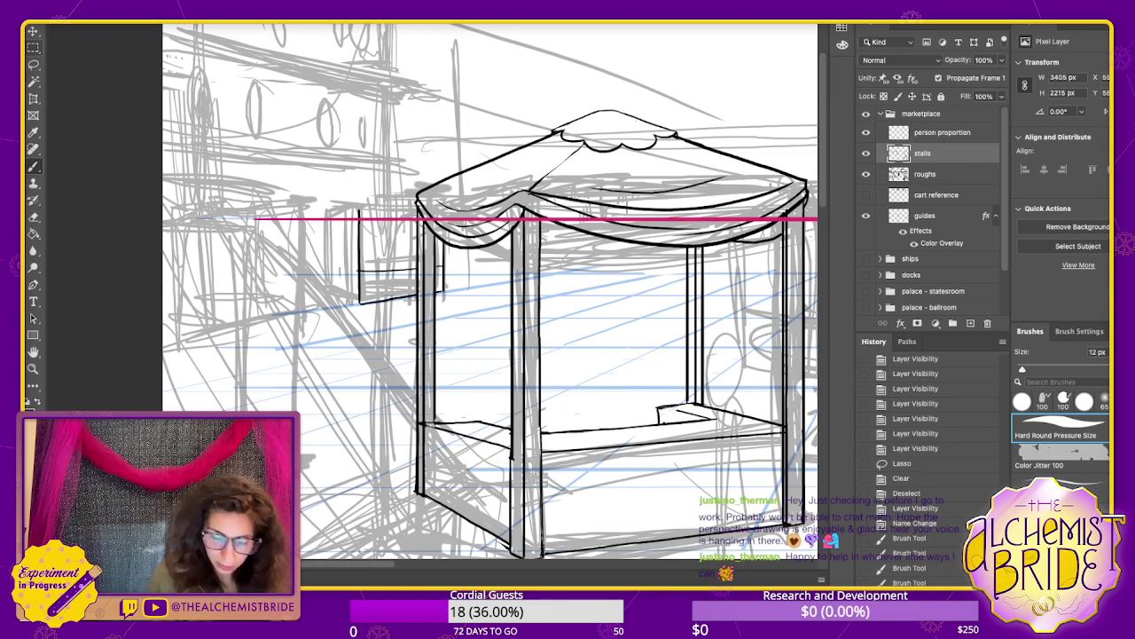
{"action": "key", "text": "ctrl+z"}
- Ink the countertop line across the background stall's front and the top edge joining it to the canopy's corner
{"action": "key", "text": "super+minus"}
{"action": "key", "text": "super+minus"}
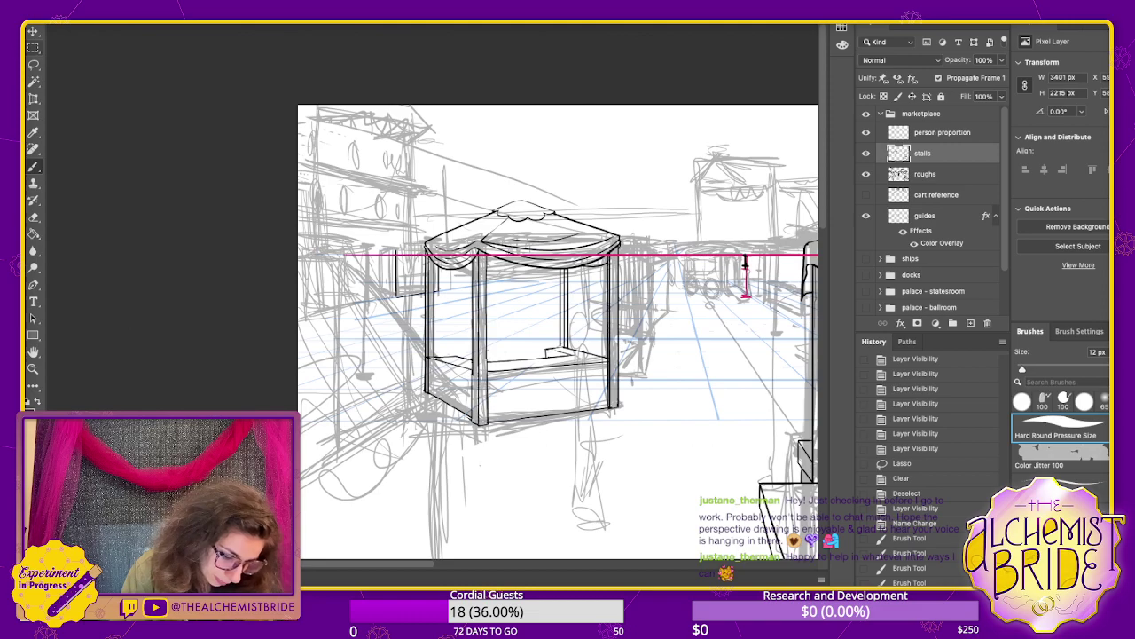
{"action": "left_click_drag", "start_coordinate": [408, 276], "coordinate": [421, 274]}
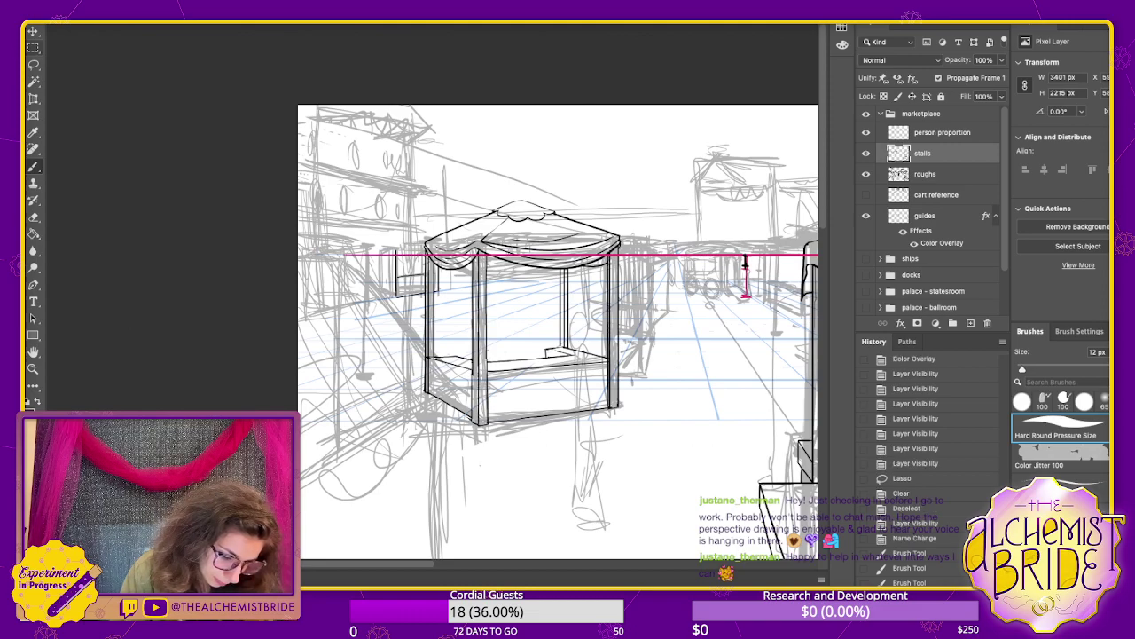
{"action": "scroll", "coordinate": [932, 470], "scroll_direction": "down", "scroll_amount": 1}
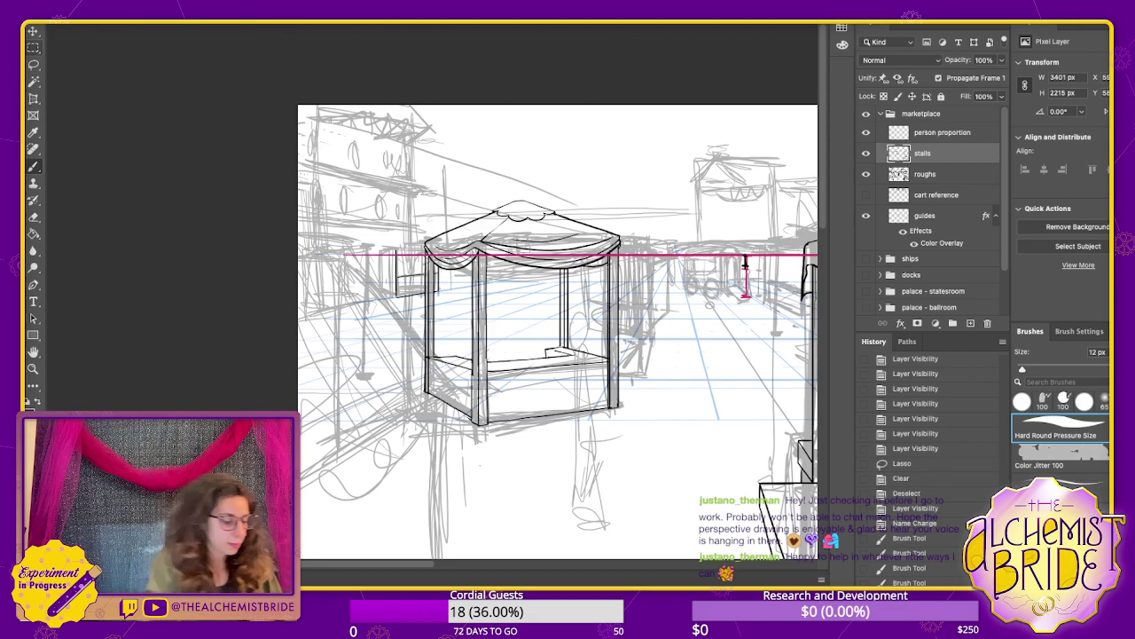
{"action": "scroll", "coordinate": [433, 288], "scroll_direction": "up", "scroll_amount": 5}
{"action": "left_click_drag", "start_coordinate": [432, 288], "coordinate": [444, 330]}
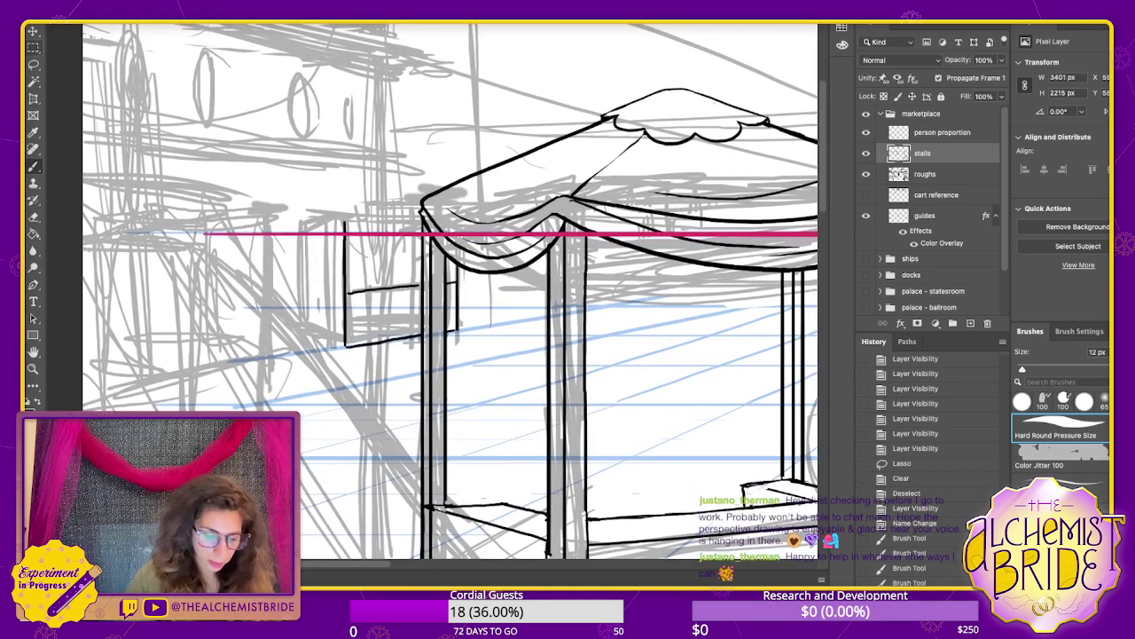
{"action": "left_click_drag", "start_coordinate": [344, 220], "coordinate": [421, 220]}
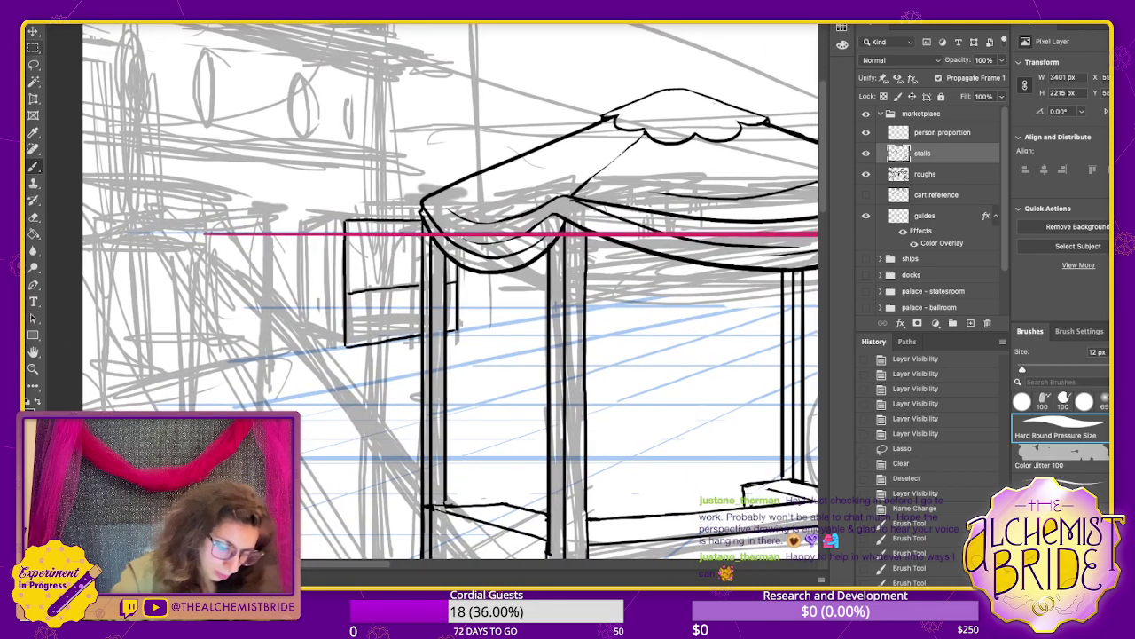
- Ink the background stall's narrow side face with a base line, an outer vertical edge and a slanted top edge
{"action": "left_click_drag", "start_coordinate": [299, 333], "coordinate": [346, 342]}
{"action": "key", "text": "ctrl+z"}
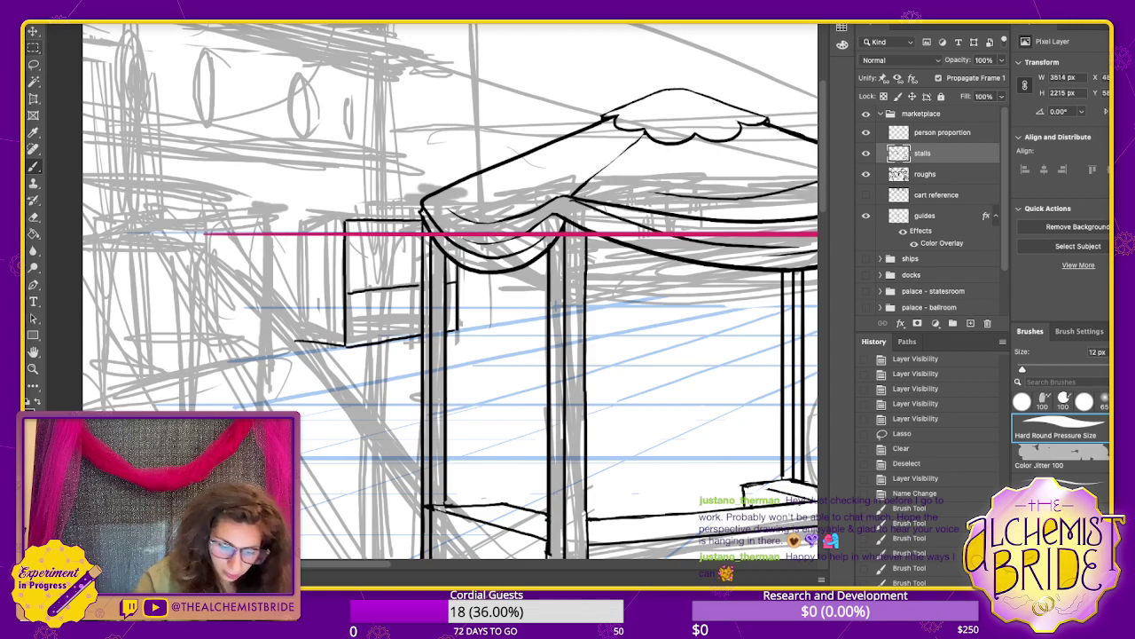
{"action": "left_click_drag", "start_coordinate": [296, 234], "coordinate": [295, 343]}
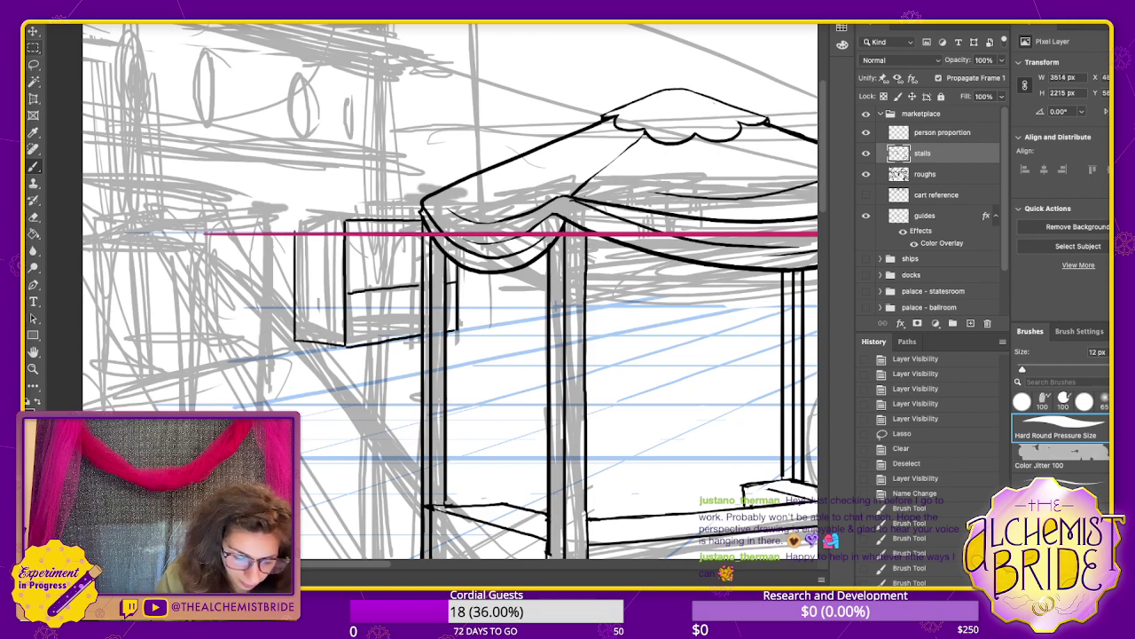
{"action": "left_click_drag", "start_coordinate": [295, 228], "coordinate": [346, 222]}
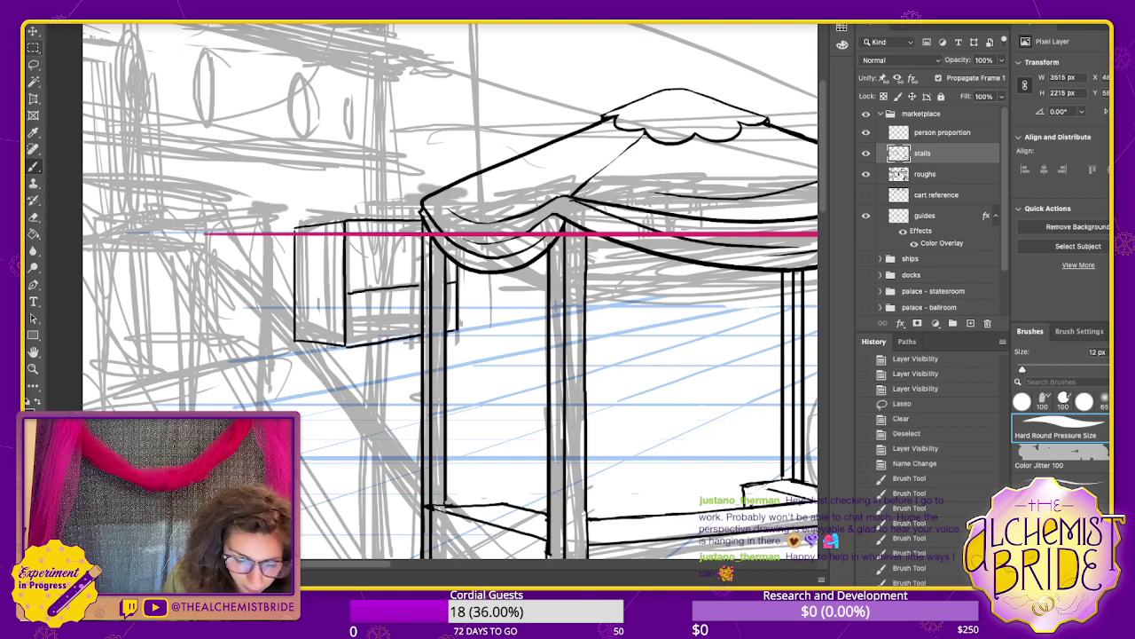
- Ink the countertop line across the background stall's narrow side face
{"action": "left_click_drag", "start_coordinate": [346, 291], "coordinate": [365, 289]}
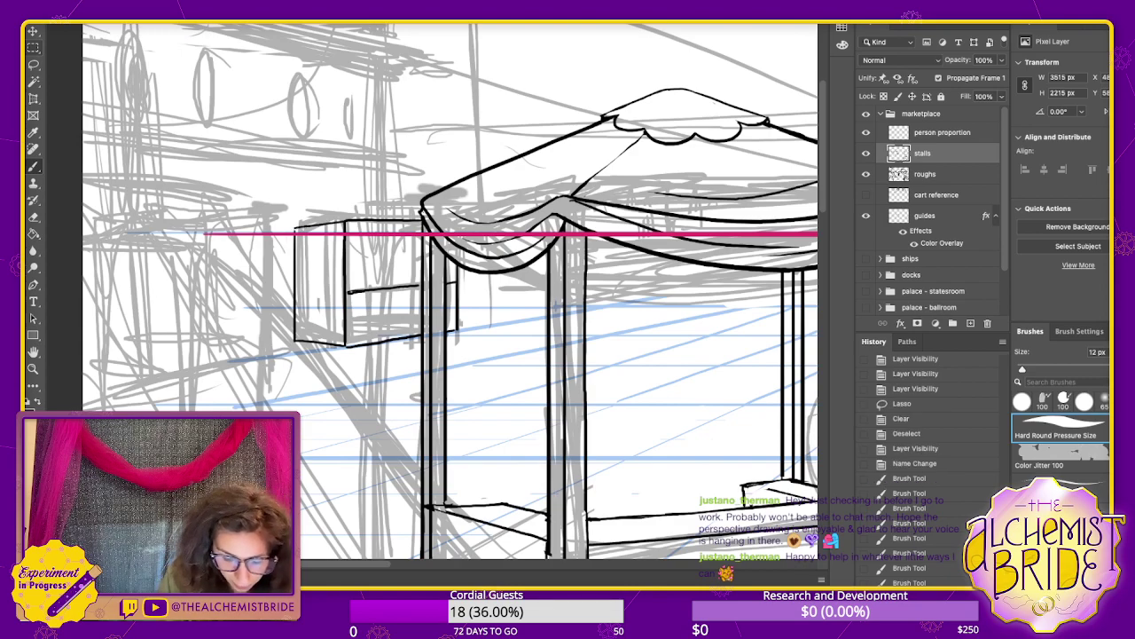
{"action": "left_click_drag", "start_coordinate": [295, 292], "coordinate": [345, 291]}
{"action": "key", "text": "ctrl+z"}
{"action": "key", "text": "ctrl+z"}
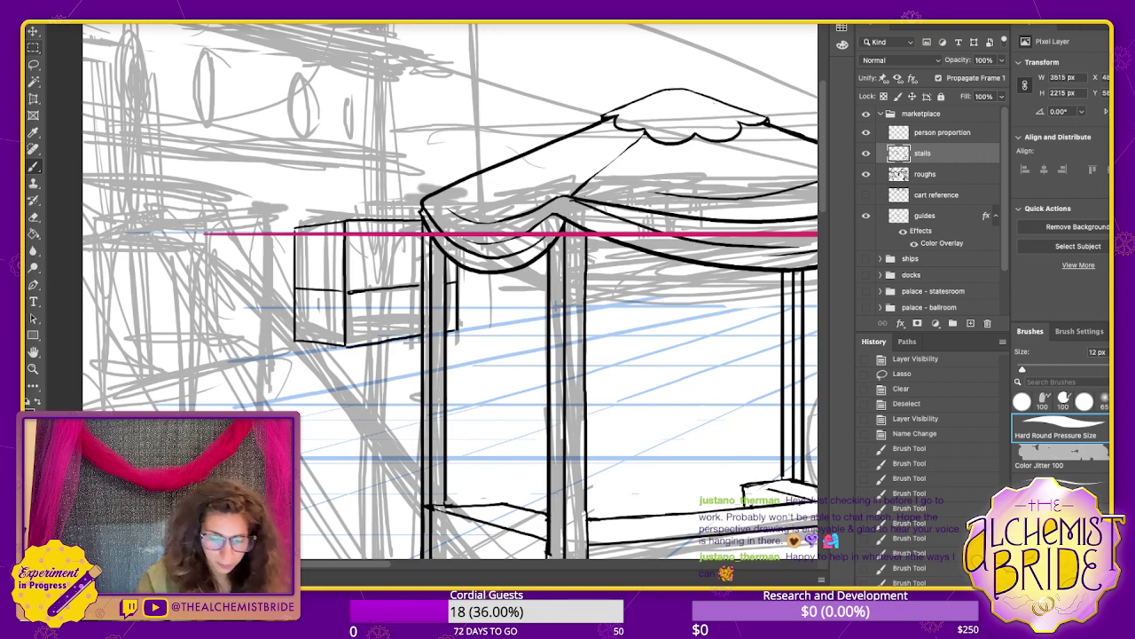
- Ink the background stall's slanted roof edges rising from its front and outer corners toward the canopy
{"action": "key", "text": "ctrl+minus"}
{"action": "key", "text": "ctrl+minus"}
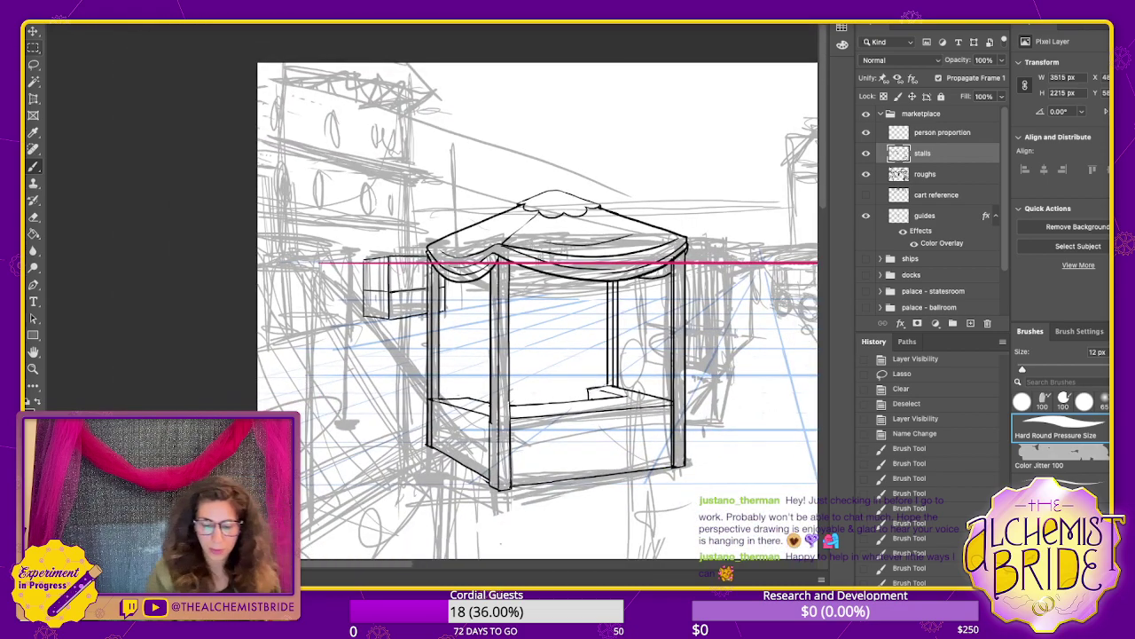
{"action": "scroll", "coordinate": [538, 310], "scroll_direction": "right", "scroll_amount": 2}
{"action": "scroll", "coordinate": [537, 311], "scroll_direction": "left", "scroll_amount": 2}
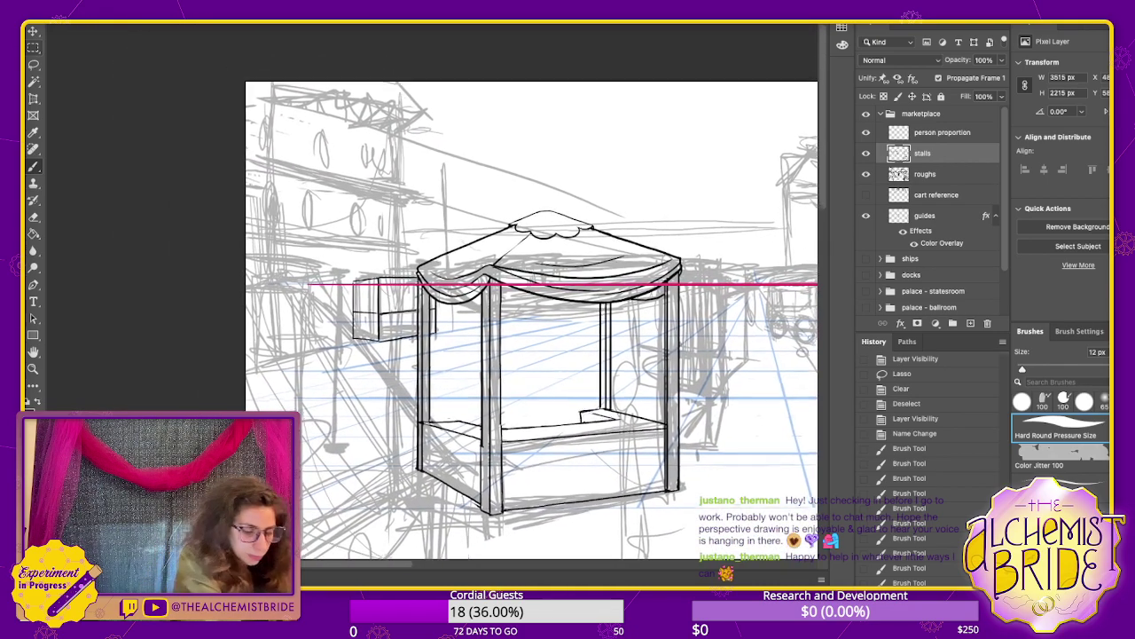
{"action": "scroll", "coordinate": [429, 266], "scroll_direction": "up", "scroll_amount": 2}
{"action": "left_click_drag", "start_coordinate": [328, 262], "coordinate": [378, 248]}
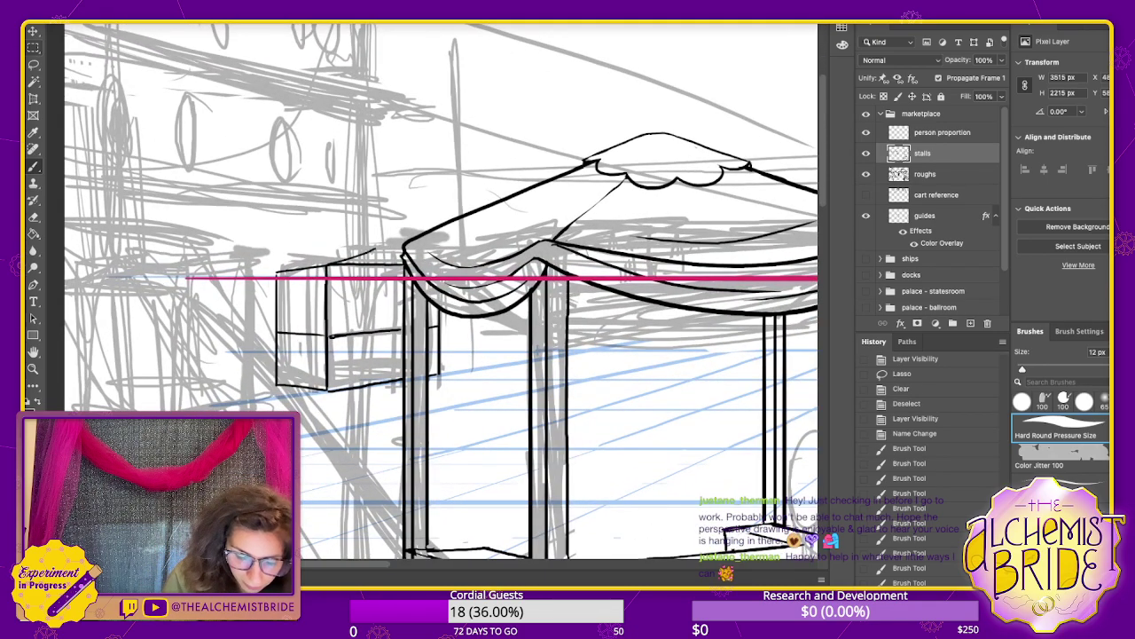
{"action": "mouse_move", "coordinate": [277, 272]}
{"action": "left_mouse_down"}
{"action": "mouse_move", "coordinate": [338, 256]}
{"action": "mouse_move", "coordinate": [324, 257]}
{"action": "left_mouse_up"}
{"action": "key", "text": "ctrl+z"}
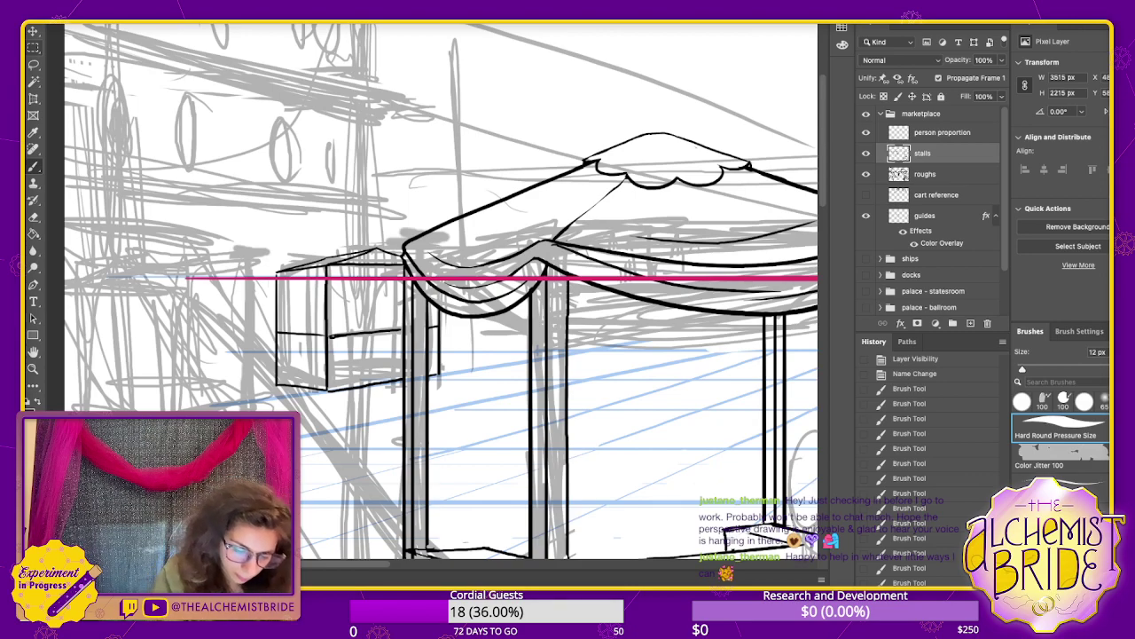
- Ink the background stall's front corner post and the parted curtain lines hanging across its narrow side opening
{"action": "left_click_drag", "start_coordinate": [336, 265], "coordinate": [329, 411]}
{"action": "key", "text": "ctrl+z"}
{"action": "left_click_drag", "start_coordinate": [335, 265], "coordinate": [332, 390]}
{"action": "left_click_drag", "start_coordinate": [314, 269], "coordinate": [323, 372]}
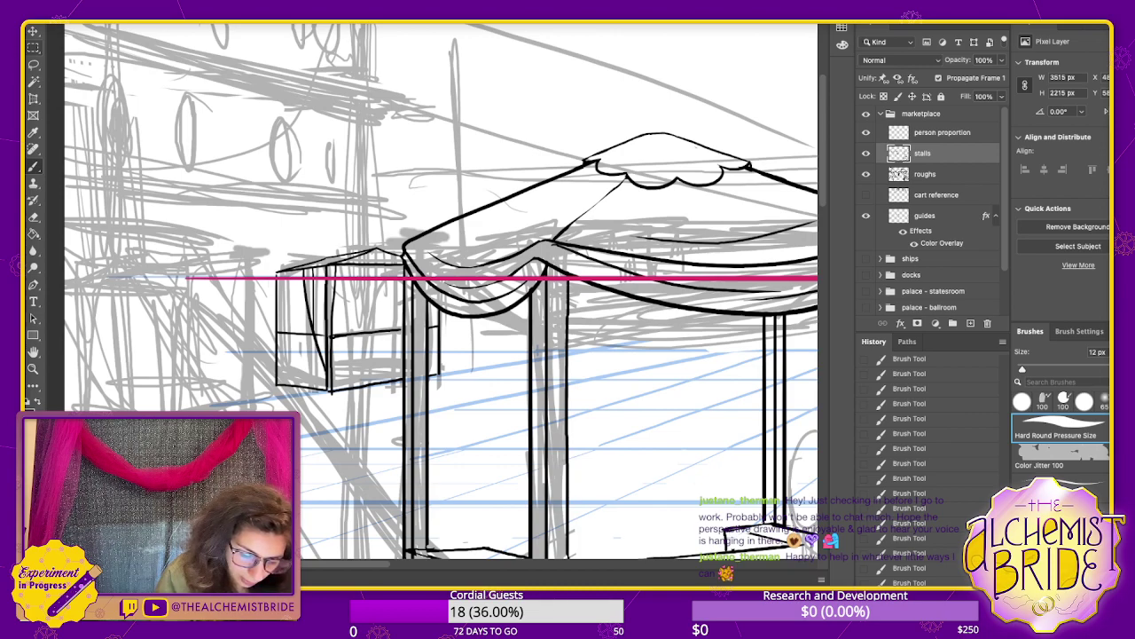
{"action": "mouse_move", "coordinate": [294, 279]}
{"action": "left_mouse_down"}
{"action": "mouse_move", "coordinate": [321, 364]}
{"action": "mouse_move", "coordinate": [295, 334]}
{"action": "mouse_move", "coordinate": [273, 360]}
{"action": "left_mouse_up"}
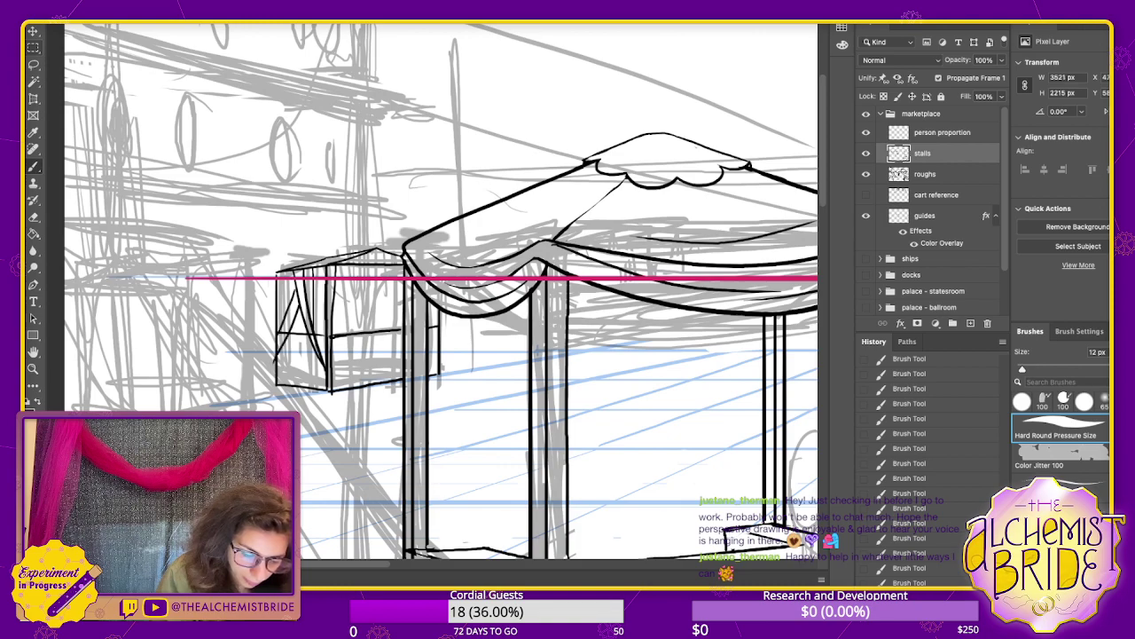
{"action": "key", "text": "ctrl+z"}
{"action": "left_click_drag", "start_coordinate": [300, 311], "coordinate": [278, 357]}
- Erase the lines hidden behind the curtain and post with a 15 px eraser, and ink a curtain edge along the front corner post
{"action": "key", "text": "e"}
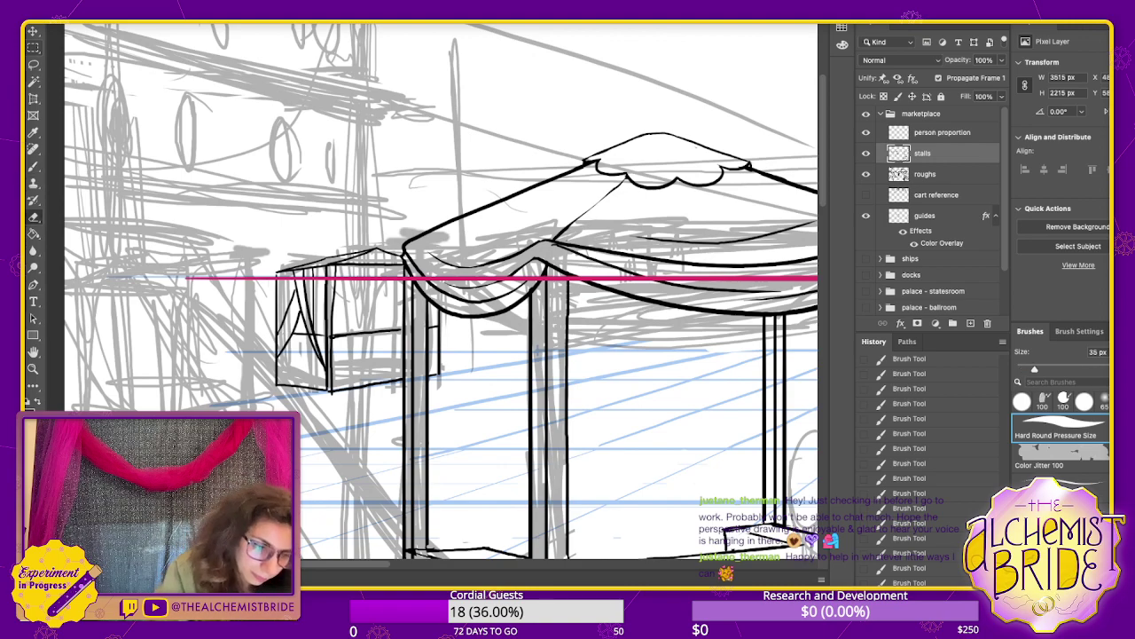
{"action": "key", "text": "bracketleft"}
{"action": "key", "text": "bracketleft"}
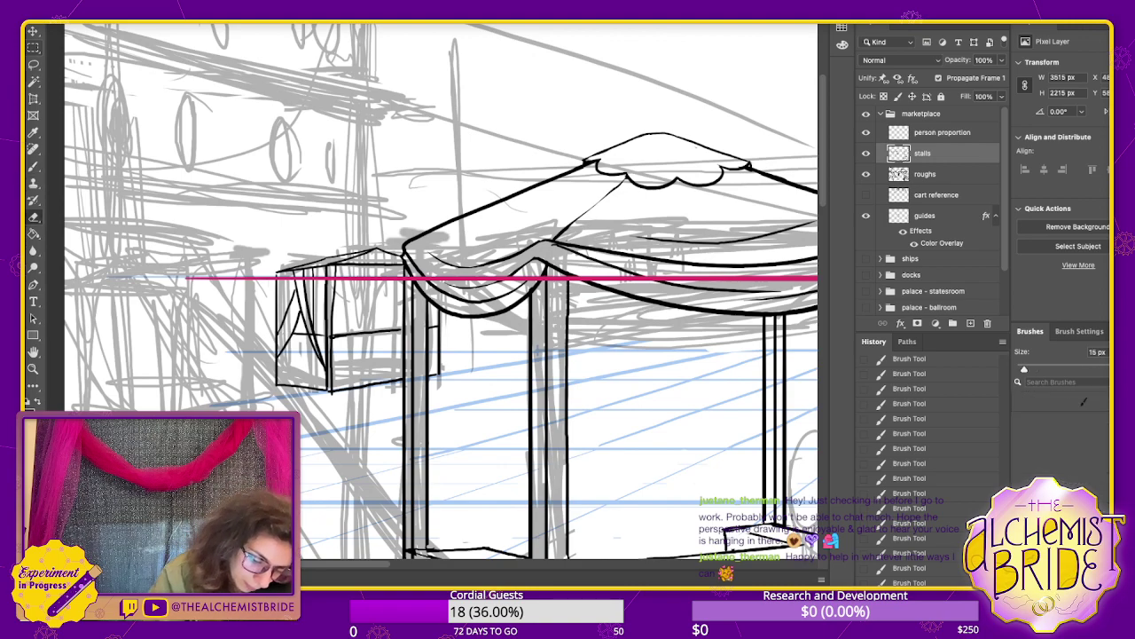
{"action": "left_click_drag", "start_coordinate": [316, 334], "coordinate": [316, 348]}
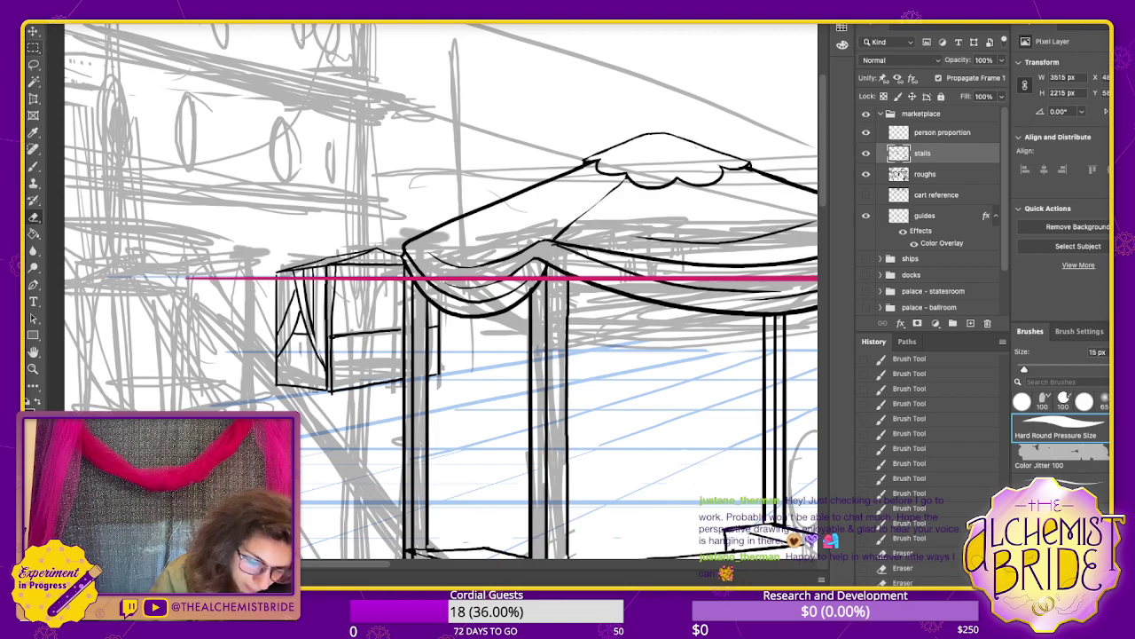
{"action": "left_click_drag", "start_coordinate": [332, 310], "coordinate": [331, 368]}
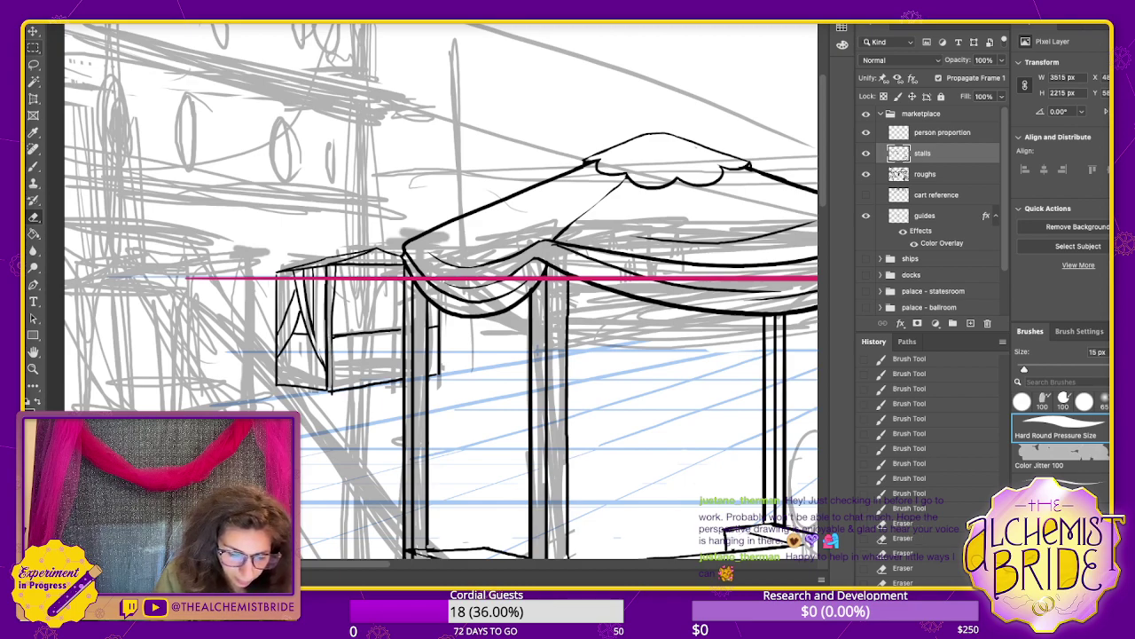
{"action": "left_click_drag", "start_coordinate": [333, 278], "coordinate": [329, 369]}
{"action": "key", "text": "b"}
{"action": "left_click_drag", "start_coordinate": [337, 268], "coordinate": [331, 356]}
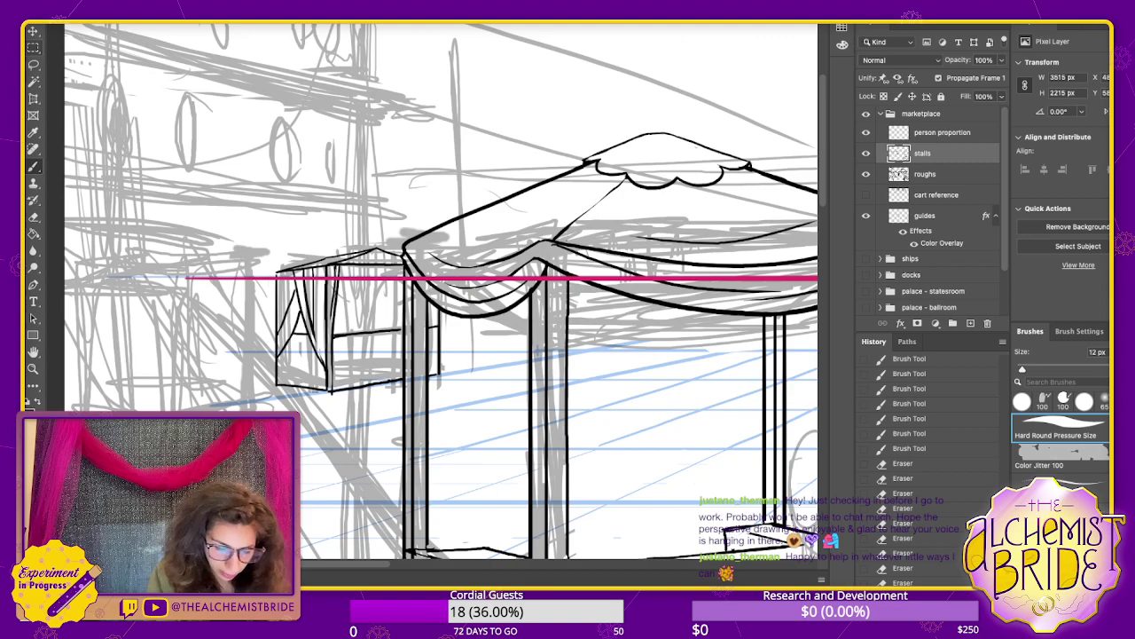
{"action": "left_click_drag", "start_coordinate": [390, 280], "coordinate": [390, 380]}
{"action": "left_click_drag", "start_coordinate": [345, 262], "coordinate": [388, 245]}
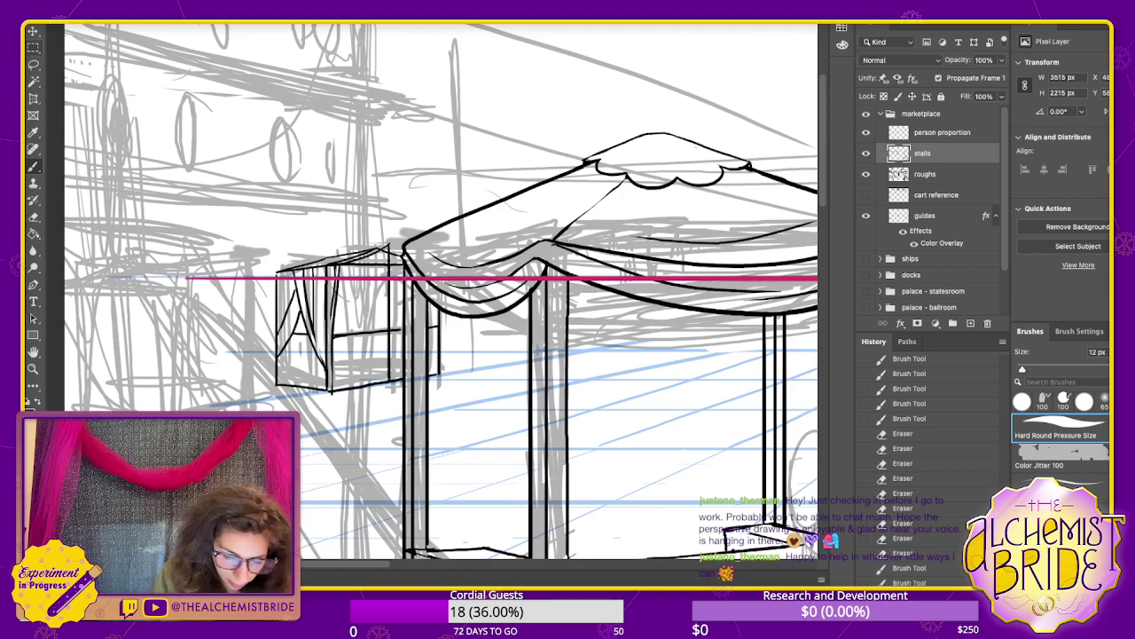
{"action": "key", "text": "ctrl+z"}
{"action": "key", "text": "ctrl+z"}
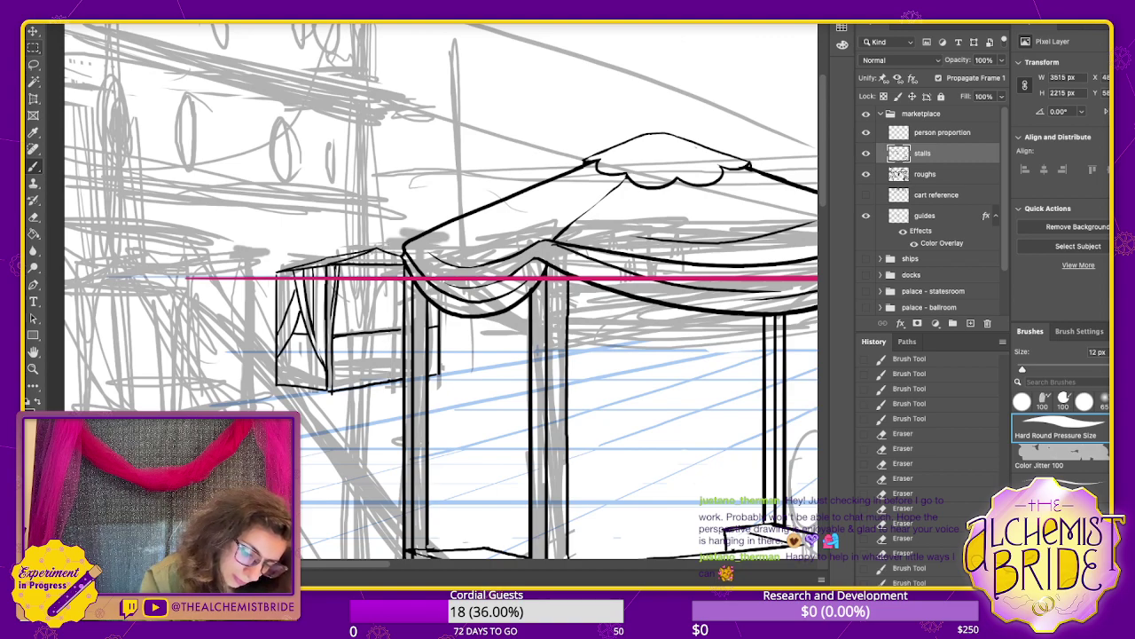
{"action": "mouse_move", "coordinate": [381, 247]}
{"action": "left_mouse_down"}
{"action": "mouse_move", "coordinate": [390, 264]}
{"action": "mouse_move", "coordinate": [387, 248]}
{"action": "mouse_move", "coordinate": [403, 254]}
{"action": "mouse_move", "coordinate": [341, 263]}
{"action": "left_mouse_up"}
{"action": "key", "text": "ctrl+z"}
{"action": "key", "text": "ctrl+z"}
{"action": "key", "text": "ctrl+z"}
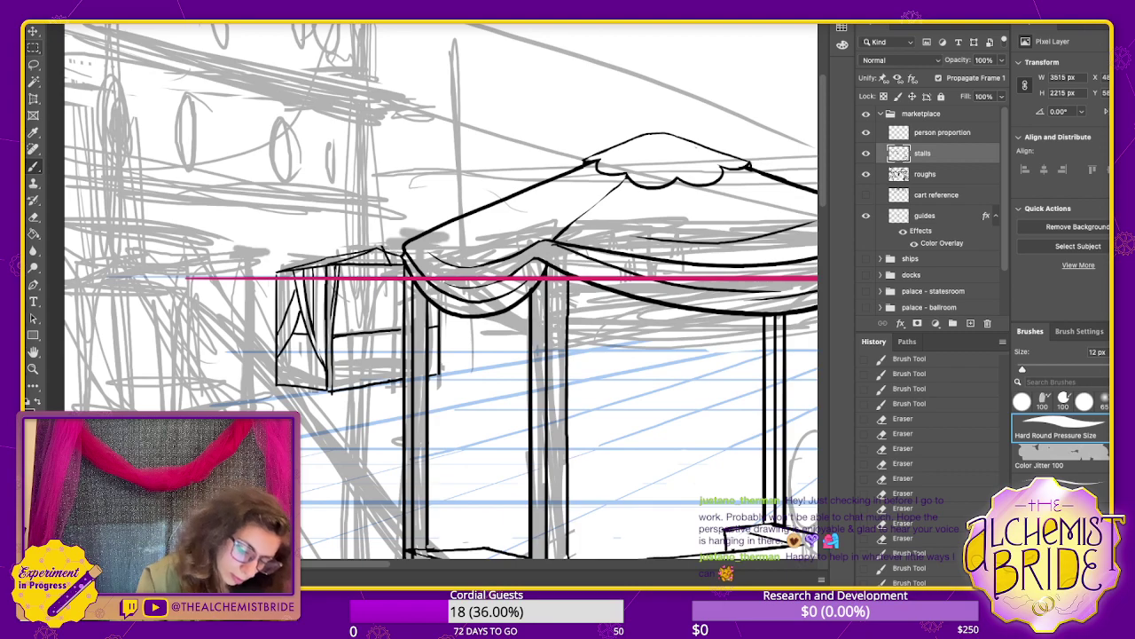
{"action": "key", "text": "ctrl+z"}
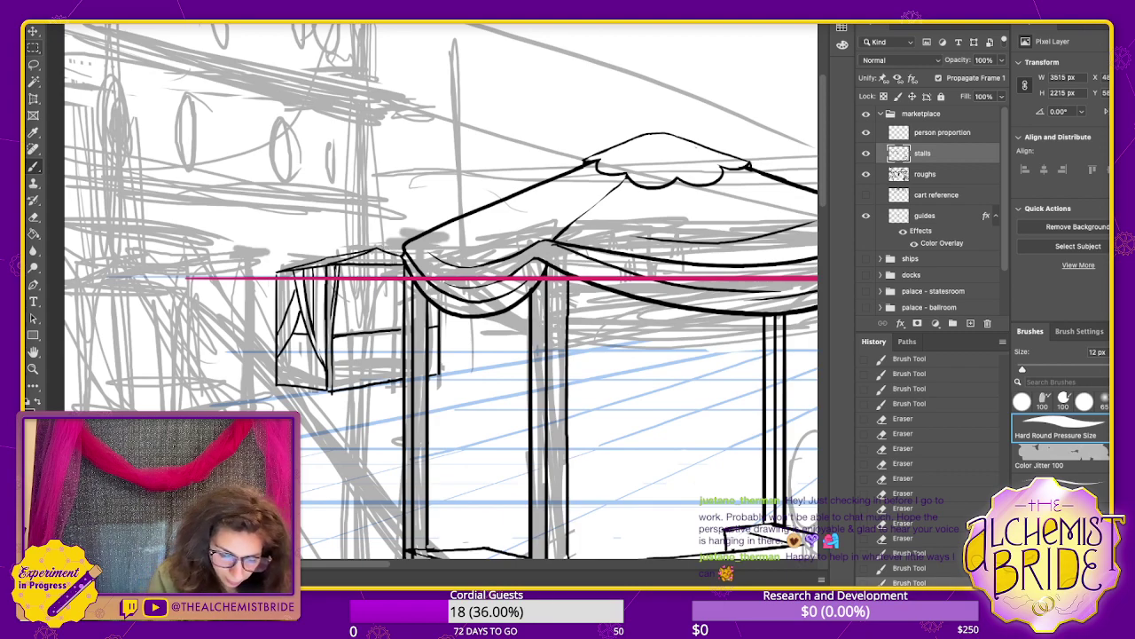
- Ink the short roof end joining the background stall's peak to the canopy's corner, and erase stray lines along the roof edge
{"action": "mouse_move", "coordinate": [391, 247]}
{"action": "left_mouse_down"}
{"action": "mouse_move", "coordinate": [390, 263]}
{"action": "mouse_move", "coordinate": [388, 245]}
{"action": "mouse_move", "coordinate": [404, 252]}
{"action": "left_mouse_up"}
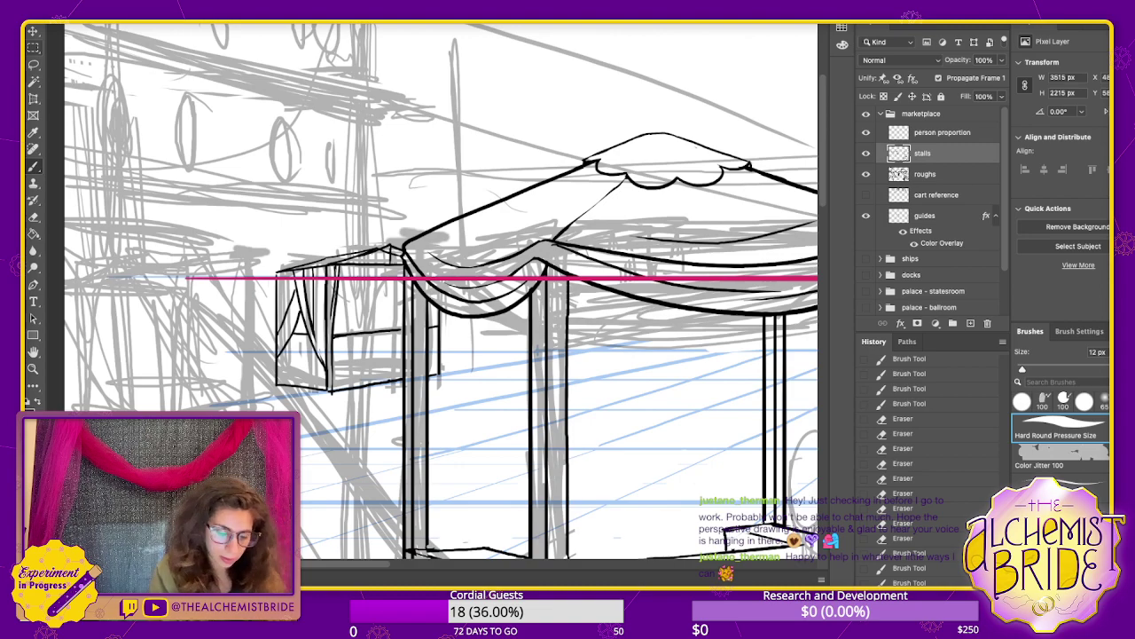
{"action": "key", "text": "e"}
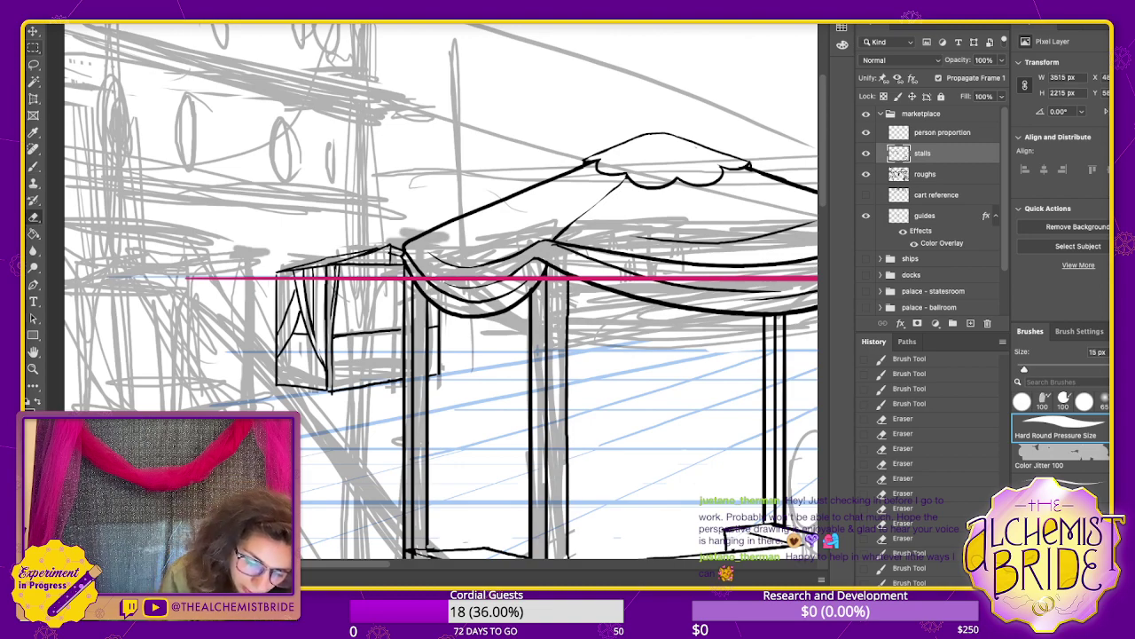
{"action": "mouse_move", "coordinate": [392, 245]}
{"action": "left_mouse_down"}
{"action": "mouse_move", "coordinate": [401, 252]}
{"action": "mouse_move", "coordinate": [381, 248]}
{"action": "left_mouse_up"}
{"action": "left_click_drag", "start_coordinate": [387, 247], "coordinate": [321, 261]}
{"action": "key", "text": "b"}
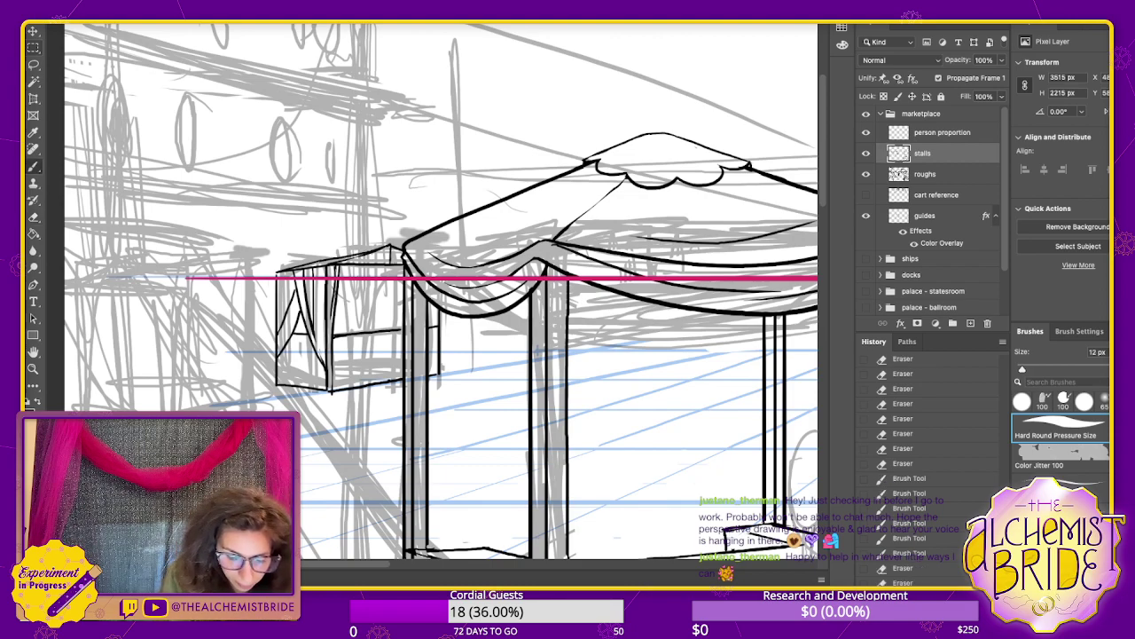
{"action": "key", "text": "super+z"}
{"action": "left_click_drag", "start_coordinate": [388, 246], "coordinate": [290, 268]}
{"action": "key", "text": "super+z"}
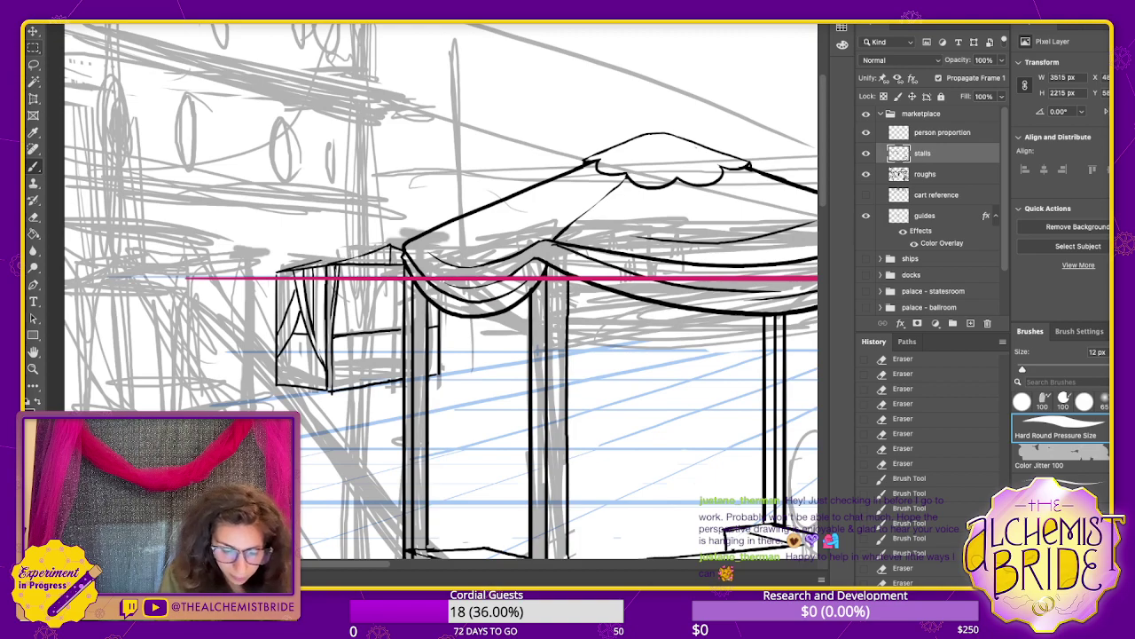
- Ink the background stall's inner top and base lines, and strengthen its slanted roof edge
{"action": "left_click_drag", "start_coordinate": [383, 270], "coordinate": [281, 272]}
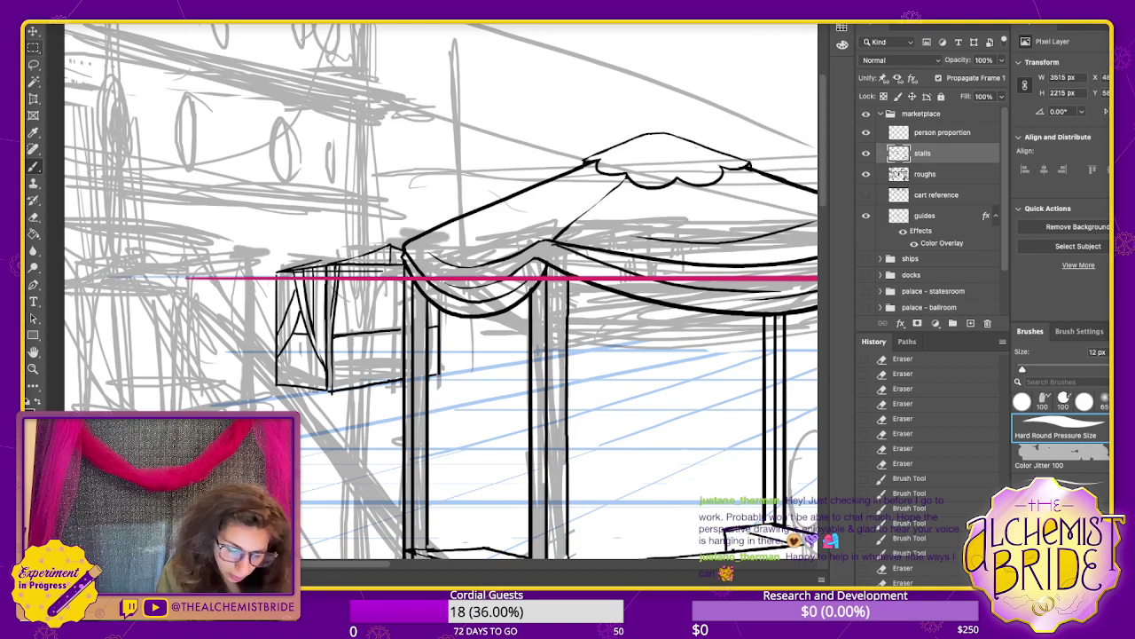
{"action": "left_click_drag", "start_coordinate": [383, 372], "coordinate": [294, 383]}
{"action": "left_click_drag", "start_coordinate": [344, 299], "coordinate": [345, 376]}
{"action": "left_click_drag", "start_coordinate": [346, 265], "coordinate": [346, 277]}
{"action": "key", "text": "ctrl+z"}
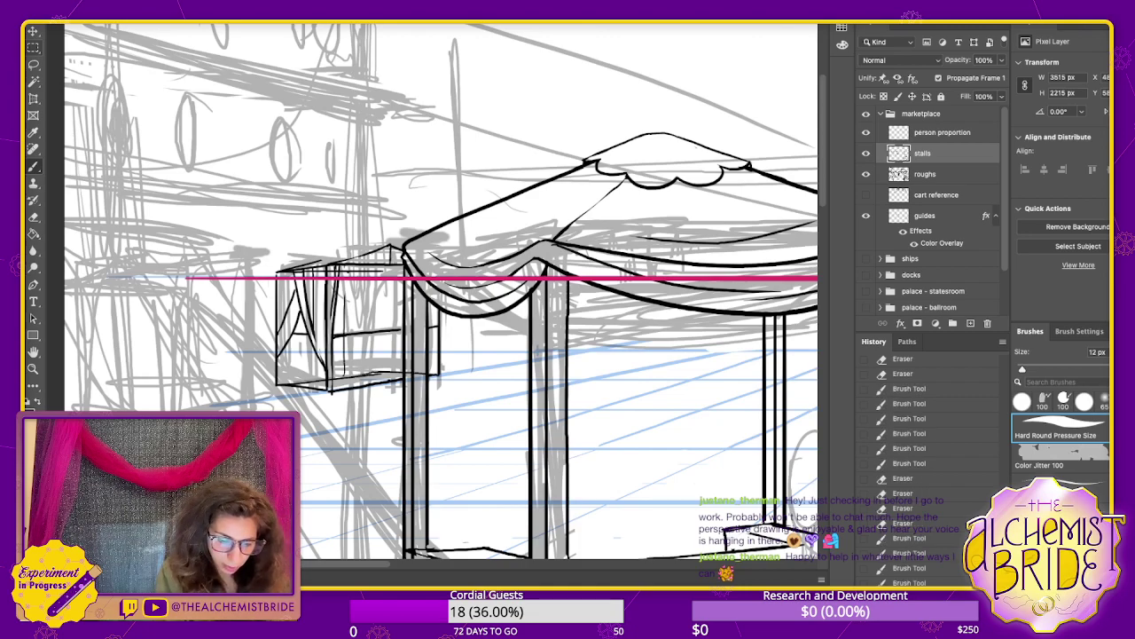
{"action": "key", "text": "ctrl+z"}
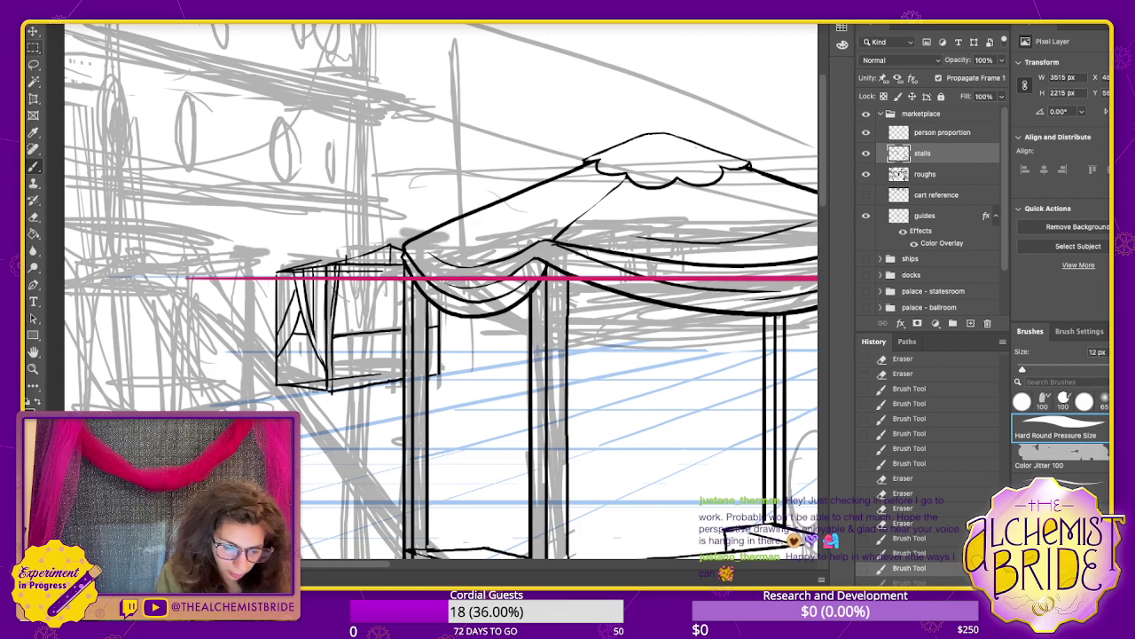
{"action": "left_click_drag", "start_coordinate": [313, 265], "coordinate": [385, 247]}
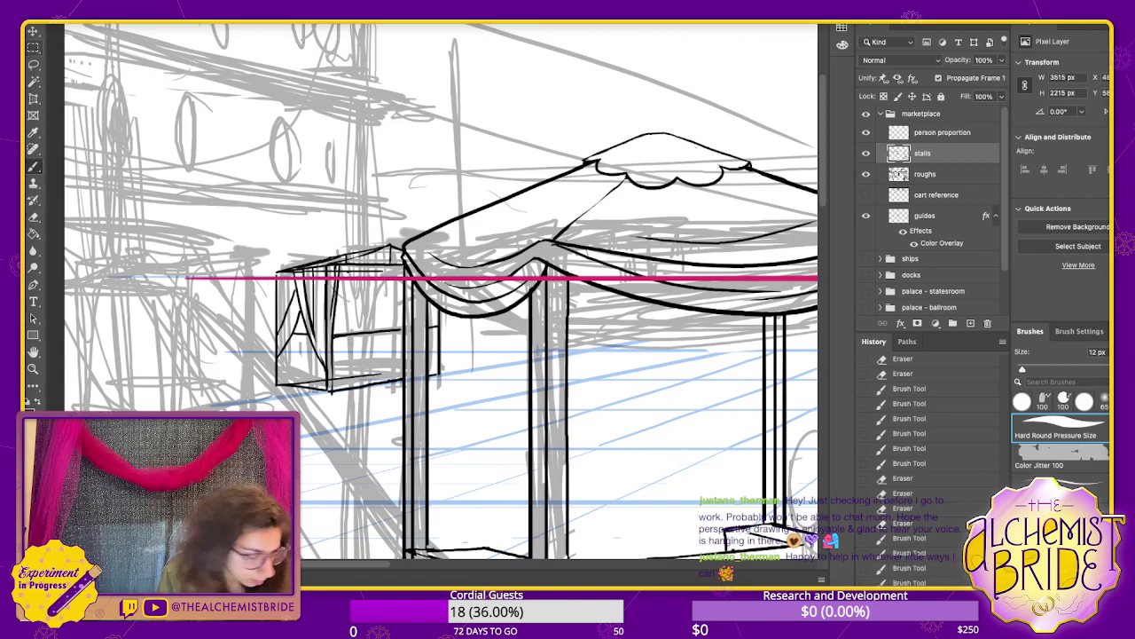
- Erase the extra lines under the background stall's roof and on its corner post, and hide the person proportion layer
{"action": "key", "text": "e"}
{"action": "mouse_move", "coordinate": [335, 258]}
{"action": "left_mouse_down"}
{"action": "mouse_move", "coordinate": [346, 254]}
{"action": "mouse_move", "coordinate": [317, 264]}
{"action": "left_mouse_up"}
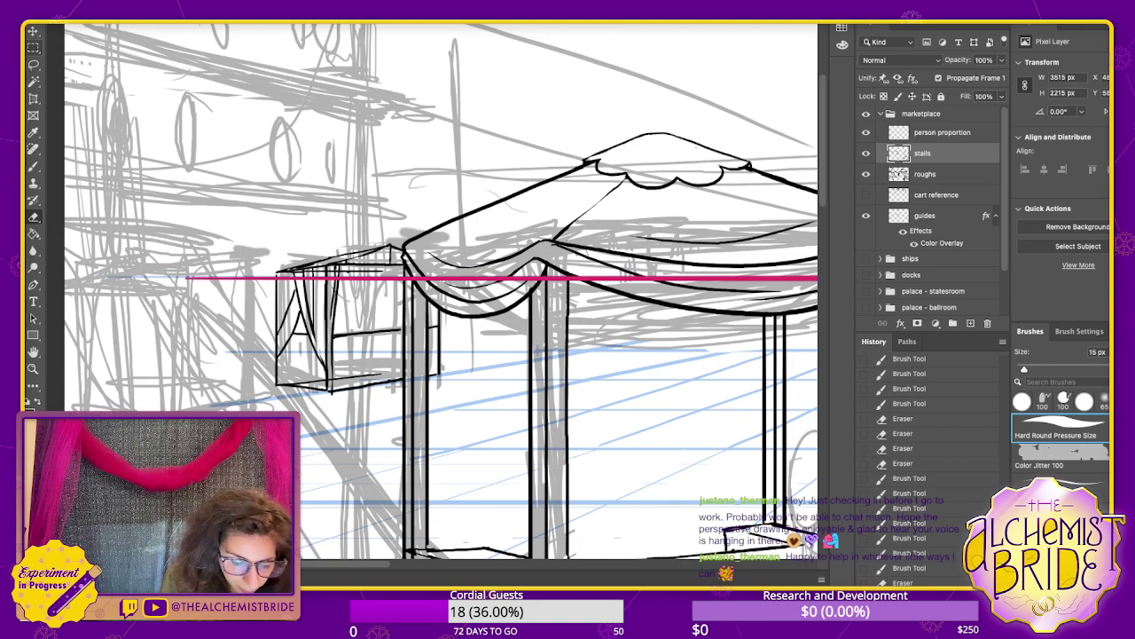
{"action": "mouse_move", "coordinate": [300, 265]}
{"action": "left_mouse_down"}
{"action": "mouse_move", "coordinate": [391, 263]}
{"action": "mouse_move", "coordinate": [364, 266]}
{"action": "left_mouse_up"}
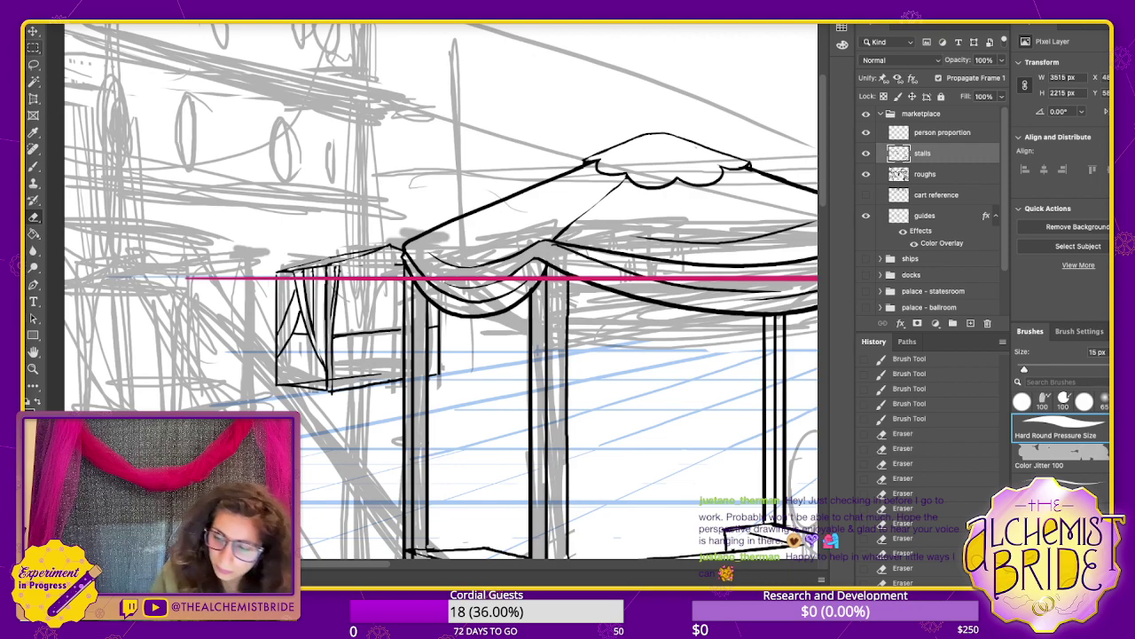
{"action": "left_click", "coordinate": [866, 133]}
{"action": "left_click_drag", "start_coordinate": [335, 268], "coordinate": [333, 313]}
- Ink a fabric trim under the background stall's front roof edge and thicken its far post with a second vertical line
{"action": "key", "text": "b"}
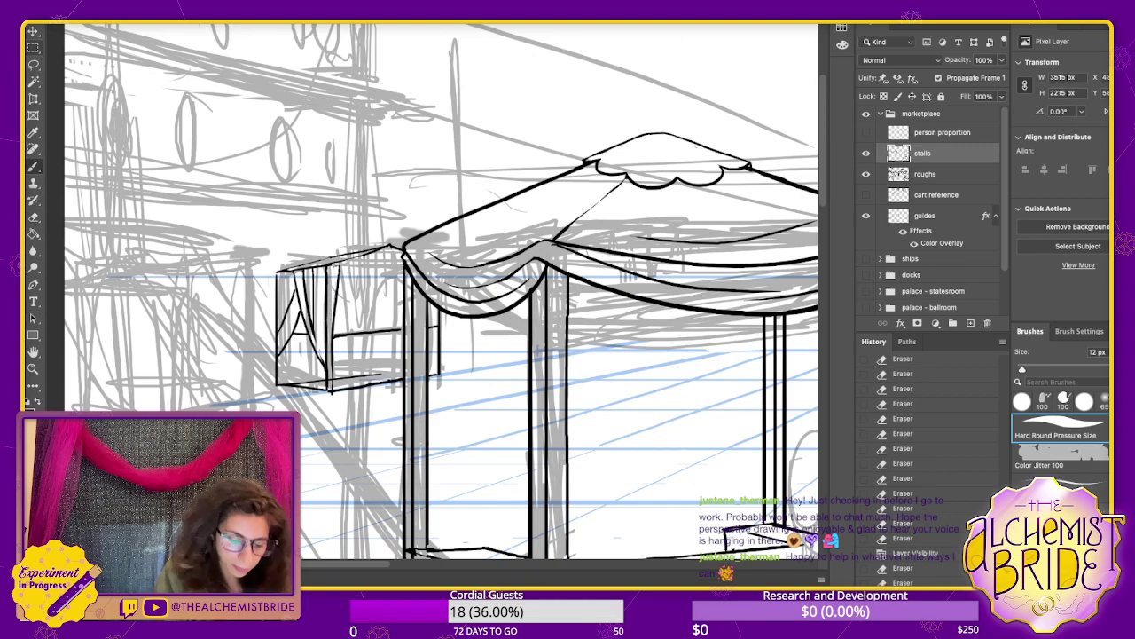
{"action": "left_click_drag", "start_coordinate": [395, 254], "coordinate": [341, 269]}
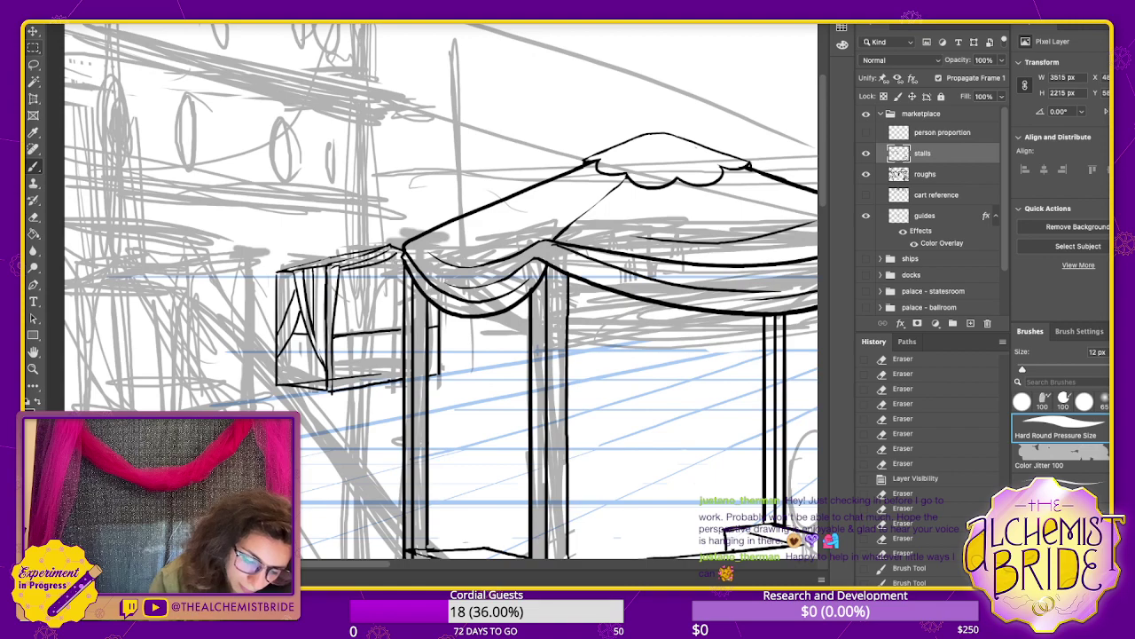
{"action": "left_click_drag", "start_coordinate": [439, 310], "coordinate": [441, 374]}
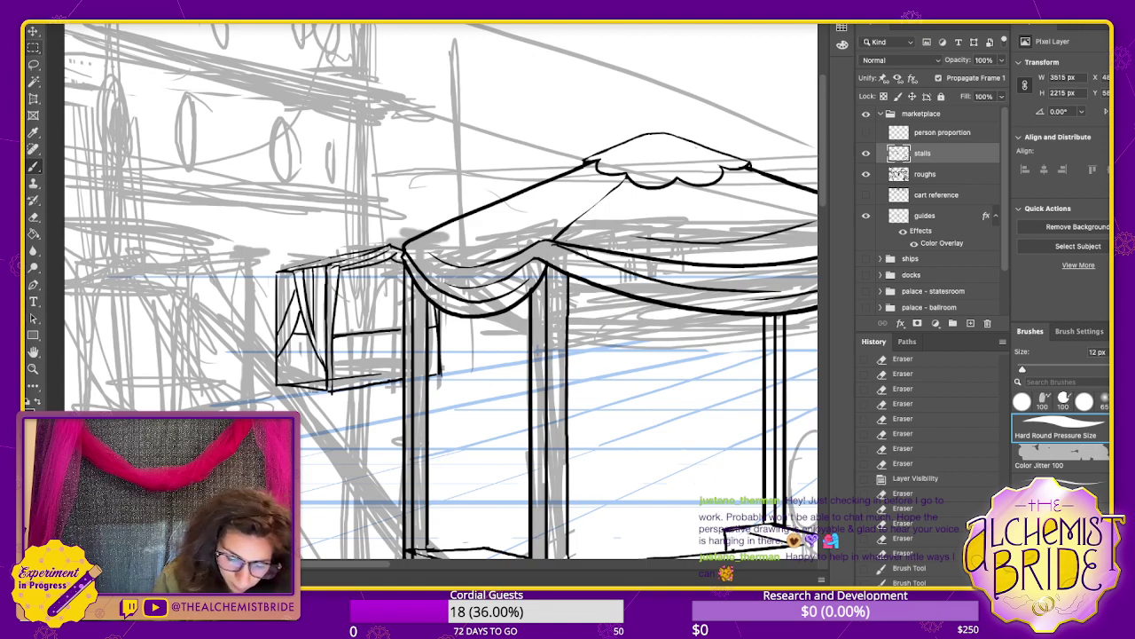
{"action": "left_click_drag", "start_coordinate": [441, 310], "coordinate": [444, 389]}
{"action": "key", "text": "ctrl+z"}
{"action": "left_click_drag", "start_coordinate": [443, 312], "coordinate": [446, 378]}
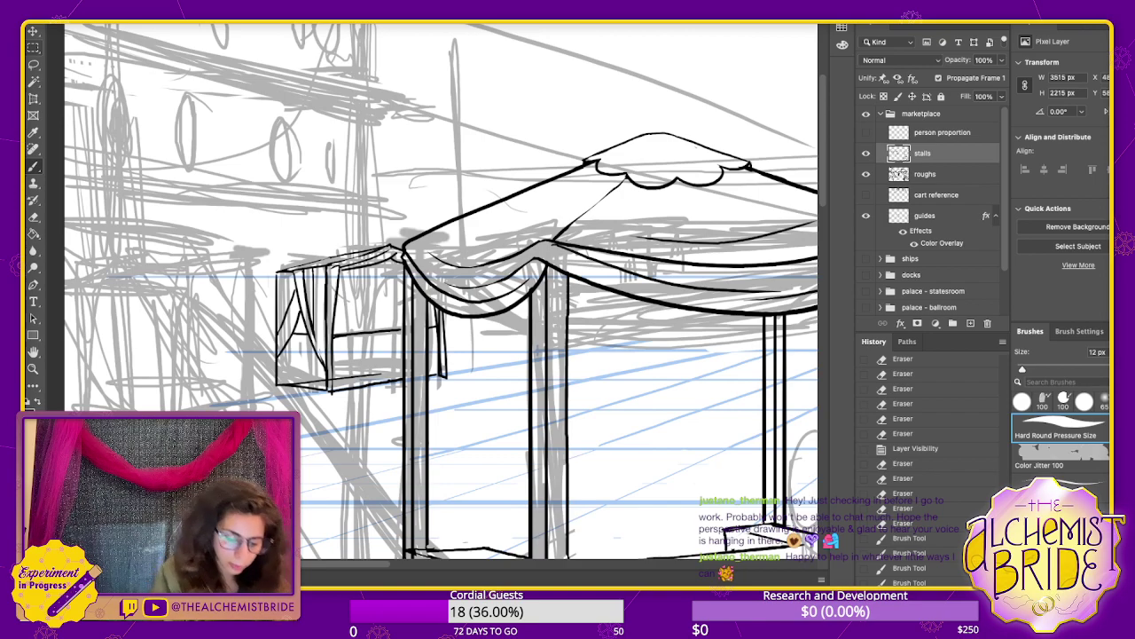
- Ink the front corner post's thickness down past the background stall's base and erase the lines crossing it
{"action": "left_click_drag", "start_coordinate": [334, 314], "coordinate": [343, 399]}
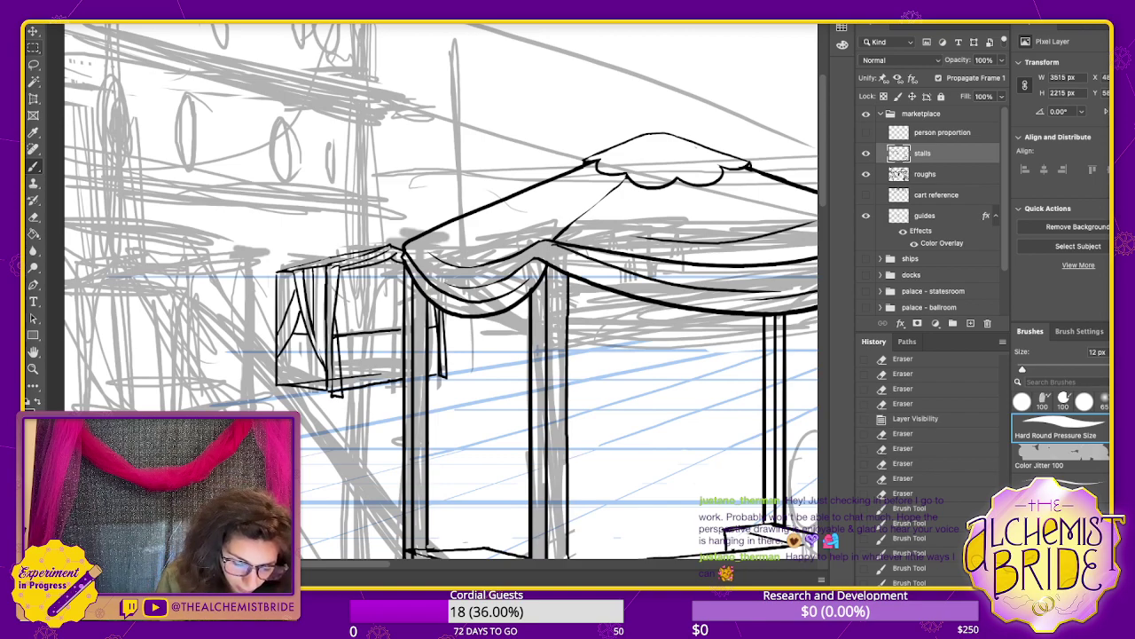
{"action": "key", "text": "e"}
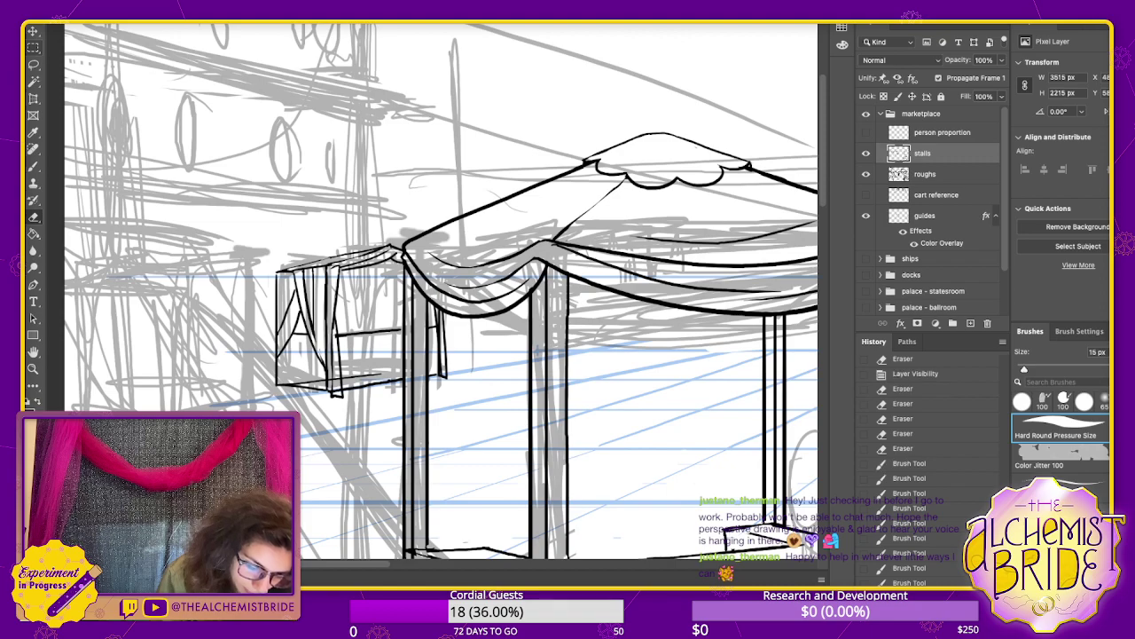
{"action": "left_click_drag", "start_coordinate": [336, 328], "coordinate": [341, 392]}
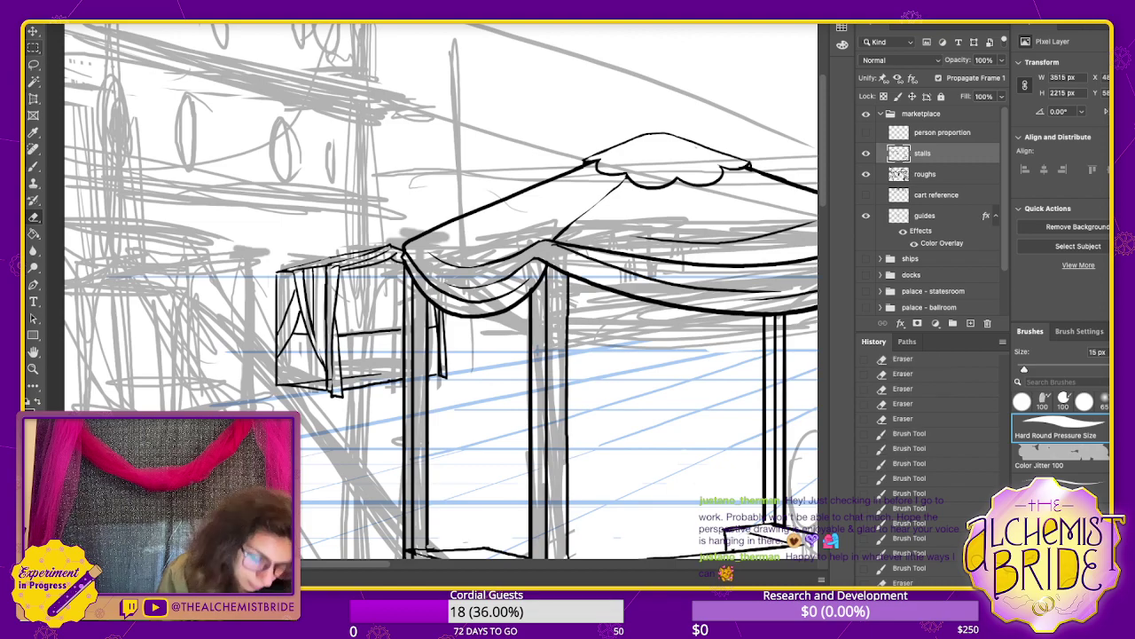
{"action": "key", "text": "super+minus"}
{"action": "key", "text": "super+minus"}
{"action": "left_click_drag", "start_coordinate": [567, 337], "coordinate": [480, 320]}
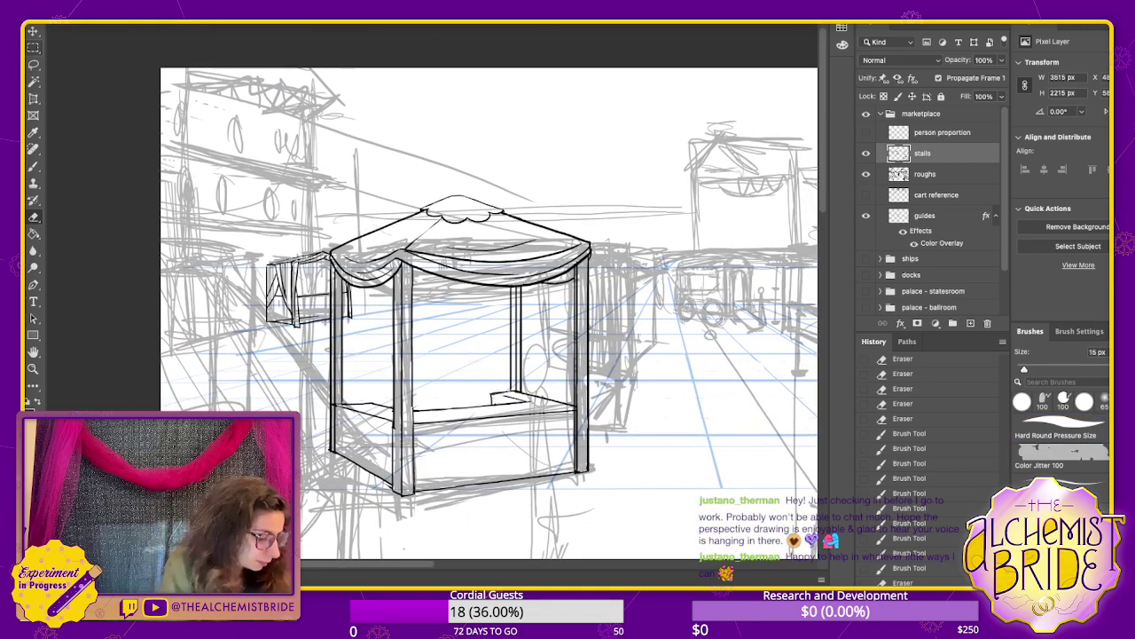
- Ink the front face of a new box-shaped stall left of the curtained background stall, with perspective base line, corner vertical and top edge
{"action": "key", "text": "b"}
{"action": "key", "text": "super+plus"}
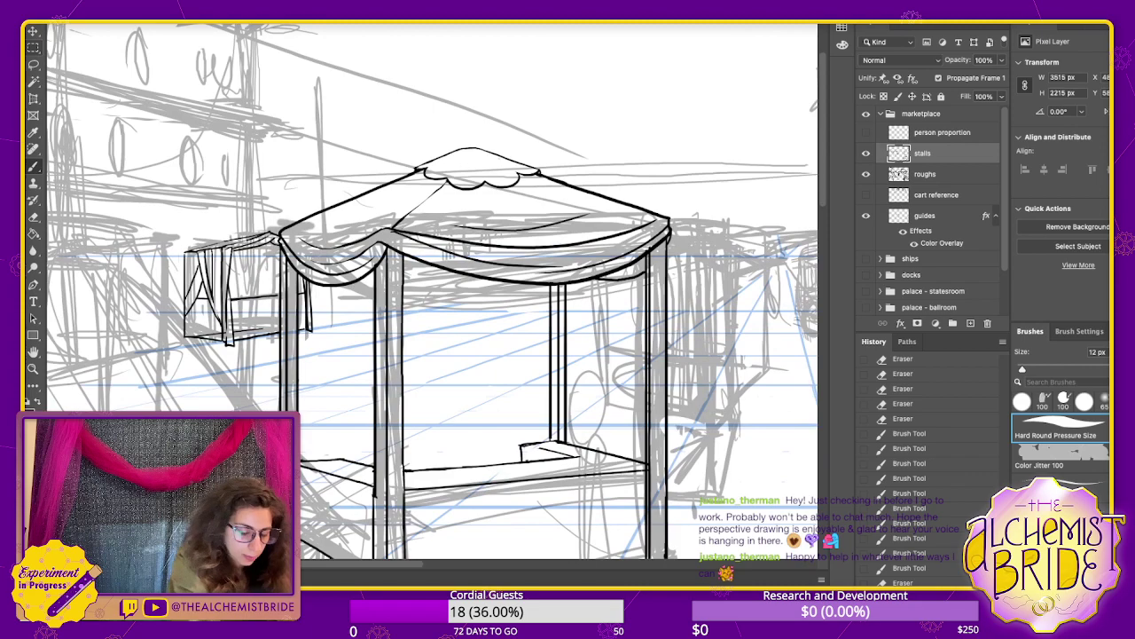
{"action": "left_click_drag", "start_coordinate": [433, 292], "coordinate": [637, 320]}
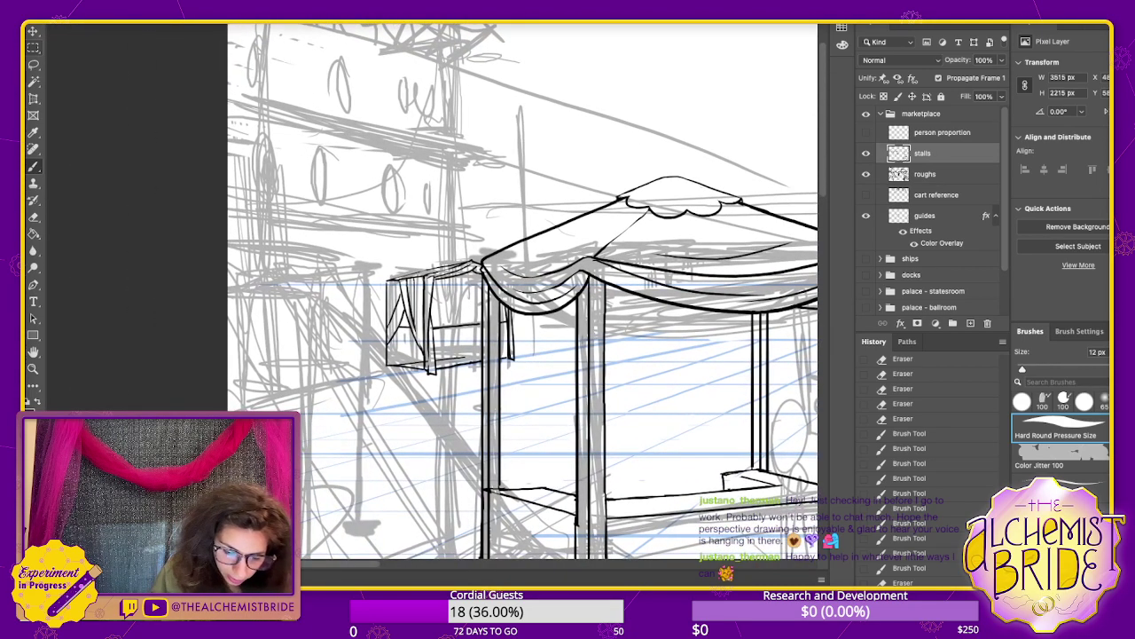
{"action": "mouse_move", "coordinate": [414, 270]}
{"action": "left_mouse_down"}
{"action": "mouse_move", "coordinate": [415, 376]}
{"action": "mouse_move", "coordinate": [302, 391]}
{"action": "left_mouse_up"}
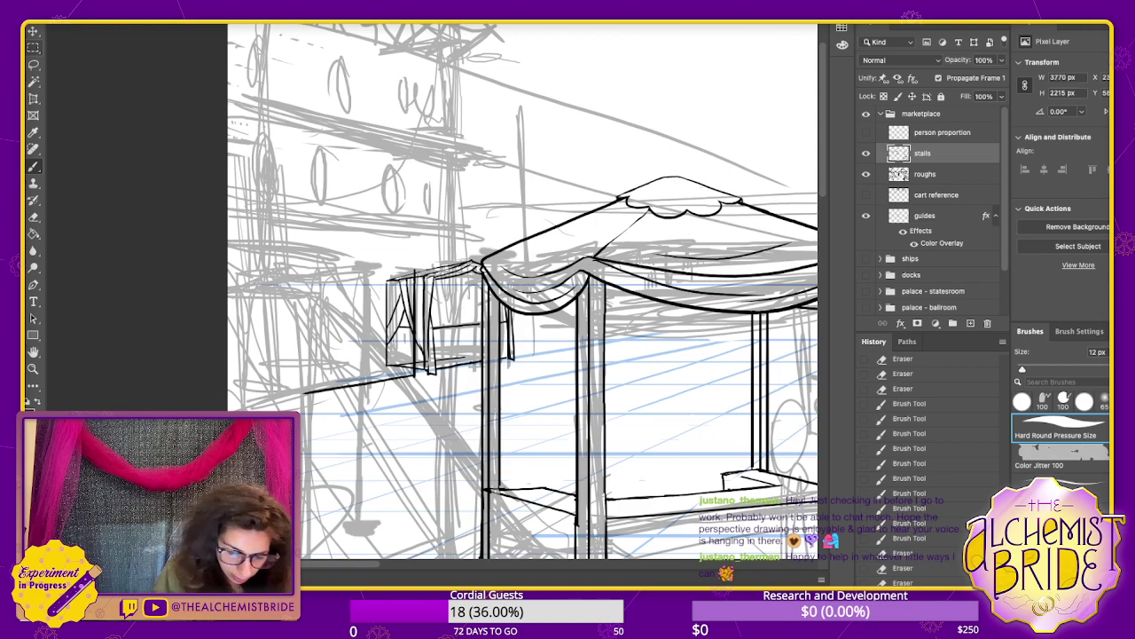
{"action": "left_click_drag", "start_coordinate": [303, 275], "coordinate": [303, 391]}
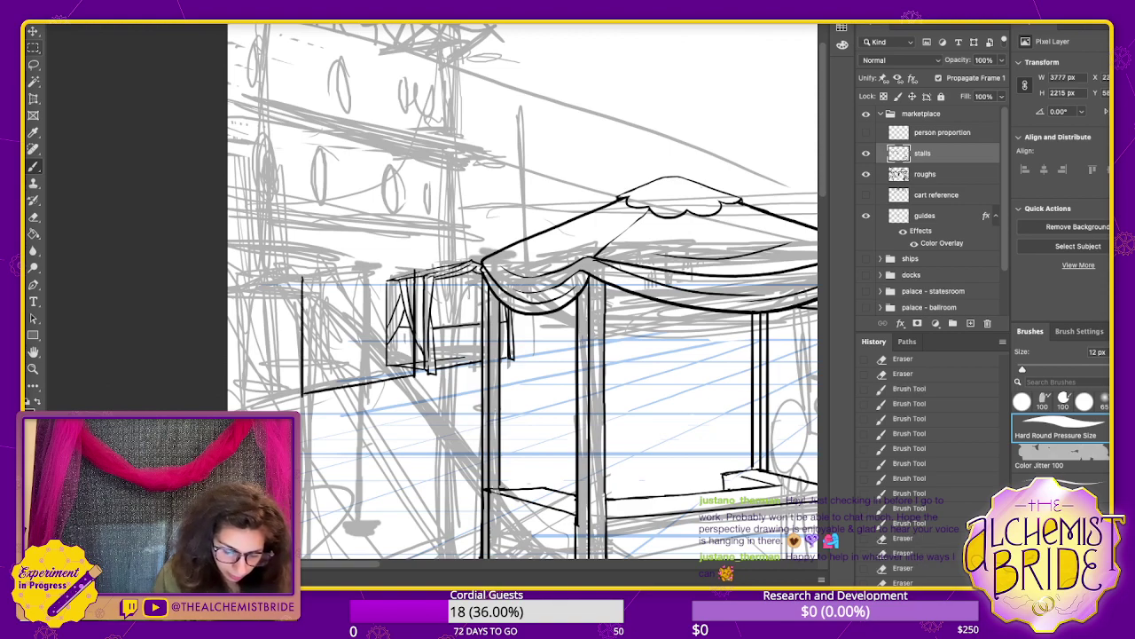
{"action": "left_click_drag", "start_coordinate": [413, 275], "coordinate": [302, 276]}
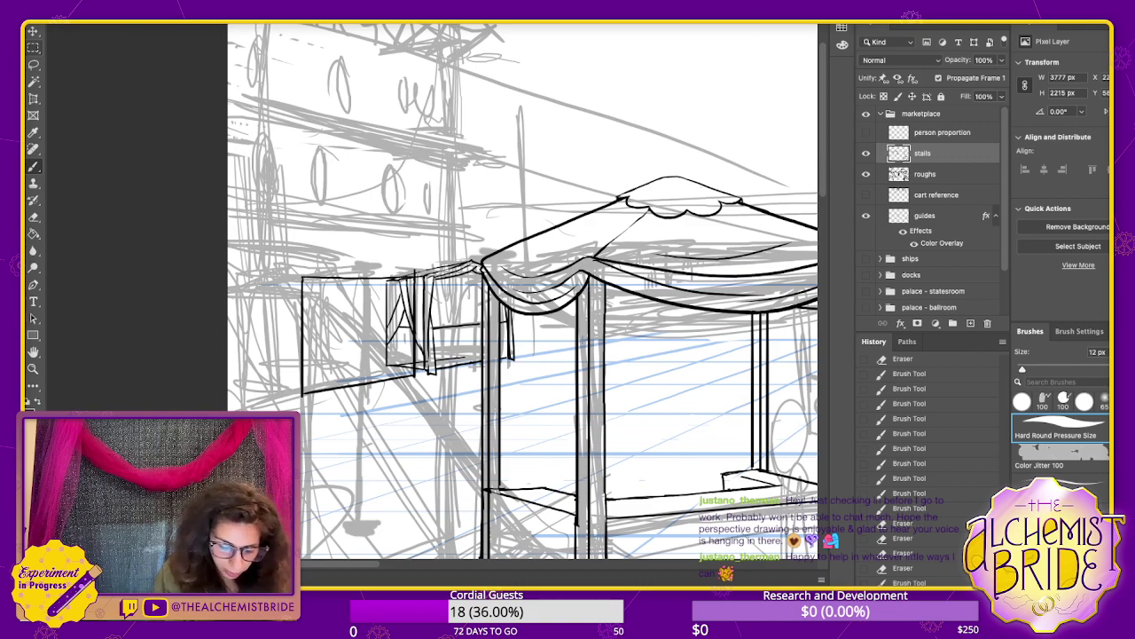
- Ink the new stall's narrow left side face and a vertical centre line through its front face that extends above the top edge
{"action": "left_click_drag", "start_coordinate": [302, 391], "coordinate": [245, 389]}
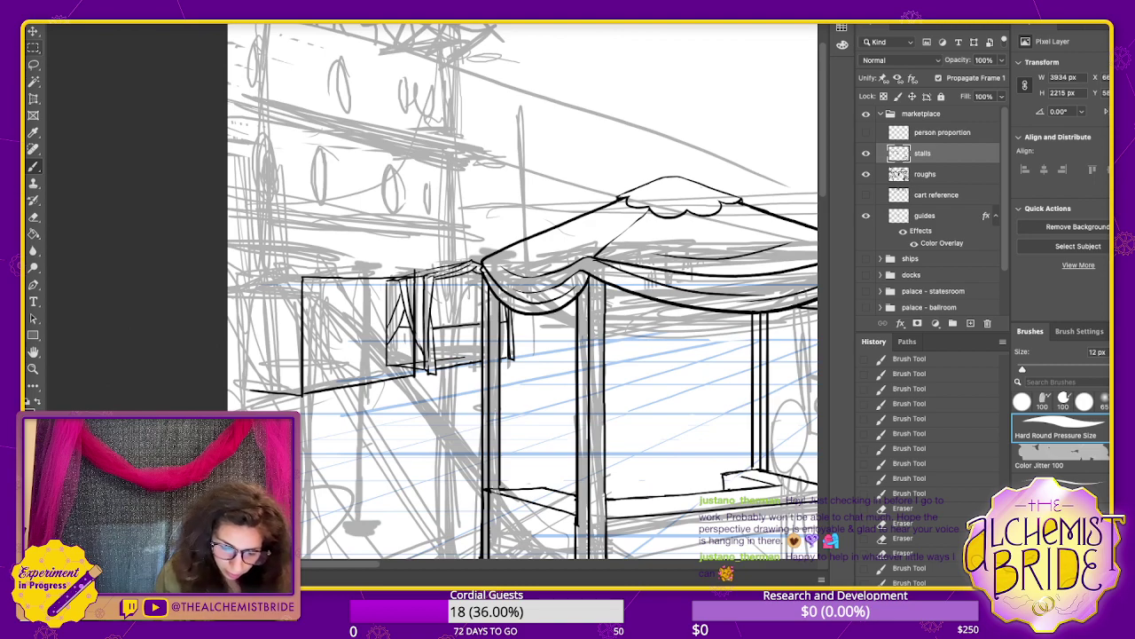
{"action": "left_click_drag", "start_coordinate": [246, 281], "coordinate": [246, 389]}
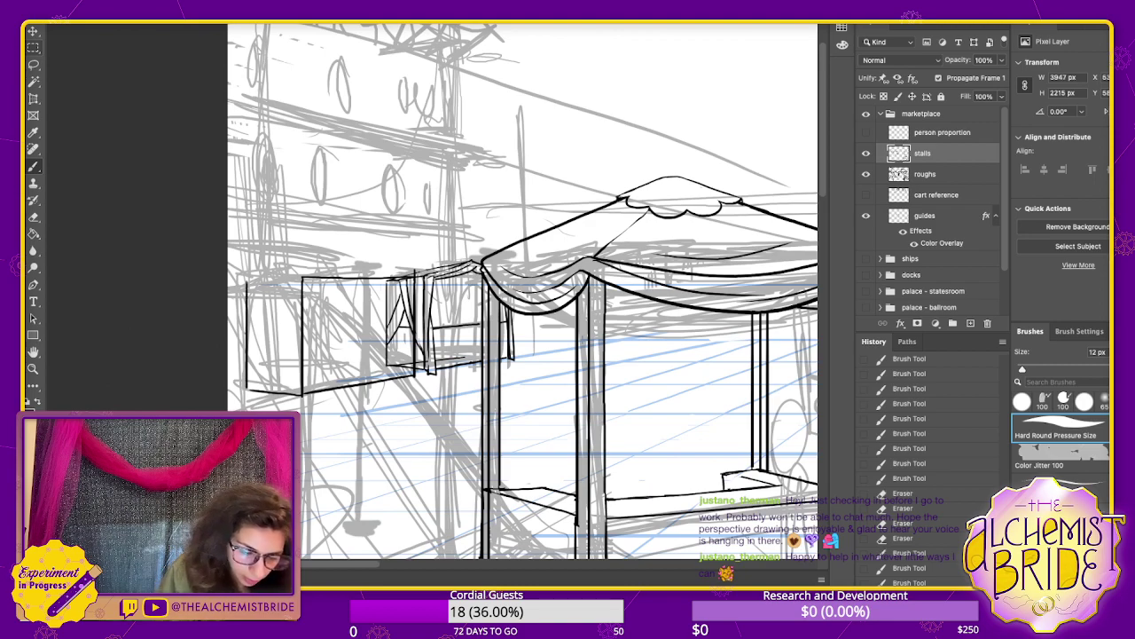
{"action": "left_click_drag", "start_coordinate": [302, 276], "coordinate": [247, 281]}
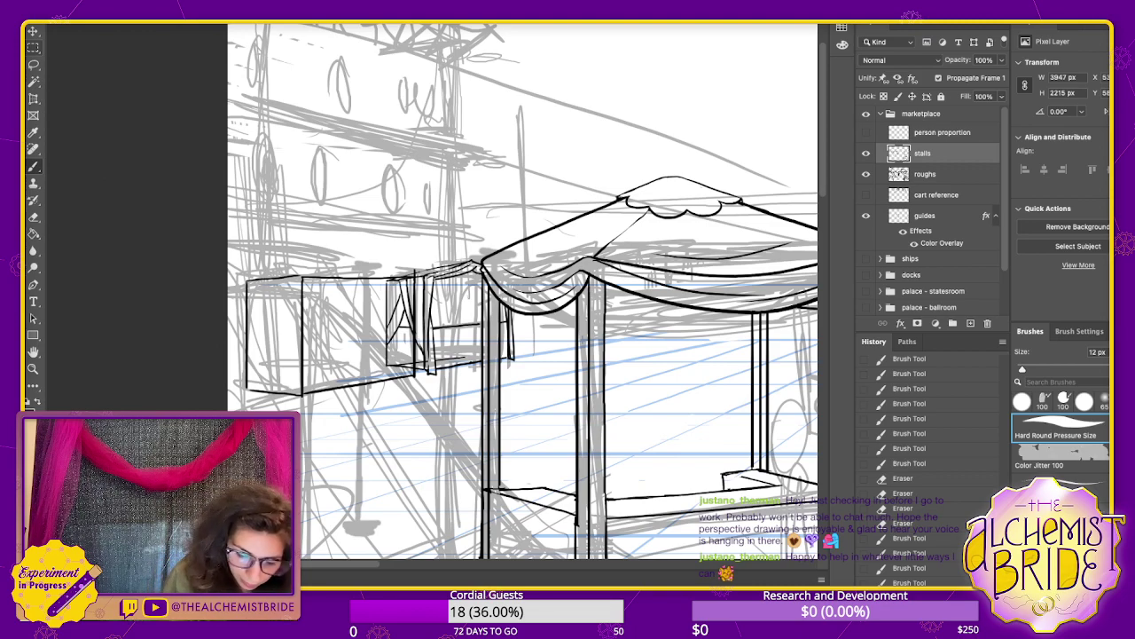
{"action": "left_click_drag", "start_coordinate": [364, 279], "coordinate": [364, 371]}
{"action": "left_click_drag", "start_coordinate": [364, 255], "coordinate": [364, 303]}
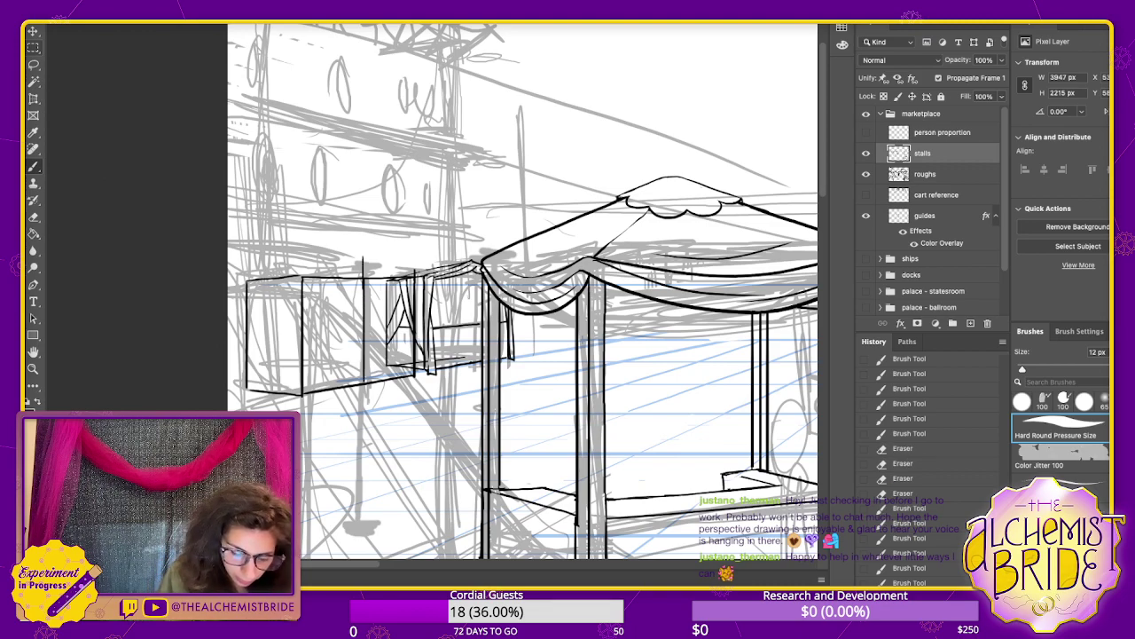
- Draw the leftmost stall's vertical posts and angled front base edges on the stalls layer with the 12 px brush
{"action": "left_click_drag", "start_coordinate": [246, 282], "coordinate": [247, 389]}
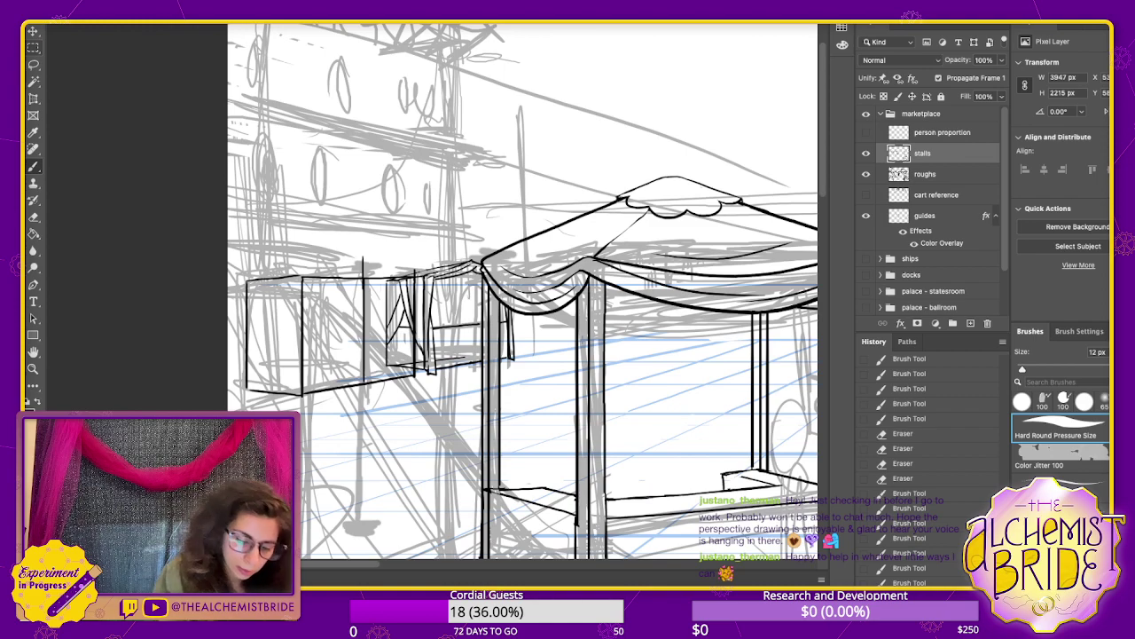
{"action": "left_click_drag", "start_coordinate": [339, 278], "coordinate": [340, 397]}
{"action": "key", "text": "ctrl+z"}
{"action": "left_click_drag", "start_coordinate": [393, 280], "coordinate": [393, 392]}
{"action": "left_click_drag", "start_coordinate": [303, 393], "coordinate": [396, 388]}
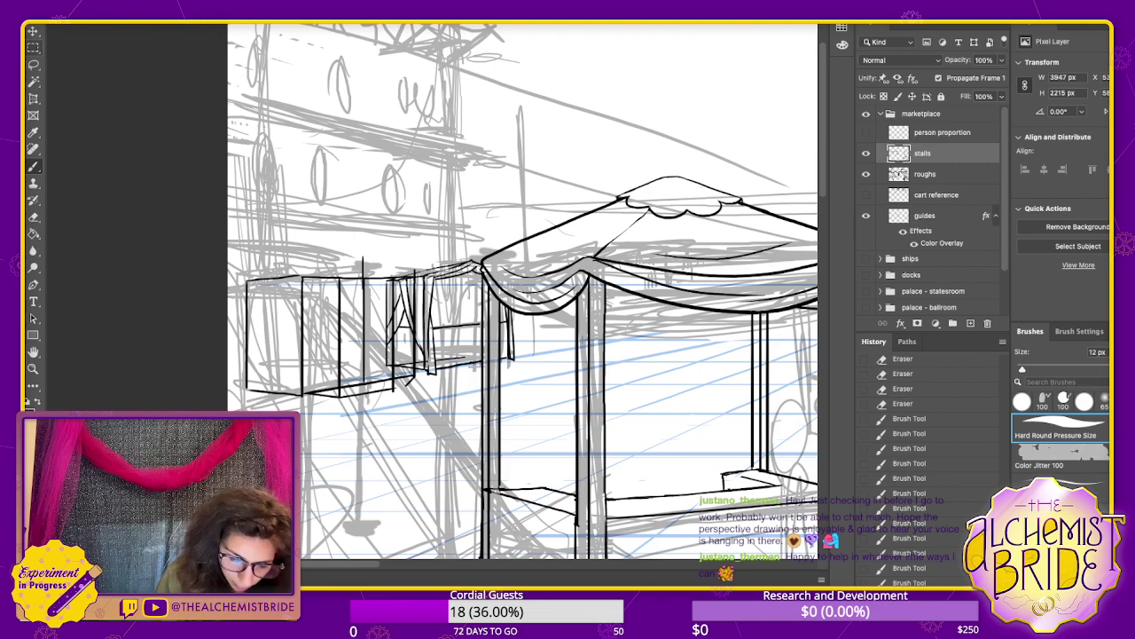
{"action": "left_click_drag", "start_coordinate": [403, 279], "coordinate": [403, 376]}
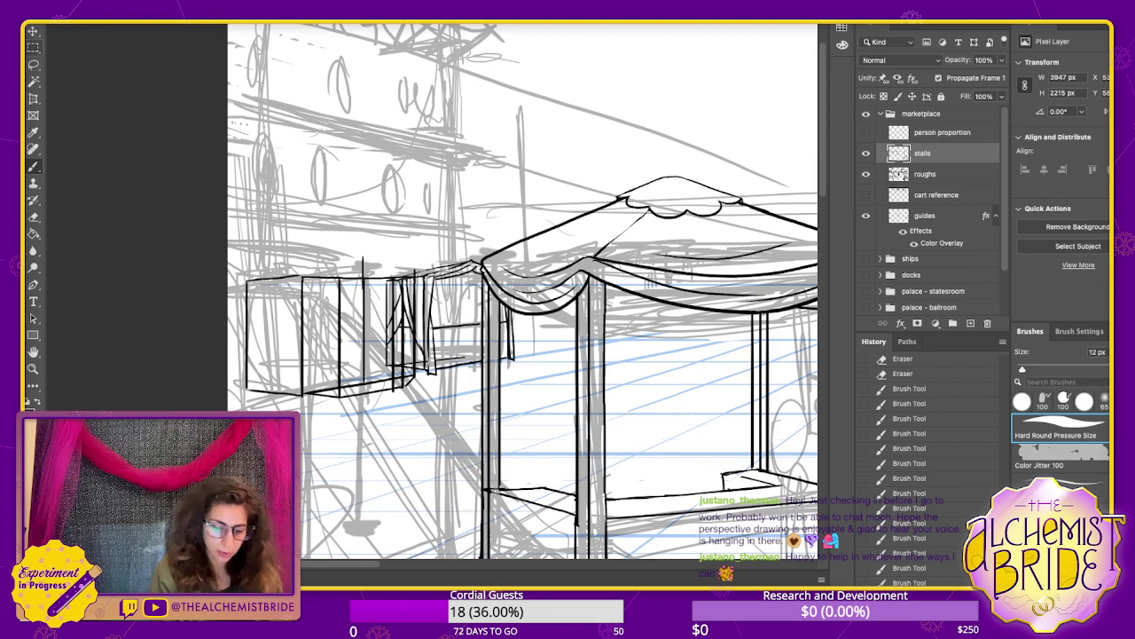
- Erase the surplus post and construction lines around the leftmost stall with a 36 px eraser and redraw its top edge
{"action": "key", "text": "e"}
{"action": "left_click_drag", "start_coordinate": [396, 280], "coordinate": [393, 329]}
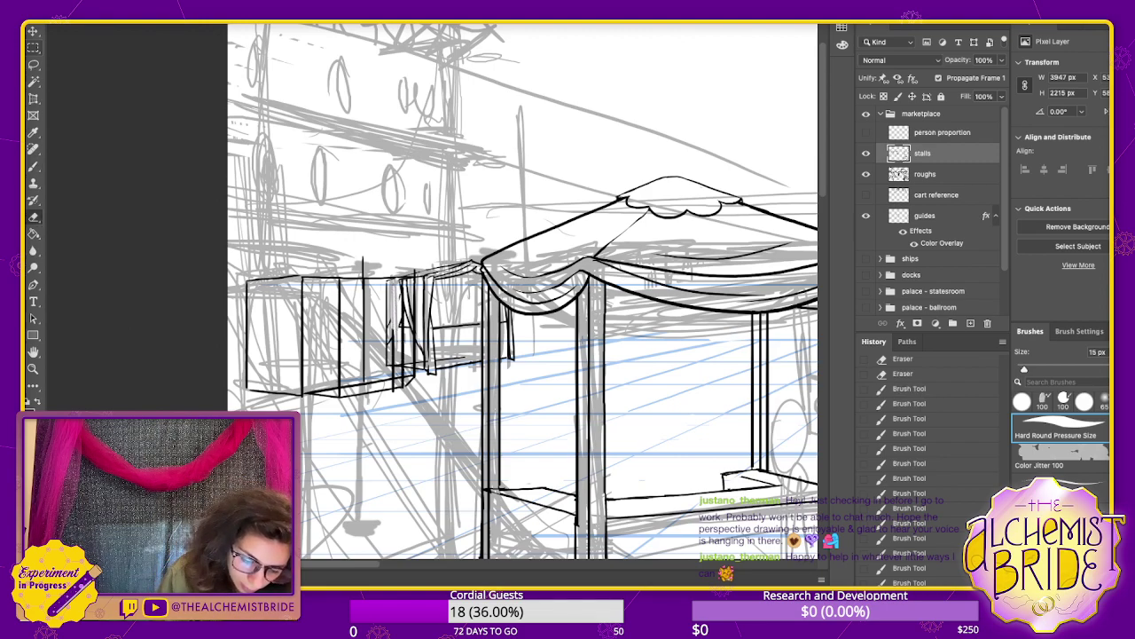
{"action": "key", "text": "]"}
{"action": "key", "text": "]"}
{"action": "key", "text": "]"}
{"action": "key", "text": "]"}
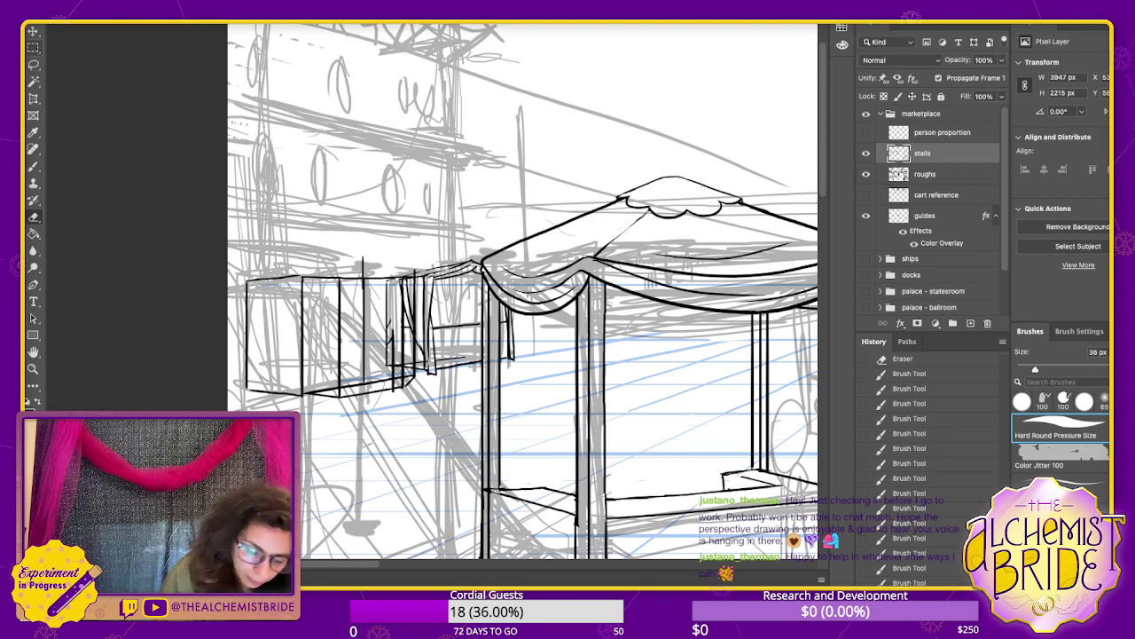
{"action": "mouse_move", "coordinate": [387, 280]}
{"action": "left_mouse_down"}
{"action": "mouse_move", "coordinate": [395, 380]}
{"action": "mouse_move", "coordinate": [364, 380]}
{"action": "mouse_move", "coordinate": [364, 286]}
{"action": "left_mouse_up"}
{"action": "mouse_move", "coordinate": [340, 372]}
{"action": "left_mouse_down"}
{"action": "mouse_move", "coordinate": [352, 388]}
{"action": "mouse_move", "coordinate": [316, 390]}
{"action": "left_mouse_up"}
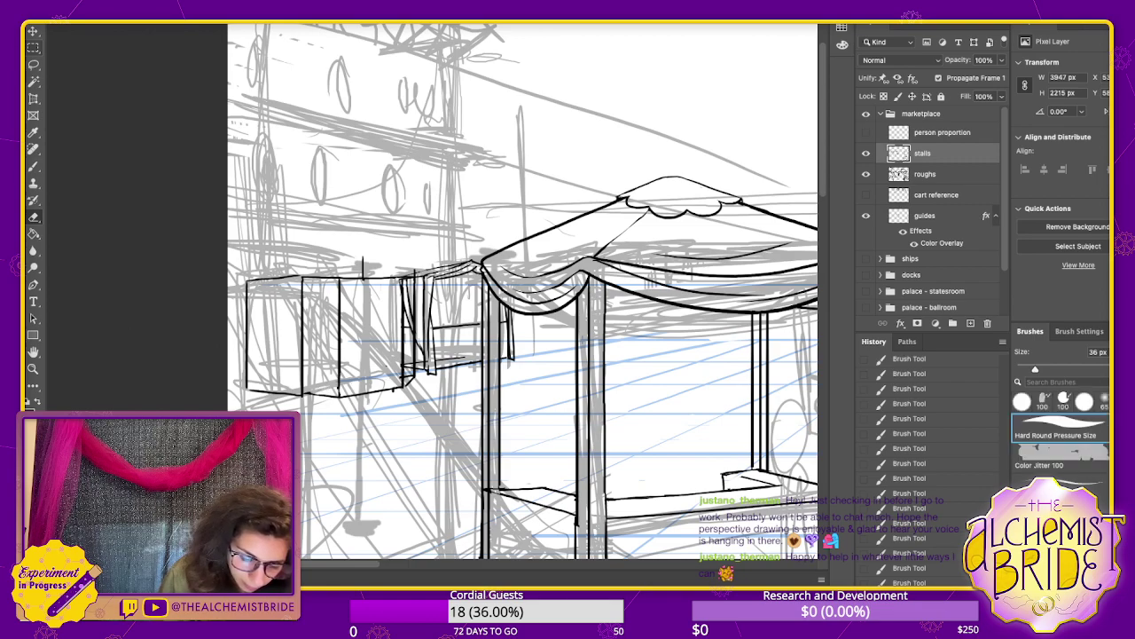
{"action": "mouse_move", "coordinate": [383, 279]}
{"action": "left_mouse_down"}
{"action": "mouse_move", "coordinate": [346, 278]}
{"action": "mouse_move", "coordinate": [362, 255]}
{"action": "left_mouse_up"}
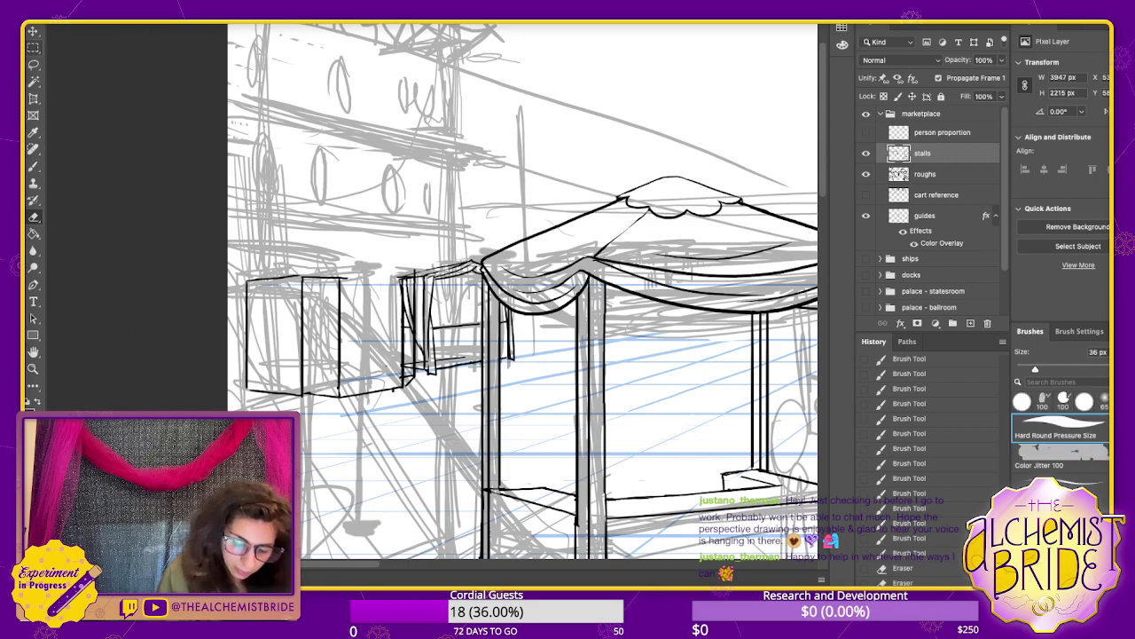
{"action": "mouse_move", "coordinate": [408, 284]}
{"action": "left_mouse_down"}
{"action": "mouse_move", "coordinate": [403, 358]}
{"action": "mouse_move", "coordinate": [400, 302]}
{"action": "left_mouse_up"}
{"action": "key", "text": "b"}
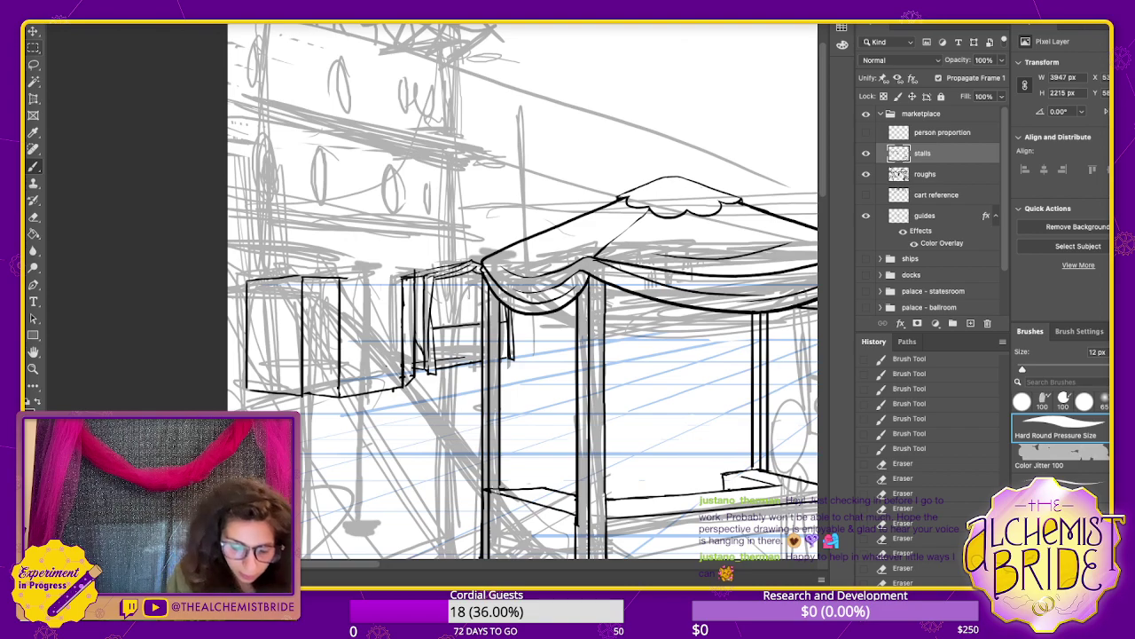
{"action": "mouse_move", "coordinate": [339, 276]}
{"action": "left_mouse_down"}
{"action": "mouse_move", "coordinate": [403, 274]}
{"action": "mouse_move", "coordinate": [339, 275]}
{"action": "left_mouse_up"}
- Try a peaked roof over the leftmost stall and undo its strokes
{"action": "mouse_move", "coordinate": [319, 275]}
{"action": "left_mouse_down"}
{"action": "mouse_move", "coordinate": [374, 267]}
{"action": "mouse_move", "coordinate": [318, 249]}
{"action": "mouse_move", "coordinate": [302, 276]}
{"action": "mouse_move", "coordinate": [300, 257]}
{"action": "mouse_move", "coordinate": [249, 279]}
{"action": "left_mouse_up"}
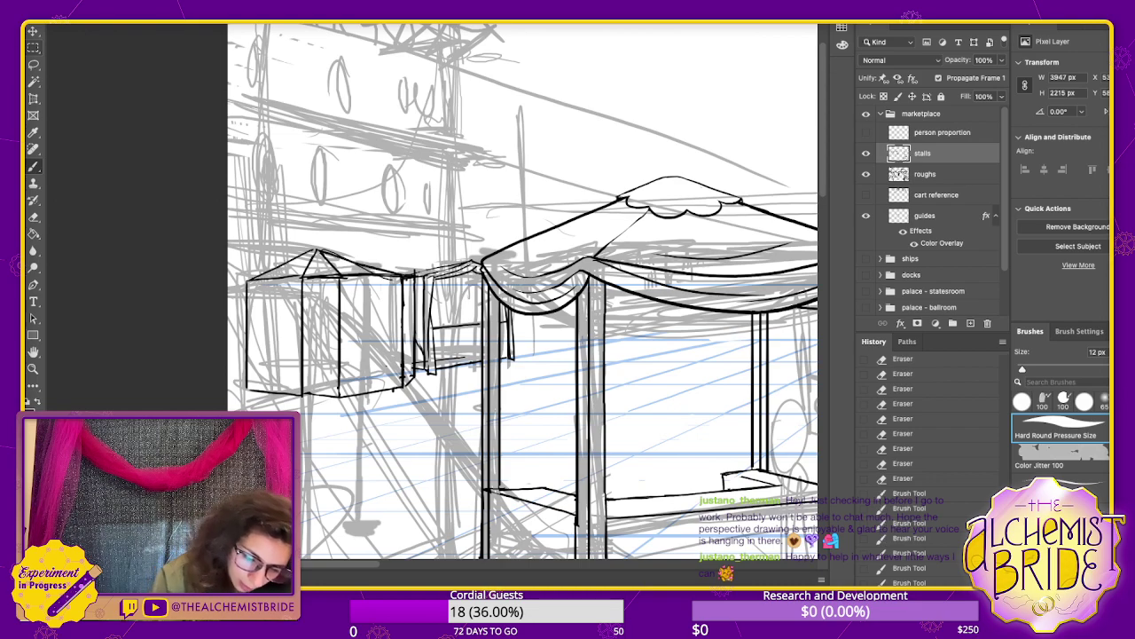
{"action": "left_click_drag", "start_coordinate": [326, 249], "coordinate": [385, 269]}
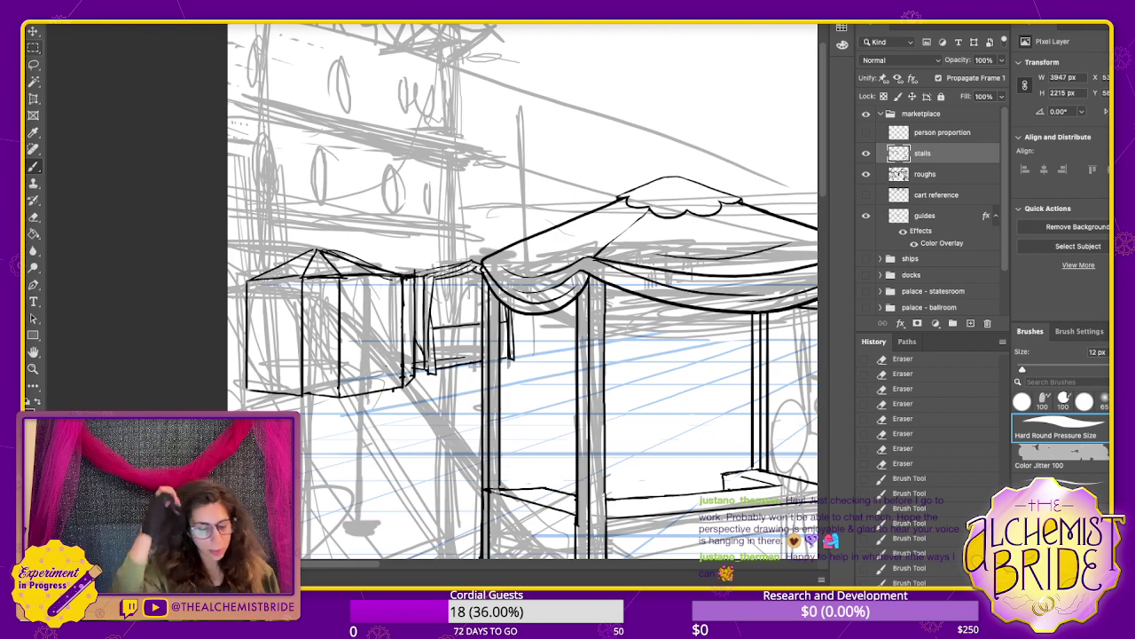
{"action": "key", "text": "ctrl+z"}
{"action": "key", "text": "ctrl+z"}
{"action": "key", "text": "ctrl+z"}
{"action": "key", "text": "ctrl+z"}
{"action": "key", "text": "ctrl+z"}
{"action": "key", "text": "ctrl+z"}
{"action": "key", "text": "ctrl+z"}
{"action": "key", "text": "ctrl+z"}
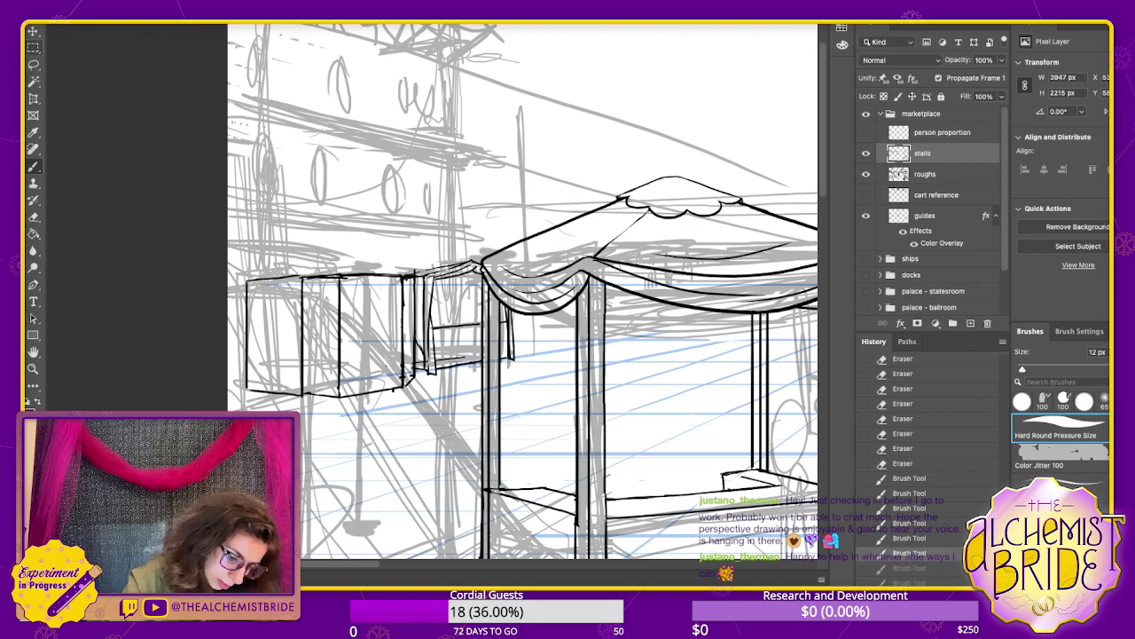
{"action": "key", "text": "ctrl+z"}
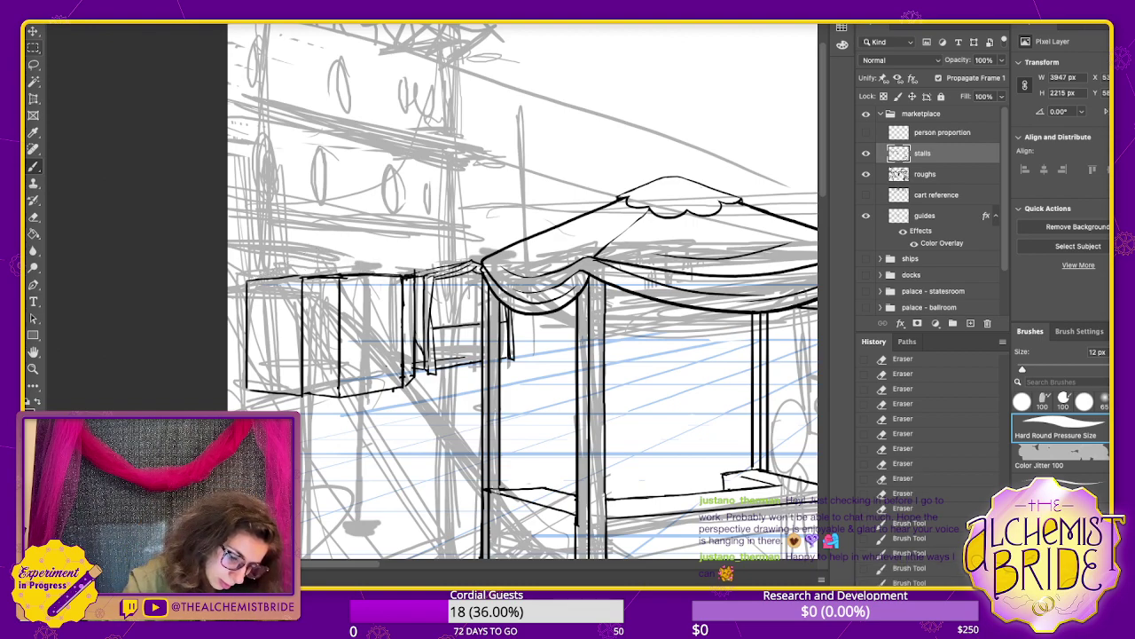
- Sketch the back edges of the leftmost stall's base and mark the middle of its floor
{"action": "left_click_drag", "start_coordinate": [245, 391], "coordinate": [353, 379]}
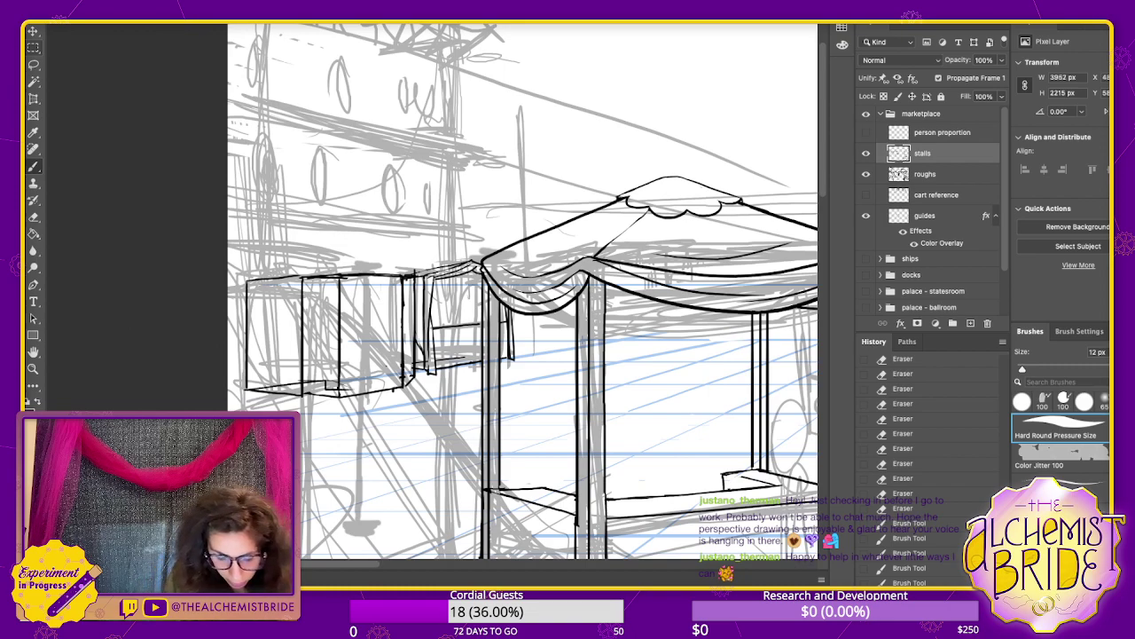
{"action": "key", "text": "ctrl+z"}
{"action": "left_click_drag", "start_coordinate": [249, 385], "coordinate": [402, 375]}
{"action": "key", "text": "ctrl+shift+z"}
{"action": "key", "text": "ctrl+shift+z"}
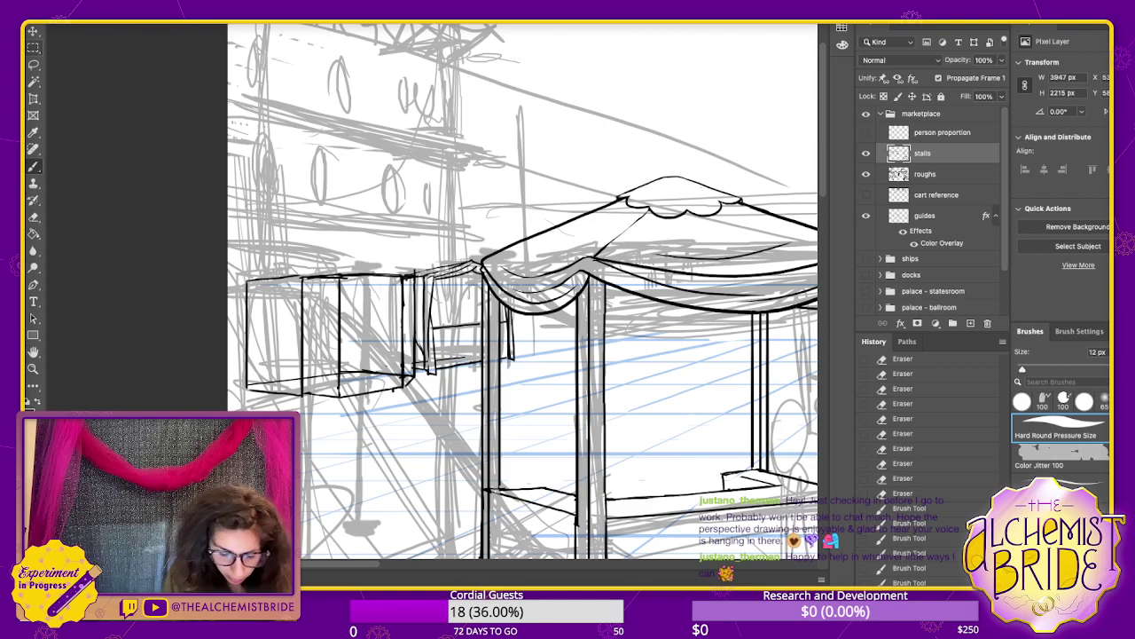
{"action": "key", "text": "ctrl+shift+z"}
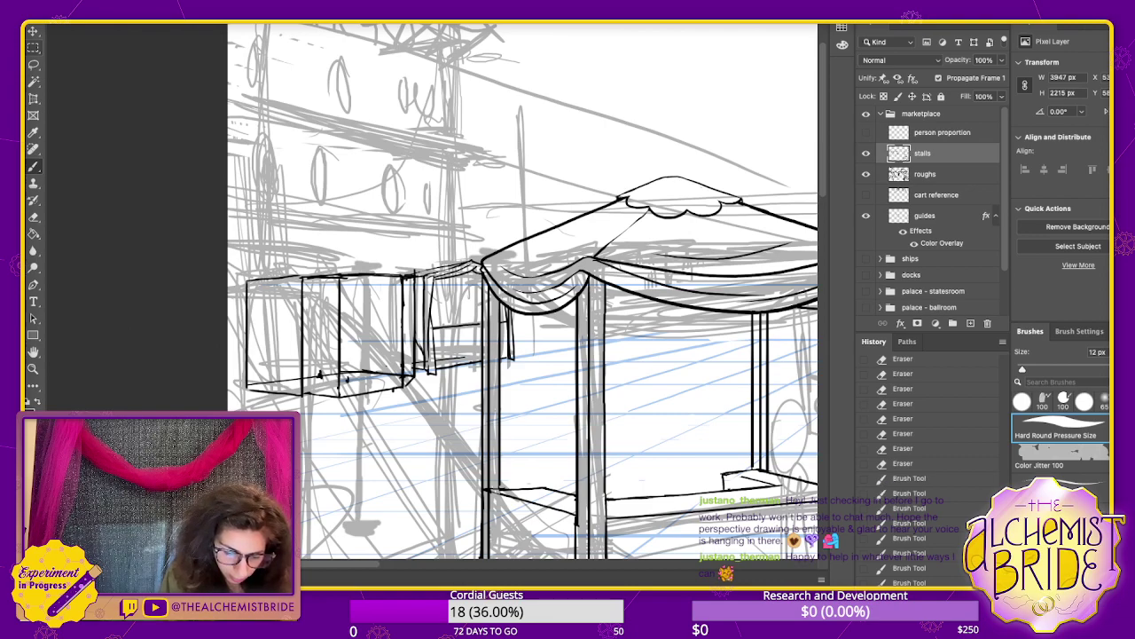
- Draw a vertical centre line in the leftmost stall and connect its peak to the corners as a pointed roof
{"action": "left_click_drag", "start_coordinate": [345, 250], "coordinate": [345, 370]}
{"action": "mouse_move", "coordinate": [345, 244]}
{"action": "left_mouse_down"}
{"action": "mouse_move", "coordinate": [346, 275]}
{"action": "mouse_move", "coordinate": [341, 242]}
{"action": "mouse_move", "coordinate": [397, 275]}
{"action": "left_mouse_up"}
{"action": "left_click_drag", "start_coordinate": [346, 247], "coordinate": [414, 272]}
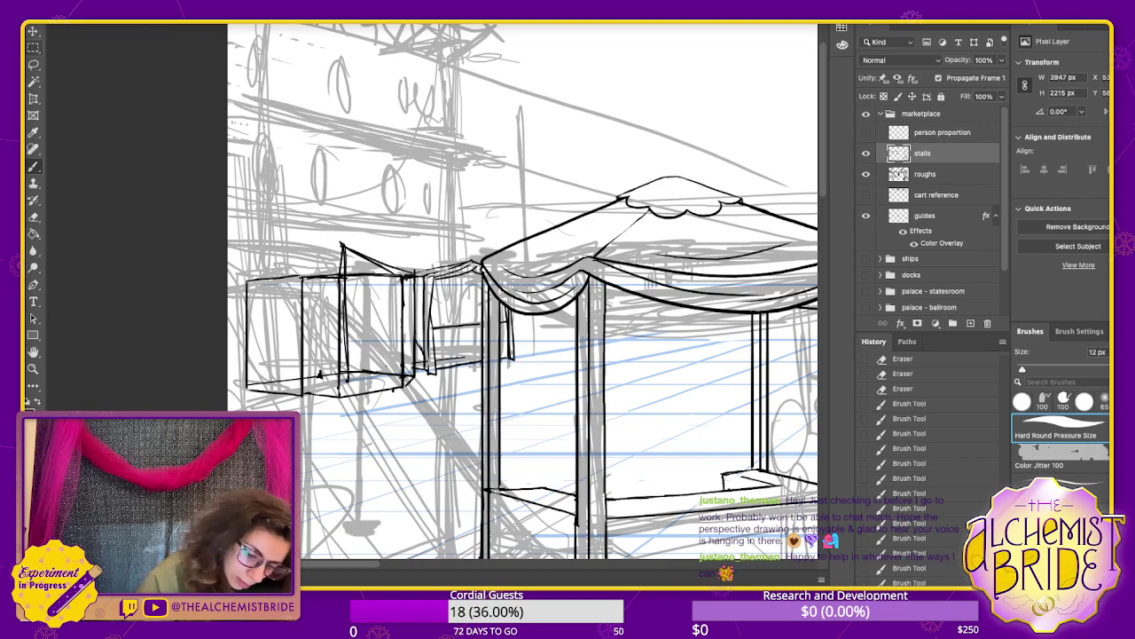
{"action": "mouse_move", "coordinate": [342, 243]}
{"action": "left_mouse_down"}
{"action": "mouse_move", "coordinate": [302, 277]}
{"action": "mouse_move", "coordinate": [260, 274]}
{"action": "left_mouse_up"}
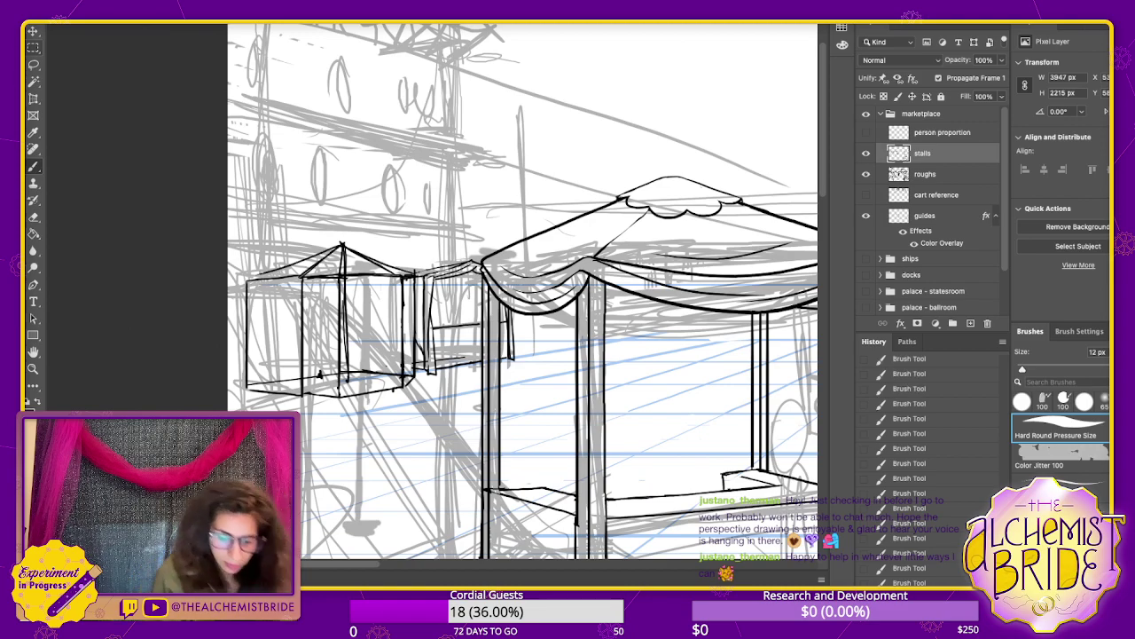
- Erase the centre line and floor construction marks inside the leftmost stall
{"action": "key", "text": "e"}
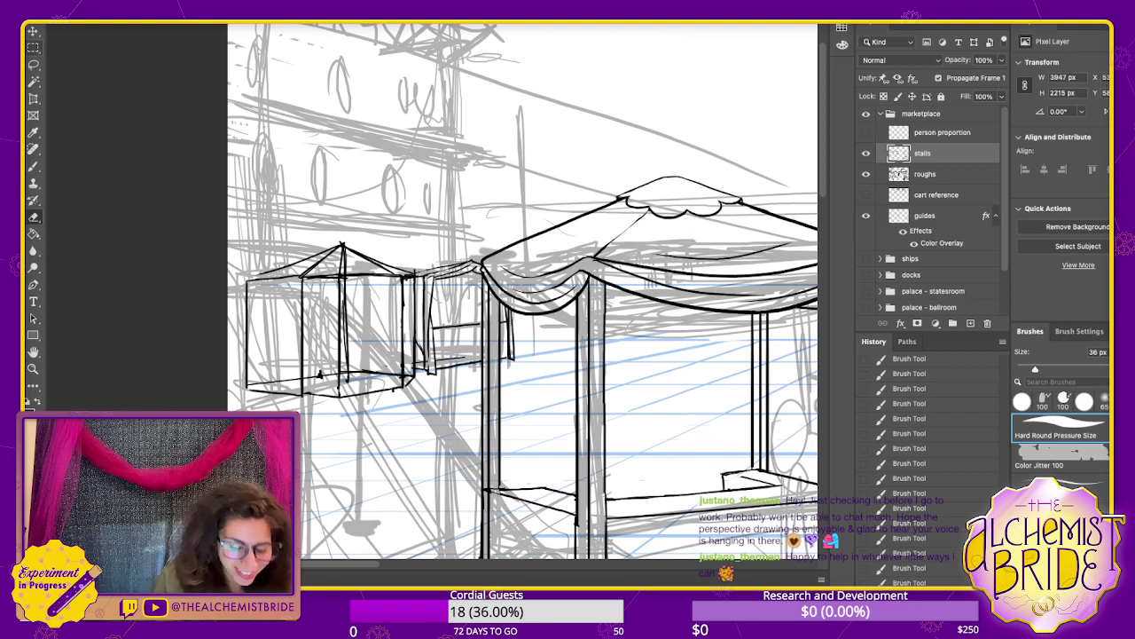
{"action": "mouse_move", "coordinate": [345, 249]}
{"action": "left_mouse_down"}
{"action": "mouse_move", "coordinate": [347, 369]}
{"action": "mouse_move", "coordinate": [400, 378]}
{"action": "left_mouse_up"}
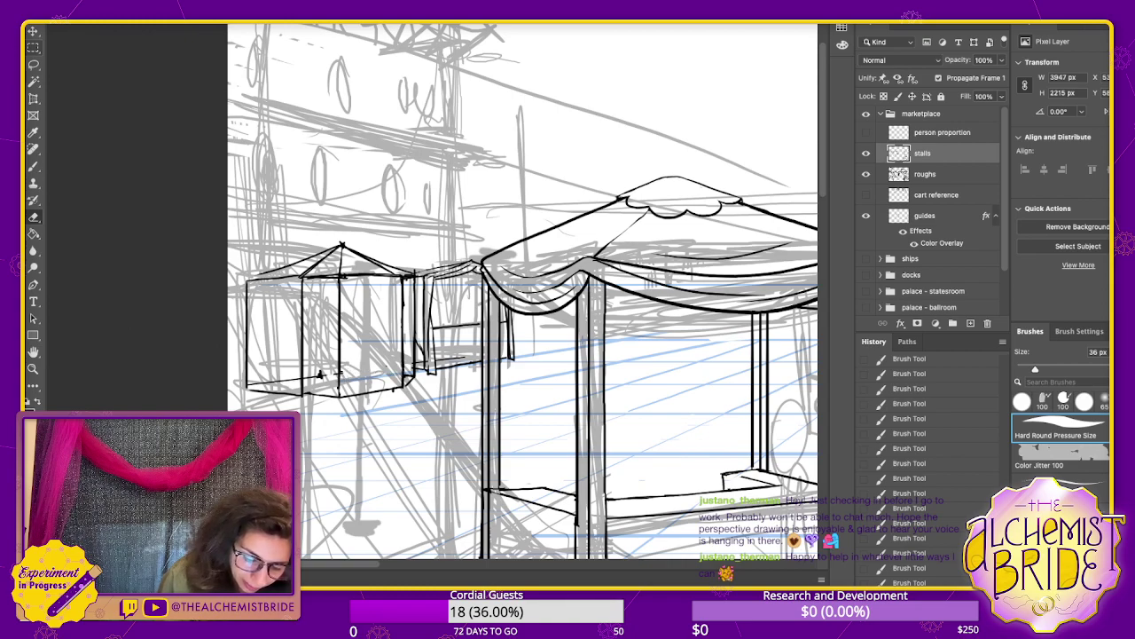
{"action": "mouse_move", "coordinate": [319, 374]}
{"action": "left_mouse_down"}
{"action": "mouse_move", "coordinate": [339, 374]}
{"action": "mouse_move", "coordinate": [294, 379]}
{"action": "mouse_move", "coordinate": [342, 397]}
{"action": "left_mouse_up"}
{"action": "key", "text": "b"}
- Refine the counter and roof edge of the small stall between the leftmost stall and the large tent
{"action": "scroll", "coordinate": [517, 296], "scroll_direction": "right", "scroll_amount": 3}
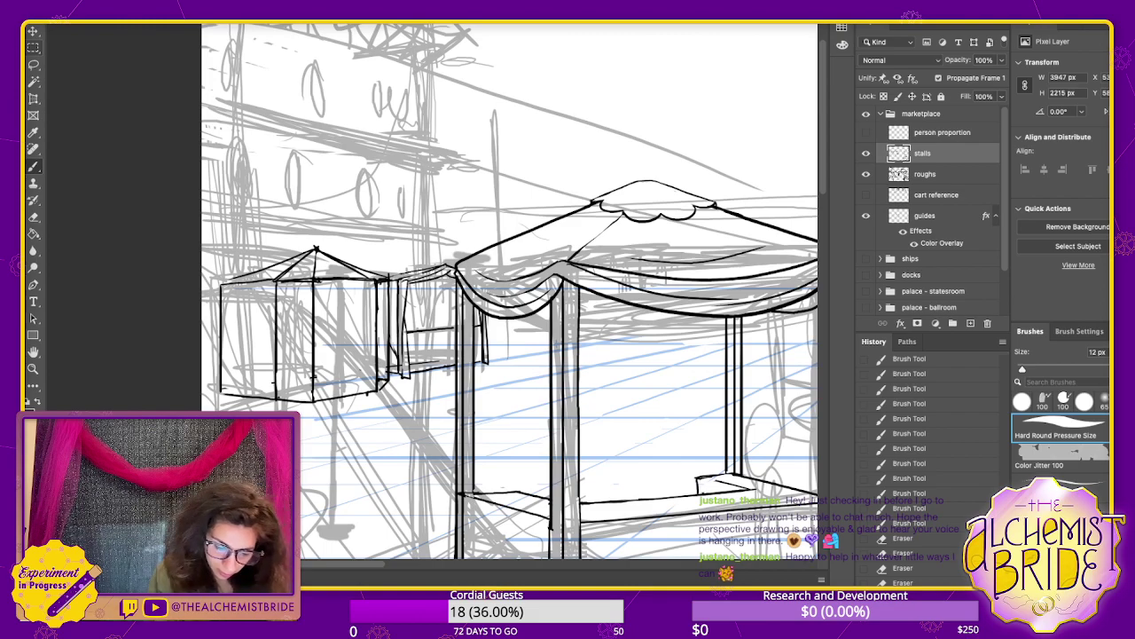
{"action": "left_click_drag", "start_coordinate": [465, 361], "coordinate": [483, 359]}
{"action": "left_click_drag", "start_coordinate": [400, 366], "coordinate": [443, 359]}
{"action": "mouse_move", "coordinate": [410, 366]}
{"action": "left_mouse_down"}
{"action": "mouse_move", "coordinate": [456, 359]}
{"action": "mouse_move", "coordinate": [420, 267]}
{"action": "left_mouse_up"}
{"action": "key", "text": "super+z"}
{"action": "mouse_move", "coordinate": [424, 364]}
{"action": "left_mouse_down"}
{"action": "mouse_move", "coordinate": [423, 260]}
{"action": "mouse_move", "coordinate": [369, 271]}
{"action": "mouse_move", "coordinate": [438, 264]}
{"action": "mouse_move", "coordinate": [391, 272]}
{"action": "left_mouse_up"}
{"action": "key", "text": "e"}
{"action": "key", "text": "b"}
{"action": "left_click_drag", "start_coordinate": [425, 265], "coordinate": [392, 274]}
- Clean up the small middle stall's interior and redraw its counter edge and back post
{"action": "left_click_drag", "start_coordinate": [652, 282], "coordinate": [559, 276]}
{"action": "key", "text": "e"}
{"action": "mouse_move", "coordinate": [332, 276]}
{"action": "left_mouse_down"}
{"action": "mouse_move", "coordinate": [332, 354]}
{"action": "mouse_move", "coordinate": [350, 356]}
{"action": "mouse_move", "coordinate": [365, 326]}
{"action": "mouse_move", "coordinate": [383, 355]}
{"action": "mouse_move", "coordinate": [382, 324]}
{"action": "left_mouse_up"}
{"action": "key", "text": "b"}
{"action": "left_click_drag", "start_coordinate": [369, 330], "coordinate": [382, 328]}
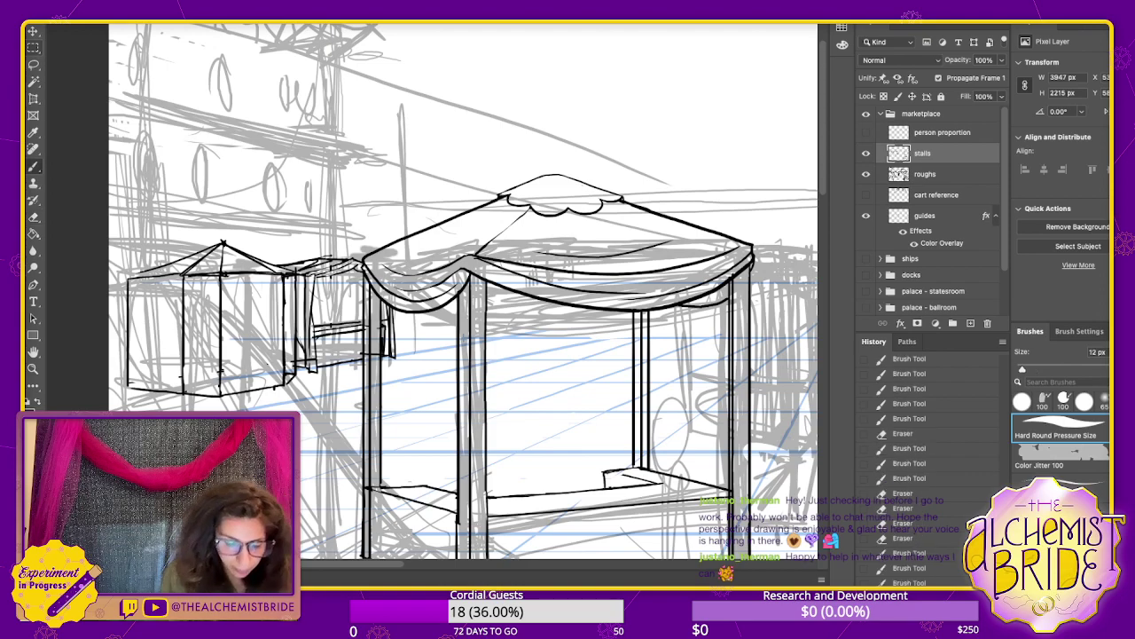
{"action": "left_click_drag", "start_coordinate": [353, 266], "coordinate": [353, 330]}
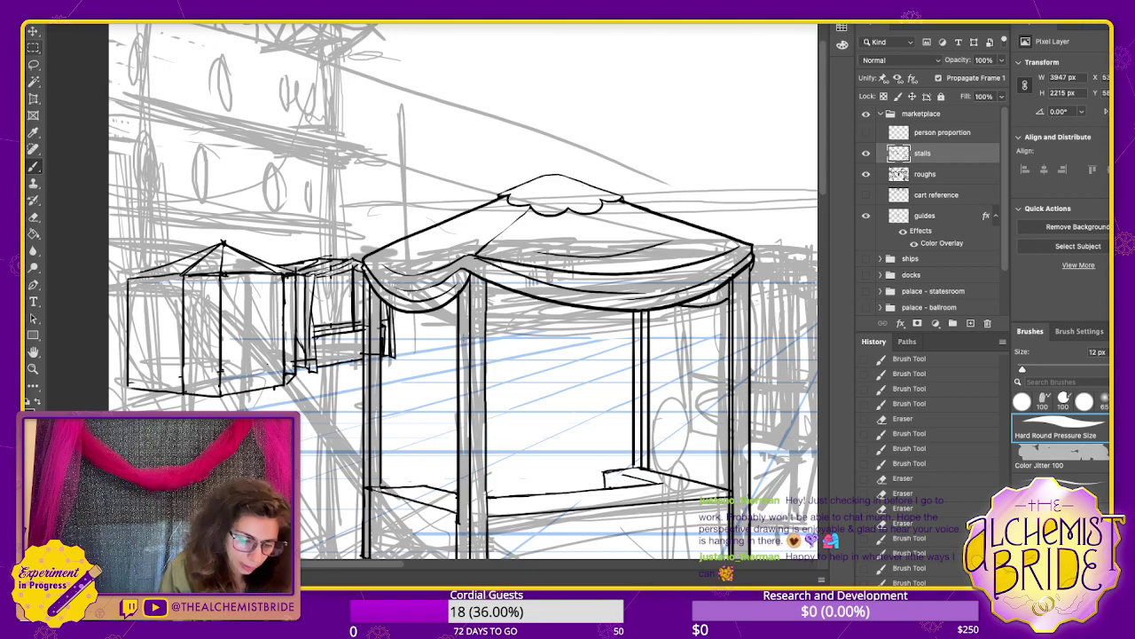
- Hide the roughs layer and ink the leftmost stall's front counter and thicker posts
{"action": "left_click_drag", "start_coordinate": [225, 274], "coordinate": [225, 371]}
{"action": "mouse_move", "coordinate": [280, 275]}
{"action": "left_mouse_down"}
{"action": "mouse_move", "coordinate": [280, 365]}
{"action": "mouse_move", "coordinate": [227, 359]}
{"action": "mouse_move", "coordinate": [268, 353]}
{"action": "mouse_move", "coordinate": [185, 363]}
{"action": "mouse_move", "coordinate": [295, 352]}
{"action": "left_mouse_up"}
{"action": "left_click", "coordinate": [866, 174]}
{"action": "mouse_move", "coordinate": [184, 361]}
{"action": "left_mouse_down"}
{"action": "mouse_move", "coordinate": [295, 348]}
{"action": "mouse_move", "coordinate": [236, 358]}
{"action": "left_mouse_up"}
{"action": "left_click_drag", "start_coordinate": [224, 275], "coordinate": [224, 358]}
{"action": "left_click_drag", "start_coordinate": [281, 291], "coordinate": [281, 350]}
{"action": "left_click_drag", "start_coordinate": [179, 271], "coordinate": [180, 376]}
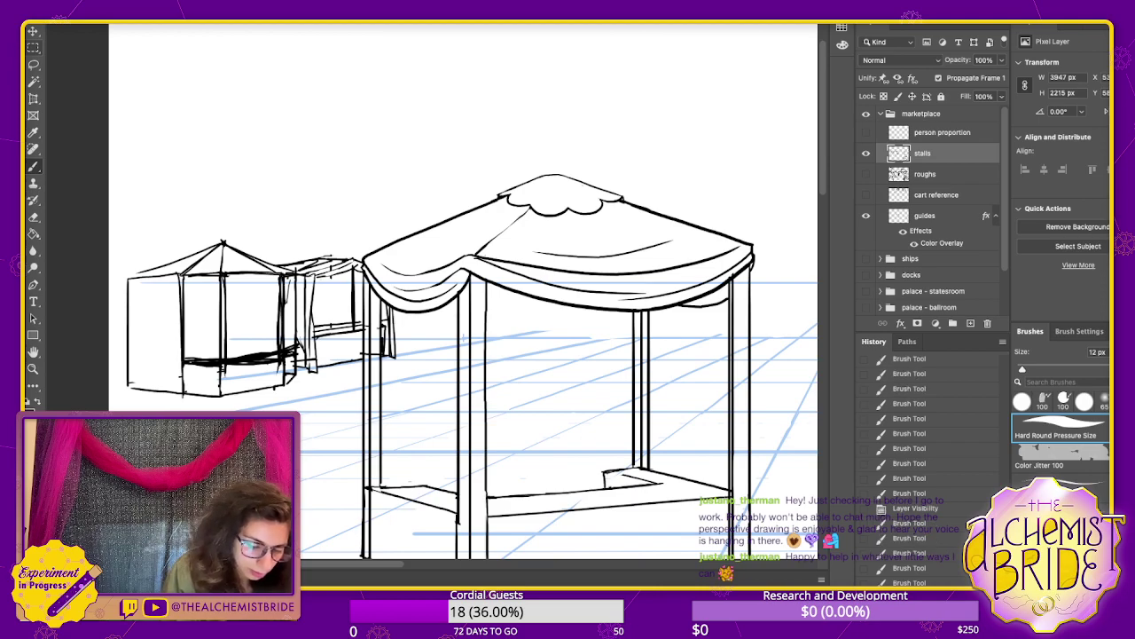
{"action": "left_click_drag", "start_coordinate": [178, 315], "coordinate": [181, 382]}
- Extend the leftmost stall's counter around its side, thicken the outer posts, and add tied curtains
{"action": "mouse_move", "coordinate": [134, 355]}
{"action": "left_mouse_down"}
{"action": "mouse_move", "coordinate": [180, 362]}
{"action": "mouse_move", "coordinate": [124, 359]}
{"action": "left_mouse_up"}
{"action": "mouse_move", "coordinate": [129, 276]}
{"action": "left_mouse_down"}
{"action": "mouse_move", "coordinate": [209, 247]}
{"action": "mouse_move", "coordinate": [245, 252]}
{"action": "mouse_move", "coordinate": [209, 297]}
{"action": "mouse_move", "coordinate": [187, 277]}
{"action": "mouse_move", "coordinate": [190, 410]}
{"action": "left_mouse_up"}
{"action": "left_click_drag", "start_coordinate": [169, 276], "coordinate": [179, 403]}
{"action": "left_click_drag", "start_coordinate": [298, 268], "coordinate": [298, 337]}
{"action": "mouse_move", "coordinate": [142, 275]}
{"action": "left_mouse_down"}
{"action": "mouse_move", "coordinate": [122, 310]}
{"action": "mouse_move", "coordinate": [135, 404]}
{"action": "left_mouse_up"}
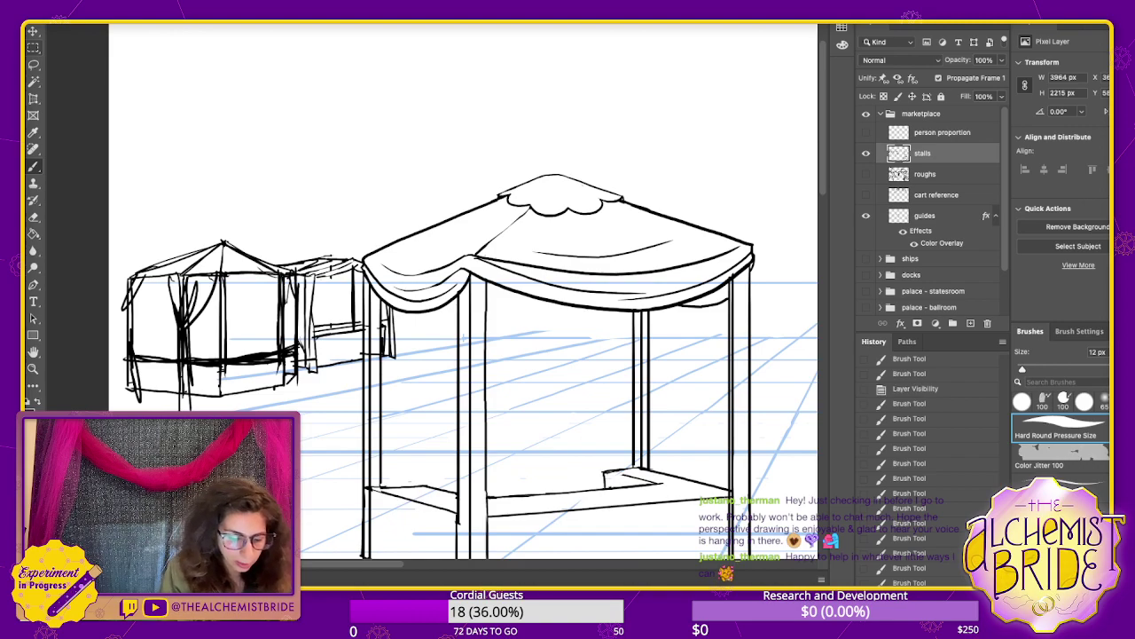
- Mark out an opening in the leftmost stall's front counter and erase the lines inside it
{"action": "mouse_move", "coordinate": [248, 353]}
{"action": "left_mouse_down"}
{"action": "mouse_move", "coordinate": [263, 350]}
{"action": "mouse_move", "coordinate": [236, 390]}
{"action": "mouse_move", "coordinate": [274, 389]}
{"action": "left_mouse_up"}
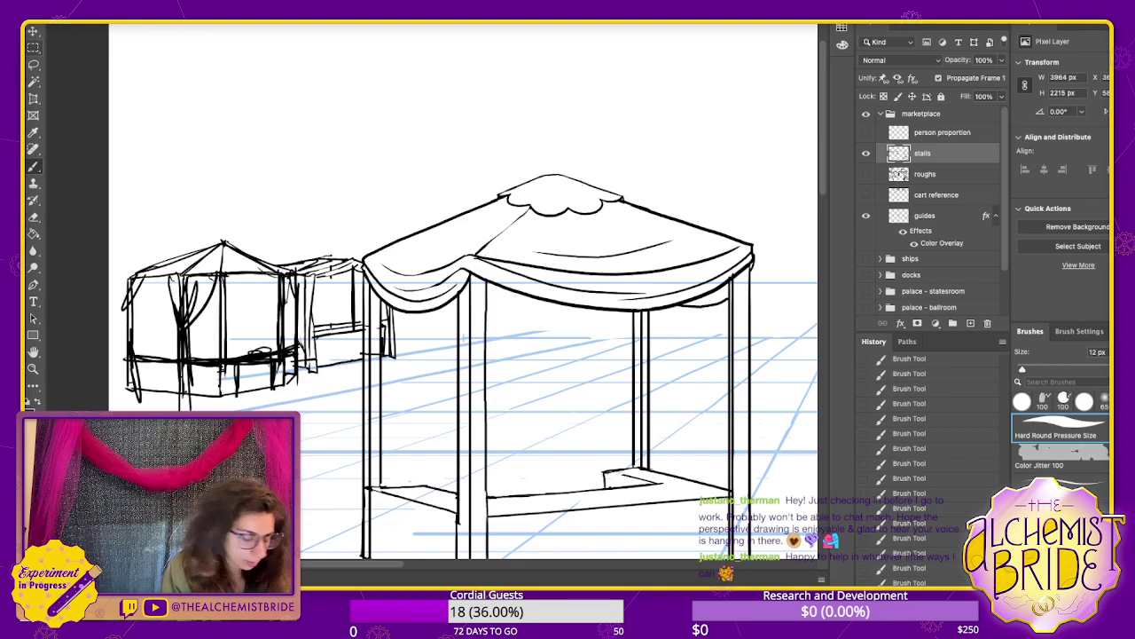
{"action": "key", "text": "e"}
{"action": "mouse_move", "coordinate": [247, 352]}
{"action": "left_mouse_down"}
{"action": "mouse_move", "coordinate": [255, 388]}
{"action": "mouse_move", "coordinate": [269, 371]}
{"action": "left_mouse_up"}
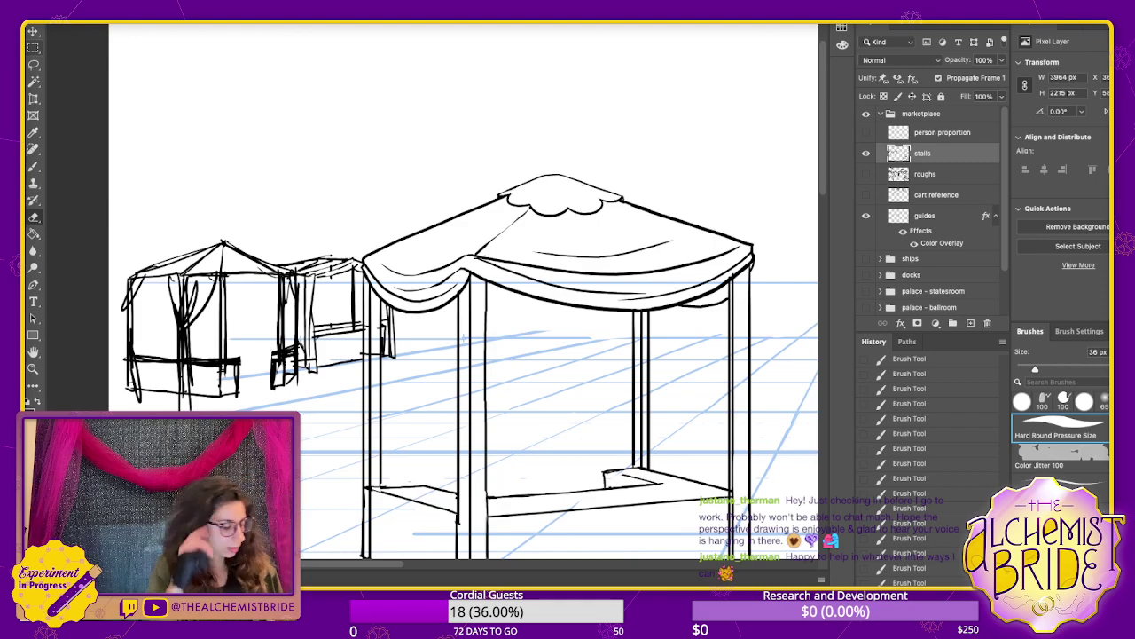
{"action": "key", "text": "b"}
- Show the roughs layer again and sketch the inner counter edge beside the leftmost stall's opening
{"action": "key", "text": "super+minus"}
{"action": "left_click_drag", "start_coordinate": [462, 338], "coordinate": [355, 314]}
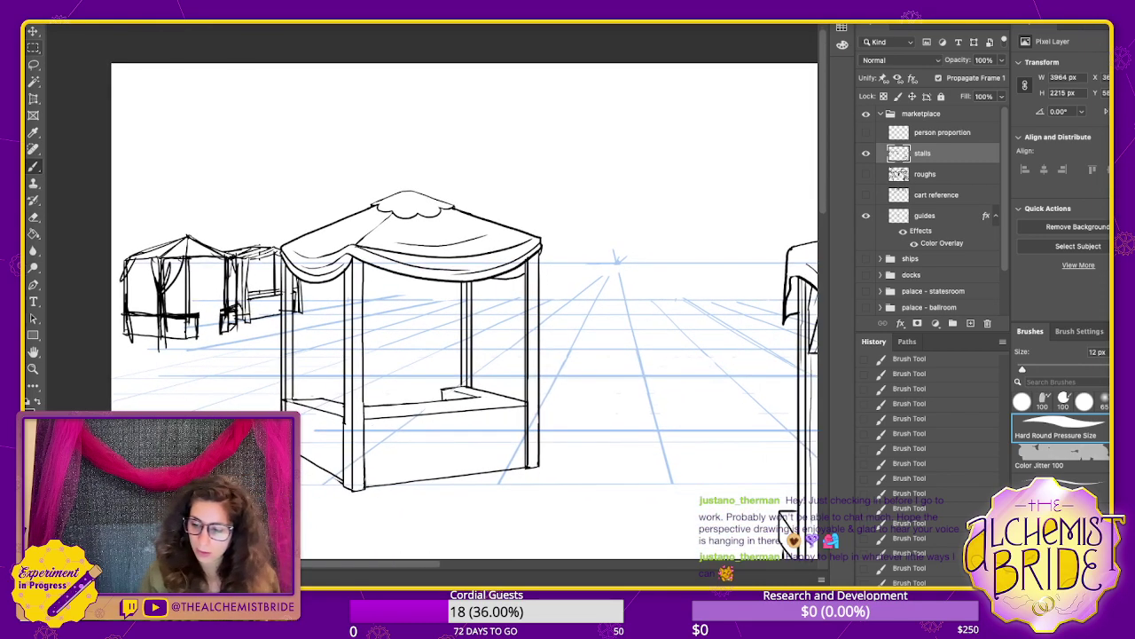
{"action": "left_click", "coordinate": [866, 174]}
{"action": "mouse_move", "coordinate": [461, 355]}
{"action": "left_mouse_down"}
{"action": "mouse_move", "coordinate": [539, 325]}
{"action": "mouse_move", "coordinate": [545, 302]}
{"action": "left_mouse_up"}
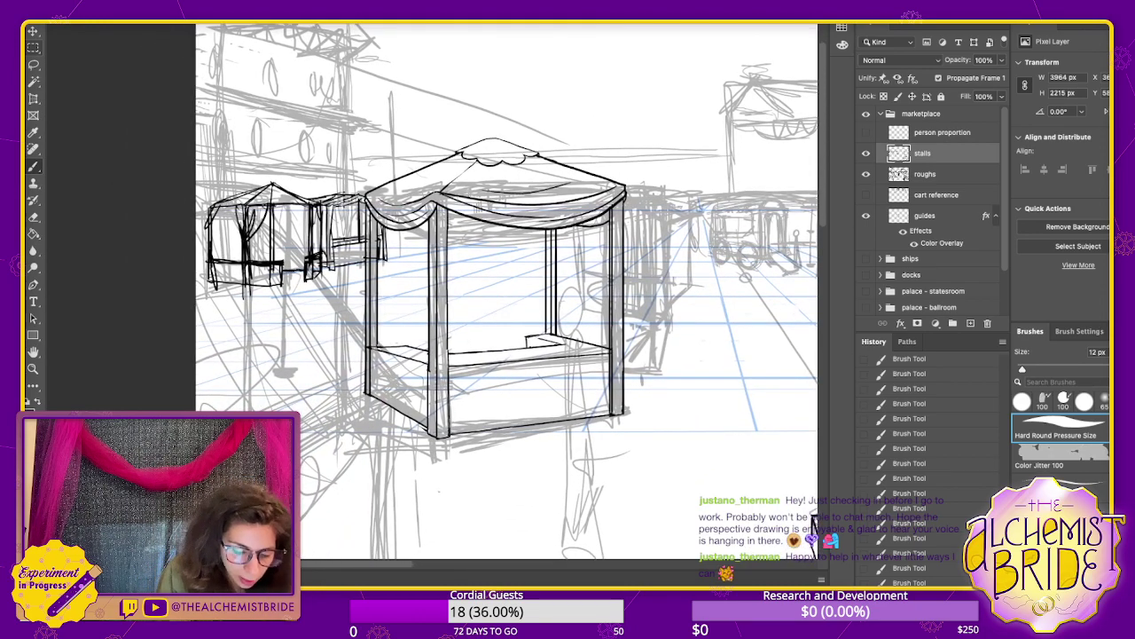
{"action": "mouse_move", "coordinate": [308, 253]}
{"action": "left_mouse_down"}
{"action": "mouse_move", "coordinate": [227, 255]}
{"action": "mouse_move", "coordinate": [305, 257]}
{"action": "mouse_move", "coordinate": [251, 256]}
{"action": "mouse_move", "coordinate": [266, 256]}
{"action": "left_mouse_up"}
{"action": "key", "text": "ctrl+z"}
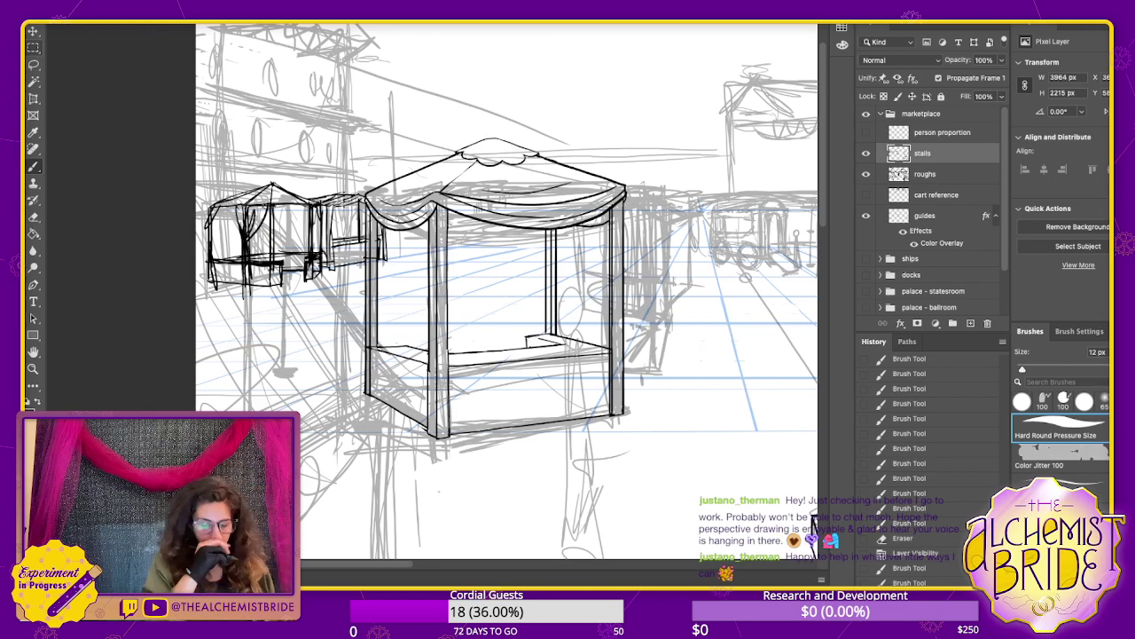
- Sketch the counter and posts of another distant stall behind the large tent's front left posts
{"action": "left_click_drag", "start_coordinate": [814, 521], "coordinate": [770, 505]}
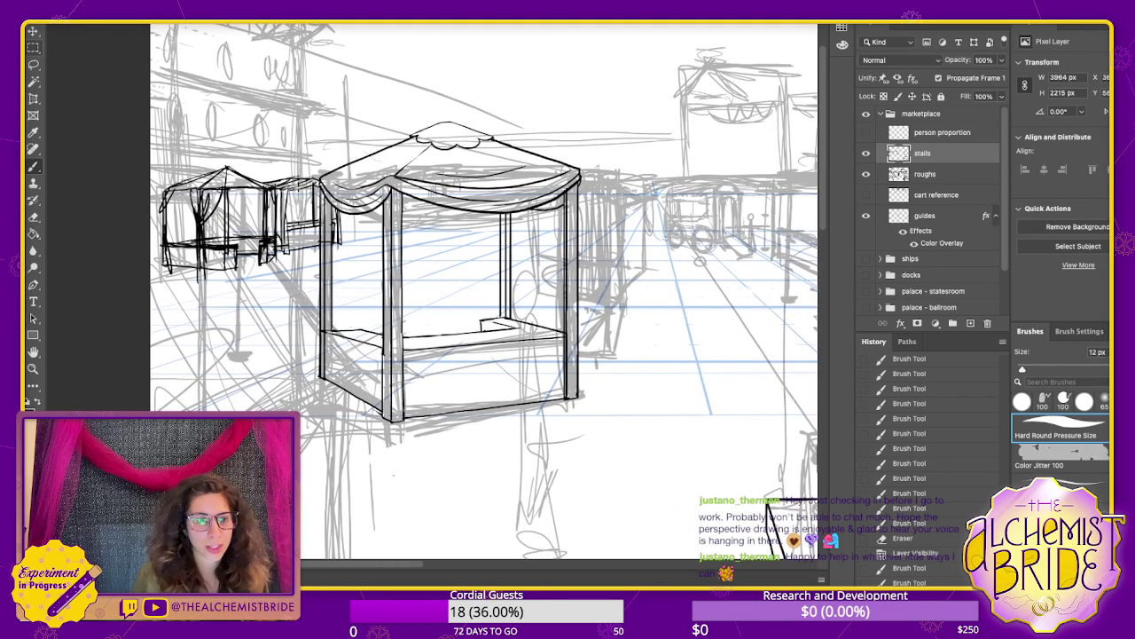
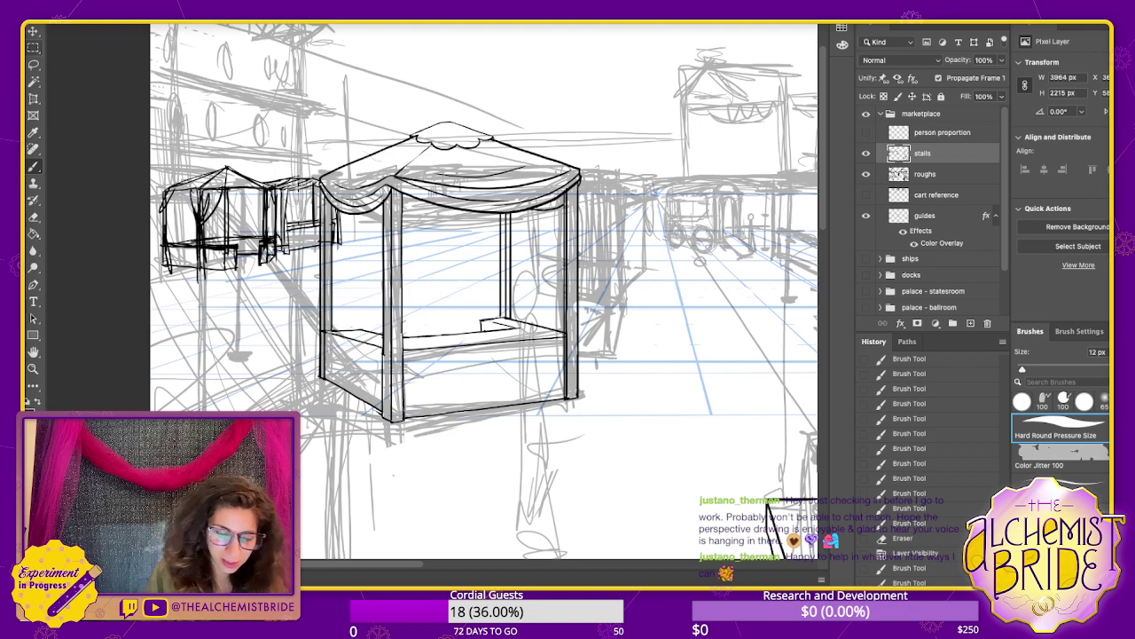
{"action": "mouse_move", "coordinate": [372, 230]}
{"action": "left_mouse_down"}
{"action": "mouse_move", "coordinate": [422, 248]}
{"action": "mouse_move", "coordinate": [384, 259]}
{"action": "mouse_move", "coordinate": [431, 255]}
{"action": "mouse_move", "coordinate": [395, 261]}
{"action": "left_mouse_up"}
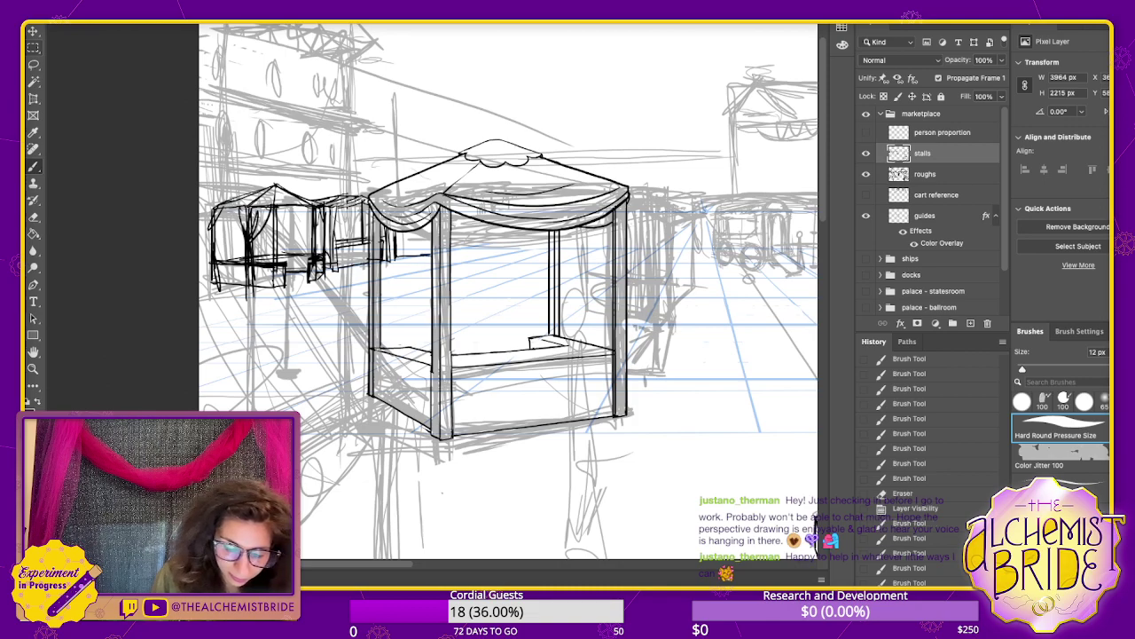
{"action": "left_click_drag", "start_coordinate": [458, 213], "coordinate": [456, 254]}
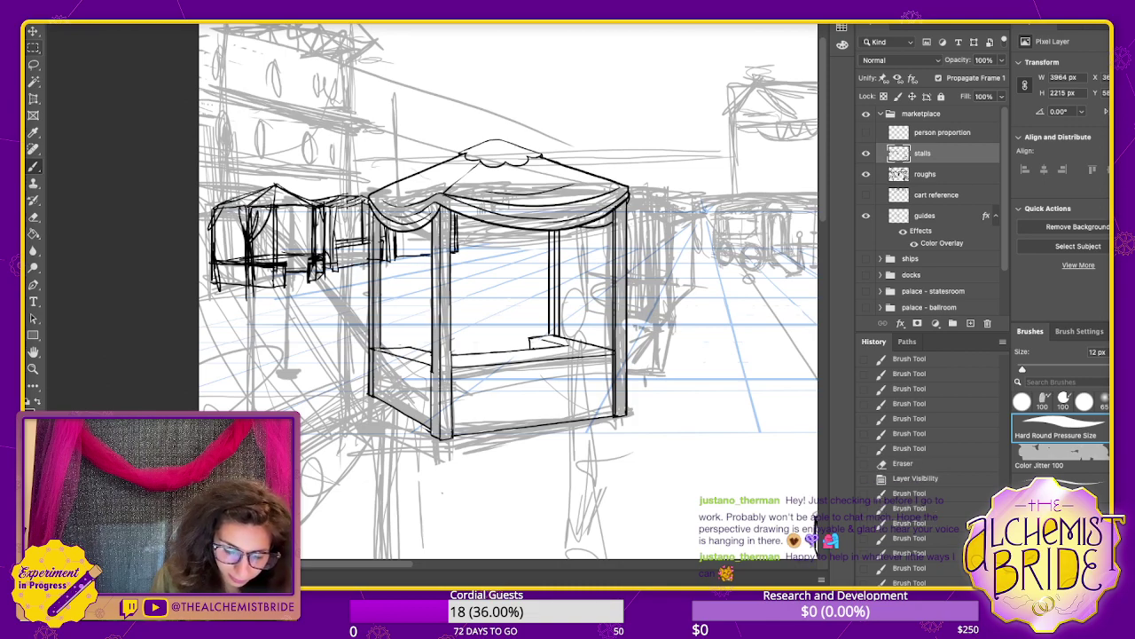
{"action": "left_click_drag", "start_coordinate": [399, 231], "coordinate": [397, 260]}
- Try a further distant stall inside the large tent's front opening and undo its strokes
{"action": "mouse_move", "coordinate": [455, 215]}
{"action": "left_mouse_down"}
{"action": "mouse_move", "coordinate": [456, 253]}
{"action": "mouse_move", "coordinate": [466, 250]}
{"action": "left_mouse_up"}
{"action": "left_click_drag", "start_coordinate": [466, 241], "coordinate": [517, 250]}
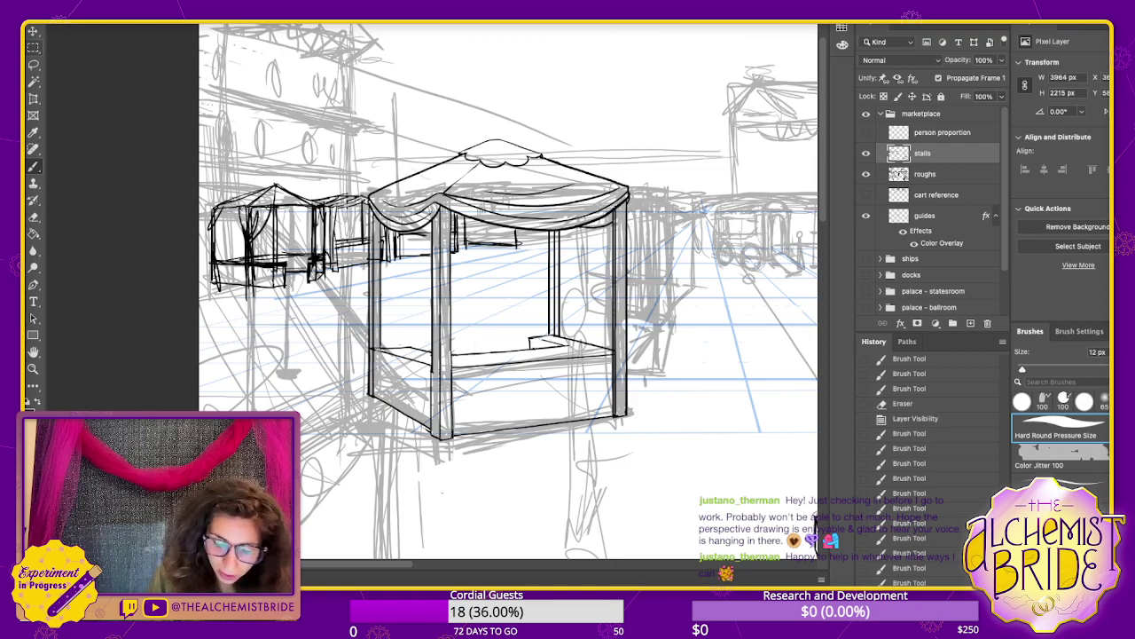
{"action": "key", "text": "ctrl+z"}
{"action": "key", "text": "ctrl+z"}
{"action": "key", "text": "ctrl+z"}
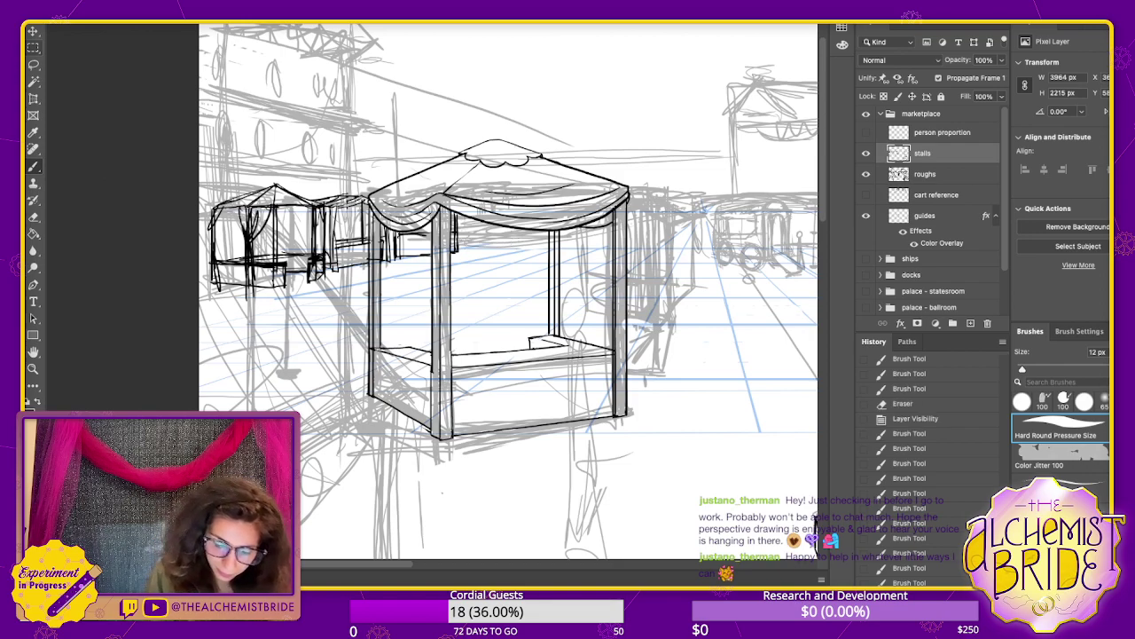
- Sketch the roof edge, posts, counter and goods of a distant stall inside the large tent's front opening
{"action": "mouse_move", "coordinate": [463, 213]}
{"action": "left_mouse_down"}
{"action": "mouse_move", "coordinate": [463, 260]}
{"action": "mouse_move", "coordinate": [541, 258]}
{"action": "mouse_move", "coordinate": [519, 262]}
{"action": "mouse_move", "coordinate": [522, 242]}
{"action": "mouse_move", "coordinate": [468, 239]}
{"action": "mouse_move", "coordinate": [532, 257]}
{"action": "mouse_move", "coordinate": [518, 239]}
{"action": "left_mouse_up"}
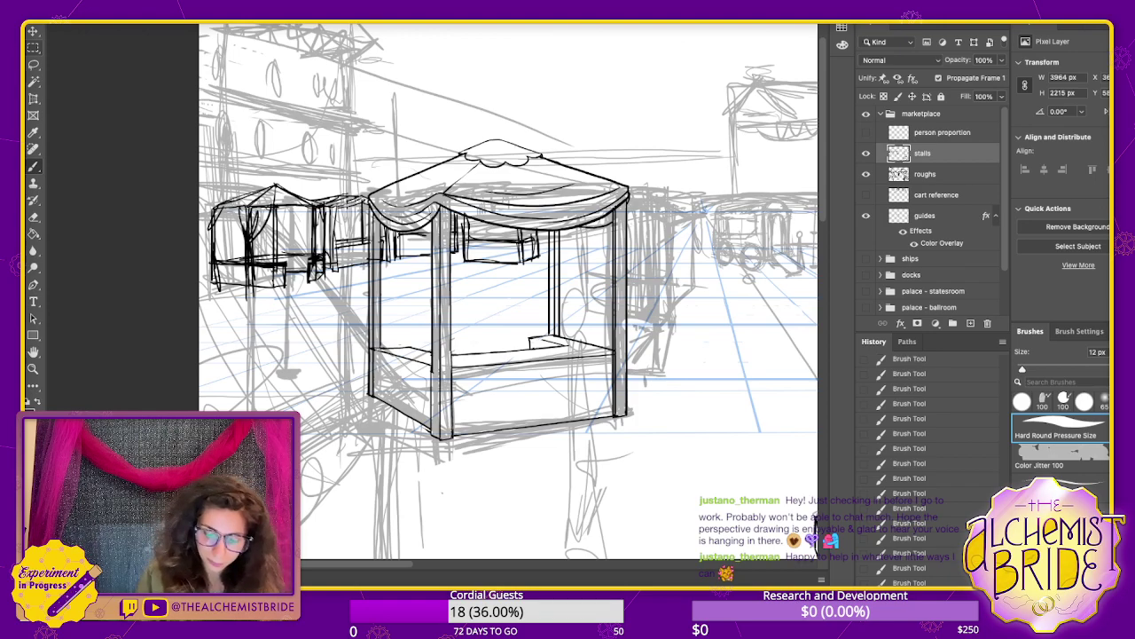
{"action": "mouse_move", "coordinate": [545, 231]}
{"action": "left_mouse_down"}
{"action": "mouse_move", "coordinate": [545, 258]}
{"action": "mouse_move", "coordinate": [578, 255]}
{"action": "left_mouse_up"}
{"action": "mouse_move", "coordinate": [561, 254]}
{"action": "left_mouse_down"}
{"action": "mouse_move", "coordinate": [580, 254]}
{"action": "mouse_move", "coordinate": [546, 242]}
{"action": "mouse_move", "coordinate": [586, 238]}
{"action": "left_mouse_up"}
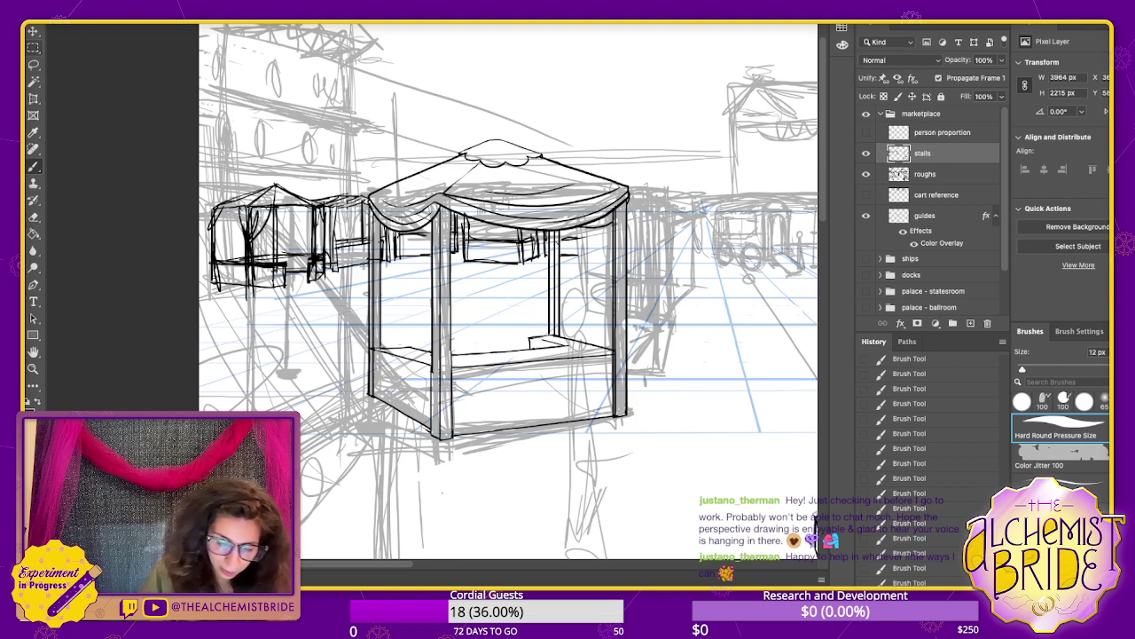
{"action": "mouse_move", "coordinate": [495, 245]}
{"action": "left_mouse_down"}
{"action": "mouse_move", "coordinate": [516, 243]}
{"action": "mouse_move", "coordinate": [518, 262]}
{"action": "mouse_move", "coordinate": [521, 236]}
{"action": "left_mouse_up"}
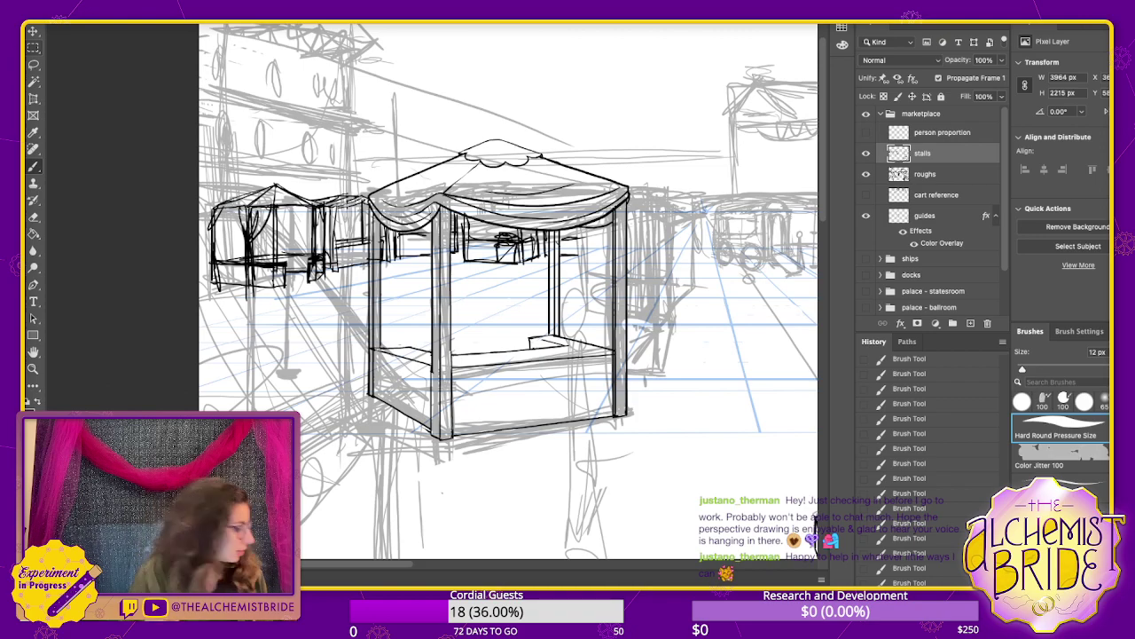
- Try a vertical building edge rising behind the stalls beside the large tent and undo it
{"action": "left_click_drag", "start_coordinate": [497, 292], "coordinate": [514, 432]}
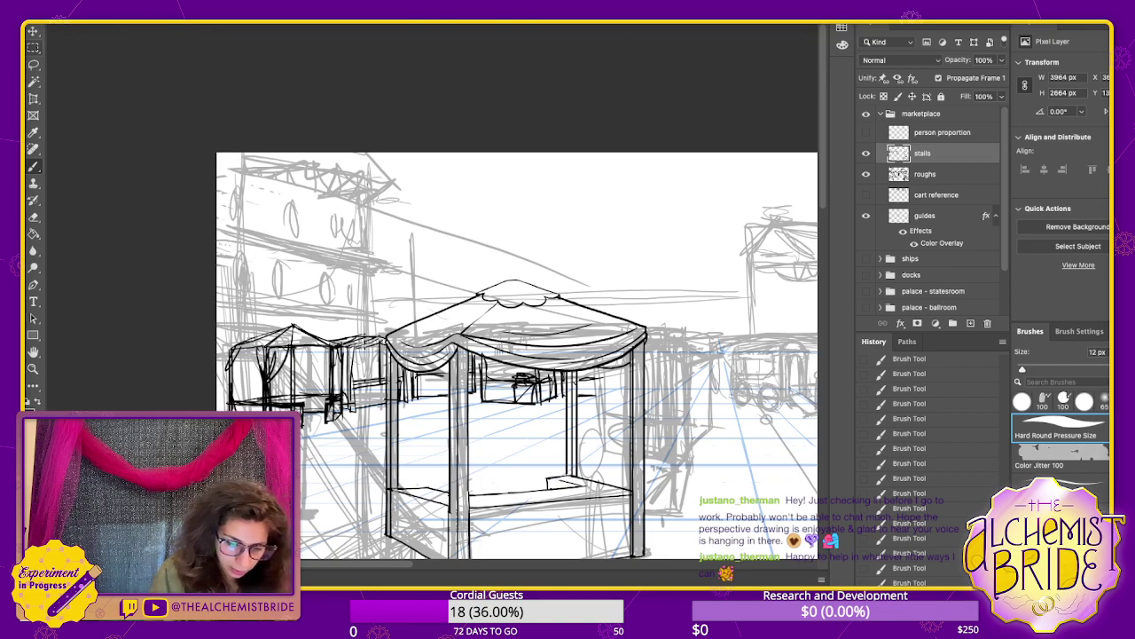
{"action": "left_click_drag", "start_coordinate": [362, 200], "coordinate": [363, 334]}
{"action": "key", "text": "ctrl+z"}
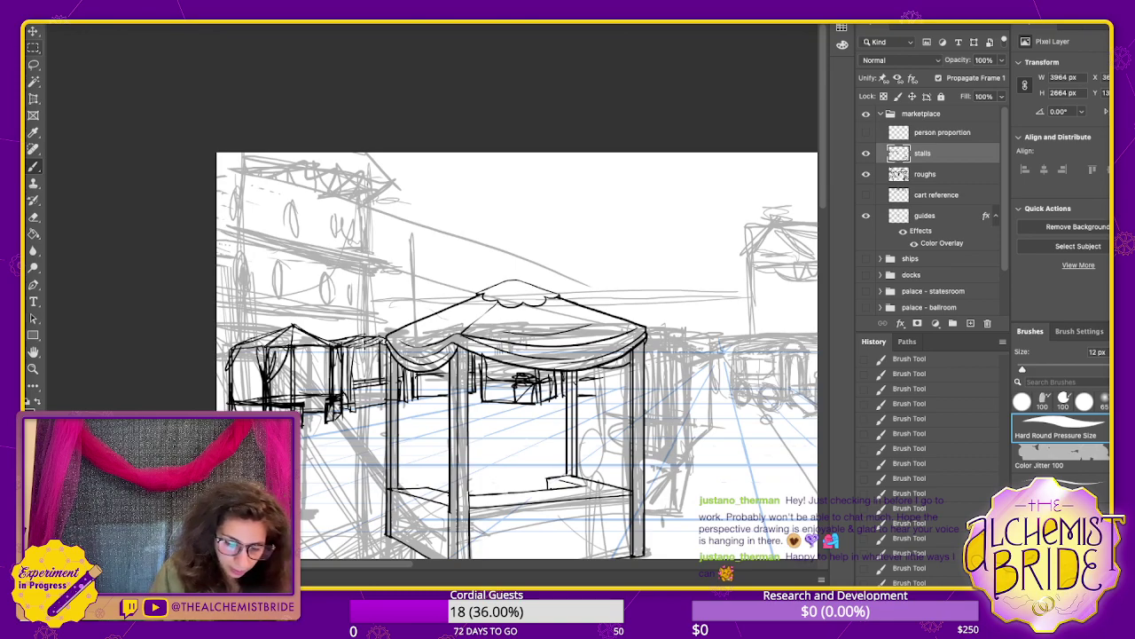
{"action": "left_click_drag", "start_coordinate": [369, 194], "coordinate": [369, 329]}
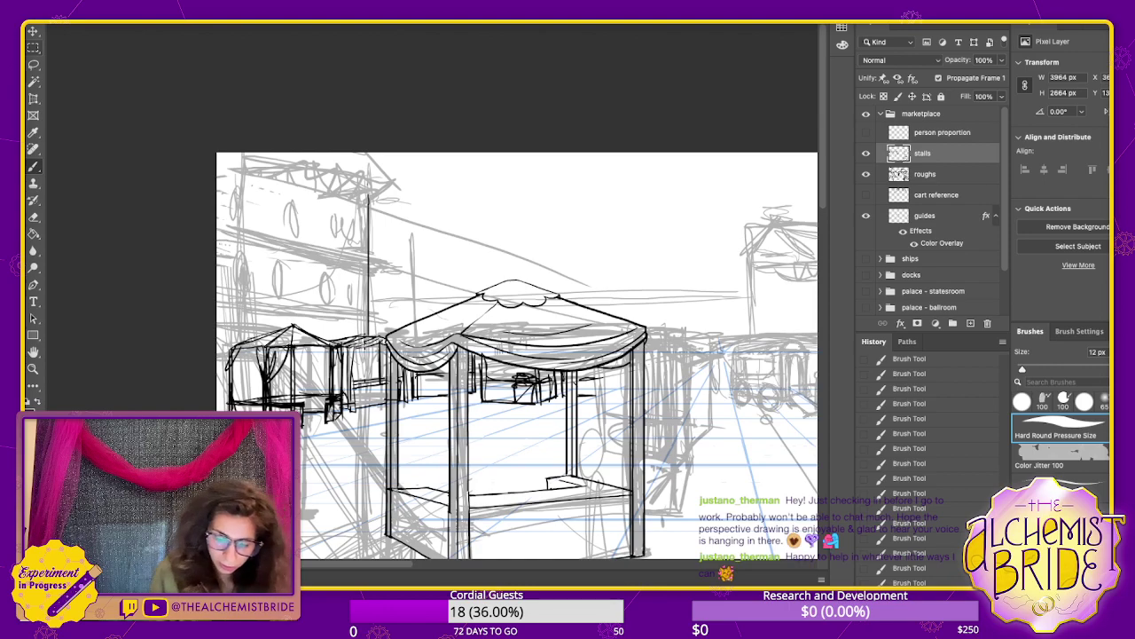
{"action": "key", "text": "ctrl+z"}
- Block in a background building with vertical edges, perspective lines from the vanishing point and a slanted roof
{"action": "left_click_drag", "start_coordinate": [410, 211], "coordinate": [410, 316]}
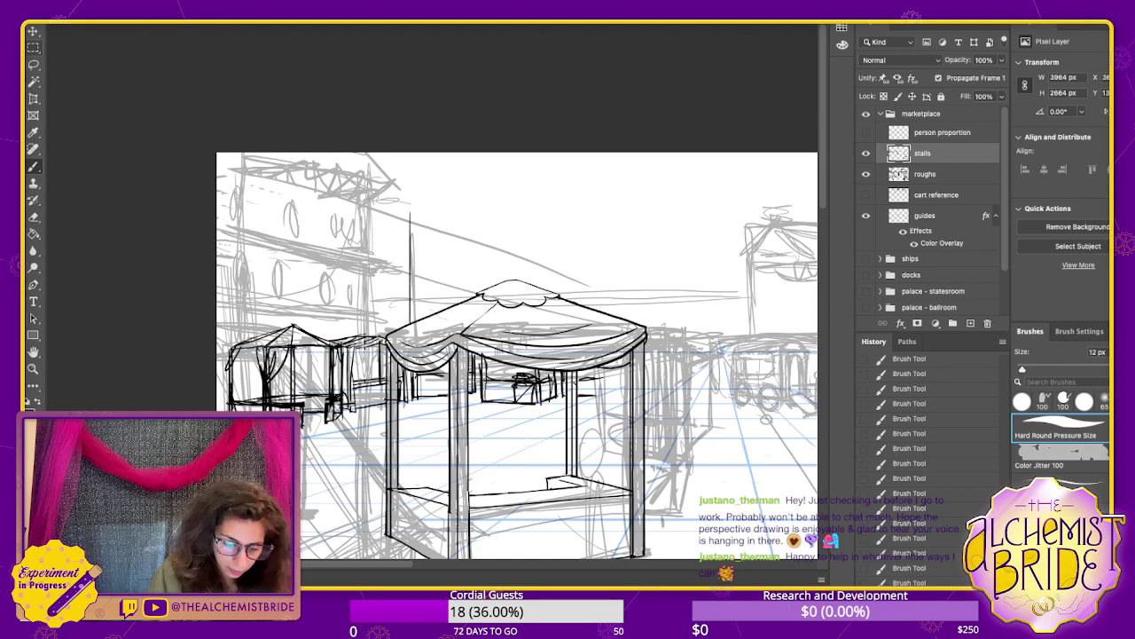
{"action": "mouse_move", "coordinate": [720, 353]}
{"action": "left_mouse_down"}
{"action": "mouse_move", "coordinate": [257, 180]}
{"action": "mouse_move", "coordinate": [255, 330]}
{"action": "left_mouse_up"}
{"action": "left_click_drag", "start_coordinate": [720, 353], "coordinate": [300, 162]}
{"action": "left_click_drag", "start_coordinate": [435, 216], "coordinate": [410, 228]}
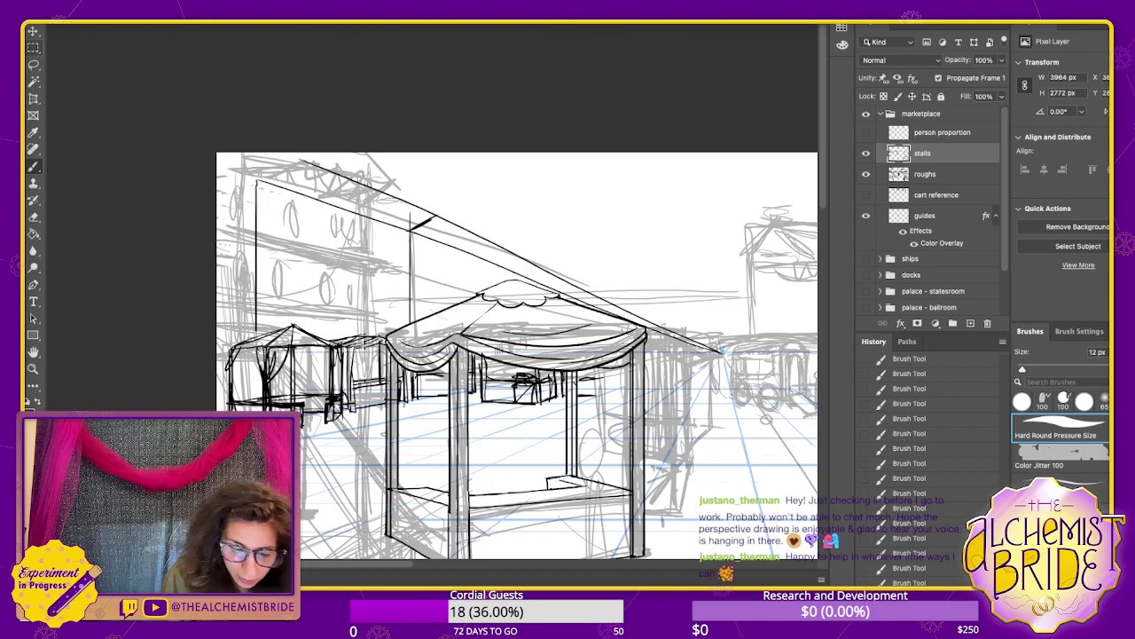
{"action": "mouse_move", "coordinate": [300, 160]}
{"action": "left_mouse_down"}
{"action": "mouse_move", "coordinate": [256, 177]}
{"action": "mouse_move", "coordinate": [298, 160]}
{"action": "mouse_move", "coordinate": [433, 217]}
{"action": "left_mouse_up"}
{"action": "mouse_move", "coordinate": [373, 195]}
{"action": "left_mouse_down"}
{"action": "mouse_move", "coordinate": [451, 227]}
{"action": "mouse_move", "coordinate": [406, 230]}
{"action": "mouse_move", "coordinate": [323, 176]}
{"action": "mouse_move", "coordinate": [451, 233]}
{"action": "left_mouse_up"}
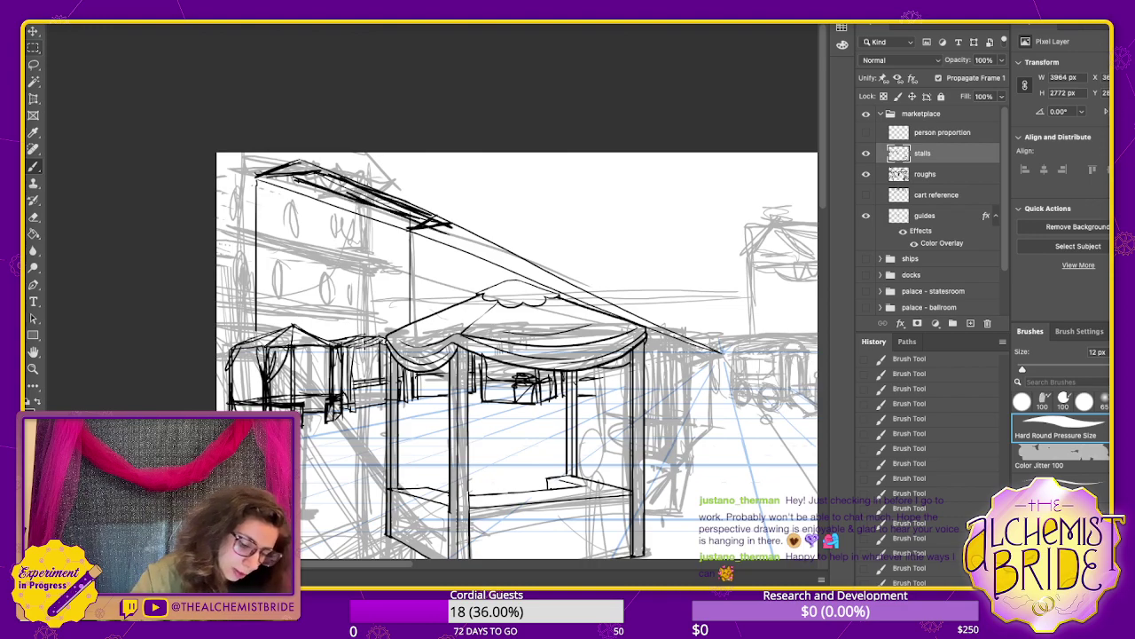
- Delete the upper roof strokes inside a lasso selection and sketch a narrow tiled roof edge along the building's top
{"action": "key", "text": "l"}
{"action": "mouse_move", "coordinate": [256, 165]}
{"action": "left_mouse_down"}
{"action": "mouse_move", "coordinate": [470, 229]}
{"action": "mouse_move", "coordinate": [282, 153]}
{"action": "left_mouse_up"}
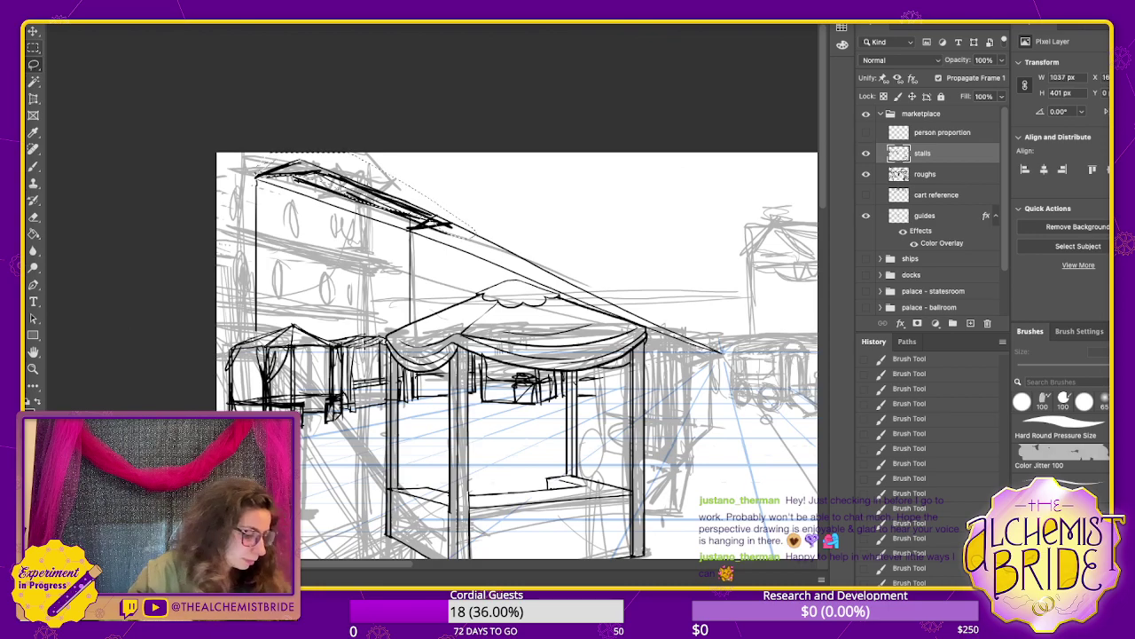
{"action": "key", "text": "Delete"}
{"action": "key", "text": "super+d"}
{"action": "key", "text": "b"}
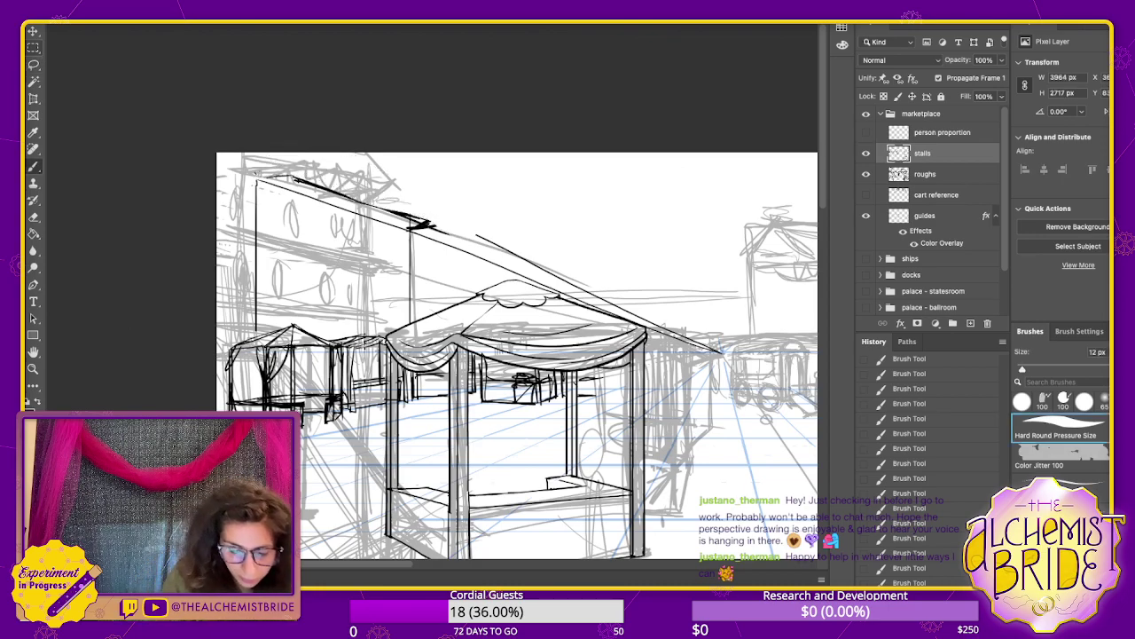
{"action": "mouse_move", "coordinate": [425, 223]}
{"action": "left_mouse_down"}
{"action": "mouse_move", "coordinate": [259, 178]}
{"action": "mouse_move", "coordinate": [413, 224]}
{"action": "left_mouse_up"}
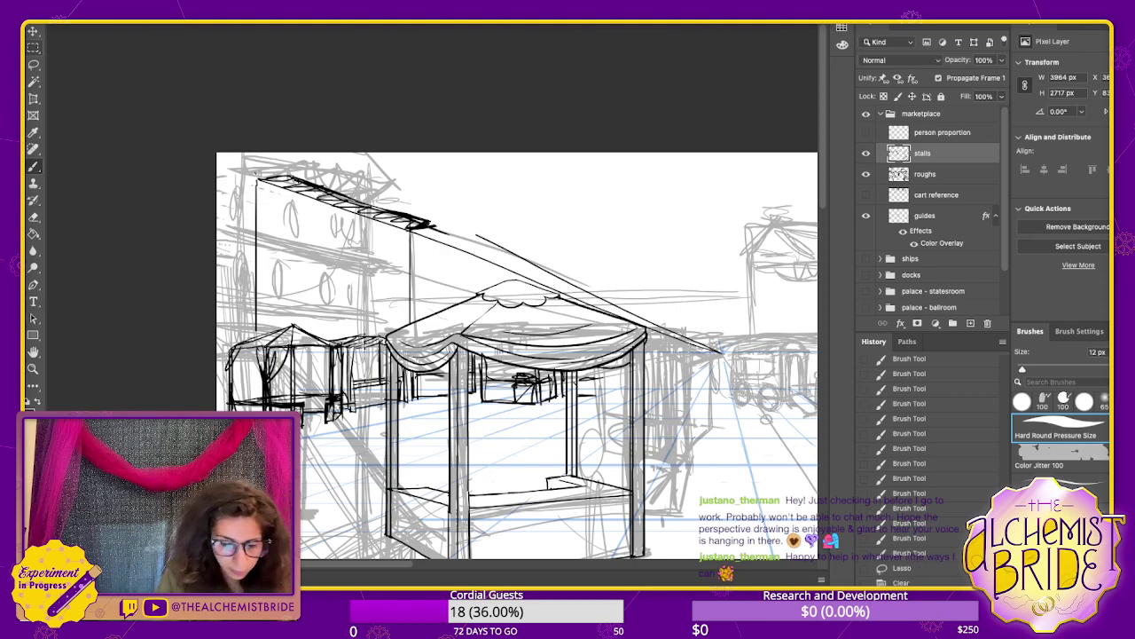
- Draw two vertical tower lines rising from the building's roof to the top of the canvas
{"action": "left_click_drag", "start_coordinate": [386, 154], "coordinate": [386, 210]}
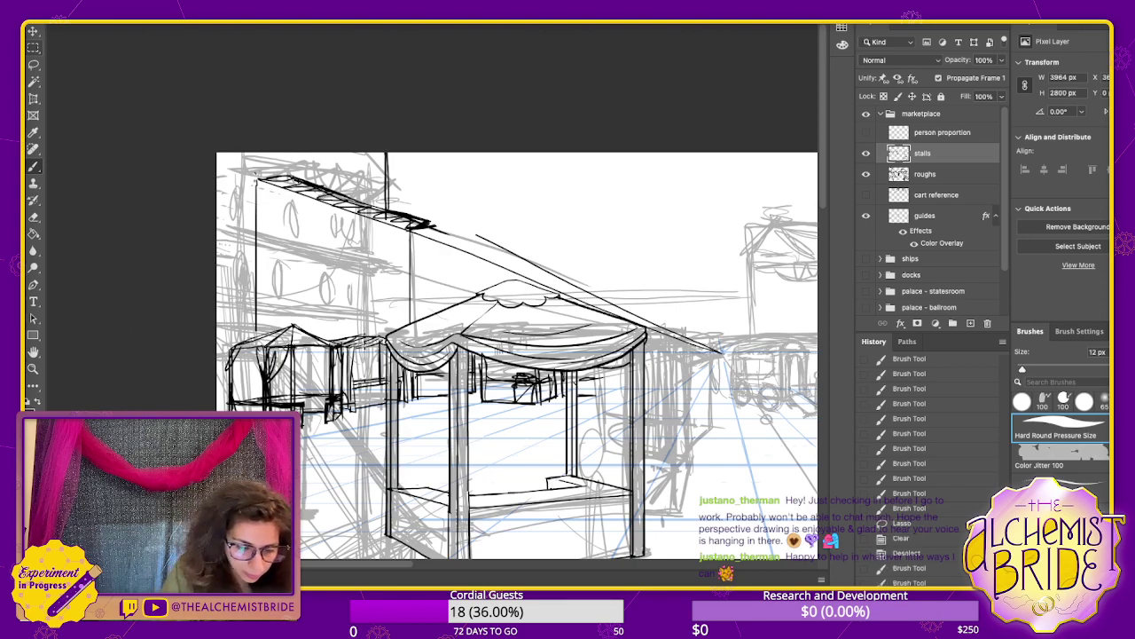
{"action": "mouse_move", "coordinate": [256, 181]}
{"action": "left_mouse_down"}
{"action": "mouse_move", "coordinate": [218, 181]}
{"action": "mouse_move", "coordinate": [234, 178]}
{"action": "mouse_move", "coordinate": [228, 156]}
{"action": "left_mouse_up"}
{"action": "mouse_move", "coordinate": [501, 348]}
{"action": "left_mouse_down"}
{"action": "mouse_move", "coordinate": [482, 329]}
{"action": "mouse_move", "coordinate": [493, 342]}
{"action": "left_mouse_up"}
{"action": "key", "text": "super+z"}
{"action": "key", "text": "super+z"}
{"action": "left_click_drag", "start_coordinate": [392, 146], "coordinate": [391, 206]}
{"action": "mouse_move", "coordinate": [391, 145]}
{"action": "left_mouse_down"}
{"action": "mouse_move", "coordinate": [391, 205]}
{"action": "mouse_move", "coordinate": [390, 159]}
{"action": "left_mouse_up"}
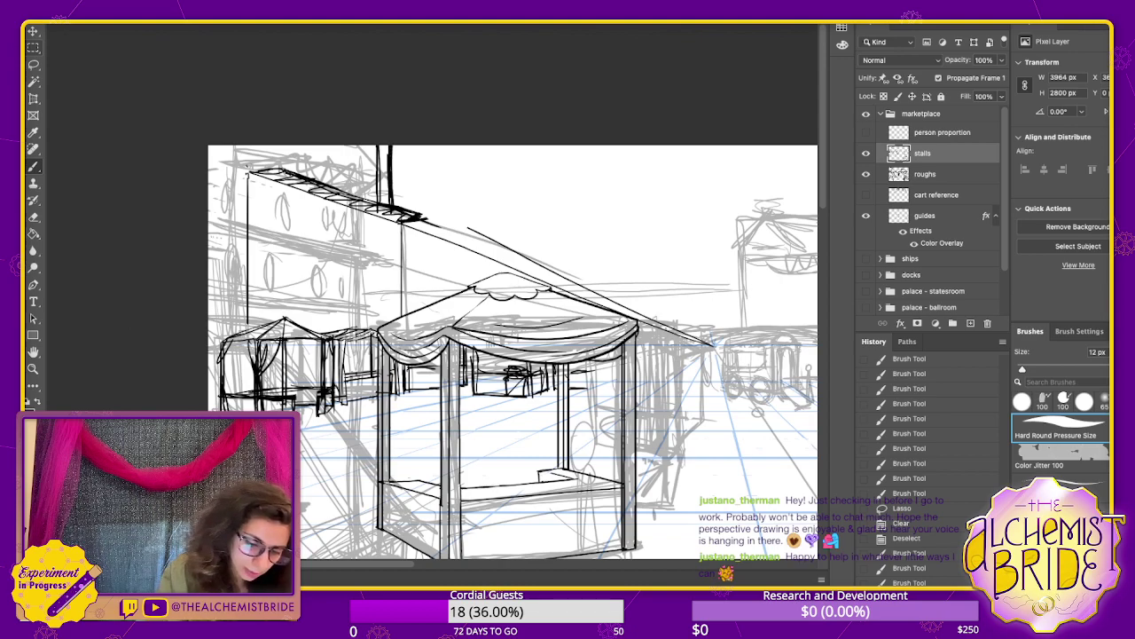
- Darken the building's roof edge and extend its far left corner upward
{"action": "key", "text": "ctrl+z"}
{"action": "left_click_drag", "start_coordinate": [375, 202], "coordinate": [251, 175]}
{"action": "left_click_drag", "start_coordinate": [251, 165], "coordinate": [248, 172]}
{"action": "mouse_move", "coordinate": [251, 157]}
{"action": "left_mouse_down"}
{"action": "mouse_move", "coordinate": [259, 172]}
{"action": "mouse_move", "coordinate": [249, 158]}
{"action": "left_mouse_up"}
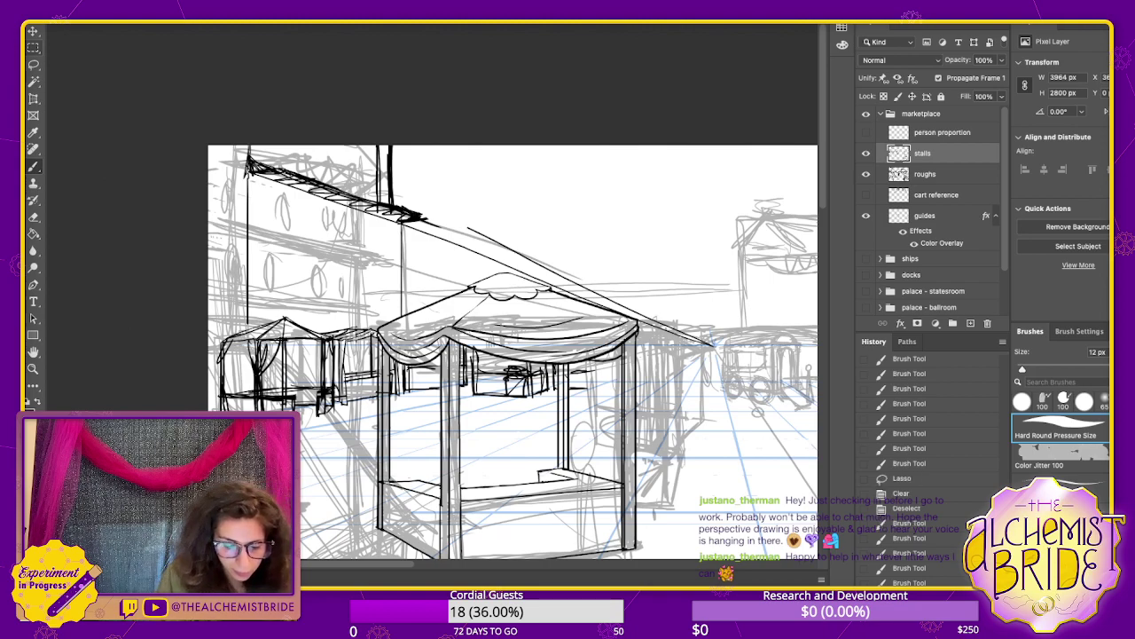
- Undo the background building's tower lines, roof and perspective strokes
{"action": "key", "text": "ctrl+z"}
{"action": "key", "text": "ctrl+z"}
{"action": "key", "text": "ctrl+z"}
{"action": "key", "text": "ctrl+z"}
{"action": "key", "text": "ctrl+z"}
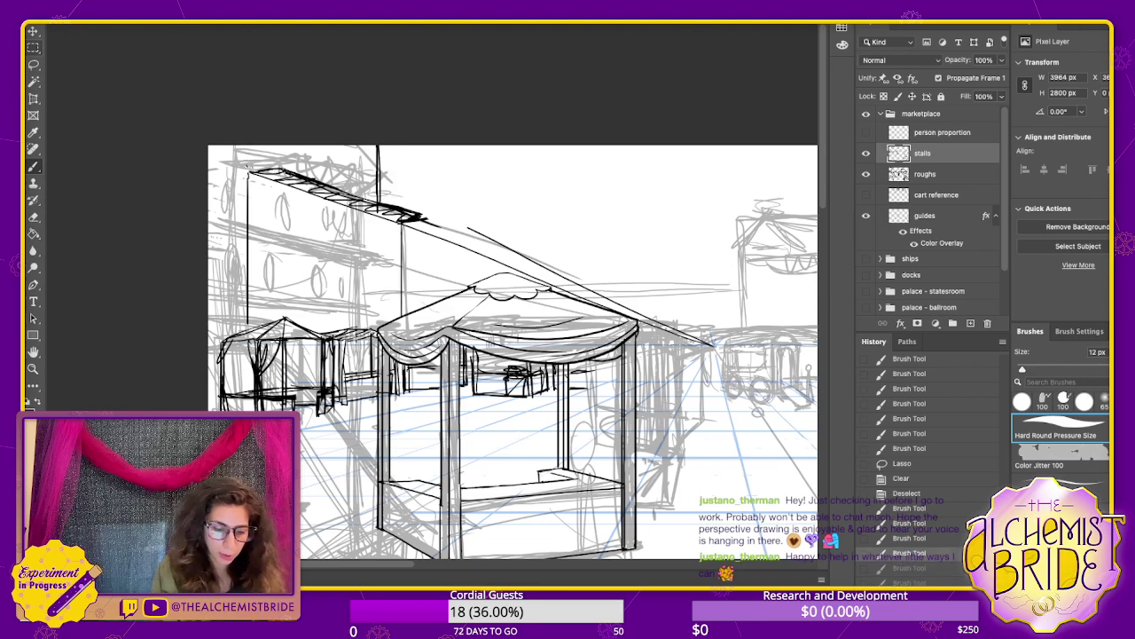
{"action": "key", "text": "ctrl+z"}
{"action": "key", "text": "ctrl+z"}
{"action": "key", "text": "ctrl+z"}
{"action": "key", "text": "ctrl+z"}
{"action": "key", "text": "ctrl+z"}
{"action": "key", "text": "ctrl+z"}
{"action": "key", "text": "ctrl+z"}
{"action": "key", "text": "ctrl+z"}
{"action": "key", "text": "ctrl+z"}
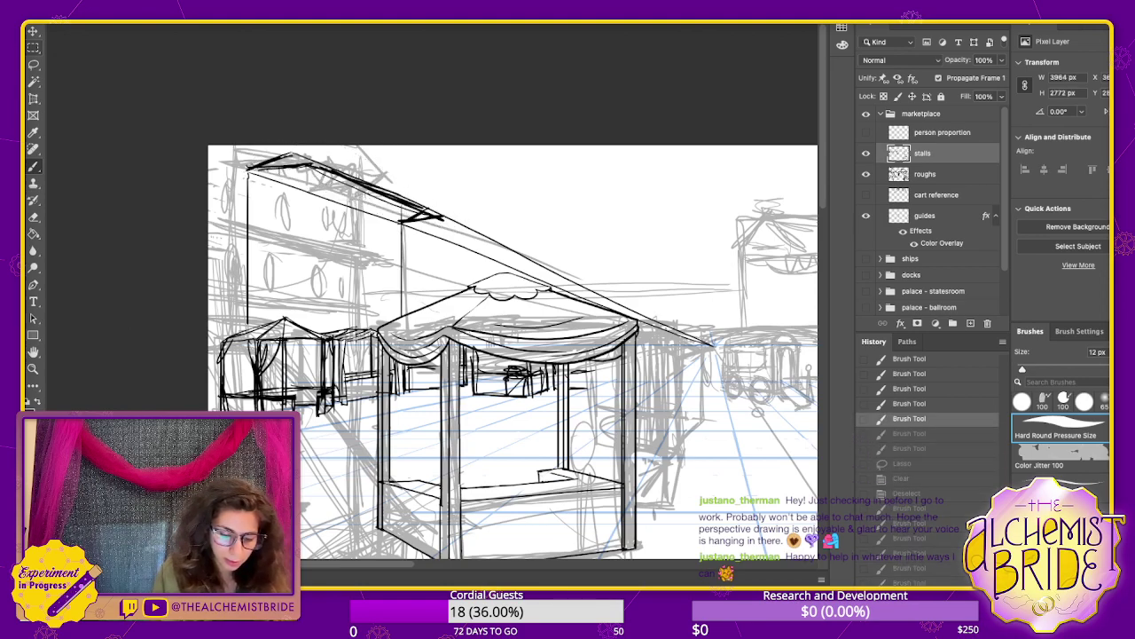
{"action": "key", "text": "ctrl+z"}
{"action": "key", "text": "ctrl+z"}
{"action": "key", "text": "ctrl+z"}
{"action": "key", "text": "ctrl+z"}
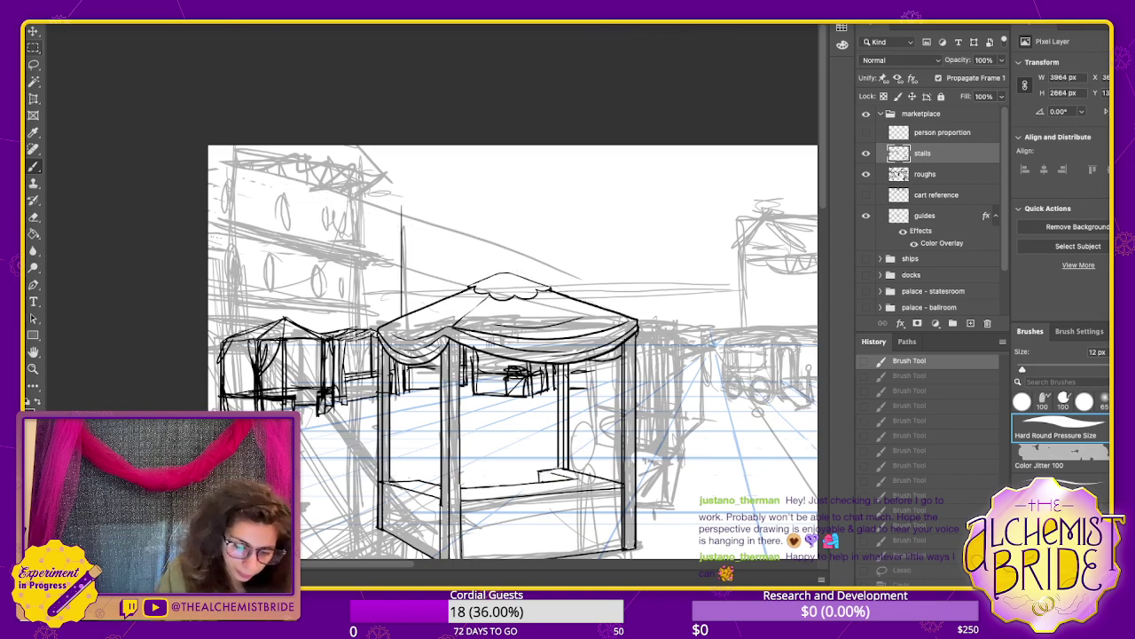
- Try a vertical building edge and a horizontal line near the canvas's left edge, undoing each stroke
{"action": "left_click_drag", "start_coordinate": [228, 146], "coordinate": [232, 335]}
{"action": "key", "text": "ctrl+z"}
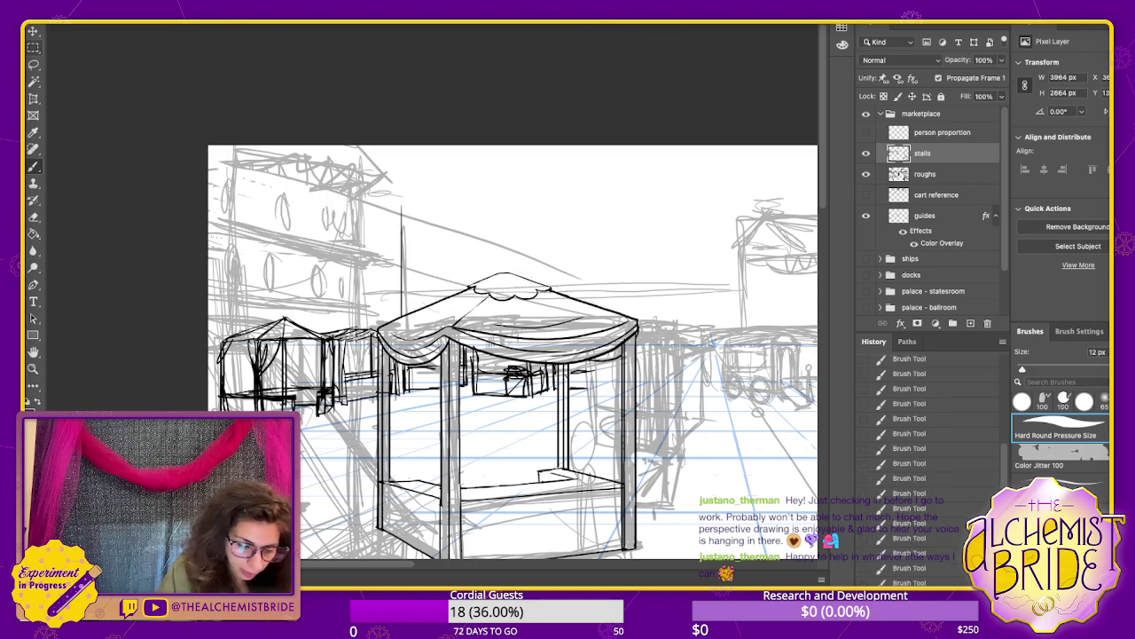
{"action": "mouse_move", "coordinate": [221, 148]}
{"action": "left_mouse_down"}
{"action": "mouse_move", "coordinate": [218, 370]}
{"action": "mouse_move", "coordinate": [233, 328]}
{"action": "left_mouse_up"}
{"action": "key", "text": "ctrl+z"}
{"action": "left_click_drag", "start_coordinate": [209, 328], "coordinate": [324, 324]}
{"action": "key", "text": "ctrl+z"}
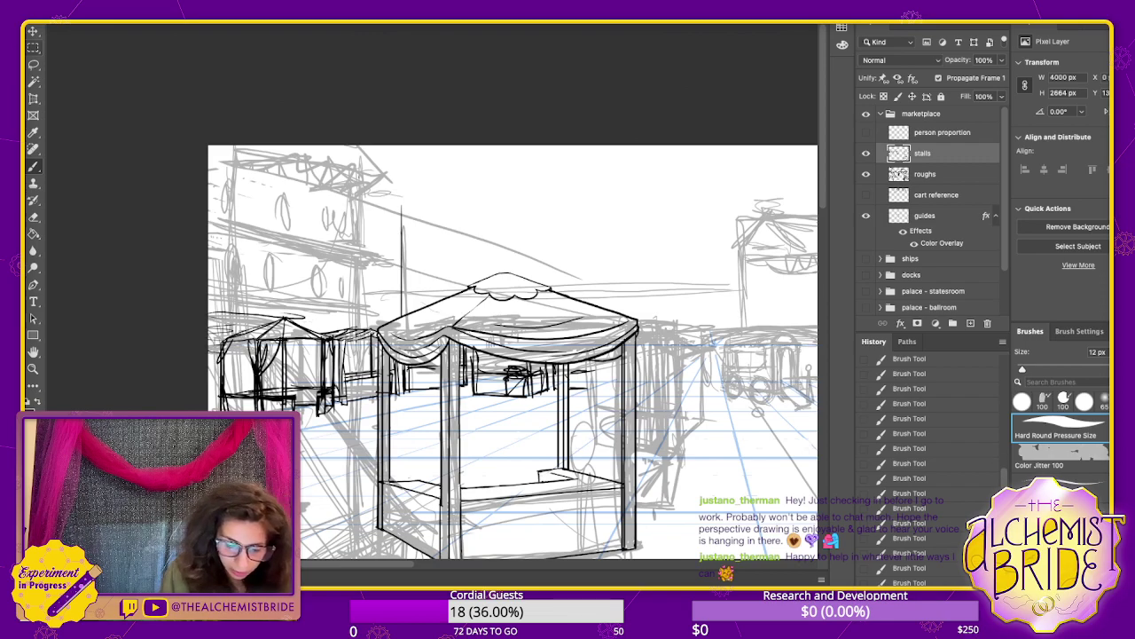
{"action": "key", "text": "ctrl+z"}
- Sketch a partly visible stall behind the leftmost stall at the canvas edge, with a long sloping line above the roofs
{"action": "mouse_move", "coordinate": [208, 306]}
{"action": "left_mouse_down"}
{"action": "mouse_move", "coordinate": [370, 322]}
{"action": "mouse_move", "coordinate": [218, 308]}
{"action": "mouse_move", "coordinate": [314, 316]}
{"action": "left_mouse_up"}
{"action": "key", "text": "ctrl+z"}
{"action": "left_click_drag", "start_coordinate": [208, 331], "coordinate": [251, 329]}
{"action": "left_click_drag", "start_coordinate": [208, 327], "coordinate": [231, 331]}
{"action": "mouse_move", "coordinate": [208, 338]}
{"action": "left_mouse_down"}
{"action": "mouse_move", "coordinate": [228, 336]}
{"action": "mouse_move", "coordinate": [227, 363]}
{"action": "mouse_move", "coordinate": [210, 369]}
{"action": "left_mouse_up"}
{"action": "left_click_drag", "start_coordinate": [227, 382], "coordinate": [237, 392]}
{"action": "left_click_drag", "start_coordinate": [209, 410], "coordinate": [219, 408]}
{"action": "left_click_drag", "start_coordinate": [251, 344], "coordinate": [241, 366]}
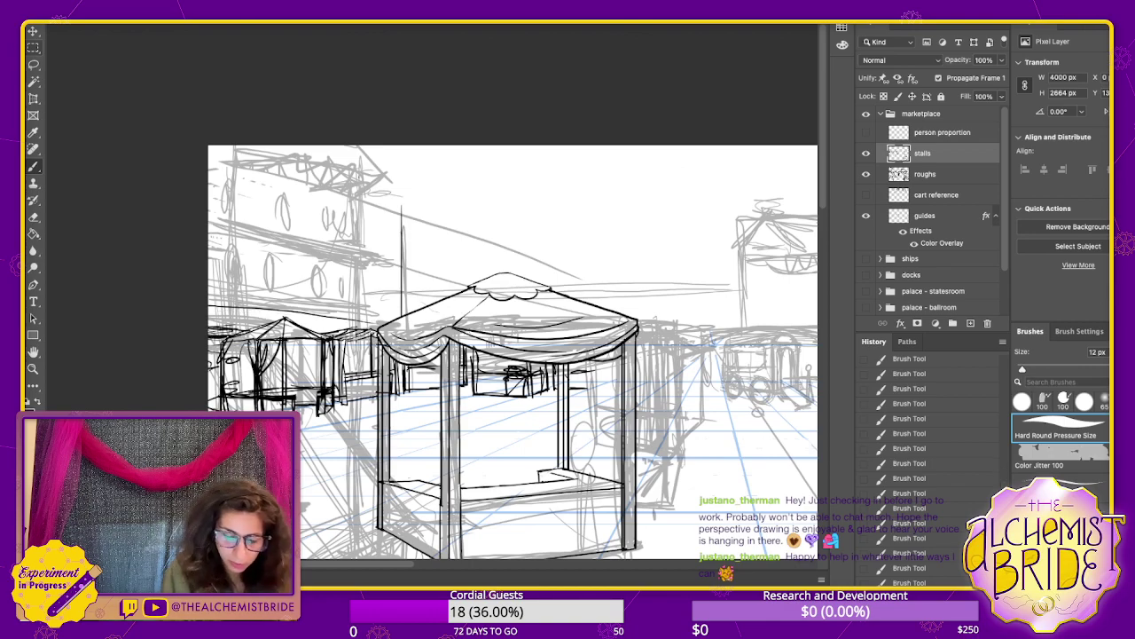
{"action": "left_click_drag", "start_coordinate": [359, 326], "coordinate": [209, 303]}
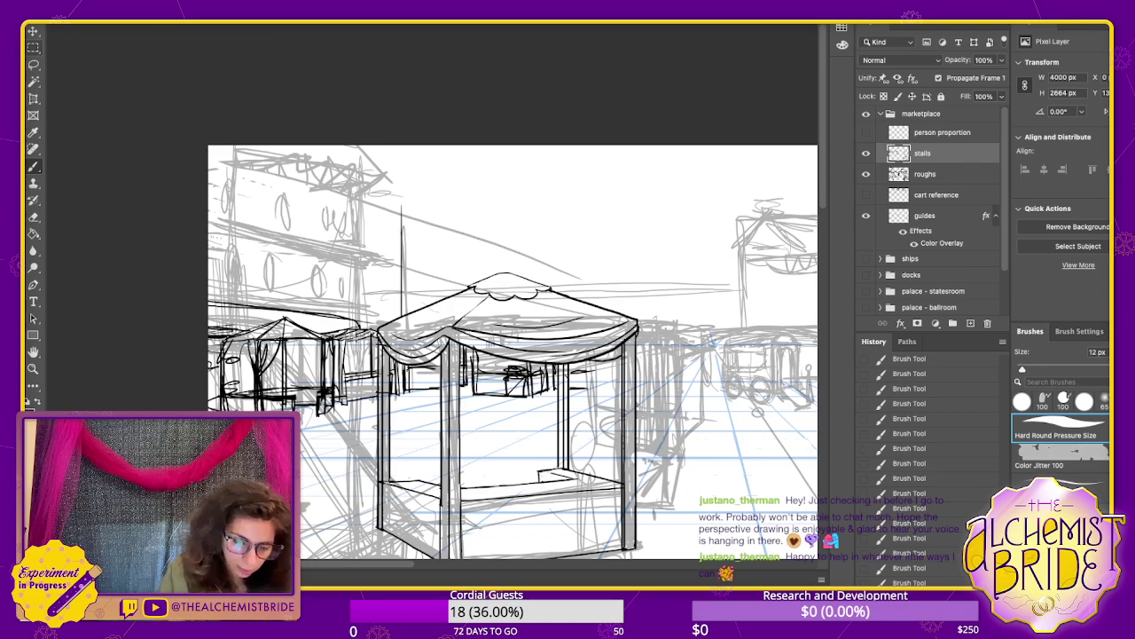
- Try several positions for the building's vertical edges above the leftmost stalls and undo them
{"action": "left_click_drag", "start_coordinate": [357, 192], "coordinate": [358, 330]}
{"action": "left_click_drag", "start_coordinate": [229, 169], "coordinate": [229, 328]}
{"action": "key", "text": "ctrl+z"}
{"action": "left_click_drag", "start_coordinate": [248, 170], "coordinate": [248, 326]}
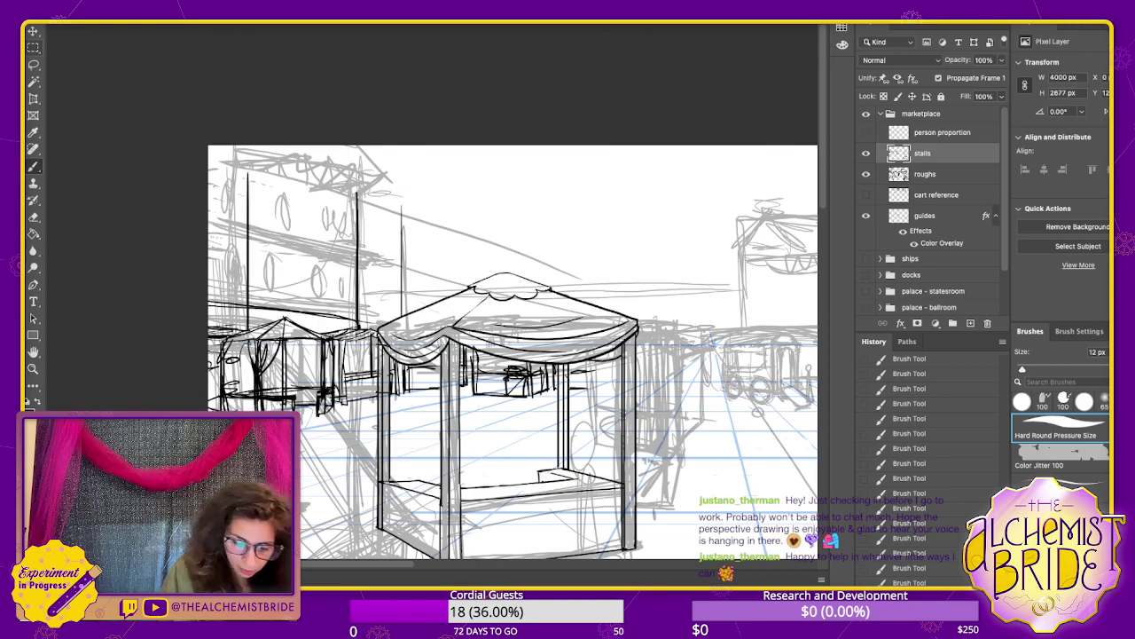
{"action": "key", "text": "ctrl+z"}
{"action": "left_click_drag", "start_coordinate": [211, 163], "coordinate": [212, 331]}
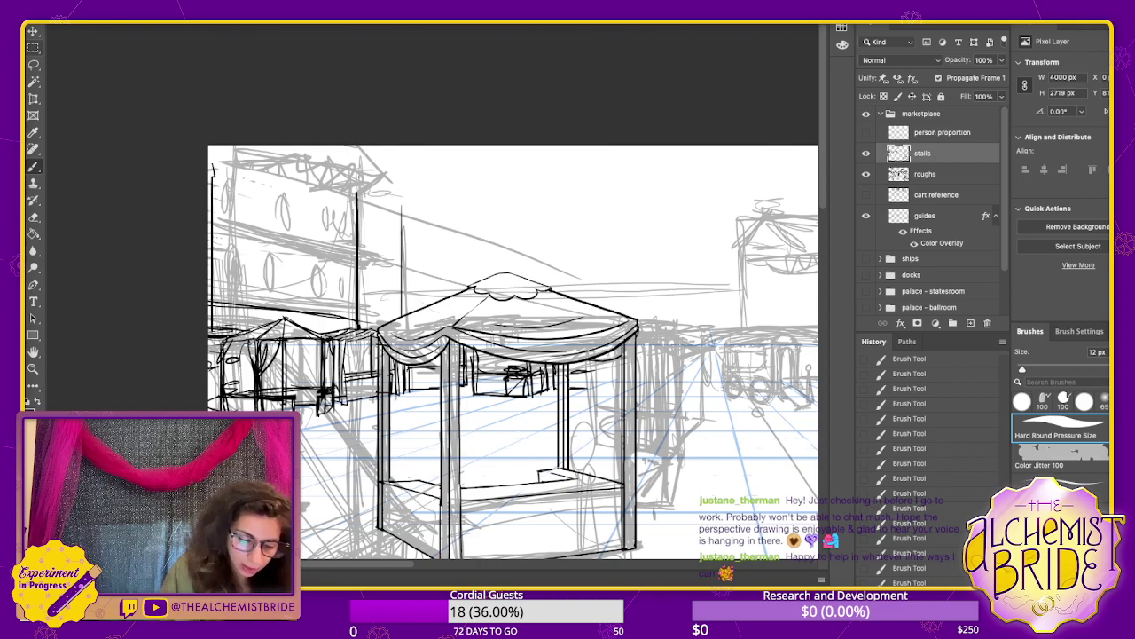
{"action": "key", "text": "ctrl+z"}
{"action": "key", "text": "ctrl+z"}
- Draw the building's two outer vertical edges and its middle corner from the canvas top down to the stall roofs
{"action": "left_click_drag", "start_coordinate": [401, 200], "coordinate": [401, 305]}
{"action": "left_click_drag", "start_coordinate": [223, 165], "coordinate": [223, 301]}
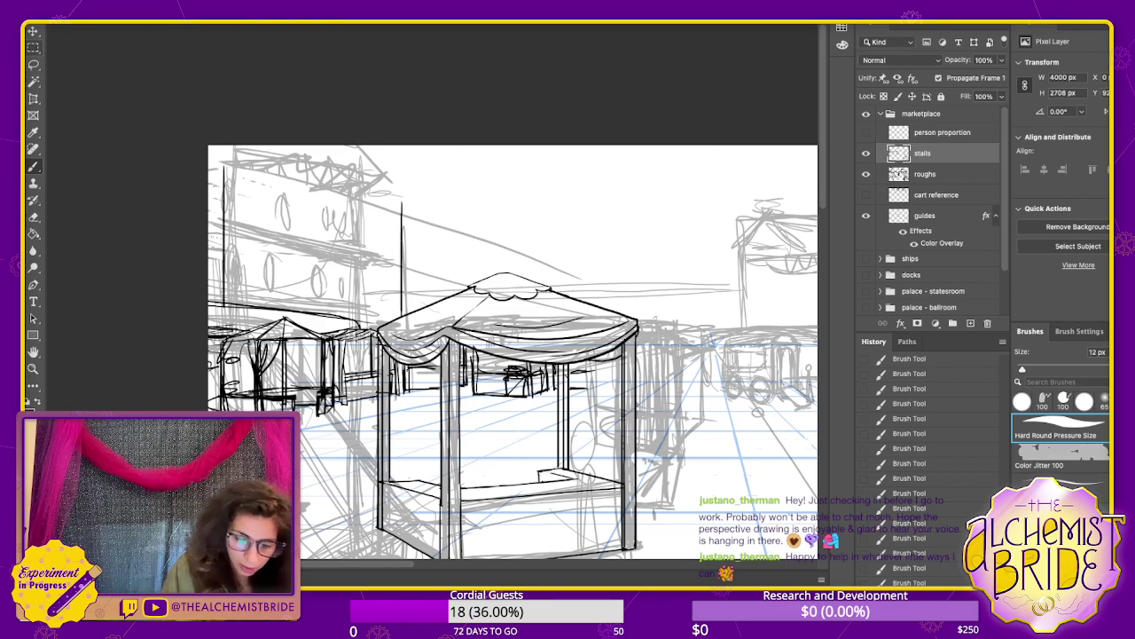
{"action": "left_click_drag", "start_coordinate": [402, 147], "coordinate": [402, 205]}
{"action": "left_click_drag", "start_coordinate": [223, 144], "coordinate": [223, 198]}
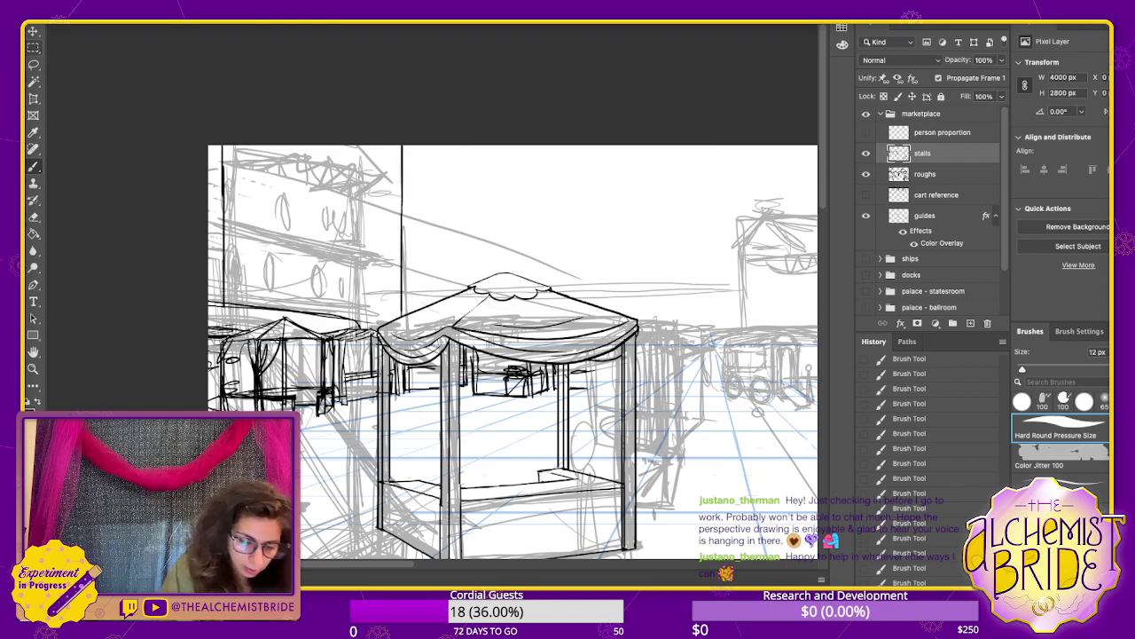
{"action": "mouse_move", "coordinate": [352, 177]}
{"action": "left_mouse_down"}
{"action": "mouse_move", "coordinate": [351, 293]}
{"action": "mouse_move", "coordinate": [327, 182]}
{"action": "mouse_move", "coordinate": [328, 311]}
{"action": "left_mouse_up"}
{"action": "key", "text": "ctrl+z"}
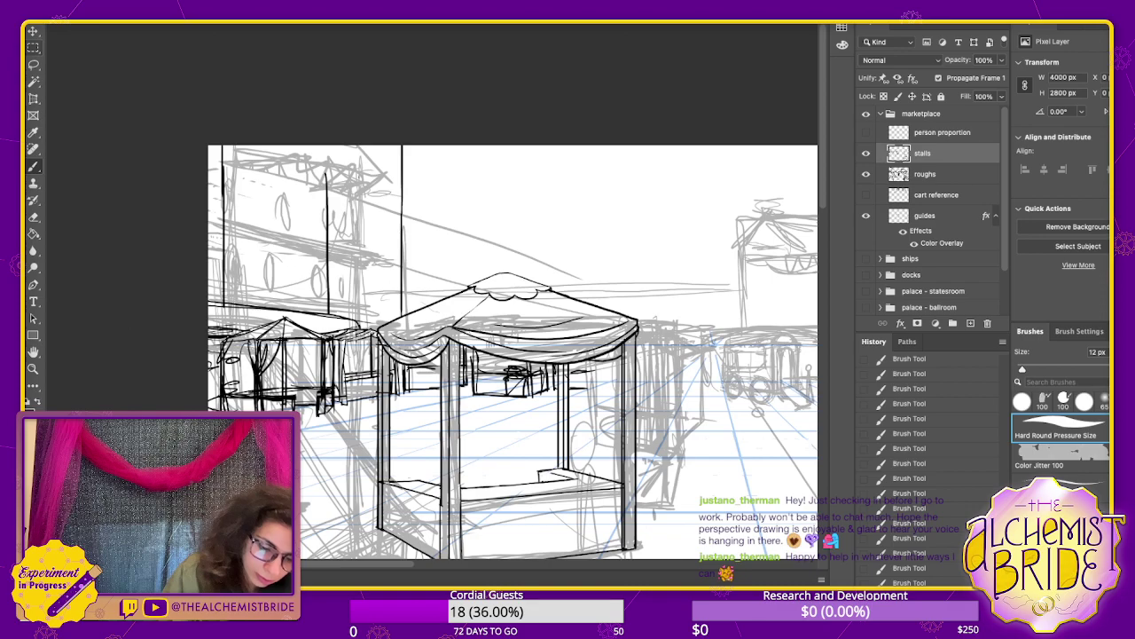
{"action": "left_click_drag", "start_coordinate": [324, 144], "coordinate": [325, 211]}
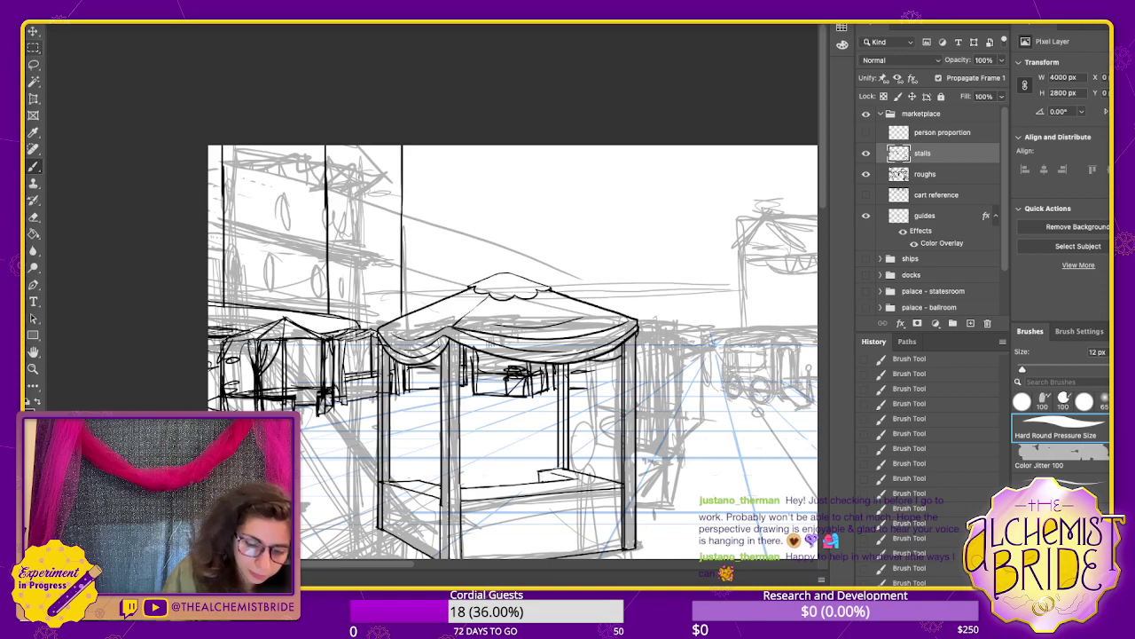
- Draw the building's slanted top edge and centre line on its narrow face, and add a curved gable with a round window
{"action": "left_click_drag", "start_coordinate": [327, 171], "coordinate": [405, 203]}
{"action": "left_click_drag", "start_coordinate": [364, 163], "coordinate": [363, 330]}
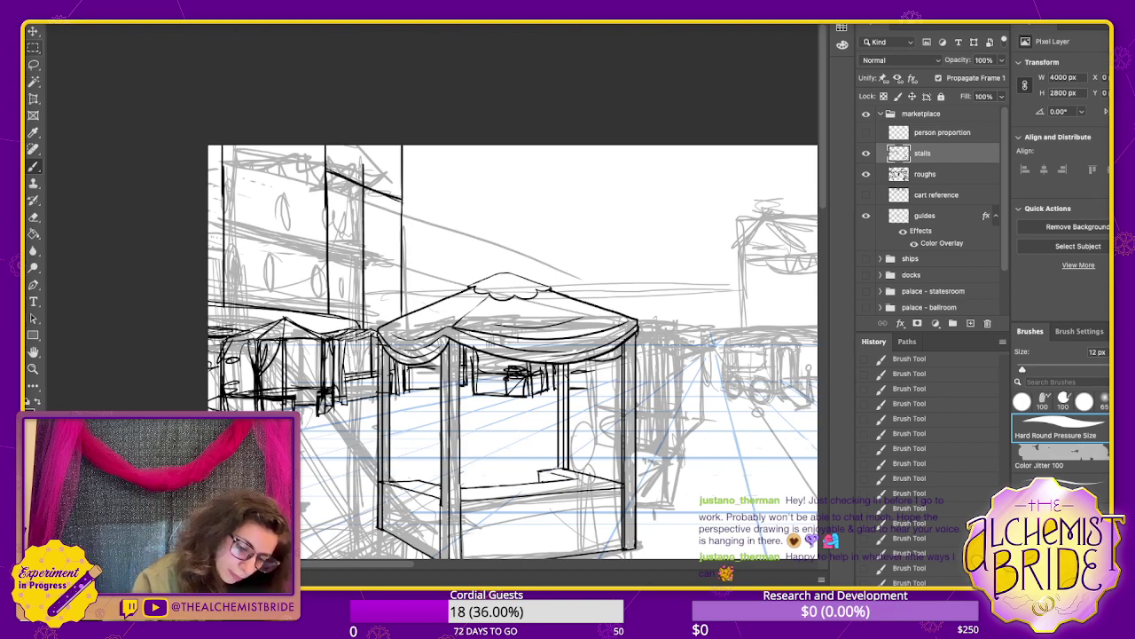
{"action": "key", "text": "ctrl+z"}
{"action": "left_click_drag", "start_coordinate": [365, 163], "coordinate": [366, 315]}
{"action": "key", "text": "ctrl+z"}
{"action": "left_click_drag", "start_coordinate": [368, 167], "coordinate": [370, 323]}
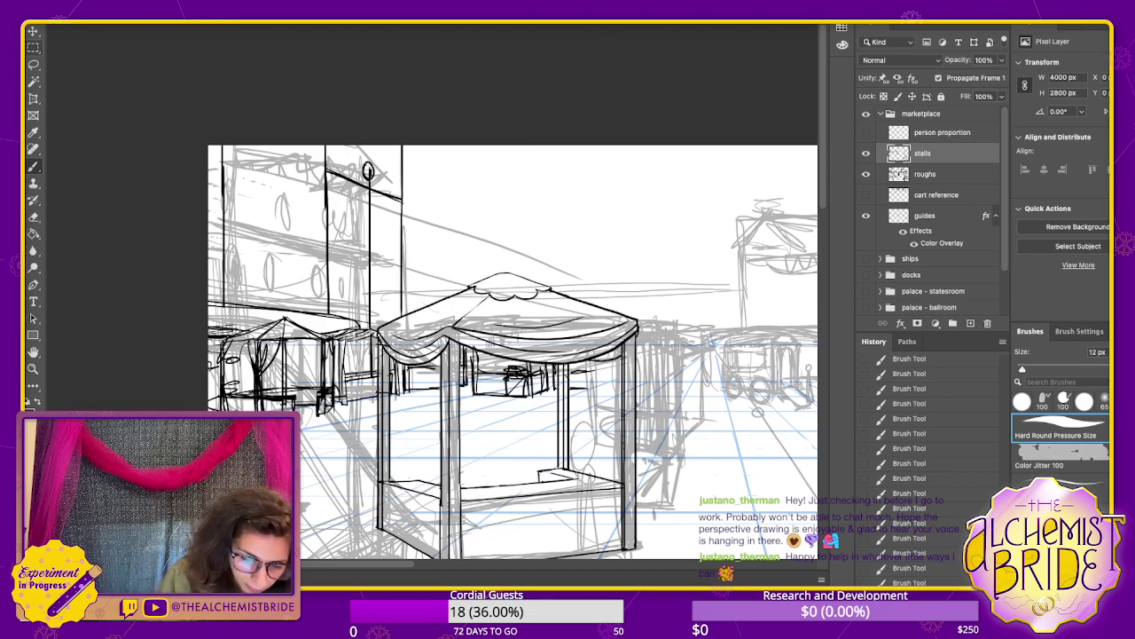
{"action": "mouse_move", "coordinate": [332, 173]}
{"action": "left_mouse_down"}
{"action": "mouse_move", "coordinate": [364, 166]}
{"action": "mouse_move", "coordinate": [402, 199]}
{"action": "left_mouse_up"}
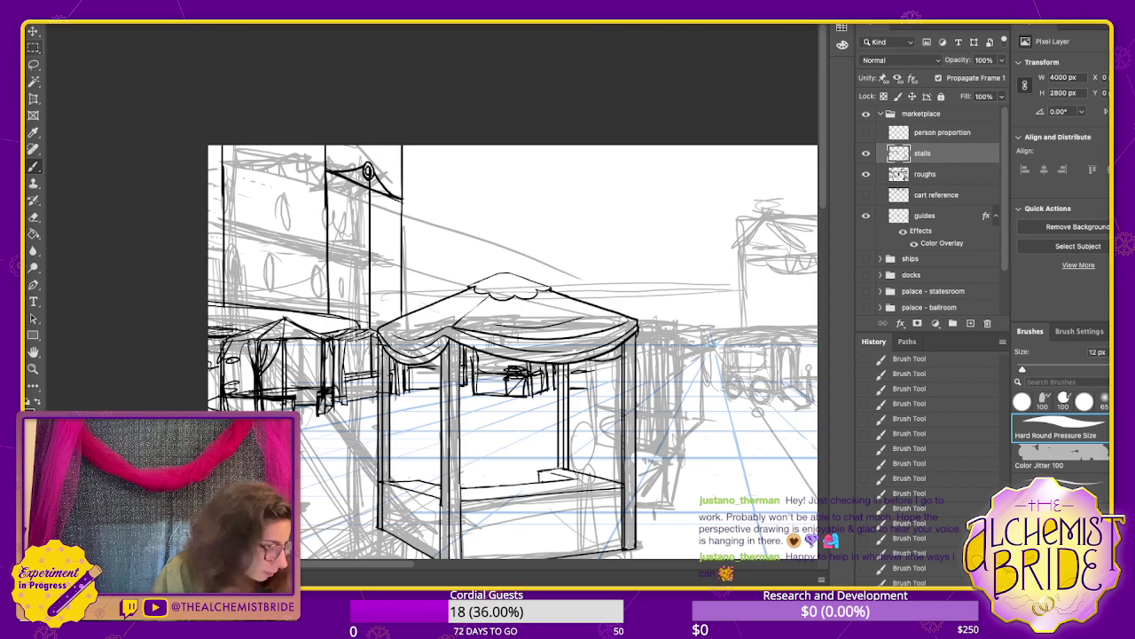
- Erase the construction lines under the gable and draw a row of four narrow oval windows below it
{"action": "key", "text": "e"}
{"action": "mouse_move", "coordinate": [336, 175]}
{"action": "left_mouse_down"}
{"action": "mouse_move", "coordinate": [371, 189]}
{"action": "mouse_move", "coordinate": [369, 320]}
{"action": "left_mouse_up"}
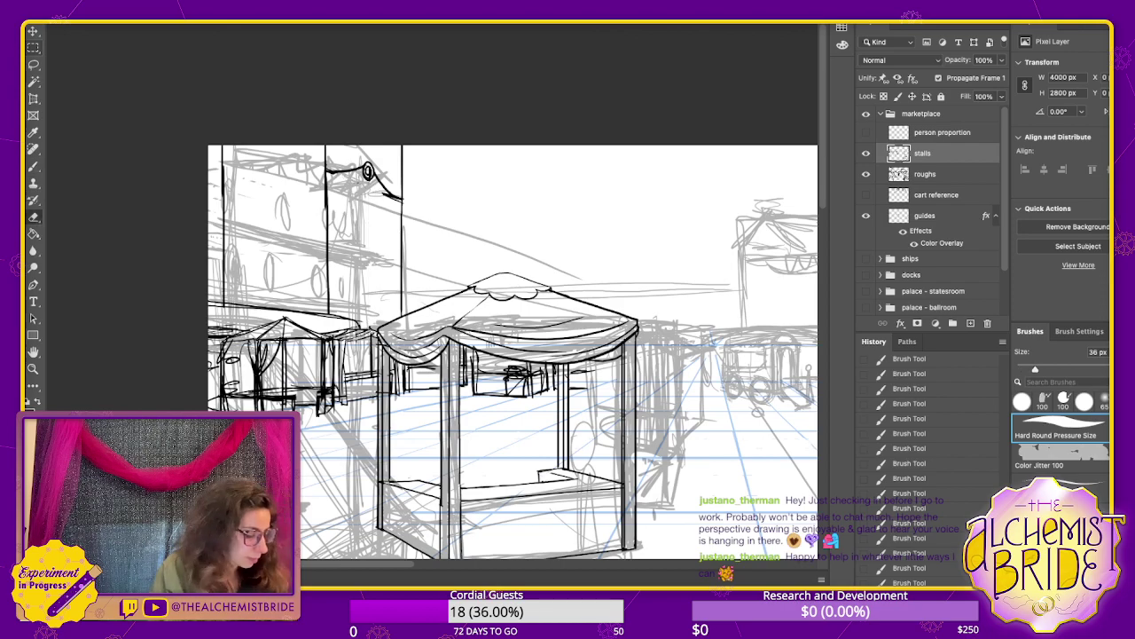
{"action": "key", "text": "b"}
{"action": "mouse_move", "coordinate": [342, 195]}
{"action": "left_mouse_down"}
{"action": "mouse_move", "coordinate": [340, 213]}
{"action": "mouse_move", "coordinate": [343, 196]}
{"action": "mouse_move", "coordinate": [363, 200]}
{"action": "mouse_move", "coordinate": [363, 220]}
{"action": "mouse_move", "coordinate": [396, 225]}
{"action": "mouse_move", "coordinate": [396, 210]}
{"action": "left_mouse_up"}
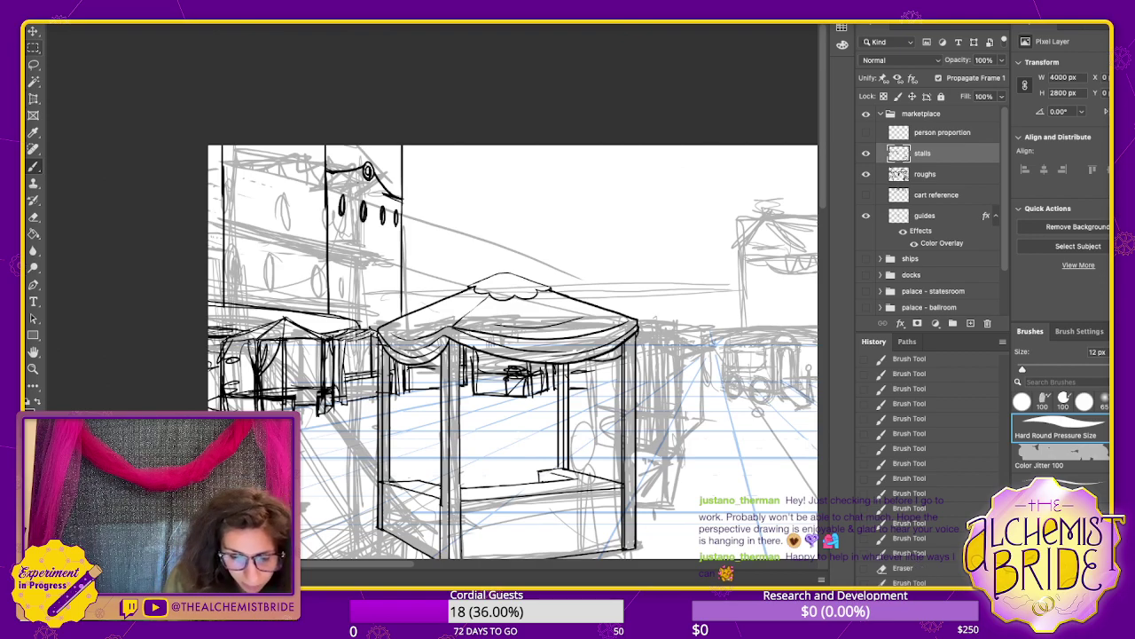
- Erase the outer edge above the building's roof and sketch a thick parapet along the gable
{"action": "key", "text": "e"}
{"action": "mouse_move", "coordinate": [402, 147]}
{"action": "left_mouse_down"}
{"action": "mouse_move", "coordinate": [402, 191]}
{"action": "mouse_move", "coordinate": [385, 183]}
{"action": "left_mouse_up"}
{"action": "key", "text": "b"}
{"action": "left_click_drag", "start_coordinate": [389, 176], "coordinate": [392, 192]}
{"action": "mouse_move", "coordinate": [397, 184]}
{"action": "left_mouse_down"}
{"action": "mouse_move", "coordinate": [397, 195]}
{"action": "mouse_move", "coordinate": [380, 182]}
{"action": "left_mouse_up"}
{"action": "left_click_drag", "start_coordinate": [375, 166], "coordinate": [402, 198]}
{"action": "mouse_move", "coordinate": [327, 163]}
{"action": "left_mouse_down"}
{"action": "mouse_move", "coordinate": [363, 162]}
{"action": "mouse_move", "coordinate": [349, 166]}
{"action": "mouse_move", "coordinate": [401, 196]}
{"action": "left_mouse_up"}
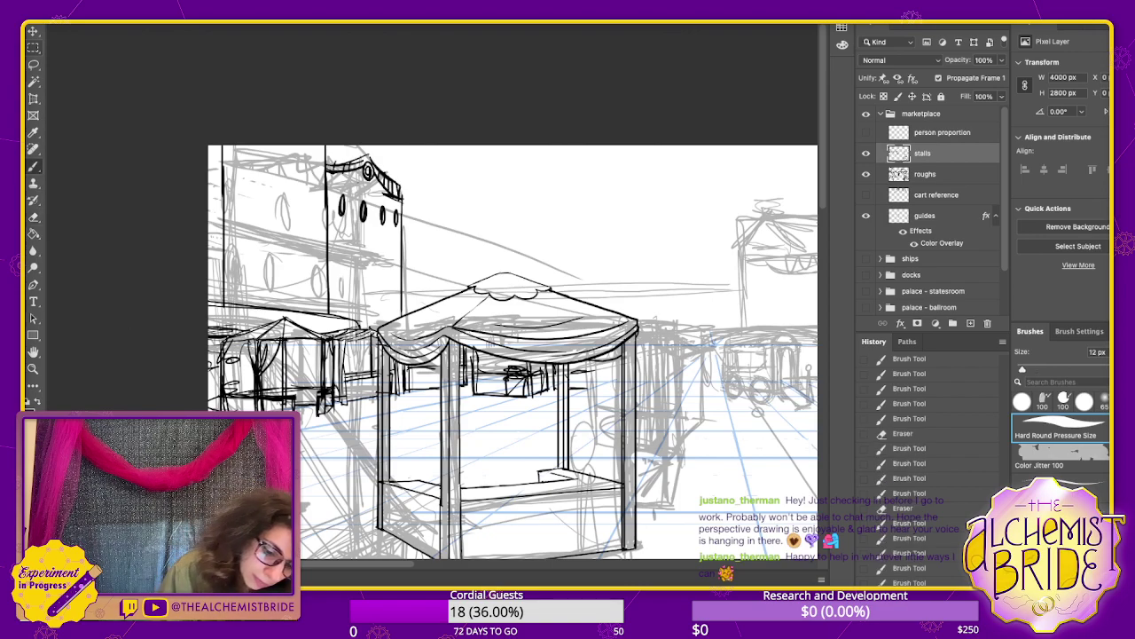
- Sketch two protruding ledges across the building's narrow face below the oval windows
{"action": "mouse_move", "coordinate": [330, 227]}
{"action": "left_mouse_down"}
{"action": "mouse_move", "coordinate": [406, 236]}
{"action": "mouse_move", "coordinate": [344, 240]}
{"action": "mouse_move", "coordinate": [412, 238]}
{"action": "mouse_move", "coordinate": [419, 248]}
{"action": "mouse_move", "coordinate": [339, 241]}
{"action": "mouse_move", "coordinate": [415, 246]}
{"action": "left_mouse_up"}
{"action": "mouse_move", "coordinate": [344, 266]}
{"action": "left_mouse_down"}
{"action": "mouse_move", "coordinate": [333, 277]}
{"action": "mouse_move", "coordinate": [348, 289]}
{"action": "left_mouse_up"}
{"action": "mouse_move", "coordinate": [334, 274]}
{"action": "left_mouse_down"}
{"action": "mouse_move", "coordinate": [411, 286]}
{"action": "mouse_move", "coordinate": [401, 283]}
{"action": "left_mouse_up"}
{"action": "left_click_drag", "start_coordinate": [402, 282], "coordinate": [414, 291]}
{"action": "left_click_drag", "start_coordinate": [339, 278], "coordinate": [405, 290]}
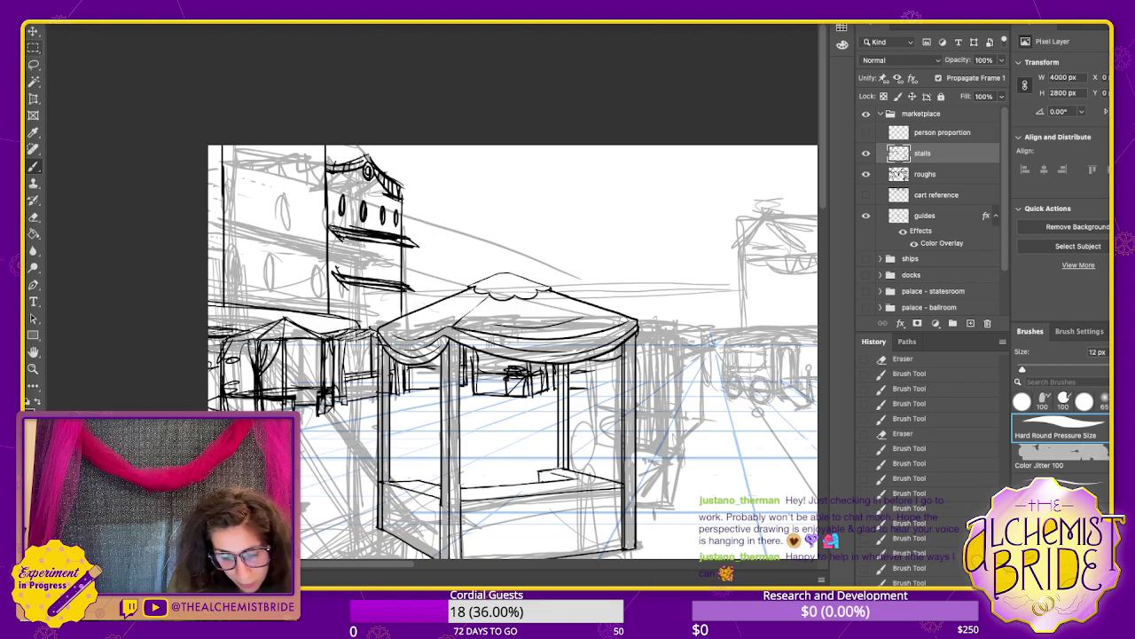
- Draw a row of small oval windows between the two ledges on the building's narrow face
{"action": "left_click_drag", "start_coordinate": [353, 237], "coordinate": [417, 244]}
{"action": "mouse_move", "coordinate": [343, 252]}
{"action": "left_mouse_down"}
{"action": "mouse_move", "coordinate": [341, 268]}
{"action": "mouse_move", "coordinate": [382, 274]}
{"action": "left_mouse_up"}
{"action": "left_click_drag", "start_coordinate": [394, 260], "coordinate": [338, 320]}
{"action": "mouse_move", "coordinate": [338, 302]}
{"action": "left_mouse_down"}
{"action": "mouse_move", "coordinate": [390, 311]}
{"action": "mouse_move", "coordinate": [394, 322]}
{"action": "left_mouse_up"}
{"action": "key", "text": "ctrl+z"}
{"action": "key", "text": "ctrl+z"}
{"action": "key", "text": "ctrl+z"}
{"action": "key", "text": "ctrl+z"}
{"action": "key", "text": "ctrl+z"}
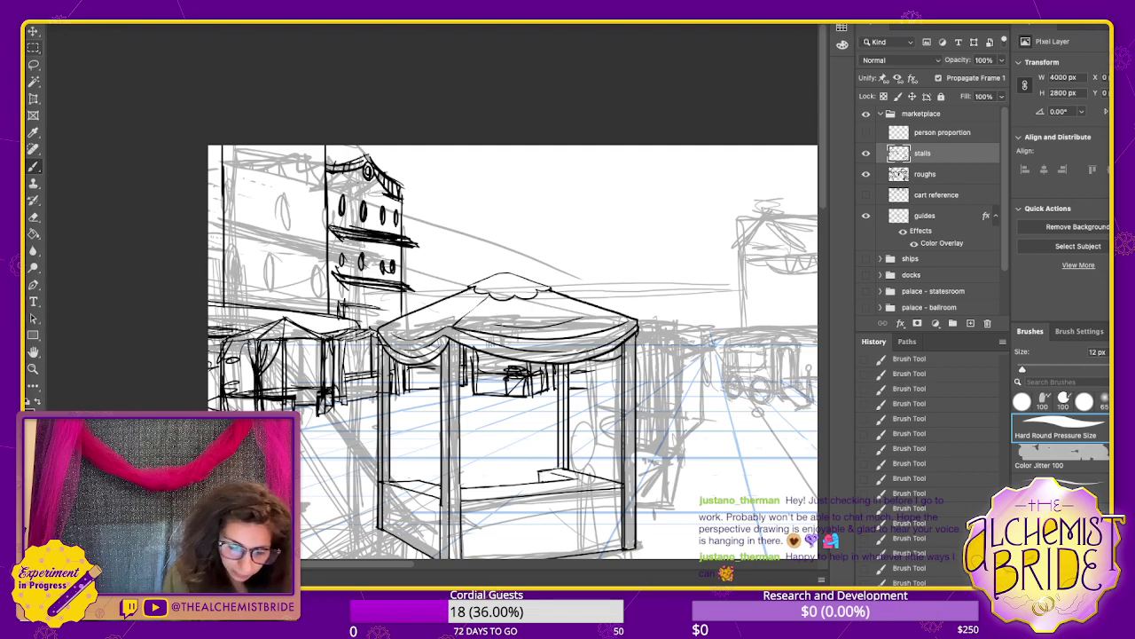
- Draw another row of windows under the lower ledge and sketch railing details along both ledges of the narrow face
{"action": "mouse_move", "coordinate": [341, 297]}
{"action": "left_mouse_down"}
{"action": "mouse_move", "coordinate": [342, 312]}
{"action": "mouse_move", "coordinate": [397, 324]}
{"action": "left_mouse_up"}
{"action": "left_click_drag", "start_coordinate": [335, 263], "coordinate": [337, 275]}
{"action": "mouse_move", "coordinate": [341, 264]}
{"action": "left_mouse_down"}
{"action": "mouse_move", "coordinate": [392, 273]}
{"action": "mouse_move", "coordinate": [343, 270]}
{"action": "left_mouse_up"}
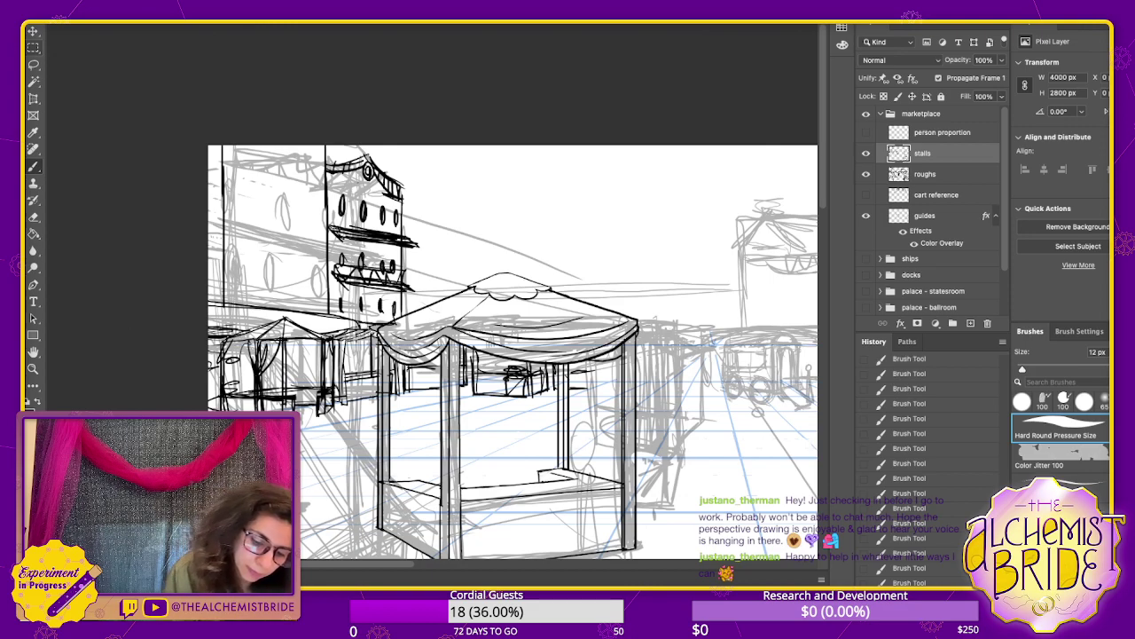
{"action": "mouse_move", "coordinate": [342, 223]}
{"action": "left_mouse_down"}
{"action": "mouse_move", "coordinate": [397, 234]}
{"action": "mouse_move", "coordinate": [367, 230]}
{"action": "left_mouse_up"}
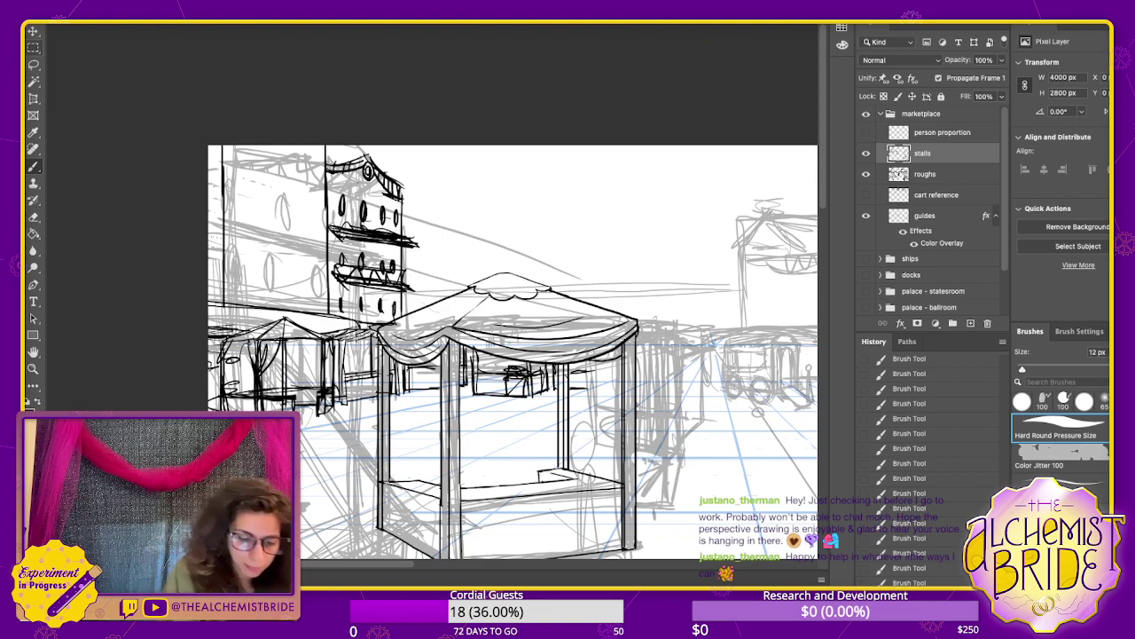
- Draw the slanted roofline across the building's wide face and erase the excess lines around its outer corner
{"action": "left_click_drag", "start_coordinate": [325, 185], "coordinate": [219, 160]}
{"action": "key", "text": "super+z"}
{"action": "mouse_move", "coordinate": [219, 161]}
{"action": "left_mouse_down"}
{"action": "mouse_move", "coordinate": [319, 181]}
{"action": "mouse_move", "coordinate": [320, 321]}
{"action": "left_mouse_up"}
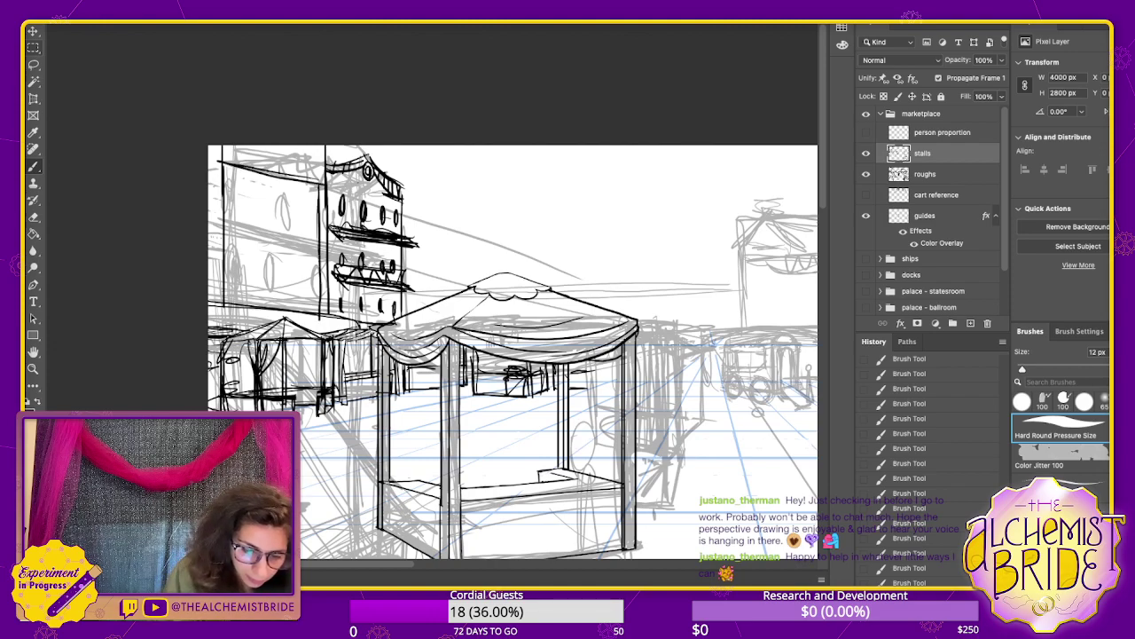
{"action": "mouse_move", "coordinate": [297, 170]}
{"action": "left_mouse_down"}
{"action": "mouse_move", "coordinate": [324, 177]}
{"action": "mouse_move", "coordinate": [294, 175]}
{"action": "left_mouse_up"}
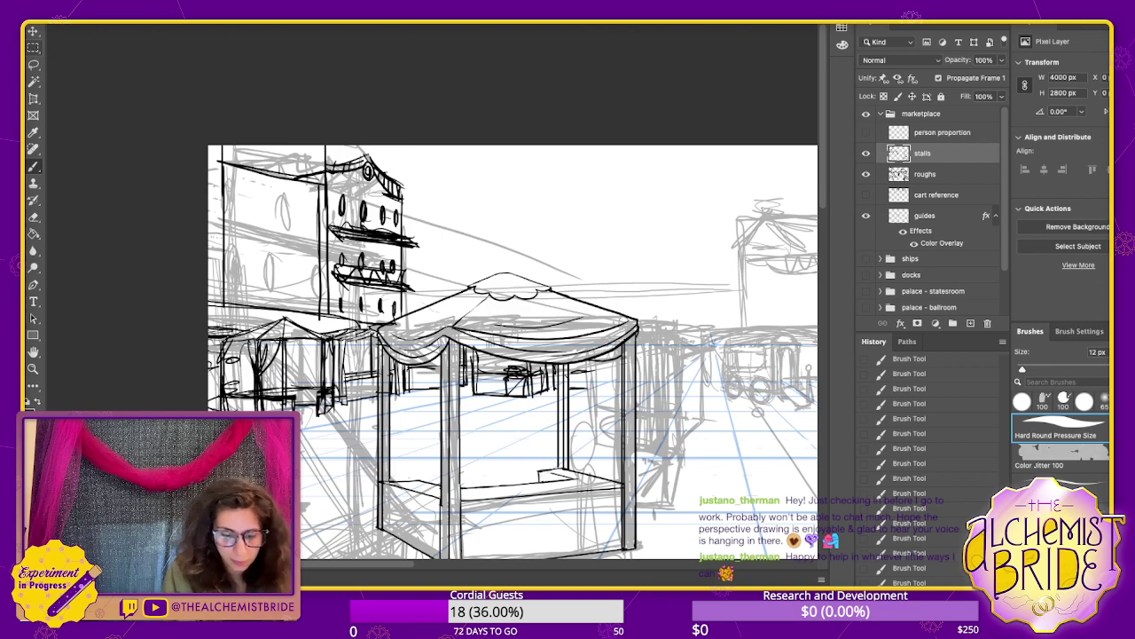
{"action": "key", "text": "e"}
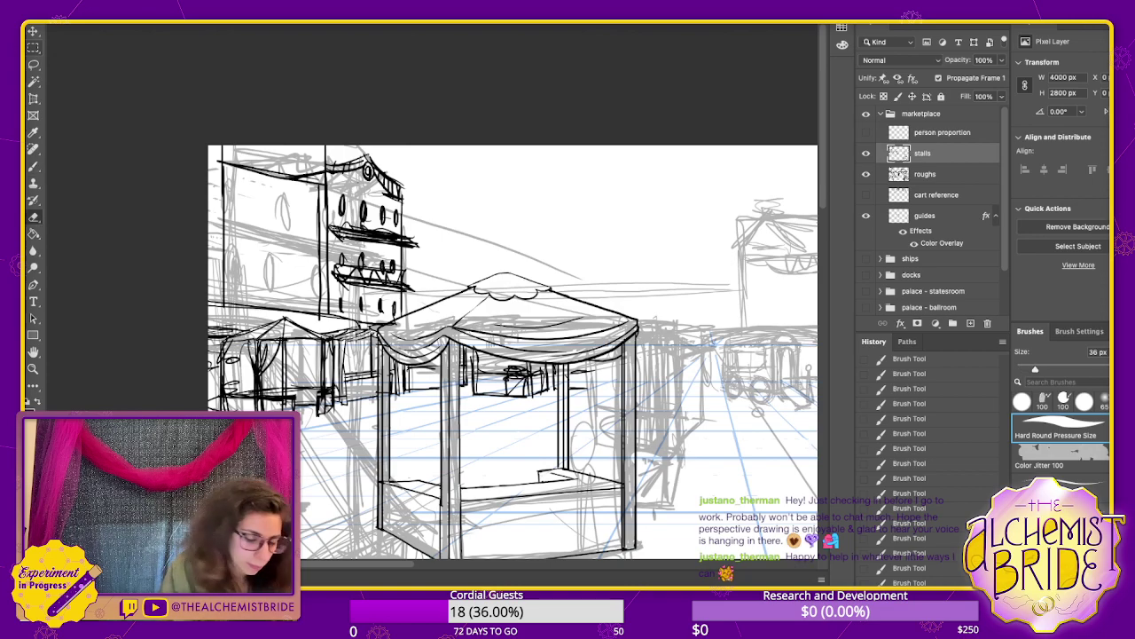
{"action": "mouse_move", "coordinate": [293, 177]}
{"action": "left_mouse_down"}
{"action": "mouse_move", "coordinate": [218, 157]}
{"action": "mouse_move", "coordinate": [222, 144]}
{"action": "mouse_move", "coordinate": [242, 165]}
{"action": "mouse_move", "coordinate": [223, 166]}
{"action": "mouse_move", "coordinate": [215, 307]}
{"action": "mouse_move", "coordinate": [219, 184]}
{"action": "left_mouse_up"}
{"action": "key", "text": "b"}
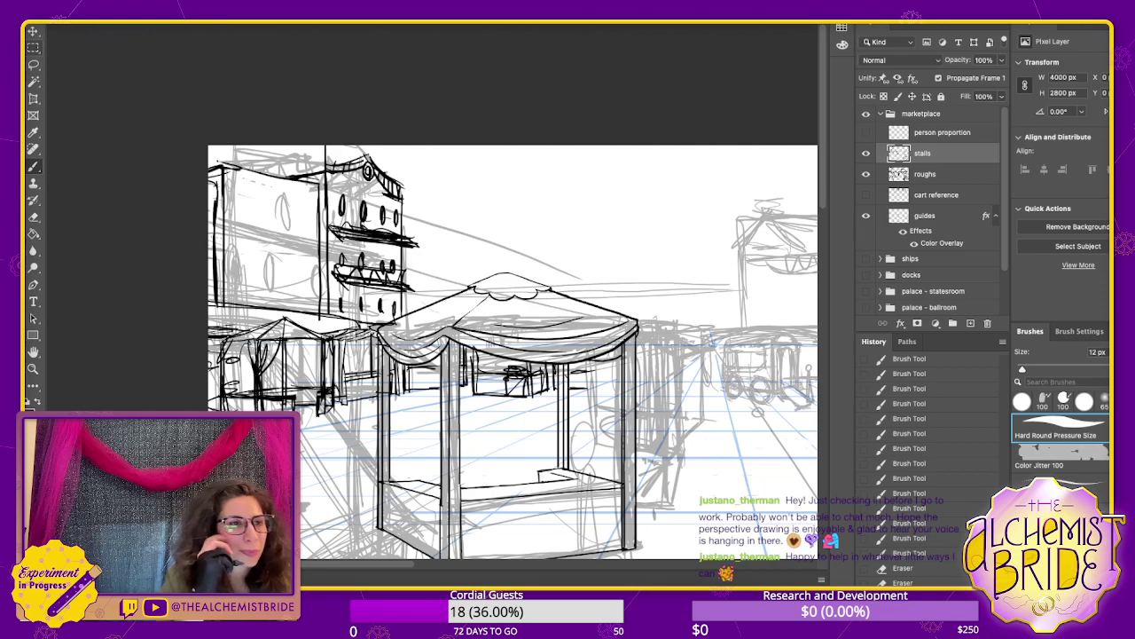
- Draw a row of paned rectangular windows on the wide face's upper storey and a zigzag trim along the roofline
{"action": "mouse_move", "coordinate": [237, 188]}
{"action": "left_mouse_down"}
{"action": "mouse_move", "coordinate": [238, 215]}
{"action": "mouse_move", "coordinate": [247, 190]}
{"action": "mouse_move", "coordinate": [249, 218]}
{"action": "mouse_move", "coordinate": [287, 226]}
{"action": "mouse_move", "coordinate": [292, 196]}
{"action": "mouse_move", "coordinate": [308, 230]}
{"action": "mouse_move", "coordinate": [242, 202]}
{"action": "mouse_move", "coordinate": [243, 220]}
{"action": "left_mouse_up"}
{"action": "left_click_drag", "start_coordinate": [236, 204], "coordinate": [306, 230]}
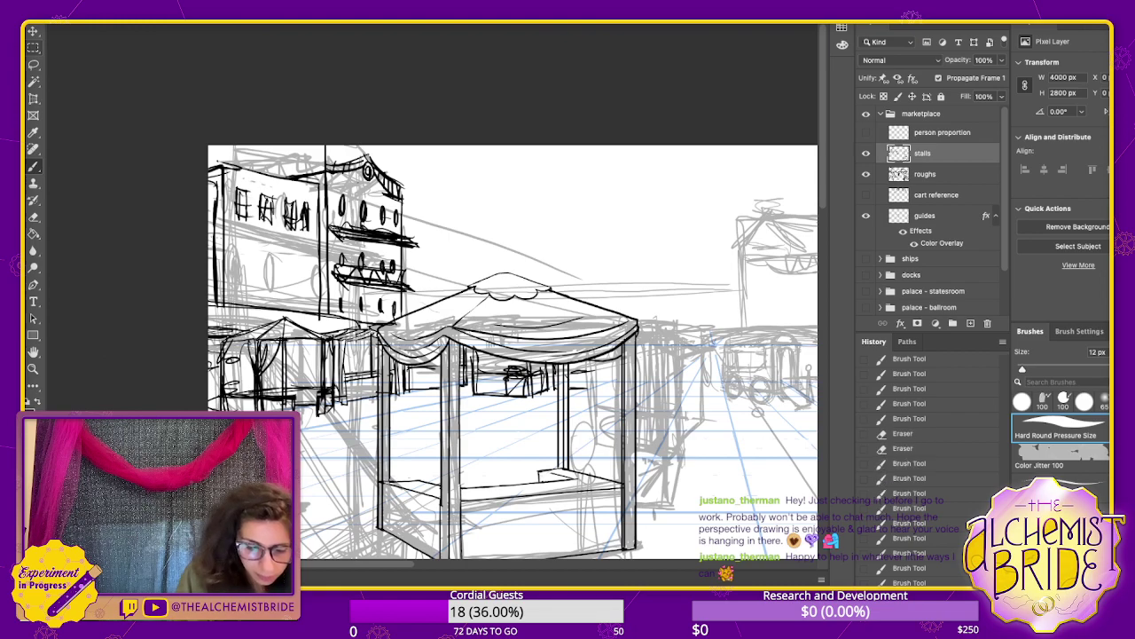
{"action": "mouse_move", "coordinate": [223, 174]}
{"action": "left_mouse_down"}
{"action": "mouse_move", "coordinate": [315, 182]}
{"action": "mouse_move", "coordinate": [233, 172]}
{"action": "mouse_move", "coordinate": [290, 179]}
{"action": "left_mouse_up"}
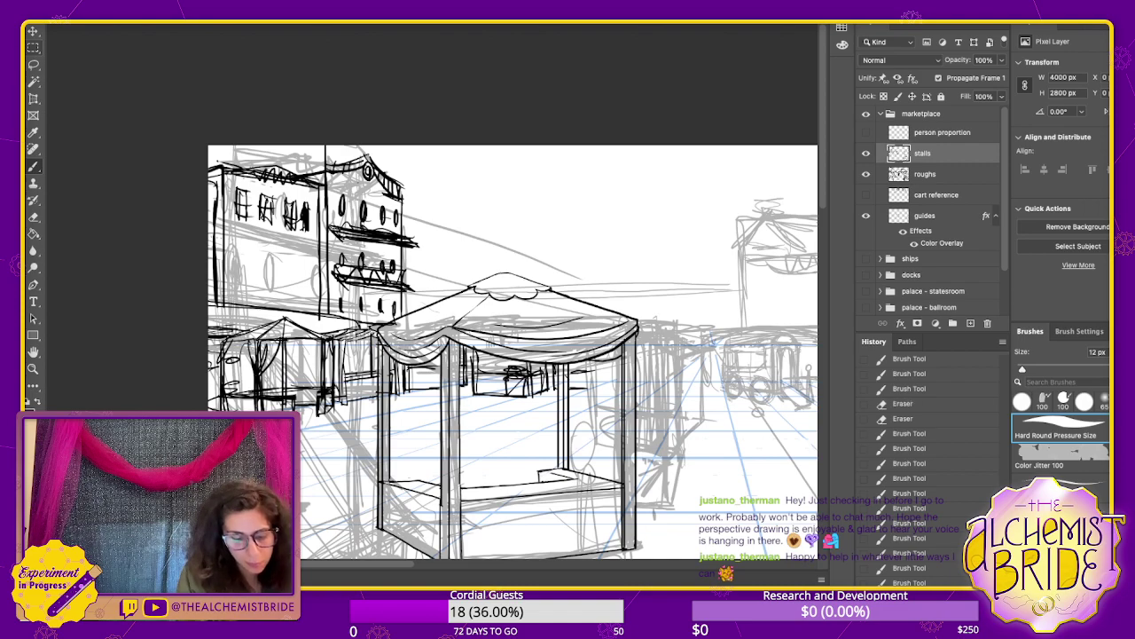
- Draw a second row of tall windows with sills on the wide face and small marks along its lower edge
{"action": "mouse_move", "coordinate": [236, 244]}
{"action": "left_mouse_down"}
{"action": "mouse_move", "coordinate": [236, 274]}
{"action": "mouse_move", "coordinate": [244, 271]}
{"action": "mouse_move", "coordinate": [234, 281]}
{"action": "mouse_move", "coordinate": [265, 284]}
{"action": "left_mouse_up"}
{"action": "mouse_move", "coordinate": [254, 251]}
{"action": "left_mouse_down"}
{"action": "mouse_move", "coordinate": [257, 282]}
{"action": "mouse_move", "coordinate": [282, 284]}
{"action": "mouse_move", "coordinate": [299, 256]}
{"action": "left_mouse_up"}
{"action": "mouse_move", "coordinate": [289, 255]}
{"action": "left_mouse_down"}
{"action": "mouse_move", "coordinate": [289, 286]}
{"action": "mouse_move", "coordinate": [302, 284]}
{"action": "left_mouse_up"}
{"action": "mouse_move", "coordinate": [232, 296]}
{"action": "left_mouse_down"}
{"action": "mouse_move", "coordinate": [234, 307]}
{"action": "mouse_move", "coordinate": [311, 312]}
{"action": "left_mouse_up"}
{"action": "left_click_drag", "start_coordinate": [568, 355], "coordinate": [466, 348]}
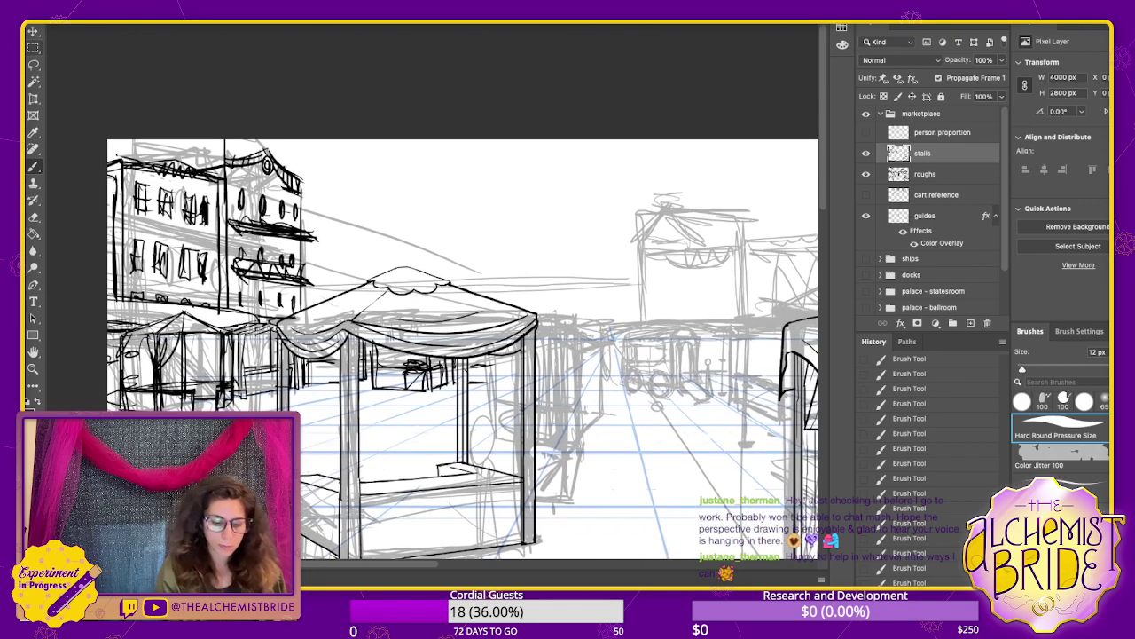
{"action": "mouse_move", "coordinate": [287, 314]}
{"action": "left_mouse_down"}
{"action": "mouse_move", "coordinate": [108, 309]}
{"action": "mouse_move", "coordinate": [267, 316]}
{"action": "left_mouse_up"}
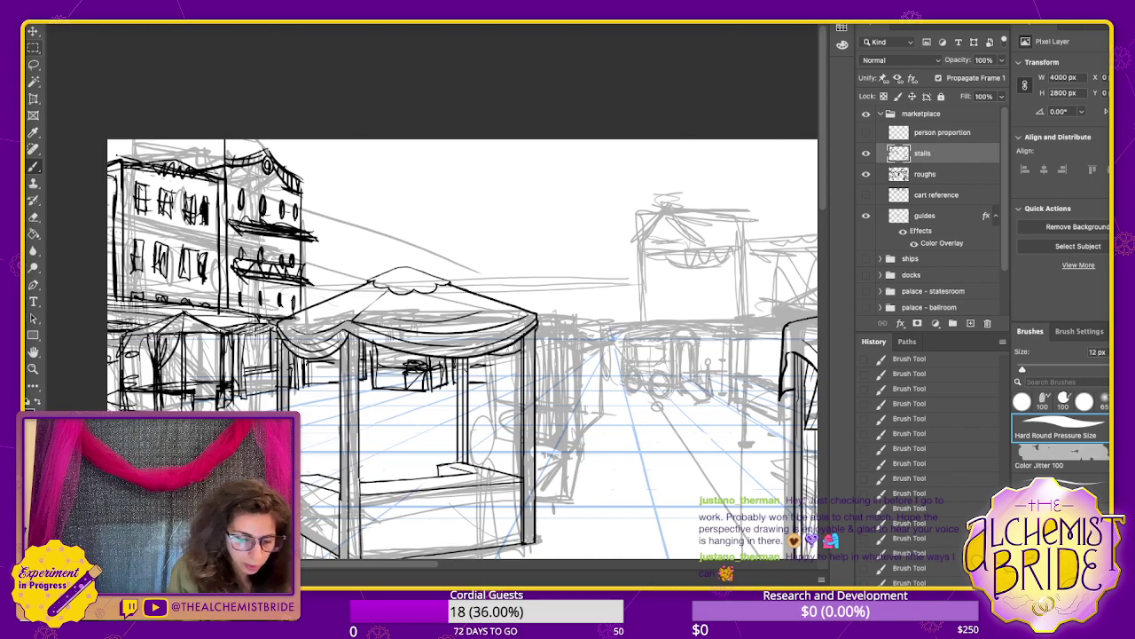
{"action": "mouse_move", "coordinate": [145, 268]}
{"action": "left_mouse_down"}
{"action": "mouse_move", "coordinate": [213, 281]}
{"action": "mouse_move", "coordinate": [145, 272]}
{"action": "left_mouse_up"}
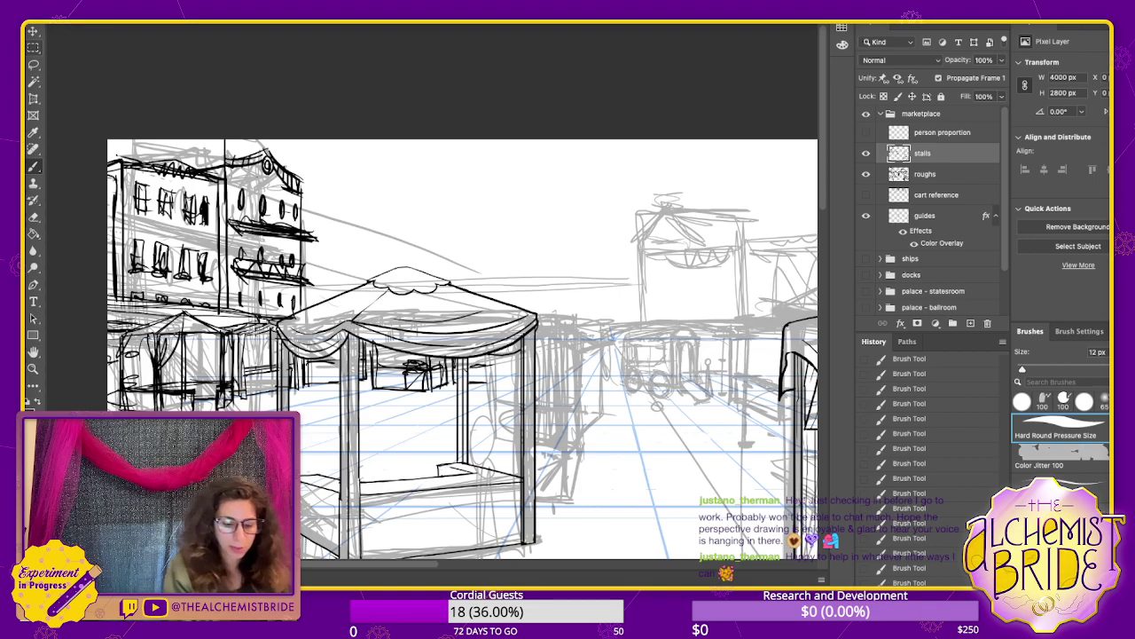
- Draw the long slanted edge of a foreground canopy, running from the canvas edge to a corner overlapping the large stall
{"action": "left_click_drag", "start_coordinate": [496, 355], "coordinate": [425, 334]}
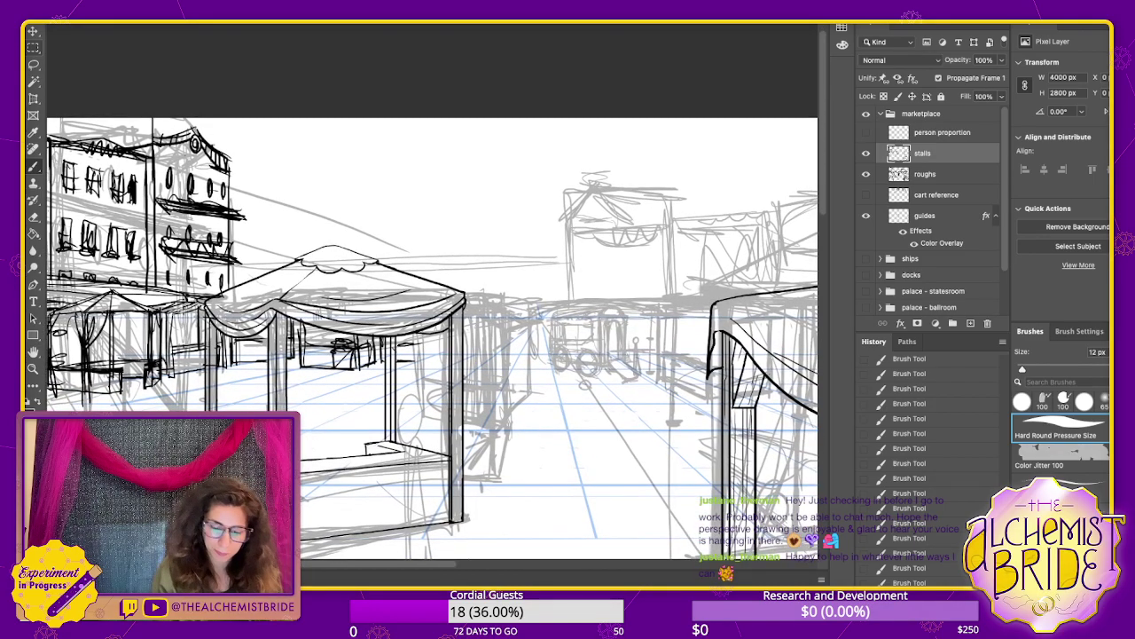
{"action": "mouse_move", "coordinate": [479, 381]}
{"action": "left_mouse_down"}
{"action": "mouse_move", "coordinate": [490, 362]}
{"action": "mouse_move", "coordinate": [570, 314]}
{"action": "mouse_move", "coordinate": [595, 239]}
{"action": "mouse_move", "coordinate": [532, 251]}
{"action": "left_mouse_up"}
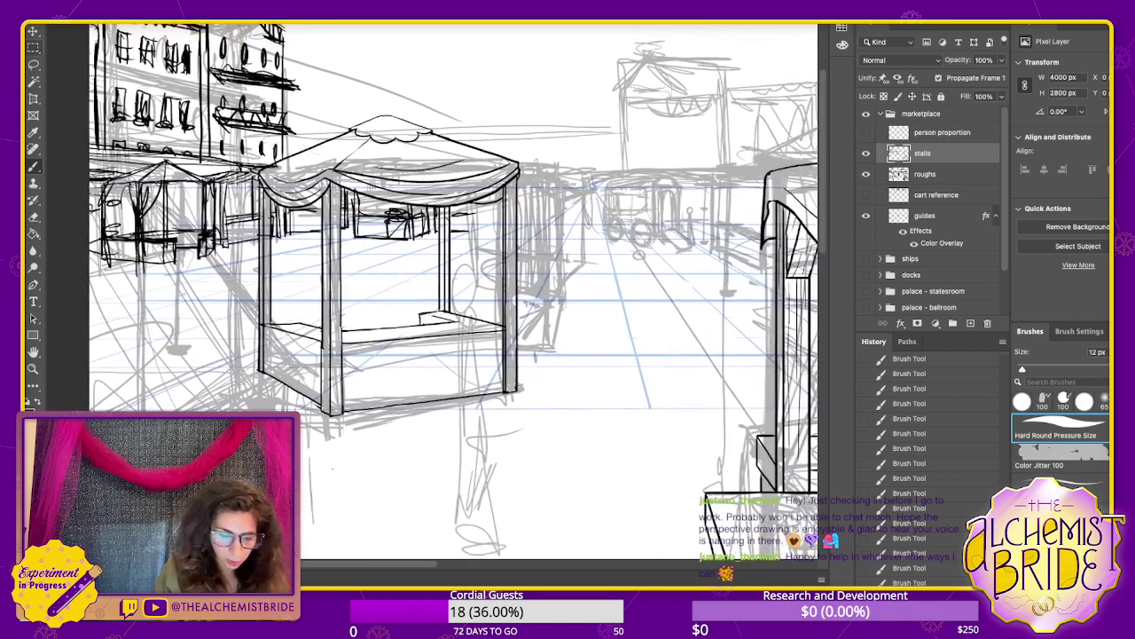
{"action": "scroll", "coordinate": [451, 291], "scroll_direction": "down", "scroll_amount": 3}
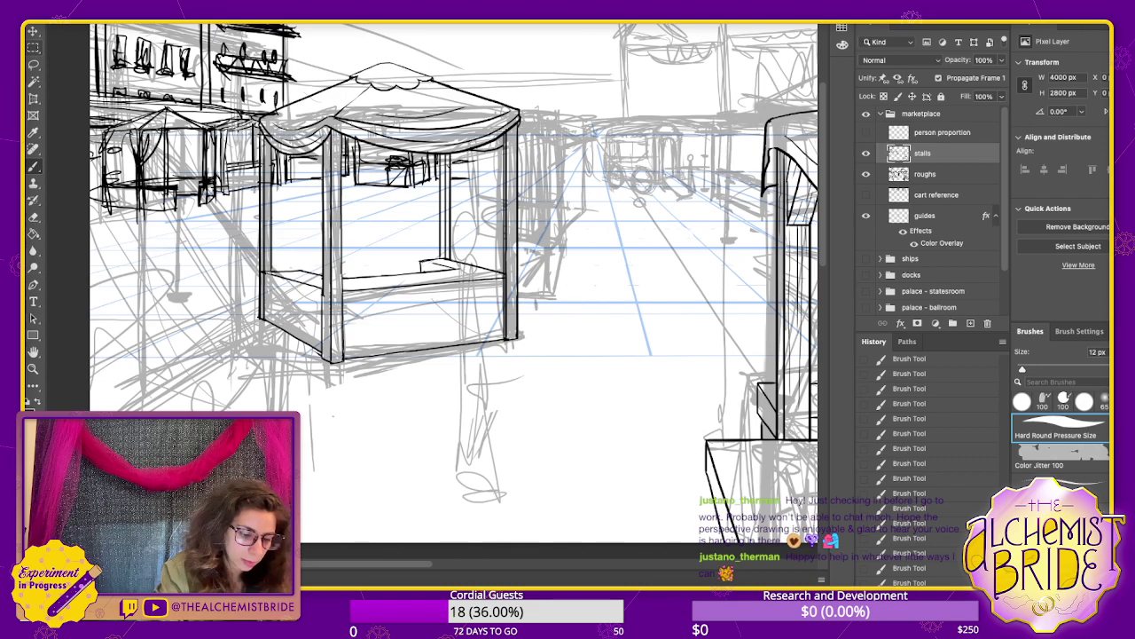
{"action": "left_click_drag", "start_coordinate": [88, 218], "coordinate": [307, 310]}
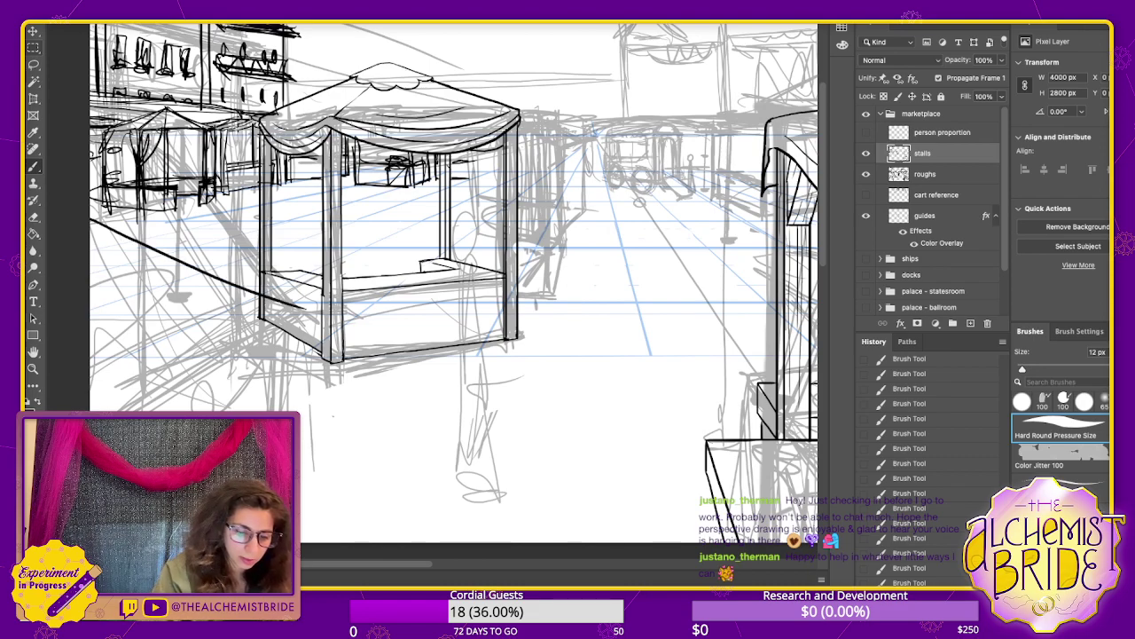
{"action": "key", "text": "ctrl+z"}
{"action": "mouse_move", "coordinate": [89, 211]}
{"action": "left_mouse_down"}
{"action": "mouse_move", "coordinate": [294, 298]}
{"action": "mouse_move", "coordinate": [129, 410]}
{"action": "left_mouse_up"}
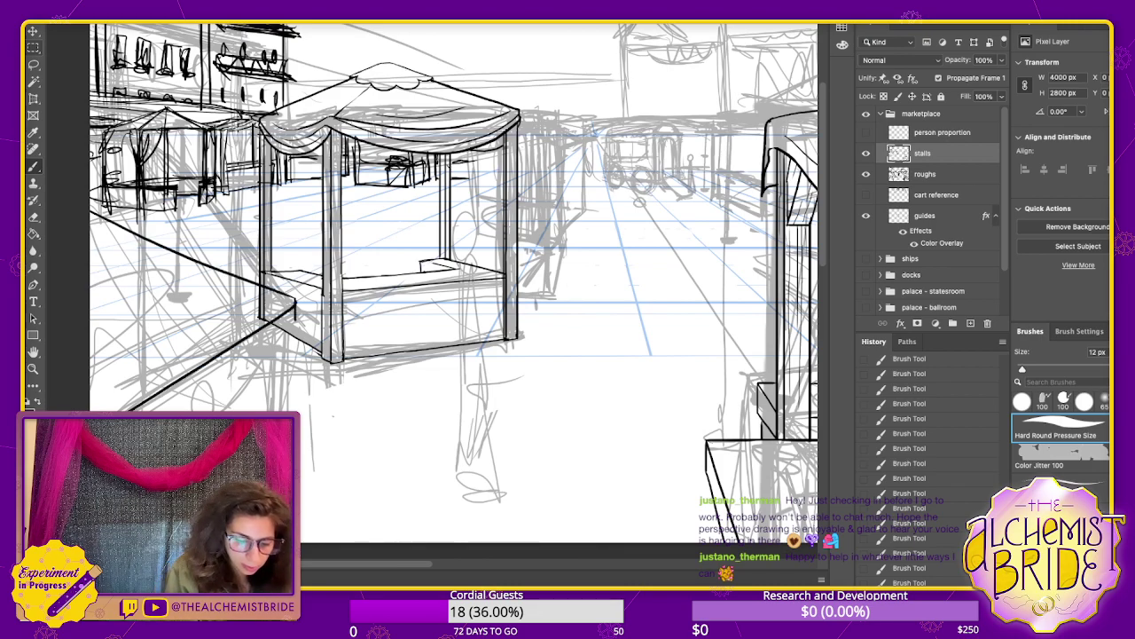
- Redraw the foreground canopy's lower edge slanting back from its corner and add a thinner line inside it
{"action": "key", "text": "ctrl+z"}
{"action": "left_click_drag", "start_coordinate": [295, 298], "coordinate": [150, 409]}
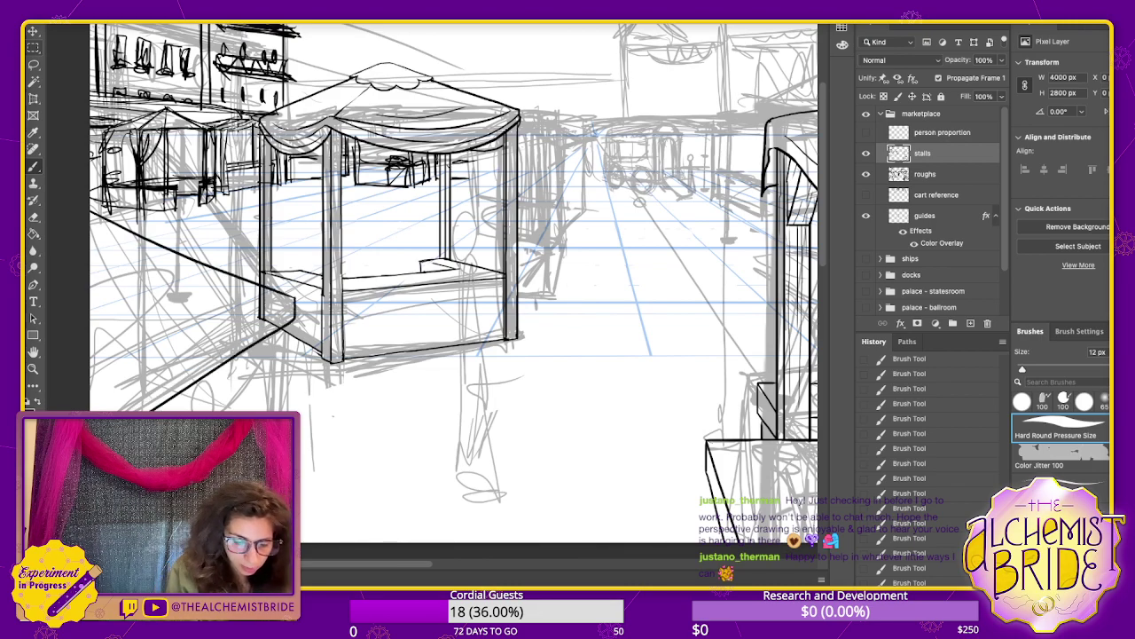
{"action": "left_click_drag", "start_coordinate": [270, 298], "coordinate": [90, 350]}
{"action": "key", "text": "ctrl+z"}
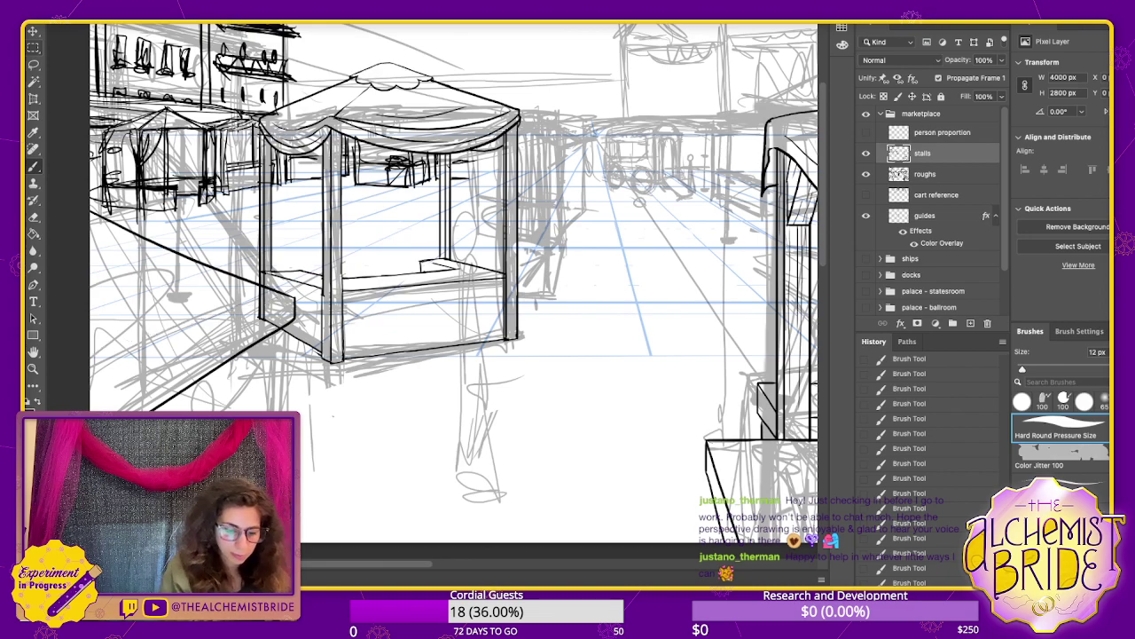
{"action": "key", "text": "ctrl+z"}
{"action": "mouse_move", "coordinate": [297, 297]}
{"action": "left_mouse_down"}
{"action": "mouse_move", "coordinate": [295, 317]}
{"action": "mouse_move", "coordinate": [114, 412]}
{"action": "left_mouse_up"}
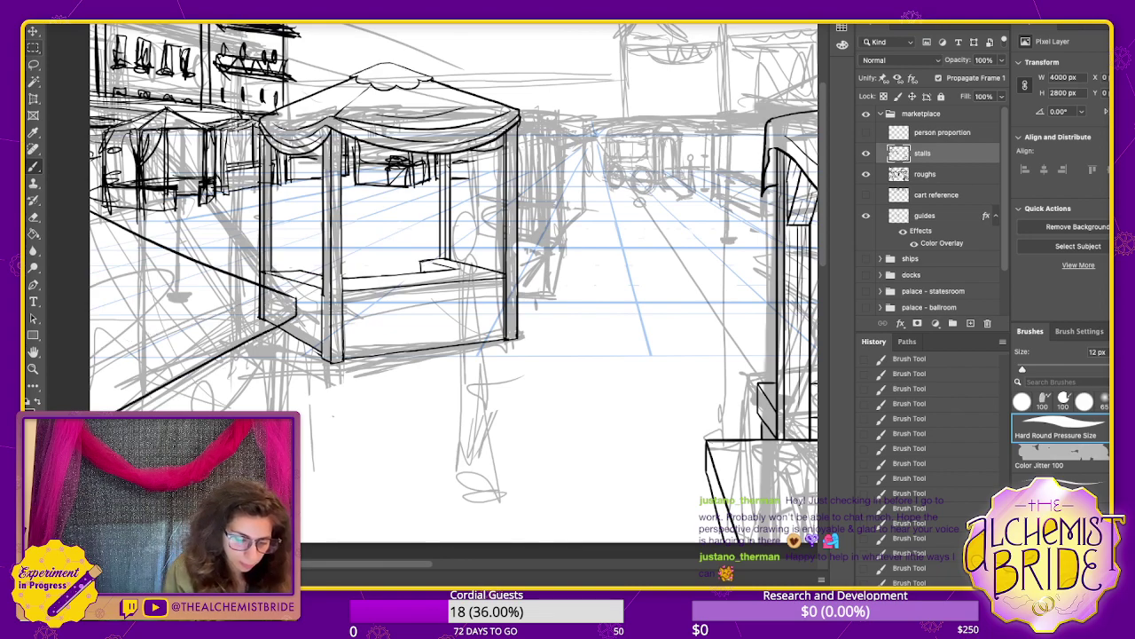
{"action": "key", "text": "ctrl+z"}
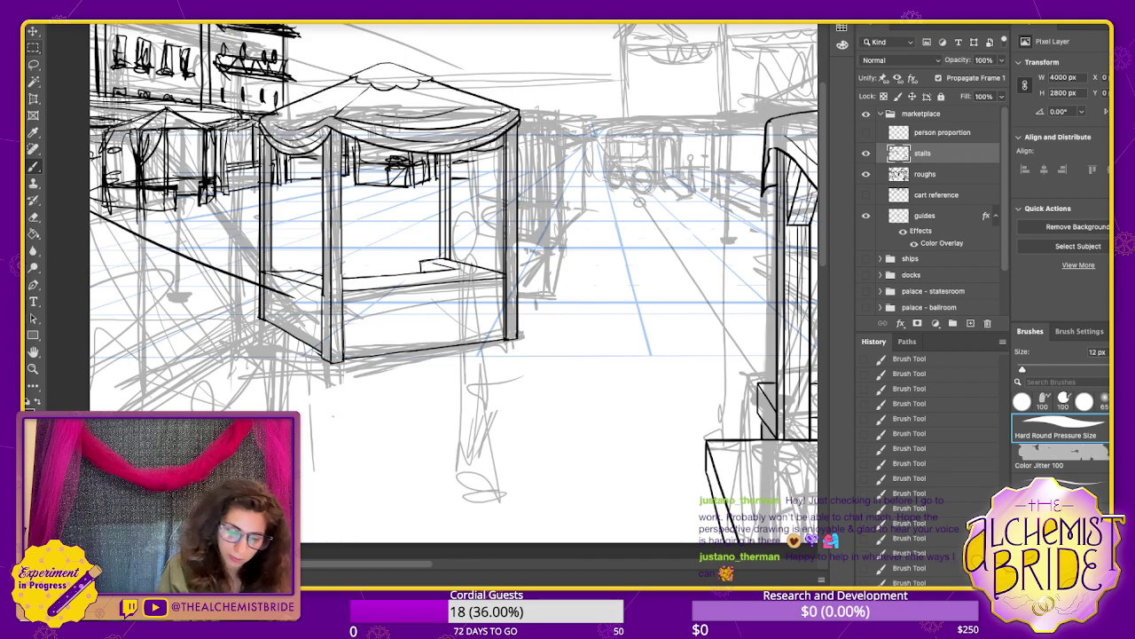
{"action": "left_click_drag", "start_coordinate": [291, 302], "coordinate": [125, 409]}
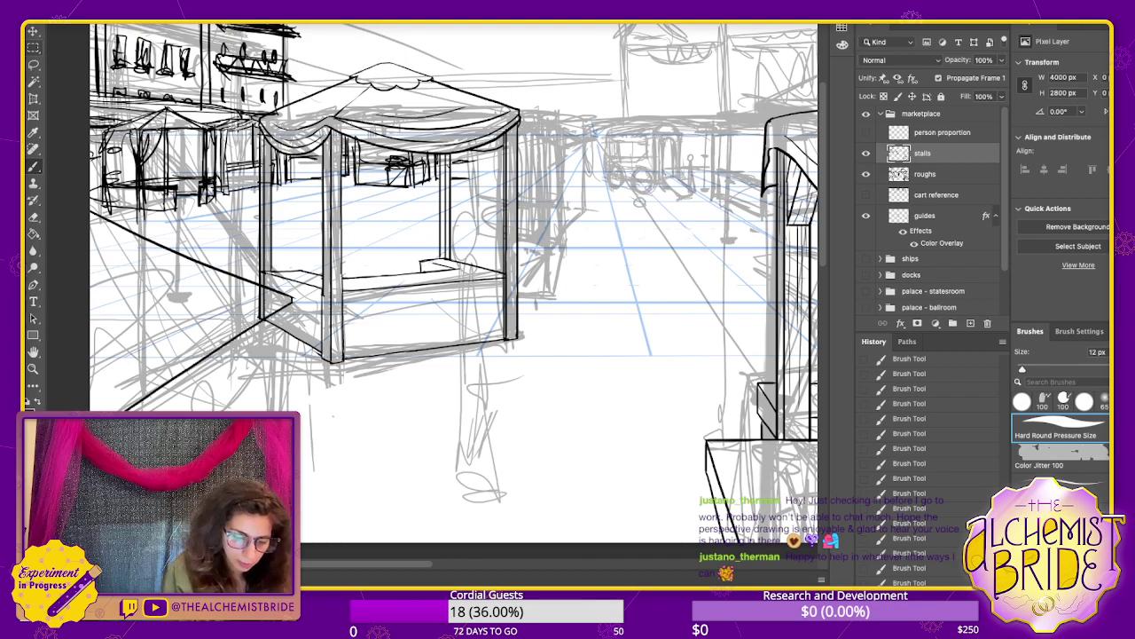
{"action": "left_click_drag", "start_coordinate": [275, 300], "coordinate": [94, 394]}
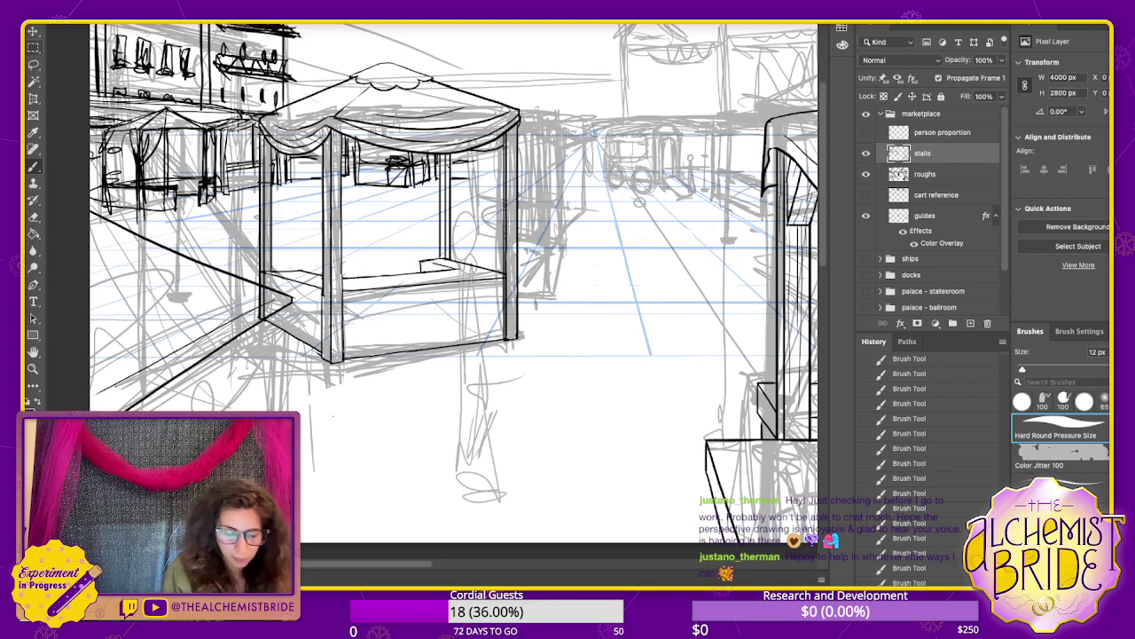
- Draw vertical post lines from the foreground canopy's corner to the canvas bottom and erase the overlapping lines around the corner
{"action": "mouse_move", "coordinate": [275, 337]}
{"action": "left_mouse_down"}
{"action": "mouse_move", "coordinate": [305, 296]}
{"action": "mouse_move", "coordinate": [272, 344]}
{"action": "mouse_move", "coordinate": [272, 412]}
{"action": "left_mouse_up"}
{"action": "left_click_drag", "start_coordinate": [319, 263], "coordinate": [318, 484]}
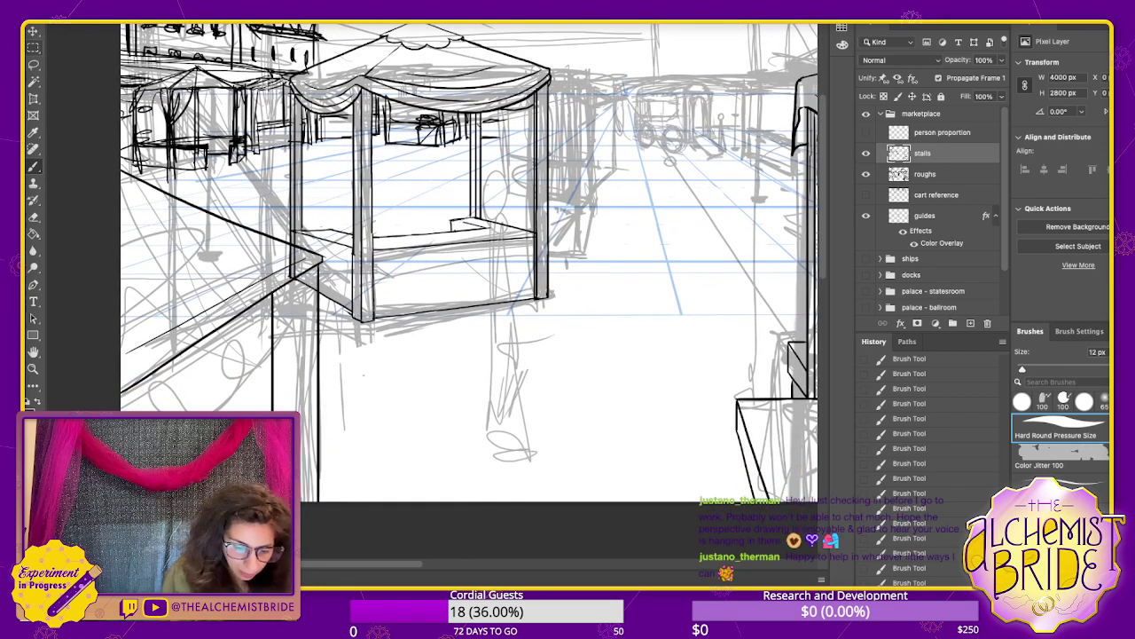
{"action": "key", "text": "ctrl+z"}
{"action": "left_click_drag", "start_coordinate": [321, 262], "coordinate": [321, 502]}
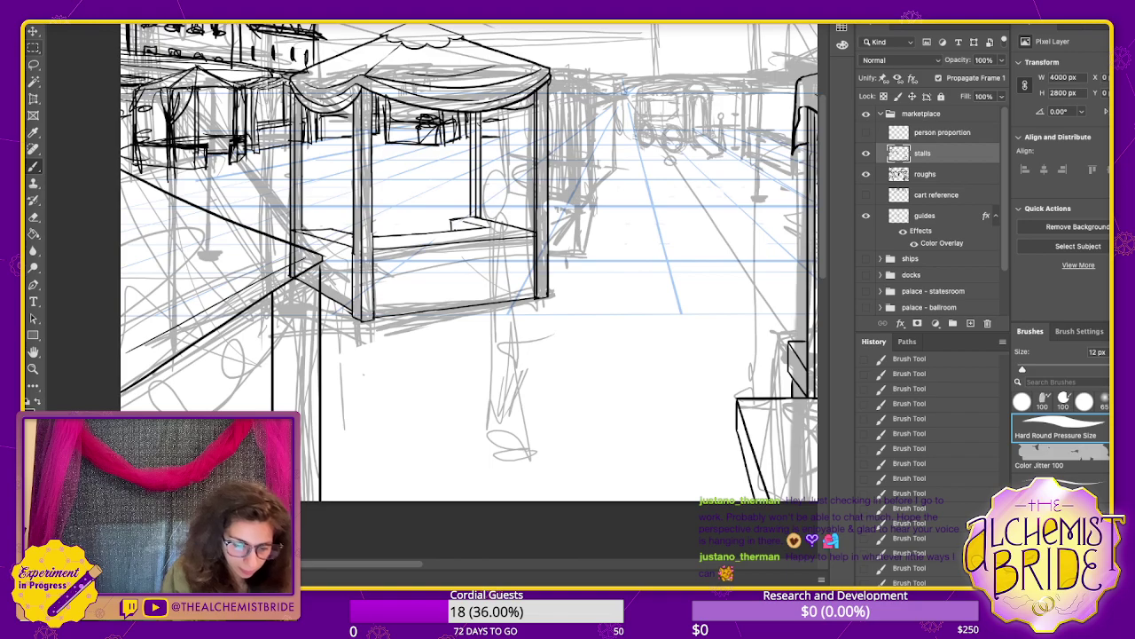
{"action": "left_click_drag", "start_coordinate": [285, 282], "coordinate": [285, 479]}
{"action": "scroll", "coordinate": [470, 266], "scroll_direction": "down", "scroll_amount": 2}
{"action": "scroll", "coordinate": [468, 293], "scroll_direction": "up", "scroll_amount": 5}
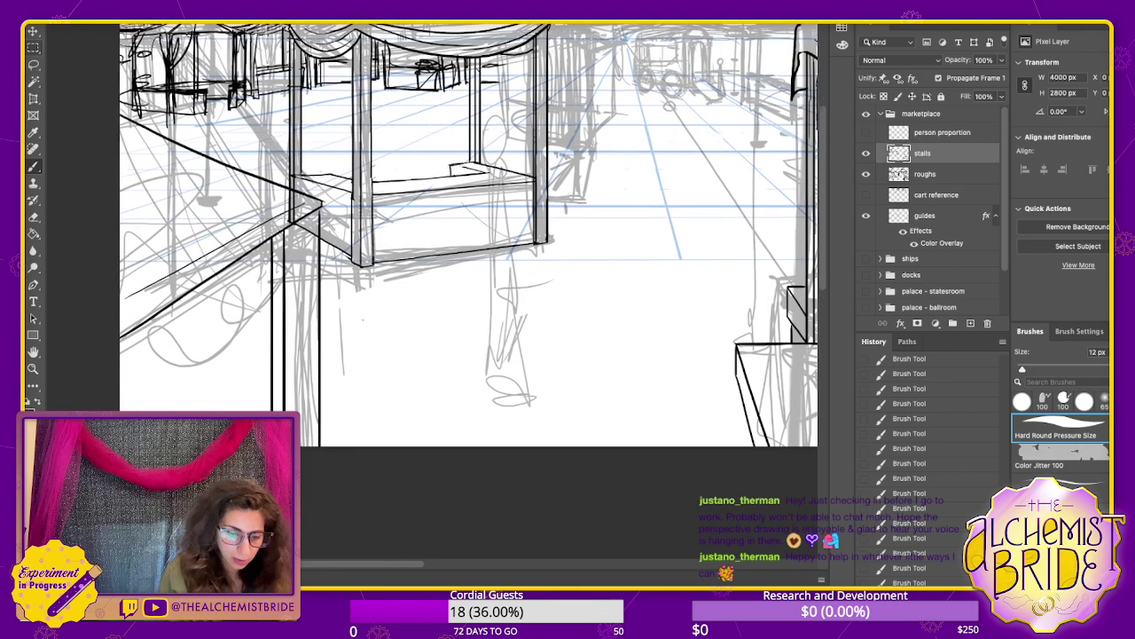
{"action": "key", "text": "e"}
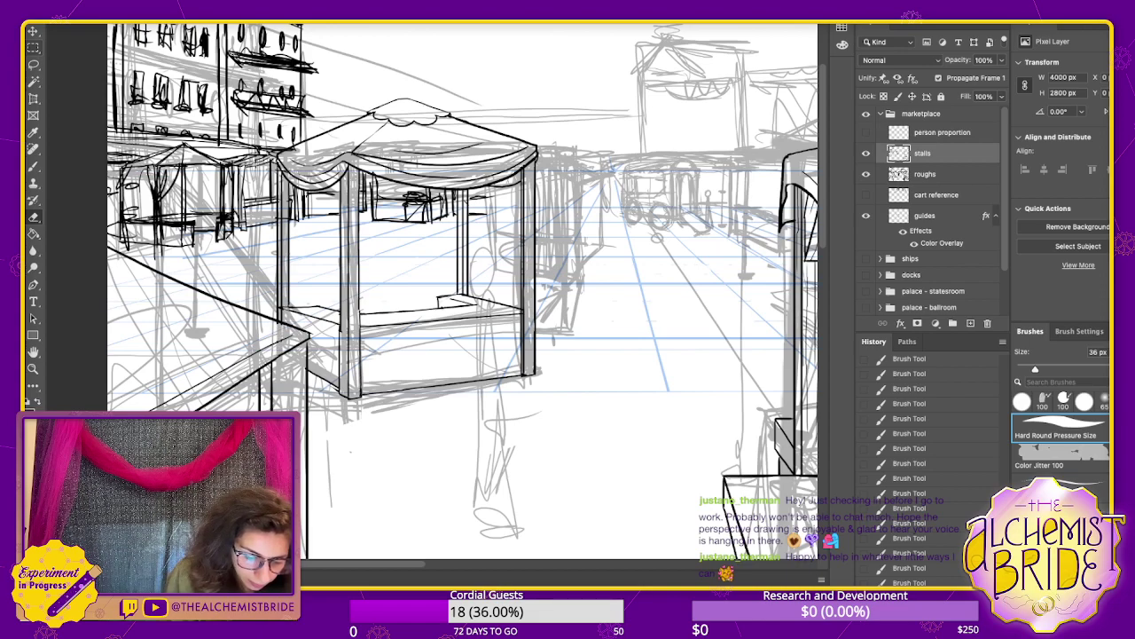
- Draw curved fold lines running down the foreground canopy's cloth
{"action": "key", "text": "b"}
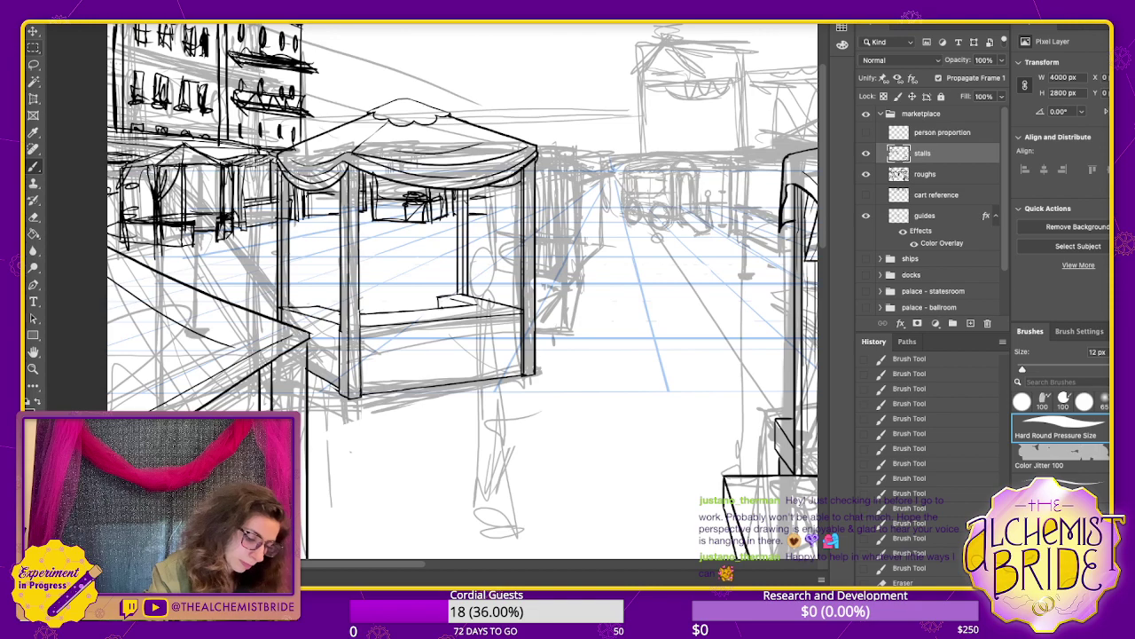
{"action": "left_click_drag", "start_coordinate": [109, 275], "coordinate": [227, 340]}
{"action": "mouse_move", "coordinate": [108, 346]}
{"action": "left_mouse_down"}
{"action": "mouse_move", "coordinate": [179, 391]}
{"action": "mouse_move", "coordinate": [162, 375]}
{"action": "left_mouse_up"}
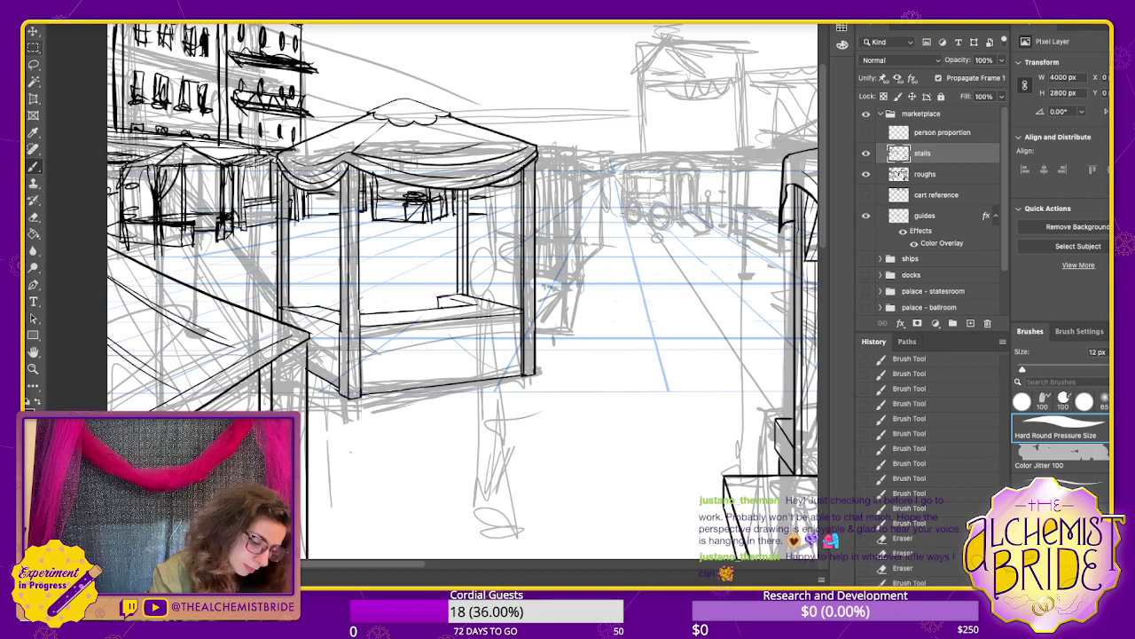
{"action": "key", "text": "ctrl+z"}
{"action": "key", "text": "ctrl+z"}
{"action": "left_click_drag", "start_coordinate": [108, 340], "coordinate": [185, 386]}
{"action": "left_click_drag", "start_coordinate": [110, 383], "coordinate": [145, 405]}
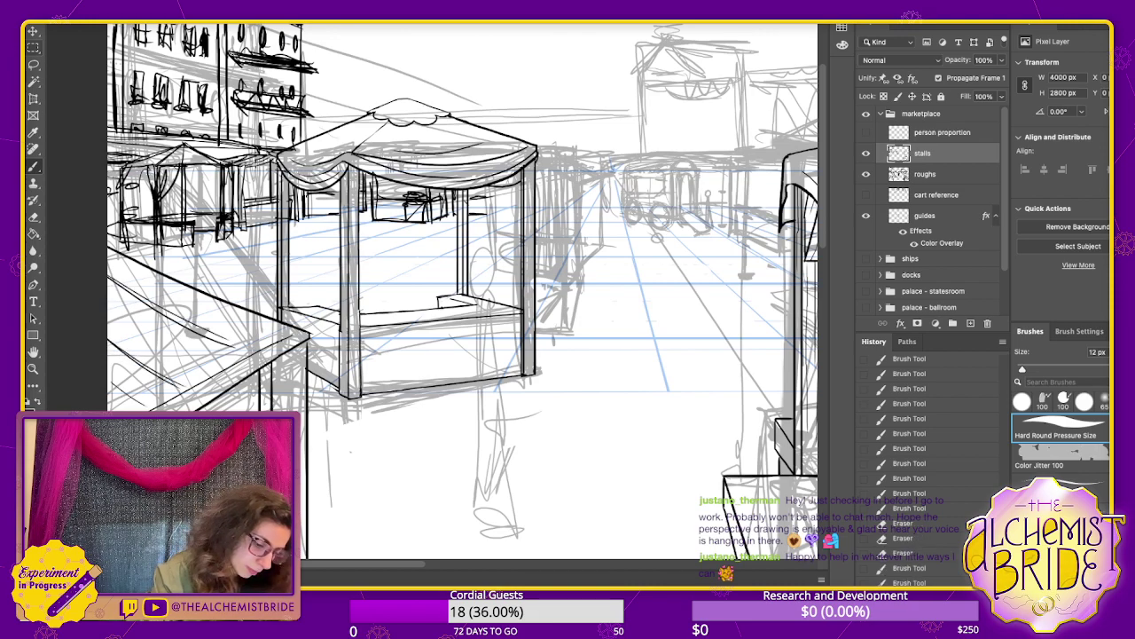
{"action": "left_click_drag", "start_coordinate": [108, 260], "coordinate": [254, 335]}
{"action": "left_click_drag", "start_coordinate": [479, 266], "coordinate": [442, 332]}
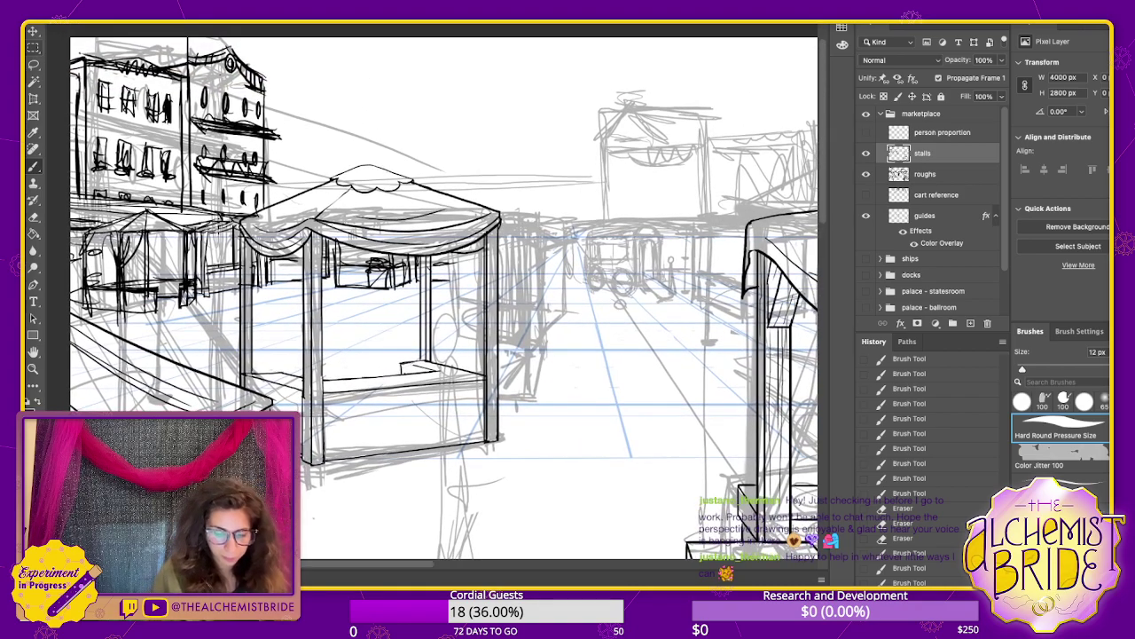
{"action": "left_click_drag", "start_coordinate": [509, 349], "coordinate": [490, 359]}
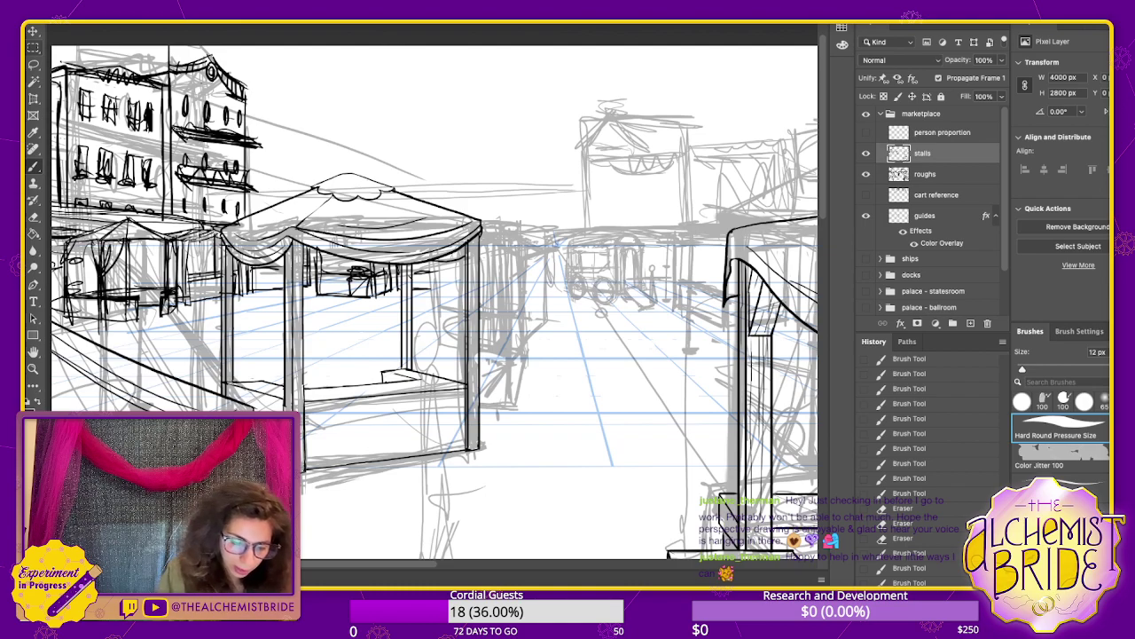
{"action": "left_click_drag", "start_coordinate": [329, 256], "coordinate": [332, 362]}
{"action": "key", "text": "ctrl+z"}
{"action": "left_click_drag", "start_coordinate": [329, 256], "coordinate": [329, 378]}
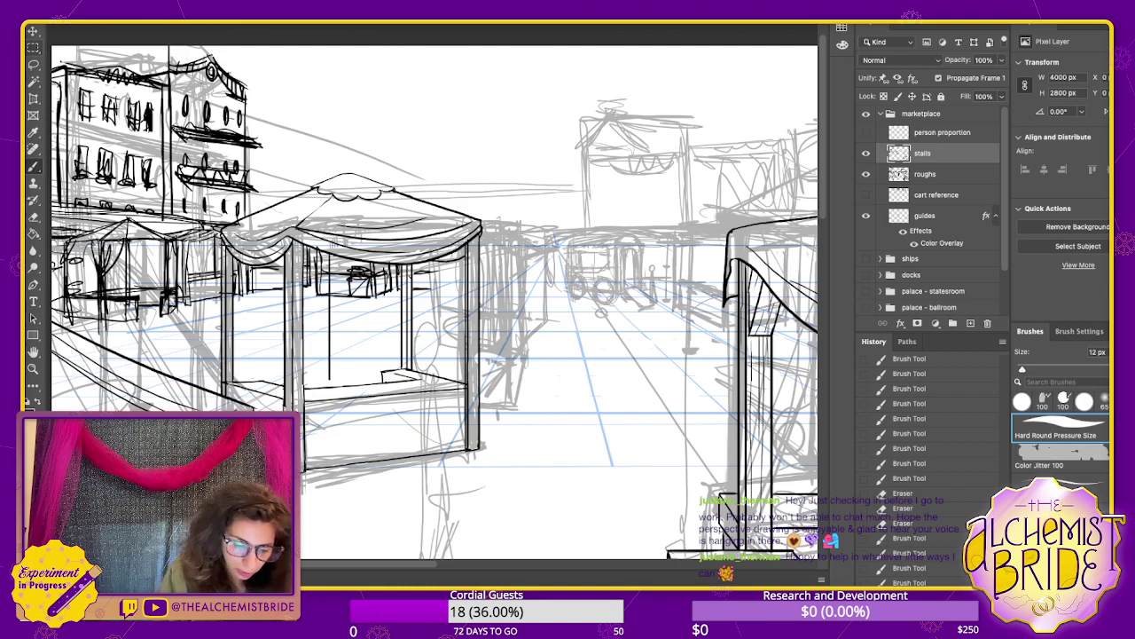
{"action": "key", "text": "ctrl+z"}
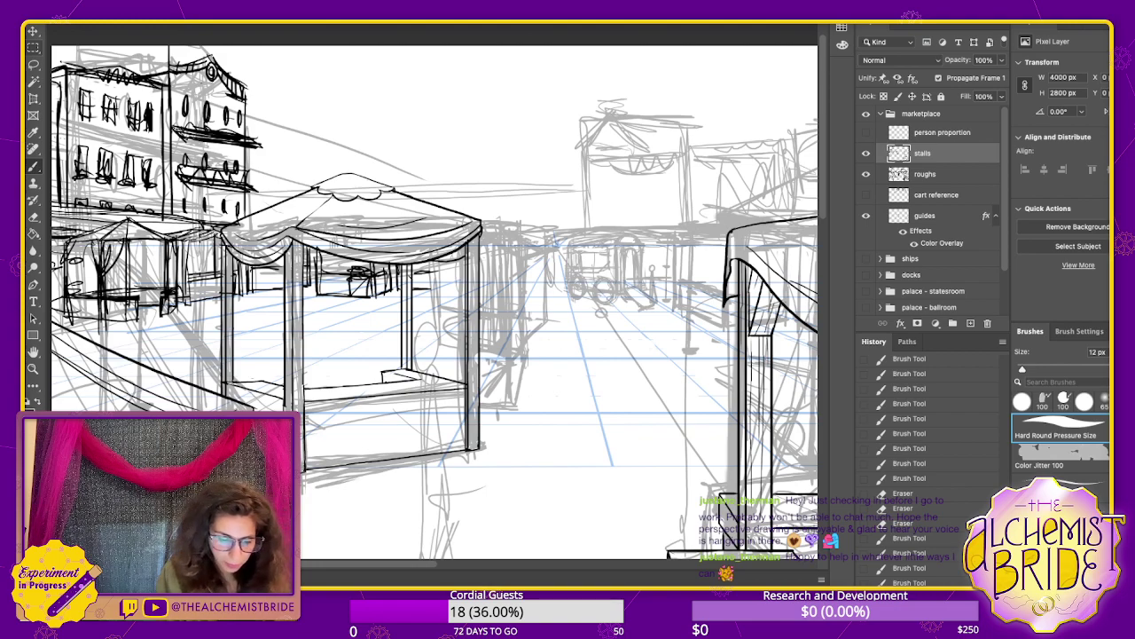
- Draw the back edge of the counter inside the large stall
{"action": "mouse_move", "coordinate": [237, 311]}
{"action": "left_mouse_down"}
{"action": "mouse_move", "coordinate": [238, 383]}
{"action": "mouse_move", "coordinate": [271, 311]}
{"action": "mouse_move", "coordinate": [275, 376]}
{"action": "mouse_move", "coordinate": [267, 372]}
{"action": "mouse_move", "coordinate": [401, 367]}
{"action": "left_mouse_up"}
{"action": "key", "text": "ctrl+z"}
{"action": "key", "text": "ctrl+z"}
{"action": "key", "text": "ctrl+z"}
{"action": "key", "text": "ctrl+z"}
{"action": "key", "text": "ctrl+z"}
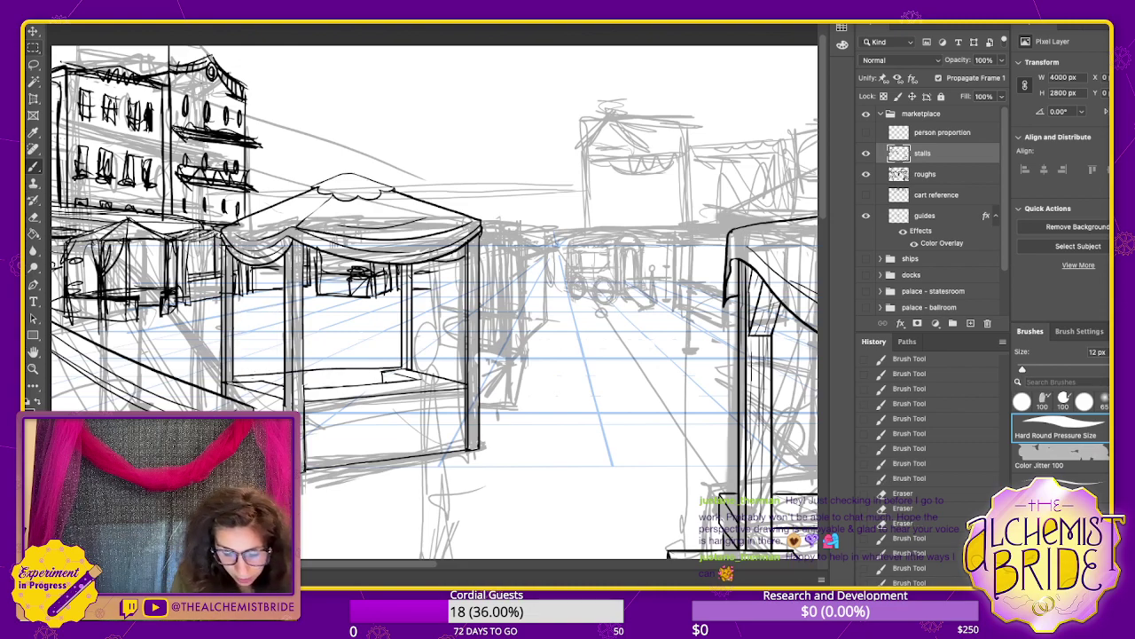
- Redraw the counter's back edge and the shorter inner line beneath it inside the large stall, following the perspective
{"action": "key", "text": "ctrl+z"}
{"action": "left_click_drag", "start_coordinate": [233, 377], "coordinate": [407, 362]}
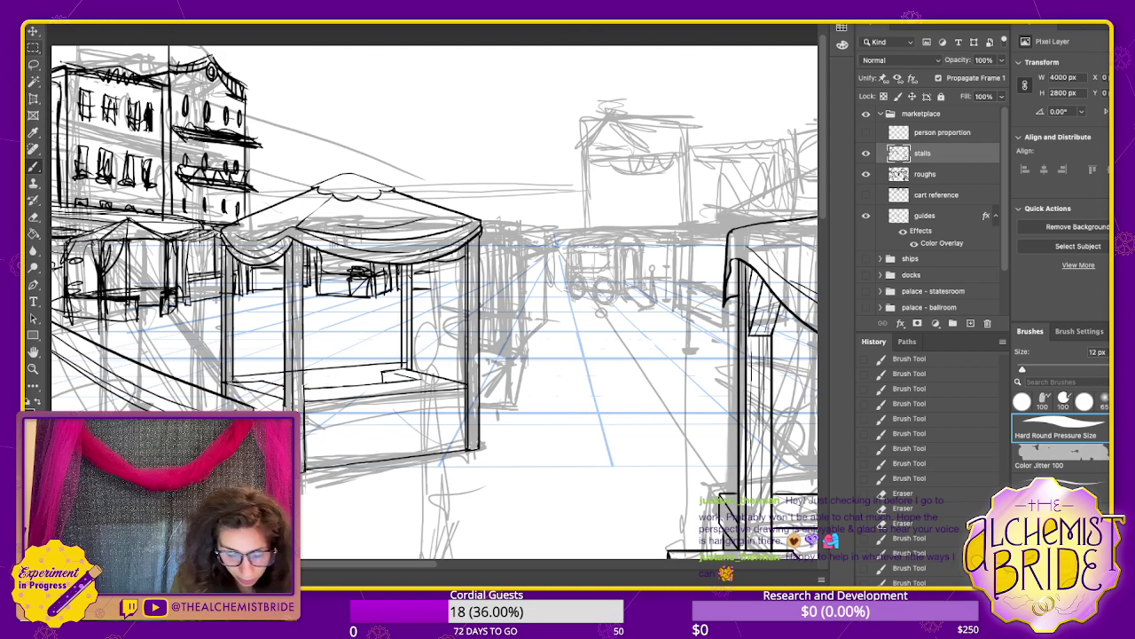
{"action": "left_click_drag", "start_coordinate": [238, 386], "coordinate": [395, 374]}
{"action": "key", "text": "ctrl+z"}
{"action": "key", "text": "ctrl+z"}
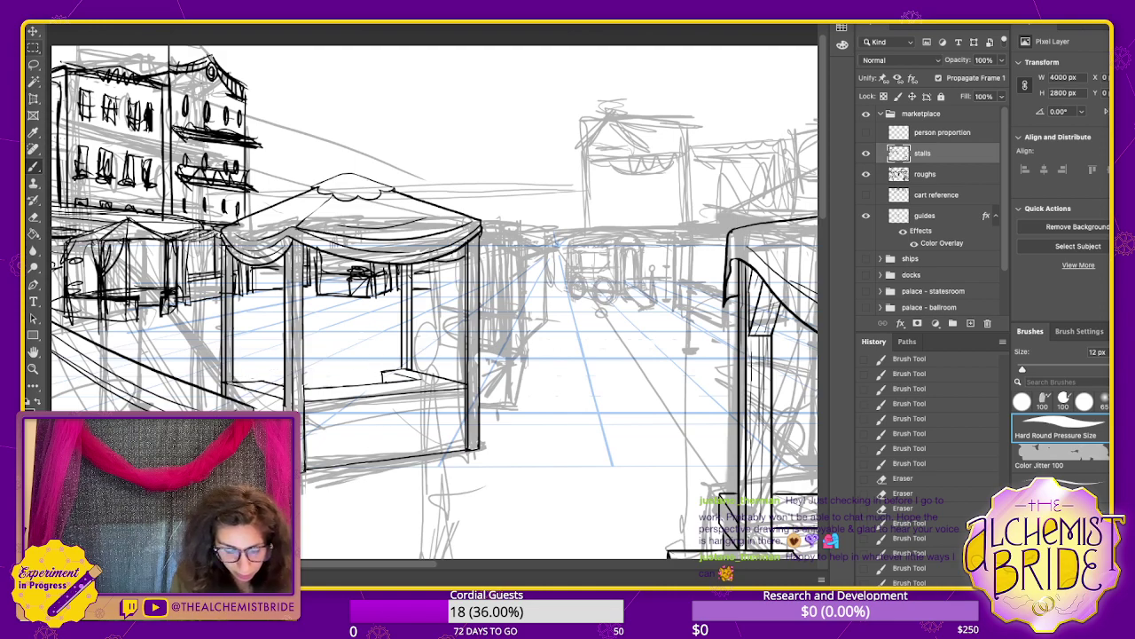
{"action": "left_click_drag", "start_coordinate": [229, 378], "coordinate": [411, 367]}
{"action": "left_click_drag", "start_coordinate": [238, 387], "coordinate": [371, 377]}
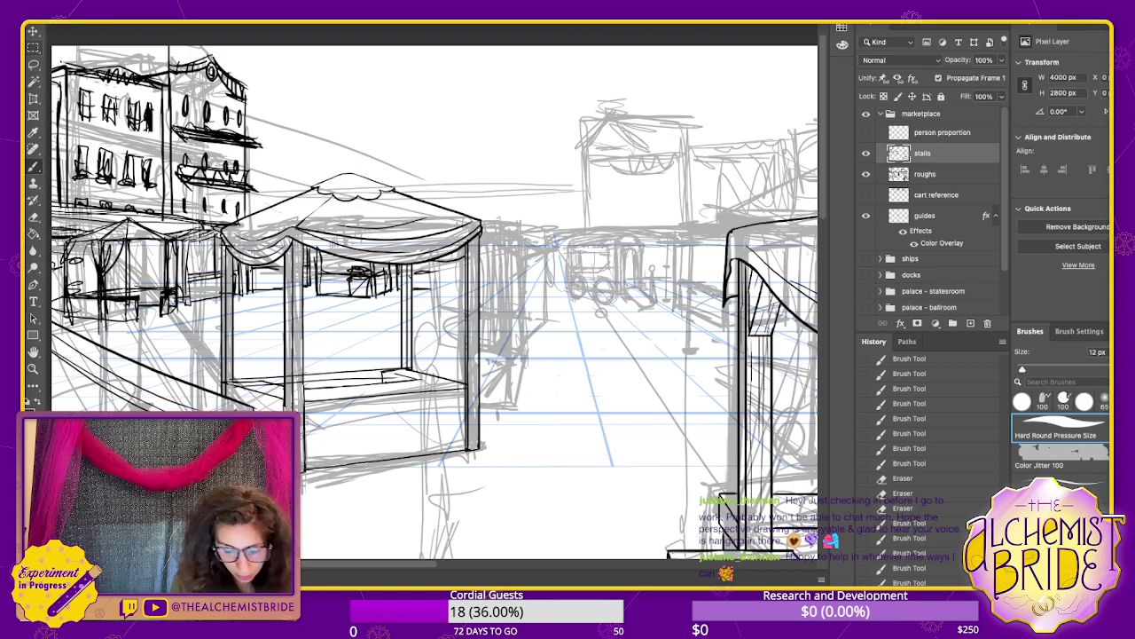
{"action": "key", "text": "ctrl+z"}
{"action": "left_click_drag", "start_coordinate": [263, 384], "coordinate": [372, 374]}
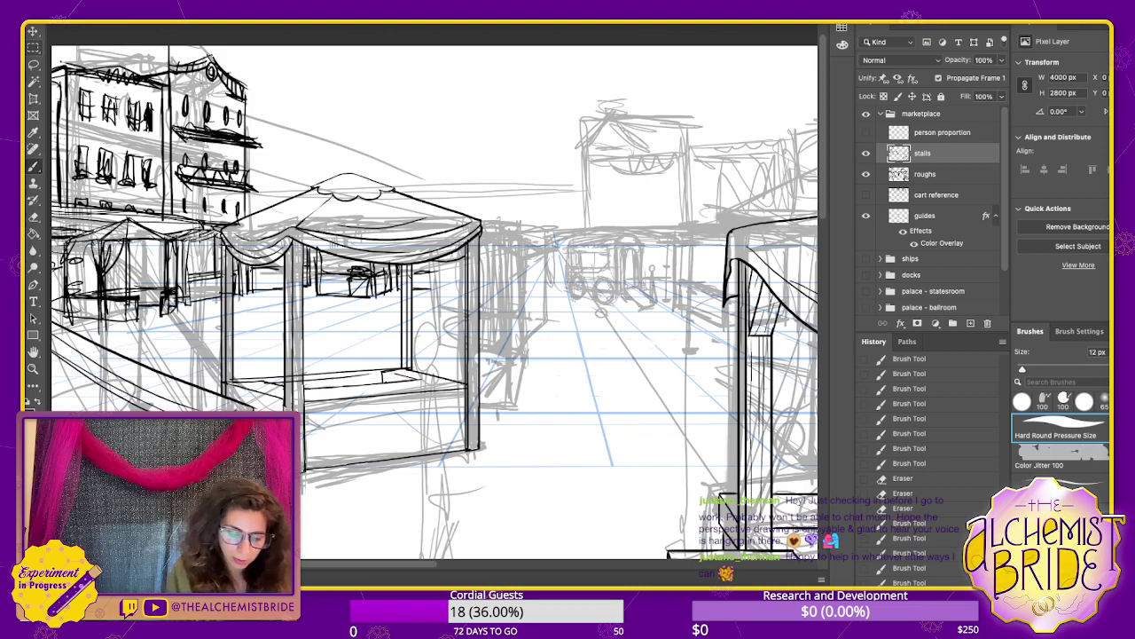
{"action": "key", "text": "ctrl+z"}
{"action": "left_click_drag", "start_coordinate": [270, 383], "coordinate": [376, 371]}
{"action": "key", "text": "ctrl+z"}
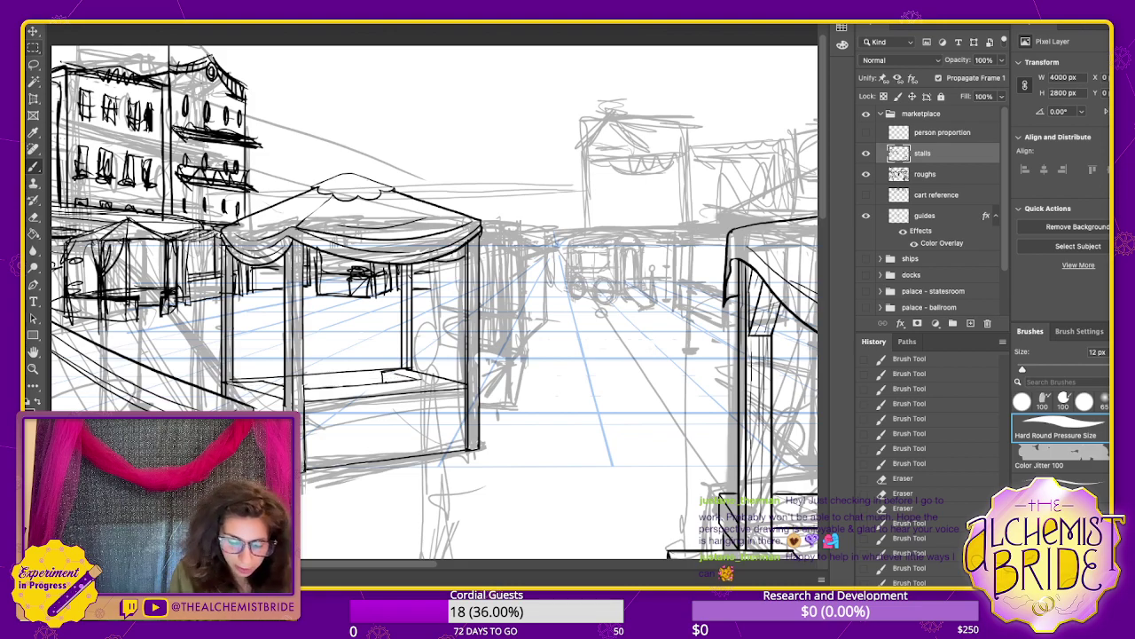
{"action": "left_click_drag", "start_coordinate": [285, 382], "coordinate": [390, 376]}
- Draw the vertical posts, slanting side edge and counter line of the smaller stall directly behind the large stall
{"action": "mouse_move", "coordinate": [532, 337]}
{"action": "left_mouse_down"}
{"action": "mouse_move", "coordinate": [461, 345]}
{"action": "mouse_move", "coordinate": [423, 375]}
{"action": "left_mouse_up"}
{"action": "left_click_drag", "start_coordinate": [400, 276], "coordinate": [402, 447]}
{"action": "left_click_drag", "start_coordinate": [396, 277], "coordinate": [395, 438]}
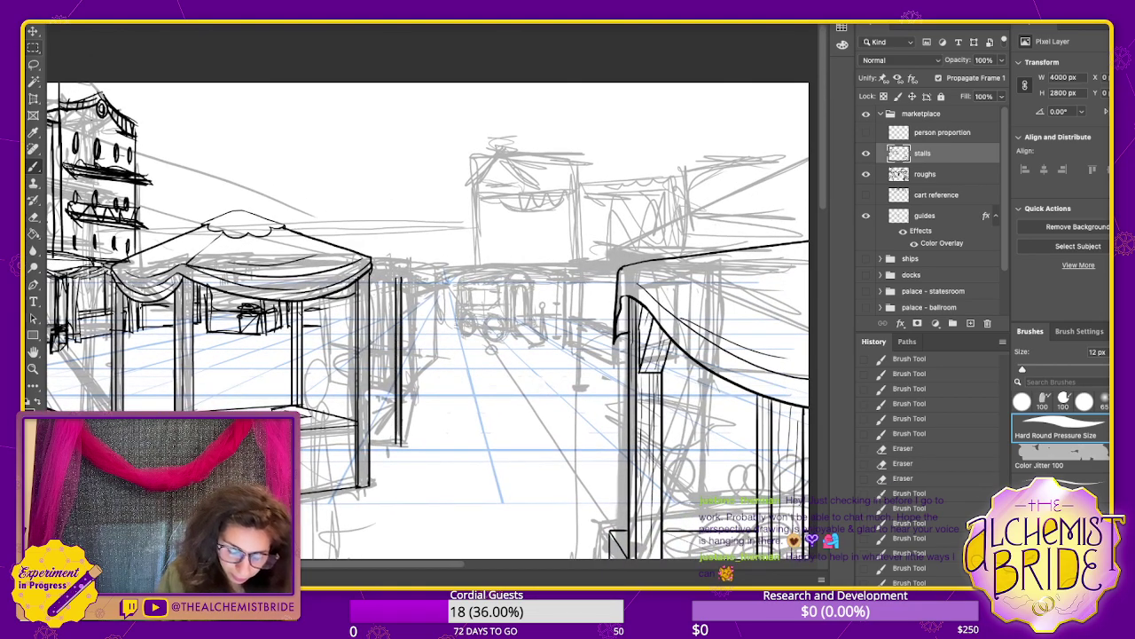
{"action": "mouse_move", "coordinate": [413, 275]}
{"action": "left_mouse_down"}
{"action": "mouse_move", "coordinate": [413, 442]}
{"action": "mouse_move", "coordinate": [417, 354]}
{"action": "mouse_move", "coordinate": [404, 443]}
{"action": "mouse_move", "coordinate": [369, 447]}
{"action": "left_mouse_up"}
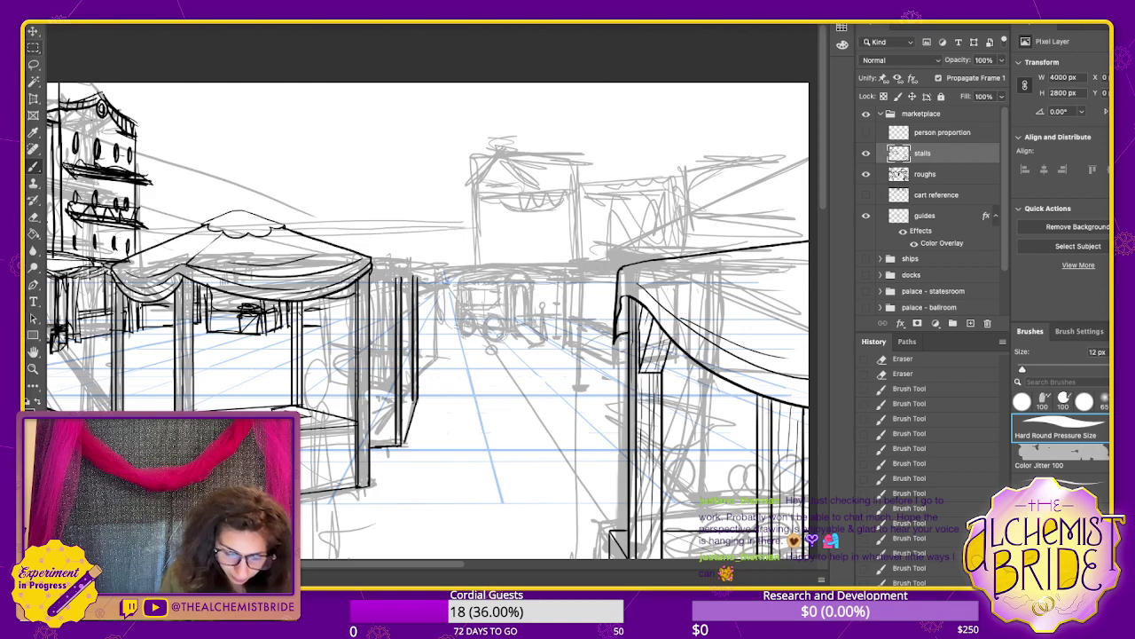
{"action": "mouse_move", "coordinate": [313, 300]}
{"action": "left_mouse_down"}
{"action": "mouse_move", "coordinate": [313, 409]}
{"action": "mouse_move", "coordinate": [395, 395]}
{"action": "left_mouse_up"}
- Erase the overlapping lines along the smaller stall's rear post and below its counter
{"action": "key", "text": "e"}
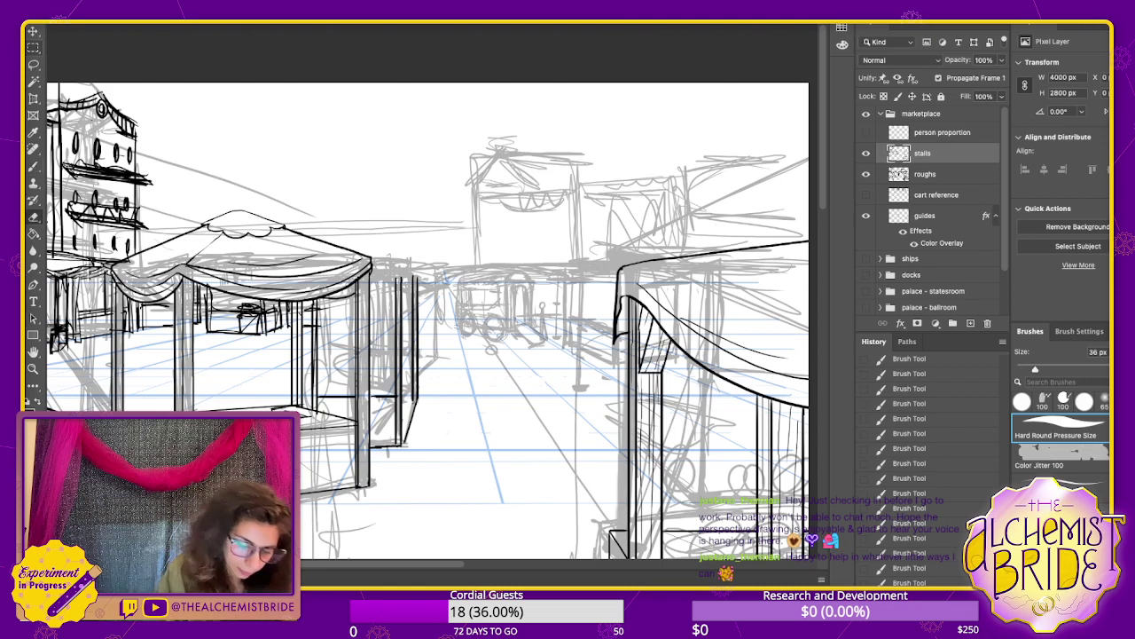
{"action": "left_click_drag", "start_coordinate": [316, 300], "coordinate": [318, 399]}
{"action": "key", "text": "ctrl+z"}
{"action": "left_click_drag", "start_coordinate": [315, 300], "coordinate": [313, 408]}
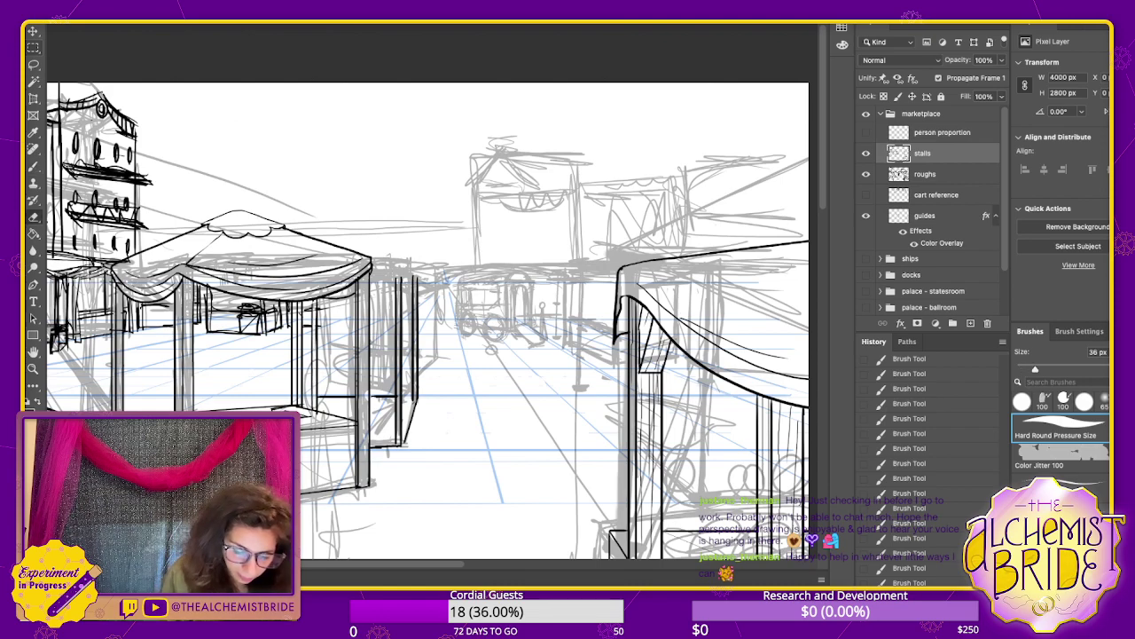
{"action": "left_click_drag", "start_coordinate": [396, 397], "coordinate": [396, 442]}
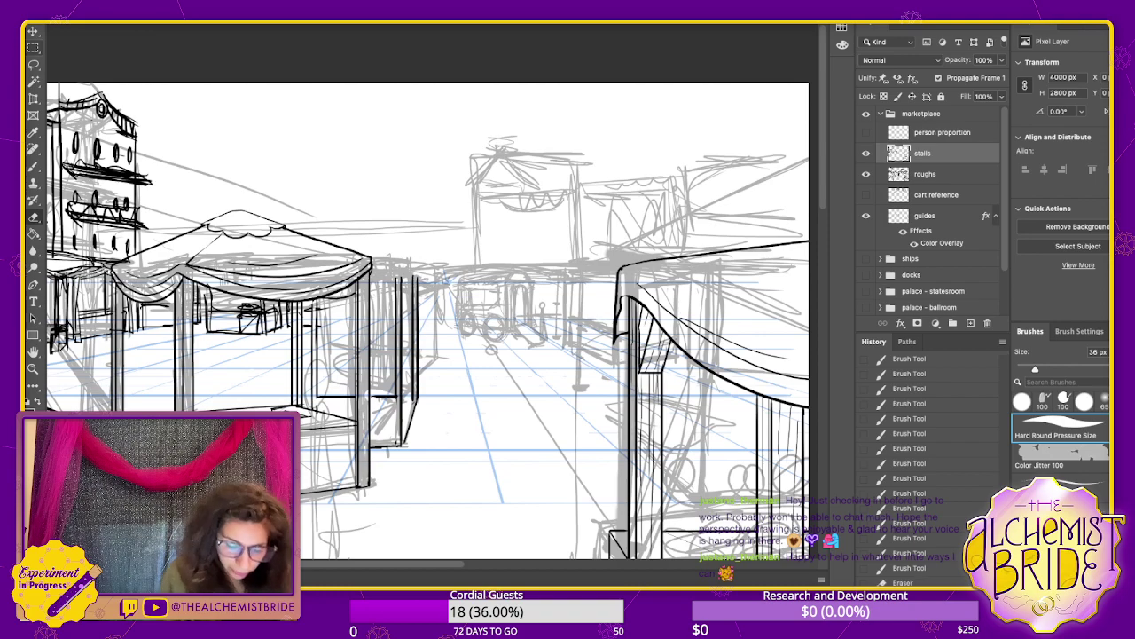
- Draw an angular bundle with faceted sides leaning against the smaller stall's front post and clean up its overlaps
{"action": "key", "text": "b"}
{"action": "mouse_move", "coordinate": [411, 384]}
{"action": "left_mouse_down"}
{"action": "mouse_move", "coordinate": [402, 396]}
{"action": "mouse_move", "coordinate": [413, 369]}
{"action": "mouse_move", "coordinate": [429, 390]}
{"action": "mouse_move", "coordinate": [417, 444]}
{"action": "mouse_move", "coordinate": [426, 441]}
{"action": "left_mouse_up"}
{"action": "key", "text": "ctrl+z"}
{"action": "key", "text": "ctrl+z"}
{"action": "mouse_move", "coordinate": [427, 397]}
{"action": "left_mouse_down"}
{"action": "mouse_move", "coordinate": [422, 441]}
{"action": "mouse_move", "coordinate": [422, 429]}
{"action": "left_mouse_up"}
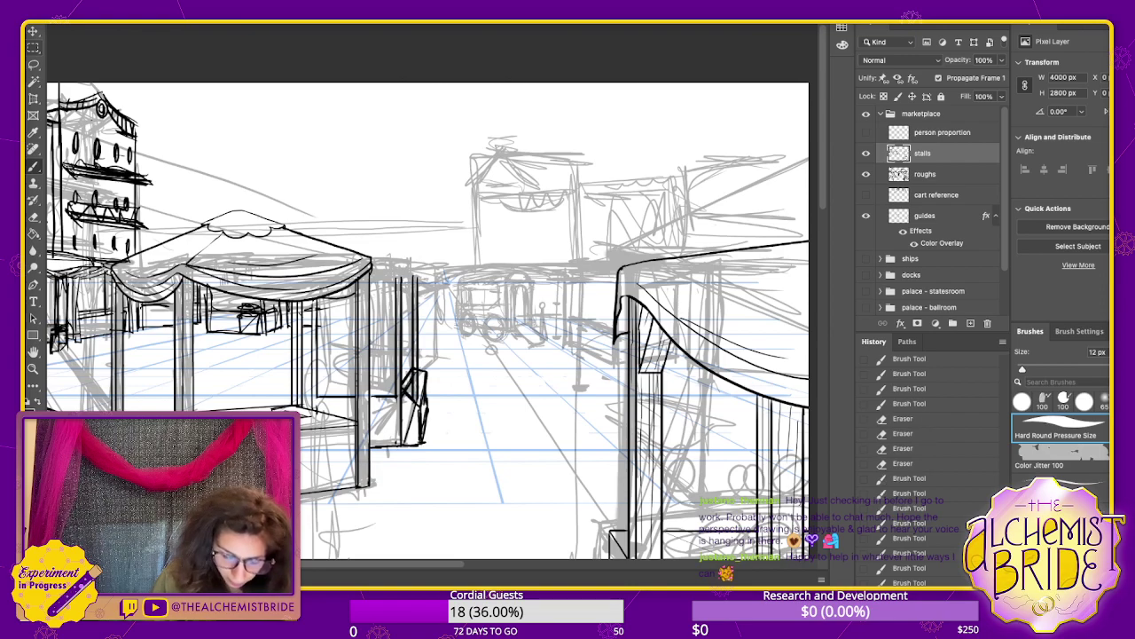
{"action": "key", "text": "e"}
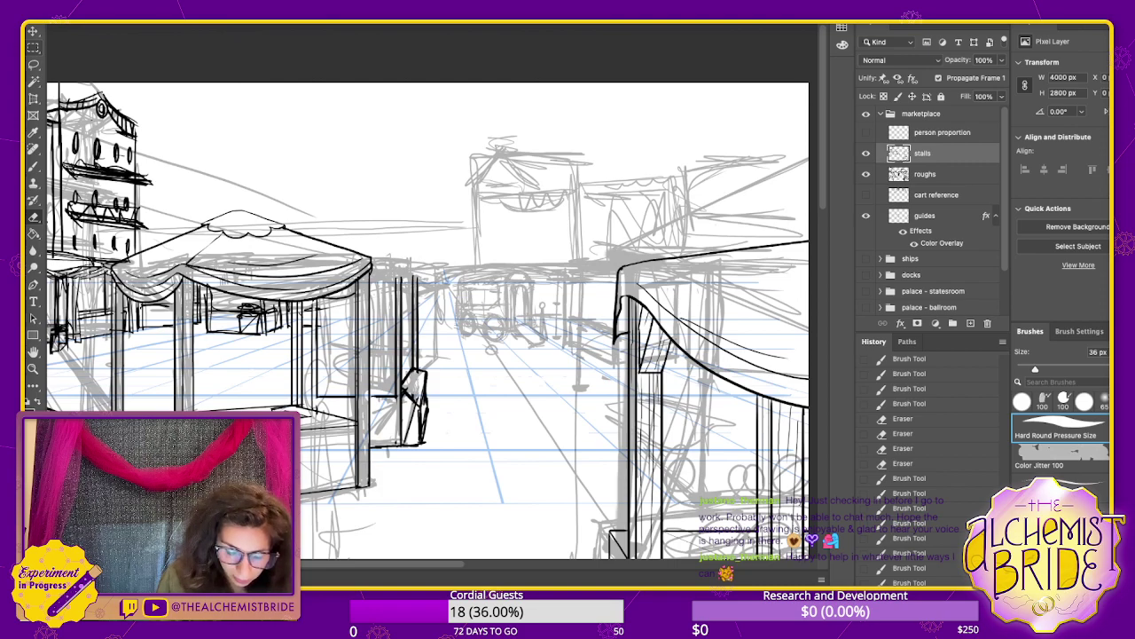
{"action": "left_click", "coordinate": [491, 350]}
- Outline the smaller stall's roof between the large canopy and the outer post, and erase the excess lines inside it
{"action": "key", "text": "b"}
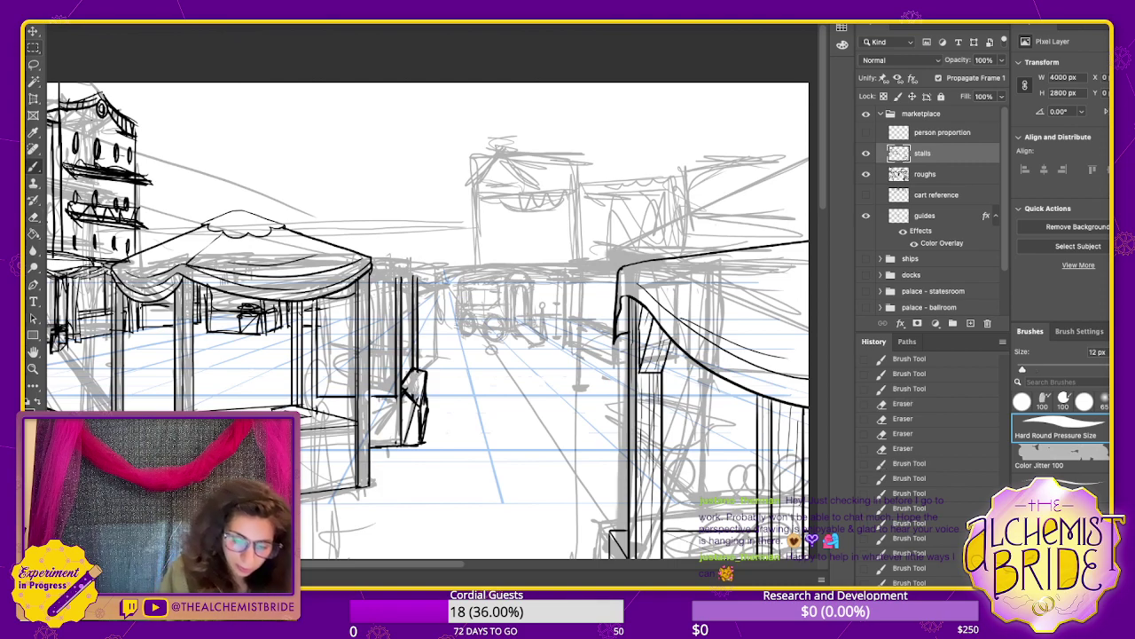
{"action": "mouse_move", "coordinate": [370, 283]}
{"action": "left_mouse_down"}
{"action": "mouse_move", "coordinate": [402, 284]}
{"action": "mouse_move", "coordinate": [408, 264]}
{"action": "mouse_move", "coordinate": [417, 285]}
{"action": "mouse_move", "coordinate": [411, 265]}
{"action": "left_mouse_up"}
{"action": "key", "text": "ctrl+z"}
{"action": "key", "text": "ctrl+z"}
{"action": "left_click_drag", "start_coordinate": [374, 265], "coordinate": [403, 262]}
{"action": "left_click_drag", "start_coordinate": [372, 261], "coordinate": [405, 261]}
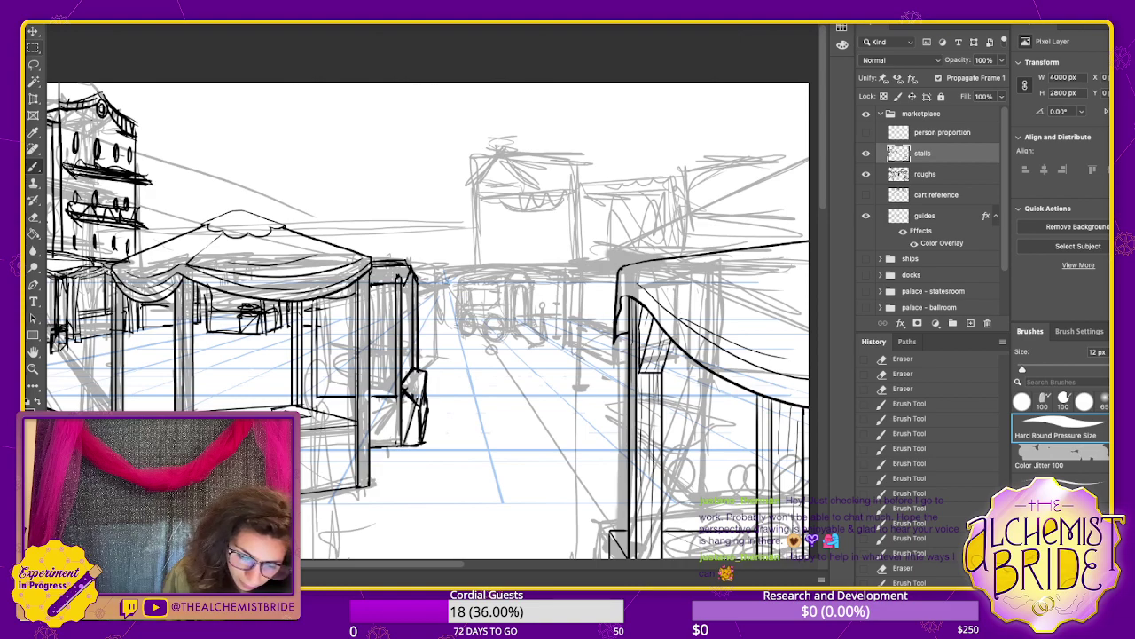
{"action": "key", "text": "e"}
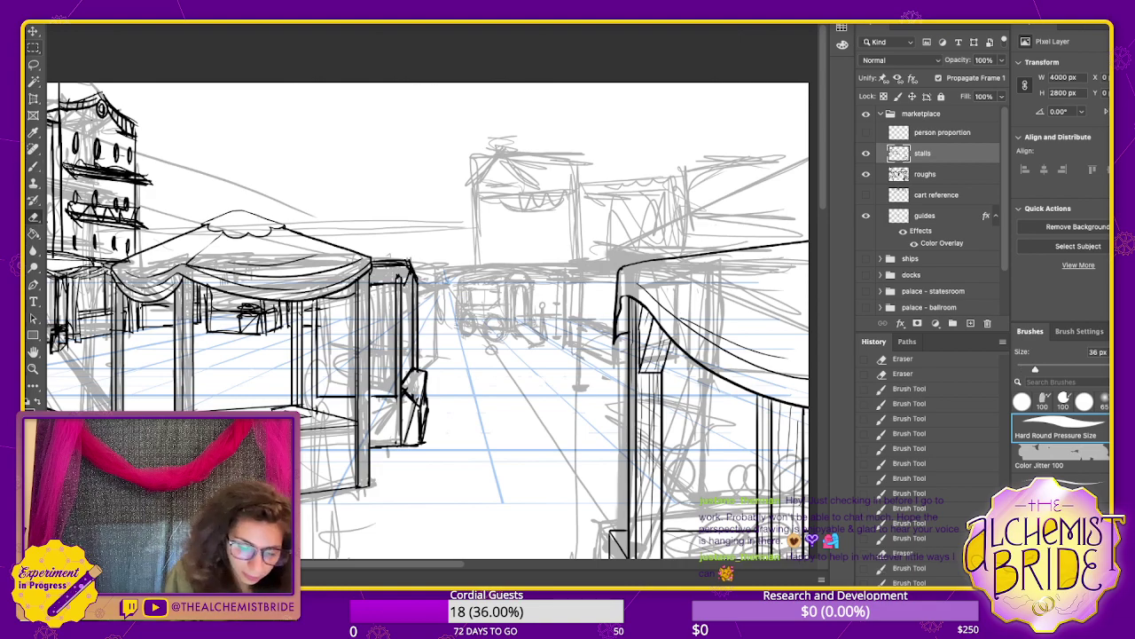
{"action": "mouse_move", "coordinate": [372, 265]}
{"action": "left_mouse_down"}
{"action": "mouse_move", "coordinate": [404, 264]}
{"action": "mouse_move", "coordinate": [403, 281]}
{"action": "left_mouse_up"}
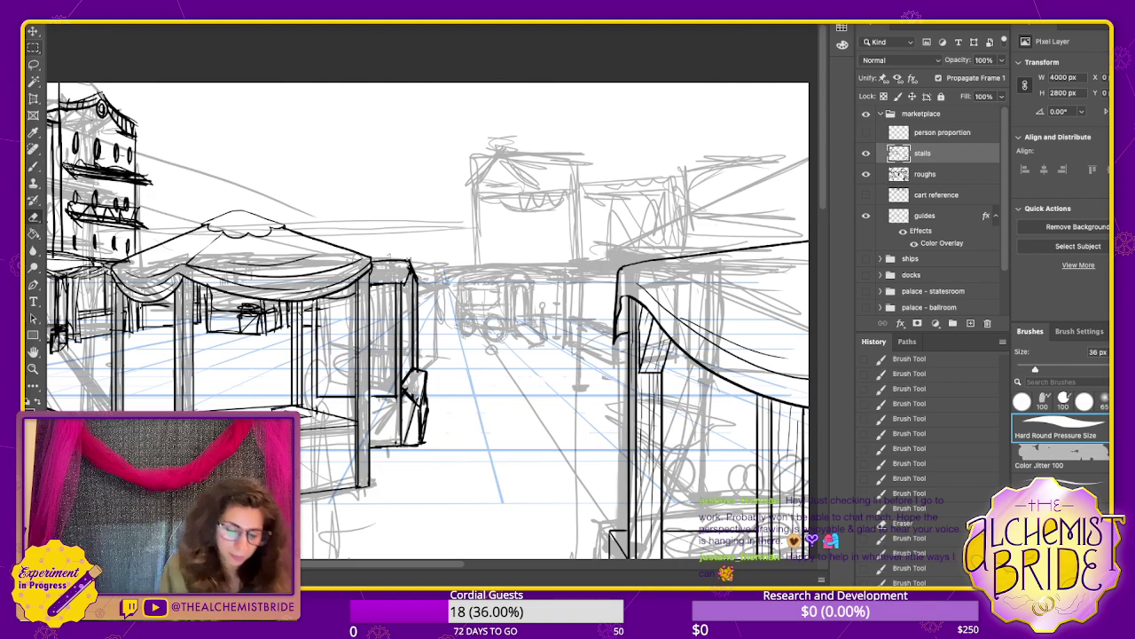
- Draw slanted slat lines across the smaller stall's roof
{"action": "key", "text": "b"}
{"action": "left_click_drag", "start_coordinate": [374, 261], "coordinate": [384, 282]}
{"action": "mouse_move", "coordinate": [387, 260]}
{"action": "left_mouse_down"}
{"action": "mouse_move", "coordinate": [392, 282]}
{"action": "mouse_move", "coordinate": [417, 279]}
{"action": "left_mouse_up"}
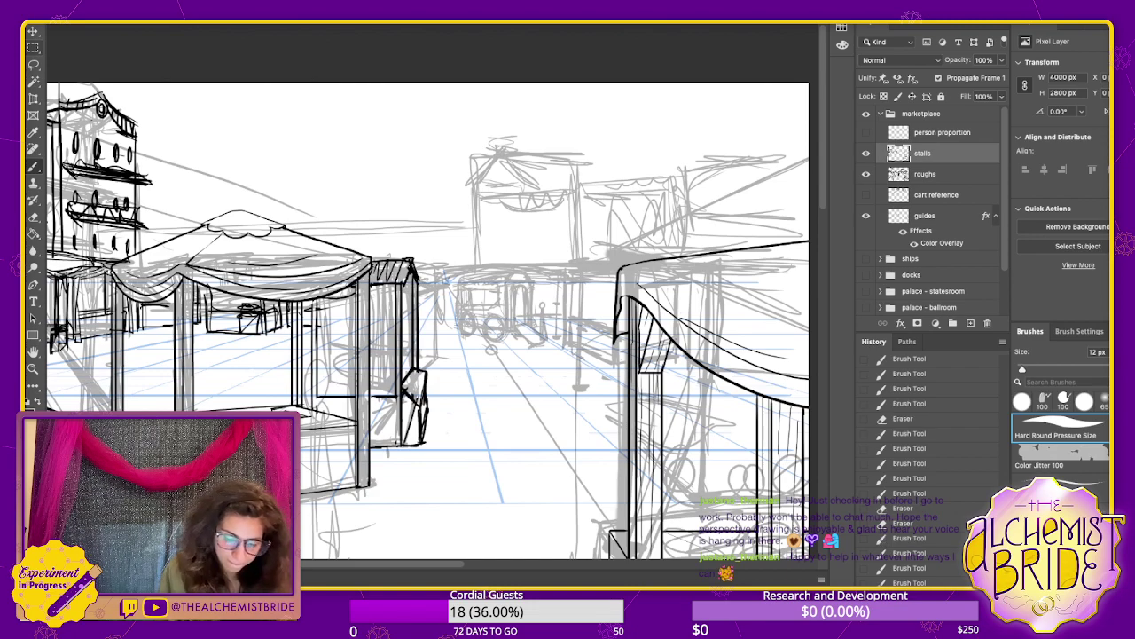
- Add a second counter edge and a post base line to the smaller stall, and erase the overlapping counter lines
{"action": "left_click_drag", "start_coordinate": [397, 389], "coordinate": [318, 390]}
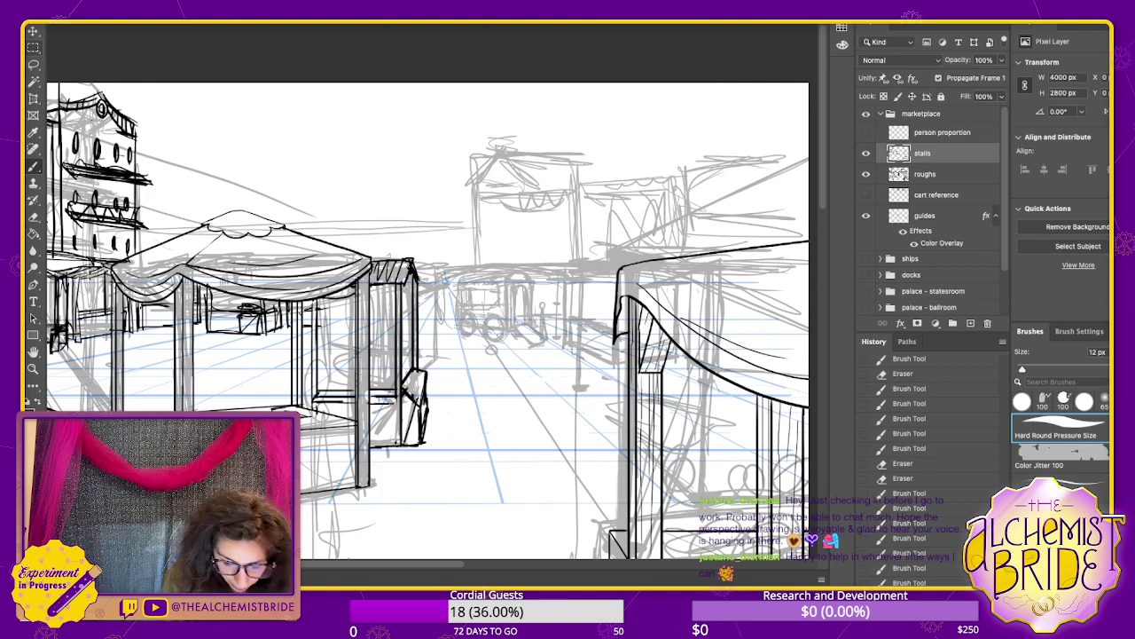
{"action": "left_click_drag", "start_coordinate": [394, 401], "coordinate": [397, 448]}
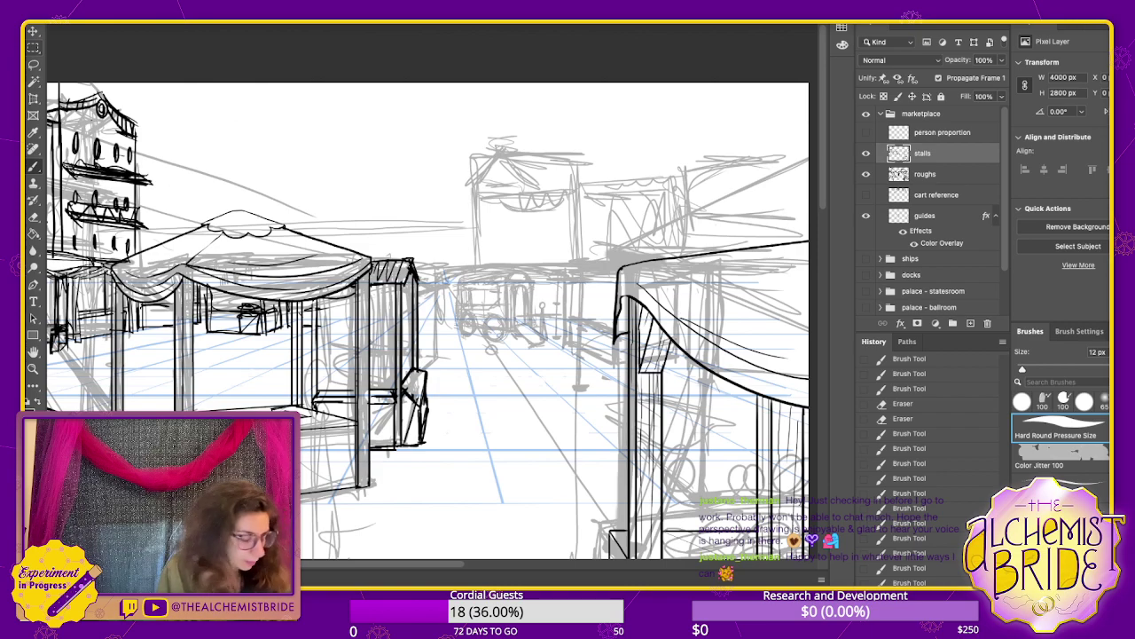
{"action": "key", "text": "e"}
{"action": "mouse_move", "coordinate": [324, 397]}
{"action": "left_mouse_down"}
{"action": "mouse_move", "coordinate": [390, 395]}
{"action": "mouse_move", "coordinate": [323, 407]}
{"action": "mouse_move", "coordinate": [394, 403]}
{"action": "left_mouse_up"}
- Draw the angular outline of a pile of goods at the inner end of the smaller stall's counter
{"action": "key", "text": "b"}
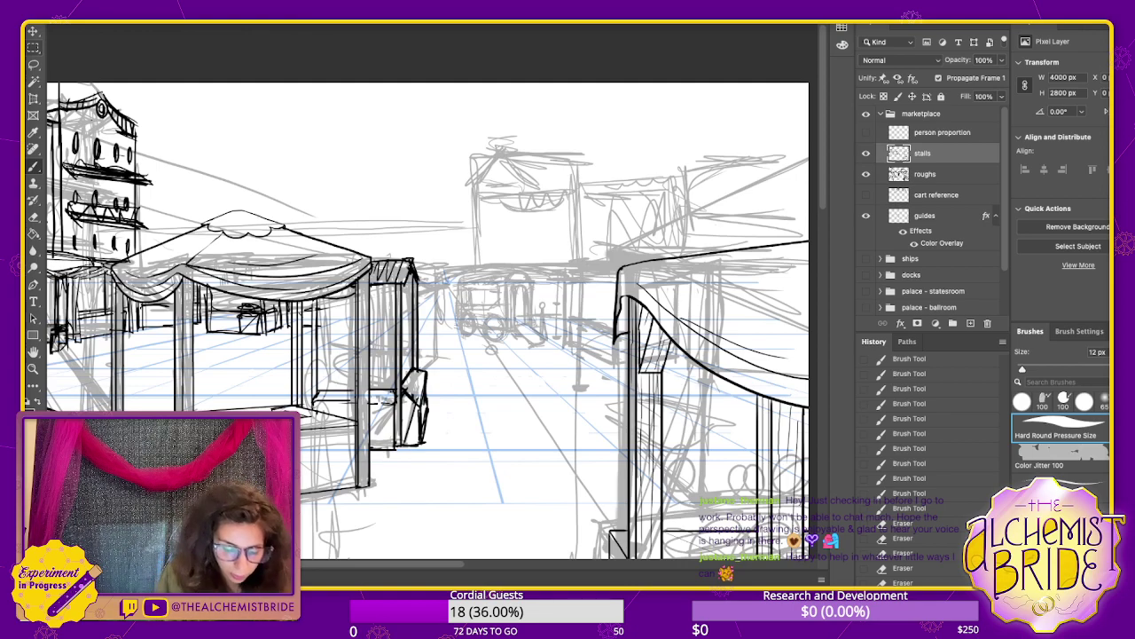
{"action": "mouse_move", "coordinate": [336, 364]}
{"action": "left_mouse_down"}
{"action": "mouse_move", "coordinate": [319, 388]}
{"action": "mouse_move", "coordinate": [338, 362]}
{"action": "mouse_move", "coordinate": [292, 396]}
{"action": "left_mouse_up"}
{"action": "left_click_drag", "start_coordinate": [301, 379], "coordinate": [293, 394]}
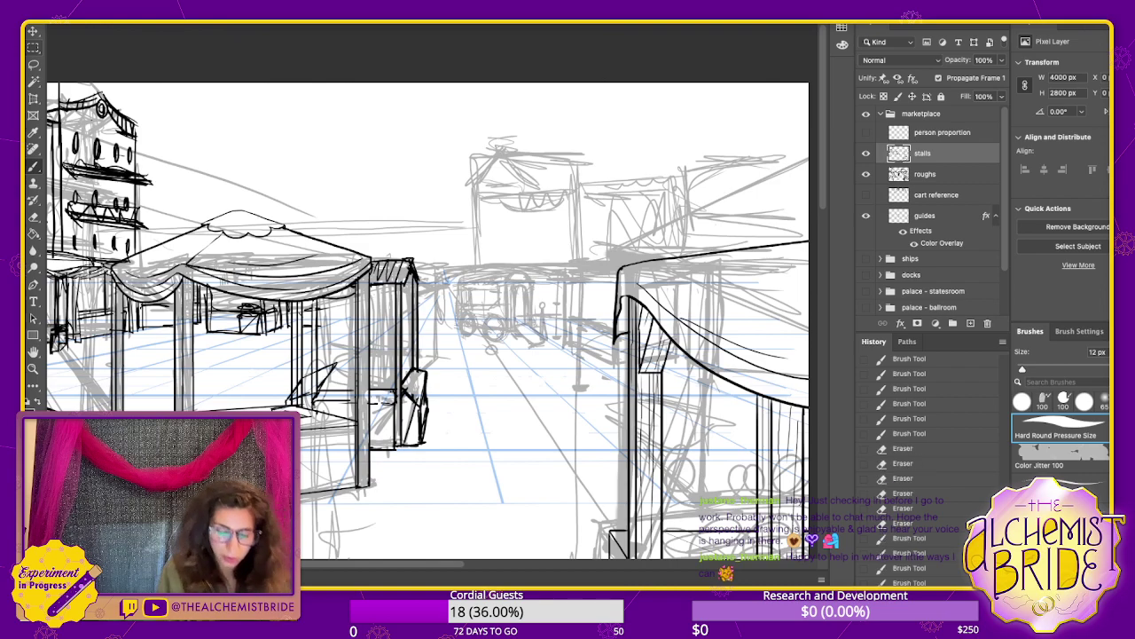
- Draw thin vertical lines for the smaller stall's rear posts, visible through the large stall's opening
{"action": "left_click_drag", "start_coordinate": [322, 300], "coordinate": [322, 396]}
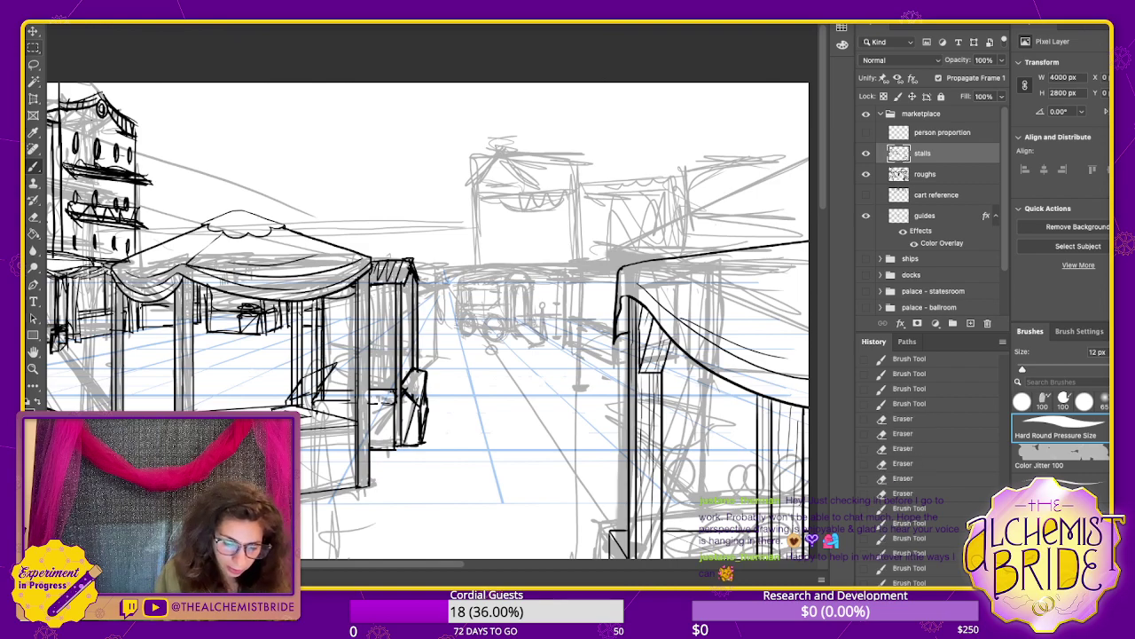
{"action": "left_click_drag", "start_coordinate": [342, 287], "coordinate": [342, 370]}
{"action": "left_click_drag", "start_coordinate": [335, 287], "coordinate": [334, 362]}
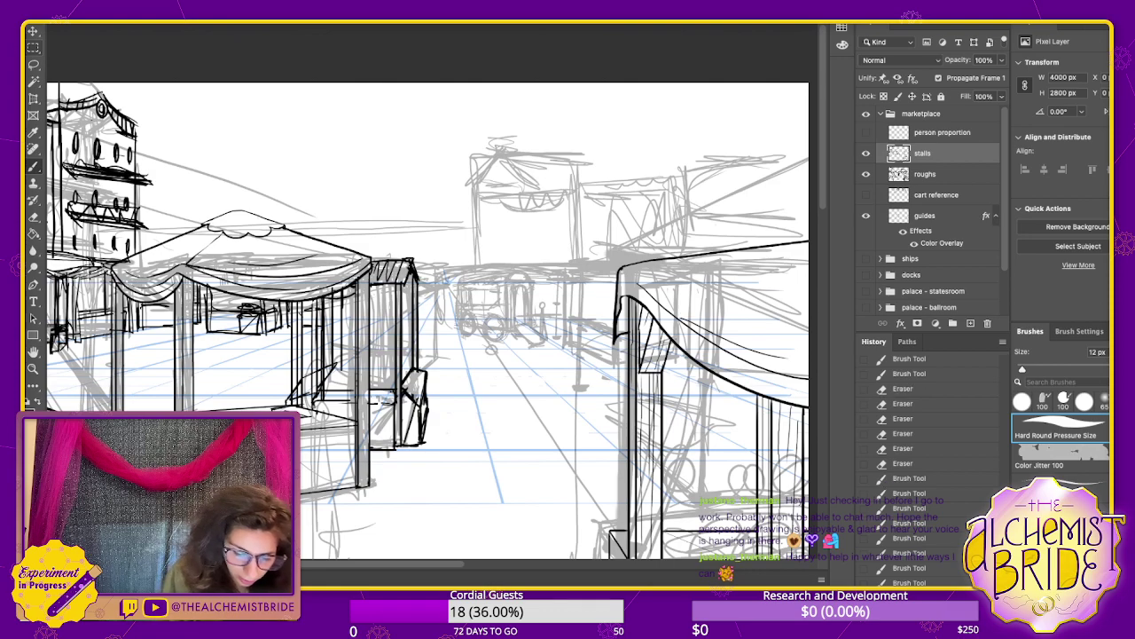
{"action": "key", "text": "super+z"}
{"action": "mouse_move", "coordinate": [338, 295]}
{"action": "left_mouse_down"}
{"action": "mouse_move", "coordinate": [337, 362]}
{"action": "mouse_move", "coordinate": [422, 374]}
{"action": "mouse_move", "coordinate": [379, 383]}
{"action": "left_mouse_up"}
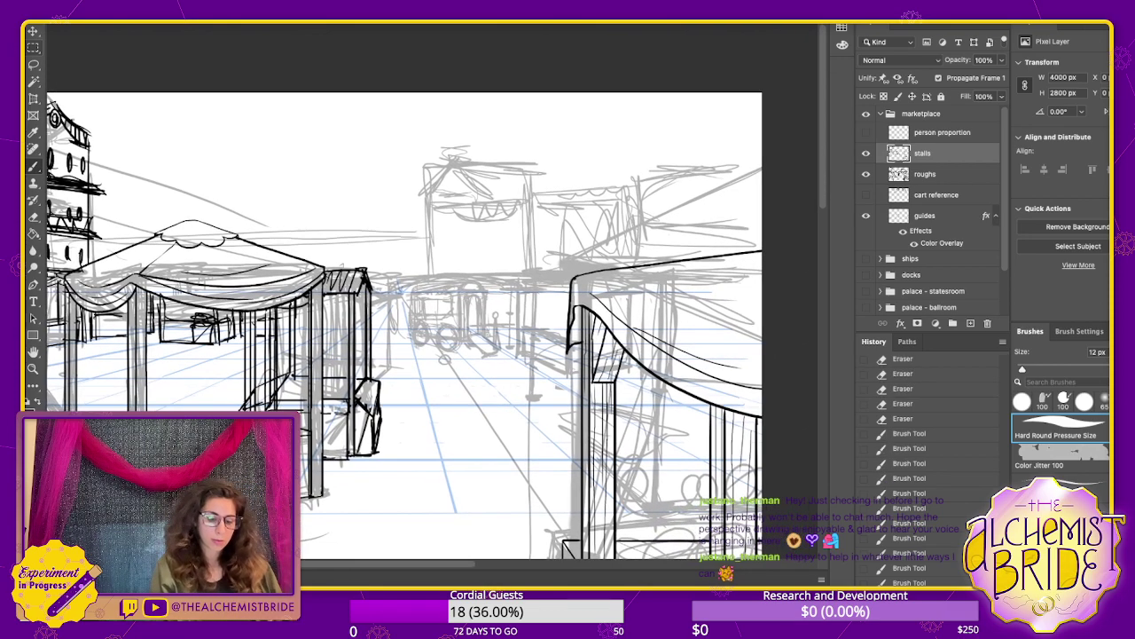
{"action": "left_click_drag", "start_coordinate": [291, 378], "coordinate": [286, 448]}
- Check the linework without the roughs layer, and extend the smaller stall's roof upward with a higher ridge line and longer slats
{"action": "left_click", "coordinate": [865, 173]}
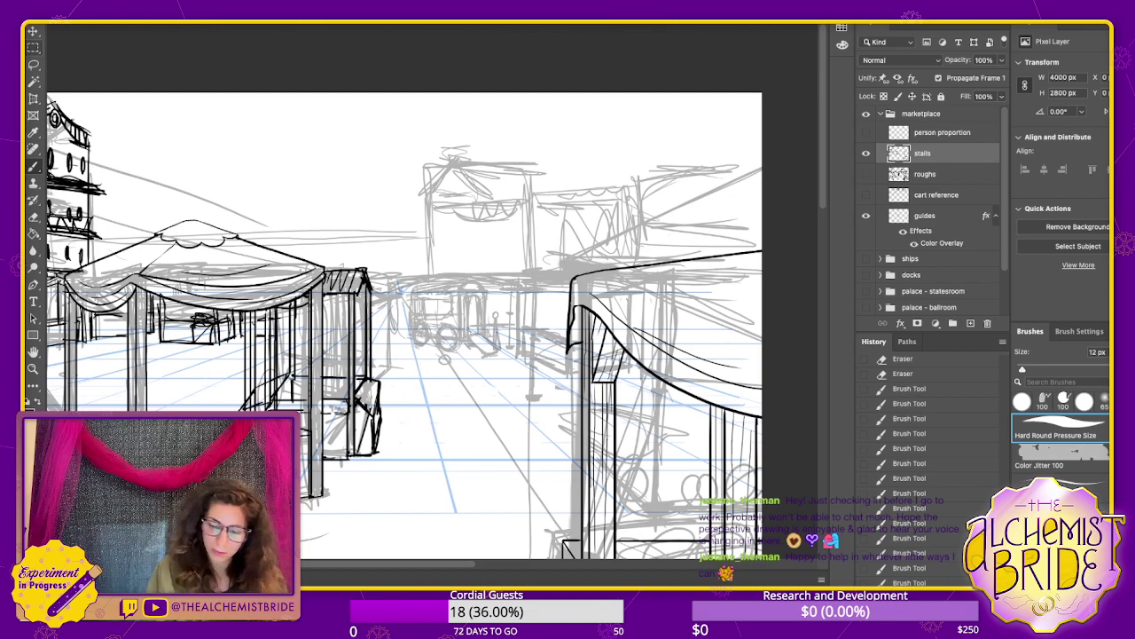
{"action": "left_click", "coordinate": [866, 174]}
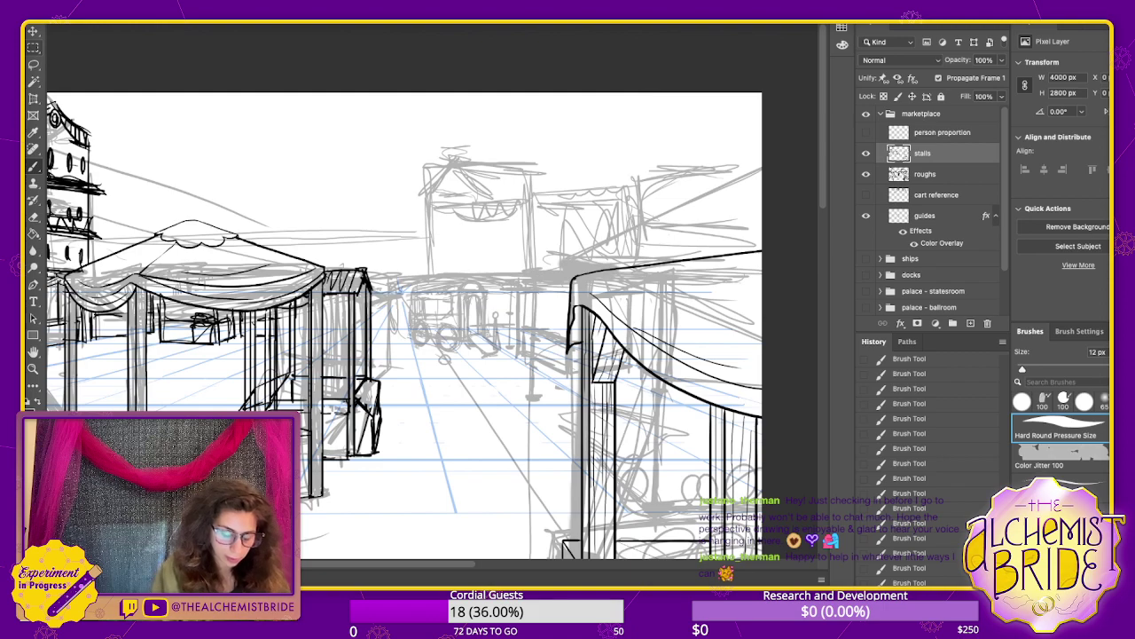
{"action": "mouse_move", "coordinate": [362, 255]}
{"action": "left_mouse_down"}
{"action": "mouse_move", "coordinate": [355, 292]}
{"action": "mouse_move", "coordinate": [342, 256]}
{"action": "mouse_move", "coordinate": [300, 258]}
{"action": "left_mouse_up"}
{"action": "left_click_drag", "start_coordinate": [336, 256], "coordinate": [331, 288]}
{"action": "mouse_move", "coordinate": [352, 258]}
{"action": "left_mouse_down"}
{"action": "mouse_move", "coordinate": [340, 291]}
{"action": "mouse_move", "coordinate": [368, 279]}
{"action": "left_mouse_up"}
- Erase the stray stroke ends around the smaller stall's roof ridge and its overlap with the large canopy
{"action": "key", "text": "e"}
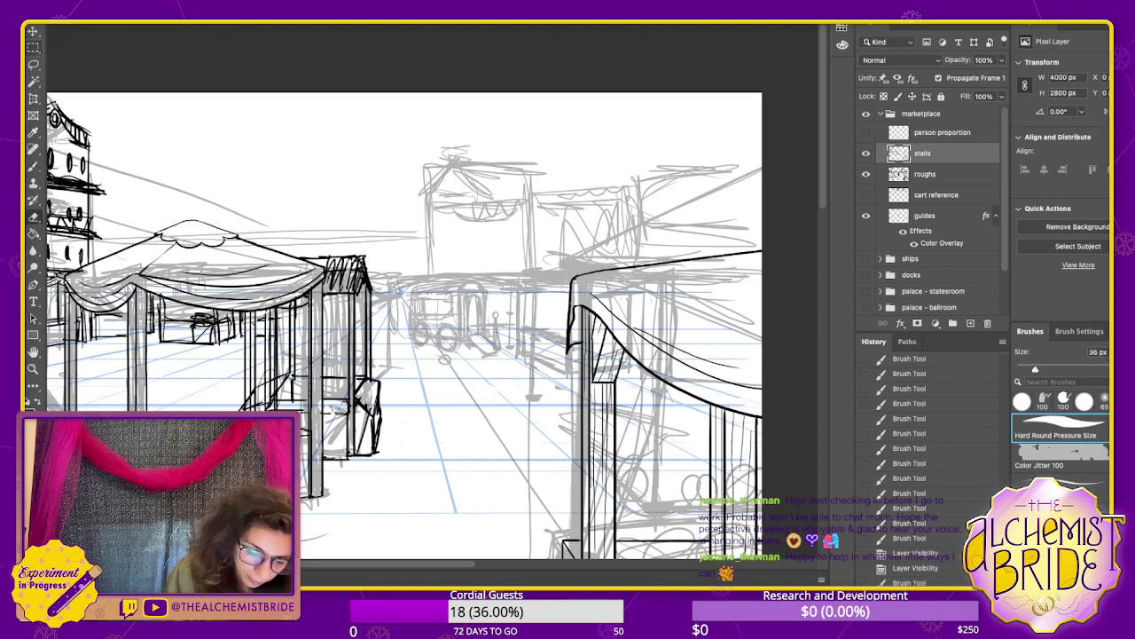
{"action": "left_click_drag", "start_coordinate": [323, 258], "coordinate": [321, 257]}
{"action": "left_click_drag", "start_coordinate": [326, 285], "coordinate": [331, 292]}
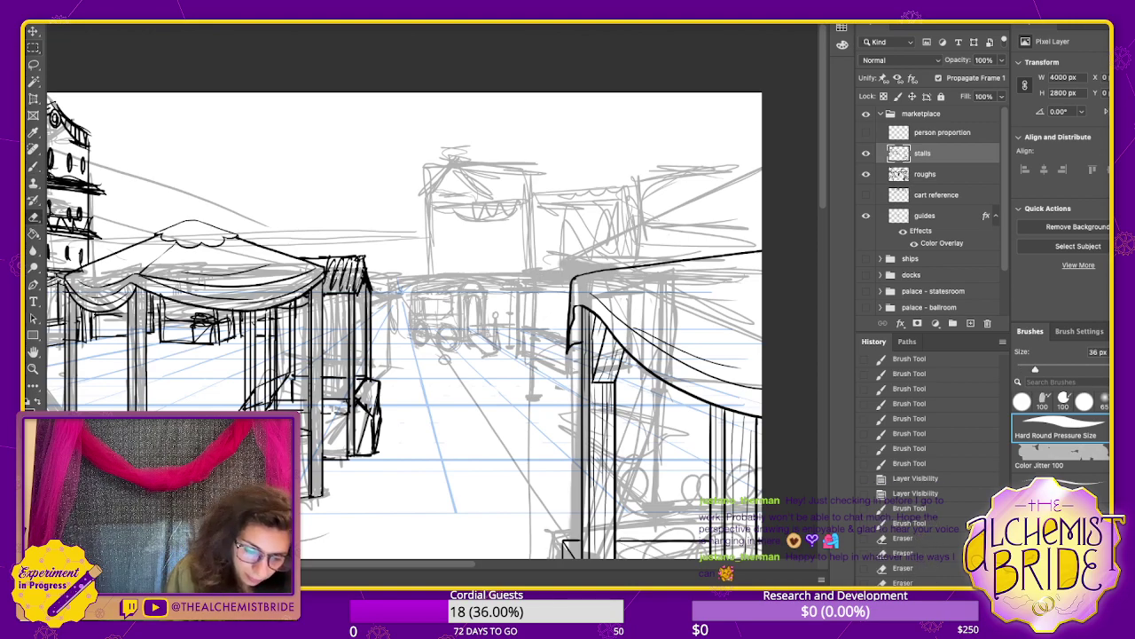
{"action": "left_click_drag", "start_coordinate": [366, 257], "coordinate": [370, 264]}
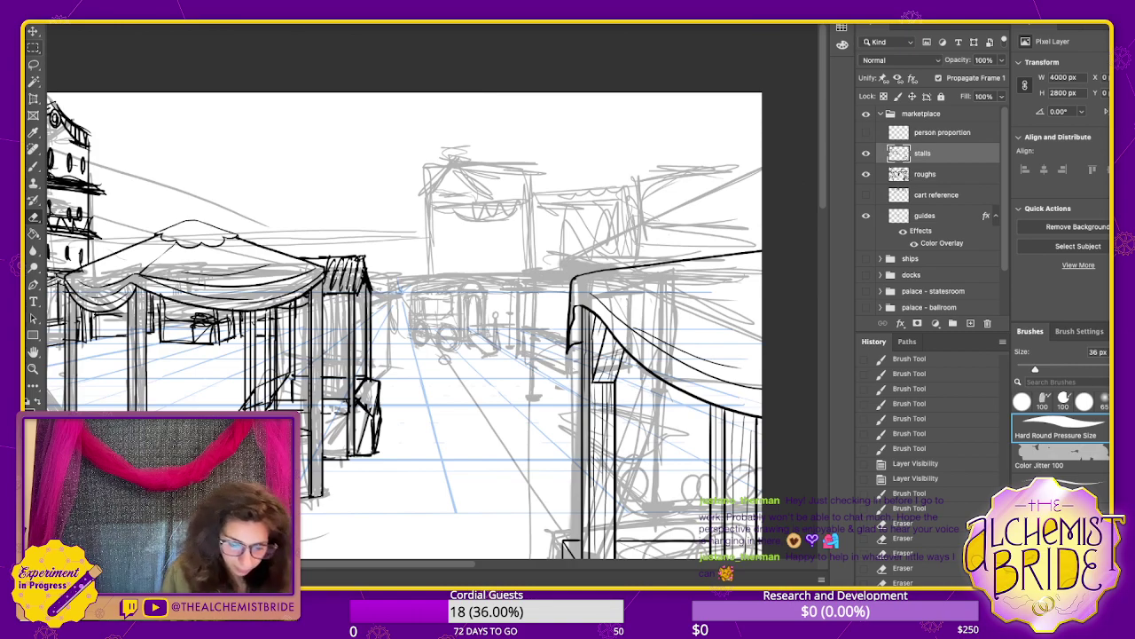
{"action": "mouse_move", "coordinate": [287, 305]}
{"action": "left_mouse_down"}
{"action": "mouse_move", "coordinate": [291, 332]}
{"action": "mouse_move", "coordinate": [296, 313]}
{"action": "mouse_move", "coordinate": [278, 373]}
{"action": "mouse_move", "coordinate": [297, 379]}
{"action": "mouse_move", "coordinate": [295, 398]}
{"action": "left_mouse_up"}
{"action": "key", "text": "ctrl+z"}
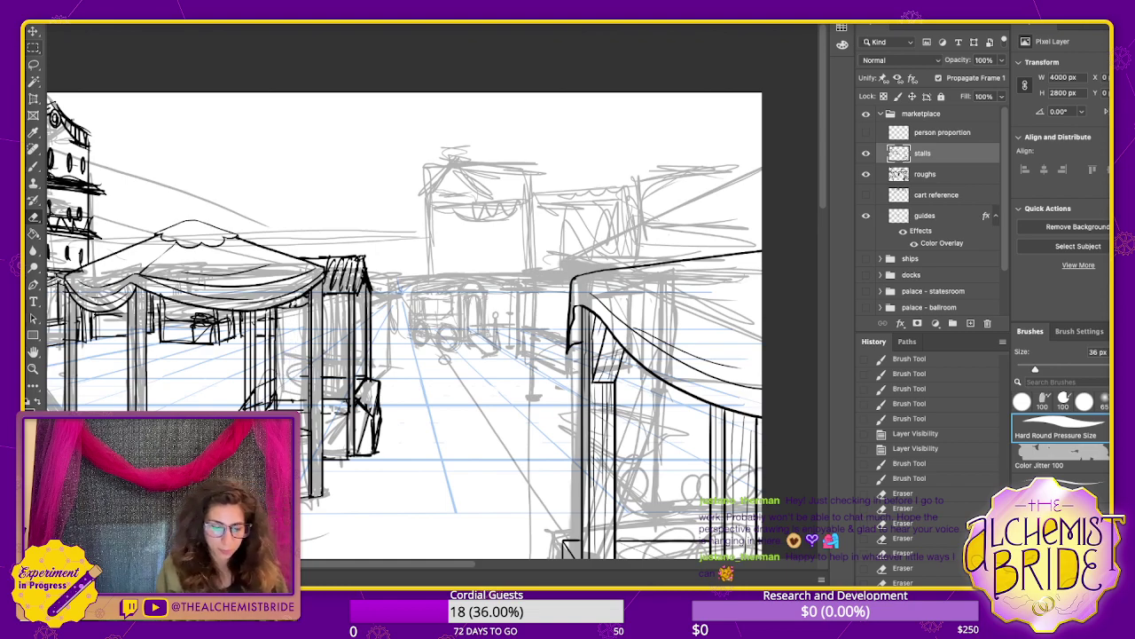
- Redraw the smaller stall's counter line and darken its rear post with repeated vertical strokes
{"action": "key", "text": "b"}
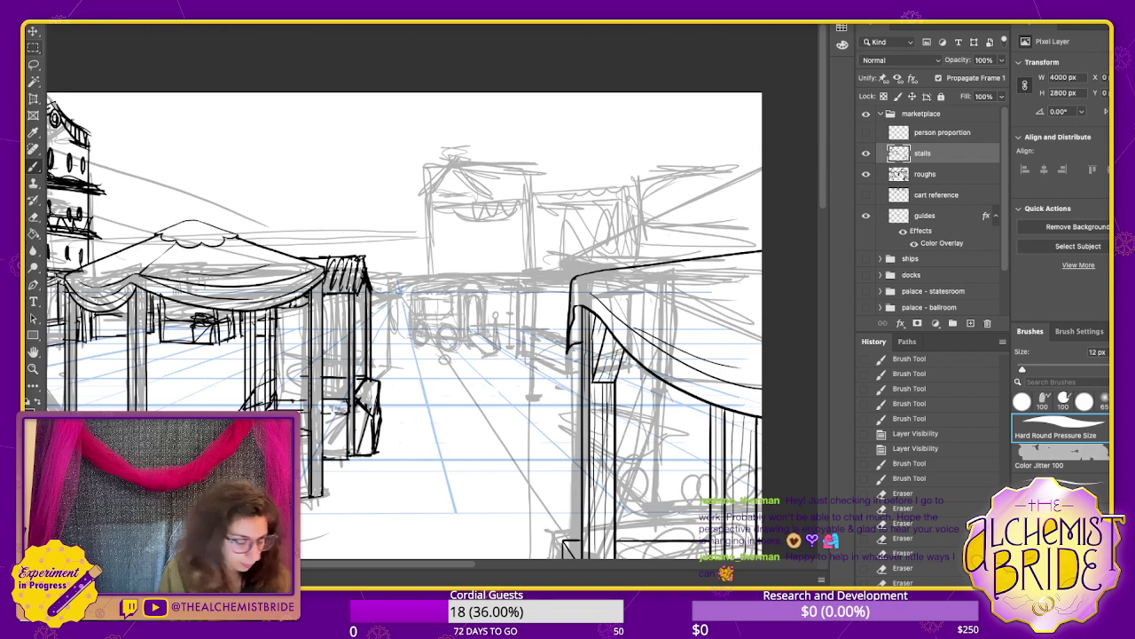
{"action": "left_click_drag", "start_coordinate": [307, 403], "coordinate": [344, 406]}
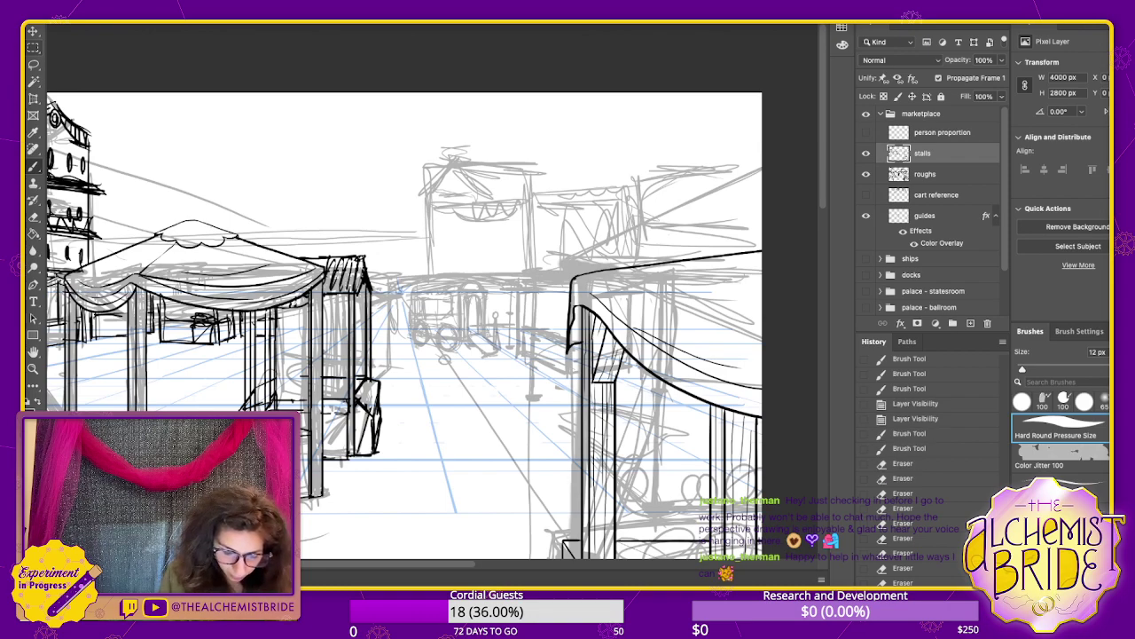
{"action": "left_click_drag", "start_coordinate": [282, 305], "coordinate": [277, 408]}
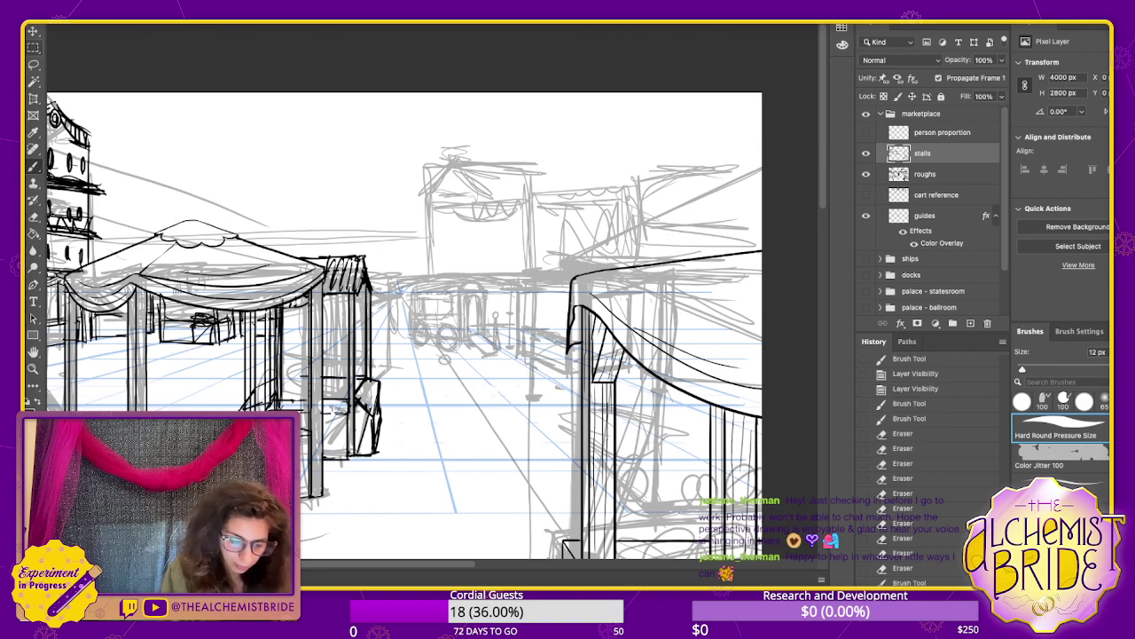
{"action": "left_click_drag", "start_coordinate": [281, 337], "coordinate": [279, 405]}
{"action": "left_click_drag", "start_coordinate": [261, 312], "coordinate": [260, 384]}
{"action": "key", "text": "ctrl+z"}
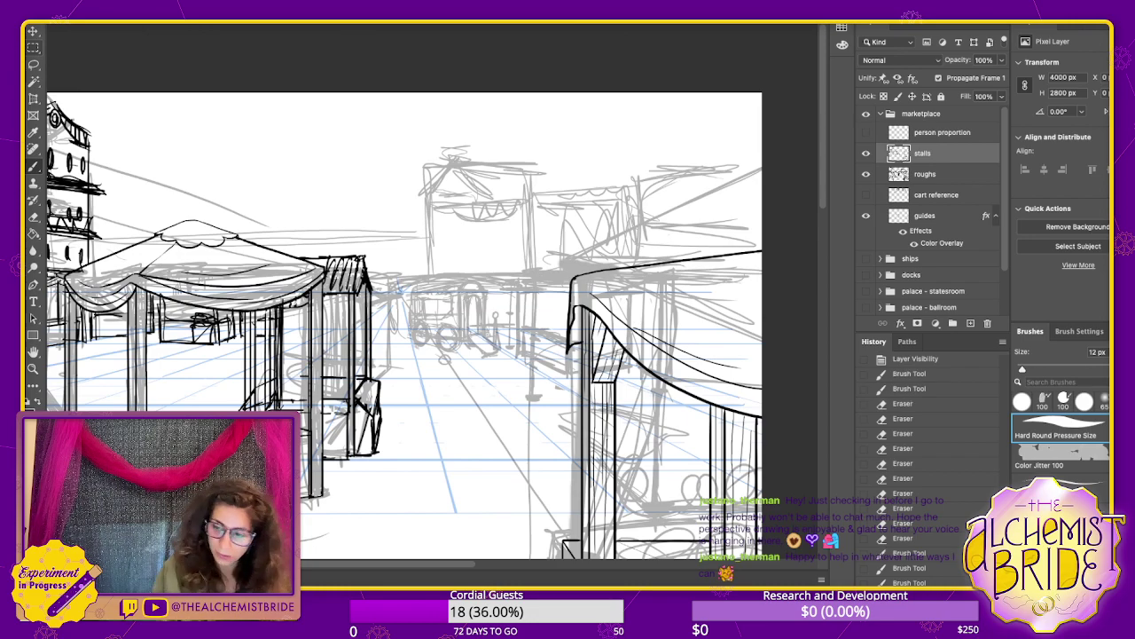
- Toggle the stalls layer off and on, and hide the roughs layer to inspect the stall linework alone
{"action": "left_click", "coordinate": [866, 154]}
{"action": "left_click", "coordinate": [866, 154]}
{"action": "left_click", "coordinate": [867, 175]}
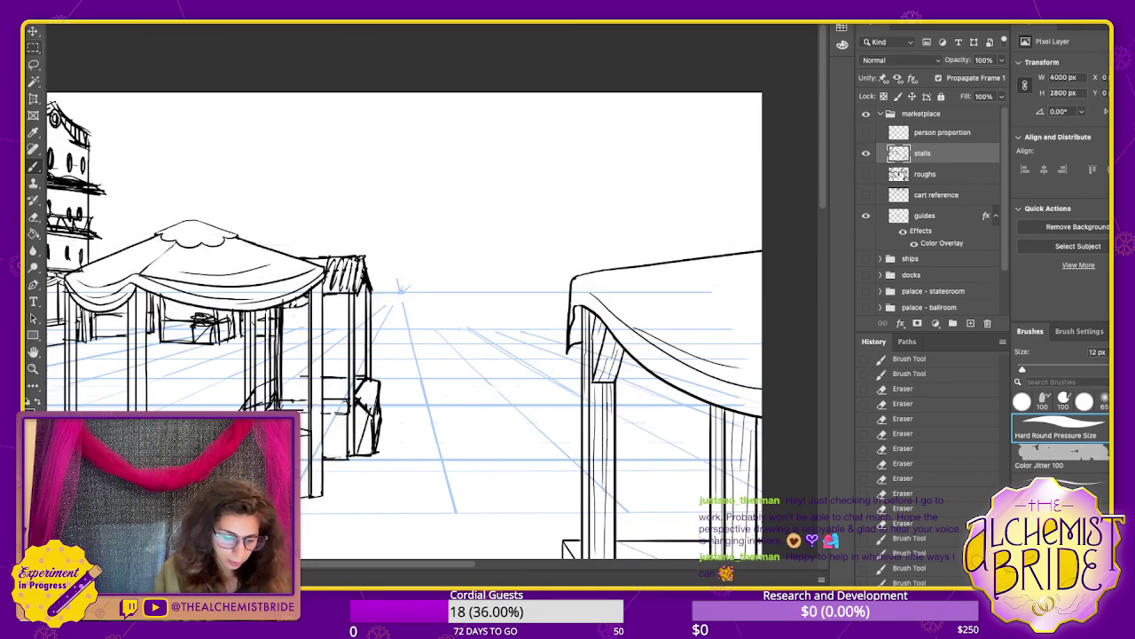
- Select the overlapping linework inside the smaller stall between its posts and clear it, removing the selection
{"action": "key", "text": "e"}
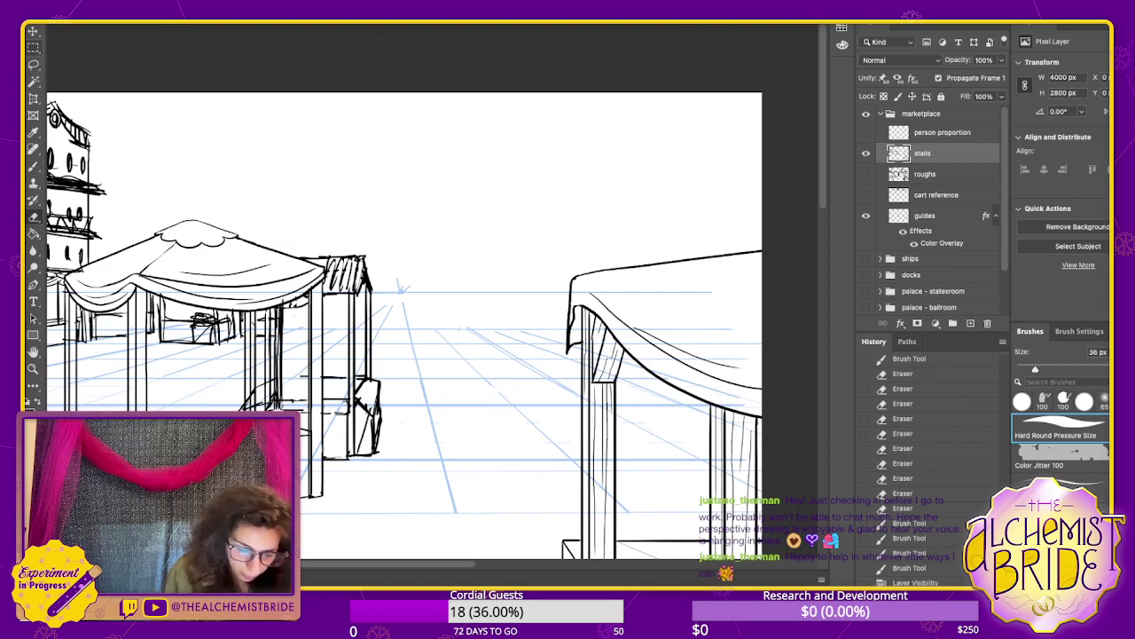
{"action": "key", "text": "l"}
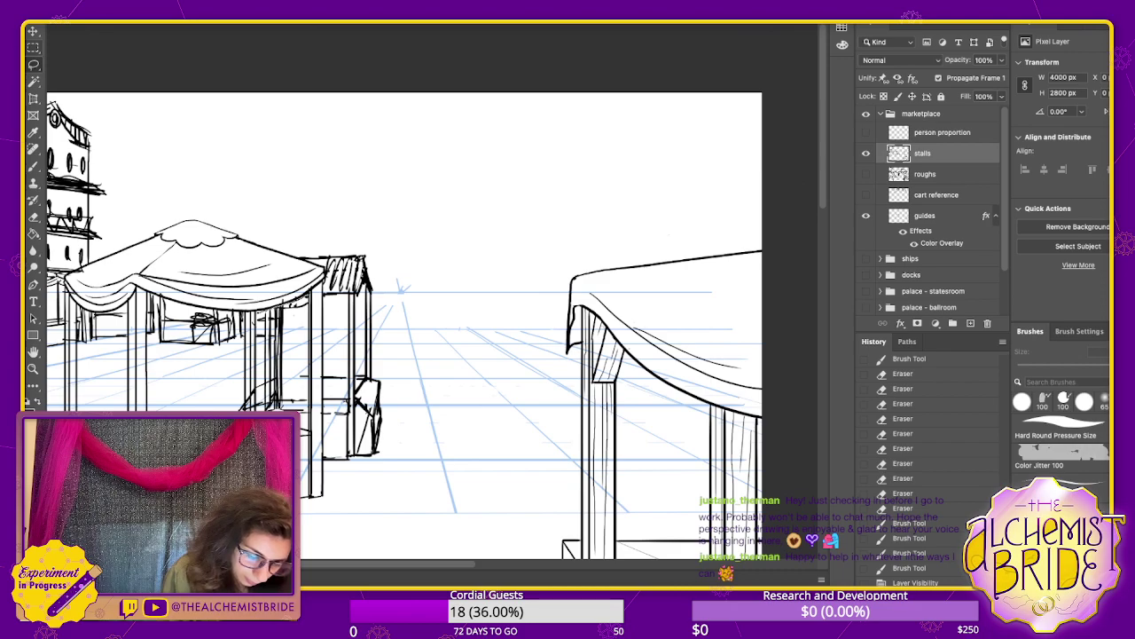
{"action": "mouse_move", "coordinate": [307, 296]}
{"action": "left_mouse_down"}
{"action": "mouse_move", "coordinate": [255, 318]}
{"action": "mouse_move", "coordinate": [274, 312]}
{"action": "mouse_move", "coordinate": [255, 348]}
{"action": "mouse_move", "coordinate": [255, 409]}
{"action": "mouse_move", "coordinate": [309, 325]}
{"action": "mouse_move", "coordinate": [287, 308]}
{"action": "mouse_move", "coordinate": [254, 367]}
{"action": "mouse_move", "coordinate": [257, 413]}
{"action": "mouse_move", "coordinate": [279, 401]}
{"action": "mouse_move", "coordinate": [255, 401]}
{"action": "left_mouse_up"}
{"action": "key", "text": "ctrl+d"}
{"action": "key", "text": "b"}
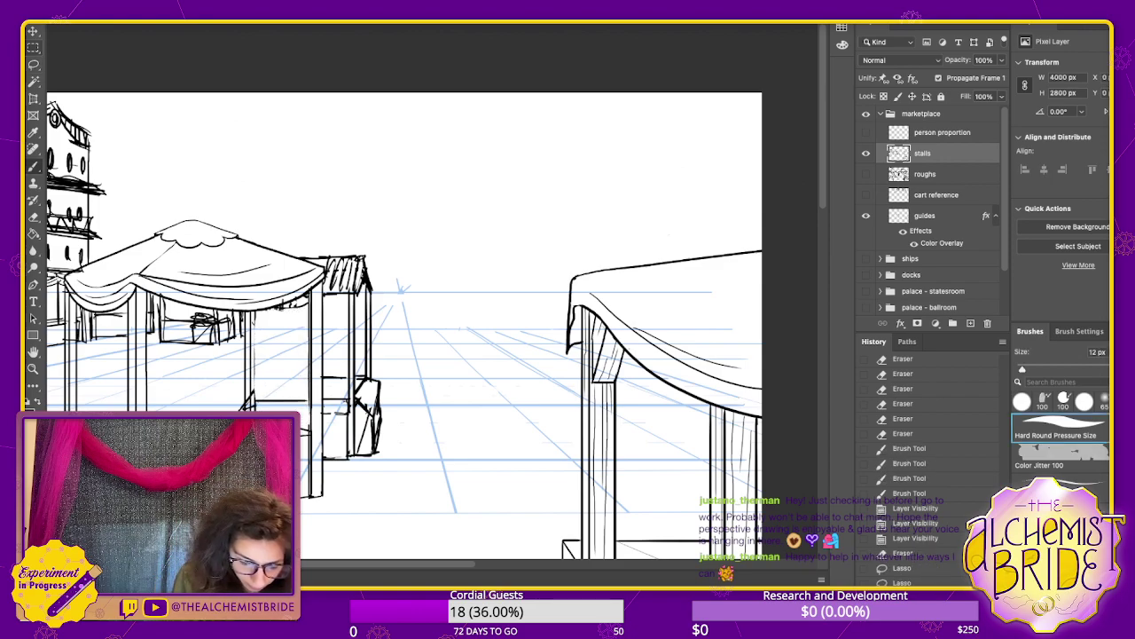
{"action": "key", "text": "ctrl+d"}
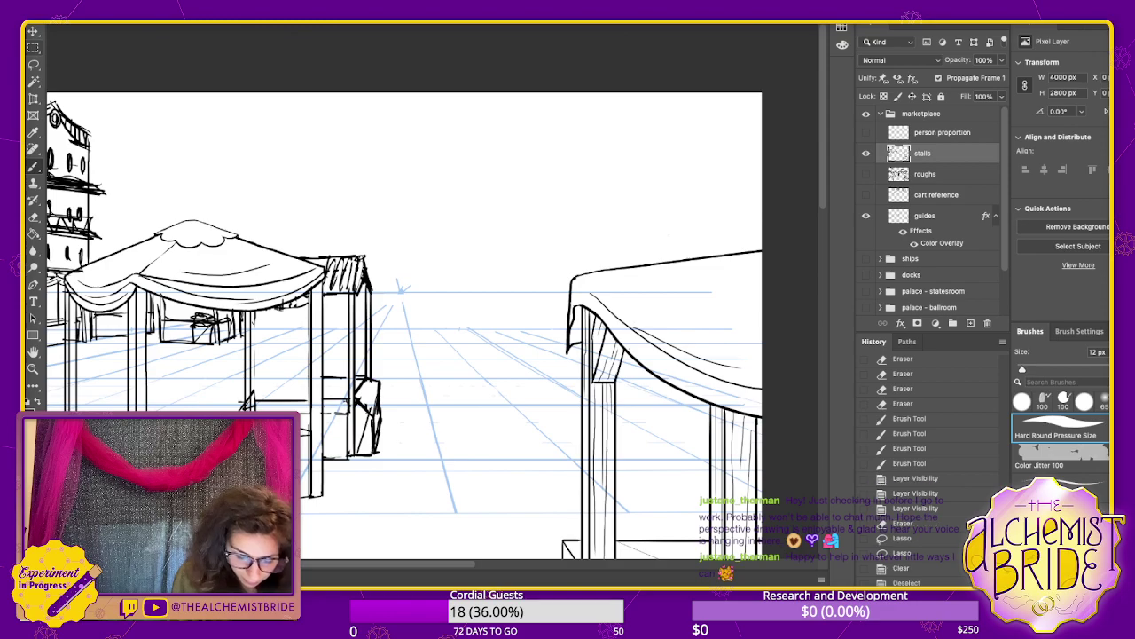
{"action": "key", "text": "e"}
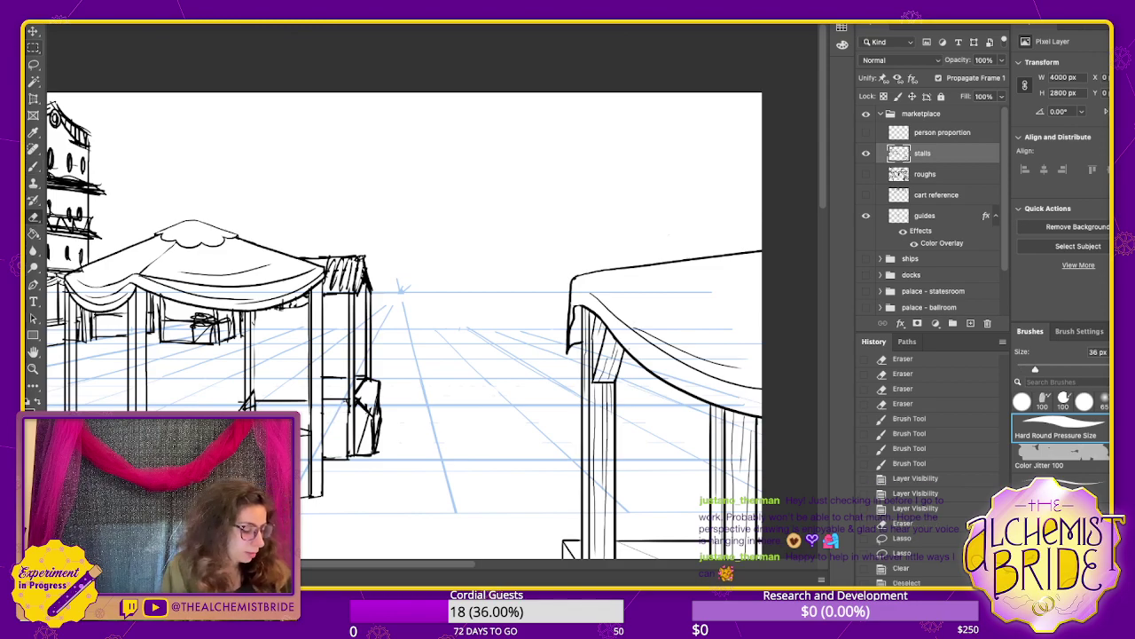
- Redraw the smaller stall's back opening with two vertical side lines joined by a horizontal line across the top
{"action": "key", "text": "b"}
{"action": "left_click_drag", "start_coordinate": [256, 338], "coordinate": [257, 407]}
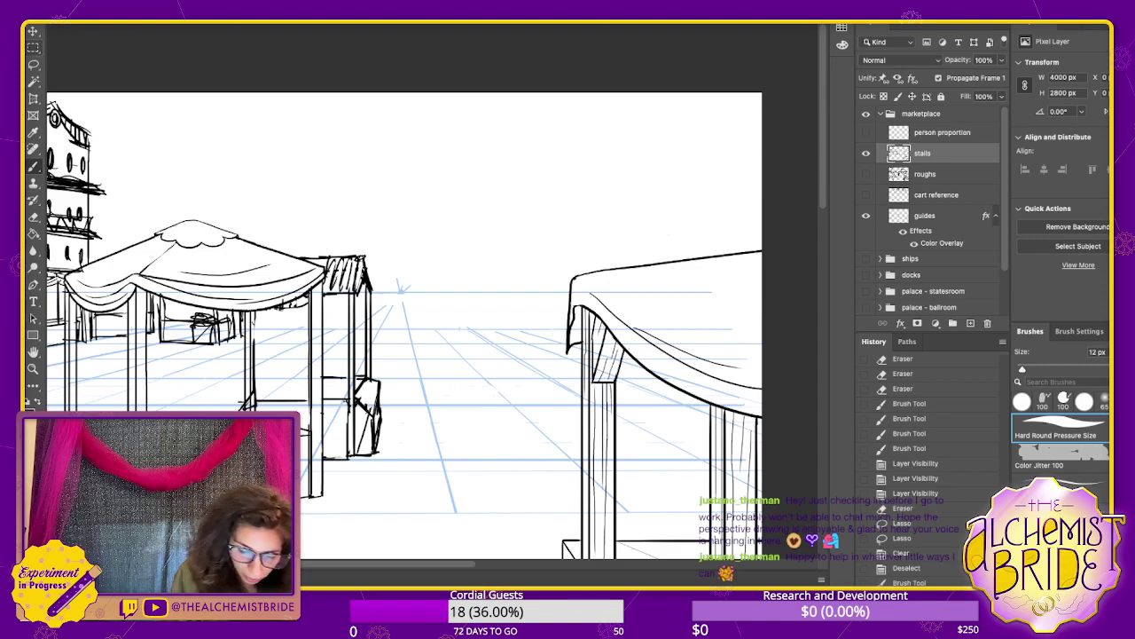
{"action": "left_click_drag", "start_coordinate": [344, 341], "coordinate": [344, 400]}
{"action": "left_click_drag", "start_coordinate": [254, 342], "coordinate": [345, 341]}
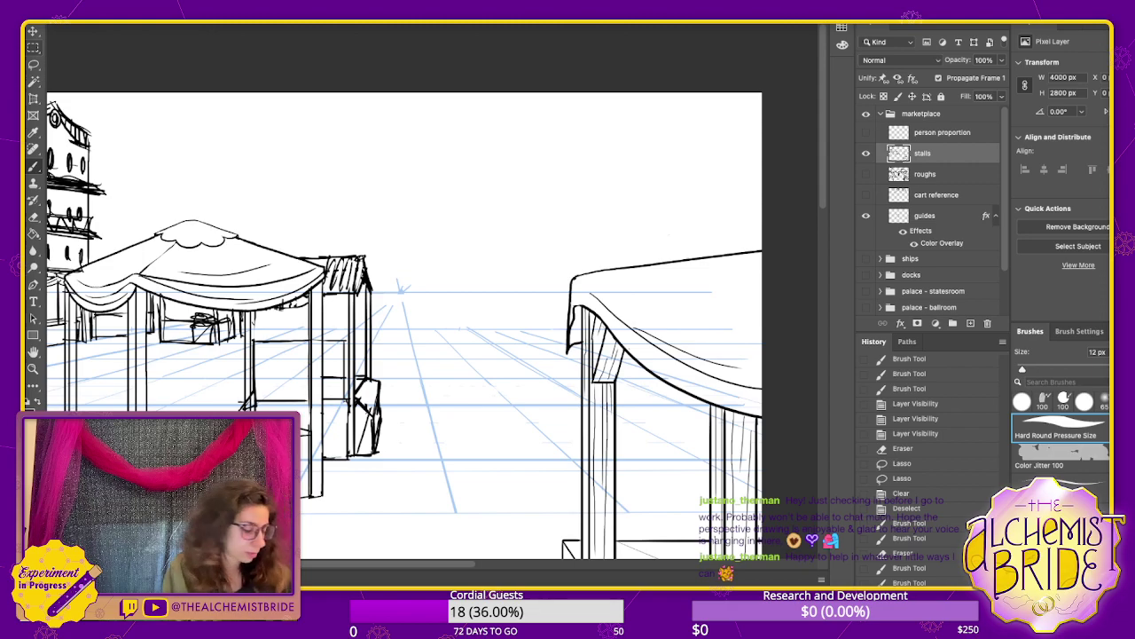
{"action": "key", "text": "e"}
{"action": "key", "text": "b"}
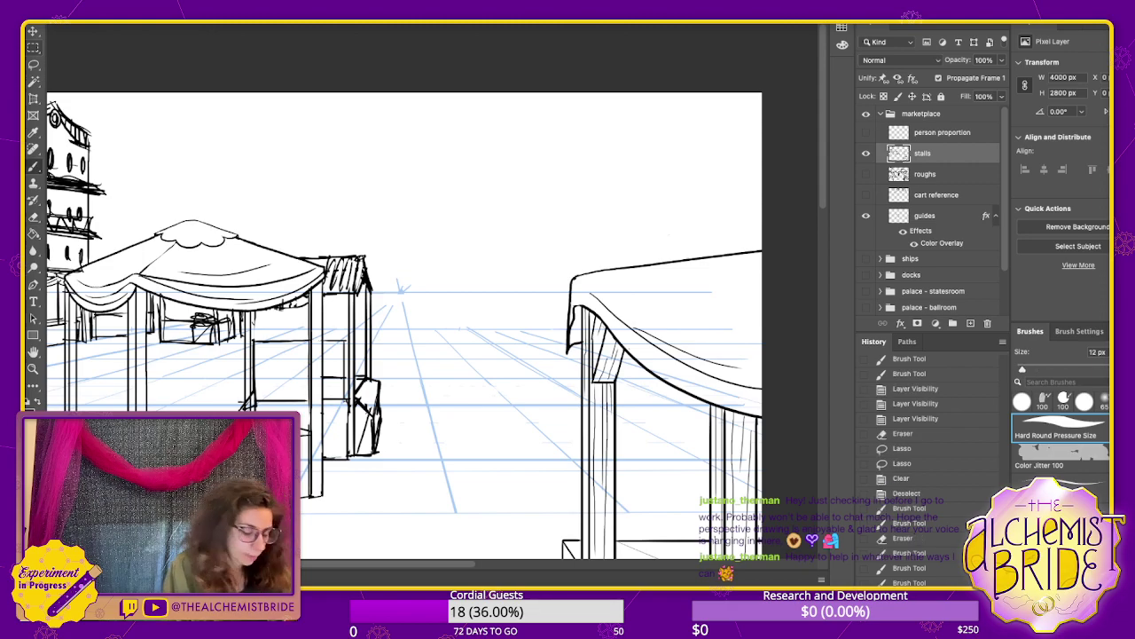
- Draw scalloped drapery hanging beneath the smaller stall's roof, and darken the outlines of the goods beside its counter
{"action": "mouse_move", "coordinate": [258, 312]}
{"action": "left_mouse_down"}
{"action": "mouse_move", "coordinate": [263, 324]}
{"action": "mouse_move", "coordinate": [288, 307]}
{"action": "mouse_move", "coordinate": [346, 311]}
{"action": "mouse_move", "coordinate": [341, 321]}
{"action": "left_mouse_up"}
{"action": "mouse_move", "coordinate": [373, 378]}
{"action": "left_mouse_down"}
{"action": "mouse_move", "coordinate": [383, 385]}
{"action": "mouse_move", "coordinate": [364, 408]}
{"action": "mouse_move", "coordinate": [381, 433]}
{"action": "left_mouse_up"}
{"action": "key", "text": "e"}
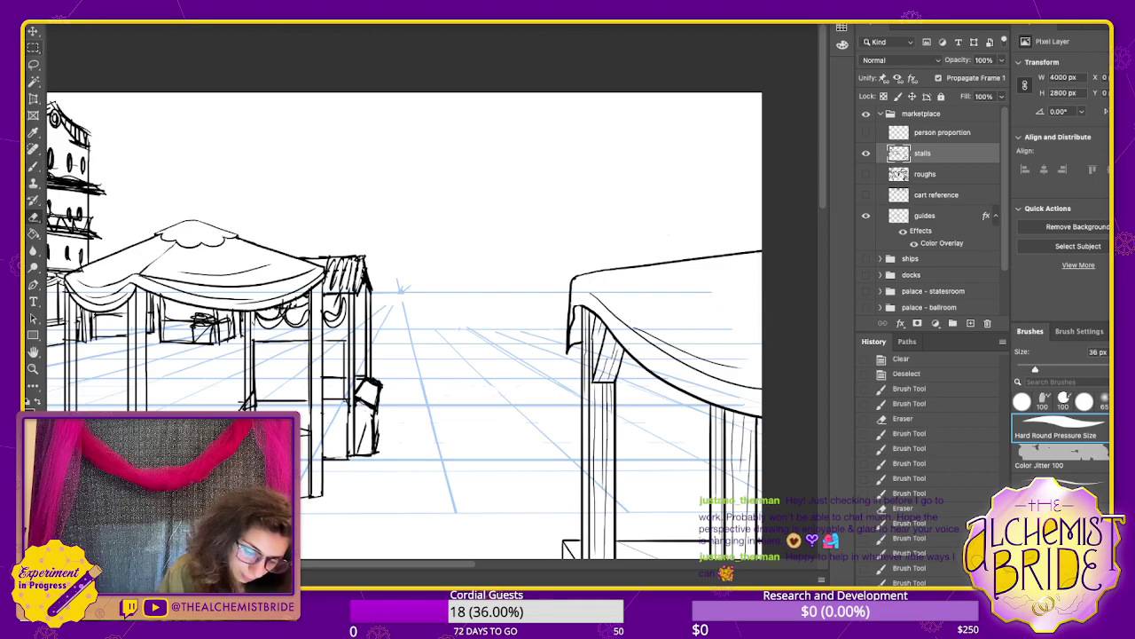
{"action": "key", "text": "b"}
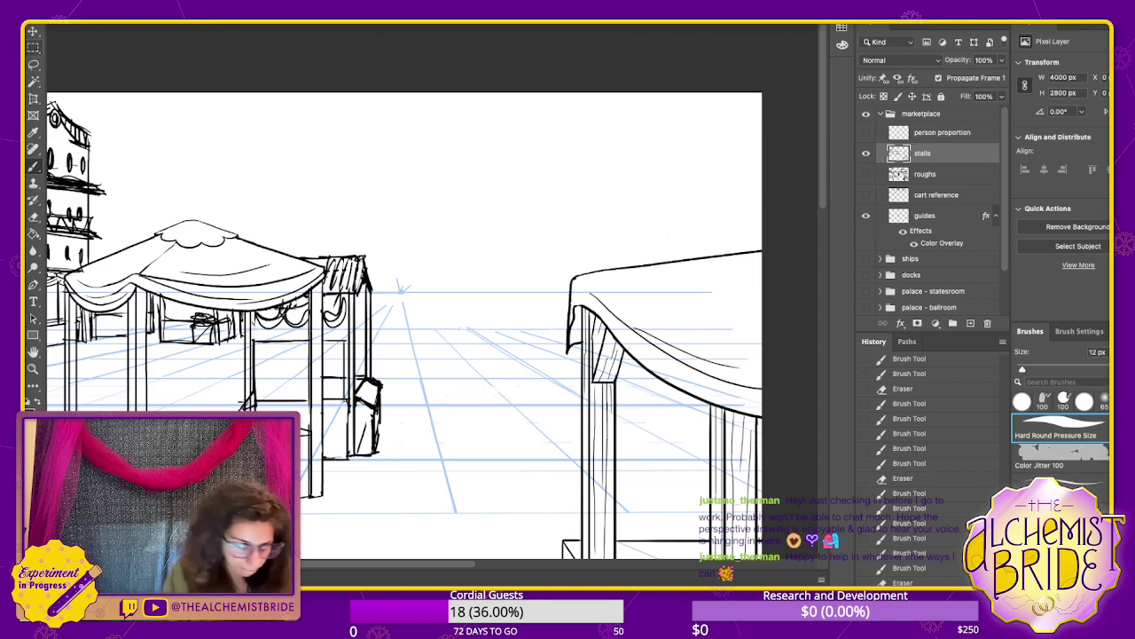
- Clean up the edge of the smaller stall's front post and add short notch marks along the front and rear posts
{"action": "key", "text": "e"}
{"action": "left_click_drag", "start_coordinate": [345, 341], "coordinate": [344, 397]}
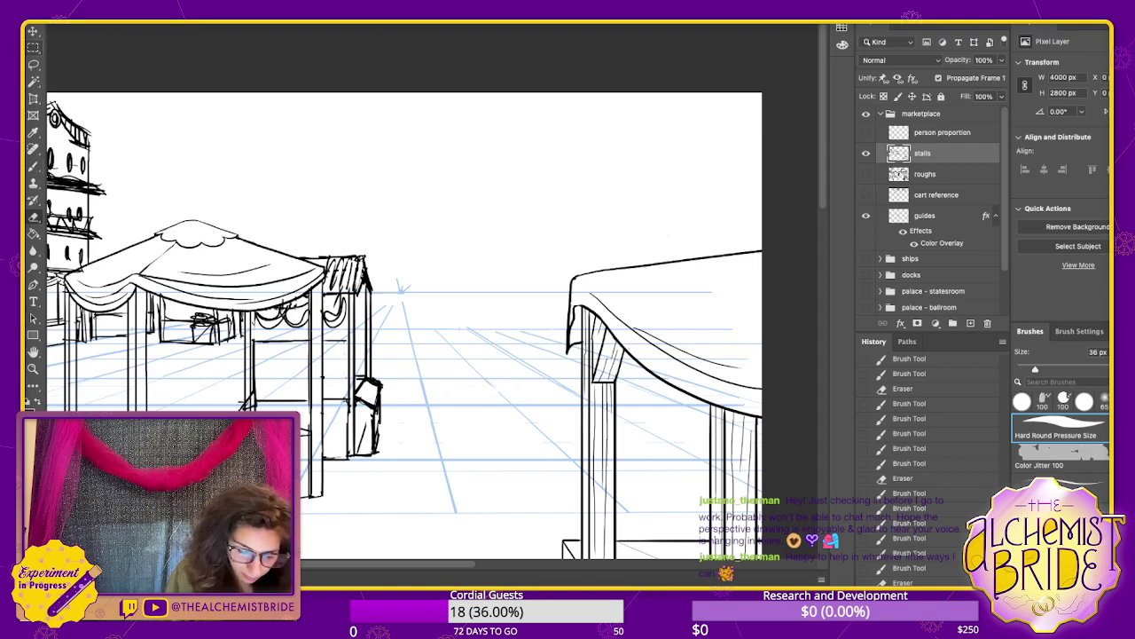
{"action": "key", "text": "b"}
{"action": "left_click_drag", "start_coordinate": [346, 341], "coordinate": [354, 396]}
{"action": "left_click_drag", "start_coordinate": [245, 353], "coordinate": [252, 387]}
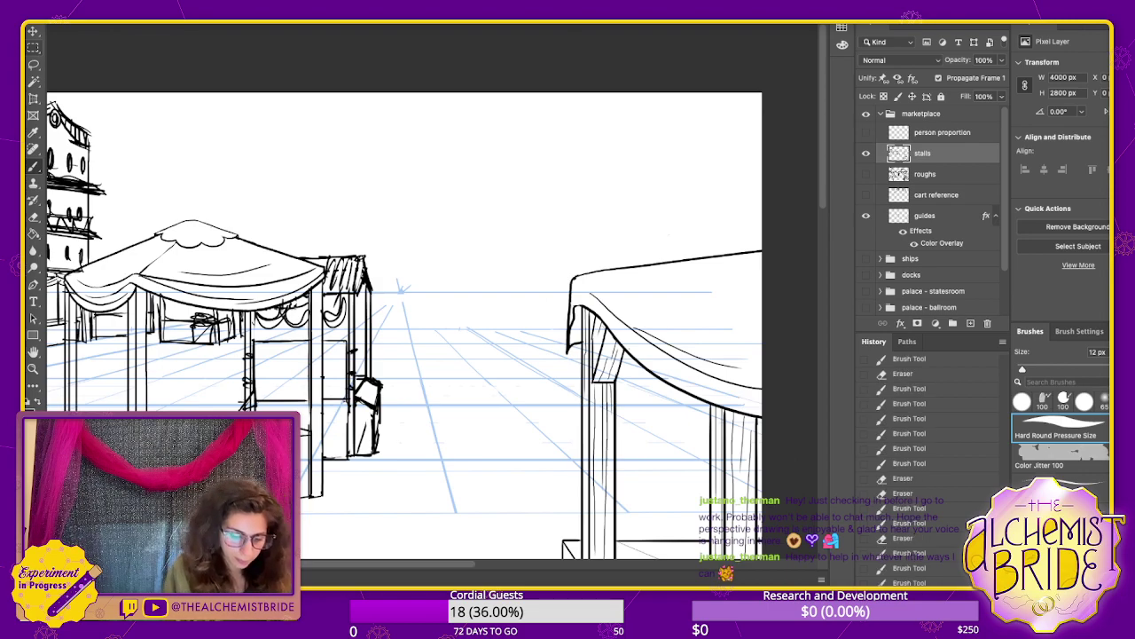
- Redraw the large canopy's rear post beside the smaller stall, erase the overlapping strokes, and redraw the short marks across it
{"action": "left_click_drag", "start_coordinate": [254, 308], "coordinate": [238, 411]}
{"action": "key", "text": "e"}
{"action": "left_click_drag", "start_coordinate": [241, 312], "coordinate": [243, 387]}
{"action": "left_click", "coordinate": [244, 390]}
{"action": "left_click", "coordinate": [244, 401]}
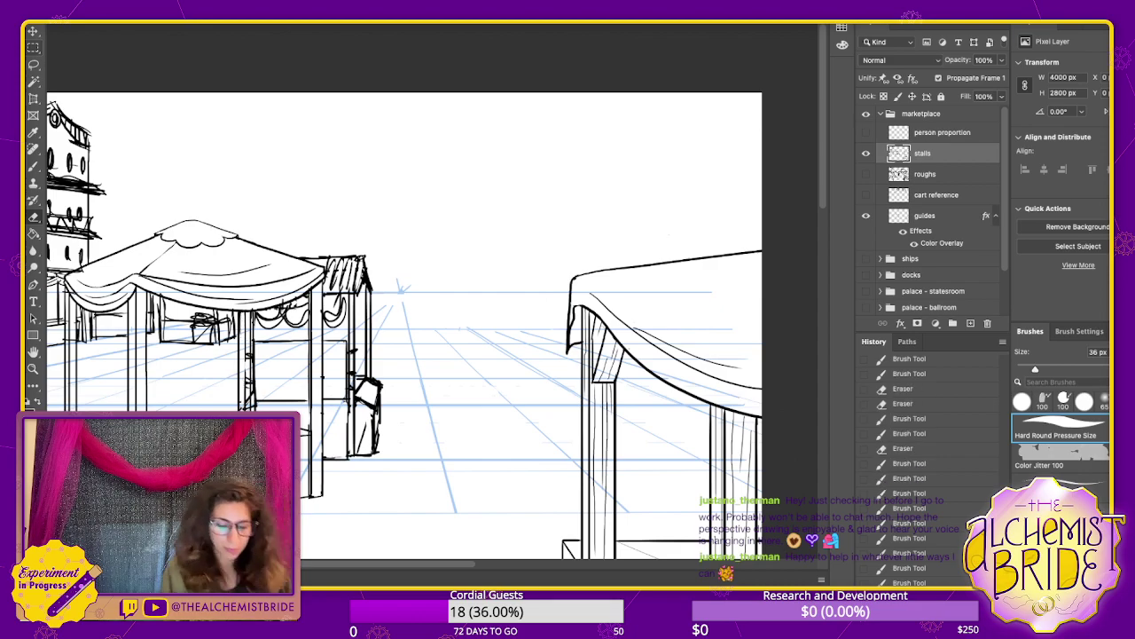
{"action": "key", "text": "b"}
{"action": "mouse_move", "coordinate": [241, 366]}
{"action": "left_mouse_down"}
{"action": "mouse_move", "coordinate": [252, 369]}
{"action": "mouse_move", "coordinate": [249, 395]}
{"action": "left_mouse_up"}
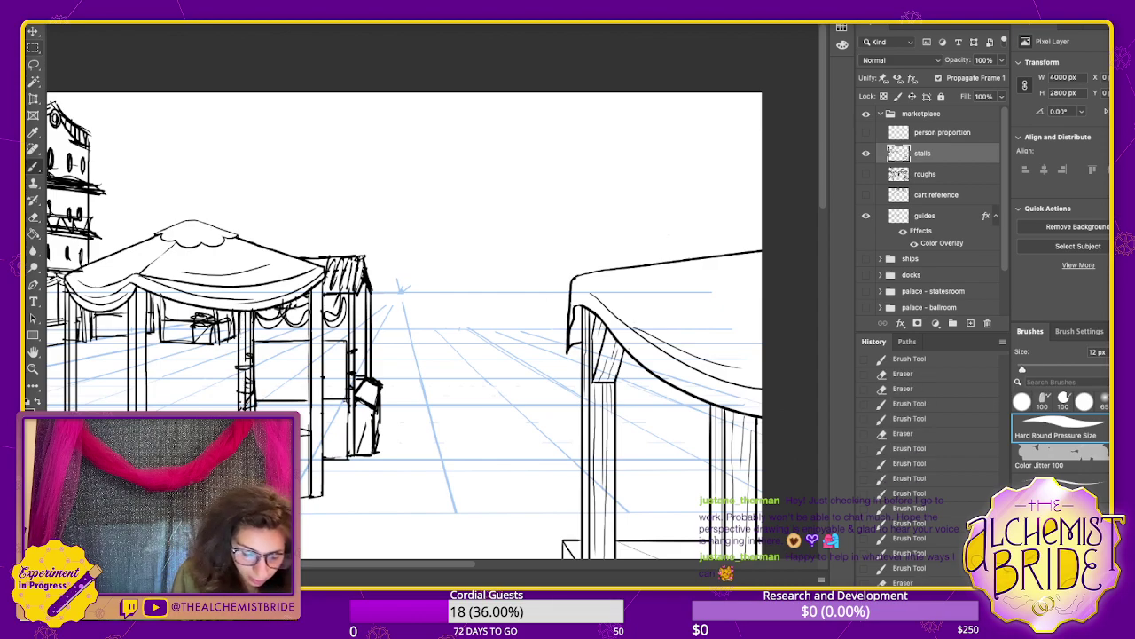
{"action": "left_click_drag", "start_coordinate": [399, 337], "coordinate": [392, 341]}
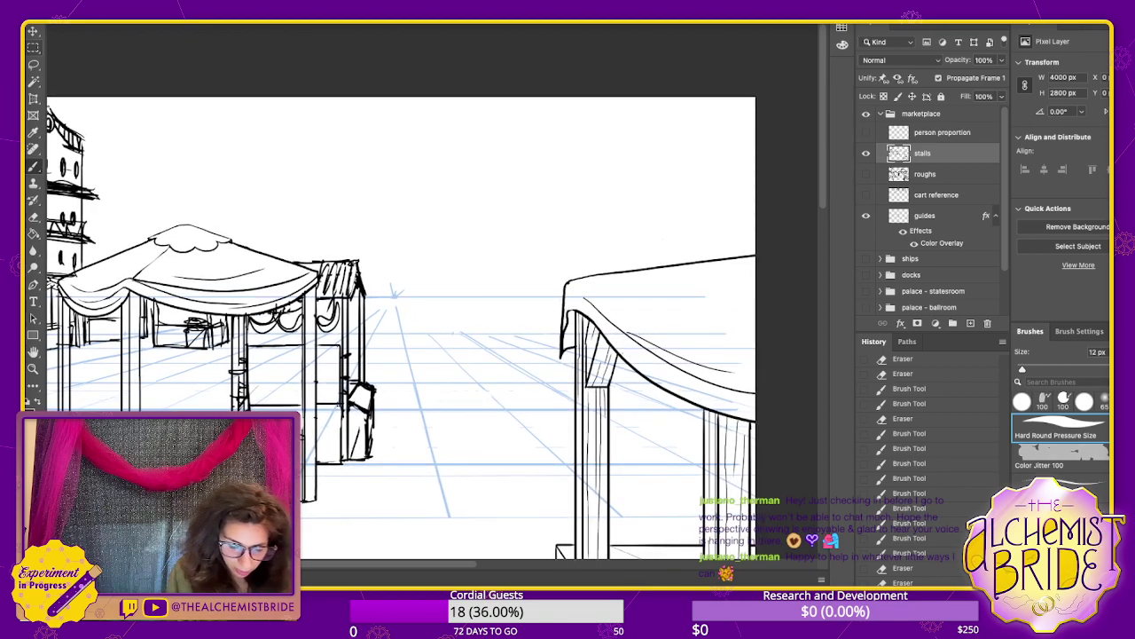
{"action": "left_click_drag", "start_coordinate": [249, 391], "coordinate": [271, 378]}
{"action": "key", "text": "super+z"}
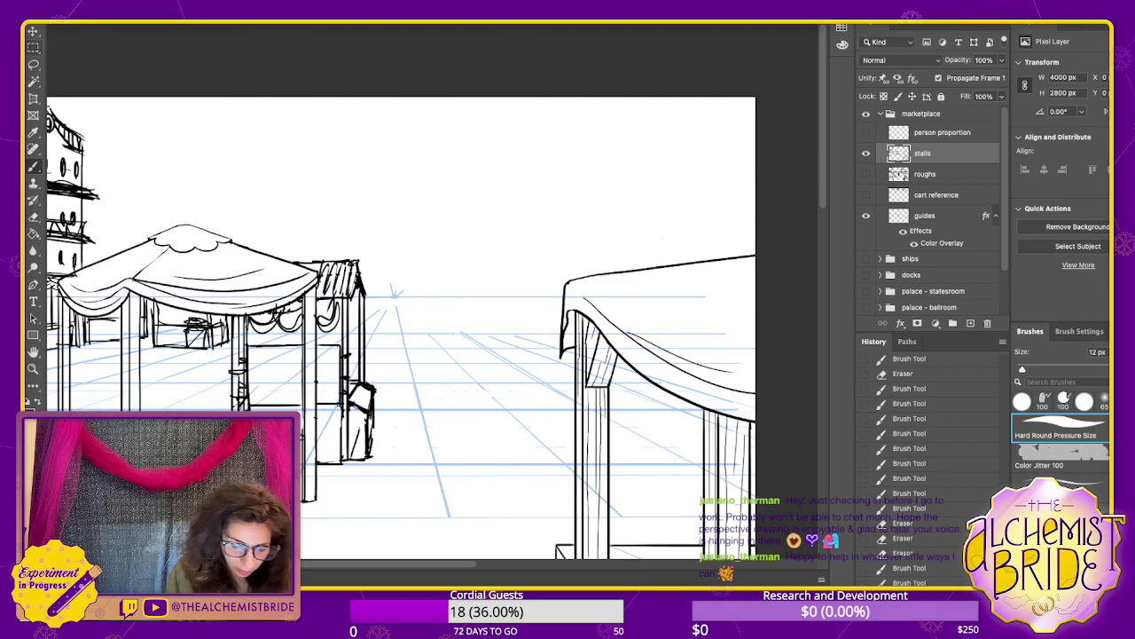
{"action": "left_click_drag", "start_coordinate": [216, 409], "coordinate": [232, 398]}
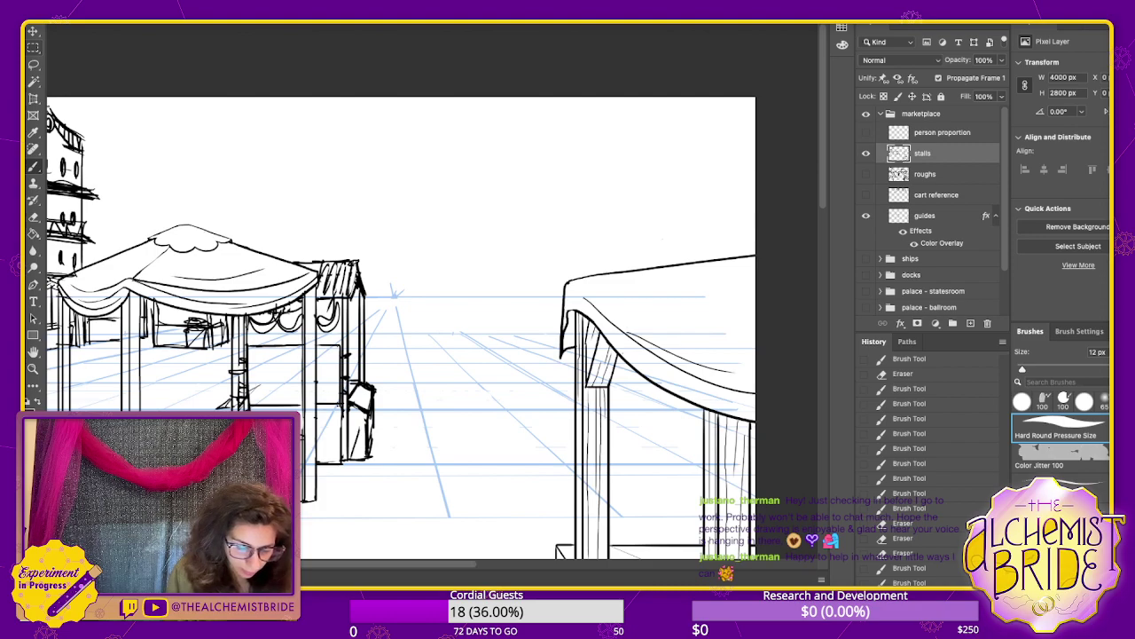
{"action": "key", "text": "super+z"}
{"action": "key", "text": "super+z"}
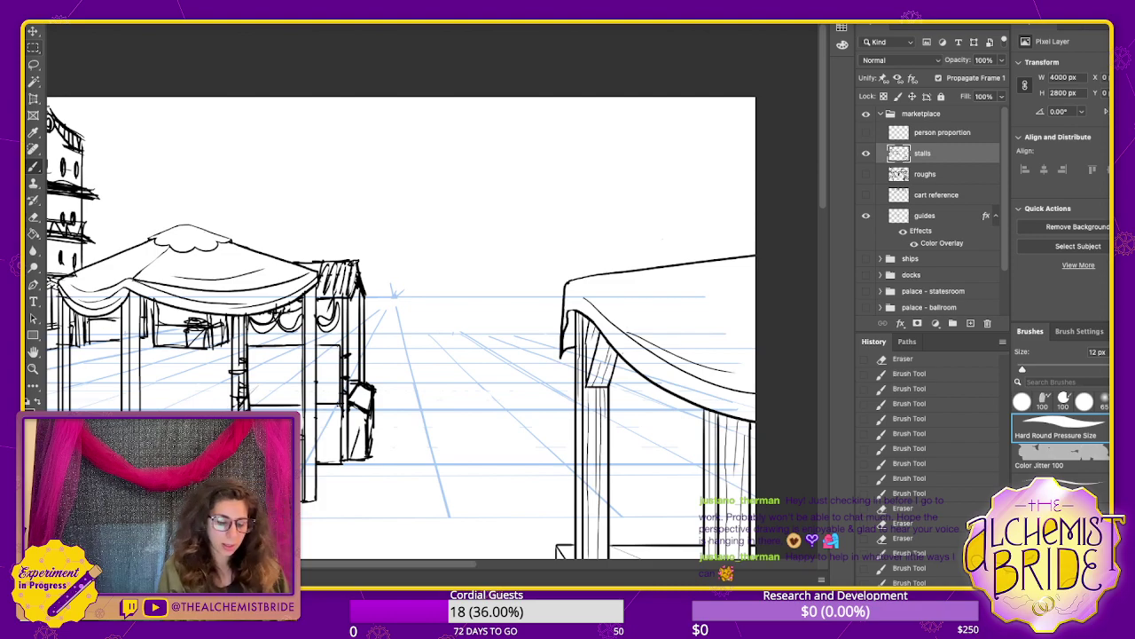
- Show the roughs layer and draw the small roof edge of the next distant stall behind the slatted-roof stall
{"action": "left_click_drag", "start_coordinate": [442, 274], "coordinate": [427, 294]}
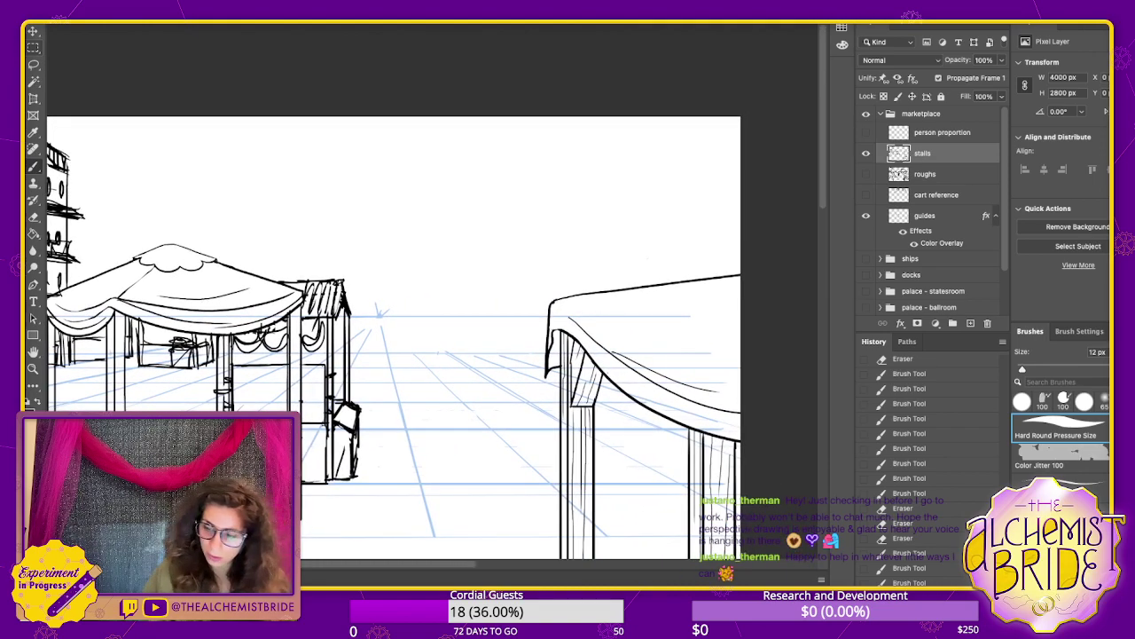
{"action": "left_click", "coordinate": [866, 174]}
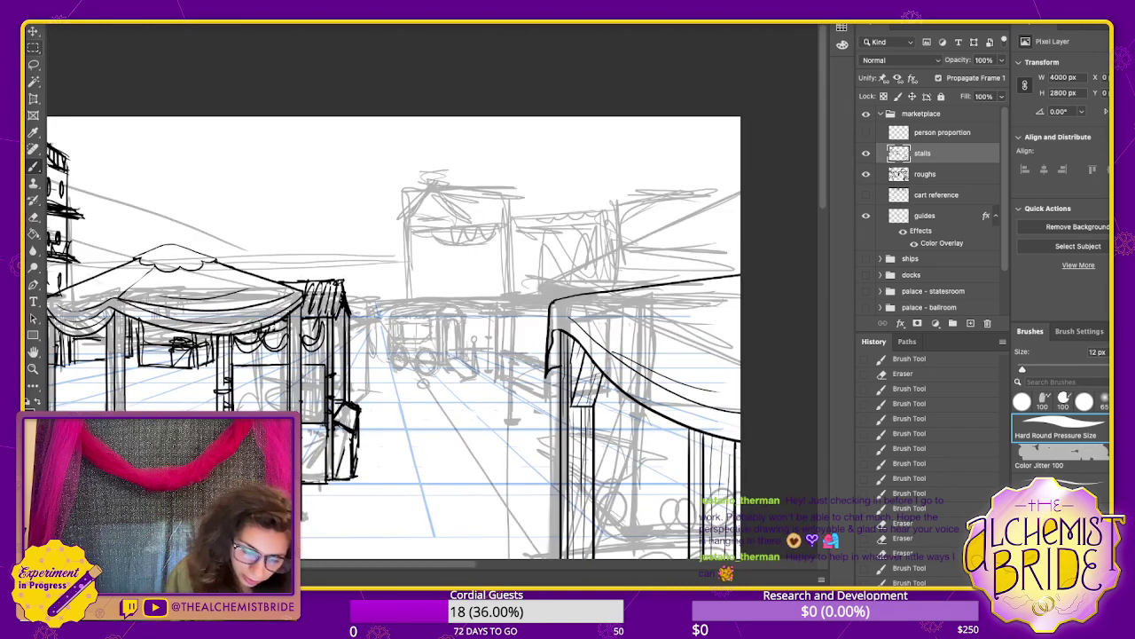
{"action": "left_click_drag", "start_coordinate": [352, 308], "coordinate": [370, 301]}
{"action": "key", "text": "super+z"}
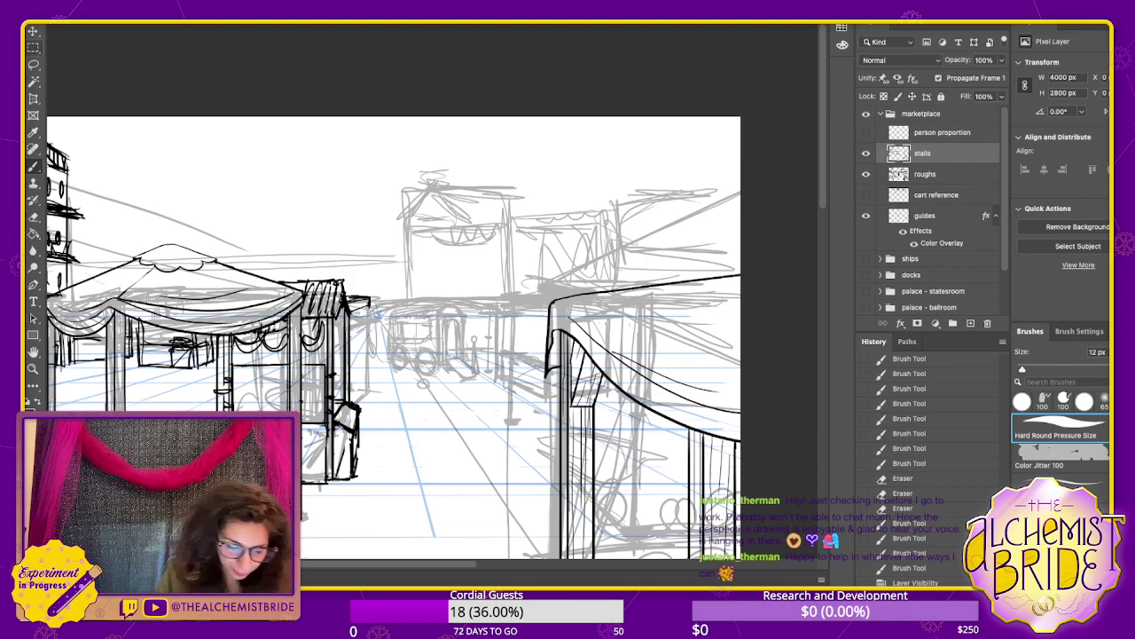
{"action": "left_click_drag", "start_coordinate": [369, 300], "coordinate": [355, 310]}
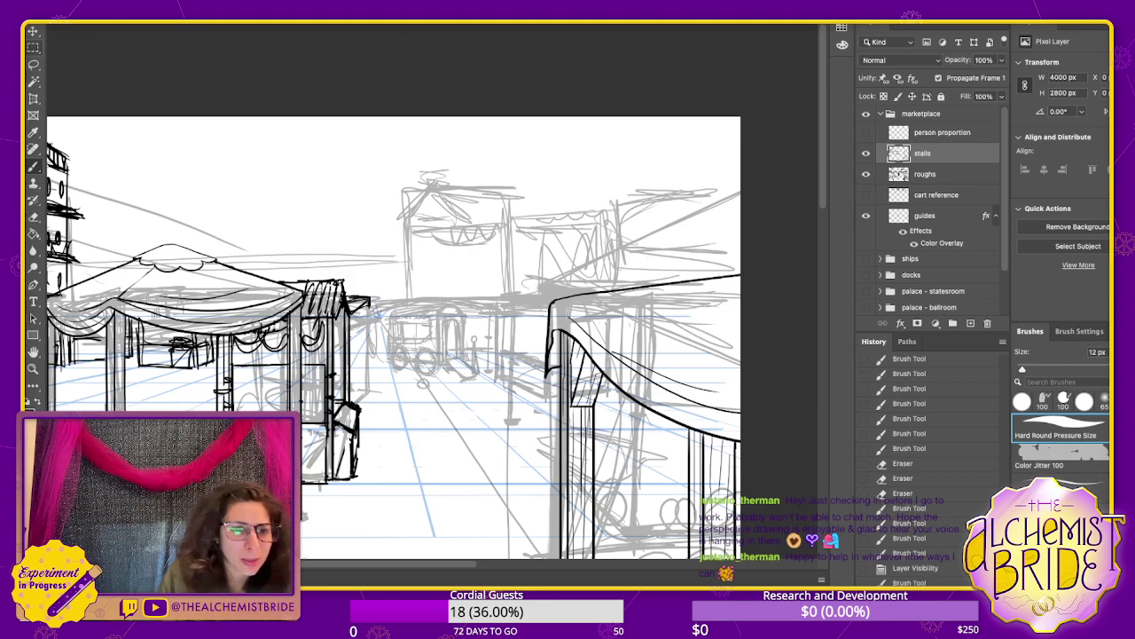
- Draw the distant stall's vertical corner lines and side wall from its roof down to the ground behind the crates
{"action": "left_click_drag", "start_coordinate": [423, 384], "coordinate": [542, 309]}
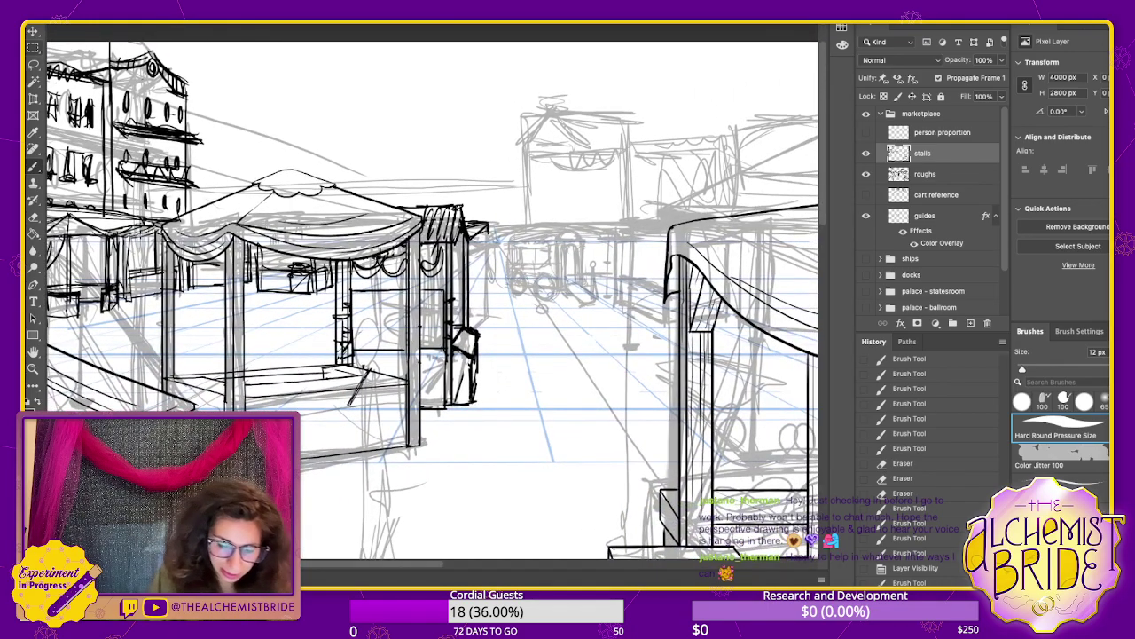
{"action": "mouse_move", "coordinate": [487, 228]}
{"action": "left_mouse_down"}
{"action": "mouse_move", "coordinate": [487, 320]}
{"action": "mouse_move", "coordinate": [472, 328]}
{"action": "left_mouse_up"}
{"action": "key", "text": "ctrl+z"}
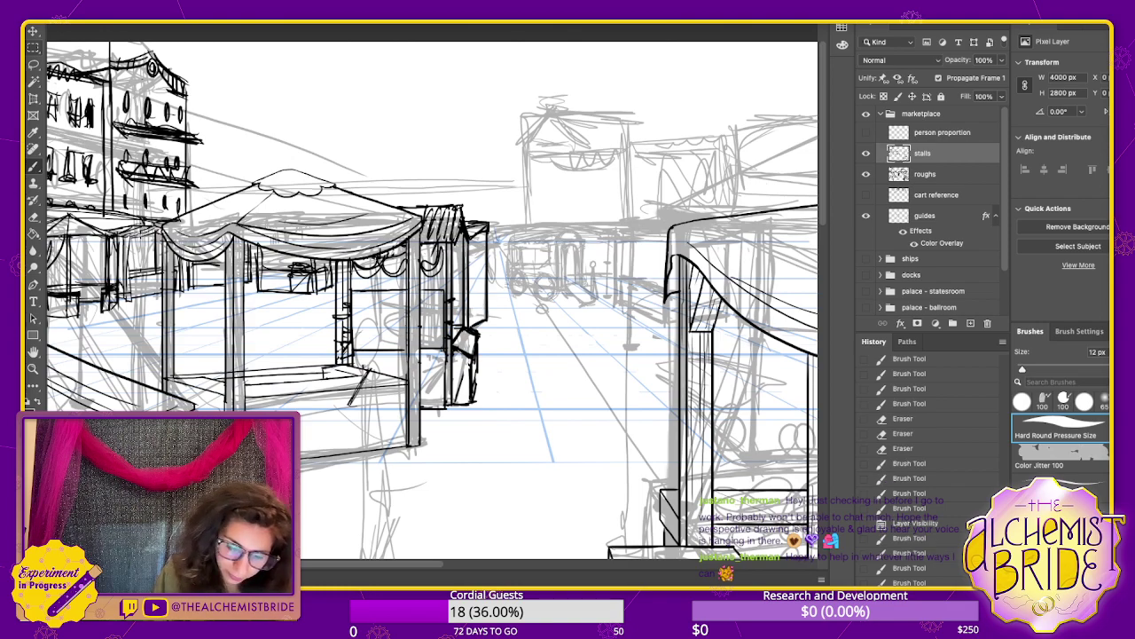
{"action": "left_click_drag", "start_coordinate": [488, 223], "coordinate": [494, 315]}
{"action": "left_click_drag", "start_coordinate": [495, 248], "coordinate": [496, 287]}
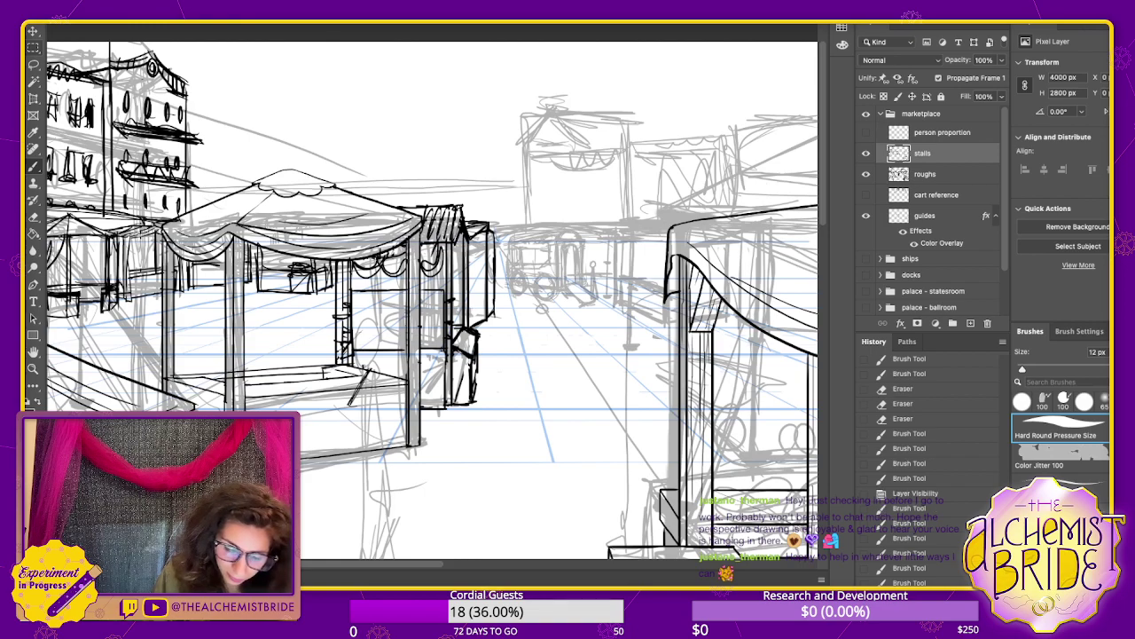
- Erase the stray lines at the distant stall's outer edge and redraw its roof end and upper side
{"action": "key", "text": "e"}
{"action": "mouse_move", "coordinate": [487, 230]}
{"action": "left_mouse_down"}
{"action": "mouse_move", "coordinate": [486, 302]}
{"action": "mouse_move", "coordinate": [495, 281]}
{"action": "left_mouse_up"}
{"action": "key", "text": "b"}
{"action": "mouse_move", "coordinate": [494, 235]}
{"action": "left_mouse_down"}
{"action": "mouse_move", "coordinate": [491, 282]}
{"action": "mouse_move", "coordinate": [480, 226]}
{"action": "mouse_move", "coordinate": [485, 281]}
{"action": "left_mouse_up"}
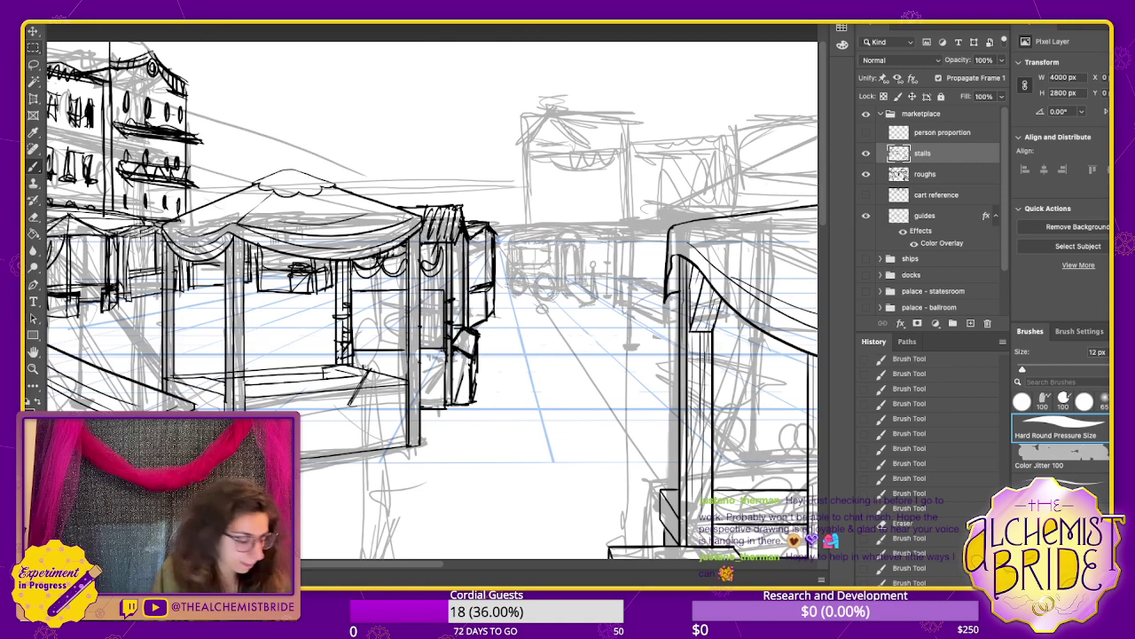
- Erase and redraw the distant stall's base line above the crates, and reinforce its upper corner and inner vertical
{"action": "key", "text": "e"}
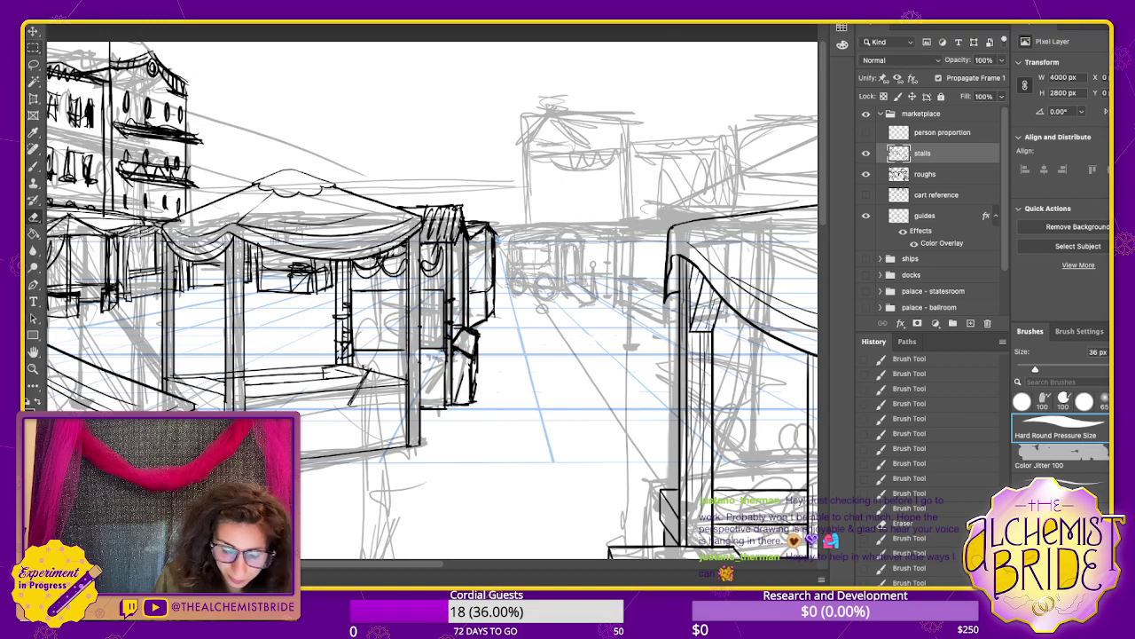
{"action": "mouse_move", "coordinate": [487, 296]}
{"action": "left_mouse_down"}
{"action": "mouse_move", "coordinate": [486, 321]}
{"action": "mouse_move", "coordinate": [473, 328]}
{"action": "left_mouse_up"}
{"action": "key", "text": "b"}
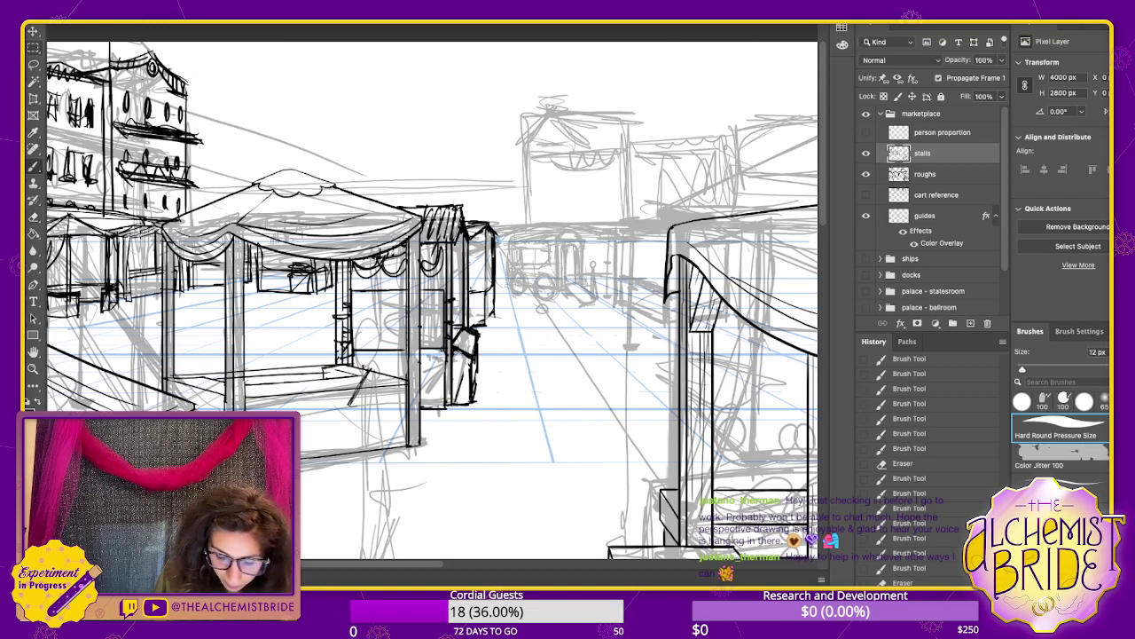
{"action": "left_click_drag", "start_coordinate": [492, 287], "coordinate": [475, 347]}
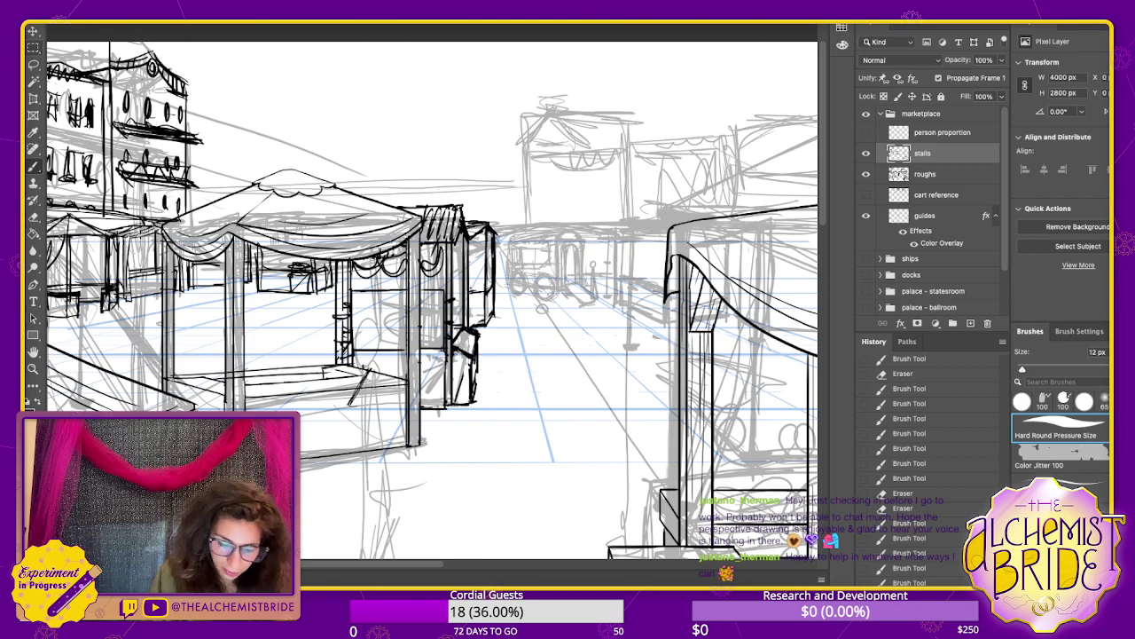
{"action": "mouse_move", "coordinate": [470, 232]}
{"action": "left_mouse_down"}
{"action": "mouse_move", "coordinate": [490, 227]}
{"action": "mouse_move", "coordinate": [483, 271]}
{"action": "left_mouse_up"}
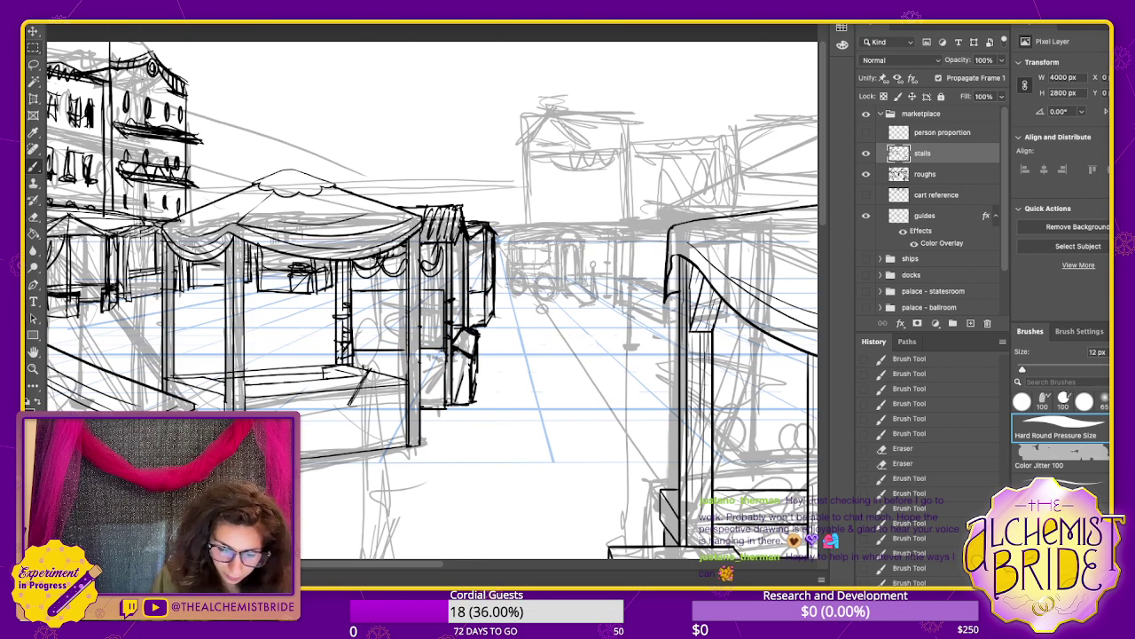
{"action": "left_click_drag", "start_coordinate": [486, 231], "coordinate": [486, 271]}
- Compare the foreground stall's linework with the sketch by toggling the roughs layer off and on
{"action": "mouse_move", "coordinate": [491, 233]}
{"action": "left_mouse_down"}
{"action": "mouse_move", "coordinate": [490, 273]}
{"action": "mouse_move", "coordinate": [516, 296]}
{"action": "mouse_move", "coordinate": [399, 306]}
{"action": "mouse_move", "coordinate": [312, 330]}
{"action": "left_mouse_up"}
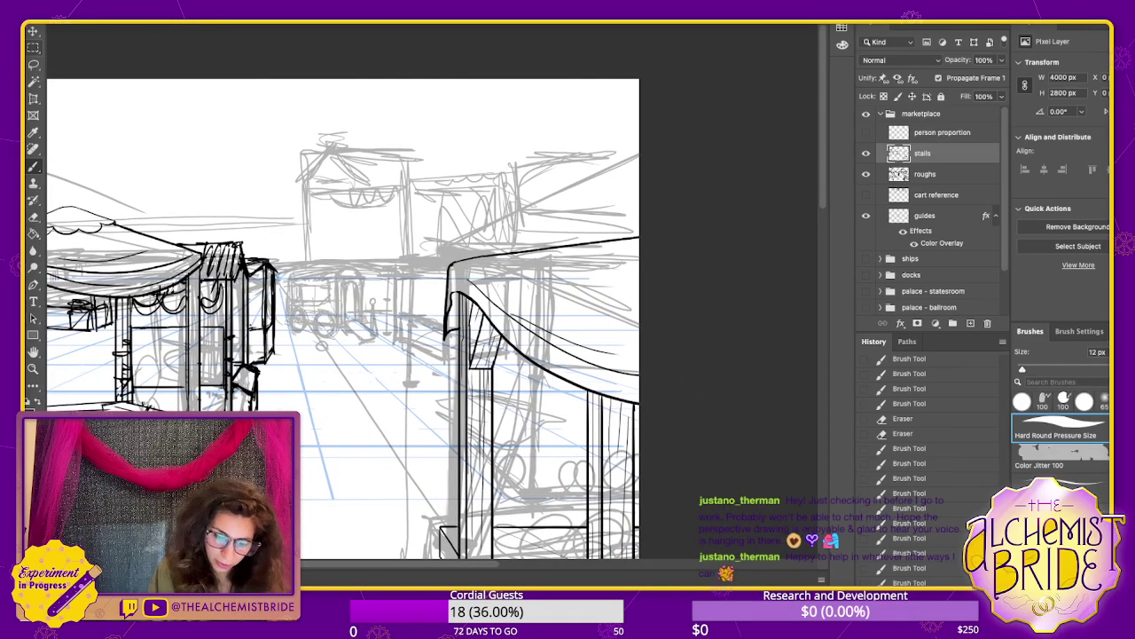
{"action": "scroll", "coordinate": [342, 293], "scroll_direction": "down", "scroll_amount": 5}
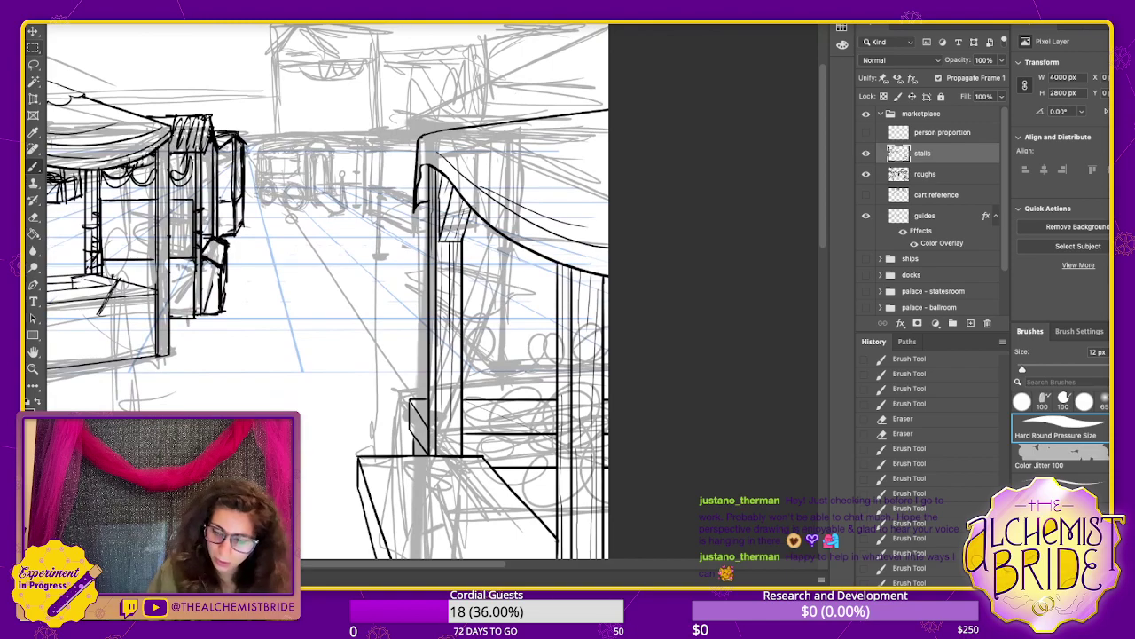
{"action": "left_click", "coordinate": [866, 174]}
{"action": "left_click", "coordinate": [866, 174]}
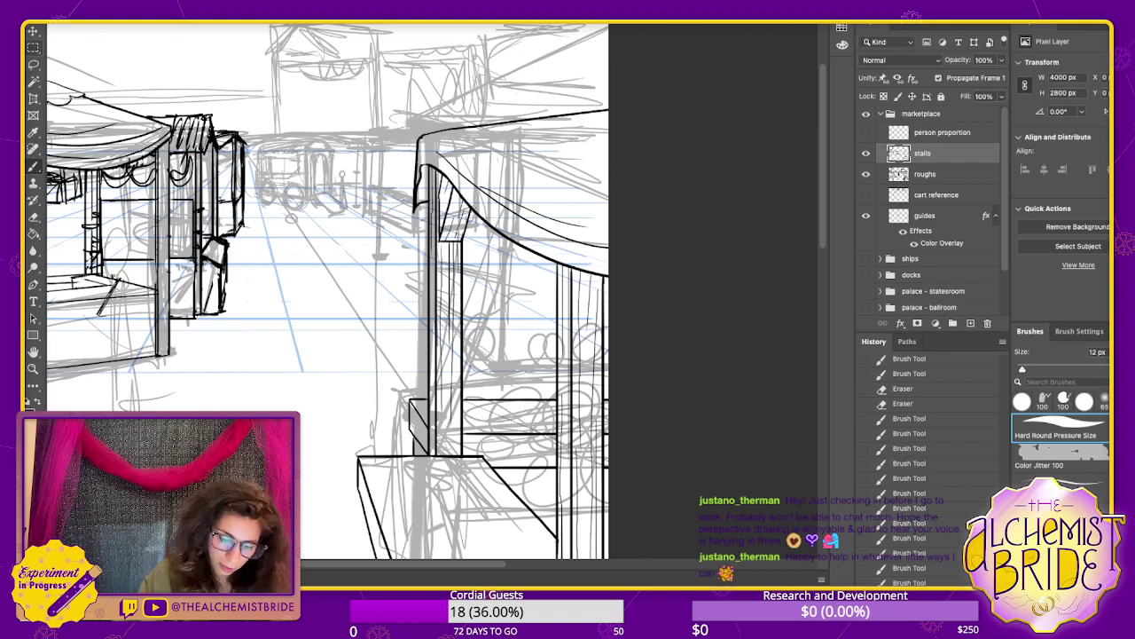
{"action": "left_click_drag", "start_coordinate": [463, 268], "coordinate": [544, 321]}
{"action": "key", "text": "ctrl+z"}
{"action": "key", "text": "ctrl+z"}
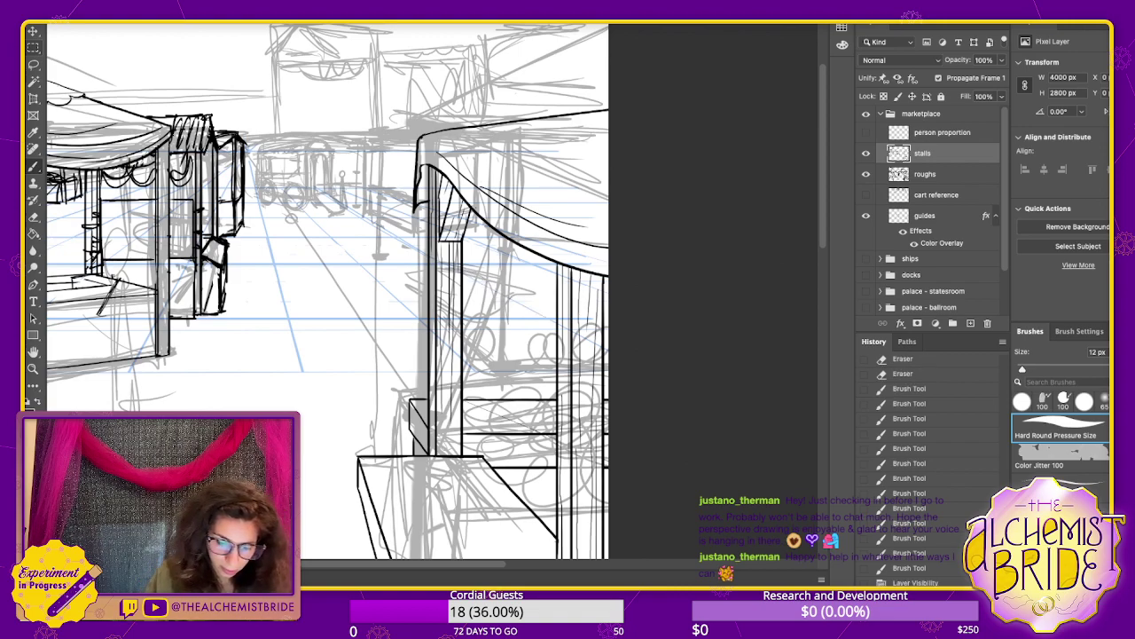
- Draw the outline of a box-shaped shelf behind the foreground stall's post, below the canopy drape
{"action": "left_click_drag", "start_coordinate": [464, 291], "coordinate": [505, 320]}
{"action": "mouse_move", "coordinate": [505, 236]}
{"action": "left_mouse_down"}
{"action": "mouse_move", "coordinate": [505, 322]}
{"action": "mouse_move", "coordinate": [557, 321]}
{"action": "mouse_move", "coordinate": [544, 323]}
{"action": "left_mouse_up"}
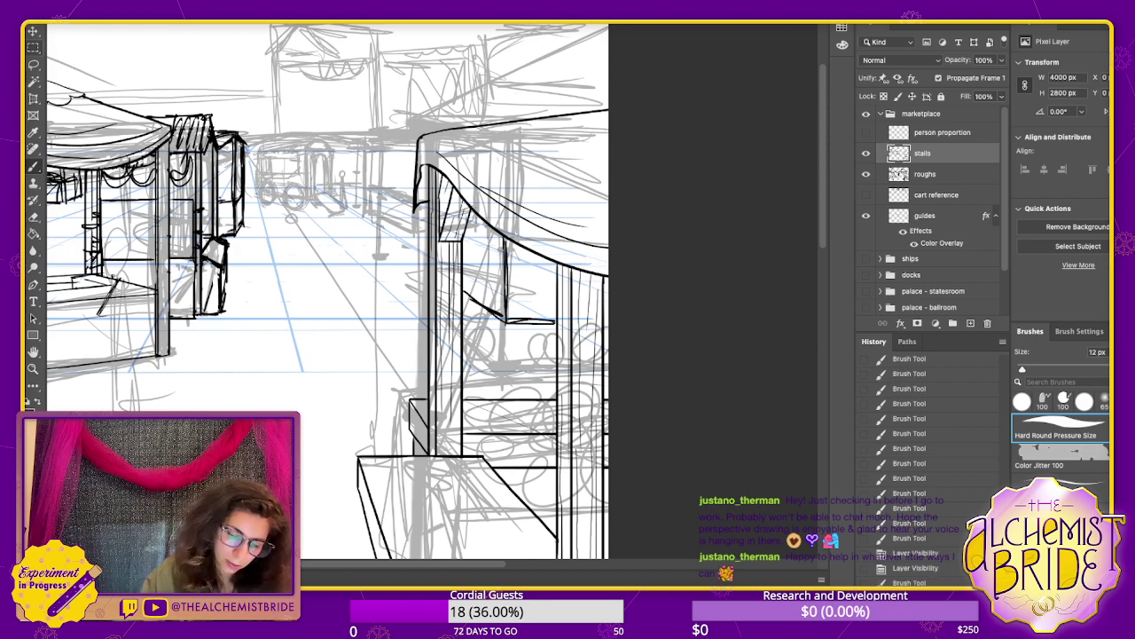
{"action": "left_click_drag", "start_coordinate": [463, 255], "coordinate": [550, 270]}
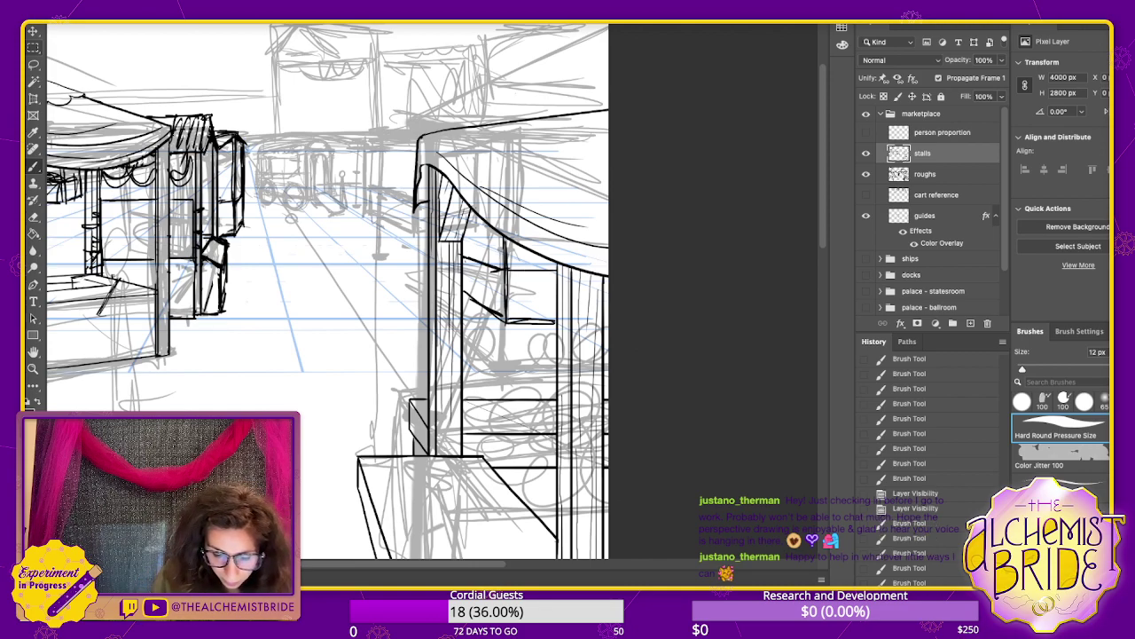
- Undo the shelf's upper edge, then redraw its top and inner side edges between the foreground stall's posts
{"action": "key", "text": "ctrl+z"}
{"action": "mouse_move", "coordinate": [508, 264]}
{"action": "left_mouse_down"}
{"action": "mouse_move", "coordinate": [494, 279]}
{"action": "mouse_move", "coordinate": [464, 249]}
{"action": "mouse_move", "coordinate": [503, 265]}
{"action": "mouse_move", "coordinate": [464, 282]}
{"action": "left_mouse_up"}
{"action": "key", "text": "ctrl+z"}
{"action": "key", "text": "e"}
{"action": "key", "text": "b"}
{"action": "left_click_drag", "start_coordinate": [468, 227], "coordinate": [467, 291]}
{"action": "mouse_move", "coordinate": [466, 241]}
{"action": "left_mouse_down"}
{"action": "mouse_move", "coordinate": [466, 289]}
{"action": "mouse_move", "coordinate": [556, 268]}
{"action": "left_mouse_up"}
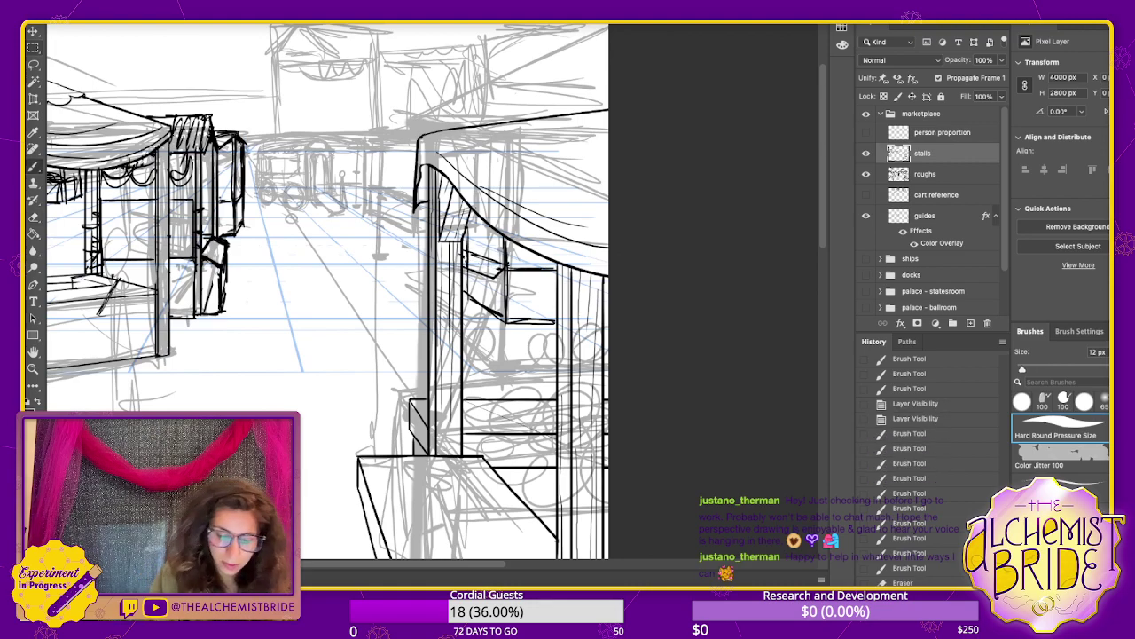
- Draw a diagonal brace between the canopy and post of the foreground stall on the scene's opposite side
{"action": "mouse_move", "coordinate": [467, 300]}
{"action": "left_mouse_down"}
{"action": "mouse_move", "coordinate": [490, 313]}
{"action": "mouse_move", "coordinate": [499, 345]}
{"action": "mouse_move", "coordinate": [684, 244]}
{"action": "mouse_move", "coordinate": [772, 250]}
{"action": "mouse_move", "coordinate": [544, 330]}
{"action": "mouse_move", "coordinate": [803, 197]}
{"action": "left_mouse_up"}
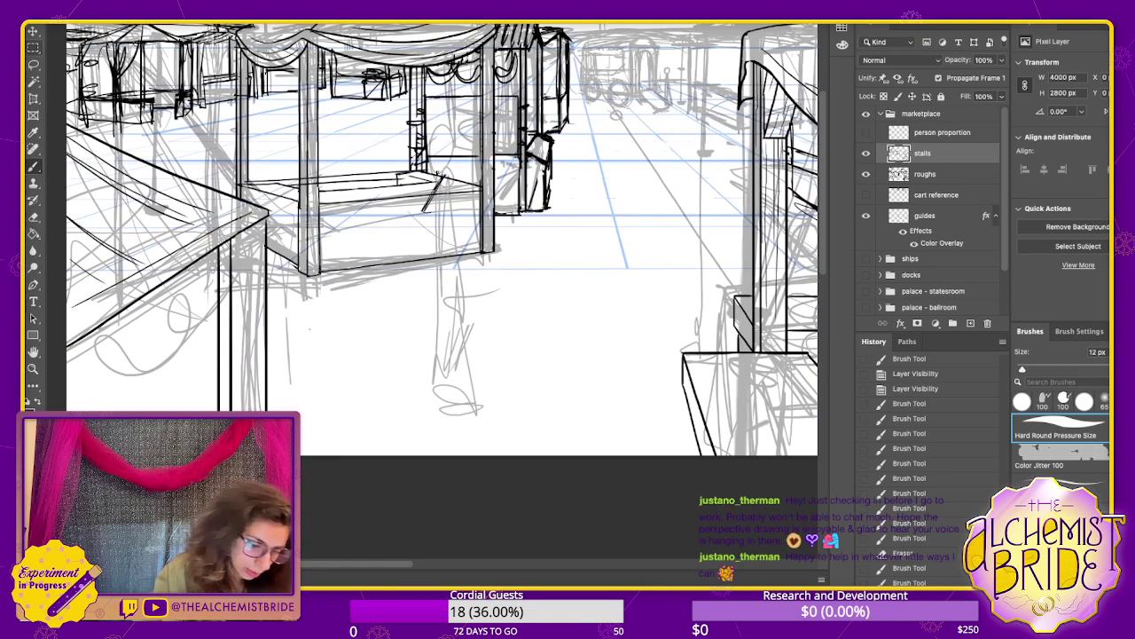
{"action": "left_click_drag", "start_coordinate": [172, 280], "coordinate": [220, 333]}
{"action": "mouse_move", "coordinate": [180, 271]}
{"action": "left_mouse_down"}
{"action": "mouse_move", "coordinate": [231, 338]}
{"action": "mouse_move", "coordinate": [229, 294]}
{"action": "left_mouse_up"}
{"action": "key", "text": "ctrl+z"}
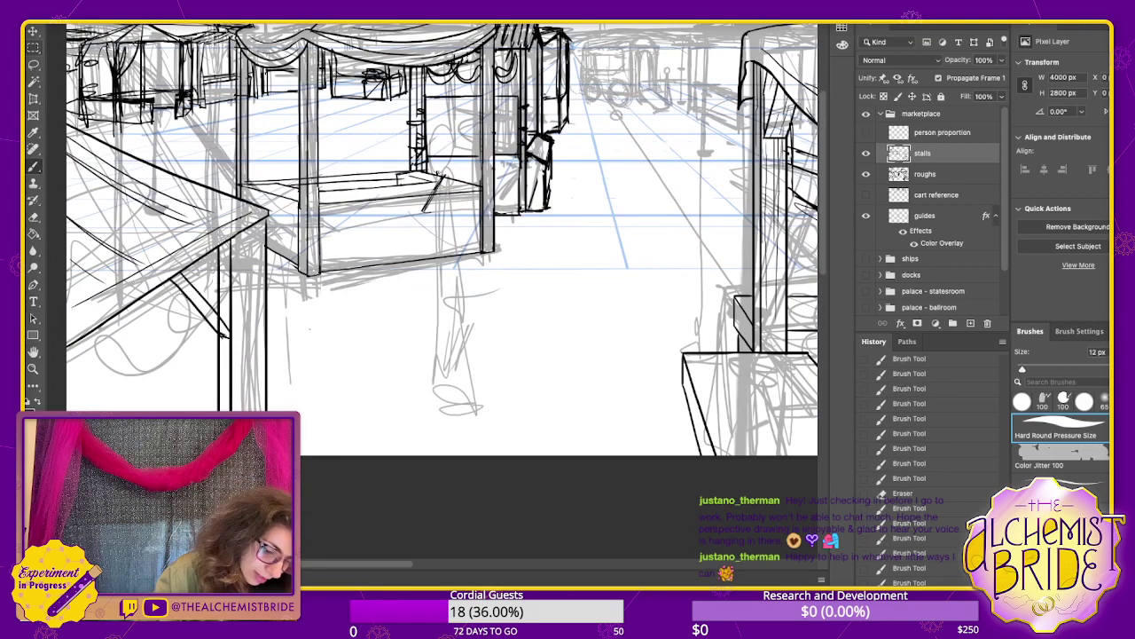
{"action": "mouse_move", "coordinate": [209, 254]}
{"action": "left_mouse_down"}
{"action": "mouse_move", "coordinate": [230, 277]}
{"action": "mouse_move", "coordinate": [221, 333]}
{"action": "left_mouse_up"}
{"action": "key", "text": "e"}
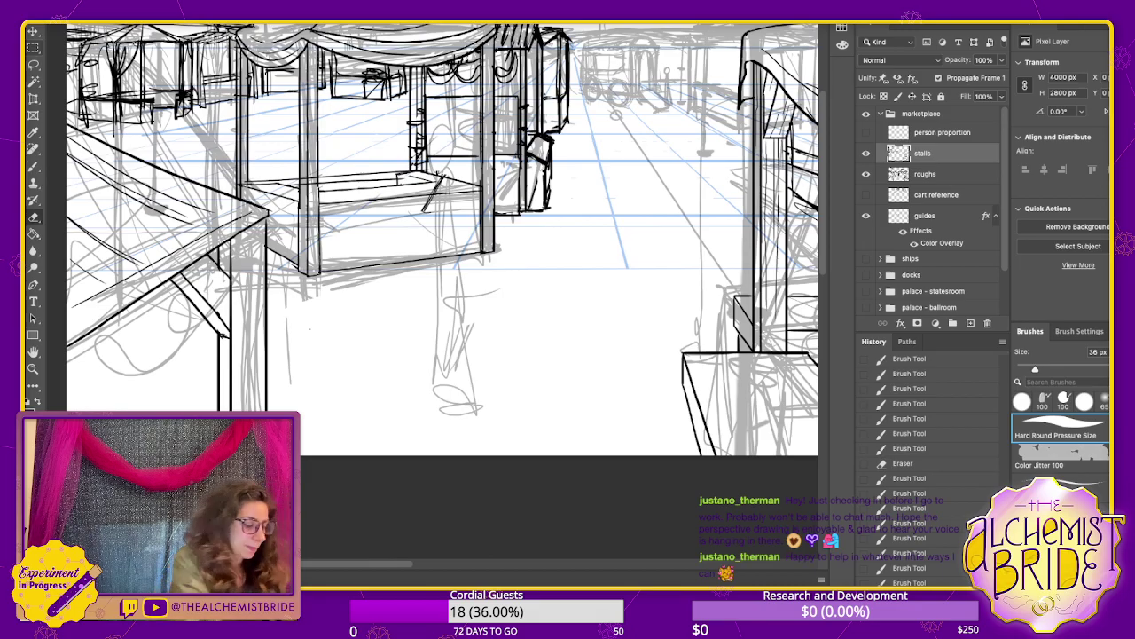
- Draw diagonal braces between the central stall's front posts and its draped canopy
{"action": "key", "text": "super+minus"}
{"action": "key", "text": "super+minus"}
{"action": "left_click_drag", "start_coordinate": [443, 222], "coordinate": [539, 292]}
{"action": "key", "text": "super+plus"}
{"action": "key", "text": "super+plus"}
{"action": "key", "text": "super+plus"}
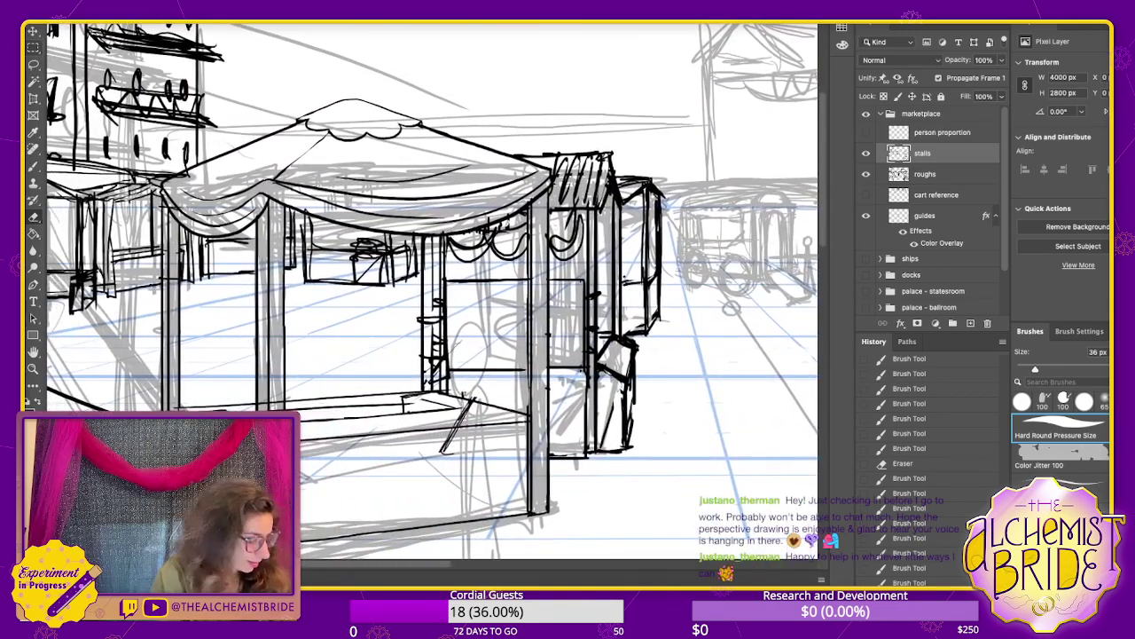
{"action": "key", "text": "b"}
{"action": "left_click_drag", "start_coordinate": [309, 226], "coordinate": [296, 257]}
{"action": "key", "text": "super+z"}
{"action": "key", "text": "super+z"}
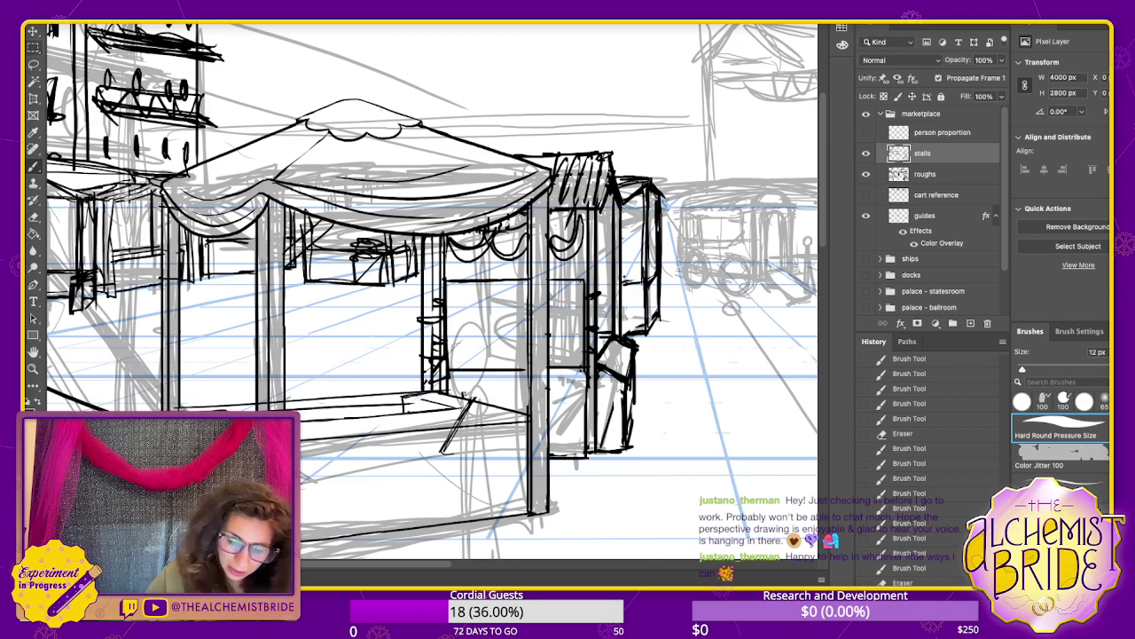
{"action": "left_click_drag", "start_coordinate": [497, 226], "coordinate": [525, 235]}
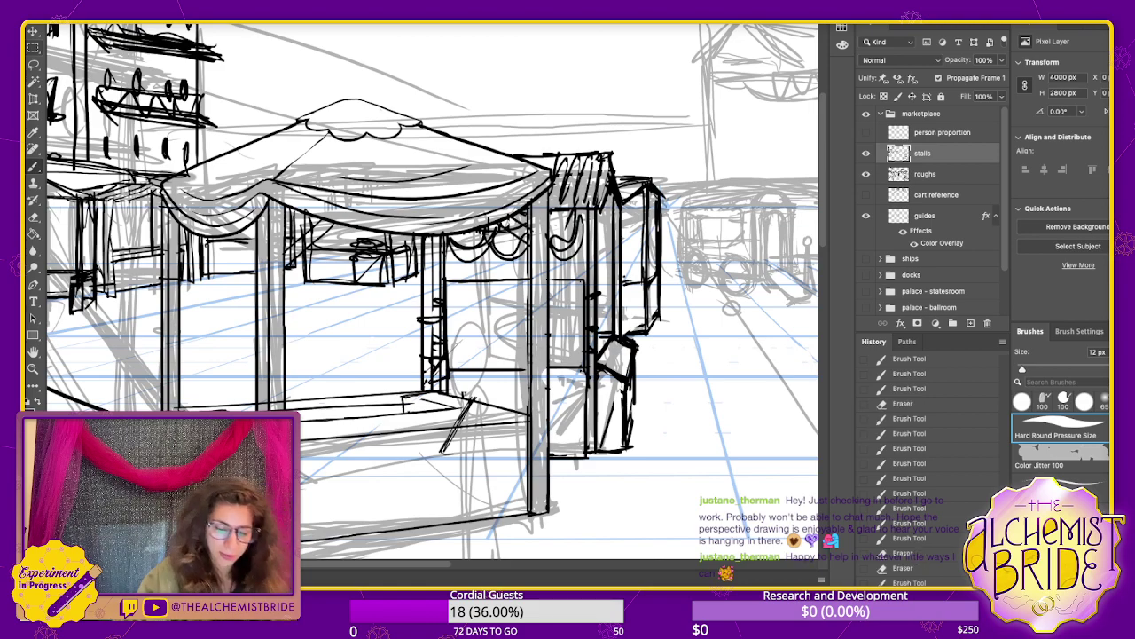
- Erase the background linework showing through the central stall's two diagonal braces
{"action": "key", "text": "e"}
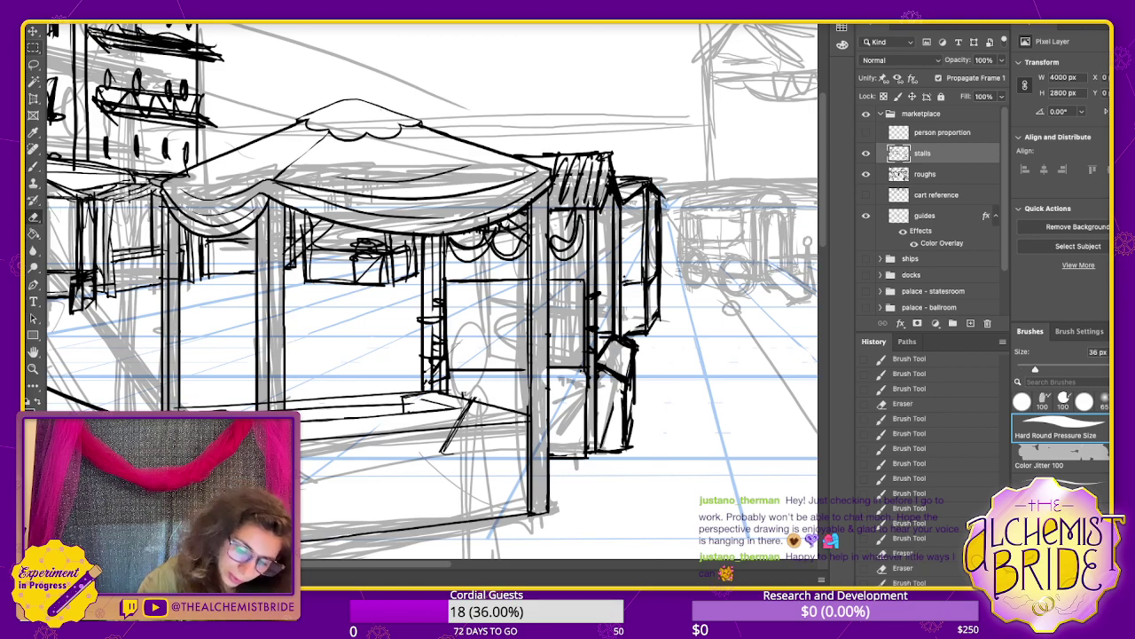
{"action": "left_click_drag", "start_coordinate": [515, 225], "coordinate": [527, 236]}
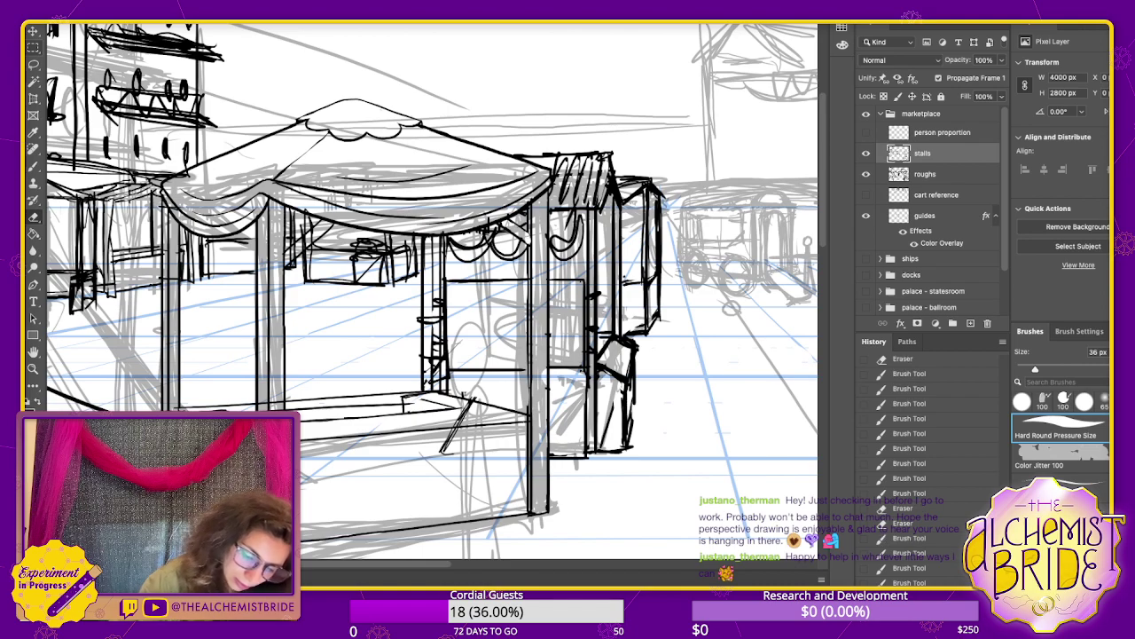
{"action": "mouse_move", "coordinate": [295, 244]}
{"action": "left_mouse_down"}
{"action": "mouse_move", "coordinate": [304, 236]}
{"action": "mouse_move", "coordinate": [291, 259]}
{"action": "left_mouse_up"}
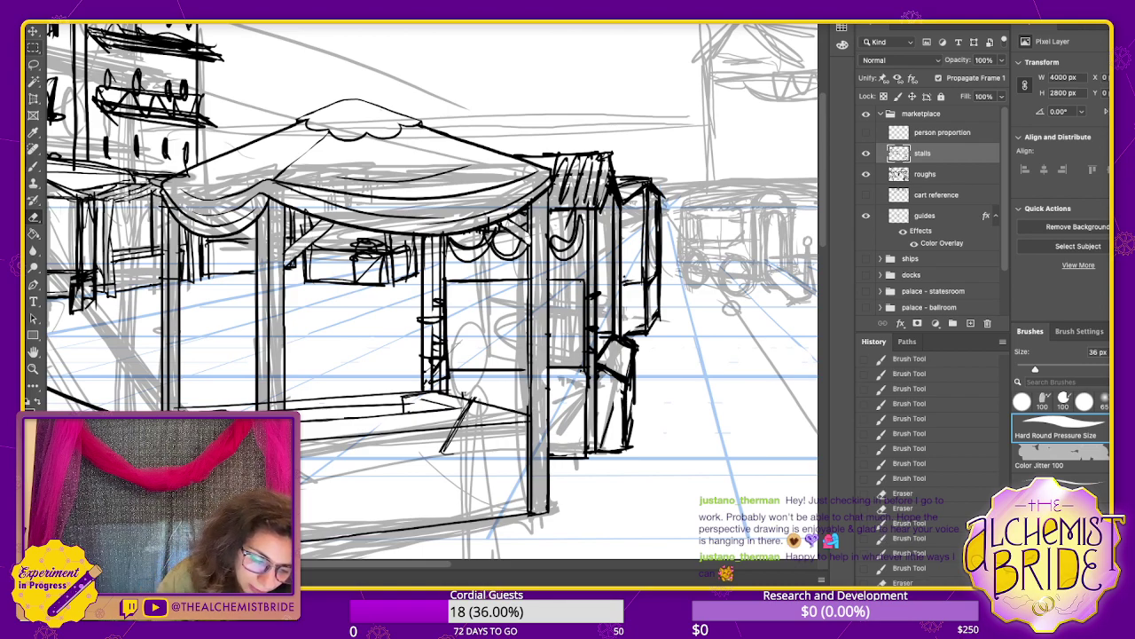
- Compare the street's far side beside the foreground stall with the sketch by toggling the roughs layer
{"action": "key", "text": "super+minus"}
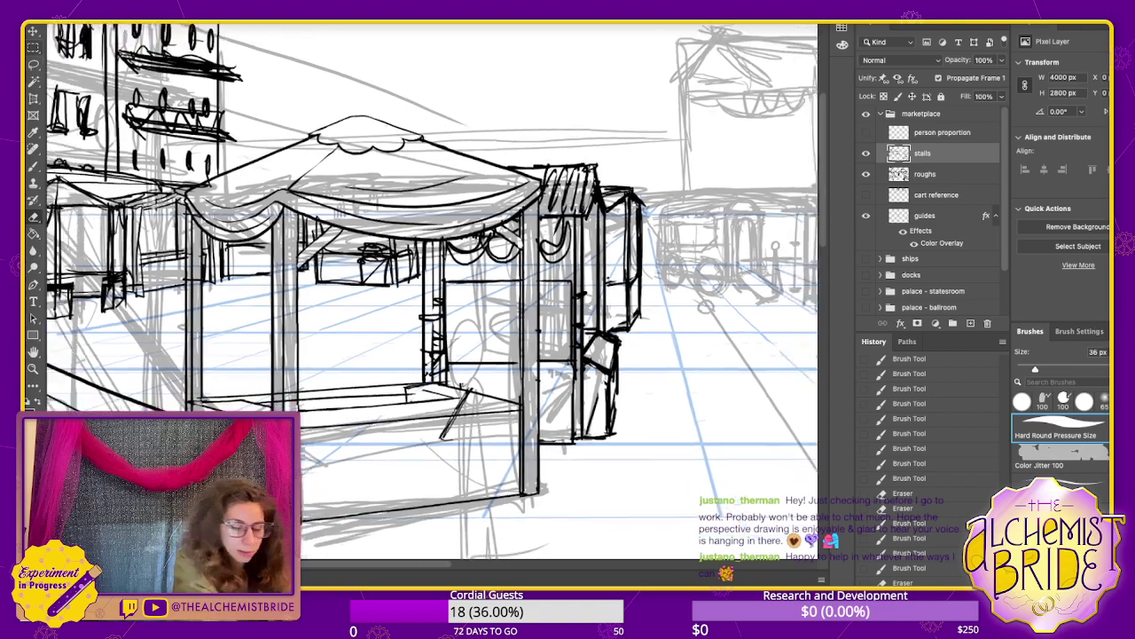
{"action": "left_click_drag", "start_coordinate": [639, 310], "coordinate": [315, 336]}
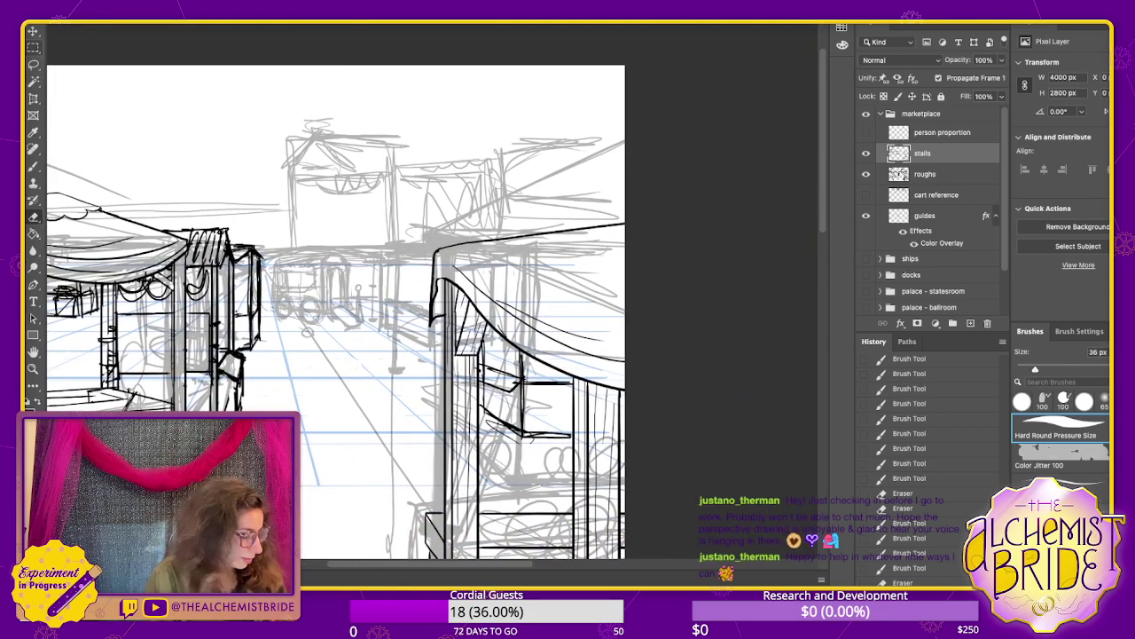
{"action": "key", "text": "b"}
{"action": "left_click", "coordinate": [866, 175]}
{"action": "left_click", "coordinate": [865, 175]}
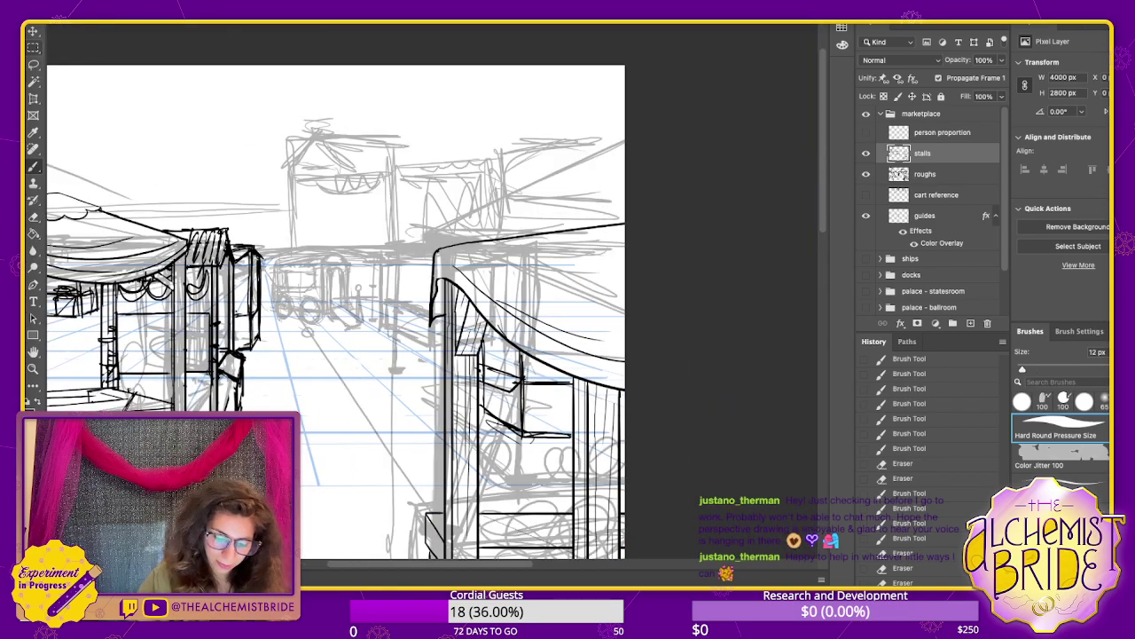
{"action": "left_click", "coordinate": [866, 173]}
{"action": "left_click", "coordinate": [866, 174]}
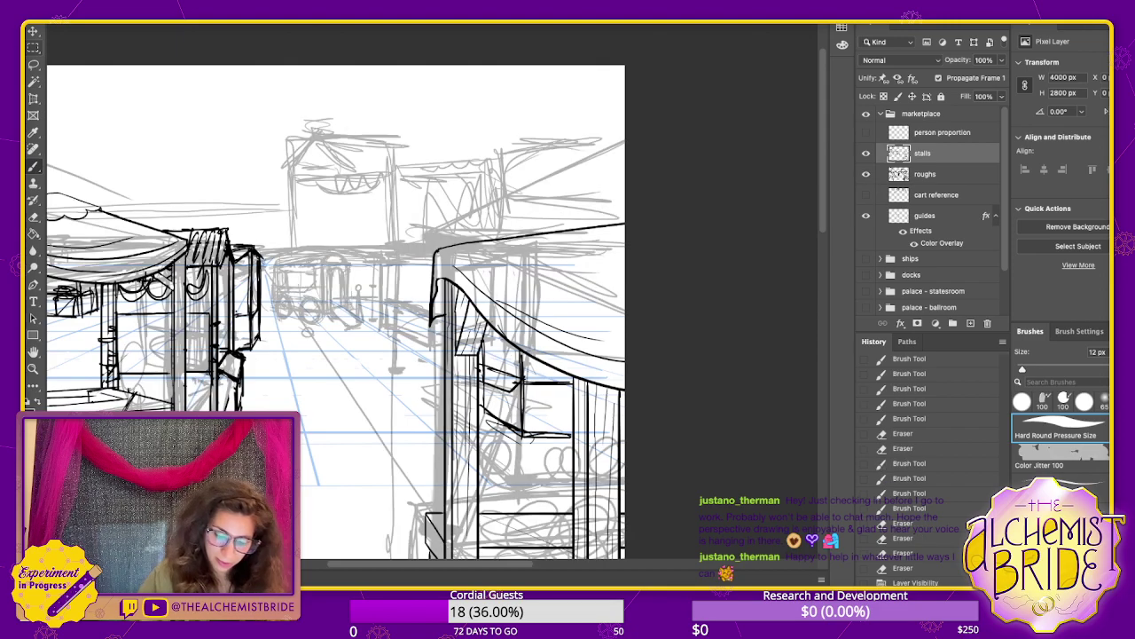
- Draw a distant stall's roof, corner verticals and side panels just behind the foreground stall's canopy corner
{"action": "left_click_drag", "start_coordinate": [337, 310], "coordinate": [356, 277]}
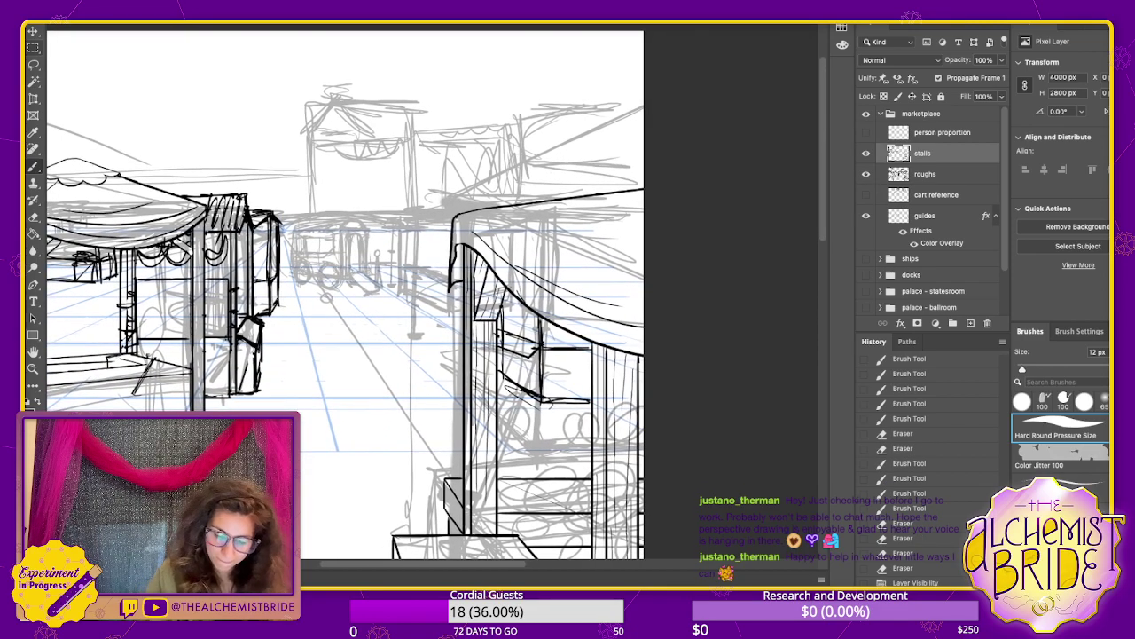
{"action": "mouse_move", "coordinate": [405, 228]}
{"action": "left_mouse_down"}
{"action": "mouse_move", "coordinate": [404, 297]}
{"action": "mouse_move", "coordinate": [452, 288]}
{"action": "mouse_move", "coordinate": [454, 317]}
{"action": "mouse_move", "coordinate": [423, 303]}
{"action": "mouse_move", "coordinate": [462, 317]}
{"action": "left_mouse_up"}
{"action": "key", "text": "super+z"}
{"action": "left_click_drag", "start_coordinate": [454, 316], "coordinate": [463, 319]}
{"action": "mouse_move", "coordinate": [406, 225]}
{"action": "left_mouse_down"}
{"action": "mouse_move", "coordinate": [452, 223]}
{"action": "mouse_move", "coordinate": [428, 214]}
{"action": "mouse_move", "coordinate": [428, 310]}
{"action": "left_mouse_up"}
{"action": "mouse_move", "coordinate": [429, 210]}
{"action": "left_mouse_down"}
{"action": "mouse_move", "coordinate": [455, 228]}
{"action": "mouse_move", "coordinate": [471, 208]}
{"action": "left_mouse_up"}
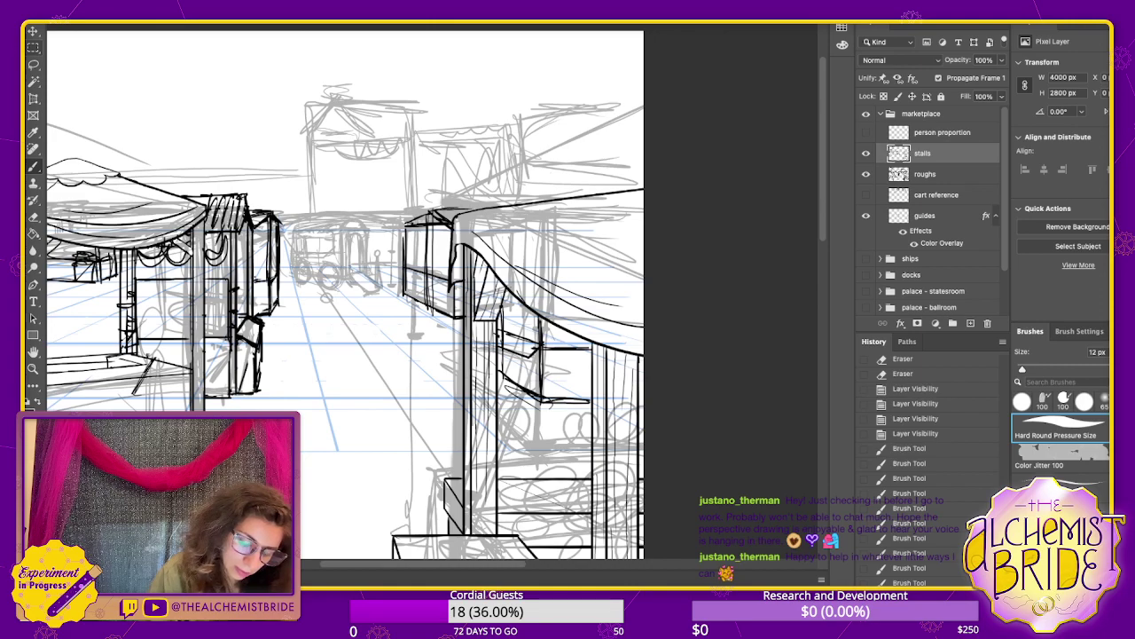
- Erase the new distant stall's side panel lines and redraw its corner posts below the roof
{"action": "key", "text": "e"}
{"action": "mouse_move", "coordinate": [422, 238]}
{"action": "left_mouse_down"}
{"action": "mouse_move", "coordinate": [420, 299]}
{"action": "mouse_move", "coordinate": [435, 312]}
{"action": "mouse_move", "coordinate": [405, 293]}
{"action": "left_mouse_up"}
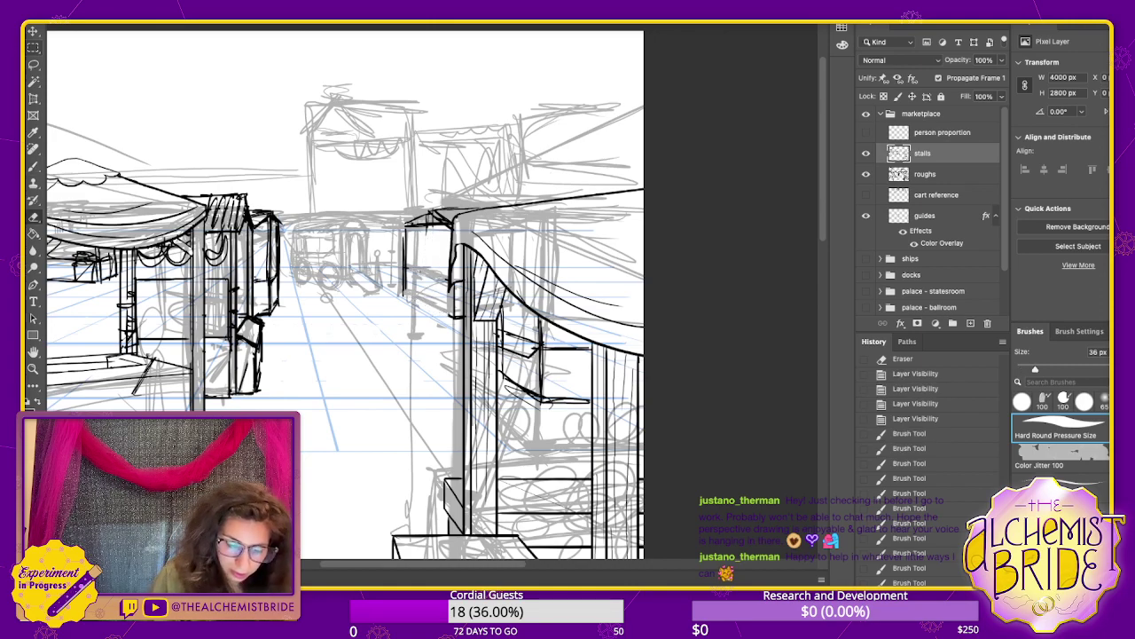
{"action": "key", "text": "b"}
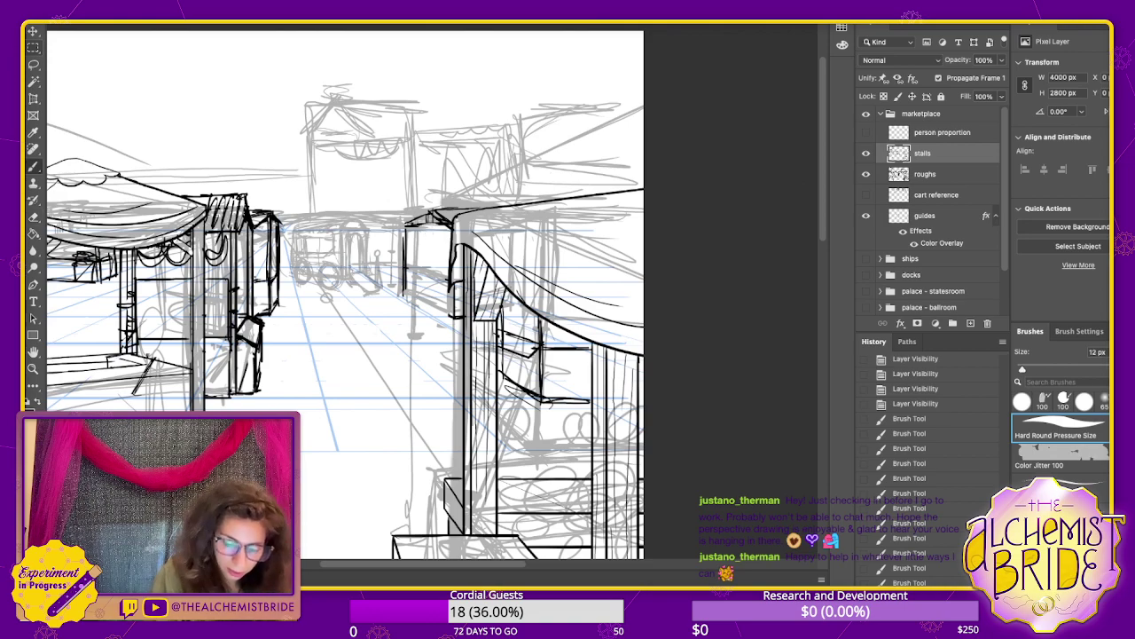
{"action": "left_click_drag", "start_coordinate": [452, 284], "coordinate": [456, 317]}
{"action": "left_click_drag", "start_coordinate": [408, 228], "coordinate": [404, 303]}
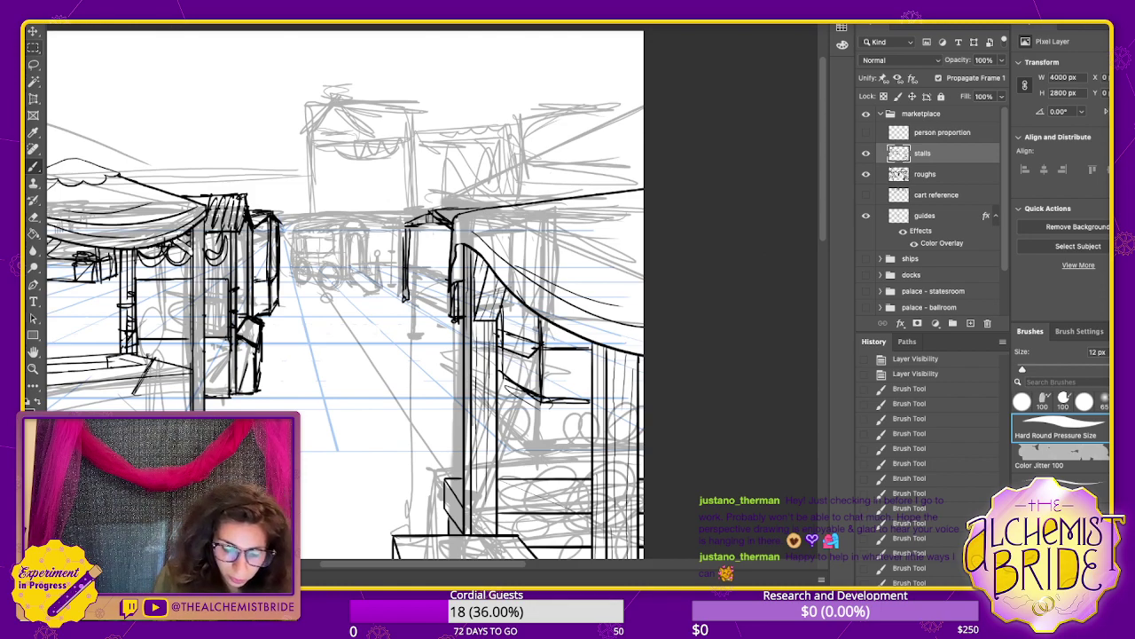
- Fill the new distant stall with upright goods and shelf details, and draw a small bucket at its foot
{"action": "left_click_drag", "start_coordinate": [412, 259], "coordinate": [422, 305]}
{"action": "left_click_drag", "start_coordinate": [421, 259], "coordinate": [422, 298]}
{"action": "left_click_drag", "start_coordinate": [426, 253], "coordinate": [426, 299]}
{"action": "left_click_drag", "start_coordinate": [434, 256], "coordinate": [434, 298]}
{"action": "mouse_move", "coordinate": [422, 229]}
{"action": "left_mouse_down"}
{"action": "mouse_move", "coordinate": [421, 259]}
{"action": "mouse_move", "coordinate": [447, 230]}
{"action": "left_mouse_up"}
{"action": "left_click_drag", "start_coordinate": [446, 230], "coordinate": [450, 282]}
{"action": "left_click_drag", "start_coordinate": [453, 266], "coordinate": [453, 302]}
{"action": "mouse_move", "coordinate": [455, 289]}
{"action": "left_mouse_down"}
{"action": "mouse_move", "coordinate": [461, 319]}
{"action": "mouse_move", "coordinate": [441, 295]}
{"action": "left_mouse_up"}
{"action": "mouse_move", "coordinate": [446, 284]}
{"action": "left_mouse_down"}
{"action": "mouse_move", "coordinate": [433, 316]}
{"action": "mouse_move", "coordinate": [452, 318]}
{"action": "mouse_move", "coordinate": [425, 306]}
{"action": "mouse_move", "coordinate": [404, 329]}
{"action": "left_mouse_up"}
{"action": "left_click_drag", "start_coordinate": [428, 311], "coordinate": [437, 332]}
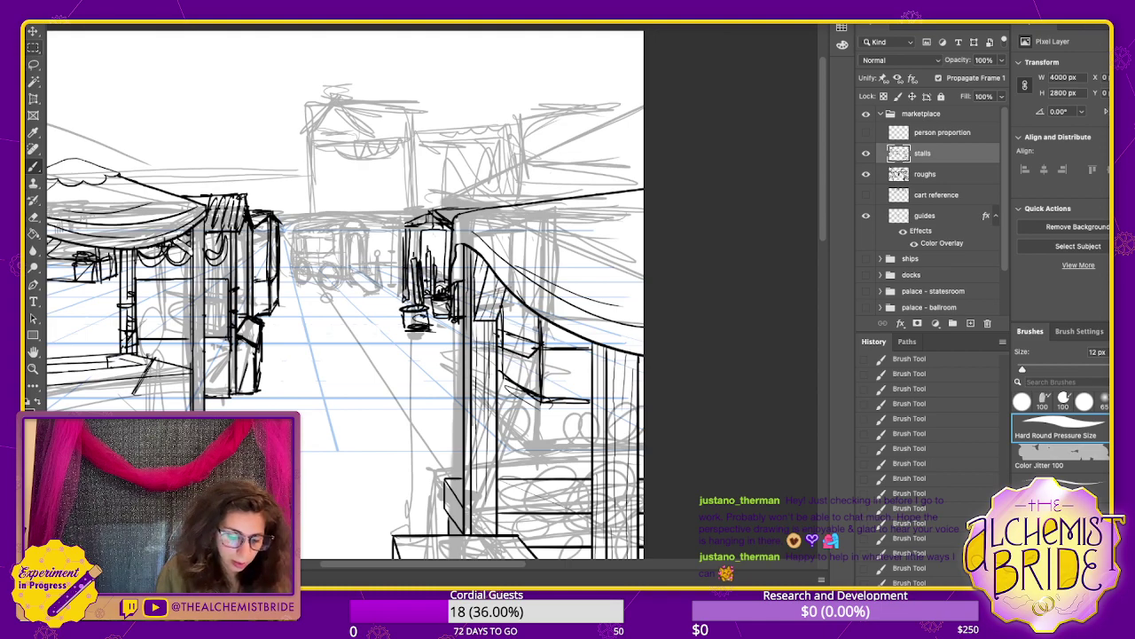
{"action": "mouse_move", "coordinate": [271, 353]}
{"action": "left_mouse_down"}
{"action": "mouse_move", "coordinate": [300, 352]}
{"action": "mouse_move", "coordinate": [269, 374]}
{"action": "mouse_move", "coordinate": [300, 376]}
{"action": "mouse_move", "coordinate": [348, 288]}
{"action": "left_mouse_up"}
{"action": "key", "text": "ctrl+z"}
{"action": "key", "text": "ctrl+z"}
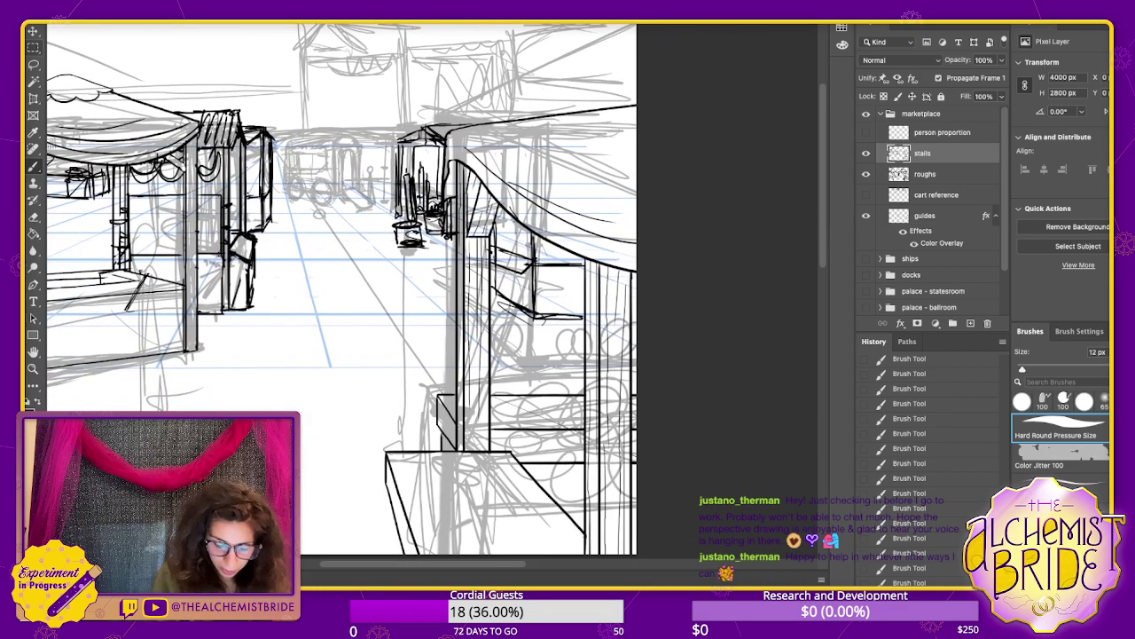
{"action": "mouse_move", "coordinate": [381, 413]}
{"action": "left_mouse_down"}
{"action": "mouse_move", "coordinate": [431, 428]}
{"action": "mouse_move", "coordinate": [359, 429]}
{"action": "mouse_move", "coordinate": [436, 433]}
{"action": "left_mouse_up"}
{"action": "left_click_drag", "start_coordinate": [357, 425], "coordinate": [360, 497]}
{"action": "mouse_move", "coordinate": [361, 498]}
{"action": "left_mouse_down"}
{"action": "mouse_move", "coordinate": [397, 520]}
{"action": "mouse_move", "coordinate": [368, 514]}
{"action": "mouse_move", "coordinate": [384, 513]}
{"action": "left_mouse_up"}
{"action": "left_click_drag", "start_coordinate": [433, 427], "coordinate": [435, 449]}
{"action": "scroll", "coordinate": [345, 293], "scroll_direction": "down", "scroll_amount": 4}
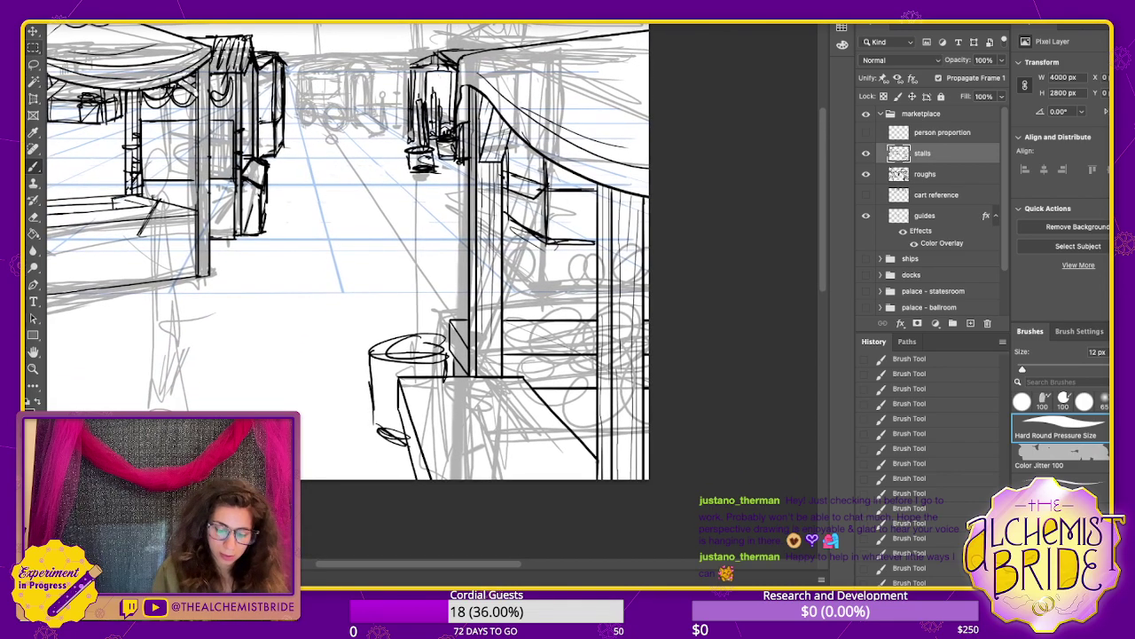
{"action": "key", "text": "ctrl+z"}
{"action": "key", "text": "ctrl+z"}
{"action": "key", "text": "ctrl+z"}
{"action": "key", "text": "ctrl+z"}
{"action": "key", "text": "ctrl+z"}
{"action": "key", "text": "ctrl+z"}
{"action": "key", "text": "ctrl+z"}
{"action": "key", "text": "ctrl+z"}
{"action": "key", "text": "ctrl+z"}
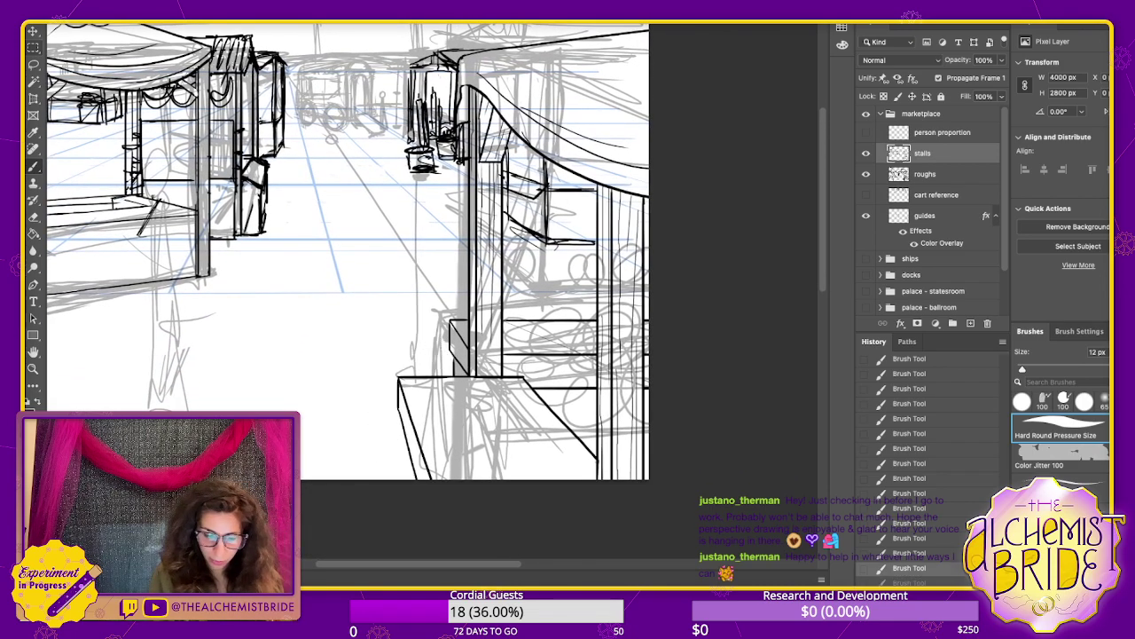
- Draw a barrel with an elliptical rim, sides and curved base beside the foreground stall's counter, plus another rim behind it
{"action": "left_click_drag", "start_coordinate": [354, 333], "coordinate": [384, 478]}
{"action": "left_click_drag", "start_coordinate": [372, 429], "coordinate": [415, 446]}
{"action": "mouse_move", "coordinate": [404, 412]}
{"action": "left_mouse_down"}
{"action": "mouse_move", "coordinate": [405, 446]}
{"action": "mouse_move", "coordinate": [416, 446]}
{"action": "left_mouse_up"}
{"action": "left_click_drag", "start_coordinate": [366, 355], "coordinate": [369, 434]}
{"action": "mouse_move", "coordinate": [366, 355]}
{"action": "left_mouse_down"}
{"action": "mouse_move", "coordinate": [372, 431]}
{"action": "mouse_move", "coordinate": [372, 421]}
{"action": "left_mouse_up"}
{"action": "mouse_move", "coordinate": [364, 355]}
{"action": "left_mouse_down"}
{"action": "mouse_move", "coordinate": [415, 366]}
{"action": "mouse_move", "coordinate": [448, 359]}
{"action": "left_mouse_up"}
{"action": "mouse_move", "coordinate": [451, 357]}
{"action": "left_mouse_down"}
{"action": "mouse_move", "coordinate": [399, 343]}
{"action": "mouse_move", "coordinate": [401, 369]}
{"action": "mouse_move", "coordinate": [449, 359]}
{"action": "left_mouse_up"}
{"action": "left_click_drag", "start_coordinate": [374, 356], "coordinate": [447, 356]}
{"action": "left_click_drag", "start_coordinate": [426, 332], "coordinate": [448, 331]}
{"action": "left_click_drag", "start_coordinate": [403, 337], "coordinate": [462, 340]}
{"action": "left_click_drag", "start_coordinate": [399, 293], "coordinate": [616, 344]}
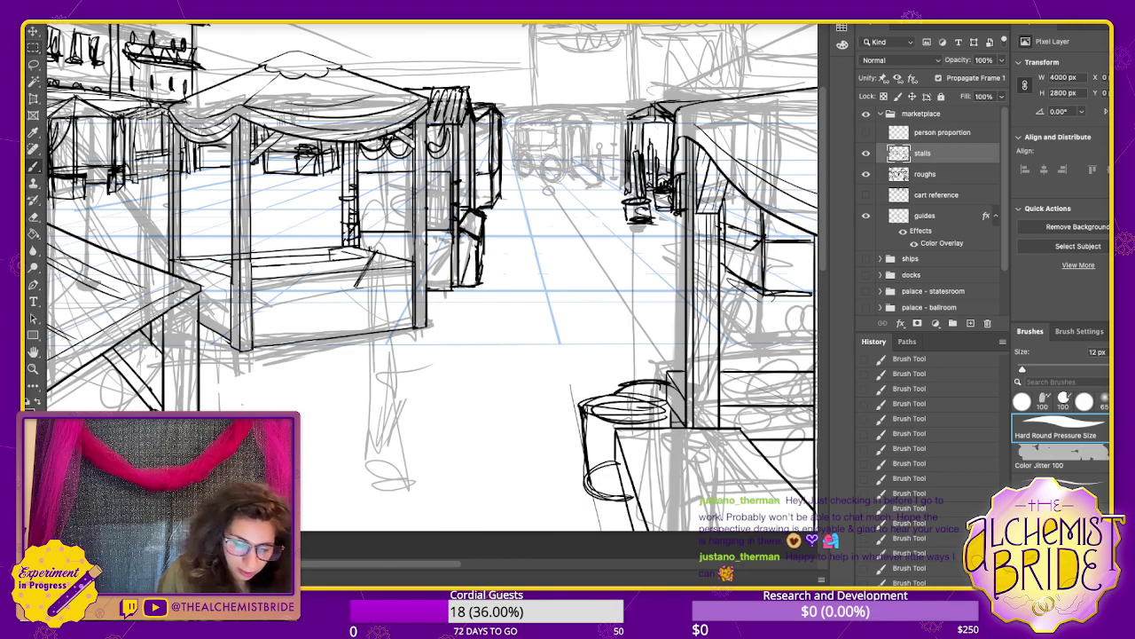
{"action": "left_click_drag", "start_coordinate": [439, 239], "coordinate": [433, 278]}
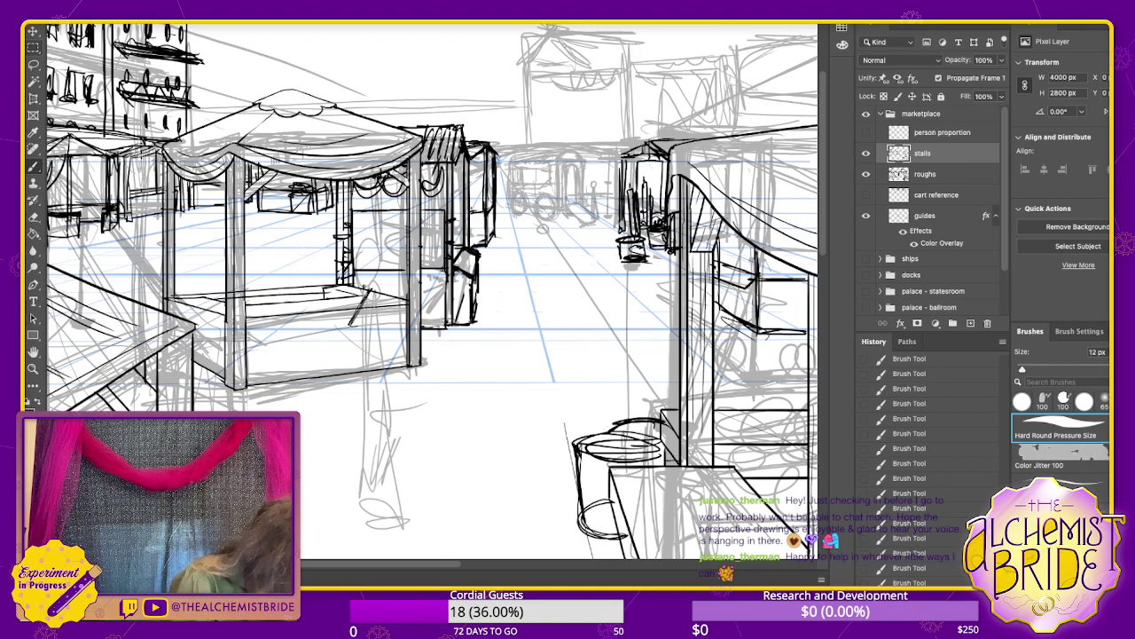
{"action": "scroll", "coordinate": [432, 294], "scroll_direction": "up", "scroll_amount": 3}
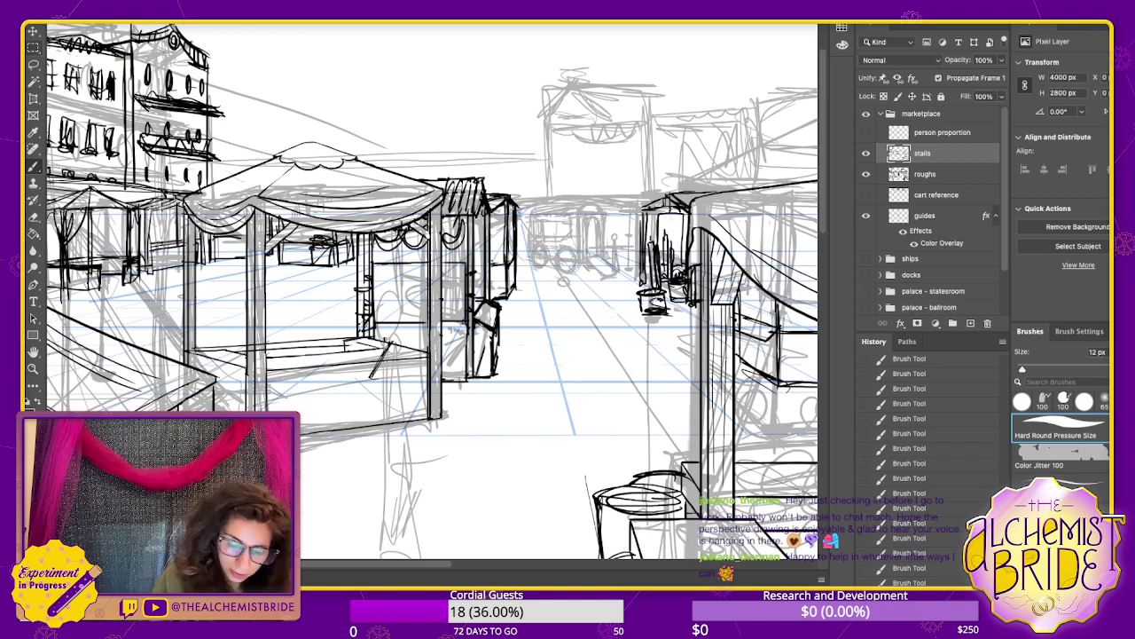
{"action": "scroll", "coordinate": [432, 294], "scroll_direction": "down", "scroll_amount": 5}
{"action": "scroll", "coordinate": [432, 295], "scroll_direction": "left", "scroll_amount": 4}
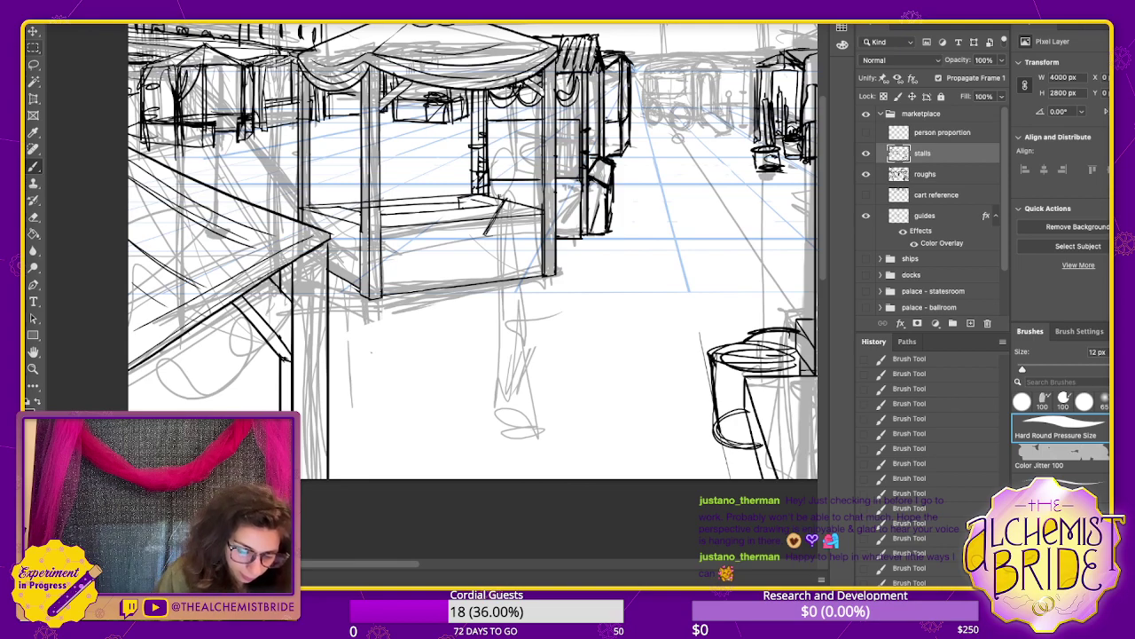
{"action": "left_click_drag", "start_coordinate": [265, 338], "coordinate": [264, 411]}
{"action": "key", "text": "ctrl+z"}
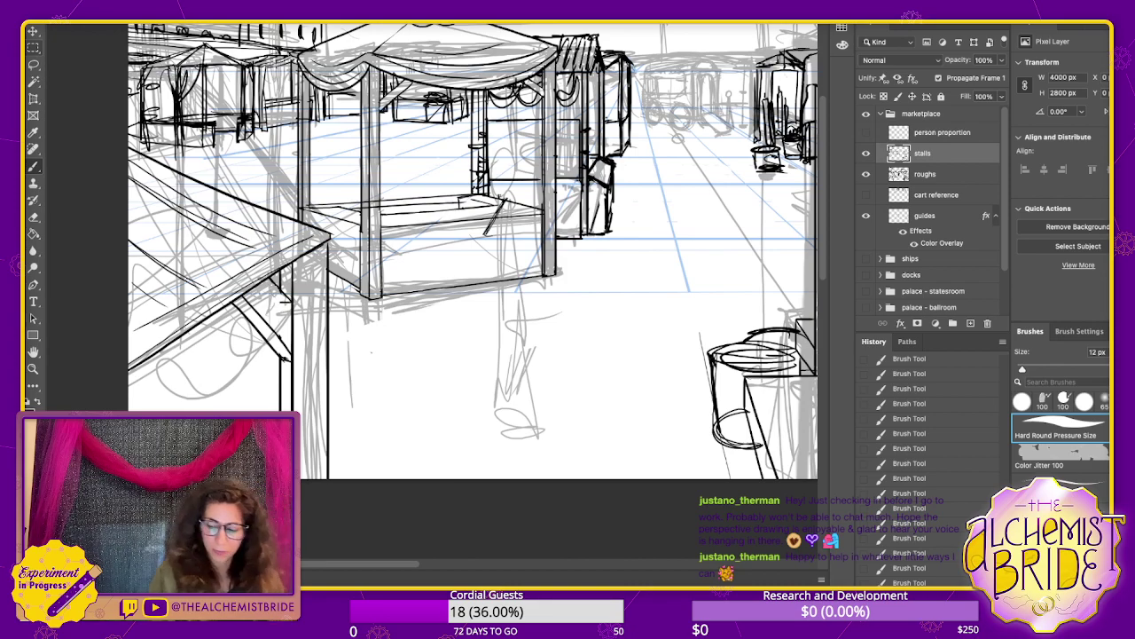
- Hide the roughs layer, and lasso and delete the diagonal brace beside the foreground stall's canopy post
{"action": "left_click", "coordinate": [866, 174]}
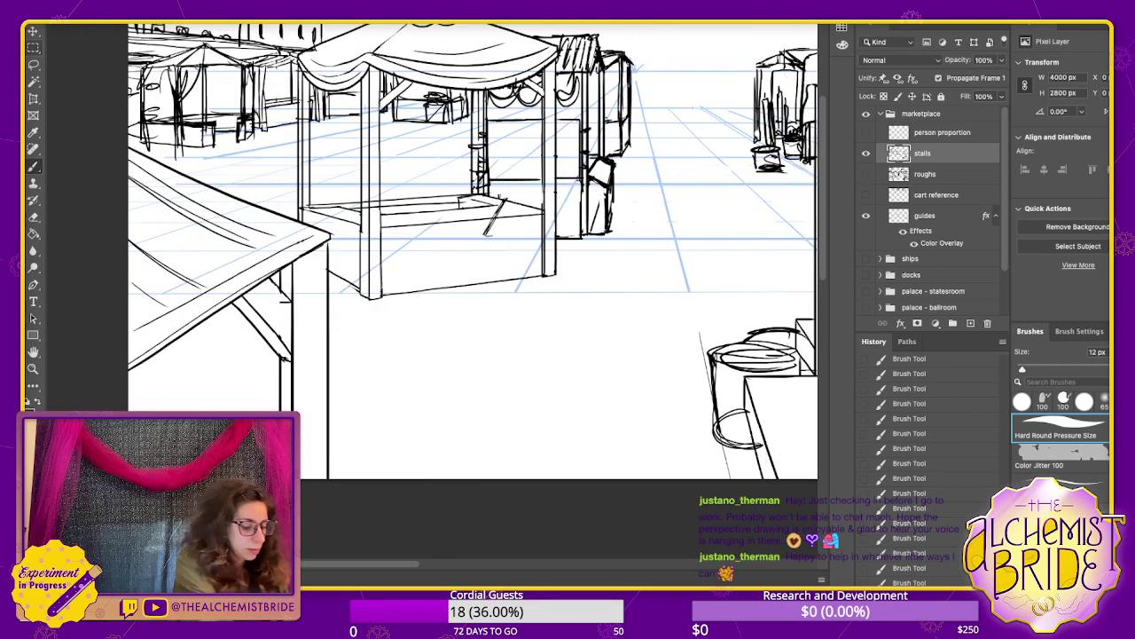
{"action": "key", "text": "ctrl+minus"}
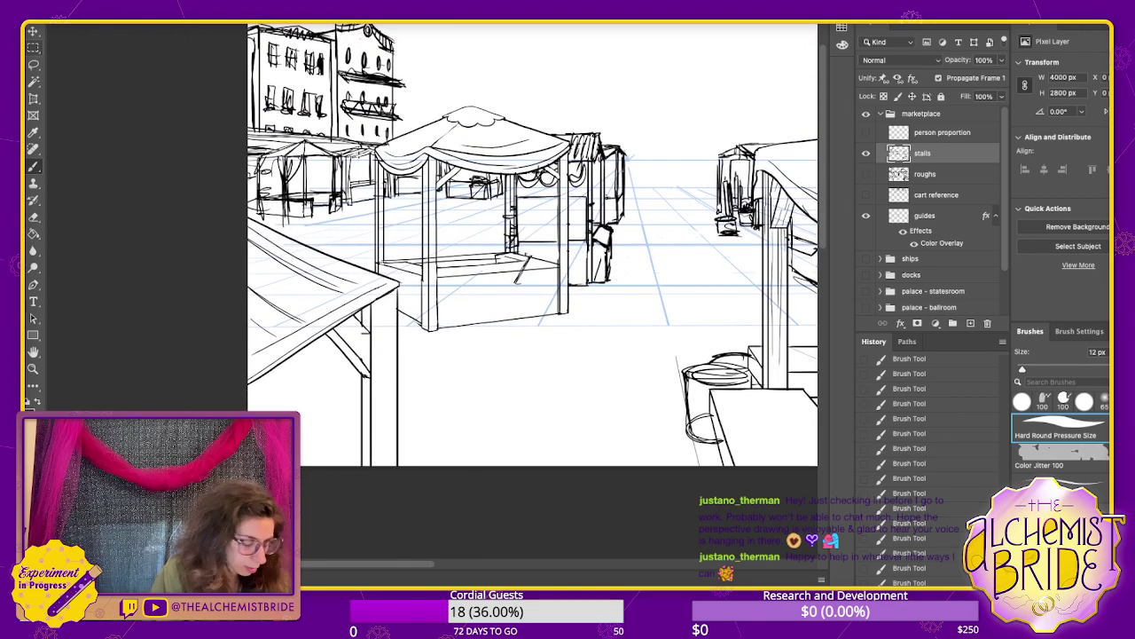
{"action": "key", "text": "l"}
{"action": "mouse_move", "coordinate": [368, 382]}
{"action": "left_mouse_down"}
{"action": "mouse_move", "coordinate": [369, 318]}
{"action": "mouse_move", "coordinate": [324, 335]}
{"action": "left_mouse_up"}
{"action": "key", "text": "Delete"}
{"action": "key", "text": "ctrl+d"}
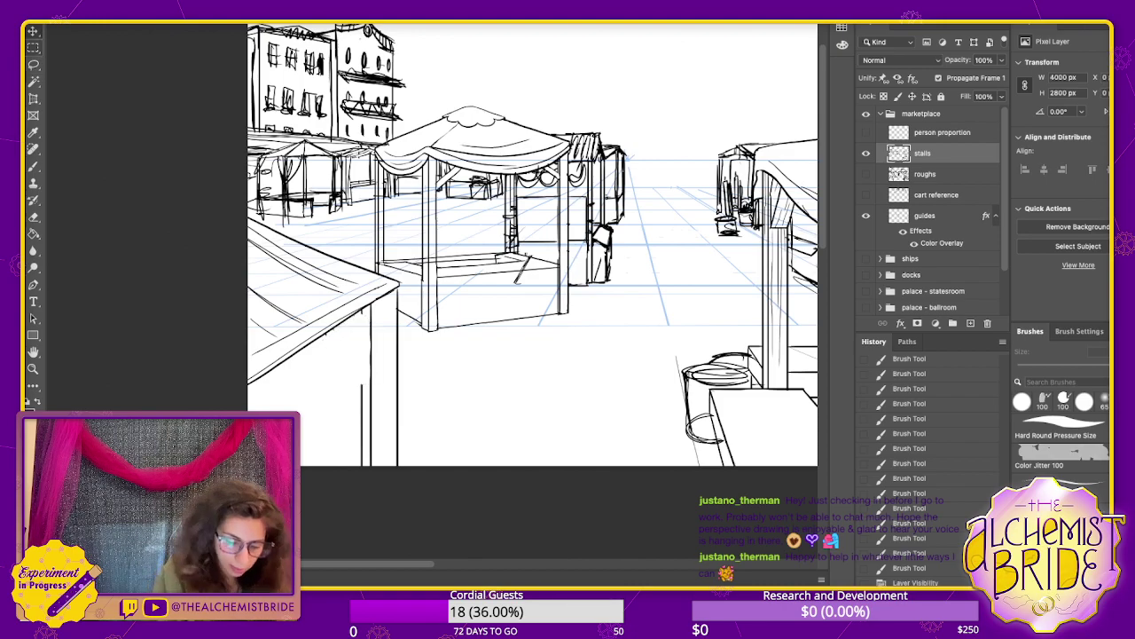
- Redraw the missing upper part of the foreground post's outline up to the canopy edge
{"action": "key", "text": "b"}
{"action": "left_click_drag", "start_coordinate": [362, 313], "coordinate": [361, 387]}
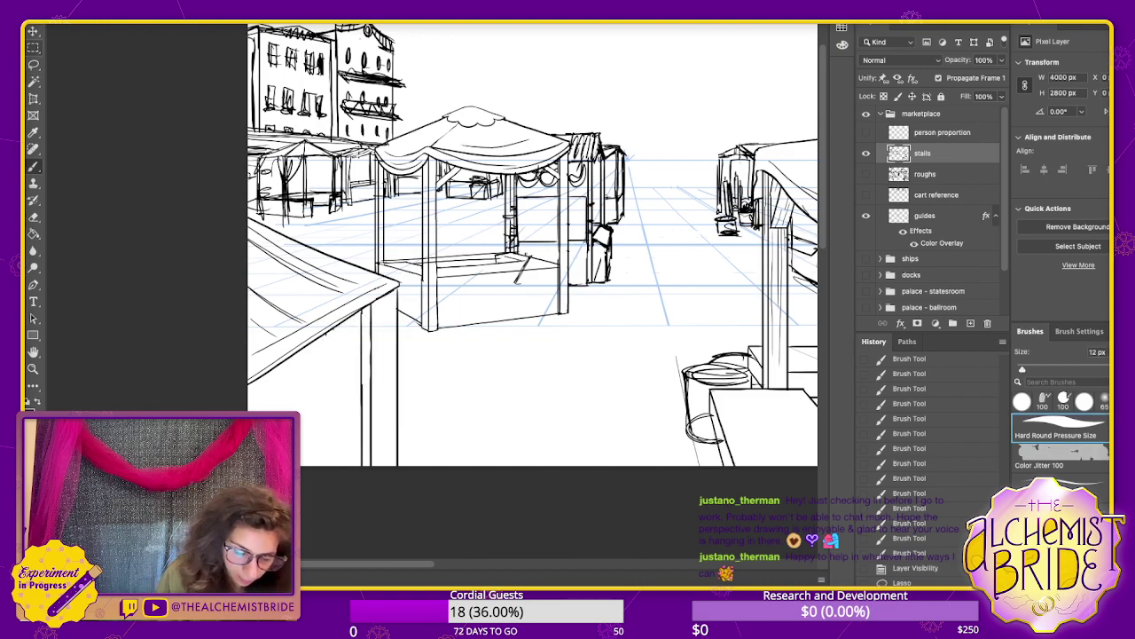
{"action": "left_click_drag", "start_coordinate": [568, 284], "coordinate": [460, 347]}
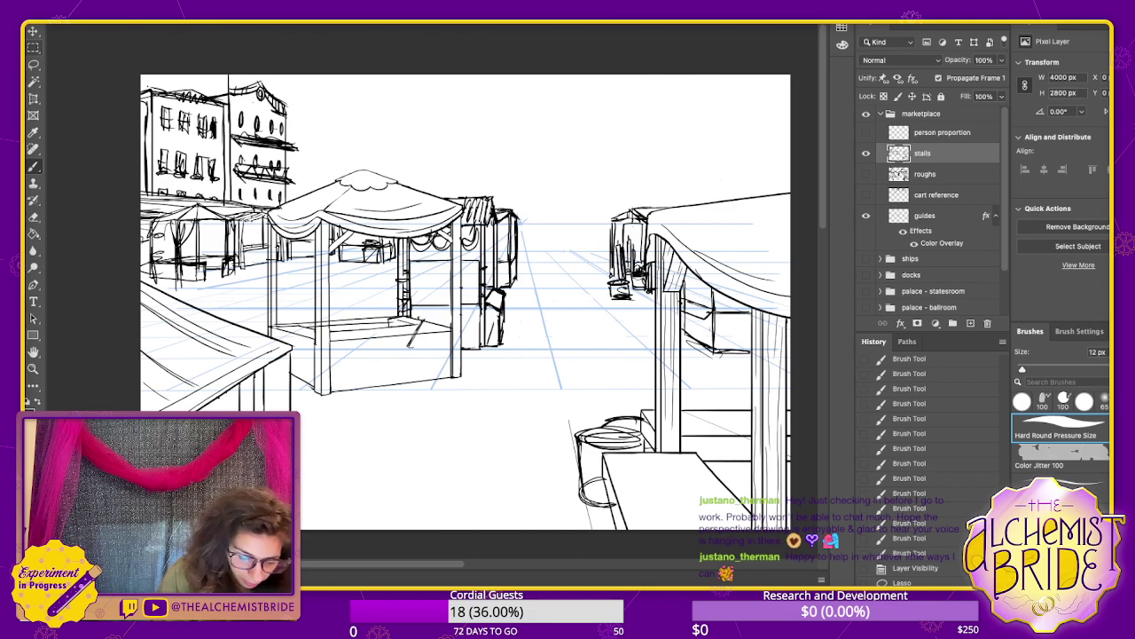
- Delete the lassoed remnant beside the foreground stall's post and clear the selection
{"action": "key", "text": "Delete"}
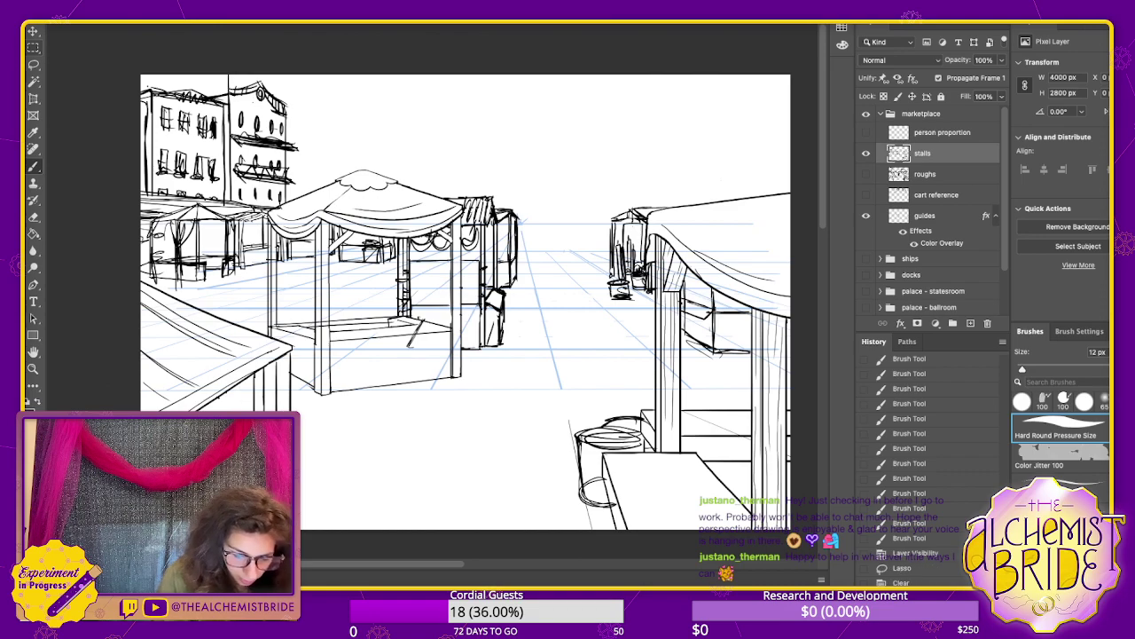
{"action": "scroll", "coordinate": [466, 266], "scroll_direction": "down", "scroll_amount": 5}
{"action": "scroll", "coordinate": [466, 266], "scroll_direction": "up", "scroll_amount": 5}
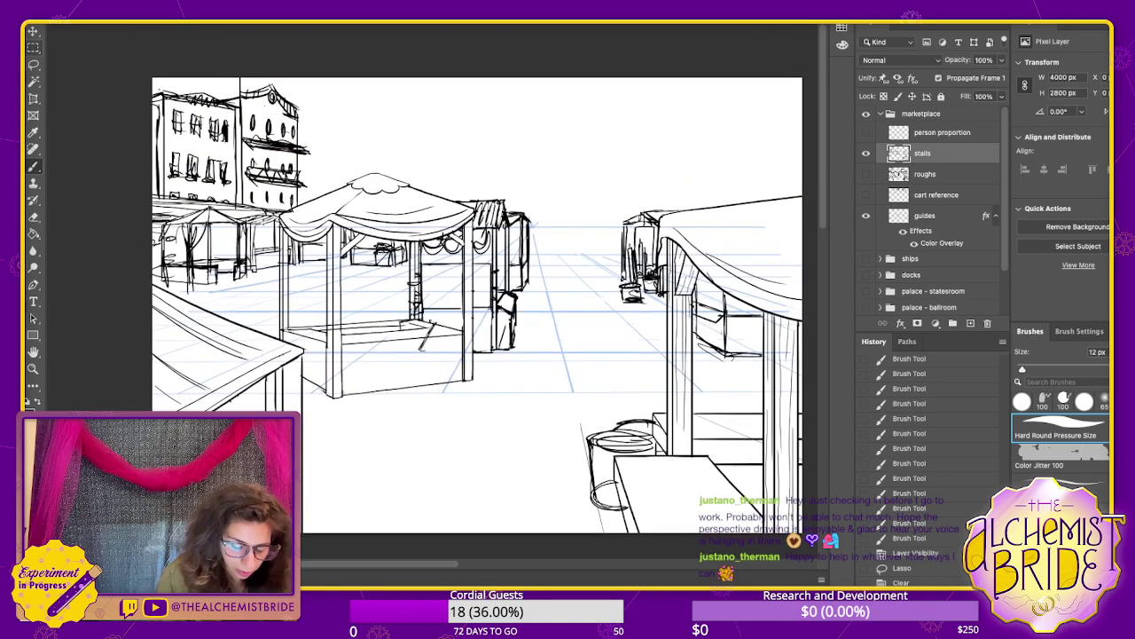
{"action": "key", "text": "e"}
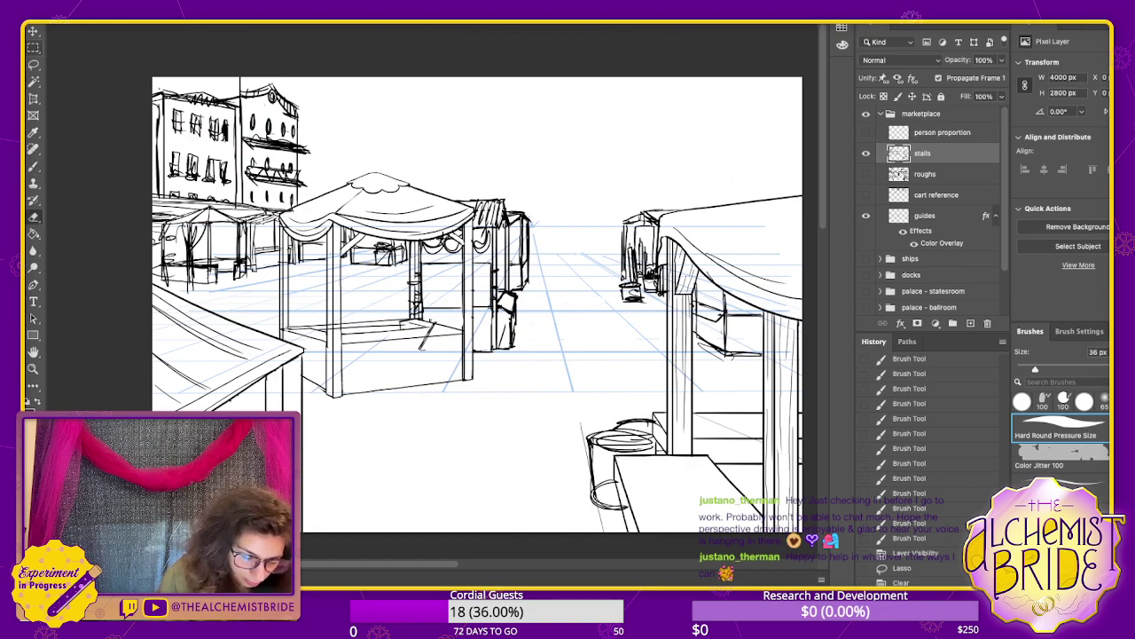
{"action": "key", "text": "ctrl+d"}
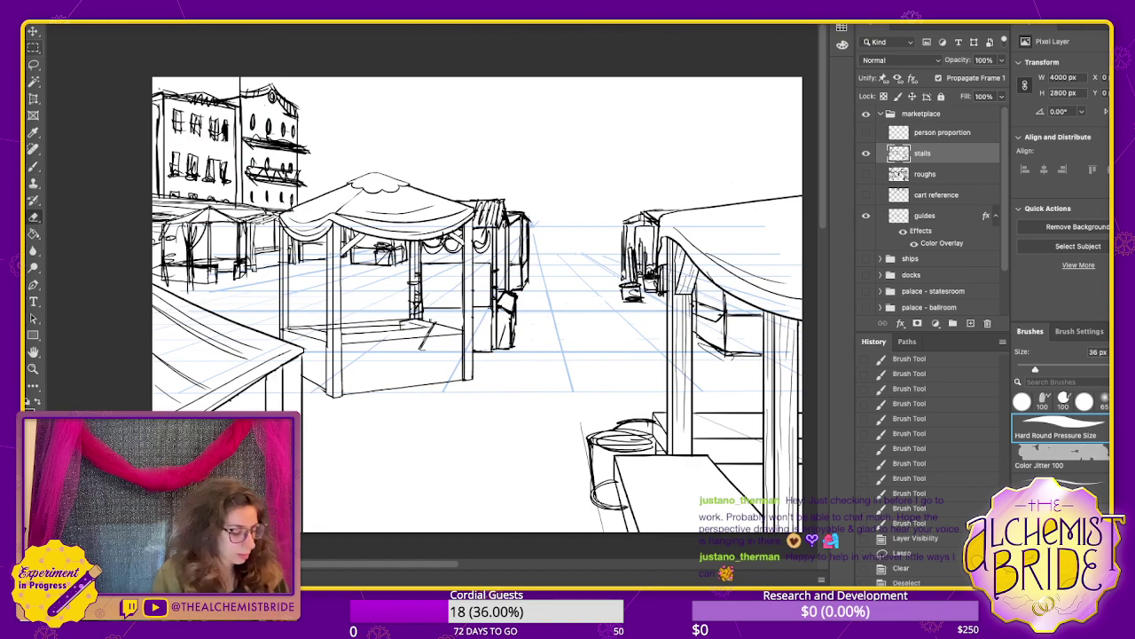
- Try a hanging cloth edge dropping from the foreground canopy's corner, erasing the corner lines it covers
{"action": "key", "text": "b"}
{"action": "mouse_move", "coordinate": [273, 369]}
{"action": "left_mouse_down"}
{"action": "mouse_move", "coordinate": [305, 373]}
{"action": "mouse_move", "coordinate": [306, 383]}
{"action": "mouse_move", "coordinate": [281, 387]}
{"action": "left_mouse_up"}
{"action": "key", "text": "ctrl+z"}
{"action": "key", "text": "ctrl+z"}
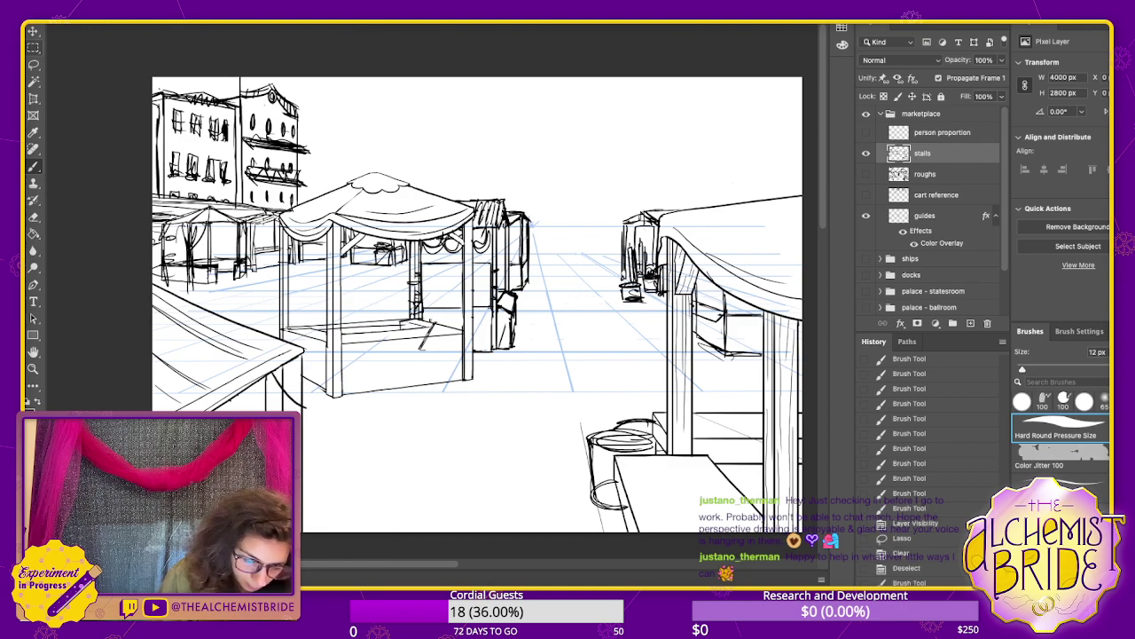
{"action": "left_click_drag", "start_coordinate": [306, 349], "coordinate": [311, 531]}
{"action": "key", "text": "e"}
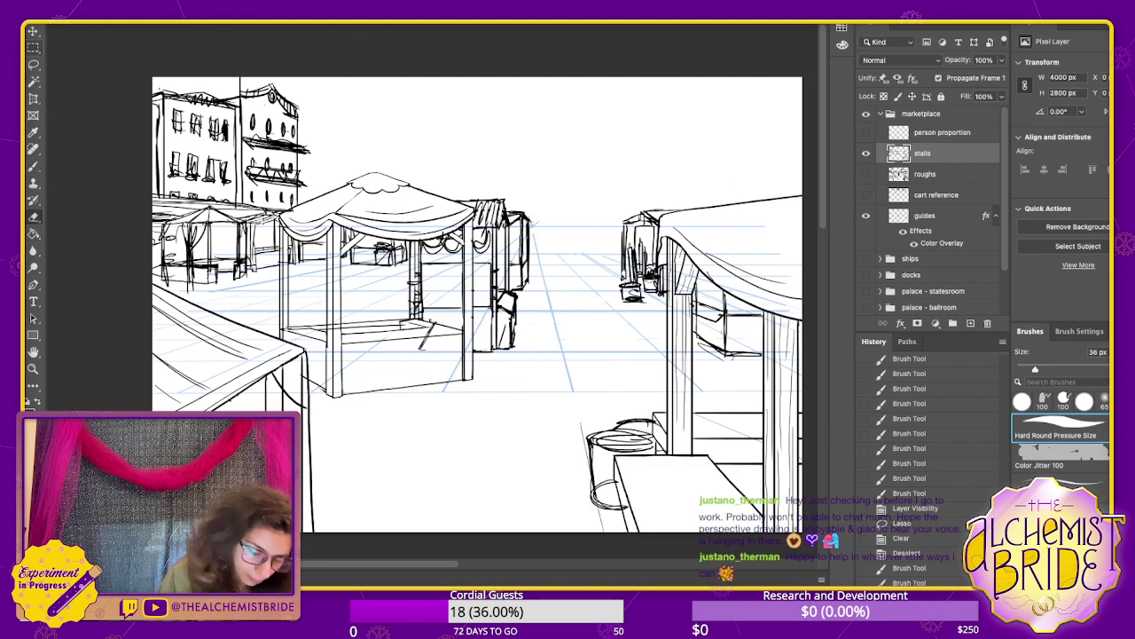
{"action": "mouse_move", "coordinate": [294, 359]}
{"action": "left_mouse_down"}
{"action": "mouse_move", "coordinate": [281, 367]}
{"action": "mouse_move", "coordinate": [303, 397]}
{"action": "left_mouse_up"}
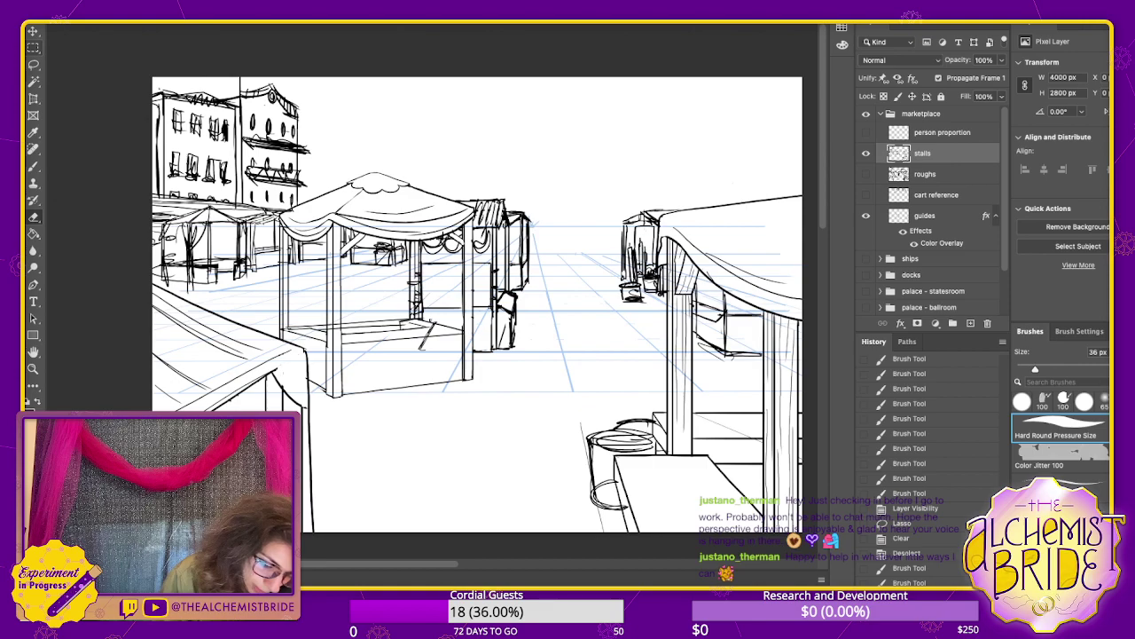
{"action": "left_click_drag", "start_coordinate": [303, 377], "coordinate": [304, 403]}
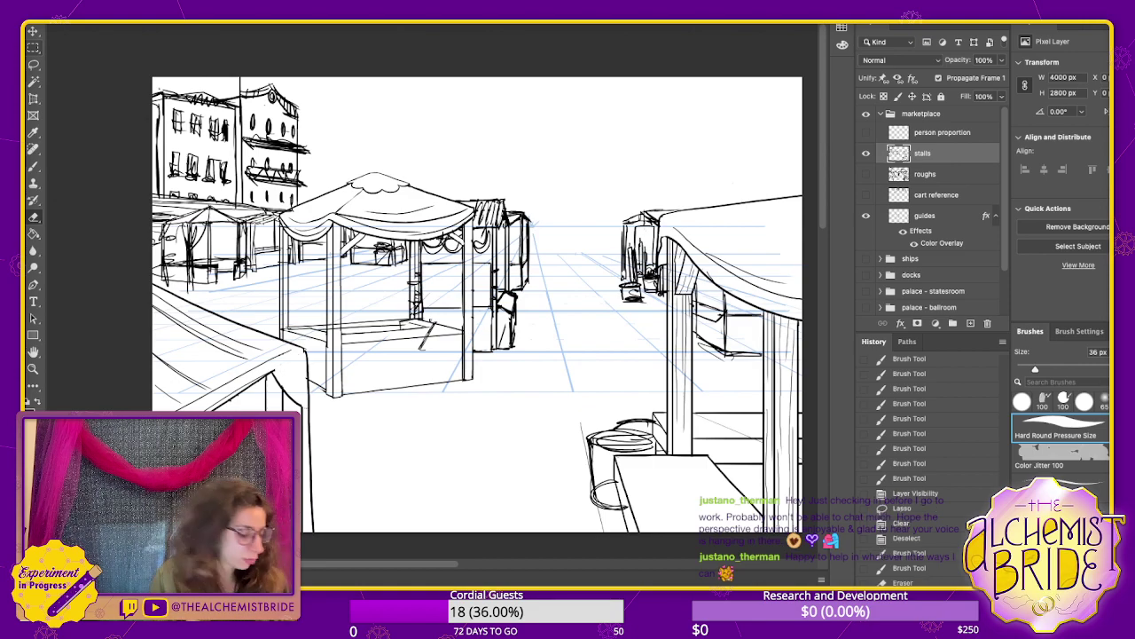
- Try a small eyelet hole and an extra short fold on the hanging cloth below the foreground canopy's corner
{"action": "key", "text": "b"}
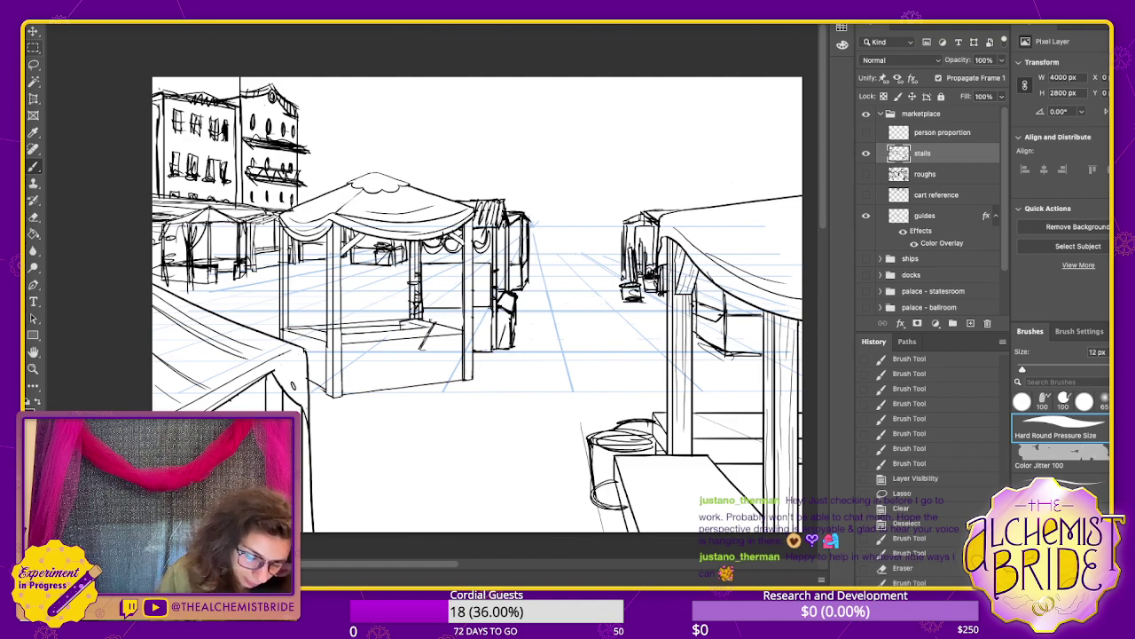
{"action": "left_click_drag", "start_coordinate": [286, 384], "coordinate": [307, 424]}
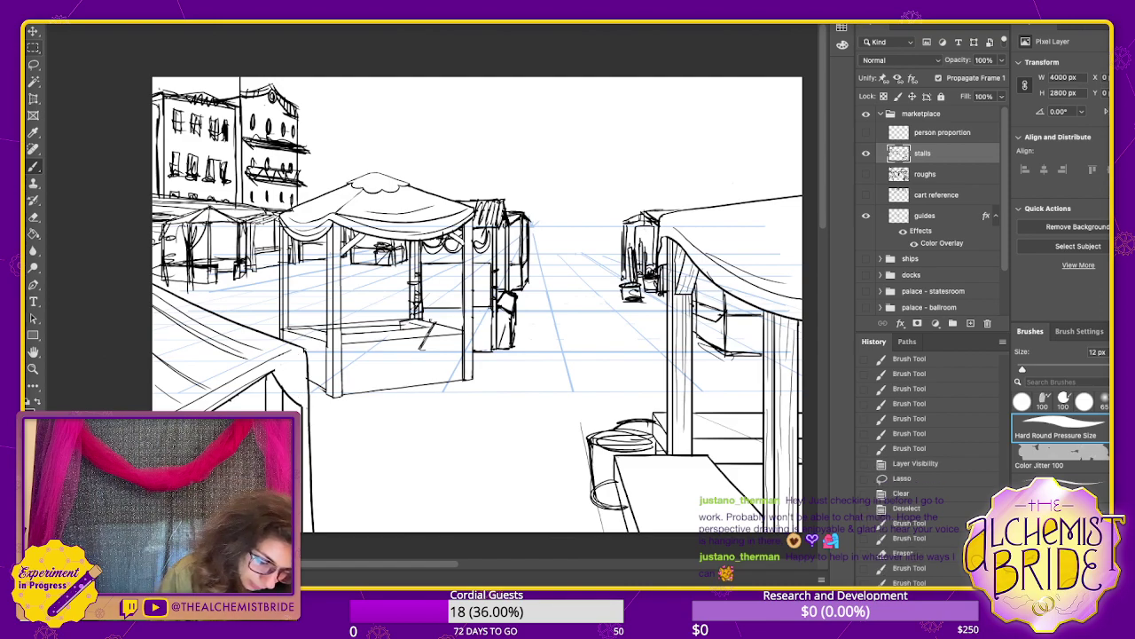
{"action": "key", "text": "ctrl+z"}
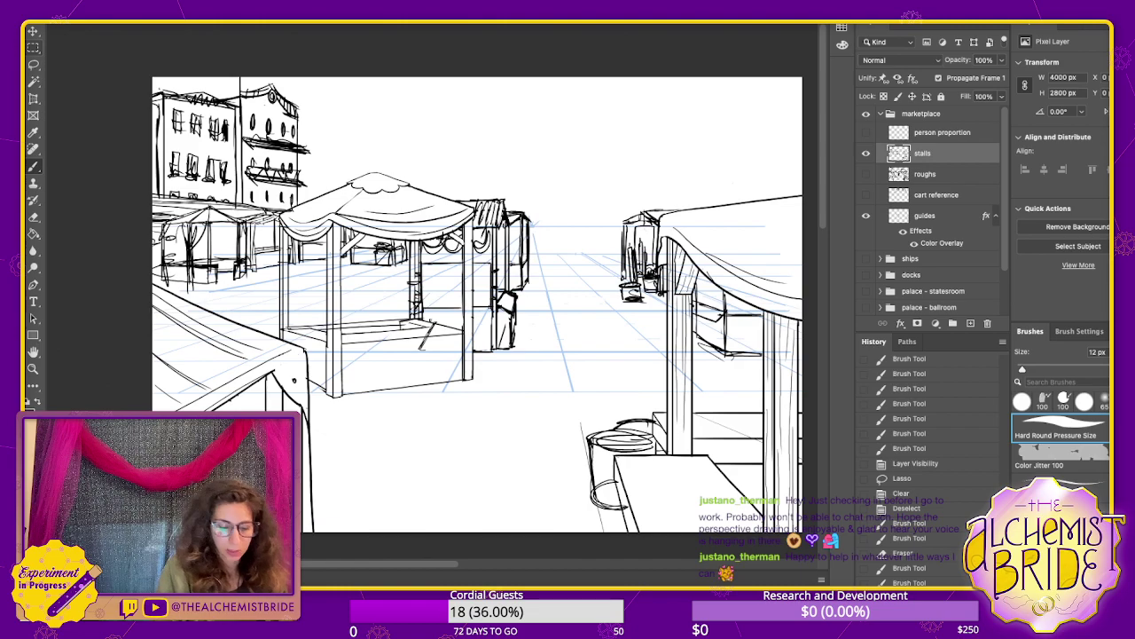
{"action": "left_click_drag", "start_coordinate": [355, 399], "coordinate": [317, 348]}
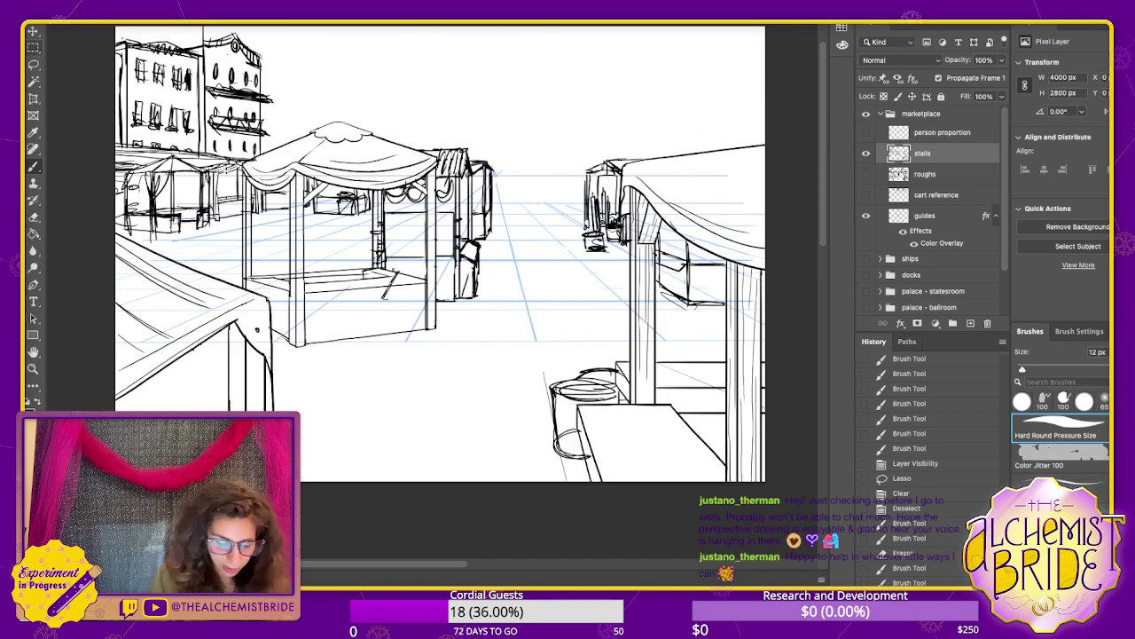
{"action": "left_click_drag", "start_coordinate": [267, 374], "coordinate": [271, 411]}
{"action": "key", "text": "ctrl+z"}
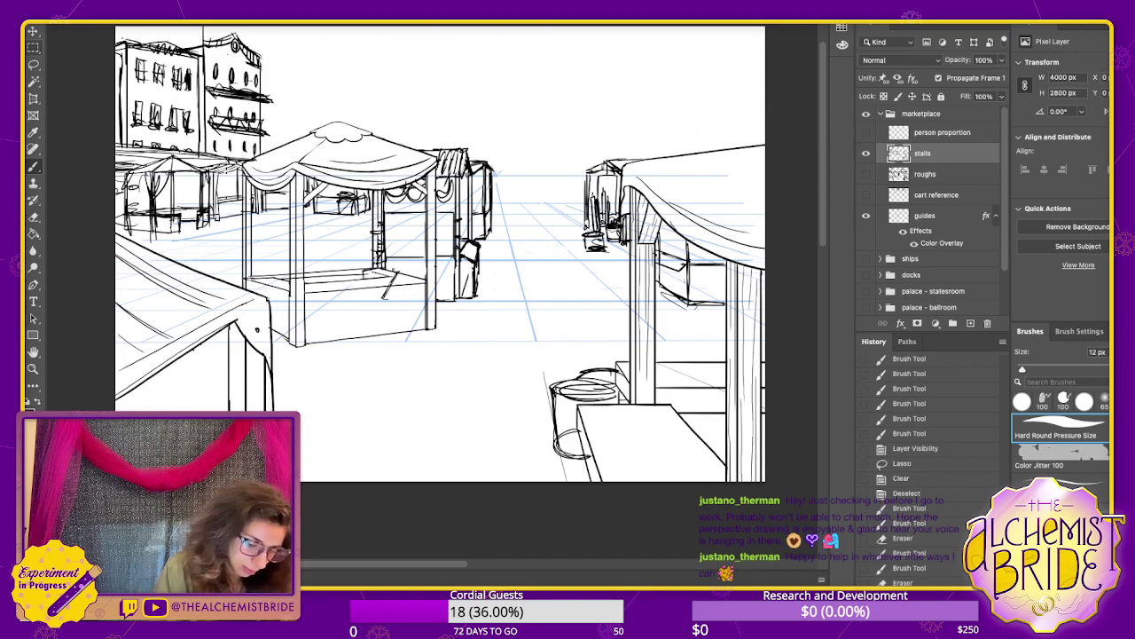
- Try curved cloth folds sweeping around the foreground stall's post beneath the canopy corner
{"action": "left_click_drag", "start_coordinate": [208, 339], "coordinate": [224, 397]}
{"action": "key", "text": "ctrl+z"}
{"action": "left_click_drag", "start_coordinate": [199, 345], "coordinate": [224, 360]}
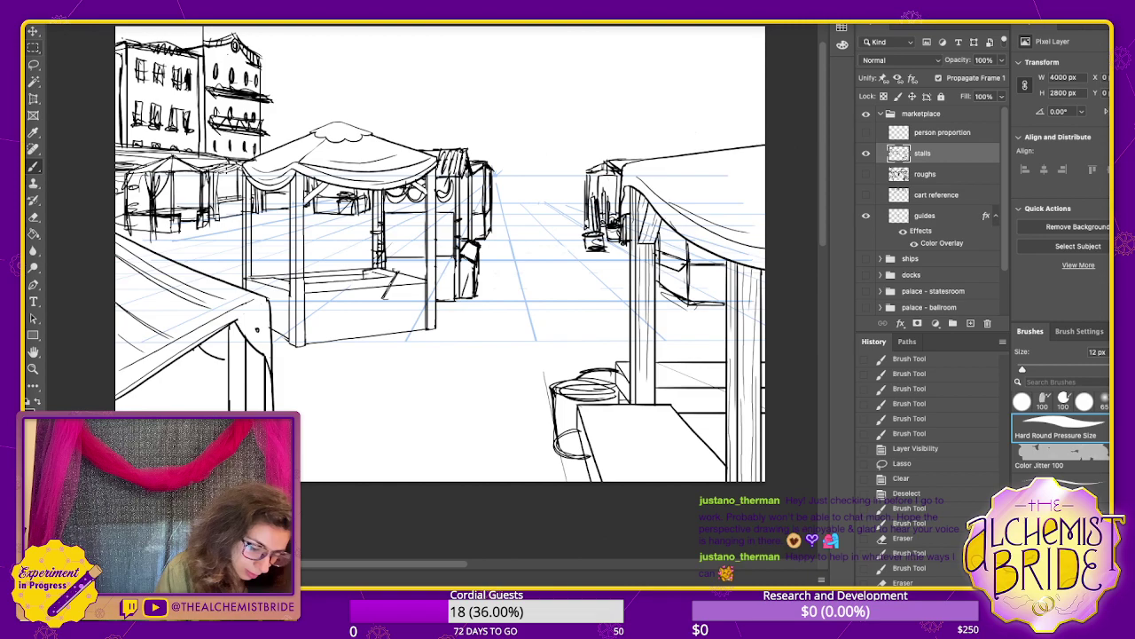
{"action": "key", "text": "ctrl+z"}
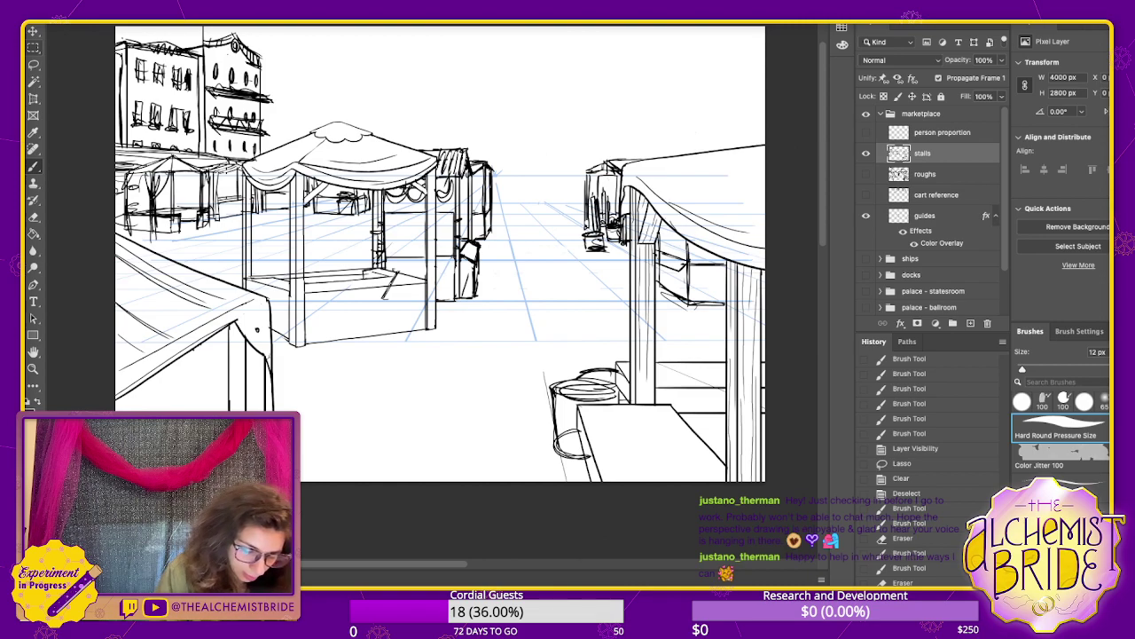
{"action": "left_click_drag", "start_coordinate": [271, 351], "coordinate": [266, 405]}
{"action": "key", "text": "ctrl+z"}
{"action": "left_click_drag", "start_coordinate": [269, 344], "coordinate": [252, 411]}
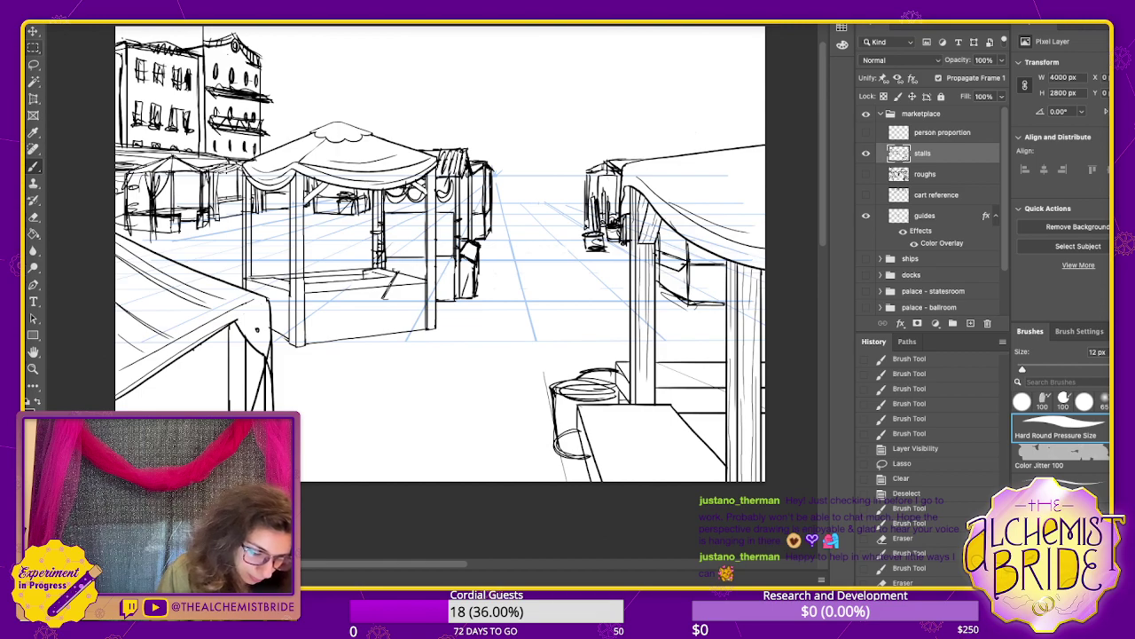
{"action": "left_click_drag", "start_coordinate": [199, 348], "coordinate": [222, 347]}
- Undo the hanging cloth strokes and erasures back to the plain pointed canopy corner
{"action": "key", "text": "ctrl+z"}
{"action": "key", "text": "ctrl+z"}
{"action": "key", "text": "ctrl+z"}
{"action": "key", "text": "ctrl+z"}
{"action": "key", "text": "ctrl+z"}
{"action": "key", "text": "ctrl+z"}
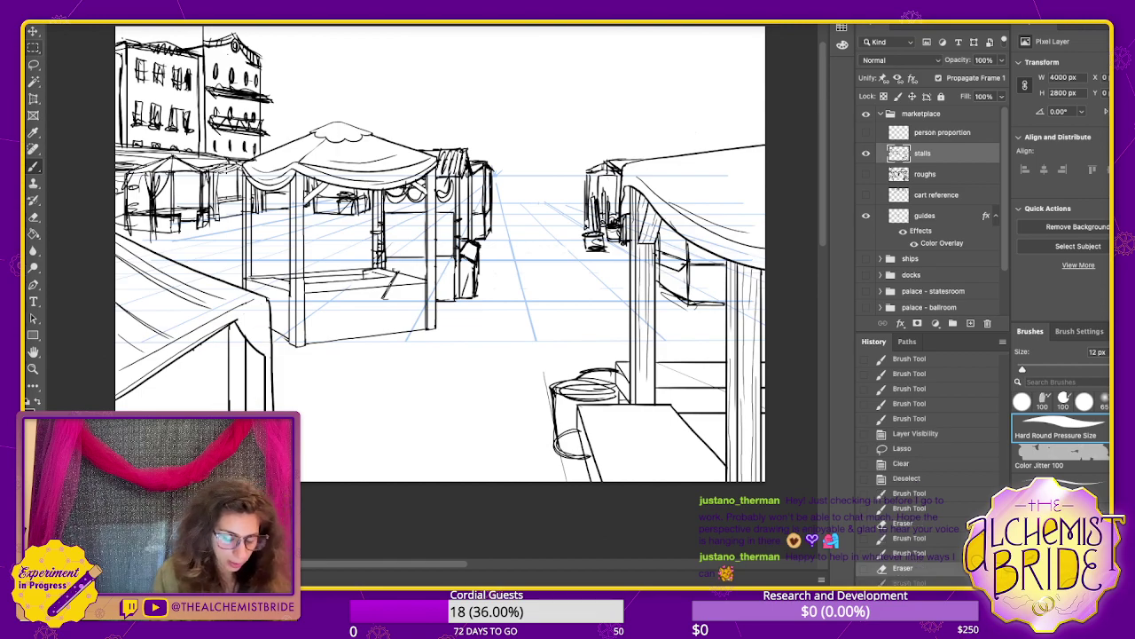
{"action": "key", "text": "ctrl+z"}
{"action": "left_click_drag", "start_coordinate": [266, 346], "coordinate": [290, 367]}
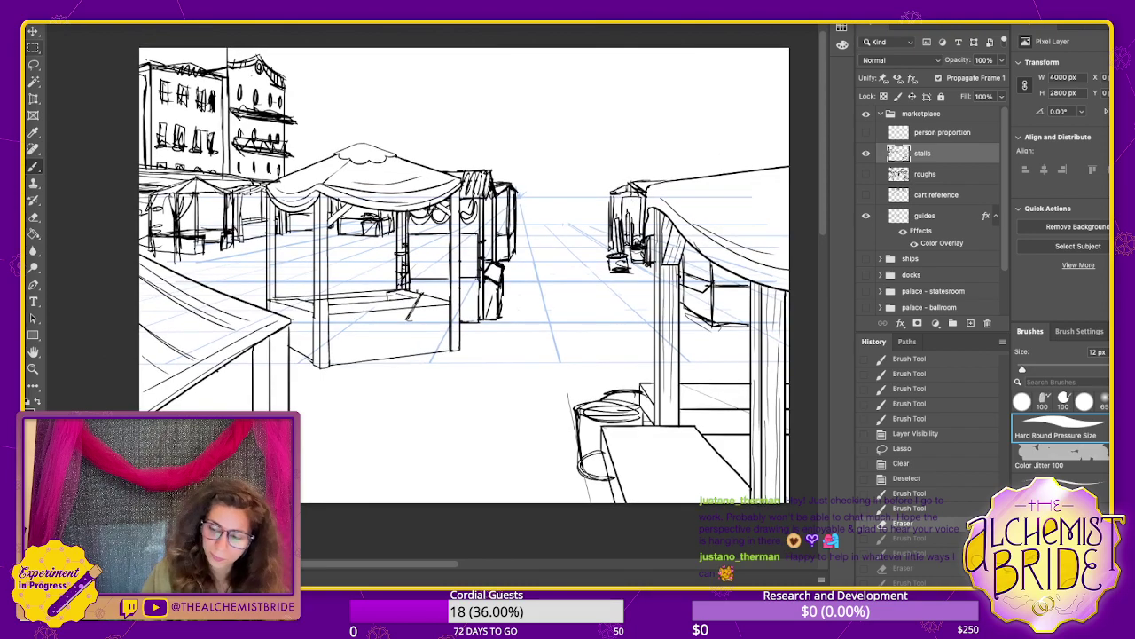
- Show the roughs layer, redraw the foreground canopy's upper slope steeper along the rough, and erase its old slope and fold lines
{"action": "left_click", "coordinate": [865, 174]}
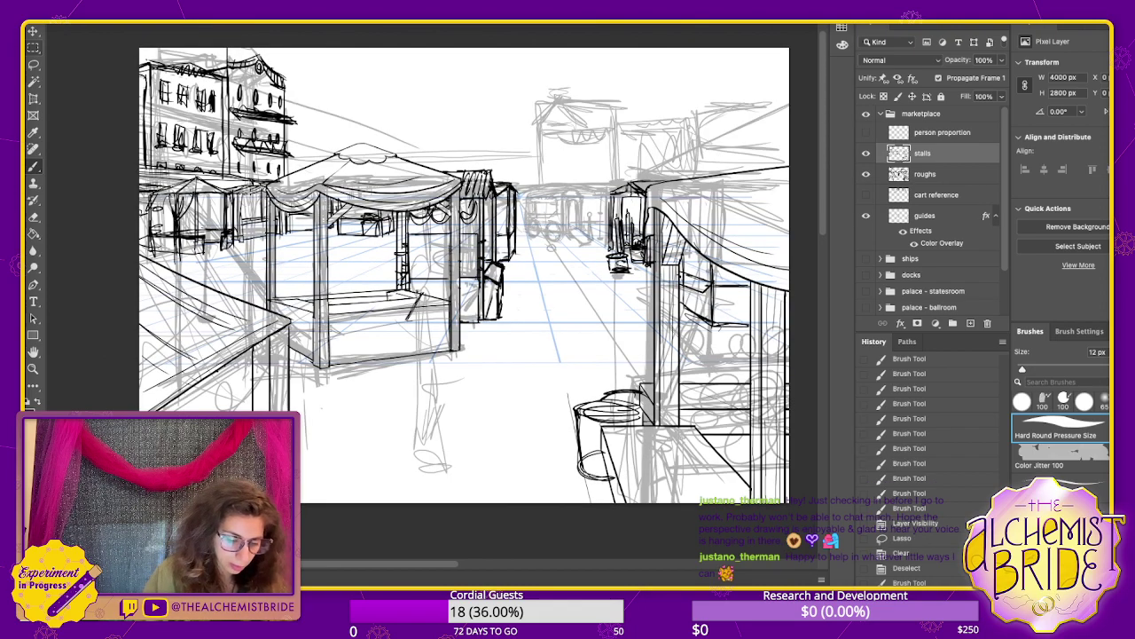
{"action": "left_click_drag", "start_coordinate": [140, 207], "coordinate": [277, 312]}
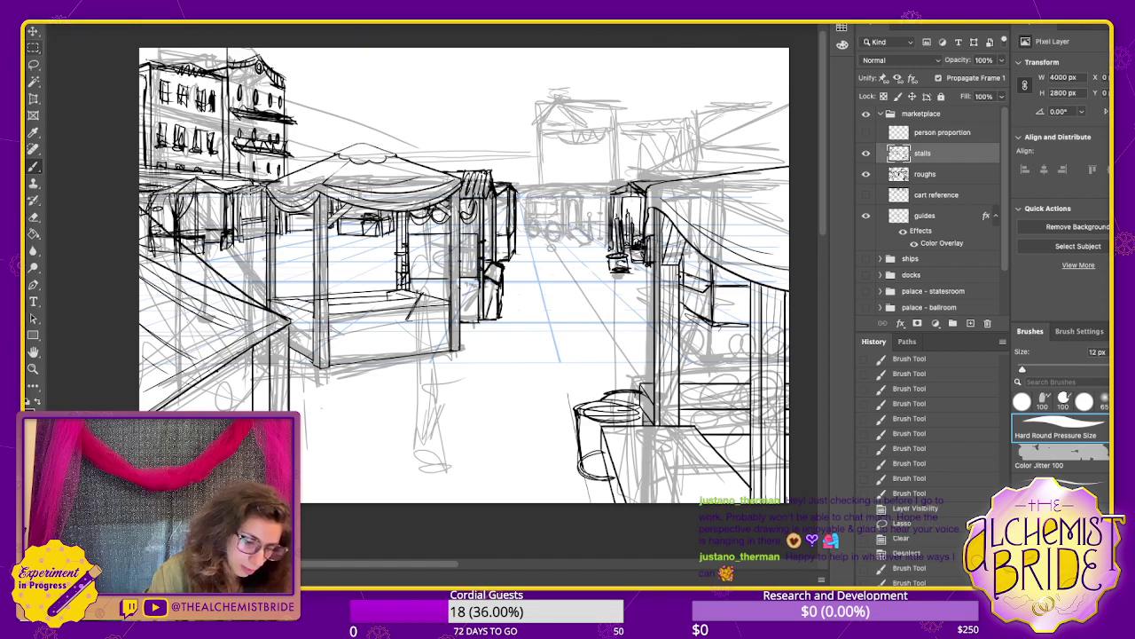
{"action": "key", "text": "e"}
{"action": "left_click_drag", "start_coordinate": [144, 256], "coordinate": [218, 291]}
{"action": "left_click_drag", "start_coordinate": [153, 222], "coordinate": [182, 250]}
{"action": "left_click_drag", "start_coordinate": [229, 295], "coordinate": [267, 310]}
{"action": "left_click_drag", "start_coordinate": [142, 266], "coordinate": [244, 320]}
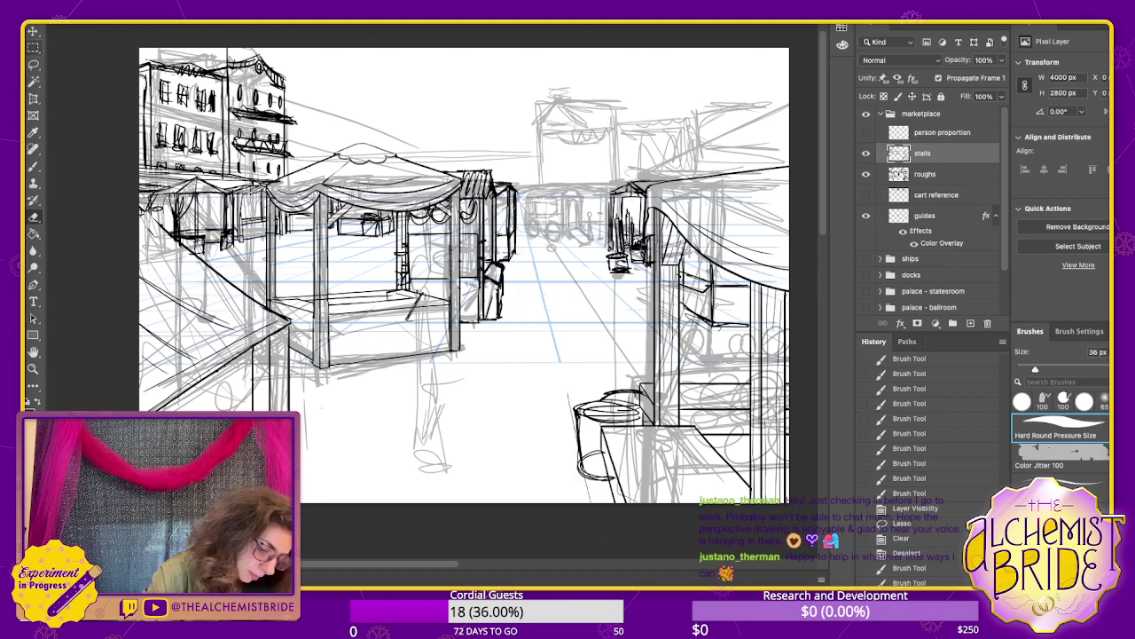
- Draw fabric fold lines down the steeper foreground canopy, hide the roughs layer, and extend the slope's upper end
{"action": "key", "text": "b"}
{"action": "left_click_drag", "start_coordinate": [140, 222], "coordinate": [233, 312]}
{"action": "left_click_drag", "start_coordinate": [147, 249], "coordinate": [259, 328]}
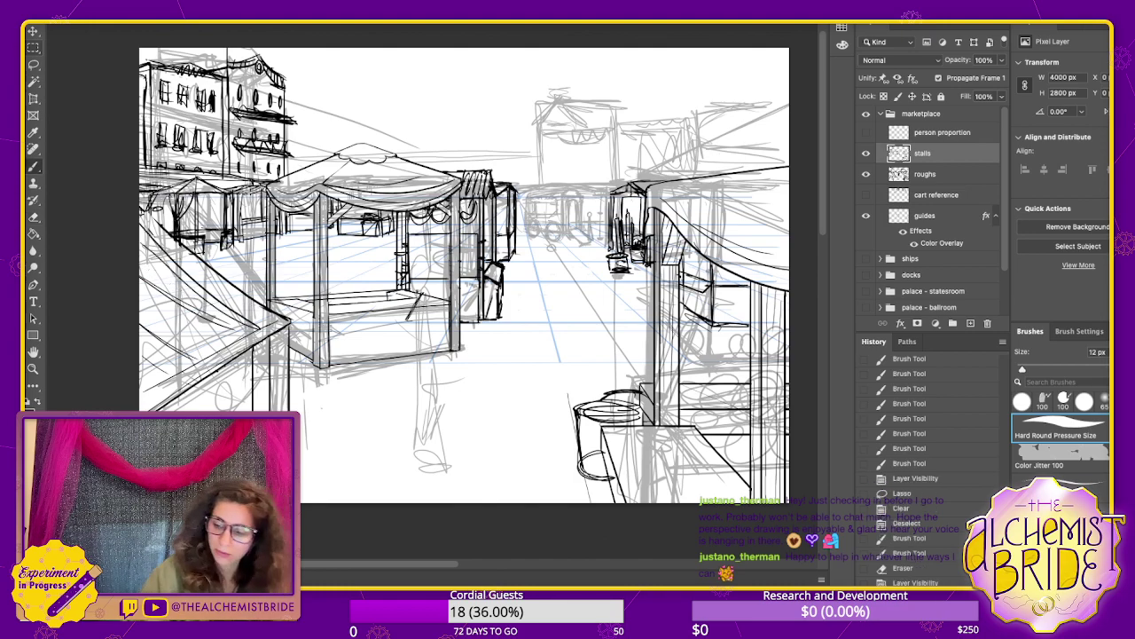
{"action": "left_click", "coordinate": [866, 173]}
{"action": "left_click_drag", "start_coordinate": [465, 275], "coordinate": [458, 281]}
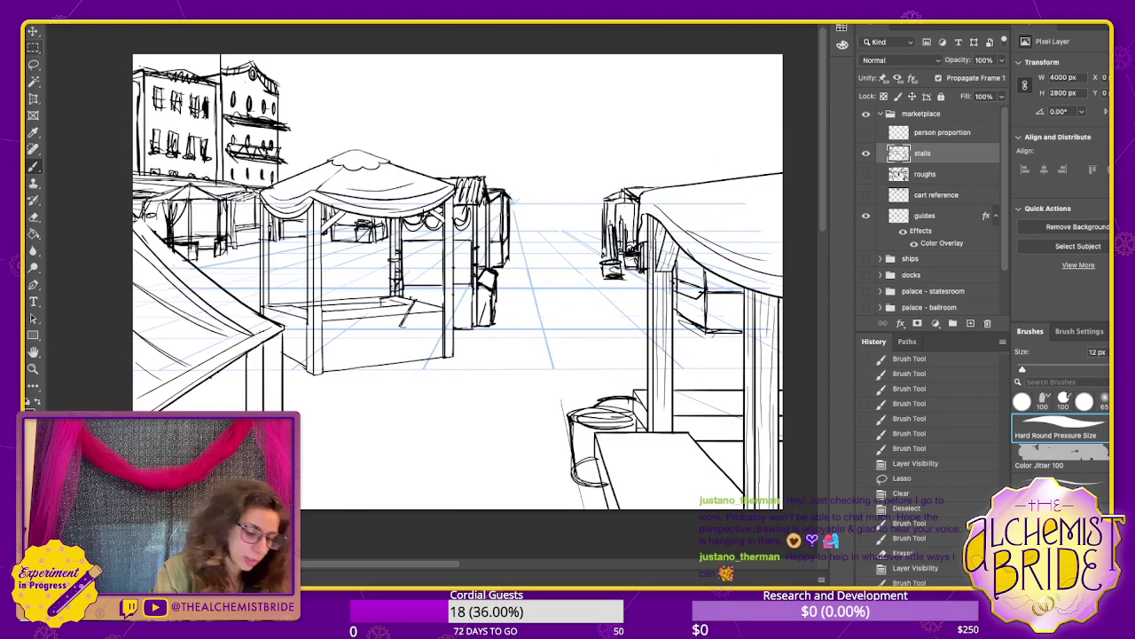
{"action": "left_click_drag", "start_coordinate": [133, 208], "coordinate": [153, 230]}
{"action": "scroll", "coordinate": [457, 279], "scroll_direction": "right", "scroll_amount": 5}
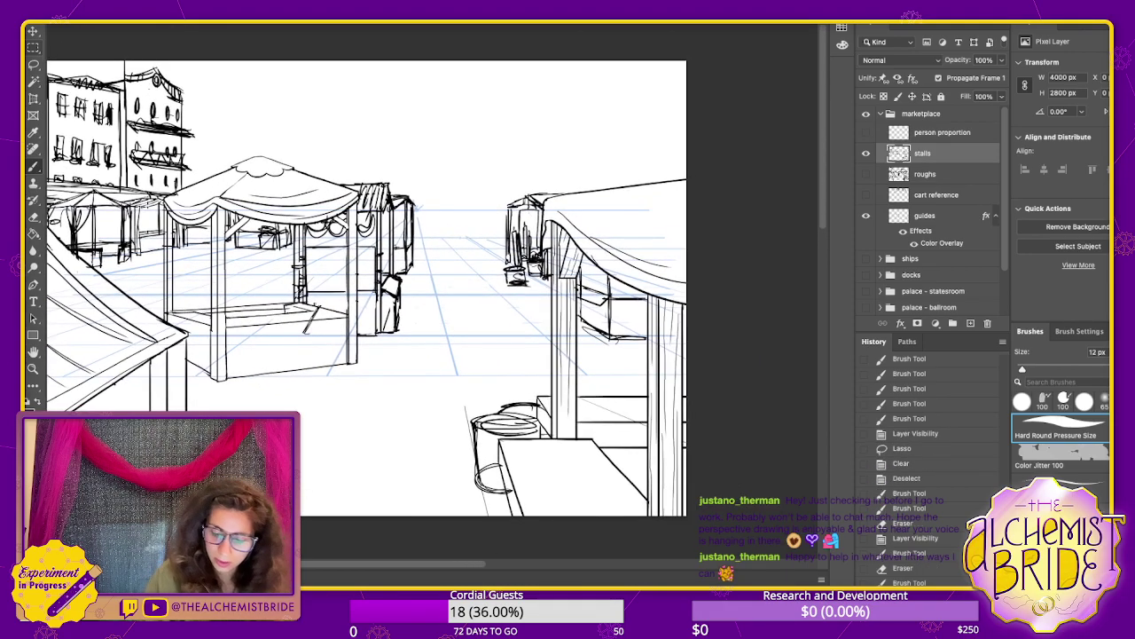
{"action": "scroll", "coordinate": [400, 279], "scroll_direction": "left", "scroll_amount": 4}
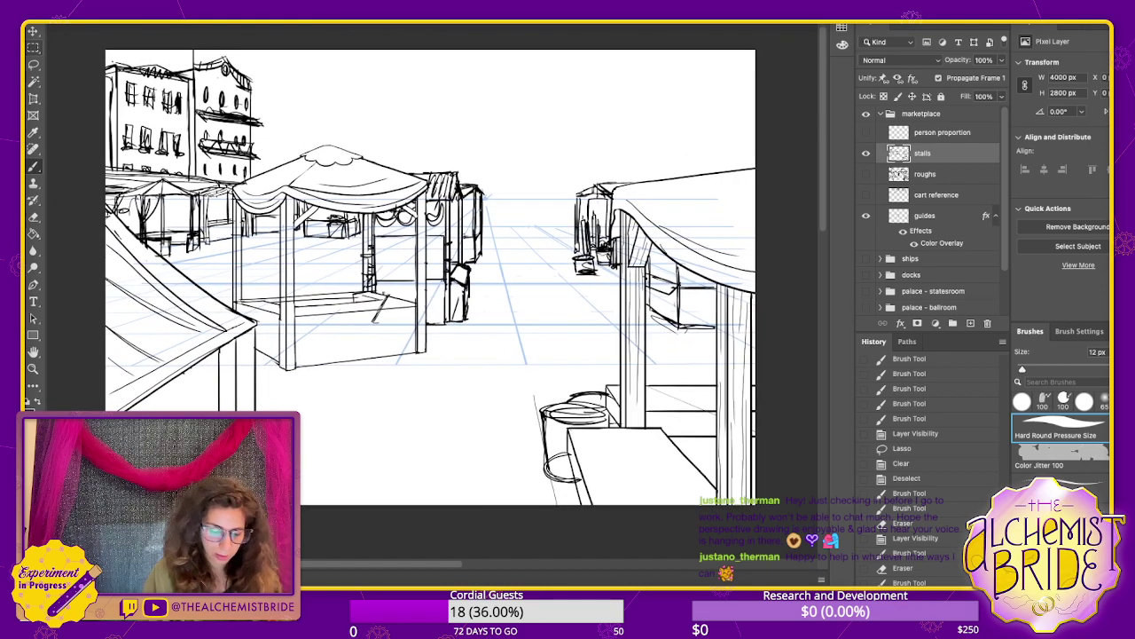
- Draw new vertical post lines set farther in from the foreground canopy's corner, and erase the old post lines
{"action": "left_click_drag", "start_coordinate": [206, 357], "coordinate": [206, 408]}
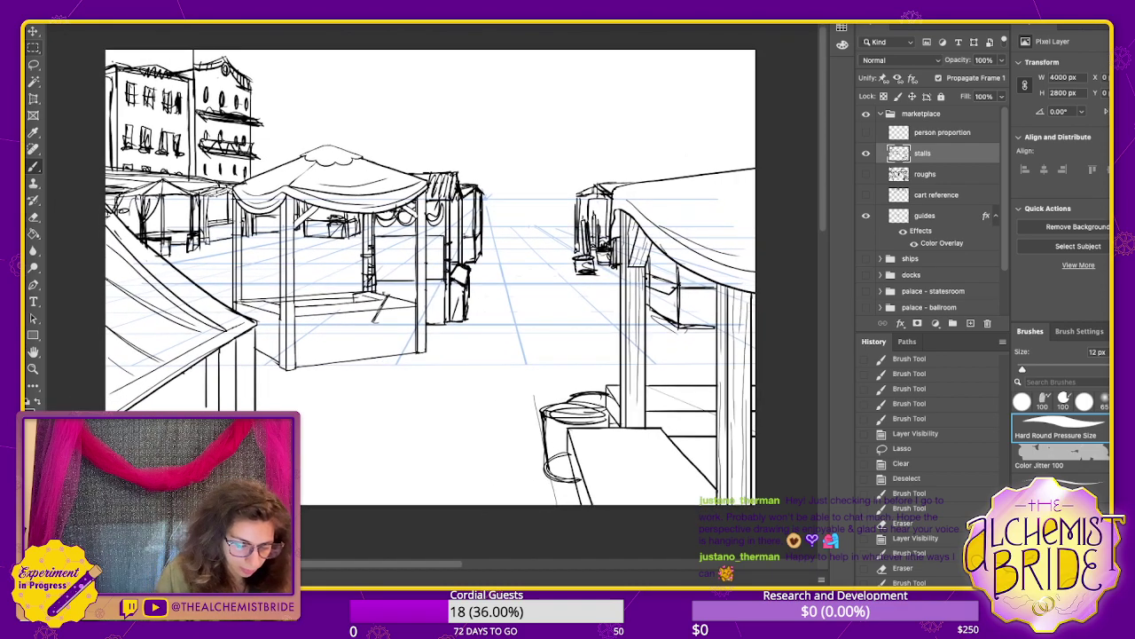
{"action": "left_click_drag", "start_coordinate": [250, 330], "coordinate": [250, 412]}
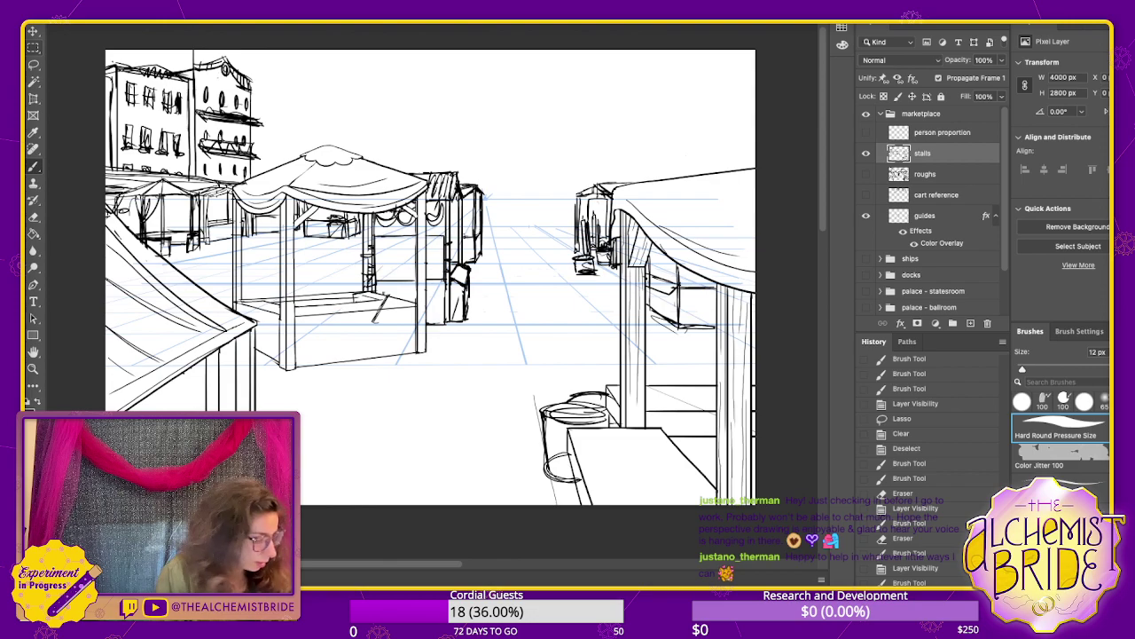
{"action": "key", "text": "e"}
{"action": "left_click_drag", "start_coordinate": [236, 340], "coordinate": [236, 412]}
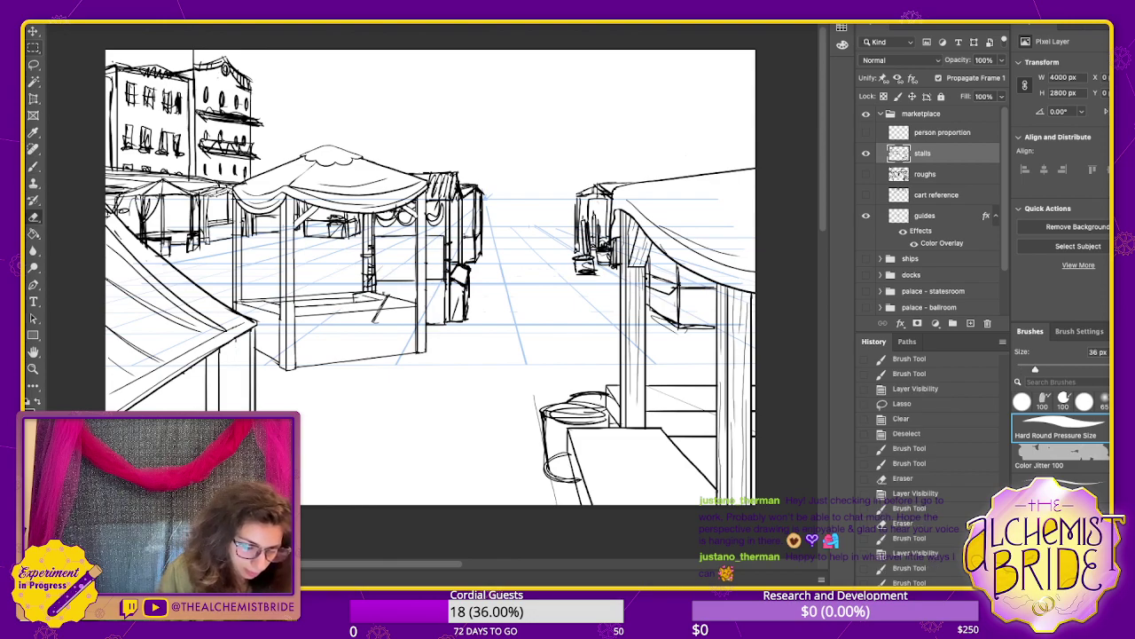
{"action": "left_click_drag", "start_coordinate": [219, 353], "coordinate": [218, 411]}
{"action": "left_click_drag", "start_coordinate": [256, 328], "coordinate": [256, 412]}
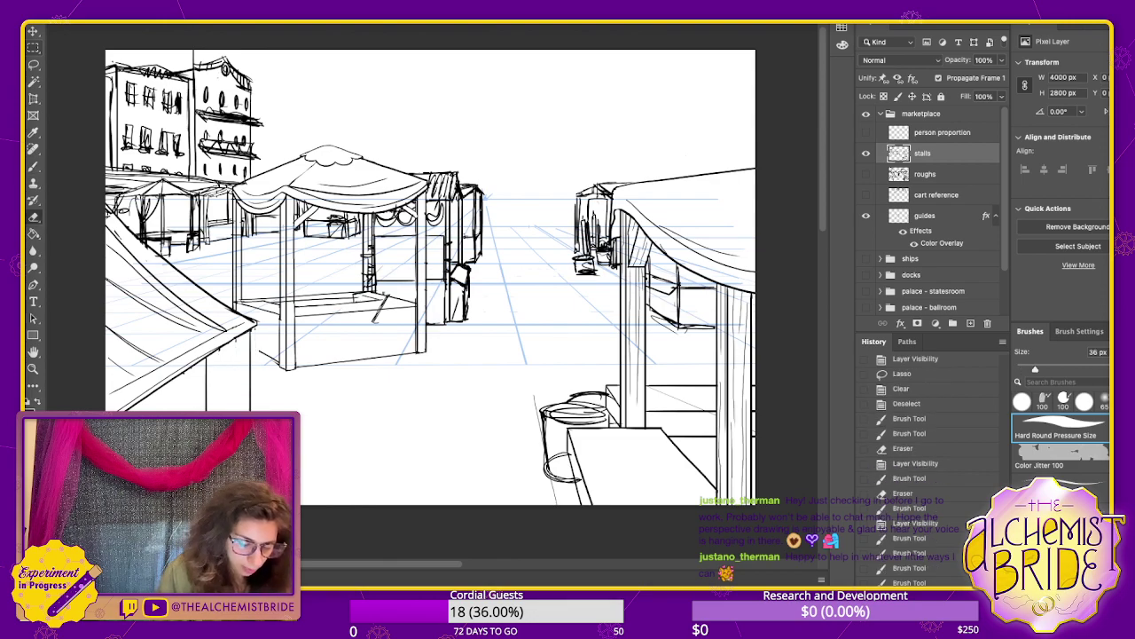
- Redraw the foreground corner post's outer edge and add a parallel inner edge running down from the canopy
{"action": "key", "text": "b"}
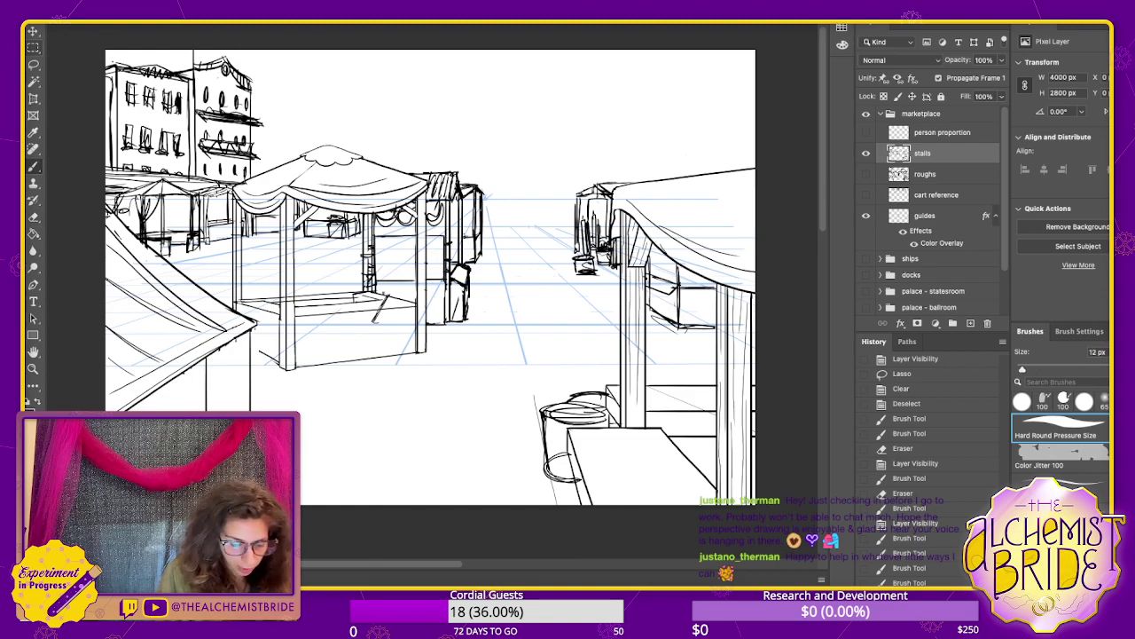
{"action": "left_click_drag", "start_coordinate": [250, 332], "coordinate": [250, 412]}
{"action": "left_click_drag", "start_coordinate": [225, 348], "coordinate": [226, 411]}
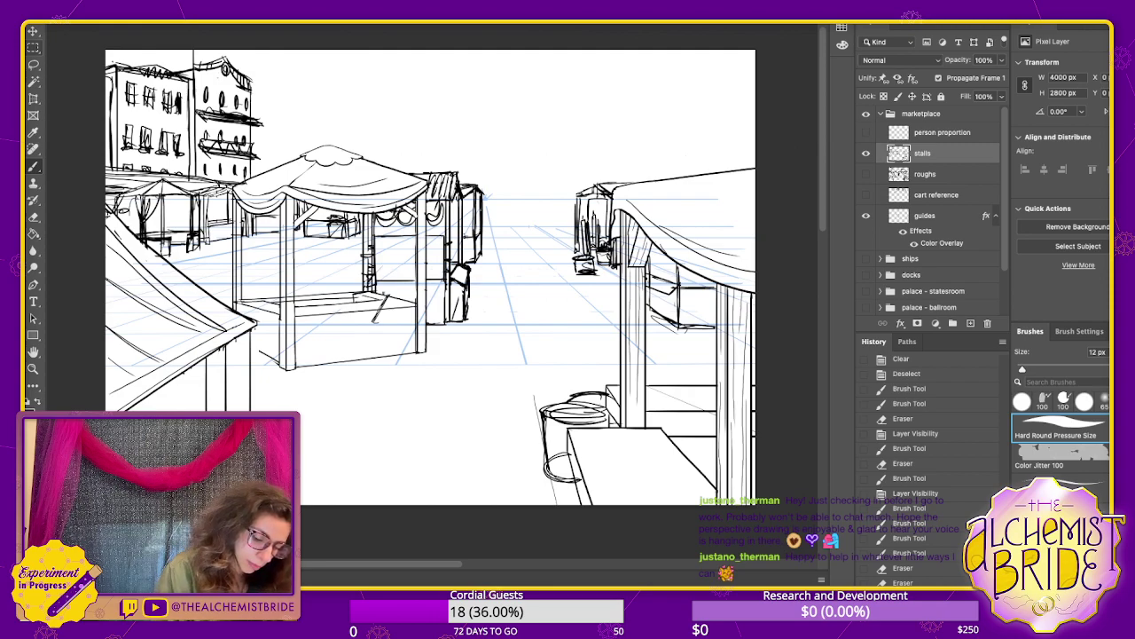
{"action": "left_click_drag", "start_coordinate": [225, 412], "coordinate": [225, 479]}
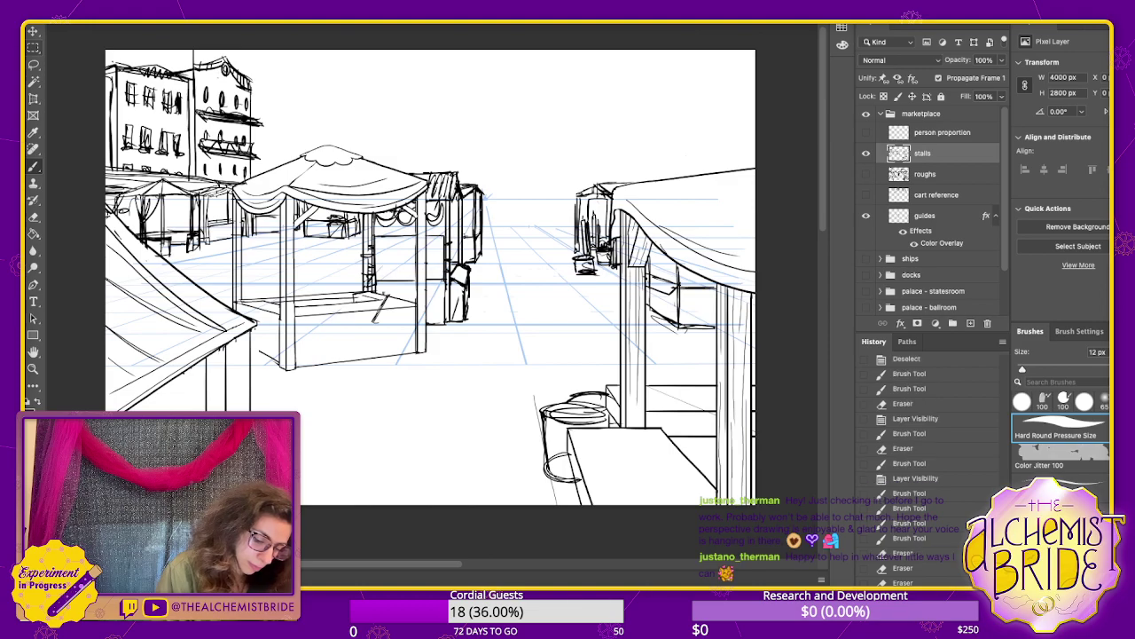
- Toggle the roughs layer on to compare the finished stall lines with the rough sketch
{"action": "left_click_drag", "start_coordinate": [550, 301], "coordinate": [320, 341]}
{"action": "scroll", "coordinate": [345, 297], "scroll_direction": "left", "scroll_amount": 4}
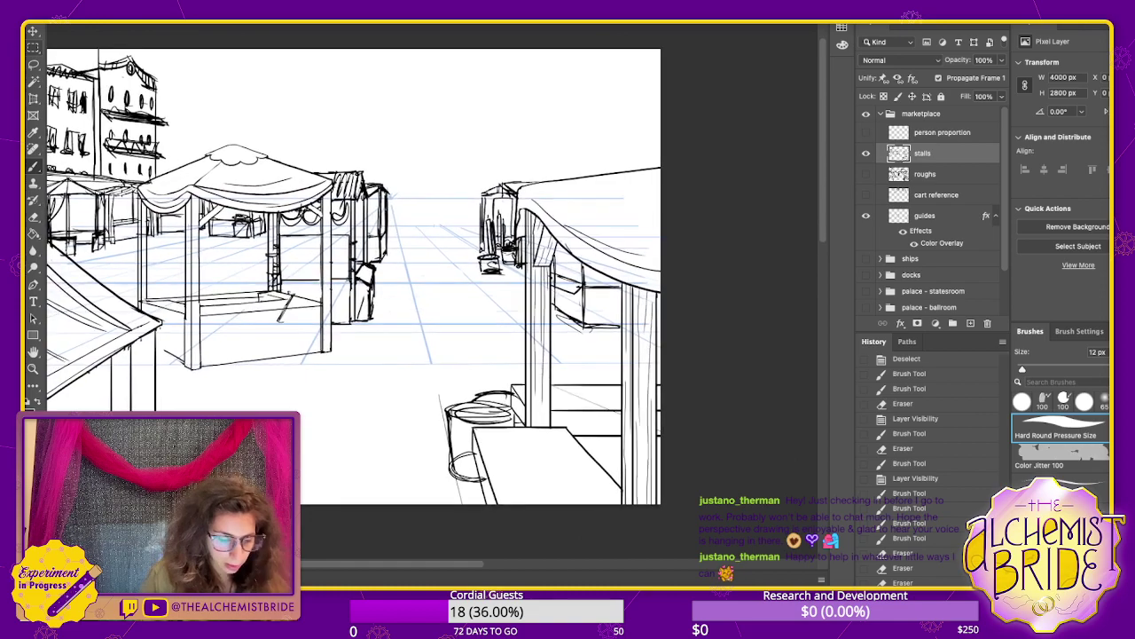
{"action": "left_click", "coordinate": [866, 173]}
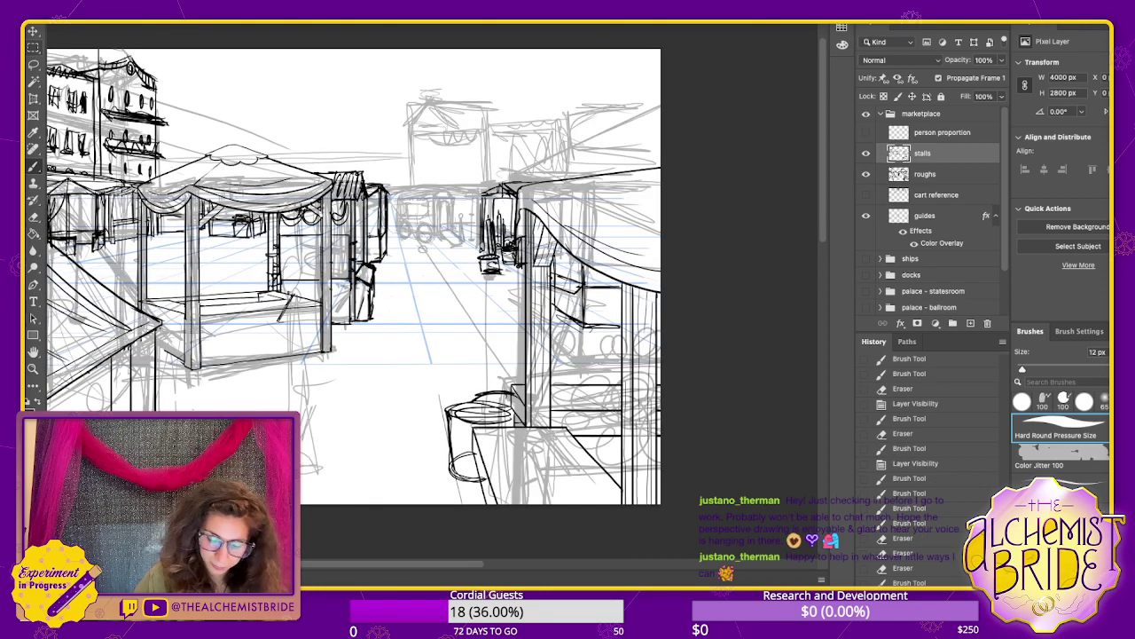
{"action": "left_click", "coordinate": [866, 174]}
{"action": "left_click", "coordinate": [865, 173]}
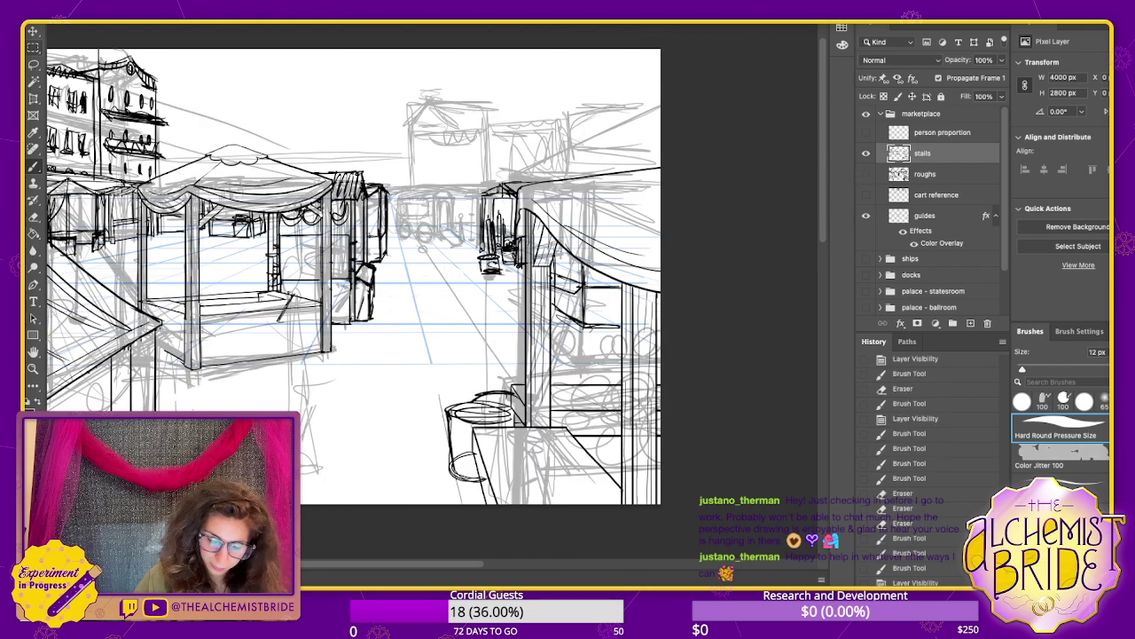
- Hide the roughs layer and draw the edge lines of the stall seen through the foreground stall's posts
{"action": "left_click", "coordinate": [865, 173]}
{"action": "left_click_drag", "start_coordinate": [599, 275], "coordinate": [594, 349]}
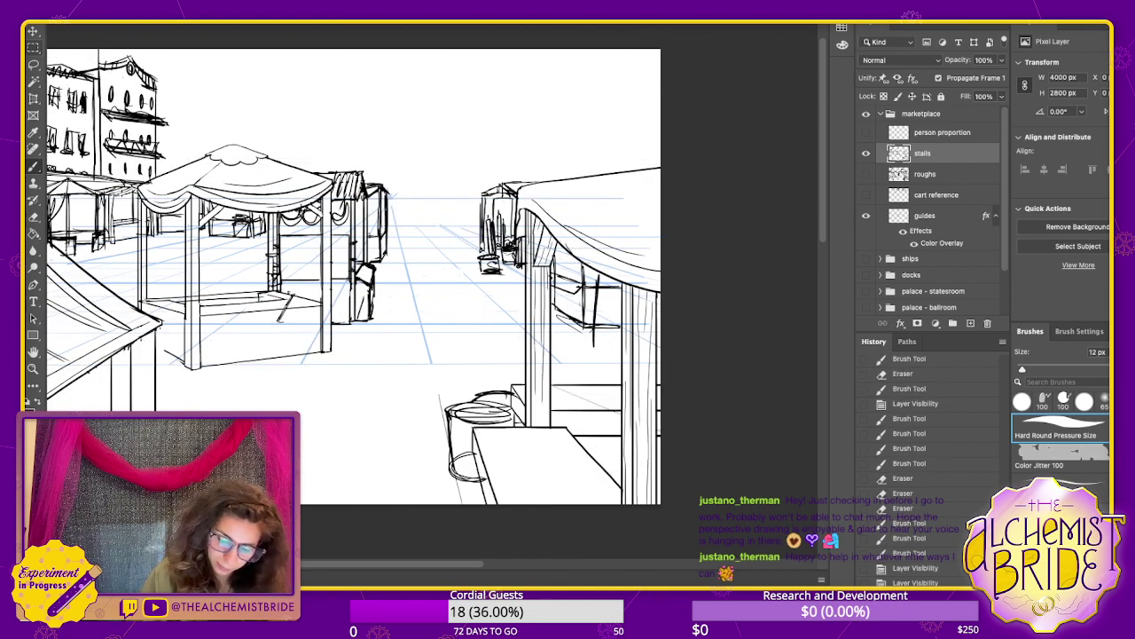
{"action": "key", "text": "super+z"}
{"action": "mouse_move", "coordinate": [598, 273]}
{"action": "left_mouse_down"}
{"action": "mouse_move", "coordinate": [593, 357]}
{"action": "mouse_move", "coordinate": [608, 384]}
{"action": "left_mouse_up"}
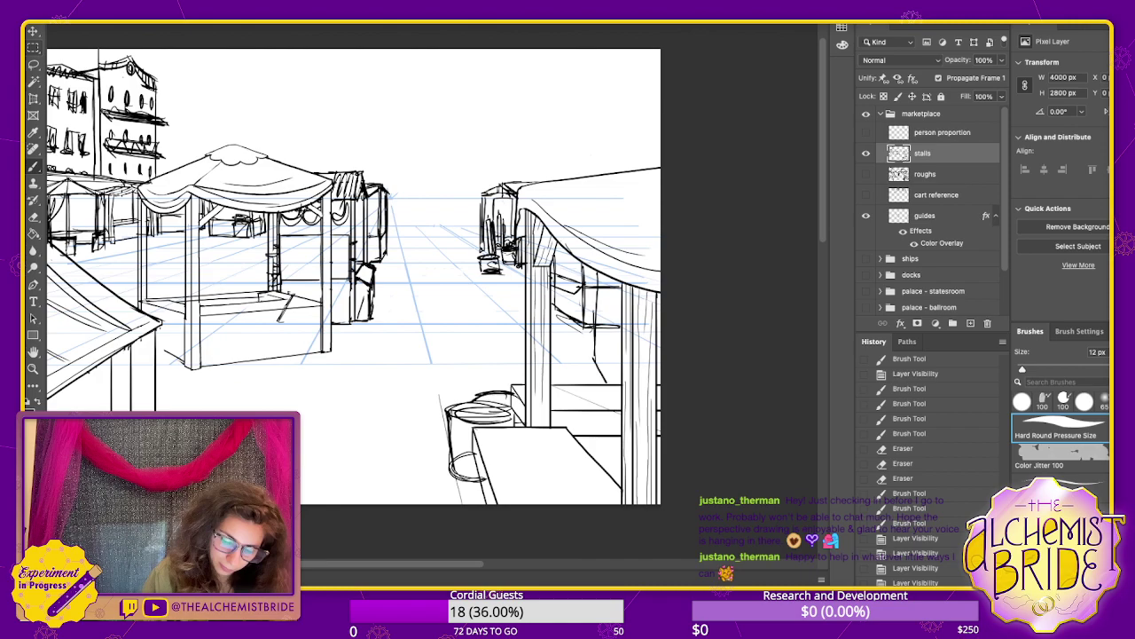
- Thicken the corner and lower edges of the stall behind the foreground posts, and draw hanging draped cloth folds below it
{"action": "mouse_move", "coordinate": [597, 273]}
{"action": "left_mouse_down"}
{"action": "mouse_move", "coordinate": [595, 316]}
{"action": "mouse_move", "coordinate": [618, 344]}
{"action": "mouse_move", "coordinate": [613, 318]}
{"action": "left_mouse_up"}
{"action": "left_click_drag", "start_coordinate": [597, 317], "coordinate": [618, 319]}
{"action": "left_click_drag", "start_coordinate": [614, 280], "coordinate": [614, 323]}
{"action": "left_click_drag", "start_coordinate": [612, 282], "coordinate": [606, 327]}
{"action": "key", "text": "e"}
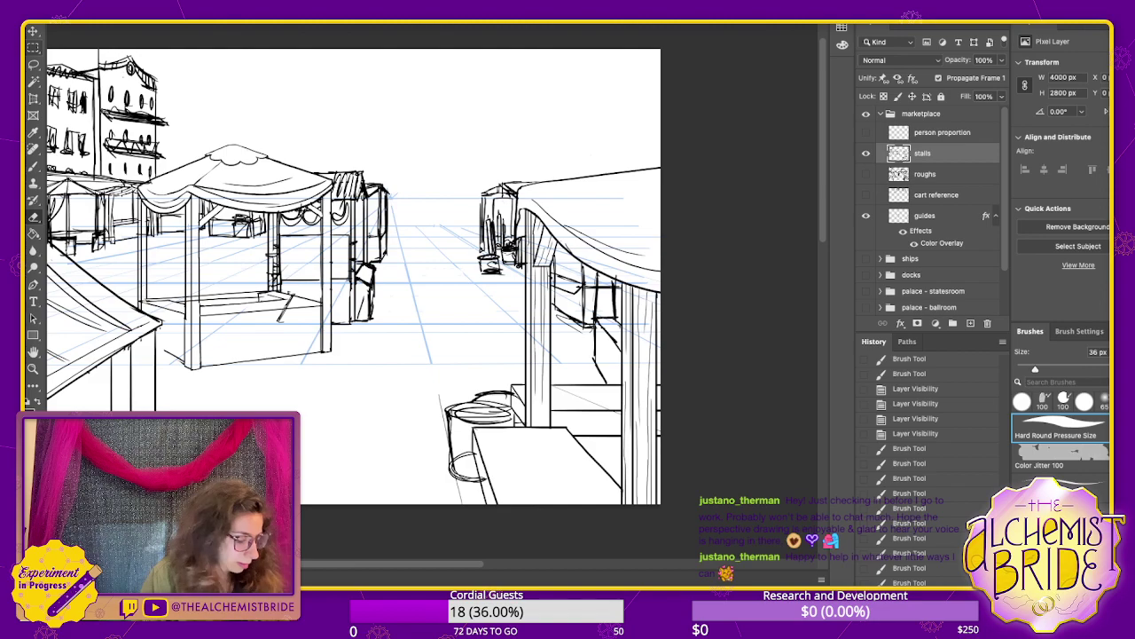
{"action": "key", "text": "b"}
{"action": "mouse_move", "coordinate": [593, 322]}
{"action": "left_mouse_down"}
{"action": "mouse_move", "coordinate": [621, 358]}
{"action": "mouse_move", "coordinate": [598, 323]}
{"action": "mouse_move", "coordinate": [617, 378]}
{"action": "mouse_move", "coordinate": [582, 327]}
{"action": "left_mouse_up"}
{"action": "key", "text": "ctrl+z"}
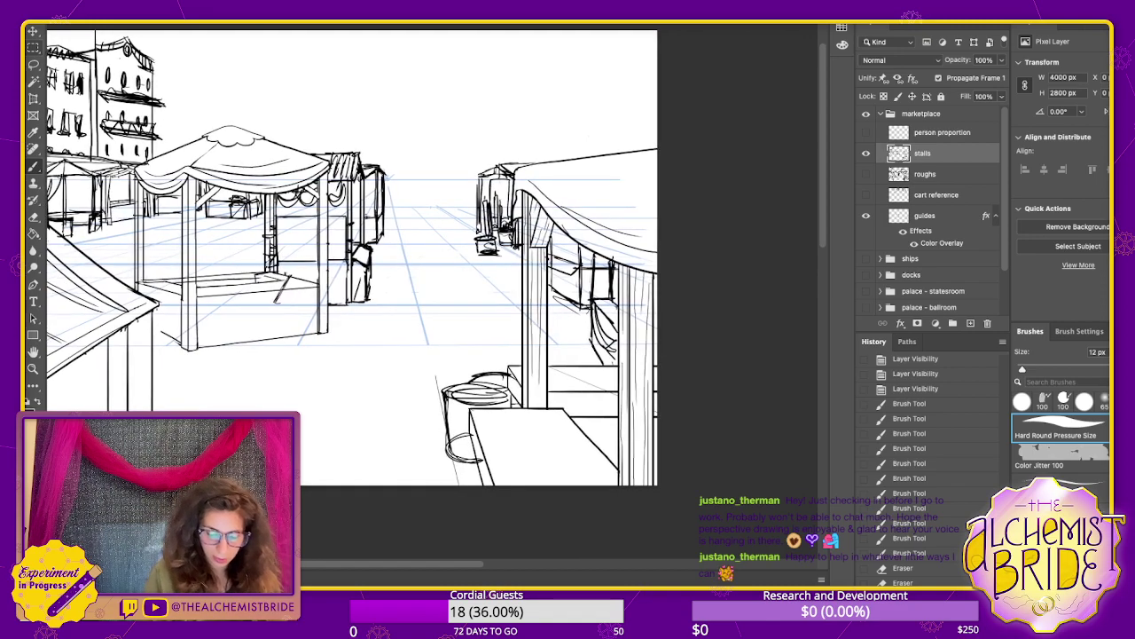
{"action": "left_click_drag", "start_coordinate": [496, 310], "coordinate": [557, 326]}
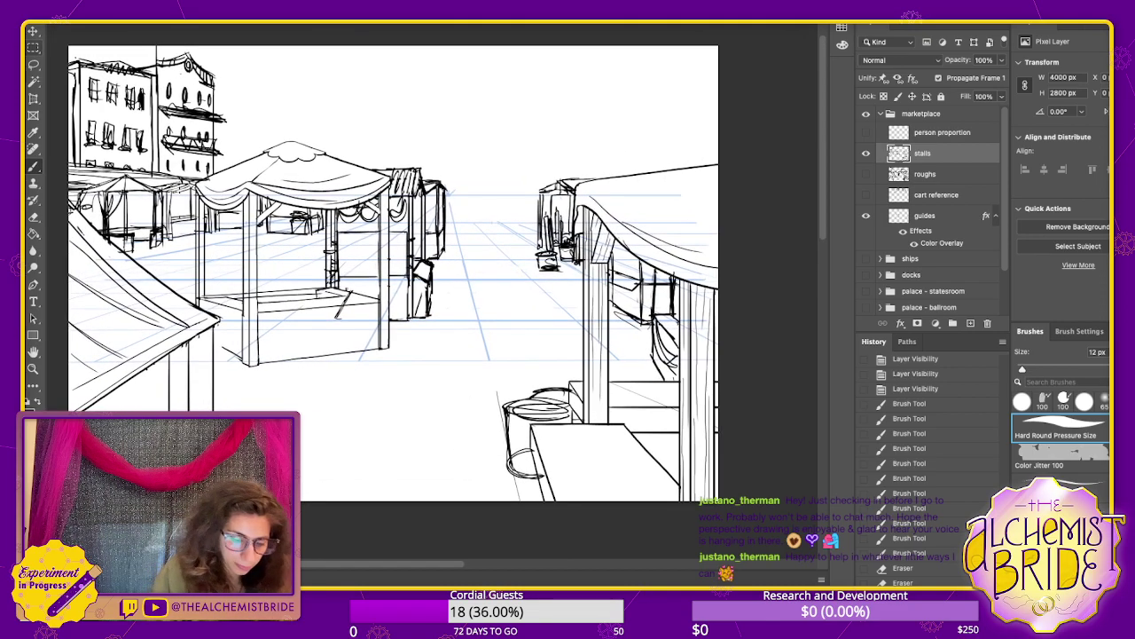
{"action": "left_click_drag", "start_coordinate": [262, 254], "coordinate": [275, 254]}
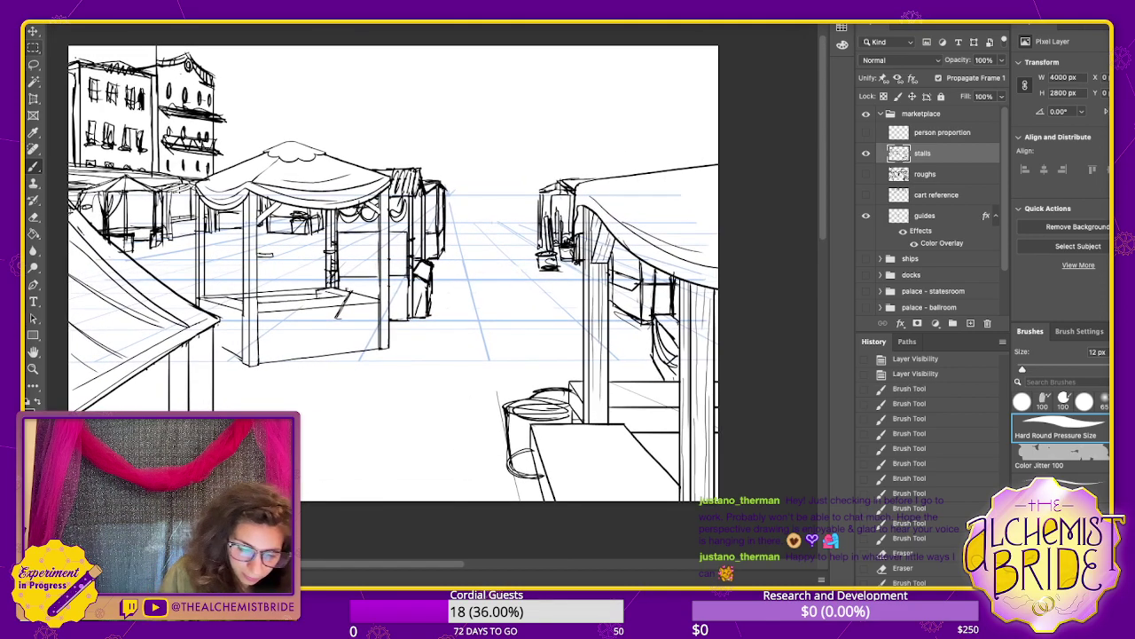
{"action": "left_click_drag", "start_coordinate": [369, 248], "coordinate": [381, 248]}
{"action": "key", "text": "ctrl+z"}
{"action": "key", "text": "ctrl+z"}
{"action": "left_click_drag", "start_coordinate": [255, 280], "coordinate": [389, 281]}
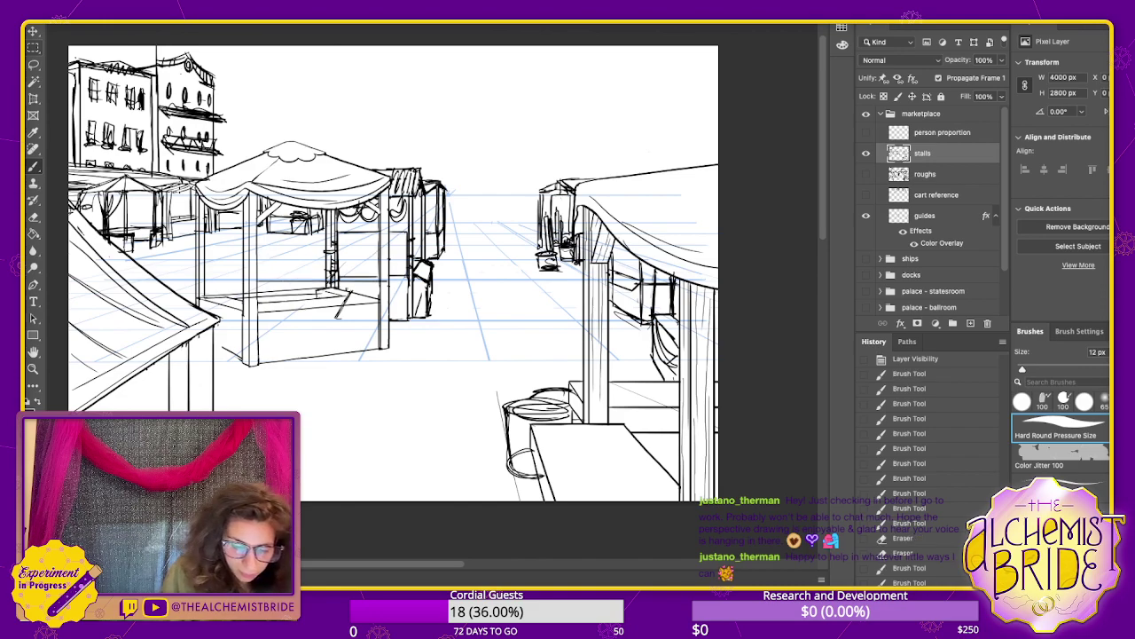
{"action": "key", "text": "ctrl+z"}
{"action": "left_click_drag", "start_coordinate": [257, 284], "coordinate": [379, 269]}
{"action": "key", "text": "ctrl+z"}
{"action": "mouse_move", "coordinate": [259, 282]}
{"action": "left_mouse_down"}
{"action": "mouse_move", "coordinate": [376, 272]}
{"action": "mouse_move", "coordinate": [257, 277]}
{"action": "mouse_move", "coordinate": [369, 271]}
{"action": "mouse_move", "coordinate": [330, 275]}
{"action": "left_mouse_up"}
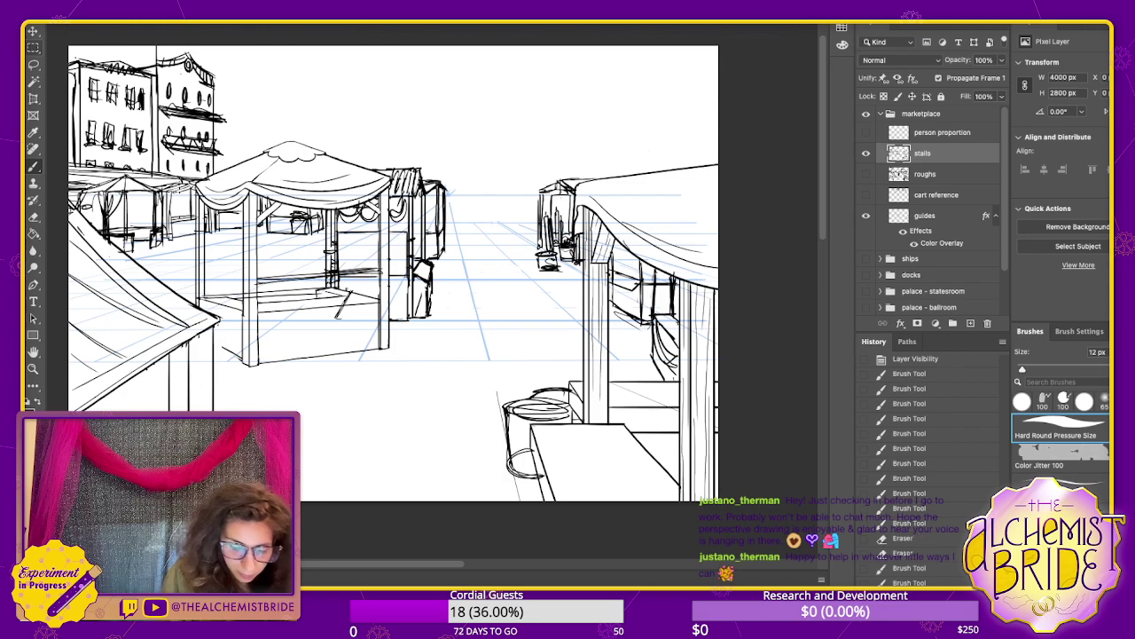
{"action": "left_click_drag", "start_coordinate": [199, 266], "coordinate": [245, 276]}
{"action": "mouse_move", "coordinate": [199, 261]}
{"action": "left_mouse_down"}
{"action": "mouse_move", "coordinate": [247, 276]}
{"action": "mouse_move", "coordinate": [198, 269]}
{"action": "mouse_move", "coordinate": [229, 276]}
{"action": "left_mouse_up"}
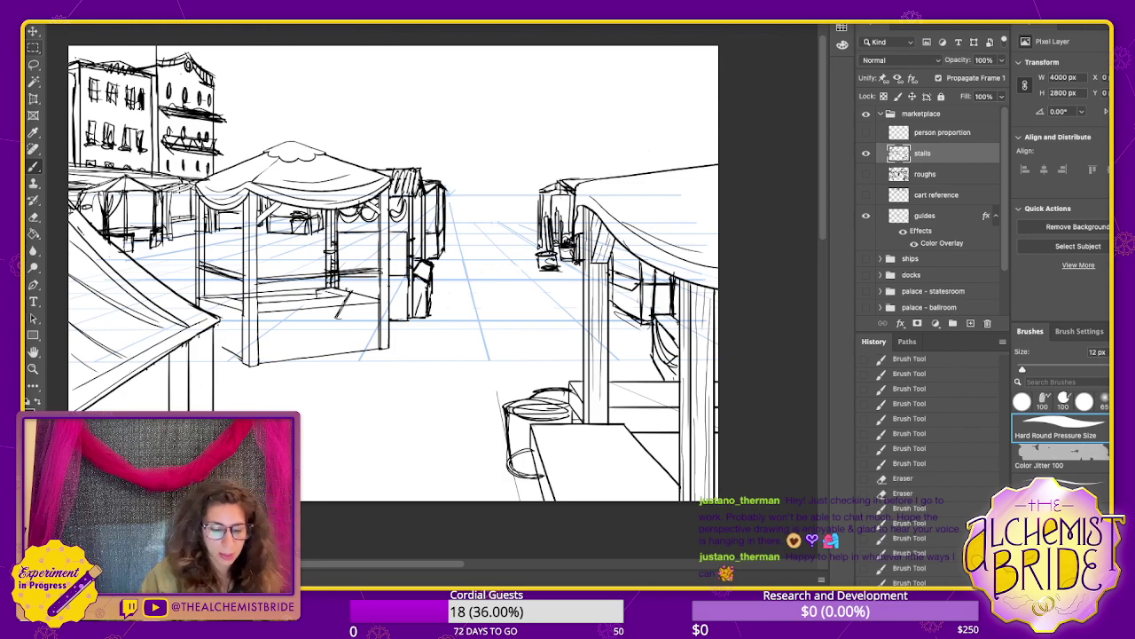
{"action": "key", "text": "ctrl+z"}
{"action": "key", "text": "ctrl+z"}
{"action": "key", "text": "ctrl+z"}
{"action": "key", "text": "ctrl+z"}
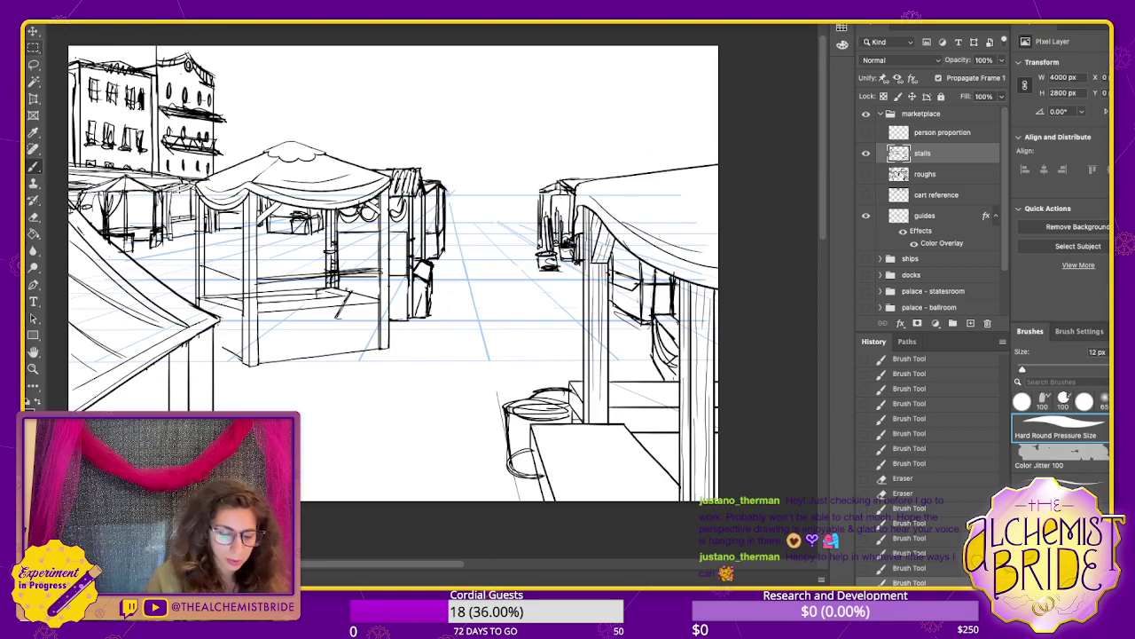
{"action": "key", "text": "ctrl+z"}
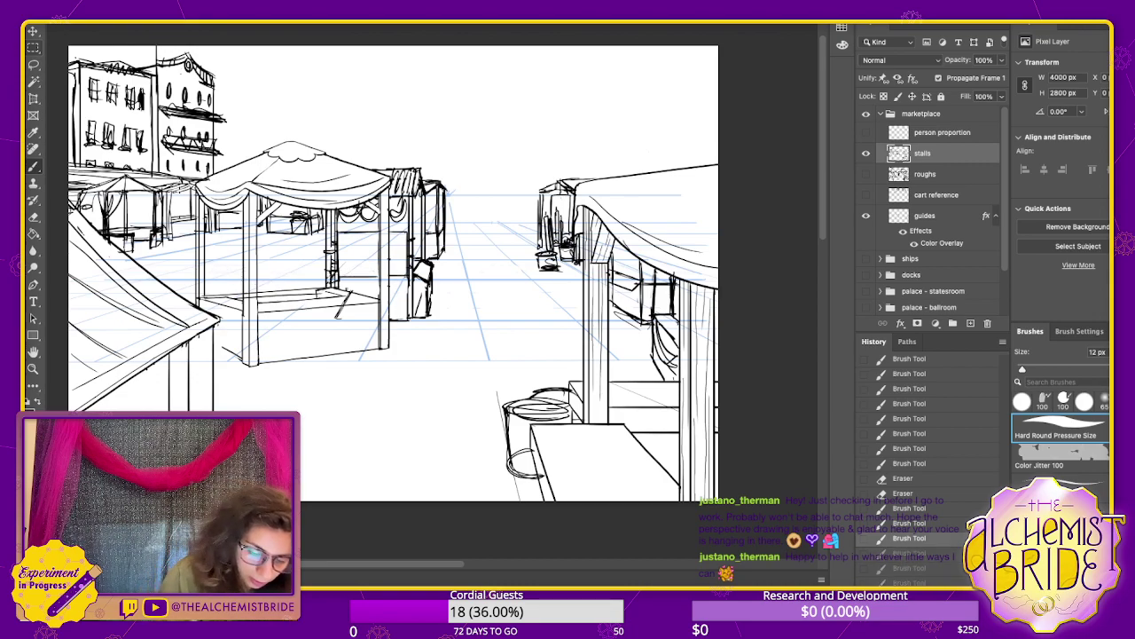
- Draw short slanted side lines rising from both ends of the central stall's front counter
{"action": "left_click_drag", "start_coordinate": [363, 269], "coordinate": [378, 300]}
{"action": "mouse_move", "coordinate": [259, 284]}
{"action": "left_mouse_down"}
{"action": "mouse_move", "coordinate": [268, 315]}
{"action": "mouse_move", "coordinate": [329, 274]}
{"action": "left_mouse_up"}
{"action": "key", "text": "ctrl+z"}
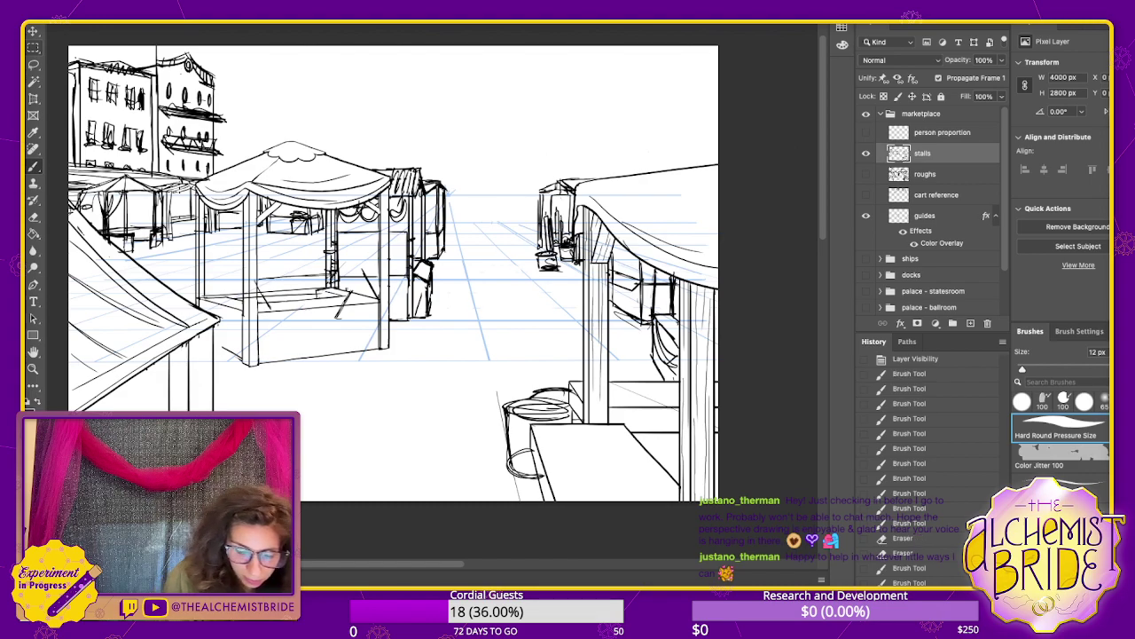
{"action": "mouse_move", "coordinate": [271, 310]}
{"action": "left_mouse_down"}
{"action": "mouse_move", "coordinate": [377, 299]}
{"action": "mouse_move", "coordinate": [367, 307]}
{"action": "left_mouse_up"}
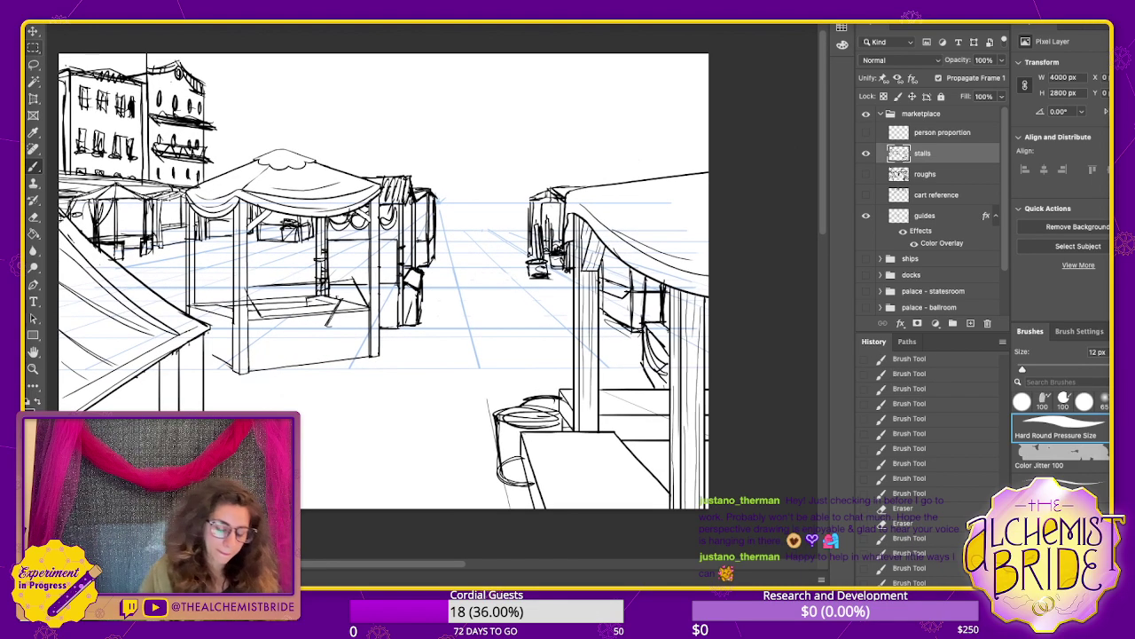
{"action": "key", "text": "ctrl+z"}
{"action": "key", "text": "ctrl+z"}
{"action": "key", "text": "ctrl+z"}
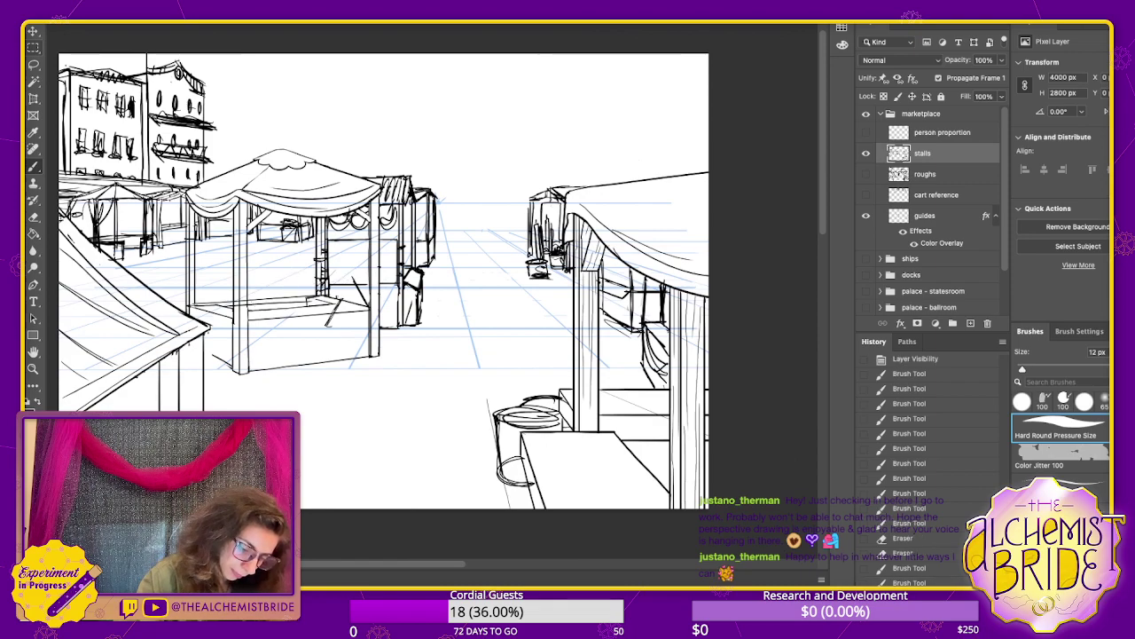
{"action": "key", "text": "ctrl+z"}
{"action": "key", "text": "ctrl+shift+z"}
{"action": "key", "text": "ctrl+shift+z"}
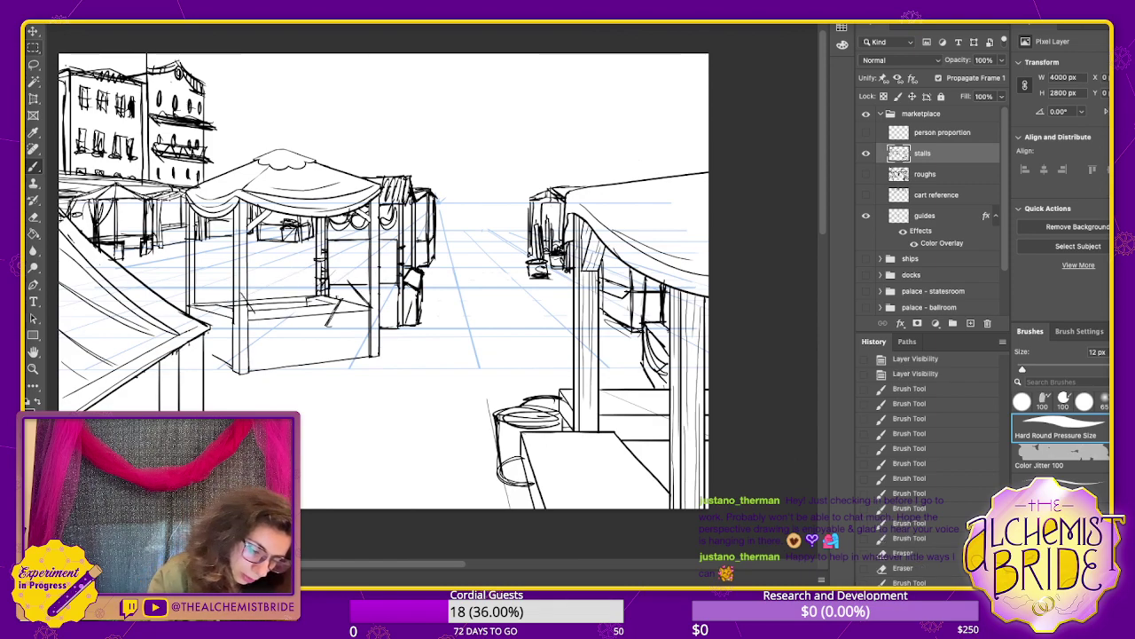
- Draw a back edge joining the slanted side lines above the central stall's counter
{"action": "left_click_drag", "start_coordinate": [325, 288], "coordinate": [241, 293]}
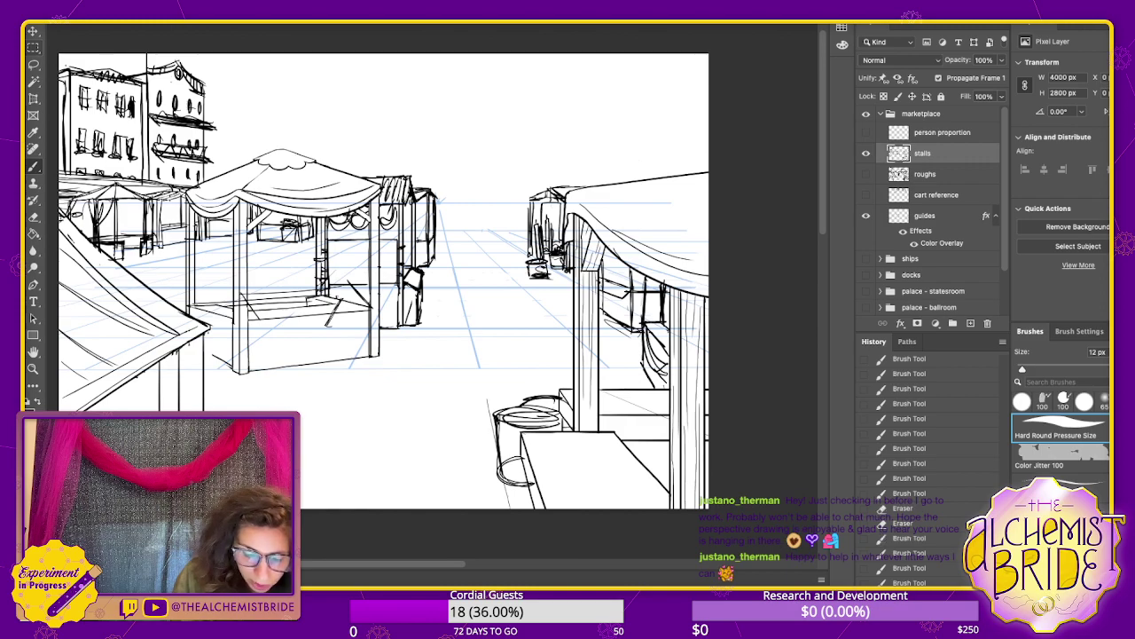
{"action": "key", "text": "ctrl+z"}
{"action": "mouse_move", "coordinate": [347, 282]}
{"action": "left_mouse_down"}
{"action": "mouse_move", "coordinate": [241, 292]}
{"action": "mouse_move", "coordinate": [351, 279]}
{"action": "left_mouse_up"}
{"action": "key", "text": "ctrl+z"}
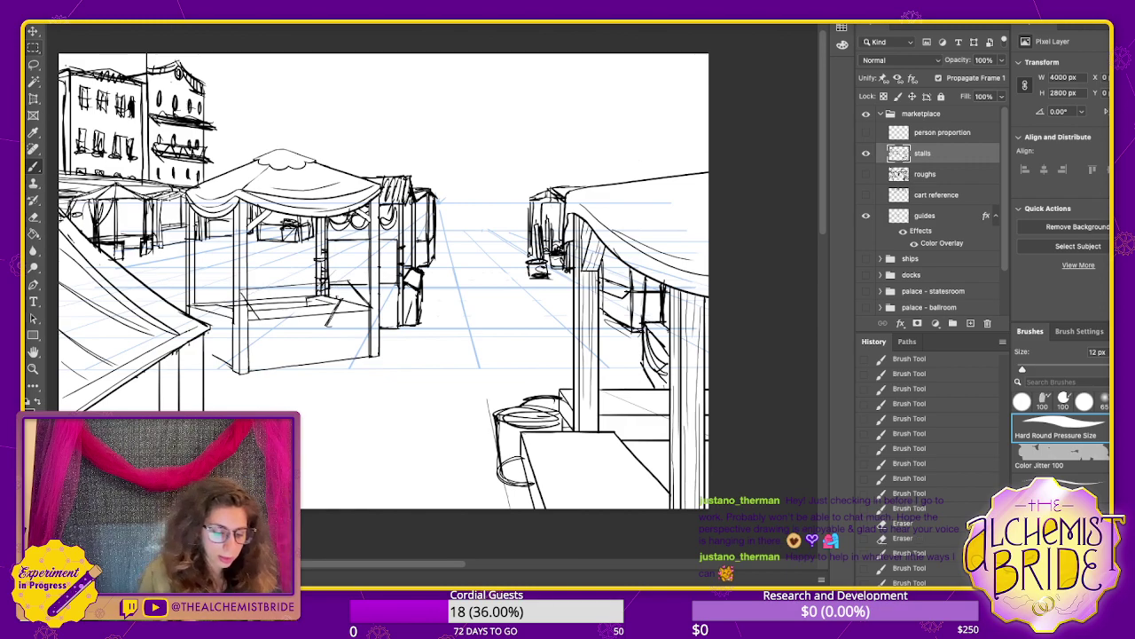
- Erase the old counter and rear post lines that cross the central stall's slanted display tray
{"action": "key", "text": "e"}
{"action": "left_click_drag", "start_coordinate": [244, 298], "coordinate": [252, 308]}
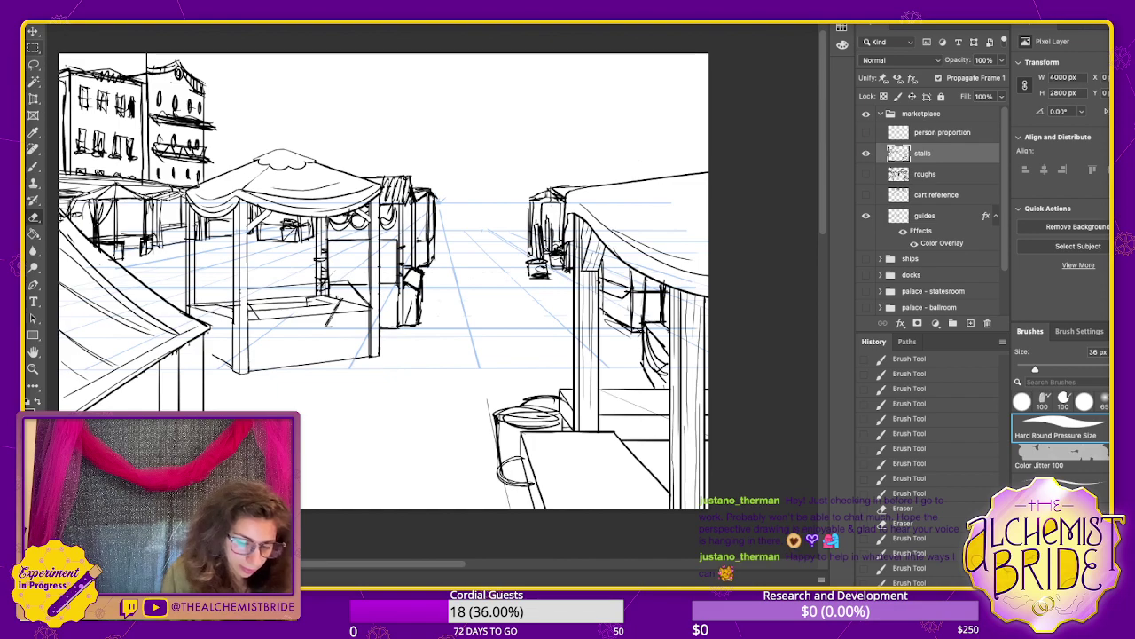
{"action": "mouse_move", "coordinate": [254, 303]}
{"action": "left_mouse_down"}
{"action": "mouse_move", "coordinate": [348, 305]}
{"action": "mouse_move", "coordinate": [318, 287]}
{"action": "left_mouse_up"}
{"action": "mouse_move", "coordinate": [259, 308]}
{"action": "left_mouse_down"}
{"action": "mouse_move", "coordinate": [291, 308]}
{"action": "mouse_move", "coordinate": [257, 315]}
{"action": "left_mouse_up"}
- Draw the front edge of the slanted display tray and a lengthwise divider line across its middle
{"action": "key", "text": "b"}
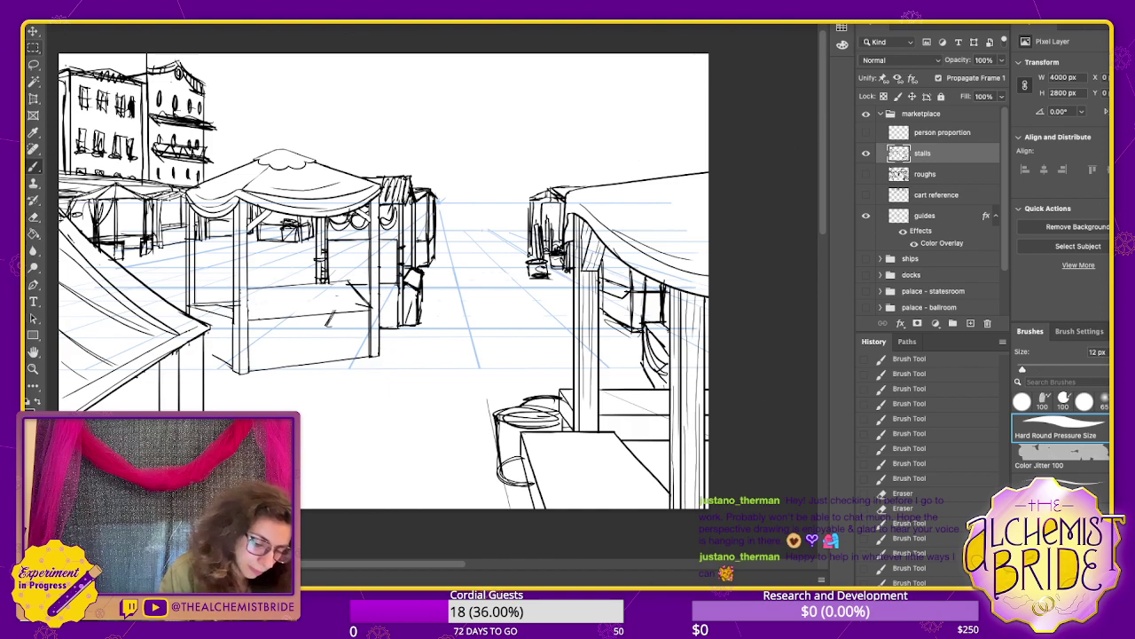
{"action": "left_click_drag", "start_coordinate": [261, 316], "coordinate": [366, 306]}
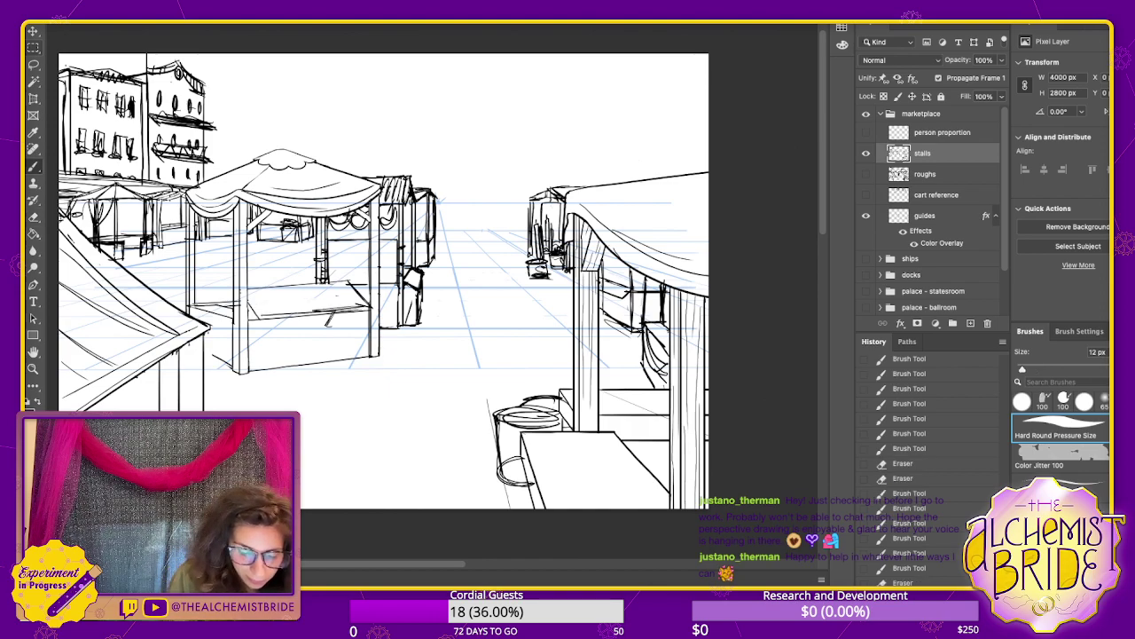
{"action": "left_click_drag", "start_coordinate": [245, 306], "coordinate": [351, 297]}
{"action": "mouse_move", "coordinate": [267, 301]}
{"action": "left_mouse_down"}
{"action": "mouse_move", "coordinate": [358, 293]}
{"action": "mouse_move", "coordinate": [253, 304]}
{"action": "left_mouse_up"}
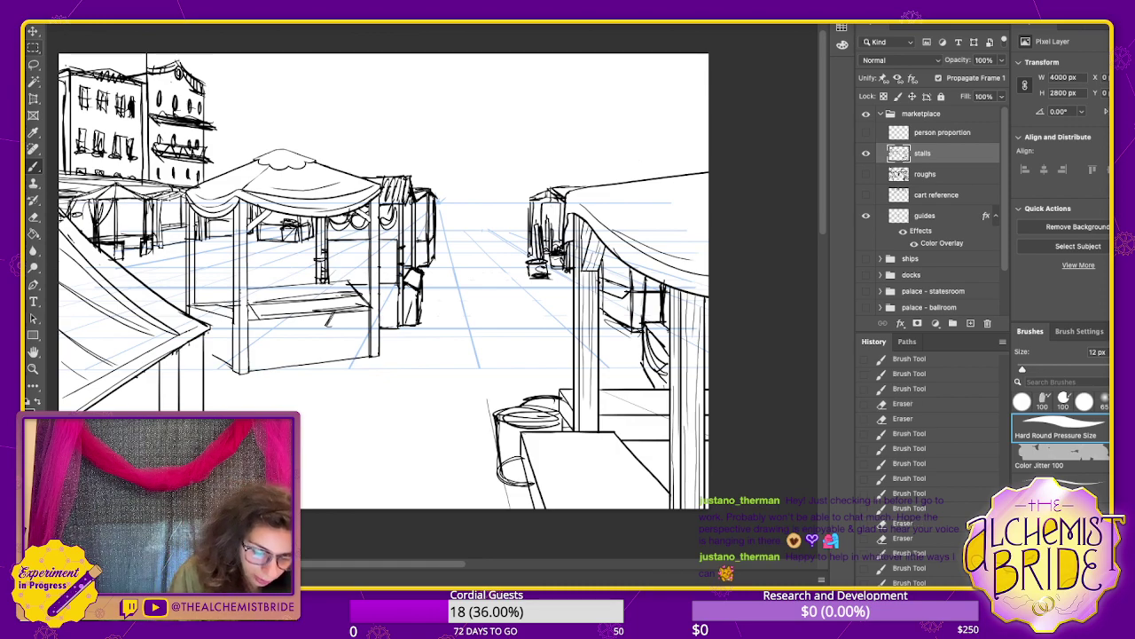
- Draw a slanted display tray on the central stall's side counter and a raised backboard behind both trays
{"action": "mouse_move", "coordinate": [217, 290]}
{"action": "left_mouse_down"}
{"action": "mouse_move", "coordinate": [237, 287]}
{"action": "mouse_move", "coordinate": [189, 303]}
{"action": "mouse_move", "coordinate": [209, 284]}
{"action": "mouse_move", "coordinate": [234, 286]}
{"action": "mouse_move", "coordinate": [224, 317]}
{"action": "mouse_move", "coordinate": [208, 285]}
{"action": "left_mouse_up"}
{"action": "key", "text": "super+z"}
{"action": "key", "text": "super+z"}
{"action": "mouse_move", "coordinate": [210, 282]}
{"action": "left_mouse_down"}
{"action": "mouse_move", "coordinate": [188, 304]}
{"action": "mouse_move", "coordinate": [235, 287]}
{"action": "mouse_move", "coordinate": [223, 317]}
{"action": "mouse_move", "coordinate": [211, 282]}
{"action": "mouse_move", "coordinate": [224, 306]}
{"action": "left_mouse_up"}
{"action": "left_click_drag", "start_coordinate": [199, 292], "coordinate": [228, 316]}
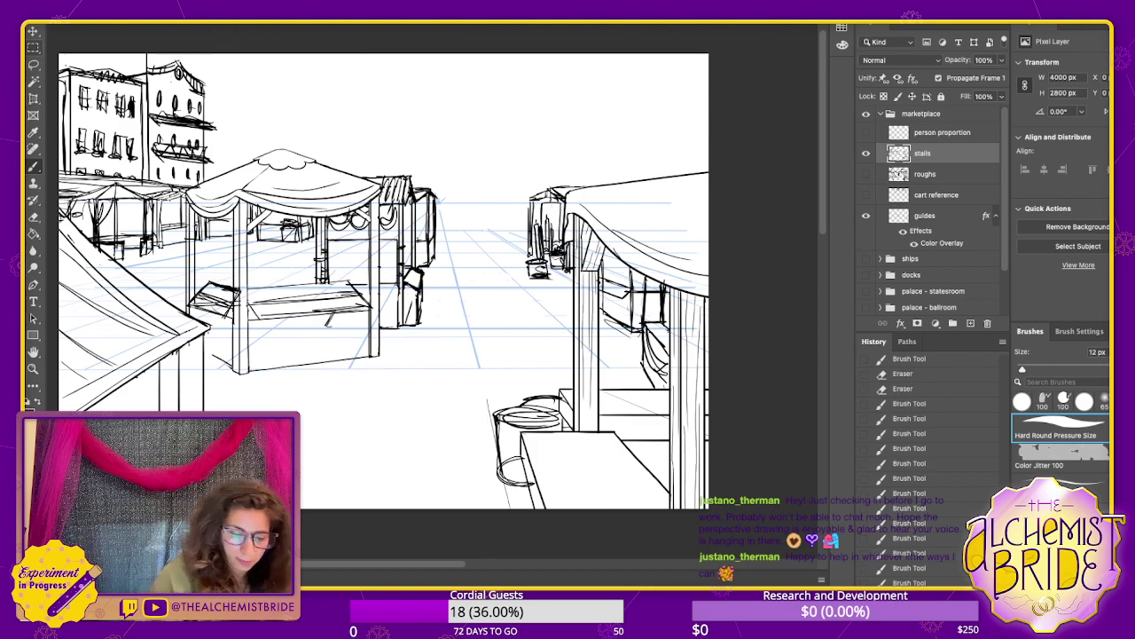
{"action": "mouse_move", "coordinate": [210, 263]}
{"action": "left_mouse_down"}
{"action": "mouse_move", "coordinate": [211, 280]}
{"action": "mouse_move", "coordinate": [234, 258]}
{"action": "mouse_move", "coordinate": [344, 257]}
{"action": "mouse_move", "coordinate": [347, 281]}
{"action": "left_mouse_up"}
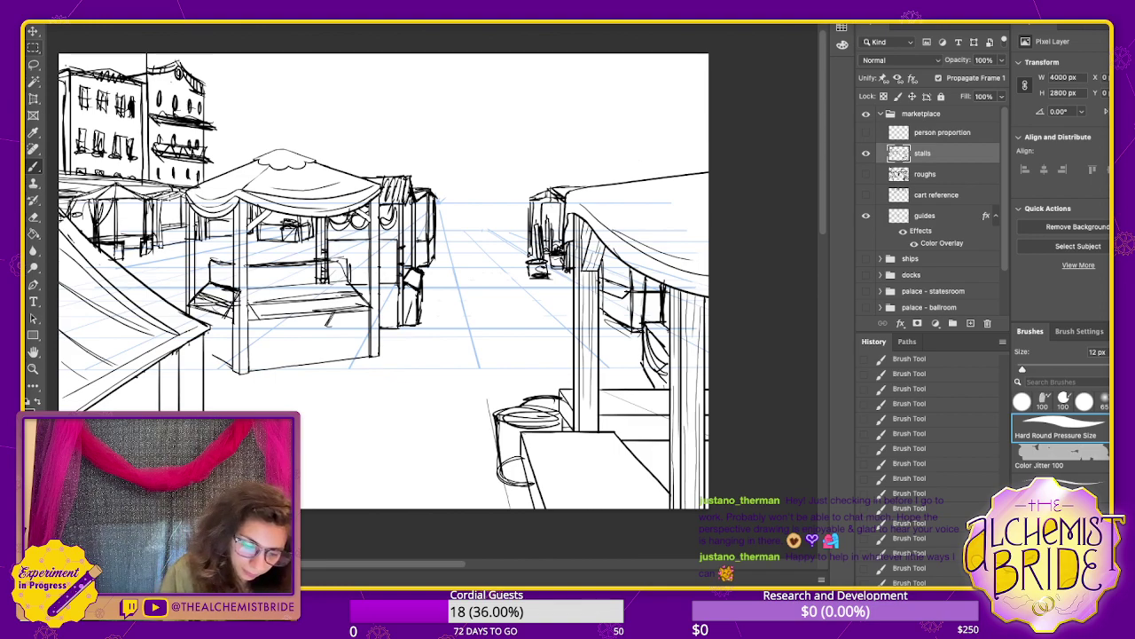
- Fill the central stall's slanted trays with rows of oval goods and sketch small goods along the backboard
{"action": "mouse_move", "coordinate": [264, 288]}
{"action": "left_mouse_down"}
{"action": "mouse_move", "coordinate": [263, 305]}
{"action": "mouse_move", "coordinate": [282, 298]}
{"action": "left_mouse_up"}
{"action": "mouse_move", "coordinate": [303, 280]}
{"action": "left_mouse_down"}
{"action": "mouse_move", "coordinate": [298, 296]}
{"action": "mouse_move", "coordinate": [344, 293]}
{"action": "mouse_move", "coordinate": [275, 312]}
{"action": "left_mouse_up"}
{"action": "left_click_drag", "start_coordinate": [298, 295], "coordinate": [297, 311]}
{"action": "left_click_drag", "start_coordinate": [319, 293], "coordinate": [316, 307]}
{"action": "left_click_drag", "start_coordinate": [339, 289], "coordinate": [337, 305]}
{"action": "left_click_drag", "start_coordinate": [356, 289], "coordinate": [353, 307]}
{"action": "mouse_move", "coordinate": [234, 290]}
{"action": "left_mouse_down"}
{"action": "mouse_move", "coordinate": [202, 295]}
{"action": "mouse_move", "coordinate": [234, 312]}
{"action": "left_mouse_up"}
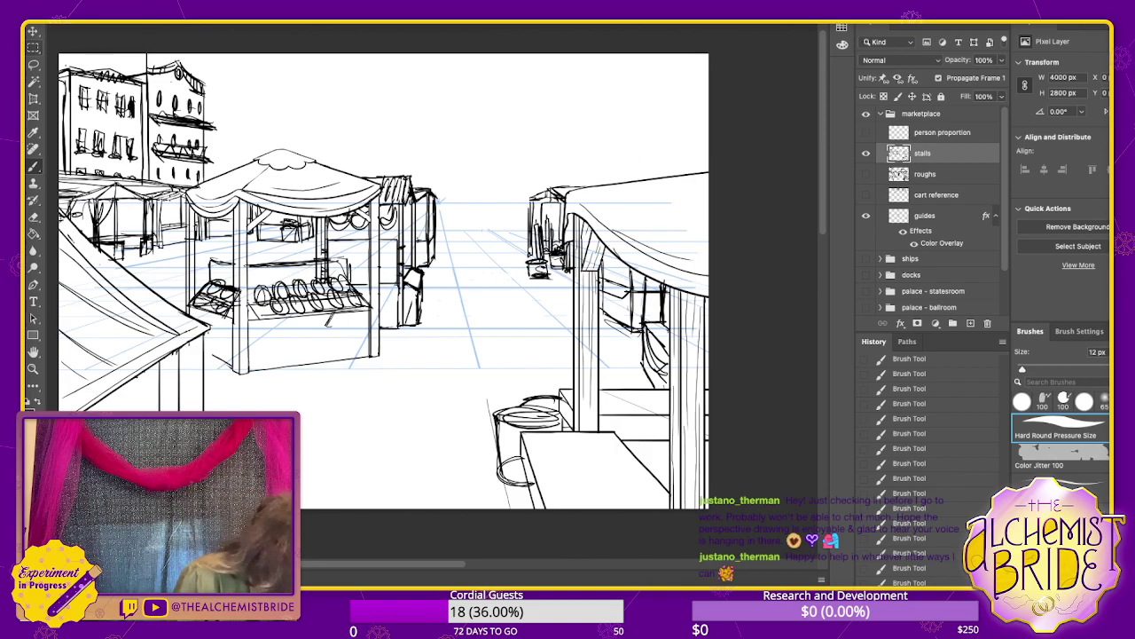
{"action": "mouse_move", "coordinate": [250, 277]}
{"action": "left_mouse_down"}
{"action": "mouse_move", "coordinate": [347, 272]}
{"action": "mouse_move", "coordinate": [270, 275]}
{"action": "mouse_move", "coordinate": [323, 273]}
{"action": "left_mouse_up"}
{"action": "left_click_drag", "start_coordinate": [206, 270], "coordinate": [236, 277]}
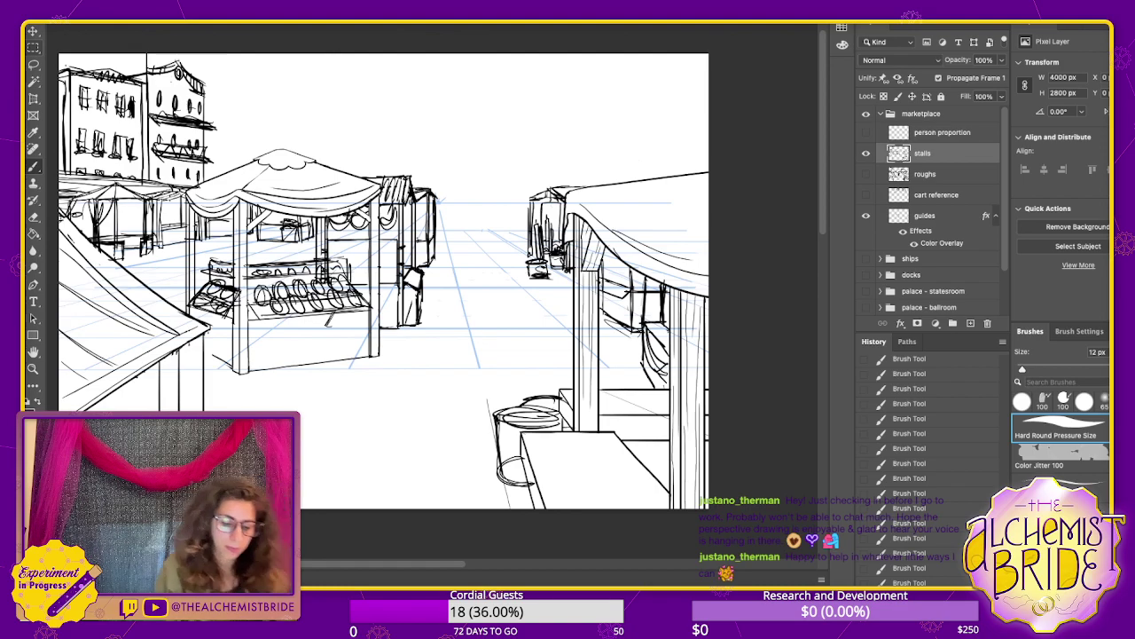
- Draw a rectangular panel outline in perspective on the front of the central stall's counter
{"action": "left_click_drag", "start_coordinate": [256, 331], "coordinate": [259, 362]}
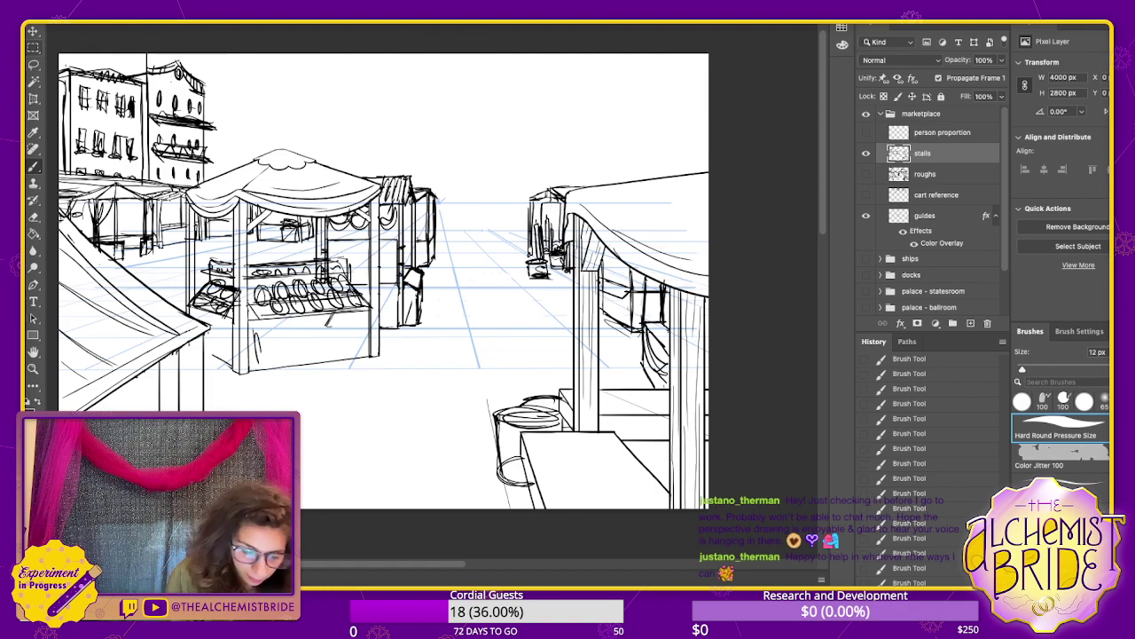
{"action": "mouse_move", "coordinate": [373, 311]}
{"action": "left_mouse_down"}
{"action": "mouse_move", "coordinate": [375, 343]}
{"action": "mouse_move", "coordinate": [271, 360]}
{"action": "mouse_move", "coordinate": [382, 339]}
{"action": "left_mouse_up"}
{"action": "mouse_move", "coordinate": [281, 333]}
{"action": "left_mouse_down"}
{"action": "mouse_move", "coordinate": [266, 342]}
{"action": "mouse_move", "coordinate": [361, 312]}
{"action": "mouse_move", "coordinate": [370, 340]}
{"action": "left_mouse_up"}
{"action": "key", "text": "ctrl+z"}
{"action": "key", "text": "ctrl+z"}
{"action": "key", "text": "ctrl+z"}
{"action": "left_click_drag", "start_coordinate": [263, 358], "coordinate": [276, 355]}
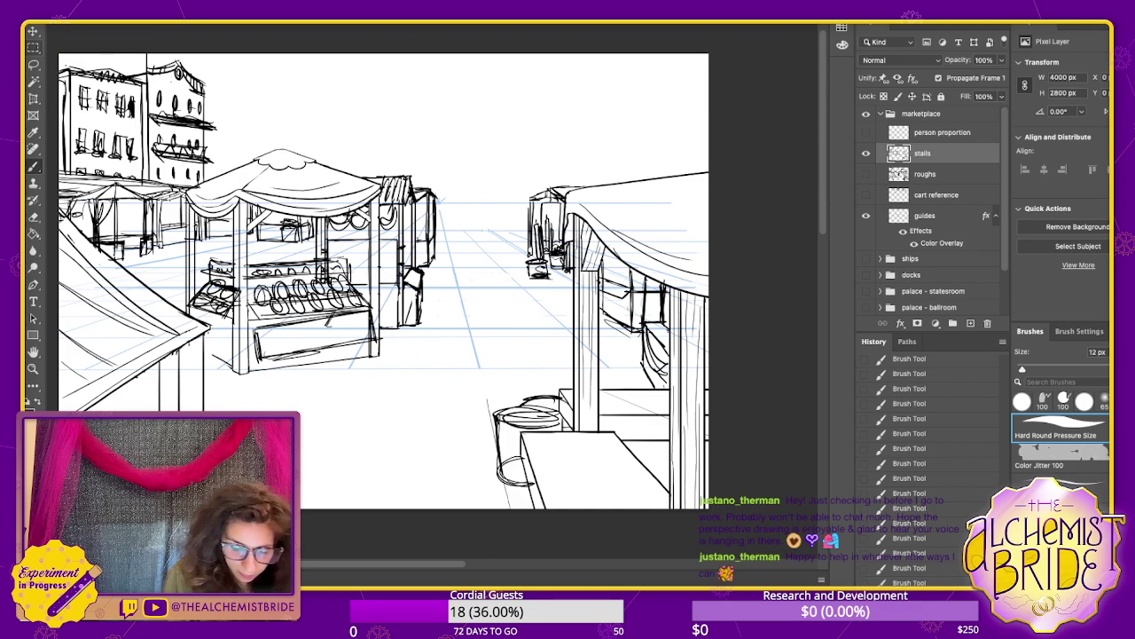
{"action": "mouse_move", "coordinate": [363, 327]}
{"action": "left_mouse_down"}
{"action": "mouse_move", "coordinate": [265, 354]}
{"action": "mouse_move", "coordinate": [292, 331]}
{"action": "mouse_move", "coordinate": [381, 331]}
{"action": "left_mouse_up"}
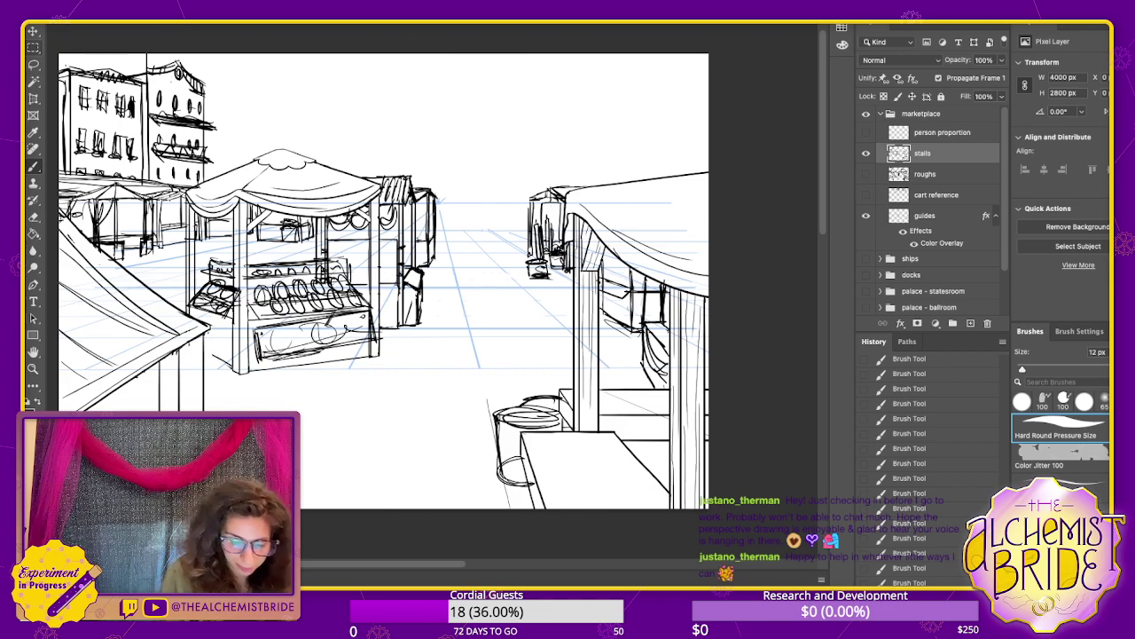
{"action": "key", "text": "ctrl+z"}
{"action": "key", "text": "ctrl+z"}
{"action": "key", "text": "ctrl+z"}
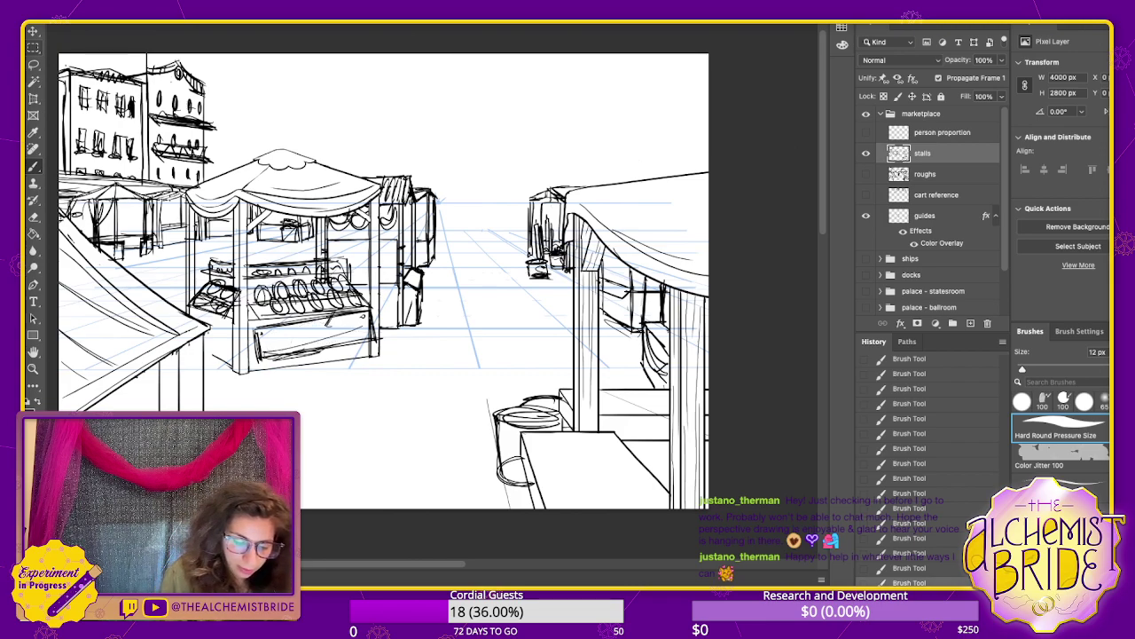
- Sketch looping ornaments on the central stall's front panel and add panel lines to the counter's side
{"action": "left_click_drag", "start_coordinate": [270, 344], "coordinate": [323, 335]}
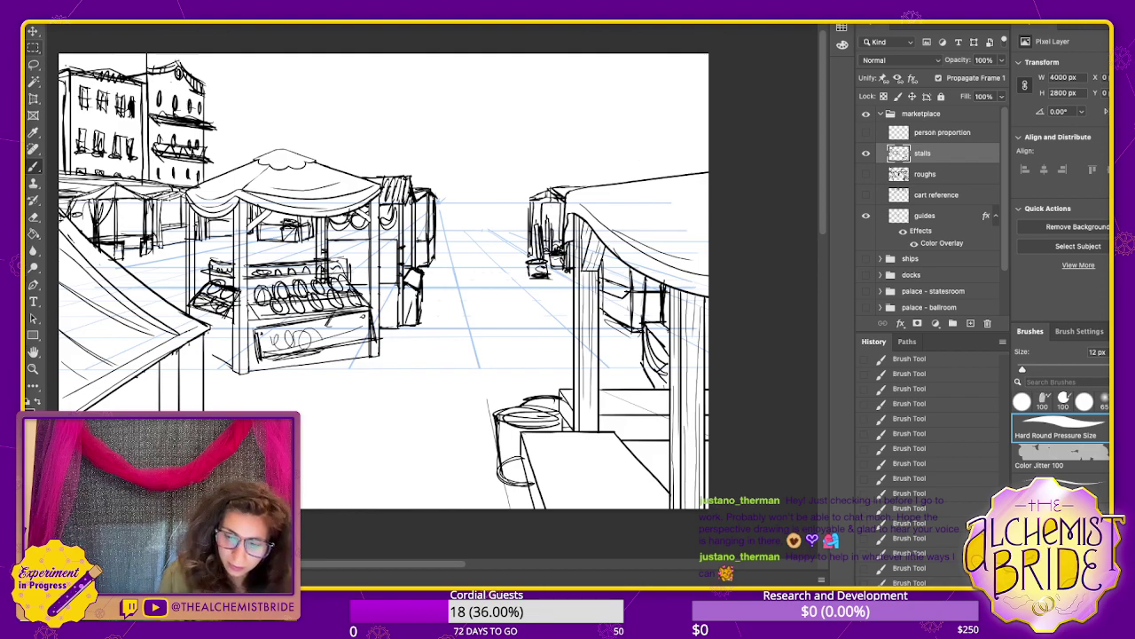
{"action": "mouse_move", "coordinate": [332, 330]}
{"action": "left_mouse_down"}
{"action": "mouse_move", "coordinate": [346, 337]}
{"action": "mouse_move", "coordinate": [358, 325]}
{"action": "left_mouse_up"}
{"action": "mouse_move", "coordinate": [229, 325]}
{"action": "left_mouse_down"}
{"action": "mouse_move", "coordinate": [228, 353]}
{"action": "mouse_move", "coordinate": [188, 307]}
{"action": "mouse_move", "coordinate": [231, 329]}
{"action": "mouse_move", "coordinate": [204, 358]}
{"action": "mouse_move", "coordinate": [210, 343]}
{"action": "mouse_move", "coordinate": [189, 320]}
{"action": "left_mouse_up"}
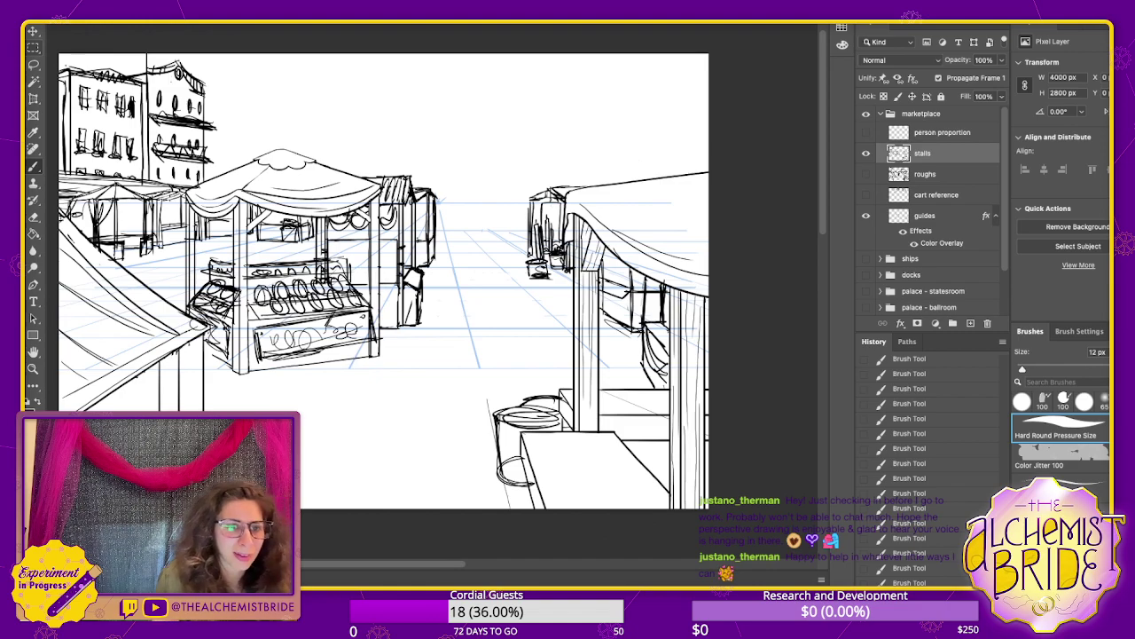
{"action": "left_click_drag", "start_coordinate": [351, 346], "coordinate": [358, 349]}
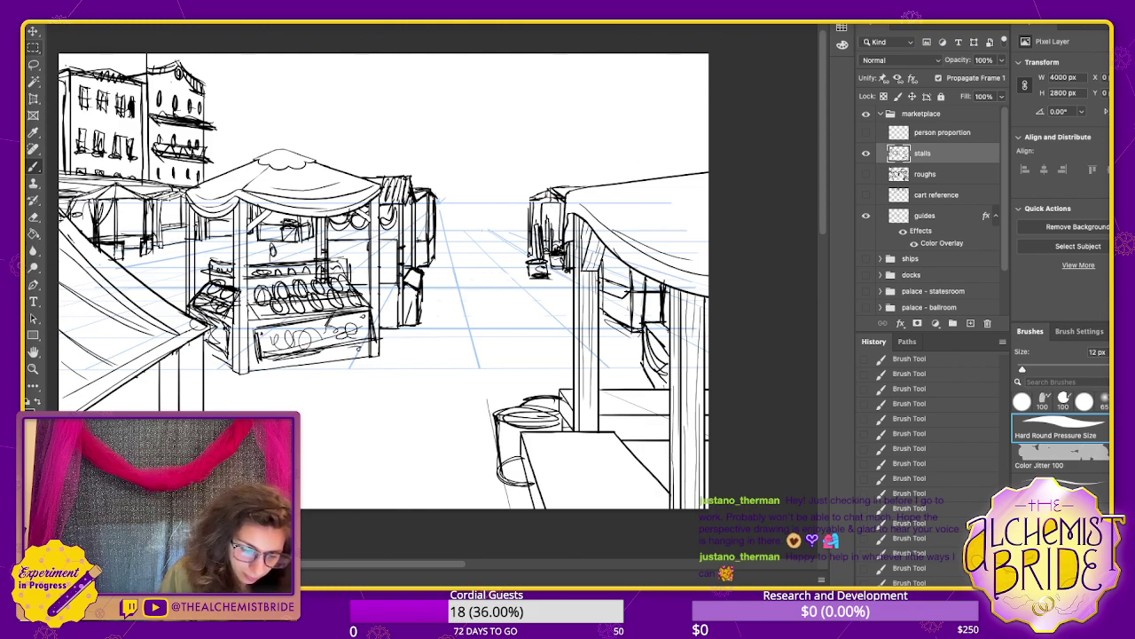
- Show the person proportion guide and copy the small figure marker beside the far stalls onto a new layer
{"action": "left_click", "coordinate": [867, 133]}
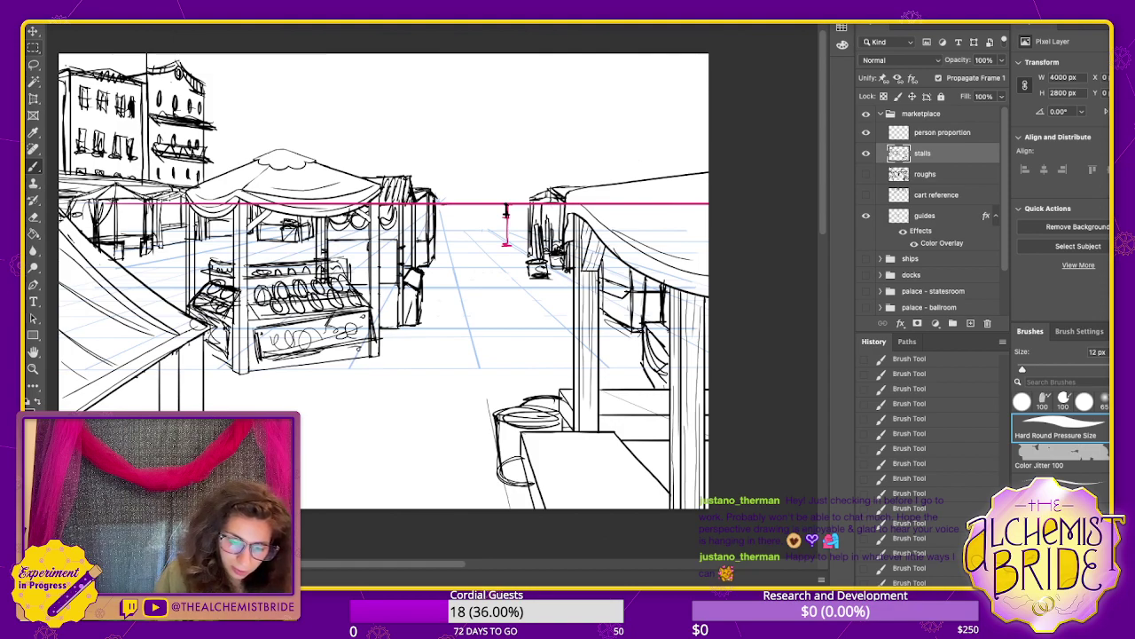
{"action": "key", "text": "l"}
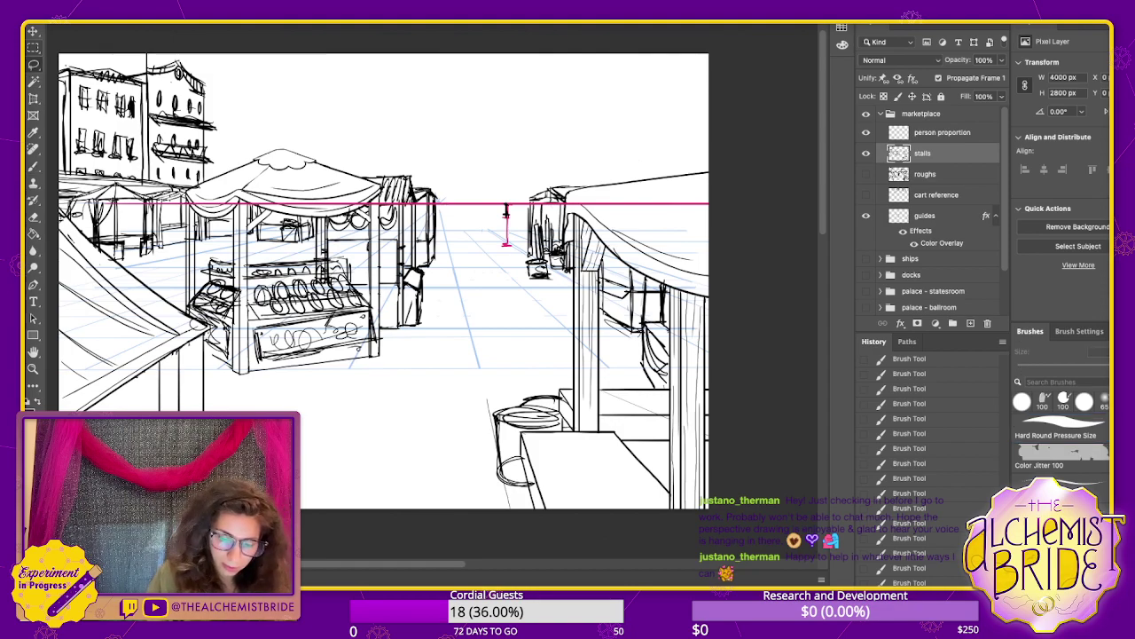
{"action": "mouse_move", "coordinate": [504, 199]}
{"action": "left_mouse_down"}
{"action": "mouse_move", "coordinate": [497, 222]}
{"action": "mouse_move", "coordinate": [504, 200]}
{"action": "left_mouse_up"}
{"action": "key", "text": "v"}
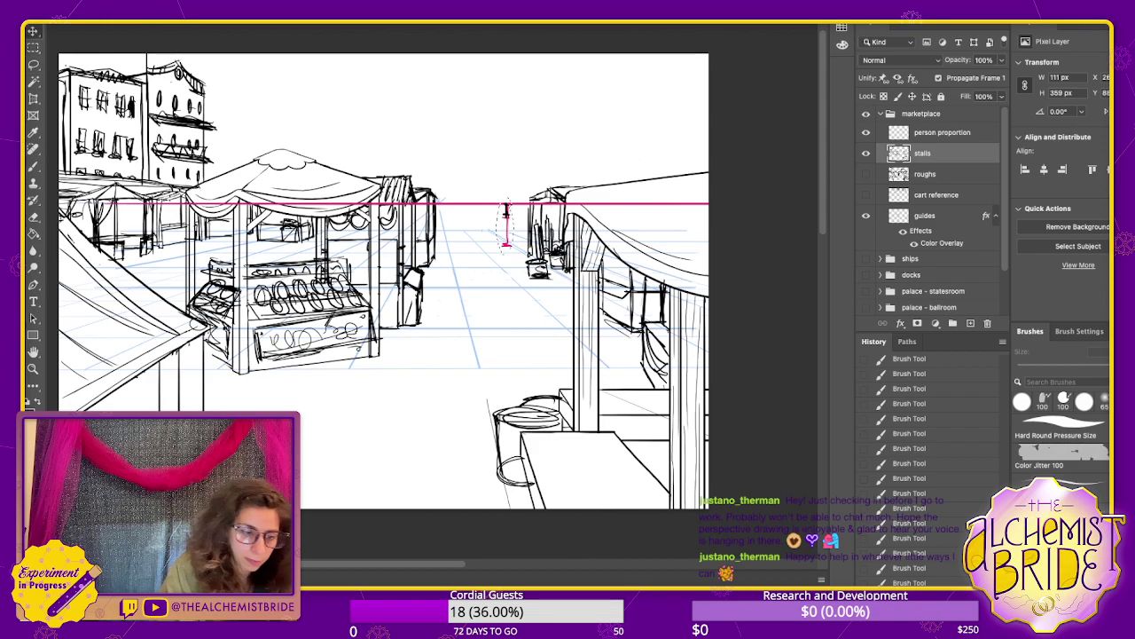
{"action": "key", "text": "ctrl+j"}
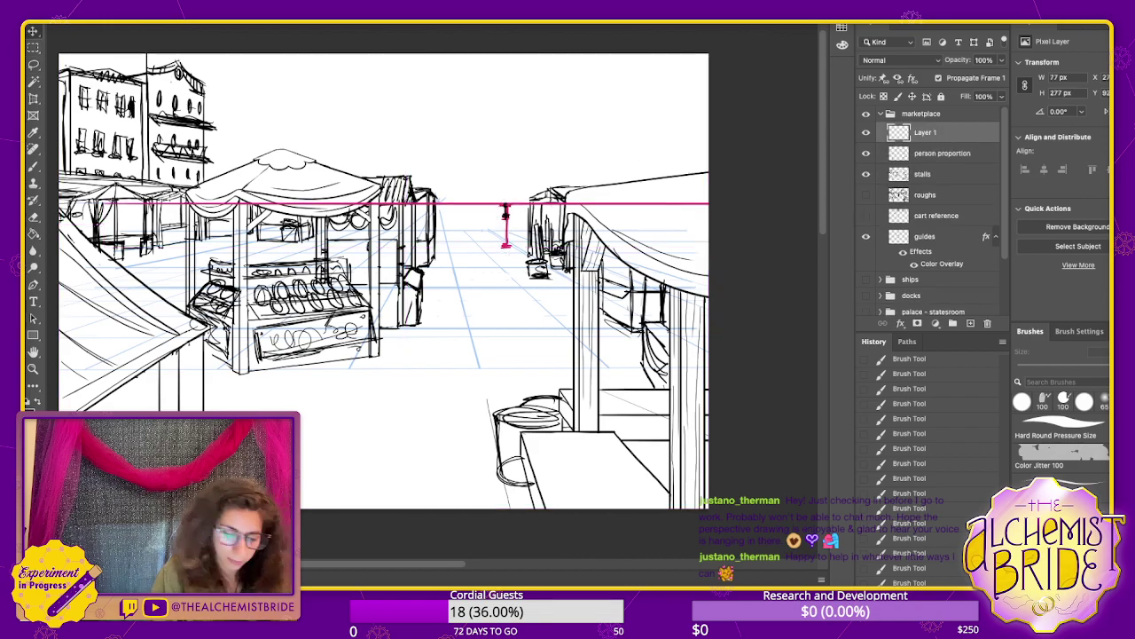
- Enlarge the copied proportion figure and place it behind the central stall's front counter, with its head at the horizon line
{"action": "mouse_move", "coordinate": [504, 226]}
{"action": "left_mouse_down"}
{"action": "mouse_move", "coordinate": [444, 222]}
{"action": "mouse_move", "coordinate": [444, 353]}
{"action": "left_mouse_up"}
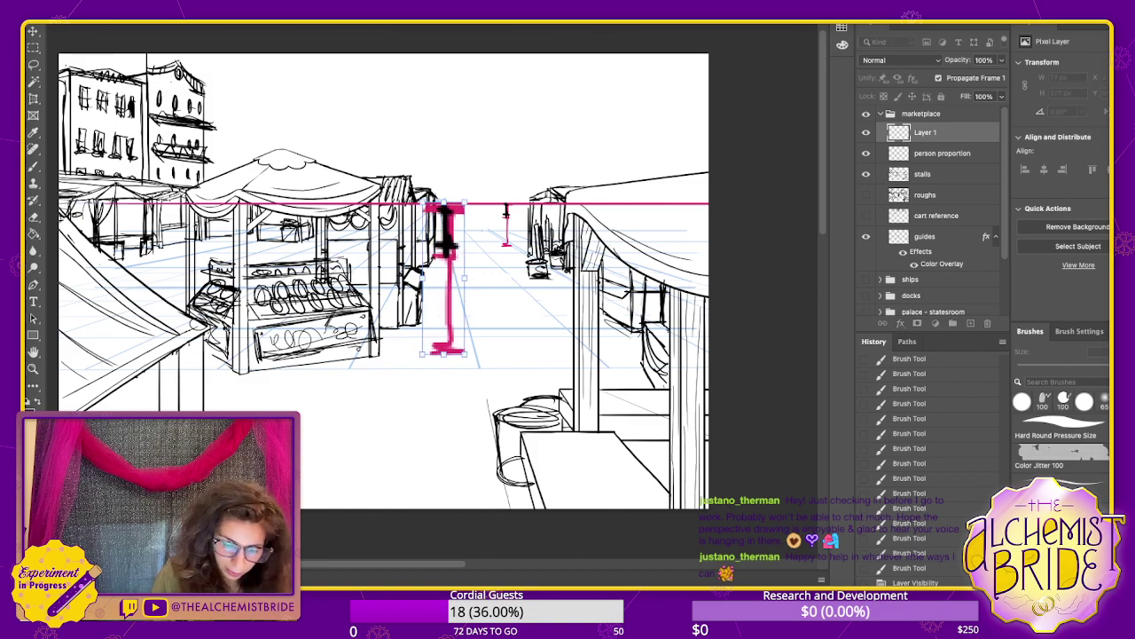
{"action": "left_click_drag", "start_coordinate": [443, 266], "coordinate": [274, 266]}
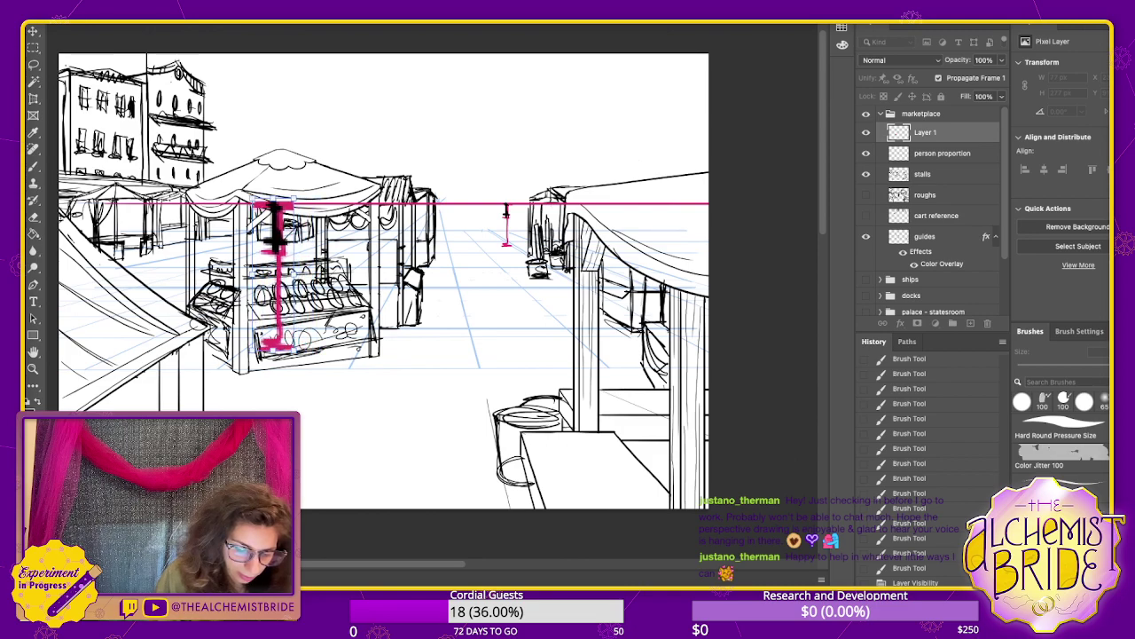
{"action": "left_click_drag", "start_coordinate": [275, 346], "coordinate": [275, 336]}
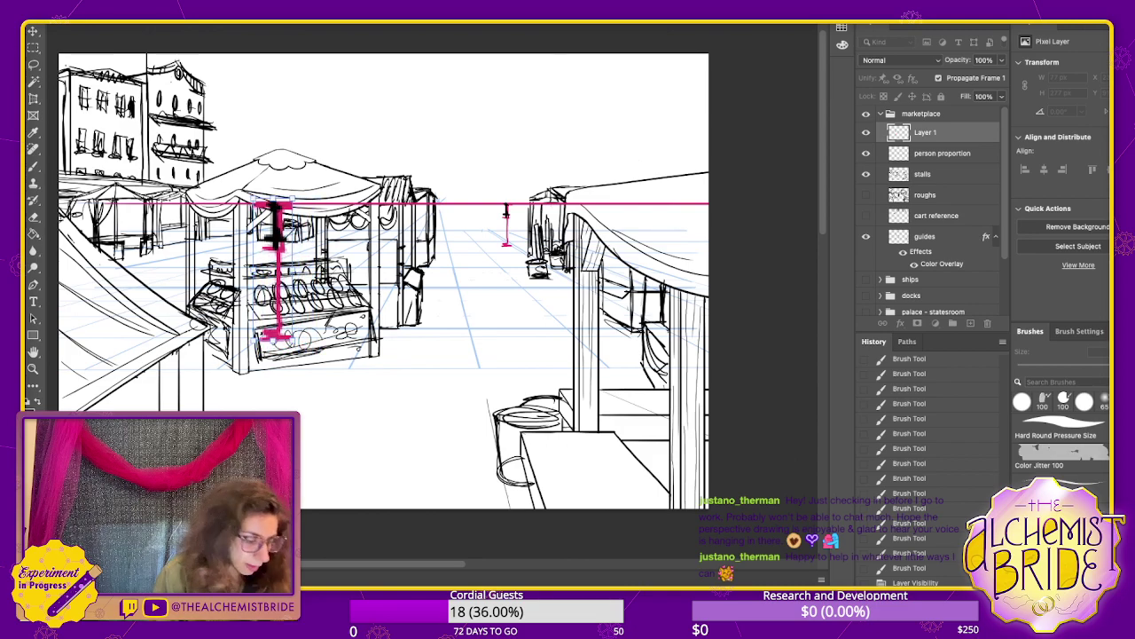
{"action": "key", "text": "Return"}
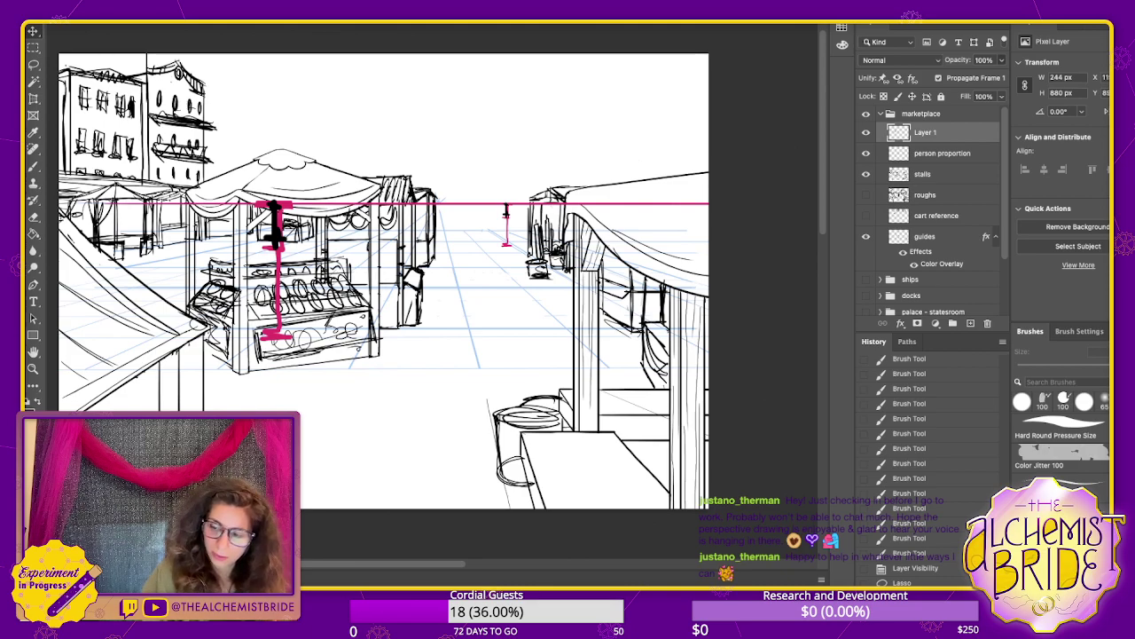
- Lower the copied proportion figure's opacity to 41% and make the stalls layer active
{"action": "key", "text": "4"}
{"action": "key", "text": "1"}
{"action": "key", "text": "alt+bracketleft"}
{"action": "key", "text": "alt+bracketleft"}
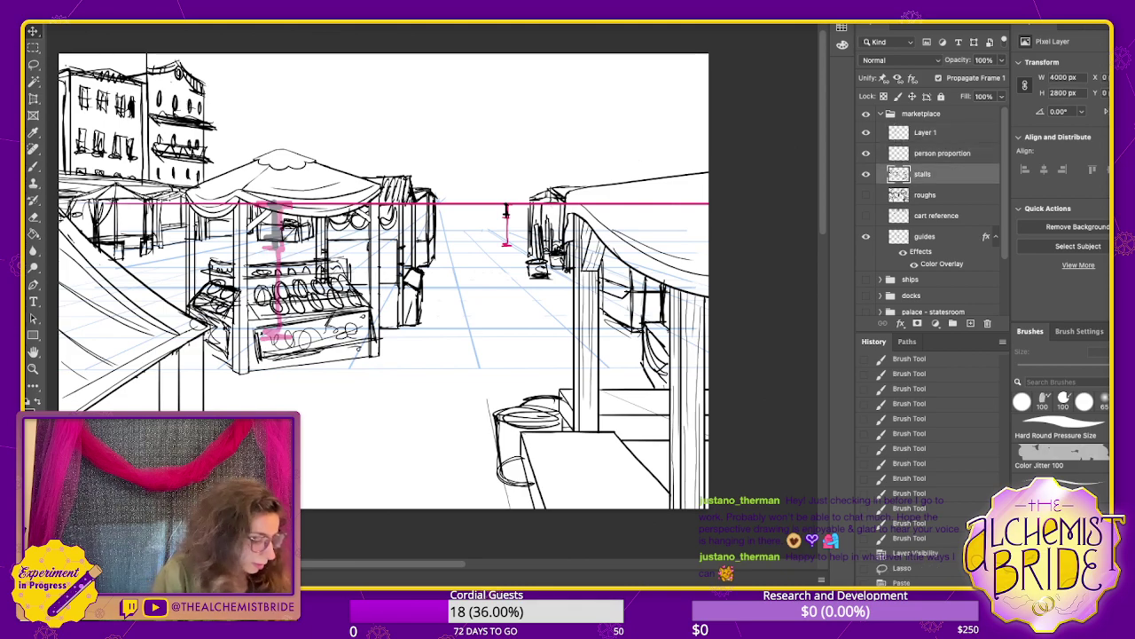
- Sketch a small round shape with a shallow dish above the central stall's front tray, and erase the overlapping backboard lines
{"action": "key", "text": "b"}
{"action": "left_click_drag", "start_coordinate": [275, 244], "coordinate": [281, 271]}
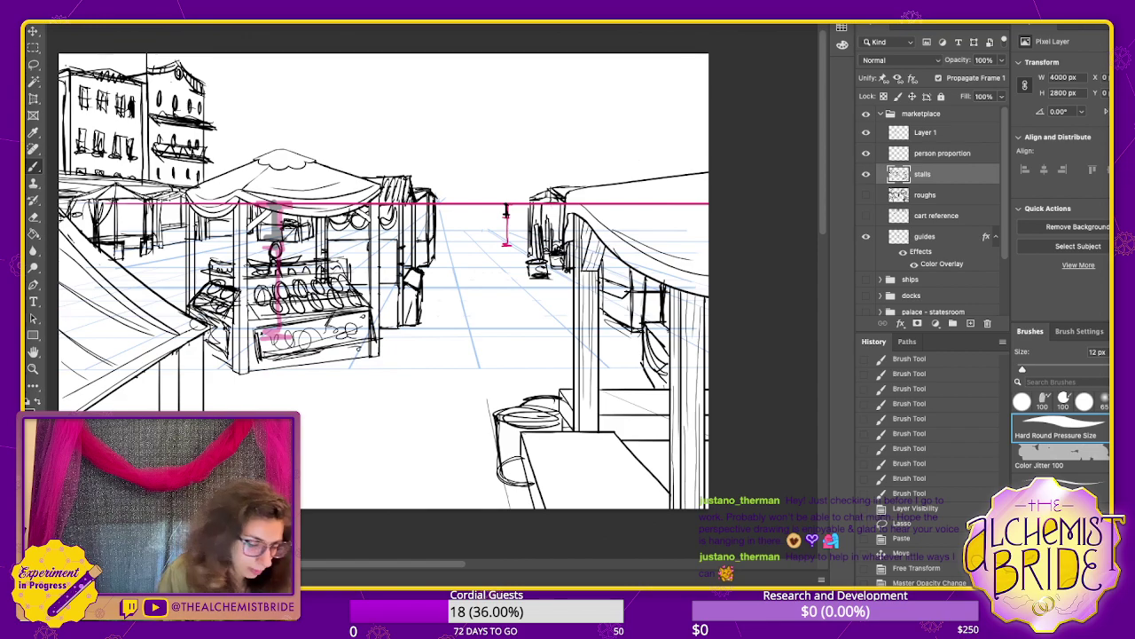
{"action": "left_click_drag", "start_coordinate": [246, 282], "coordinate": [308, 275]}
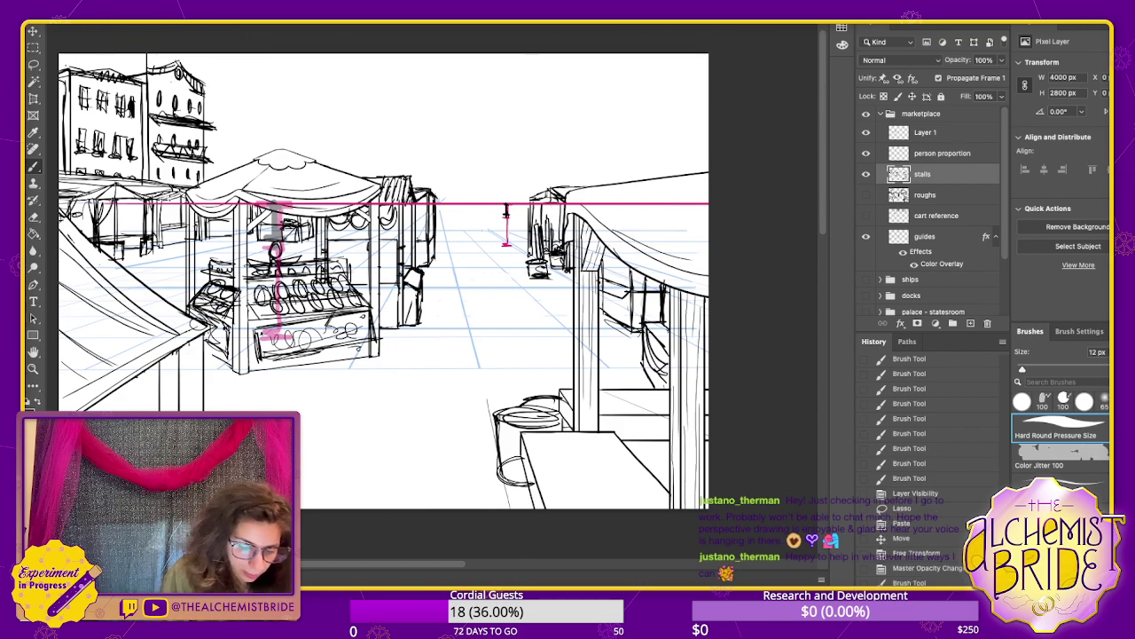
{"action": "left_click_drag", "start_coordinate": [212, 299], "coordinate": [352, 271]}
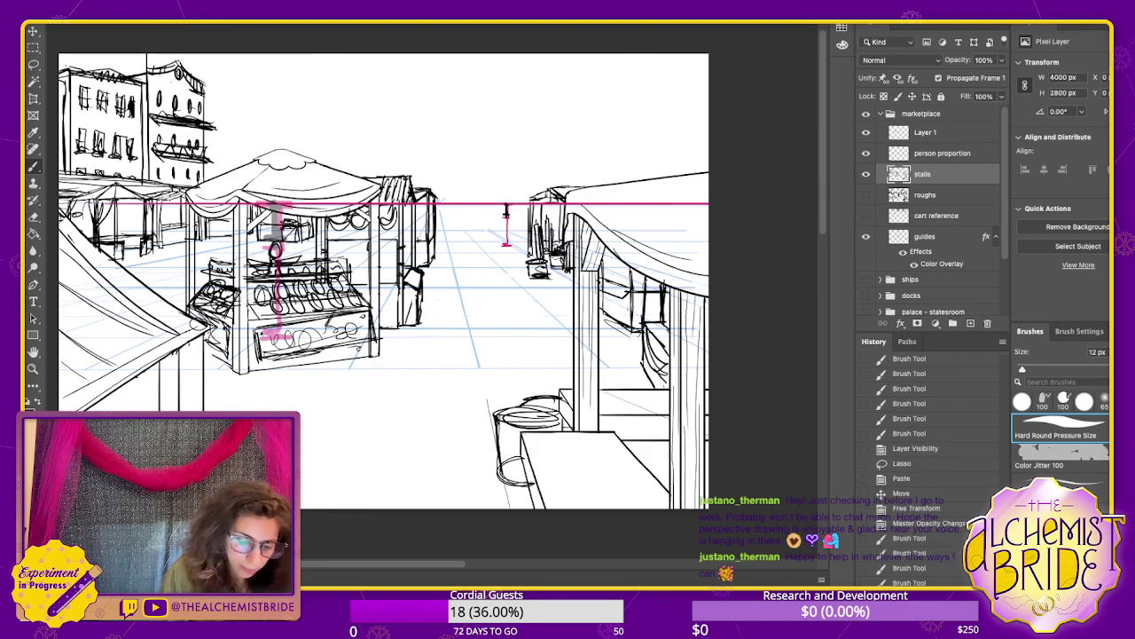
{"action": "mouse_move", "coordinate": [266, 269]}
{"action": "left_mouse_down"}
{"action": "mouse_move", "coordinate": [277, 278]}
{"action": "mouse_move", "coordinate": [308, 264]}
{"action": "mouse_move", "coordinate": [252, 276]}
{"action": "left_mouse_up"}
{"action": "key", "text": "e"}
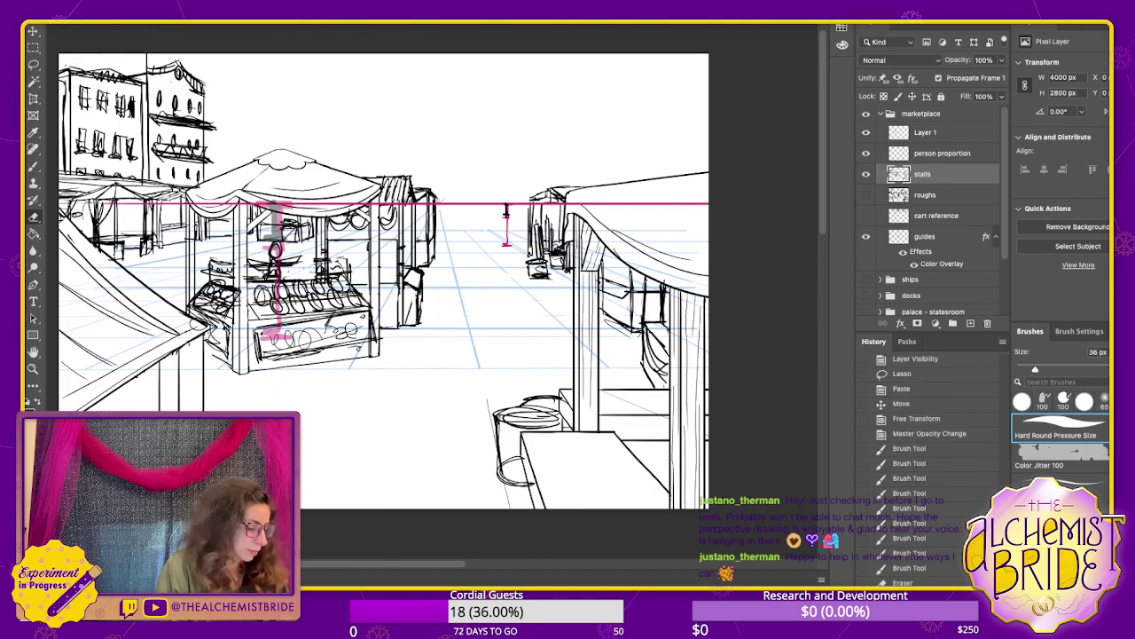
{"action": "key", "text": "b"}
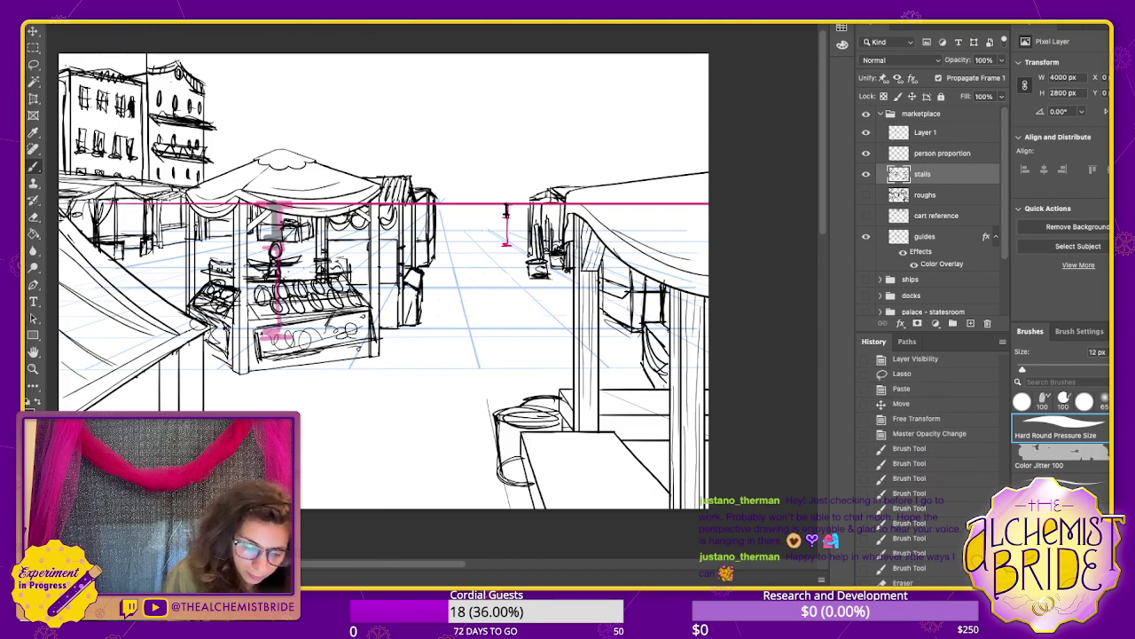
- Sketch goods inside the central stall's far side and add rough details to the sack and stalls behind it
{"action": "mouse_move", "coordinate": [330, 241]}
{"action": "left_mouse_down"}
{"action": "mouse_move", "coordinate": [369, 240]}
{"action": "mouse_move", "coordinate": [331, 246]}
{"action": "mouse_move", "coordinate": [365, 244]}
{"action": "mouse_move", "coordinate": [331, 277]}
{"action": "mouse_move", "coordinate": [366, 284]}
{"action": "mouse_move", "coordinate": [367, 301]}
{"action": "left_mouse_up"}
{"action": "key", "text": "ctrl+z"}
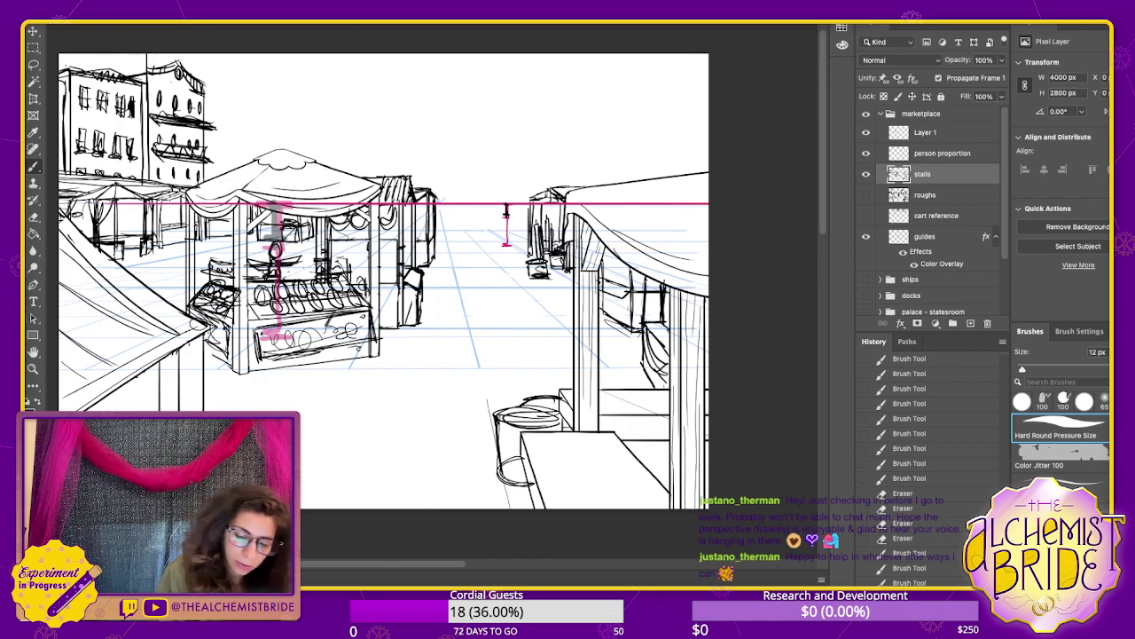
{"action": "left_click_drag", "start_coordinate": [409, 274], "coordinate": [415, 280]}
{"action": "left_click_drag", "start_coordinate": [415, 278], "coordinate": [406, 276]}
{"action": "left_click_drag", "start_coordinate": [413, 214], "coordinate": [406, 246]}
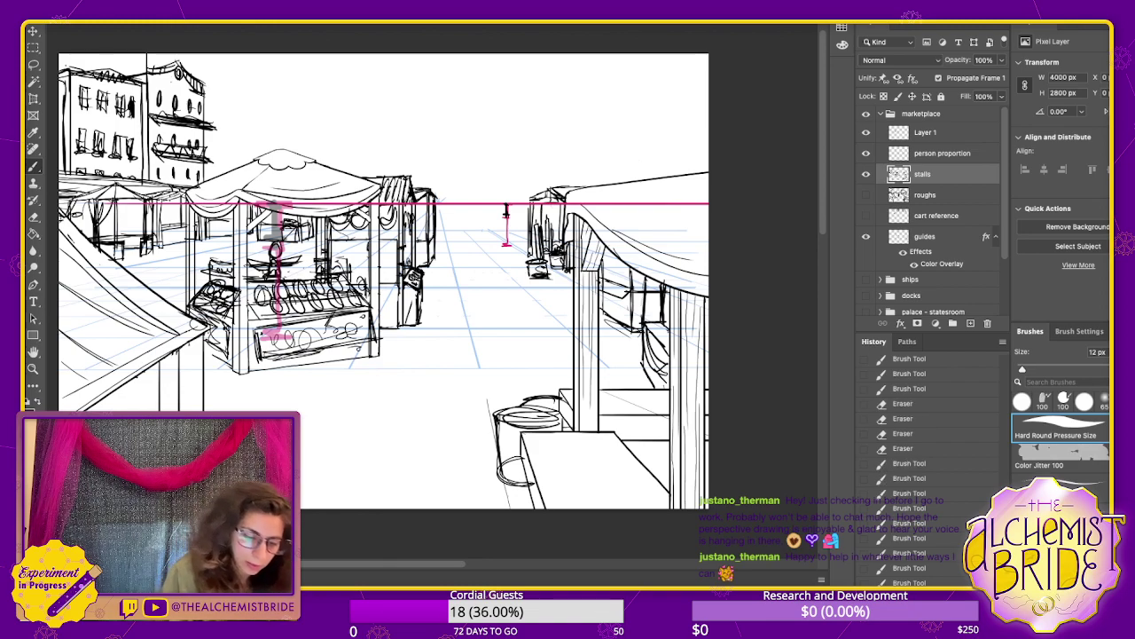
- Sketch small hanging and stacked goods in the distant left stall and add vertical grain lines to the left foreground stall's post
{"action": "mouse_move", "coordinate": [106, 201]}
{"action": "left_mouse_down"}
{"action": "mouse_move", "coordinate": [106, 228]}
{"action": "mouse_move", "coordinate": [138, 213]}
{"action": "left_mouse_up"}
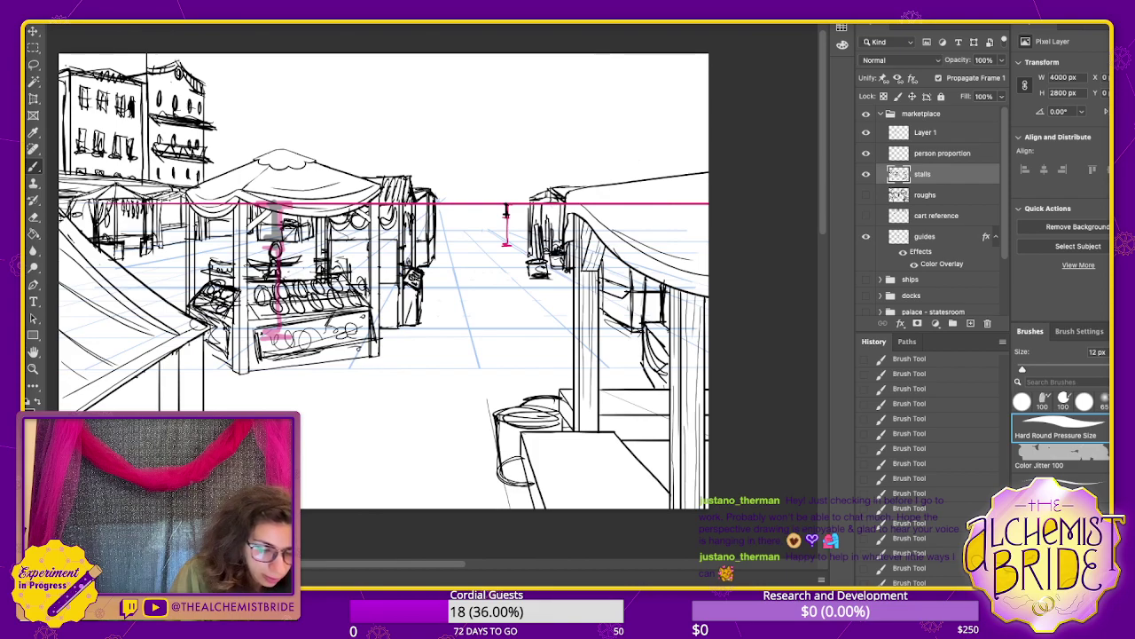
{"action": "left_click_drag", "start_coordinate": [129, 230], "coordinate": [136, 234]}
{"action": "left_click_drag", "start_coordinate": [130, 232], "coordinate": [139, 233]}
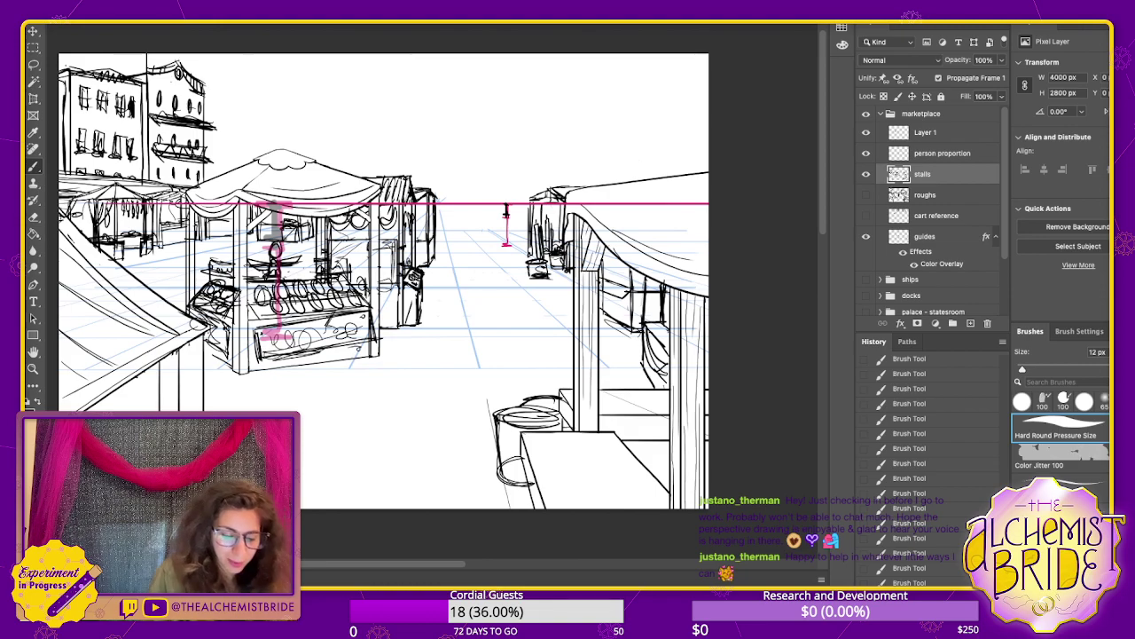
{"action": "left_click_drag", "start_coordinate": [184, 346], "coordinate": [183, 412]}
{"action": "left_click_drag", "start_coordinate": [190, 348], "coordinate": [190, 411]}
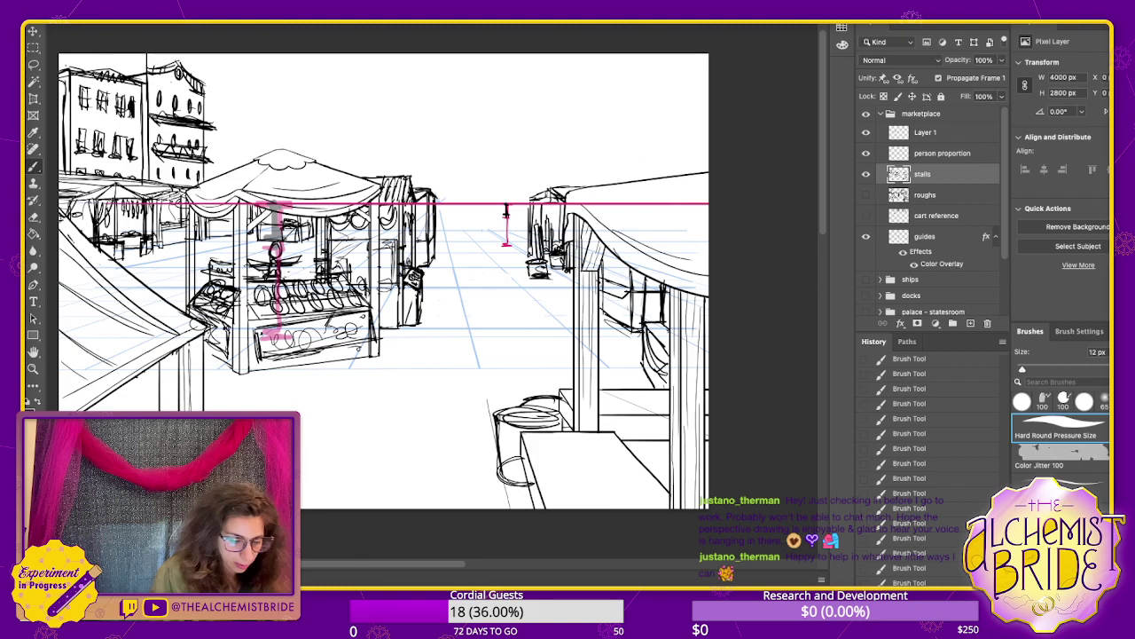
{"action": "left_click_drag", "start_coordinate": [206, 333], "coordinate": [72, 412]}
{"action": "mouse_move", "coordinate": [191, 345]}
{"action": "left_mouse_down"}
{"action": "mouse_move", "coordinate": [123, 386]}
{"action": "mouse_move", "coordinate": [203, 350]}
{"action": "left_mouse_up"}
{"action": "key", "text": "super+z"}
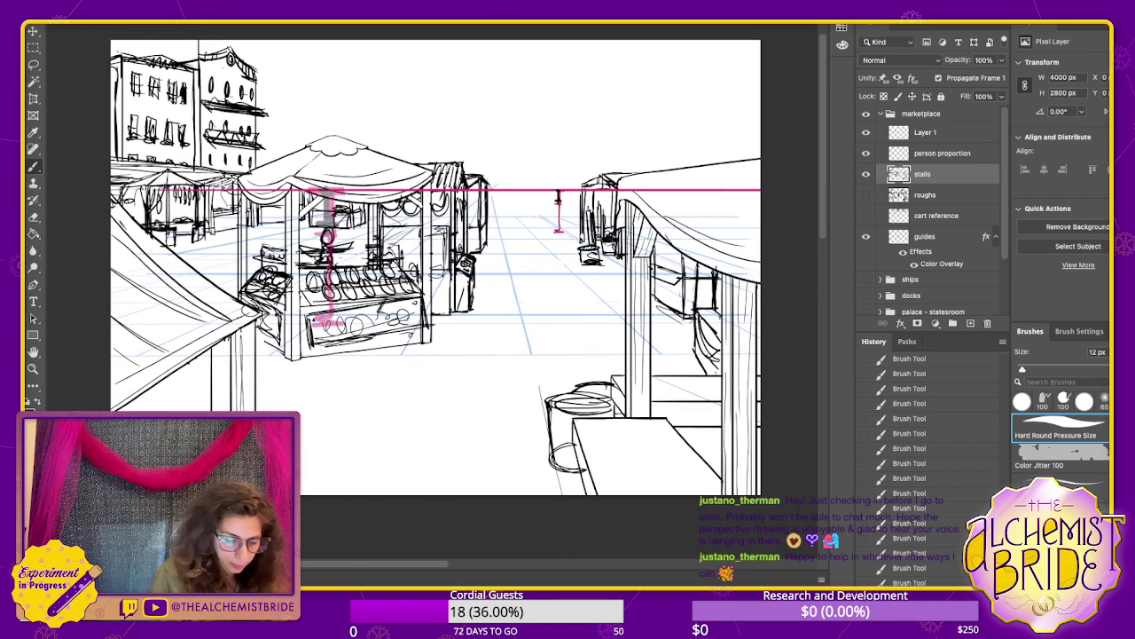
{"action": "left_click_drag", "start_coordinate": [254, 315], "coordinate": [111, 363]}
{"action": "left_click_drag", "start_coordinate": [251, 325], "coordinate": [111, 361]}
{"action": "left_click_drag", "start_coordinate": [251, 317], "coordinate": [112, 360]}
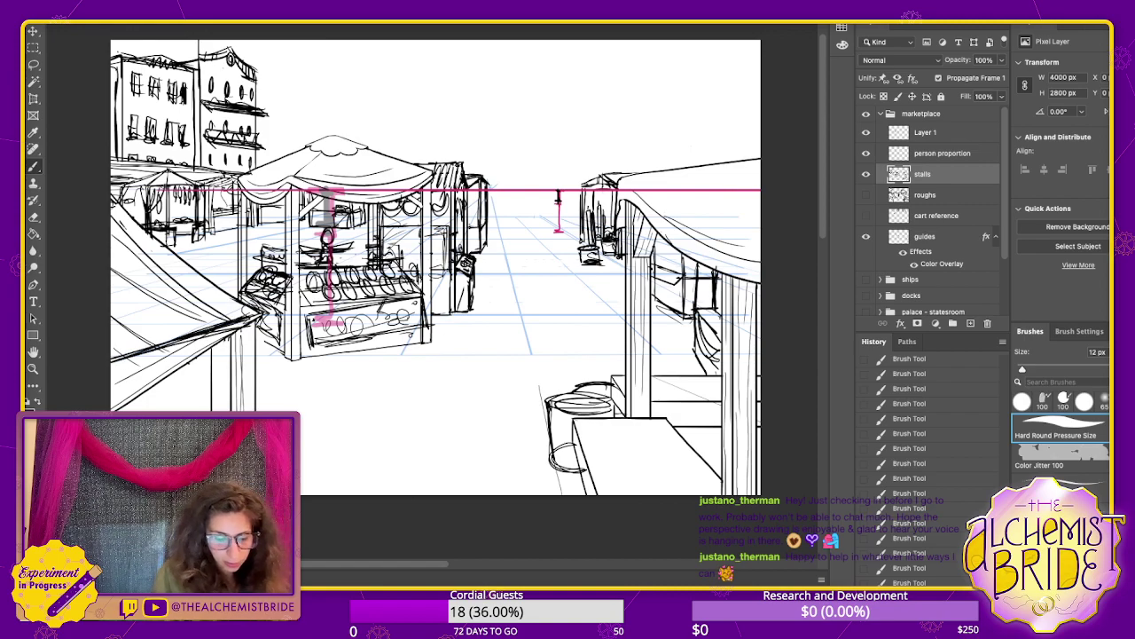
{"action": "key", "text": "ctrl+z"}
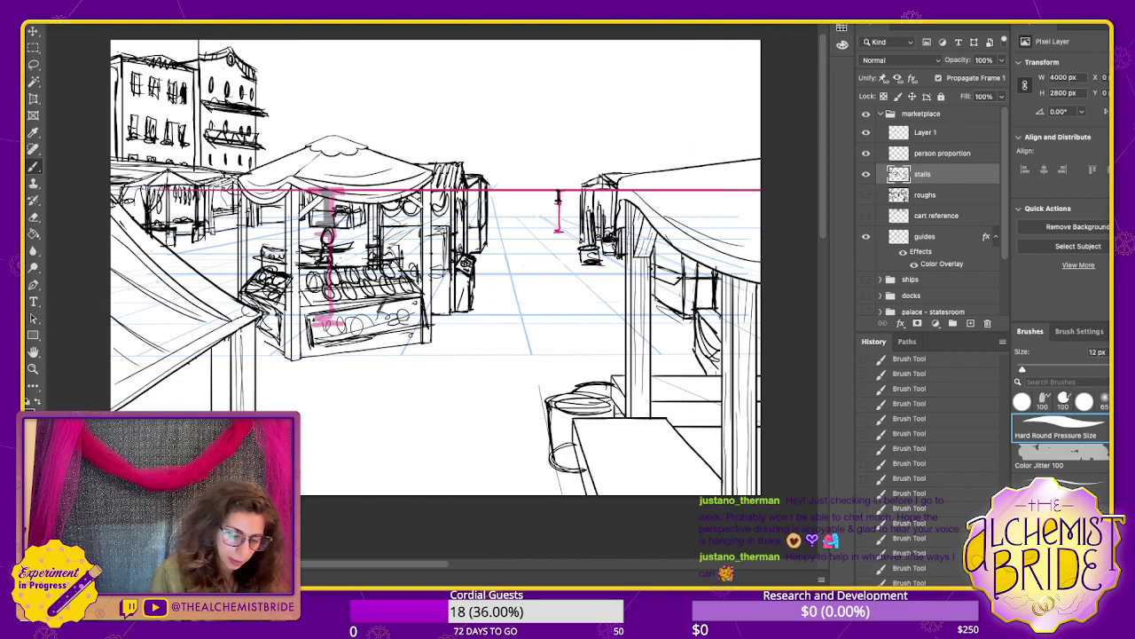
- Redraw the lower edge of the left foreground stall's canopy and erase the old edge lines beneath it
{"action": "left_click_drag", "start_coordinate": [253, 323], "coordinate": [117, 411]}
{"action": "left_click_drag", "start_coordinate": [179, 368], "coordinate": [258, 313]}
{"action": "key", "text": "e"}
{"action": "mouse_move", "coordinate": [167, 378]}
{"action": "left_mouse_down"}
{"action": "mouse_move", "coordinate": [124, 406]}
{"action": "mouse_move", "coordinate": [256, 318]}
{"action": "mouse_move", "coordinate": [238, 329]}
{"action": "left_mouse_up"}
{"action": "left_click_drag", "start_coordinate": [132, 402], "coordinate": [116, 411]}
{"action": "mouse_move", "coordinate": [256, 320]}
{"action": "left_mouse_down"}
{"action": "mouse_move", "coordinate": [130, 408]}
{"action": "mouse_move", "coordinate": [253, 318]}
{"action": "mouse_move", "coordinate": [232, 354]}
{"action": "mouse_move", "coordinate": [256, 315]}
{"action": "mouse_move", "coordinate": [211, 362]}
{"action": "mouse_move", "coordinate": [201, 339]}
{"action": "mouse_move", "coordinate": [219, 329]}
{"action": "mouse_move", "coordinate": [111, 374]}
{"action": "mouse_move", "coordinate": [219, 329]}
{"action": "mouse_move", "coordinate": [253, 401]}
{"action": "left_mouse_up"}
{"action": "key", "text": "b"}
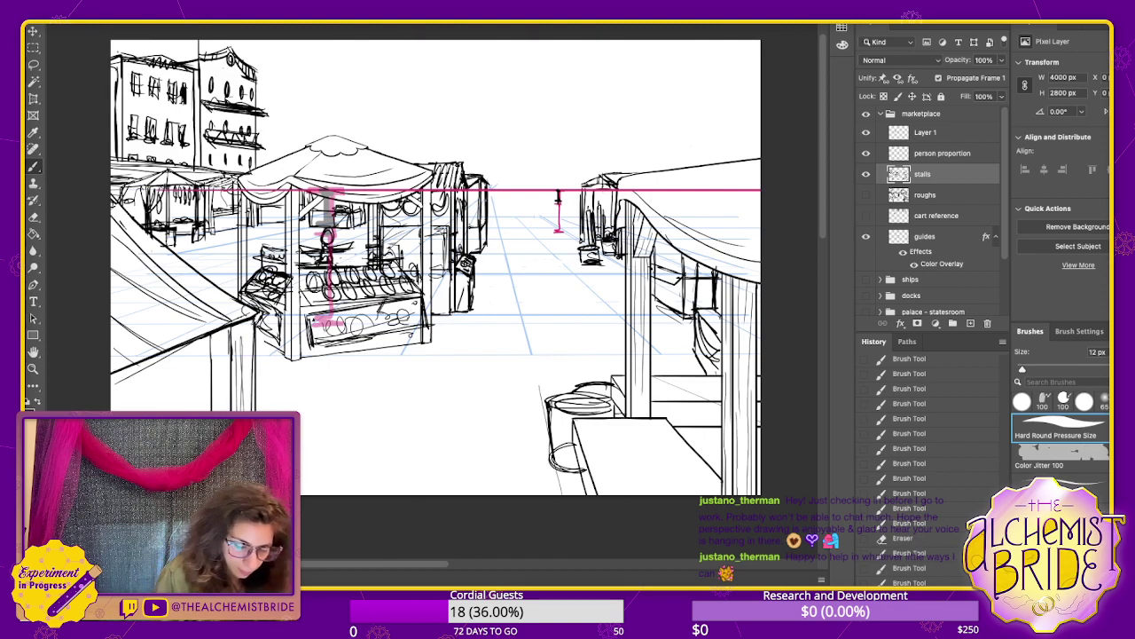
- Draw vertical fold lines hanging below the left foreground stall's canopy edge
{"action": "key", "text": "ctrl+z"}
{"action": "left_click_drag", "start_coordinate": [255, 321], "coordinate": [255, 411]}
{"action": "mouse_move", "coordinate": [168, 355]}
{"action": "left_mouse_down"}
{"action": "mouse_move", "coordinate": [168, 411]}
{"action": "mouse_move", "coordinate": [186, 411]}
{"action": "mouse_move", "coordinate": [169, 412]}
{"action": "left_mouse_up"}
{"action": "mouse_move", "coordinate": [164, 366]}
{"action": "left_mouse_down"}
{"action": "mouse_move", "coordinate": [159, 412]}
{"action": "mouse_move", "coordinate": [145, 411]}
{"action": "mouse_move", "coordinate": [161, 412]}
{"action": "left_mouse_up"}
{"action": "left_click_drag", "start_coordinate": [203, 342], "coordinate": [207, 411]}
{"action": "left_click_drag", "start_coordinate": [188, 353], "coordinate": [198, 412]}
{"action": "mouse_move", "coordinate": [132, 366]}
{"action": "left_mouse_down"}
{"action": "mouse_move", "coordinate": [149, 412]}
{"action": "mouse_move", "coordinate": [201, 367]}
{"action": "left_mouse_up"}
- Sketch two round bowls on the back shelf of the right foreground stall
{"action": "left_click_drag", "start_coordinate": [399, 266], "coordinate": [307, 283]}
{"action": "left_click_drag", "start_coordinate": [561, 411], "coordinate": [576, 414]}
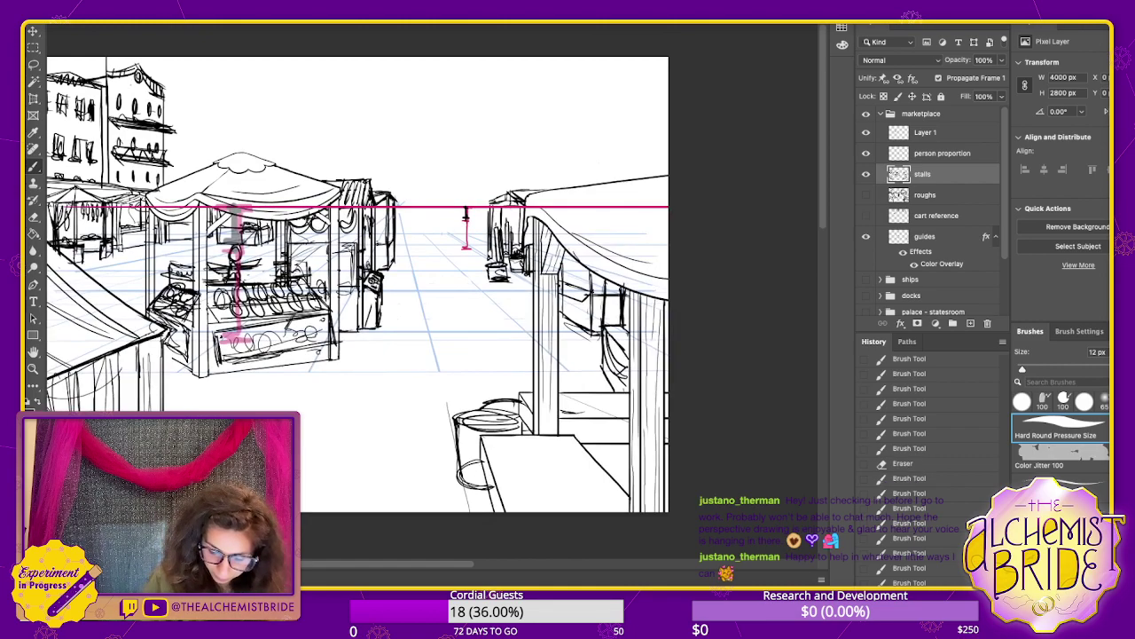
{"action": "mouse_move", "coordinate": [597, 372]}
{"action": "left_mouse_down"}
{"action": "mouse_move", "coordinate": [571, 416]}
{"action": "mouse_move", "coordinate": [597, 370]}
{"action": "mouse_move", "coordinate": [563, 371]}
{"action": "mouse_move", "coordinate": [632, 372]}
{"action": "mouse_move", "coordinate": [606, 412]}
{"action": "mouse_move", "coordinate": [632, 405]}
{"action": "left_mouse_up"}
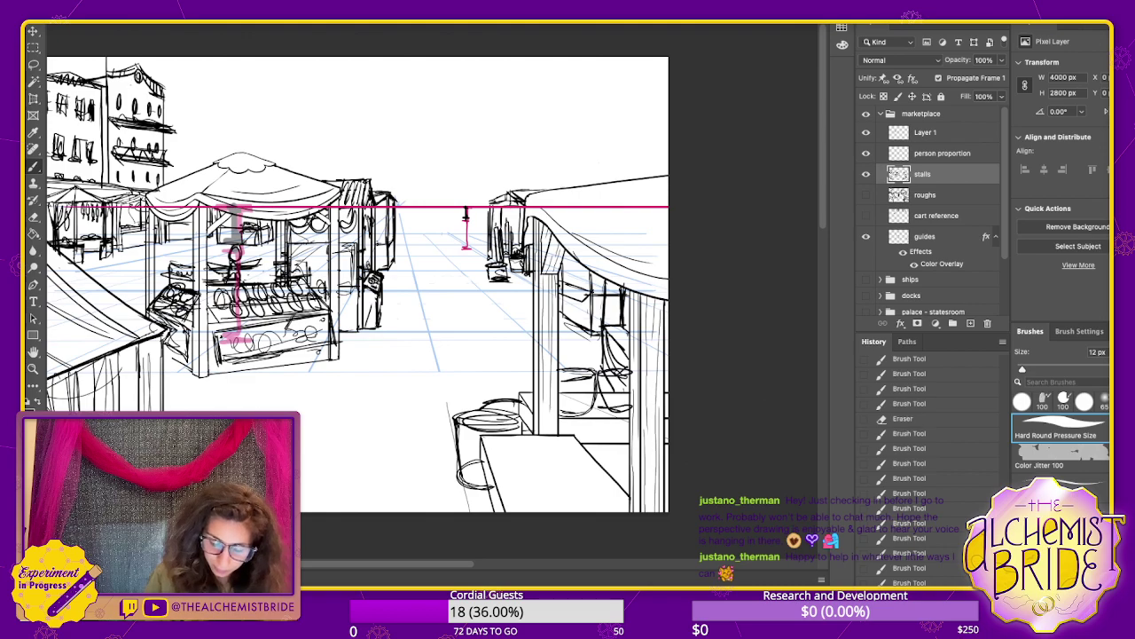
- Sketch large overlapping round baskets on the front table of the right foreground stall
{"action": "mouse_move", "coordinate": [494, 399]}
{"action": "left_mouse_down"}
{"action": "mouse_move", "coordinate": [529, 388]}
{"action": "mouse_move", "coordinate": [550, 401]}
{"action": "mouse_move", "coordinate": [499, 444]}
{"action": "mouse_move", "coordinate": [564, 454]}
{"action": "left_mouse_up"}
{"action": "mouse_move", "coordinate": [504, 429]}
{"action": "left_mouse_down"}
{"action": "mouse_move", "coordinate": [582, 444]}
{"action": "mouse_move", "coordinate": [532, 490]}
{"action": "left_mouse_up"}
{"action": "mouse_move", "coordinate": [582, 438]}
{"action": "left_mouse_down"}
{"action": "mouse_move", "coordinate": [582, 473]}
{"action": "mouse_move", "coordinate": [586, 464]}
{"action": "mouse_move", "coordinate": [614, 490]}
{"action": "left_mouse_up"}
{"action": "left_click_drag", "start_coordinate": [520, 479], "coordinate": [525, 511]}
{"action": "left_click_drag", "start_coordinate": [619, 475], "coordinate": [585, 511]}
{"action": "left_click_drag", "start_coordinate": [318, 352], "coordinate": [304, 356]}
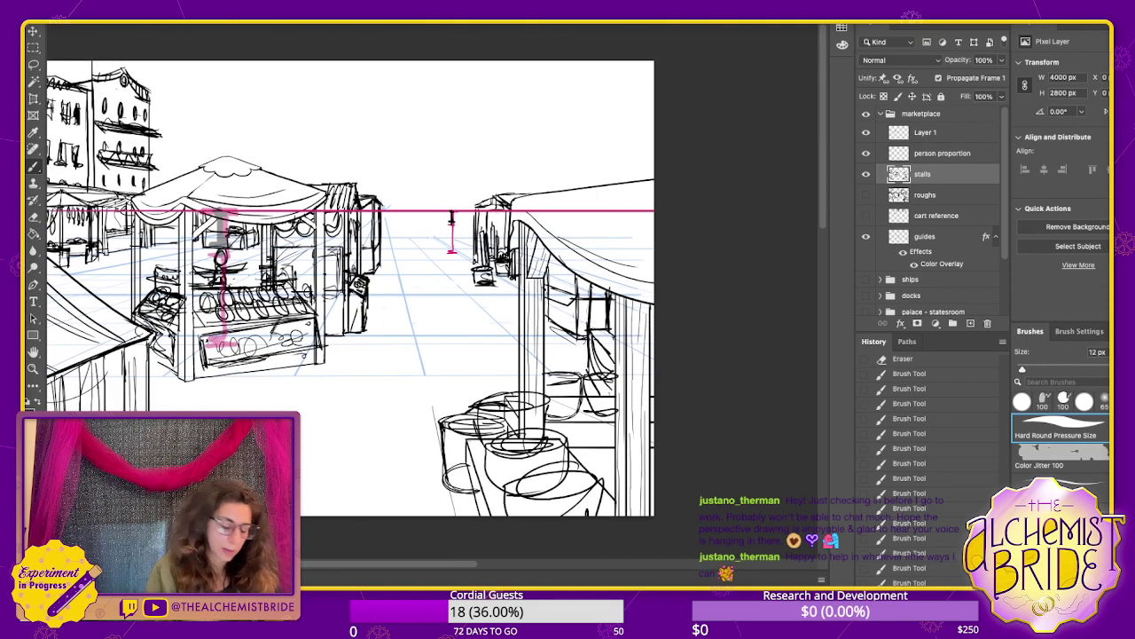
- Draw a string of long leaf-shaped goods hanging down the right foreground stall's front-left post
{"action": "mouse_move", "coordinate": [534, 266]}
{"action": "left_mouse_down"}
{"action": "mouse_move", "coordinate": [536, 329]}
{"action": "mouse_move", "coordinate": [518, 369]}
{"action": "left_mouse_up"}
{"action": "left_click_drag", "start_coordinate": [515, 307], "coordinate": [509, 353]}
{"action": "left_click_drag", "start_coordinate": [516, 272], "coordinate": [517, 308]}
{"action": "left_click_drag", "start_coordinate": [521, 249], "coordinate": [533, 267]}
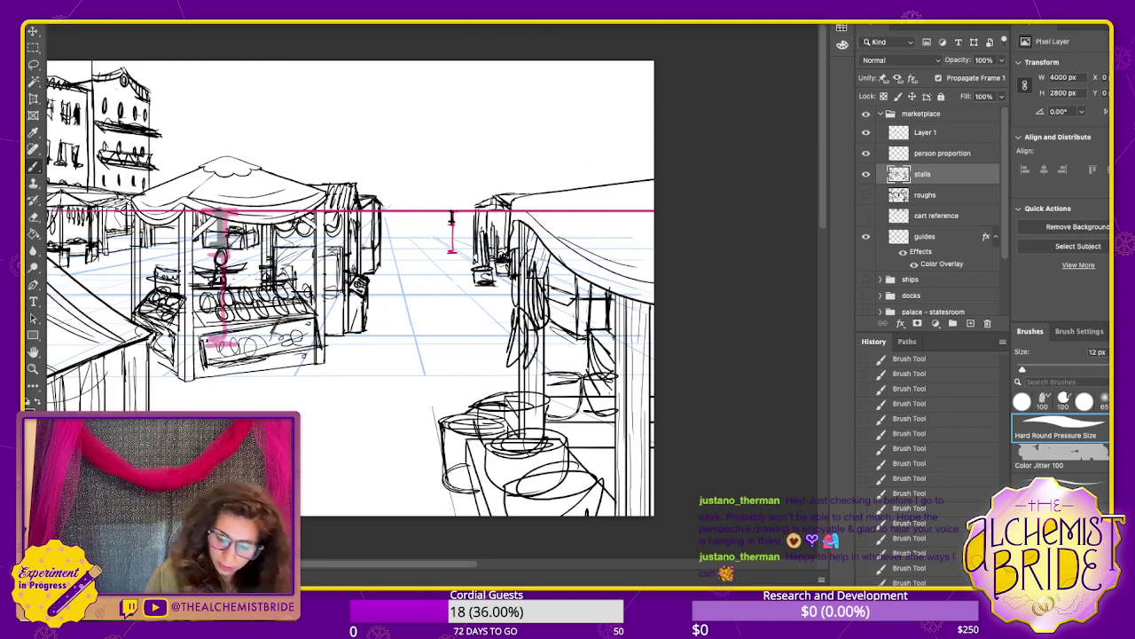
- Sketch bunches of long goods hanging beside the right foreground stall's near post at the canvas edge
{"action": "mouse_move", "coordinate": [623, 321]}
{"action": "left_mouse_down"}
{"action": "mouse_move", "coordinate": [620, 391]}
{"action": "mouse_move", "coordinate": [623, 375]}
{"action": "left_mouse_up"}
{"action": "mouse_move", "coordinate": [635, 315]}
{"action": "left_mouse_down"}
{"action": "mouse_move", "coordinate": [646, 368]}
{"action": "mouse_move", "coordinate": [632, 384]}
{"action": "left_mouse_up"}
{"action": "mouse_move", "coordinate": [644, 313]}
{"action": "left_mouse_down"}
{"action": "mouse_move", "coordinate": [639, 384]}
{"action": "mouse_move", "coordinate": [622, 414]}
{"action": "left_mouse_up"}
{"action": "left_click_drag", "start_coordinate": [644, 369], "coordinate": [647, 428]}
{"action": "left_click_drag", "start_coordinate": [650, 384], "coordinate": [649, 410]}
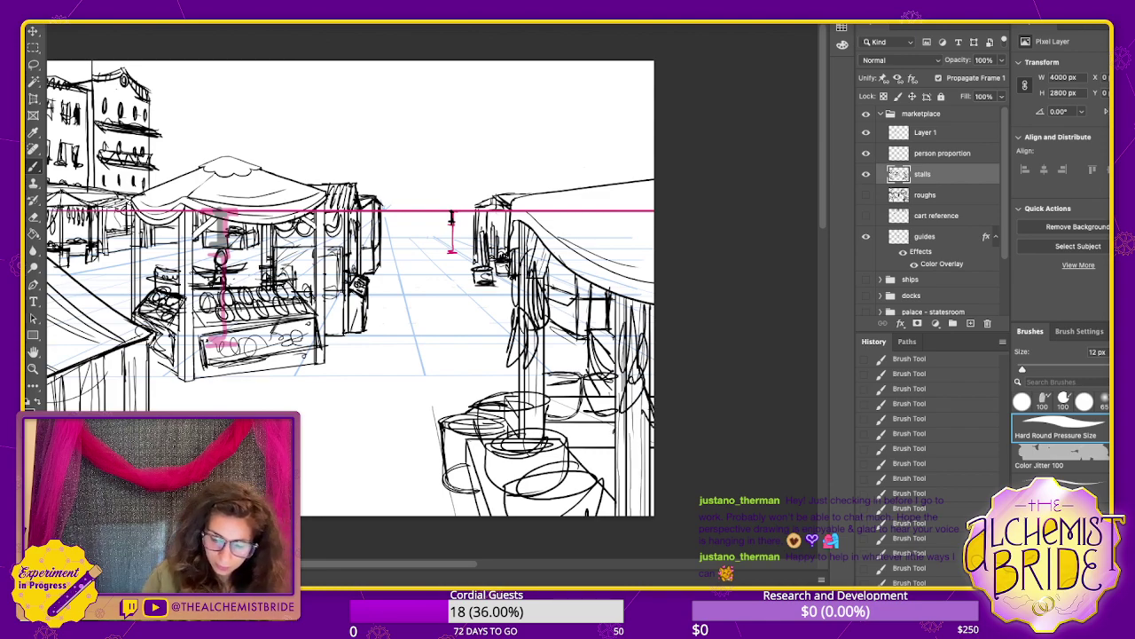
- Sketch round goods hanging under the right foreground stall's canopy, in its shelf bowls and beside its near post
{"action": "left_click_drag", "start_coordinate": [555, 261], "coordinate": [565, 292]}
{"action": "left_click_drag", "start_coordinate": [559, 268], "coordinate": [566, 287]}
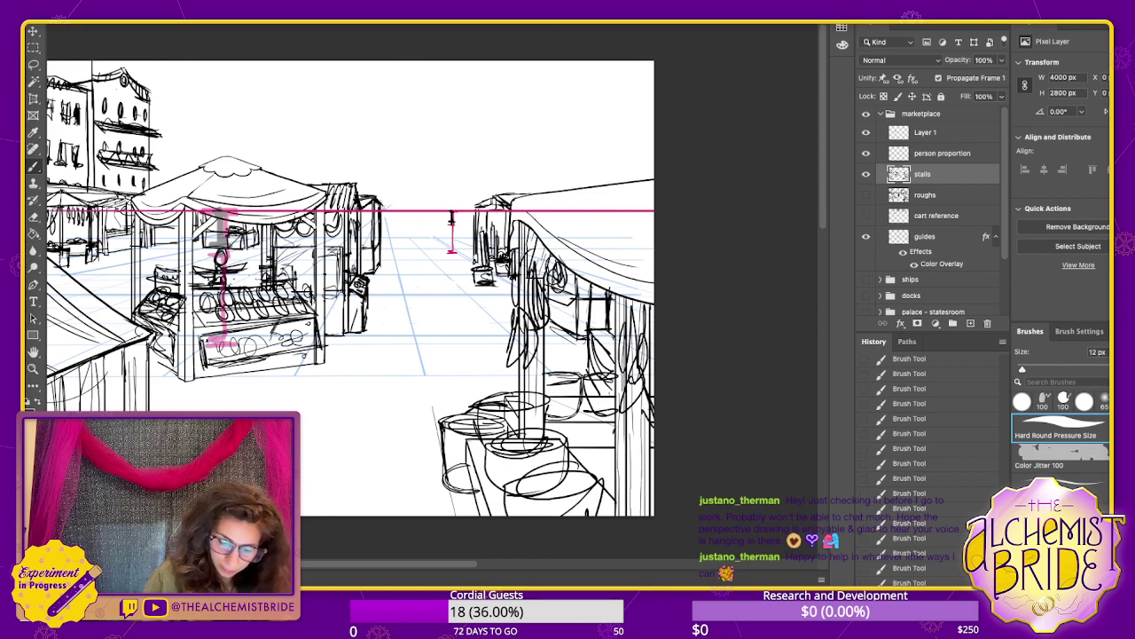
{"action": "left_click_drag", "start_coordinate": [606, 433], "coordinate": [605, 458]}
{"action": "left_click_drag", "start_coordinate": [611, 433], "coordinate": [606, 459]}
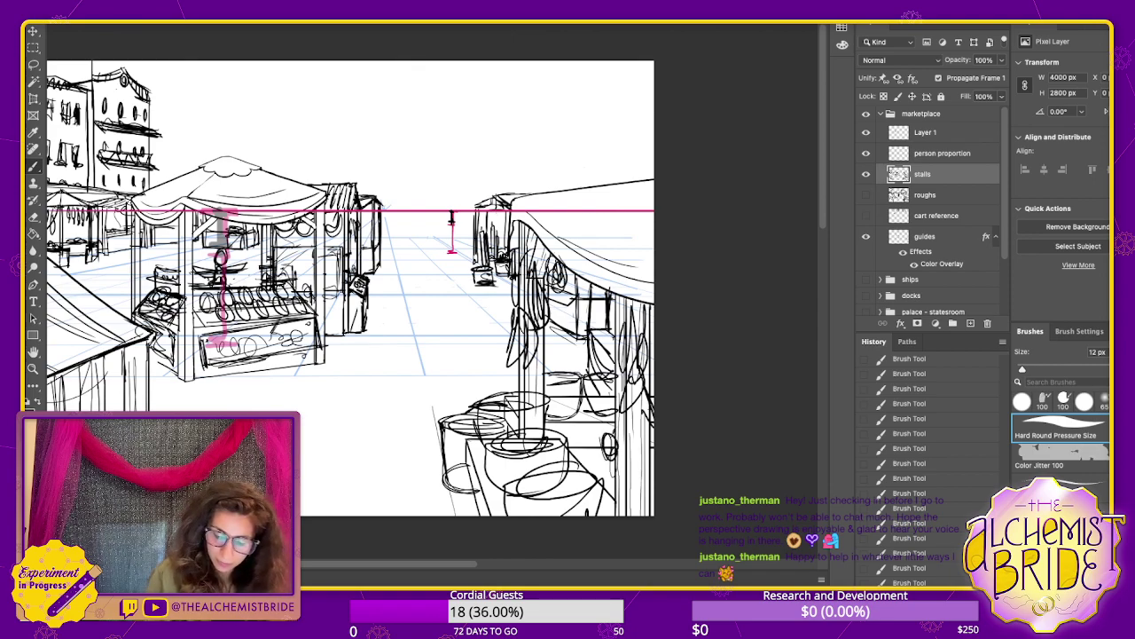
{"action": "left_click_drag", "start_coordinate": [555, 369], "coordinate": [575, 381]}
{"action": "left_click_drag", "start_coordinate": [582, 381], "coordinate": [613, 391]}
{"action": "left_click_drag", "start_coordinate": [612, 435], "coordinate": [630, 491]}
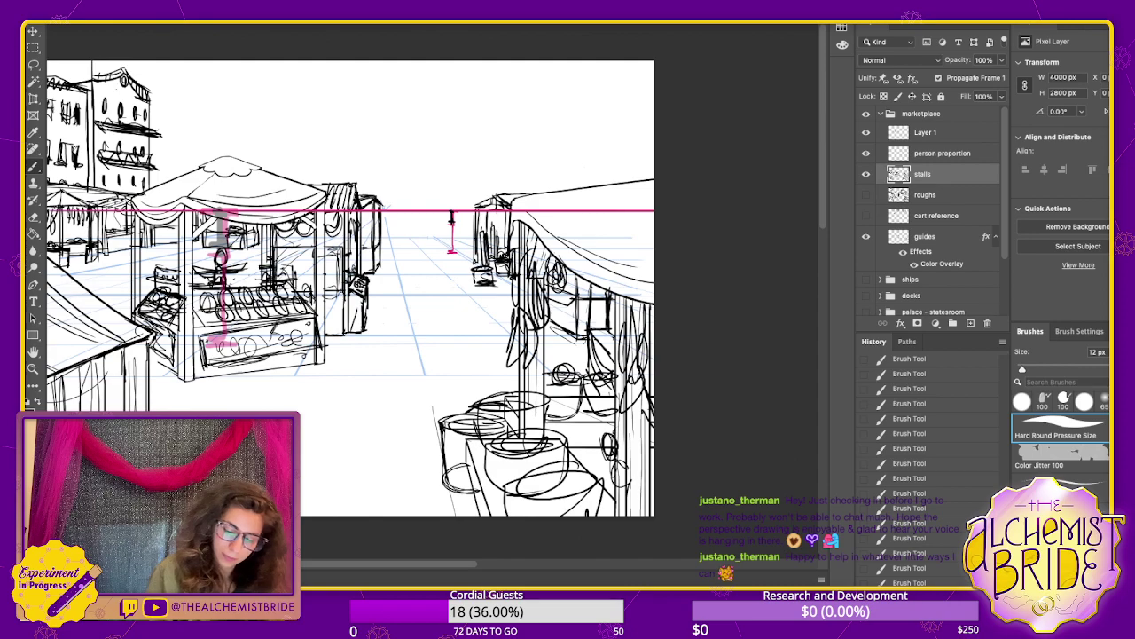
- Add more loose strokes for goods around the right foreground stall's baskets and near post, plus a small mark behind the central stall
{"action": "mouse_move", "coordinate": [512, 388]}
{"action": "left_mouse_down"}
{"action": "mouse_move", "coordinate": [528, 381]}
{"action": "mouse_move", "coordinate": [541, 396]}
{"action": "left_mouse_up"}
{"action": "mouse_move", "coordinate": [583, 399]}
{"action": "left_mouse_down"}
{"action": "mouse_move", "coordinate": [625, 422]}
{"action": "mouse_move", "coordinate": [653, 477]}
{"action": "left_mouse_up"}
{"action": "left_click_drag", "start_coordinate": [650, 493], "coordinate": [653, 514]}
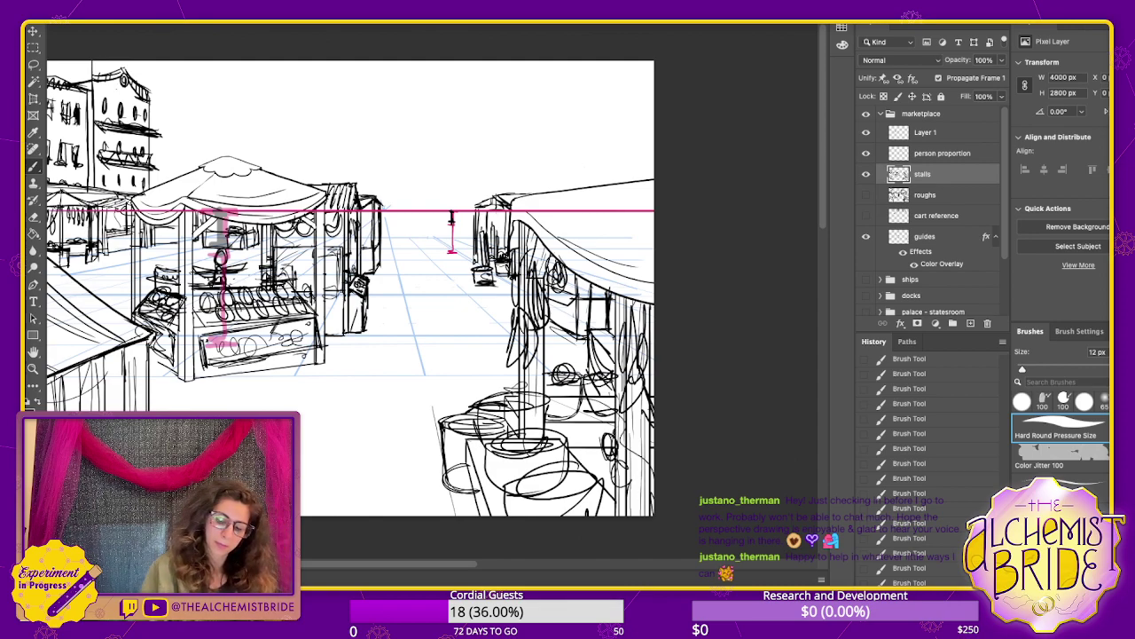
{"action": "left_click_drag", "start_coordinate": [639, 300], "coordinate": [650, 335]}
{"action": "left_click_drag", "start_coordinate": [648, 305], "coordinate": [638, 329]}
{"action": "left_click_drag", "start_coordinate": [638, 415], "coordinate": [648, 465]}
{"action": "left_click_drag", "start_coordinate": [644, 445], "coordinate": [654, 486]}
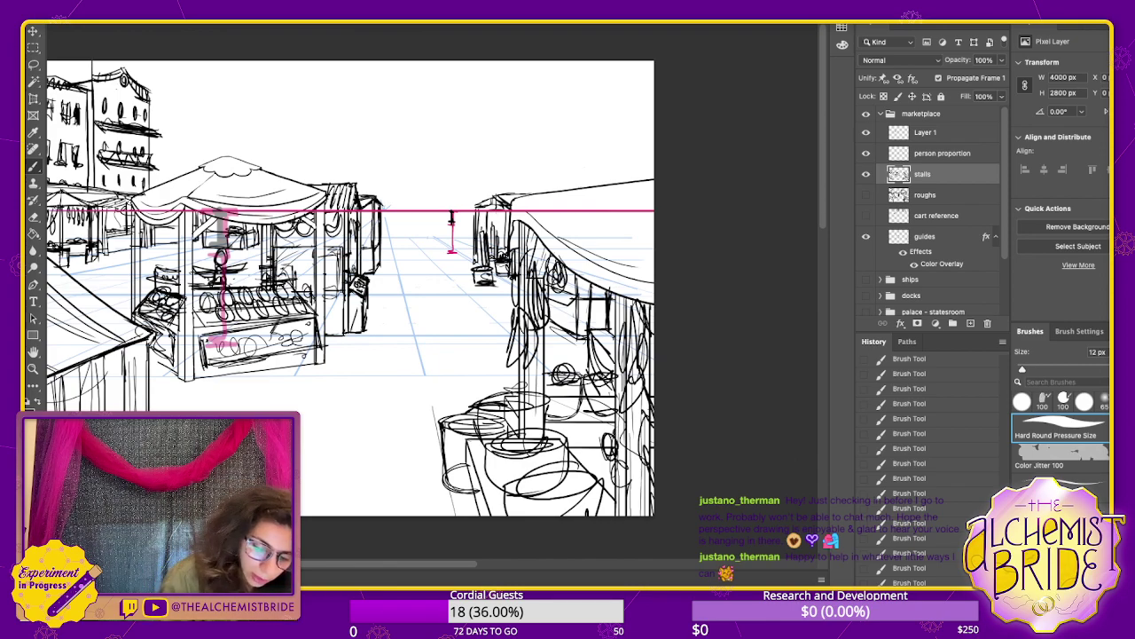
{"action": "left_click_drag", "start_coordinate": [367, 239], "coordinate": [365, 246]}
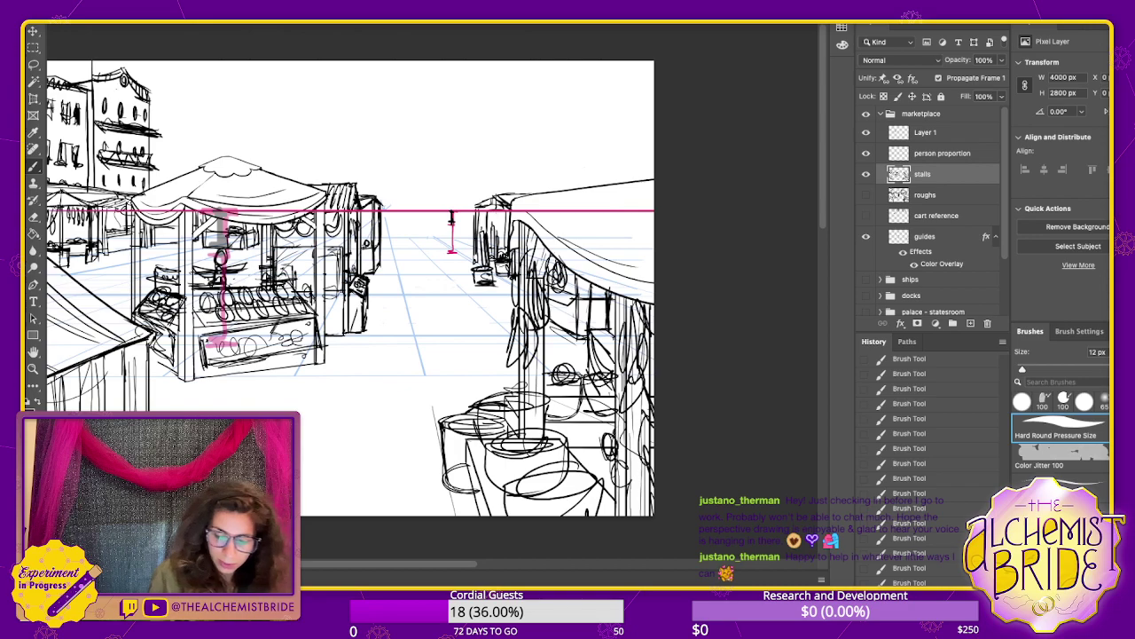
- Sketch goods hanging inside the right foreground stall below its canopy, and undo the last strokes
{"action": "left_click_drag", "start_coordinate": [566, 302], "coordinate": [566, 329]}
{"action": "mouse_move", "coordinate": [564, 307]}
{"action": "left_mouse_down"}
{"action": "mouse_move", "coordinate": [564, 341]}
{"action": "mouse_move", "coordinate": [578, 339]}
{"action": "mouse_move", "coordinate": [570, 330]}
{"action": "mouse_move", "coordinate": [565, 345]}
{"action": "left_mouse_up"}
{"action": "left_click_drag", "start_coordinate": [547, 325], "coordinate": [556, 342]}
{"action": "mouse_move", "coordinate": [559, 303]}
{"action": "left_mouse_down"}
{"action": "mouse_move", "coordinate": [560, 335]}
{"action": "mouse_move", "coordinate": [582, 324]}
{"action": "left_mouse_up"}
{"action": "mouse_move", "coordinate": [549, 304]}
{"action": "left_mouse_down"}
{"action": "mouse_move", "coordinate": [578, 314]}
{"action": "mouse_move", "coordinate": [575, 297]}
{"action": "left_mouse_up"}
{"action": "mouse_move", "coordinate": [545, 288]}
{"action": "left_mouse_down"}
{"action": "mouse_move", "coordinate": [575, 294]}
{"action": "mouse_move", "coordinate": [573, 337]}
{"action": "mouse_move", "coordinate": [693, 276]}
{"action": "mouse_move", "coordinate": [693, 340]}
{"action": "left_mouse_up"}
{"action": "key", "text": "super+z"}
{"action": "key", "text": "super+z"}
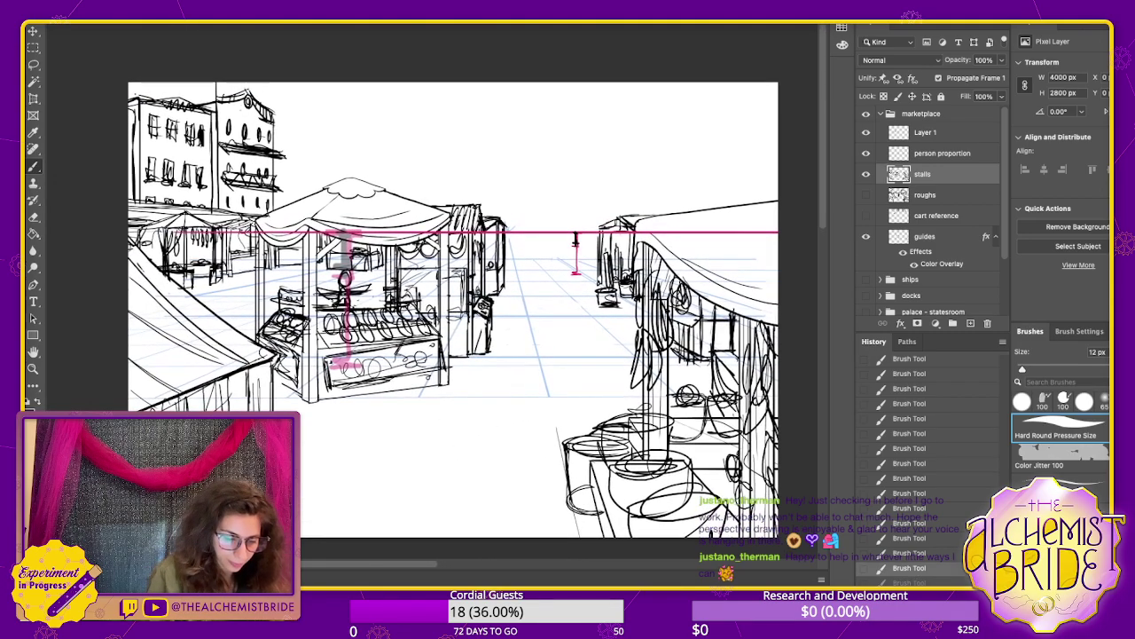
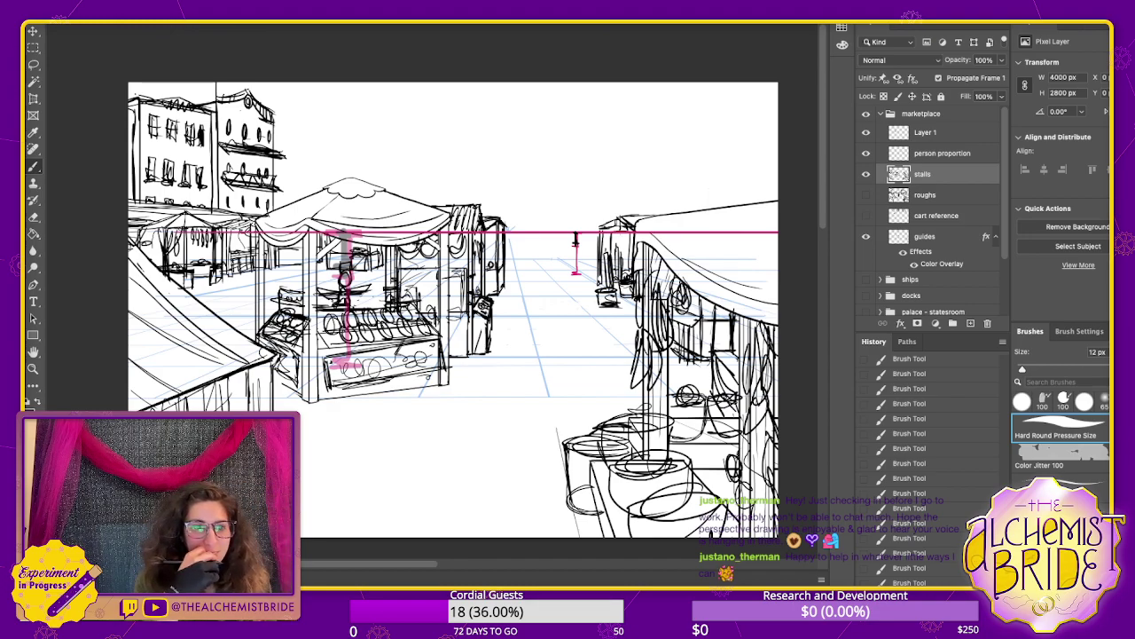
- Show the roughs layer and sketch the vertical post edge of the distant stall behind the right foreground stall
{"action": "scroll", "coordinate": [452, 310], "scroll_direction": "right", "scroll_amount": 5}
{"action": "left_click", "coordinate": [867, 195]}
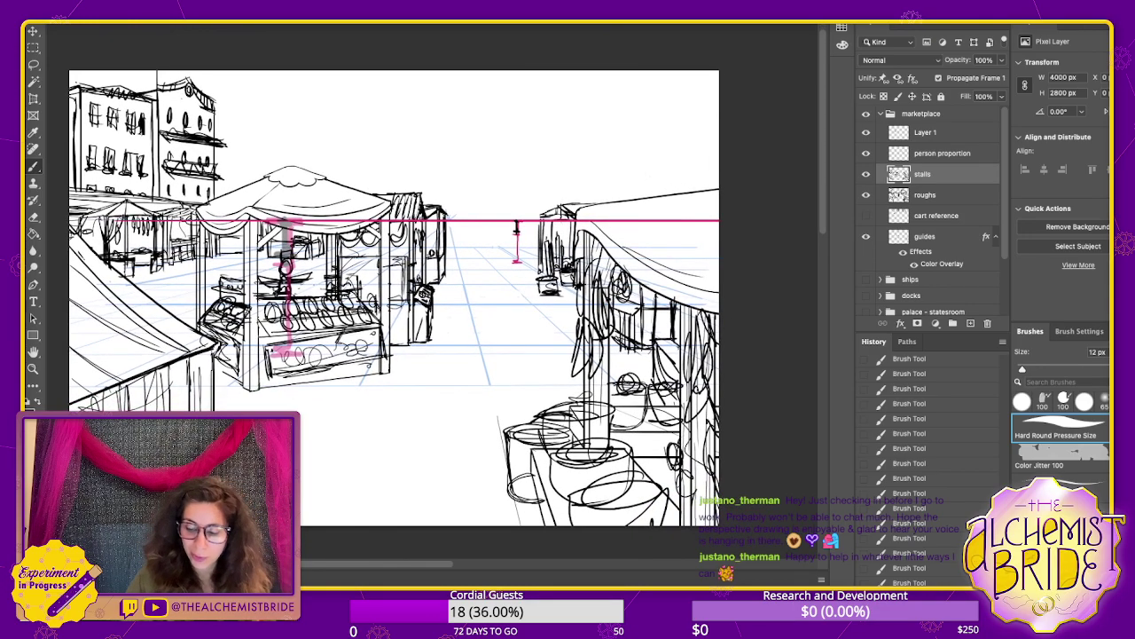
{"action": "scroll", "coordinate": [399, 310], "scroll_direction": "up", "scroll_amount": 3}
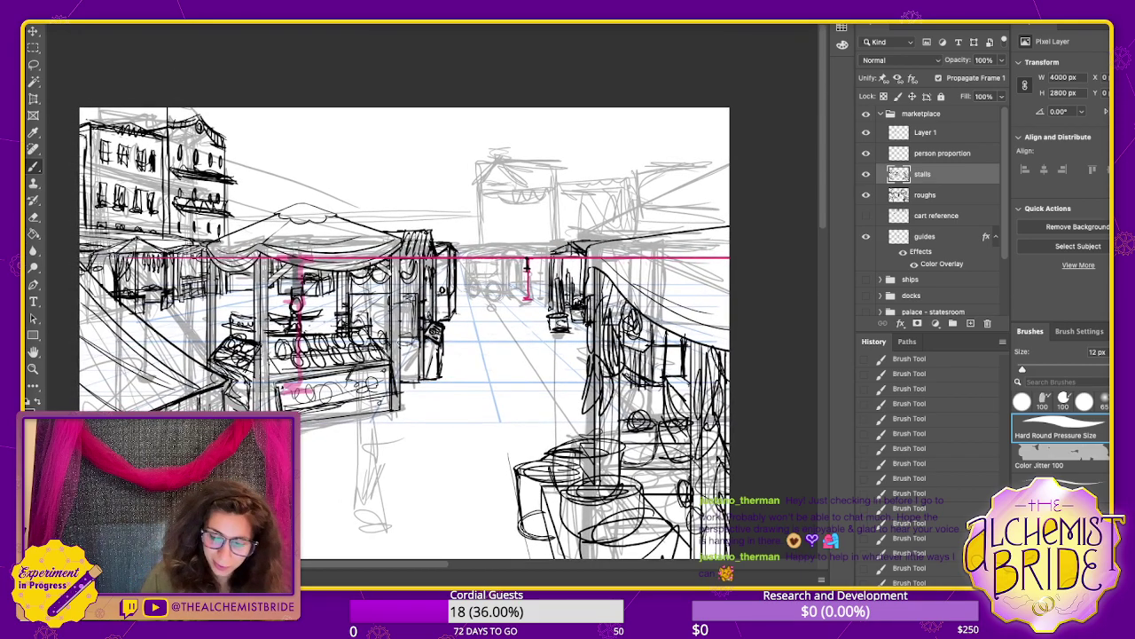
{"action": "key", "text": "super+plus"}
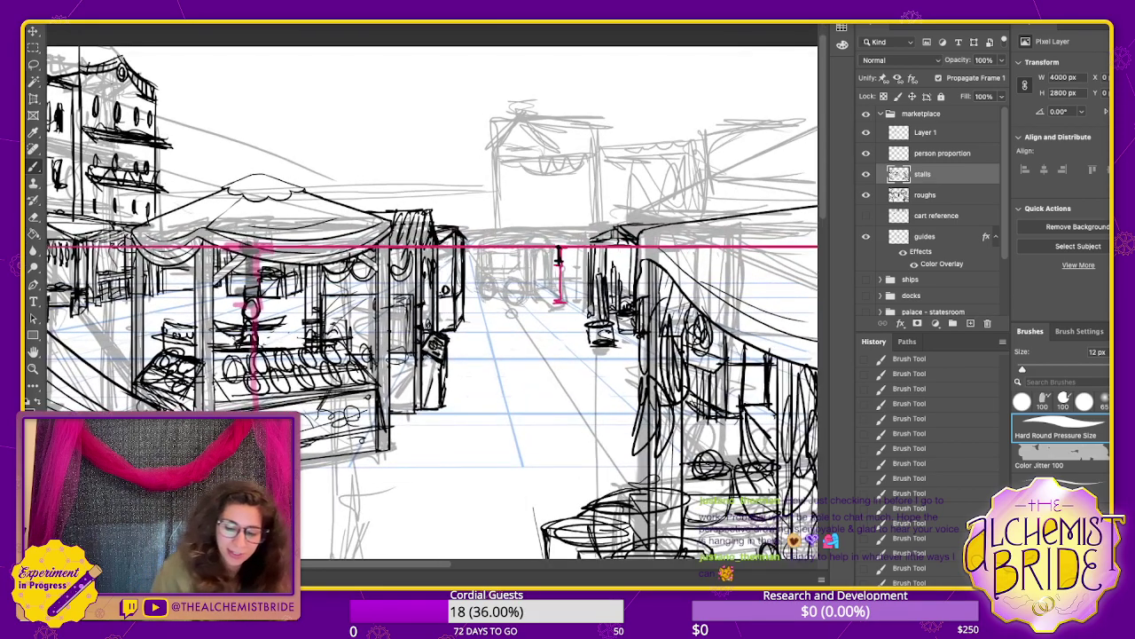
{"action": "scroll", "coordinate": [434, 302], "scroll_direction": "right", "scroll_amount": 4}
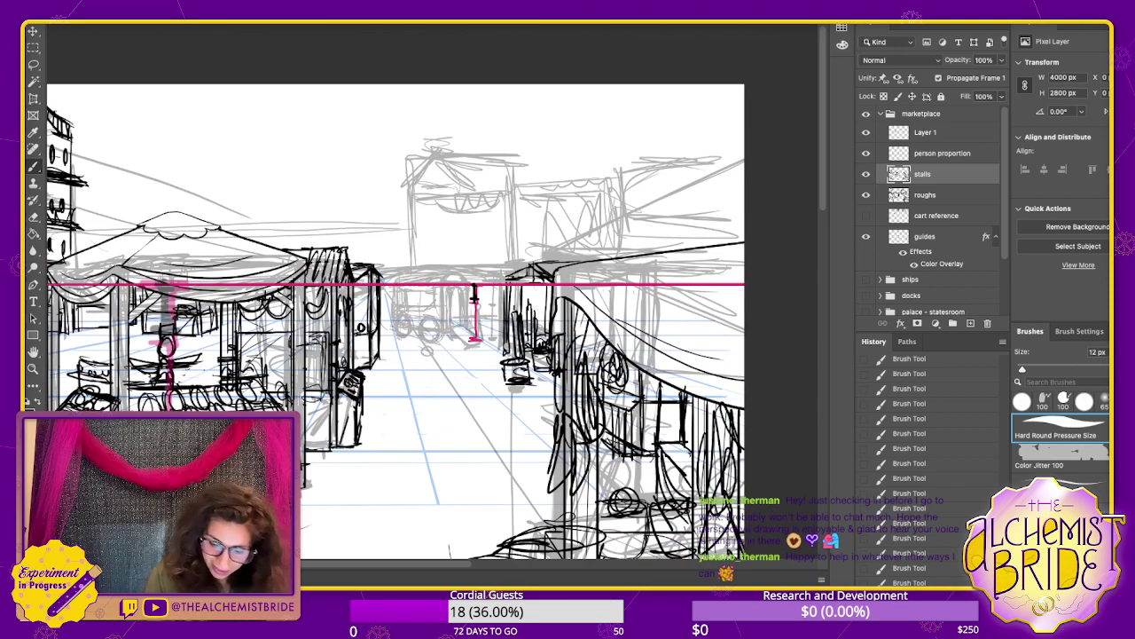
{"action": "mouse_move", "coordinate": [518, 271]}
{"action": "left_mouse_down"}
{"action": "mouse_move", "coordinate": [492, 284]}
{"action": "mouse_move", "coordinate": [494, 337]}
{"action": "left_mouse_up"}
{"action": "left_click_drag", "start_coordinate": [495, 287], "coordinate": [496, 343]}
{"action": "left_click_drag", "start_coordinate": [495, 337], "coordinate": [495, 286]}
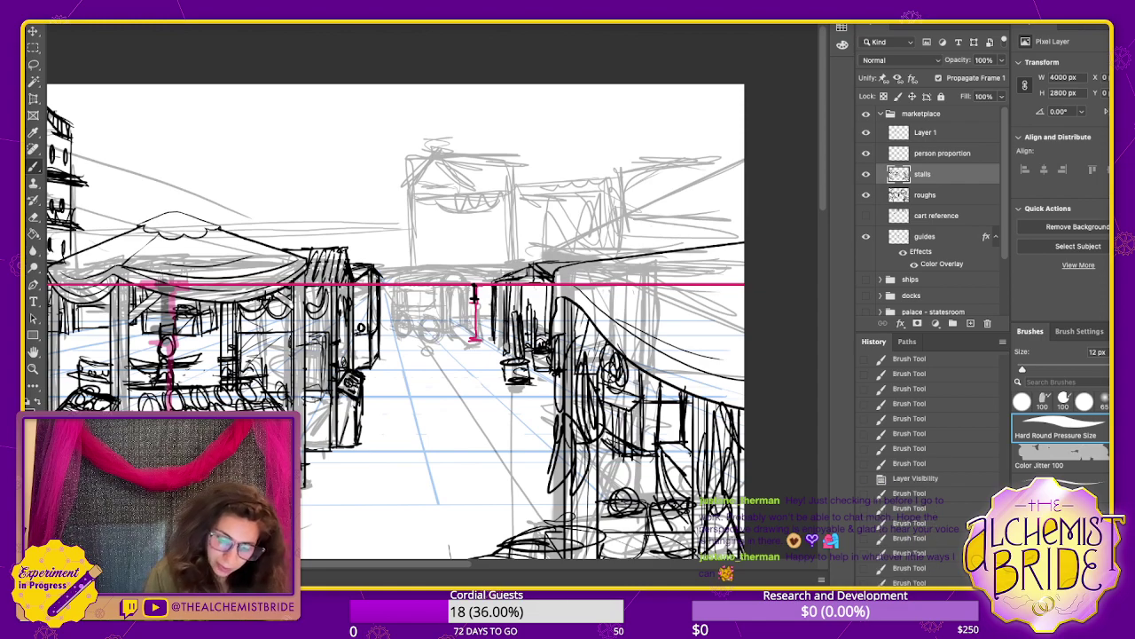
- Hide Layer 1, toggle the person proportion layer to compare their contents, and delete Layer 1
{"action": "left_click", "coordinate": [865, 132]}
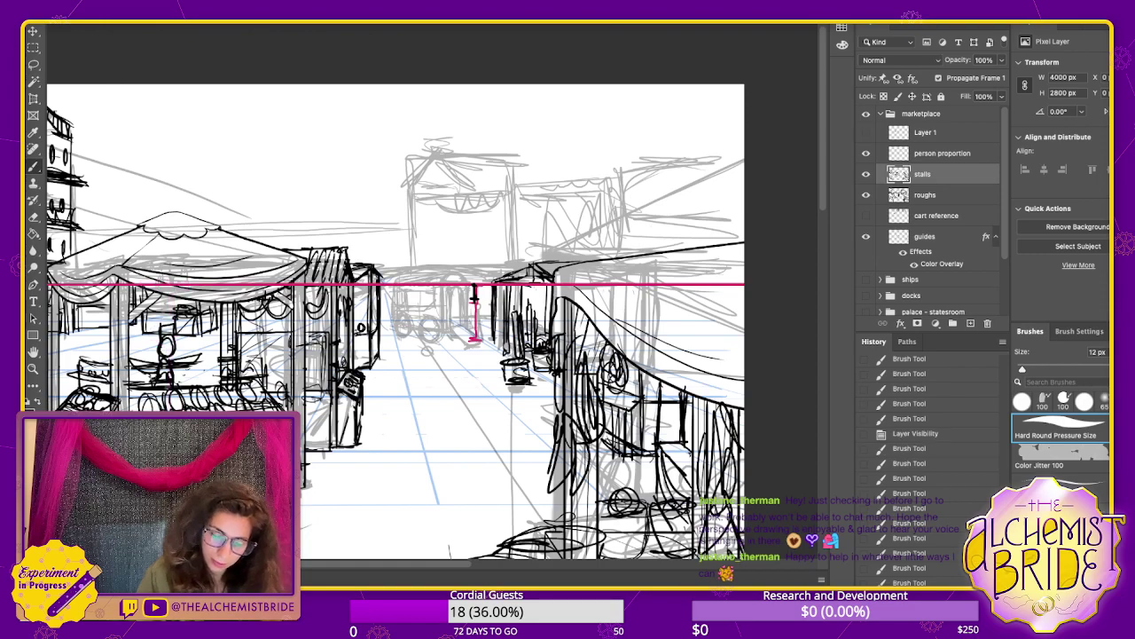
{"action": "left_click", "coordinate": [866, 153]}
{"action": "left_click", "coordinate": [866, 154]}
{"action": "left_click", "coordinate": [926, 132]}
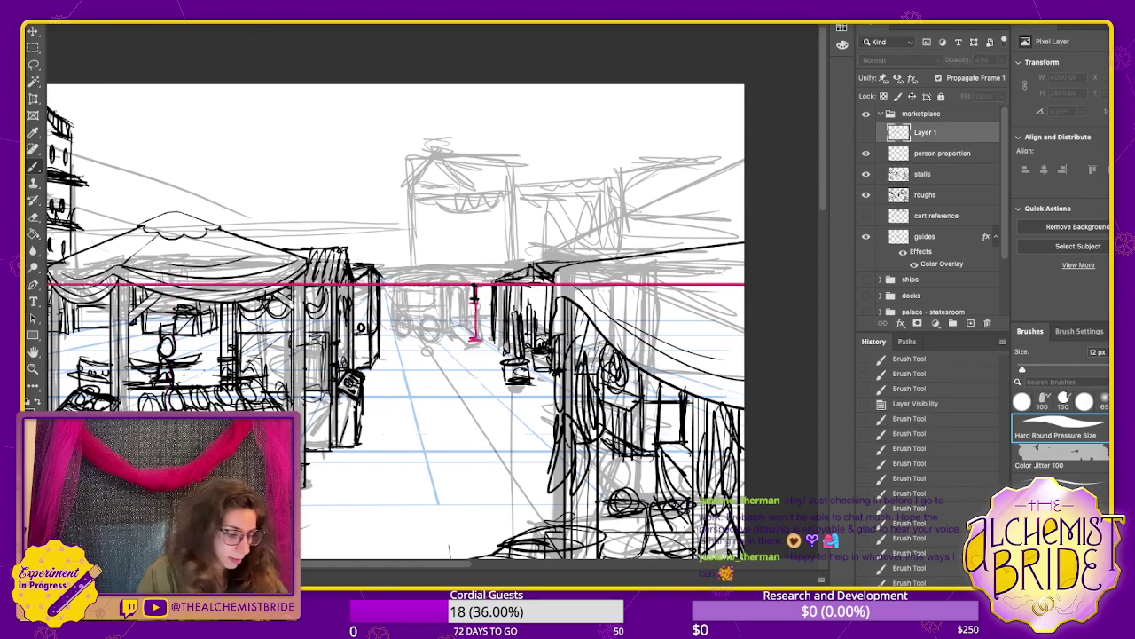
{"action": "key", "text": "Delete"}
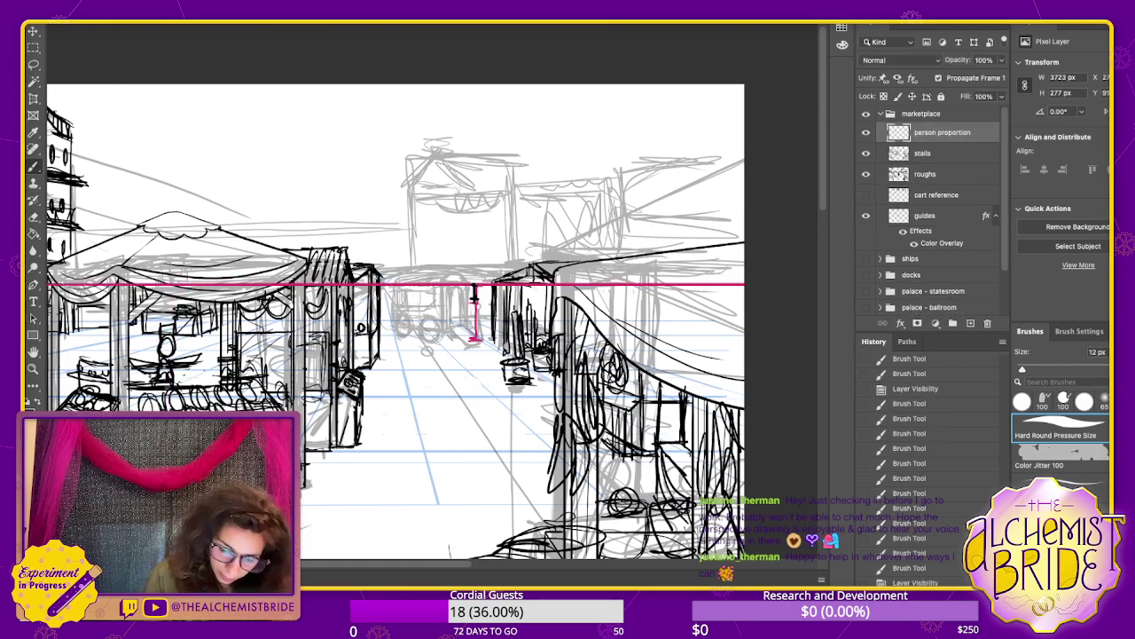
- Draw another vertical stroke along the distant right-hand stall's post and switch to the Eraser tool
{"action": "left_click_drag", "start_coordinate": [500, 304], "coordinate": [497, 351]}
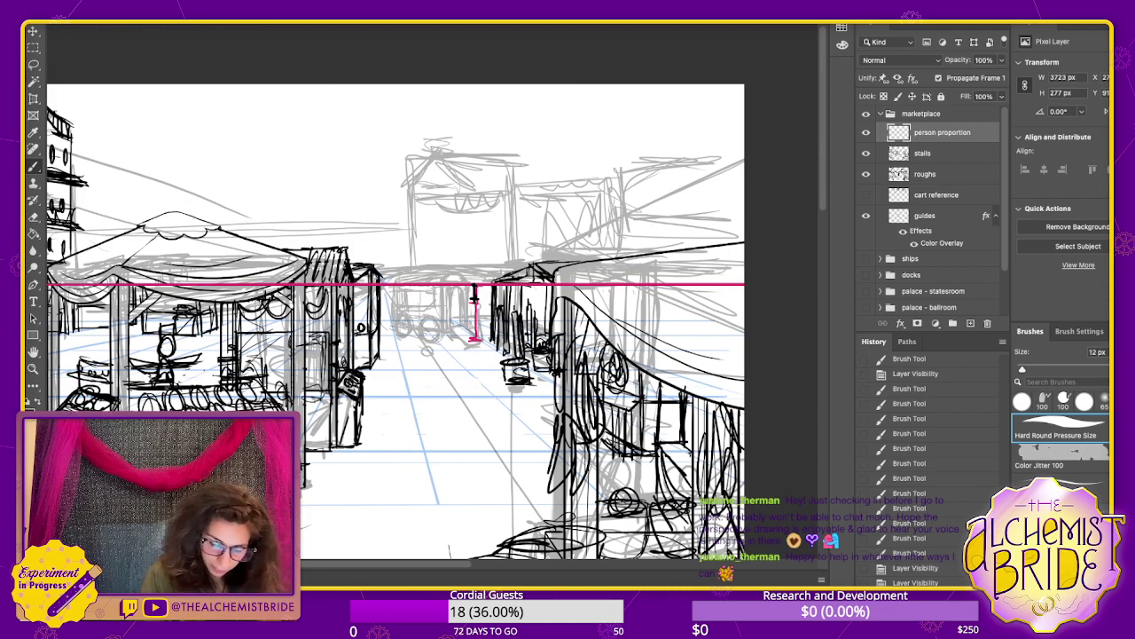
{"action": "key", "text": "e"}
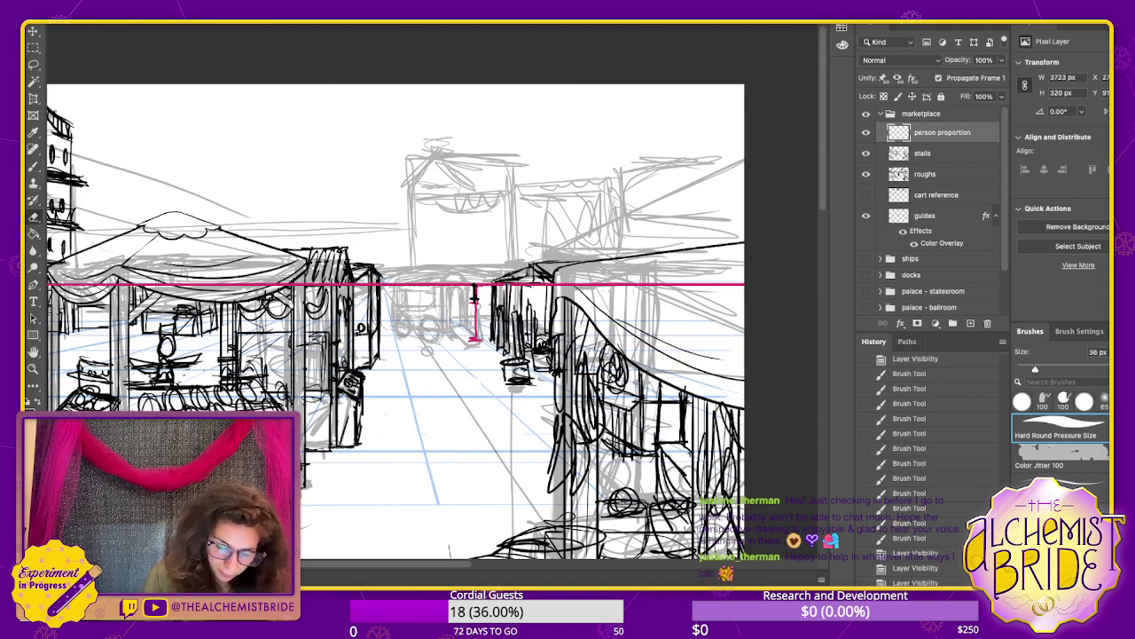
- Erase the near front edge of the small distant stall beside the walkway on the stalls layer
{"action": "left_click", "coordinate": [923, 153]}
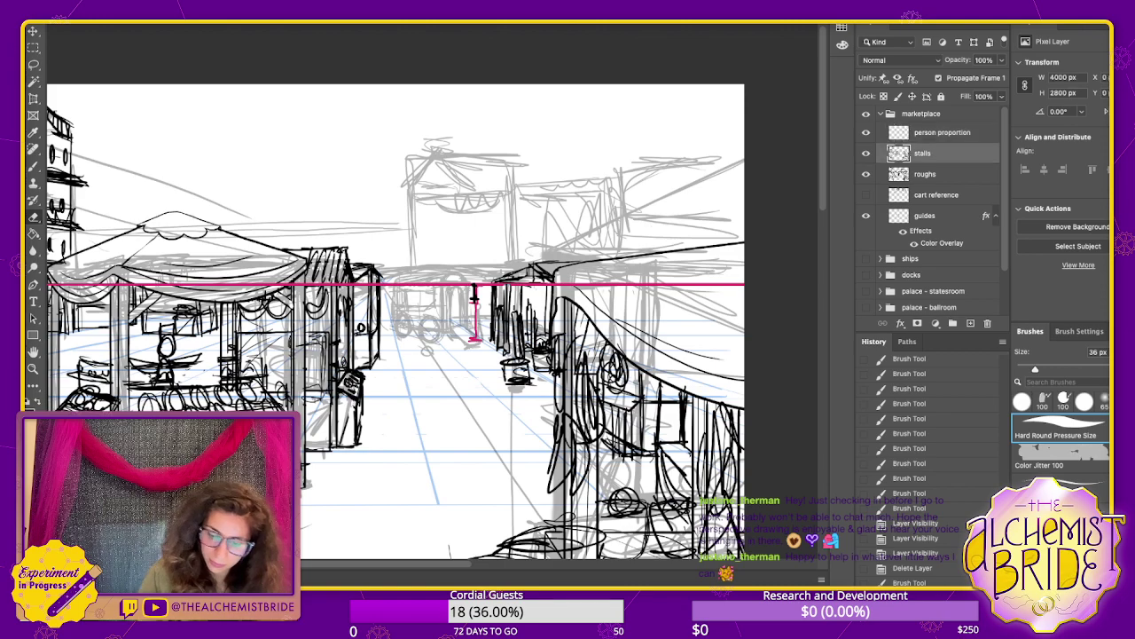
{"action": "mouse_move", "coordinate": [507, 292]}
{"action": "left_mouse_down"}
{"action": "mouse_move", "coordinate": [506, 350]}
{"action": "mouse_move", "coordinate": [494, 297]}
{"action": "mouse_move", "coordinate": [498, 350]}
{"action": "left_mouse_up"}
{"action": "left_click", "coordinate": [941, 133]}
{"action": "left_click_drag", "start_coordinate": [502, 303], "coordinate": [502, 350]}
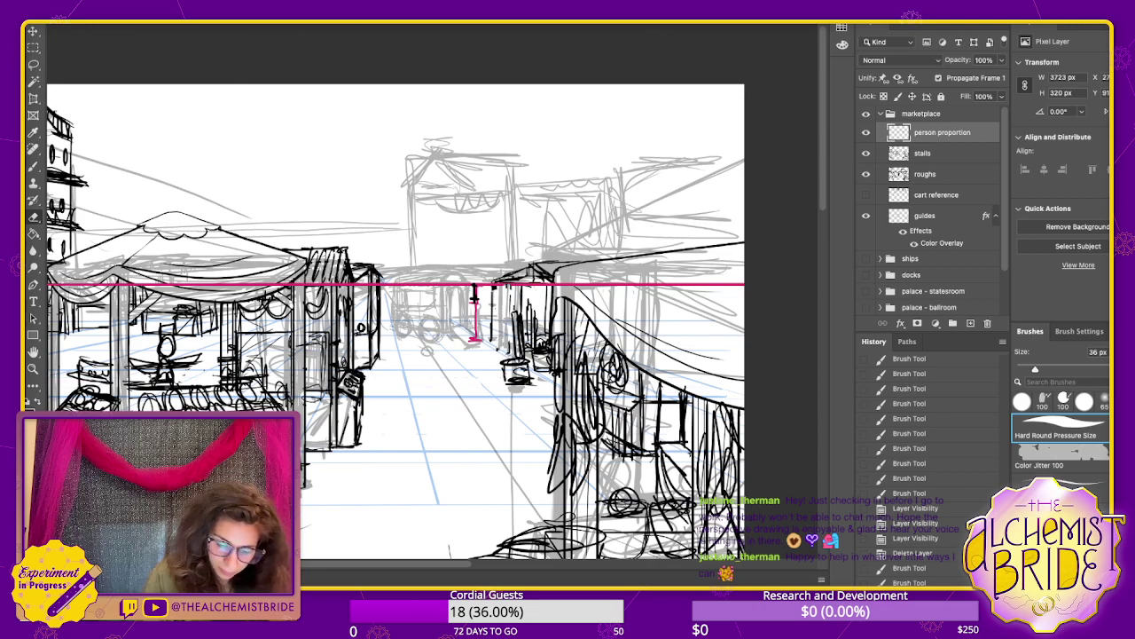
{"action": "mouse_move", "coordinate": [491, 291]}
{"action": "left_mouse_down"}
{"action": "mouse_move", "coordinate": [492, 342]}
{"action": "mouse_move", "coordinate": [508, 353]}
{"action": "left_mouse_up"}
{"action": "key", "text": "alt+bracketleft"}
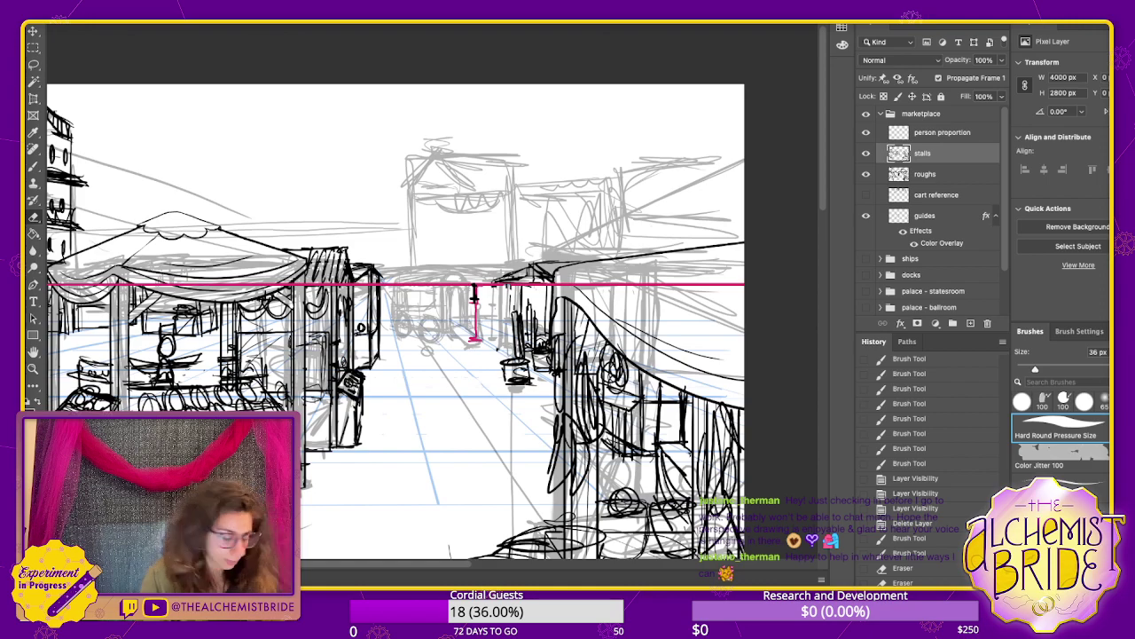
- Redraw the small distant stall's roofline, corner post and upright lines with the 12 px brush
{"action": "key", "text": "b"}
{"action": "mouse_move", "coordinate": [495, 287]}
{"action": "left_mouse_down"}
{"action": "mouse_move", "coordinate": [495, 341]}
{"action": "mouse_move", "coordinate": [497, 292]}
{"action": "mouse_move", "coordinate": [551, 286]}
{"action": "mouse_move", "coordinate": [537, 270]}
{"action": "mouse_move", "coordinate": [552, 282]}
{"action": "mouse_move", "coordinate": [550, 267]}
{"action": "mouse_move", "coordinate": [578, 262]}
{"action": "left_mouse_up"}
{"action": "key", "text": "e"}
{"action": "key", "text": "b"}
{"action": "mouse_move", "coordinate": [498, 309]}
{"action": "left_mouse_down"}
{"action": "mouse_move", "coordinate": [501, 346]}
{"action": "mouse_move", "coordinate": [513, 349]}
{"action": "left_mouse_up"}
{"action": "mouse_move", "coordinate": [540, 309]}
{"action": "left_mouse_down"}
{"action": "mouse_move", "coordinate": [540, 341]}
{"action": "mouse_move", "coordinate": [543, 288]}
{"action": "mouse_move", "coordinate": [572, 267]}
{"action": "left_mouse_up"}
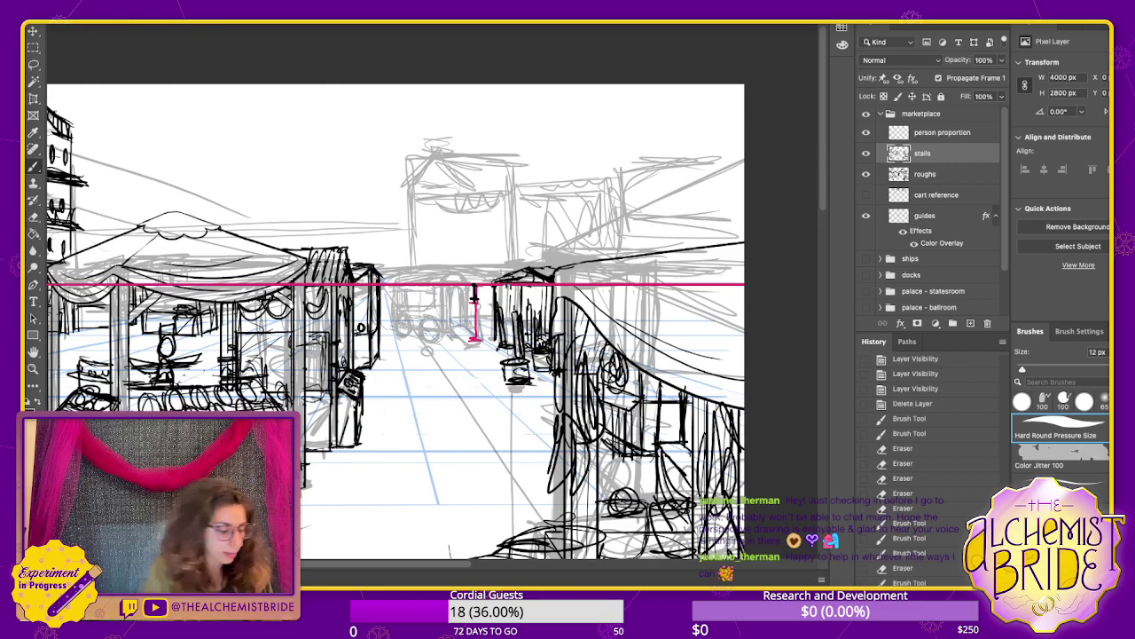
- Sketch a distant wagon with an arched roof, doorway end and ramp in the middle of the market street
{"action": "key", "text": "super+plus"}
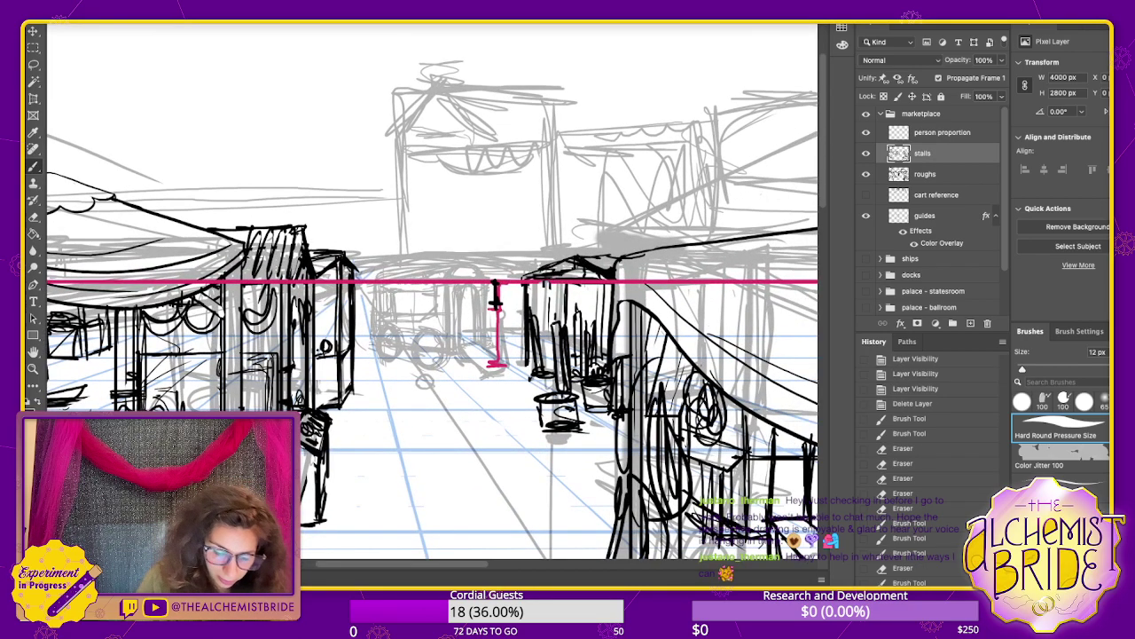
{"action": "left_click_drag", "start_coordinate": [467, 286], "coordinate": [460, 344]}
{"action": "mouse_move", "coordinate": [461, 302]}
{"action": "left_mouse_down"}
{"action": "mouse_move", "coordinate": [480, 293]}
{"action": "mouse_move", "coordinate": [479, 342]}
{"action": "mouse_move", "coordinate": [465, 328]}
{"action": "mouse_move", "coordinate": [461, 346]}
{"action": "mouse_move", "coordinate": [502, 372]}
{"action": "mouse_move", "coordinate": [493, 377]}
{"action": "mouse_move", "coordinate": [509, 370]}
{"action": "mouse_move", "coordinate": [495, 376]}
{"action": "mouse_move", "coordinate": [475, 340]}
{"action": "mouse_move", "coordinate": [454, 349]}
{"action": "mouse_move", "coordinate": [447, 286]}
{"action": "left_mouse_up"}
{"action": "key", "text": "super+z"}
{"action": "key", "text": "super+z"}
{"action": "mouse_move", "coordinate": [447, 339]}
{"action": "left_mouse_down"}
{"action": "mouse_move", "coordinate": [447, 284]}
{"action": "mouse_move", "coordinate": [484, 280]}
{"action": "mouse_move", "coordinate": [484, 337]}
{"action": "mouse_move", "coordinate": [486, 296]}
{"action": "mouse_move", "coordinate": [449, 273]}
{"action": "mouse_move", "coordinate": [476, 279]}
{"action": "left_mouse_up"}
{"action": "mouse_move", "coordinate": [378, 281]}
{"action": "left_mouse_down"}
{"action": "mouse_move", "coordinate": [400, 266]}
{"action": "mouse_move", "coordinate": [467, 264]}
{"action": "mouse_move", "coordinate": [384, 279]}
{"action": "left_mouse_up"}
- Hide the person proportion layer and sketch the wagon's open door, side wall and two round wheels
{"action": "left_click", "coordinate": [867, 133]}
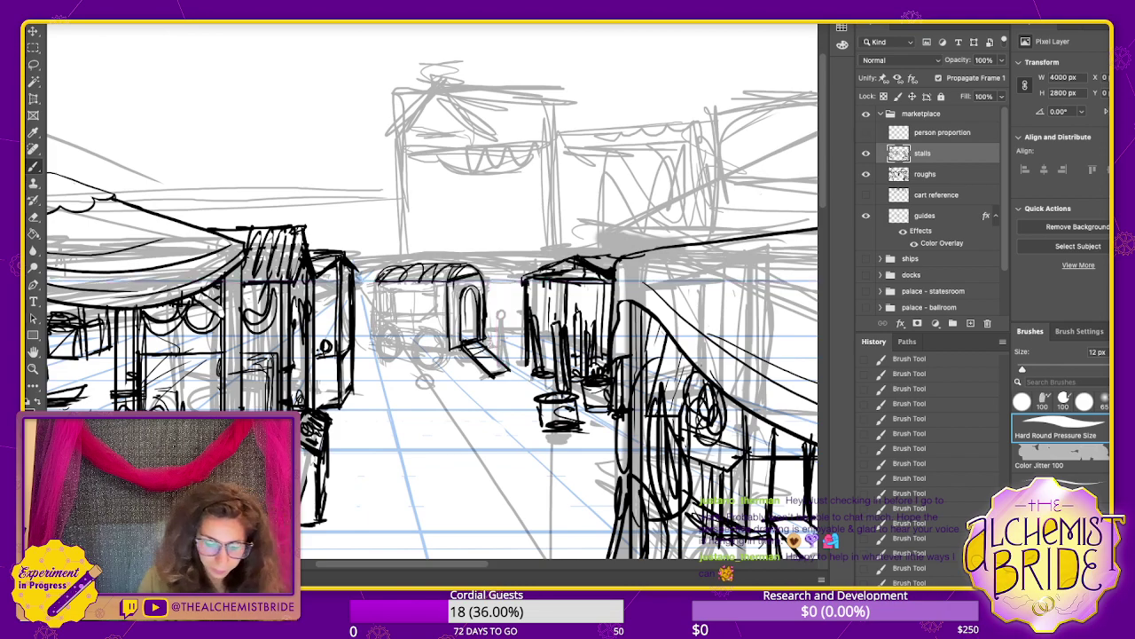
{"action": "mouse_move", "coordinate": [451, 284]}
{"action": "left_mouse_down"}
{"action": "mouse_move", "coordinate": [480, 277]}
{"action": "mouse_move", "coordinate": [463, 265]}
{"action": "mouse_move", "coordinate": [449, 339]}
{"action": "left_mouse_up"}
{"action": "left_click_drag", "start_coordinate": [480, 297], "coordinate": [490, 286]}
{"action": "left_click_drag", "start_coordinate": [490, 287], "coordinate": [488, 335]}
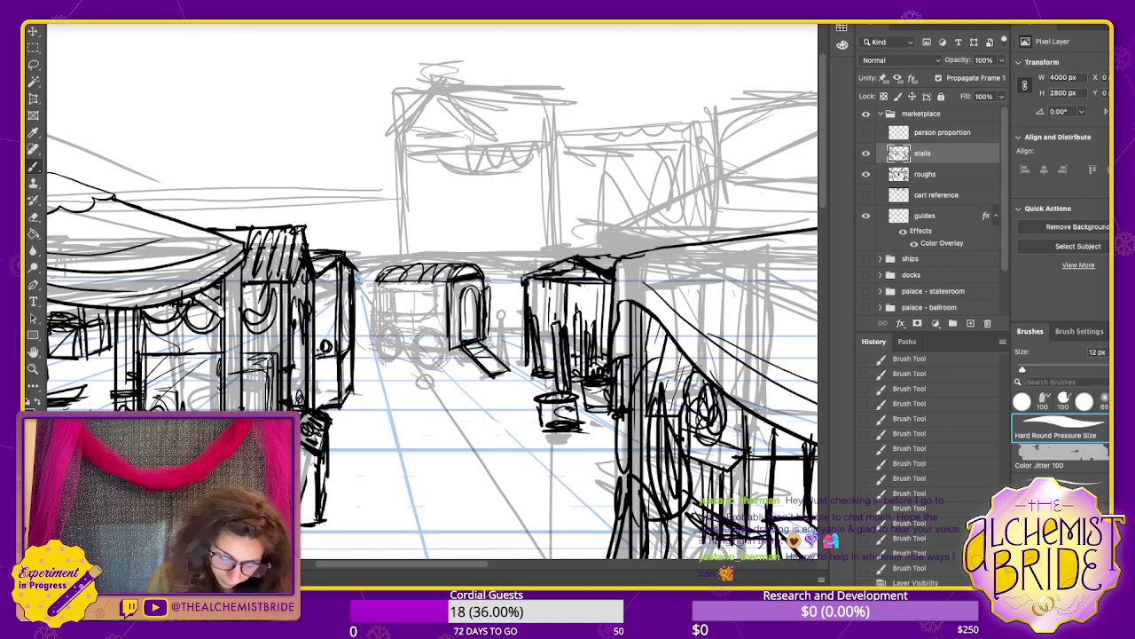
{"action": "mouse_move", "coordinate": [458, 287]}
{"action": "left_mouse_down"}
{"action": "mouse_move", "coordinate": [457, 346]}
{"action": "mouse_move", "coordinate": [374, 337]}
{"action": "left_mouse_up"}
{"action": "mouse_move", "coordinate": [376, 283]}
{"action": "left_mouse_down"}
{"action": "mouse_move", "coordinate": [372, 348]}
{"action": "mouse_move", "coordinate": [401, 348]}
{"action": "mouse_move", "coordinate": [417, 371]}
{"action": "mouse_move", "coordinate": [445, 358]}
{"action": "mouse_move", "coordinate": [424, 330]}
{"action": "left_mouse_up"}
{"action": "key", "text": "e"}
{"action": "left_click_drag", "start_coordinate": [421, 372], "coordinate": [412, 357]}
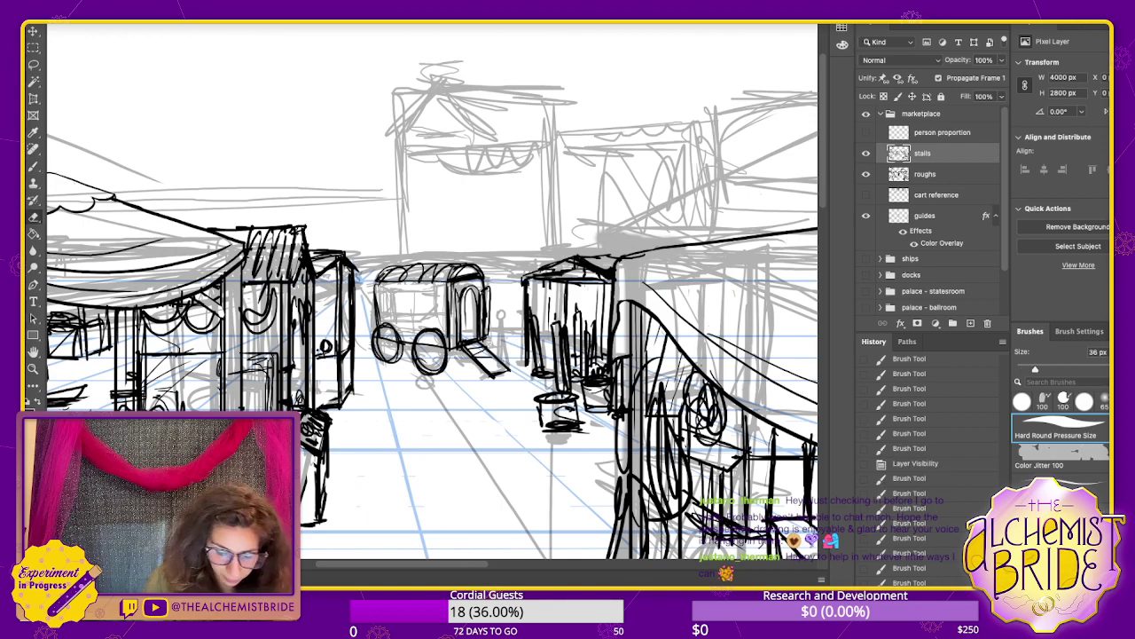
- Outline a window opening on the wagon's side wall with the brush
{"action": "key", "text": "b"}
{"action": "mouse_move", "coordinate": [379, 282]}
{"action": "left_mouse_down"}
{"action": "mouse_move", "coordinate": [379, 320]}
{"action": "mouse_move", "coordinate": [393, 317]}
{"action": "left_mouse_up"}
{"action": "key", "text": "ctrl+z"}
{"action": "left_click_drag", "start_coordinate": [384, 319], "coordinate": [393, 318]}
- Show the cart reference layer, scale it down and place it in the blank sky above the stalls
{"action": "left_click", "coordinate": [866, 194]}
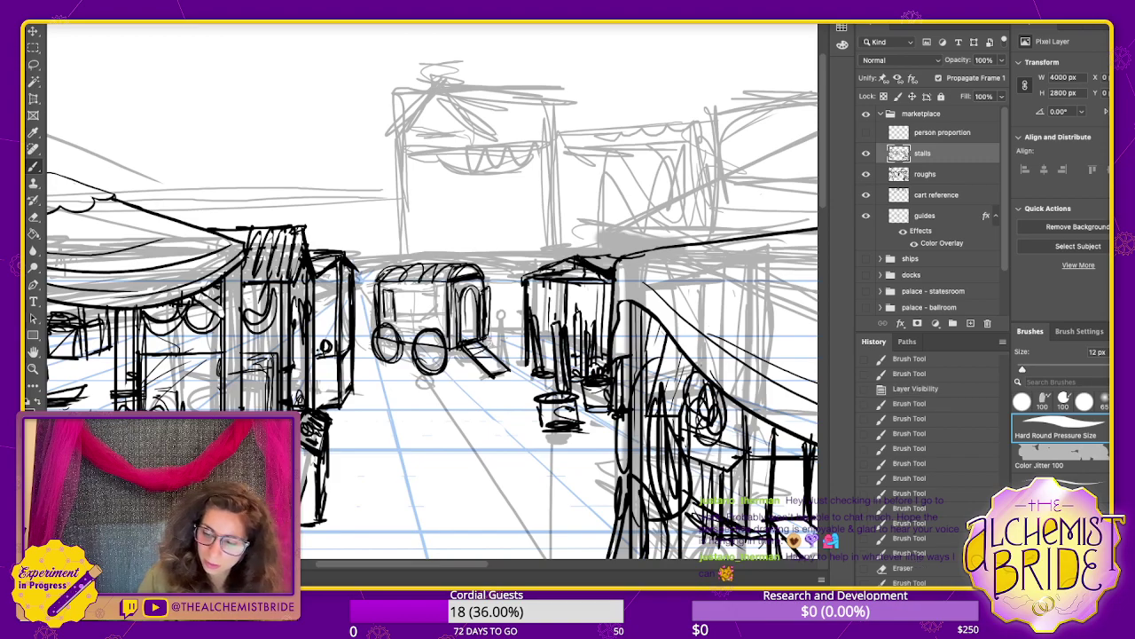
{"action": "scroll", "coordinate": [434, 293], "scroll_direction": "up", "scroll_amount": 3}
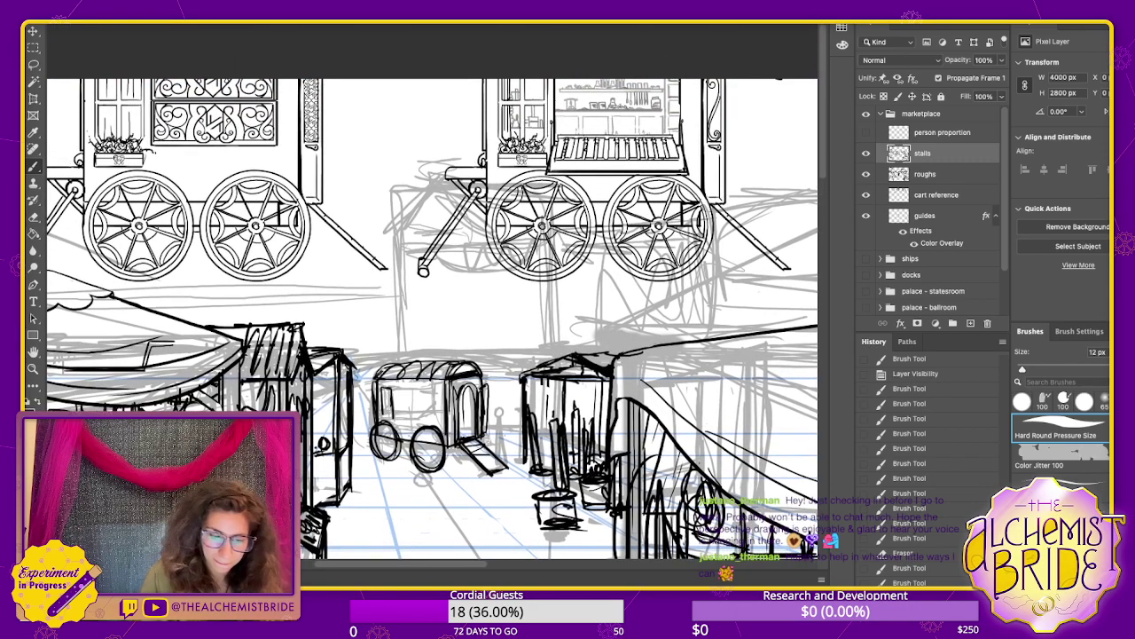
{"action": "left_click", "coordinate": [937, 194]}
{"action": "key", "text": "v"}
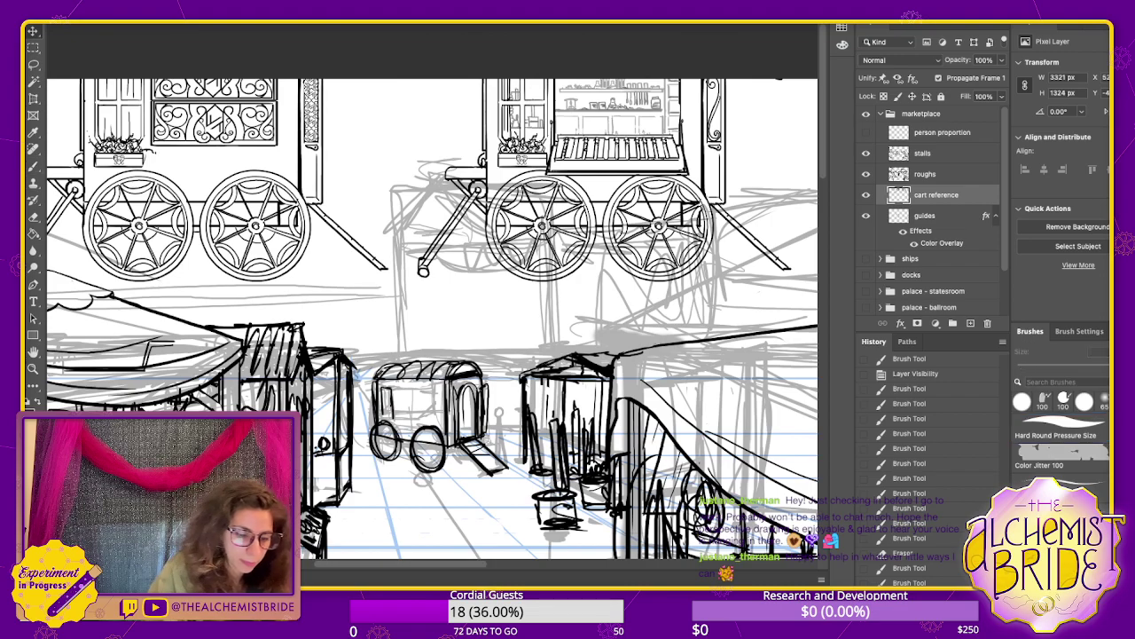
{"action": "left_click_drag", "start_coordinate": [543, 225], "coordinate": [559, 300]}
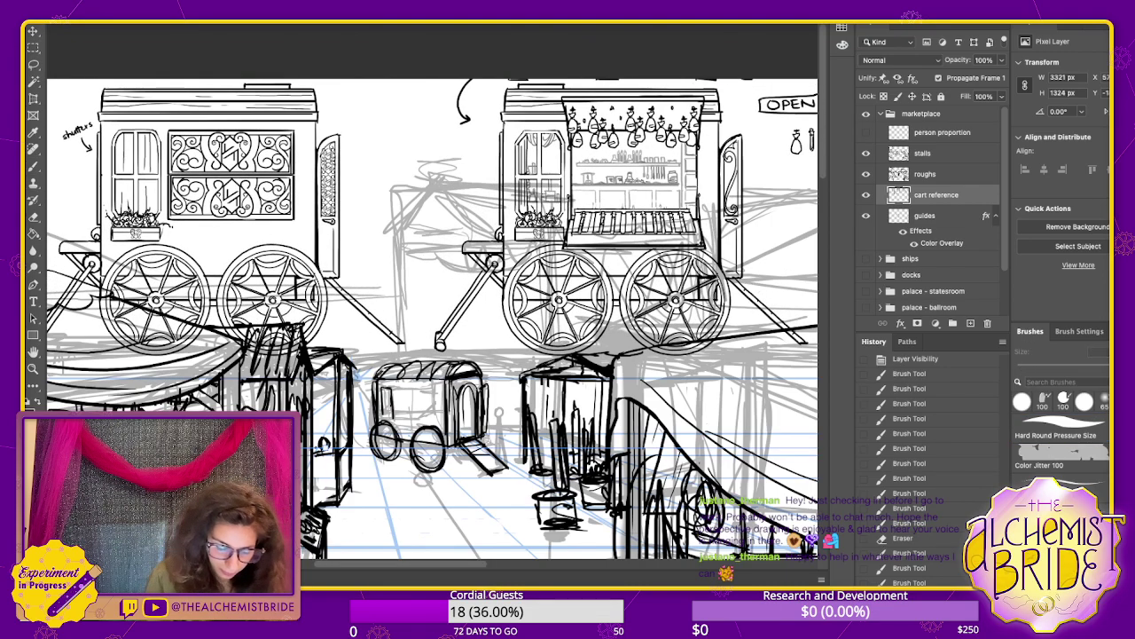
{"action": "key", "text": "ctrl+t"}
{"action": "left_click_drag", "start_coordinate": [329, 447], "coordinate": [328, 268]}
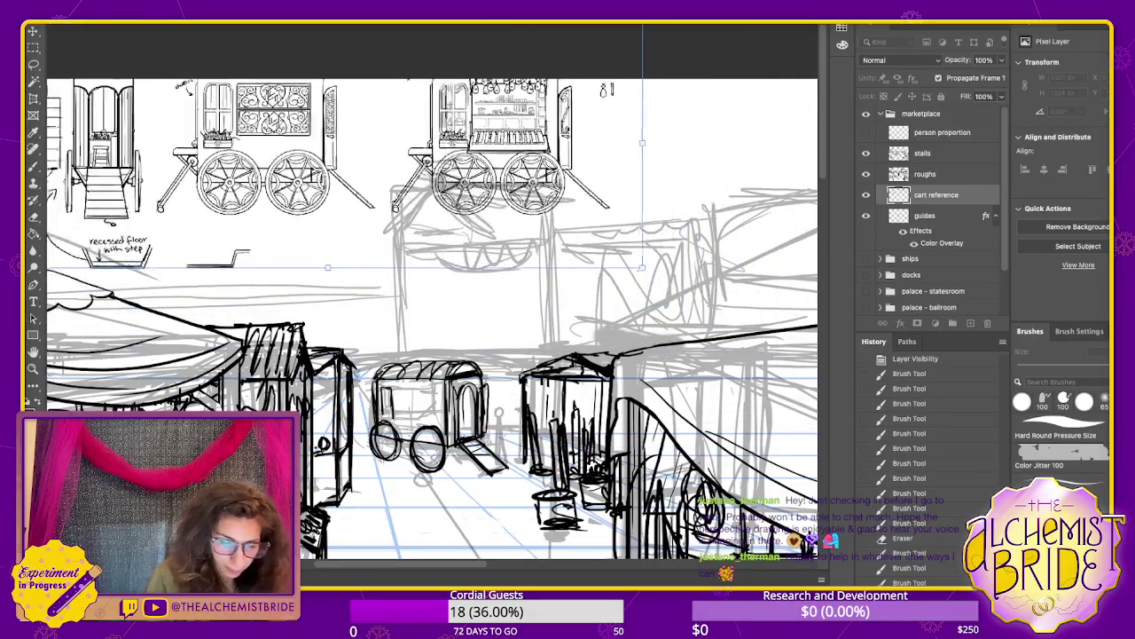
{"action": "mouse_move", "coordinate": [354, 177]}
{"action": "left_mouse_down"}
{"action": "mouse_move", "coordinate": [467, 290]}
{"action": "mouse_move", "coordinate": [515, 301]}
{"action": "left_mouse_up"}
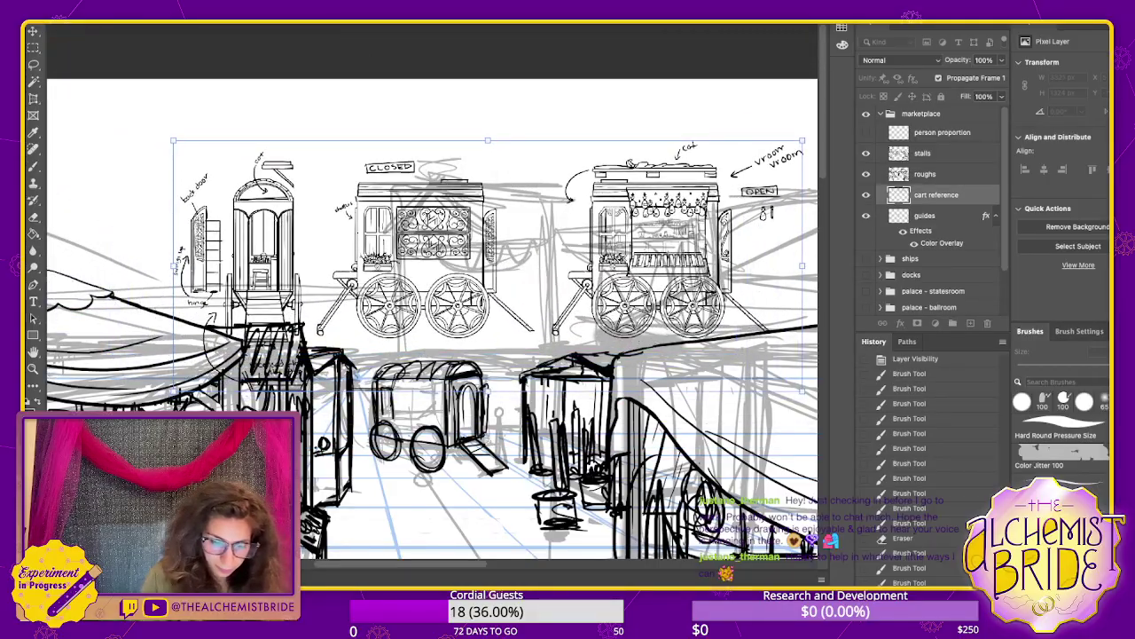
{"action": "left_click_drag", "start_coordinate": [488, 140], "coordinate": [489, 169]}
{"action": "left_click_drag", "start_coordinate": [479, 239], "coordinate": [370, 185]}
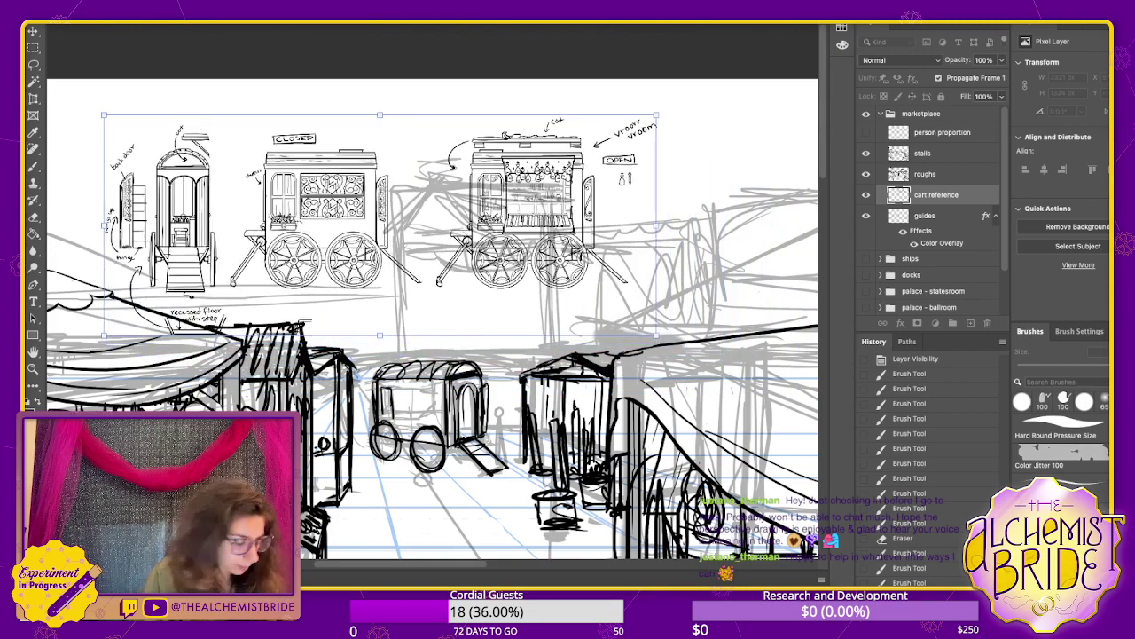
{"action": "key", "text": "Return"}
- Draw the serving window frame and counter on the wagon's side on the stalls layer
{"action": "key", "text": "b"}
{"action": "key", "text": "alt+bracketright"}
{"action": "key", "text": "alt+bracketright"}
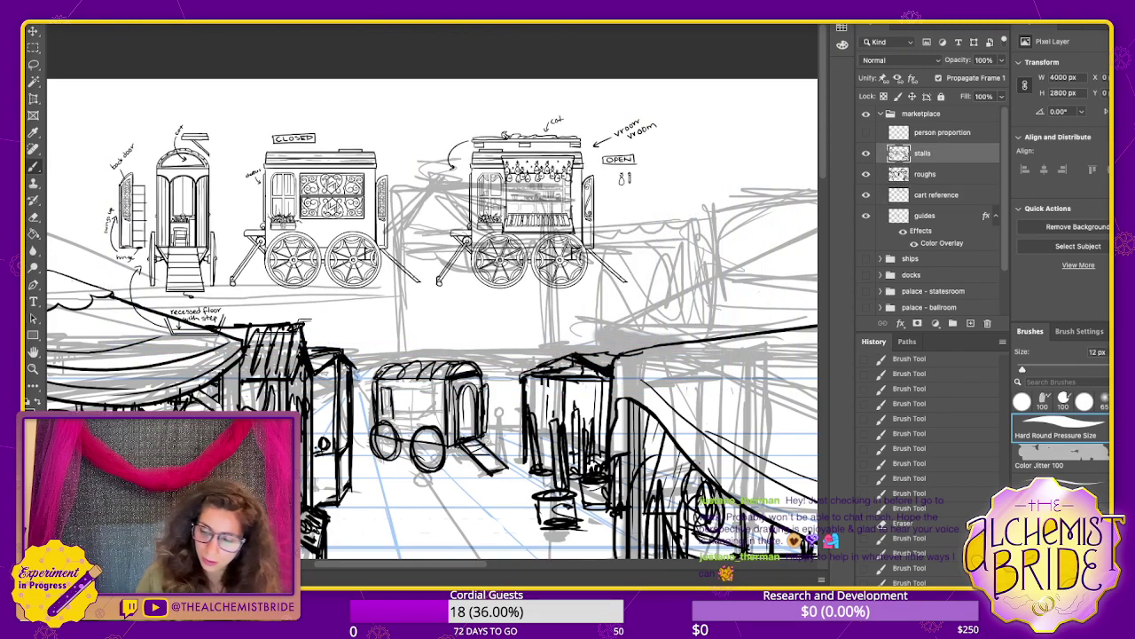
{"action": "left_click_drag", "start_coordinate": [382, 417], "coordinate": [394, 414]}
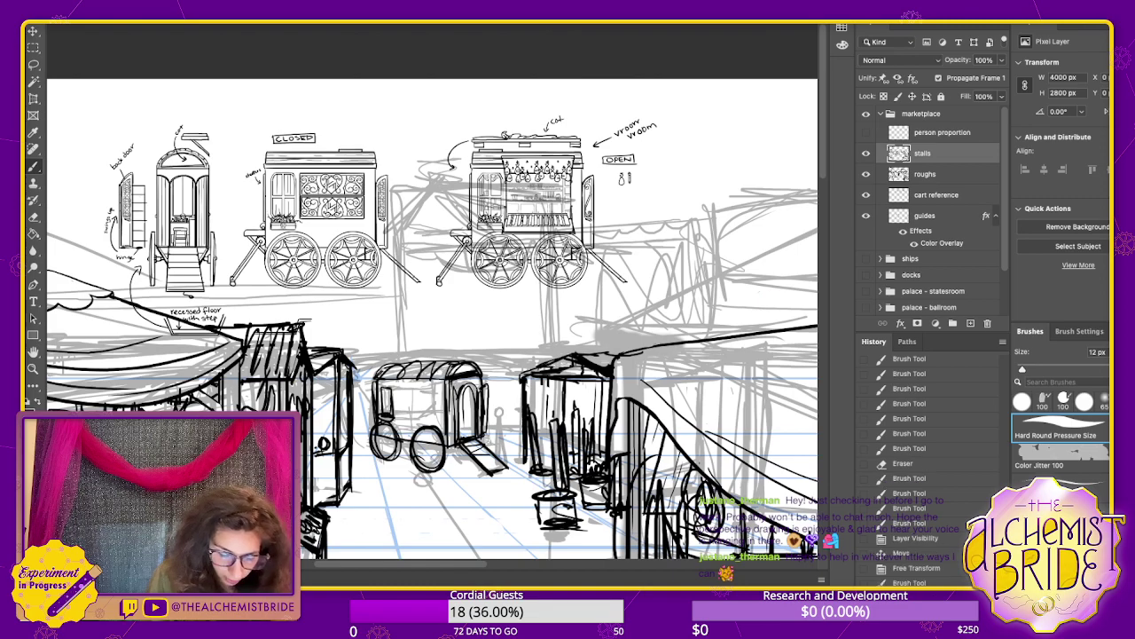
{"action": "left_click_drag", "start_coordinate": [401, 390], "coordinate": [401, 420]}
{"action": "mouse_move", "coordinate": [397, 391]}
{"action": "left_mouse_down"}
{"action": "mouse_move", "coordinate": [439, 391]}
{"action": "mouse_move", "coordinate": [439, 422]}
{"action": "mouse_move", "coordinate": [398, 417]}
{"action": "mouse_move", "coordinate": [398, 399]}
{"action": "mouse_move", "coordinate": [419, 429]}
{"action": "left_mouse_up"}
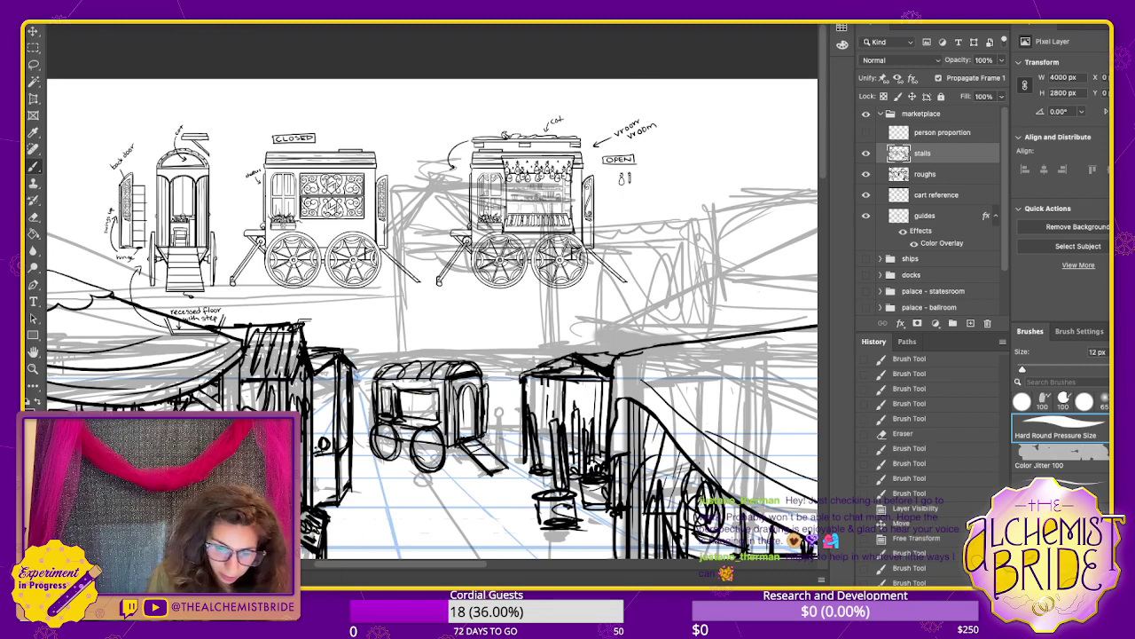
{"action": "mouse_move", "coordinate": [394, 384]}
{"action": "left_mouse_down"}
{"action": "mouse_move", "coordinate": [432, 382]}
{"action": "mouse_move", "coordinate": [439, 415]}
{"action": "left_mouse_up"}
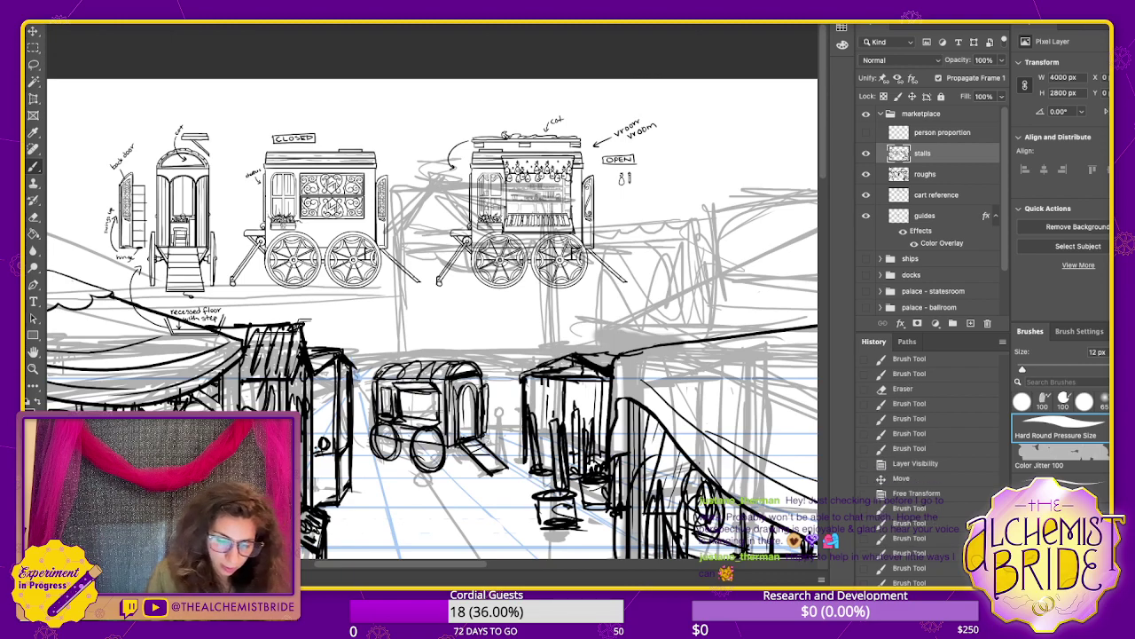
- Add the wagon's front hitch, the ramp slats, and hubs and spokes on both wheels
{"action": "left_click_drag", "start_coordinate": [366, 420], "coordinate": [362, 441]}
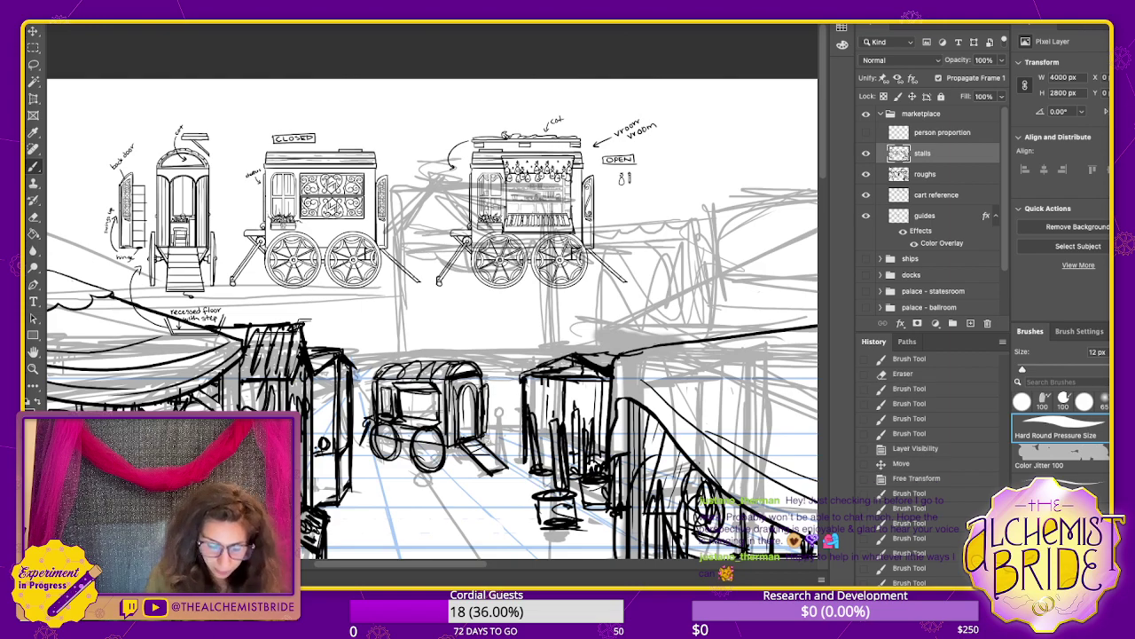
{"action": "left_click_drag", "start_coordinate": [480, 455], "coordinate": [497, 469]}
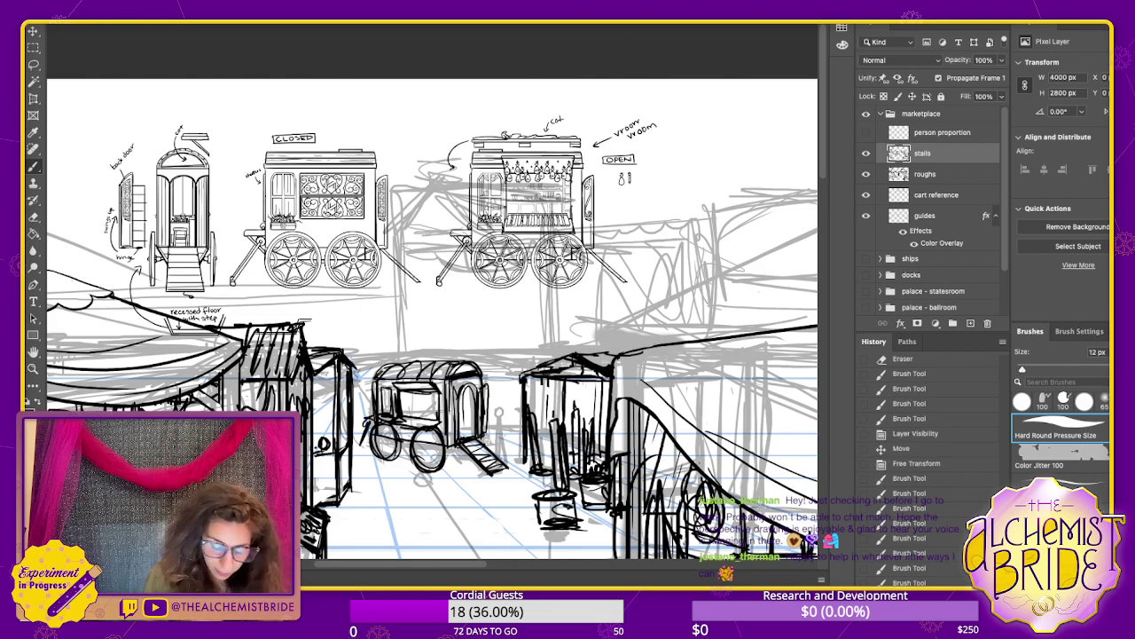
{"action": "mouse_move", "coordinate": [426, 450]}
{"action": "left_mouse_down"}
{"action": "mouse_move", "coordinate": [431, 432]}
{"action": "mouse_move", "coordinate": [433, 466]}
{"action": "left_mouse_up"}
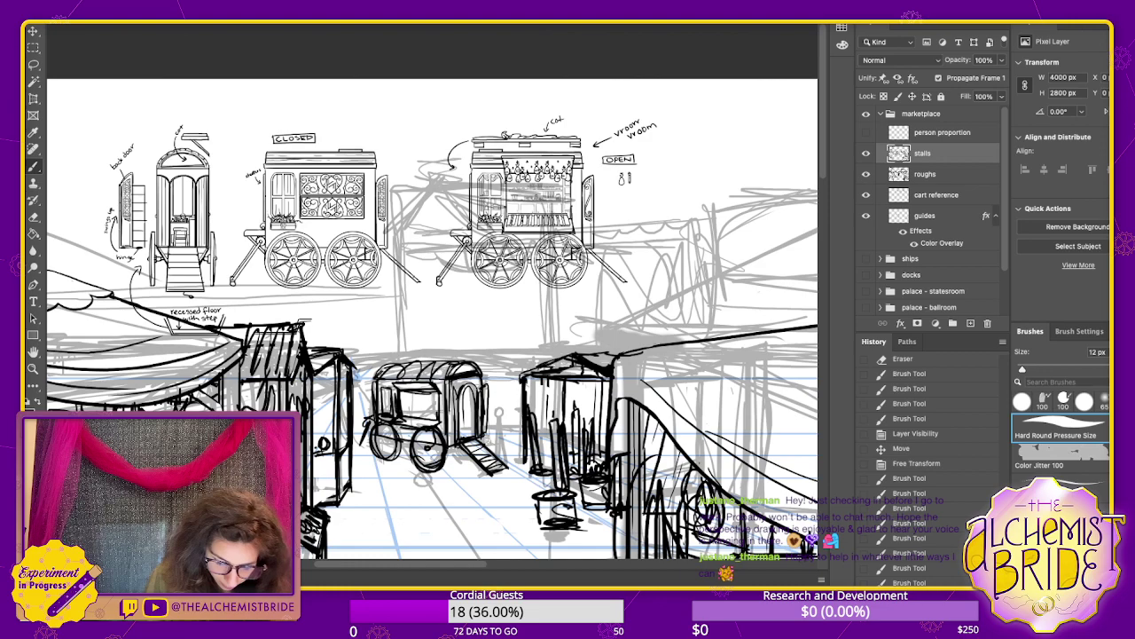
{"action": "mouse_move", "coordinate": [384, 435]}
{"action": "left_mouse_down"}
{"action": "mouse_move", "coordinate": [396, 455]}
{"action": "mouse_move", "coordinate": [486, 456]}
{"action": "left_mouse_up"}
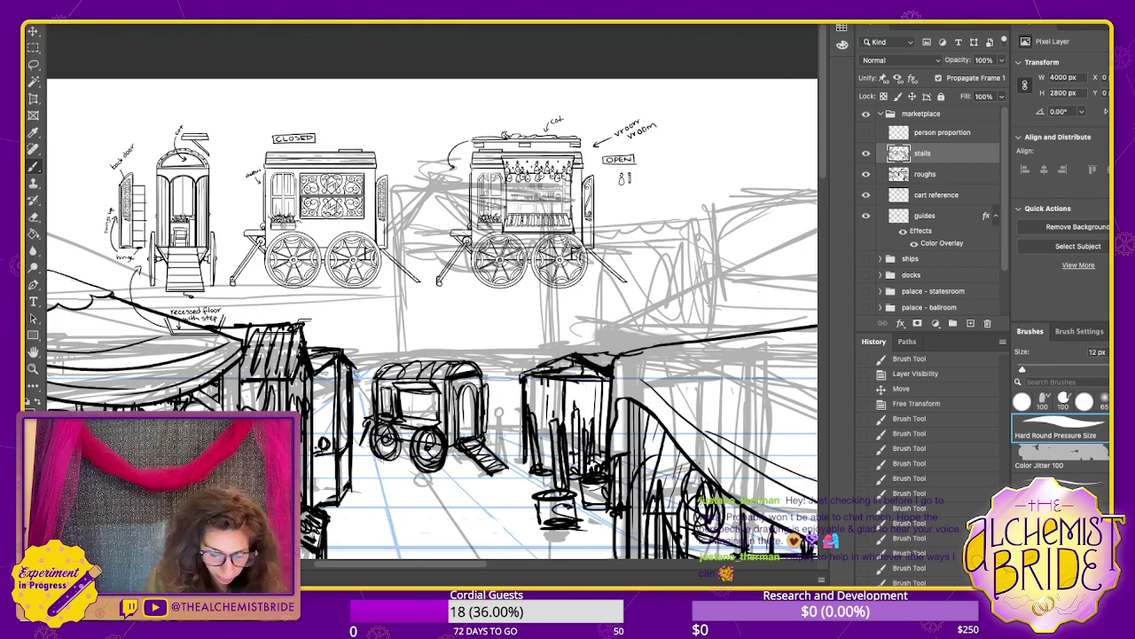
{"action": "mouse_move", "coordinate": [440, 448]}
{"action": "left_mouse_down"}
{"action": "mouse_move", "coordinate": [421, 460]}
{"action": "mouse_move", "coordinate": [438, 449]}
{"action": "mouse_move", "coordinate": [449, 479]}
{"action": "mouse_move", "coordinate": [470, 473]}
{"action": "mouse_move", "coordinate": [422, 453]}
{"action": "mouse_move", "coordinate": [467, 450]}
{"action": "mouse_move", "coordinate": [449, 458]}
{"action": "left_mouse_up"}
{"action": "key", "text": "ctrl+z"}
{"action": "left_click_drag", "start_coordinate": [426, 455], "coordinate": [426, 476]}
{"action": "key", "text": "ctrl+z"}
{"action": "key", "text": "ctrl+z"}
{"action": "key", "text": "ctrl+z"}
{"action": "key", "text": "ctrl+z"}
{"action": "key", "text": "ctrl+z"}
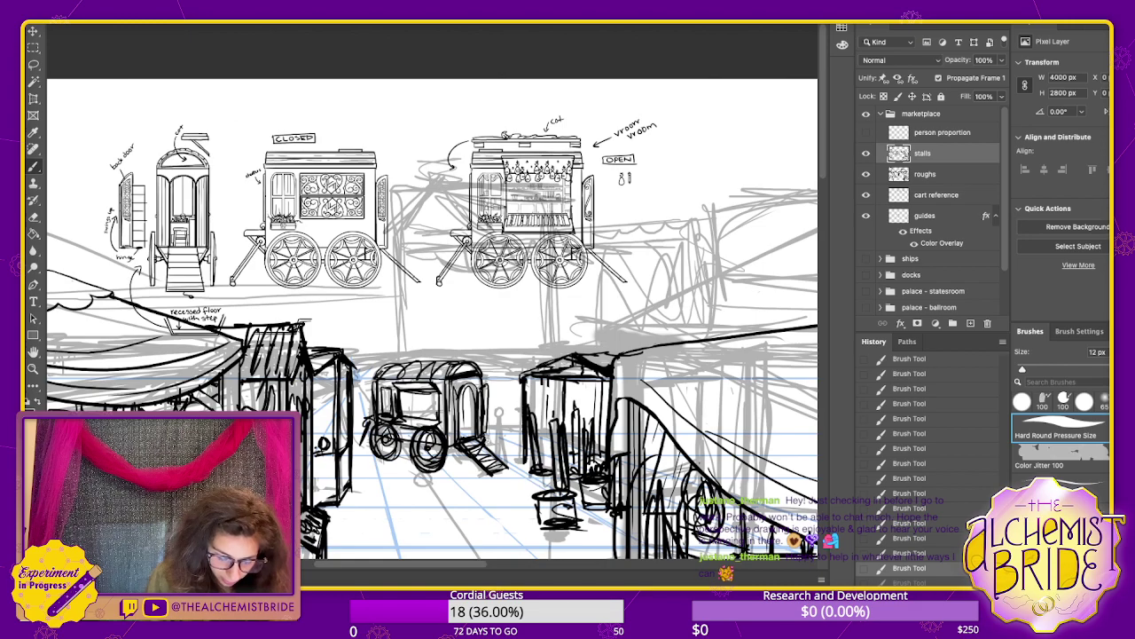
{"action": "mouse_move", "coordinate": [390, 465]}
{"action": "left_mouse_down"}
{"action": "mouse_move", "coordinate": [391, 479]}
{"action": "mouse_move", "coordinate": [420, 480]}
{"action": "left_mouse_up"}
{"action": "key", "text": "ctrl+z"}
{"action": "key", "text": "ctrl+z"}
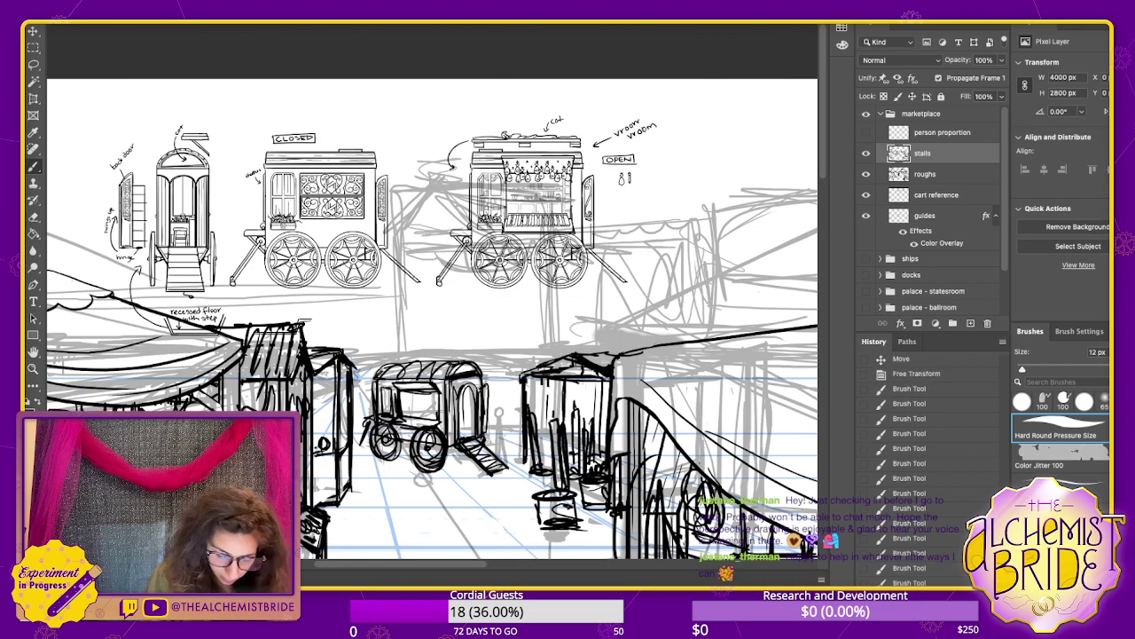
- Ink the small figure beside the wagon's ramp and rework the front wheel, erasing its excess lines
{"action": "left_click_drag", "start_coordinate": [488, 437], "coordinate": [509, 433]}
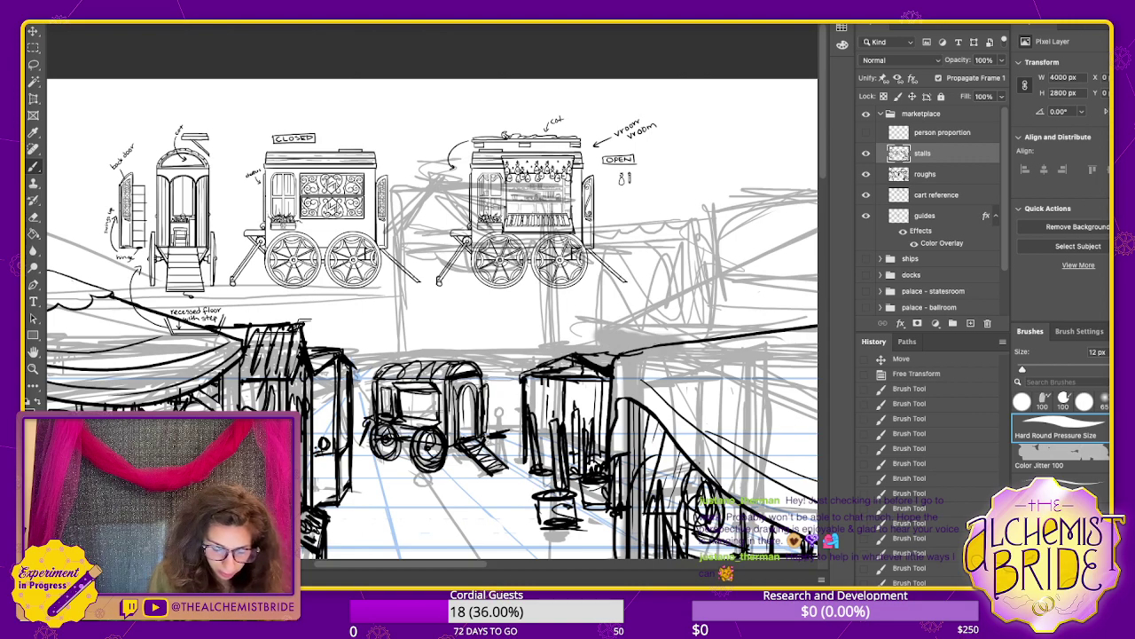
{"action": "mouse_move", "coordinate": [385, 439]}
{"action": "left_mouse_down"}
{"action": "mouse_move", "coordinate": [412, 437]}
{"action": "mouse_move", "coordinate": [356, 447]}
{"action": "mouse_move", "coordinate": [412, 437]}
{"action": "mouse_move", "coordinate": [372, 452]}
{"action": "mouse_move", "coordinate": [408, 446]}
{"action": "mouse_move", "coordinate": [384, 471]}
{"action": "mouse_move", "coordinate": [357, 463]}
{"action": "mouse_move", "coordinate": [410, 459]}
{"action": "left_mouse_up"}
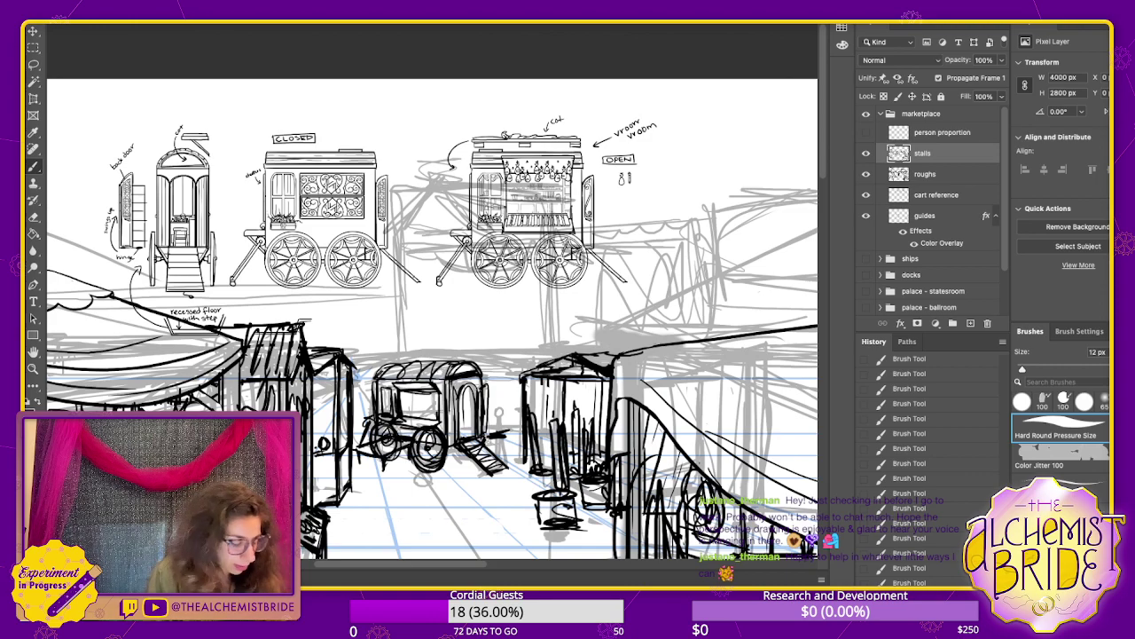
{"action": "key", "text": "e"}
{"action": "mouse_move", "coordinate": [392, 440]}
{"action": "left_mouse_down"}
{"action": "mouse_move", "coordinate": [372, 447]}
{"action": "mouse_move", "coordinate": [401, 440]}
{"action": "left_mouse_up"}
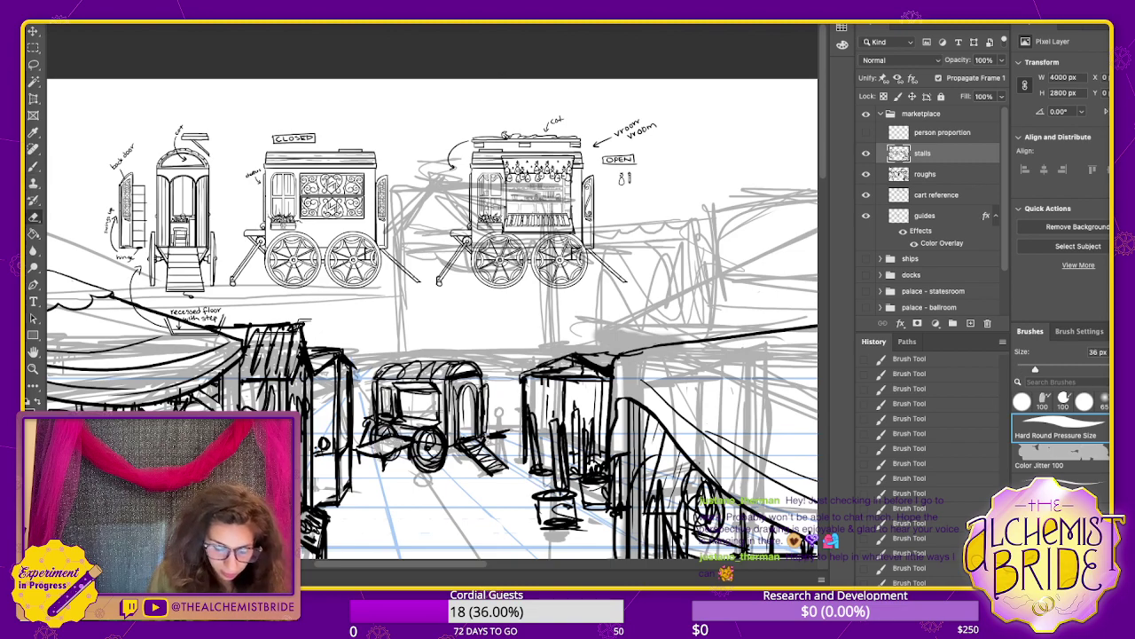
{"action": "key", "text": "b"}
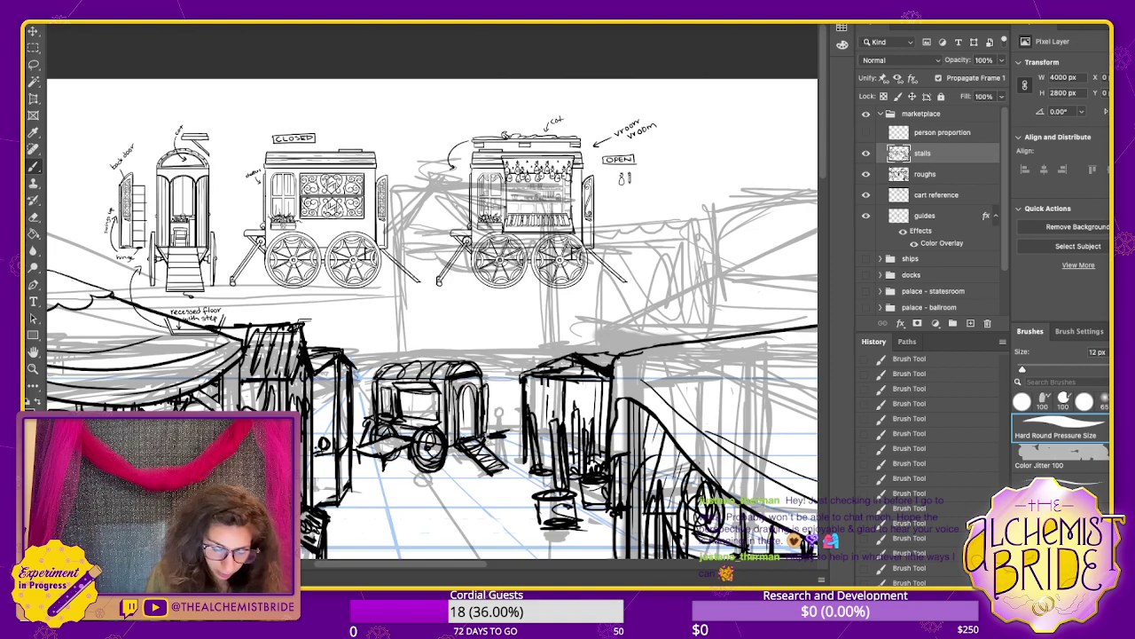
- Try reworking the lines of the wagon's rear wheel, and undo those strokes and erasures
{"action": "mouse_move", "coordinate": [437, 452]}
{"action": "left_mouse_down"}
{"action": "mouse_move", "coordinate": [465, 457]}
{"action": "mouse_move", "coordinate": [469, 473]}
{"action": "mouse_move", "coordinate": [484, 467]}
{"action": "left_mouse_up"}
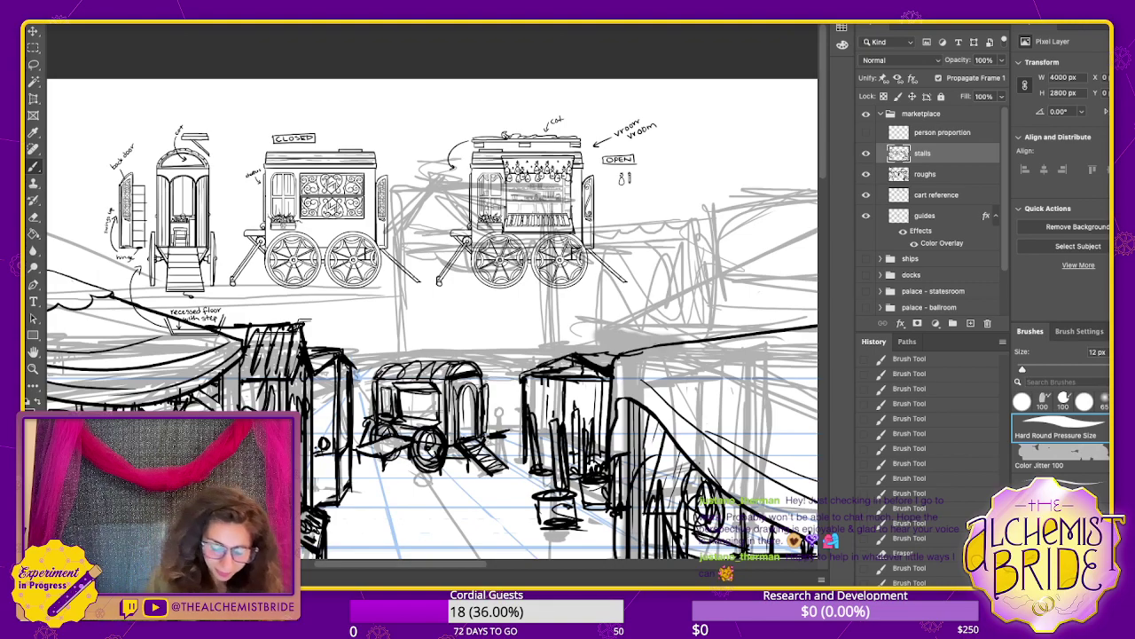
{"action": "key", "text": "e"}
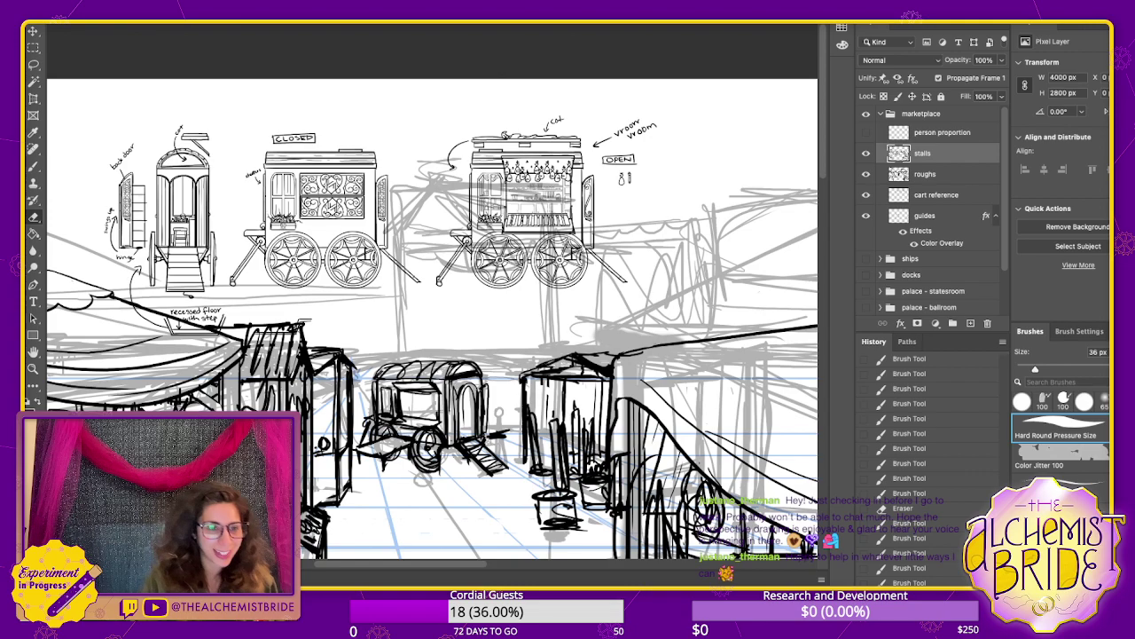
{"action": "key", "text": "b"}
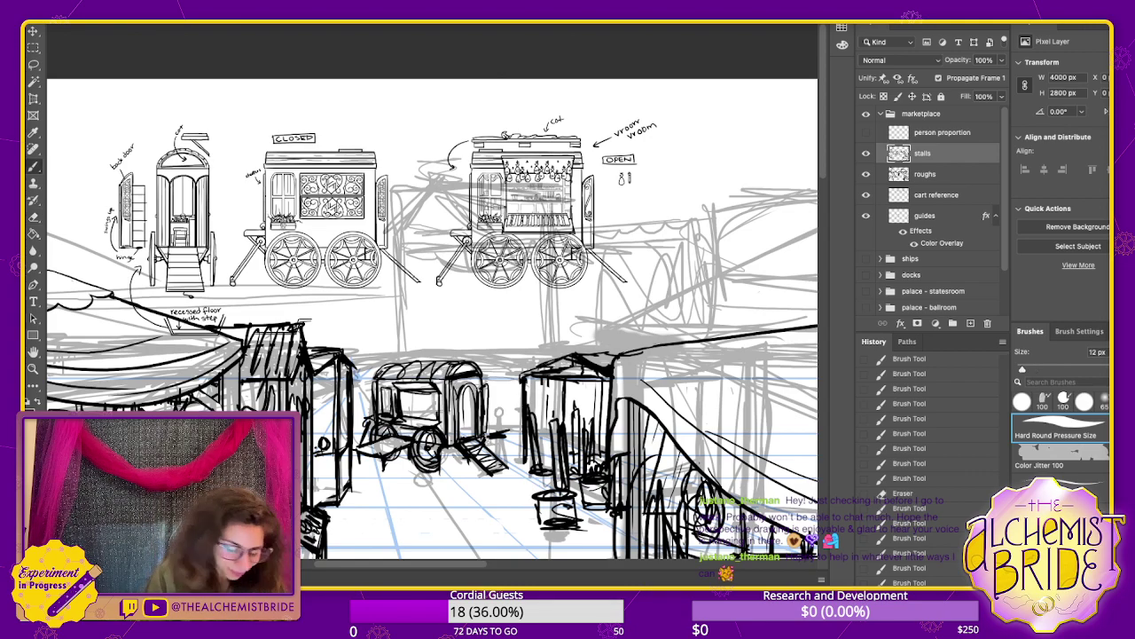
{"action": "mouse_move", "coordinate": [442, 454]}
{"action": "left_mouse_down"}
{"action": "mouse_move", "coordinate": [462, 462]}
{"action": "mouse_move", "coordinate": [460, 450]}
{"action": "mouse_move", "coordinate": [443, 455]}
{"action": "mouse_move", "coordinate": [441, 478]}
{"action": "mouse_move", "coordinate": [466, 480]}
{"action": "left_mouse_up"}
{"action": "key", "text": "ctrl+z"}
{"action": "key", "text": "ctrl+z"}
{"action": "key", "text": "ctrl+z"}
{"action": "key", "text": "ctrl+z"}
{"action": "key", "text": "ctrl+z"}
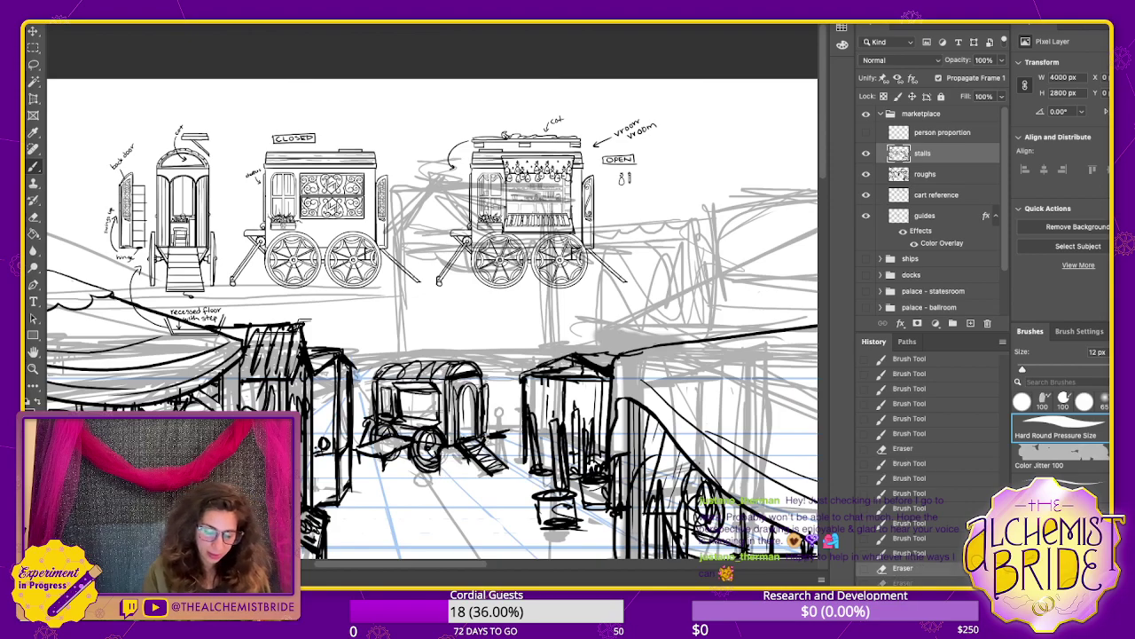
{"action": "key", "text": "ctrl+z"}
{"action": "key", "text": "ctrl+z"}
{"action": "key", "text": "ctrl+z"}
{"action": "key", "text": "ctrl+z"}
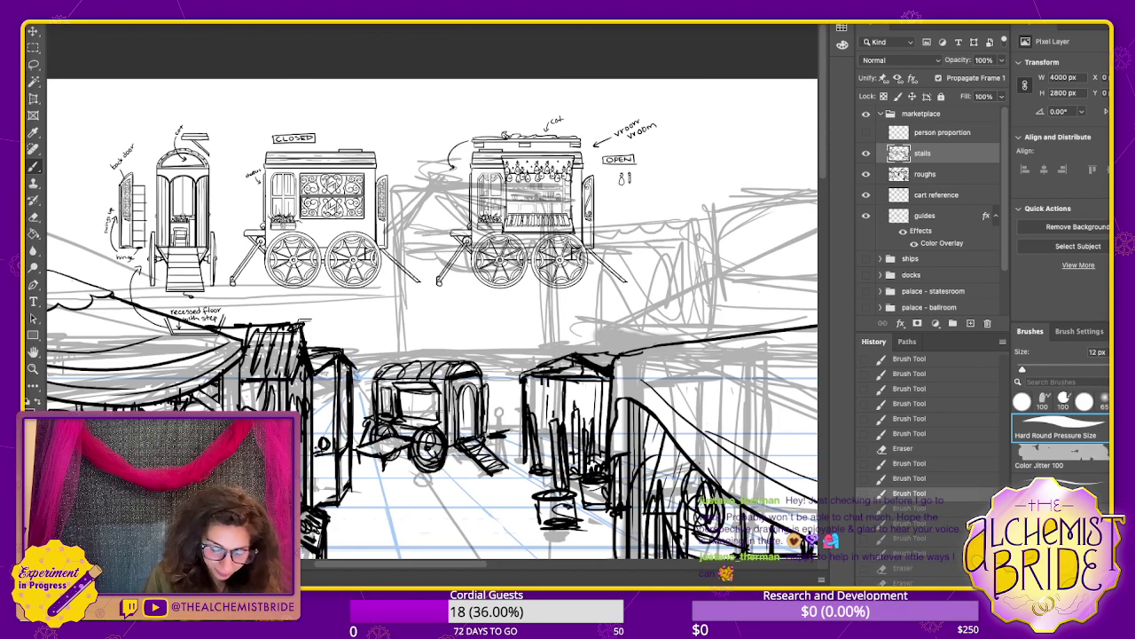
{"action": "key", "text": "ctrl+minus"}
{"action": "key", "text": "ctrl+minus"}
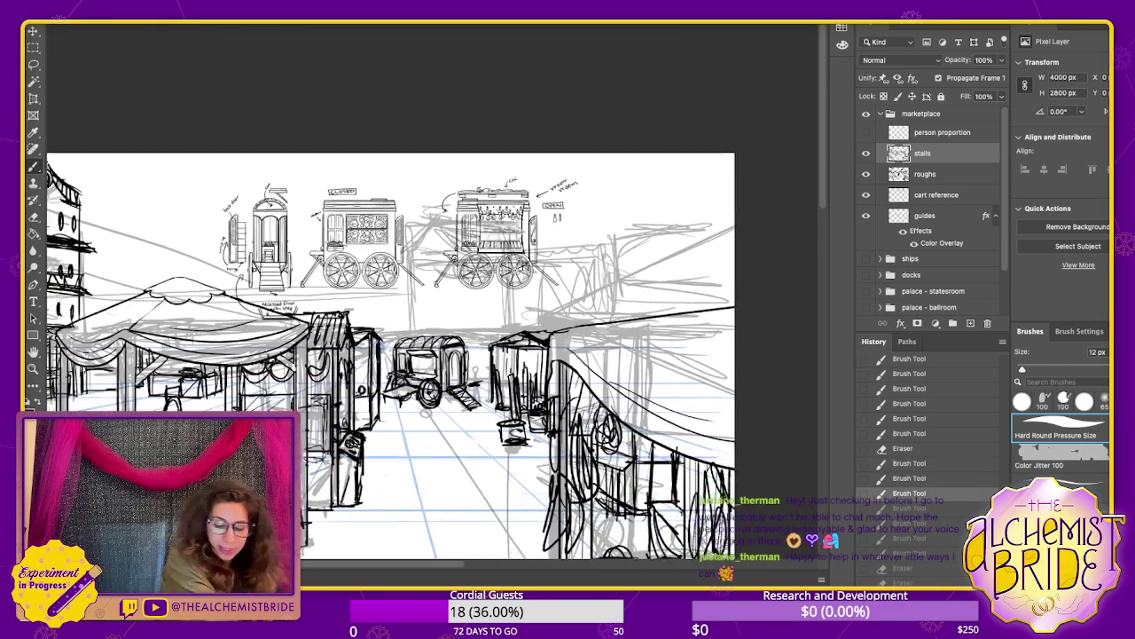
- Hide the cart reference layer and compare the drawing with the roughs layer hidden and shown
{"action": "left_click_drag", "start_coordinate": [435, 355], "coordinate": [506, 376]}
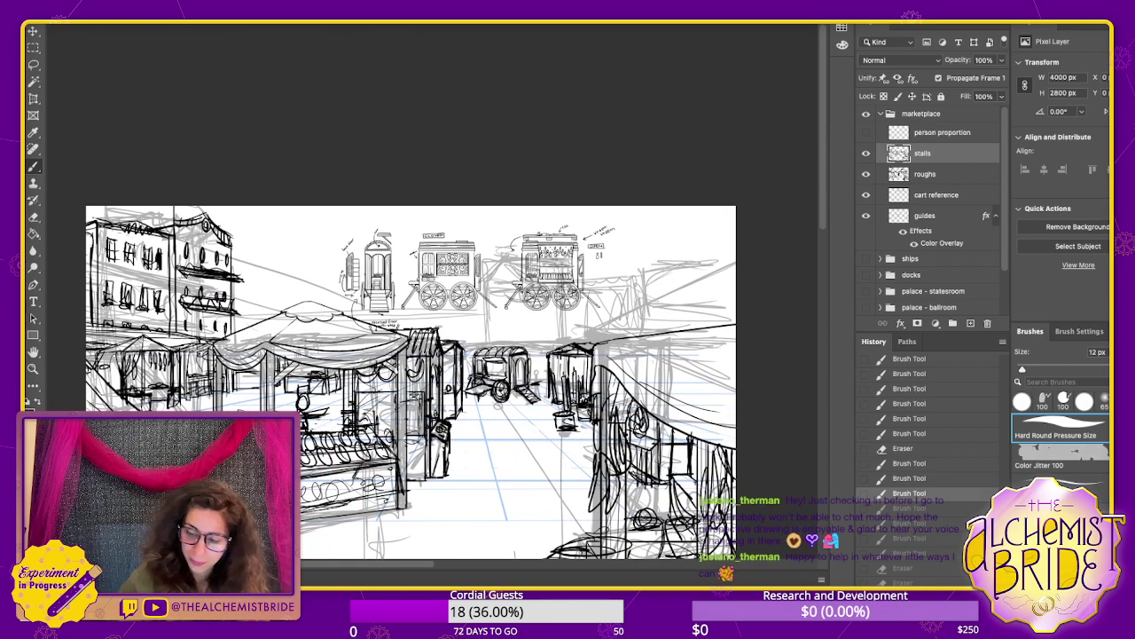
{"action": "left_click", "coordinate": [866, 195]}
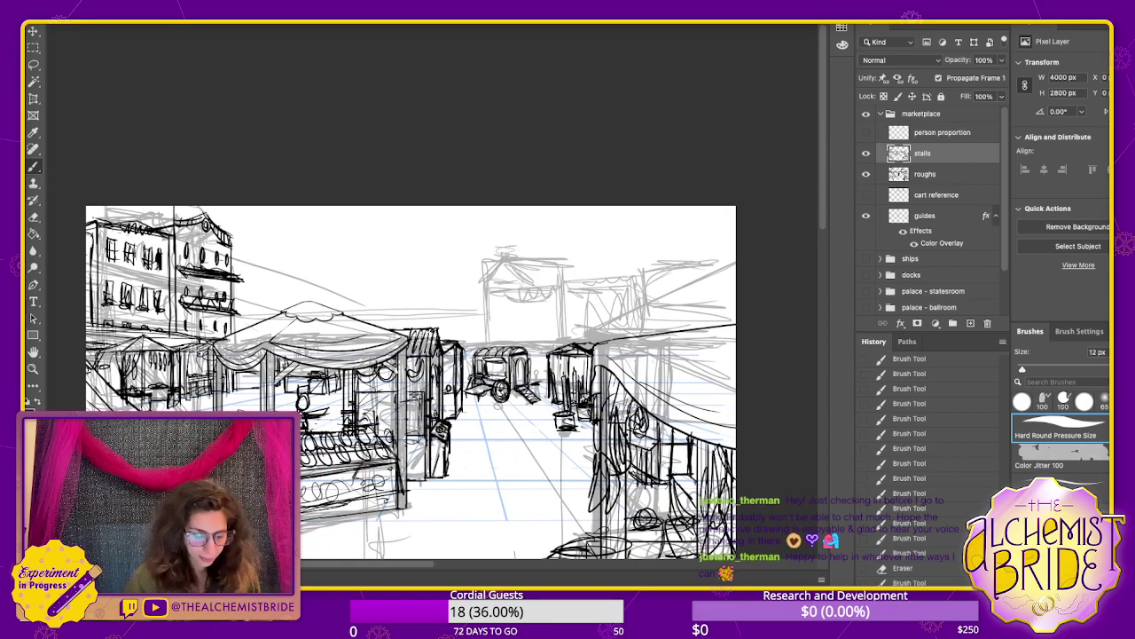
{"action": "left_click", "coordinate": [867, 175]}
{"action": "left_click", "coordinate": [866, 175]}
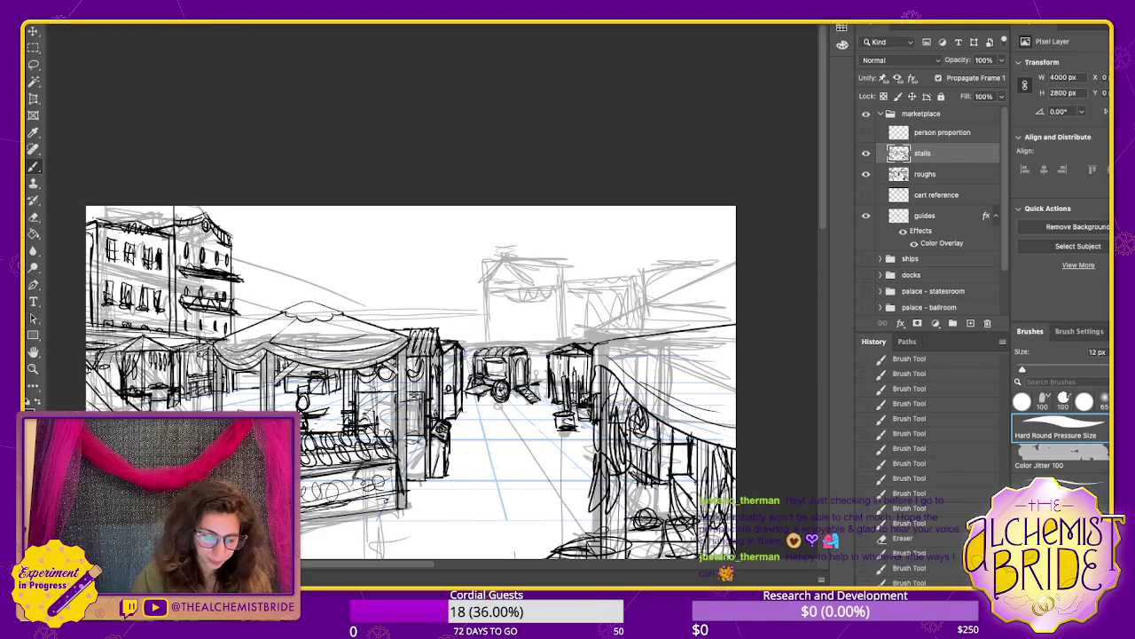
{"action": "scroll", "coordinate": [408, 382], "scroll_direction": "up", "scroll_amount": 3}
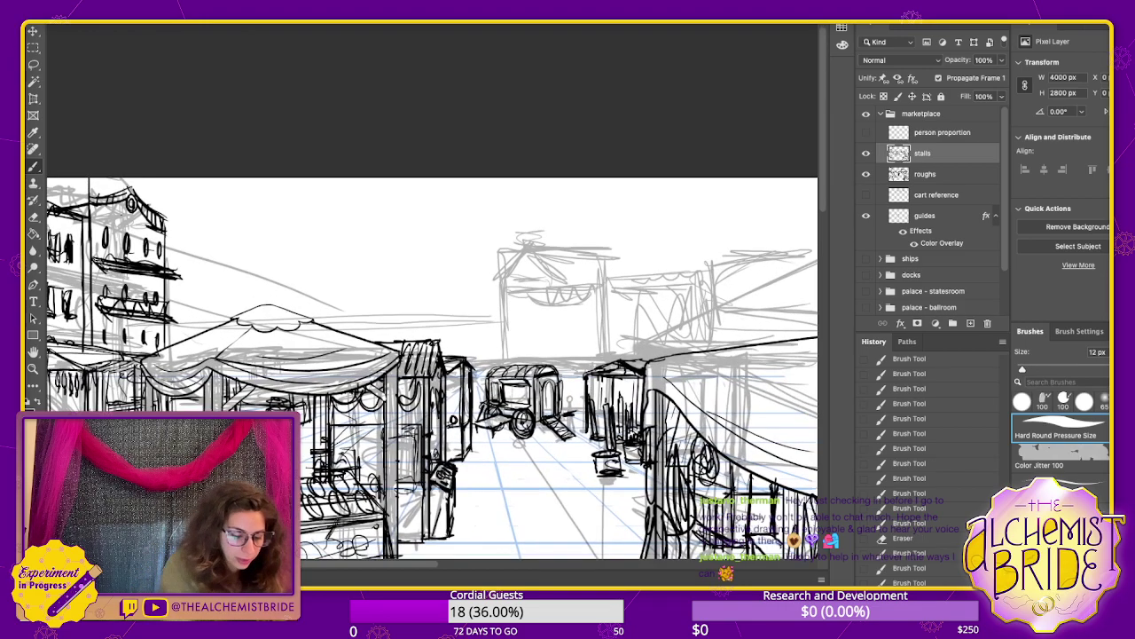
- Ink the top edge of the low background wall running behind the wagon between the two rows of stalls
{"action": "left_click_drag", "start_coordinate": [194, 355], "coordinate": [219, 362]}
{"action": "mouse_move", "coordinate": [291, 367]}
{"action": "left_mouse_down"}
{"action": "mouse_move", "coordinate": [264, 358]}
{"action": "mouse_move", "coordinate": [308, 365]}
{"action": "left_mouse_up"}
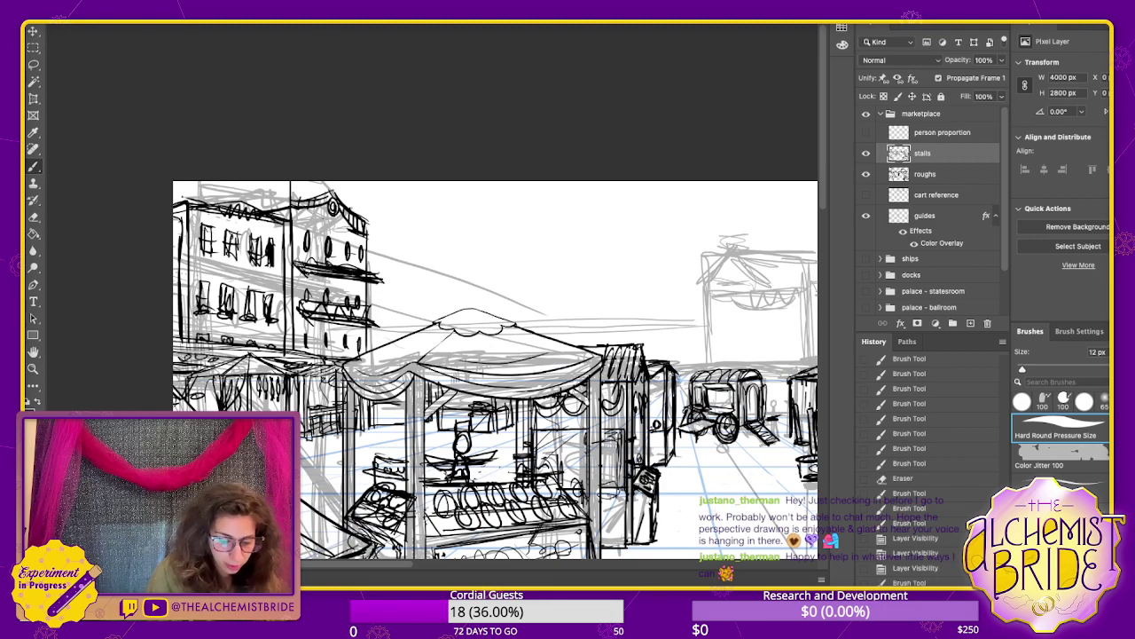
{"action": "mouse_move", "coordinate": [674, 368]}
{"action": "left_mouse_down"}
{"action": "mouse_move", "coordinate": [799, 362]}
{"action": "mouse_move", "coordinate": [678, 368]}
{"action": "left_mouse_up"}
{"action": "key", "text": "ctrl+z"}
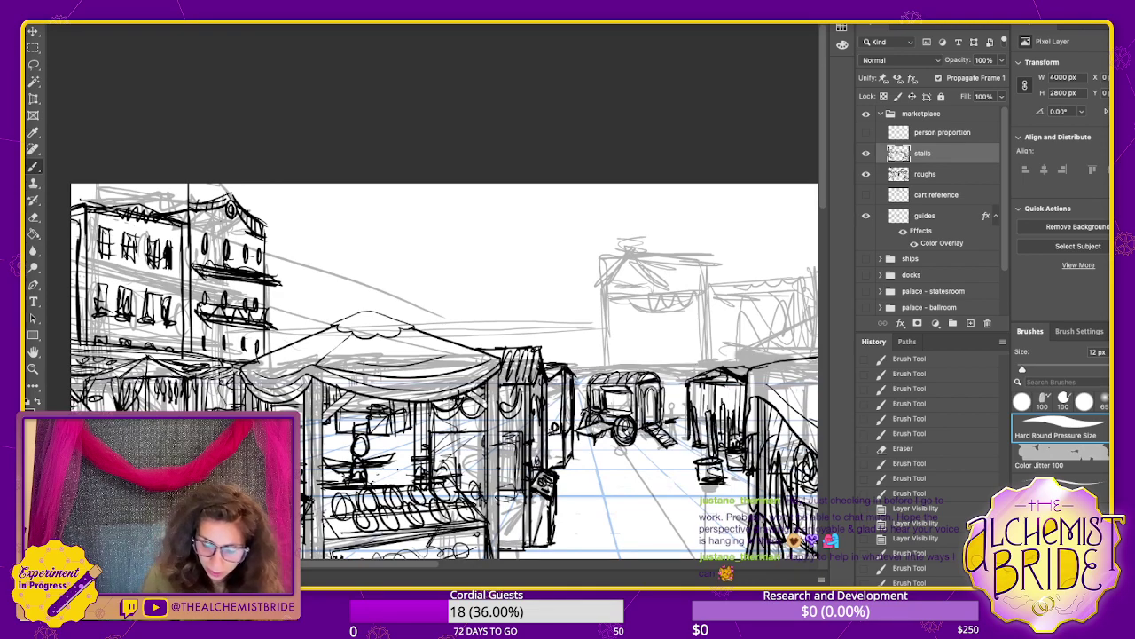
{"action": "left_click_drag", "start_coordinate": [572, 371], "coordinate": [711, 371]}
{"action": "key", "text": "ctrl+z"}
{"action": "mouse_move", "coordinate": [570, 368]}
{"action": "left_mouse_down"}
{"action": "mouse_move", "coordinate": [729, 360]}
{"action": "mouse_move", "coordinate": [615, 368]}
{"action": "mouse_move", "coordinate": [718, 364]}
{"action": "left_mouse_up"}
{"action": "key", "text": "ctrl+z"}
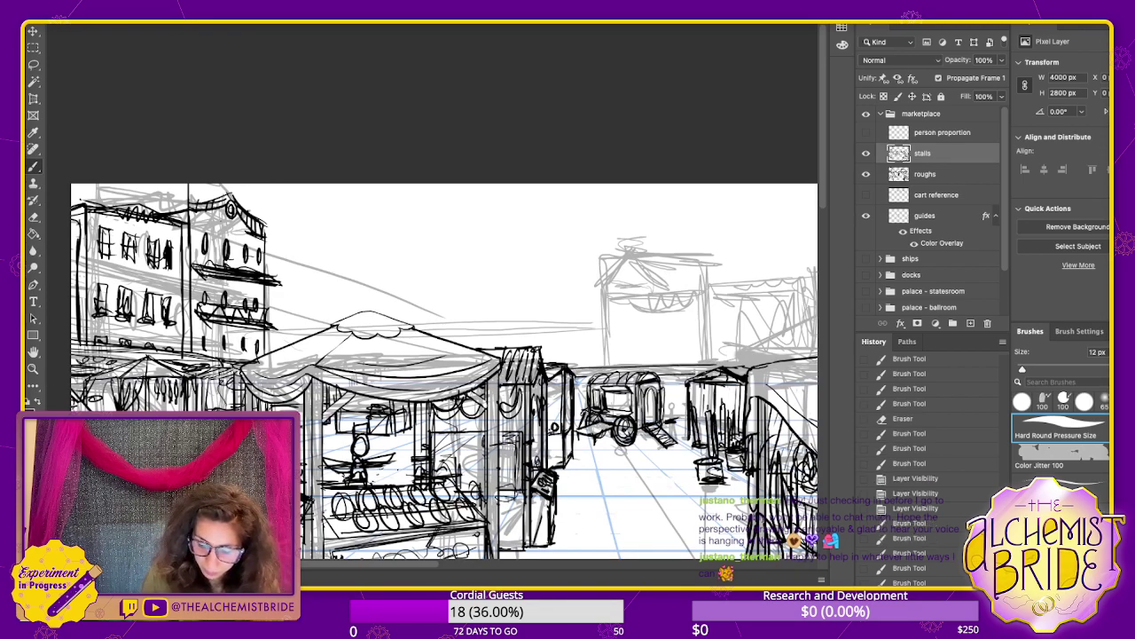
- Add scattered stone marks to the background wall on both sides of the wagon
{"action": "mouse_move", "coordinate": [663, 417]}
{"action": "left_mouse_down"}
{"action": "mouse_move", "coordinate": [687, 416]}
{"action": "mouse_move", "coordinate": [672, 416]}
{"action": "mouse_move", "coordinate": [678, 384]}
{"action": "left_mouse_up"}
{"action": "left_click_drag", "start_coordinate": [671, 391], "coordinate": [679, 402]}
{"action": "left_click_drag", "start_coordinate": [679, 399], "coordinate": [686, 383]}
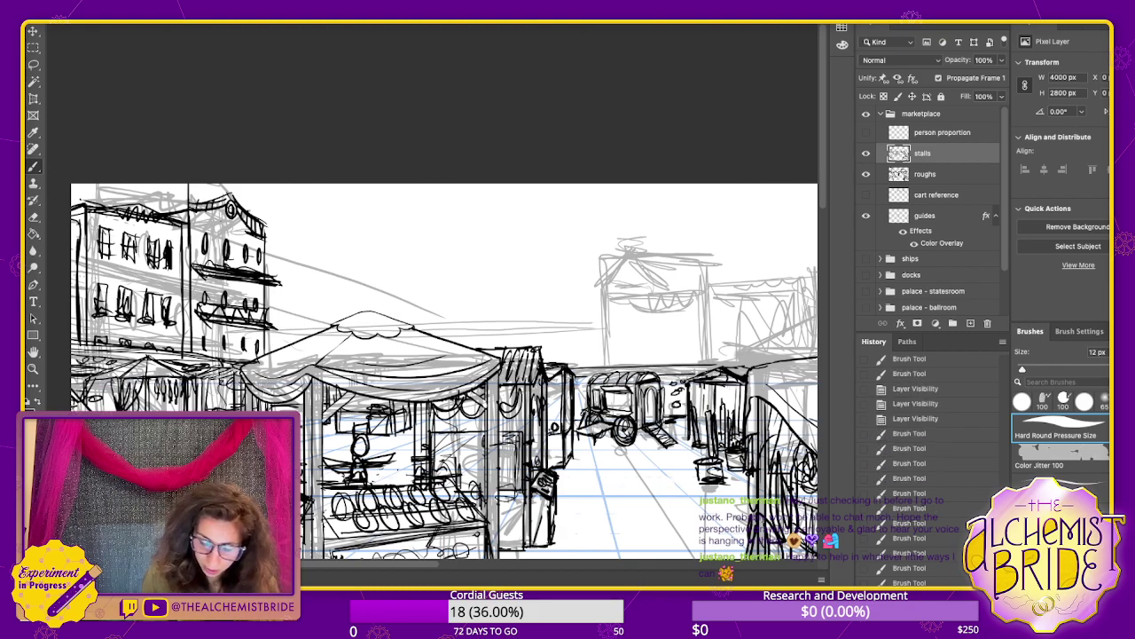
{"action": "left_click_drag", "start_coordinate": [549, 379], "coordinate": [559, 381]}
{"action": "left_click_drag", "start_coordinate": [549, 385], "coordinate": [567, 421]}
{"action": "left_click_drag", "start_coordinate": [559, 380], "coordinate": [559, 423]}
{"action": "left_click_drag", "start_coordinate": [552, 377], "coordinate": [563, 415]}
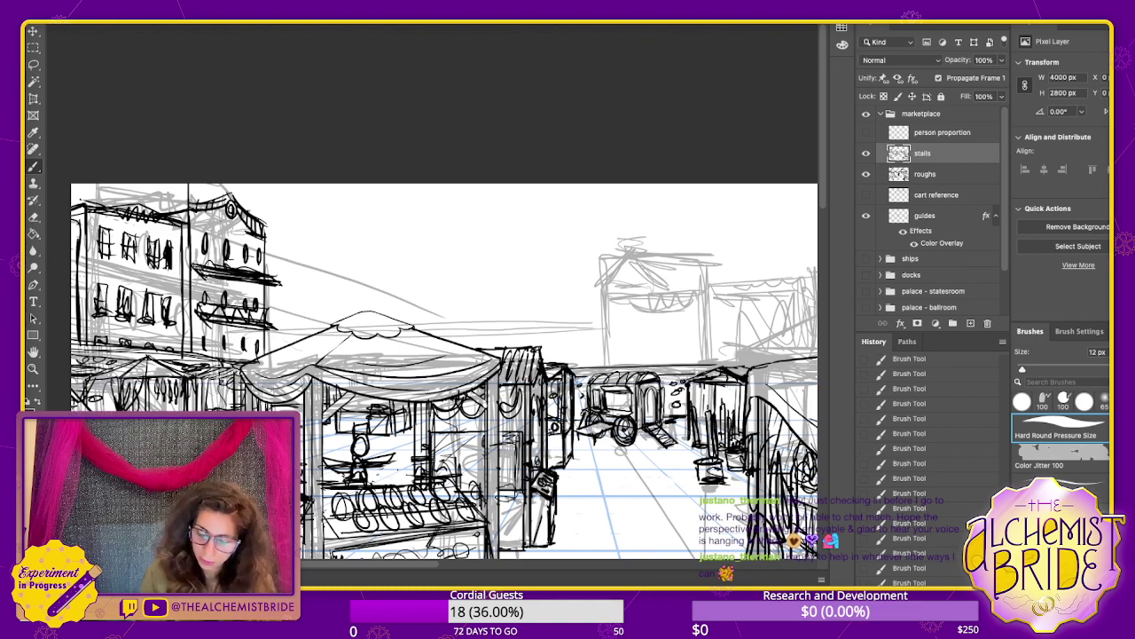
{"action": "left_click_drag", "start_coordinate": [728, 389], "coordinate": [748, 367]}
{"action": "mouse_move", "coordinate": [727, 369]}
{"action": "left_mouse_down"}
{"action": "mouse_move", "coordinate": [754, 361]}
{"action": "mouse_move", "coordinate": [667, 393]}
{"action": "left_mouse_up"}
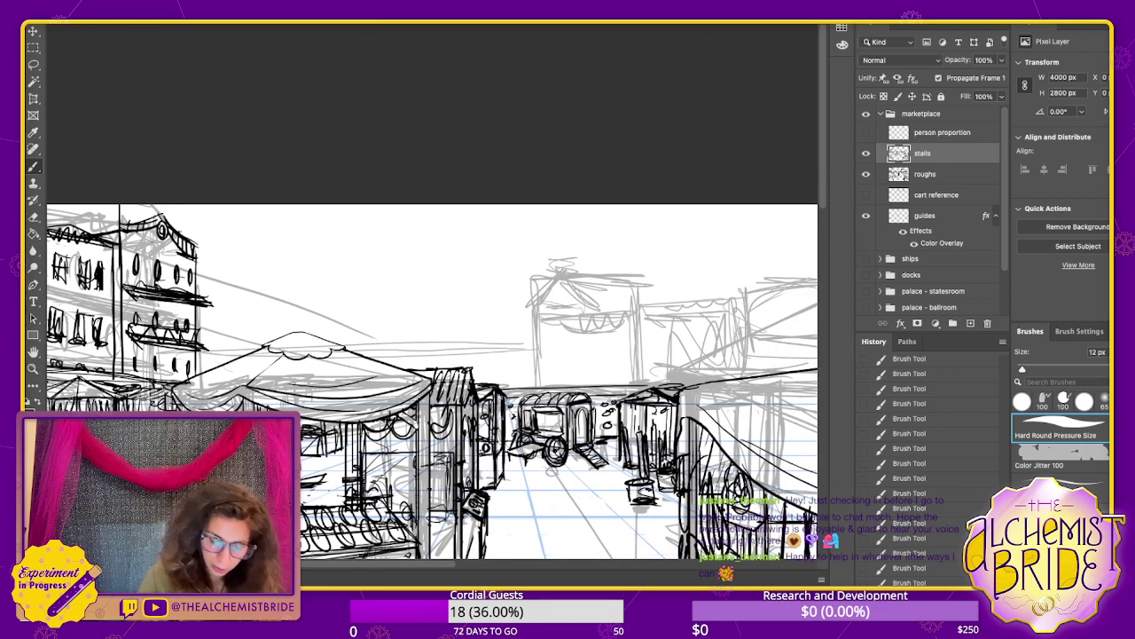
- Outline the tall distant building above the wagon with two vertical sides and a flat top edge
{"action": "left_click_drag", "start_coordinate": [536, 278], "coordinate": [537, 382]}
{"action": "left_click_drag", "start_coordinate": [636, 280], "coordinate": [636, 383]}
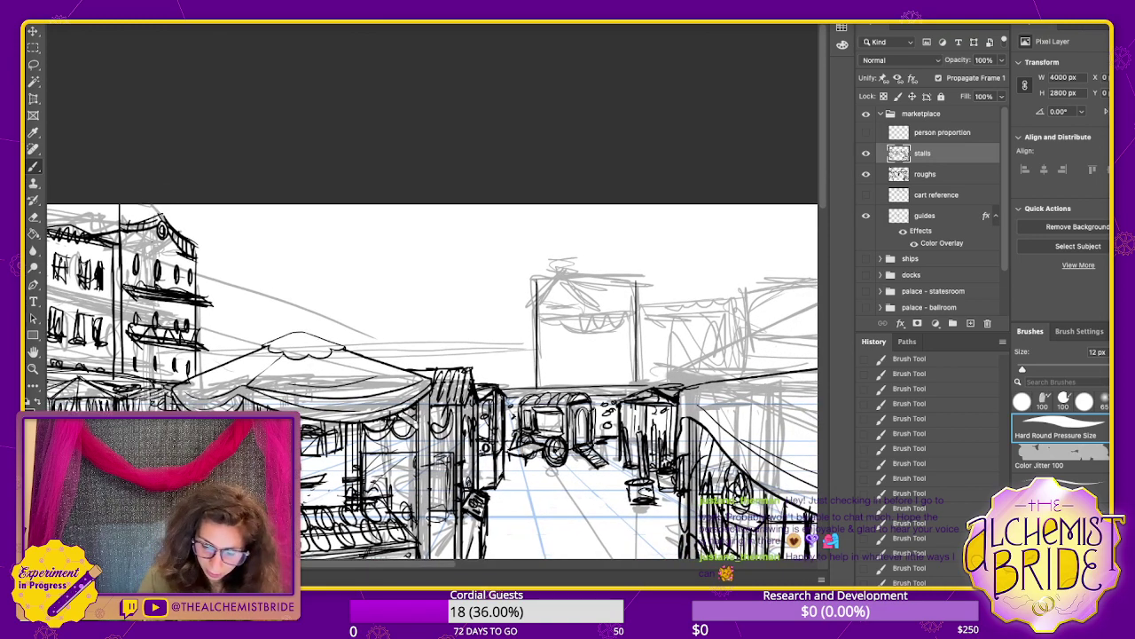
{"action": "left_click_drag", "start_coordinate": [536, 277], "coordinate": [641, 277]}
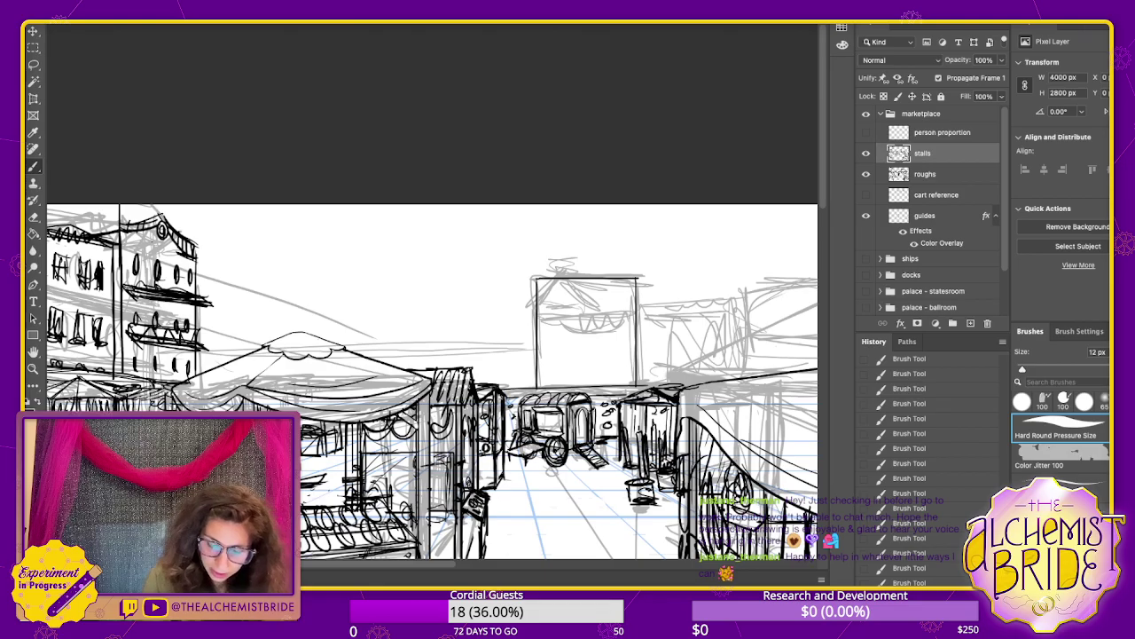
- Draw a large arrow on the foreground pavement pointing down the street toward the wagon
{"action": "left_click_drag", "start_coordinate": [552, 472], "coordinate": [635, 346]}
{"action": "scroll", "coordinate": [434, 301], "scroll_direction": "down", "scroll_amount": 6}
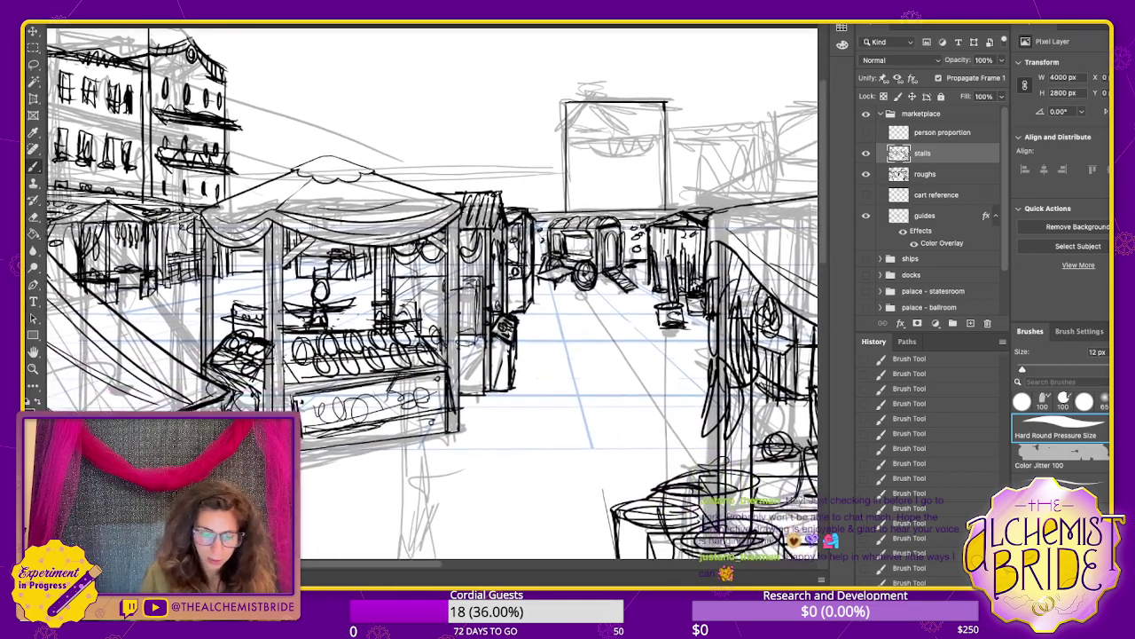
{"action": "scroll", "coordinate": [435, 301], "scroll_direction": "left", "scroll_amount": 3}
{"action": "scroll", "coordinate": [435, 302], "scroll_direction": "right", "scroll_amount": 3}
{"action": "scroll", "coordinate": [435, 302], "scroll_direction": "up", "scroll_amount": 2}
{"action": "mouse_move", "coordinate": [477, 510]}
{"action": "left_mouse_down"}
{"action": "mouse_move", "coordinate": [557, 355]}
{"action": "mouse_move", "coordinate": [622, 367]}
{"action": "mouse_move", "coordinate": [581, 527]}
{"action": "left_mouse_up"}
{"action": "scroll", "coordinate": [434, 302], "scroll_direction": "up", "scroll_amount": 6}
{"action": "scroll", "coordinate": [434, 302], "scroll_direction": "right", "scroll_amount": 2}
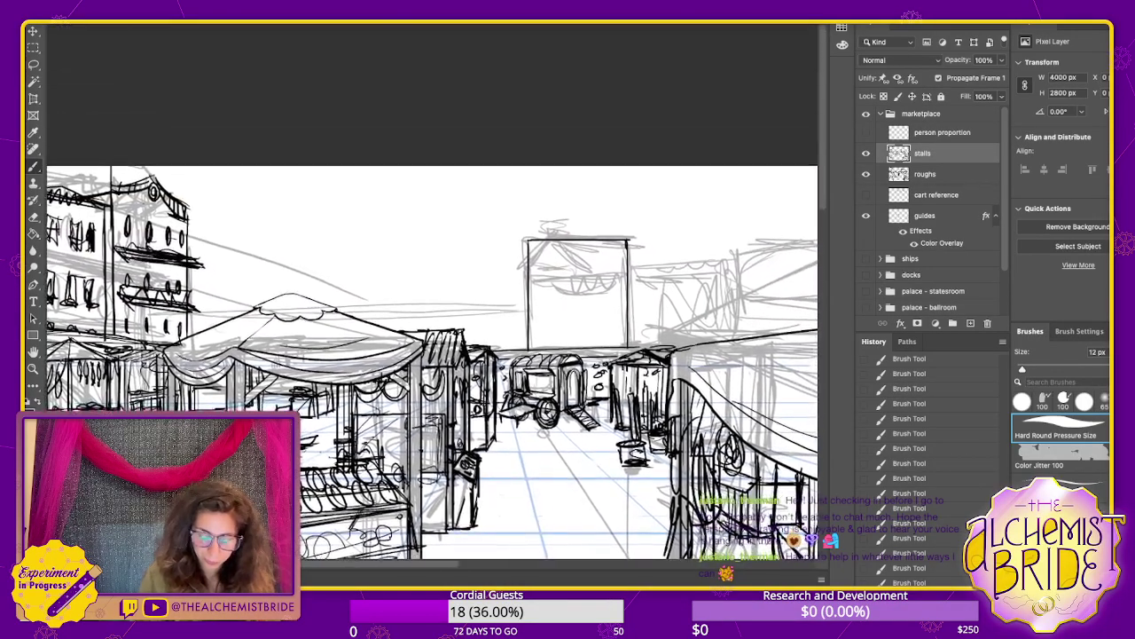
{"action": "scroll", "coordinate": [435, 301], "scroll_direction": "down", "scroll_amount": 1}
{"action": "scroll", "coordinate": [432, 301], "scroll_direction": "down", "scroll_amount": 3}
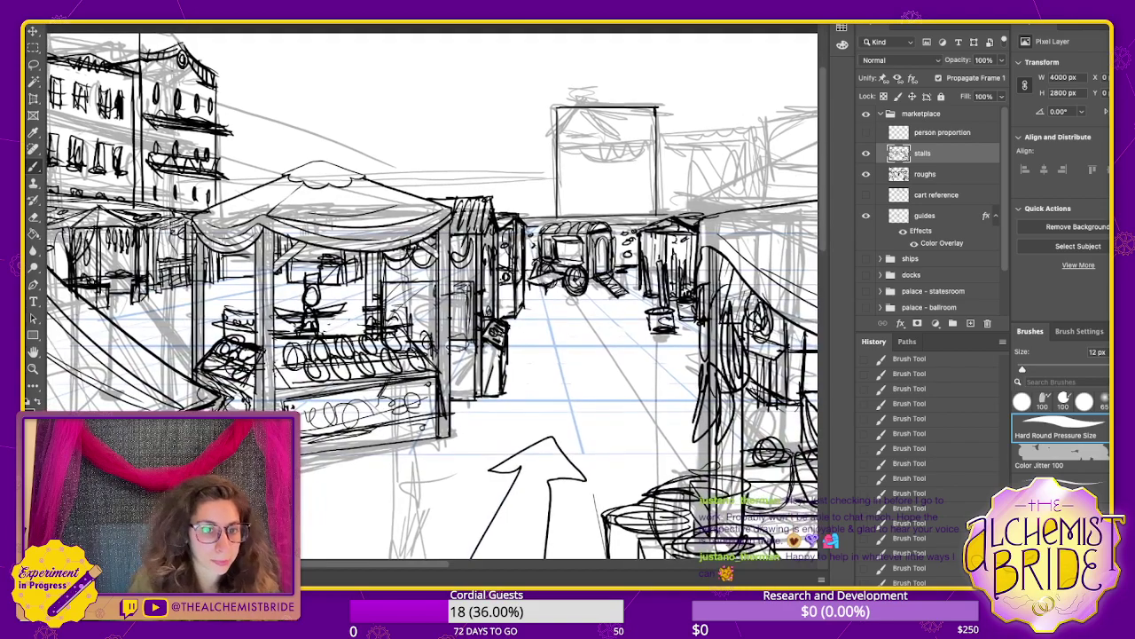
{"action": "scroll", "coordinate": [432, 301], "scroll_direction": "up", "scroll_amount": 5}
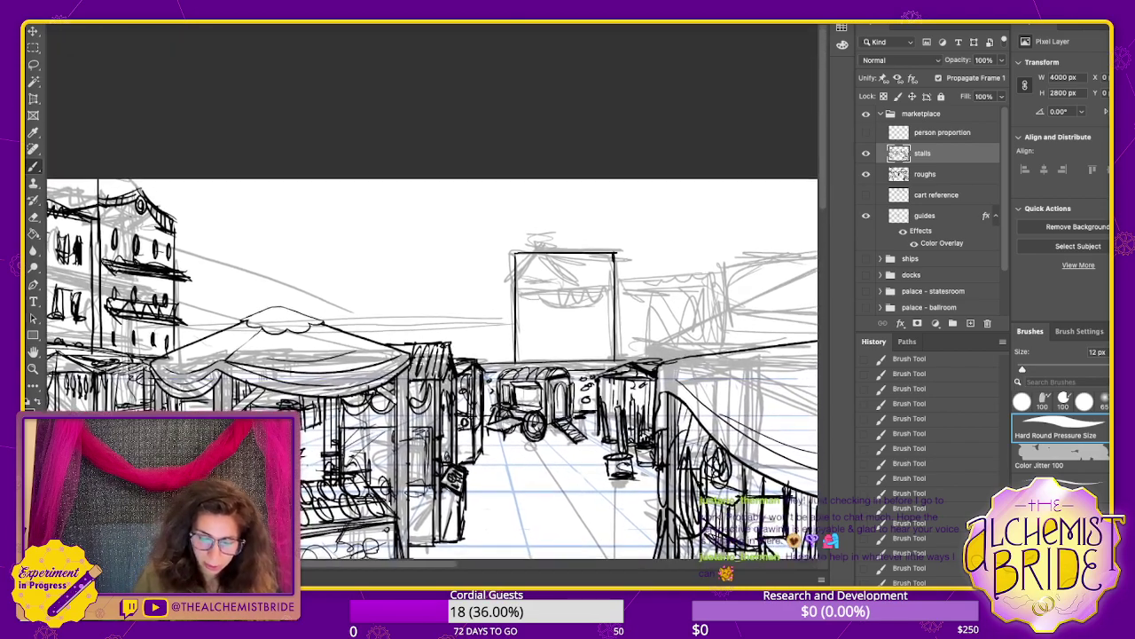
- Draw a sloped tiled roof with a small cupola on top of the tall distant building
{"action": "mouse_move", "coordinate": [515, 252]}
{"action": "left_mouse_down"}
{"action": "mouse_move", "coordinate": [551, 235]}
{"action": "mouse_move", "coordinate": [614, 257]}
{"action": "left_mouse_up"}
{"action": "mouse_move", "coordinate": [551, 236]}
{"action": "left_mouse_down"}
{"action": "mouse_move", "coordinate": [583, 237]}
{"action": "mouse_move", "coordinate": [560, 218]}
{"action": "mouse_move", "coordinate": [582, 227]}
{"action": "mouse_move", "coordinate": [548, 232]}
{"action": "mouse_move", "coordinate": [577, 233]}
{"action": "left_mouse_up"}
{"action": "mouse_move", "coordinate": [530, 242]}
{"action": "left_mouse_down"}
{"action": "mouse_move", "coordinate": [530, 252]}
{"action": "mouse_move", "coordinate": [600, 251]}
{"action": "left_mouse_up"}
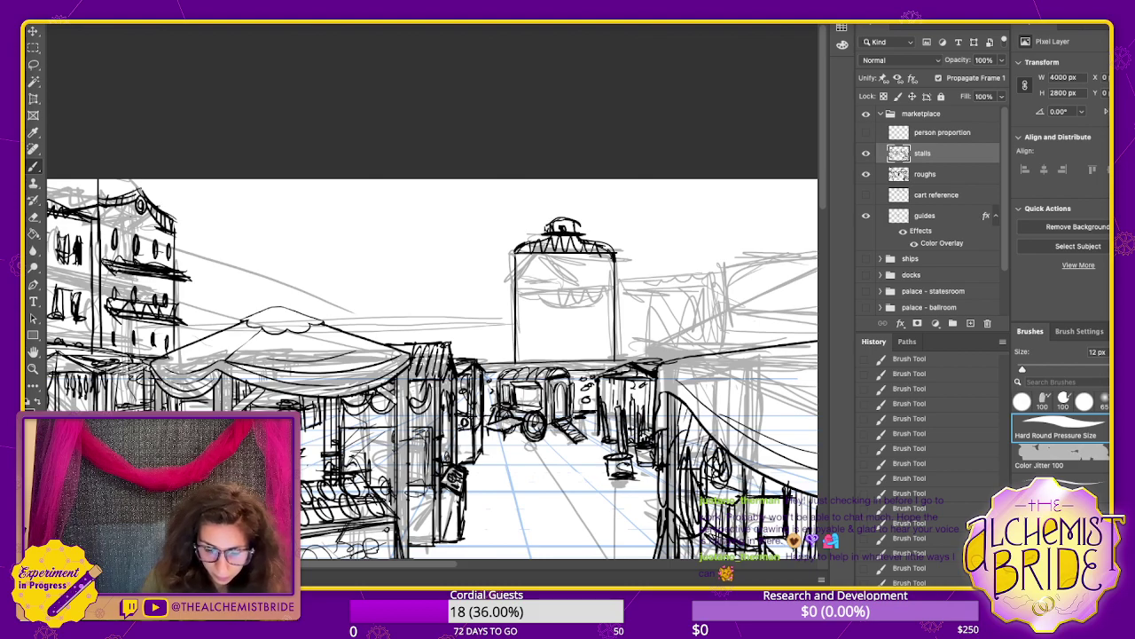
- Draw two rows of narrow windows on the tall building, with horizontal lines dividing the floors
{"action": "mouse_move", "coordinate": [527, 265]}
{"action": "left_mouse_down"}
{"action": "mouse_move", "coordinate": [527, 284]}
{"action": "mouse_move", "coordinate": [575, 281]}
{"action": "mouse_move", "coordinate": [602, 264]}
{"action": "mouse_move", "coordinate": [605, 278]}
{"action": "left_mouse_up"}
{"action": "left_click_drag", "start_coordinate": [525, 292], "coordinate": [609, 297]}
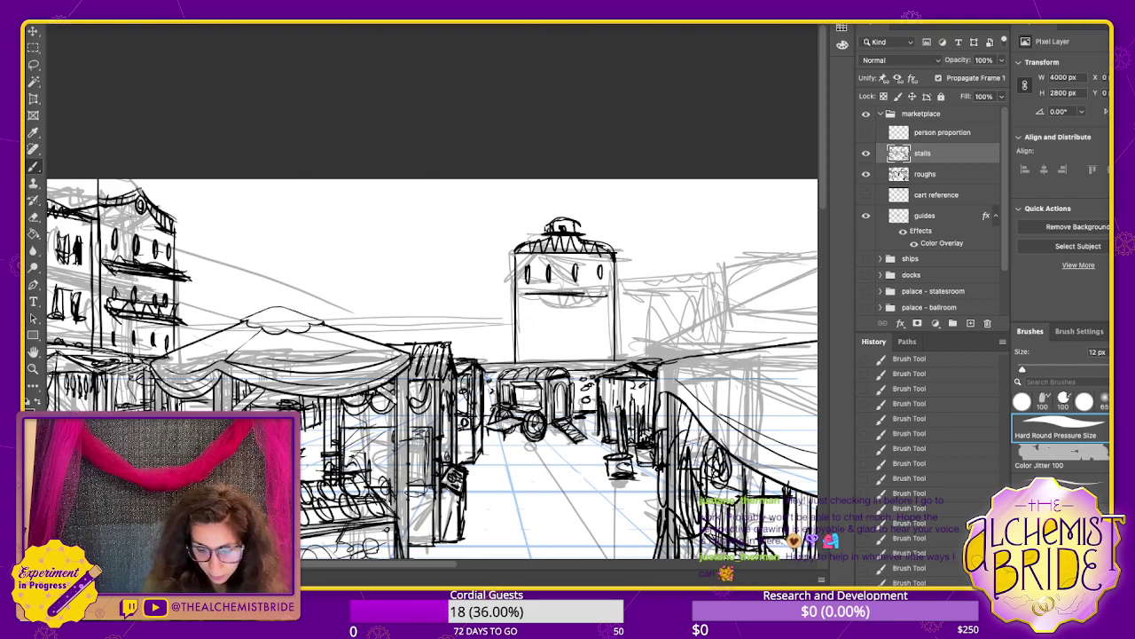
{"action": "key", "text": "super+z"}
{"action": "left_click_drag", "start_coordinate": [521, 293], "coordinate": [608, 293]}
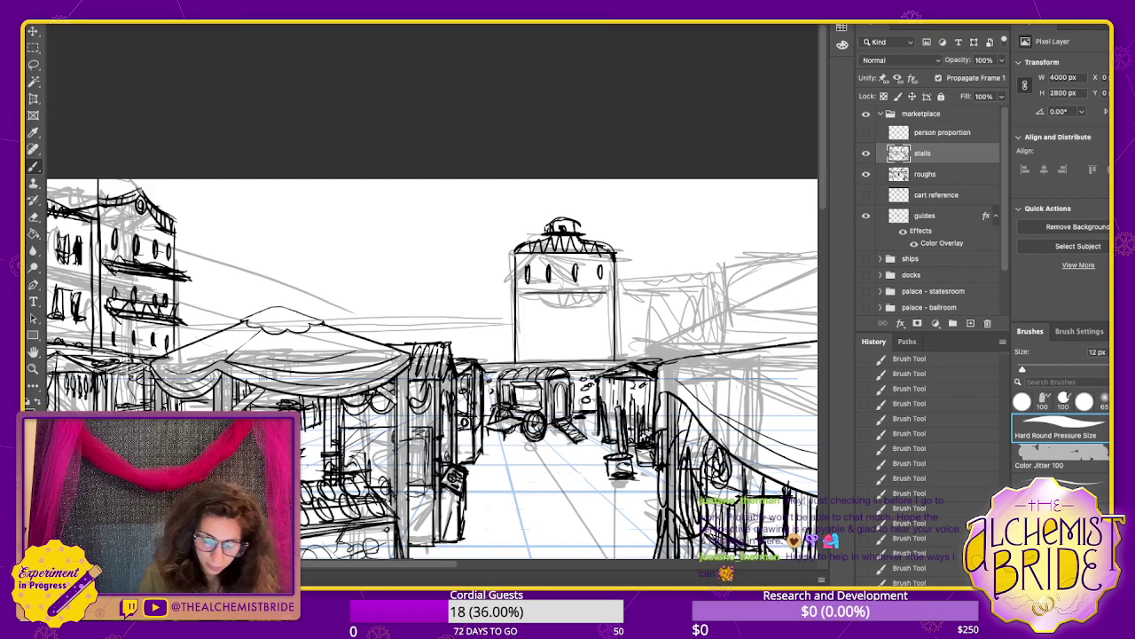
{"action": "left_click_drag", "start_coordinate": [525, 327], "coordinate": [600, 327]}
{"action": "mouse_move", "coordinate": [529, 301]}
{"action": "left_mouse_down"}
{"action": "mouse_move", "coordinate": [530, 316]}
{"action": "mouse_move", "coordinate": [590, 316]}
{"action": "left_mouse_up"}
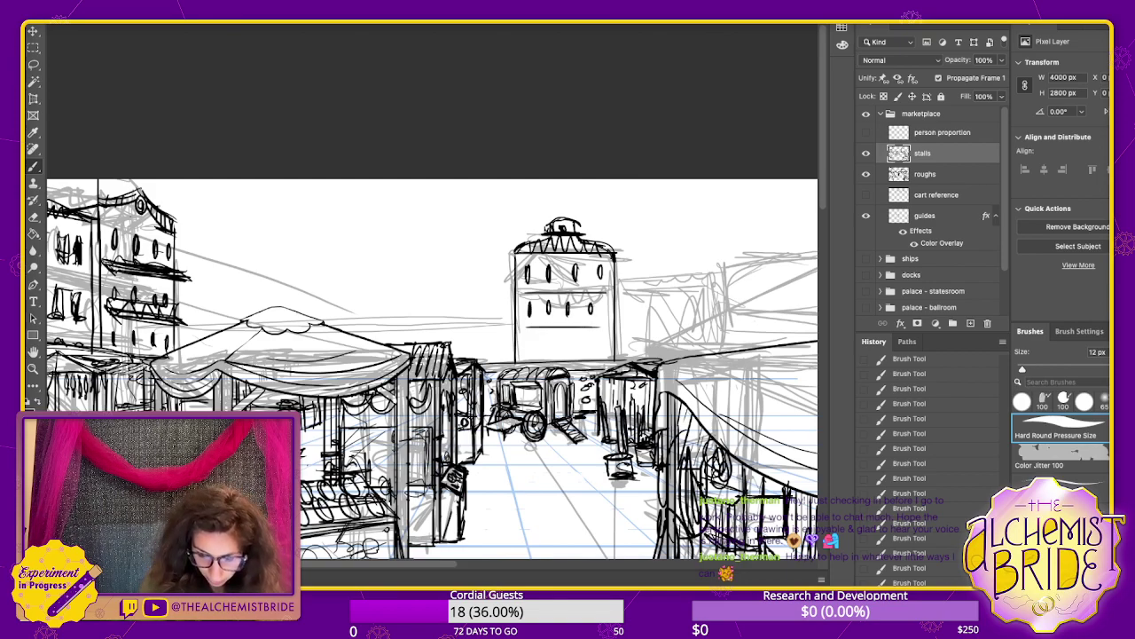
- Lasso the tall building's top row of windows, scale it down with Free Transform, and deselect
{"action": "key", "text": "l"}
{"action": "mouse_move", "coordinate": [545, 257]}
{"action": "left_mouse_down"}
{"action": "mouse_move", "coordinate": [557, 288]}
{"action": "mouse_move", "coordinate": [560, 255]}
{"action": "mouse_move", "coordinate": [545, 257]}
{"action": "mouse_move", "coordinate": [605, 261]}
{"action": "mouse_move", "coordinate": [593, 267]}
{"action": "left_mouse_up"}
{"action": "key", "text": "super+t"}
{"action": "mouse_move", "coordinate": [562, 276]}
{"action": "left_mouse_down"}
{"action": "mouse_move", "coordinate": [550, 273]}
{"action": "mouse_move", "coordinate": [579, 282]}
{"action": "left_mouse_up"}
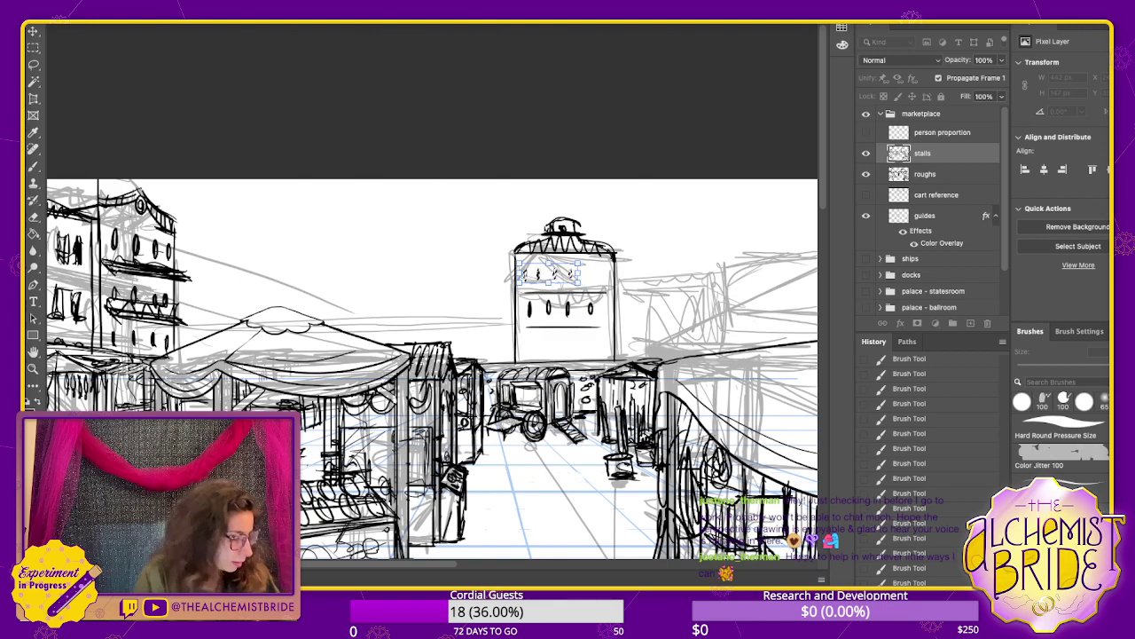
{"action": "key", "text": "Return"}
{"action": "key", "text": "ctrl+d"}
{"action": "key", "text": "b"}
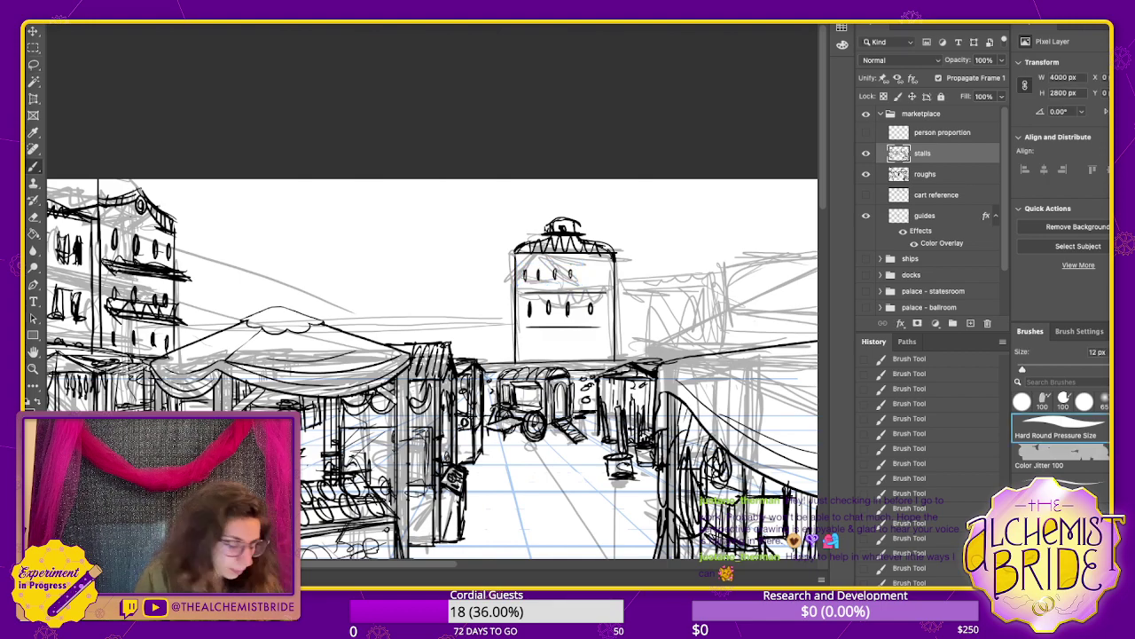
- Complete the tall building's top window row and replace the second row with evenly spaced smaller windows
{"action": "mouse_move", "coordinate": [588, 268]}
{"action": "left_mouse_down"}
{"action": "mouse_move", "coordinate": [601, 277]}
{"action": "mouse_move", "coordinate": [589, 311]}
{"action": "mouse_move", "coordinate": [531, 311]}
{"action": "left_mouse_up"}
{"action": "key", "text": "e"}
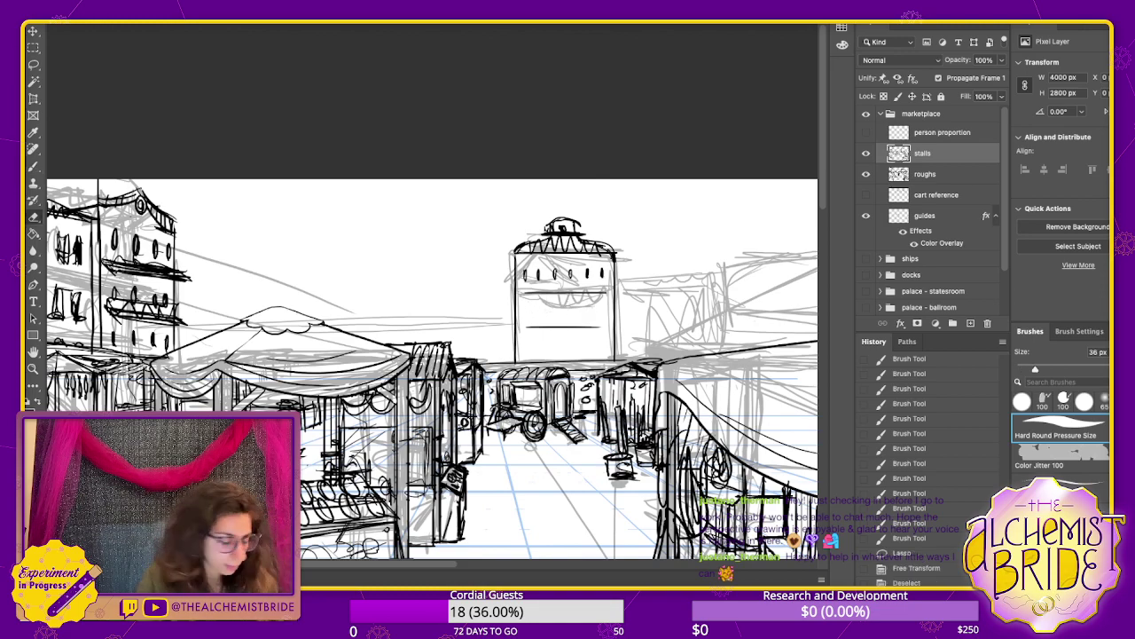
{"action": "key", "text": "b"}
{"action": "mouse_move", "coordinate": [541, 305]}
{"action": "left_mouse_down"}
{"action": "mouse_move", "coordinate": [540, 316]}
{"action": "mouse_move", "coordinate": [604, 320]}
{"action": "left_mouse_up"}
- Add small slanted ledges projecting from the tall building's outer edge at the floor lines
{"action": "left_click_drag", "start_coordinate": [511, 291], "coordinate": [506, 336]}
{"action": "key", "text": "ctrl+z"}
{"action": "key", "text": "ctrl+z"}
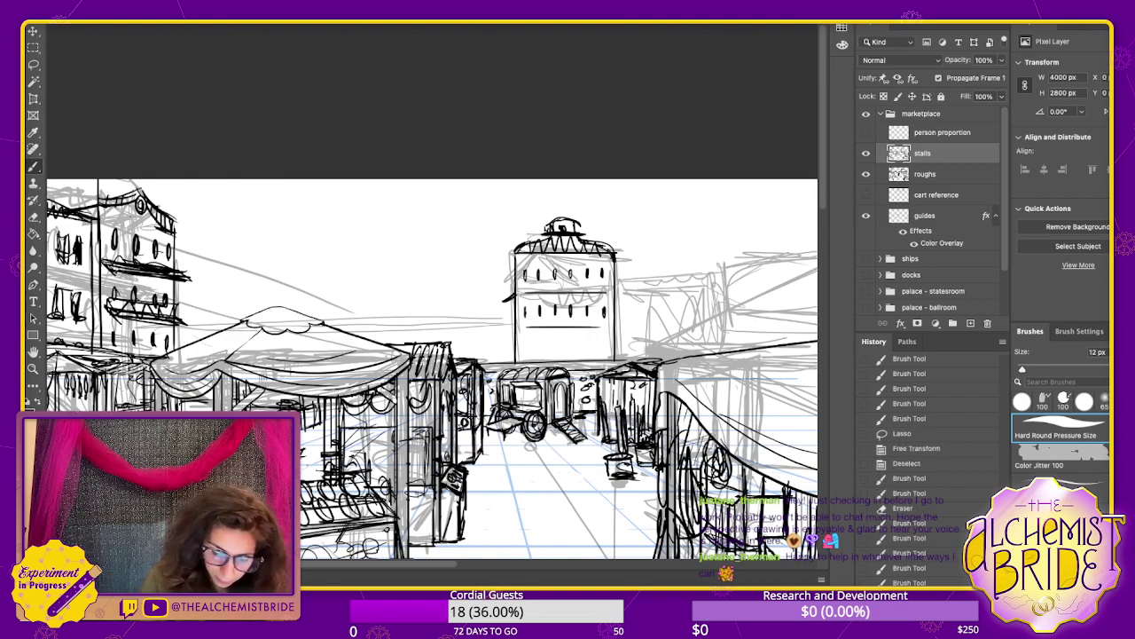
{"action": "left_click_drag", "start_coordinate": [512, 292], "coordinate": [515, 336]}
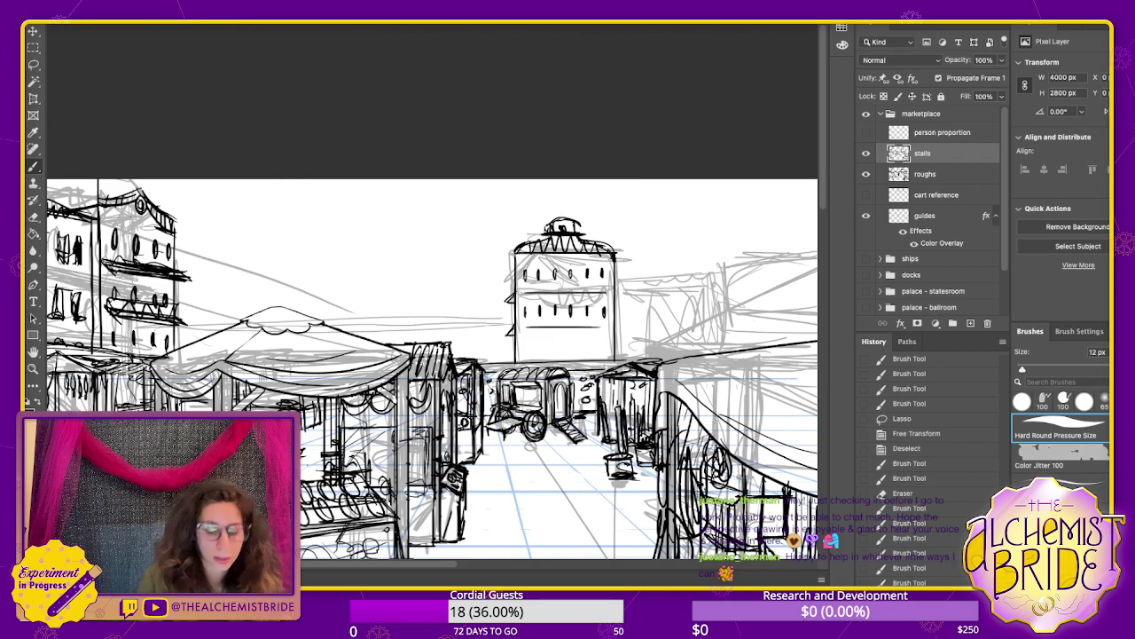
{"action": "left_click_drag", "start_coordinate": [521, 318], "coordinate": [608, 317]}
{"action": "key", "text": "ctrl+z"}
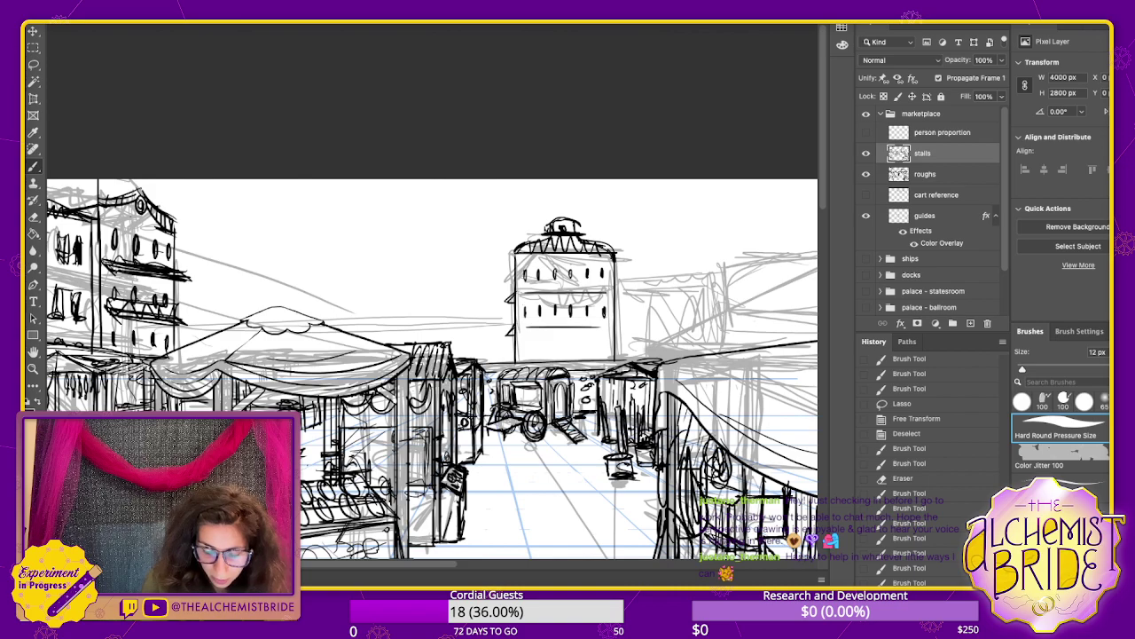
- Add sill and frame lines along the tall building's window rows and draw another window row near its base
{"action": "mouse_move", "coordinate": [521, 305]}
{"action": "left_mouse_down"}
{"action": "mouse_move", "coordinate": [612, 305]}
{"action": "mouse_move", "coordinate": [596, 318]}
{"action": "left_mouse_up"}
{"action": "mouse_move", "coordinate": [525, 281]}
{"action": "left_mouse_down"}
{"action": "mouse_move", "coordinate": [612, 281]}
{"action": "mouse_move", "coordinate": [587, 268]}
{"action": "left_mouse_up"}
{"action": "mouse_move", "coordinate": [528, 341]}
{"action": "left_mouse_down"}
{"action": "mouse_move", "coordinate": [603, 341]}
{"action": "mouse_move", "coordinate": [597, 353]}
{"action": "left_mouse_up"}
{"action": "mouse_move", "coordinate": [528, 341]}
{"action": "left_mouse_down"}
{"action": "mouse_move", "coordinate": [527, 354]}
{"action": "mouse_move", "coordinate": [603, 353]}
{"action": "left_mouse_up"}
{"action": "mouse_move", "coordinate": [530, 342]}
{"action": "left_mouse_down"}
{"action": "mouse_move", "coordinate": [586, 340]}
{"action": "mouse_move", "coordinate": [550, 343]}
{"action": "left_mouse_up"}
{"action": "left_click_drag", "start_coordinate": [531, 353], "coordinate": [564, 353]}
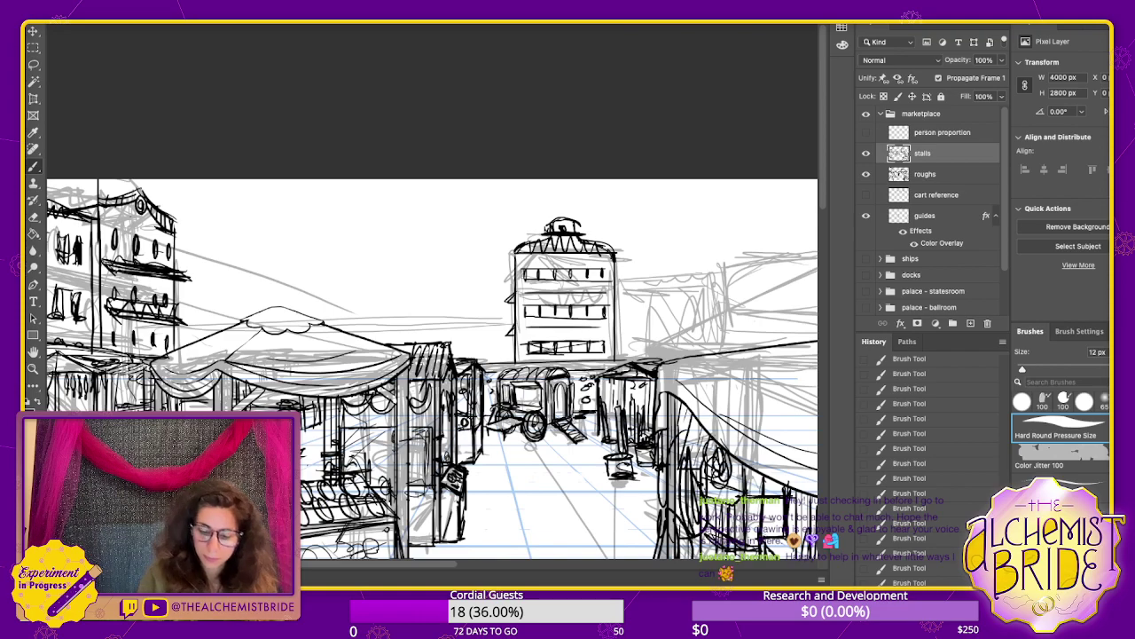
- Draw a scalloped tile roof and side walls for the shorter building adjoining the tall one
{"action": "left_click_drag", "start_coordinate": [614, 280], "coordinate": [715, 273]}
{"action": "key", "text": "ctrl+z"}
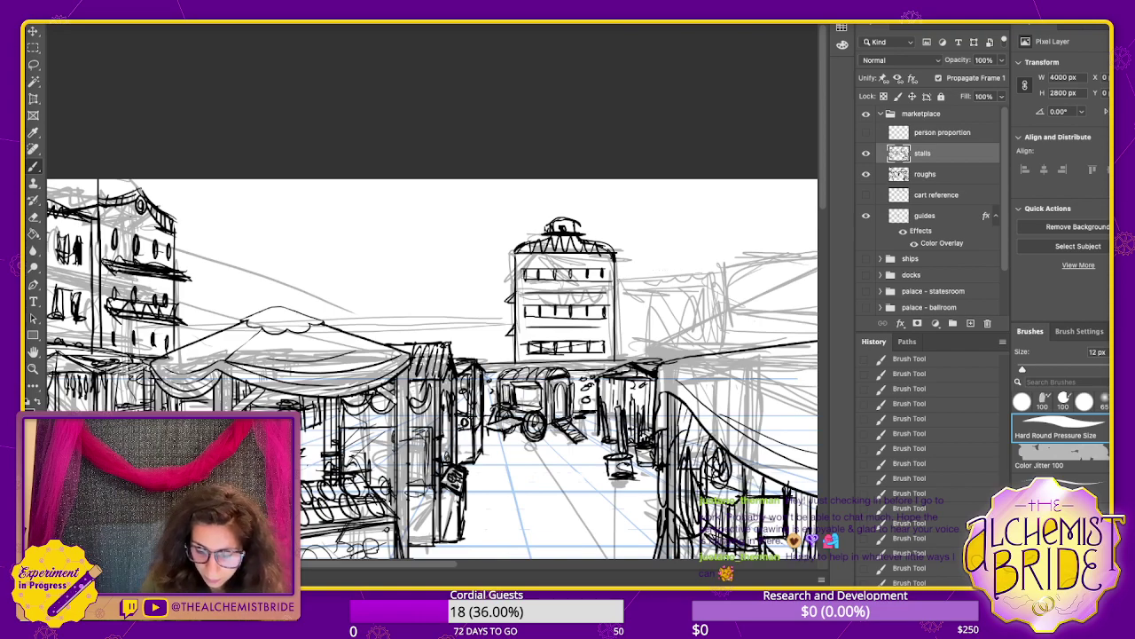
{"action": "left_click_drag", "start_coordinate": [614, 276], "coordinate": [699, 271]}
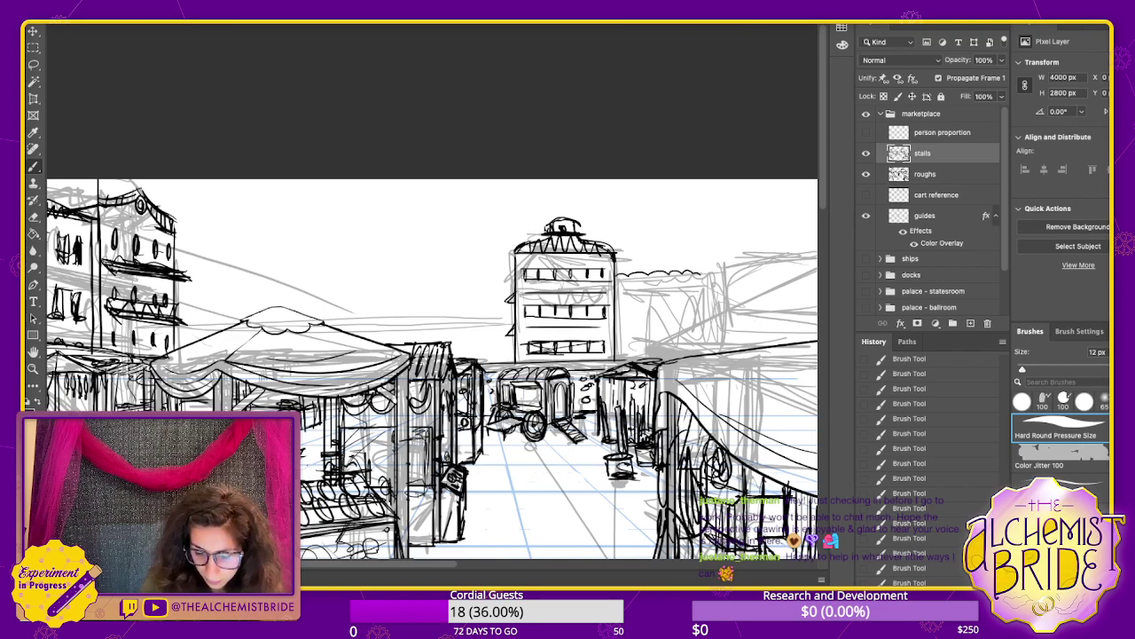
{"action": "mouse_move", "coordinate": [615, 278]}
{"action": "left_mouse_down"}
{"action": "mouse_move", "coordinate": [712, 280]}
{"action": "mouse_move", "coordinate": [631, 281]}
{"action": "mouse_move", "coordinate": [708, 279]}
{"action": "mouse_move", "coordinate": [631, 275]}
{"action": "mouse_move", "coordinate": [693, 274]}
{"action": "left_mouse_up"}
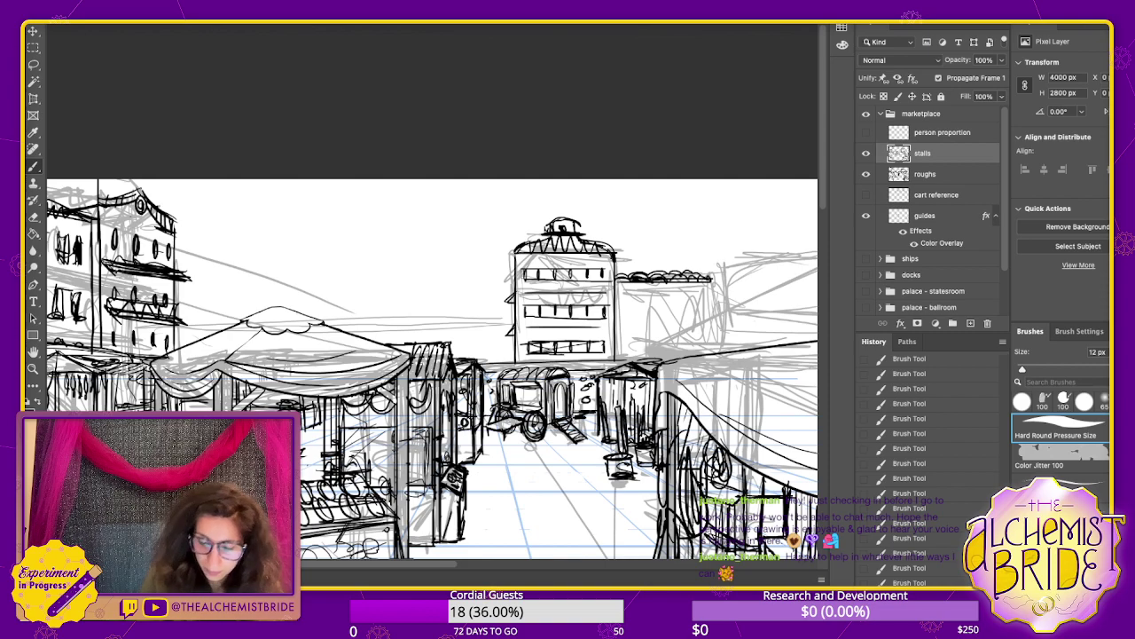
{"action": "mouse_move", "coordinate": [614, 271]}
{"action": "left_mouse_down"}
{"action": "mouse_move", "coordinate": [697, 268]}
{"action": "mouse_move", "coordinate": [710, 281]}
{"action": "mouse_move", "coordinate": [708, 355]}
{"action": "mouse_move", "coordinate": [618, 301]}
{"action": "mouse_move", "coordinate": [618, 358]}
{"action": "left_mouse_up"}
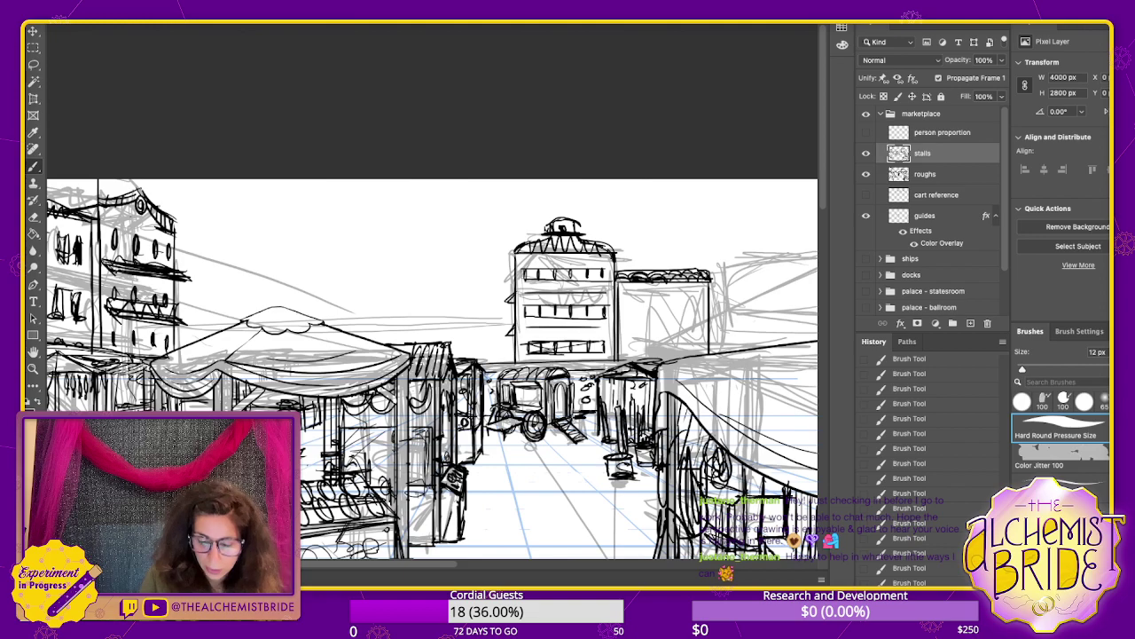
- Fill the shorter building's facade with arched windows, patterned balconies and a lower row of windows
{"action": "mouse_move", "coordinate": [633, 299]}
{"action": "left_mouse_down"}
{"action": "mouse_move", "coordinate": [693, 289]}
{"action": "mouse_move", "coordinate": [697, 301]}
{"action": "mouse_move", "coordinate": [669, 306]}
{"action": "mouse_move", "coordinate": [691, 305]}
{"action": "mouse_move", "coordinate": [633, 299]}
{"action": "mouse_move", "coordinate": [709, 315]}
{"action": "mouse_move", "coordinate": [619, 318]}
{"action": "mouse_move", "coordinate": [651, 317]}
{"action": "mouse_move", "coordinate": [640, 309]}
{"action": "left_mouse_up"}
{"action": "mouse_move", "coordinate": [644, 320]}
{"action": "left_mouse_down"}
{"action": "mouse_move", "coordinate": [644, 309]}
{"action": "mouse_move", "coordinate": [698, 310]}
{"action": "left_mouse_up"}
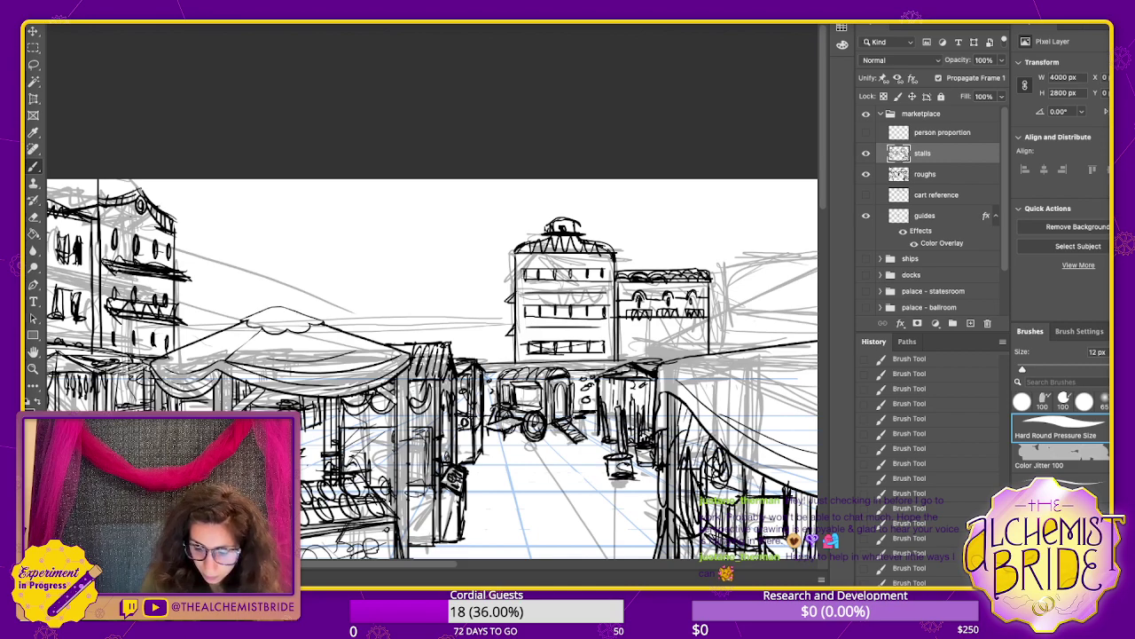
{"action": "left_click_drag", "start_coordinate": [616, 342], "coordinate": [698, 342]}
{"action": "left_click_drag", "start_coordinate": [627, 342], "coordinate": [638, 335]}
{"action": "mouse_move", "coordinate": [638, 345]}
{"action": "left_mouse_down"}
{"action": "mouse_move", "coordinate": [640, 333]}
{"action": "mouse_move", "coordinate": [677, 345]}
{"action": "left_mouse_up"}
{"action": "left_click_drag", "start_coordinate": [659, 344], "coordinate": [703, 336]}
{"action": "left_click_drag", "start_coordinate": [703, 335], "coordinate": [702, 336]}
{"action": "mouse_move", "coordinate": [692, 336]}
{"action": "left_mouse_down"}
{"action": "mouse_move", "coordinate": [693, 349]}
{"action": "mouse_move", "coordinate": [648, 356]}
{"action": "left_mouse_up"}
{"action": "left_click_drag", "start_coordinate": [636, 361], "coordinate": [695, 358]}
{"action": "left_click_drag", "start_coordinate": [710, 355], "coordinate": [612, 343]}
{"action": "left_click_drag", "start_coordinate": [623, 245], "coordinate": [623, 333]}
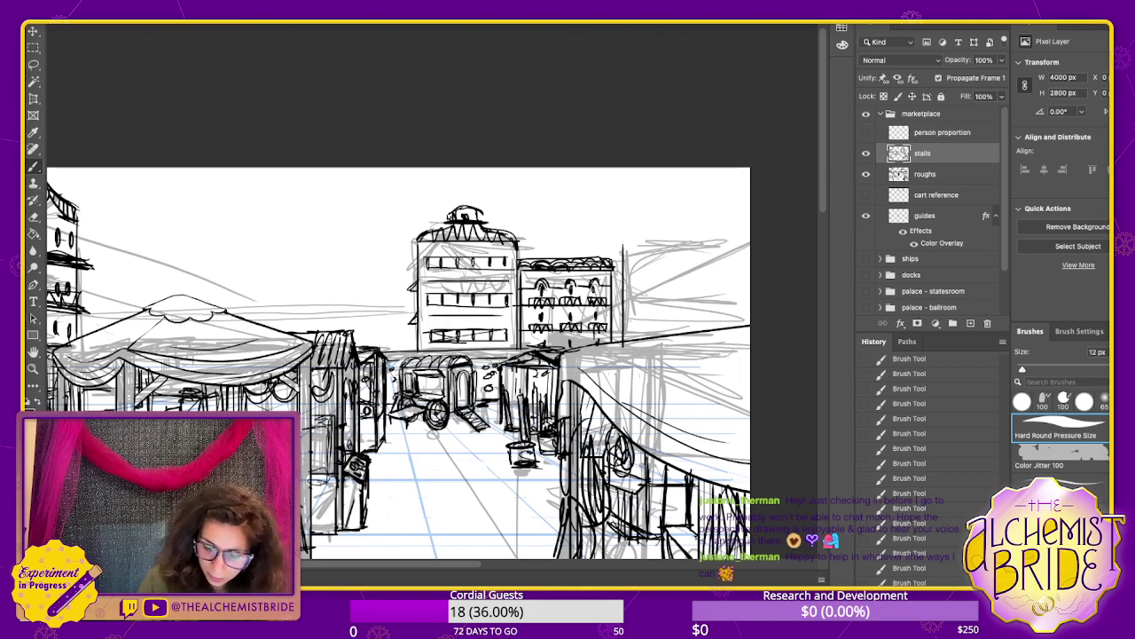
{"action": "mouse_move", "coordinate": [623, 240]}
{"action": "left_mouse_down"}
{"action": "mouse_move", "coordinate": [732, 228]}
{"action": "mouse_move", "coordinate": [707, 310]}
{"action": "left_mouse_up"}
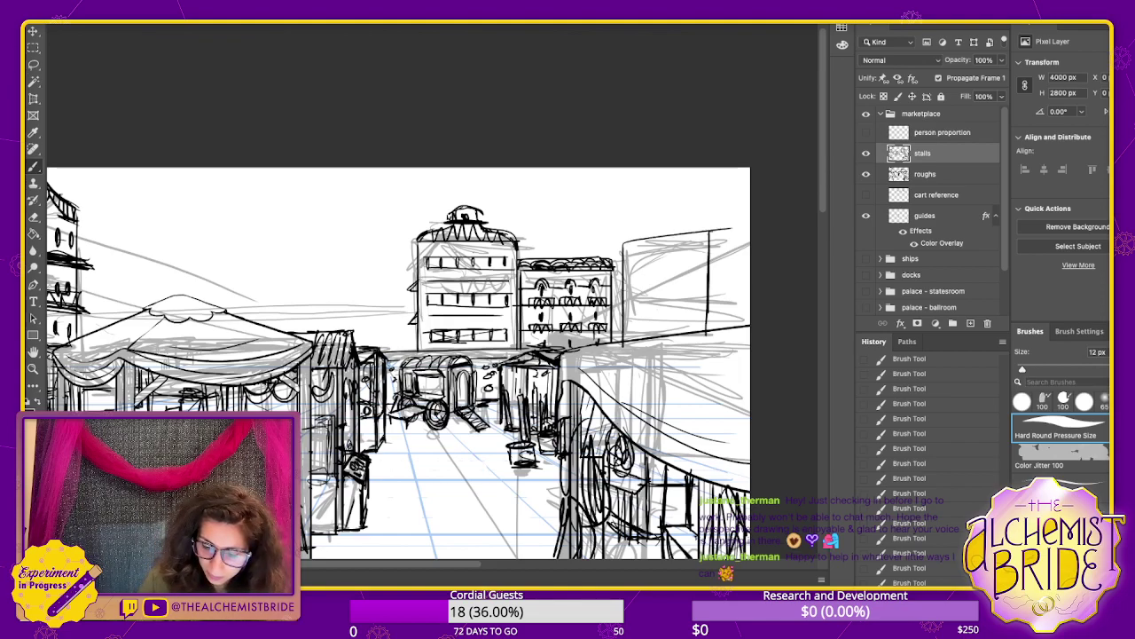
{"action": "left_click_drag", "start_coordinate": [710, 236], "coordinate": [750, 238]}
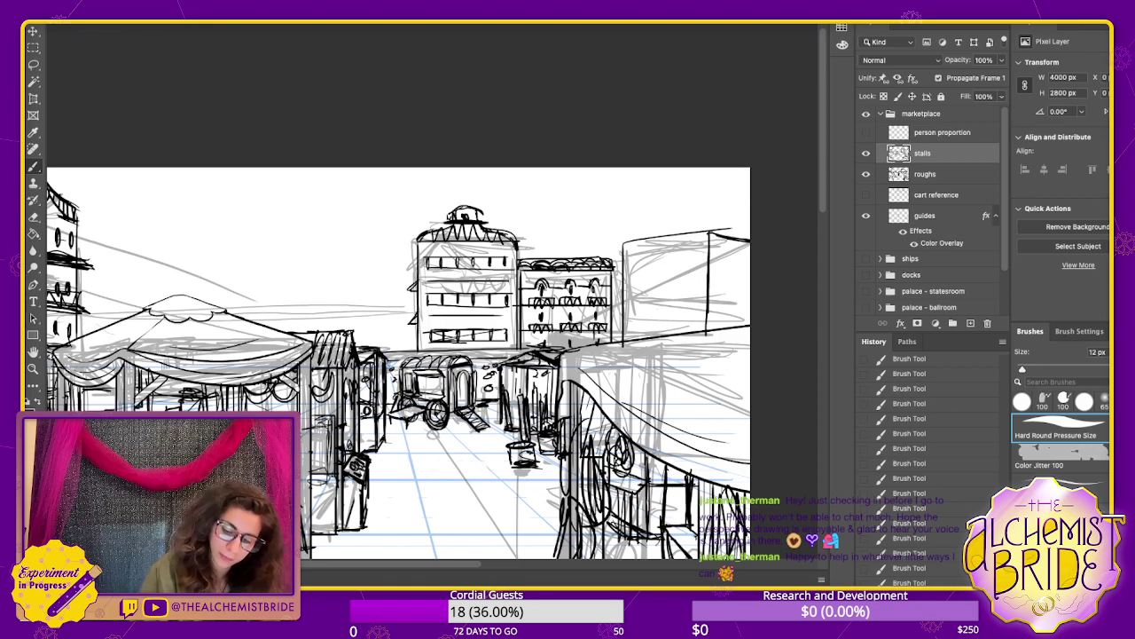
{"action": "key", "text": "ctrl+z"}
{"action": "key", "text": "ctrl+z"}
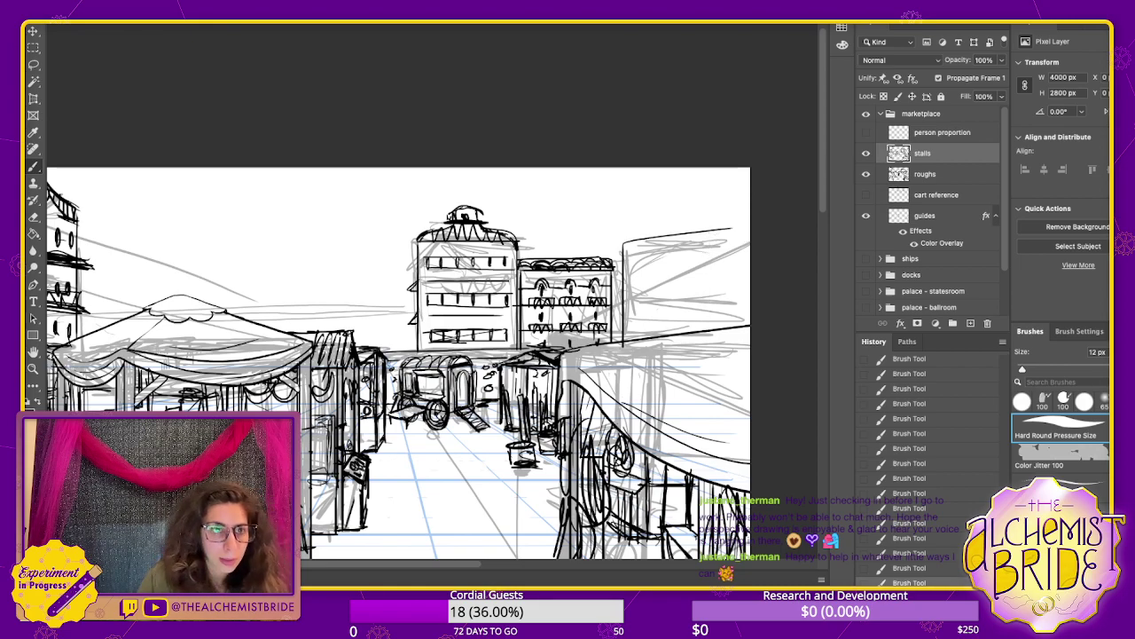
{"action": "key", "text": "ctrl+z"}
- Draw the front, narrow receding side wall and curved roofline of another background building beside the shorter tiled-roof one
{"action": "mouse_move", "coordinate": [619, 240]}
{"action": "left_mouse_down"}
{"action": "mouse_move", "coordinate": [619, 337]}
{"action": "mouse_move", "coordinate": [637, 237]}
{"action": "mouse_move", "coordinate": [712, 235]}
{"action": "mouse_move", "coordinate": [709, 330]}
{"action": "left_mouse_up"}
{"action": "key", "text": "ctrl+z"}
{"action": "key", "text": "ctrl+z"}
{"action": "left_click_drag", "start_coordinate": [711, 235], "coordinate": [712, 332]}
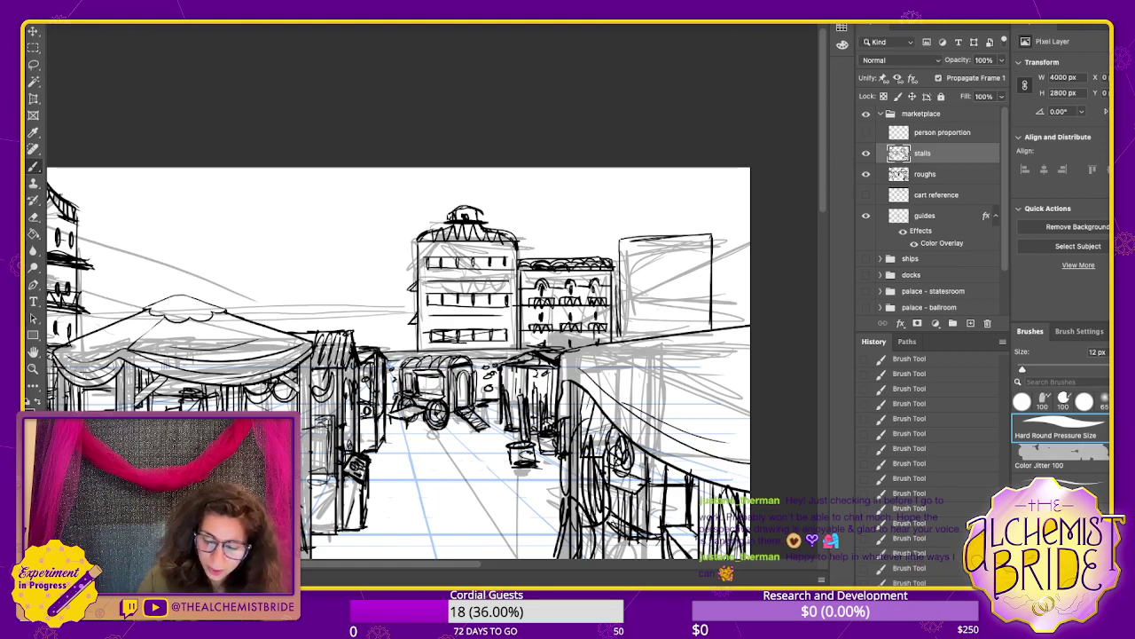
{"action": "mouse_move", "coordinate": [713, 236]}
{"action": "left_mouse_down"}
{"action": "mouse_move", "coordinate": [731, 242]}
{"action": "mouse_move", "coordinate": [737, 323]}
{"action": "left_mouse_up"}
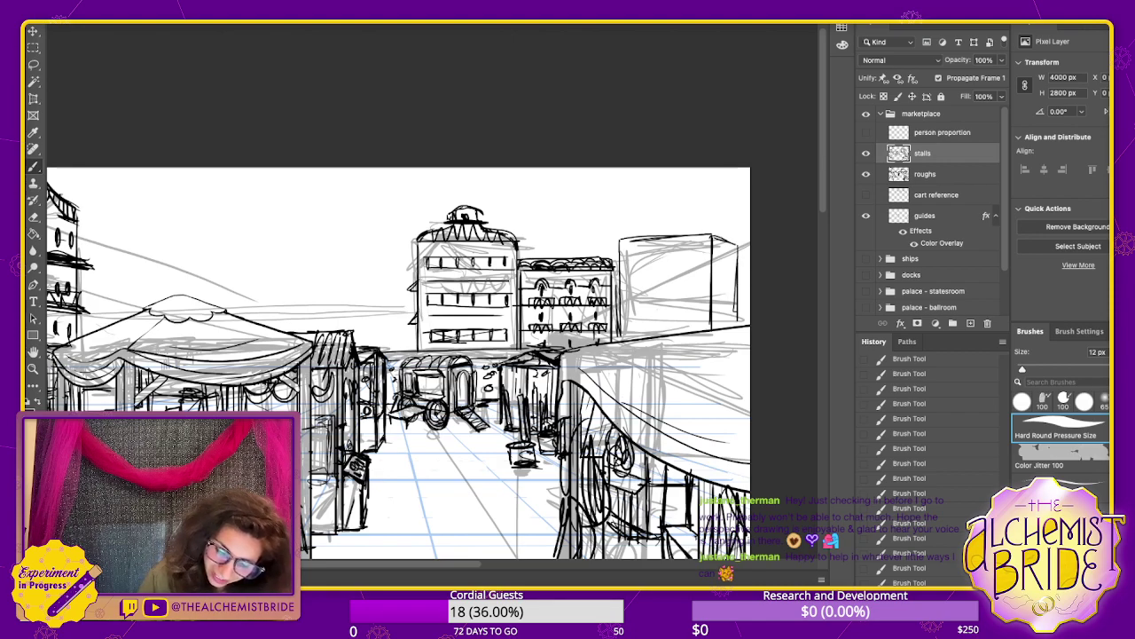
{"action": "key", "text": "ctrl+z"}
{"action": "mouse_move", "coordinate": [714, 235]}
{"action": "left_mouse_down"}
{"action": "mouse_move", "coordinate": [736, 244]}
{"action": "mouse_move", "coordinate": [731, 325]}
{"action": "left_mouse_up"}
{"action": "left_click_drag", "start_coordinate": [620, 239], "coordinate": [716, 235]}
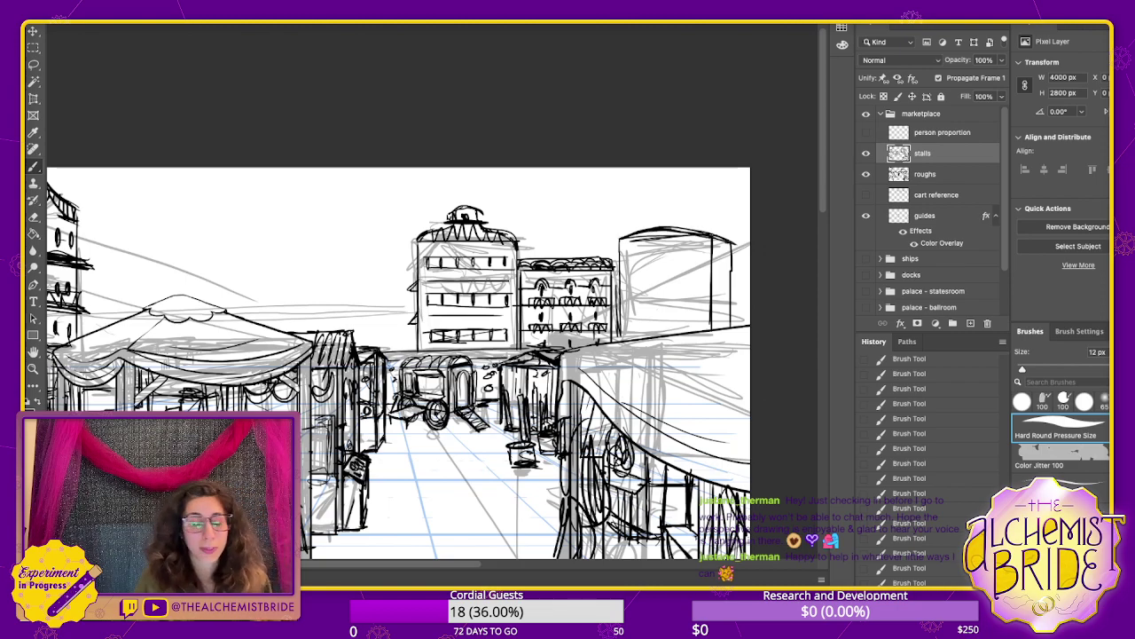
- Erase the new building's curved roofline and redraw it as a low peaked roof with overhanging eaves
{"action": "key", "text": "e"}
{"action": "mouse_move", "coordinate": [648, 231]}
{"action": "left_mouse_down"}
{"action": "mouse_move", "coordinate": [680, 230]}
{"action": "mouse_move", "coordinate": [637, 236]}
{"action": "left_mouse_up"}
{"action": "left_click_drag", "start_coordinate": [681, 233], "coordinate": [707, 238]}
{"action": "mouse_move", "coordinate": [687, 232]}
{"action": "left_mouse_down"}
{"action": "mouse_move", "coordinate": [630, 237]}
{"action": "mouse_move", "coordinate": [699, 229]}
{"action": "mouse_move", "coordinate": [623, 237]}
{"action": "mouse_move", "coordinate": [710, 237]}
{"action": "left_mouse_up"}
{"action": "key", "text": "b"}
{"action": "mouse_move", "coordinate": [708, 237]}
{"action": "left_mouse_down"}
{"action": "mouse_move", "coordinate": [612, 240]}
{"action": "mouse_move", "coordinate": [623, 341]}
{"action": "left_mouse_up"}
{"action": "left_click_drag", "start_coordinate": [709, 242], "coordinate": [709, 326]}
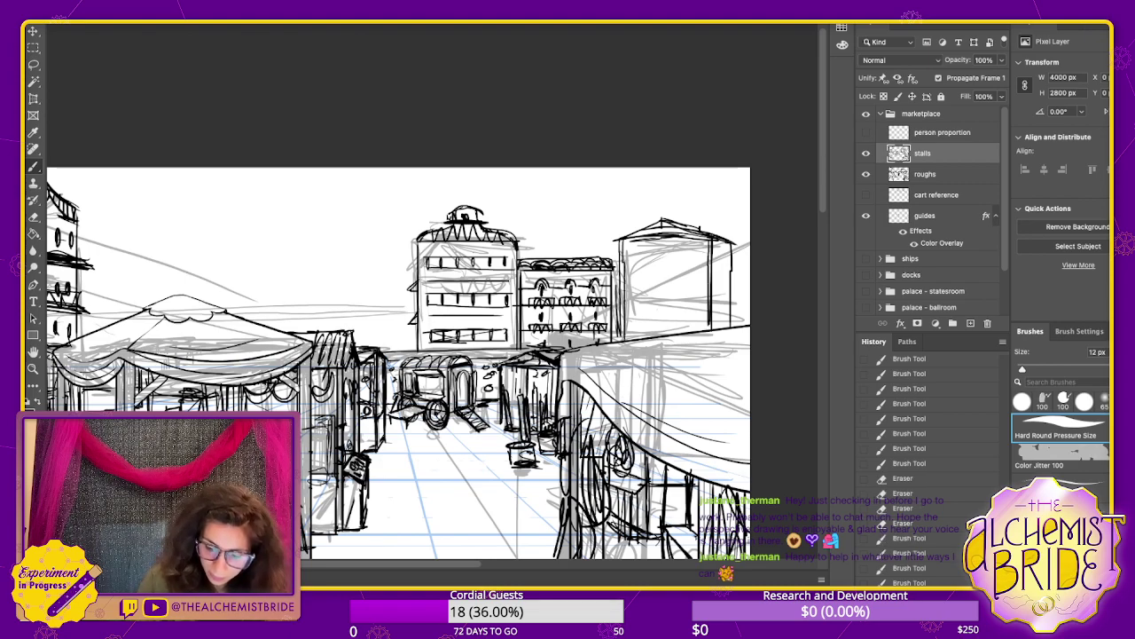
- Fill the peaked-roof building's front and side walls with floor lines and rows of small windows
{"action": "mouse_move", "coordinate": [631, 253]}
{"action": "left_mouse_down"}
{"action": "mouse_move", "coordinate": [630, 265]}
{"action": "mouse_move", "coordinate": [733, 272]}
{"action": "left_mouse_up"}
{"action": "key", "text": "super+z"}
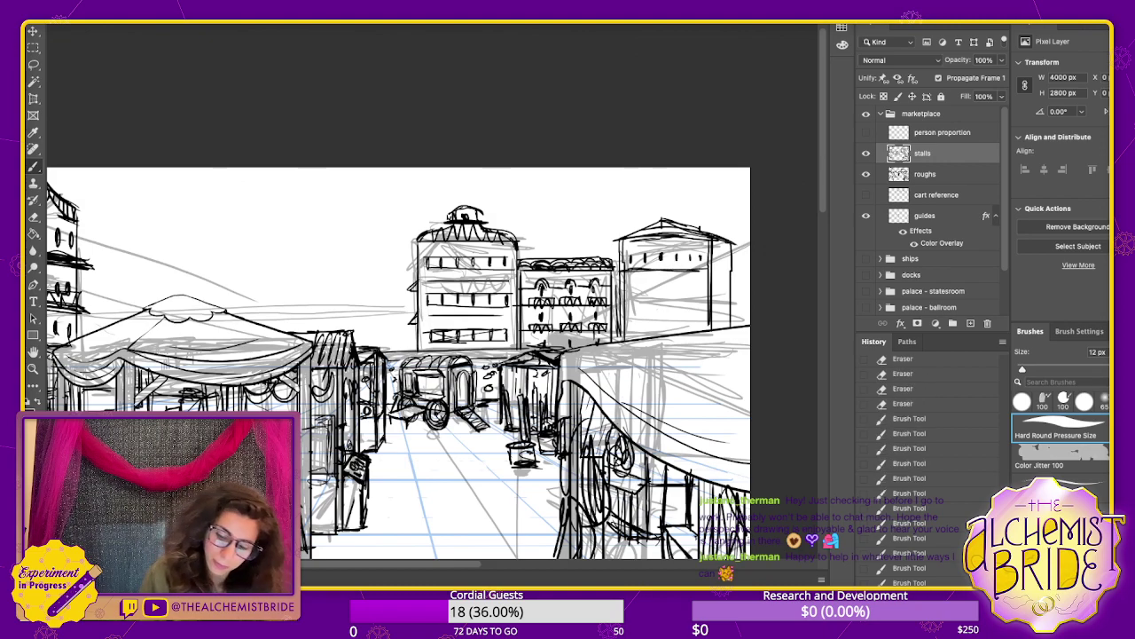
{"action": "left_click_drag", "start_coordinate": [628, 287], "coordinate": [653, 288]}
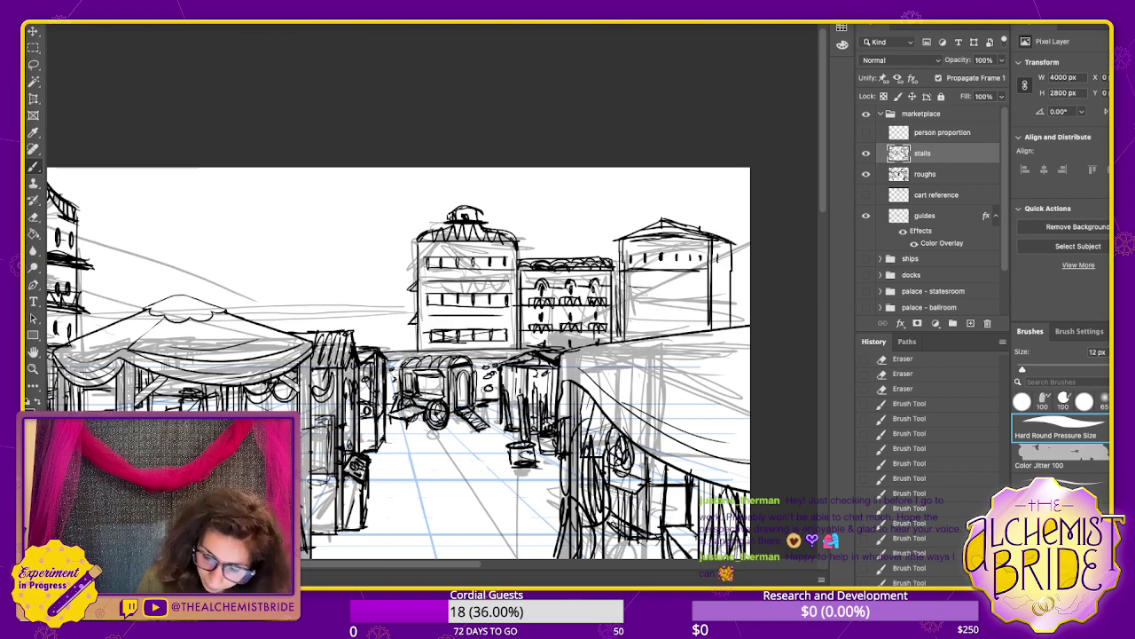
{"action": "left_click_drag", "start_coordinate": [719, 251], "coordinate": [729, 293]}
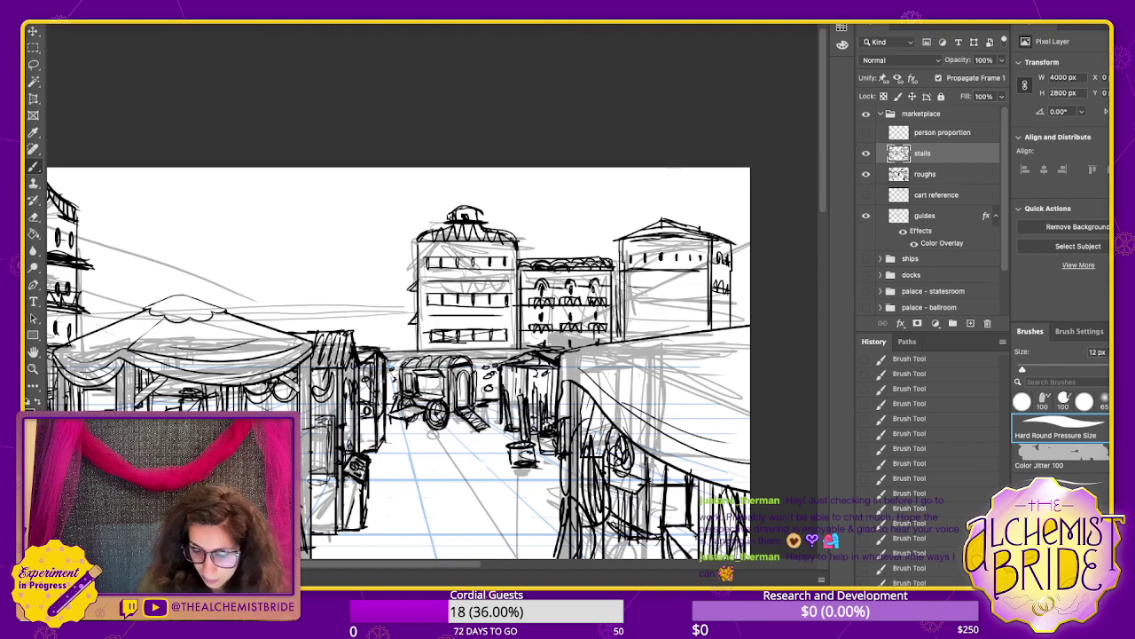
{"action": "left_click_drag", "start_coordinate": [627, 295], "coordinate": [699, 296]}
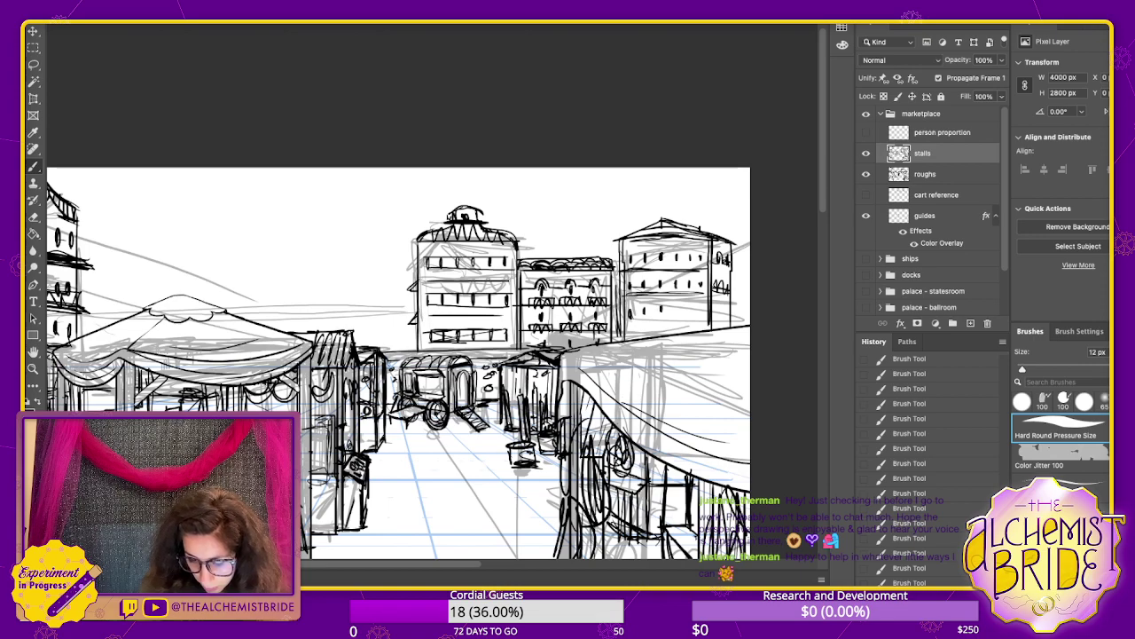
{"action": "mouse_move", "coordinate": [677, 304]}
{"action": "left_mouse_down"}
{"action": "mouse_move", "coordinate": [704, 325]}
{"action": "mouse_move", "coordinate": [626, 334]}
{"action": "mouse_move", "coordinate": [751, 341]}
{"action": "left_mouse_up"}
- Sketch loose cloud outlines and two small circles in the sky between and behind the buildings
{"action": "left_click_drag", "start_coordinate": [529, 421], "coordinate": [475, 426]}
{"action": "mouse_move", "coordinate": [404, 194]}
{"action": "left_mouse_down"}
{"action": "mouse_move", "coordinate": [393, 218]}
{"action": "mouse_move", "coordinate": [392, 203]}
{"action": "left_mouse_up"}
{"action": "mouse_move", "coordinate": [453, 234]}
{"action": "left_mouse_down"}
{"action": "mouse_move", "coordinate": [330, 264]}
{"action": "mouse_move", "coordinate": [446, 289]}
{"action": "left_mouse_up"}
{"action": "mouse_move", "coordinate": [544, 229]}
{"action": "left_mouse_down"}
{"action": "mouse_move", "coordinate": [568, 220]}
{"action": "mouse_move", "coordinate": [794, 245]}
{"action": "mouse_move", "coordinate": [794, 281]}
{"action": "left_mouse_up"}
{"action": "left_click_drag", "start_coordinate": [475, 372], "coordinate": [625, 382]}
{"action": "mouse_move", "coordinate": [268, 199]}
{"action": "left_mouse_down"}
{"action": "mouse_move", "coordinate": [450, 214]}
{"action": "mouse_move", "coordinate": [282, 238]}
{"action": "left_mouse_up"}
{"action": "left_click_drag", "start_coordinate": [304, 177], "coordinate": [300, 180]}
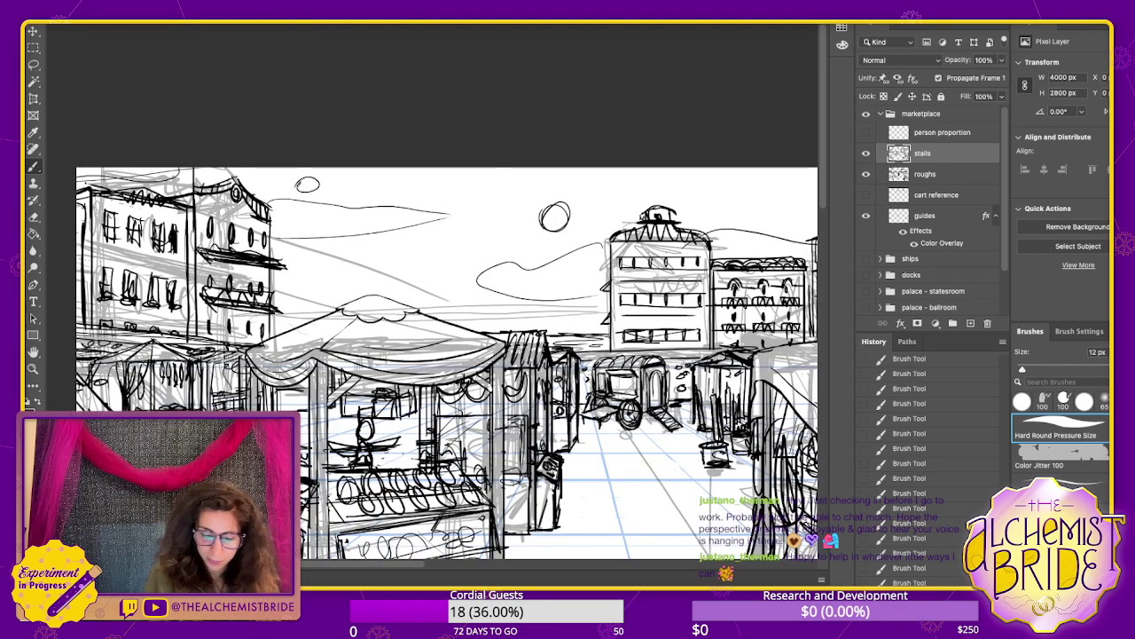
- Draw rough ground lines beneath the front stall and scatter small pebbles across the market path
{"action": "left_click_drag", "start_coordinate": [568, 399], "coordinate": [539, 346]}
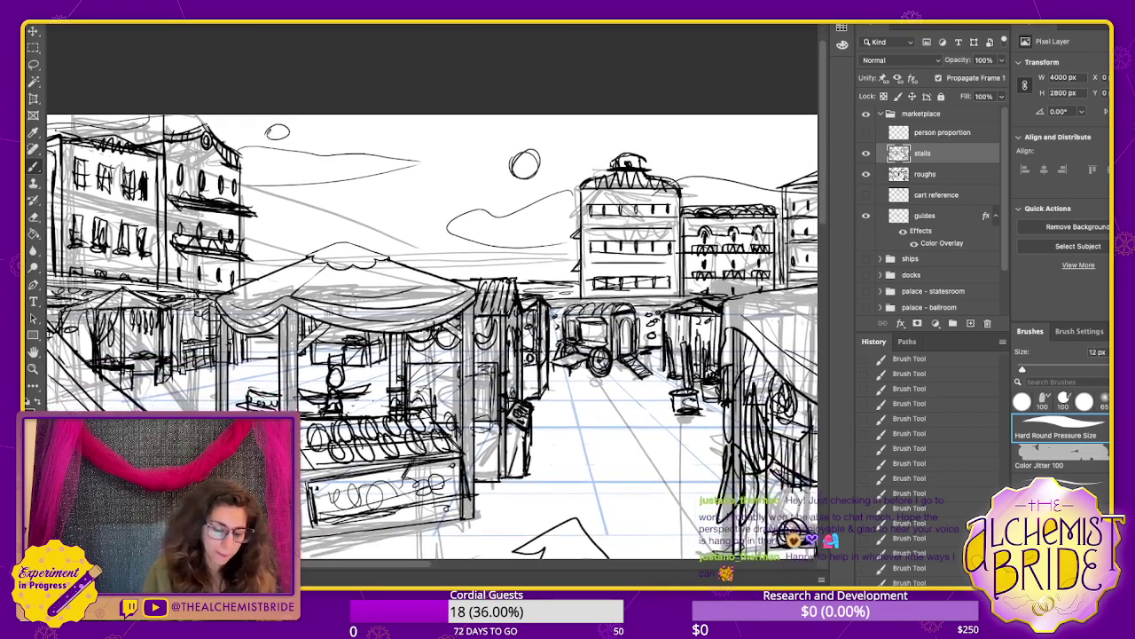
{"action": "scroll", "coordinate": [502, 195], "scroll_direction": "down", "scroll_amount": 3}
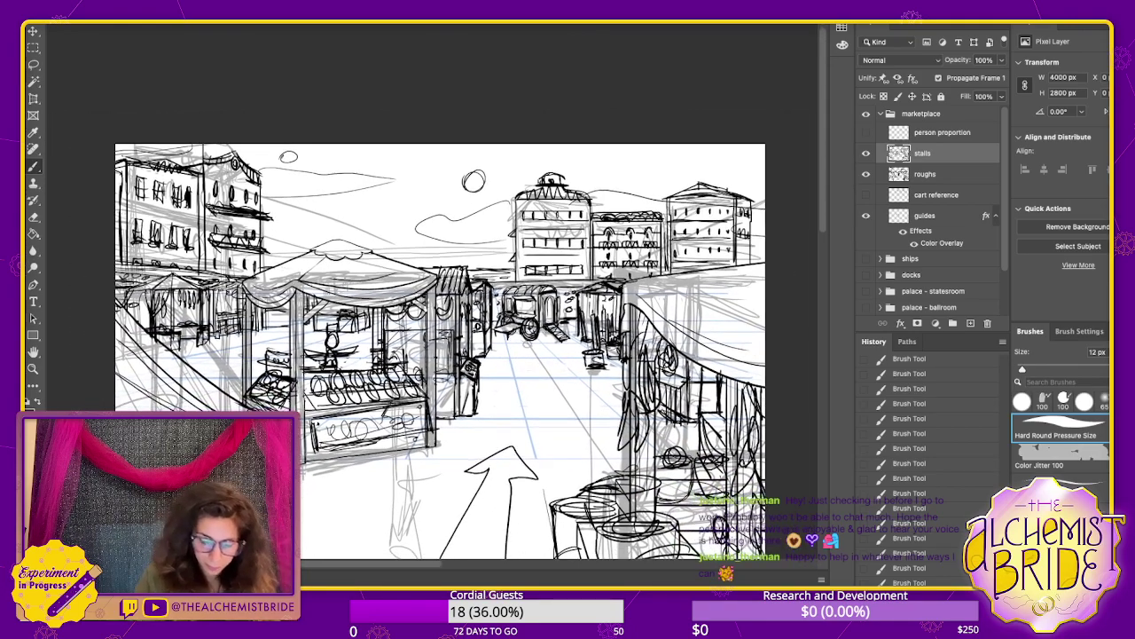
{"action": "mouse_move", "coordinate": [495, 340]}
{"action": "left_mouse_down"}
{"action": "mouse_move", "coordinate": [481, 386]}
{"action": "mouse_move", "coordinate": [437, 443]}
{"action": "mouse_move", "coordinate": [396, 470]}
{"action": "mouse_move", "coordinate": [320, 471]}
{"action": "left_mouse_up"}
{"action": "left_click_drag", "start_coordinate": [554, 365], "coordinate": [566, 362]}
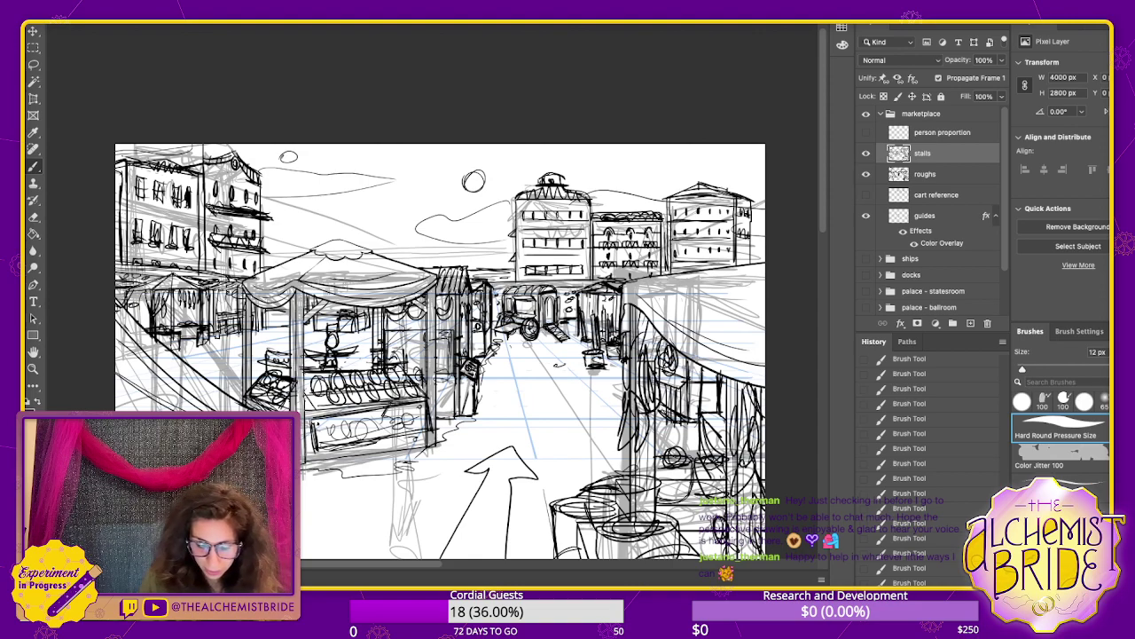
{"action": "left_click_drag", "start_coordinate": [492, 401], "coordinate": [503, 400]}
{"action": "mouse_move", "coordinate": [411, 487]}
{"action": "left_mouse_down"}
{"action": "mouse_move", "coordinate": [422, 484]}
{"action": "mouse_move", "coordinate": [423, 505]}
{"action": "left_mouse_up"}
{"action": "left_click_drag", "start_coordinate": [334, 531], "coordinate": [353, 527]}
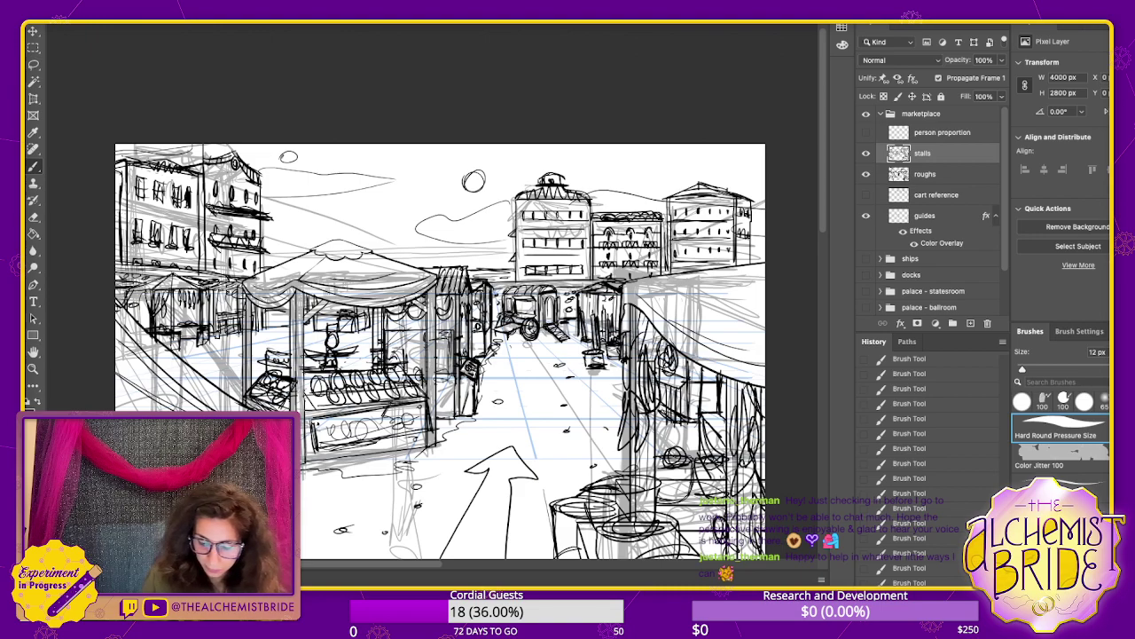
{"action": "left_click_drag", "start_coordinate": [604, 392], "coordinate": [613, 403]}
{"action": "left_click_drag", "start_coordinate": [508, 381], "coordinate": [518, 381]}
{"action": "mouse_move", "coordinate": [216, 356]}
{"action": "left_mouse_down"}
{"action": "mouse_move", "coordinate": [230, 355]}
{"action": "mouse_move", "coordinate": [219, 351]}
{"action": "mouse_move", "coordinate": [226, 381]}
{"action": "left_mouse_up"}
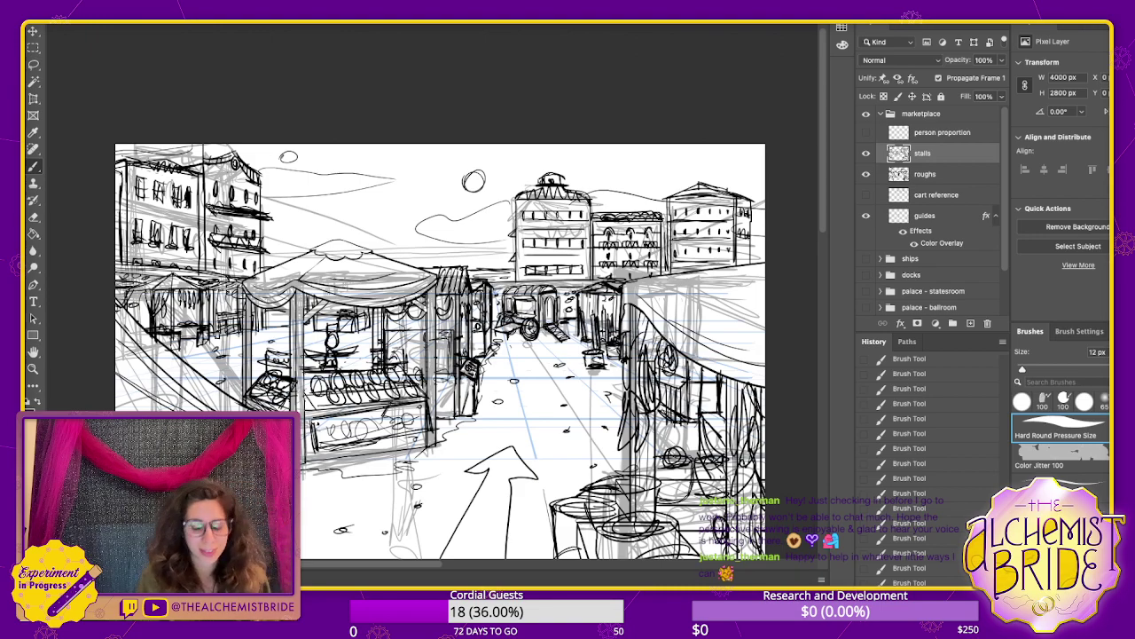
- Show the person proportion layer and add a new layer above it with a Color Overlay effect
{"action": "mouse_move", "coordinate": [531, 464]}
{"action": "left_mouse_down"}
{"action": "mouse_move", "coordinate": [541, 457]}
{"action": "mouse_move", "coordinate": [534, 428]}
{"action": "left_mouse_up"}
{"action": "left_click", "coordinate": [866, 133]}
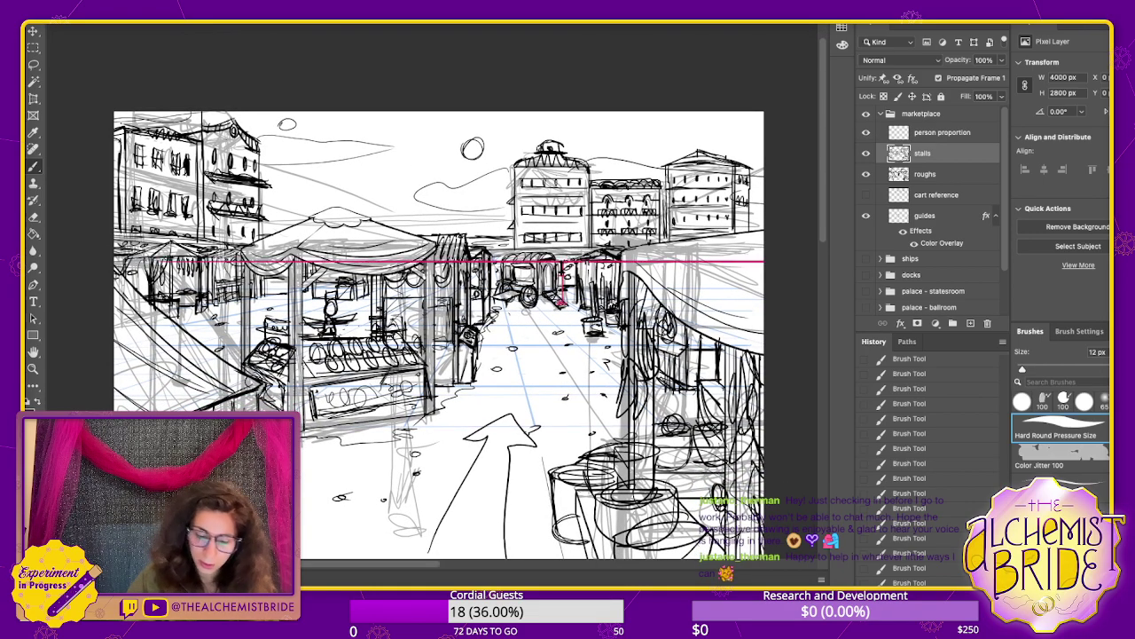
{"action": "key", "text": "ctrl+shift+alt+n"}
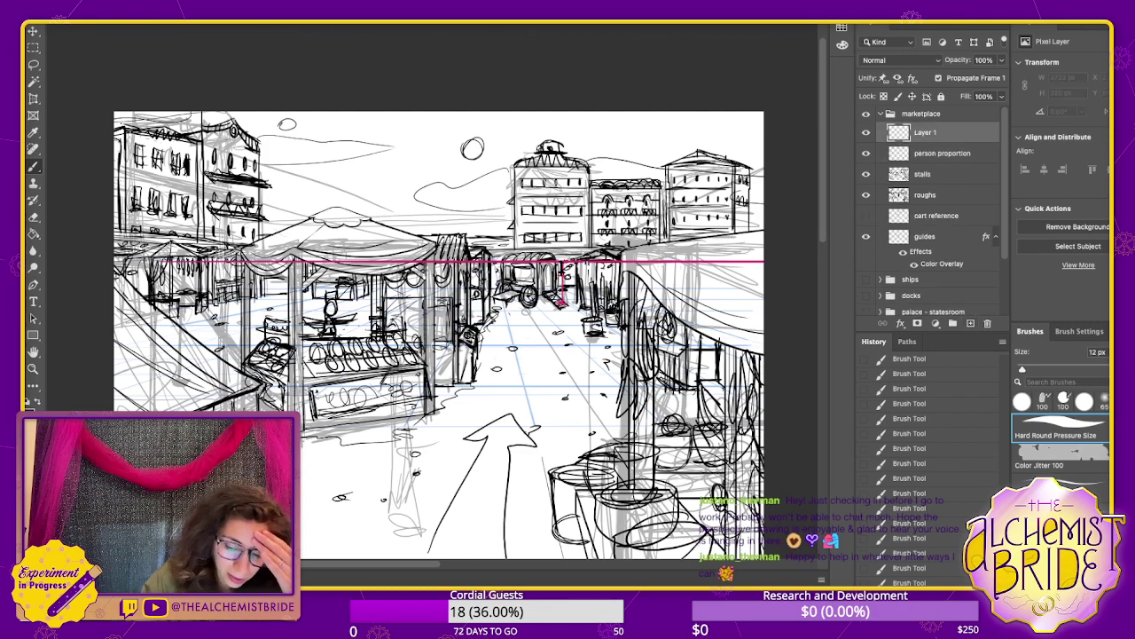
{"action": "left_click", "coordinate": [932, 429]}
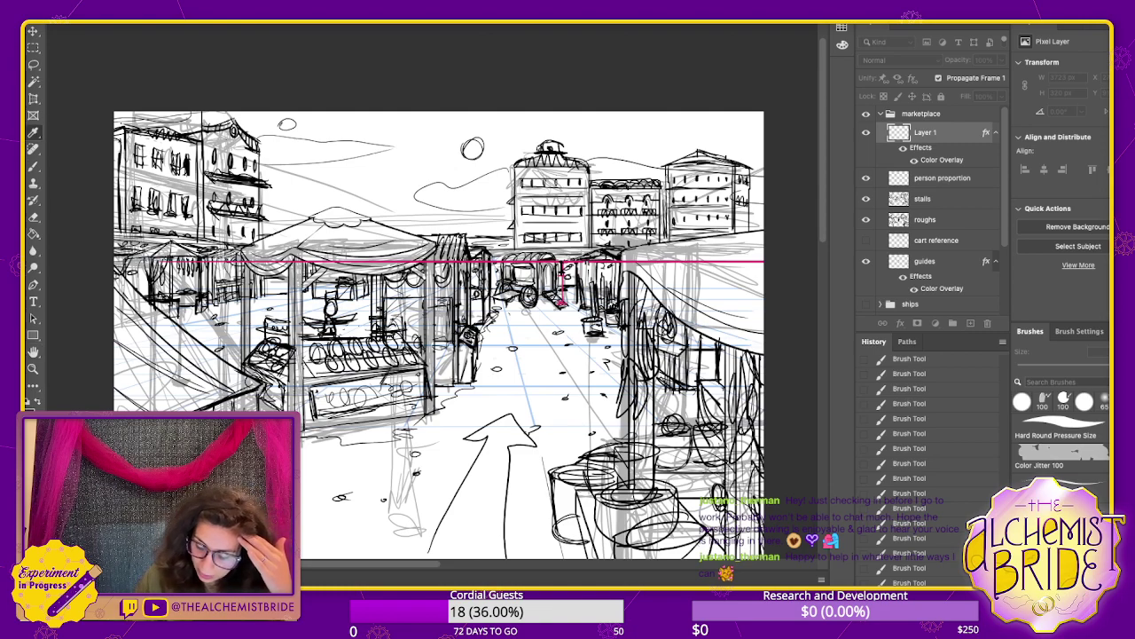
{"action": "key", "text": "h"}
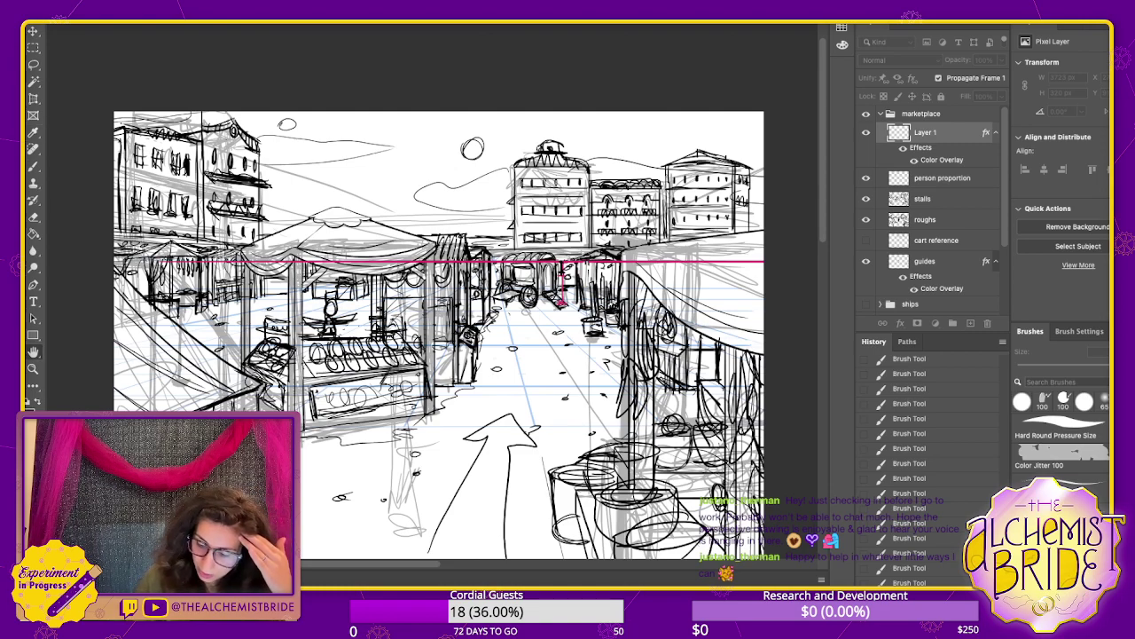
{"action": "key", "text": "b"}
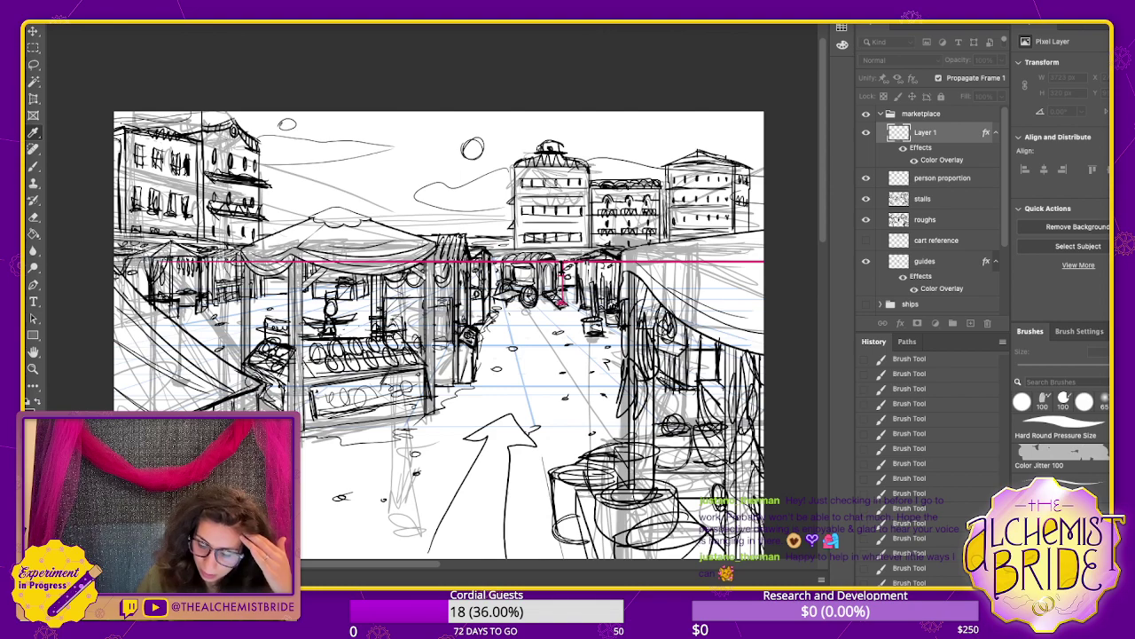
{"action": "key", "text": "Return"}
{"action": "key", "text": "Return"}
- Rename the new overlay layer as people
{"action": "double_click", "coordinate": [926, 132]}
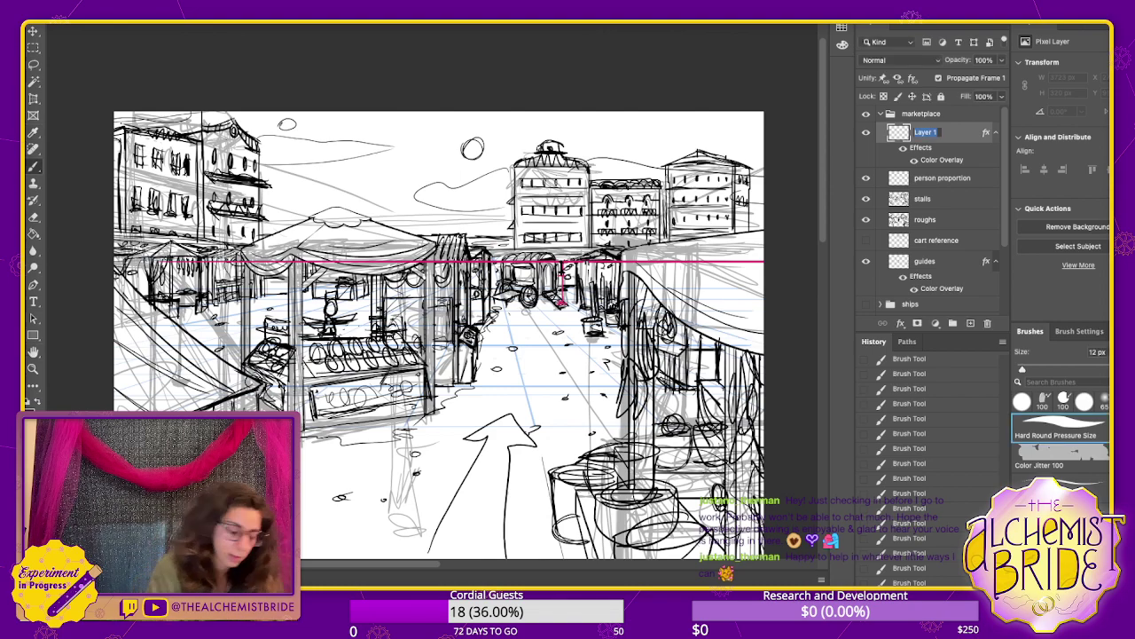
{"action": "type", "text": "peop"}
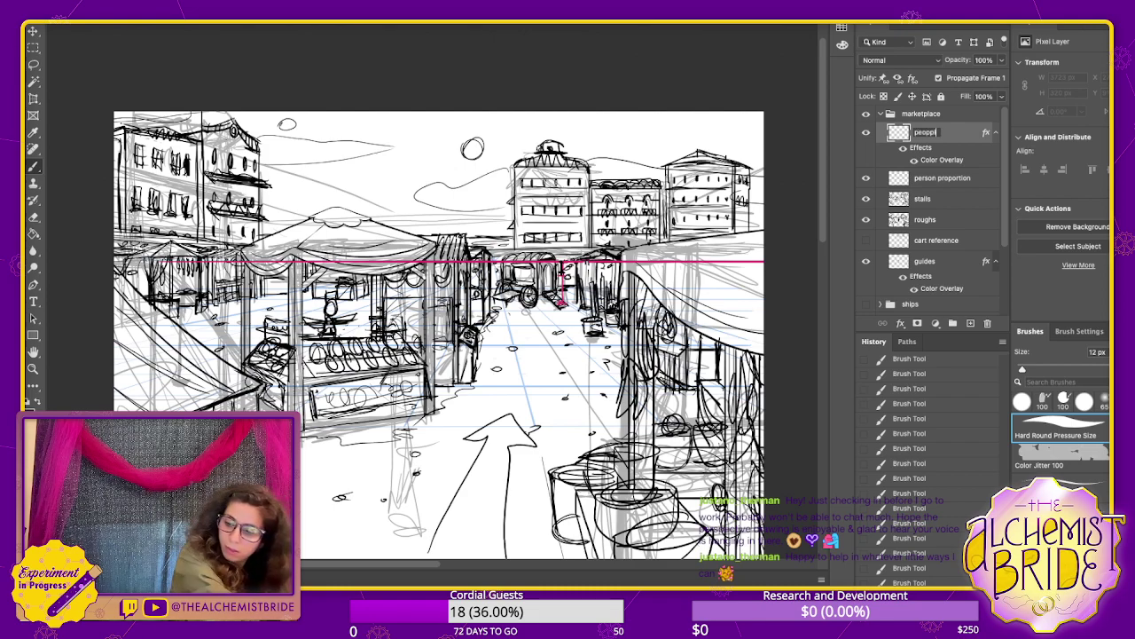
{"action": "type", "text": "le"}
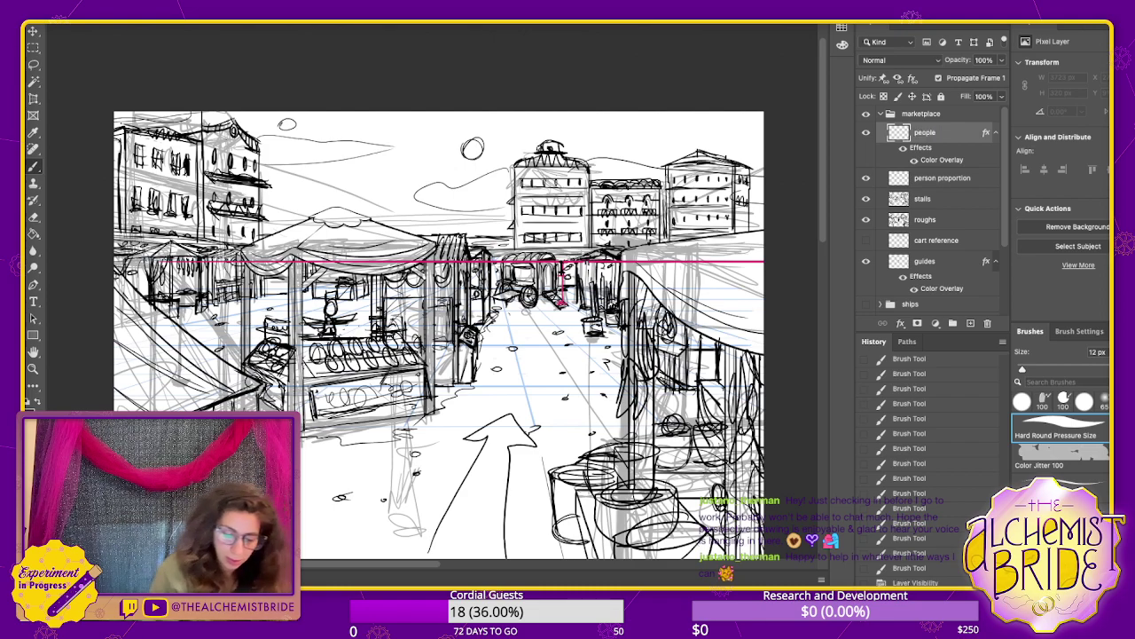
{"action": "mouse_move", "coordinate": [376, 316]}
{"action": "left_mouse_down"}
{"action": "mouse_move", "coordinate": [369, 339]}
{"action": "mouse_move", "coordinate": [378, 330]}
{"action": "left_mouse_up"}
{"action": "key", "text": "ctrl+z"}
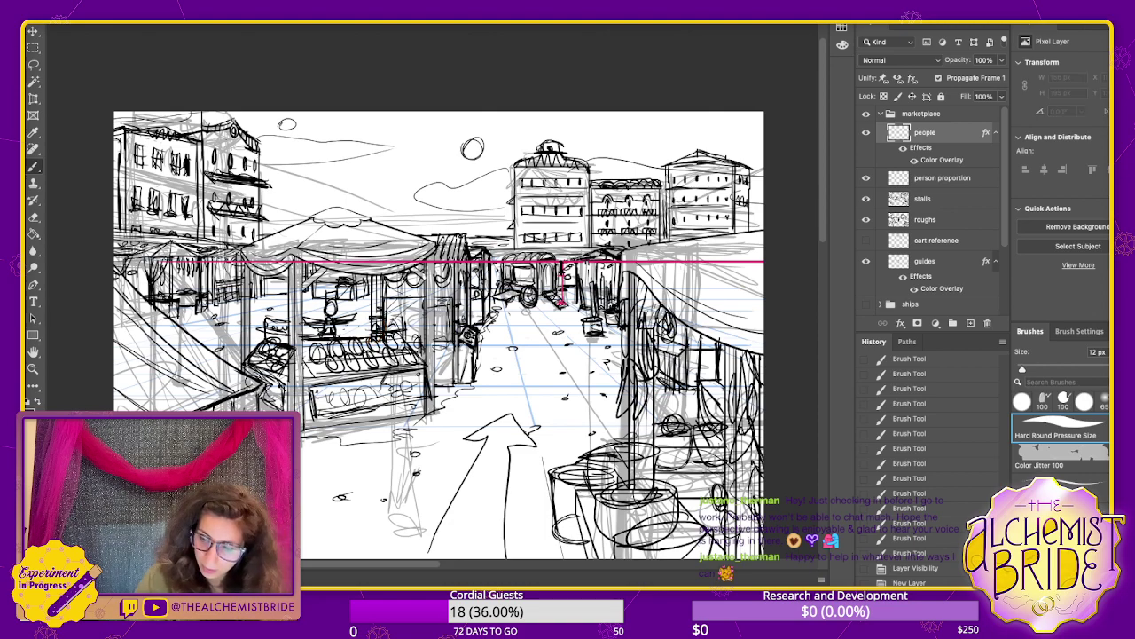
- Copy the person proportion figure to its own layer and enlarge it beside the front stall, head on the horizon line
{"action": "left_click", "coordinate": [942, 178]}
{"action": "key", "text": "l"}
{"action": "mouse_move", "coordinate": [564, 260]}
{"action": "left_mouse_down"}
{"action": "mouse_move", "coordinate": [577, 269]}
{"action": "mouse_move", "coordinate": [566, 261]}
{"action": "left_mouse_up"}
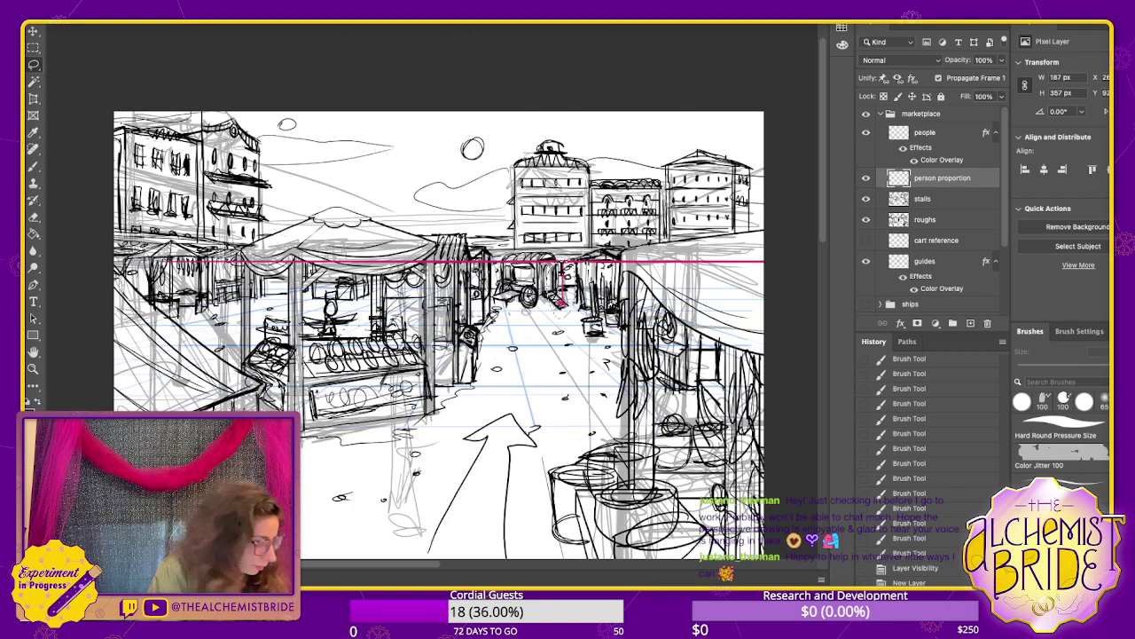
{"action": "key", "text": "ctrl+j"}
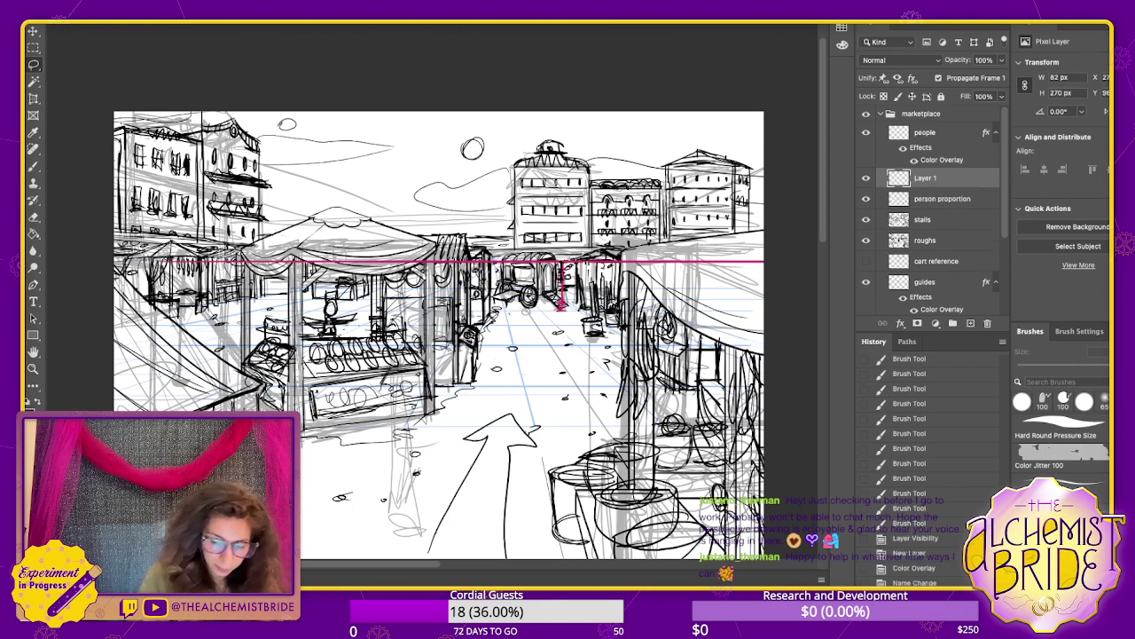
{"action": "key", "text": "v"}
{"action": "left_click_drag", "start_coordinate": [562, 286], "coordinate": [491, 370]}
{"action": "key", "text": "ctrl+t"}
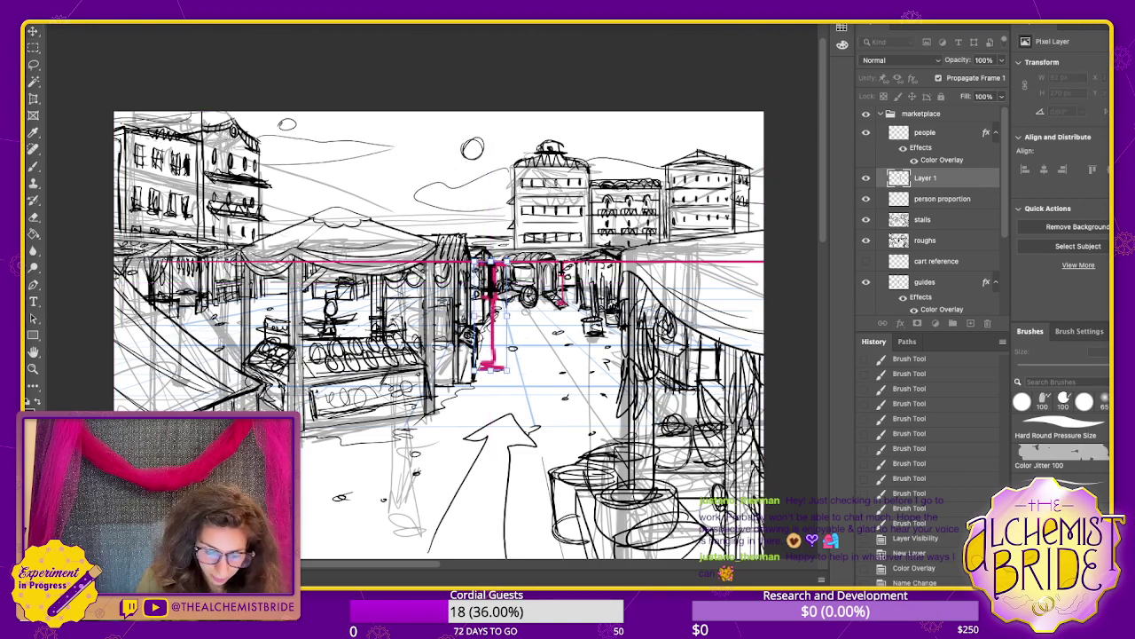
{"action": "key", "text": "Return"}
- Duplicate the enlarged figure in front of the produce stall and scale it down to the ground below the counter
{"action": "left_click_drag", "start_coordinate": [491, 320], "coordinate": [373, 319]}
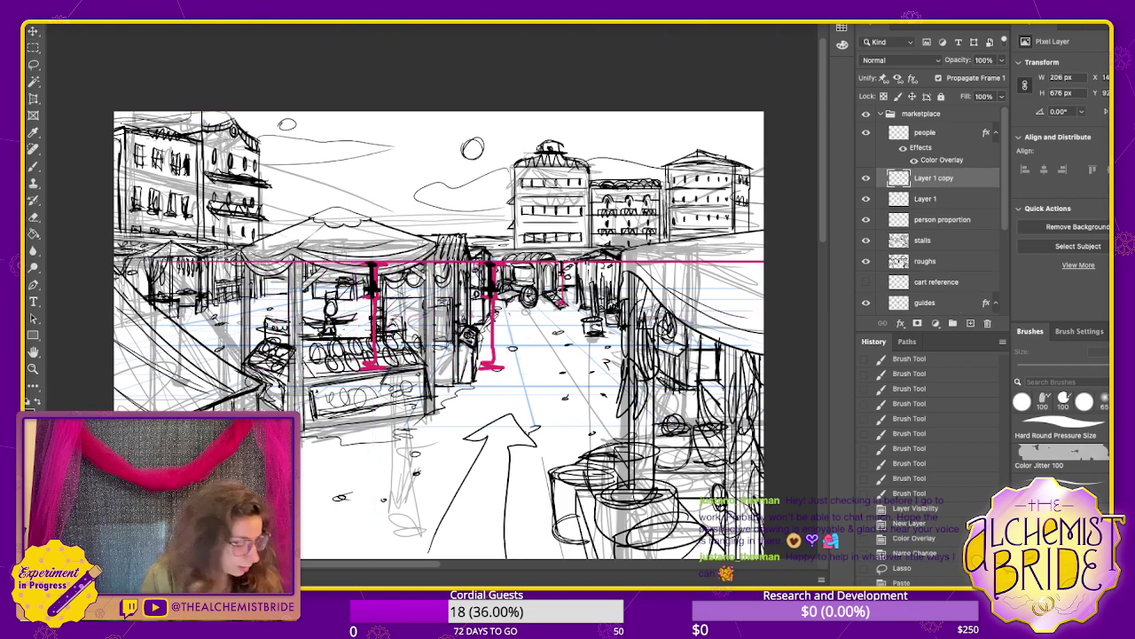
{"action": "key", "text": "ctrl+t"}
{"action": "left_click_drag", "start_coordinate": [372, 368], "coordinate": [373, 451]}
{"action": "key", "text": "Return"}
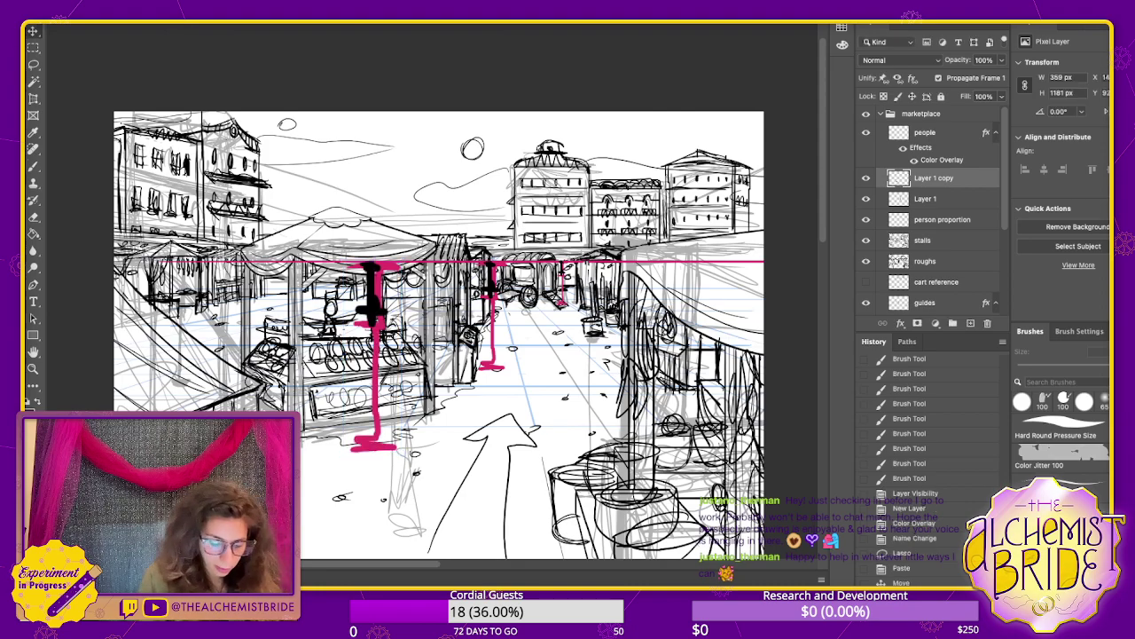
- Duplicate the produce-stall figure across the path beside the foreground barrels and enlarge it from the horizon line
{"action": "left_click_drag", "start_coordinate": [373, 355], "coordinate": [607, 354]}
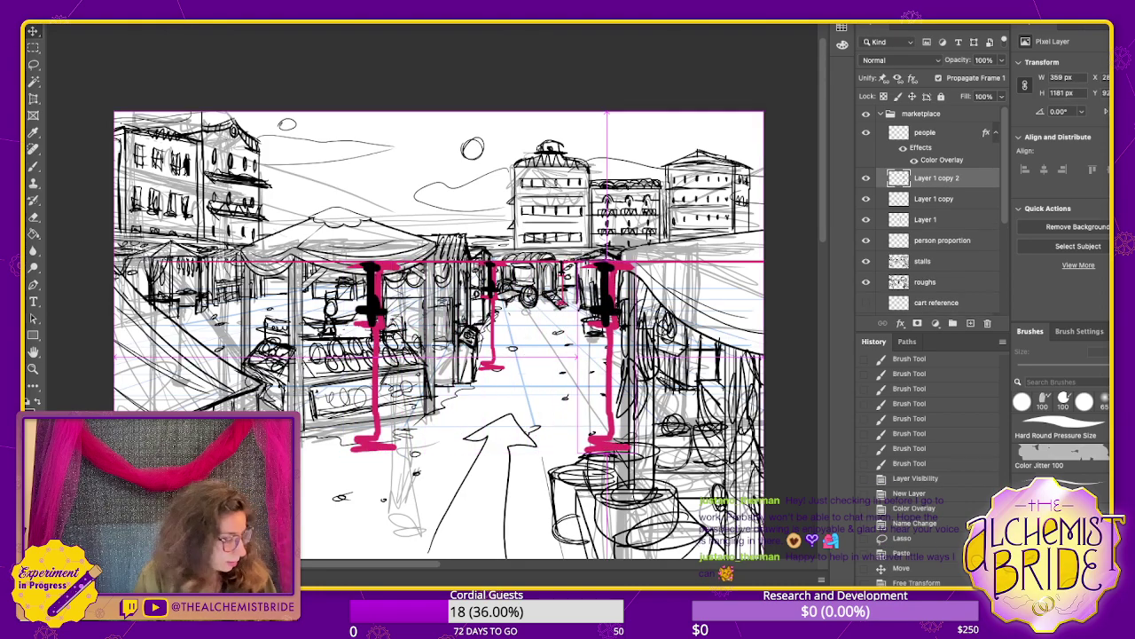
{"action": "key", "text": "ctrl+t"}
{"action": "left_click_drag", "start_coordinate": [607, 444], "coordinate": [558, 356]}
{"action": "left_click_drag", "start_coordinate": [558, 258], "coordinate": [409, 346]}
{"action": "key", "text": "Return"}
{"action": "left_click_drag", "start_coordinate": [408, 460], "coordinate": [408, 505]}
- Duplicate the proportion figure in the left foreground and enlarge it from the horizon line until its feet run past the canvas's lower edge
{"action": "left_click_drag", "start_coordinate": [408, 284], "coordinate": [254, 284]}
{"action": "left_click_drag", "start_coordinate": [255, 505], "coordinate": [254, 529]}
{"action": "left_click_drag", "start_coordinate": [408, 266], "coordinate": [416, 559]}
{"action": "key", "text": "super+z"}
{"action": "key", "text": "super+minus"}
{"action": "key", "text": "super+minus"}
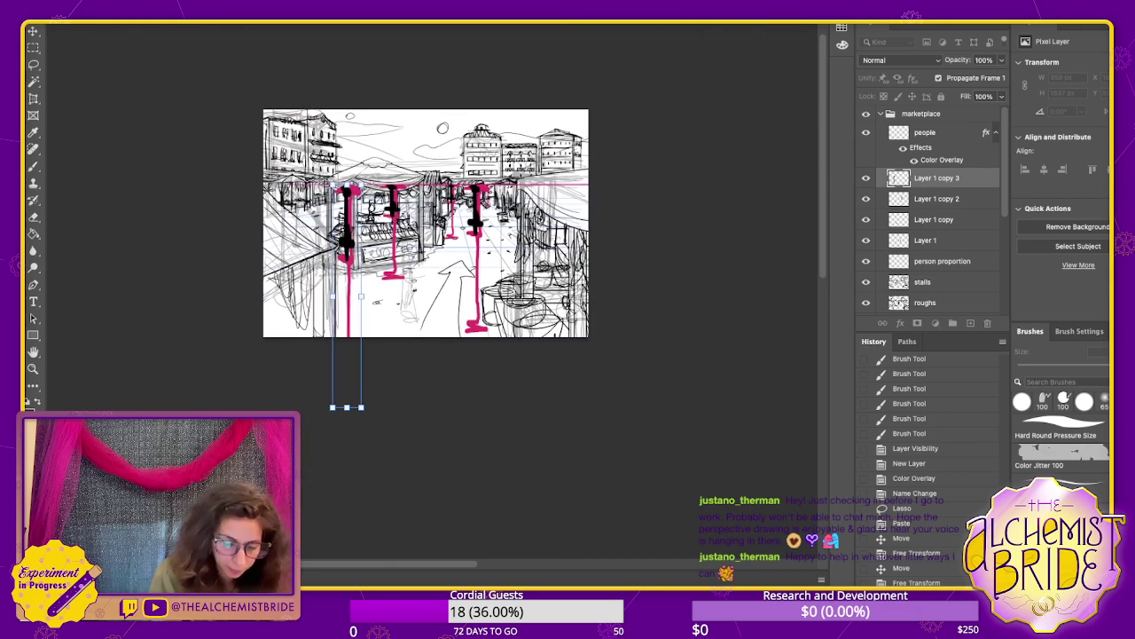
{"action": "left_click_drag", "start_coordinate": [361, 296], "coordinate": [408, 296]}
{"action": "left_click_drag", "start_coordinate": [370, 248], "coordinate": [352, 419]}
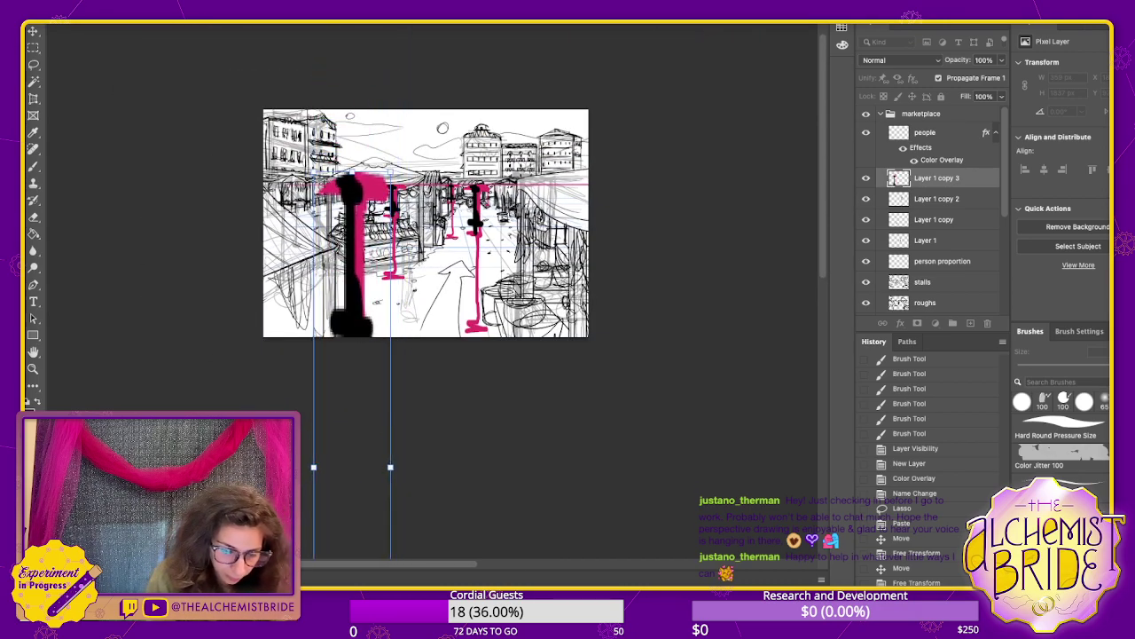
{"action": "left_click_drag", "start_coordinate": [353, 172], "coordinate": [352, 337]}
{"action": "left_click_drag", "start_coordinate": [352, 394], "coordinate": [371, 498]}
{"action": "key", "text": "Return"}
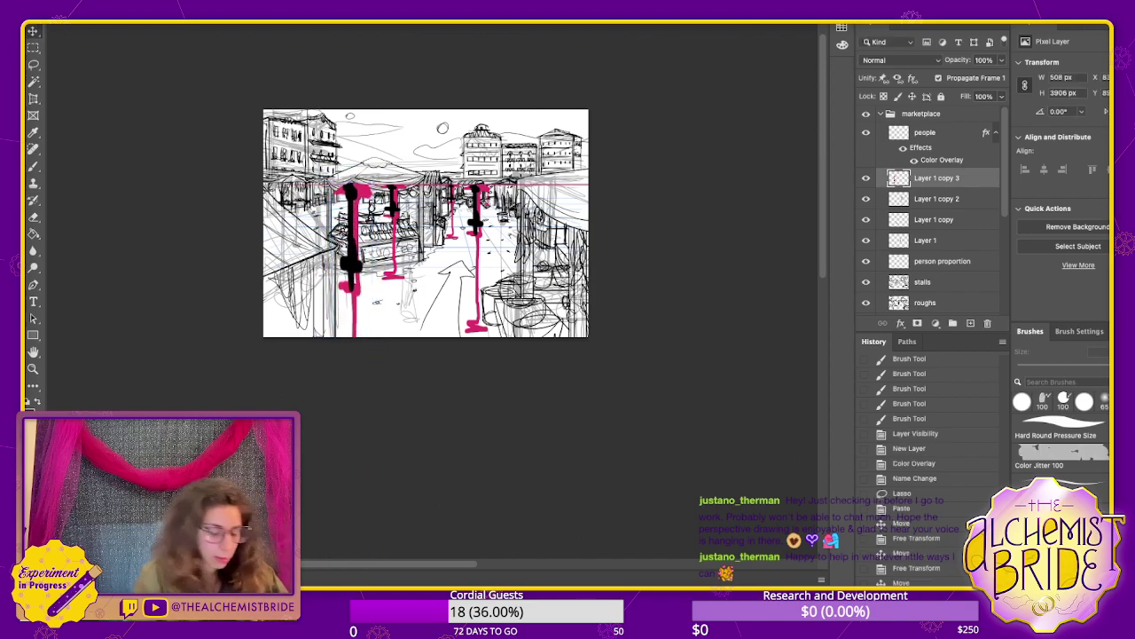
{"action": "key", "text": "super+plus"}
{"action": "key", "text": "super+plus"}
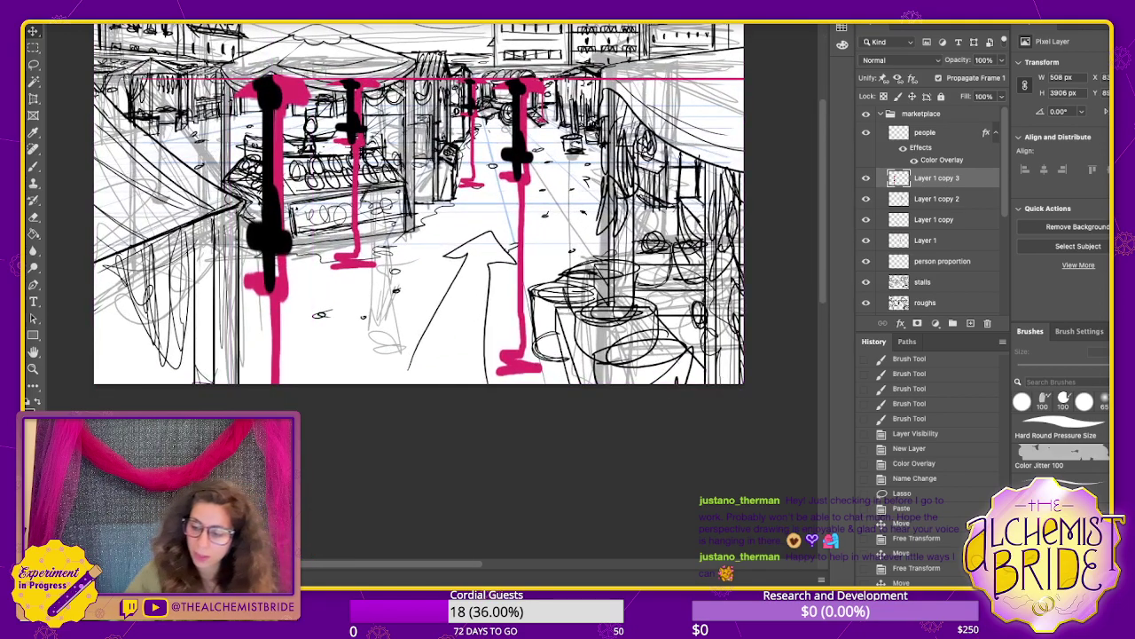
- Merge the proportion figure layers from Layer 1 through Layer 1 copy 3 and set the merged layer's opacity to 34%
{"action": "left_click", "coordinate": [926, 240], "text": "shift"}
{"action": "key", "text": "ctrl+e"}
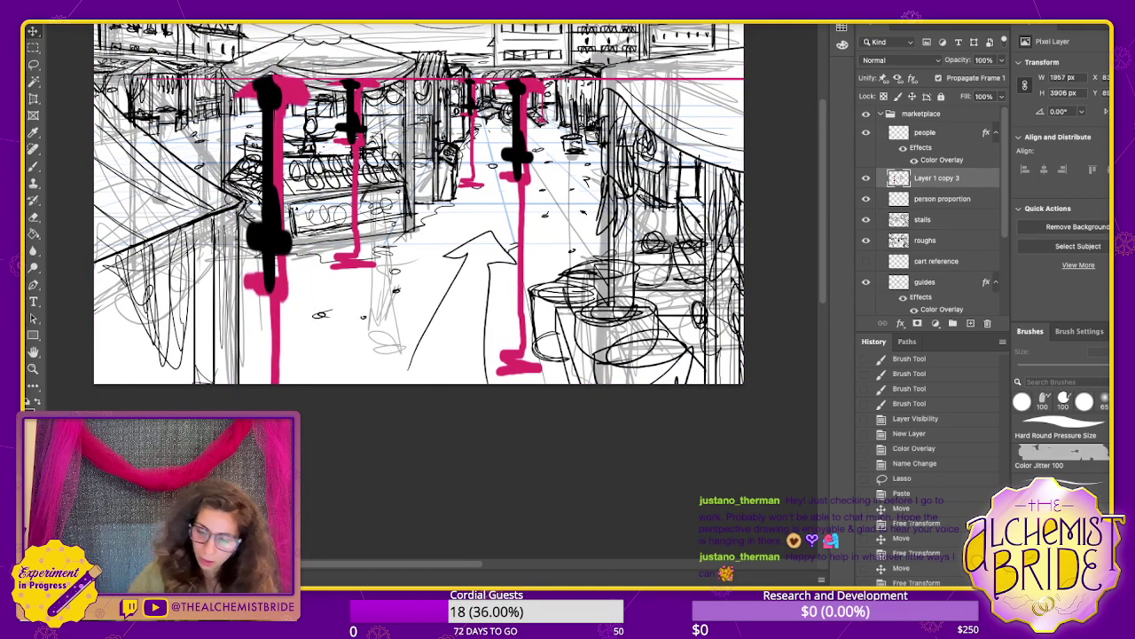
{"action": "key", "text": "3"}
{"action": "key", "text": "4"}
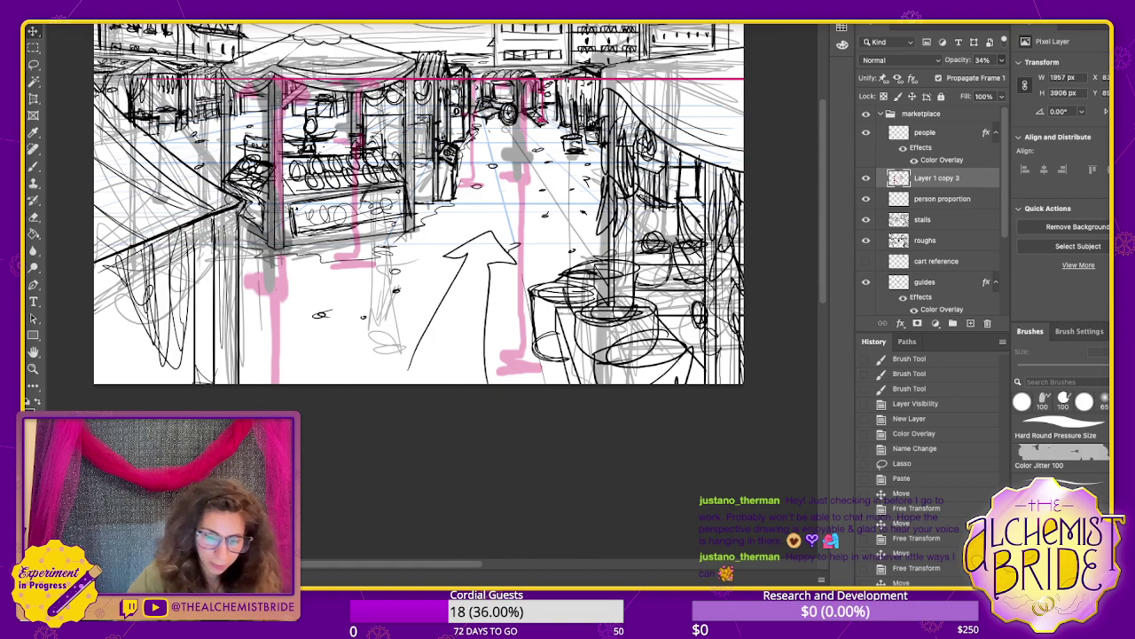
- Sketch a standing figure with an outstretched arm on the people layer, over the proportion guide beside the foreground barrels
{"action": "left_click_drag", "start_coordinate": [444, 221], "coordinate": [483, 276]}
{"action": "left_click", "coordinate": [925, 132]}
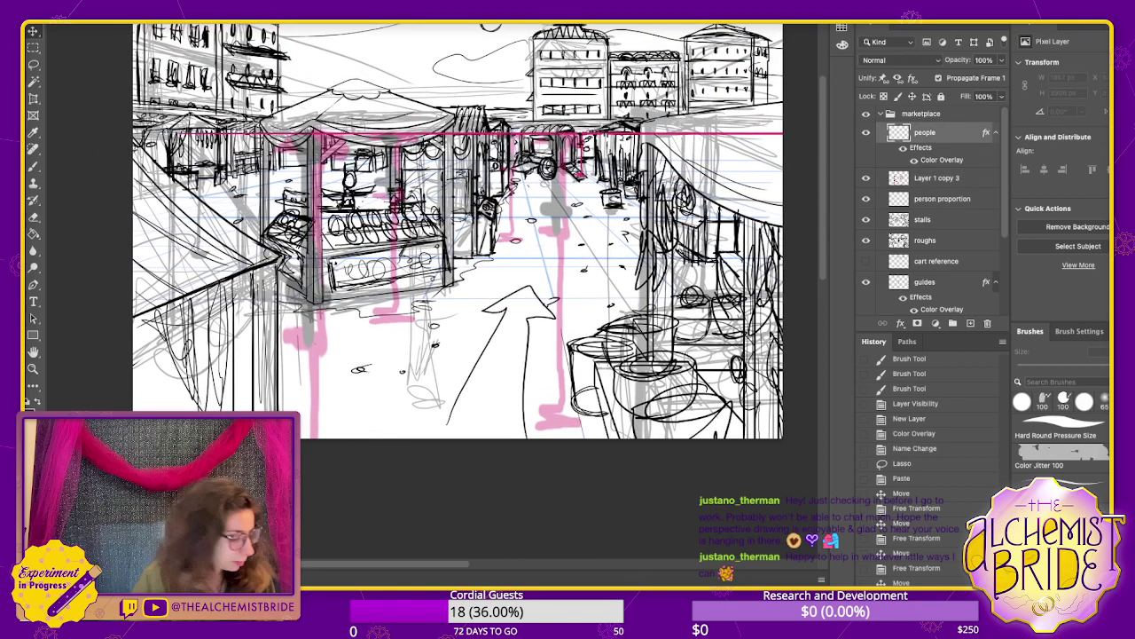
{"action": "key", "text": "b"}
{"action": "left_click_drag", "start_coordinate": [554, 231], "coordinate": [550, 288]}
{"action": "key", "text": "ctrl+z"}
{"action": "key", "text": "ctrl+z"}
{"action": "mouse_move", "coordinate": [551, 232]}
{"action": "left_mouse_down"}
{"action": "mouse_move", "coordinate": [546, 279]}
{"action": "mouse_move", "coordinate": [578, 284]}
{"action": "mouse_move", "coordinate": [552, 322]}
{"action": "mouse_move", "coordinate": [569, 296]}
{"action": "mouse_move", "coordinate": [621, 268]}
{"action": "mouse_move", "coordinate": [616, 259]}
{"action": "left_mouse_up"}
{"action": "left_click_drag", "start_coordinate": [553, 279], "coordinate": [548, 353]}
{"action": "left_click_drag", "start_coordinate": [546, 310], "coordinate": [542, 395]}
{"action": "mouse_move", "coordinate": [567, 310]}
{"action": "left_mouse_down"}
{"action": "mouse_move", "coordinate": [573, 398]}
{"action": "mouse_move", "coordinate": [567, 368]}
{"action": "left_mouse_up"}
{"action": "mouse_move", "coordinate": [550, 335]}
{"action": "left_mouse_down"}
{"action": "mouse_move", "coordinate": [539, 392]}
{"action": "mouse_move", "coordinate": [550, 425]}
{"action": "left_mouse_up"}
{"action": "mouse_move", "coordinate": [570, 367]}
{"action": "left_mouse_down"}
{"action": "mouse_move", "coordinate": [571, 416]}
{"action": "mouse_move", "coordinate": [568, 408]}
{"action": "left_mouse_up"}
{"action": "left_click_drag", "start_coordinate": [552, 422], "coordinate": [584, 424]}
{"action": "left_click_drag", "start_coordinate": [562, 376], "coordinate": [560, 413]}
{"action": "left_click_drag", "start_coordinate": [572, 420], "coordinate": [593, 426]}
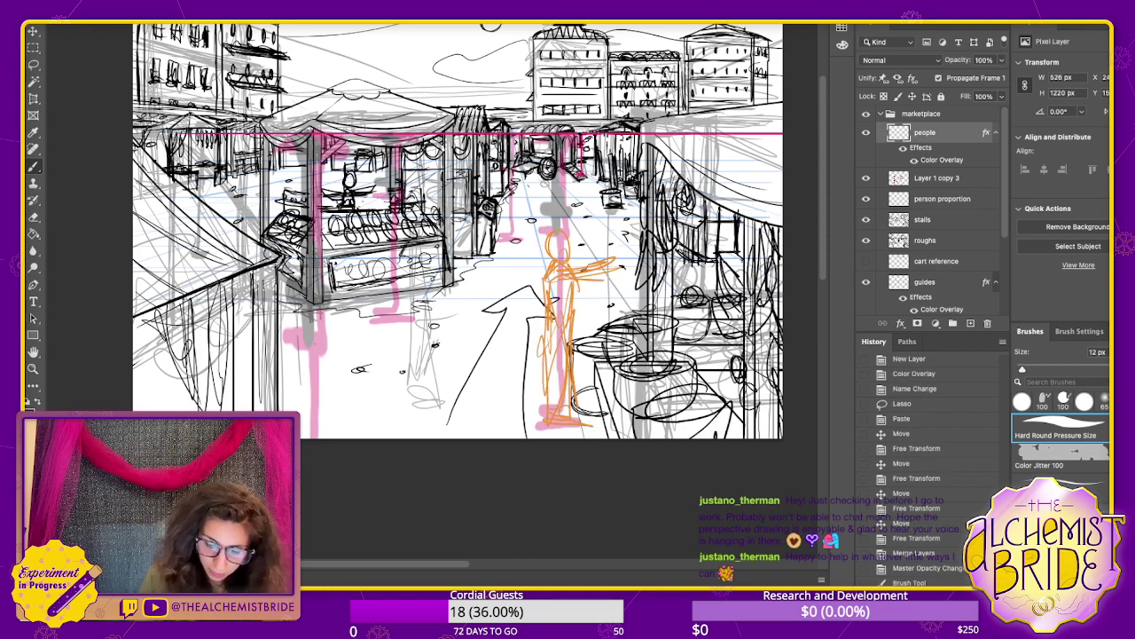
- Sketch a large head and shoulders in the left foreground and two customers with a rounded bundle in front of the produce stall
{"action": "mouse_move", "coordinate": [299, 333]}
{"action": "left_mouse_down"}
{"action": "mouse_move", "coordinate": [340, 357]}
{"action": "mouse_move", "coordinate": [296, 413]}
{"action": "mouse_move", "coordinate": [351, 438]}
{"action": "left_mouse_up"}
{"action": "mouse_move", "coordinate": [395, 197]}
{"action": "left_mouse_down"}
{"action": "mouse_move", "coordinate": [394, 286]}
{"action": "mouse_move", "coordinate": [408, 316]}
{"action": "mouse_move", "coordinate": [388, 320]}
{"action": "left_mouse_up"}
{"action": "key", "text": "ctrl+z"}
{"action": "mouse_move", "coordinate": [410, 216]}
{"action": "left_mouse_down"}
{"action": "mouse_move", "coordinate": [420, 198]}
{"action": "mouse_move", "coordinate": [417, 255]}
{"action": "left_mouse_up"}
{"action": "mouse_move", "coordinate": [411, 270]}
{"action": "left_mouse_down"}
{"action": "mouse_move", "coordinate": [410, 308]}
{"action": "mouse_move", "coordinate": [445, 315]}
{"action": "left_mouse_up"}
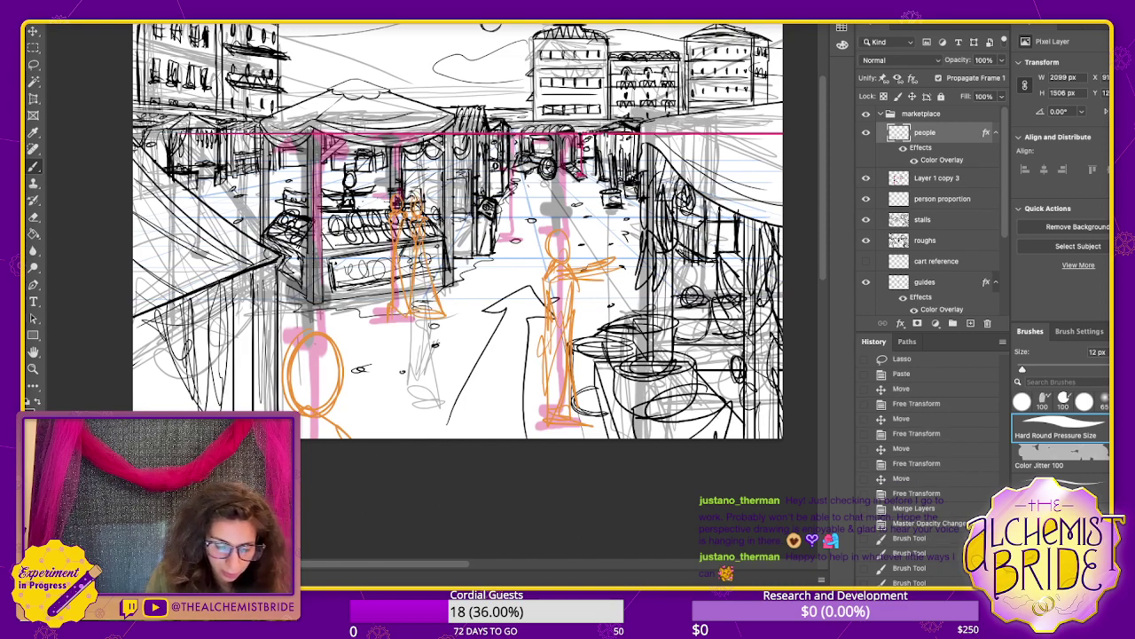
{"action": "mouse_move", "coordinate": [383, 261]}
{"action": "left_mouse_down"}
{"action": "mouse_move", "coordinate": [373, 284]}
{"action": "mouse_move", "coordinate": [390, 290]}
{"action": "left_mouse_up"}
{"action": "mouse_move", "coordinate": [389, 259]}
{"action": "left_mouse_down"}
{"action": "mouse_move", "coordinate": [383, 276]}
{"action": "mouse_move", "coordinate": [358, 285]}
{"action": "left_mouse_up"}
{"action": "mouse_move", "coordinate": [387, 251]}
{"action": "left_mouse_down"}
{"action": "mouse_move", "coordinate": [369, 266]}
{"action": "mouse_move", "coordinate": [356, 316]}
{"action": "mouse_move", "coordinate": [382, 308]}
{"action": "left_mouse_up"}
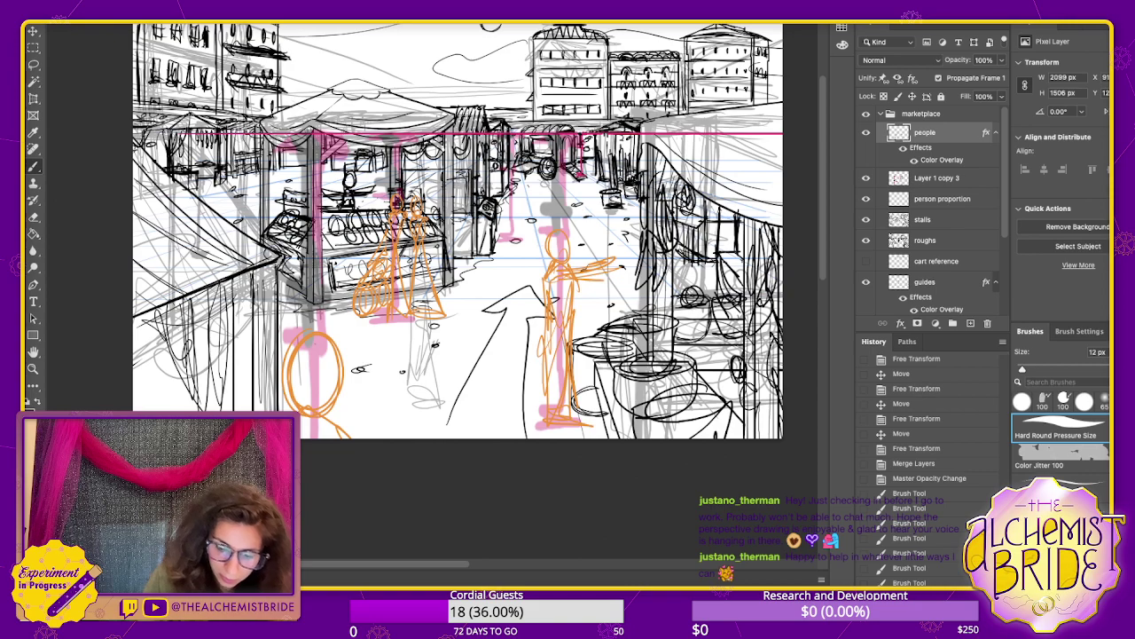
- Sketch small figure pairs on both sides of the mid-distance path and tiny single figures farther back near the wagon
{"action": "left_click_drag", "start_coordinate": [511, 169], "coordinate": [514, 236]}
{"action": "left_click_drag", "start_coordinate": [503, 237], "coordinate": [517, 241]}
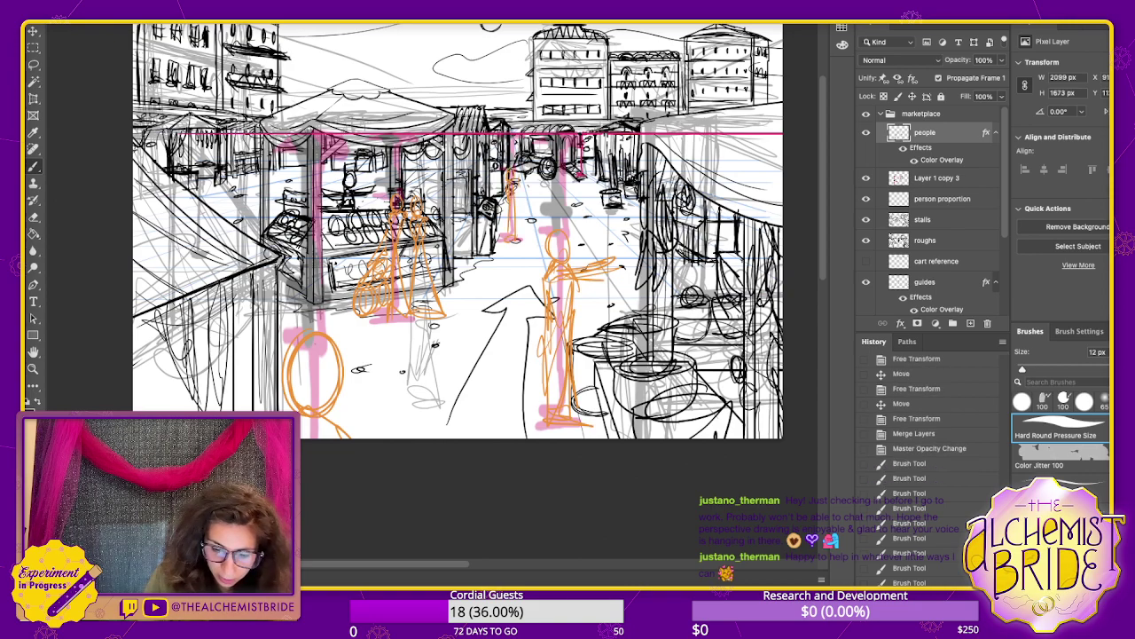
{"action": "left_click_drag", "start_coordinate": [519, 173], "coordinate": [518, 190]}
{"action": "left_click_drag", "start_coordinate": [520, 190], "coordinate": [520, 239]}
{"action": "left_click_drag", "start_coordinate": [523, 191], "coordinate": [527, 243]}
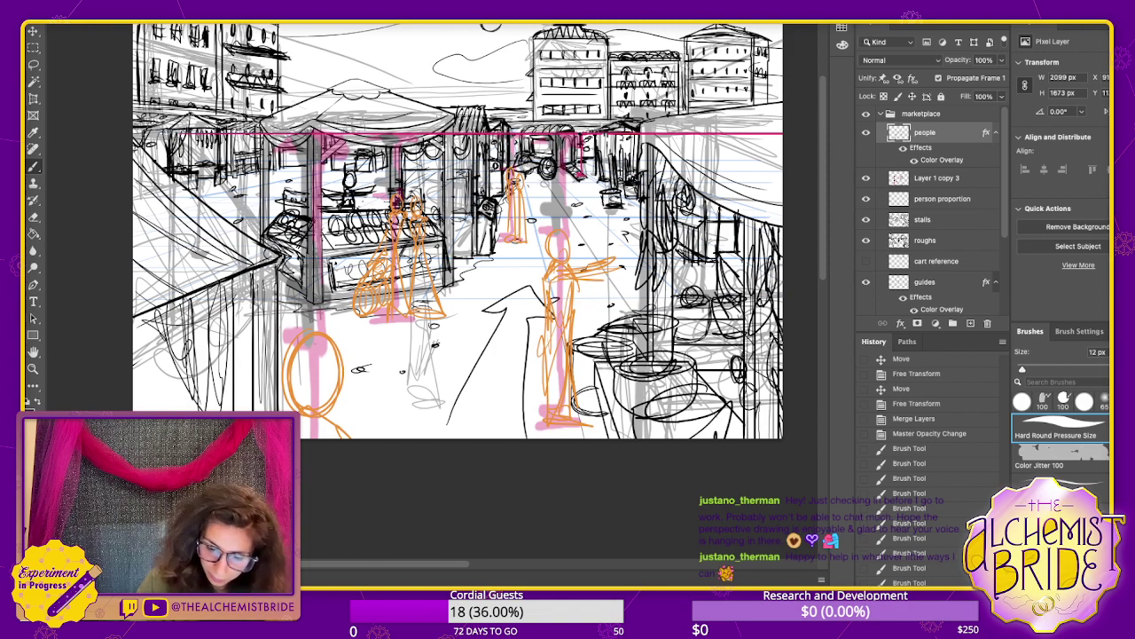
{"action": "left_click_drag", "start_coordinate": [607, 172], "coordinate": [605, 235]}
{"action": "left_click_drag", "start_coordinate": [607, 188], "coordinate": [612, 239]}
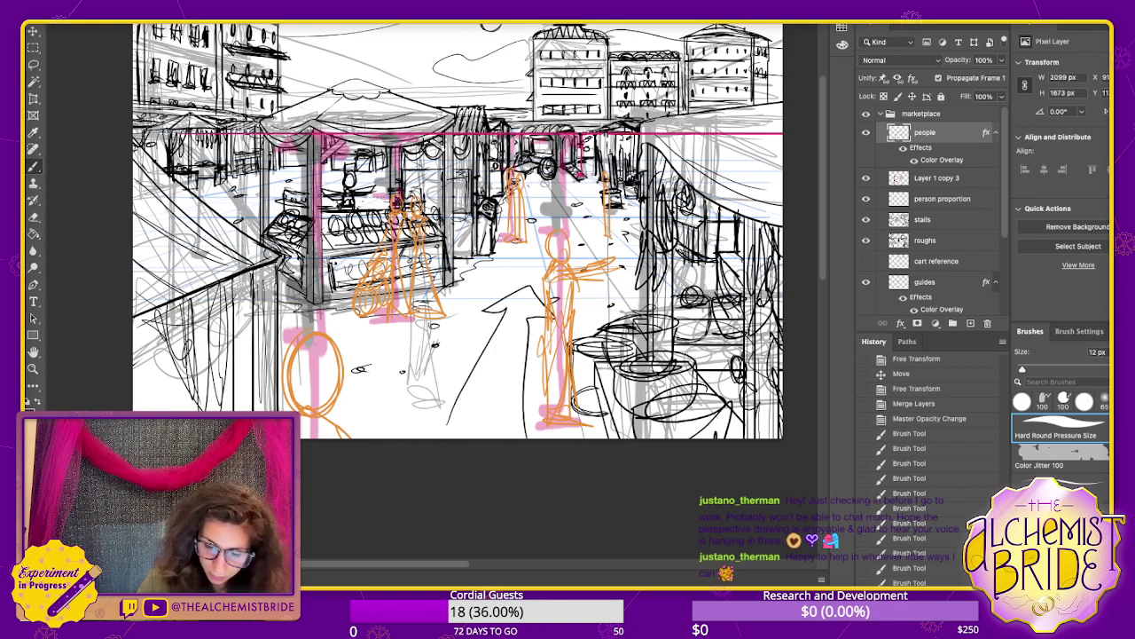
{"action": "left_click_drag", "start_coordinate": [617, 196], "coordinate": [624, 231]}
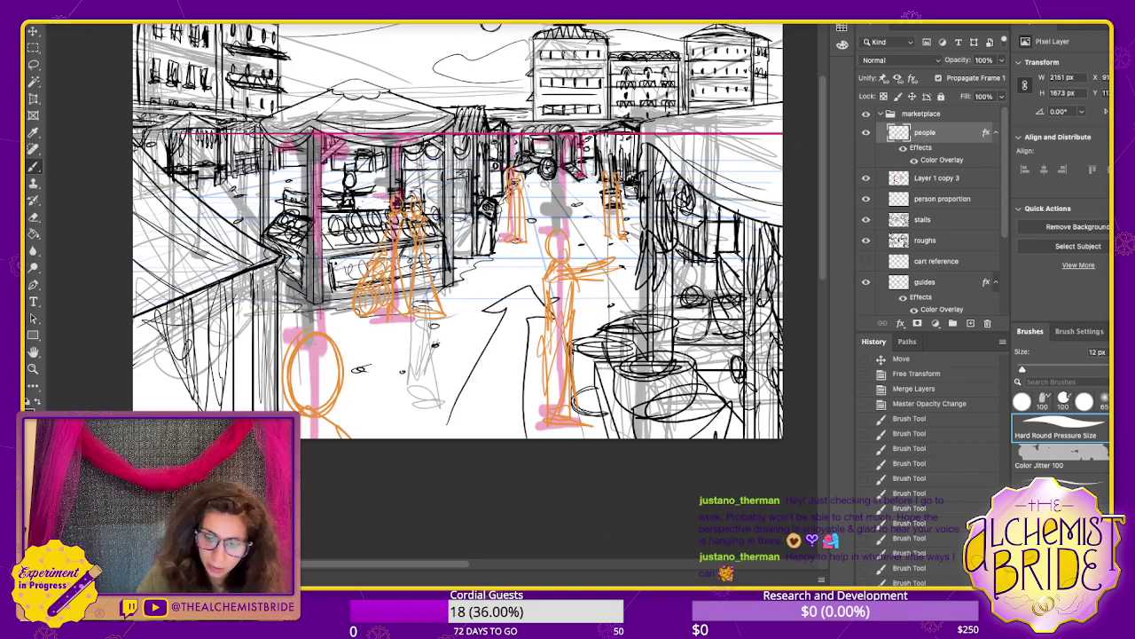
{"action": "left_click_drag", "start_coordinate": [586, 153], "coordinate": [591, 182]}
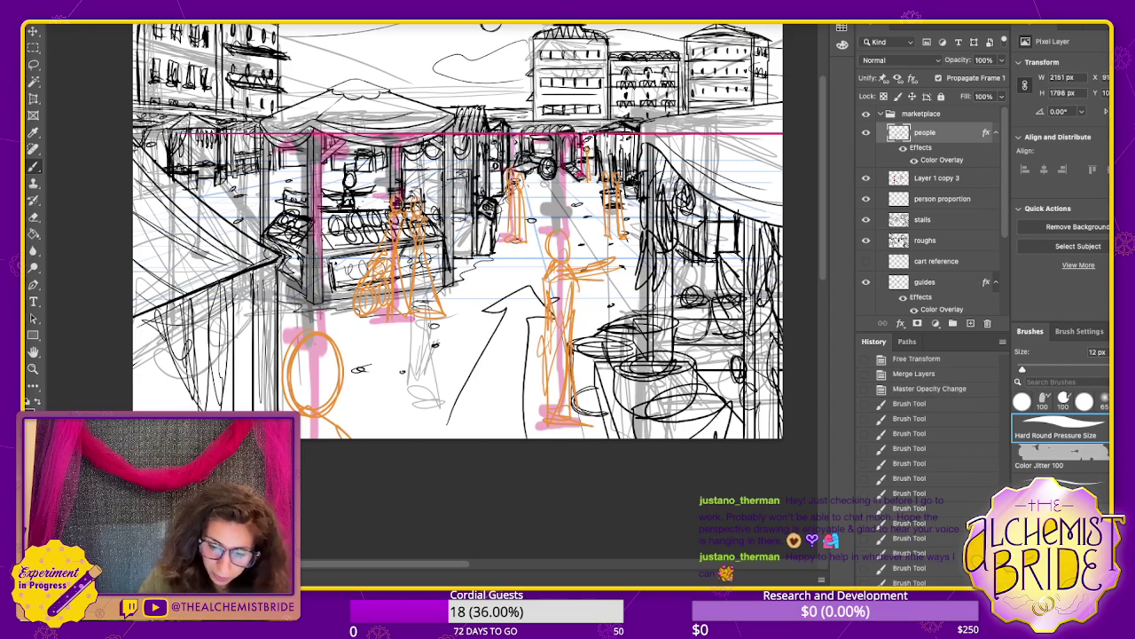
{"action": "left_click_drag", "start_coordinate": [544, 150], "coordinate": [546, 197]}
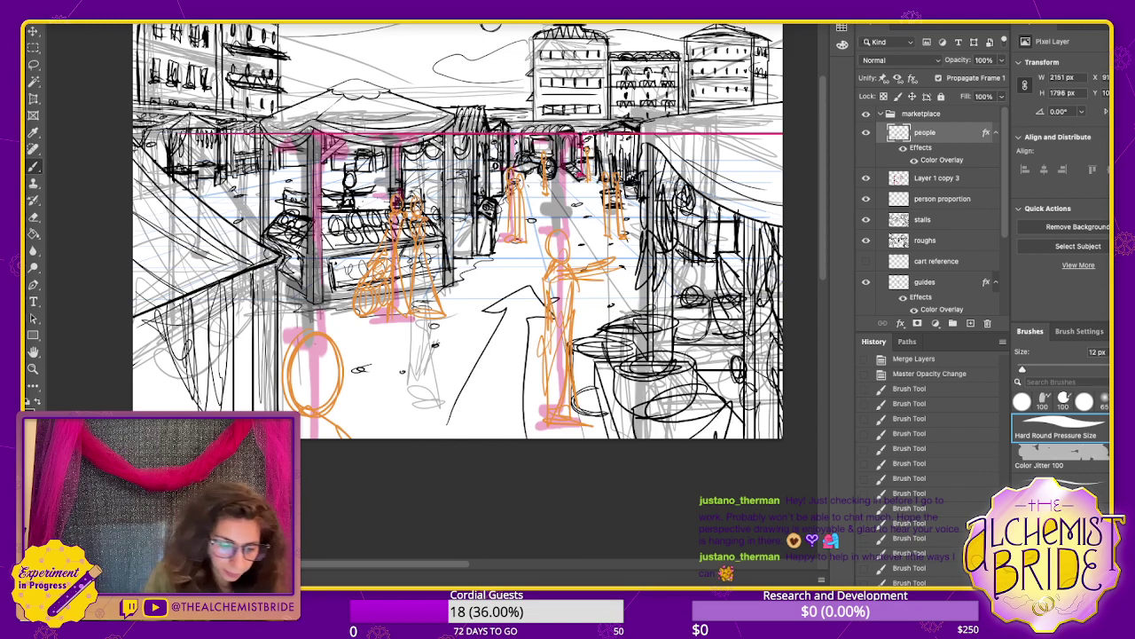
- Extend the foreground figure's shoulder, then populate the front stall's surroundings with a duplicated distant figure and small sketched people behind and inside it
{"action": "left_click_drag", "start_coordinate": [295, 416], "coordinate": [210, 436]}
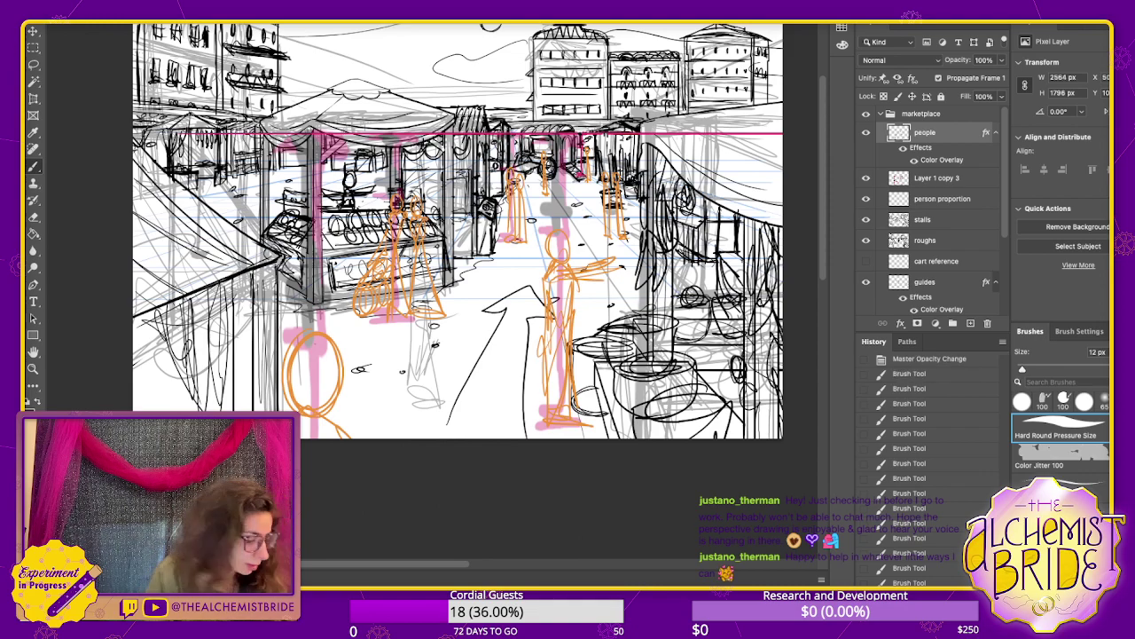
{"action": "key", "text": "l"}
{"action": "mouse_move", "coordinate": [591, 143]}
{"action": "left_mouse_down"}
{"action": "mouse_move", "coordinate": [579, 184]}
{"action": "mouse_move", "coordinate": [593, 147]}
{"action": "left_mouse_up"}
{"action": "key", "text": "v"}
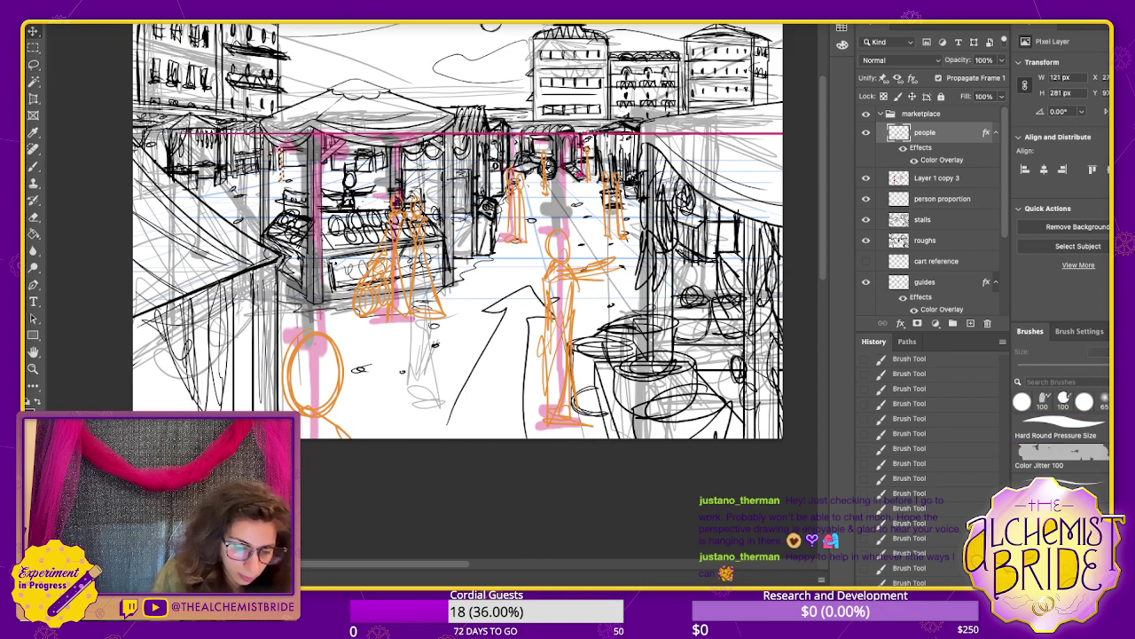
{"action": "key", "text": "ctrl+d"}
{"action": "key", "text": "b"}
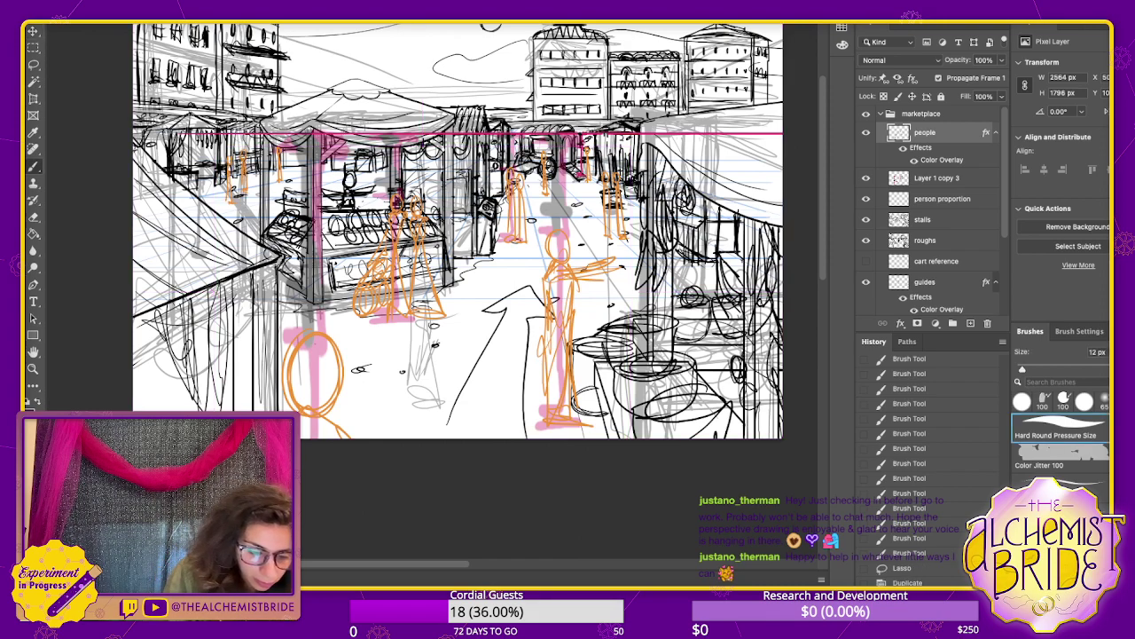
{"action": "mouse_move", "coordinate": [297, 172]}
{"action": "left_mouse_down"}
{"action": "mouse_move", "coordinate": [295, 189]}
{"action": "mouse_move", "coordinate": [332, 186]}
{"action": "mouse_move", "coordinate": [328, 196]}
{"action": "mouse_move", "coordinate": [275, 197]}
{"action": "mouse_move", "coordinate": [271, 224]}
{"action": "left_mouse_up"}
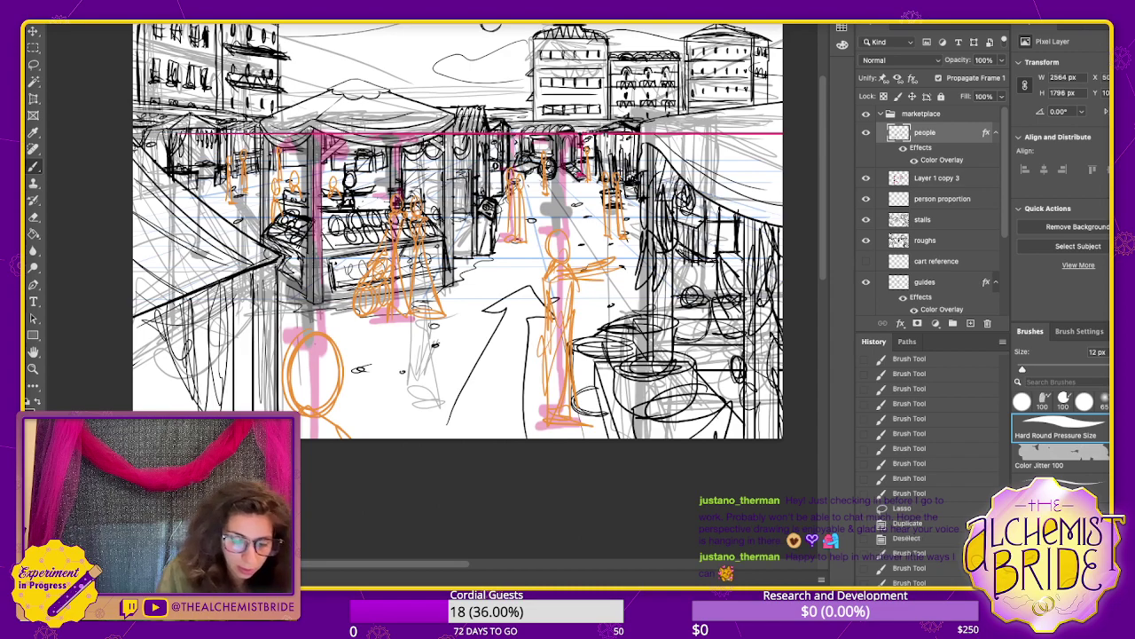
{"action": "left_click_drag", "start_coordinate": [281, 180], "coordinate": [282, 209]}
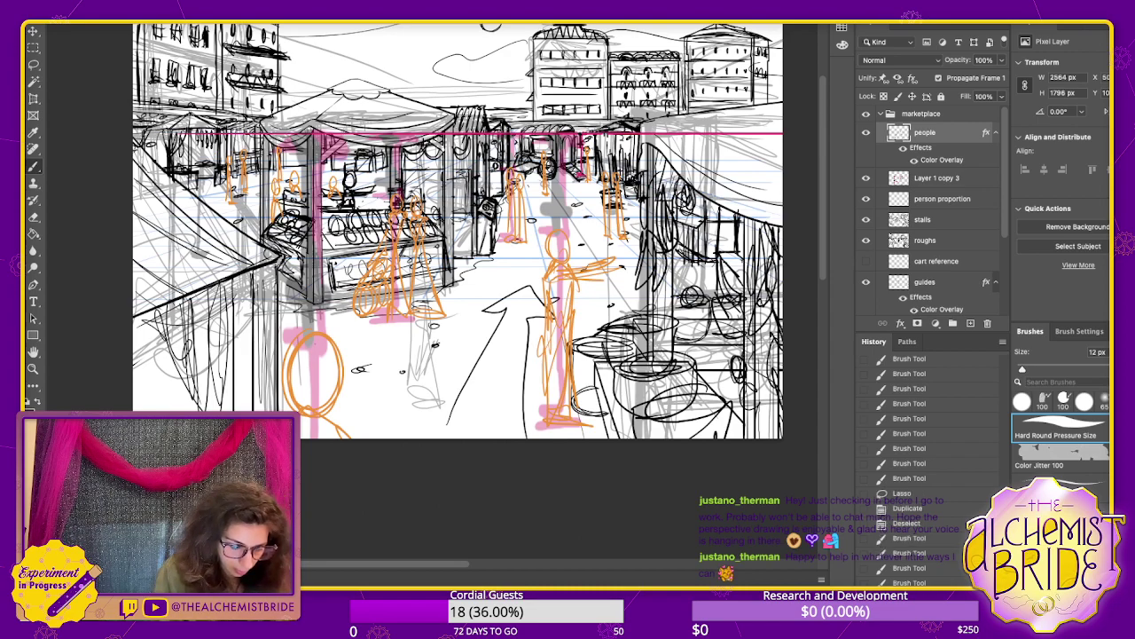
- Sketch a partial figure at the far-left foreground edge and a full figure at the right-hand stall behind the barrels
{"action": "mouse_move", "coordinate": [146, 376]}
{"action": "left_mouse_down"}
{"action": "mouse_move", "coordinate": [152, 408]}
{"action": "mouse_move", "coordinate": [181, 411]}
{"action": "left_mouse_up"}
{"action": "key", "text": "super+z"}
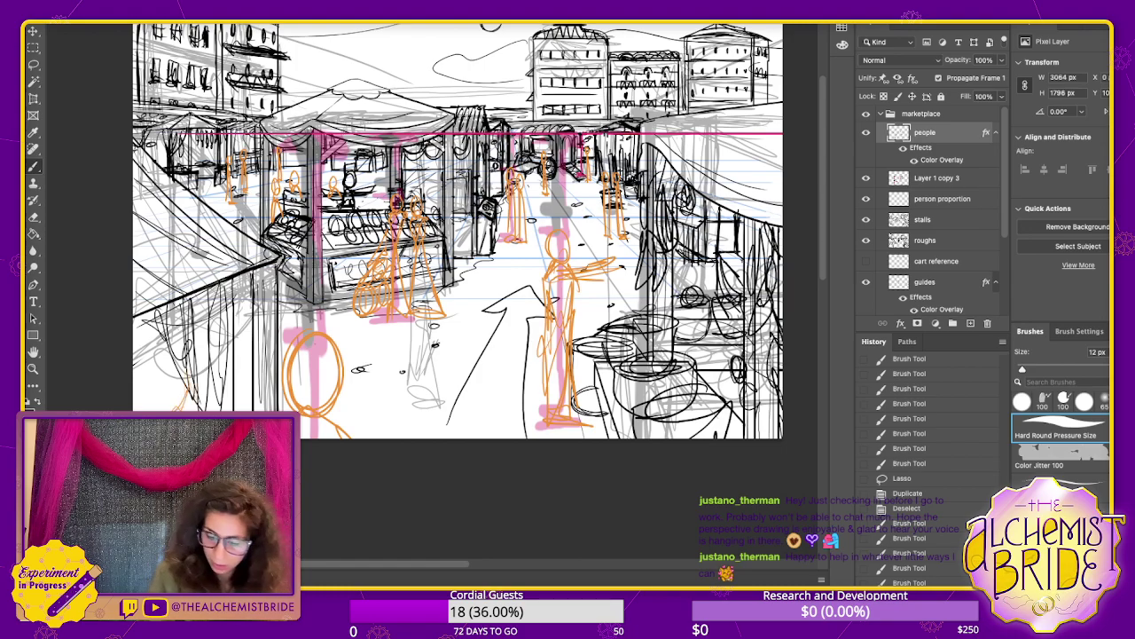
{"action": "mouse_move", "coordinate": [701, 266]}
{"action": "left_mouse_down"}
{"action": "mouse_move", "coordinate": [665, 270]}
{"action": "mouse_move", "coordinate": [678, 291]}
{"action": "left_mouse_up"}
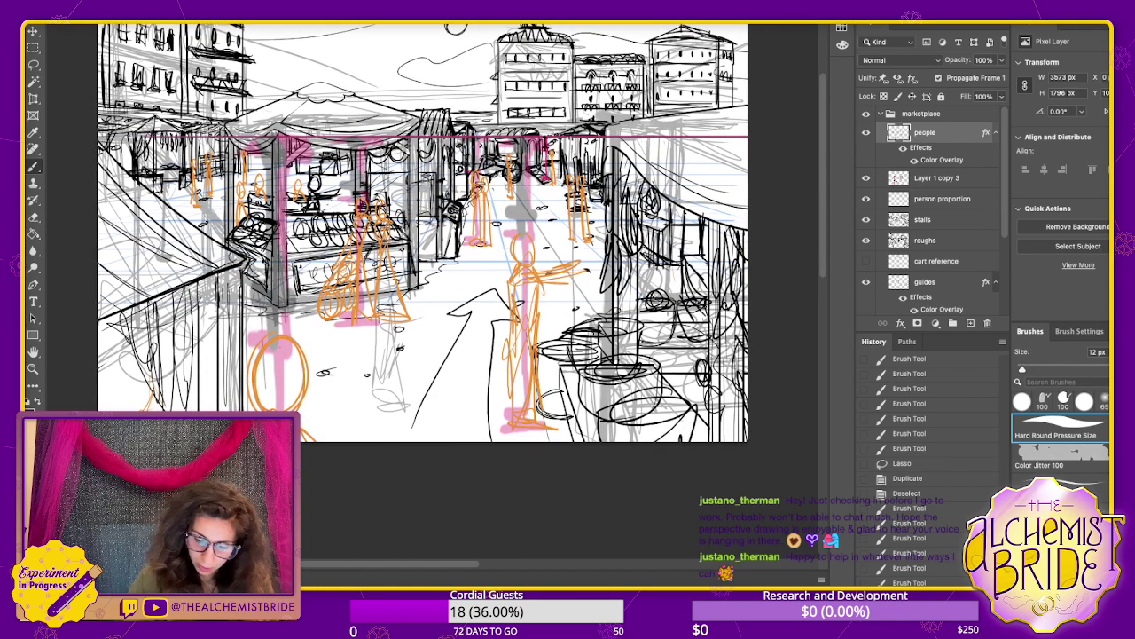
{"action": "mouse_move", "coordinate": [677, 252]}
{"action": "left_mouse_down"}
{"action": "mouse_move", "coordinate": [679, 291]}
{"action": "mouse_move", "coordinate": [663, 321]}
{"action": "left_mouse_up"}
{"action": "left_click_drag", "start_coordinate": [681, 296], "coordinate": [688, 353]}
{"action": "left_click_drag", "start_coordinate": [694, 311], "coordinate": [705, 358]}
{"action": "left_click_drag", "start_coordinate": [667, 323], "coordinate": [674, 382]}
{"action": "left_click_drag", "start_coordinate": [685, 340], "coordinate": [704, 417]}
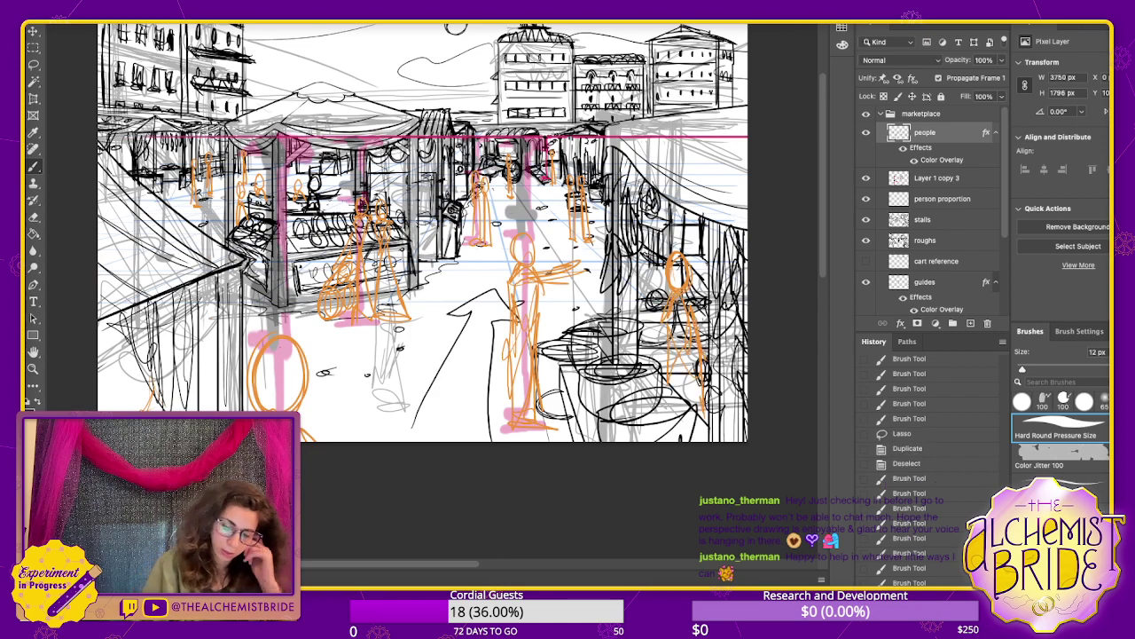
- Sketch a foreground figure over the path arrow, just left of the person with the outstretched arm
{"action": "mouse_move", "coordinate": [488, 266]}
{"action": "left_mouse_down"}
{"action": "mouse_move", "coordinate": [479, 333]}
{"action": "mouse_move", "coordinate": [506, 344]}
{"action": "mouse_move", "coordinate": [467, 440]}
{"action": "left_mouse_up"}
{"action": "left_click_drag", "start_coordinate": [502, 321], "coordinate": [486, 431]}
{"action": "left_click_drag", "start_coordinate": [497, 355], "coordinate": [557, 403]}
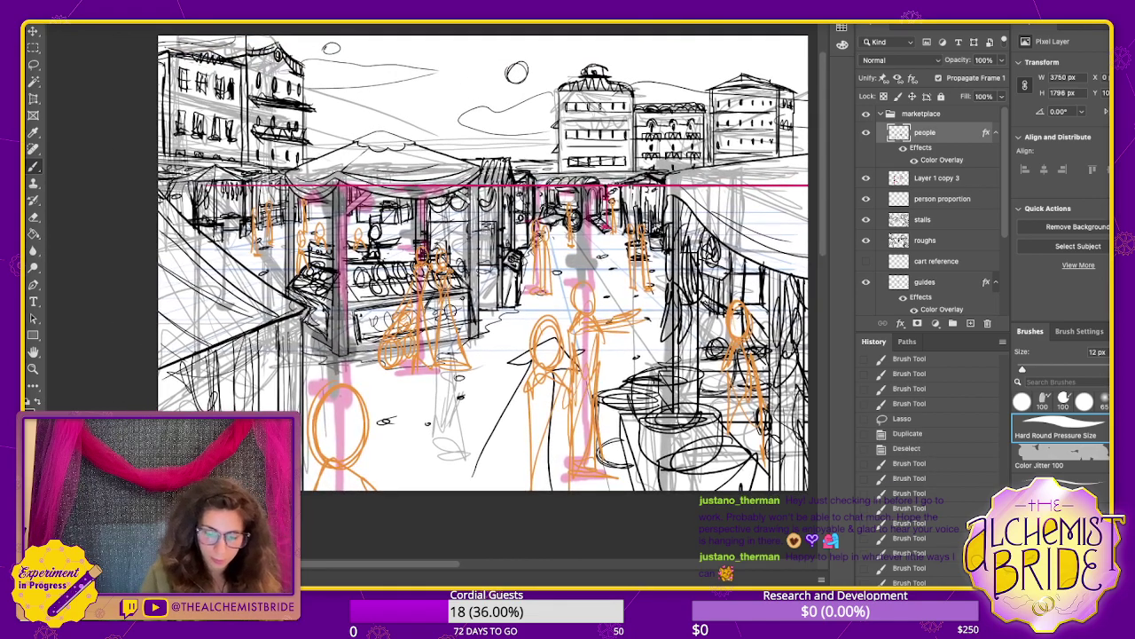
{"action": "mouse_move", "coordinate": [499, 287]}
{"action": "left_mouse_down"}
{"action": "mouse_move", "coordinate": [488, 323]}
{"action": "mouse_move", "coordinate": [504, 292]}
{"action": "left_mouse_up"}
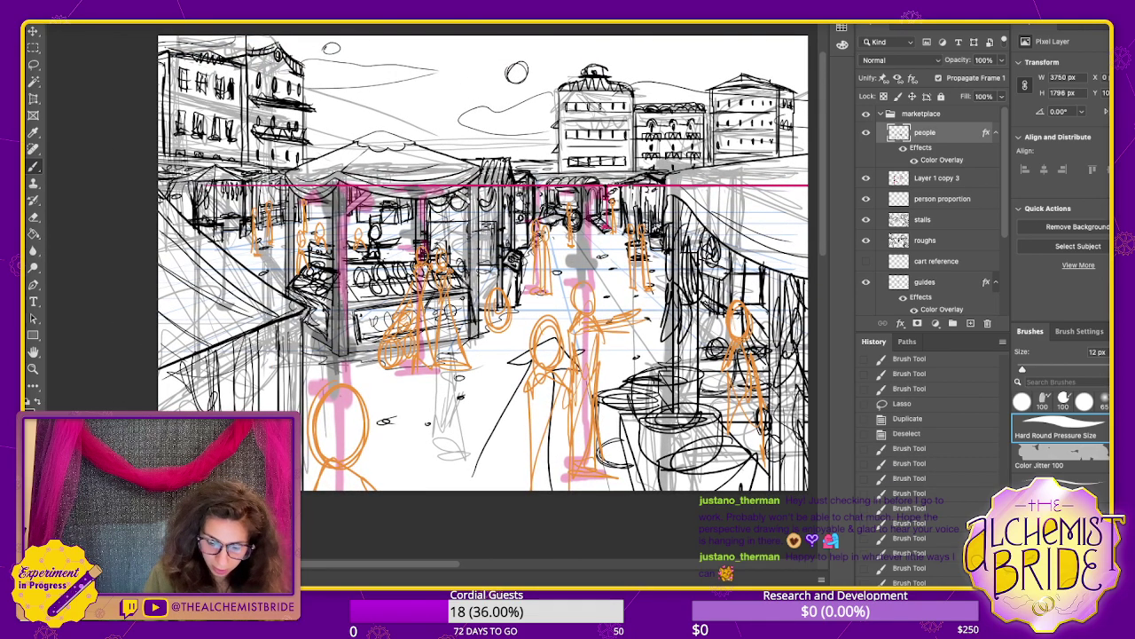
{"action": "left_click_drag", "start_coordinate": [491, 331], "coordinate": [481, 355]}
{"action": "key", "text": "ctrl+z"}
{"action": "key", "text": "ctrl+z"}
{"action": "scroll", "coordinate": [461, 262], "scroll_direction": "right", "scroll_amount": 2}
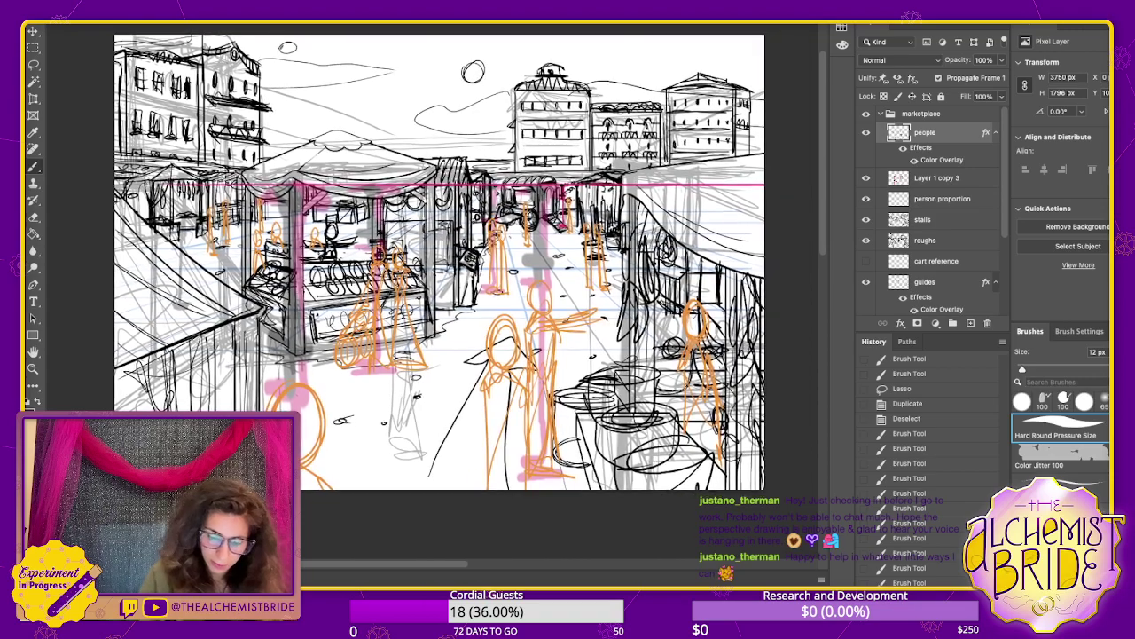
- Sketch a tall robed figure left of the foreground pair, with its head beside the produce stall's corner and its hem near the canvas's lower edge
{"action": "mouse_move", "coordinate": [456, 241]}
{"action": "left_mouse_down"}
{"action": "mouse_move", "coordinate": [438, 300]}
{"action": "mouse_move", "coordinate": [459, 264]}
{"action": "left_mouse_up"}
{"action": "key", "text": "ctrl+z"}
{"action": "mouse_move", "coordinate": [437, 307]}
{"action": "left_mouse_down"}
{"action": "mouse_move", "coordinate": [469, 313]}
{"action": "mouse_move", "coordinate": [429, 411]}
{"action": "mouse_move", "coordinate": [435, 461]}
{"action": "left_mouse_up"}
{"action": "left_click_drag", "start_coordinate": [463, 316], "coordinate": [465, 488]}
{"action": "left_click_drag", "start_coordinate": [434, 459], "coordinate": [471, 489]}
{"action": "key", "text": "ctrl+z"}
{"action": "key", "text": "ctrl+z"}
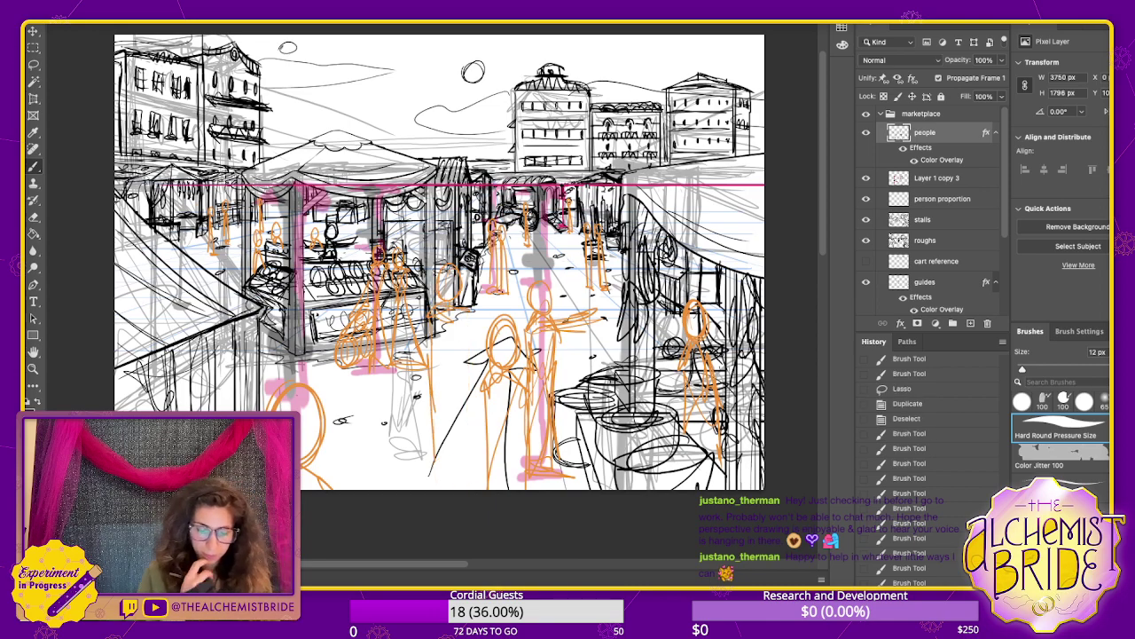
{"action": "key", "text": "ctrl+z"}
{"action": "scroll", "coordinate": [437, 301], "scroll_direction": "right", "scroll_amount": 2}
{"action": "mouse_move", "coordinate": [438, 283]}
{"action": "left_mouse_down"}
{"action": "mouse_move", "coordinate": [418, 325]}
{"action": "mouse_move", "coordinate": [447, 320]}
{"action": "left_mouse_up"}
{"action": "mouse_move", "coordinate": [418, 322]}
{"action": "left_mouse_down"}
{"action": "mouse_move", "coordinate": [417, 442]}
{"action": "mouse_move", "coordinate": [447, 436]}
{"action": "left_mouse_up"}
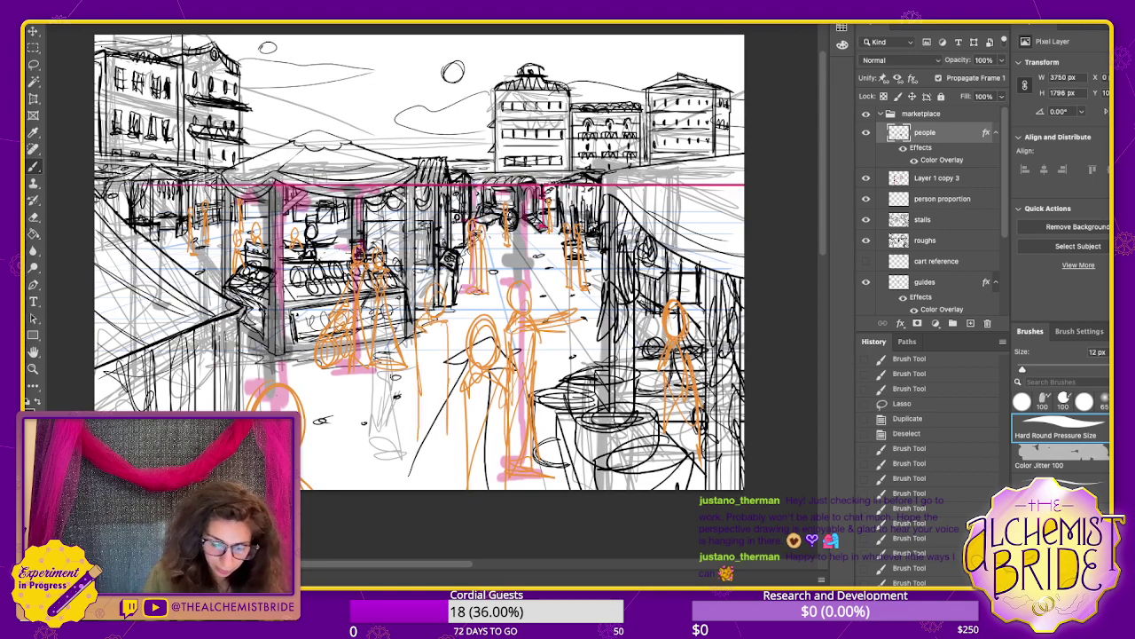
{"action": "mouse_move", "coordinate": [451, 376]}
{"action": "left_mouse_down"}
{"action": "mouse_move", "coordinate": [430, 477]}
{"action": "mouse_move", "coordinate": [415, 479]}
{"action": "left_mouse_up"}
{"action": "mouse_move", "coordinate": [415, 475]}
{"action": "left_mouse_down"}
{"action": "mouse_move", "coordinate": [462, 476]}
{"action": "mouse_move", "coordinate": [459, 488]}
{"action": "left_mouse_up"}
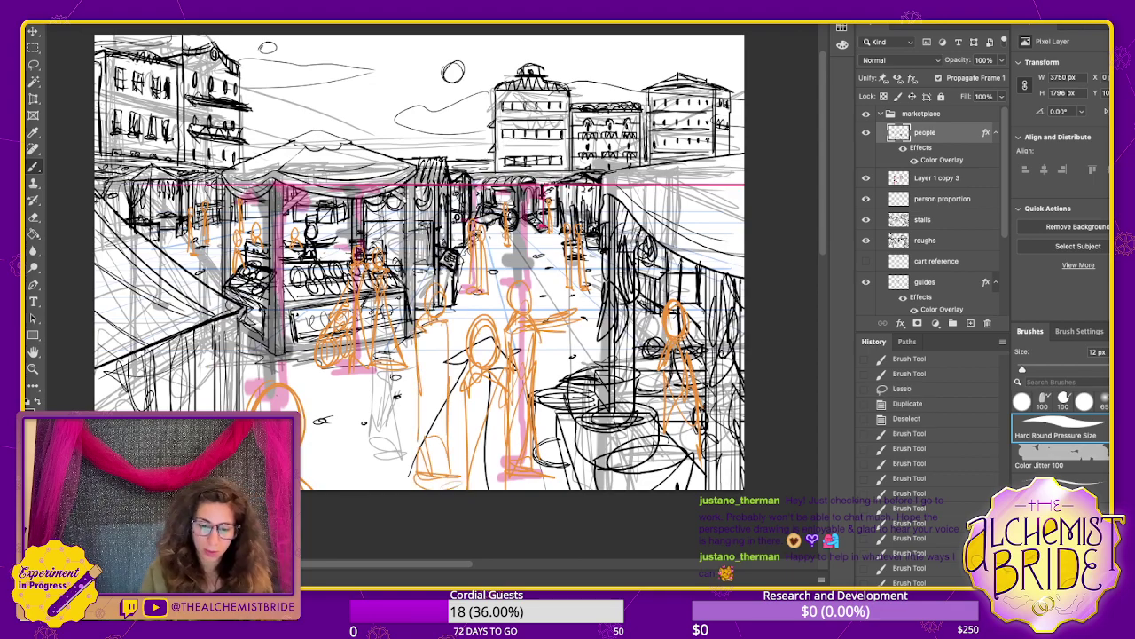
- Add more brush strokes to the large head and shoulders in the left foreground
{"action": "scroll", "coordinate": [417, 273], "scroll_direction": "up", "scroll_amount": 2}
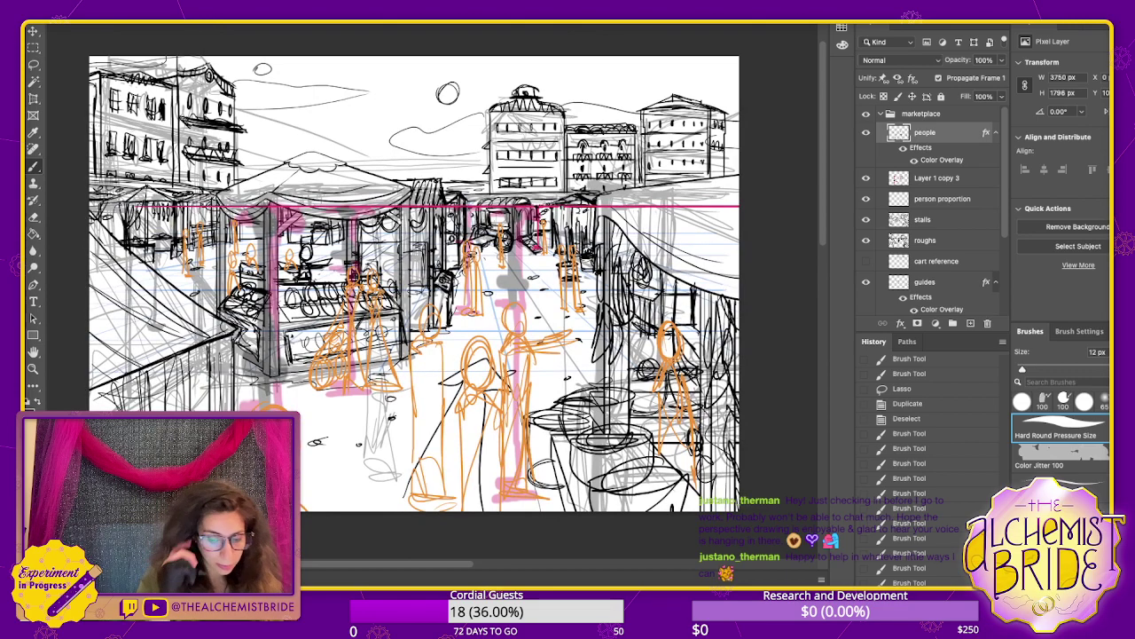
{"action": "left_click_drag", "start_coordinate": [266, 434], "coordinate": [270, 496]}
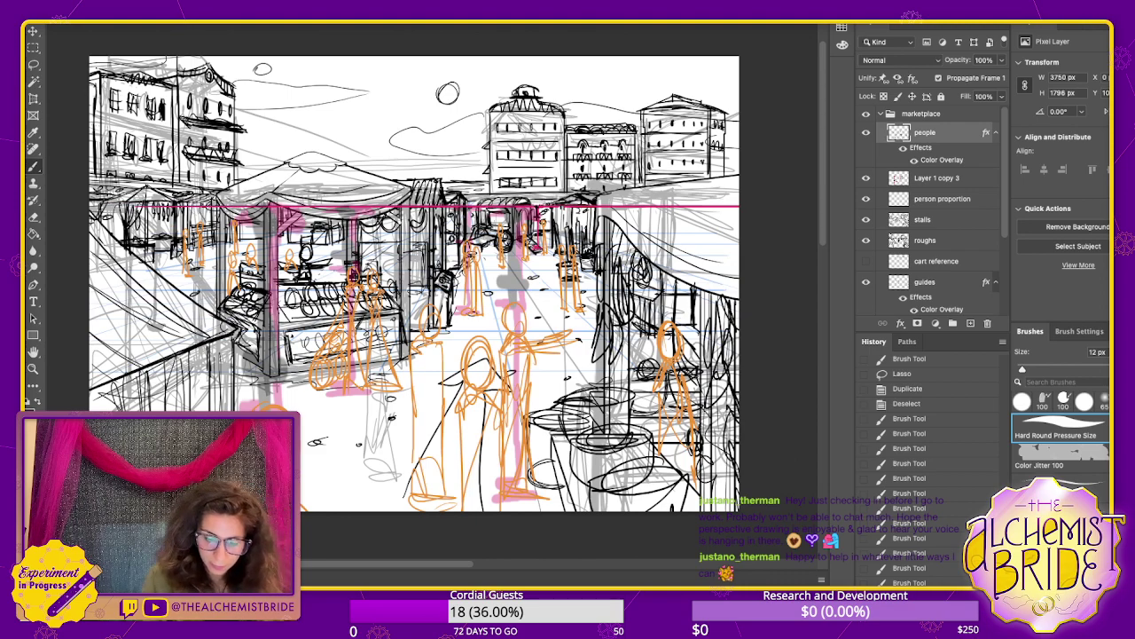
{"action": "left_click_drag", "start_coordinate": [275, 439], "coordinate": [282, 497]}
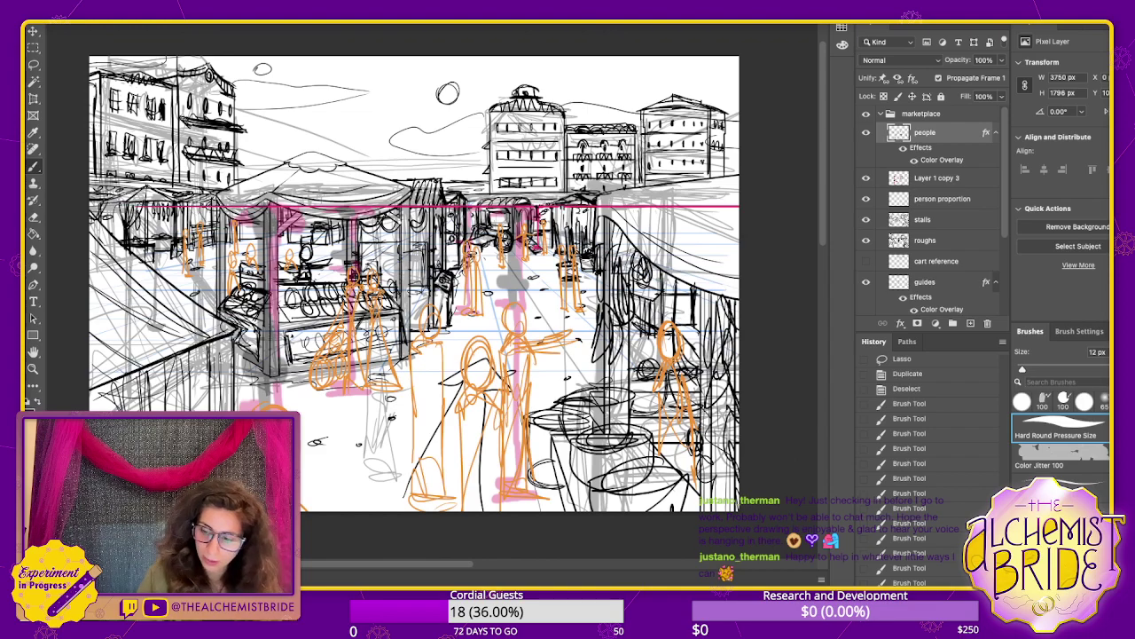
- Hide the merged proportion guide layer, Layer 1 copy 3, leaving the sketched people shown
{"action": "left_click", "coordinate": [937, 178]}
{"action": "left_click", "coordinate": [867, 178]}
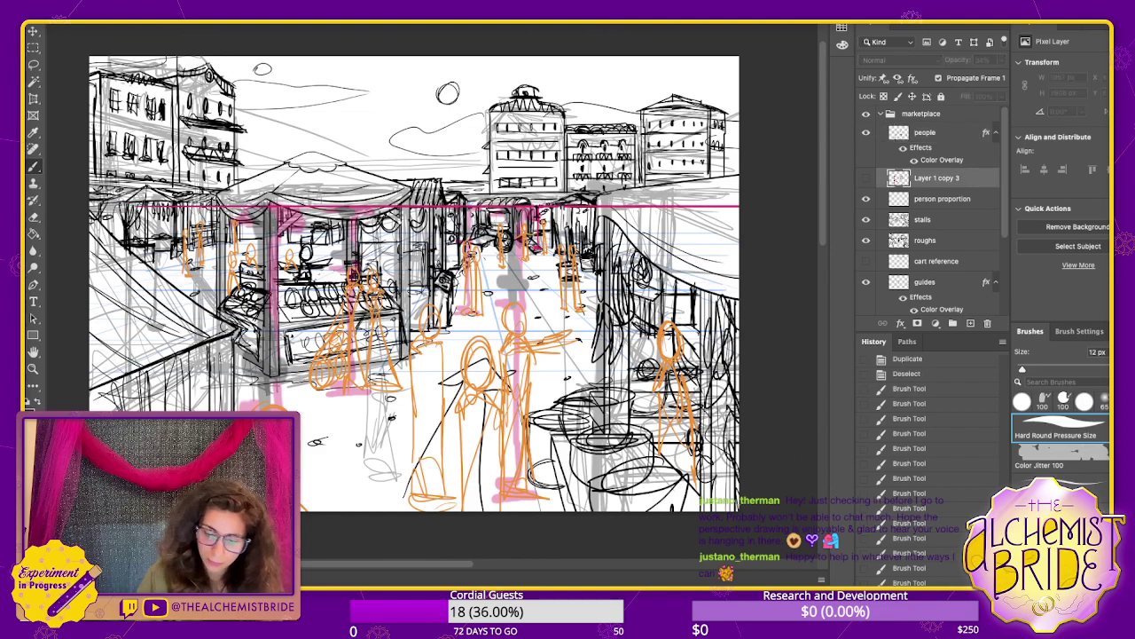
{"action": "left_click", "coordinate": [866, 178]}
{"action": "left_click", "coordinate": [867, 178]}
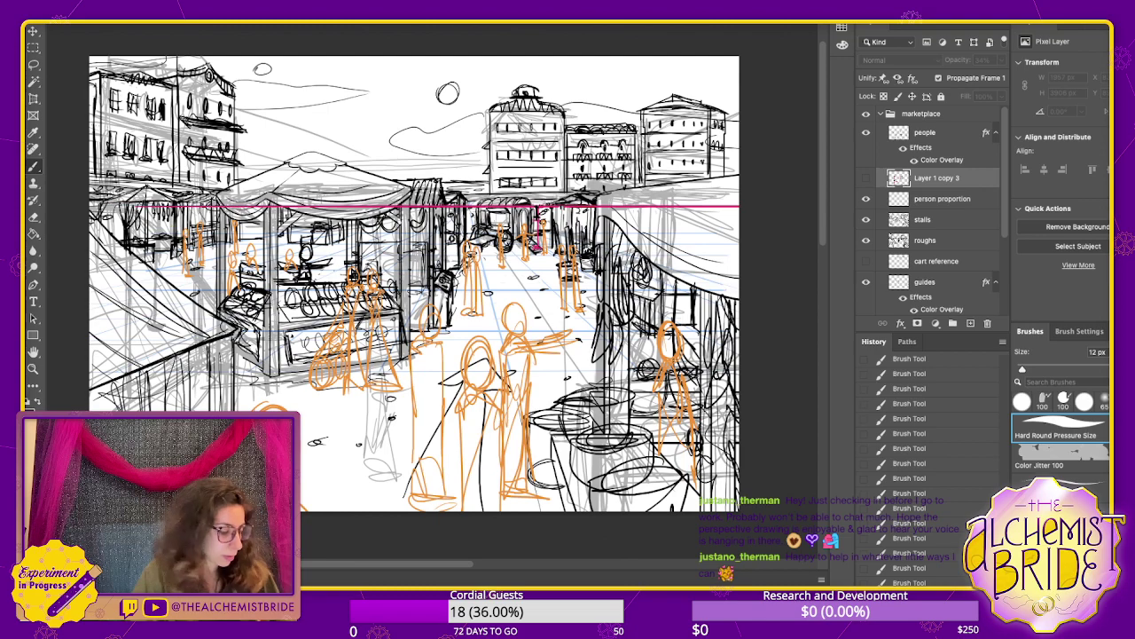
- Delete the Layer 1 copy 3 layer and toggle the person proportion layer to check its content, leaving it shown
{"action": "key", "text": "BackSpace"}
{"action": "key", "text": "ctrl+comma"}
{"action": "key", "text": "ctrl+comma"}
{"action": "key", "text": "ctrl+comma"}
{"action": "key", "text": "ctrl+comma"}
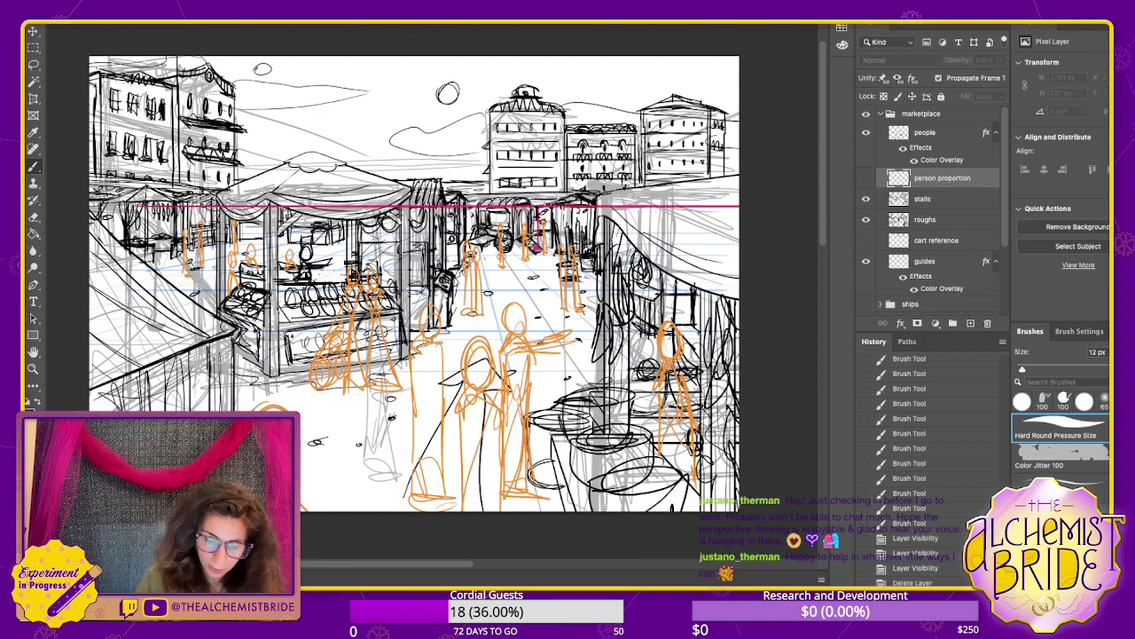
{"action": "key", "text": "ctrl+comma"}
{"action": "key", "text": "ctrl+comma"}
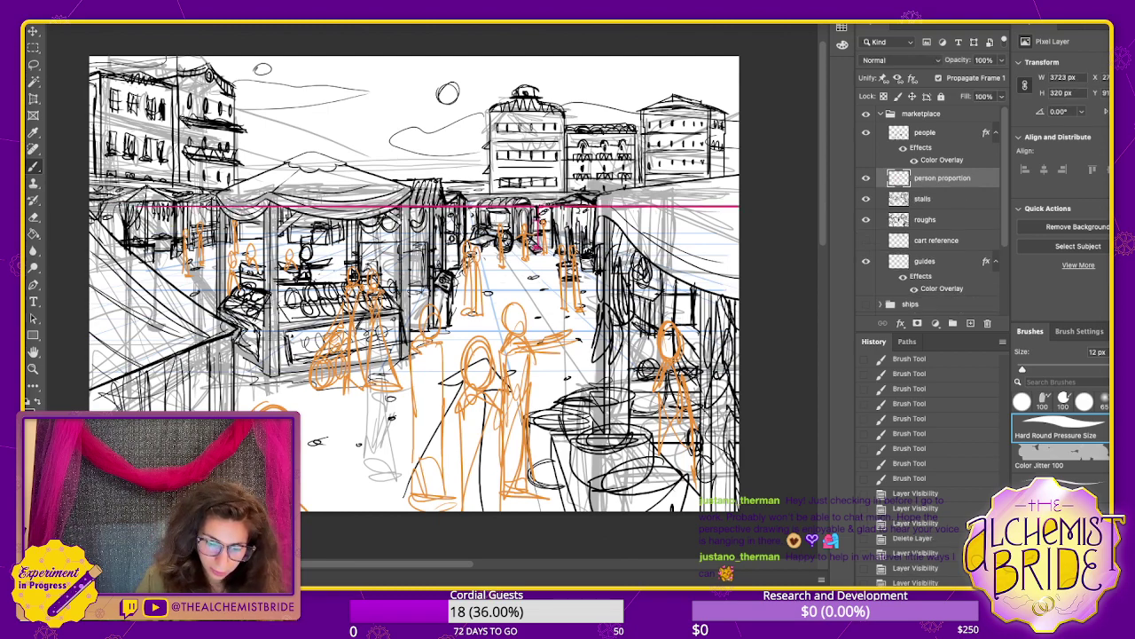
- On a new layer, mark the vanishing point with a VP label and arrow above the horizon line, and merge it into person proportion
{"action": "key", "text": "i"}
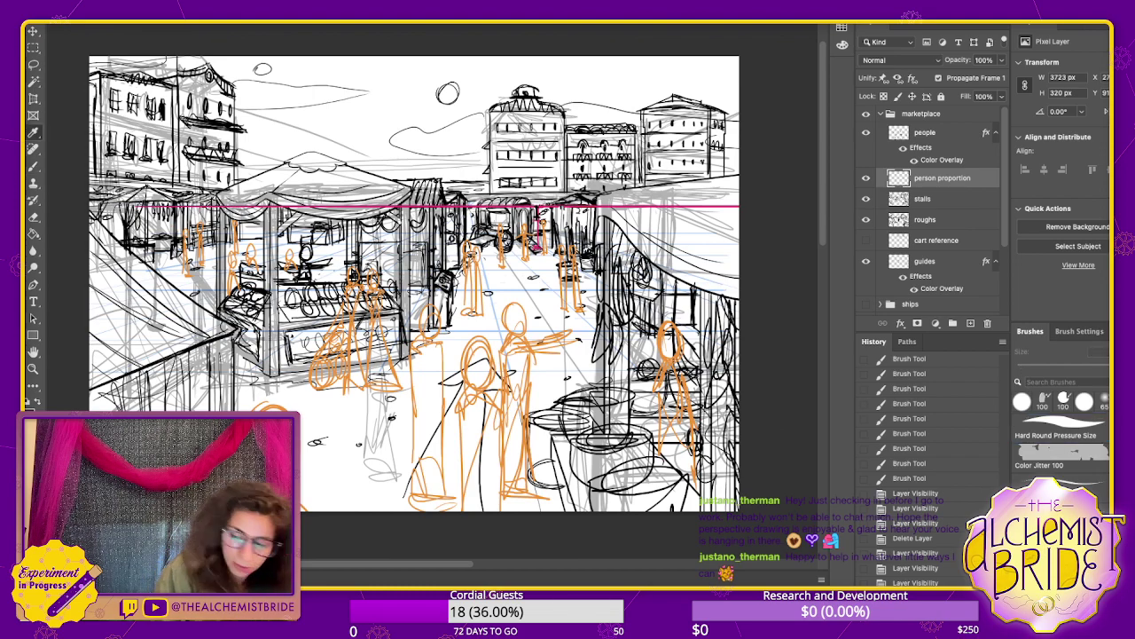
{"action": "key", "text": "b"}
{"action": "key", "text": "ctrl+alt+shift+n"}
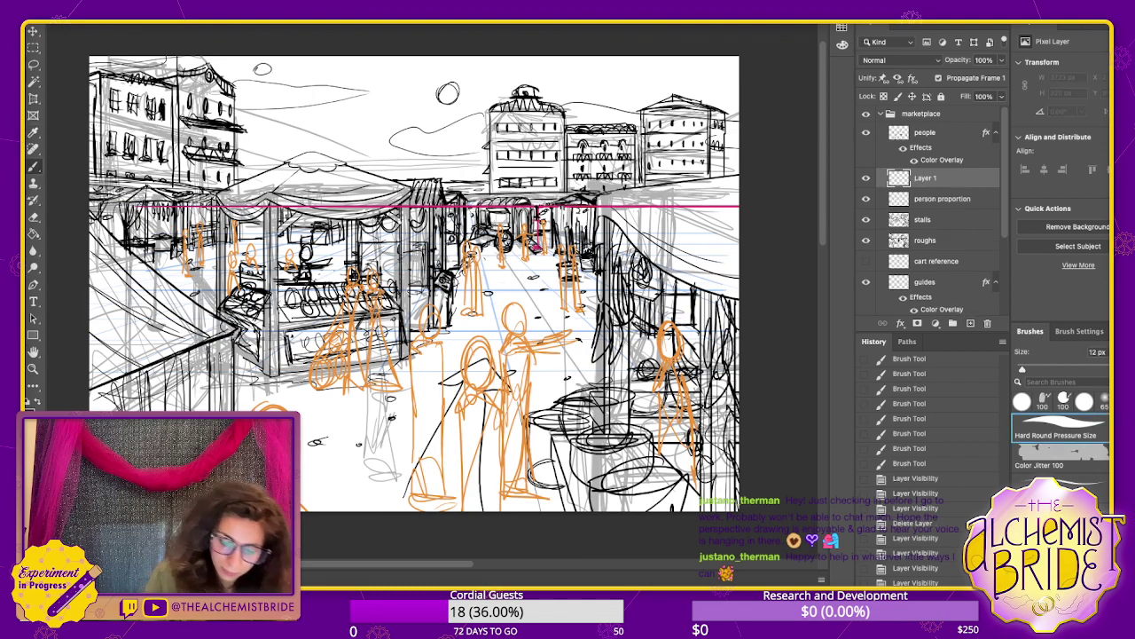
{"action": "left_click_drag", "start_coordinate": [470, 203], "coordinate": [473, 207]}
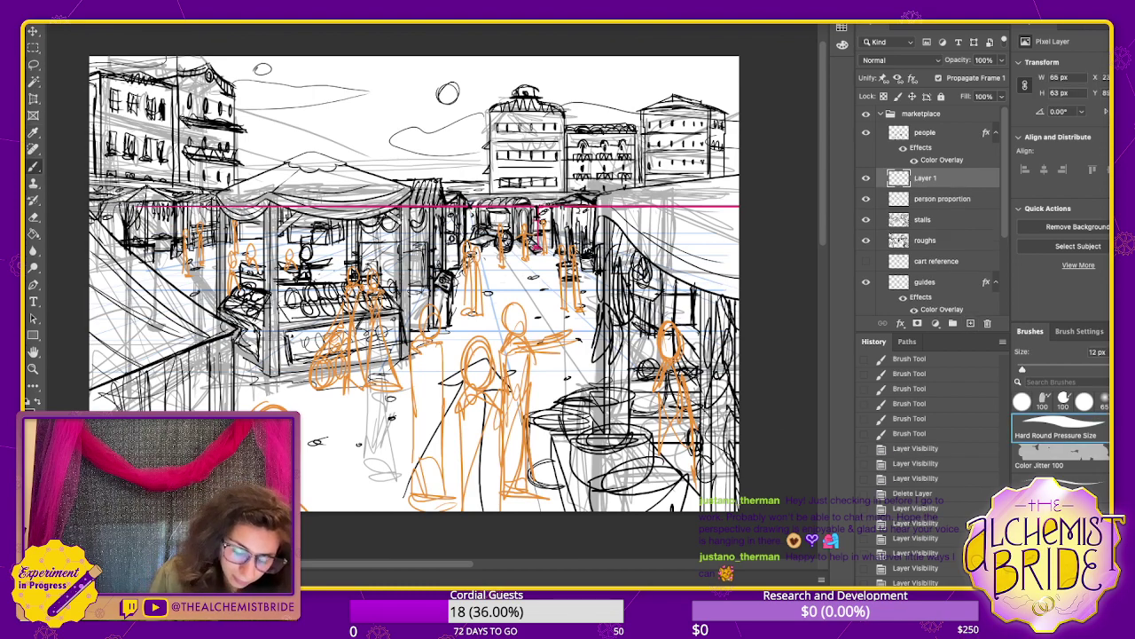
{"action": "key", "text": "ctrl+z"}
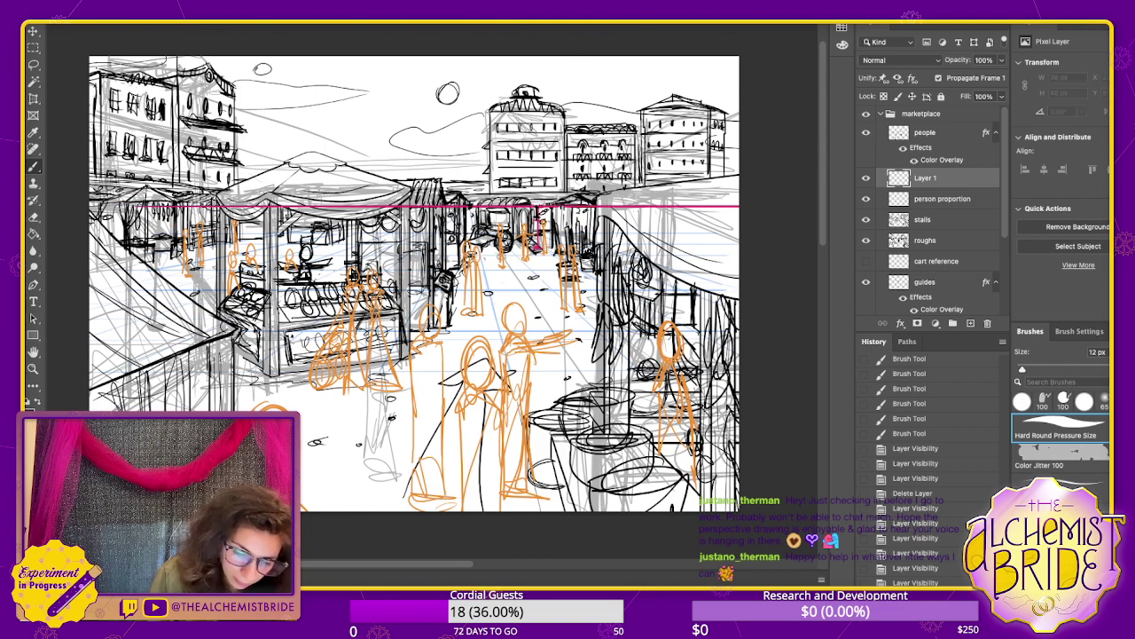
{"action": "left_click_drag", "start_coordinate": [538, 241], "coordinate": [537, 250]}
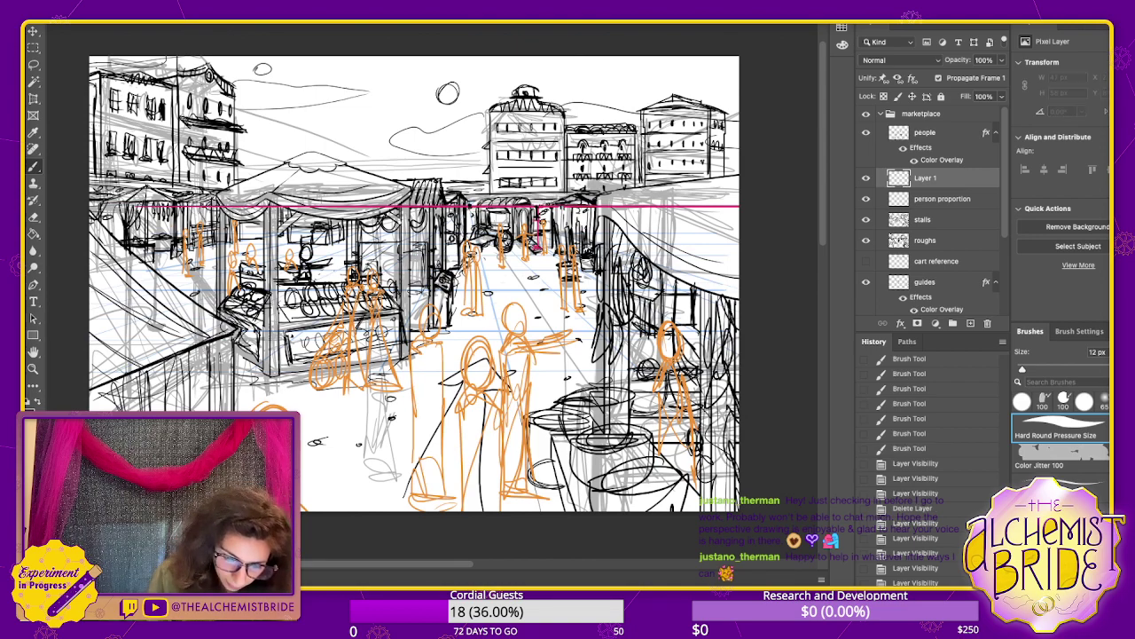
{"action": "left_click_drag", "start_coordinate": [469, 204], "coordinate": [469, 169]}
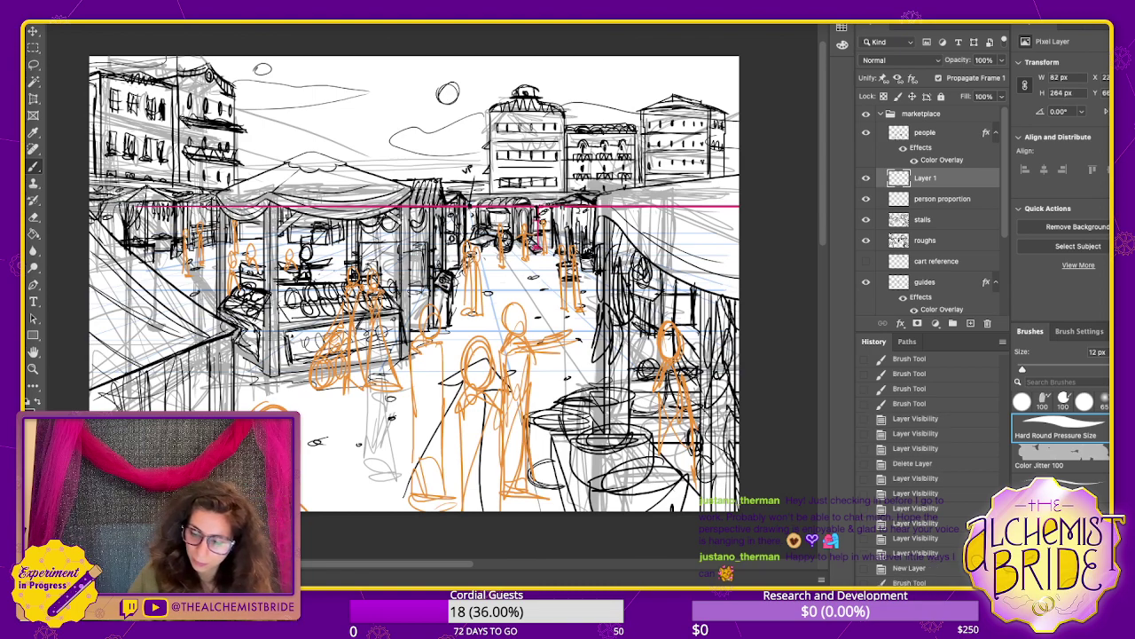
{"action": "key", "text": "Delete"}
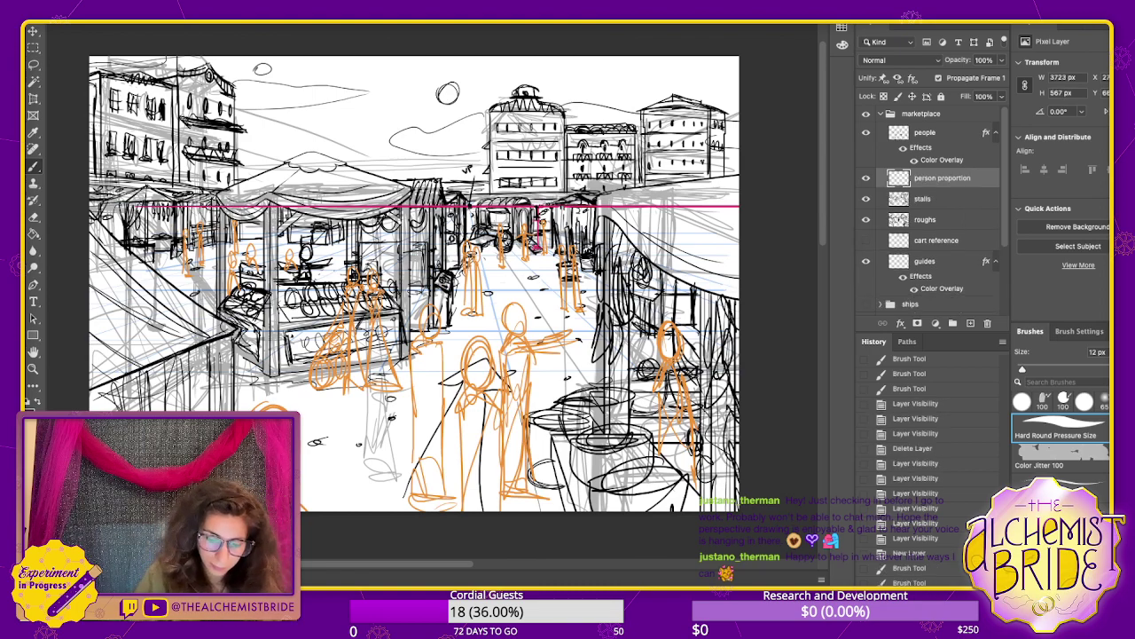
- Toggle the person proportion layer to compare the scene with and without the horizon line and VP mark, leaving it hidden
{"action": "left_click", "coordinate": [865, 178]}
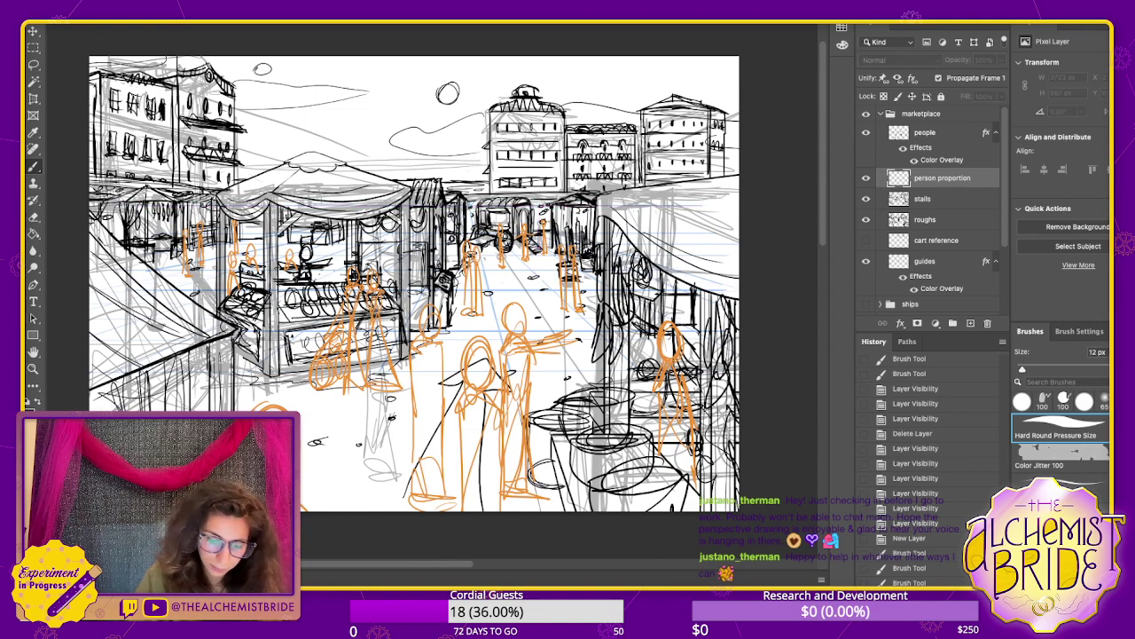
{"action": "left_click", "coordinate": [866, 179]}
{"action": "left_click", "coordinate": [865, 179]}
{"action": "left_click", "coordinate": [866, 178]}
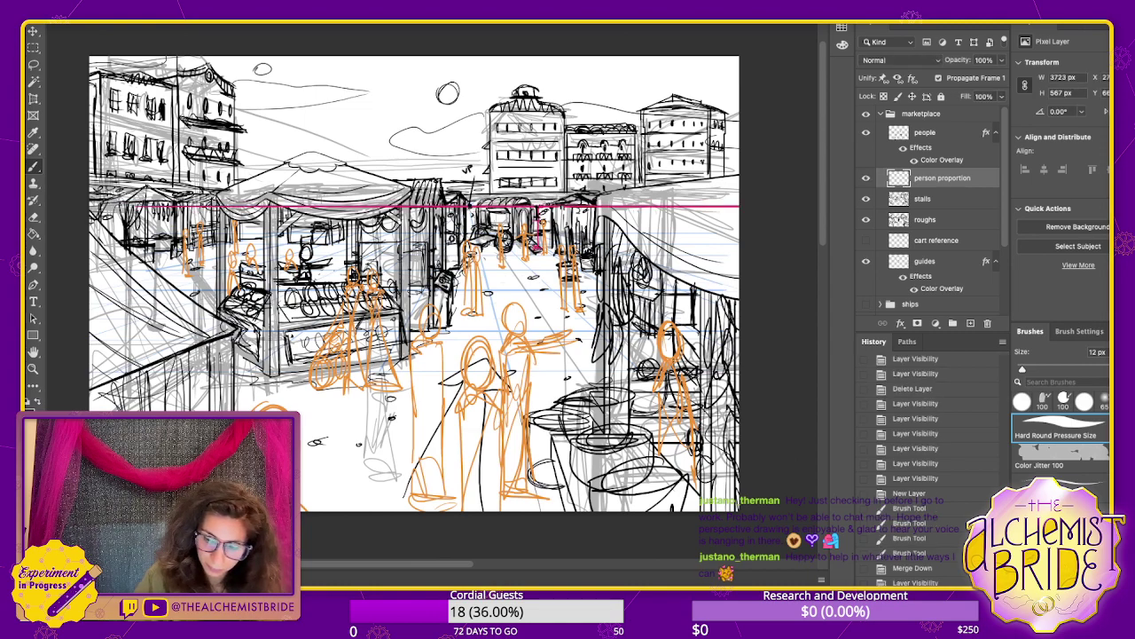
{"action": "key", "text": "super+comma"}
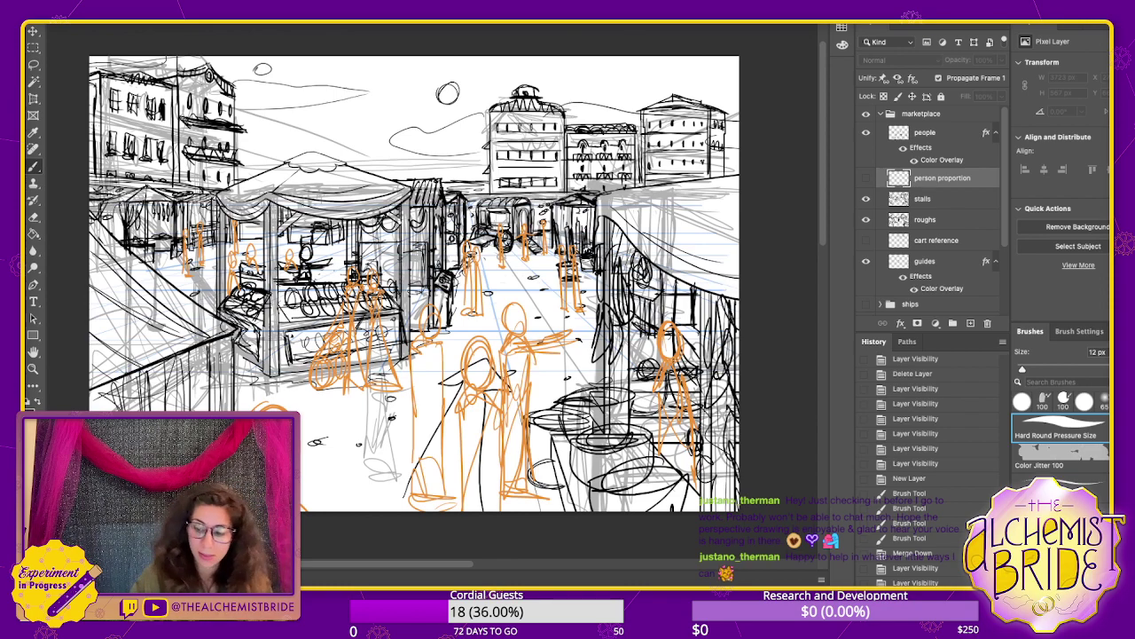
{"action": "key", "text": "super+comma"}
{"action": "key", "text": "super+comma"}
{"action": "key", "text": "super+comma"}
{"action": "key", "text": "super+comma"}
{"action": "key", "text": "super+comma"}
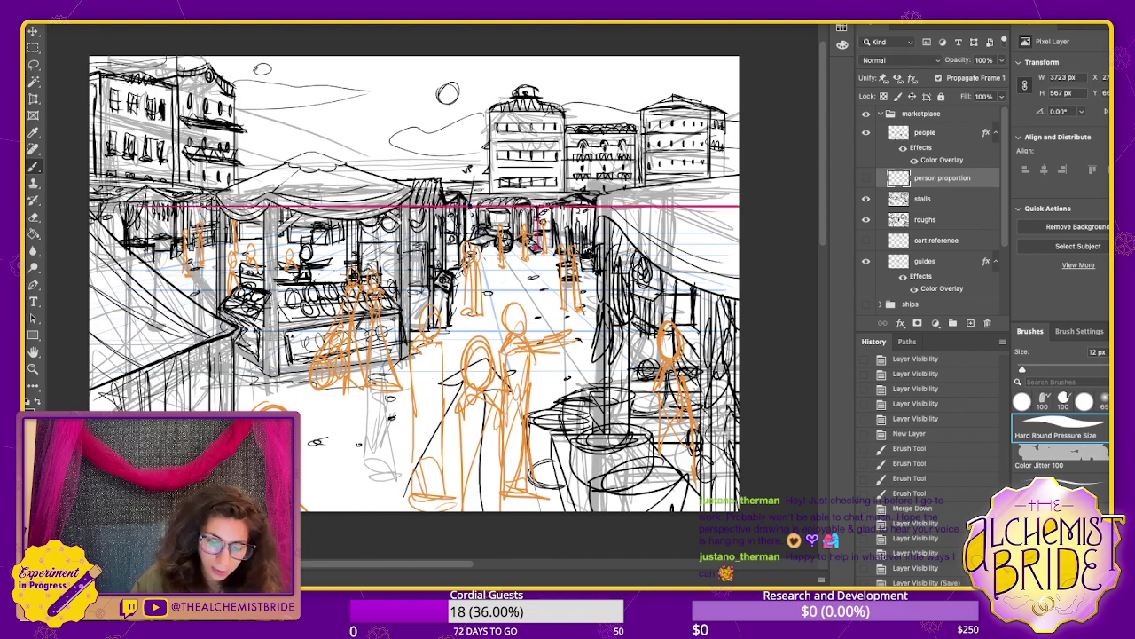
{"action": "key", "text": "super+comma"}
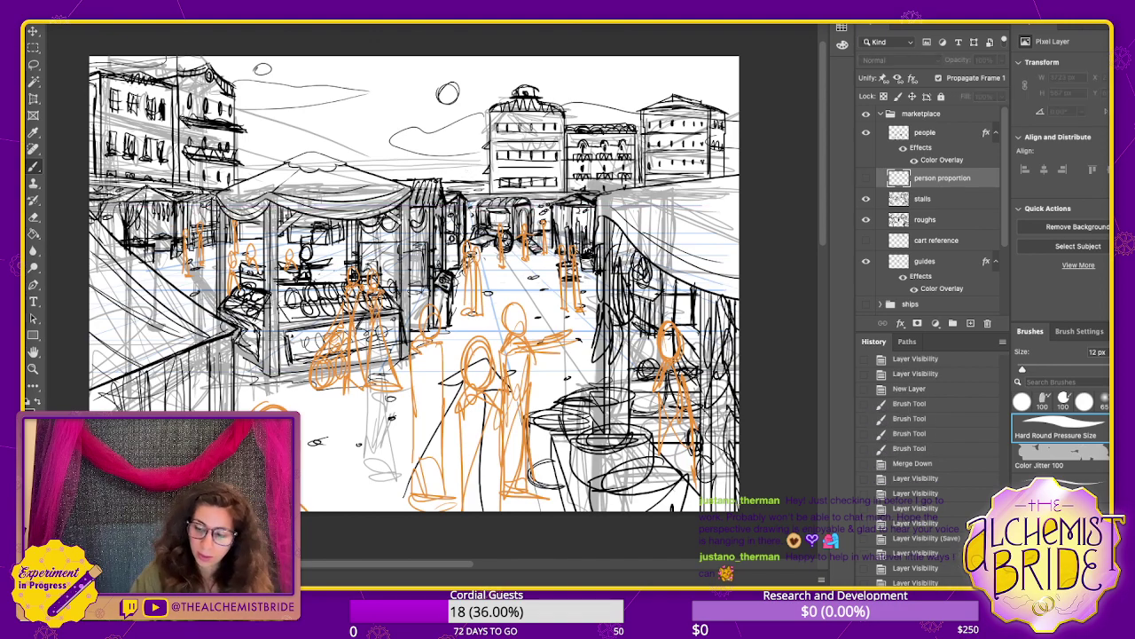
- View the stalls and roughs layers separately, examining the rough perspective sketch with the people but without the stalls linework
{"action": "left_click", "coordinate": [865, 198]}
{"action": "left_click", "coordinate": [865, 198]}
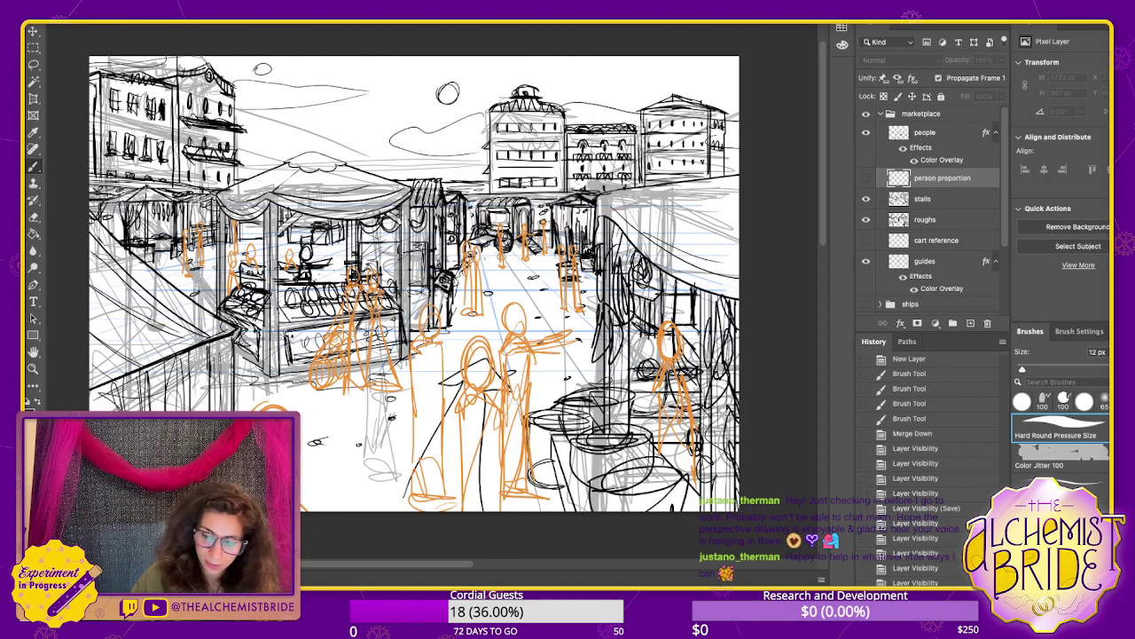
{"action": "left_click", "coordinate": [924, 199]}
{"action": "left_click", "coordinate": [866, 220]}
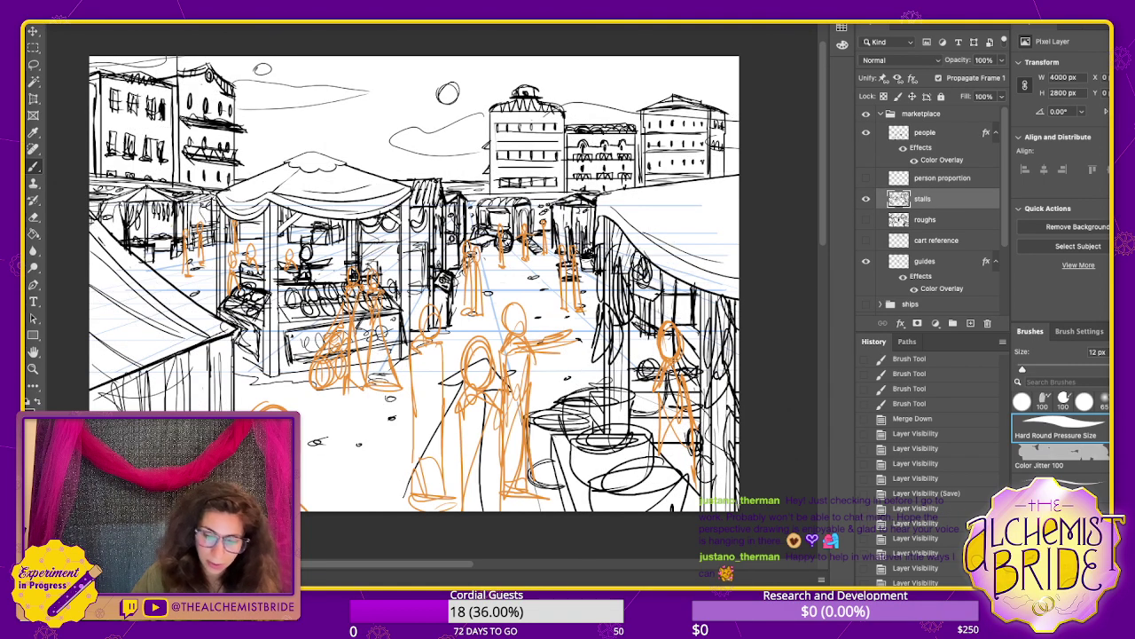
{"action": "left_click", "coordinate": [922, 219]}
{"action": "left_click", "coordinate": [866, 219]}
{"action": "left_click", "coordinate": [866, 199]}
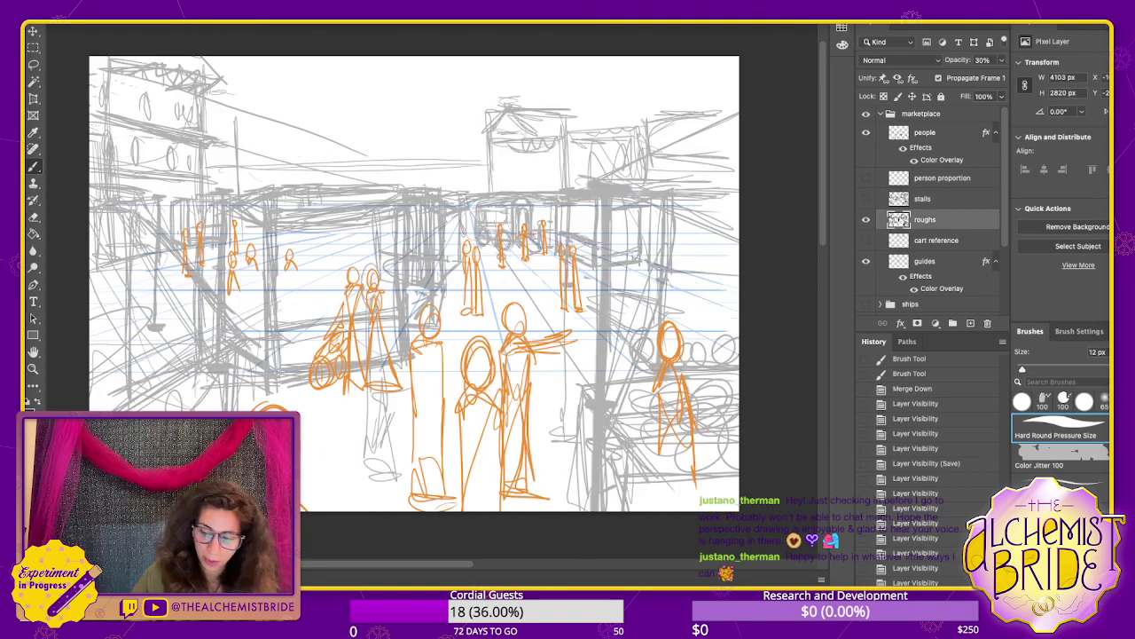
{"action": "key", "text": "ctrl+minus"}
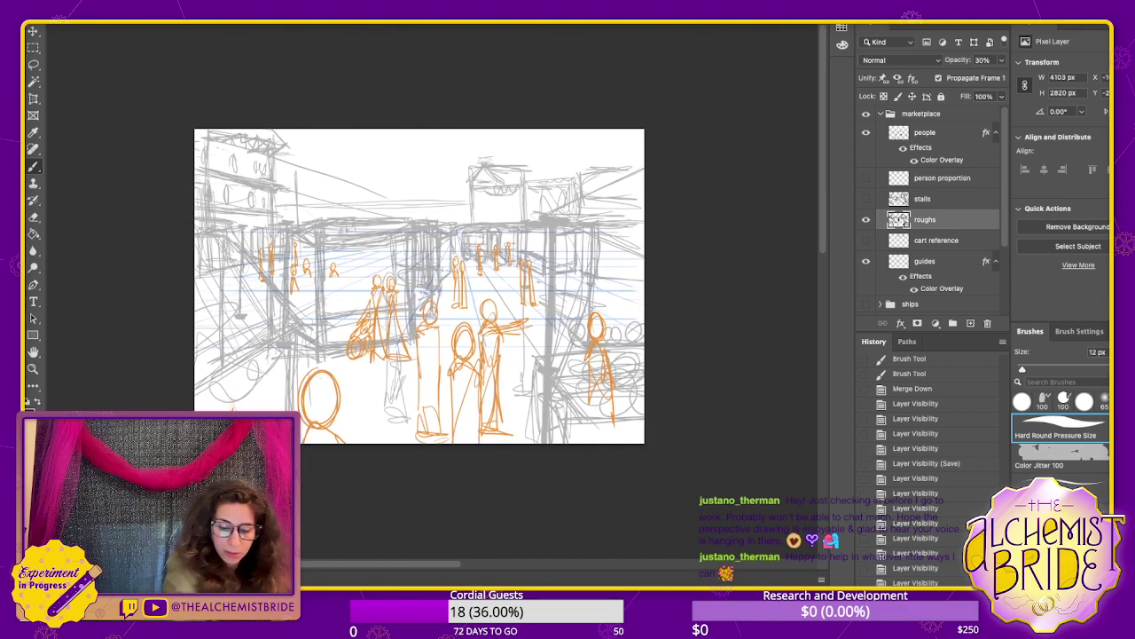
{"action": "scroll", "coordinate": [419, 286], "scroll_direction": "down", "scroll_amount": 1}
{"action": "scroll", "coordinate": [439, 284], "scroll_direction": "left", "scroll_amount": 2}
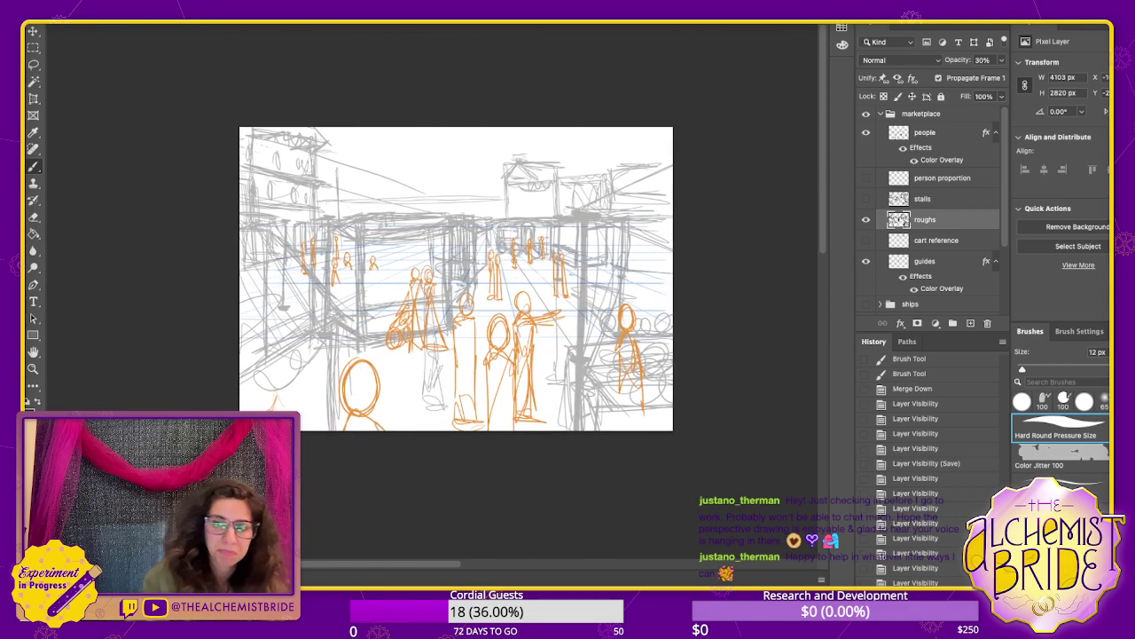
{"action": "key", "text": "ctrl+plus"}
{"action": "scroll", "coordinate": [461, 273], "scroll_direction": "right", "scroll_amount": 1}
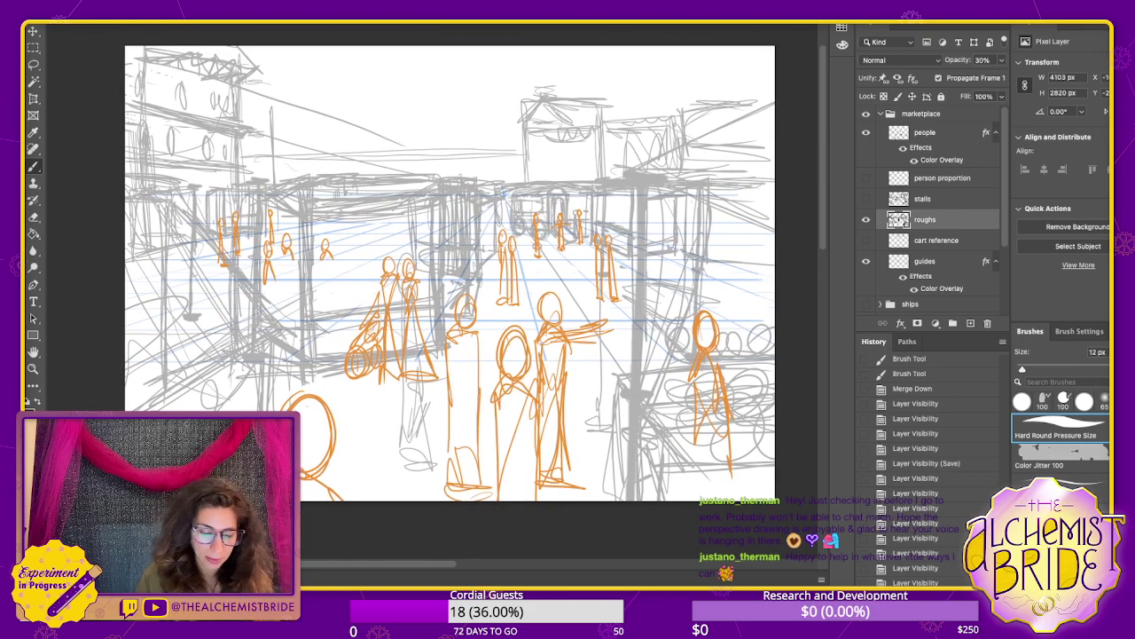
- Show the stalls layer with roughs hidden, and briefly check what the cart reference layer contains
{"action": "left_click", "coordinate": [867, 199]}
{"action": "left_click", "coordinate": [866, 219]}
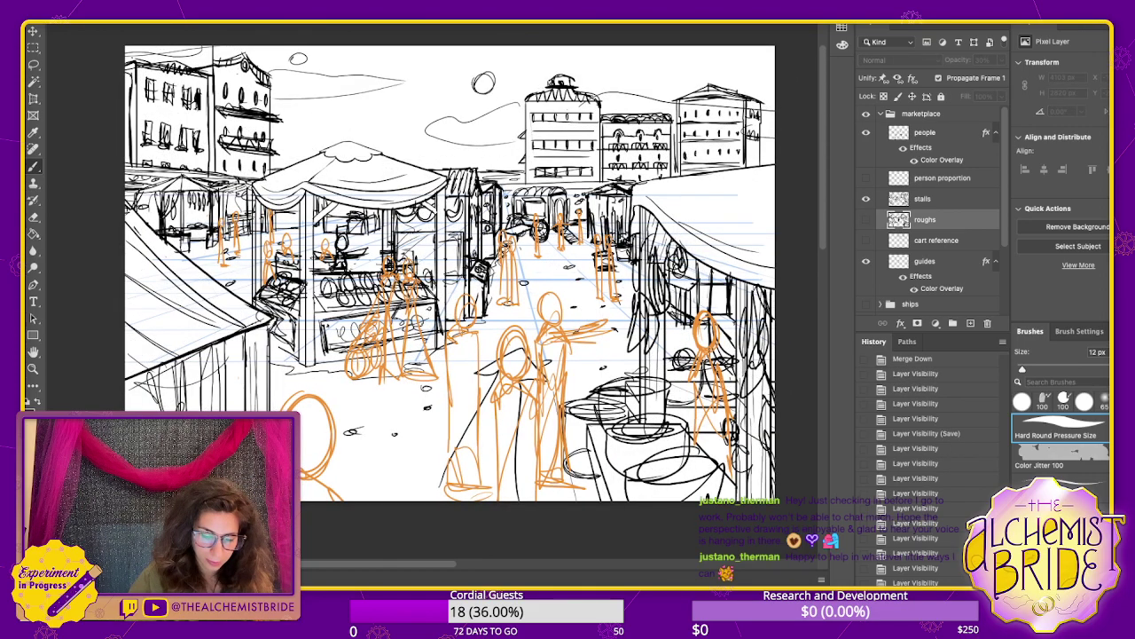
{"action": "left_click", "coordinate": [937, 240]}
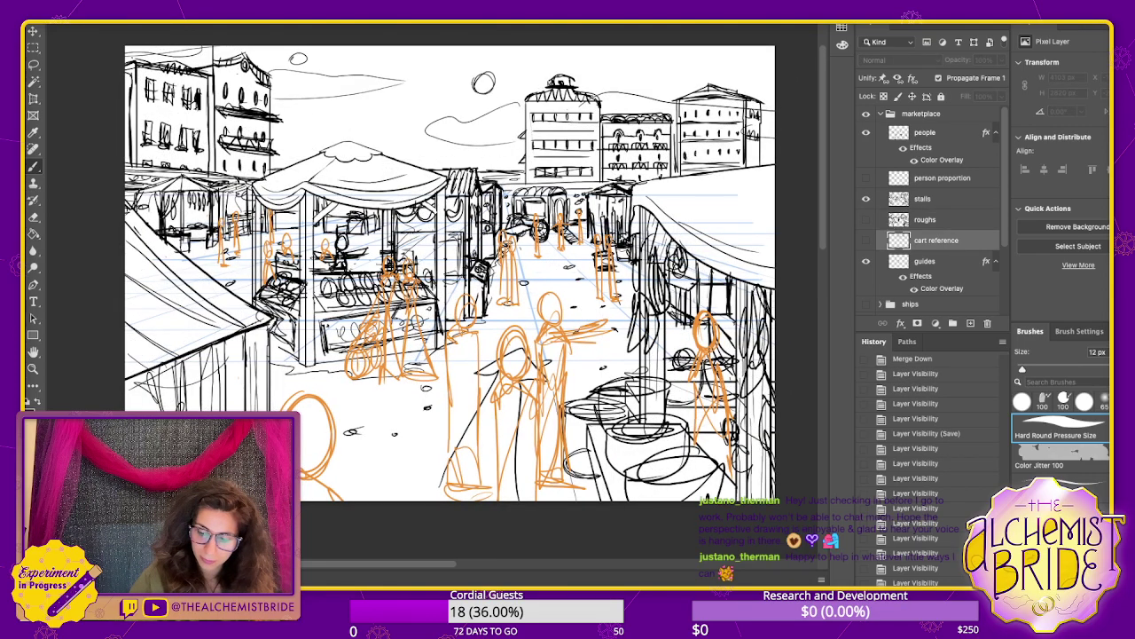
{"action": "left_click", "coordinate": [866, 240]}
{"action": "left_click", "coordinate": [865, 240]}
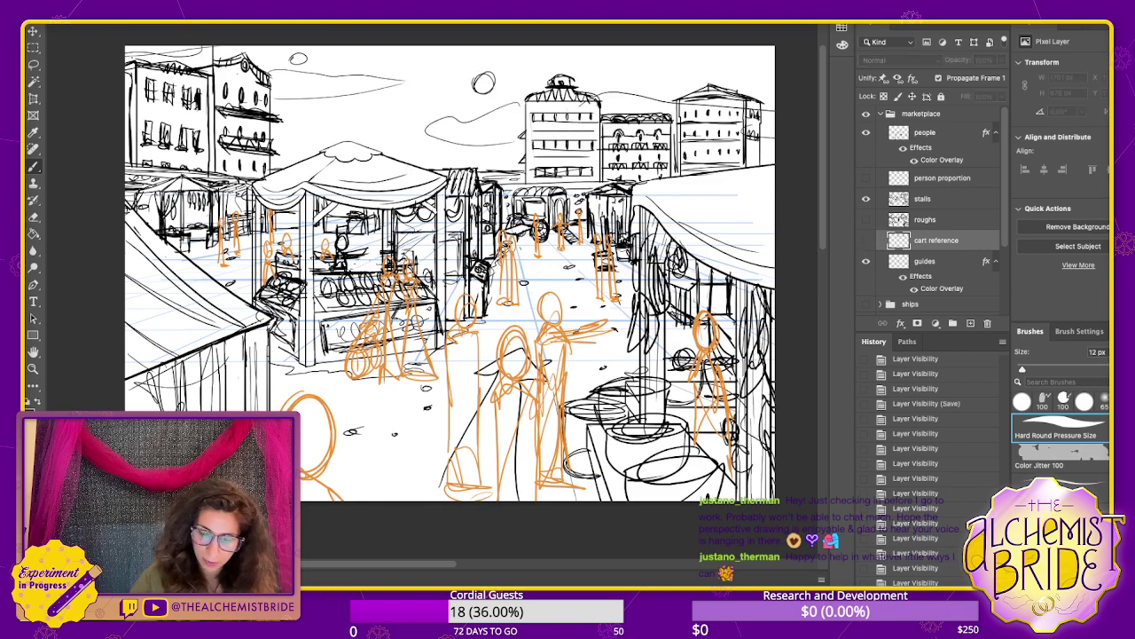
- Isolate the roughs layer from the stalls, delete it, and show the stalls layer again
{"action": "left_click", "coordinate": [925, 219]}
{"action": "left_click", "coordinate": [866, 219]}
{"action": "left_click", "coordinate": [867, 198]}
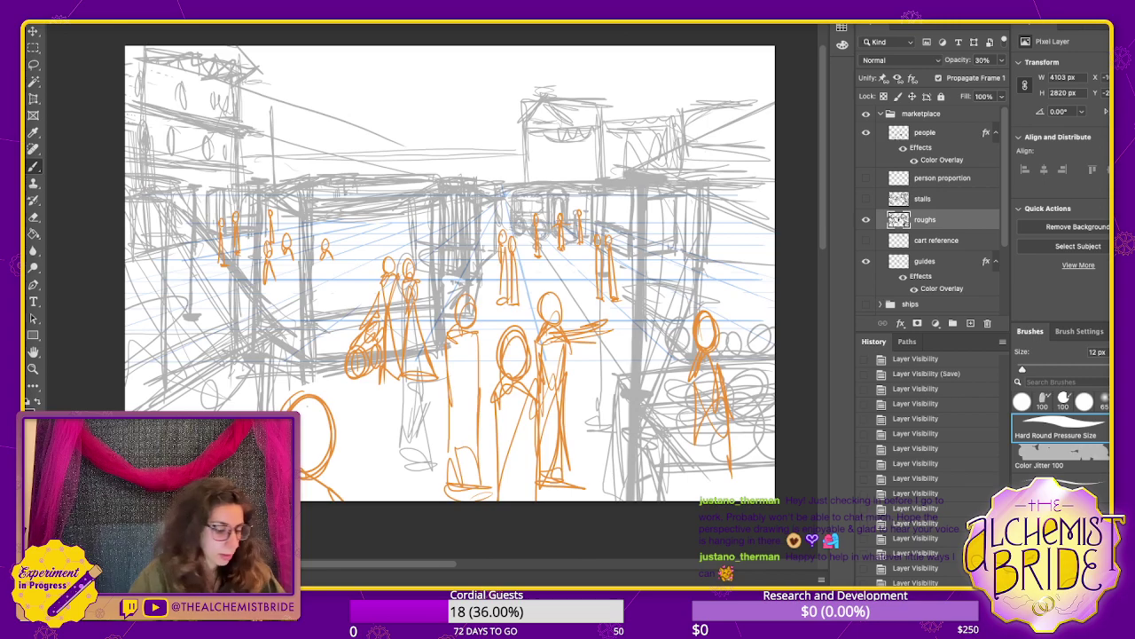
{"action": "key", "text": "Delete"}
{"action": "left_click", "coordinate": [866, 199]}
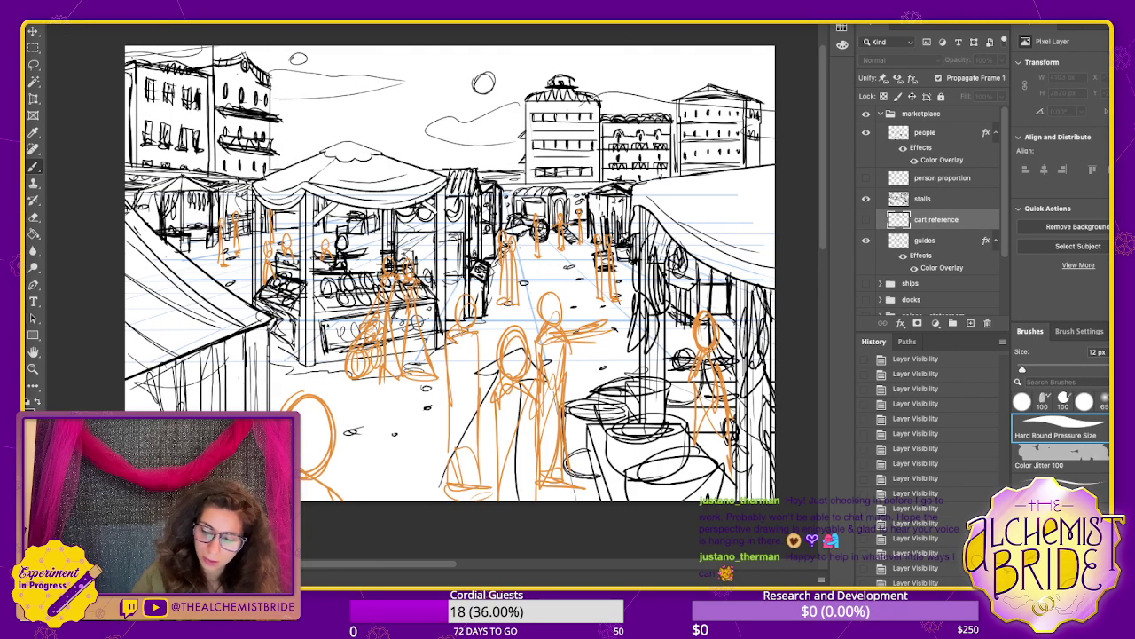
- Toggle the stalls and cart reference layers to examine the wagon reference drawings against the scene, leaving cart reference hidden
{"action": "left_click", "coordinate": [866, 198]}
{"action": "left_click", "coordinate": [865, 199]}
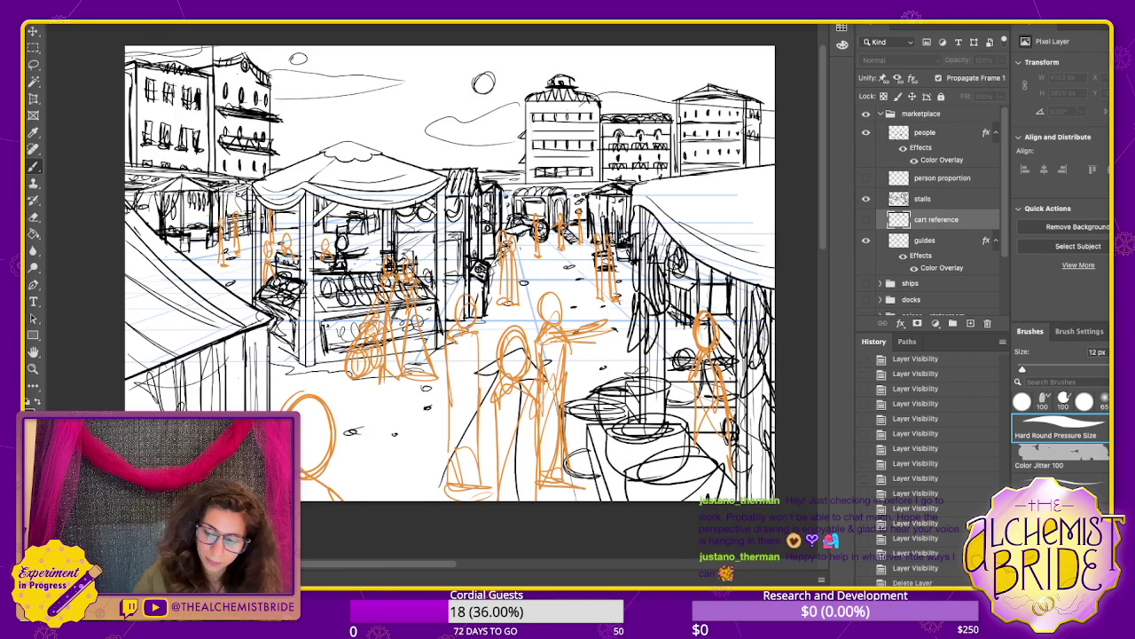
{"action": "left_click", "coordinate": [866, 219]}
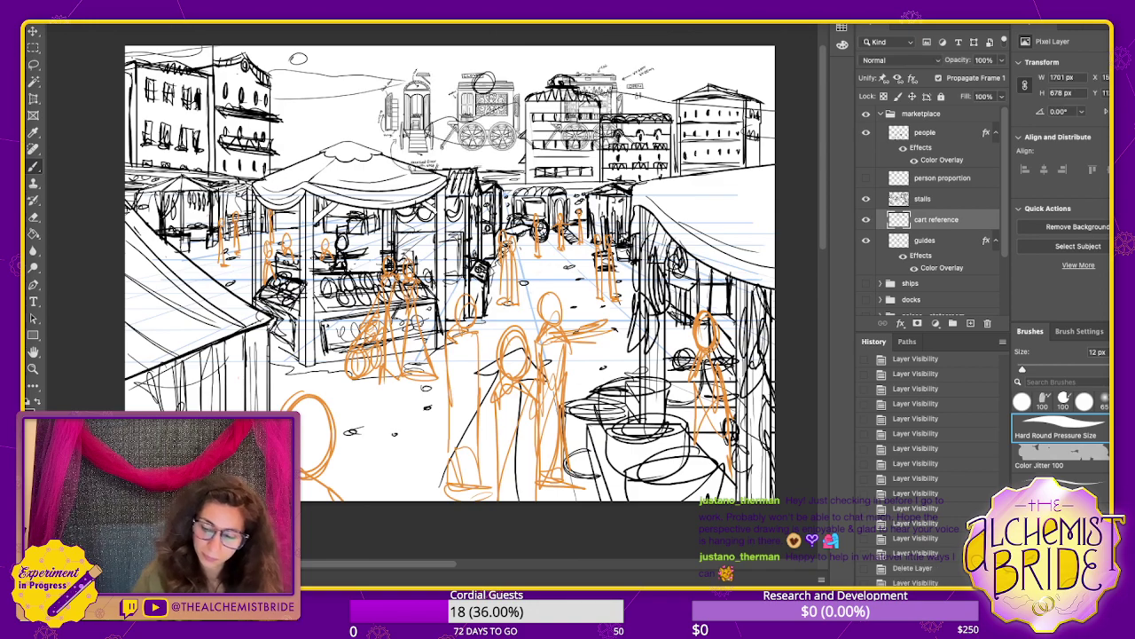
{"action": "left_click", "coordinate": [865, 219]}
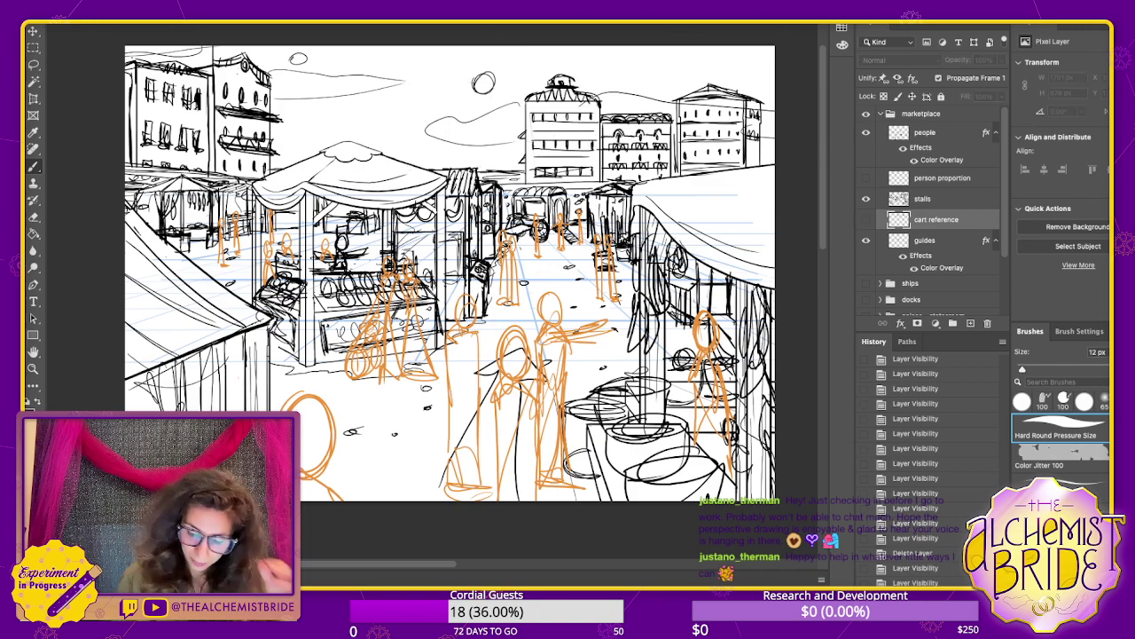
{"action": "left_click", "coordinate": [866, 219]}
{"action": "left_click", "coordinate": [865, 219]}
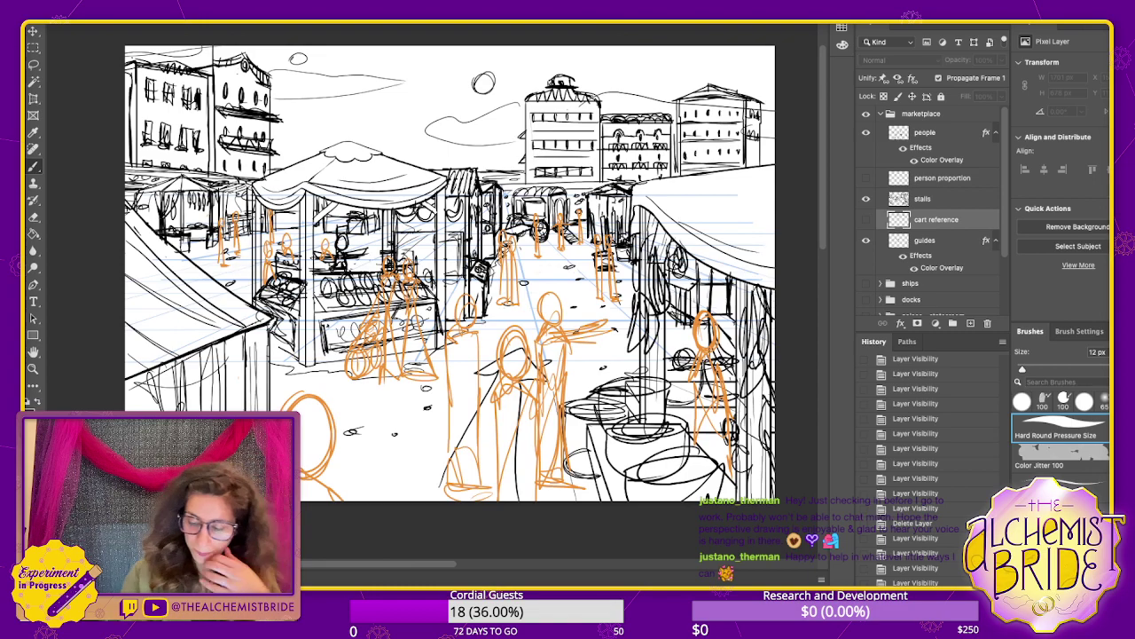
{"action": "left_click", "coordinate": [866, 219]}
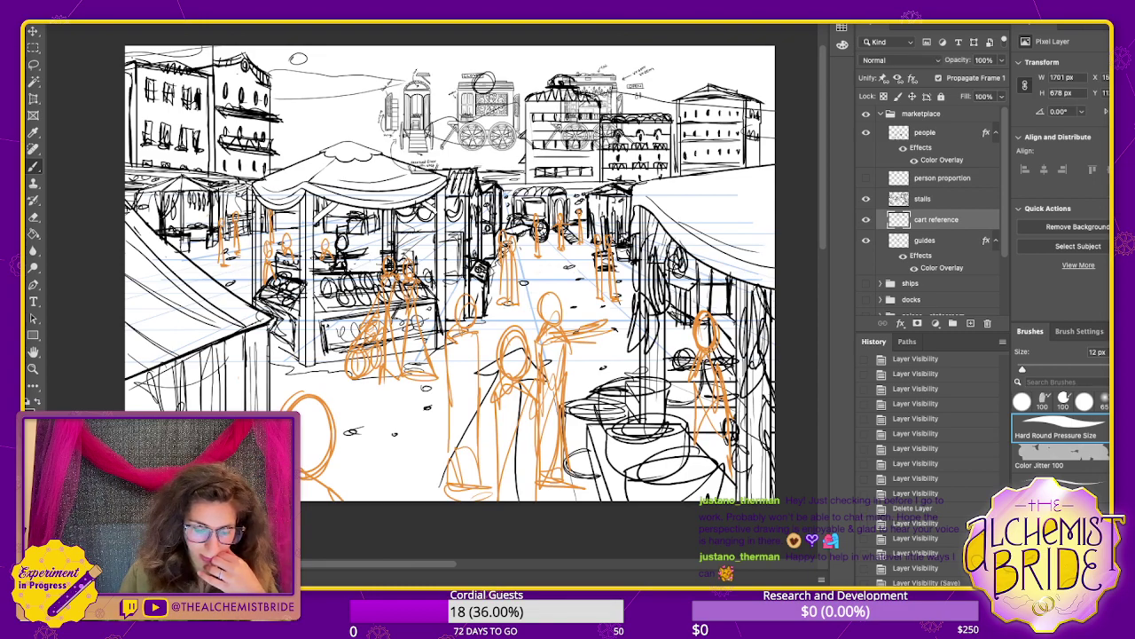
{"action": "left_click", "coordinate": [866, 219]}
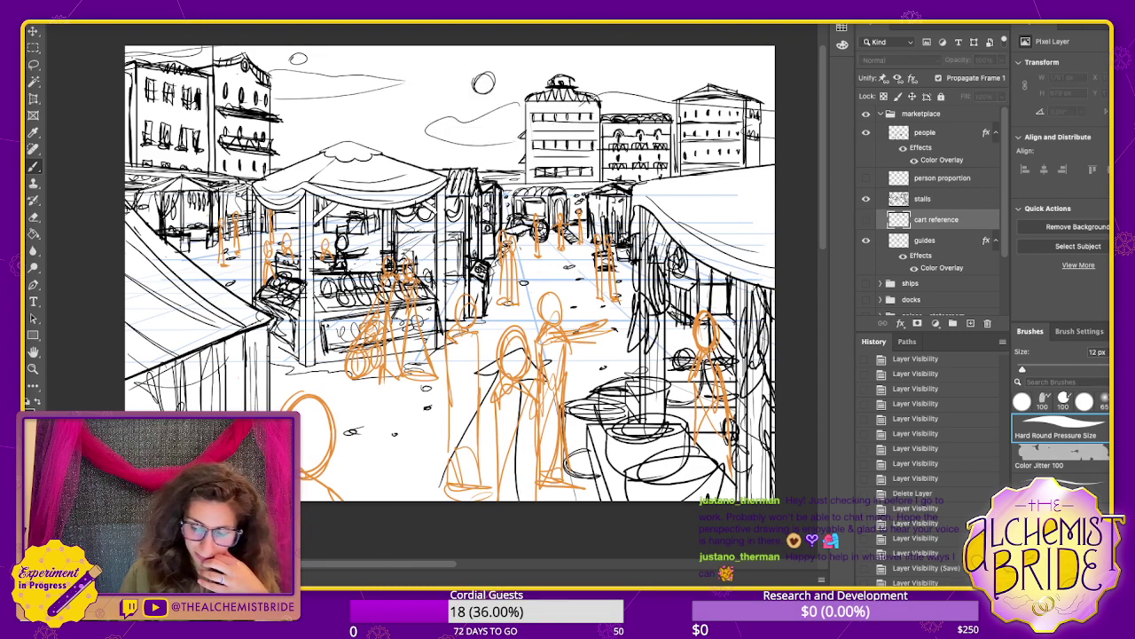
{"action": "left_click", "coordinate": [865, 219]}
{"action": "left_click", "coordinate": [865, 219]}
- Toggle the person proportion layer and leave it shown so the horizon line and VP mark overlay the marketplace
{"action": "left_click", "coordinate": [865, 178]}
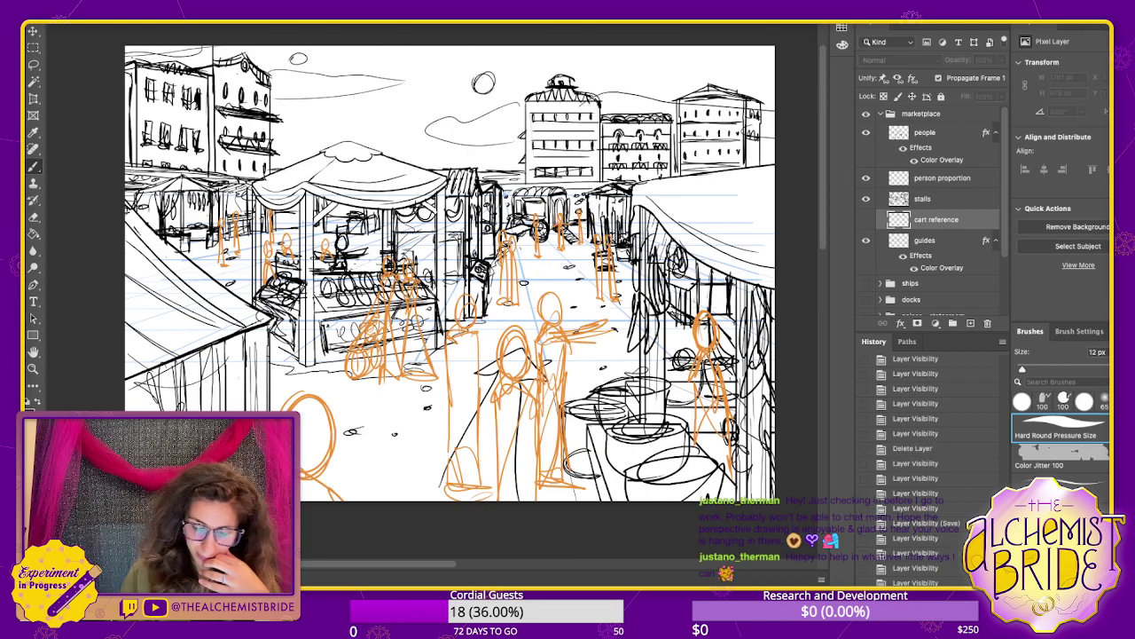
{"action": "left_click", "coordinate": [866, 177]}
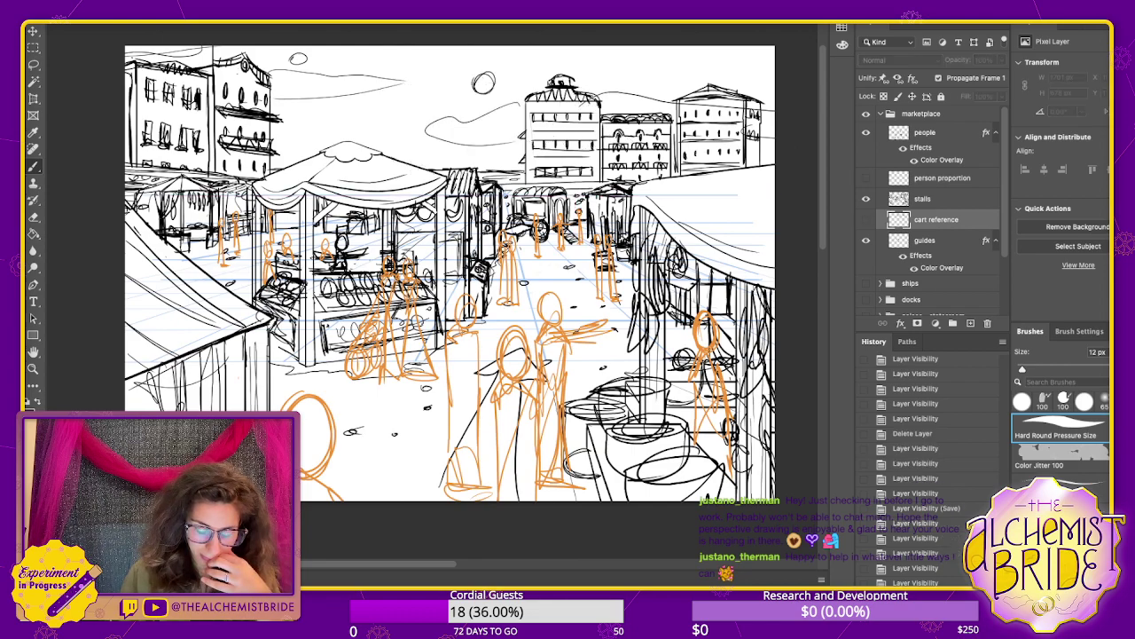
{"action": "left_click", "coordinate": [865, 177]}
{"action": "left_click", "coordinate": [866, 177]}
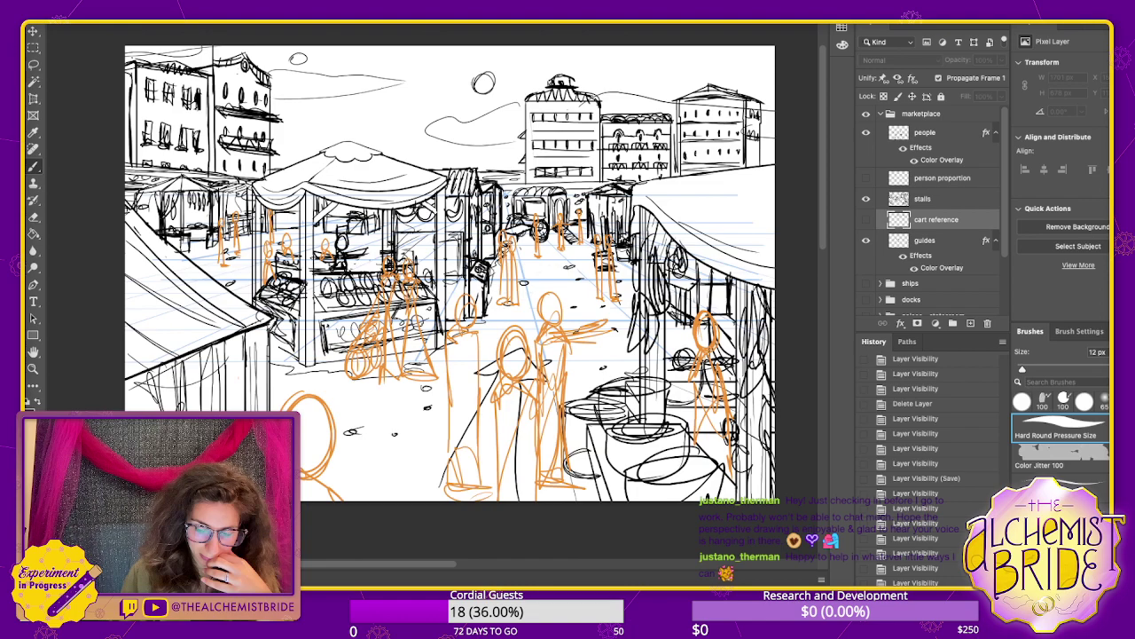
{"action": "left_click", "coordinate": [866, 178]}
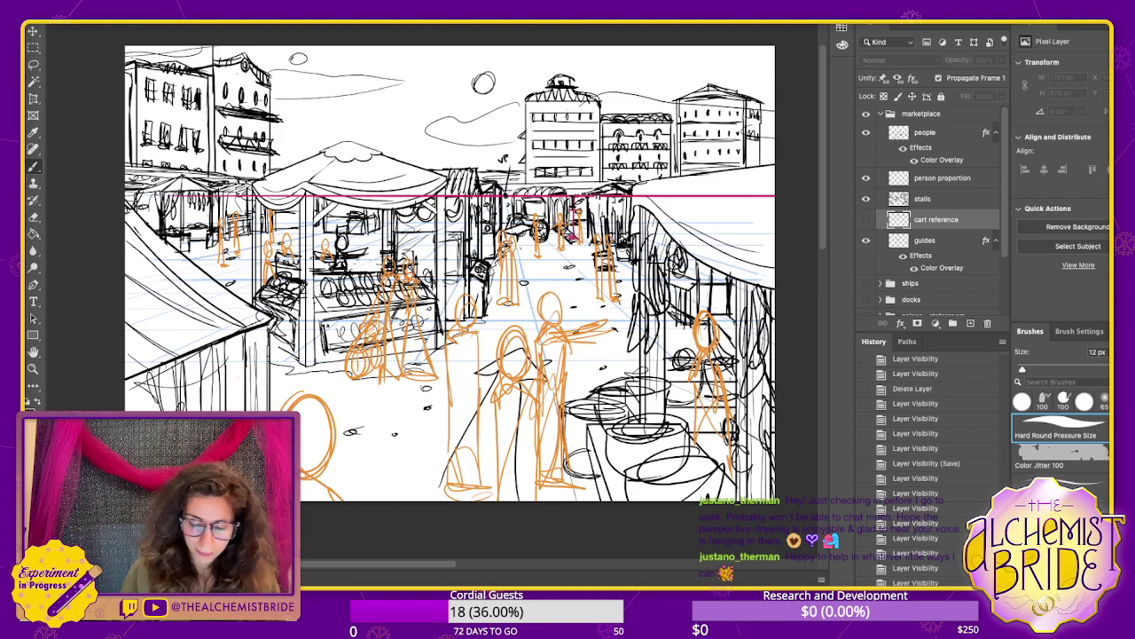
- Toggle the person proportion layer to compare the marketplace with and without the horizon line and VP mark, leaving it shown
{"action": "left_click", "coordinate": [866, 177]}
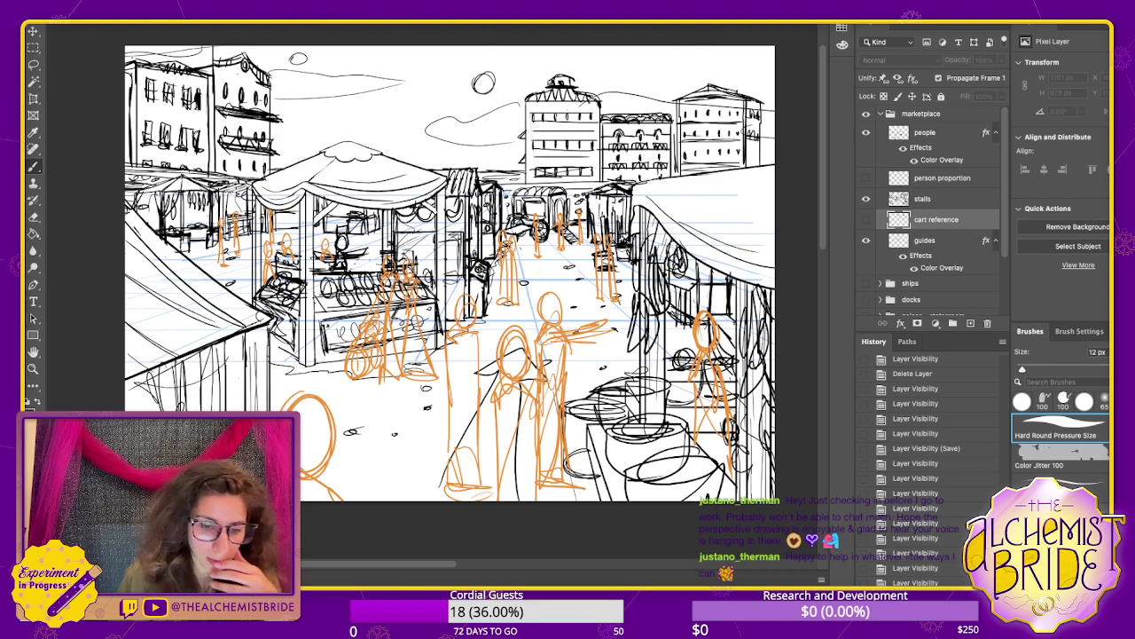
{"action": "left_click", "coordinate": [866, 177]}
{"action": "left_click", "coordinate": [866, 178]}
{"action": "left_click", "coordinate": [866, 177]}
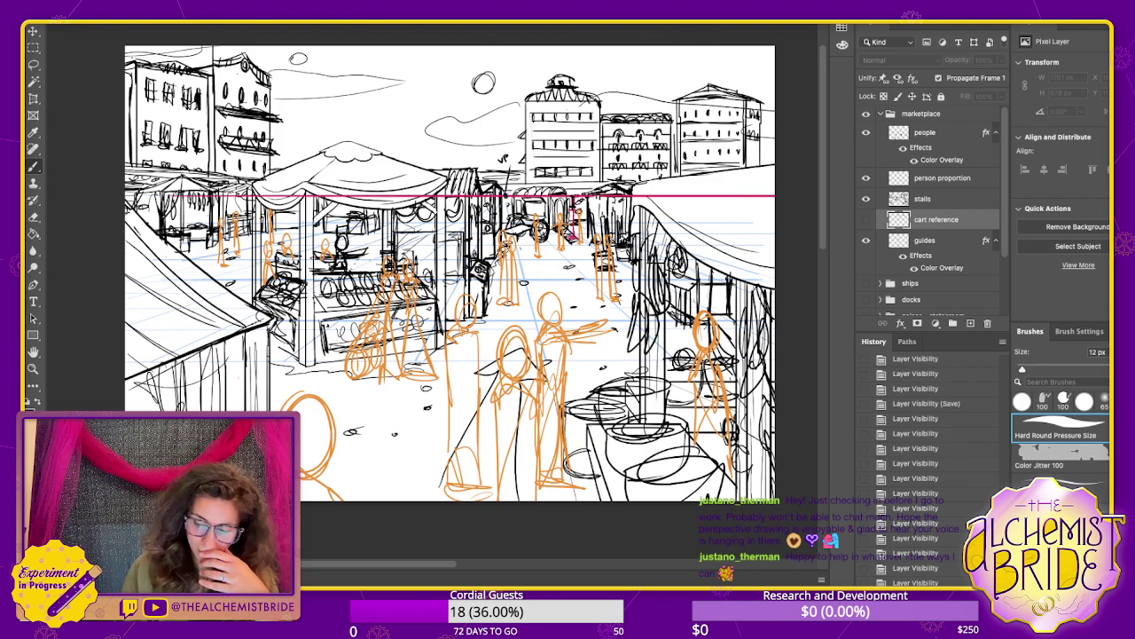
- Select the people layer and toggle its visibility to compare the marketplace with and without the figures, leaving it shown
{"action": "left_click", "coordinate": [925, 132]}
{"action": "left_click", "coordinate": [865, 132]}
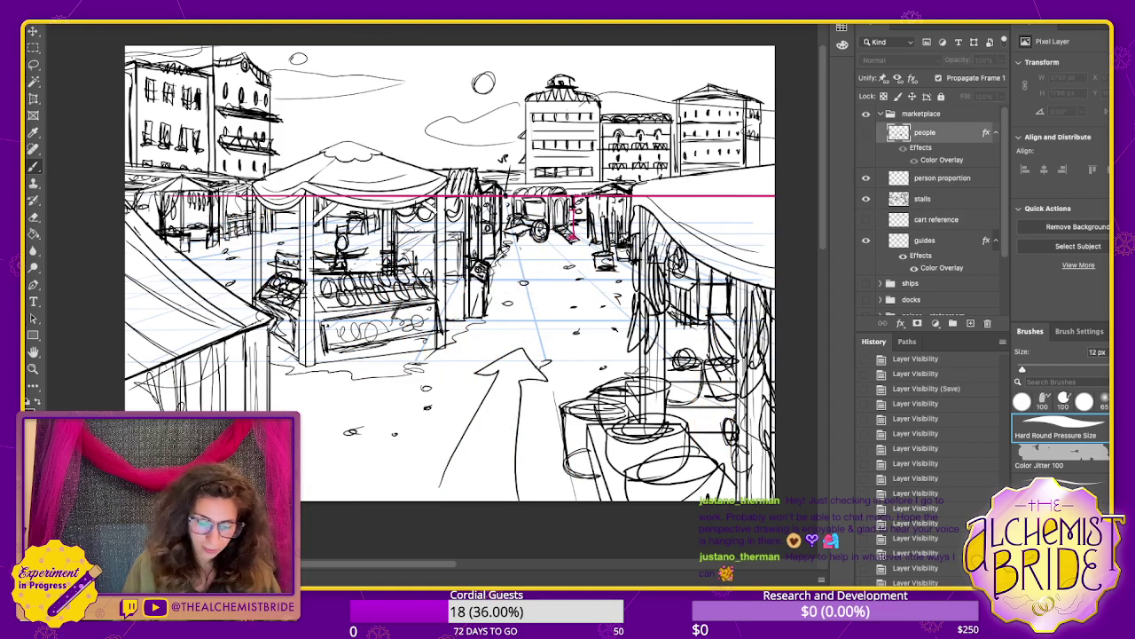
{"action": "left_click", "coordinate": [865, 132]}
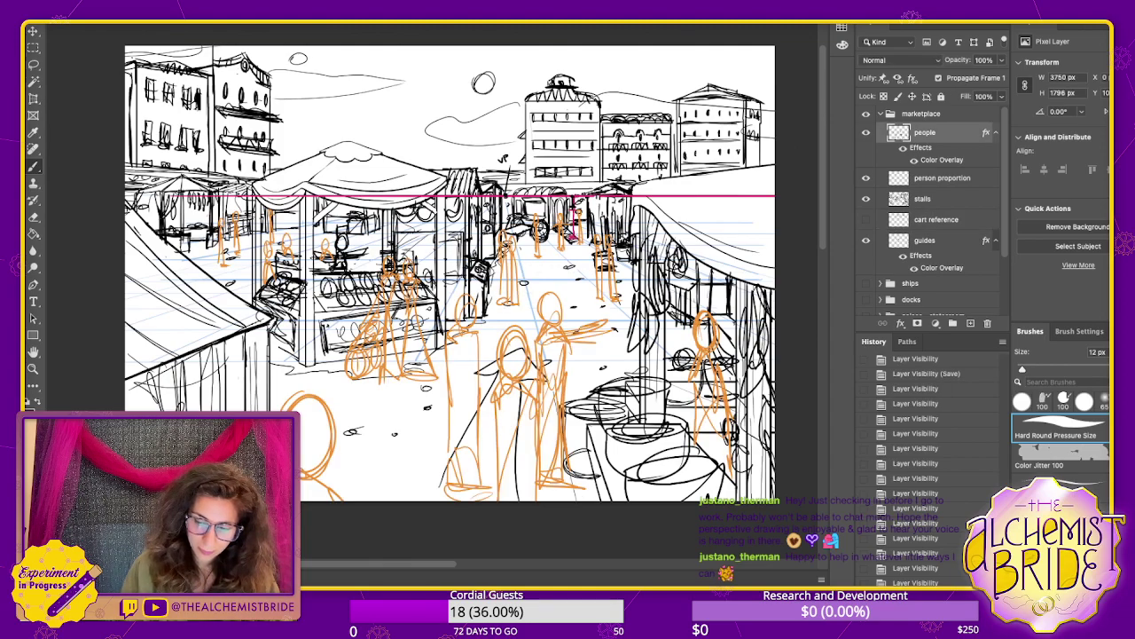
{"action": "left_click", "coordinate": [866, 132]}
{"action": "left_click", "coordinate": [866, 132]}
{"action": "left_click", "coordinate": [866, 132]}
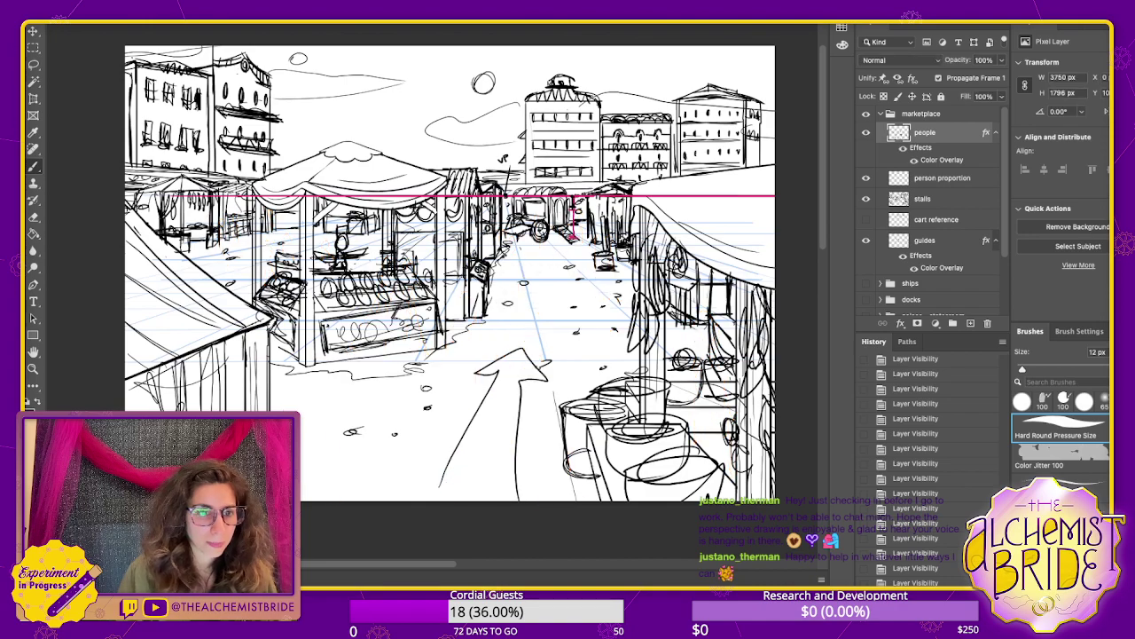
{"action": "left_click", "coordinate": [866, 132]}
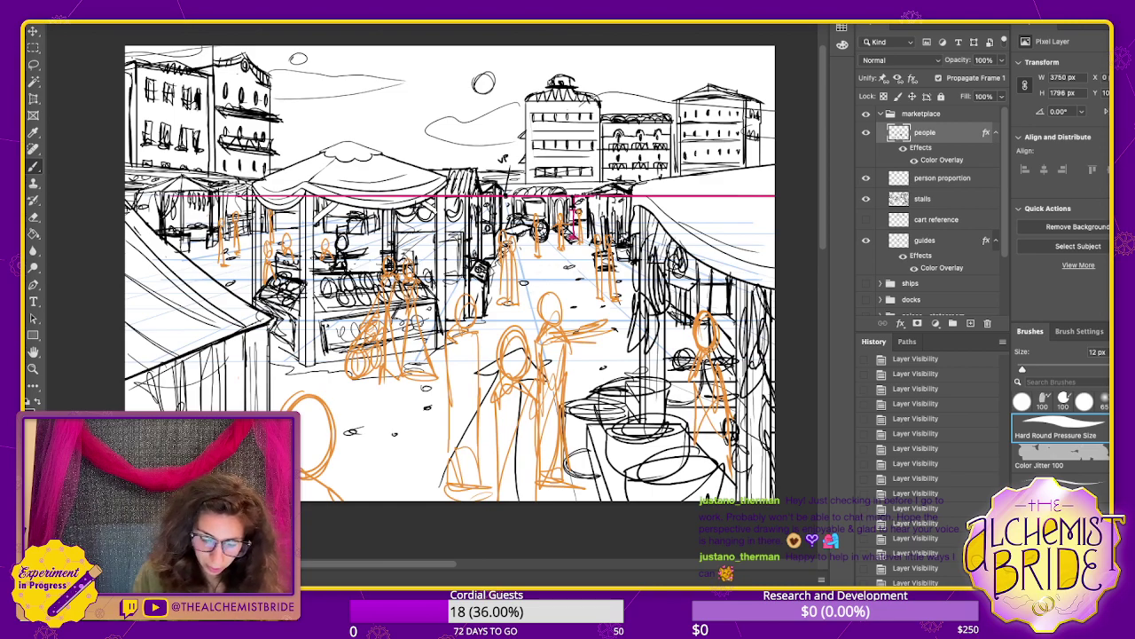
- On the people layer, sketch another figure standing in the central walkway and a foreground curve along the canvas's lower edge
{"action": "left_click_drag", "start_coordinate": [547, 241], "coordinate": [555, 291]}
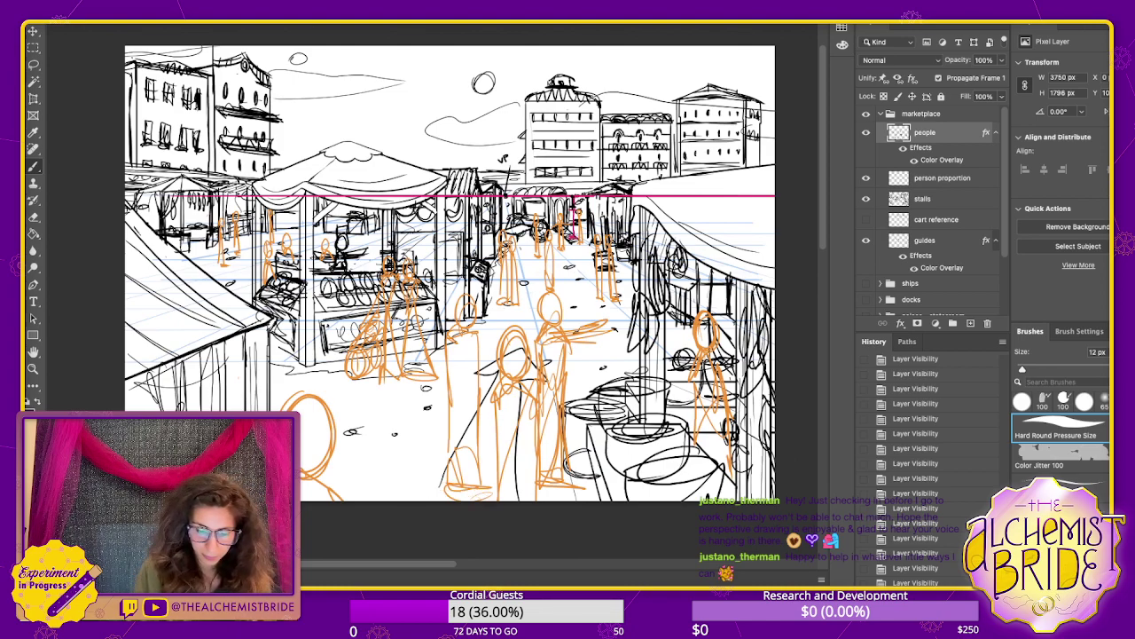
{"action": "mouse_move", "coordinate": [391, 499]}
{"action": "left_mouse_down"}
{"action": "mouse_move", "coordinate": [442, 498]}
{"action": "mouse_move", "coordinate": [430, 495]}
{"action": "left_mouse_up"}
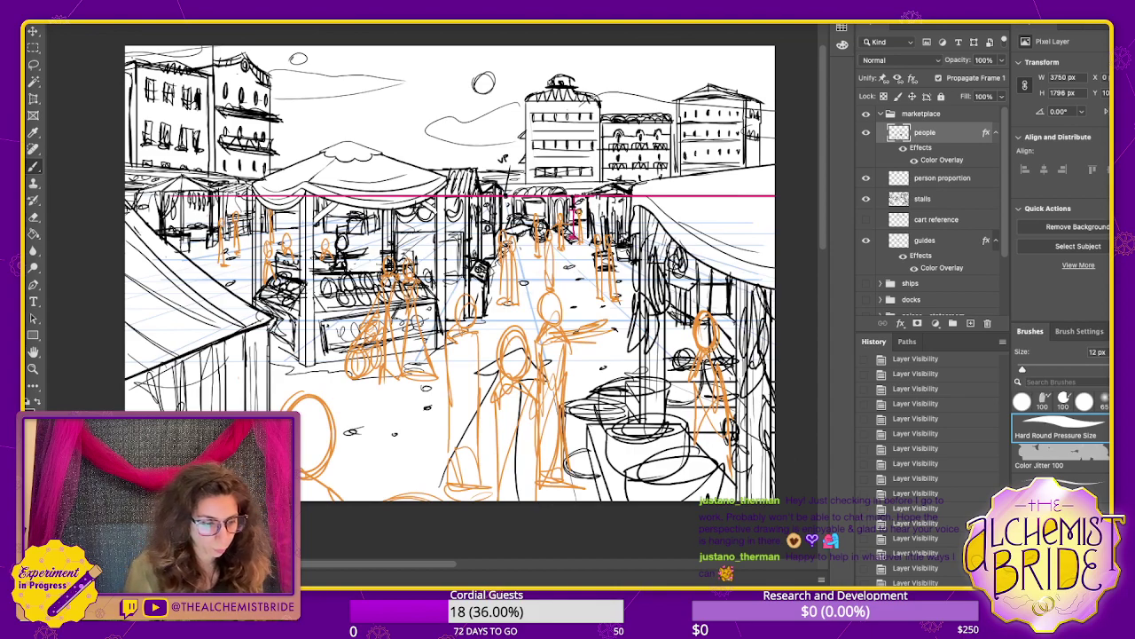
- Copy the people layer's Color Overlay effect onto the stalls layer
{"action": "key", "text": "alt+["}
{"action": "key", "text": "alt+["}
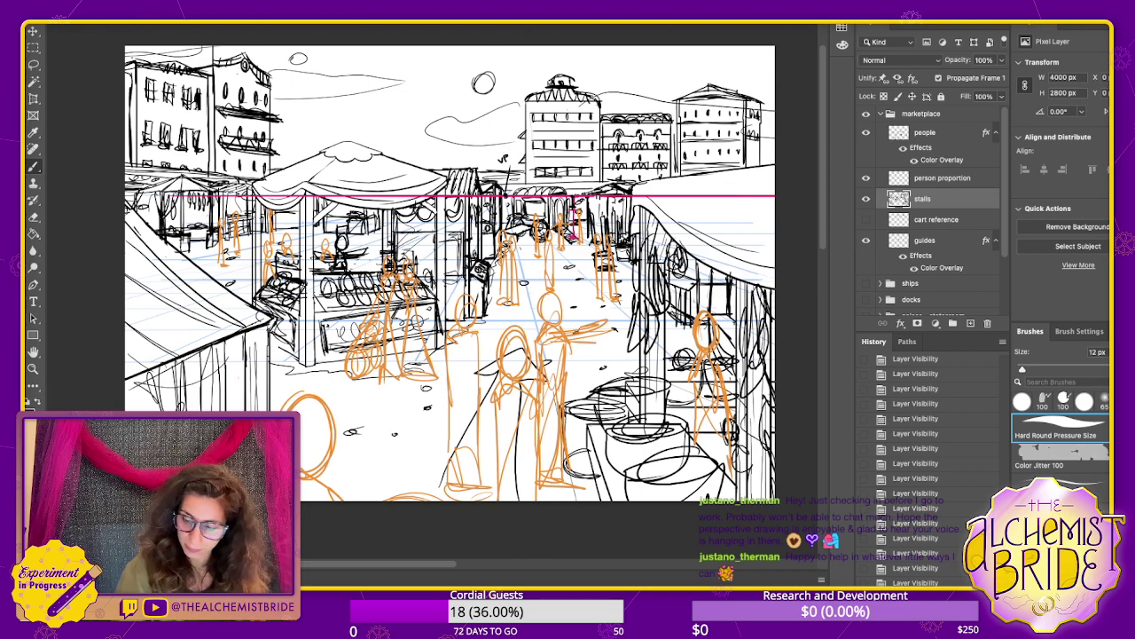
{"action": "left_click_drag", "start_coordinate": [986, 133], "coordinate": [968, 199]}
- Recolour the stalls layer's Color Overlay to a muted slate blue so its line work differs from the orange figures
{"action": "key", "text": "space"}
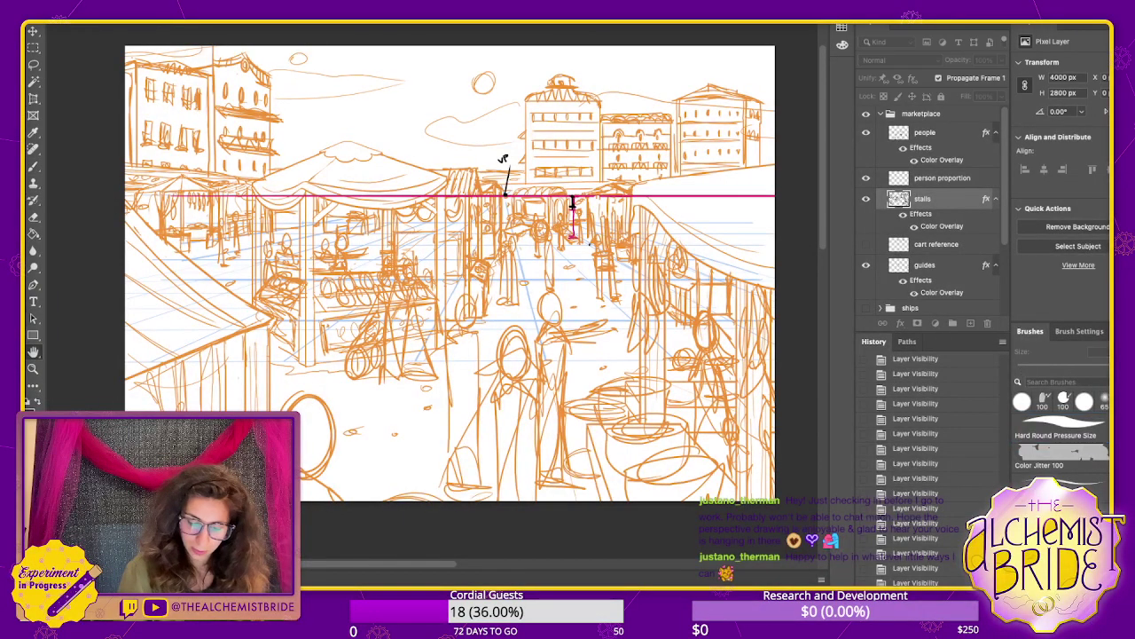
{"action": "key", "text": "i"}
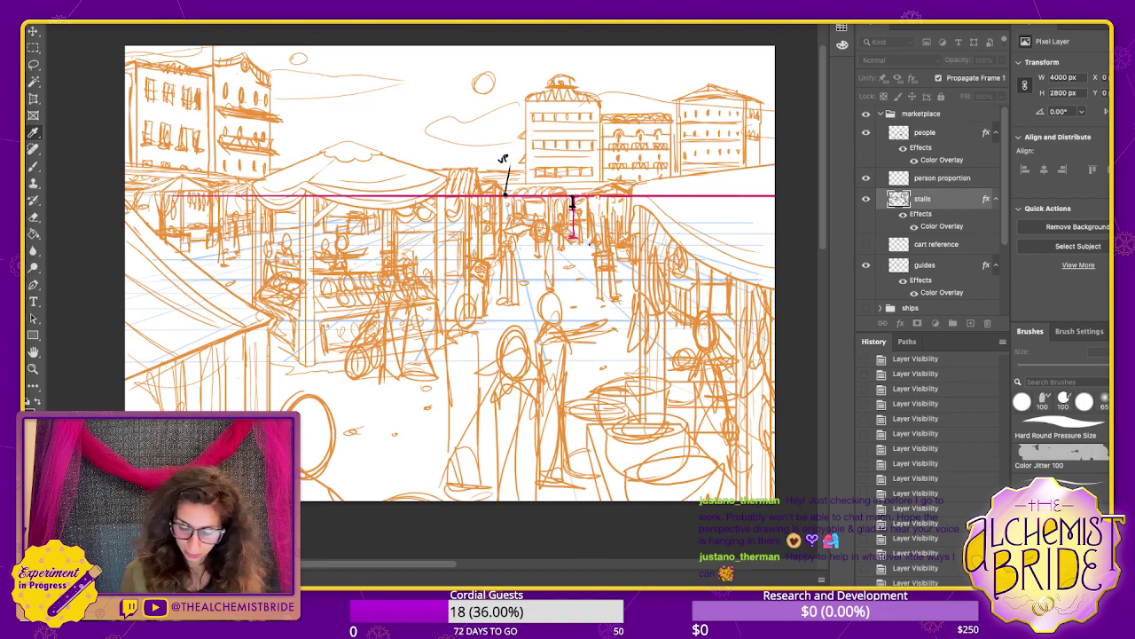
{"action": "left_click", "coordinate": [523, 267]}
{"action": "key", "text": "ctrl+alt+v"}
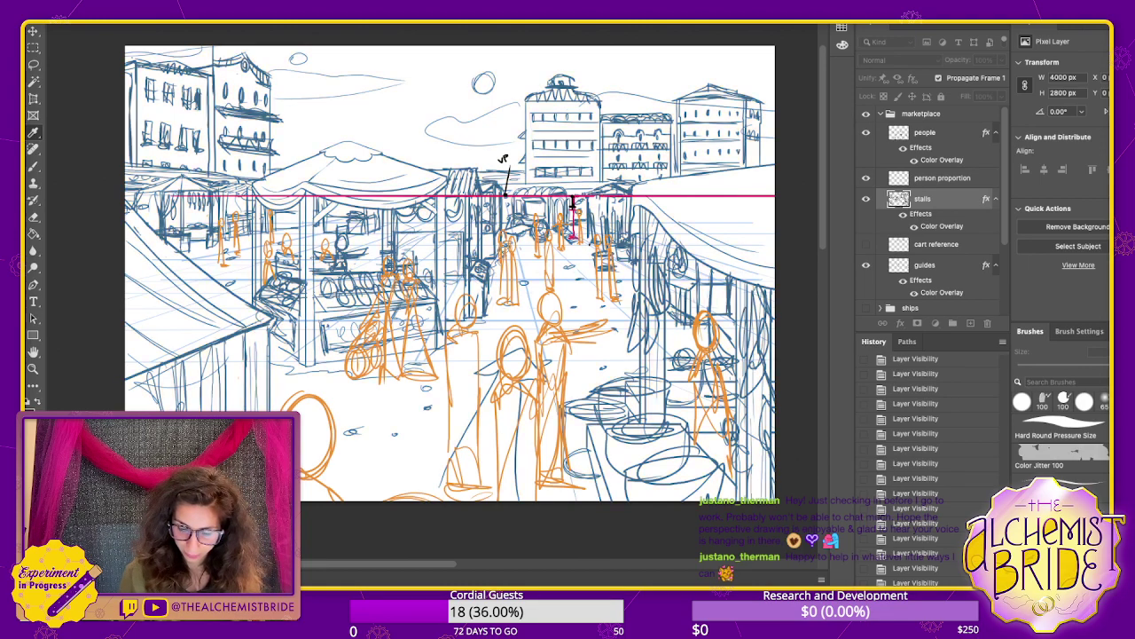
{"action": "key", "text": "h"}
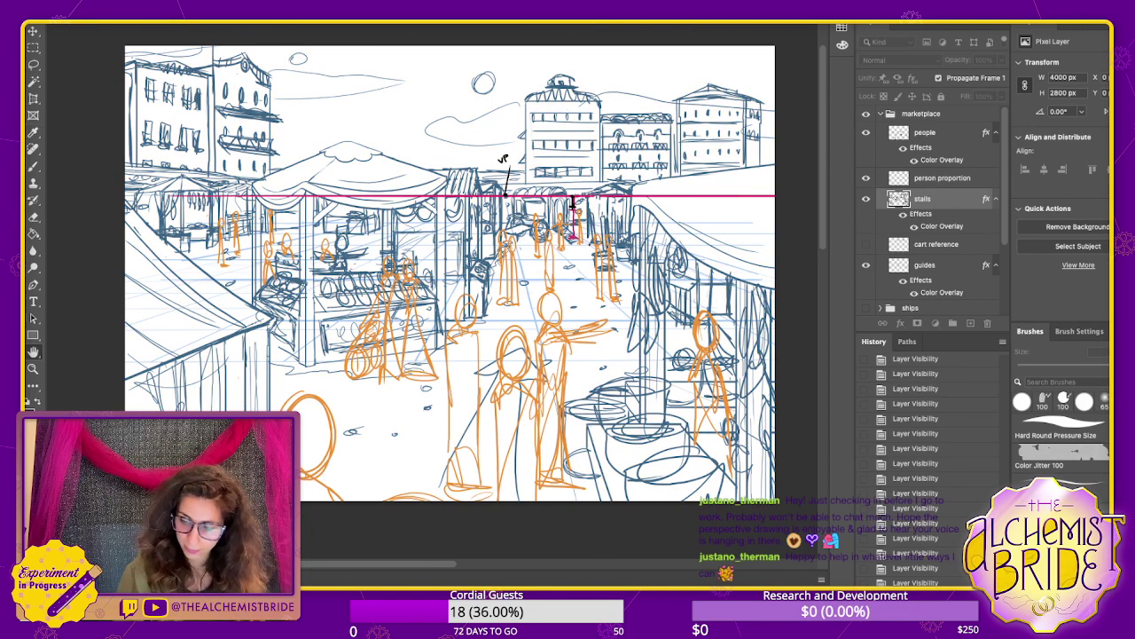
{"action": "key", "text": "i"}
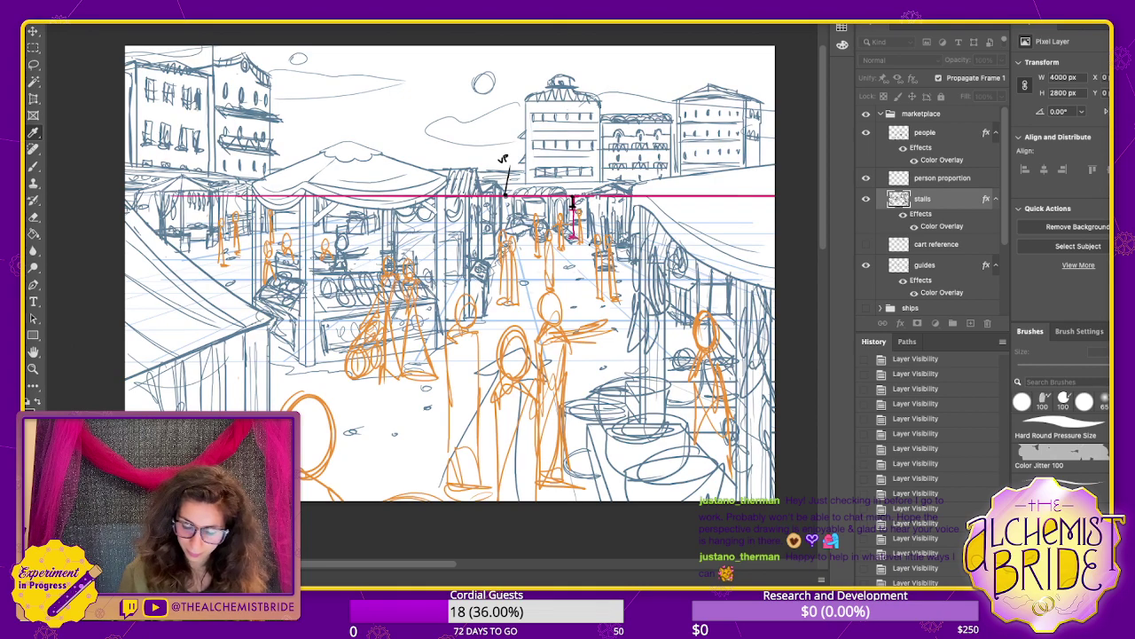
{"action": "key", "text": "h"}
{"action": "key", "text": "b"}
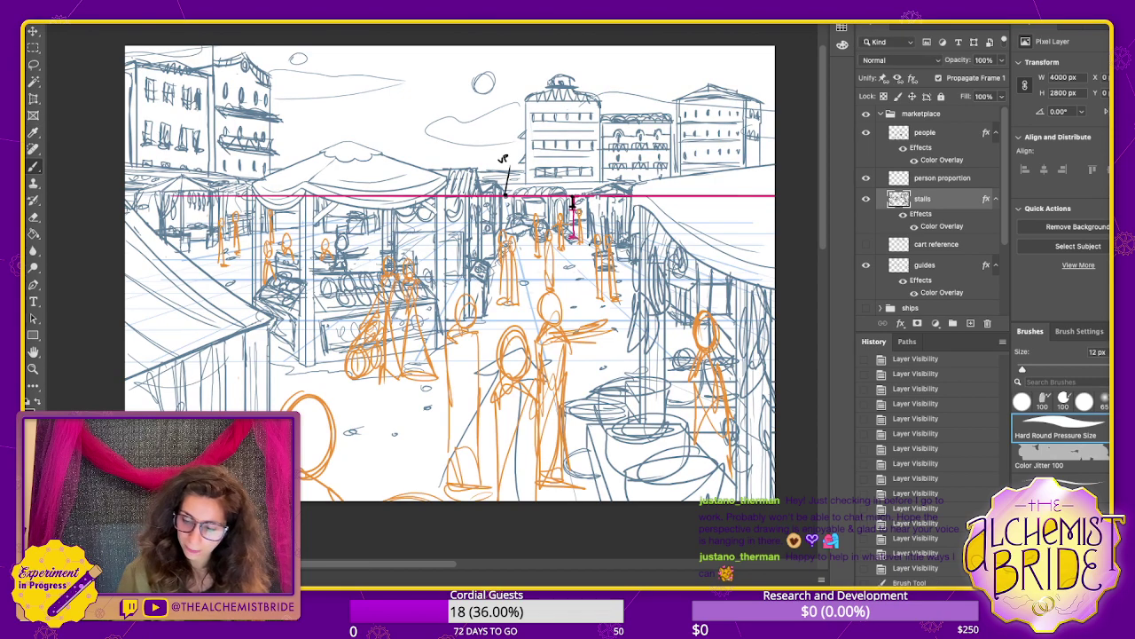
- Briefly check the cart reference layer against the recoloured scene, leaving it hidden
{"action": "left_click", "coordinate": [937, 244]}
{"action": "left_click", "coordinate": [866, 244]}
{"action": "left_click", "coordinate": [867, 244]}
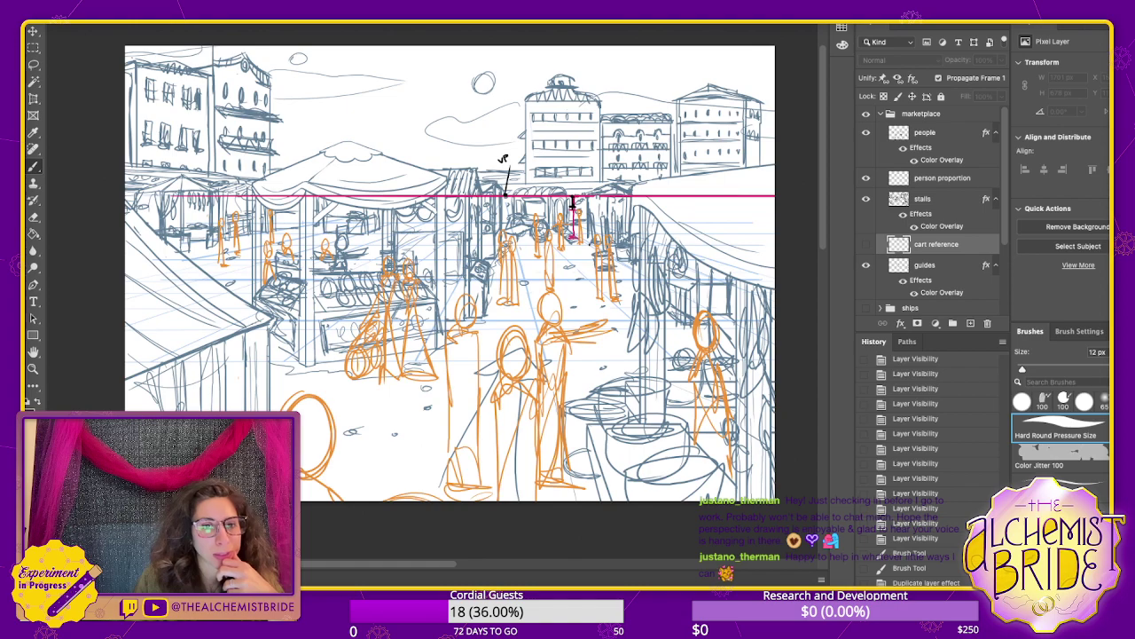
- On the stalls layer, redraw the upper edge of the near awning on the right, hide person proportion, and erase the leftover lines
{"action": "key", "text": "alt+bracketright"}
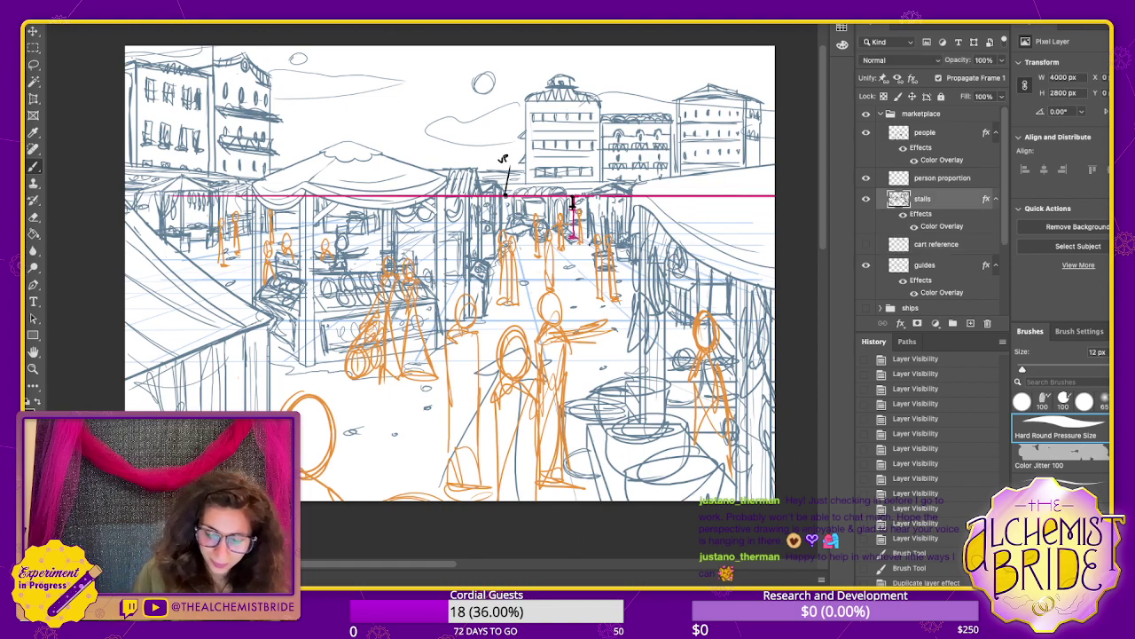
{"action": "left_click_drag", "start_coordinate": [635, 184], "coordinate": [776, 166]}
{"action": "key", "text": "ctrl+z"}
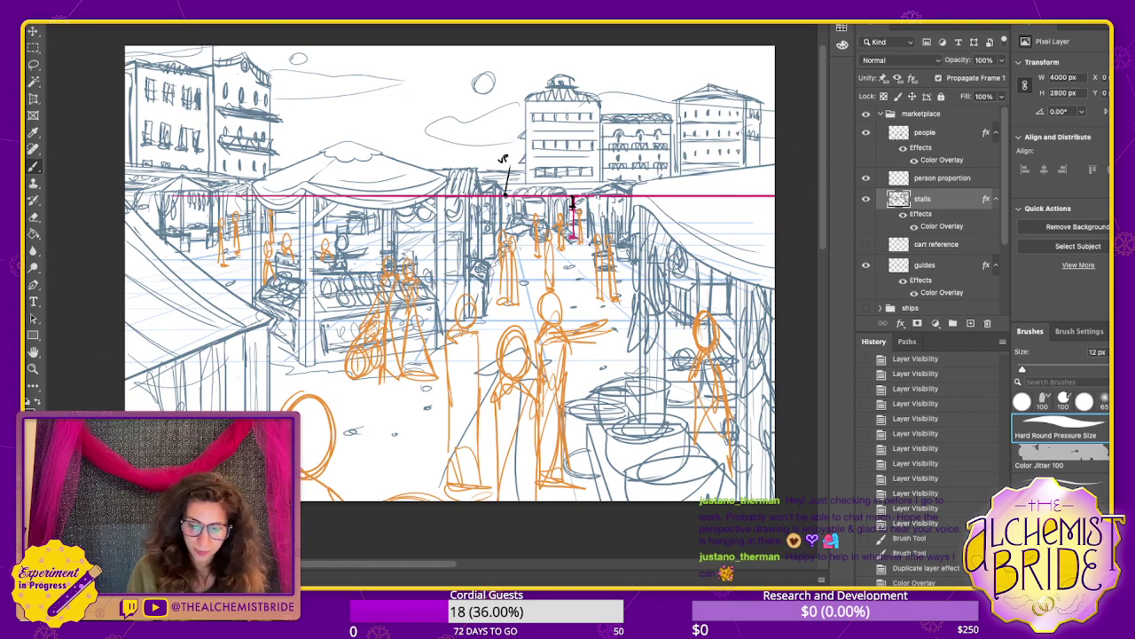
{"action": "left_click_drag", "start_coordinate": [639, 176], "coordinate": [775, 164]}
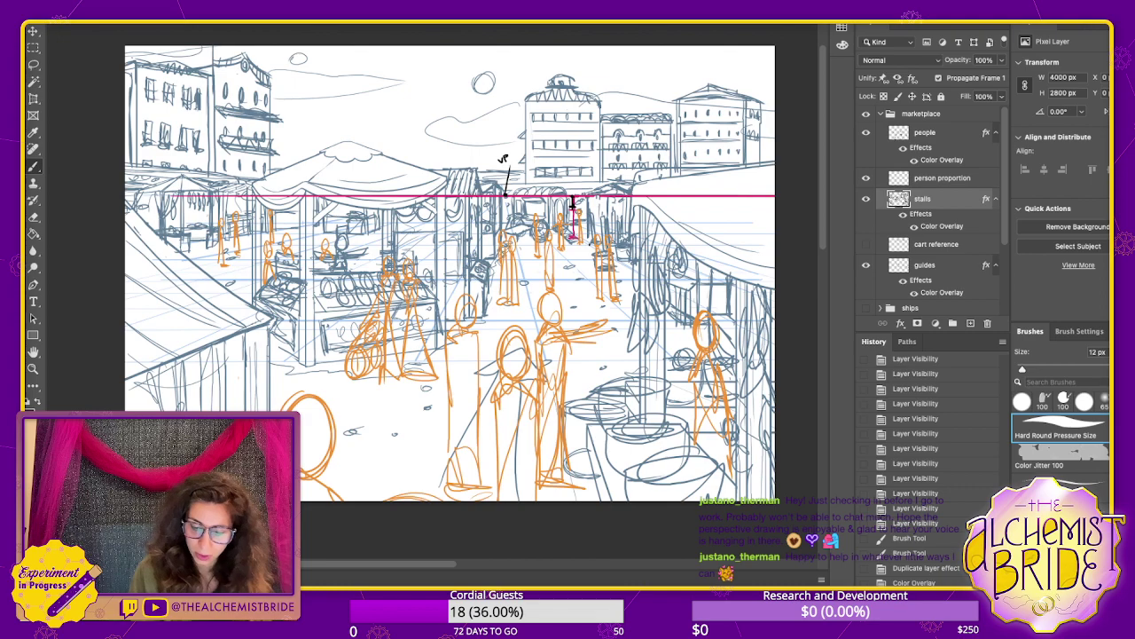
{"action": "key", "text": "e"}
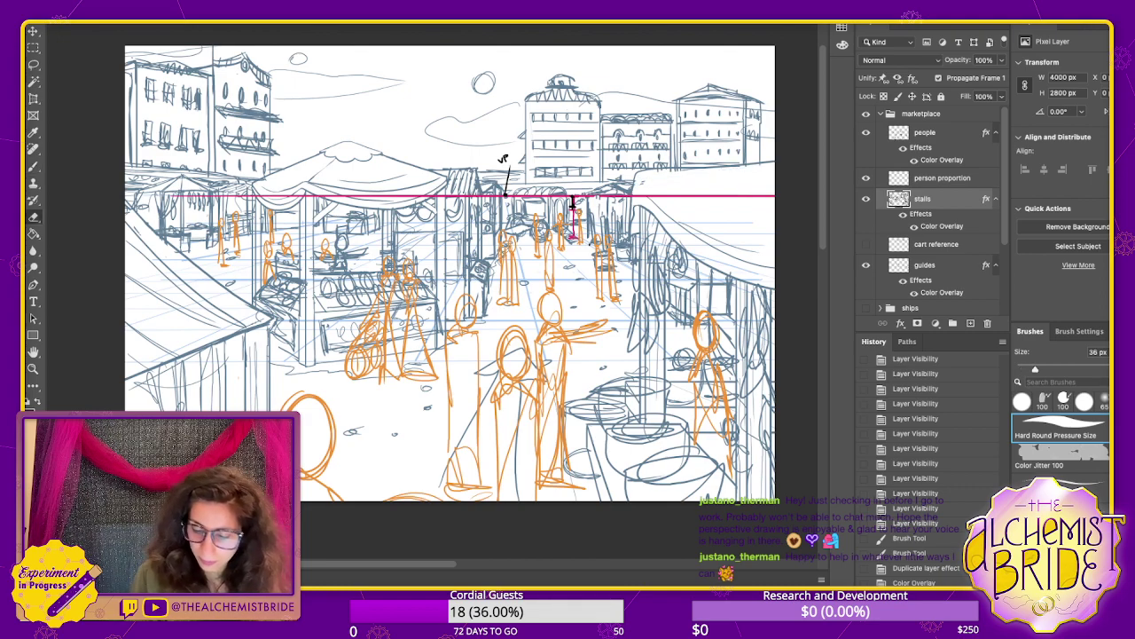
{"action": "left_click", "coordinate": [867, 179]}
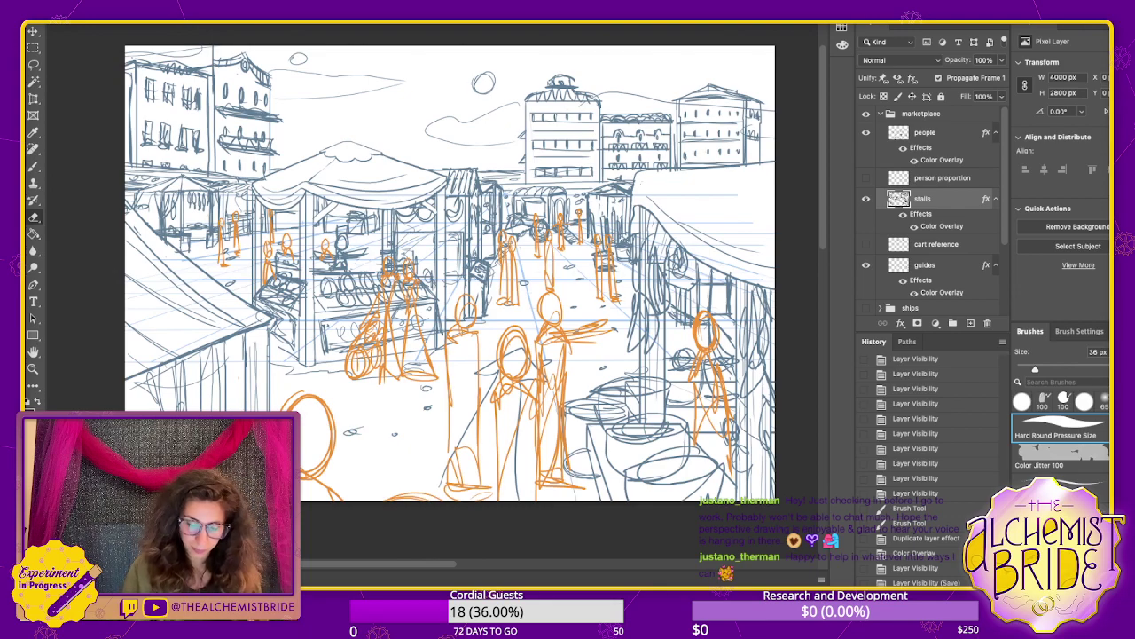
{"action": "left_click_drag", "start_coordinate": [675, 171], "coordinate": [687, 170]}
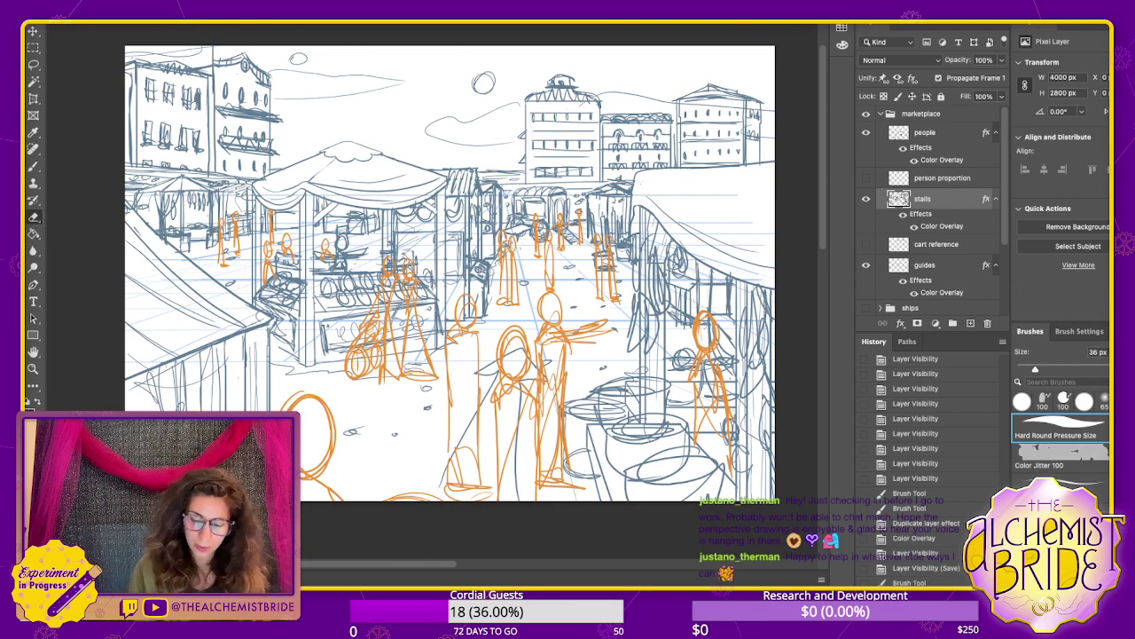
- Clean up the sloping roof lines of the left foreground tent on the stalls layer with the Eraser and Brush
{"action": "scroll", "coordinate": [450, 273], "scroll_direction": "left", "scroll_amount": 3}
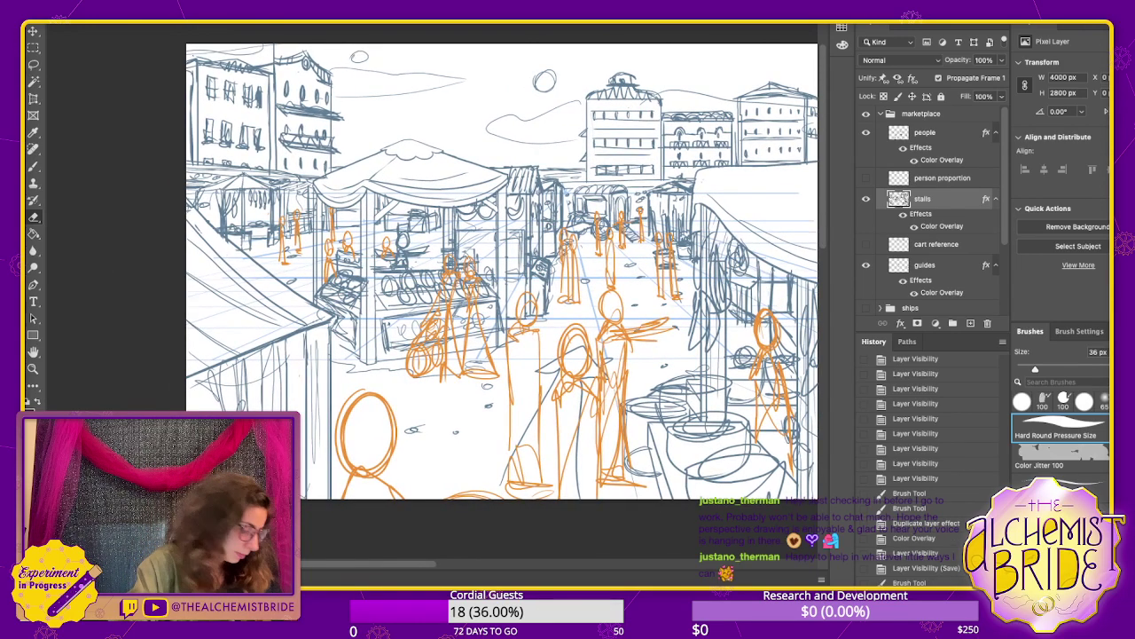
{"action": "left_click_drag", "start_coordinate": [188, 220], "coordinate": [300, 319]}
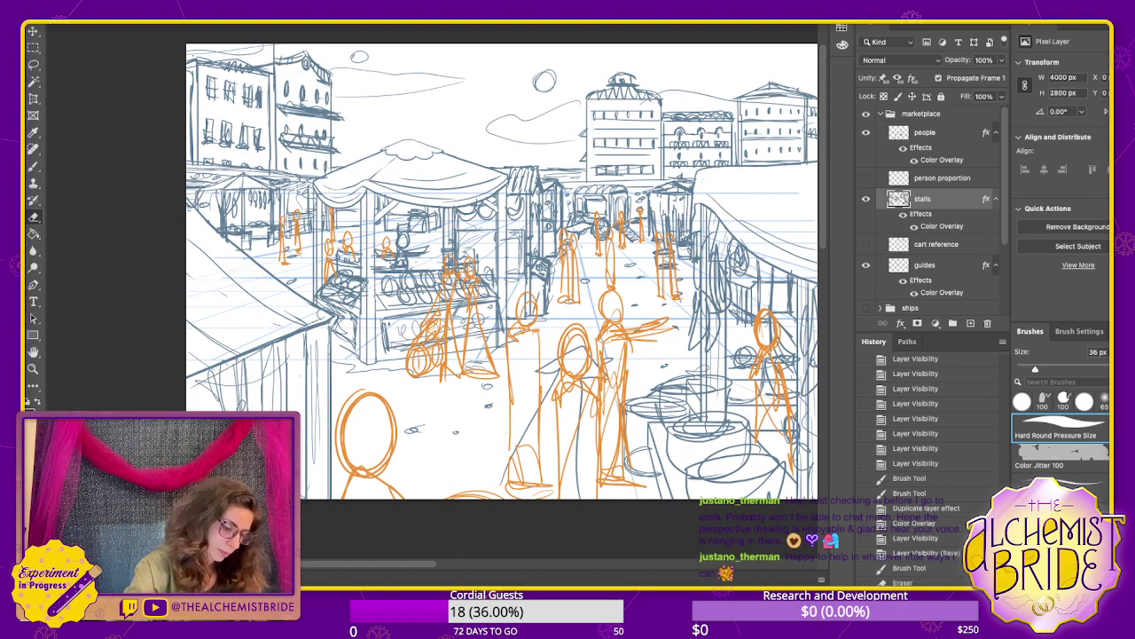
{"action": "left_click", "coordinate": [866, 132]}
{"action": "key", "text": "b"}
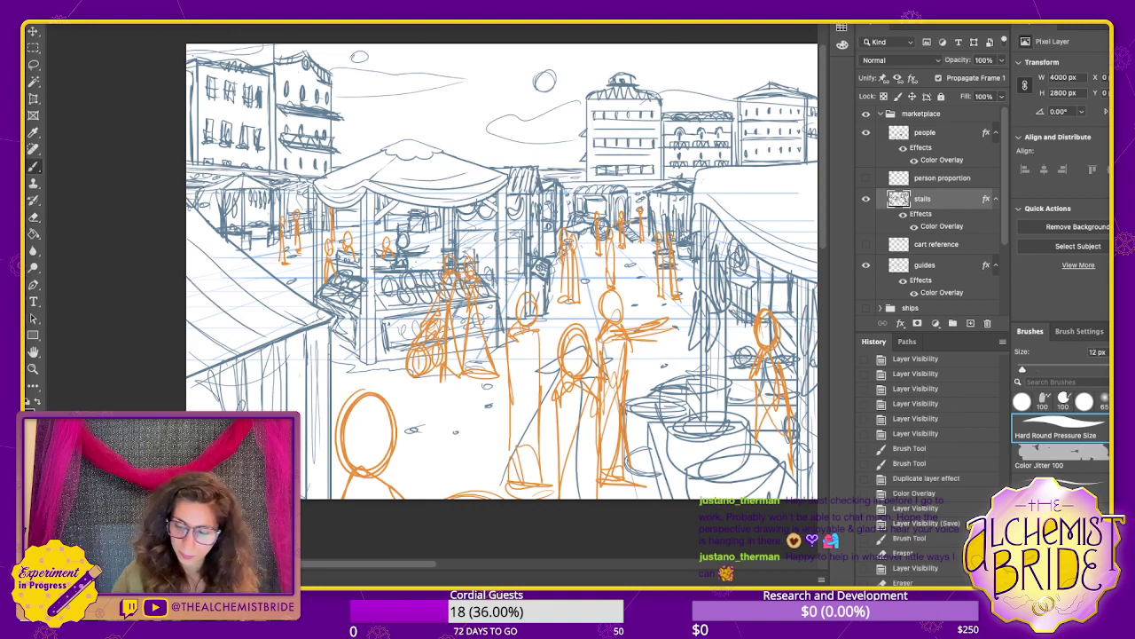
- Lasso the distant wagon at the end of the walkway on the stalls layer, shift it slightly, and clear the selection
{"action": "key", "text": "l"}
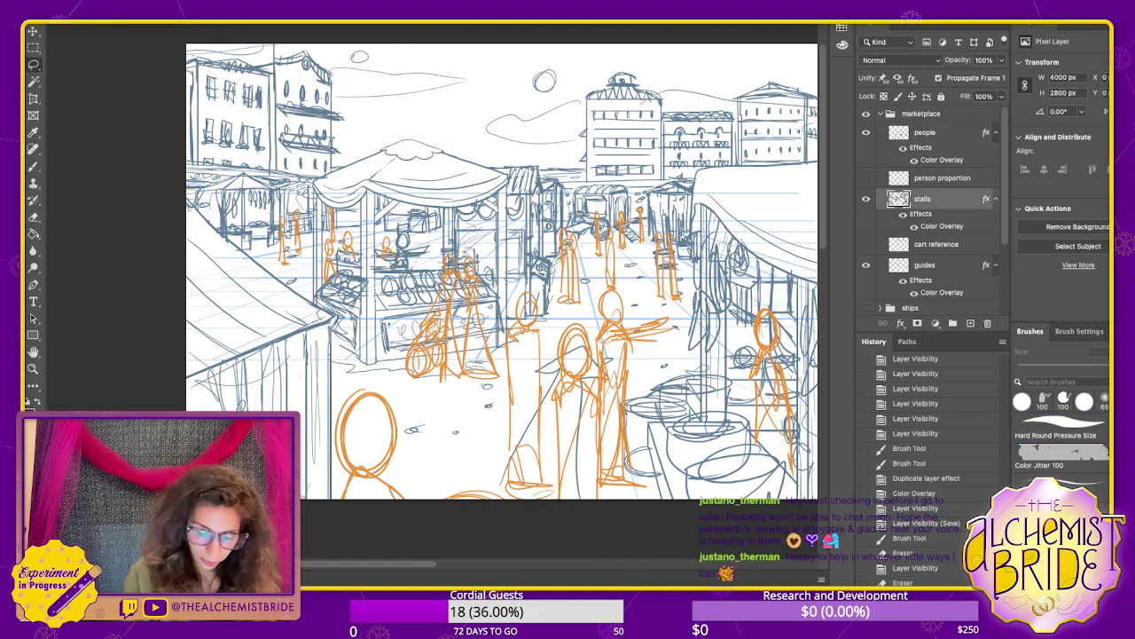
{"action": "mouse_move", "coordinate": [571, 184]}
{"action": "left_mouse_down"}
{"action": "mouse_move", "coordinate": [564, 218]}
{"action": "mouse_move", "coordinate": [631, 250]}
{"action": "mouse_move", "coordinate": [646, 220]}
{"action": "mouse_move", "coordinate": [603, 181]}
{"action": "left_mouse_up"}
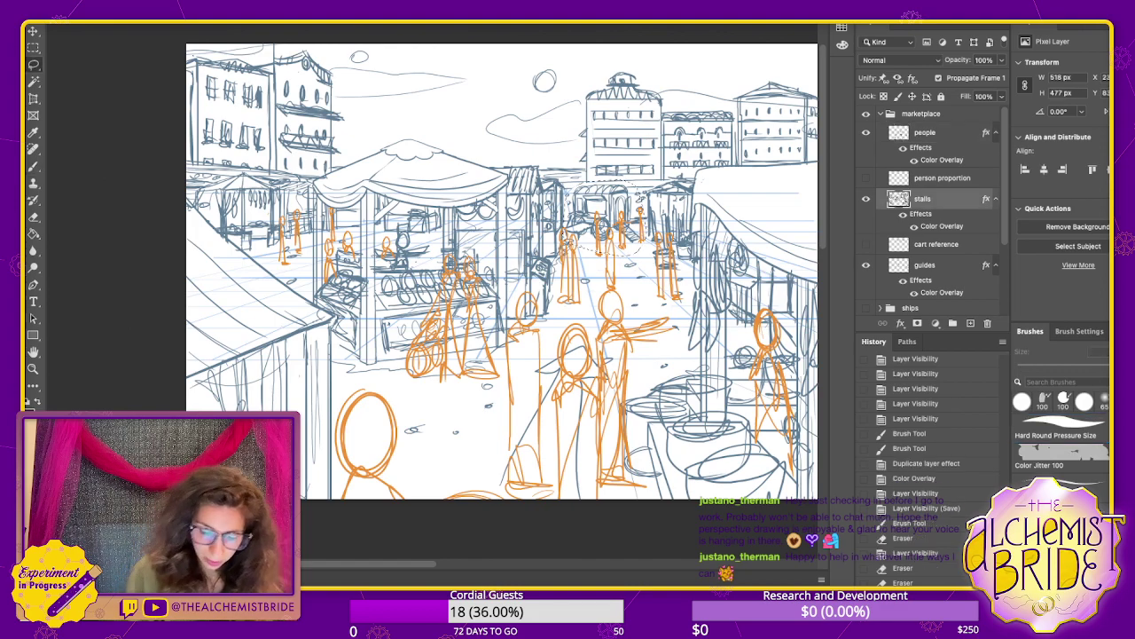
{"action": "key", "text": "v"}
{"action": "key", "text": "Up"}
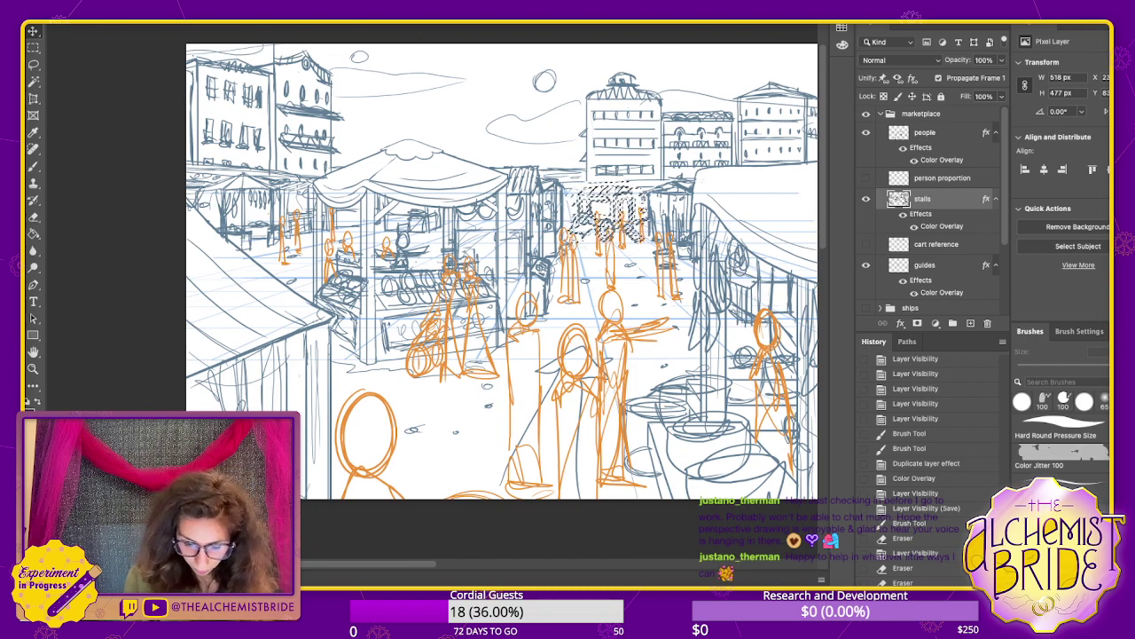
{"action": "key", "text": "ctrl+d"}
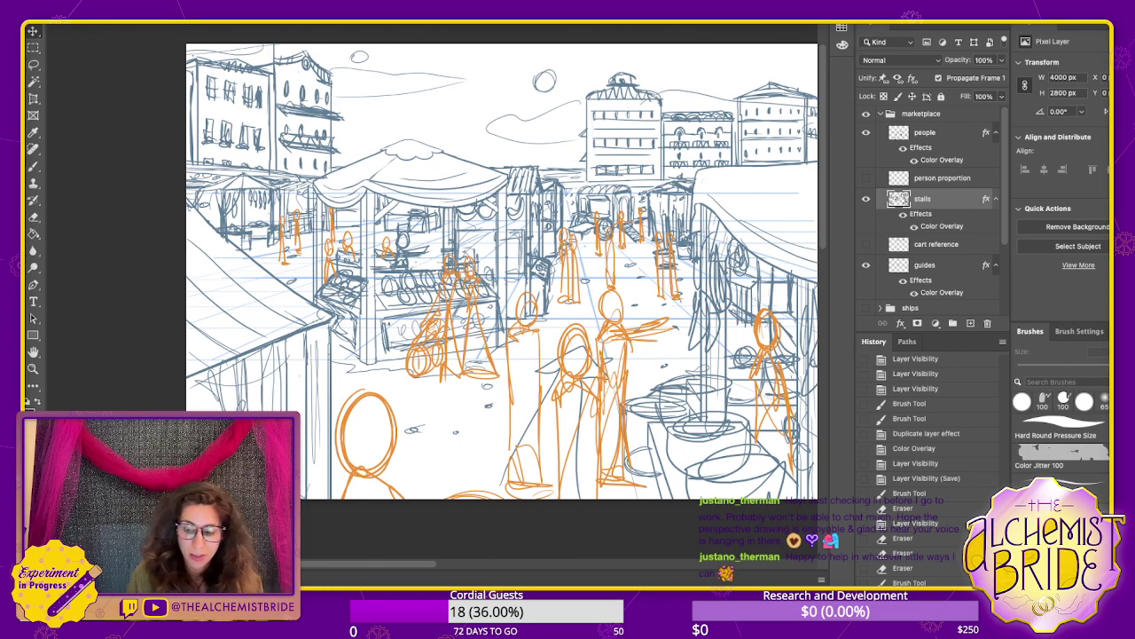
- Collapse the marketplace group to review the document's scene groups, expand it again, and select the people layer
{"action": "left_click", "coordinate": [925, 132]}
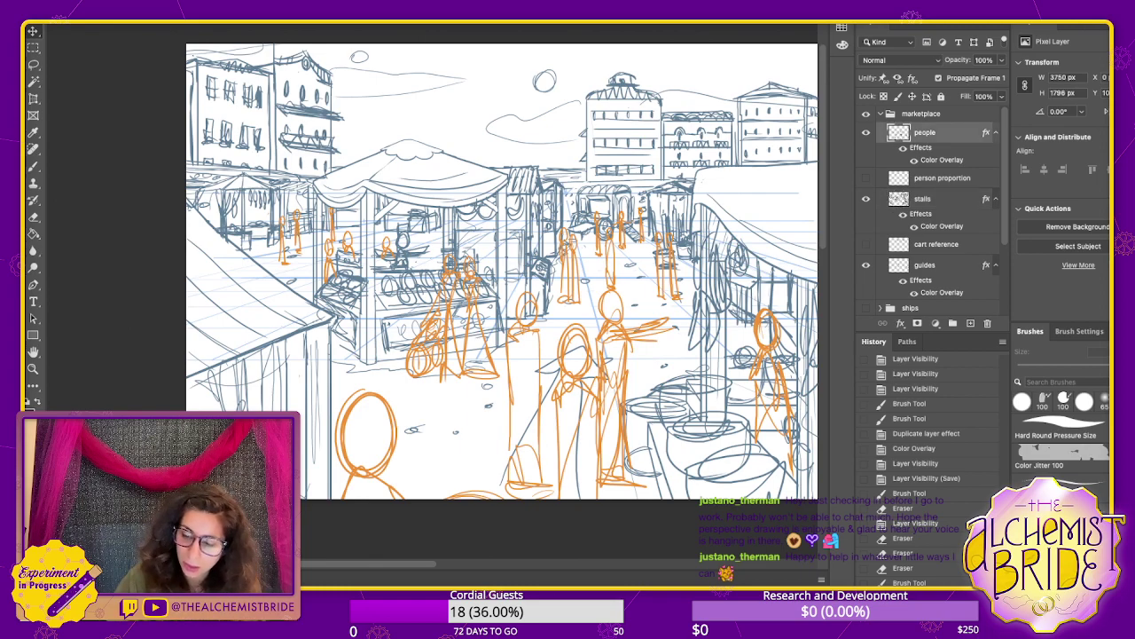
{"action": "left_click", "coordinate": [881, 113]}
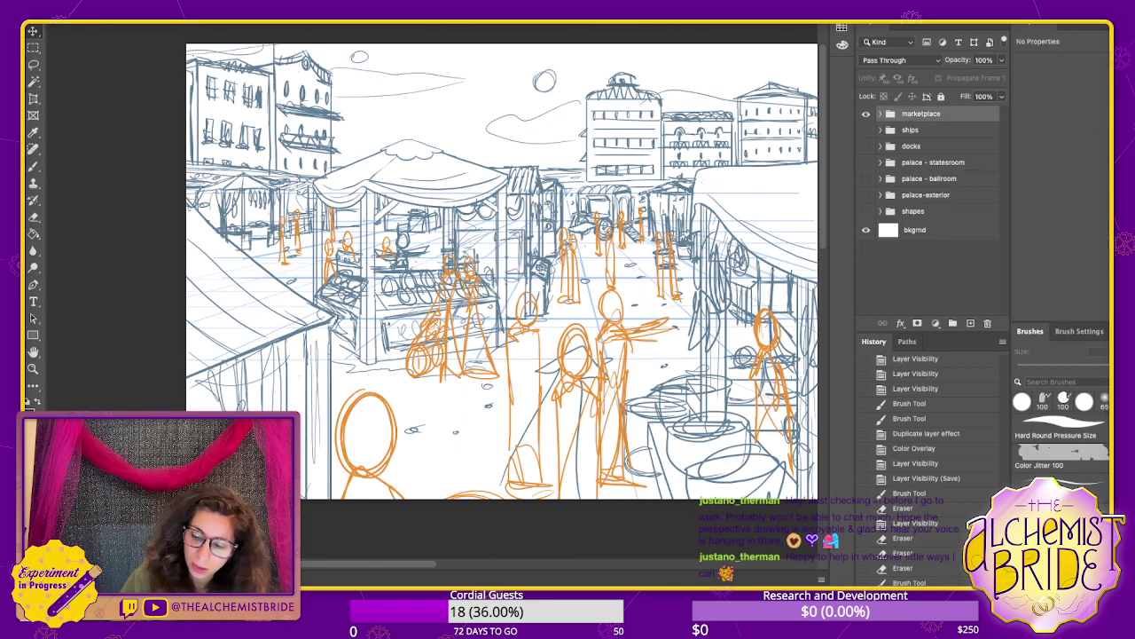
{"action": "left_click", "coordinate": [880, 114]}
{"action": "left_click", "coordinate": [880, 114]}
{"action": "left_click", "coordinate": [880, 114]}
{"action": "left_click", "coordinate": [924, 132]}
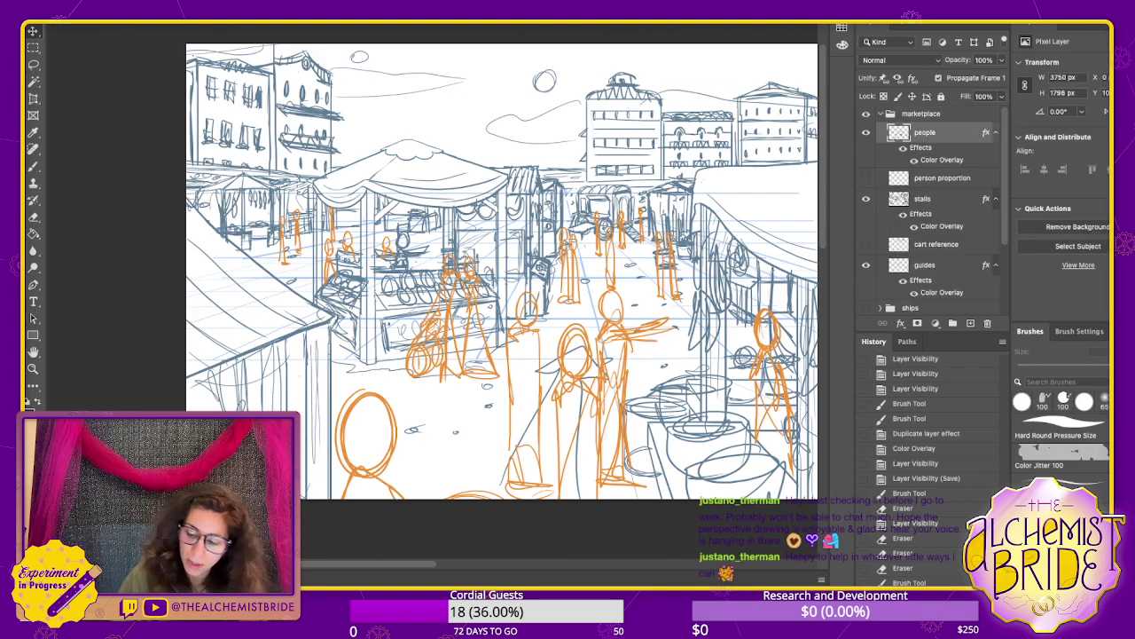
- Select the guides layer and toggle its visibility to compare the scene with and without perspective lines, leaving it shown
{"action": "left_click", "coordinate": [936, 244]}
{"action": "left_click", "coordinate": [926, 265]}
{"action": "left_click", "coordinate": [866, 266]}
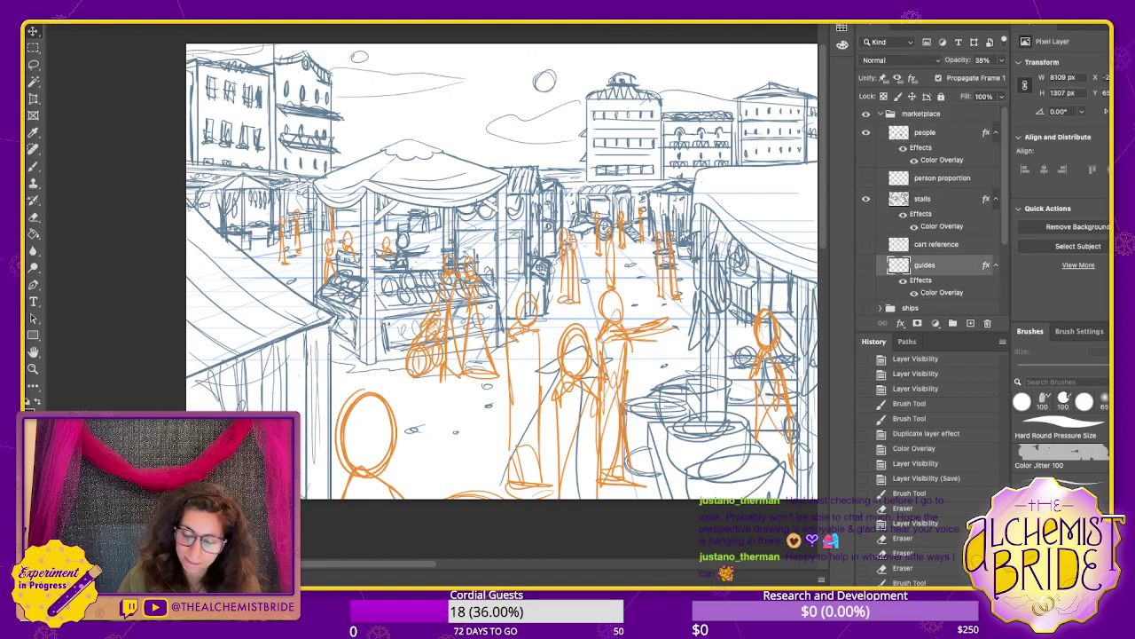
{"action": "left_click", "coordinate": [866, 265]}
{"action": "left_click", "coordinate": [866, 265]}
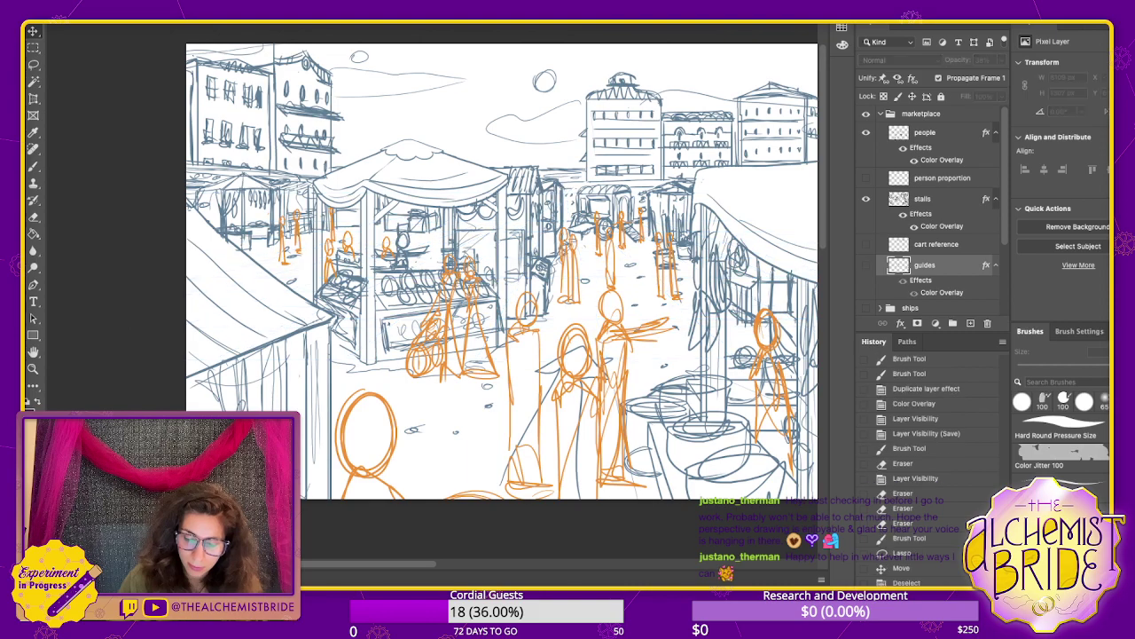
{"action": "key", "text": "ctrl+comma"}
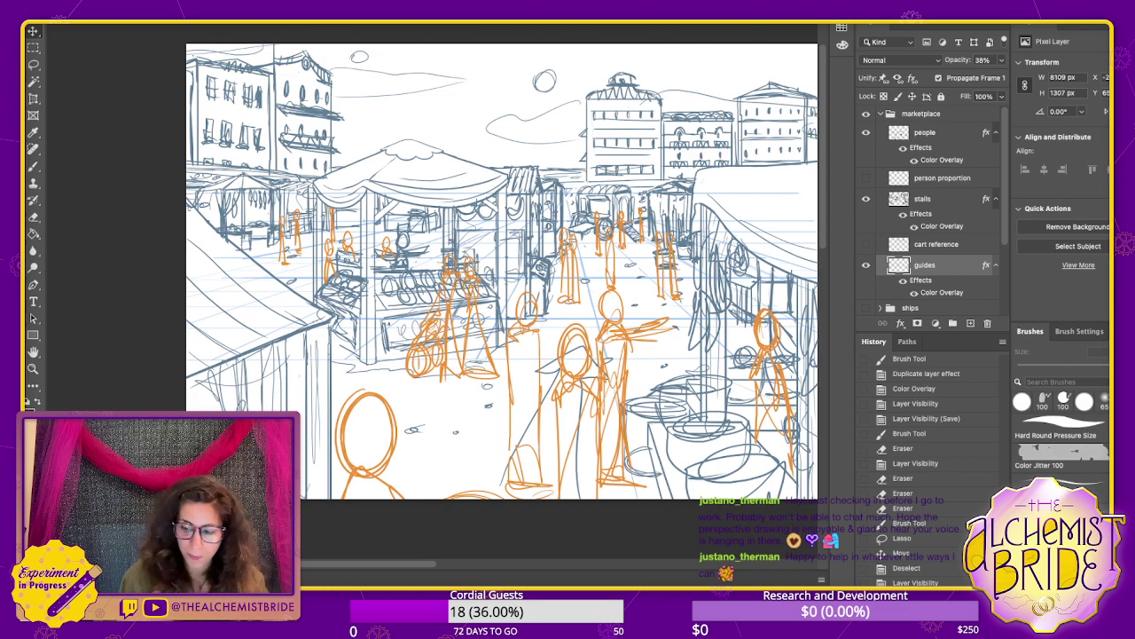
- Create a layer group named inks above the people layer with a new blank layer inside it
{"action": "left_click", "coordinate": [925, 132]}
{"action": "left_click", "coordinate": [953, 323]}
{"action": "left_click", "coordinate": [970, 323]}
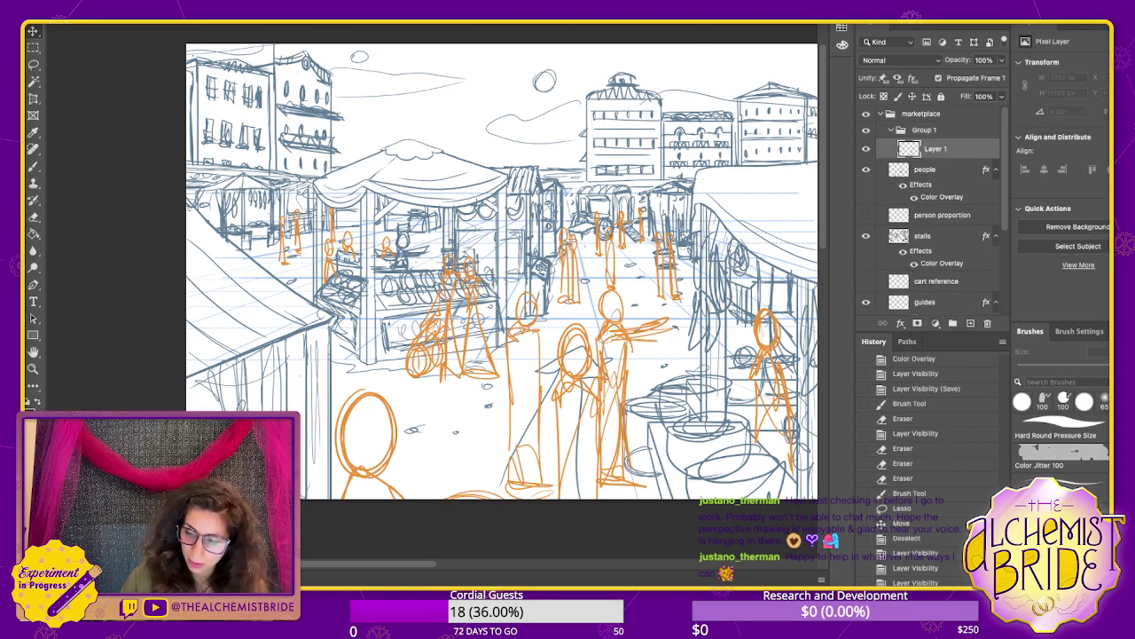
{"action": "double_click", "coordinate": [927, 130]}
{"action": "type", "text": "inks"}
{"action": "key", "text": "Return"}
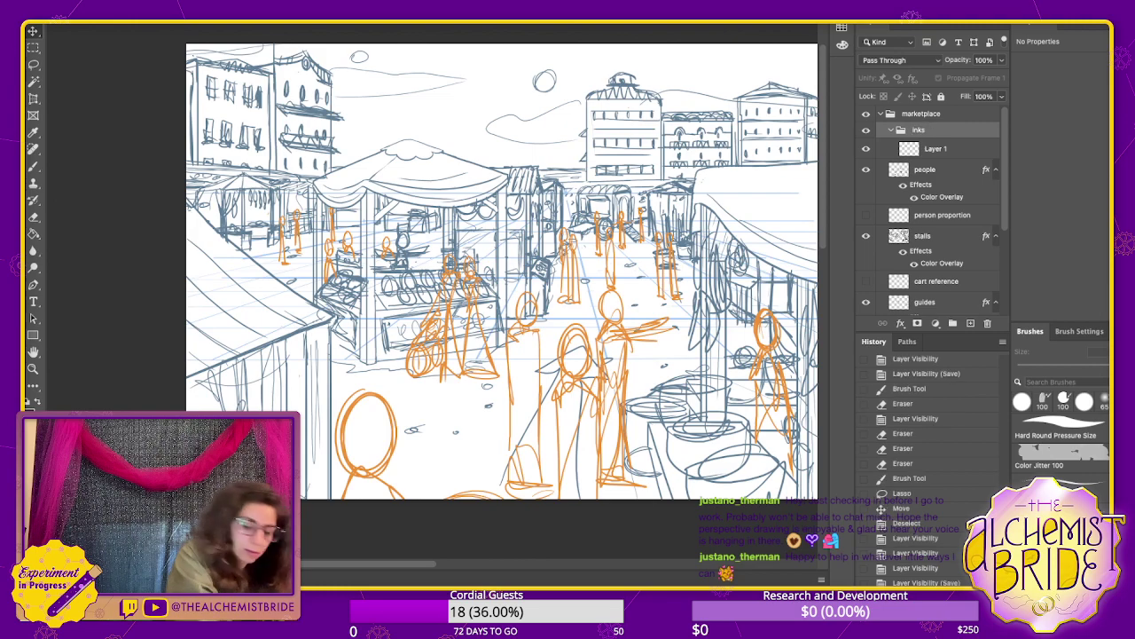
- Rename the blank layer inside the inks group as backdrop
{"action": "left_click", "coordinate": [935, 149]}
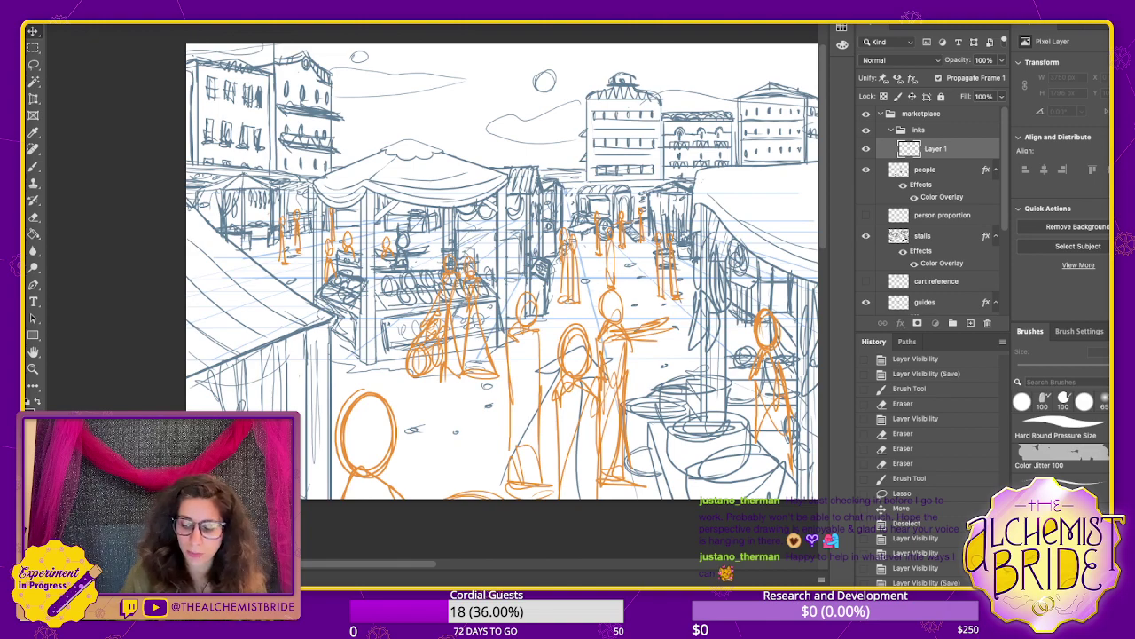
{"action": "double_click", "coordinate": [940, 148]}
{"action": "type", "text": "backdrop"}
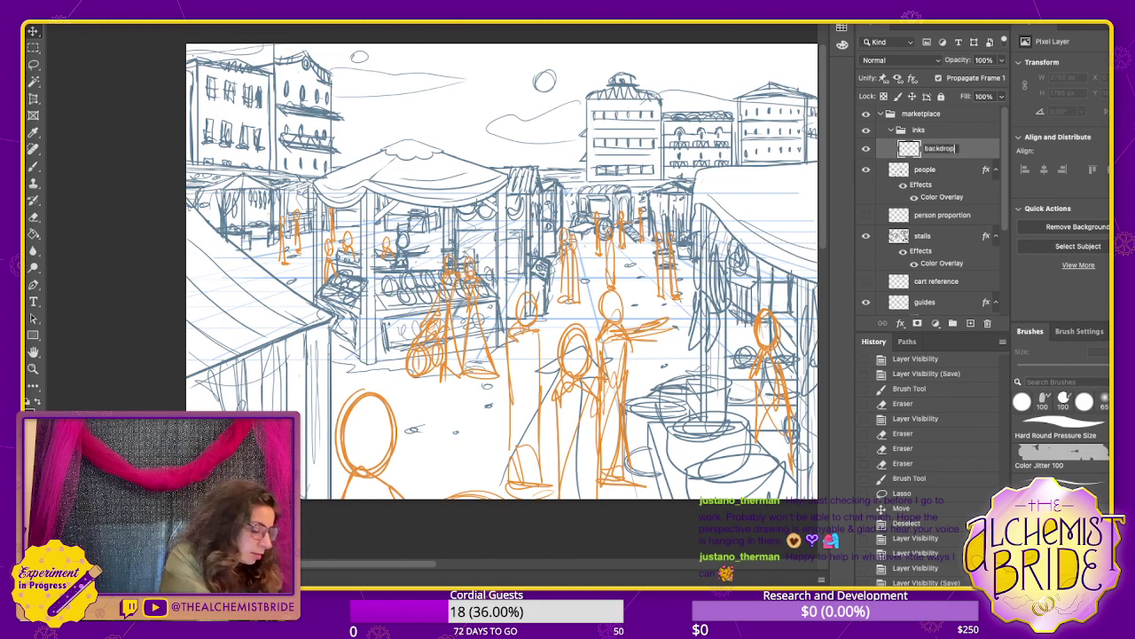
{"action": "key", "text": "Return"}
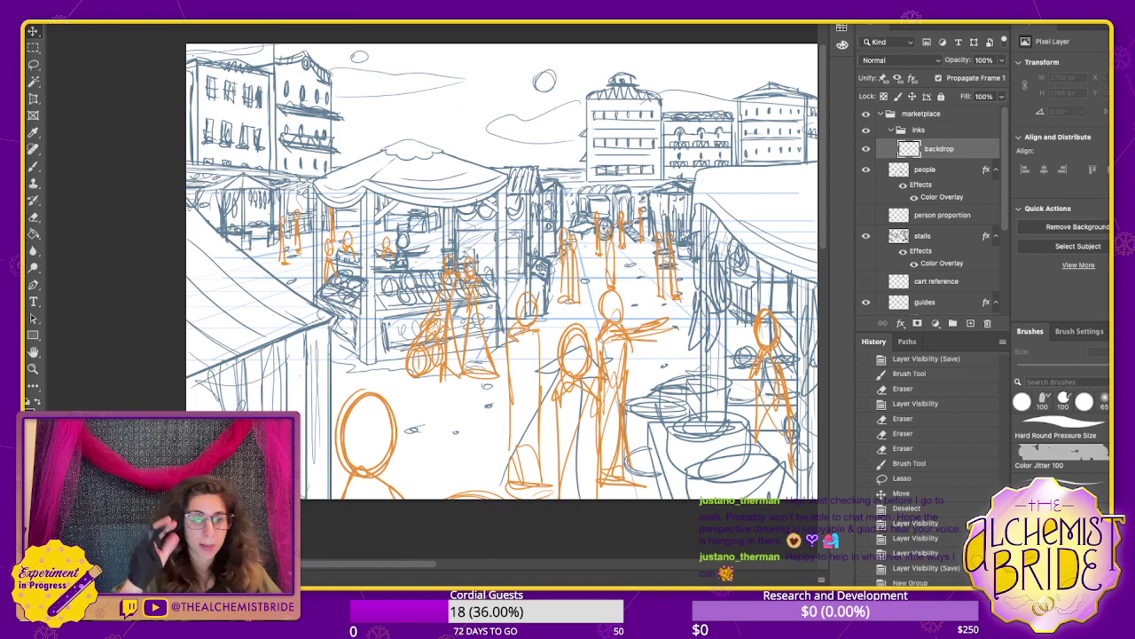
- Add a layer named back stalls above backdrop in the inks group, plus another blank layer above it
{"action": "left_click", "coordinate": [925, 170]}
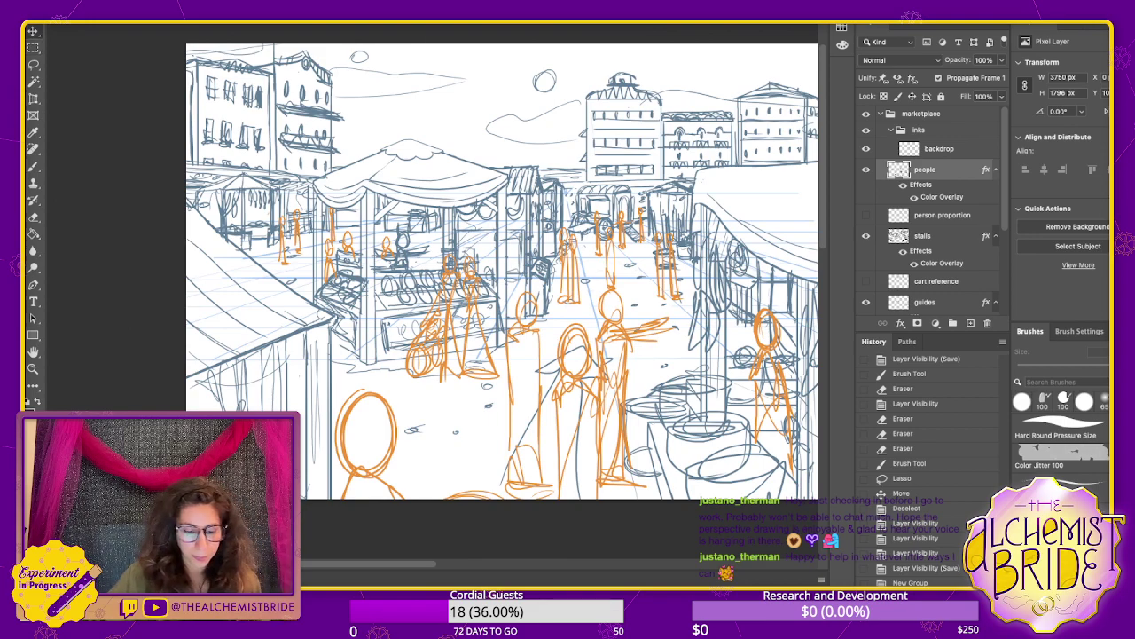
{"action": "scroll", "coordinate": [497, 273], "scroll_direction": "right", "scroll_amount": 3}
{"action": "scroll", "coordinate": [497, 274], "scroll_direction": "left", "scroll_amount": 2}
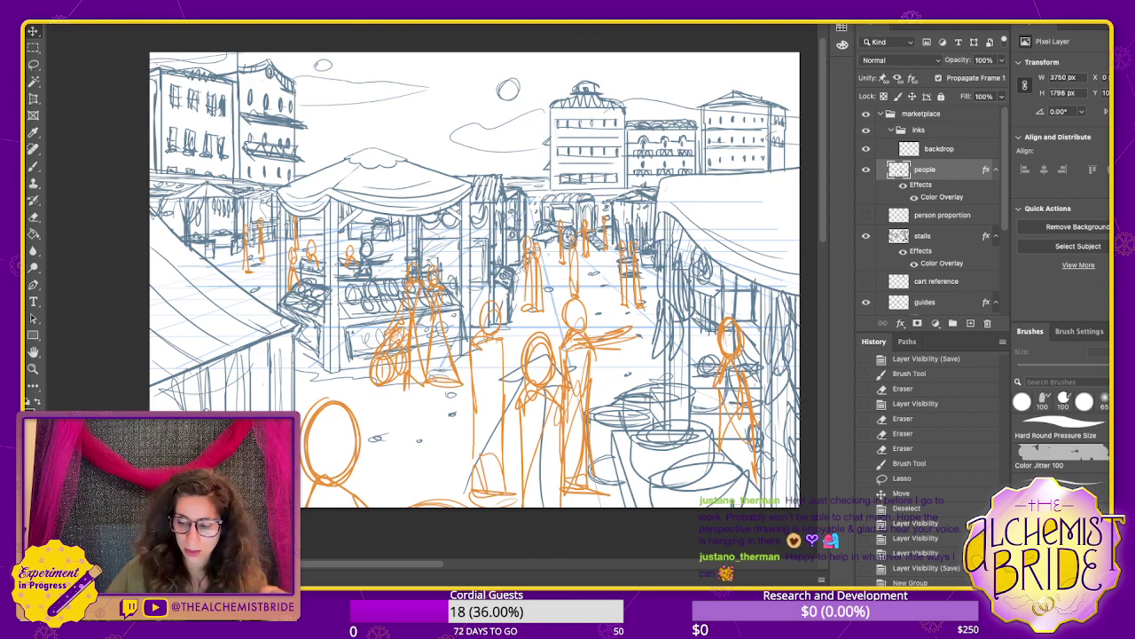
{"action": "left_click", "coordinate": [940, 149]}
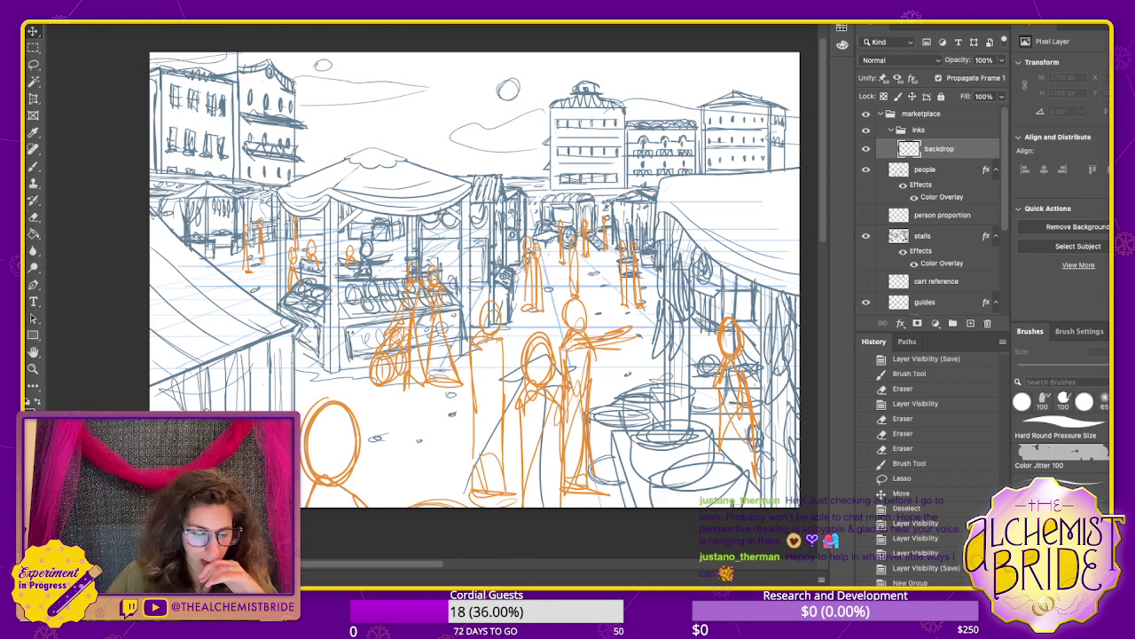
{"action": "left_click", "coordinate": [971, 323]}
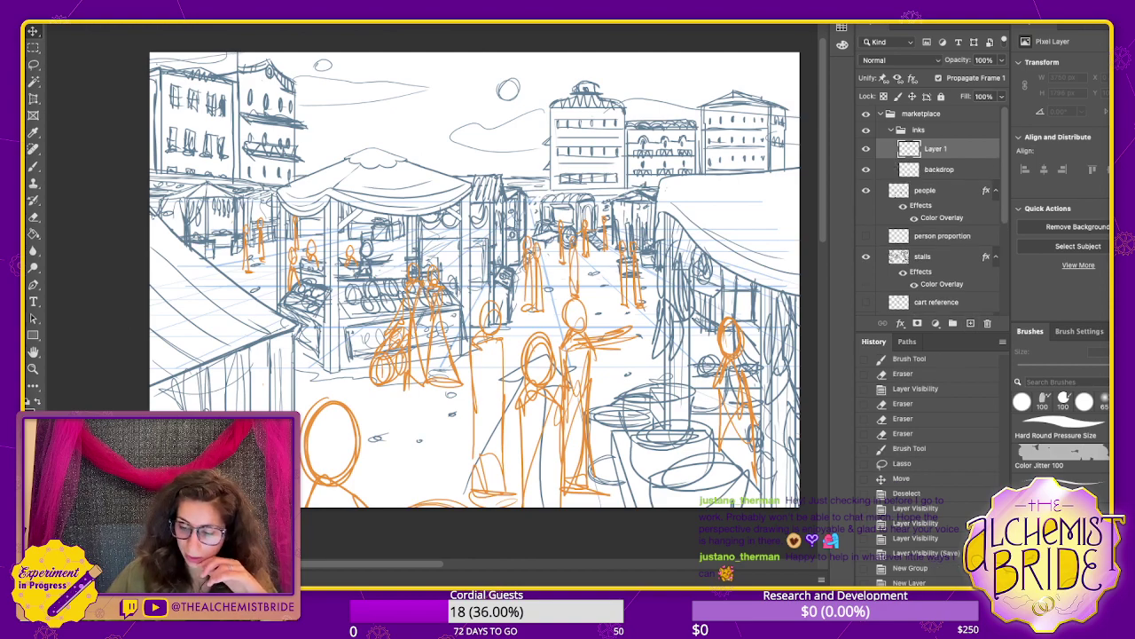
{"action": "double_click", "coordinate": [937, 148]}
{"action": "type", "text": "back stalls"}
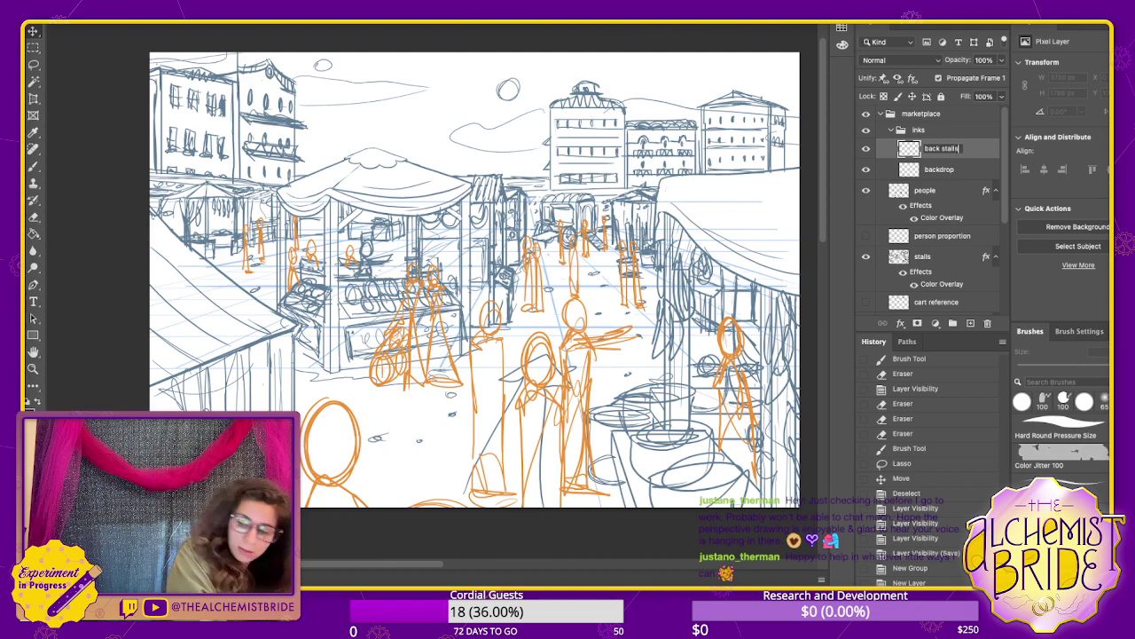
{"action": "key", "text": "Return"}
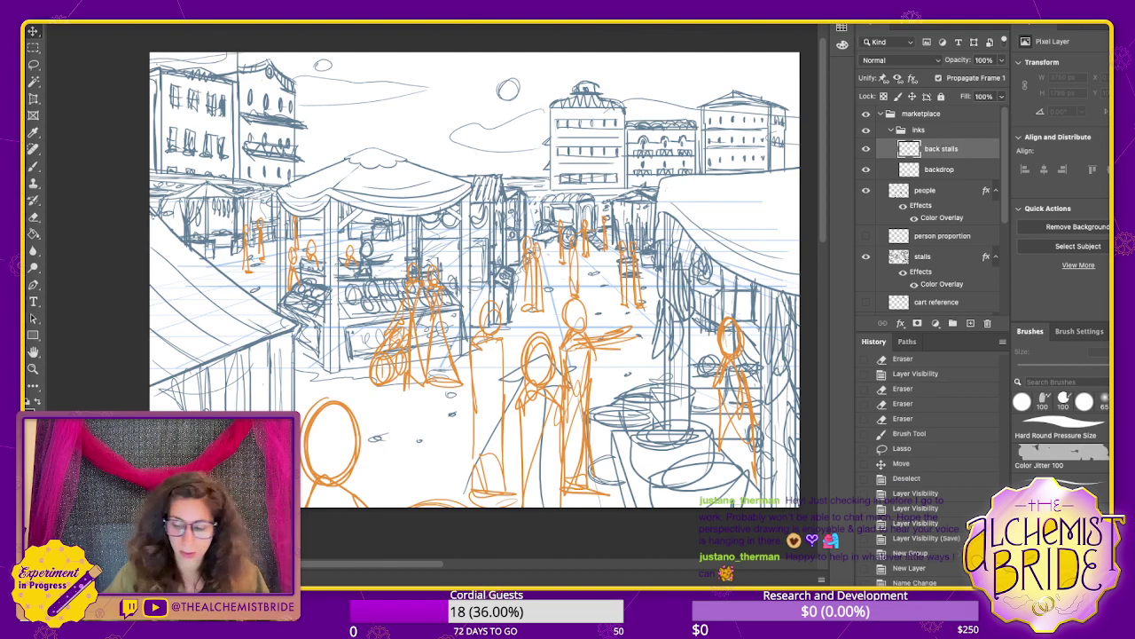
{"action": "left_click", "coordinate": [971, 323]}
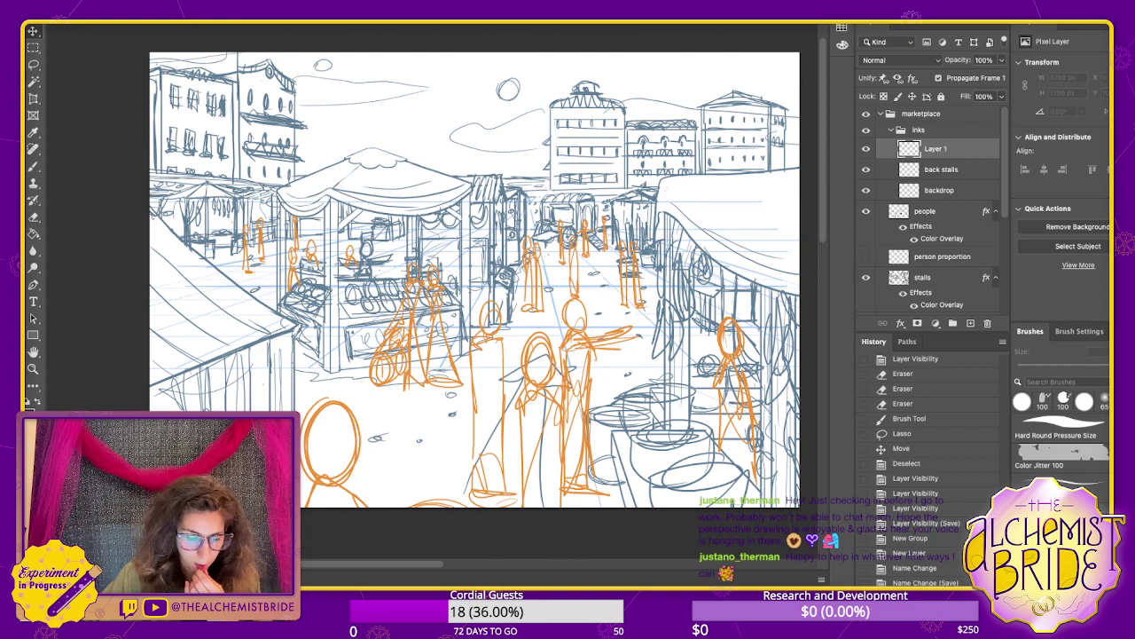
- Add a new layer directly above the stalls layer and clip it to the stalls line art
{"action": "left_click", "coordinate": [926, 211]}
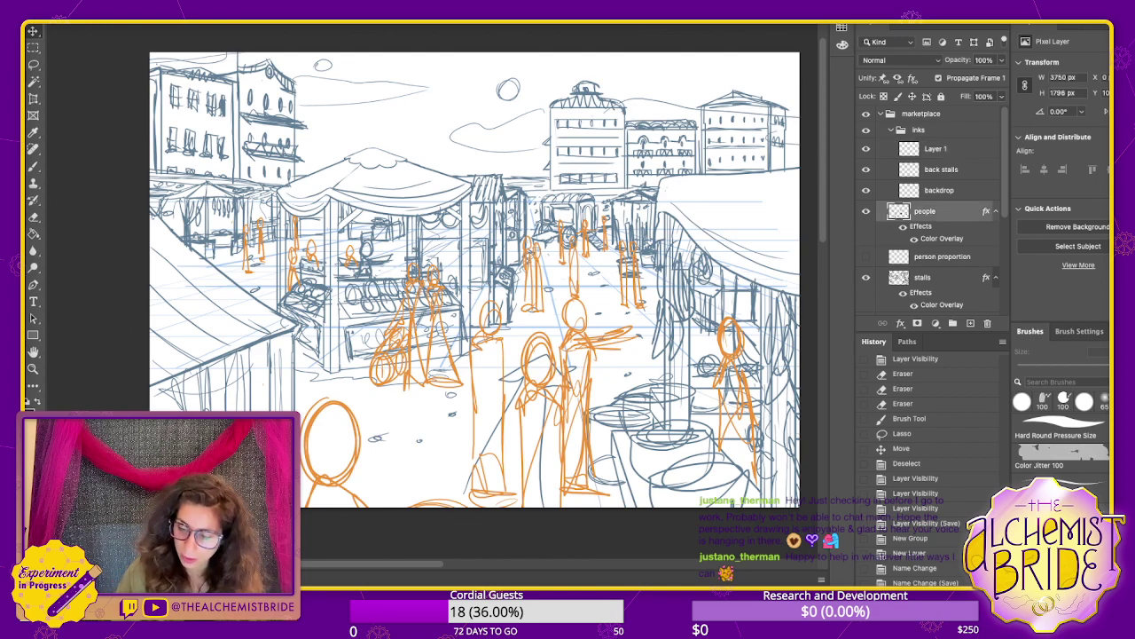
{"action": "scroll", "coordinate": [931, 211], "scroll_direction": "down", "scroll_amount": 3}
{"action": "scroll", "coordinate": [936, 209], "scroll_direction": "down", "scroll_amount": 2}
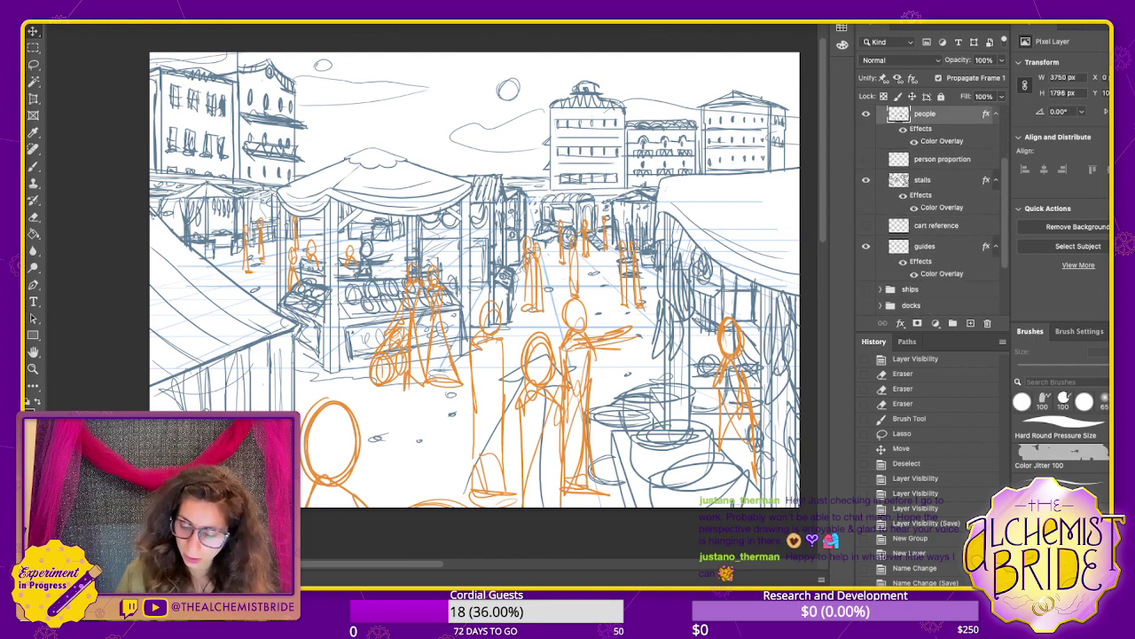
{"action": "left_click", "coordinate": [926, 246]}
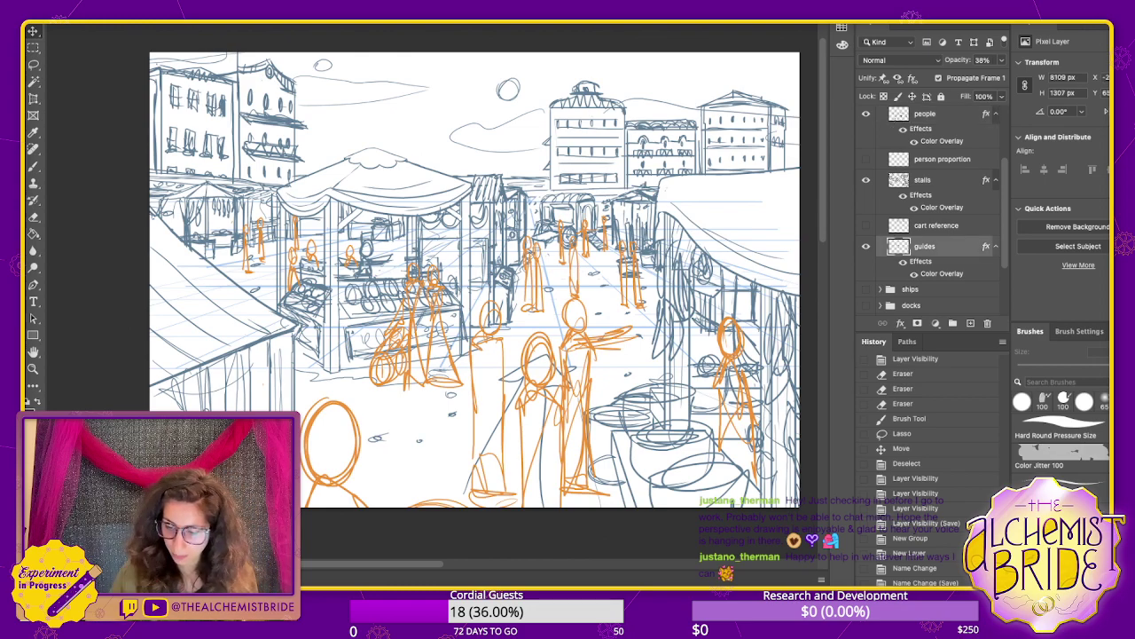
{"action": "left_click", "coordinate": [924, 180]}
{"action": "left_click", "coordinate": [970, 324]}
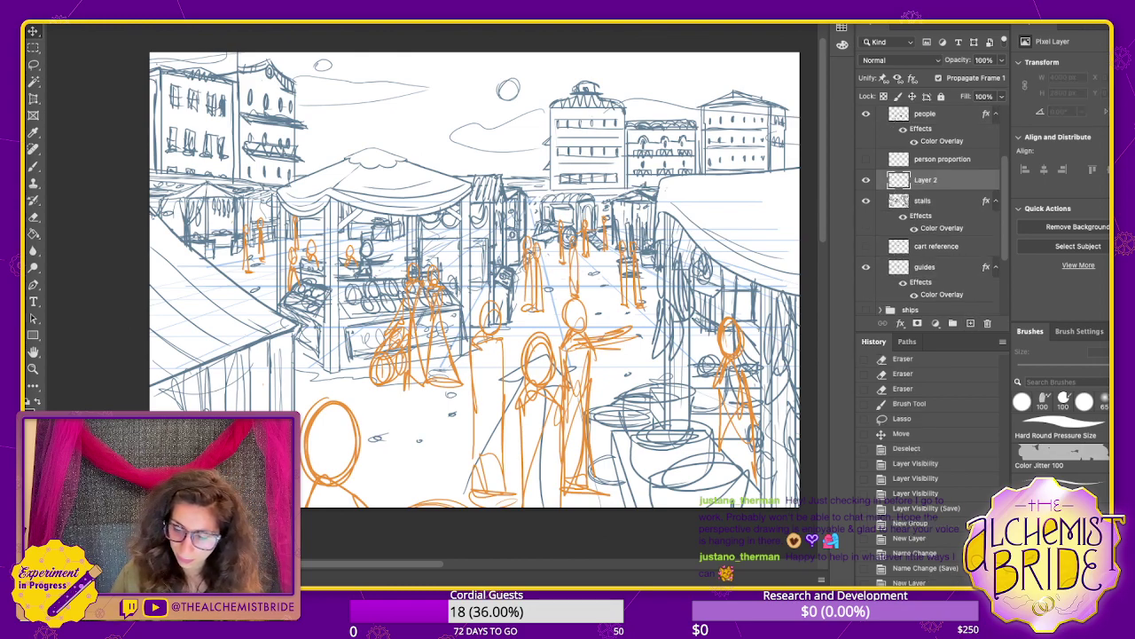
{"action": "key", "text": "ctrl+alt+g"}
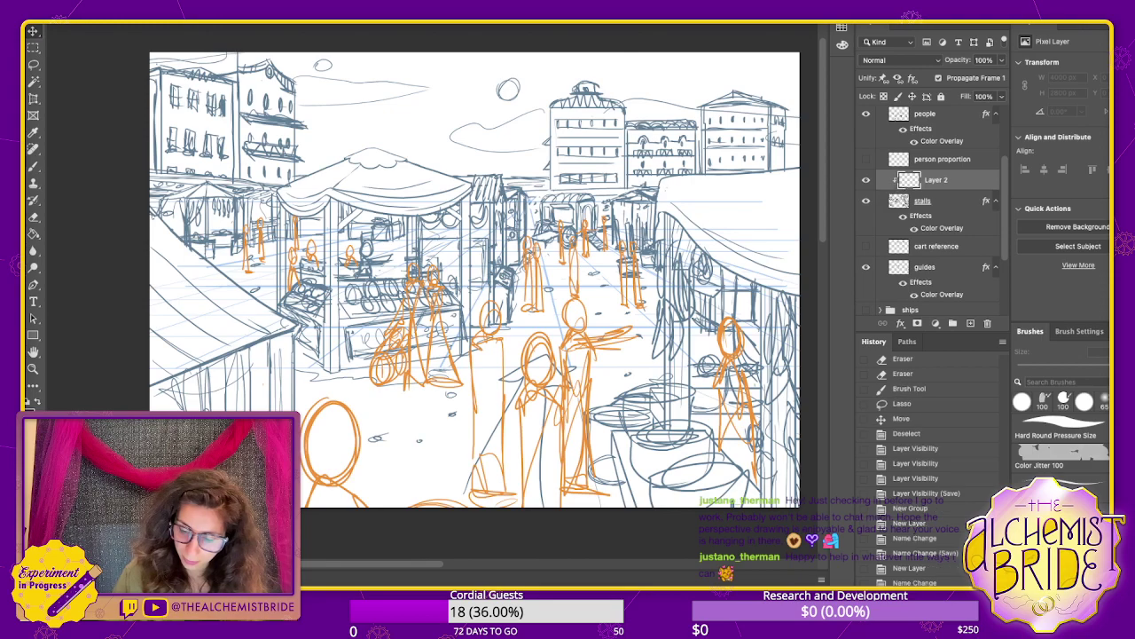
- Toggle the stalls layer's Color Overlay to compare the line colours, and delete the effect from the layer
{"action": "left_click", "coordinate": [924, 201]}
{"action": "left_click", "coordinate": [913, 229]}
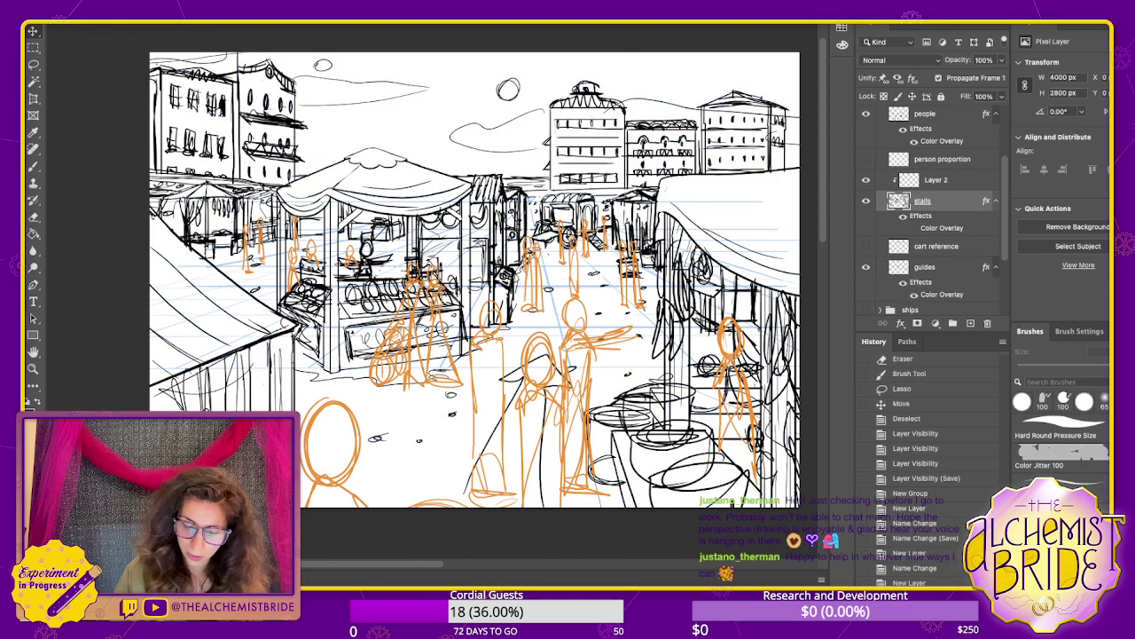
{"action": "left_click", "coordinate": [913, 229]}
{"action": "mouse_move", "coordinate": [941, 228]}
{"action": "left_mouse_down"}
{"action": "mouse_move", "coordinate": [961, 299]}
{"action": "mouse_move", "coordinate": [987, 323]}
{"action": "mouse_move", "coordinate": [963, 291]}
{"action": "mouse_move", "coordinate": [959, 232]}
{"action": "left_mouse_up"}
{"action": "key", "text": "i"}
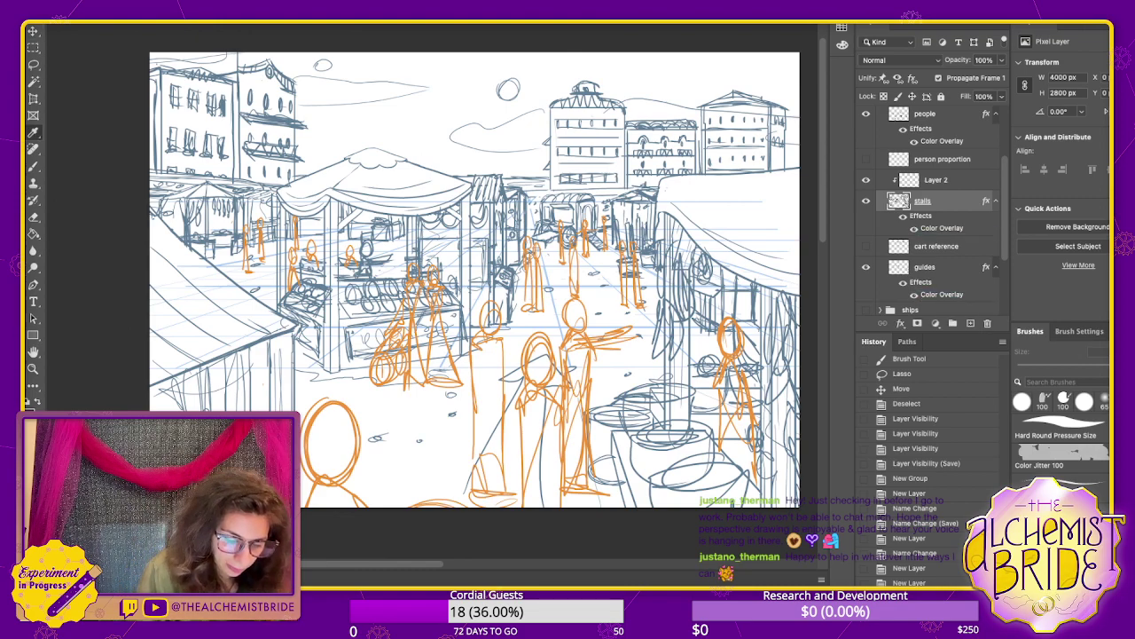
{"action": "key", "text": "v"}
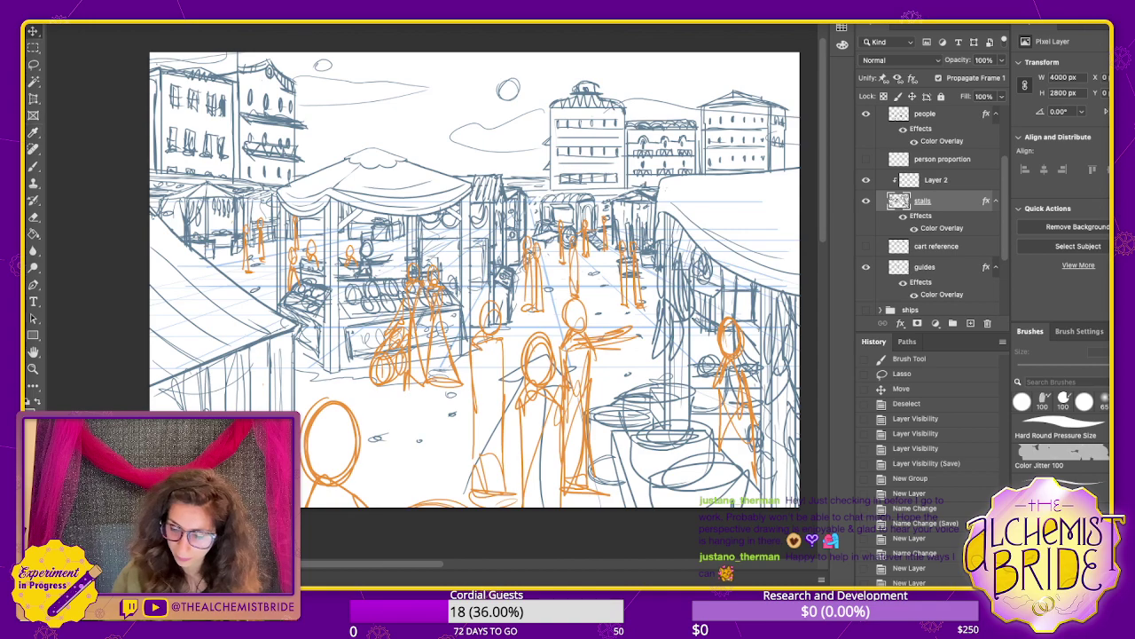
{"action": "left_click_drag", "start_coordinate": [941, 228], "coordinate": [988, 323]}
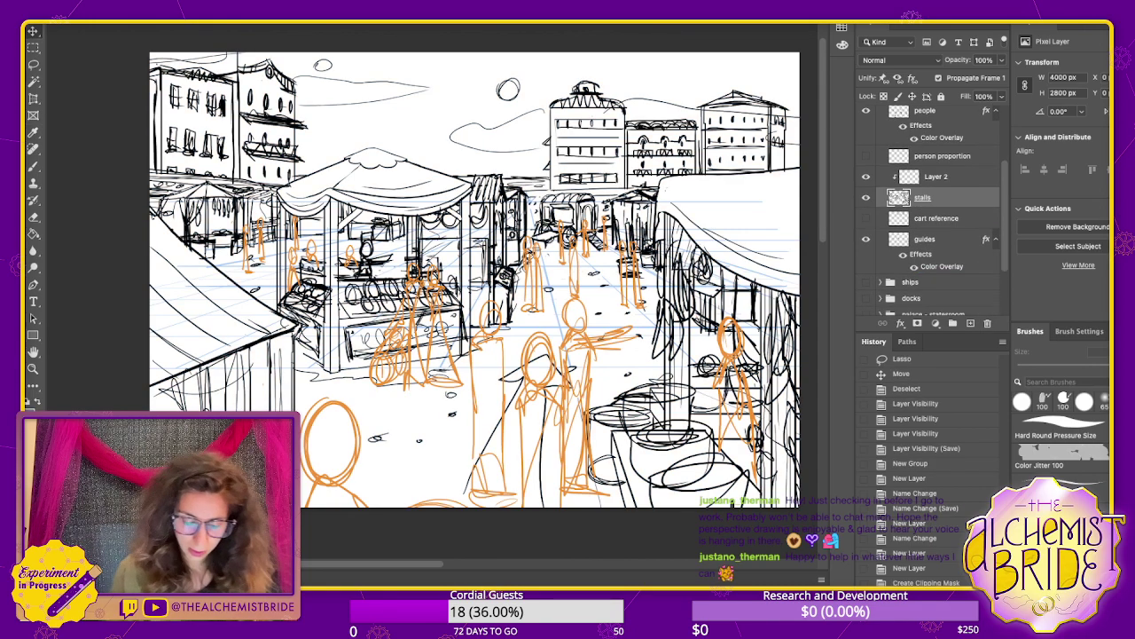
- Toggle the people layer's visibility to compare the scene, leaving the figures hidden
{"action": "left_click", "coordinate": [866, 110]}
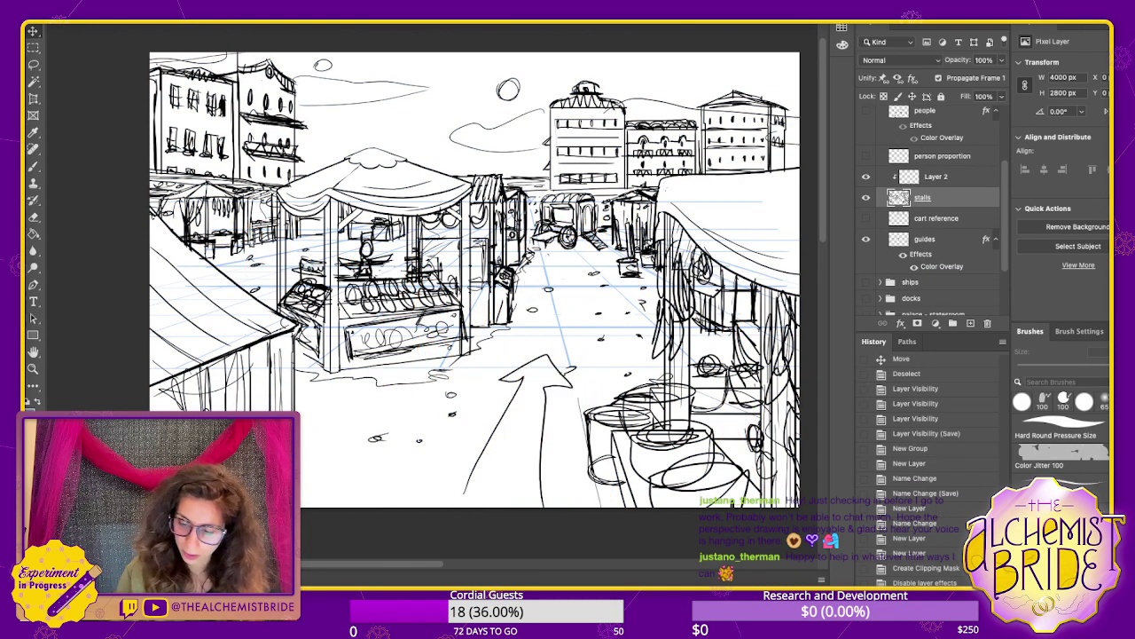
{"action": "left_click", "coordinate": [865, 110]}
{"action": "scroll", "coordinate": [931, 213], "scroll_direction": "up", "scroll_amount": 2}
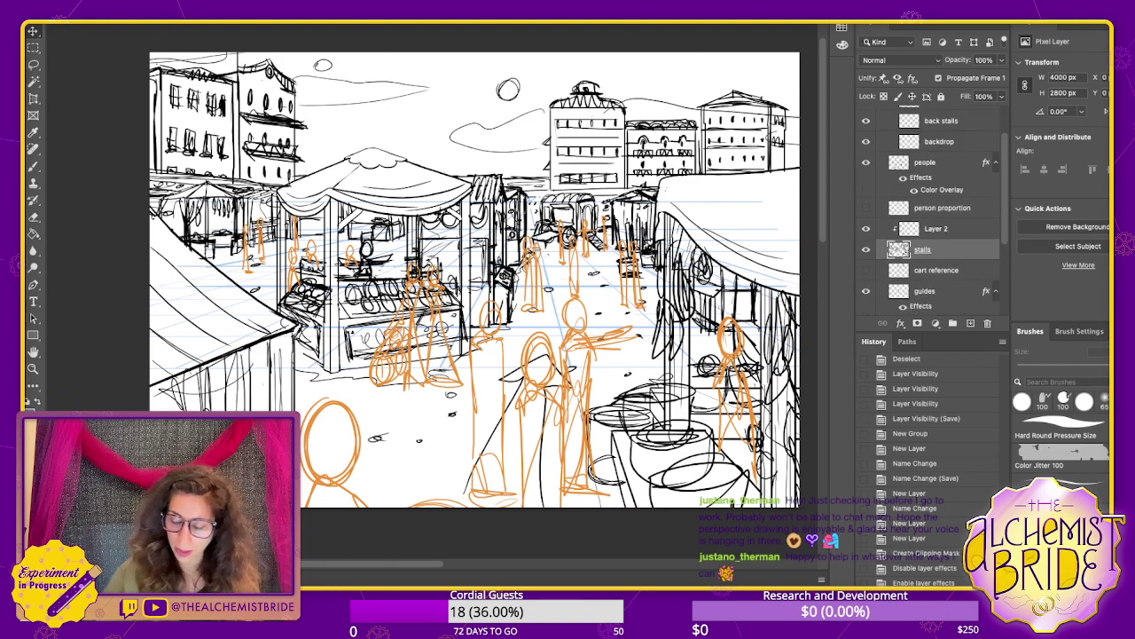
{"action": "left_click", "coordinate": [865, 162]}
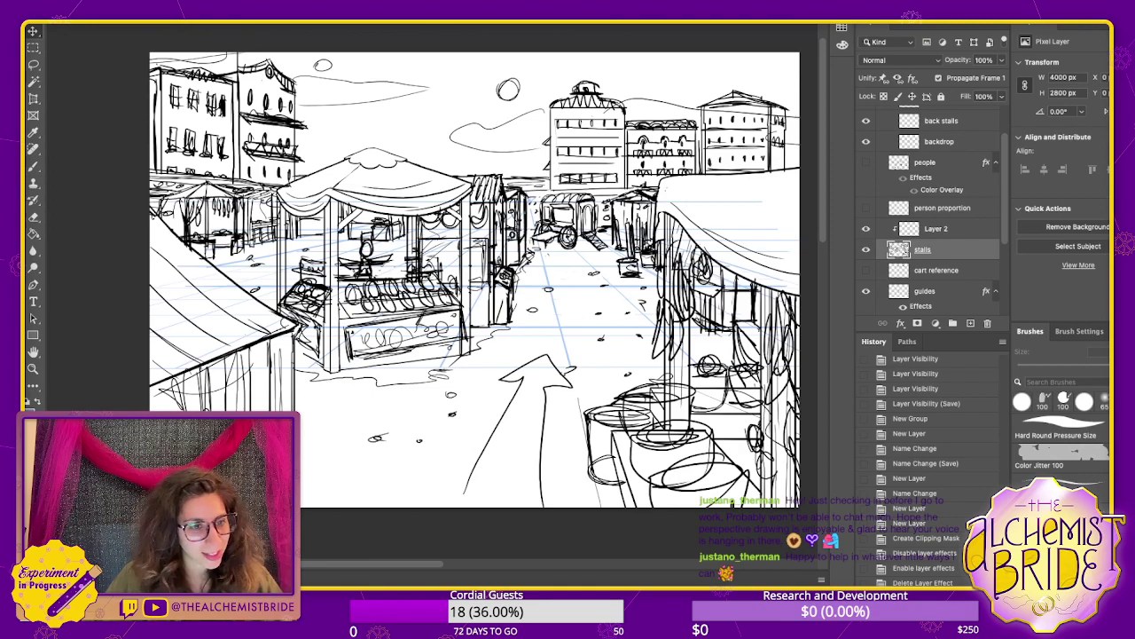
- On the clipped layer above stalls, lasso the sky and background buildings down to the stall roofs and fill the area with blue
{"action": "scroll", "coordinate": [939, 213], "scroll_direction": "up", "scroll_amount": 3}
{"action": "left_click", "coordinate": [920, 131]}
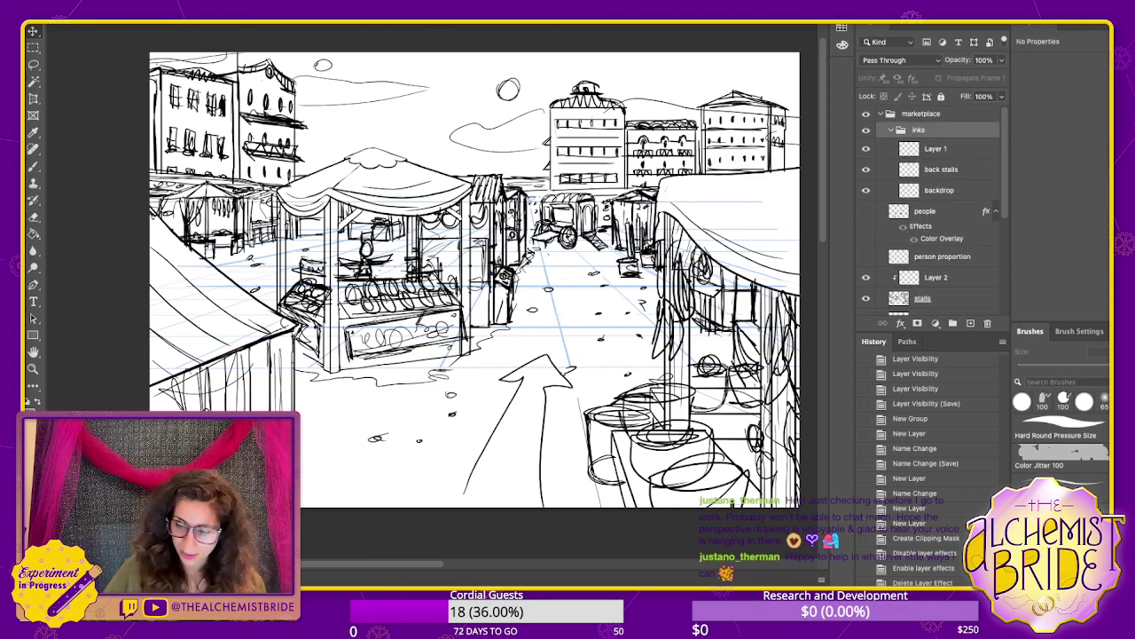
{"action": "scroll", "coordinate": [936, 246], "scroll_direction": "down", "scroll_amount": 2}
{"action": "left_click", "coordinate": [936, 247]}
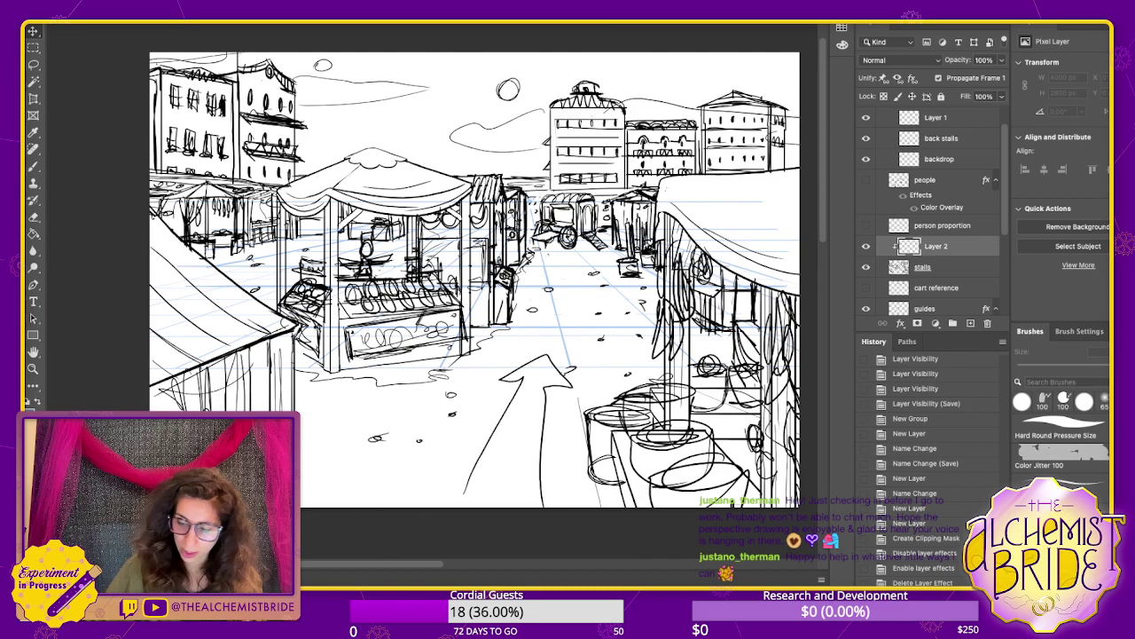
{"action": "key", "text": "l"}
{"action": "mouse_move", "coordinate": [776, 87]}
{"action": "left_mouse_down"}
{"action": "mouse_move", "coordinate": [152, 53]}
{"action": "mouse_move", "coordinate": [150, 188]}
{"action": "mouse_move", "coordinate": [289, 184]}
{"action": "mouse_move", "coordinate": [351, 149]}
{"action": "mouse_move", "coordinate": [452, 170]}
{"action": "left_mouse_up"}
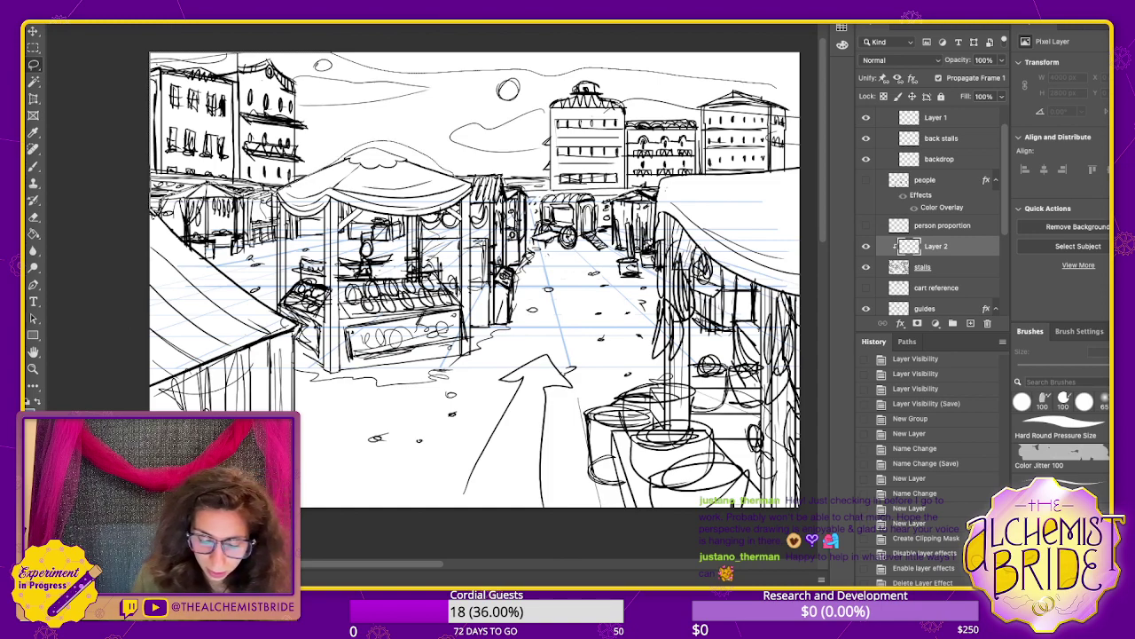
{"action": "mouse_move", "coordinate": [526, 188]}
{"action": "left_mouse_down"}
{"action": "mouse_move", "coordinate": [535, 232]}
{"action": "mouse_move", "coordinate": [581, 192]}
{"action": "mouse_move", "coordinate": [610, 236]}
{"action": "mouse_move", "coordinate": [630, 190]}
{"action": "mouse_move", "coordinate": [726, 172]}
{"action": "mouse_move", "coordinate": [800, 77]}
{"action": "mouse_move", "coordinate": [149, 55]}
{"action": "left_mouse_up"}
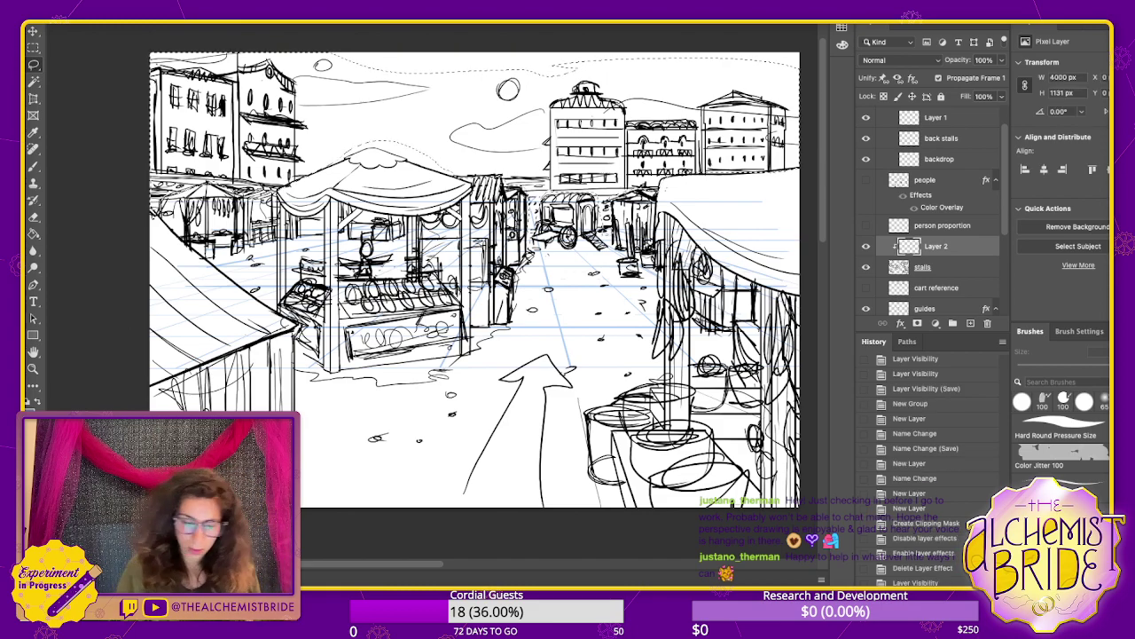
{"action": "key", "text": "alt+BackSpace"}
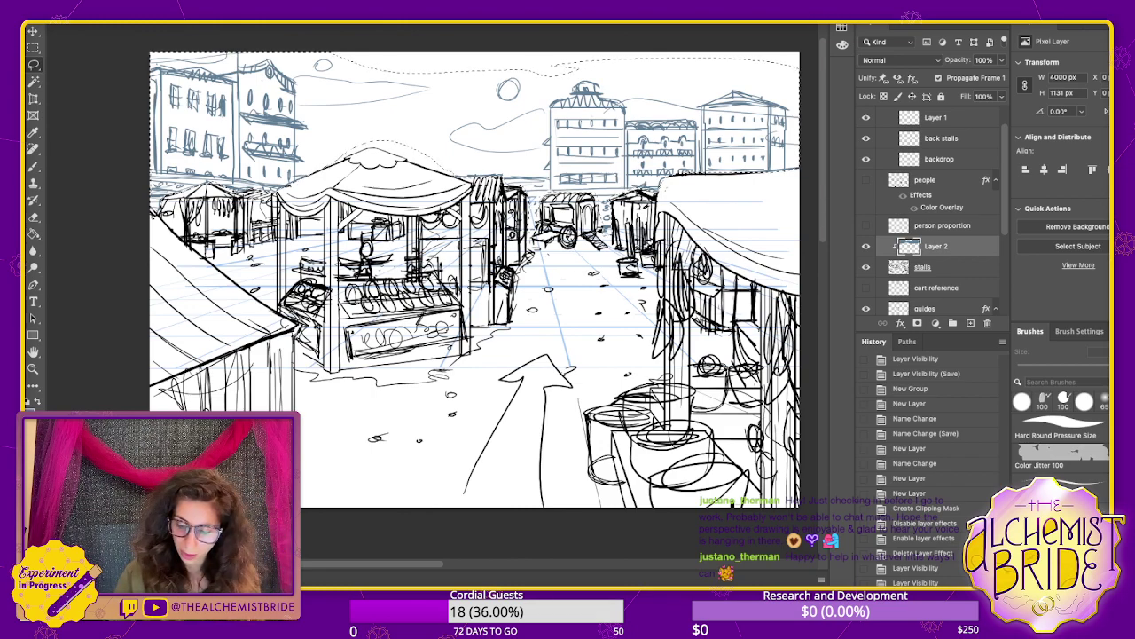
- Add another clipped layer between the stalls layer and the blue-filled layer, and clear the selection
{"action": "left_click", "coordinate": [938, 267]}
{"action": "left_click", "coordinate": [970, 323]}
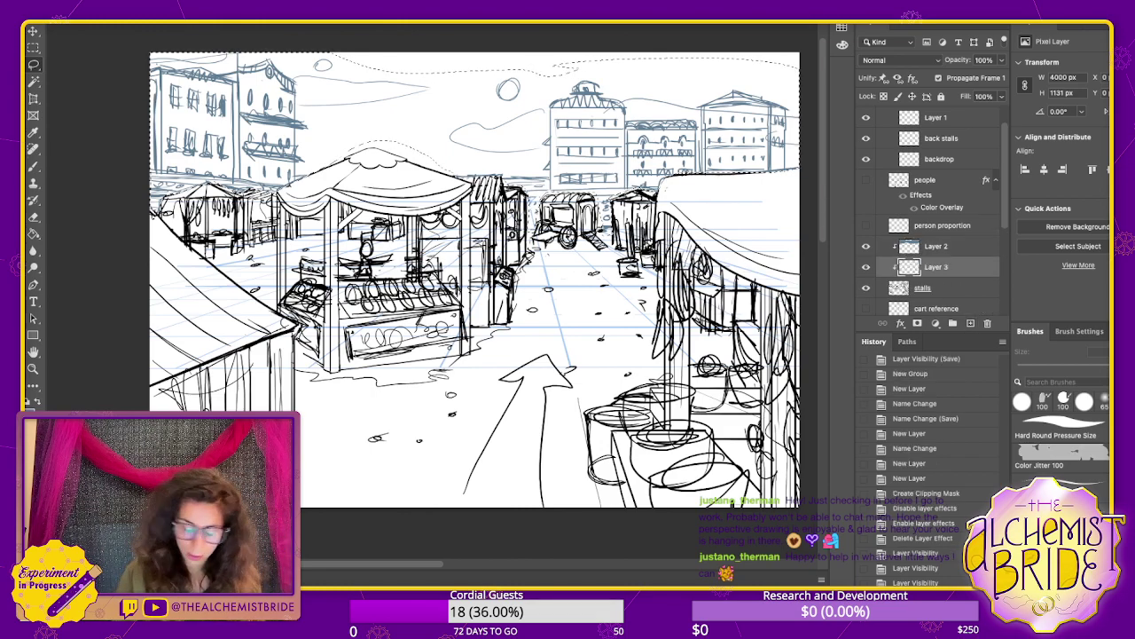
{"action": "key", "text": "ctrl+d"}
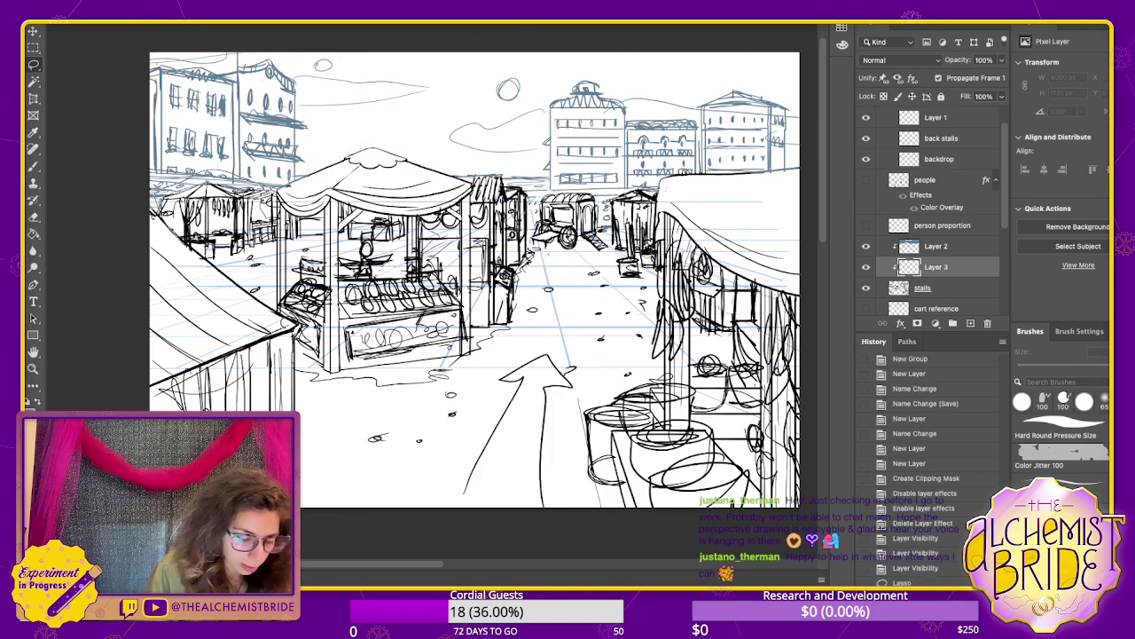
- On the lower clipped layer, lasso the distant stalls and those seen beneath the right foreground canopy, fill them with lavender, and clear the selection
{"action": "mouse_move", "coordinate": [197, 253]}
{"action": "left_mouse_down"}
{"action": "mouse_move", "coordinate": [269, 254]}
{"action": "mouse_move", "coordinate": [276, 228]}
{"action": "mouse_move", "coordinate": [160, 204]}
{"action": "left_mouse_up"}
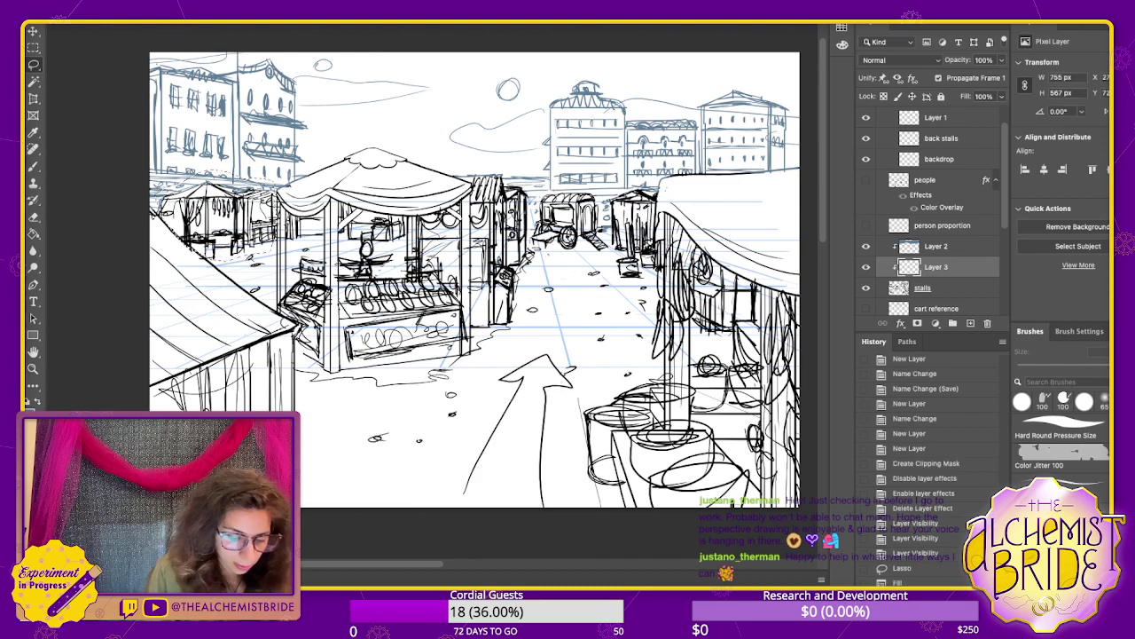
{"action": "mouse_move", "coordinate": [282, 234]}
{"action": "left_mouse_down"}
{"action": "mouse_move", "coordinate": [326, 240]}
{"action": "mouse_move", "coordinate": [316, 211]}
{"action": "mouse_move", "coordinate": [406, 238]}
{"action": "mouse_move", "coordinate": [351, 211]}
{"action": "left_mouse_up"}
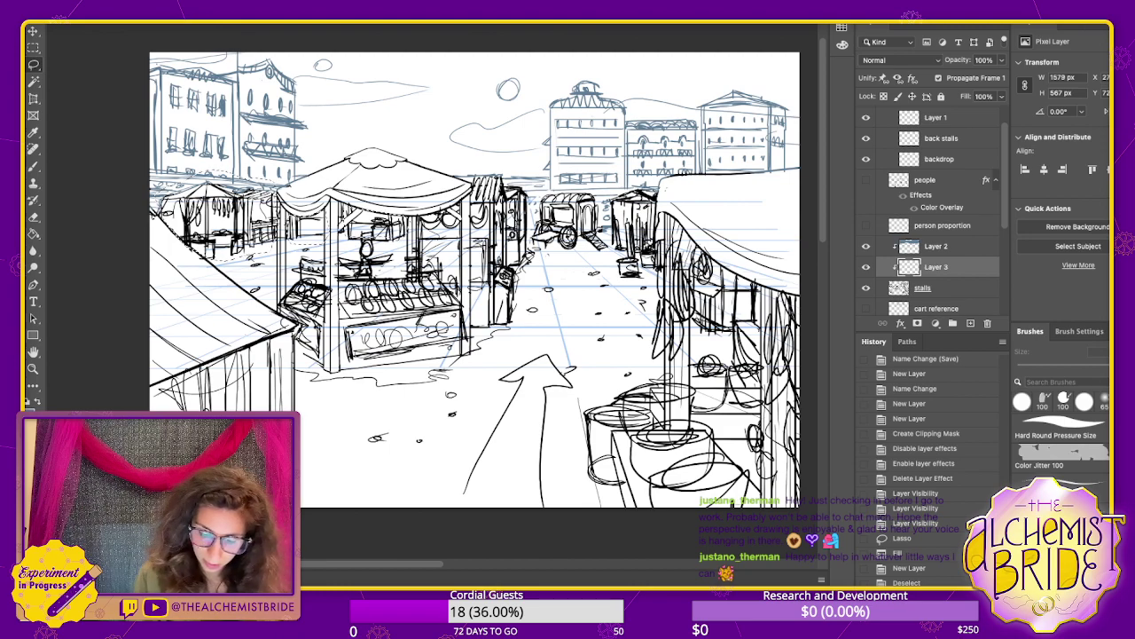
{"action": "left_click_drag", "start_coordinate": [662, 238], "coordinate": [655, 199]}
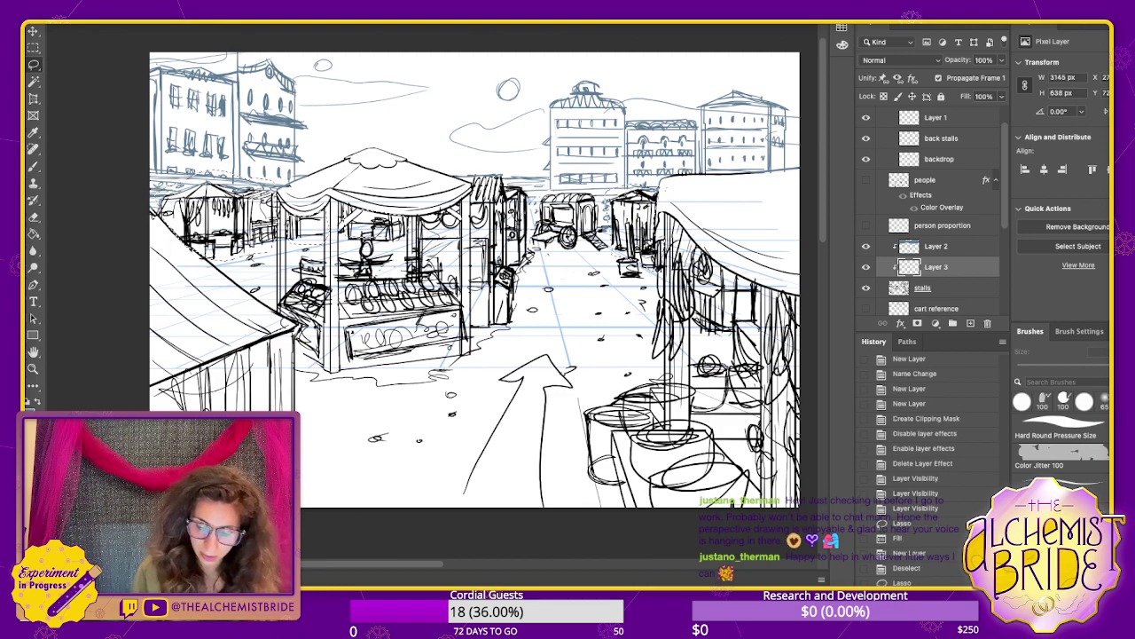
{"action": "left_click_drag", "start_coordinate": [692, 245], "coordinate": [736, 341]}
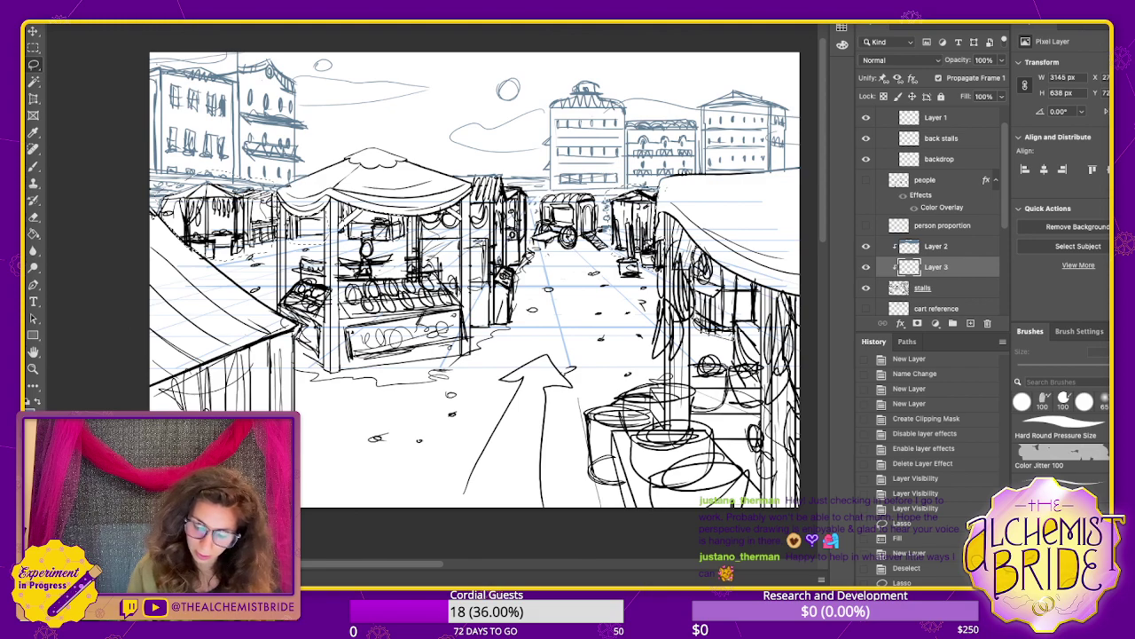
{"action": "left_click_drag", "start_coordinate": [755, 288], "coordinate": [695, 248]}
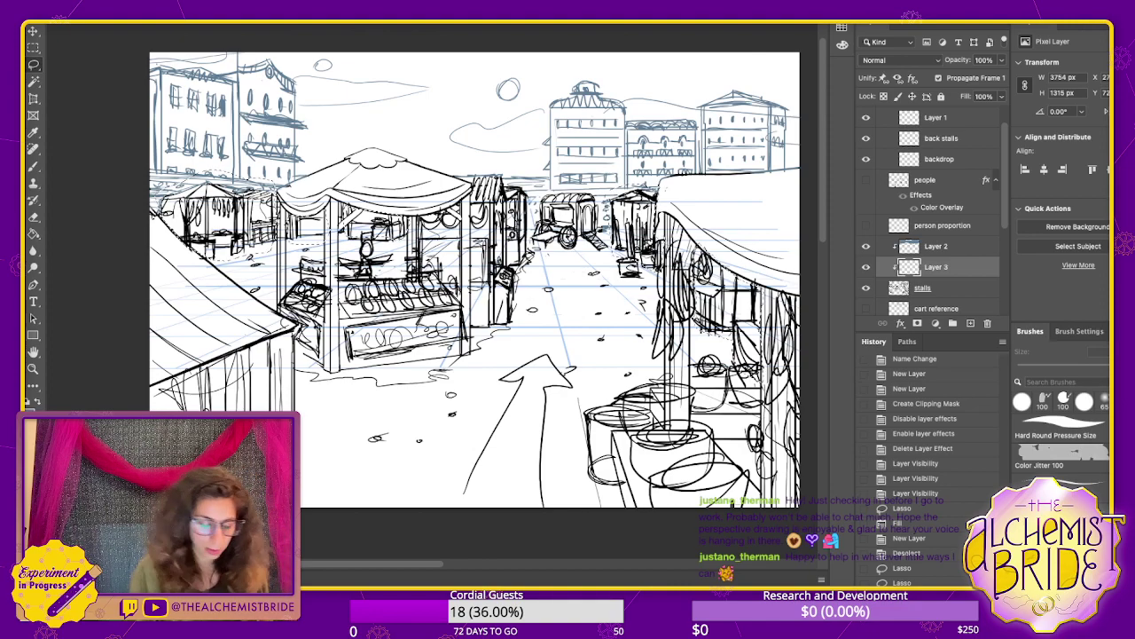
{"action": "key", "text": "i"}
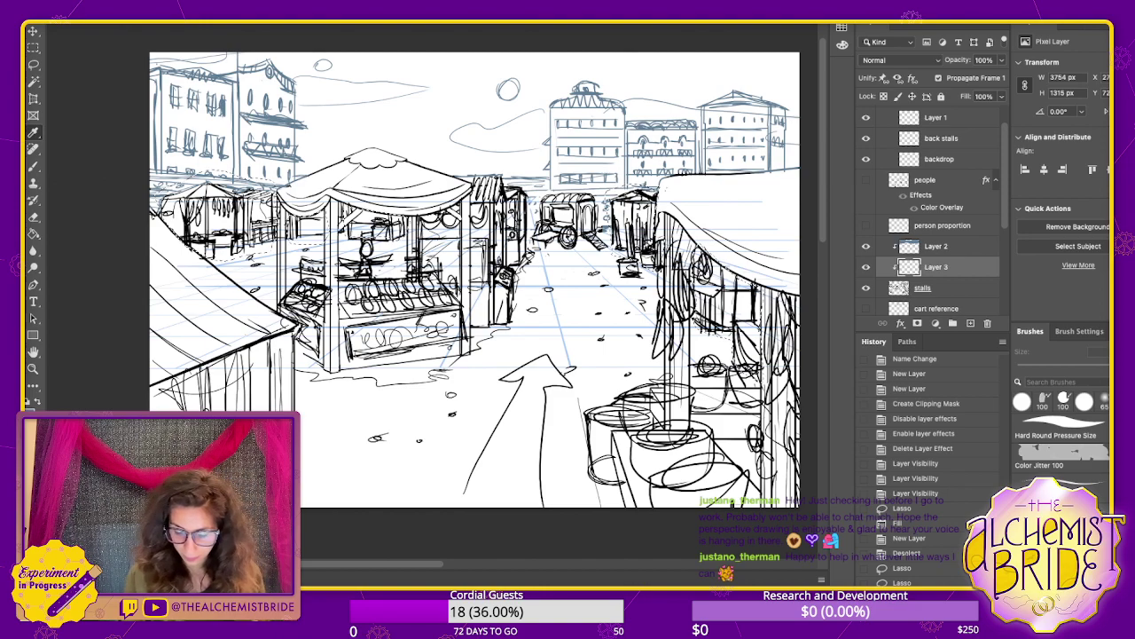
{"action": "key", "text": "l"}
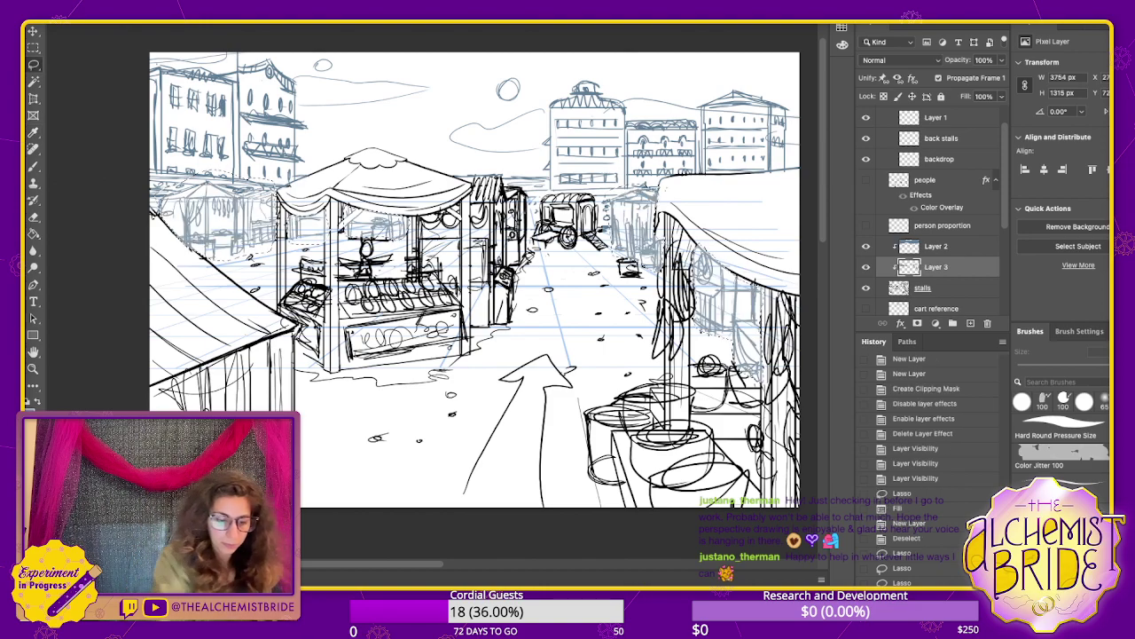
{"action": "key", "text": "i"}
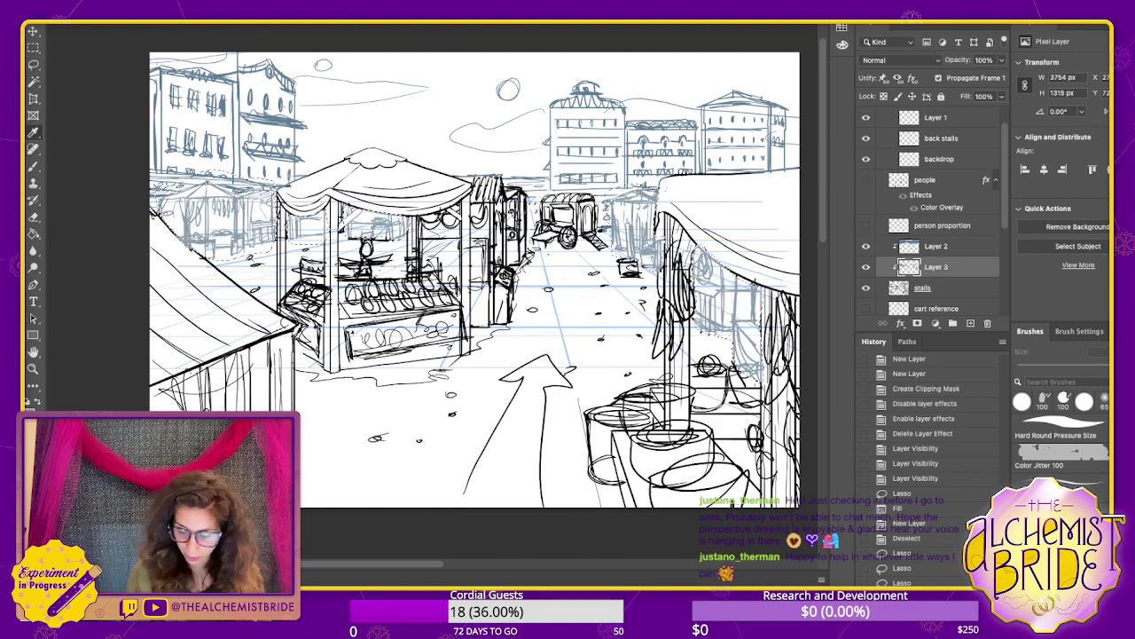
{"action": "key", "text": "l"}
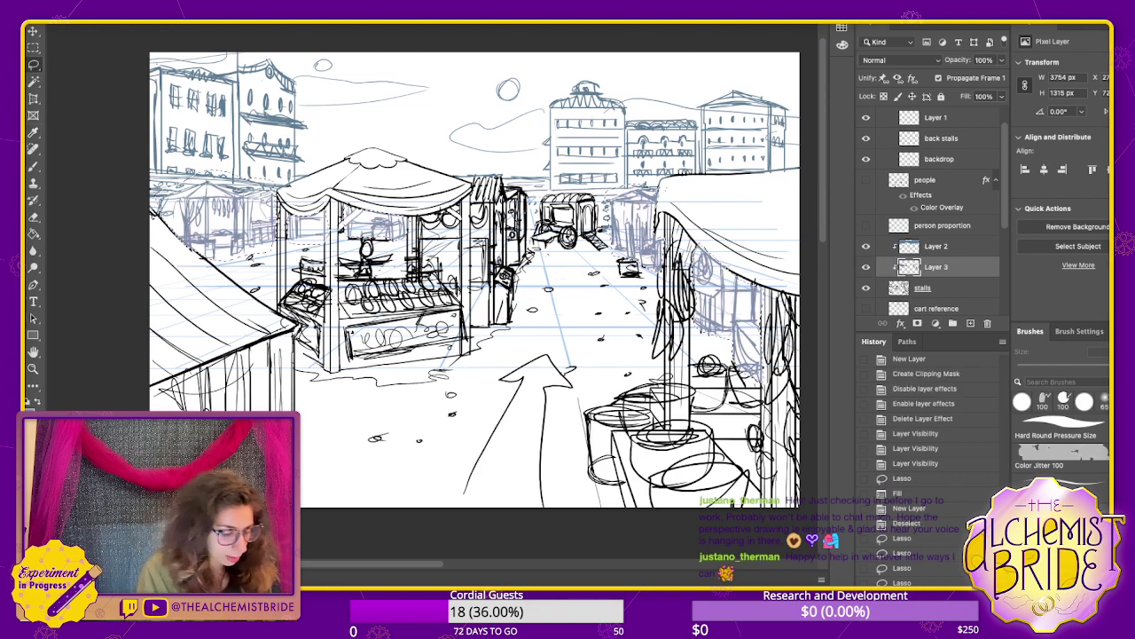
{"action": "key", "text": "i"}
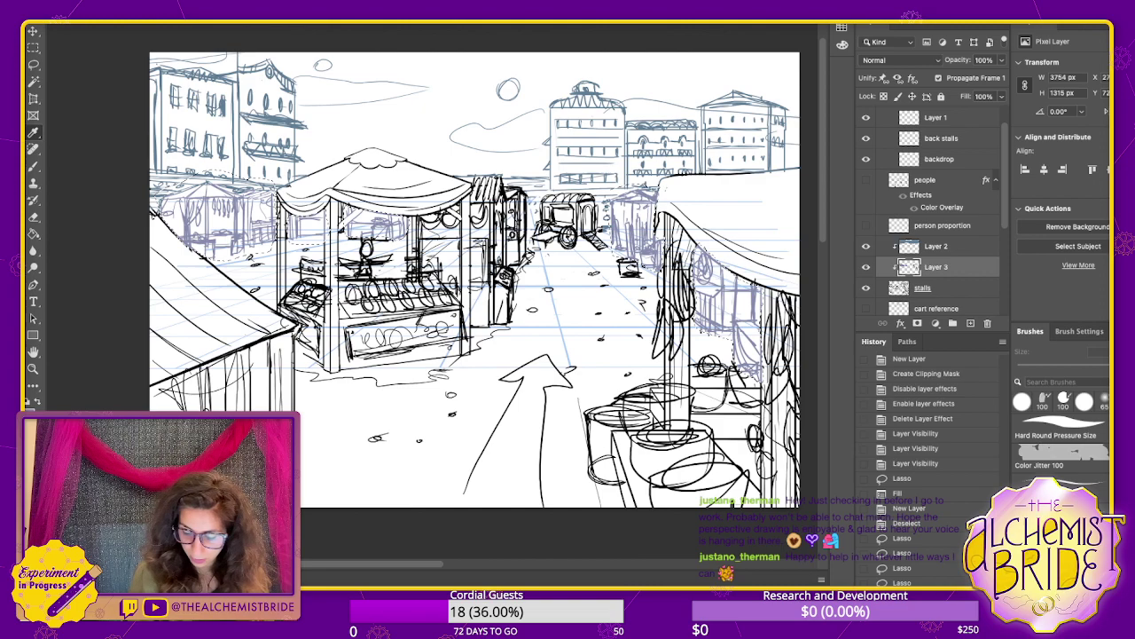
{"action": "key", "text": "l"}
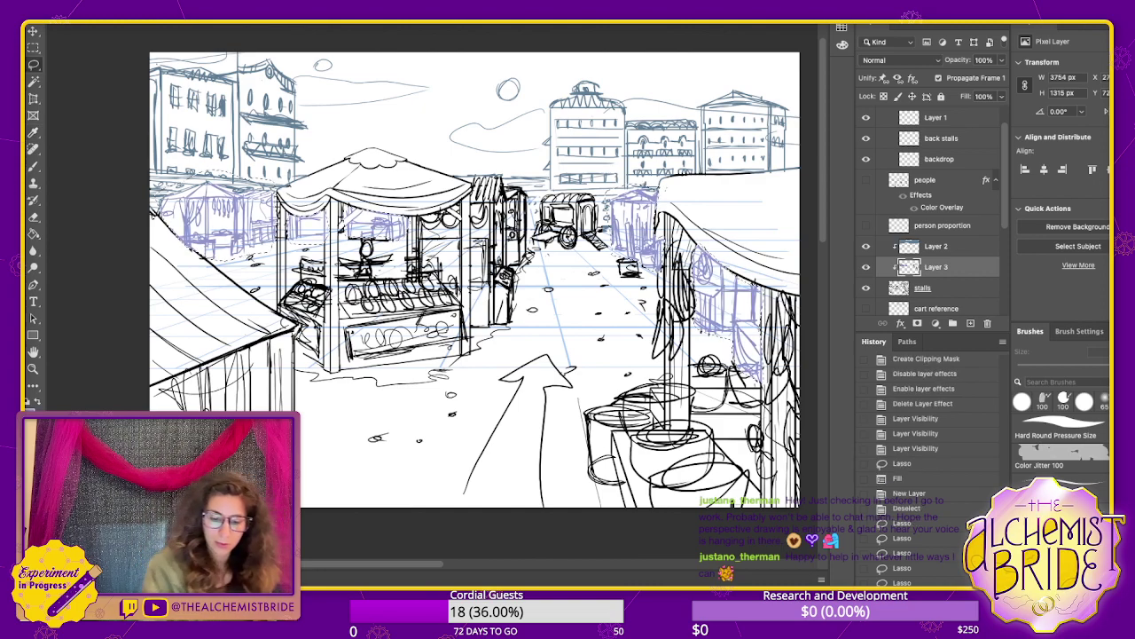
{"action": "key", "text": "super+d"}
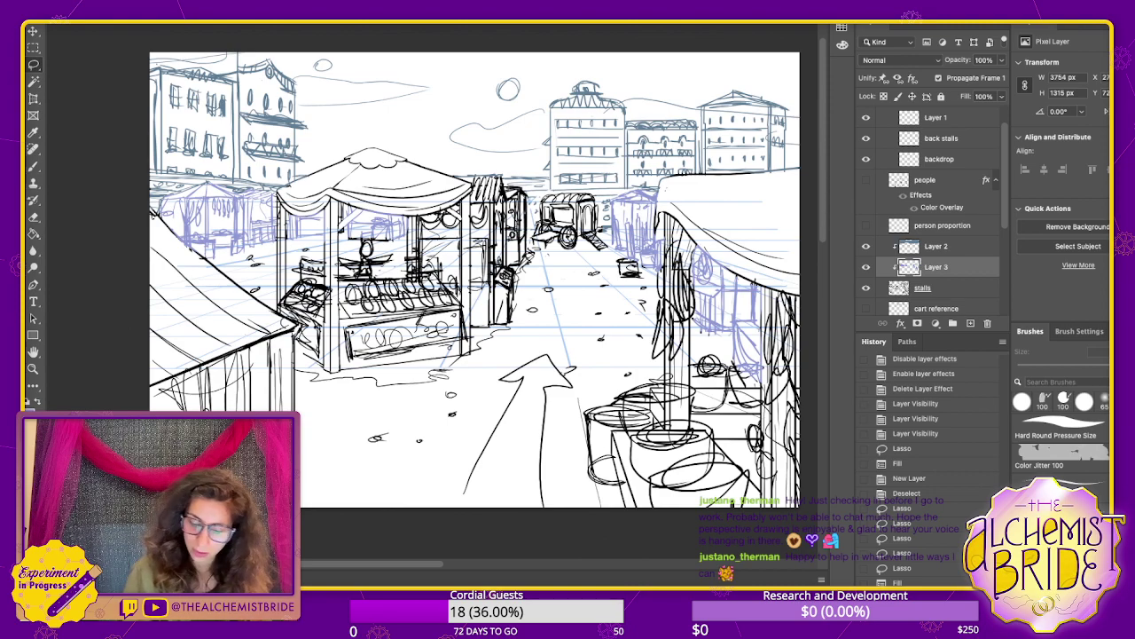
- Lasso the central stall group, the wagon and the stall beside it, fill the selection with magenta, and deselect
{"action": "mouse_move", "coordinate": [369, 145]}
{"action": "left_mouse_down"}
{"action": "mouse_move", "coordinate": [273, 255]}
{"action": "mouse_move", "coordinate": [278, 309]}
{"action": "mouse_move", "coordinate": [343, 388]}
{"action": "mouse_move", "coordinate": [474, 360]}
{"action": "mouse_move", "coordinate": [528, 283]}
{"action": "mouse_move", "coordinate": [523, 186]}
{"action": "mouse_move", "coordinate": [445, 155]}
{"action": "left_mouse_up"}
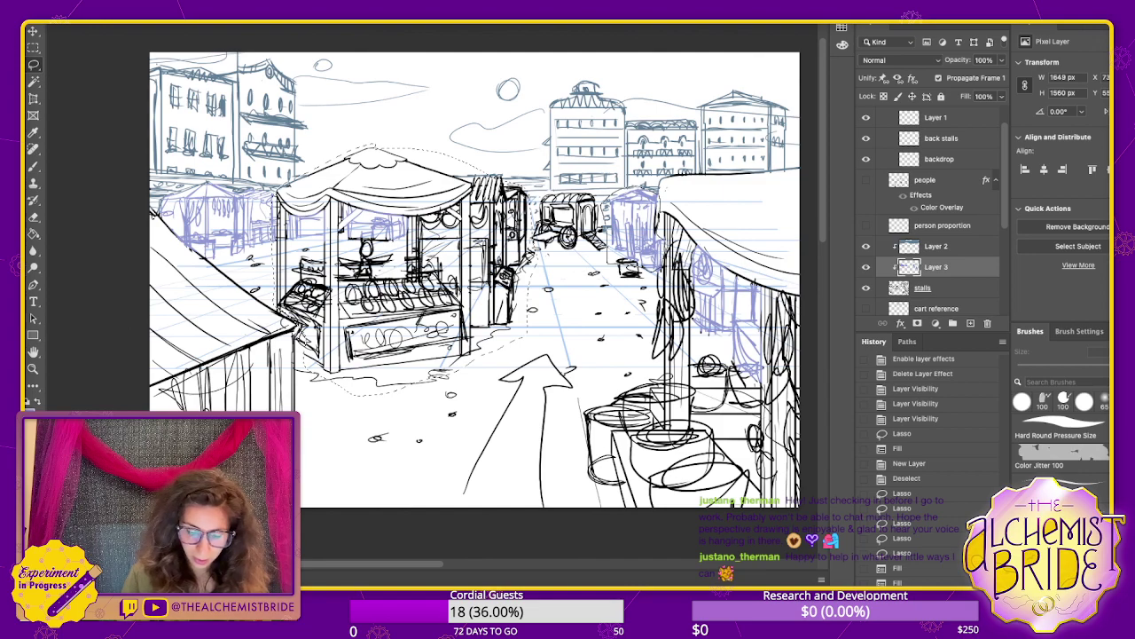
{"action": "key", "text": "alt+BackSpace"}
{"action": "mouse_move", "coordinate": [534, 200]}
{"action": "left_mouse_down"}
{"action": "mouse_move", "coordinate": [612, 217]}
{"action": "mouse_move", "coordinate": [569, 260]}
{"action": "mouse_move", "coordinate": [535, 251]}
{"action": "left_mouse_up"}
{"action": "key", "text": "i"}
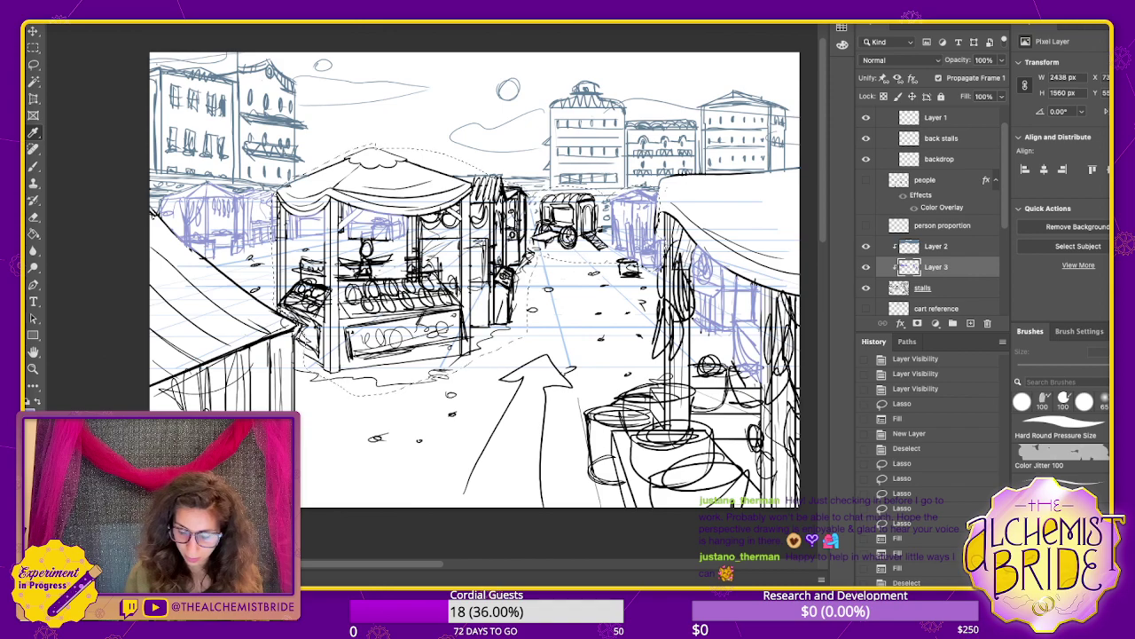
{"action": "key", "text": "l"}
{"action": "key", "text": "alt+shift+BackSpace"}
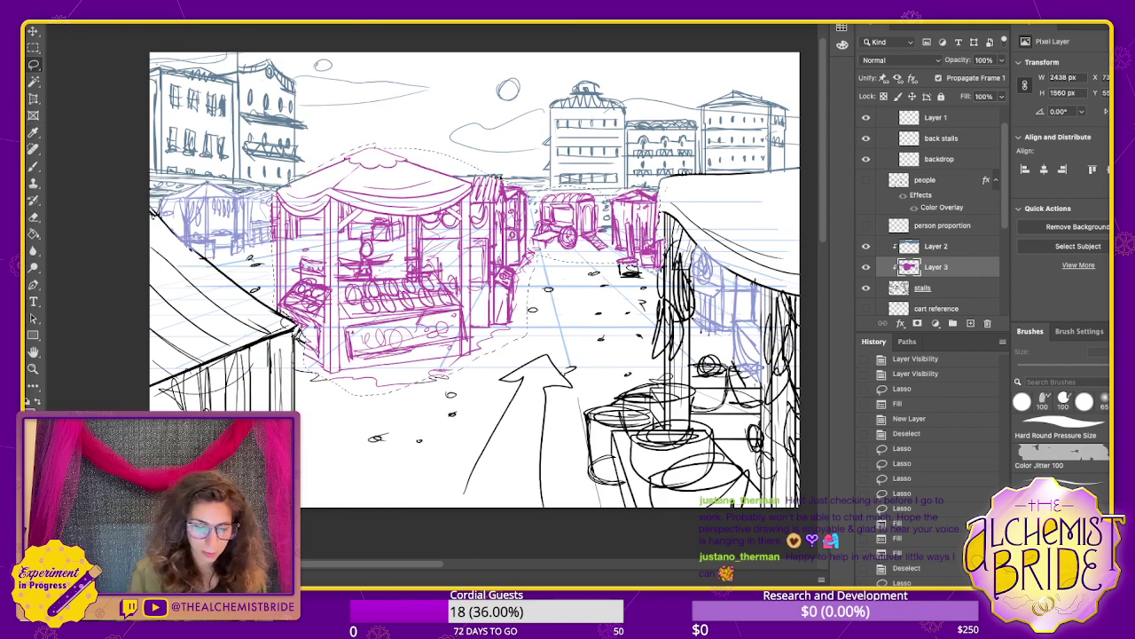
{"action": "key", "text": "ctrl+d"}
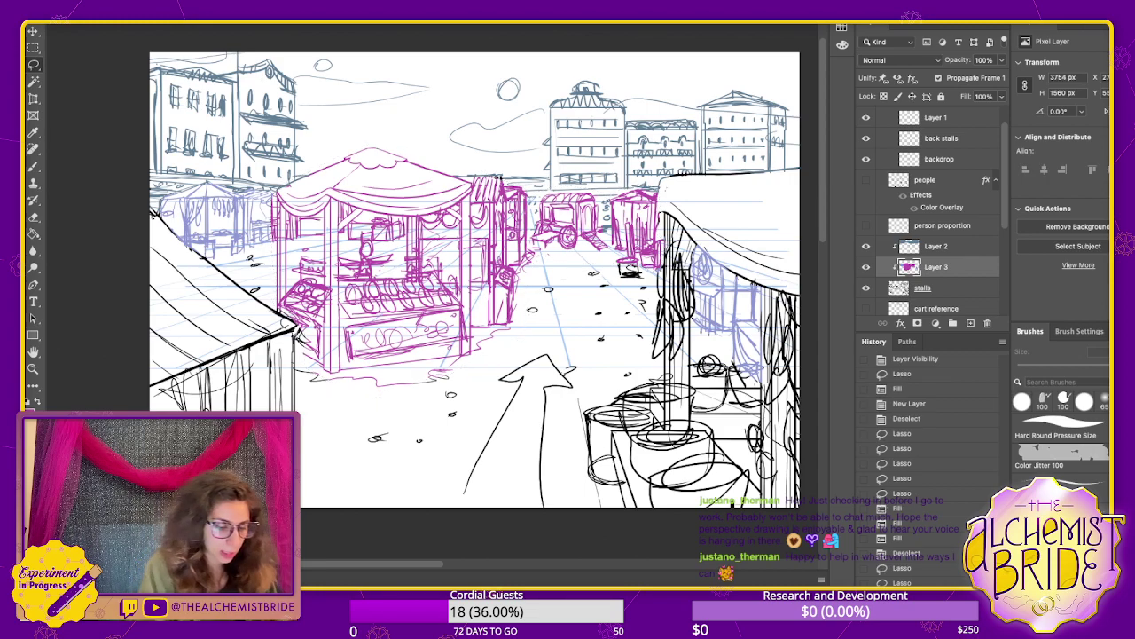
- Lasso the left and right foreground stalls with the barrels, leaving out the lavender part, fill them with green, and deselect
{"action": "mouse_move", "coordinate": [148, 202]}
{"action": "left_mouse_down"}
{"action": "mouse_move", "coordinate": [306, 402]}
{"action": "mouse_move", "coordinate": [138, 213]}
{"action": "left_mouse_up"}
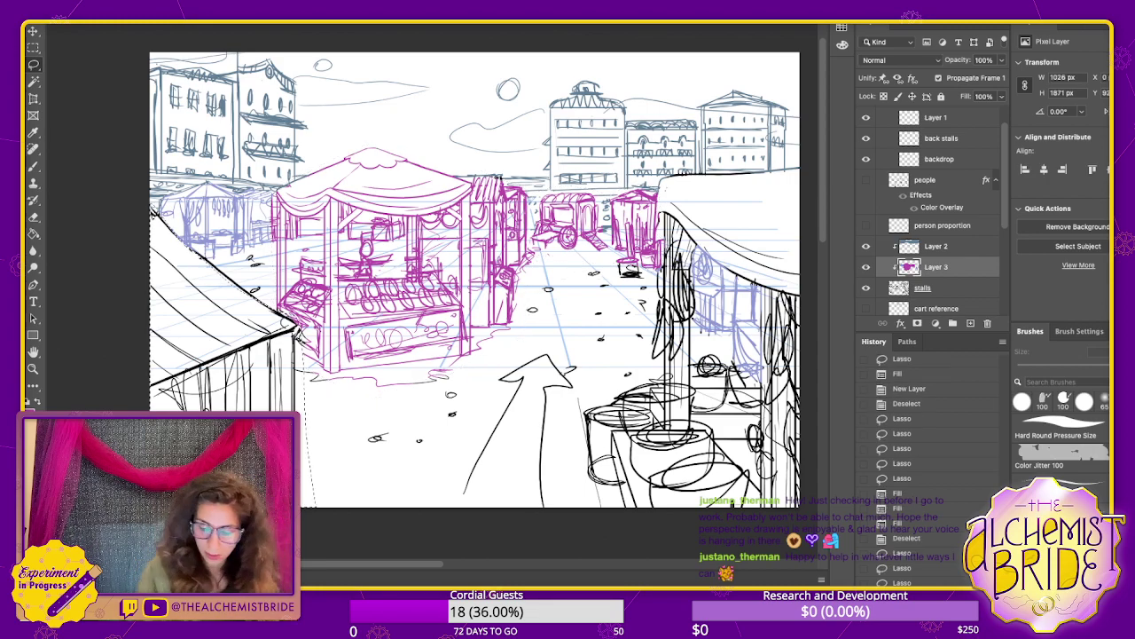
{"action": "mouse_move", "coordinate": [800, 161]}
{"action": "left_mouse_down"}
{"action": "mouse_move", "coordinate": [711, 165]}
{"action": "mouse_move", "coordinate": [578, 508]}
{"action": "mouse_move", "coordinate": [800, 507]}
{"action": "mouse_move", "coordinate": [800, 280]}
{"action": "mouse_move", "coordinate": [745, 206]}
{"action": "mouse_move", "coordinate": [668, 183]}
{"action": "left_mouse_up"}
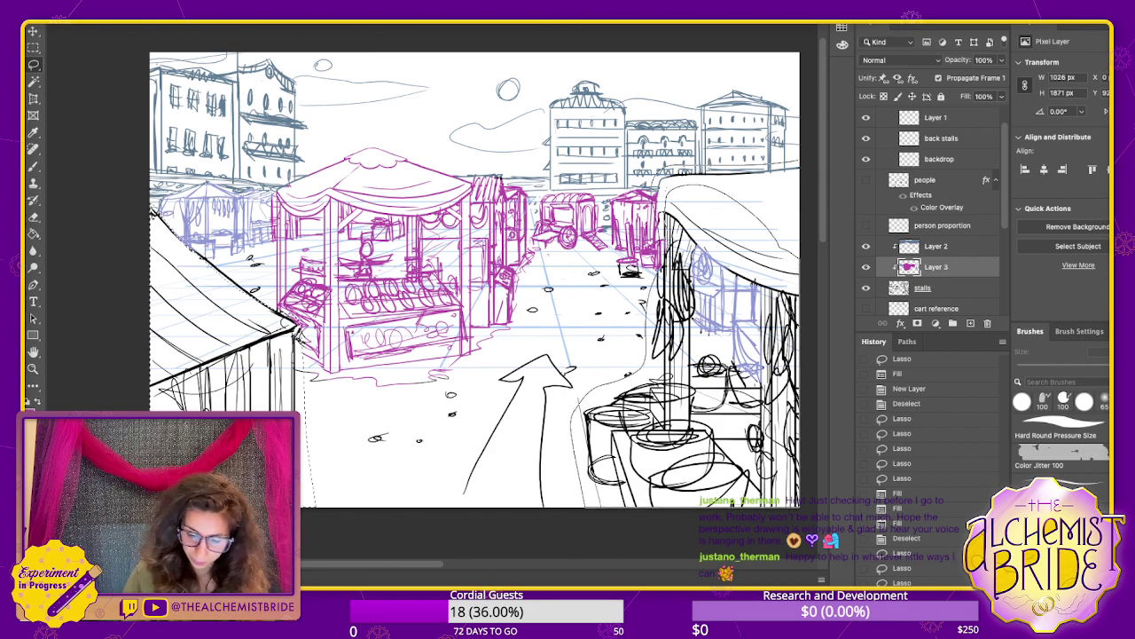
{"action": "mouse_move", "coordinate": [692, 241]}
{"action": "left_mouse_down"}
{"action": "mouse_move", "coordinate": [747, 276]}
{"action": "mouse_move", "coordinate": [763, 376]}
{"action": "mouse_move", "coordinate": [695, 325]}
{"action": "mouse_move", "coordinate": [692, 215]}
{"action": "left_mouse_up"}
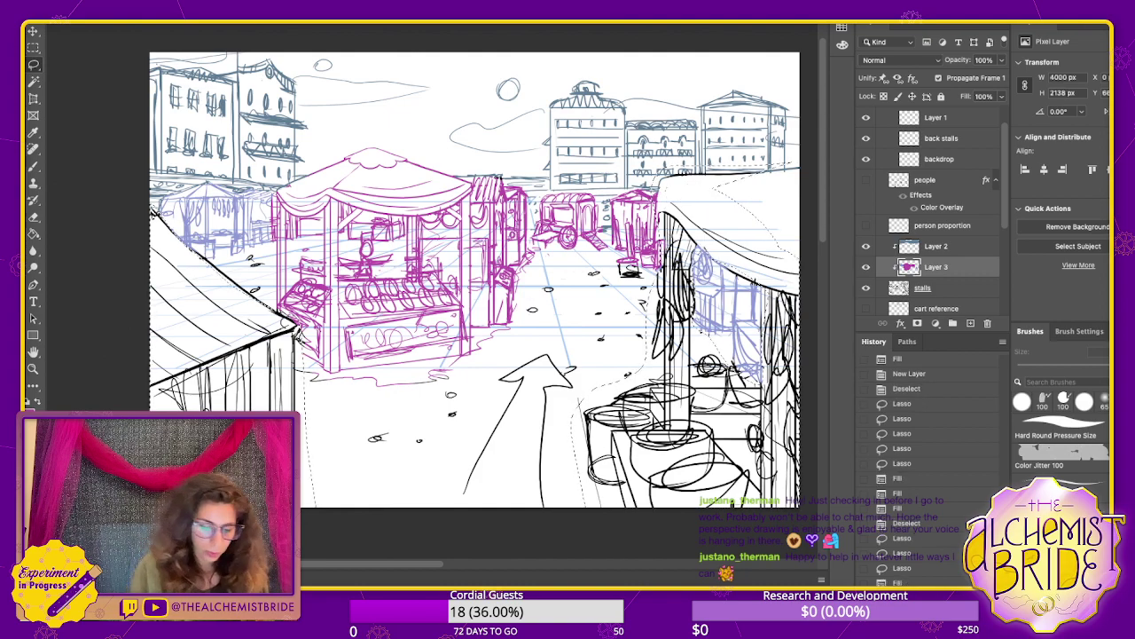
{"action": "key", "text": "b"}
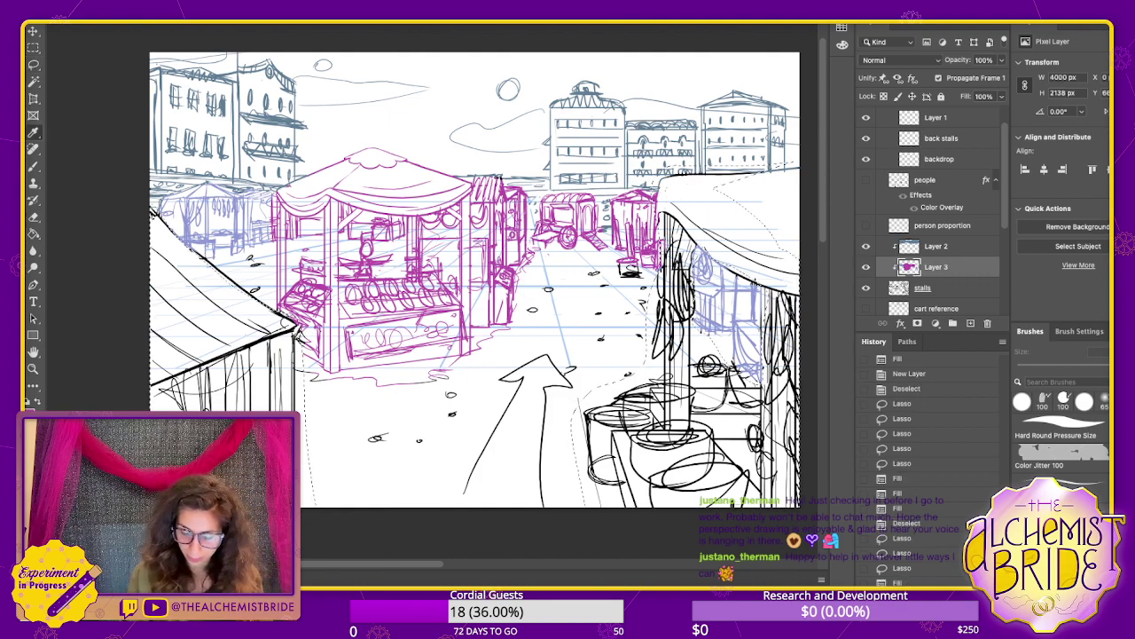
{"action": "key", "text": "l"}
{"action": "key", "text": "shift+alt+BackSpace"}
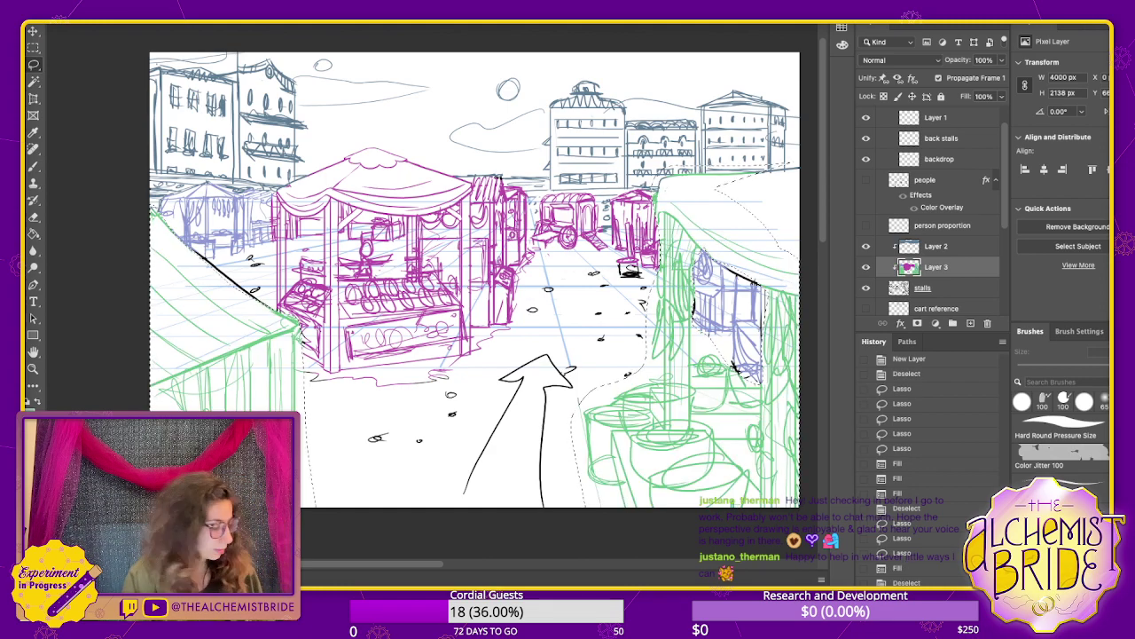
{"action": "key", "text": "ctrl+d"}
{"action": "scroll", "coordinate": [932, 213], "scroll_direction": "up", "scroll_amount": 2}
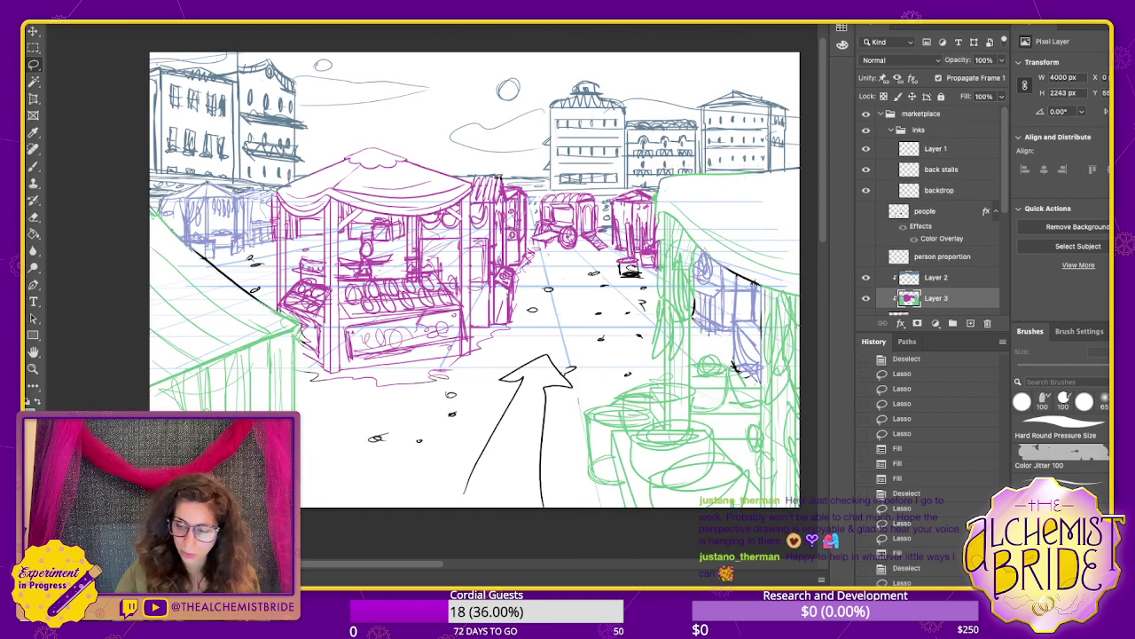
{"action": "left_click", "coordinate": [940, 190]}
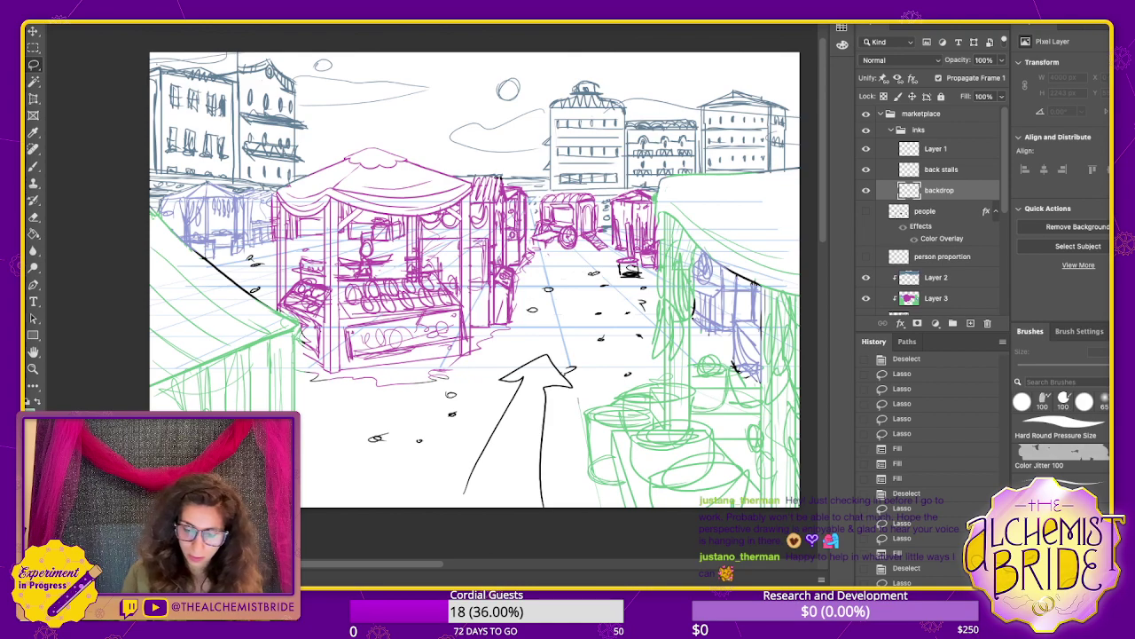
{"action": "left_click", "coordinate": [937, 278]}
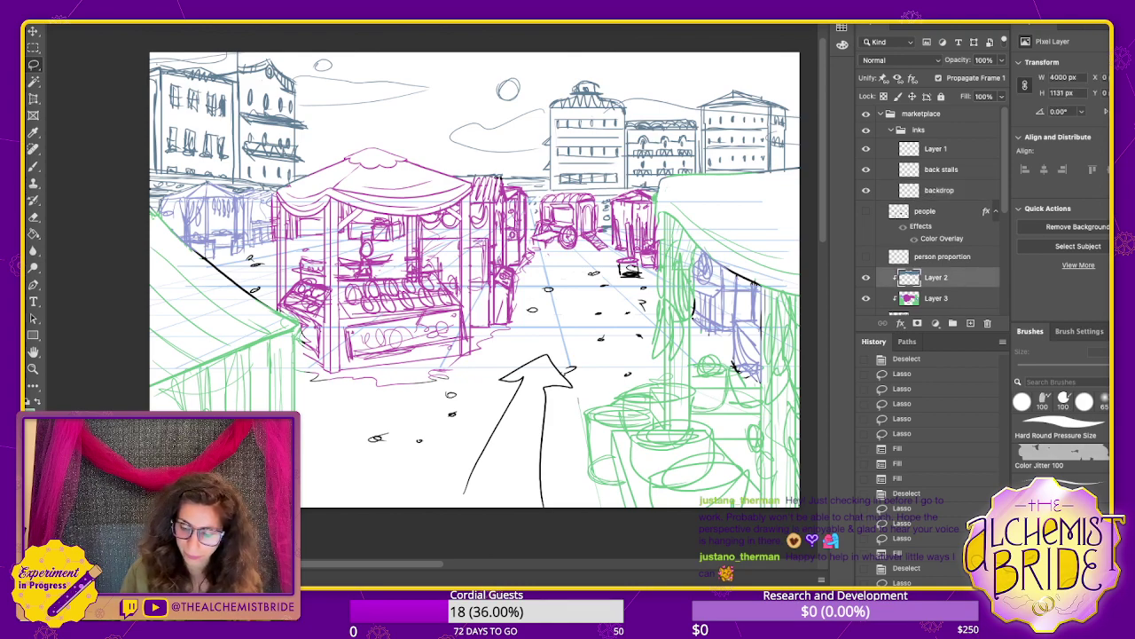
{"action": "scroll", "coordinate": [931, 221], "scroll_direction": "down", "scroll_amount": 2}
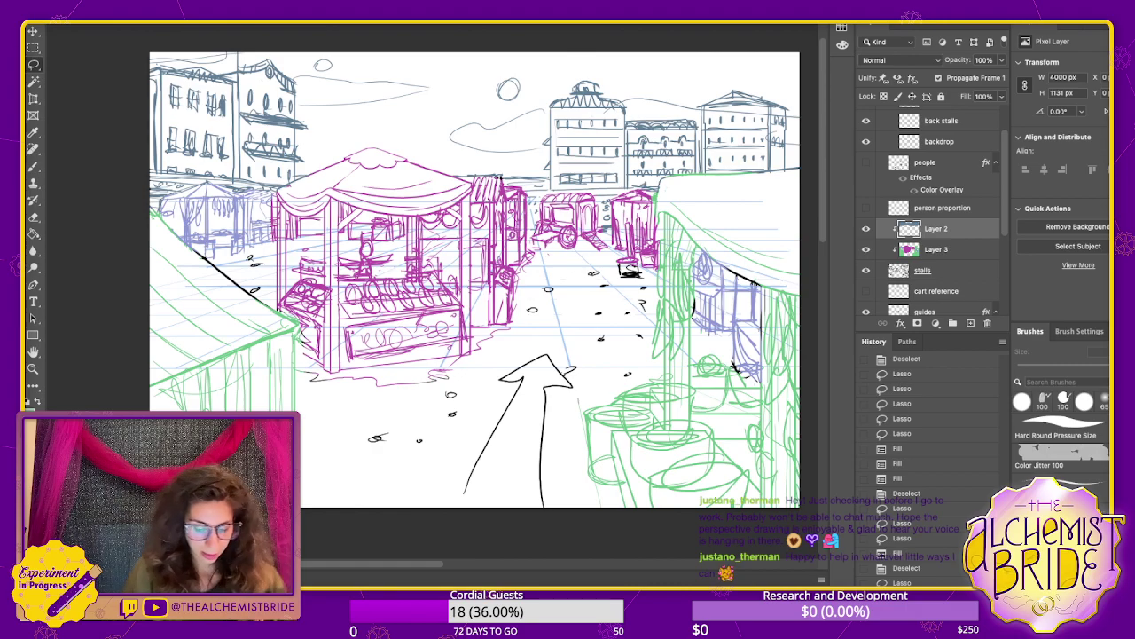
{"action": "mouse_move", "coordinate": [479, 302]}
{"action": "left_mouse_down"}
{"action": "mouse_move", "coordinate": [537, 299]}
{"action": "mouse_move", "coordinate": [469, 301]}
{"action": "left_mouse_up"}
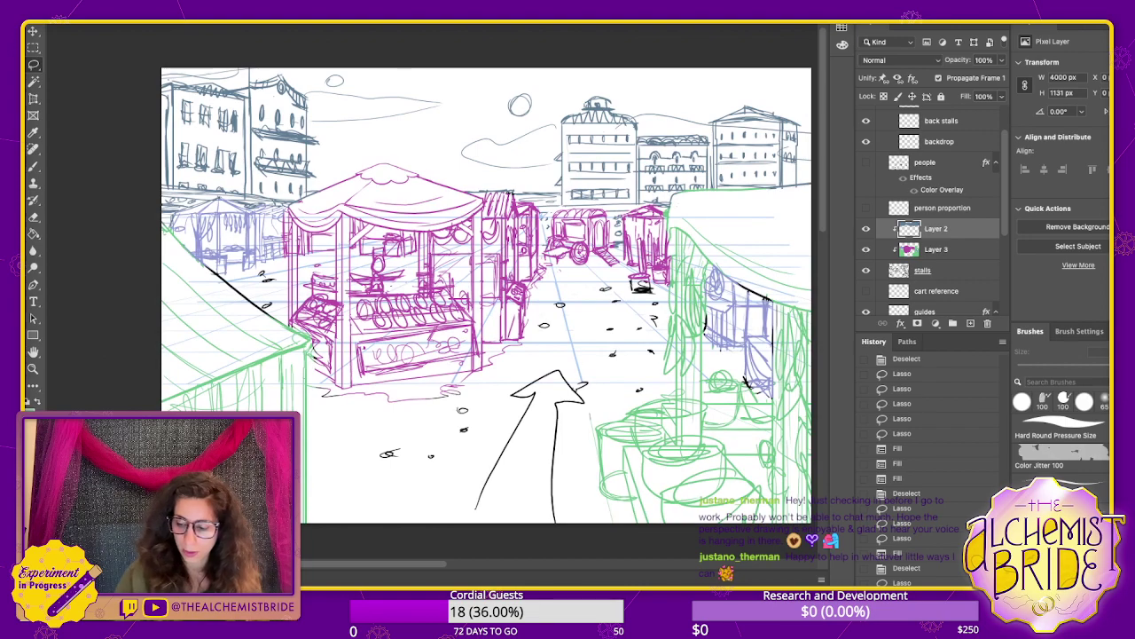
- Rename the top layer in the inks group "mid stalls and cart"
{"action": "scroll", "coordinate": [940, 213], "scroll_direction": "up", "scroll_amount": 3}
{"action": "double_click", "coordinate": [936, 149]}
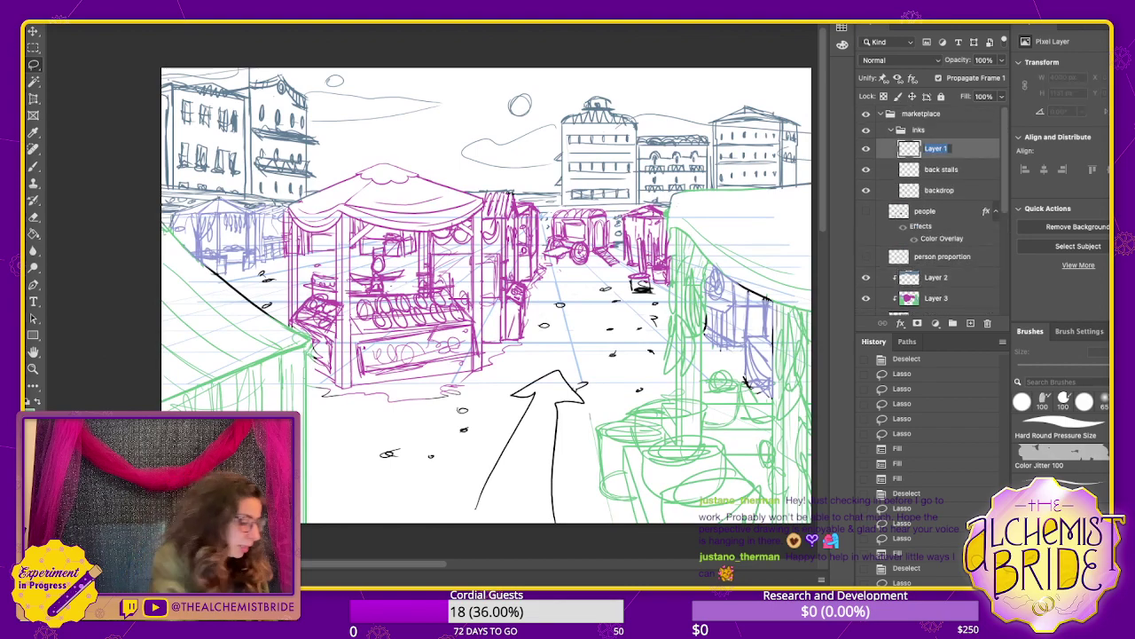
{"action": "type", "text": "mid stalls and"}
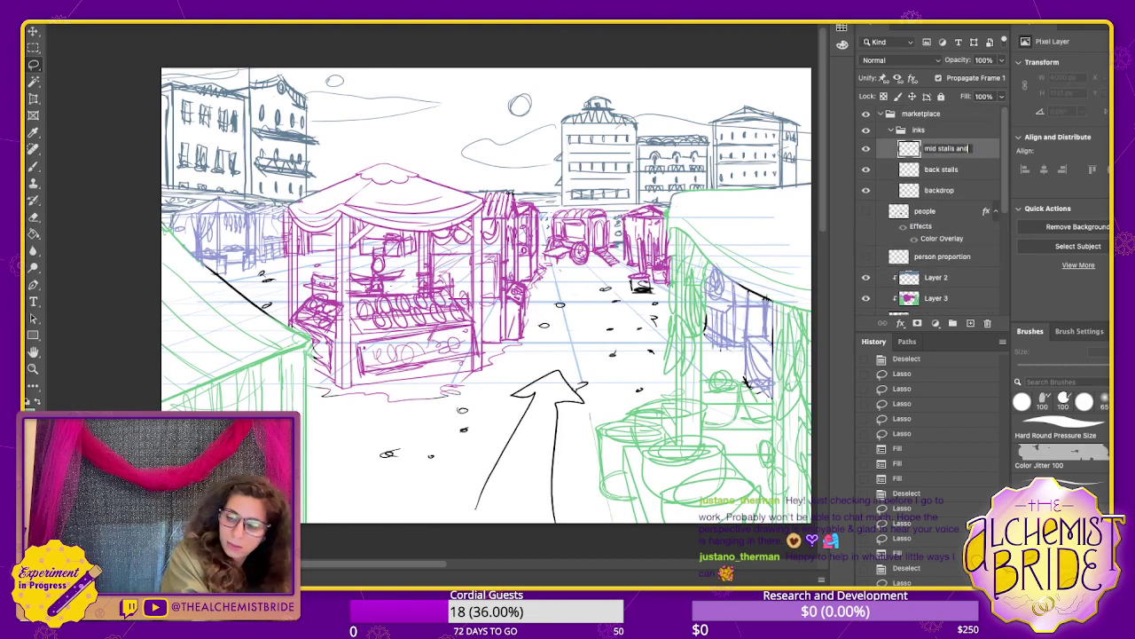
{"action": "type", "text": " cart"}
{"action": "key", "text": "Return"}
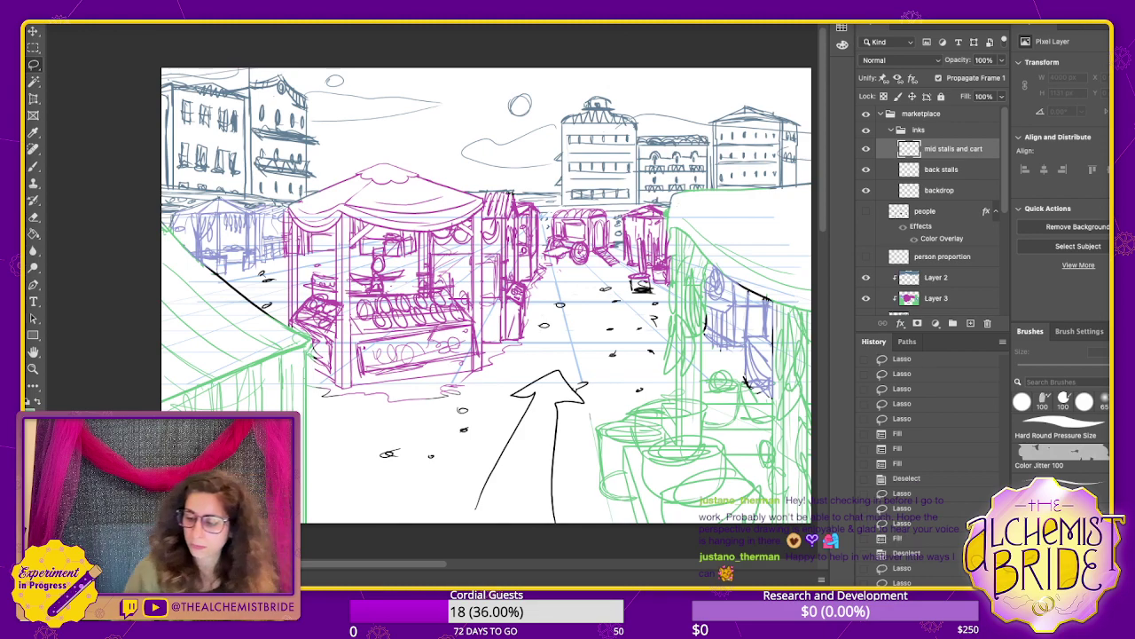
- Add one new layer above "mid stalls and cart" in the inks group and name it "foreground"
{"action": "left_click", "coordinate": [970, 324]}
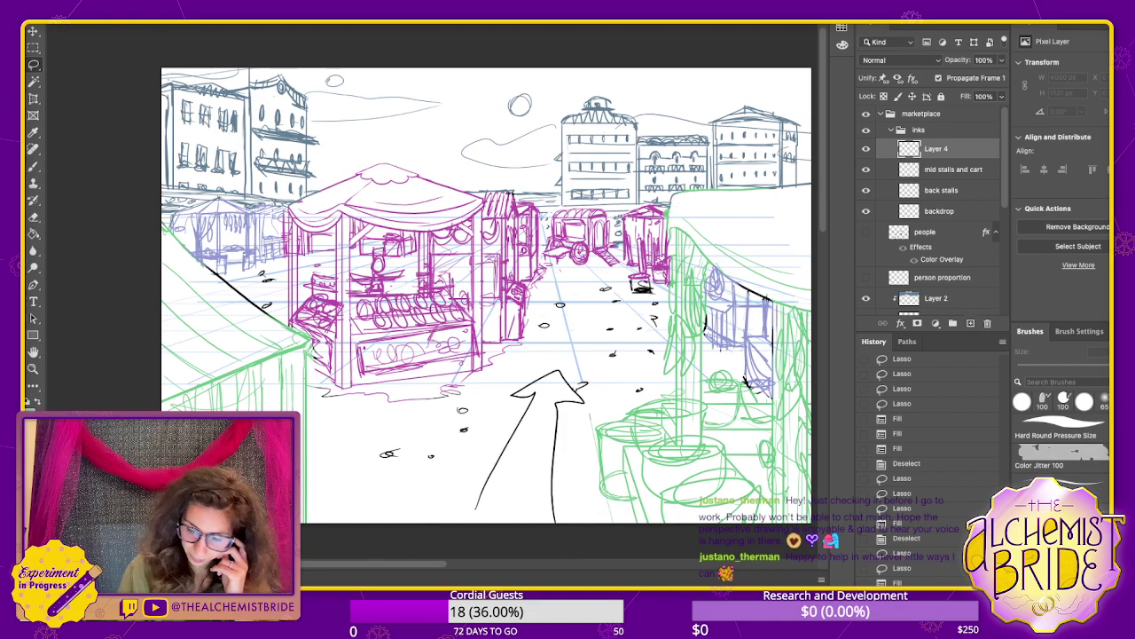
{"action": "key", "text": "ctrl+shift+alt+n"}
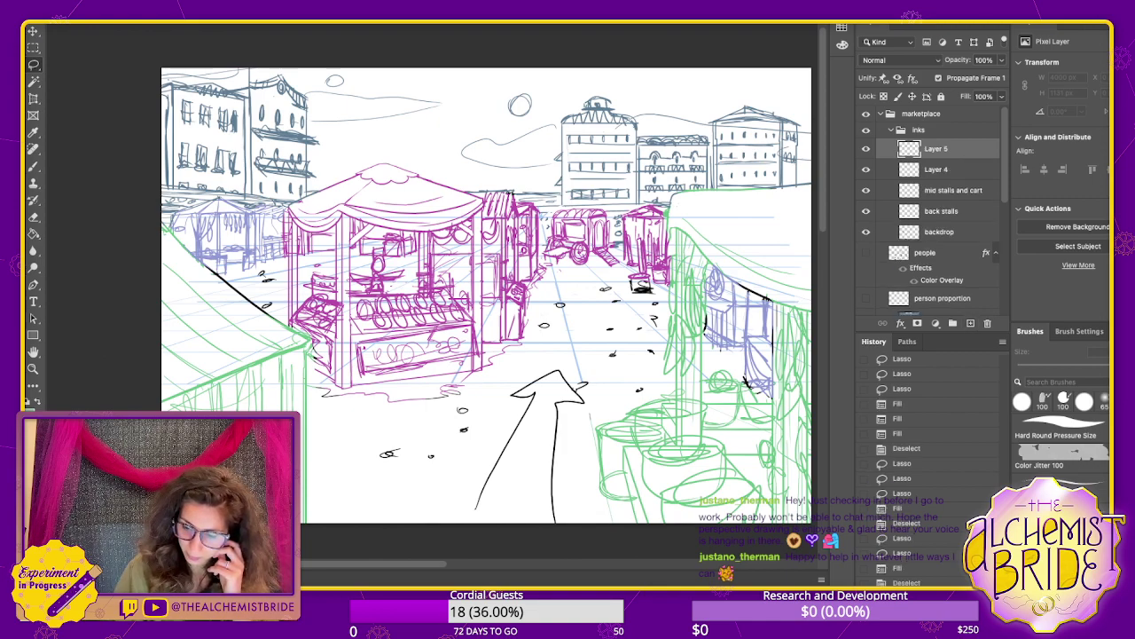
{"action": "key", "text": "ctrl+z"}
{"action": "double_click", "coordinate": [954, 169]}
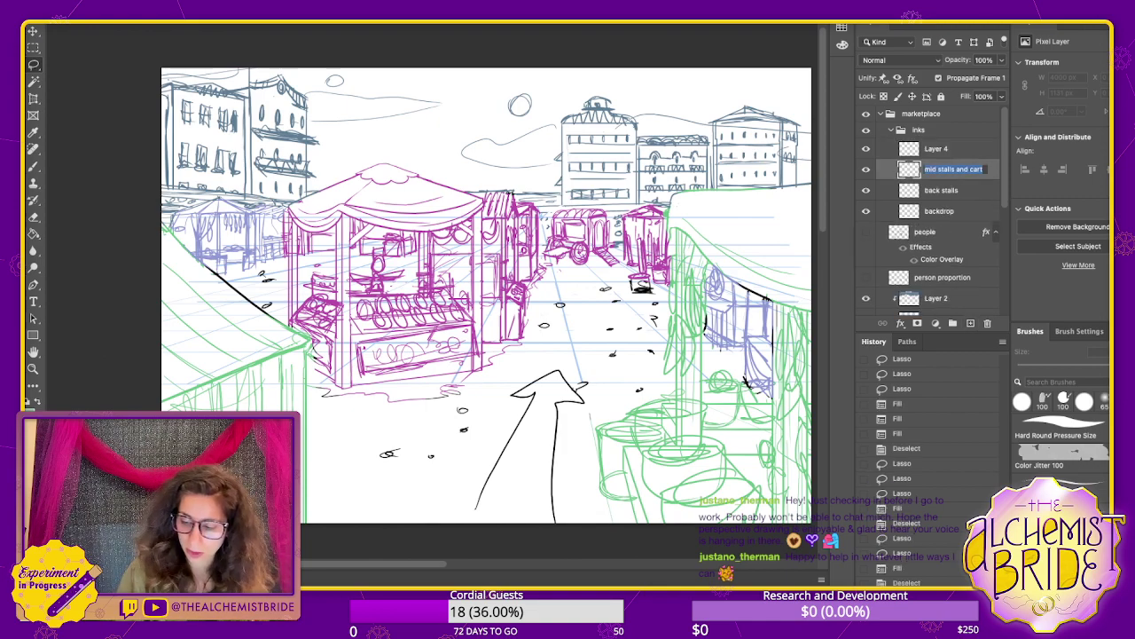
{"action": "double_click", "coordinate": [937, 149]}
{"action": "type", "text": "foreground"}
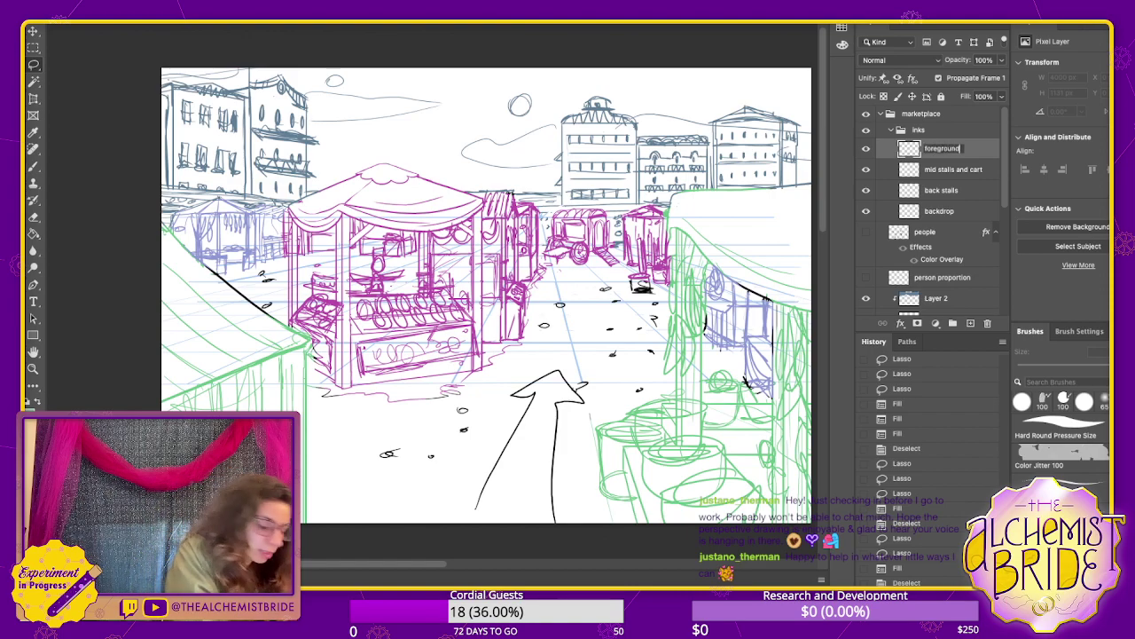
{"action": "key", "text": "Return"}
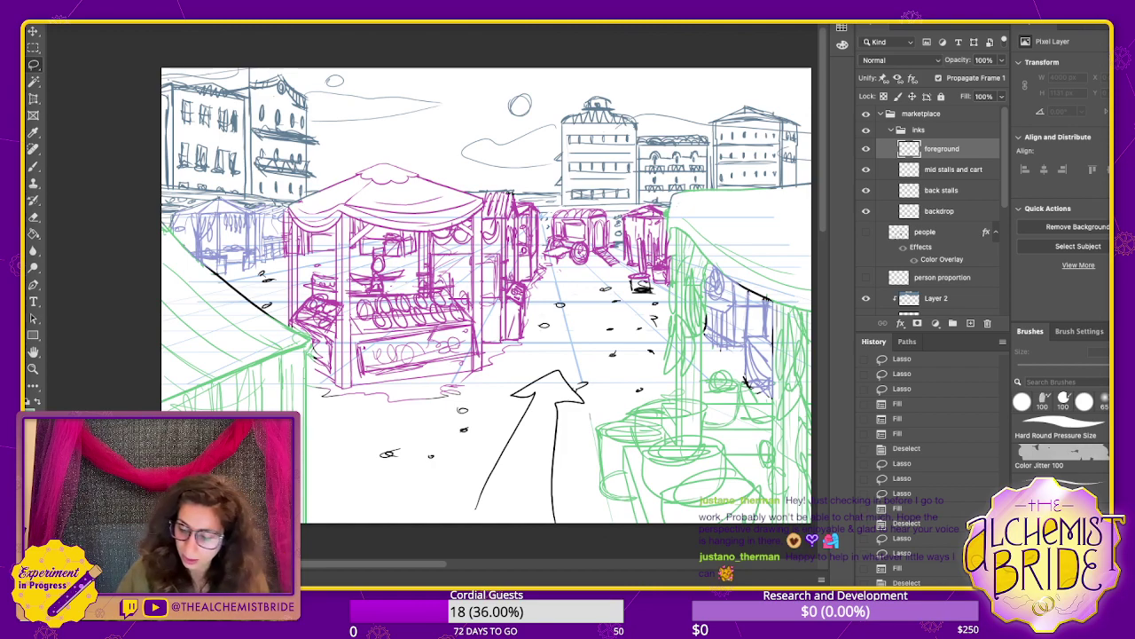
- Merge Layer 2, the clipped colour layer above the stalls, down into Layer 3
{"action": "scroll", "coordinate": [936, 213], "scroll_direction": "down", "scroll_amount": 3}
{"action": "left_click", "coordinate": [936, 234]}
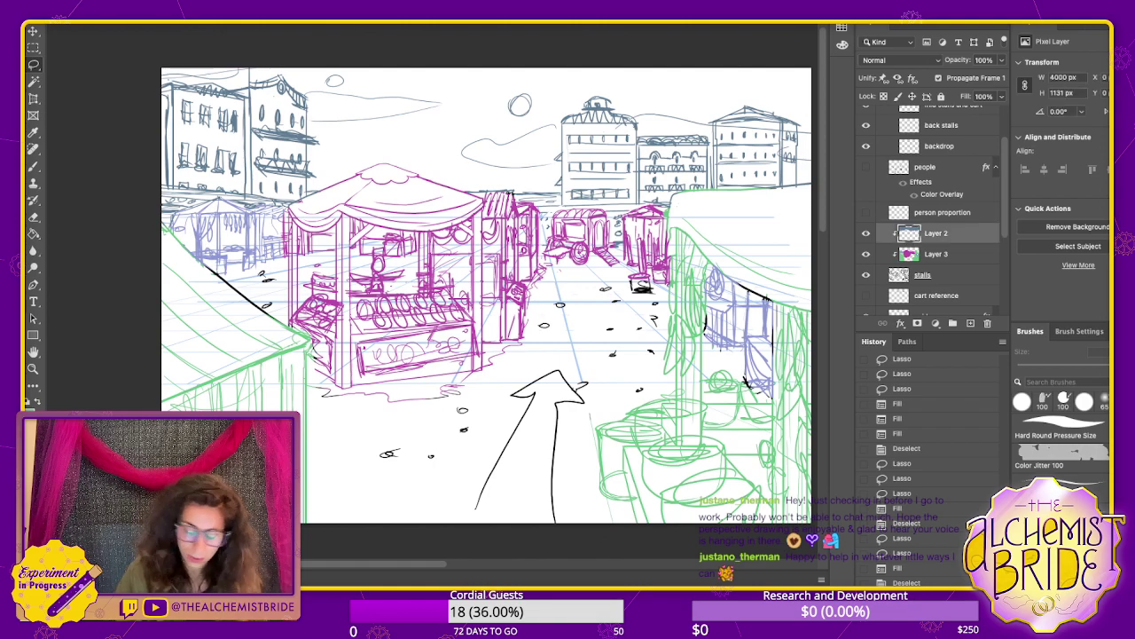
{"action": "key", "text": "ctrl+e"}
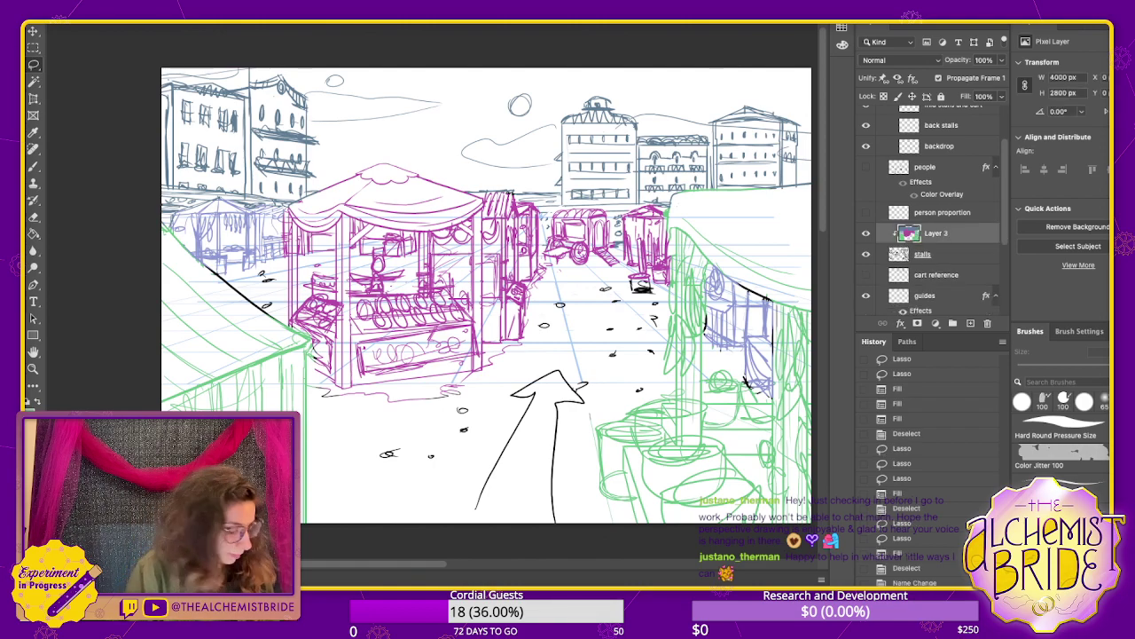
- Brush over leftover black linework on Layer 3, using magenta around the mid stalls and lavender on the back stall behind the green foreground stall
{"action": "key", "text": "b"}
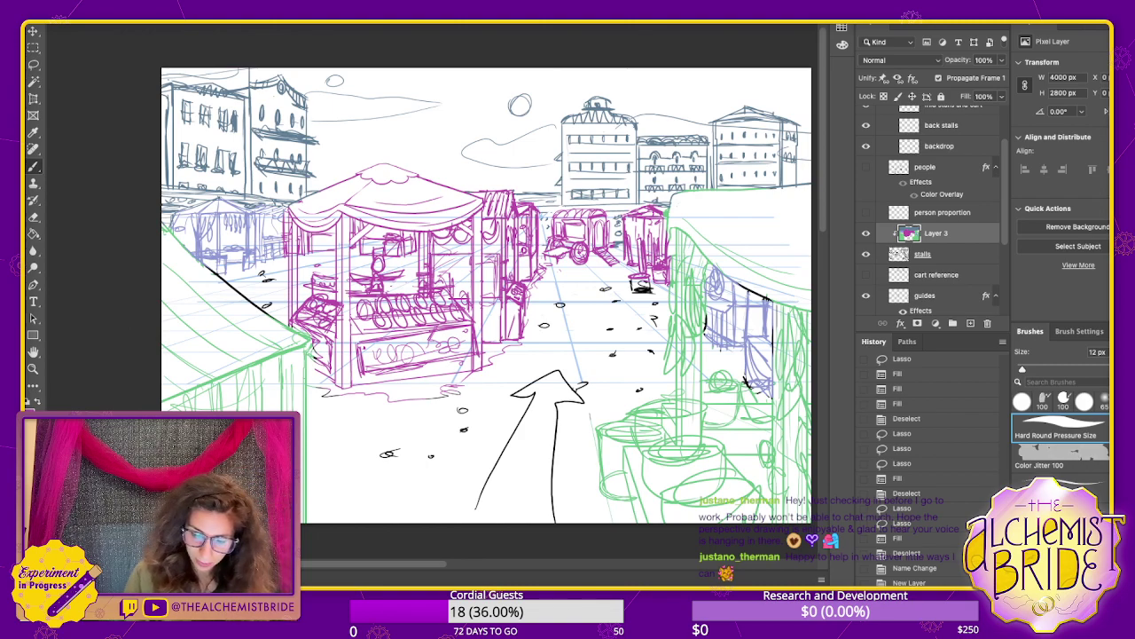
{"action": "left_click", "coordinate": [620, 236], "text": "alt"}
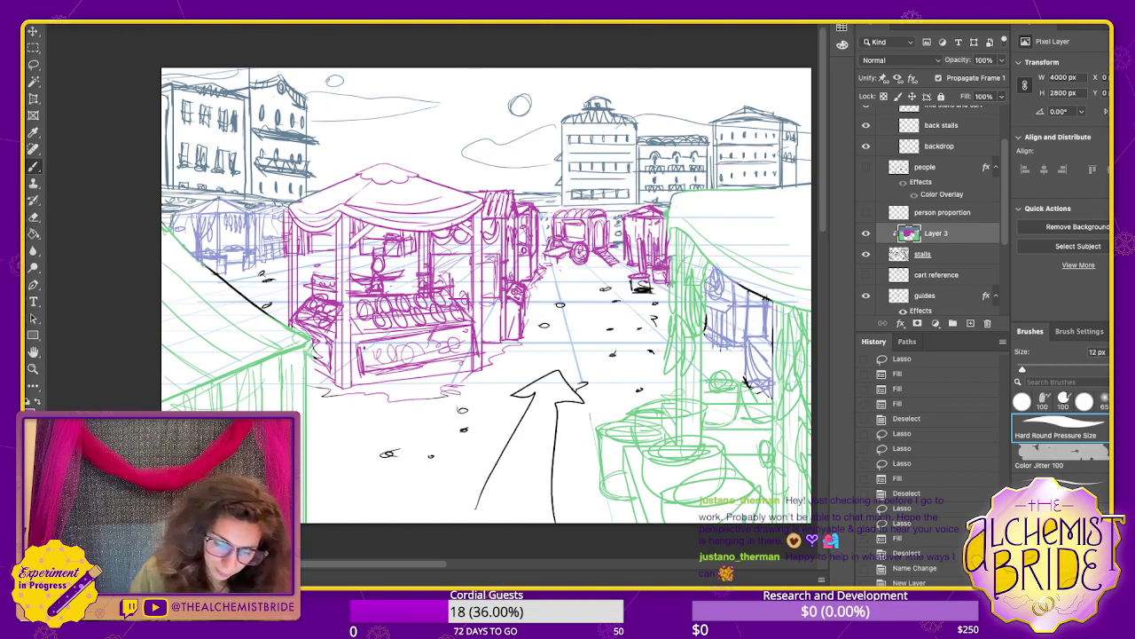
{"action": "left_click_drag", "start_coordinate": [619, 218], "coordinate": [620, 238]}
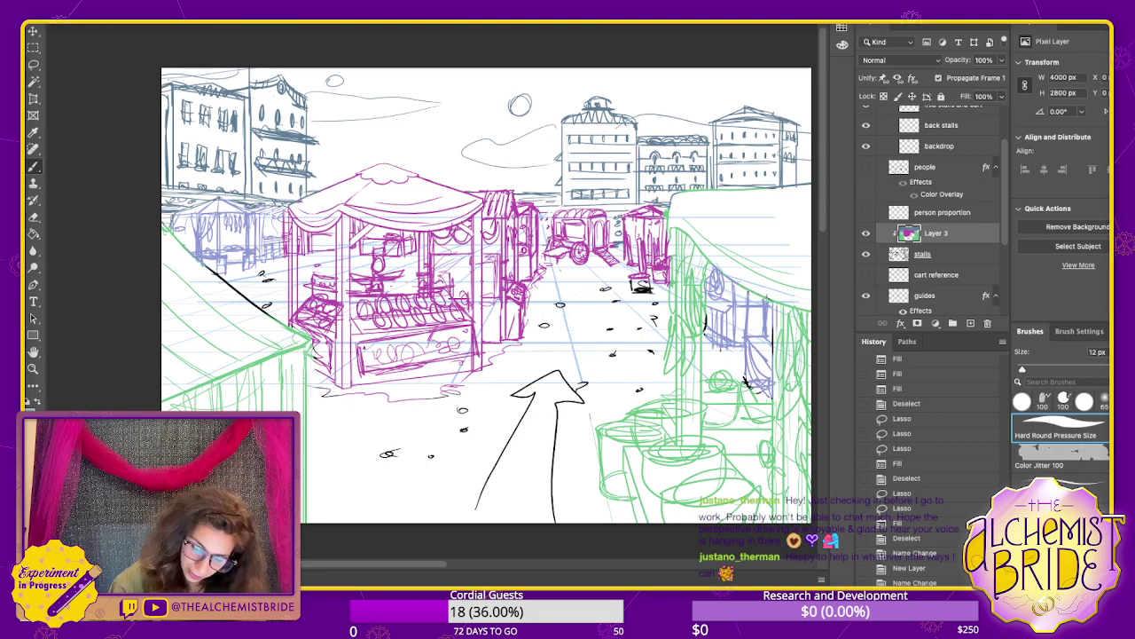
{"action": "key", "text": "ctrl+e"}
{"action": "left_click_drag", "start_coordinate": [706, 314], "coordinate": [705, 336]}
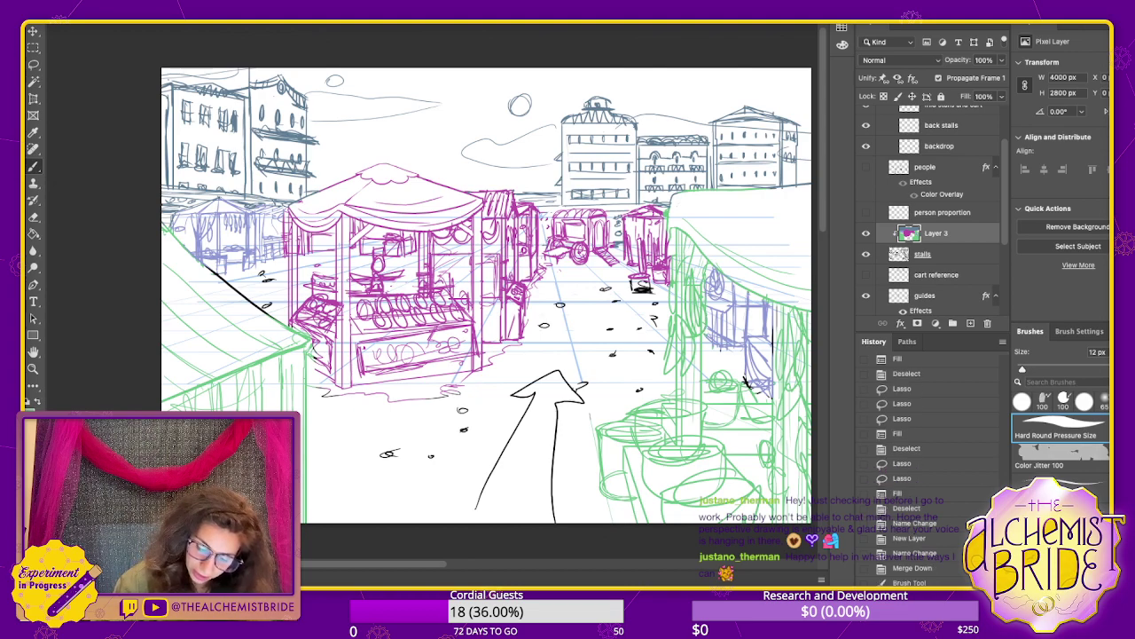
{"action": "mouse_move", "coordinate": [743, 377]}
{"action": "left_mouse_down"}
{"action": "mouse_move", "coordinate": [754, 390]}
{"action": "mouse_move", "coordinate": [776, 307]}
{"action": "left_mouse_up"}
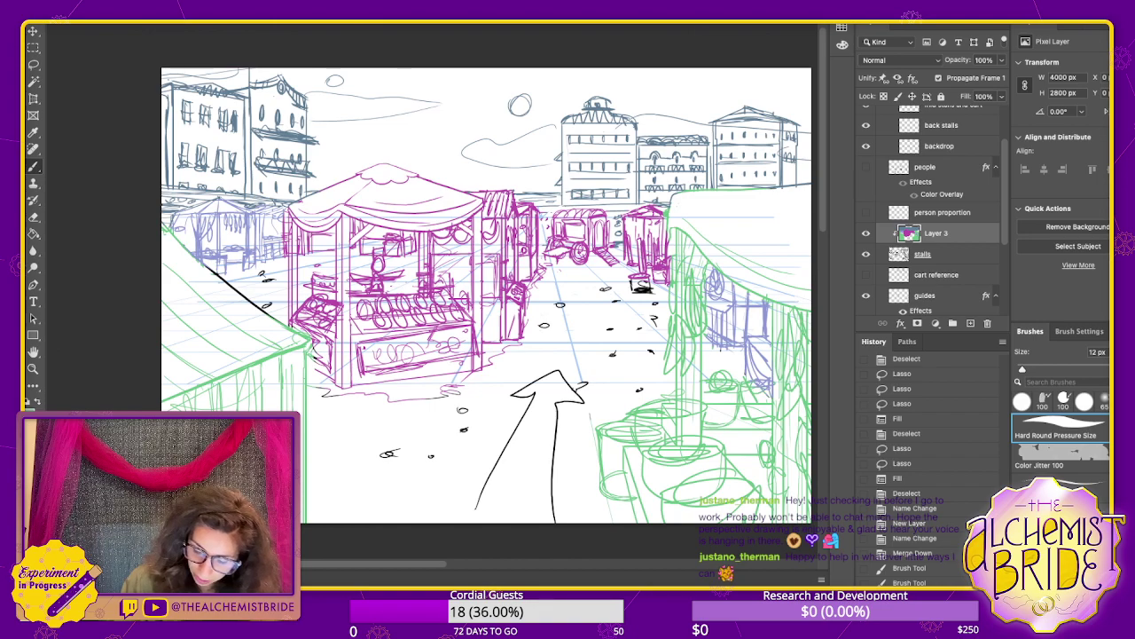
{"action": "left_click_drag", "start_coordinate": [752, 357], "coordinate": [768, 390]}
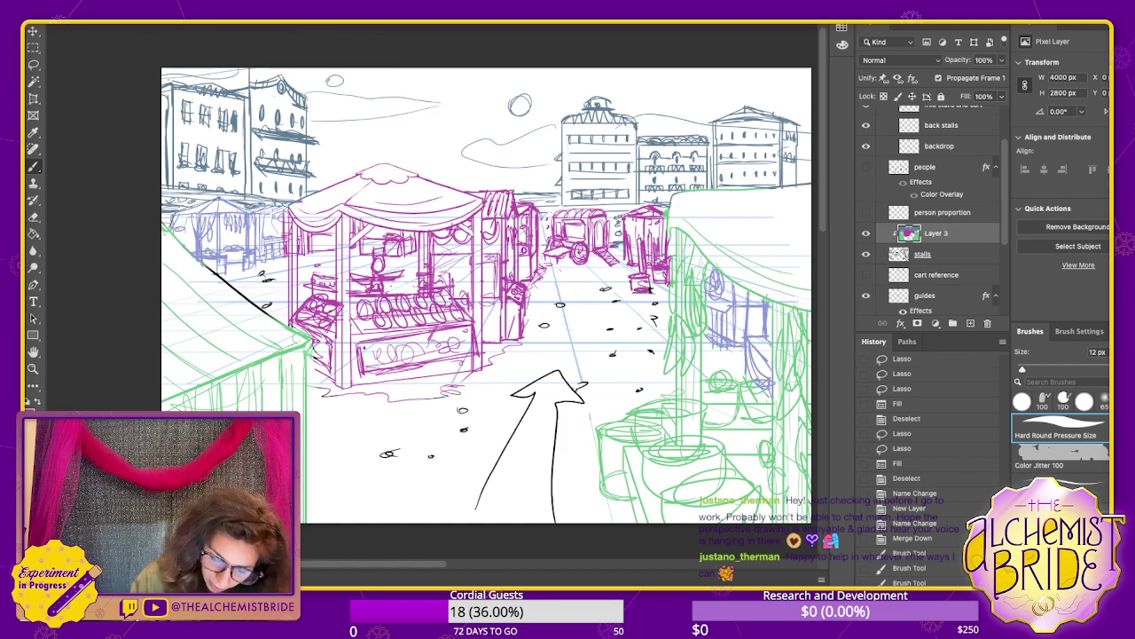
{"action": "left_click_drag", "start_coordinate": [205, 265], "coordinate": [220, 278]}
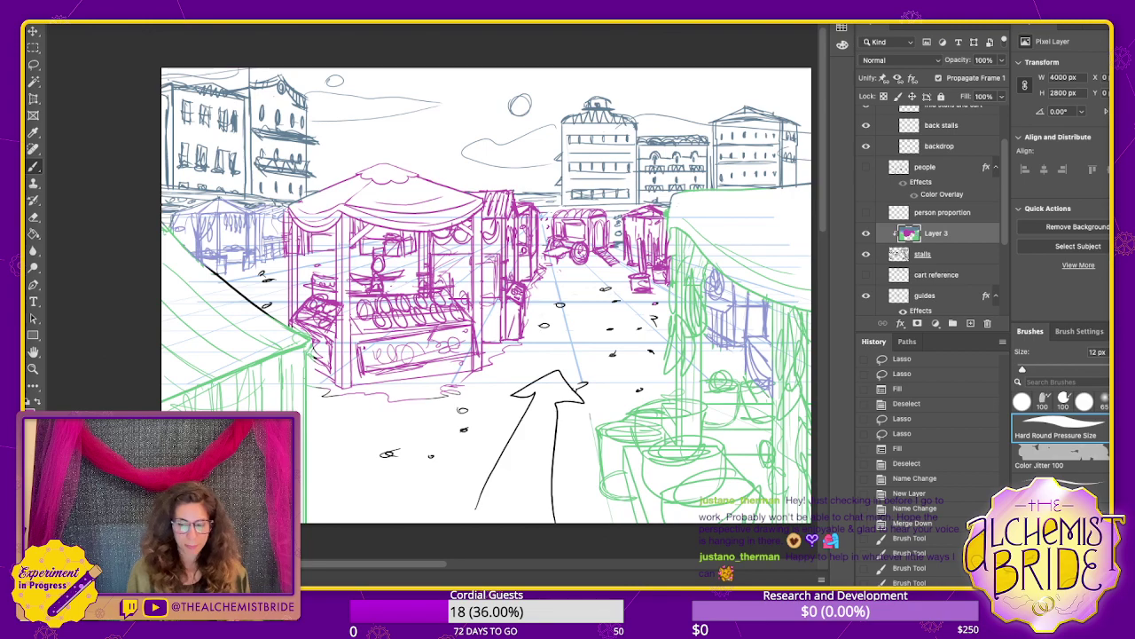
- Show the people layer and paint the black roof edge of the left foreground stall green on Layer 3
{"action": "left_click", "coordinate": [866, 167]}
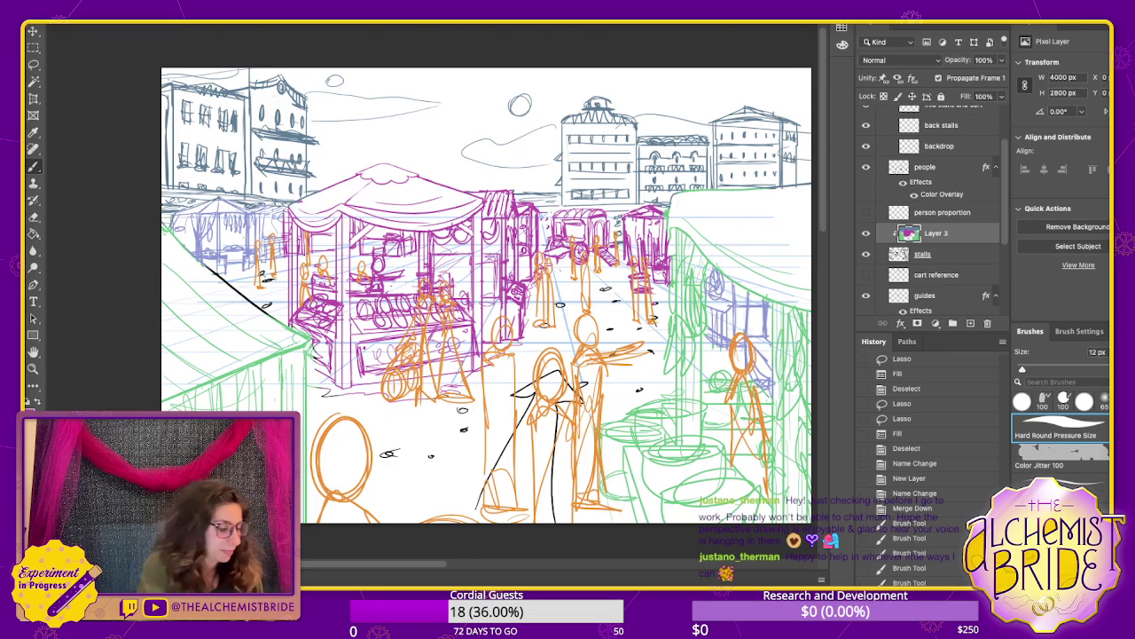
{"action": "key", "text": "ctrl+equal"}
{"action": "scroll", "coordinate": [443, 293], "scroll_direction": "down", "scroll_amount": 3}
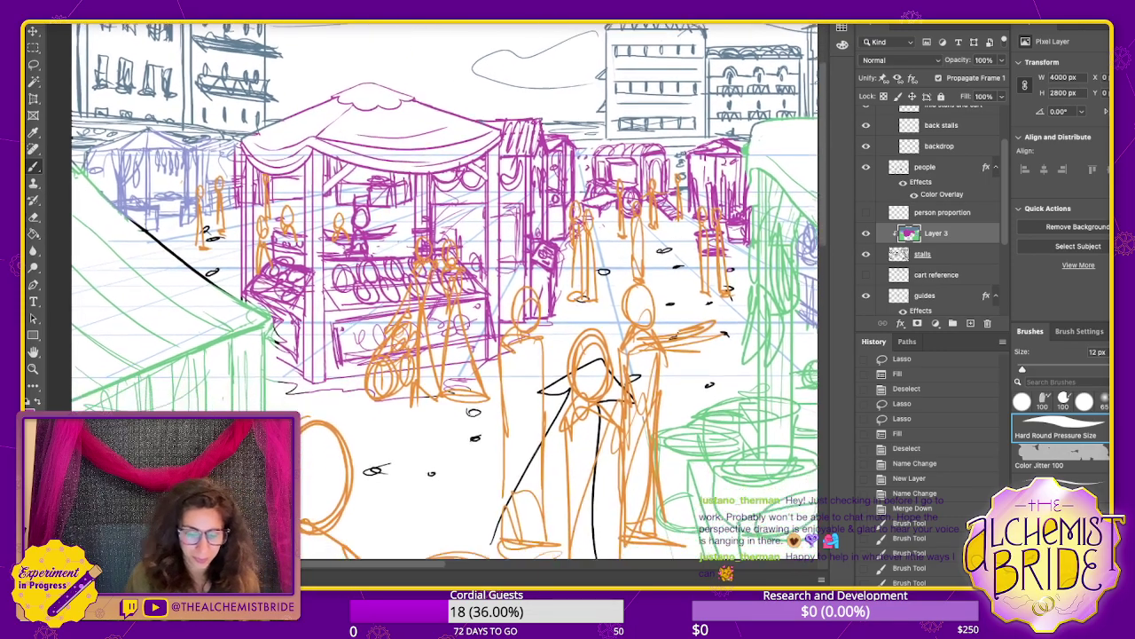
{"action": "scroll", "coordinate": [444, 293], "scroll_direction": "right", "scroll_amount": 2}
{"action": "scroll", "coordinate": [435, 293], "scroll_direction": "up", "scroll_amount": 2}
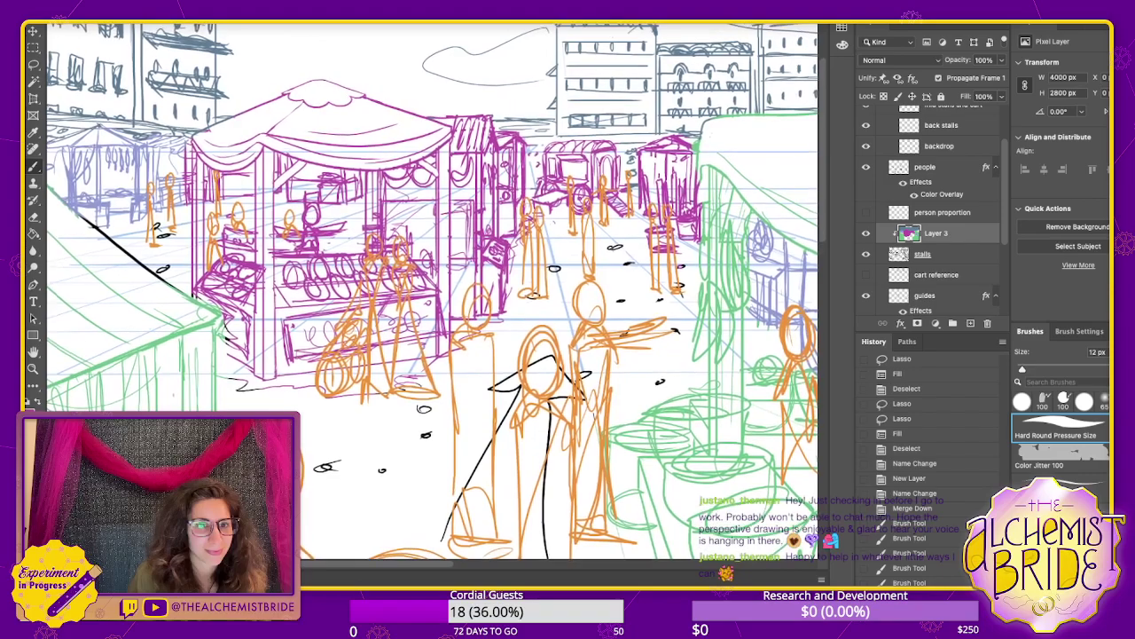
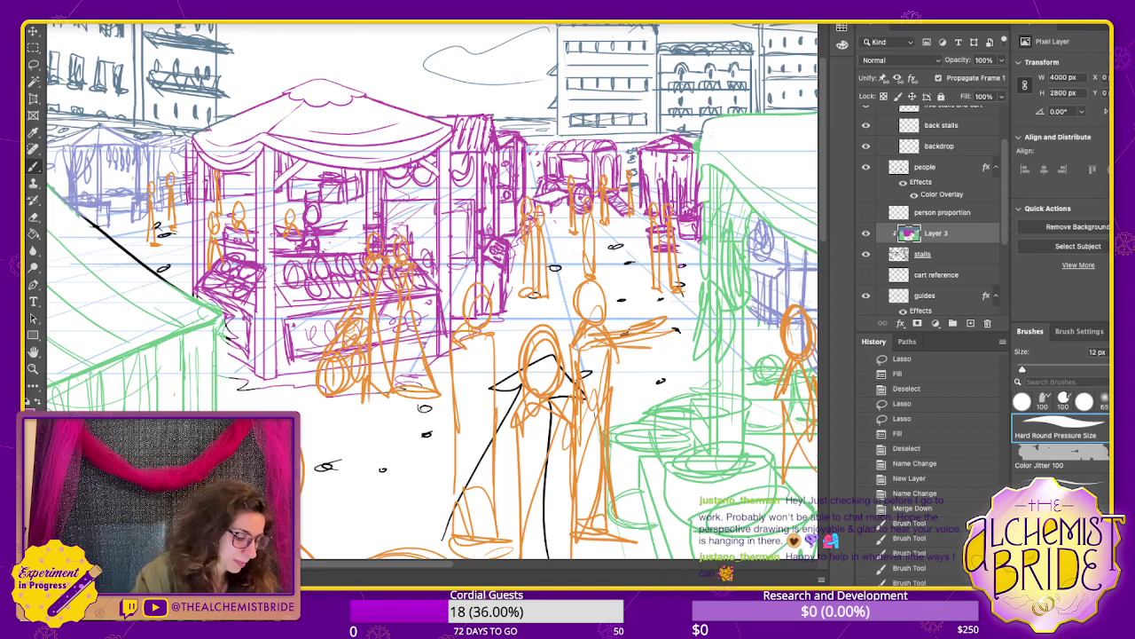
{"action": "left_click_drag", "start_coordinate": [88, 221], "coordinate": [181, 290]}
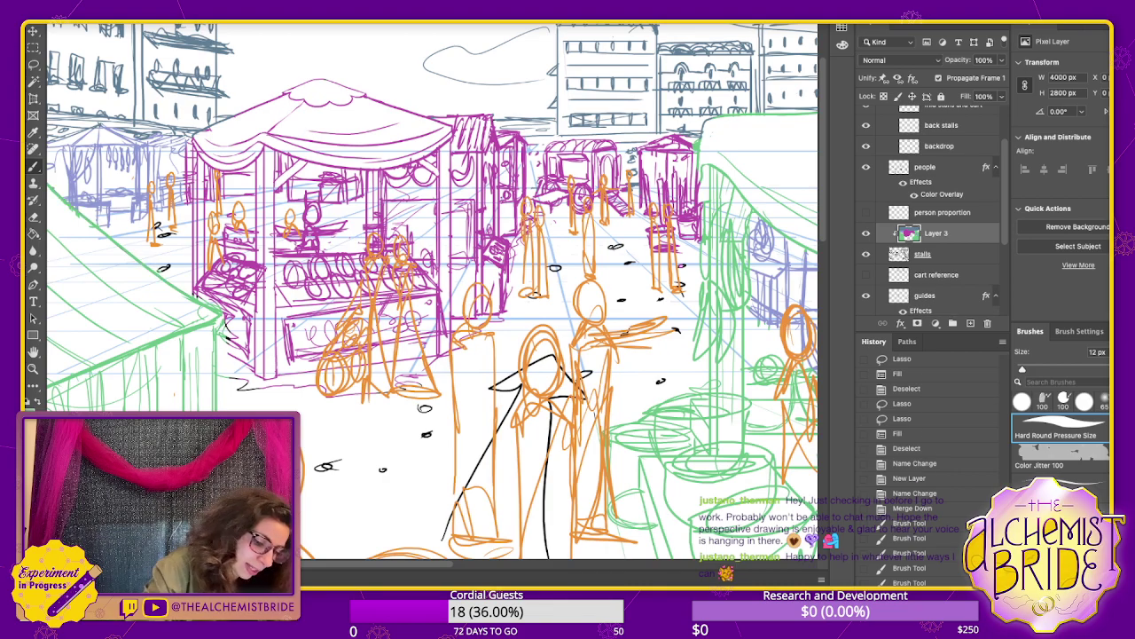
{"action": "left_click_drag", "start_coordinate": [426, 293], "coordinate": [536, 298]}
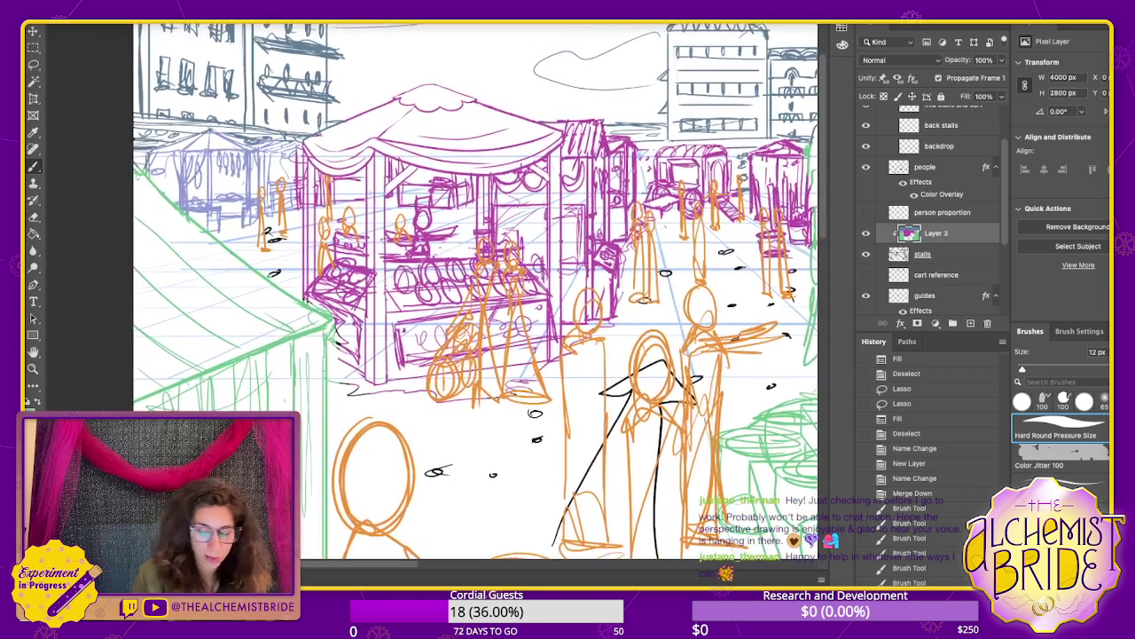
- Check the cart reference layer by showing it briefly and hiding it again
{"action": "scroll", "coordinate": [931, 213], "scroll_direction": "up", "scroll_amount": 3}
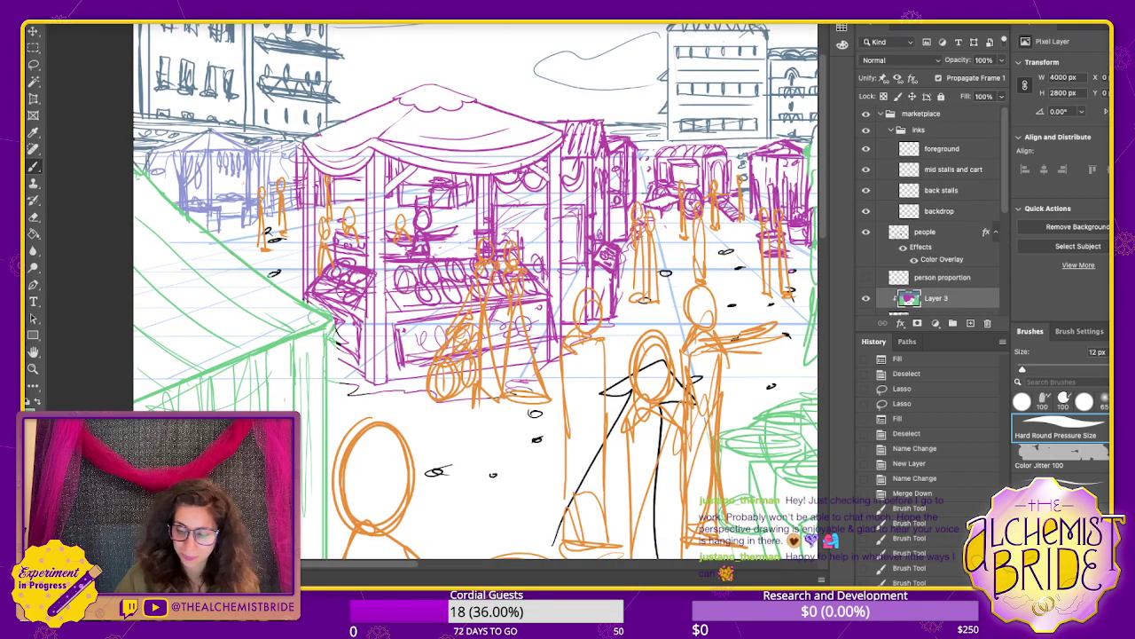
{"action": "left_click", "coordinate": [927, 233]}
{"action": "scroll", "coordinate": [932, 222], "scroll_direction": "down", "scroll_amount": 3}
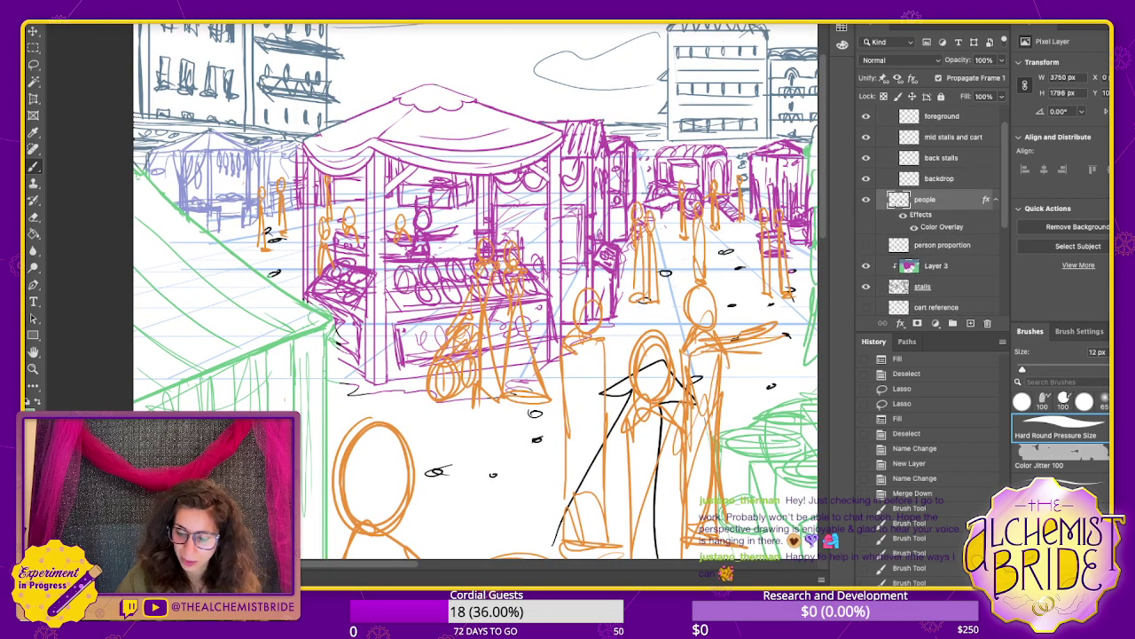
{"action": "scroll", "coordinate": [931, 213], "scroll_direction": "down", "scroll_amount": 1}
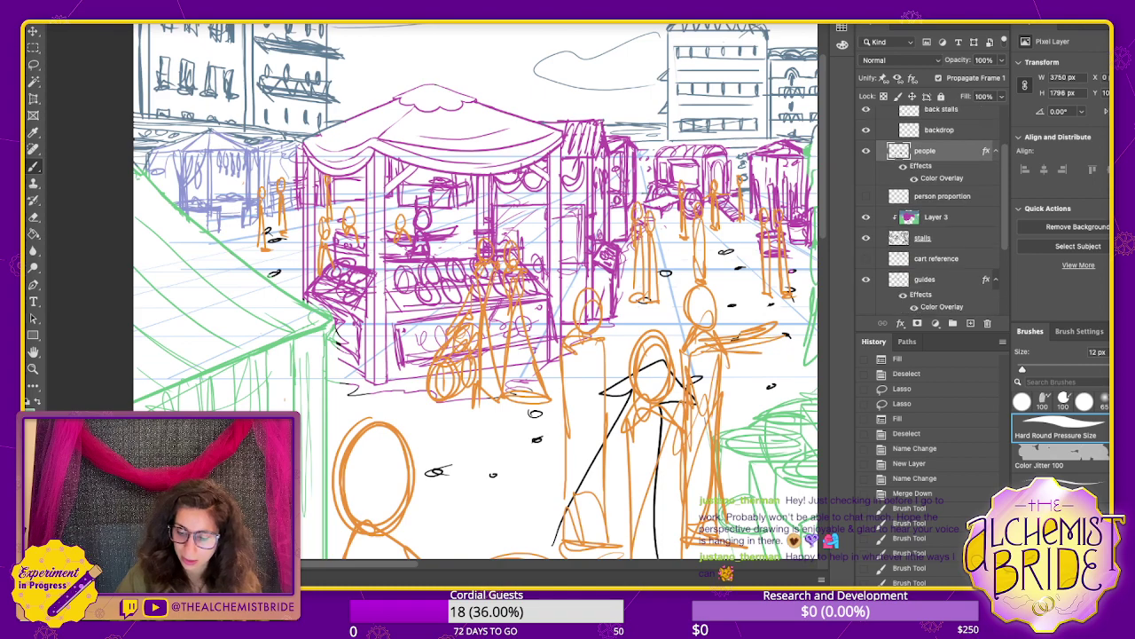
{"action": "left_click", "coordinate": [865, 258]}
{"action": "left_click", "coordinate": [866, 258]}
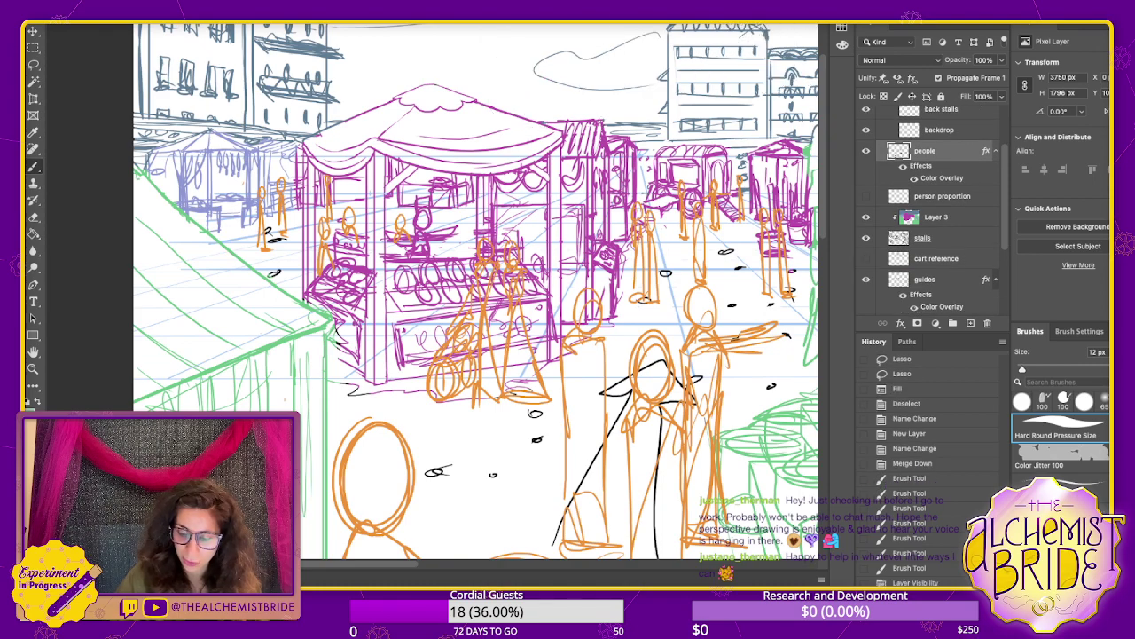
{"action": "scroll", "coordinate": [931, 213], "scroll_direction": "up", "scroll_amount": 1}
{"action": "scroll", "coordinate": [932, 213], "scroll_direction": "down", "scroll_amount": 4}
{"action": "scroll", "coordinate": [931, 212], "scroll_direction": "up", "scroll_amount": 3}
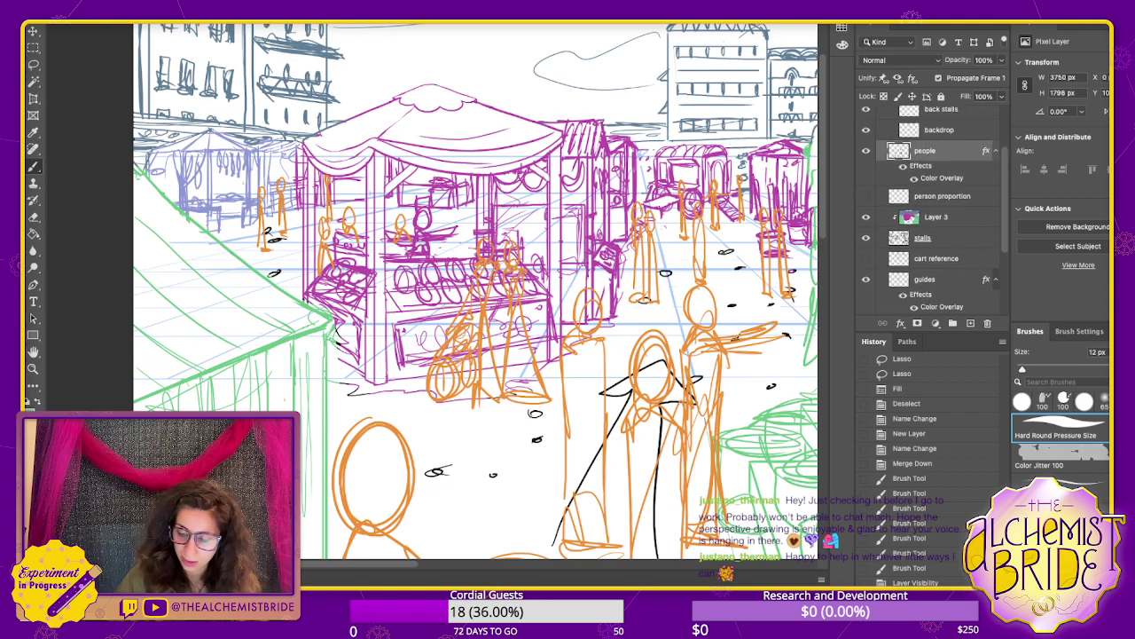
- Group all layers from people down to guides and name the group "roughs"
{"action": "left_click", "coordinate": [926, 279]}
{"action": "left_click", "coordinate": [926, 151], "text": "shift"}
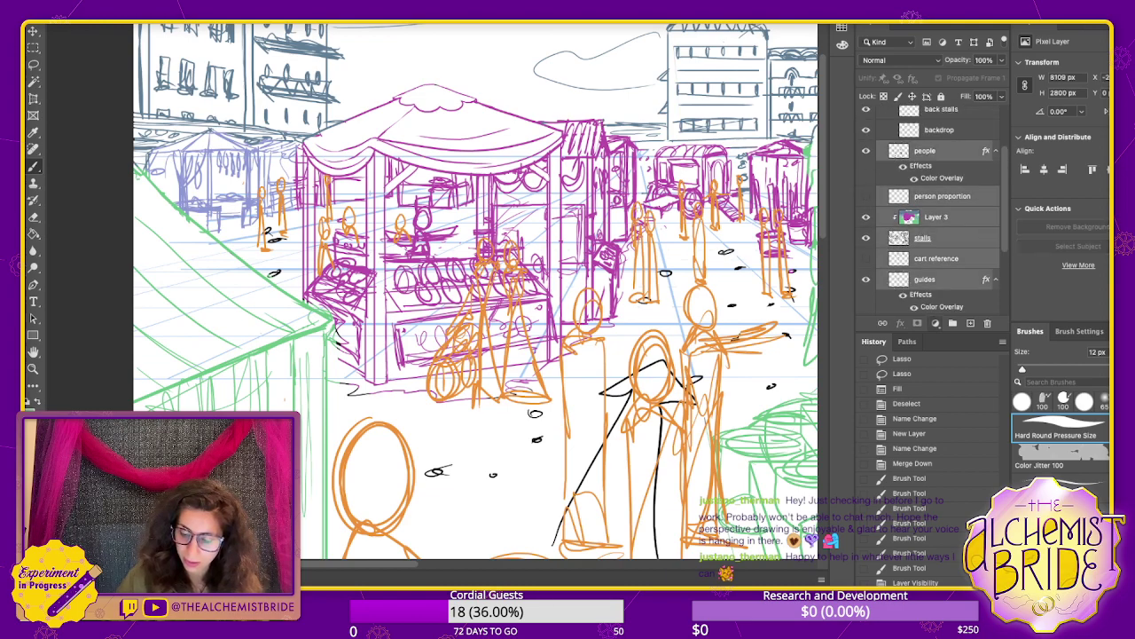
{"action": "left_click", "coordinate": [953, 323]}
{"action": "double_click", "coordinate": [924, 188]}
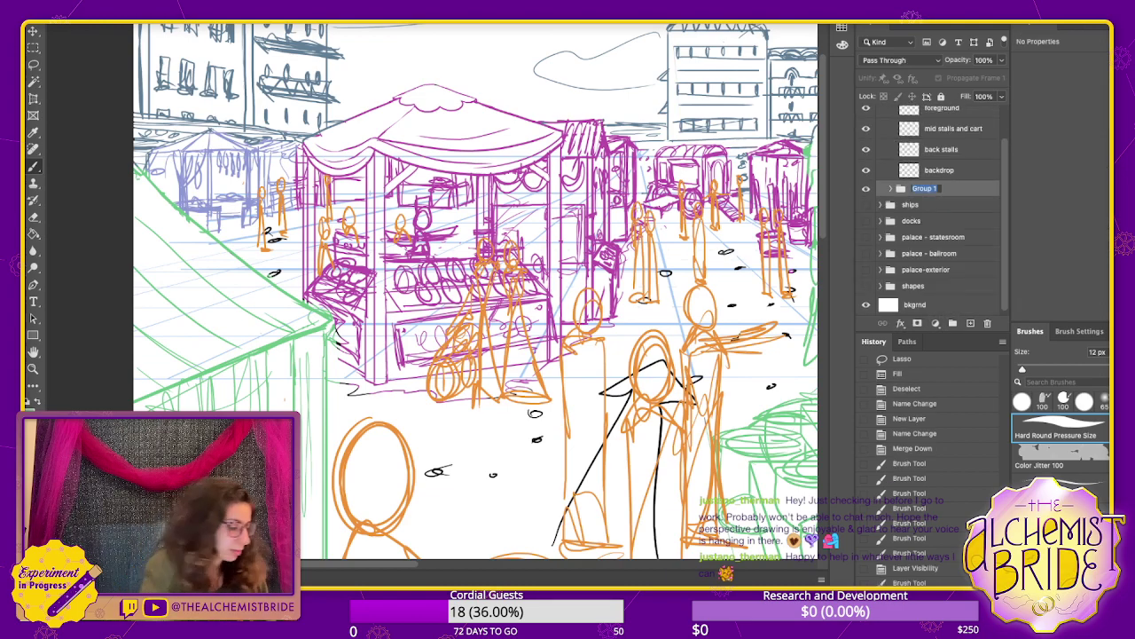
{"action": "type", "text": "roughs"}
{"action": "key", "text": "Return"}
- Expand the roughs group, show the cart reference layer, and move it out of the group to just above roughs
{"action": "scroll", "coordinate": [931, 210], "scroll_direction": "up", "scroll_amount": 2}
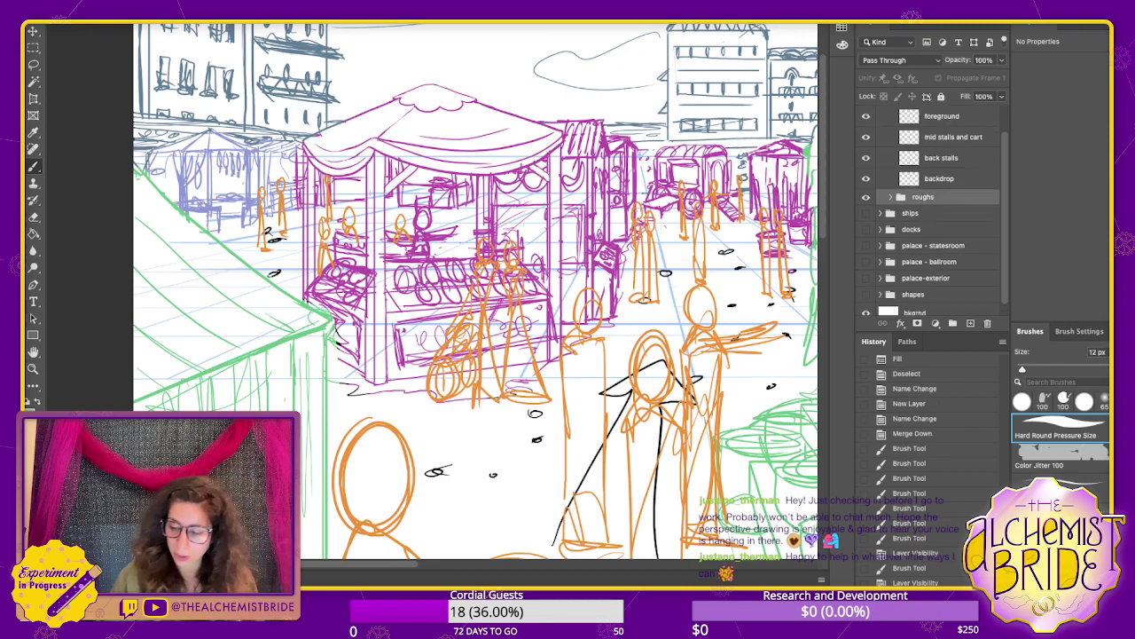
{"action": "left_click", "coordinate": [891, 229]}
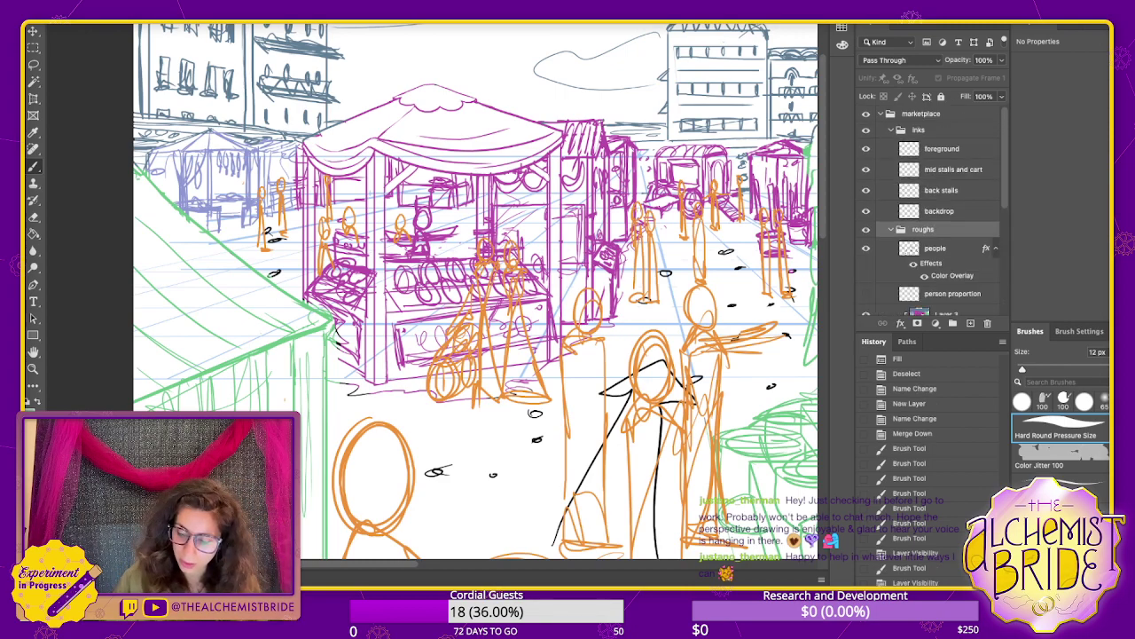
{"action": "scroll", "coordinate": [931, 229], "scroll_direction": "down", "scroll_amount": 5}
{"action": "left_click", "coordinate": [866, 258]}
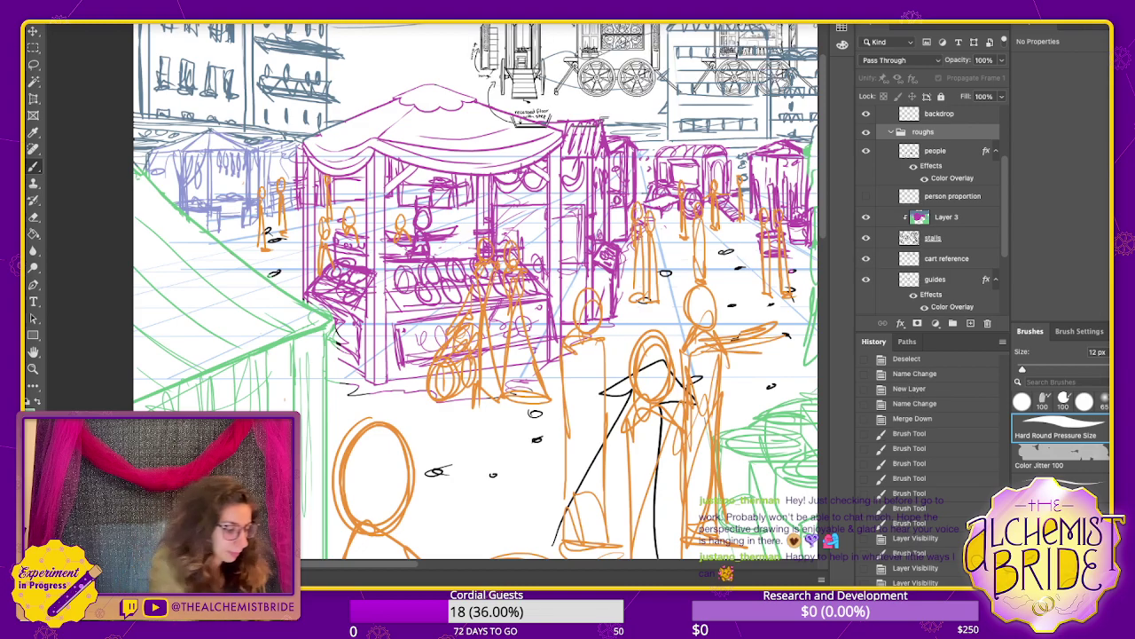
{"action": "key", "text": "ctrl+minus"}
{"action": "left_click_drag", "start_coordinate": [514, 266], "coordinate": [466, 321]}
{"action": "left_click_drag", "start_coordinate": [946, 258], "coordinate": [940, 126]}
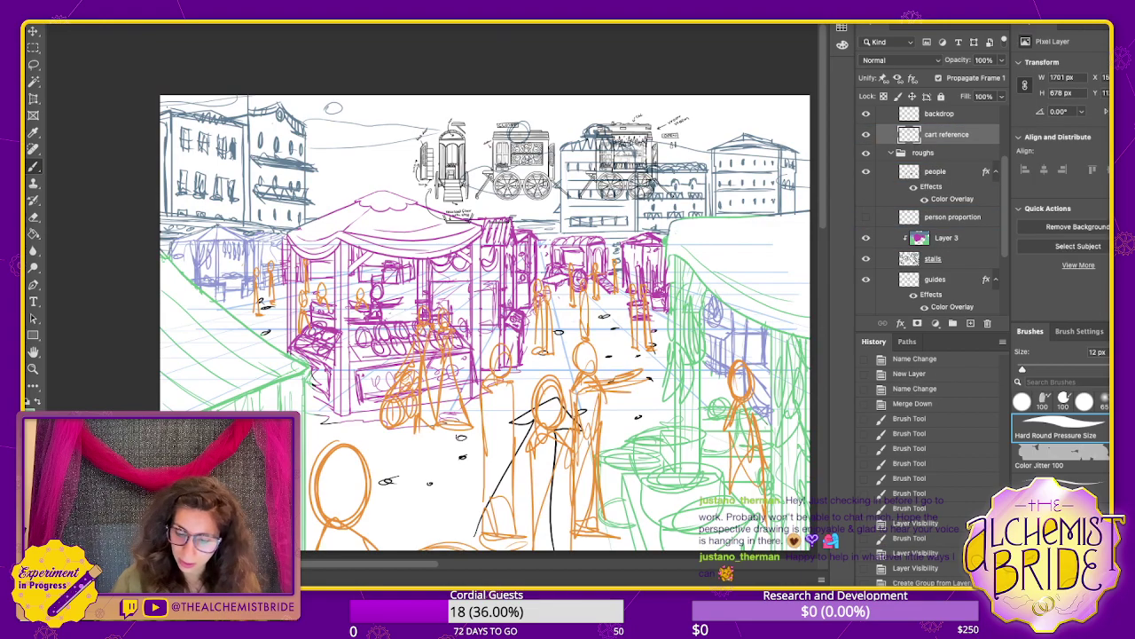
{"action": "key", "text": "v"}
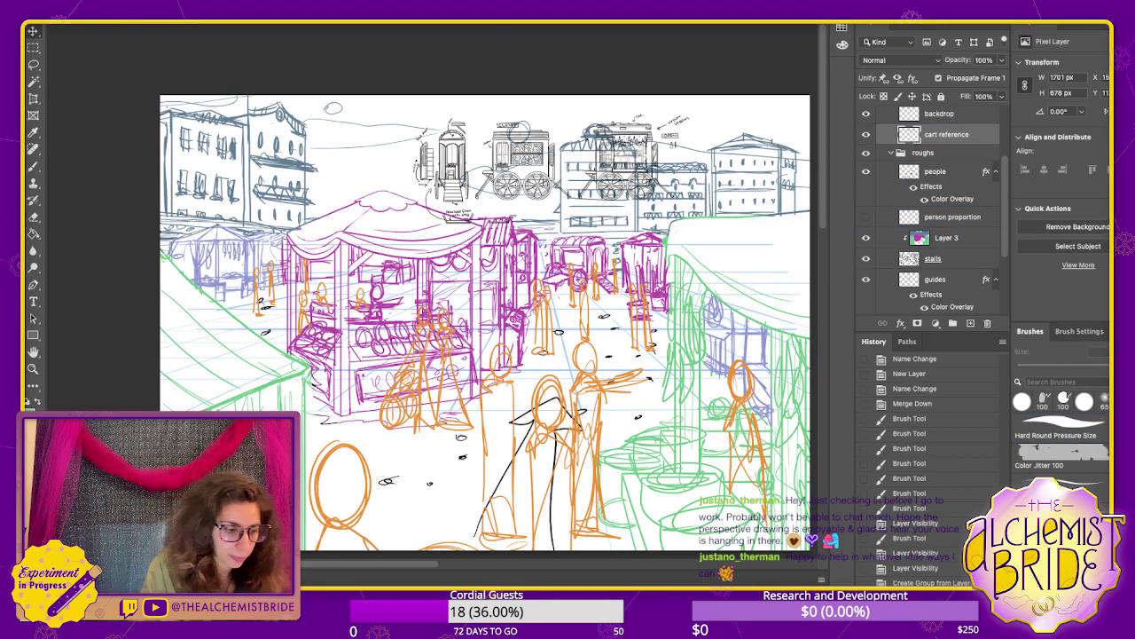
{"action": "mouse_move", "coordinate": [541, 160]}
{"action": "left_mouse_down"}
{"action": "mouse_move", "coordinate": [510, 244]}
{"action": "mouse_move", "coordinate": [519, 253]}
{"action": "mouse_move", "coordinate": [838, 261]}
{"action": "left_mouse_up"}
{"action": "mouse_move", "coordinate": [749, 261]}
{"action": "left_mouse_down"}
{"action": "mouse_move", "coordinate": [515, 152]}
{"action": "mouse_move", "coordinate": [456, 139]}
{"action": "mouse_move", "coordinate": [453, 155]}
{"action": "mouse_move", "coordinate": [440, 148]}
{"action": "left_mouse_up"}
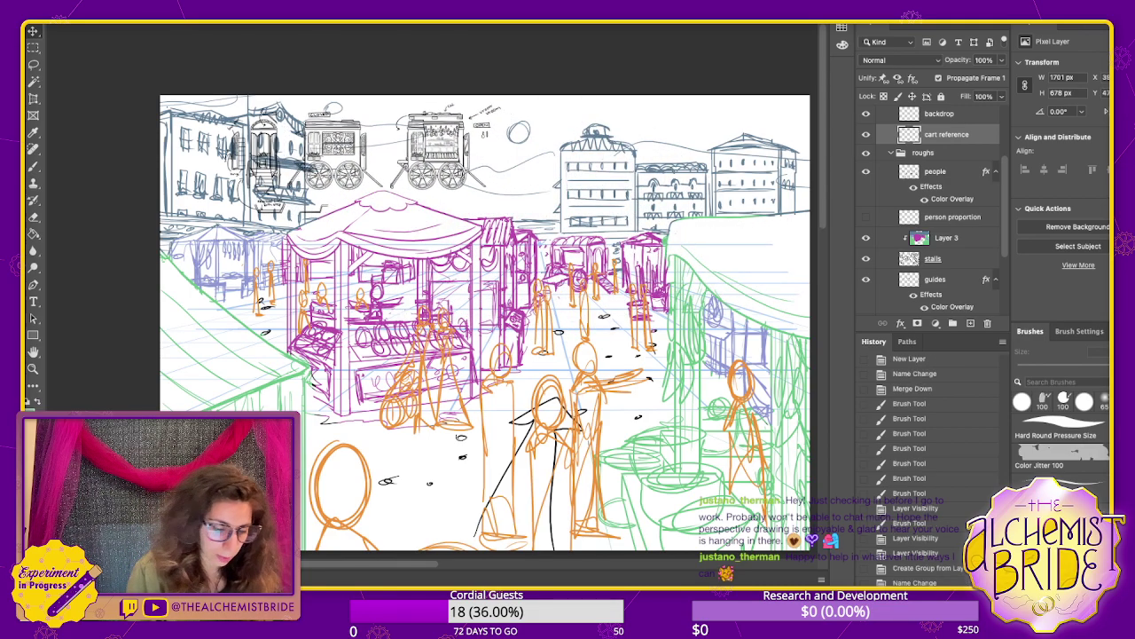
{"action": "key", "text": "l"}
{"action": "mouse_move", "coordinate": [458, 99]}
{"action": "left_mouse_down"}
{"action": "mouse_move", "coordinate": [403, 103]}
{"action": "mouse_move", "coordinate": [391, 189]}
{"action": "mouse_move", "coordinate": [520, 174]}
{"action": "mouse_move", "coordinate": [713, 174]}
{"action": "mouse_move", "coordinate": [549, 186]}
{"action": "left_mouse_up"}
{"action": "key", "text": "super+z"}
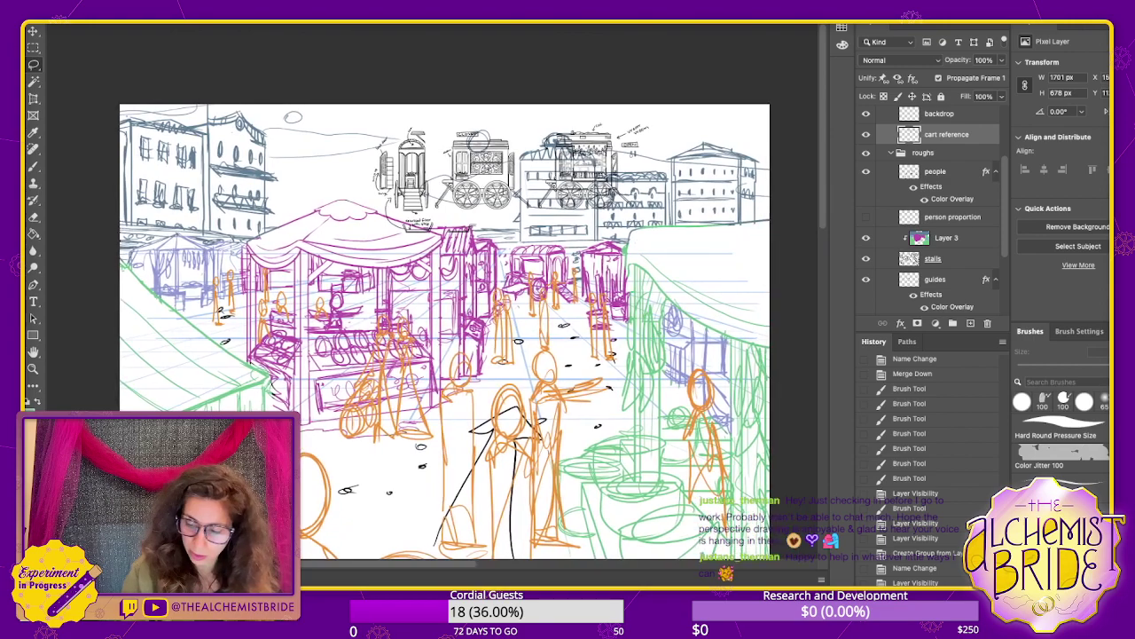
- Lasso and delete the rightmost wagon drawing from the cart reference, then shift the remaining reference drawings slightly down and deselect
{"action": "mouse_move", "coordinate": [485, 116]}
{"action": "left_mouse_down"}
{"action": "mouse_move", "coordinate": [468, 119]}
{"action": "mouse_move", "coordinate": [436, 207]}
{"action": "mouse_move", "coordinate": [530, 218]}
{"action": "mouse_move", "coordinate": [520, 124]}
{"action": "left_mouse_up"}
{"action": "key", "text": "Delete"}
{"action": "mouse_move", "coordinate": [424, 111]}
{"action": "left_mouse_down"}
{"action": "mouse_move", "coordinate": [358, 149]}
{"action": "mouse_move", "coordinate": [452, 219]}
{"action": "mouse_move", "coordinate": [447, 133]}
{"action": "left_mouse_up"}
{"action": "mouse_move", "coordinate": [408, 177]}
{"action": "left_mouse_down"}
{"action": "mouse_move", "coordinate": [516, 177]}
{"action": "mouse_move", "coordinate": [425, 173]}
{"action": "mouse_move", "coordinate": [456, 161]}
{"action": "mouse_move", "coordinate": [466, 269]}
{"action": "mouse_move", "coordinate": [472, 182]}
{"action": "left_mouse_up"}
{"action": "key", "text": "ctrl+d"}
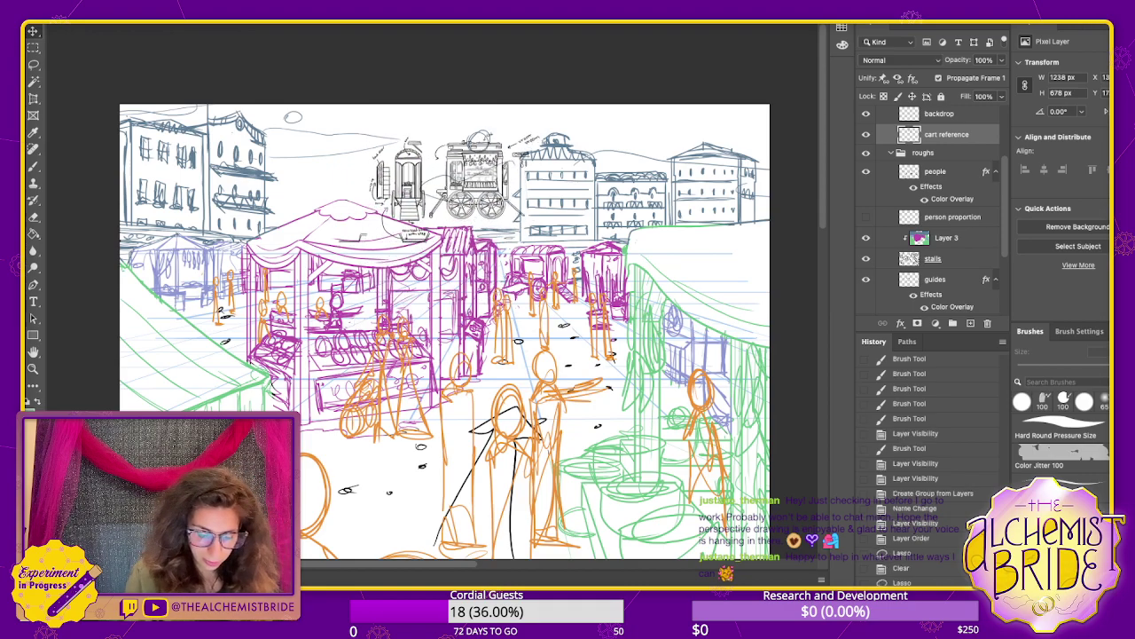
{"action": "scroll", "coordinate": [470, 296], "scroll_direction": "down", "scroll_amount": 2}
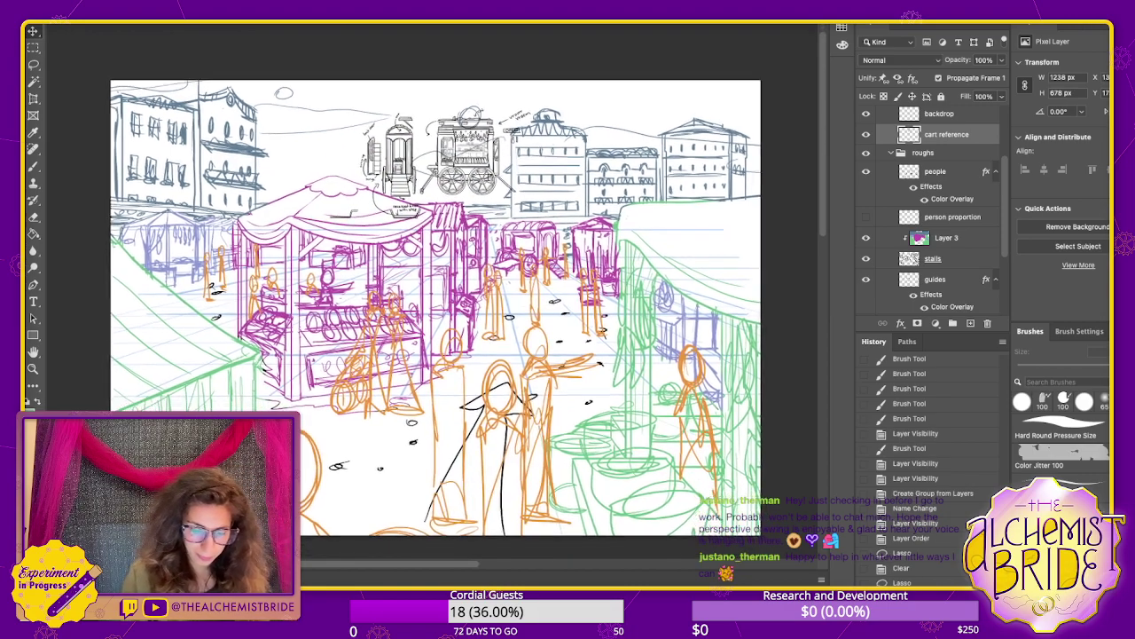
- Collapse the roughs group and add a layer mask to it
{"action": "scroll", "coordinate": [936, 213], "scroll_direction": "down", "scroll_amount": 3}
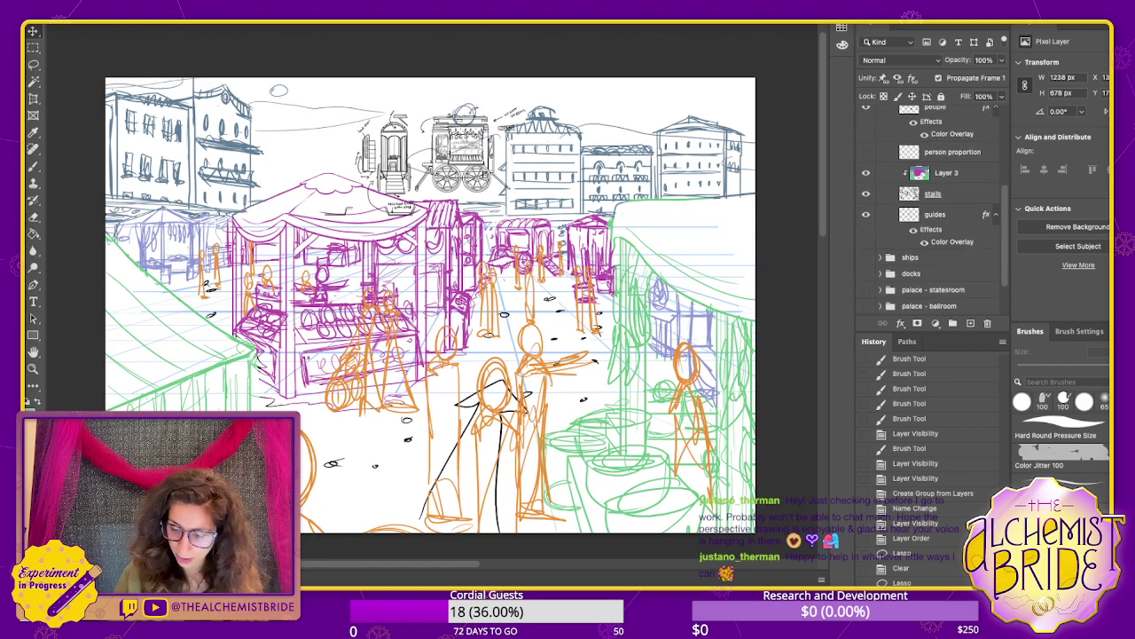
{"action": "scroll", "coordinate": [936, 213], "scroll_direction": "up", "scroll_amount": 5}
{"action": "scroll", "coordinate": [937, 213], "scroll_direction": "up", "scroll_amount": 1}
{"action": "left_click", "coordinate": [890, 217]}
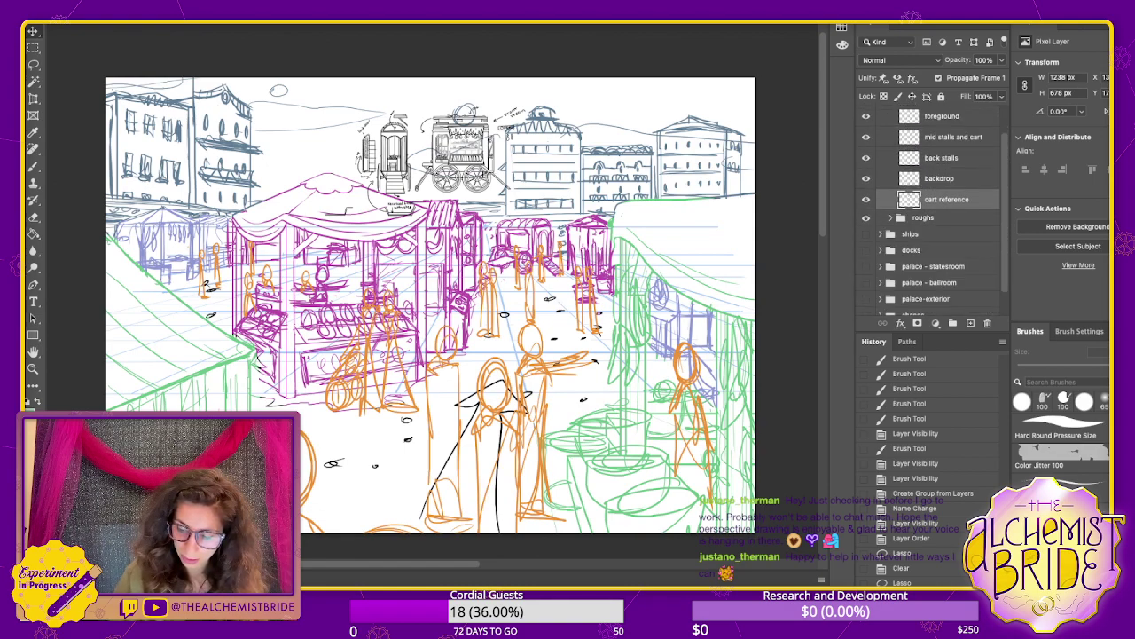
{"action": "left_click", "coordinate": [924, 217]}
{"action": "left_click", "coordinate": [953, 323]}
{"action": "key", "text": "ctrl+z"}
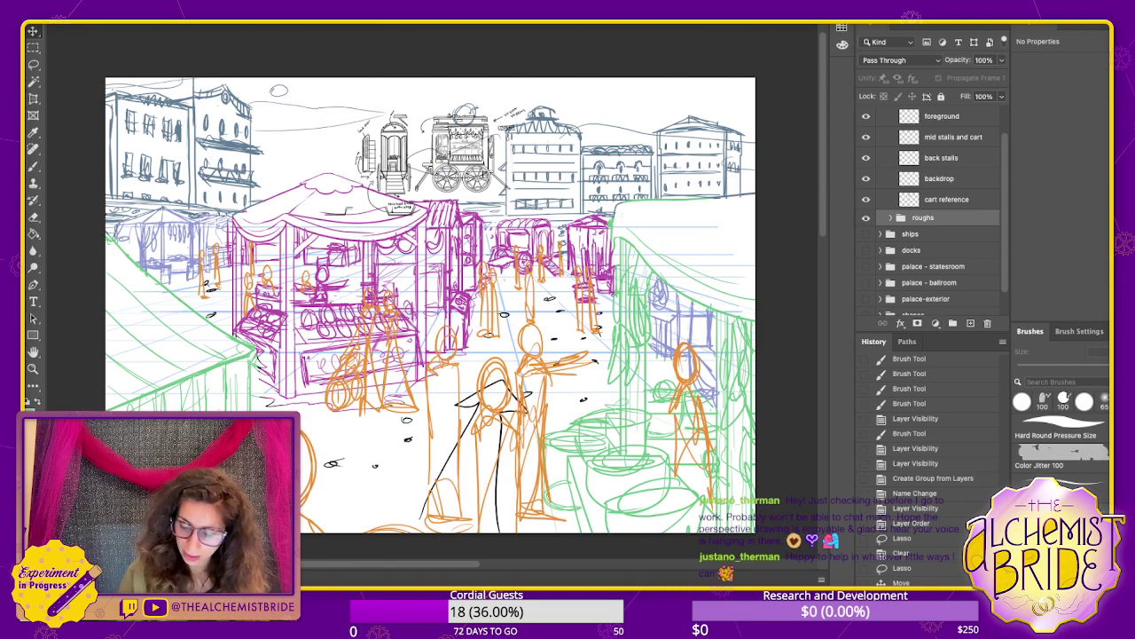
{"action": "left_click", "coordinate": [917, 322]}
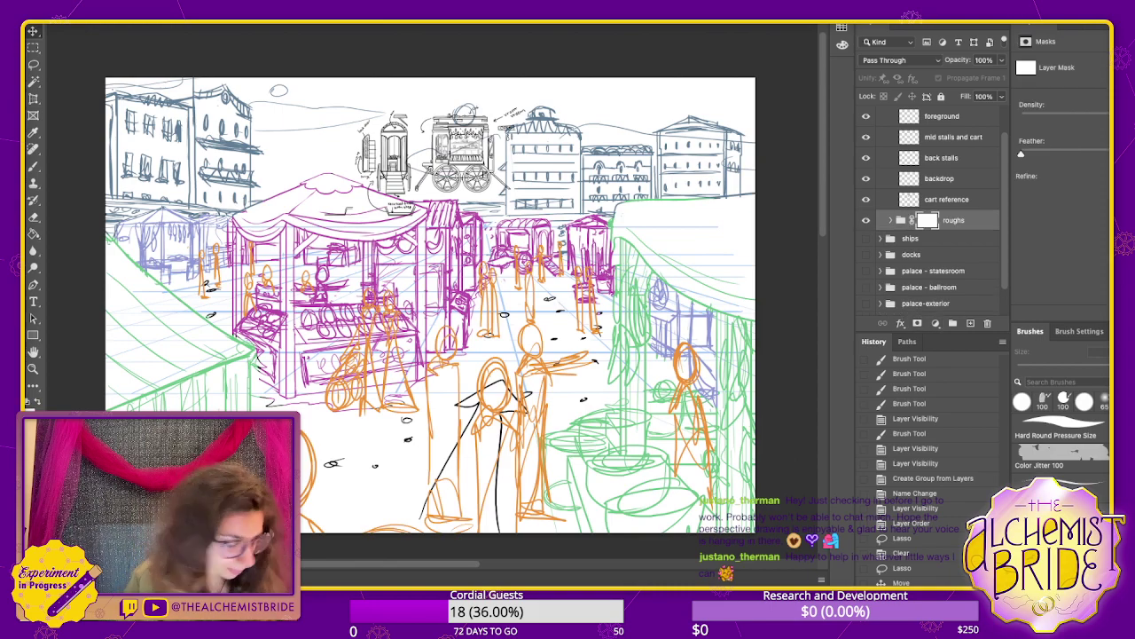
- Try masking the people, foreground and main stall areas out of the roughs group with a lassoed fill, and compare with the mask disabled
{"action": "key", "text": "l"}
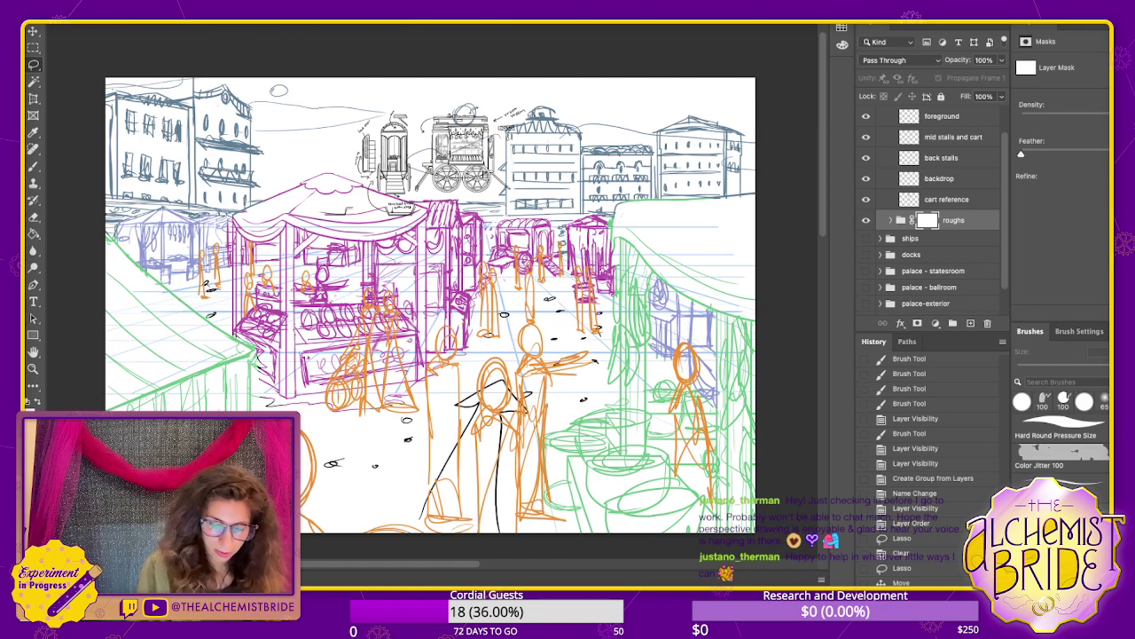
{"action": "mouse_move", "coordinate": [740, 189]}
{"action": "left_mouse_down"}
{"action": "mouse_move", "coordinate": [485, 249]}
{"action": "mouse_move", "coordinate": [379, 187]}
{"action": "mouse_move", "coordinate": [225, 226]}
{"action": "mouse_move", "coordinate": [199, 293]}
{"action": "mouse_move", "coordinate": [104, 300]}
{"action": "mouse_move", "coordinate": [105, 410]}
{"action": "mouse_move", "coordinate": [591, 532]}
{"action": "mouse_move", "coordinate": [756, 222]}
{"action": "mouse_move", "coordinate": [740, 192]}
{"action": "left_mouse_up"}
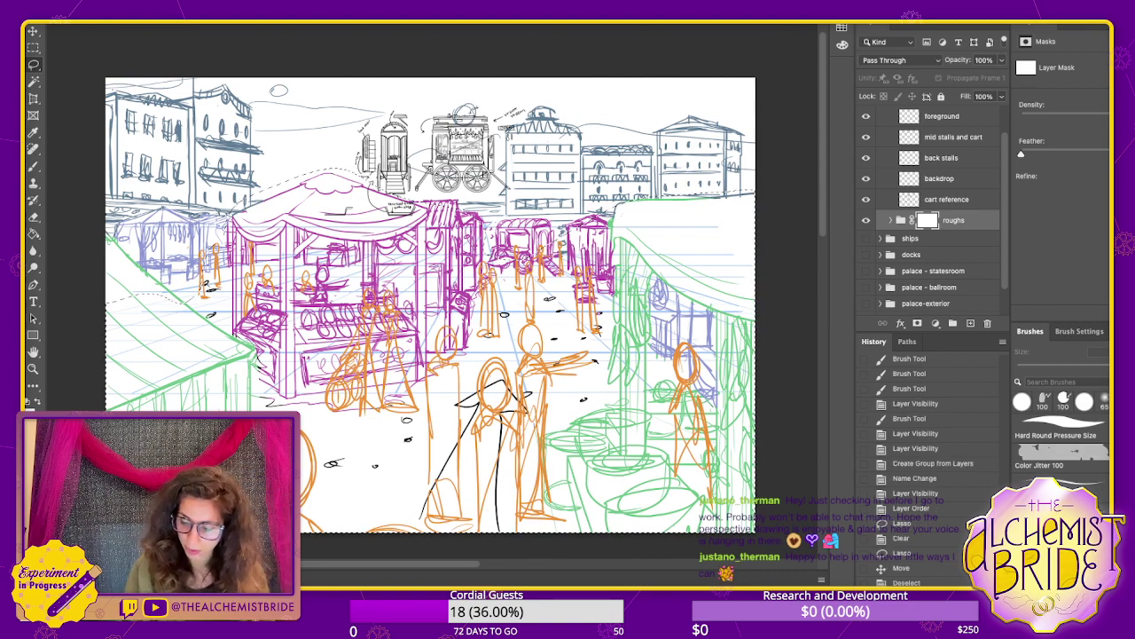
{"action": "key", "text": "alt+BackSpace"}
{"action": "key", "text": "super+BackSpace"}
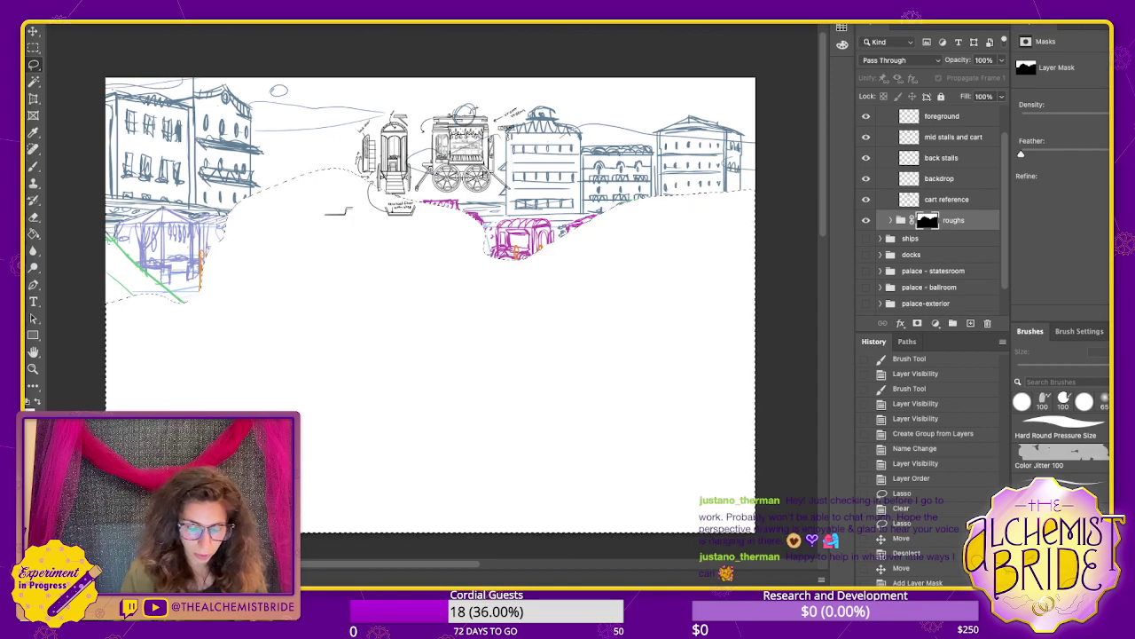
{"action": "key", "text": "ctrl+d"}
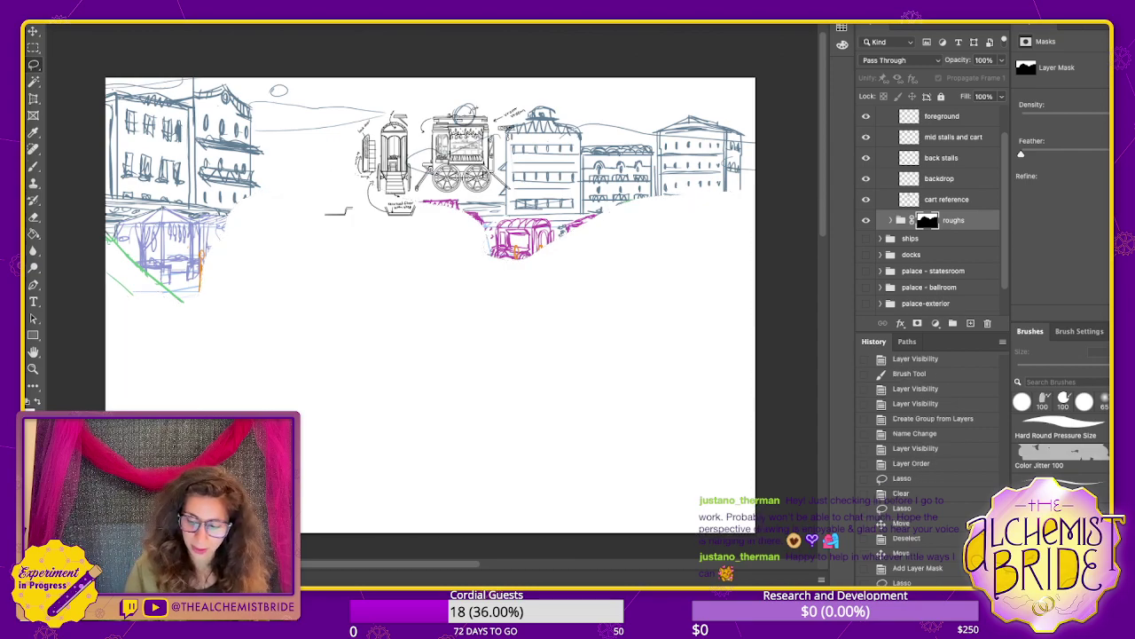
{"action": "left_click", "coordinate": [928, 220], "text": "shift"}
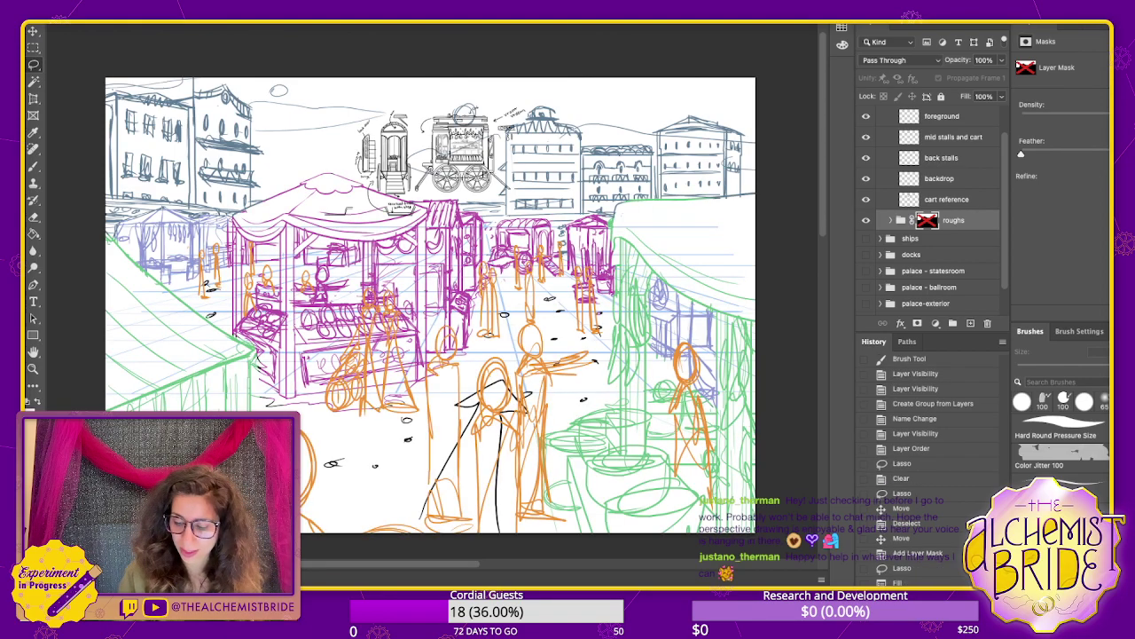
{"action": "left_click", "coordinate": [927, 220], "text": "shift"}
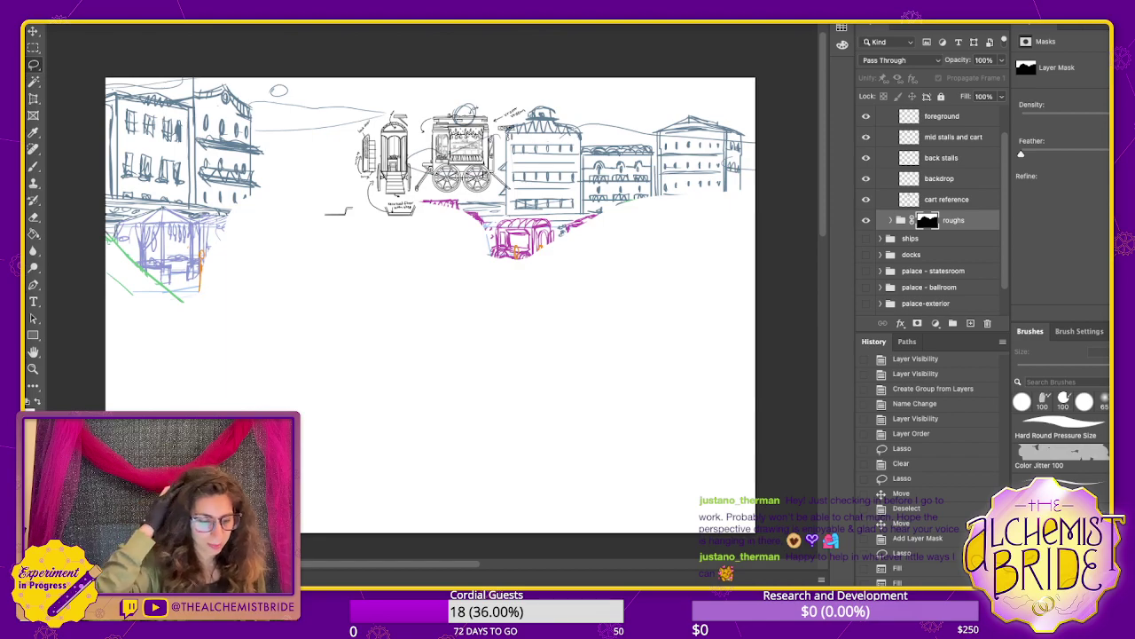
{"action": "left_click", "coordinate": [927, 220], "text": "shift"}
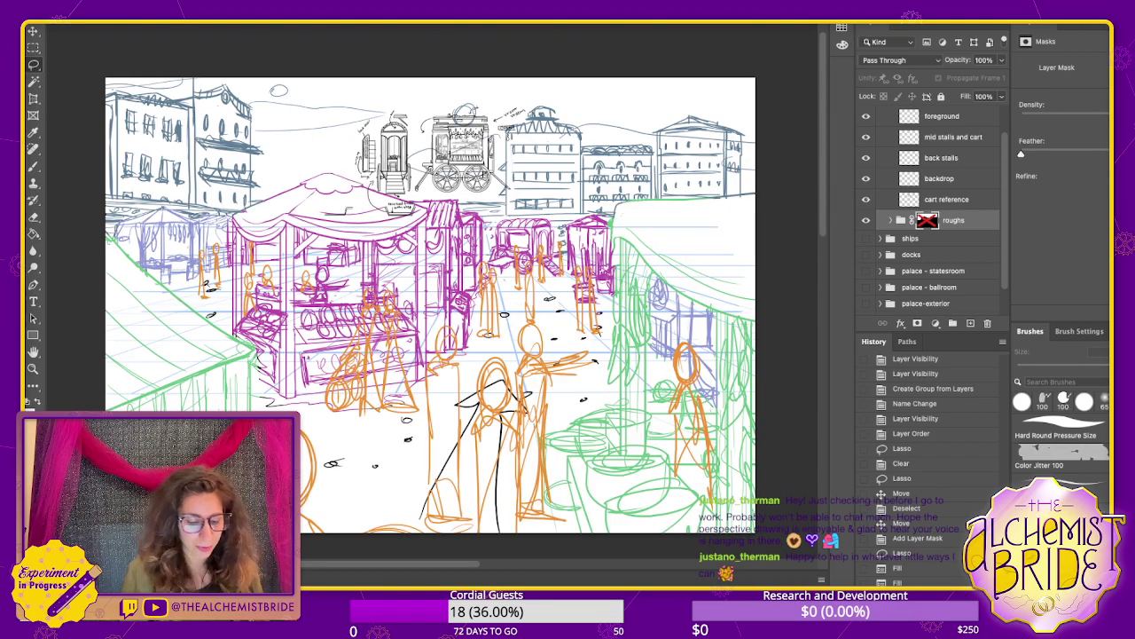
- Undo the mask fills and the lasso selection, and remove the layer mask from the roughs group
{"action": "key", "text": "ctrl+z"}
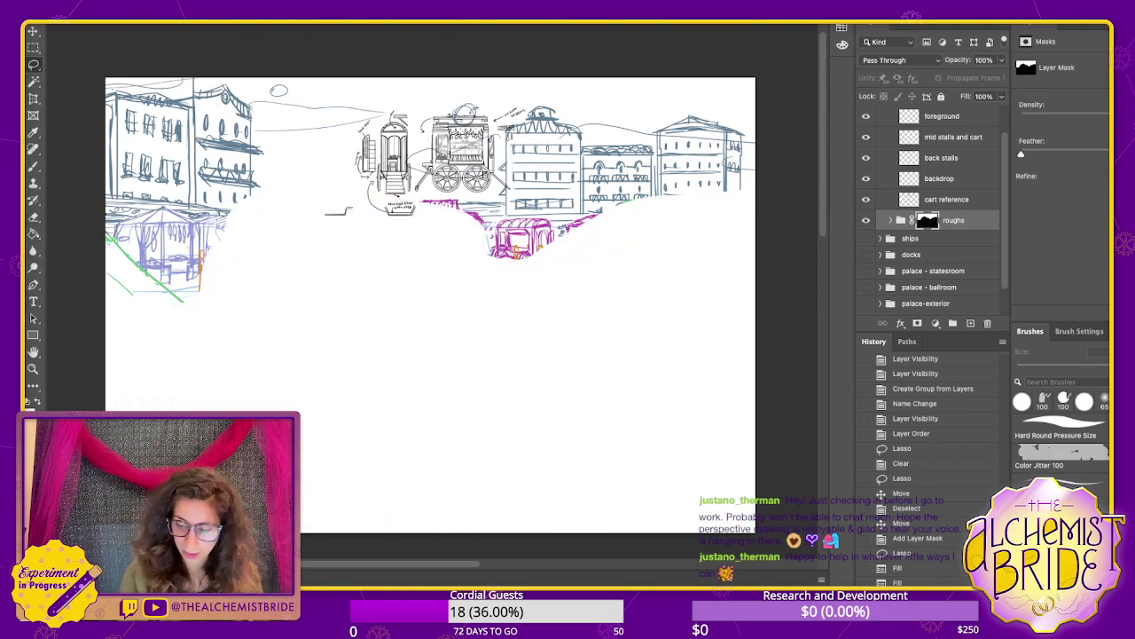
{"action": "key", "text": "ctrl+z"}
{"action": "key", "text": "ctrl+z"}
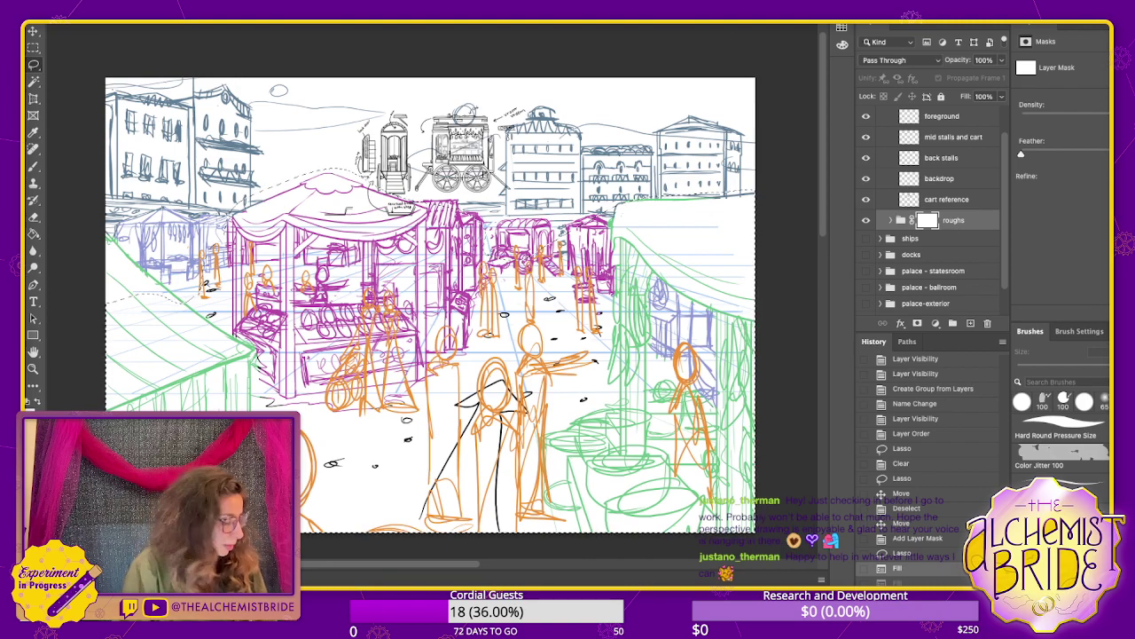
{"action": "key", "text": "ctrl+z"}
{"action": "key", "text": "ctrl+z"}
{"action": "key", "text": "ctrl+z"}
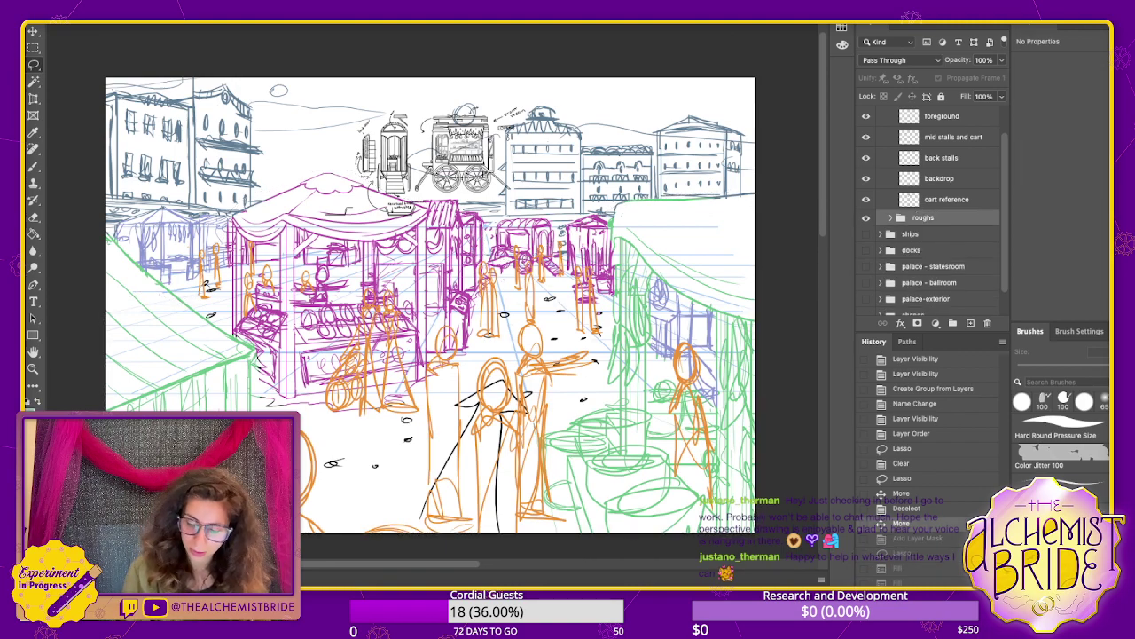
- Save the document and move the cart reference drawings up and to the left into the open sky between the buildings
{"action": "key", "text": "ctrl+s"}
{"action": "left_click", "coordinate": [947, 199]}
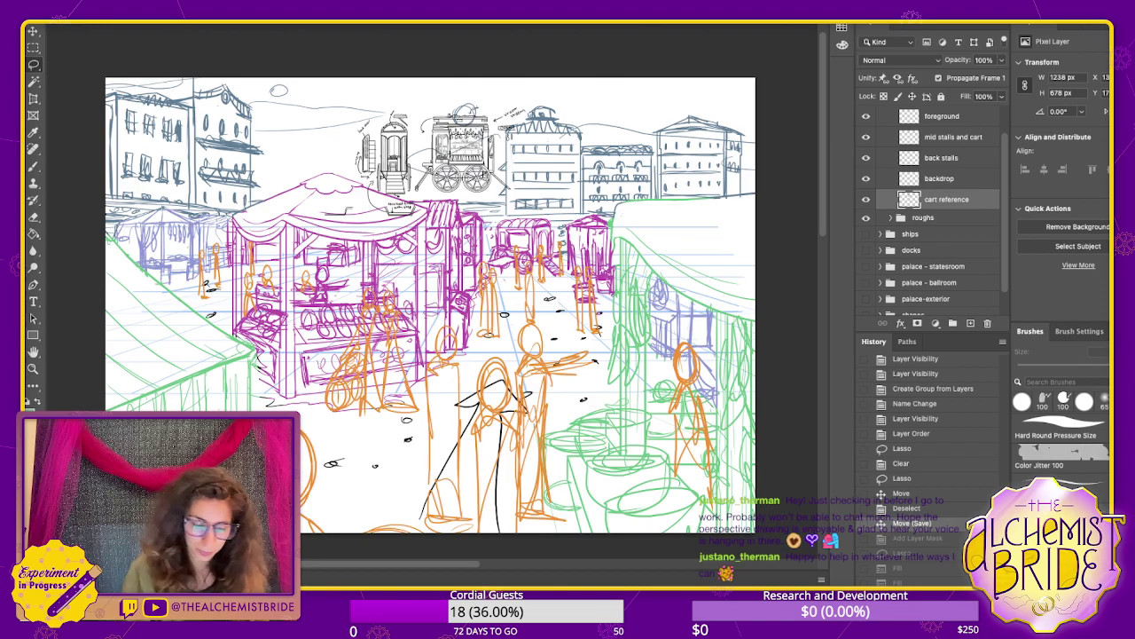
{"action": "key", "text": "v"}
{"action": "mouse_move", "coordinate": [444, 159]}
{"action": "left_mouse_down"}
{"action": "mouse_move", "coordinate": [509, 307]}
{"action": "mouse_move", "coordinate": [502, 260]}
{"action": "mouse_move", "coordinate": [414, 236]}
{"action": "mouse_move", "coordinate": [413, 159]}
{"action": "mouse_move", "coordinate": [426, 226]}
{"action": "mouse_move", "coordinate": [470, 249]}
{"action": "mouse_move", "coordinate": [546, 239]}
{"action": "mouse_move", "coordinate": [419, 246]}
{"action": "mouse_move", "coordinate": [410, 144]}
{"action": "mouse_move", "coordinate": [398, 182]}
{"action": "mouse_move", "coordinate": [398, 141]}
{"action": "left_mouse_up"}
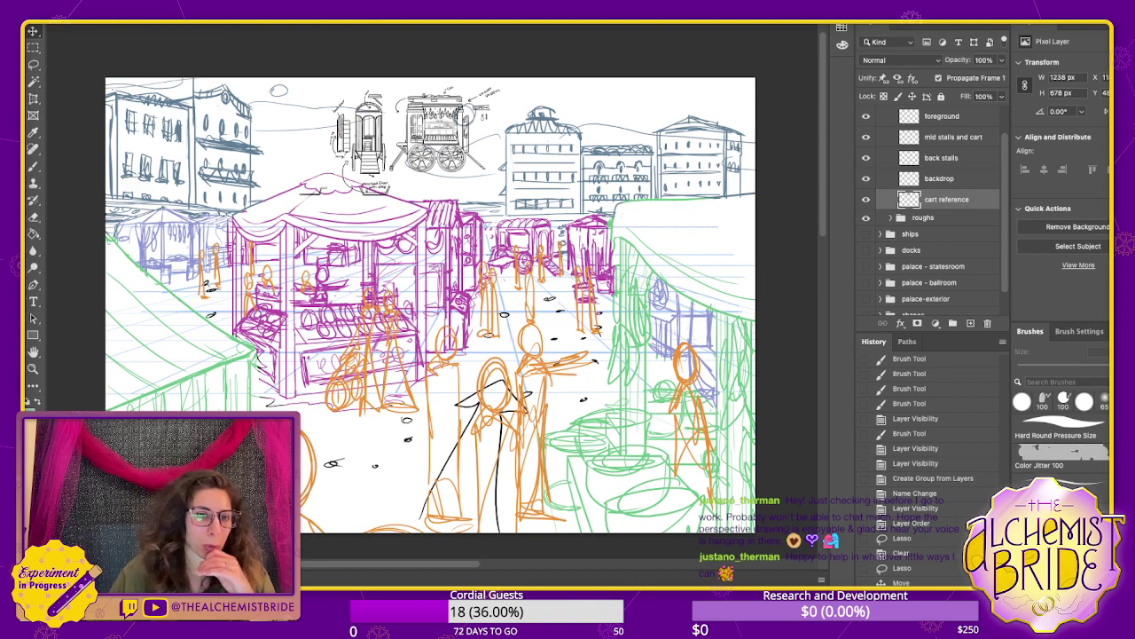
- Expand the roughs group and add a few strokes to the stalls layer with the 12 px Hard Round Pressure Size brush
{"action": "left_click", "coordinate": [941, 179]}
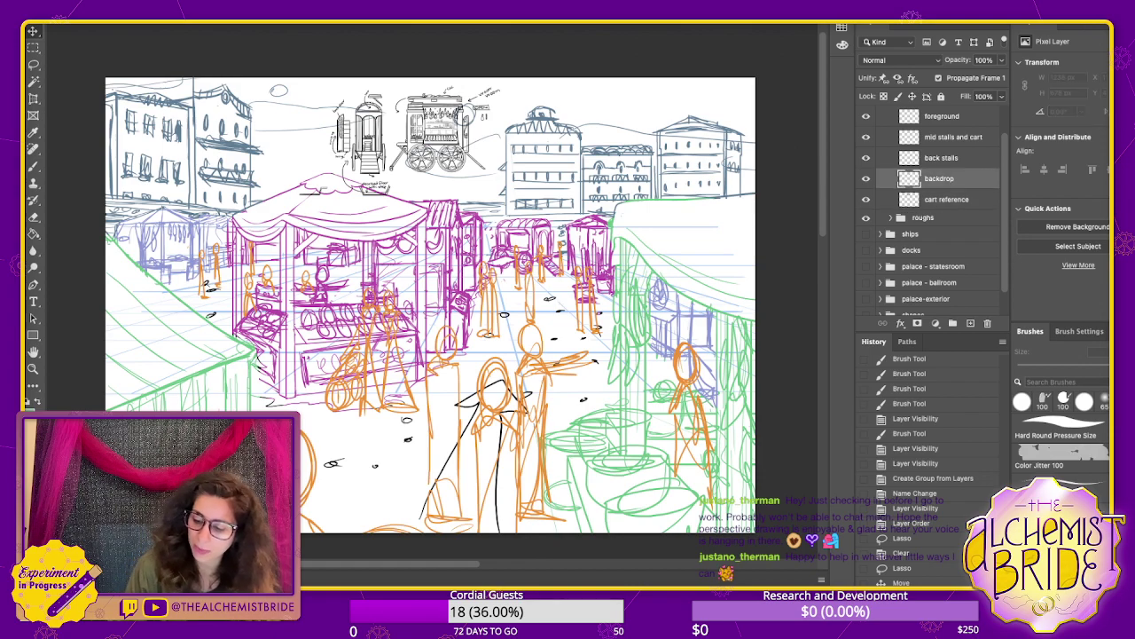
{"action": "left_click", "coordinate": [890, 217]}
{"action": "scroll", "coordinate": [933, 222], "scroll_direction": "down", "scroll_amount": 5}
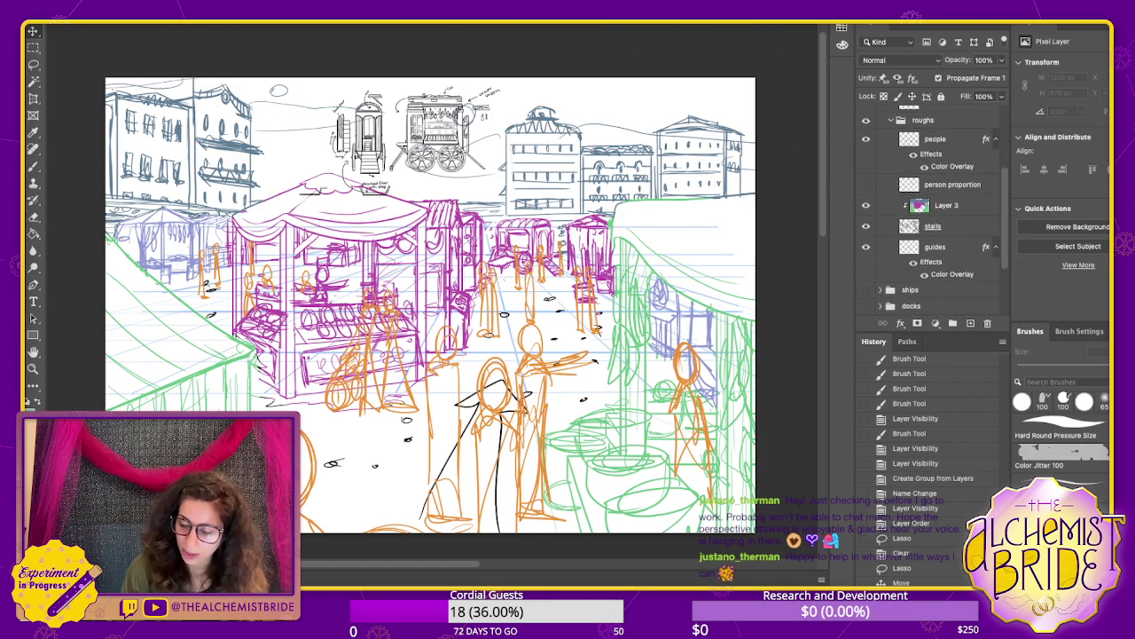
{"action": "left_click", "coordinate": [935, 226]}
{"action": "key", "text": "b"}
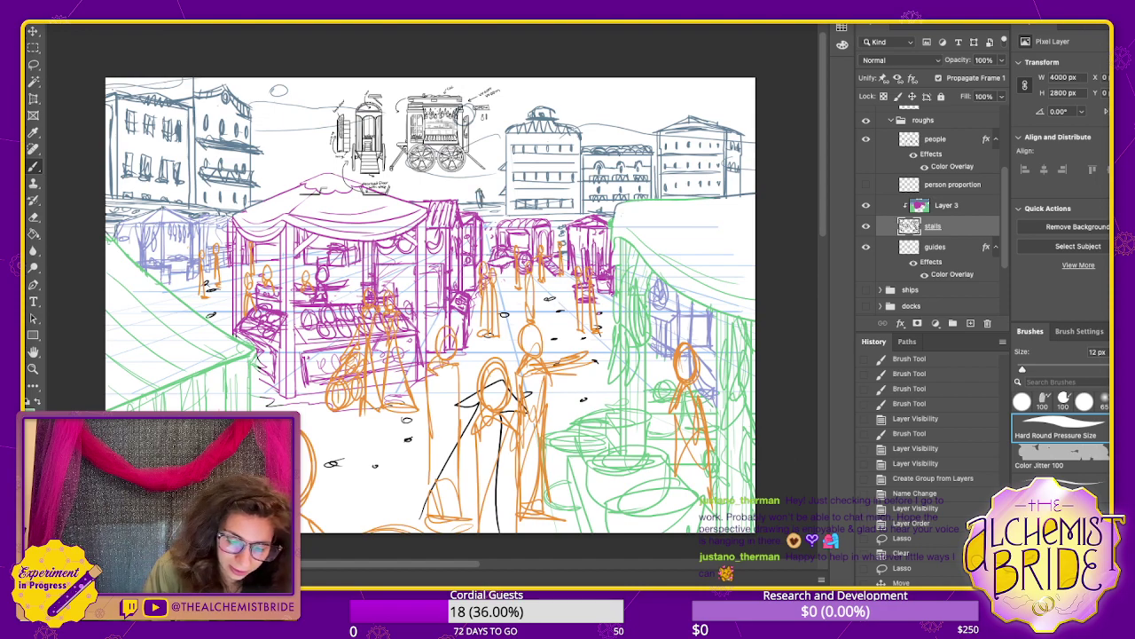
{"action": "key", "text": "ctrl+d"}
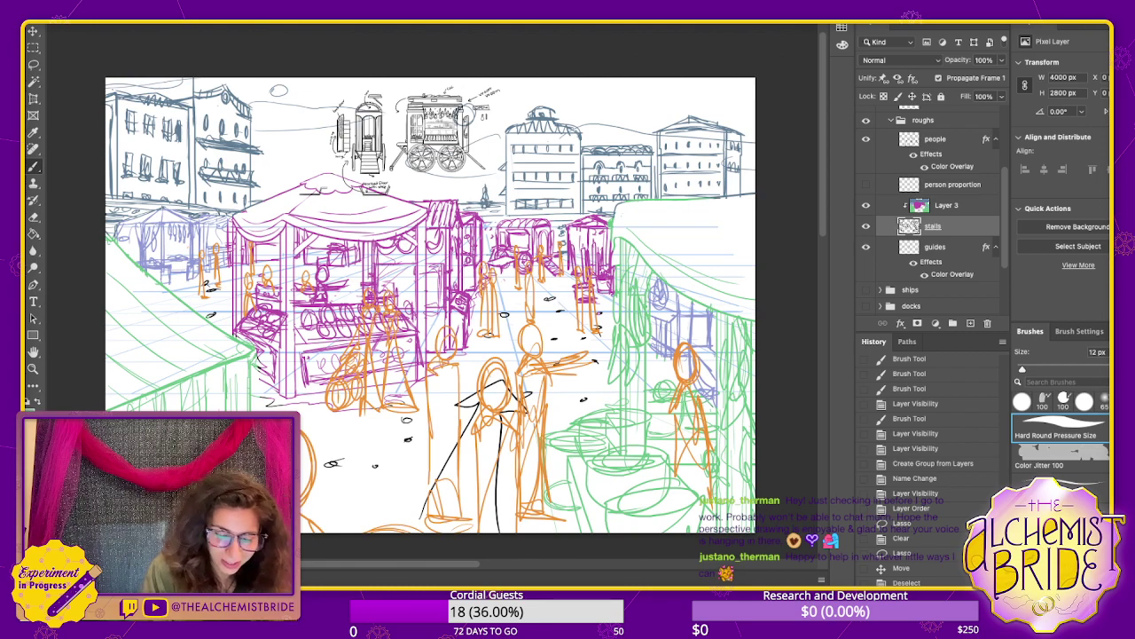
{"action": "left_click_drag", "start_coordinate": [457, 298], "coordinate": [467, 312]}
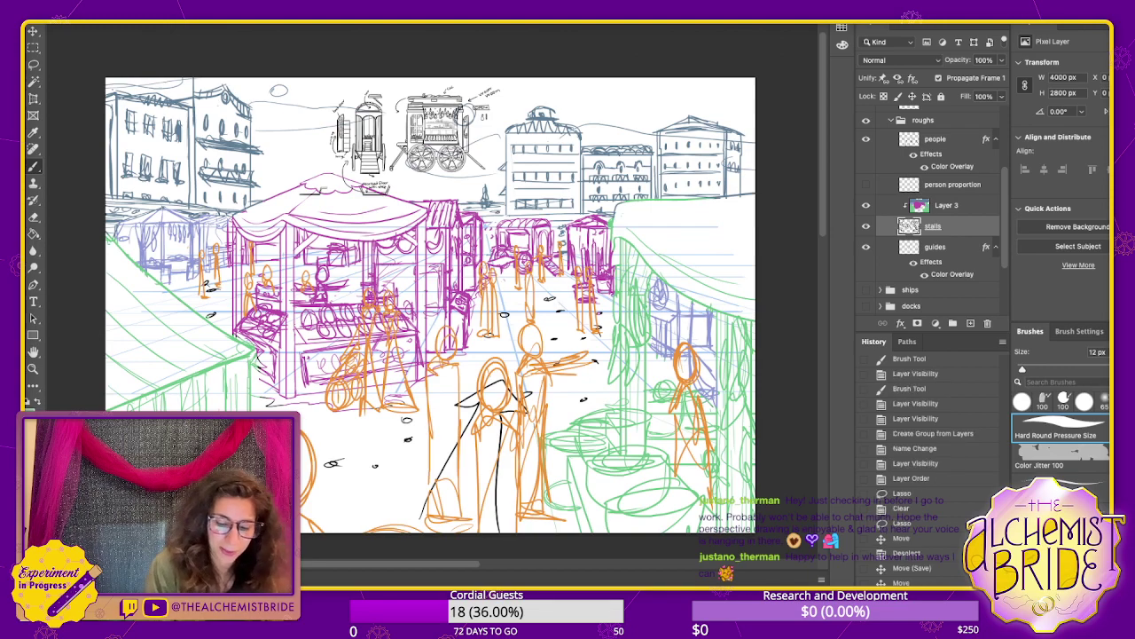
{"action": "left_click_drag", "start_coordinate": [502, 415], "coordinate": [500, 531]}
{"action": "mouse_move", "coordinate": [448, 185]}
{"action": "left_mouse_down"}
{"action": "mouse_move", "coordinate": [460, 186]}
{"action": "mouse_move", "coordinate": [425, 181]}
{"action": "left_mouse_up"}
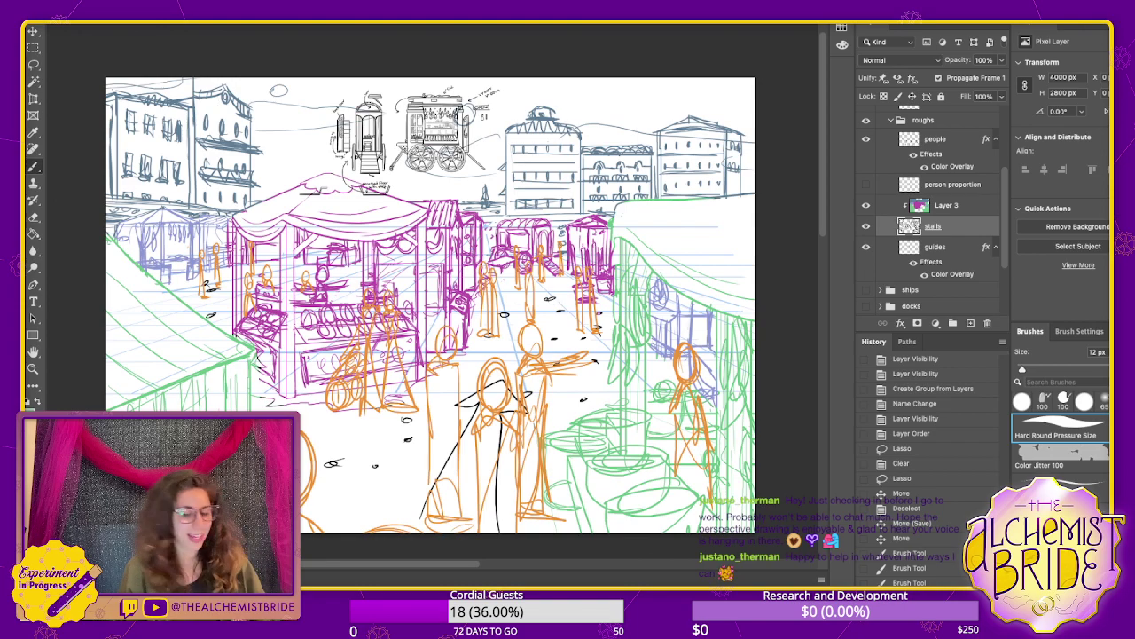